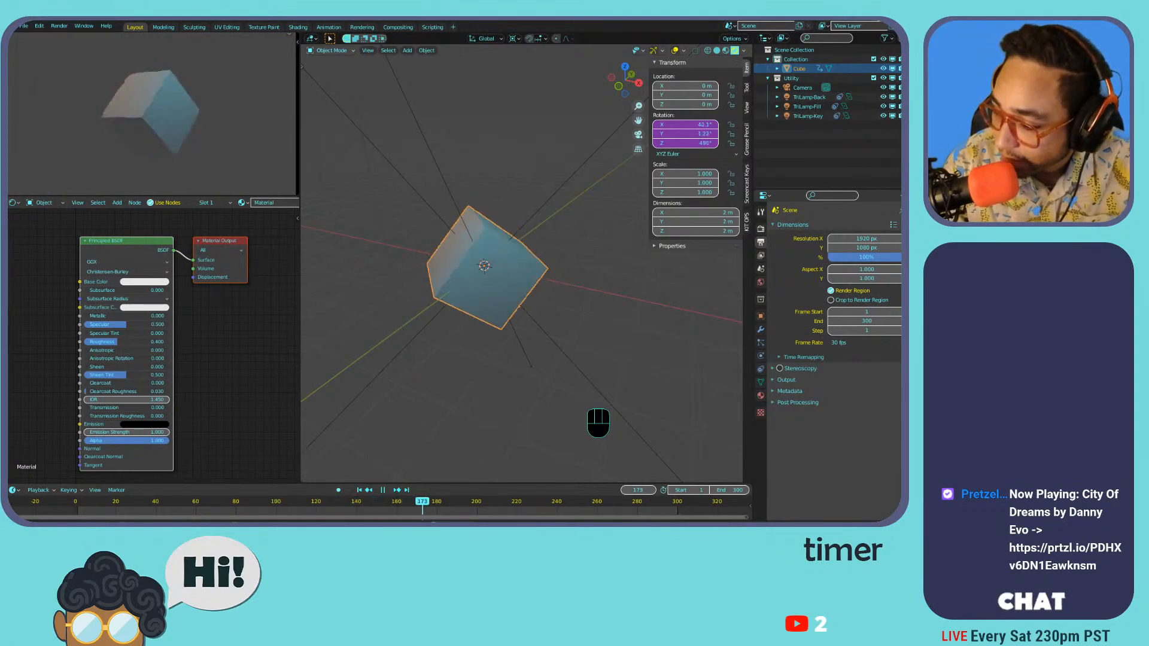
- Switch to Discord and look through the blender-fx-links posts on the fighting FX tutorial and the Instagram animation effect
key("alt+Tab")
left_click_drag(850, 126, 337, 126)
scroll(353, 198, "down", 2)
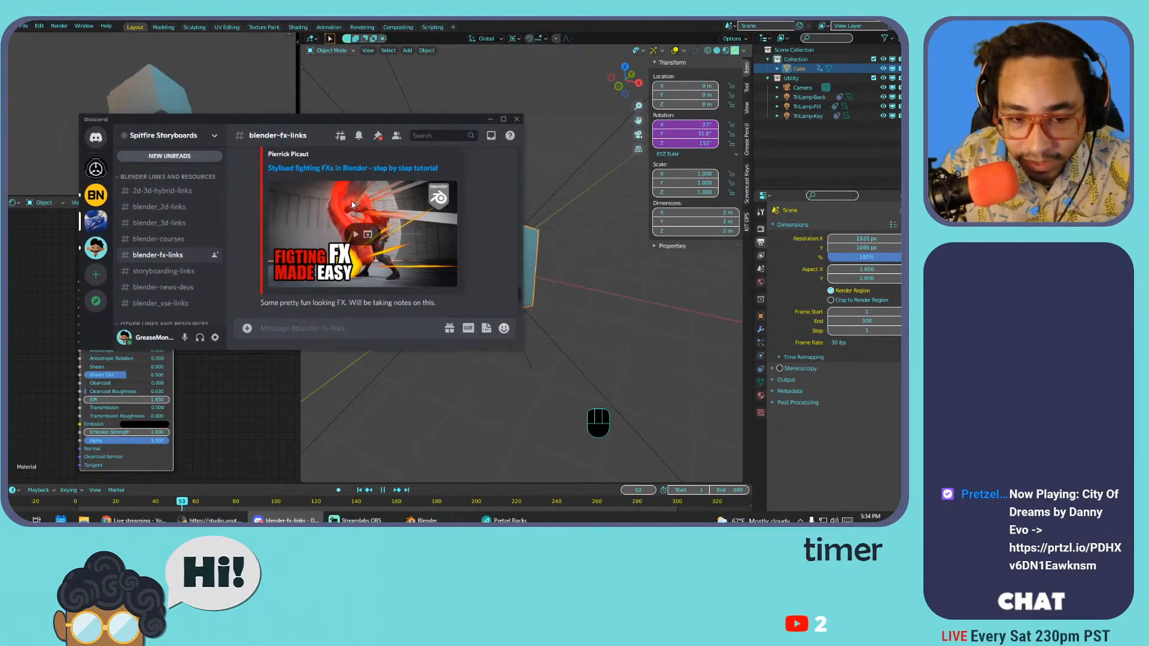
scroll(345, 246, "down", 3)
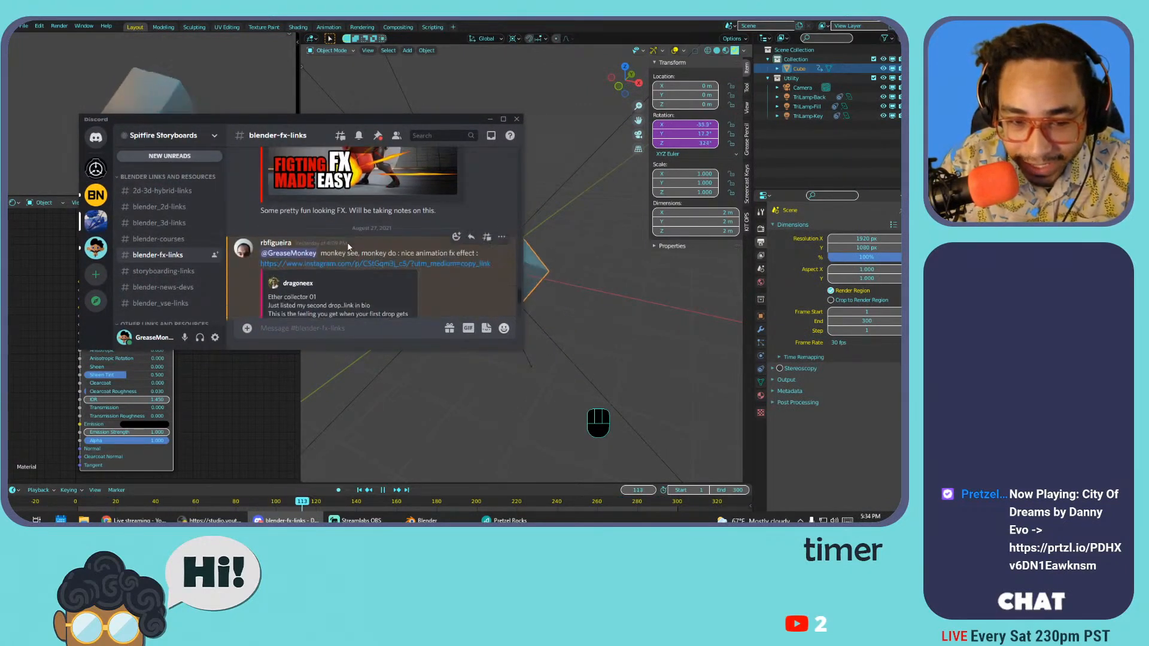
scroll(359, 242, "up", 3)
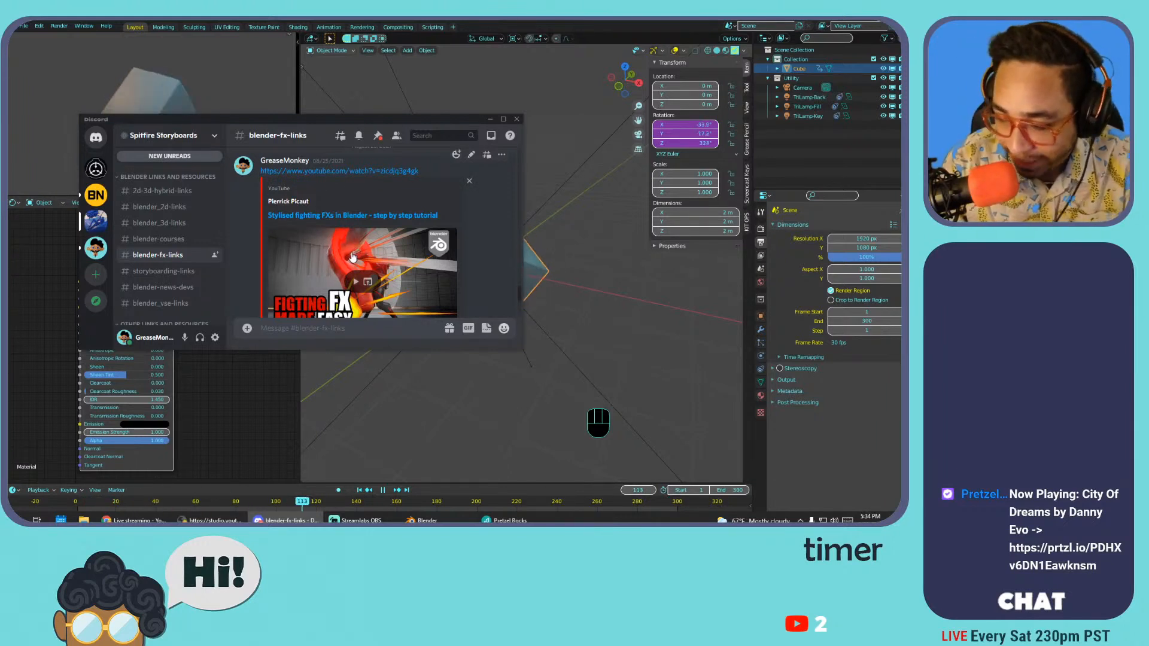
scroll(349, 262, "down", 3)
scroll(349, 261, "down", 3)
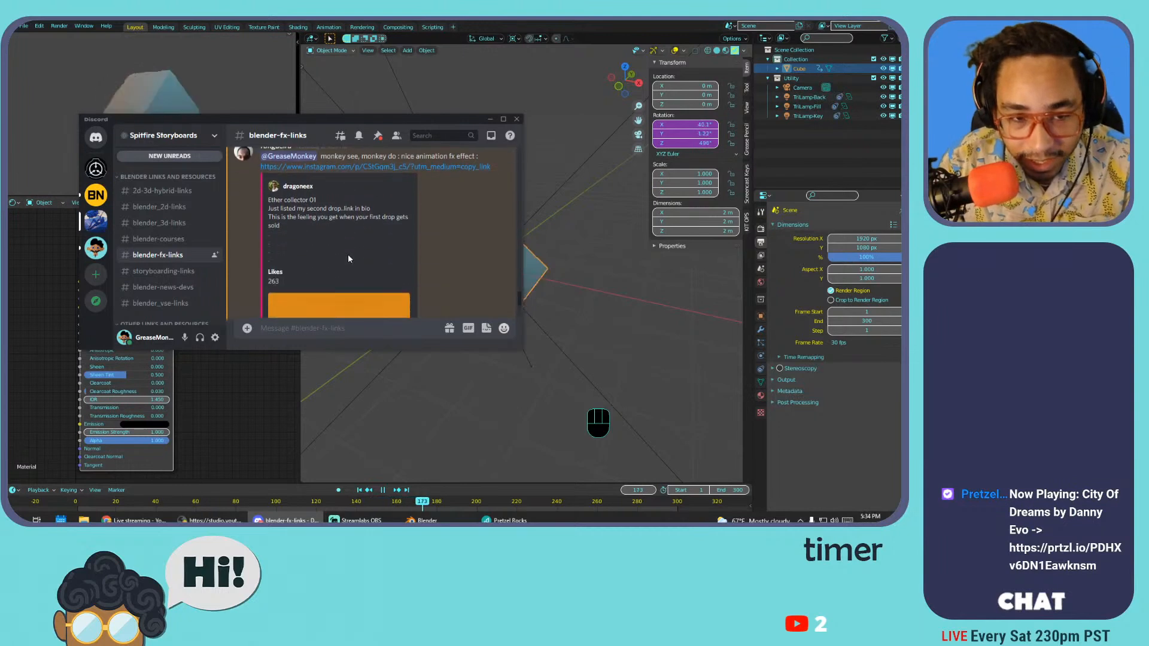
scroll(349, 261, "up", 2)
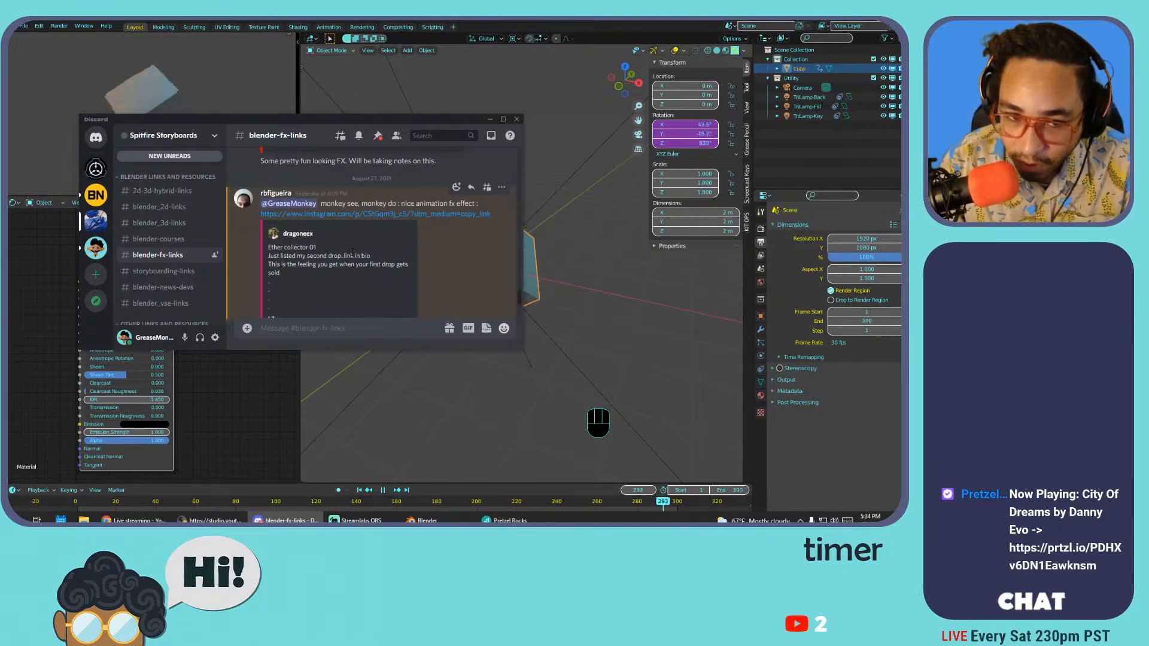
scroll(351, 252, "down", 3)
scroll(352, 251, "up", 4)
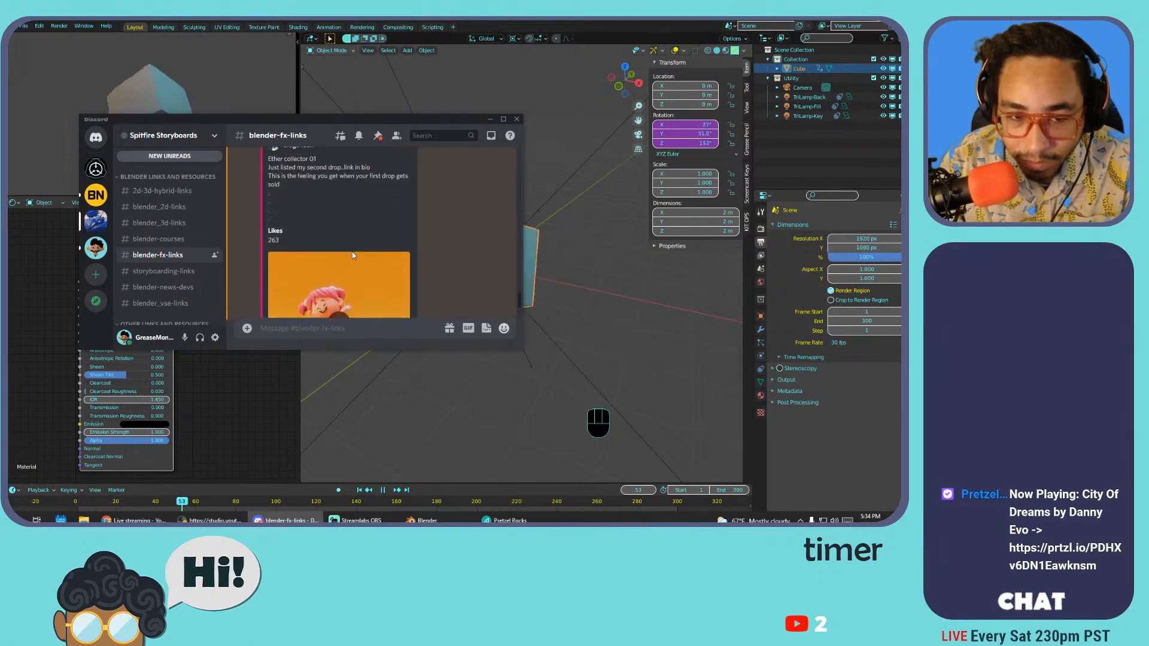
scroll(352, 251, "down", 4)
scroll(345, 246, "up", 2)
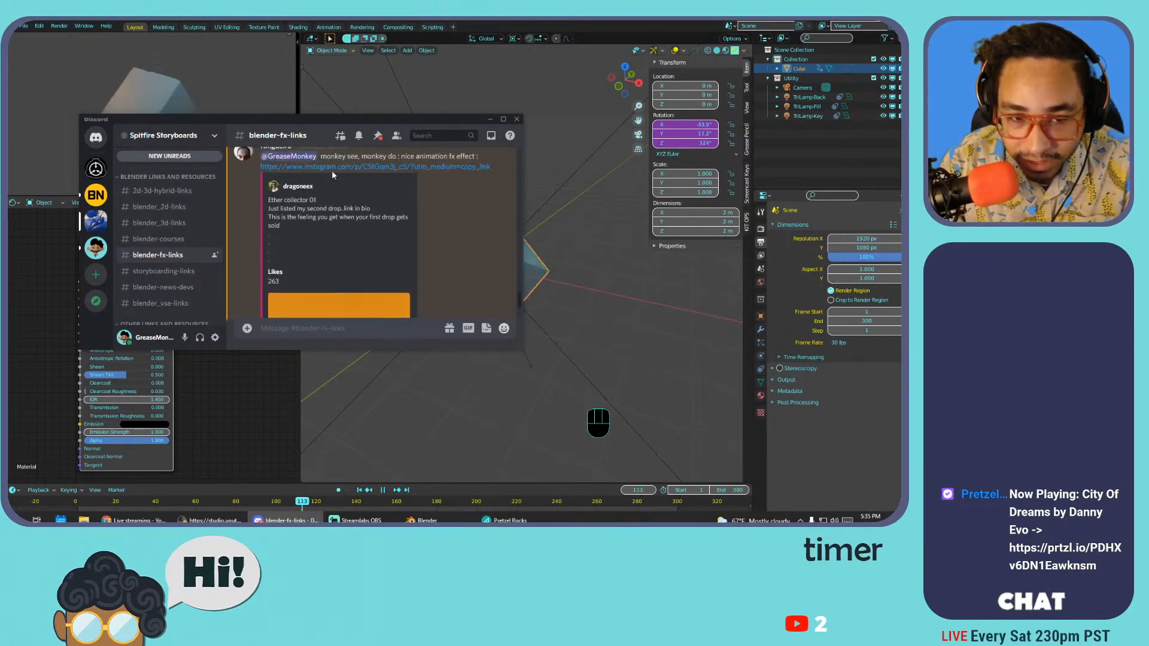
scroll(330, 176, "down", 3)
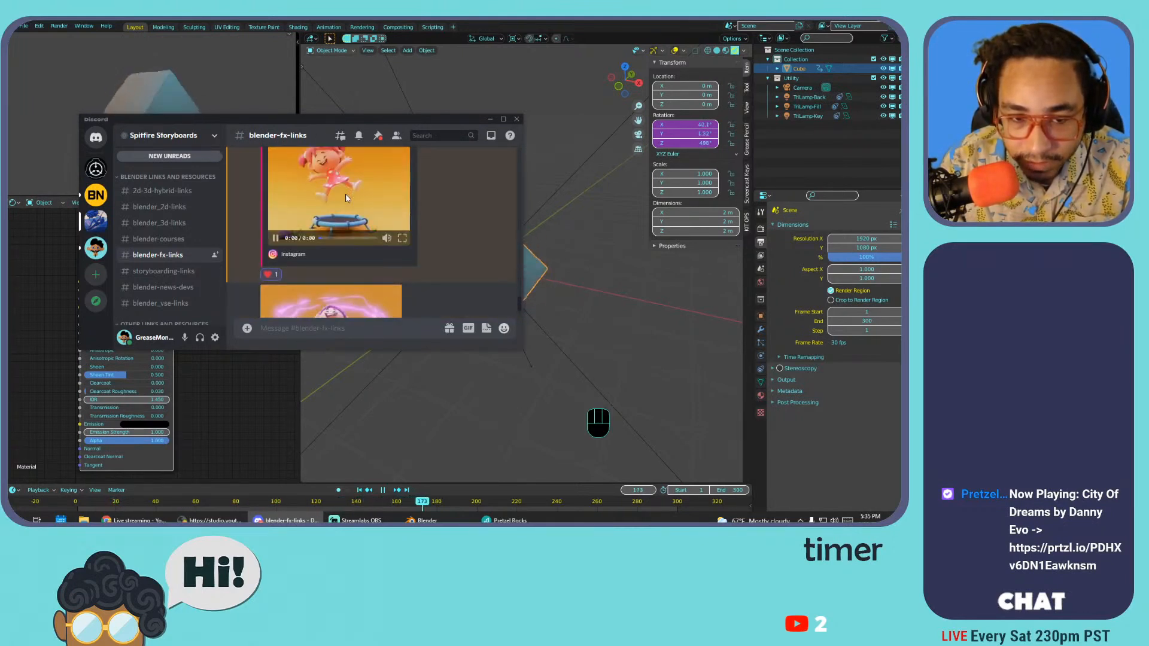
scroll(345, 203, "up", 1)
scroll(344, 206, "down", 1)
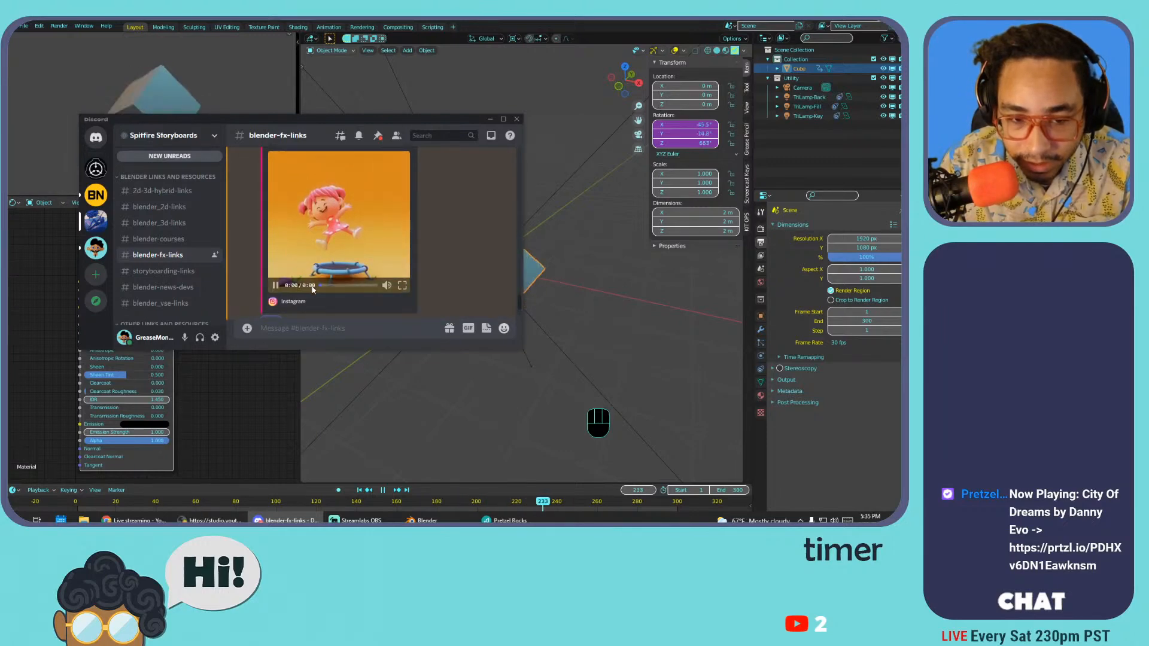
- View the embedded trampoline animation full screen, then exit and review the neighbouring posts in the channel
left_click(401, 287)
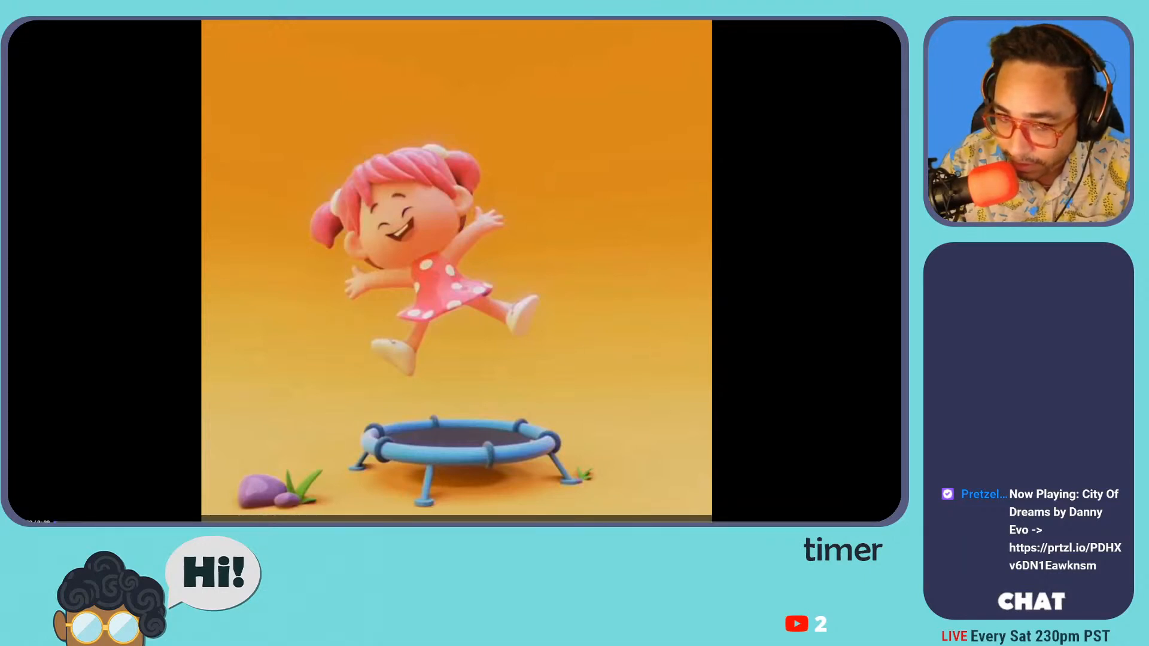
key("Escape")
scroll(336, 251, "down", 3)
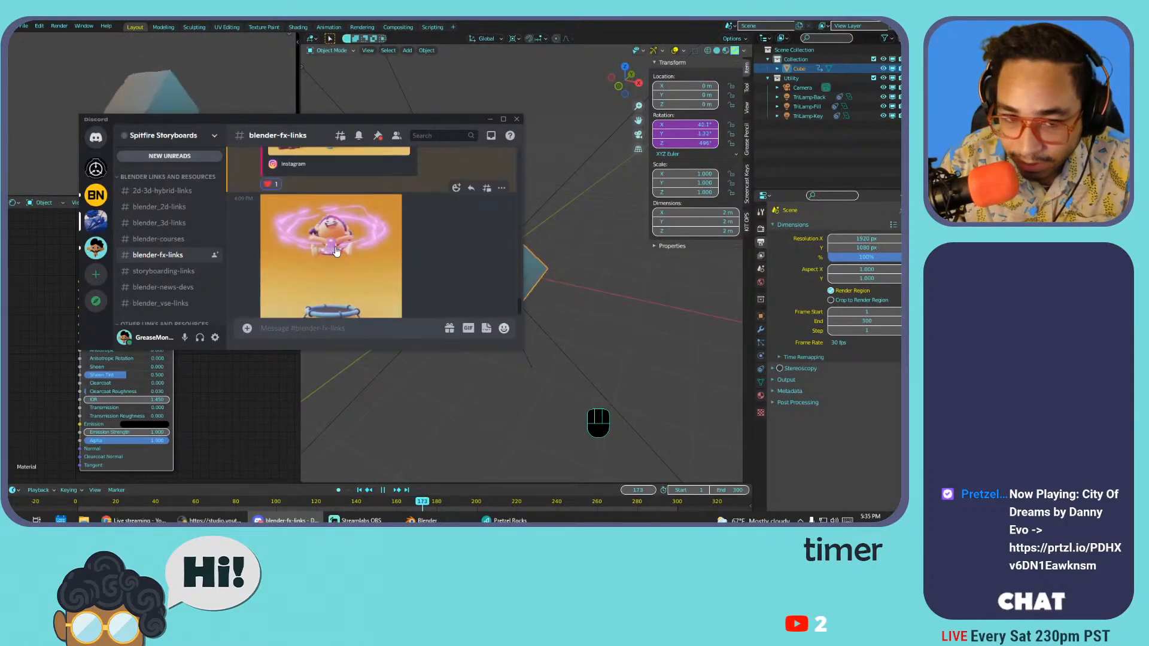
scroll(336, 251, "up", 3)
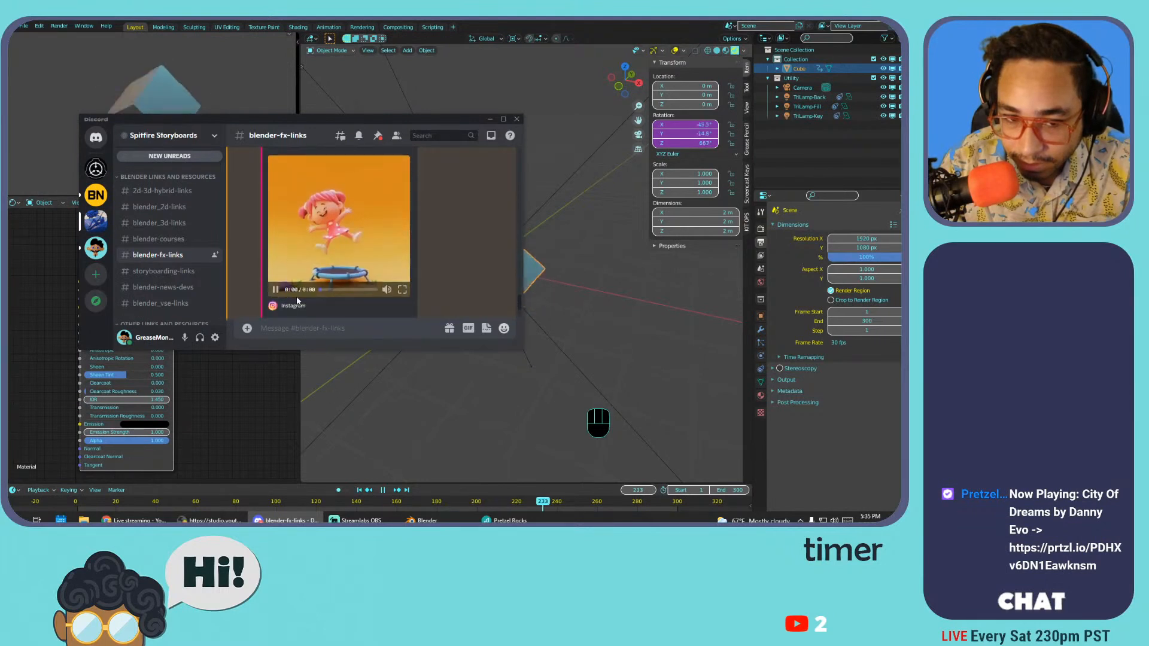
scroll(335, 240, "down", 3)
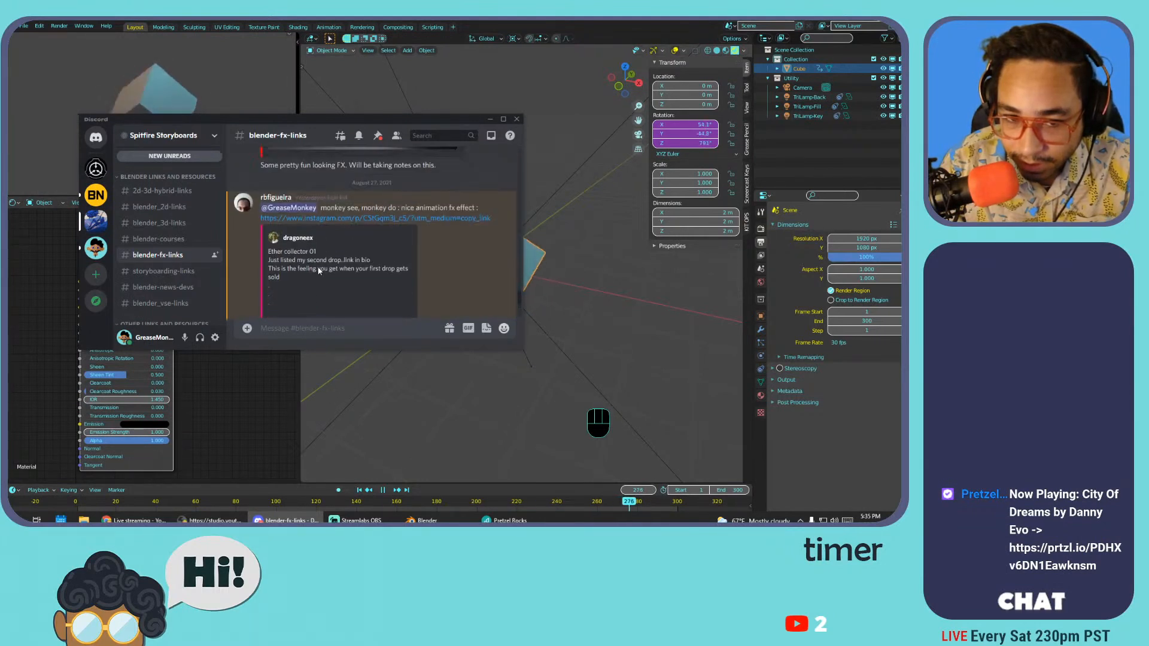
- Open the Instagram link for "Ether collector 01" in the browser and place its window beside the Discord channel
left_click(346, 219)
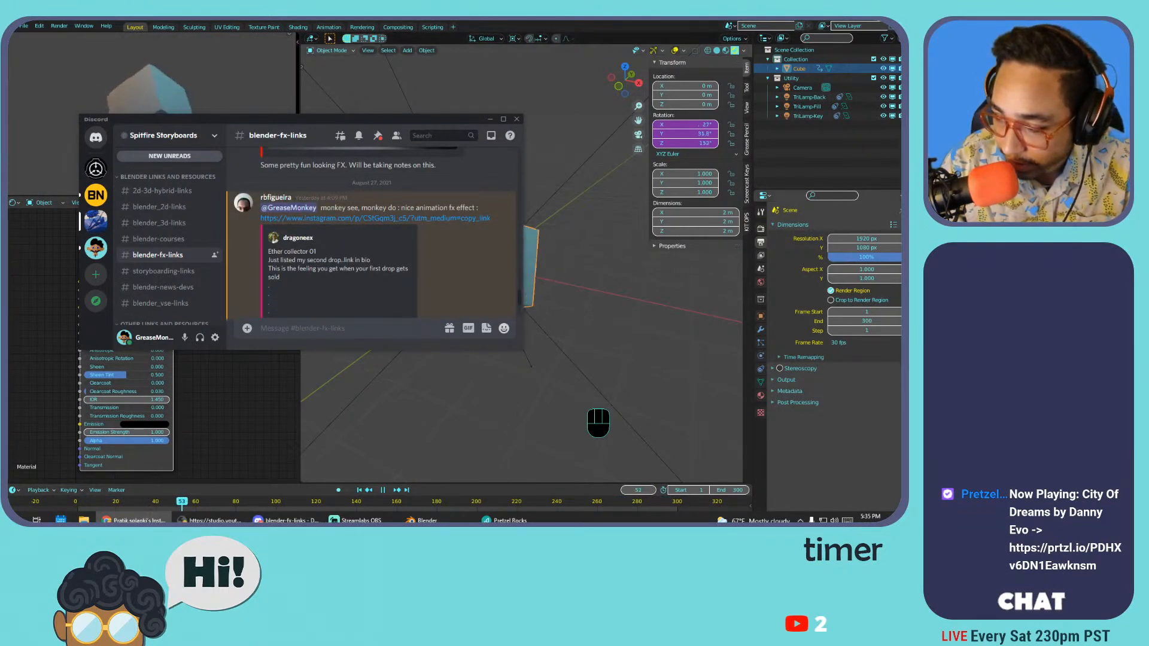
left_click_drag(267, 123, 254, 22)
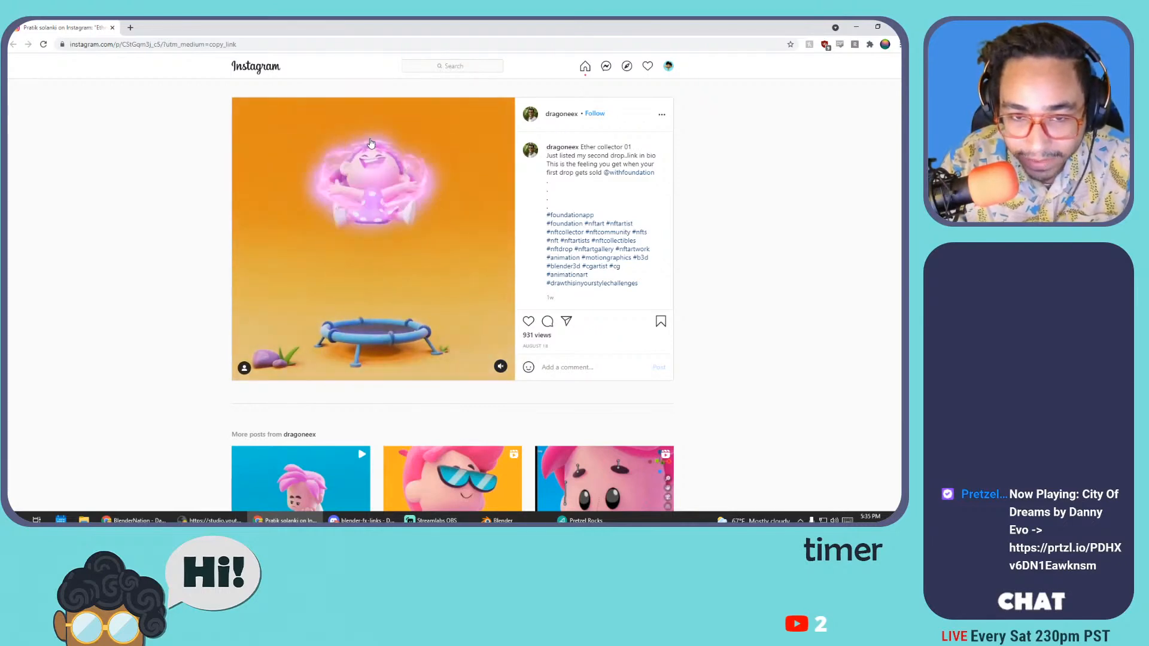
left_click_drag(473, 27, 423, 66)
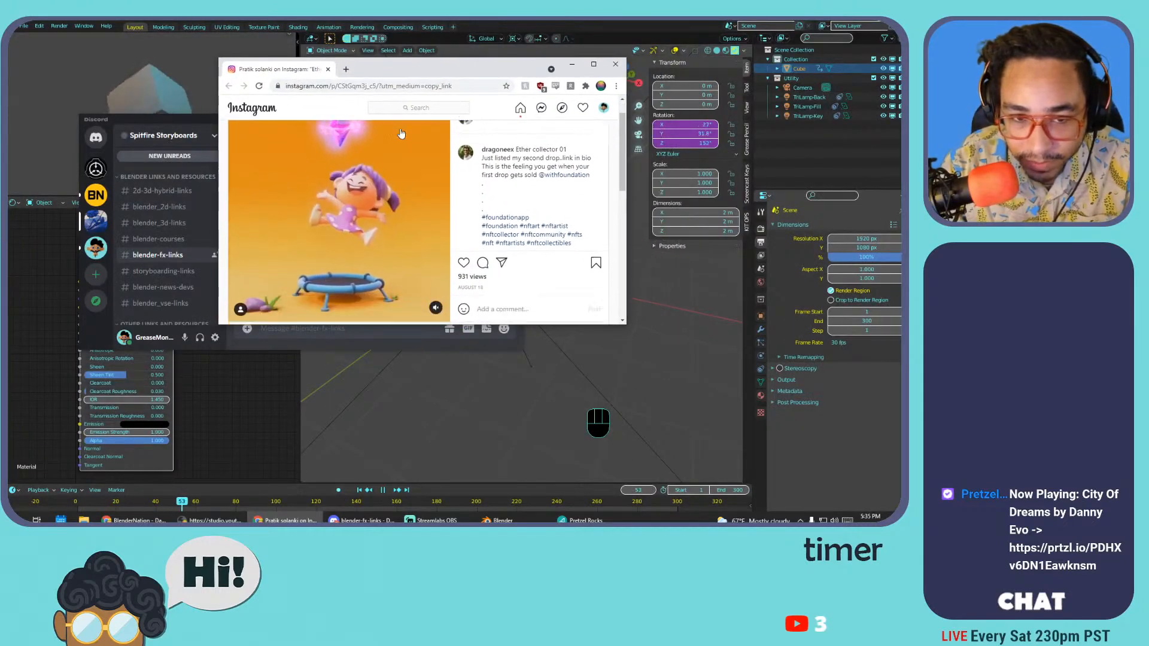
left_click_drag(431, 65, 617, 68)
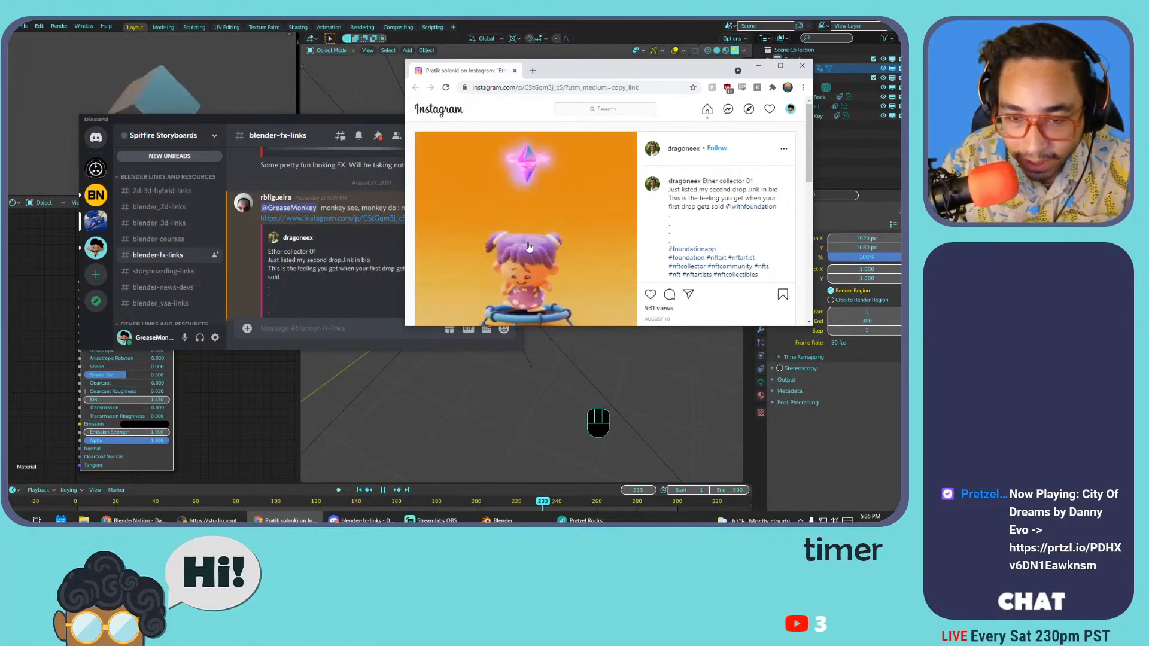
- Play the "Ether collector 01" animation to study its glow and ring effects, and pause it
scroll(473, 255, "down", 1)
scroll(529, 223, "up", 1)
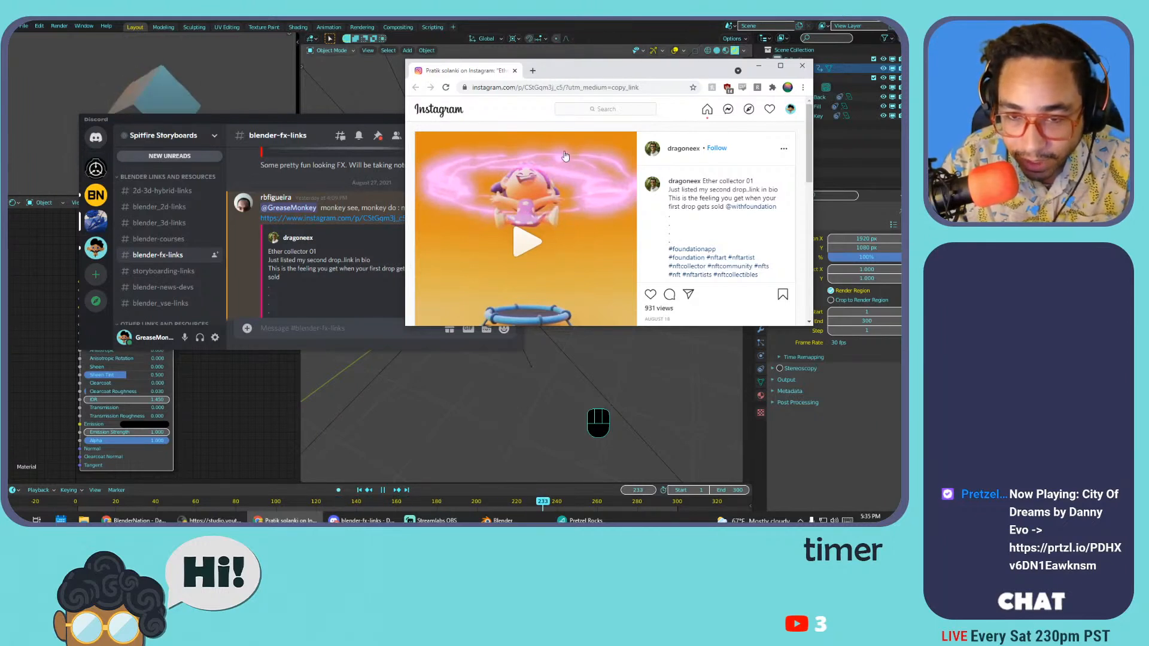
scroll(353, 211, "up", 3)
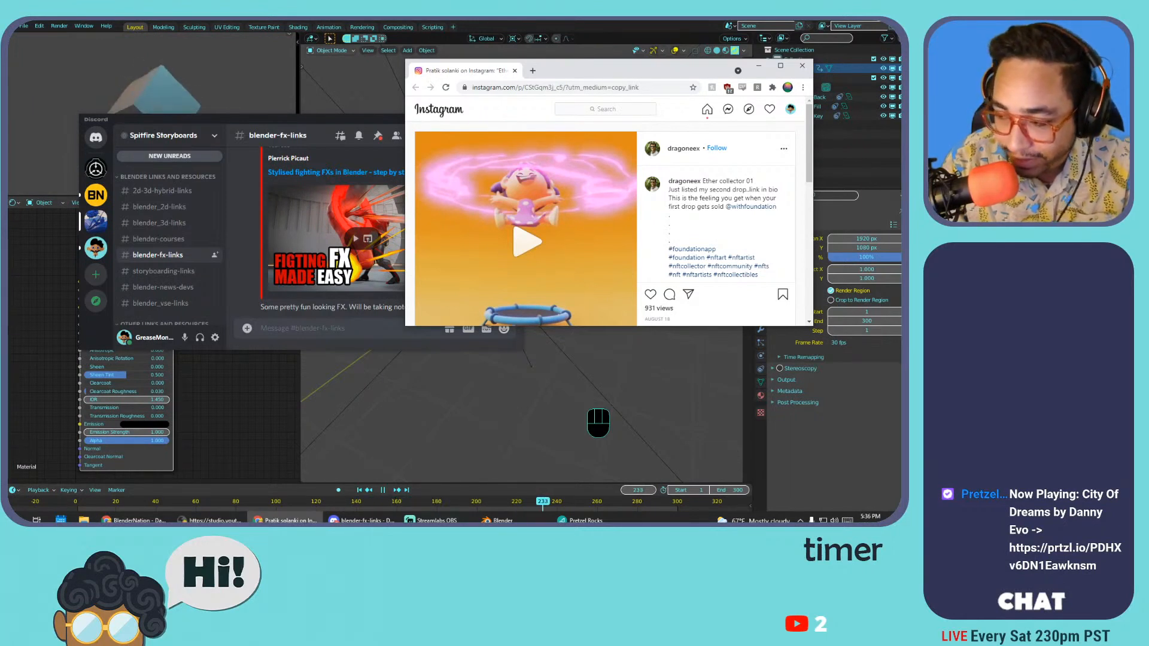
left_click(535, 240)
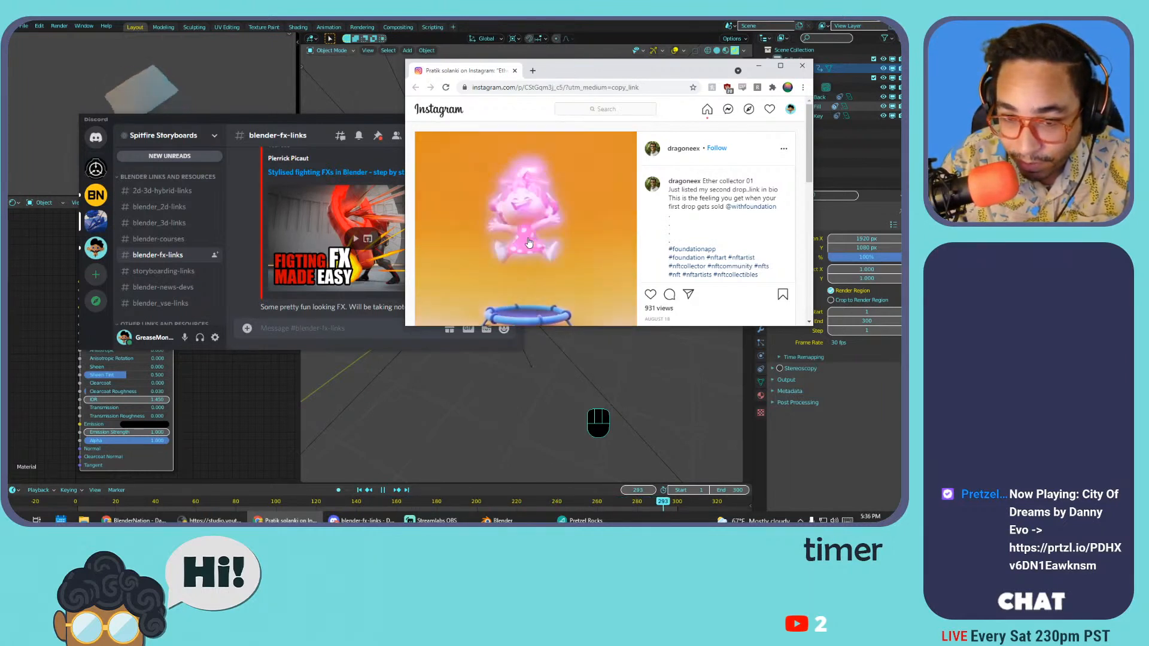
left_click(529, 242)
- Return to Discord and examine the "Stylised fighting FXs in Blender - step by step tutorial" post
left_click(238, 197)
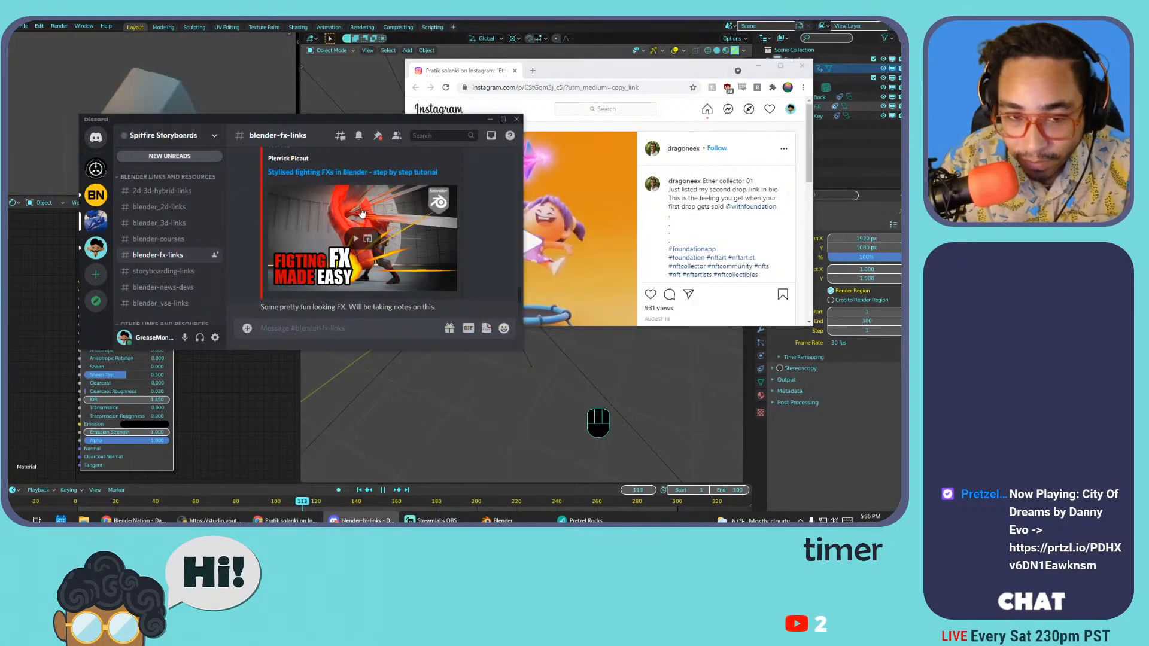
scroll(300, 196, "up", 2)
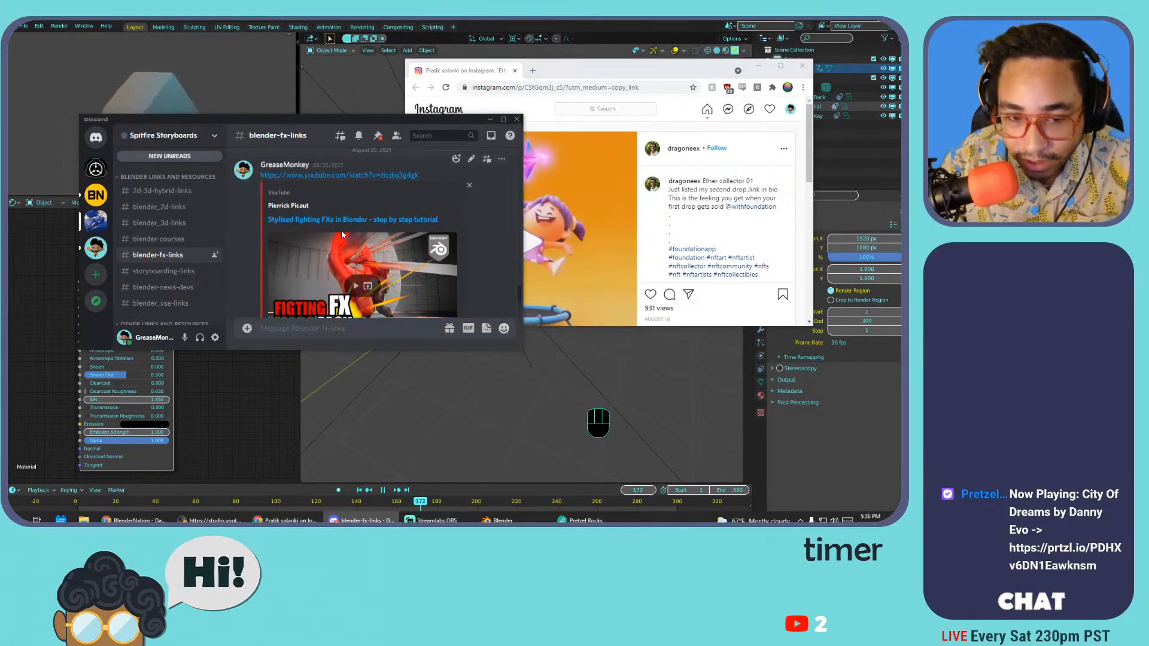
scroll(359, 246, "down", 2)
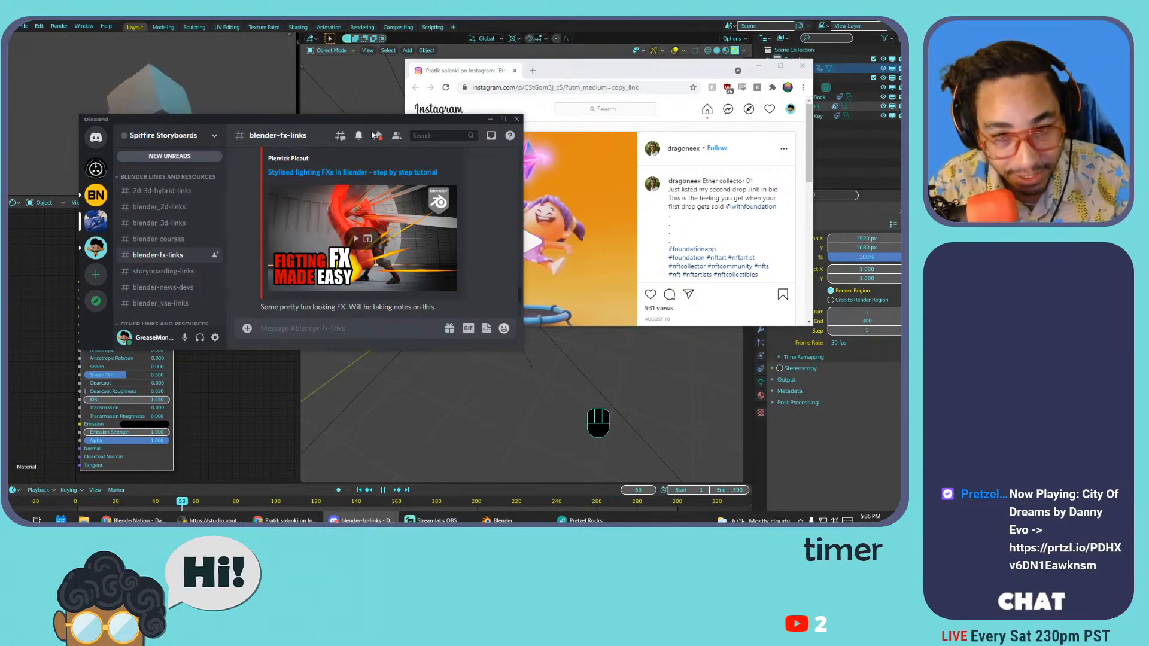
- Move the Discord window out of the way and switch back to Blender
key("alt+Tab")
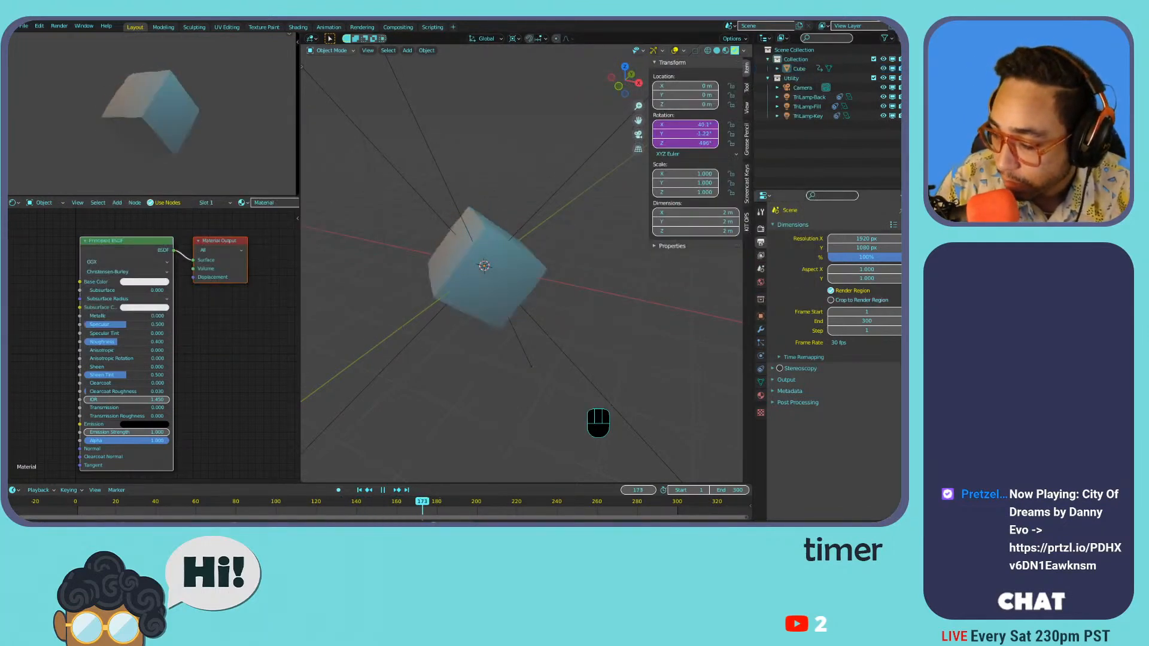
key("alt+Tab")
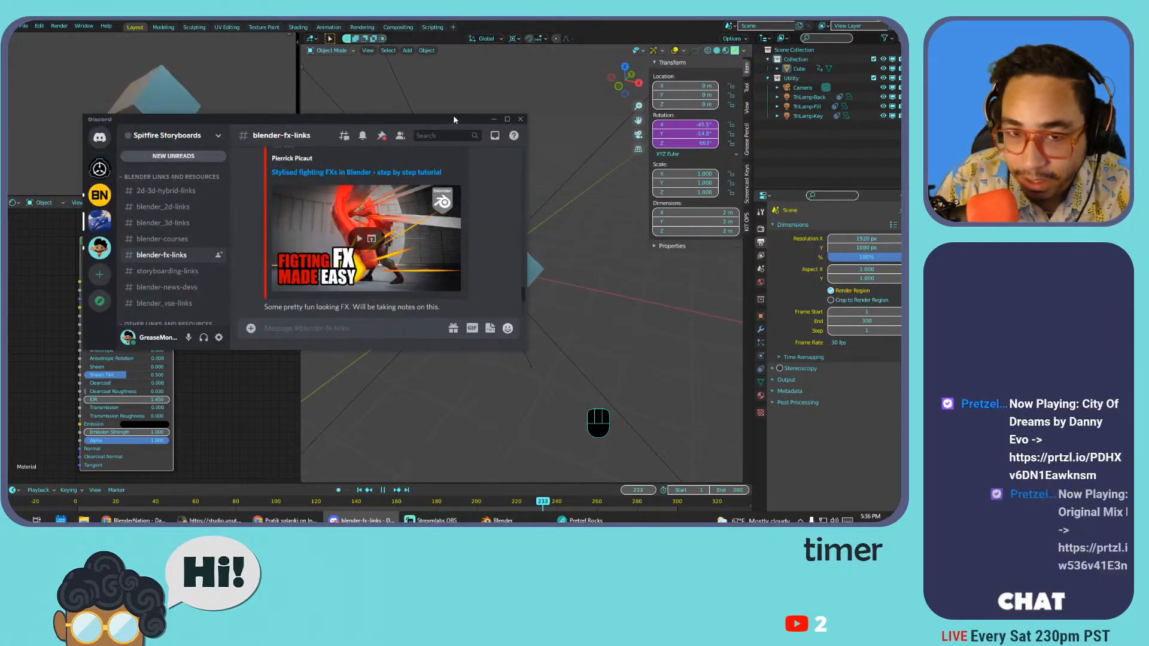
left_click_drag(454, 116, 863, 132)
key("alt+Tab")
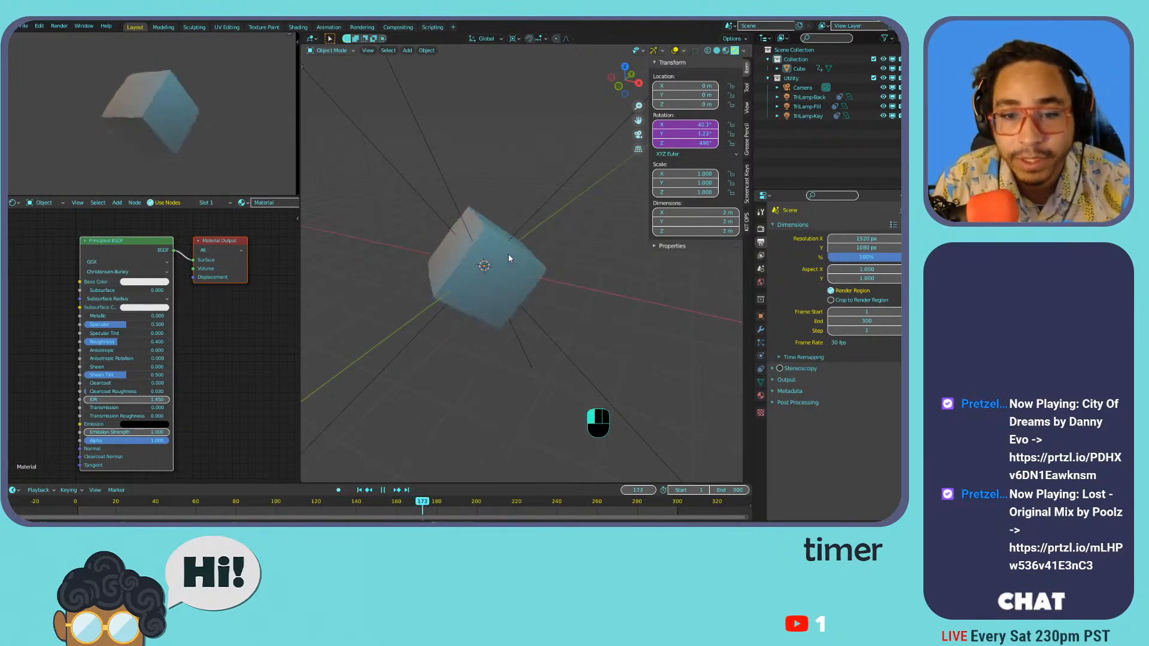
- Delete the animated cube from the scene and stop the timeline playback
left_click(495, 238)
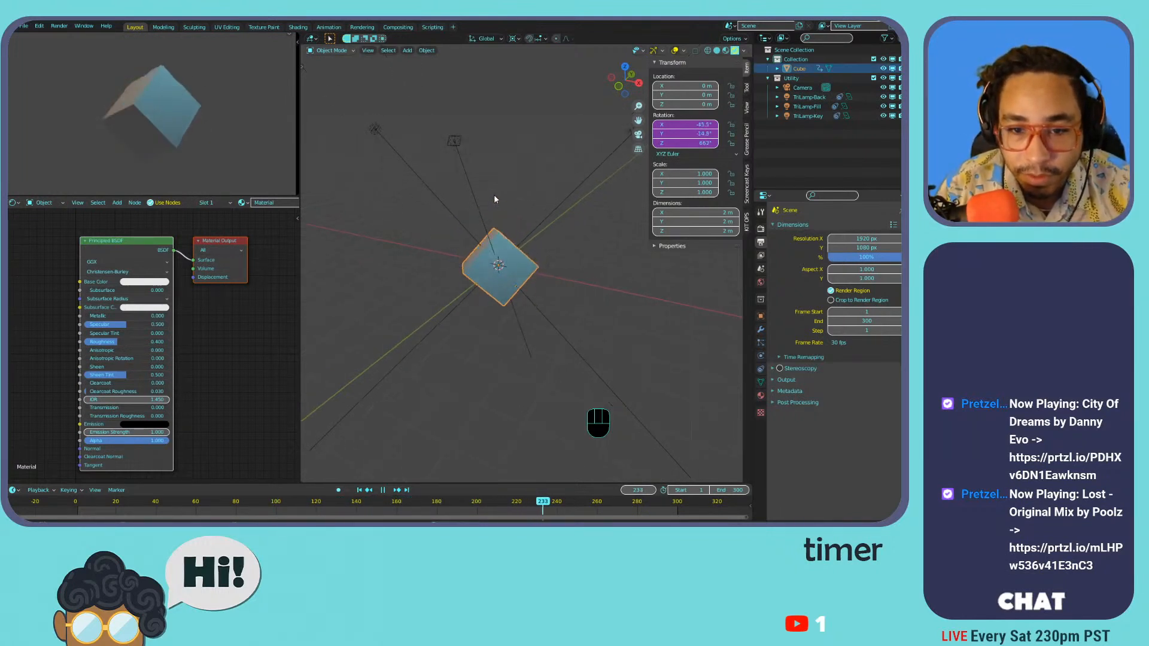
key("x")
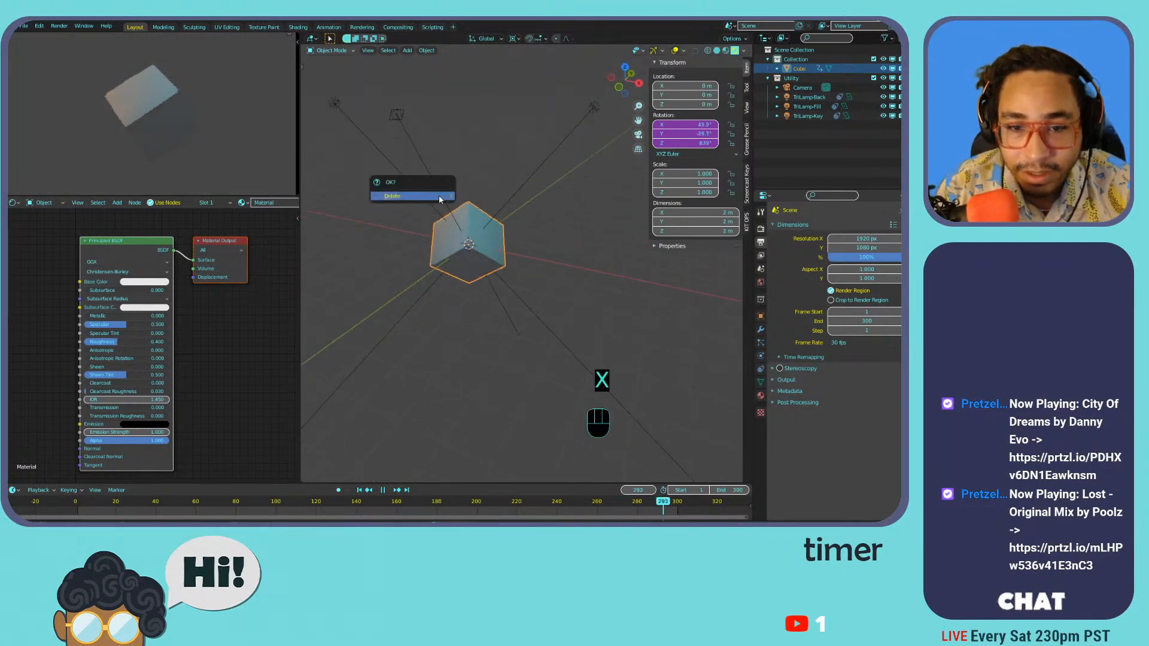
left_click(439, 195)
key("space")
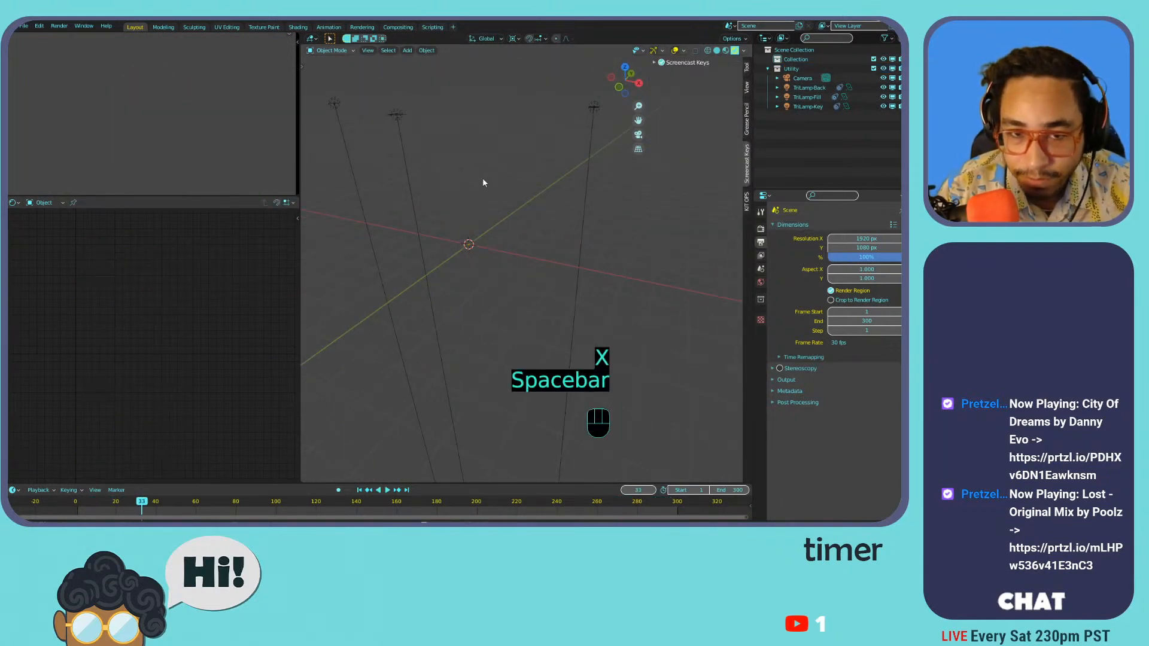
- Delete the TriLamp-Back, TriLamp-Fill and TriLamp-Key lights from the Utility collection
left_click(803, 87)
left_click(803, 106, "shift")
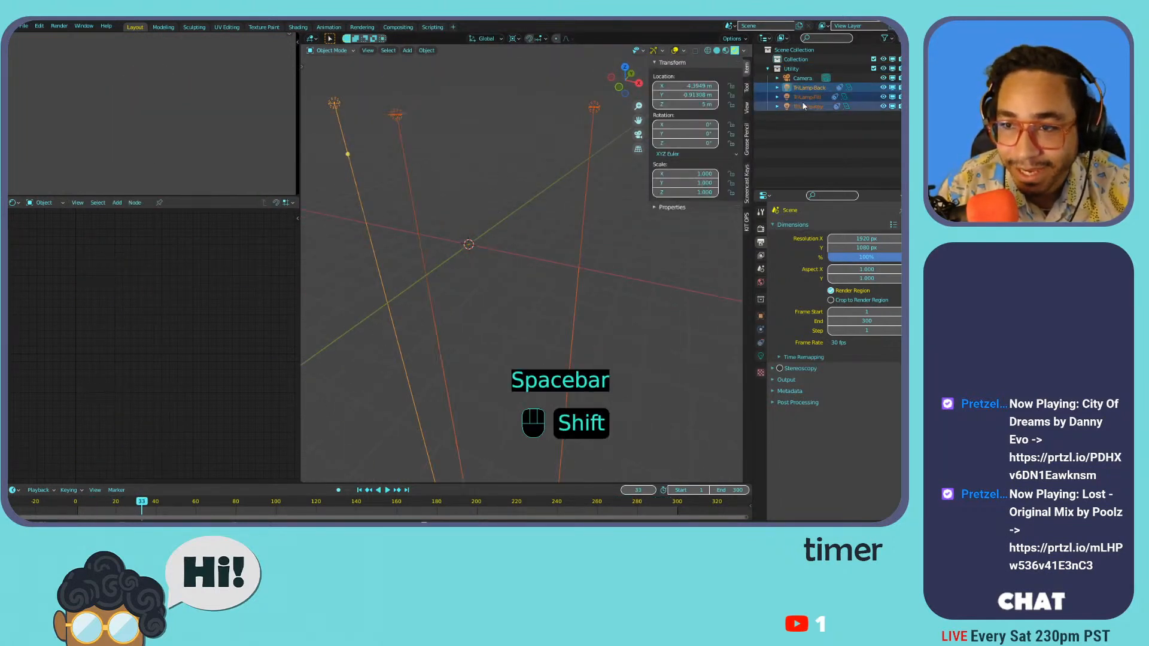
key("x")
left_click(513, 106)
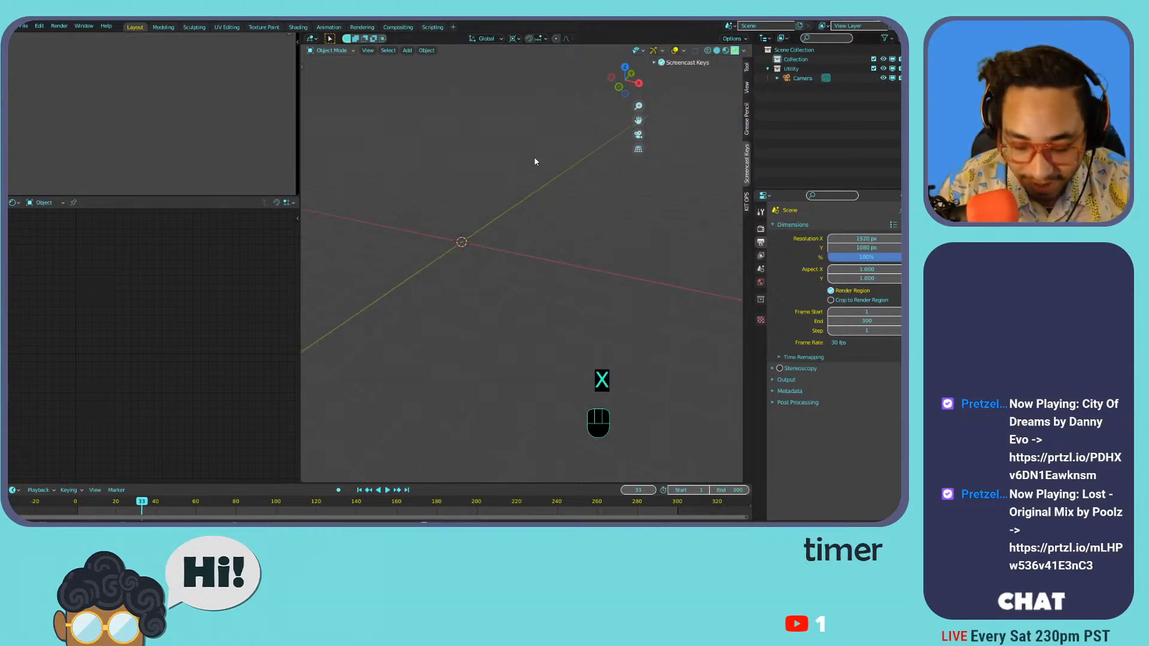
- Hide the 3D viewport's sidebar, widen the viewport slightly and reset its view to frame the whole scene
key("n")
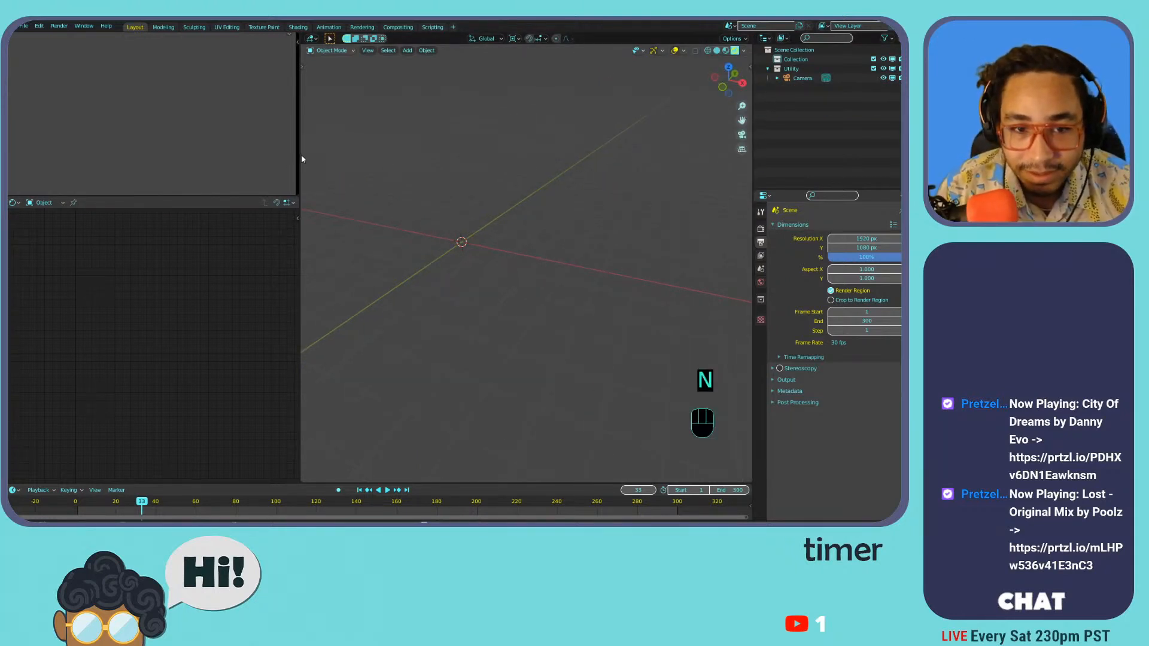
left_click_drag(295, 155, 274, 155)
key("shift+c")
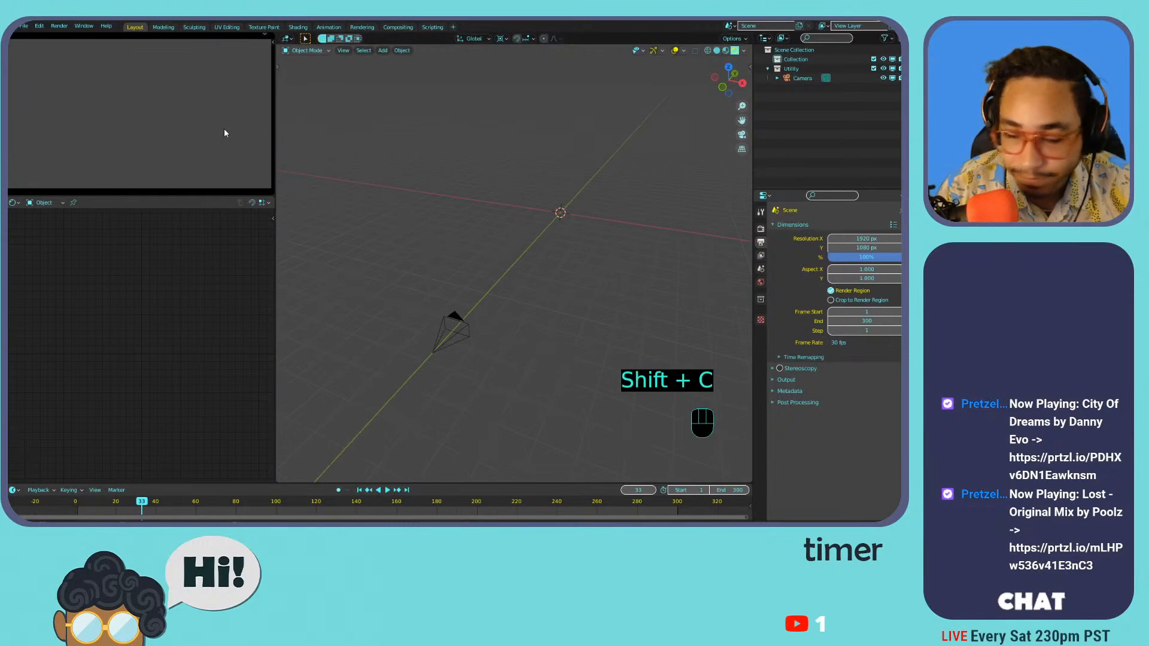
- Add a plane mesh at the scene origin and view it from the top
middle_click_drag(434, 166, 484, 302)
key("KP_7")
scroll(499, 159, "down", 5)
scroll(511, 280, "up", 4)
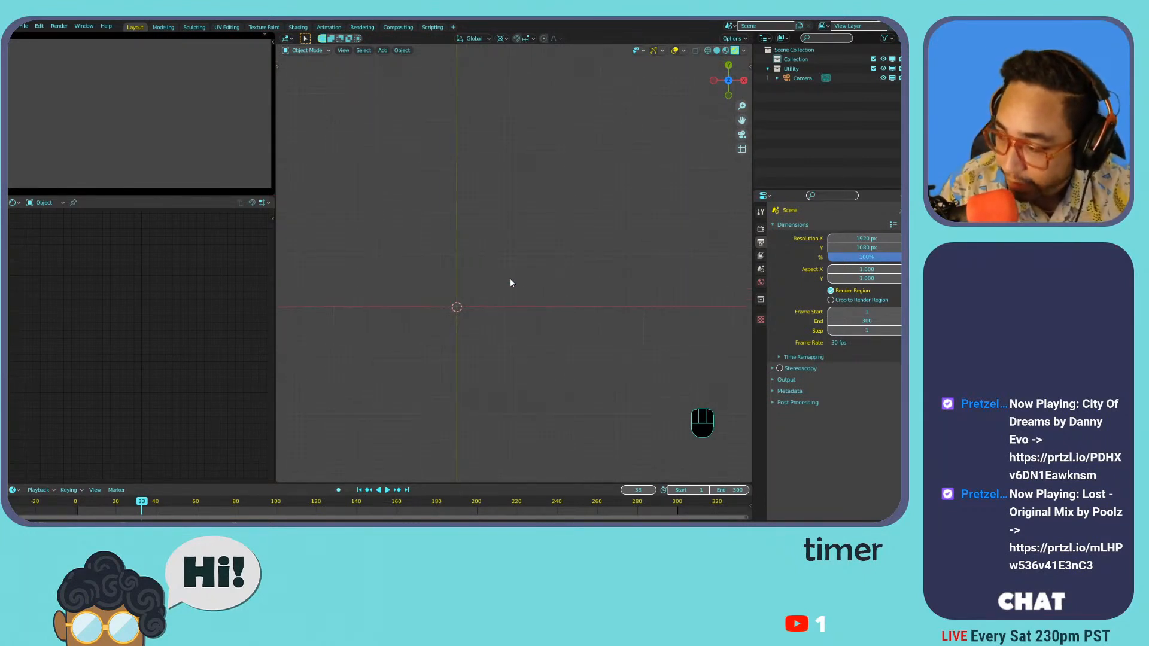
middle_click_drag(495, 255, 526, 223, "shift")
scroll(519, 222, "up", 6)
scroll(423, 240, "down", 2)
middle_click_drag(426, 243, 457, 225, "shift")
key("shift+a")
mouse_move(432, 106)
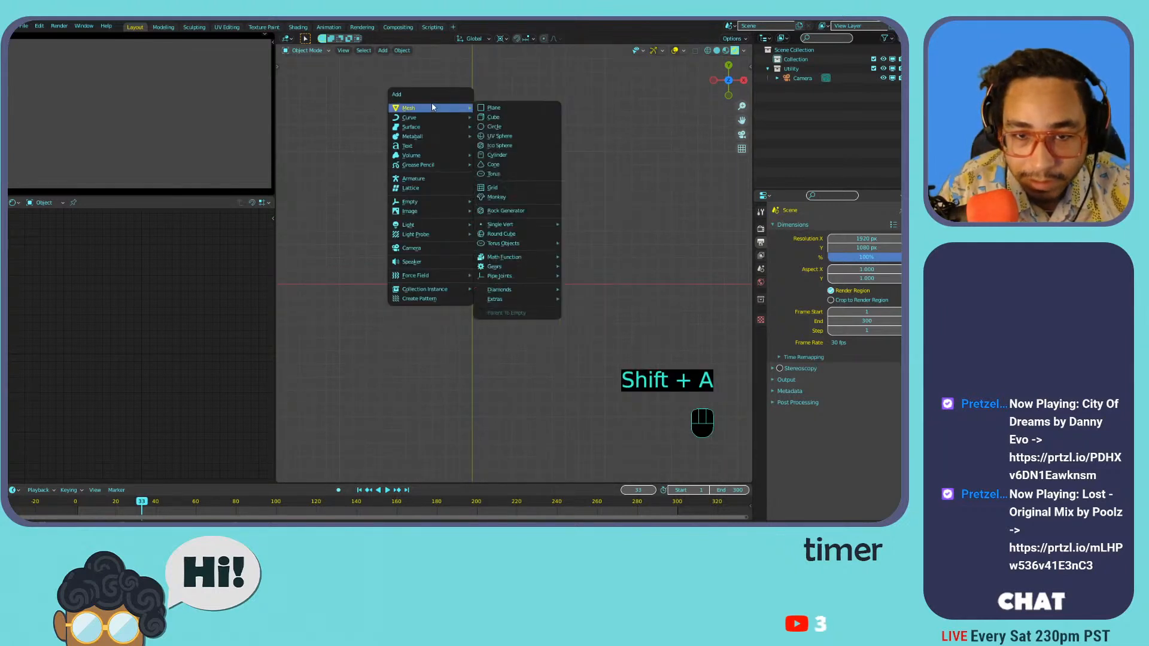
left_click(506, 110)
scroll(468, 194, "down", 2)
key("Tab")
key("Tab")
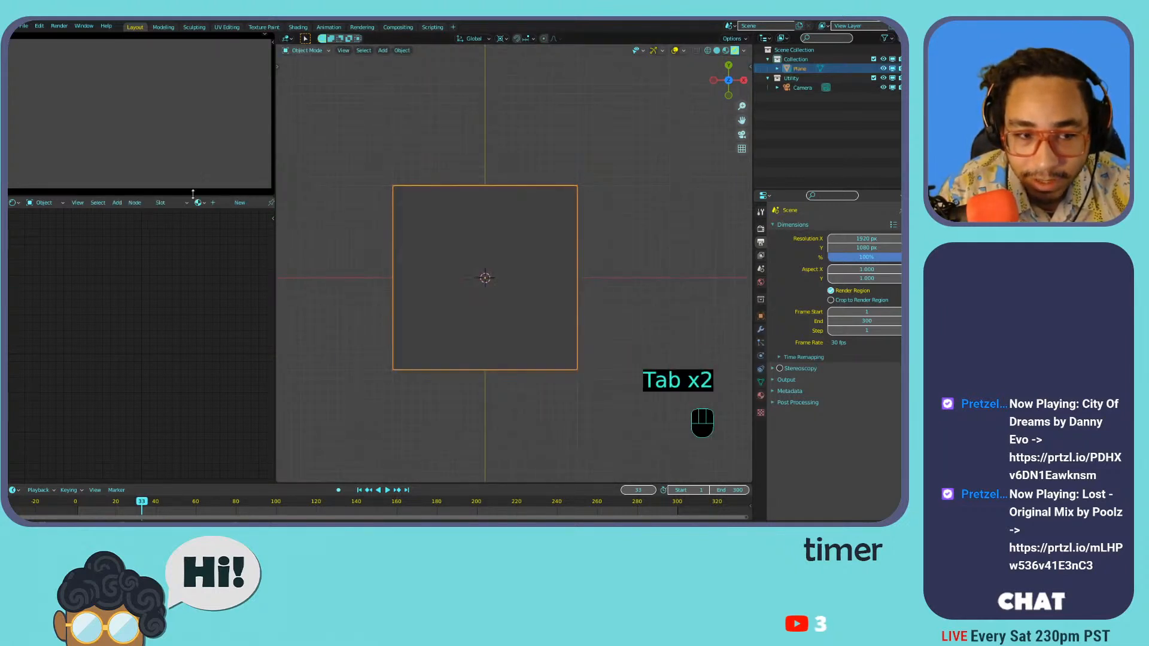
- Turn the node area beneath the camera preview into an Image Editor and check the plane's UV layout in Edit Mode
left_click(15, 203)
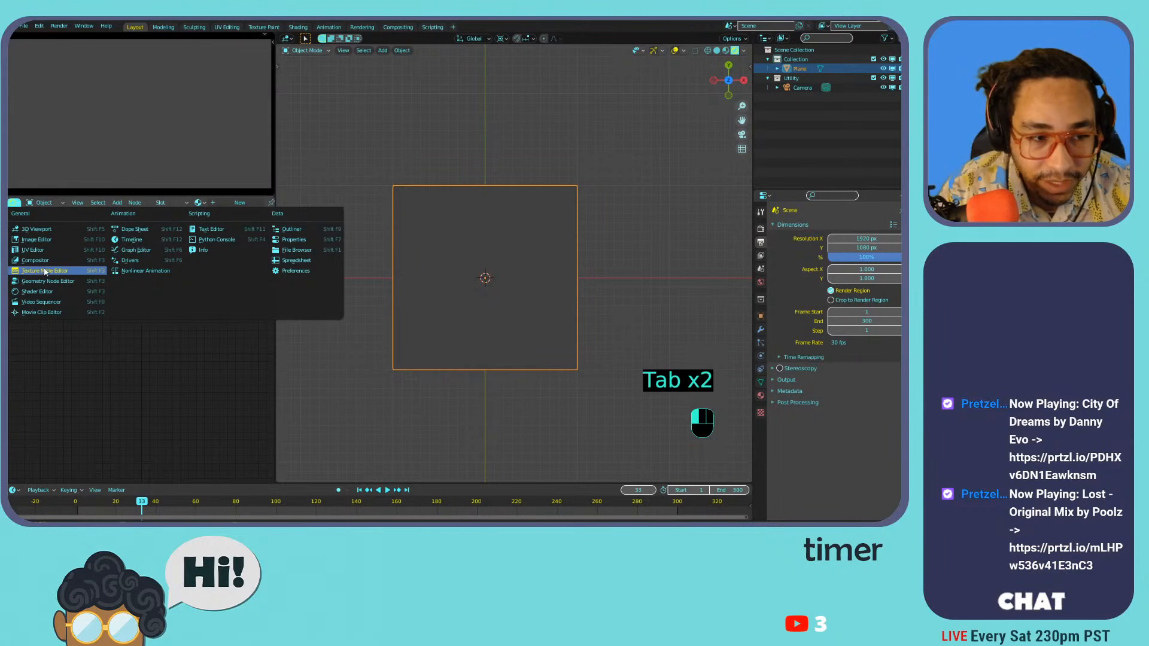
left_click(59, 240)
key("Tab")
key("a")
key("a")
key("a")
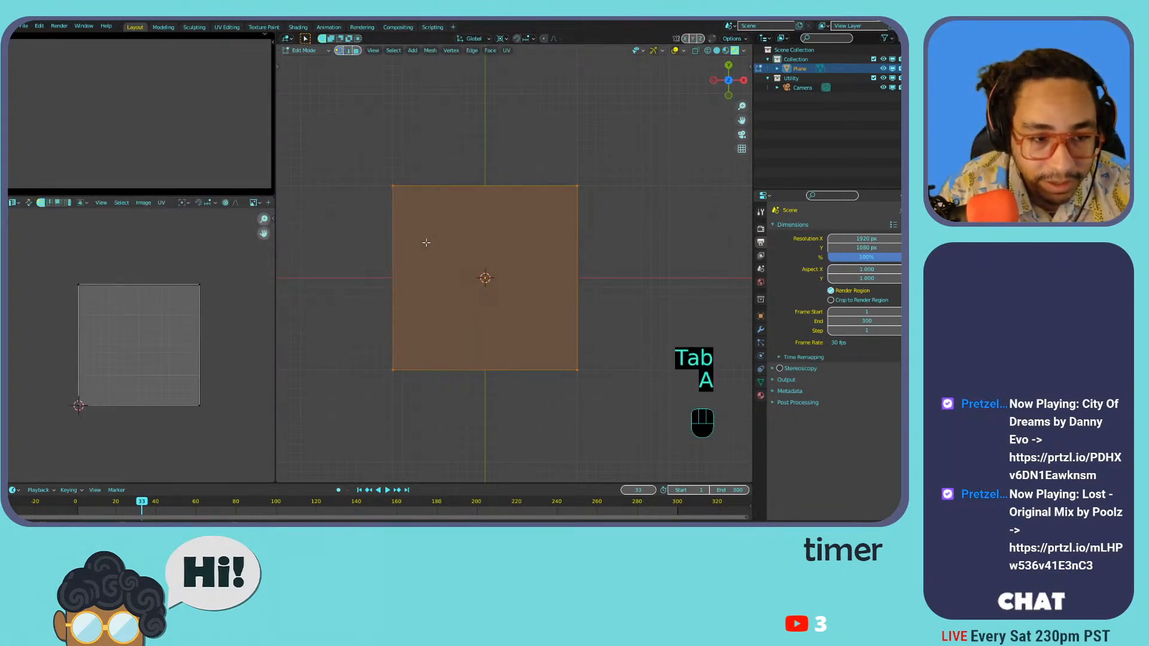
key("Tab")
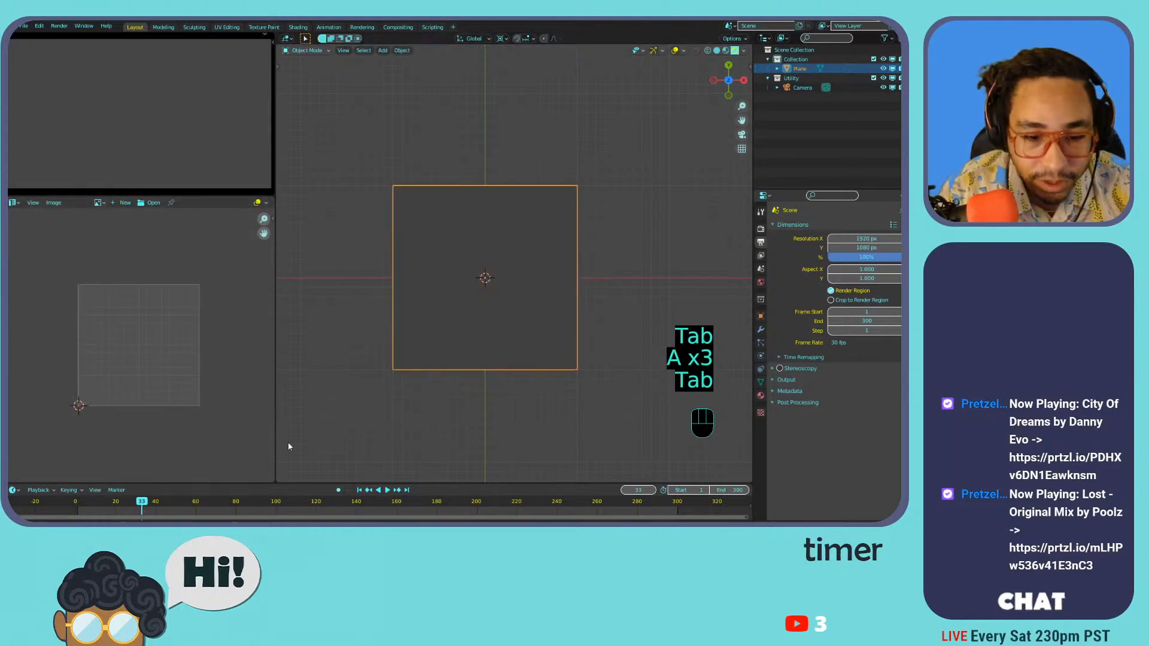
- Split the 3D viewport horizontally, make the lower half a Shader Editor, and widen both areas with the plane framed
left_click_drag(277, 478, 281, 269)
left_click(287, 276)
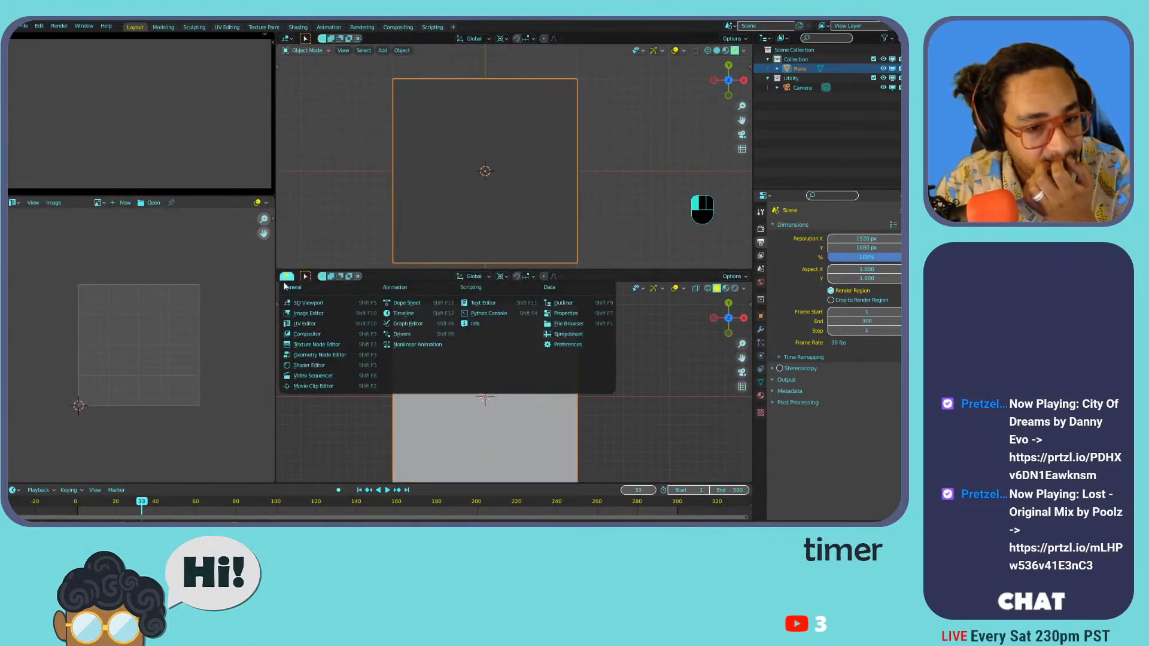
left_click(309, 365)
left_click_drag(274, 285, 202, 260)
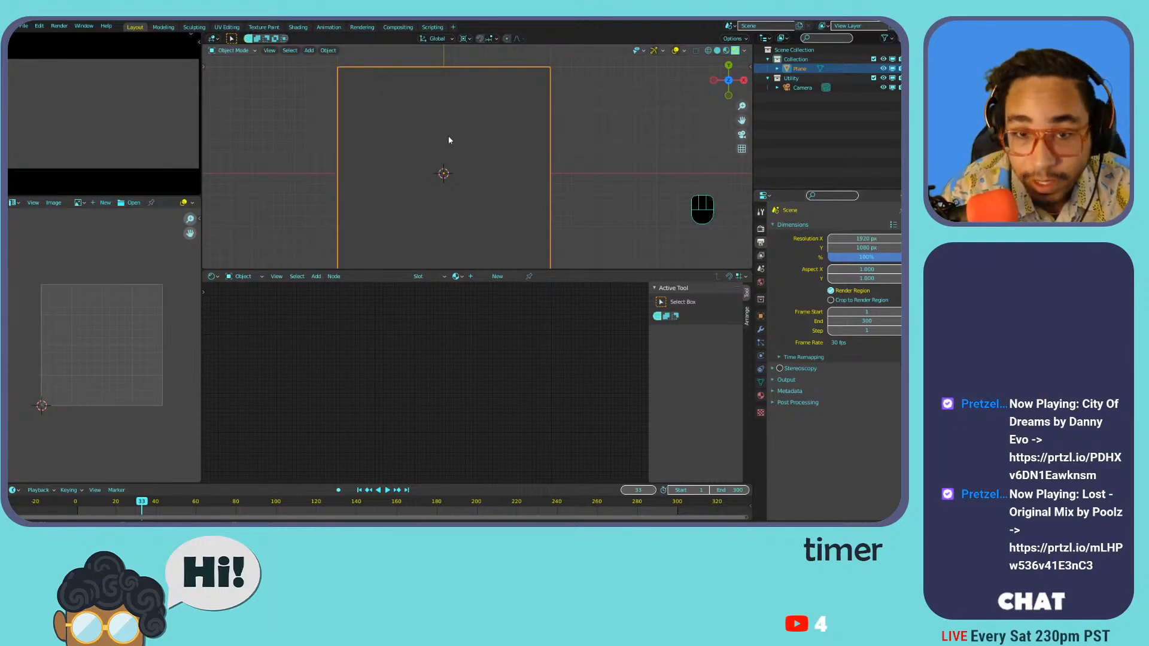
middle_click_drag(415, 188, 420, 161, "shift")
scroll(423, 158, "down", 1)
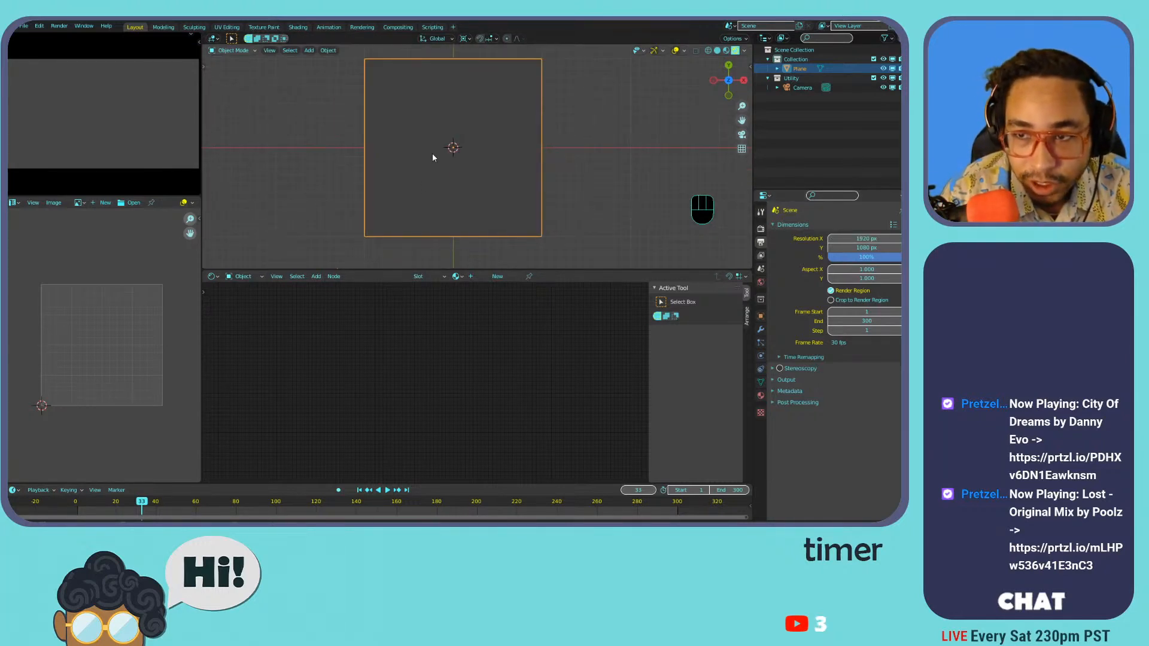
scroll(436, 148, "down", 1)
scroll(449, 145, "up", 1)
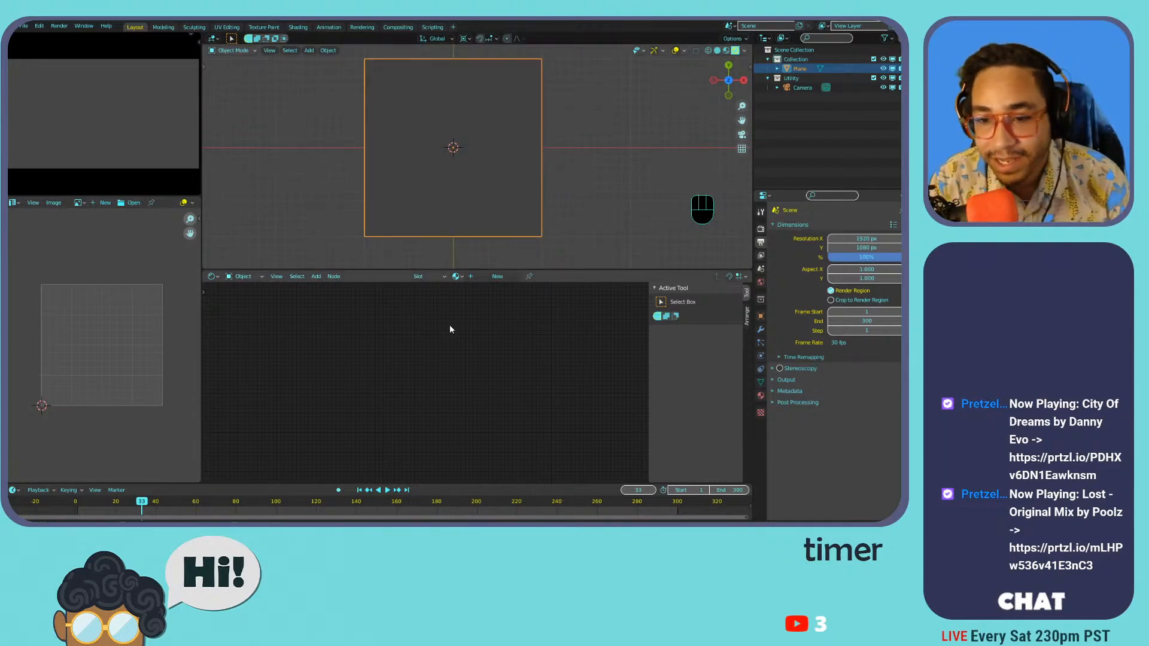
- Assign the existing Material to the plane and return the timeline to frame 1
left_click(760, 395)
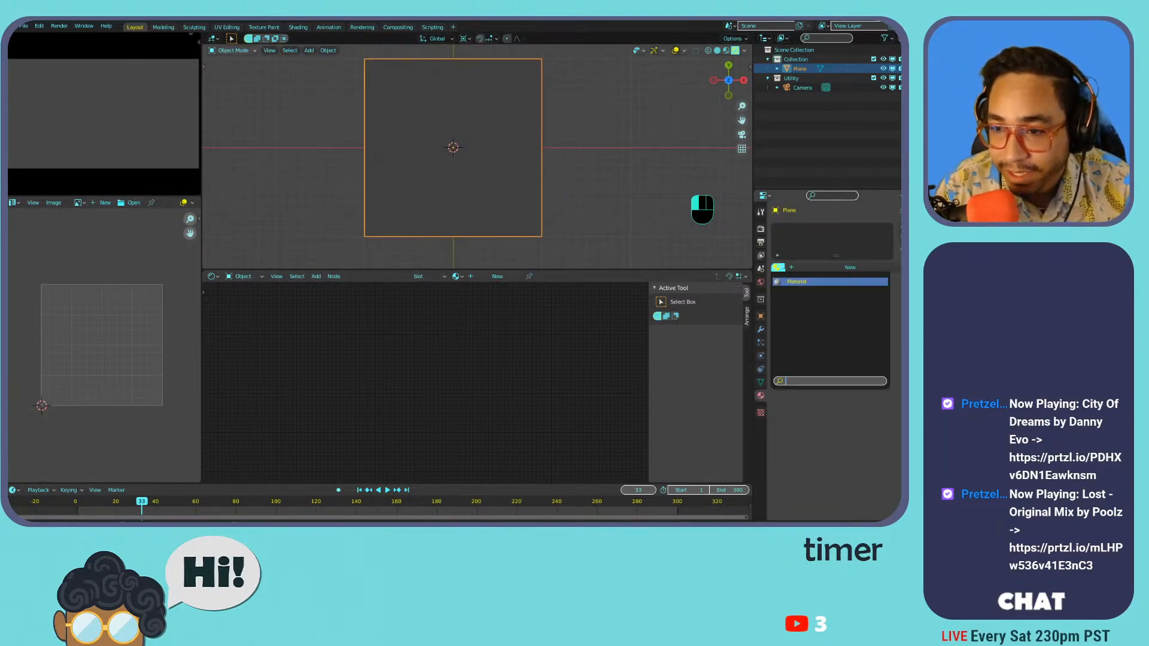
left_click(796, 268)
scroll(470, 397, "down", 1)
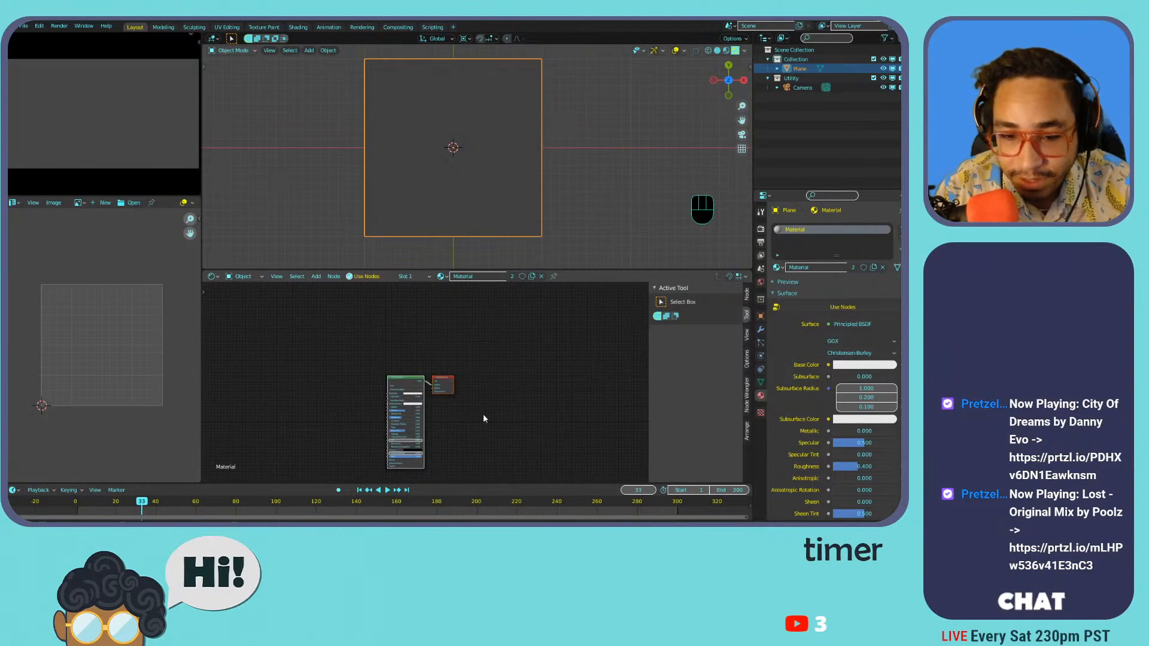
scroll(427, 383, "up", 7)
right_click(468, 367)
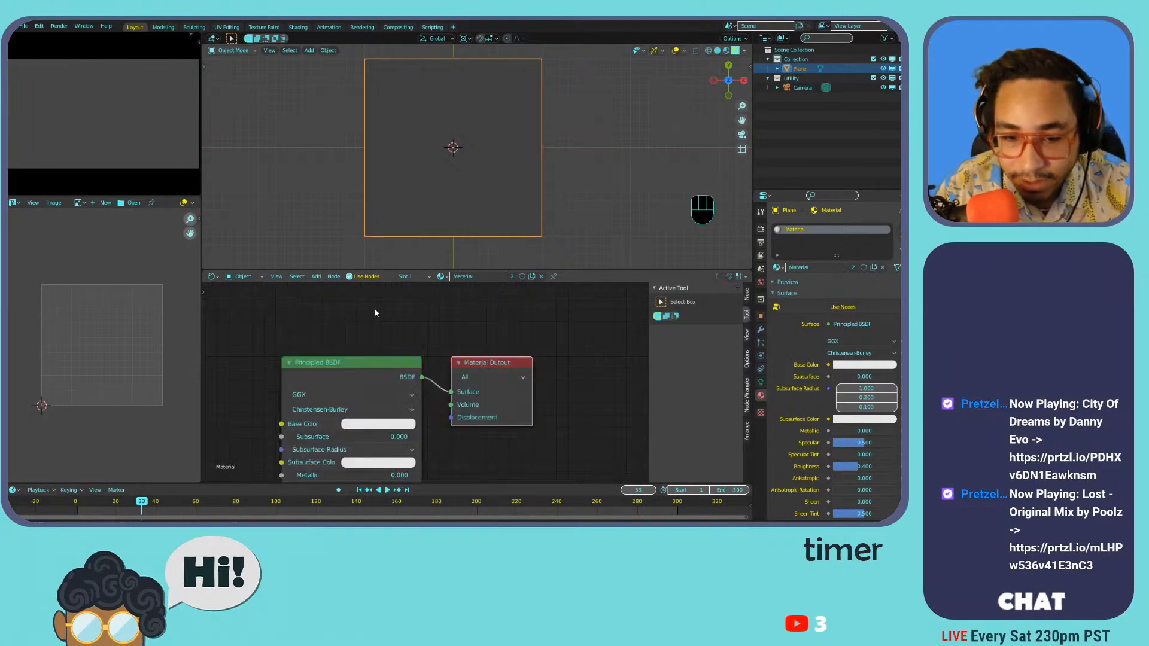
scroll(423, 358, "down", 3)
middle_click_drag(450, 390, 467, 338)
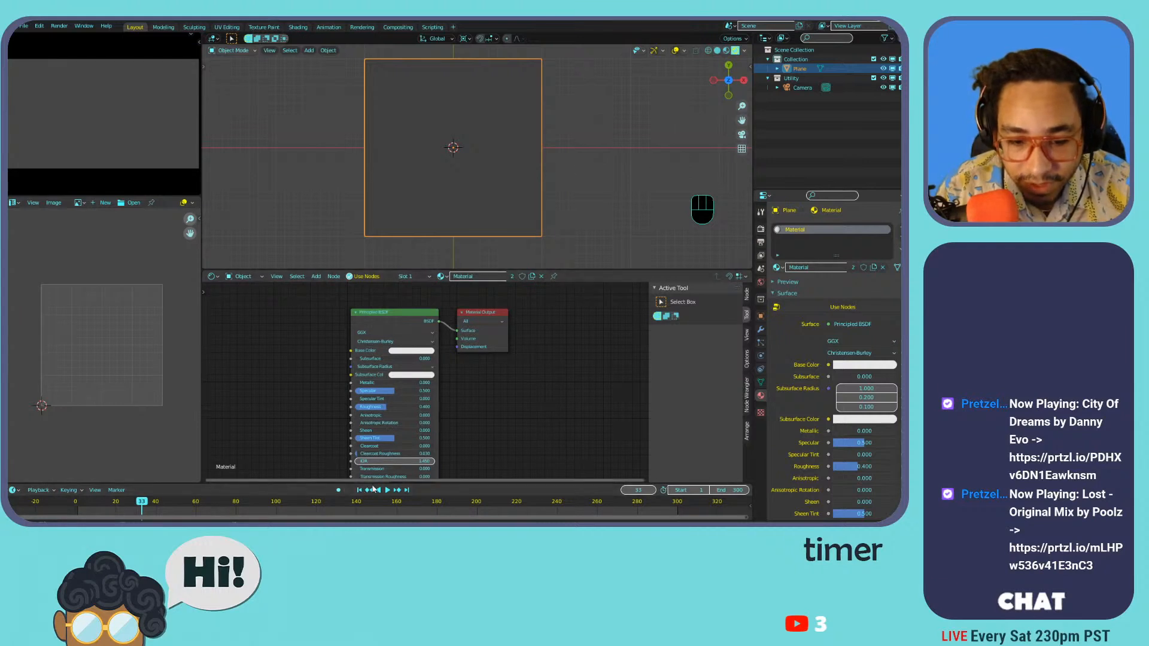
left_click(359, 490)
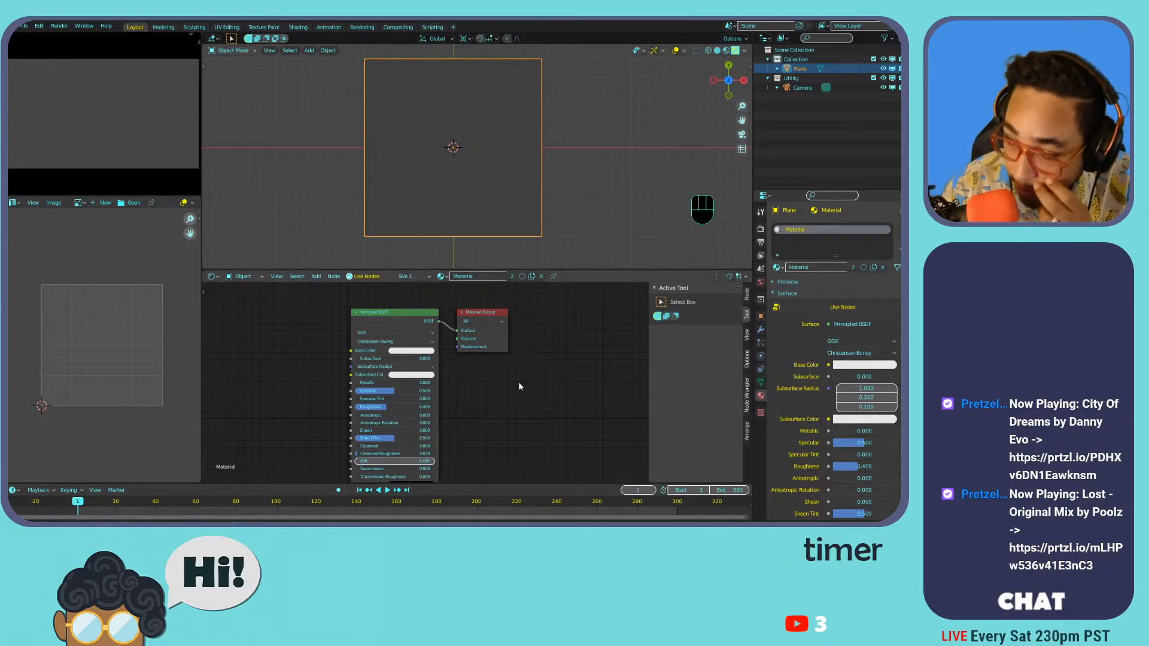
- Delete the Principled BSDF node and place an Emission shader in the material's node tree
left_click(385, 332)
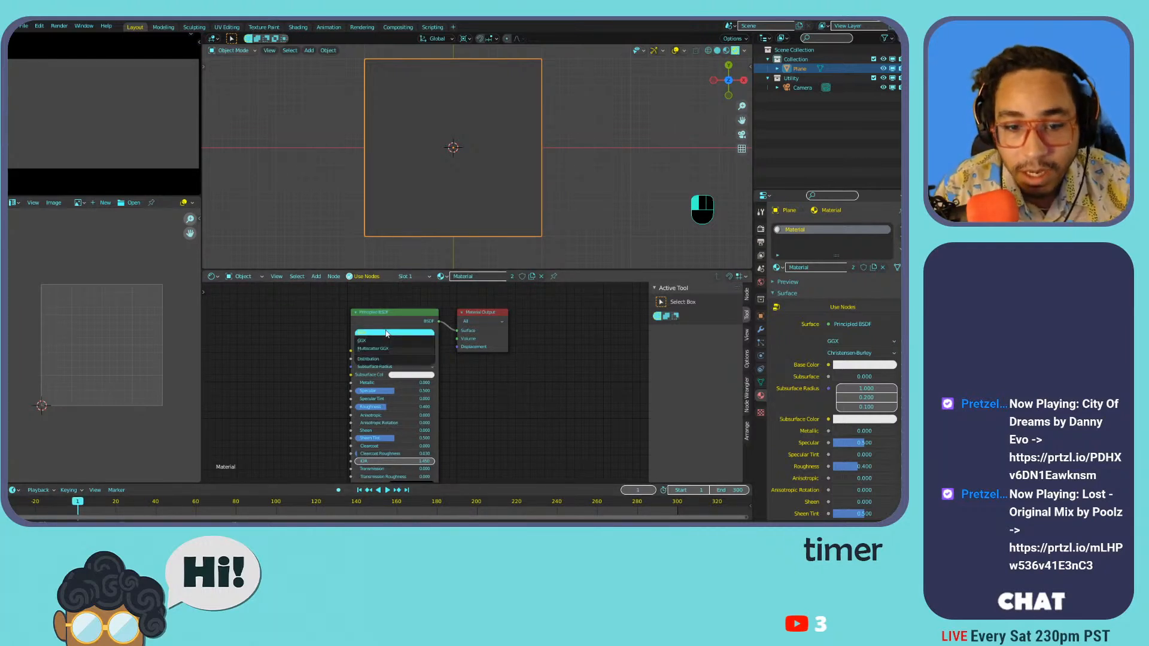
left_click(389, 317)
key("x")
key("shift+a")
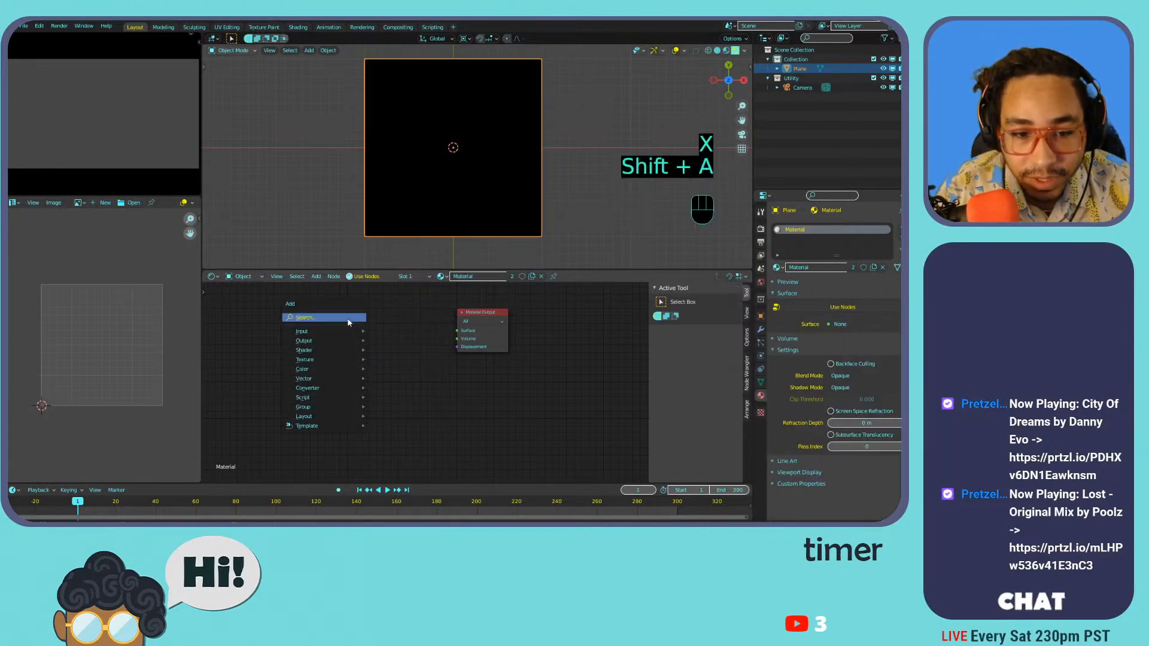
mouse_move(322, 353)
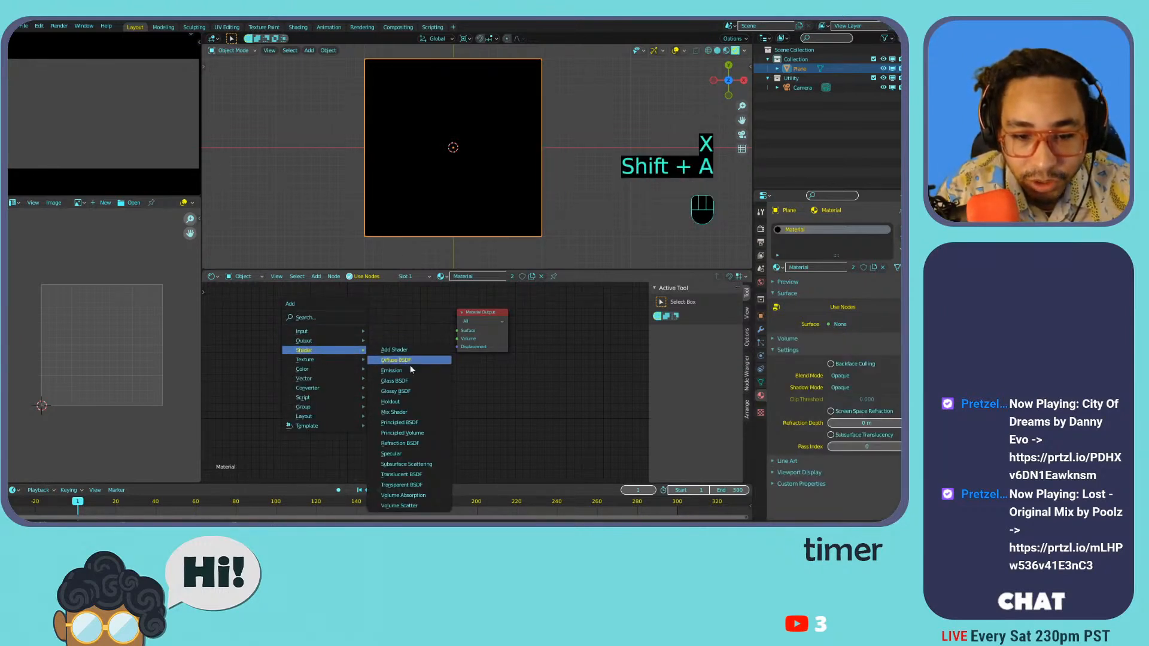
left_click(391, 370)
left_click(330, 328)
- Place a Transparent BSDF node directly below the Emission node
key("shift+a")
mouse_move(292, 383)
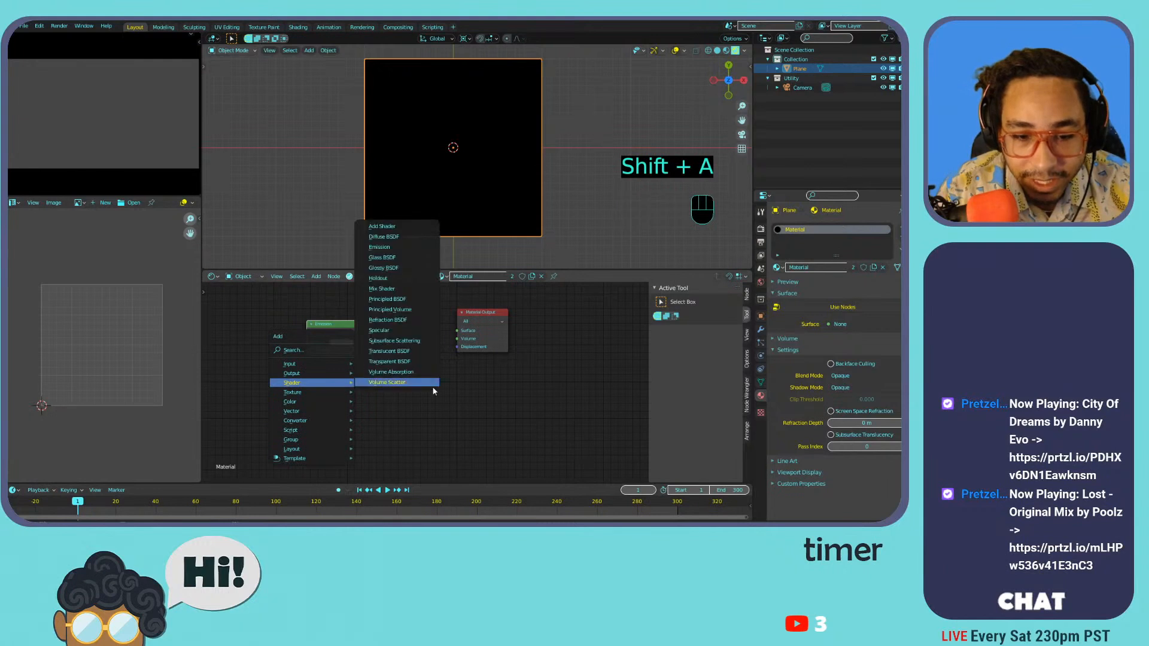
left_click(389, 361)
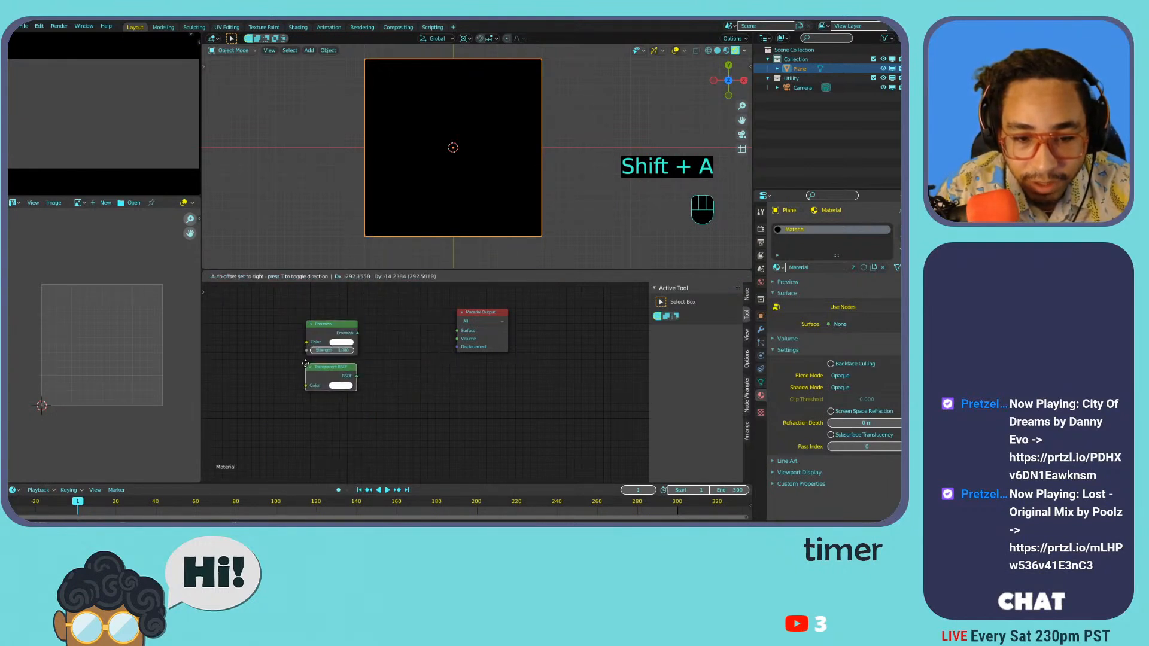
left_click(306, 364)
middle_click_drag(382, 342, 431, 341)
right_click_drag(387, 368, 382, 374, "shift")
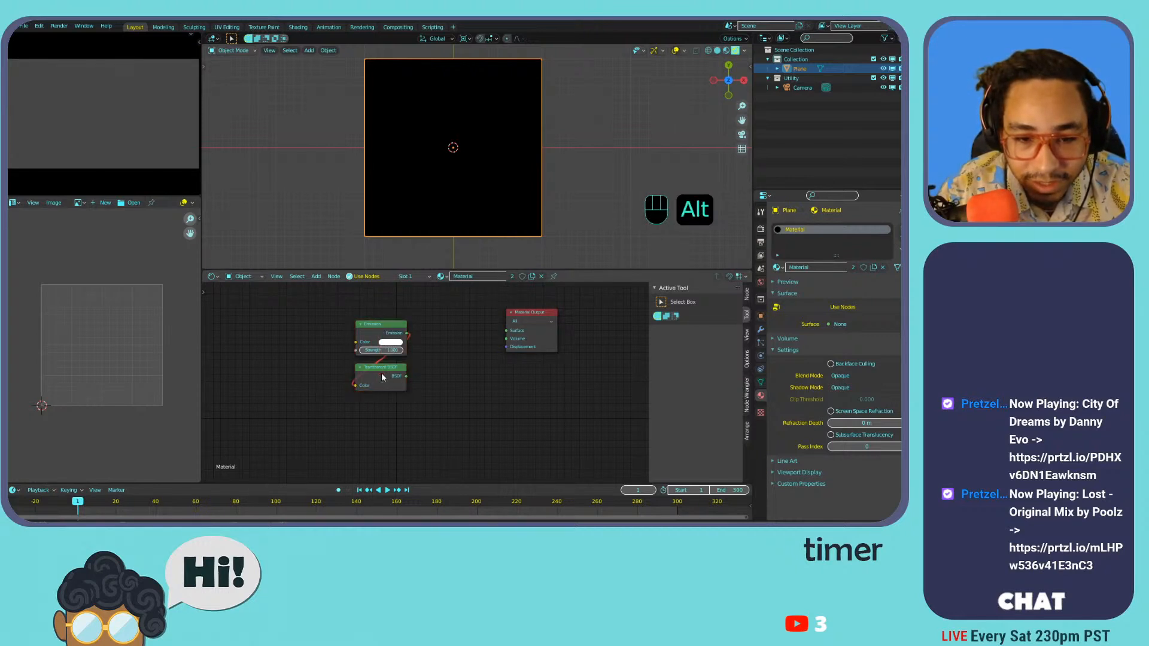
key("ctrl+z")
key("ctrl+z")
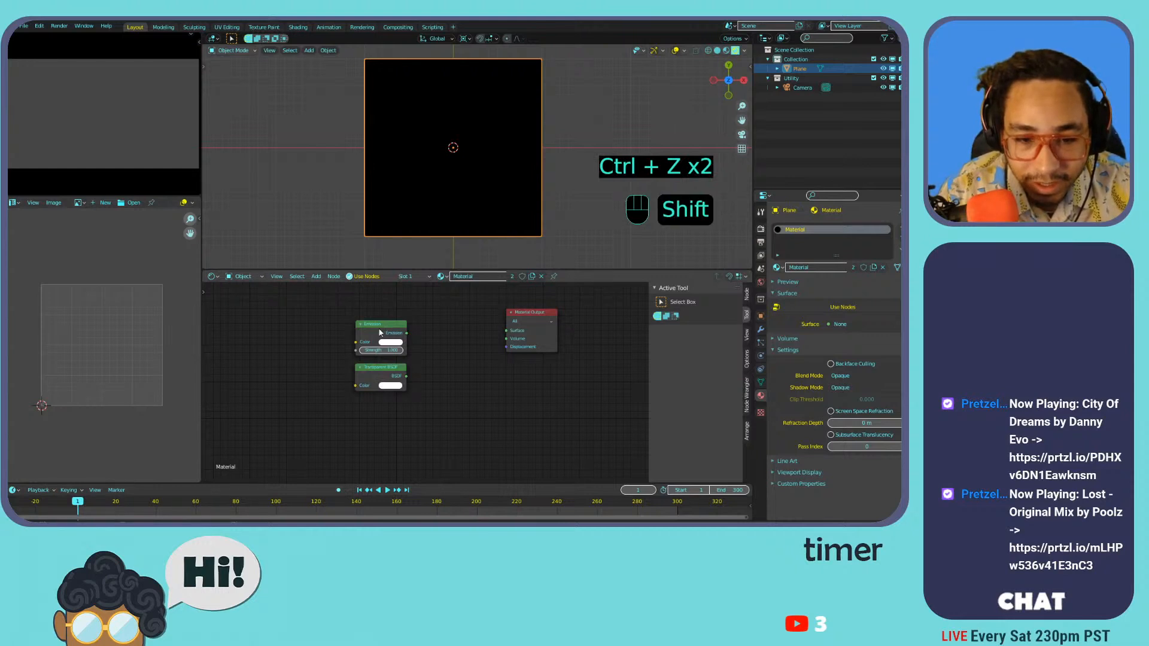
right_click_drag(387, 347, 382, 378, "alt+shift")
key("ctrl+z")
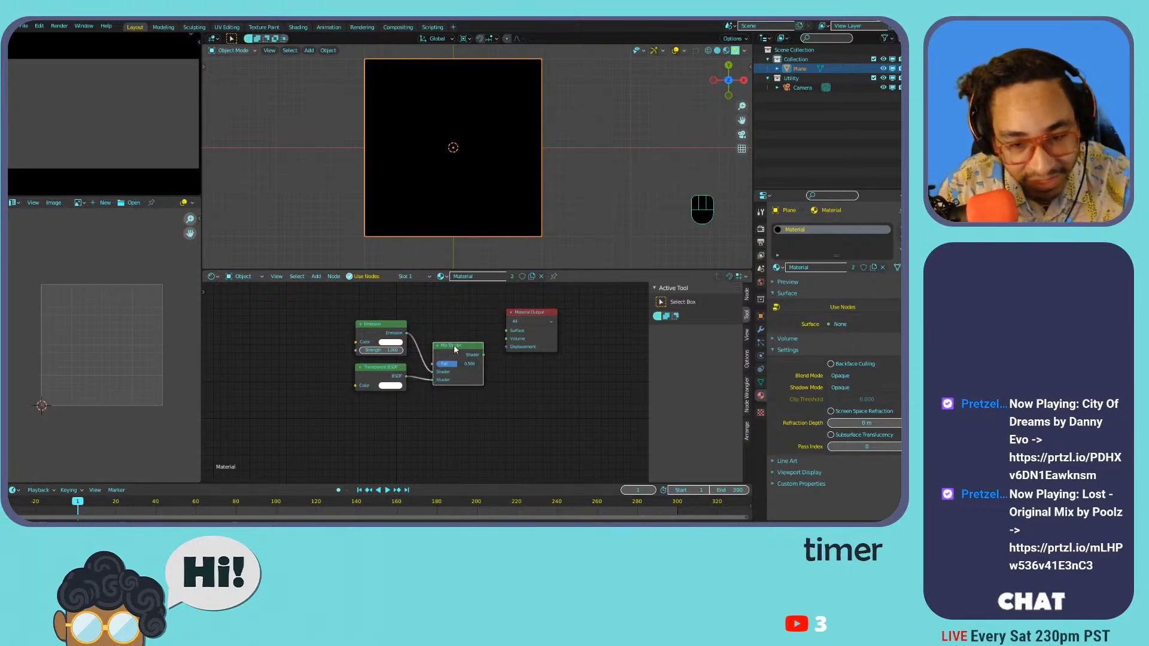
key("x")
- Move the Emission and Transparent BSDF nodes away from the Material Output and combine them in a Mix Shader
left_click_drag(423, 319, 335, 390)
key("g")
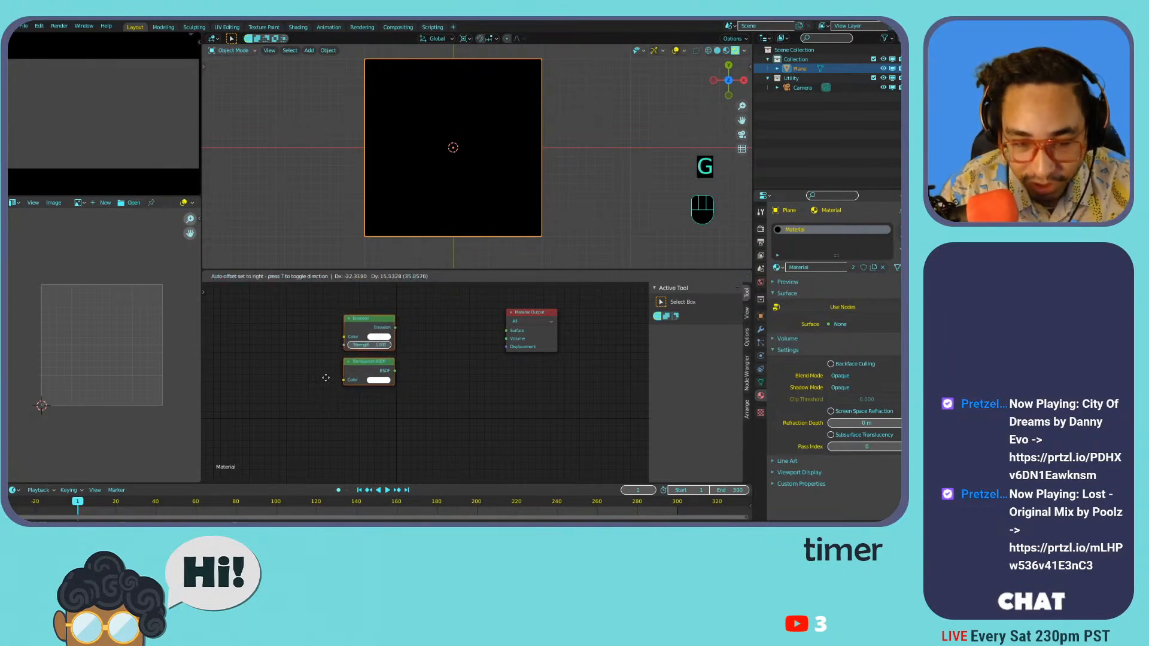
left_click(294, 379)
right_click_drag(323, 332, 314, 394, "ctrl+shift")
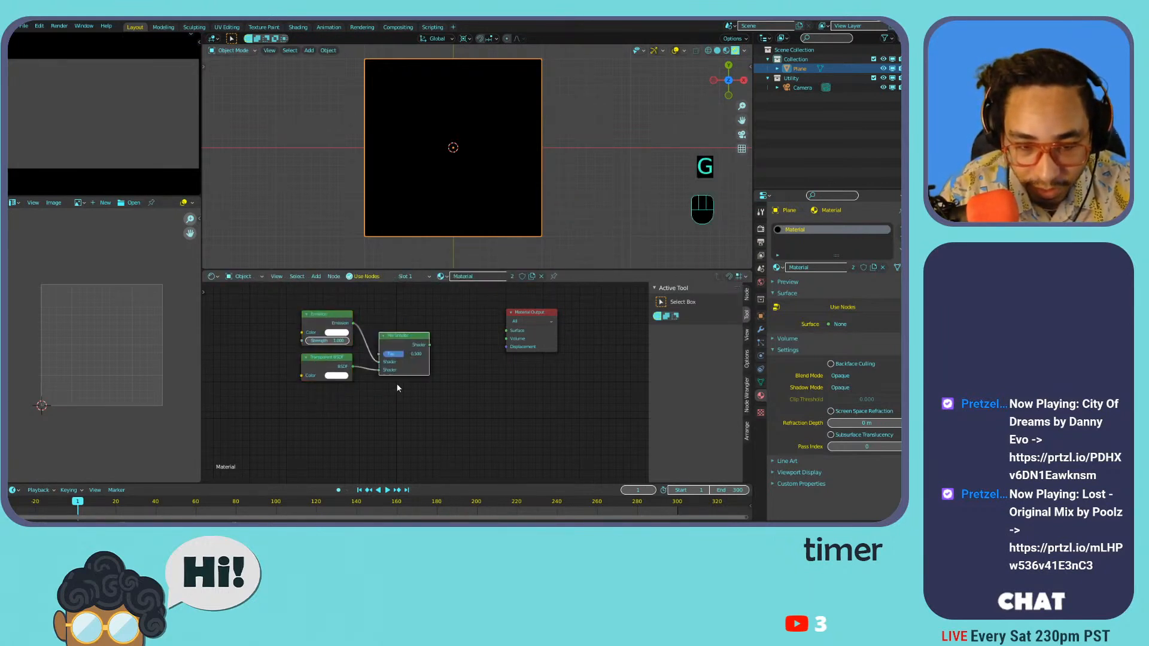
key("shift+x")
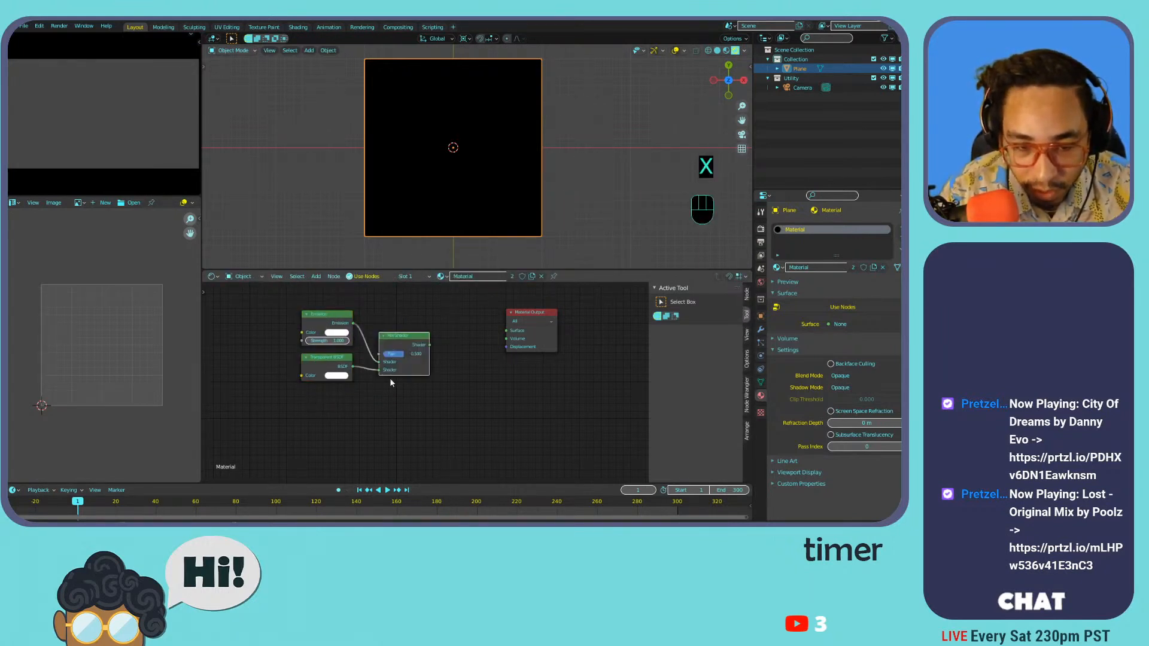
key("x")
key("ctrl+z")
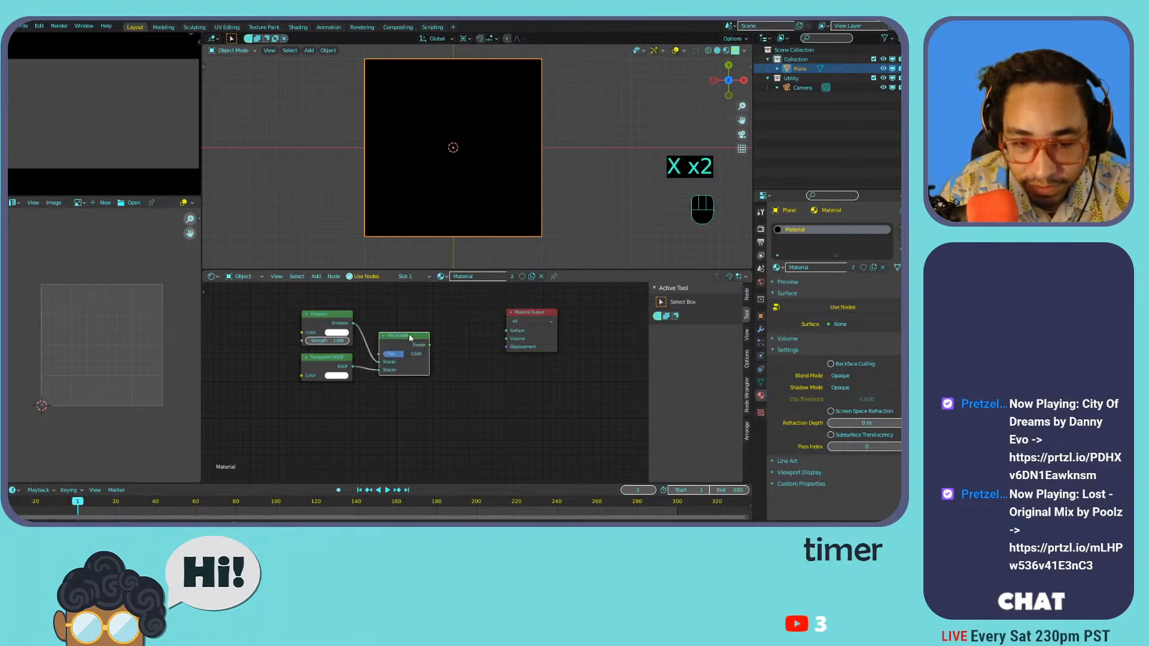
- Connect the Mix Shader to the Material Output's Surface input and space the shader nodes apart
left_click_drag(410, 337, 410, 324)
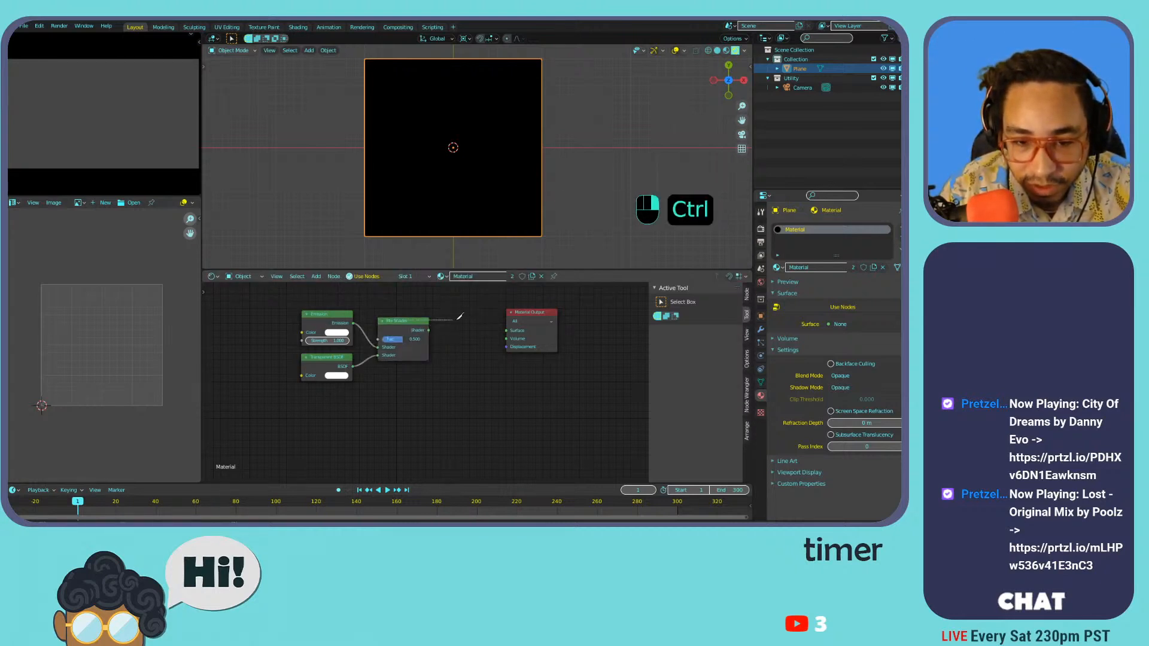
right_click_drag(413, 324, 529, 330, "alt")
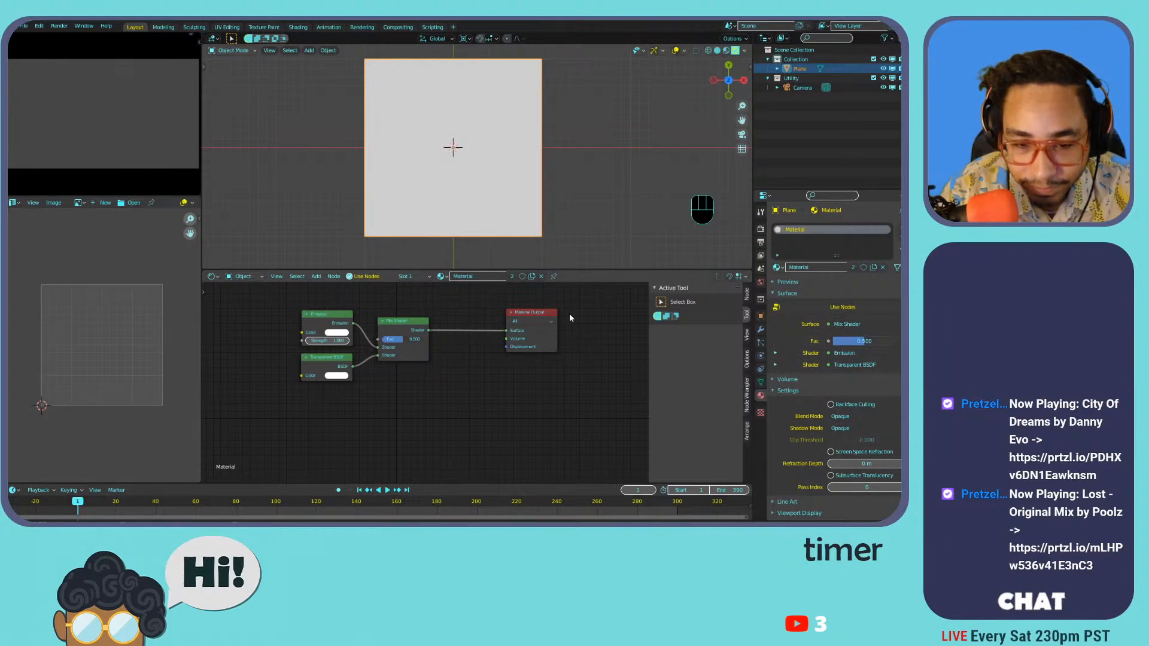
left_click_drag(418, 335, 480, 327)
left_click_drag(328, 313, 324, 312)
left_click_drag(321, 358, 317, 359)
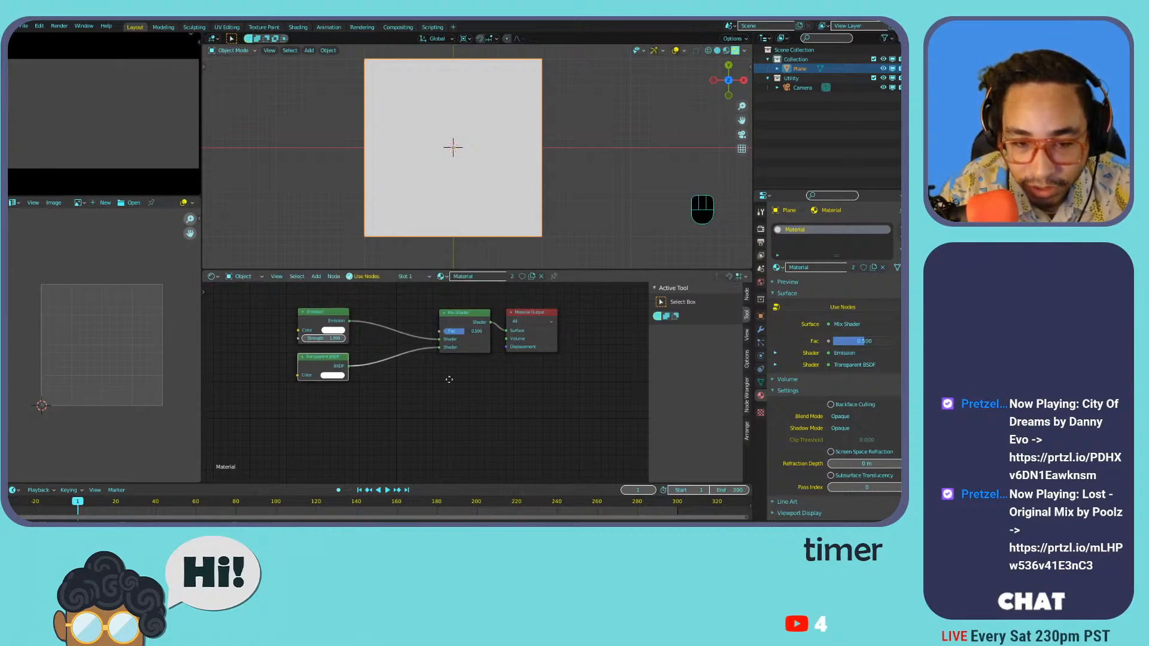
- Add a Texture Coordinate, Mapping and Image Texture setup to the Emission color and move it clear of the shaders
middle_click_drag(429, 377, 605, 406)
left_click(489, 346)
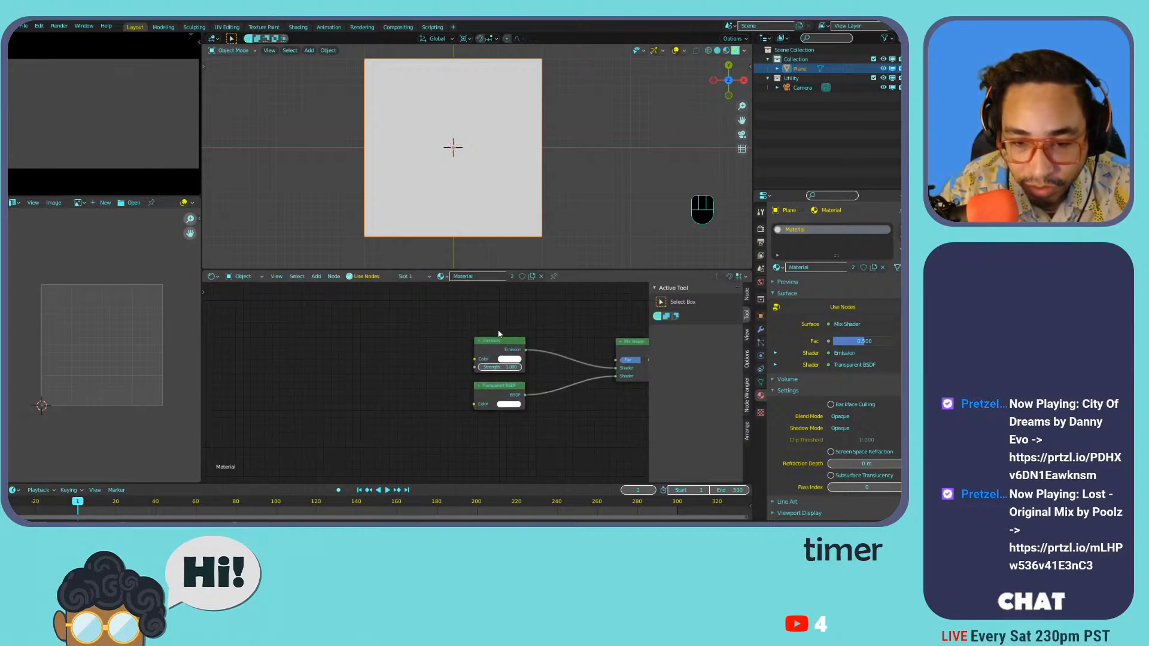
left_click(489, 340)
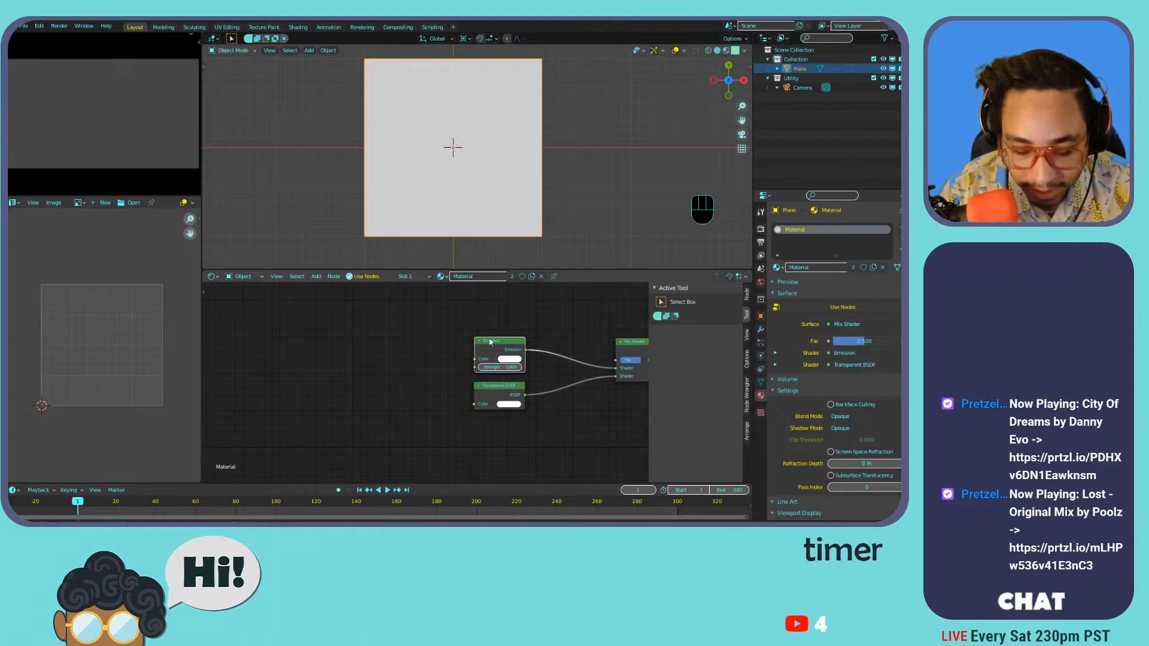
key("ctrl+t")
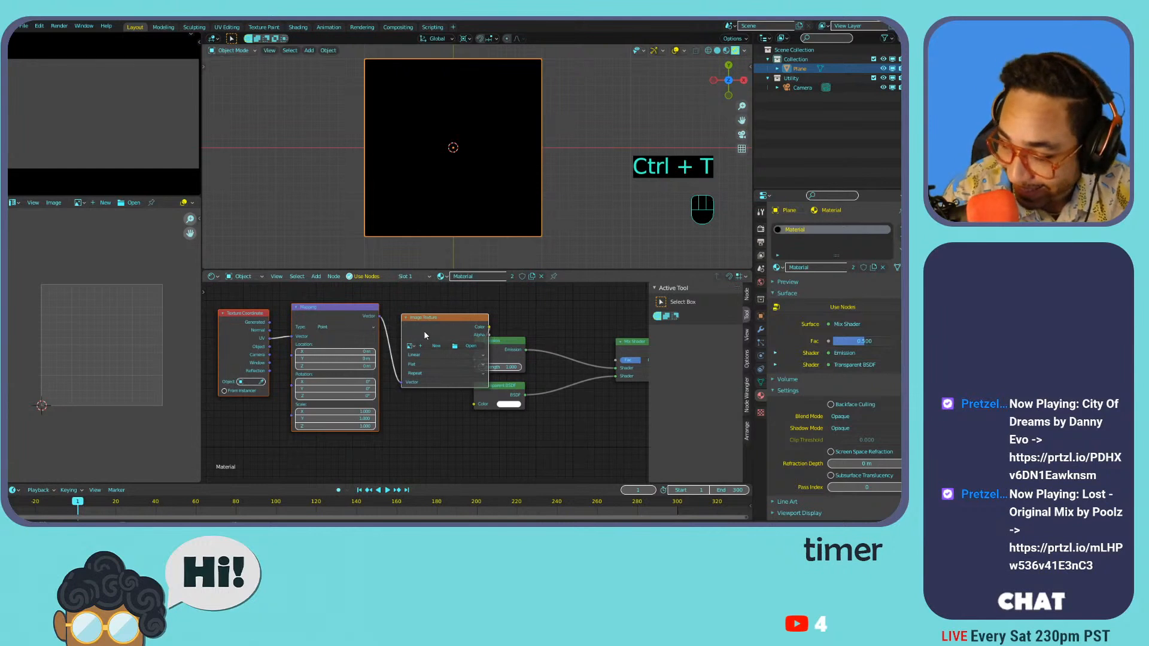
key("g")
left_click(335, 327)
- Replace the Image Texture node with a Gradient Texture node fed by the Mapping node's vector output
scroll(334, 326, "down", 1)
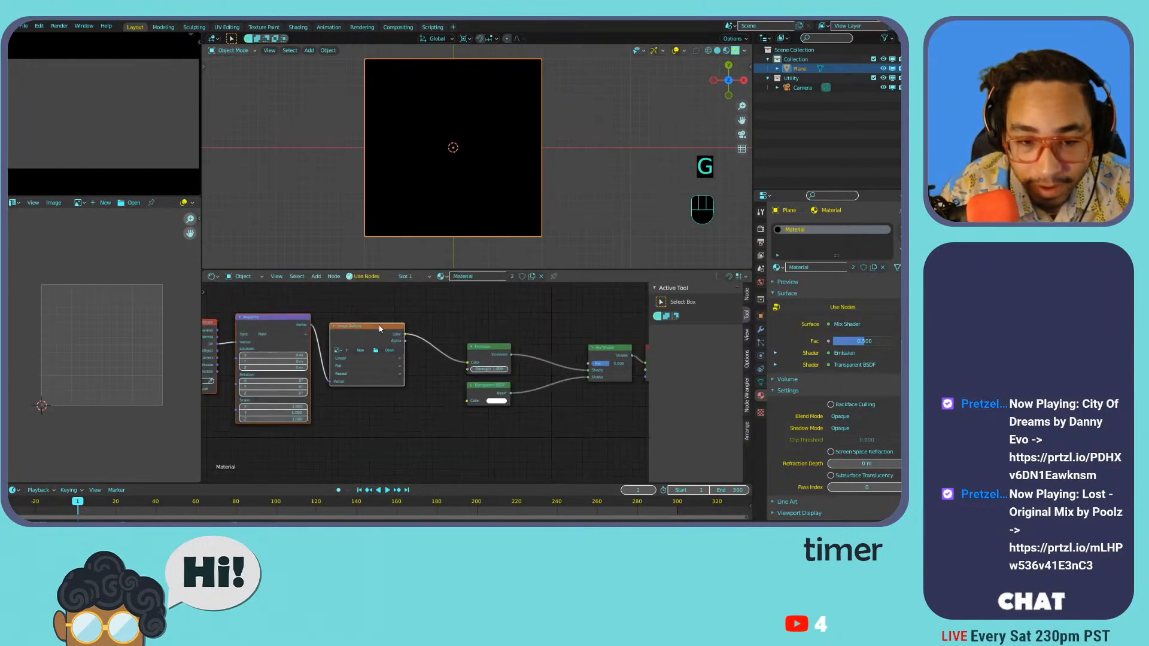
middle_click_drag(334, 326, 398, 334)
key("x")
key("shift+a")
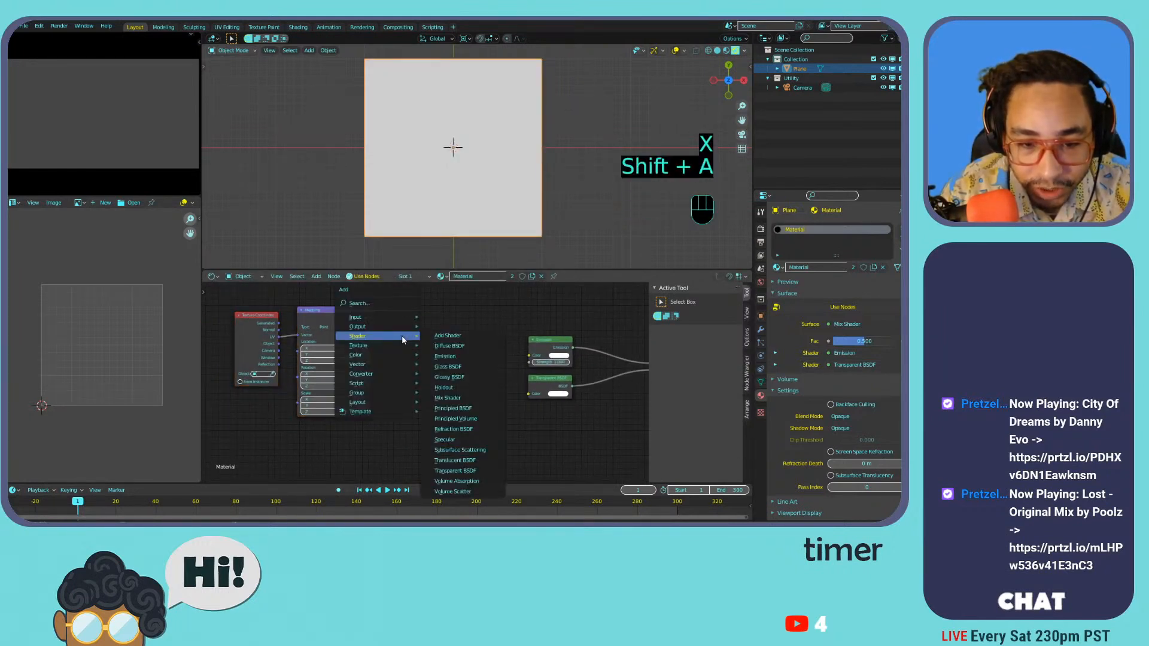
mouse_move(391, 345)
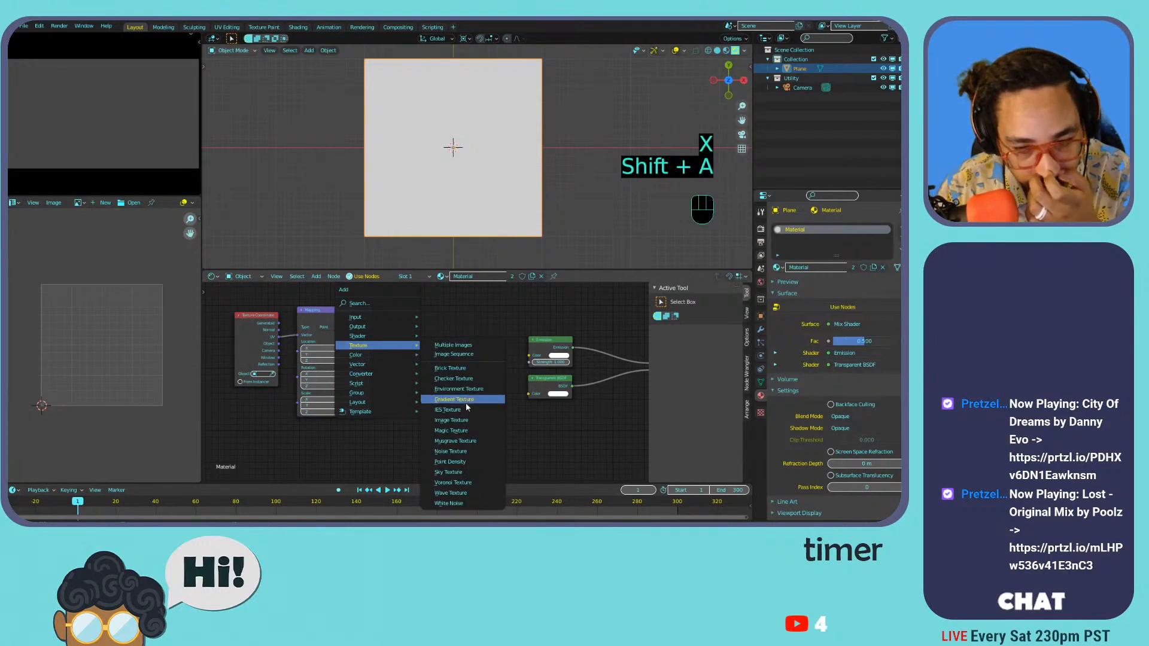
left_click(461, 399)
left_click(419, 335)
left_click_drag(375, 319, 406, 354)
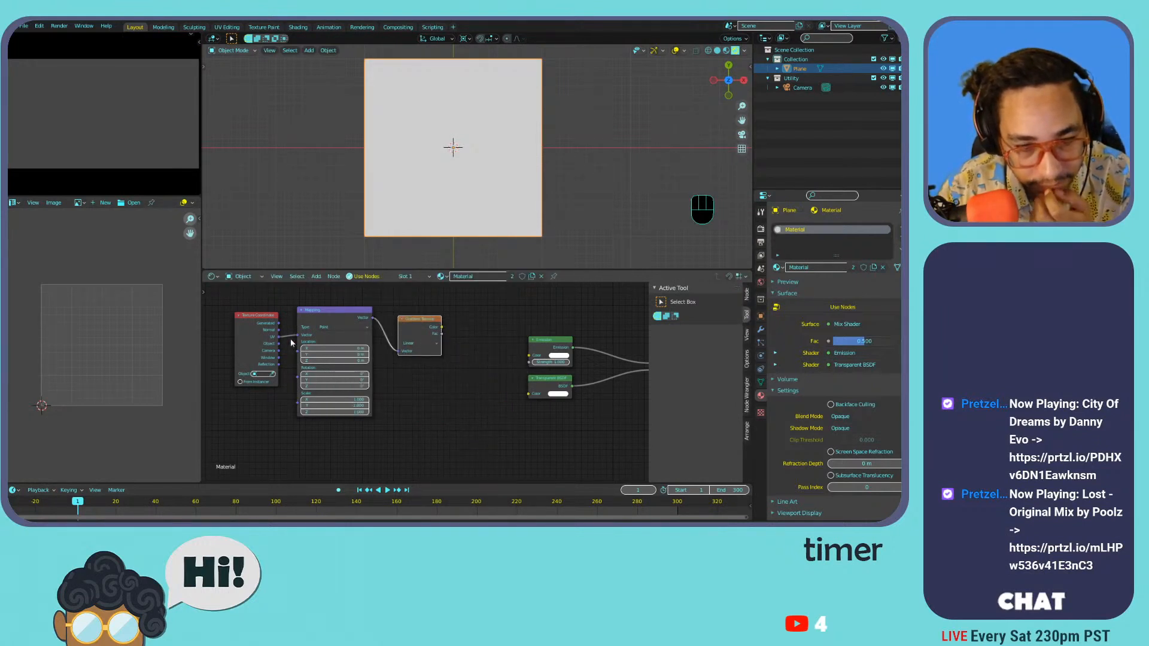
- Set the Mapping node's type to Texture
left_click(338, 329)
left_click(326, 341)
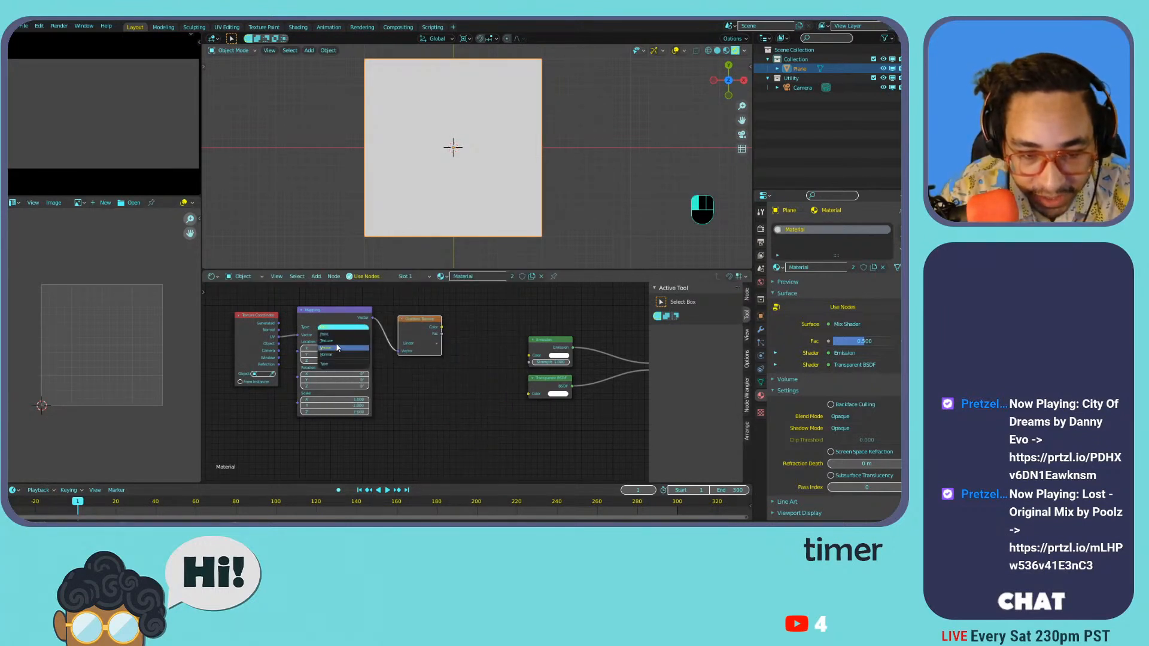
middle_click_drag(445, 335, 353, 339)
left_click_drag(354, 339, 479, 371)
- Preview the Gradient Texture's Color output directly on the plane through a Viewer node
left_click(339, 323)
key("shift")
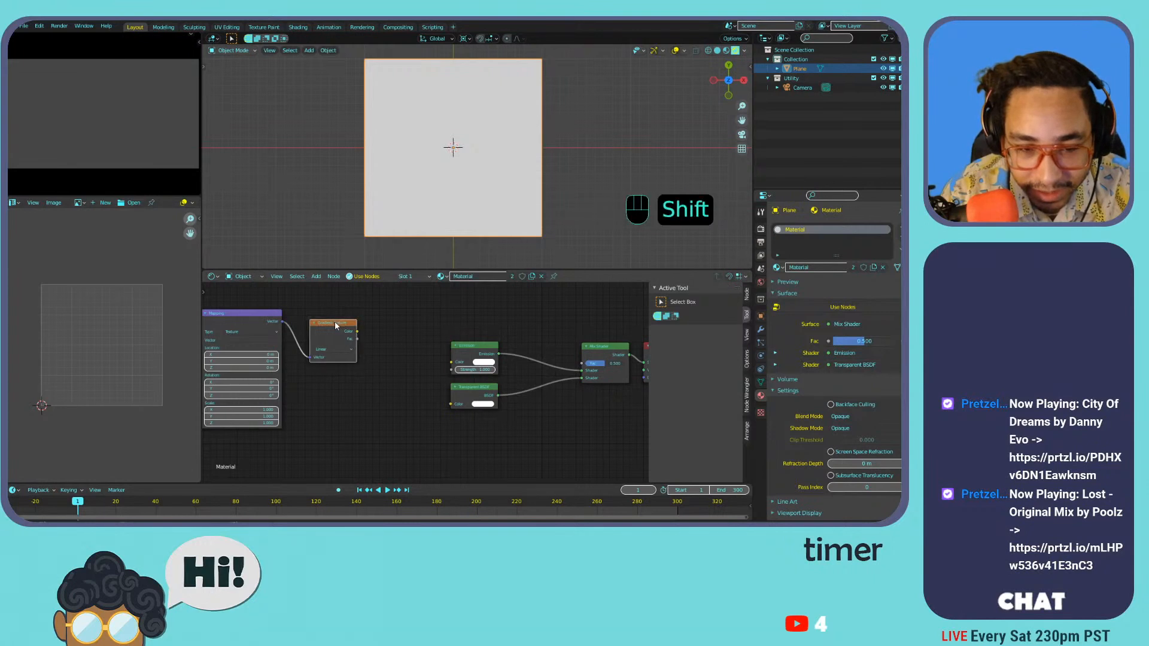
left_click(331, 324, "shift")
right_click(330, 325, "alt")
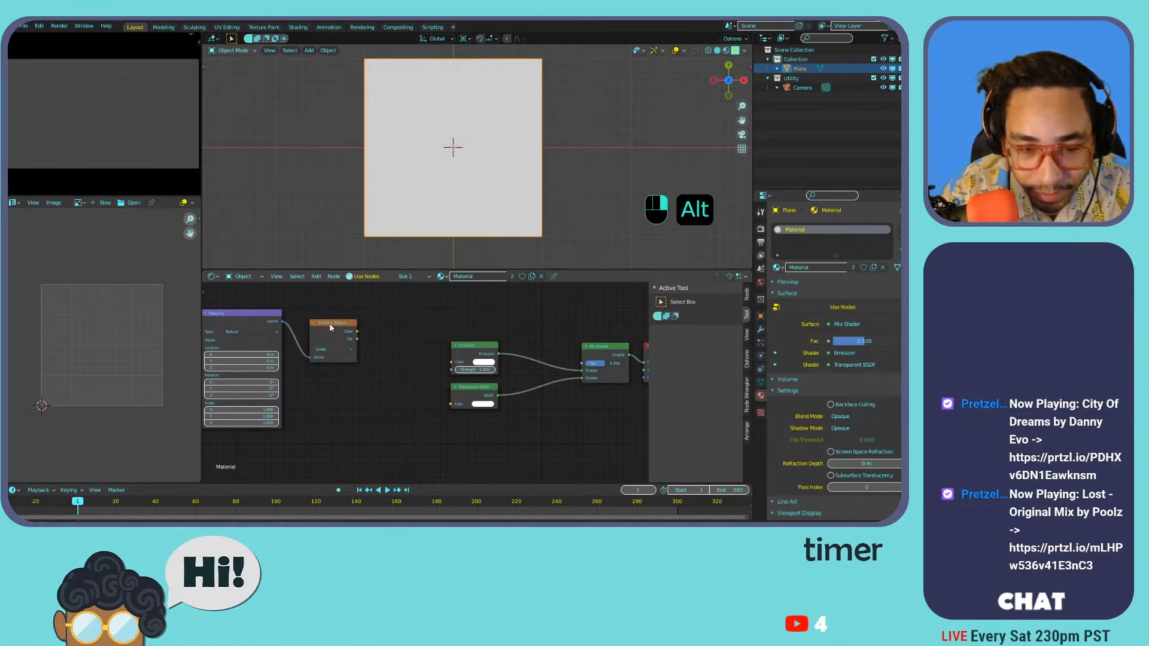
left_click(328, 325)
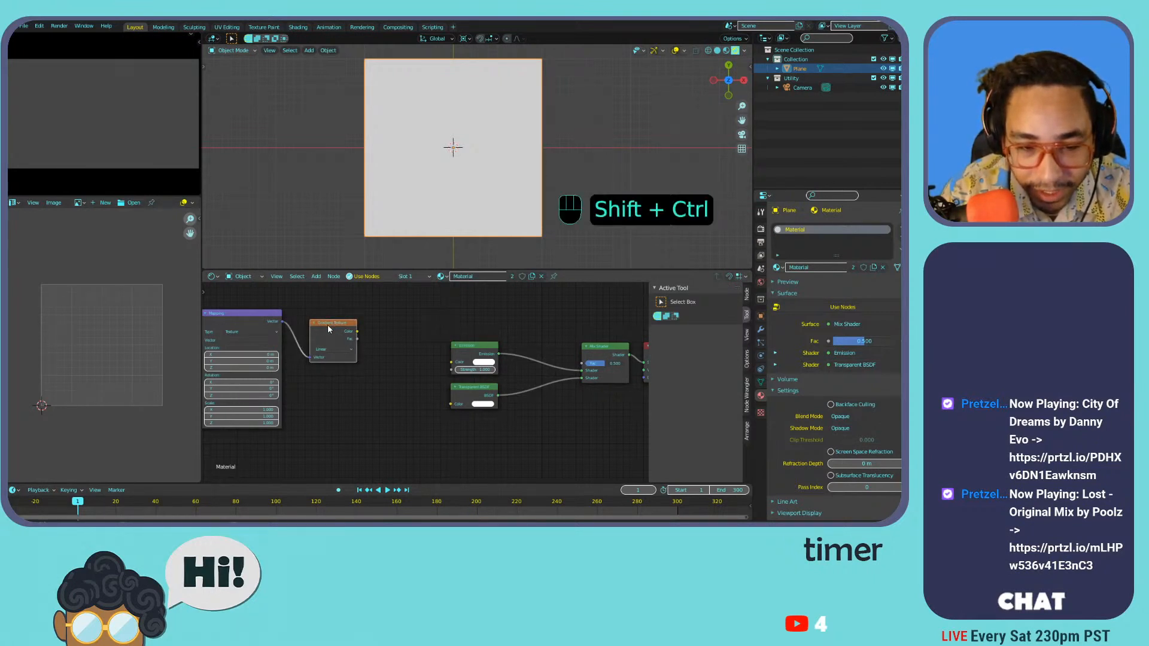
left_click(326, 327, "ctrl+shift")
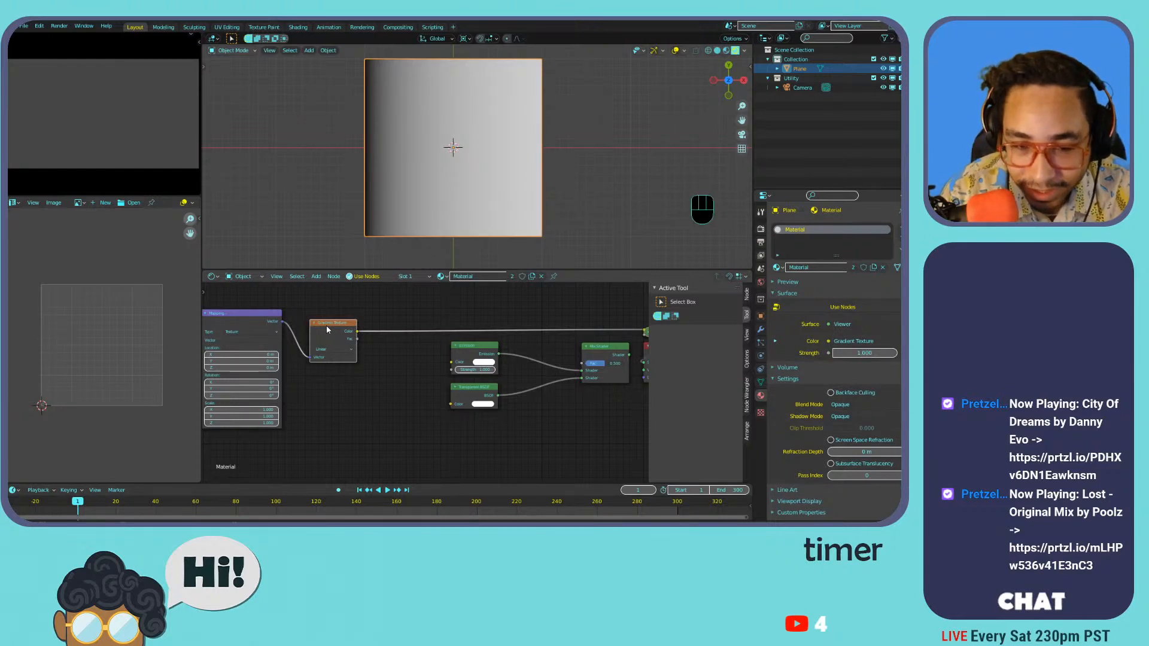
left_click(357, 339, "ctrl+shift")
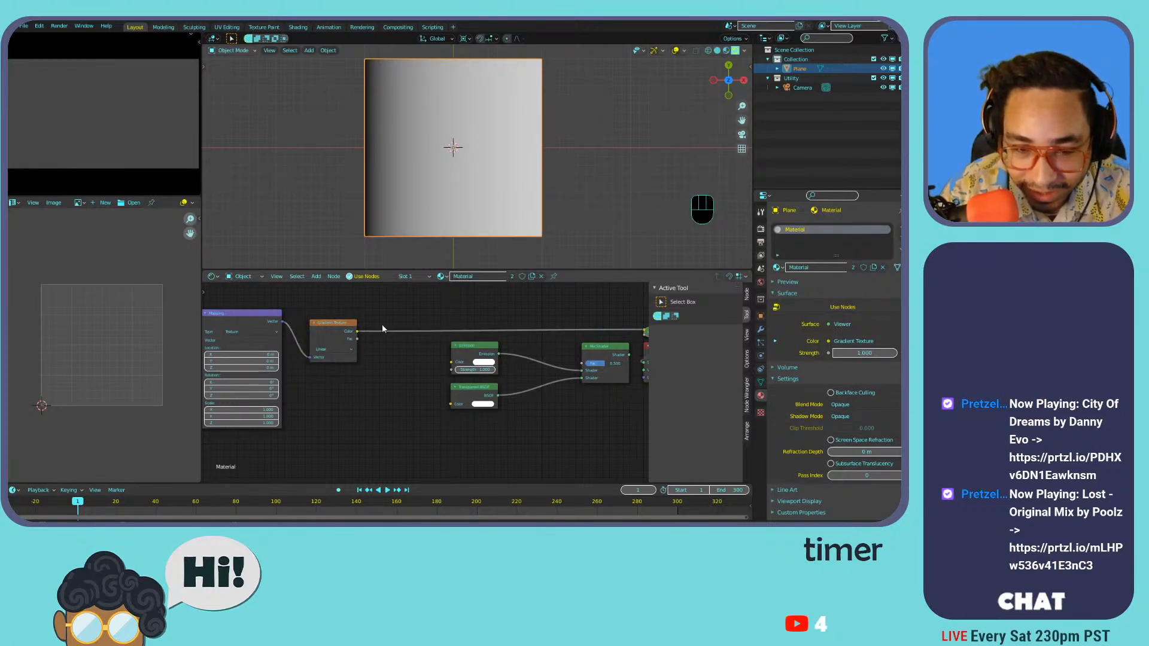
left_click(358, 339, "ctrl+shift")
left_click(335, 335, "ctrl+shift")
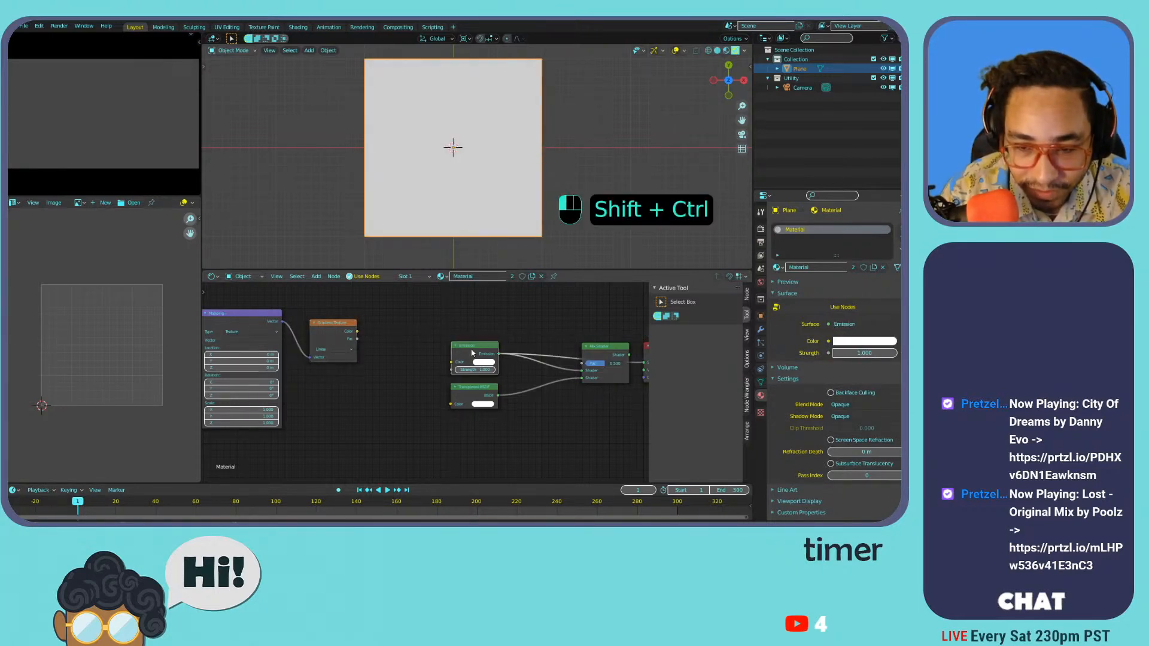
left_click(326, 324, "ctrl+shift")
- Try the Radial gradient type on the Gradient Texture node and settle on Spherical
middle_click_drag(574, 323, 495, 337)
scroll(346, 343, "down", 1)
scroll(356, 364, "up", 3)
middle_click_drag(428, 361, 557, 361)
left_click(432, 352)
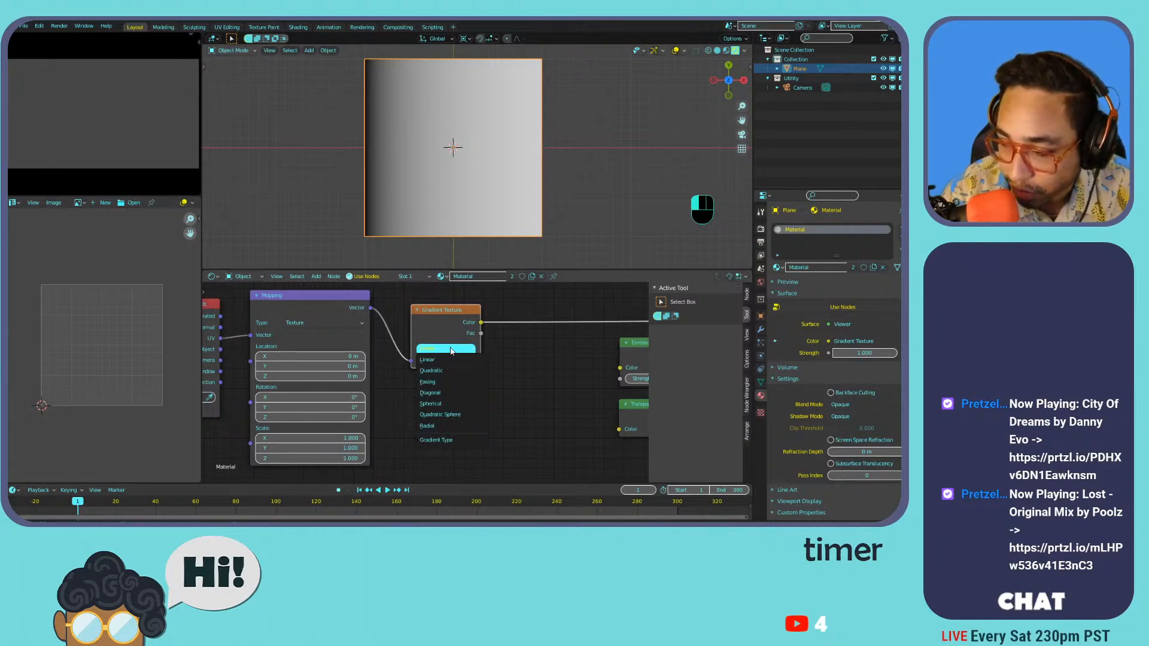
left_click(466, 402)
left_click(444, 350)
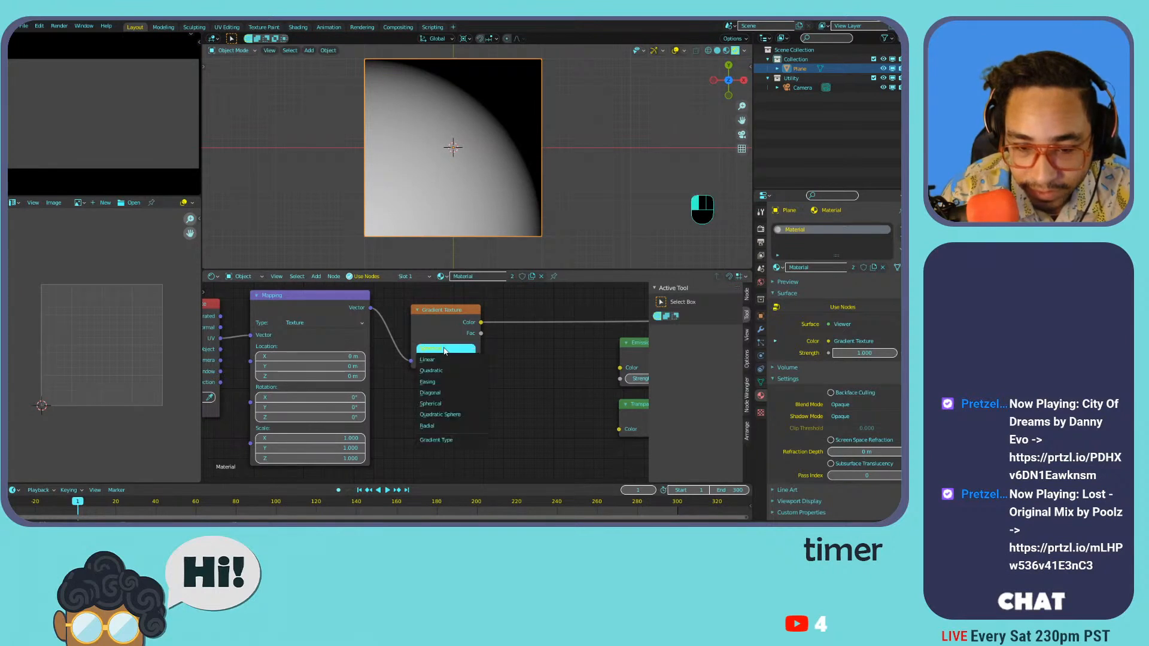
left_click(446, 422)
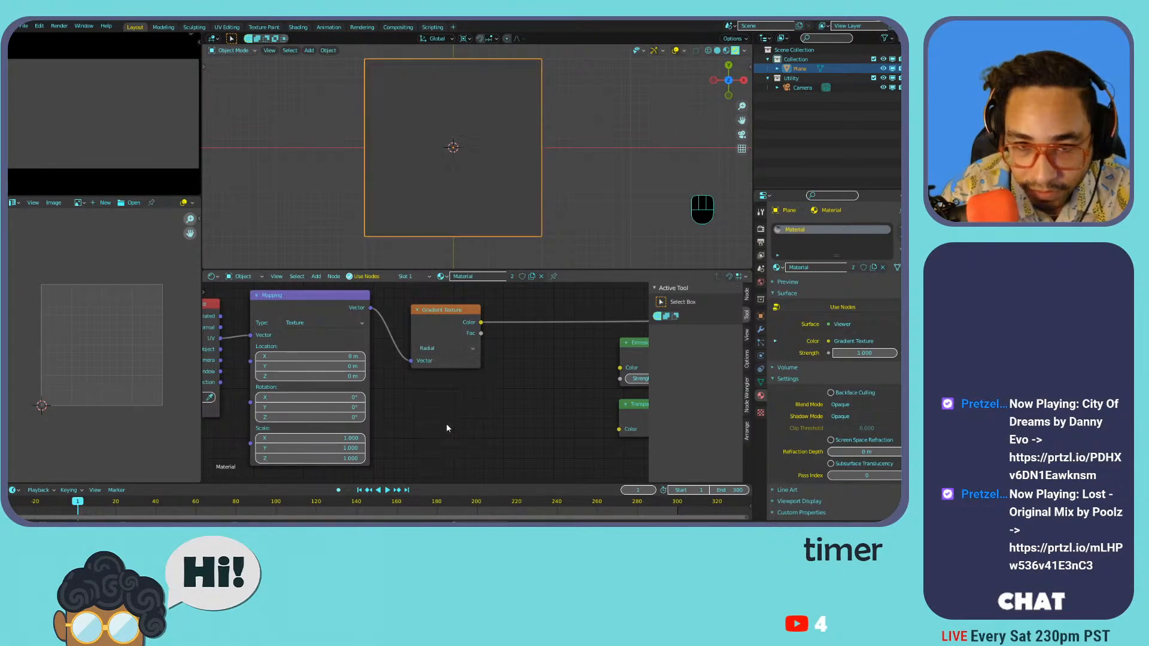
left_click(445, 349)
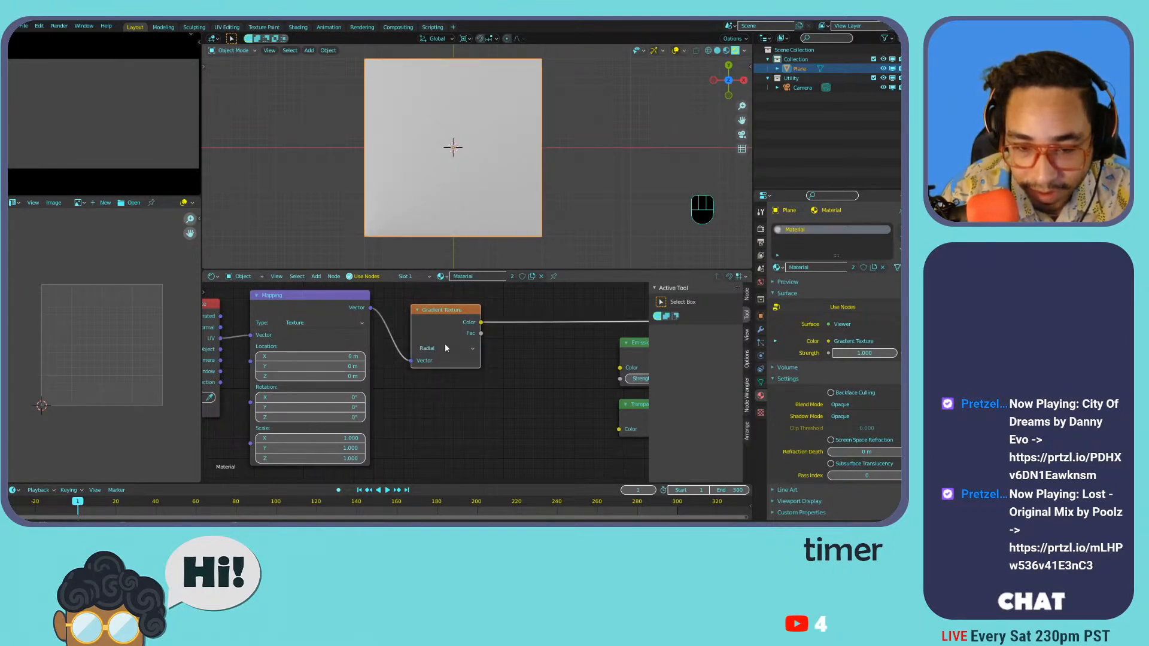
left_click(444, 404)
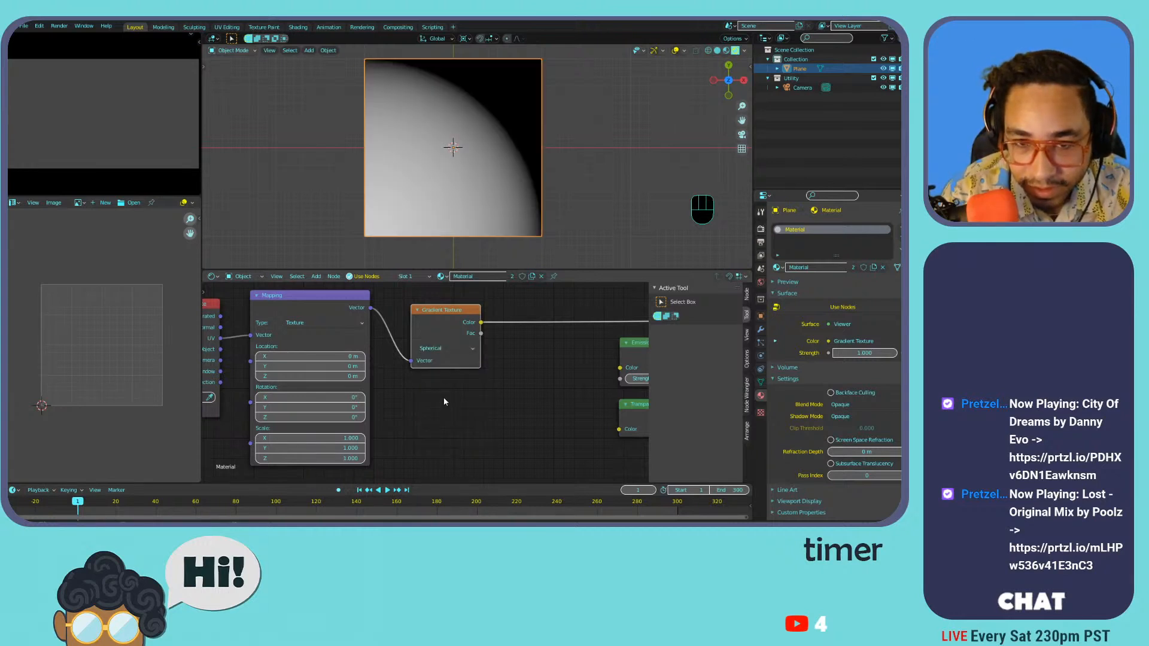
- Set the Mapping node's X and Y location to 0.5 m to center the gradient on the plane
left_click(334, 356)
key("BackSpace")
type("0.5")
key("Tab")
type("0.5")
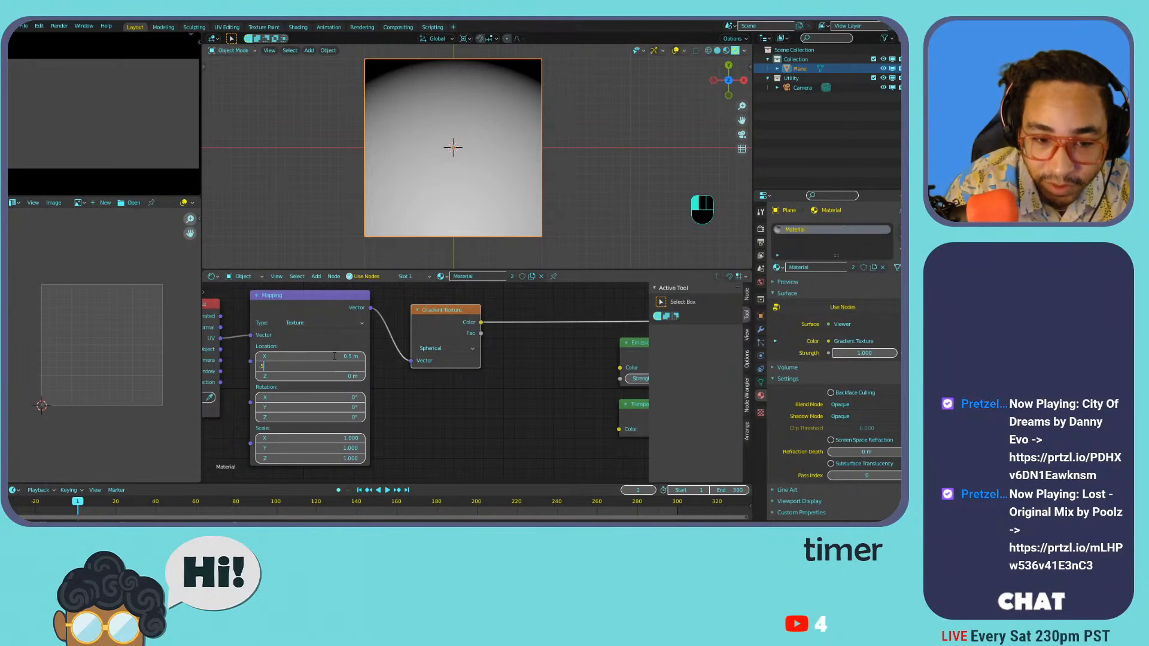
key("Return")
- Set the material's blend mode to Alpha Clip with a clip threshold of 0.5
scroll(394, 341, "down", 3)
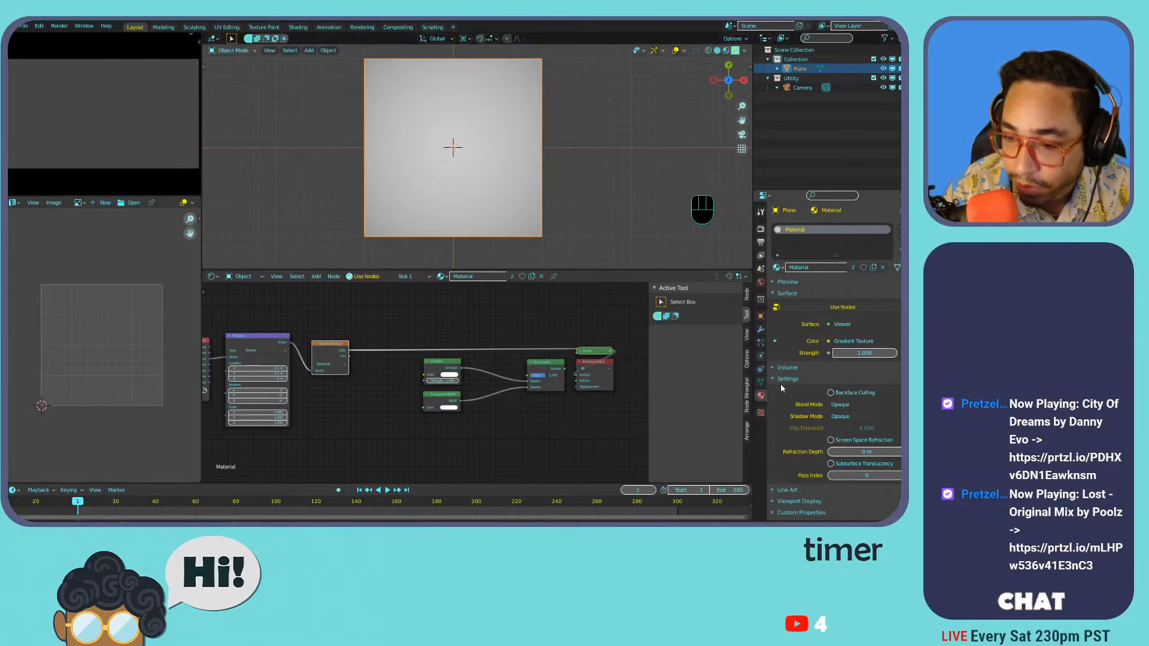
left_click(853, 405)
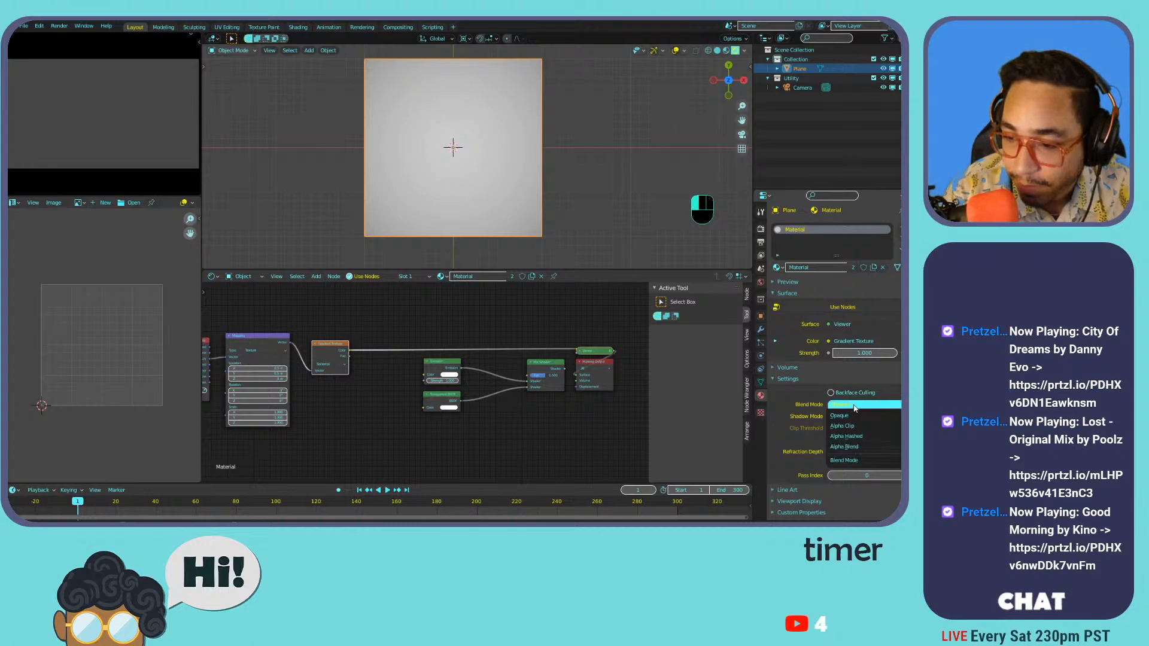
left_click(860, 425)
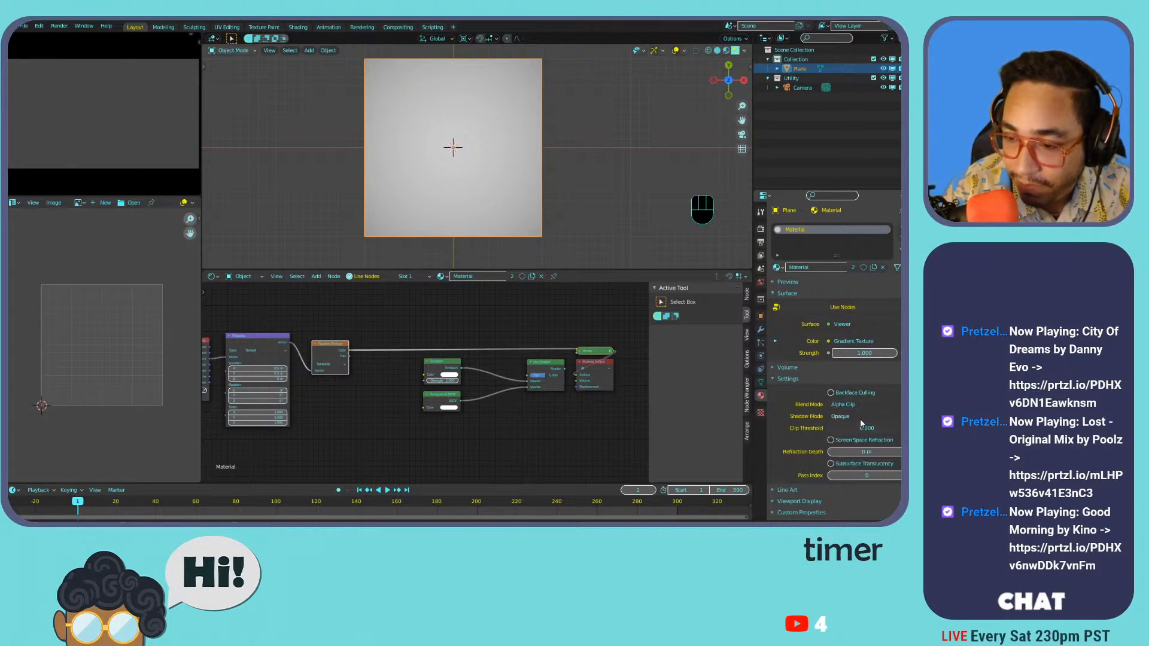
left_click(859, 416)
left_click(855, 415)
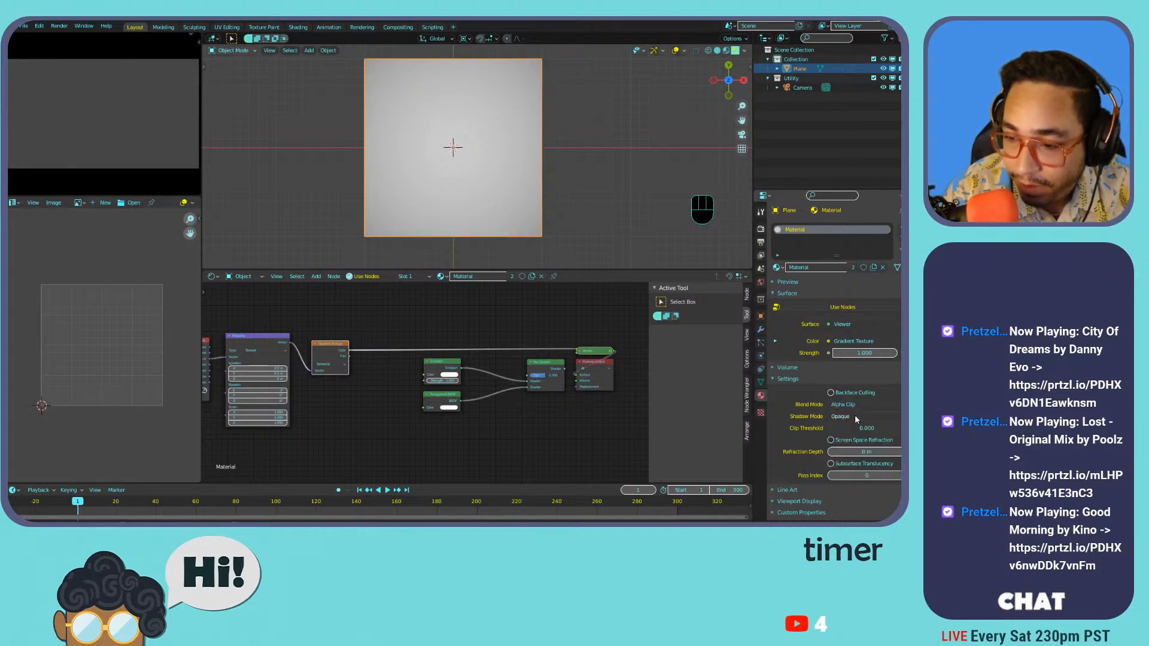
mouse_move(845, 429)
left_mouse_down()
mouse_move(868, 428)
mouse_move(846, 429)
left_mouse_up()
left_click(830, 417)
left_click(870, 449)
left_click(837, 428)
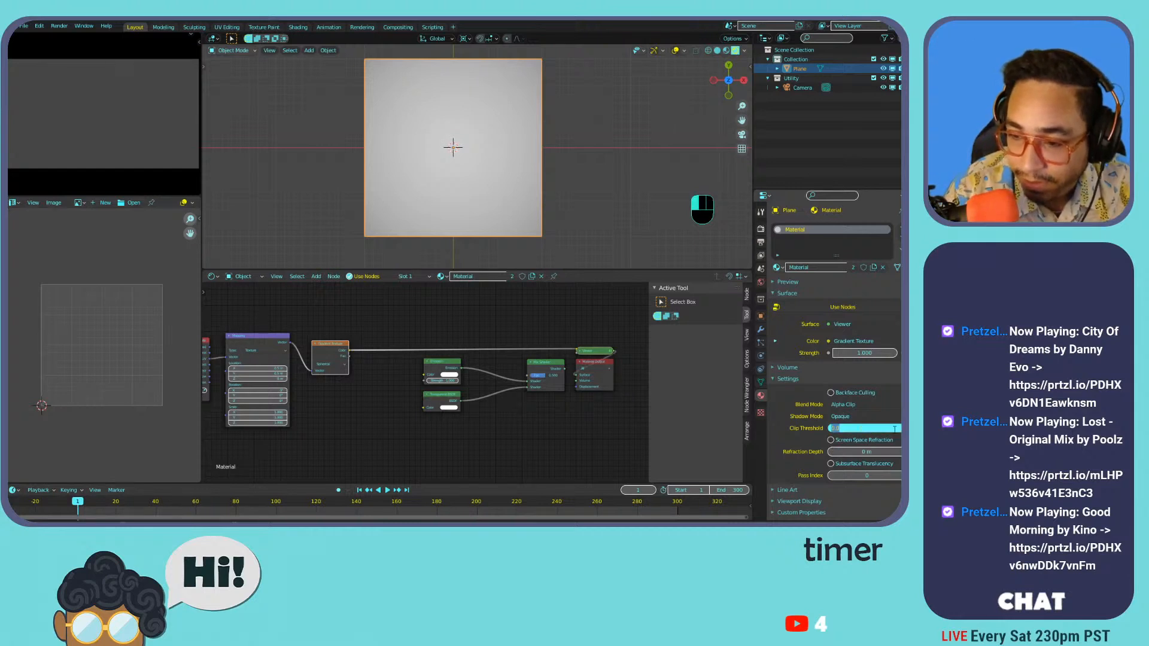
key("BackSpace")
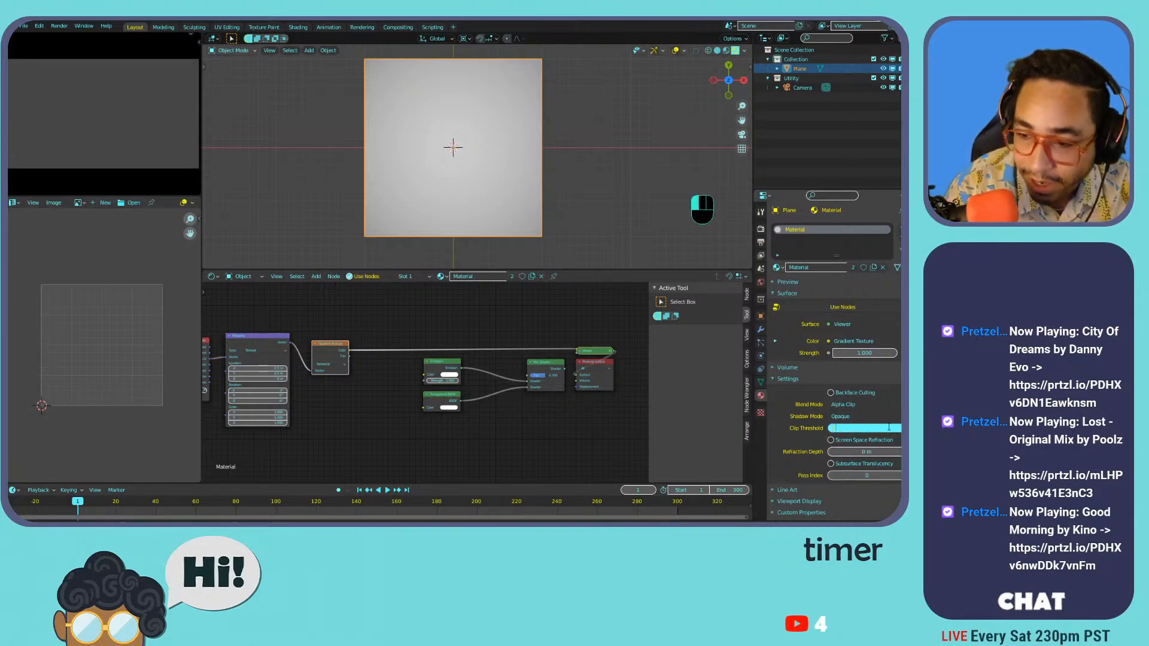
key("Escape")
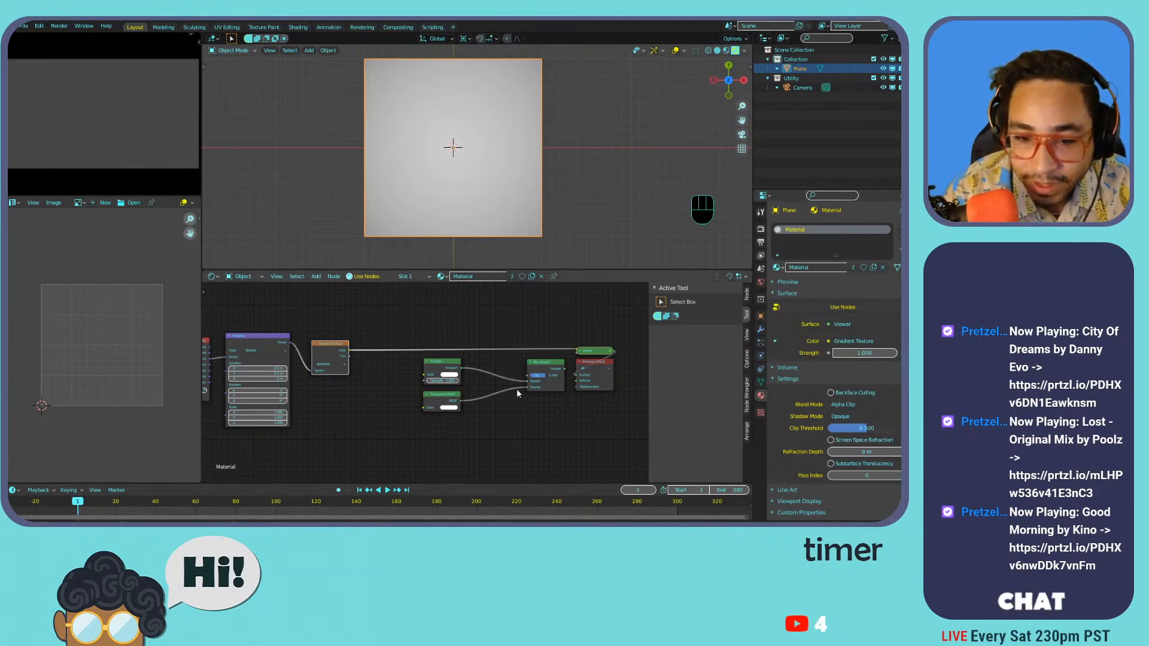
- Connect the gradient's Color to the Mix Shader's Fac and the Mix Shader's output to the Material Output's Surface
left_click(508, 369)
left_click(426, 362)
left_click(425, 361)
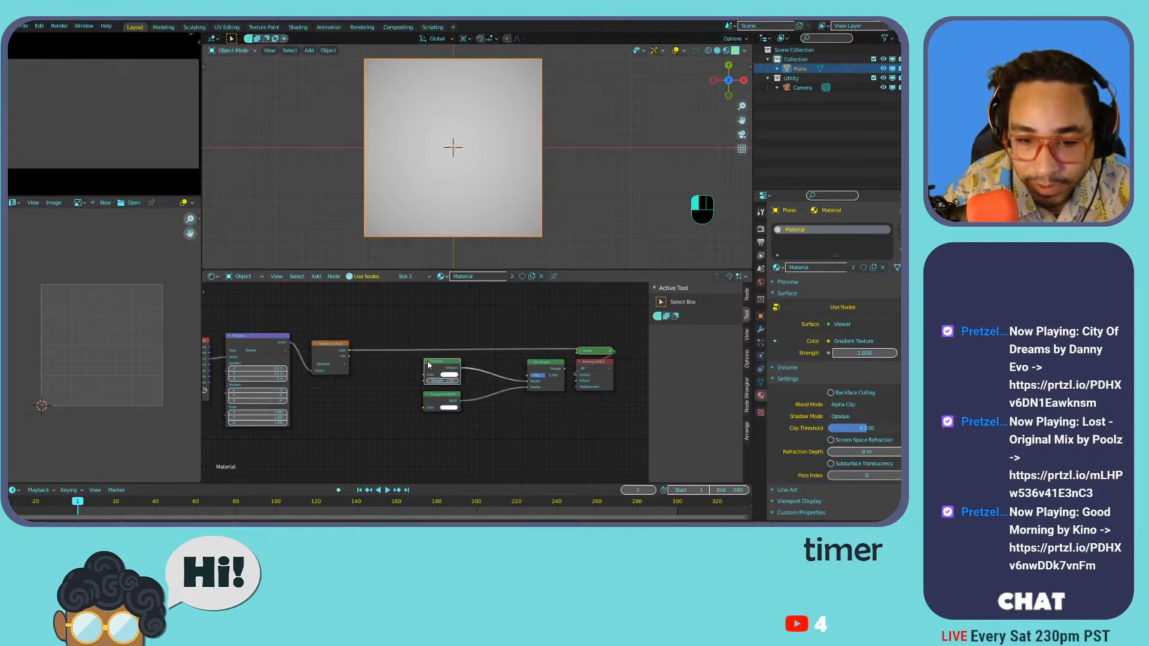
scroll(359, 347, "up", 2)
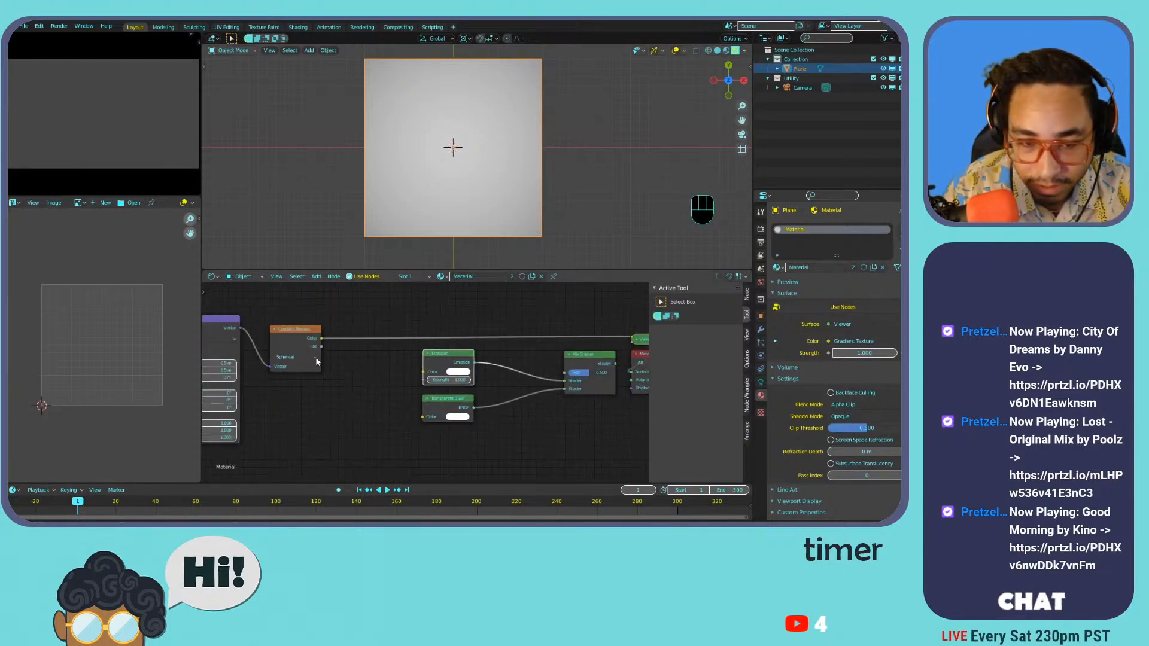
left_click_drag(320, 340, 565, 371)
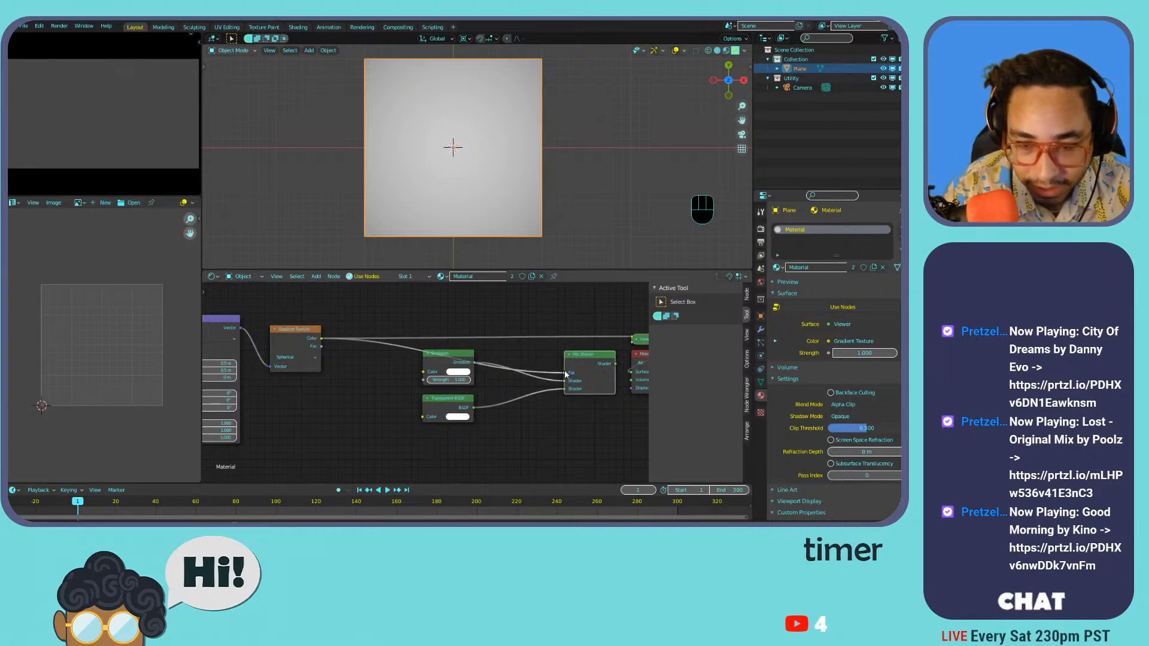
scroll(615, 367, "down", 1)
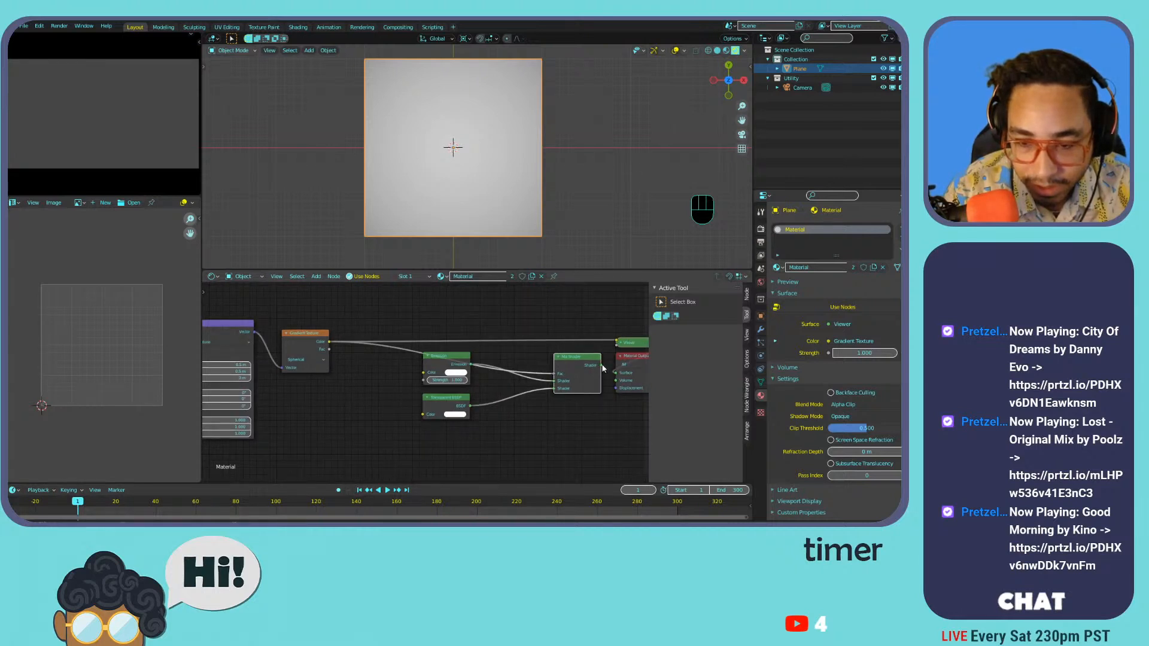
left_click_drag(602, 365, 616, 372)
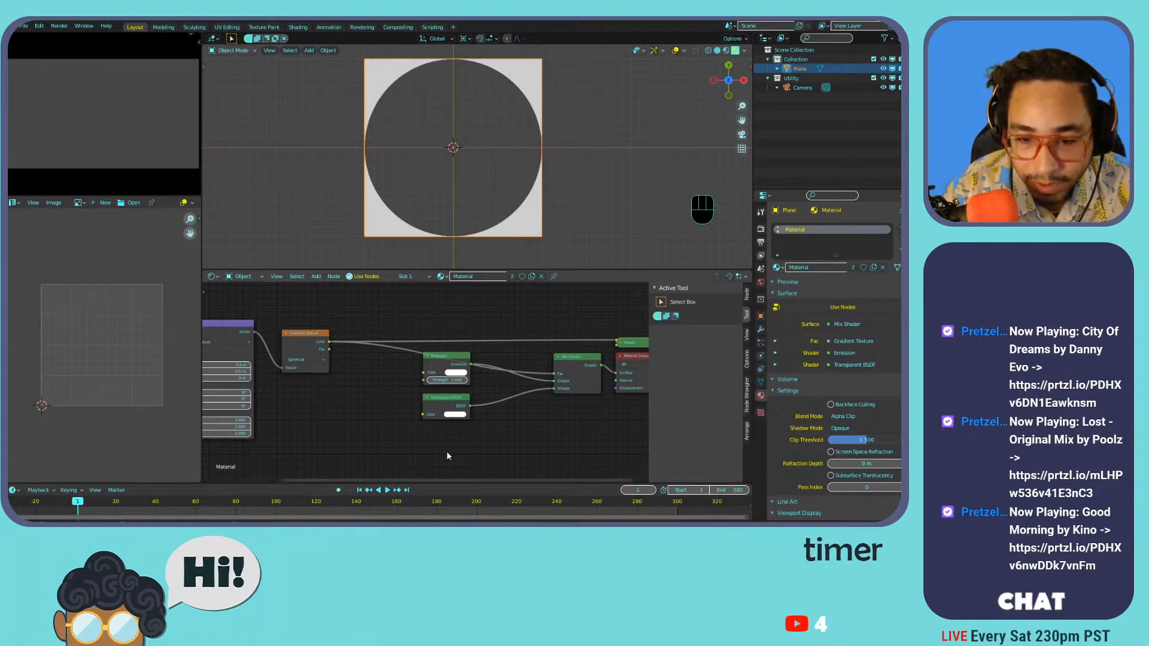
- Move the Transparent BSDF and Emission nodes down, clear of the gradient's link to the Mix Shader
left_click_drag(444, 397, 458, 434)
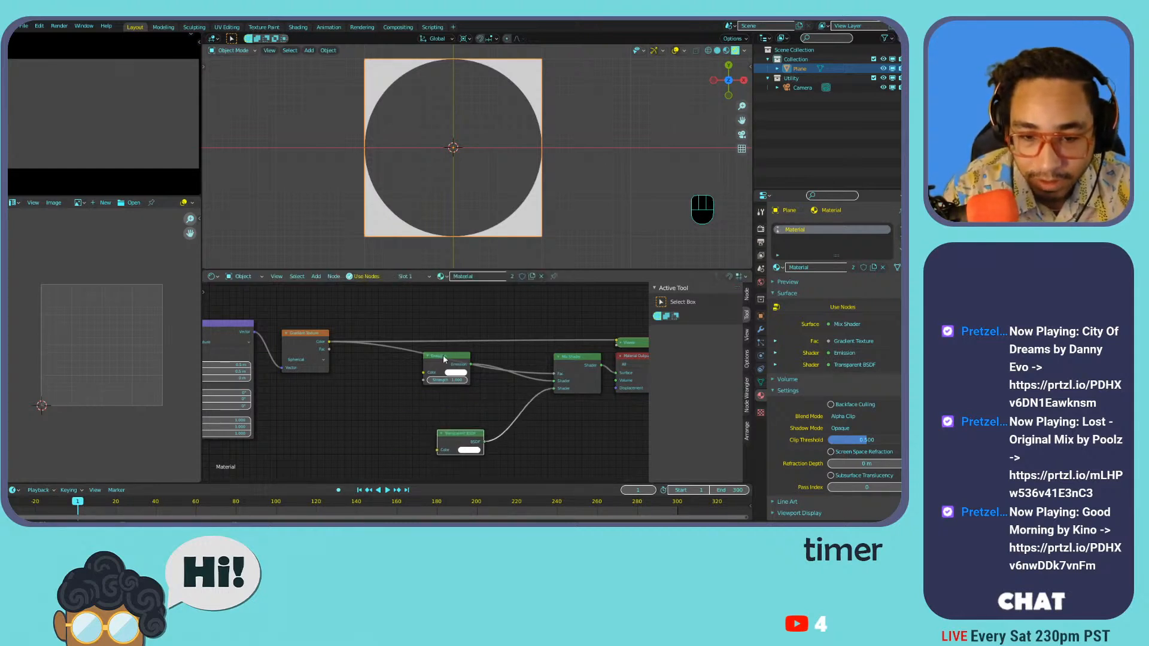
left_click_drag(447, 358, 459, 405)
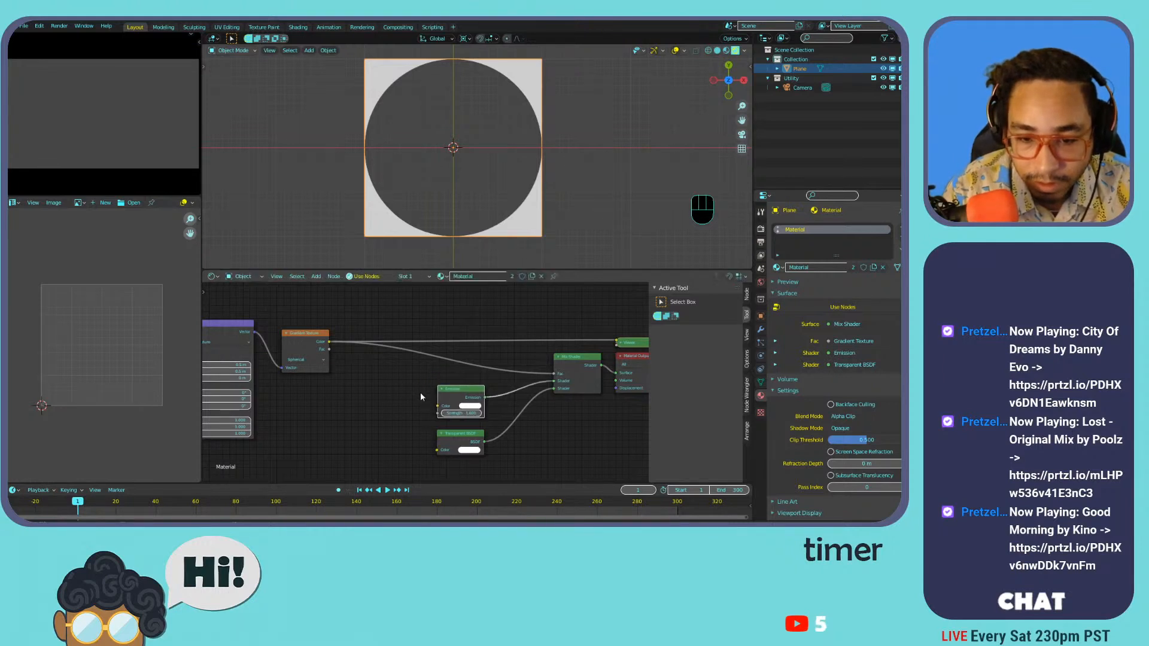
right_click(400, 391)
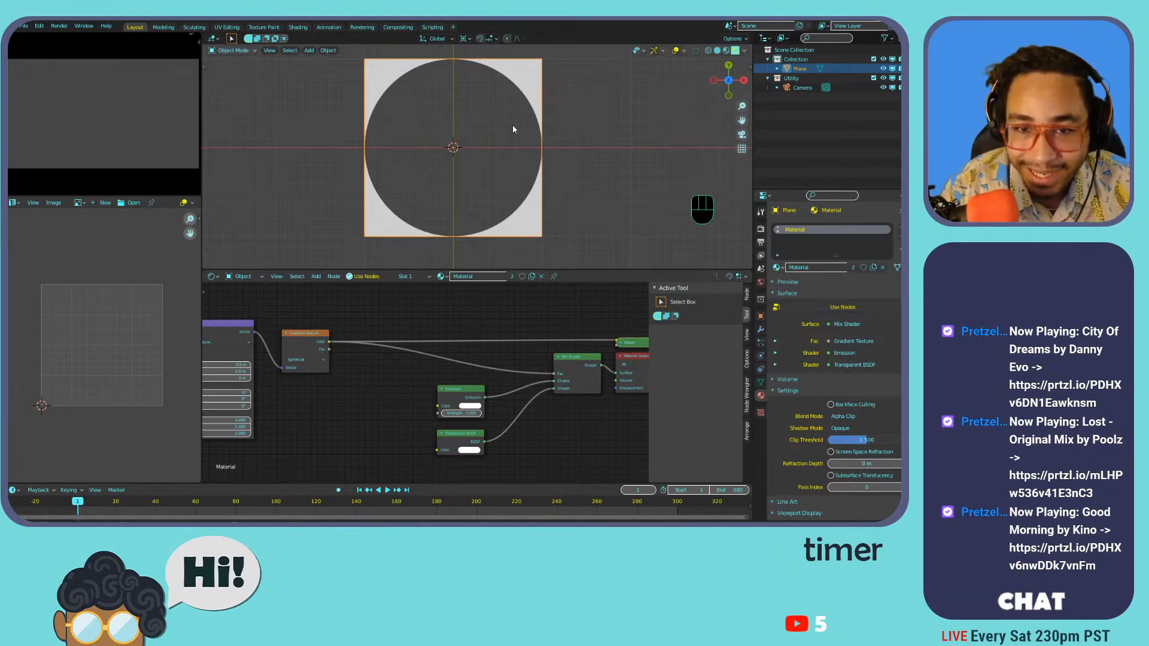
- Try rerouting the Emission and Transparent BSDF links at the Mix Shader's two Shader inputs
left_click(554, 389)
left_click(552, 393)
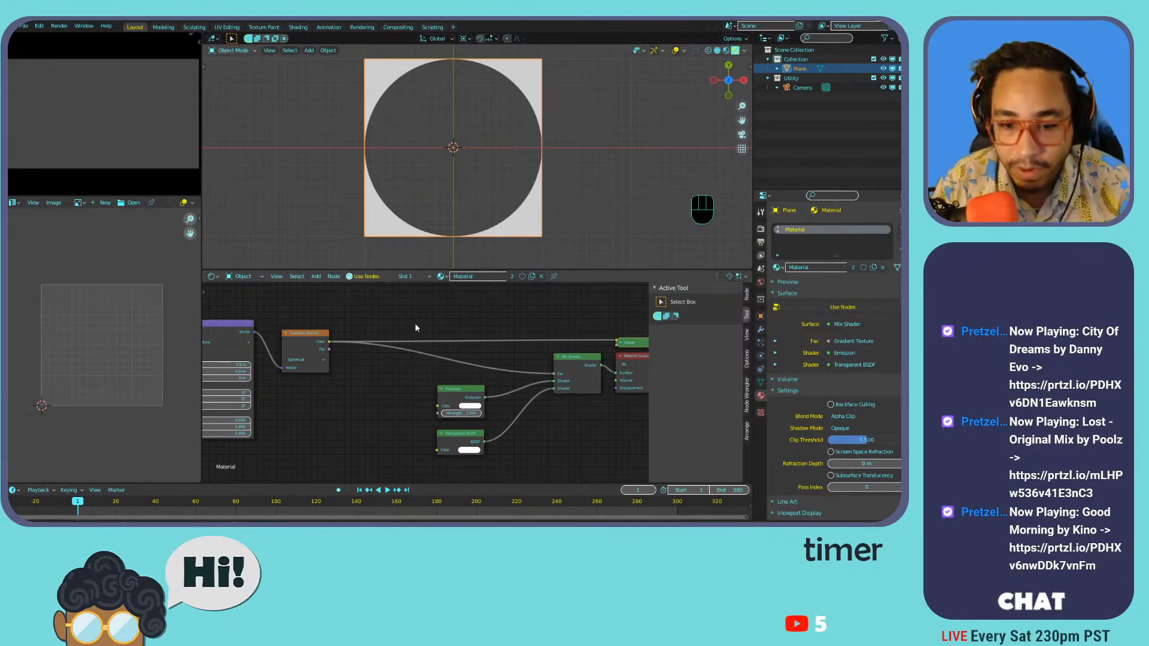
left_click(554, 388)
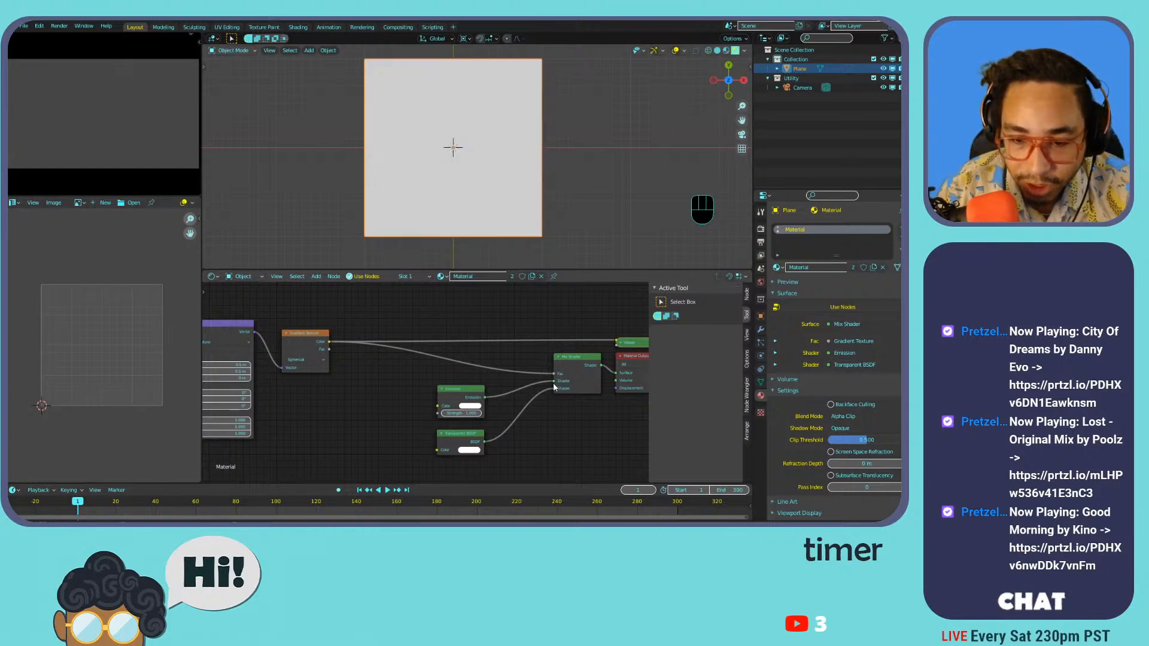
left_click(555, 383)
left_click_drag(553, 382, 553, 383)
left_click(534, 390)
left_click(551, 385)
left_click(541, 387)
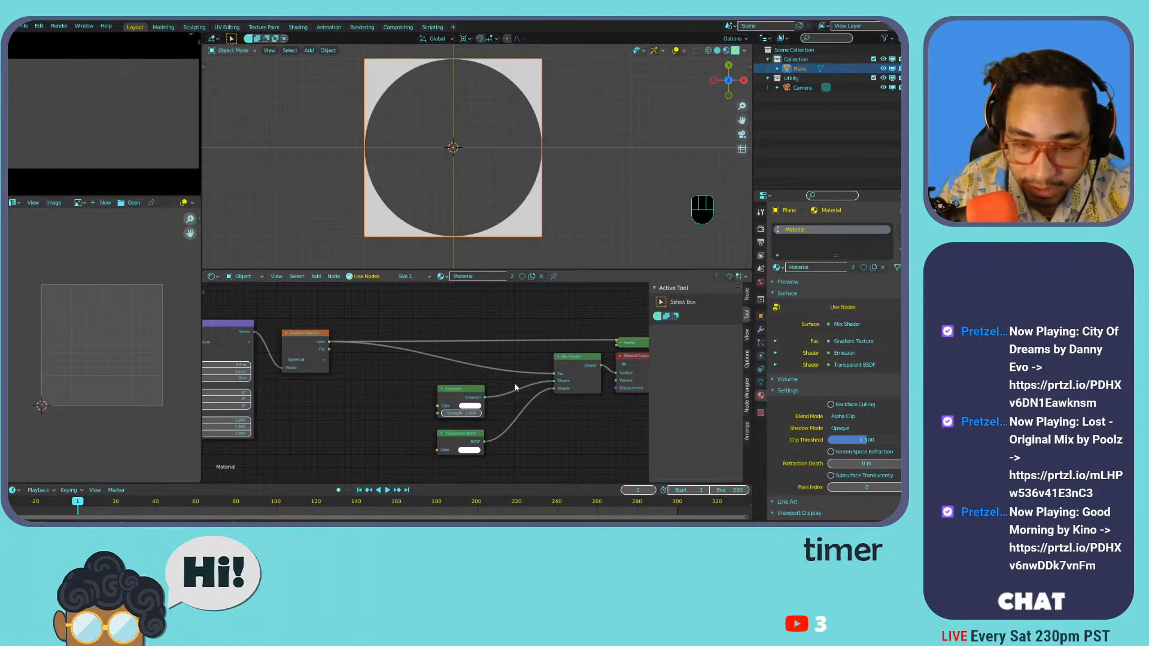
- Cut the Emission and Transparent BSDF links running into the Mix Shader's two Shader inputs
right_click_drag(507, 392, 524, 432, "shift")
key("ctrl+z")
key("ctrl+z")
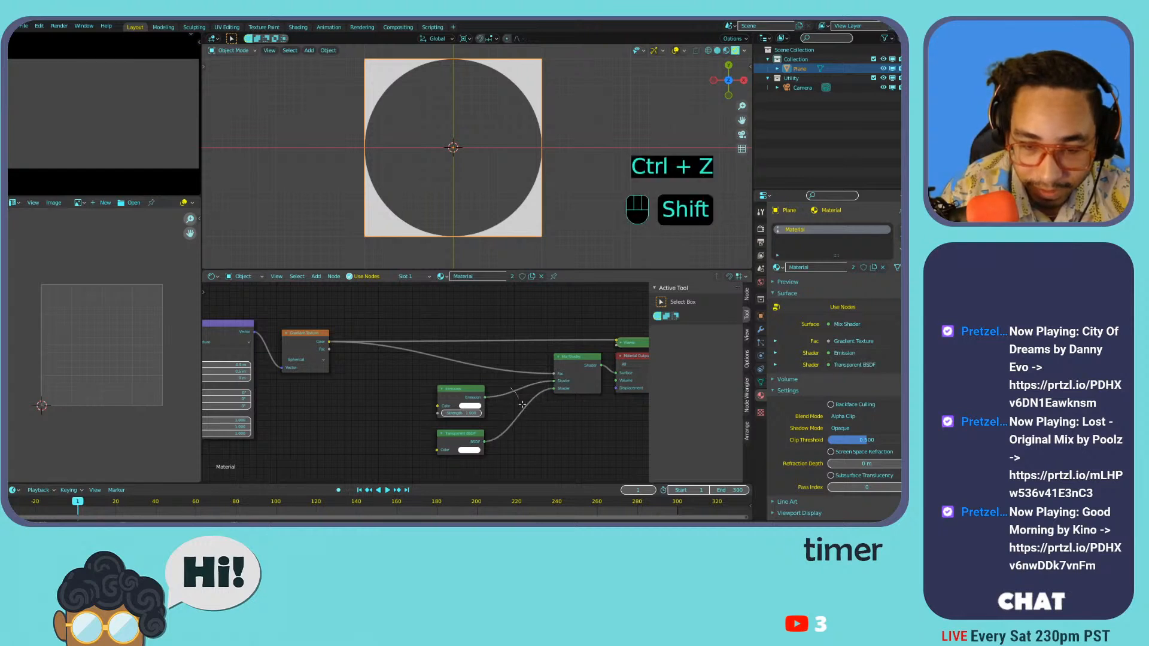
right_click_drag(508, 384, 530, 430, "ctrl")
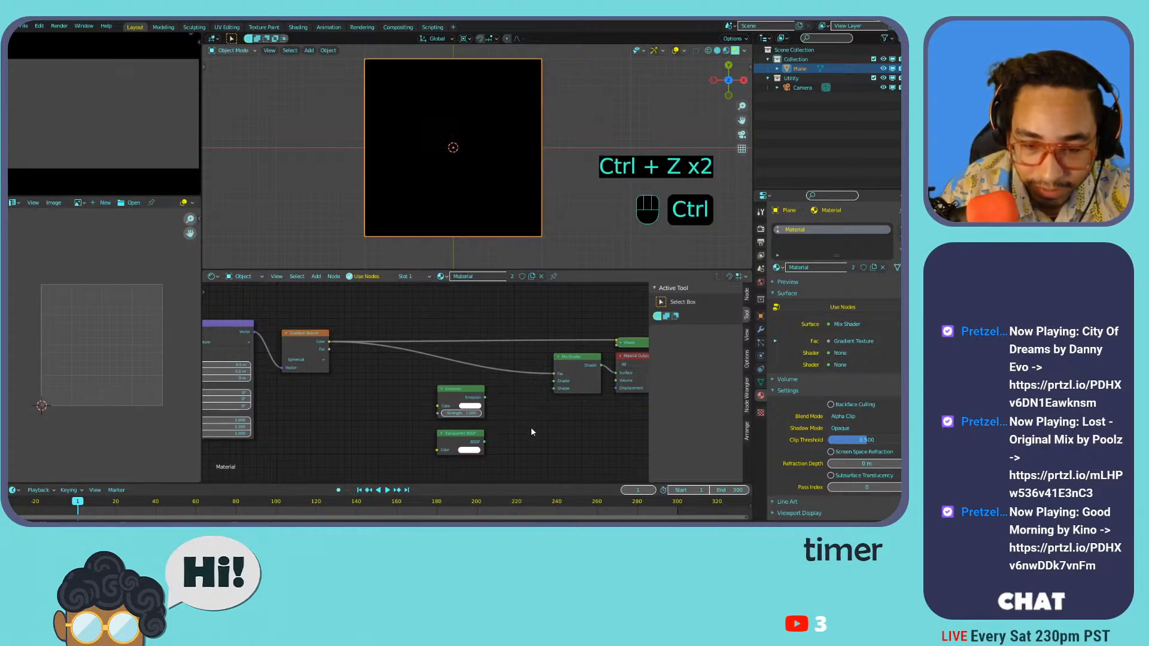
- Connect Transparent BSDF to the Mix Shader's first Shader input and Emission to the second, and swap the two nodes' positions
left_click_drag(485, 398, 568, 376)
left_click(485, 397)
left_click(487, 397)
left_click(489, 395)
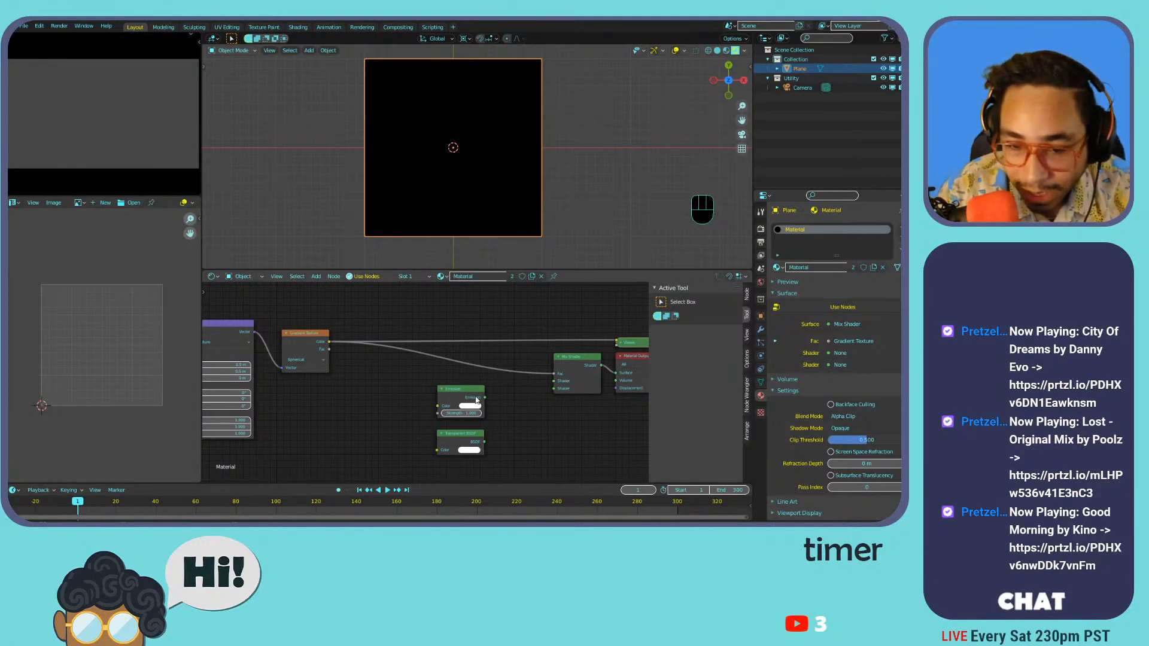
left_click_drag(479, 399, 496, 399)
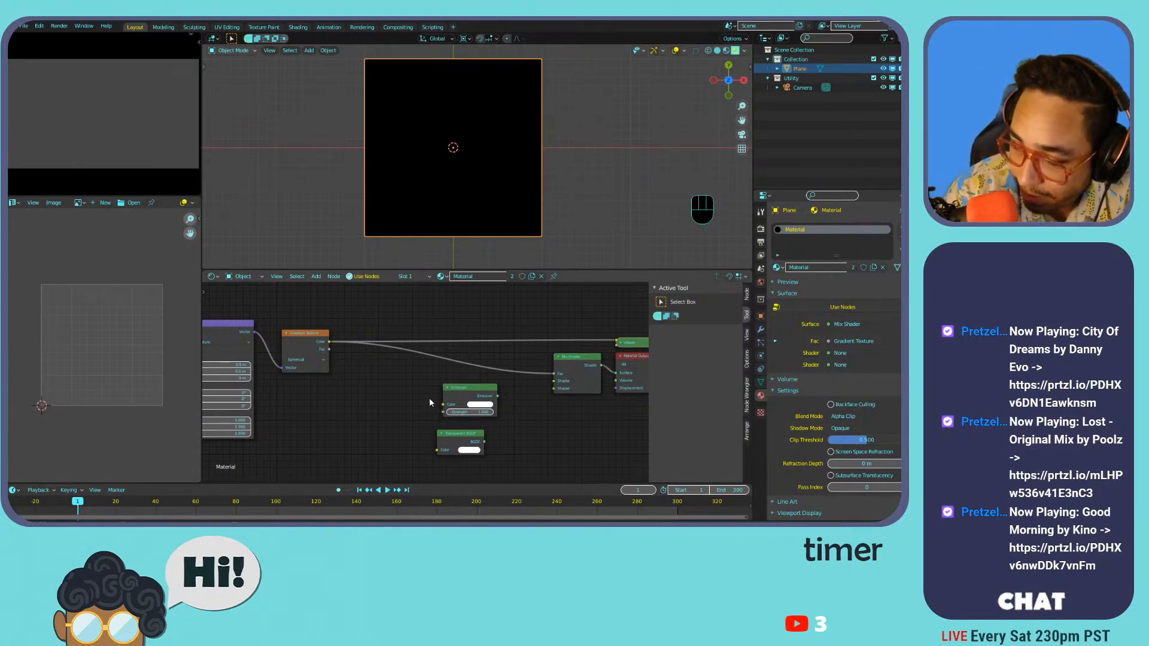
left_click_drag(493, 386, 482, 390)
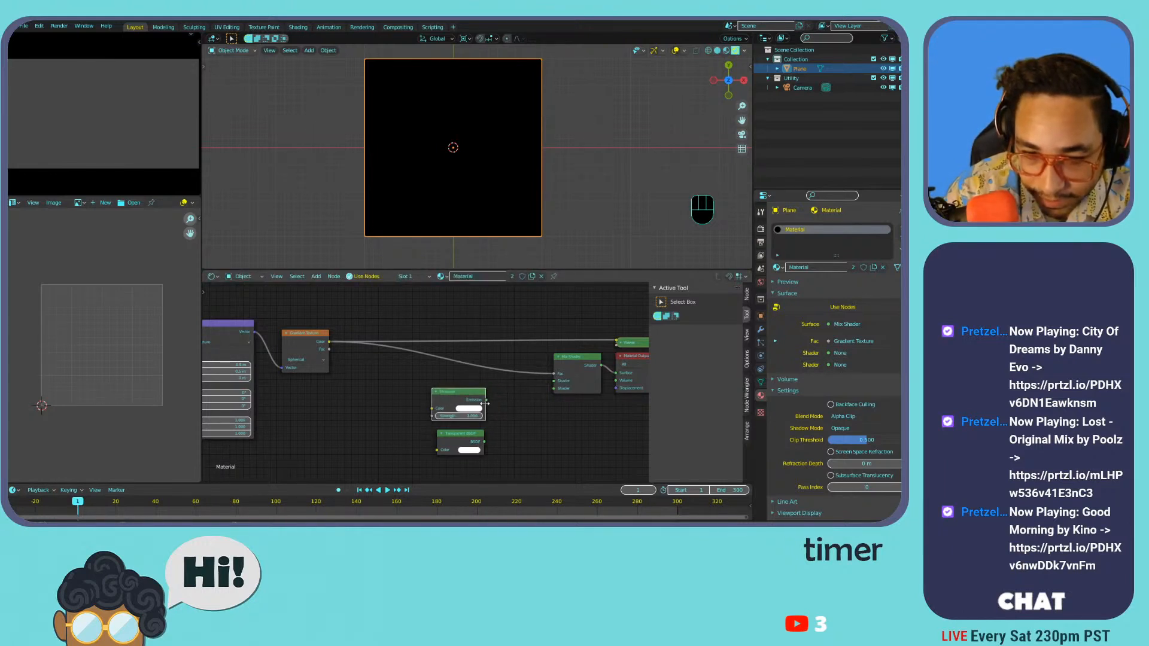
left_click(487, 408)
left_click_drag(486, 400, 555, 389)
left_click_drag(500, 437, 555, 381)
mouse_move(452, 403)
left_mouse_down()
mouse_move(467, 458)
mouse_move(456, 384)
mouse_move(440, 390)
mouse_move(442, 403)
left_mouse_up()
left_click_drag(468, 476, 459, 439)
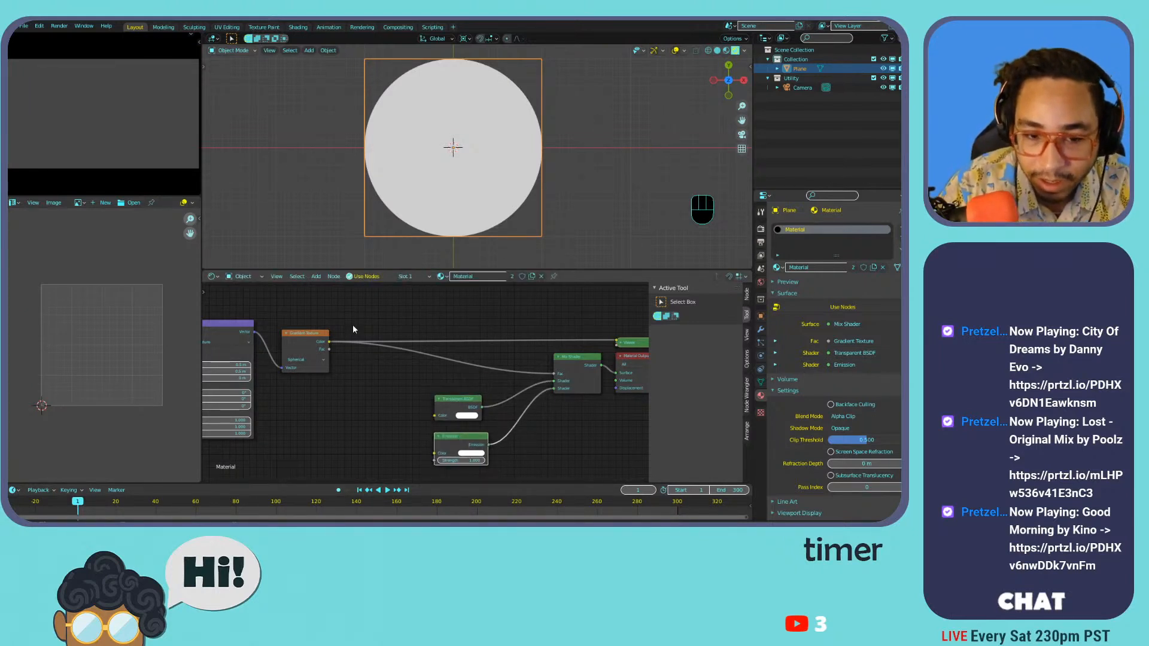
middle_click_drag(323, 400, 468, 393)
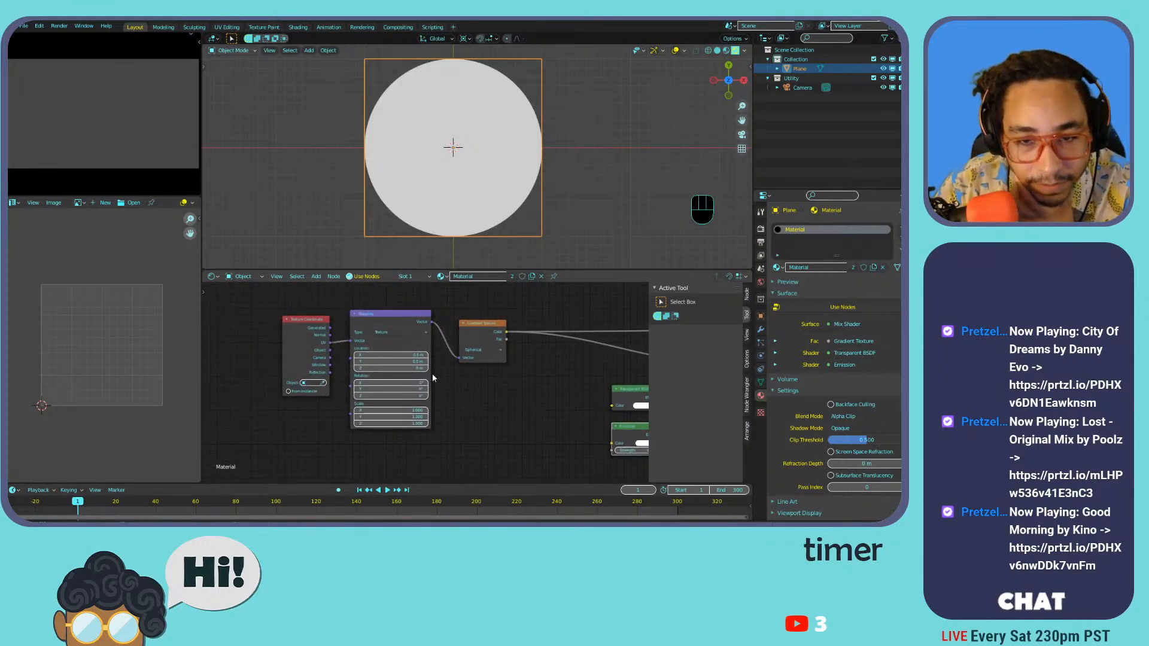
left_click_drag(419, 383, 426, 383)
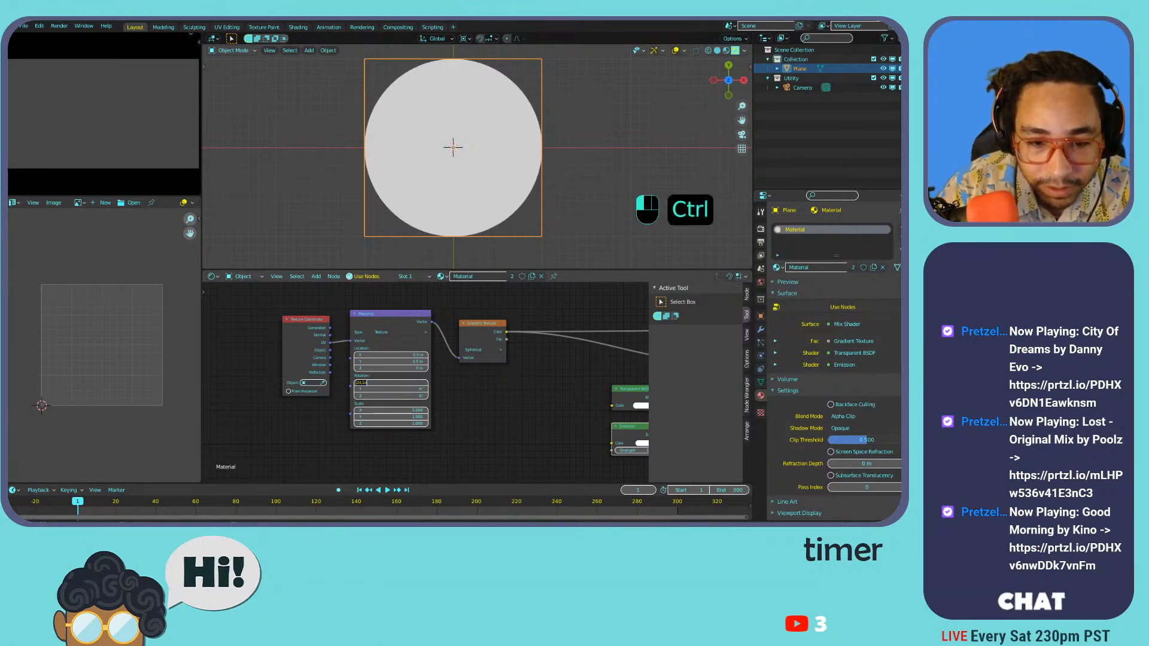
key("ctrl+z")
key("ctrl+z")
key("ctrl+z")
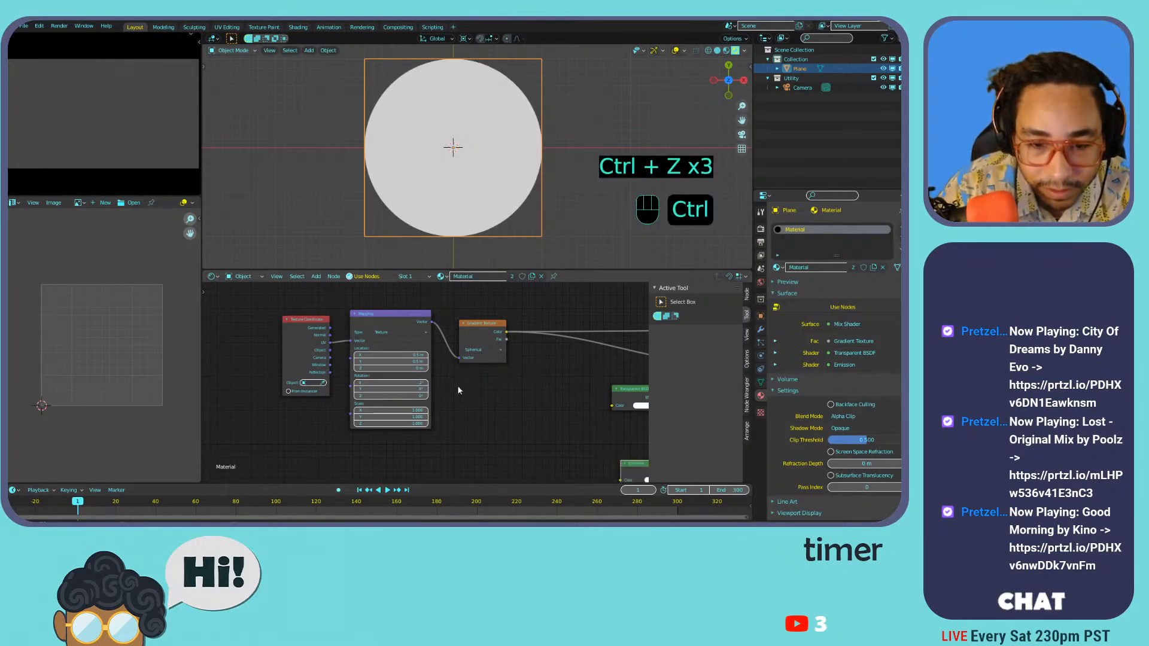
key("ctrl+shift+z")
key("ctrl+shift+z")
- Save the project as untitled.blend in the Desktop folder
key("ctrl+s")
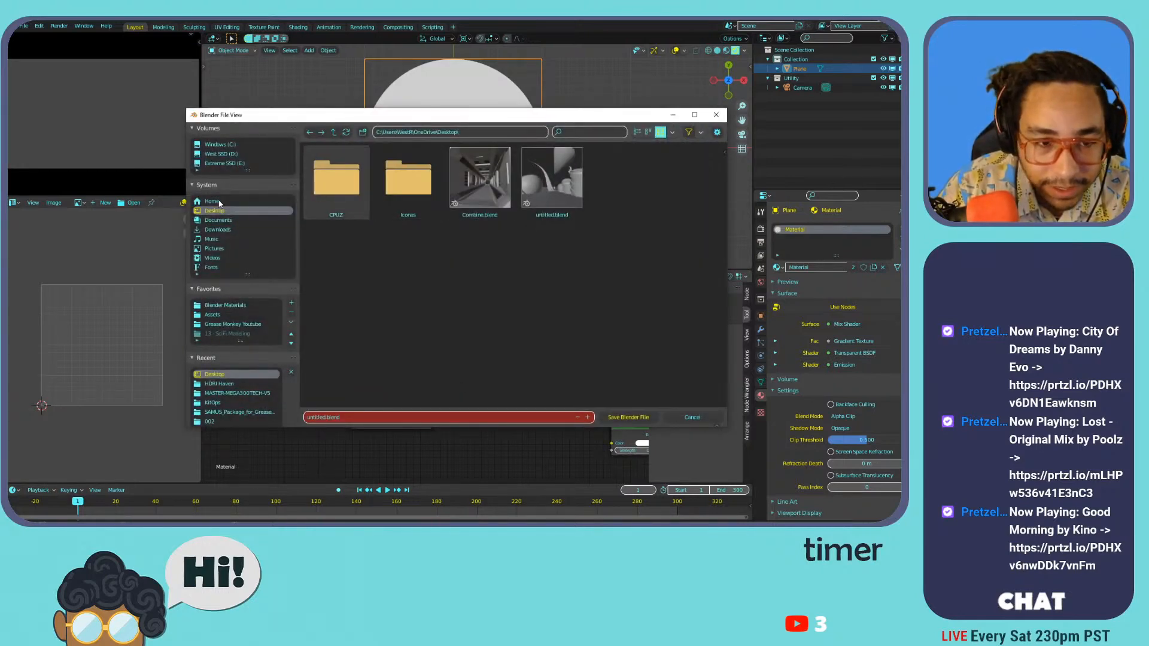
left_click(628, 417)
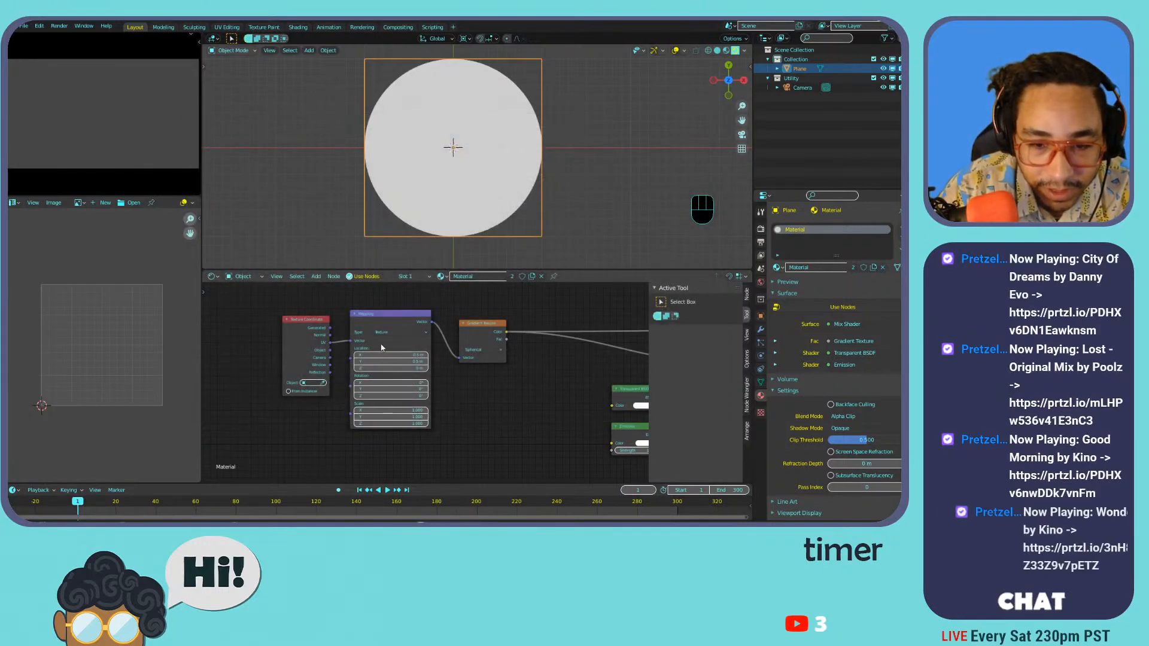
key("ctrl+s")
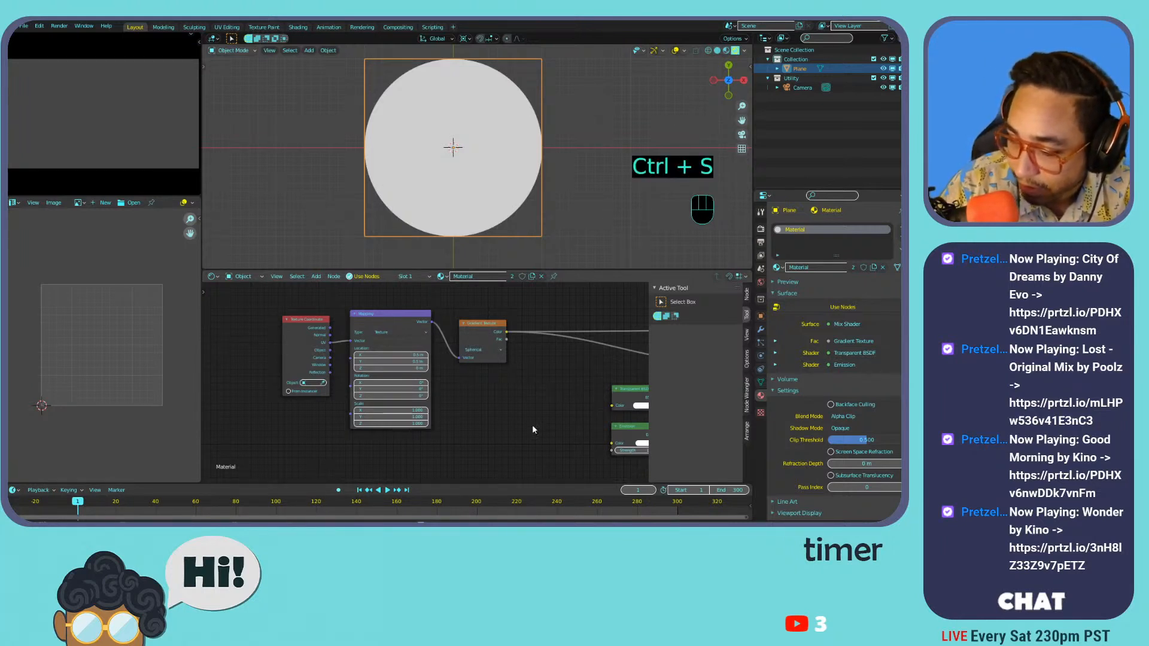
scroll(532, 428, "up", 1)
scroll(530, 430, "up", 1)
scroll(452, 396, "up", 1)
middle_click_drag(417, 398, 384, 402)
scroll(407, 383, "down", 2)
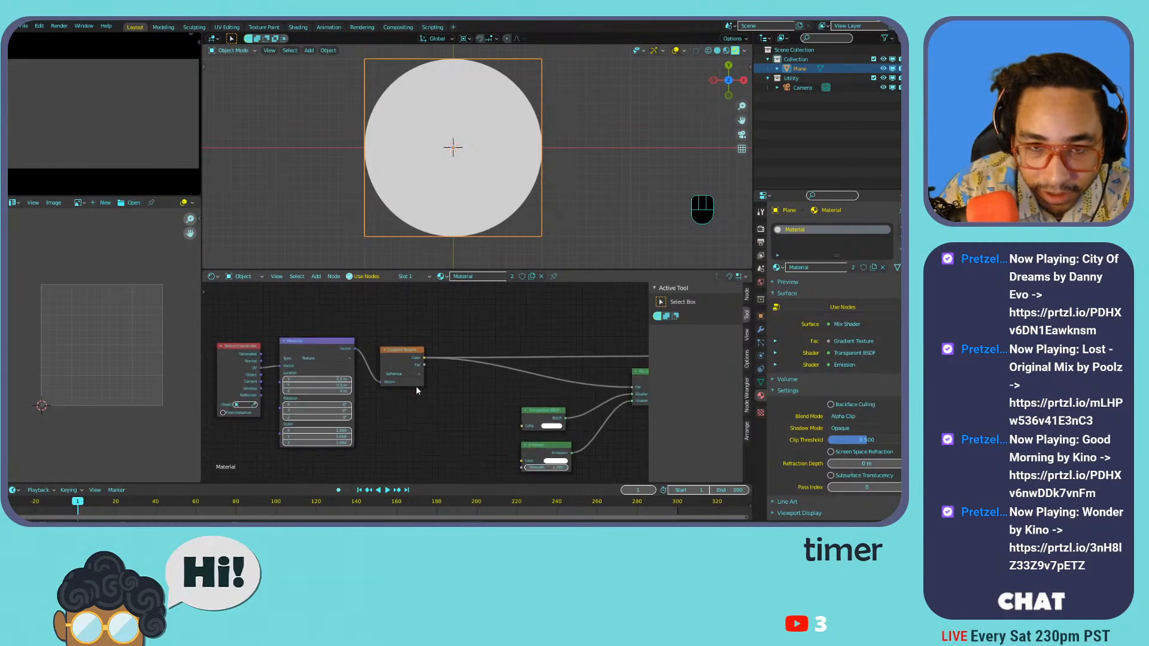
mouse_move(314, 378)
left_mouse_down()
mouse_move(335, 379)
mouse_move(296, 378)
mouse_move(326, 378)
left_mouse_up()
key("ctrl+z")
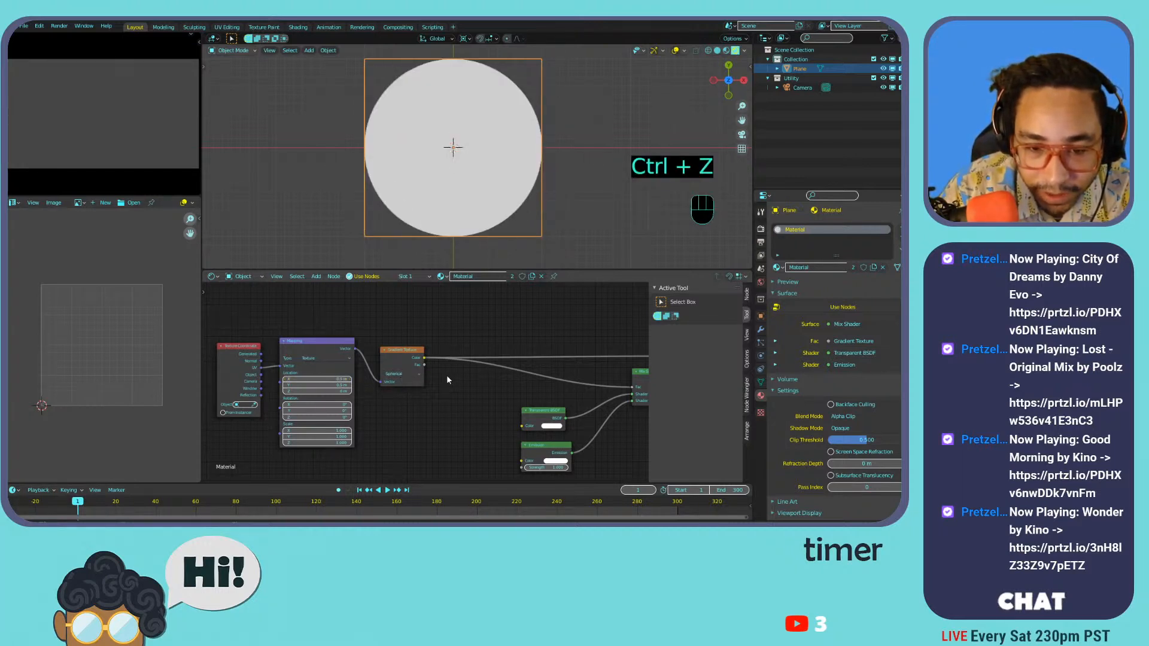
- Move the Material Output and Mix Shader nodes farther right to make room after the Gradient Texture
scroll(461, 389, "down", 2)
middle_click_drag(572, 396, 427, 416)
left_click_drag(469, 376, 532, 356)
left_click_drag(429, 384, 485, 384)
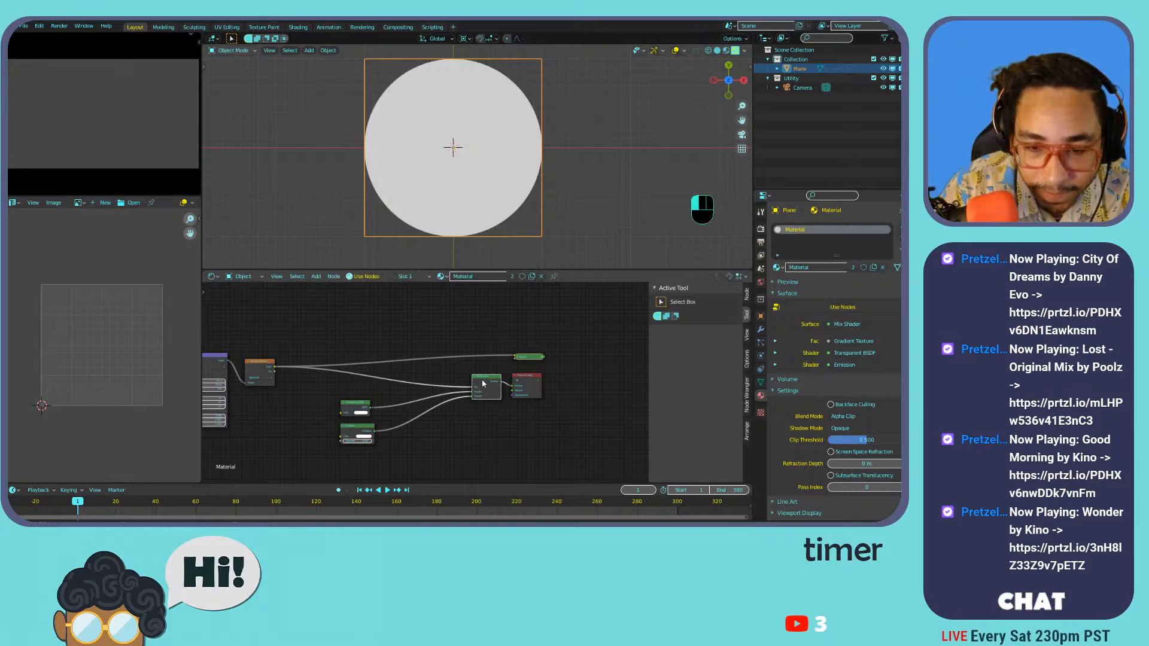
- Insert a ColorRamp between the Gradient Texture and the Mix Shader's Fac input, and save the file
scroll(424, 338, "up", 2)
key("shift+a")
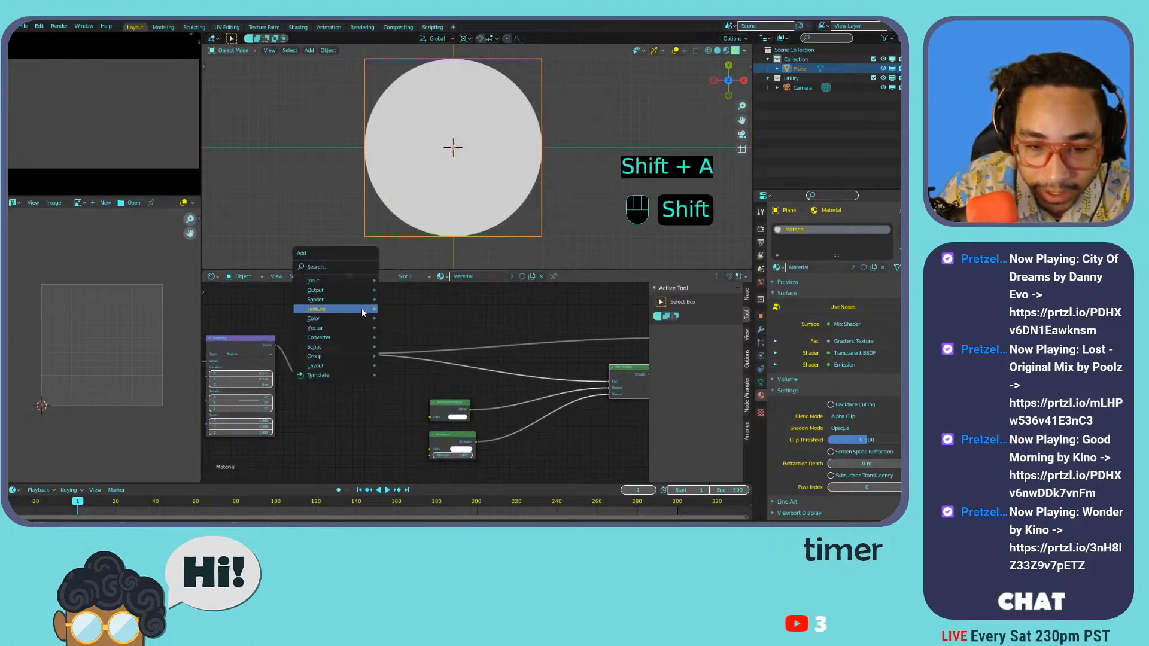
mouse_move(335, 337)
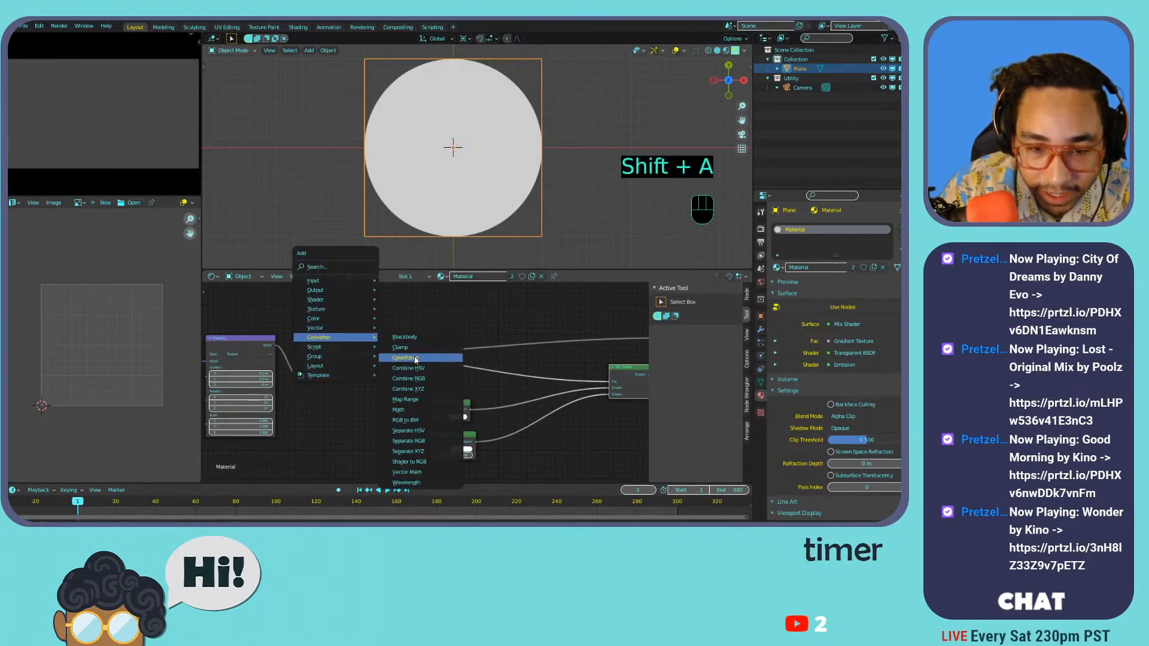
left_click(418, 355)
left_click(393, 352)
left_click_drag(395, 339, 430, 307)
left_click_drag(530, 342, 609, 382)
left_click_drag(404, 309, 342, 349)
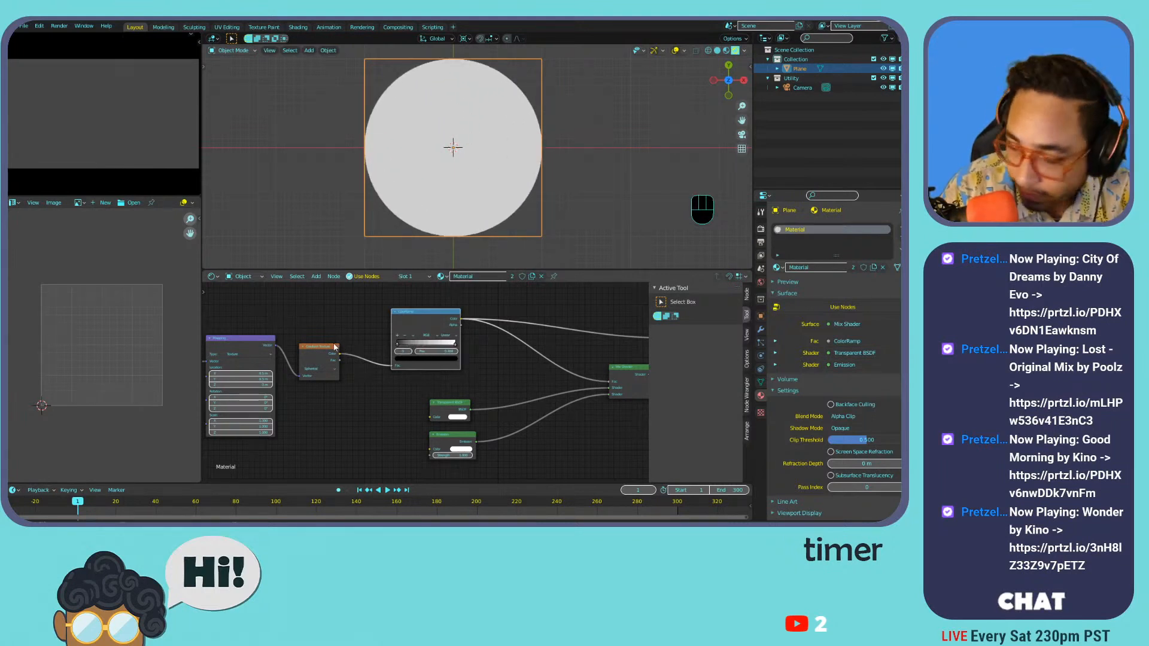
key("ctrl+s")
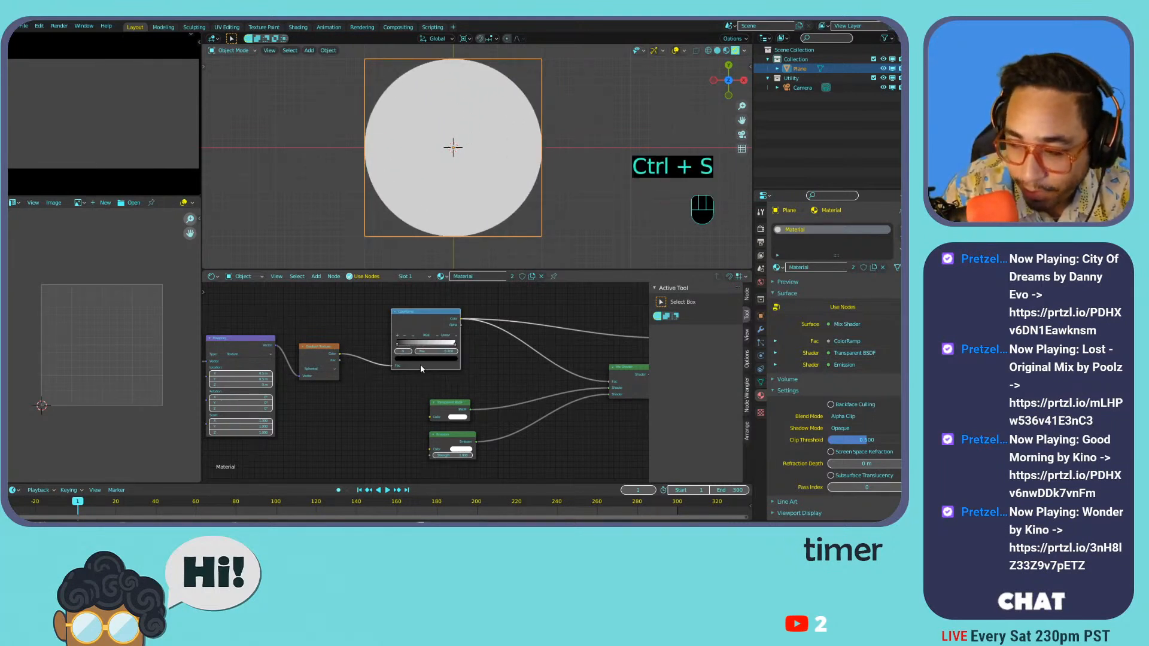
- Line up the Texture Coordinate, Mapping, Gradient Texture and ColorRamp nodes close together, and delete the Viewer node
scroll(378, 393, "down", 1)
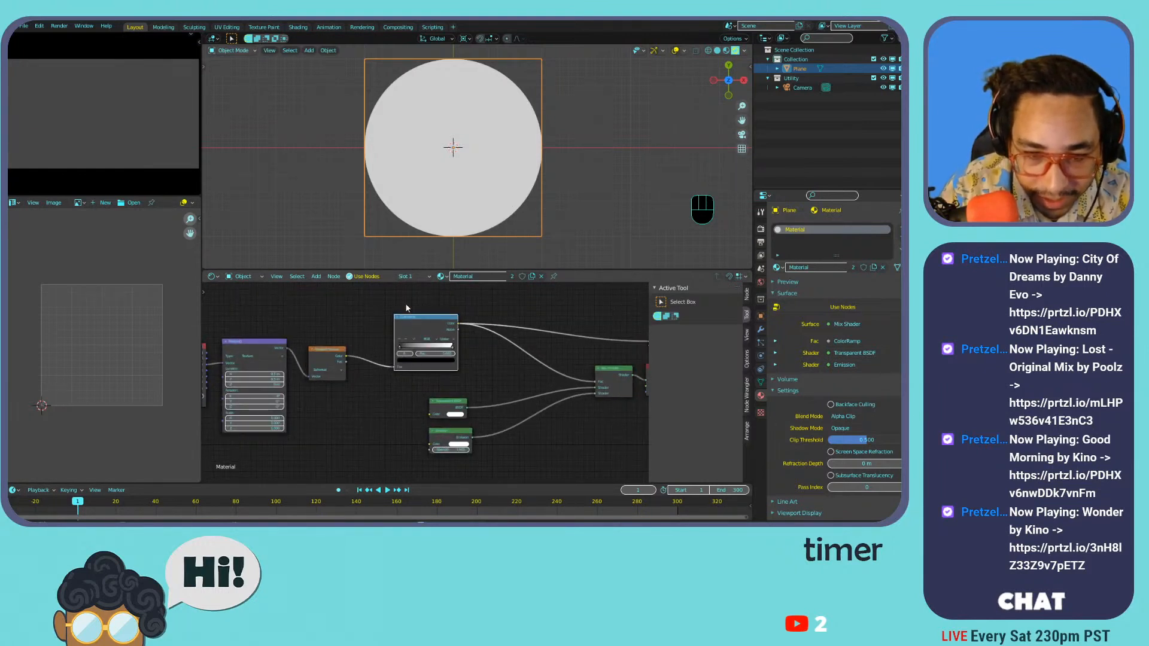
scroll(233, 329, "up", 1)
middle_click_drag(233, 329, 398, 342)
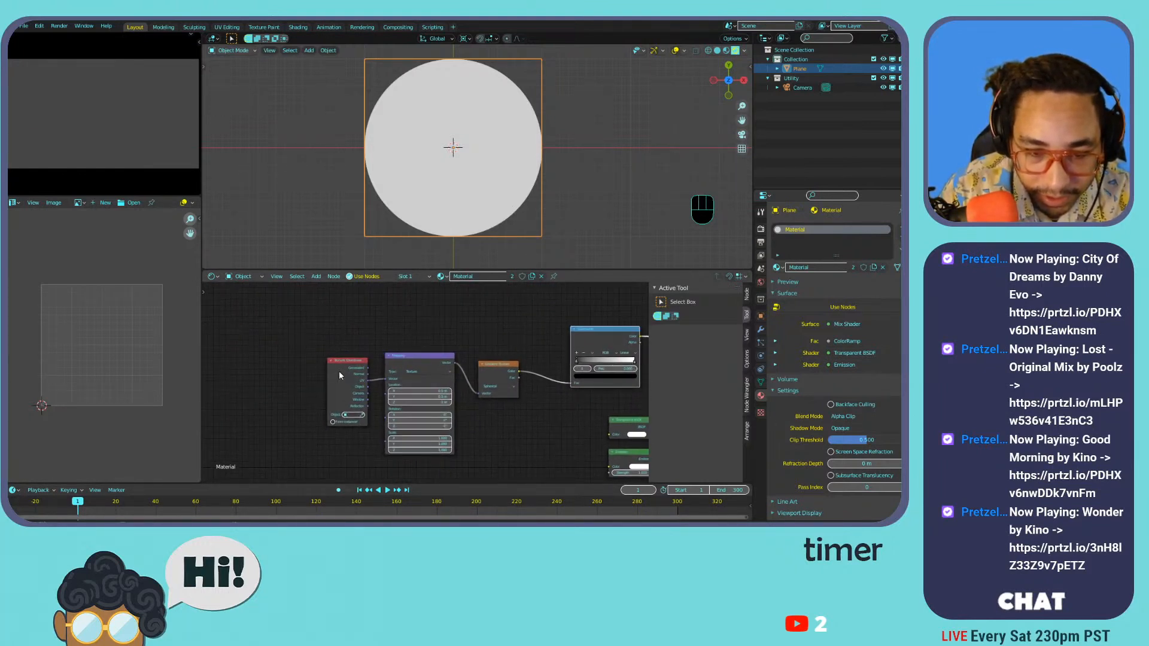
left_click_drag(338, 371, 283, 348)
left_click_drag(398, 369, 333, 349)
left_click_drag(480, 365, 417, 347)
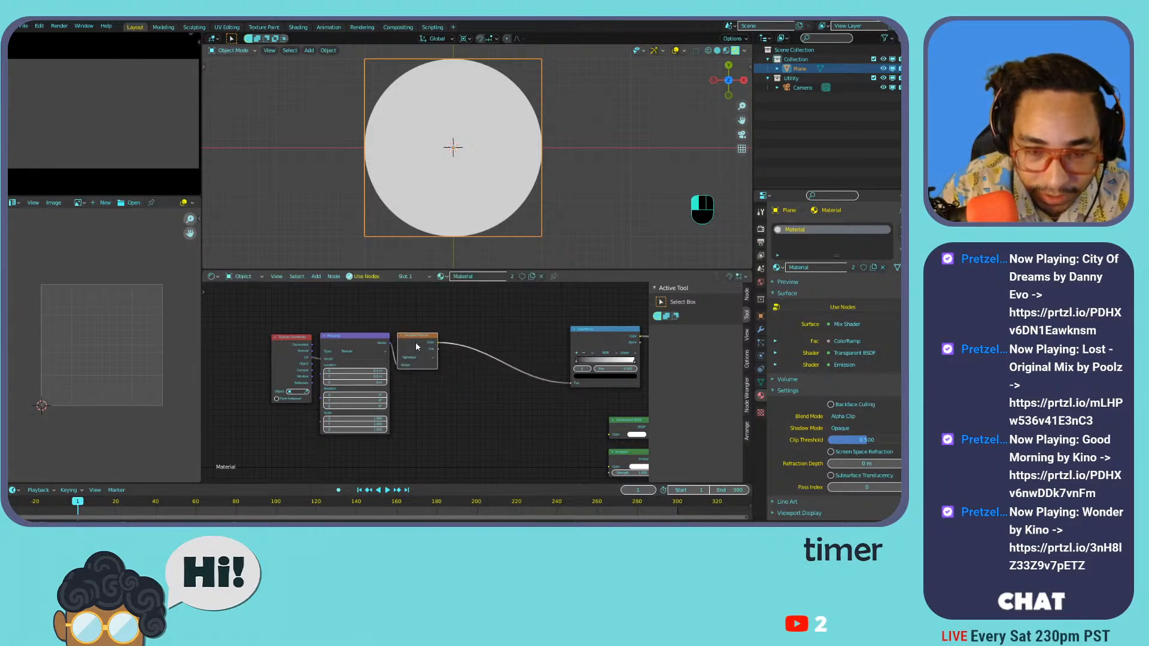
left_click_drag(608, 335, 489, 341)
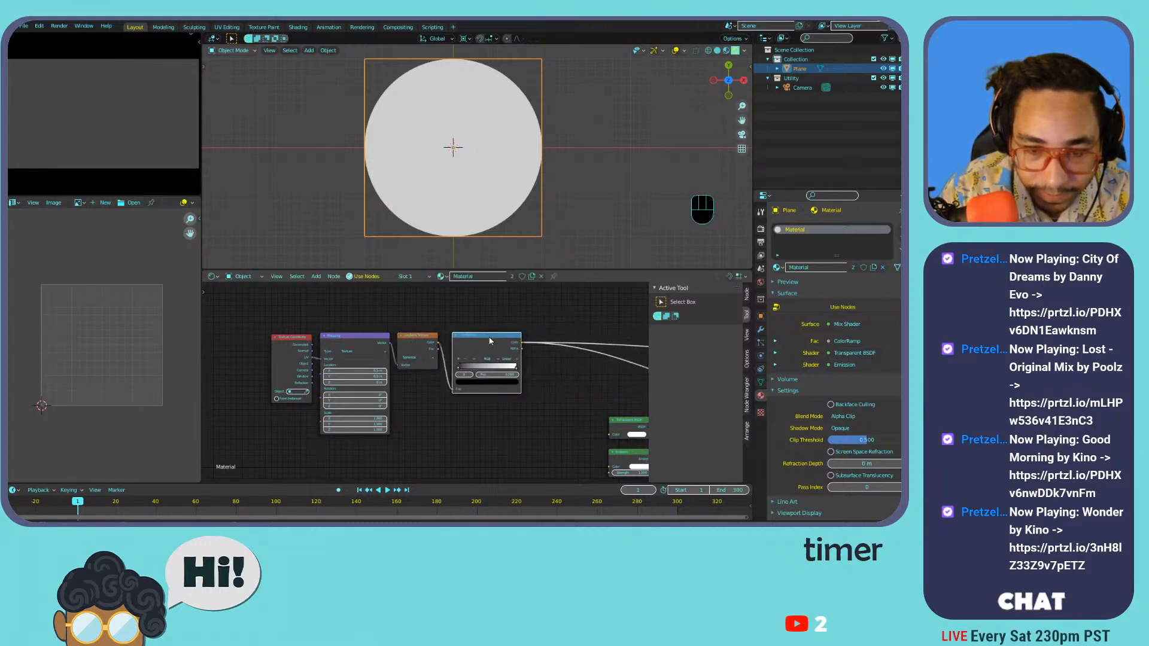
middle_click_drag(516, 343, 445, 350)
key("x")
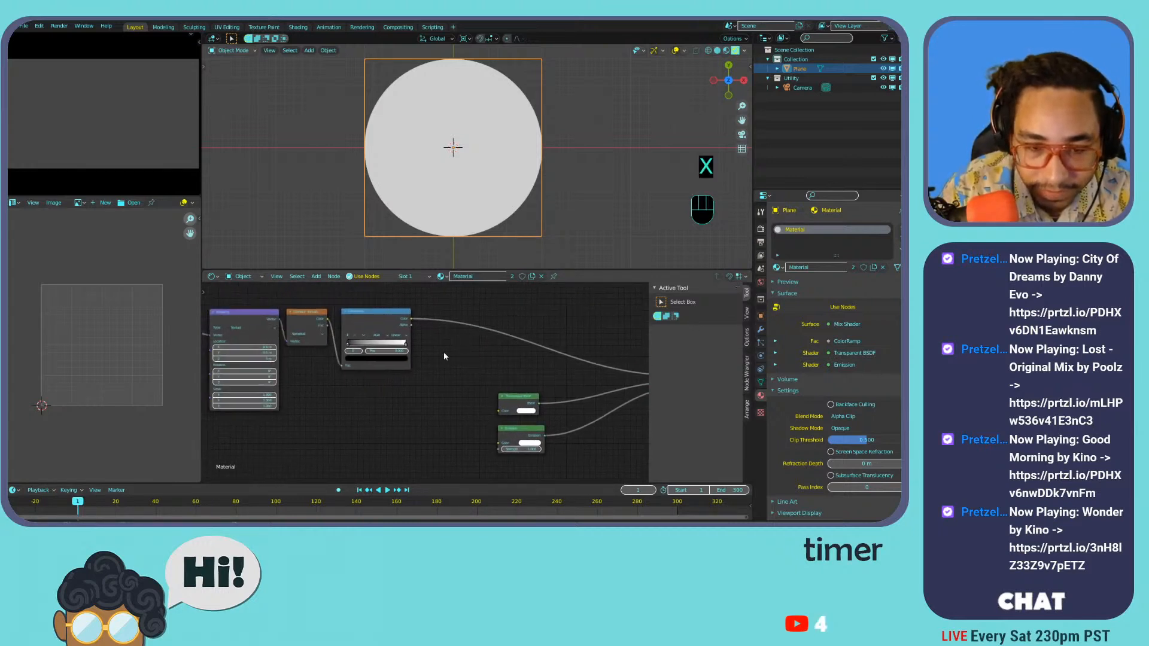
- Add a Noise Texture node below the ColorRamp
key("shift+a")
mouse_move(445, 356)
mouse_move(419, 324)
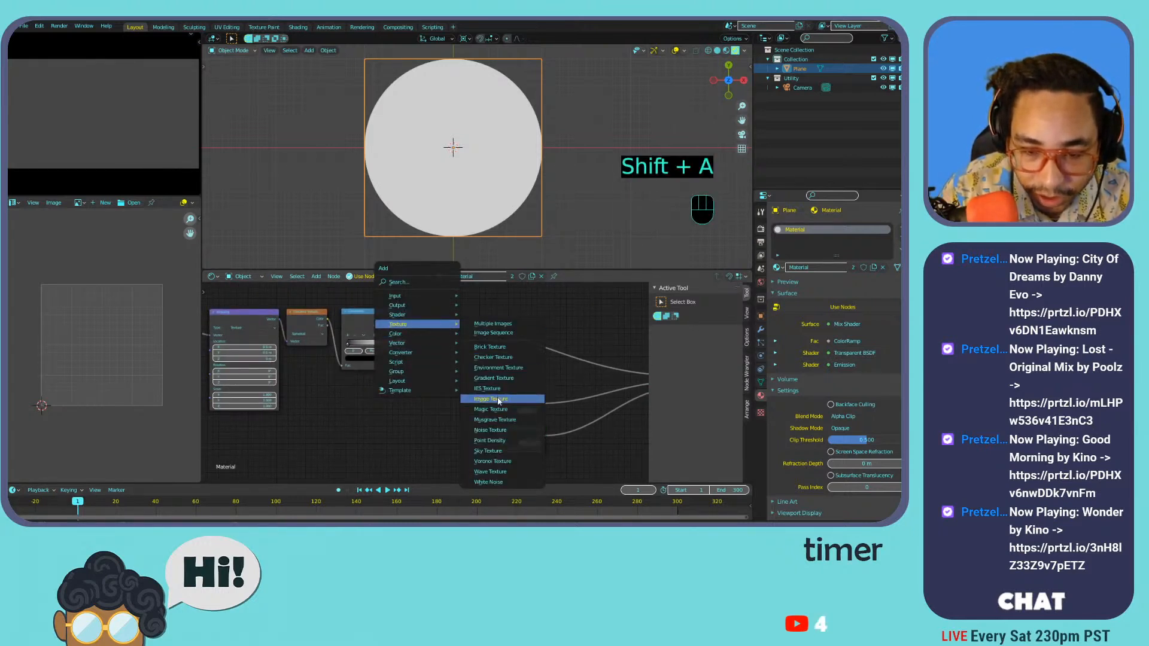
left_click(491, 436)
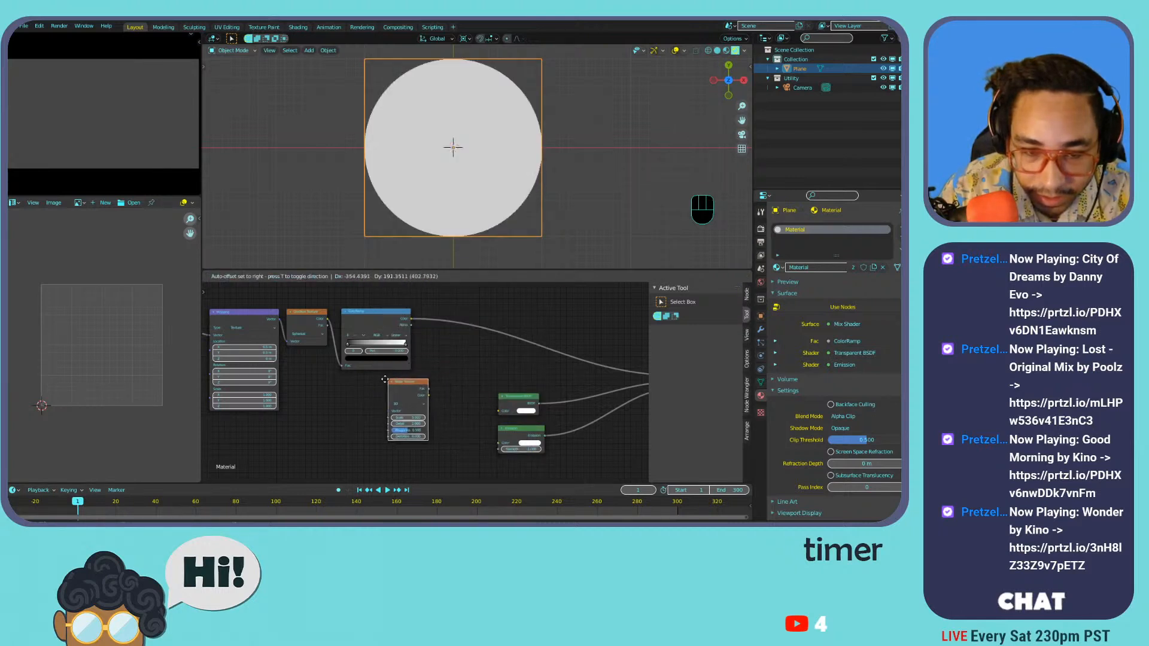
left_click(364, 379)
- Add a MixRGB node with the ColorRamp's Color in Color1 and the Noise Texture's Fac in Color2
key("shift+a")
mouse_move(473, 353)
left_click(539, 404)
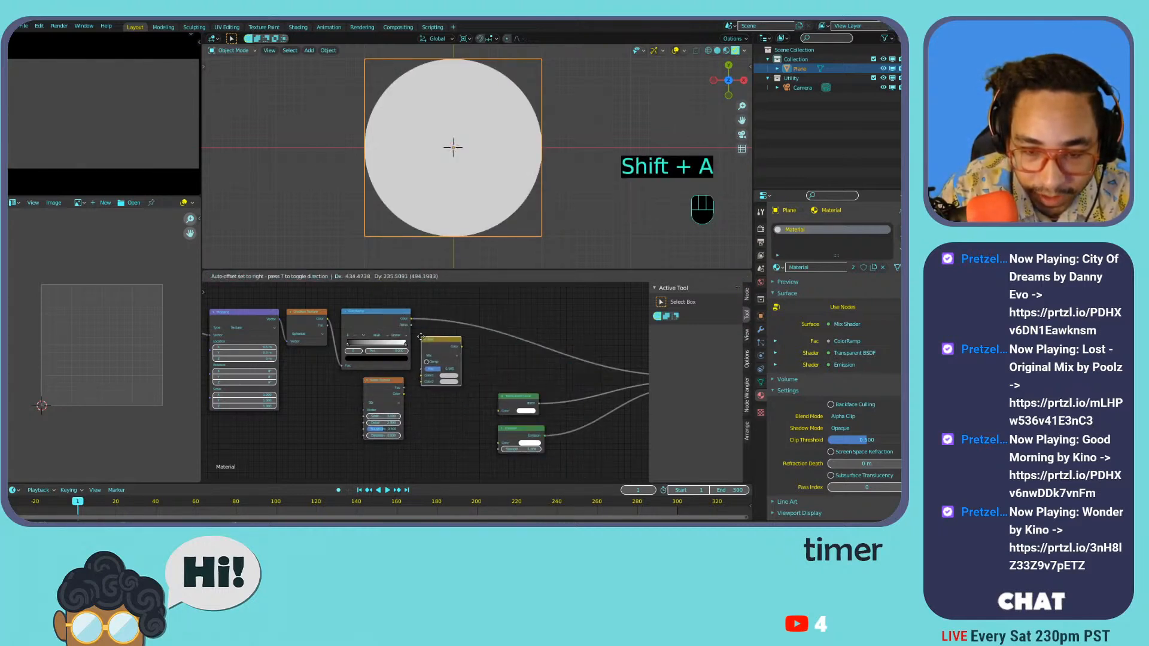
left_click(476, 362)
left_click_drag(410, 320, 442, 383)
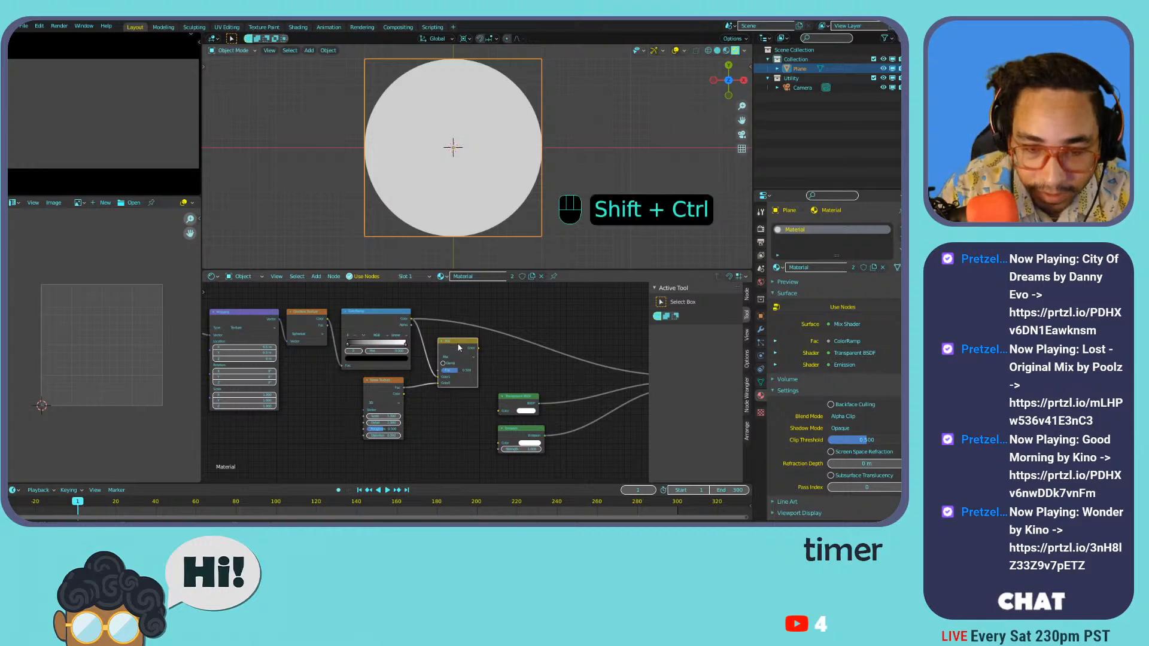
- Preview the MixRGB node's output on the plane and adjust the Noise Texture's Scale and Detail
left_click(458, 346, "ctrl+shift")
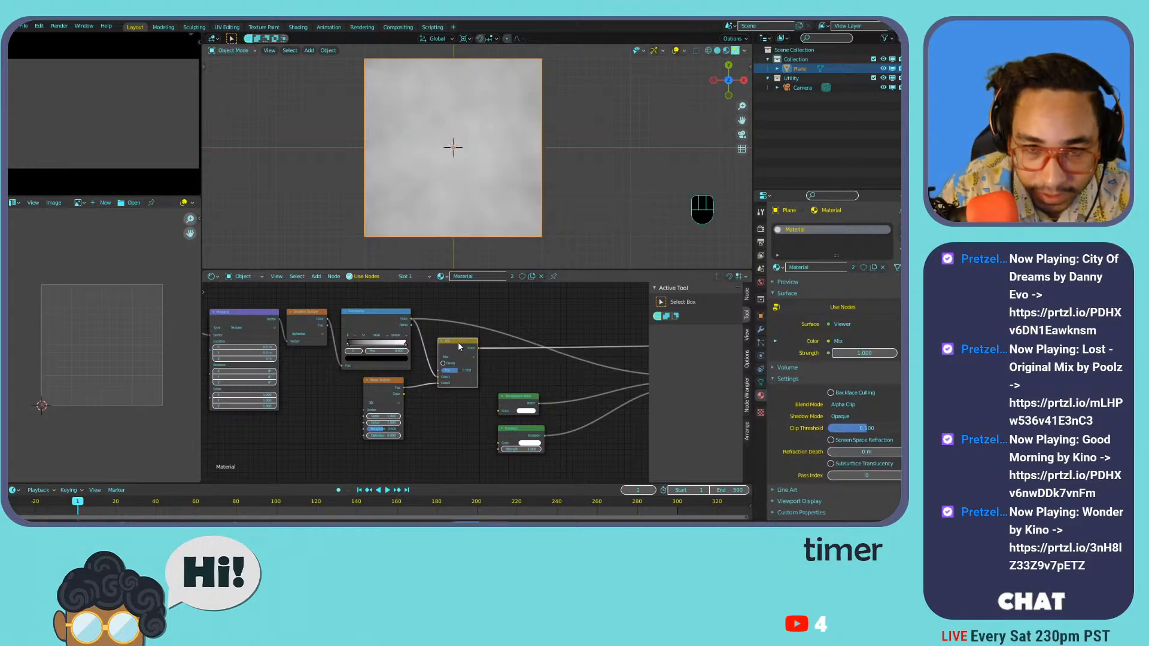
mouse_move(377, 415)
left_mouse_down()
mouse_move(404, 415)
mouse_move(374, 415)
mouse_move(387, 421)
left_mouse_up()
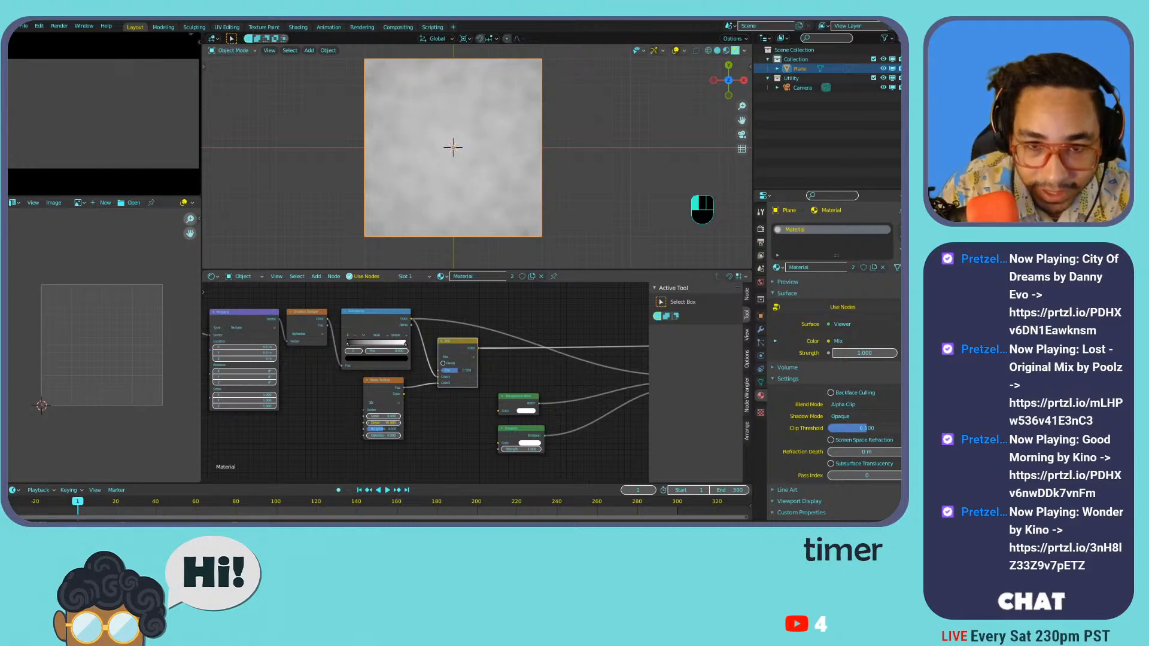
scroll(389, 133, "up", 3)
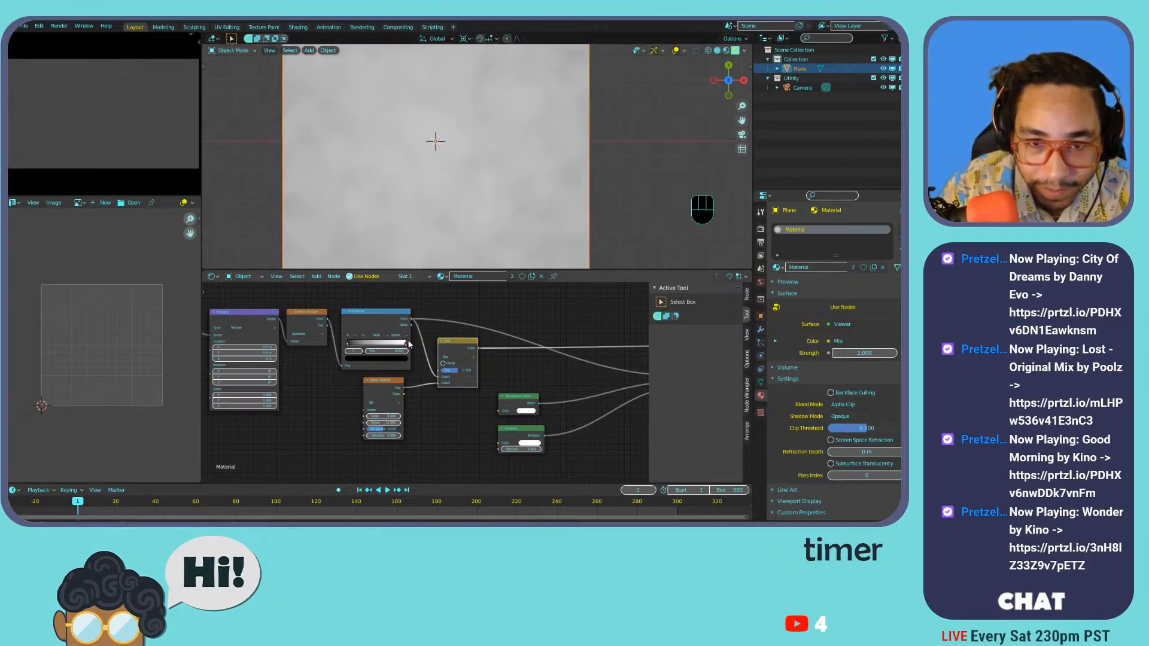
left_click(375, 423)
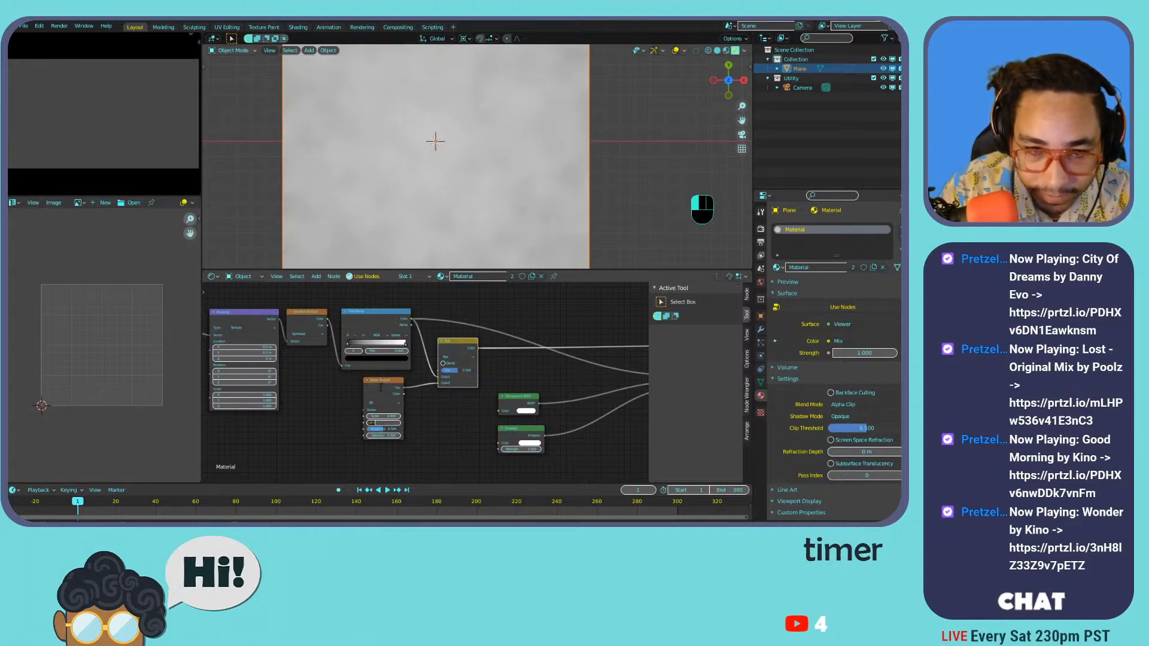
- Move the Noise Texture left and place a duplicate of the ColorRamp on its link to the MixRGB node
left_click_drag(382, 388, 319, 395)
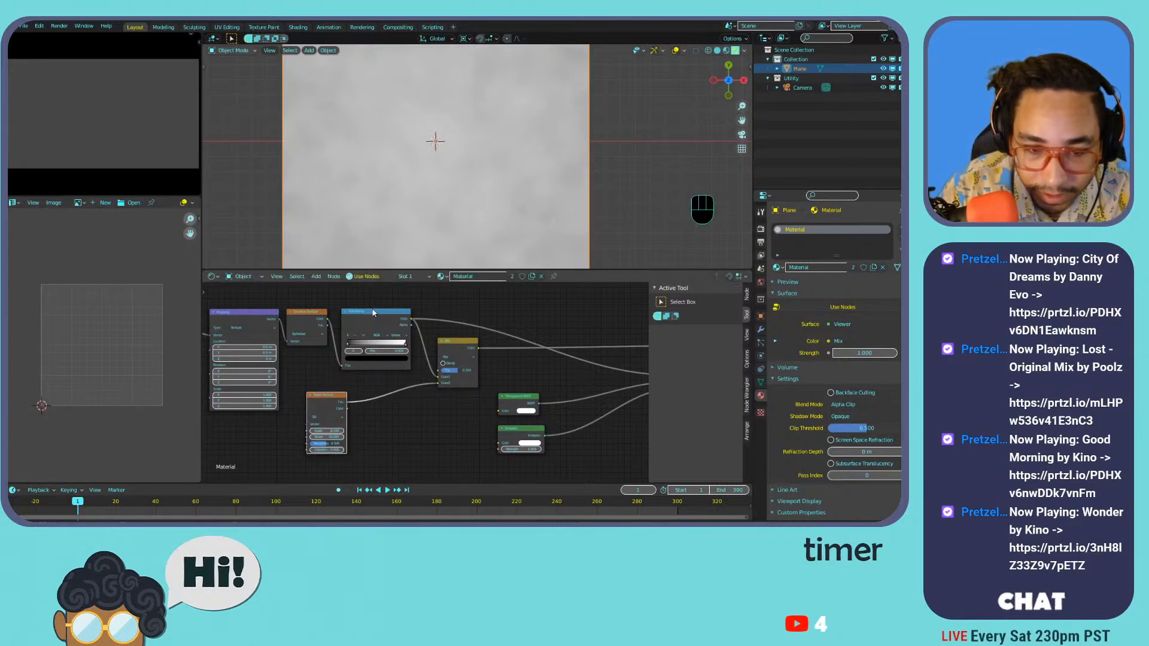
key("shift+s")
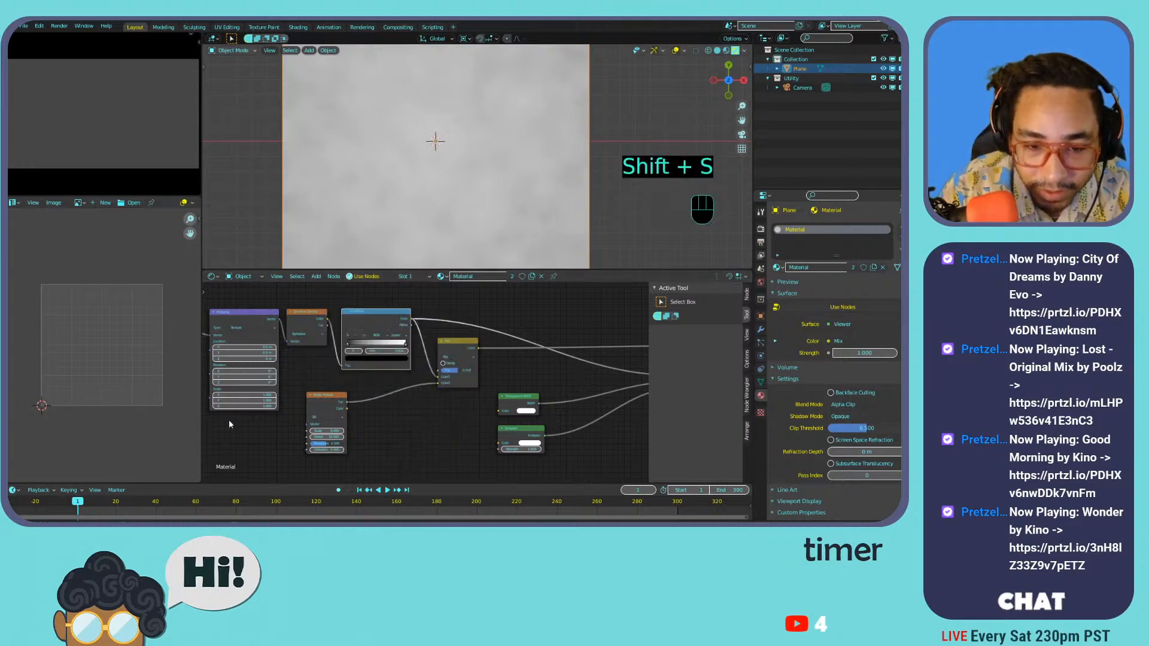
left_click(376, 320)
key("shift+d")
left_click(401, 385)
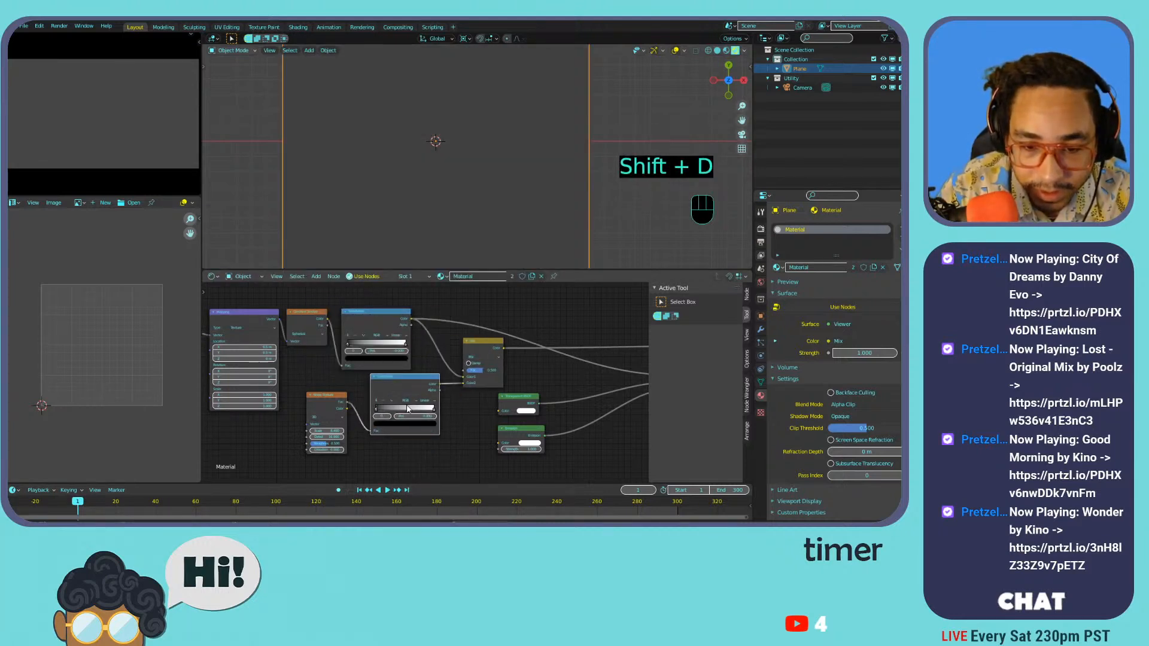
- Move the noise ColorRamp's black stop to about 0.4 and preview the Mix Shader's output on the plane
left_click_drag(378, 408, 405, 411)
middle_click_drag(516, 393, 386, 385)
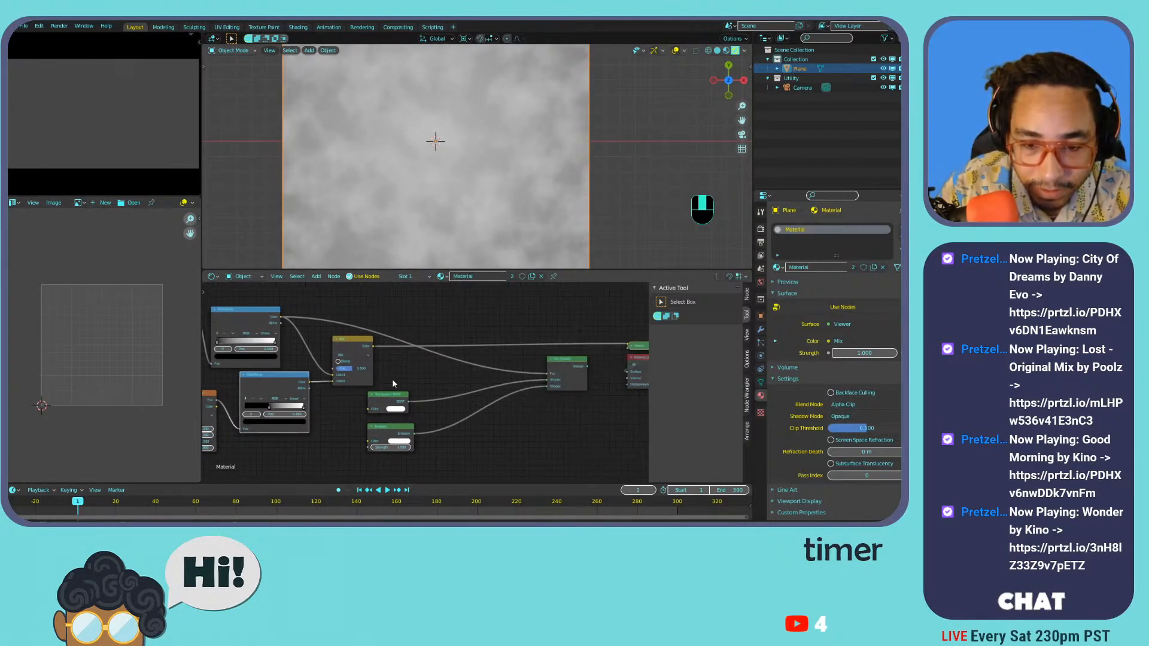
left_click(568, 363, "ctrl+shift")
scroll(386, 328, "down", 1)
scroll(386, 333, "up", 2)
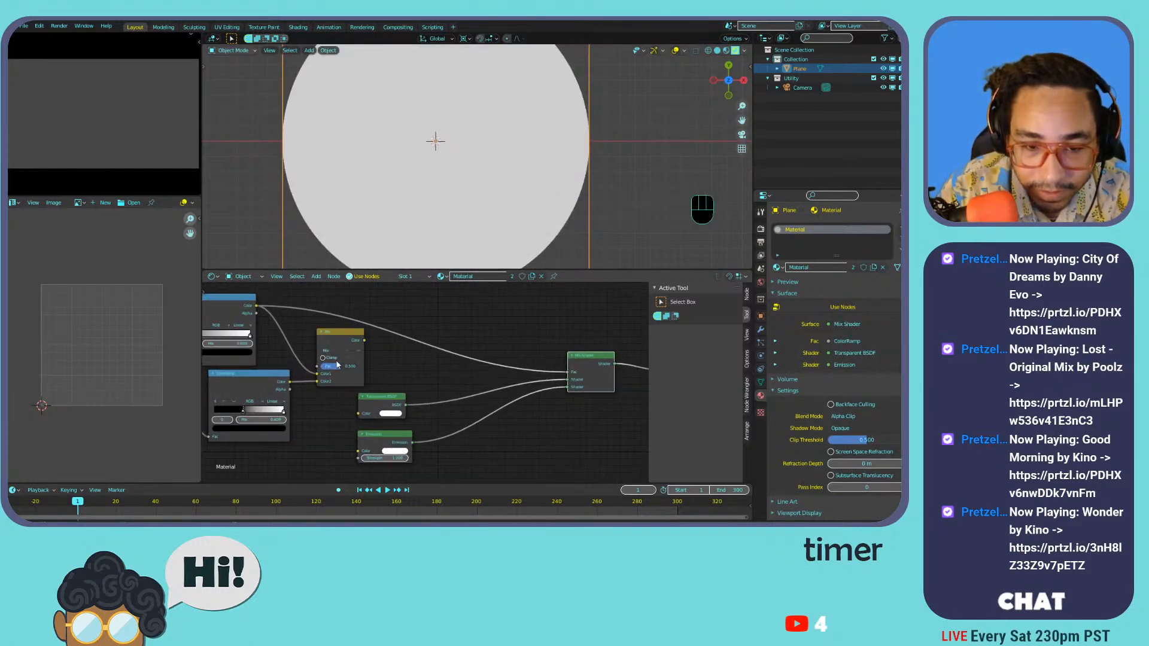
- Replace the Mix Shader's Fac input with the MixRGB node's Color output
left_click_drag(364, 341, 447, 352)
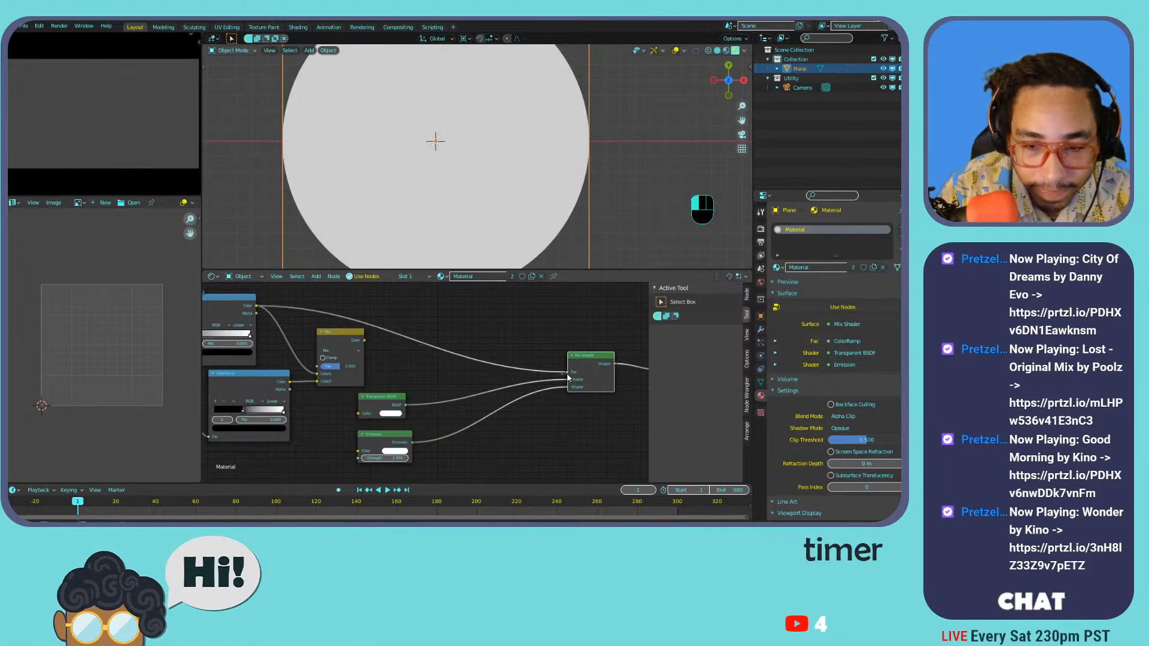
left_click_drag(566, 372, 293, 322)
left_click(362, 339)
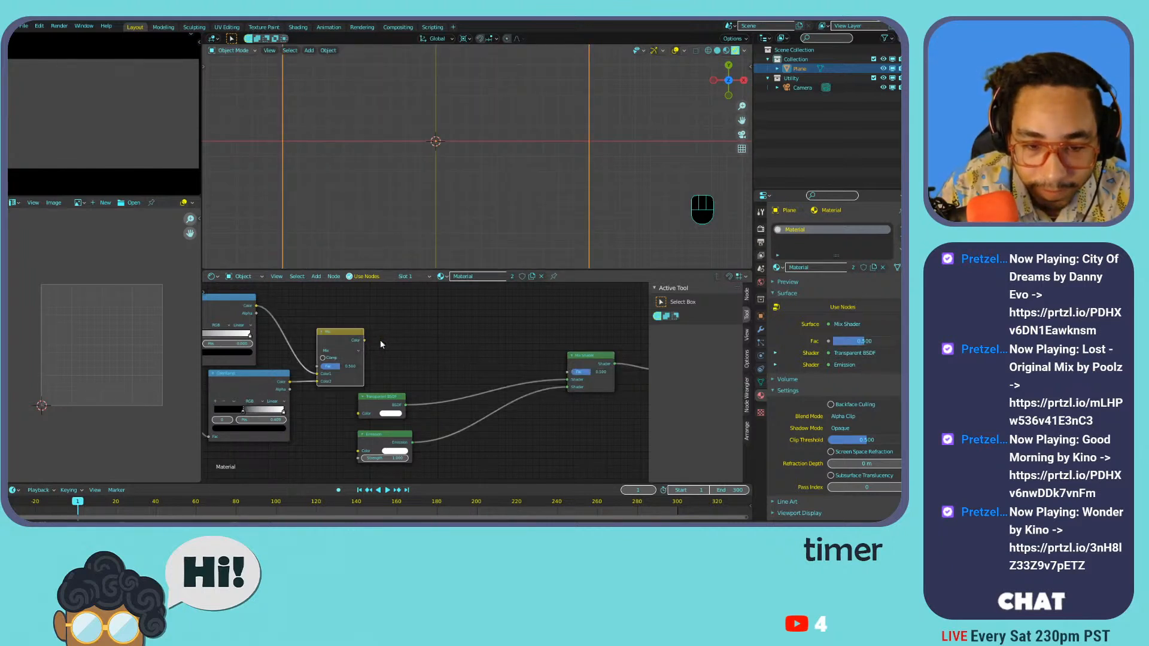
left_click_drag(458, 349, 567, 368)
left_click(573, 372)
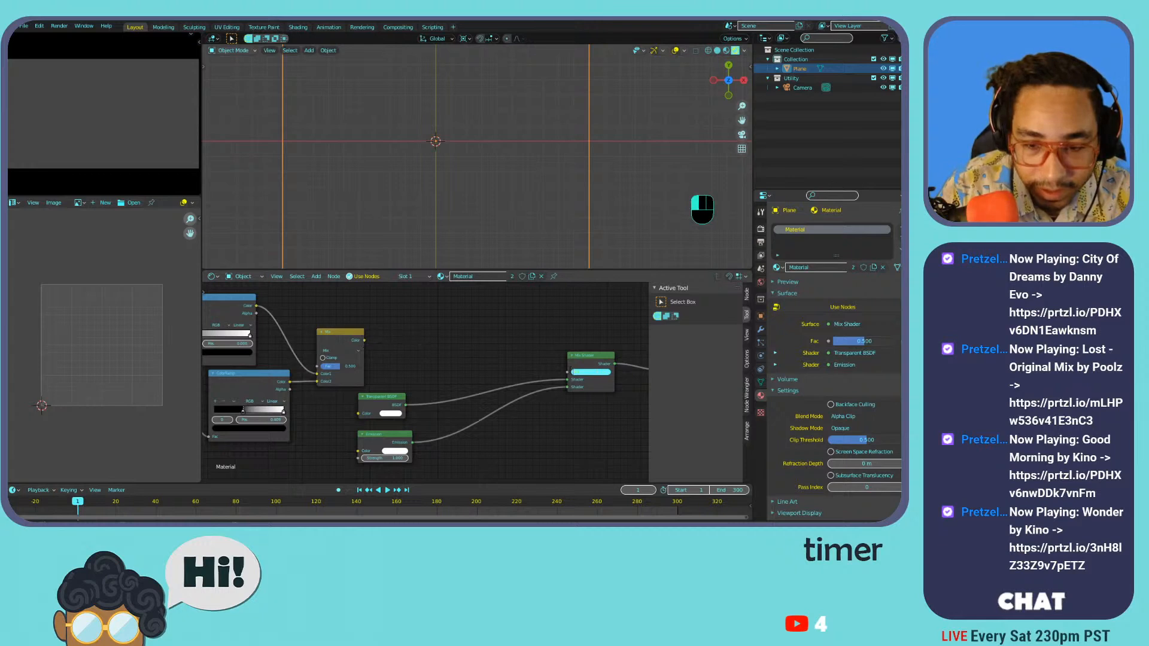
left_click_drag(363, 340, 572, 372)
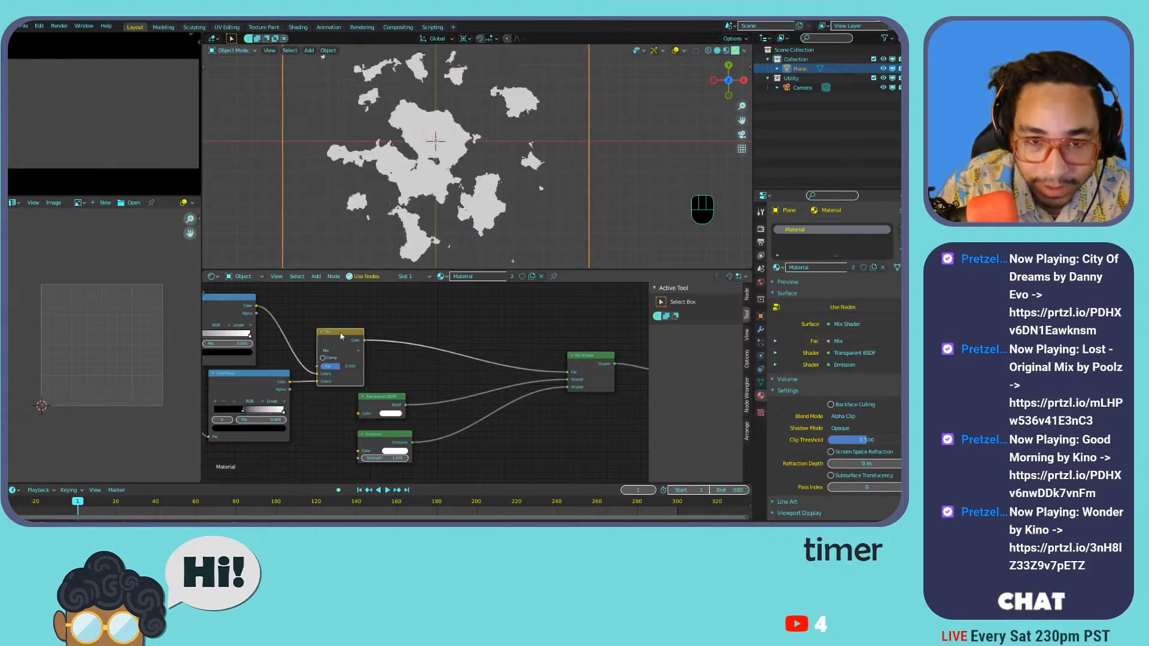
- Return the noise ColorRamp's black stop to the start of the ramp and shift the gradient ColorRamp's black stop to about the middle
middle_click_drag(287, 395, 522, 406)
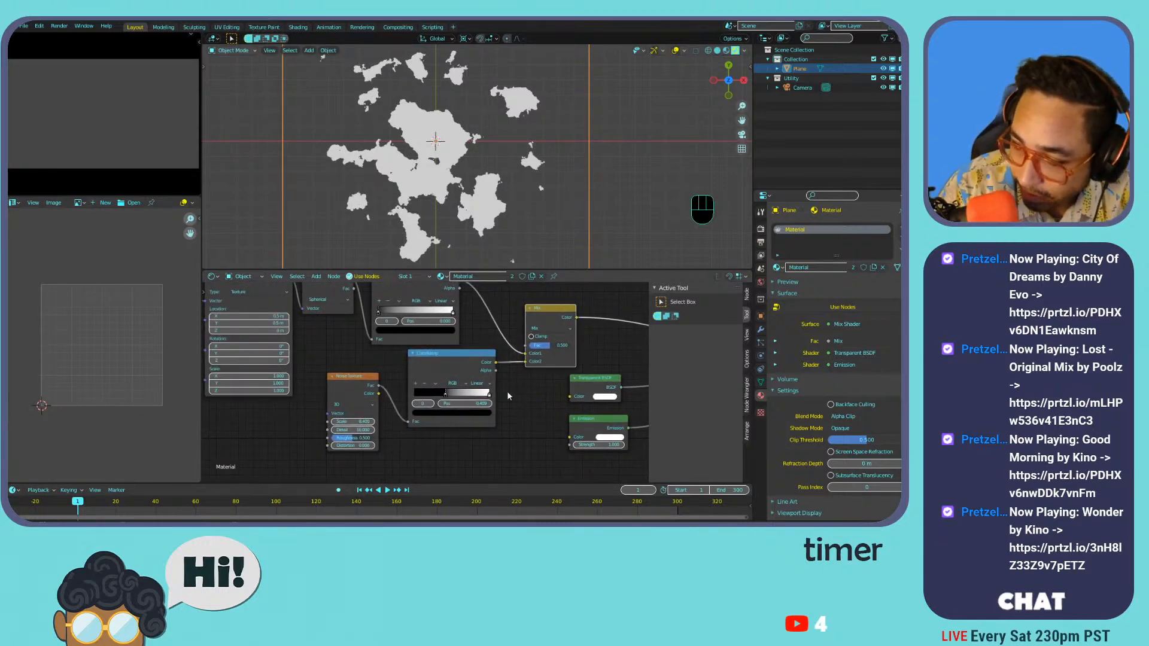
left_click_drag(445, 394, 415, 393)
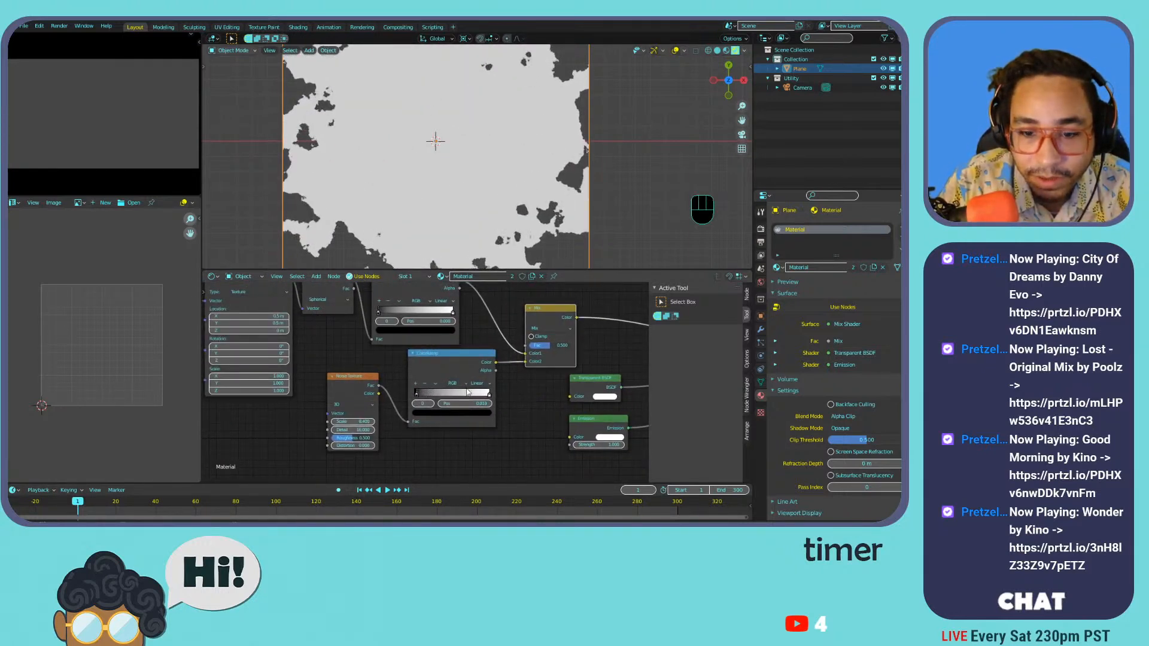
mouse_move(490, 396)
left_mouse_down()
mouse_move(446, 392)
mouse_move(510, 389)
left_mouse_up()
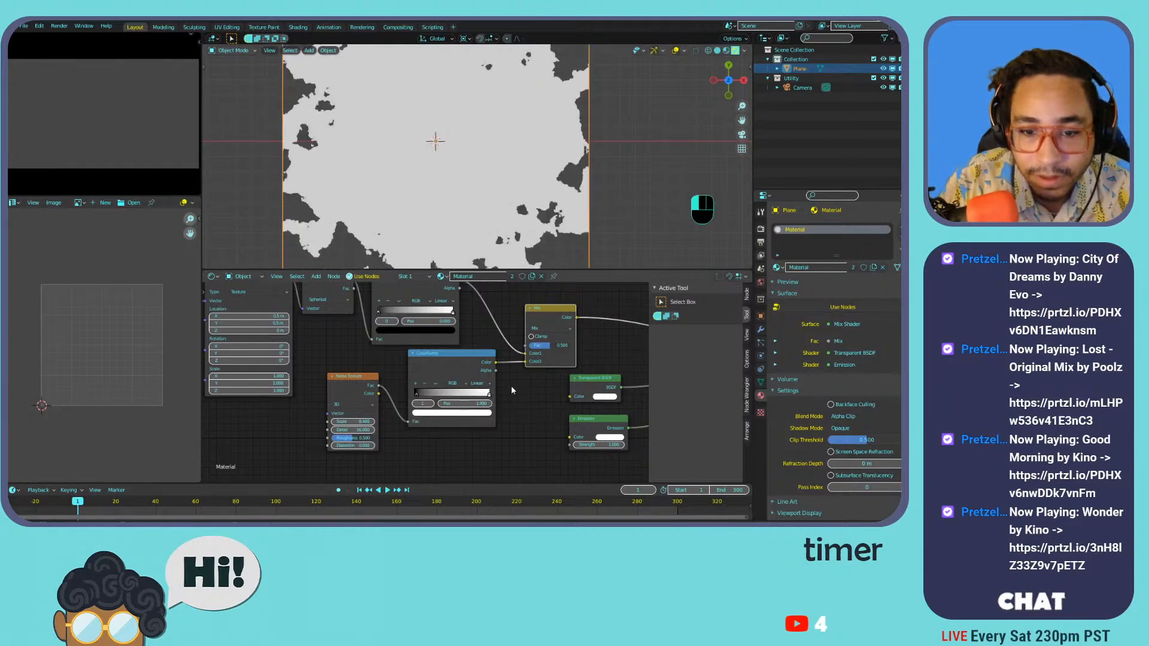
left_click_drag(378, 312, 426, 310)
- Lower the Noise Texture's Detail, set its Scale to 9.1, and raise the gradient ColorRamp's black stop to 0.564
middle_click_drag(376, 442, 410, 446)
left_click_drag(387, 424, 413, 424)
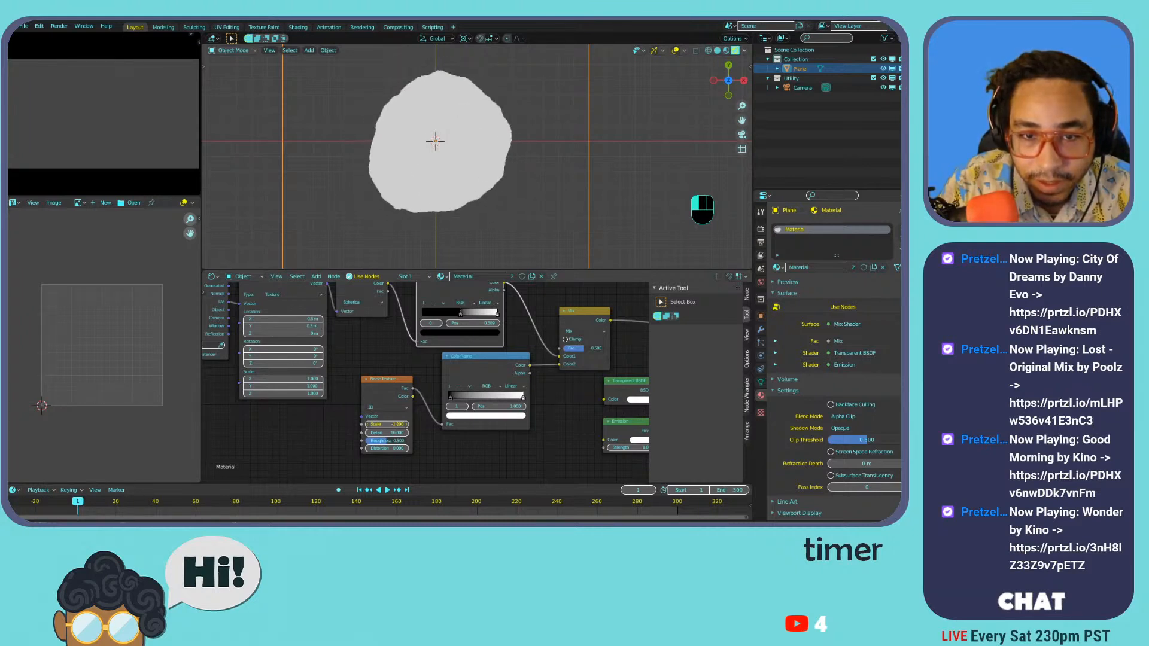
left_click_drag(387, 432, 387, 432)
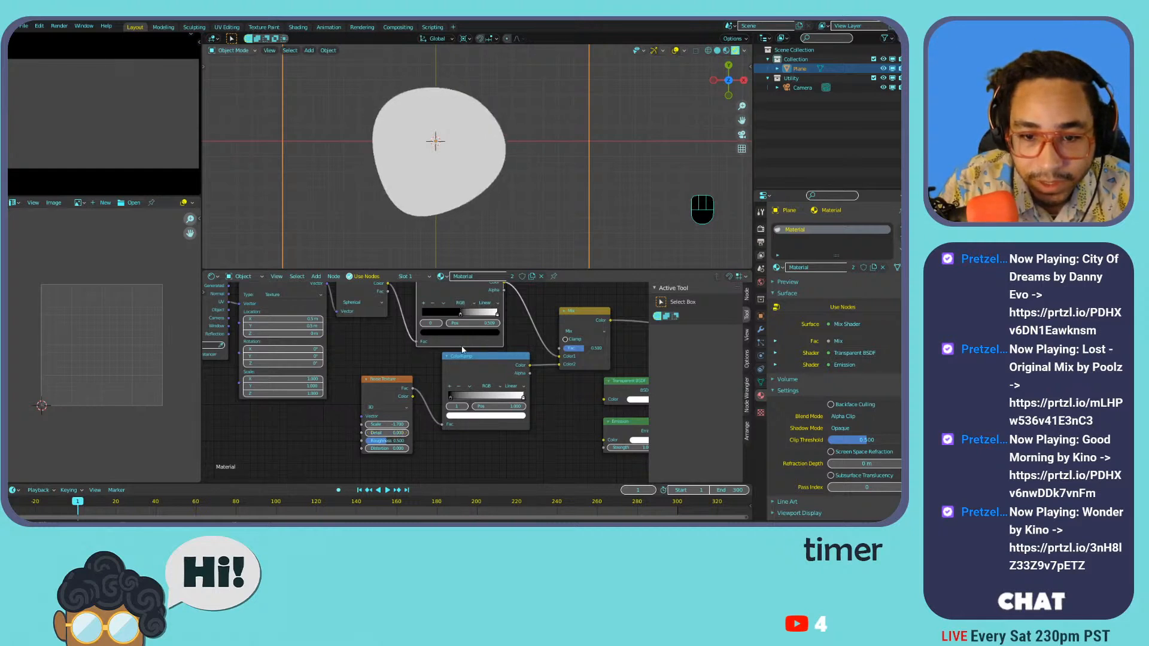
left_click_drag(458, 323, 467, 326)
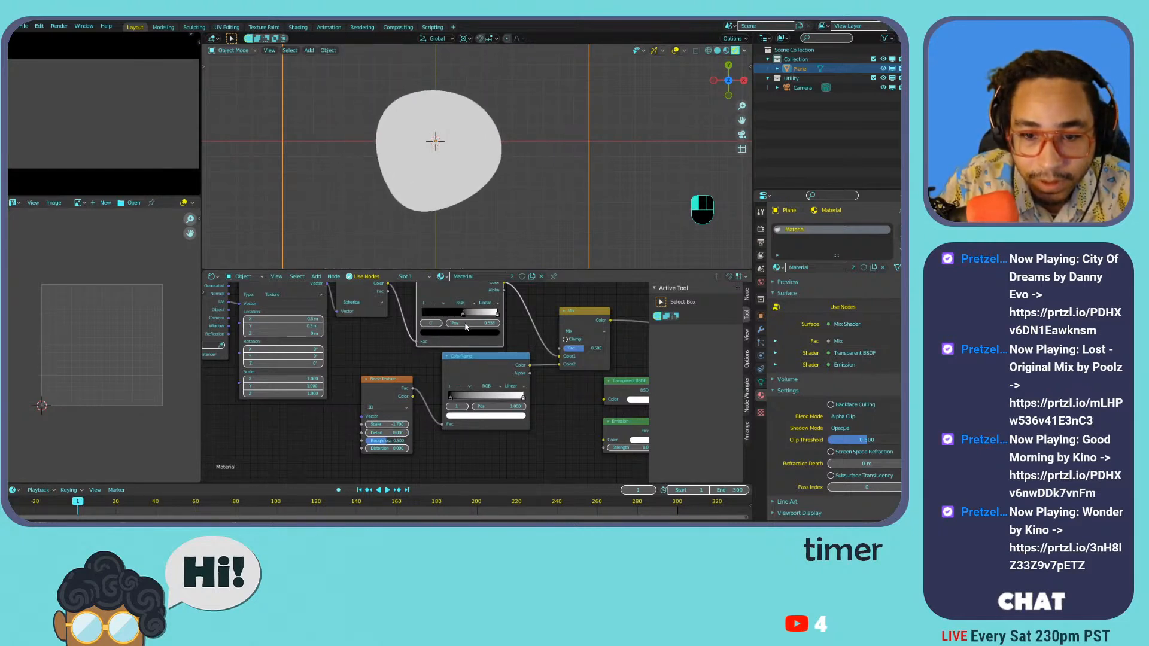
left_click_drag(398, 422, 388, 424)
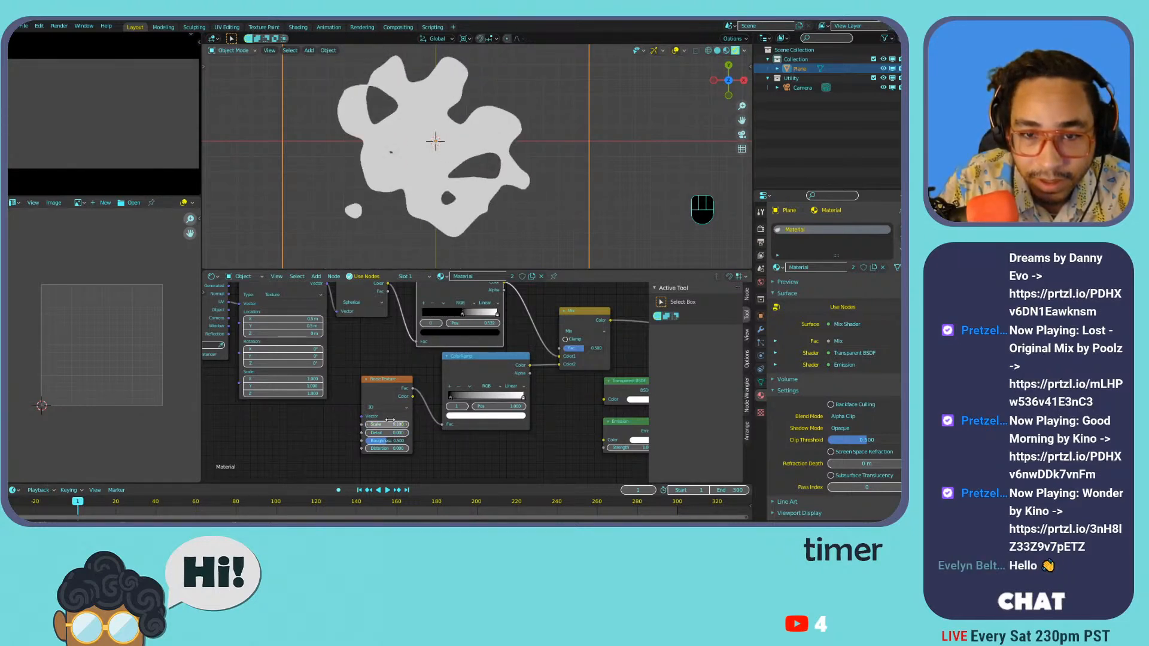
left_click_drag(468, 313, 468, 325)
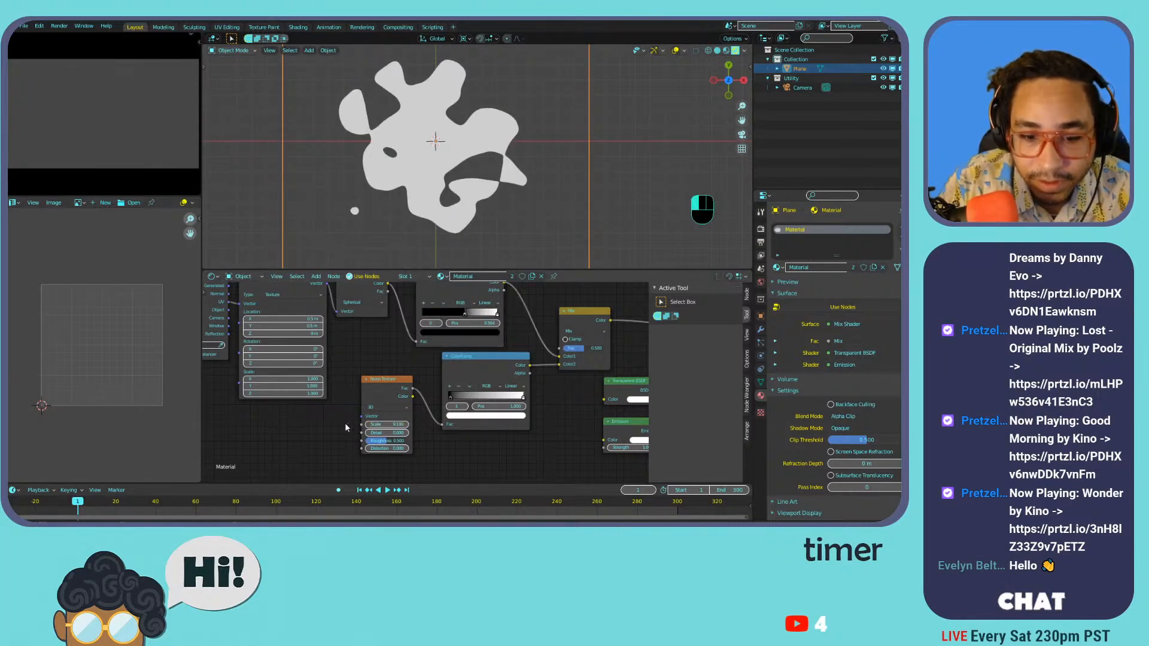
- Set the Noise Texture's Detail to 11 and its Roughness to 1
left_click(387, 407)
left_click_drag(381, 432, 411, 444)
key("g")
right_click(401, 441)
left_click(410, 443)
key("Escape")
left_click(383, 445)
left_click(451, 461)
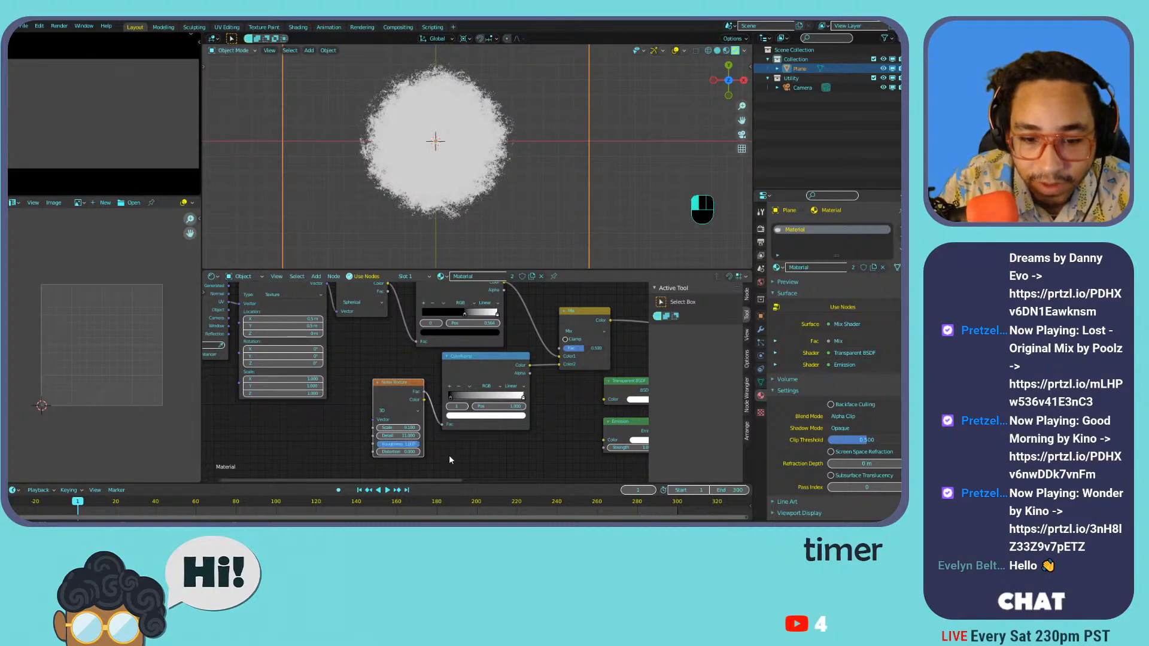
mouse_move(410, 445)
left_mouse_down()
mouse_move(378, 445)
mouse_move(411, 445)
left_mouse_up()
left_click(409, 445)
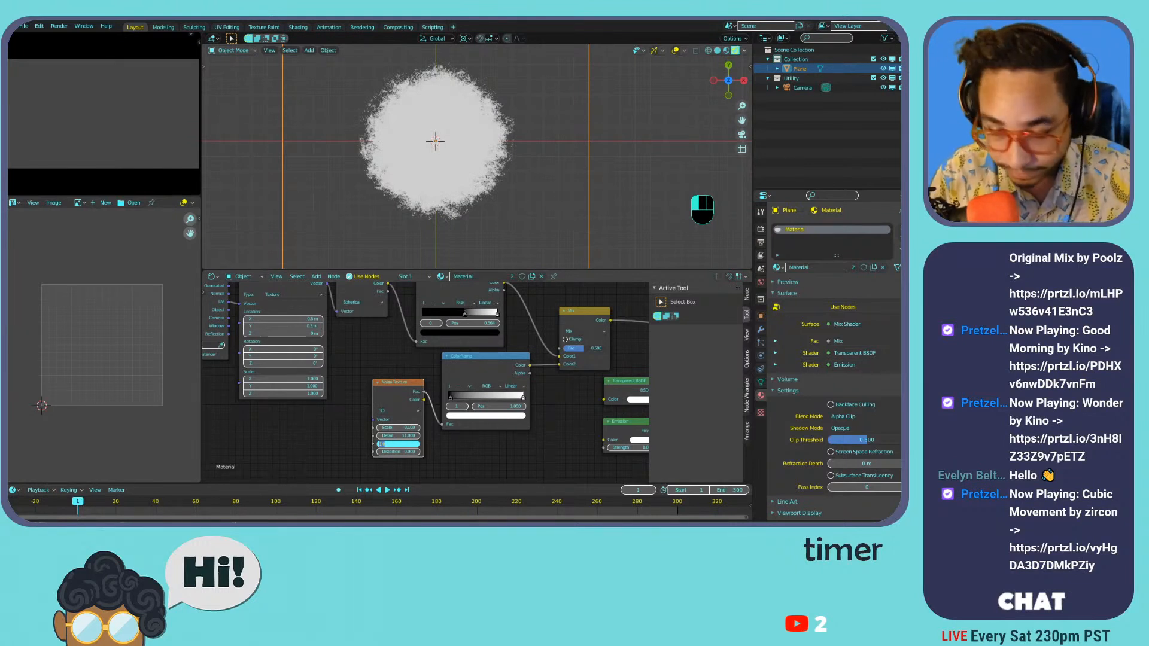
key("super")
key("Escape")
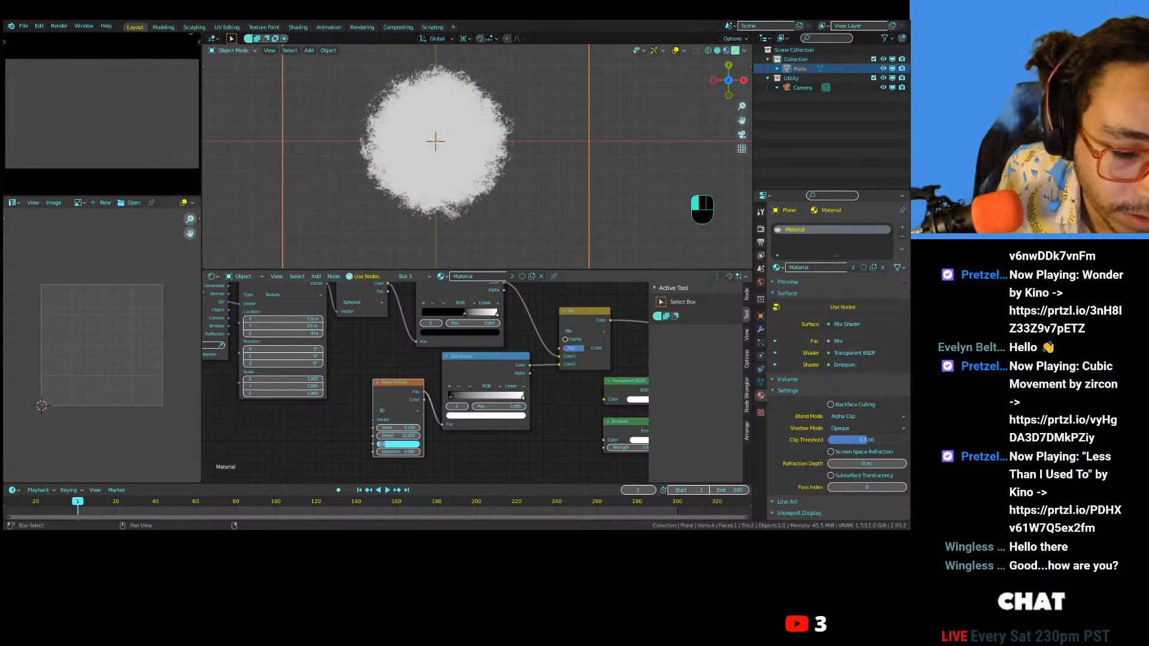
type(".")
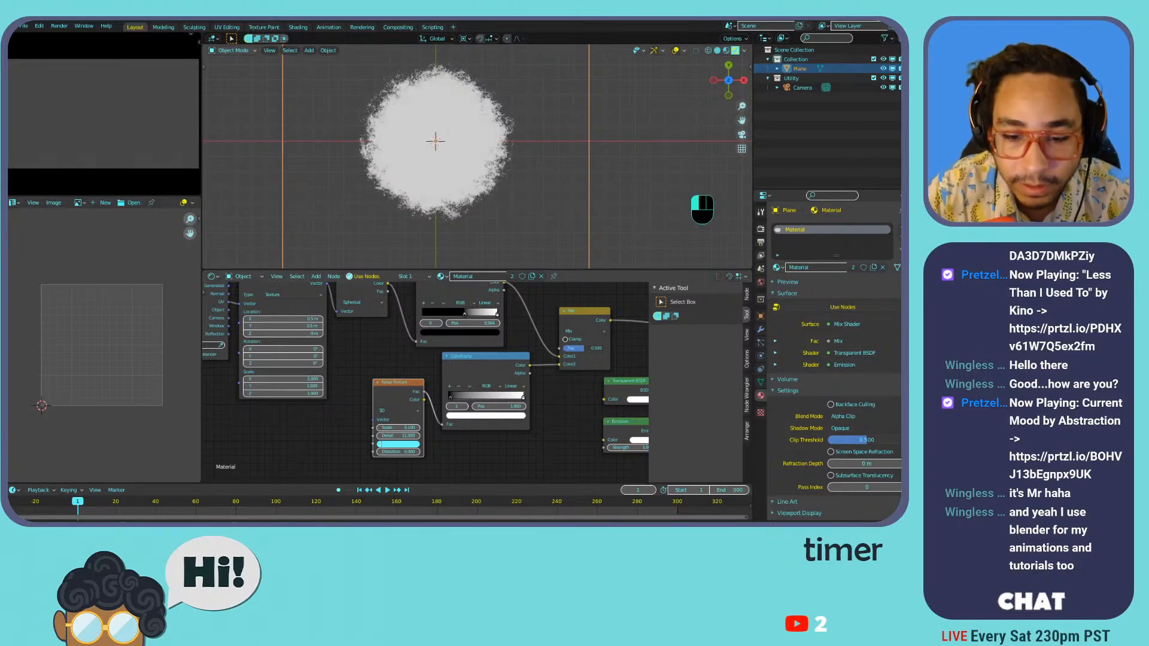
- Reposition the noise ColorRamp node slightly for more space beside the Noise Texture and deselect it
left_click(482, 367)
mouse_move(485, 357)
left_mouse_down()
mouse_move(498, 386)
mouse_move(491, 360)
mouse_move(504, 352)
left_mouse_up()
left_click(508, 378)
scroll(505, 352, "up", 1)
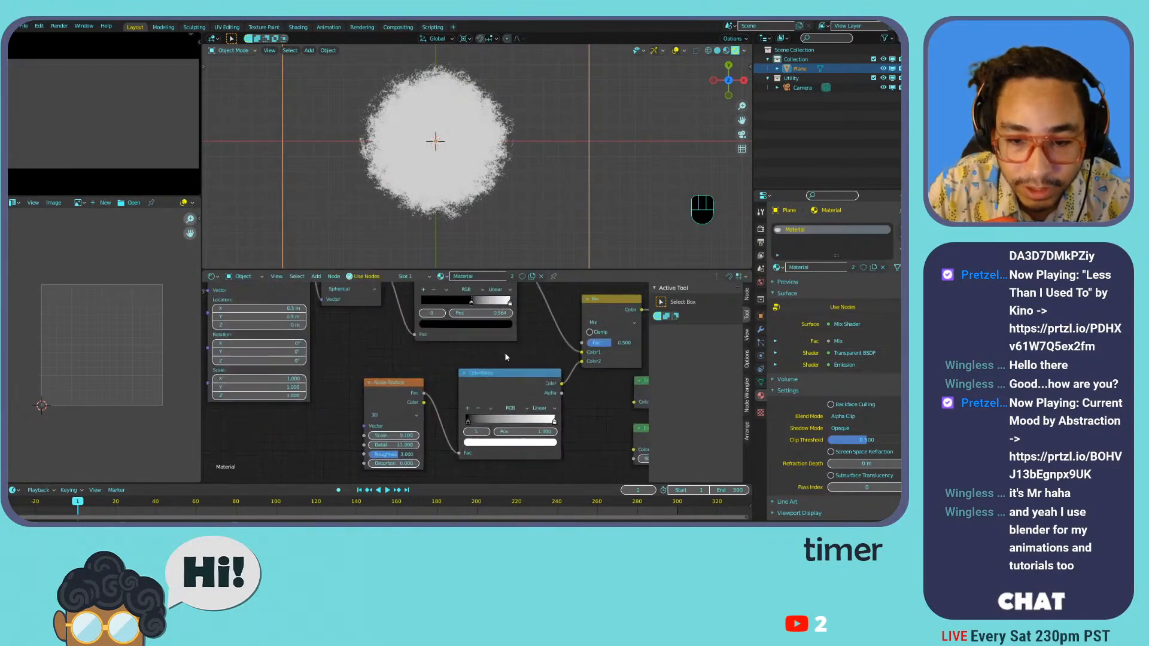
left_click(487, 351)
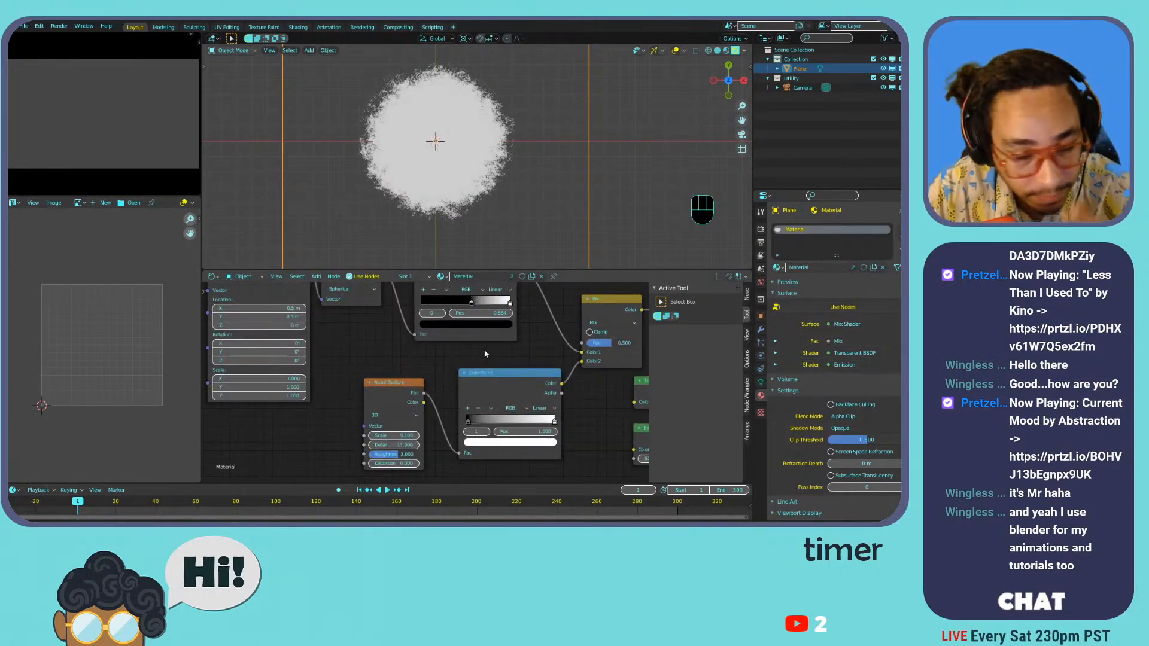
- Lower the Noise Texture's Roughness to 0.667
left_click(394, 454)
left_click_drag(405, 459, 377, 454)
scroll(502, 357, "down", 2)
middle_click_drag(503, 358, 387, 371)
scroll(422, 350, "down", 2)
scroll(419, 349, "up", 2)
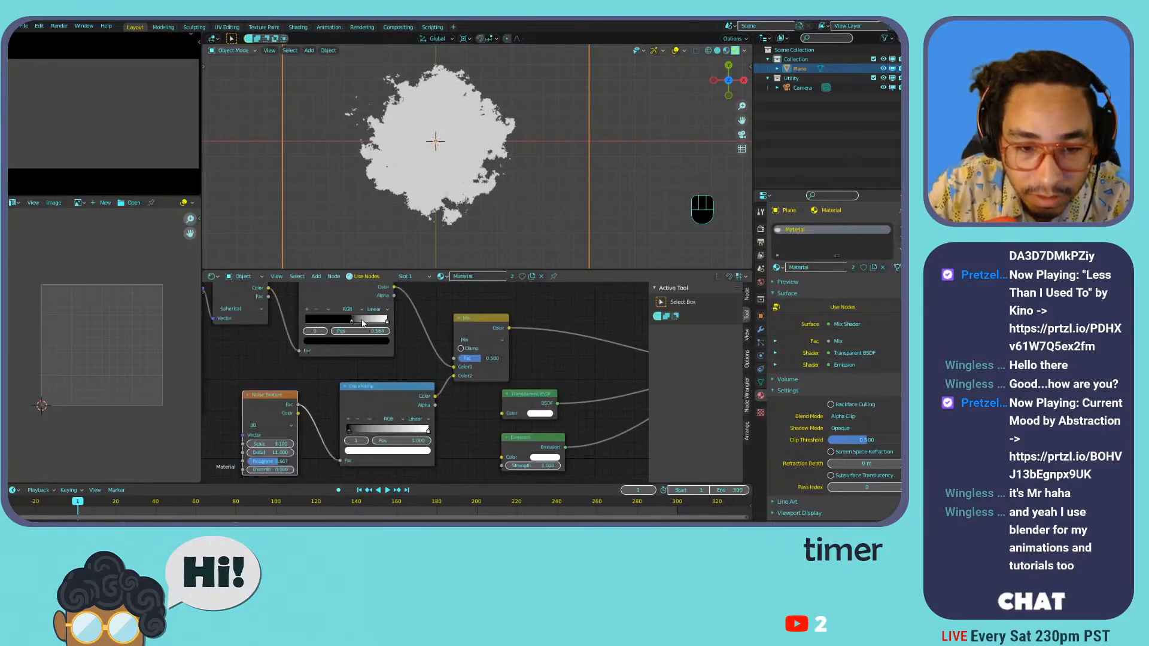
- Try a Location Z of 0.4 m on the Mapping node
middle_click_drag(281, 313, 434, 329)
left_click_drag(349, 342, 323, 358)
left_click(324, 358)
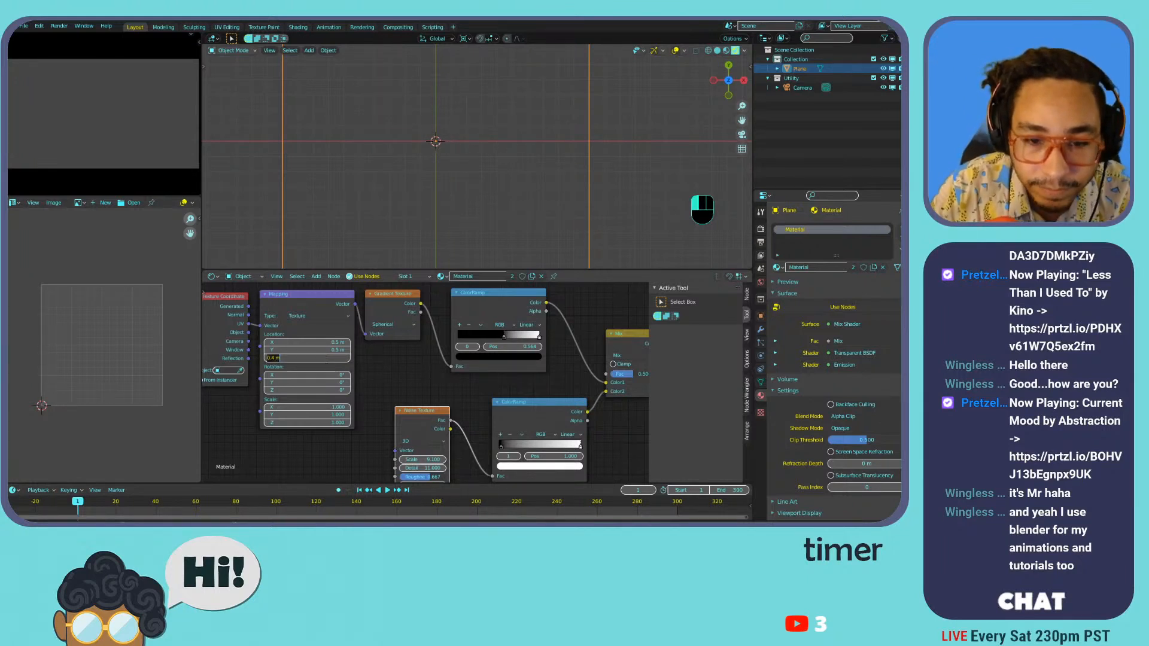
left_click(369, 367)
left_click(333, 360)
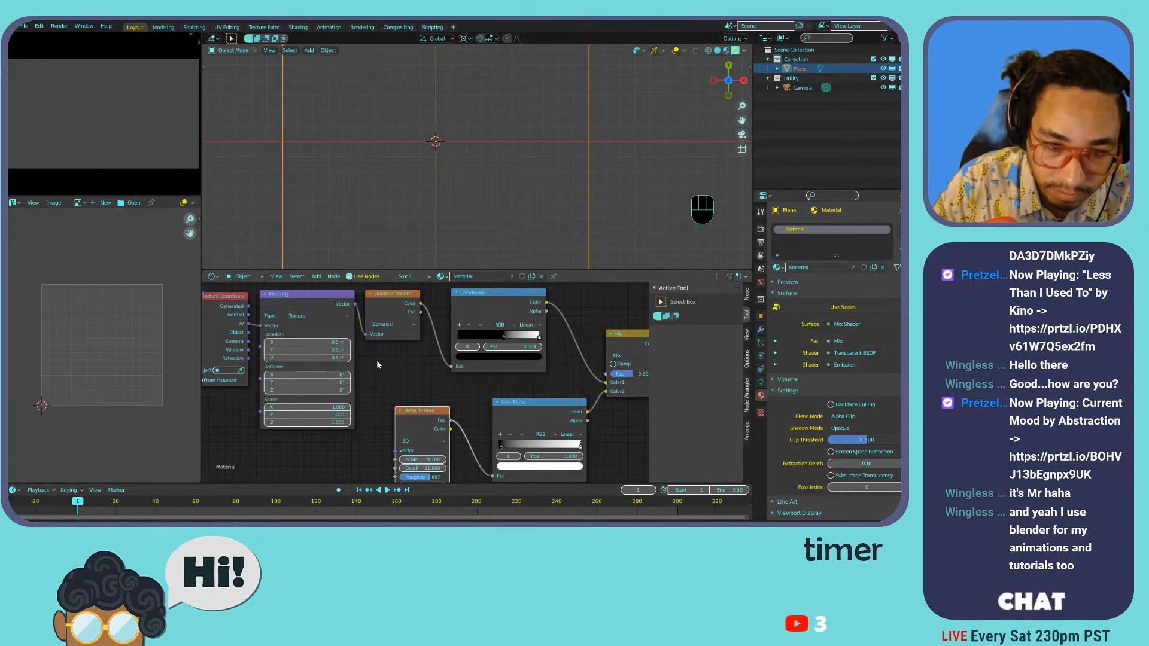
key("Return")
- Switch the interface theme to another preset in the Preferences and close the Preferences window
left_click(38, 26)
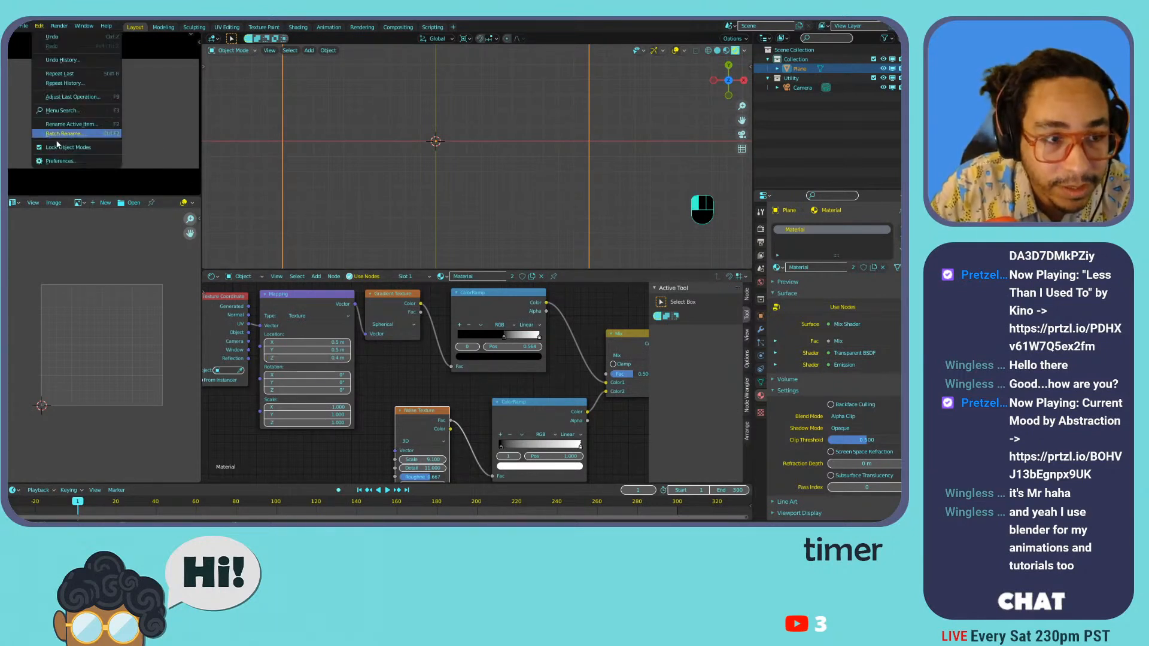
left_click(59, 161)
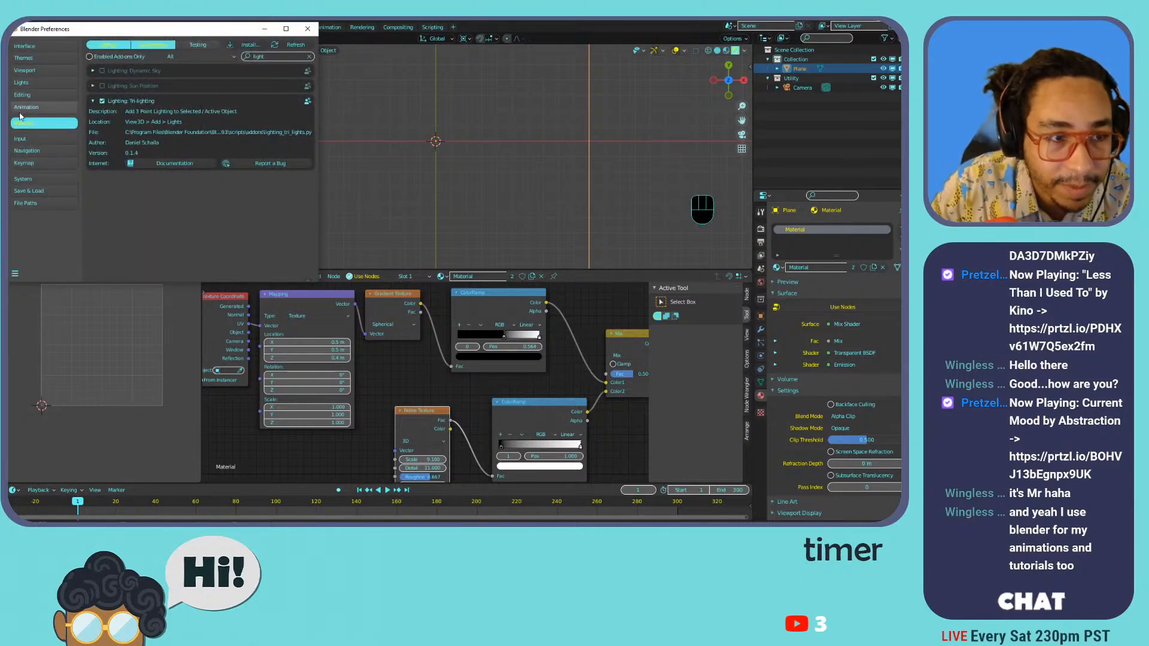
left_click(42, 60)
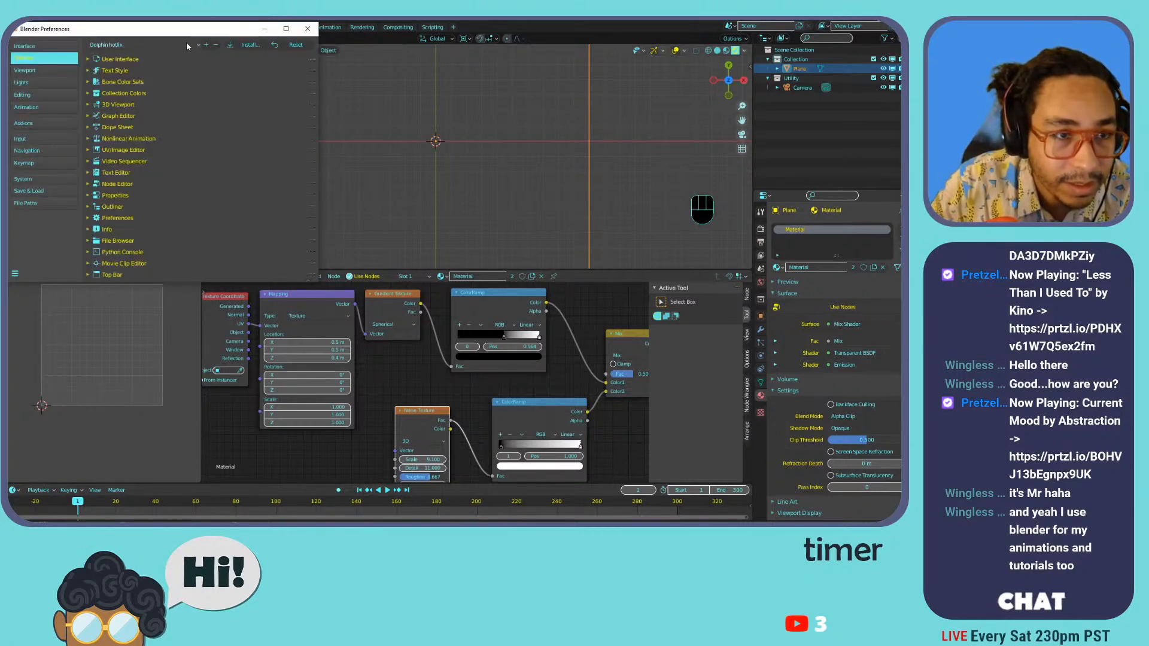
left_click(190, 45)
left_click(117, 83)
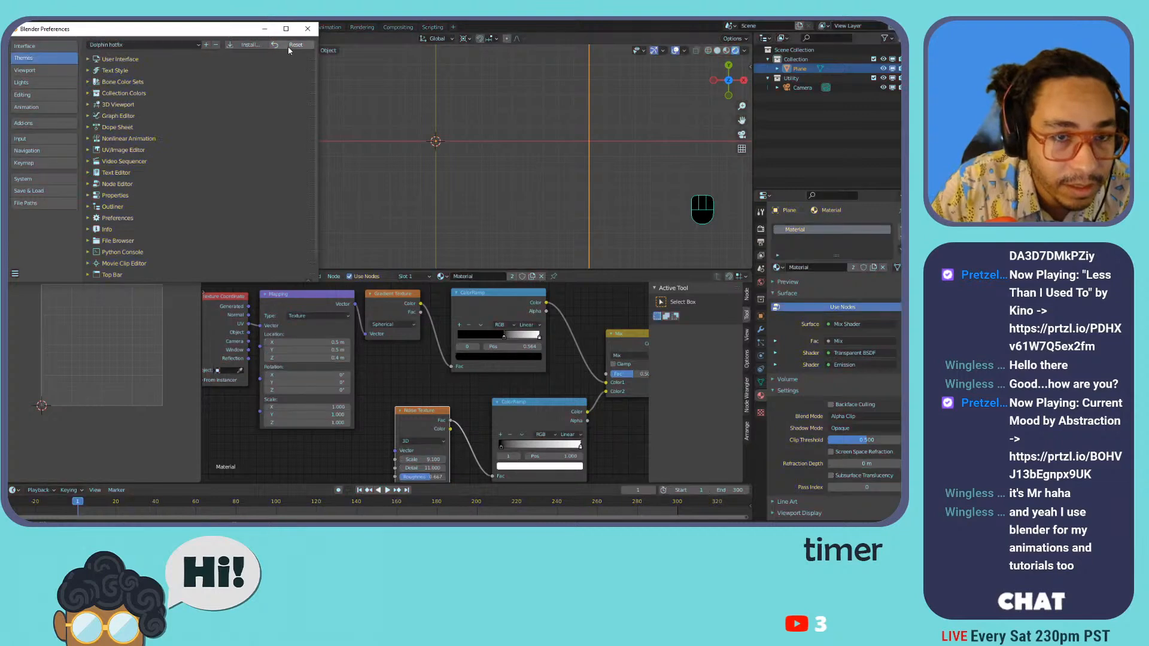
left_click(306, 33)
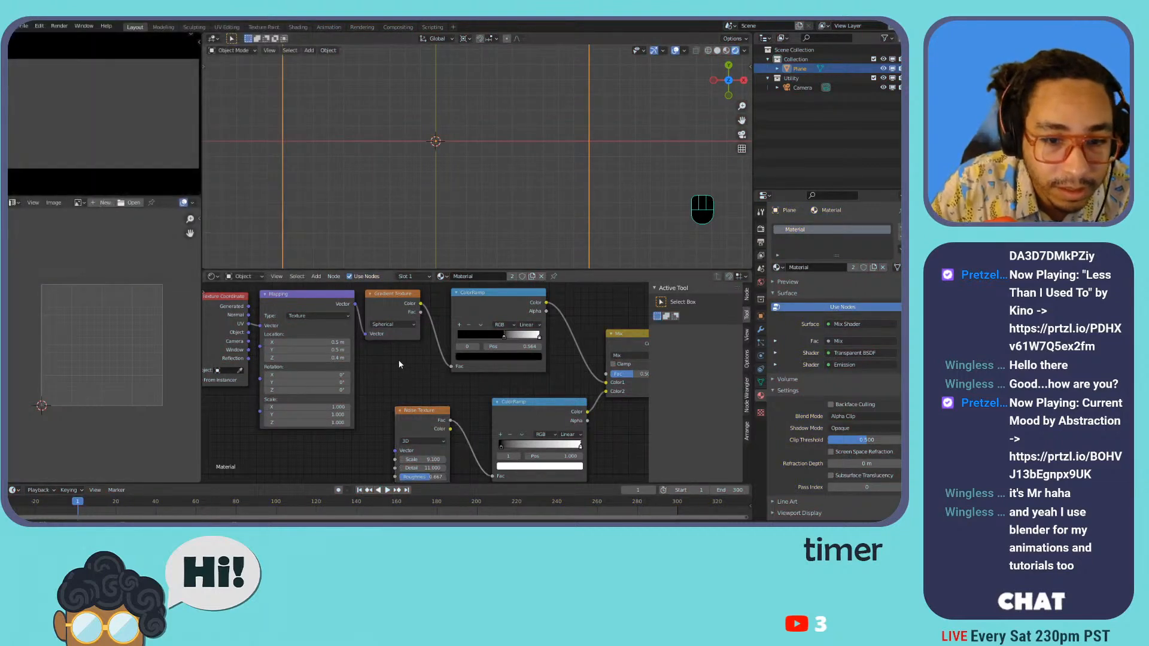
- Compare the plane in Material Preview and Rendered viewport shading, ending in Rendered
scroll(401, 364, "down", 2)
middle_click_drag(395, 369, 355, 314)
scroll(409, 333, "up", 4)
scroll(409, 334, "down", 1)
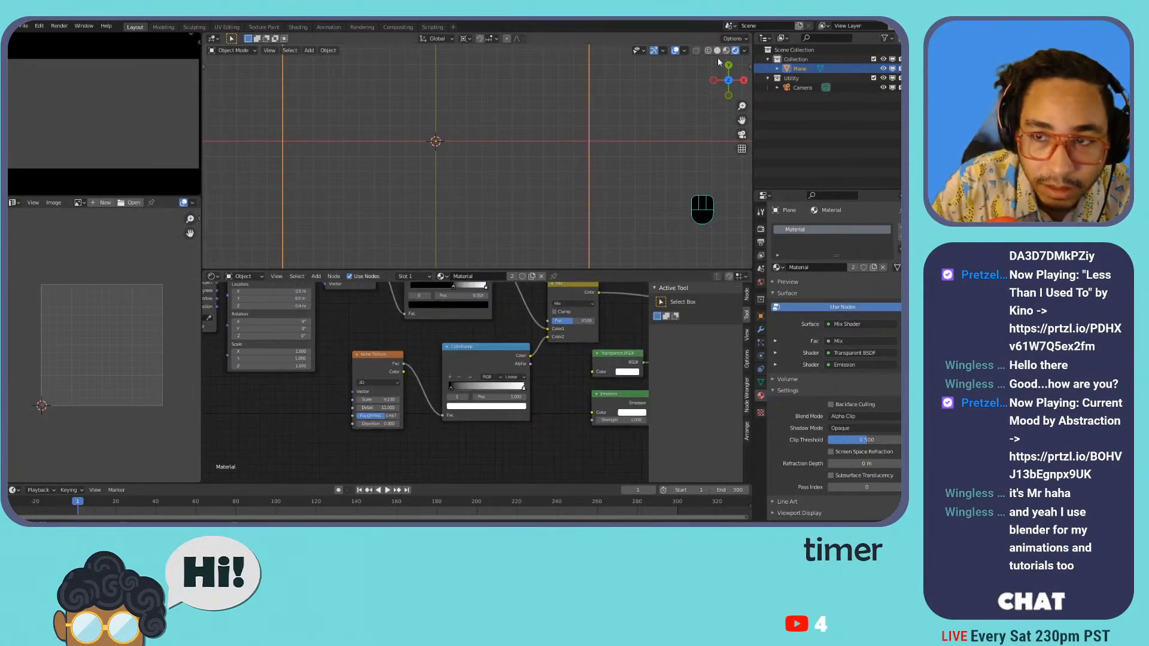
left_click(726, 51)
left_click(734, 51)
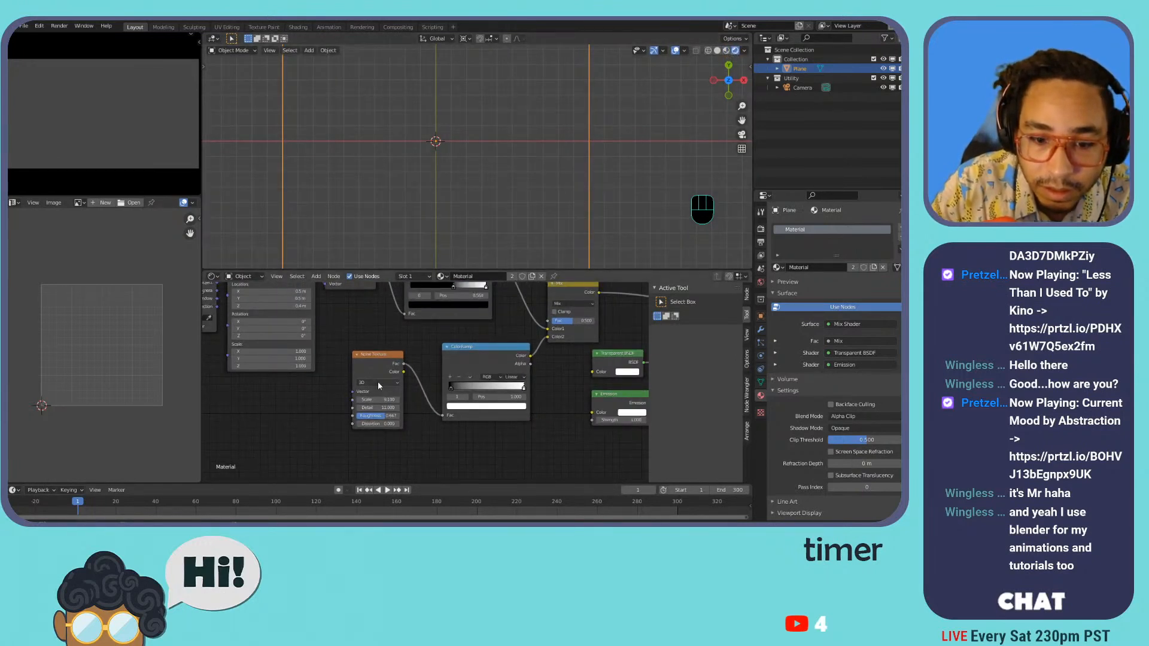
- Set the Mapping node's Location Z to 0 m
scroll(379, 381, "up", 1)
left_click(286, 299)
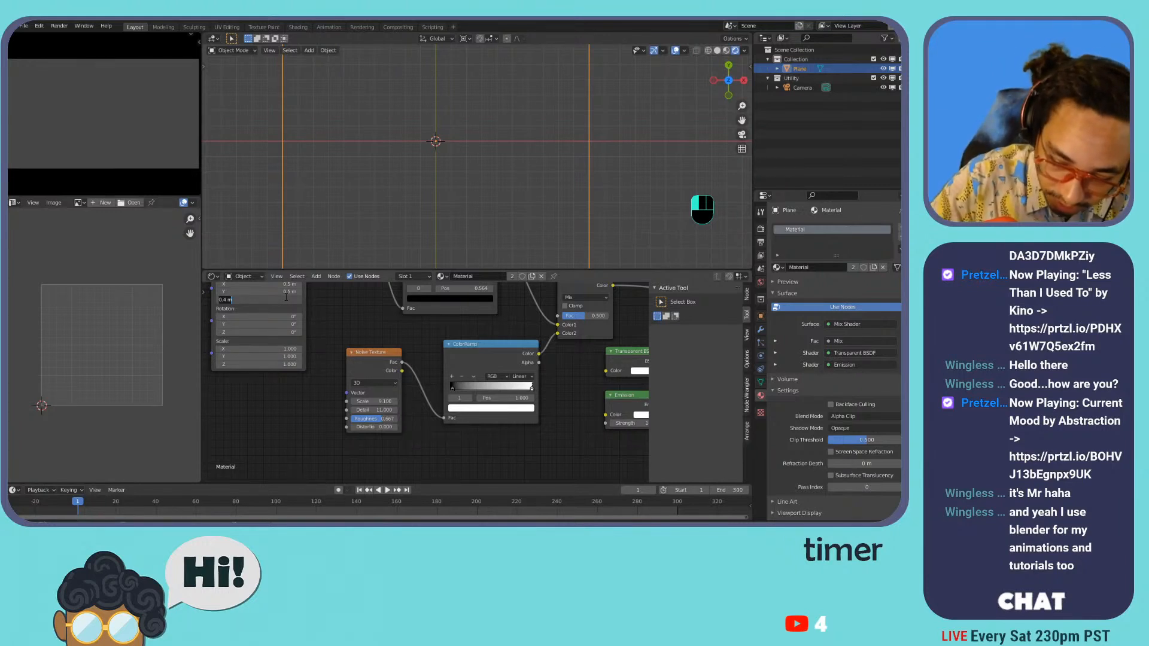
type("0")
key("Return")
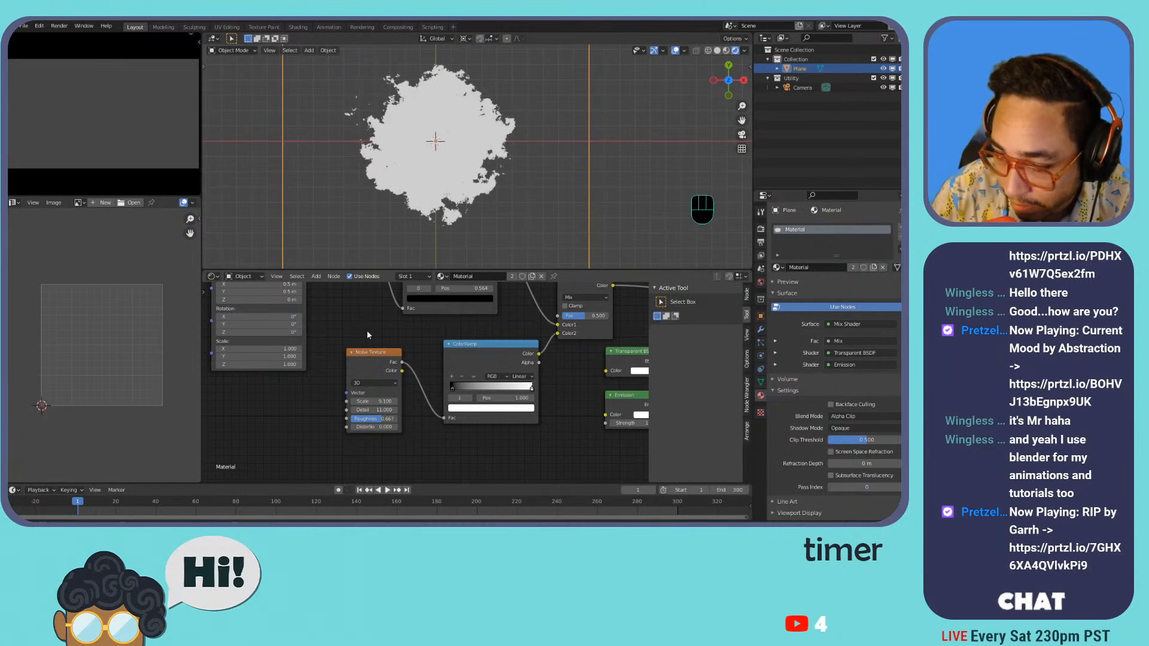
- Adjust the Noise Texture's Distortion and Detail to give the shape's edge a swirled, streaky look
left_click_drag(376, 425, 335, 426)
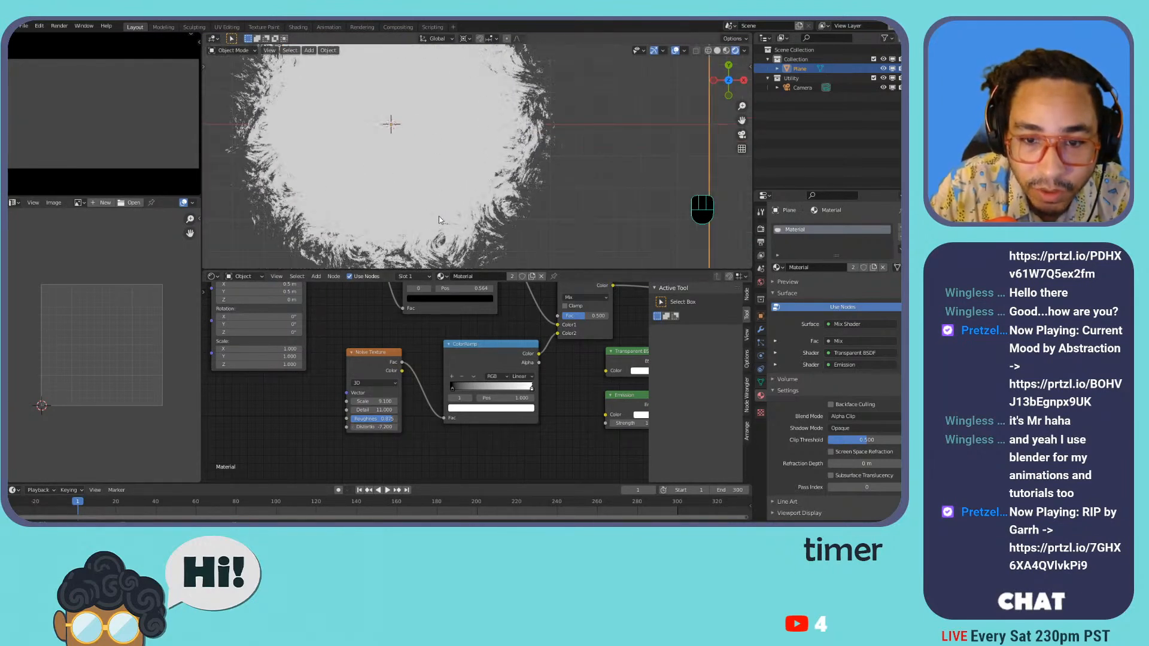
mouse_move(374, 410)
left_mouse_down()
mouse_move(347, 410)
mouse_move(369, 410)
left_mouse_up()
scroll(359, 236, "down", 4)
scroll(353, 239, "up", 1)
- Try a different Location value on the Mapping node and undo the change
middle_click_drag(348, 300, 402, 341)
mouse_move(337, 340)
left_mouse_down()
mouse_move(349, 341)
mouse_move(338, 333)
left_mouse_up()
key("ctrl+z")
key("ctrl+z")
scroll(394, 336, "down", 1)
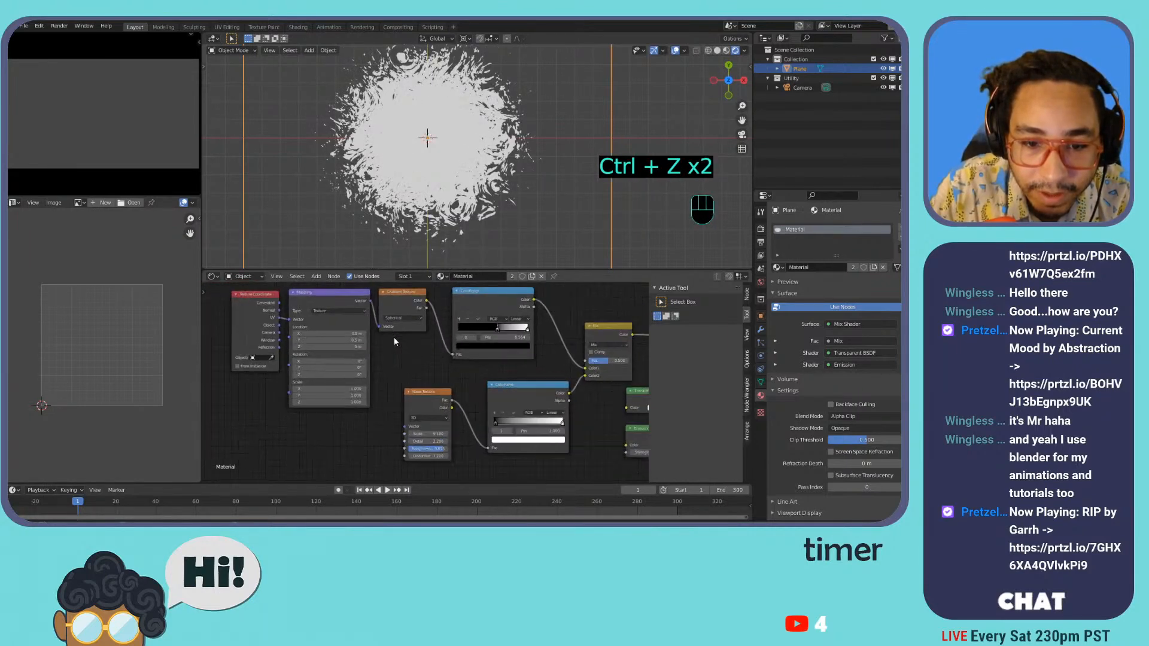
left_click(398, 319)
scroll(515, 371, "down", 1)
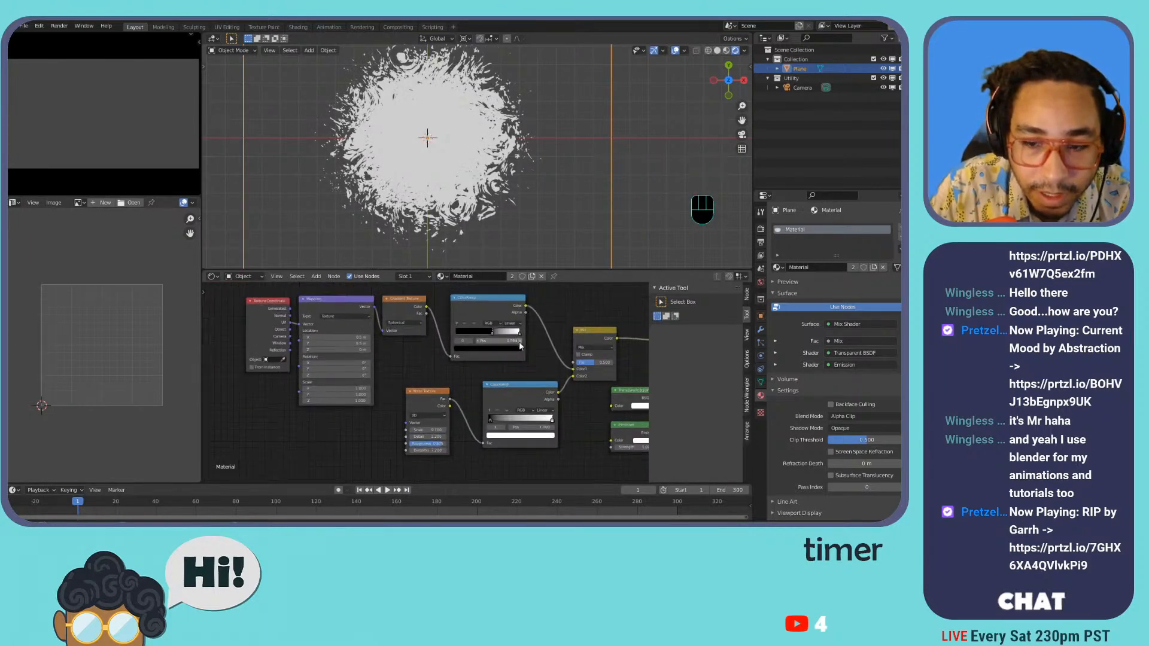
- Space out the Material Output, Mix Shader, Transparent BSDF and Emission nodes to make room ahead of the shaders
middle_click_drag(523, 339, 402, 325)
scroll(426, 383, "up", 4)
mouse_move(346, 411)
left_mouse_down()
mouse_move(383, 412)
mouse_move(328, 411)
left_mouse_up()
scroll(418, 387, "down", 1)
scroll(423, 388, "down", 4)
middle_click_drag(512, 391, 412, 391)
middle_click_drag(555, 340, 429, 340)
left_click_drag(507, 343, 549, 333)
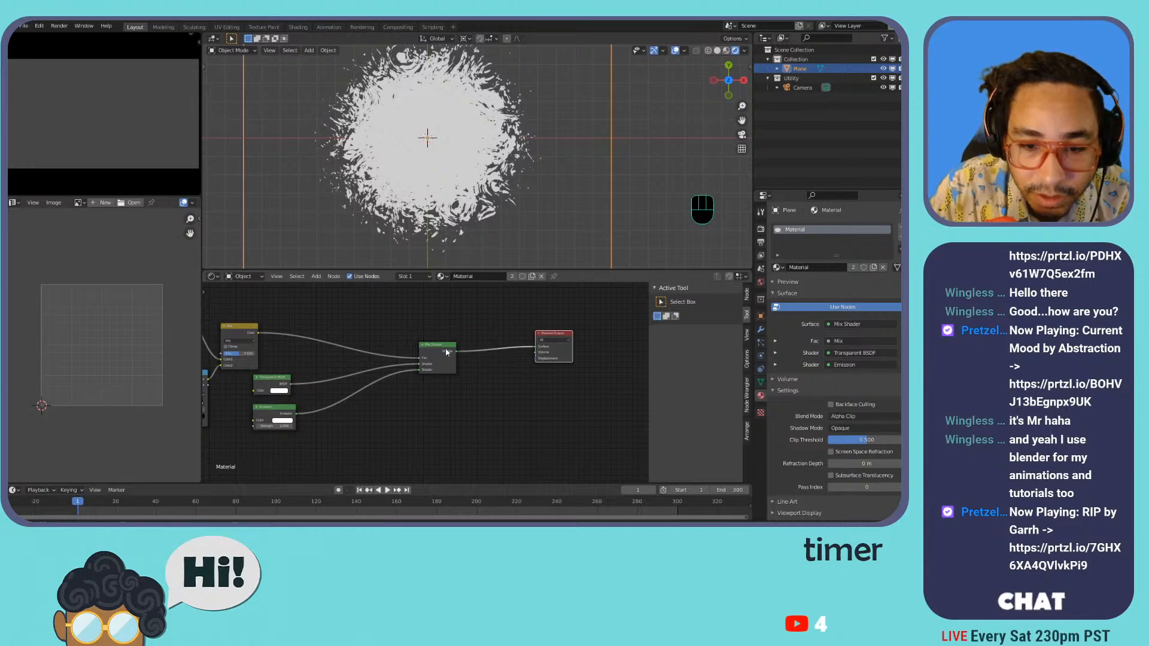
left_click_drag(437, 344, 504, 332)
left_click_drag(281, 382, 357, 374)
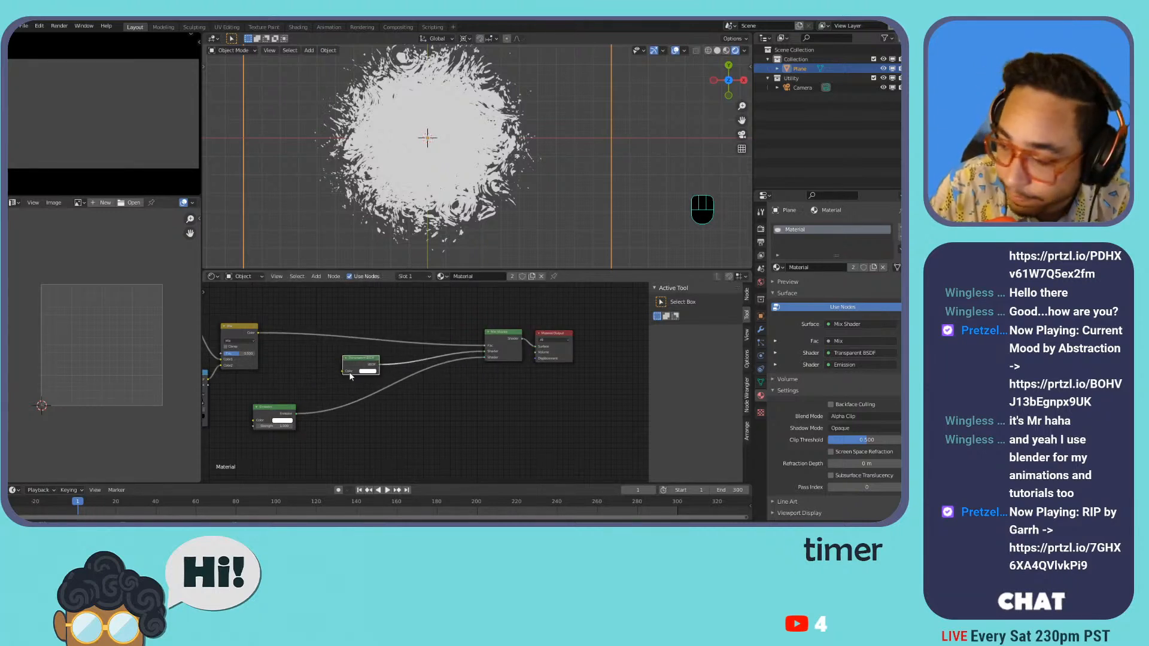
left_click_drag(278, 409, 365, 391)
middle_click_drag(279, 384, 403, 383)
- Duplicate the noise ColorRamp node, place the copy before the Emission node and connect its Color output to the Emission Color
left_click(300, 377)
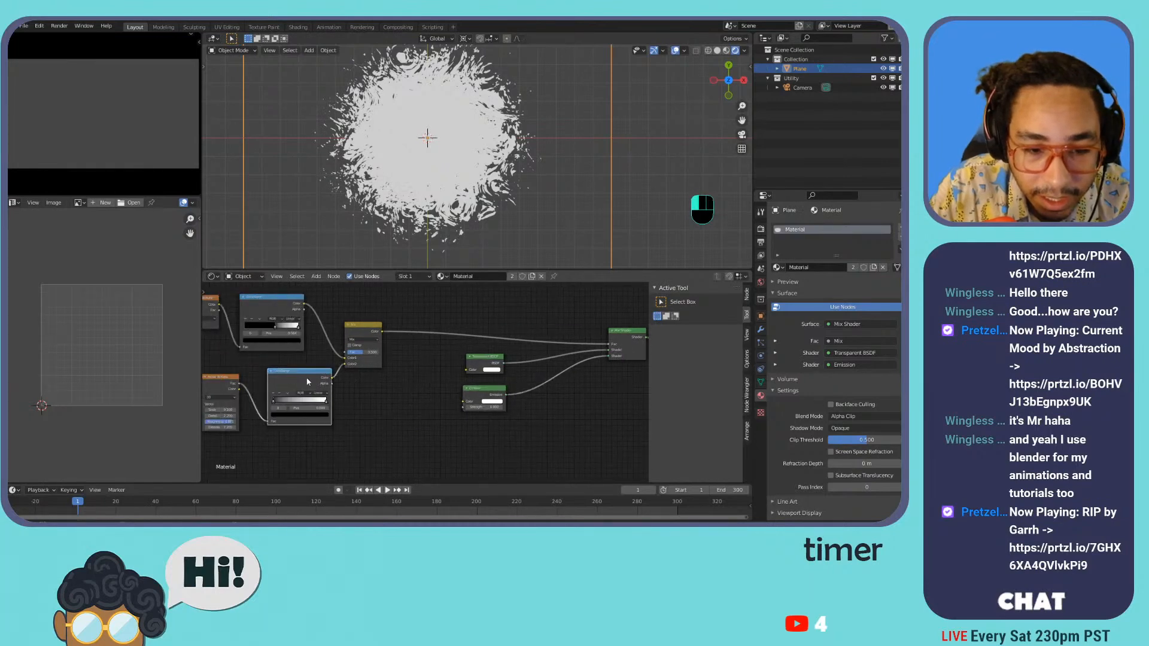
key("shift+d")
left_click(394, 386)
left_click_drag(426, 385, 455, 400)
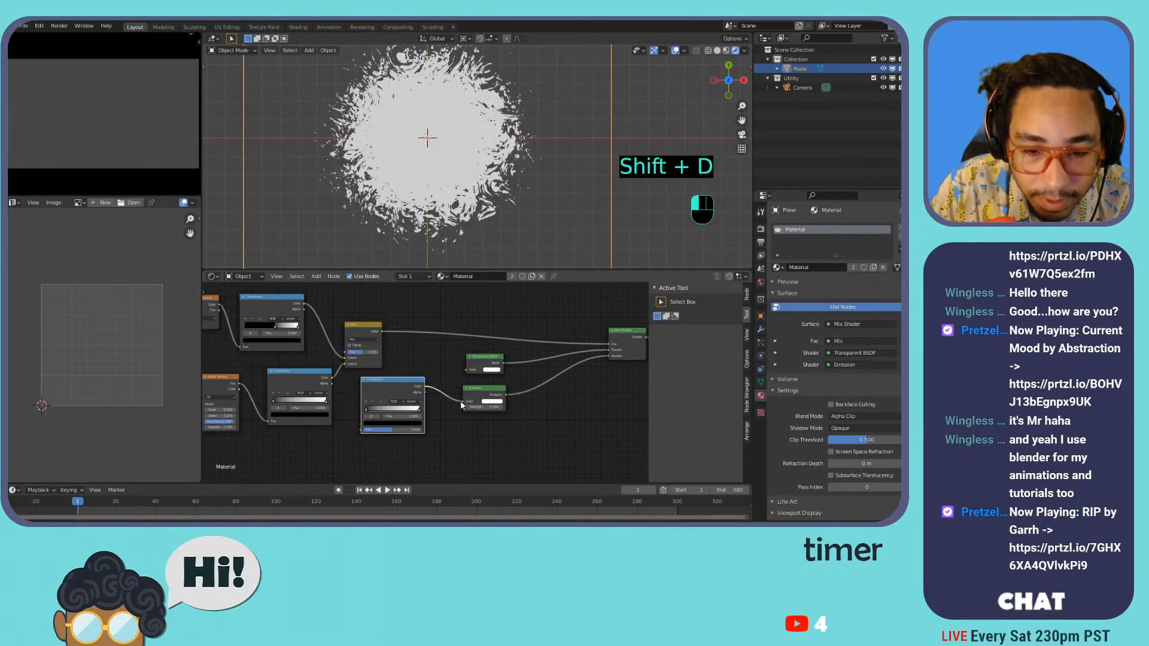
- Change the black stop of the ColorRamp feeding the Emission shader to a crimson red
scroll(460, 400, "up", 3)
left_click(349, 447)
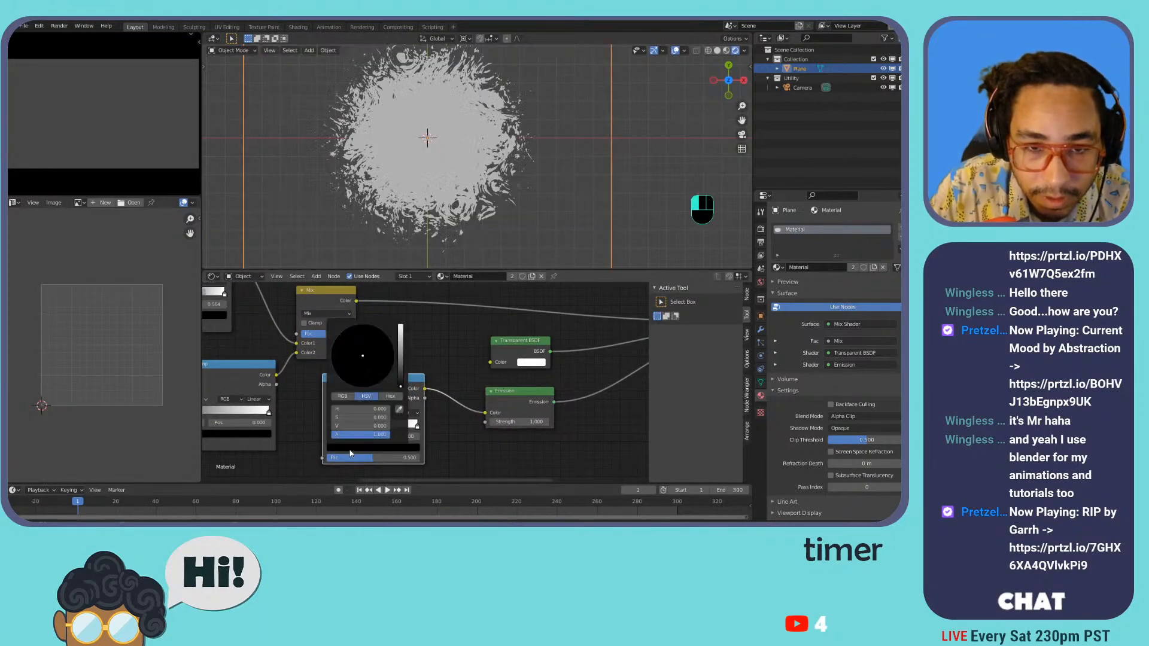
left_click_drag(400, 384, 400, 345)
left_click_drag(367, 363, 374, 381)
- Detach the new ColorRamp from Emission, change its white stop to bright blue and reconnect its Color to the Emission Color
left_click_drag(484, 412, 468, 376)
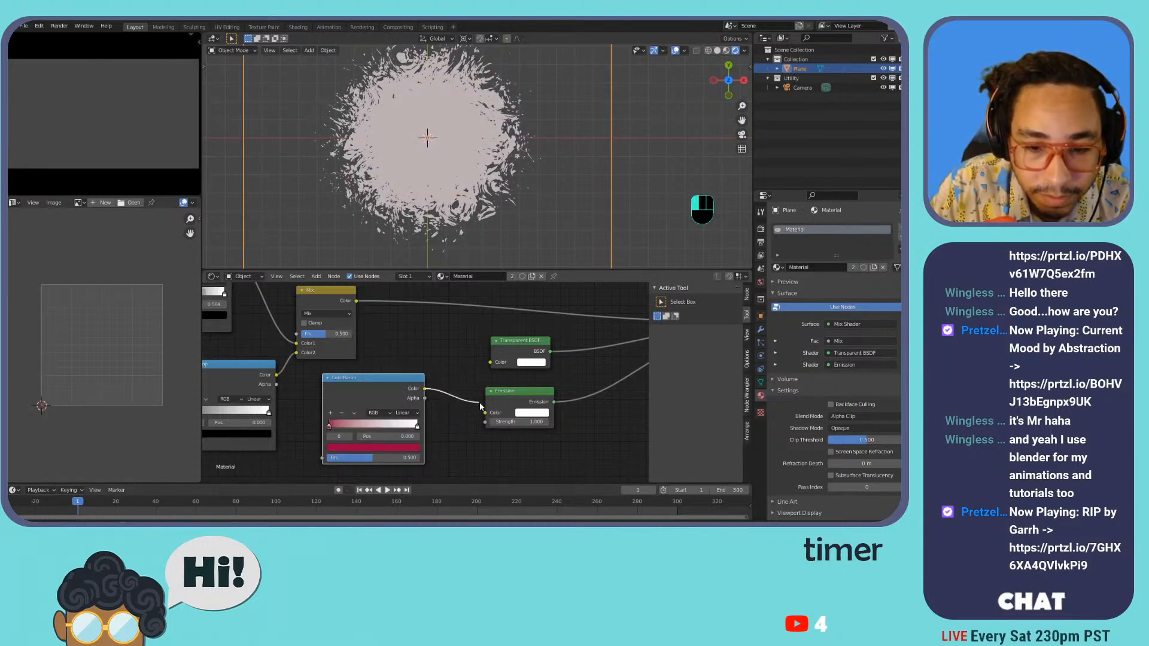
left_click(417, 425)
left_click(373, 447)
left_click(361, 349)
left_click_drag(370, 350, 373, 326)
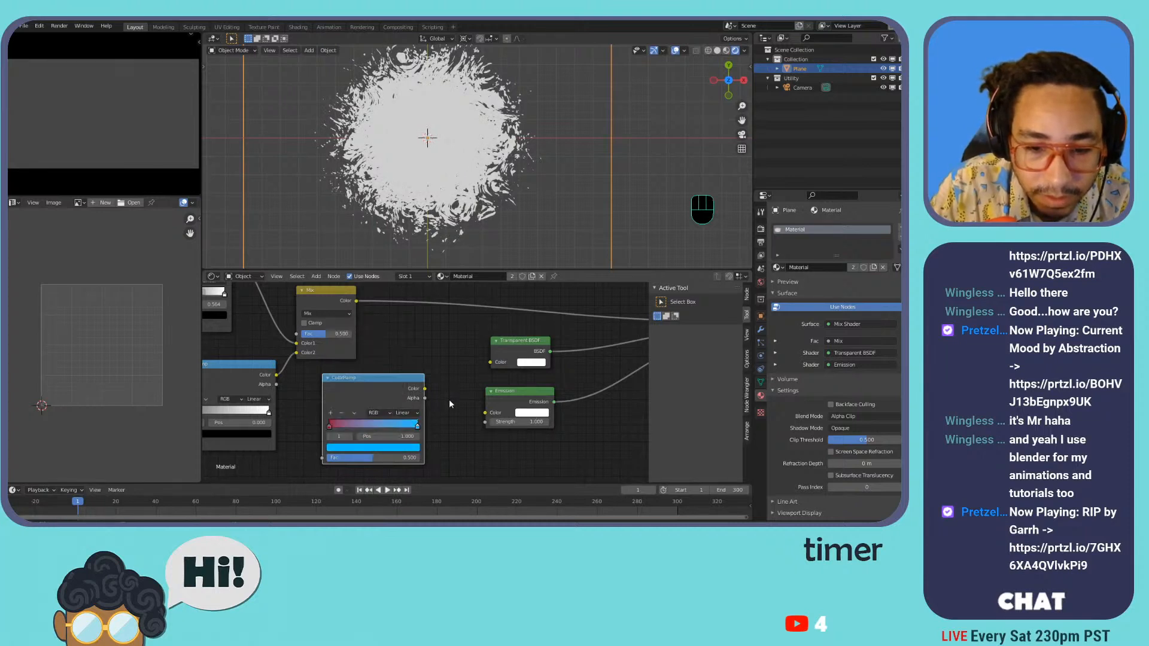
left_click_drag(425, 389, 484, 412)
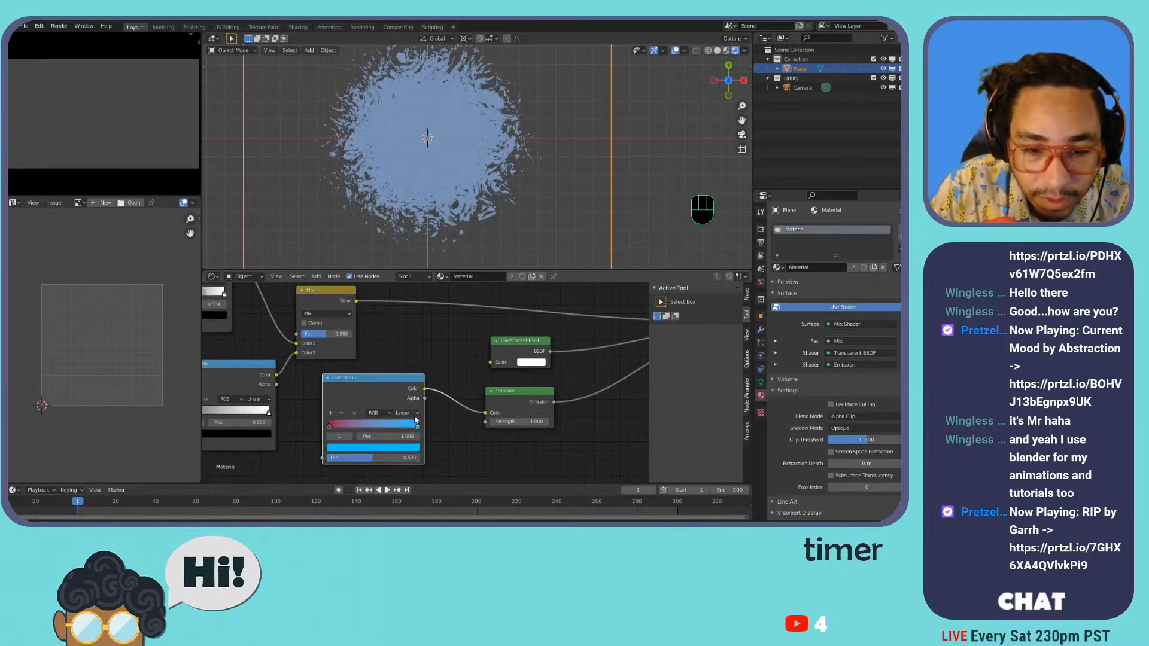
- Set the crimson-blue ColorRamp's interpolation to Constant and move its blue stop toward the middle
left_click(418, 413)
left_click(417, 459)
left_click_drag(419, 425, 370, 427)
- Reposition the crimson-blue ColorRamp, Transparent BSDF and Emission nodes and connect the Mix node's Color output to the ramp's Fac
scroll(365, 422, "down", 6)
middle_click_drag(320, 401, 471, 392)
scroll(462, 394, "up", 1)
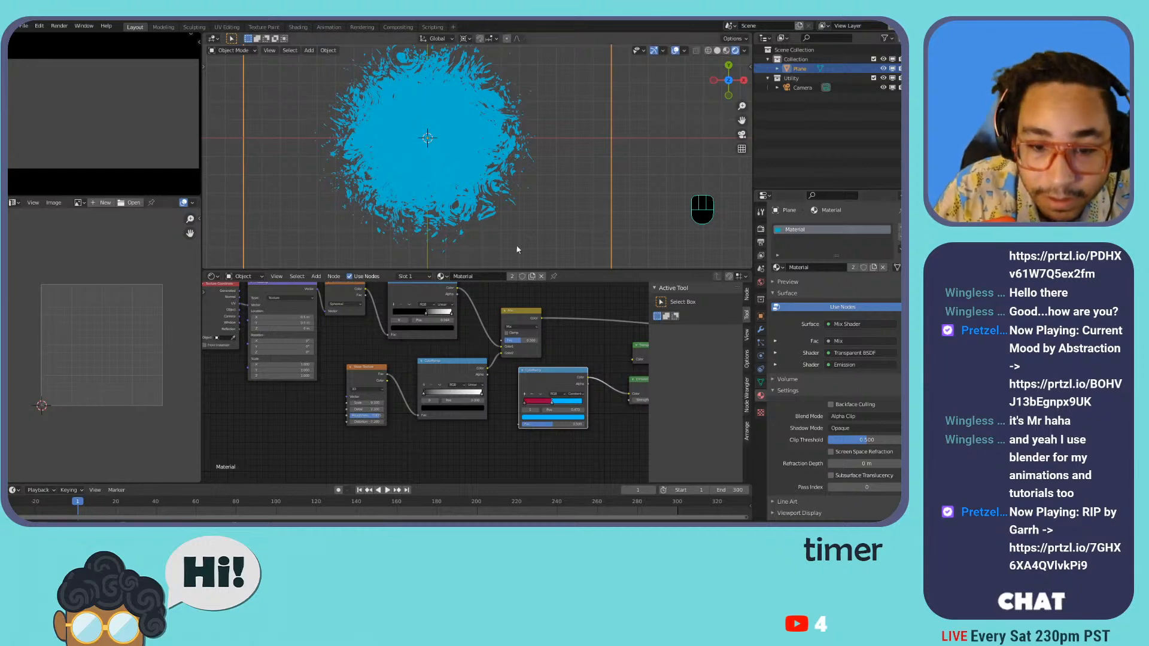
middle_click_drag(561, 339, 354, 361)
left_click_drag(442, 366, 475, 359)
left_click_drag(444, 405, 483, 394)
left_click_drag(348, 397, 391, 380)
left_click_drag(330, 338, 353, 428)
left_click_drag(385, 375, 399, 407)
- Switch the crimson-blue ColorRamp to B-Spline interpolation, with its blue stop at 1.000 and crimson stop at about 0.6
scroll(421, 382, "up", 2)
left_click(353, 418)
left_click(413, 406)
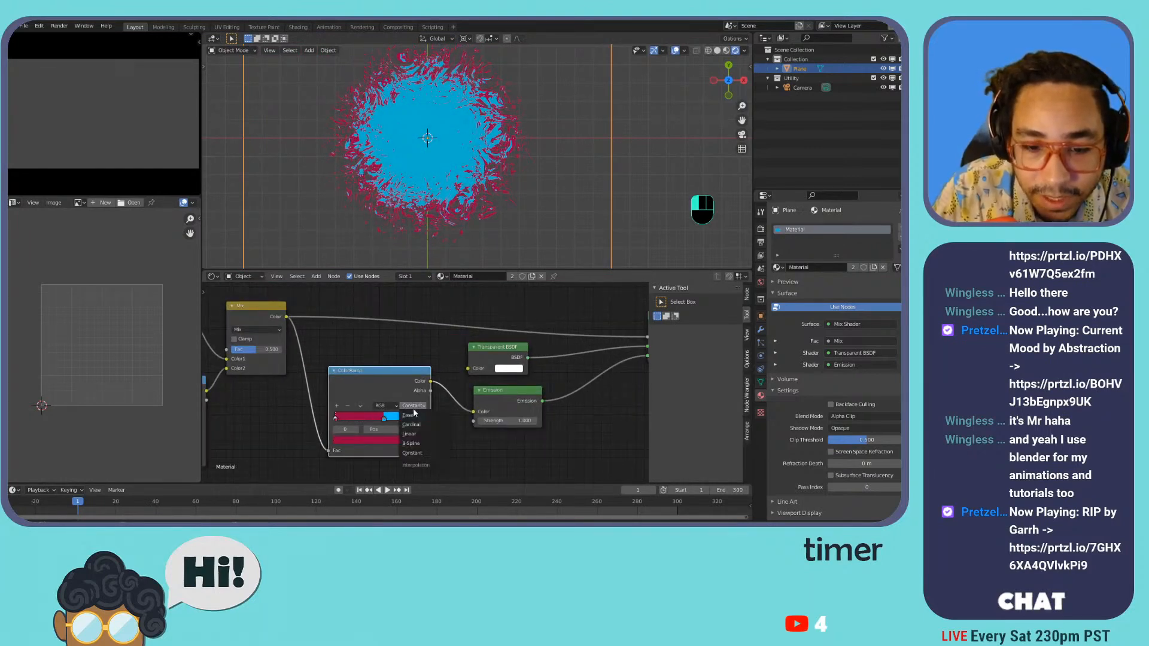
left_click(406, 446)
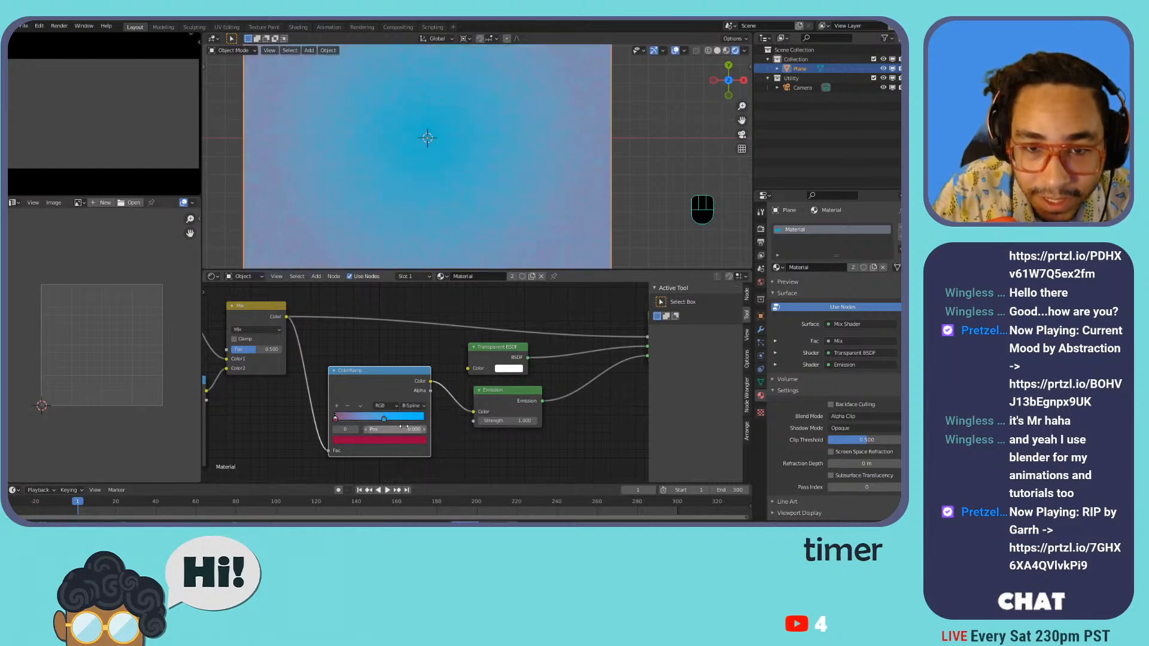
left_click_drag(387, 417, 428, 417)
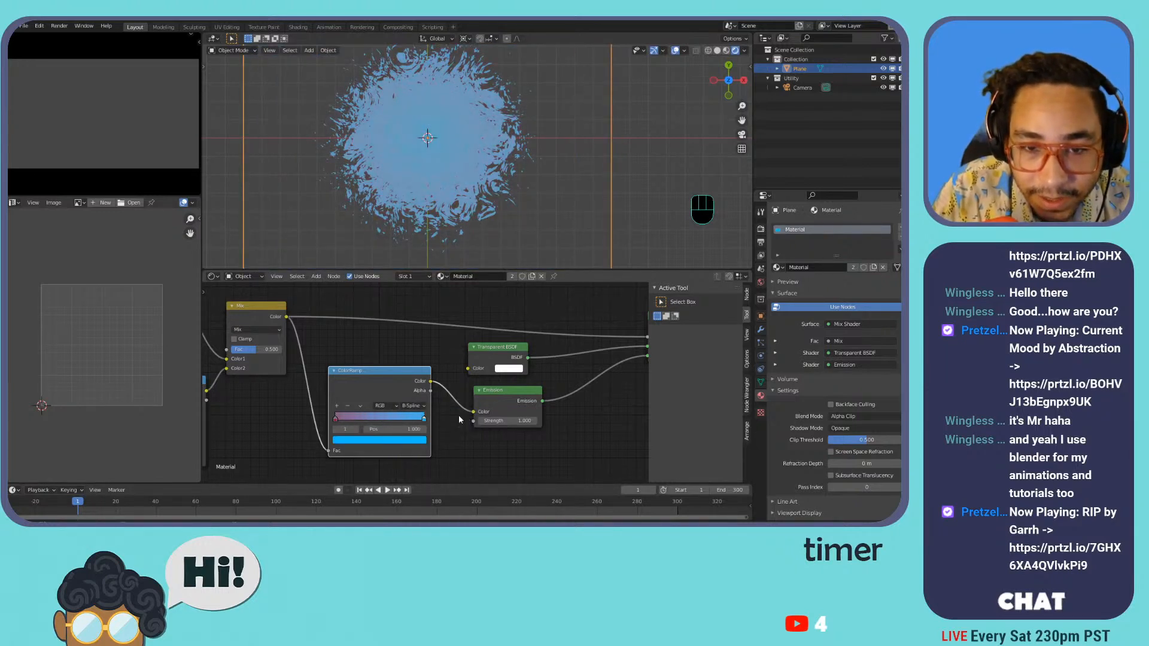
left_click_drag(337, 418, 396, 413)
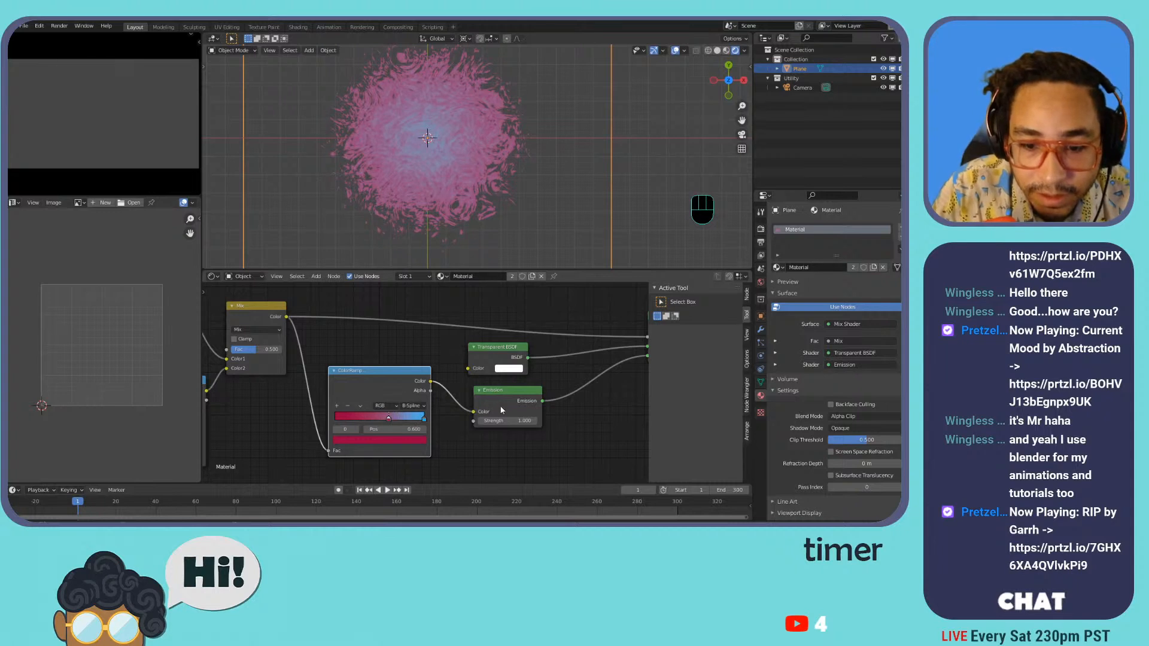
key("ctrl+z")
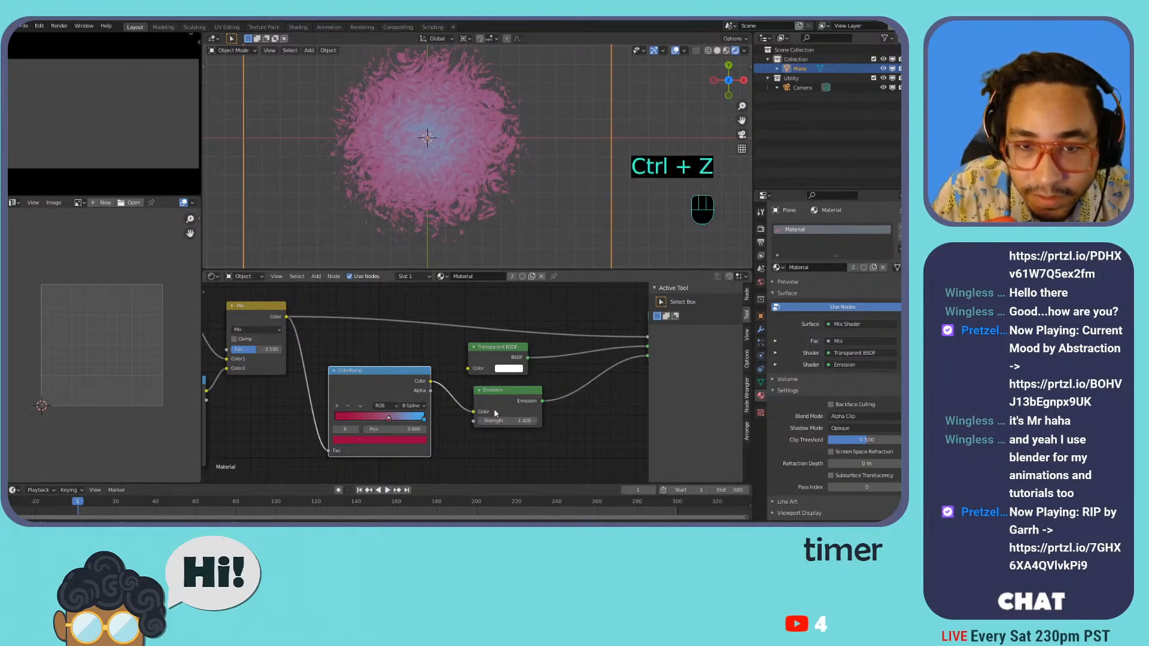
- Enable Bloom in the Eevee render settings and raise the Emission Strength to about 10
left_click(761, 229)
left_click(779, 303)
left_click(793, 302)
left_click_drag(508, 421, 565, 421)
- Move the ColorRamp's blue stop to about 0.75, reduce the Emission Strength to 5.6 and fine-tune the crimson stop
left_click_drag(410, 422, 394, 421)
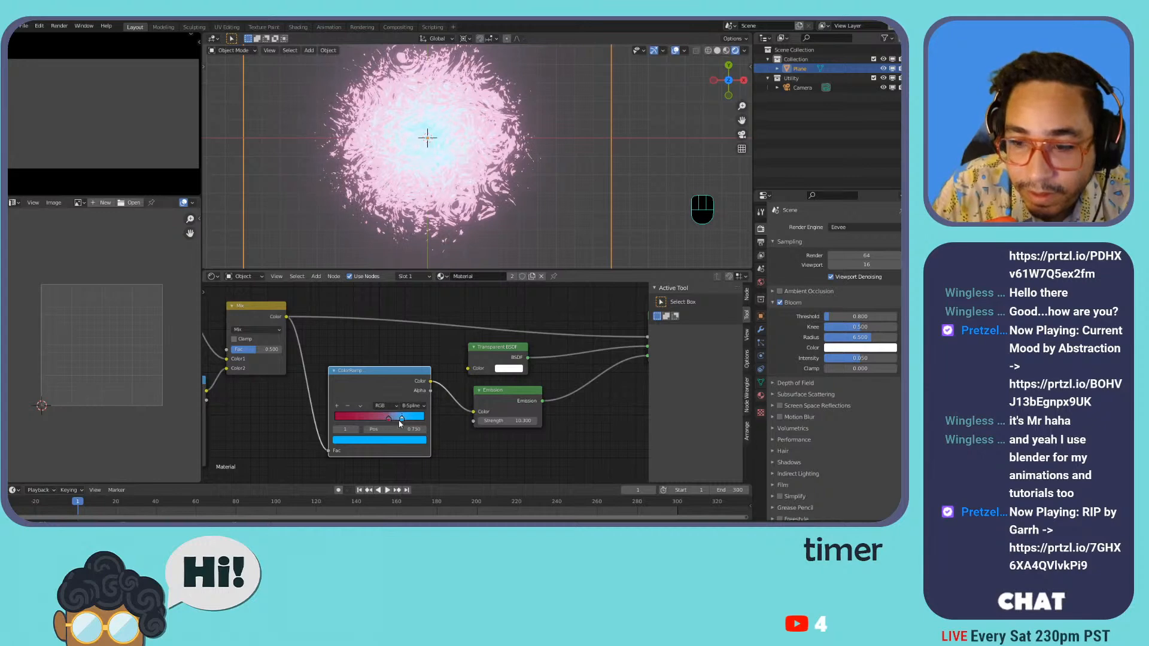
left_click_drag(510, 421, 481, 420)
scroll(474, 220, "down", 5)
middle_click_drag(492, 194, 515, 123)
scroll(508, 177, "up", 4)
middle_click_drag(507, 177, 562, 130, "shift")
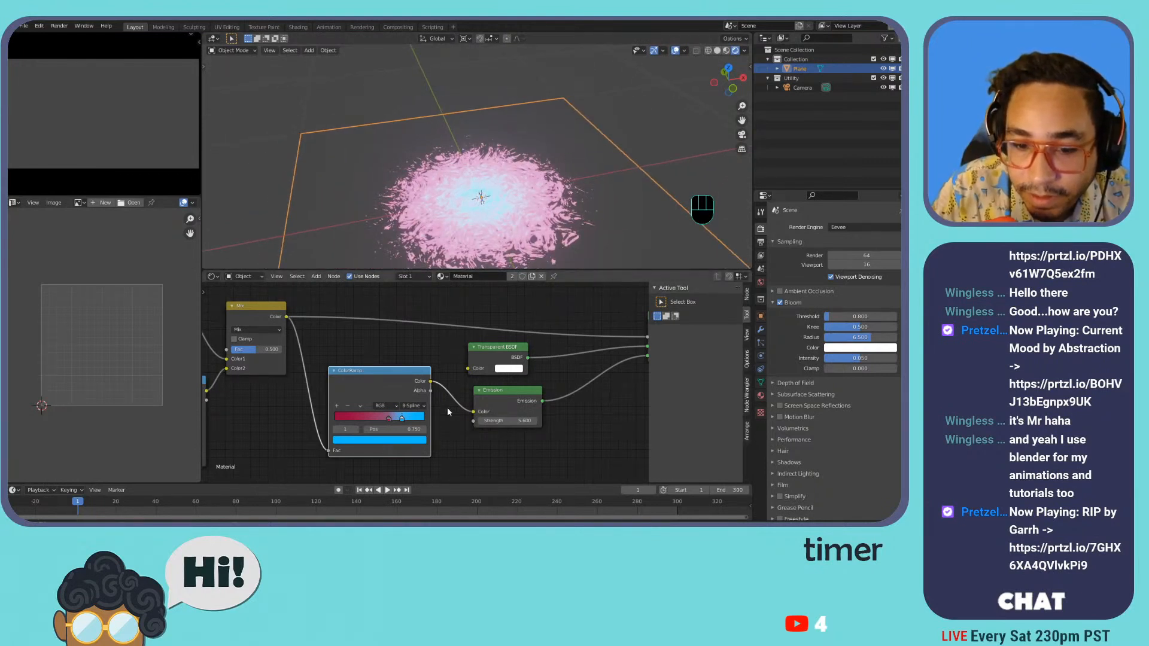
left_click(389, 418)
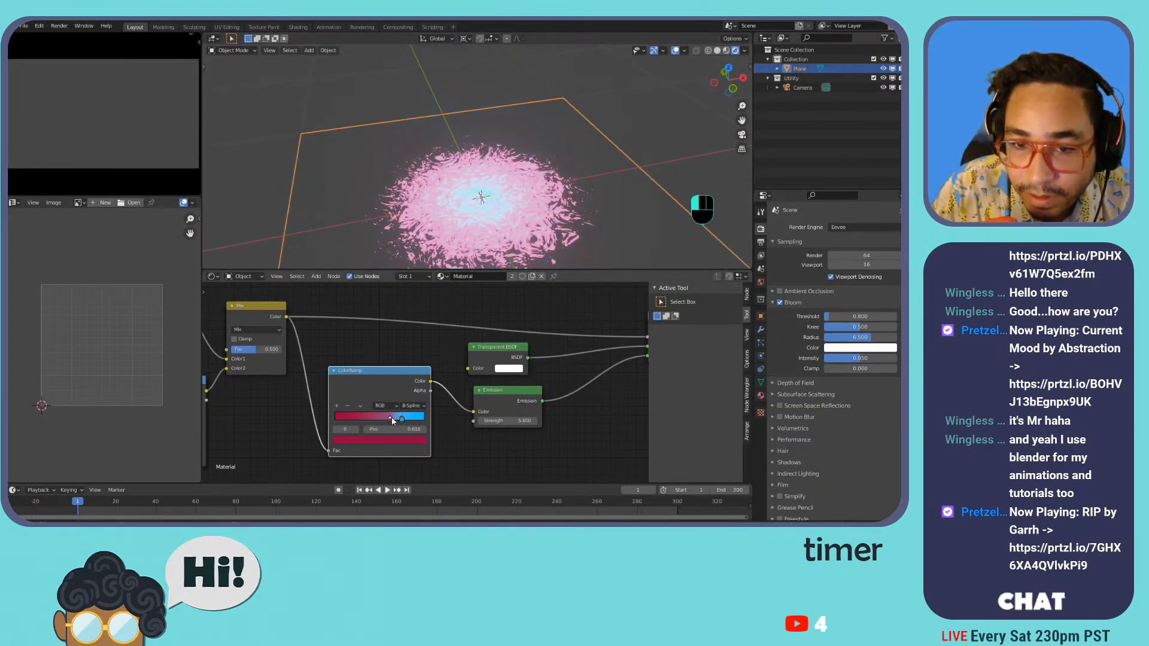
left_click_drag(389, 417, 389, 417)
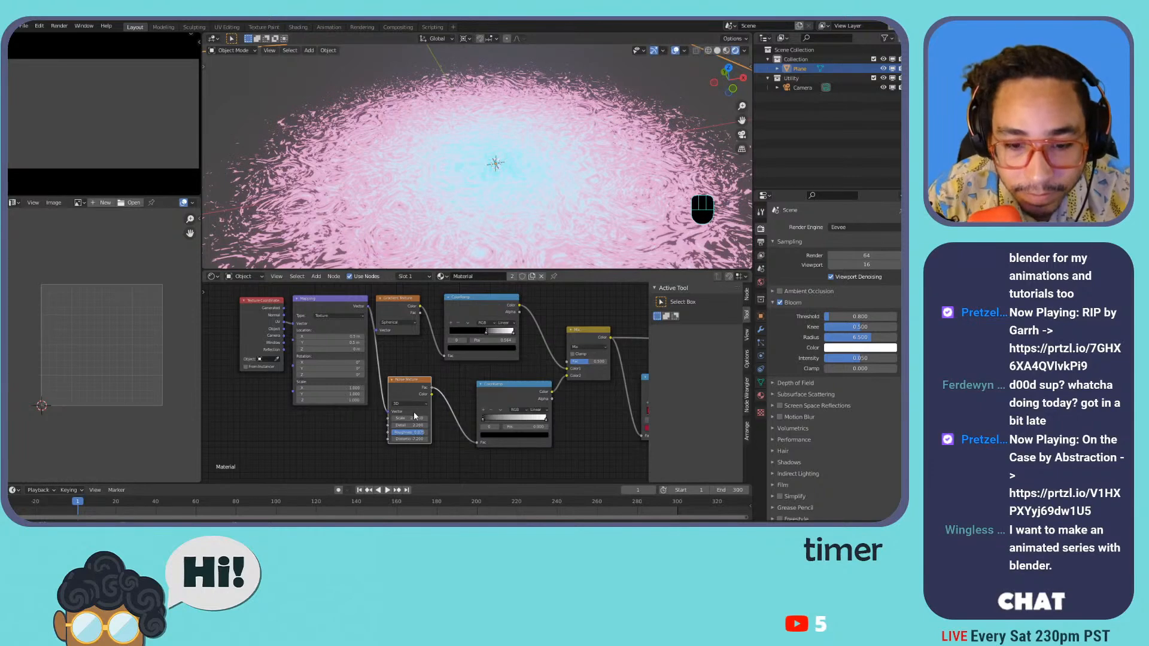
- Lower the Noise Texture's Scale to about 2.7 and spread out the Texture Coordinate, Mapping and Gradient Texture nodes
left_click_drag(414, 416, 395, 416)
scroll(493, 200, "down", 5)
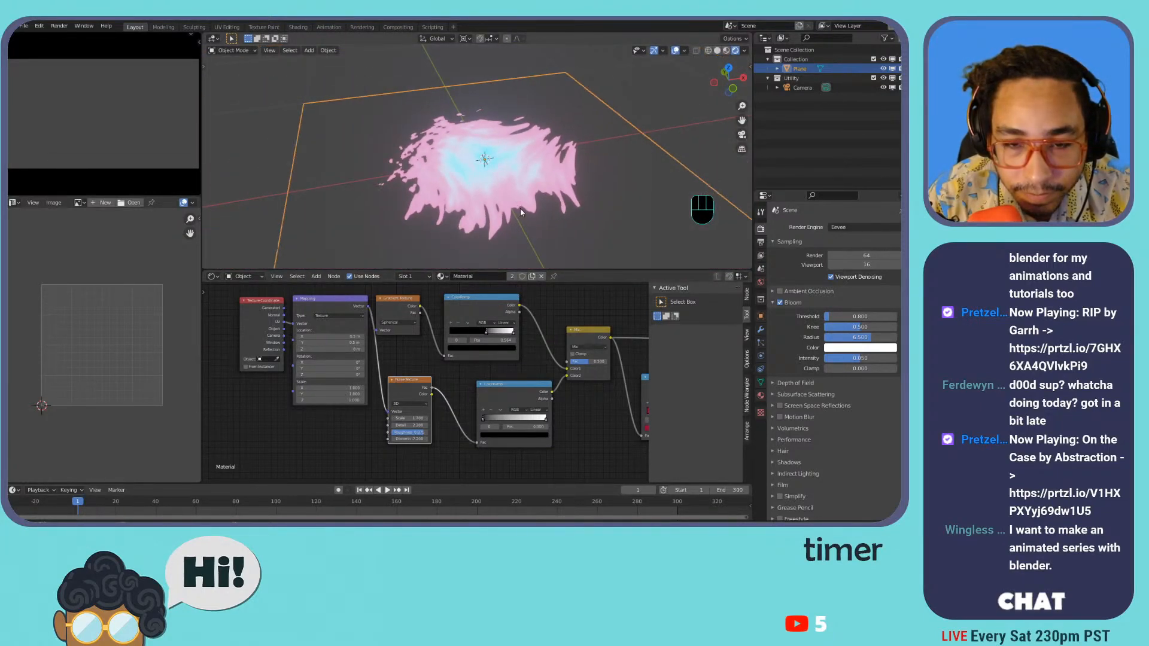
middle_click_drag(270, 321, 328, 332)
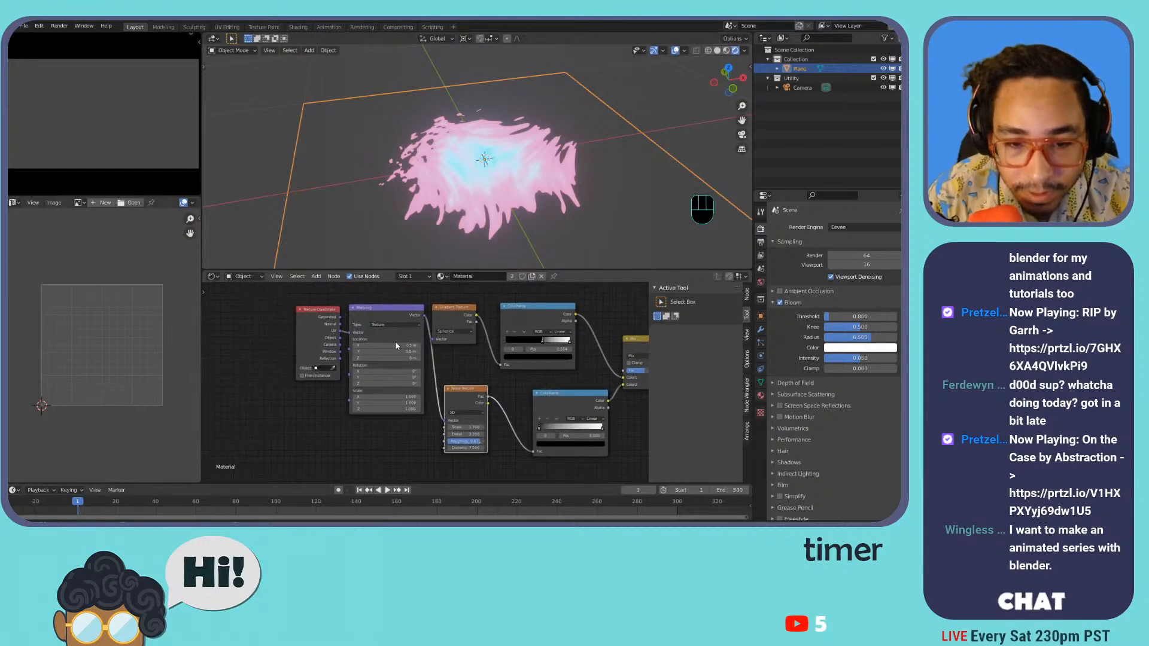
left_click_drag(444, 318, 456, 316)
left_click_drag(312, 322, 257, 323)
left_click_drag(382, 321, 344, 318)
- Try different Rotation and Location values on the Mapping node and undo each change
mouse_move(347, 370)
left_mouse_down()
mouse_move(371, 369)
mouse_move(356, 369)
left_mouse_up()
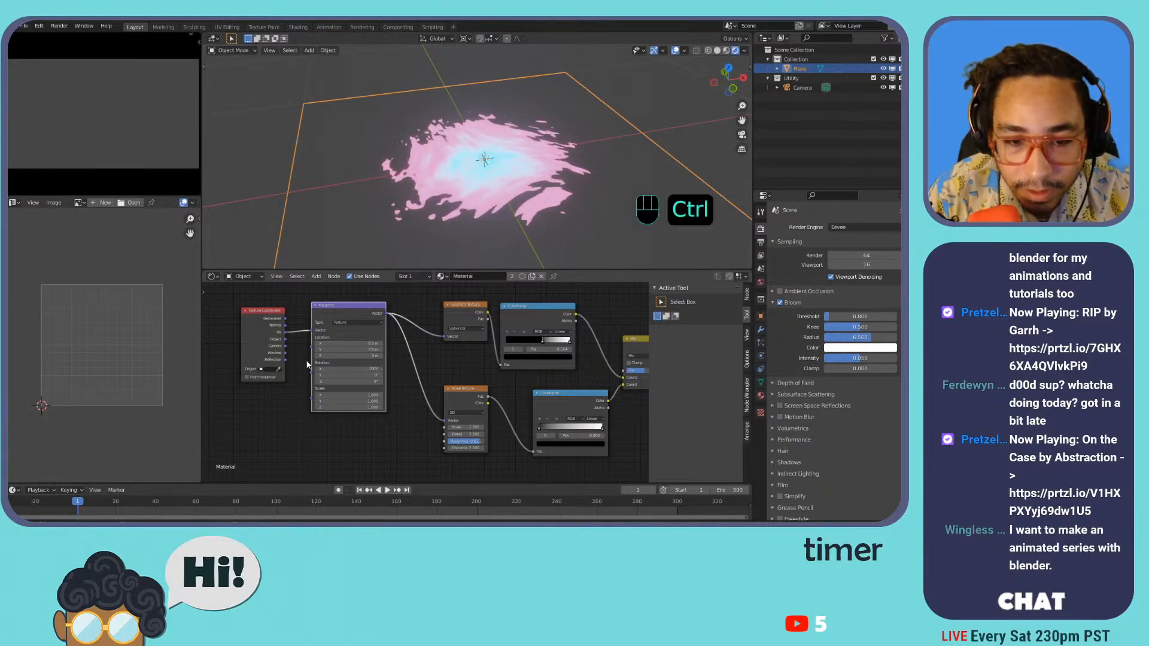
key("ctrl+z")
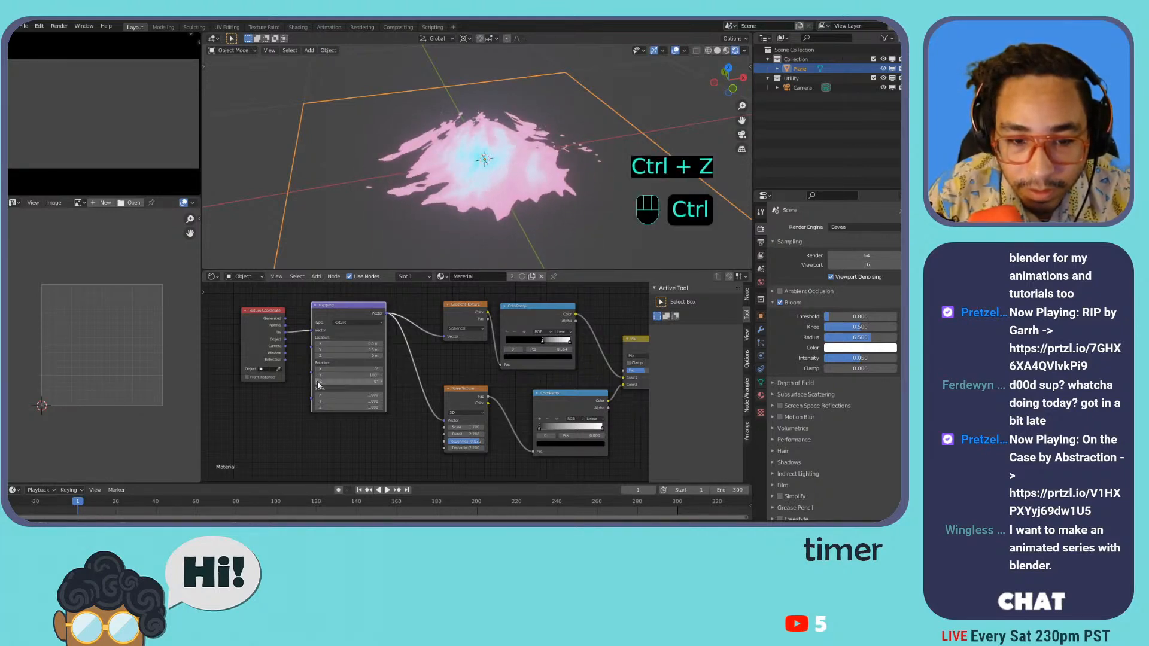
key("ctrl+z")
left_click_drag(348, 381, 280, 388, "ctrl")
key("ctrl+z")
mouse_move(348, 343)
left_mouse_down()
mouse_move(383, 344)
mouse_move(344, 355)
left_mouse_up()
key("ctrl+z")
key("ctrl+z")
- Recolour the Emission ColorRamp's crimson stop to teal and move its blue stop closer to the teal one
middle_click_drag(484, 391, 264, 370)
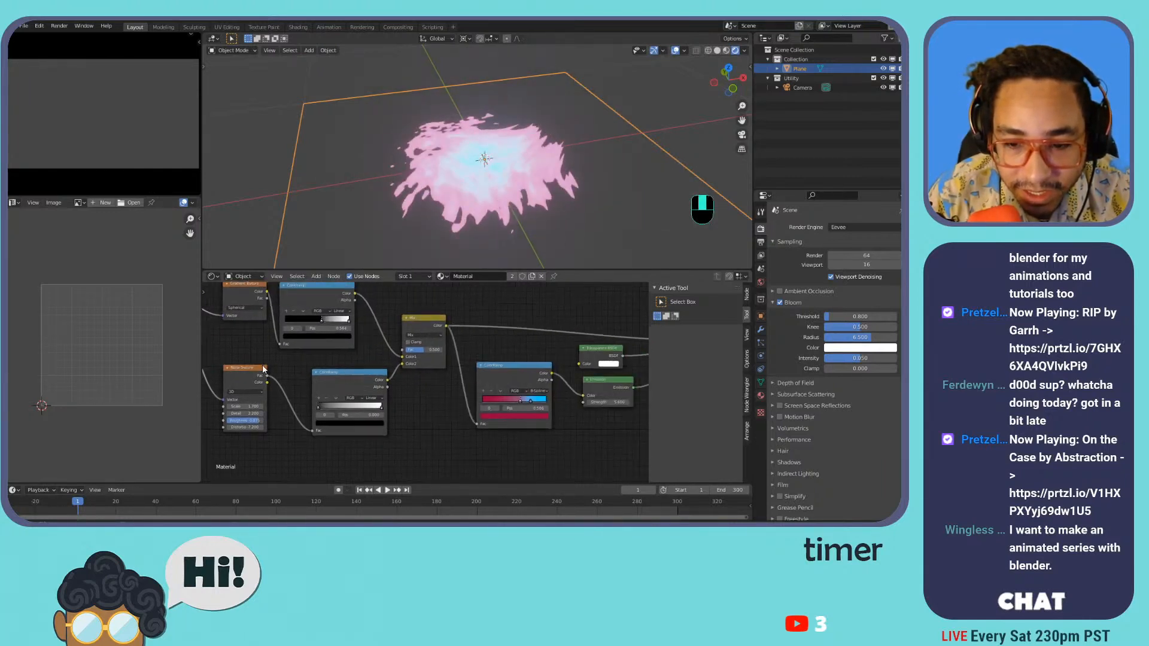
left_click(517, 416)
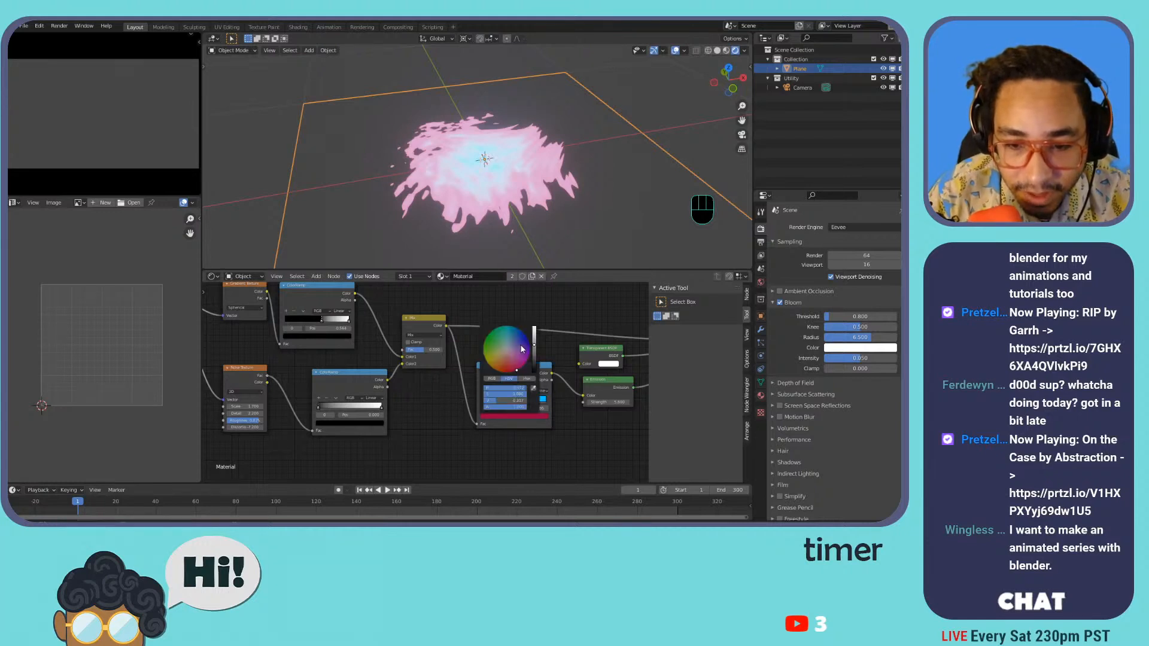
left_click(509, 336)
left_click_drag(507, 333, 506, 334)
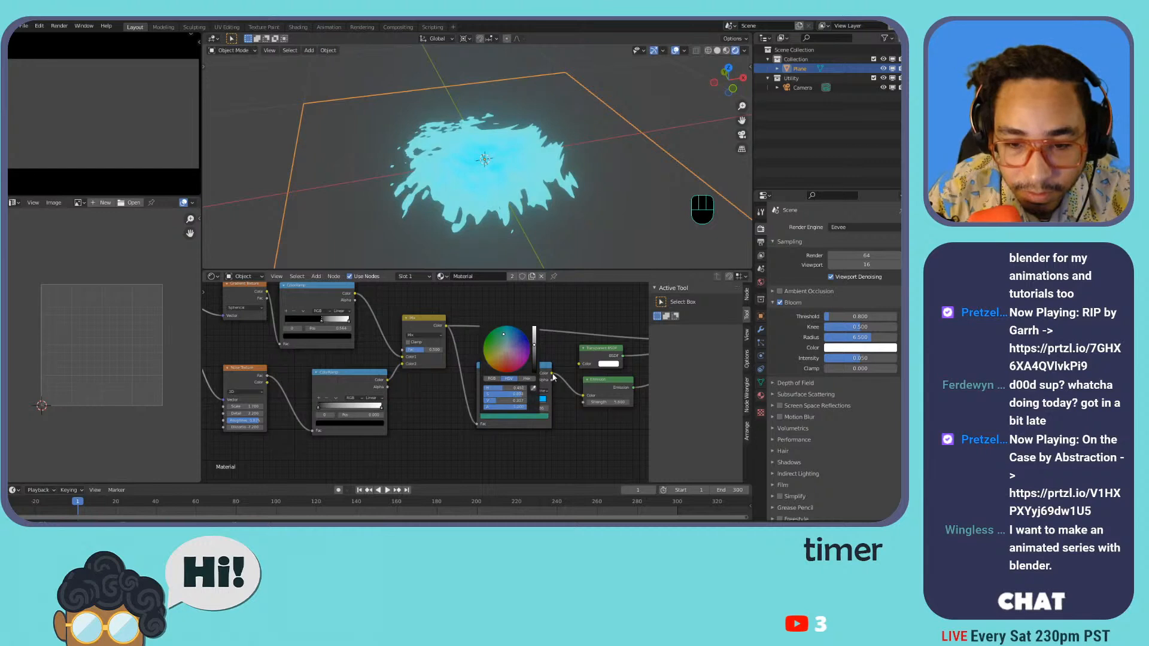
left_click_drag(538, 400, 520, 401)
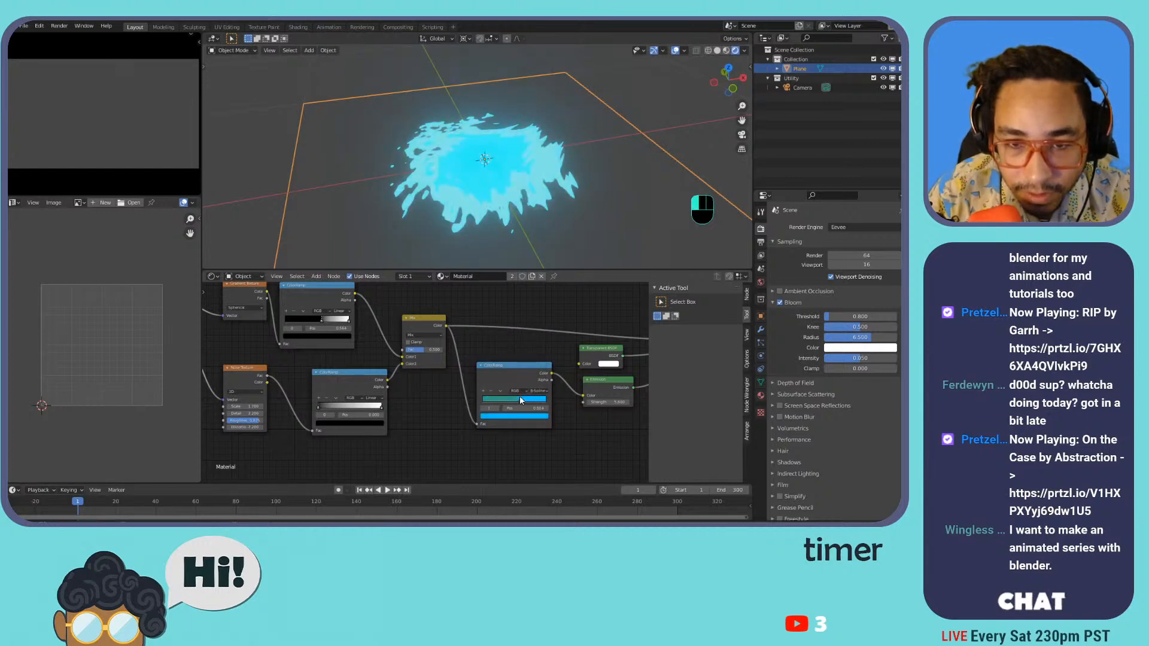
- Change the ColorRamp's blue stop to a pale cyan and shift the teal stop slightly toward the ramp's start
left_click(522, 417)
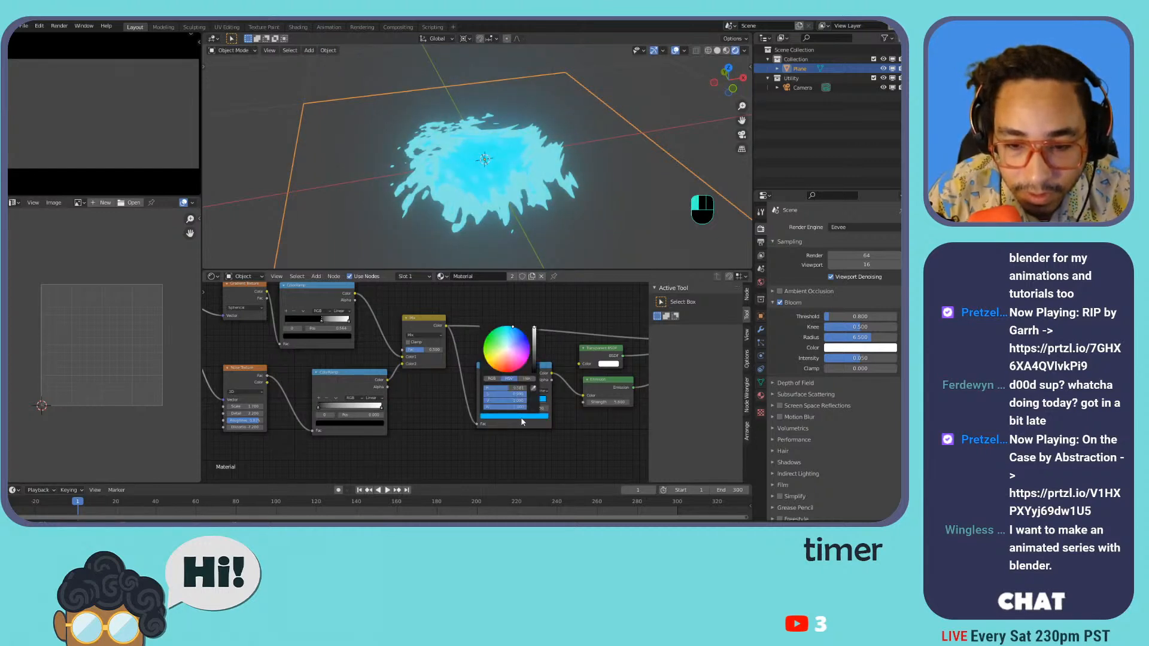
left_click(506, 339)
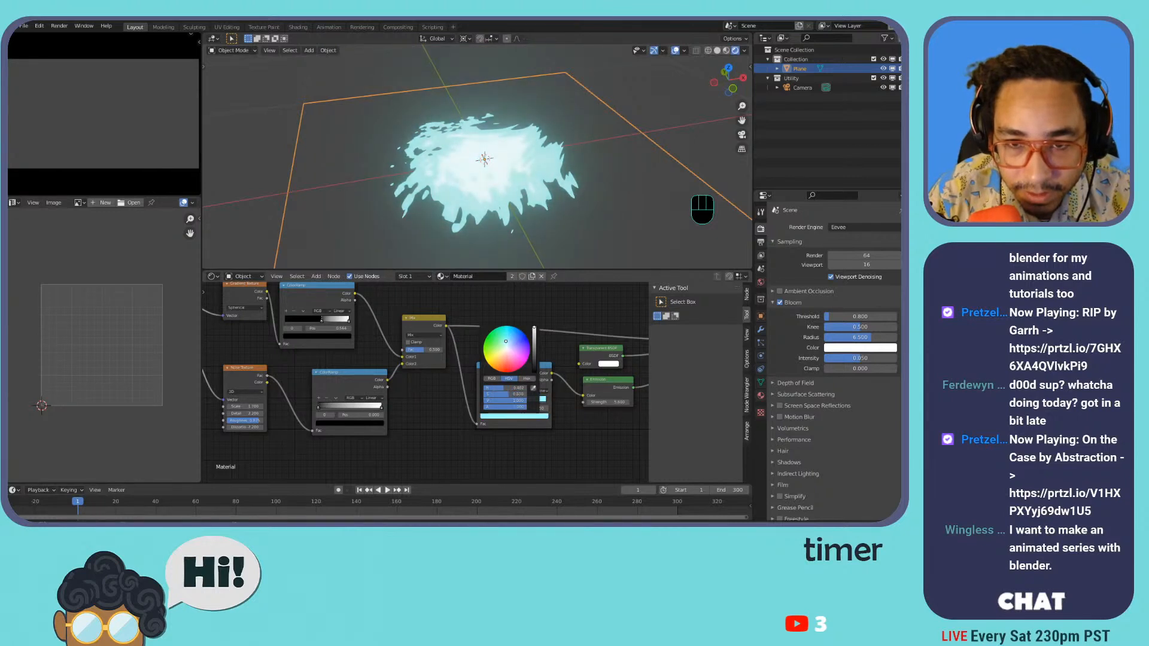
left_click_drag(521, 401, 513, 402)
- Insert a Hue/Saturation node between the teal-cyan ColorRamp and the Emission shader and increase its Saturation
middle_click_drag(513, 402, 344, 420)
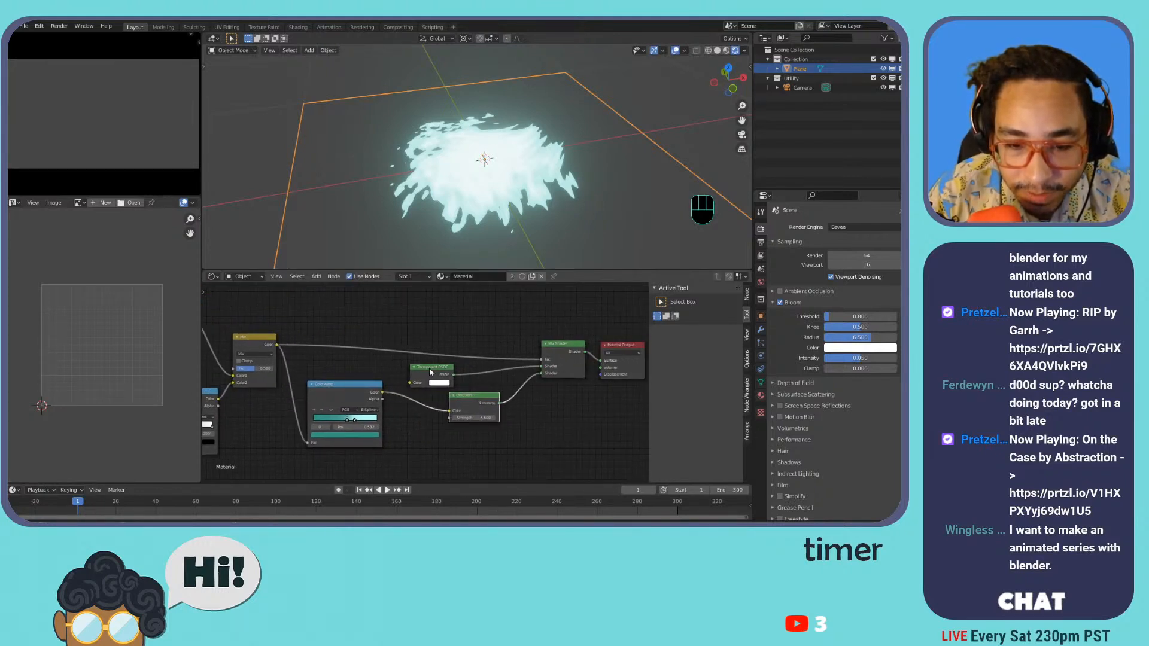
key("shift+a")
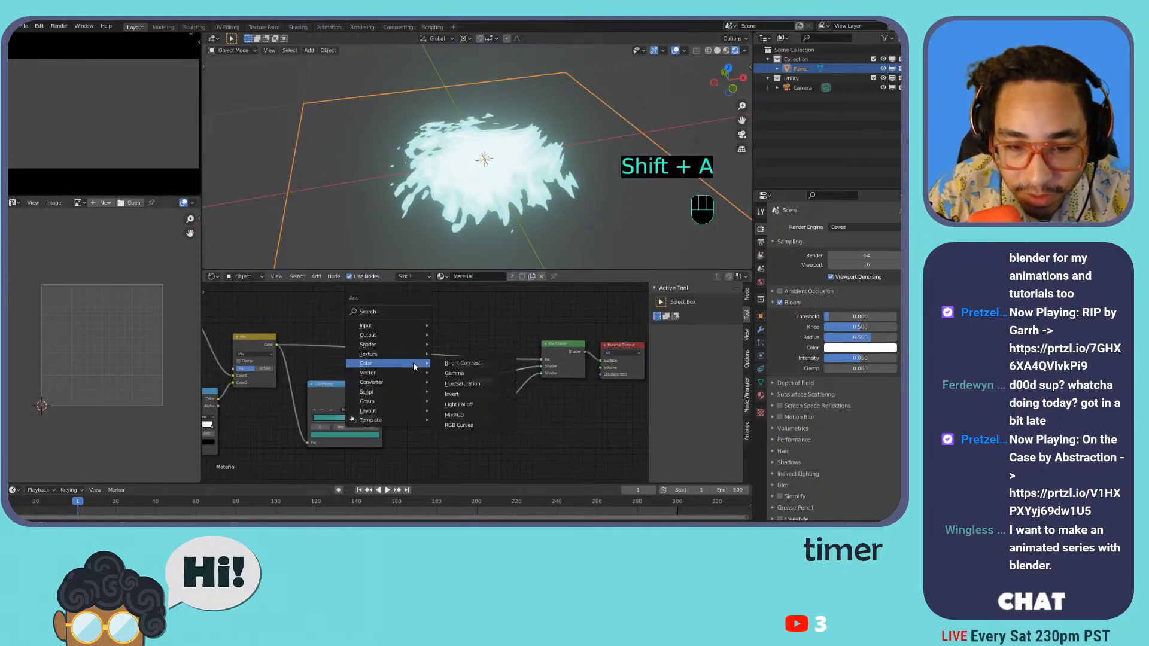
left_click(469, 387)
left_click(432, 405)
left_click_drag(432, 414, 491, 406)
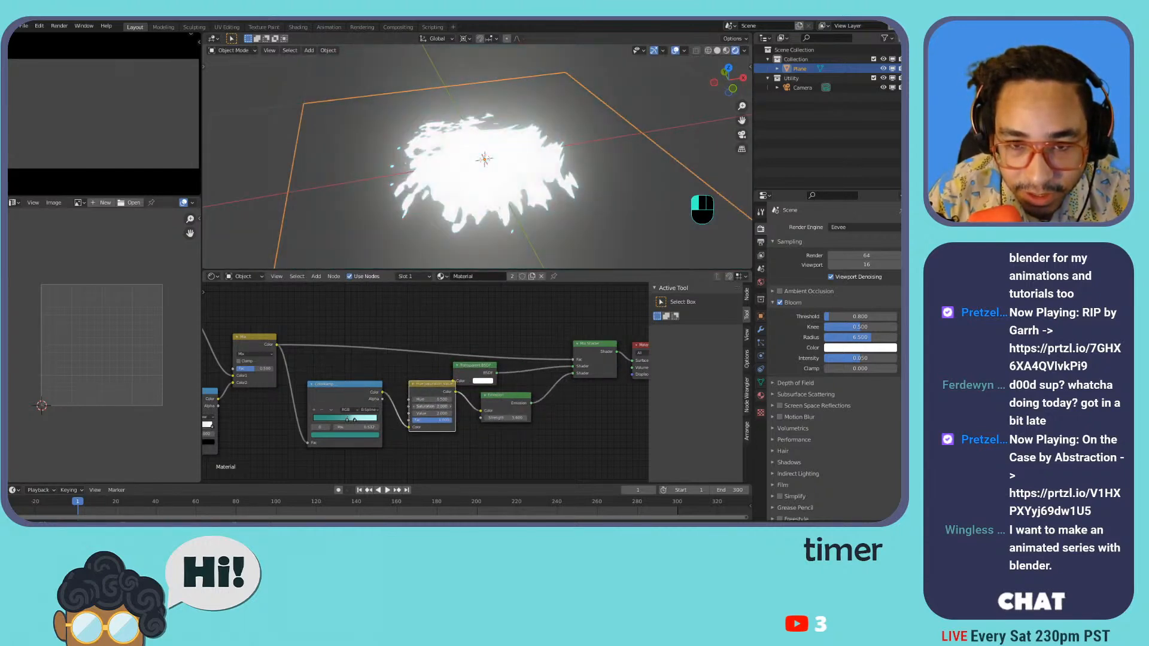
mouse_move(418, 407)
left_mouse_down()
mouse_move(449, 406)
mouse_move(424, 396)
left_mouse_up()
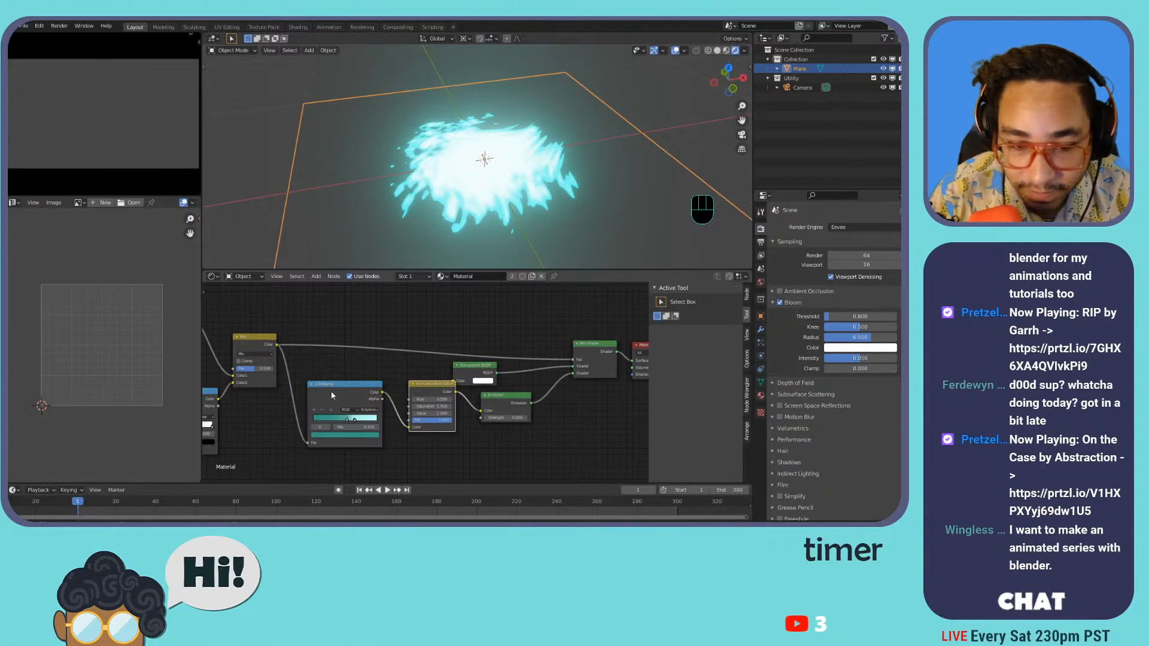
- Tidy the layout of the teal-cyan ColorRamp, Hue/Saturation and Emission nodes
left_click_drag(332, 394, 324, 398)
left_click_drag(421, 388, 389, 404)
left_click_drag(495, 398, 469, 398)
- Recolour the ColorRamp's teal stop to a bright green
middle_click_drag(382, 395, 438, 369)
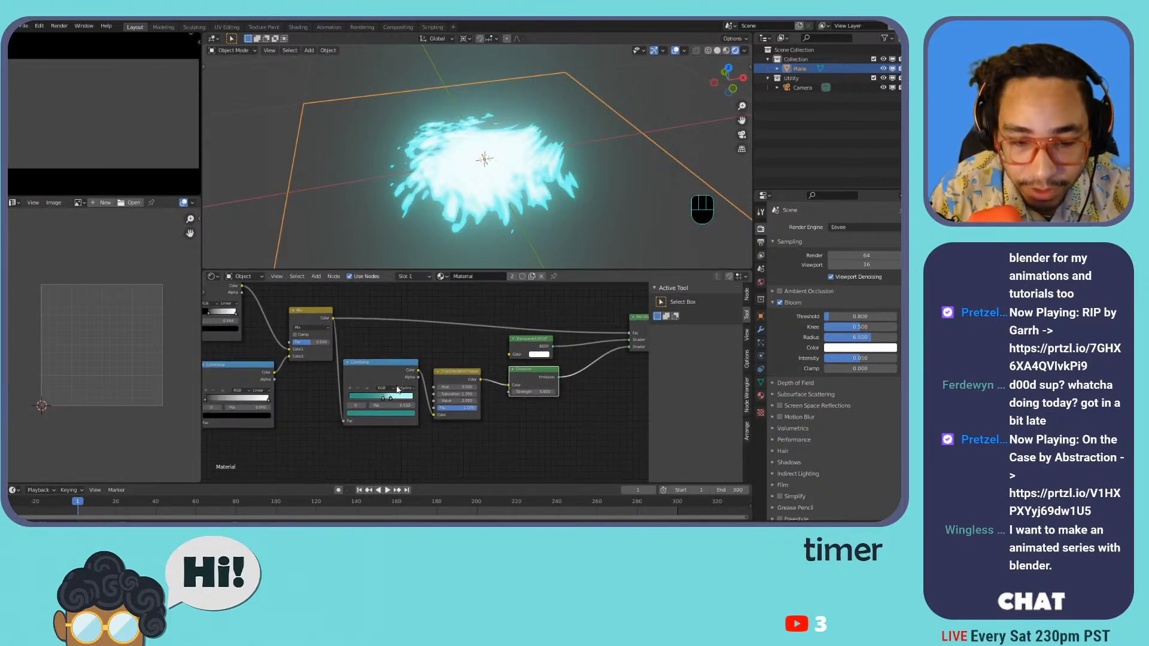
left_click(381, 412)
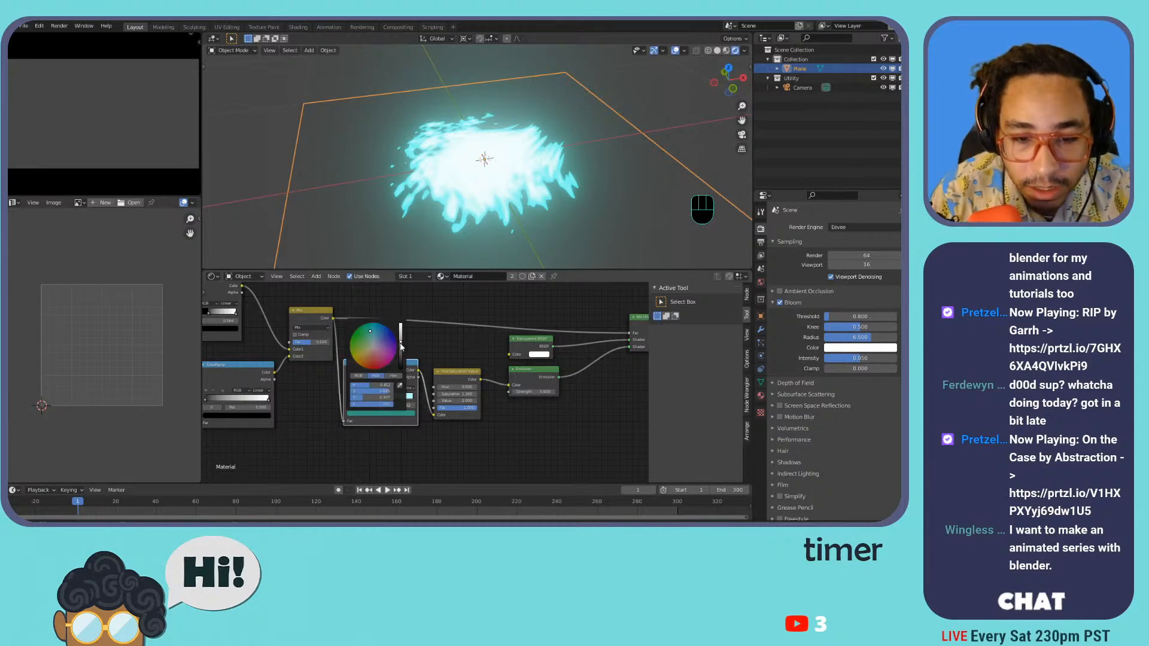
left_click_drag(403, 342, 359, 341)
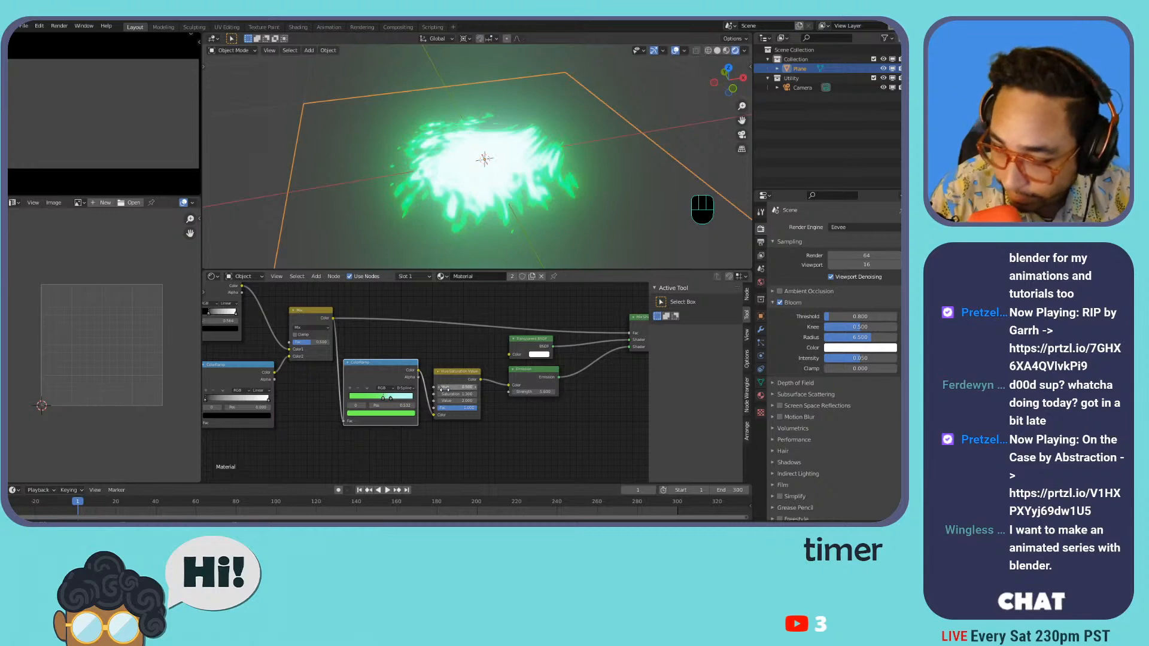
- Move the texture coordinate, mapping, texture, black-and-white ColorRamp and Mix nodes away from the green ColorRamp, grouping them more compactly
scroll(381, 379, "down", 2)
middle_click_drag(344, 379, 561, 385)
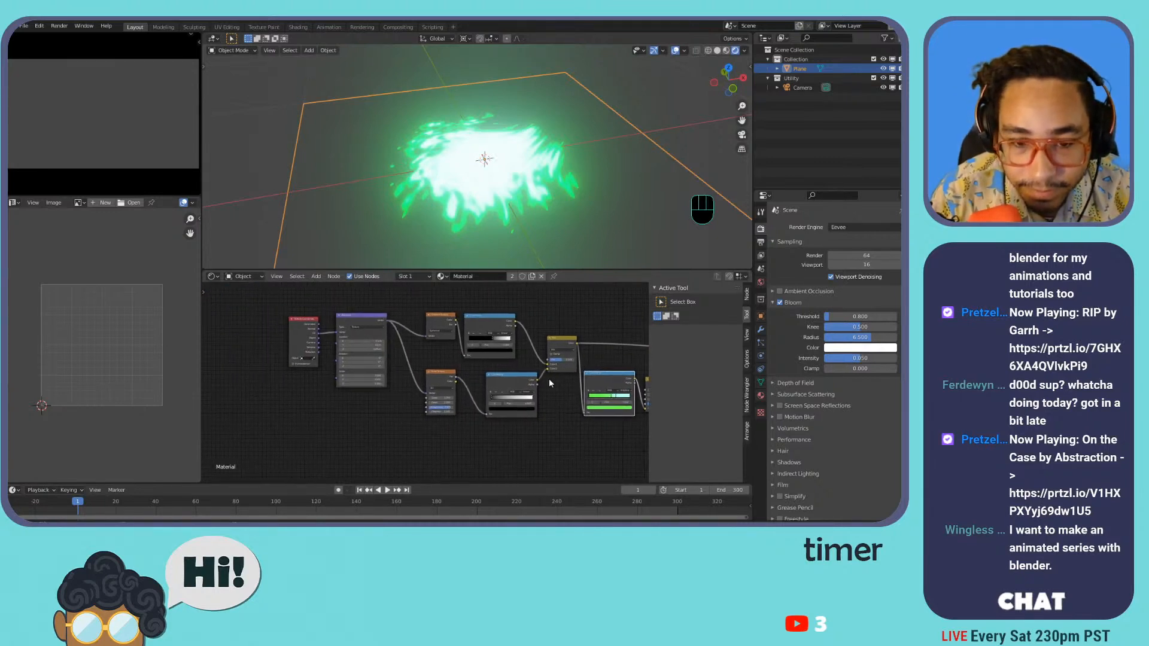
left_click_drag(298, 331, 257, 331)
left_click_drag(349, 314, 298, 318)
left_click_drag(443, 324, 389, 315)
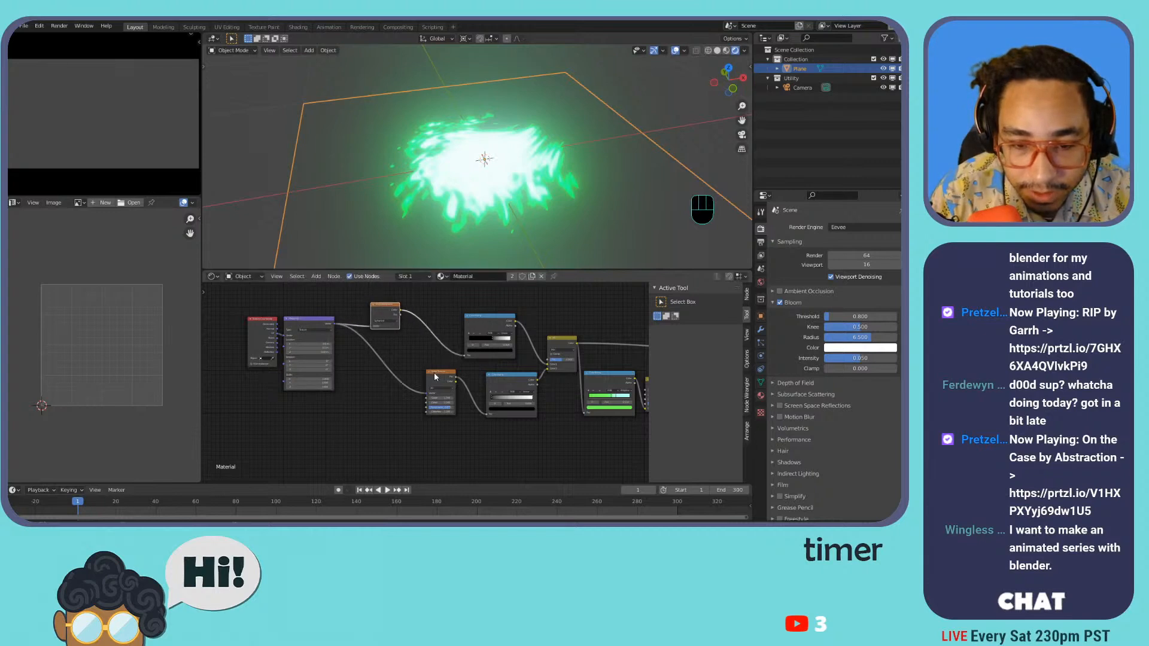
left_click_drag(435, 376, 380, 343)
left_click_drag(492, 321, 447, 304)
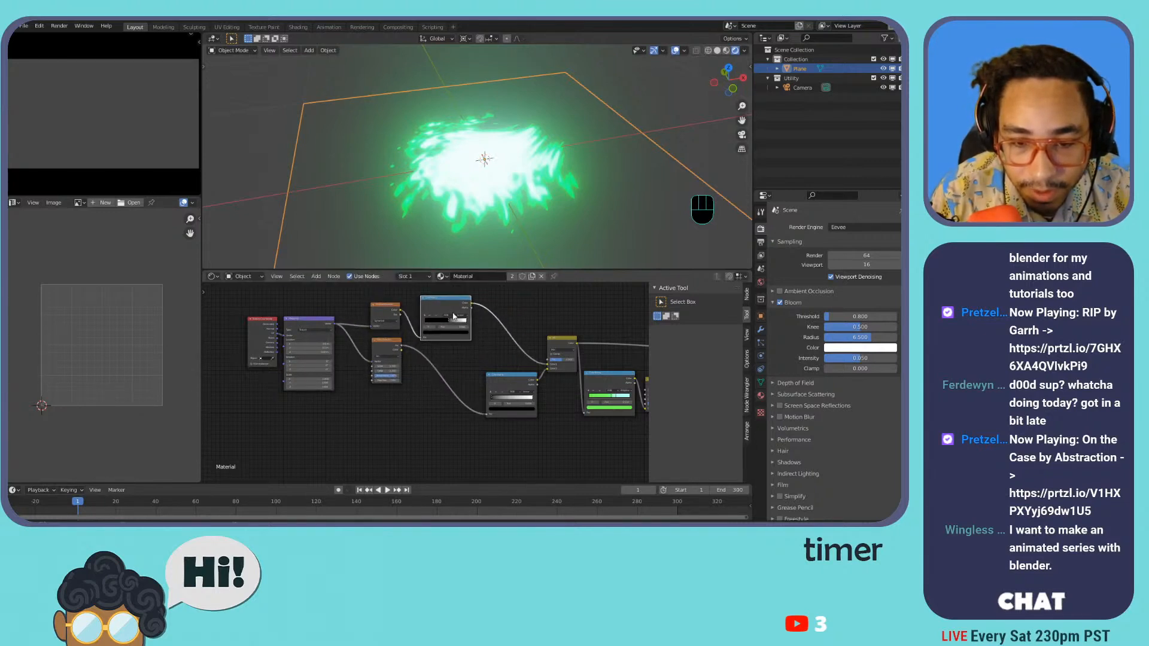
left_click_drag(505, 382, 440, 361)
left_click_drag(557, 339, 499, 324)
- Shift the dark stop of the Gradient Texture's ColorRamp toward the ramp's start to enlarge the glowing area
scroll(439, 353, "up", 2)
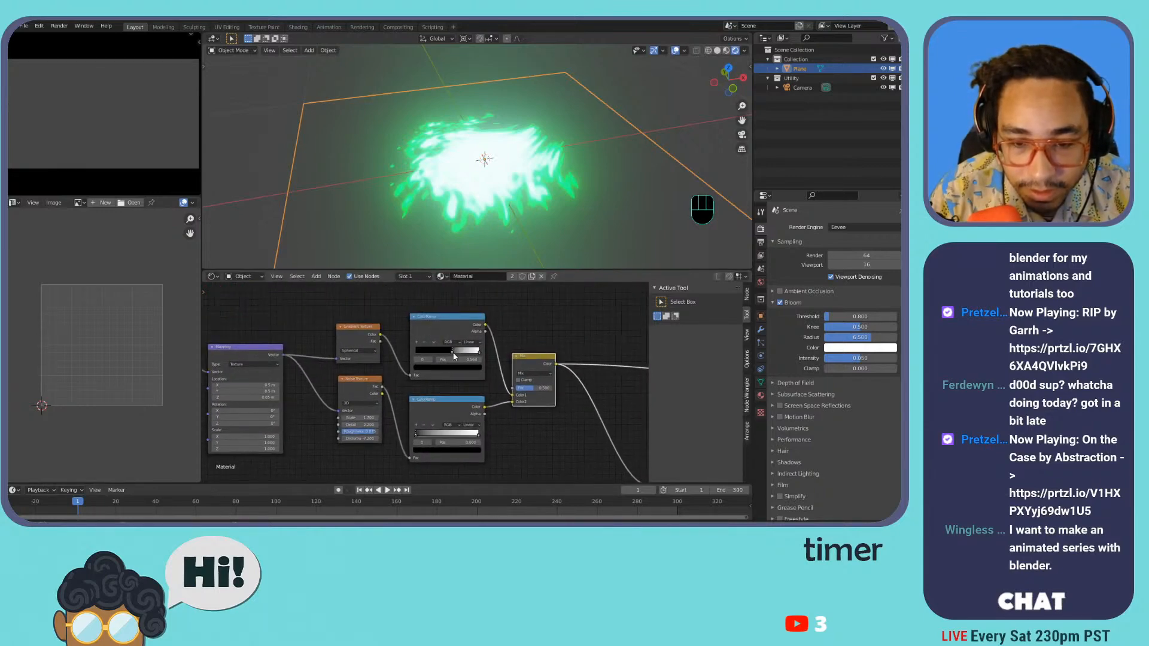
mouse_move(437, 354)
left_mouse_down()
mouse_move(426, 353)
mouse_move(487, 354)
mouse_move(445, 350)
left_mouse_up()
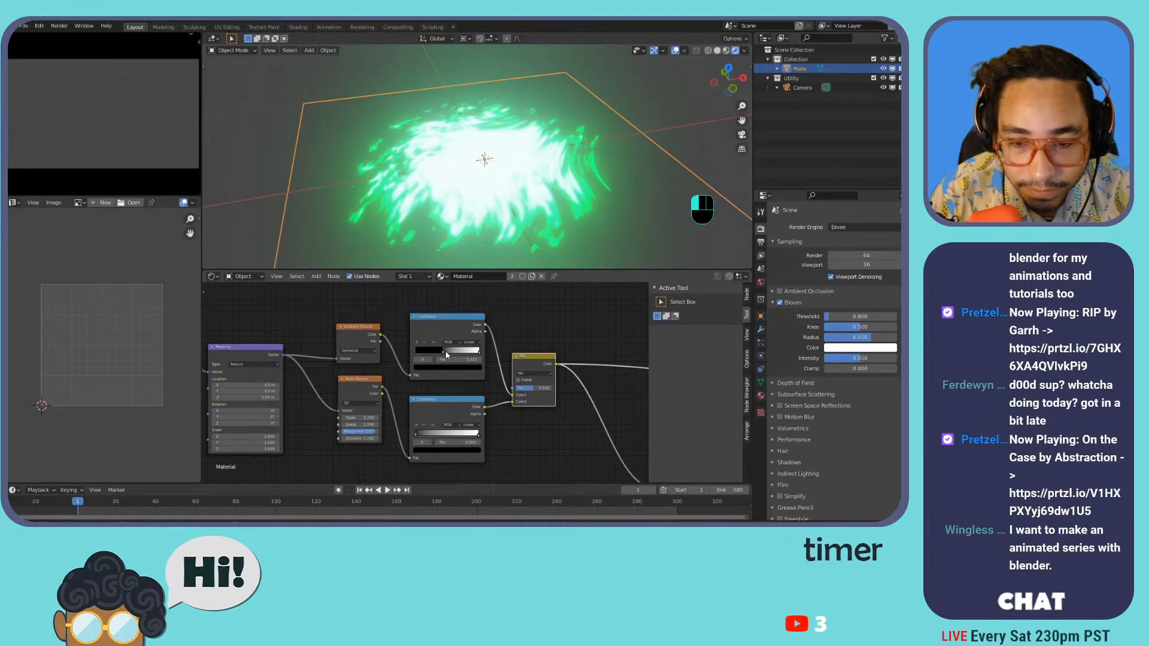
- Move the Texture Coordinate and Mapping nodes away from the Gradient and Noise Texture nodes to make room for new nodes
scroll(524, 389, "down", 1)
scroll(524, 388, "down", 1)
middle_click_drag(513, 403, 462, 392)
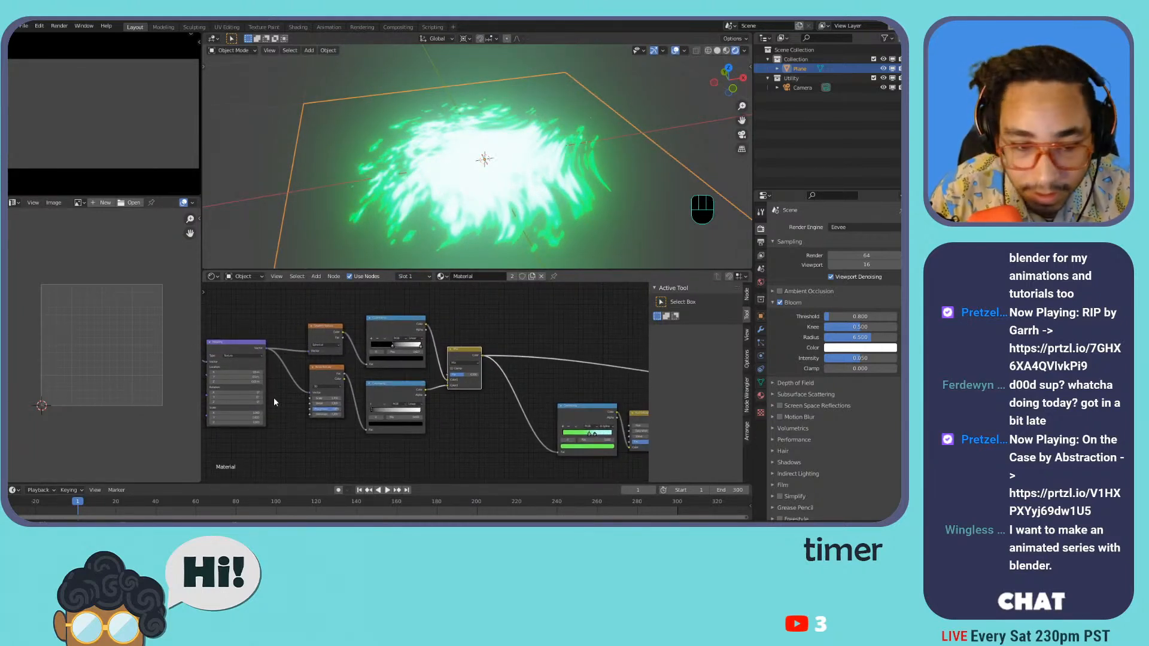
middle_click_drag(276, 399, 371, 398)
scroll(371, 382, "up", 2)
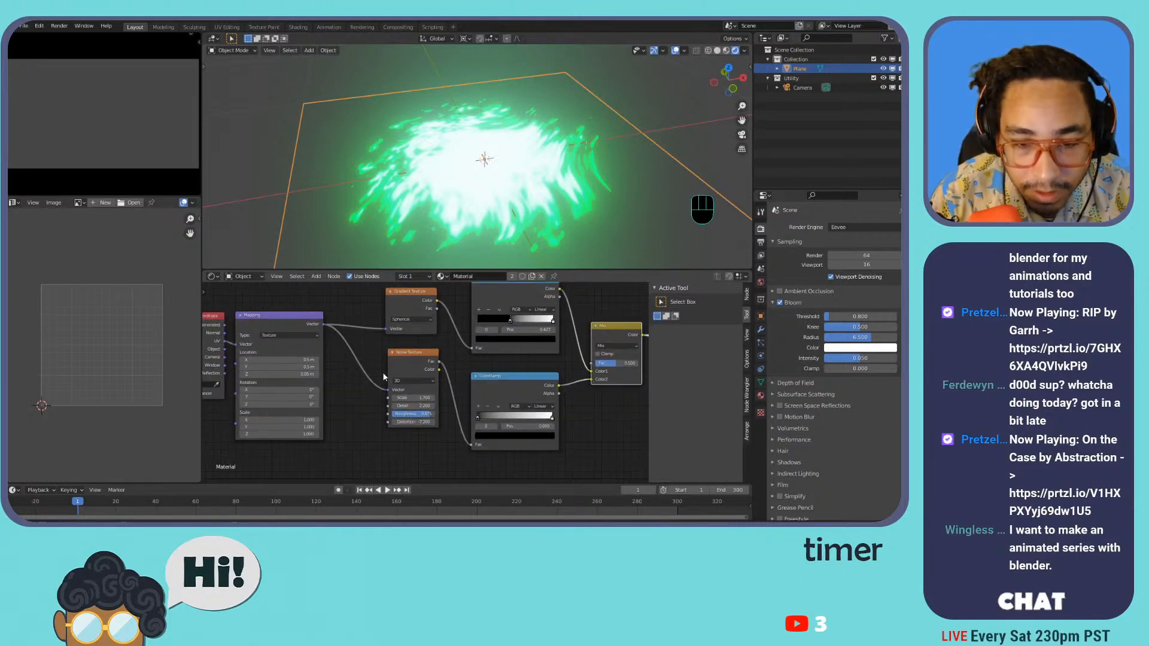
middle_click_drag(220, 352, 359, 351)
left_click_drag(359, 351, 243, 328)
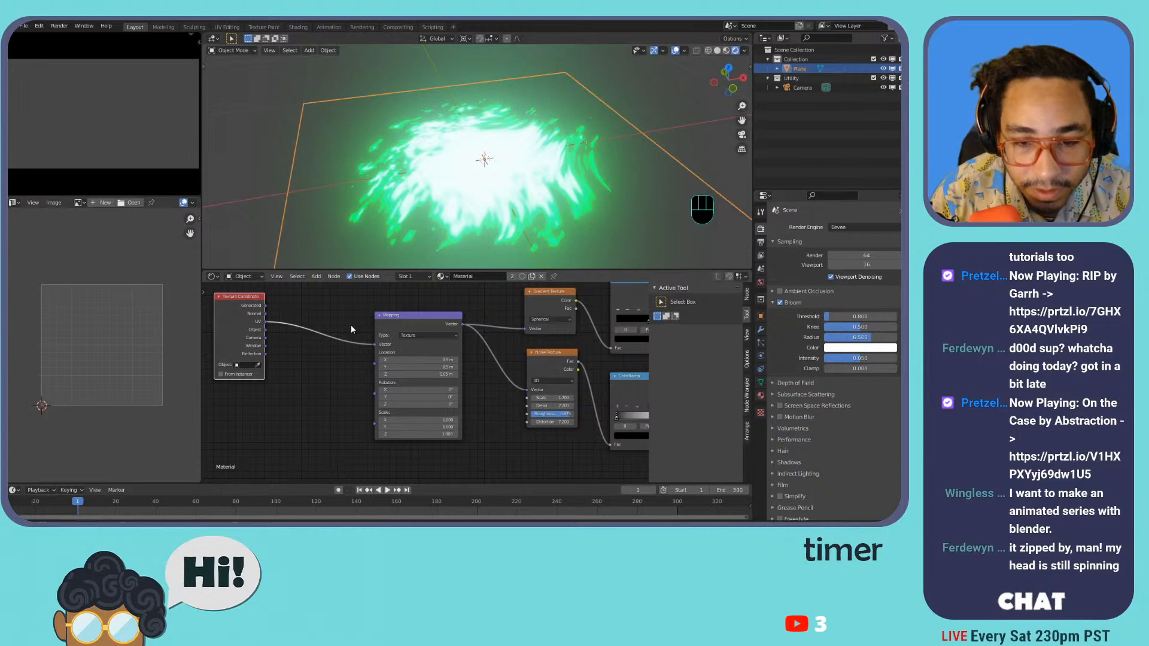
left_click_drag(409, 316, 335, 297)
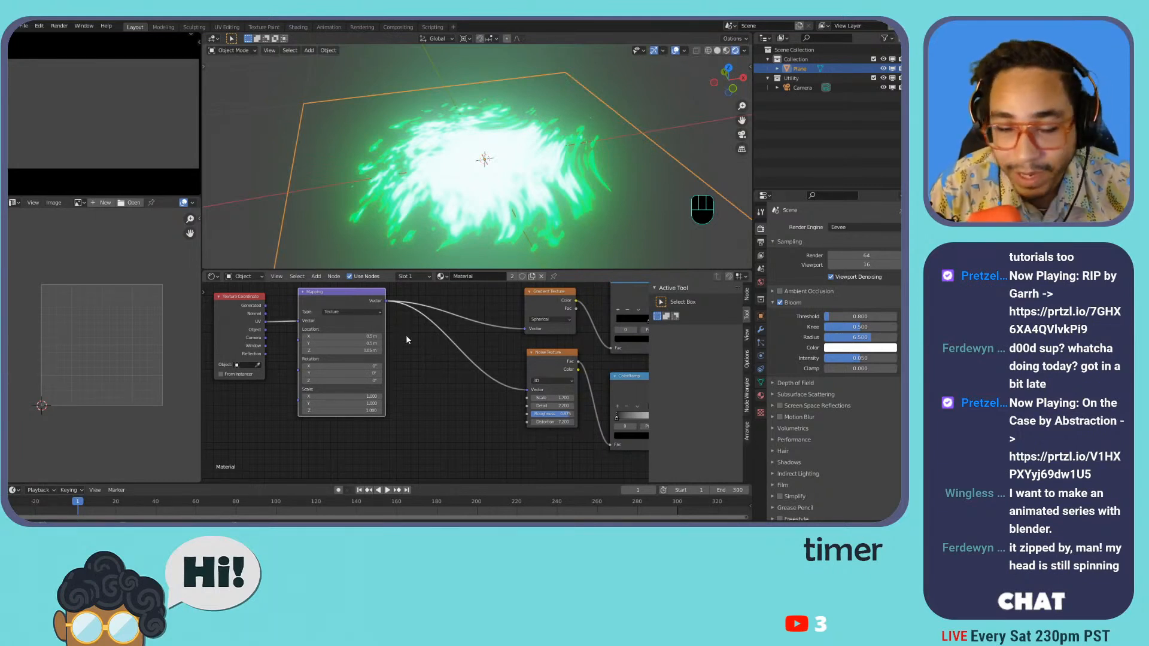
- Insert a Vector Math node set to Add between the Mapping node and the Noise Texture
key("shift+a")
mouse_move(424, 374)
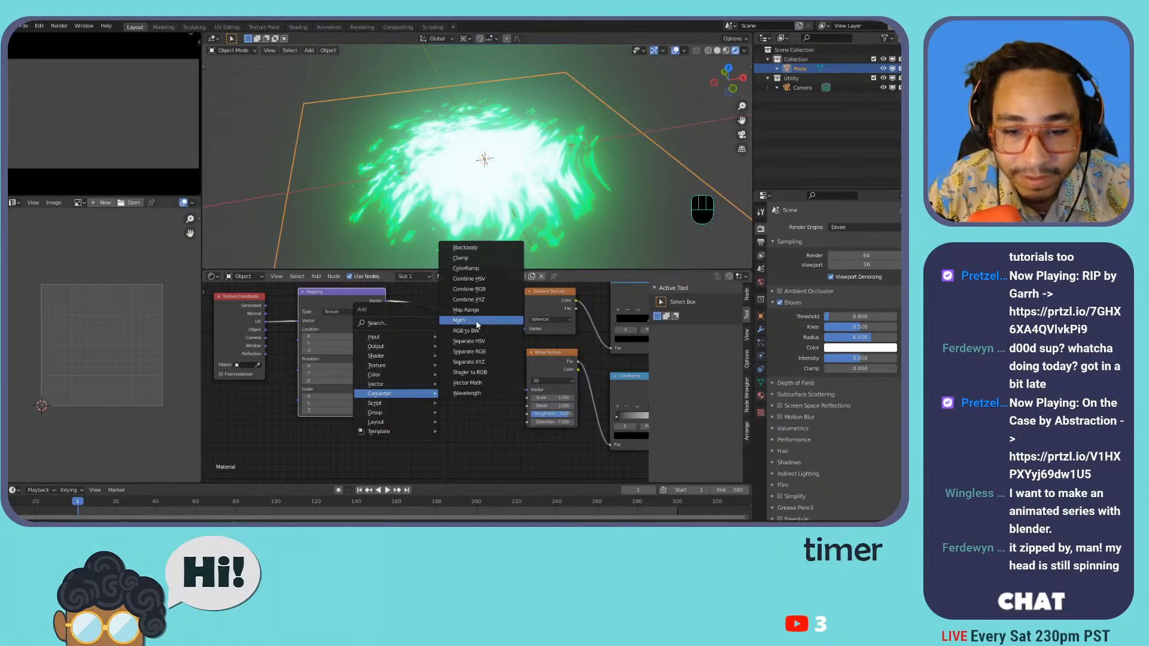
left_click(467, 383)
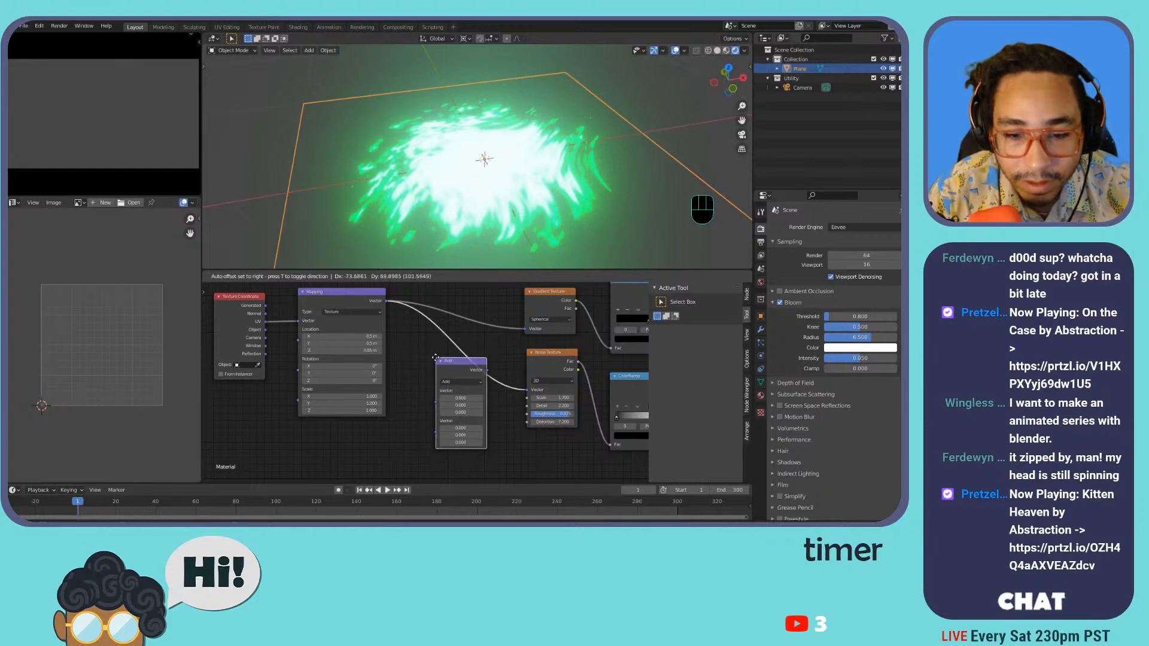
left_click(439, 359)
- Add a second Noise Texture and connect its Fac output to the second vector input of the Add node
middle_click_drag(398, 383, 433, 343)
key("shift+a")
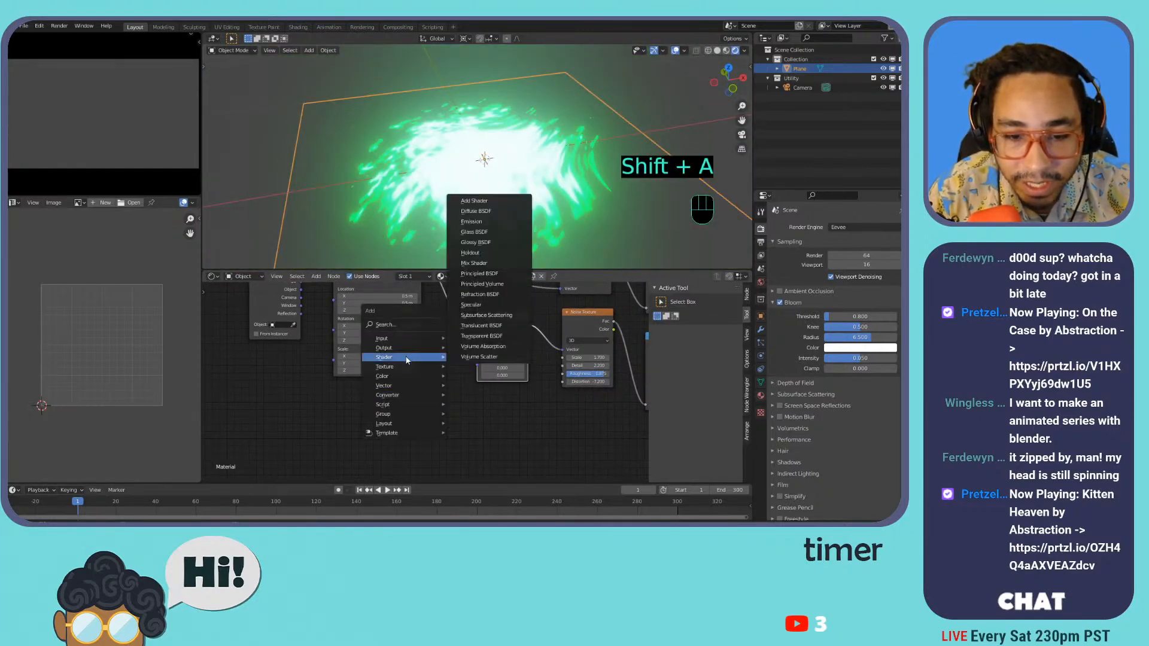
mouse_move(401, 366)
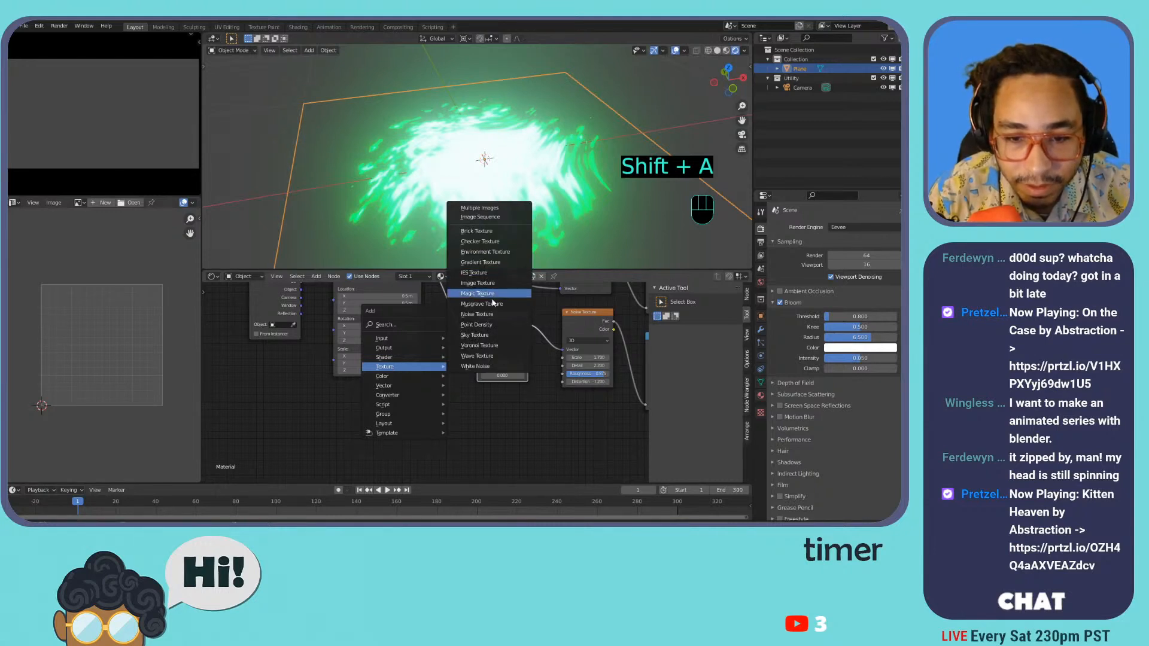
left_click(489, 314)
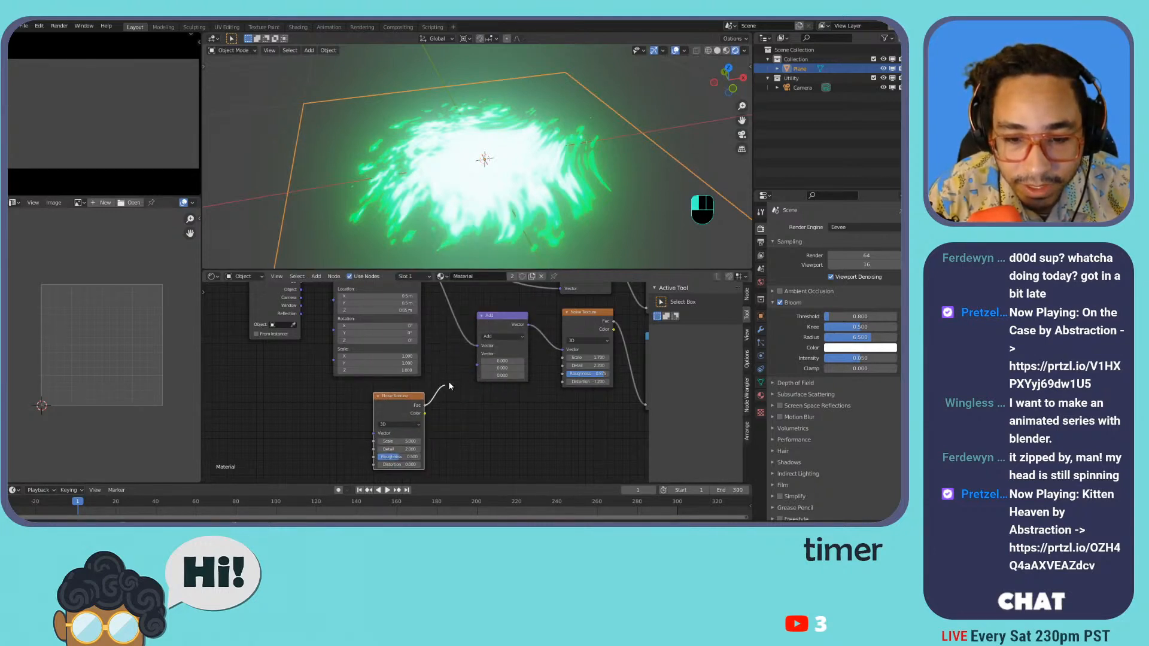
left_click_drag(443, 391, 477, 358)
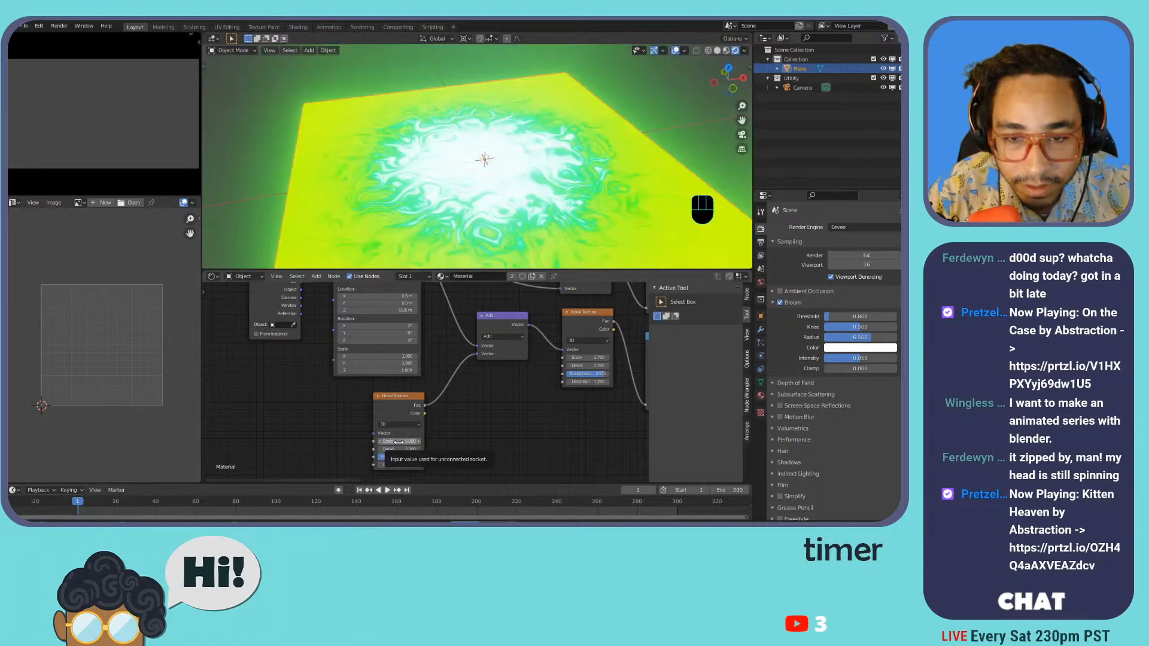
- Set the second Noise Texture's Scale to about 5.4, undoing trial changes to its other settings
mouse_move(398, 441)
left_mouse_down()
mouse_move(422, 441)
mouse_move(393, 442)
mouse_move(398, 450)
left_mouse_up()
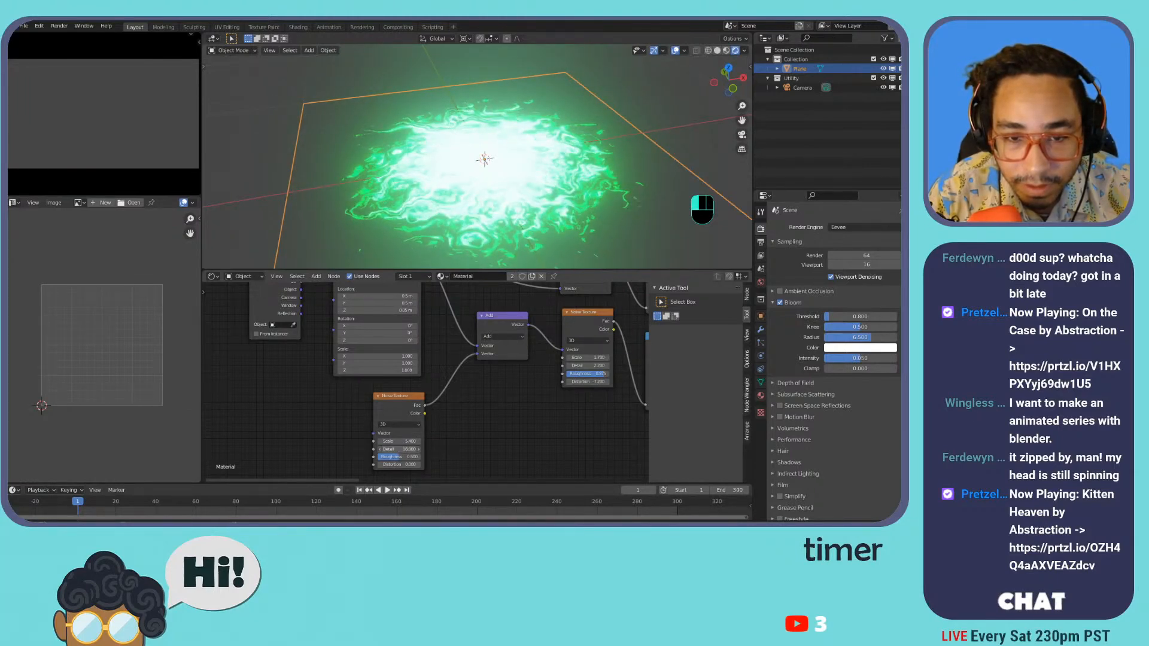
key("ctrl+z")
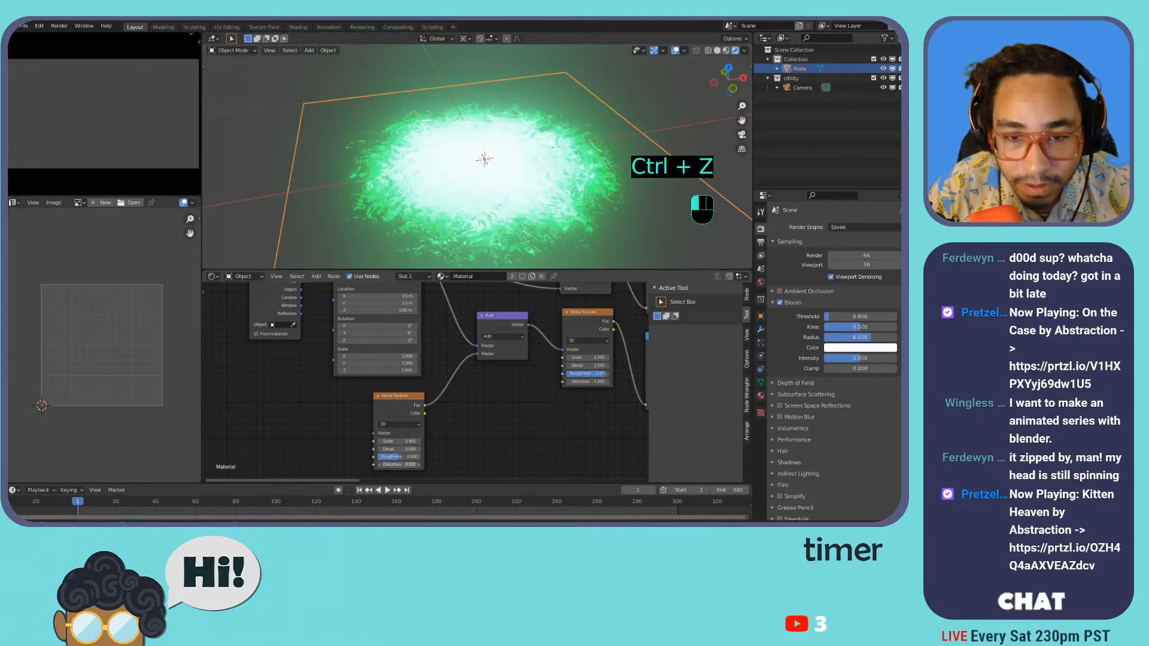
key("ctrl+z")
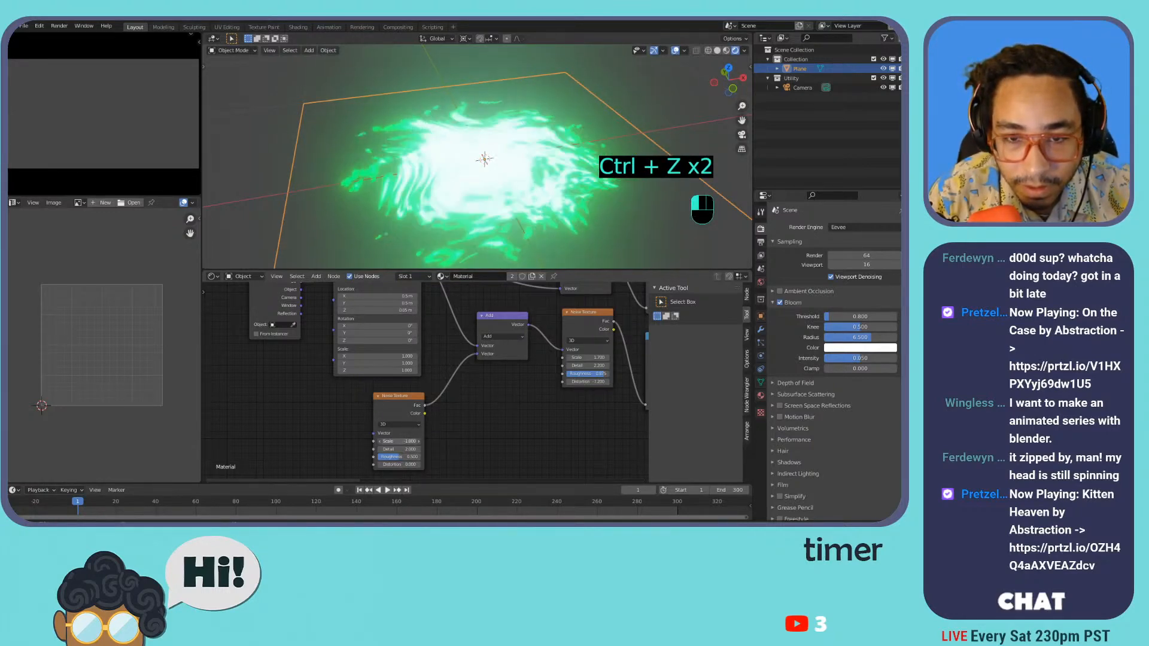
left_click_drag(398, 442, 408, 441)
key("ctrl+z")
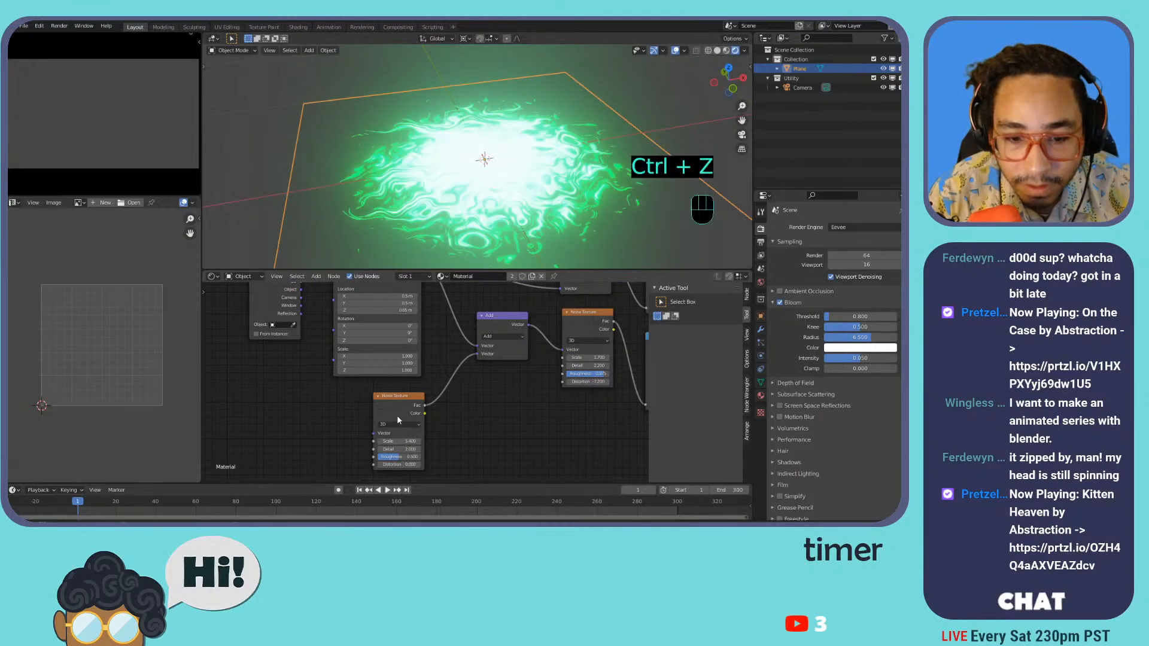
- Add Texture Coordinate and Mapping nodes to the second Noise Texture and try Location offsets along individual axes
key("ctrl+t")
middle_click_drag(386, 397, 489, 377)
left_click_drag(386, 405, 402, 408)
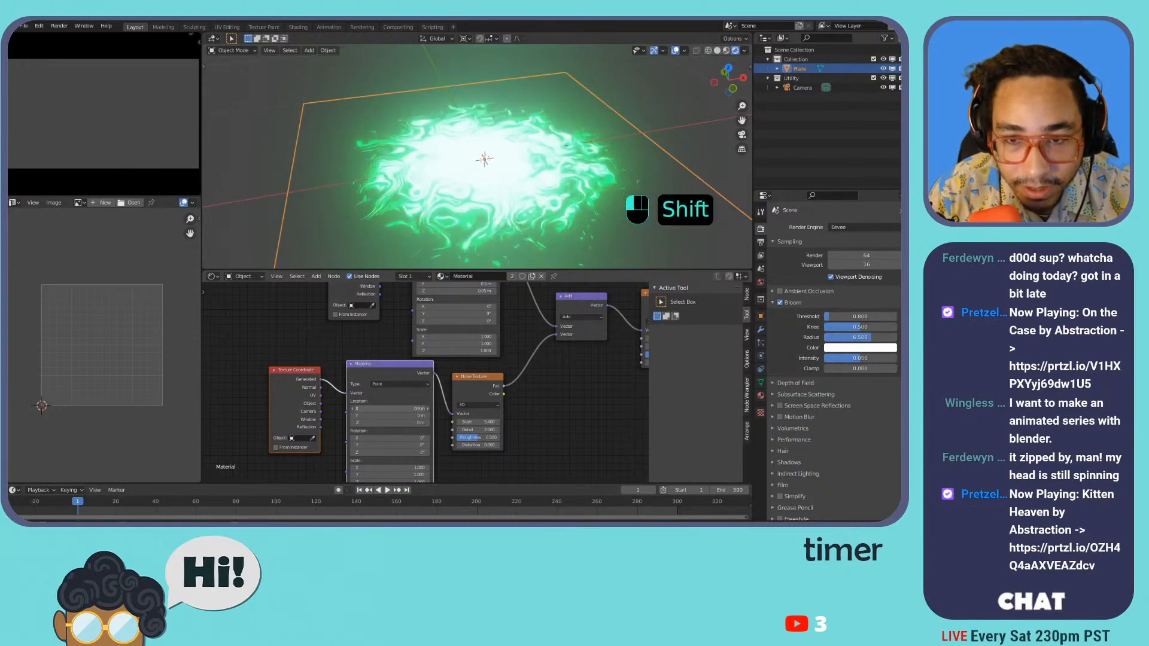
key("ctrl+z")
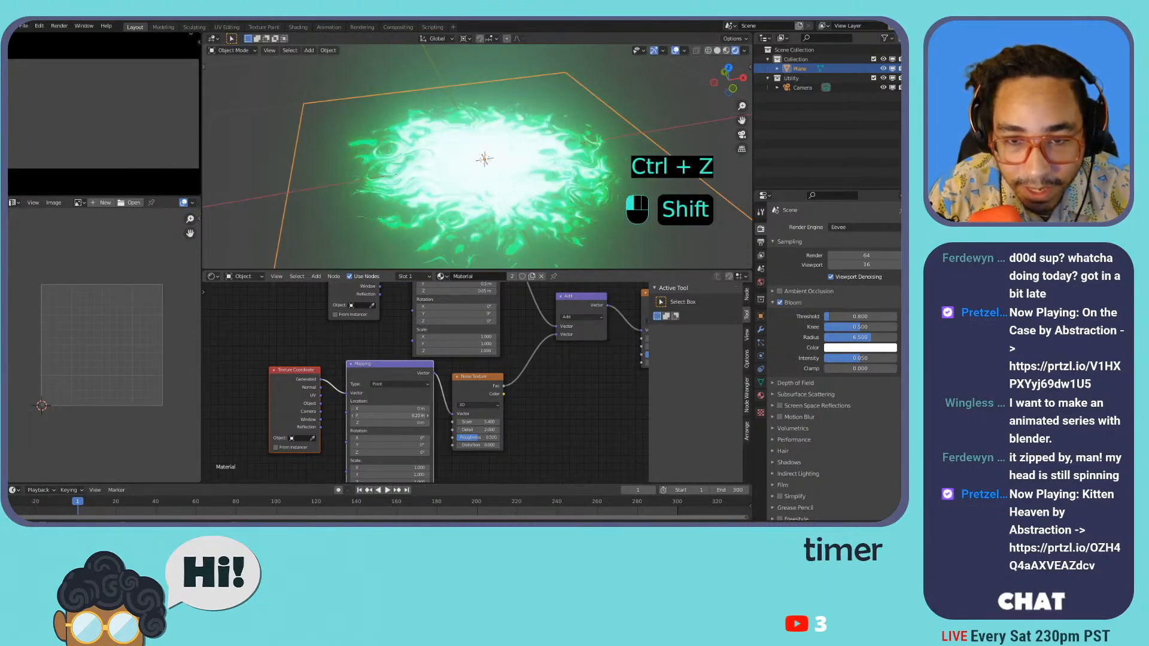
key("ctrl+z")
mouse_move(377, 421)
left_mouse_down("shift")
mouse_move(400, 420)
mouse_move(379, 420)
left_mouse_up("shift")
- Add a Value node below the second Texture Coordinate node and move both away from the Mapping node
middle_click_drag(361, 423, 461, 395)
key("shift+a")
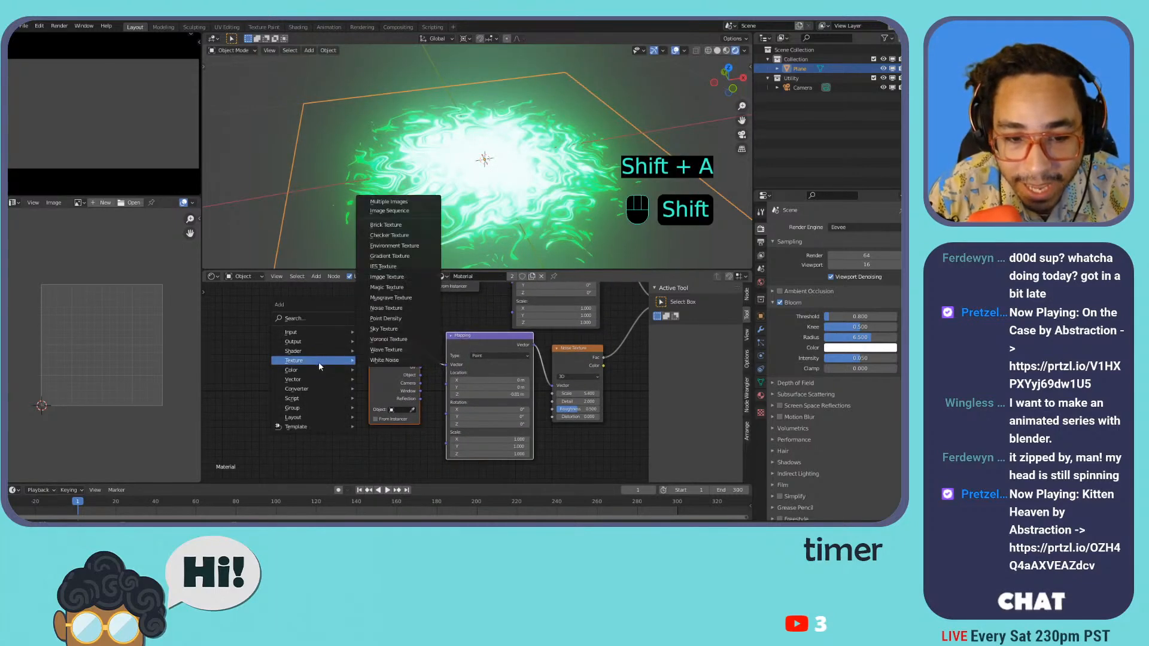
mouse_move(305, 336)
left_click(395, 301)
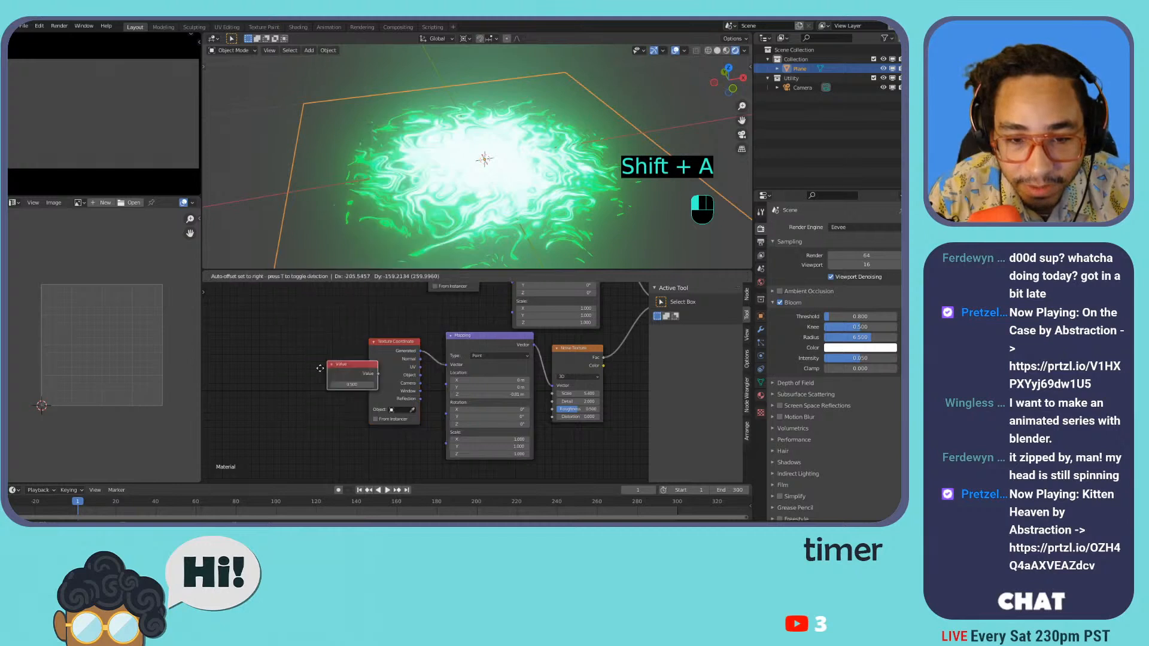
left_click(380, 435)
left_click_drag(390, 389, 334, 367)
left_click_drag(381, 444, 308, 428)
left_click(325, 437)
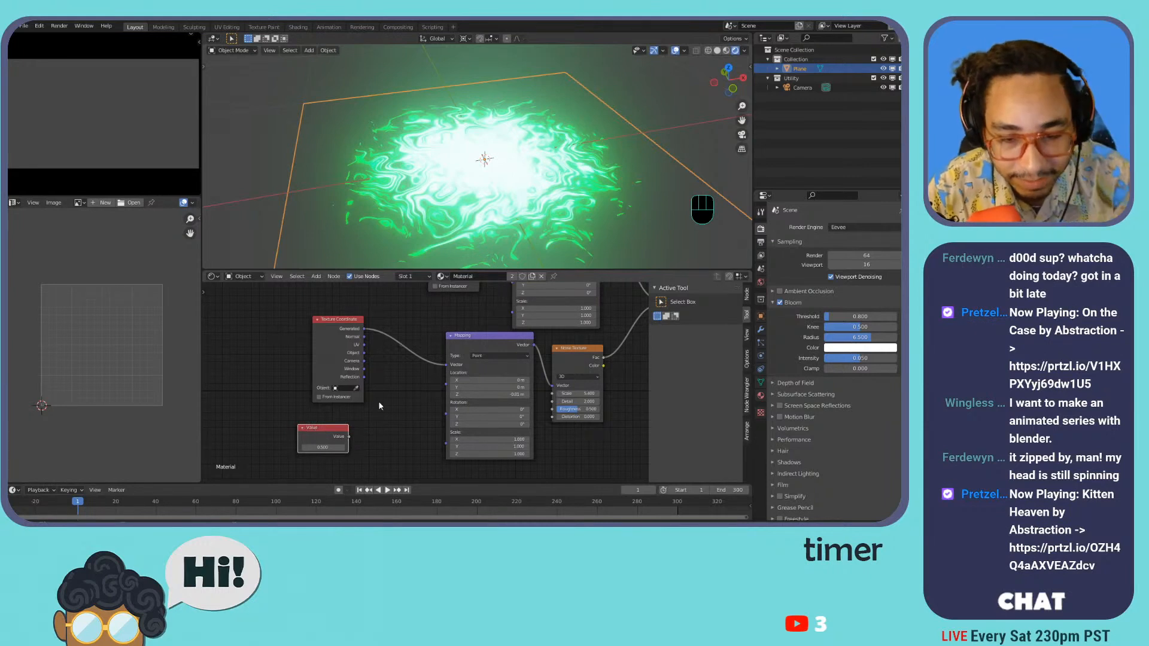
- Add a Combine XYZ node and connect its Vector output to the second Mapping node's Location input
key("shift+a")
mouse_move(365, 424)
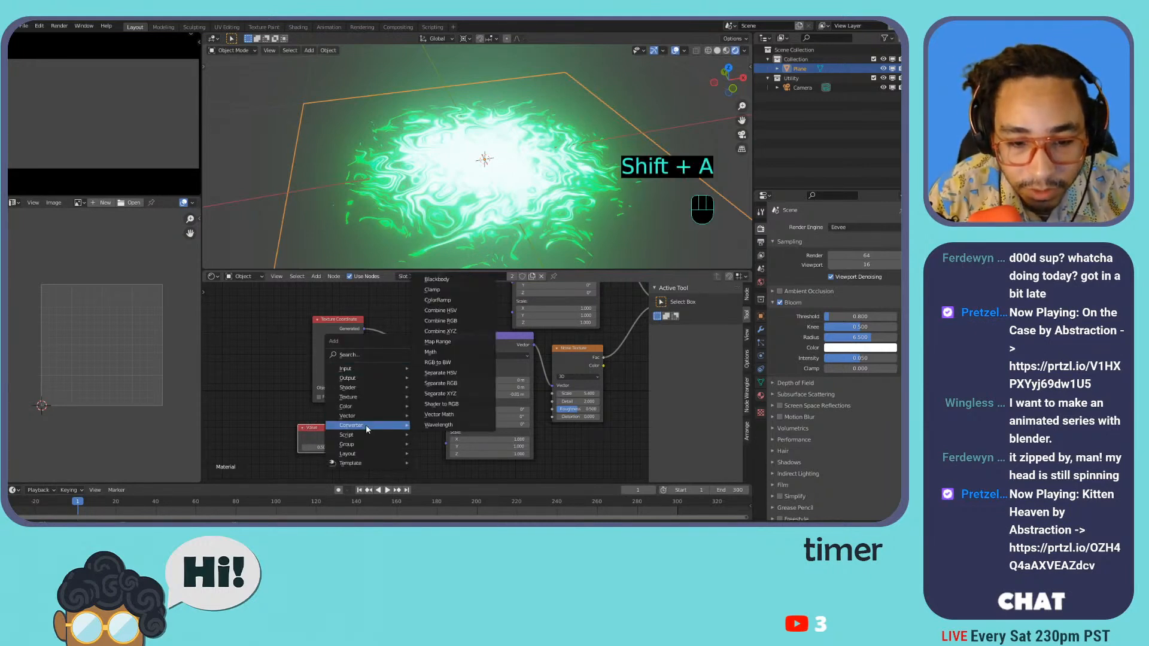
left_click(446, 344)
left_click(382, 367)
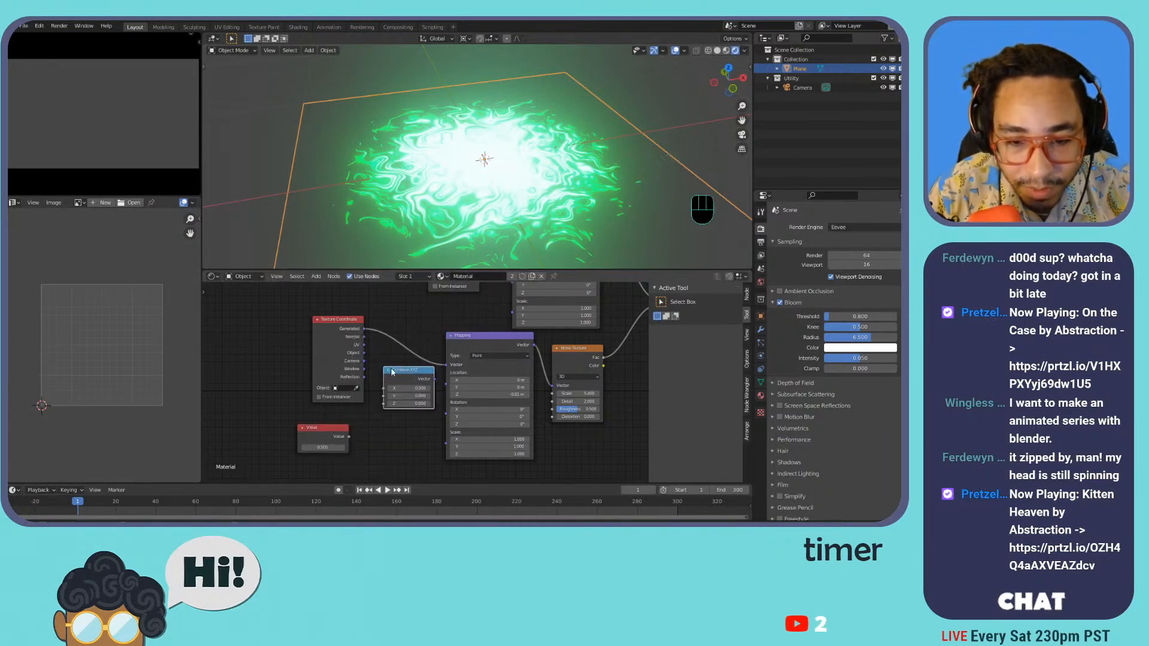
left_click_drag(446, 385, 302, 314)
left_click(348, 436)
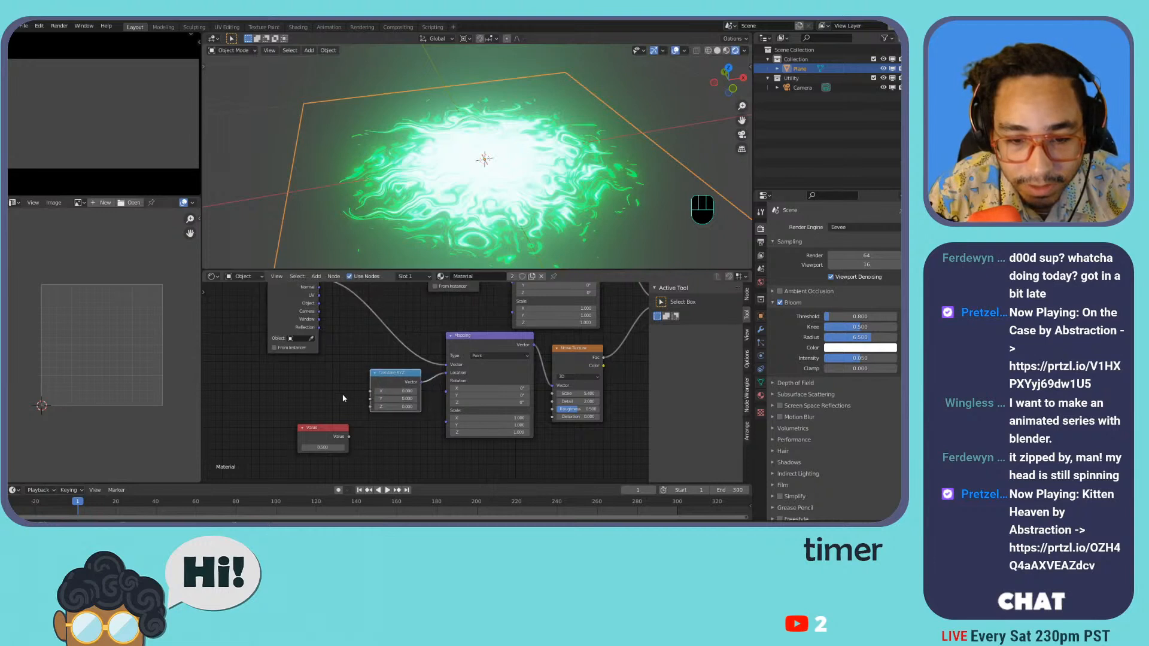
- Move the Value node aside and connect its output to the Z input of Combine XYZ
middle_click_drag(304, 417, 389, 403)
left_click_drag(433, 427, 386, 420)
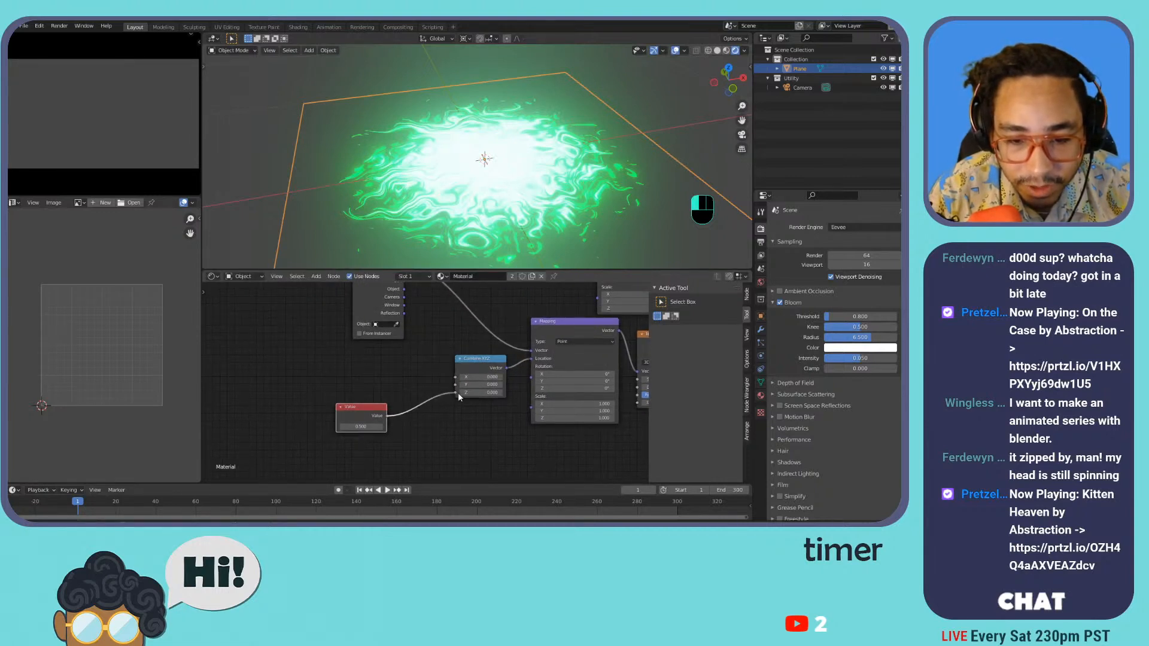
left_click_drag(458, 398, 456, 393)
- Drive the Value node with a #frame expression and start animation playback
type("#")
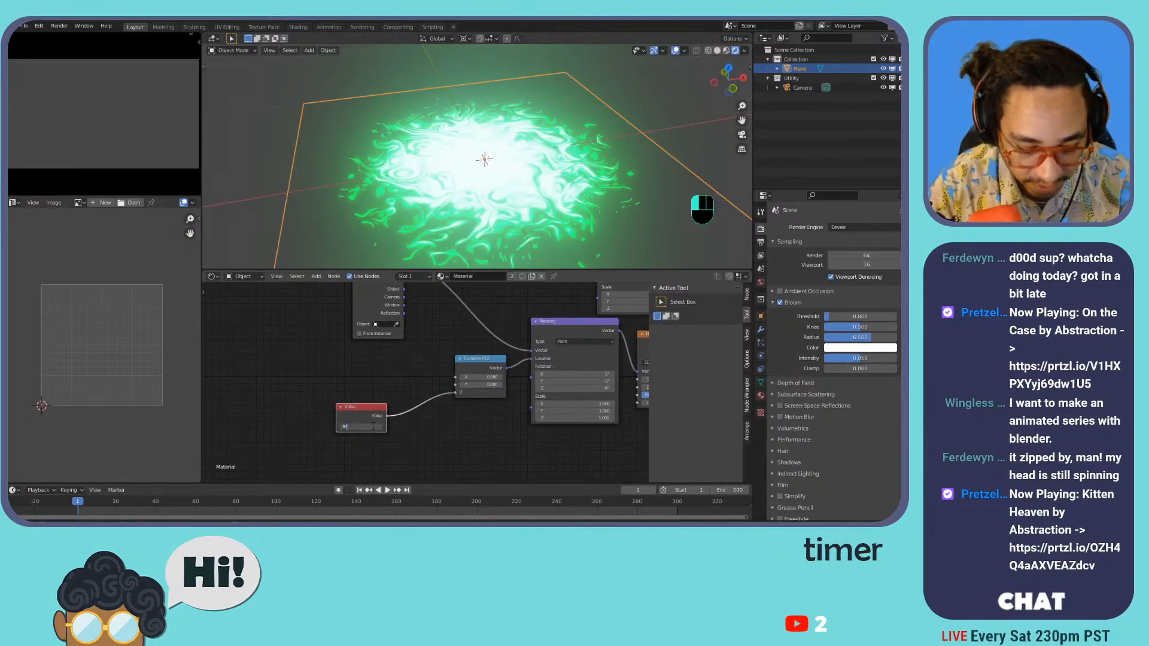
type("frame")
key("Return")
key("space")
- Revise the Value node's frame driver expression to adjust the speed of the noise animation
scroll(425, 381, "up", 1)
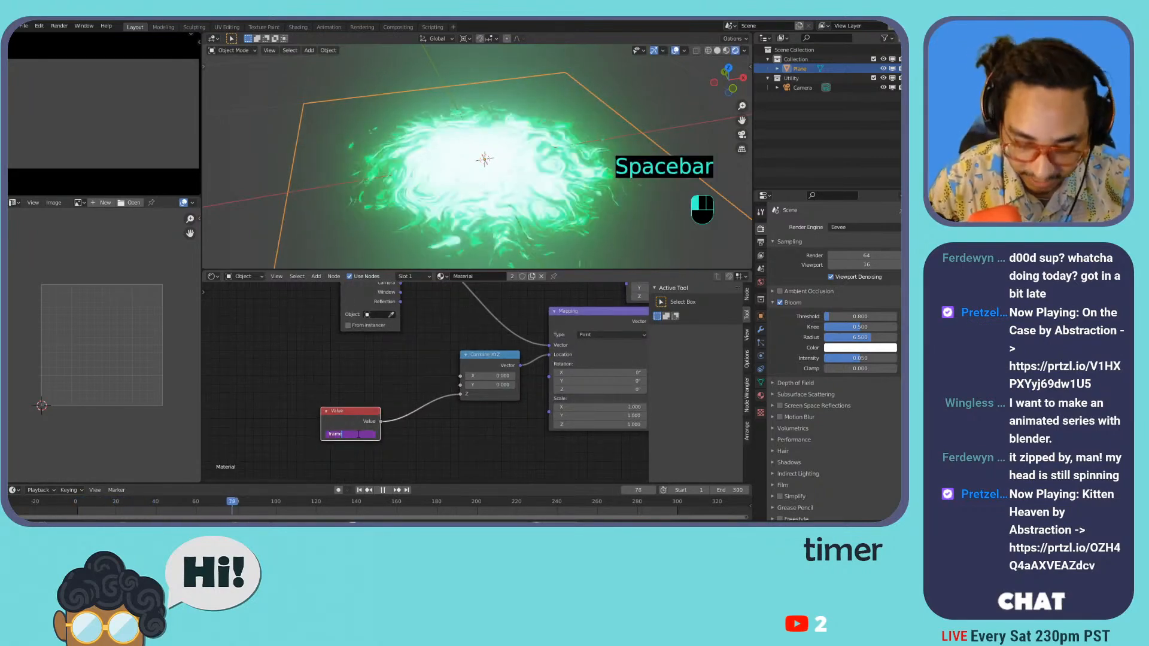
type("0")
key("Return")
left_click(357, 434)
key("BackSpace")
type("0")
key("Return")
- Try different Scale values on the second Noise Texture while the animation plays, settling on a low scale
middle_click_drag(530, 422, 285, 464)
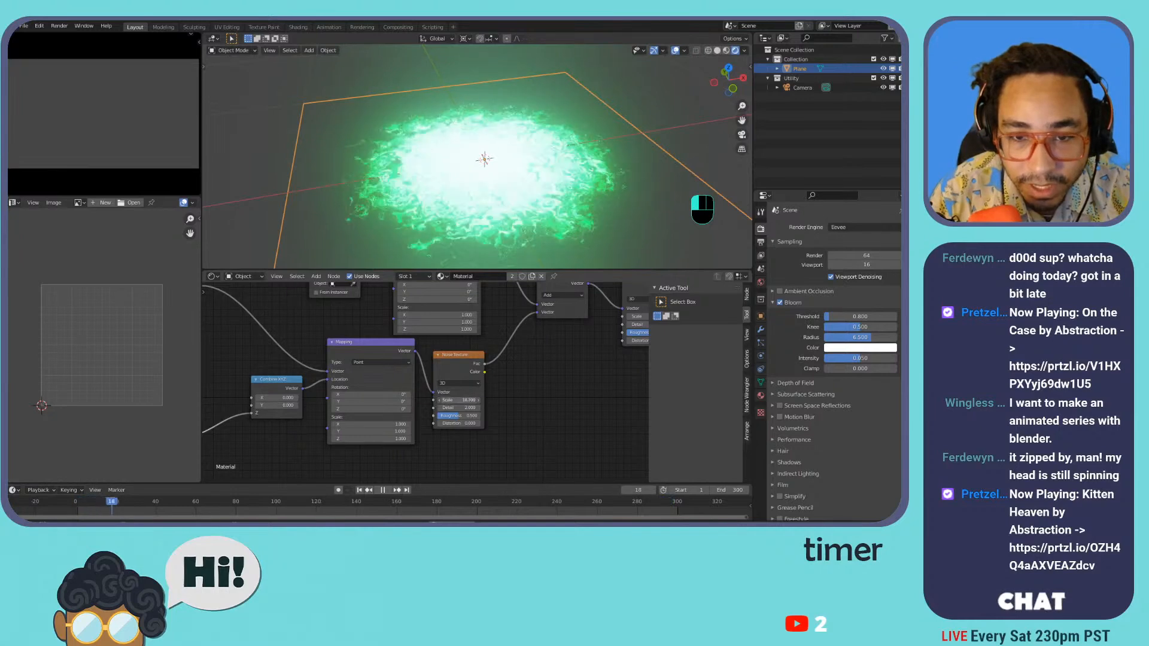
left_click_drag(455, 401, 443, 401)
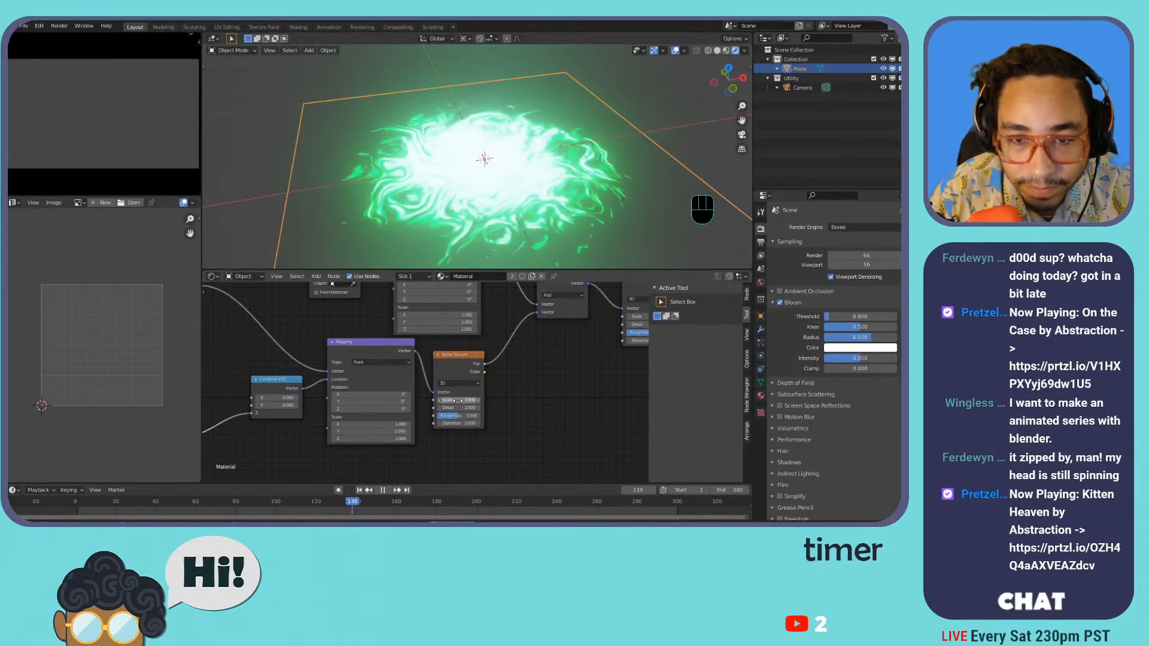
- Lower the Emission shader's Strength to reduce the glow of the effect
scroll(327, 401, "down", 3)
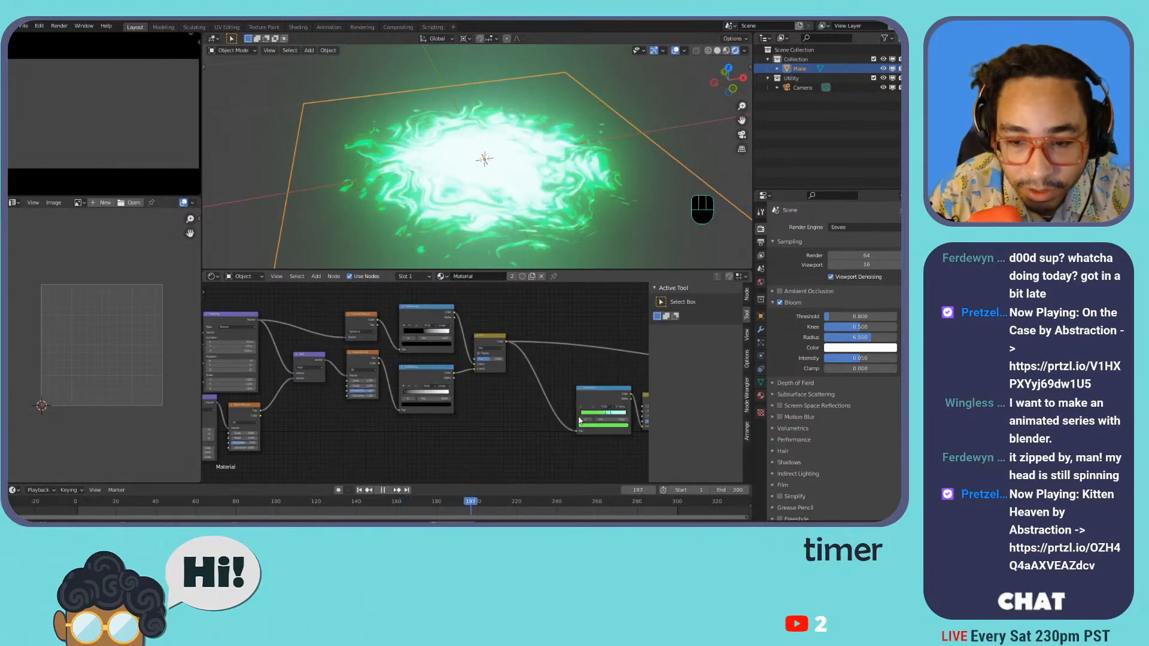
middle_click_drag(579, 421, 475, 393)
left_click_drag(525, 374, 503, 375)
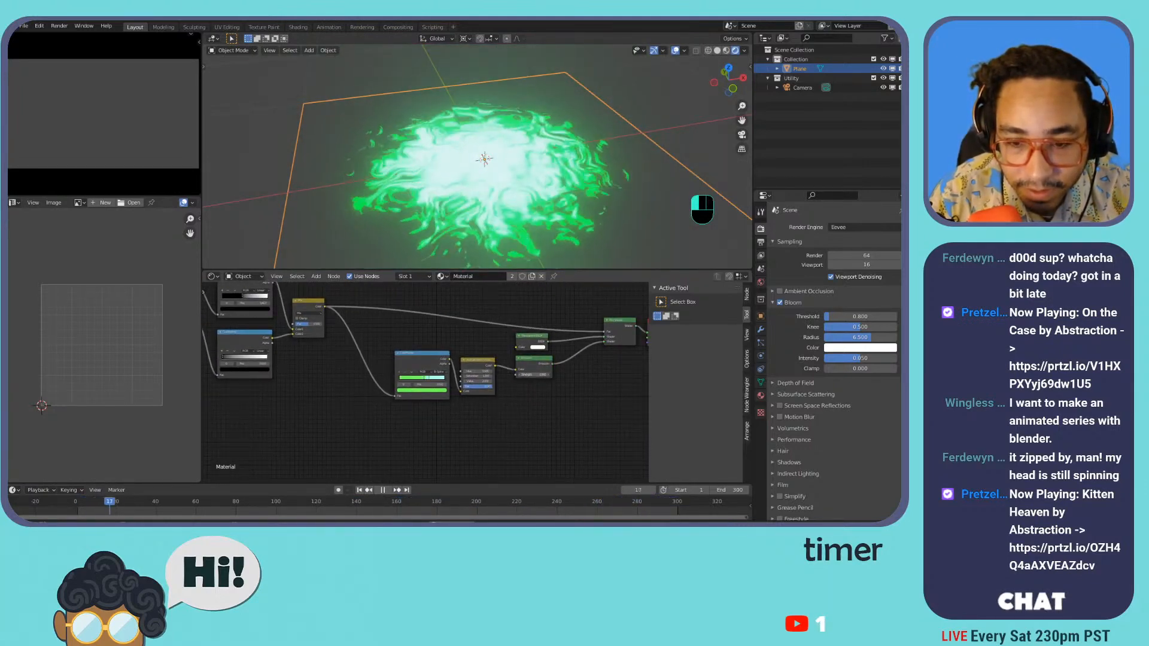
scroll(450, 400, "up", 3)
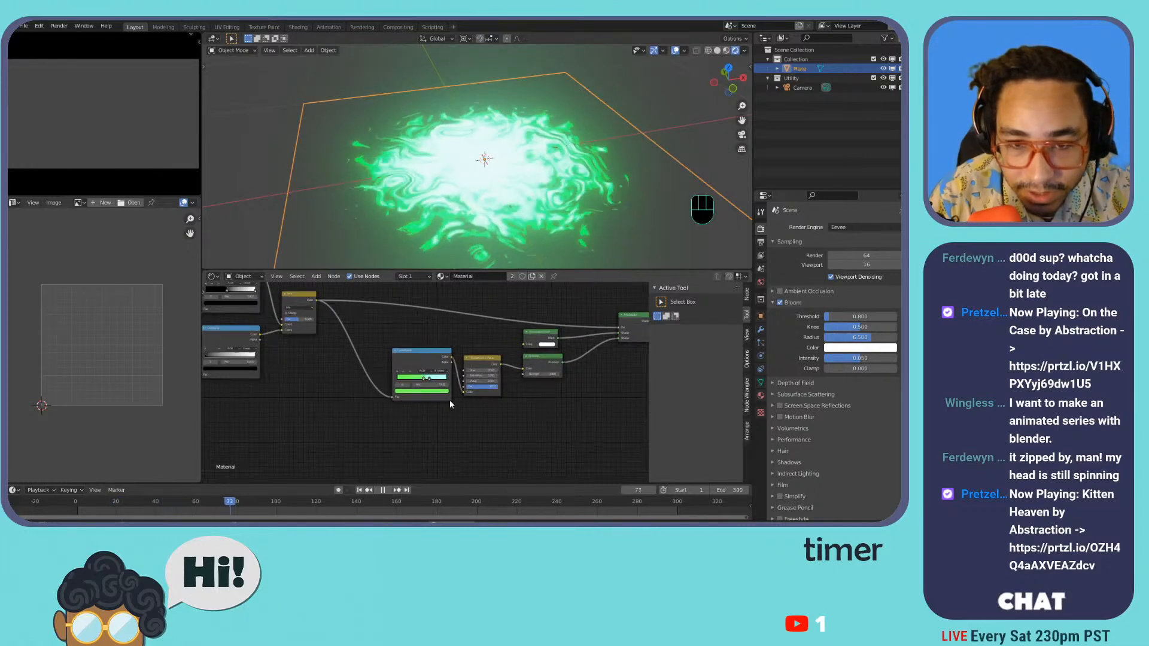
- Set the emission ColorRamp's interpolation to Constant and move its light cyan stop to about position 0.6
left_click(477, 372)
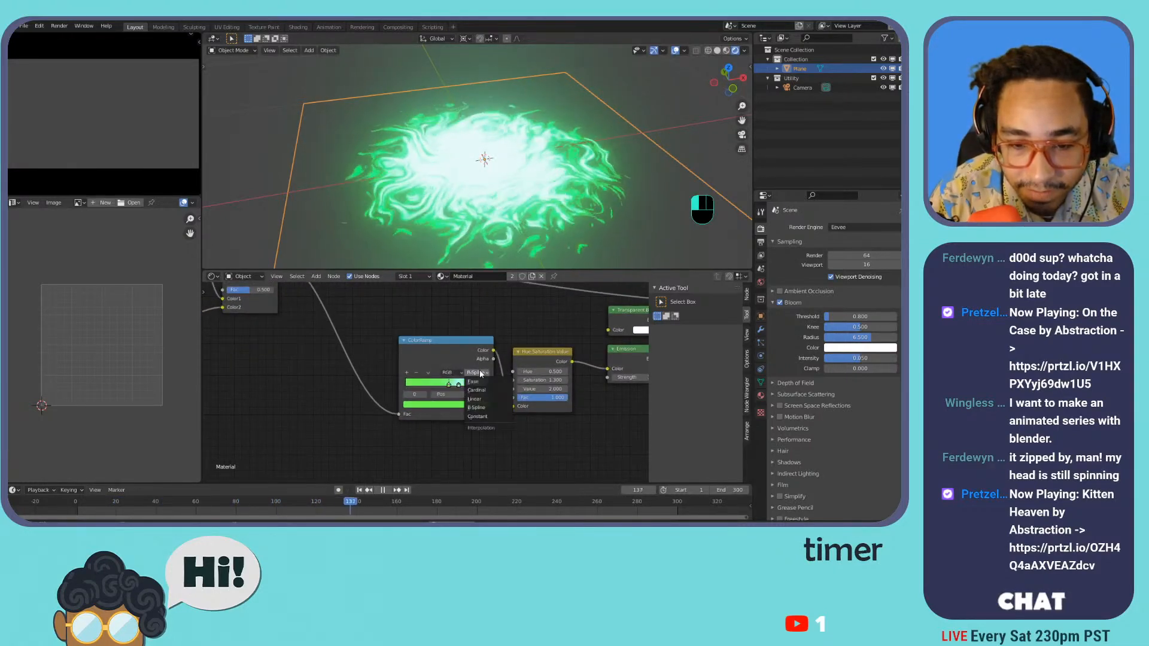
left_click(478, 416)
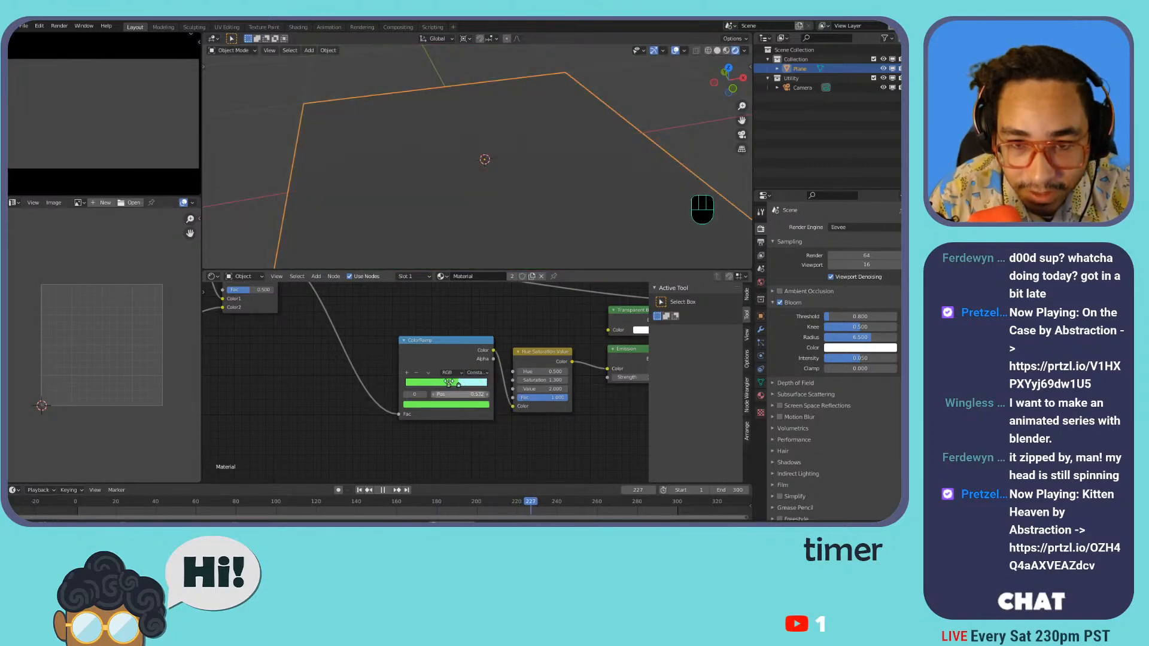
mouse_move(447, 383)
left_mouse_down()
mouse_move(418, 384)
mouse_move(455, 384)
left_mouse_up()
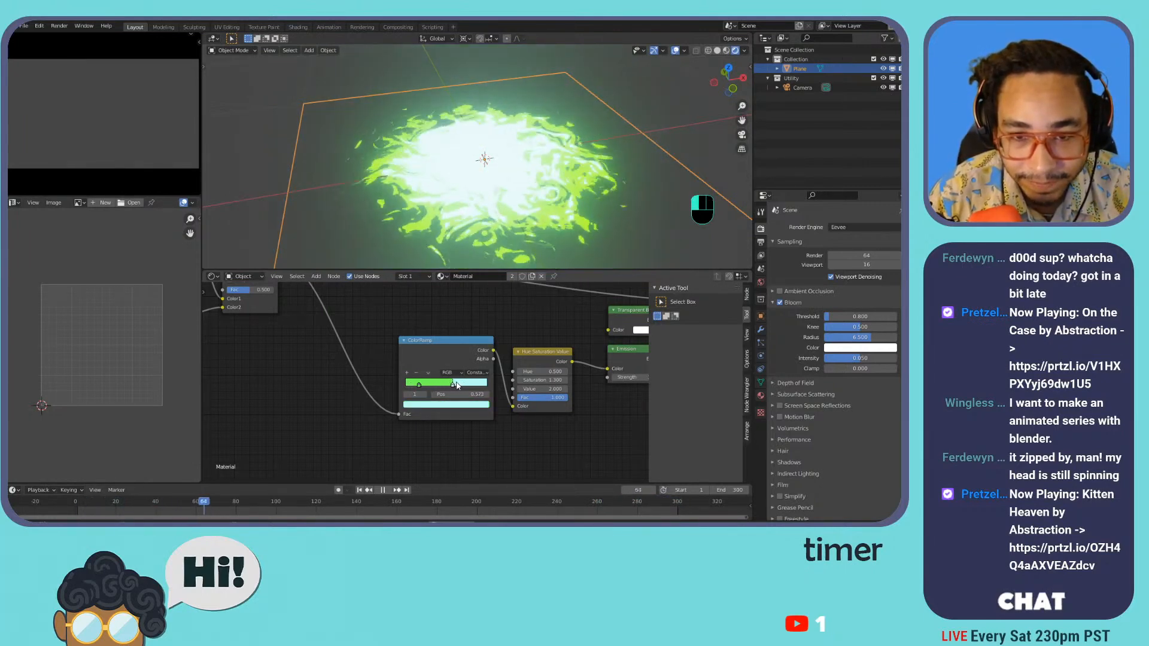
scroll(472, 226, "down", 3)
scroll(476, 216, "up", 3)
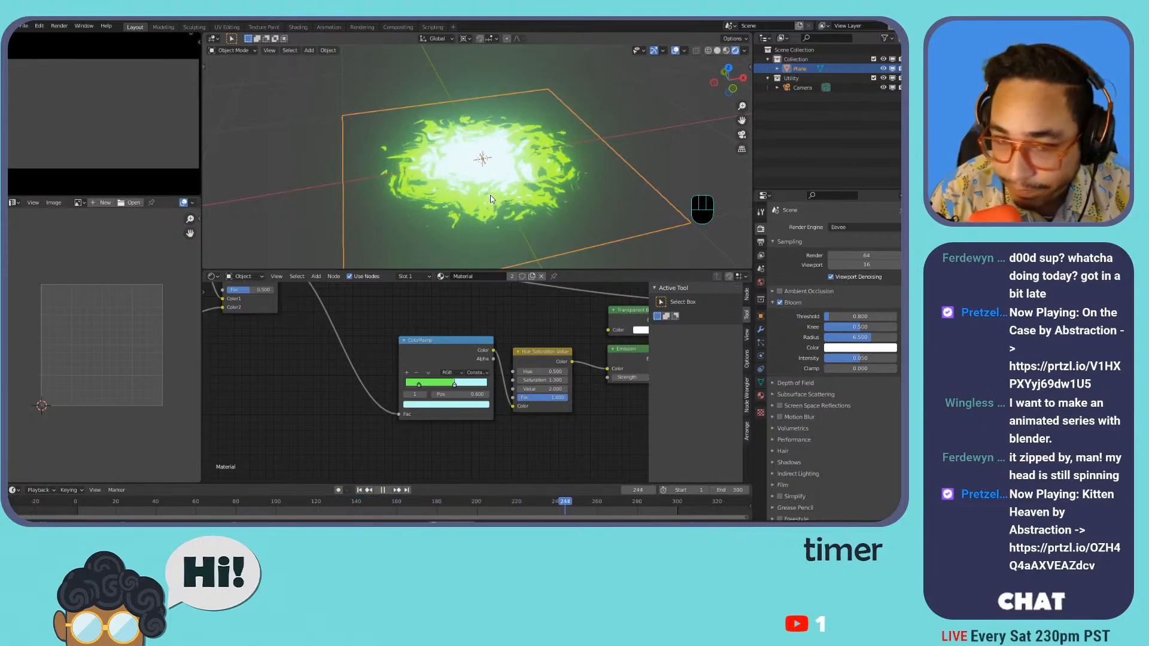
- Compare the animated effect with the Instagram reference post in the browser, return to Blender and stop the playback
key("alt+Tab")
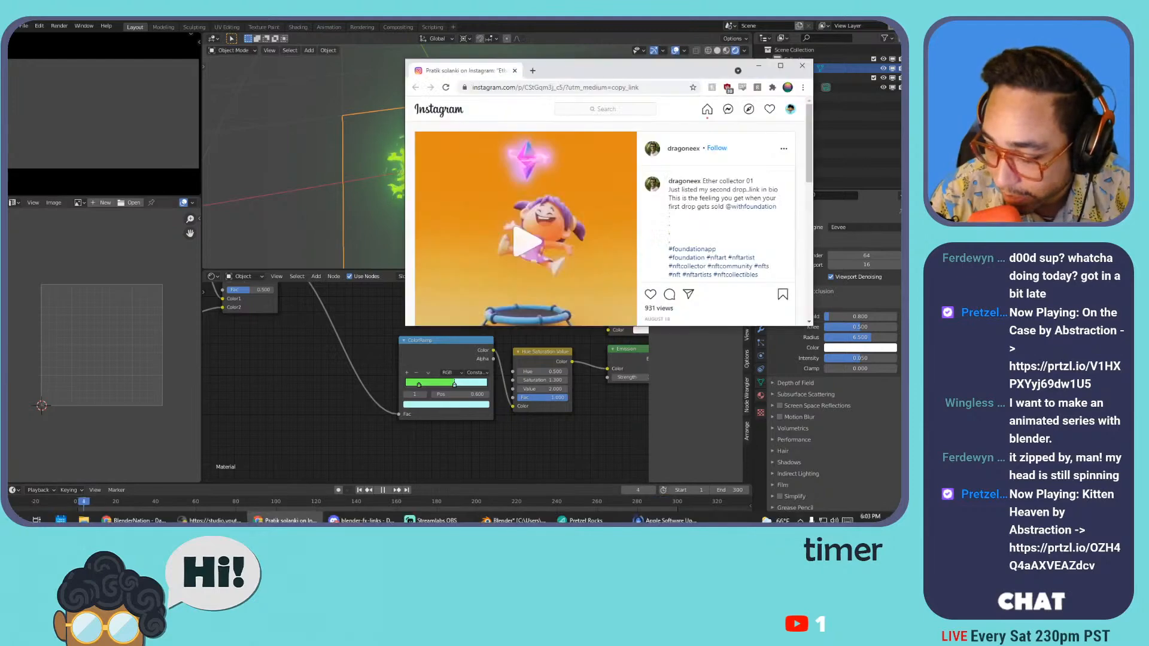
key("alt+Tab")
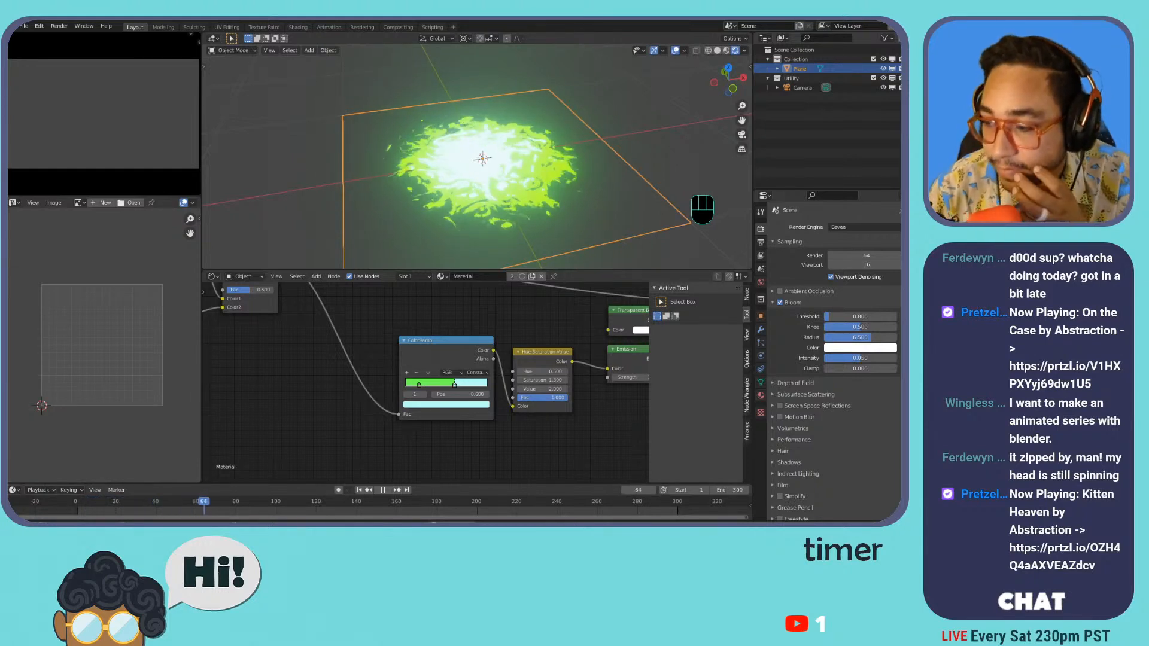
scroll(493, 177, "down", 2)
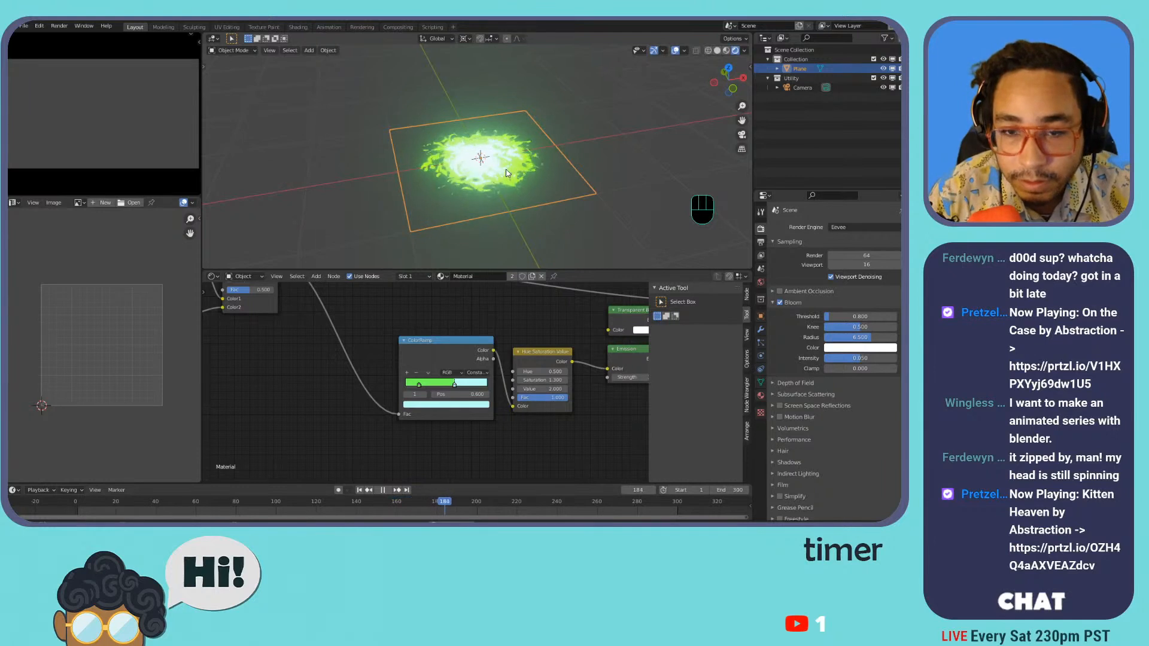
scroll(512, 167, "down", 3)
scroll(513, 171, "up", 5)
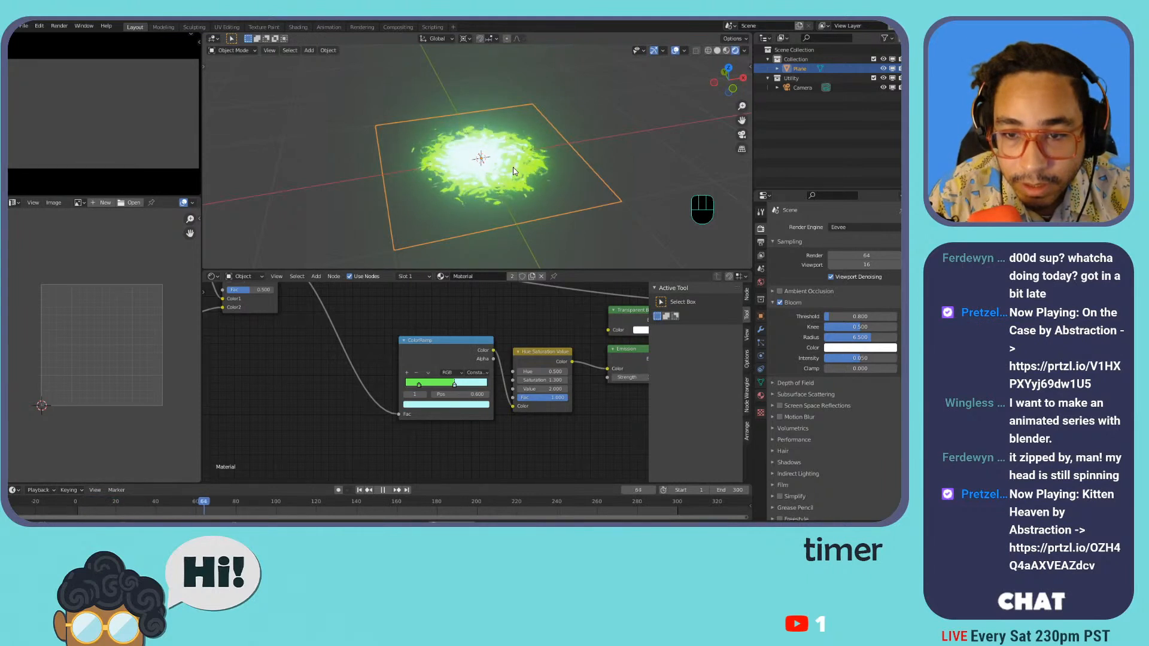
key("space")
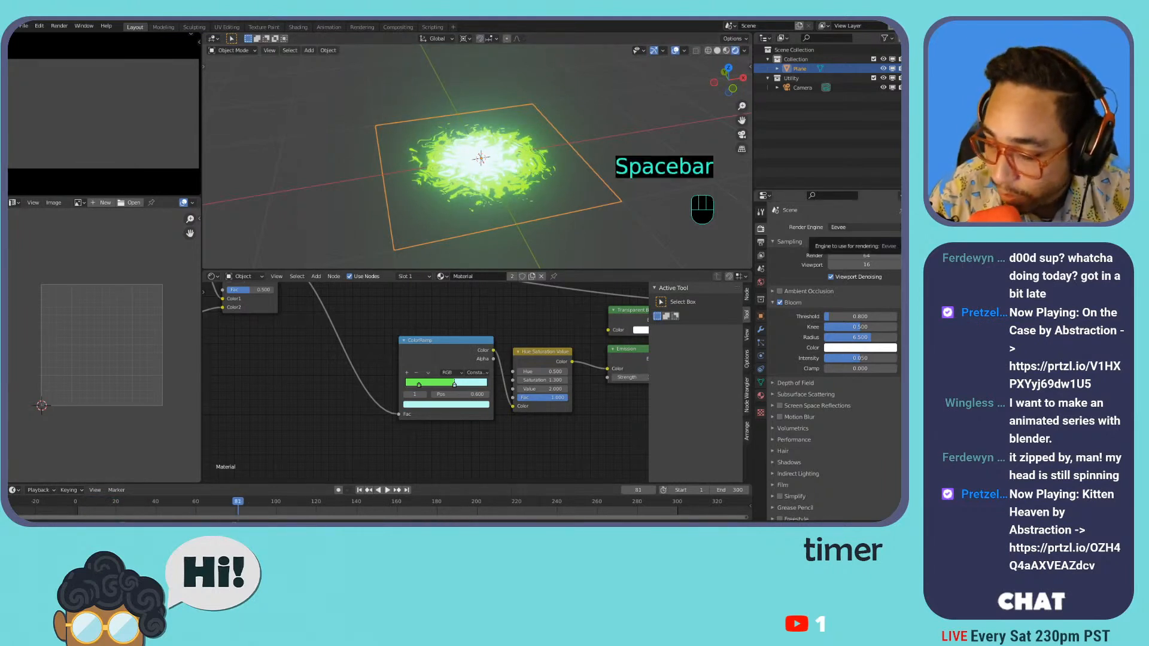
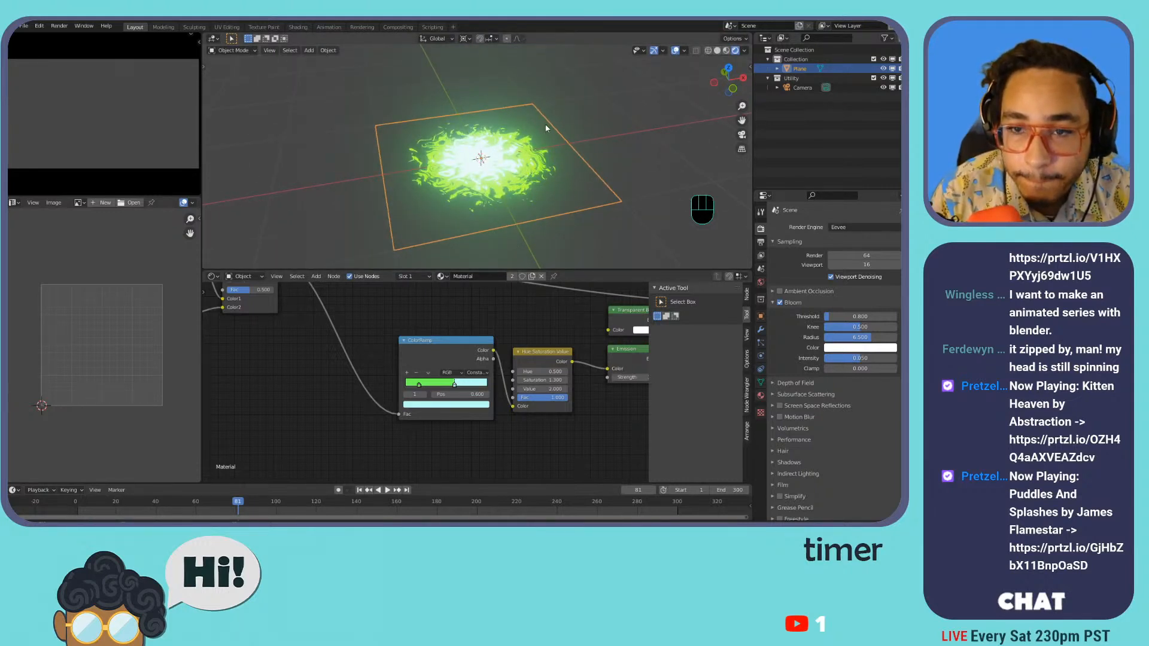
- Move the effect plane about 3 m in the negative X direction to clear the origin
middle_click_drag(547, 120, 537, 164)
scroll(537, 164, "down", 5)
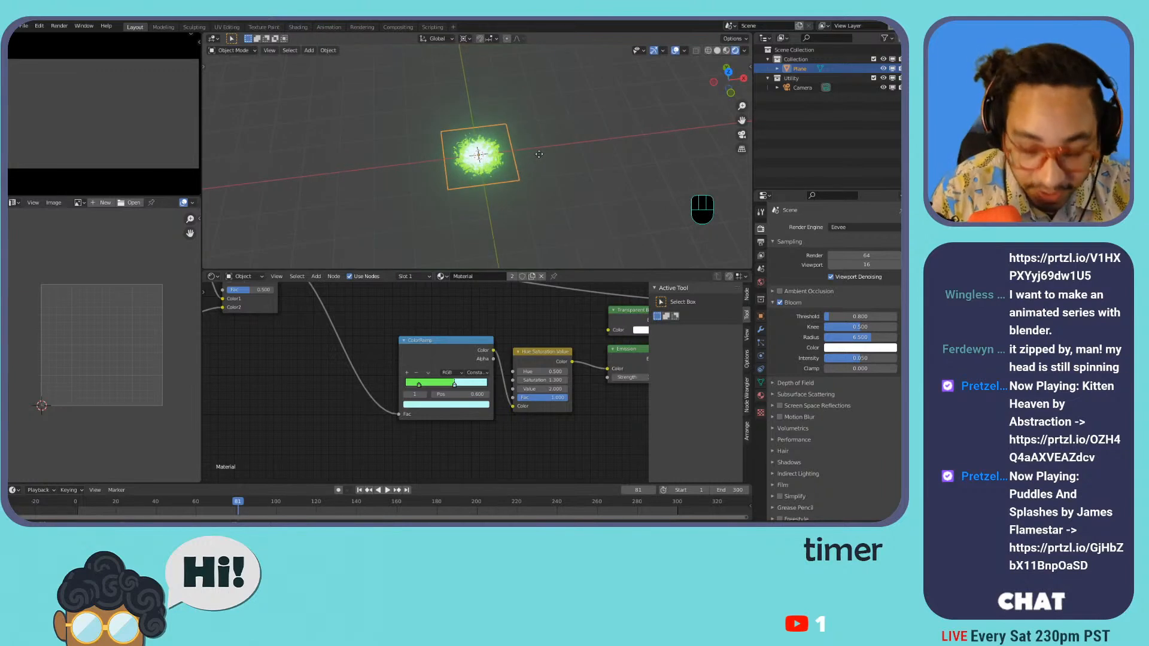
key("g")
key("x")
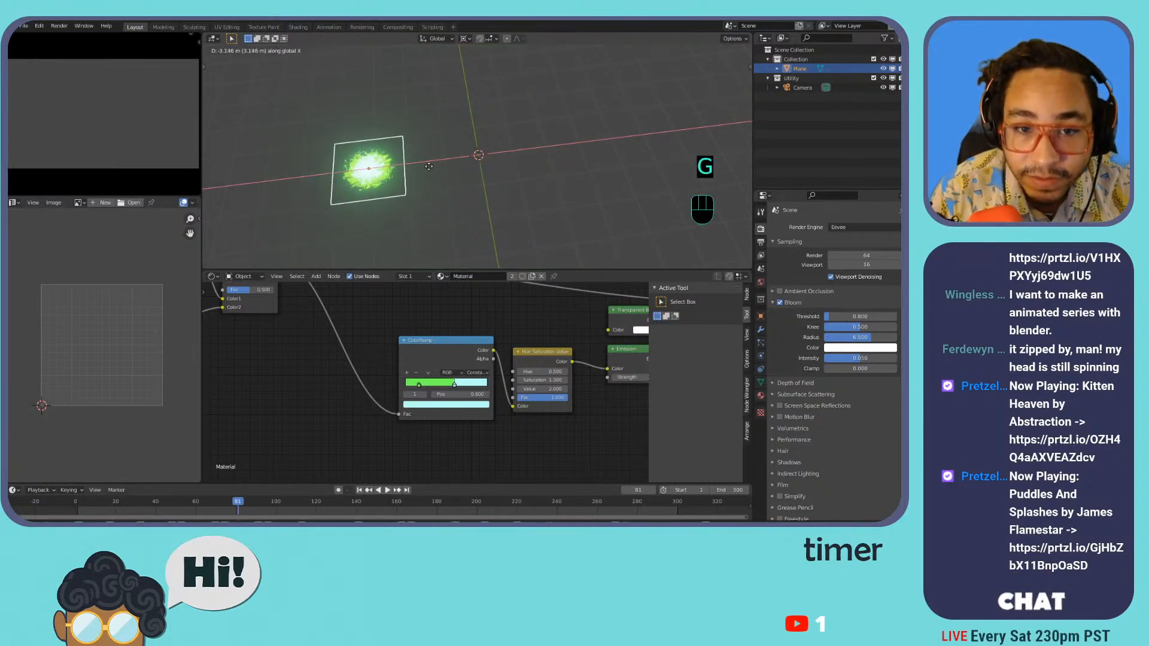
left_click(428, 167)
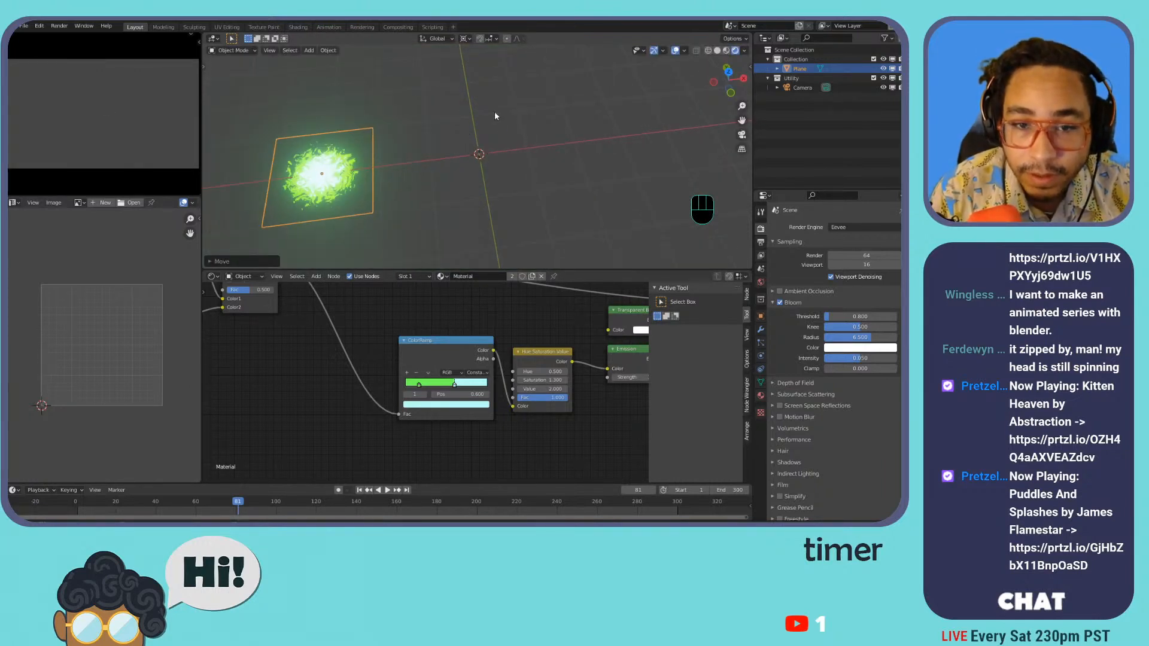
- Add a mesh circle at the origin
key("shift+a")
mouse_move(491, 116)
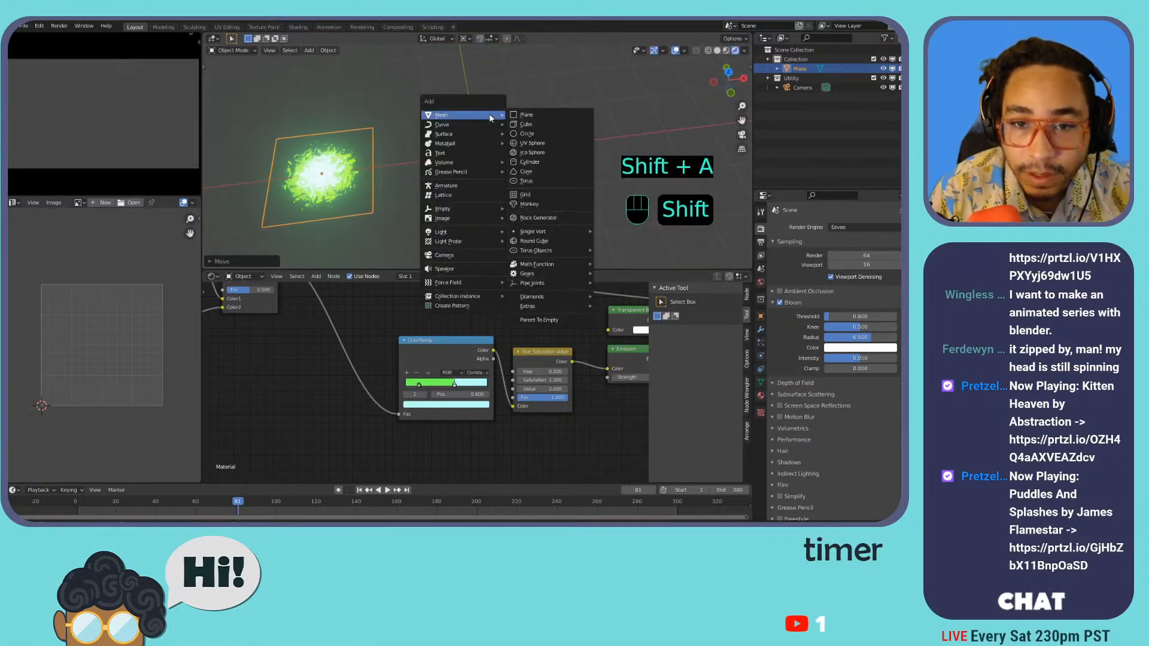
left_click(548, 134)
- Extrude the circle's outline and scale it inward to form a flat ring with a small central hole
key("Tab")
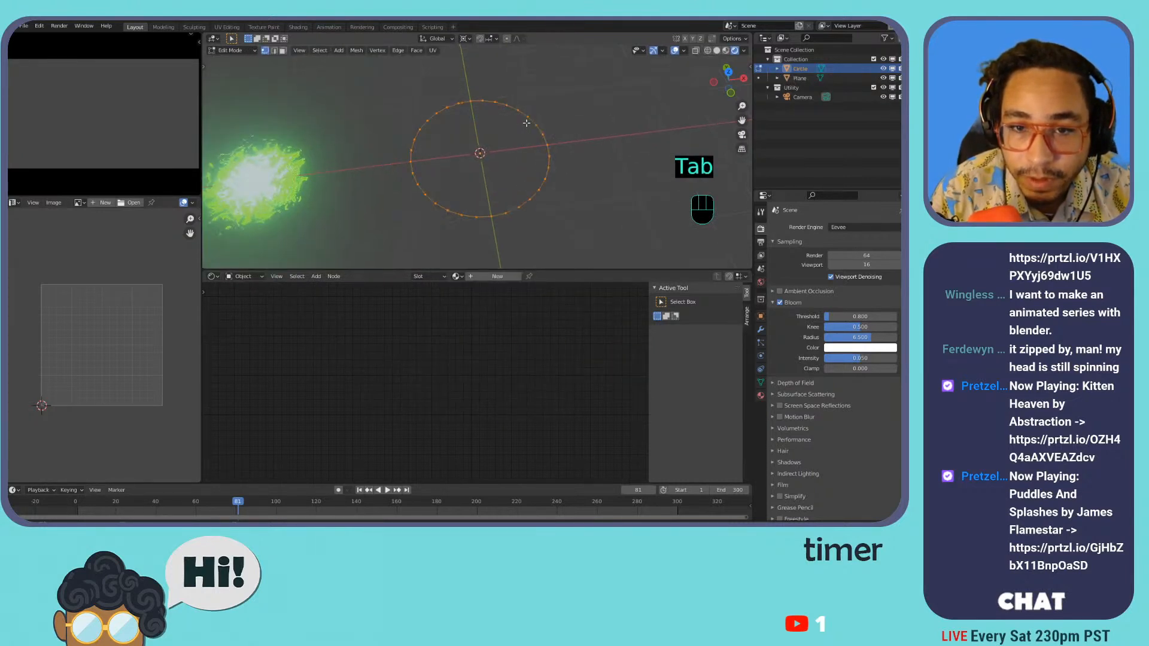
scroll(527, 124, "up", 5)
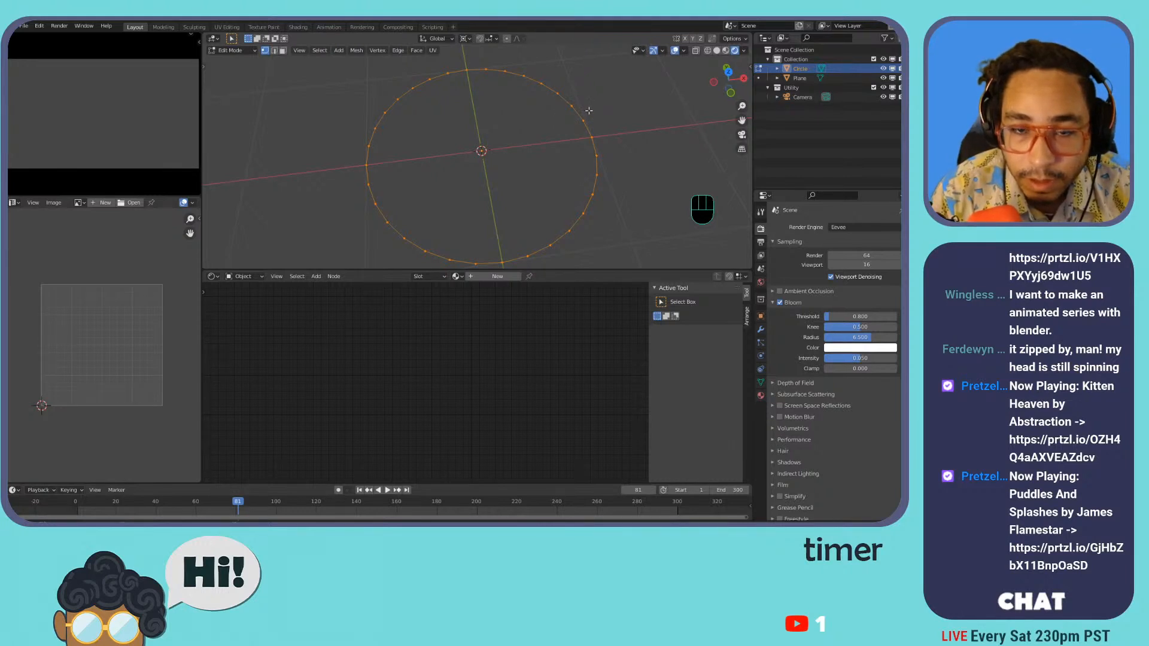
key("e")
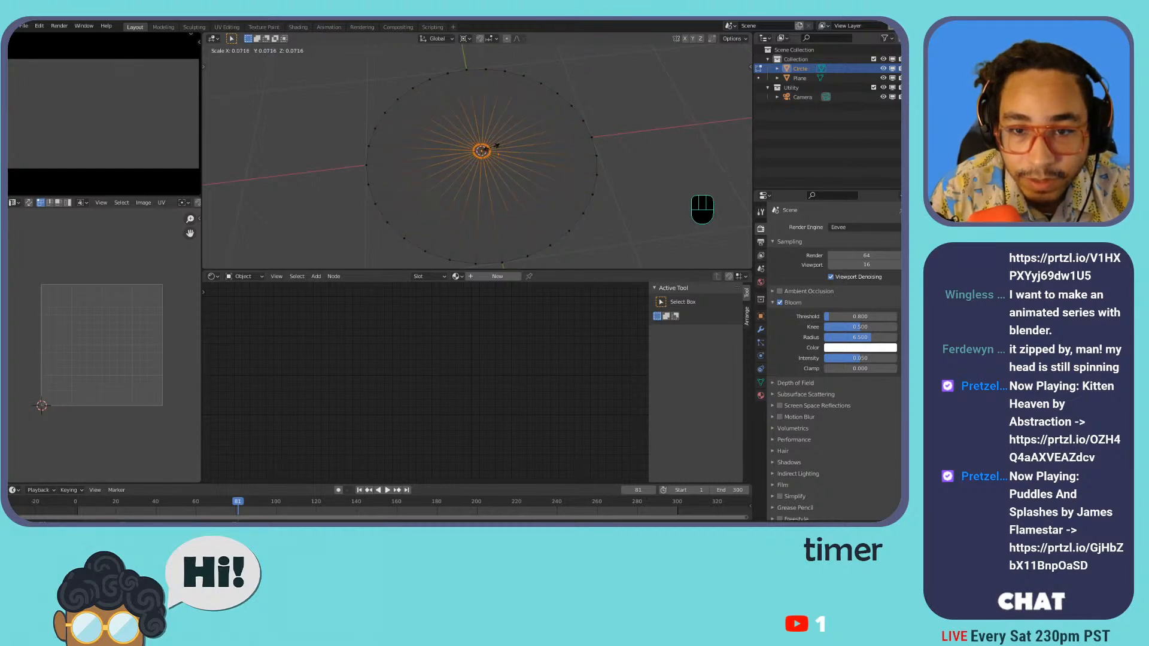
left_click(497, 147)
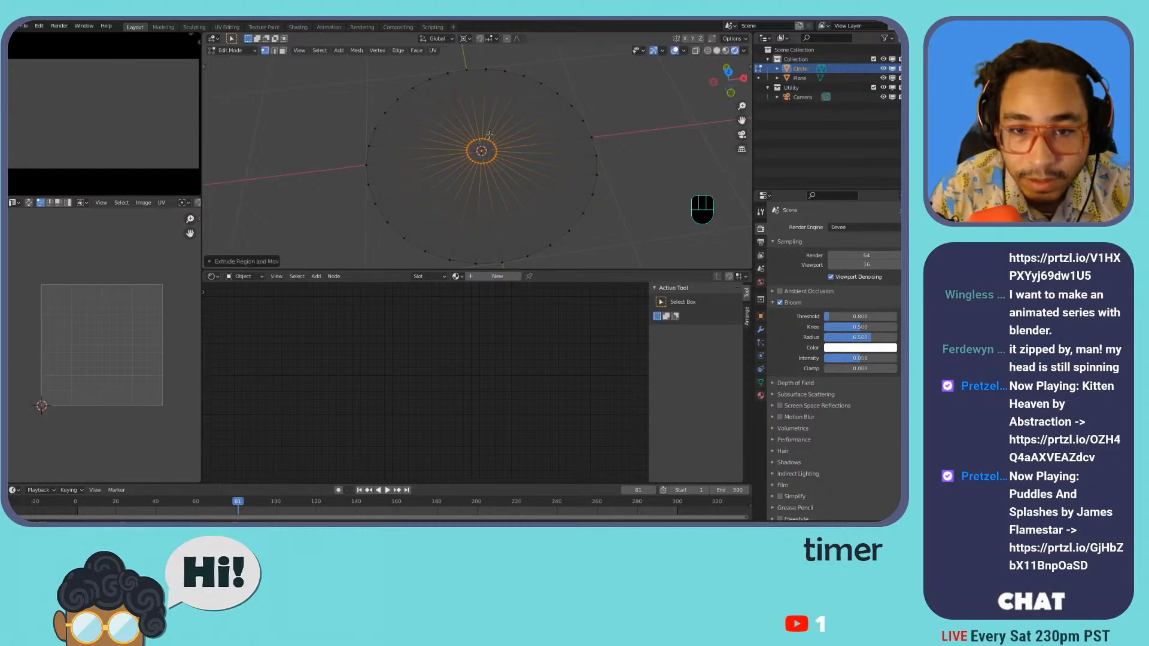
key("Tab")
- Give the circle its own copy of the effect material, named ring, and briefly play the animation
middle_click_drag(528, 143, 648, 63, "shift")
scroll(579, 94, "down", 4)
middle_click_drag(579, 93, 492, 156)
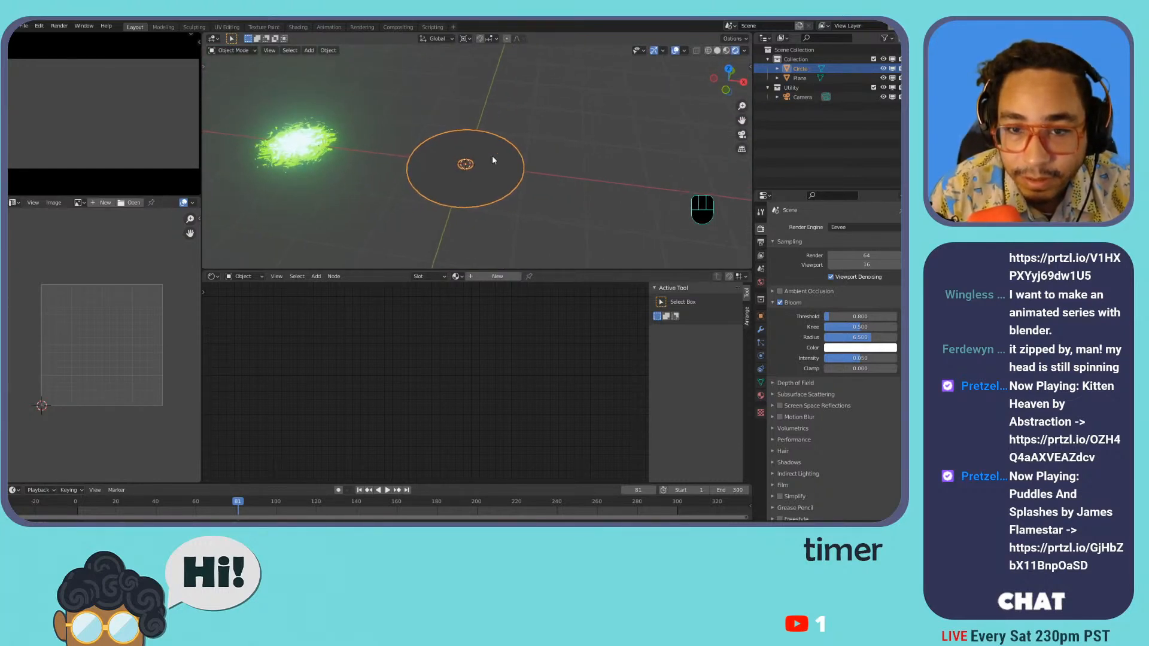
left_click(760, 396)
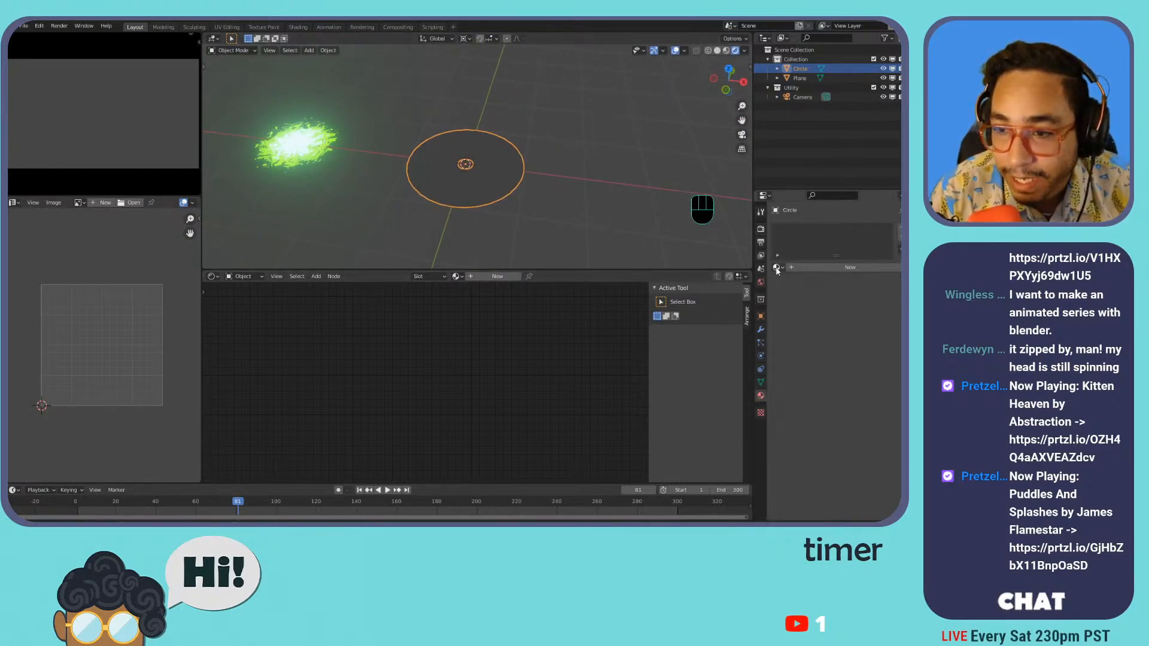
left_click(873, 268)
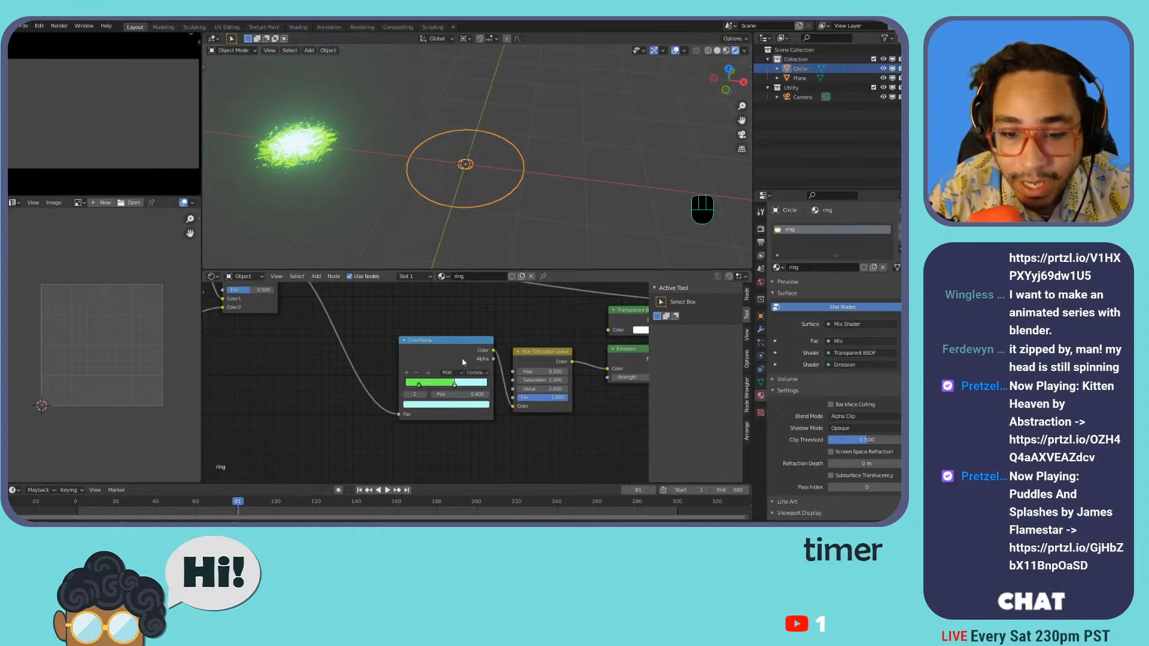
key("space")
key("space")
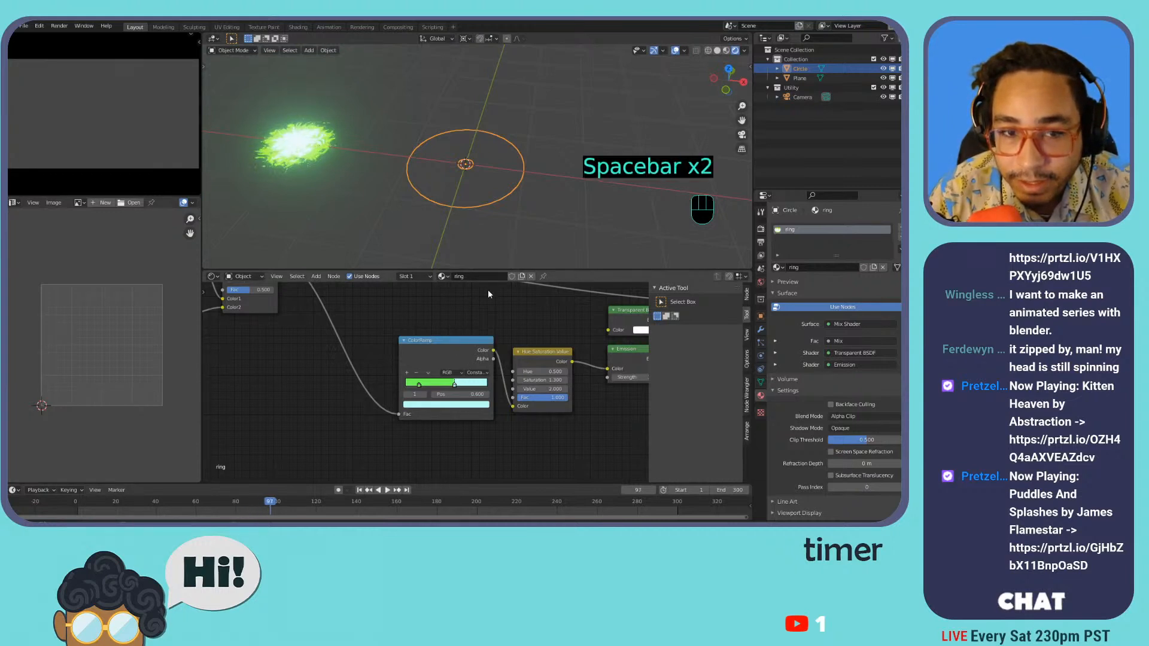
- Try a negative Z Location on the ring material's Mapping node and undo it
middle_click_drag(366, 309, 472, 353)
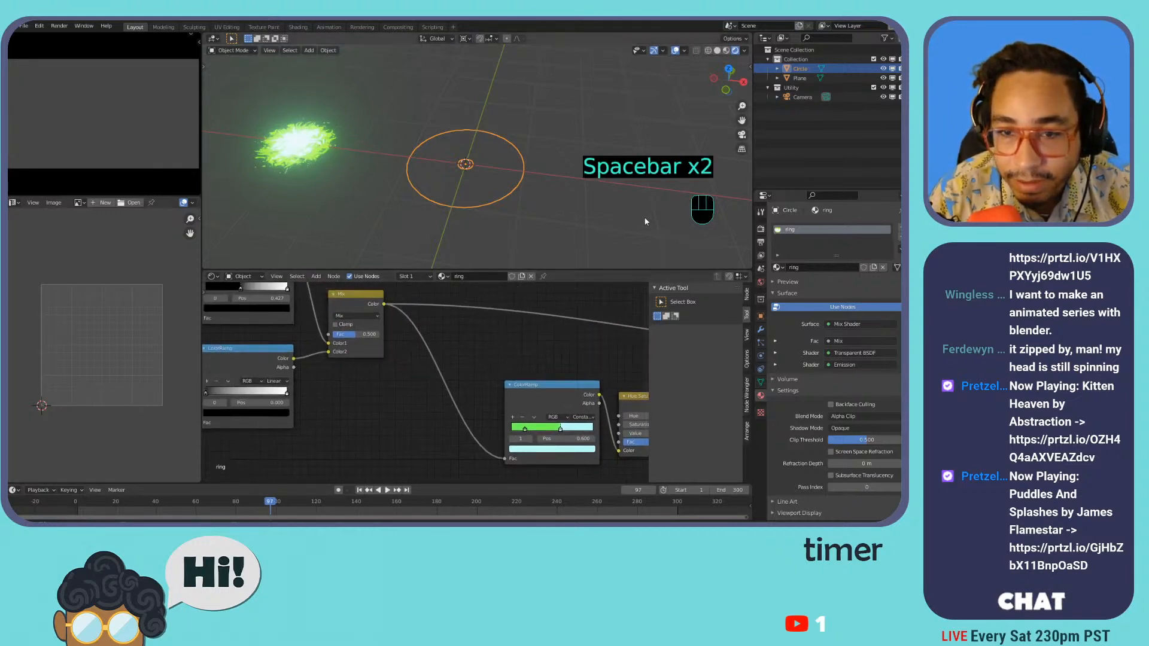
middle_click_drag(500, 369, 519, 337)
scroll(425, 356, "down", 4)
middle_click_drag(228, 299, 553, 313)
scroll(407, 377, "up", 6)
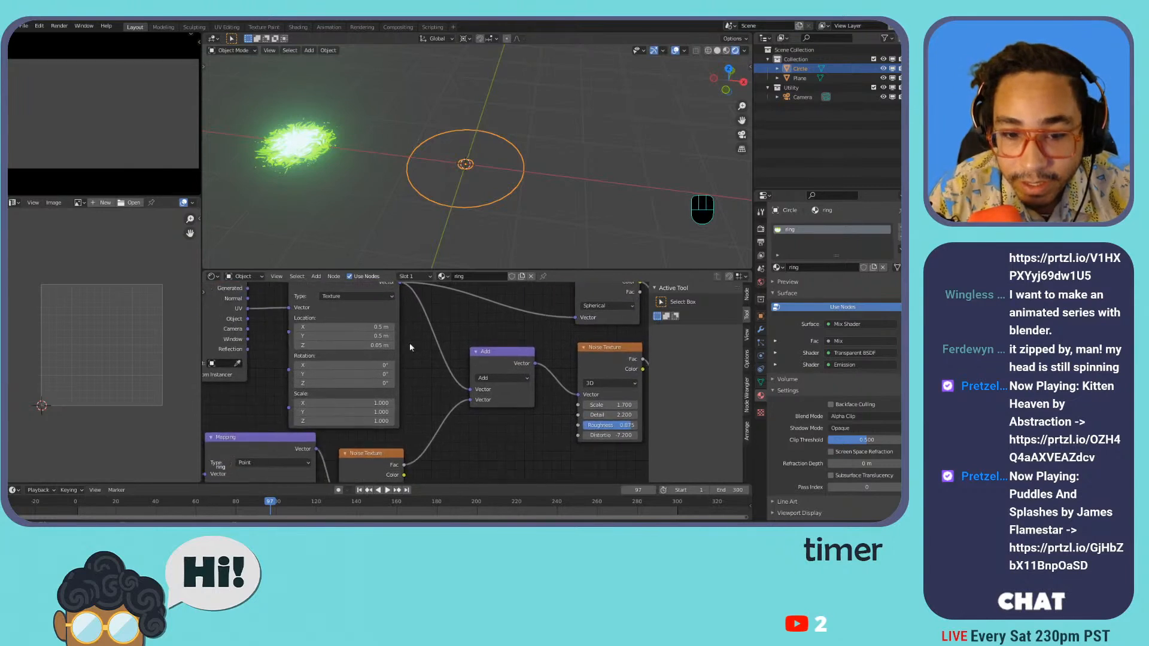
mouse_move(367, 345)
left_mouse_down()
mouse_move(426, 345)
mouse_move(350, 346)
left_mouse_up()
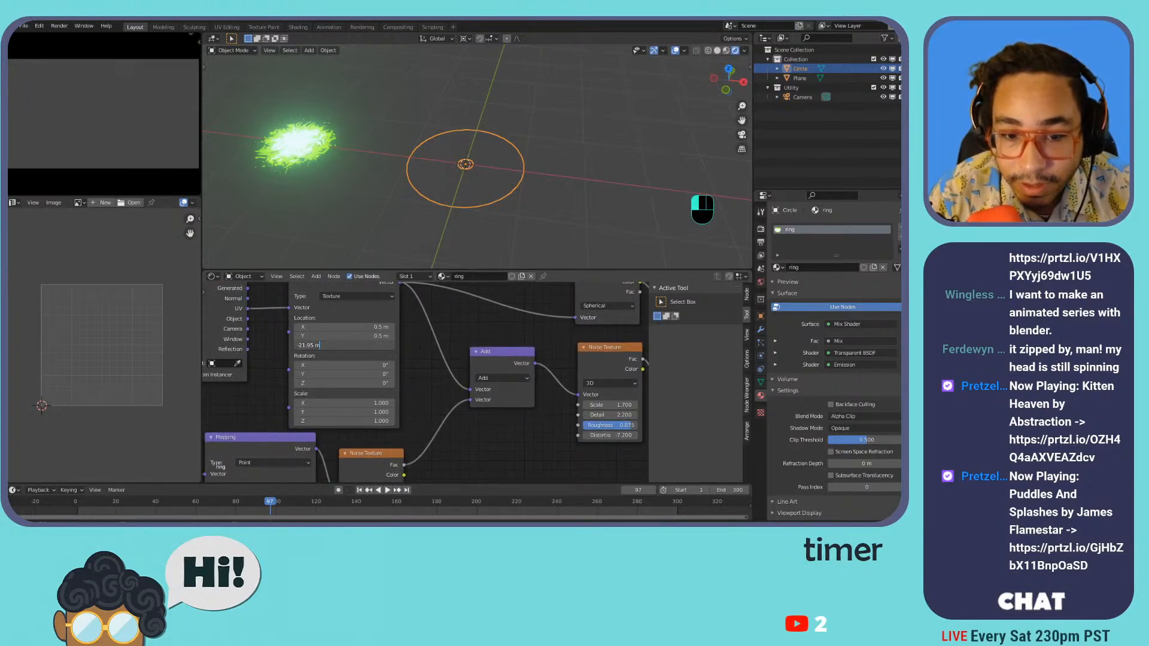
key("ctrl+z")
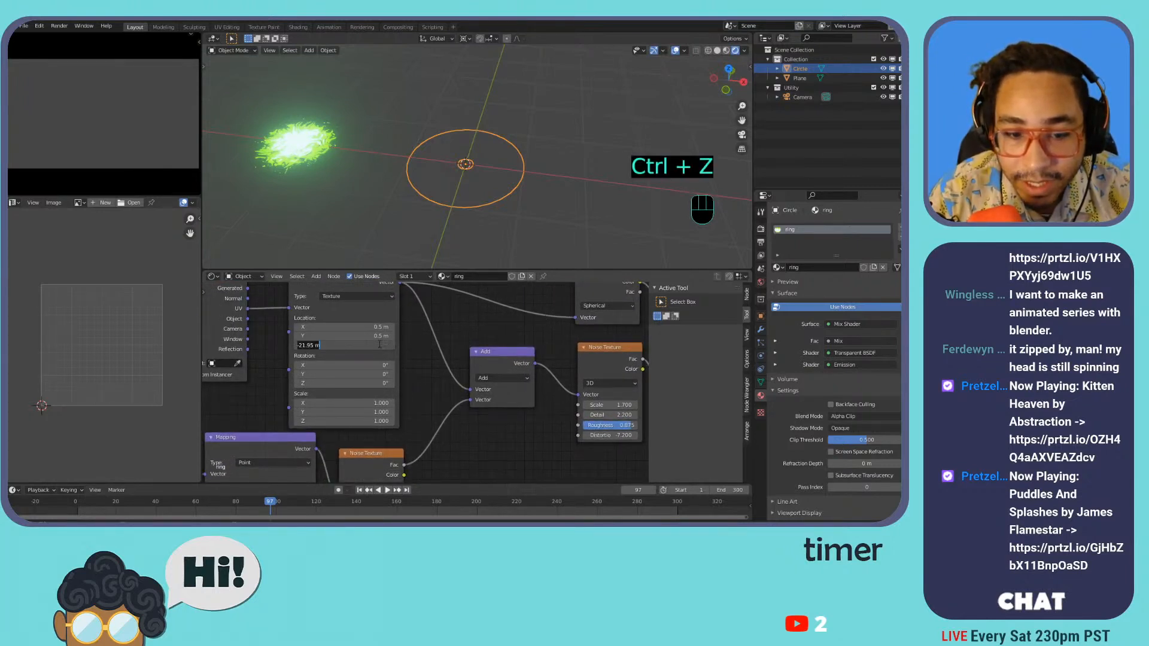
key("ctrl+z")
key("ctrl+z")
- Select all of the ring's geometry in Edit Mode and switch the image editor area to the UV Editor
key("Tab")
key("a")
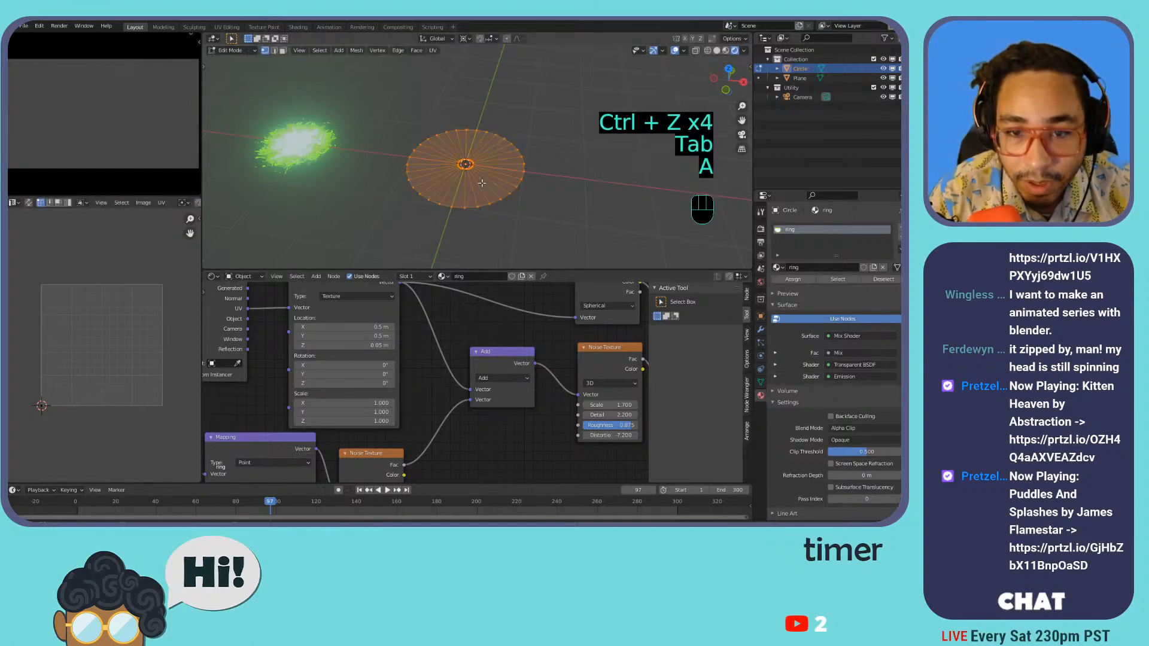
left_click(13, 203)
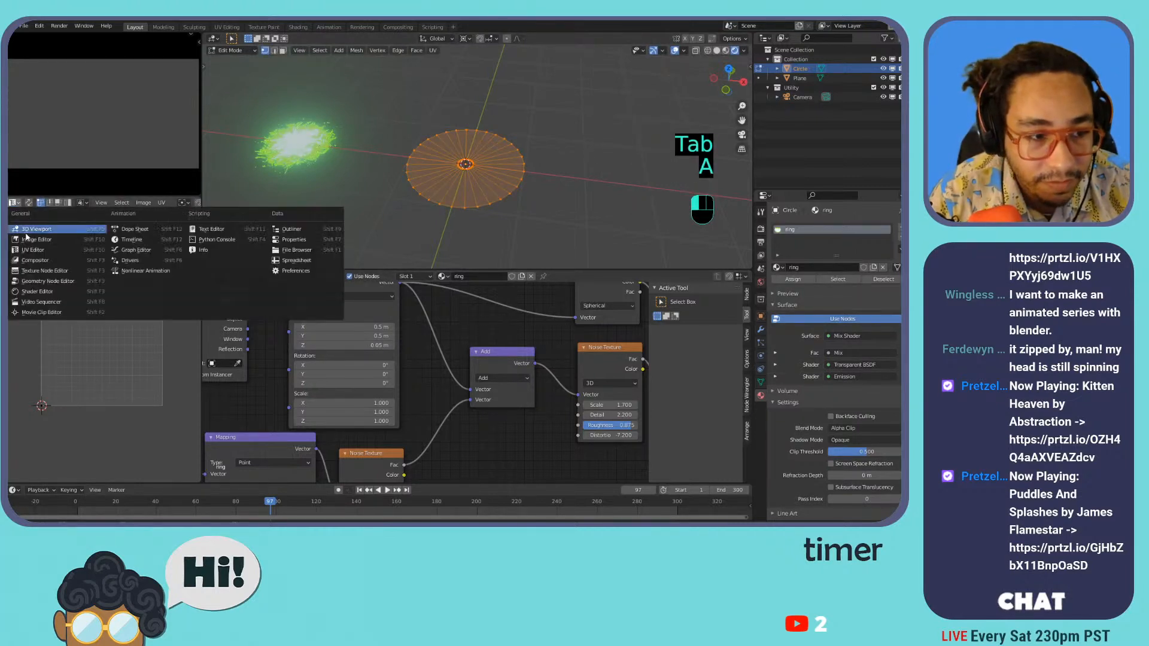
left_click(33, 250)
key("a")
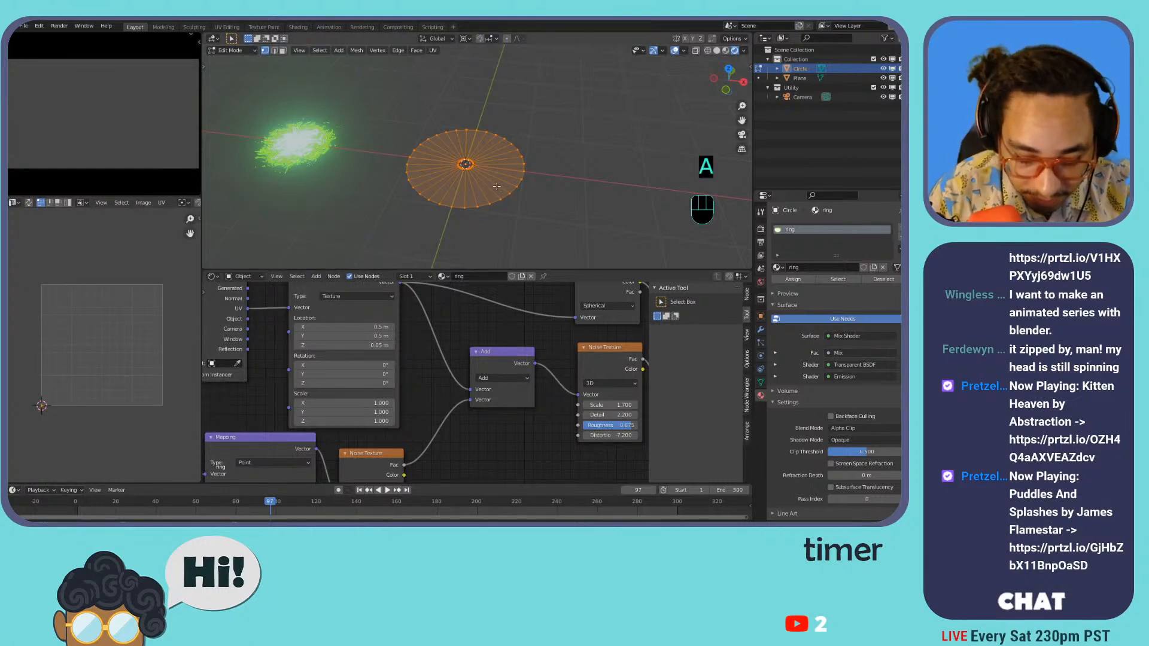
key("i")
key("i")
key("i")
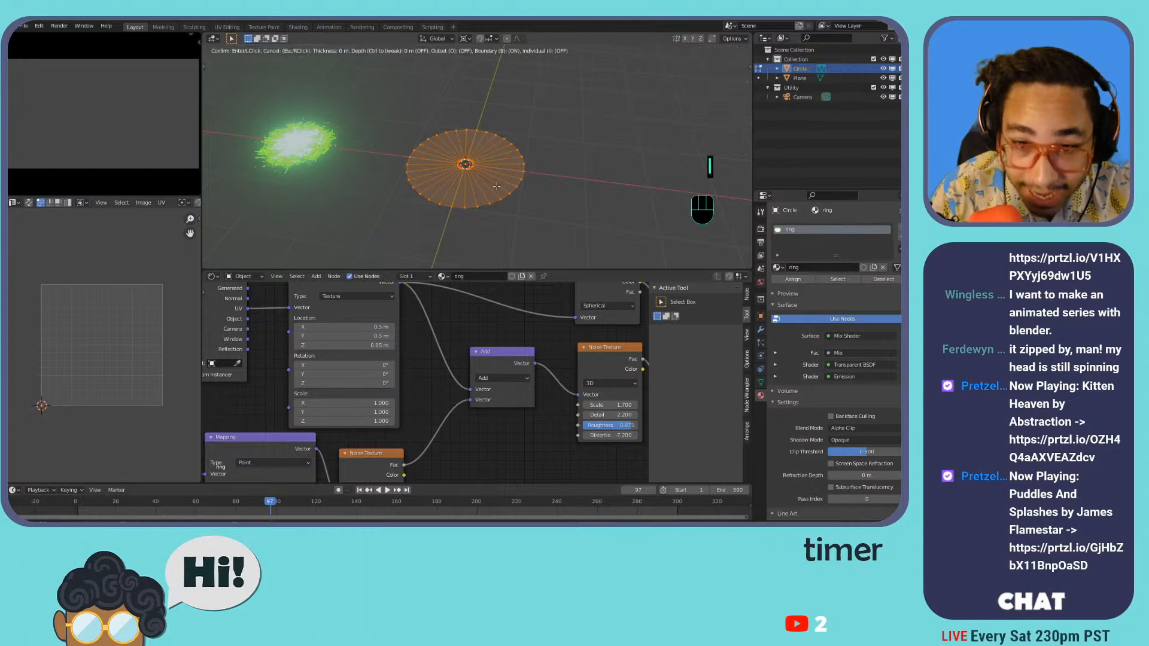
right_click(491, 163)
key("ctrl+z")
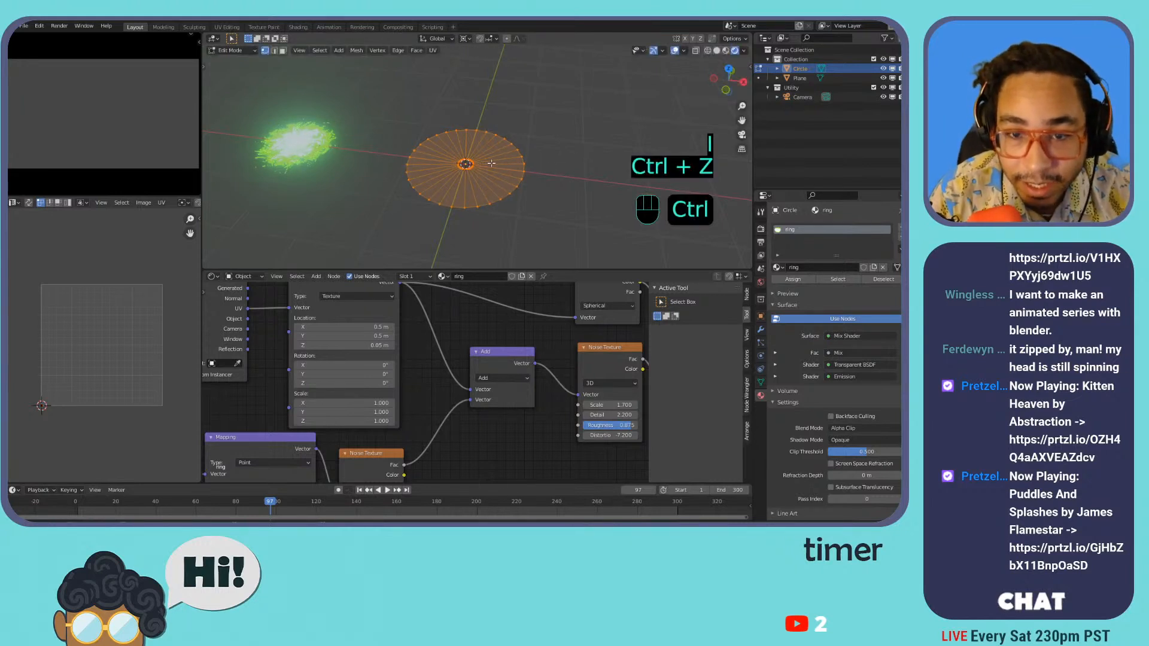
- Unwrap the ring's selected faces and start animation playback
key("u")
left_click(493, 165)
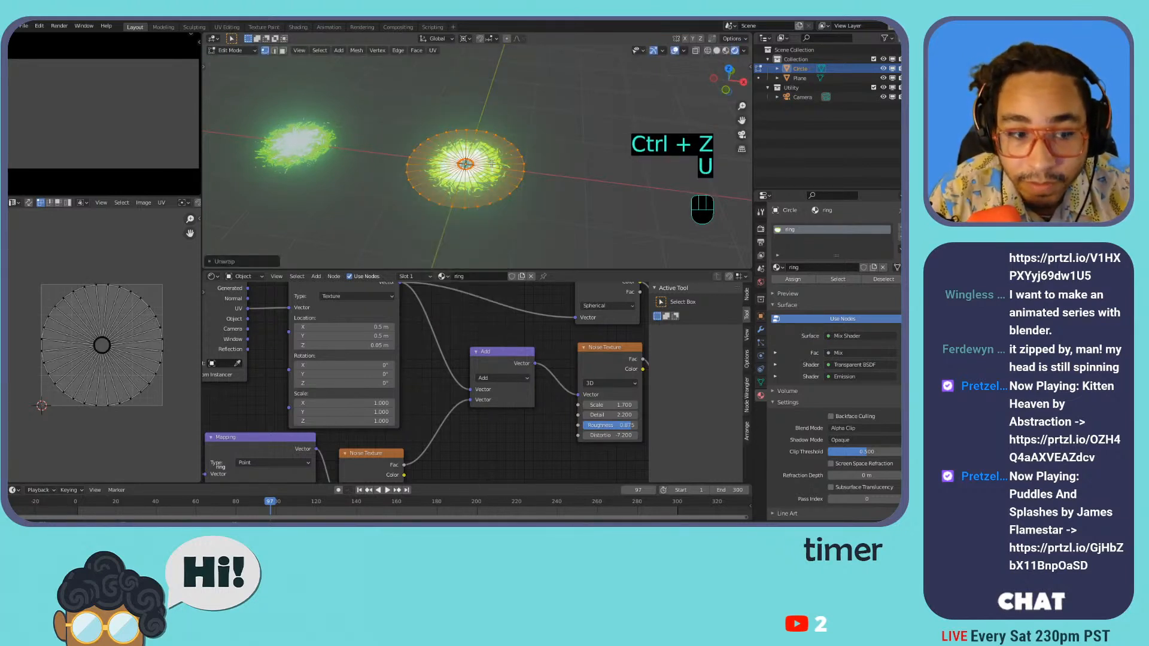
scroll(491, 163, "up", 3)
key("space")
- Return to Object Mode, deselect the ring and examine its animated effect close up from above
left_click(547, 122)
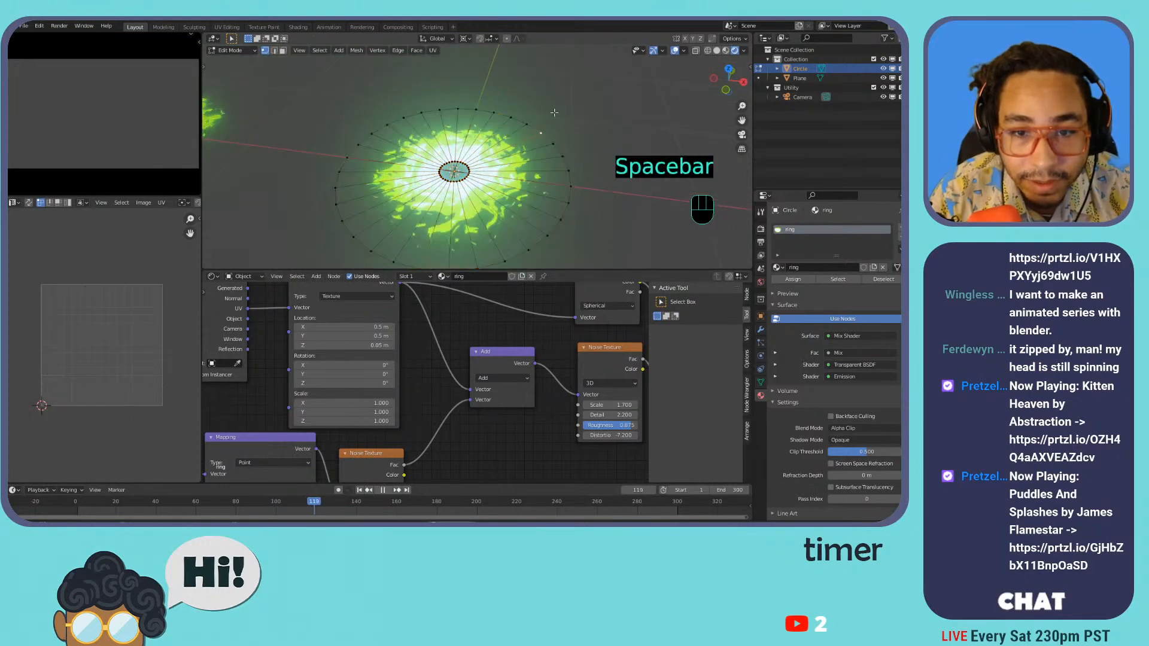
key("Tab")
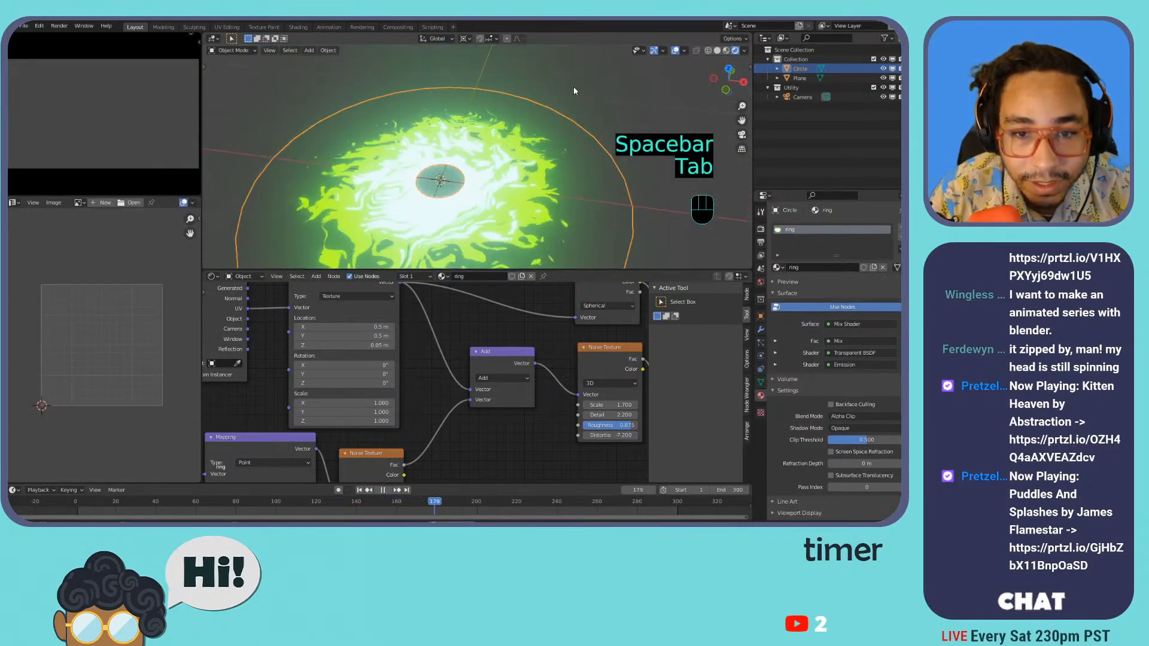
left_click(563, 95)
middle_click_drag(563, 102, 583, 173)
scroll(511, 223, "up", 2)
middle_click_drag(511, 226, 502, 174, "shift")
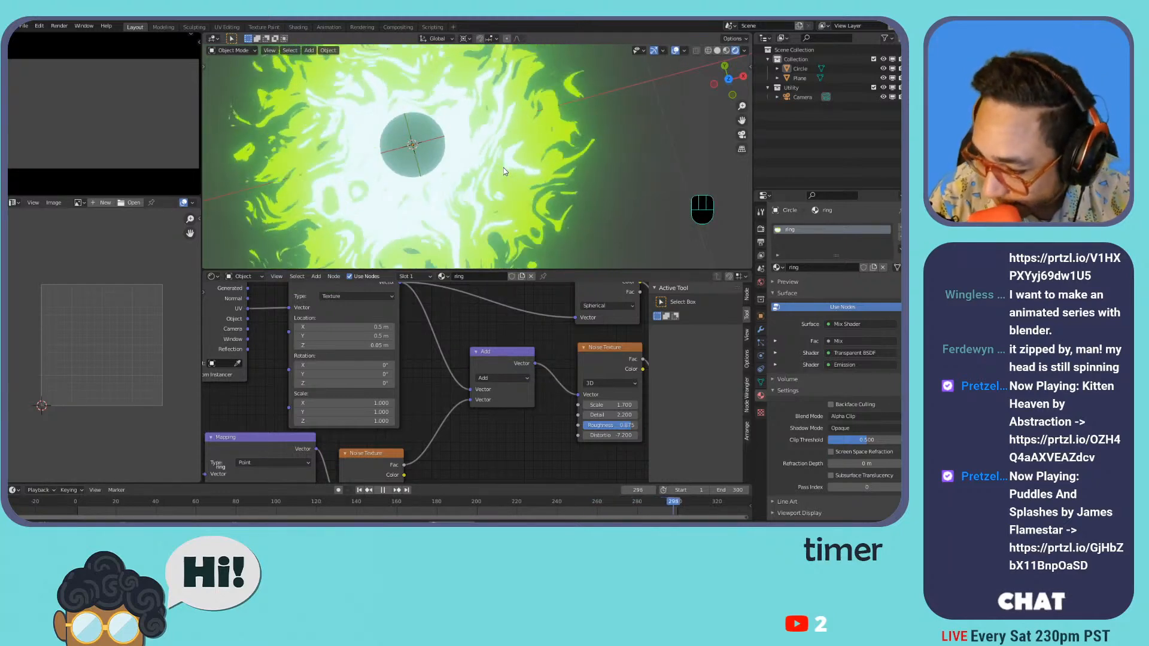
- Stop the animation playback, put the ring in Edit Mode and switch to face selection
scroll(437, 120, "down", 10)
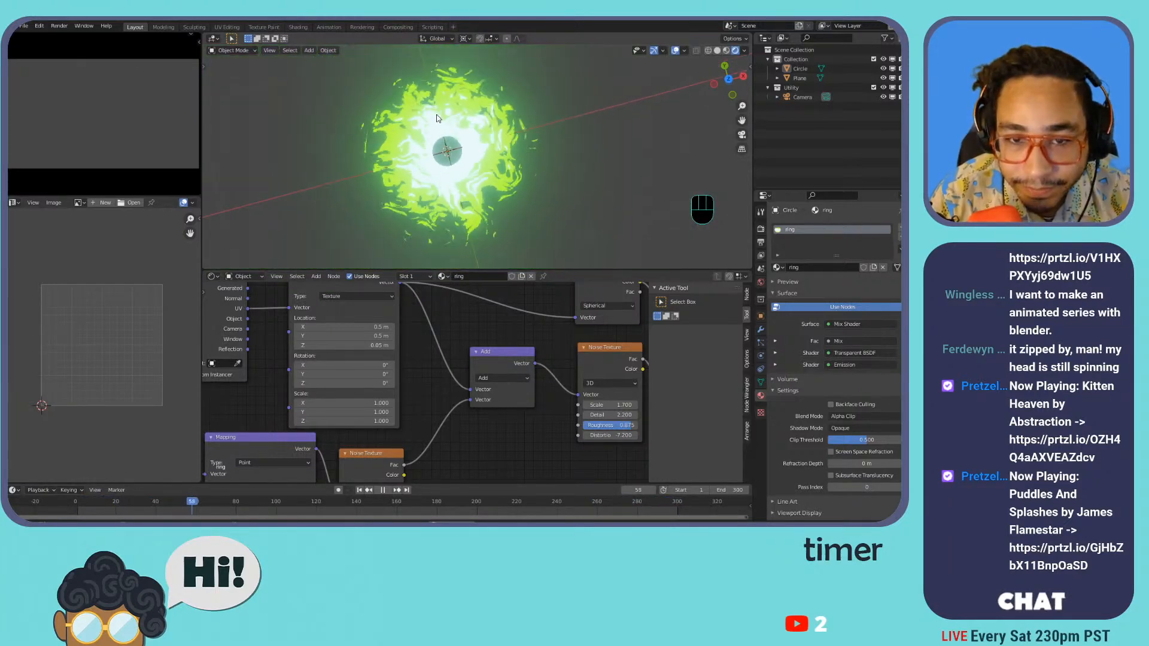
scroll(437, 117, "up", 8)
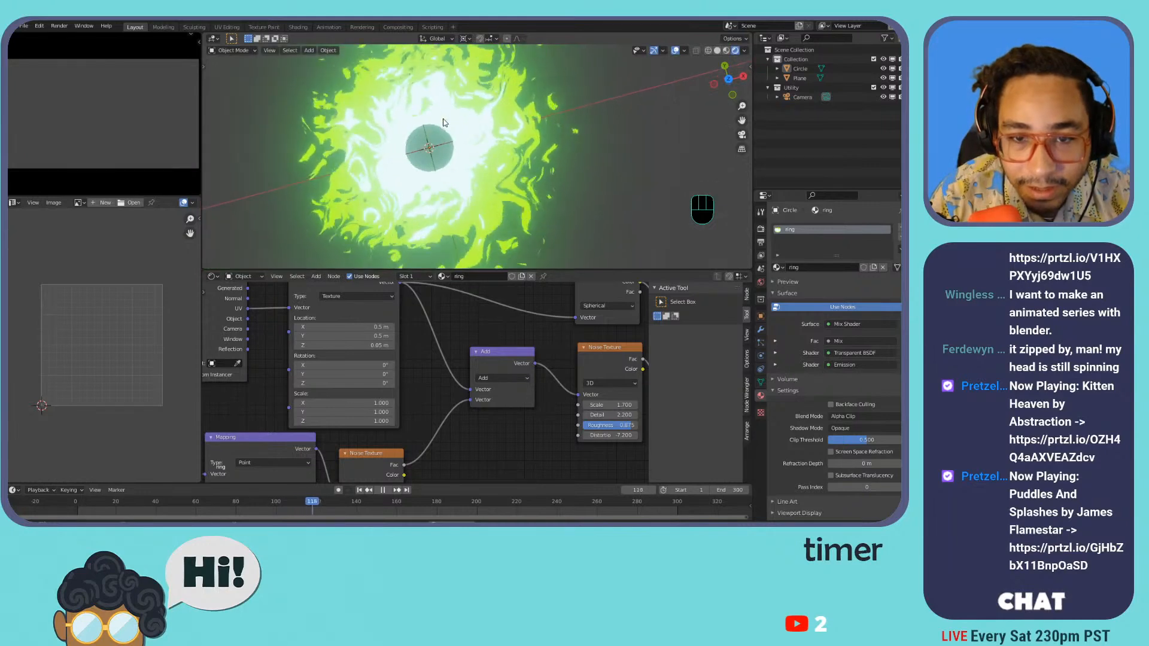
scroll(451, 129, "up", 3, "shift")
key("space")
key("Tab")
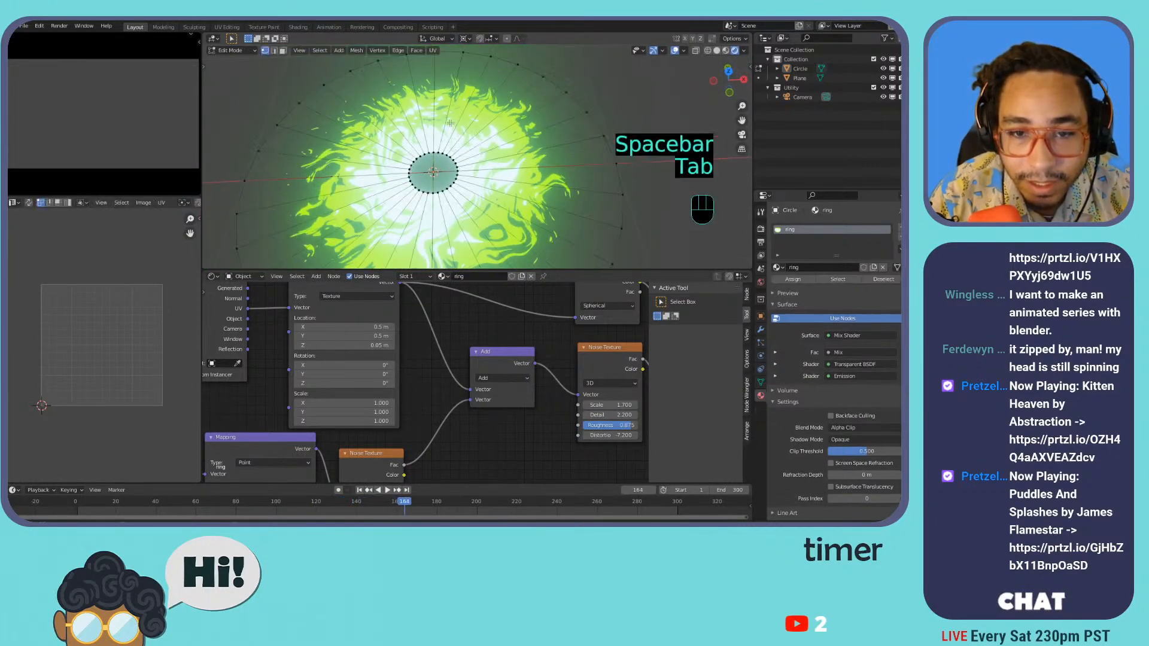
left_click(429, 195)
middle_click_drag(429, 196, 453, 113, "shift")
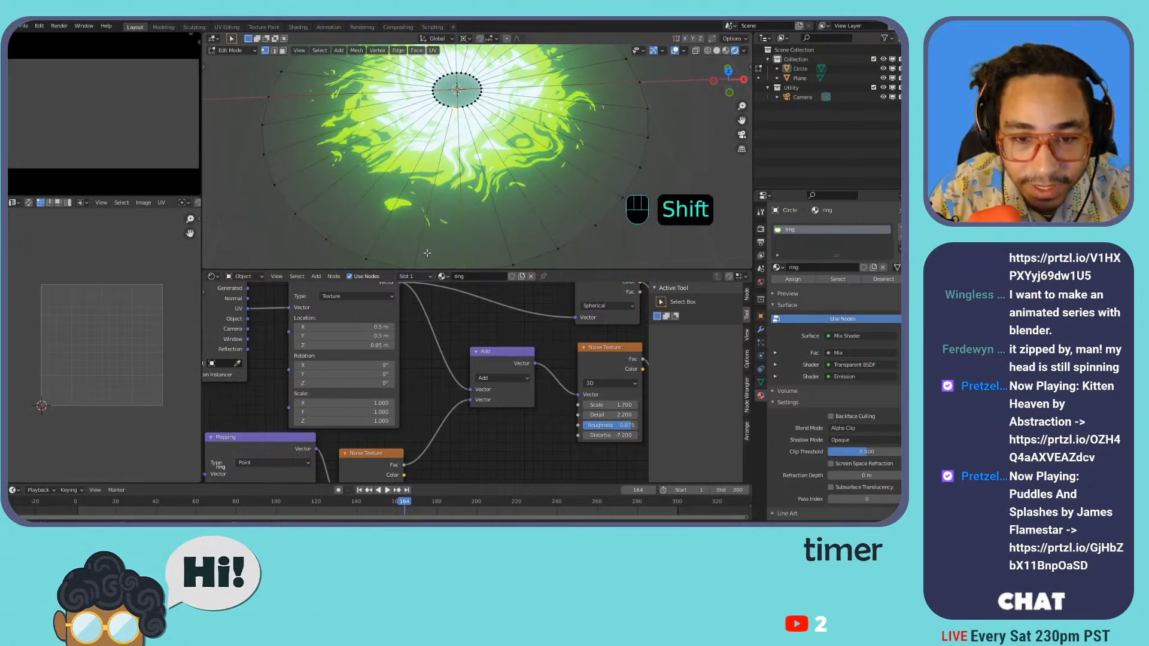
middle_click_drag(415, 261, 430, 222)
key("3")
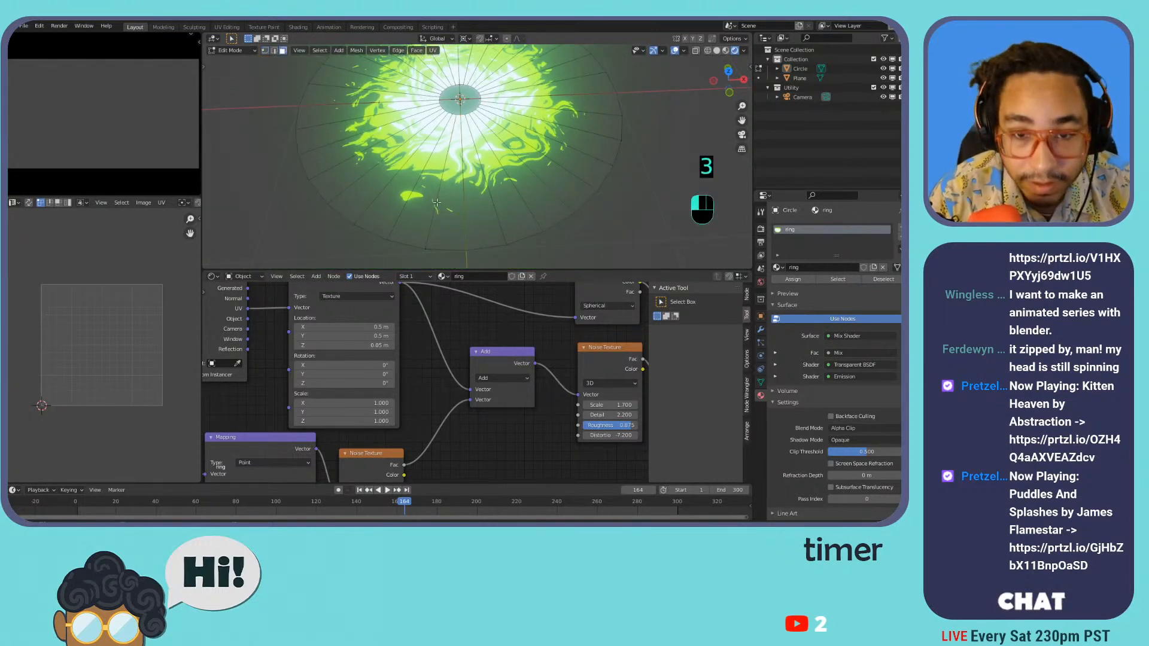
- Pick individual ring faces in top view to examine where each one lies in the UV layout
left_click(456, 197)
left_click(495, 209)
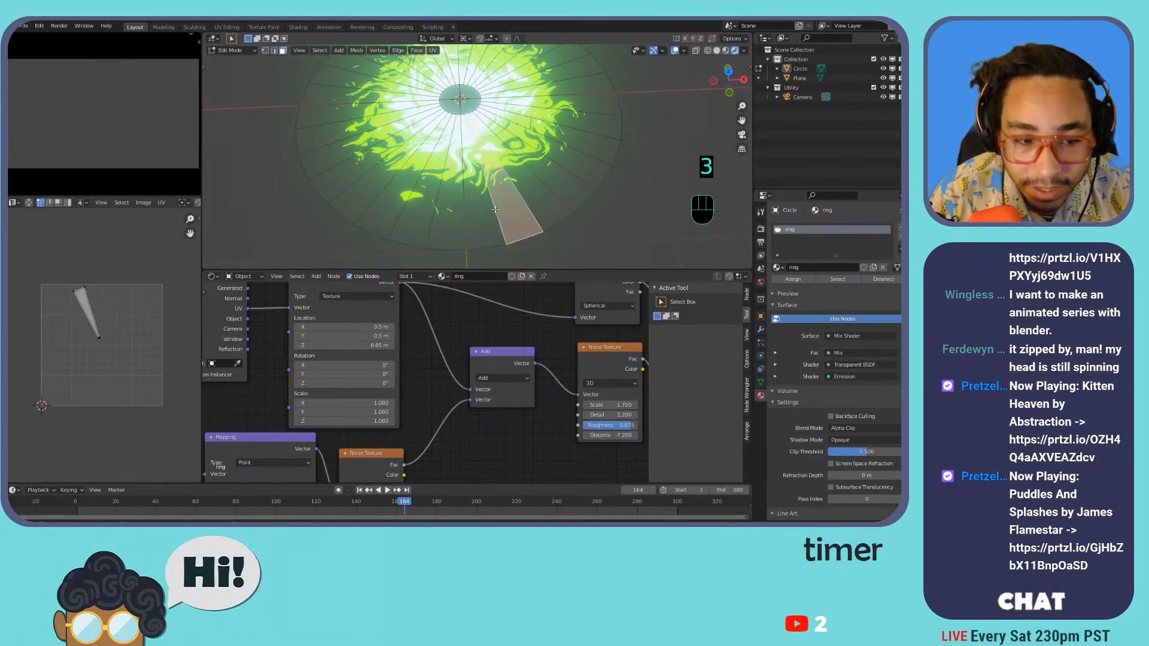
key("KP_7")
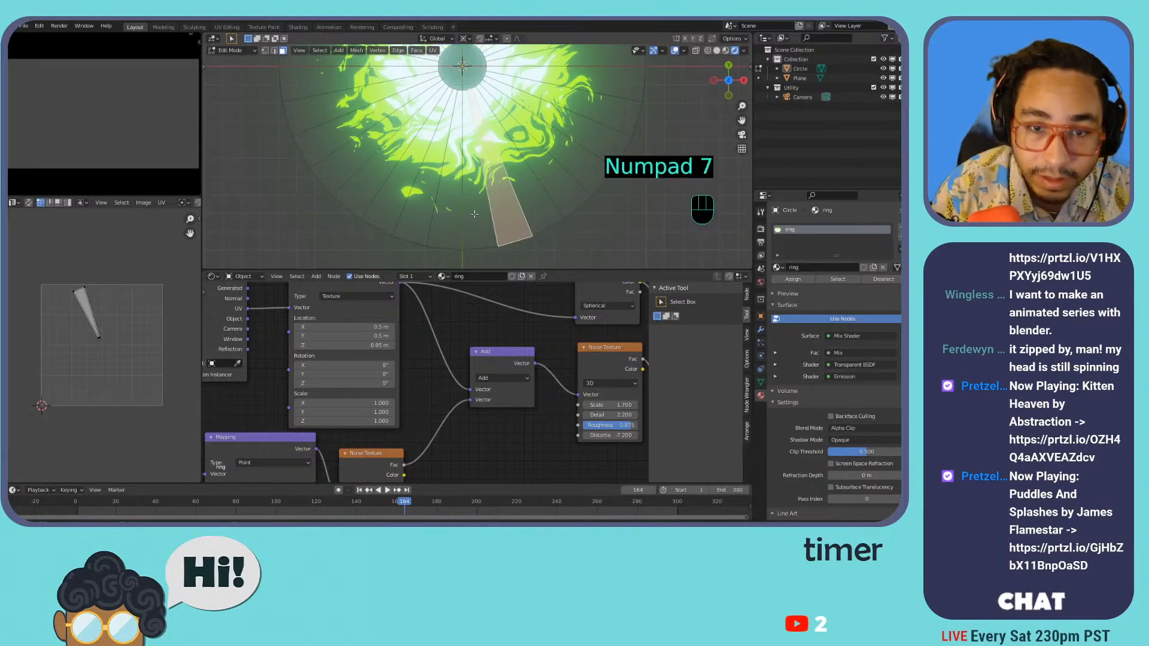
left_click(470, 216)
left_click(399, 186)
left_click(373, 142)
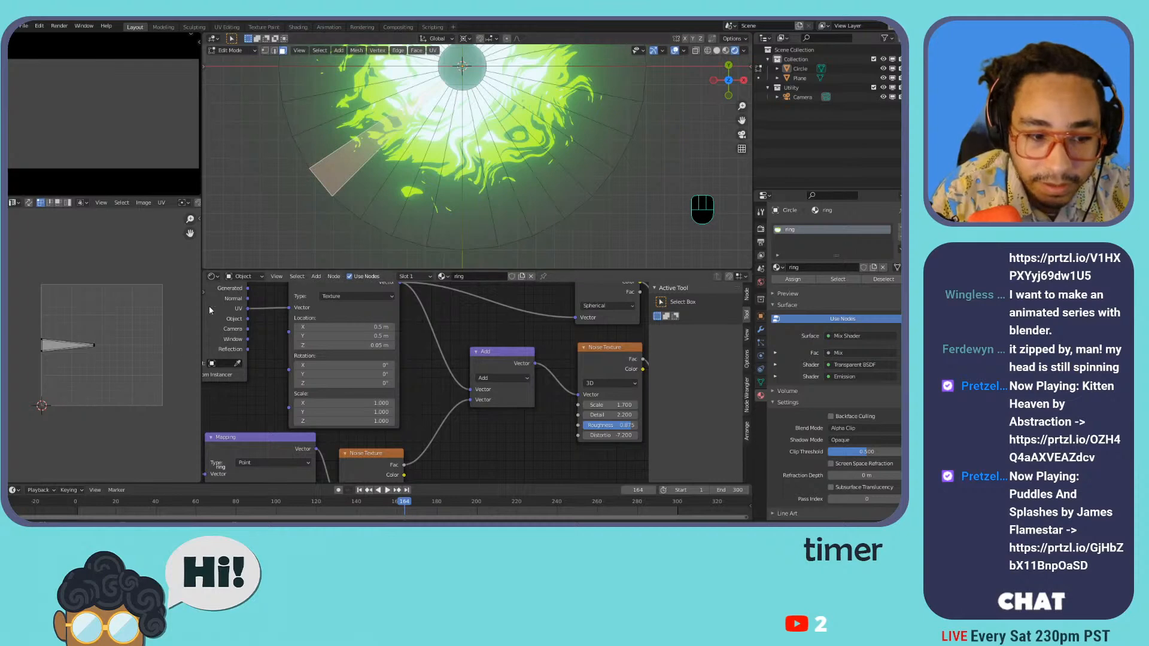
- Select all the ring's faces, set the UV Editor to face selection and pick the wedge pointing straight down
key("a")
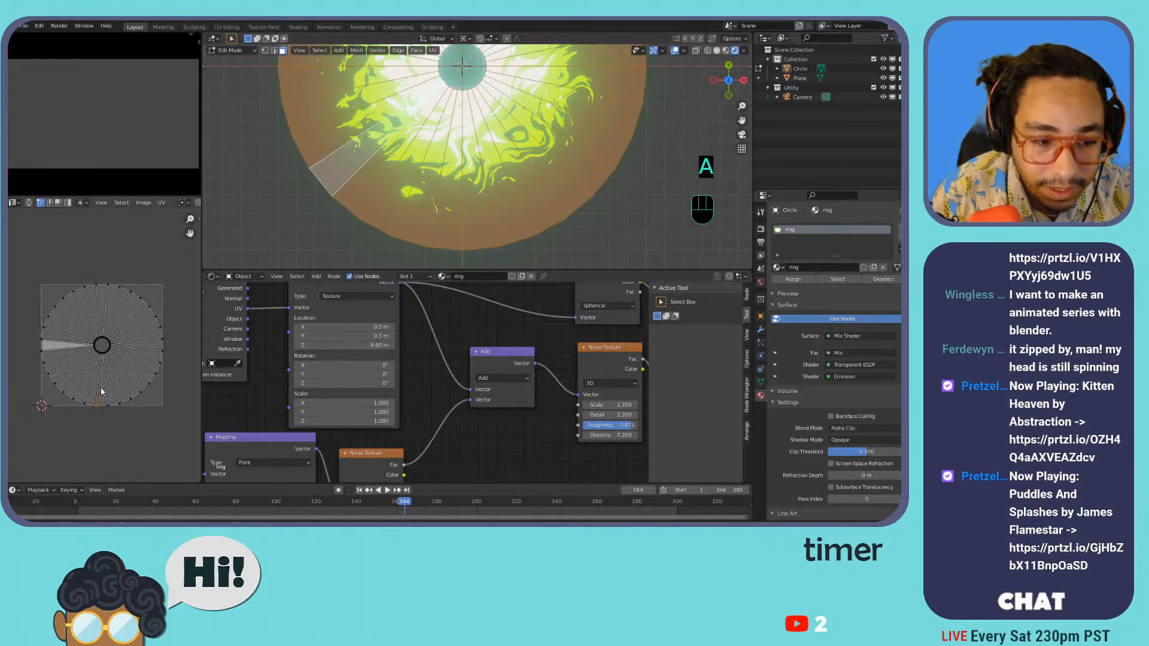
key("3")
left_click(102, 392)
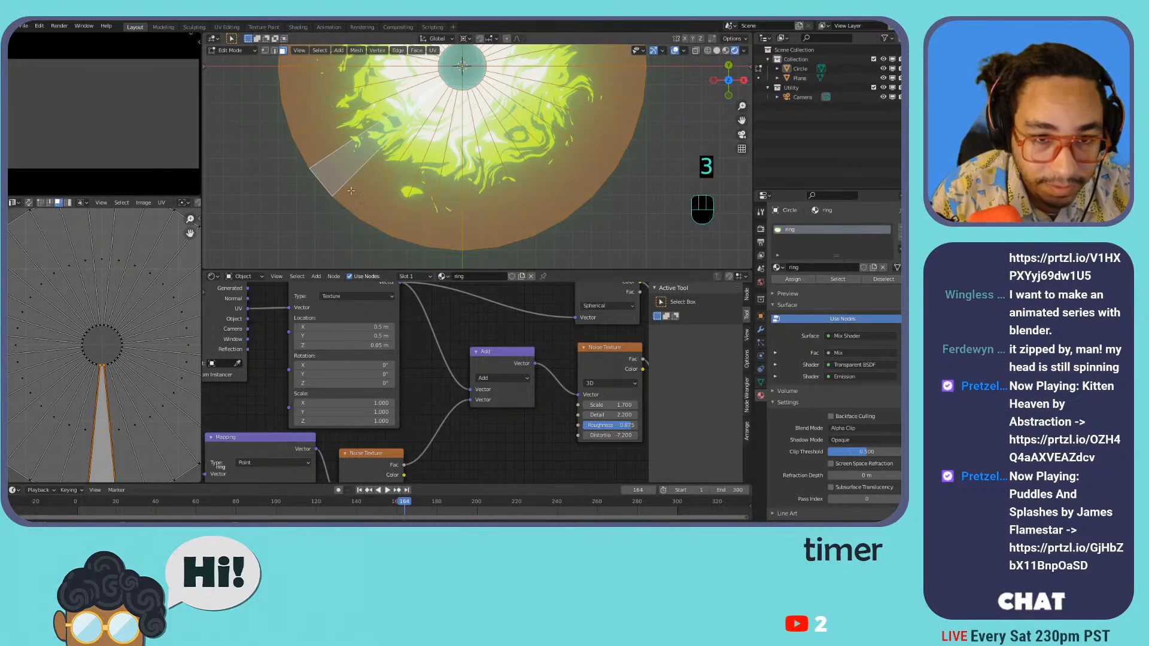
- Check single faces around the ring and select the one whose UV wedge points straight down from the centre
left_click(330, 174)
key("Home")
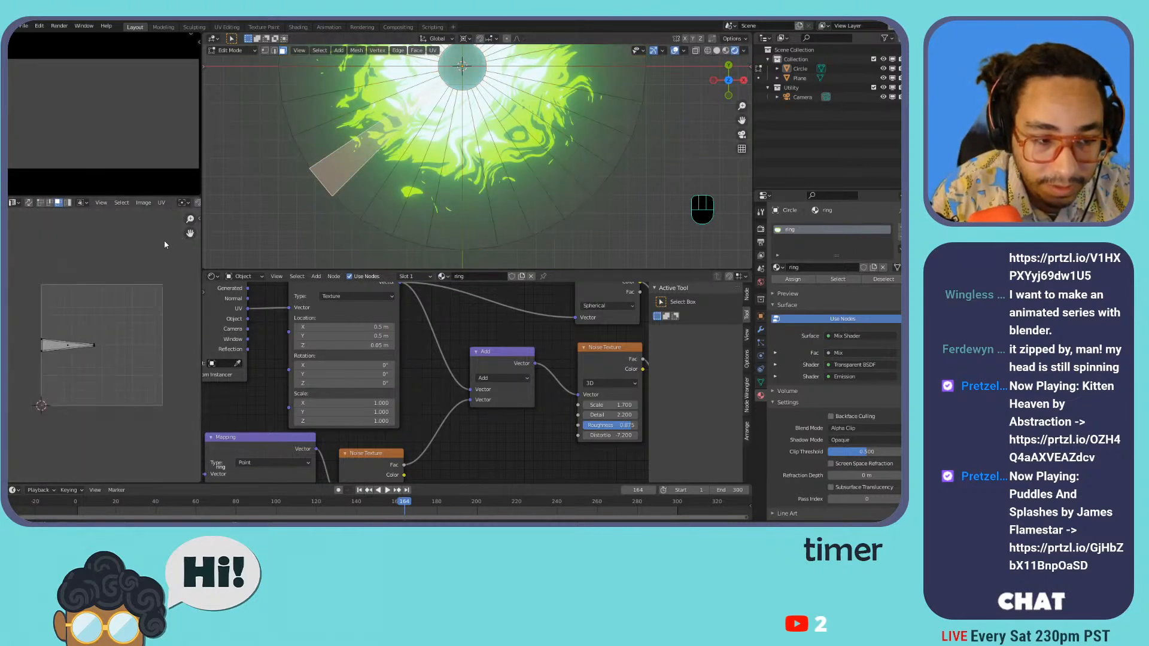
left_click(422, 207)
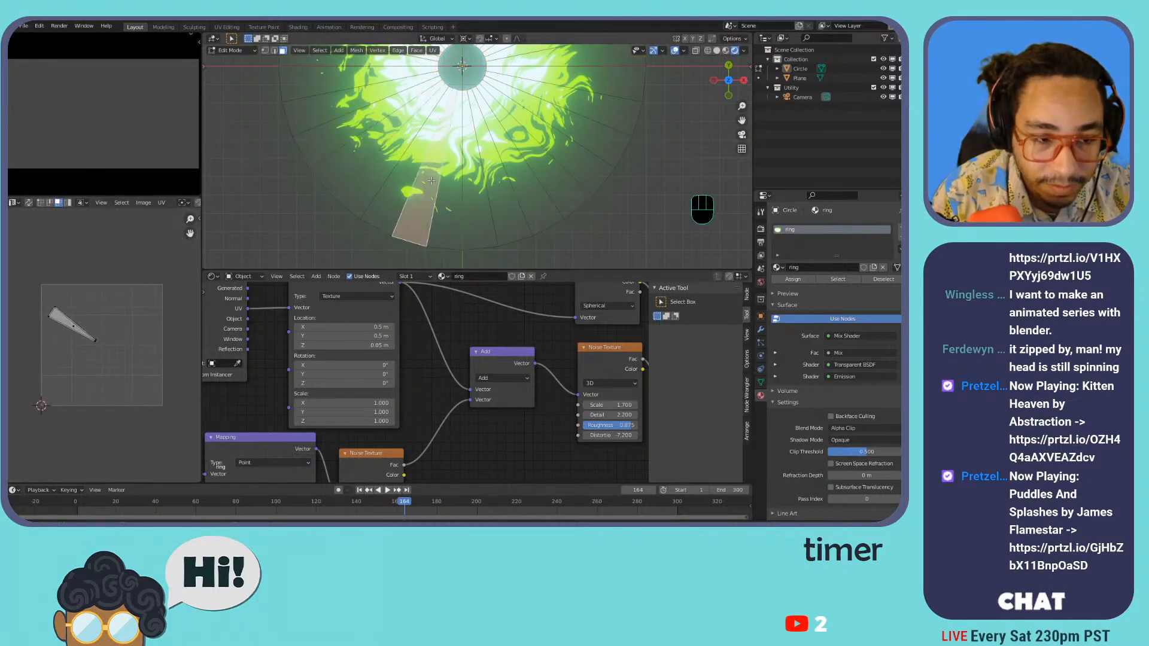
left_click(481, 203)
left_click(532, 197)
middle_click_drag(531, 198, 520, 269, "shift")
left_click(448, 99)
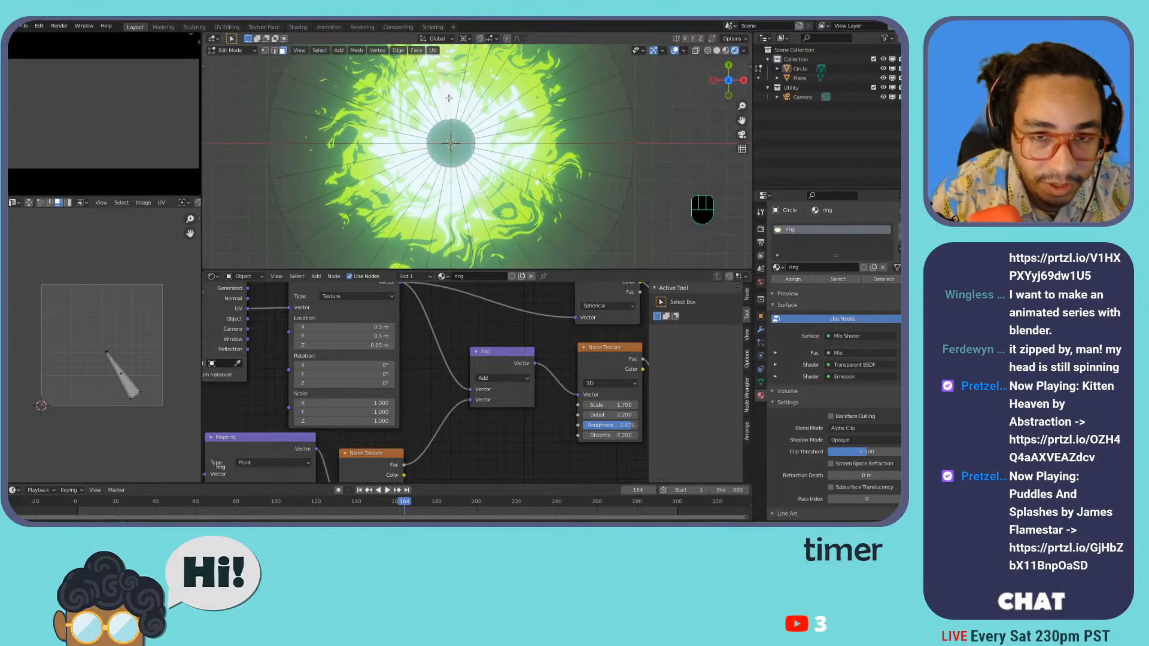
left_click(464, 88)
left_click(419, 86)
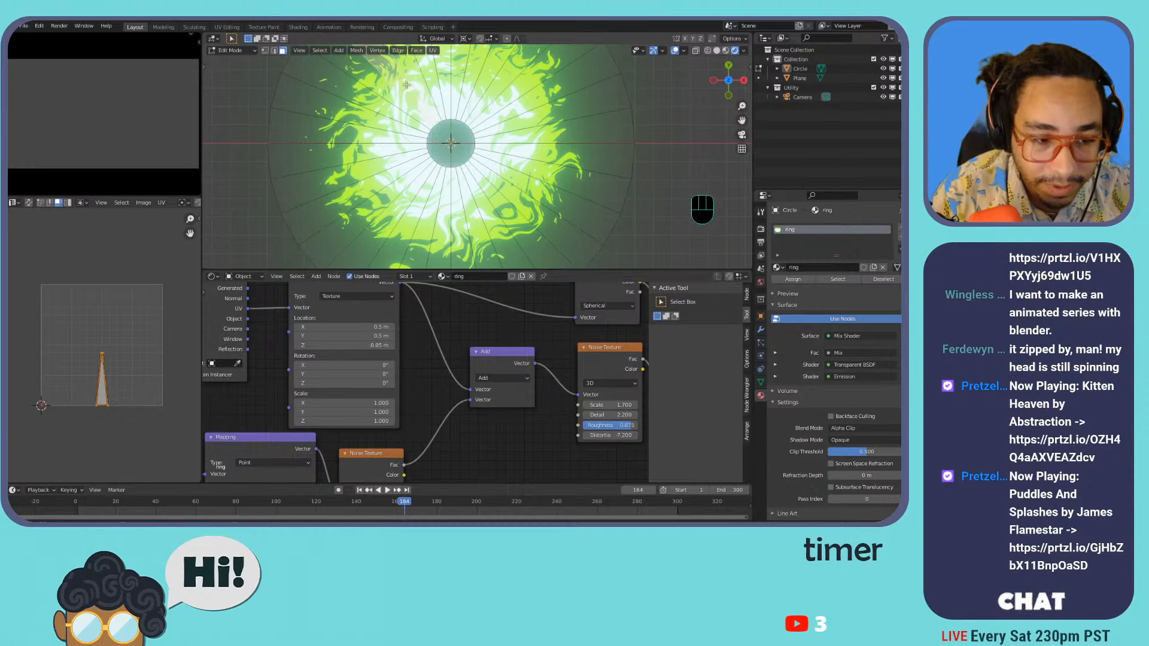
- Select the straight-down wedge in the UV Editor and unwrap it
scroll(167, 312, "up", 5)
scroll(168, 312, "down", 5)
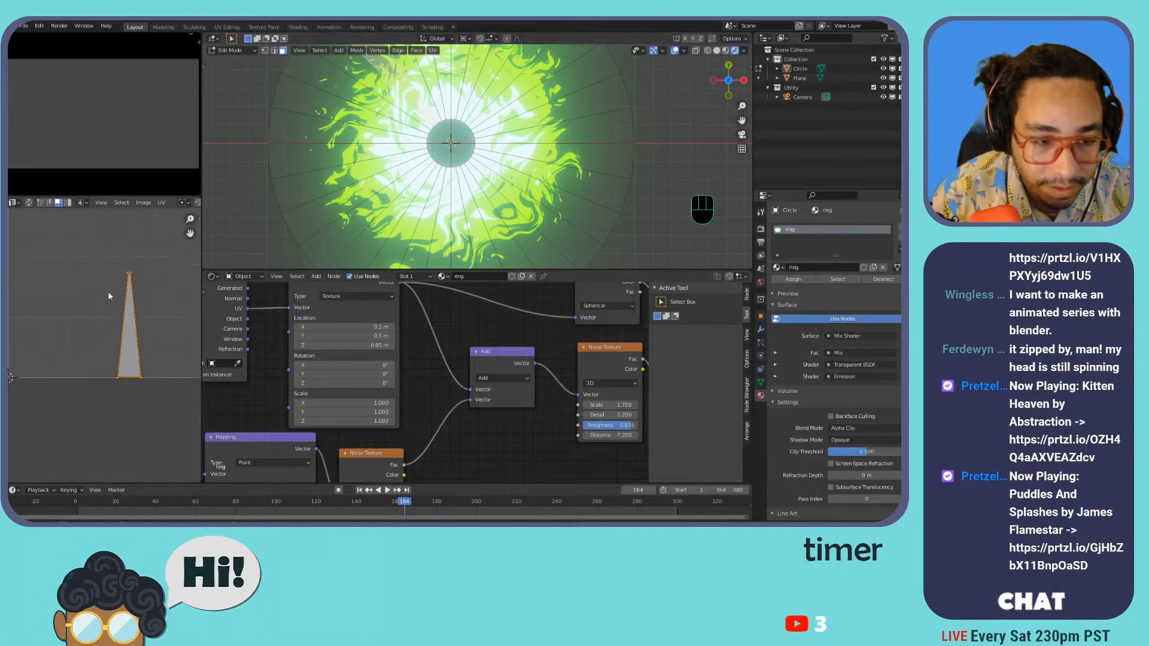
scroll(134, 274, "up", 4)
key("ctrl+z")
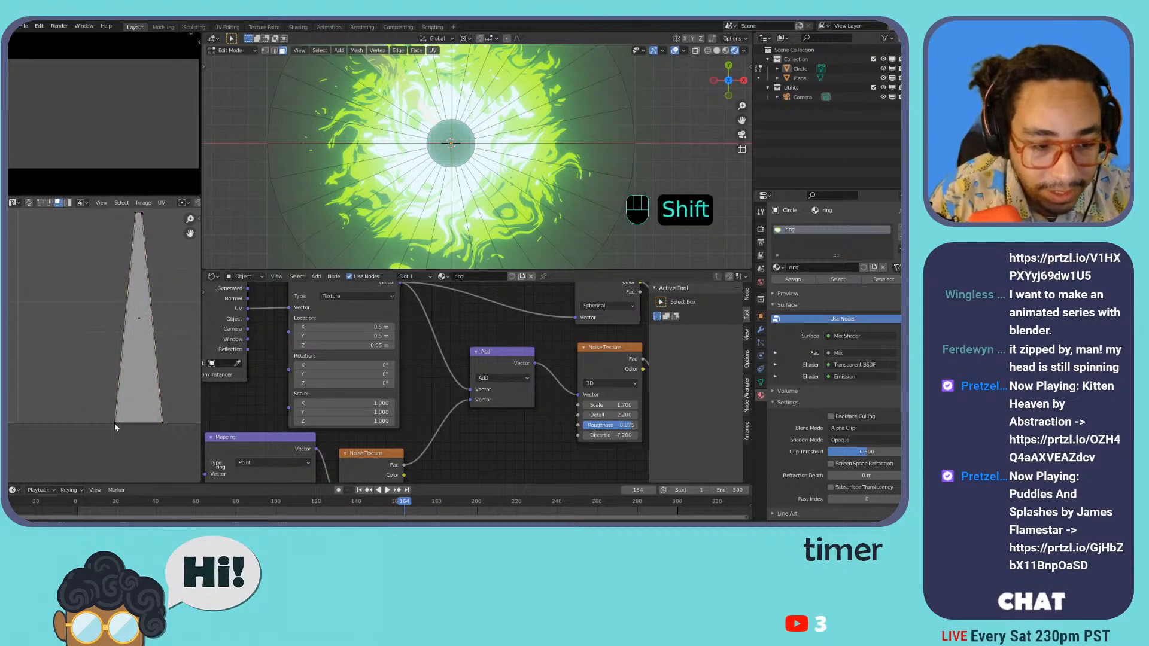
left_click(139, 337)
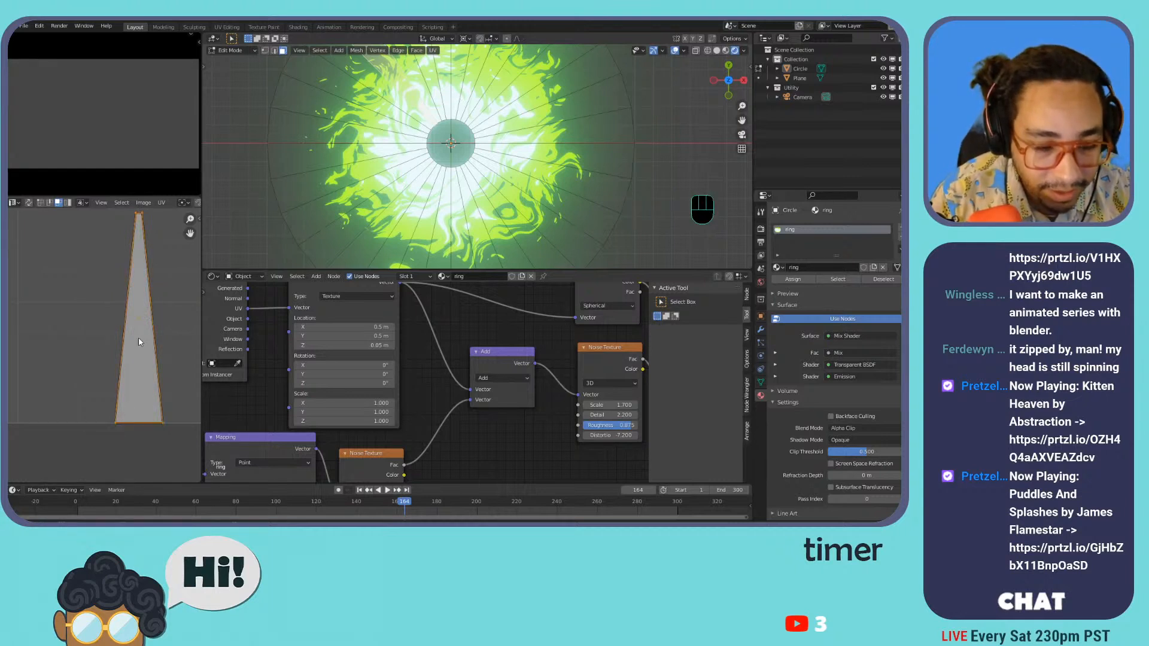
key("u")
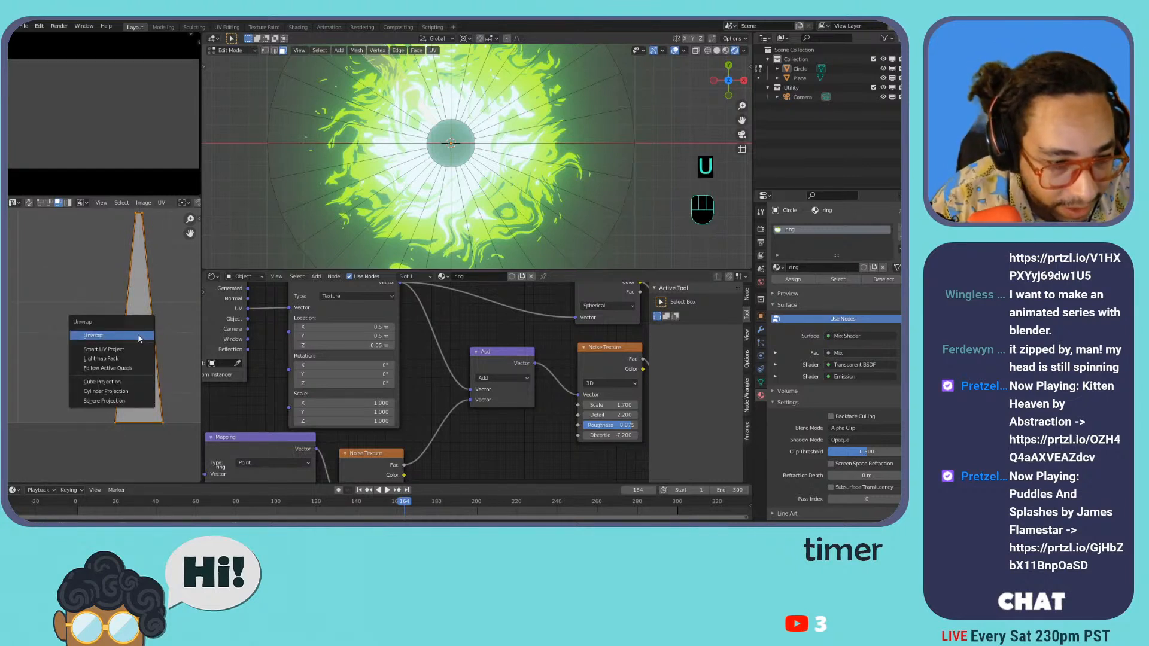
left_click(138, 337)
- Straighten the selected UV wedge into a rectangle with the Rectify operation of TexTools' UV Layout tools
key("n")
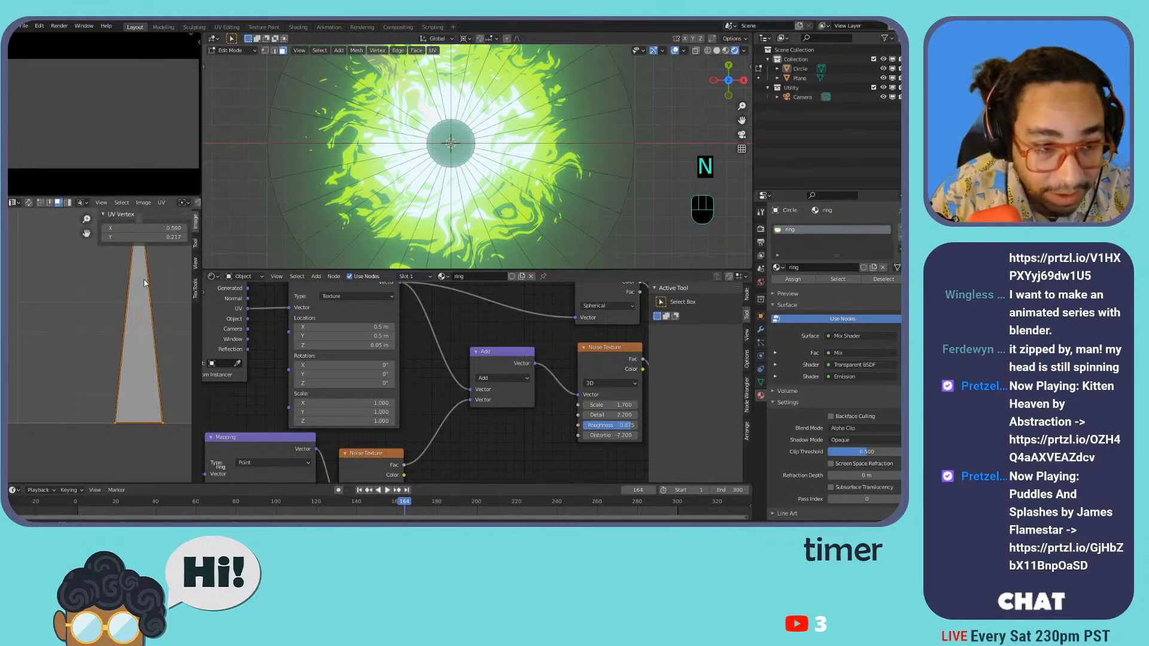
left_click(197, 243)
left_click(196, 264)
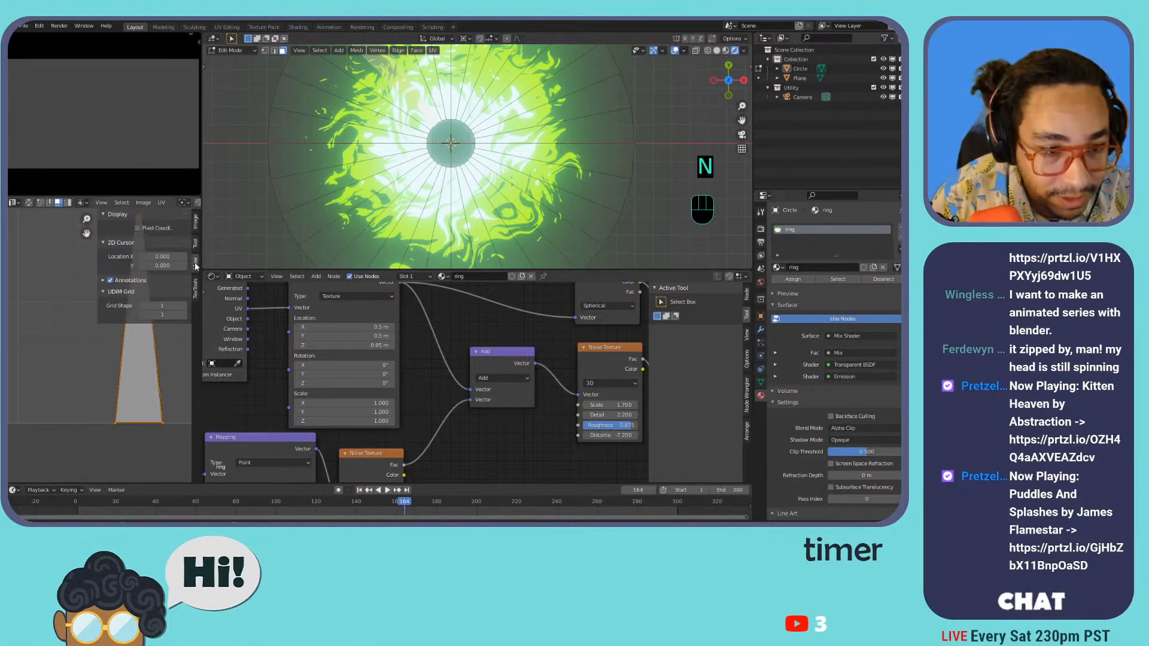
left_click(195, 287)
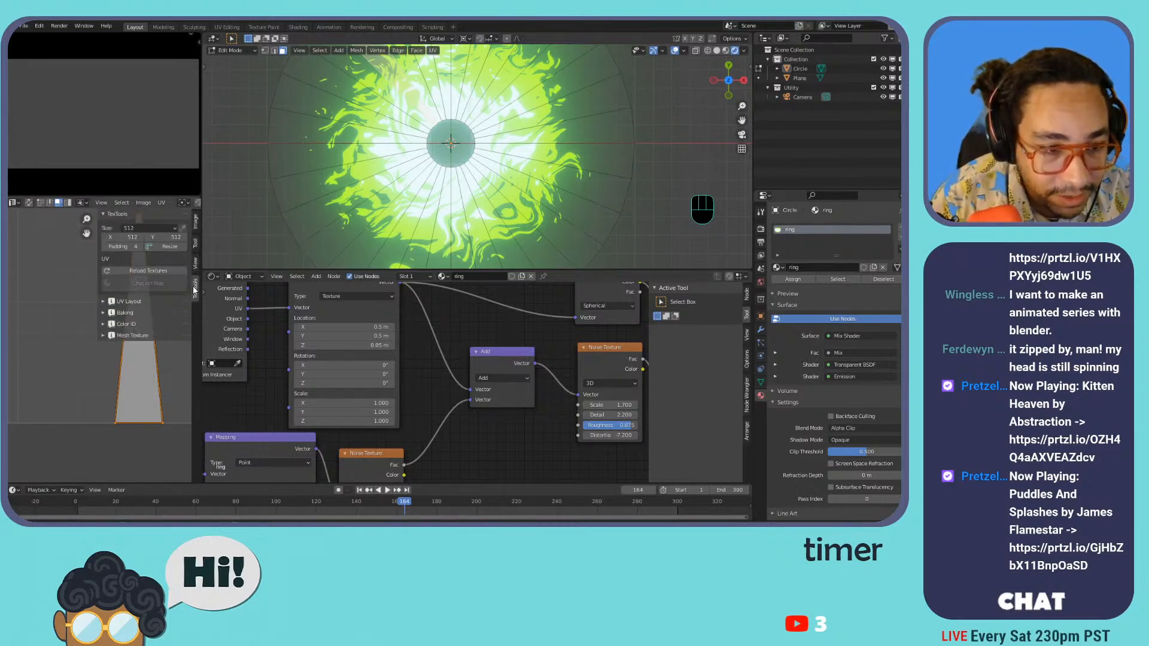
left_click(146, 303)
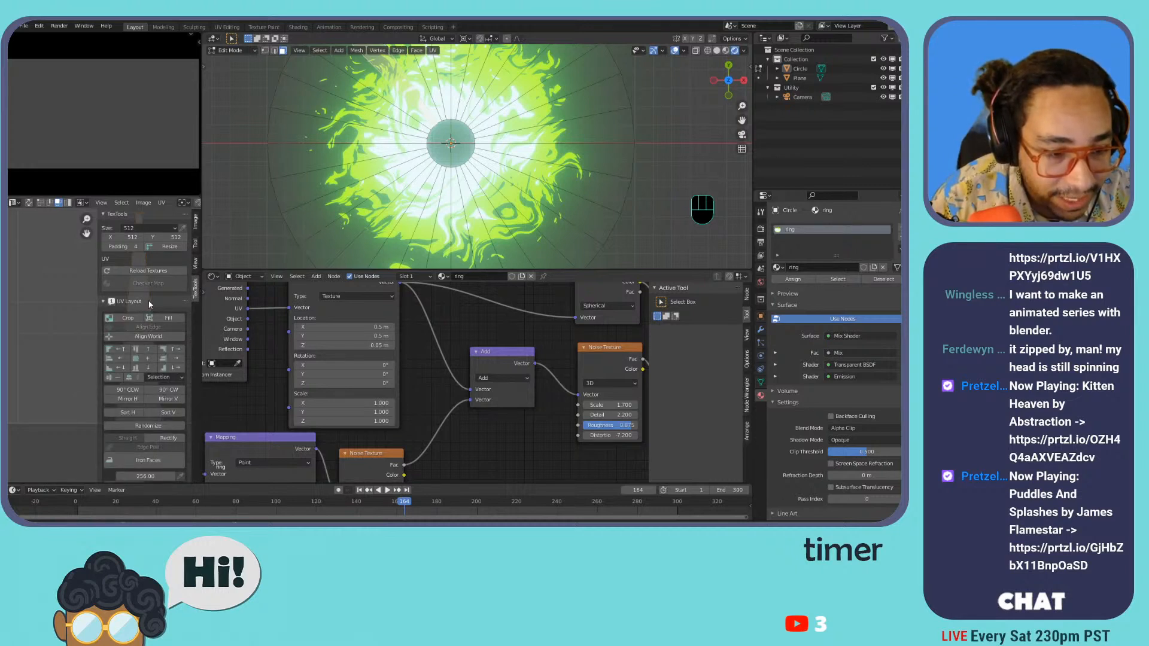
left_click(148, 301)
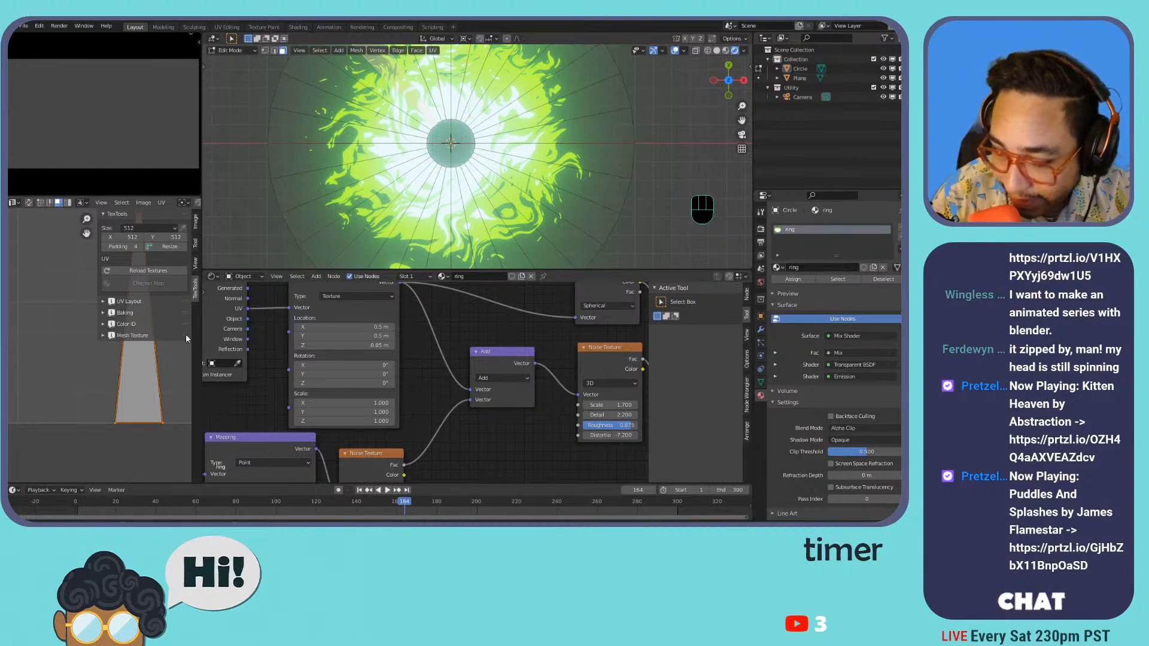
left_click(131, 301)
scroll(135, 346, "down", 4)
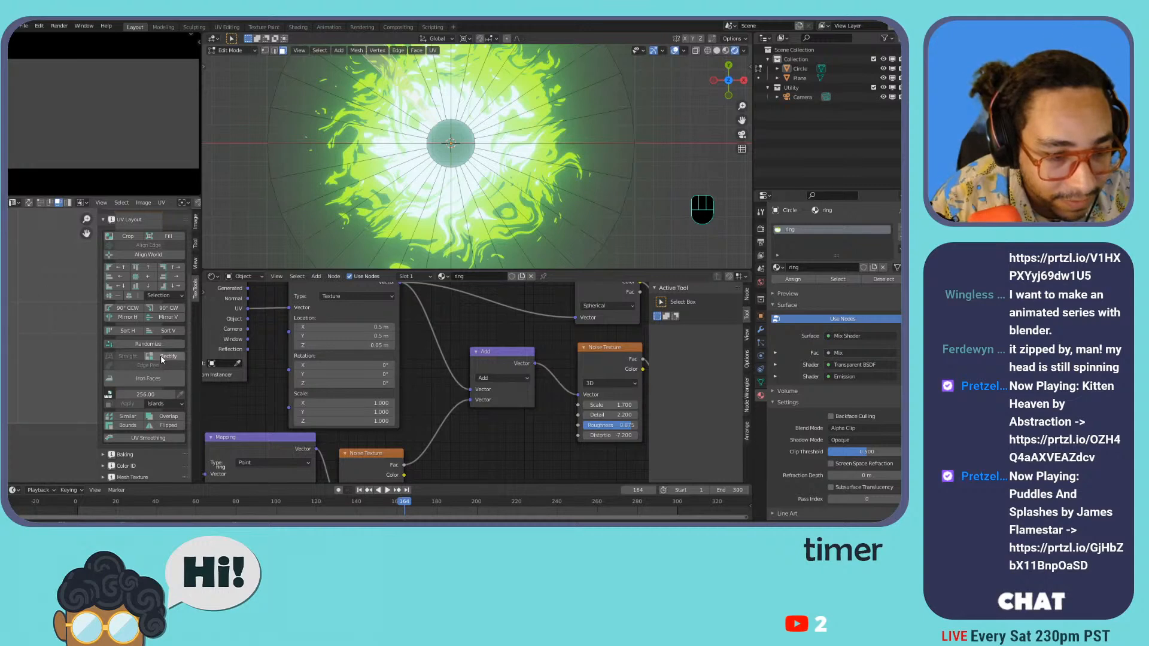
key("n")
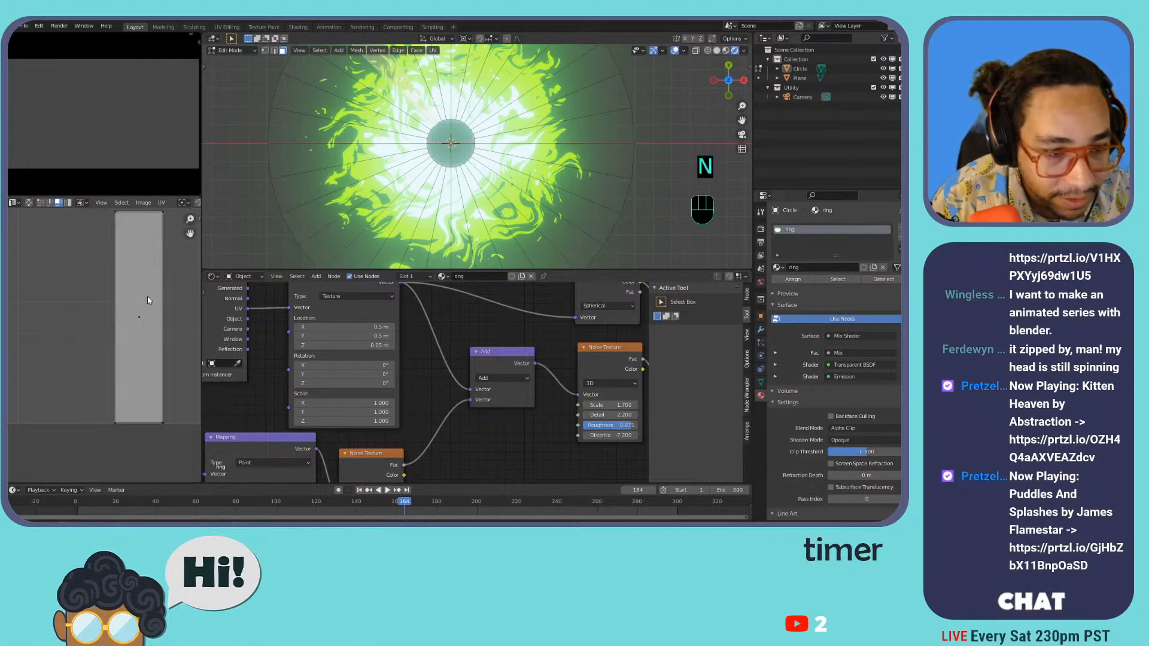
- Select all the ring's faces and unwrap them with Follow Active Quads
key("a")
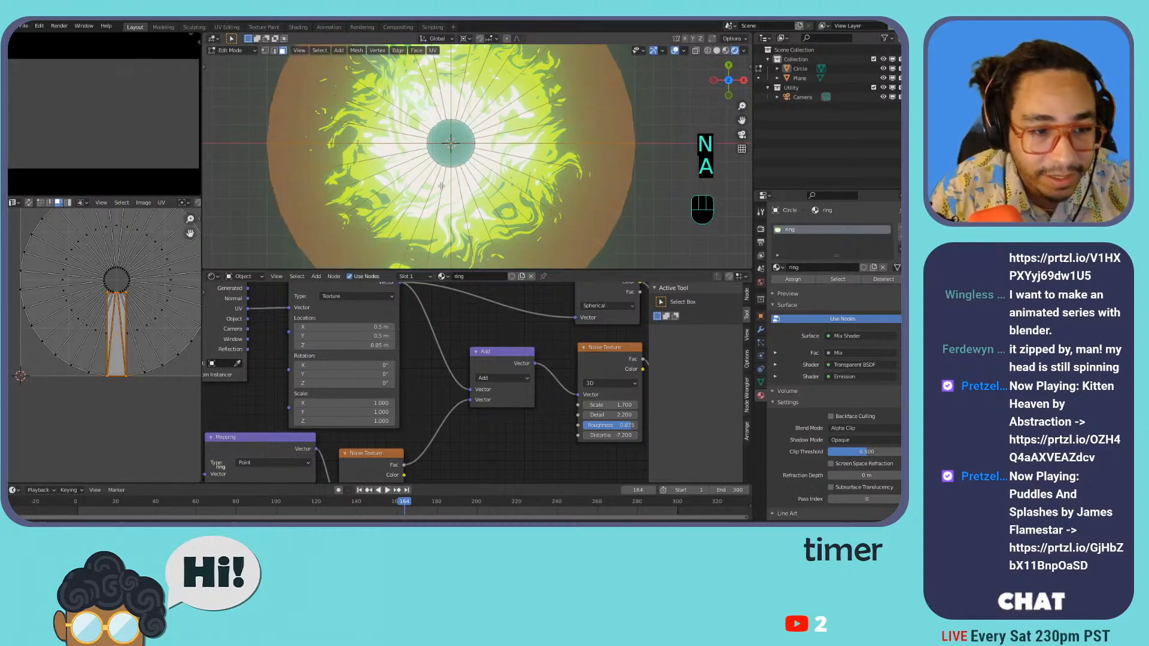
scroll(157, 279, "up", 5)
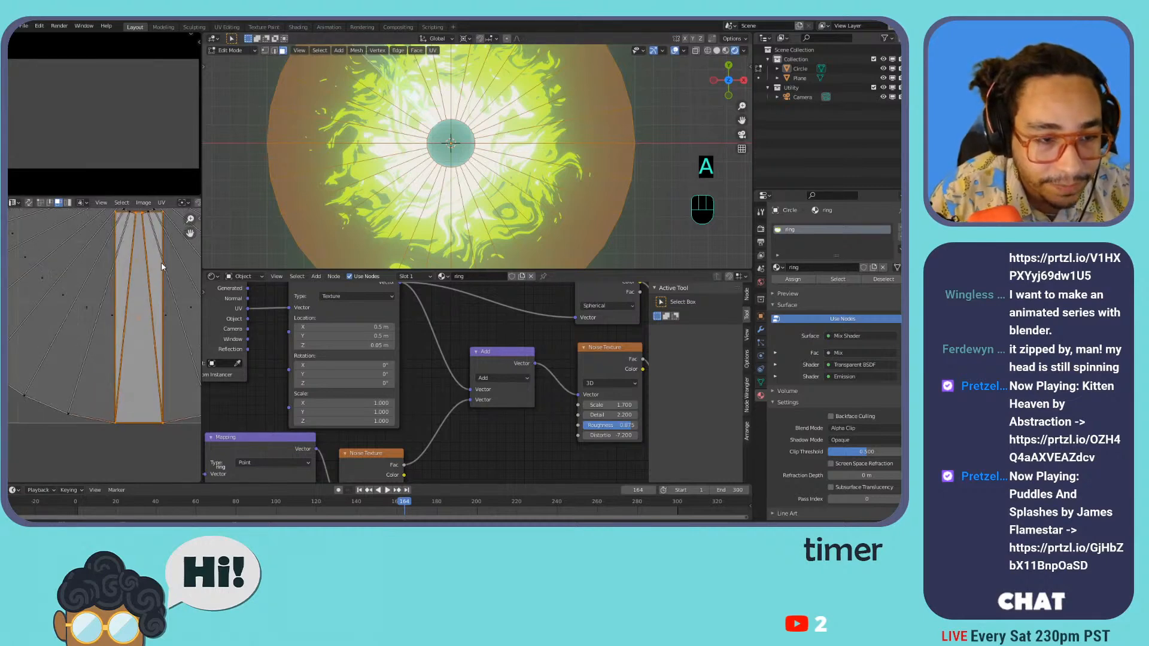
scroll(161, 267, "down", 4)
scroll(399, 176, "down", 2)
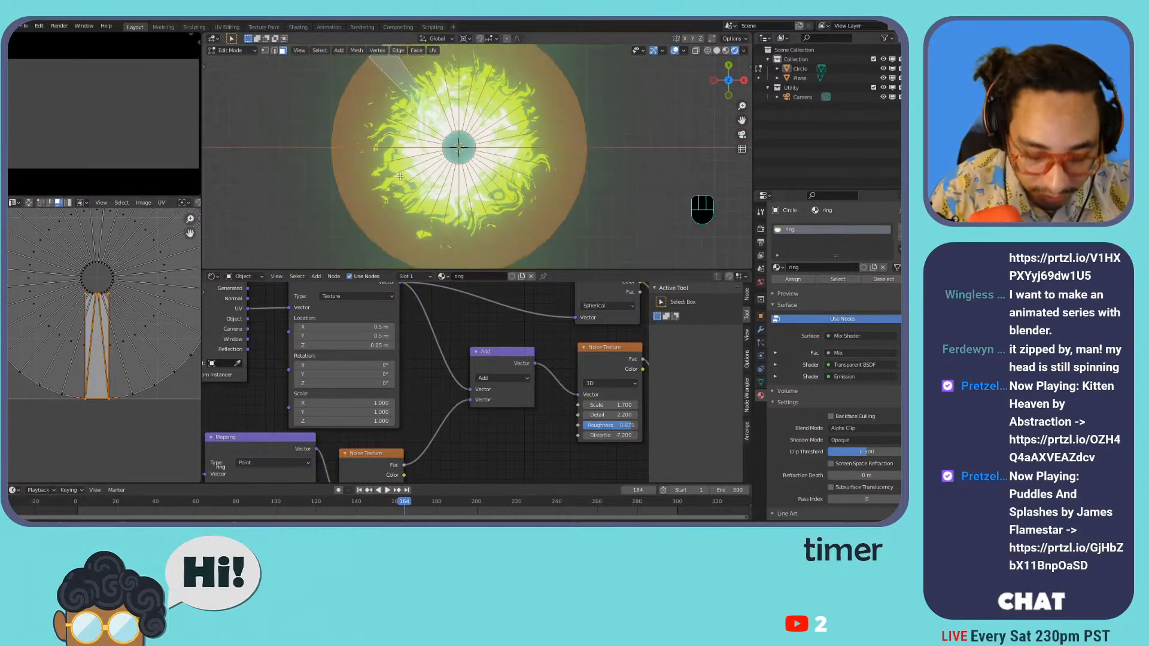
key("u")
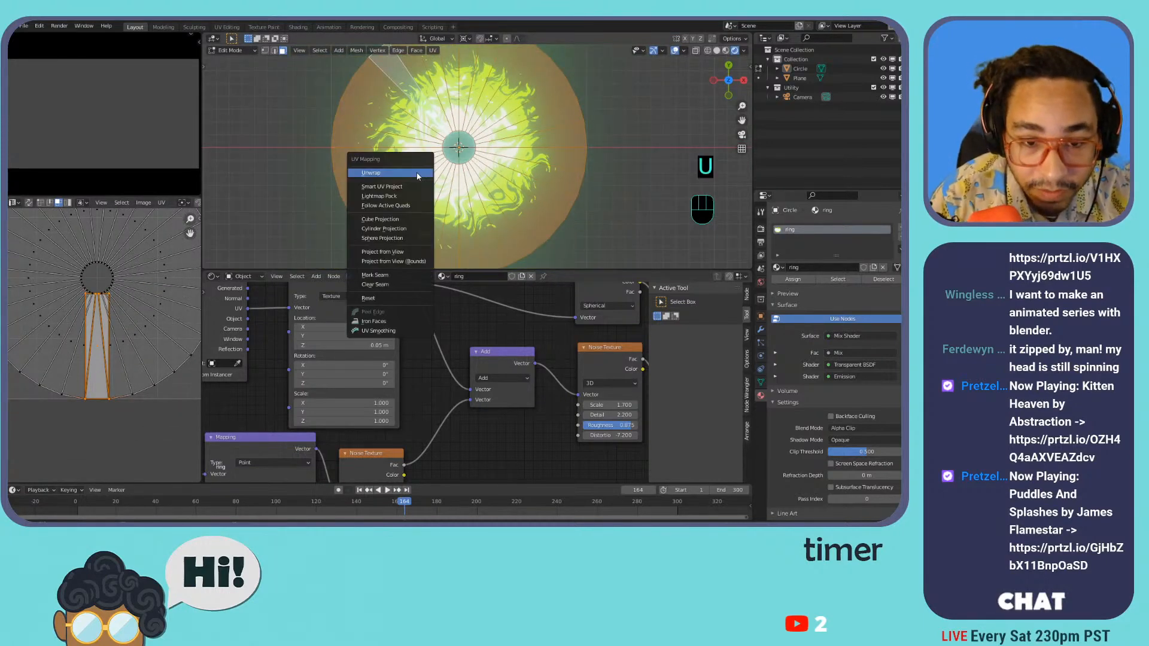
left_click(411, 205)
- Undo the last change, return the ring to Edit Mode and select all its faces
key("ctrl+z")
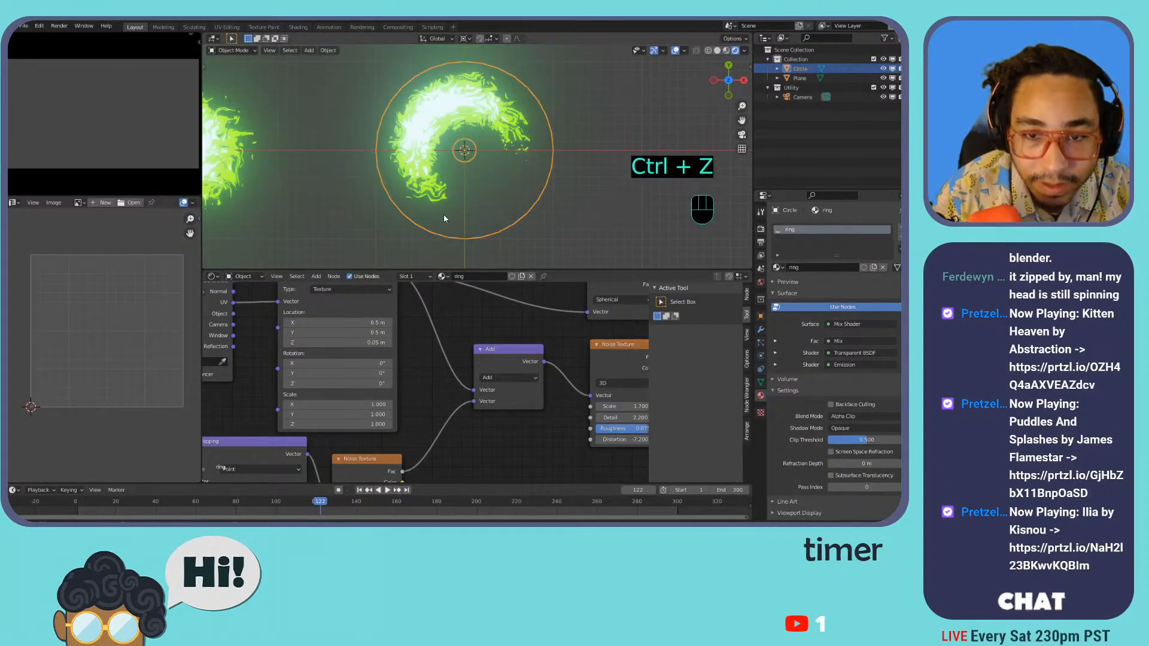
key("Tab")
key("Tab")
key("Tab")
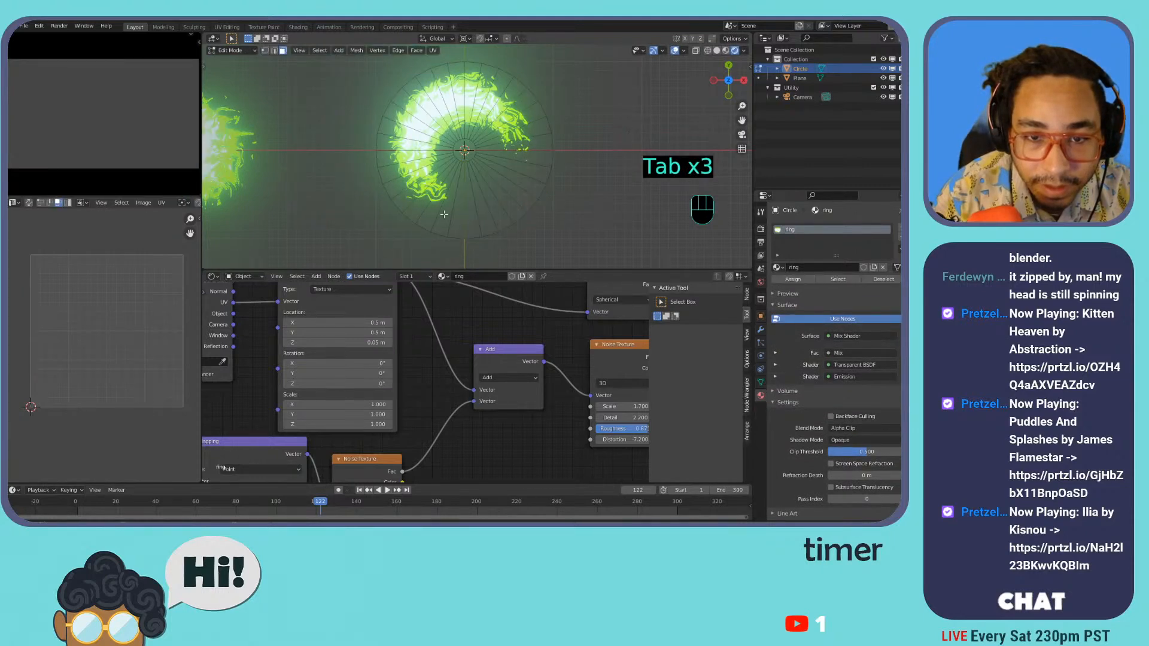
key("a")
- Connect the lower Texture Coordinate node's UV output to the Vector input of the frame-driven Mapping node
scroll(335, 361, "down", 3)
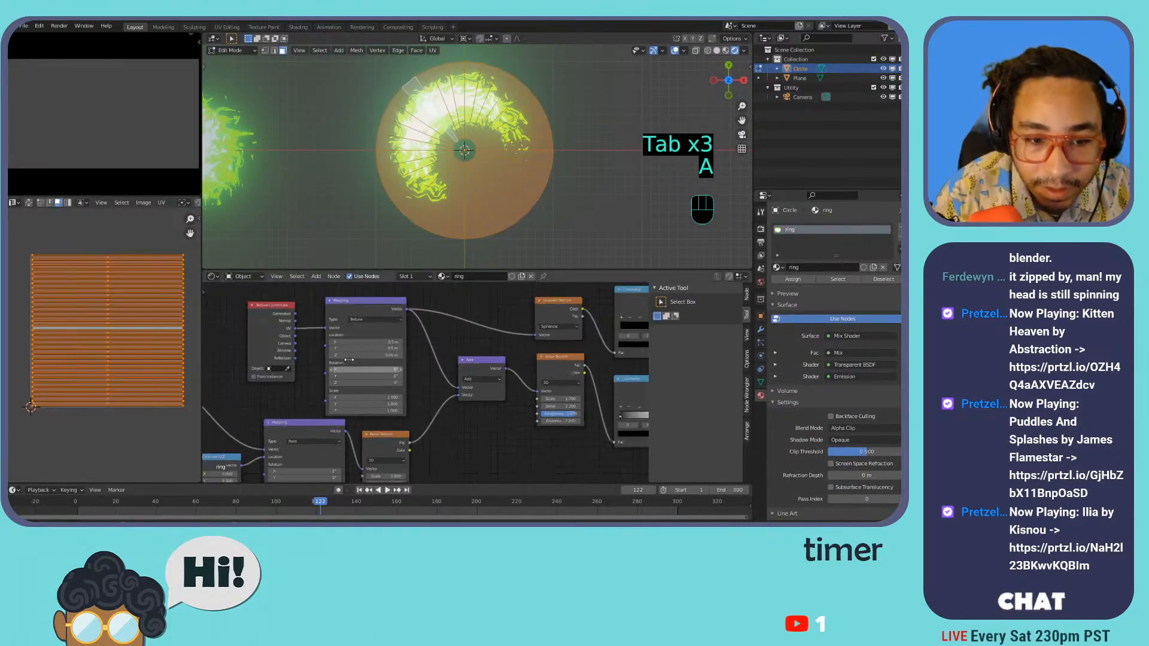
middle_click_drag(336, 361, 367, 402)
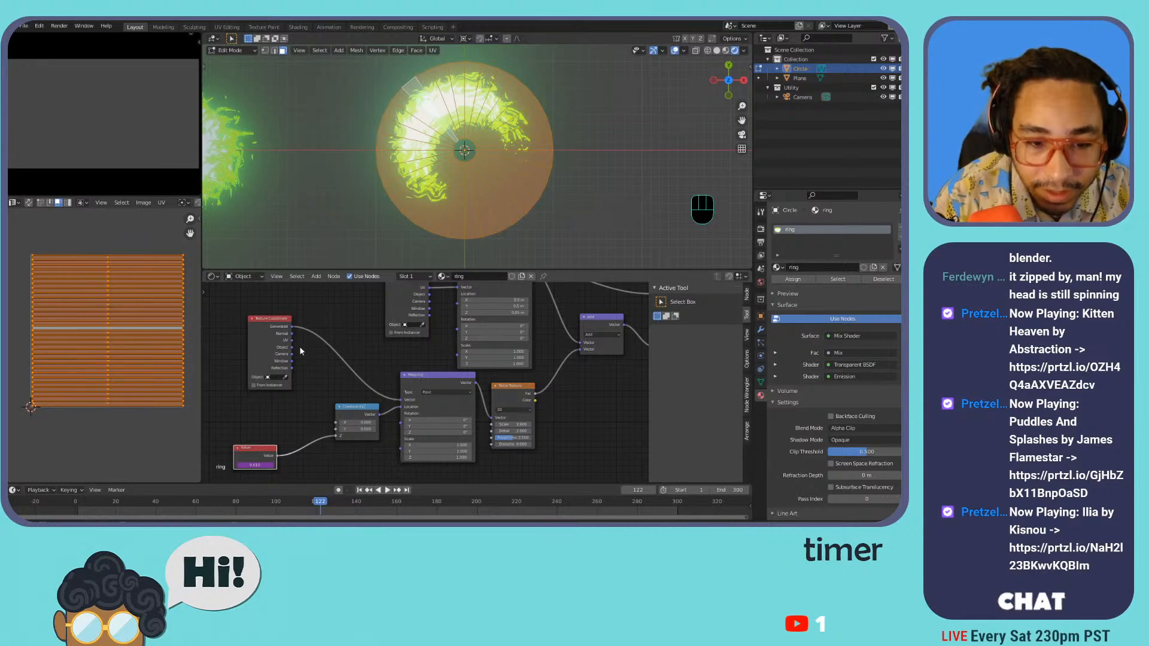
left_click_drag(292, 340, 401, 399)
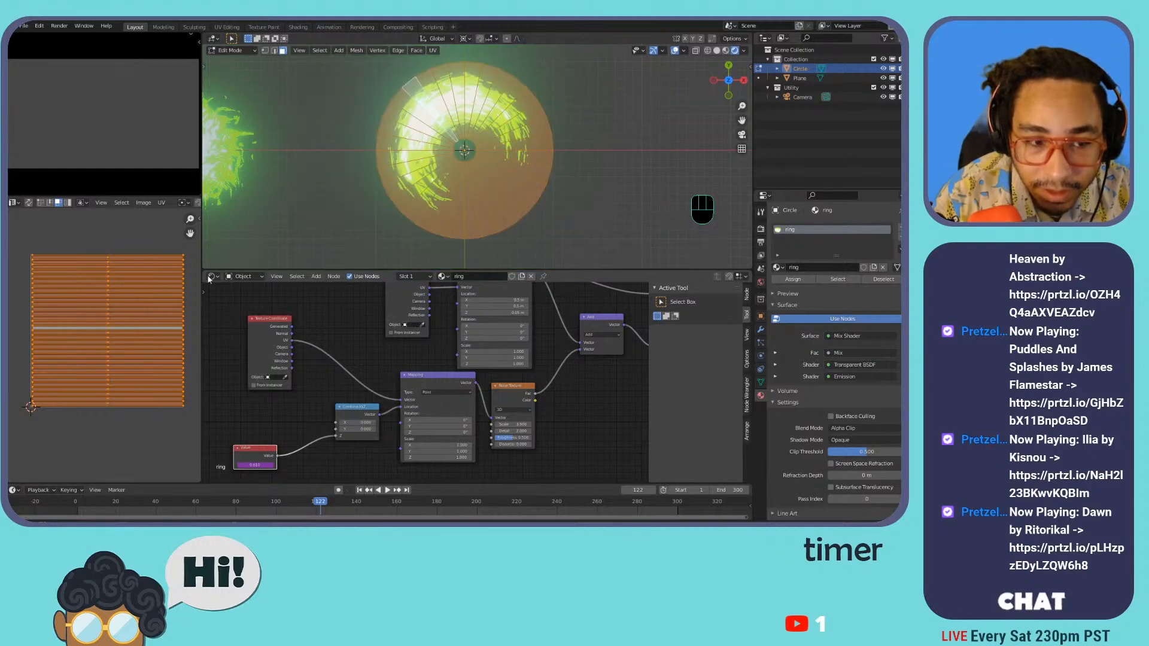
- Rotate the ring's UV layout by 90 degrees
key("r")
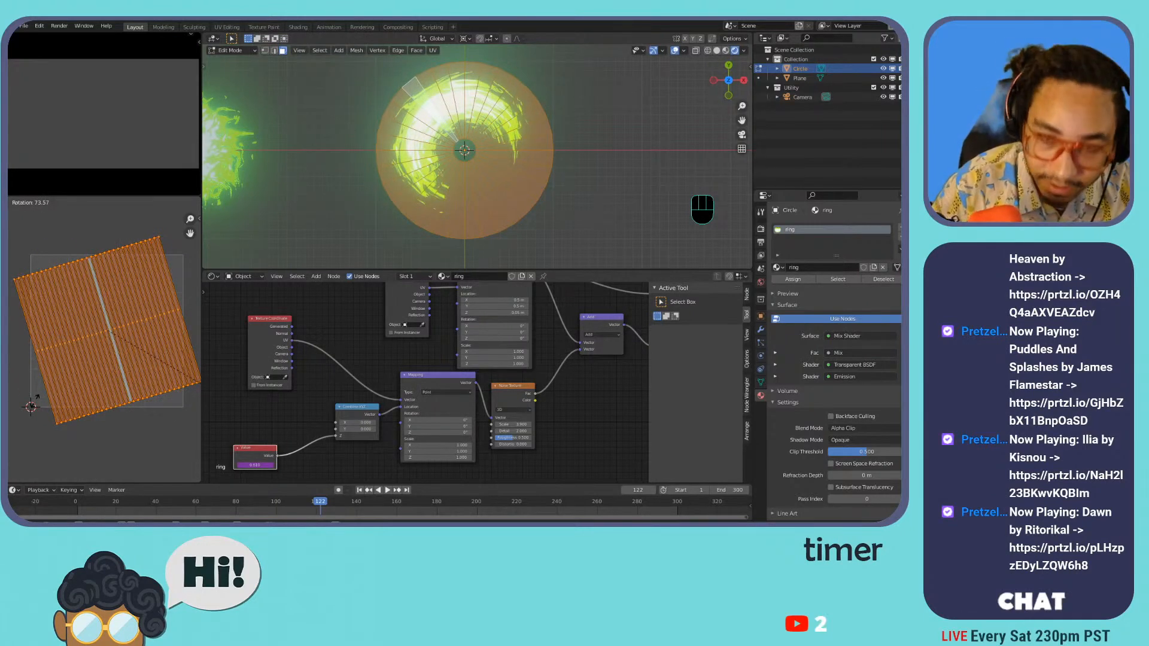
type("90")
key("Return")
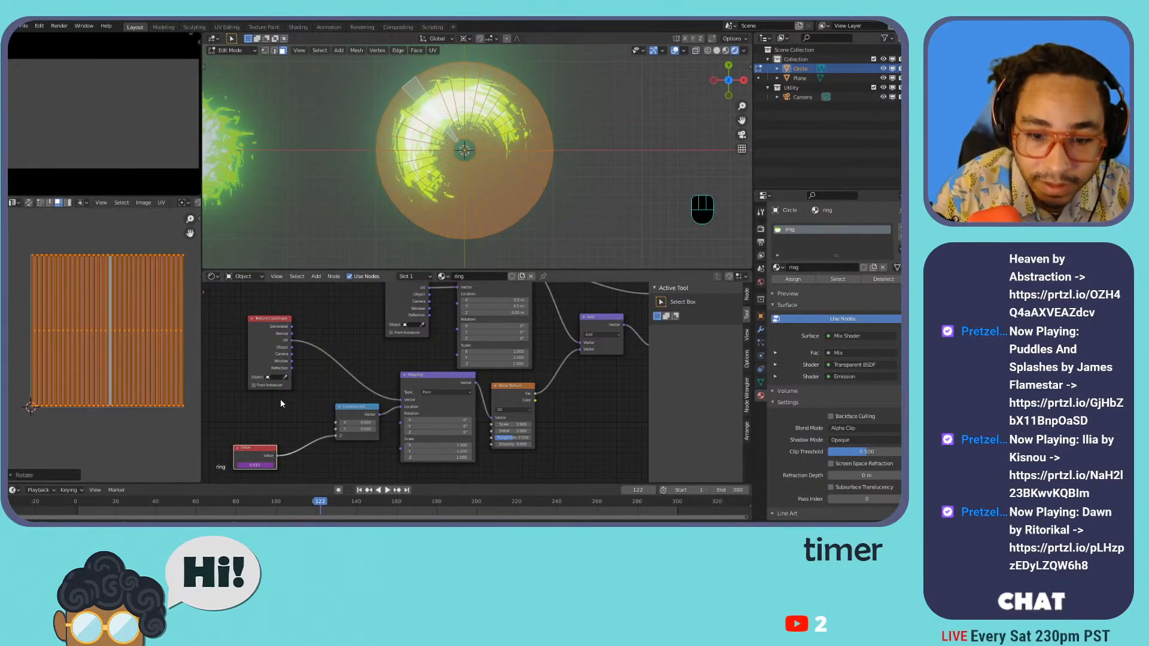
key("s")
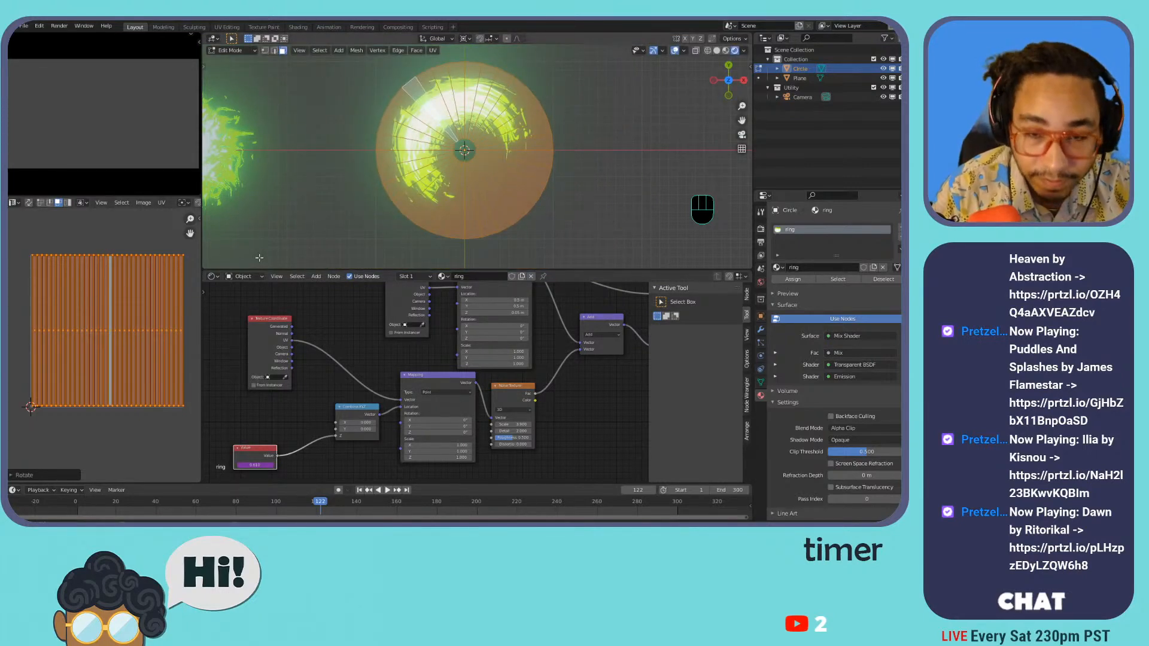
key("g")
right_click(414, 56)
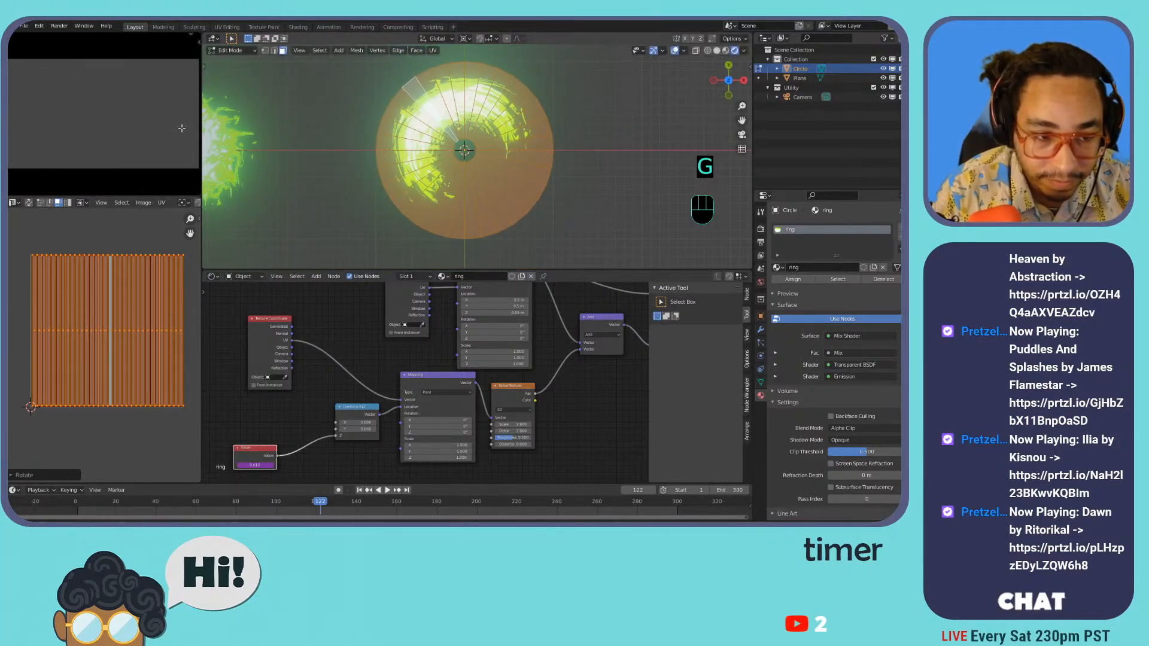
- Scale the rotated UV layout down uniformly to about 60% of the UV square's width
key("s")
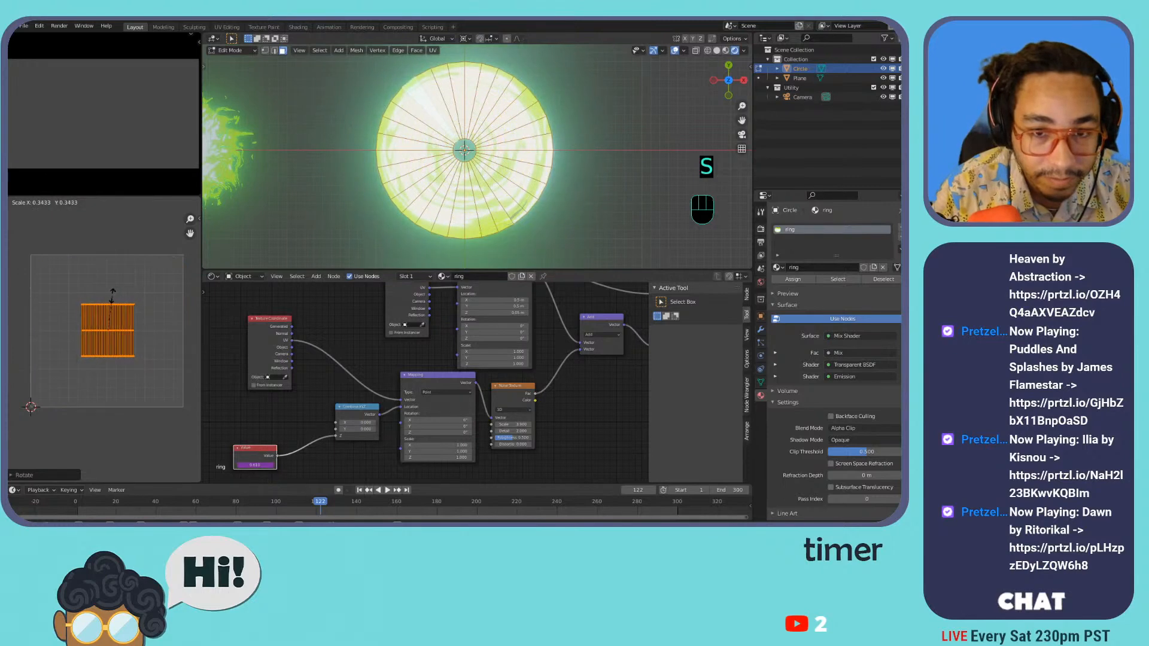
left_click(157, 292)
key("r")
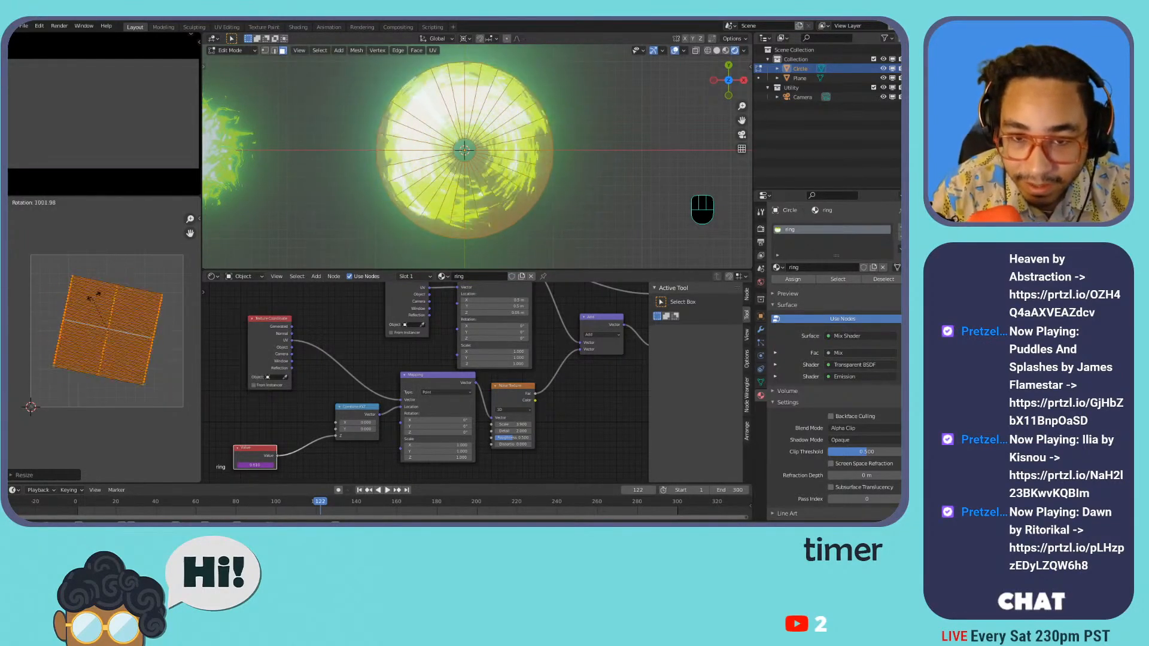
key("Escape")
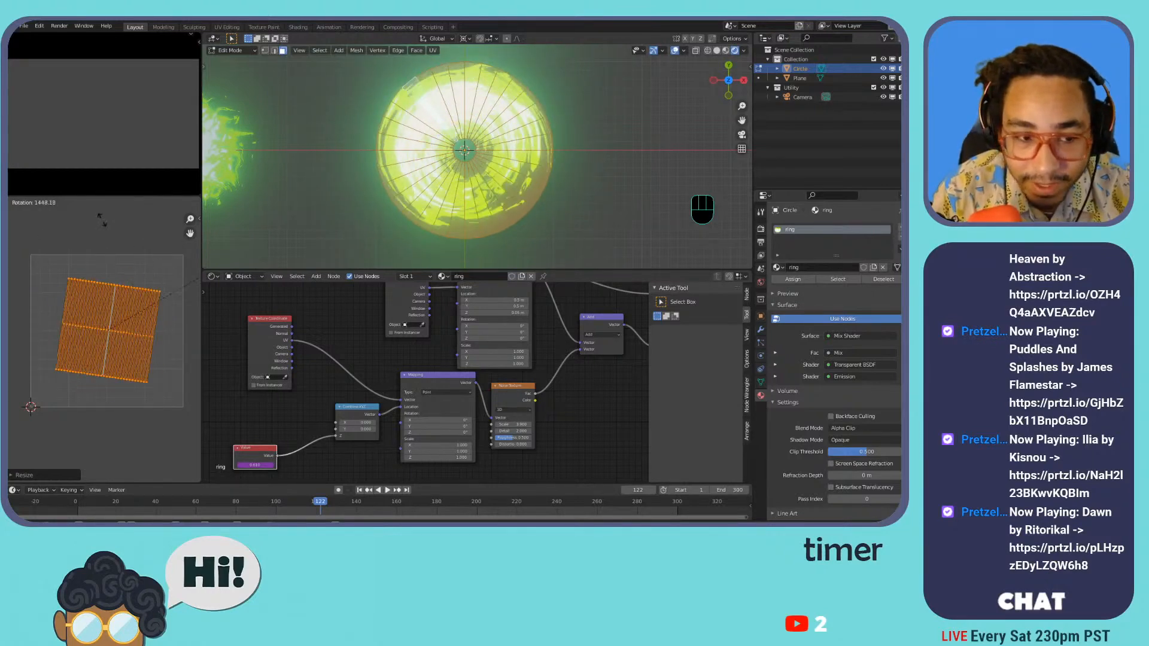
- Unwrap the selected faces with Lightmap Pack at its default settings and deselect the mesh to check the effect
key("u")
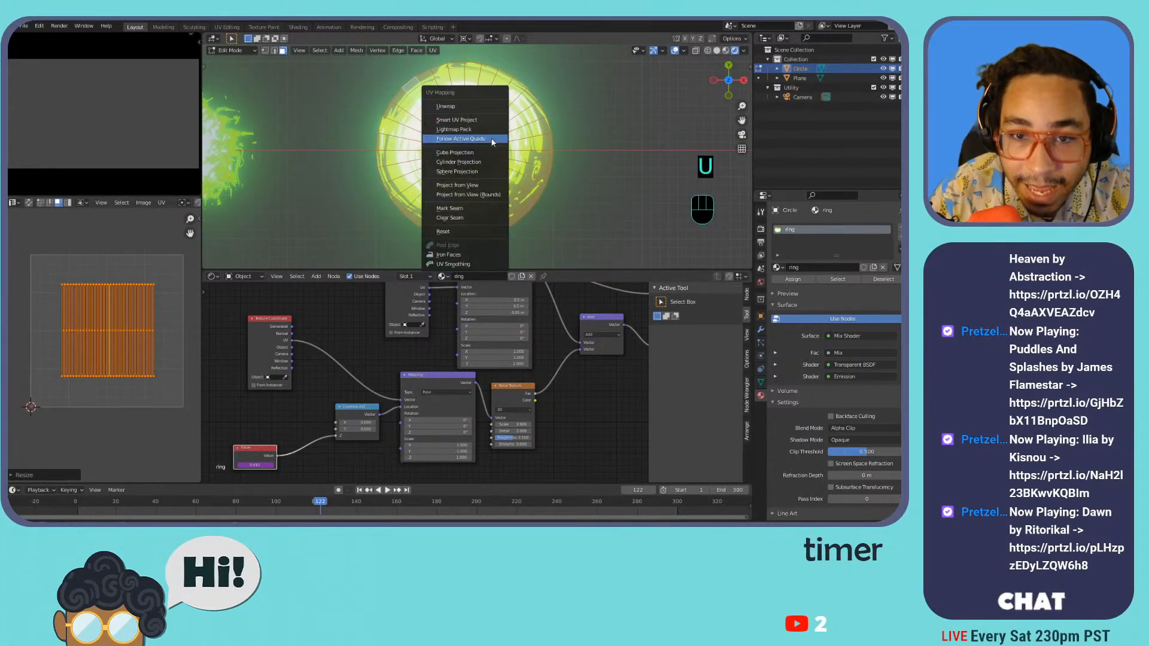
left_click(494, 139)
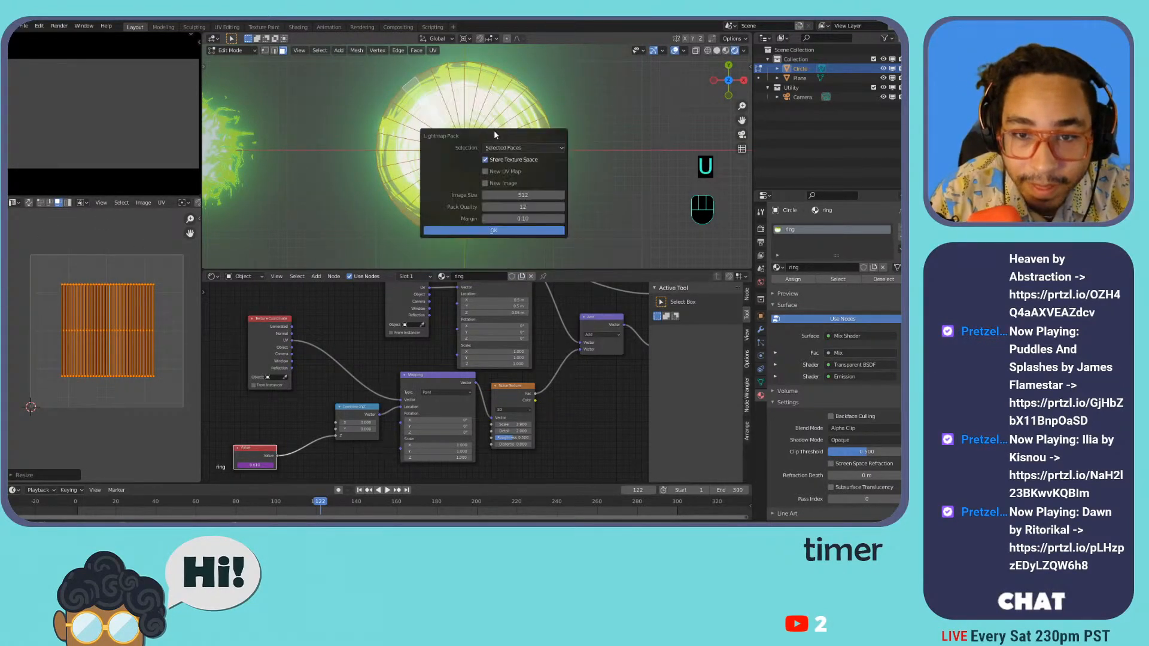
left_click(499, 232)
left_click(616, 145)
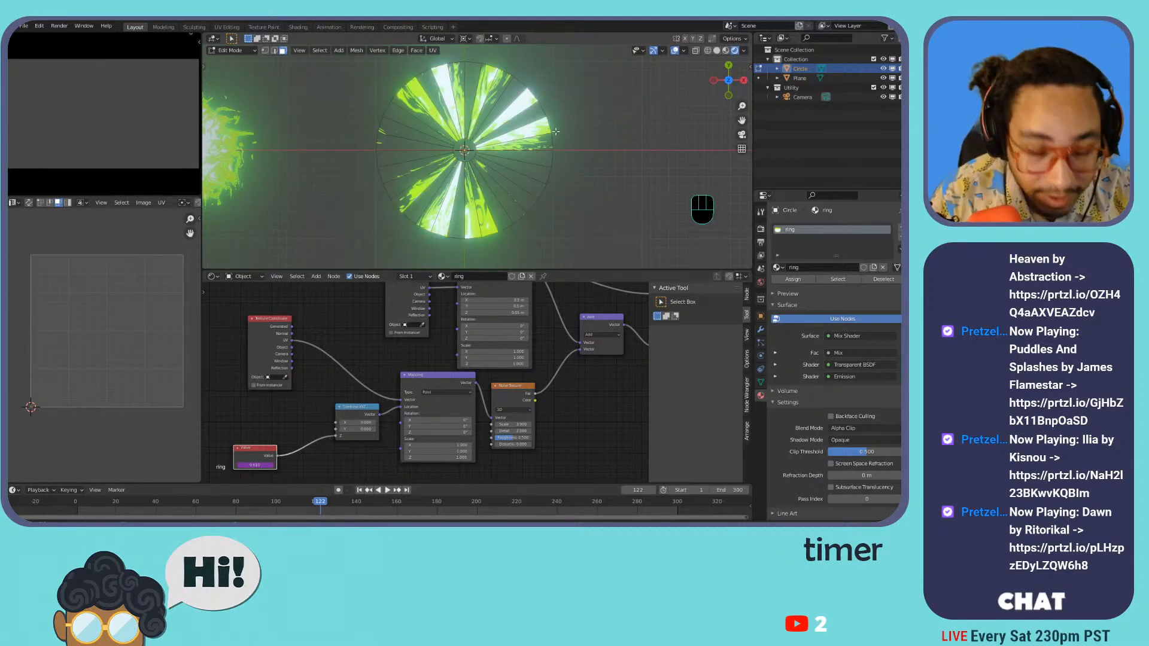
key("Tab")
key("Tab")
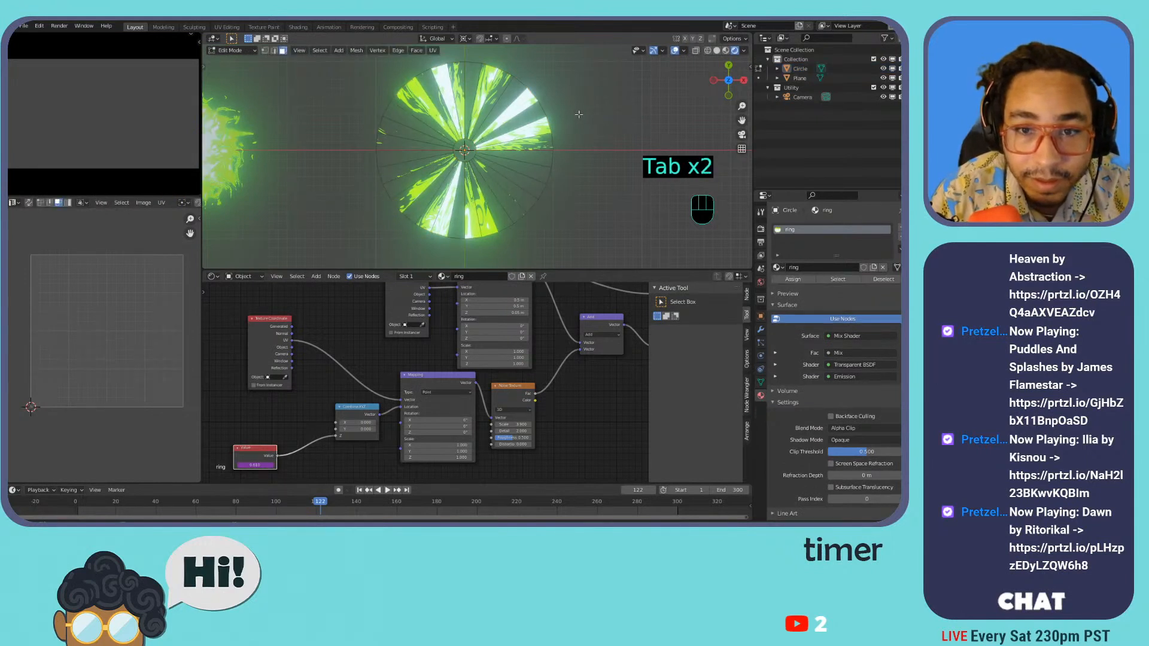
- Select all the ring's faces, try the Cylinder and Sphere projections, and unwrap the faces with Cube Projection
key("a")
key("u")
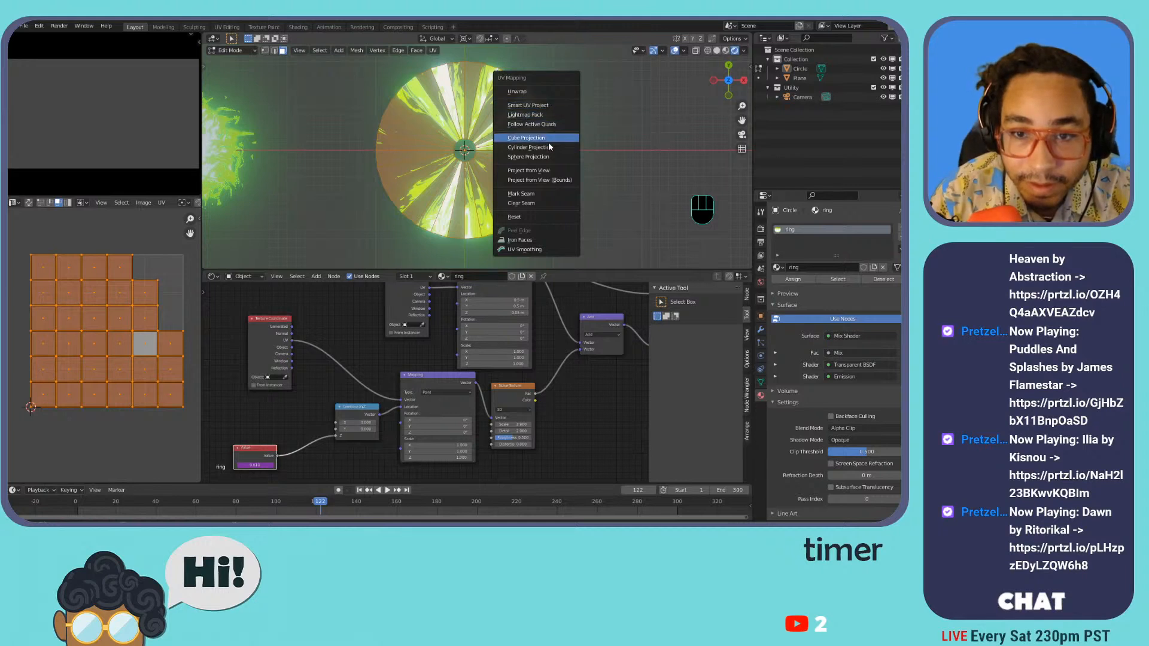
left_click(550, 147)
key("u")
key("u")
left_click(548, 127)
key("u")
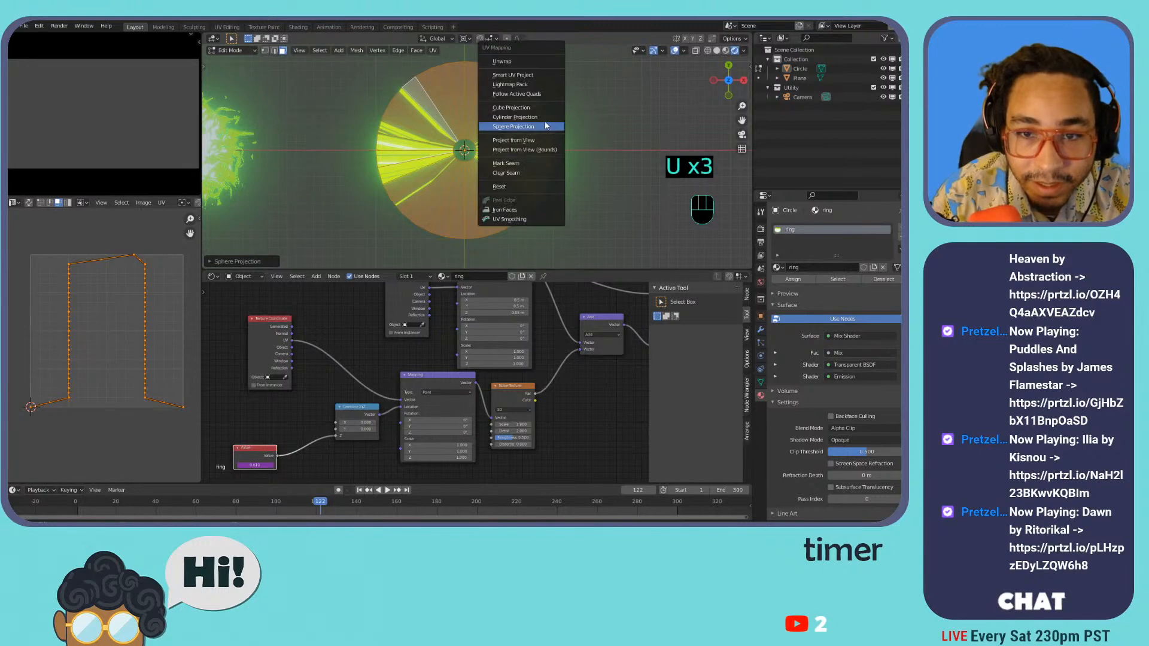
left_click(541, 109)
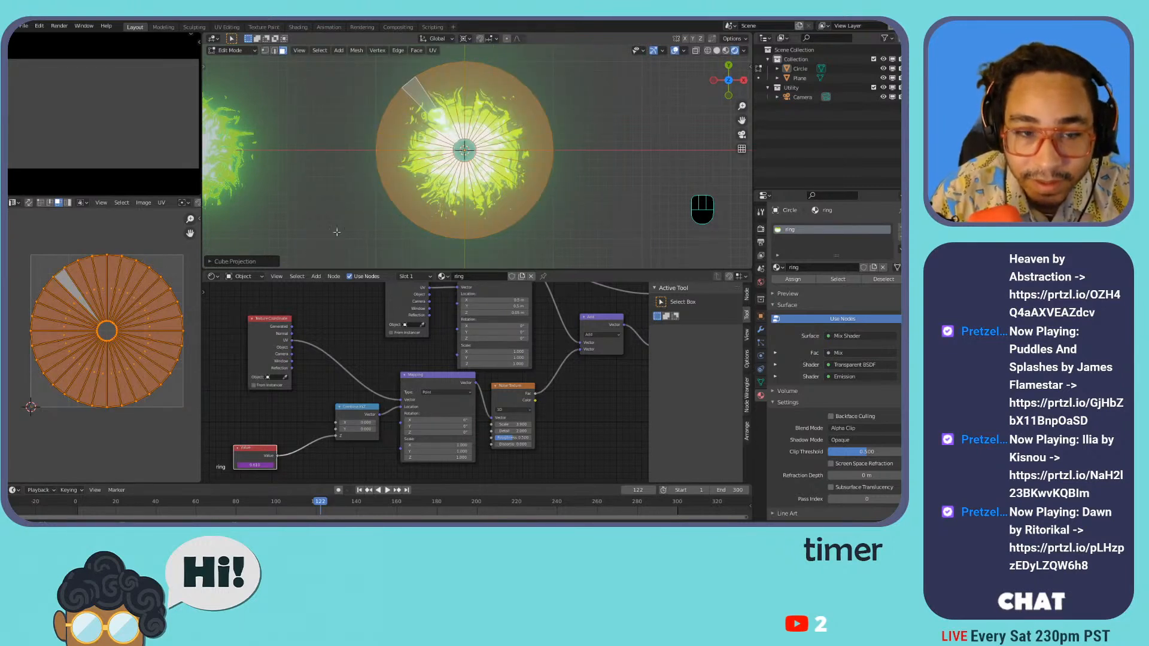
- Try to scale the circular UV layout uniformly and play back the animation to check the effect
key("s")
left_click(40, 237)
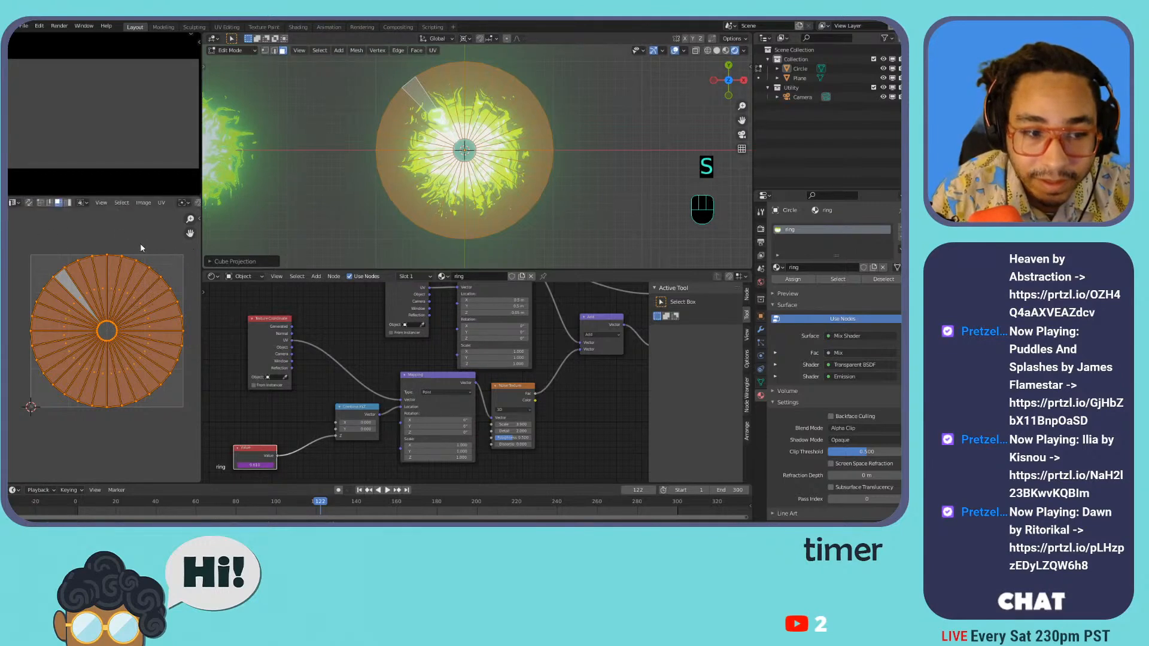
key("s")
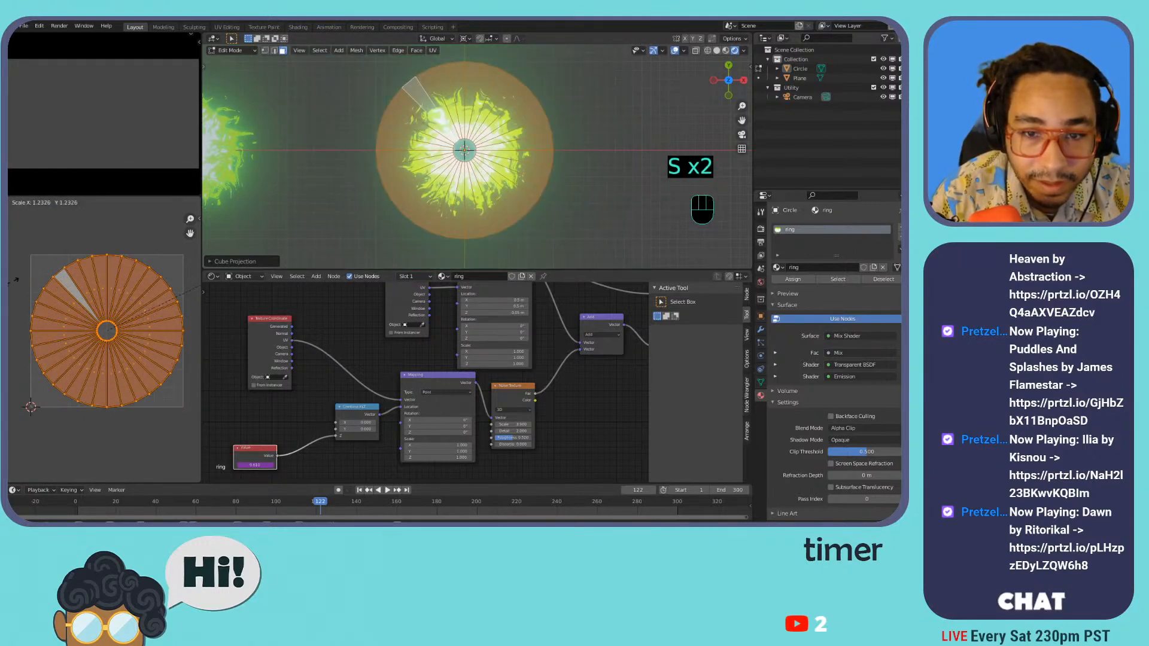
left_click(185, 278)
key("space")
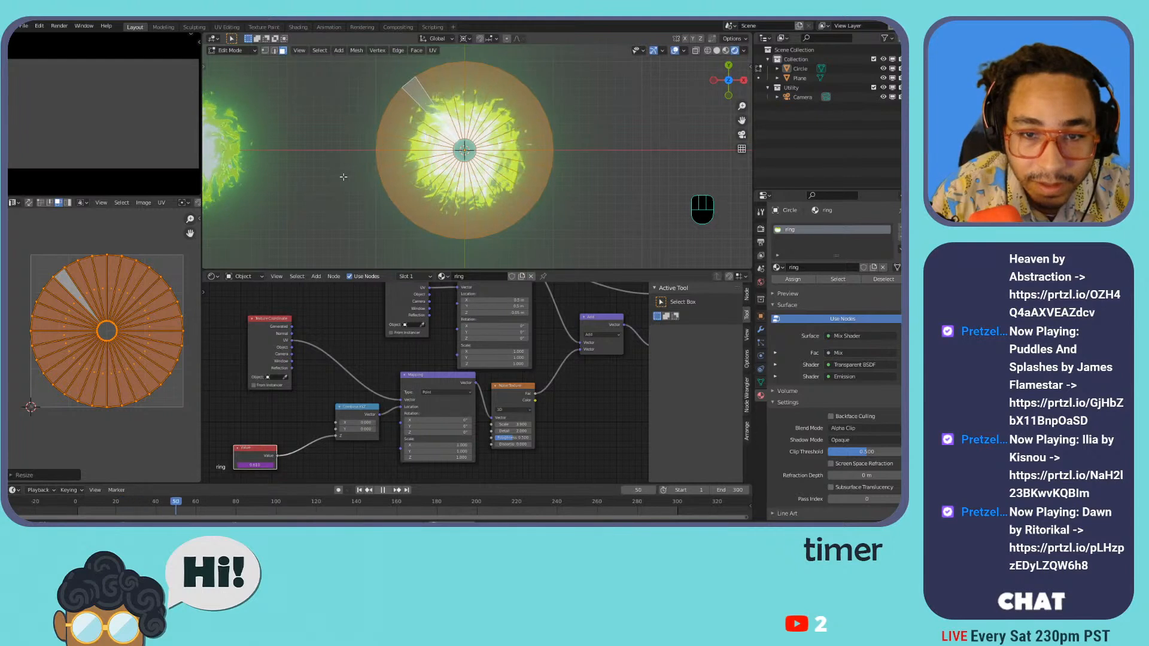
key("space")
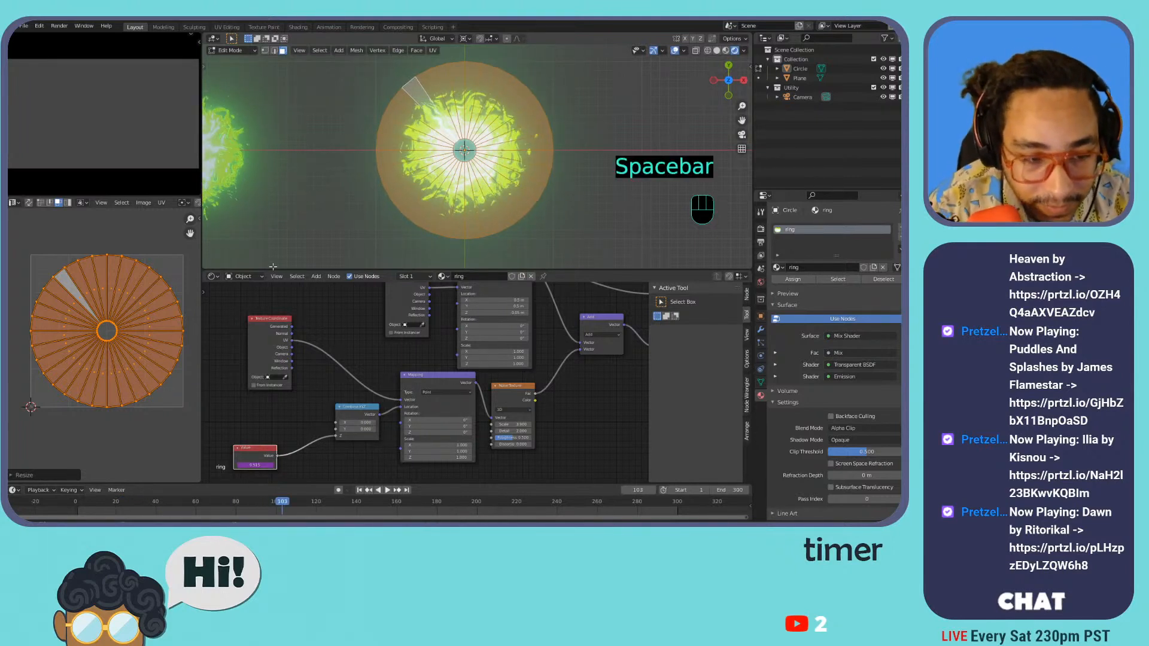
- Select only the lowest UV wedge of the circular layout, just right of its vertical centre line
scroll(102, 347, "up", 2)
left_click(115, 393)
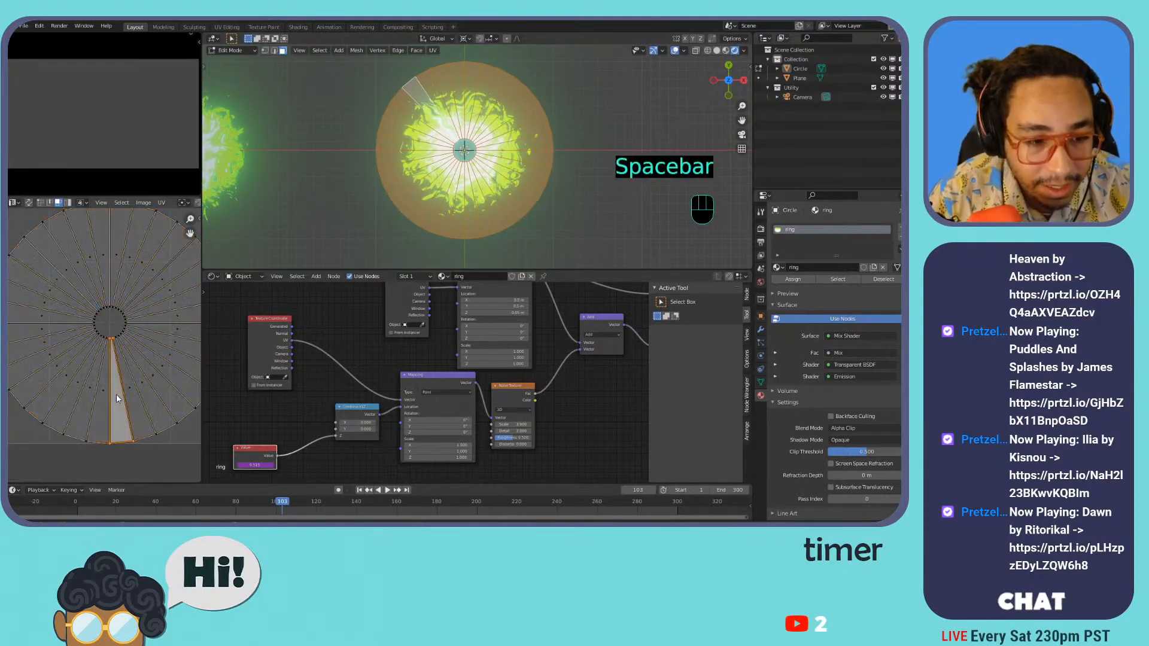
- Try the Straighten operation on the selected UV wedge and undo it
right_click(116, 356)
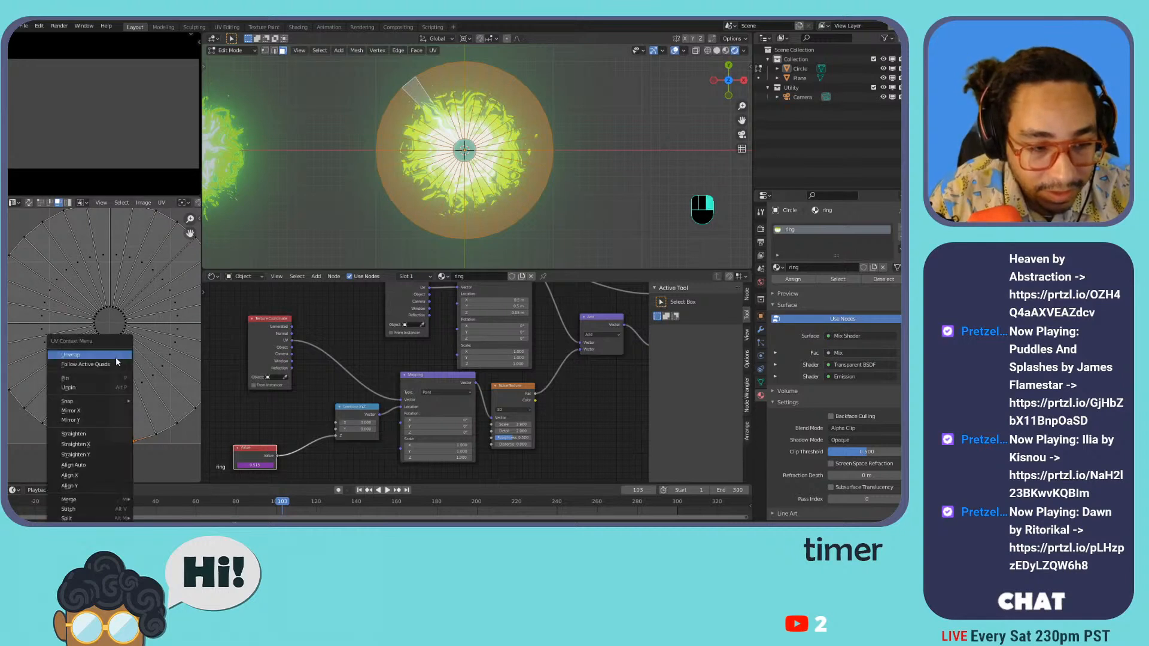
left_click(91, 434)
key("ctrl+z")
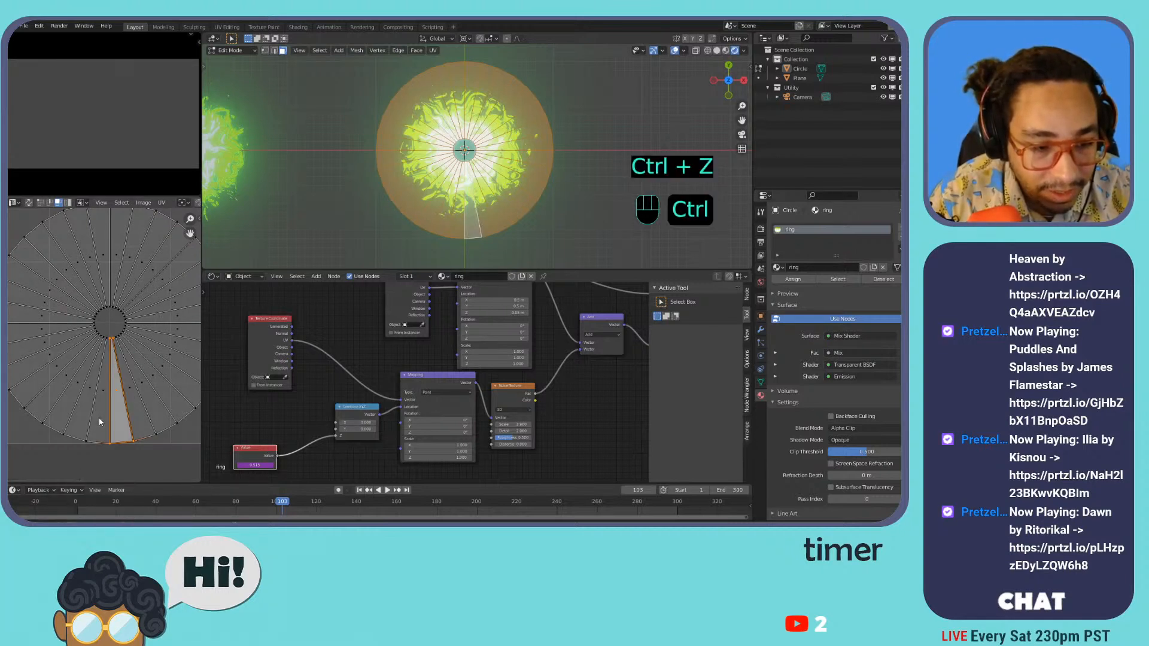
- Turn the selected UV wedge into a rectangle with TexTools' Rectify operation
right_click(121, 402)
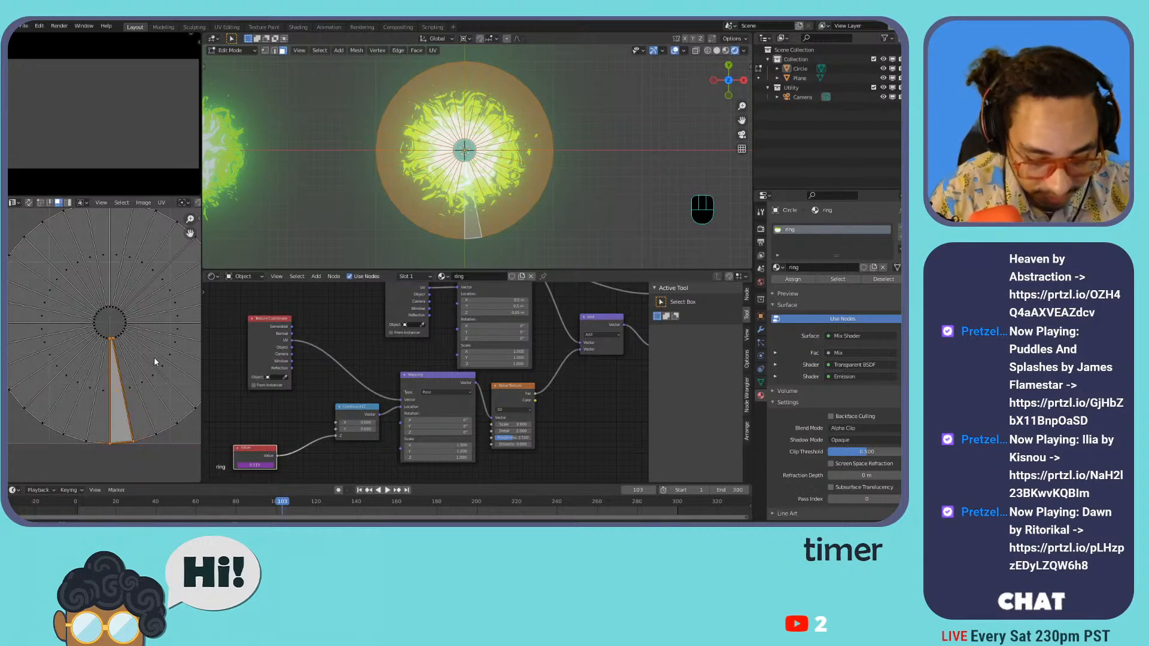
key("n")
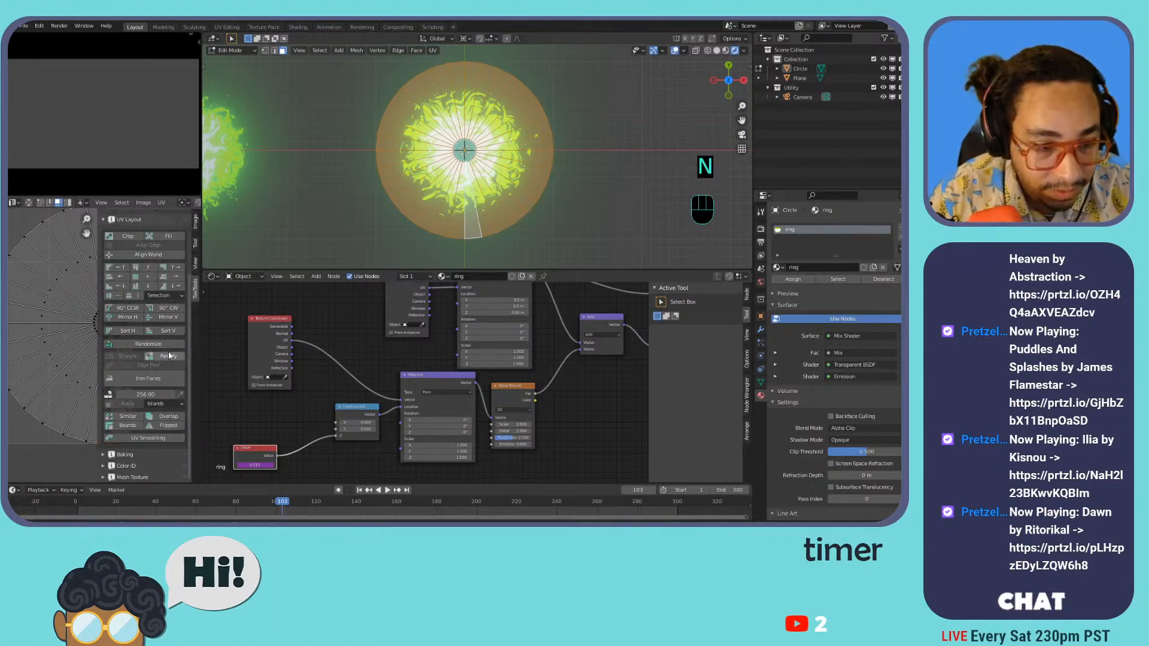
key("n")
- Unwrap all the ring's faces with Follow Active Quads, using the Even edge length mode
key("a")
key("a")
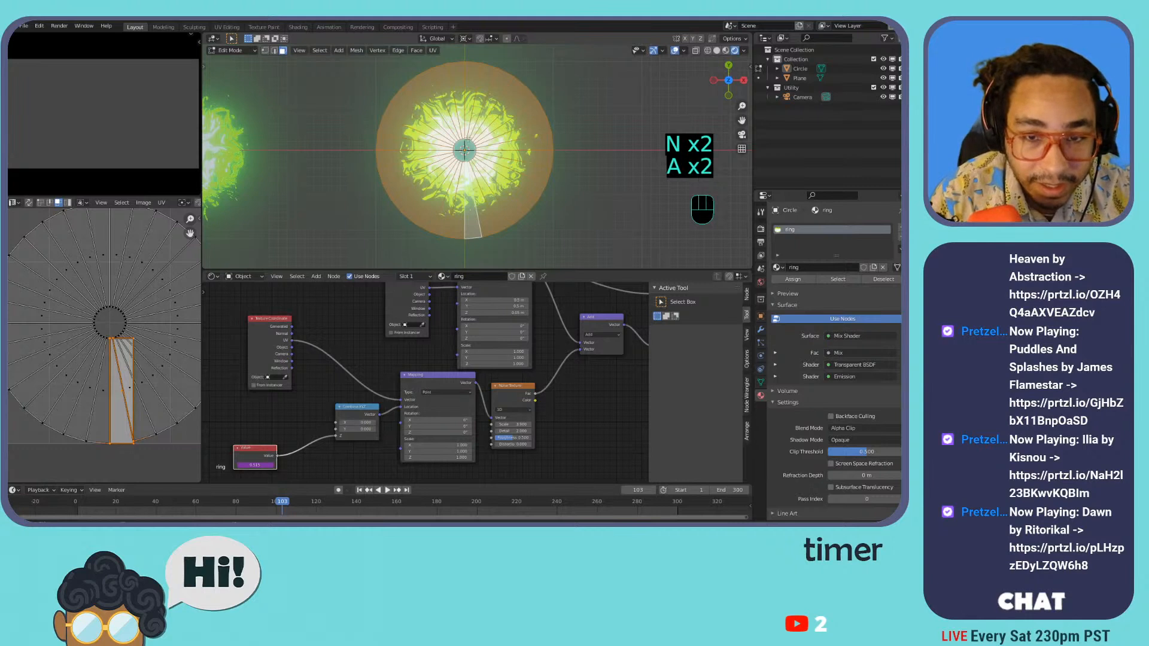
key("u")
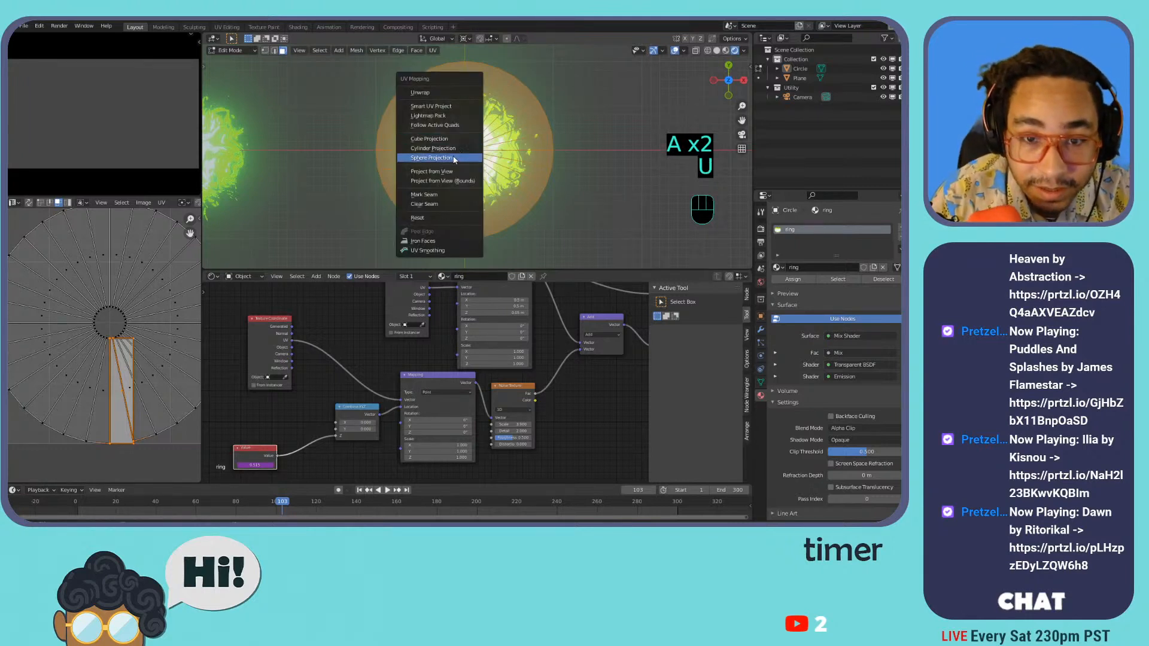
left_click(454, 126)
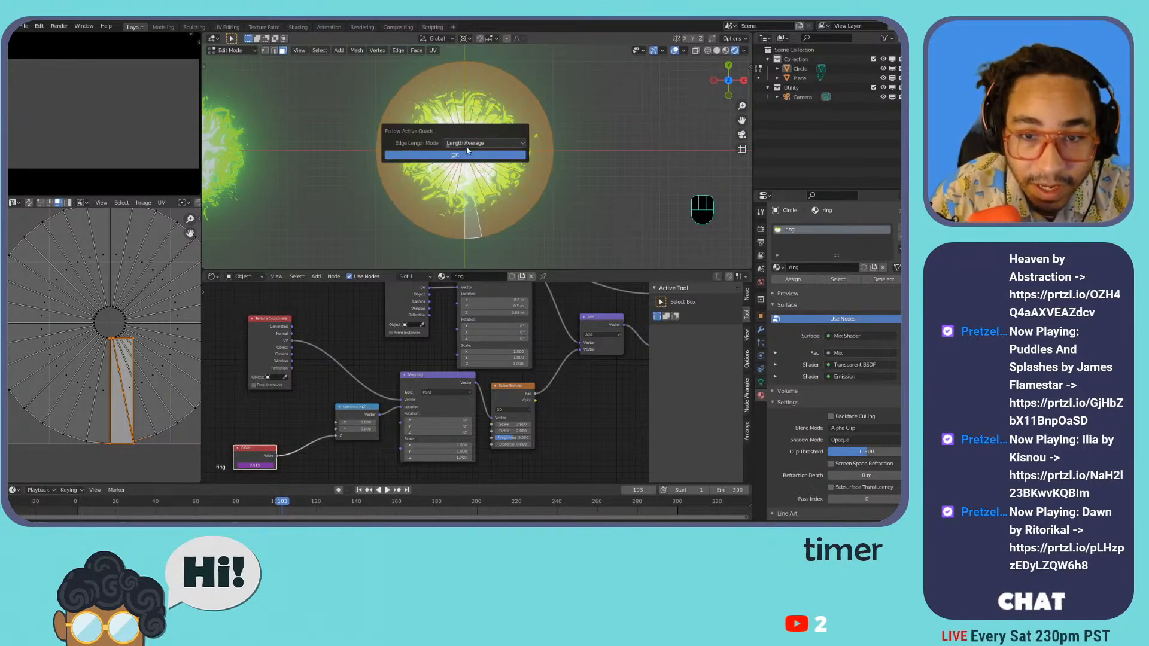
left_click(466, 144)
left_click(469, 155)
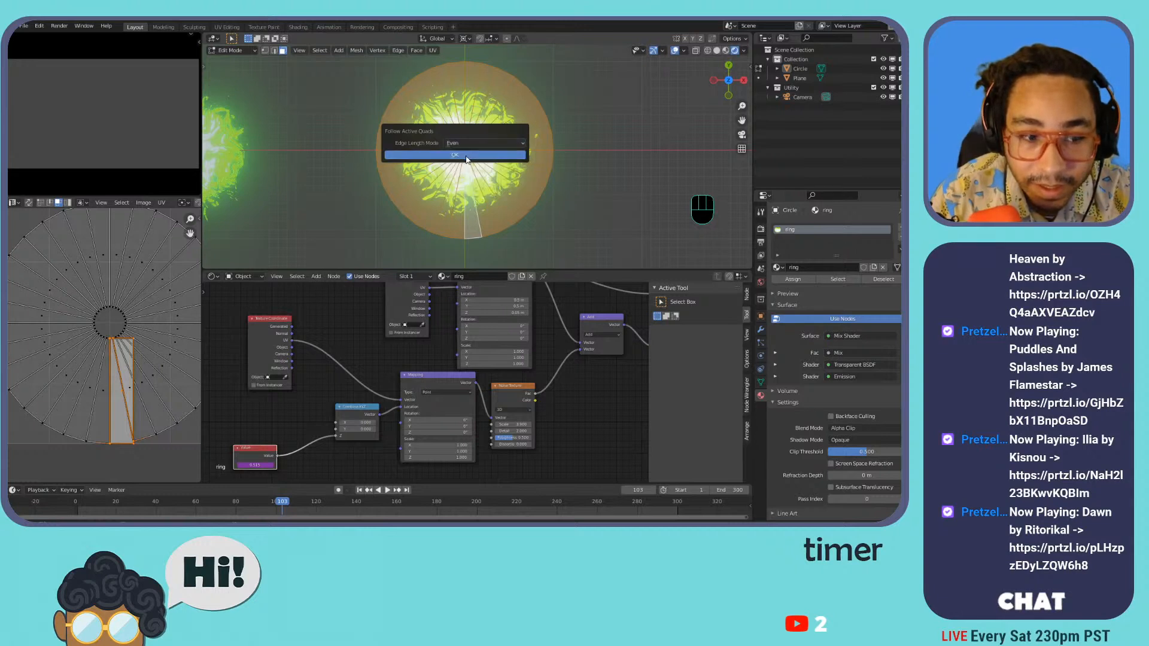
left_click(466, 156)
- Scale the whole UV strip to span the UV square's width and move it up about 0.25 to the square's middle
scroll(160, 259, "down", 4)
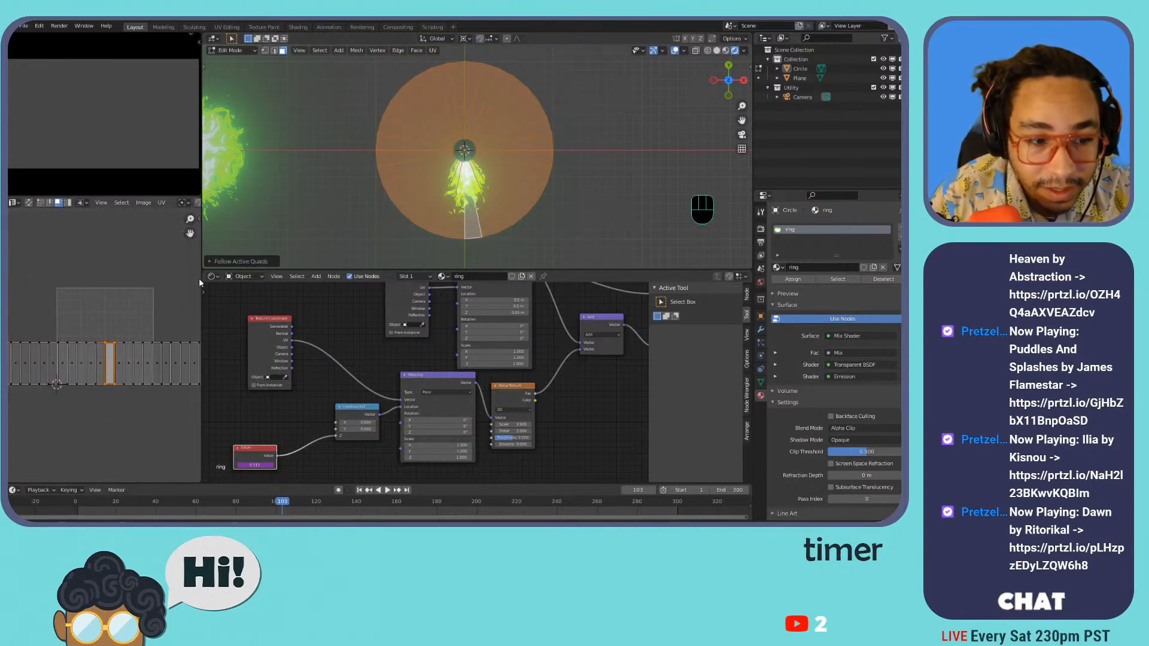
key("a")
key("s")
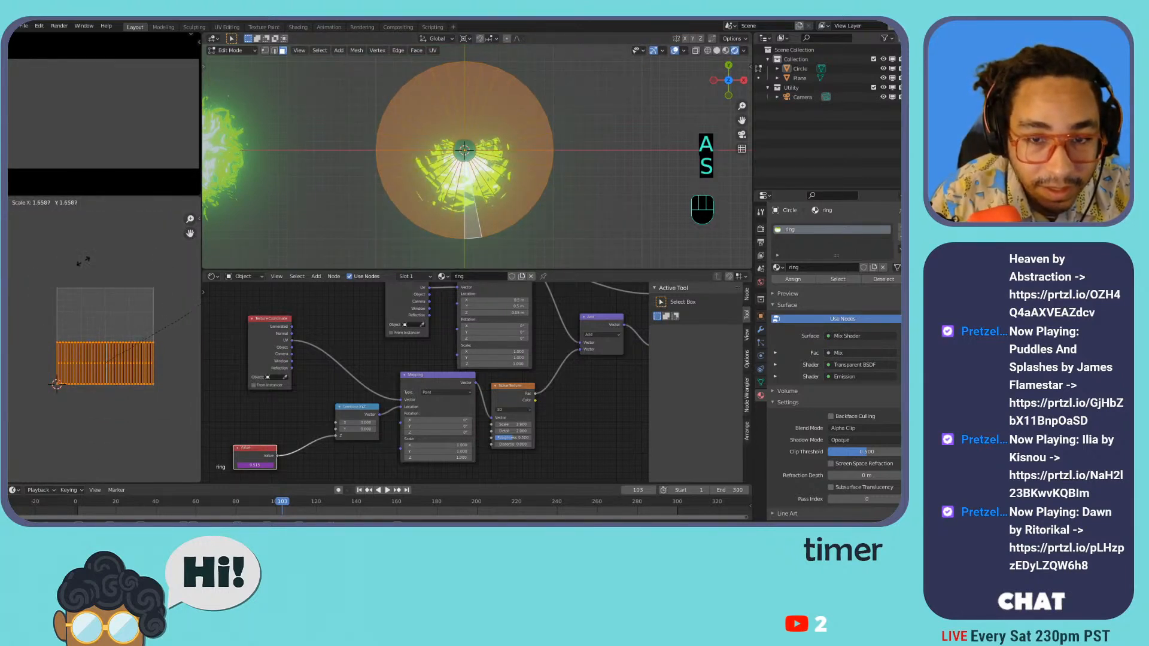
left_click(142, 254)
key("g")
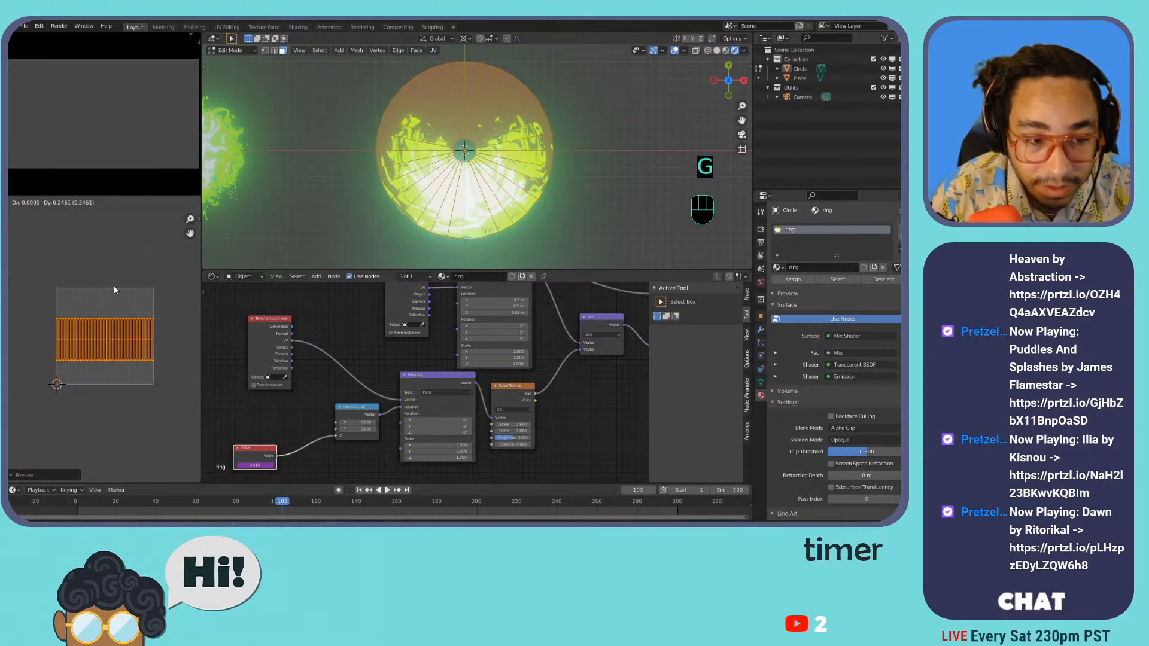
left_click(114, 291)
- Stretch the UV strip along Y only until it nearly fills the height of the UV square
key("s")
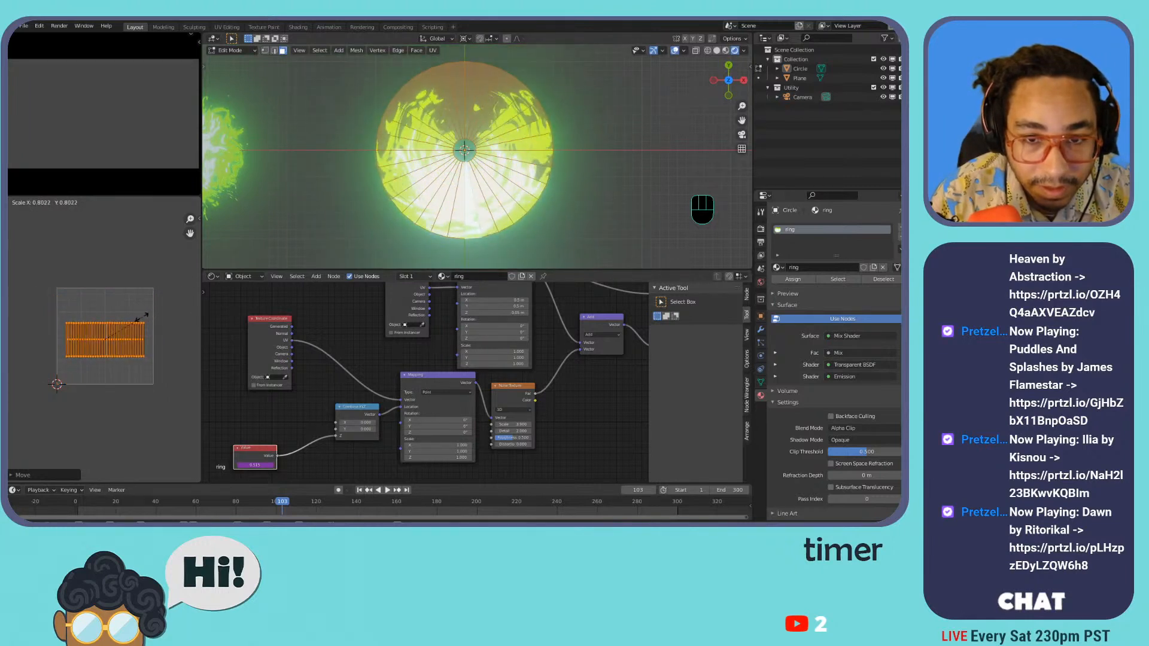
key("y")
left_click(206, 307)
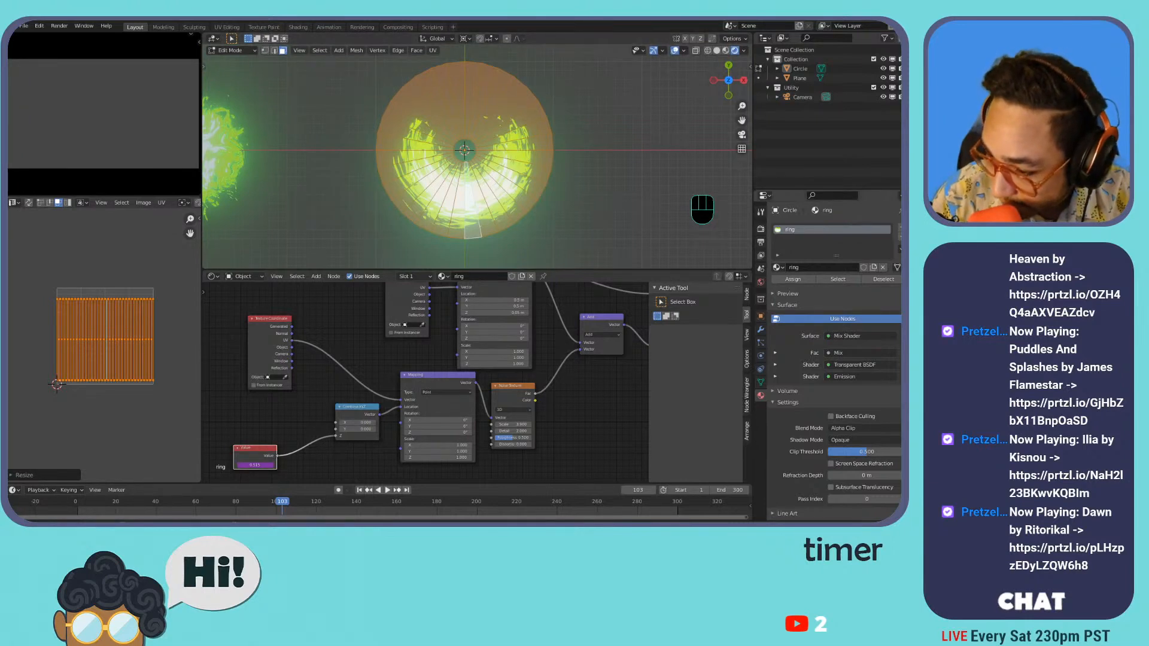
- Switch the ring to Object Mode and play back the animation to examine the flame effect on it
key("space")
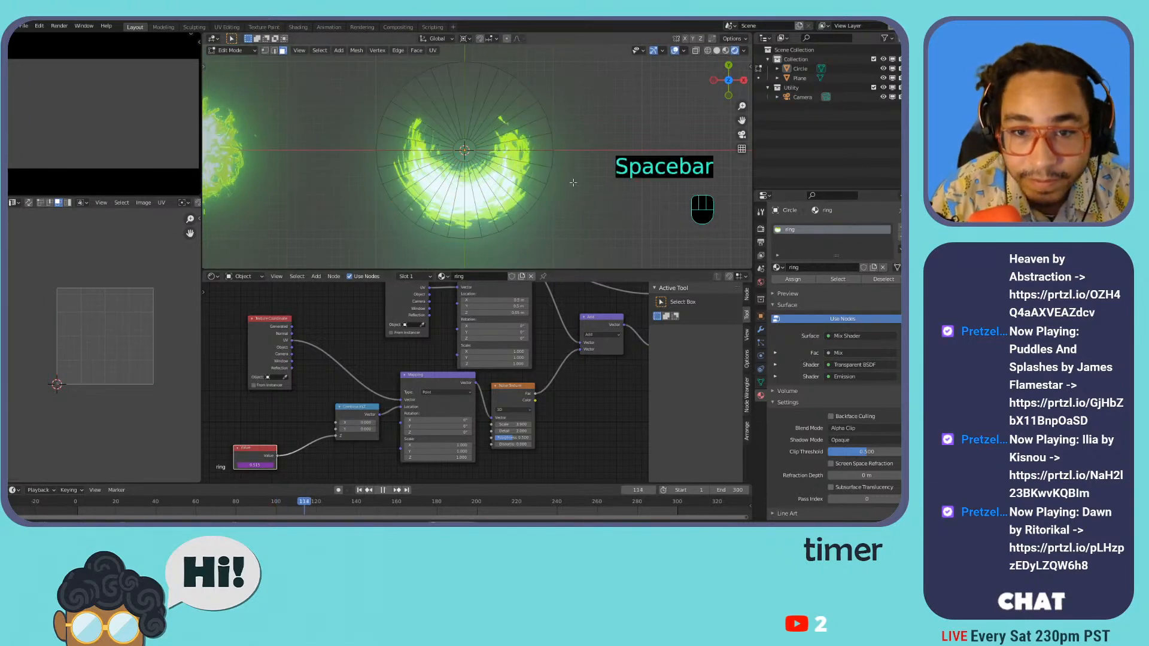
key("Tab")
key("space")
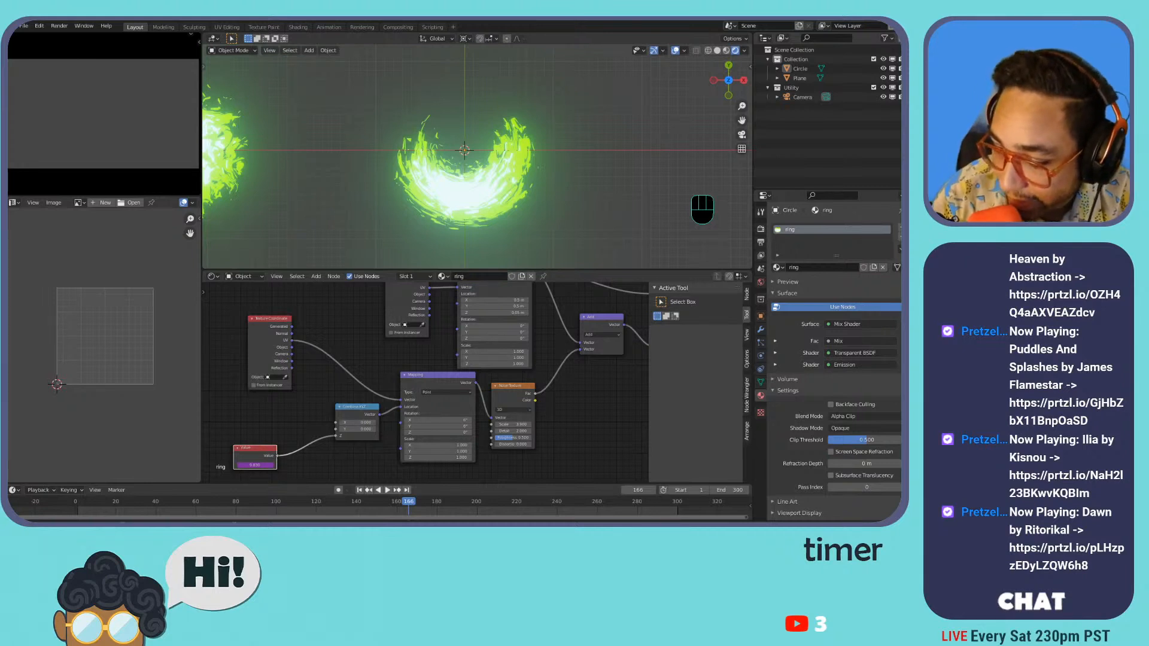
middle_click_drag(404, 359, 323, 398)
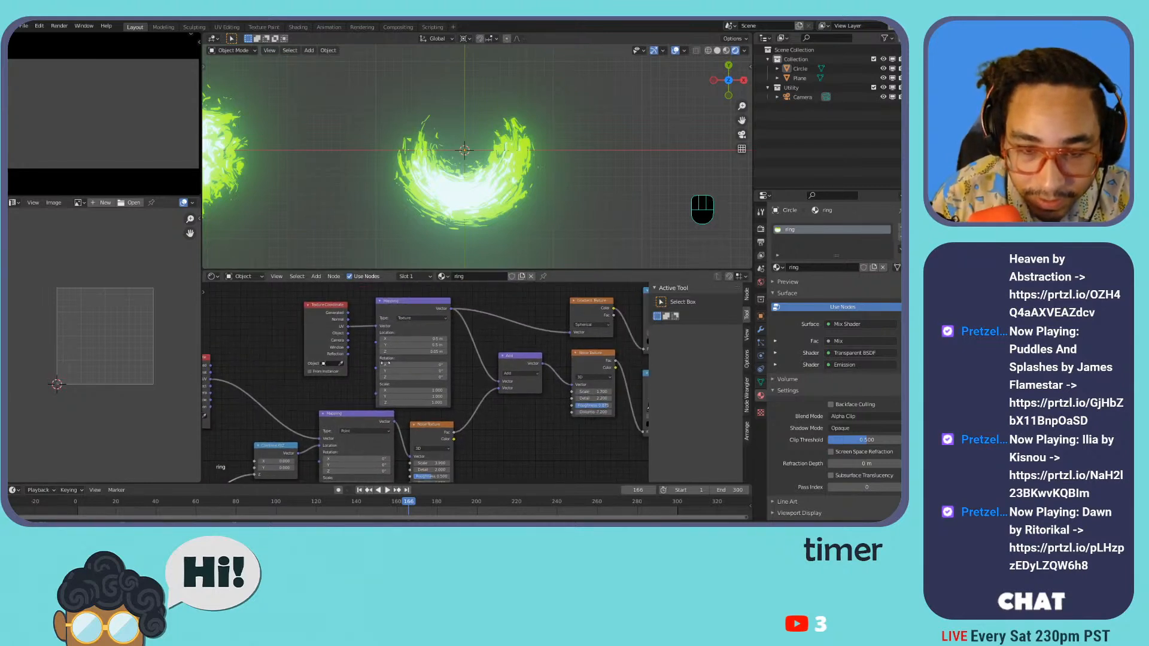
- Set the X, Y and Z location of the Mapping node on the ring's UV coordinates to 0
left_click(415, 342)
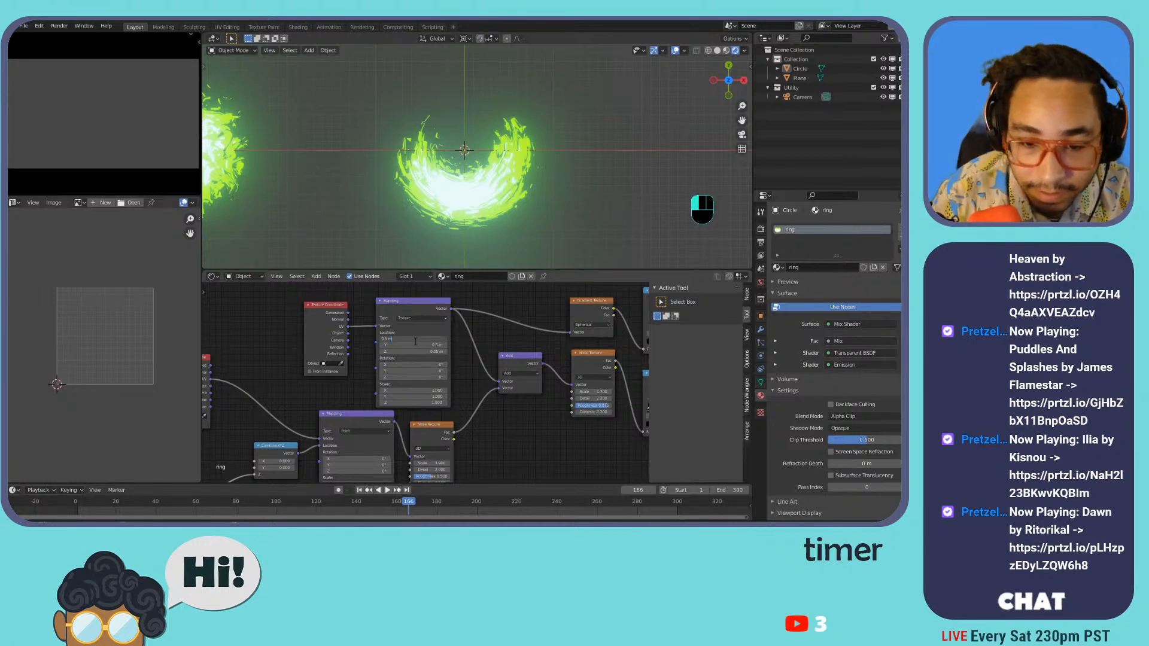
key("Tab")
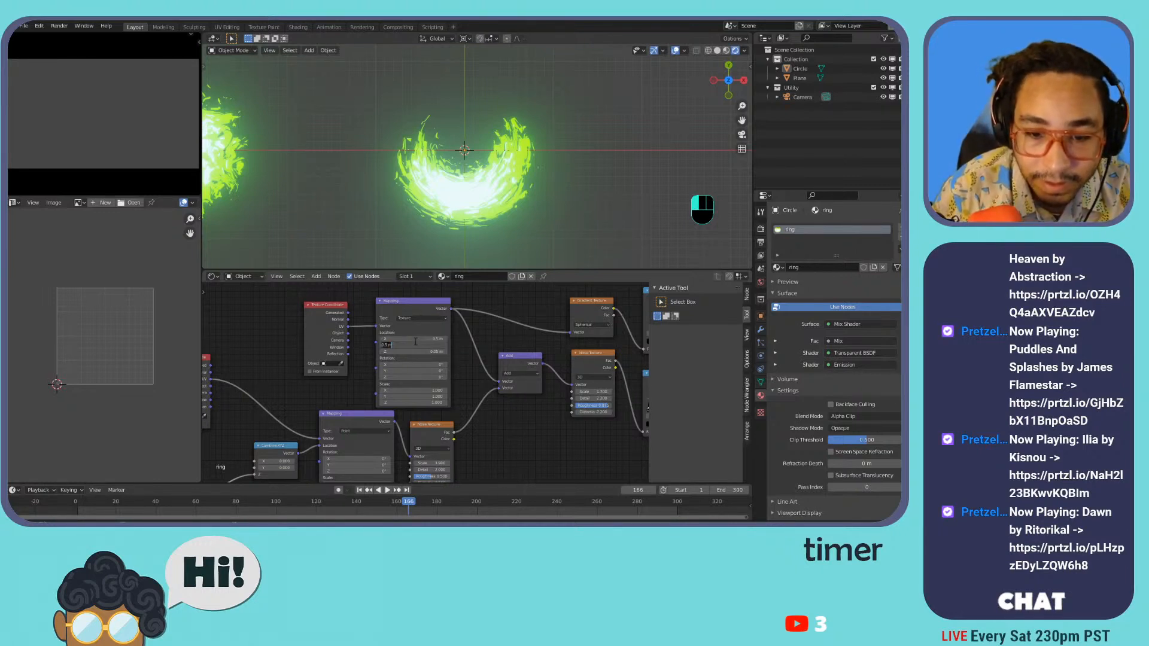
key("shift+Tab")
type("0")
key("Tab")
type("0")
key("Tab")
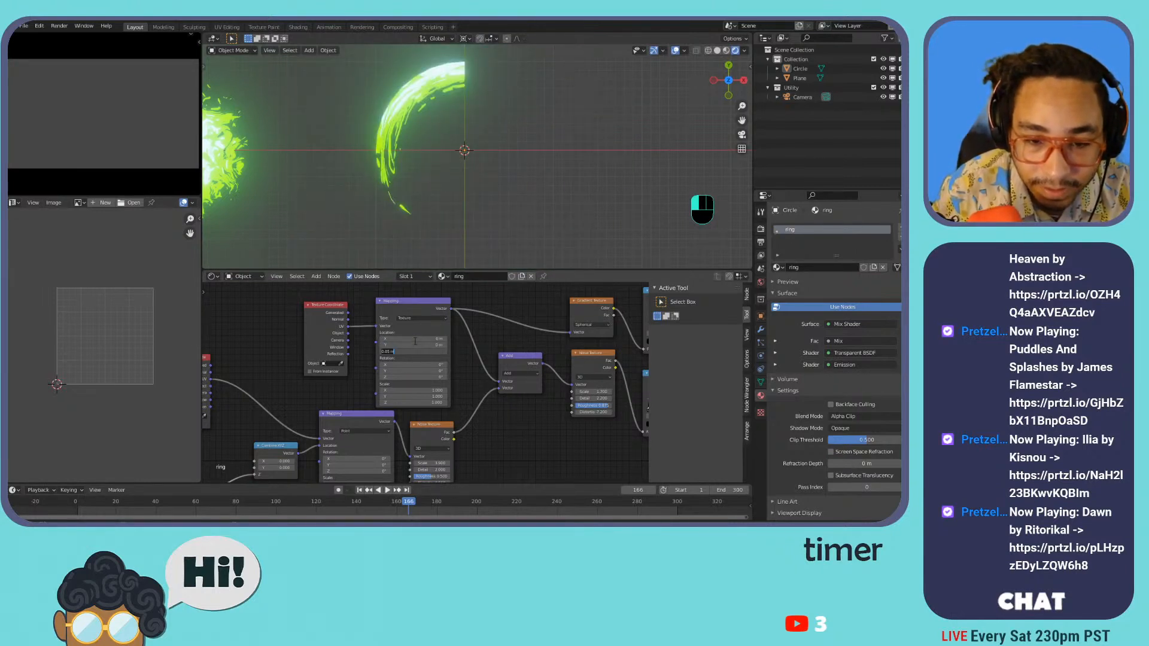
type("0")
key("Return")
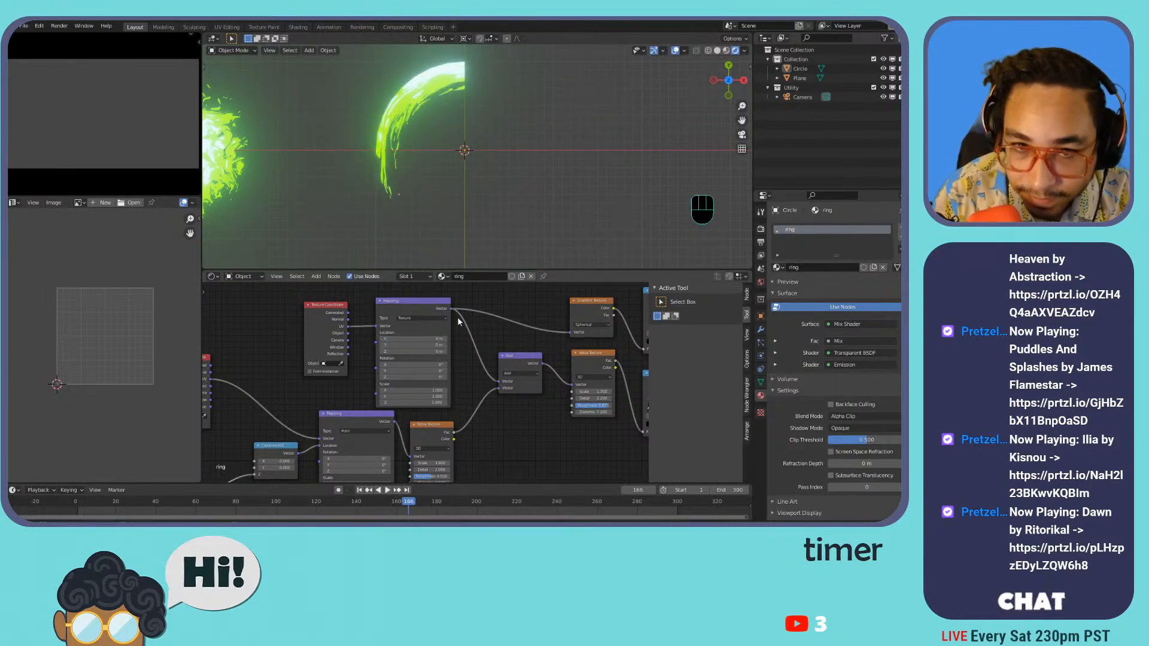
- Rotate all the ring's UVs a quarter turn and scale them up slightly until they nearly fill the UV square
left_click(473, 143)
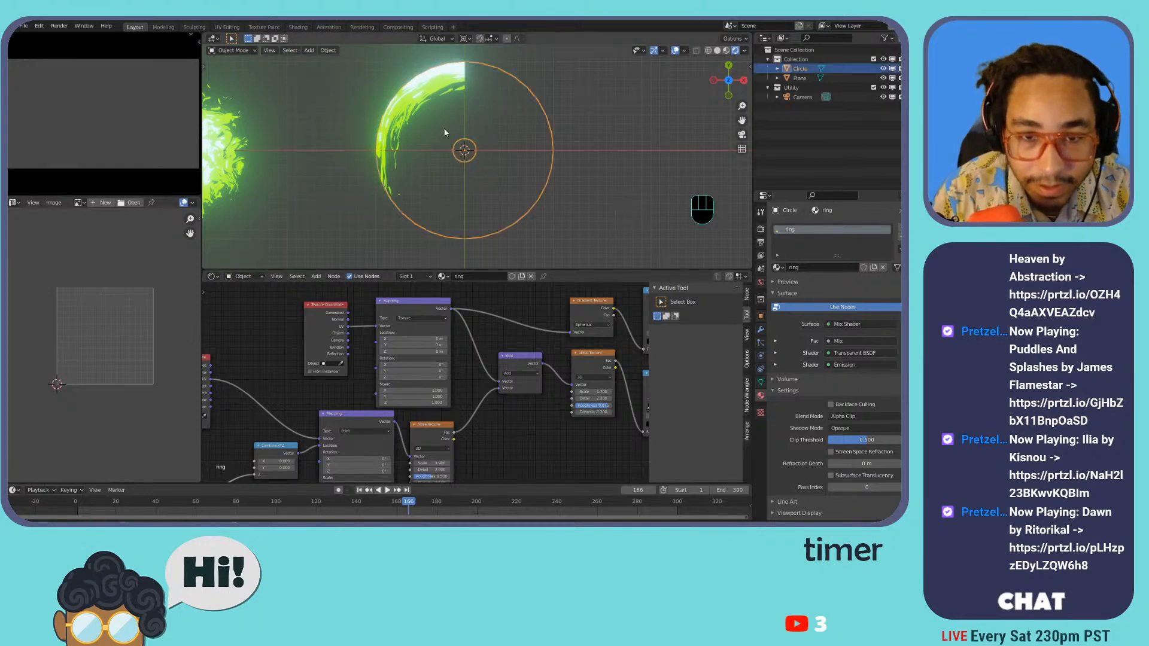
key("Tab")
key("a")
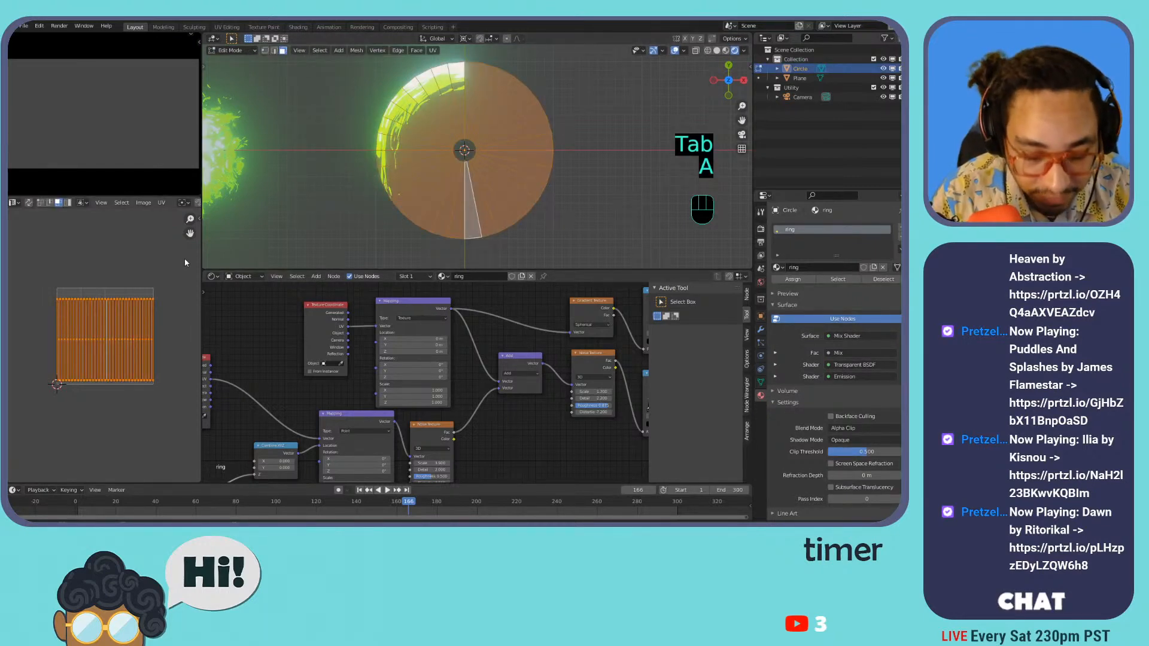
key("r")
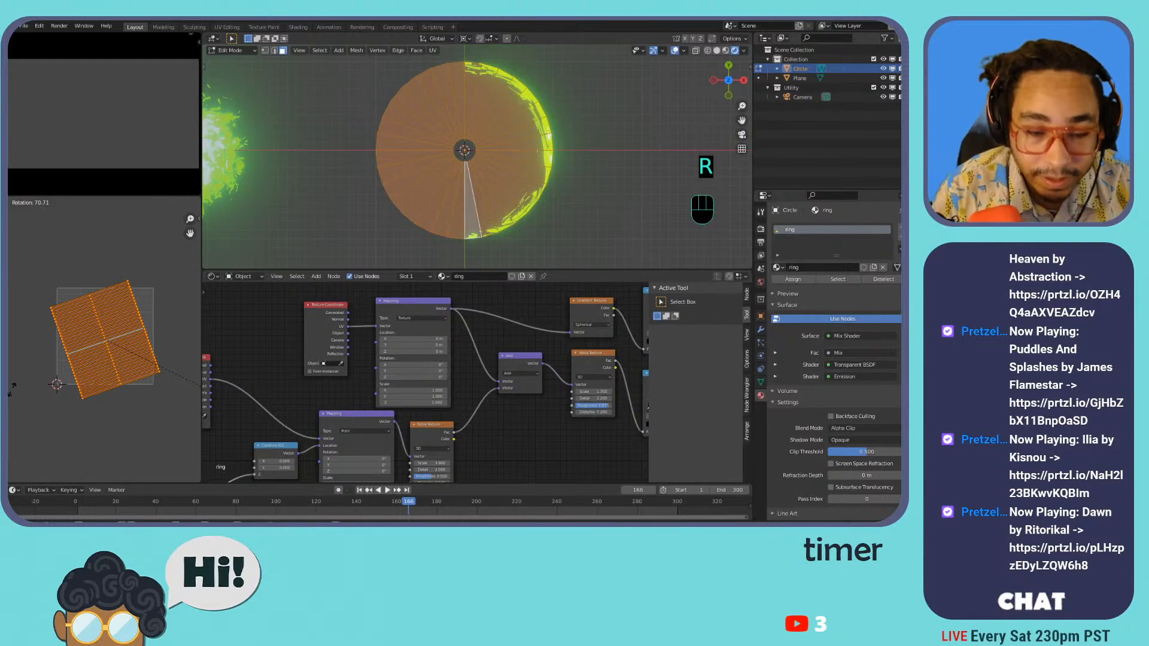
left_click(12, 392)
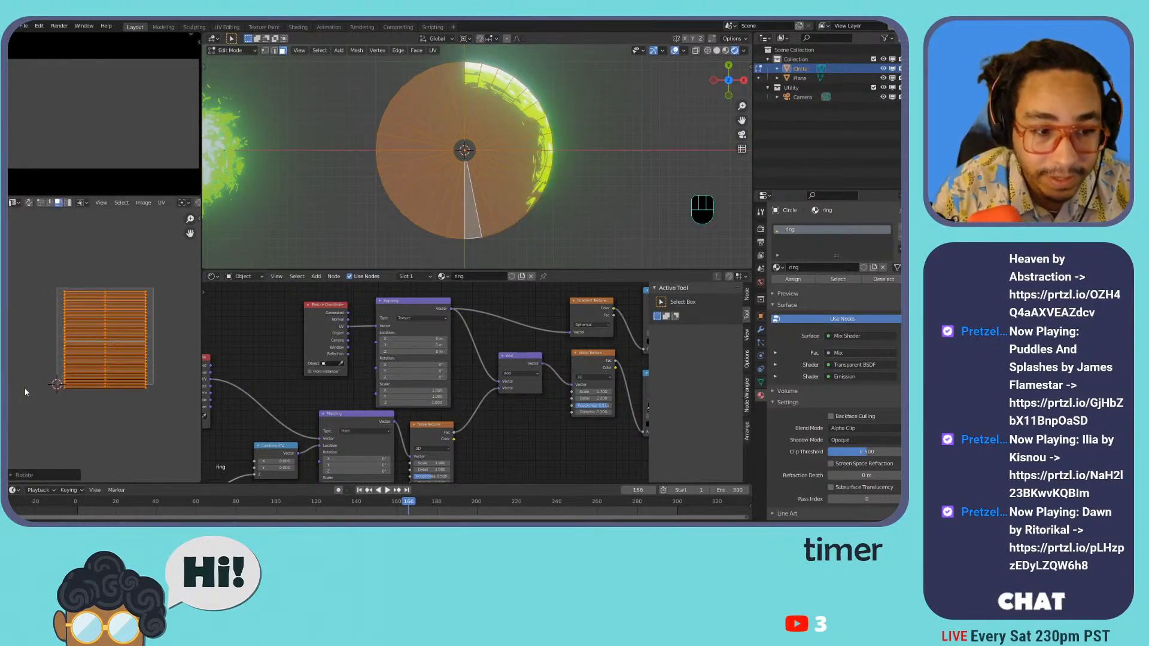
key("s")
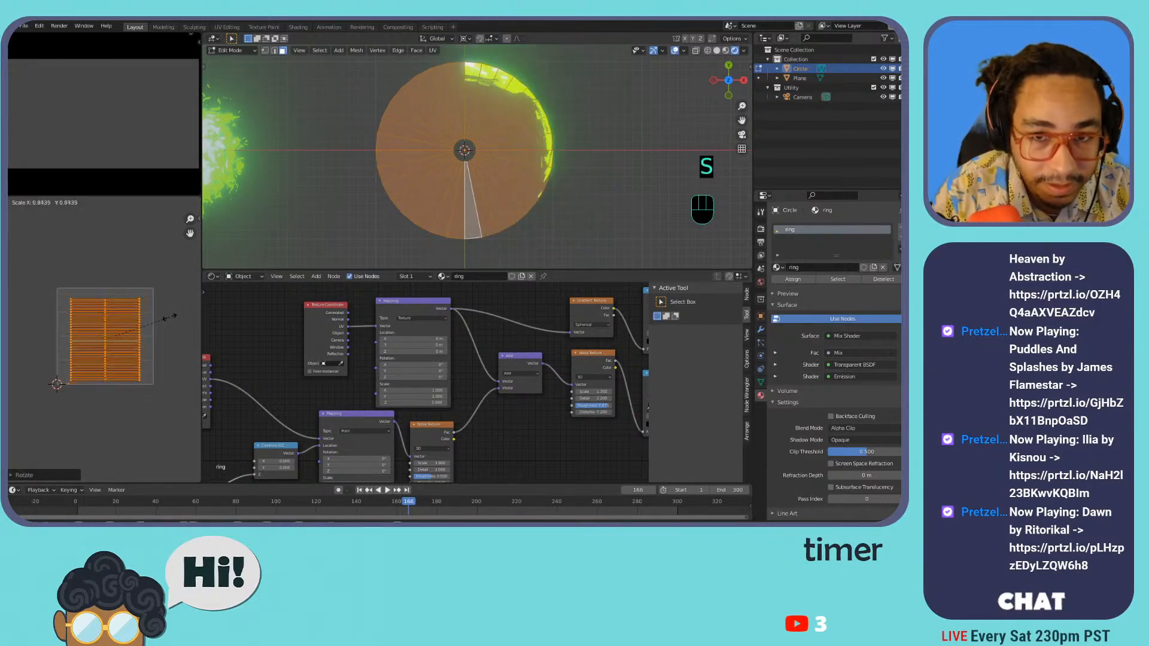
left_click(190, 306)
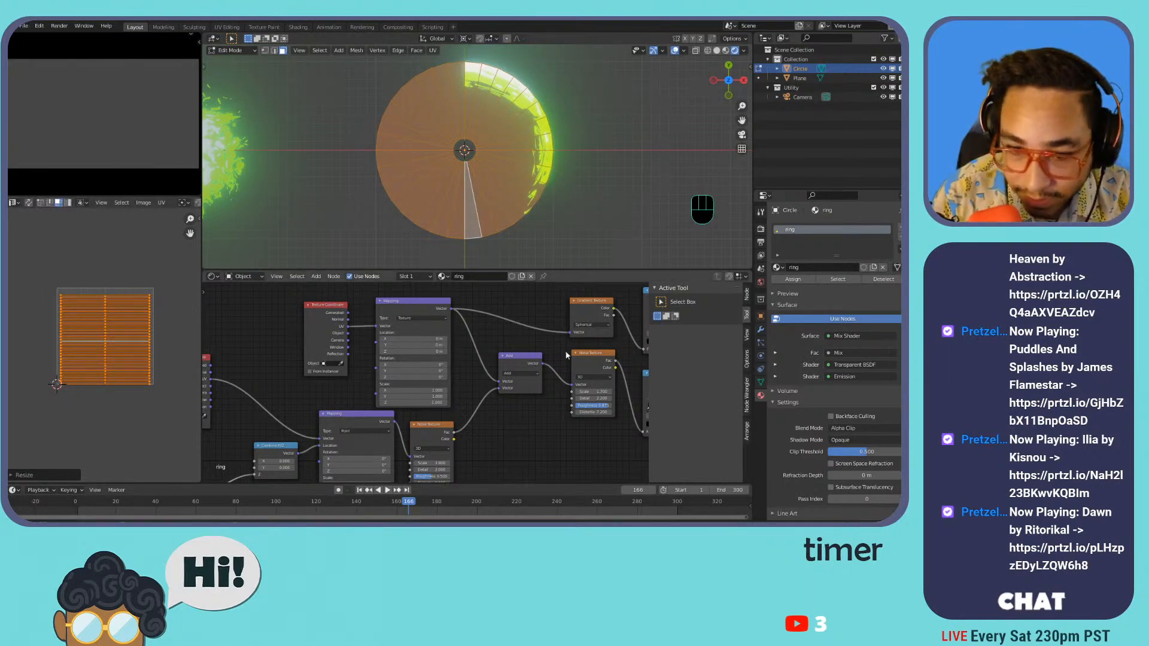
- Shift the black stop of the Gradient Texture's ColorRamp almost to the start of the ramp
middle_click_drag(585, 357, 450, 366)
left_click_drag(538, 332, 527, 334)
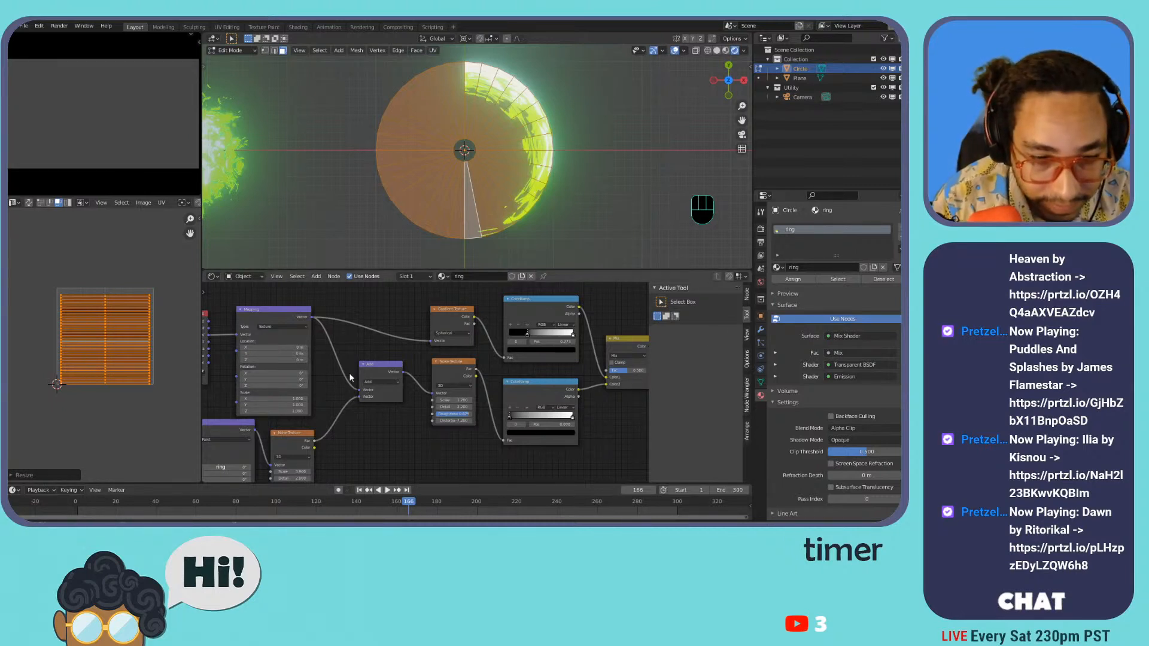
middle_click_drag(353, 337, 464, 344)
scroll(465, 346, "down", 4)
scroll(480, 347, "up", 2)
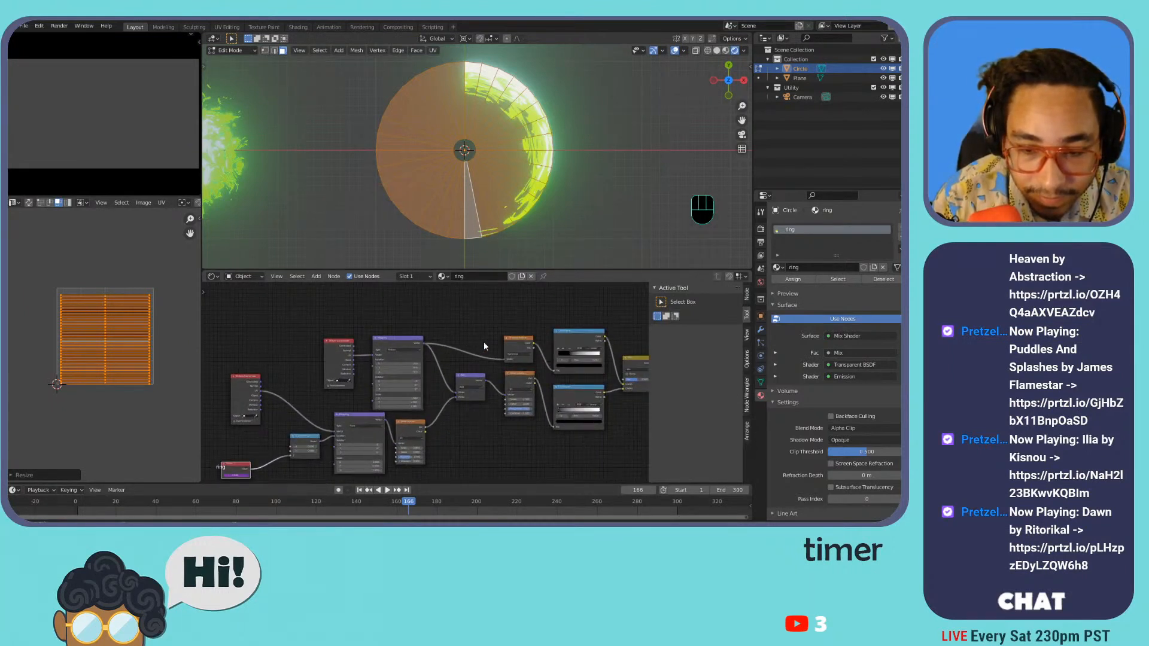
scroll(484, 342, "up", 2)
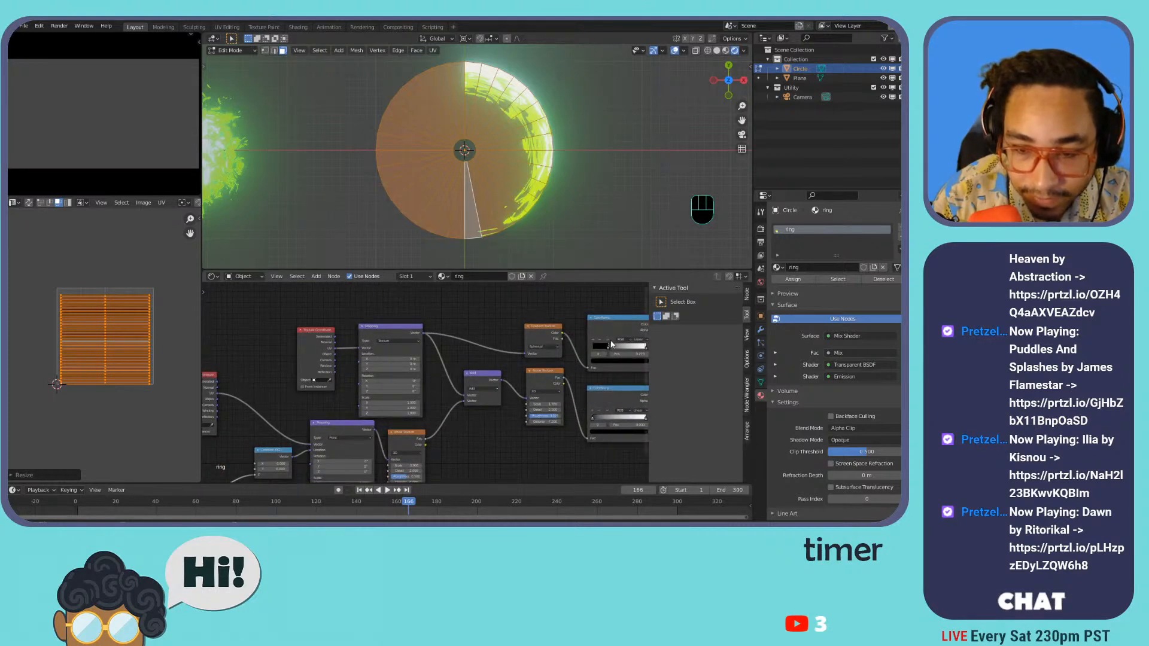
left_click_drag(607, 347, 586, 346)
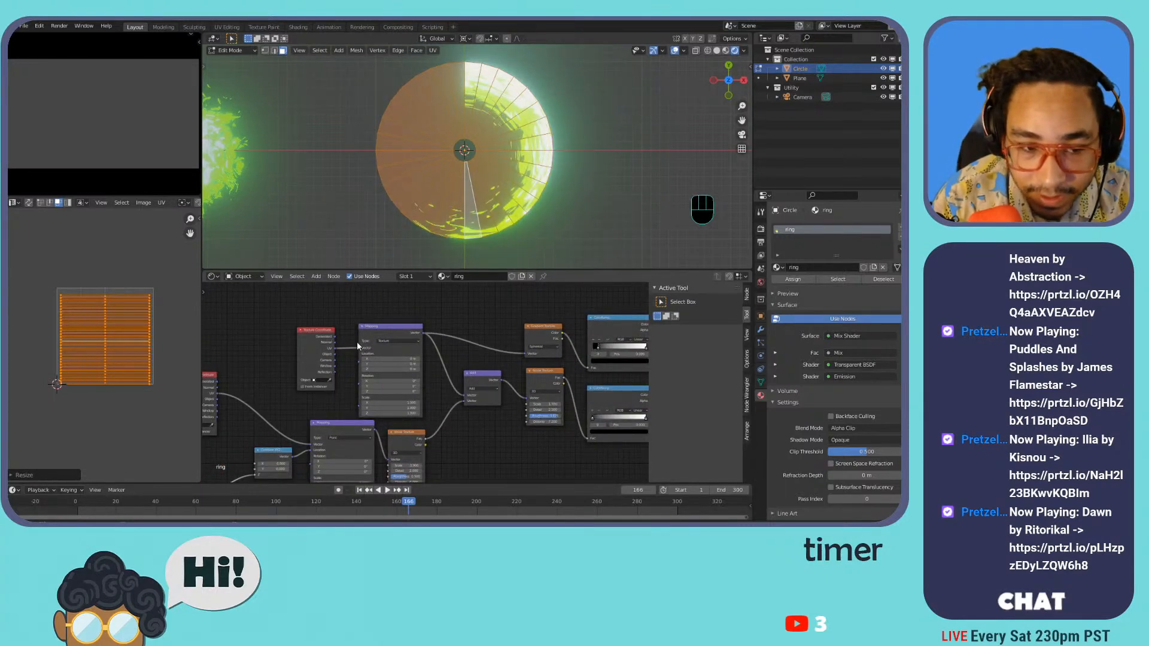
- Select the ring's outer and inner edge loops in vertex mode to examine how they map in the UV layout
key("Tab")
key("Tab")
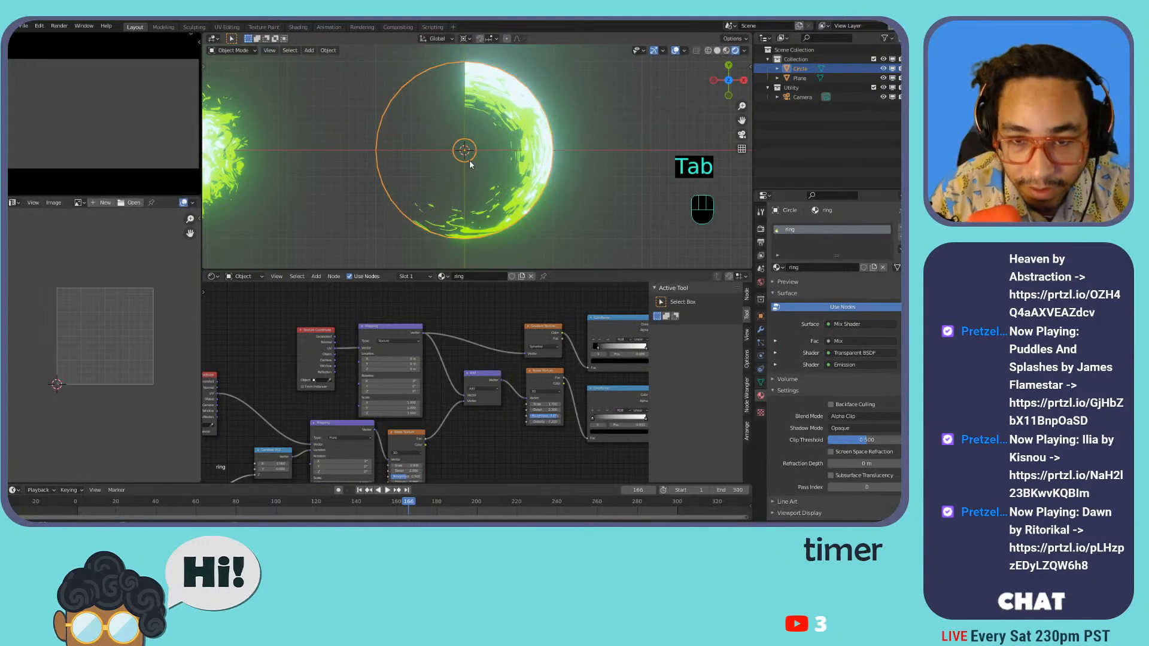
key("1")
left_click(472, 158, "alt")
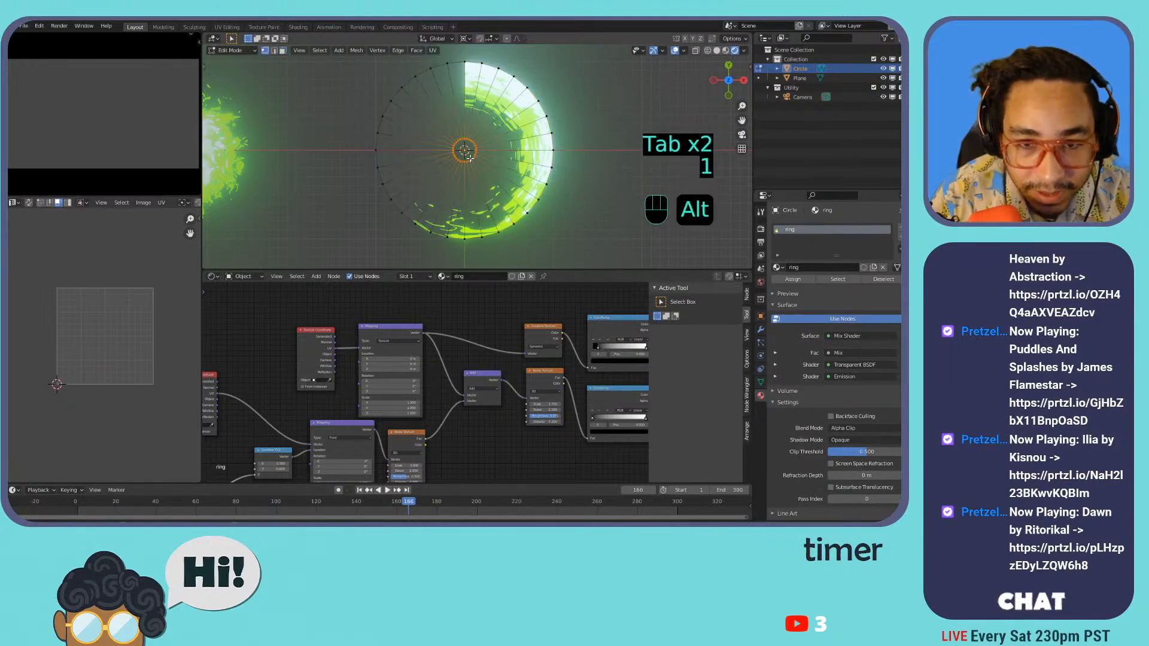
middle_click_drag(128, 204, 68, 205)
middle_click_drag(165, 204, 191, 204)
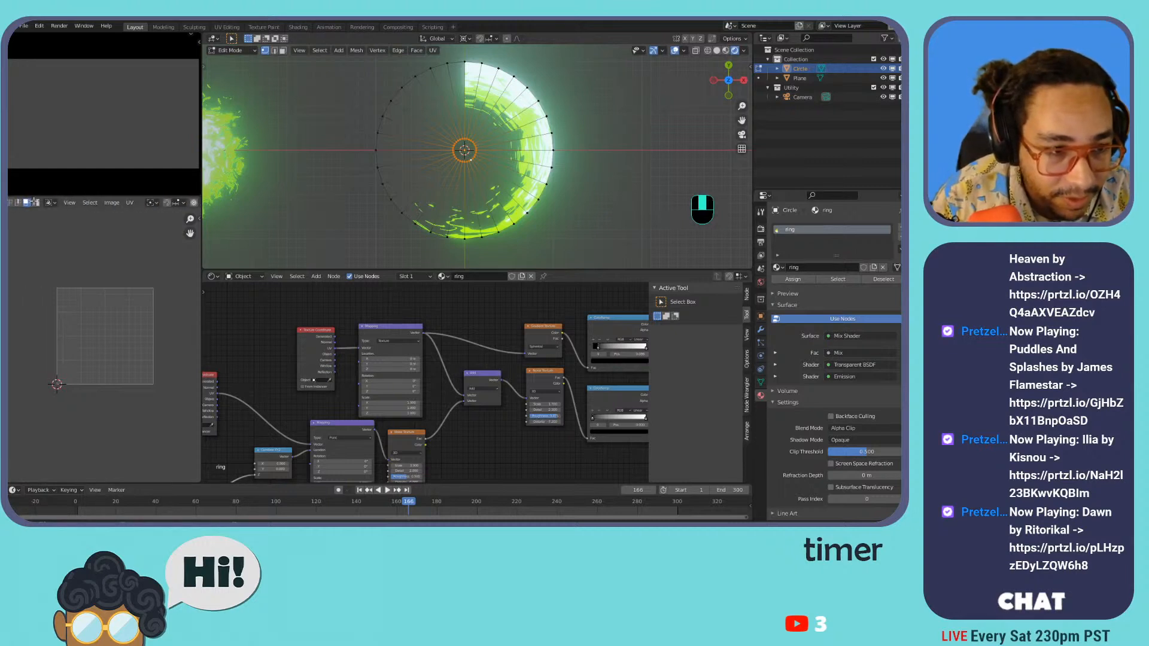
left_click(151, 202)
left_click_drag(151, 203, 55, 232)
key("a")
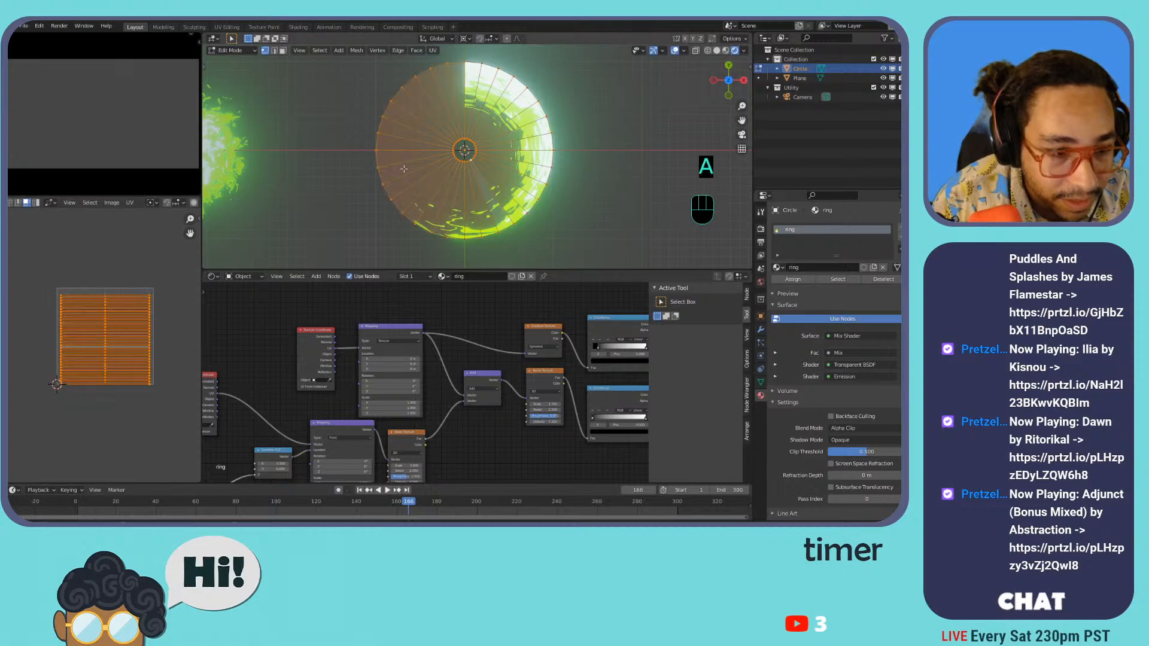
key("alt+a")
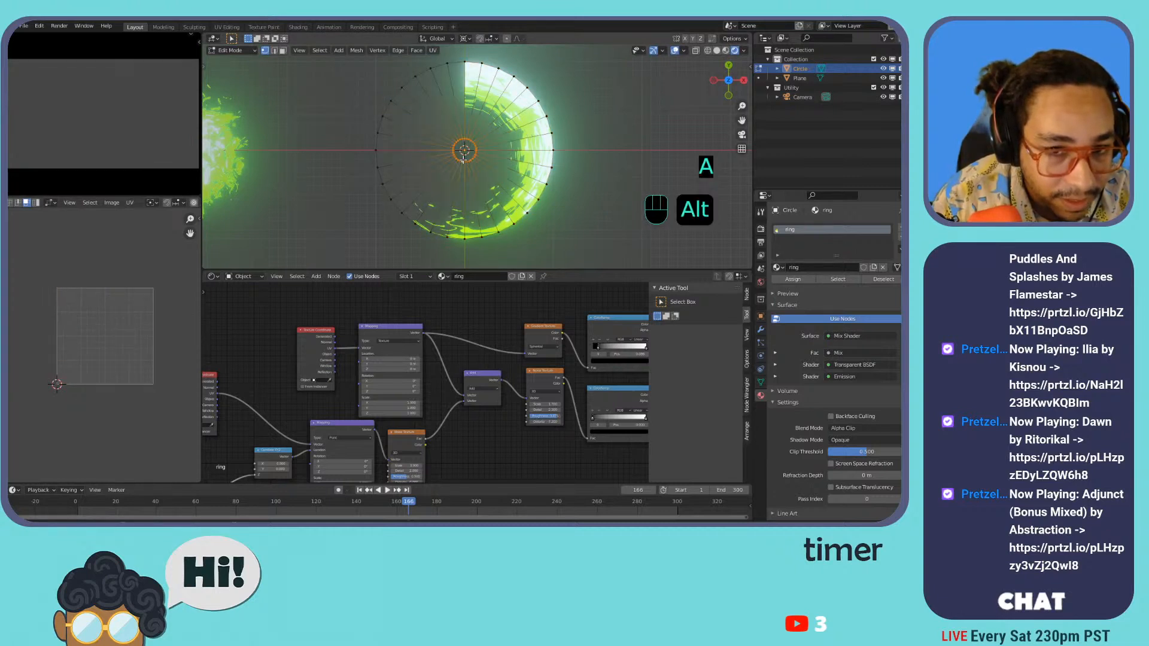
left_click(390, 195, "alt")
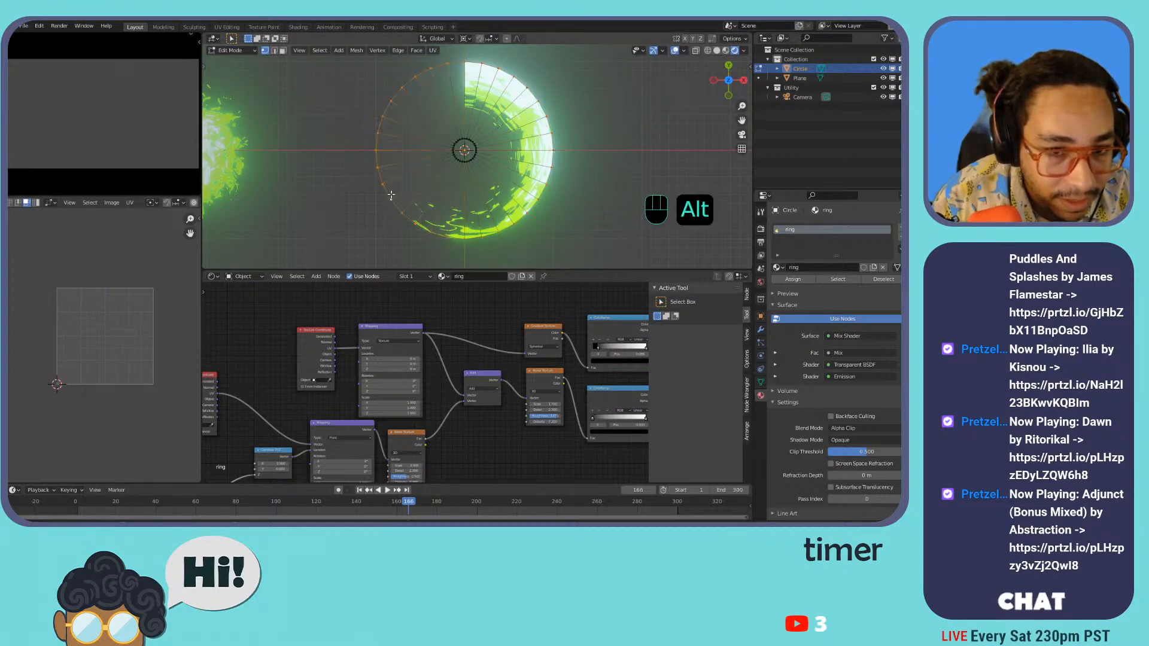
left_click(465, 160, "alt+shift")
- Select only the column of UV vertices along the right edge of the strip using UV vertex selection
left_click(149, 307)
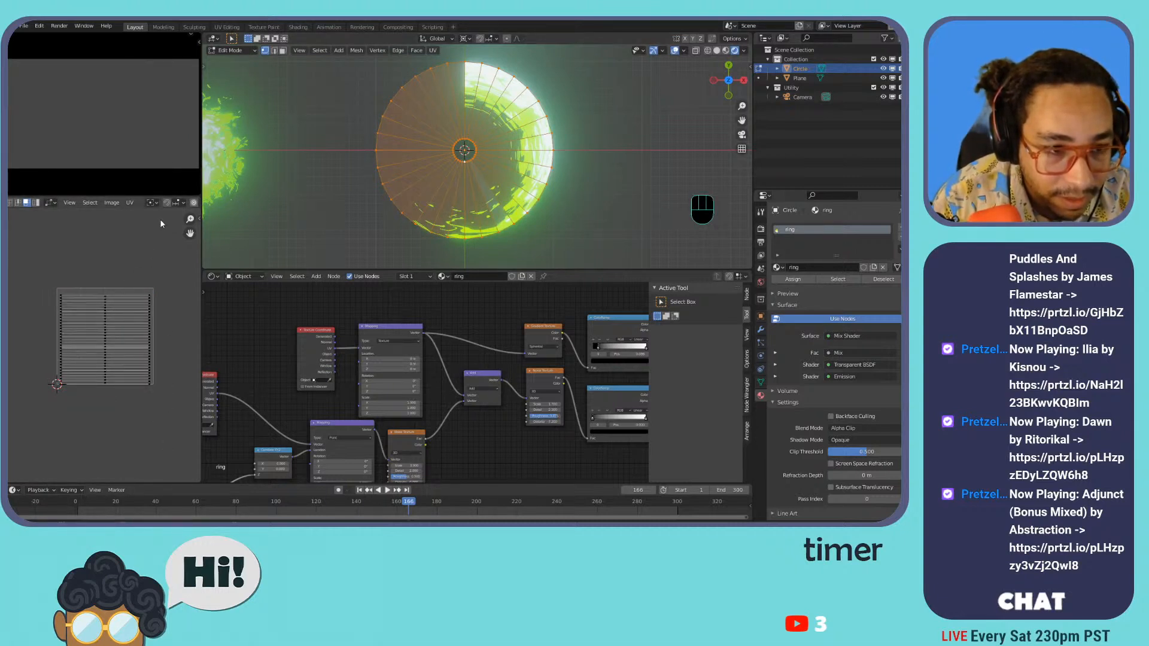
left_click(51, 203)
left_click(64, 213)
left_click_drag(147, 282, 152, 408)
left_click_drag(157, 335, 90, 305)
key("1")
left_click_drag(165, 262, 139, 354)
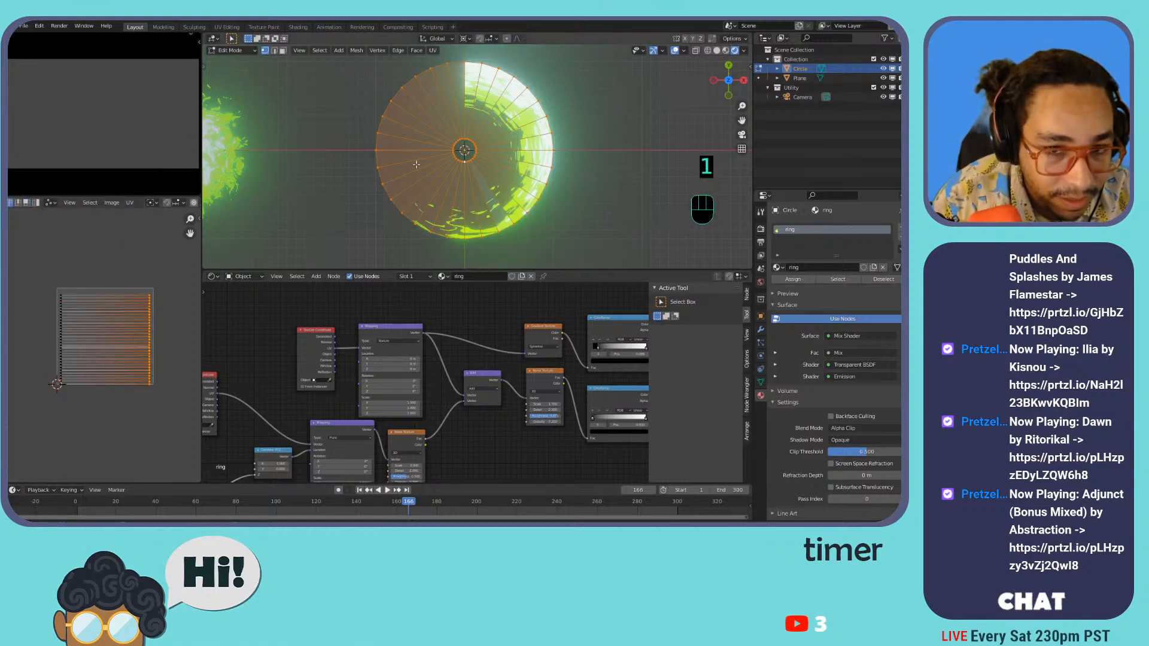
- Reselect the ring's outer and inner loops and try sliding the strip's right column of UV vertices horizontally
left_click(472, 157, "alt")
left_click(425, 223, "alt")
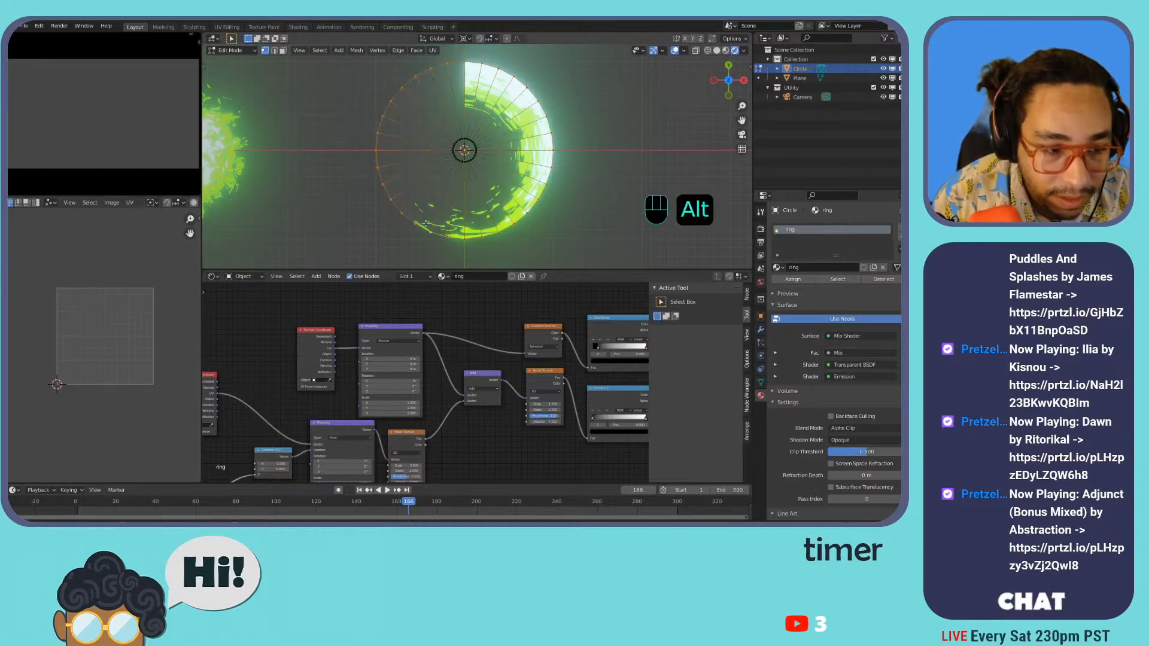
left_click(467, 159, "alt+shift")
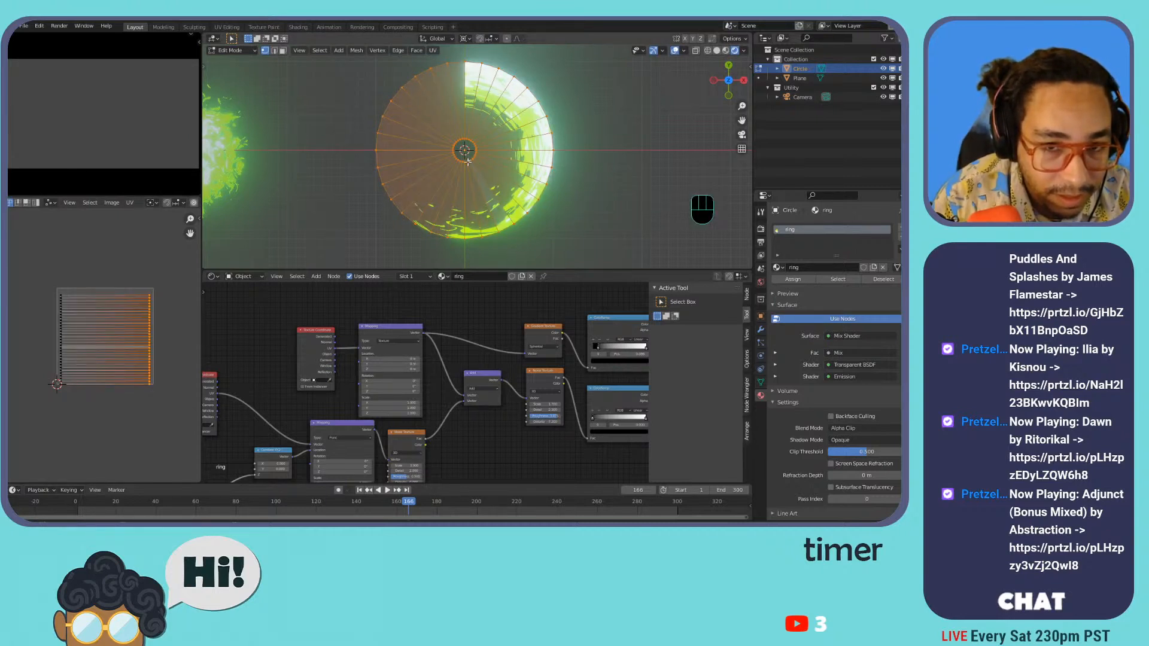
left_click(467, 162, "alt+shift")
left_click(467, 162, "alt+shift")
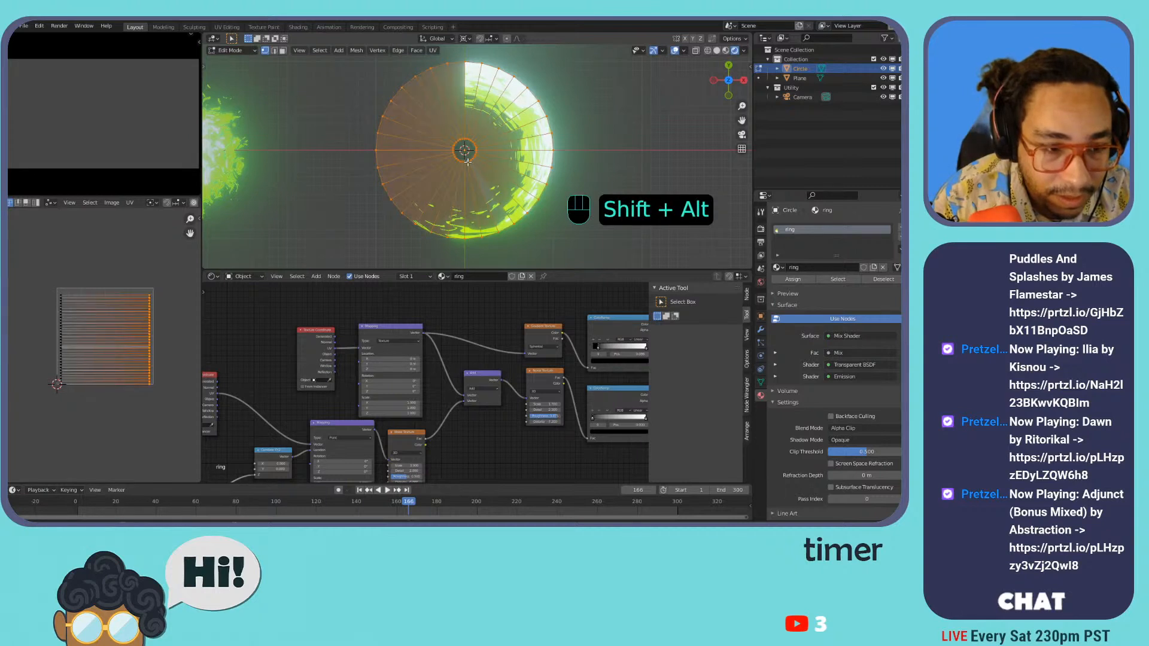
key("g")
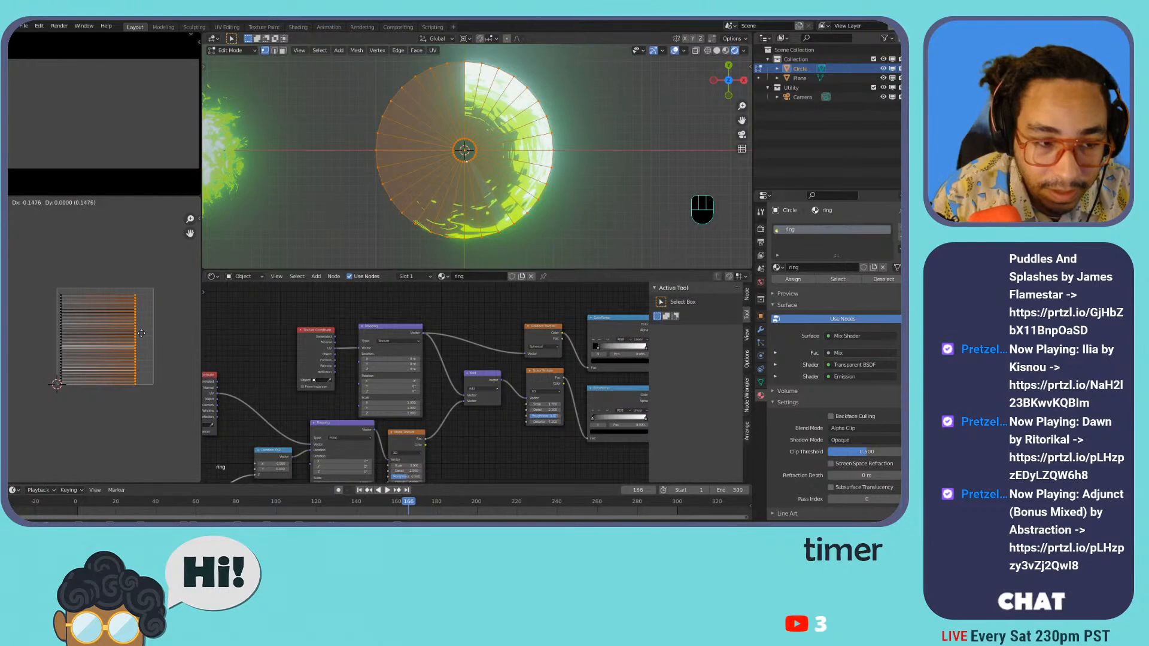
left_click(155, 332)
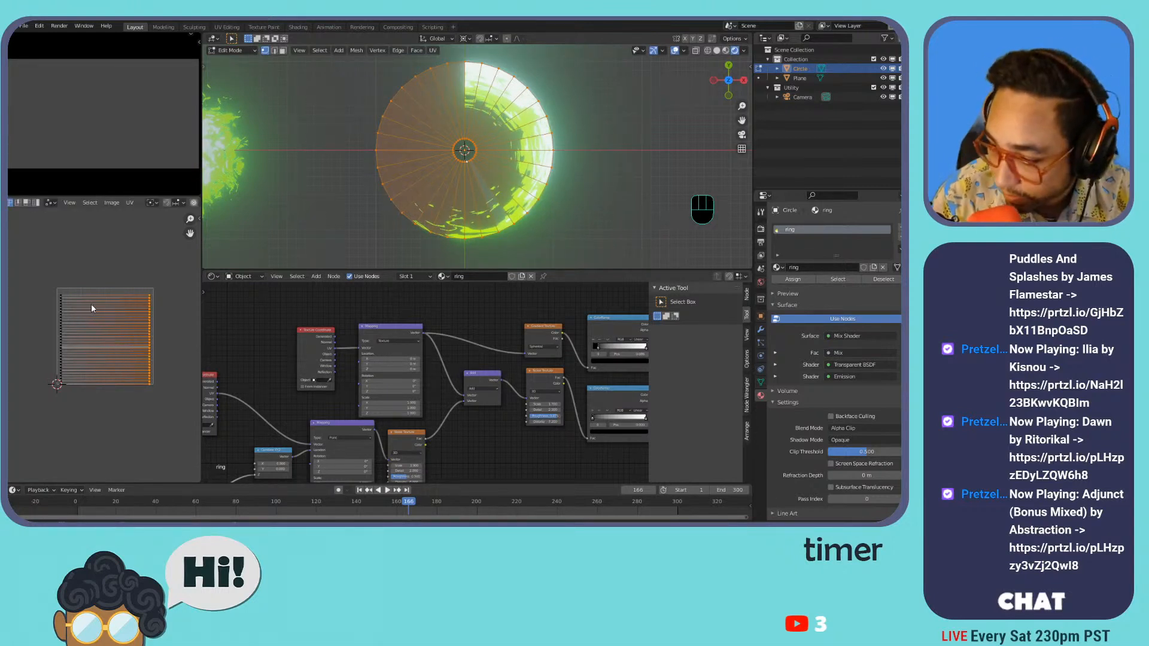
- Connect the gradient ColorRamp's color directly to the Mix Shader's factor and return the ring to Object Mode
scroll(474, 378, "down", 4)
middle_click_drag(469, 378, 287, 377)
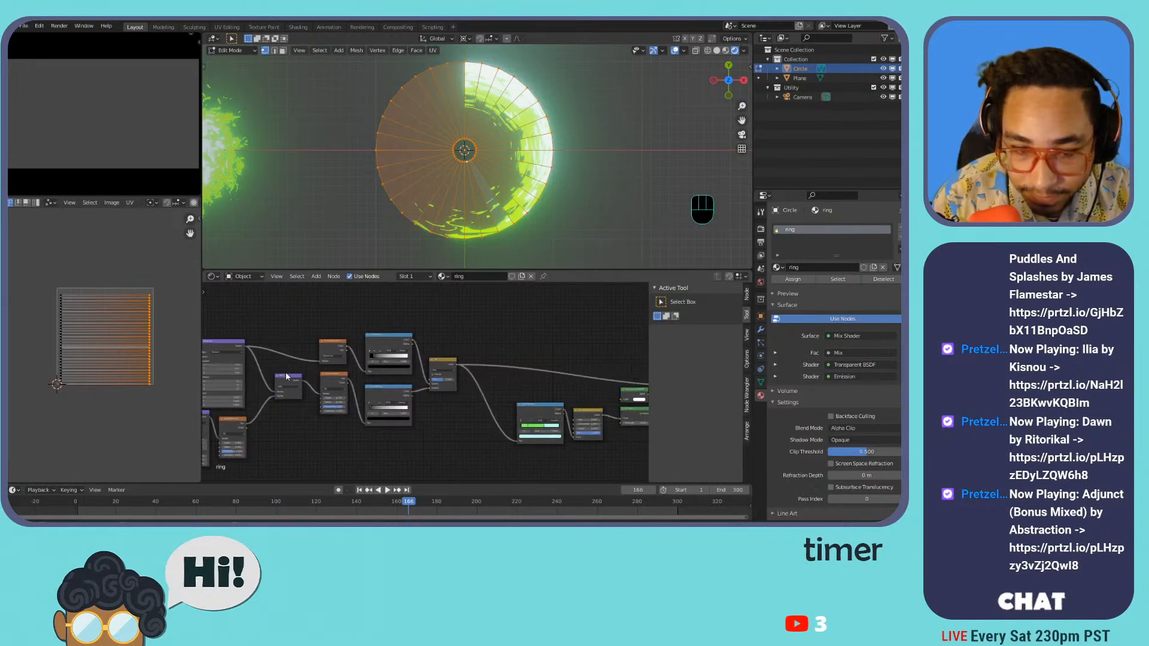
middle_click_drag(390, 376, 307, 348)
scroll(359, 339, "up", 1)
mouse_move(283, 329)
left_mouse_down()
mouse_move(457, 328)
mouse_move(491, 365)
mouse_move(588, 379)
left_mouse_up()
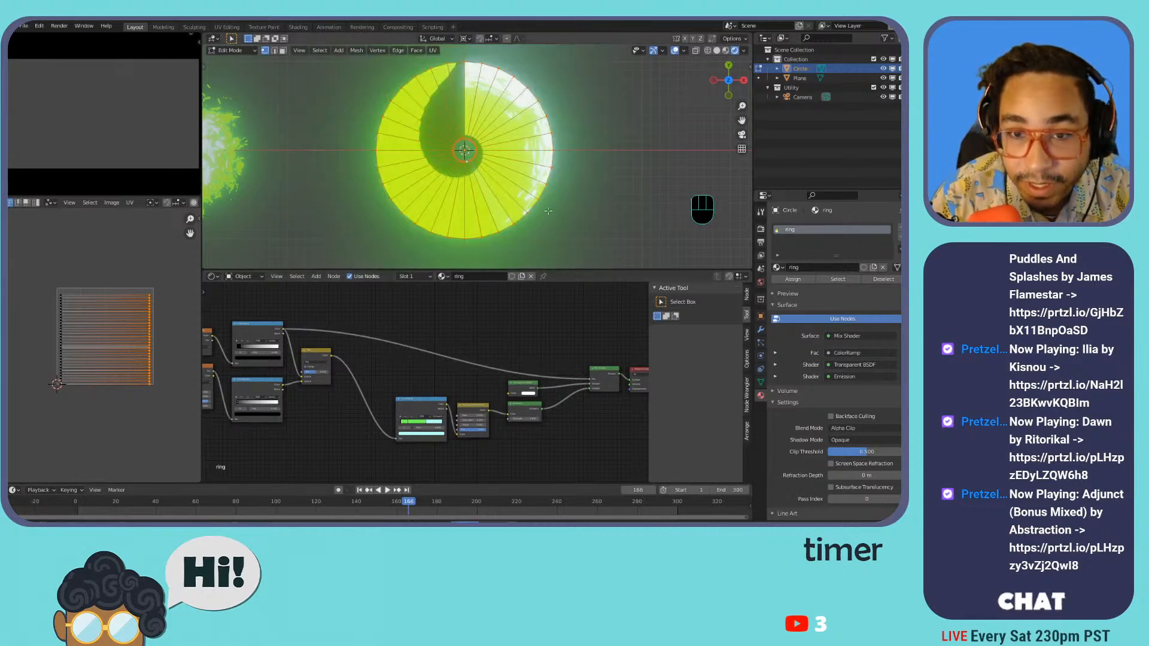
key("Tab")
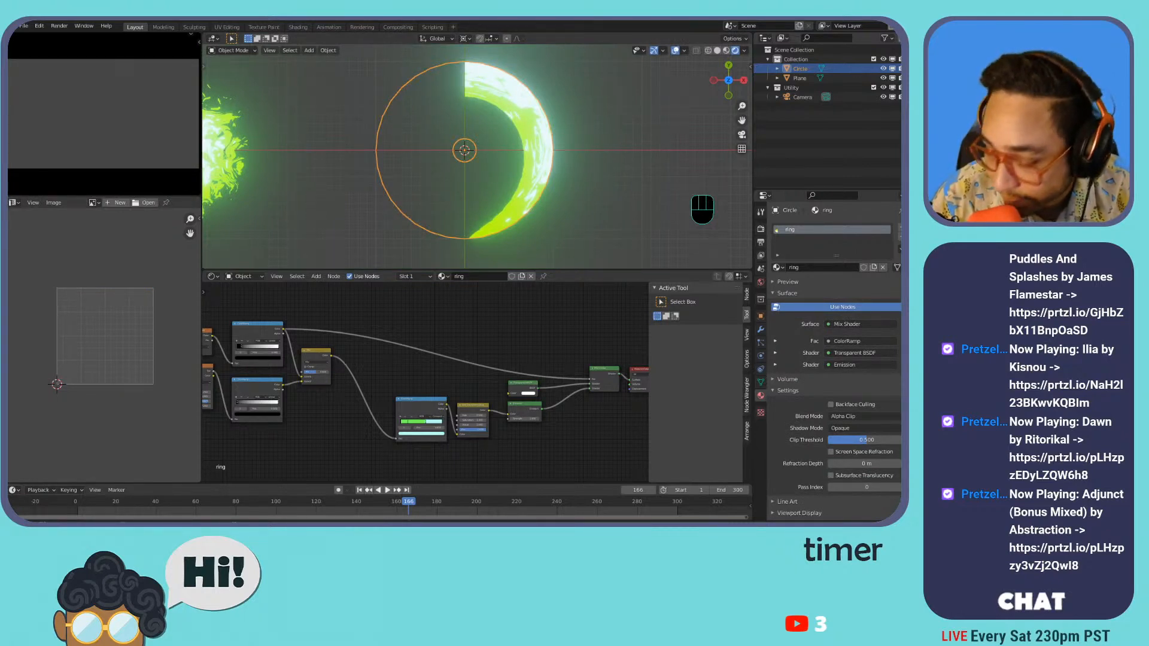
- Return the ring to Edit Mode and rotate all its UVs by 90 degrees
middle_click_drag(254, 349, 430, 365)
left_click_drag(429, 364, 405, 362)
middle_click_drag(294, 385, 387, 372)
mouse_move(345, 360)
left_mouse_down()
mouse_move(356, 359)
mouse_move(340, 352)
left_mouse_up()
key("Tab")
key("a")
key("r")
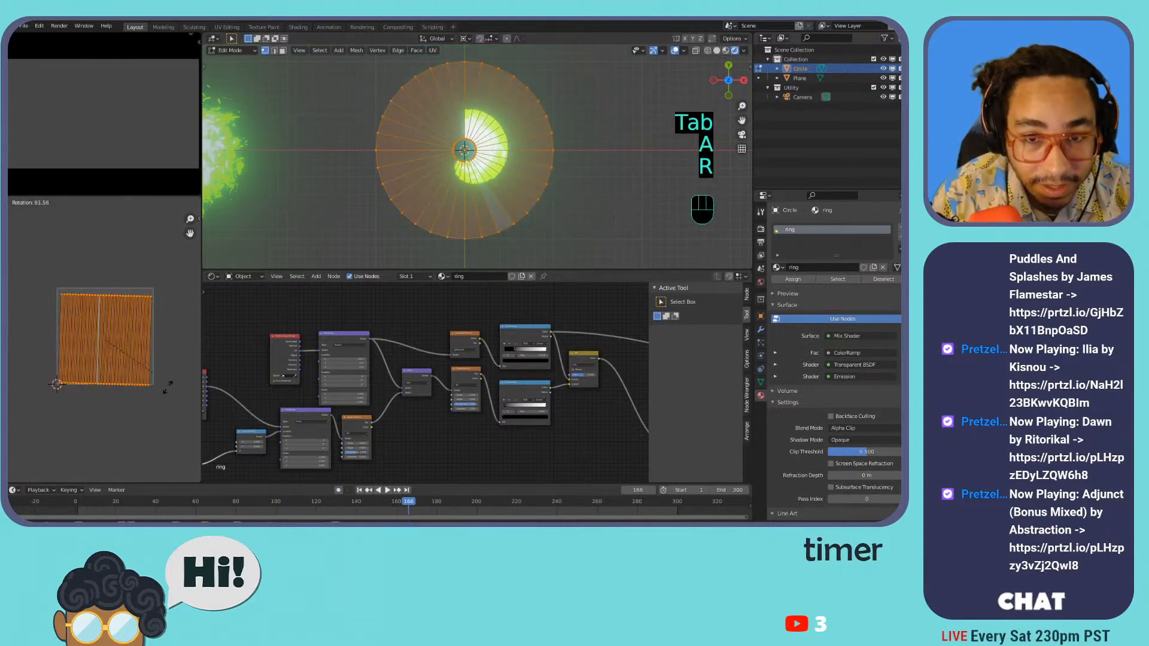
type("90")
key("Return")
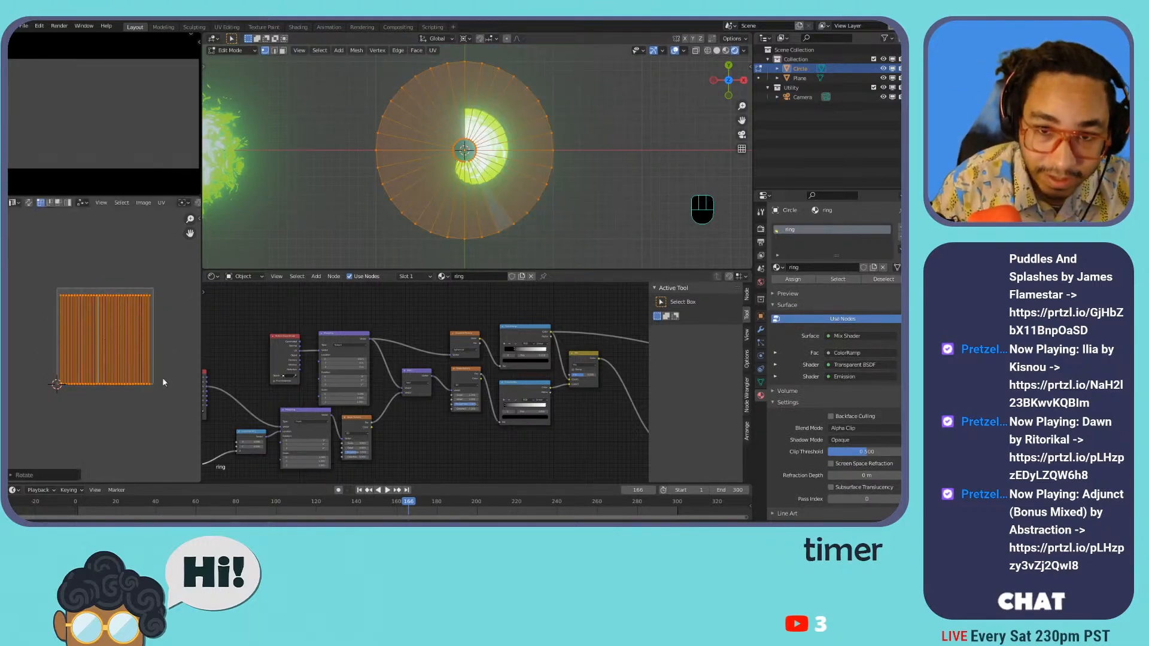
- Stretch the UVs to the square's full width, and to its full height with the pivot set to 2D Cursor
key("s")
left_click(91, 306)
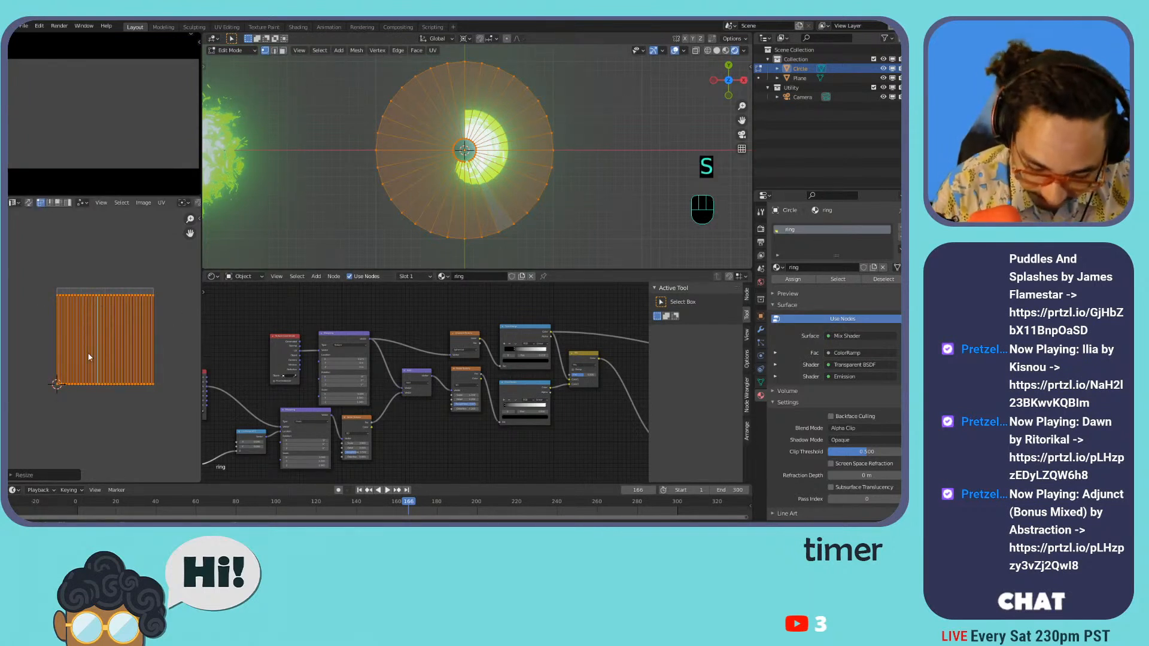
key("period")
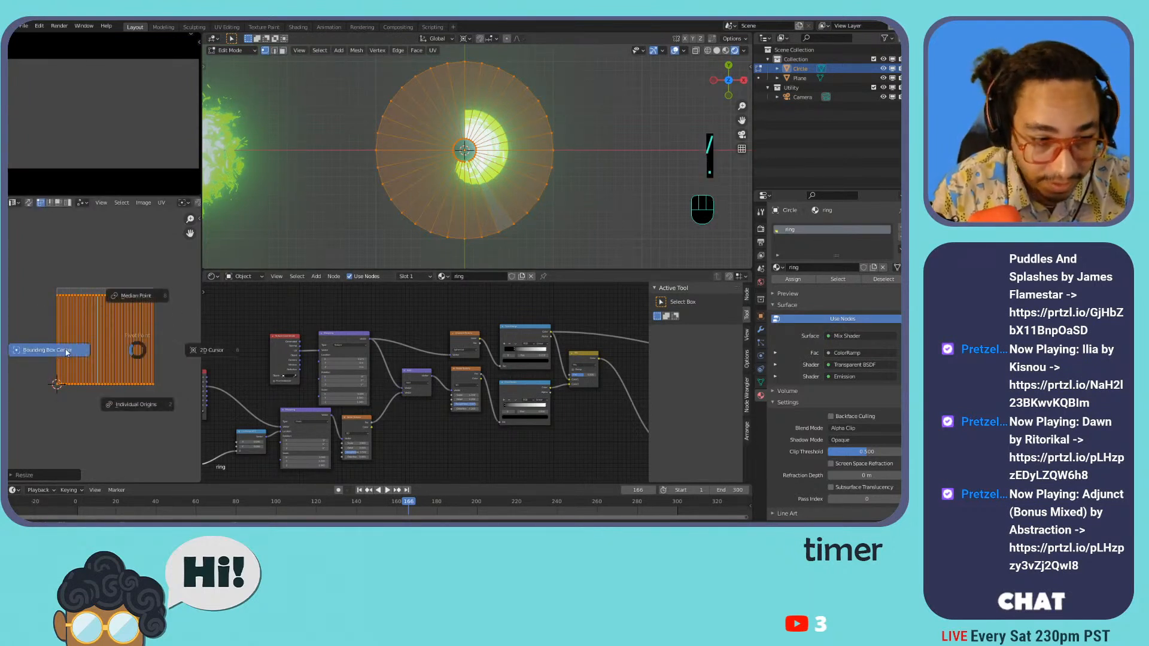
left_click(209, 357)
key("s")
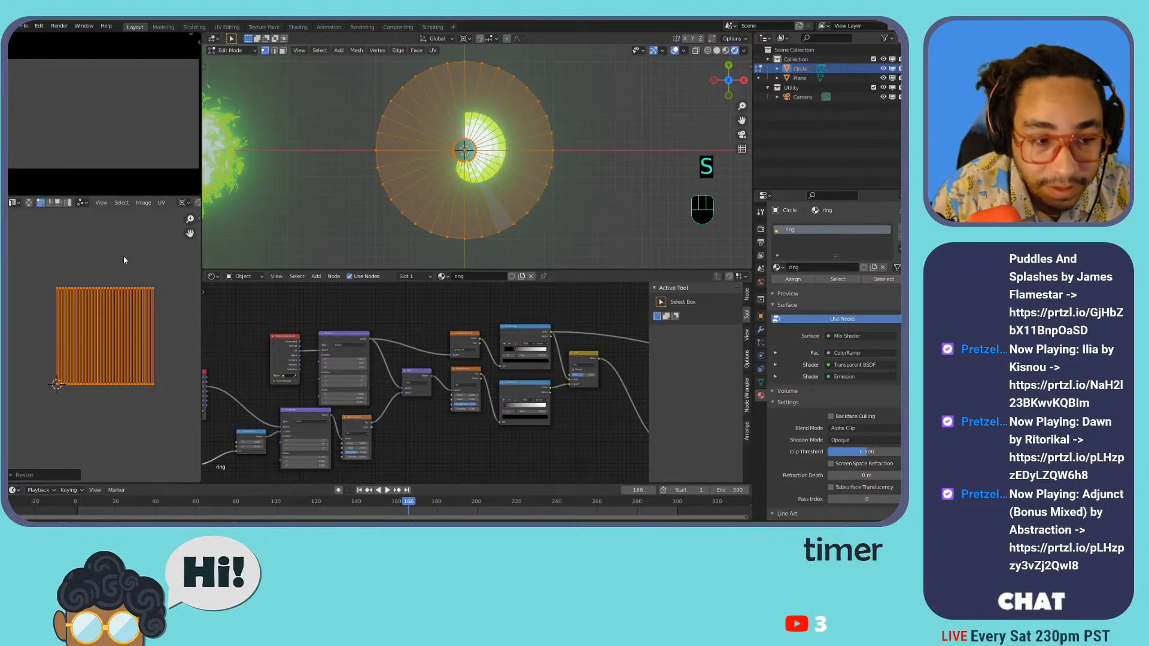
- Adjust the gradient ColorRamp's dark stop and shift the X location of the Mapping node that feeds the Gradient Texture
left_click_drag(513, 350, 488, 345)
mouse_move(355, 359)
left_mouse_down()
mouse_move(428, 358)
mouse_move(354, 359)
left_mouse_up()
scroll(325, 367, "up", 3)
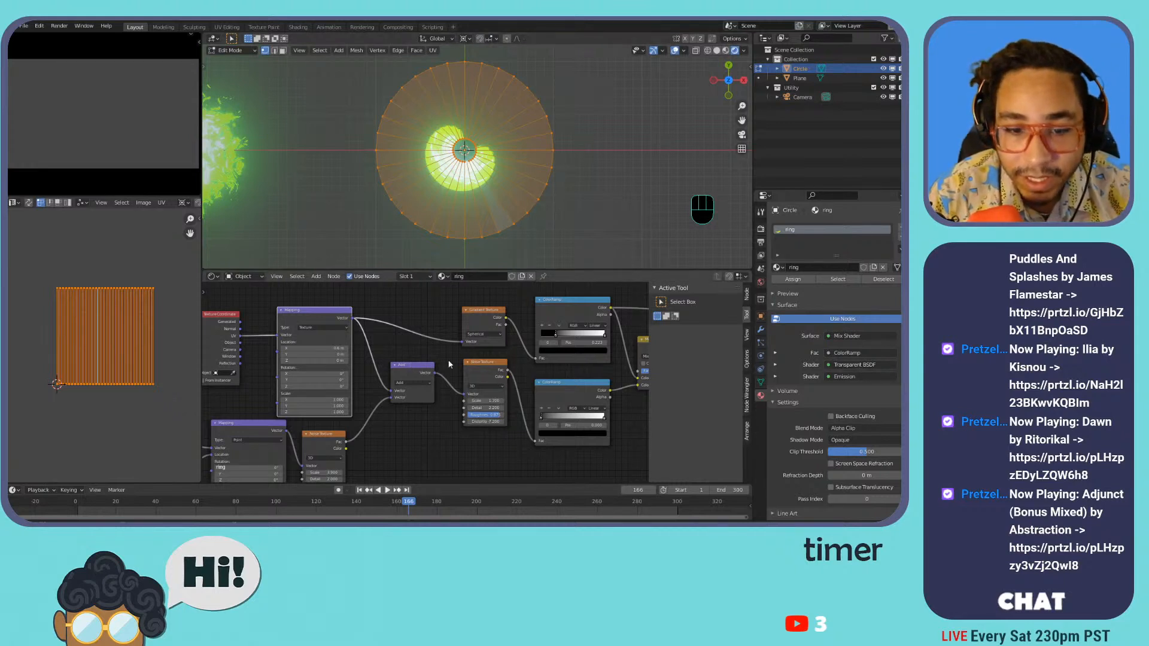
- Arrange the Texture Coordinate, Mapping, Gradient Texture and gradient ColorRamp nodes in a tidy row above the noise nodes
middle_click_drag(521, 371, 351, 424)
middle_click_drag(315, 368, 451, 340)
left_click_drag(233, 379, 240, 332)
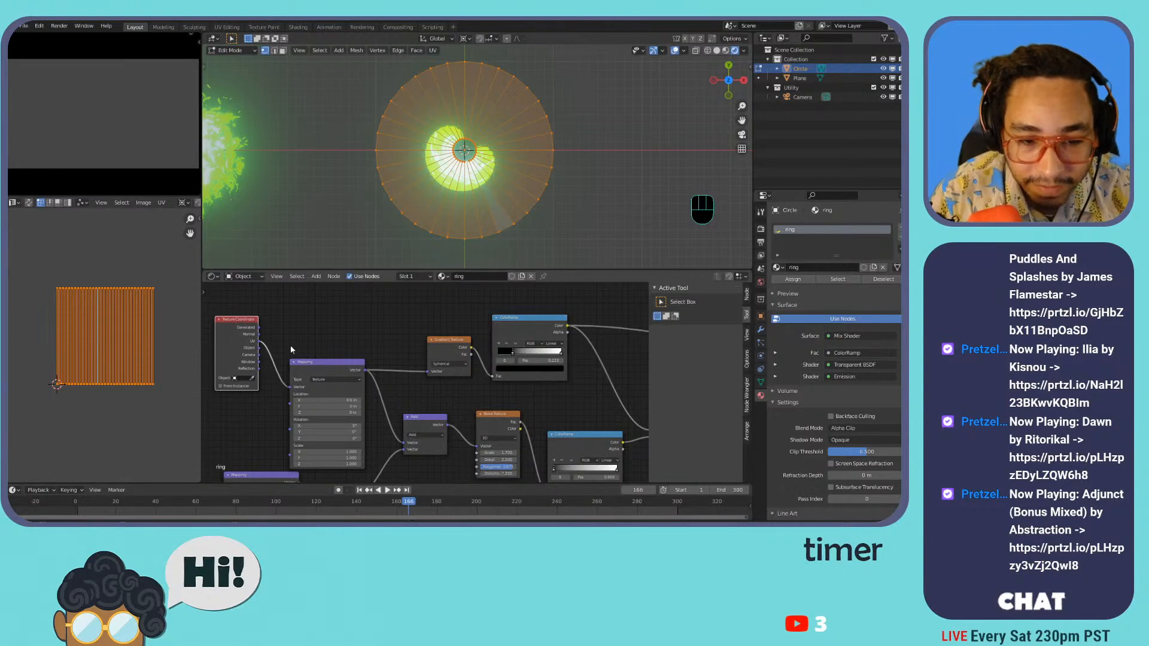
left_click_drag(316, 362, 294, 322)
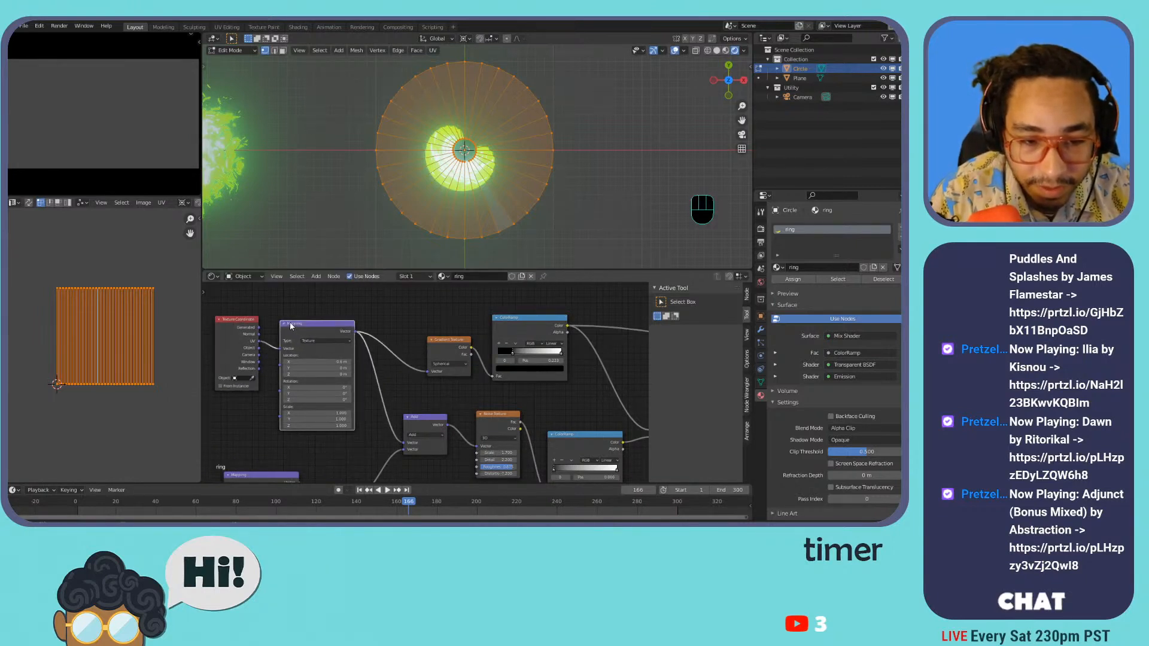
left_click_drag(440, 346, 407, 318)
left_click_drag(521, 321, 477, 310)
scroll(422, 360, "down", 4)
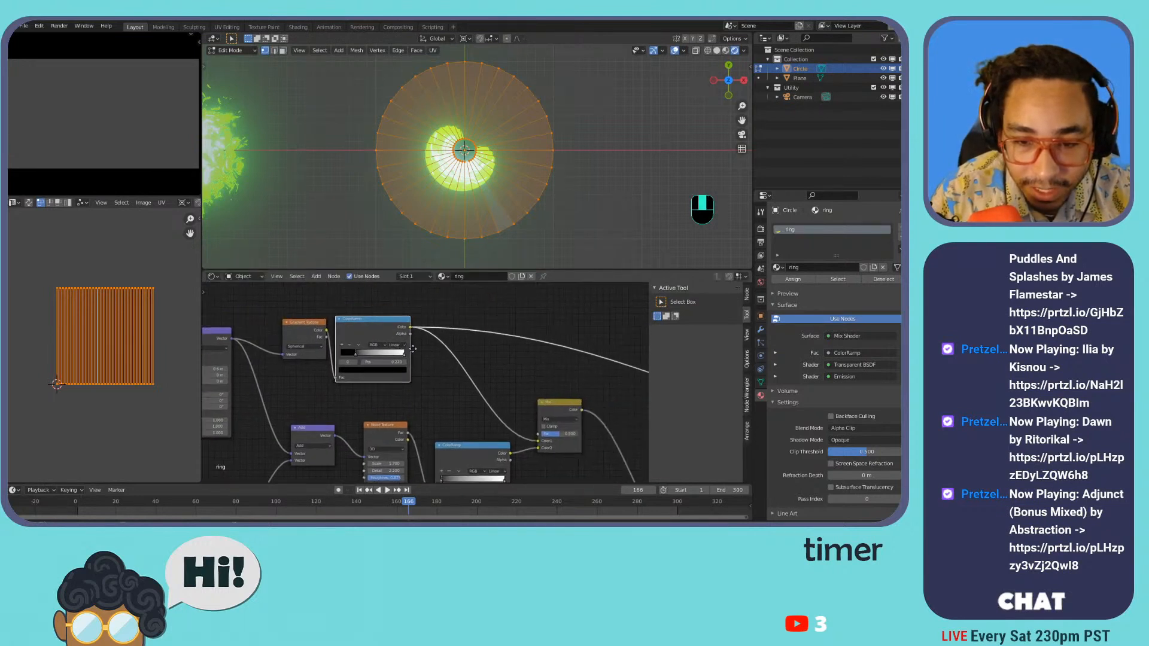
mouse_move(321, 356)
left_mouse_down()
mouse_move(539, 383)
mouse_move(330, 346)
left_mouse_up()
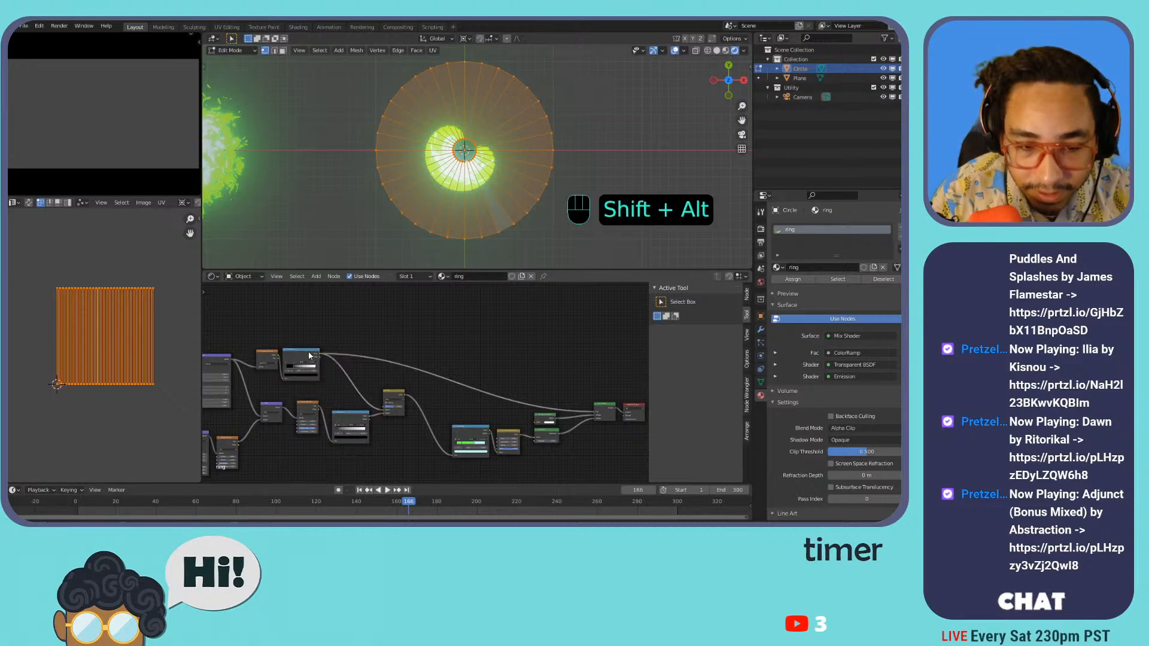
- Preview the gradient ColorRamp's output on the ring through a Viewer and deselect the mesh to inspect the mask
left_click(311, 355, "ctrl+shift")
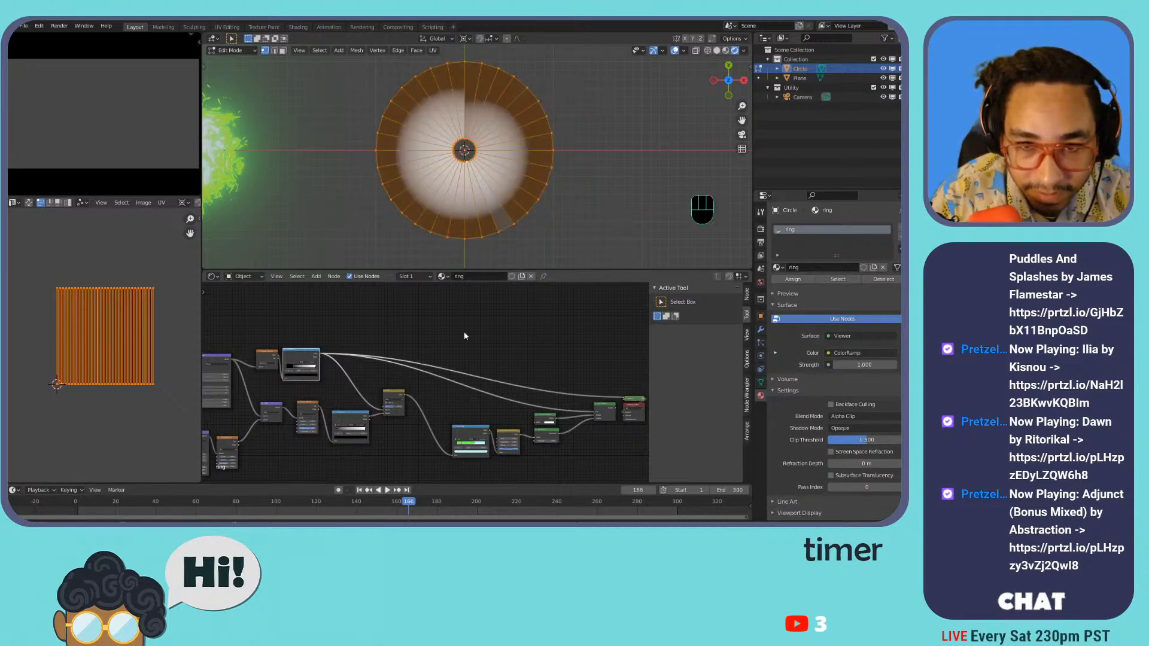
left_click(581, 177)
scroll(523, 132, "up", 4)
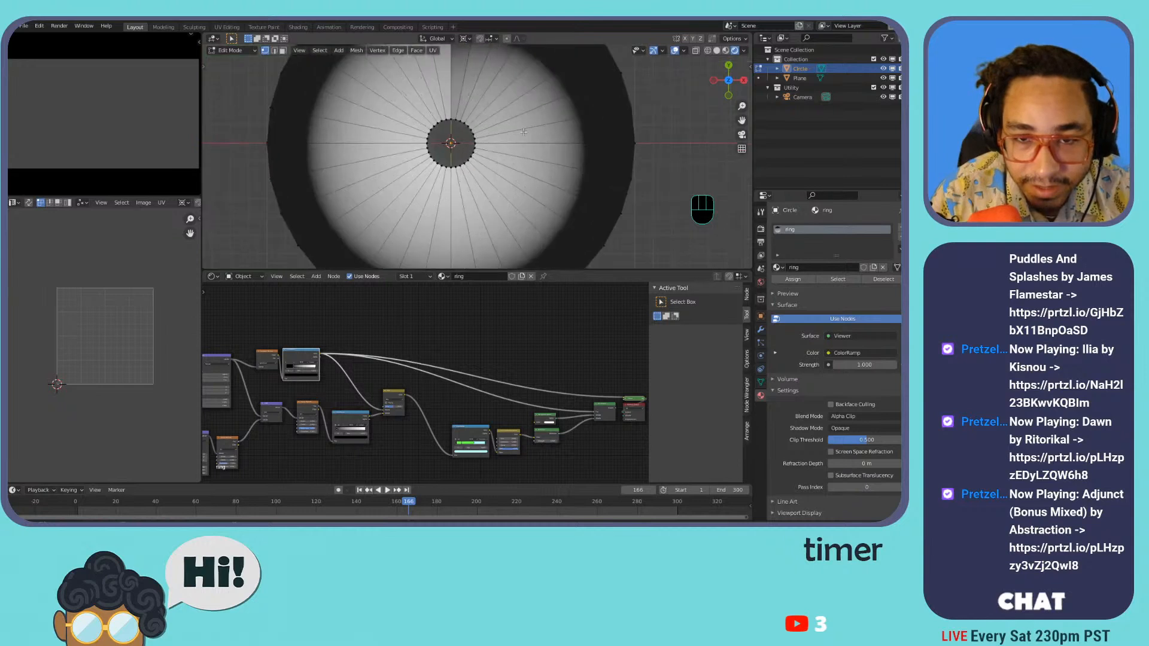
scroll(524, 132, "down", 3)
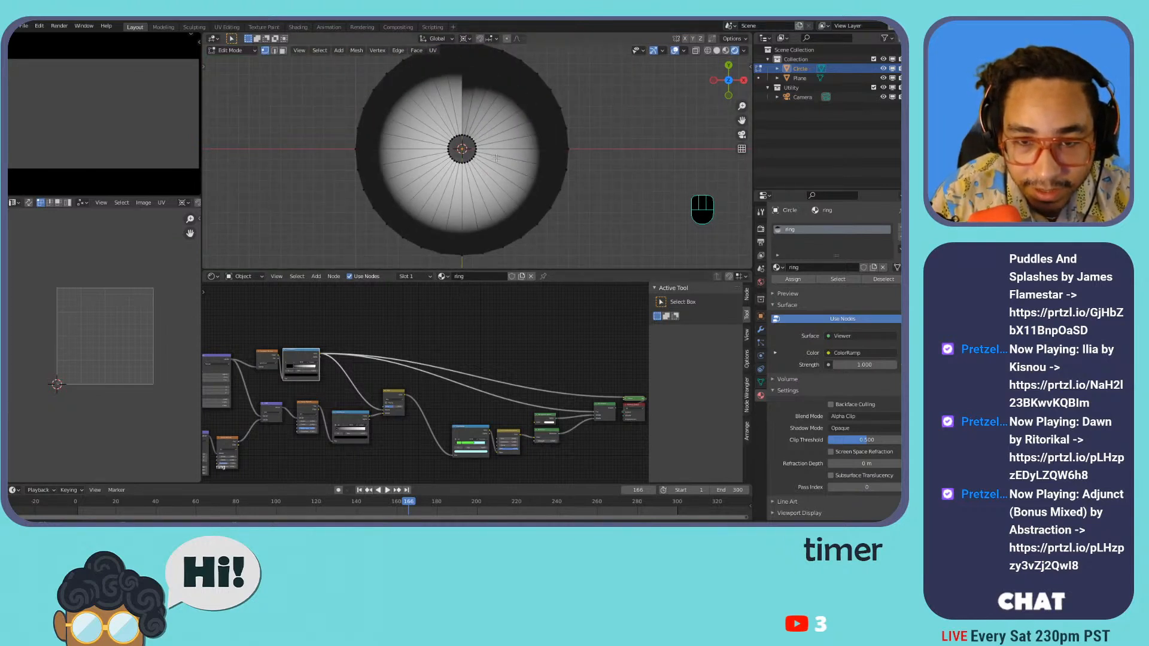
- Change the Gradient Texture's type from Spherical to Linear and move the node closer to the Mapping node
scroll(359, 365, "up", 5)
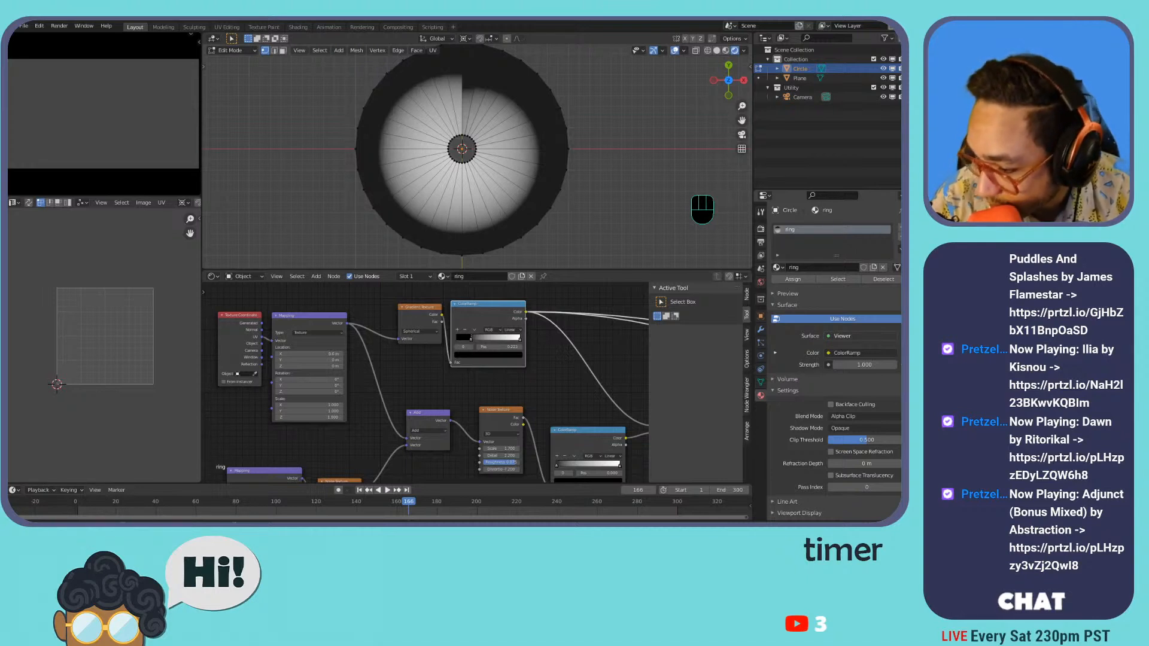
left_click(413, 331)
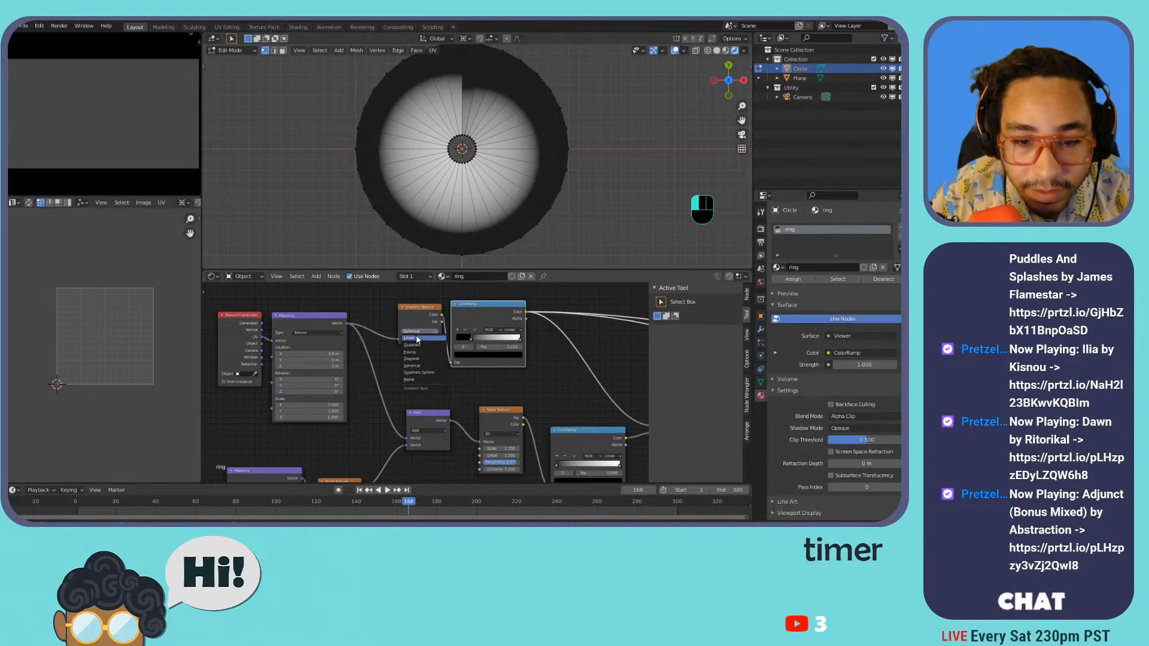
left_click(418, 339)
left_click_drag(411, 313, 385, 313)
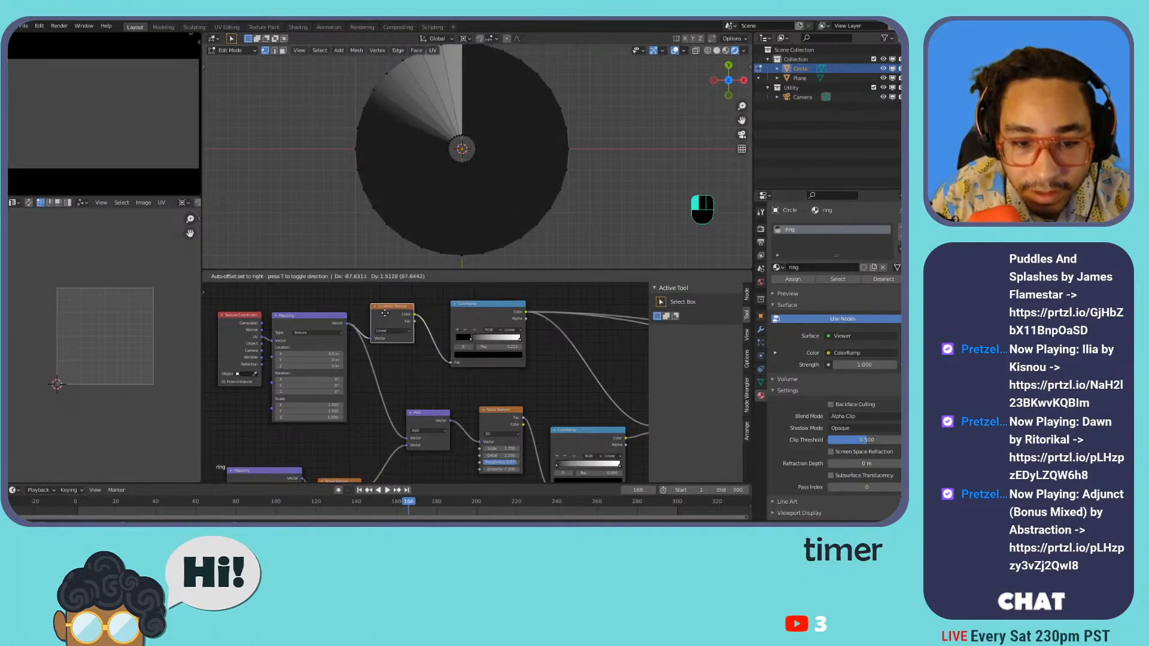
- Rotate all of the ring mesh's UVs by 90 degrees
key("Tab")
key("Tab")
key("a")
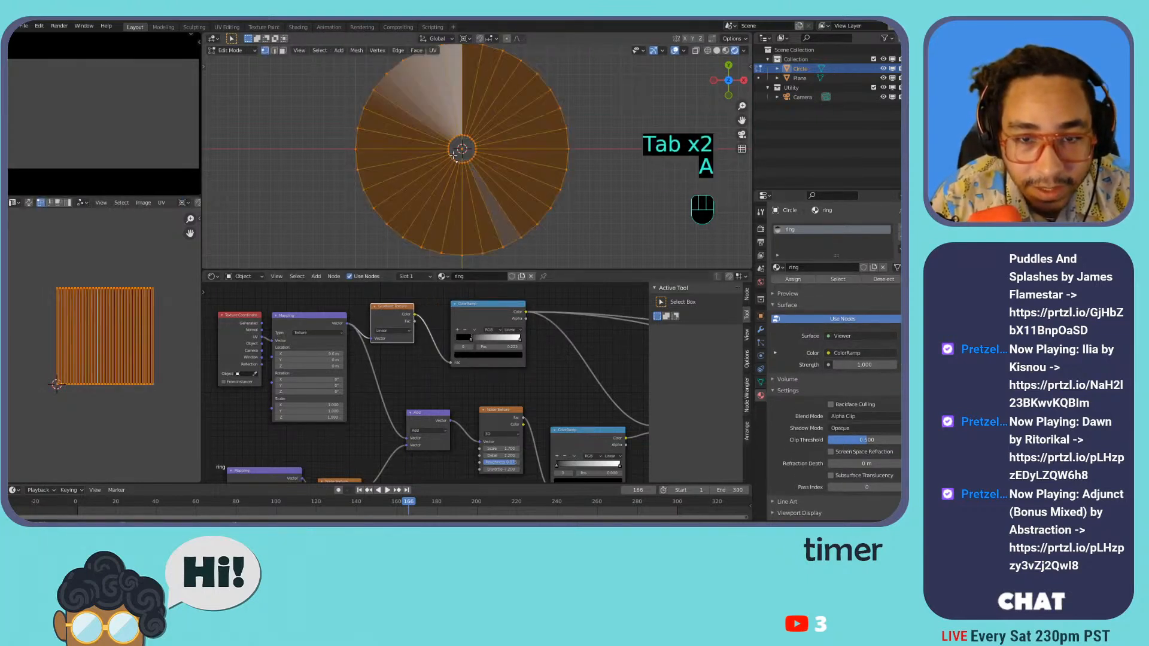
type("r")
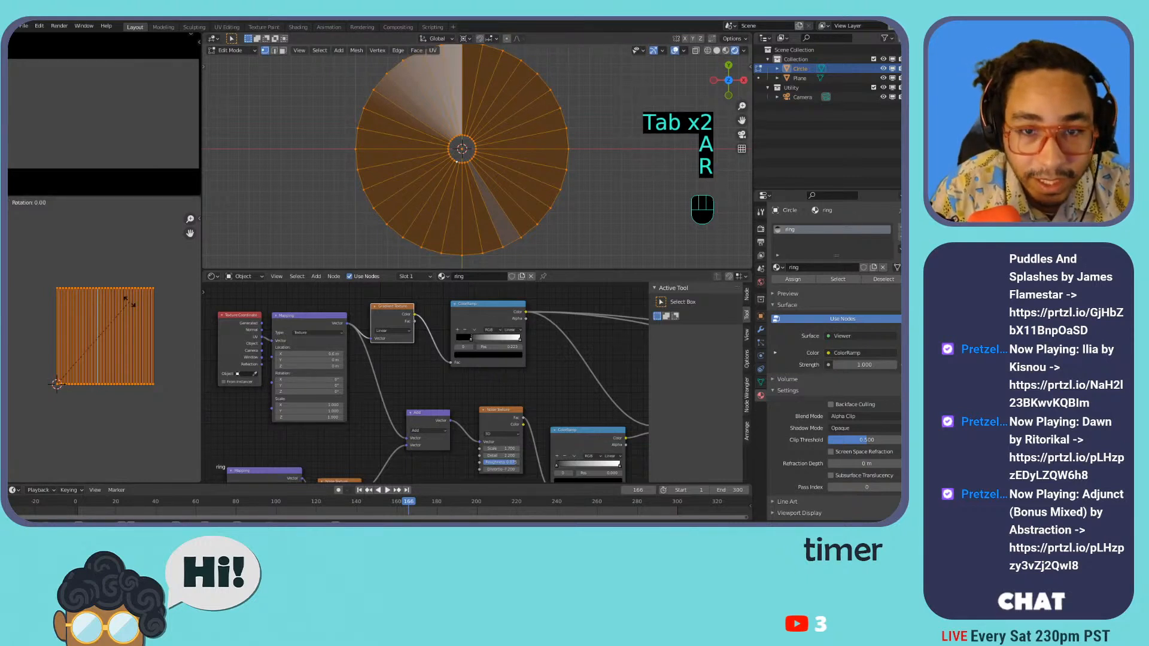
type("90")
key("Return")
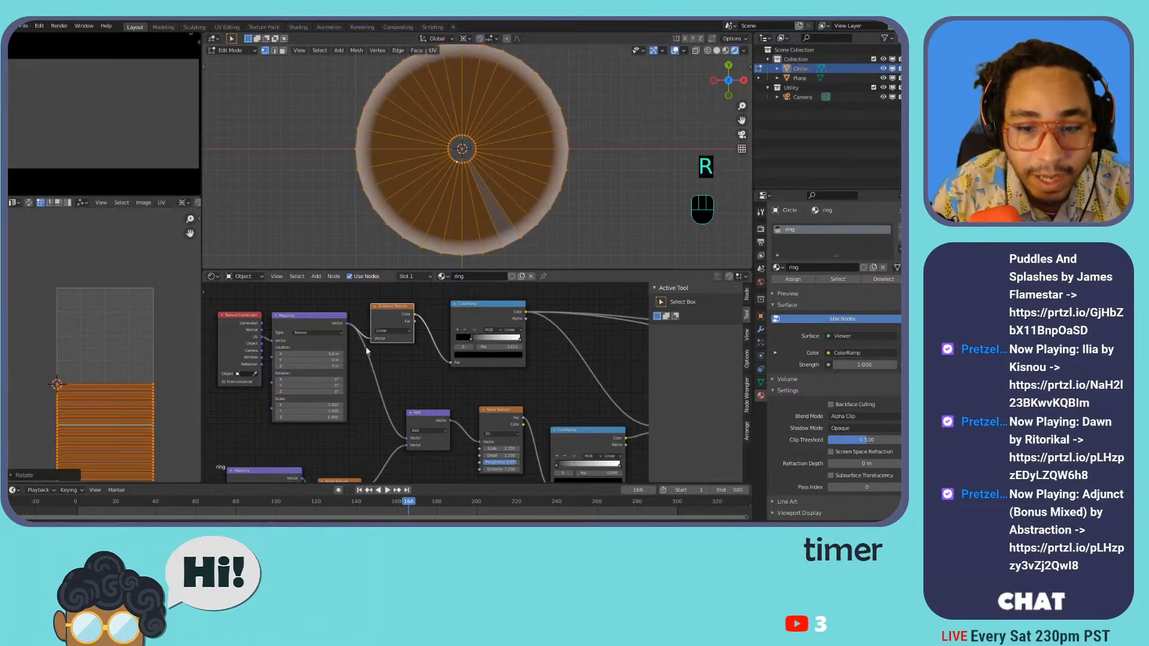
- Spread the black and white stops of the gradient's ColorRamp outward to widen its falloff
left_click_drag(469, 337, 441, 341)
left_click_drag(520, 339, 549, 335)
- Delete the Viewer node above the Material Output so the ring uses its Mix Shader
scroll(535, 332, "down", 2)
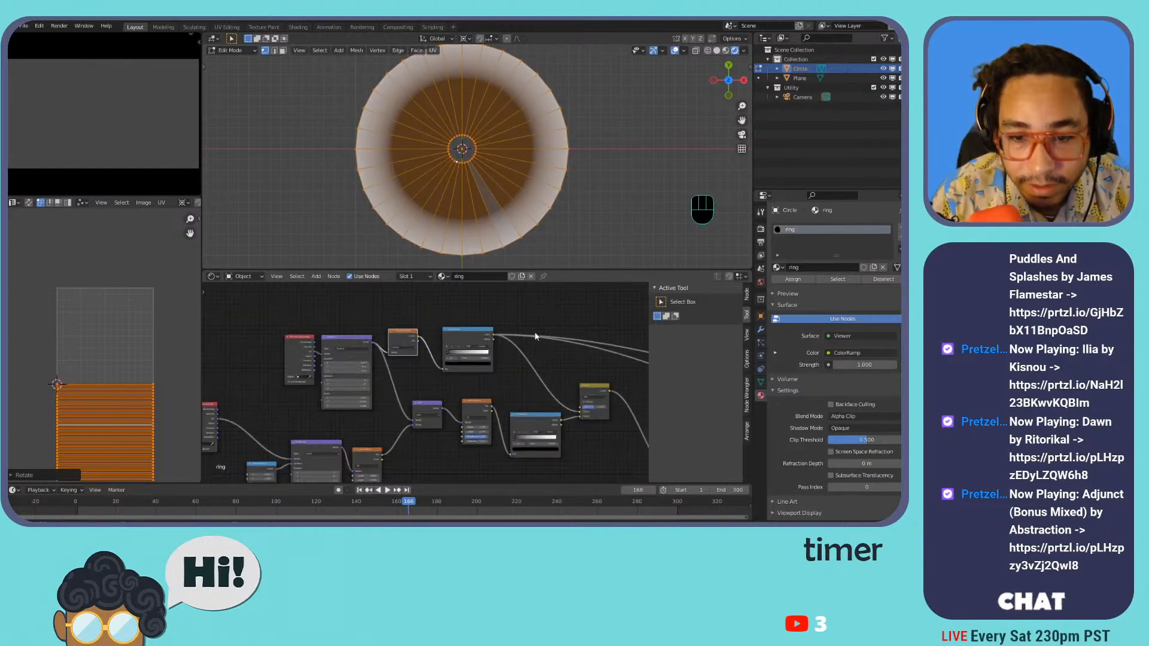
middle_click_drag(535, 332, 318, 290)
middle_click_drag(554, 375, 436, 368)
left_click_drag(556, 360, 569, 367)
left_click(582, 347)
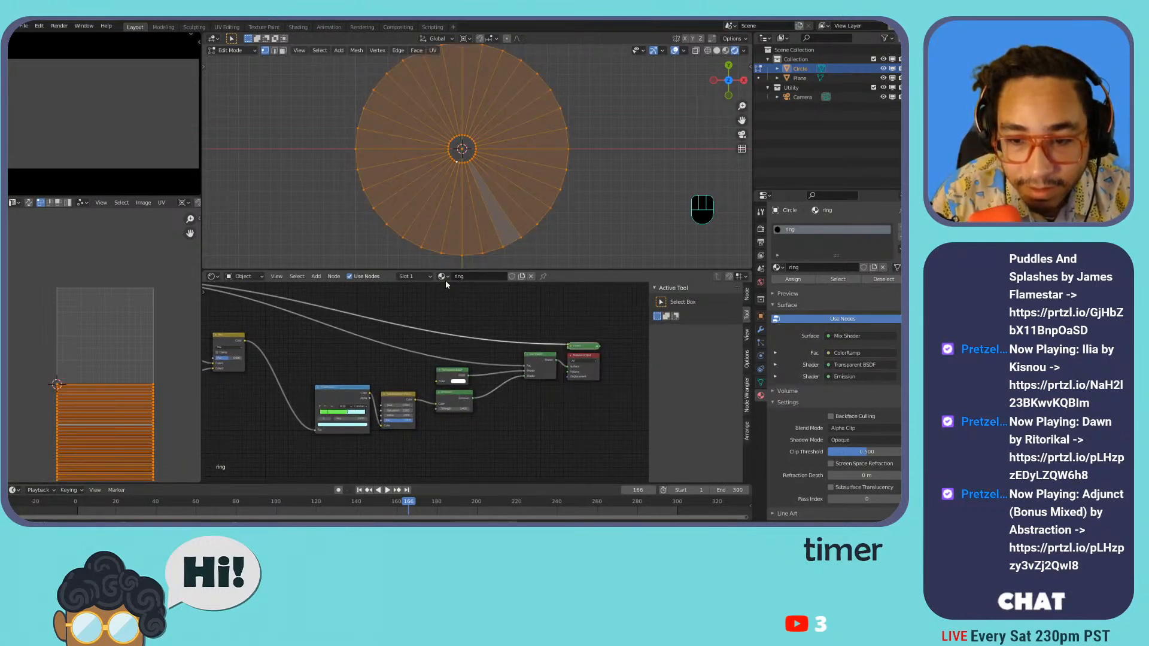
key("x")
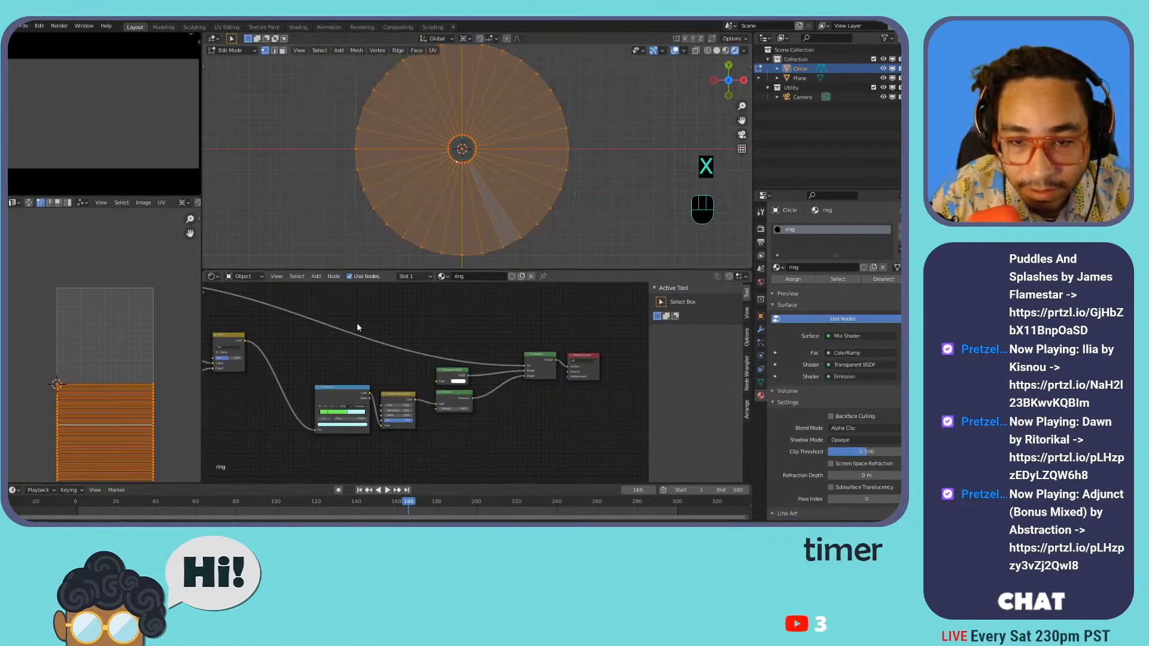
- Lower the X location in the gradient's Mapping node to shift the gradient across the ring
scroll(510, 231, "down", 1)
key("Tab")
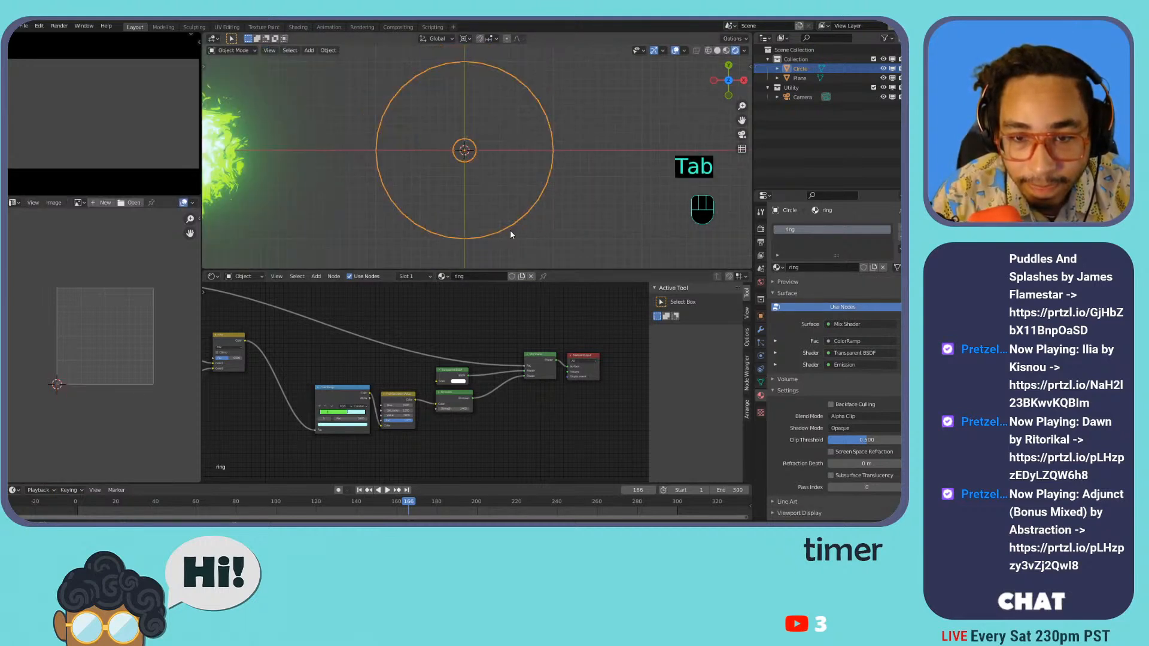
middle_click_drag(371, 299, 514, 333)
key("Tab")
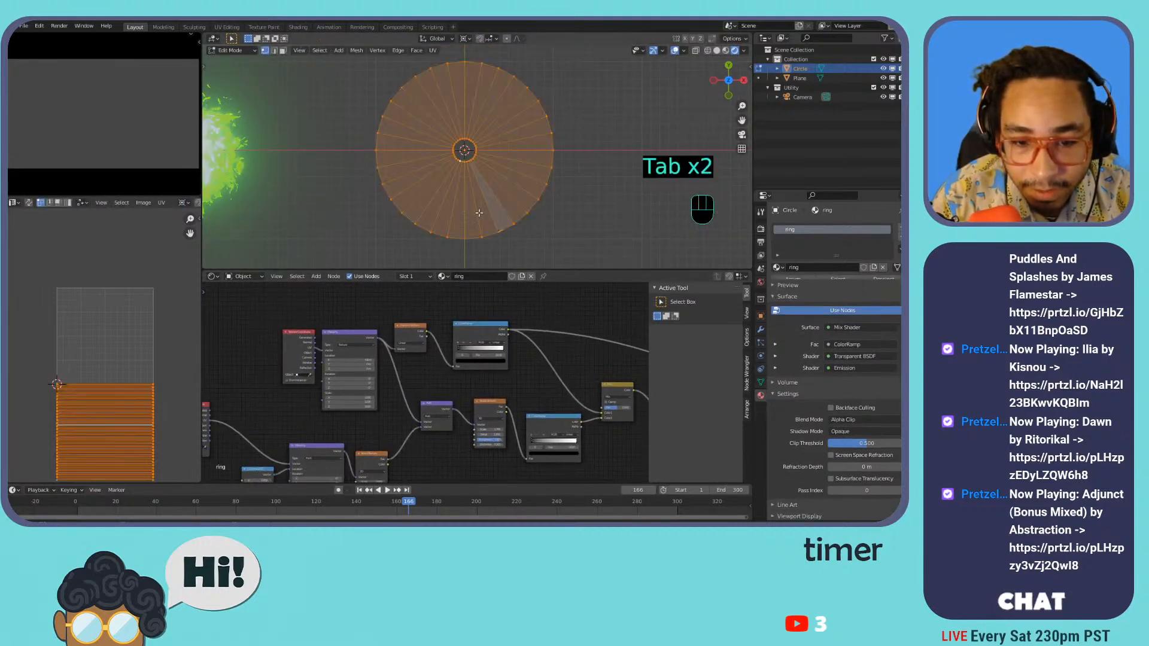
scroll(426, 359, "up", 3)
mouse_move(330, 353)
left_mouse_down()
mouse_move(287, 354)
mouse_move(330, 356)
mouse_move(336, 317)
mouse_move(344, 348)
mouse_move(301, 350)
mouse_move(331, 350)
mouse_move(319, 350)
left_mouse_up()
key("Tab")
scroll(578, 173, "up", 4)
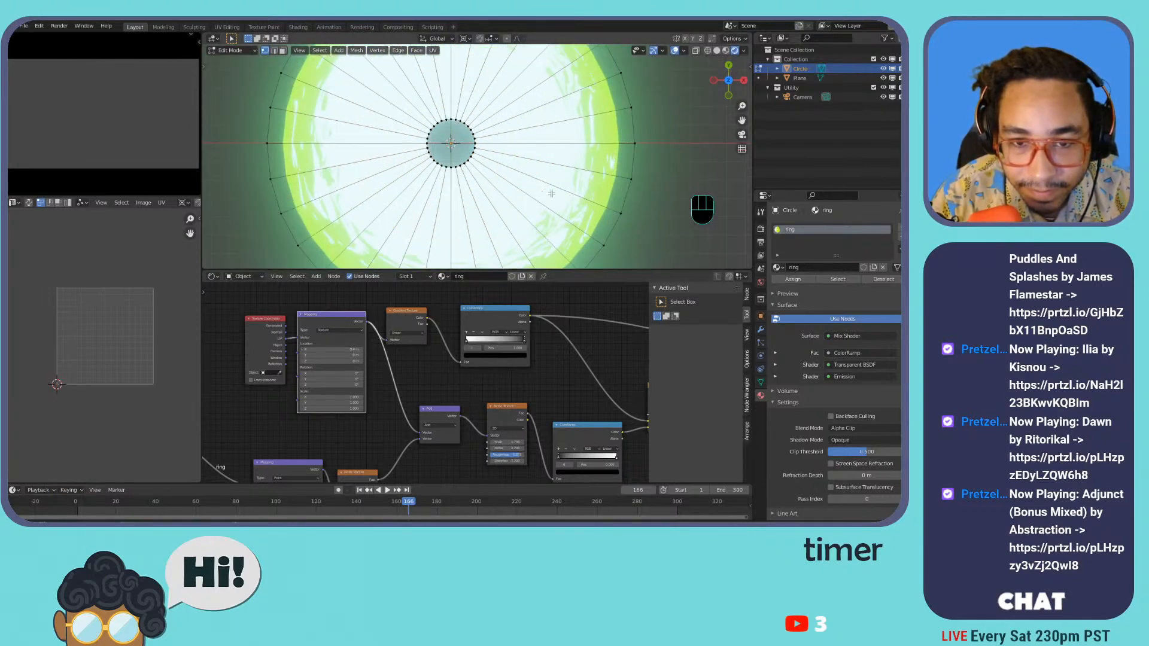
scroll(574, 173, "down", 4)
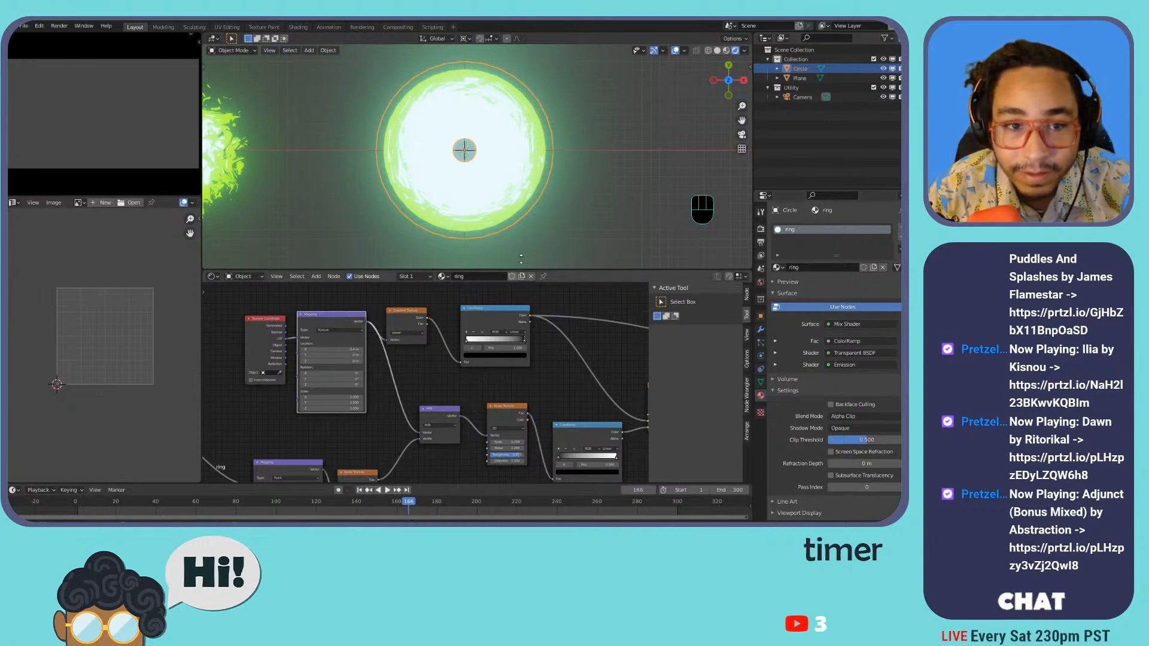
- Connect the Mix node's color output to the Mix Shader's factor, replacing the gradient ColorRamp link
left_click_drag(400, 310, 414, 301)
middle_click_drag(514, 354, 415, 342)
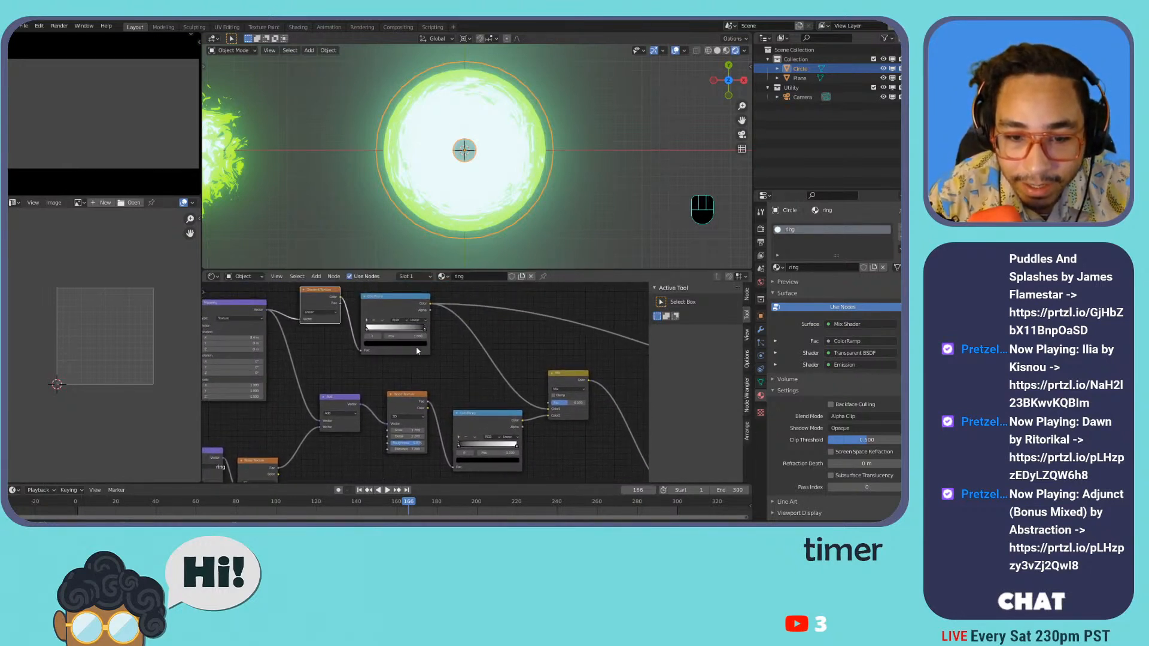
middle_click_drag(501, 357, 367, 345)
scroll(332, 342, "down", 1)
middle_click_drag(439, 369, 449, 371)
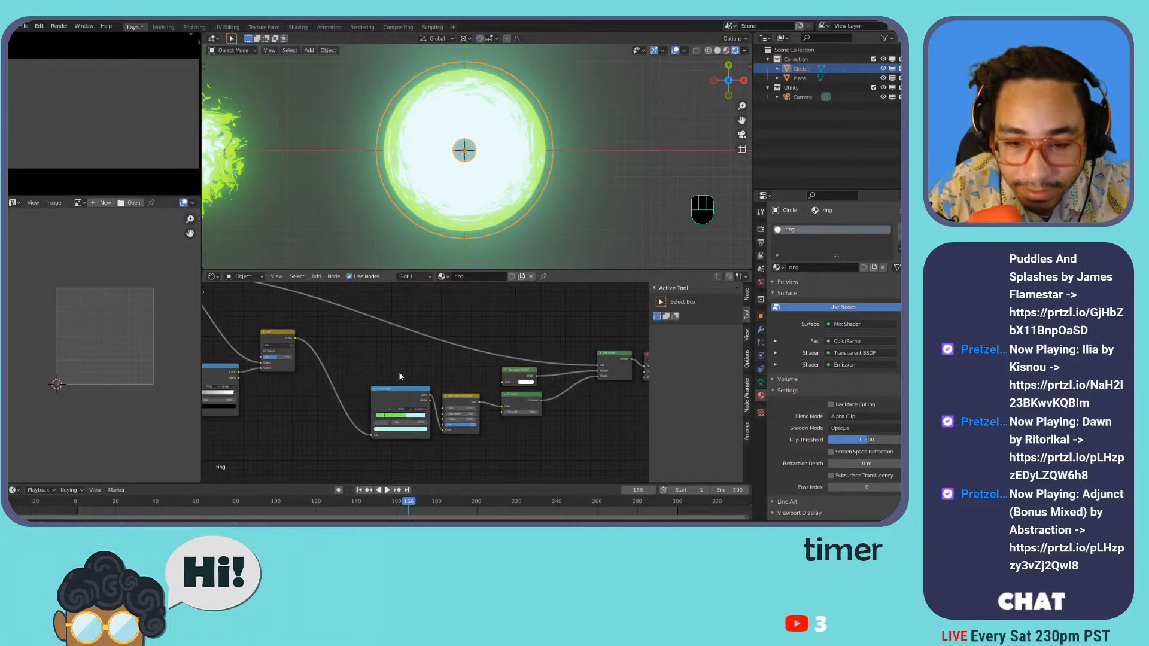
left_click_drag(296, 339, 599, 365)
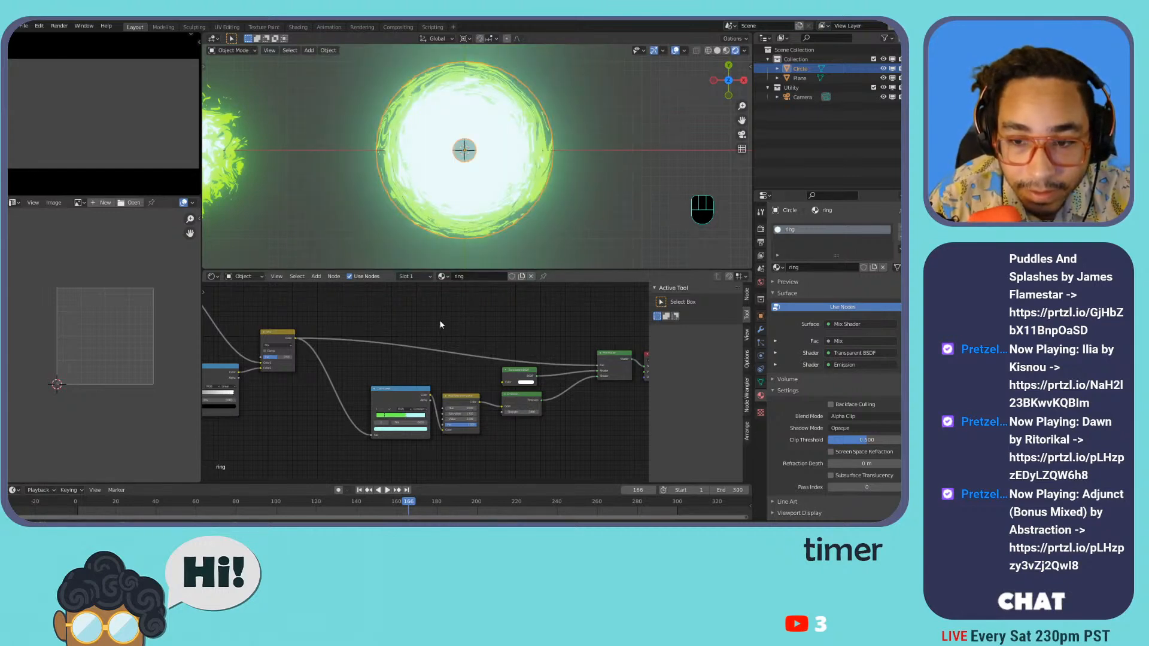
- Reposition the stops of the gradient ColorRamp and the noise ColorRamp to break the ring into streaks
scroll(432, 193, "down", 1)
middle_click_drag(341, 324, 488, 354)
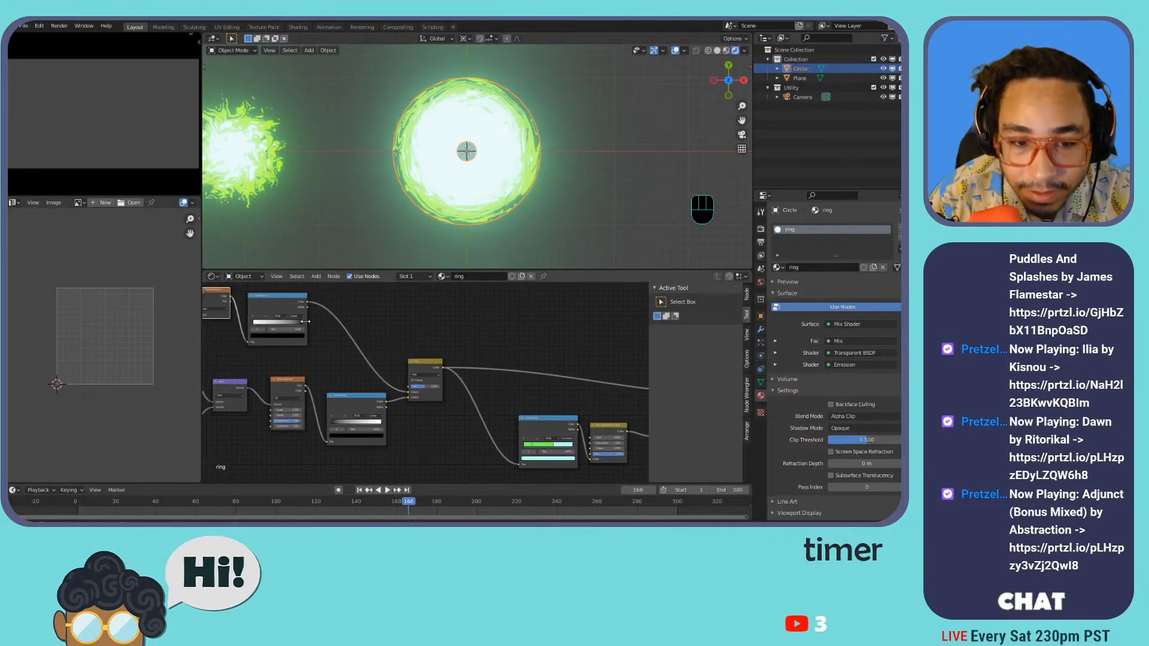
middle_click_drag(250, 316, 331, 330)
mouse_move(334, 338)
left_mouse_down()
mouse_move(353, 336)
mouse_move(314, 339)
left_mouse_up()
left_click_drag(461, 438, 435, 440)
scroll(471, 170, "up", 8)
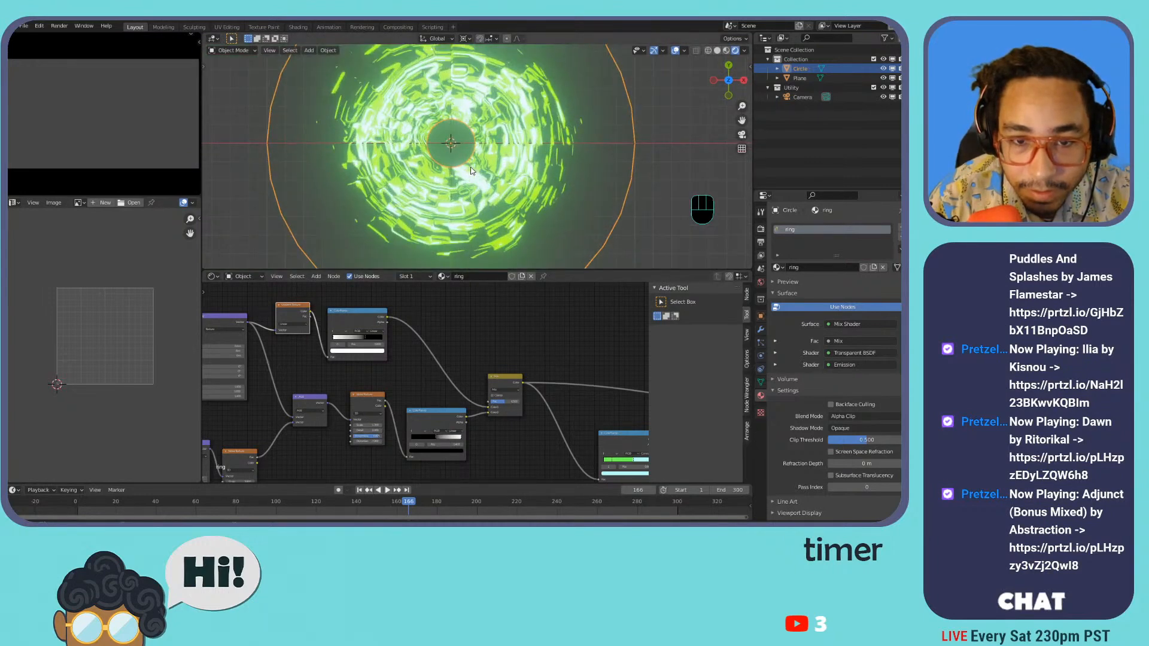
- Increase the gradient Mapping node's X location and the scale of the Noise Texture feeding the Add node
scroll(471, 171, "down", 4)
middle_click_drag(404, 348, 573, 356)
scroll(461, 333, "up", 1)
mouse_move(389, 356)
left_mouse_down()
mouse_move(413, 356)
mouse_move(362, 356)
mouse_move(410, 356)
left_mouse_up()
middle_click_drag(497, 404, 429, 307)
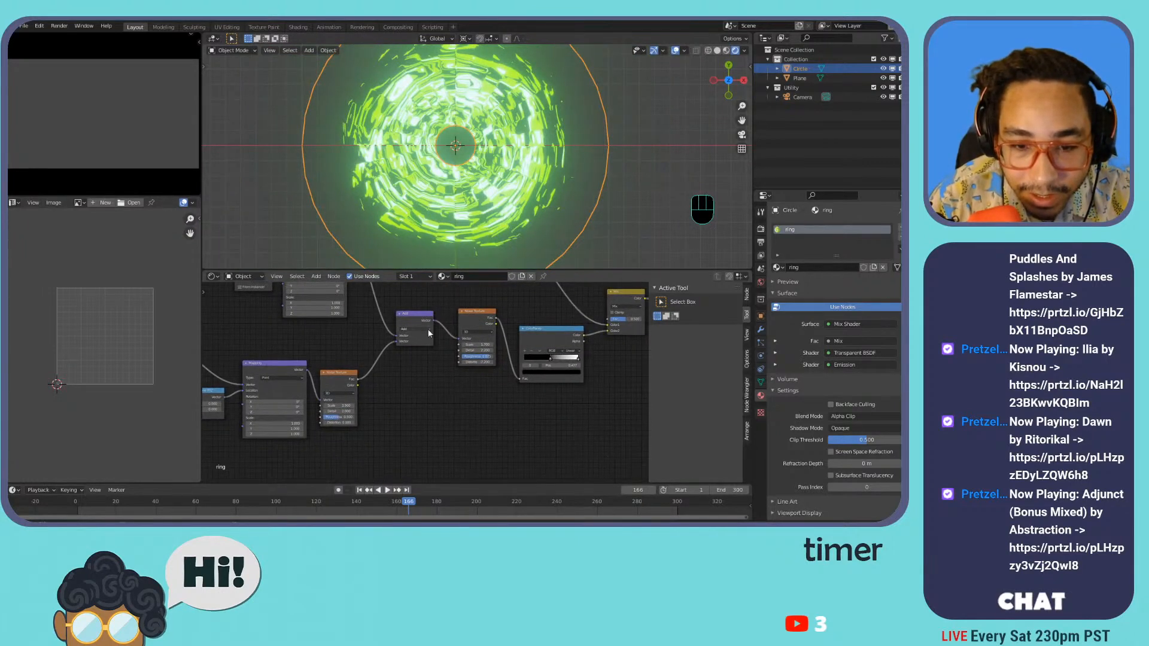
left_click_drag(346, 405, 366, 406)
- Save the file and switch the Noise Texture feeding the Add node to a Musgrave Texture
left_click(335, 384)
key("ctrl+s")
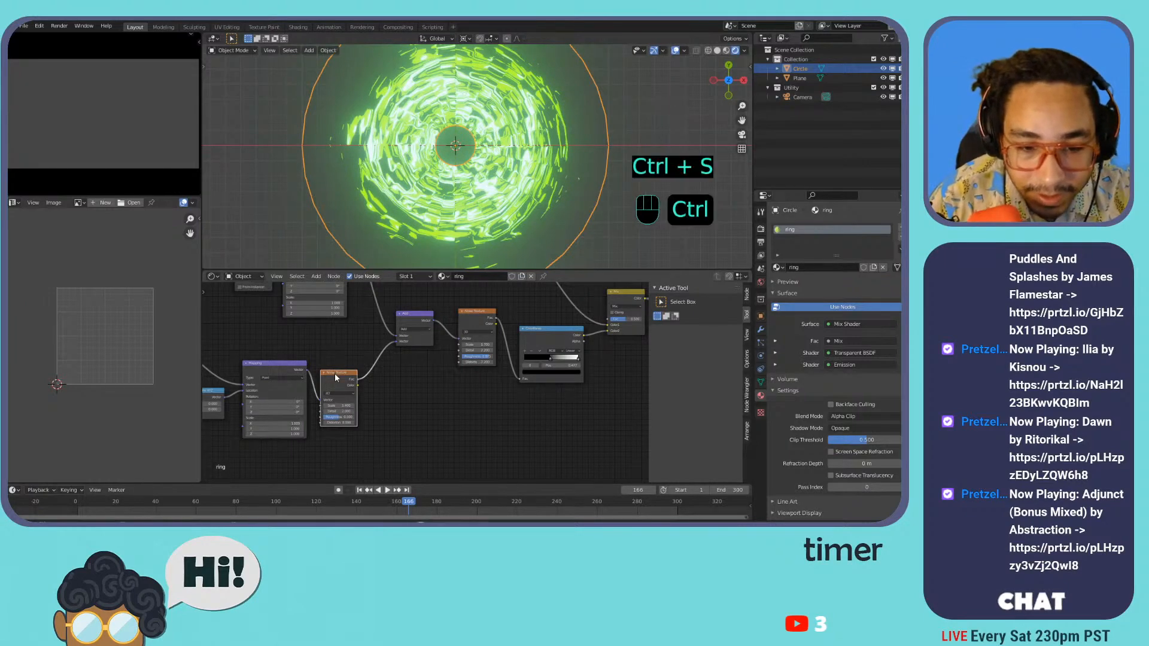
key("shift+s")
mouse_move(330, 393)
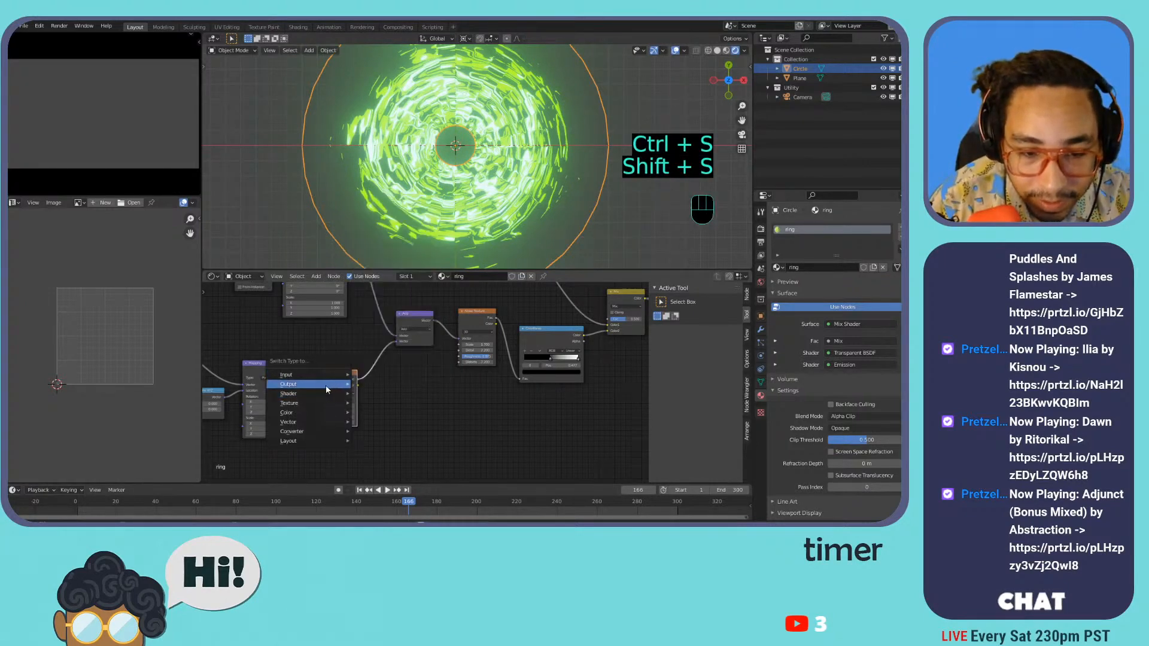
left_click(397, 347)
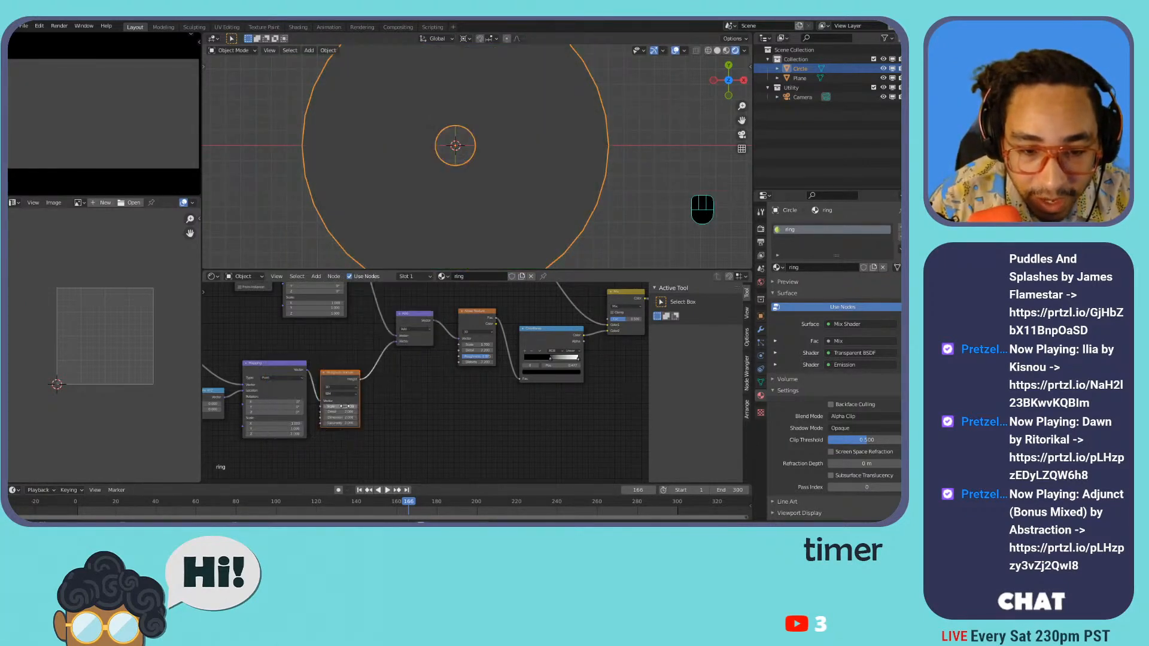
- Lower the Musgrave Texture's scale, undo the last change, and readjust its remaining distortion settings
left_click_drag(347, 406, 320, 406)
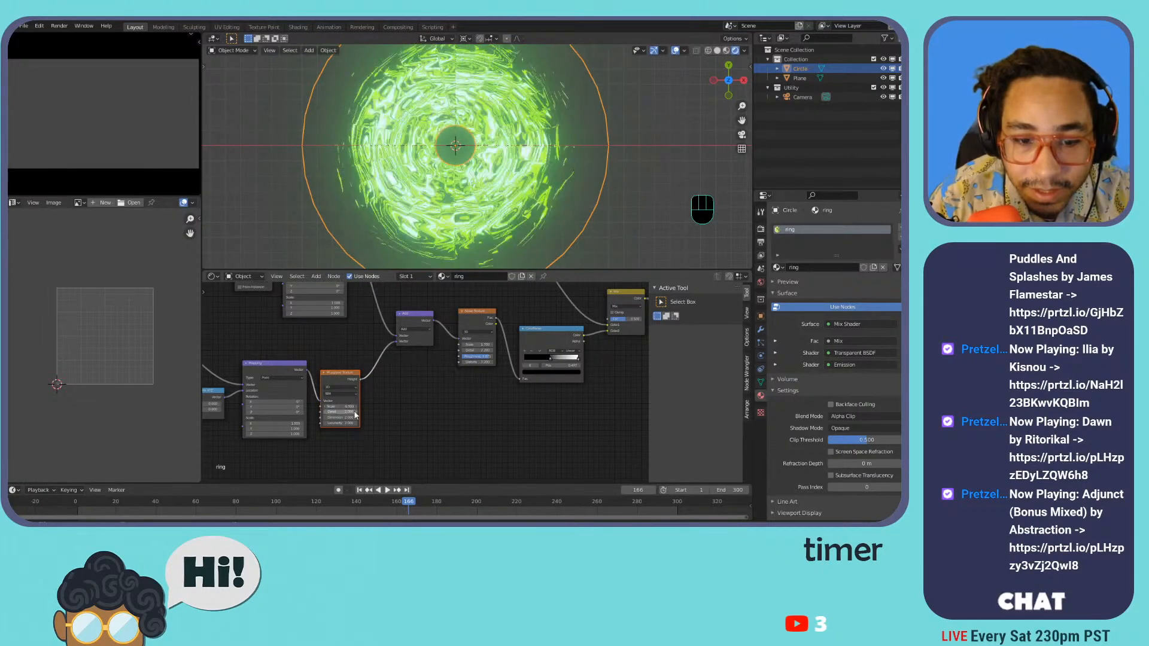
key("ctrl+z")
left_click_drag(340, 412, 326, 418)
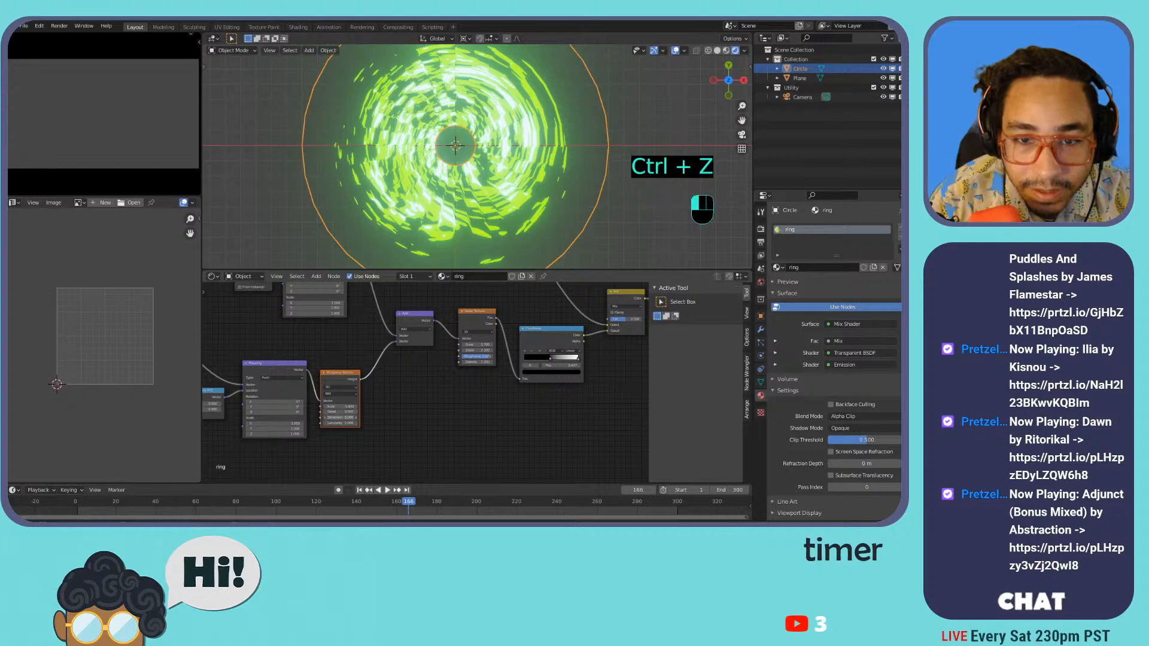
- Set the Musgrave Texture type to Multifractal and fine-tune the noise ColorRamp's stop
left_click(340, 393)
left_click(340, 399)
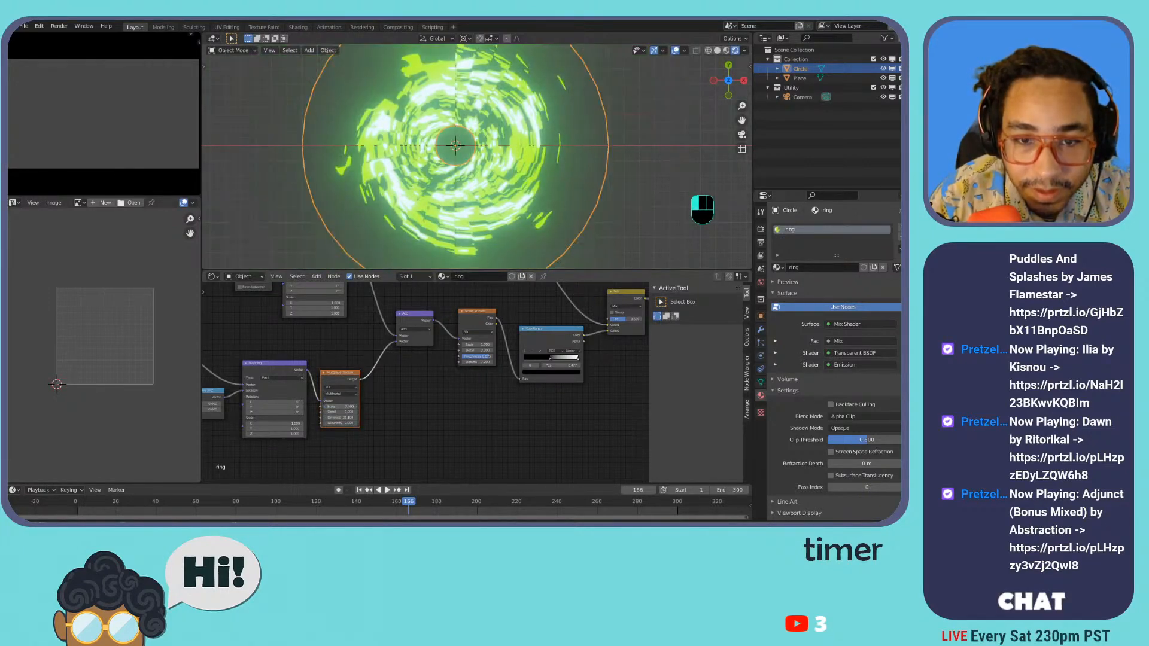
mouse_move(549, 359)
left_mouse_down()
mouse_move(534, 362)
mouse_move(544, 363)
left_mouse_up()
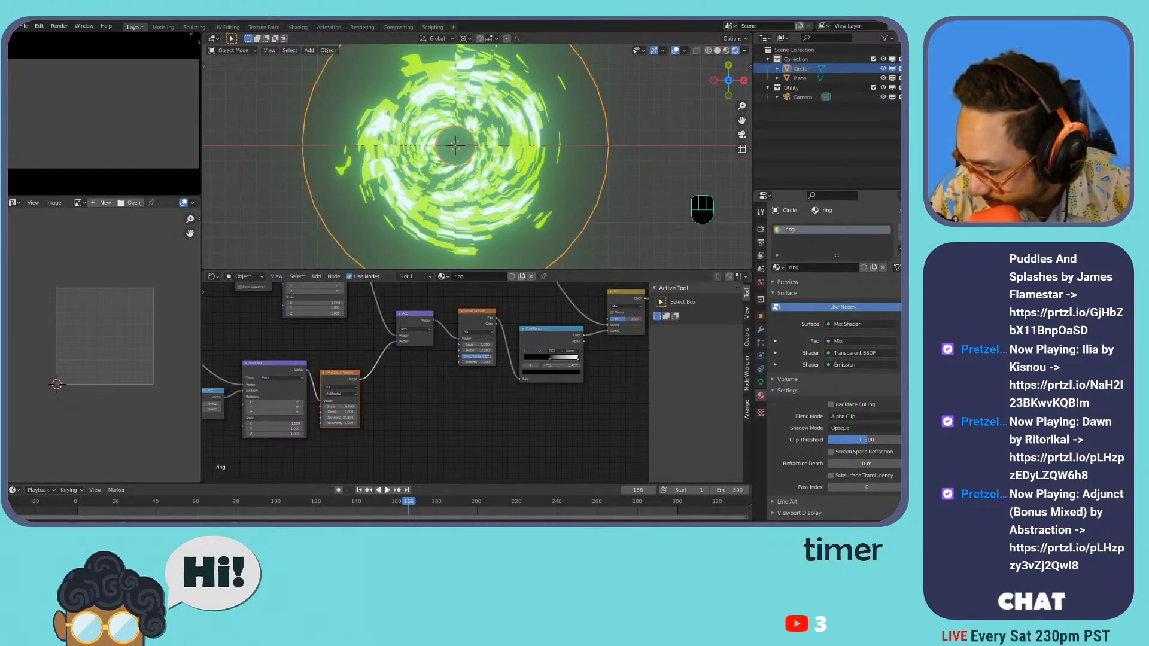
- Switch to the browser to view the Instagram post, and return to Blender to inspect the ring beside the other effect
left_click(284, 517)
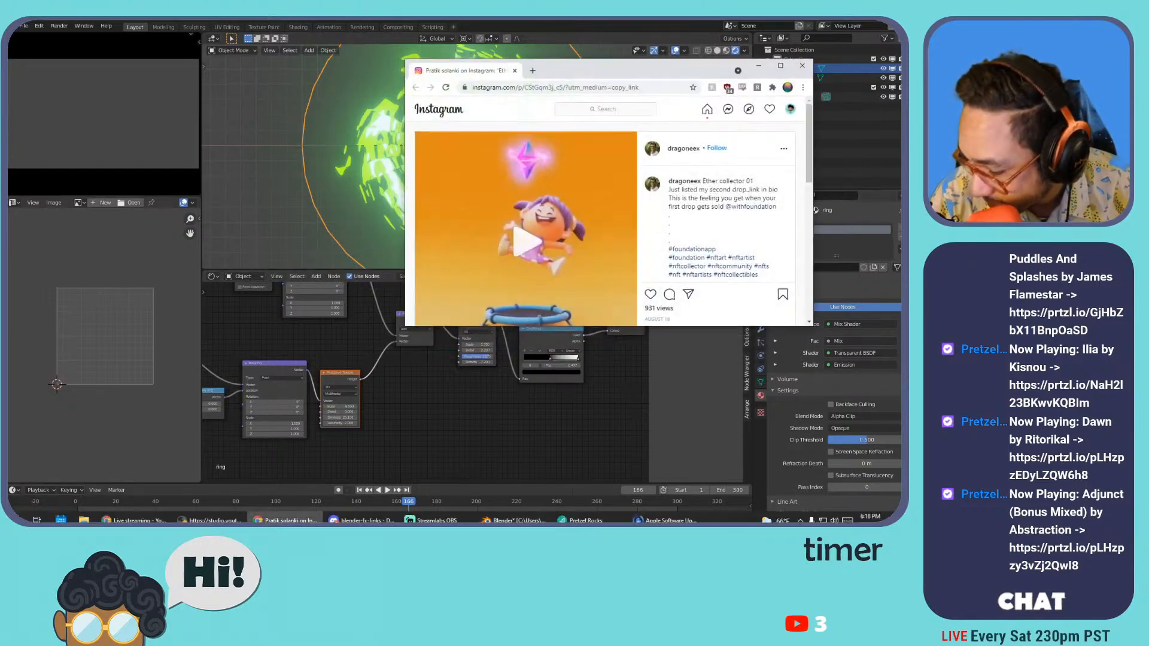
left_click(285, 518)
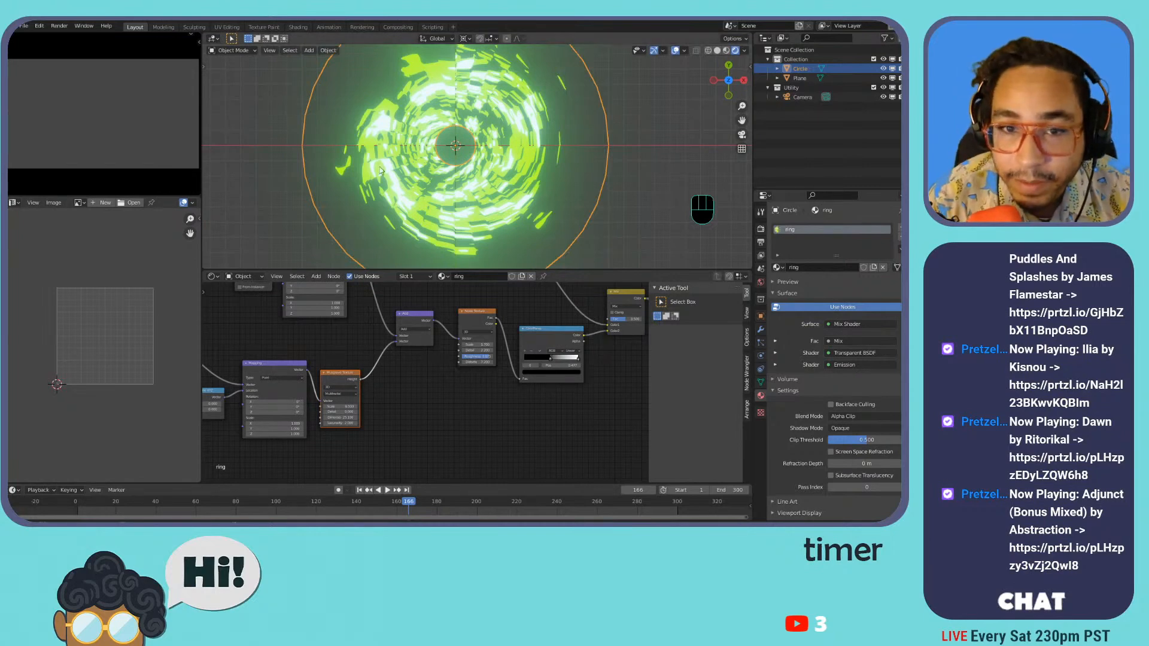
scroll(451, 157, "down", 5)
scroll(452, 157, "up", 3)
left_click(584, 138)
left_click(502, 149)
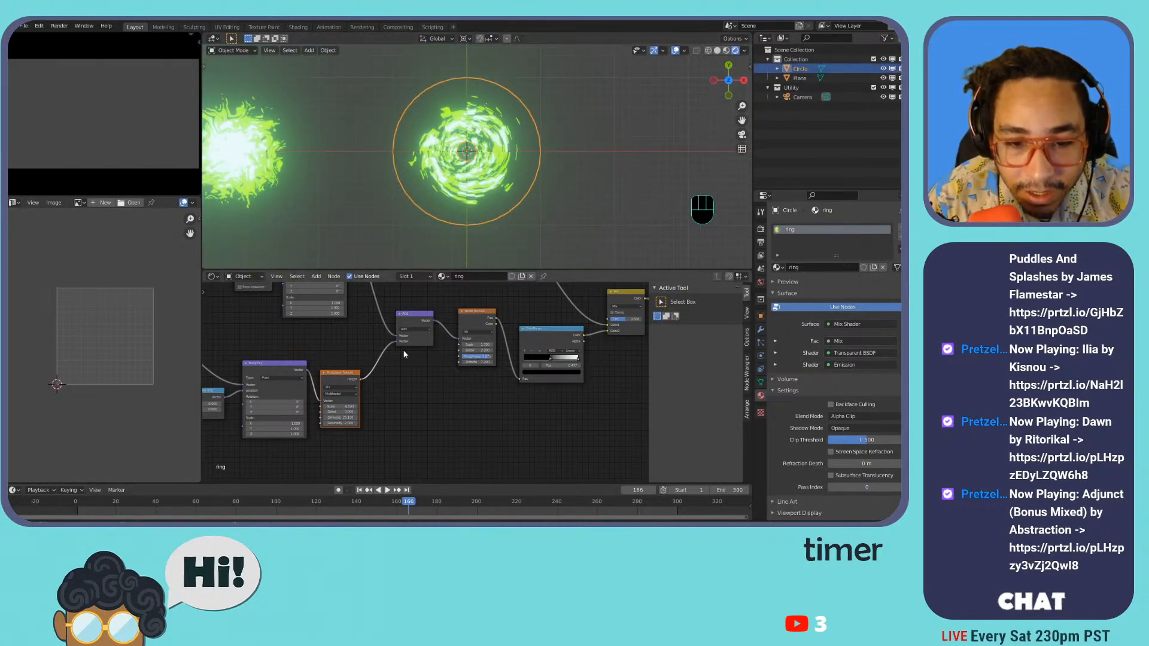
- Try feeding the Mapping node's vector directly into the noise ColorRamp, with the Noise Texture moved aside
scroll(404, 350, "down", 1)
middle_click_drag(408, 379, 429, 349)
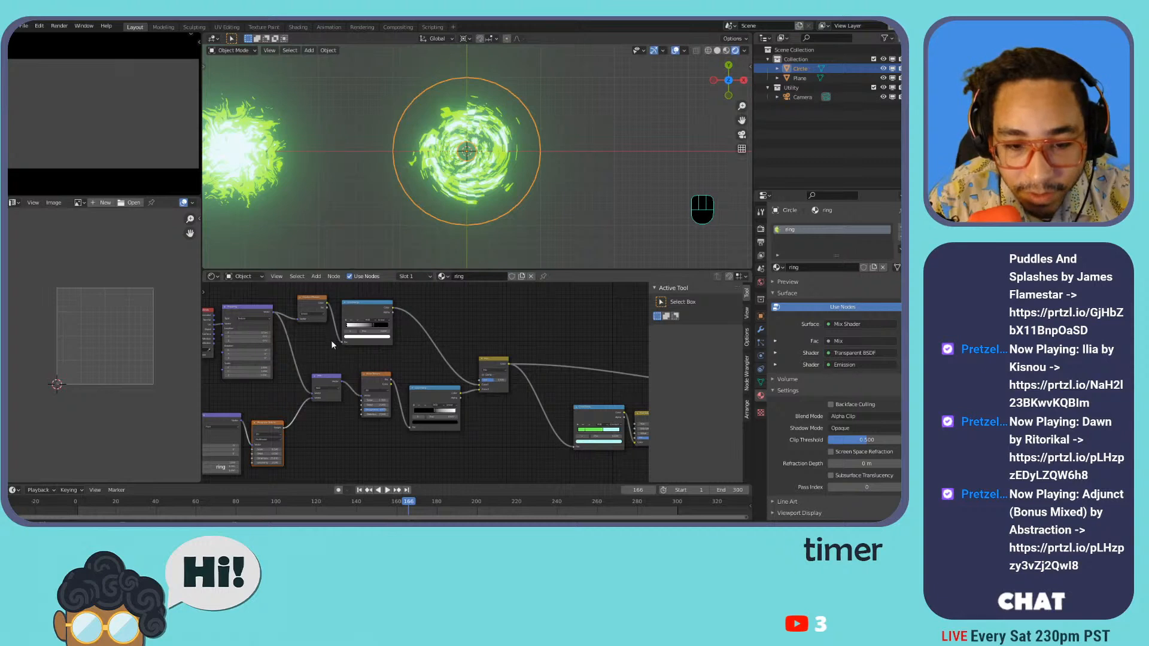
left_click_drag(325, 380, 311, 379)
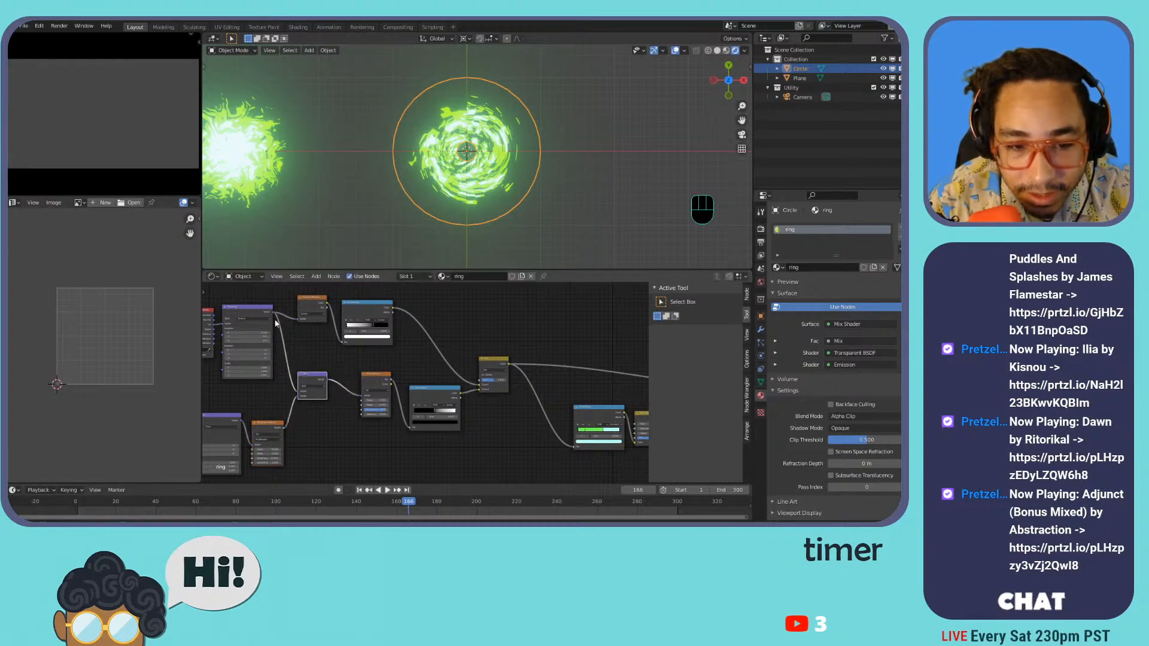
left_click_drag(273, 318, 411, 426)
left_click_drag(371, 379, 359, 435)
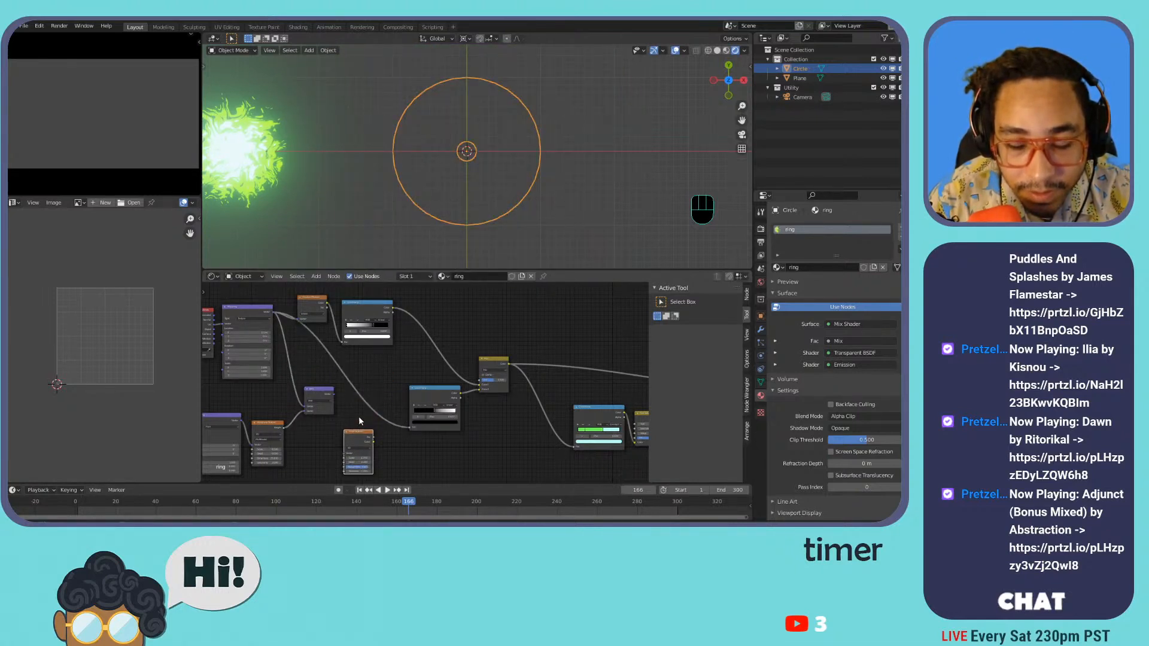
- Try driving the noise ColorRamp from the Gradient Texture and from the gradient's ColorRamp
left_click(247, 336)
key("ctrl+z")
key("ctrl+z")
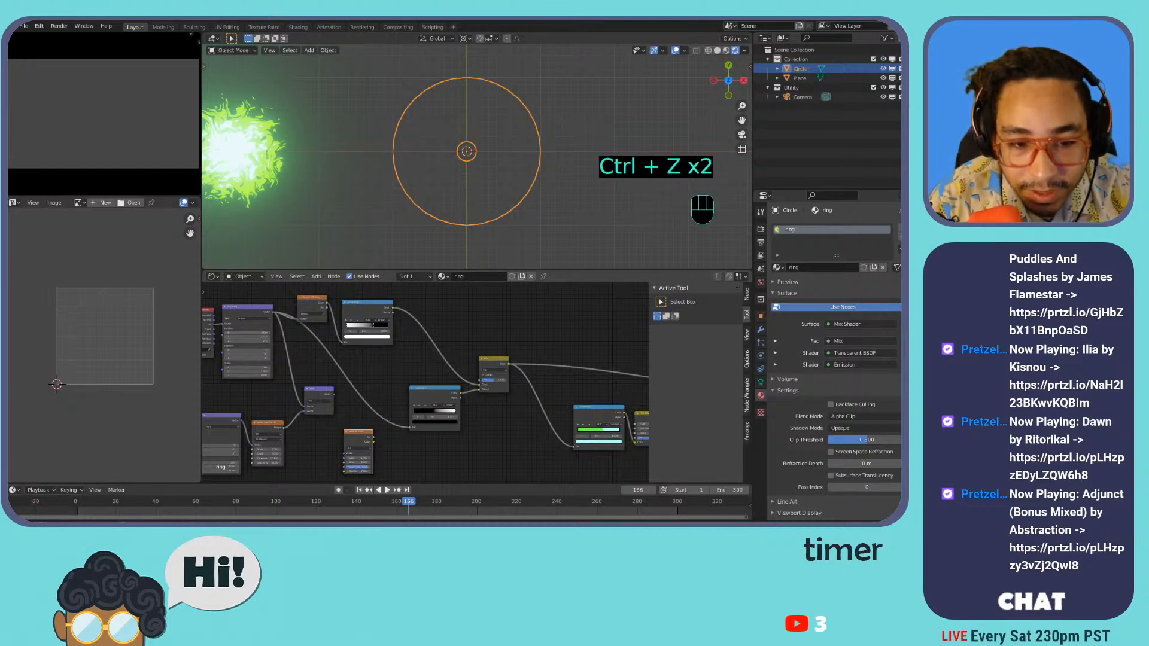
mouse_move(412, 426)
left_mouse_down()
mouse_move(383, 426)
mouse_move(325, 318)
mouse_move(411, 428)
left_mouse_up()
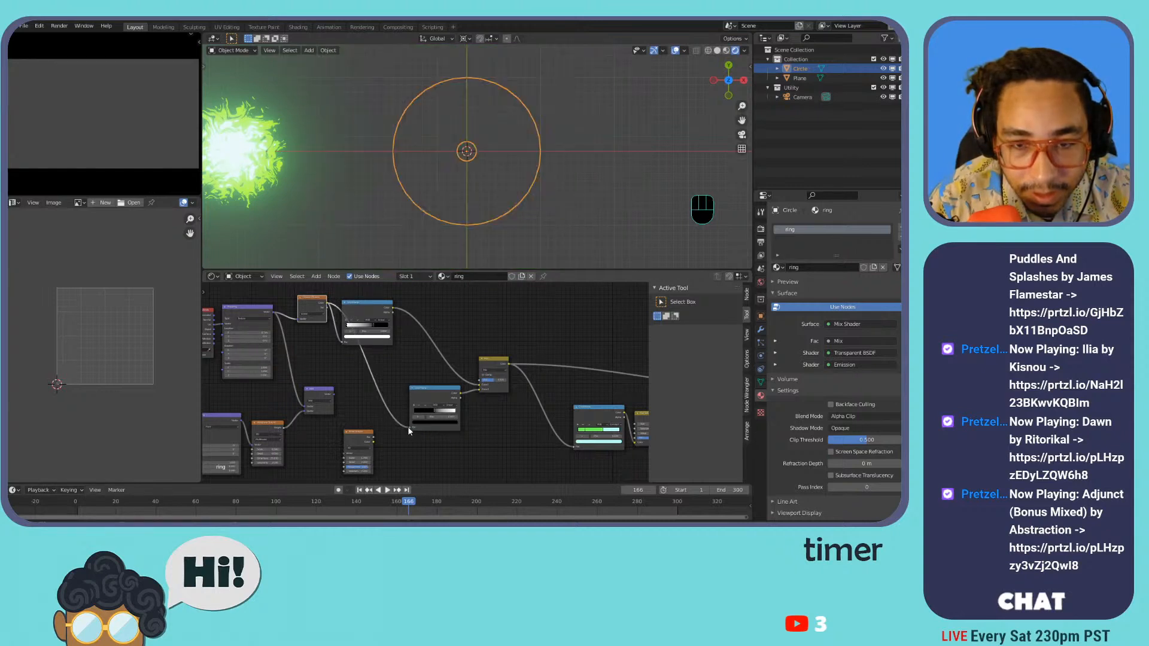
left_click_drag(365, 301, 411, 426)
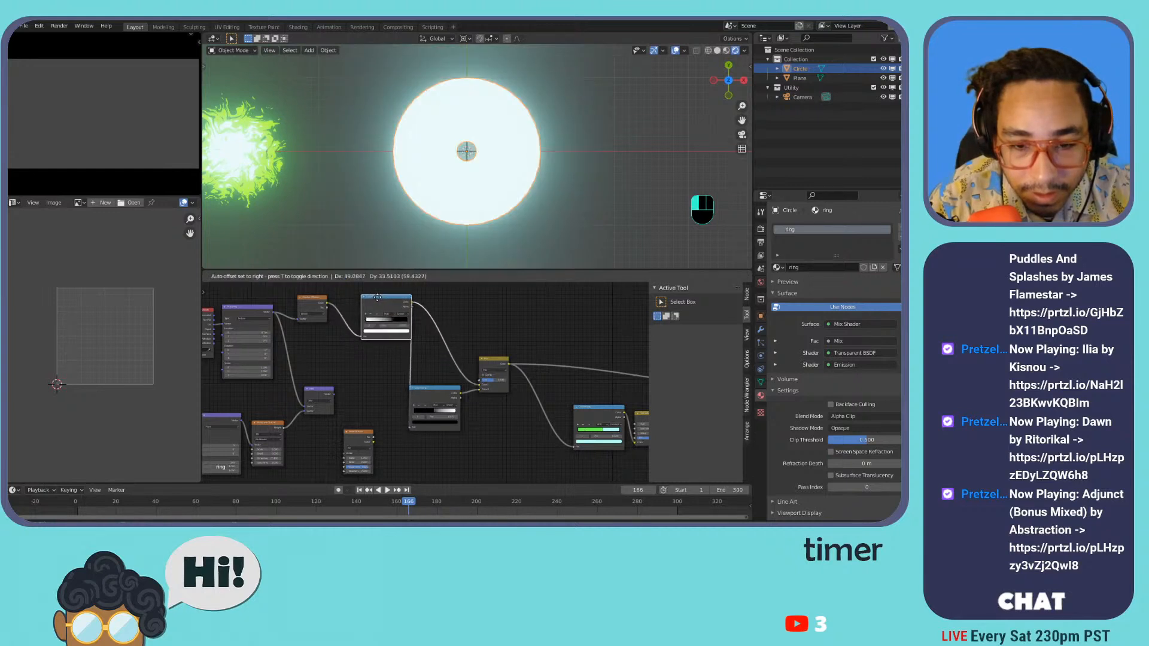
- Undo the rewiring and node moves back to the Add node and Noise Texture feeding the noise ColorRamp
key("ctrl+z")
key("ctrl+z")
key("ctrl+z")
key("ctrl+z")
key("ctrl+z")
key("ctrl+z")
key("ctrl+z")
key("ctrl+z")
key("ctrl+z")
key("ctrl+z")
key("ctrl+z")
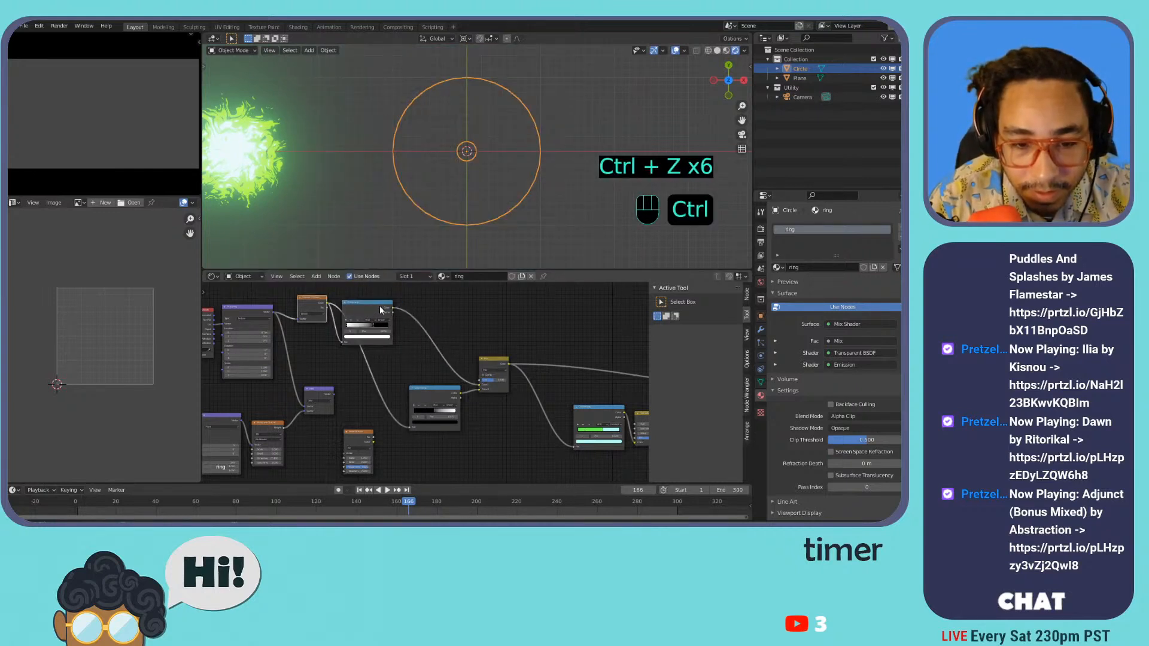
key("ctrl+z")
key("ctrl+z")
key("ctrl+z")
key("ctrl+z")
key("ctrl+z")
key("ctrl+z")
key("ctrl+z")
key("ctrl+z")
key("ctrl+z")
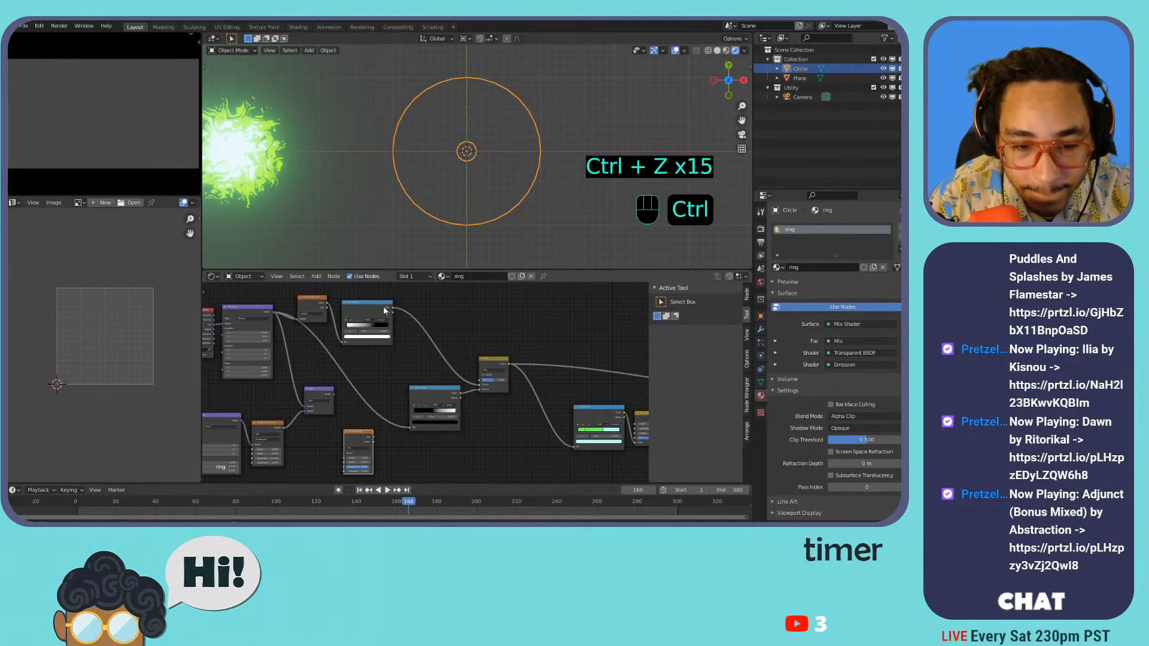
key("ctrl+z")
key("ctrl+z")
key("ctrl+z")
key("ctrl+z")
key("ctrl+z")
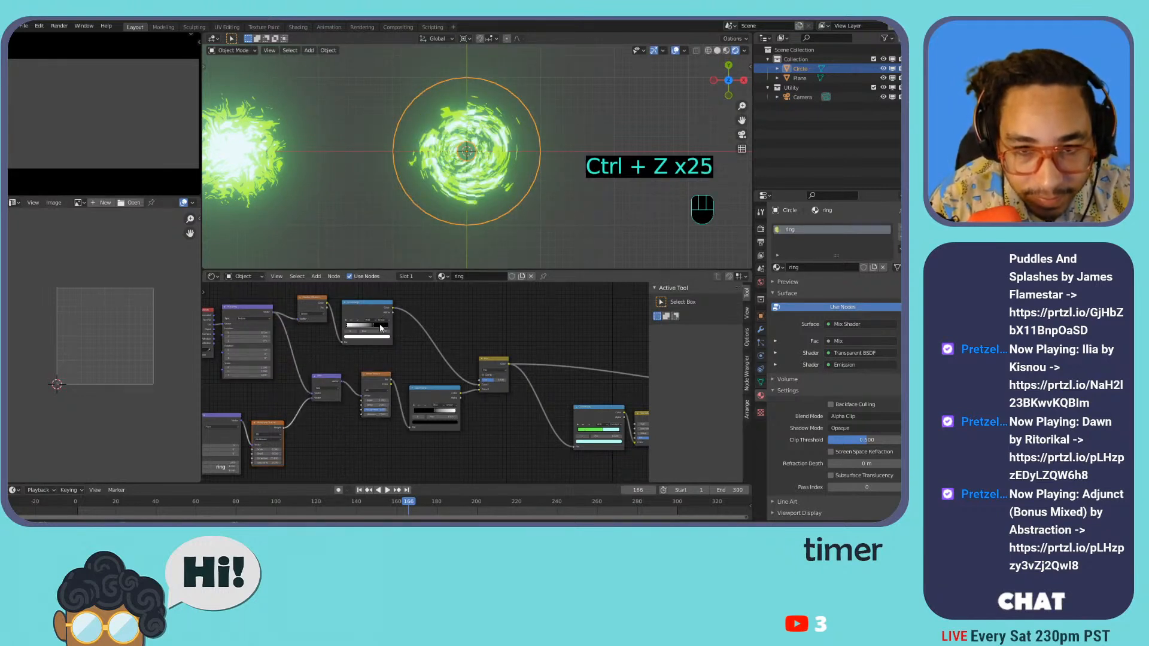
- Play the animation to examine the swirling motion of the ring, then stop playback
middle_click_drag(381, 345, 445, 385)
key("space")
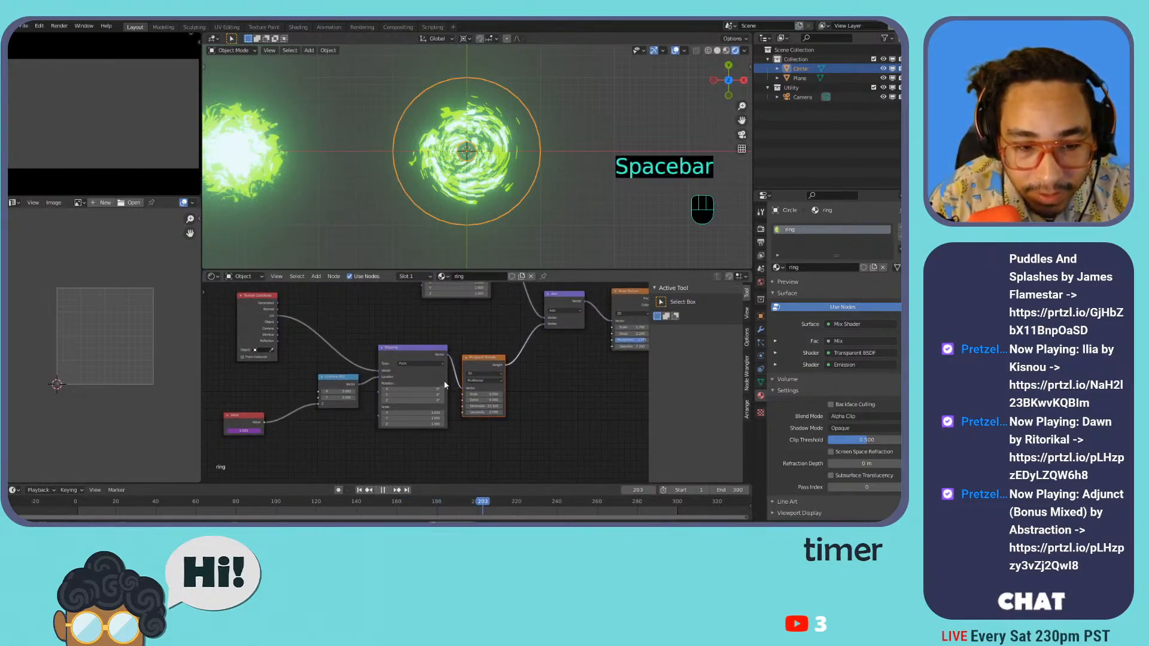
key("space")
key("space")
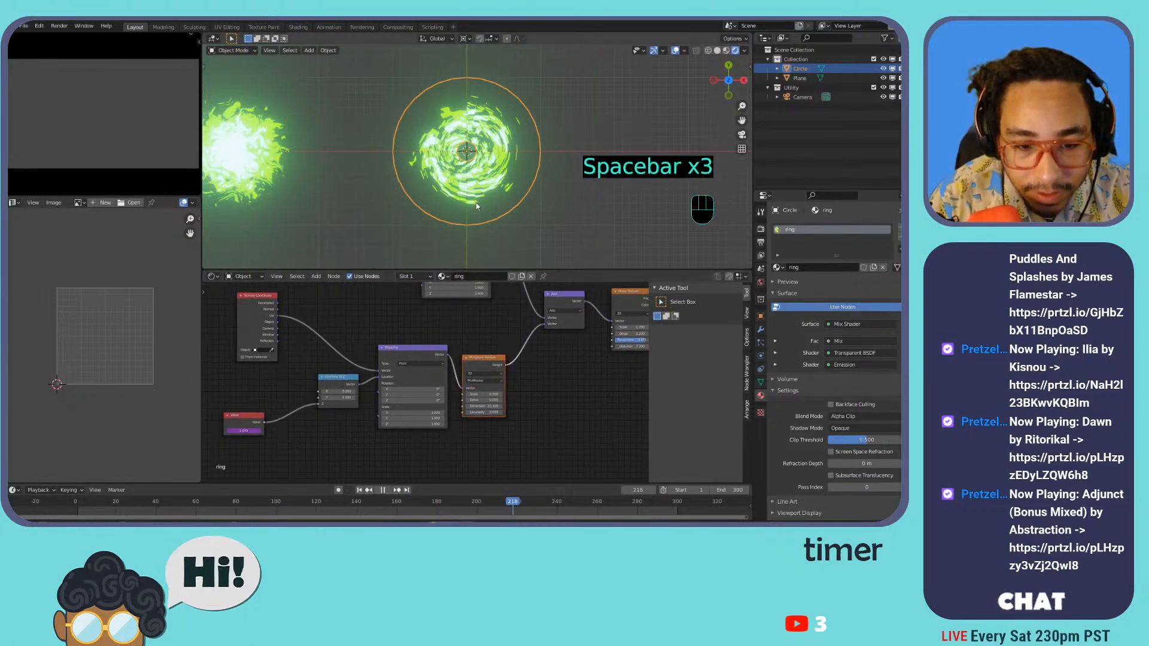
key("space")
- Raise the Noise Texture's scale for a finer swirl pattern and play the animation to check it
left_click_drag(483, 395, 521, 394)
key("ctrl+z")
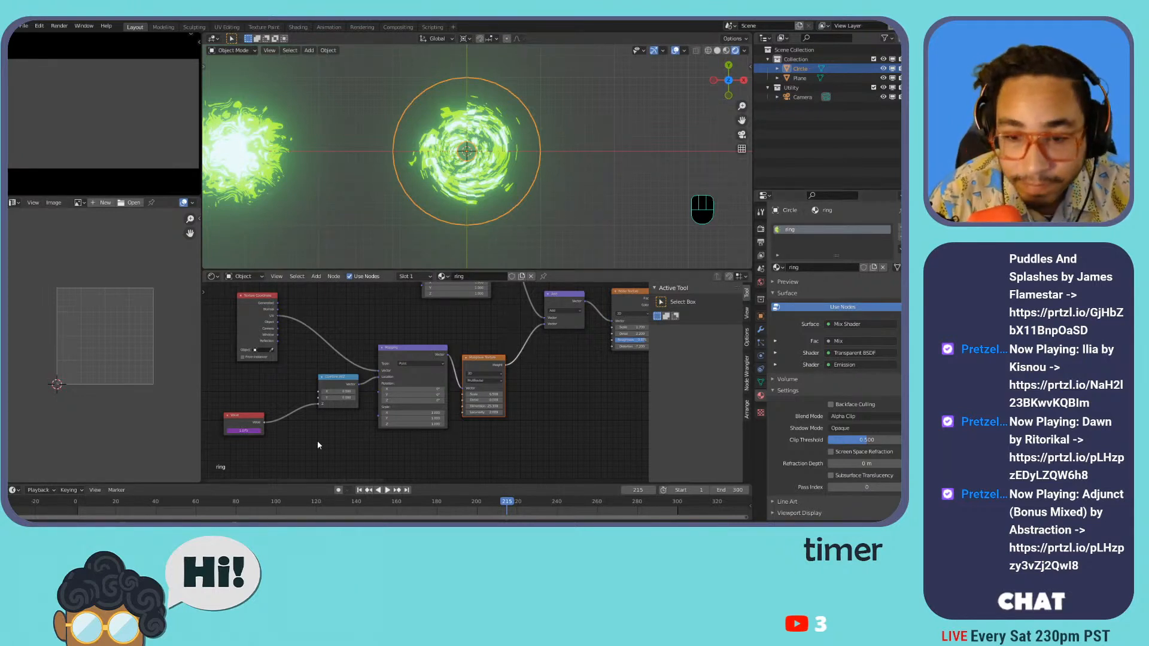
middle_click_drag(574, 314, 425, 377)
mouse_move(482, 390)
left_mouse_down()
mouse_move(527, 390)
mouse_move(500, 386)
left_mouse_up()
key("space")
key("space")
scroll(539, 380, "down", 4)
middle_click_drag(628, 377, 341, 367)
scroll(341, 368, "down", 1)
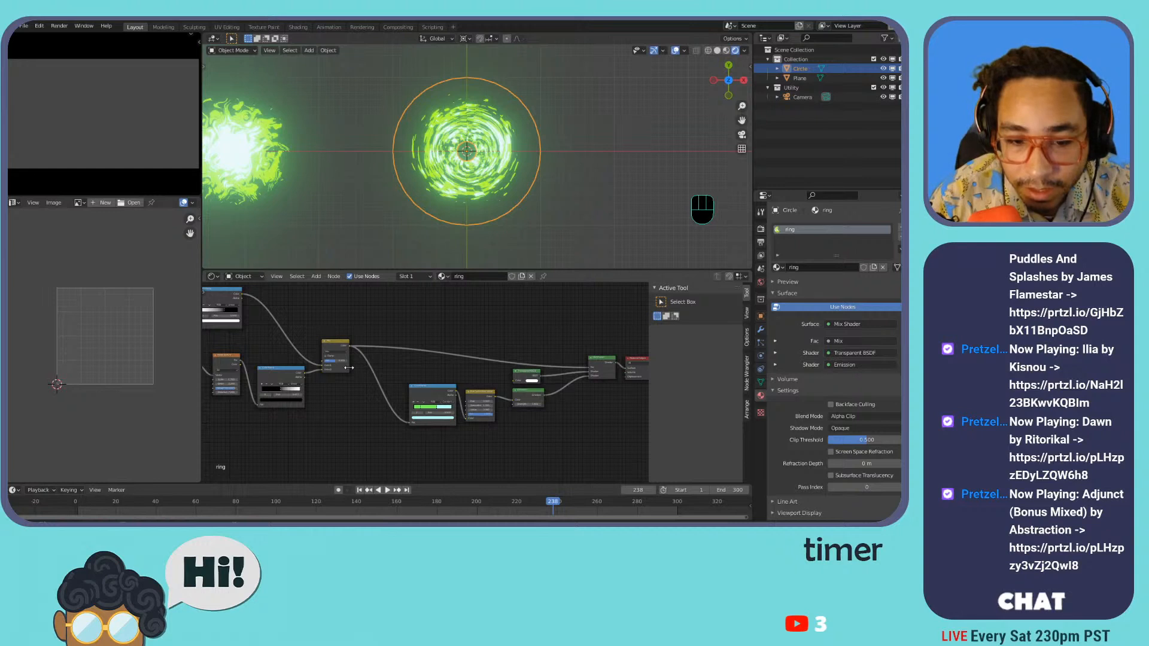
- Try feeding the gradient's ColorRamp straight into the green ColorRamp, with the Mix node moved aside
middle_click_drag(290, 346, 323, 308)
left_click_drag(340, 295, 456, 313)
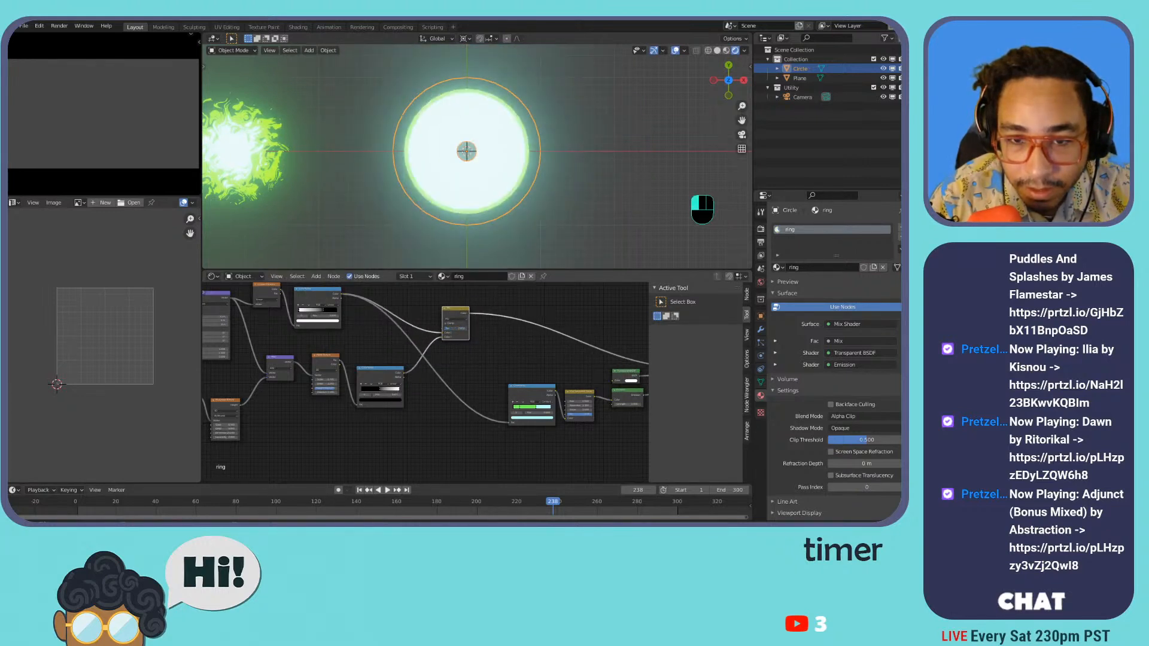
key("ctrl+z")
key("ctrl+z")
key("ctrl+z")
key("ctrl+z")
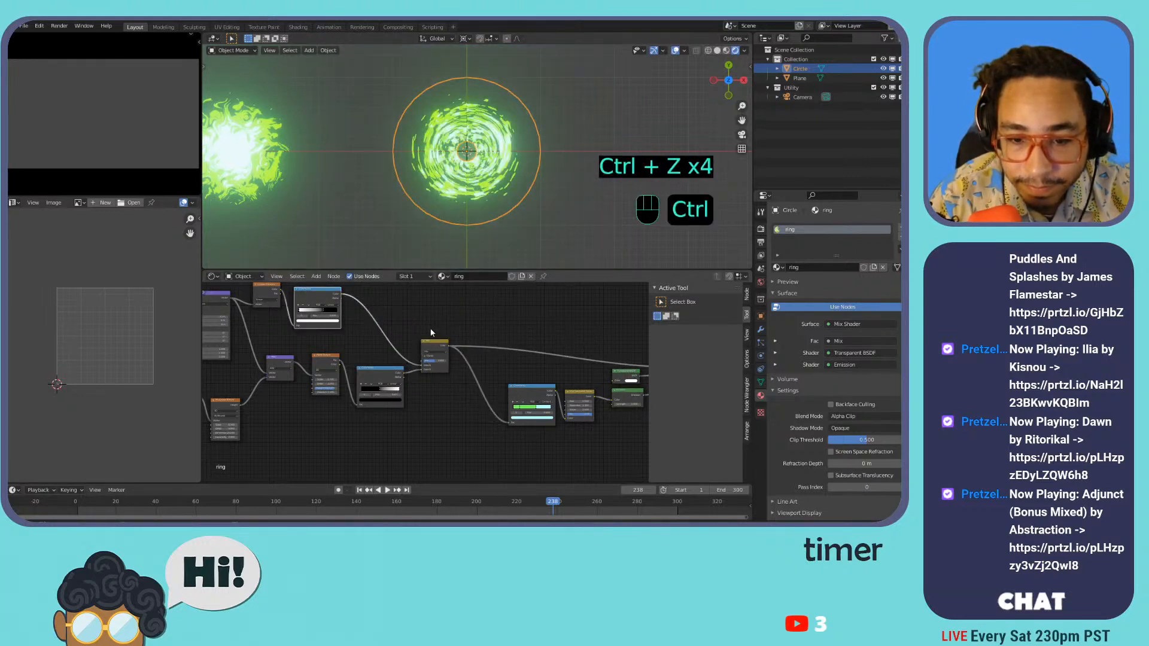
- Try different X and Y values on the Combine XYZ node that drives the lower Mapping node's location
scroll(402, 342, "down", 2)
middle_click_drag(323, 359, 518, 333)
scroll(420, 369, "up", 7)
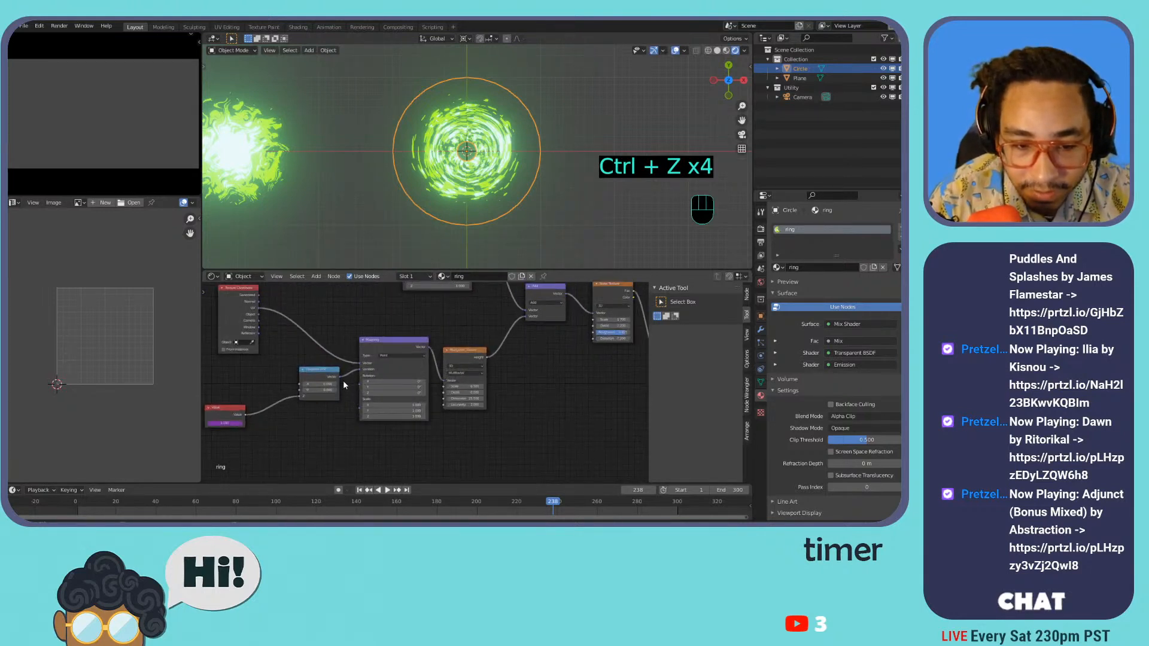
left_click_drag(314, 384, 320, 384)
left_click_drag(156, 385, 154, 384)
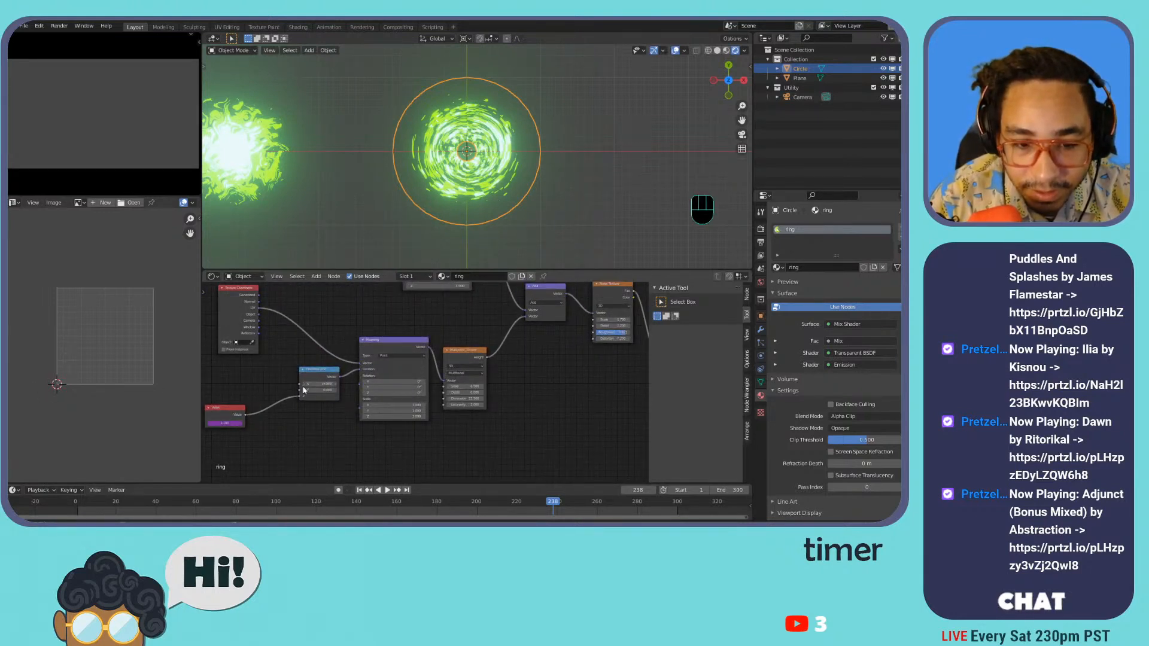
left_click_drag(348, 384, 228, 386)
left_click_drag(303, 390, 335, 390)
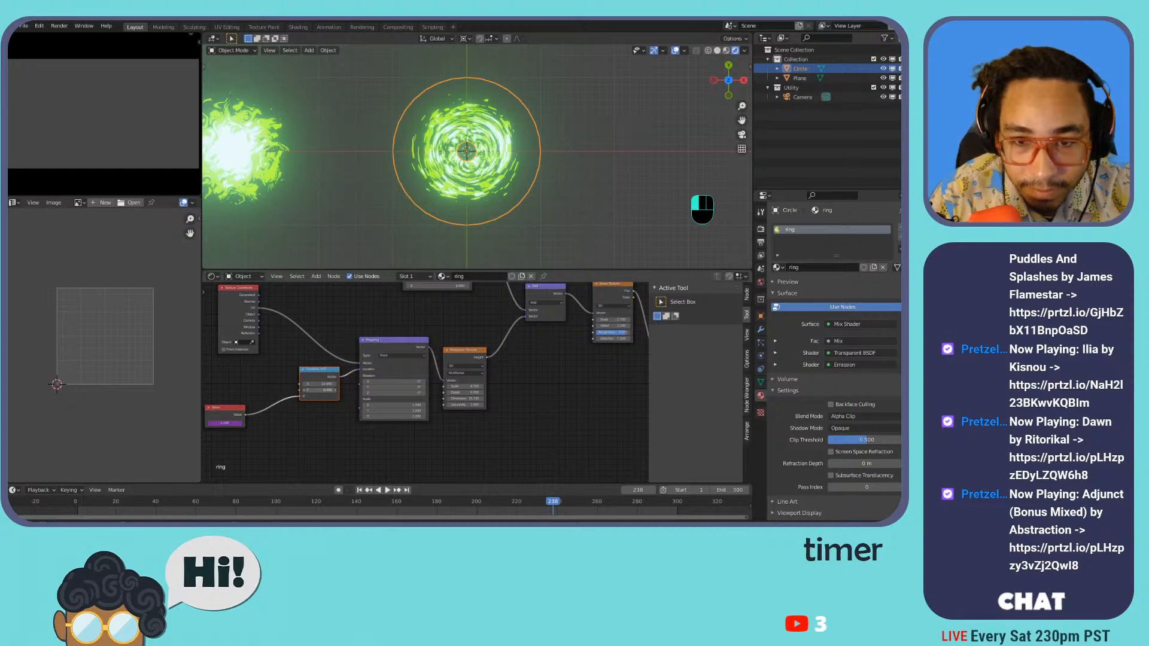
key("ctrl+z")
key("ctrl+z")
key("ctrl+z")
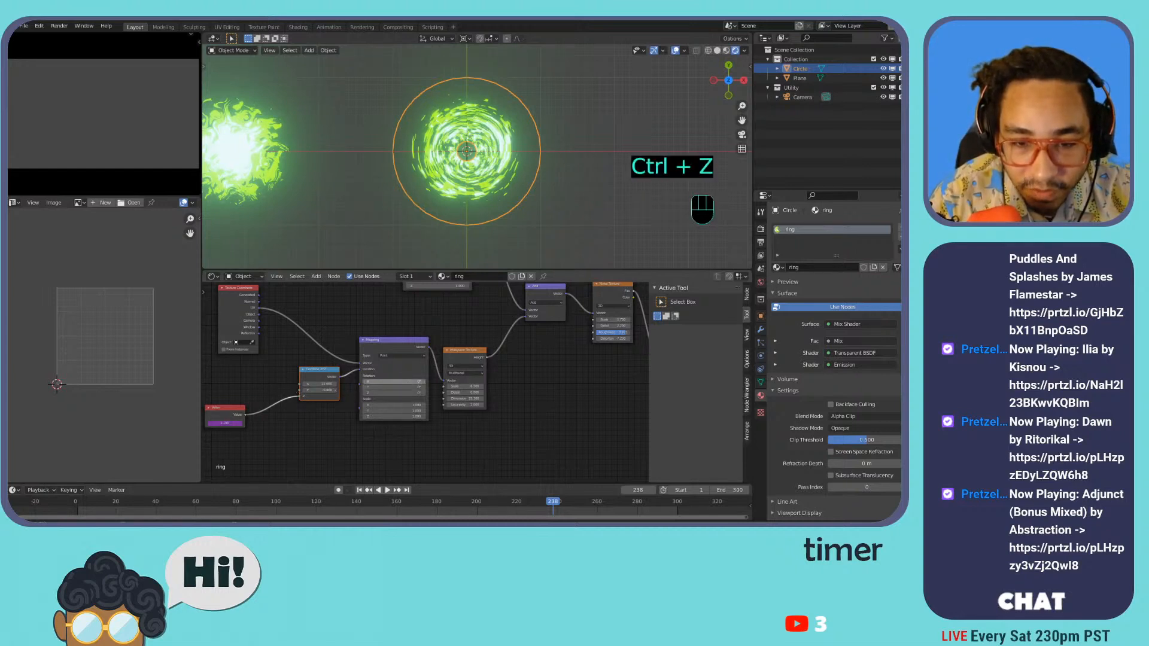
- Try changing the lower Mapping node's X rotation
key("ctrl+z")
key("ctrl+z")
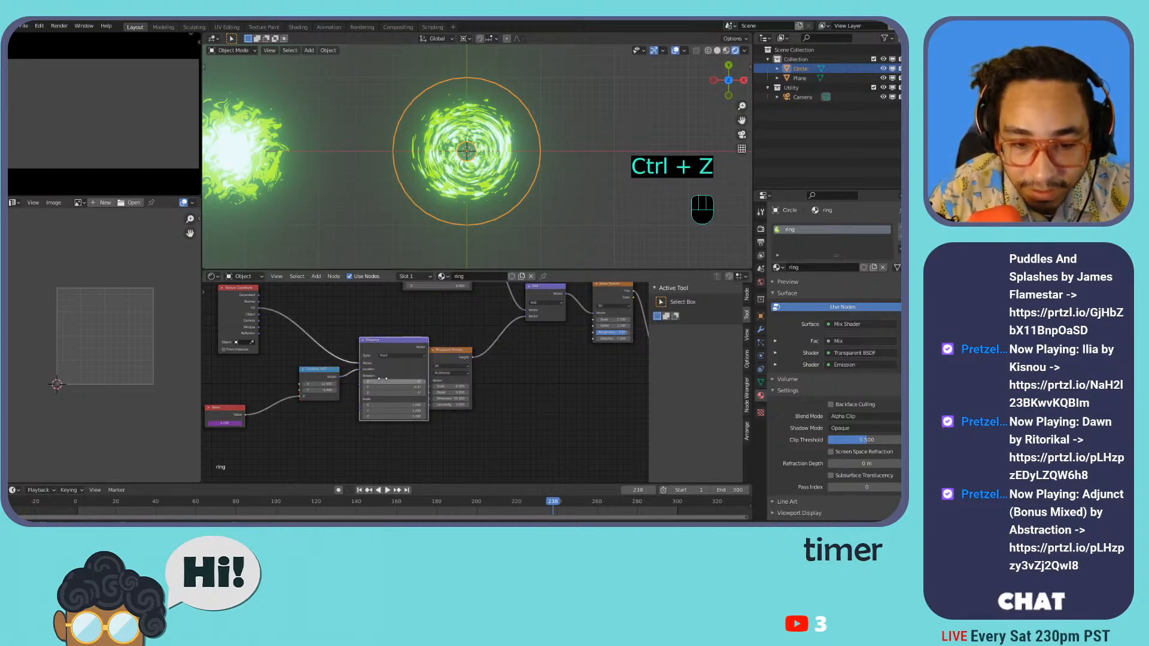
left_click_drag(410, 382, 416, 382)
key("ctrl+z")
key("ctrl+z")
key("ctrl+z")
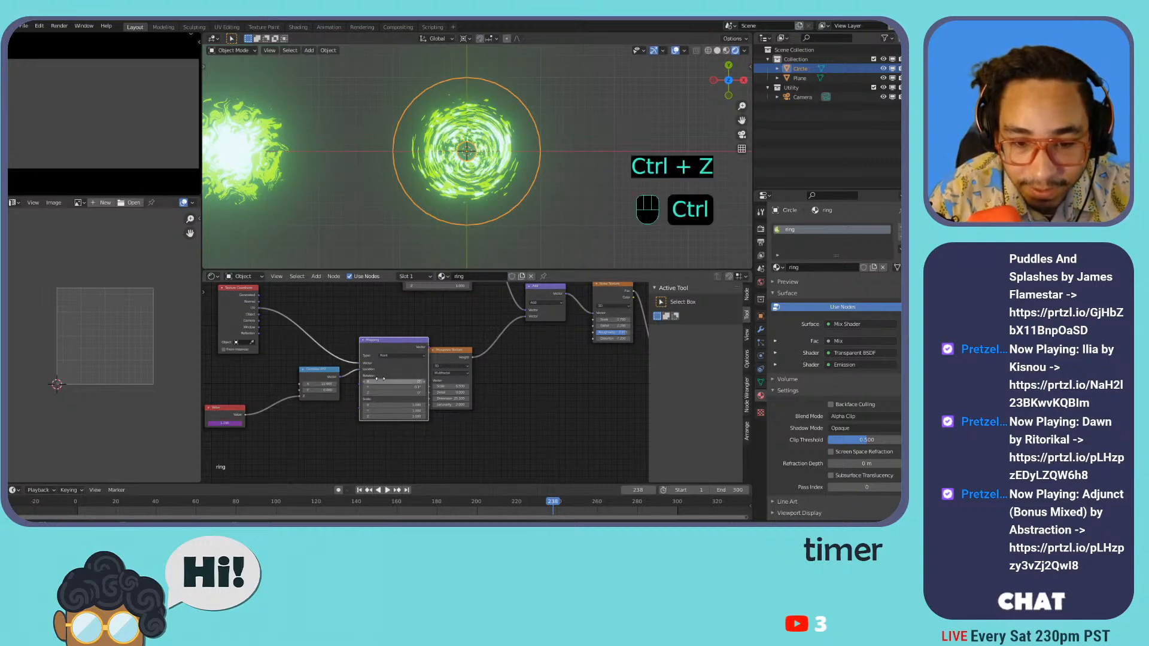
- Set the vector math node to Multiply and raise the Musgrave Texture's scale
middle_click_drag(490, 347, 451, 364)
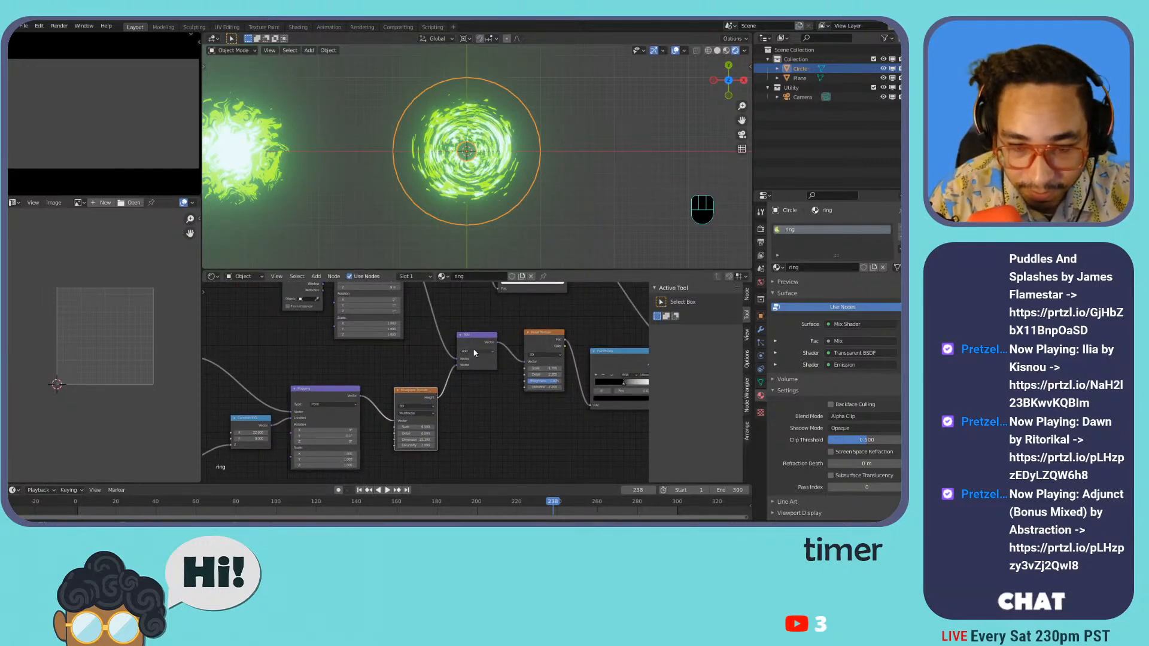
left_click(474, 352)
left_click(469, 370)
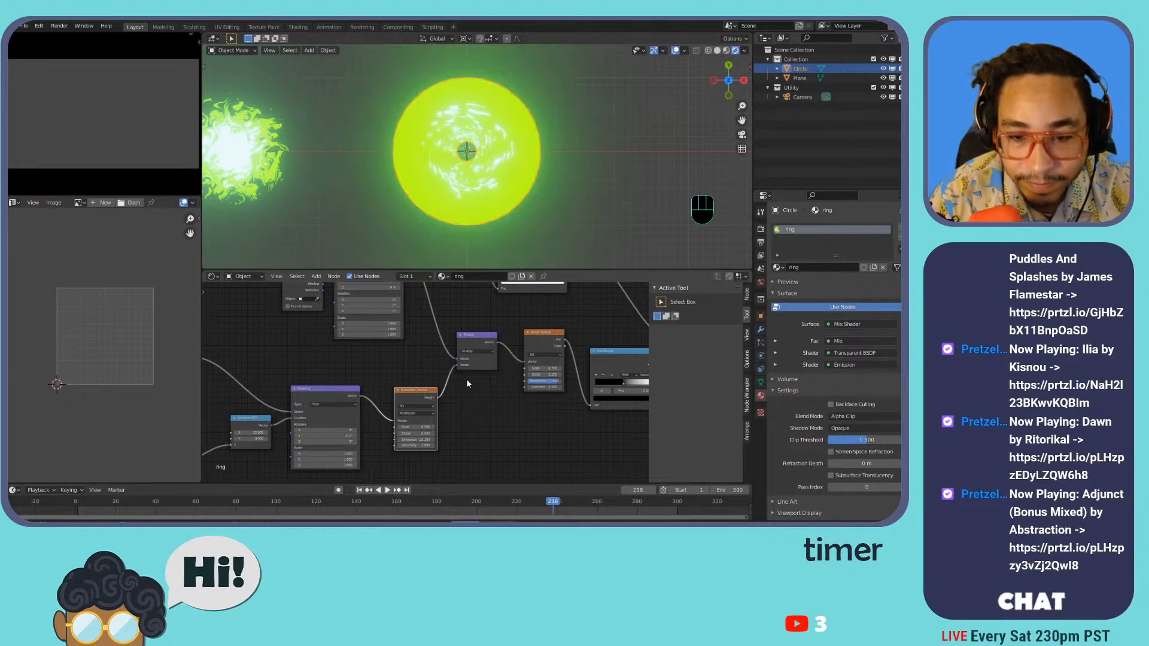
left_click_drag(416, 427, 436, 427)
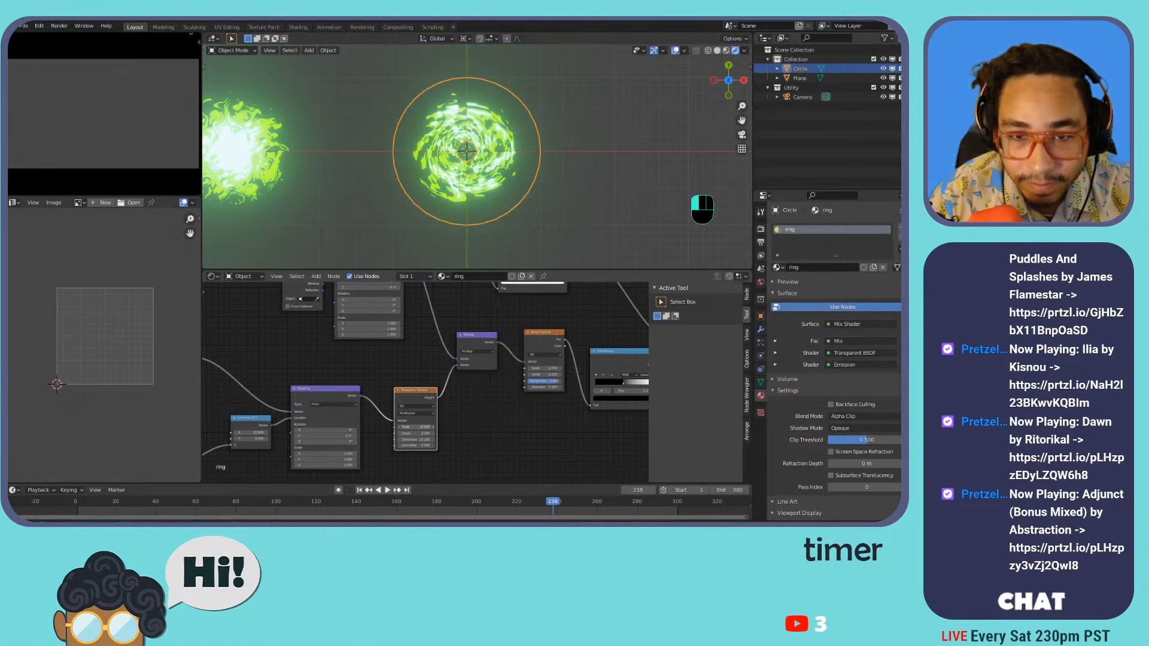
- Delete the lower Texture Coordinate, Combine XYZ, Mapping, Musgrave Texture and Multiply nodes
scroll(467, 375, "down", 1)
left_click(227, 383)
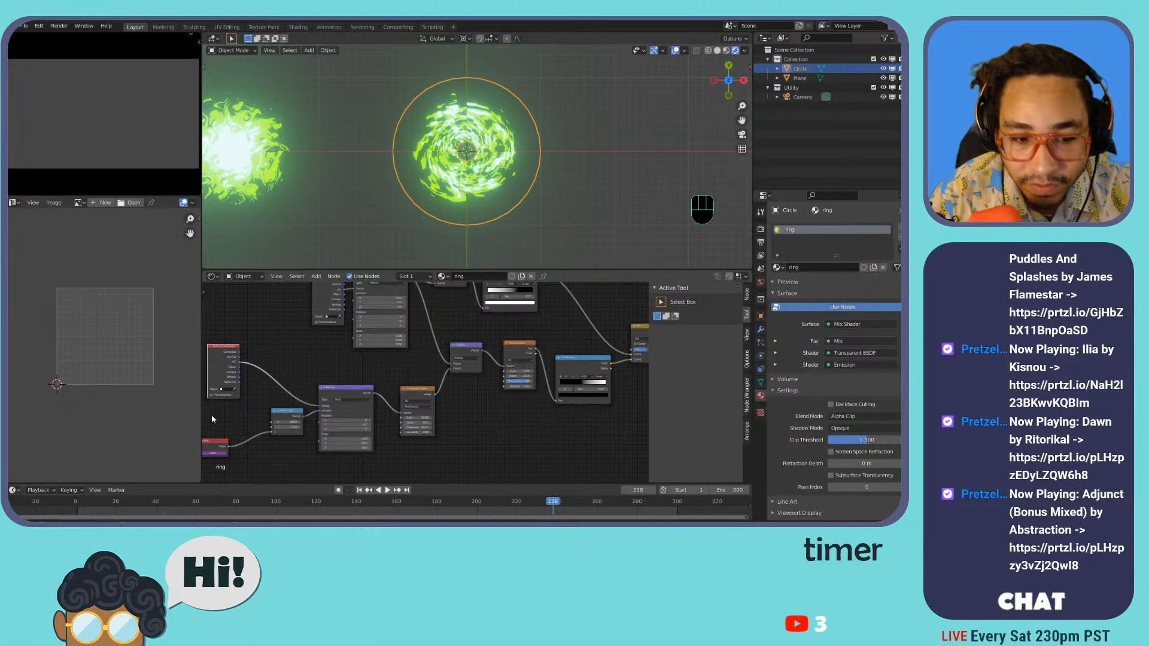
key("x")
left_click(286, 418)
key("x")
left_click(348, 390)
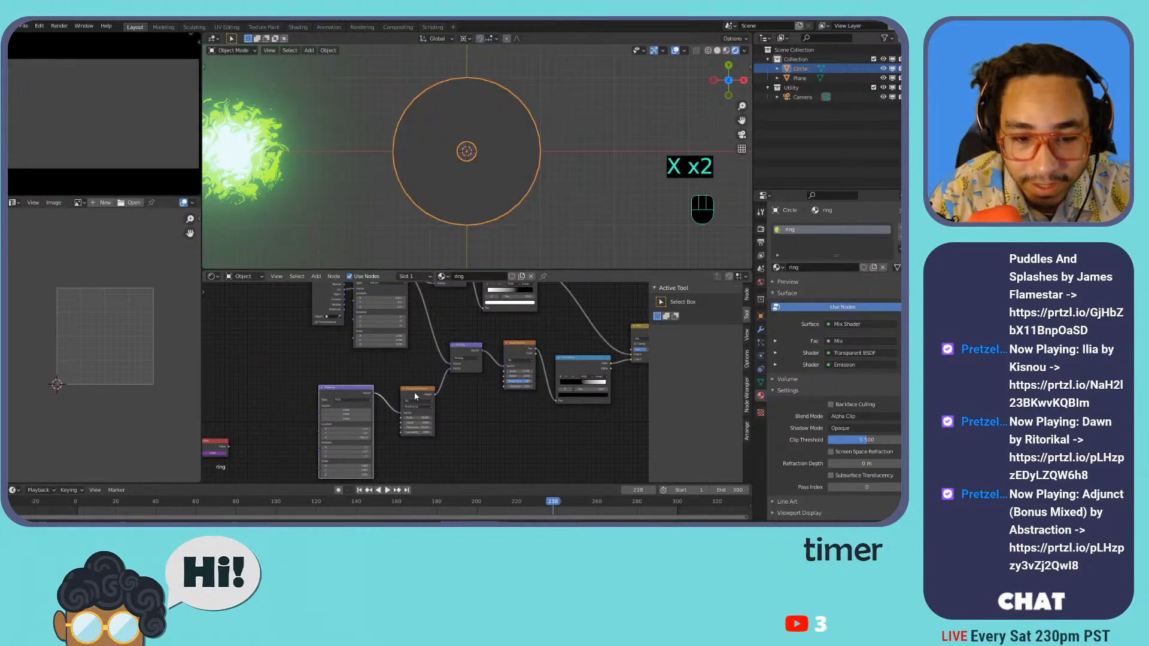
key("x")
key("x")
left_click(472, 346)
key("x")
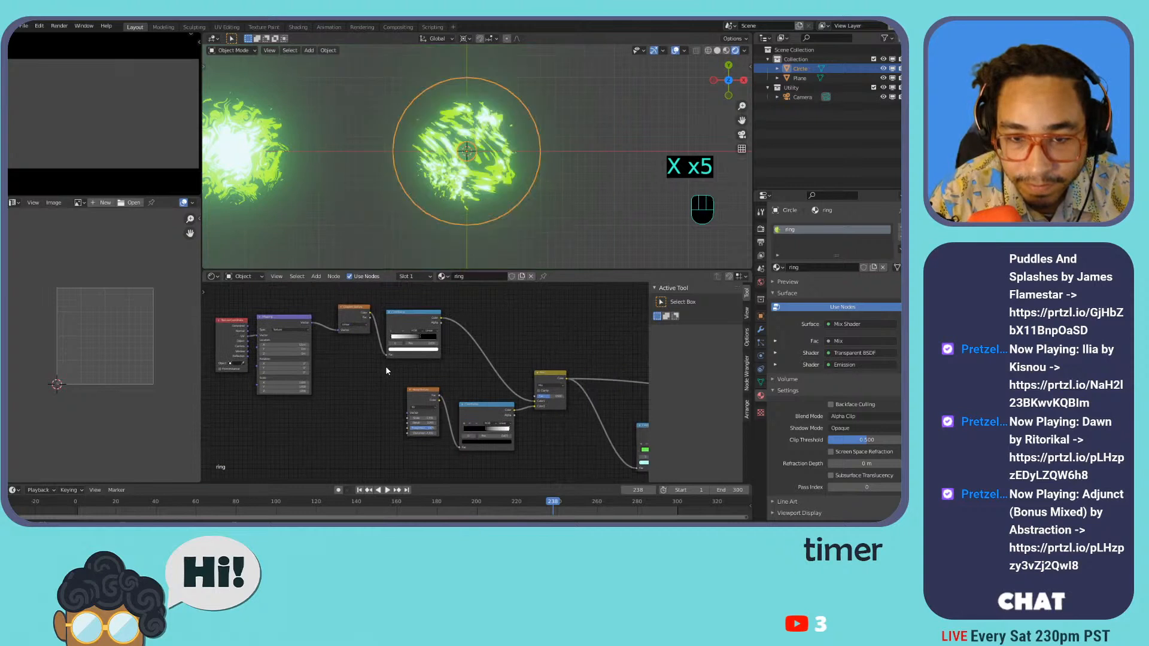
- Connect the remaining Mapping node's vector to the Noise Texture, moving the Noise Texture and its ColorRamp closer
key("space")
key("space")
left_click_drag(417, 418, 348, 387)
left_click_drag(311, 324, 333, 407)
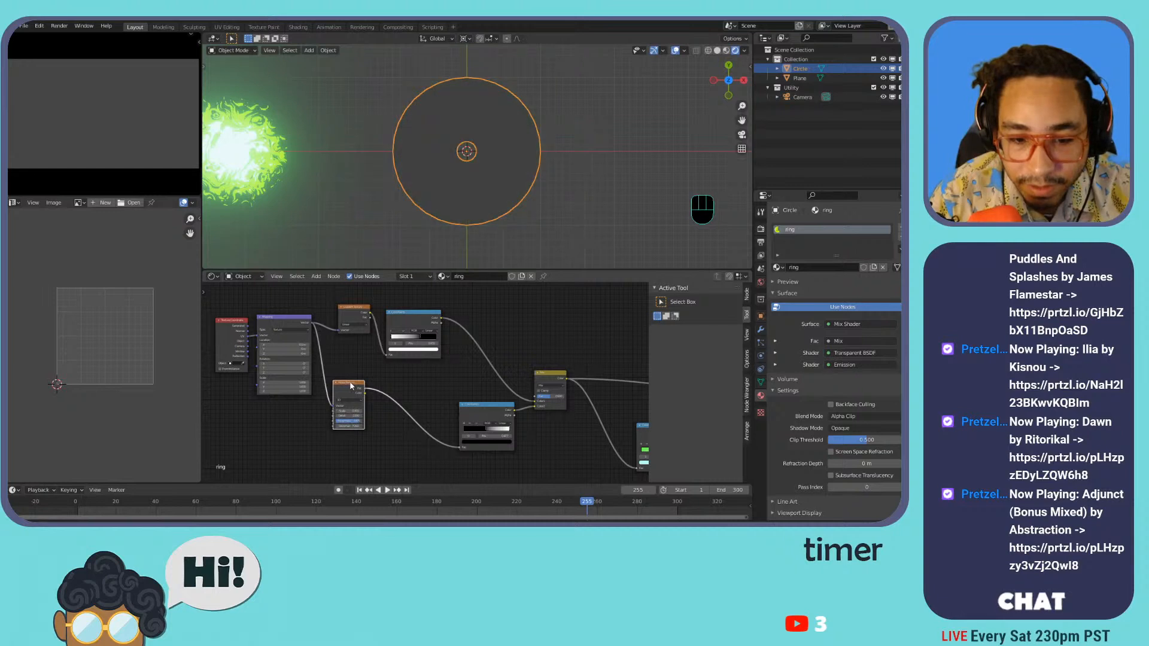
left_click_drag(476, 407, 425, 411)
- Shift a stop on the gradient's ColorRamp and adjust the Mapping node's location to produce a crescent-shaped arc
mouse_move(400, 337)
left_mouse_down()
mouse_move(430, 338)
mouse_move(394, 339)
mouse_move(413, 340)
left_mouse_up()
mouse_move(549, 377)
left_mouse_down()
mouse_move(524, 377)
mouse_move(537, 377)
mouse_move(518, 396)
mouse_move(540, 395)
left_mouse_up()
mouse_move(308, 351)
left_mouse_down()
mouse_move(344, 351)
mouse_move(301, 345)
mouse_move(360, 344)
mouse_move(286, 350)
left_mouse_up()
left_click(571, 177)
- Recolor the green stop of the color-tinting ColorRamp to light pink
scroll(458, 398, "down", 4)
middle_click_drag(549, 413, 332, 336)
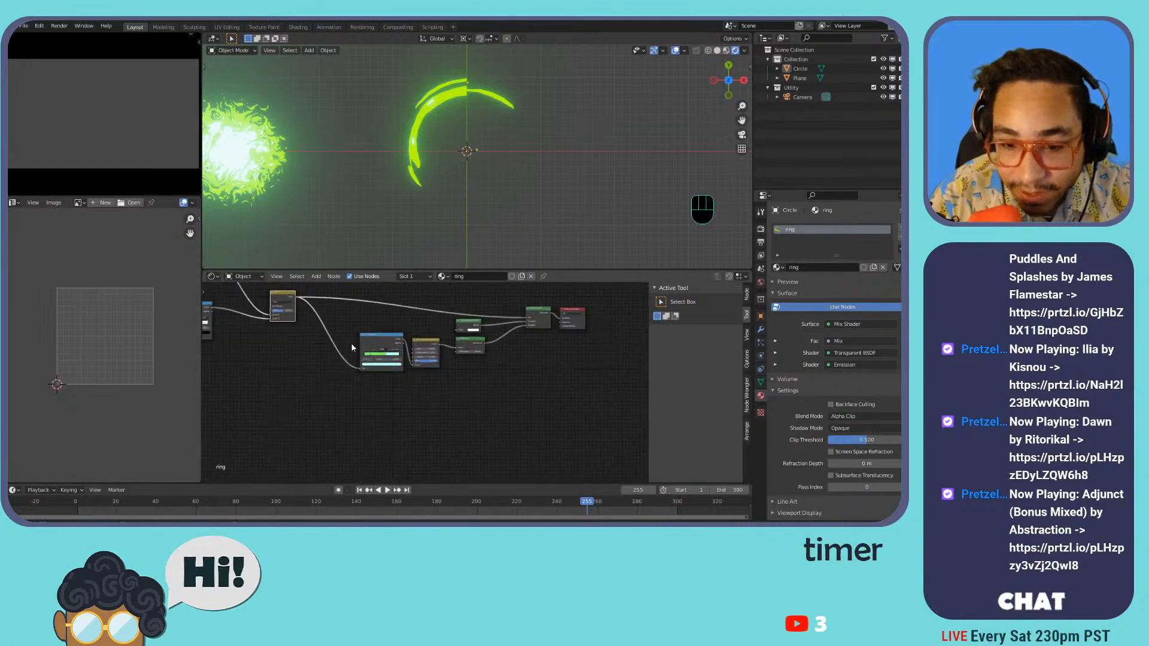
scroll(362, 346, "up", 5)
left_click(353, 345)
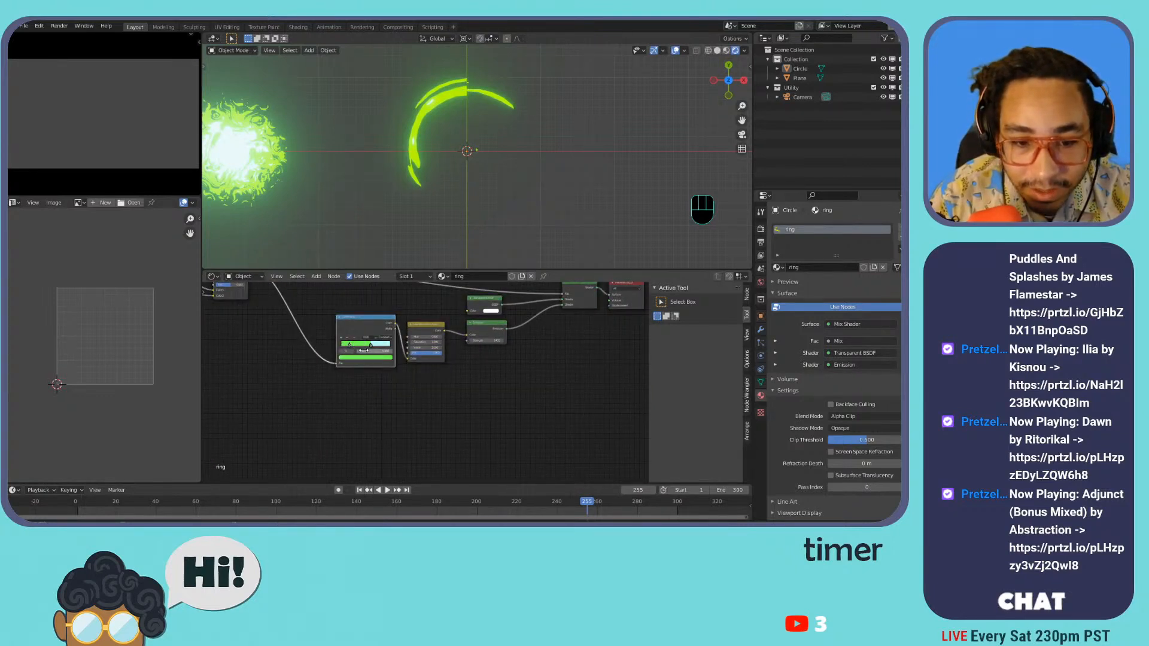
left_click(362, 357)
left_click(369, 309)
left_click_drag(369, 310, 369, 313)
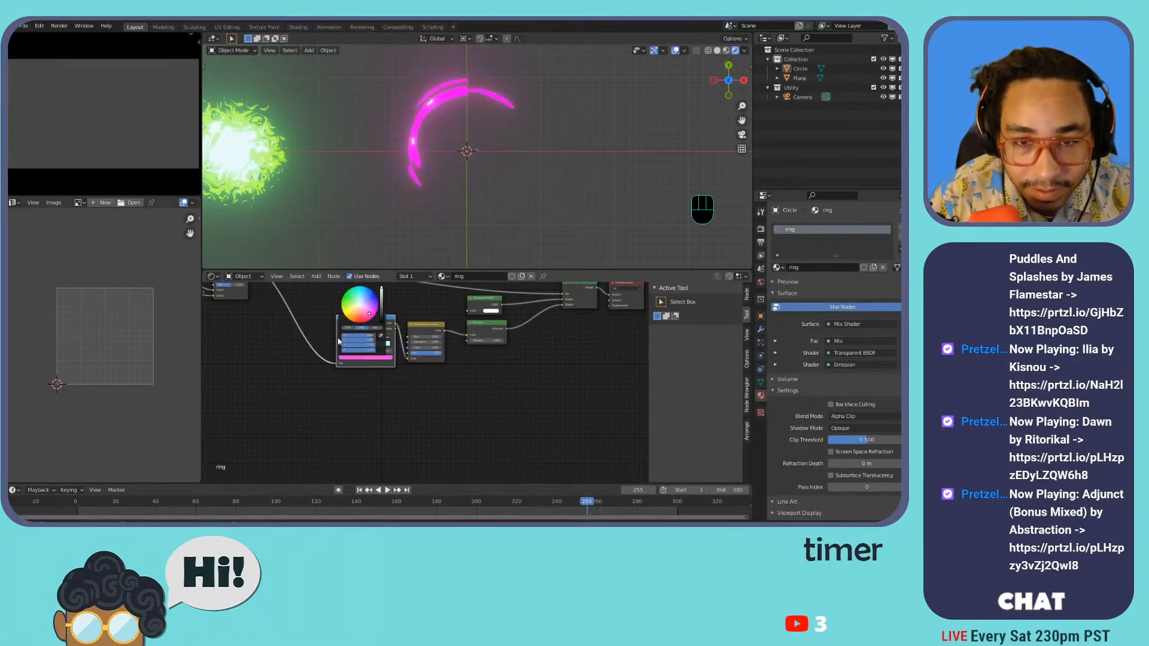
left_click(362, 309)
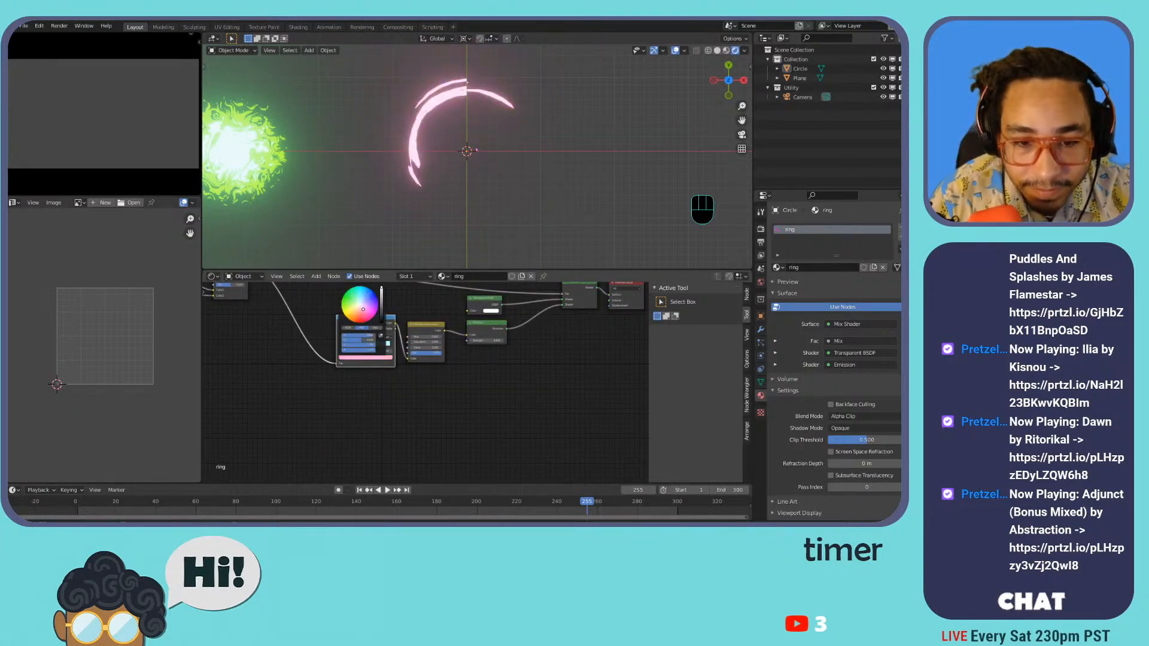
- Change the ColorRamp's pale cyan stop to blue and reposition the stops to bring more blue into the arc
left_click(371, 358)
left_click(360, 304)
left_click_drag(360, 304, 367, 292)
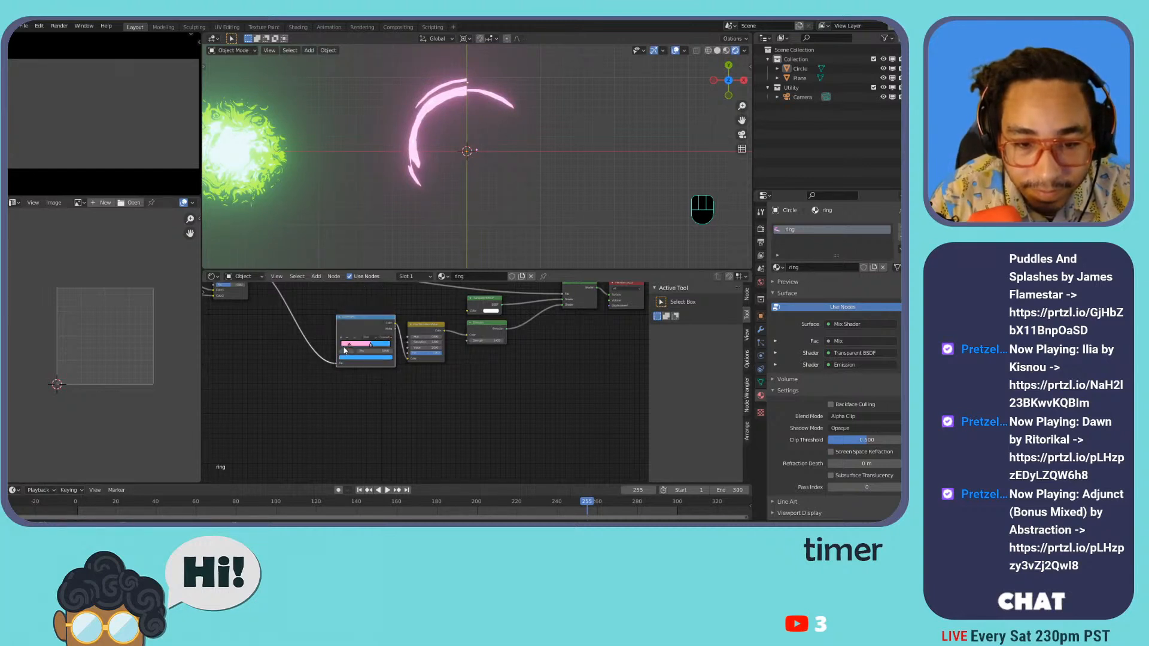
left_click_drag(384, 338, 341, 346)
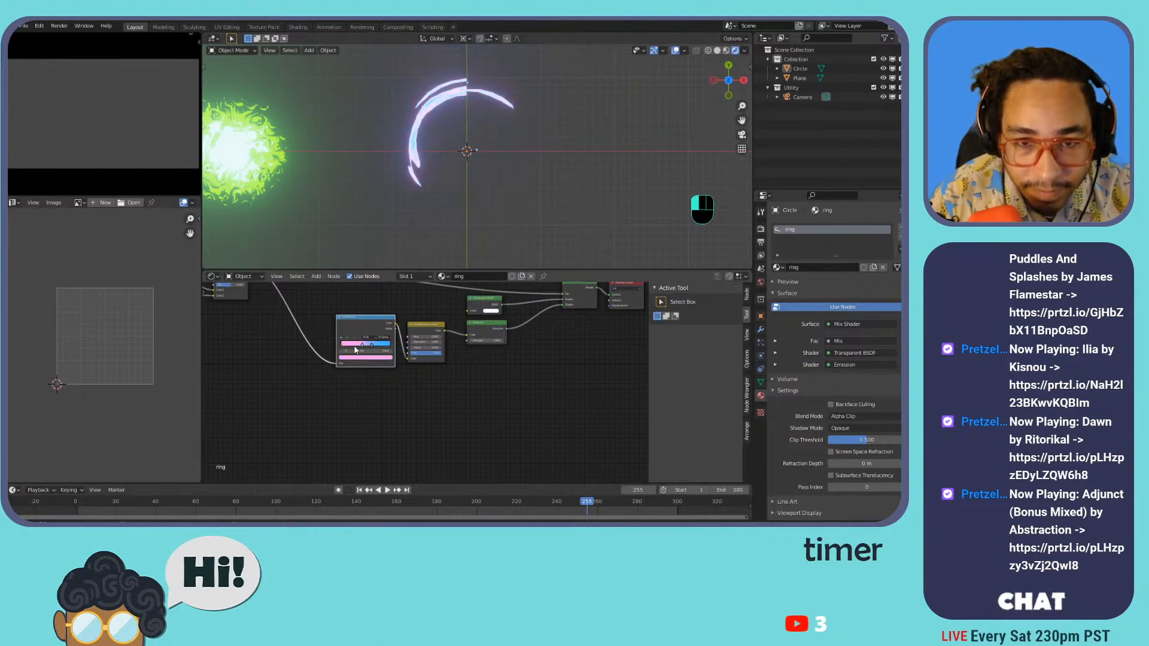
- Try shifting the ring pattern with the Mapping node's Location values
middle_click_drag(288, 358, 487, 402)
middle_click_drag(347, 353, 493, 458)
middle_click_drag(355, 399, 351, 356)
scroll(351, 356, "up", 4)
left_click_drag(293, 329, 337, 348)
scroll(312, 347, "down", 2)
key("ctrl+z")
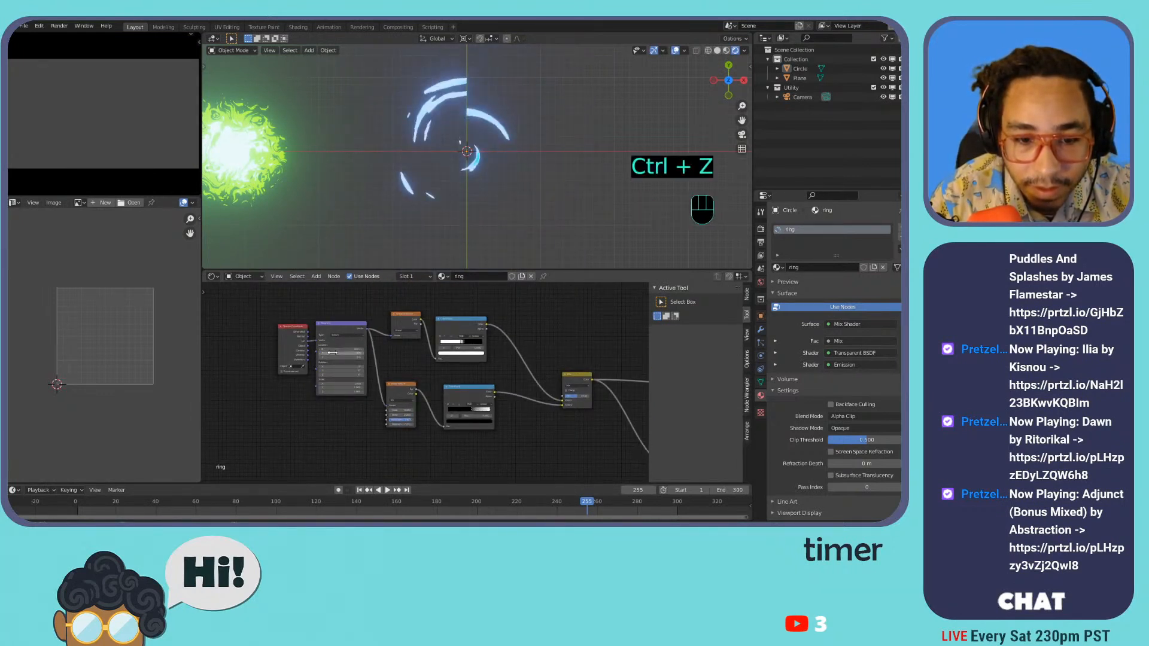
left_click_drag(341, 353, 353, 353)
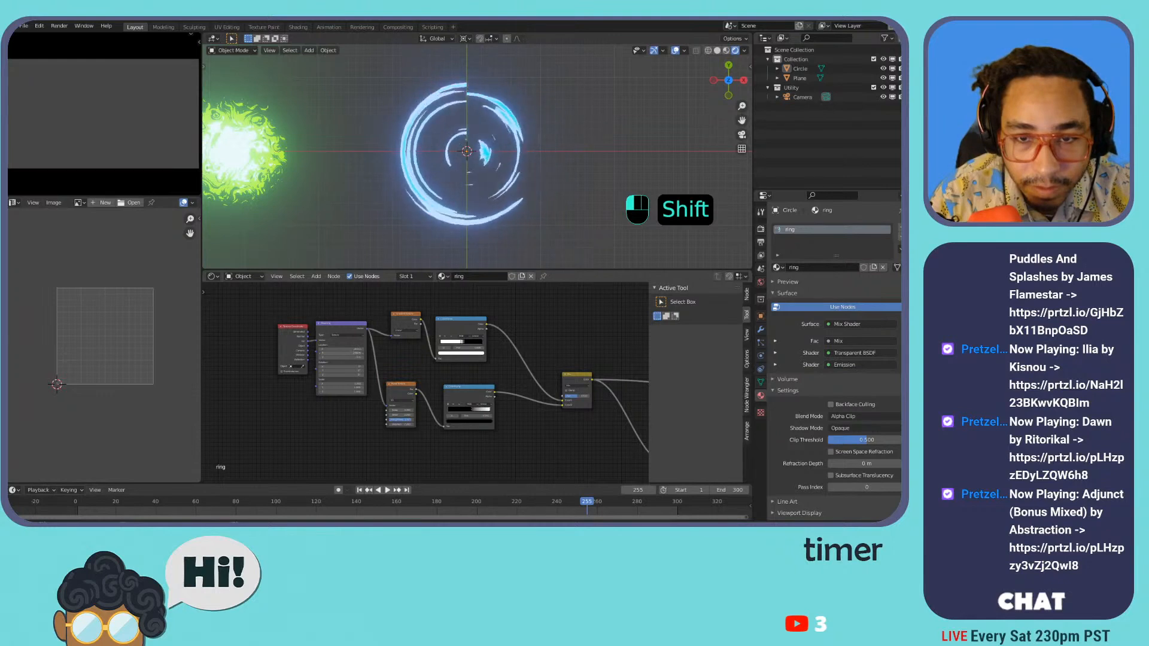
key("ctrl+z")
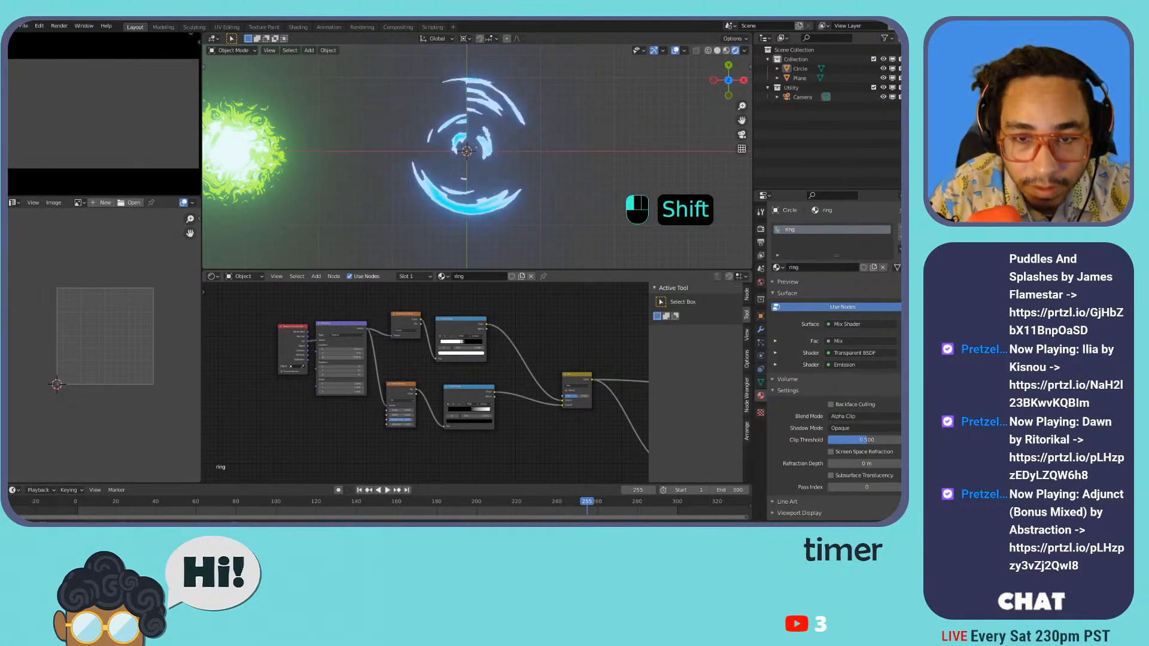
left_click_drag(341, 357, 353, 357, "shift")
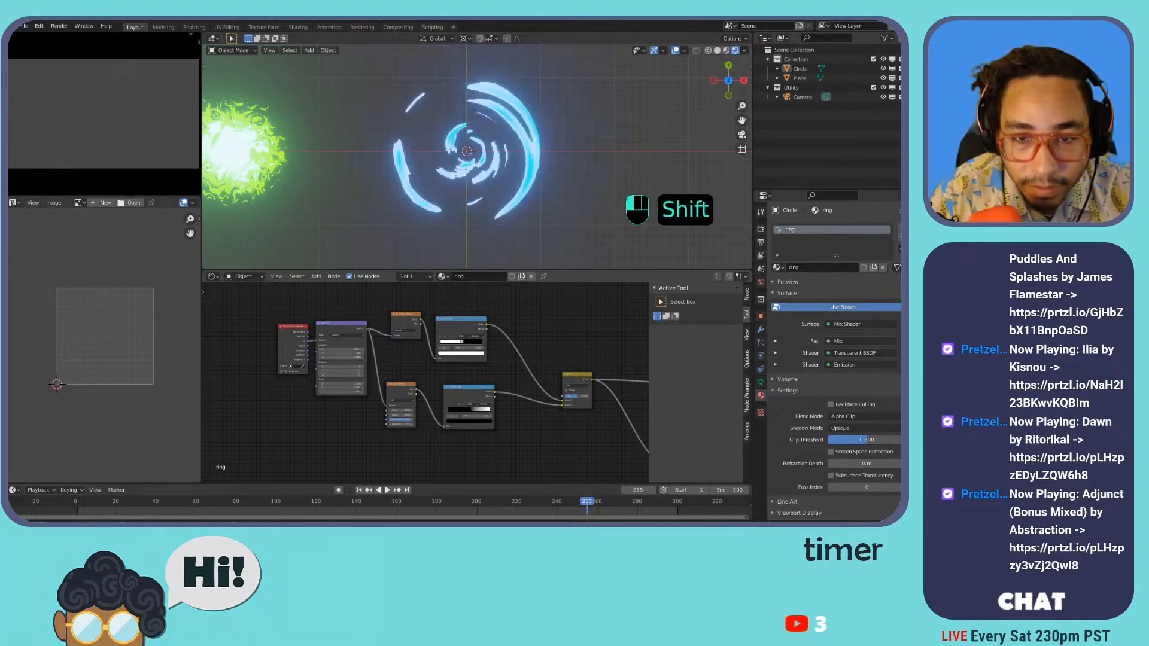
- Move the Texture Coordinate node away from the Mapping node and place the Value node just below it
middle_click_drag(280, 392, 406, 393)
left_click_drag(384, 347, 334, 333)
middle_click_drag(324, 401, 328, 370)
left_click_drag(316, 456, 328, 422)
left_click_drag(338, 351, 335, 359)
middle_click_drag(340, 312, 347, 363)
- Add a Combine XYZ node, linking its vector to the Mapping node's Location and the Value node to its Z input
key("shift+a")
mouse_move(396, 429)
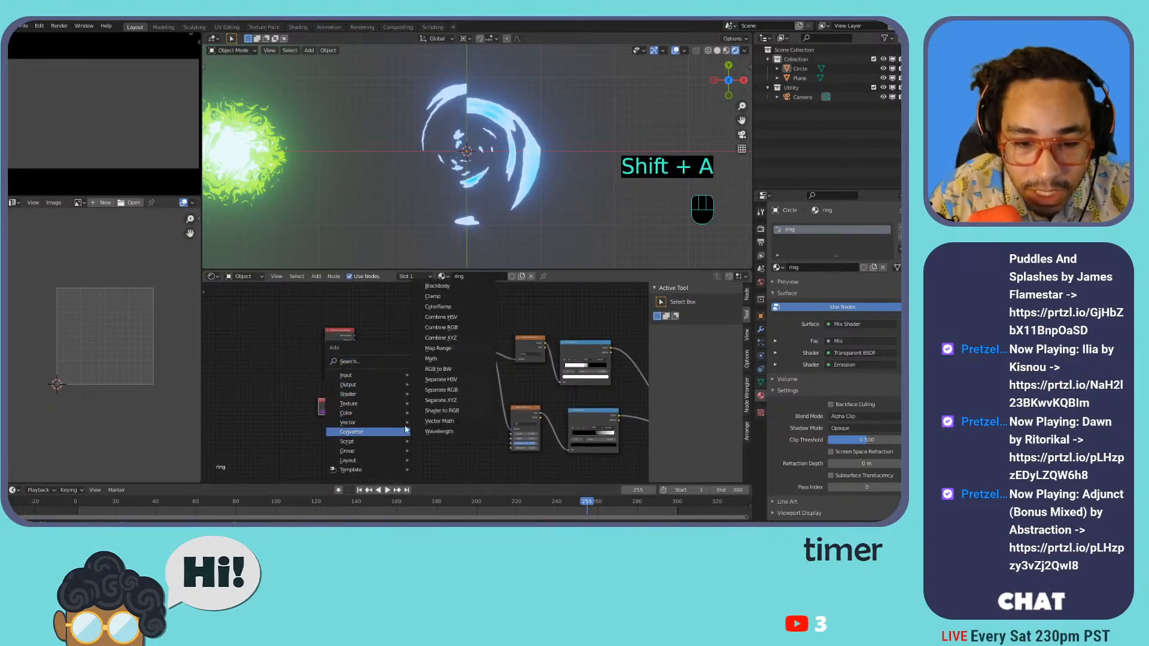
left_click(469, 339)
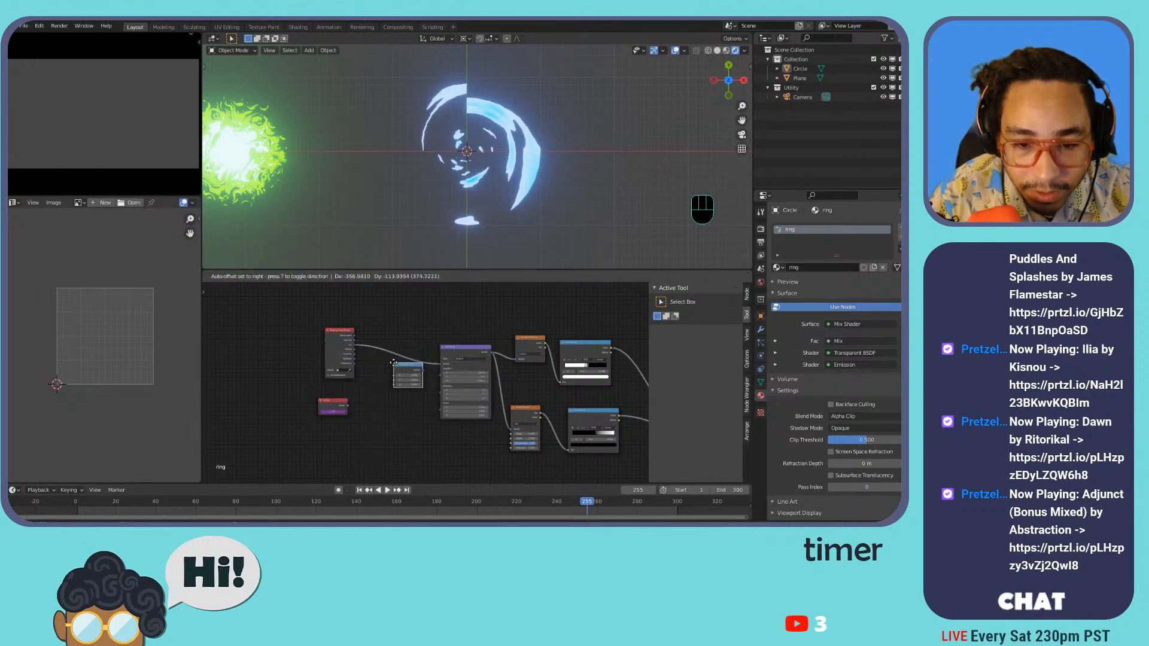
scroll(389, 375, "up", 3)
scroll(389, 375, "up", 2)
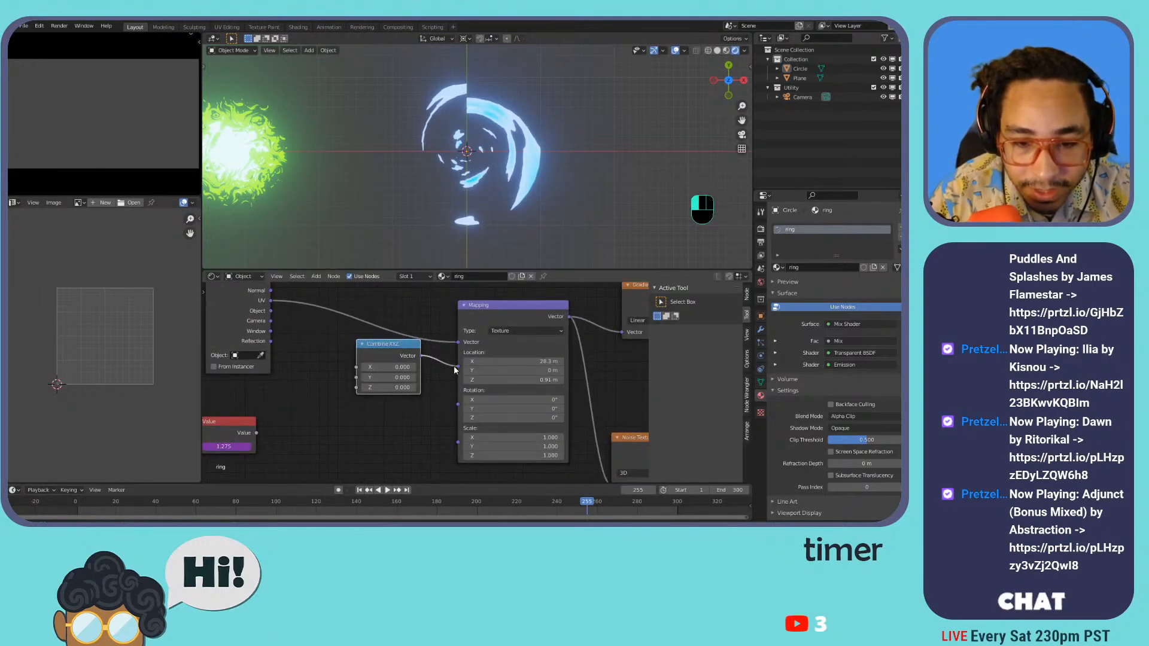
left_click_drag(453, 370, 457, 352)
left_click_drag(383, 344, 387, 360)
left_click_drag(256, 432, 359, 403)
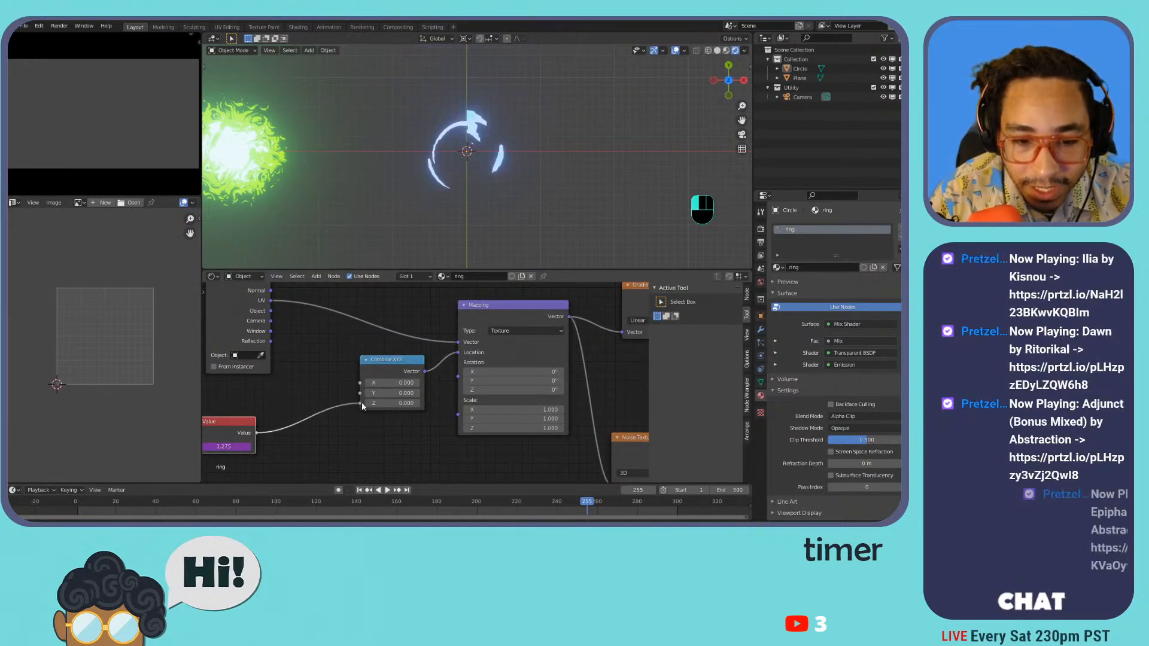
- Play the animation and lower the divisor in the Value node's frame-based driver expression to speed up the motion
key("space")
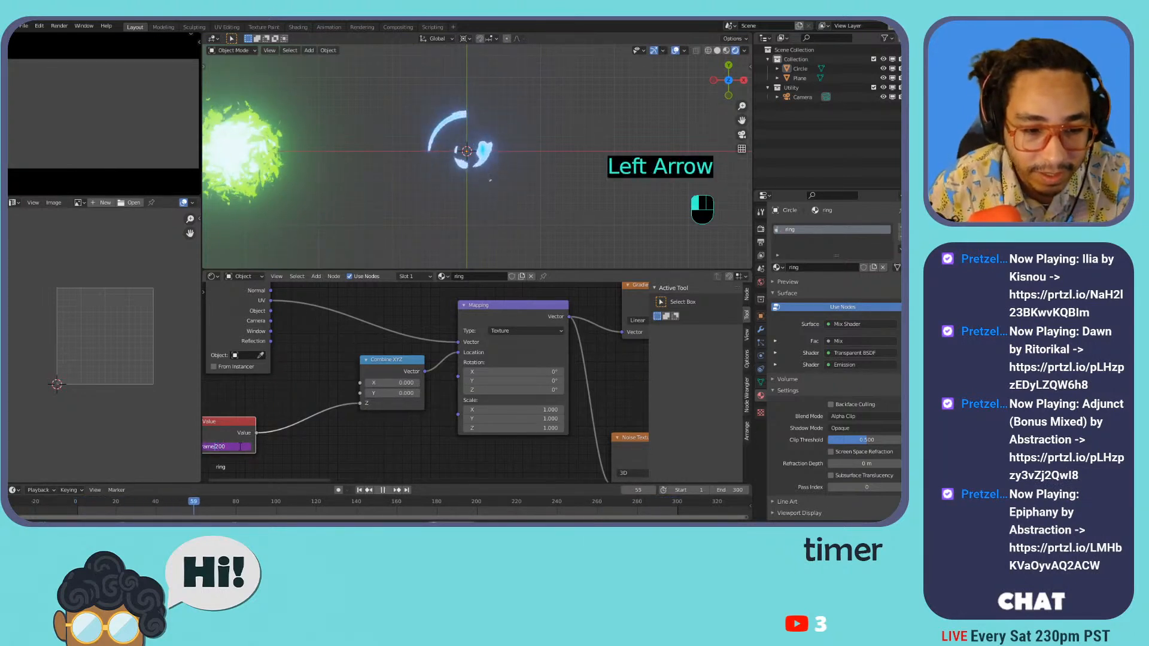
key("Right")
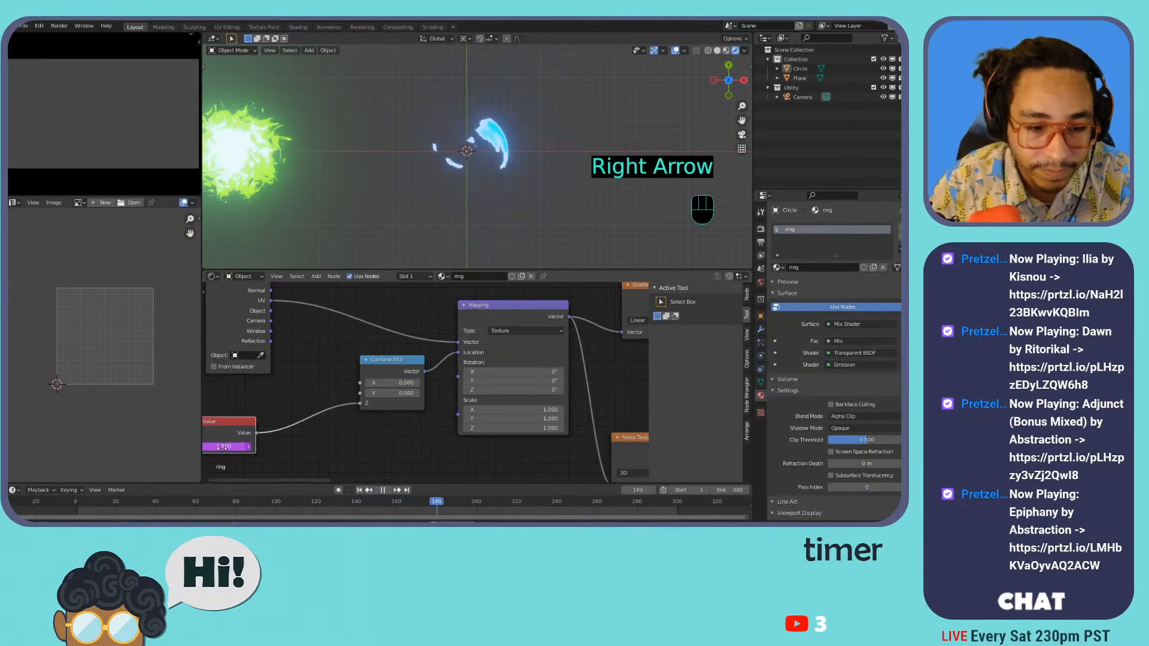
key("BackSpace")
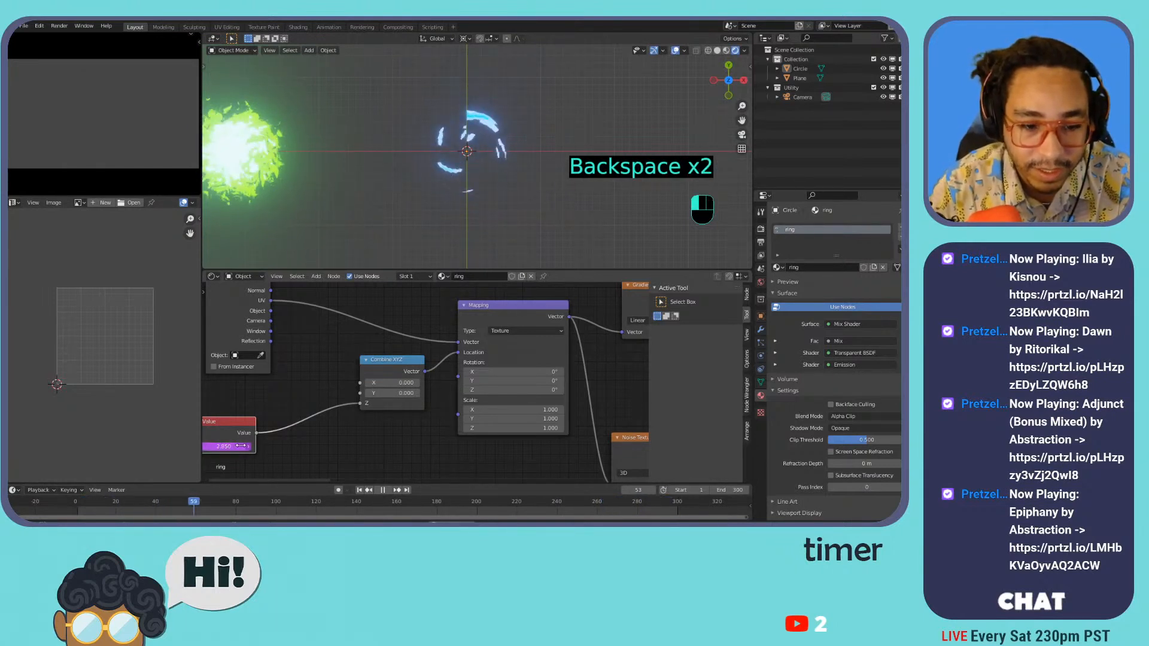
key("BackSpace")
key("BackSpace")
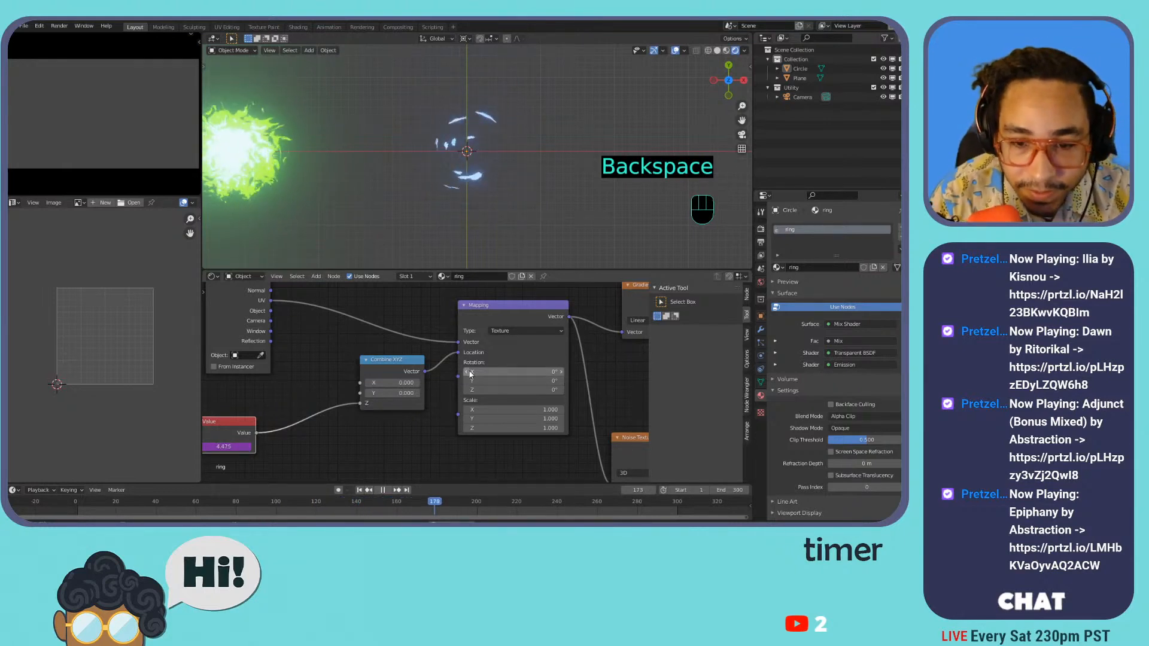
- Reposition the gradient ColorRamp's stops and shift the noise ColorRamp's dark stop toward black to fill out the swirl
scroll(456, 372, "down", 2)
scroll(425, 386, "up", 1)
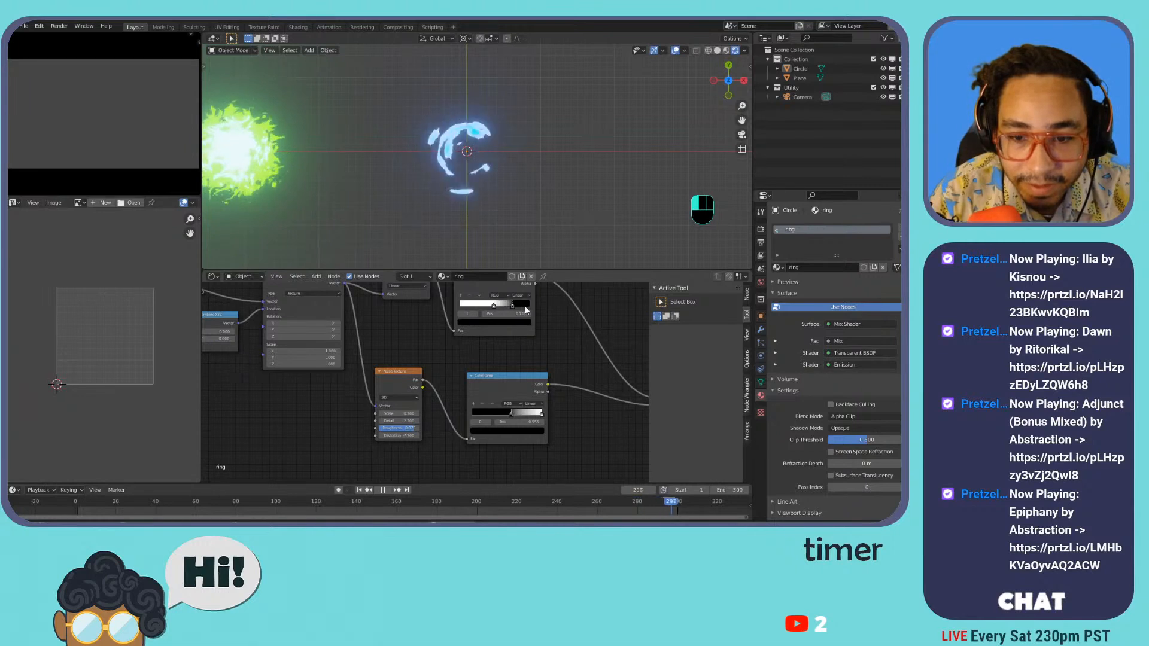
mouse_move(494, 307)
left_mouse_down()
mouse_move(439, 306)
mouse_move(517, 306)
mouse_move(497, 307)
left_mouse_up()
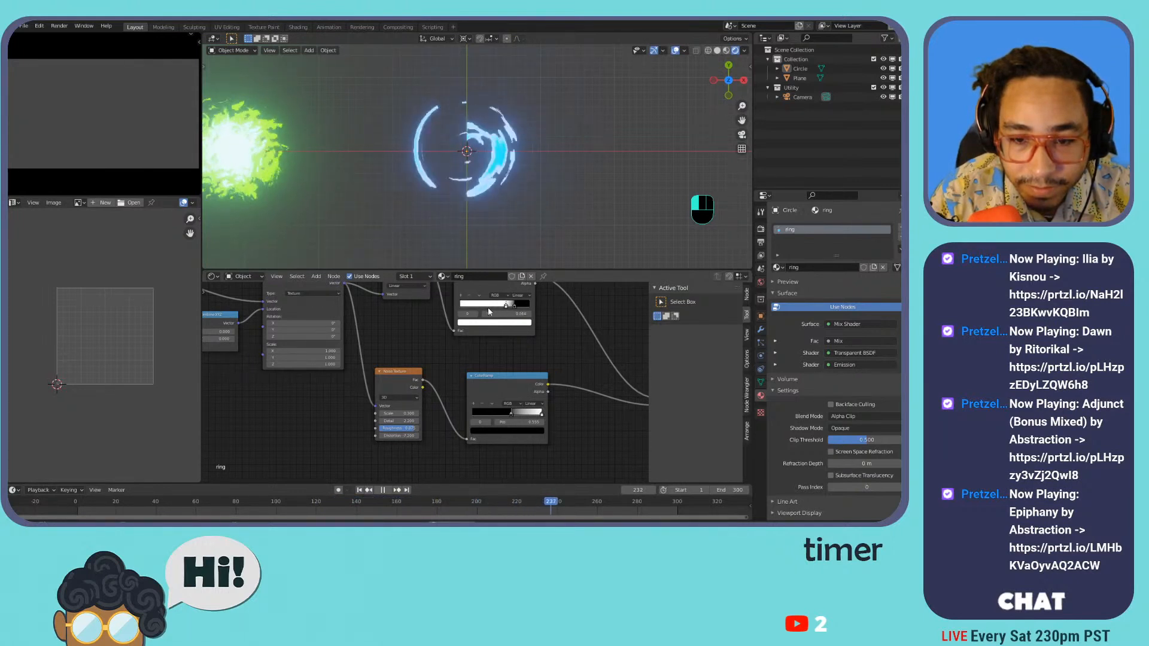
mouse_move(513, 306)
left_mouse_down()
mouse_move(470, 307)
mouse_move(515, 307)
left_mouse_up()
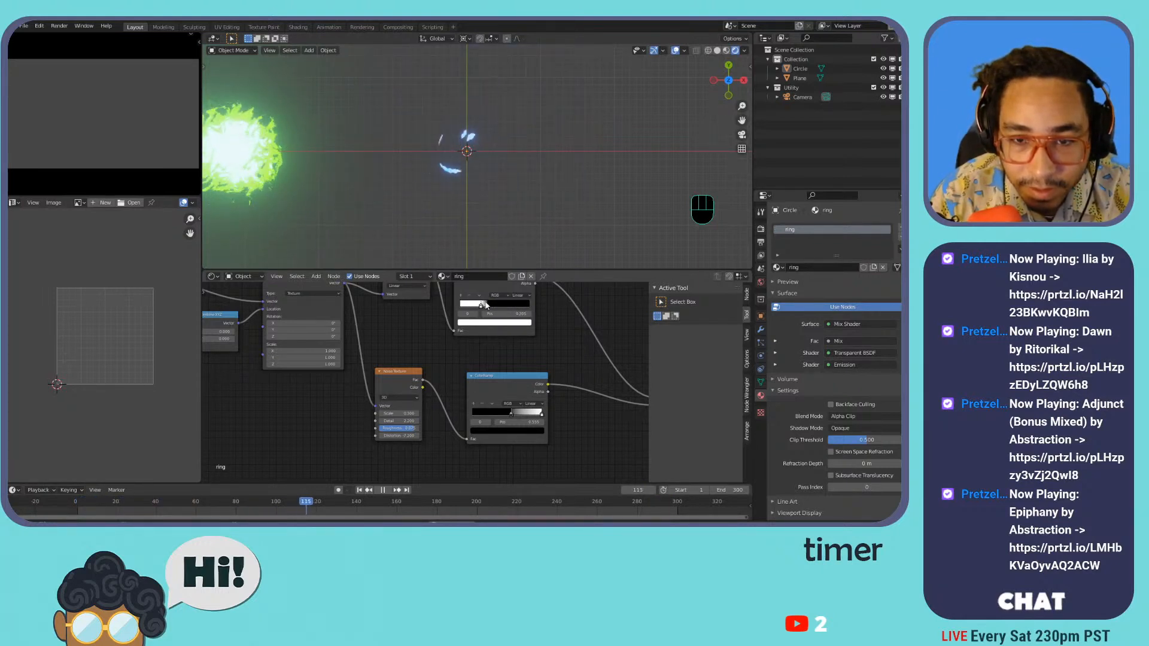
left_click_drag(485, 303, 501, 304)
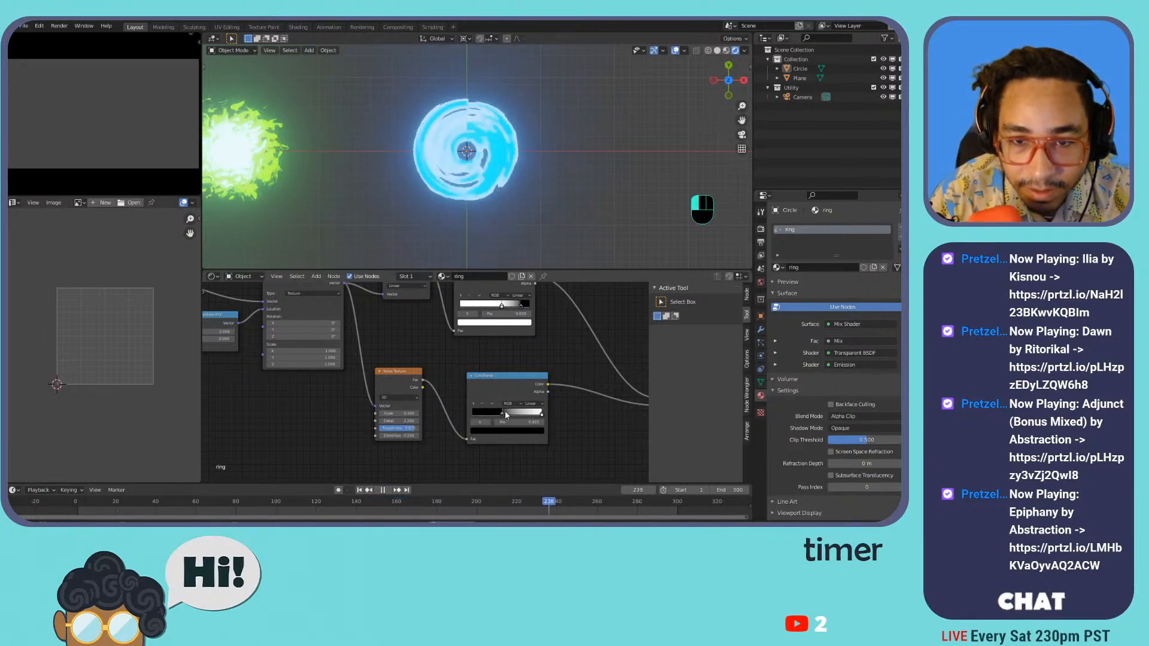
mouse_move(511, 412)
left_mouse_down()
mouse_move(560, 413)
mouse_move(504, 413)
left_mouse_up()
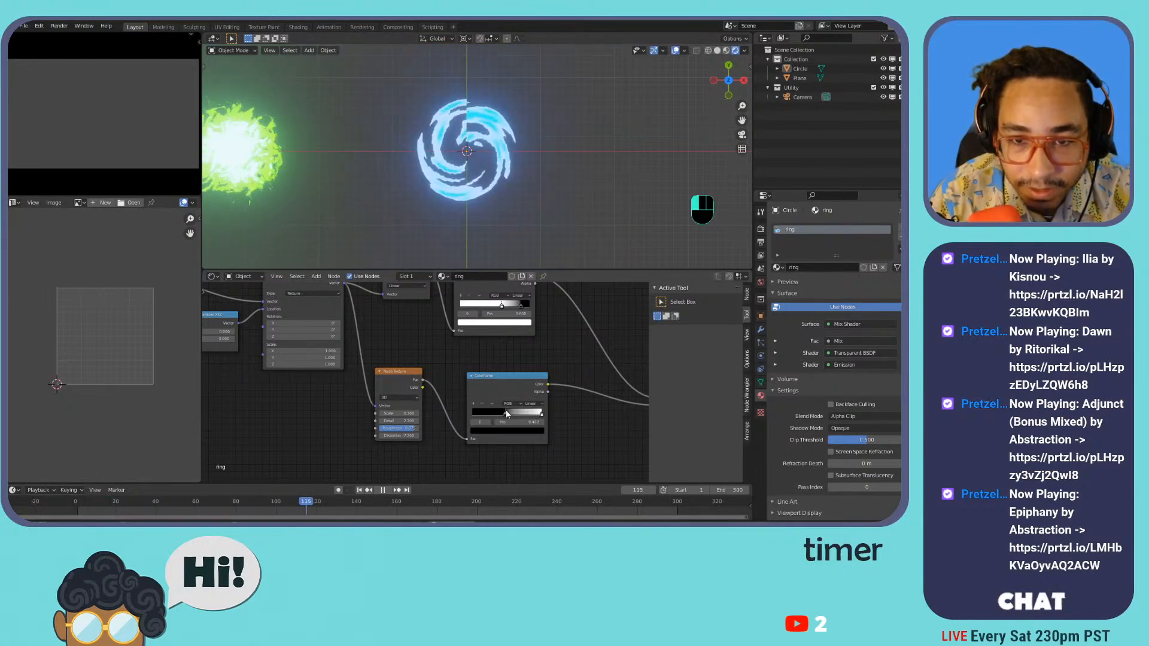
- Pause playback and set the Noise Texture's Roughness to 0, undoing the trial changes to its other values
key("space")
scroll(445, 145, "up", 8)
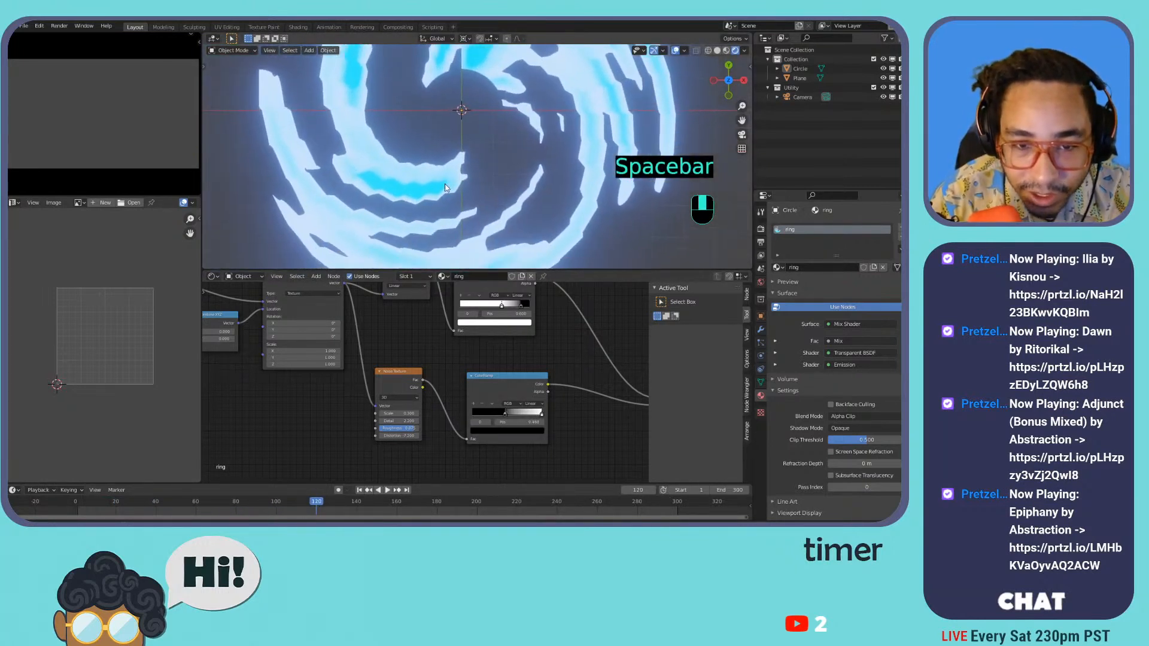
left_click_drag(407, 433, 351, 433)
middle_click_drag(395, 343, 444, 345)
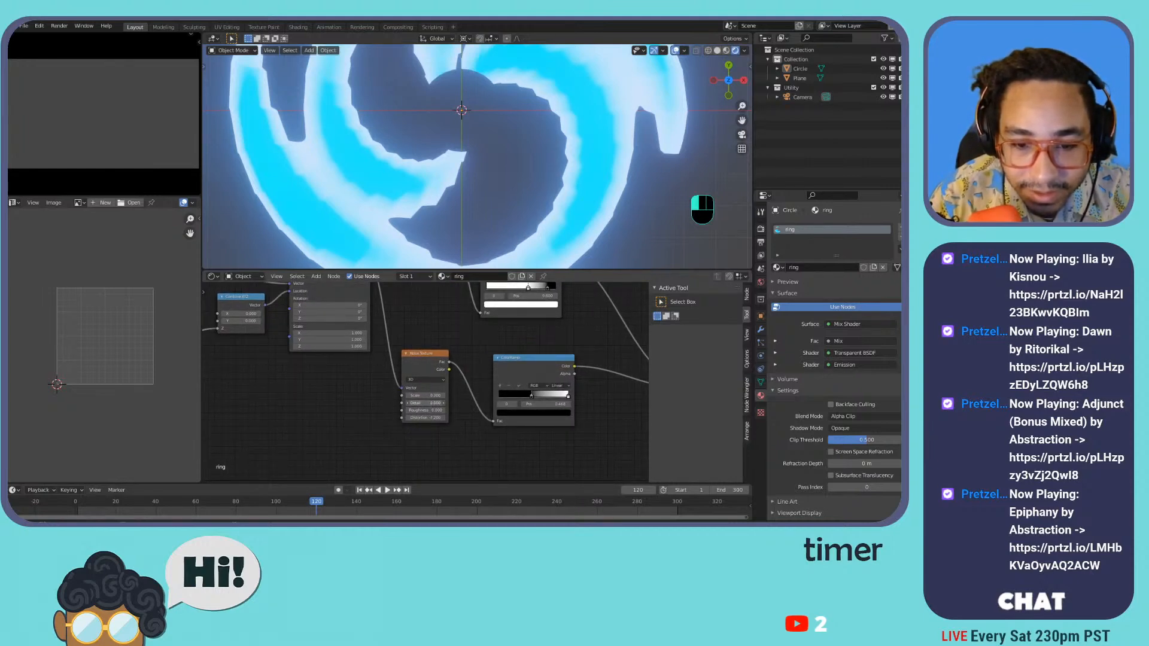
key("ctrl+z")
left_click_drag(426, 418, 400, 418)
key("ctrl+z")
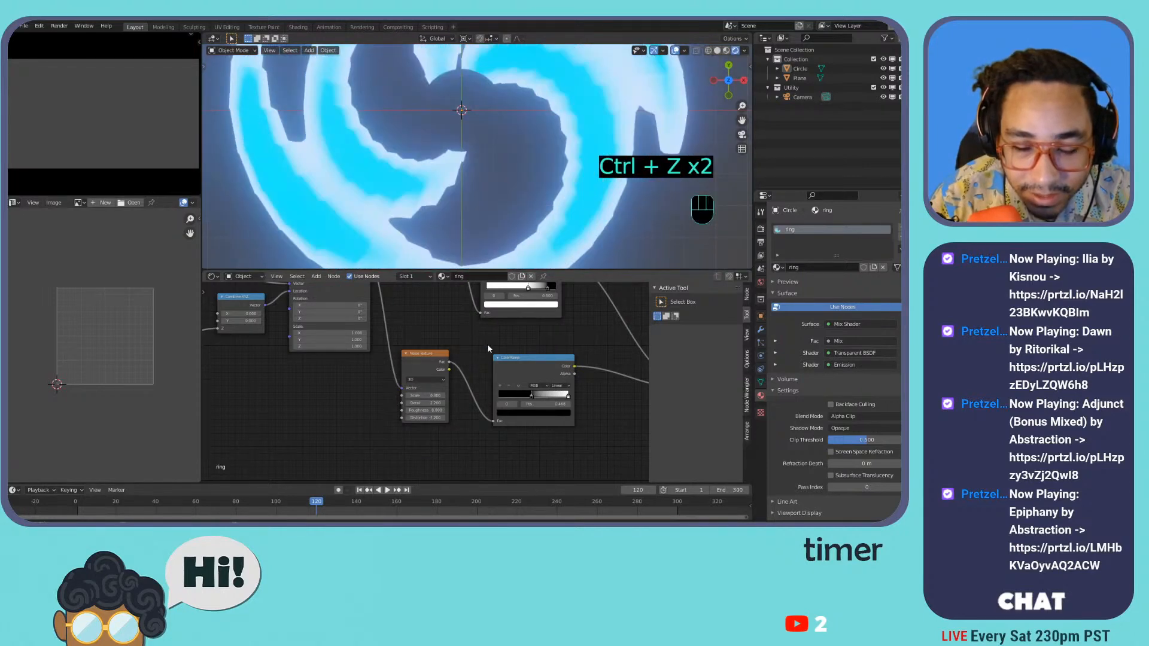
- Lower the Noise Texture's Scale to make the swirl shapes larger
scroll(493, 357, "down", 3)
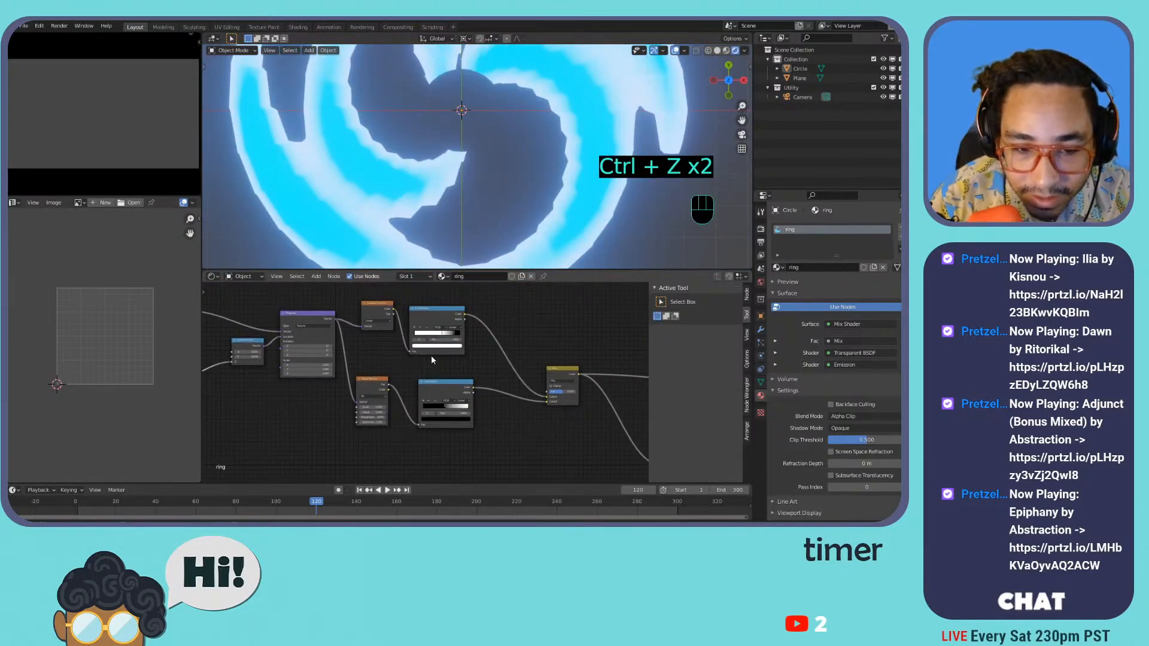
middle_click_drag(457, 344, 376, 322)
scroll(377, 324, "down", 6)
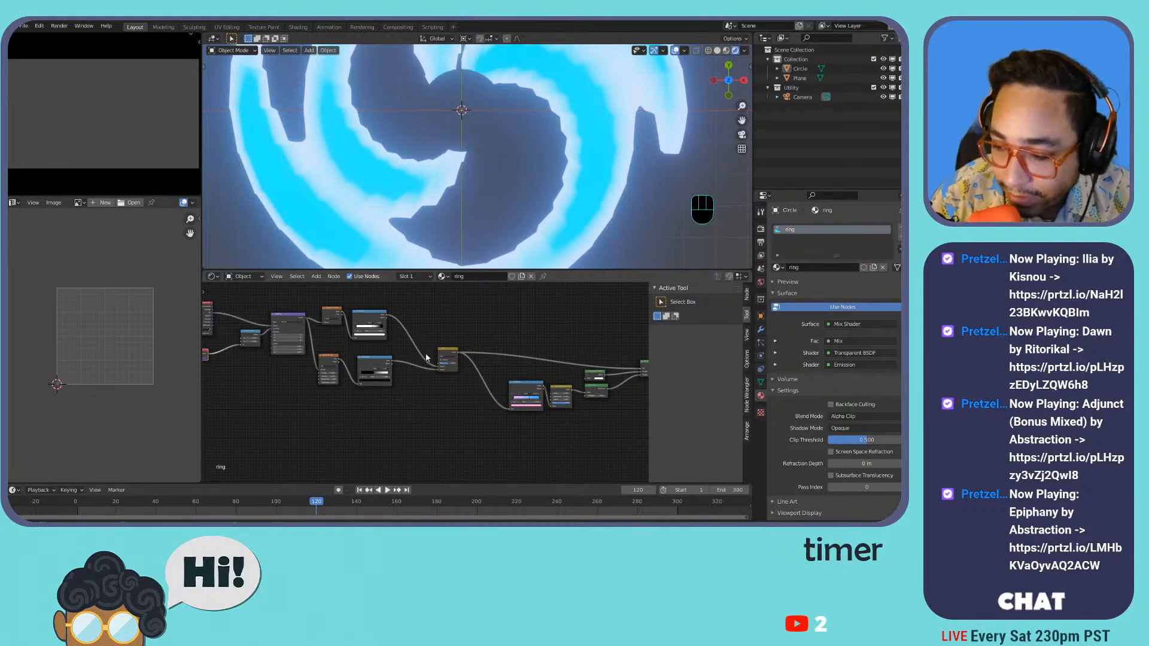
scroll(391, 348, "up", 5)
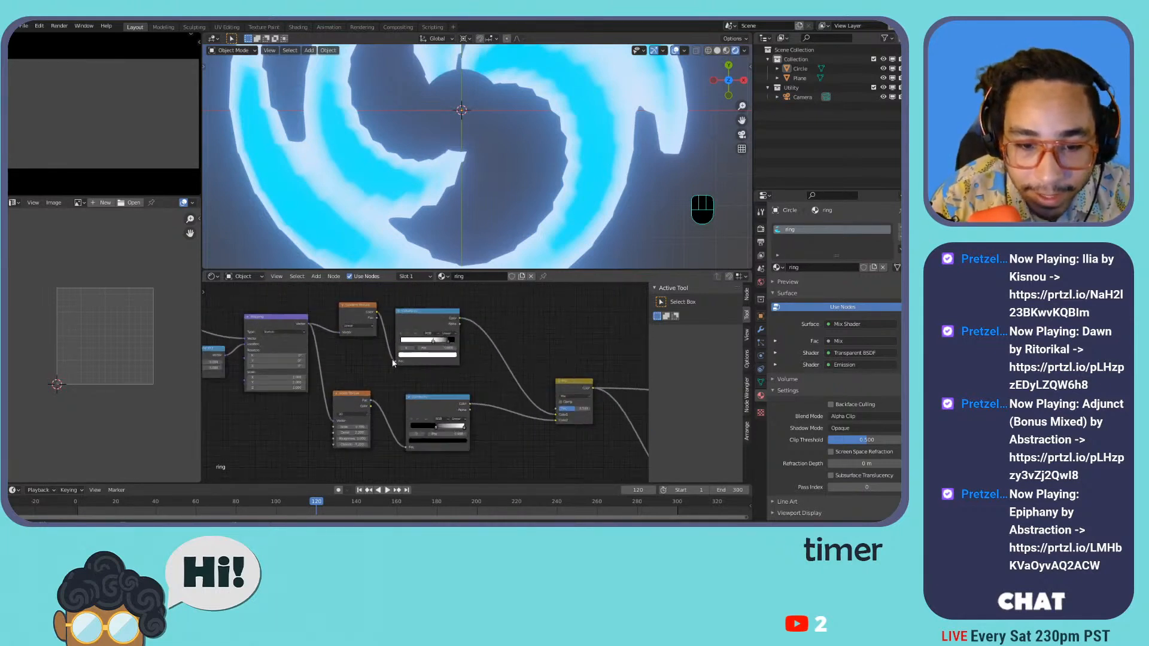
scroll(330, 323, "down", 1)
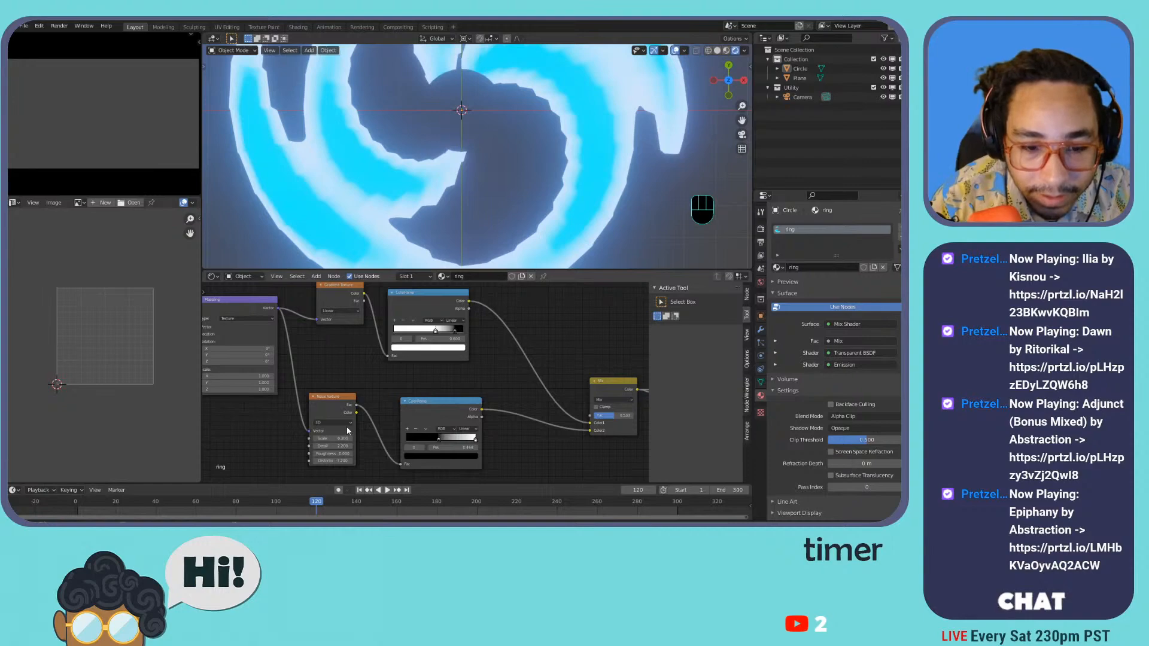
left_click_drag(337, 439, 251, 438)
- Select the ring and enter Edit Mode with its whole mesh and UV layout selected
left_click(463, 174)
scroll(463, 174, "down", 3)
key("Tab")
key("a")
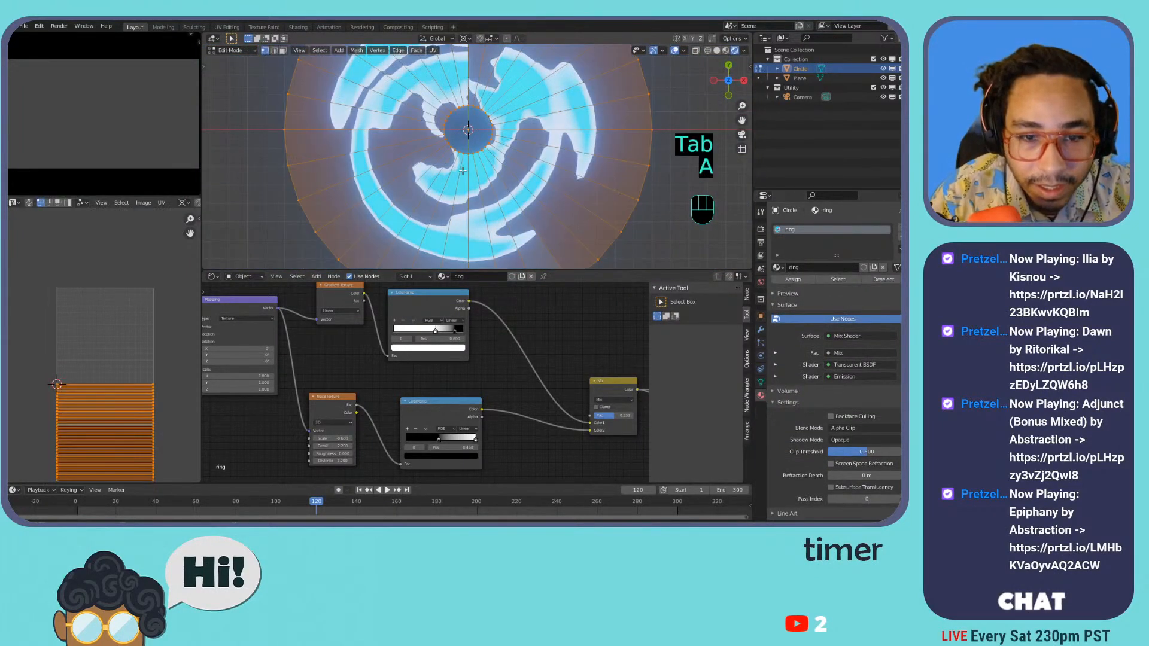
key("g")
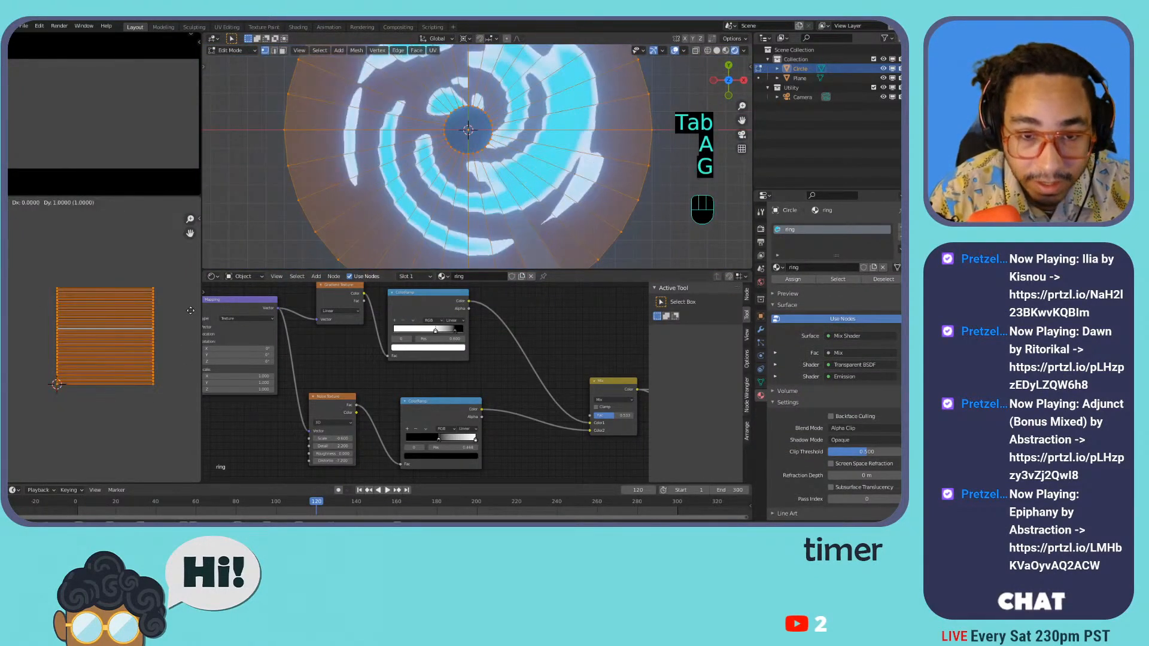
right_click(15, 291)
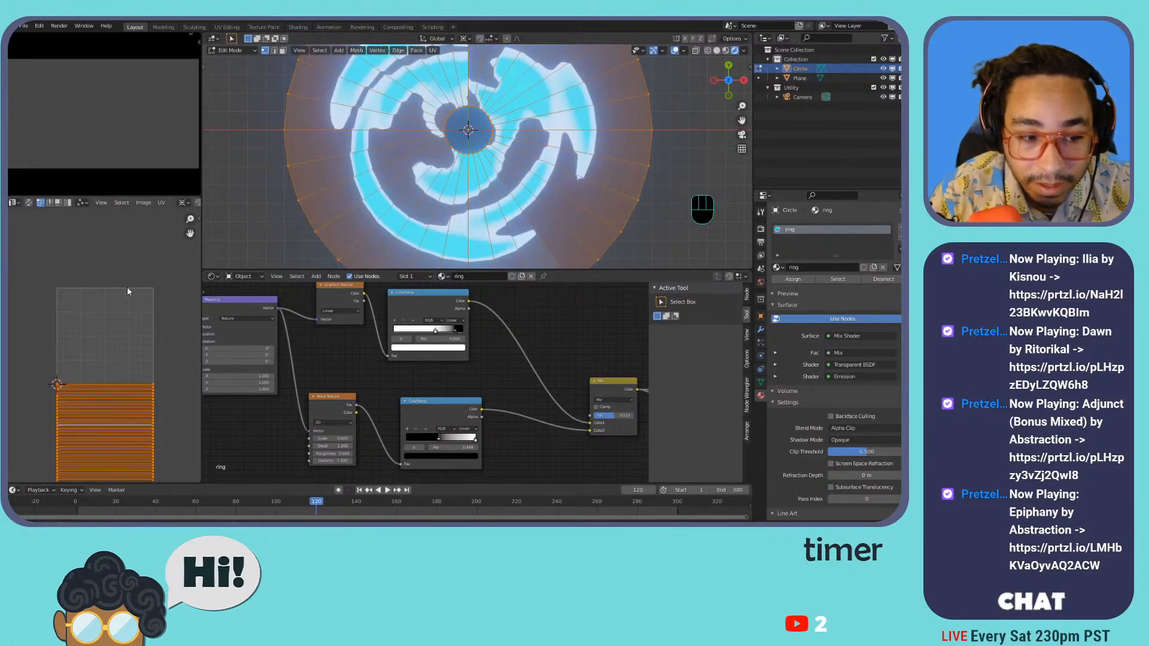
key("ctrl+z")
key("s")
key("Tab")
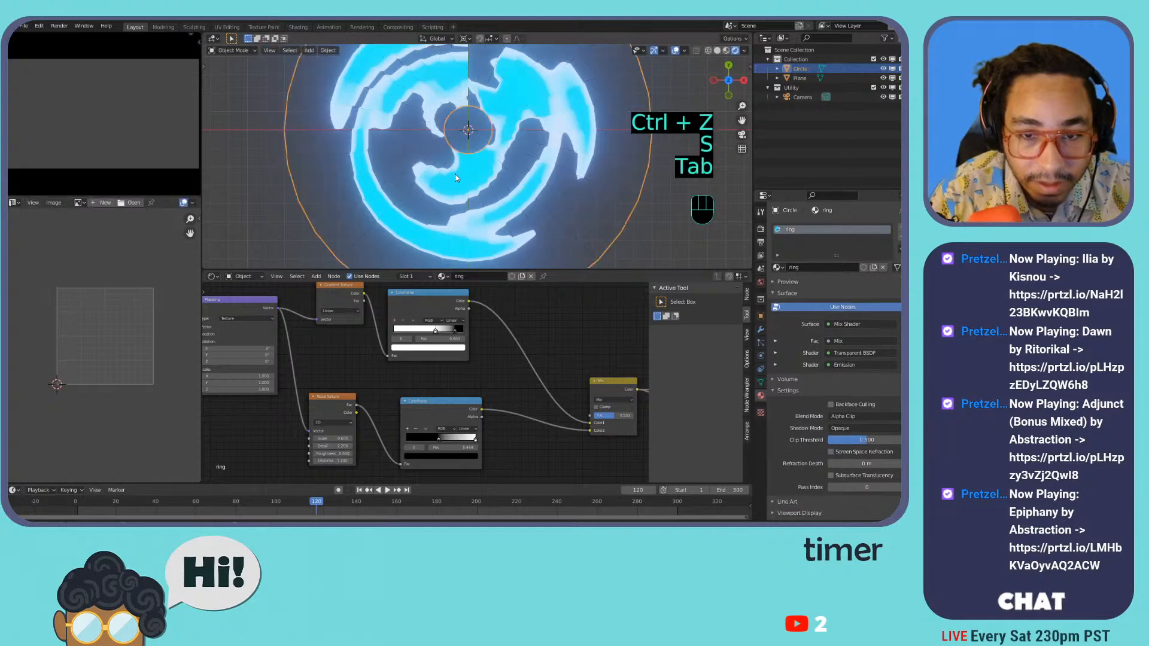
- Rotate the ring's entire UV layout by 90 degrees twice in Edit Mode, playing the animation in between
key("Tab")
key("a")
type("r")
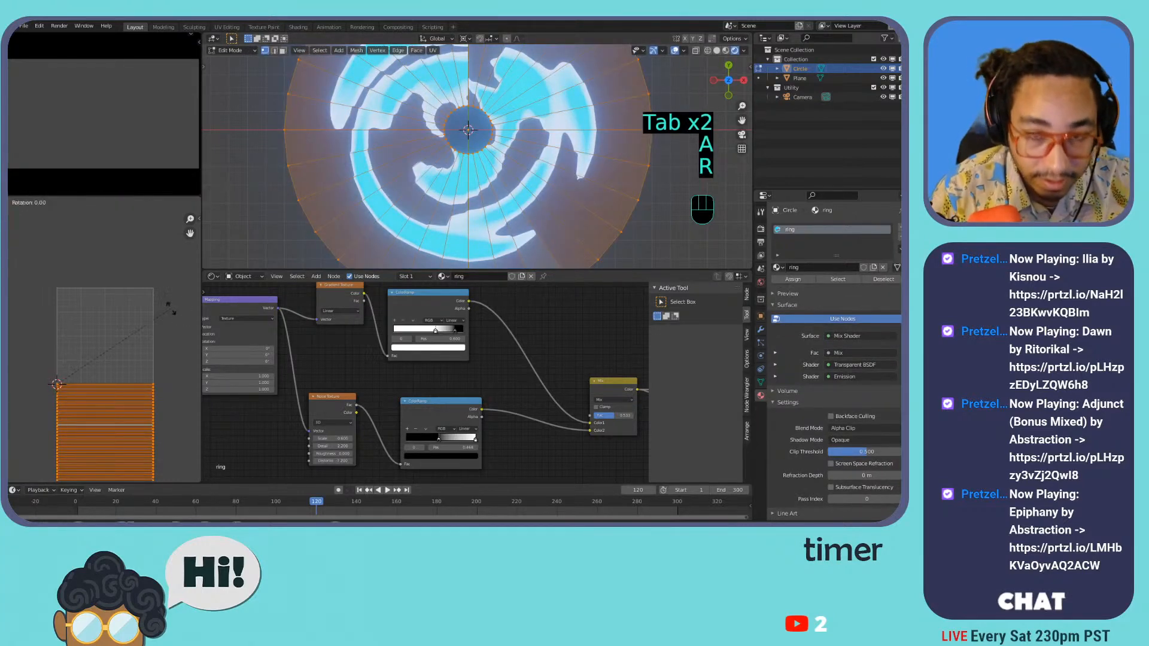
type("90")
key("space")
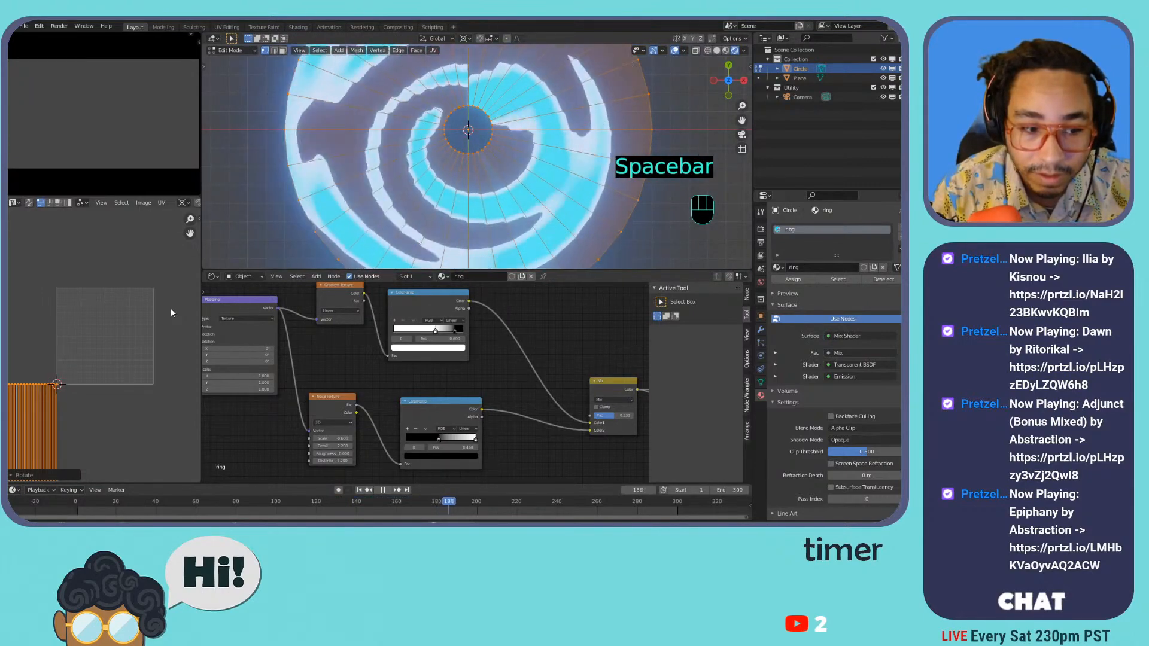
type("r90")
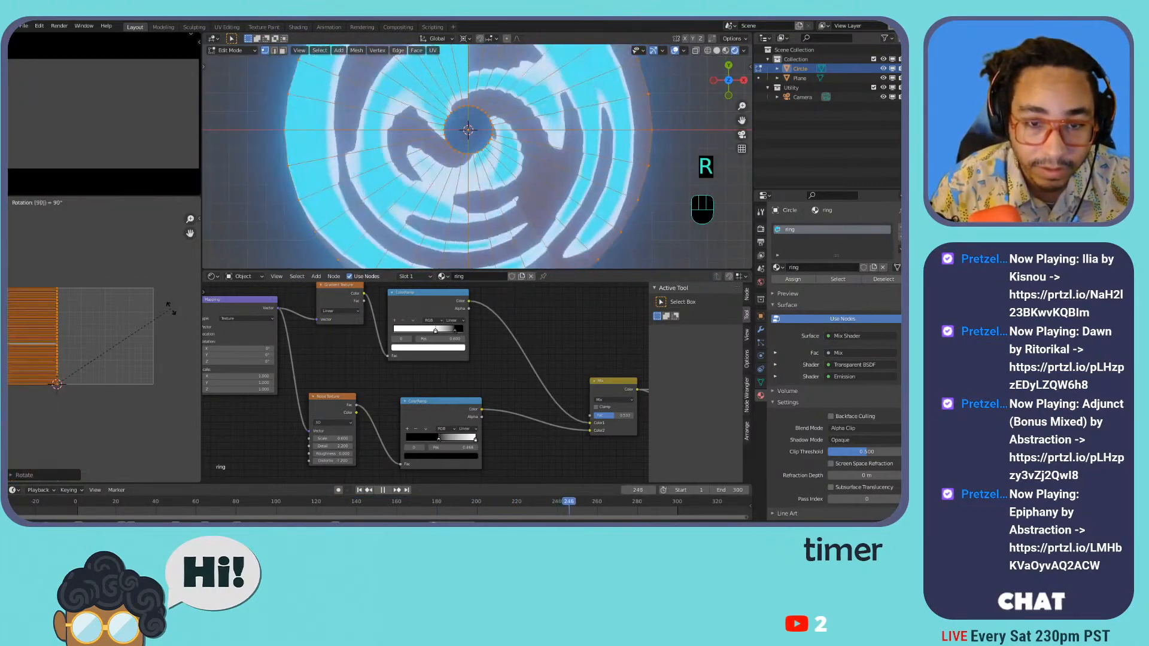
key("Return")
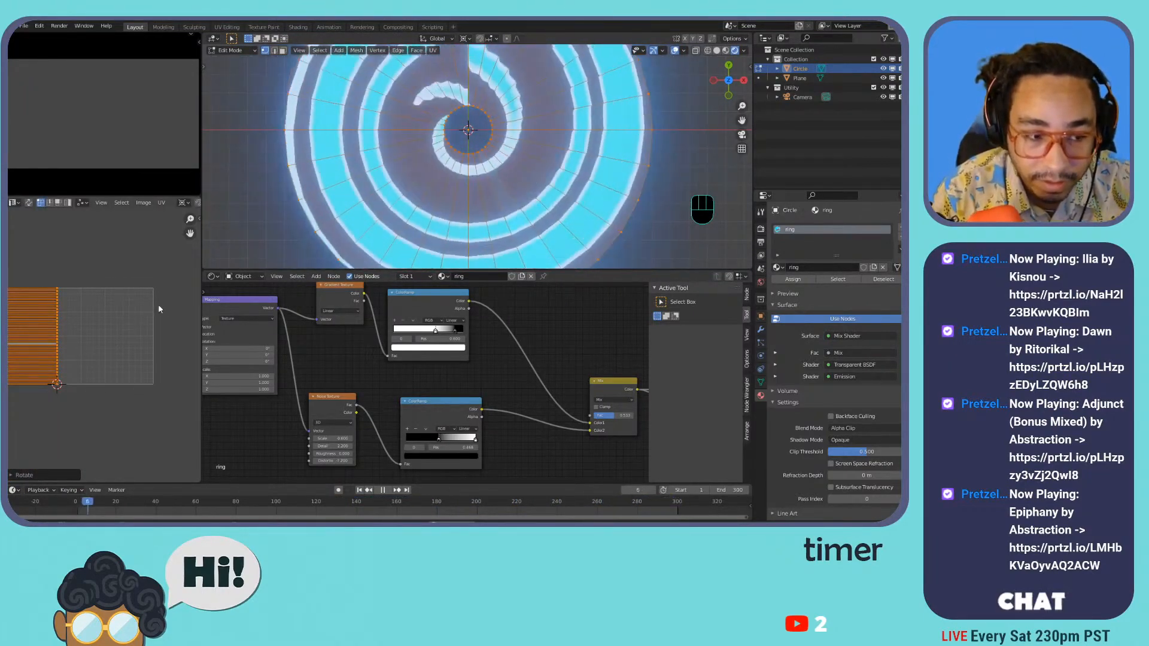
- Move the ring's UV layout by 1 along X back onto the UV square and return to Object Mode
type("g1")
key("Return")
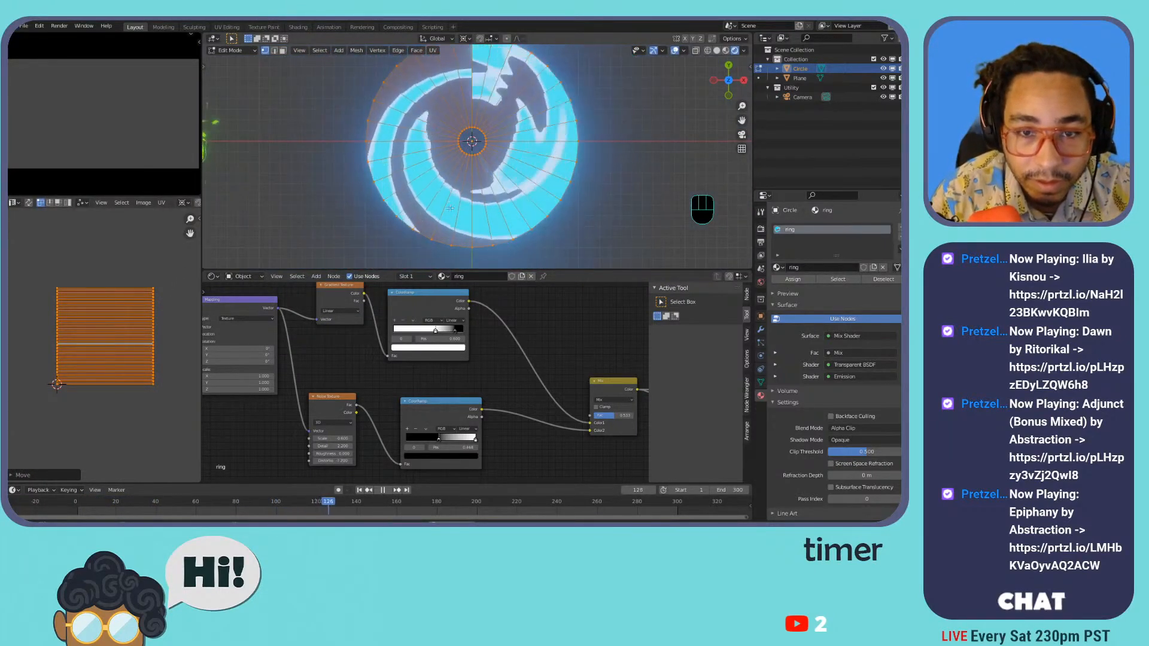
key("Tab")
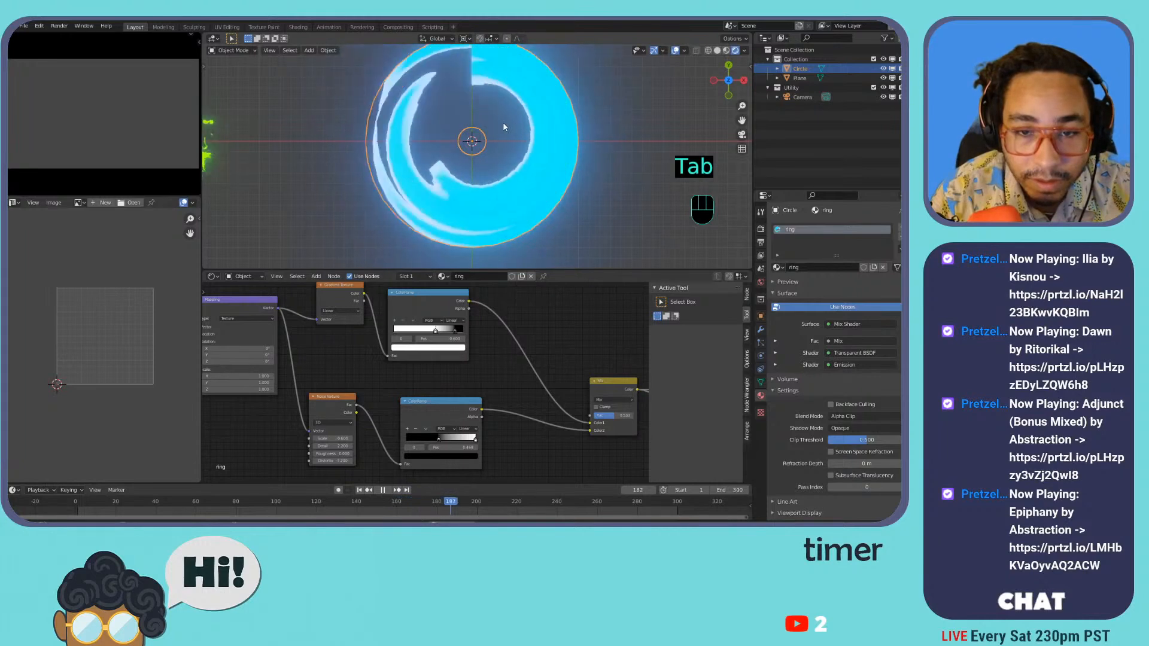
- Add multiple evenly spaced concentric loop cuts between the ring's inner and outer edges without sliding them
key("Tab")
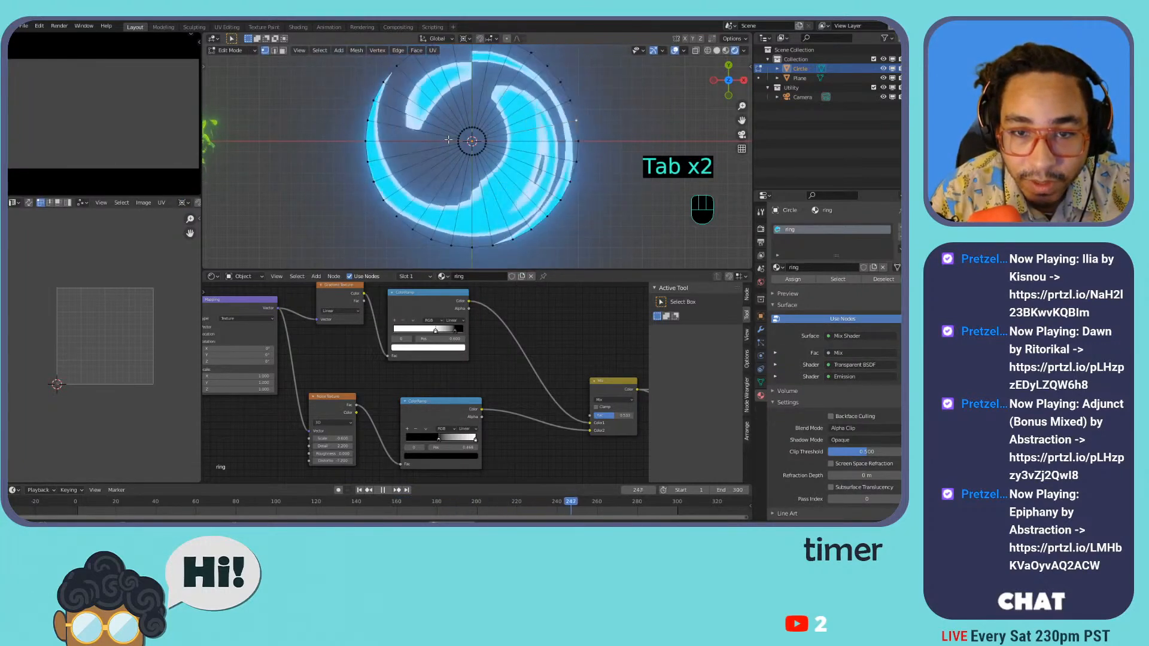
key("ctrl+r")
scroll(440, 120, "up", 9)
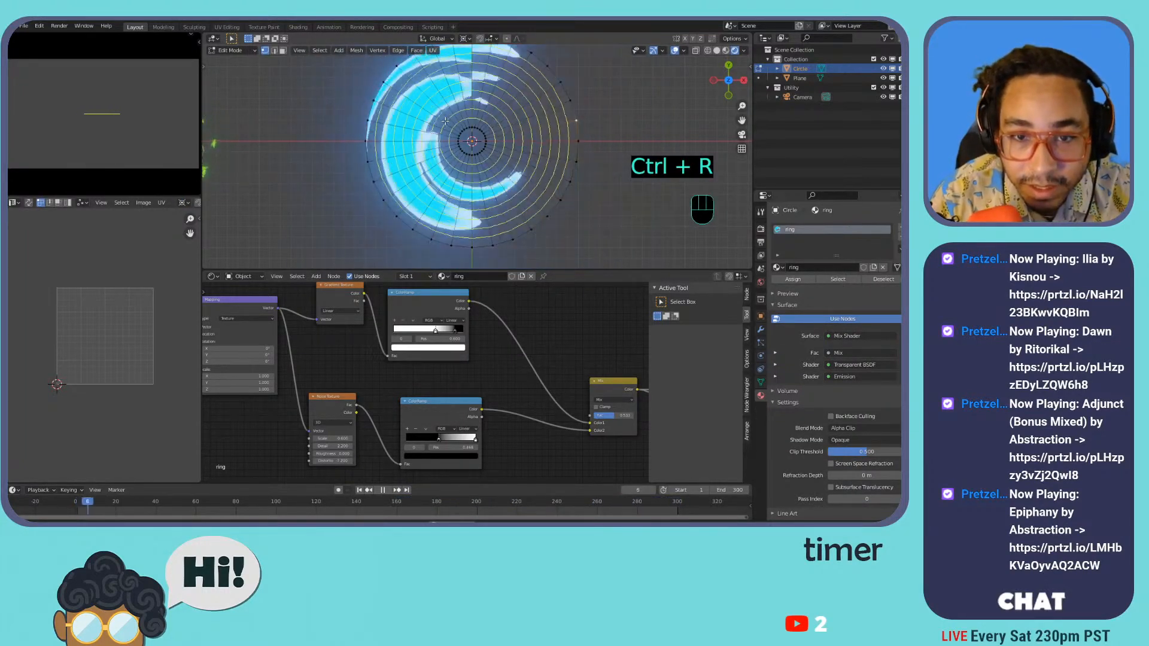
left_click(443, 120)
right_click(453, 118)
key("Tab")
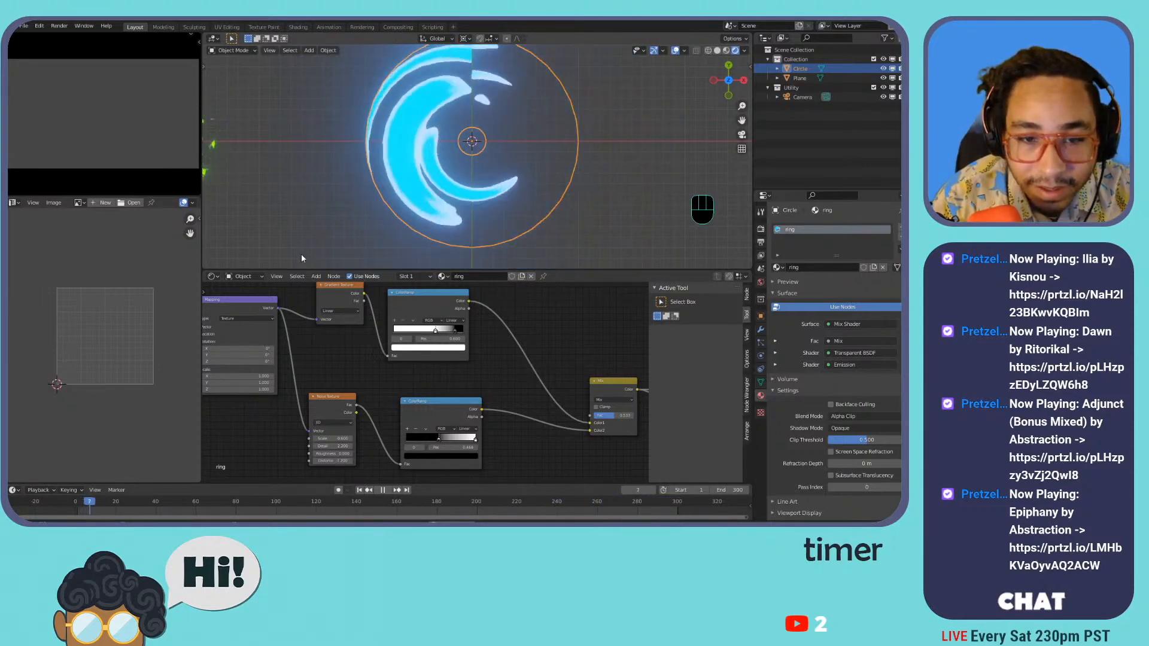
- Relink the Value node from the Combine XYZ node's Z input to its X input
middle_click_drag(344, 354, 540, 349)
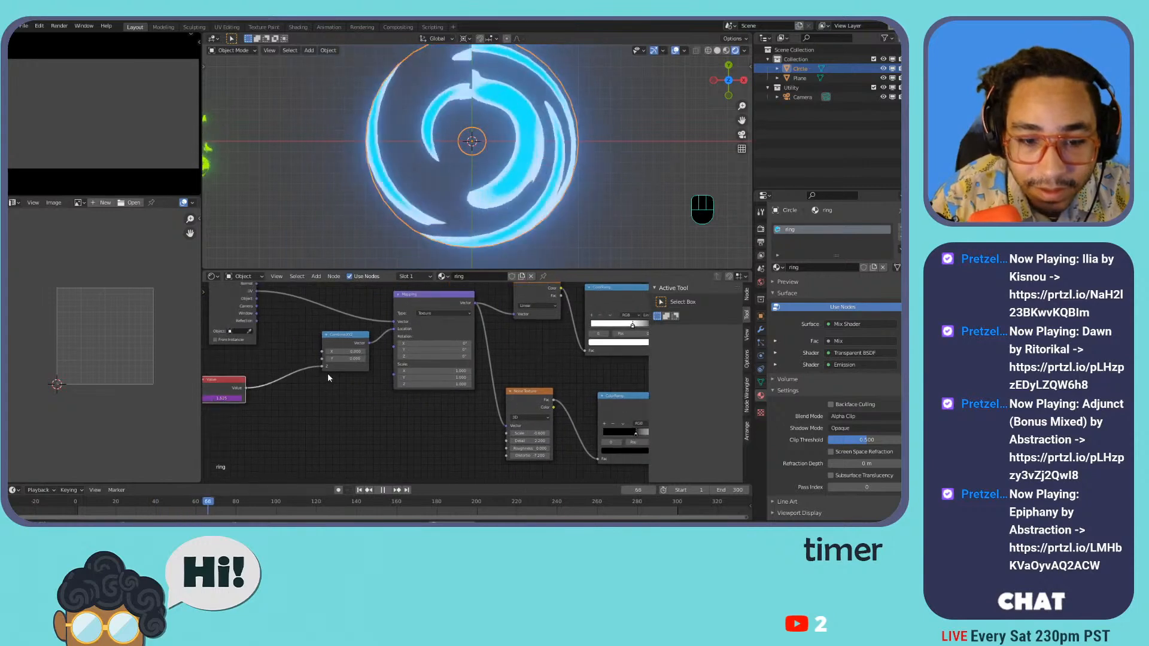
left_click_drag(323, 366, 322, 351)
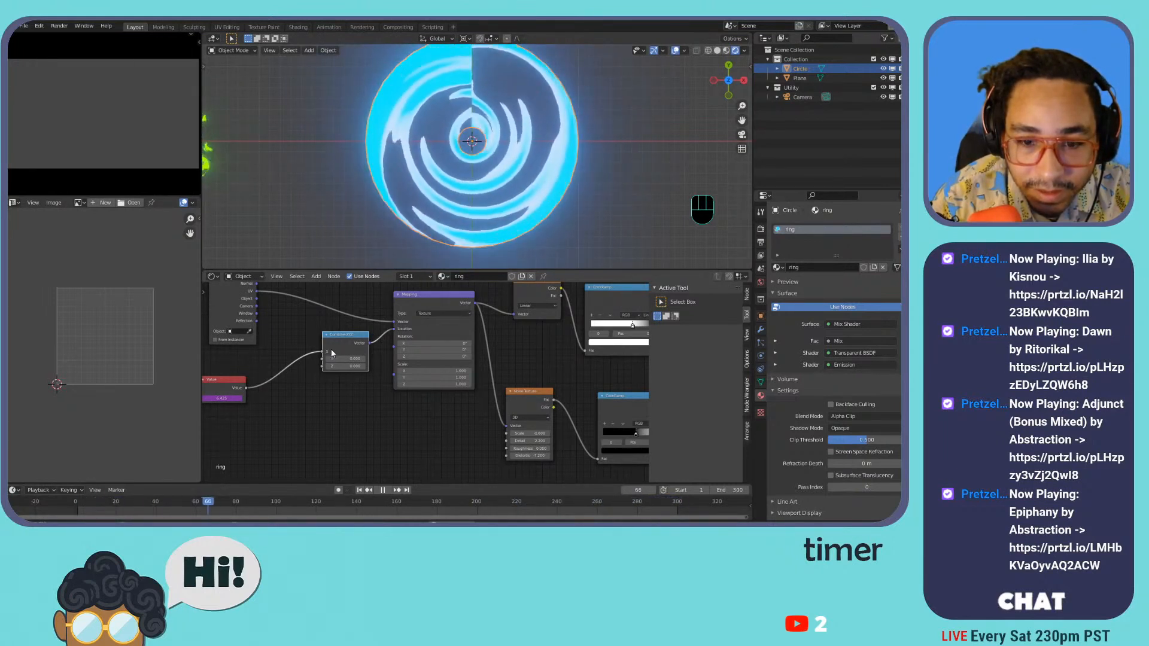
- Deselect the ring and move the Mix node closer to the two ColorRamp nodes
scroll(566, 348, "down", 2)
middle_click_drag(566, 349, 435, 326)
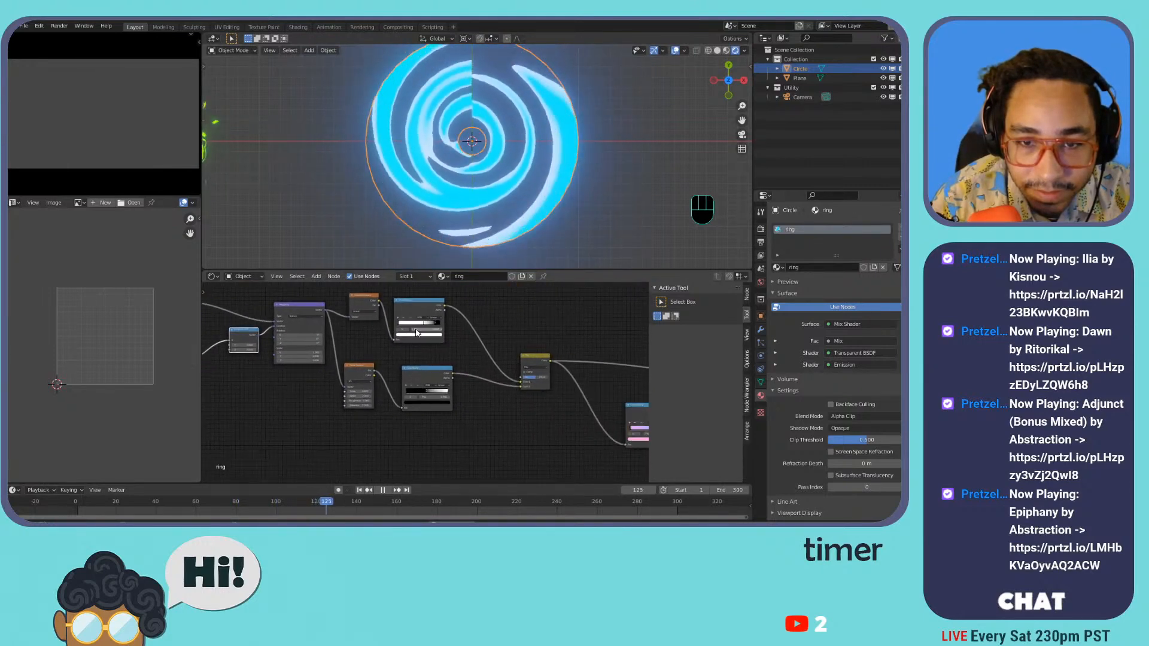
key("Tab")
key("Tab")
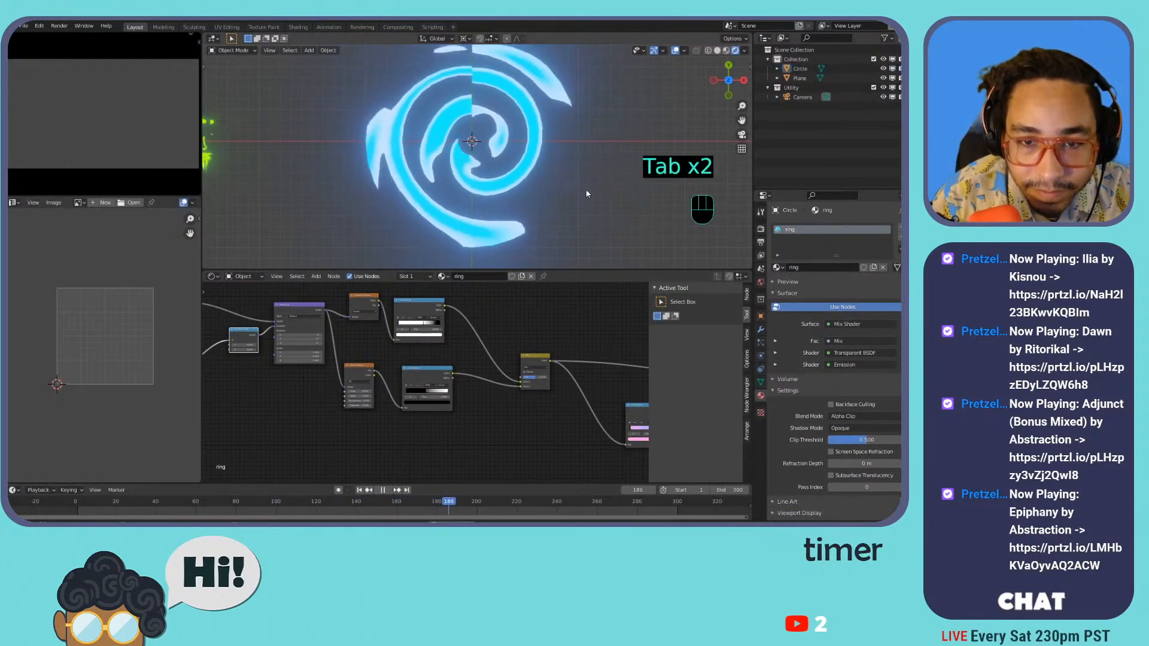
left_click(586, 189)
scroll(582, 189, "down", 6)
scroll(527, 186, "up", 3)
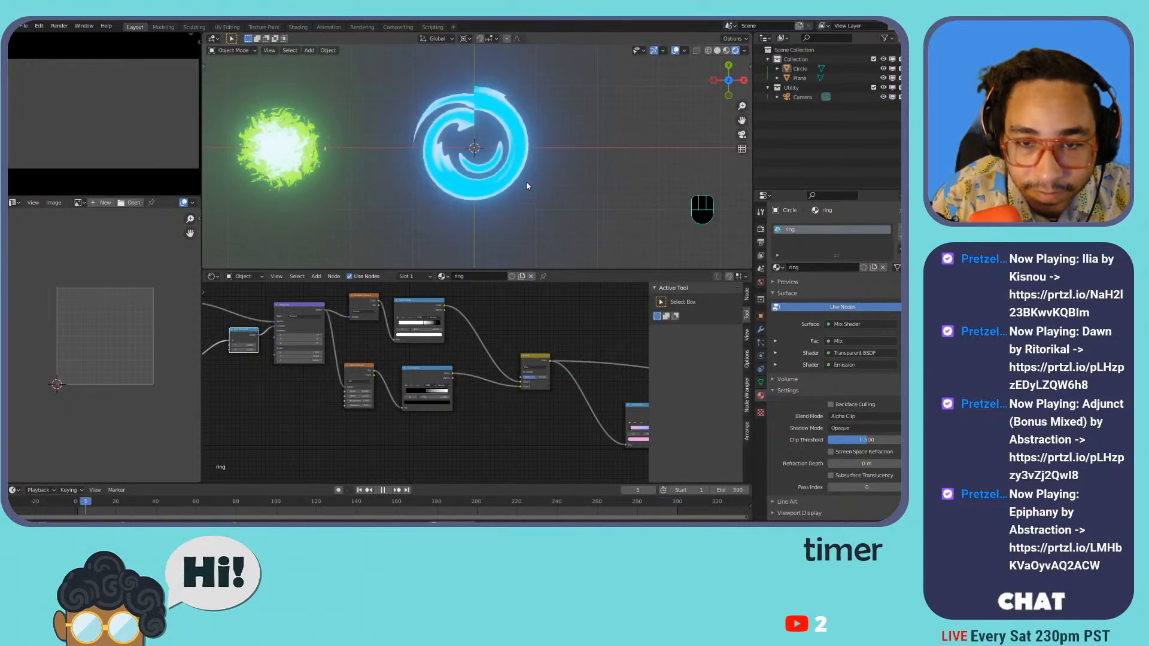
left_click_drag(532, 353, 489, 324)
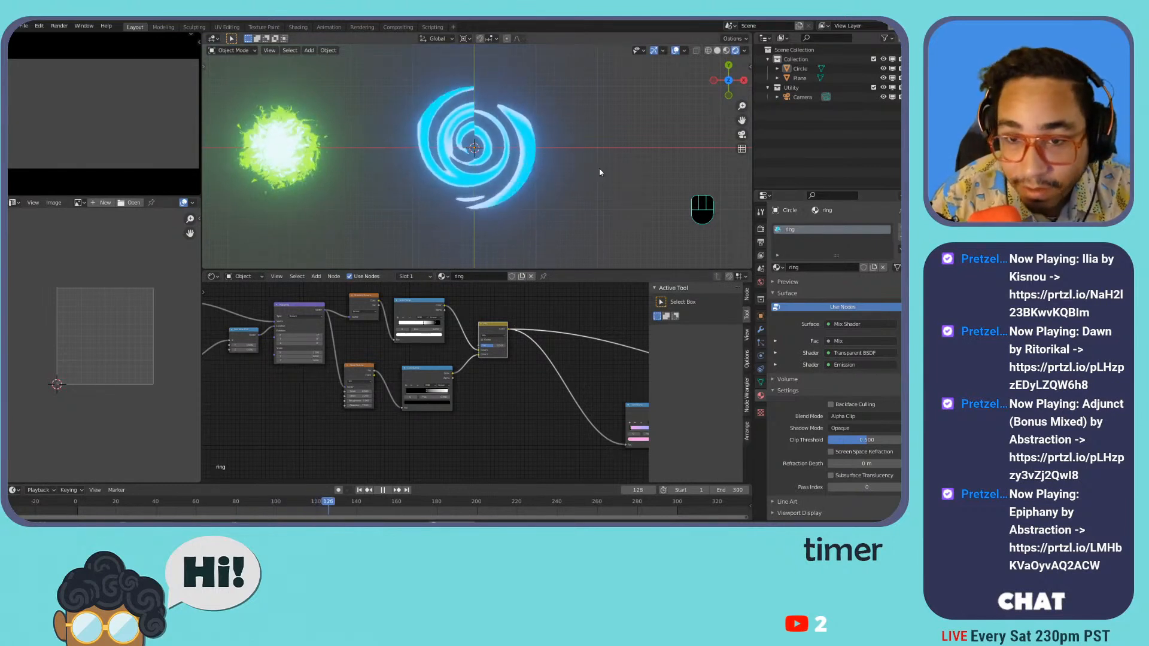
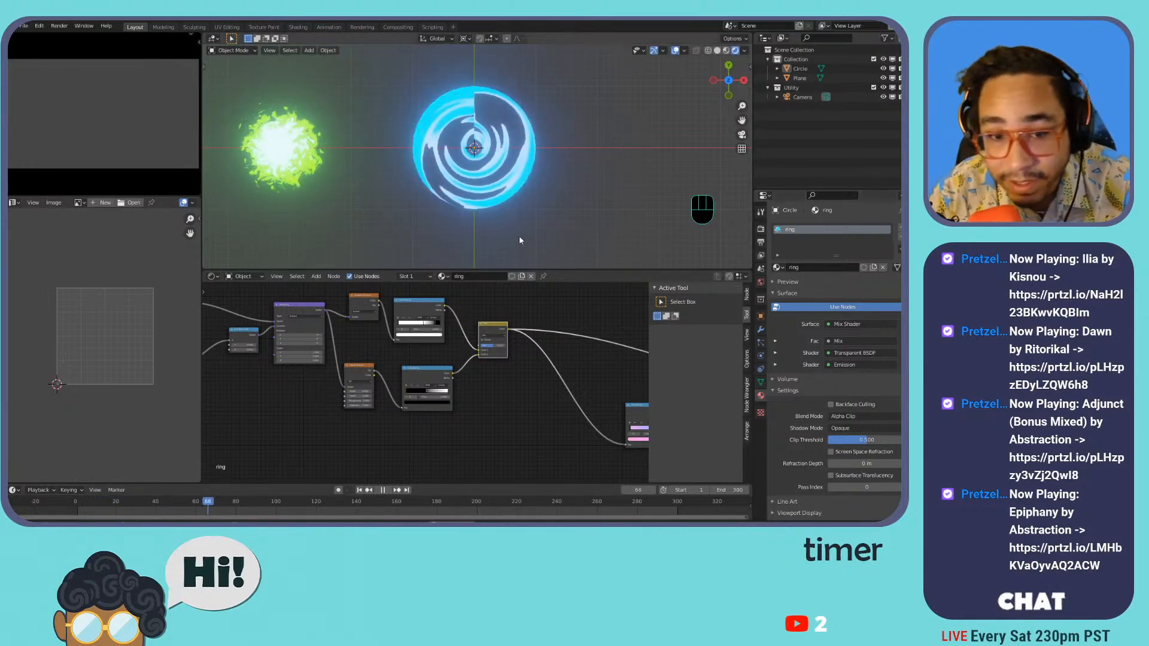
- Duplicate the Gradient Texture and its ColorRamp above the originals, feeding the new gradient from the Texture Coordinate UV output
scroll(417, 374, "down", 2)
middle_click_drag(428, 312, 435, 389)
scroll(421, 386, "up", 5)
middle_click_drag(348, 384, 485, 382)
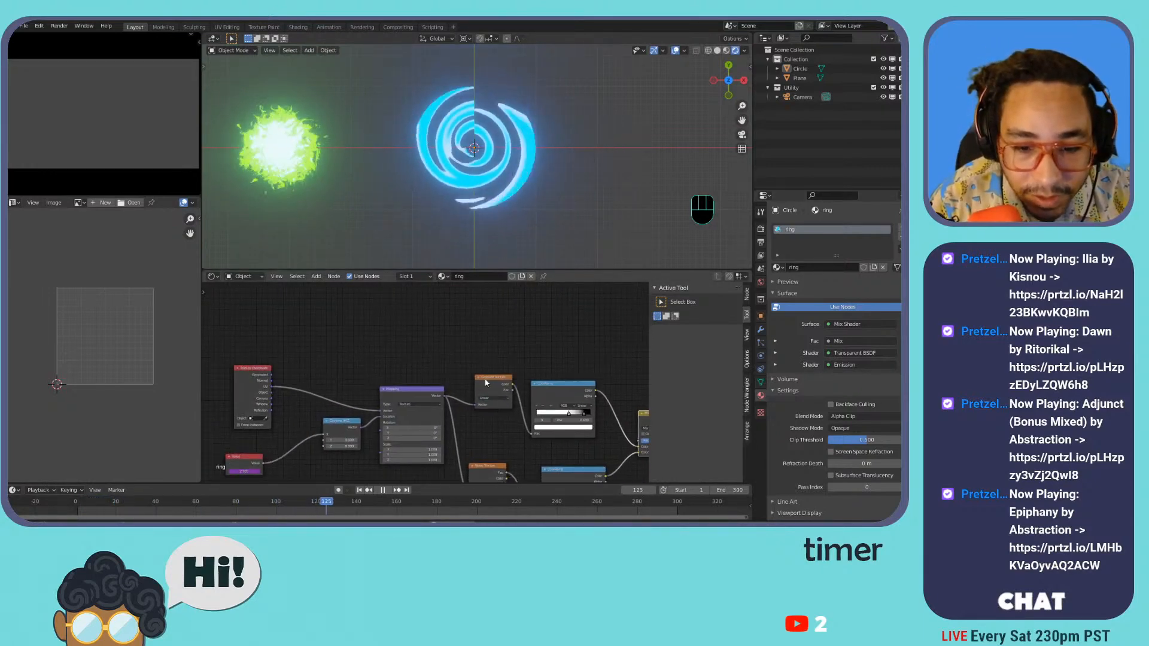
key("shift+d")
left_click(483, 325)
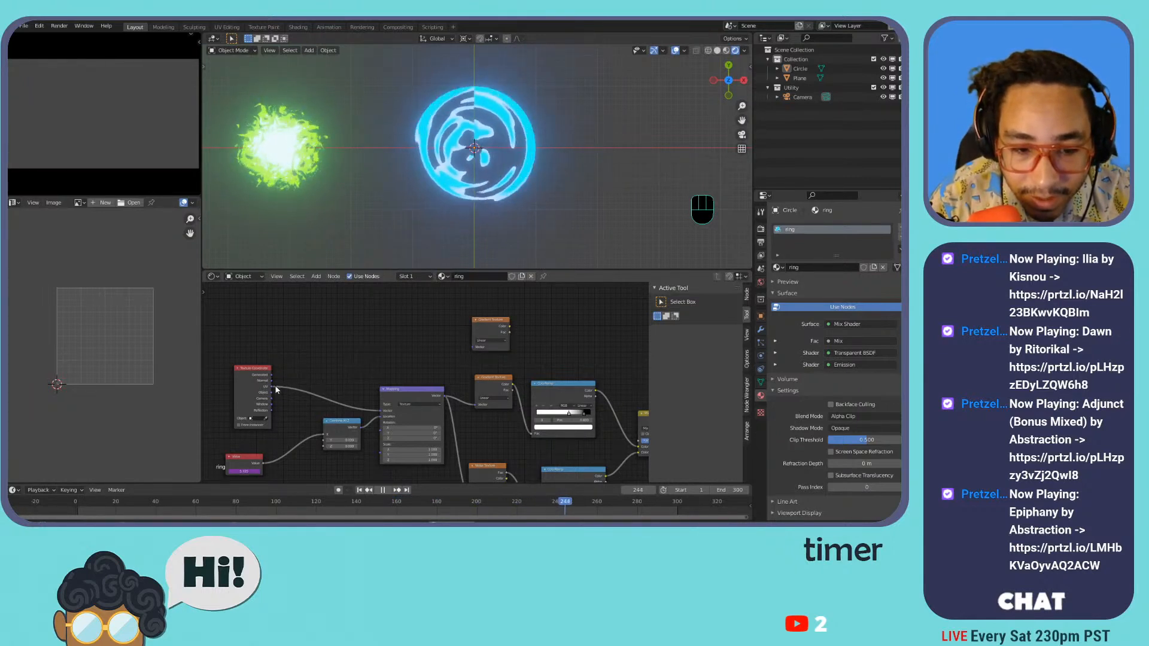
middle_click_drag(475, 347, 387, 354)
key("shift+d")
left_click(414, 298)
- Duplicate the Mix node, combine the new ColorRamp with the existing mix in it, and connect it to the Mix Shader factor
middle_click_drag(388, 351, 242, 337)
left_click(371, 389)
key("shift+d")
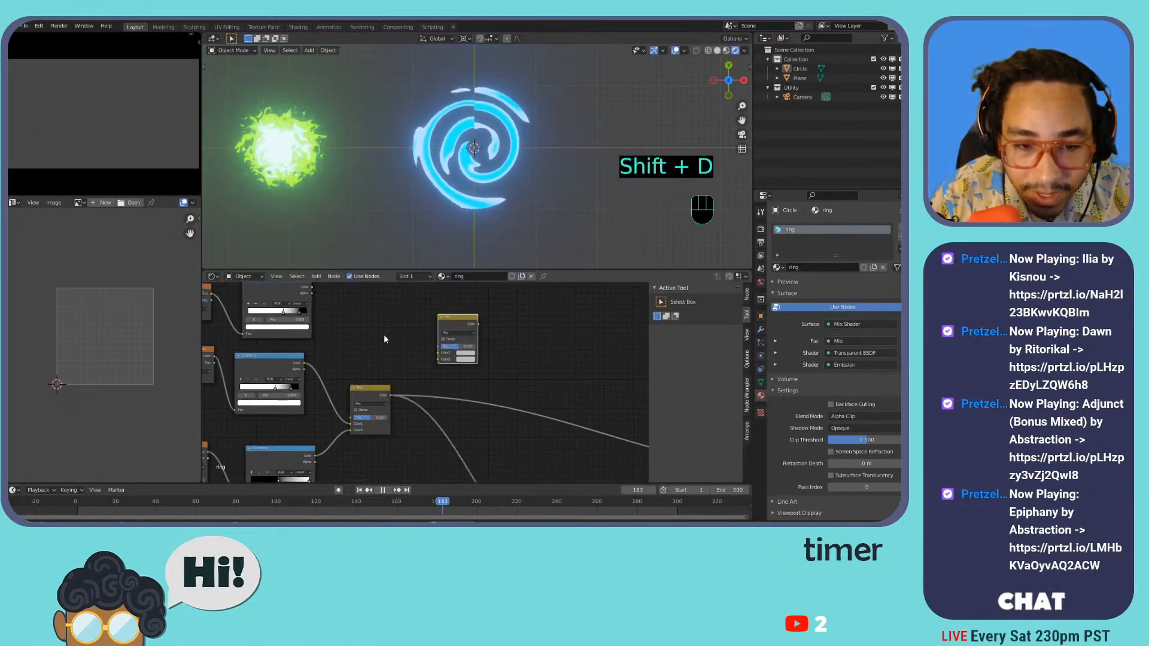
left_click(437, 359)
left_click_drag(390, 395, 438, 359)
key("Home")
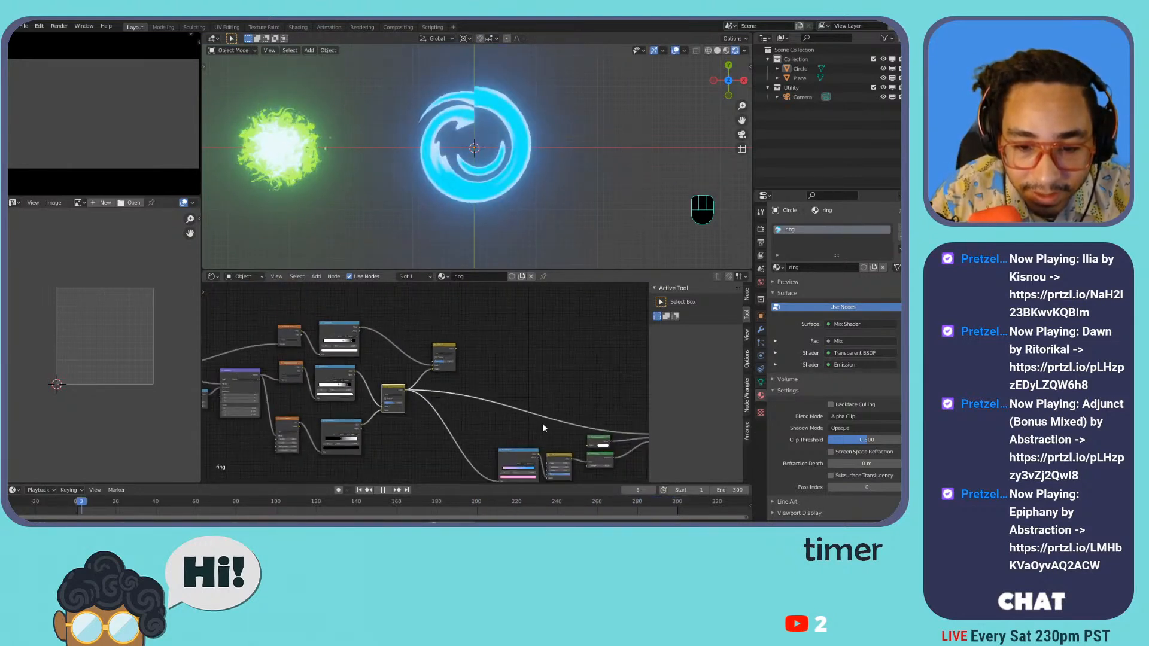
left_click_drag(395, 328, 586, 419)
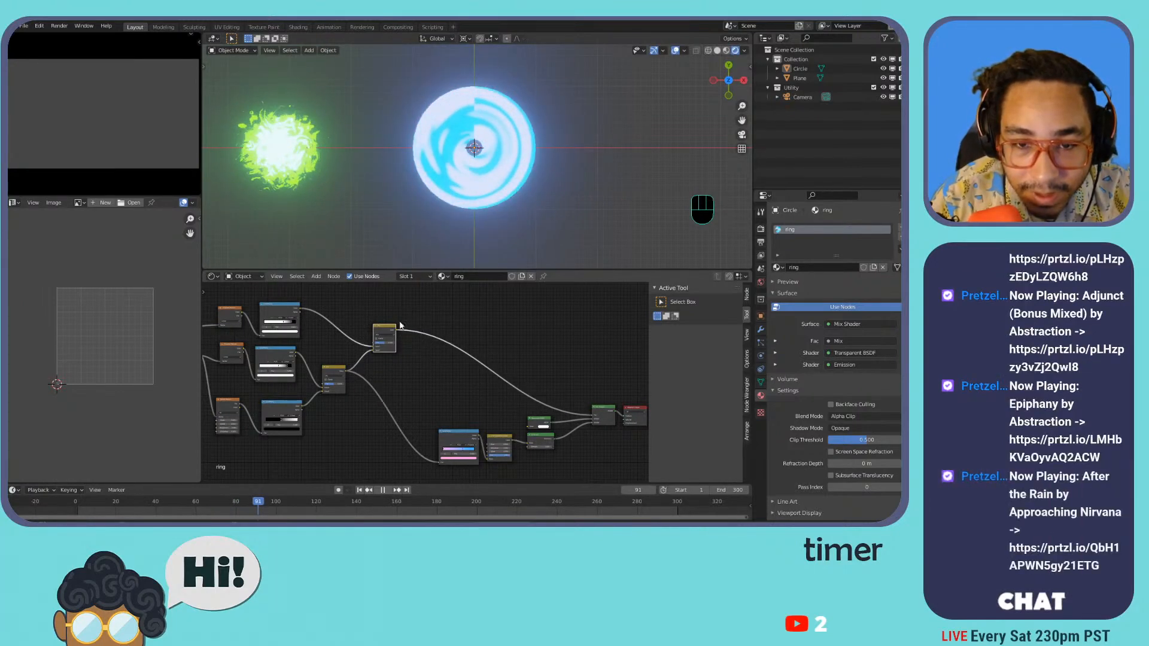
left_click_drag(386, 330, 414, 340)
- Rearrange the duplicated ColorRamp's stops so it runs from black near its start to white at its end
scroll(383, 341, "up", 6)
middle_click_drag(258, 312, 522, 379)
left_click_drag(478, 354, 439, 355)
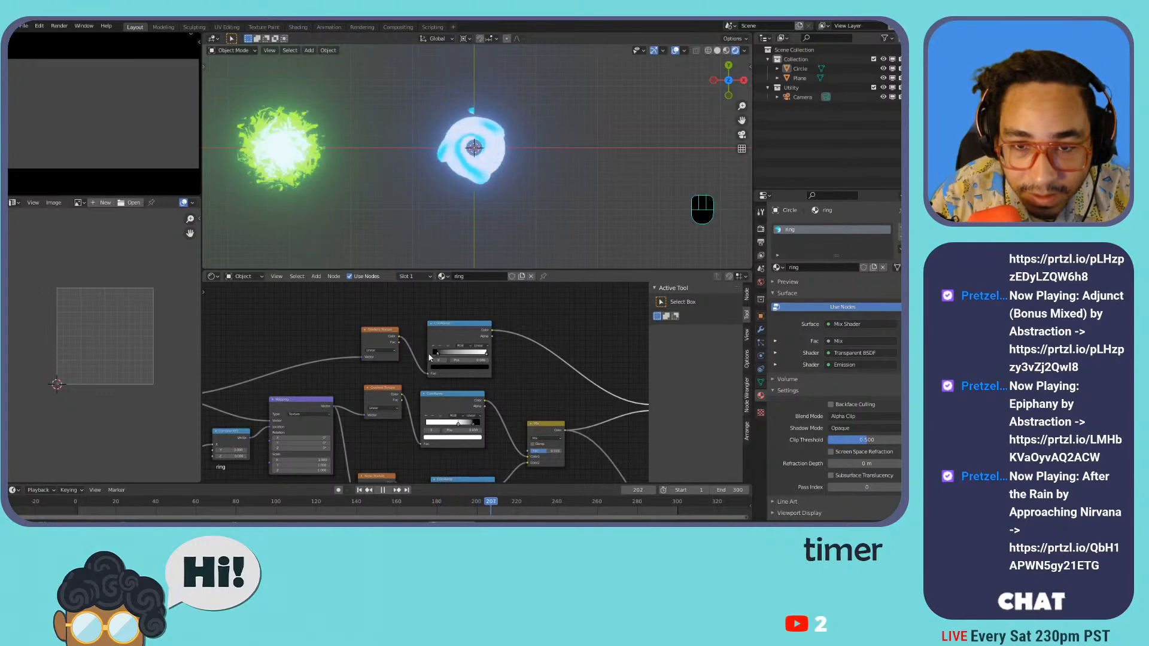
- Switch the colour ColorRamp feeding the Hue Saturation Value node to Constant interpolation and select its middle stop
scroll(530, 382, "down", 5)
scroll(541, 393, "right", 5)
middle_click_drag(379, 345, 361, 304)
scroll(452, 370, "up", 2)
scroll(456, 368, "down", 5)
scroll(518, 374, "up", 2)
left_click(567, 407)
left_click(546, 381)
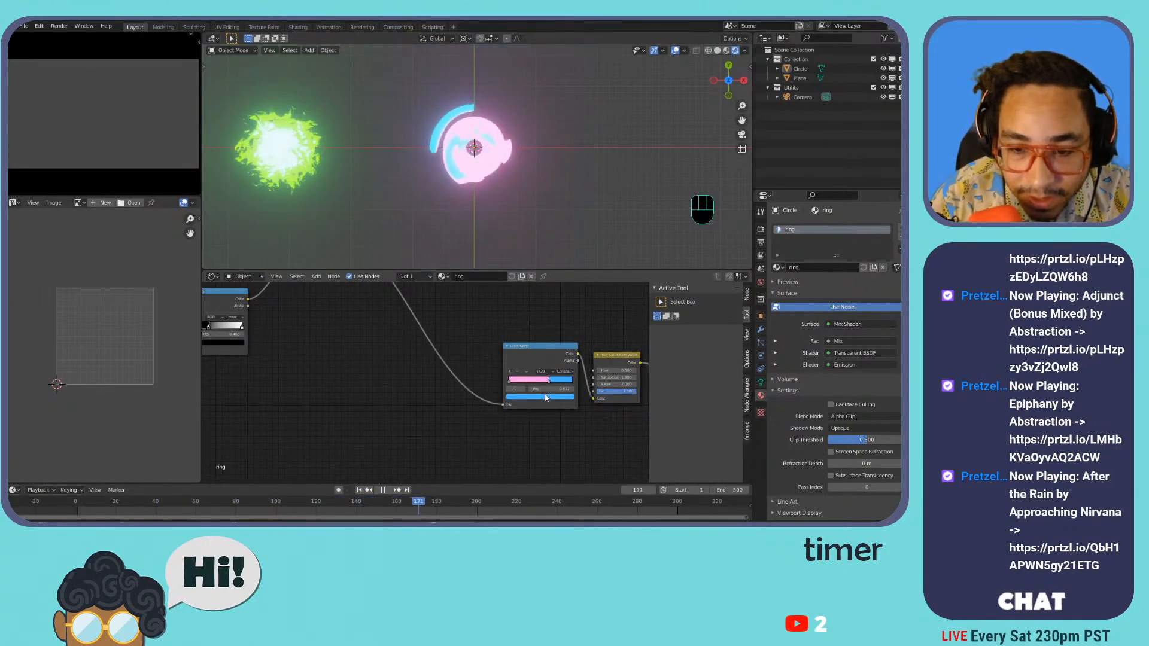
- Recolour the colour ColorRamp's first stop to cyan and its middle stop to white
left_click(545, 397)
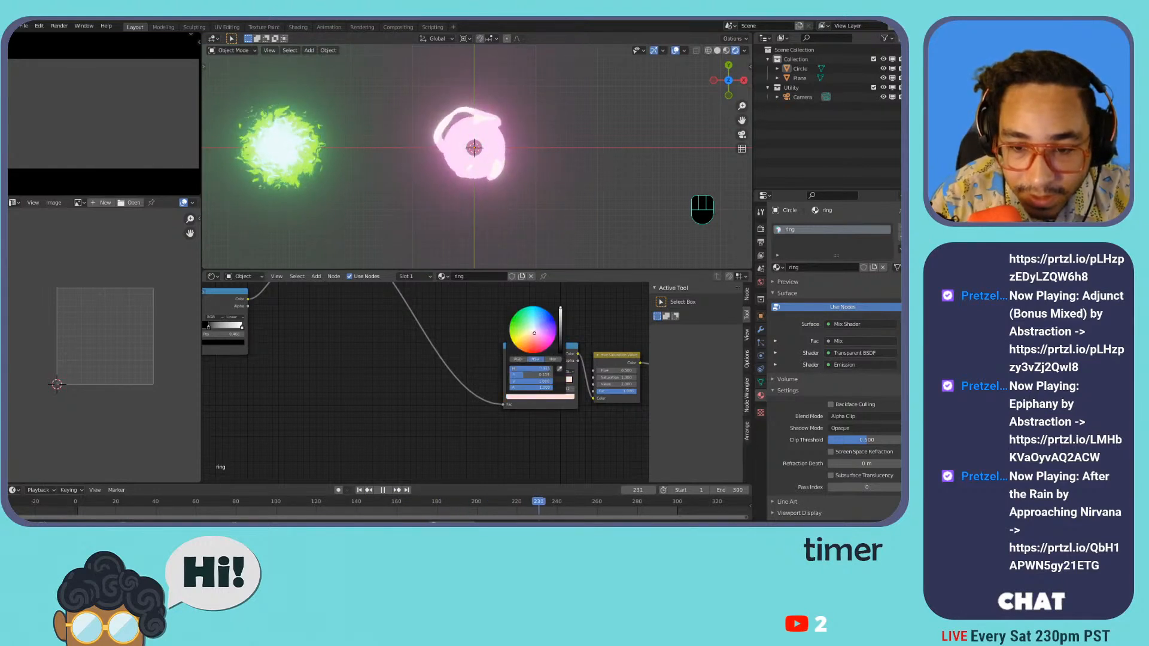
left_click(519, 396)
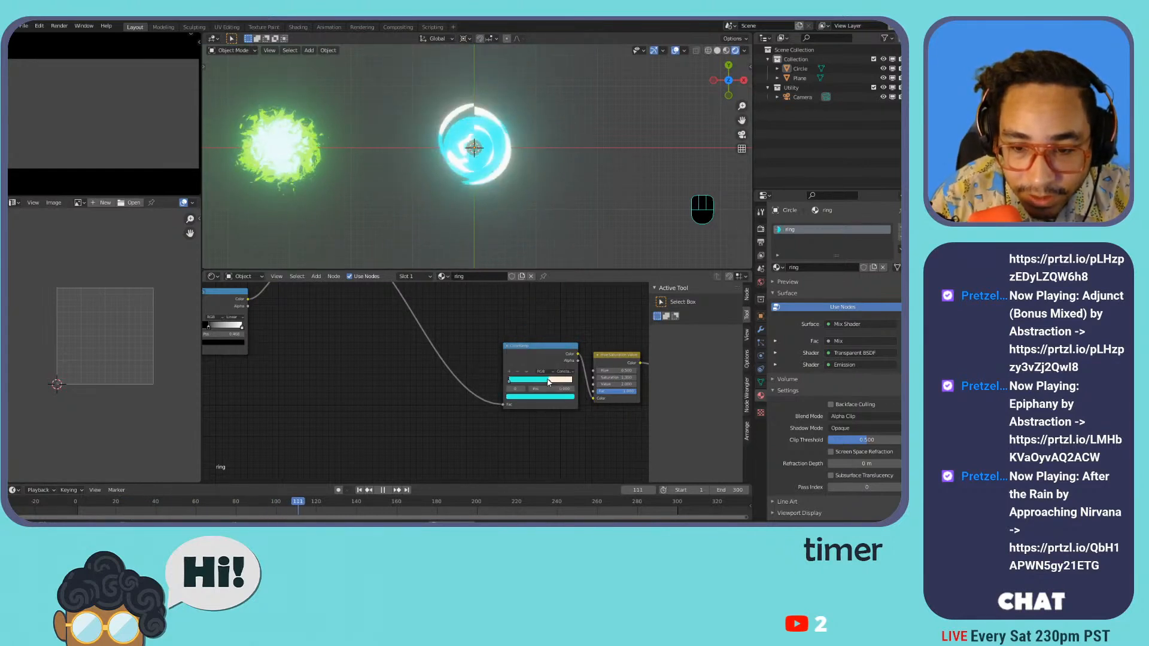
left_click(550, 397)
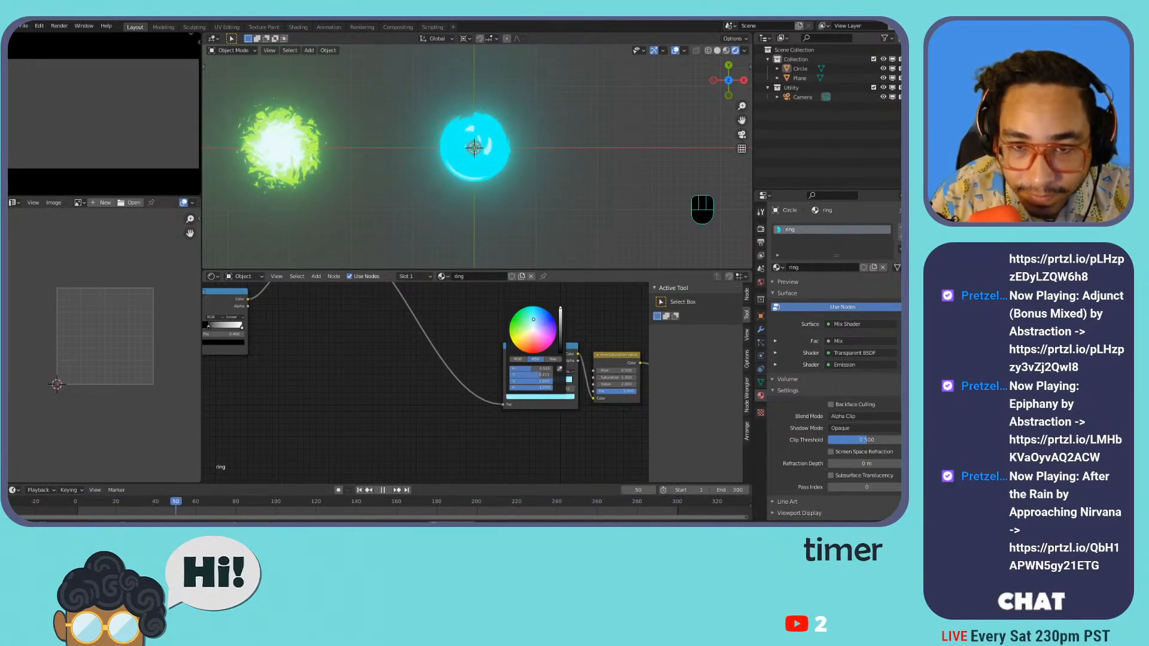
mouse_move(534, 319)
left_mouse_down()
mouse_move(541, 334)
mouse_move(533, 316)
mouse_move(531, 329)
left_mouse_up()
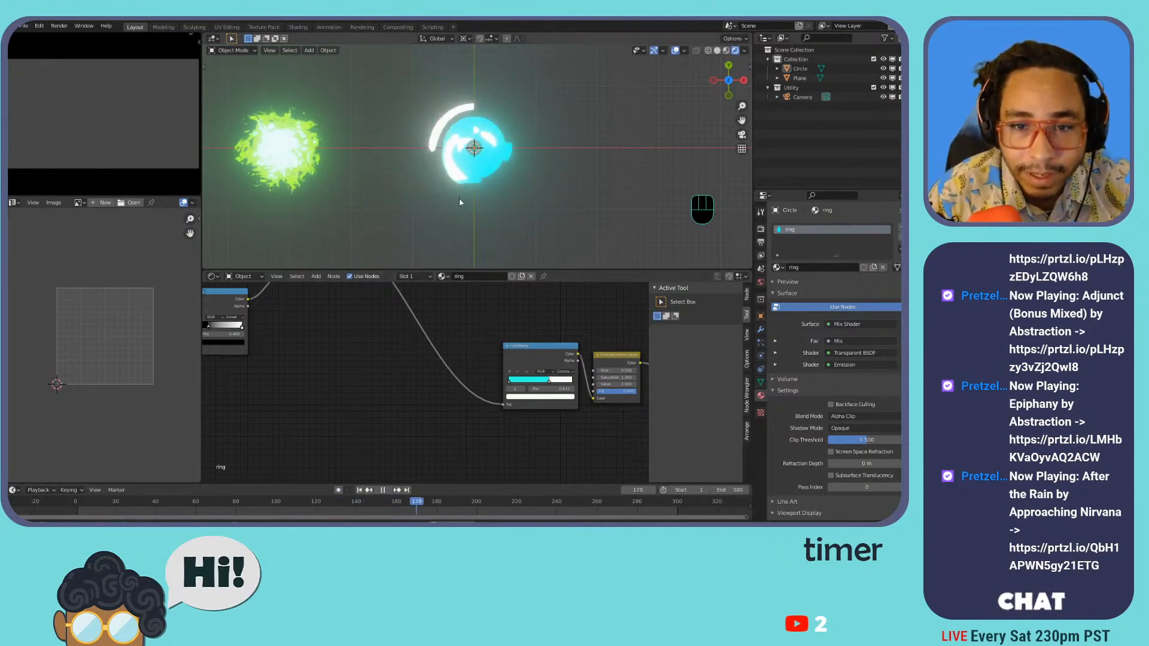
- Adjust the Noise Texture's Scale up and back down to get broader swirl shapes
scroll(301, 336, "down", 2)
middle_click_drag(301, 336, 490, 330)
scroll(420, 359, "up", 3)
middle_click_drag(421, 359, 472, 422)
left_click_drag(414, 380, 418, 380)
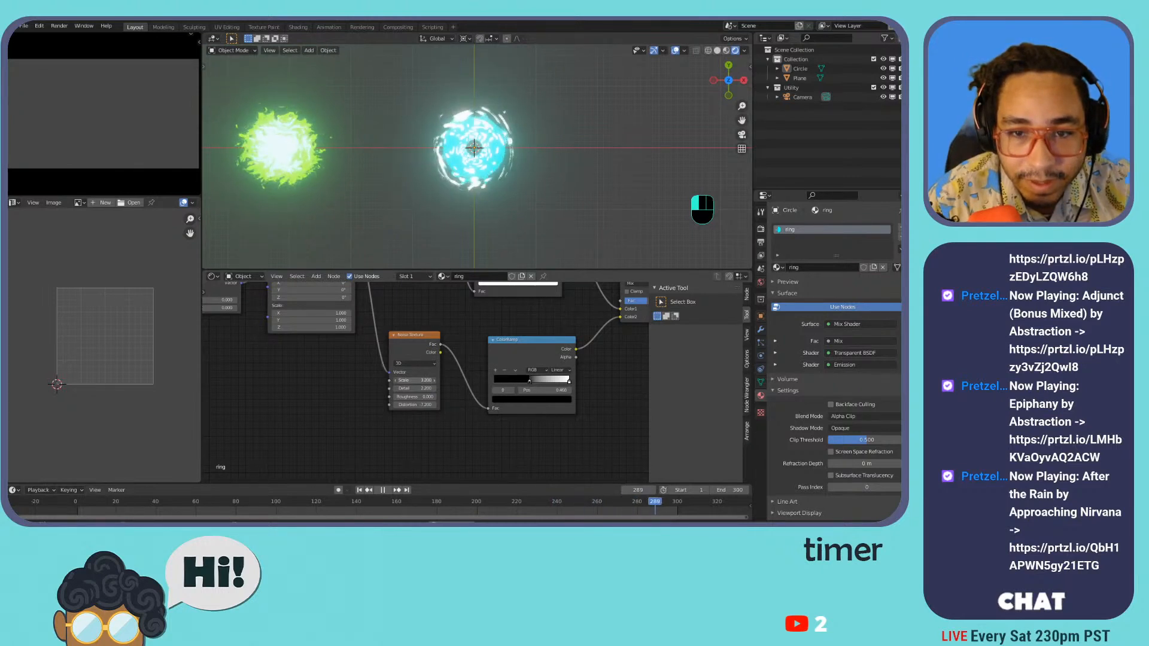
scroll(435, 222, "up", 4)
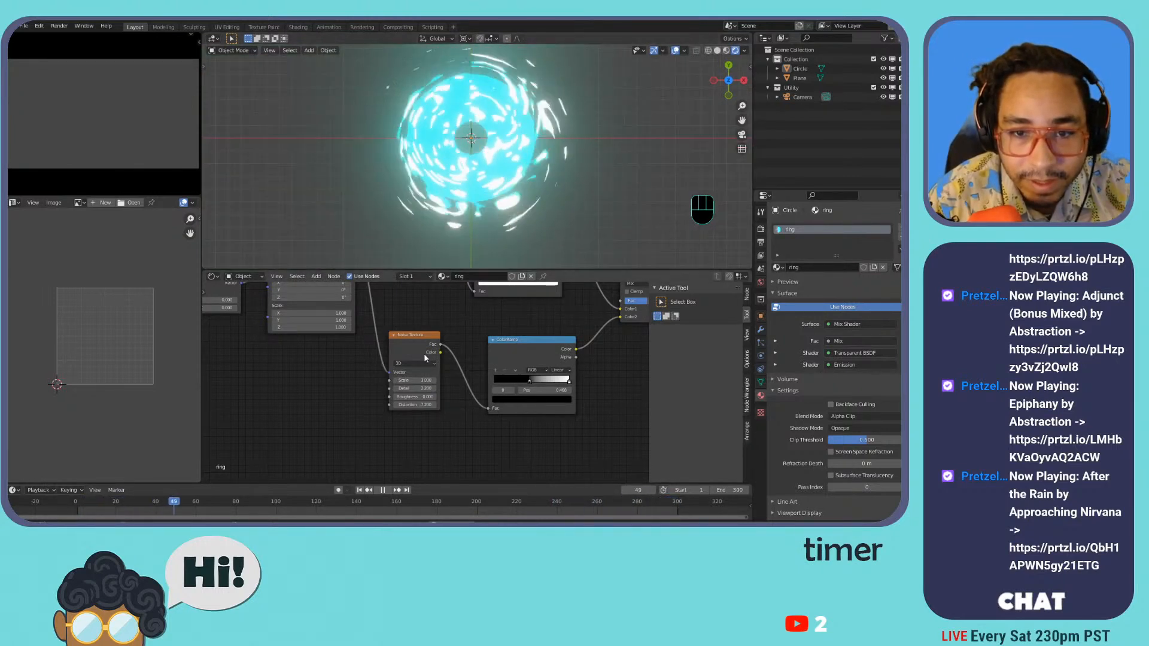
left_click_drag(421, 380, 407, 380)
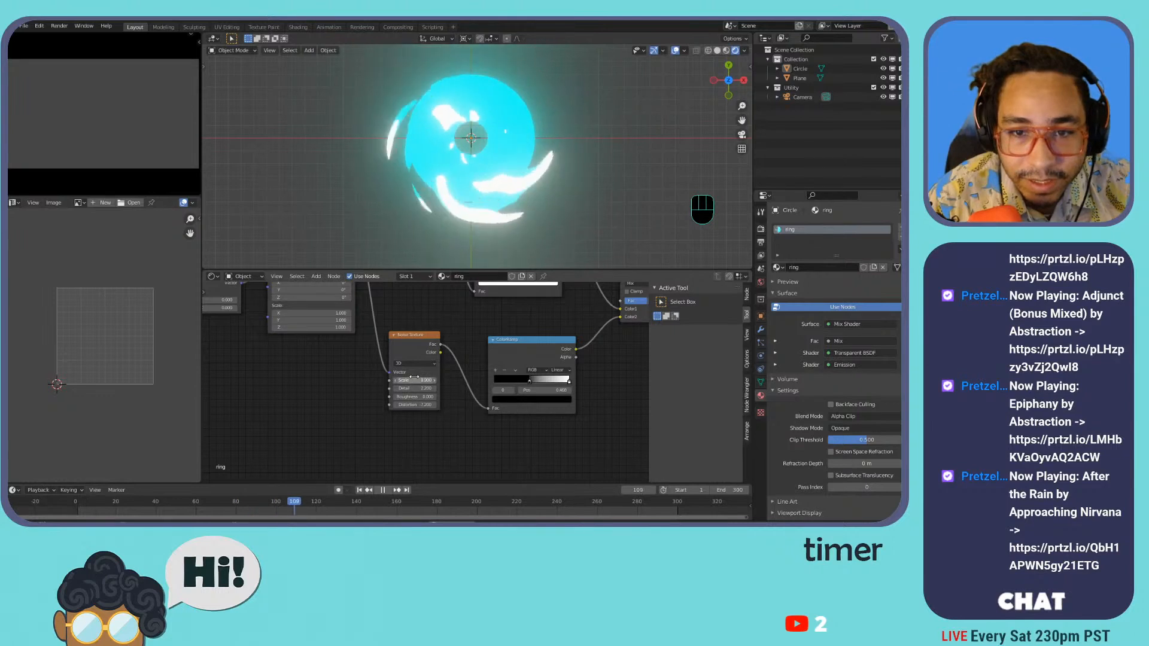
- Raise the Noise Texture's Detail and undo the trial shift of its ColorRamp's black stop
middle_click_drag(428, 320, 448, 349)
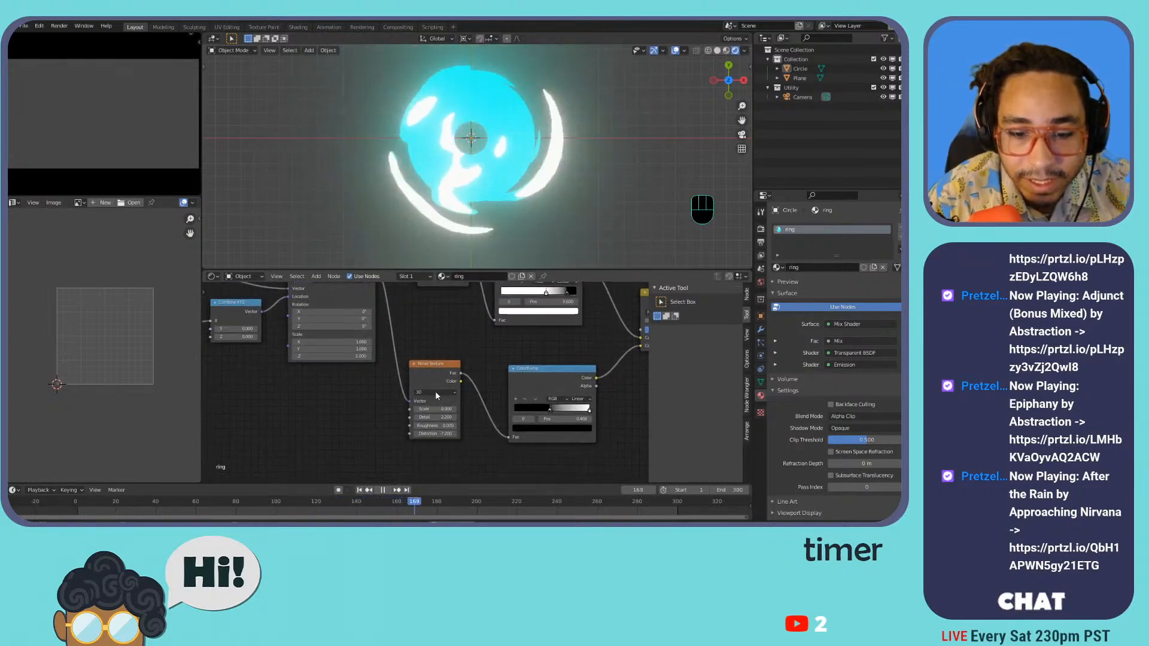
left_click_drag(430, 417, 474, 417)
left_click_drag(561, 419, 521, 418)
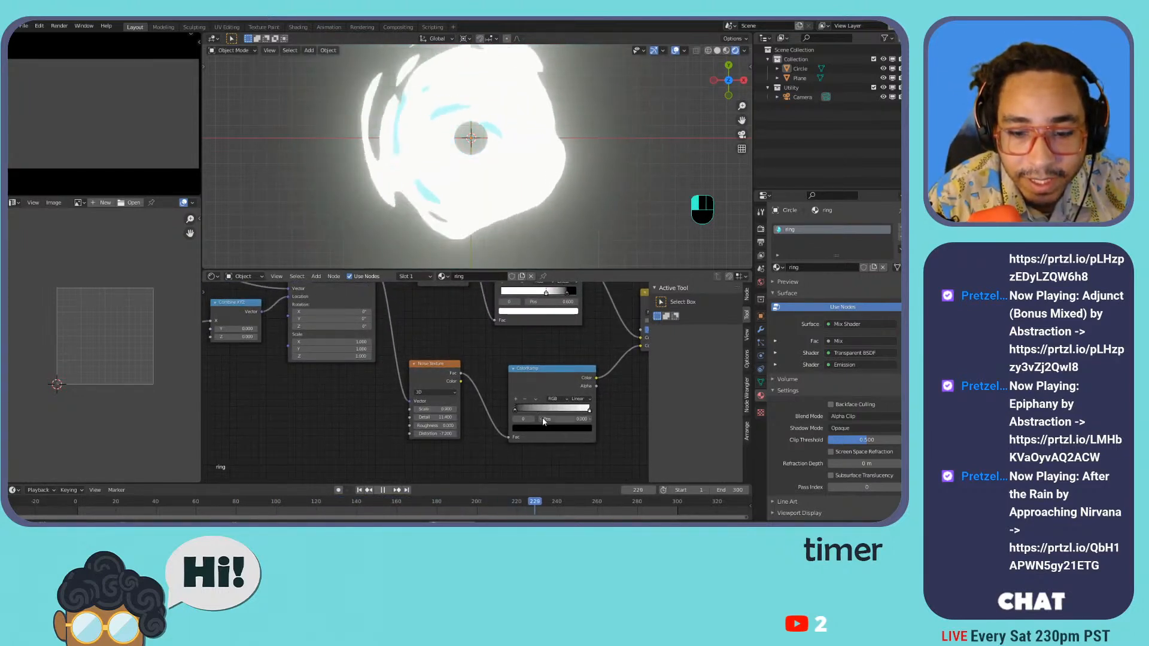
key("ctrl+z")
key("ctrl+z")
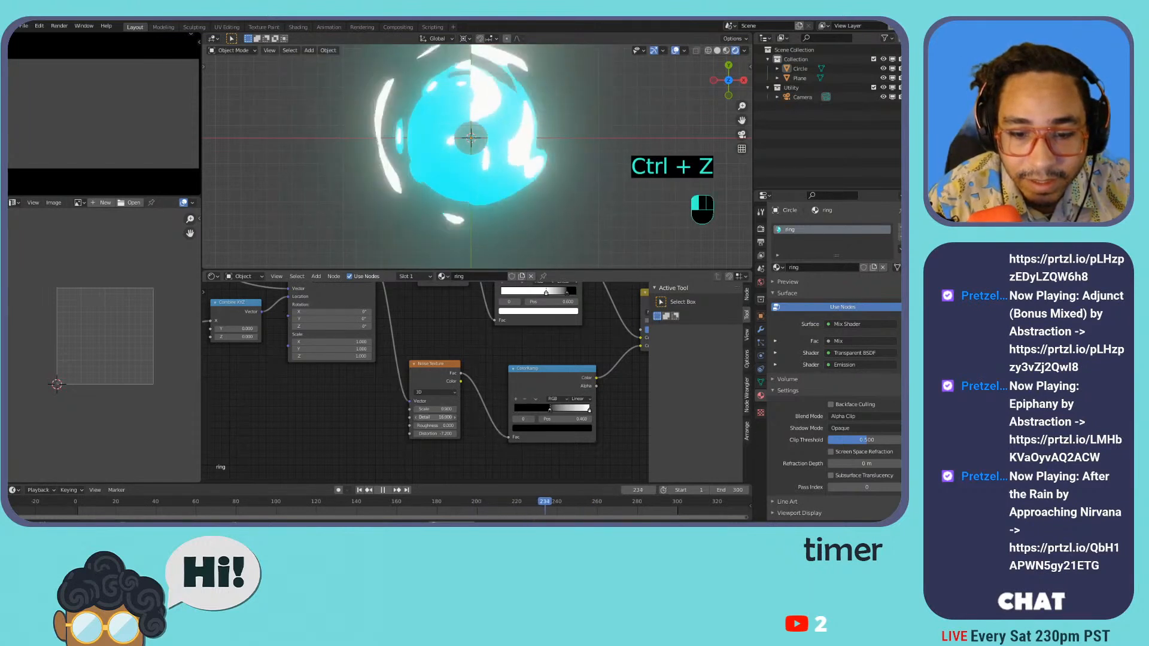
- Move the noise ColorRamp closer to the Noise Texture and adjust the noise Roughness, undoing the trial Distortion change
left_click_drag(548, 383, 534, 383)
mouse_move(435, 417)
left_mouse_down()
mouse_move(497, 417)
mouse_move(446, 425)
left_mouse_up()
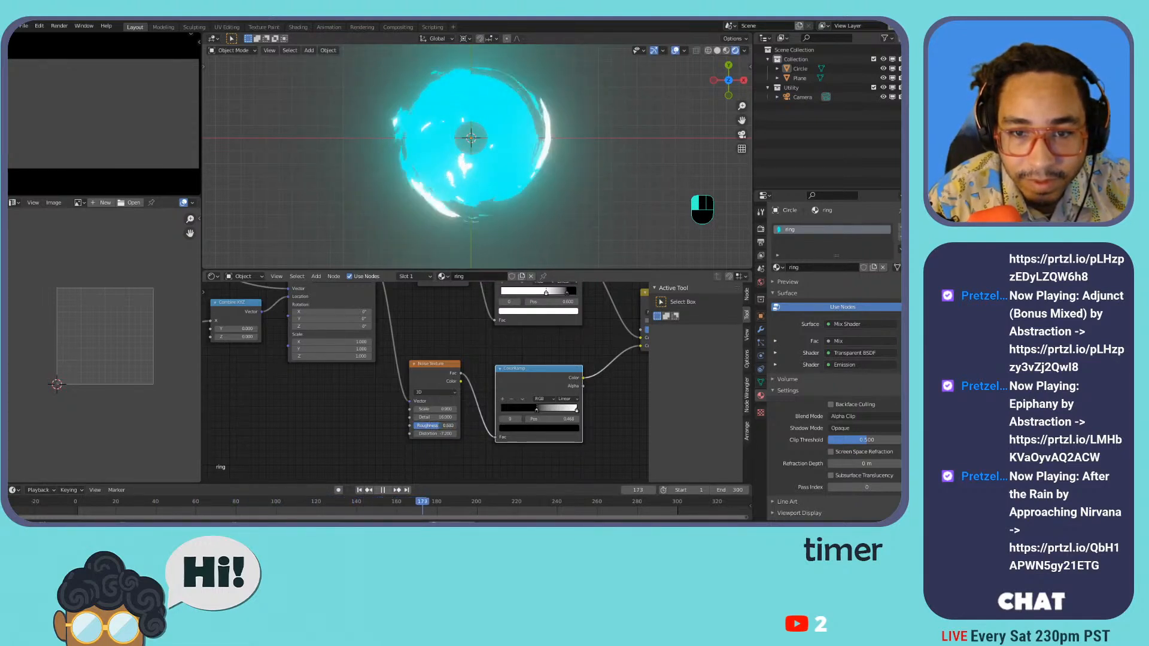
mouse_move(428, 434)
left_mouse_down()
mouse_move(392, 433)
mouse_move(408, 434)
left_mouse_up()
key("ctrl+z")
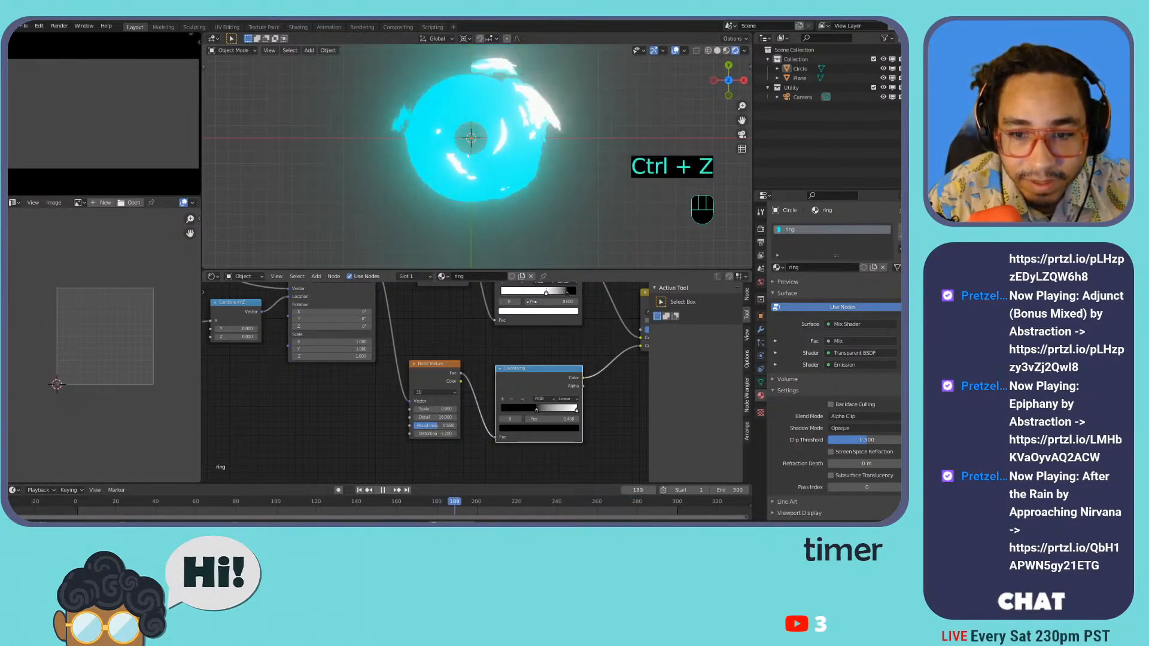
- Move the lower gradient ColorRamp's black stop to about 0.24 and the noise ColorRamp's white stop to about 0.72
left_click_drag(566, 292, 518, 292)
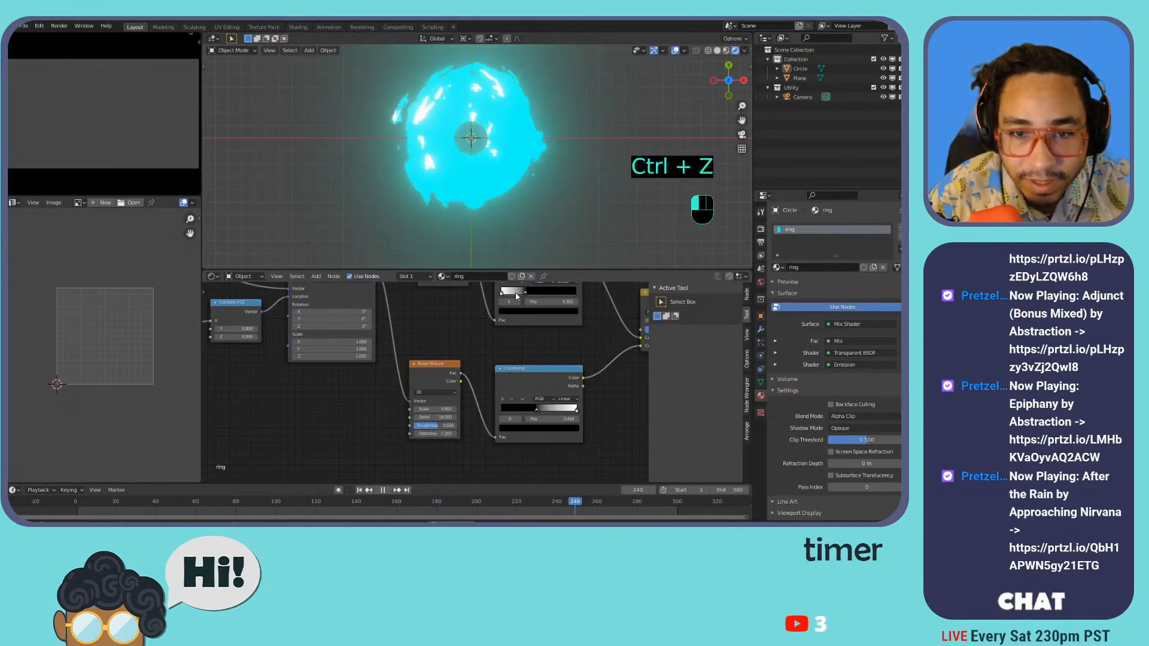
mouse_move(537, 408)
left_mouse_down()
mouse_move(482, 411)
mouse_move(563, 412)
mouse_move(547, 412)
left_mouse_up()
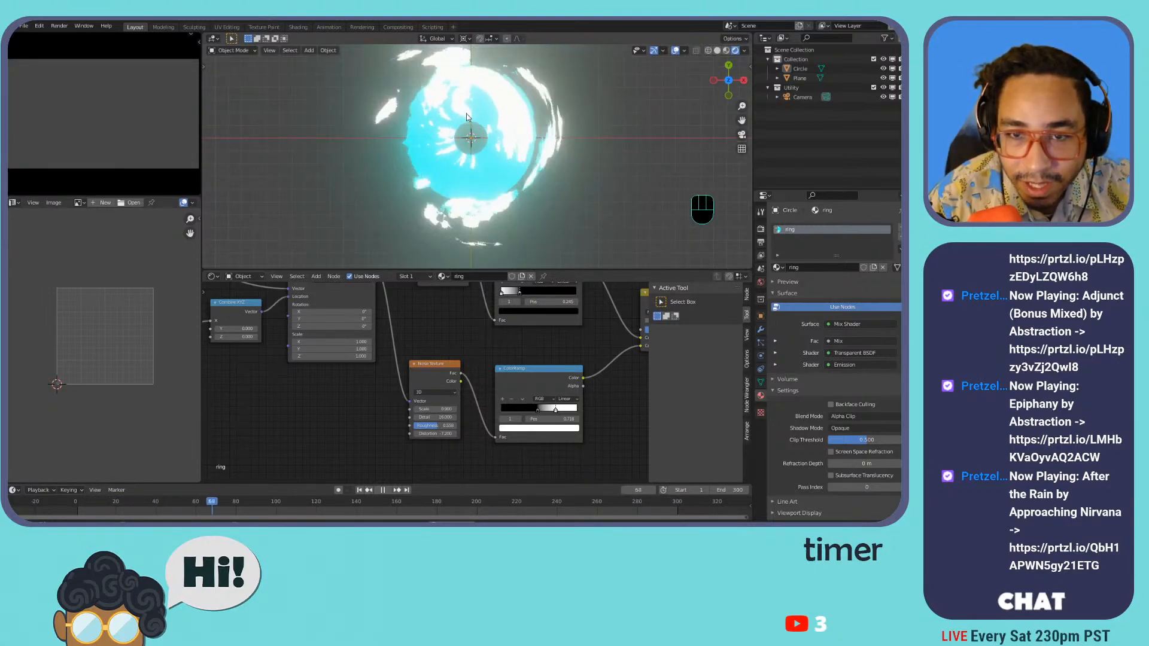
- Try the Multiply blend mode on the duplicated Mix node
scroll(454, 180, "down", 3)
scroll(516, 321, "down", 2)
scroll(516, 321, "down", 4)
middle_click_drag(480, 324, 360, 340)
scroll(464, 332, "up", 4)
scroll(413, 335, "up", 1)
middle_click_drag(612, 341, 495, 349)
left_click(494, 351)
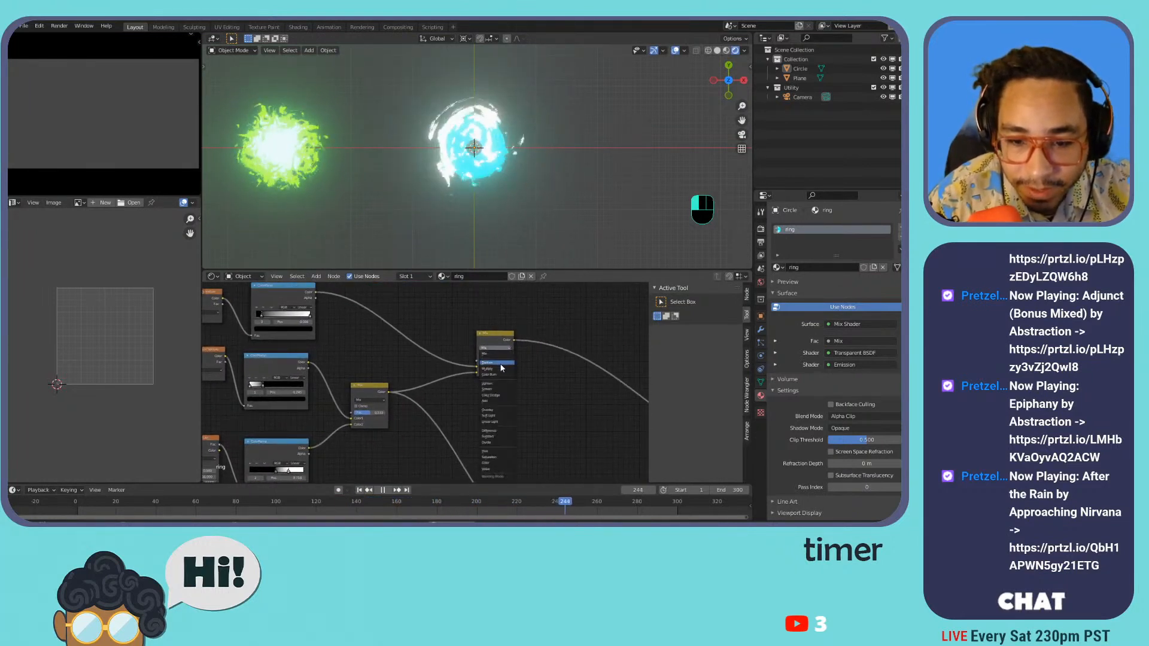
left_click(500, 364)
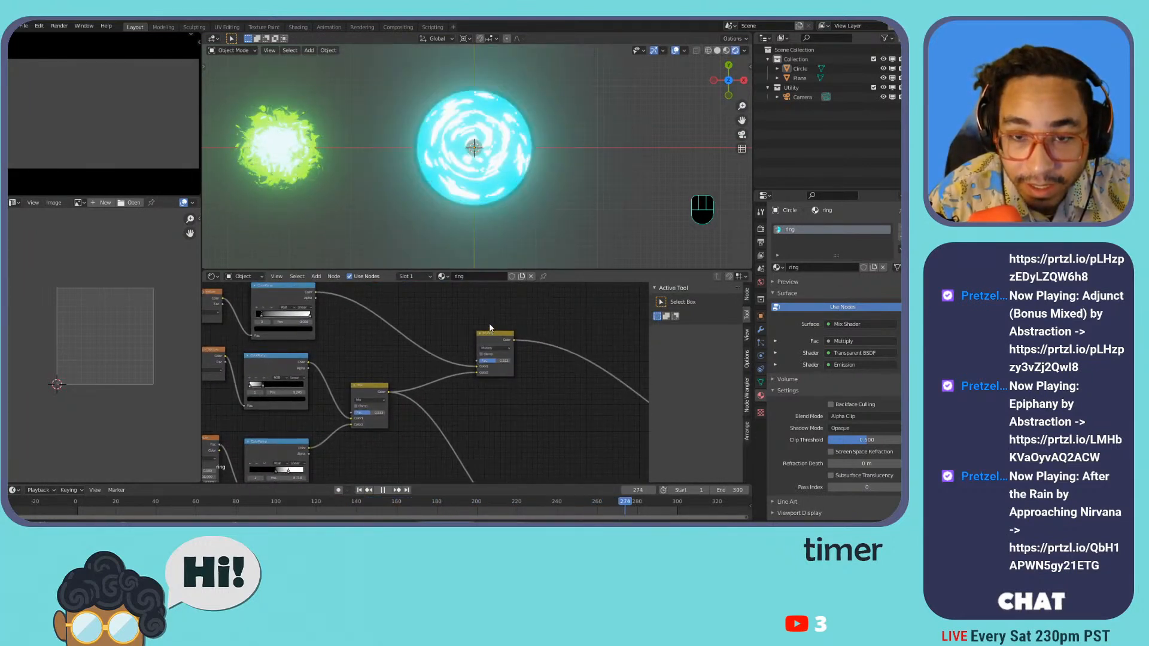
- Try the Add and Subtract blend modes on the duplicated Mix node with different factors
scroll(492, 332, "up", 3)
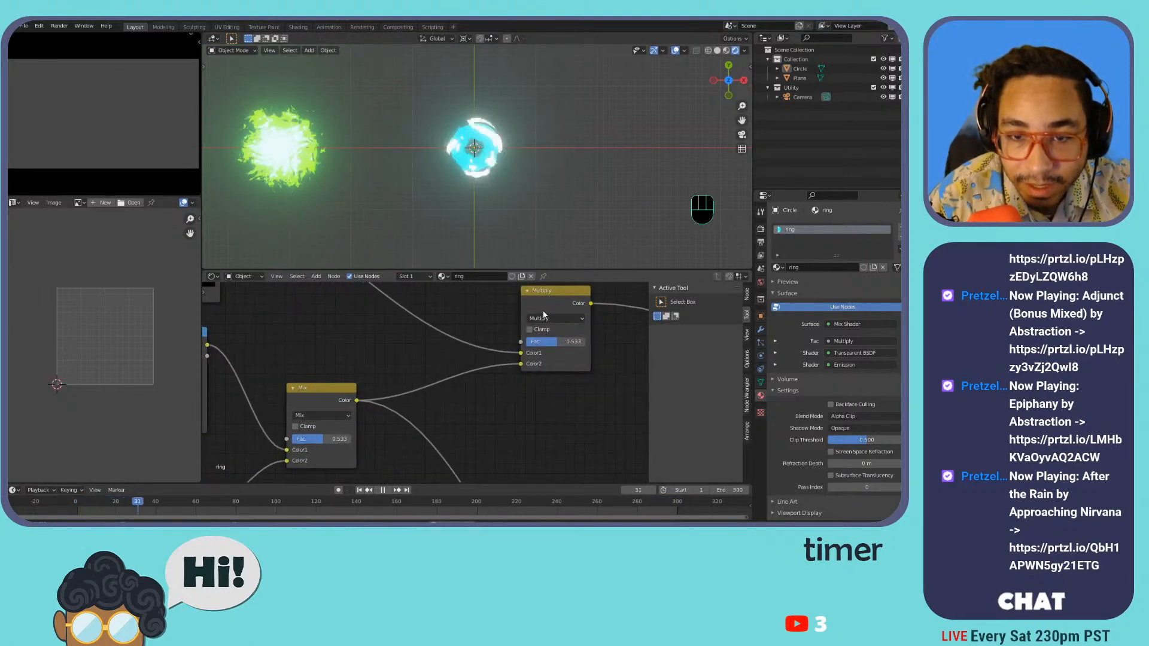
left_click(544, 318)
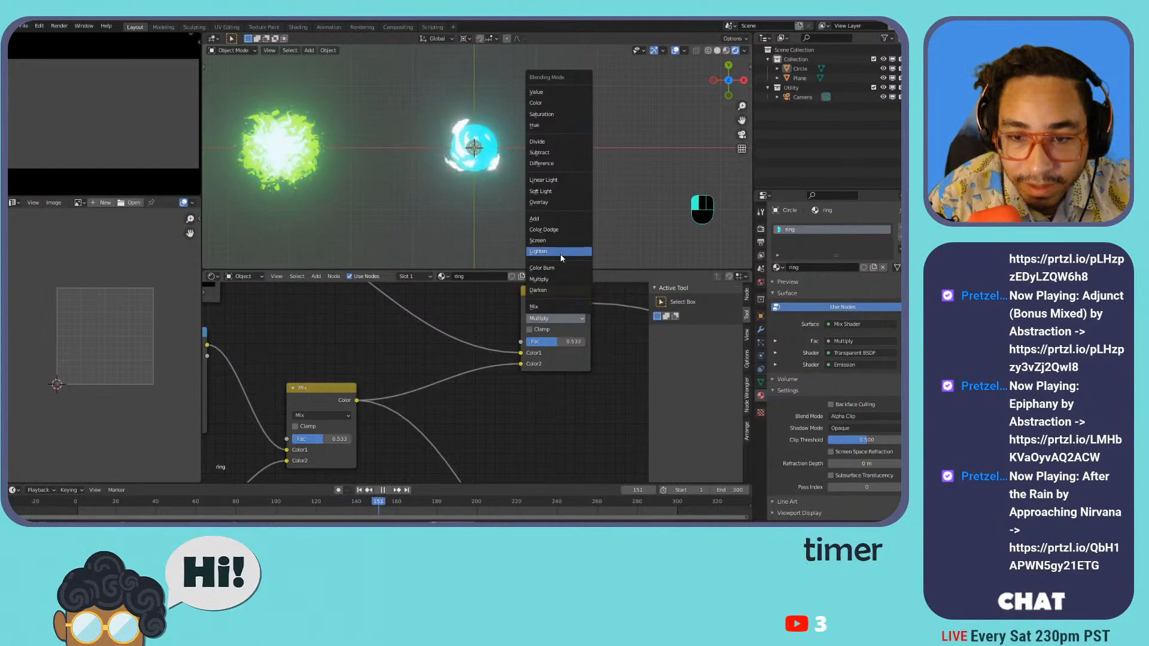
left_click(538, 219)
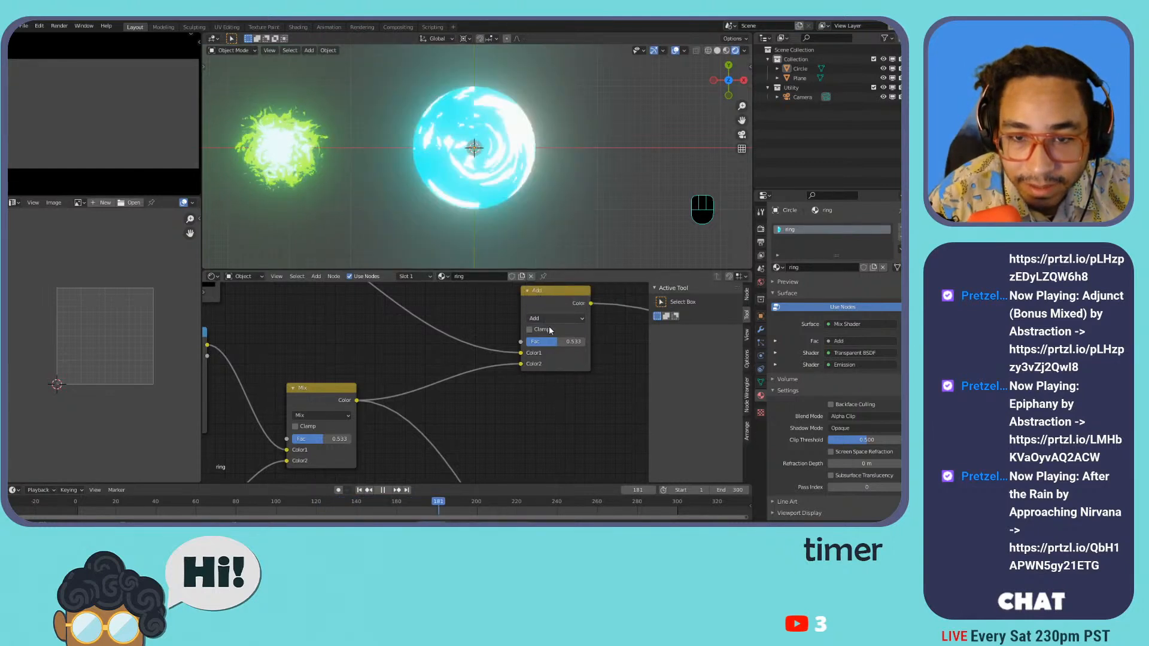
mouse_move(552, 341)
left_mouse_down()
mouse_move(515, 341)
mouse_move(557, 340)
left_mouse_up()
left_click(555, 320)
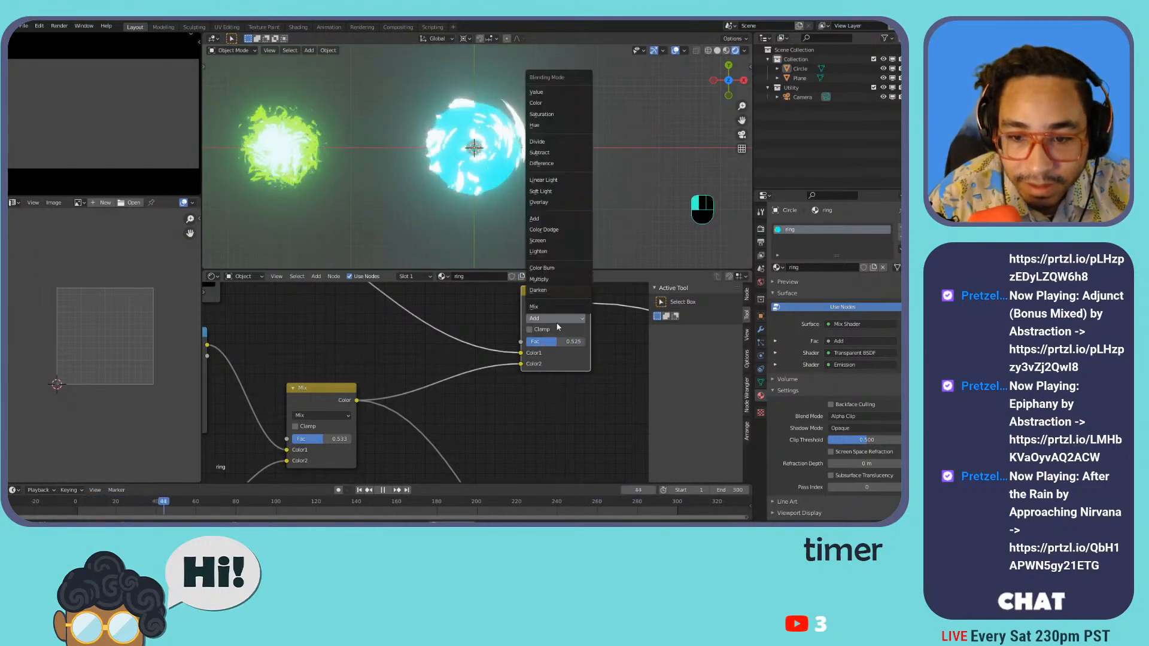
left_click(555, 151)
left_click_drag(556, 342, 570, 343)
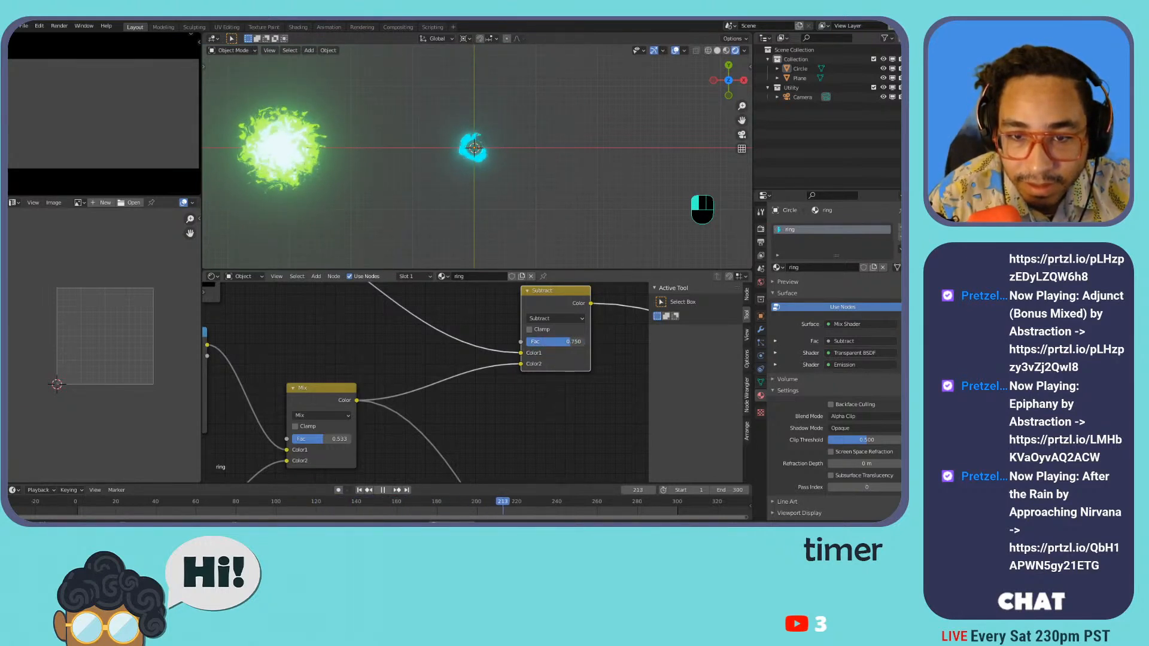
- Set the duplicated Mix node back to Mix blending with a factor of 0.5
left_click(560, 318)
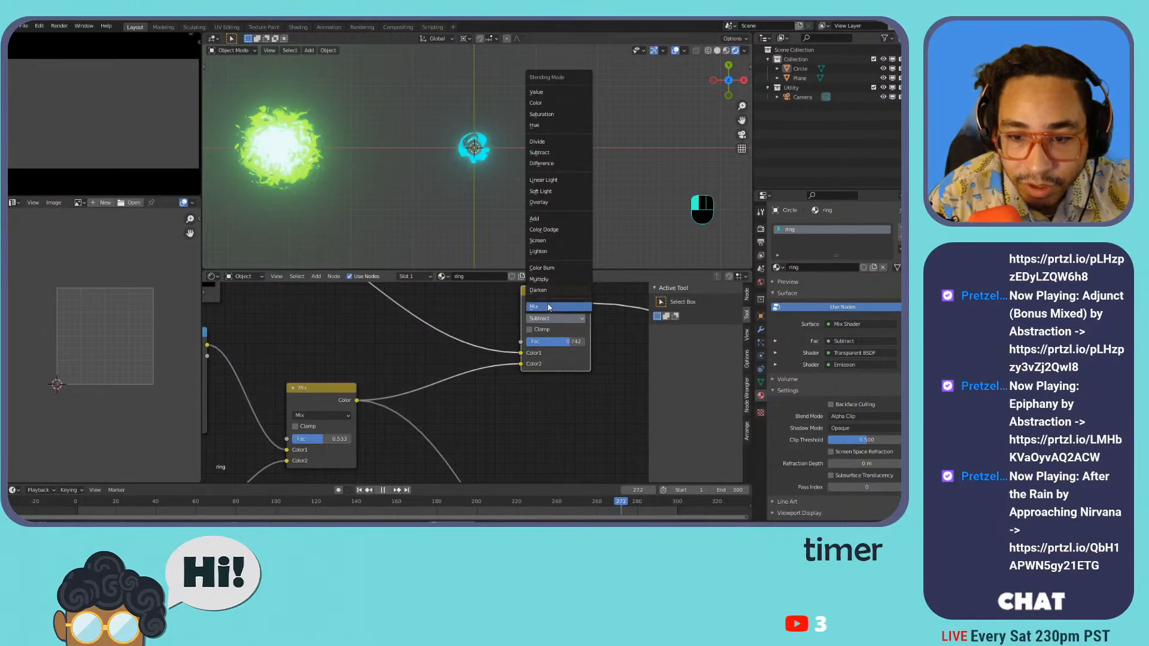
left_click(549, 307)
left_click(564, 341)
type("0.5")
key("Return")
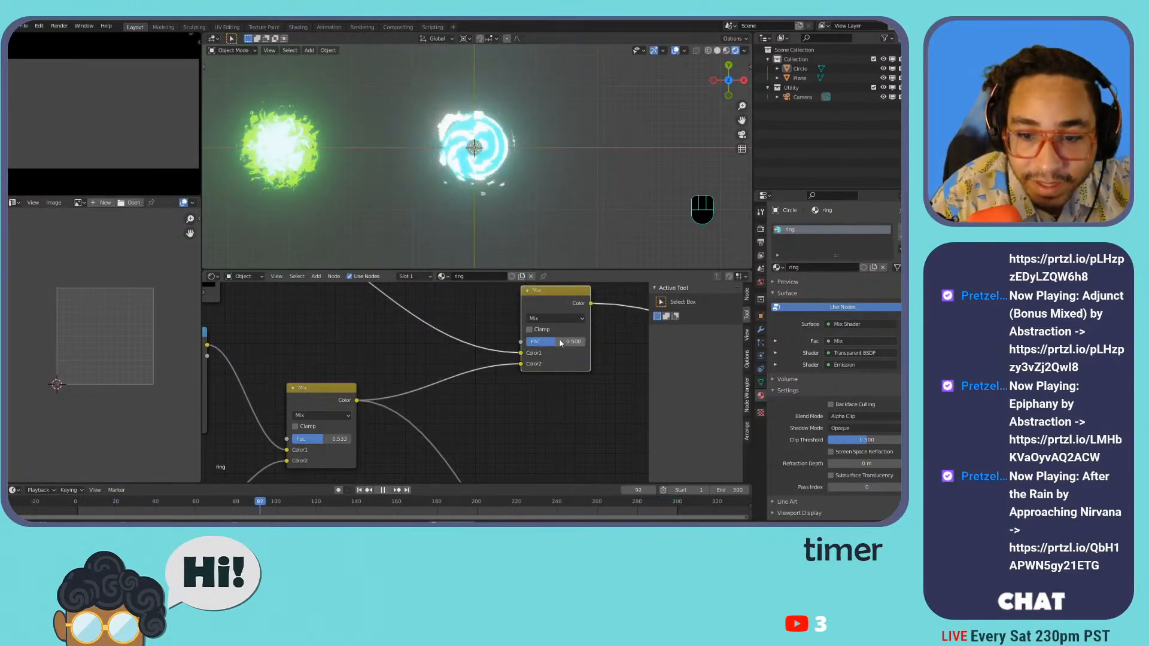
- Try the Spherical and Radial types on the upper Gradient Texture node, and return it to Linear
scroll(366, 359, "down", 4)
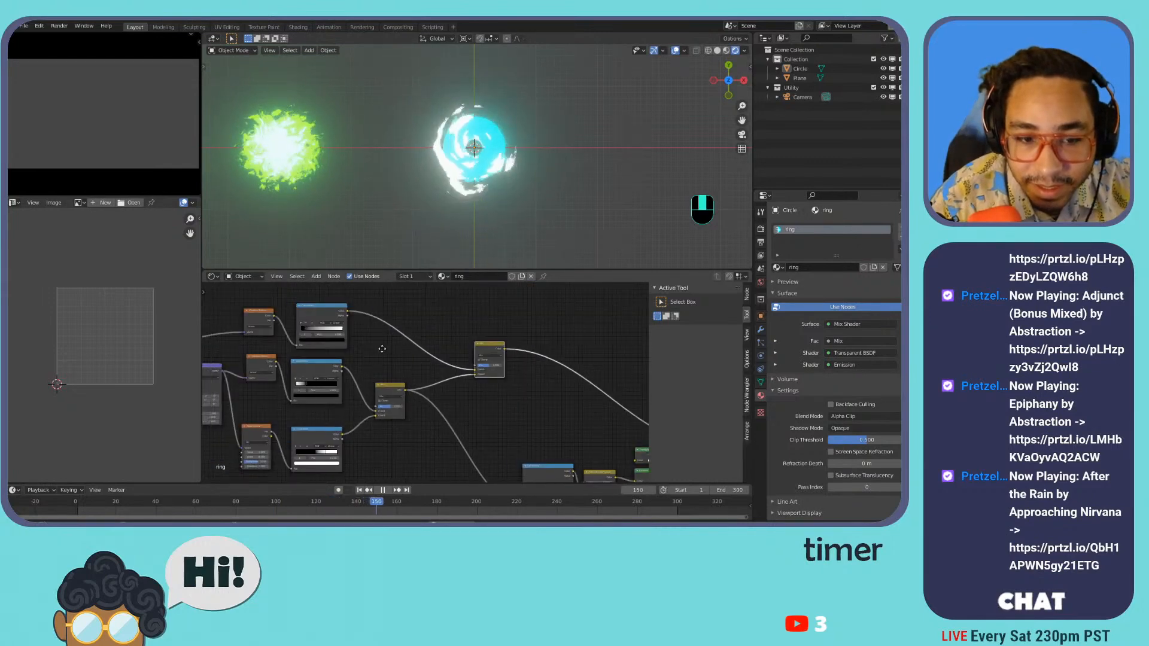
scroll(366, 349, "up", 4)
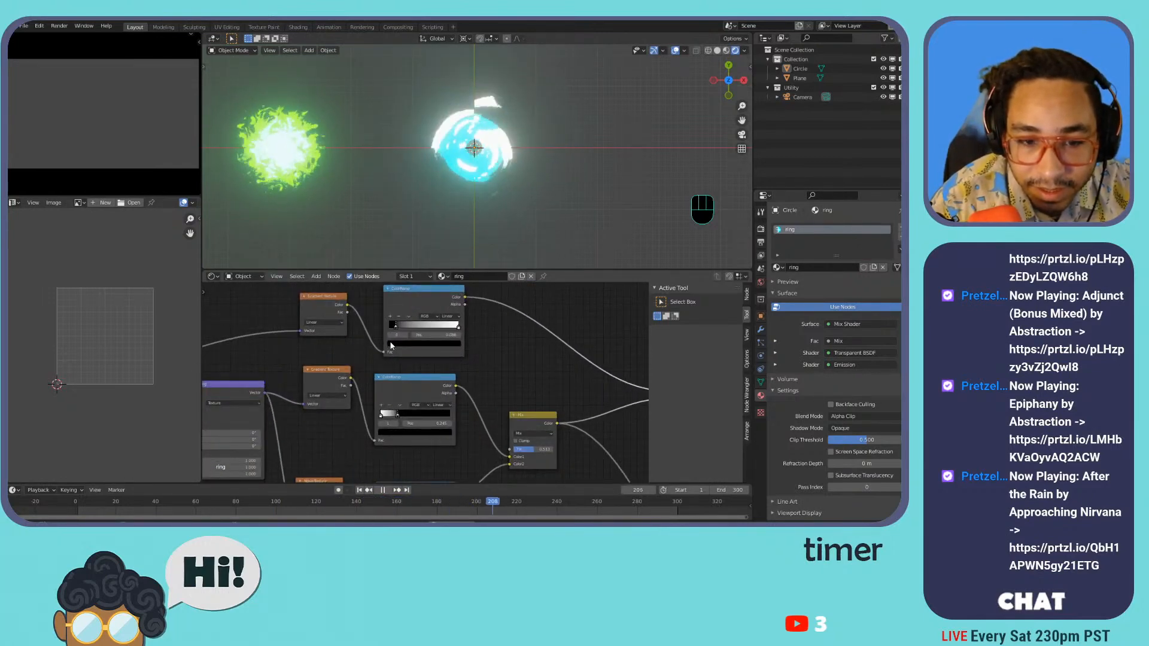
middle_click_drag(314, 340, 415, 357)
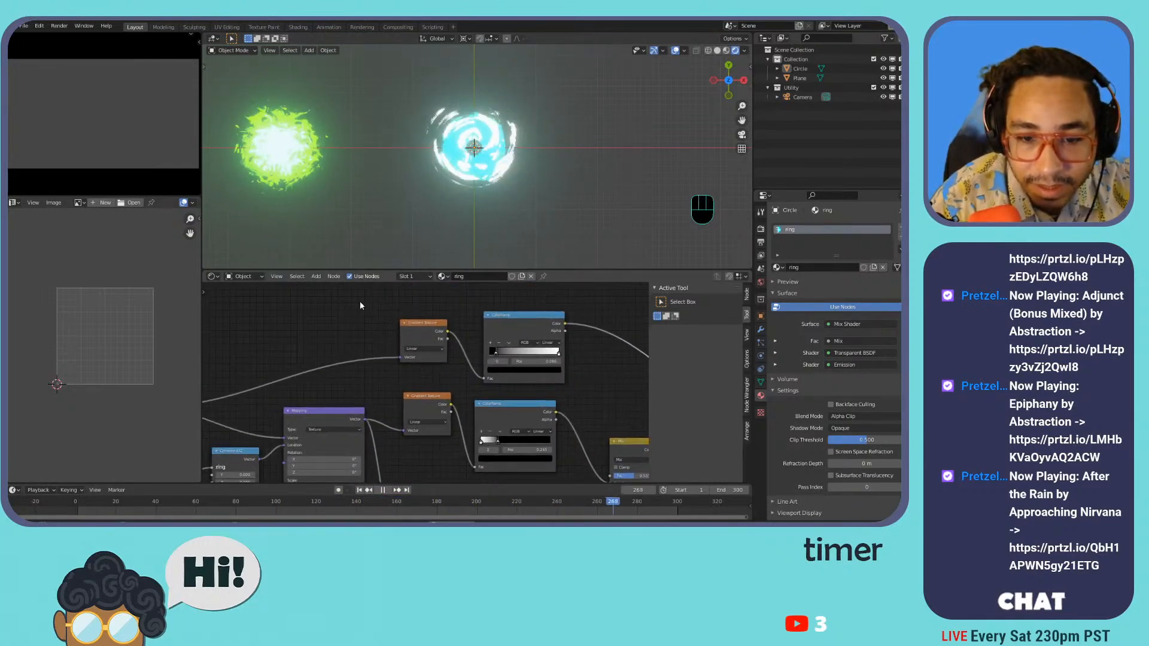
key("shift+s")
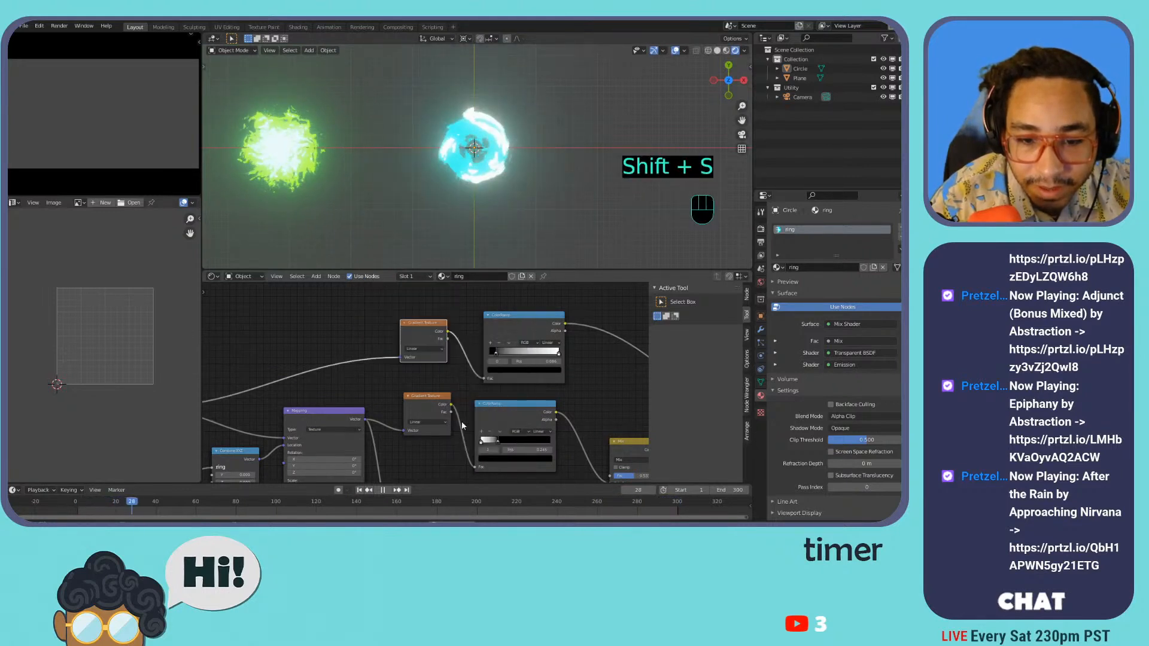
left_click(431, 421)
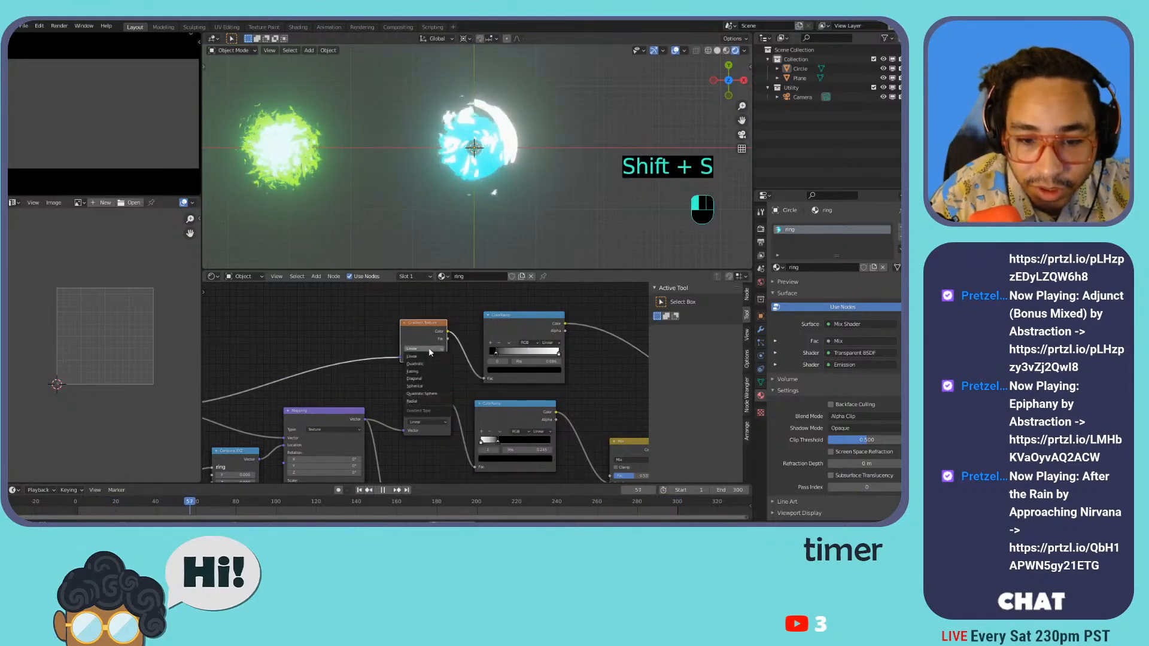
left_click(426, 386)
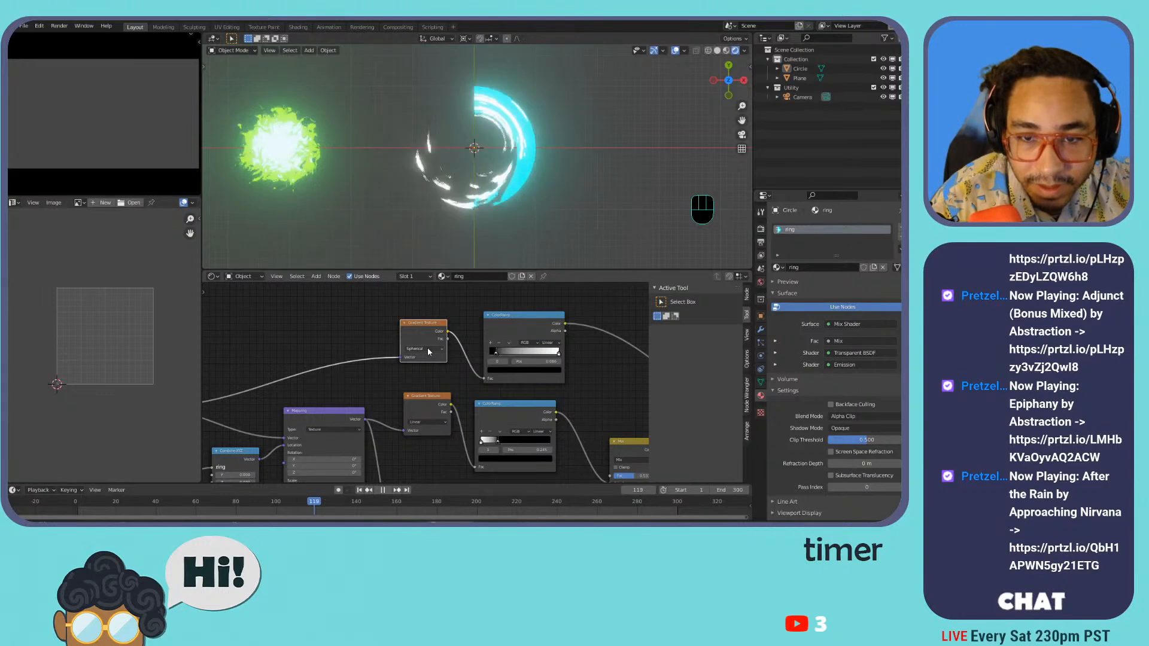
left_click(428, 348)
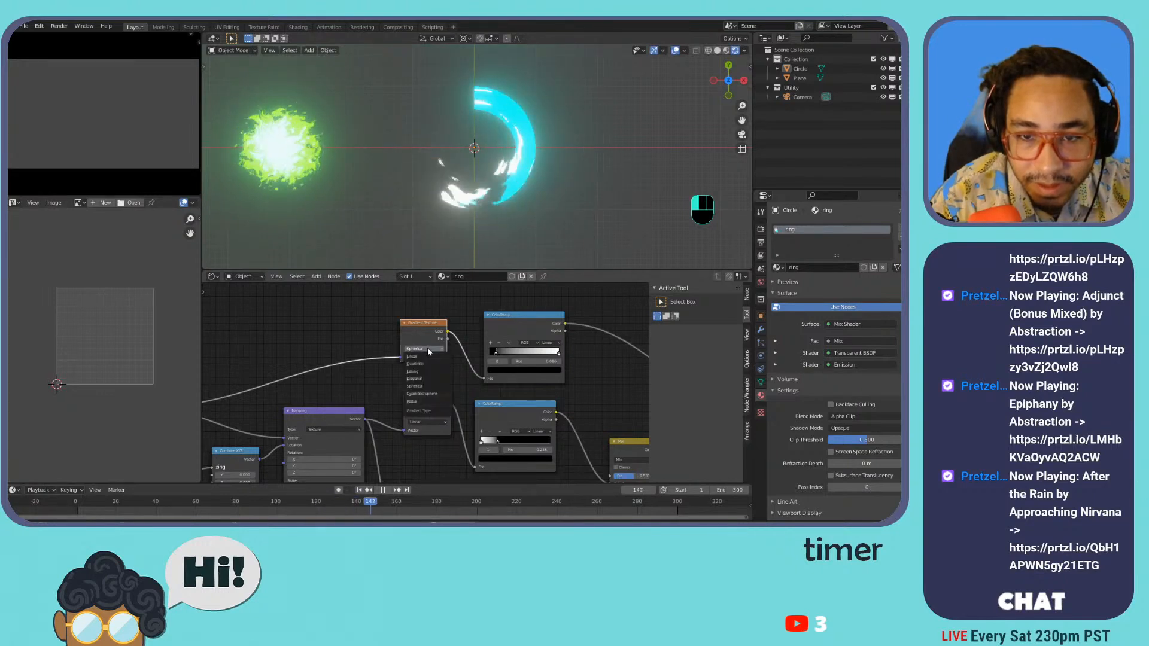
left_click(425, 400)
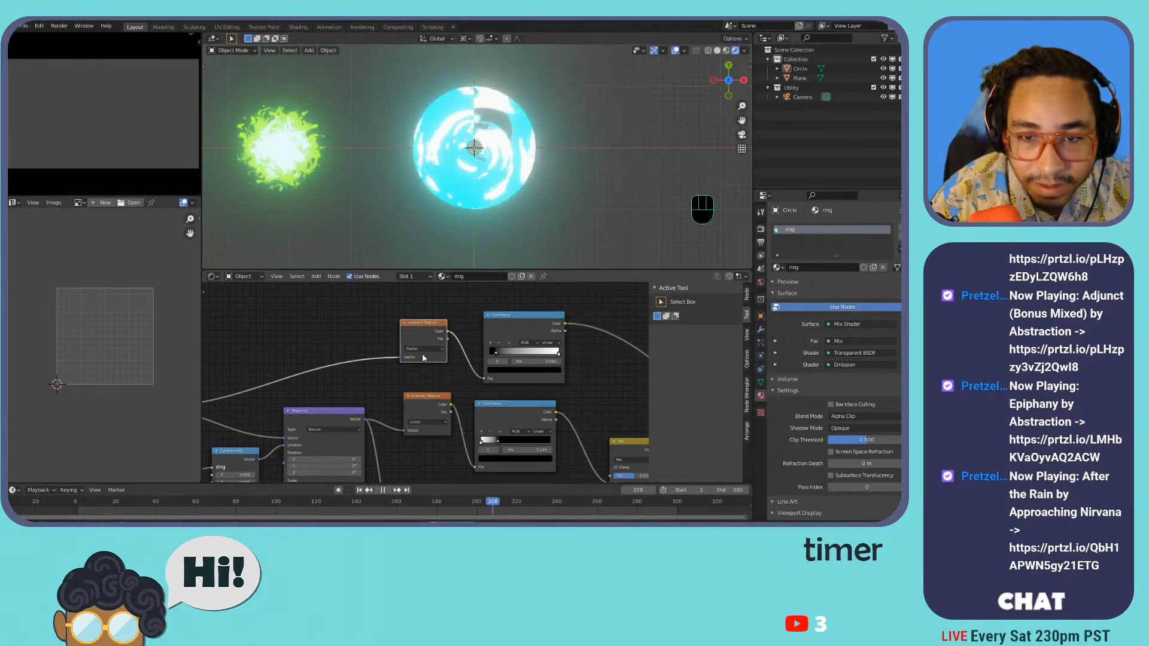
left_click(421, 349)
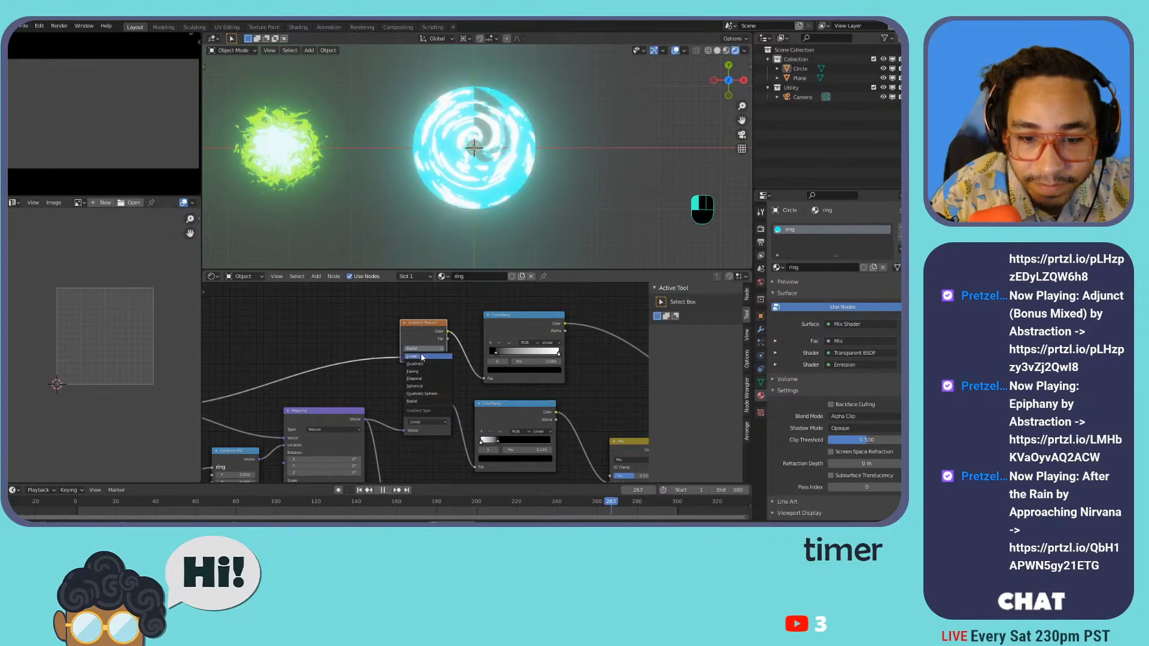
left_click(422, 354)
- Try feeding the upper Gradient Texture from the Mapping node and changing the Mapping node's rotation with playback stopped
scroll(335, 390, "down", 1)
middle_click_drag(335, 390, 408, 352)
mouse_move(480, 325)
left_mouse_down()
mouse_move(460, 337)
mouse_move(465, 327)
left_mouse_up()
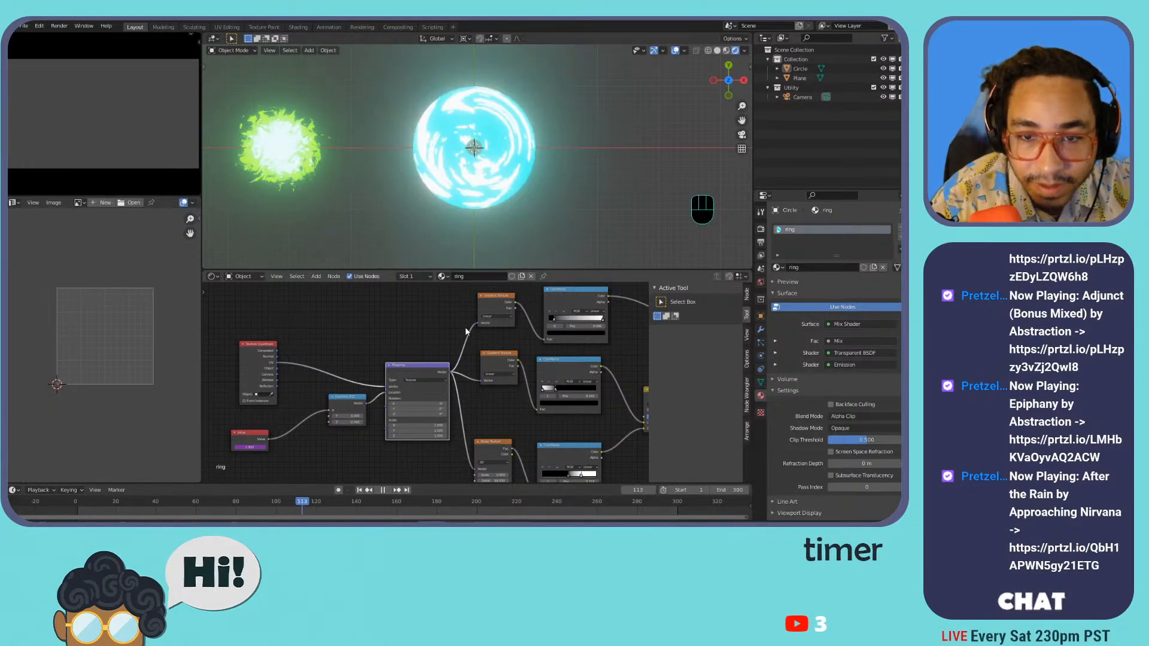
key("space")
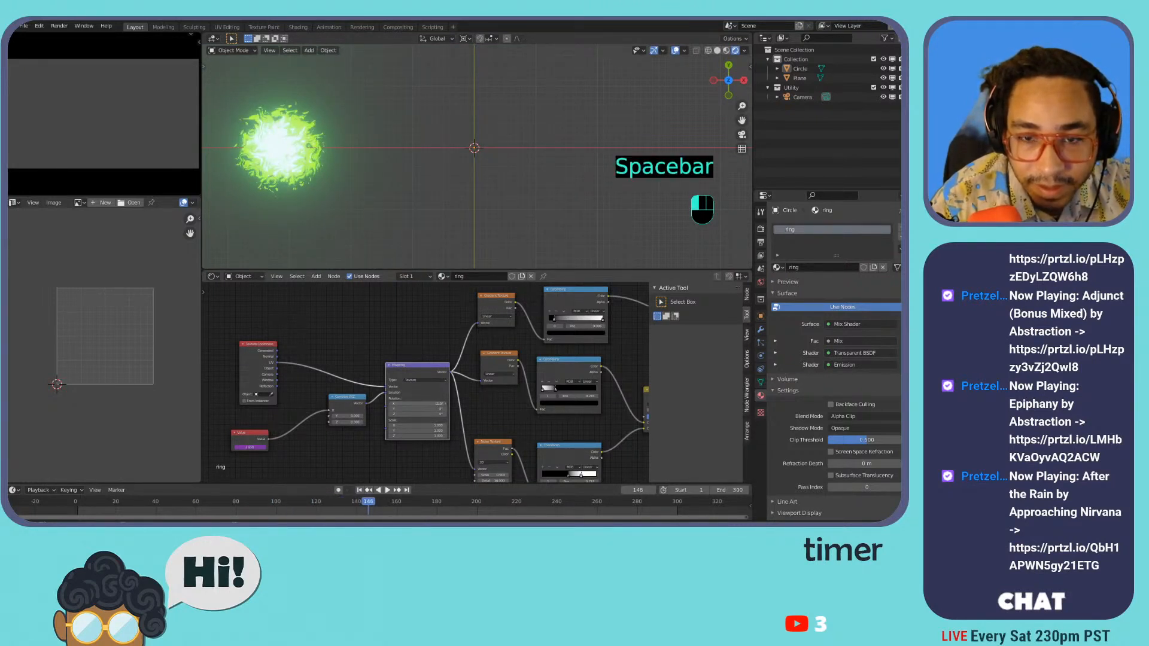
key("ctrl+z")
key("ctrl+z")
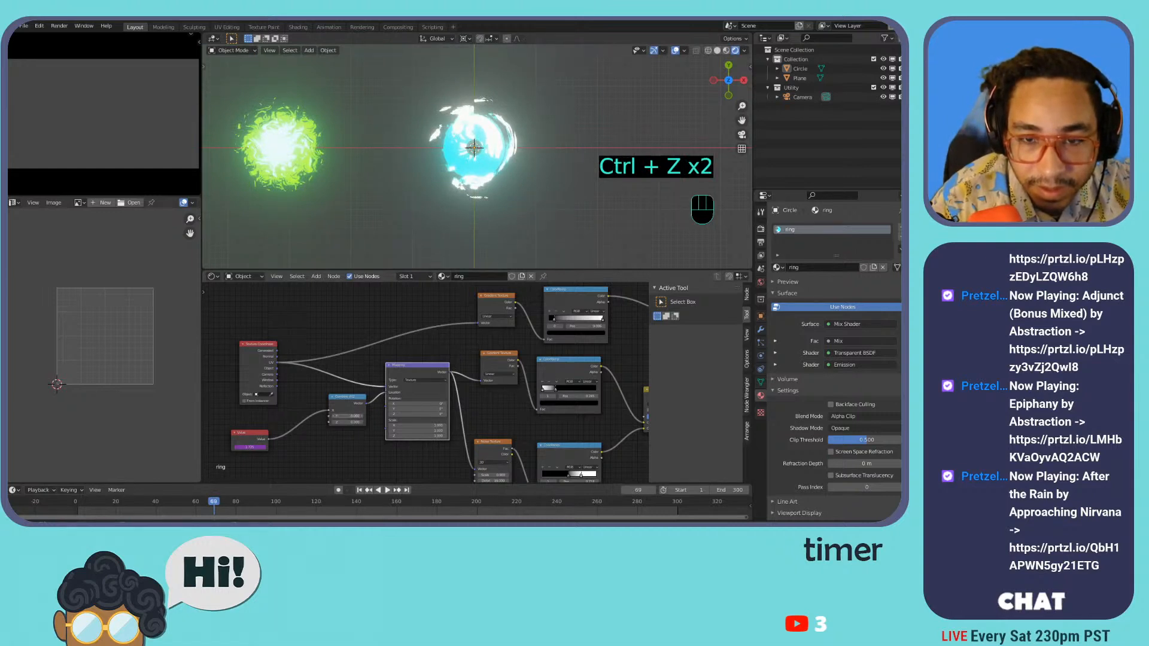
key("ctrl+z")
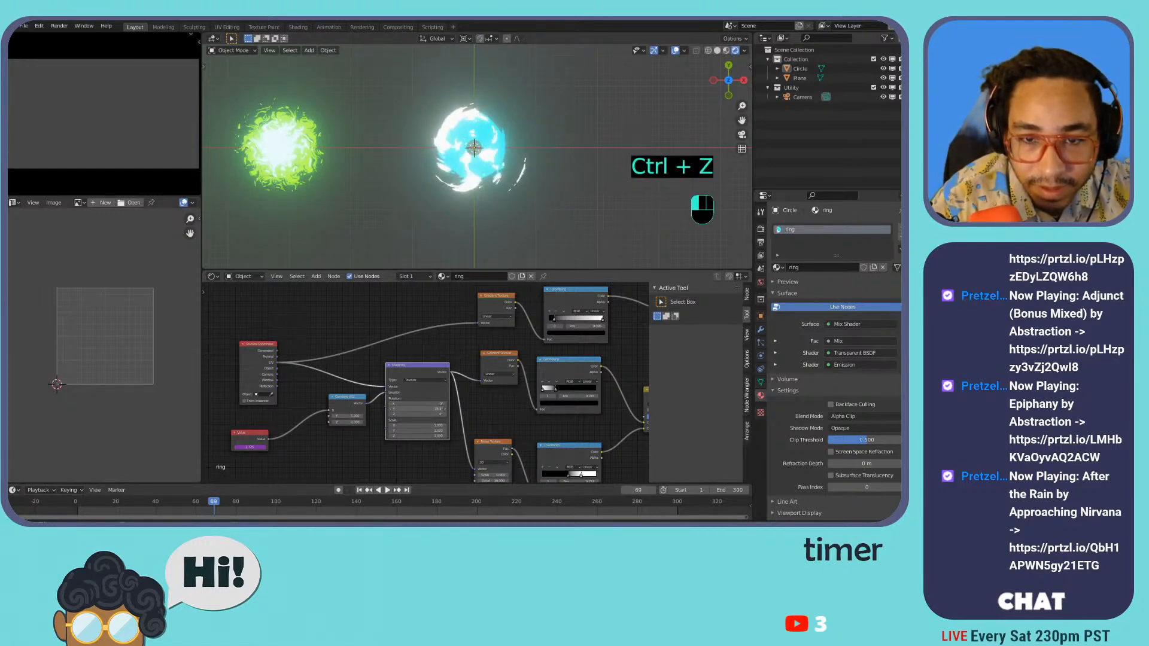
key("ctrl+z")
- Adjust the Mapping node's Y rotation and resume the animation playback
left_click_drag(412, 410, 426, 409)
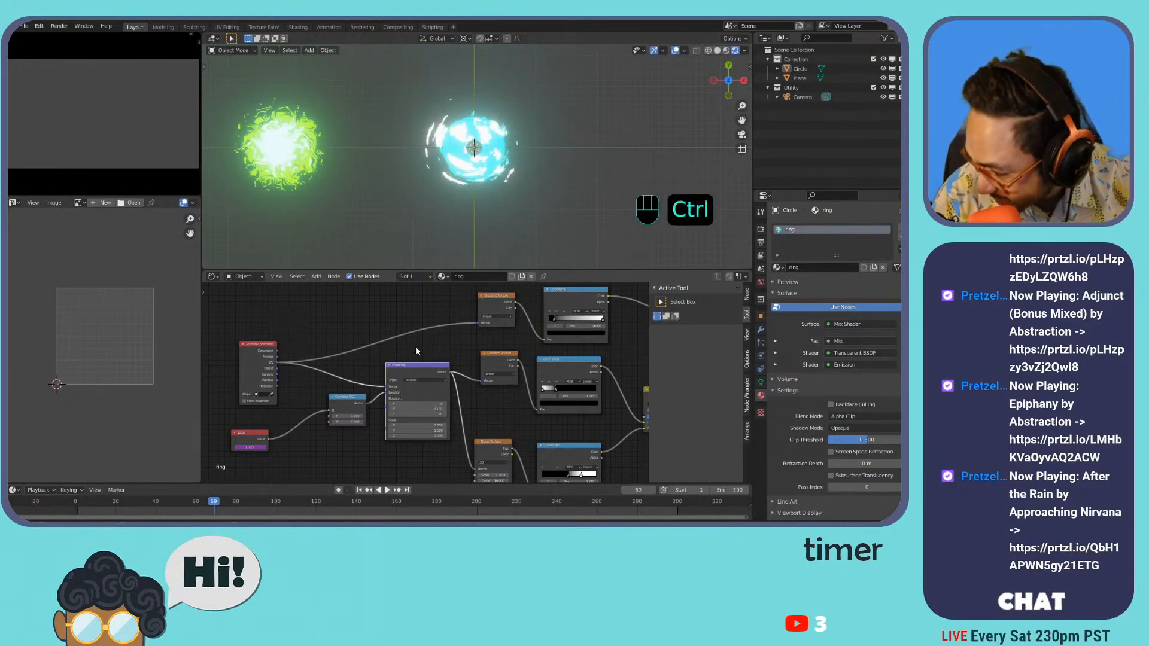
key("ctrl+z")
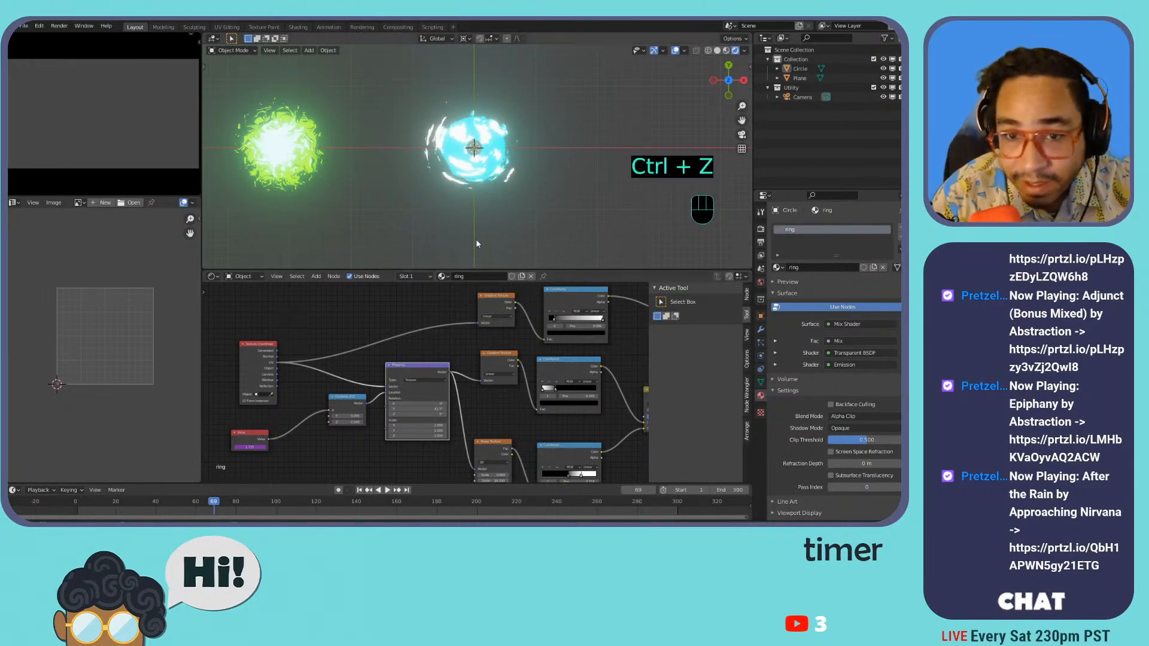
key("space")
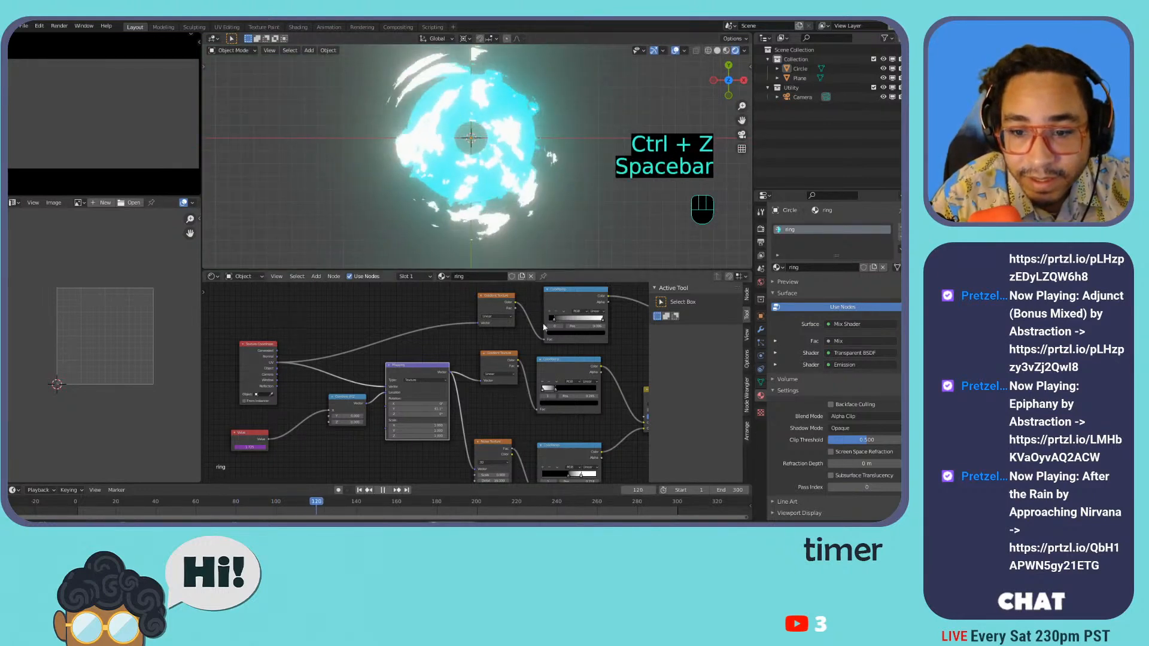
- Switch the upper Gradient Texture node to a Noise Texture
key("shift+s")
mouse_move(489, 302)
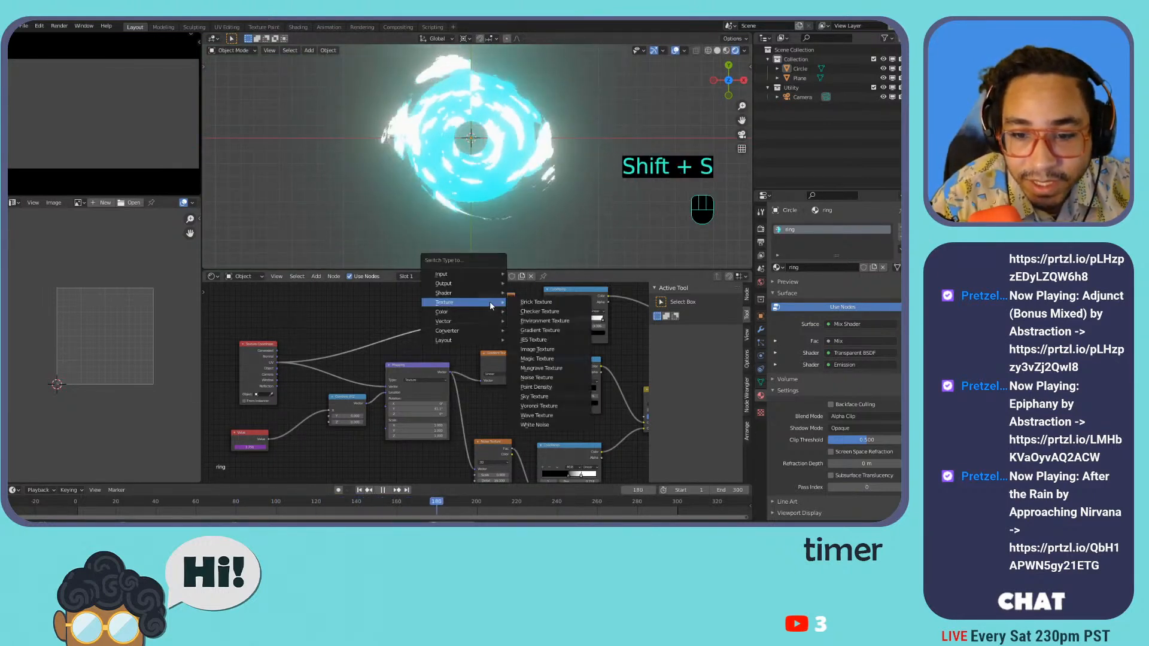
mouse_move(471, 303)
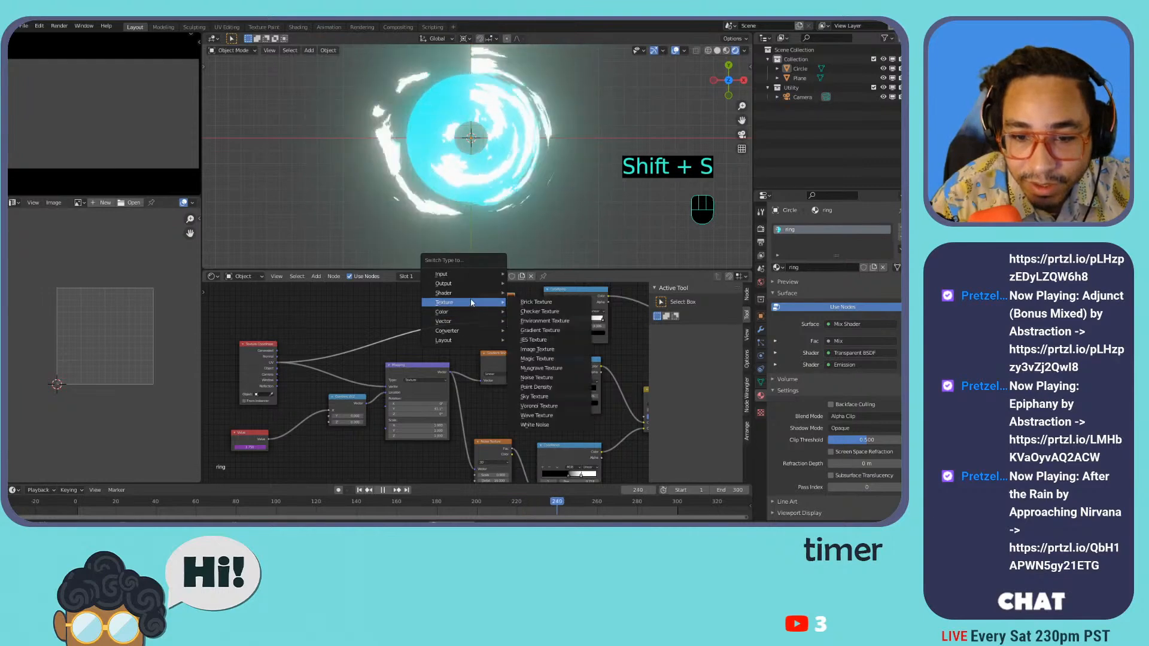
left_click(545, 378)
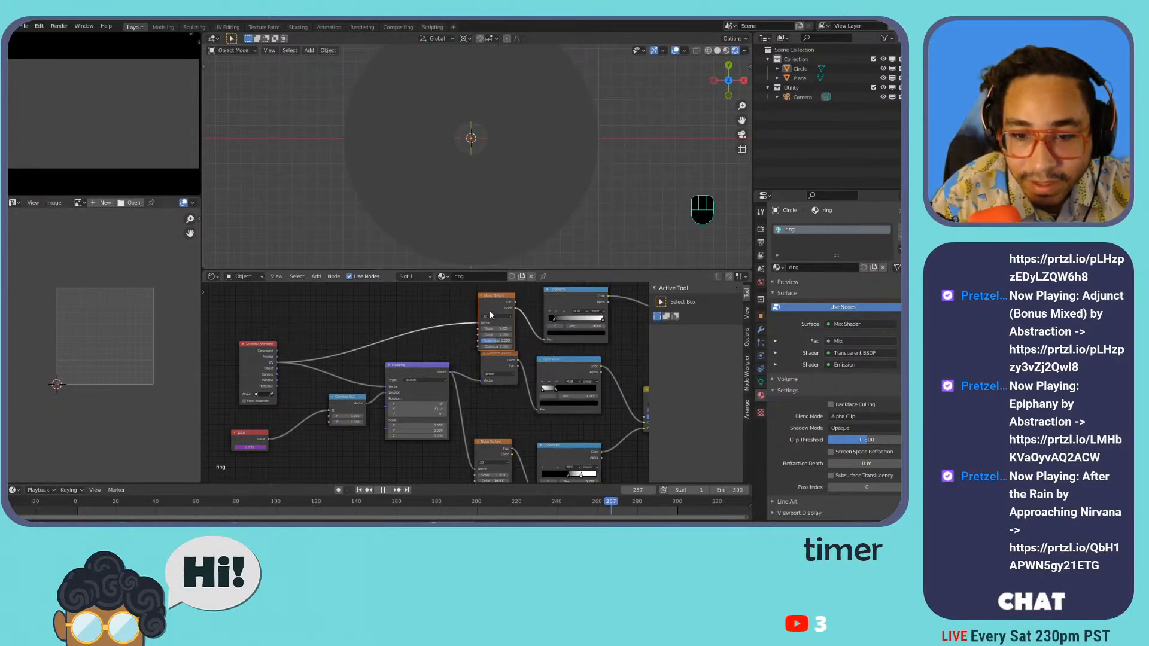
- Move the new Noise Texture node clear of the gradient node below it and try other noise settings
middle_click_drag(455, 350, 433, 388)
left_click_drag(476, 336, 529, 350)
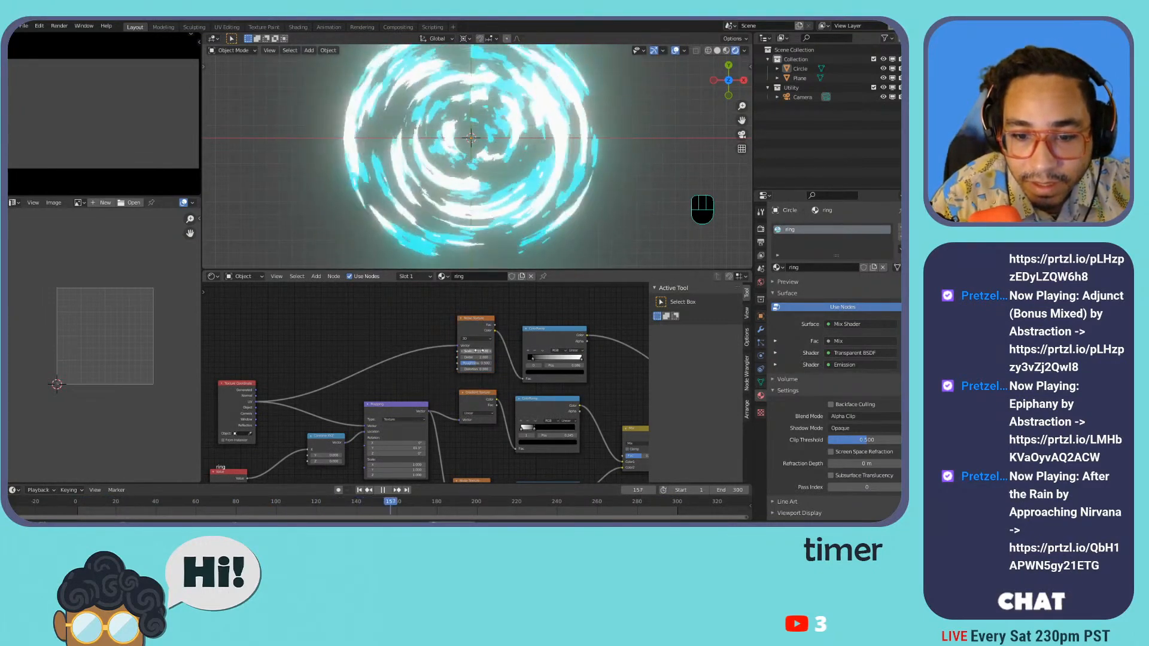
key("ctrl+z")
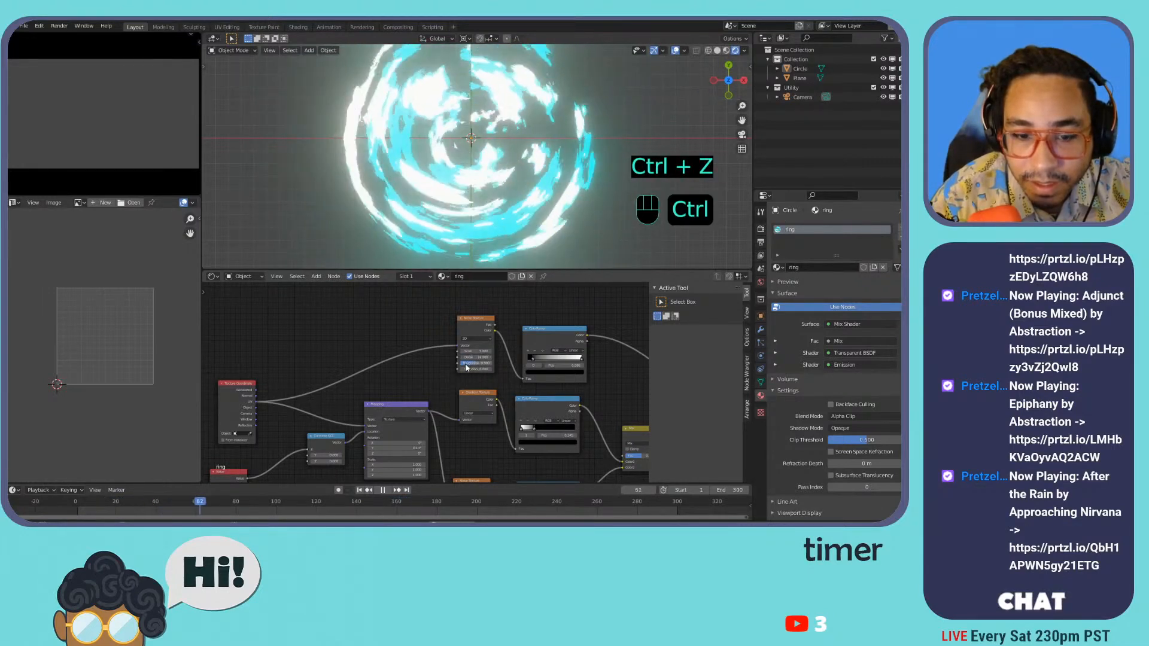
key("ctrl+z")
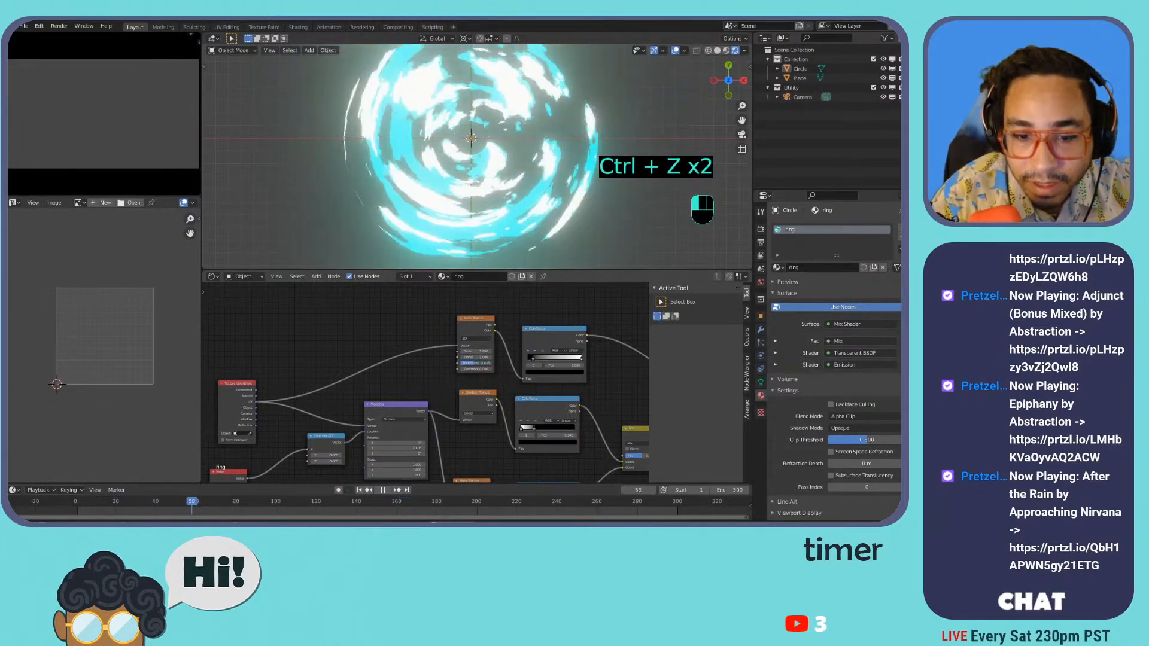
- Duplicate the Mapping node onto the upper Noise Texture's vector link and shift the copy's X location
left_click(393, 409)
key("shift+d")
left_click(395, 306)
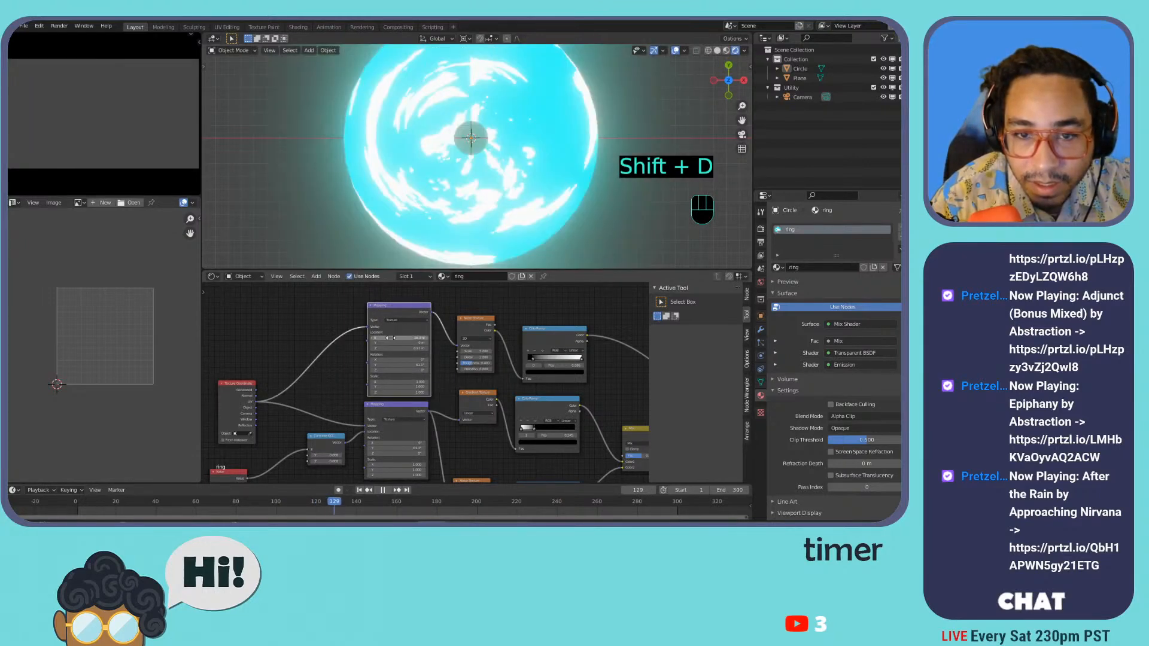
left_click_drag(395, 338, 429, 338)
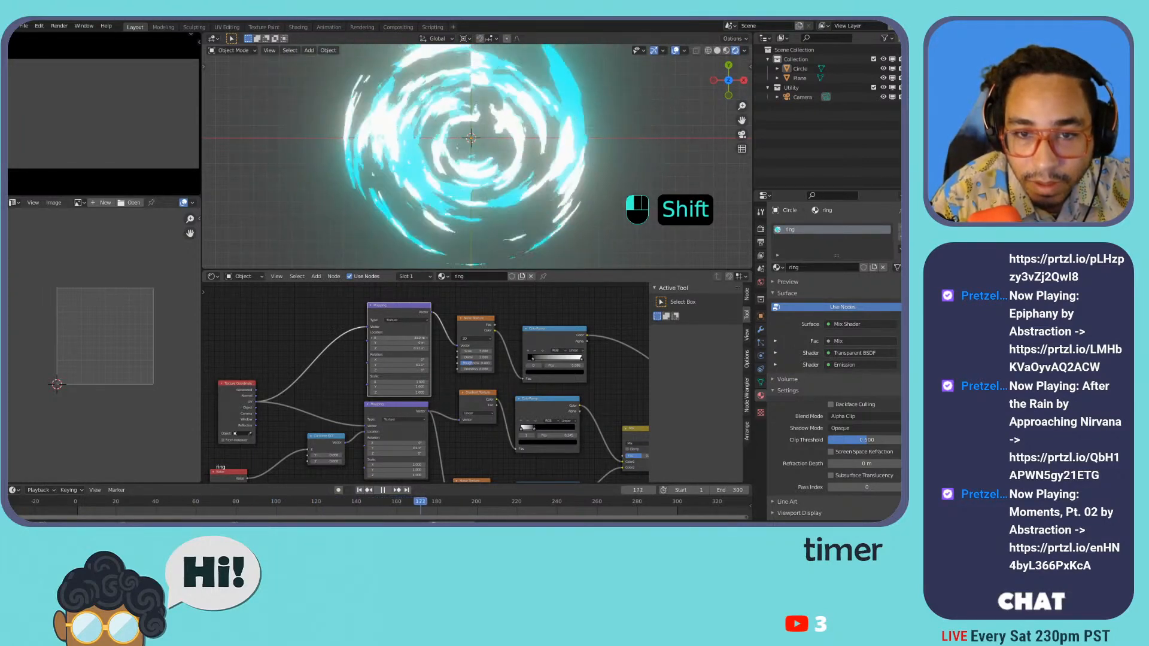
- Duplicate the Combine XYZ node and link the copy's output to the upper Mapping node's Vector input
middle_click_drag(297, 380, 379, 349)
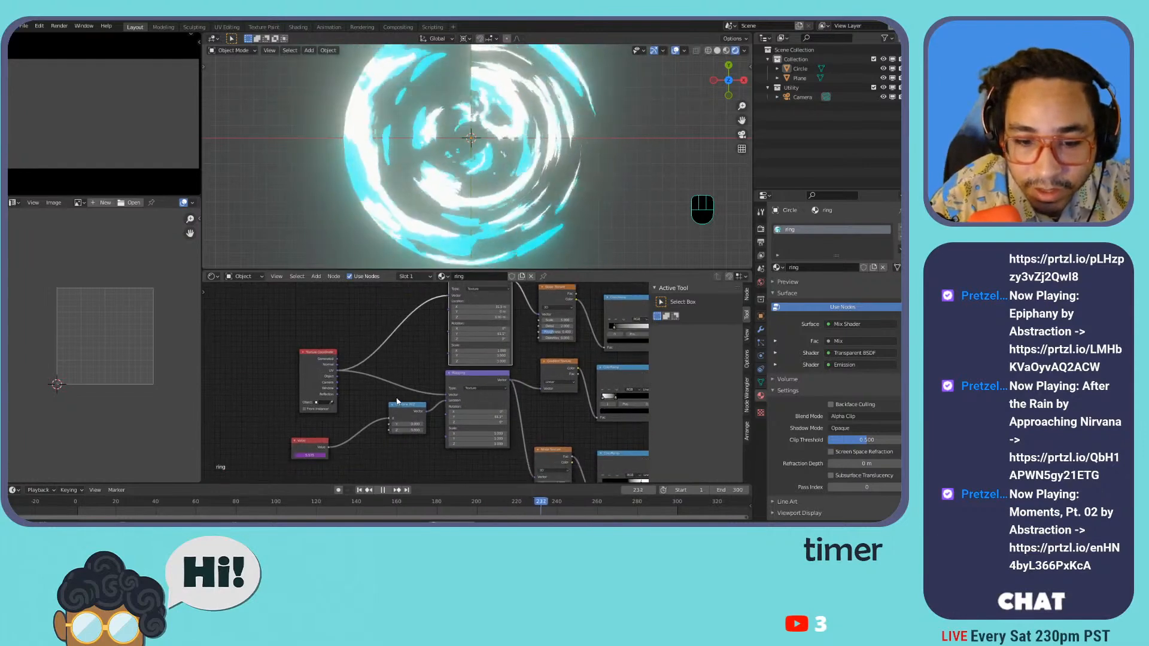
key("shift+d")
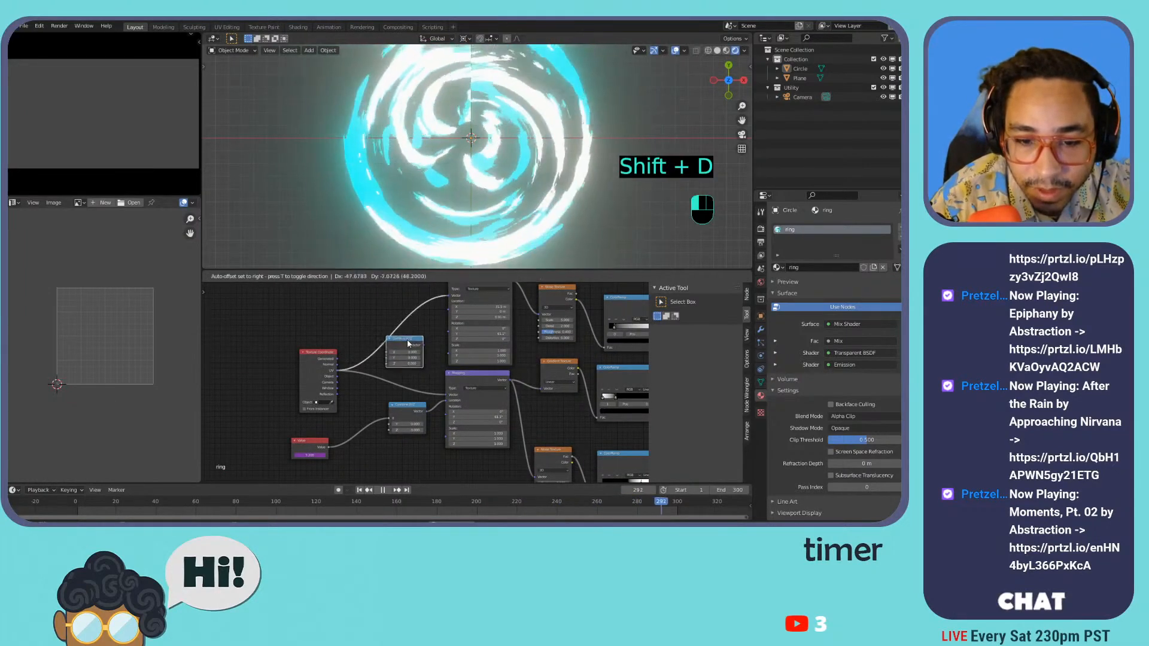
key("ctrl")
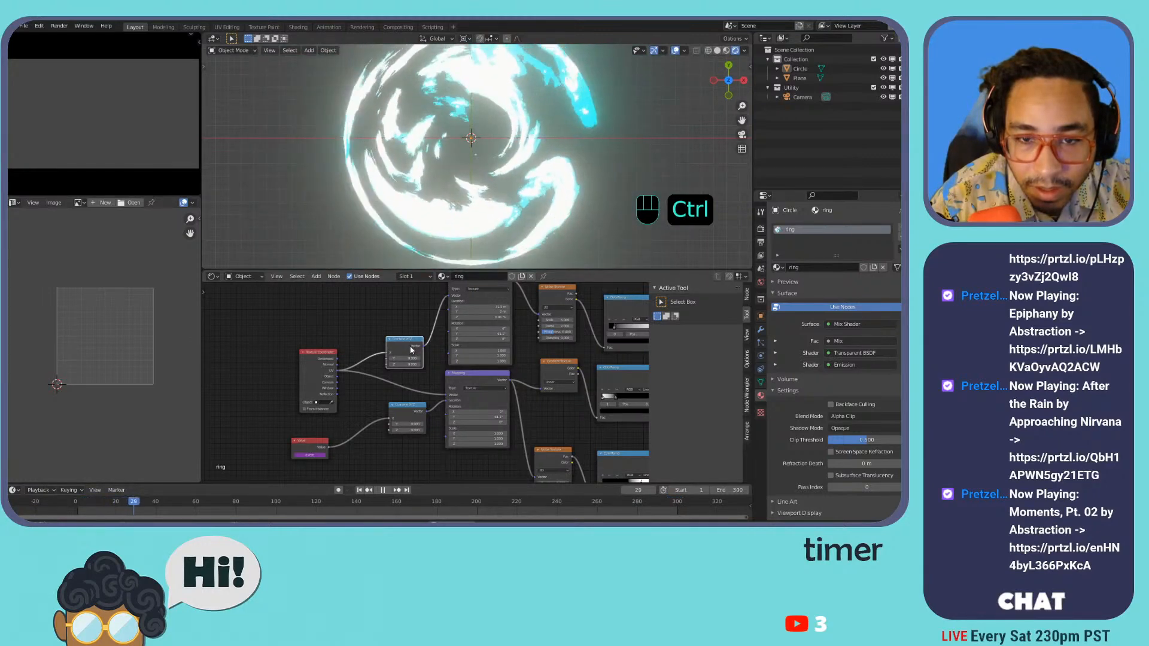
key("ctrl+z")
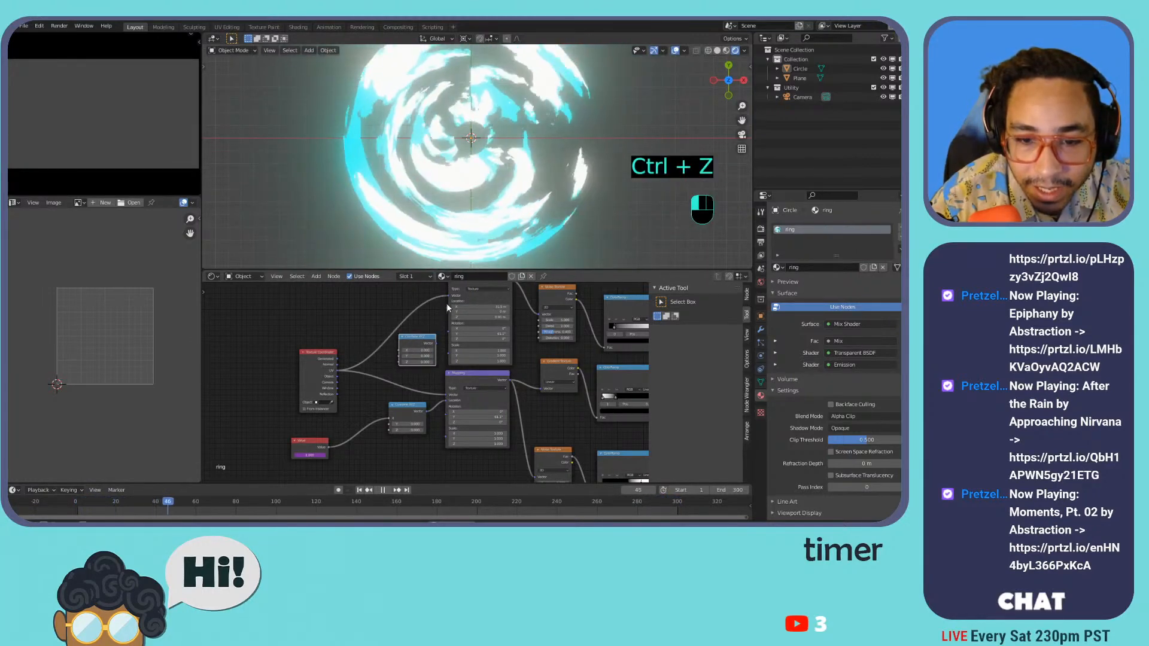
left_click(428, 324)
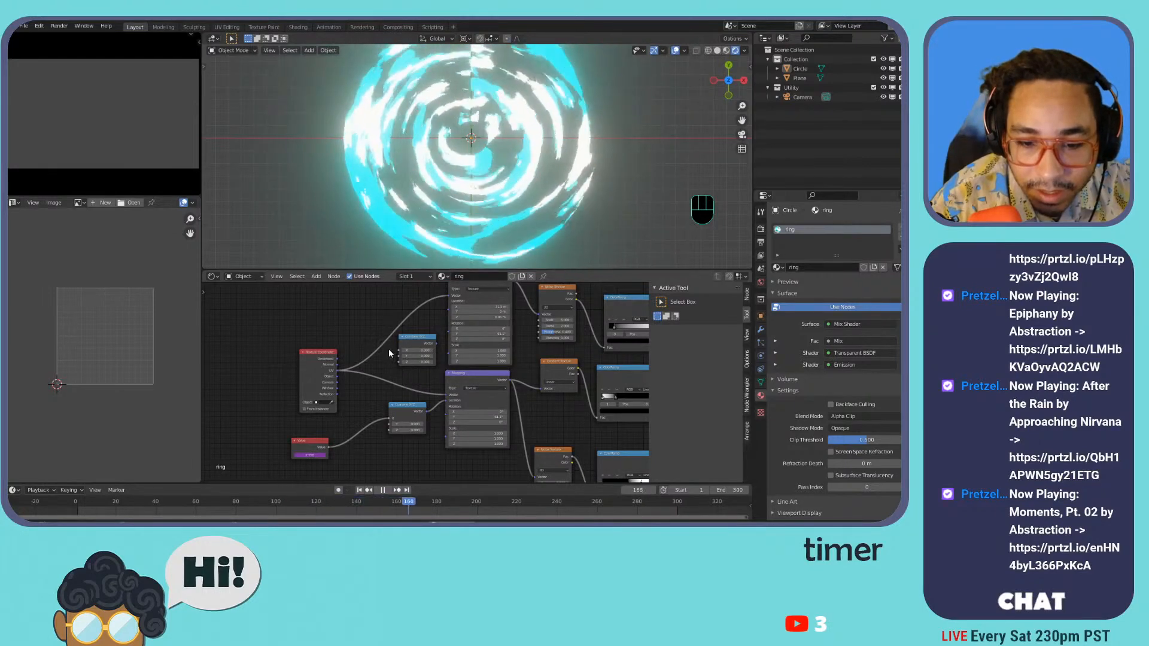
left_click_drag(427, 342, 415, 350)
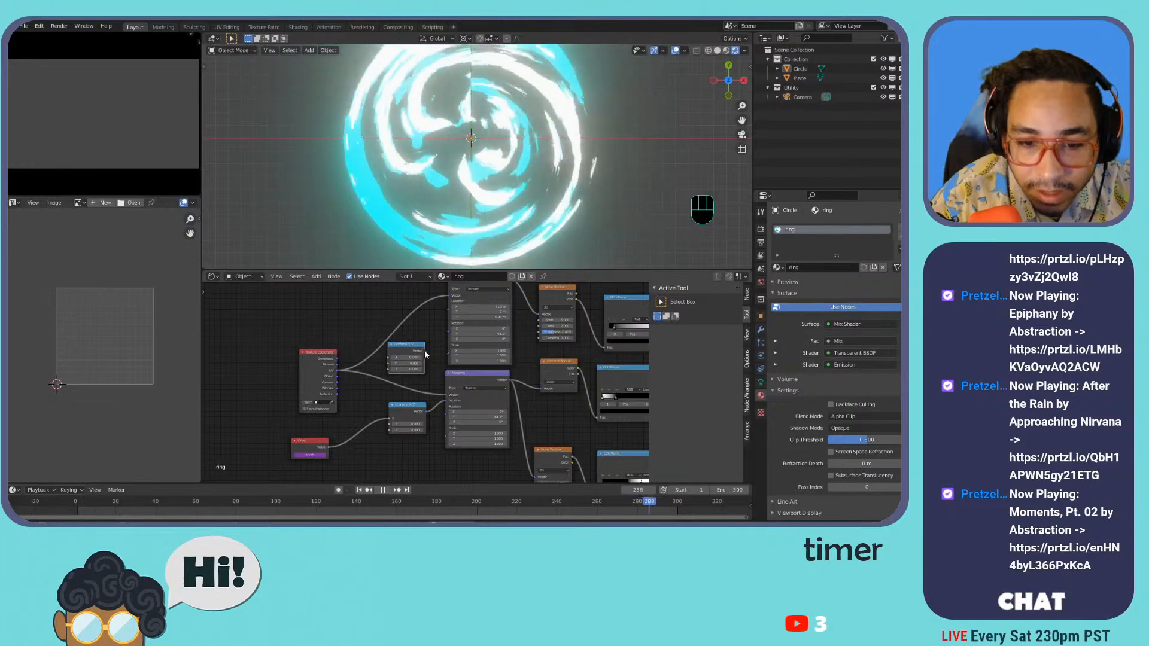
left_click_drag(446, 299, 425, 350)
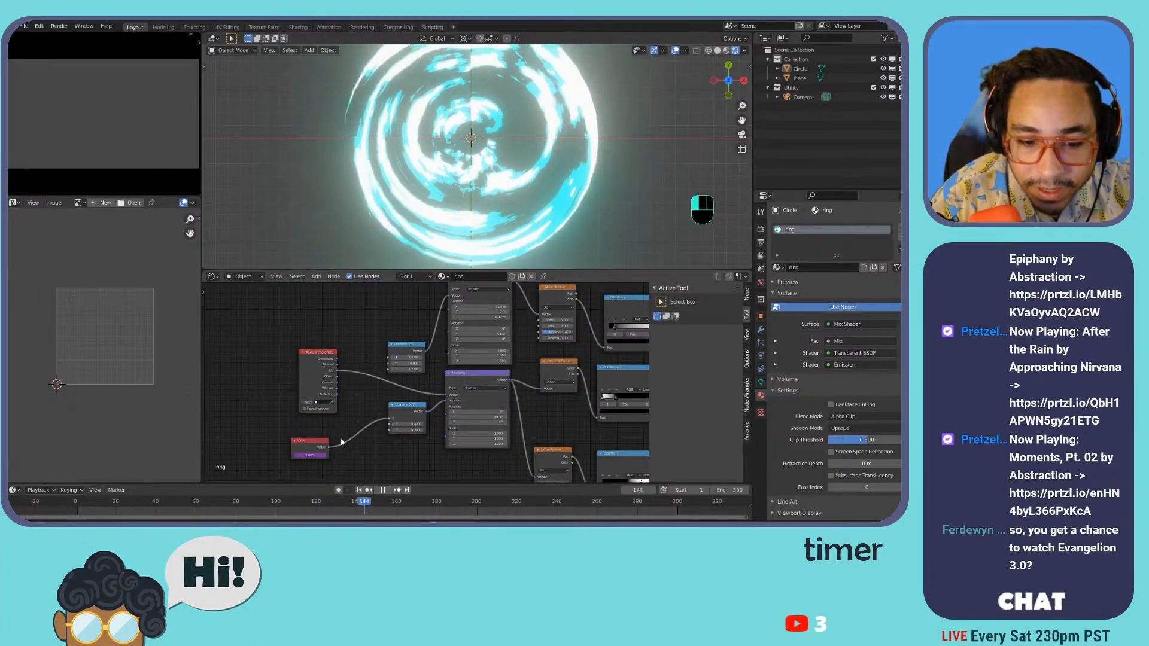
scroll(327, 453, "up", 4)
middle_click_drag(325, 453, 349, 428)
right_click_drag(334, 445, 435, 335, "ctrl+shift")
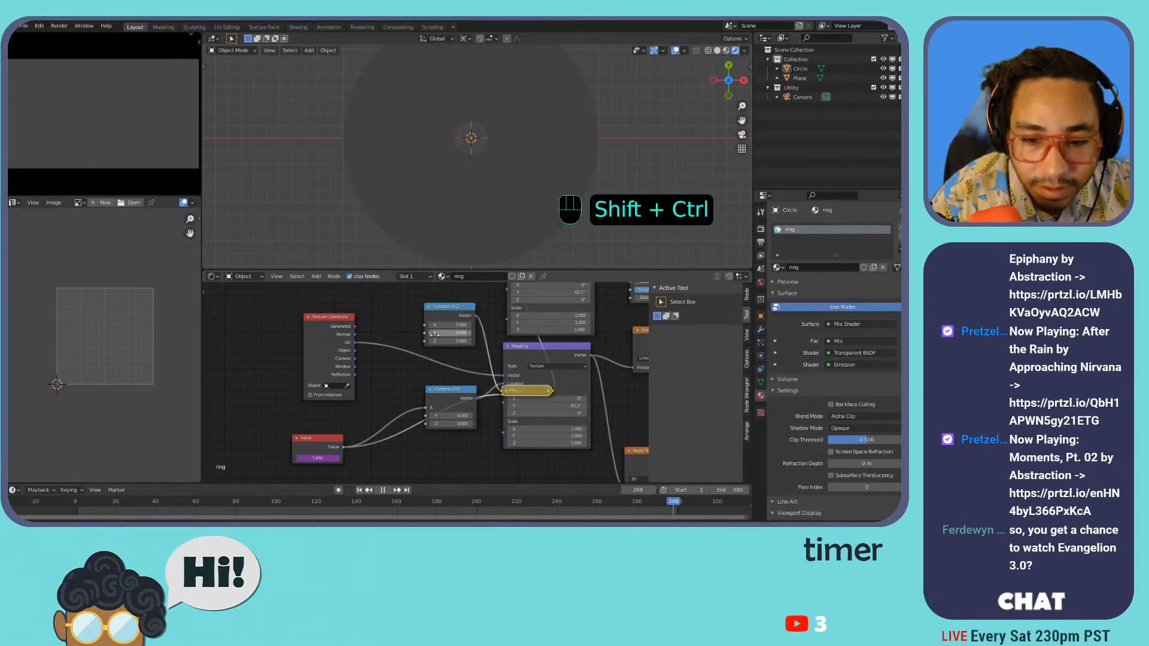
key("ctrl+z")
left_click(332, 446, "ctrl+shift")
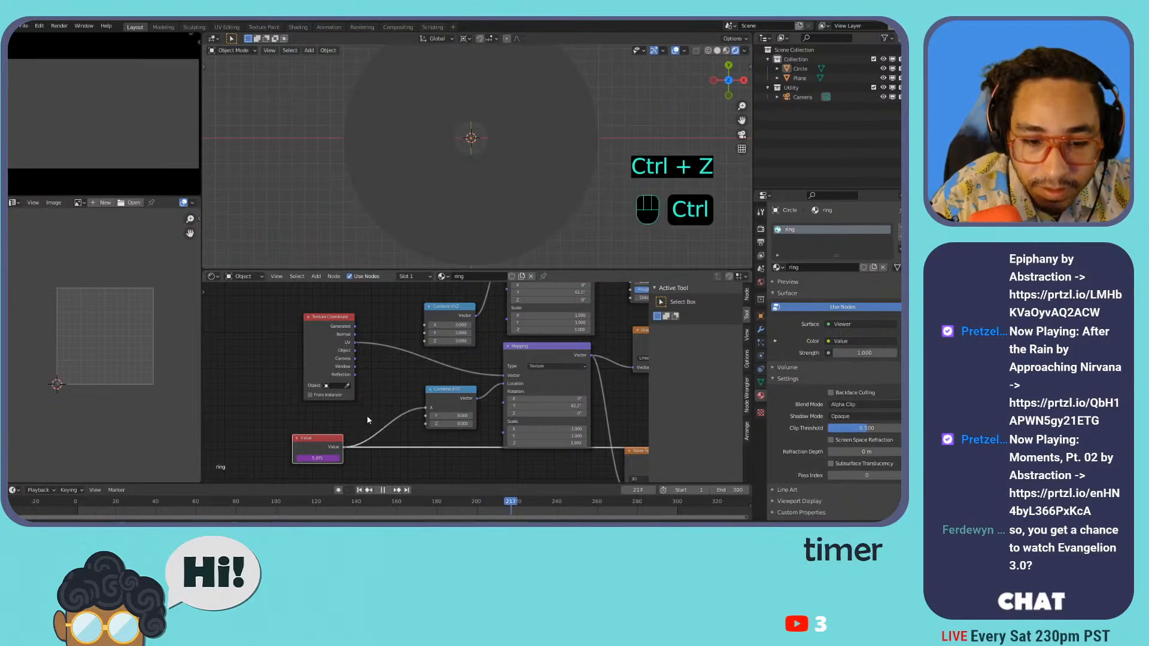
key("ctrl+z")
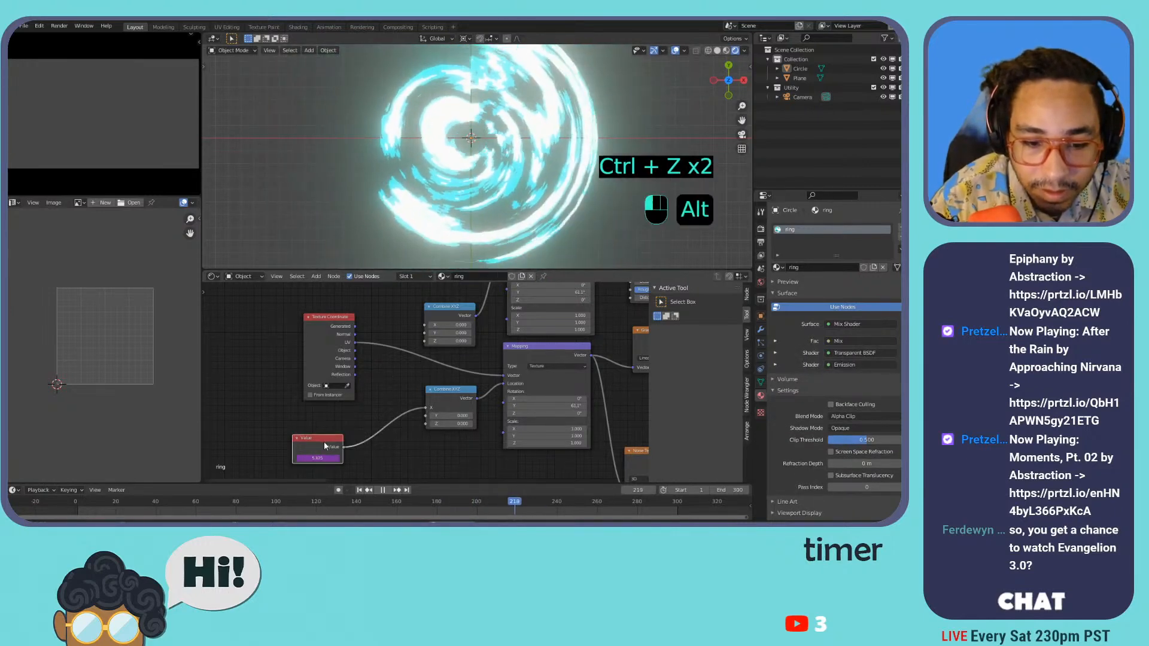
- Try linking the Value node's output to the X and Z inputs of the upper Combine XYZ node
right_click_drag(414, 348, 434, 332, "alt")
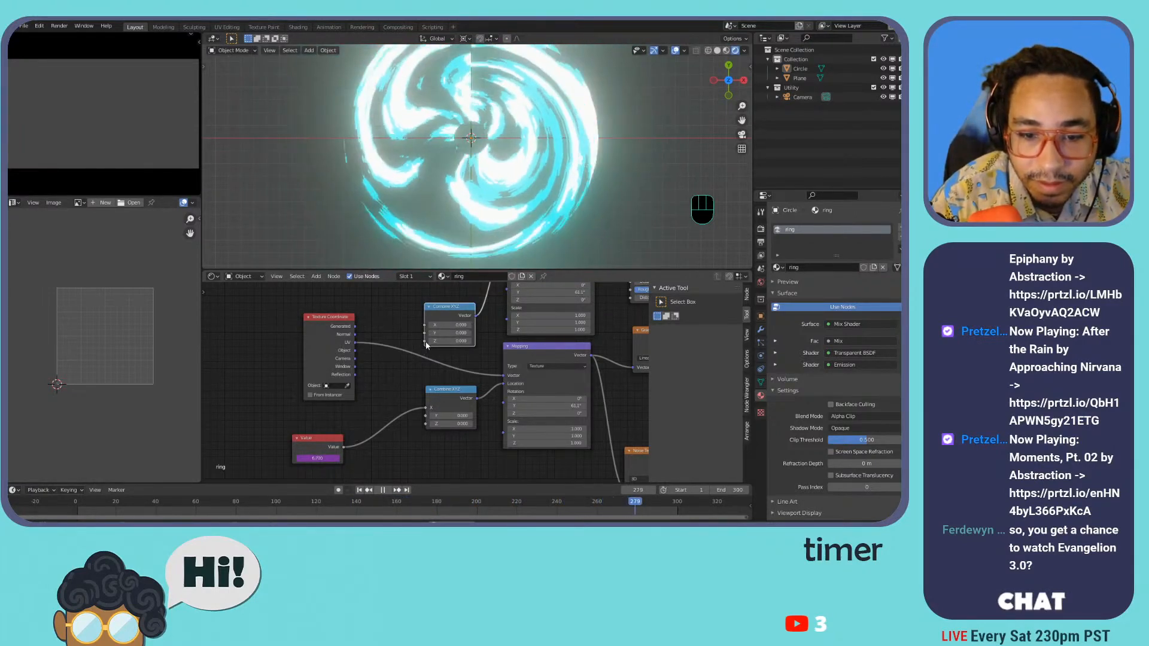
left_click_drag(343, 447, 424, 325, "alt")
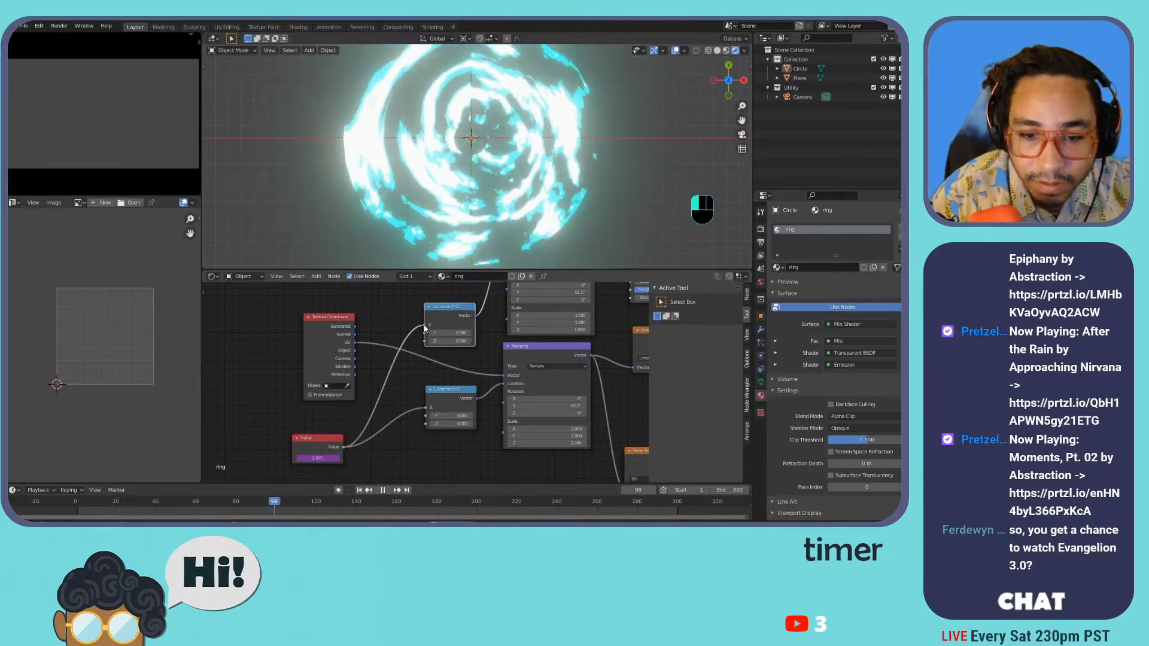
left_click_drag(419, 343, 421, 343)
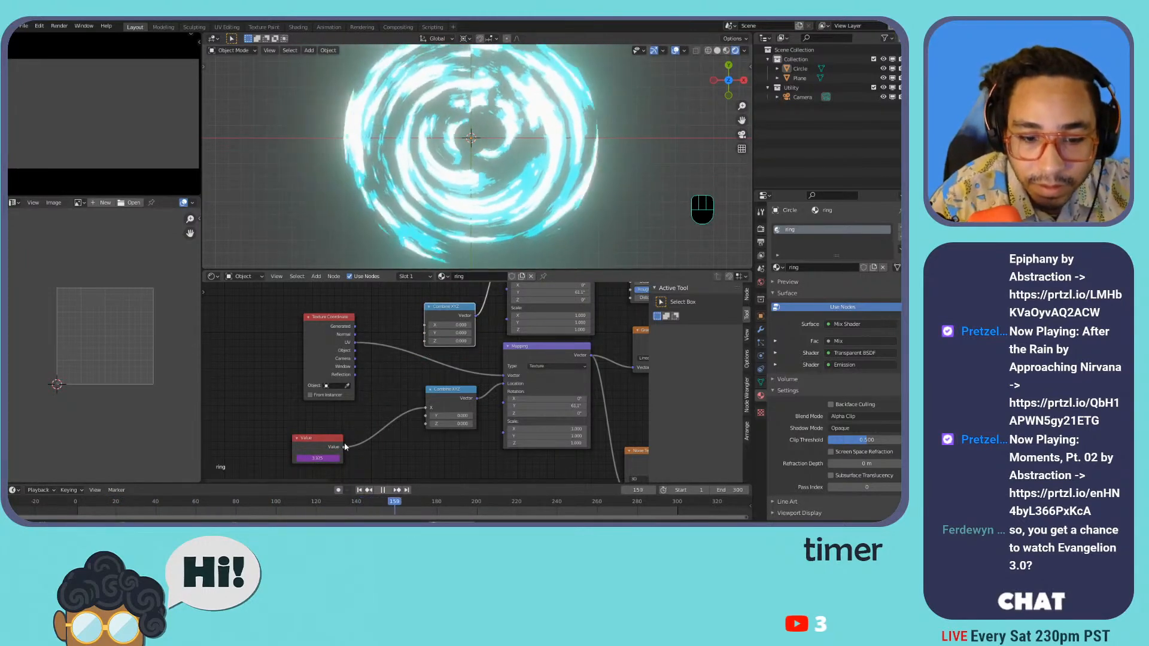
left_click_drag(428, 351, 425, 343)
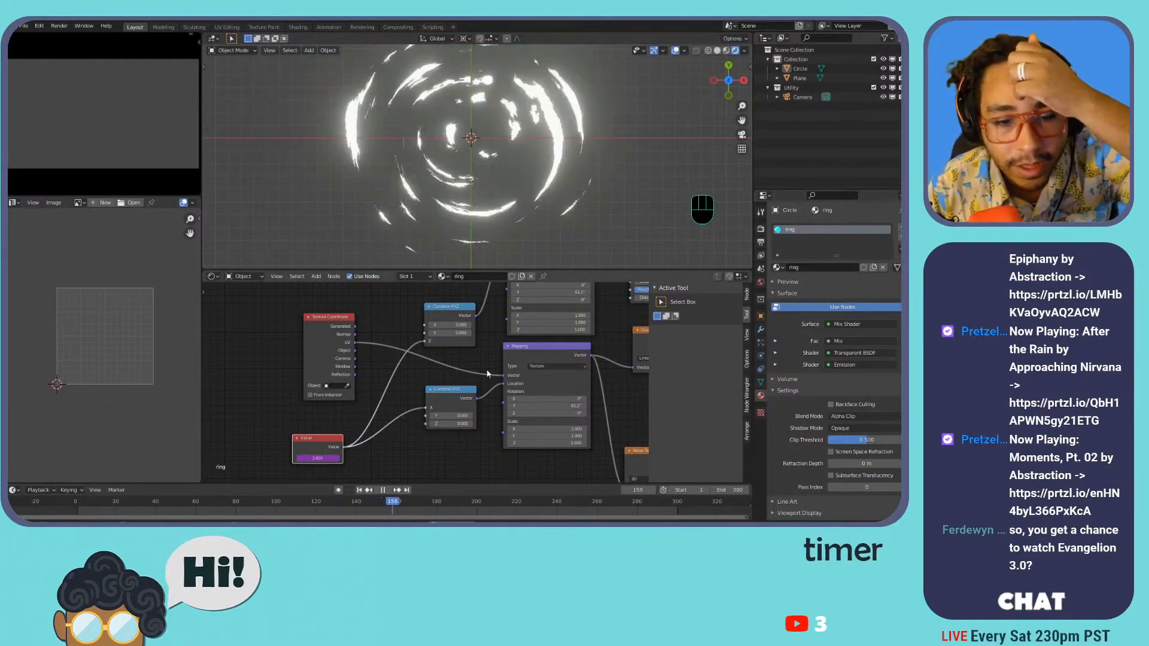
- Link the Texture Coordinate's UV output to the upper Mapping node's Vector input and delete the upper Combine XYZ node
middle_click_drag(365, 355, 346, 405)
left_click_drag(360, 386, 492, 292)
left_click(431, 367)
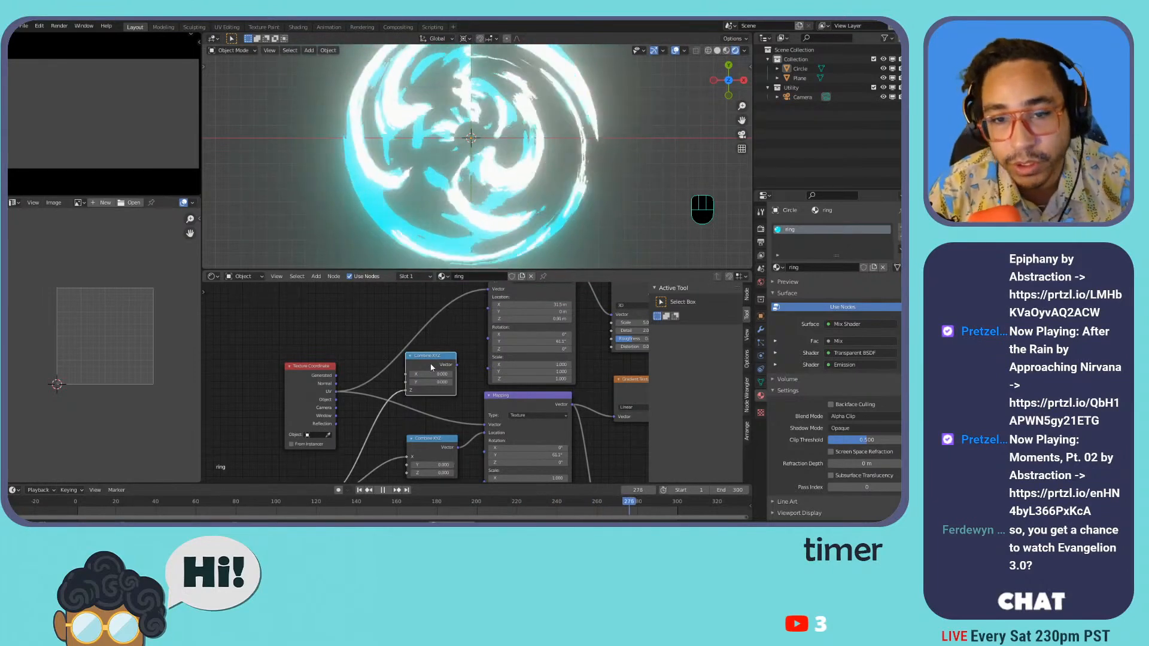
key("x")
scroll(464, 344, "down", 2)
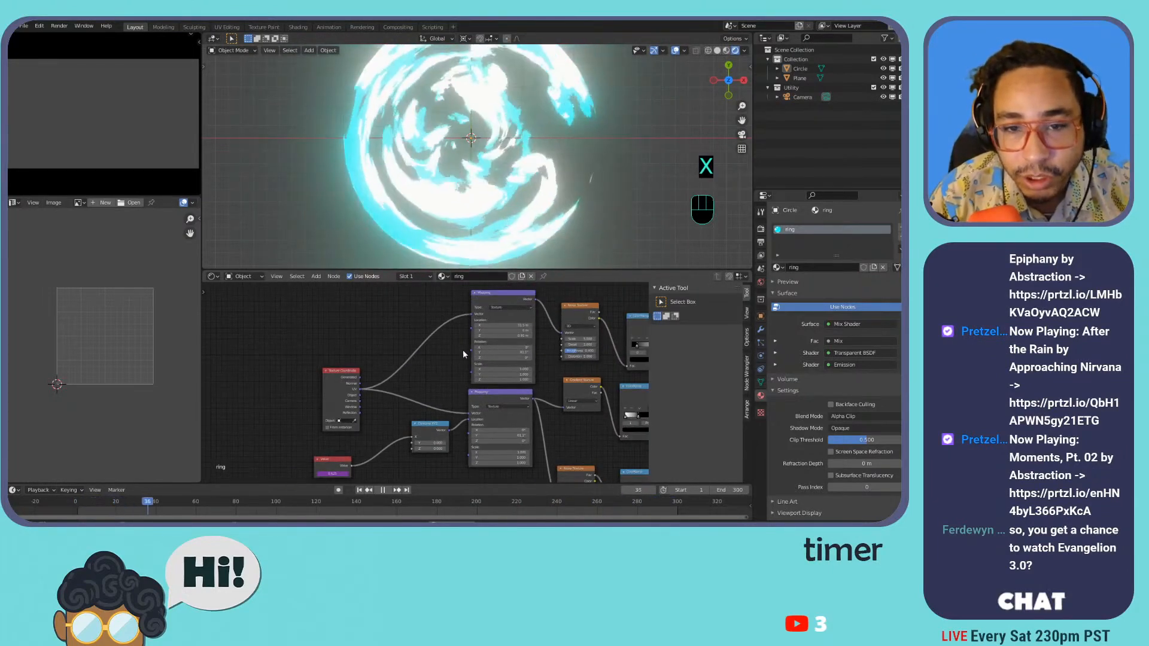
- Move the lower Mapping node slightly down and try other location values on the upper Mapping node
mouse_move(482, 435)
left_mouse_down()
mouse_move(509, 435)
mouse_move(484, 434)
left_mouse_up()
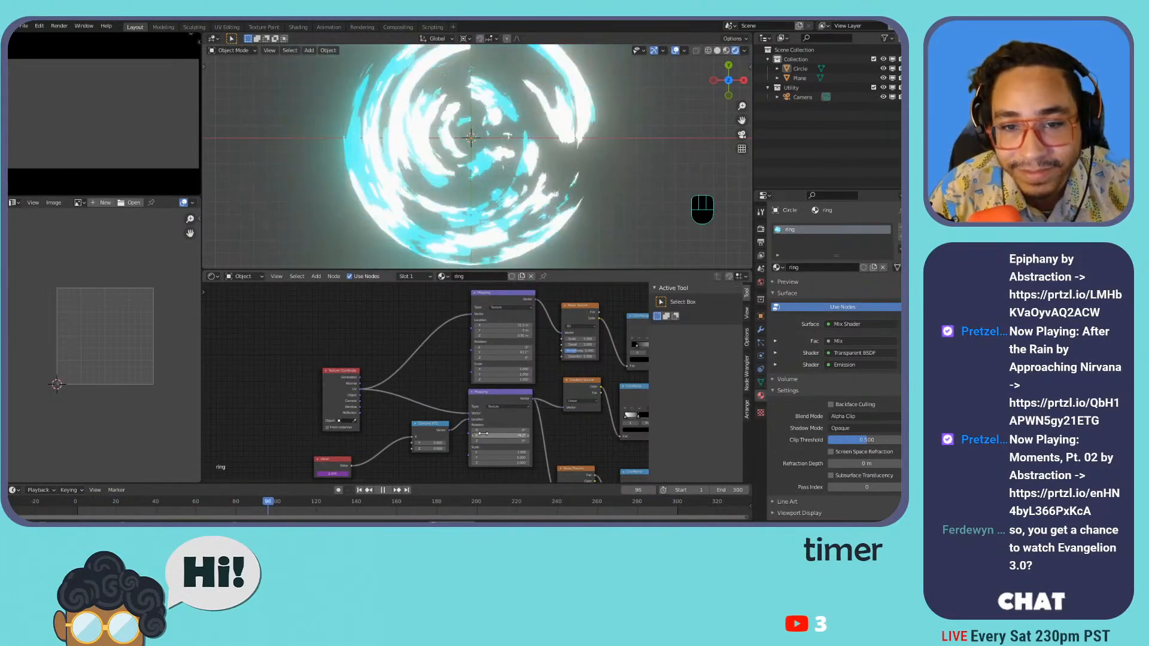
key("ctrl+z")
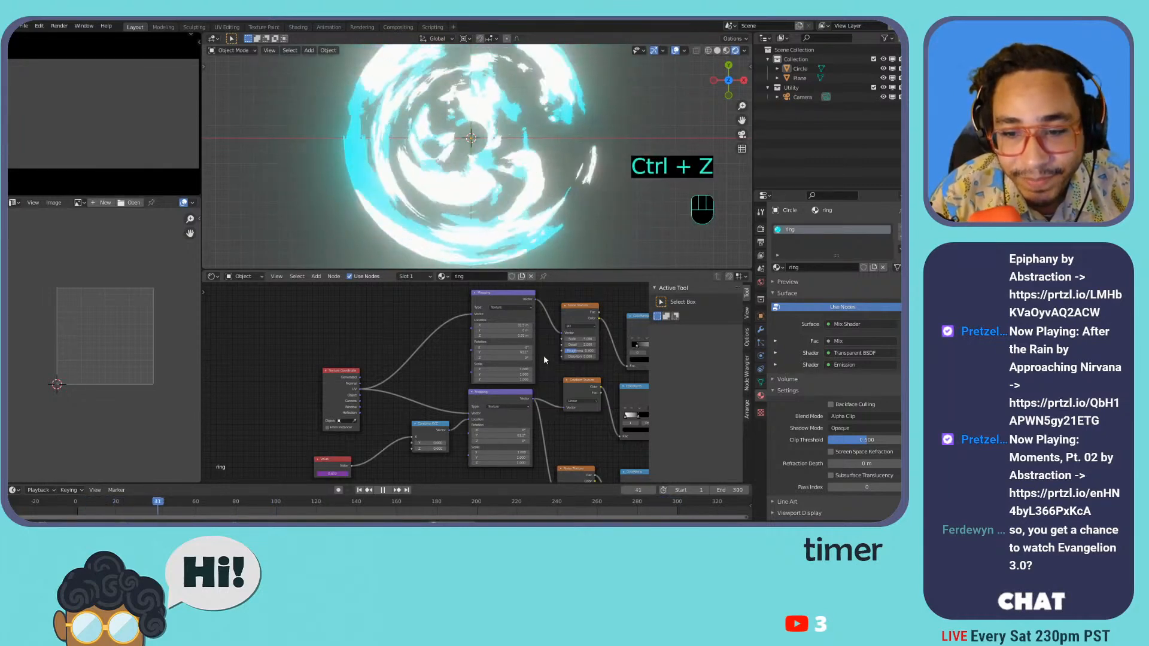
scroll(544, 361, "down", 3)
middle_click_drag(539, 369, 484, 359)
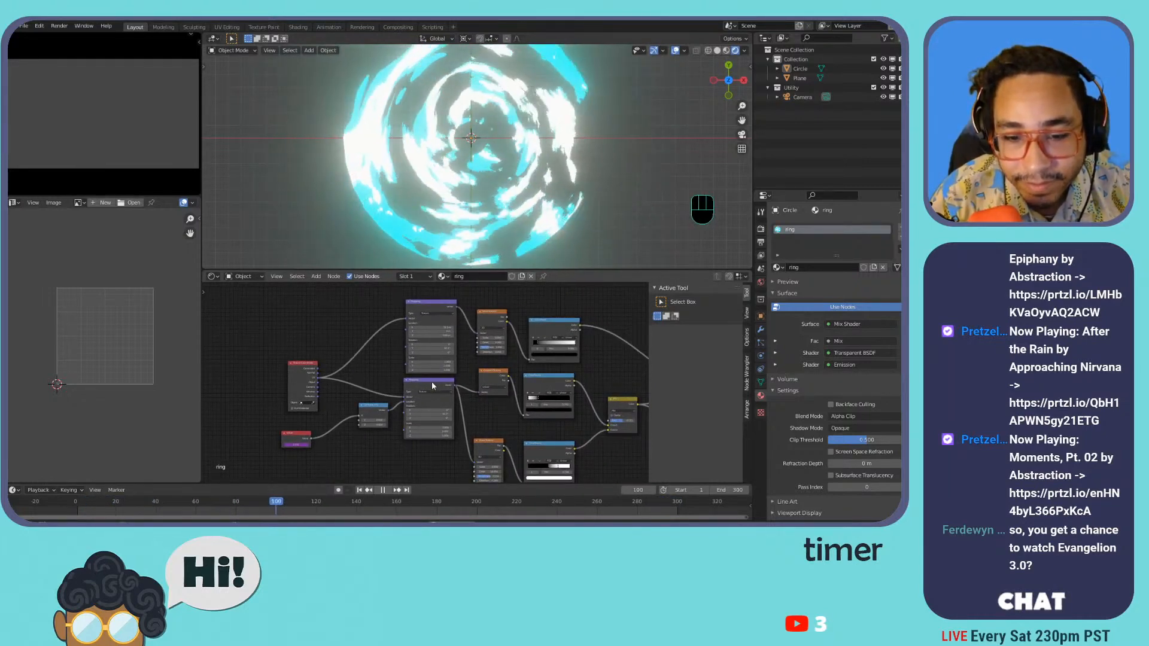
left_click_drag(432, 382, 434, 392)
left_click_drag(432, 327, 452, 327, "shift")
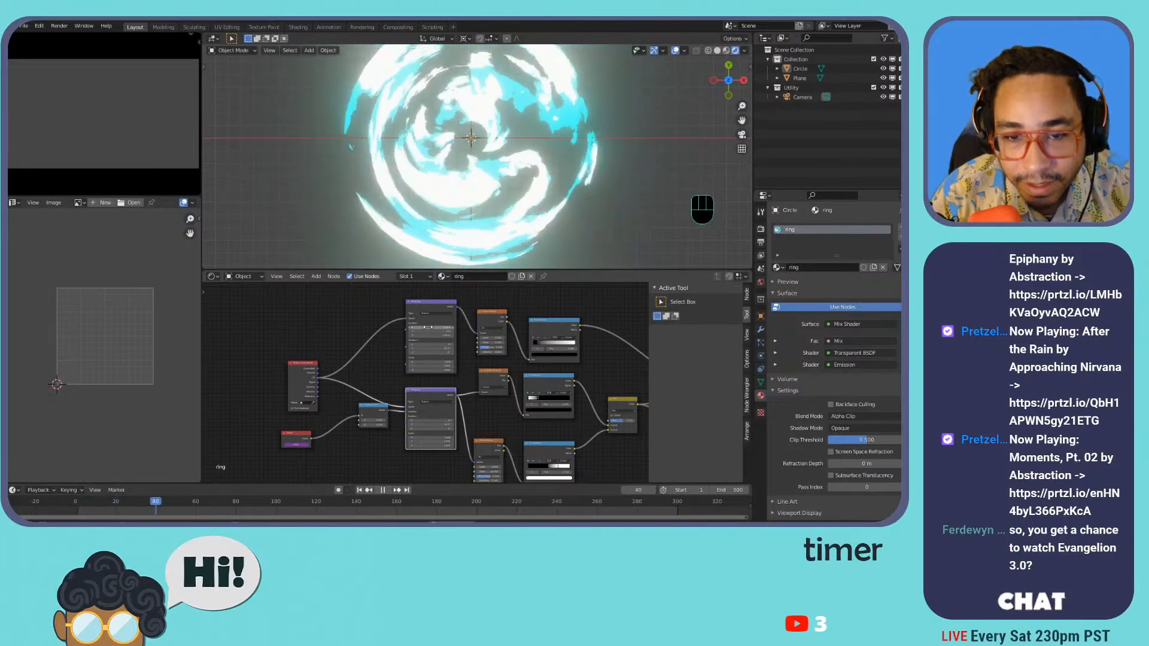
key("ctrl+z")
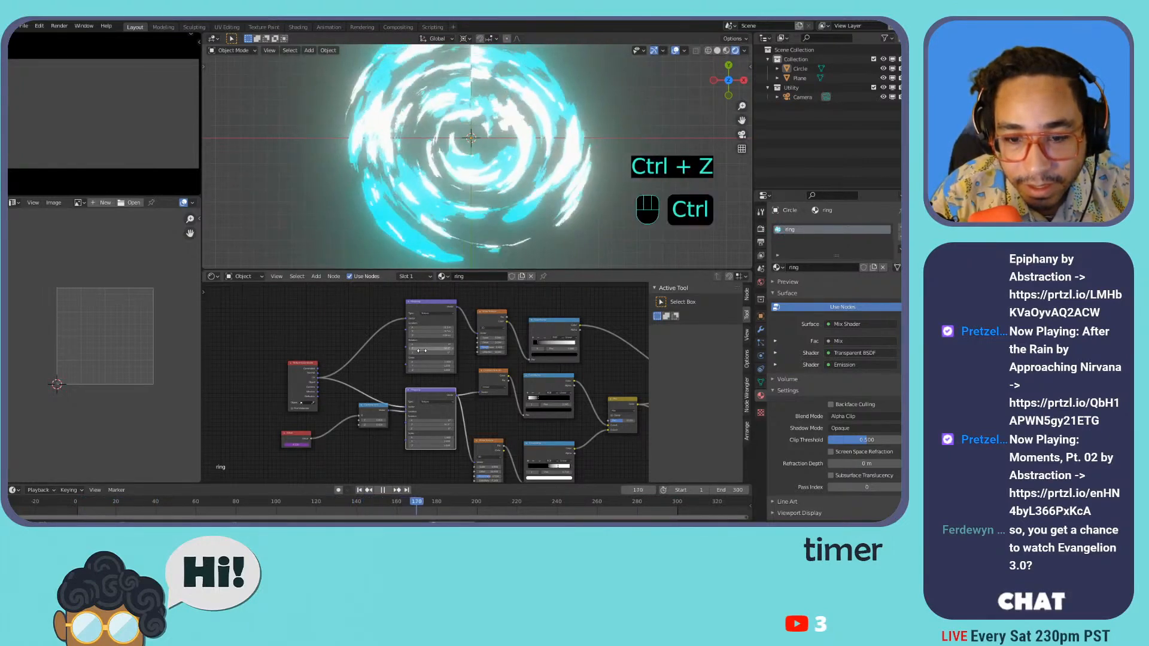
key("ctrl+z")
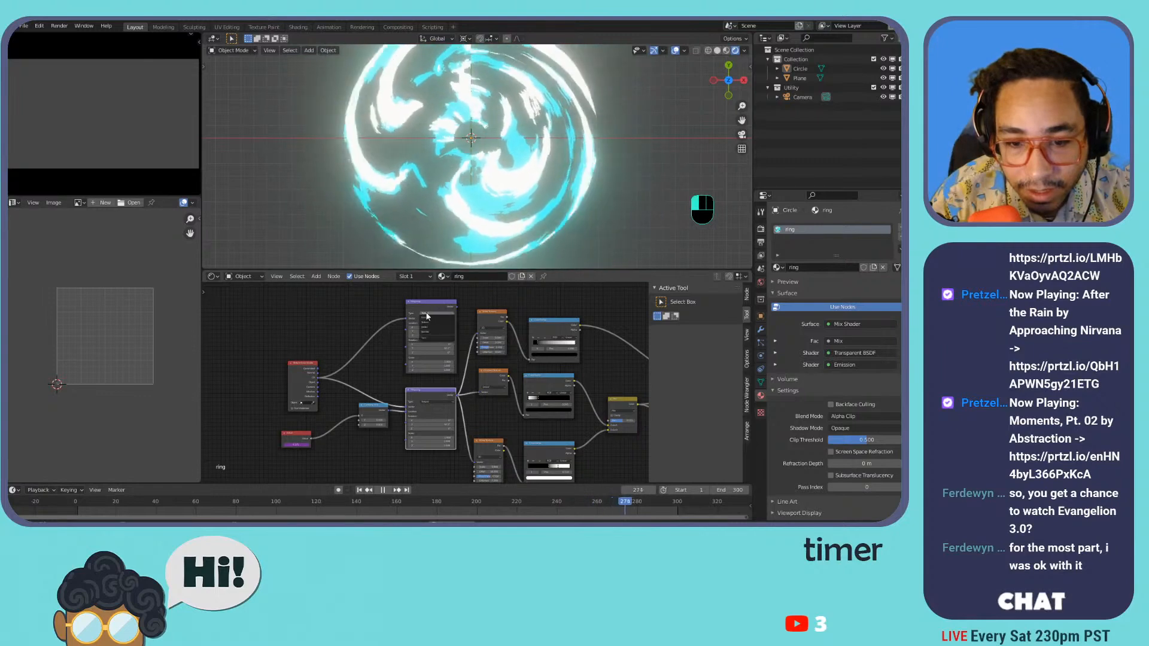
- Delete the upper Mapping node so the lower one feeds the upper Noise Texture, and shift the Combine XYZ node slightly
key("x")
left_click_drag(368, 407, 368, 418)
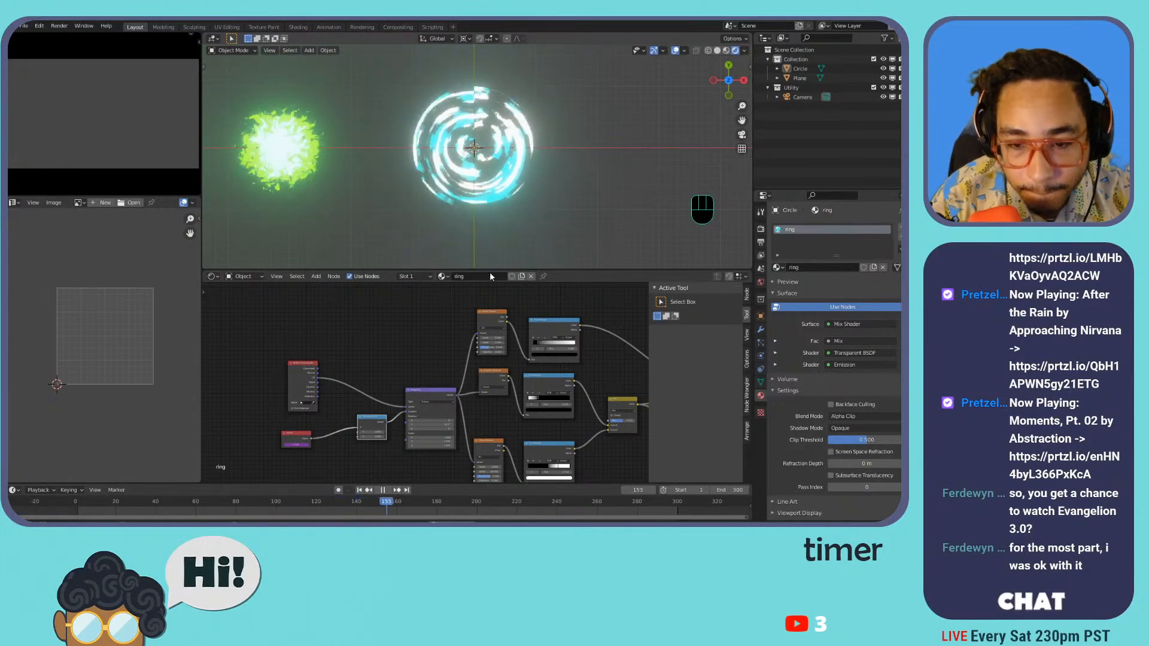
- Flip the upper ColorRamp so it runs white to black and move its black stop to about 0.75
scroll(495, 352, "up", 4)
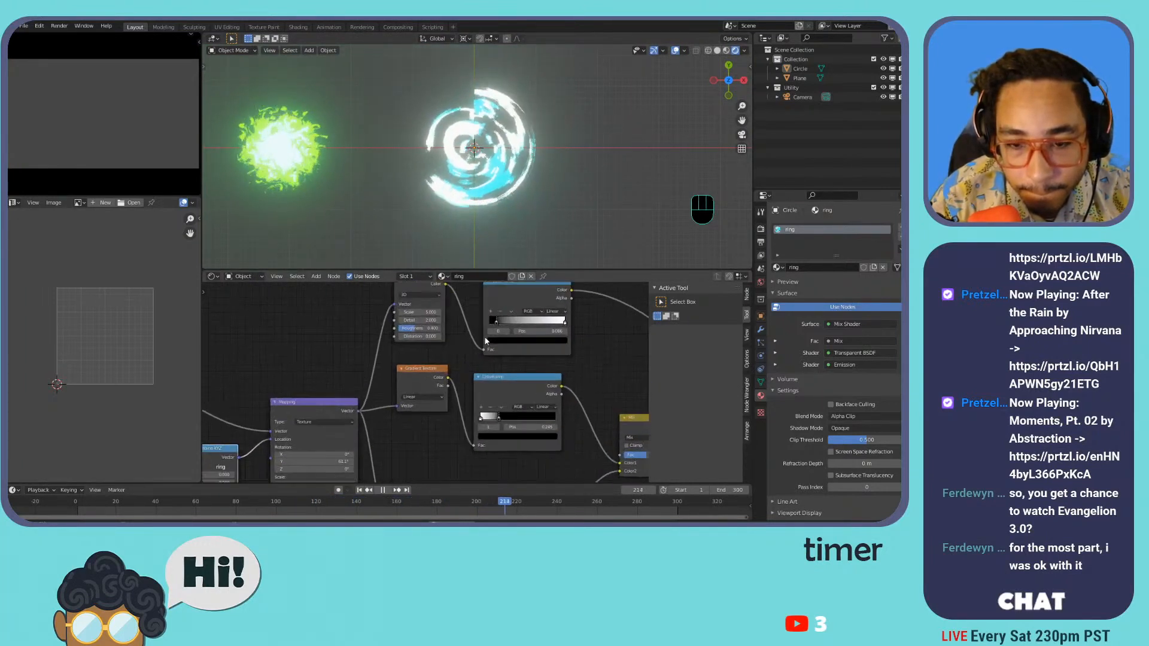
left_click(511, 311)
left_click(514, 320)
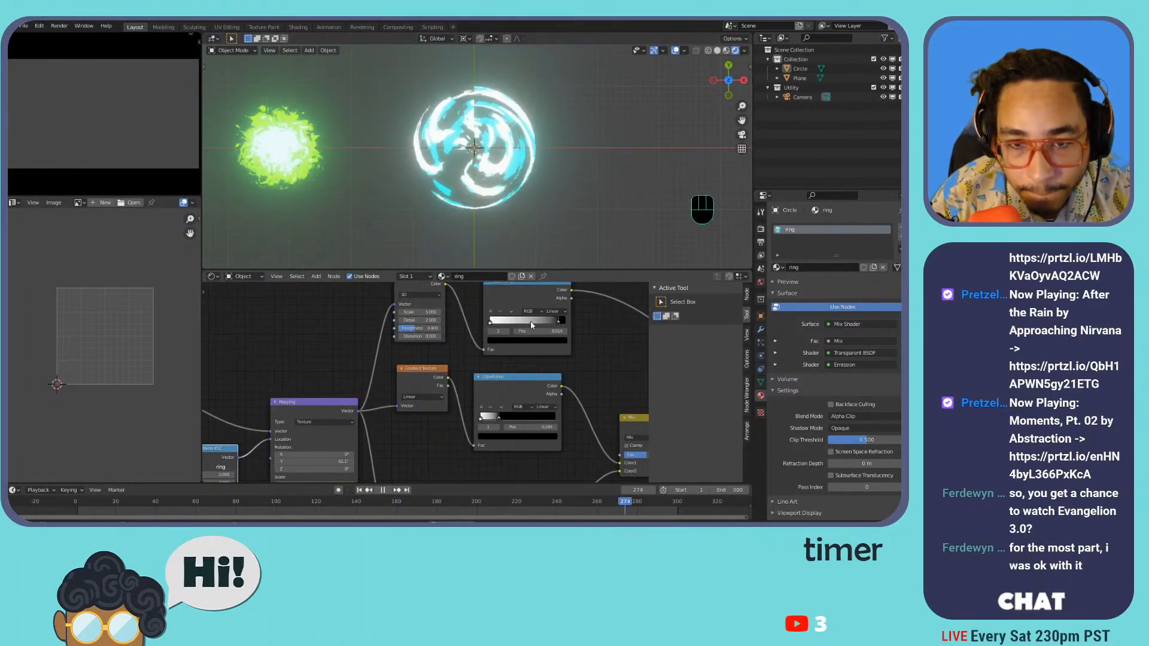
mouse_move(533, 321)
left_mouse_down()
mouse_move(512, 322)
mouse_move(536, 321)
left_mouse_up()
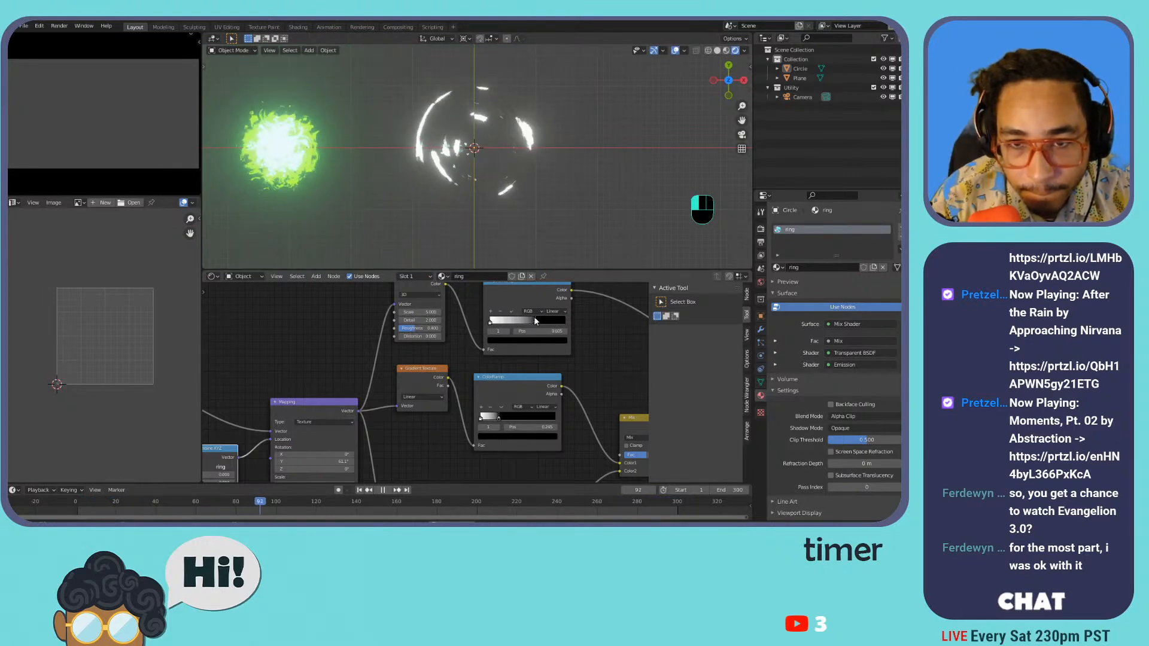
left_click_drag(535, 321, 547, 321)
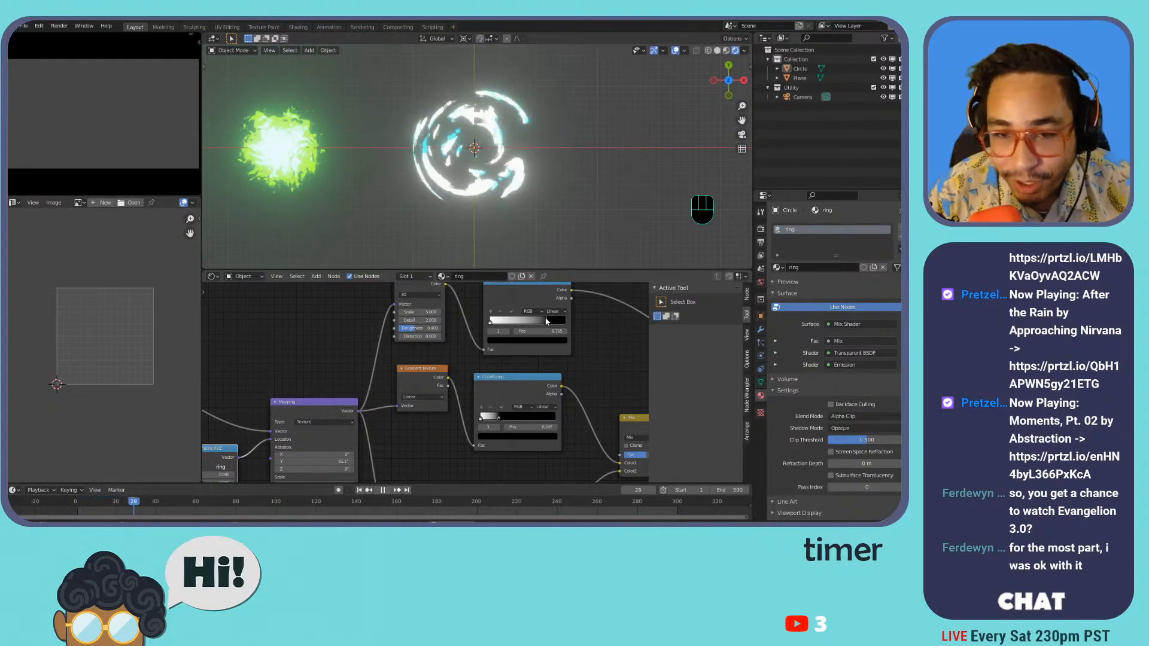
- Switch the upper Noise Texture node to a Musgrave Texture
scroll(487, 353, "down", 2)
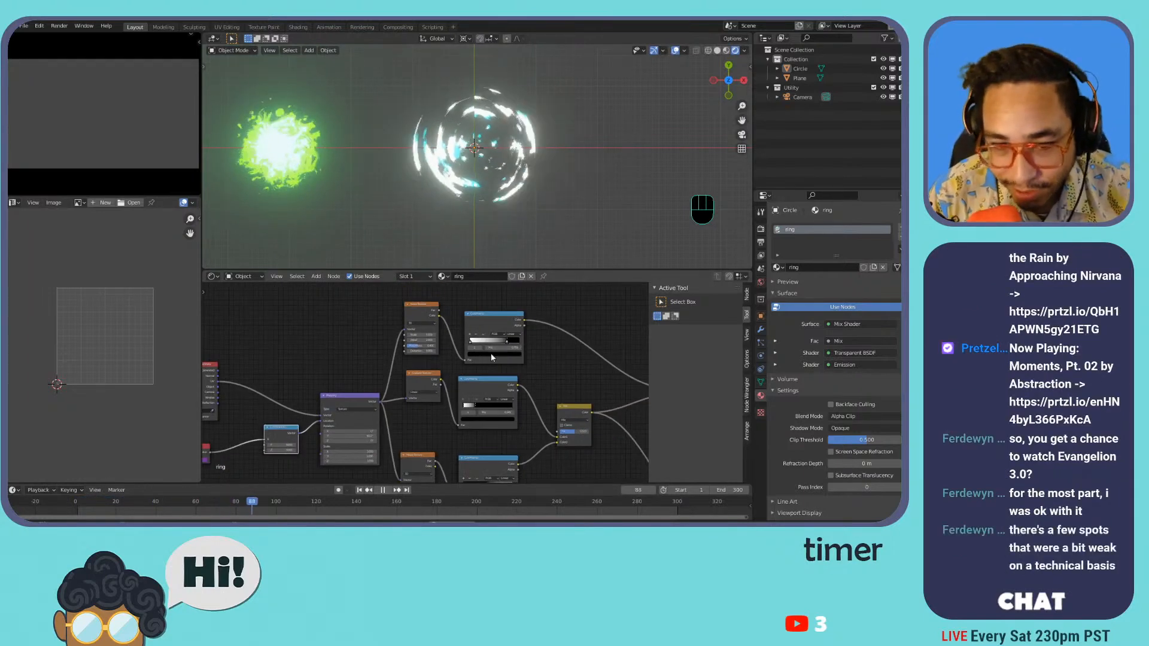
scroll(446, 354, "down", 1)
scroll(448, 347, "up", 3)
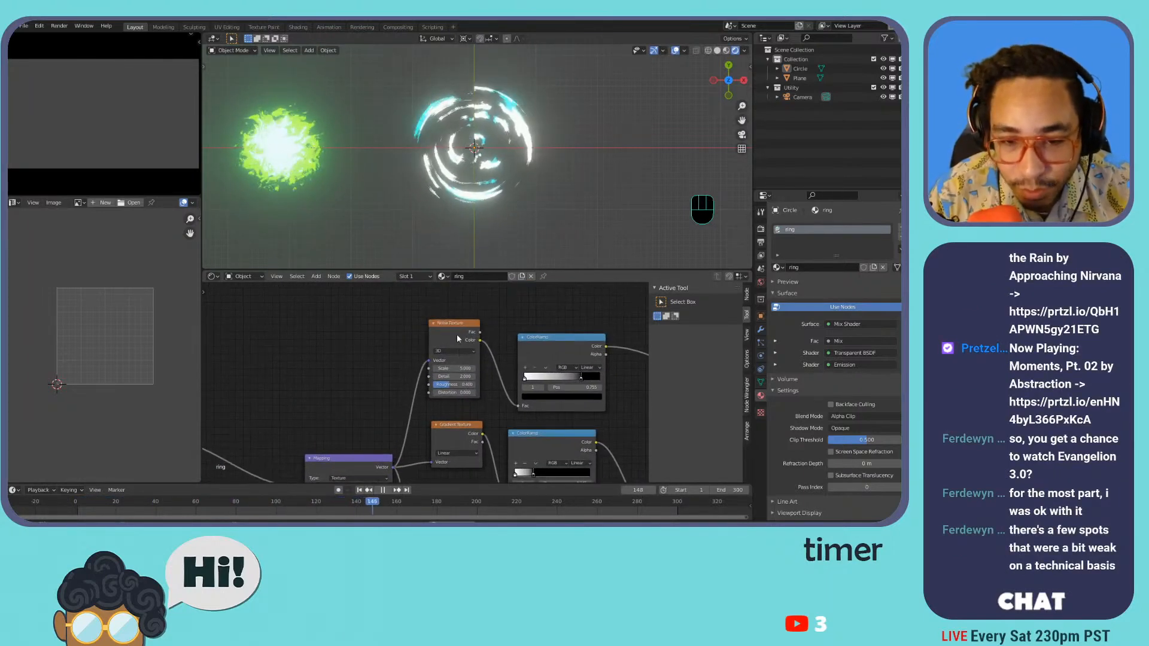
key("shift+s")
mouse_move(462, 337)
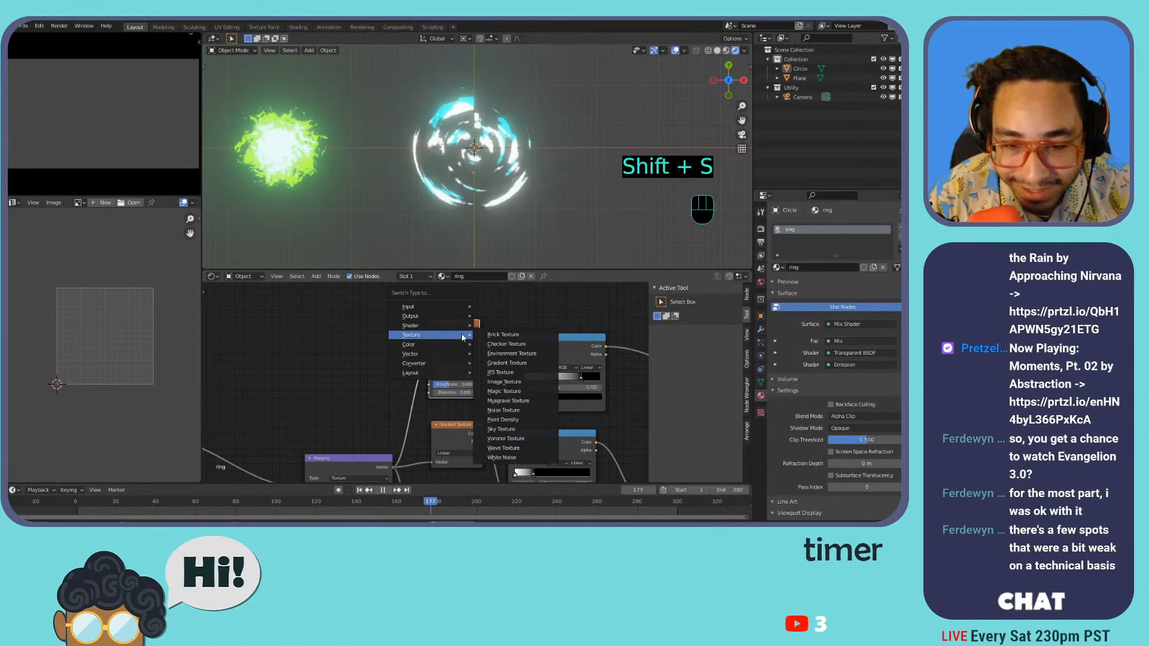
left_click(528, 402)
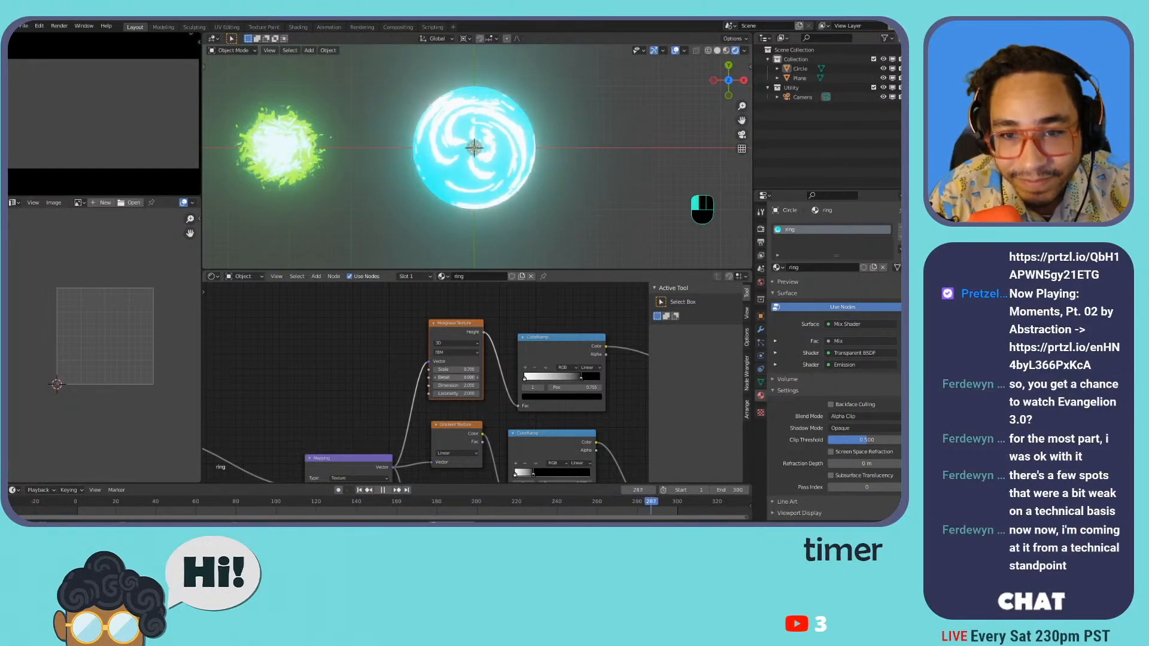
- Switch the Musgrave Texture node to a Gradient Texture
scroll(486, 376, "down", 4)
middle_click_drag(560, 417, 489, 359)
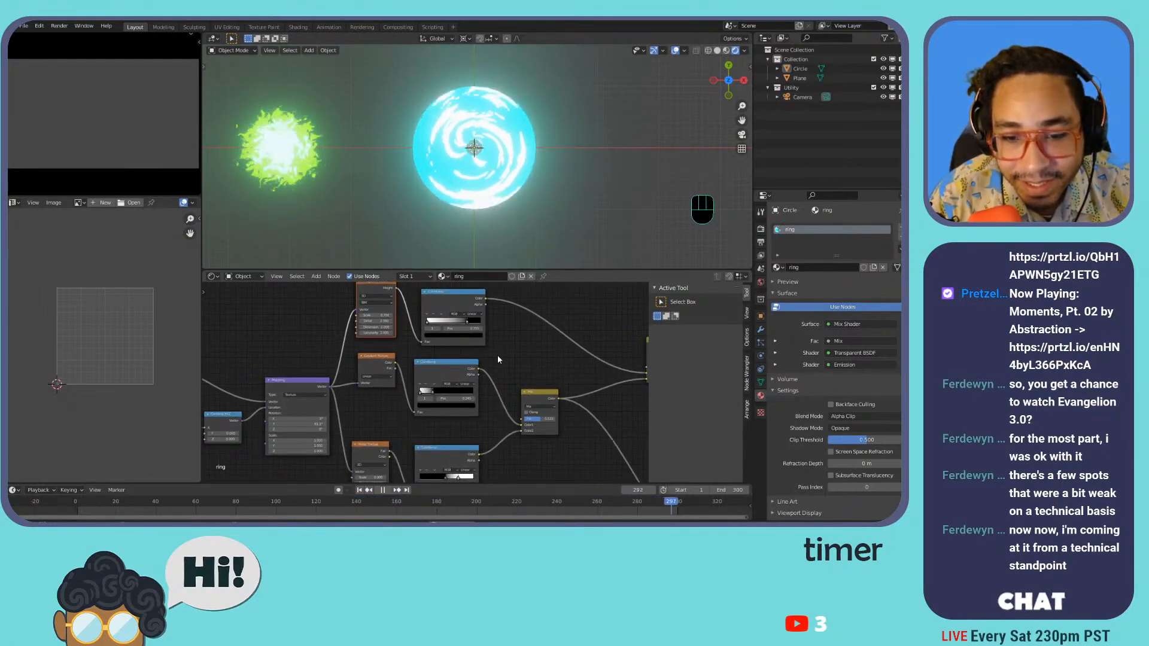
middle_click_drag(504, 354, 433, 377)
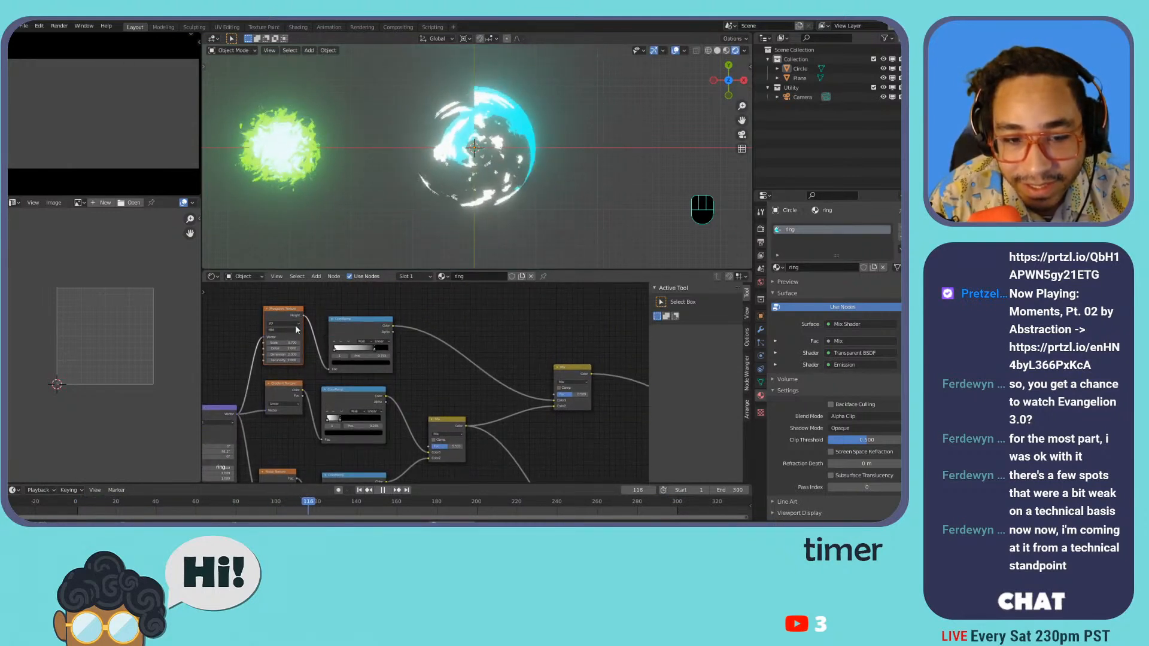
key("shift+s")
mouse_move(284, 315)
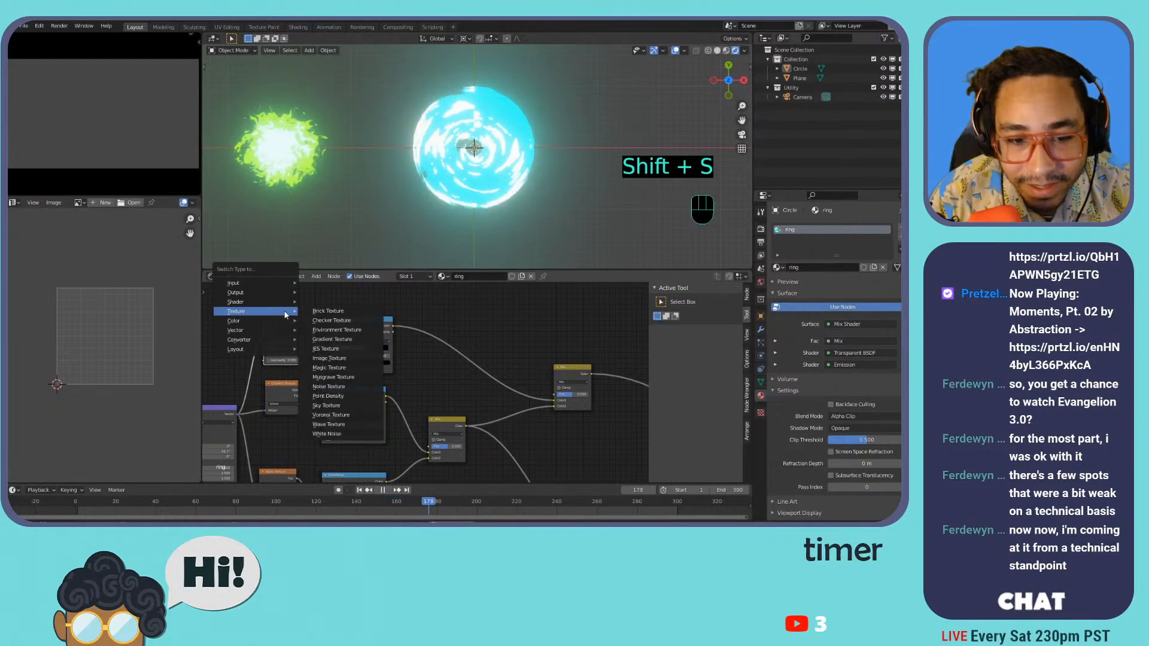
left_click(331, 339)
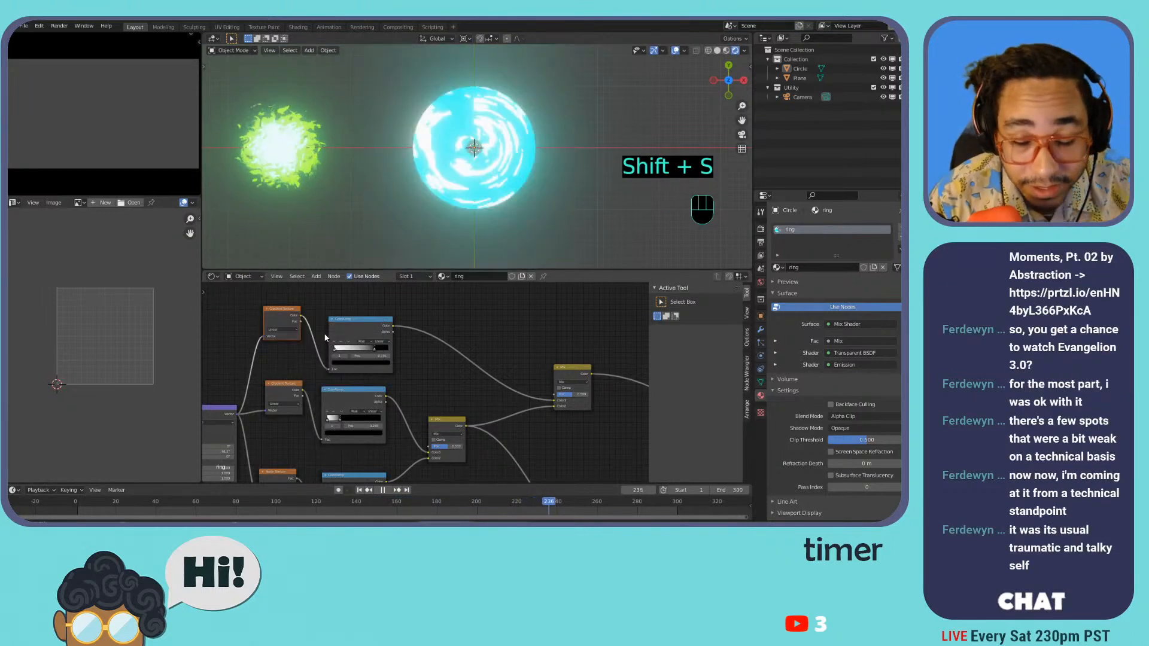
- Adjust the upper ColorRamp's stops and set the Mix node that combines the upper ramp to Subtract
left_click_drag(284, 319, 386, 351)
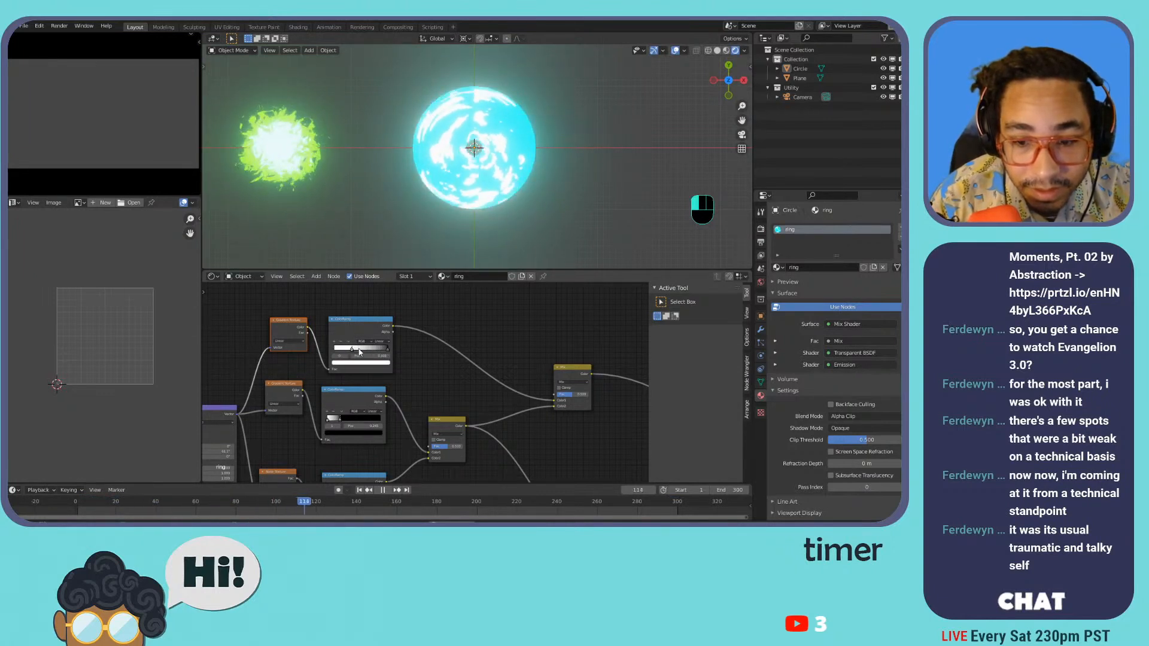
left_click(567, 381)
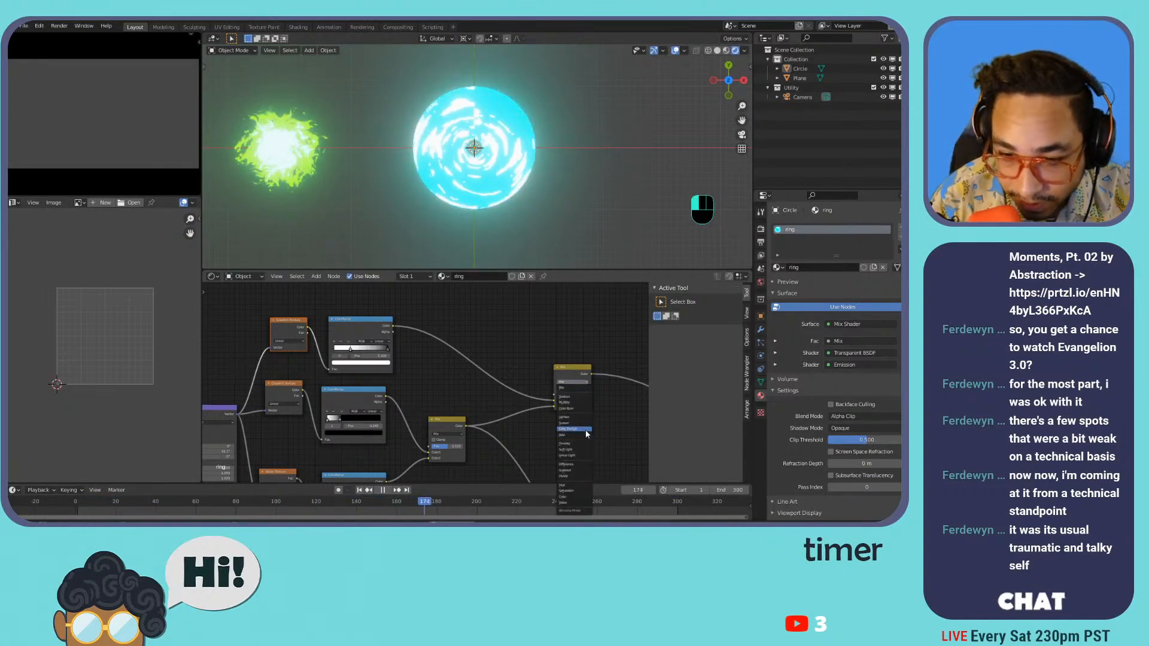
left_click(573, 472)
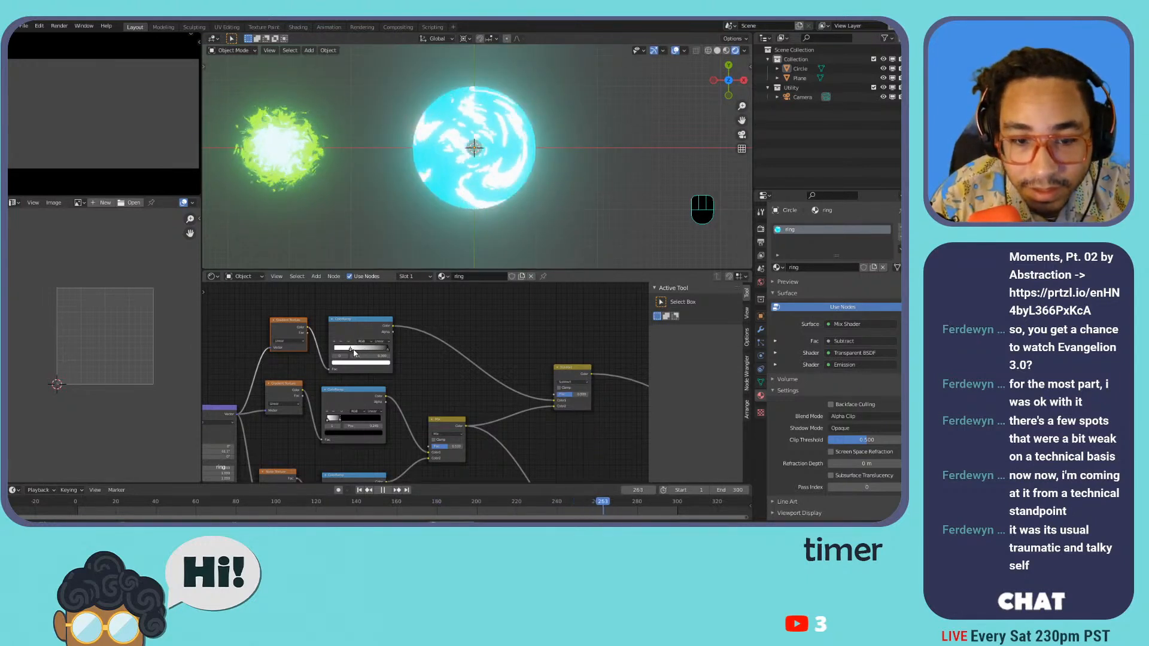
- Try different stop positions on the upper ColorRamp, leaving the black stop roughly two thirds along a white-to-black ramp
left_click_drag(383, 353, 319, 352)
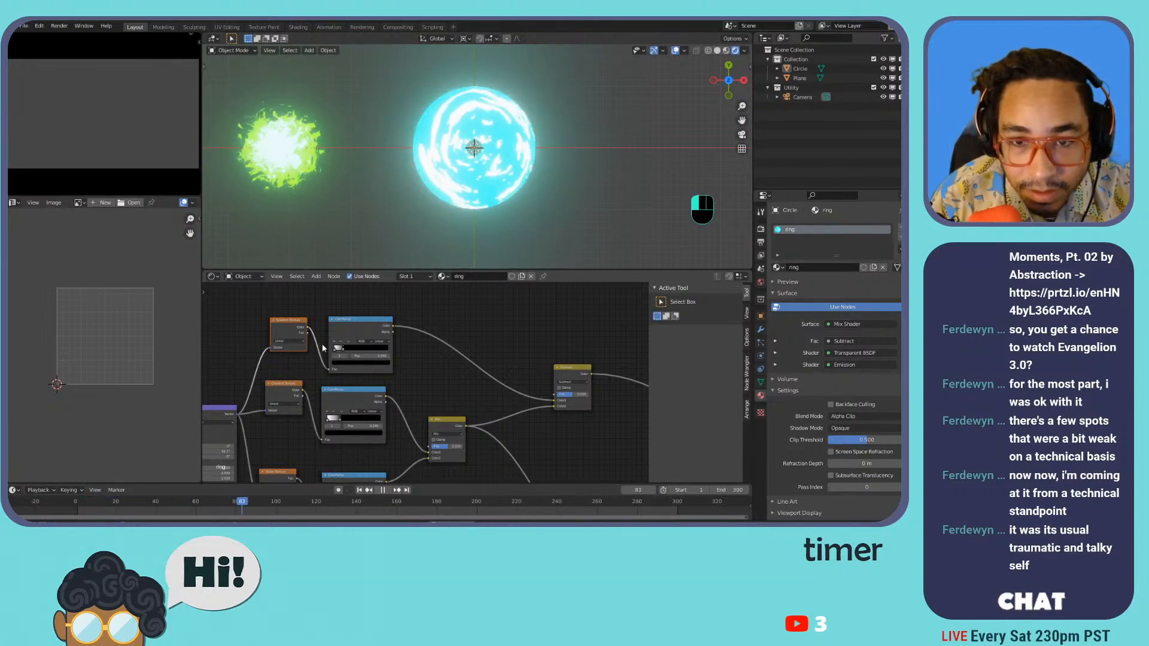
left_click_drag(337, 350, 376, 350)
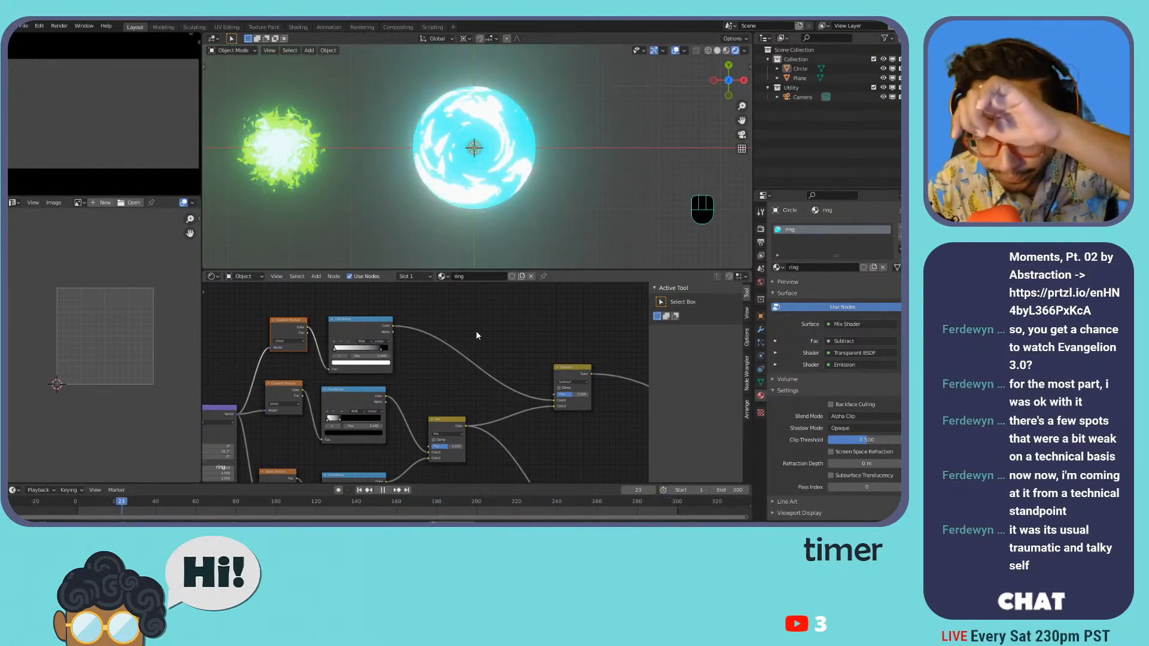
left_click(379, 342)
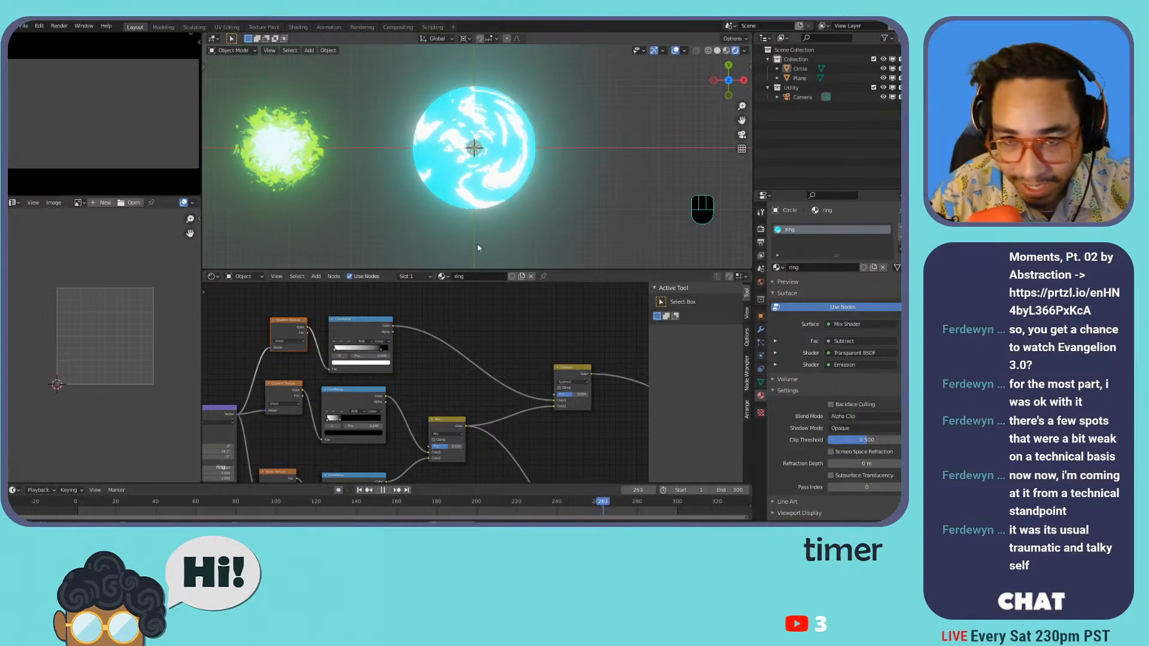
scroll(366, 340, "up", 2)
mouse_move(368, 341)
left_mouse_down()
mouse_move(322, 341)
mouse_move(357, 340)
left_mouse_up()
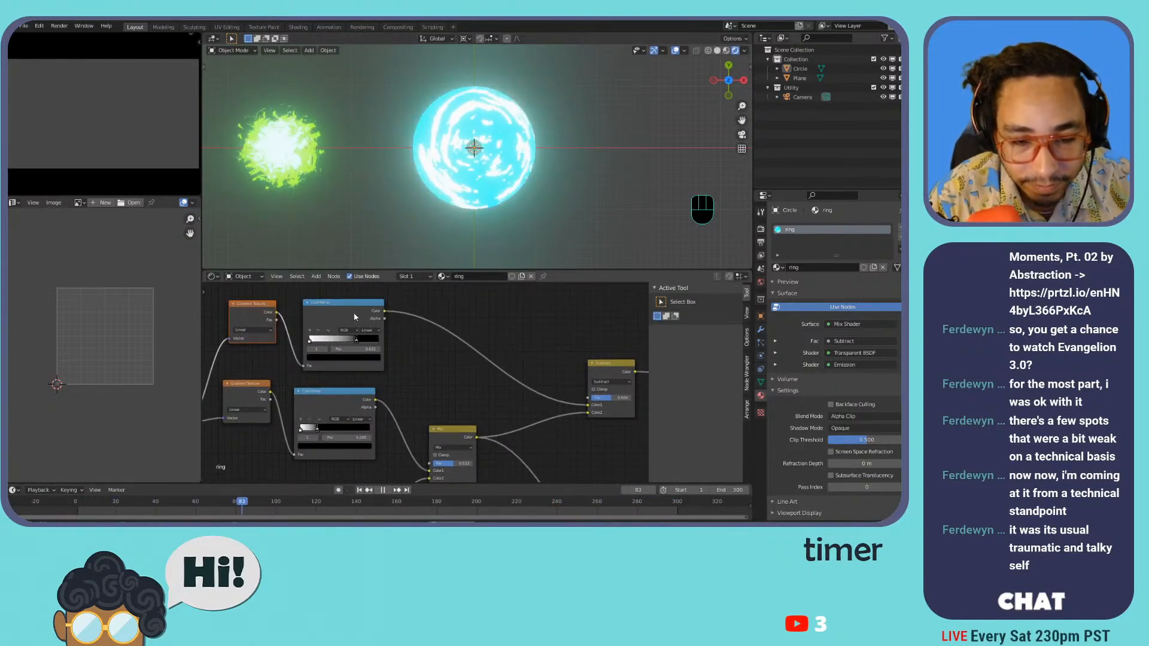
- Pause playback, preview the upper ColorRamp's output on its own, and reposition its black stop
left_click(354, 315, "ctrl")
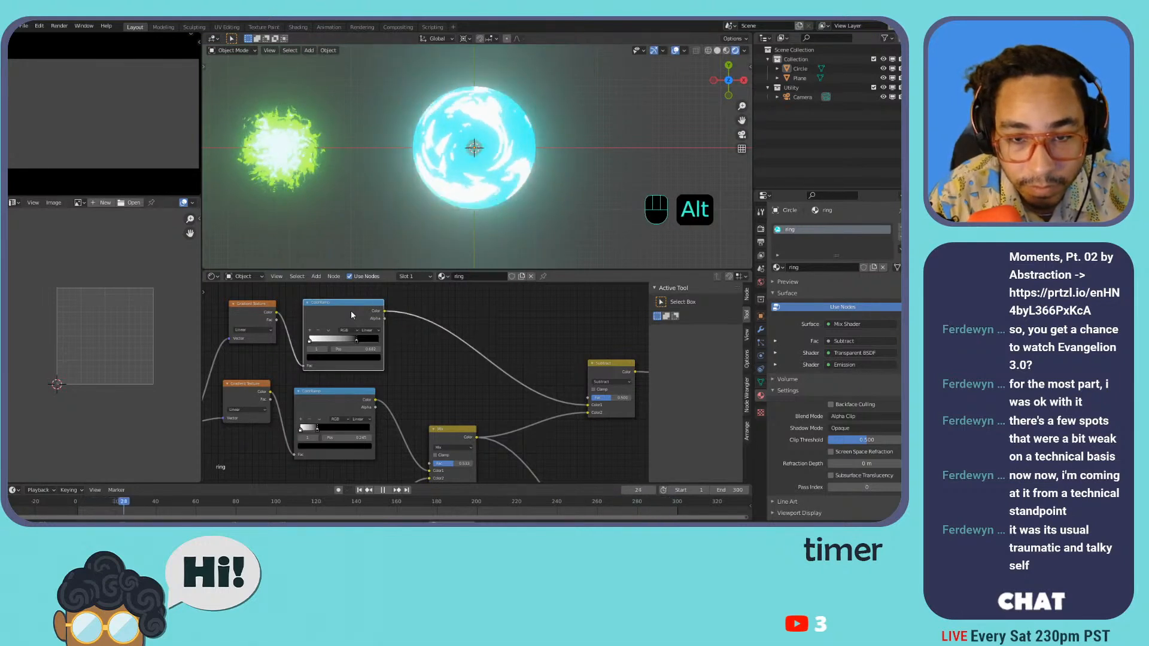
key("space")
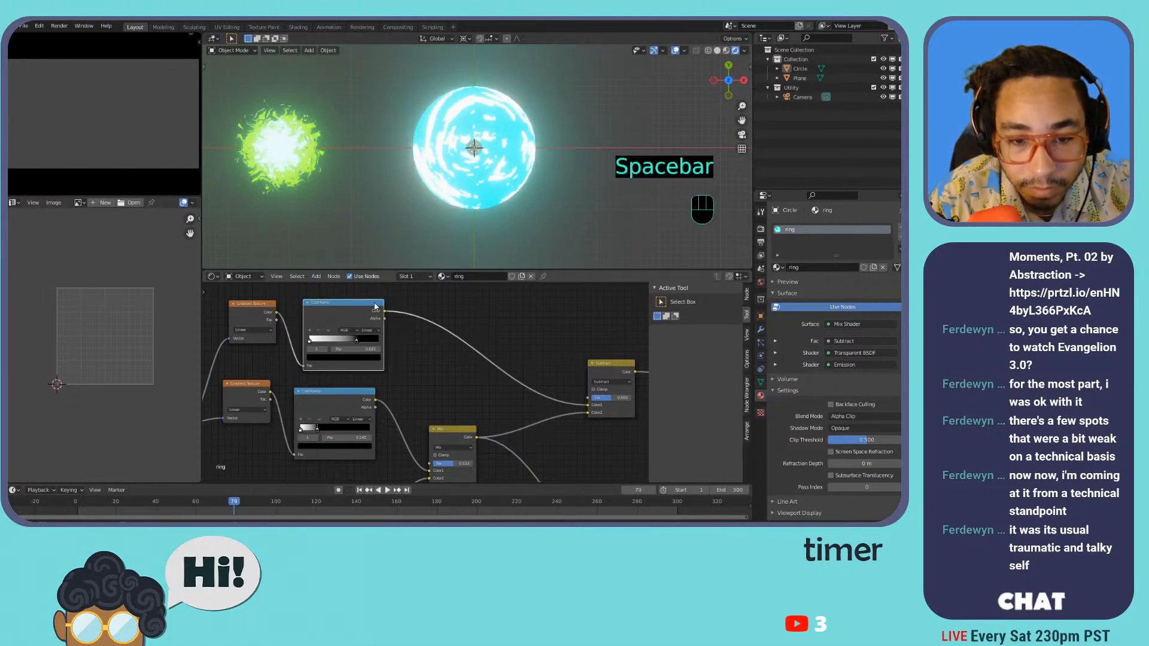
left_click(350, 312, "ctrl+shift")
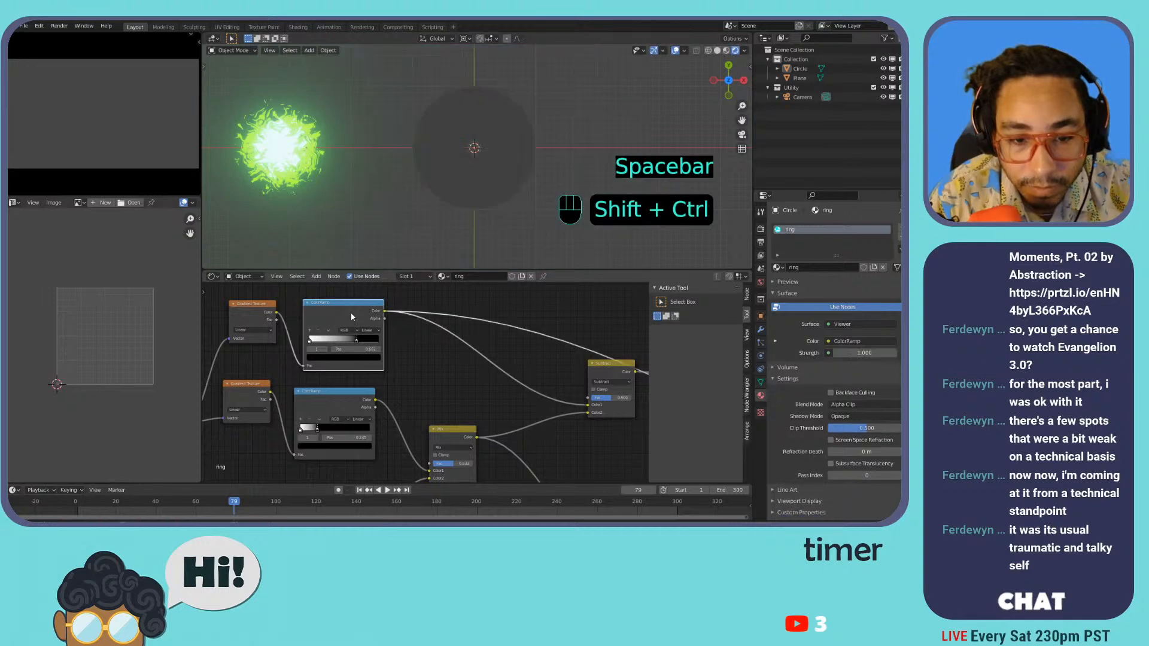
left_click_drag(356, 339, 319, 342)
- Feed the texture coordinates straight into the upper Gradient Texture, bypassing the Mapping node
scroll(275, 337, "down", 3)
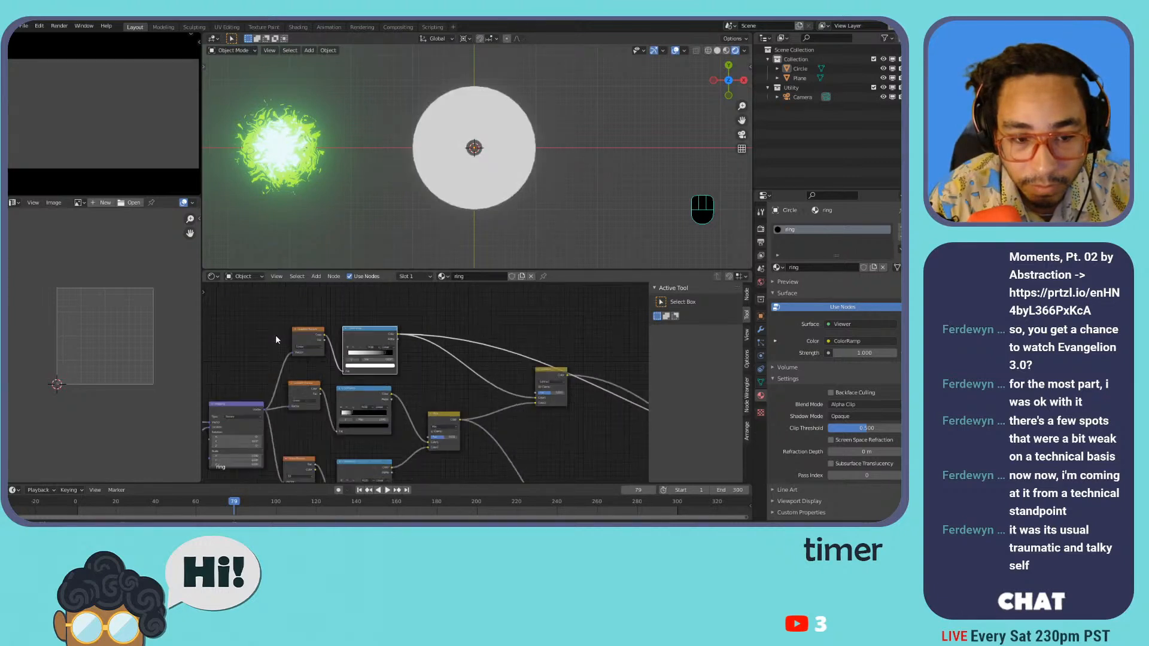
middle_click_drag(277, 348, 395, 339)
scroll(375, 342, "up", 2)
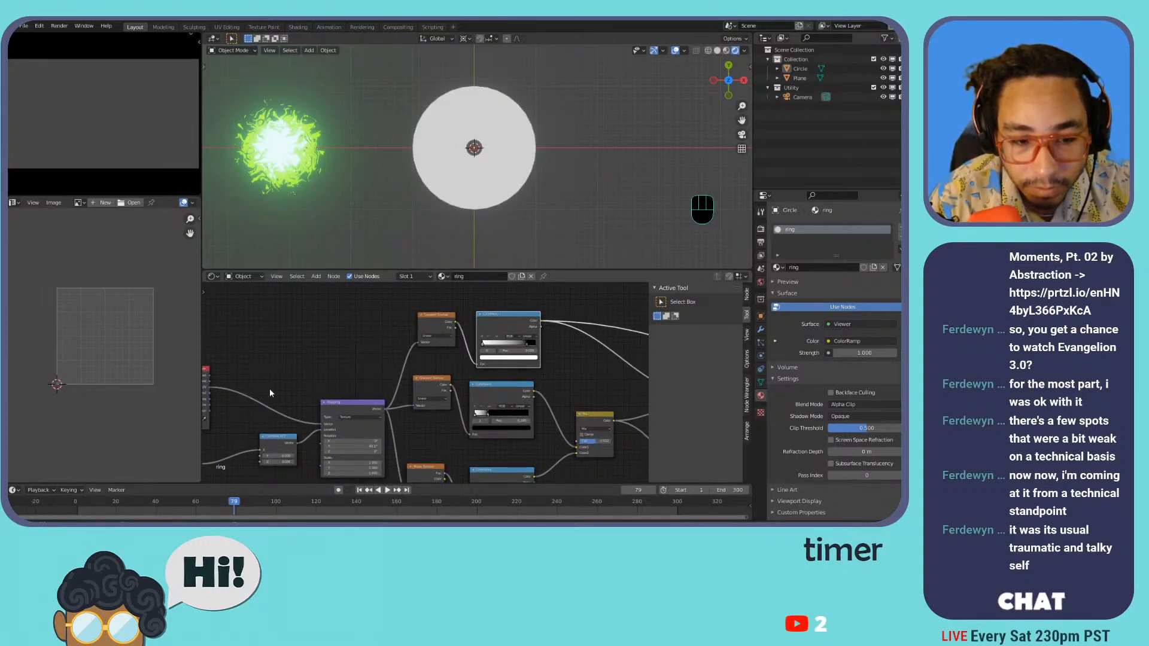
left_click_drag(405, 358, 418, 343)
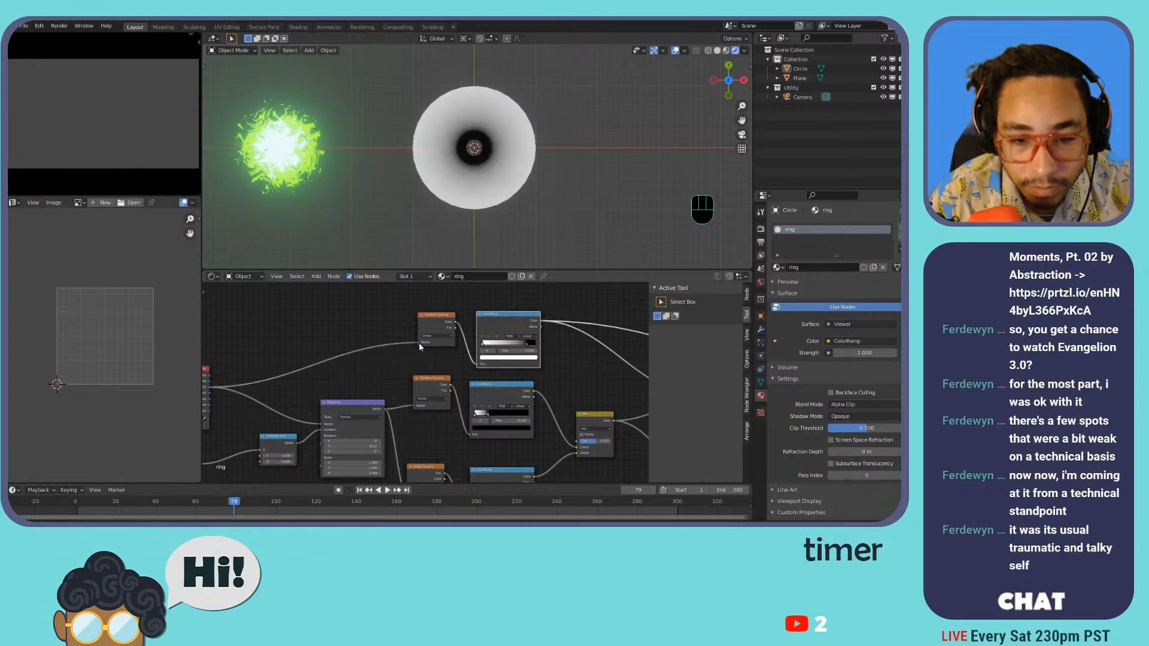
- Adjust the upper ColorRamp's stop and flip the ramp so it runs from black to white
left_click_drag(528, 345, 458, 345)
right_click(500, 344)
left_click(502, 343)
scroll(548, 356, "up", 1)
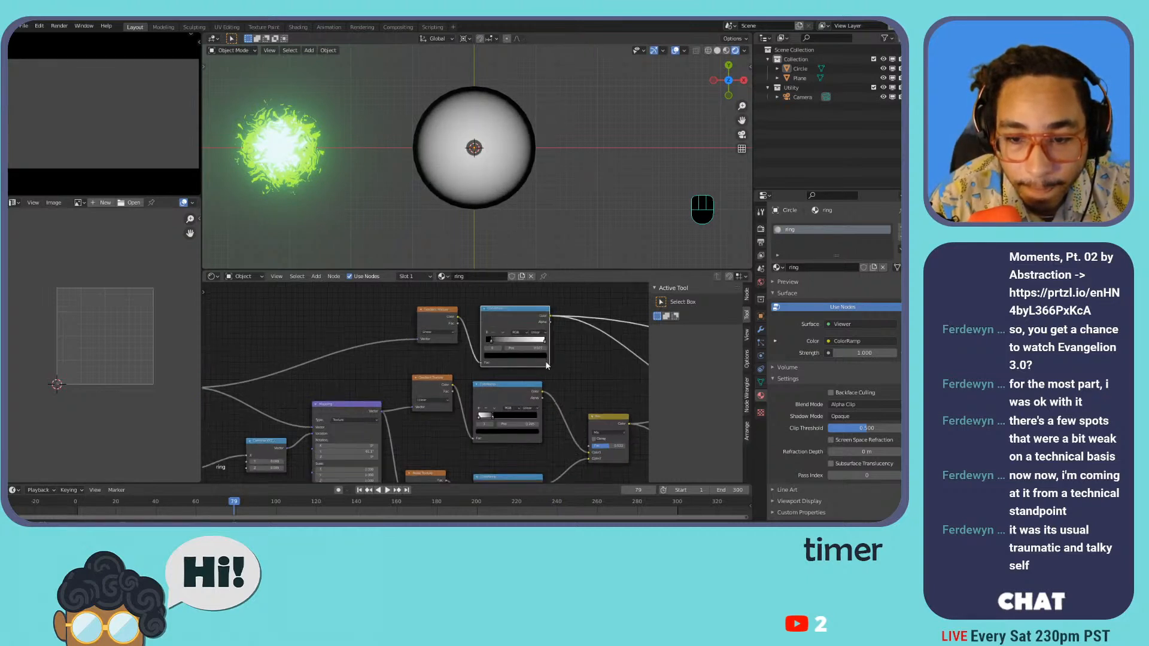
- Duplicate the Subtract node to combine the upper and bottom ColorRamps, and feed the copy into the original Subtract node
middle_click_drag(556, 356, 410, 346)
scroll(425, 347, "down", 1)
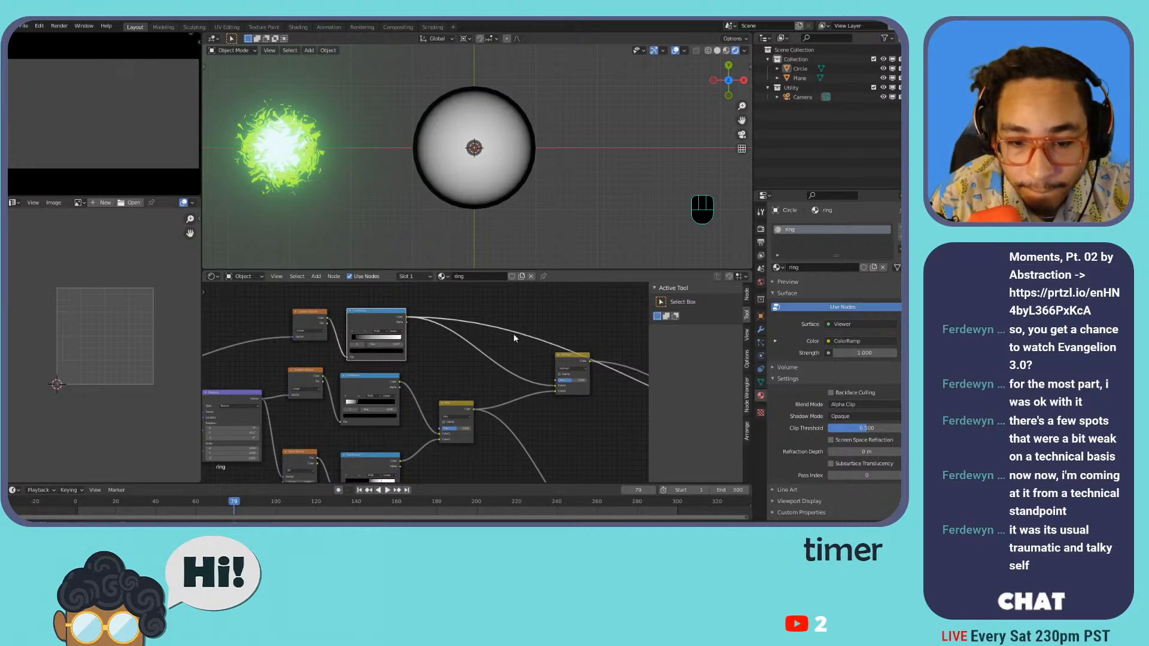
left_click_drag(568, 363, 574, 391)
key("shift+d")
left_click(501, 304)
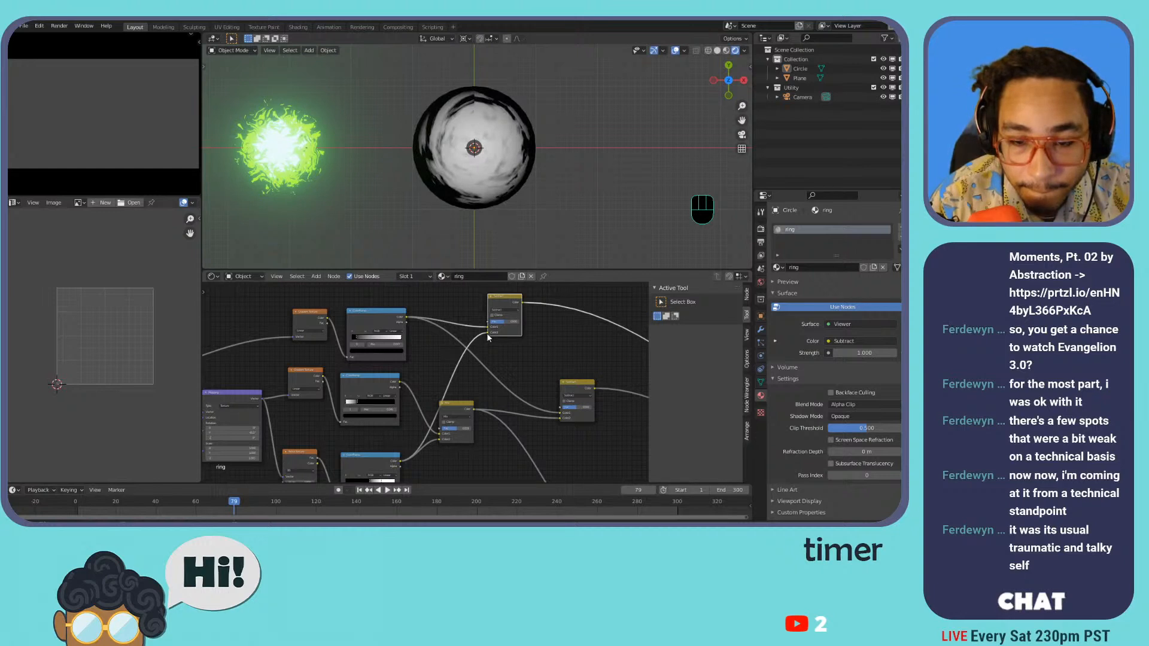
left_click_drag(501, 323, 519, 323)
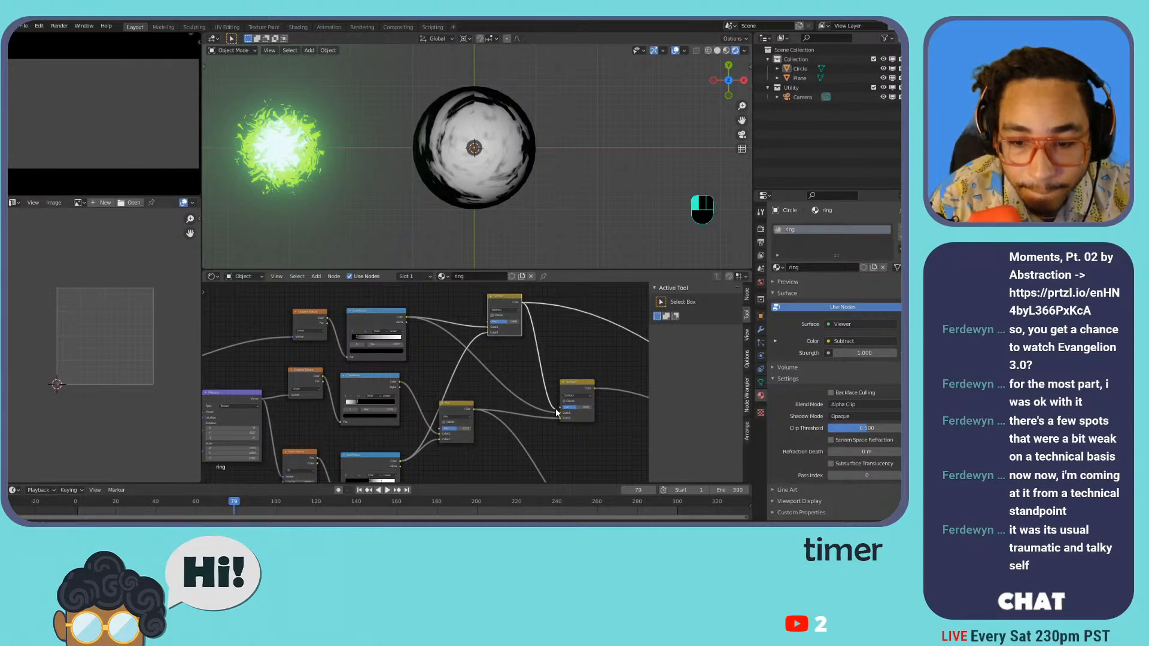
- Restore the Mix Shader as the material output and play the animation to examine the ring up close
scroll(562, 371, "down", 3)
middle_click_drag(581, 386, 393, 317)
left_click(574, 380, "ctrl+shift")
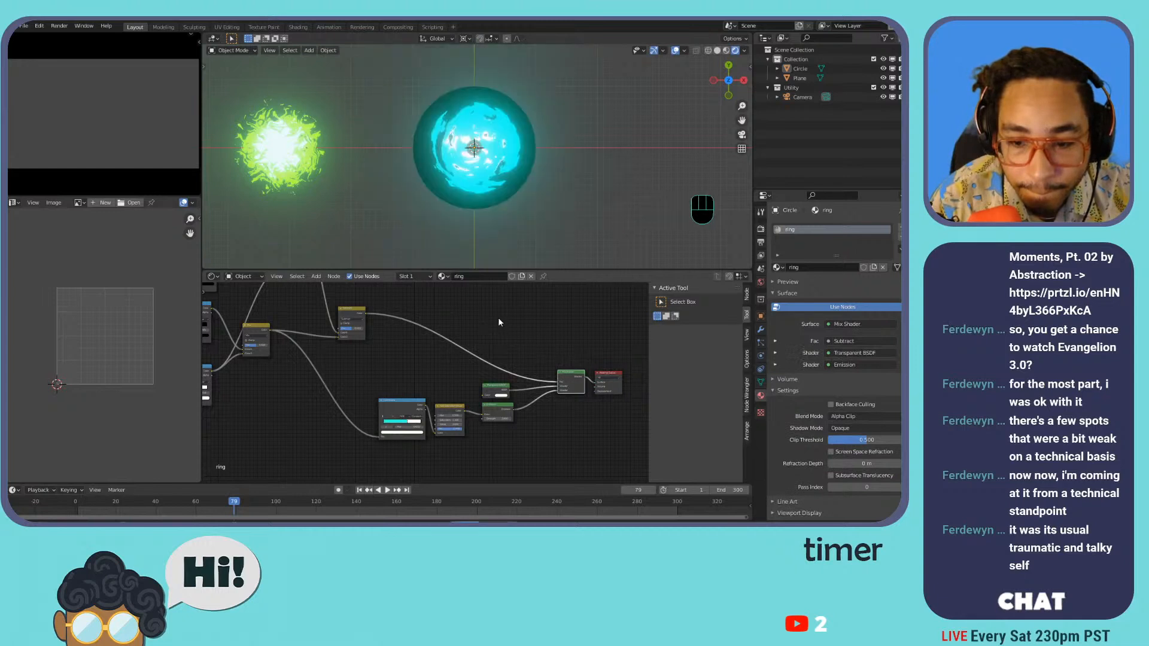
scroll(457, 170, "up", 8)
key("space")
middle_click_drag(350, 376, 512, 397)
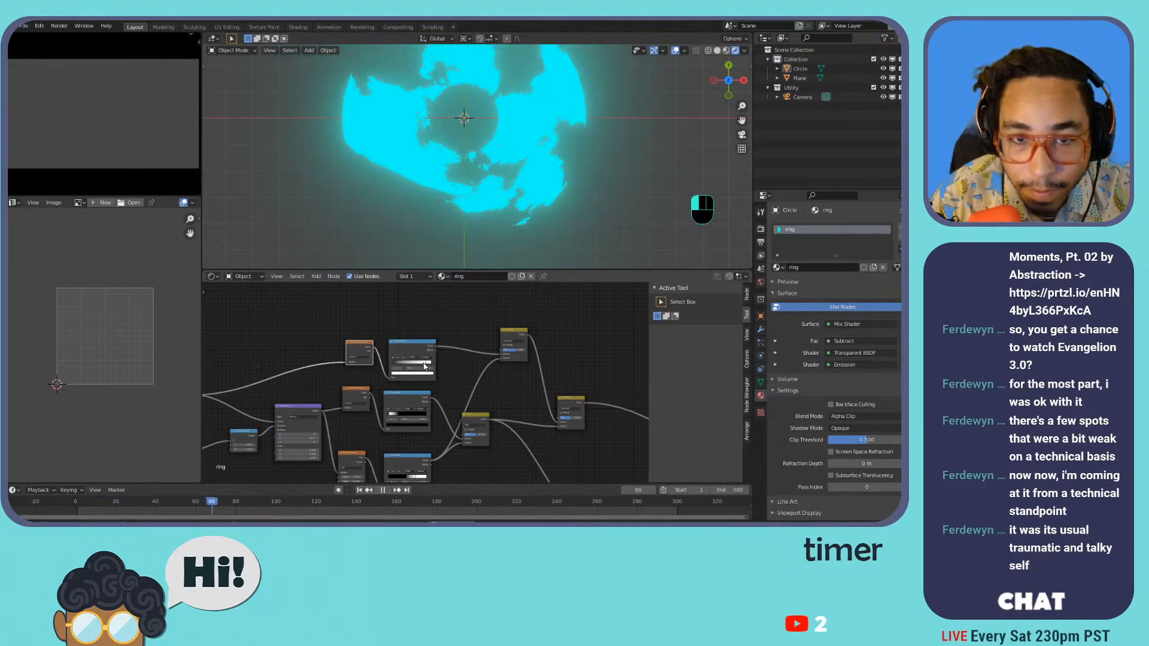
scroll(420, 397, "up", 2)
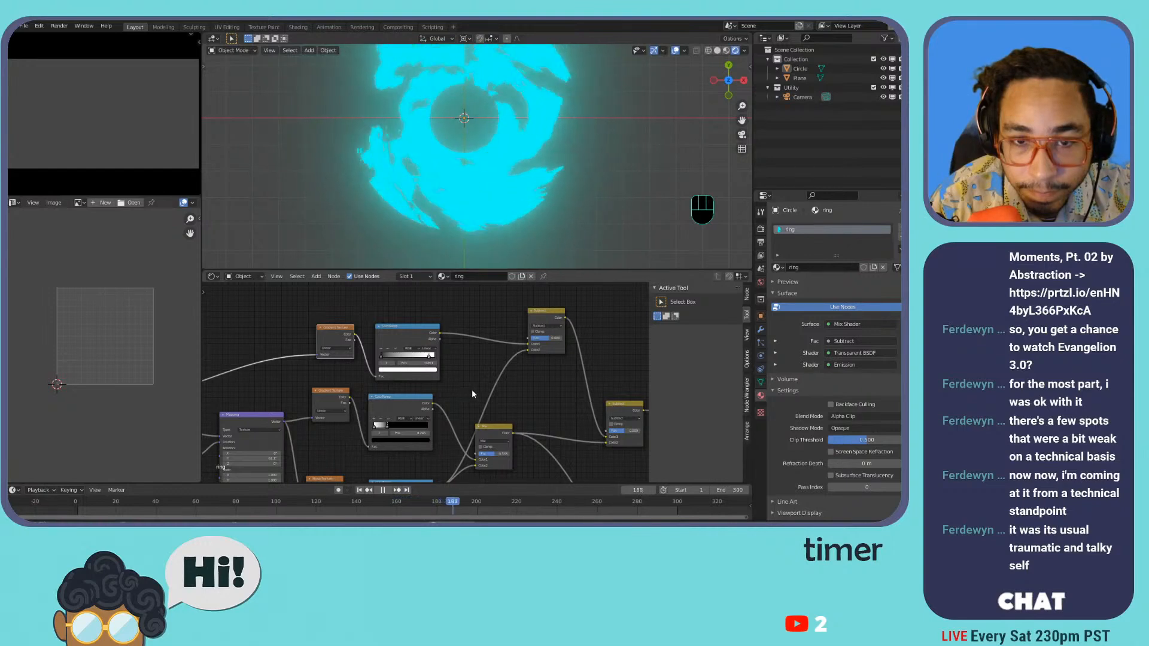
scroll(473, 393, "down", 4)
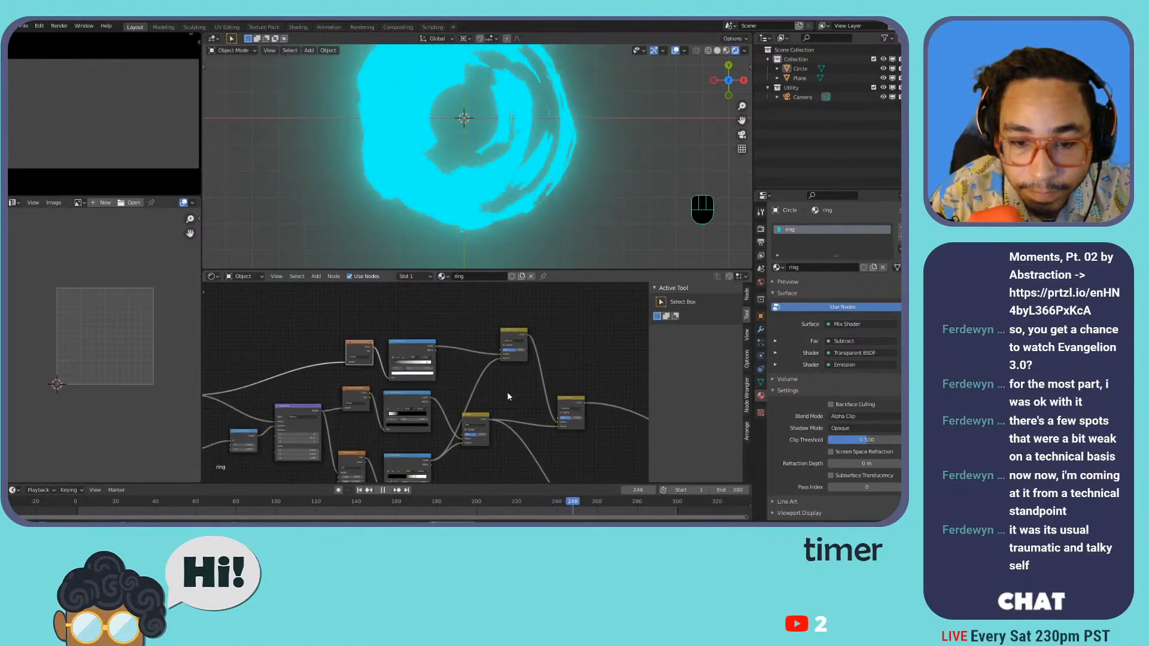
- Move the upper Gradient Texture, its ColorRamp and the new Subtract node upward to make room in the node tree
left_click_drag(368, 356, 353, 321)
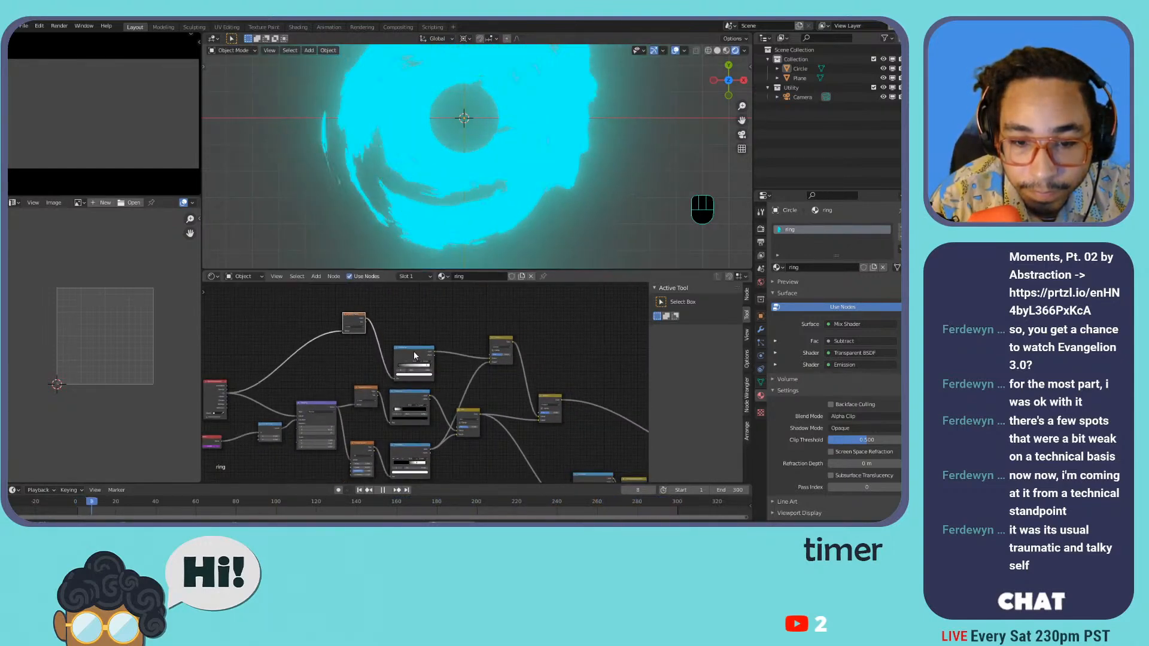
left_click_drag(414, 350, 410, 316)
left_click_drag(503, 342, 507, 323)
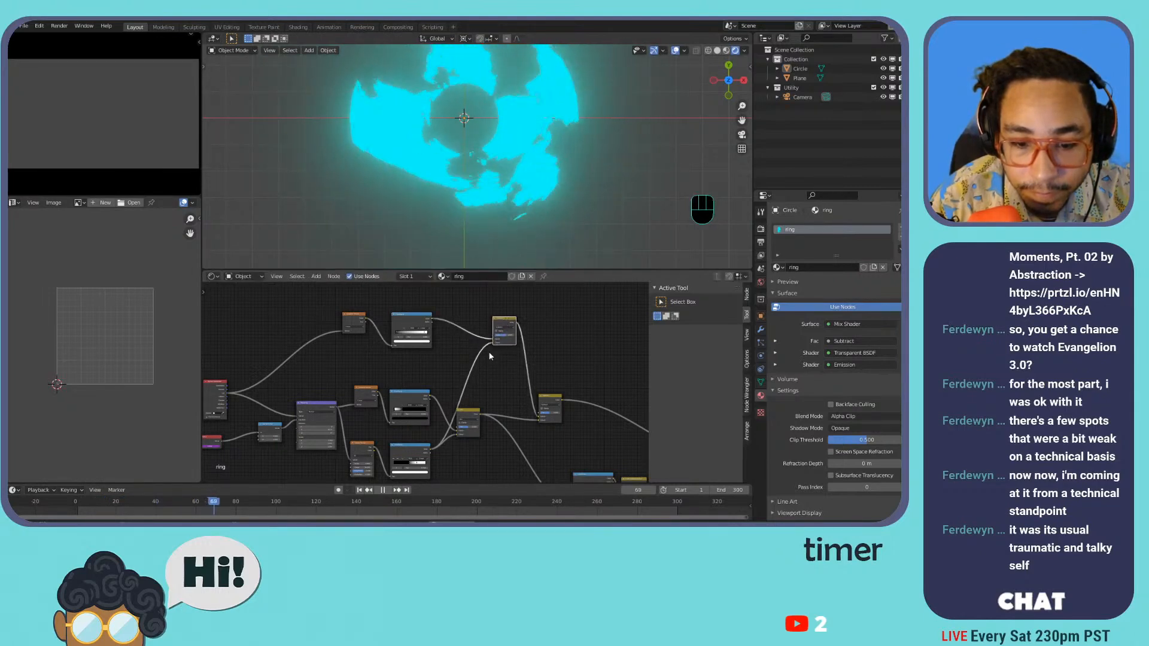
middle_click_drag(416, 329, 454, 374)
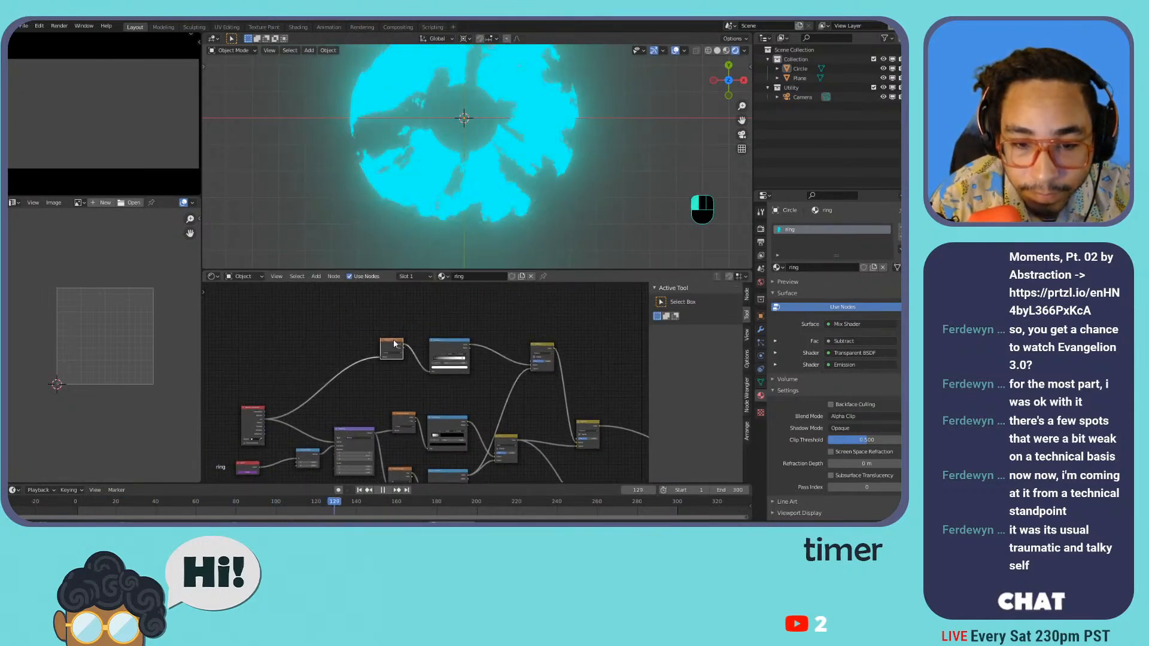
left_click_drag(393, 340, 384, 320)
left_click_drag(449, 340, 448, 328)
- Duplicate the bottom Noise Texture with its ColorRamp and connect the copy to the upper Subtract node's second color input
middle_click_drag(443, 368, 470, 339)
scroll(459, 372, "up", 3)
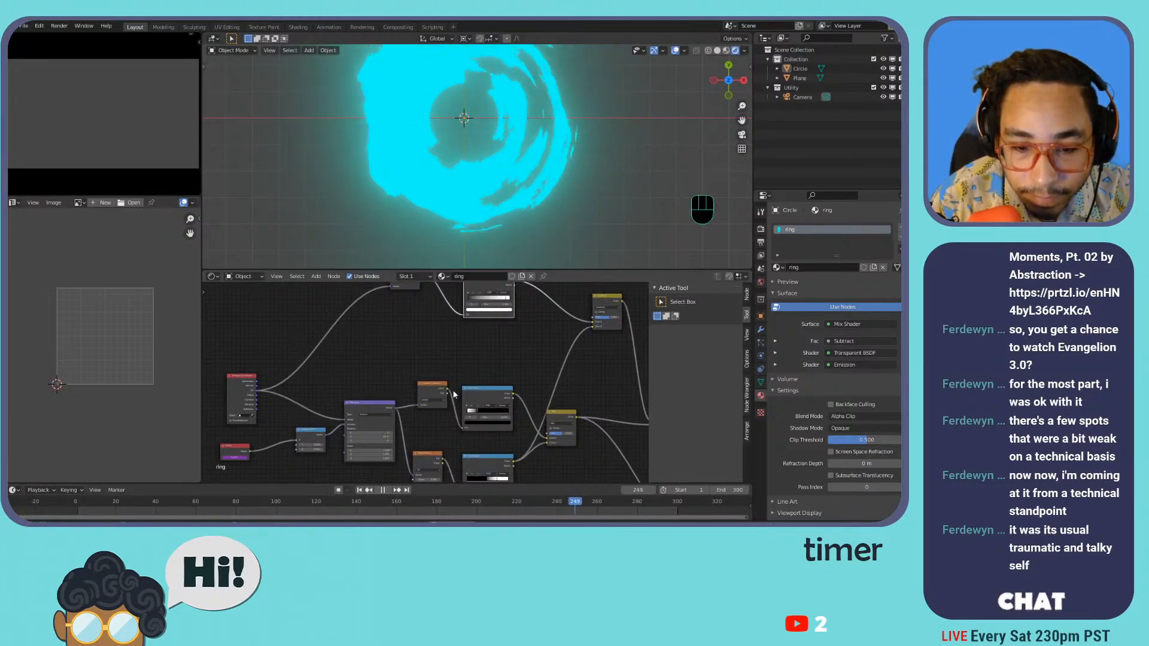
scroll(450, 409, "down", 1)
middle_click_drag(449, 410, 401, 411)
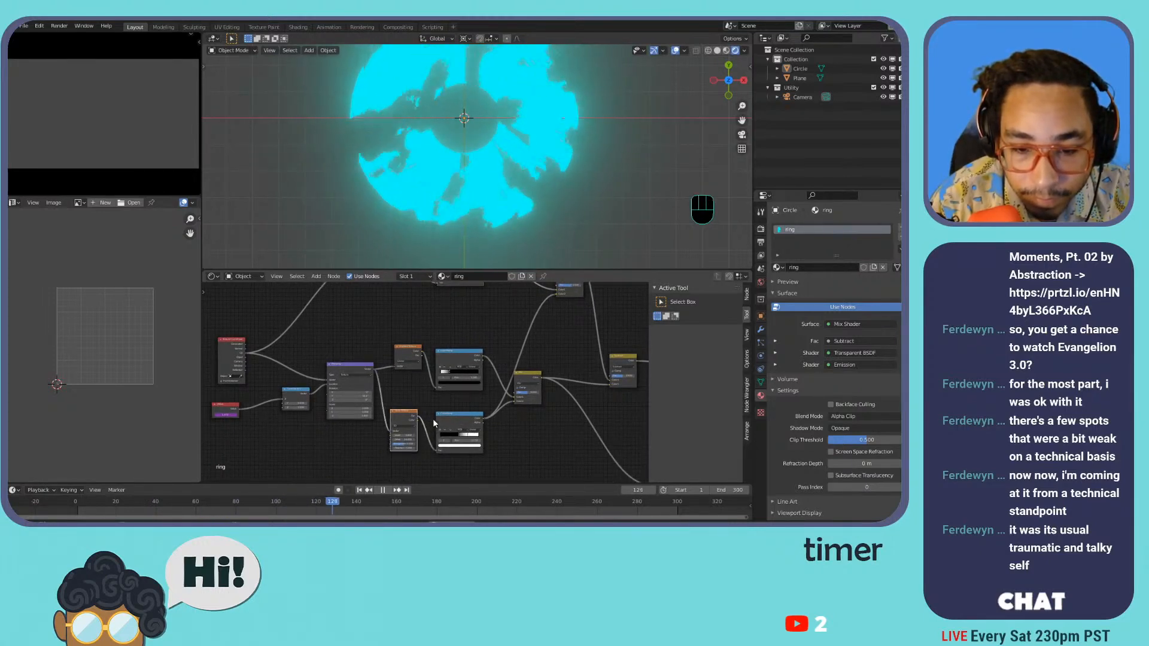
key("shift+d")
left_click(441, 308)
middle_click_drag(440, 308, 414, 375)
left_click_drag(451, 368, 529, 359)
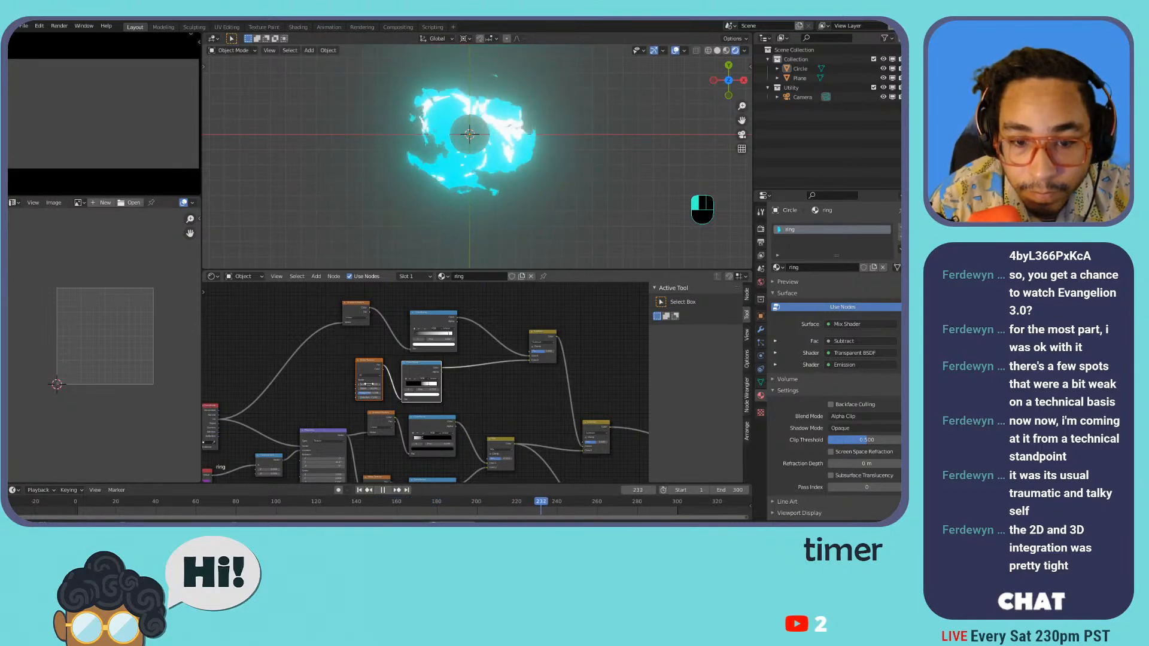
- Duplicate the Mapping node for the copied Noise Texture and connect the texture coordinates to its Vector input
middle_click_drag(321, 364, 393, 379)
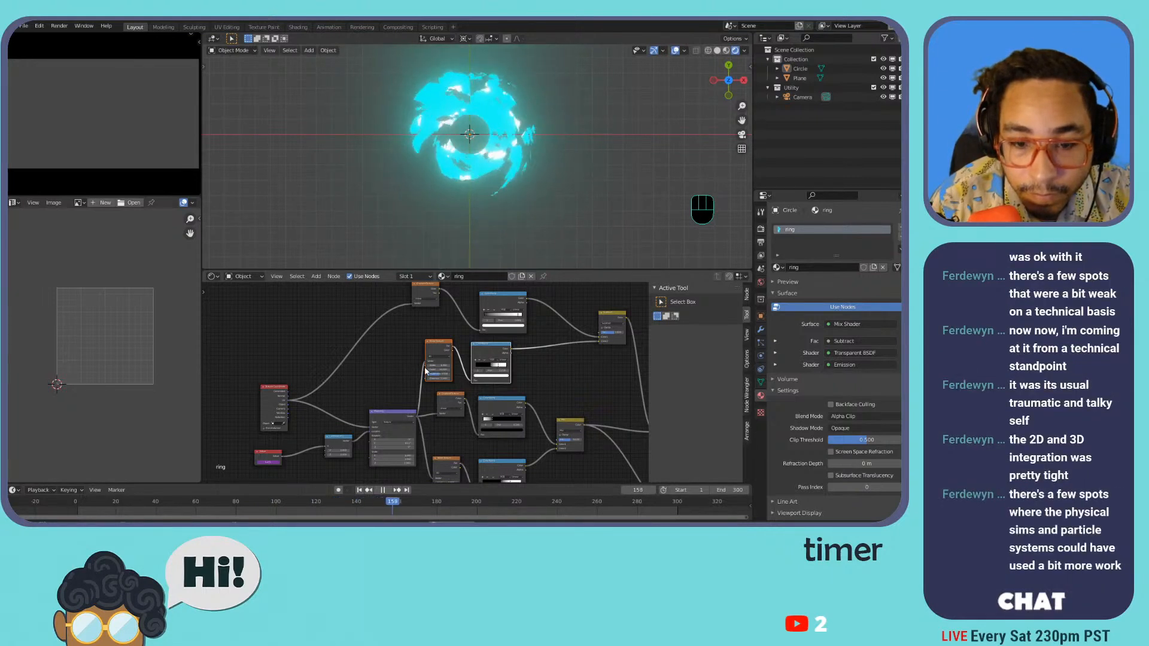
left_click(389, 414, "shift")
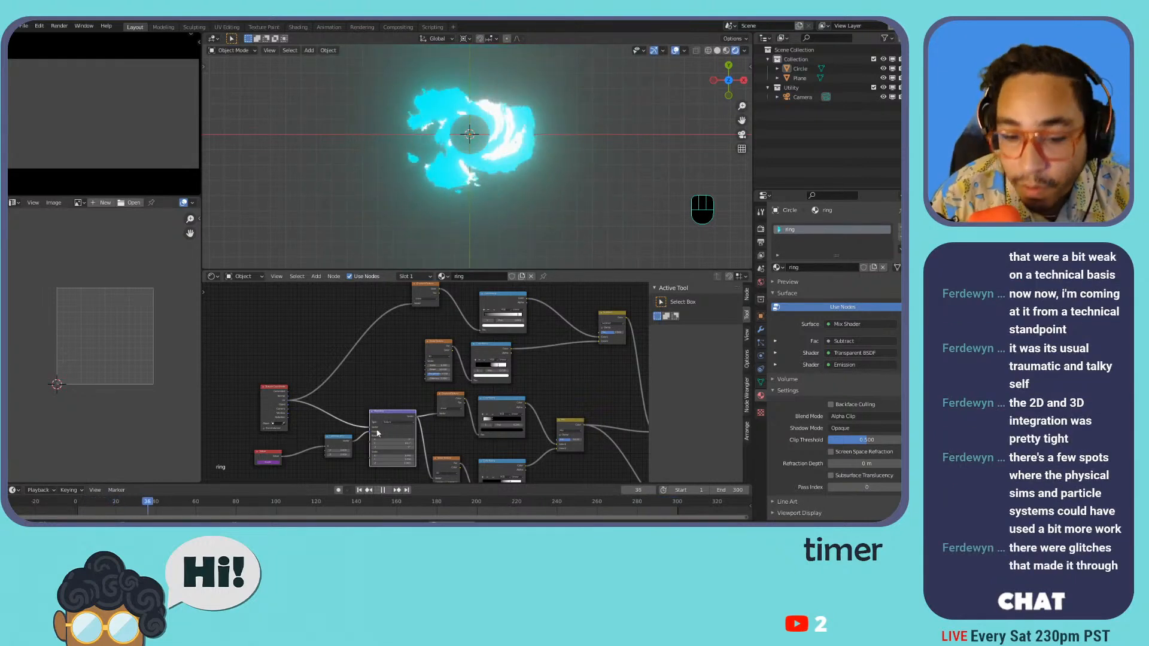
key("shift+d")
left_click(381, 336)
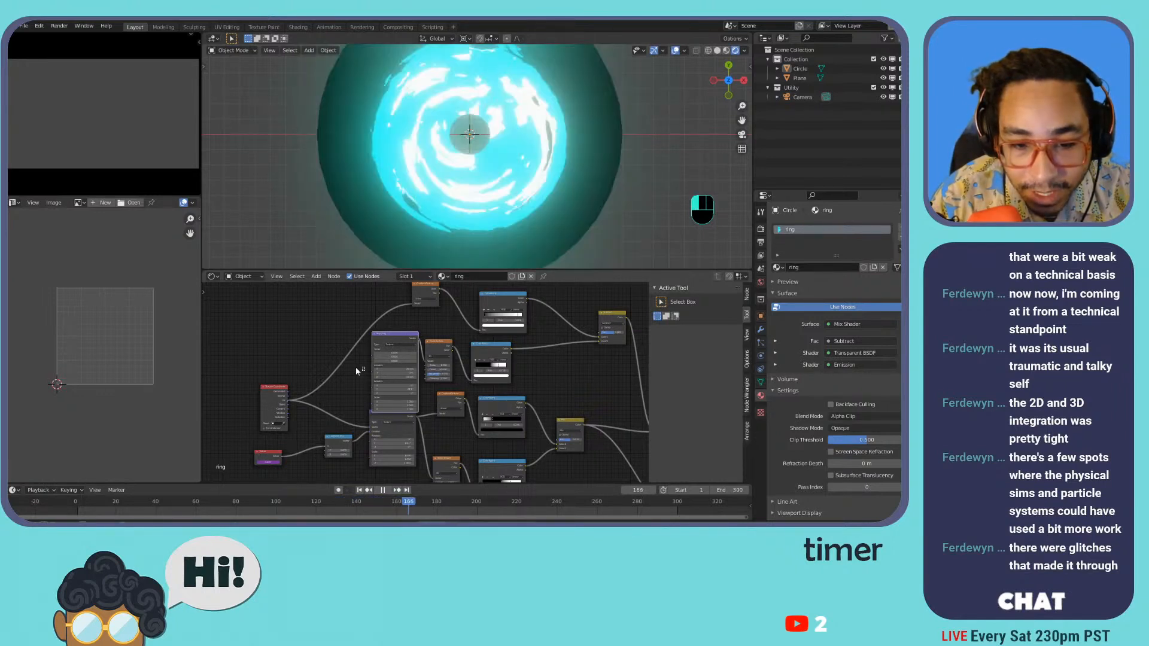
left_click_drag(288, 400, 372, 358)
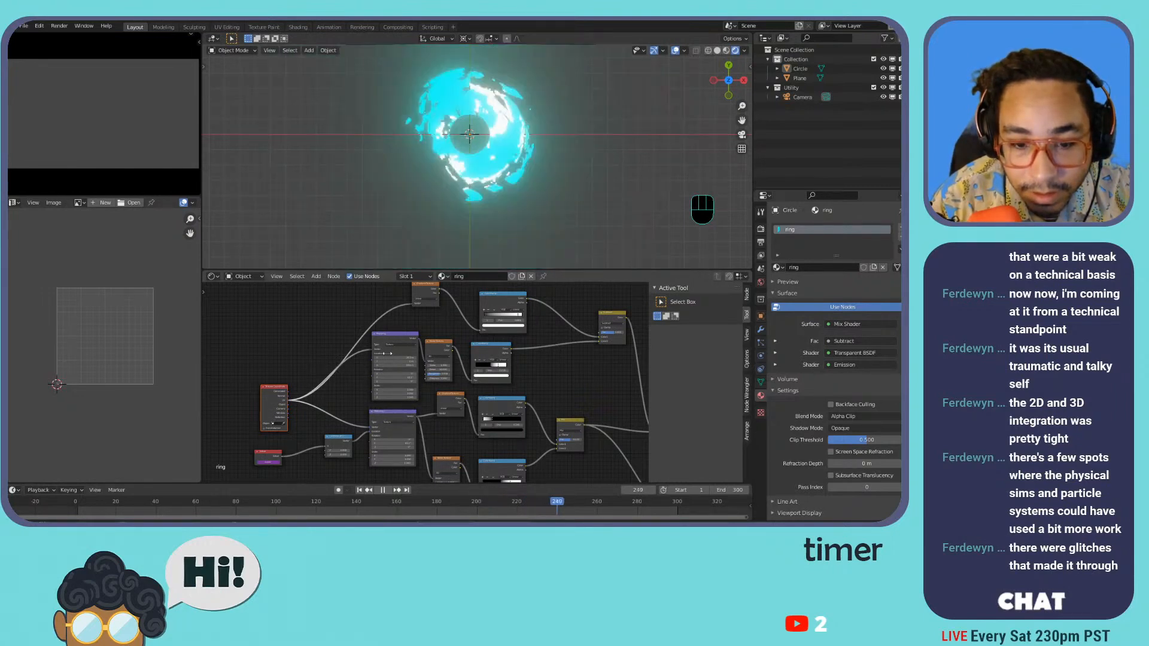
- Try different Location offsets on the copied Mapping node and undo the unwanted ones
scroll(389, 358, "up", 3)
key("shift")
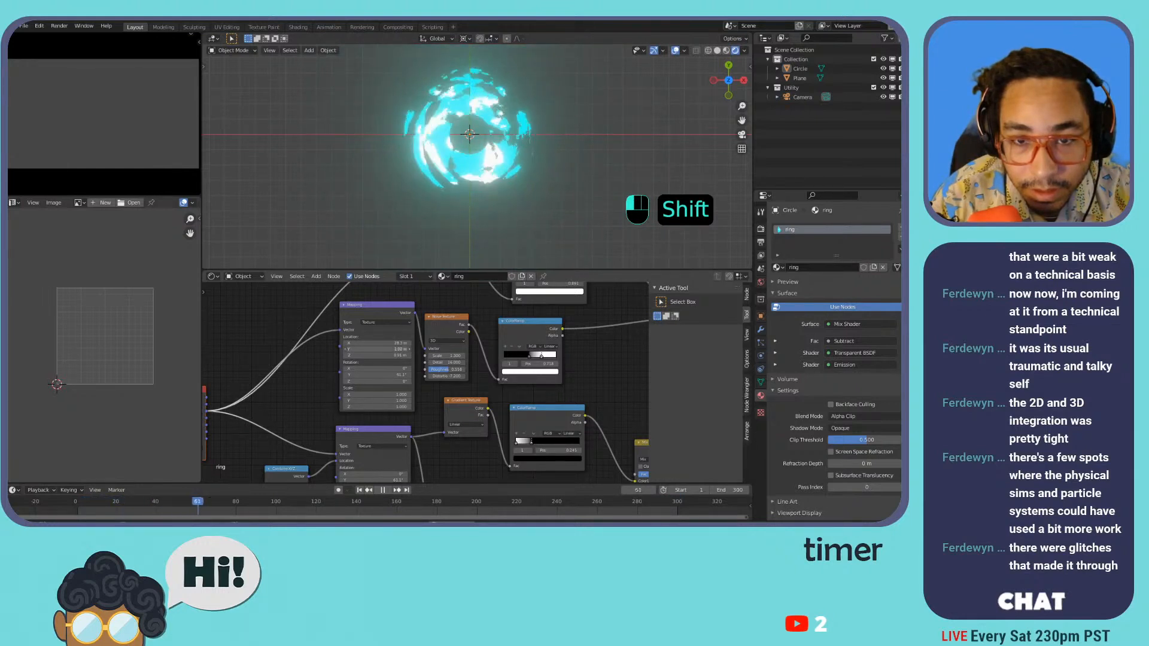
key("ctrl+z")
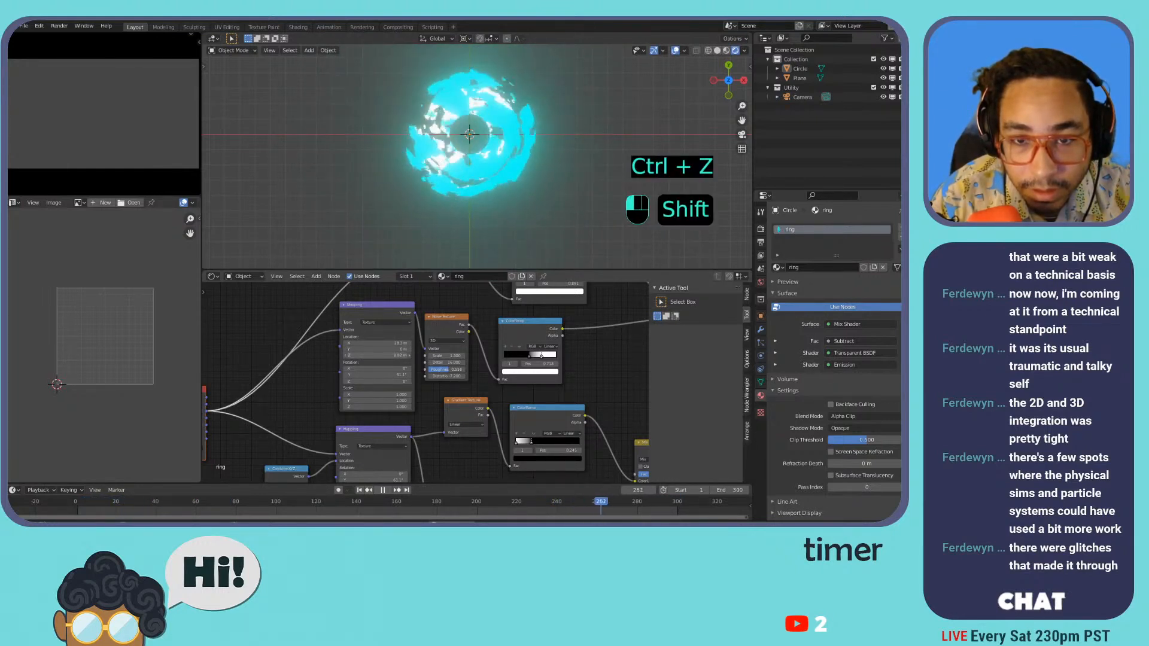
key("ctrl+z")
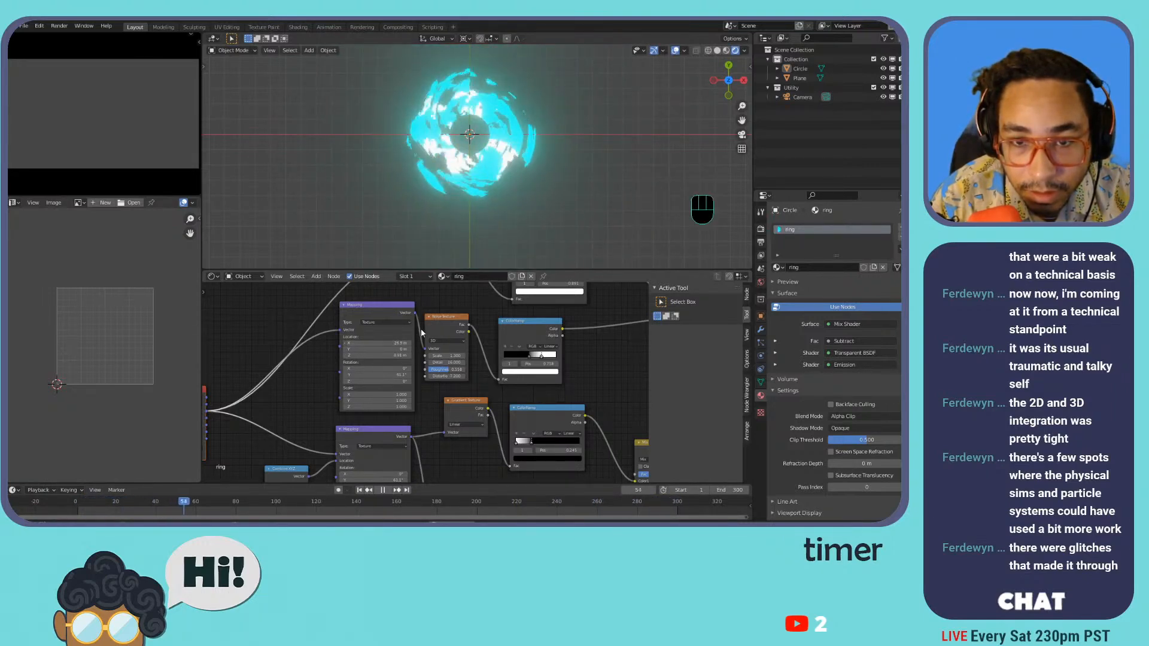
- Adjust the copied noise ColorRamp and move the upper gradient ColorRamp's white stop to about a third along
scroll(427, 362, "down", 4)
scroll(427, 362, "up", 3)
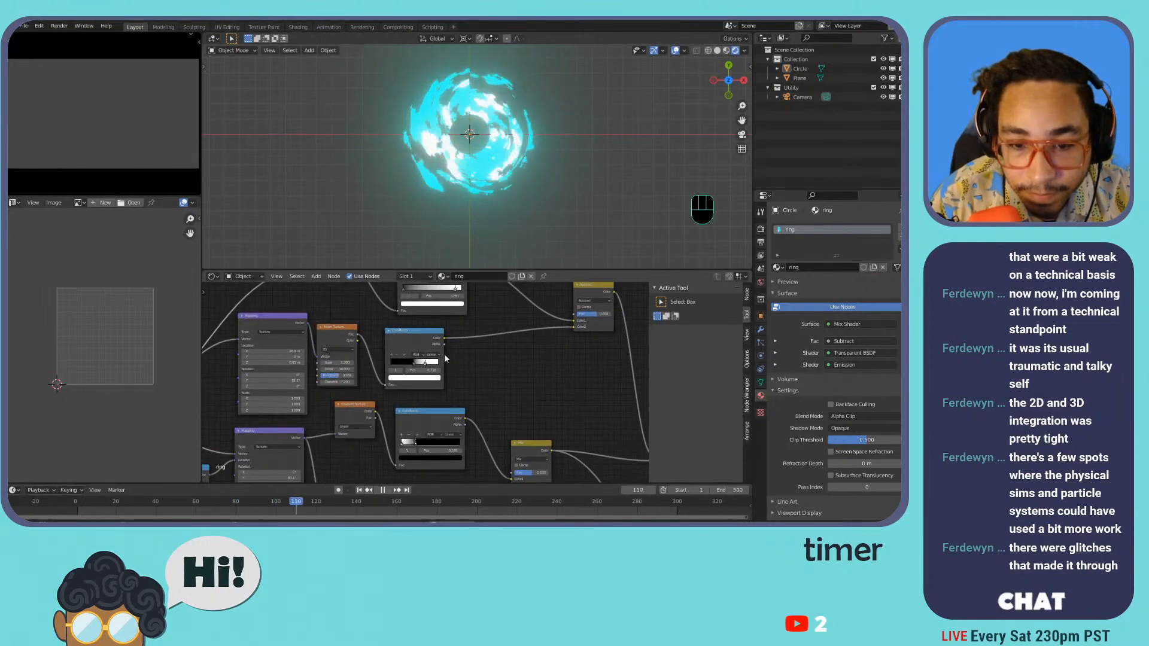
left_click_drag(463, 363, 429, 363)
middle_click_drag(435, 331, 439, 366)
left_click_drag(456, 324, 428, 326)
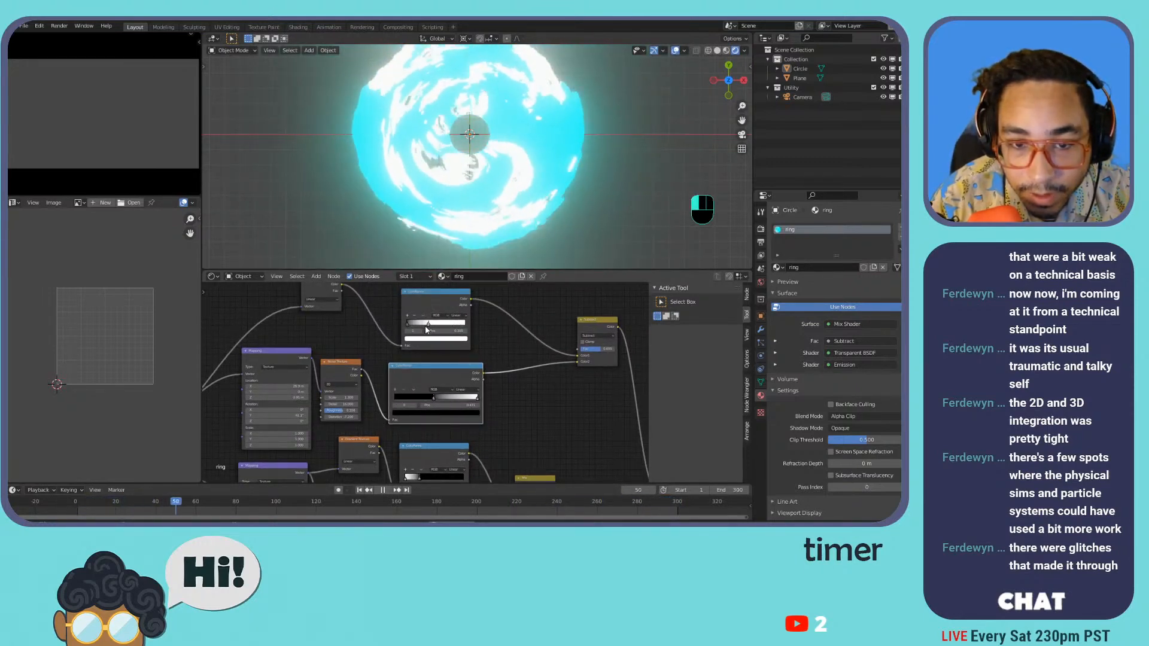
- Swap the upper Subtract node's color inputs, and set the copied noise ColorRamp's black stop near a fifth and white stop near halfway
mouse_move(433, 398)
left_mouse_down()
mouse_move(403, 401)
mouse_move(415, 401)
left_mouse_up()
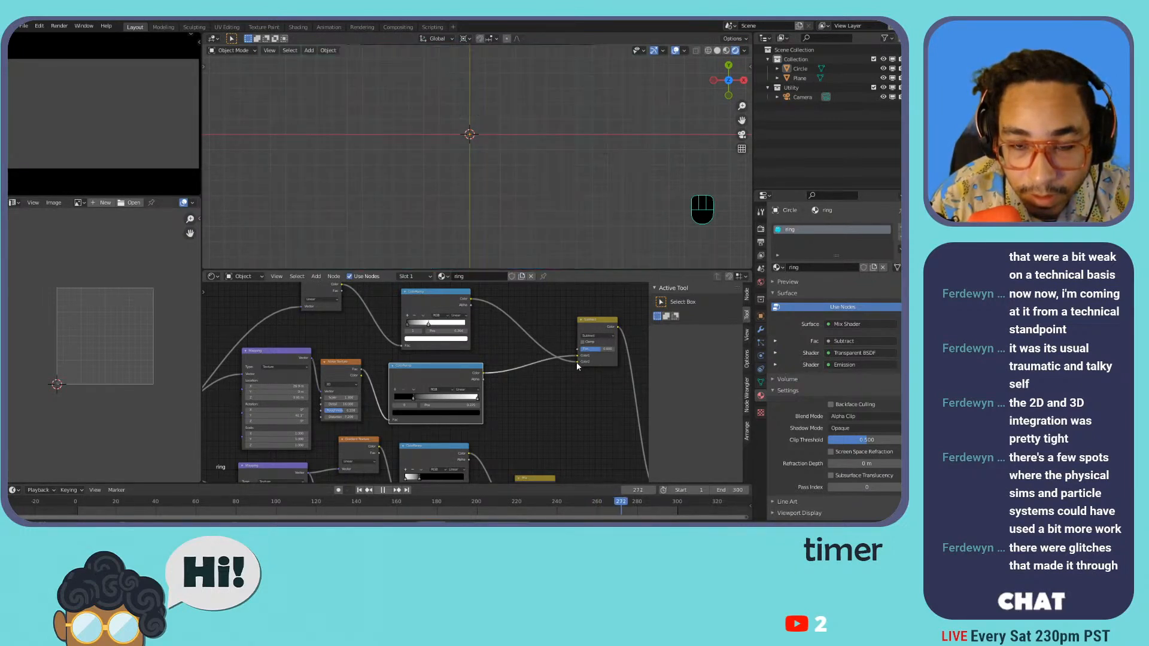
mouse_move(416, 395)
left_mouse_down()
mouse_move(452, 397)
mouse_move(400, 397)
left_mouse_up()
key("ctrl+z")
left_click_drag(475, 398, 435, 402)
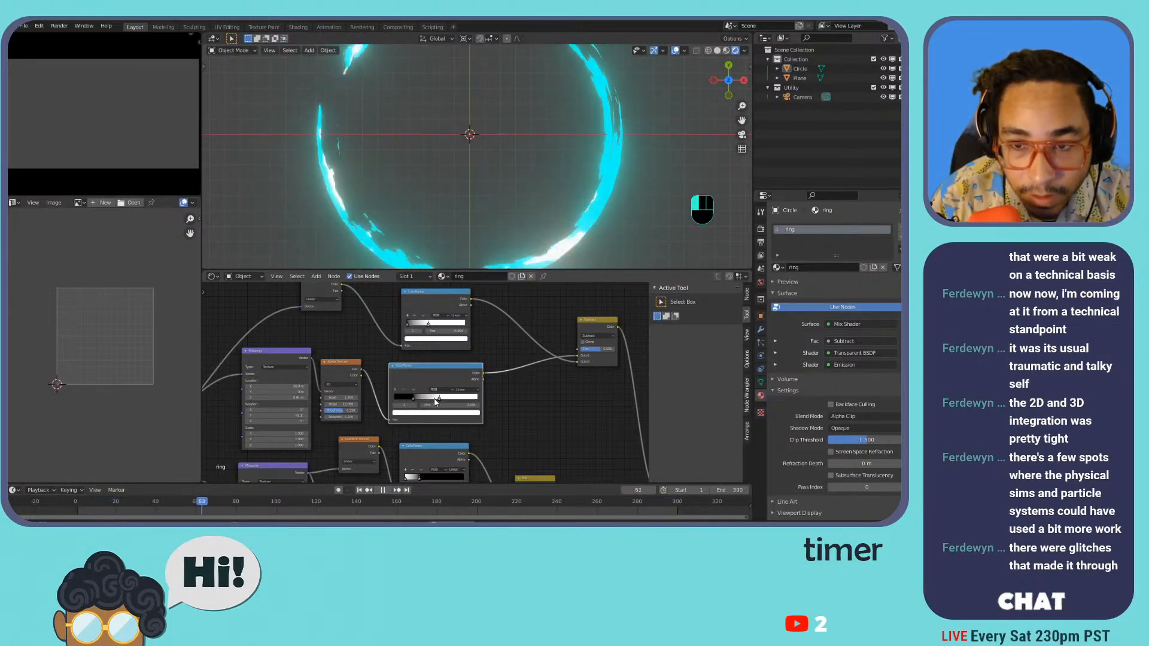
- Try shifting the copied Mapping node's Location values and undo each change
scroll(400, 203, "down", 5)
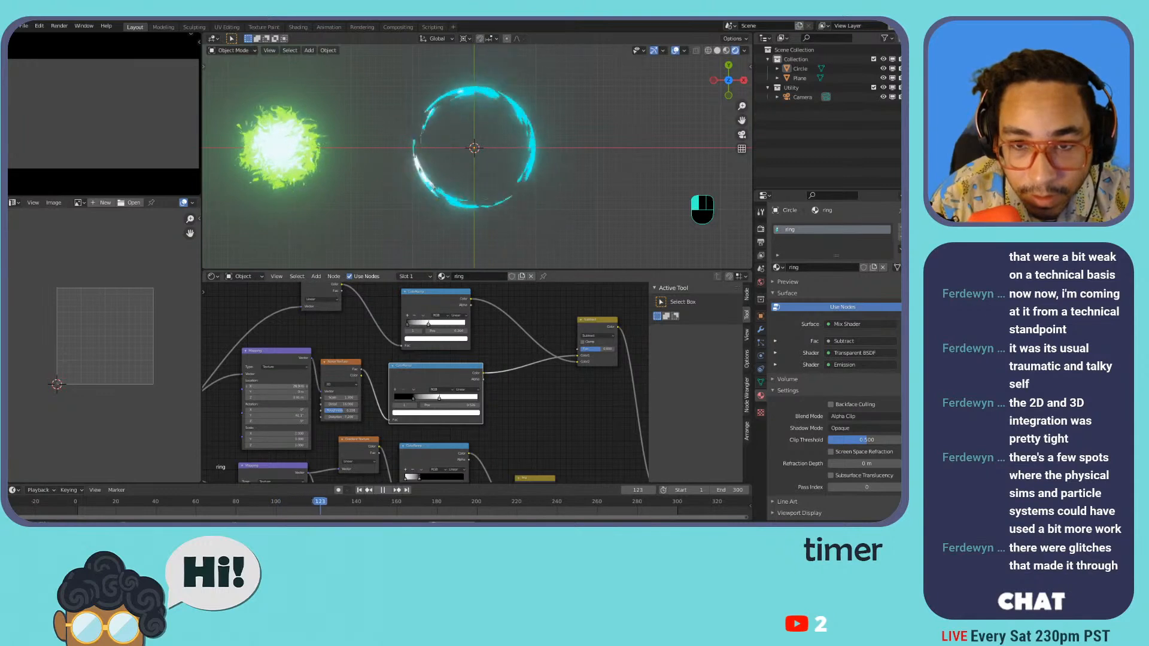
key("shift")
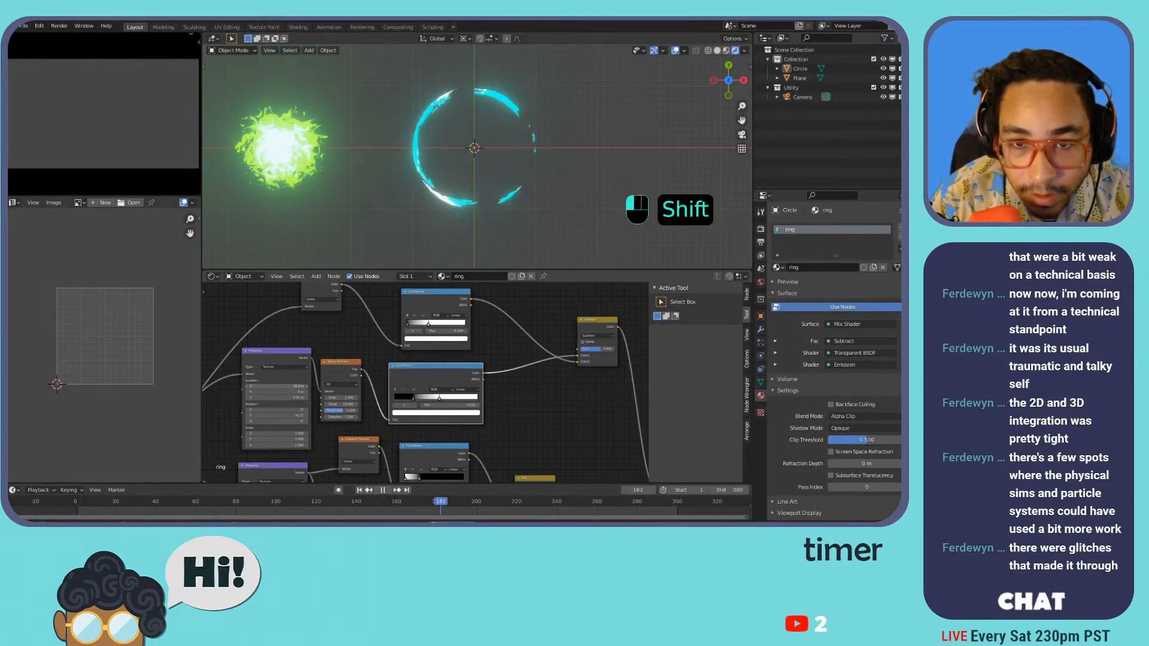
key("ctrl+z")
left_click_drag(258, 396, 223, 396, "shift")
key("ctrl+z")
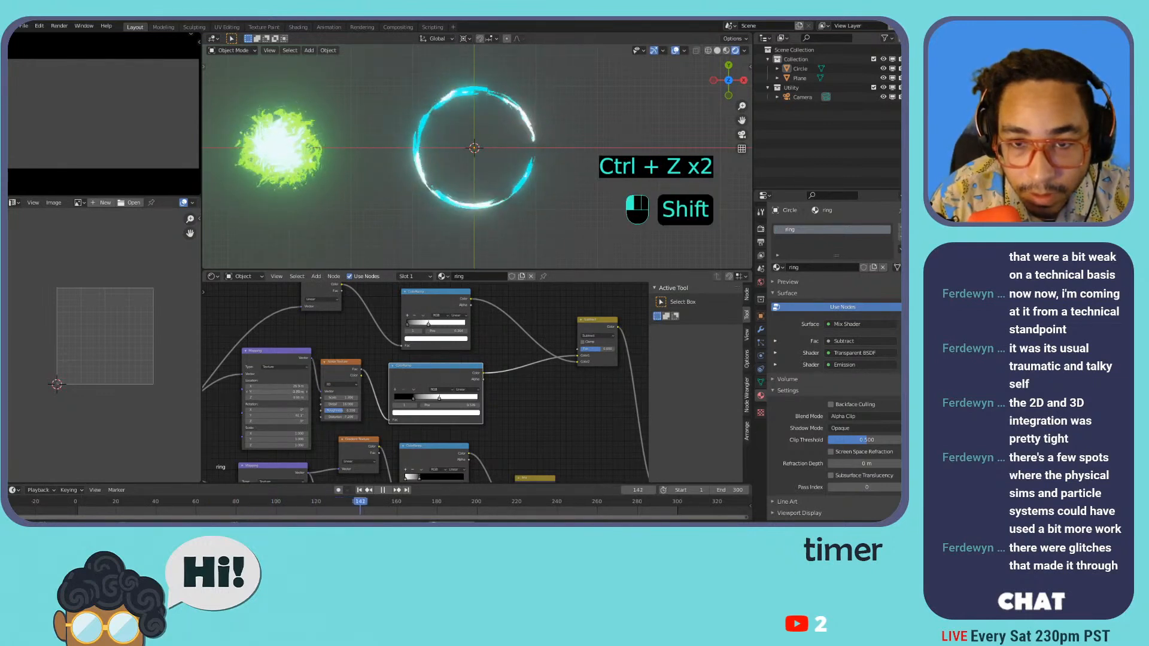
key("ctrl+z")
- Swap the upper Subtract node's inputs back, with the gradient ColorRamp first and the noise ColorRamp second
left_click_drag(574, 356, 574, 360)
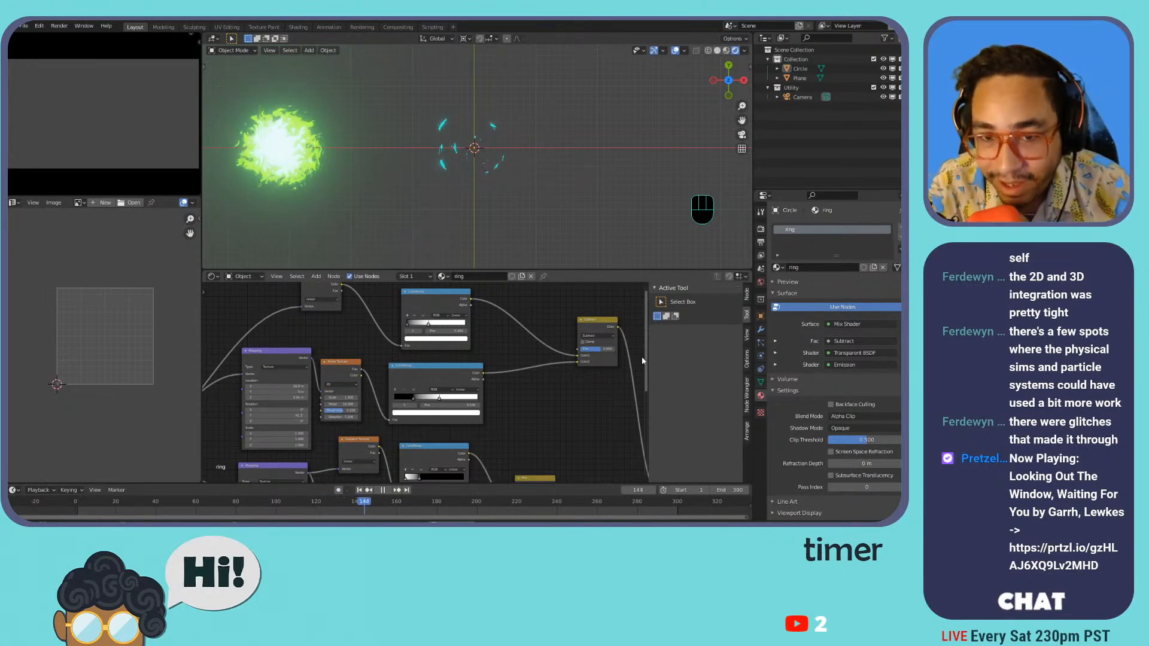
- Shift the upper gradient ColorRamp's stop slightly toward the start and spread the copied noise ColorRamp's white stop to the end
scroll(460, 316, "up", 1)
mouse_move(427, 315)
left_mouse_down()
mouse_move(454, 314)
mouse_move(407, 314)
mouse_move(417, 320)
left_mouse_up()
left_click_drag(423, 402, 484, 399)
left_click_drag(393, 402, 487, 401)
left_click_drag(407, 401, 414, 401)
middle_click_drag(413, 404, 632, 363)
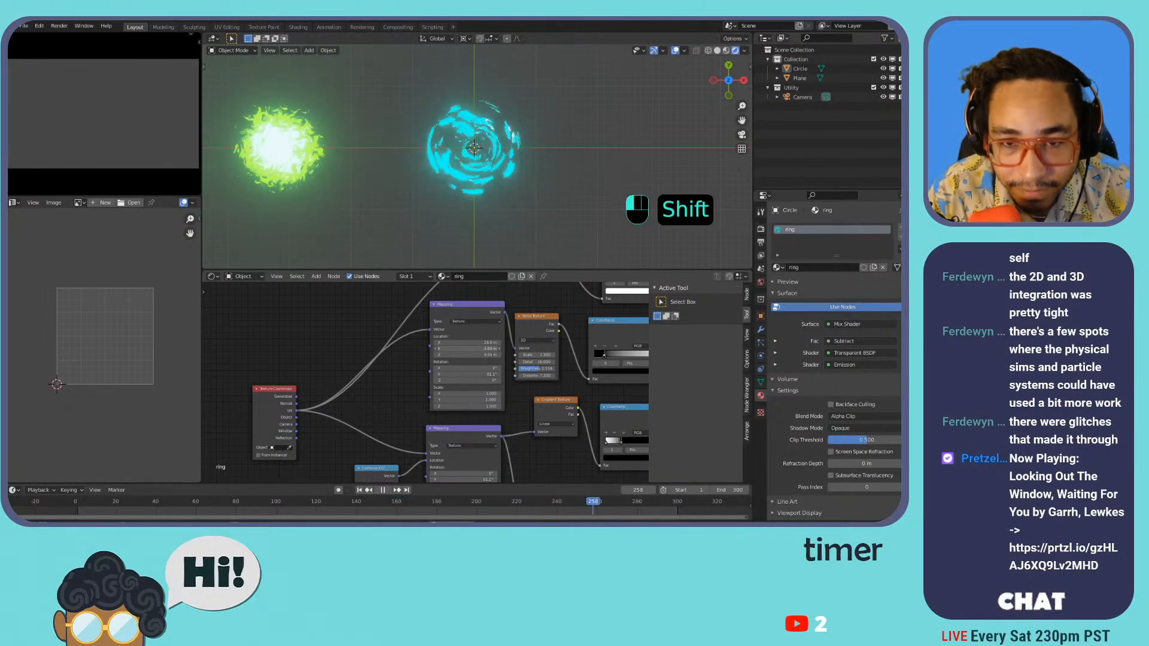
- Try shifting the copied Mapping node's Location Y and undo the change
left_click_drag(448, 348, 466, 347, "shift")
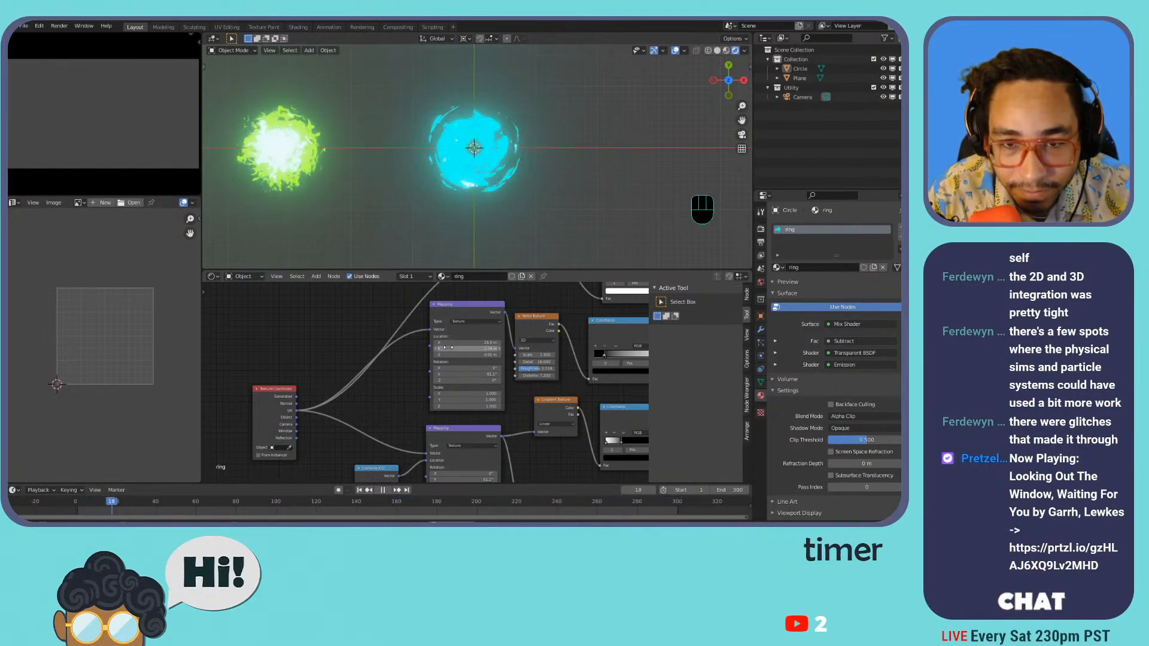
scroll(450, 347, "down", 4)
key("ctrl+z")
key("ctrl+z")
- Set the copied Noise Texture's Scale to 14 and switch that node to a Musgrave Texture
middle_click_drag(522, 362, 354, 364)
left_click(347, 364)
type("14")
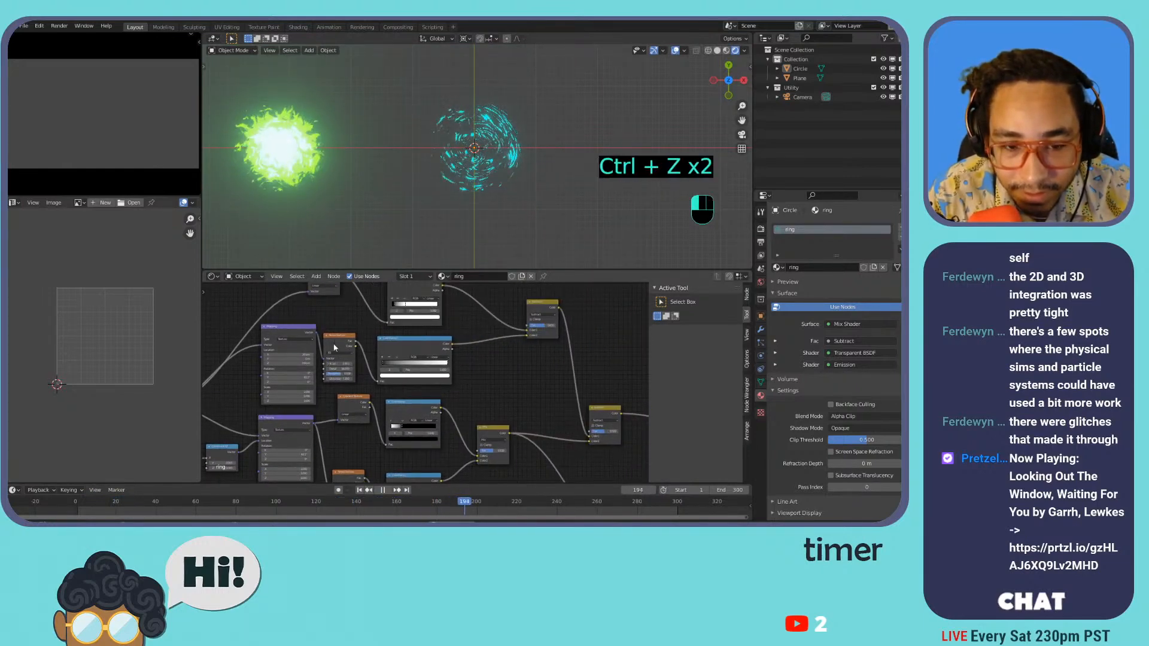
key("shift+s")
scroll(346, 340, "up", 2)
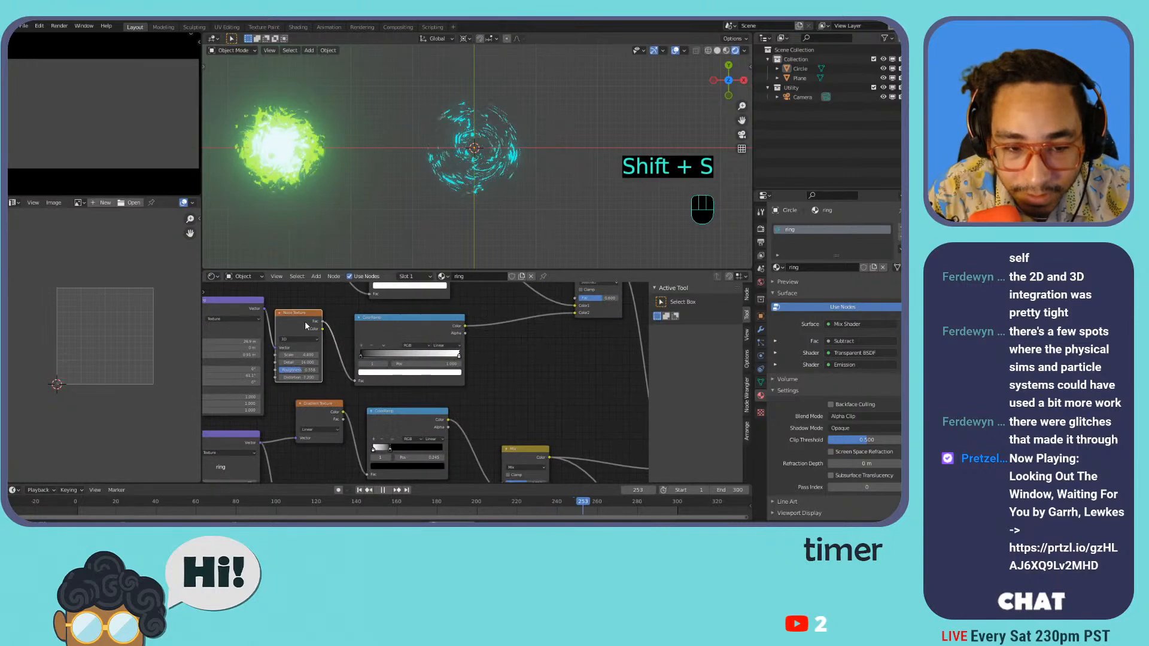
key("shift+s")
left_click(365, 386)
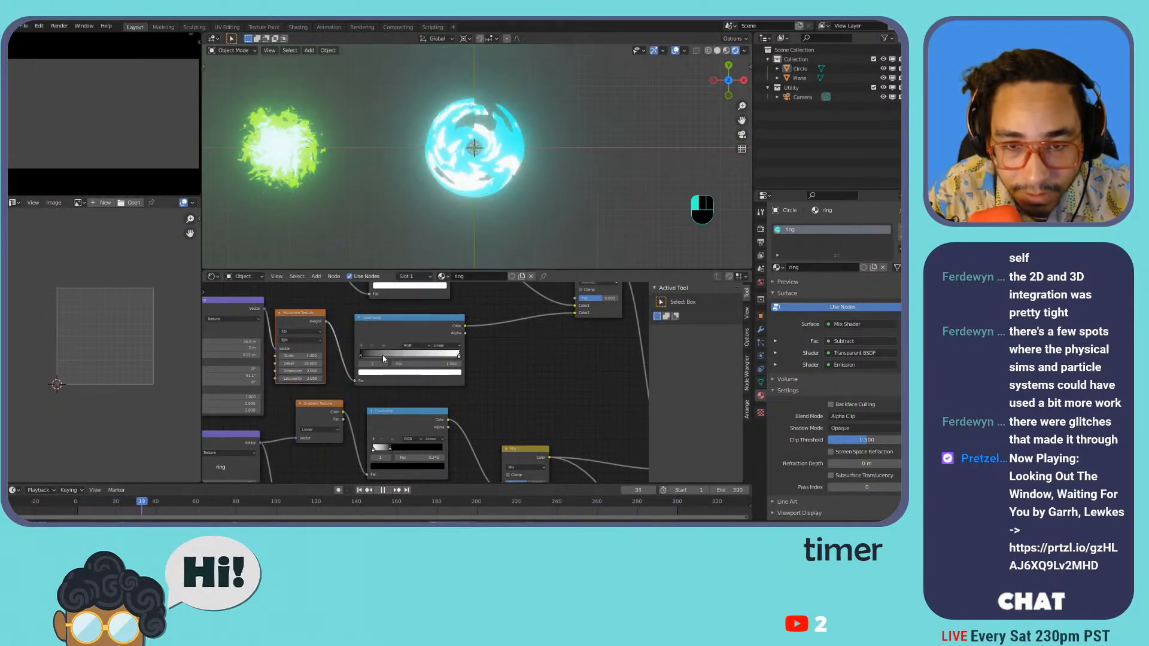
- Flip the ColorRamp fed by the Musgrave Texture and move its black stop to about a third along
mouse_move(371, 353)
left_mouse_down()
mouse_move(402, 357)
mouse_move(362, 355)
left_mouse_up()
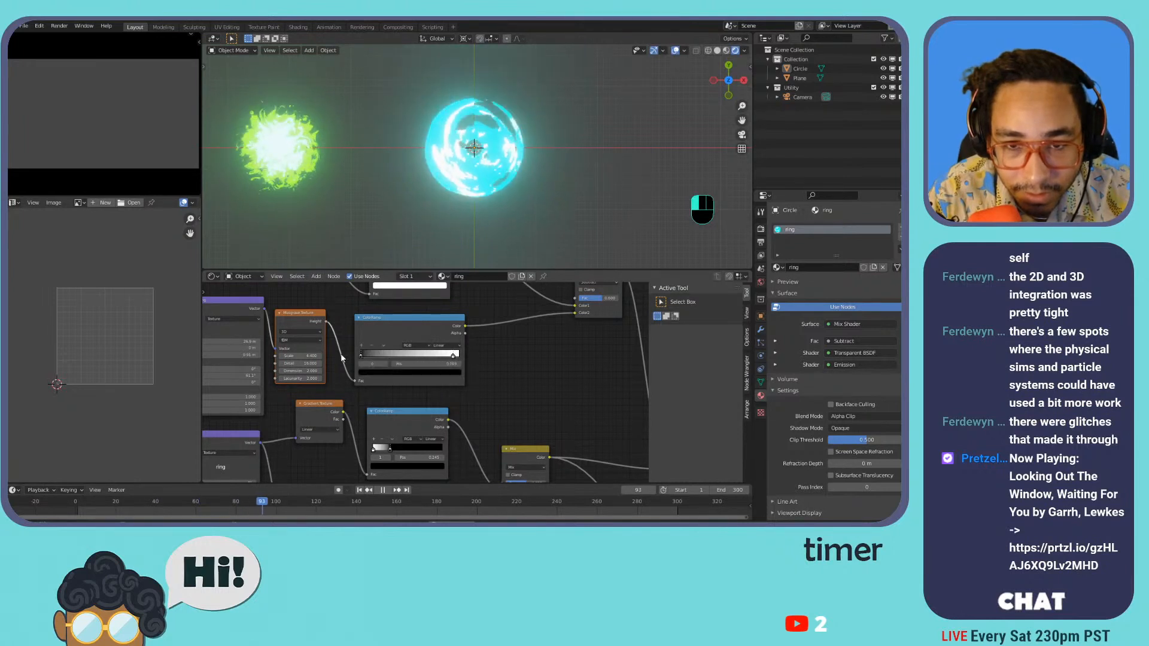
left_click_drag(452, 356, 362, 357)
left_click(384, 345)
left_click(413, 353)
left_click_drag(459, 358, 393, 358)
- Adjust the Musgrave Texture's Scale to about 2.3 and undo the trial changes to its other values
left_click_drag(301, 356, 320, 356)
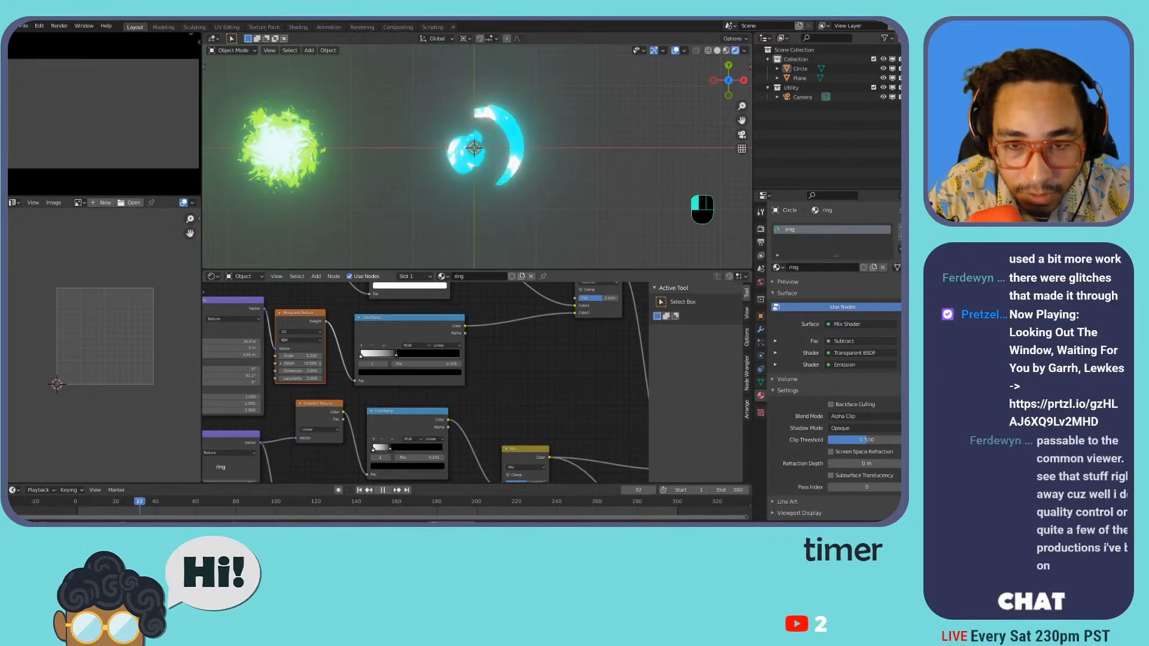
key("ctrl+z")
key("ctrl+z")
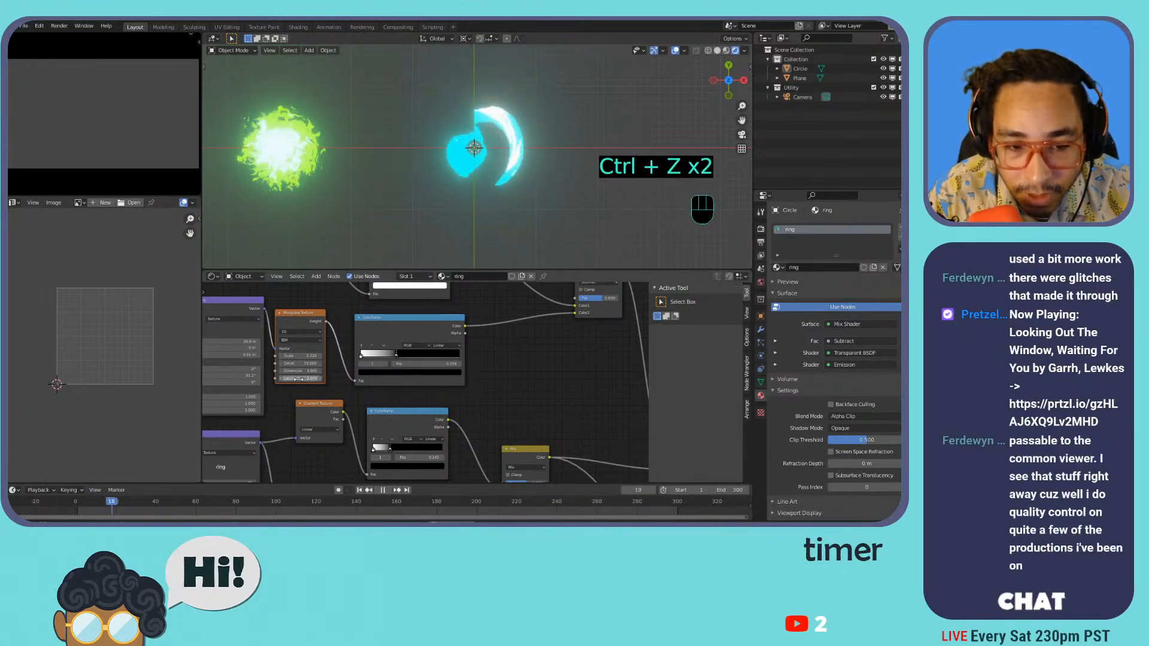
key("ctrl+z")
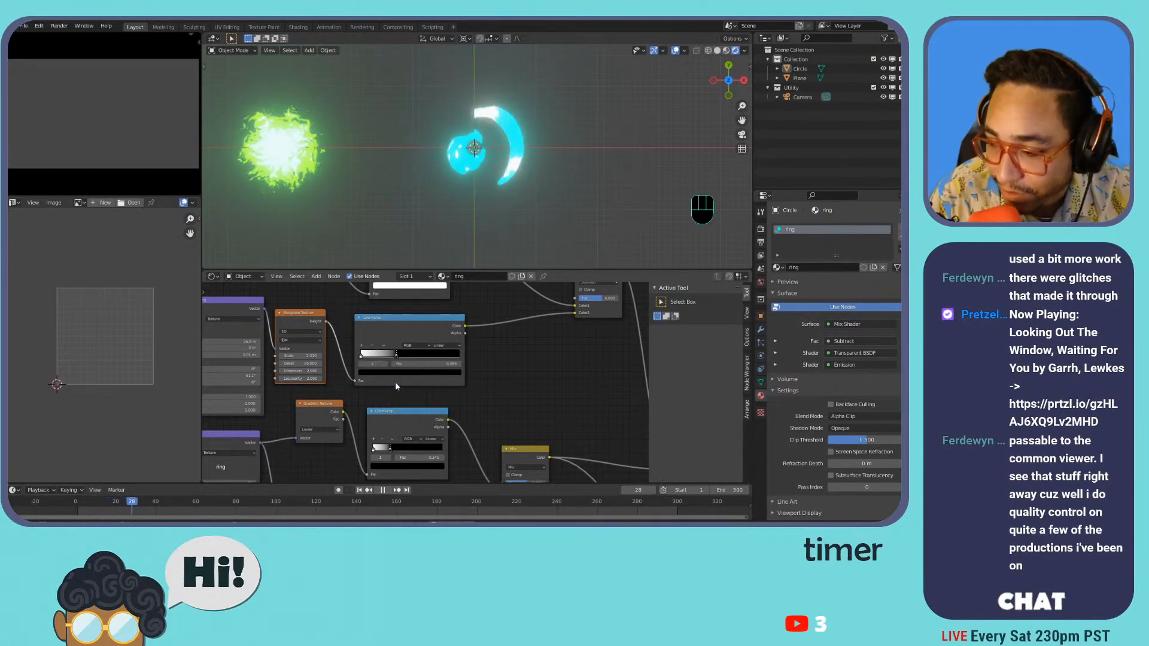
- Try shifting the Location X of the Mapping node feeding the Musgrave Texture, and undo it
scroll(413, 383, "down", 2)
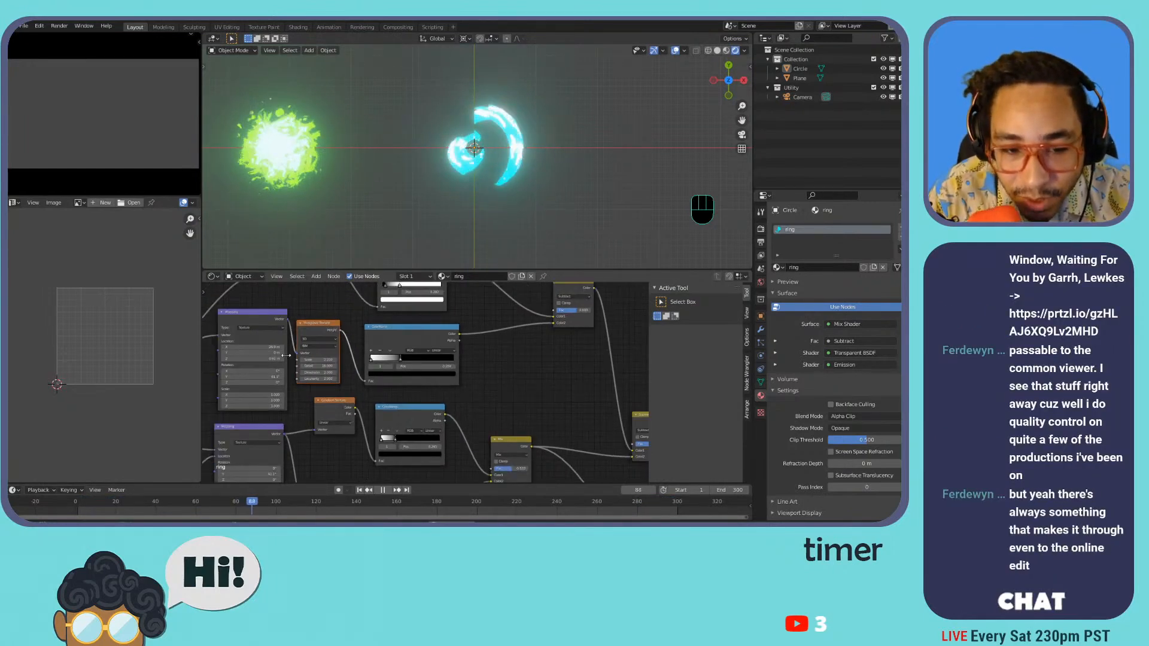
middle_click_drag(225, 333, 472, 332)
scroll(473, 332, "up", 4)
left_click_drag(518, 293, 516, 303)
mouse_move(522, 345)
left_mouse_down()
mouse_move(552, 345)
mouse_move(529, 344)
left_mouse_up()
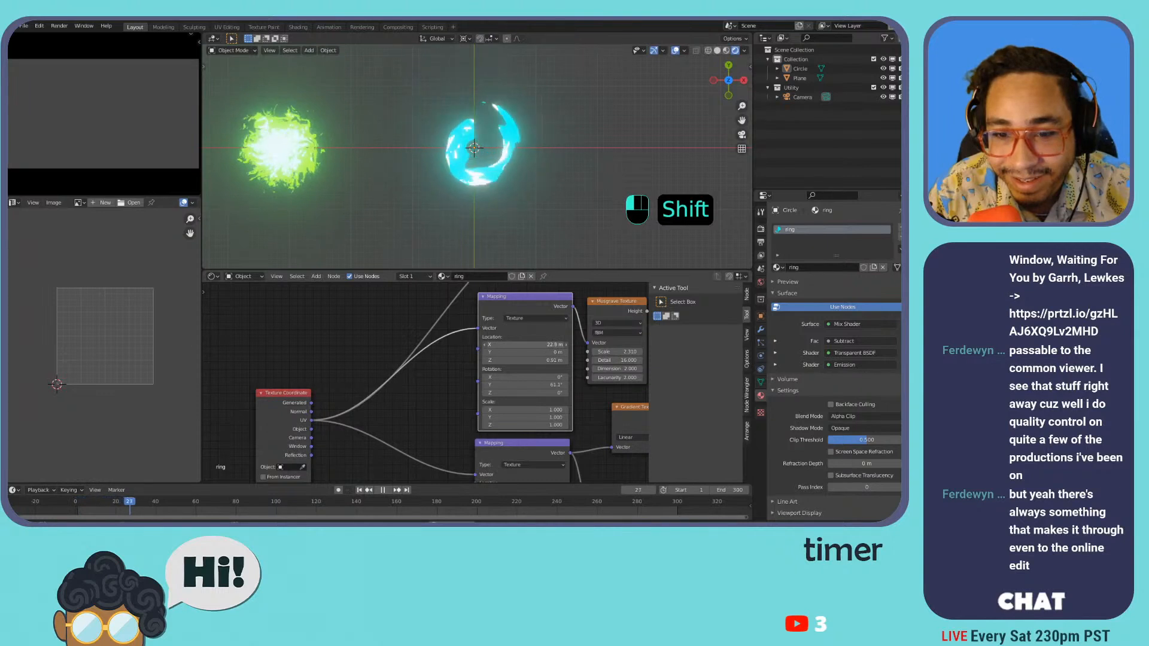
key("ctrl+z")
scroll(446, 379, "down", 1)
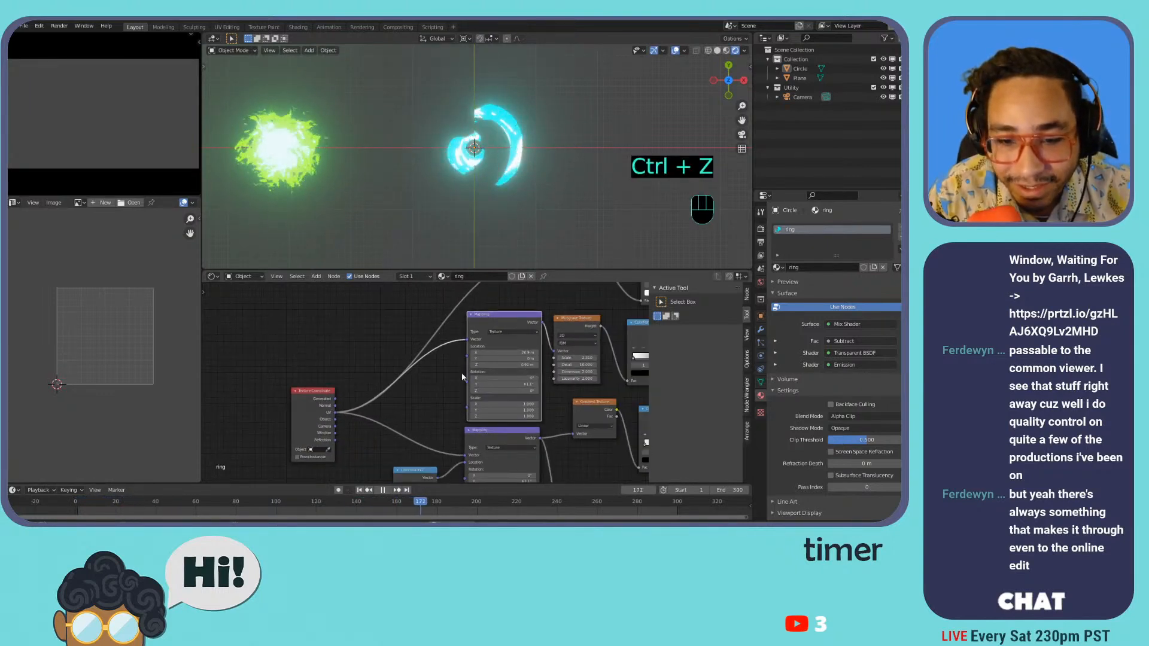
- Duplicate the Combine XYZ node, connect it to the Musgrave branch's Mapping Vector input, and feed the Value node into its X
middle_click_drag(446, 379, 479, 361)
left_click(456, 440)
key("shift+d")
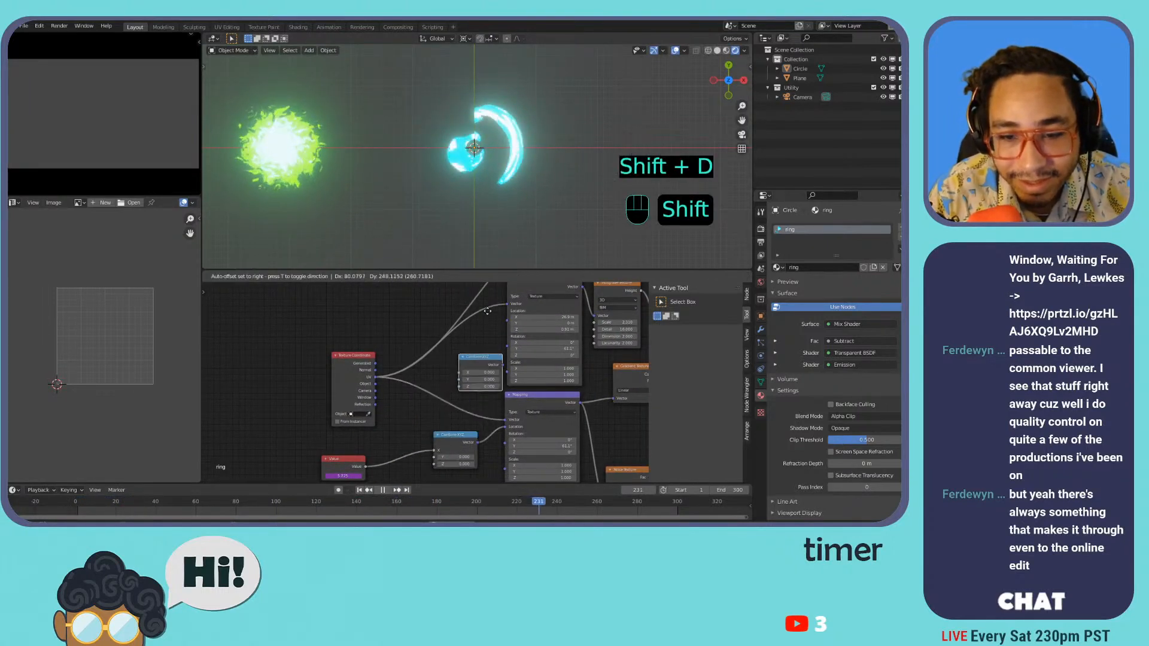
left_click(474, 308)
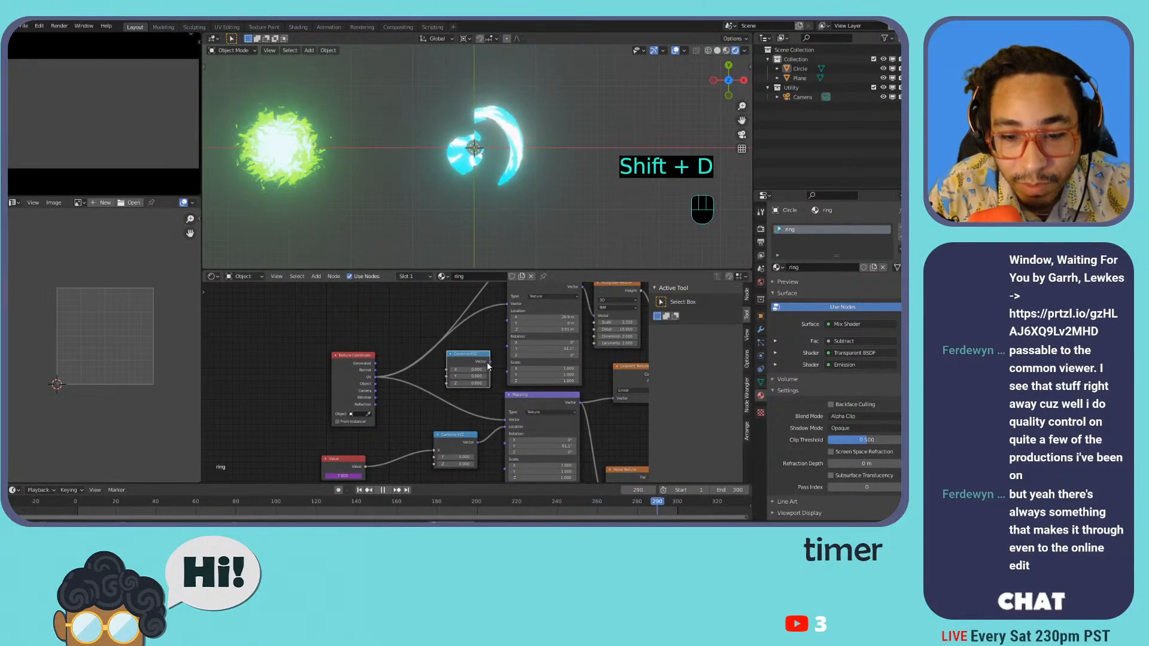
left_click_drag(490, 362, 507, 305)
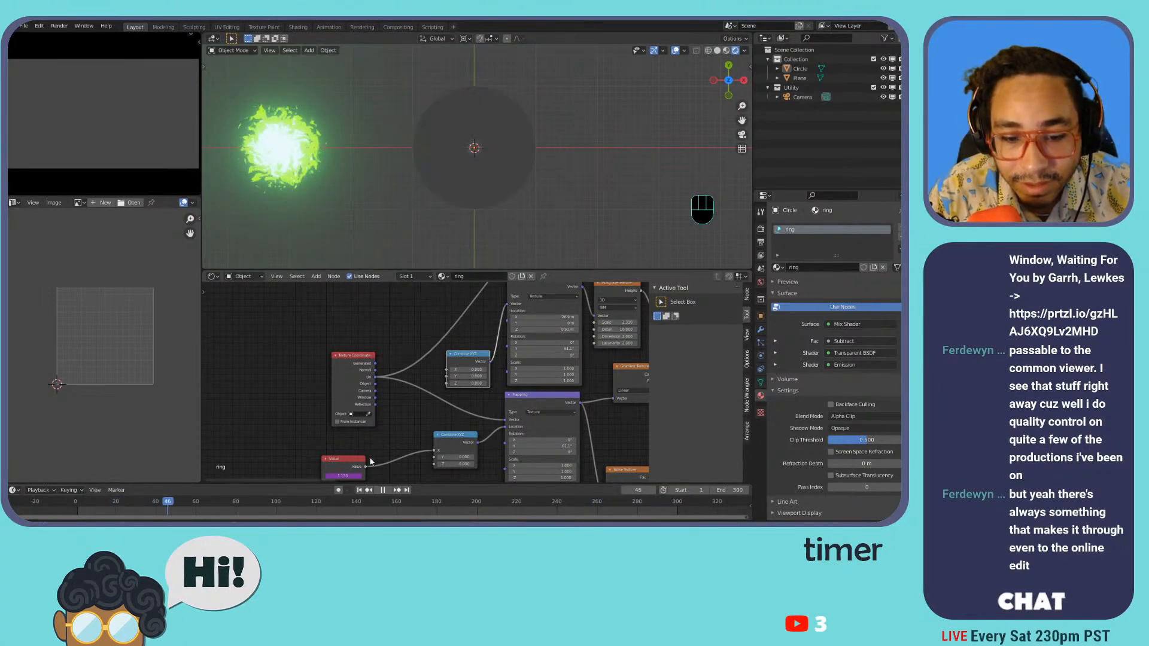
left_click_drag(365, 466, 447, 369)
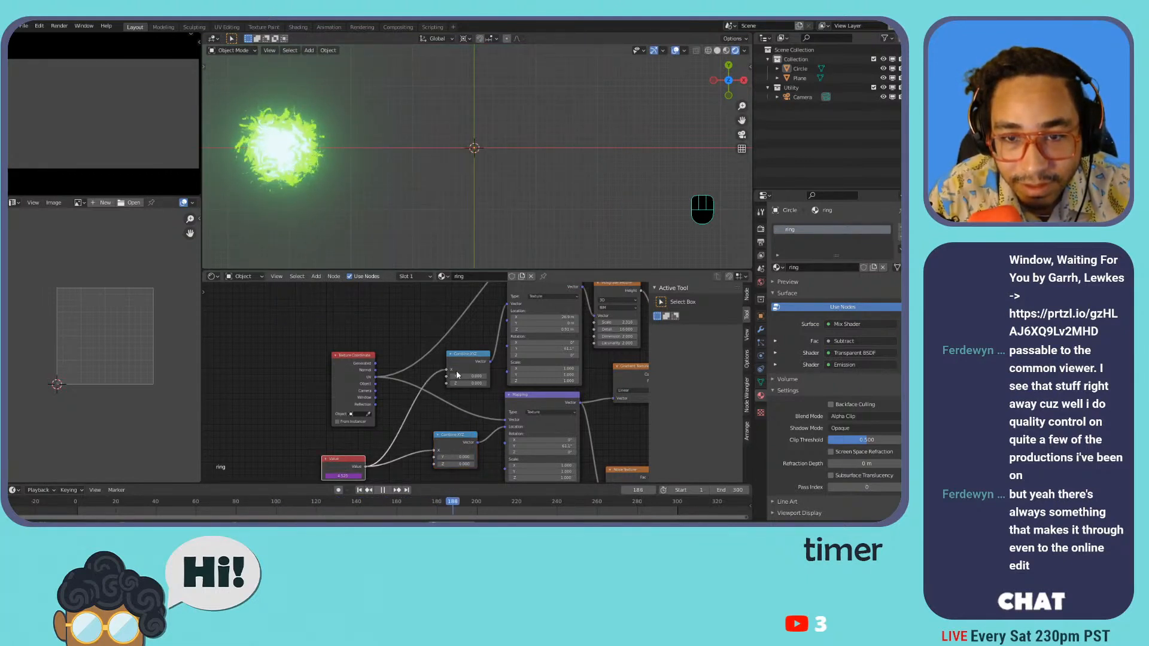
- Play and pause the animation to check the ring with the newly connected Mapping input
key("space")
key("space")
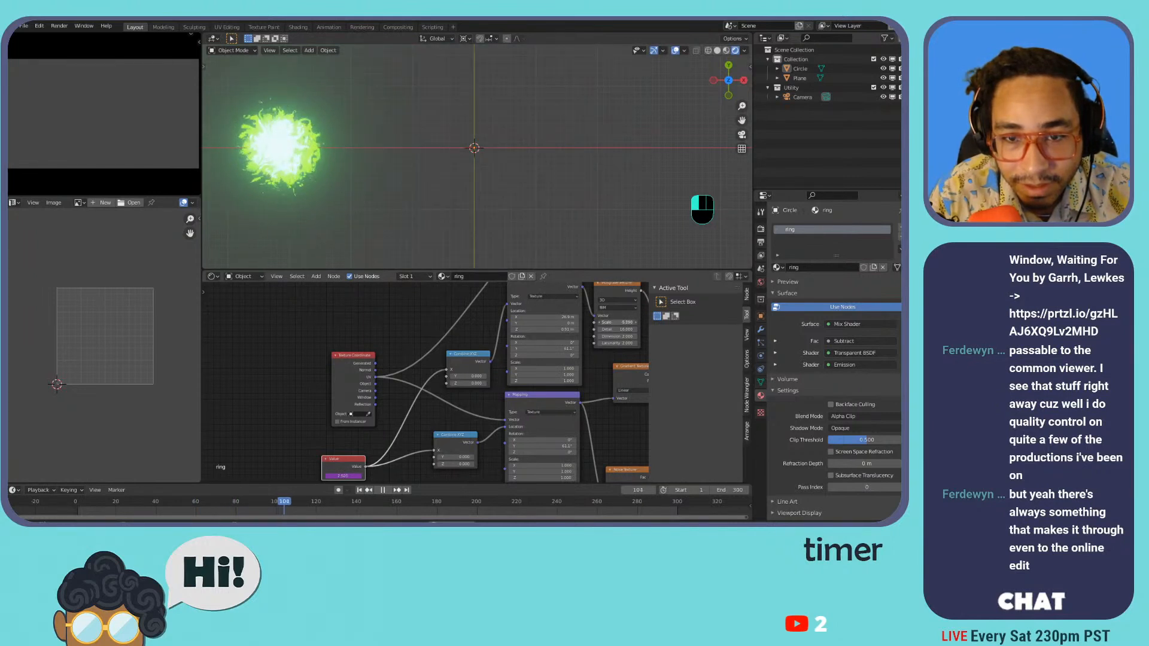
key("space")
middle_click_drag(563, 353, 467, 372)
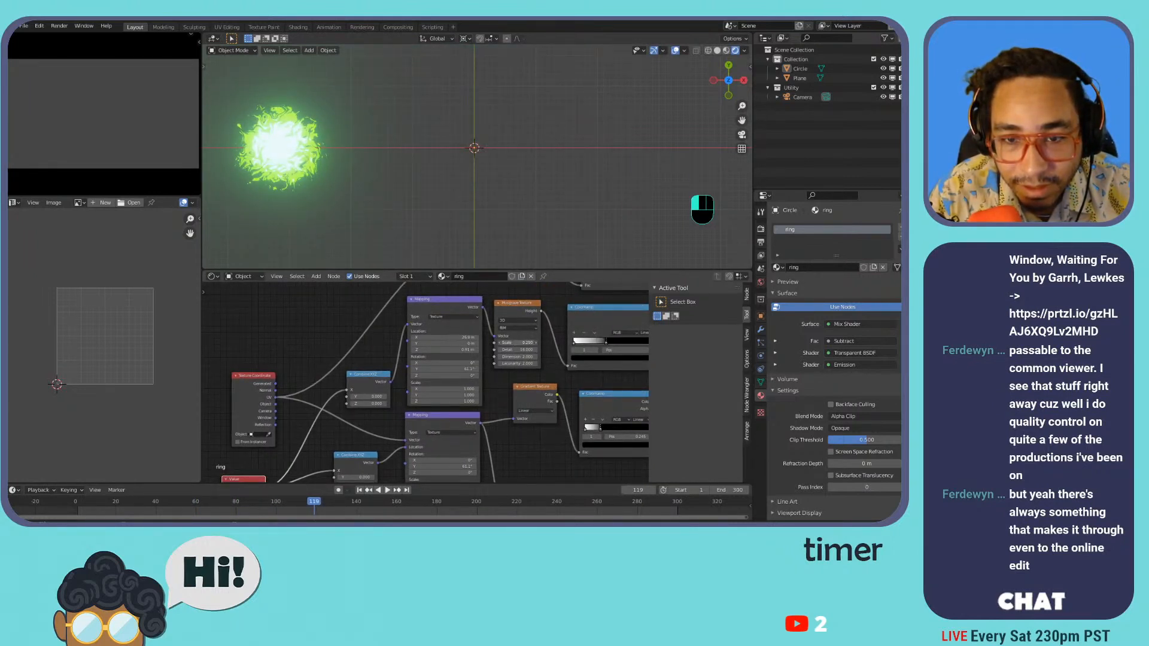
key("space")
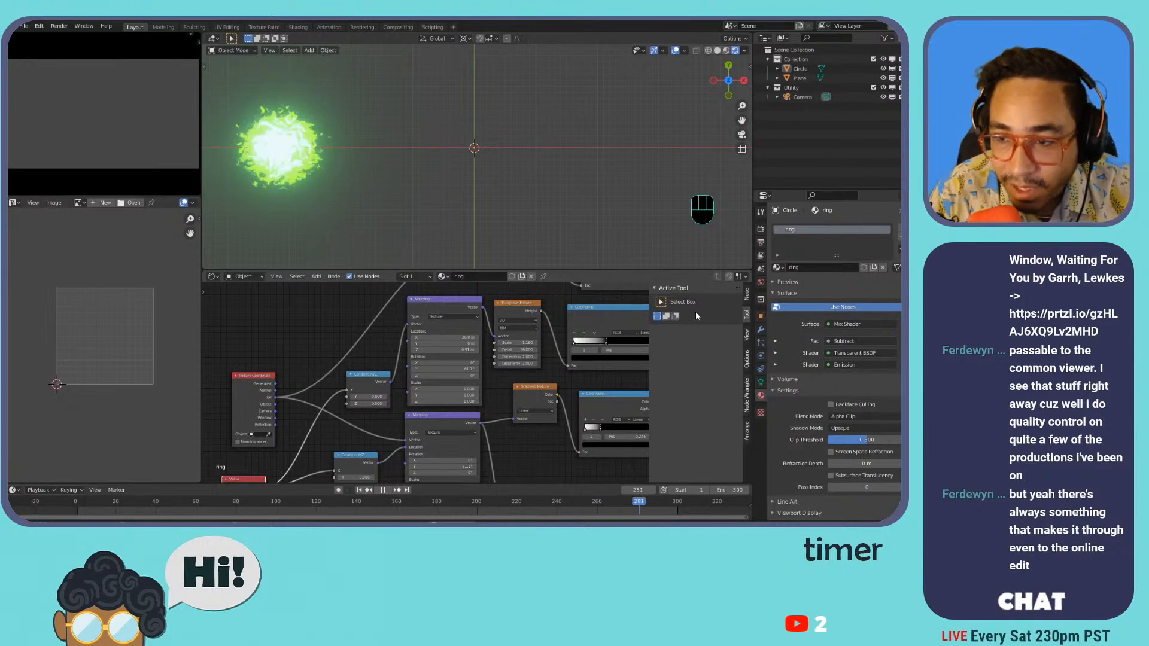
key("space")
- Replace the circle's ring material with the existing material named Material and play the animation
left_click(899, 245)
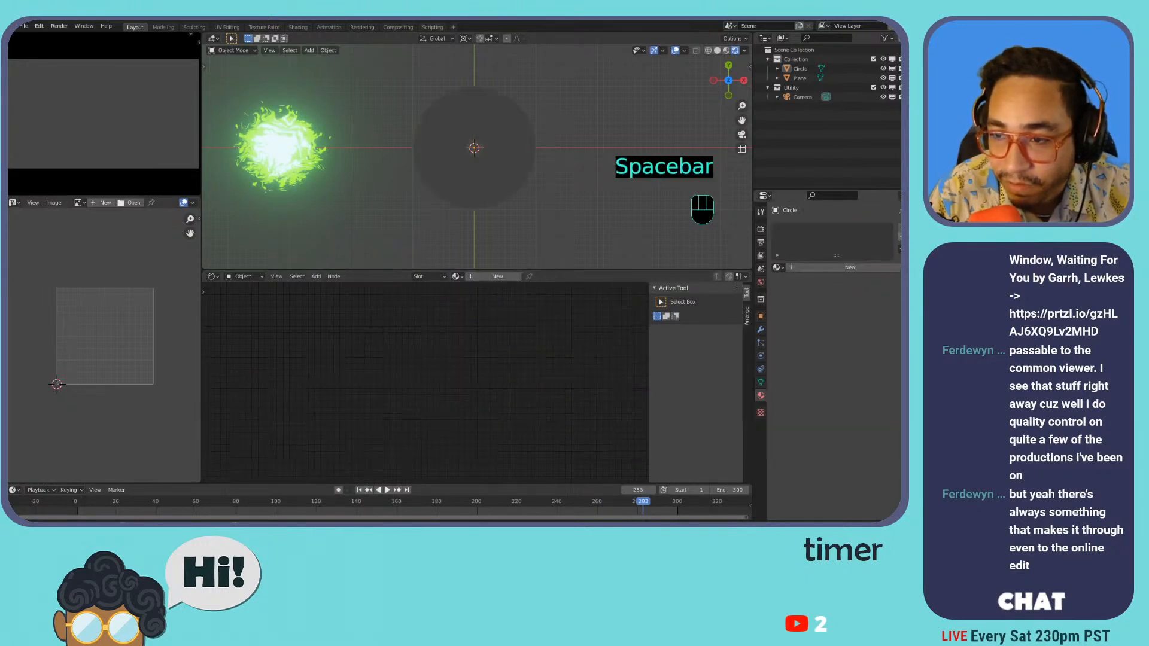
left_click(777, 267)
left_click(793, 282)
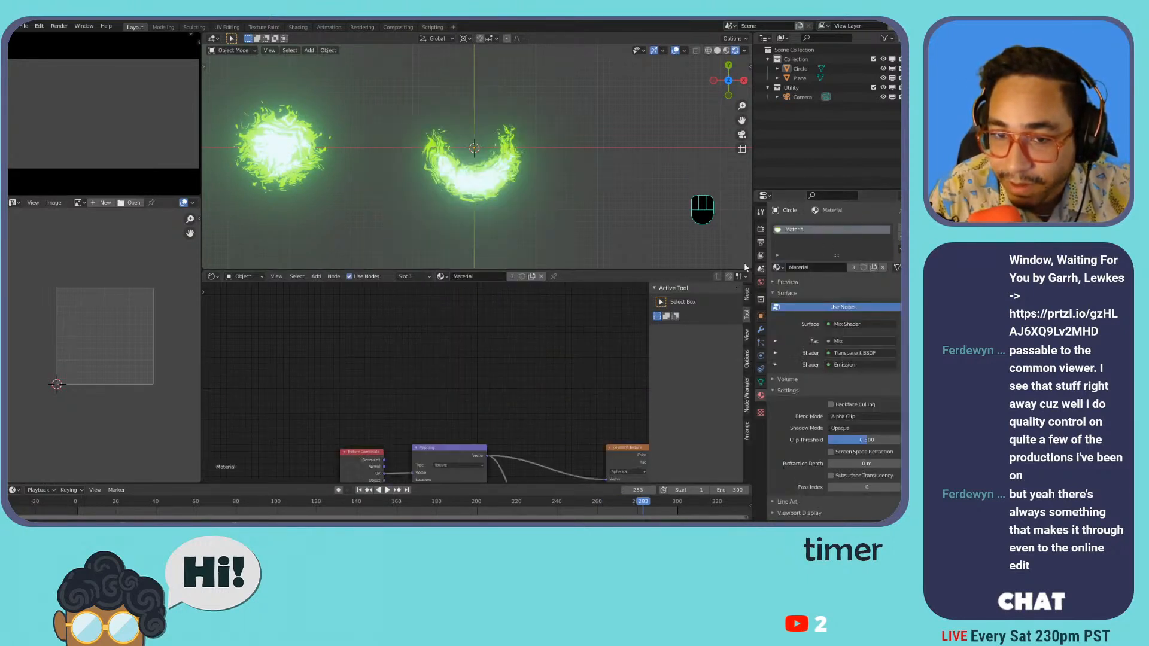
key("space")
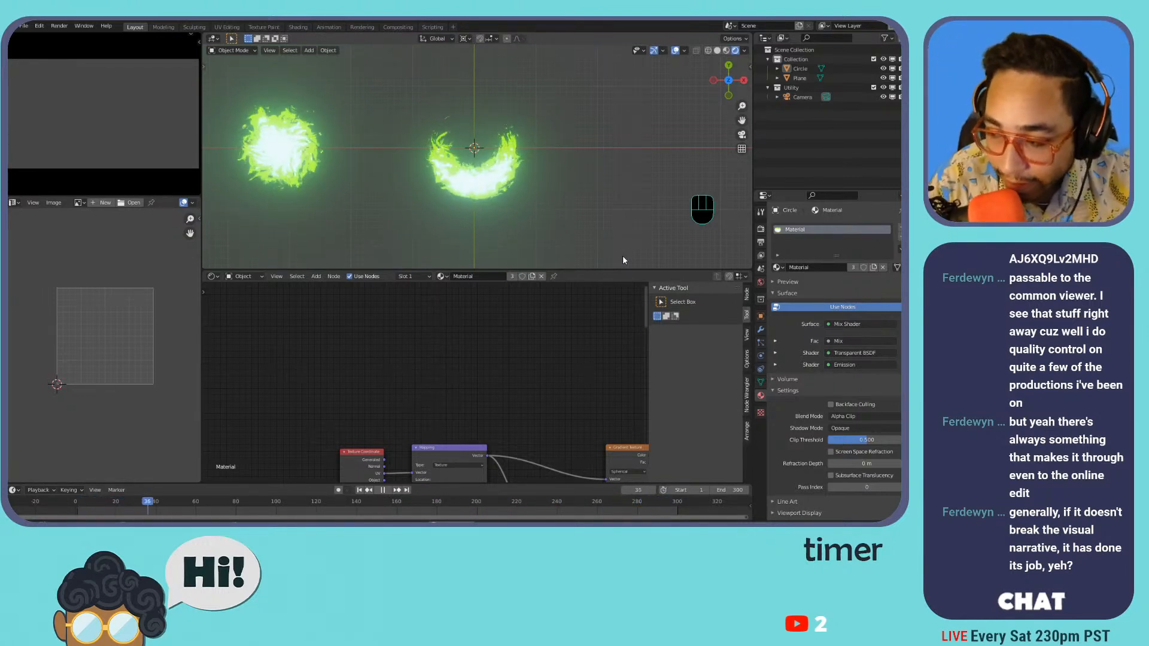
- Stop playback at the first frame and reposition the Value, Combine XYZ and Mapping nodes in the flame material
scroll(501, 328, "down", 3)
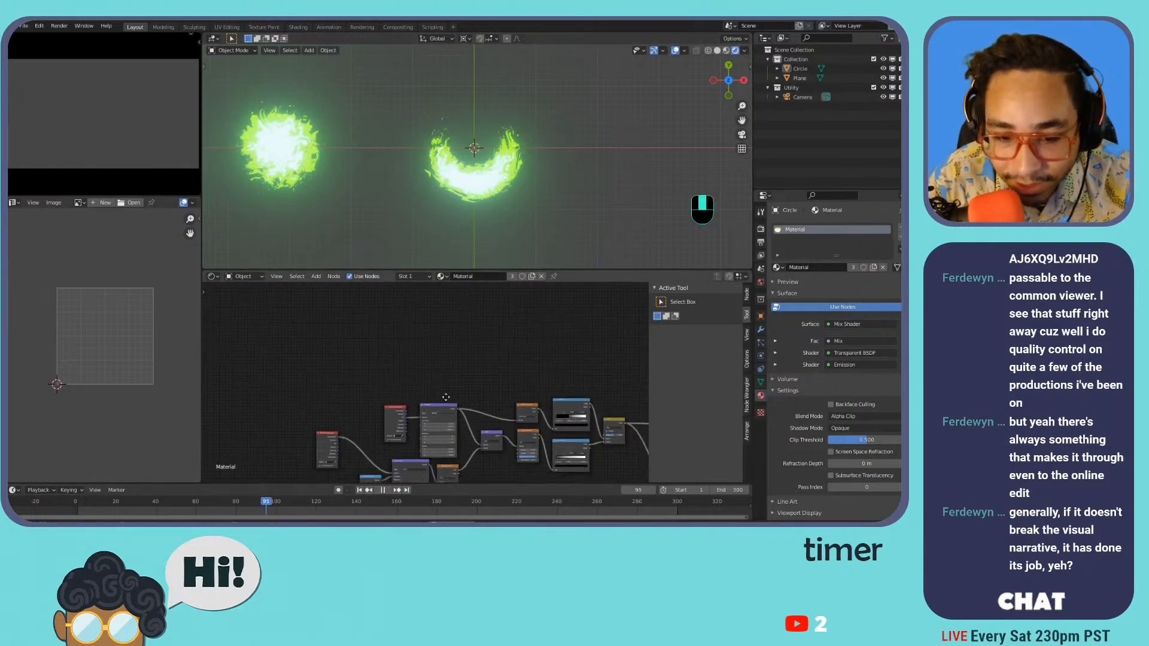
middle_click_drag(501, 329, 397, 439)
key("space")
key("shift+Left")
scroll(422, 361, "up", 2)
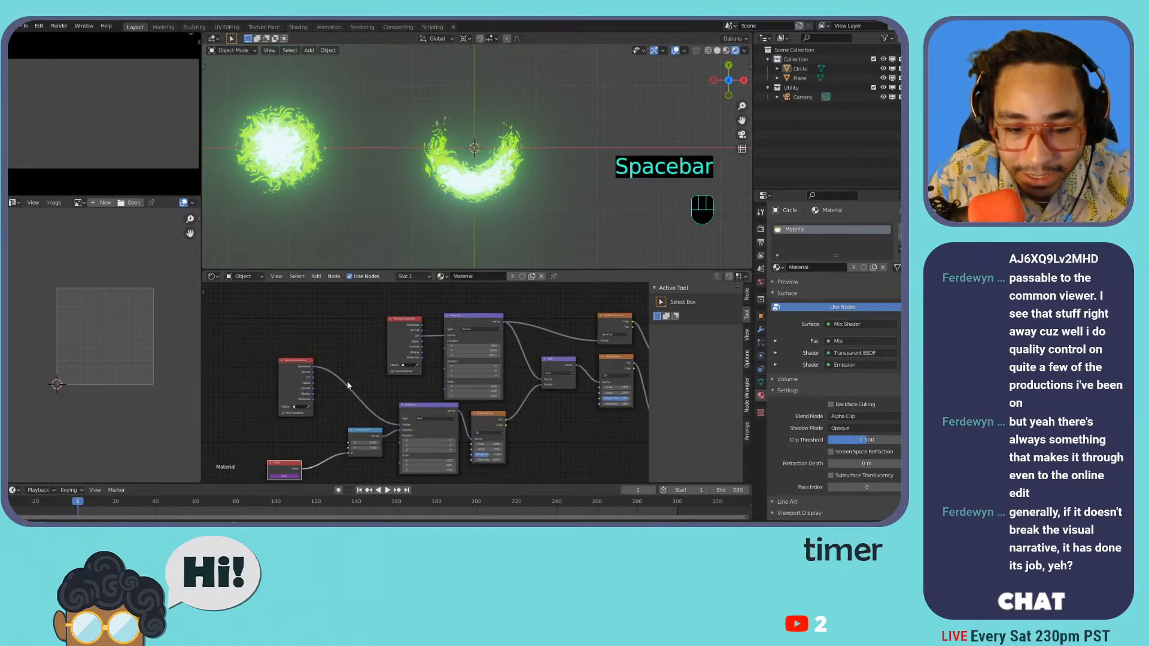
scroll(421, 364, "up", 2)
middle_click_drag(422, 364, 389, 386)
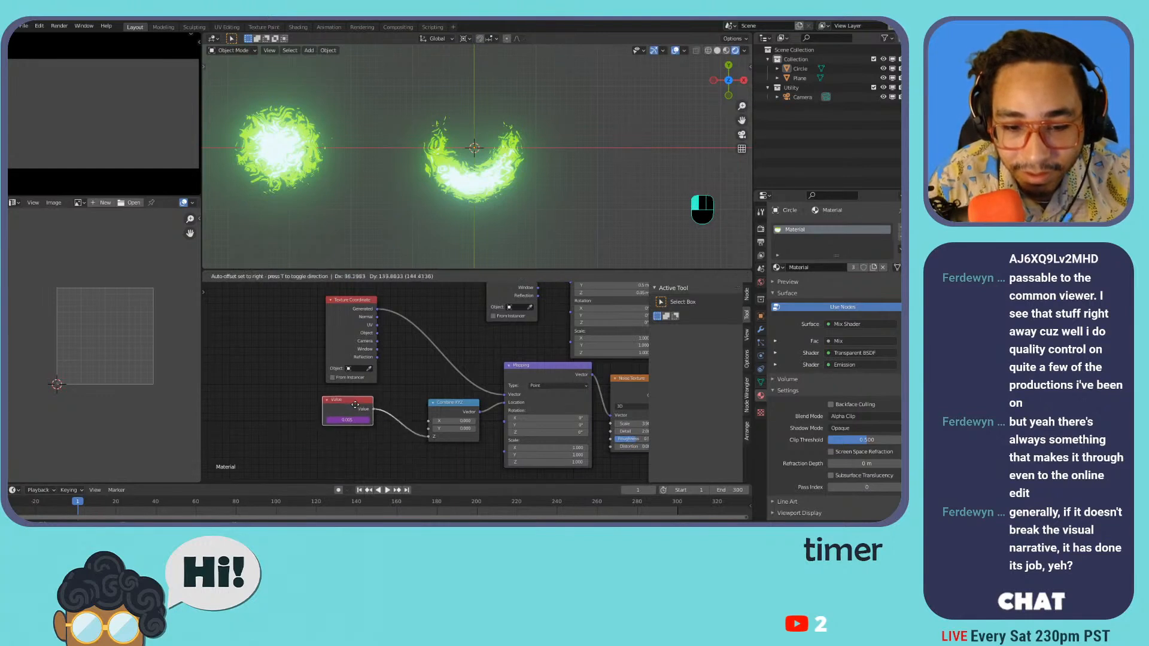
left_click_drag(439, 415, 424, 417)
left_click_drag(520, 363, 494, 358)
middle_click_drag(494, 357, 429, 415)
left_click_drag(539, 295, 552, 287)
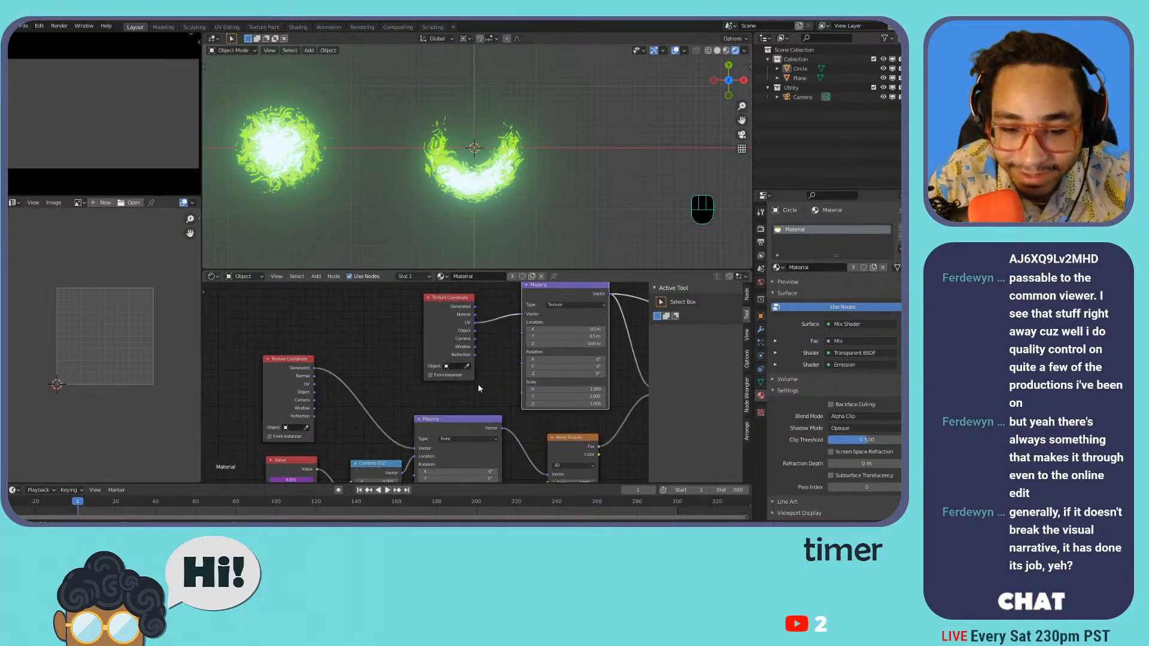
- Try rotating the lower Mapping node about X and undo the change
middle_click_drag(454, 420, 511, 352)
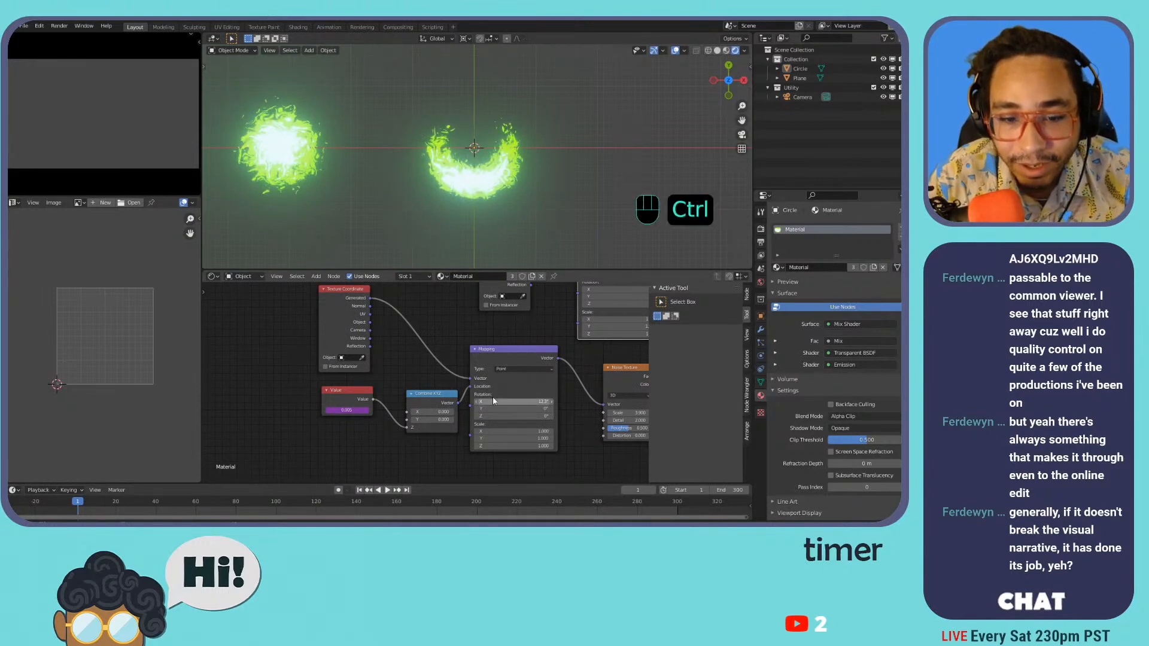
key("ctrl+z")
- Enter Edit Mode on the circle with its whole mesh selected and try scaling its UVs
left_click(471, 173)
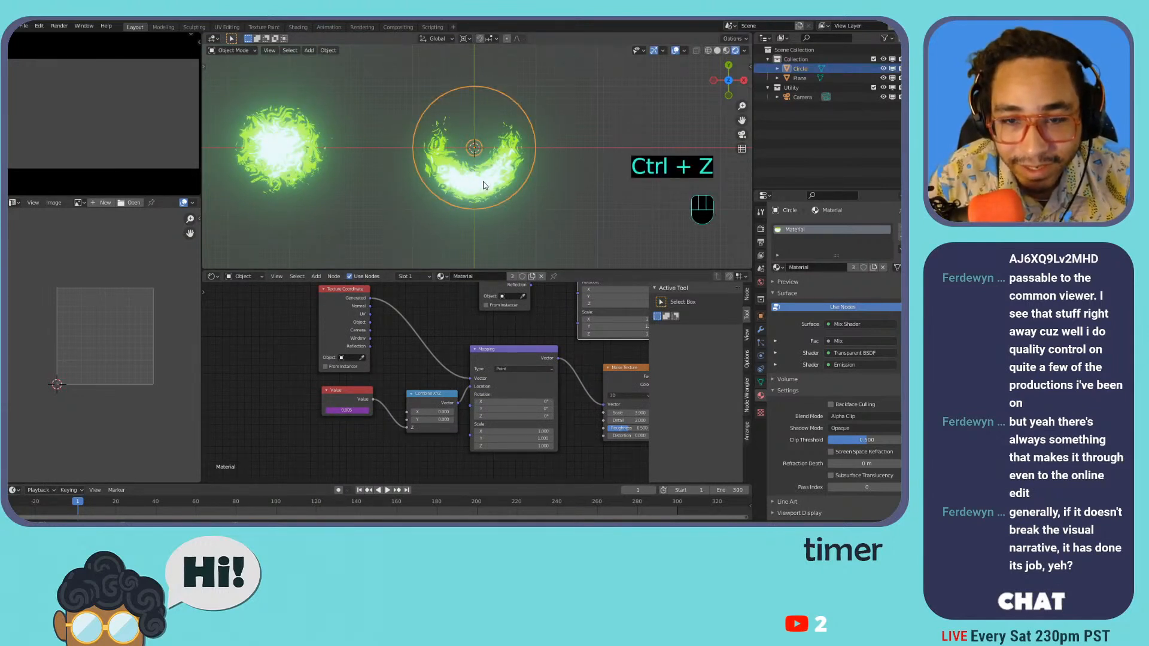
key("Tab")
key("a")
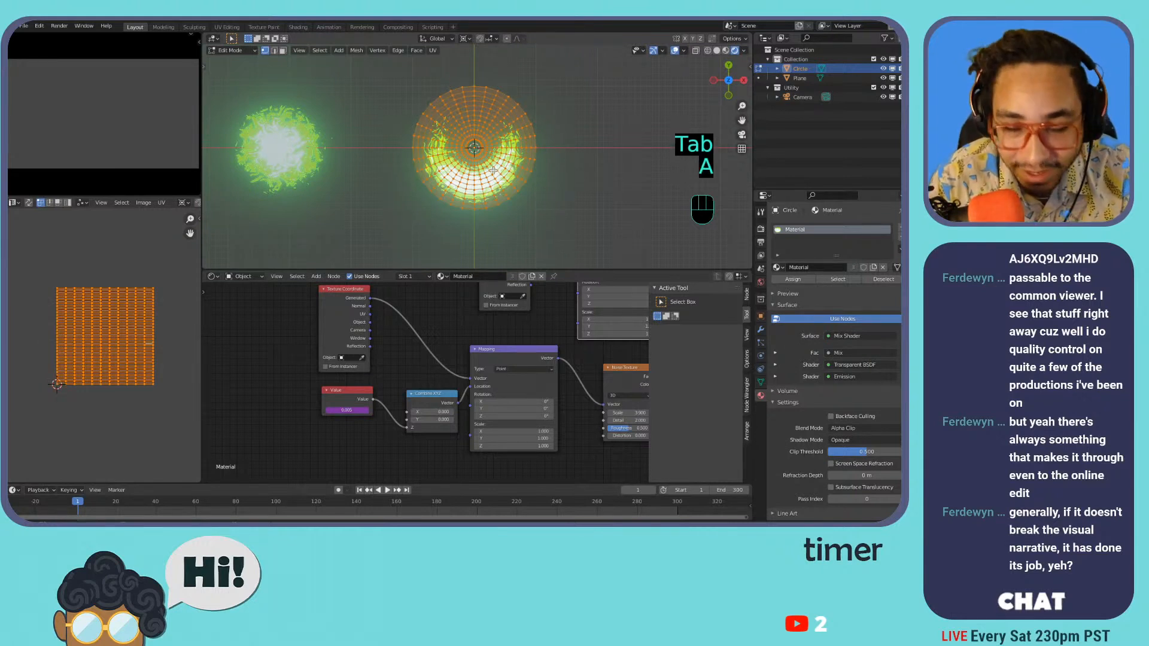
key("u")
left_click(494, 174)
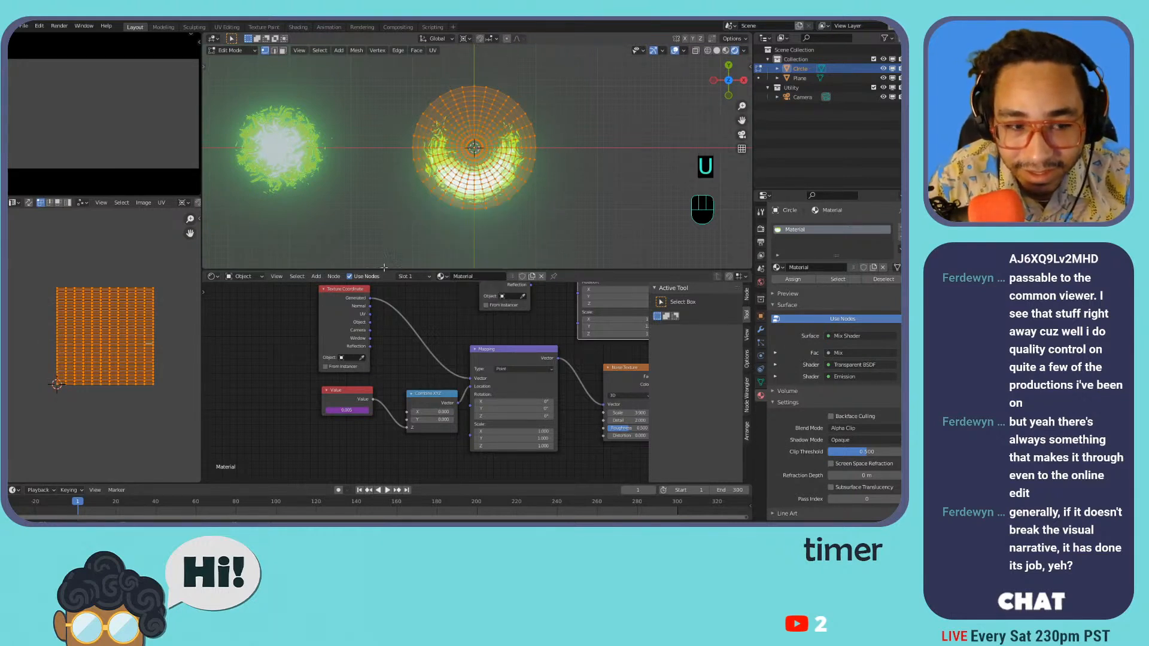
key("s")
left_click(57, 254)
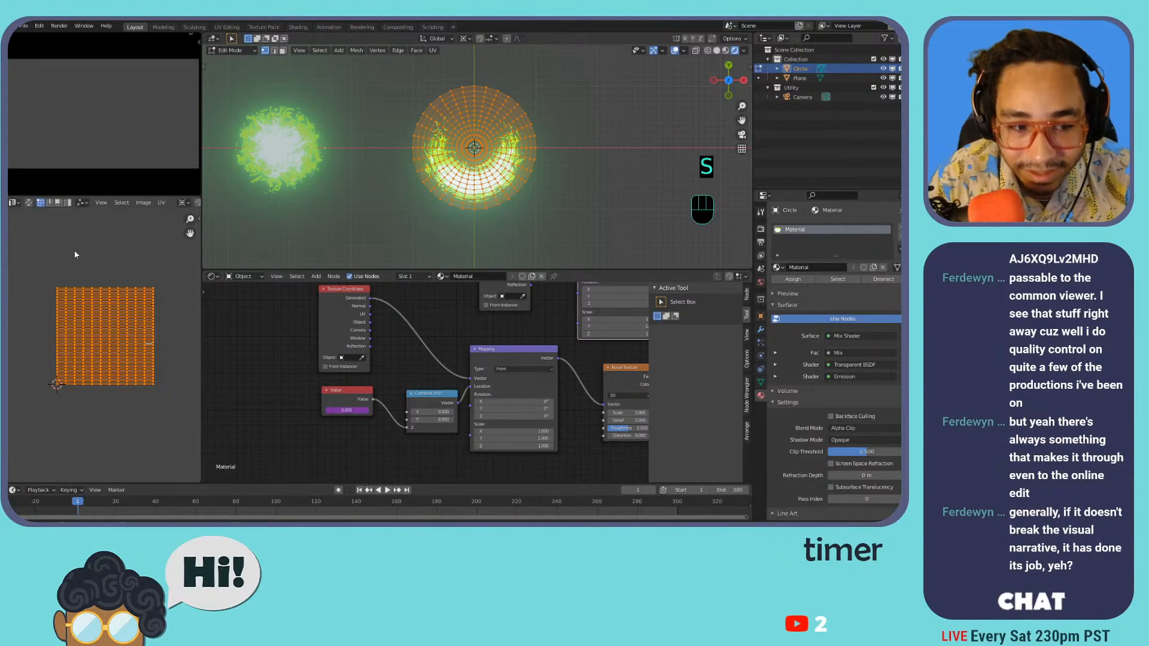
- Rotate the circle's UVs 90 degrees clockwise, move them back into the UV square, and return to Object Mode
key("r")
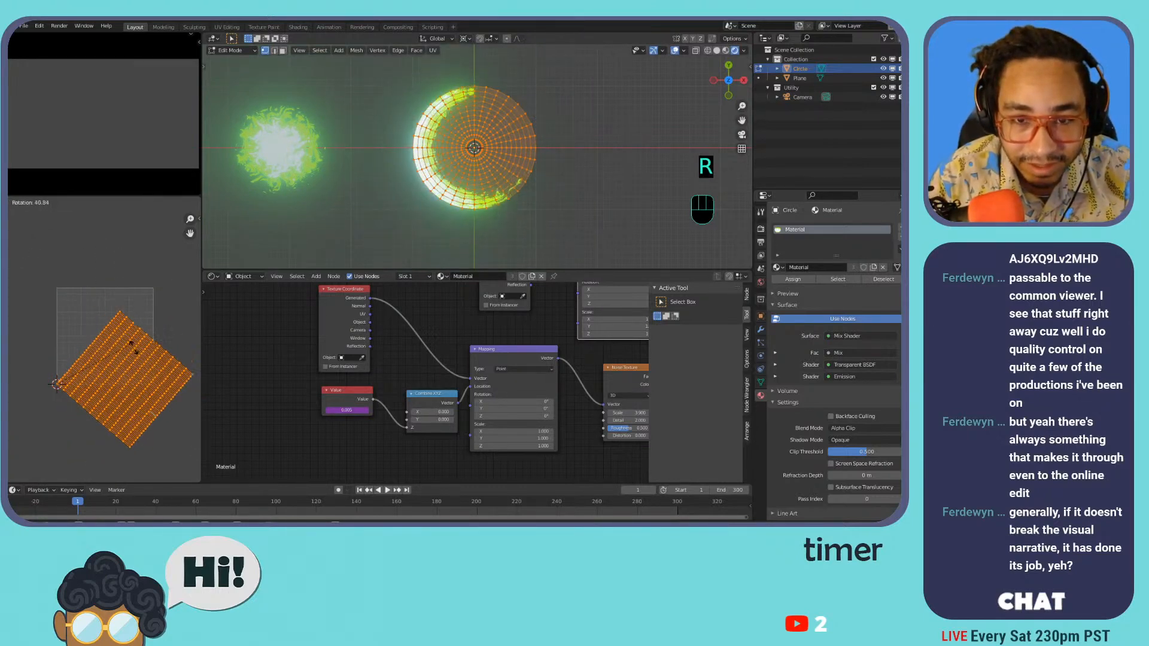
left_click(131, 344)
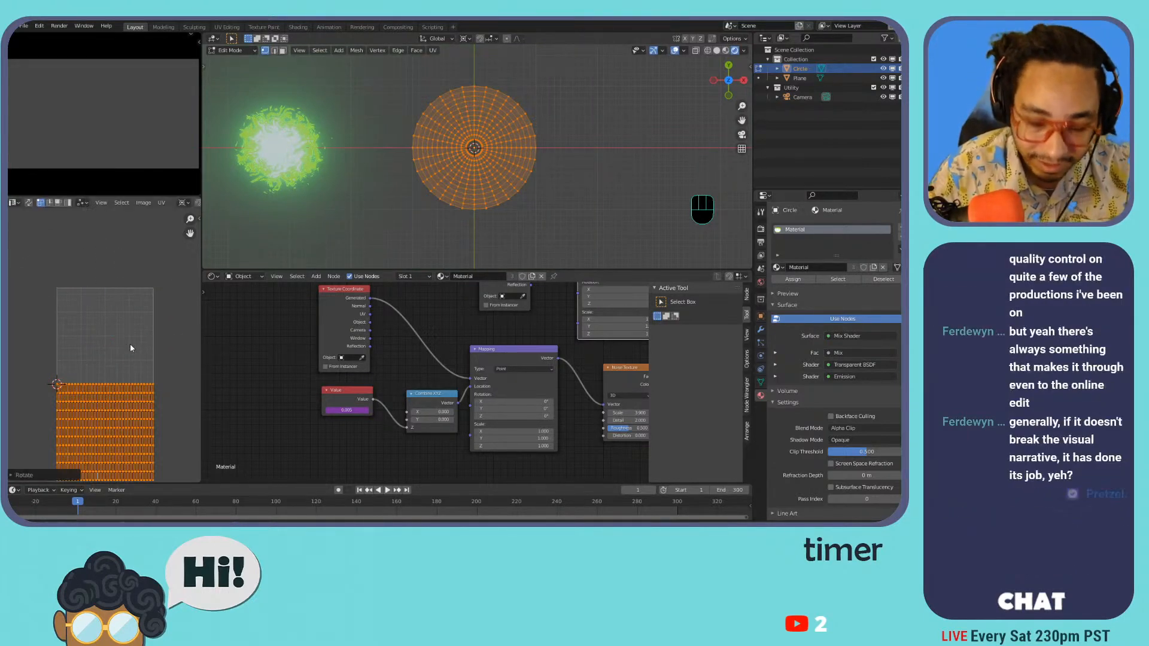
key("g")
left_click(148, 311)
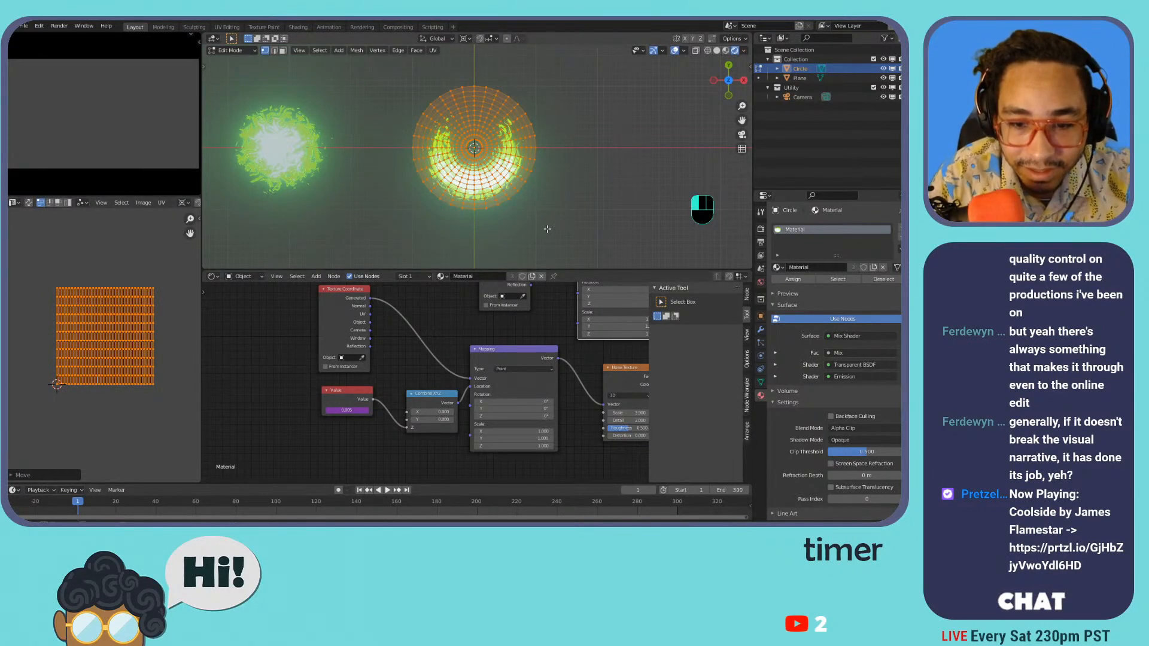
key("Tab")
key("Tab")
key("Tab")
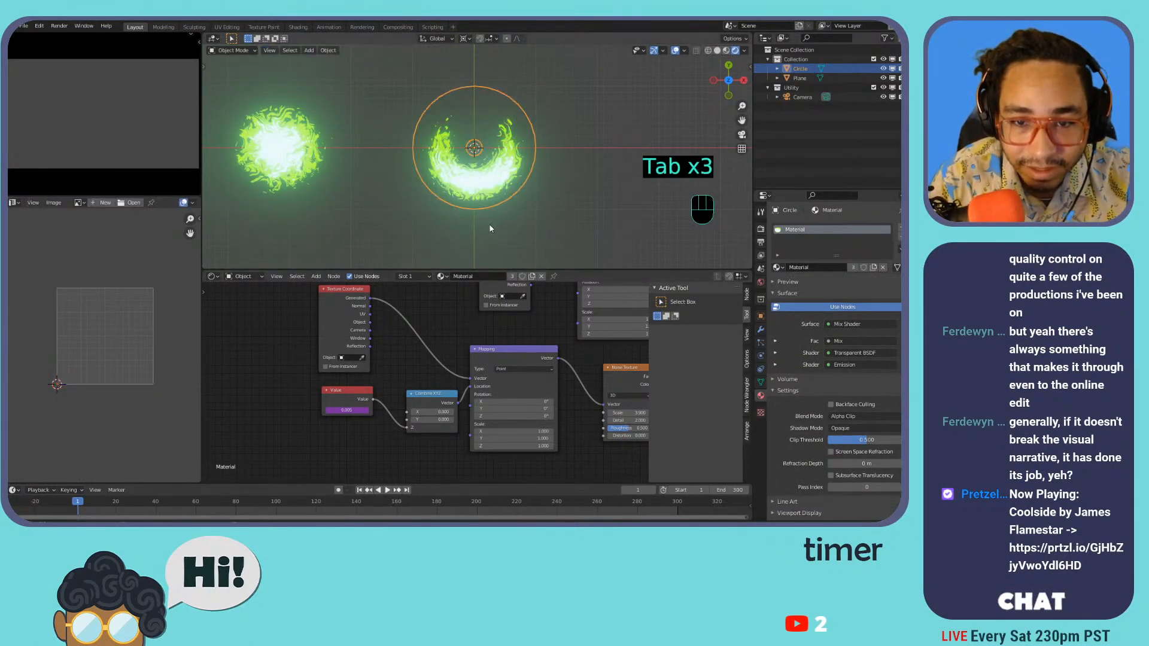
- Preview the flame animation, delete the circle, and clear the remaining flame plane's location to the world origin
key("space")
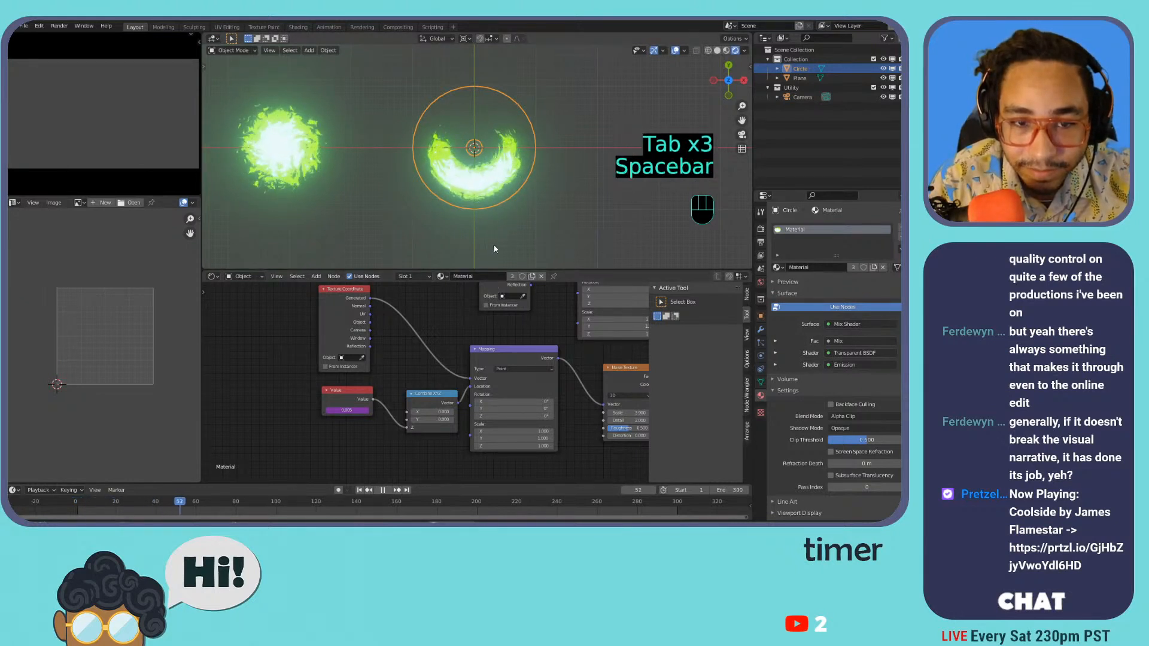
key("space")
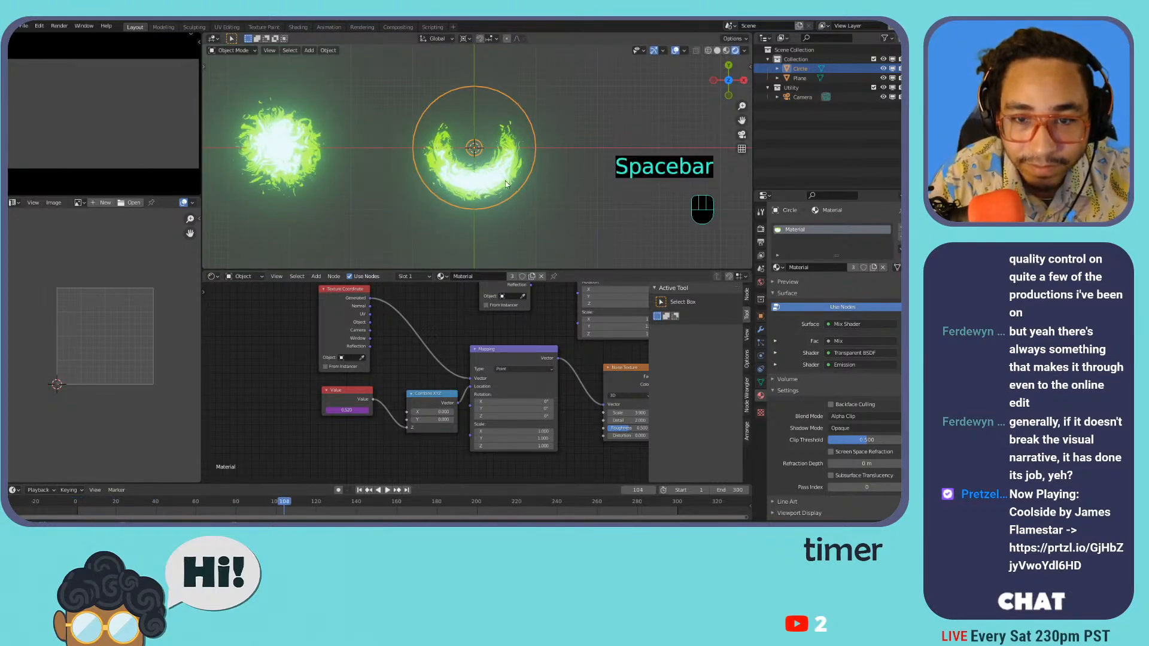
key("x")
left_click(504, 180)
left_click(299, 141)
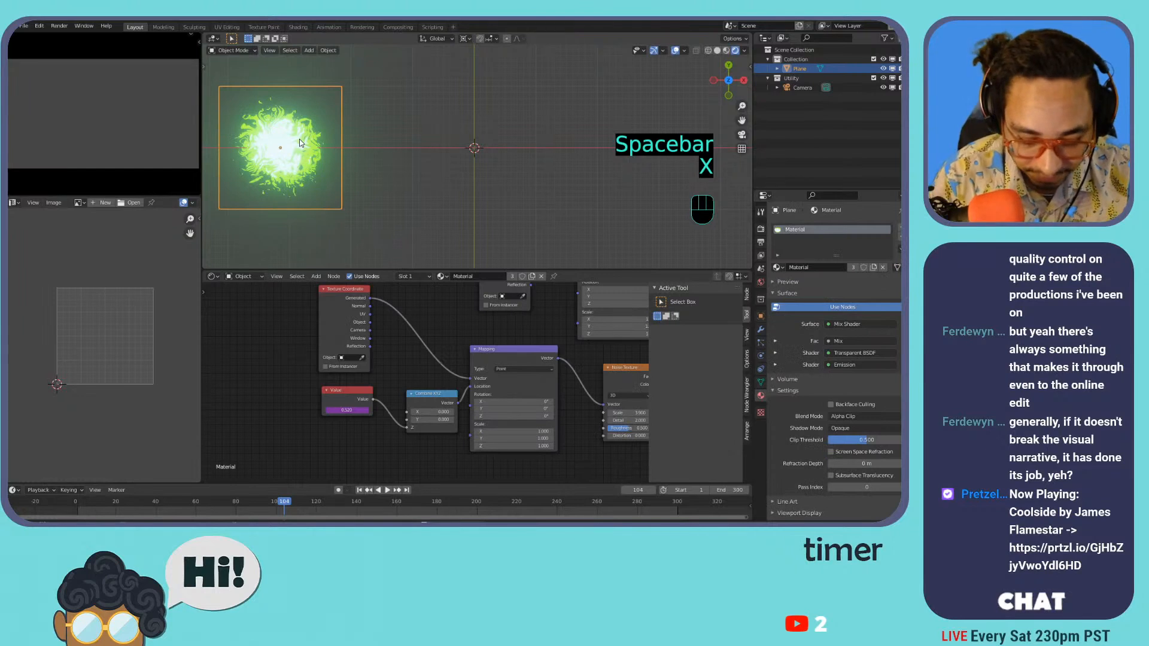
key("alt+g")
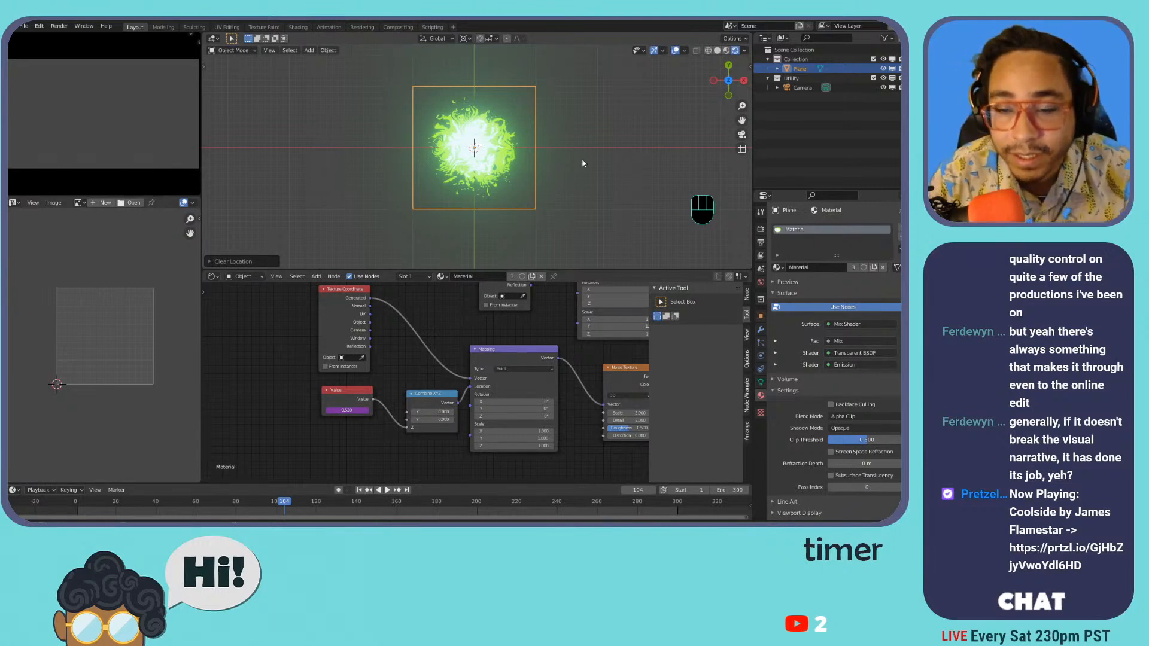
- Try narrowing the plane to an X scale of 0.060 and stretching it along Y, and undo the scaling
key("n")
left_click_drag(688, 174, 704, 192)
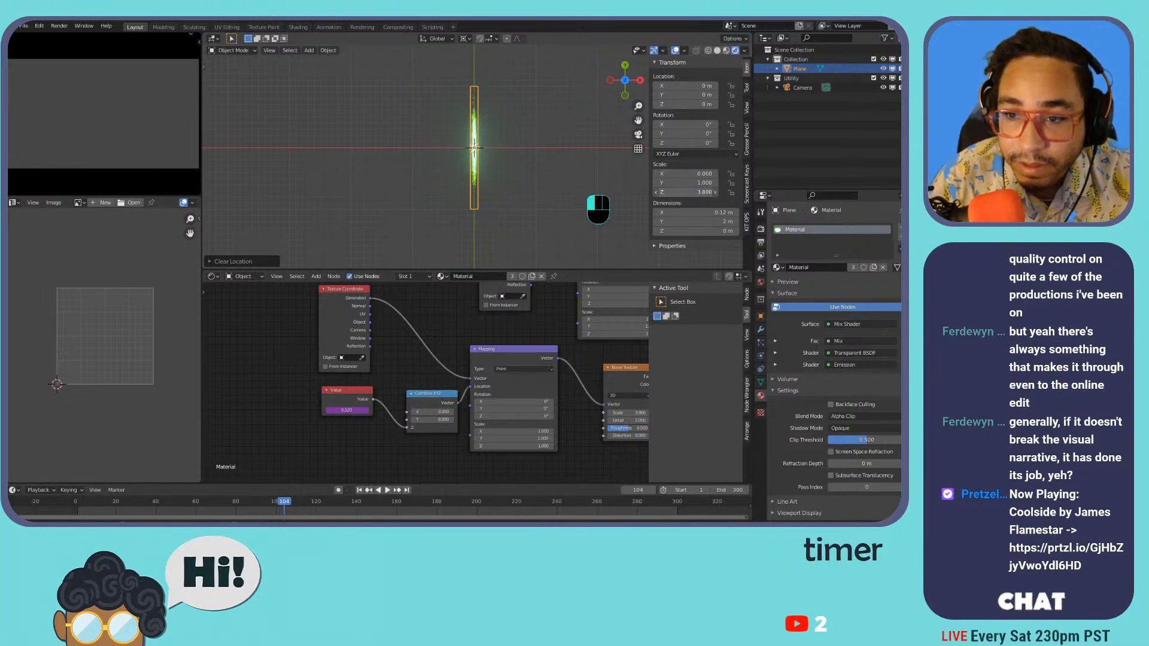
key("ctrl+z")
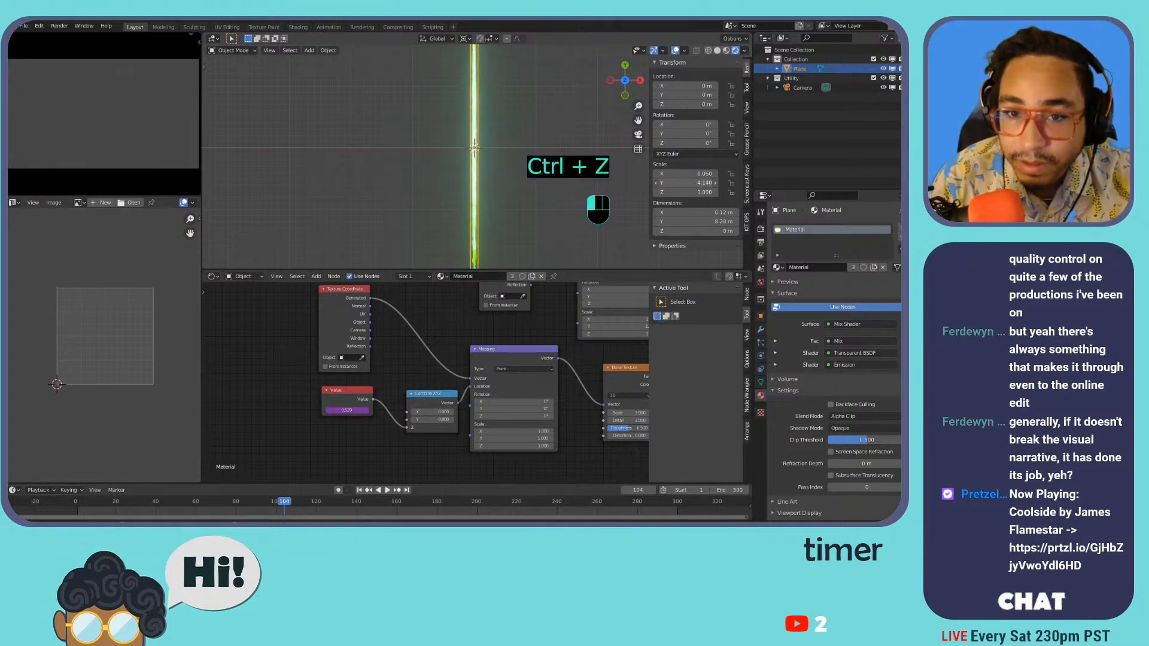
left_click_drag(688, 182, 673, 182)
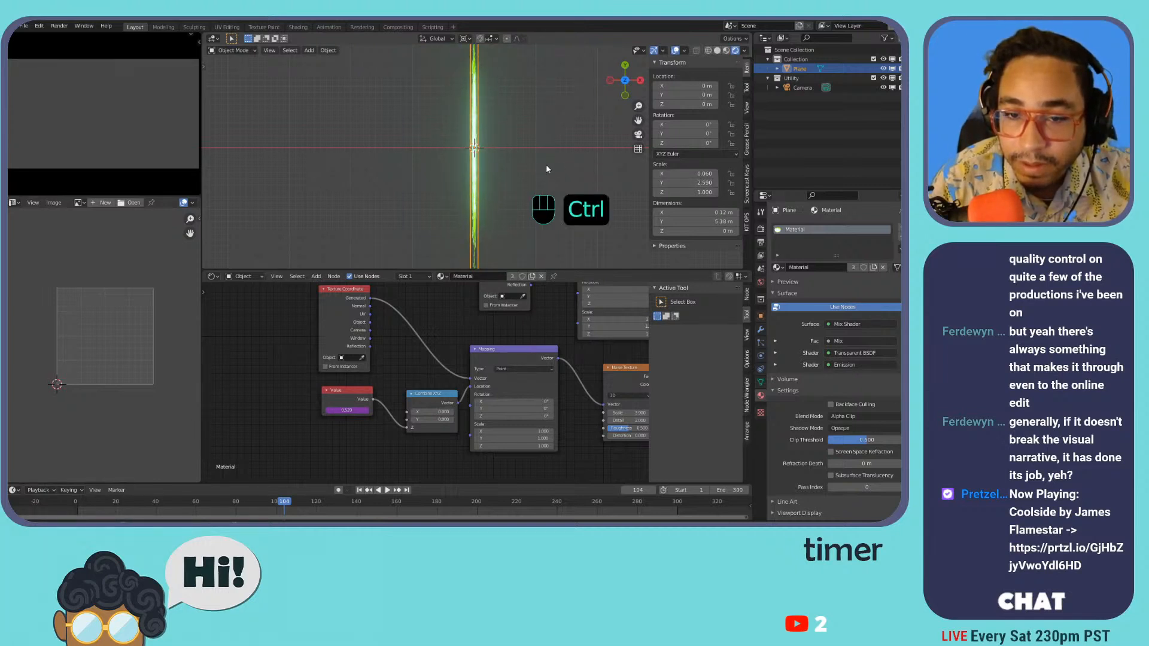
key("ctrl+z")
key("ctrl+z")
- Snap the 3D cursor to the middle of the plane's lower edge in Edit Mode and return to Object Mode
key("Tab")
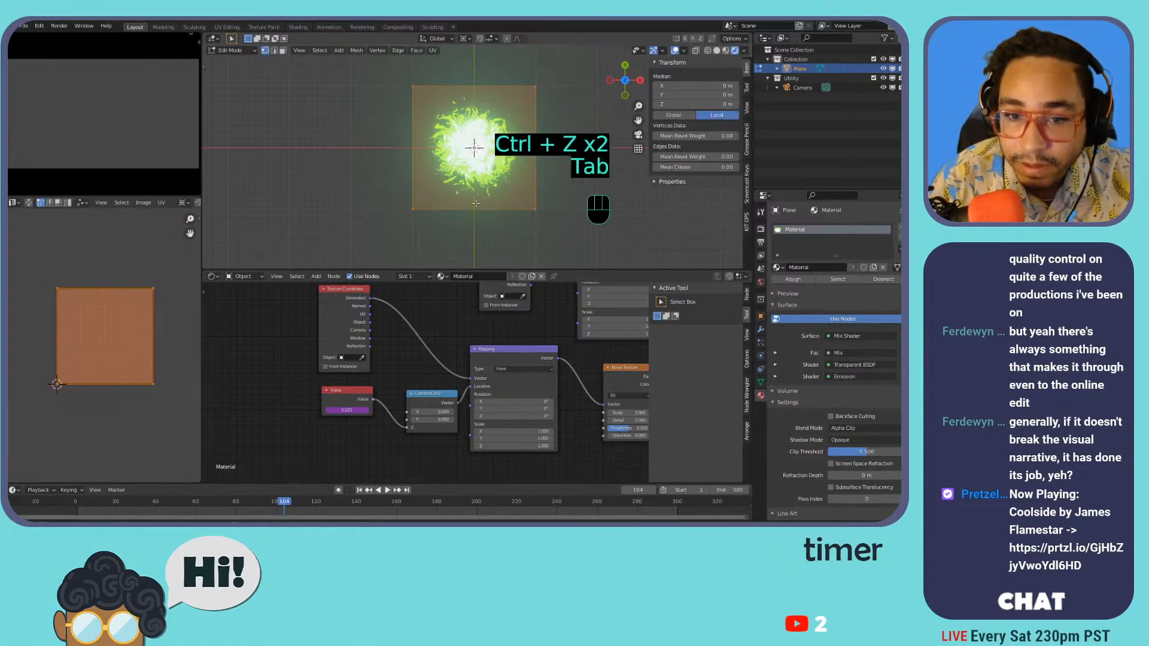
key("F1")
key("2")
left_click(472, 208)
key("shift+s")
left_click(475, 210)
key("Tab")
- Set the plane's origin to the 3D cursor and clear its location
right_click(475, 209)
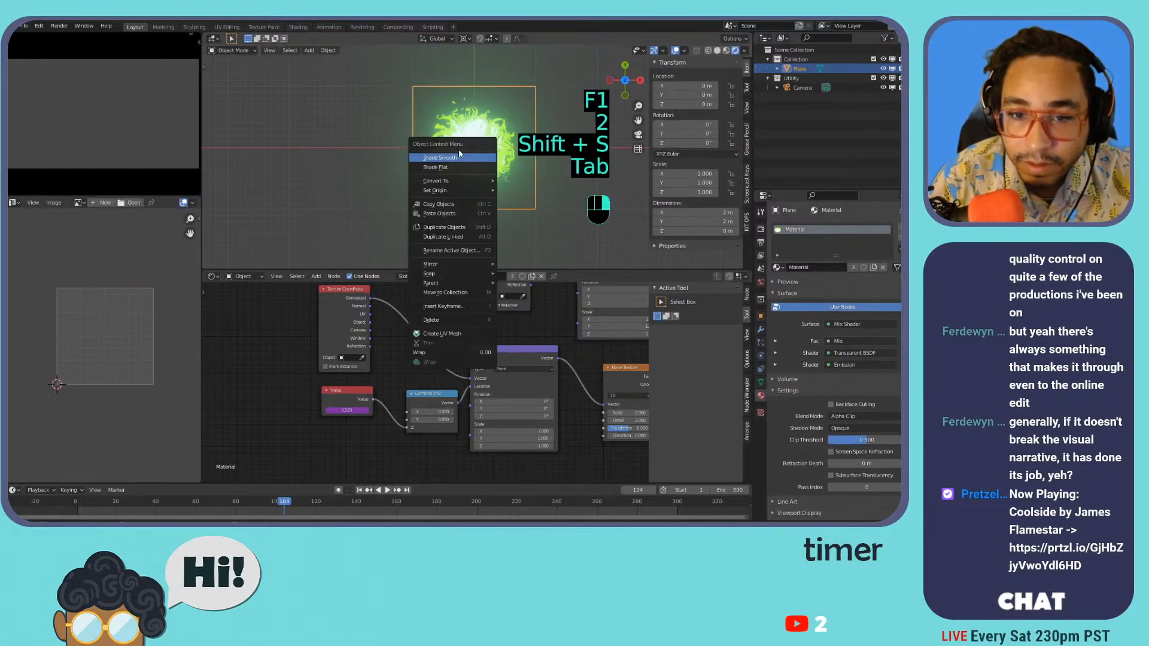
left_click(328, 50)
mouse_move(360, 90)
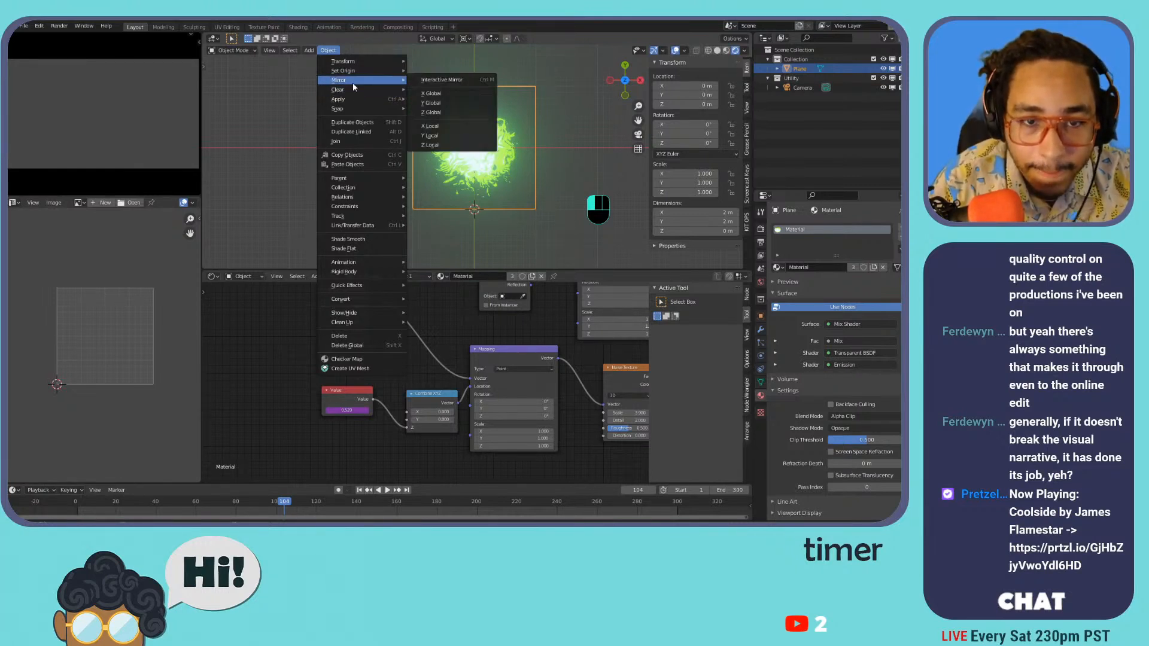
mouse_move(360, 70)
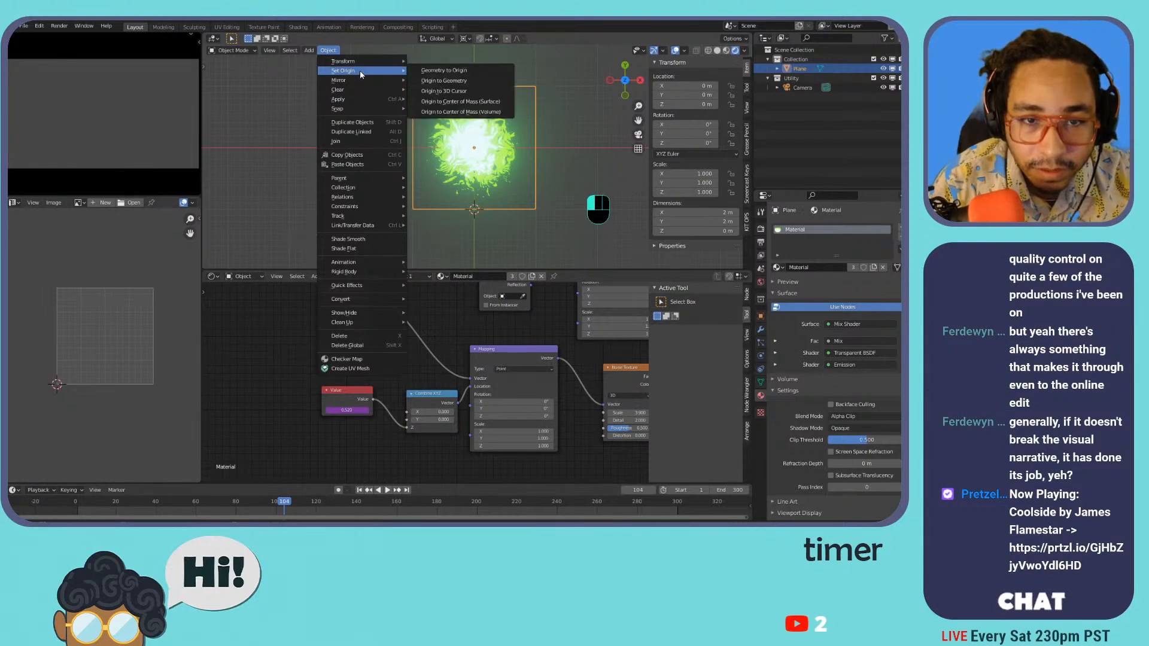
left_click(455, 91)
key("alt+g")
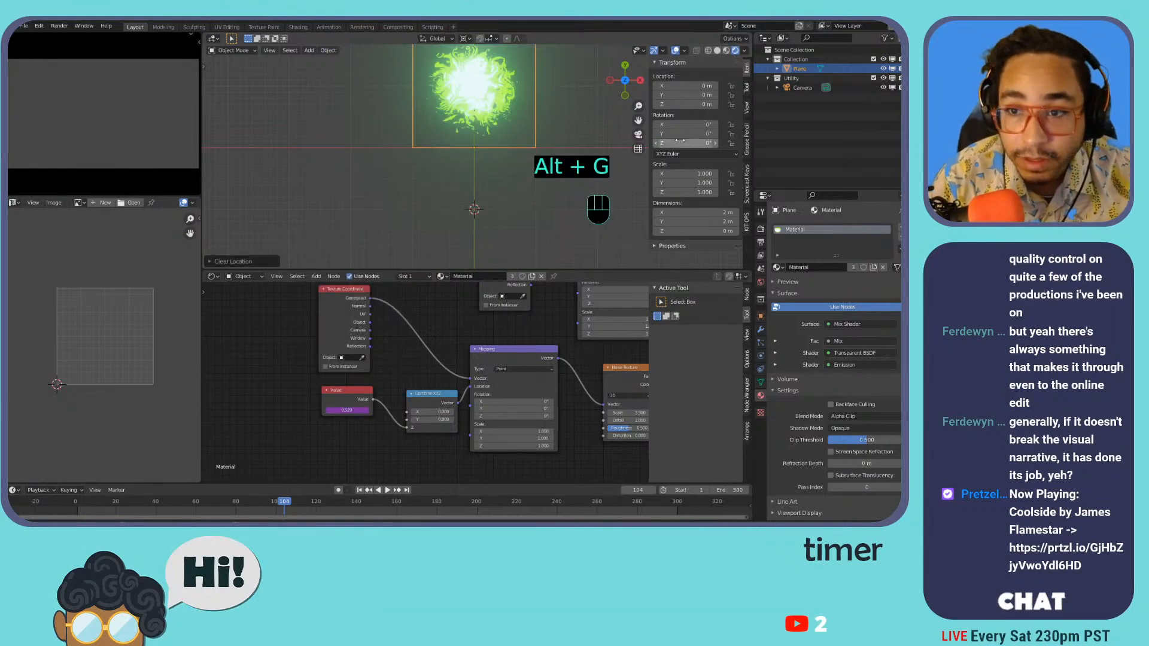
- Stretch the flame plane into a thin streak with scale 0.020 in X and about 3.78 in Y
left_click_drag(682, 193, 658, 192)
key("ctrl+z")
key("ctrl+z")
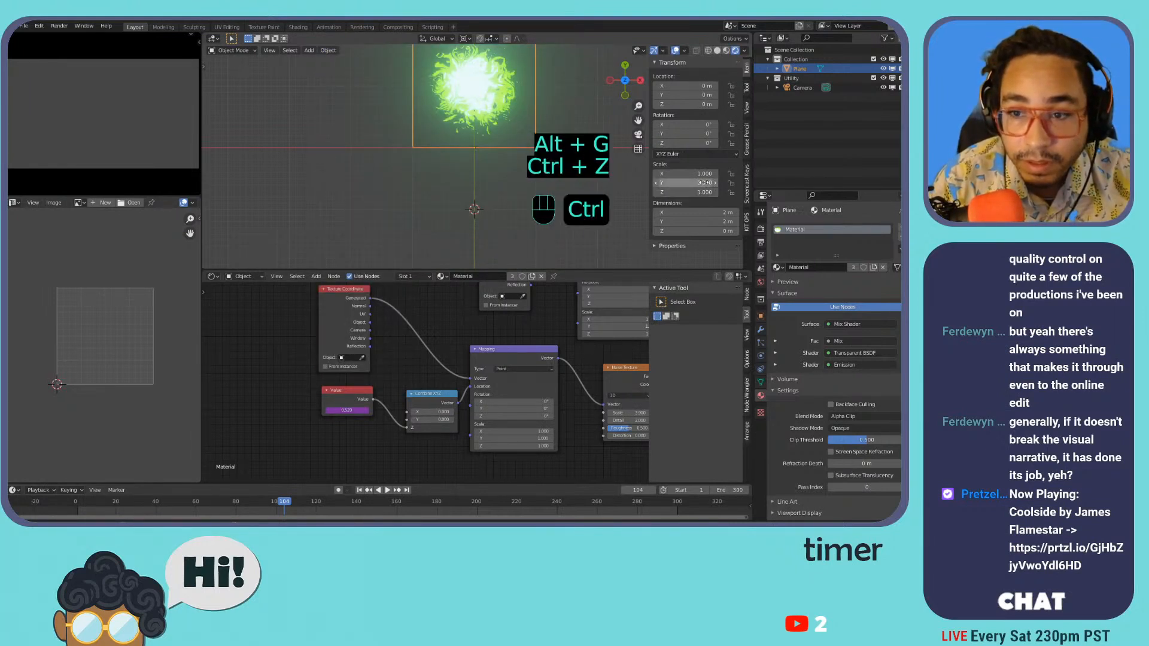
left_click_drag(690, 182, 736, 183)
key("ctrl+z")
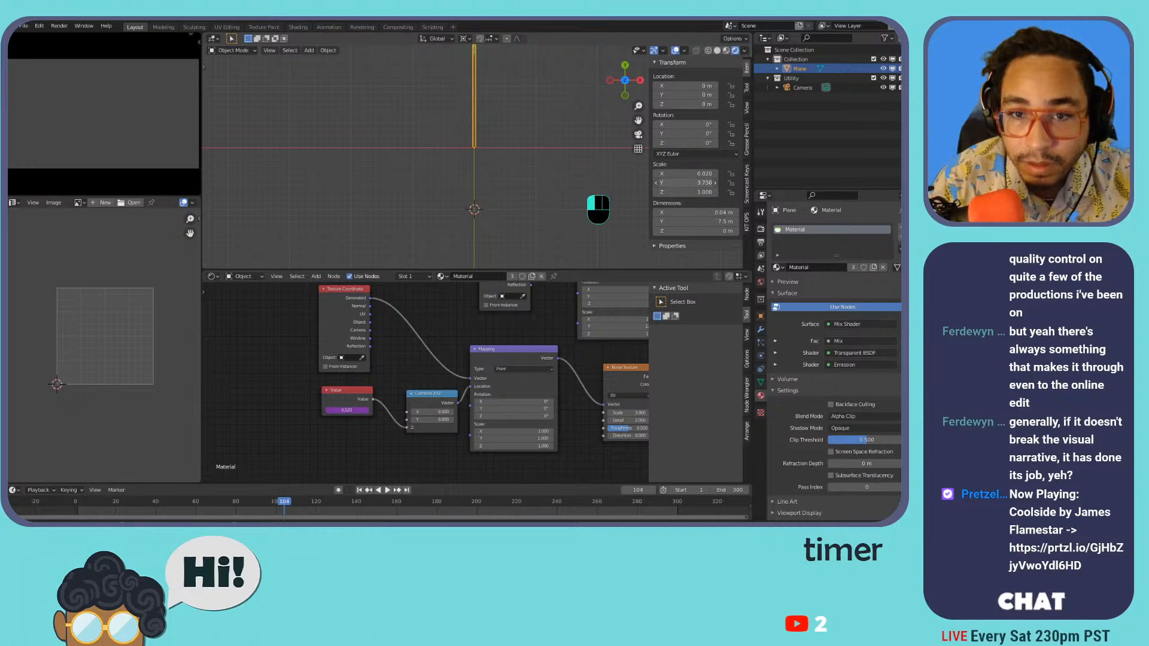
left_click(534, 99)
key("Tab")
key("Tab")
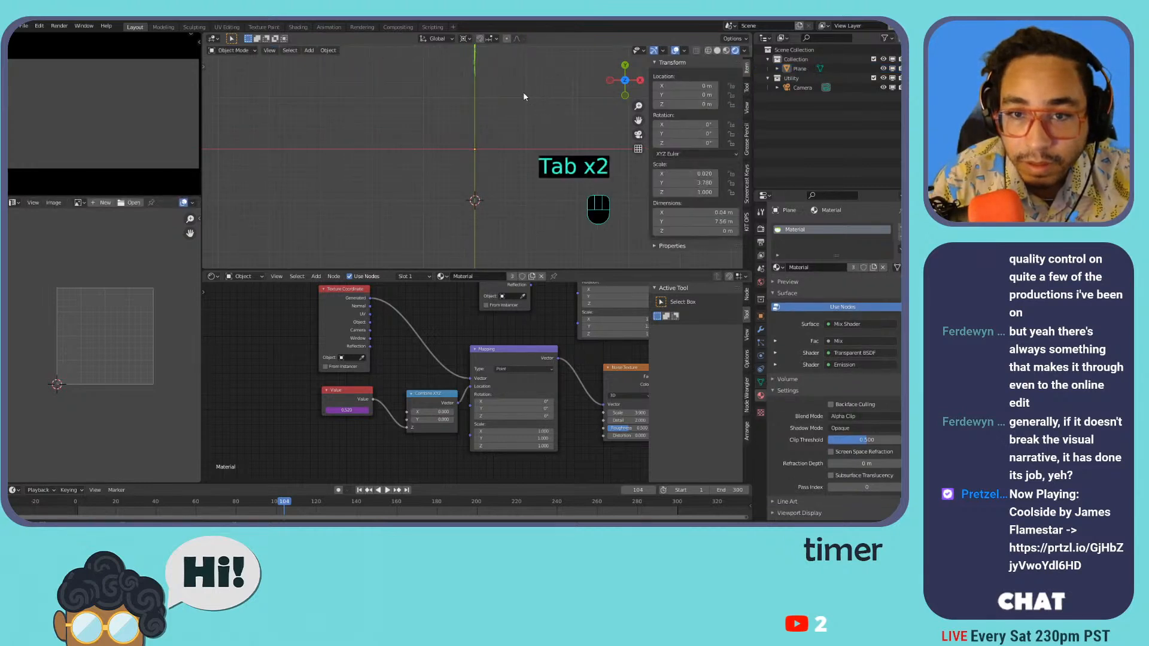
- Try moving and rotating the thin flame plane
middle_click_drag(524, 94, 514, 167, "shift")
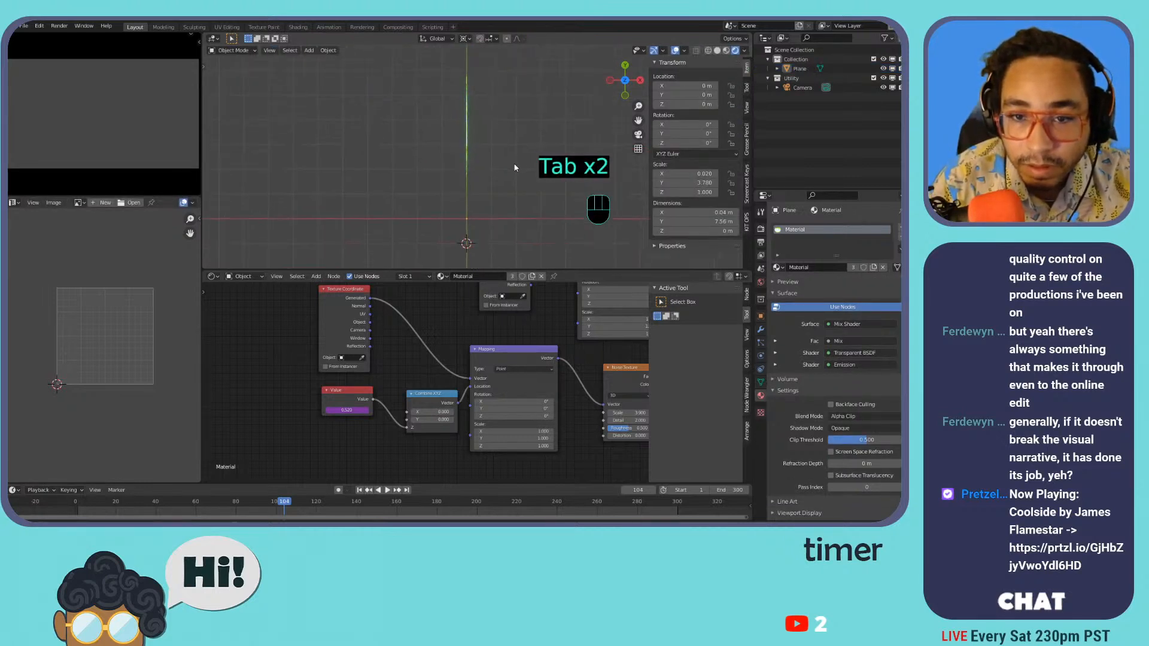
left_click(467, 149)
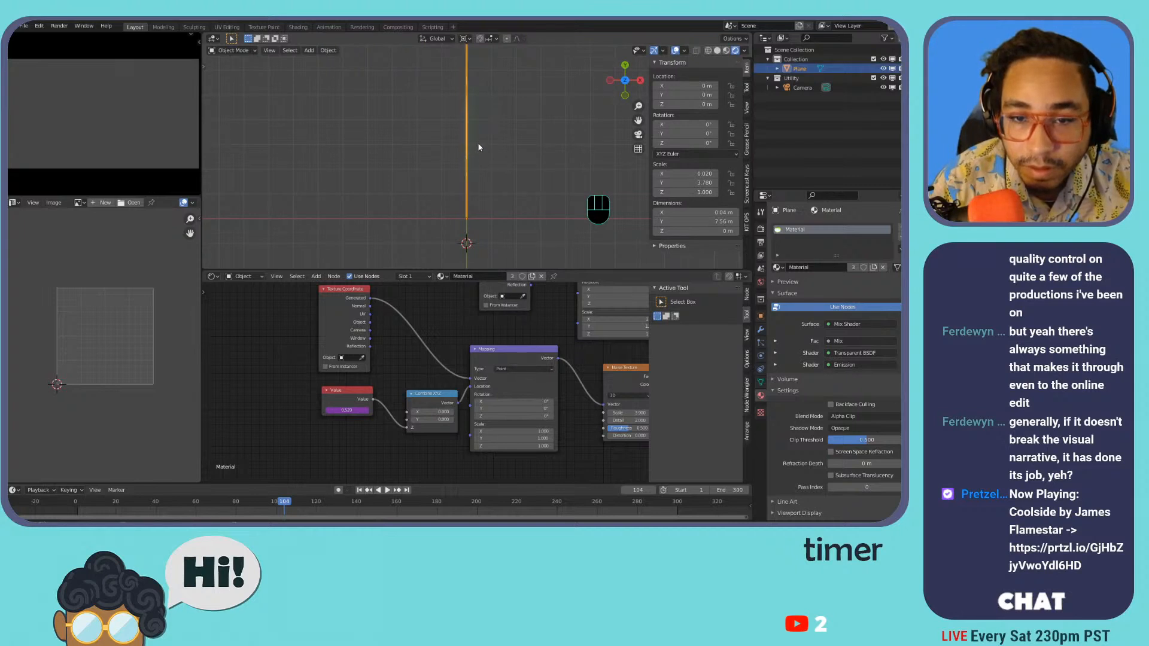
key("g")
left_click(490, 133)
key("r")
right_click(495, 150)
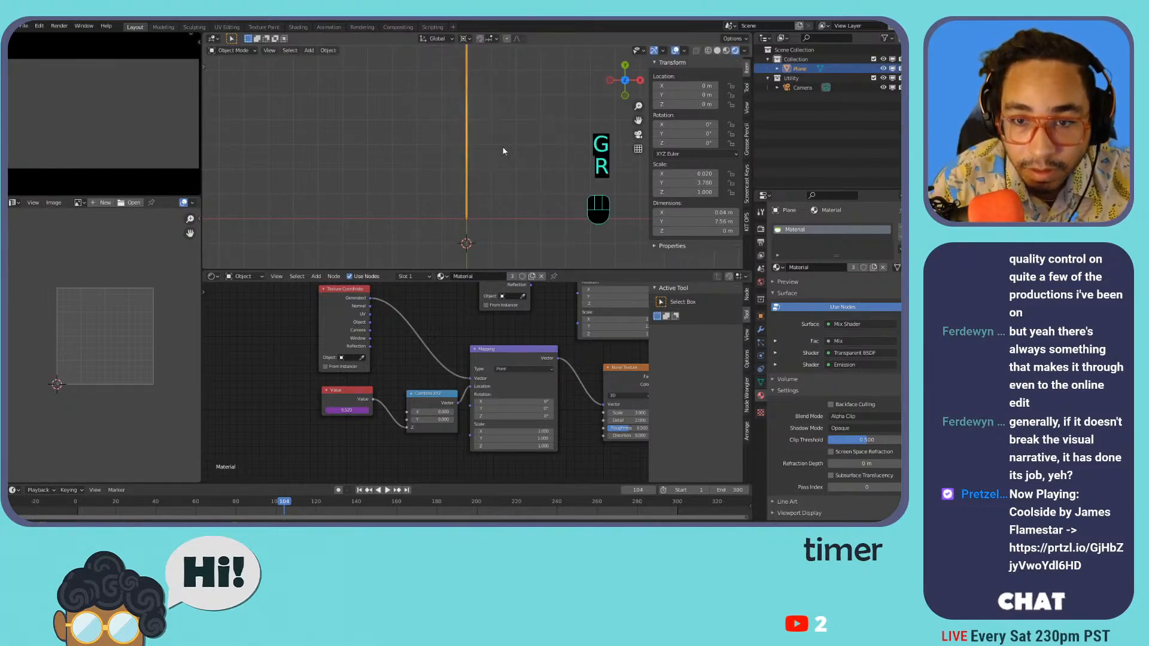
- Widen the flame streak to an X scale of 0.100 and preview it in playback
left_click_drag(681, 182, 677, 174)
key("ctrl+z")
left_click(543, 106)
key("space")
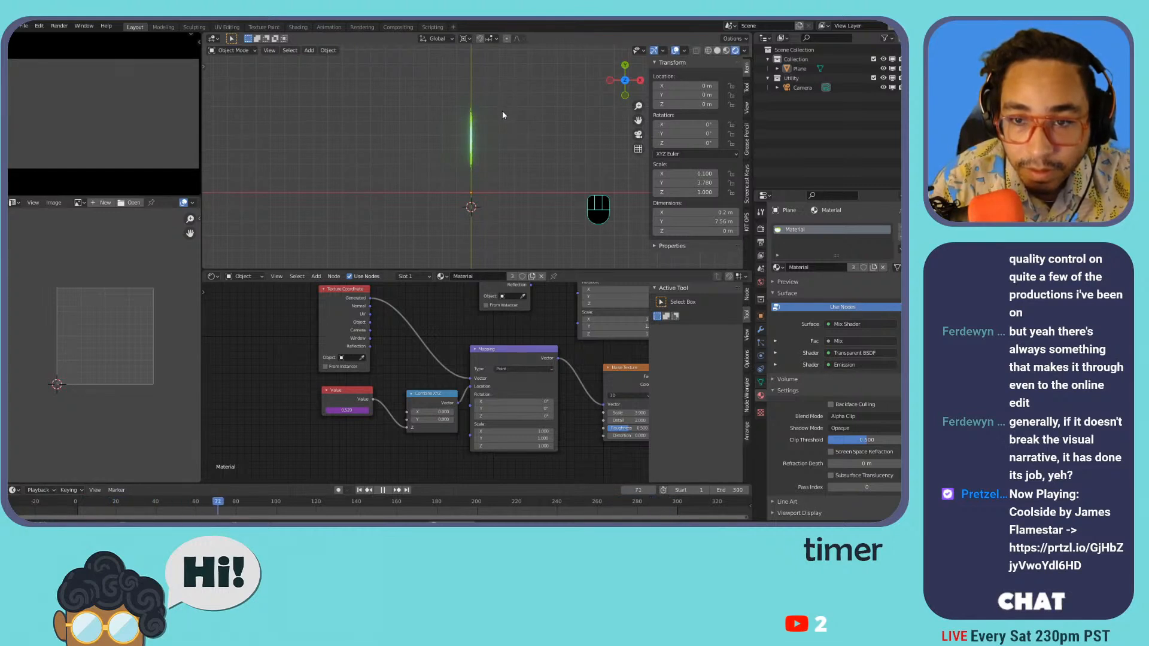
key("space")
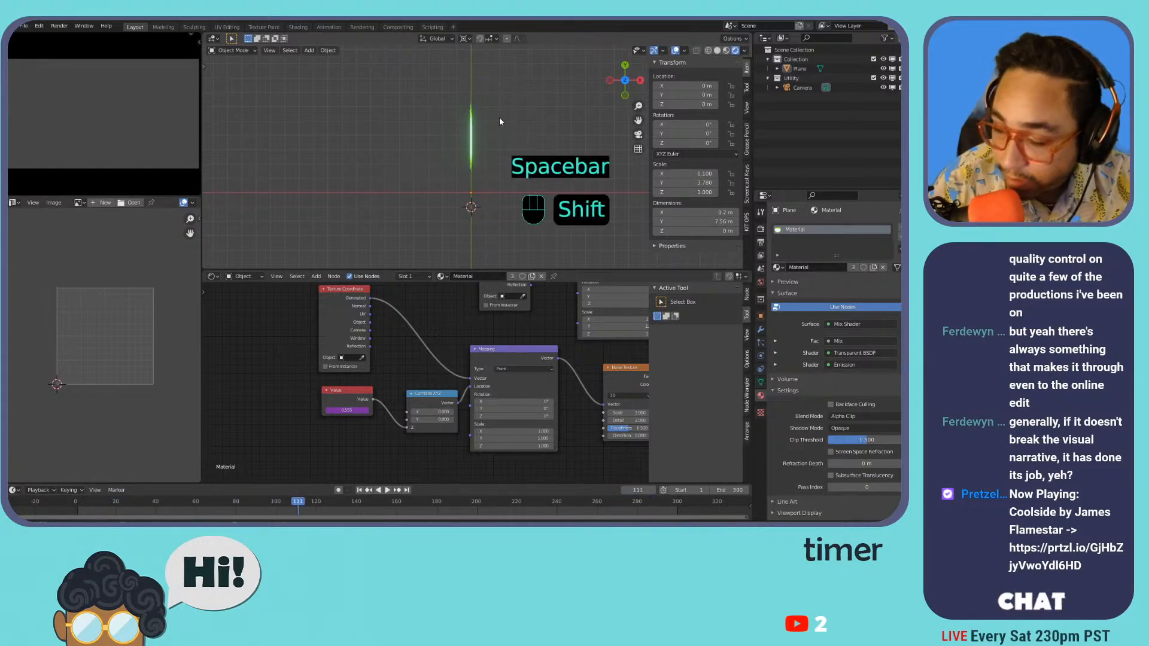
- Try adding a mesh plane at the current 3D cursor position and undo it
key("shift+a")
mouse_move(497, 117)
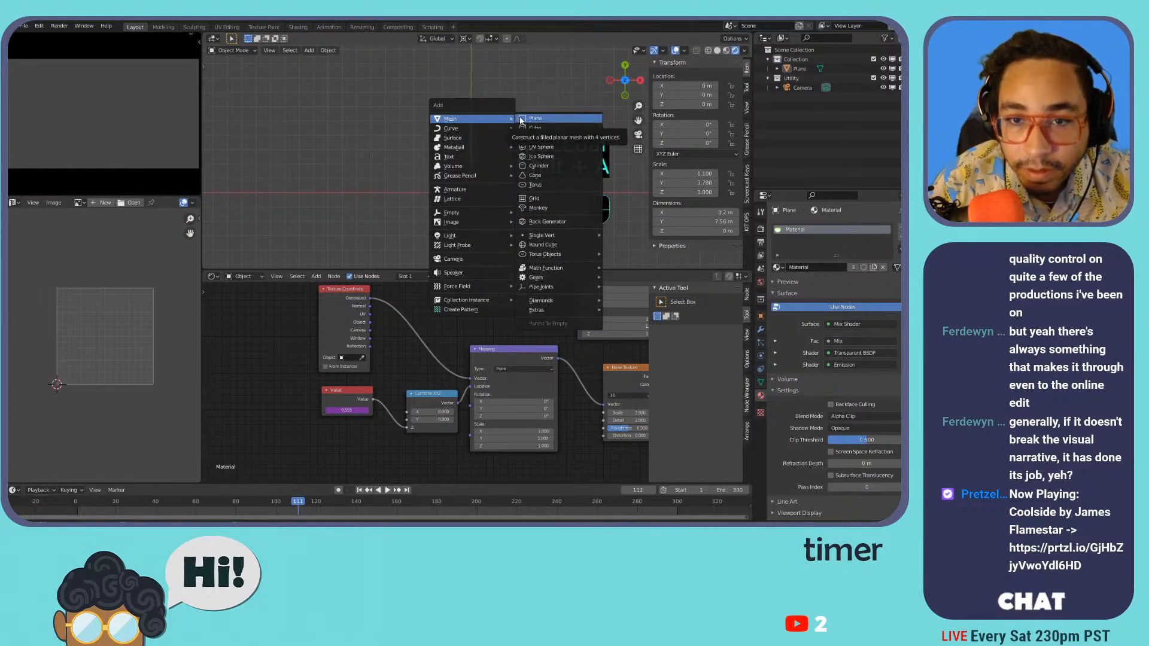
left_click(521, 119)
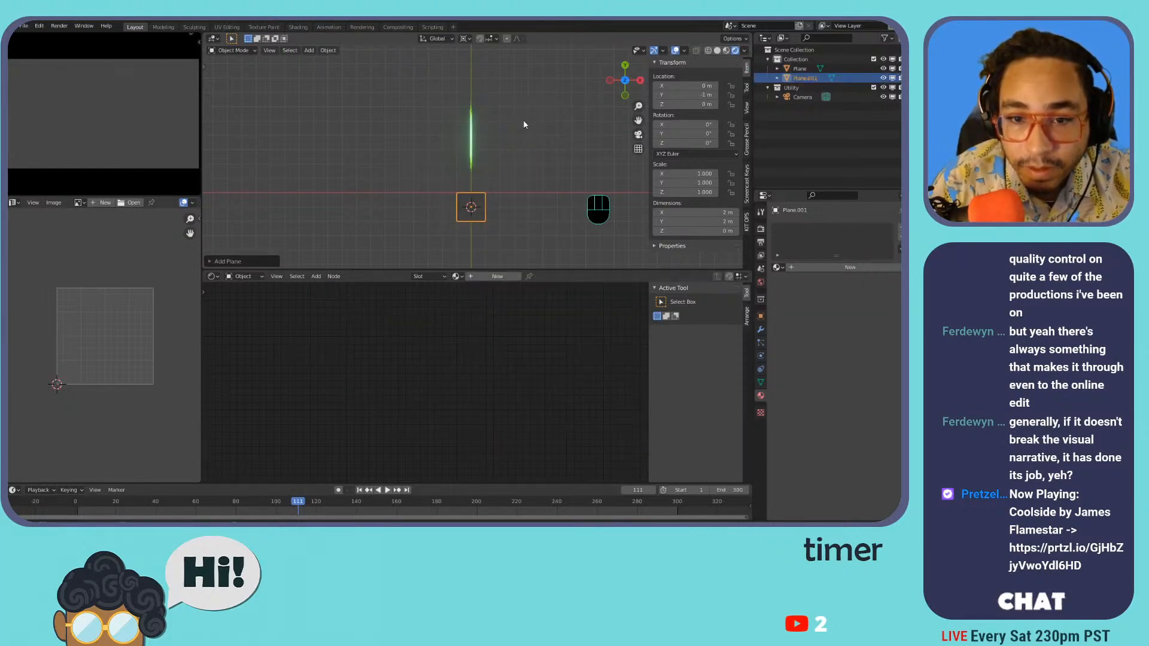
key("ctrl+z")
- Reset the 3D cursor to the world origin and add a mesh plane there
key("shift+c")
key("shift+a")
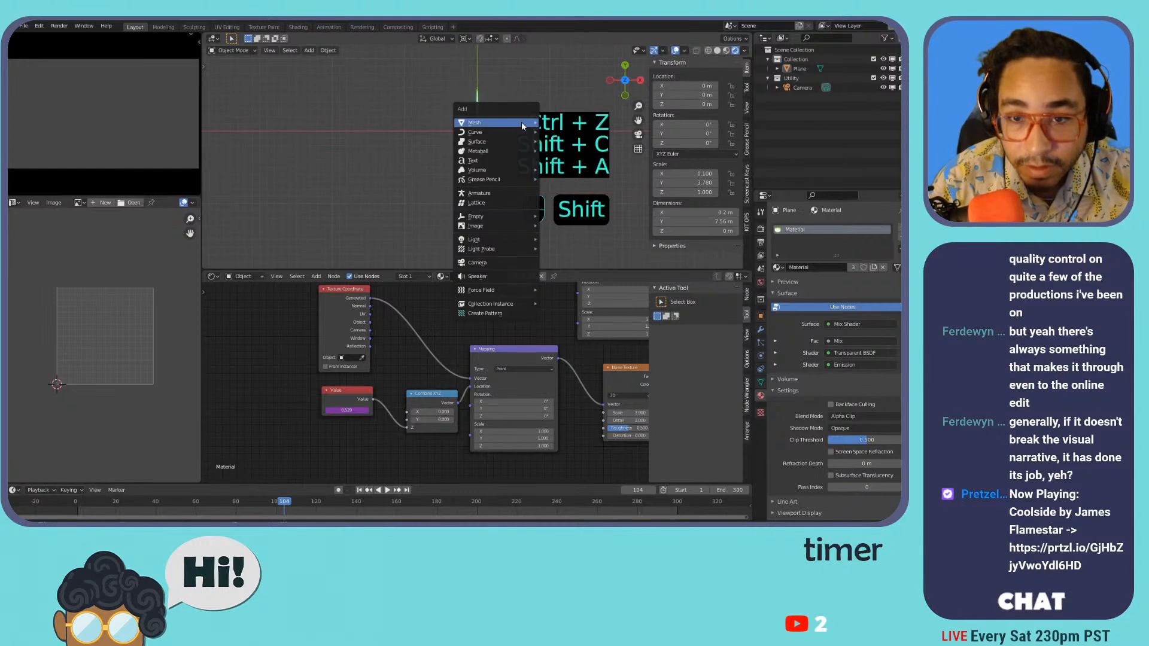
left_click(554, 122)
middle_click_drag(504, 118, 515, 216)
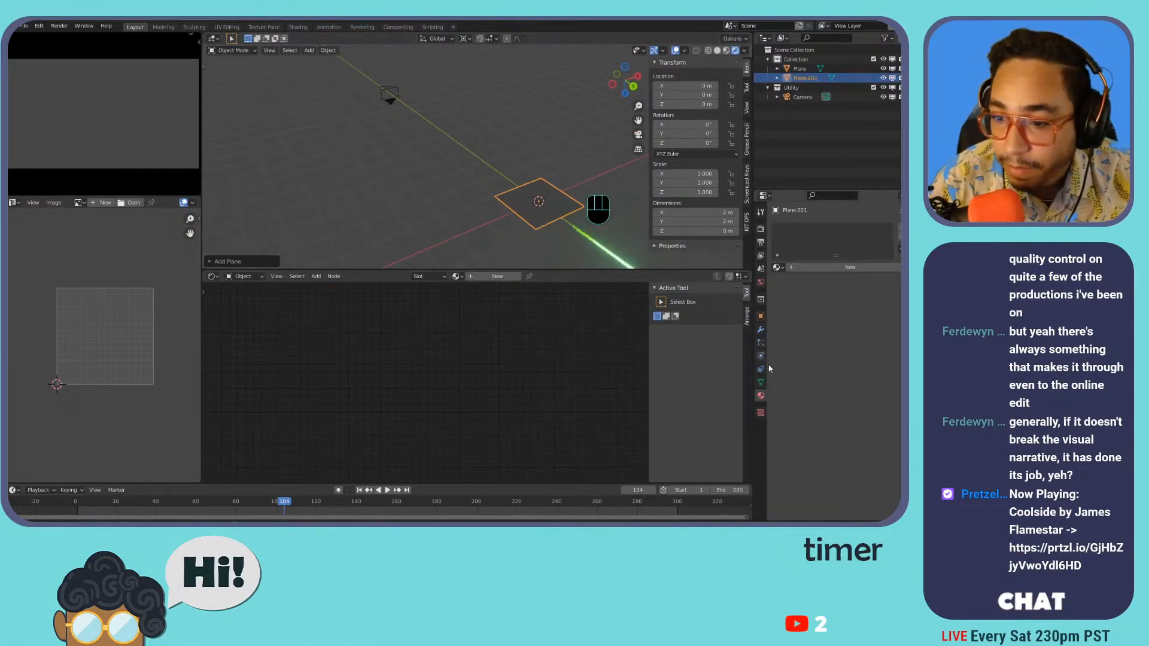
- Add an emitter particle system to the new plane and render its particles as Object
left_click(760, 345)
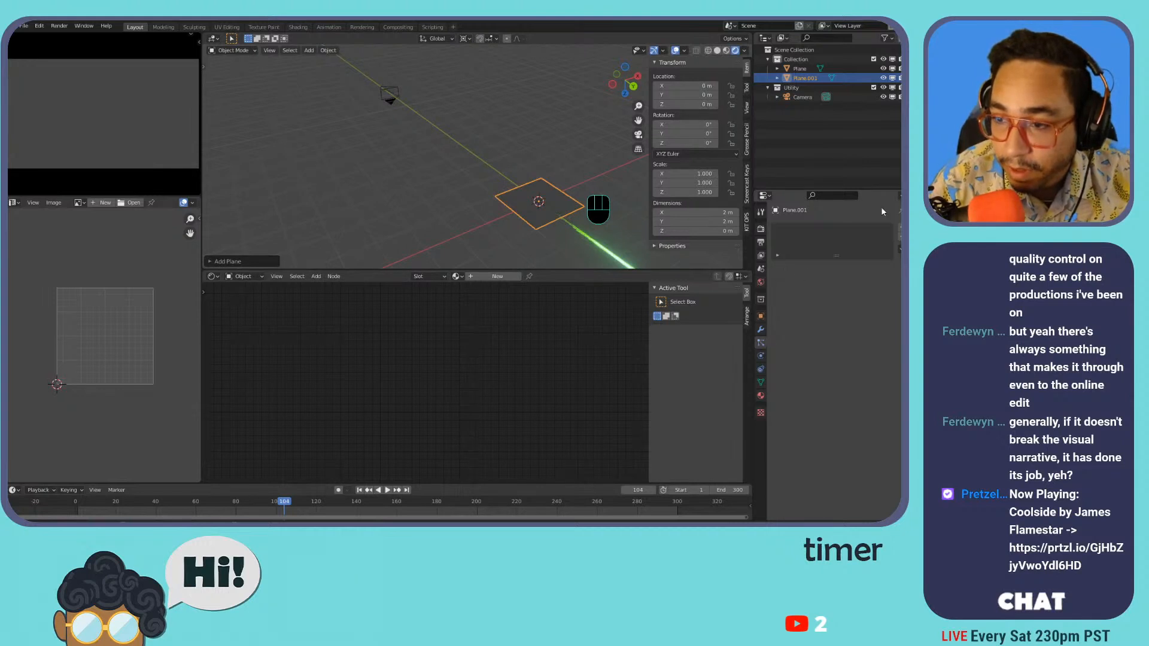
left_click(899, 228)
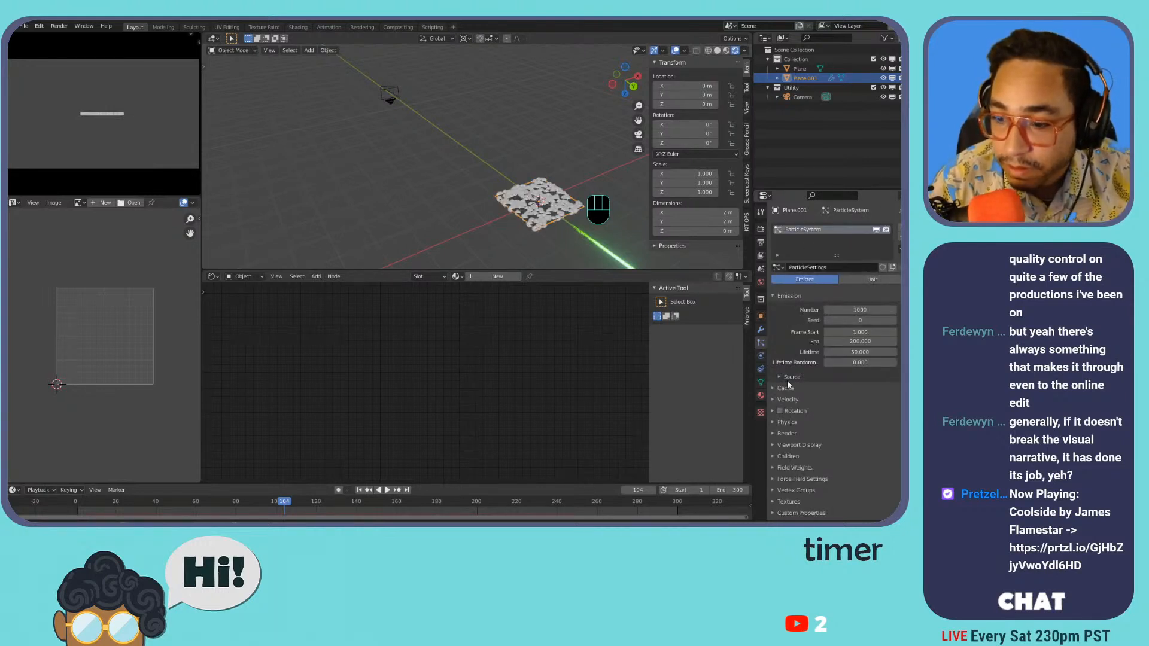
left_click(787, 434)
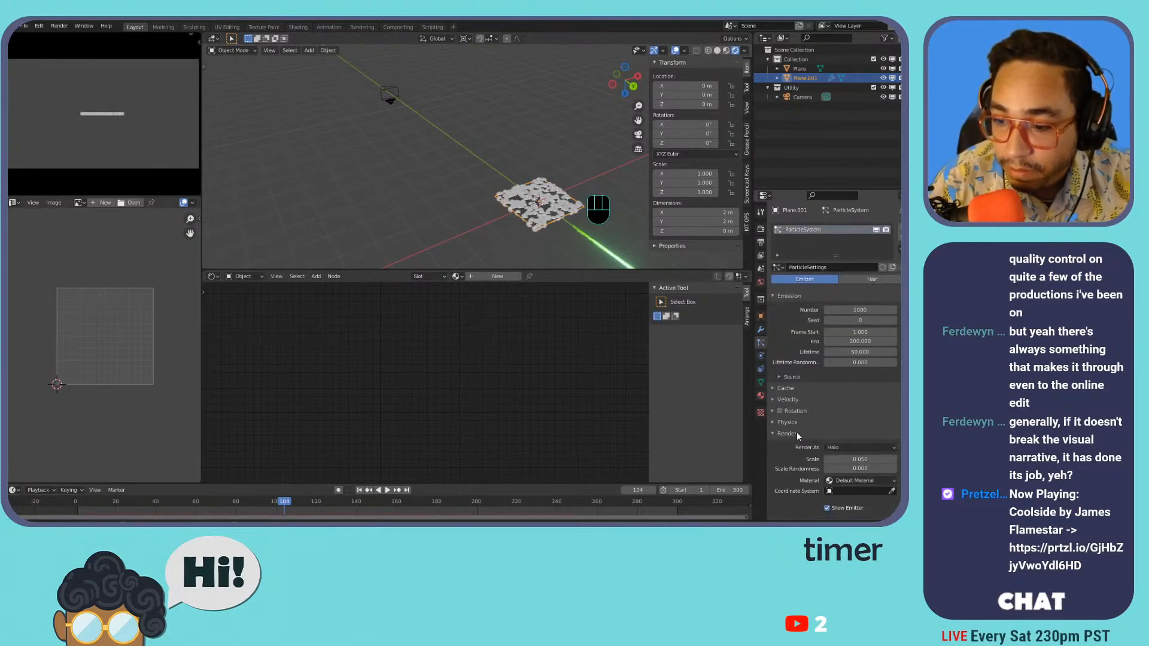
left_click(859, 448)
left_click(863, 394)
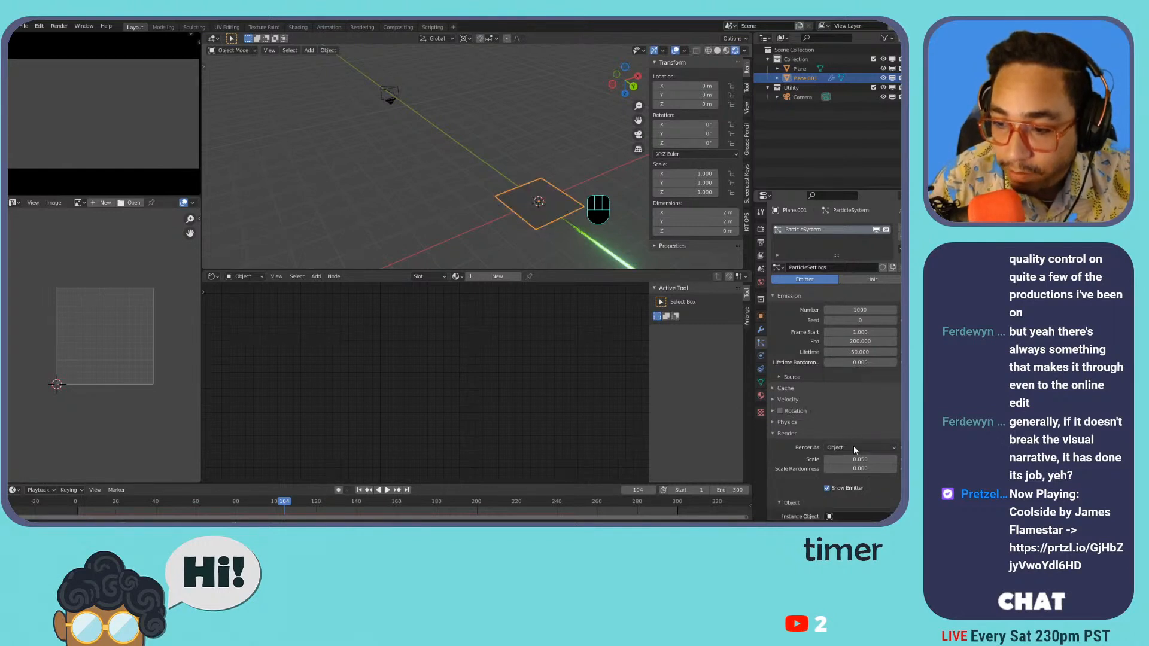
- Set the flame streak object Plane as the particle system's instance object
scroll(853, 445, "down", 3)
left_click(843, 422)
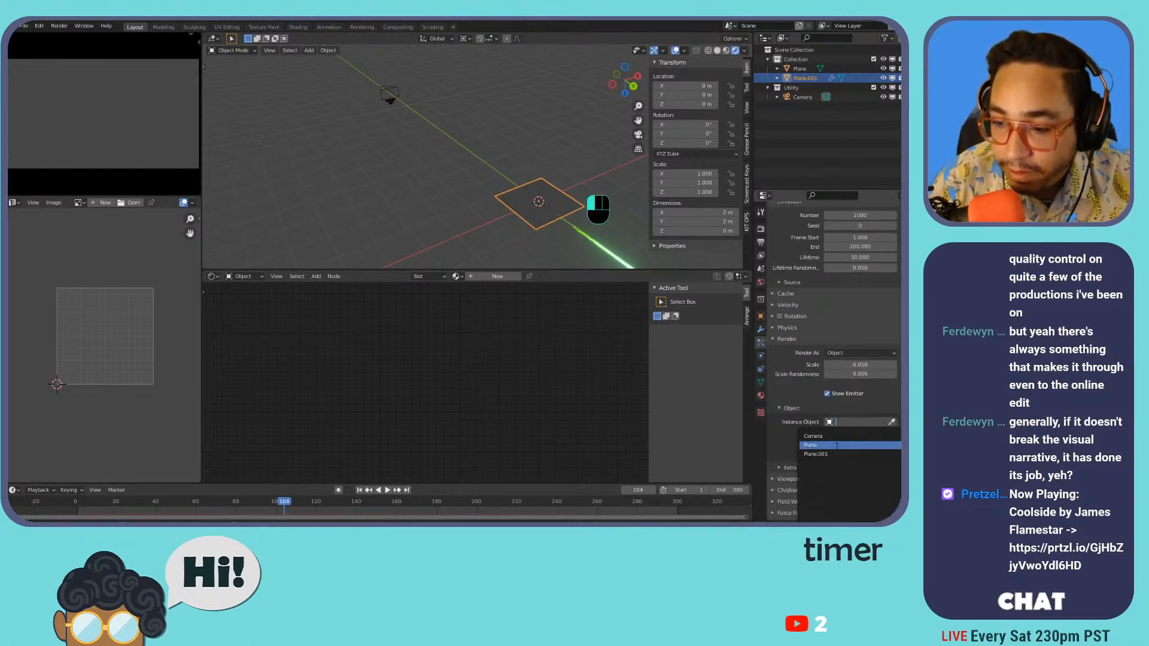
left_click(840, 445)
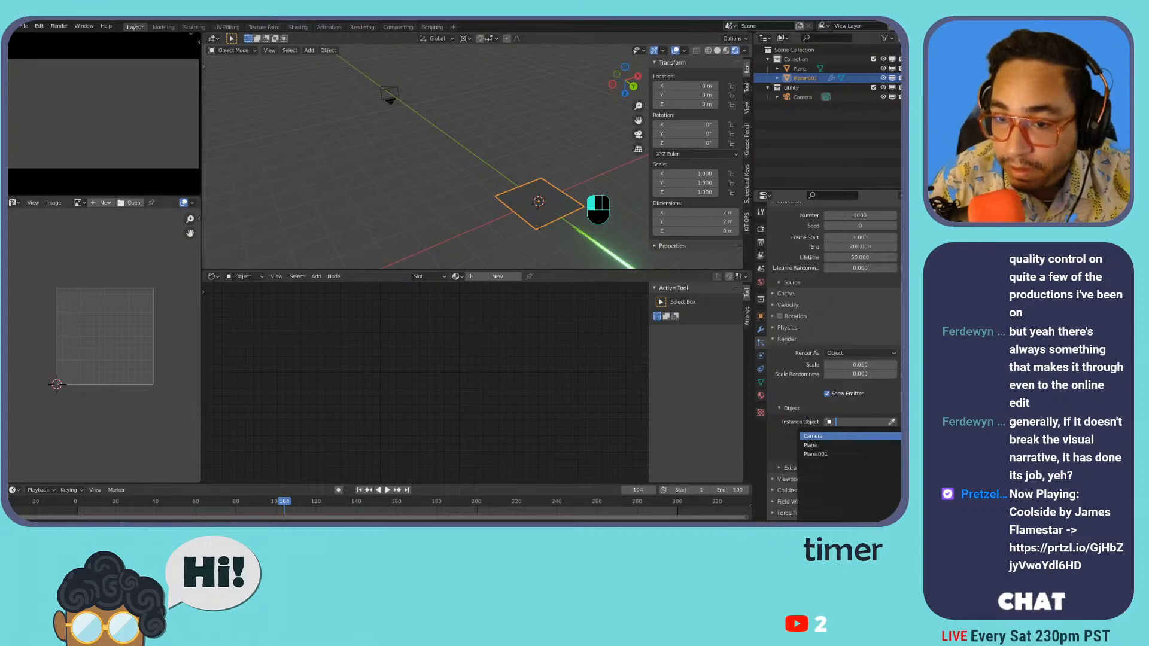
left_click(601, 247)
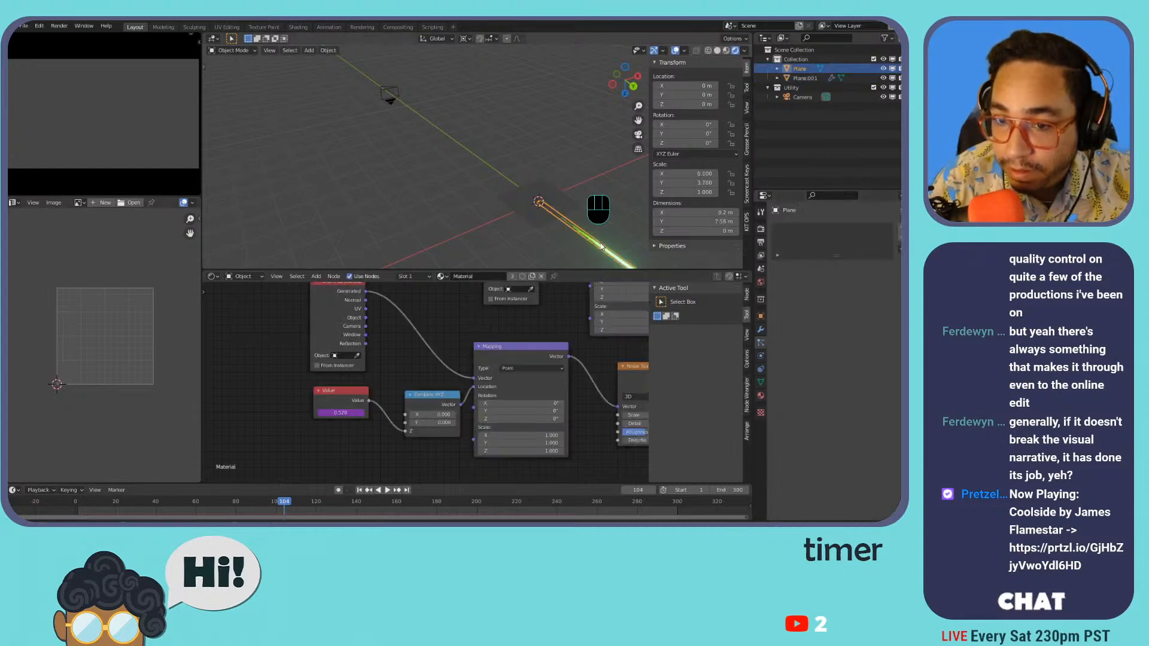
left_click(524, 205)
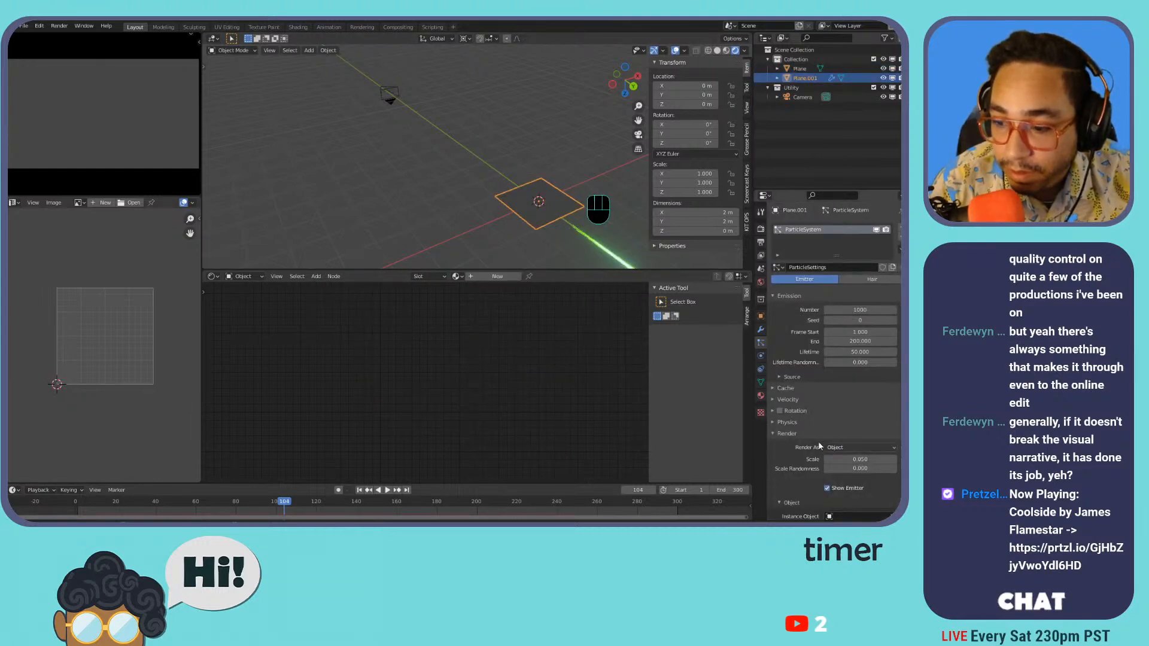
scroll(828, 448, "down", 3)
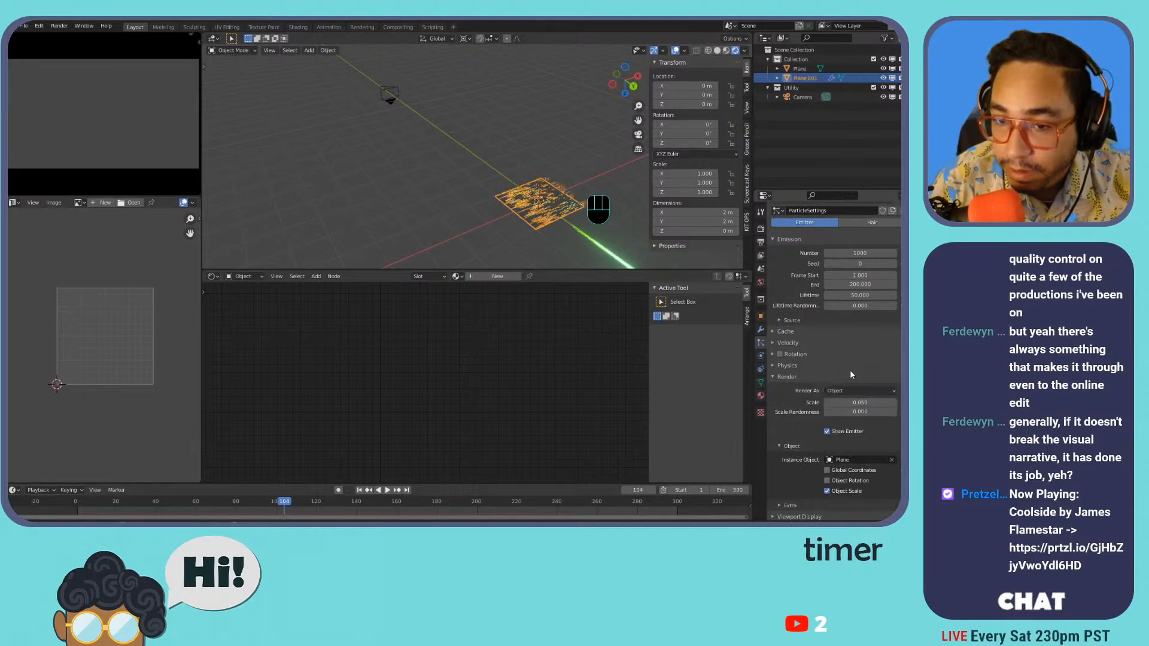
- Play the particle animation and turn off Show Emitter in the particle render settings
key("KP_Decimal")
key("space")
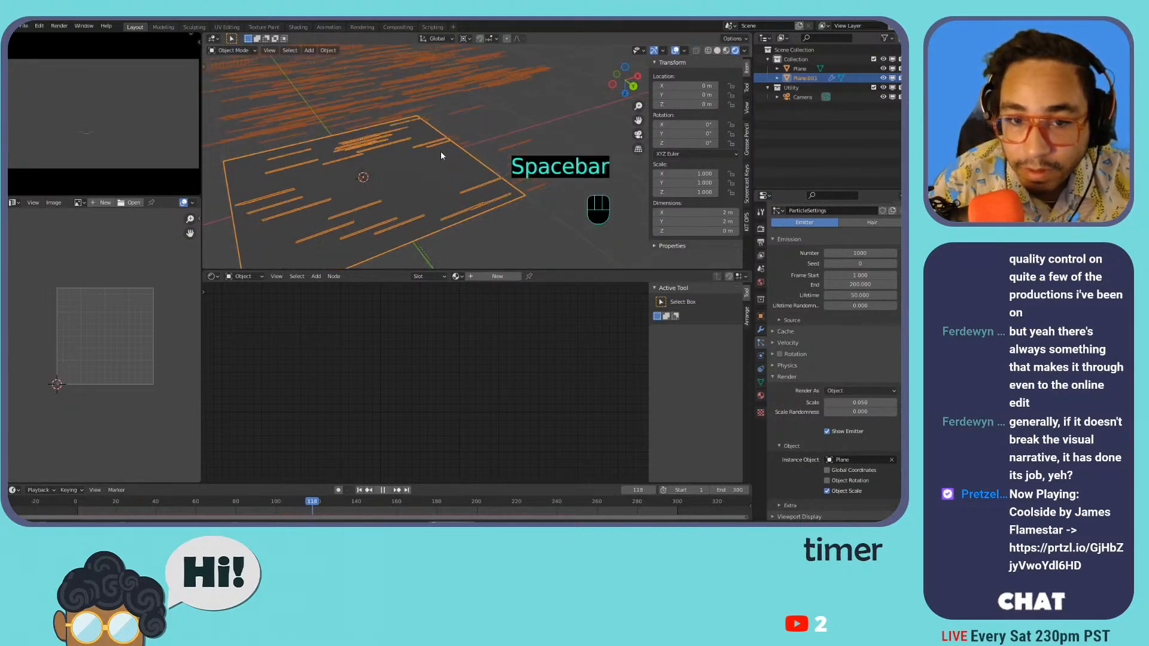
left_click(845, 432)
scroll(846, 433, "down", 4)
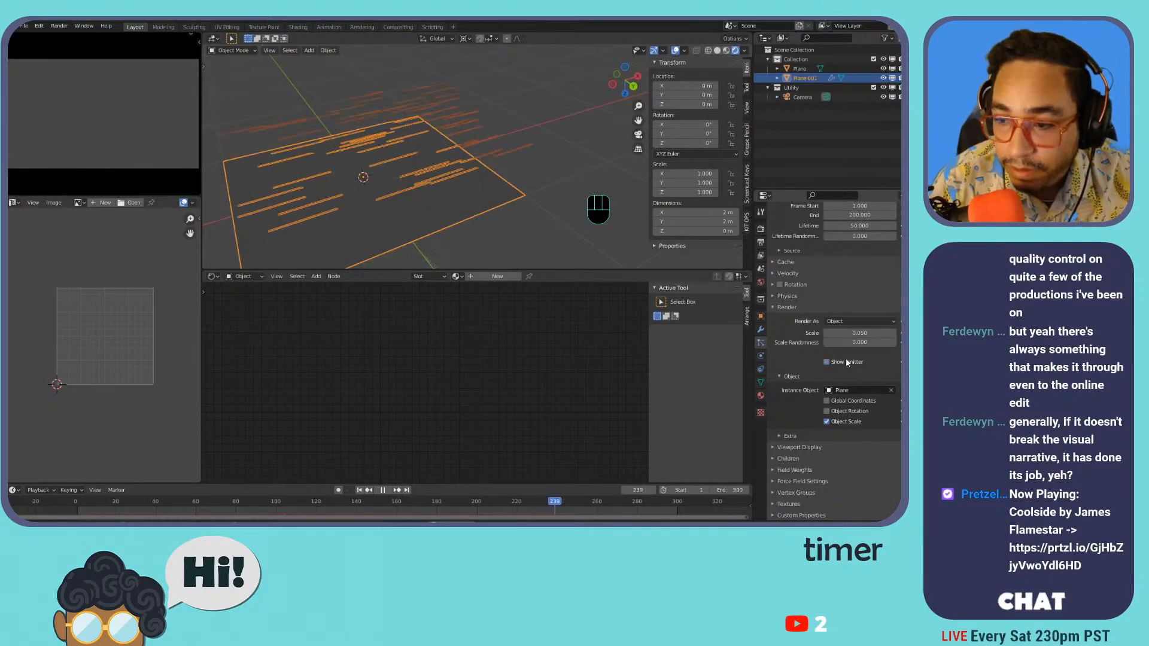
- Set the particle render scale to 1 and enable Rotation for the emitter's particles
left_click(855, 333)
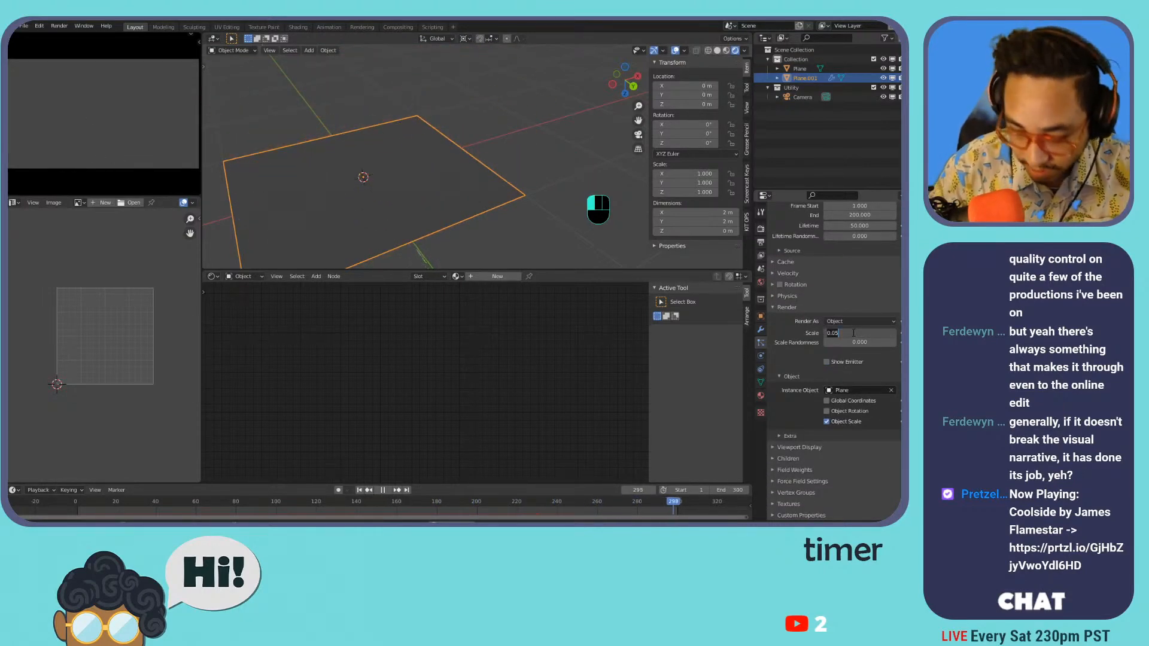
type("1")
key("Return")
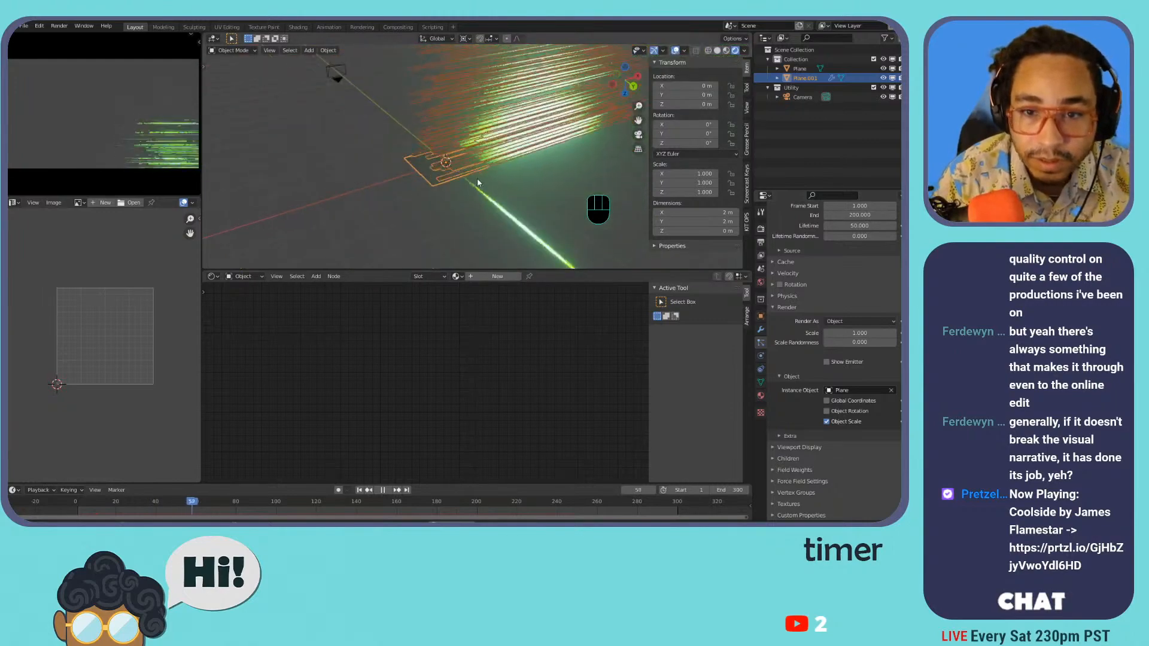
mouse_move(428, 129)
middle_mouse_down("shift")
mouse_move(400, 158)
mouse_move(564, 156)
mouse_move(447, 130)
mouse_move(384, 180)
mouse_move(430, 155)
middle_mouse_up("shift")
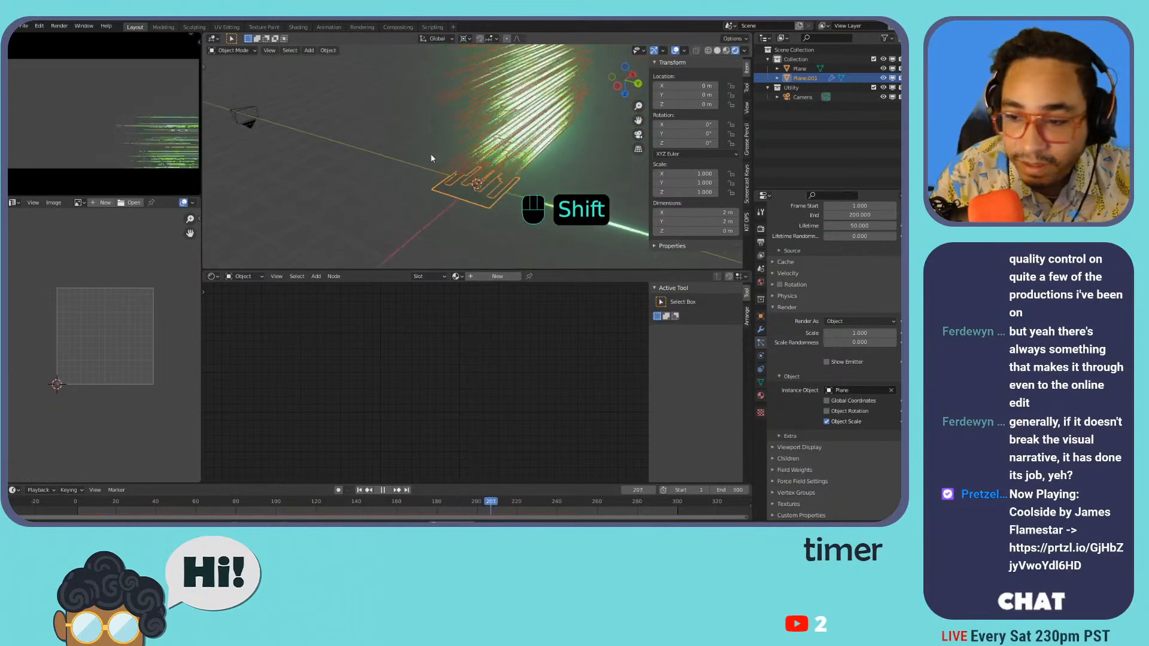
left_click(779, 285)
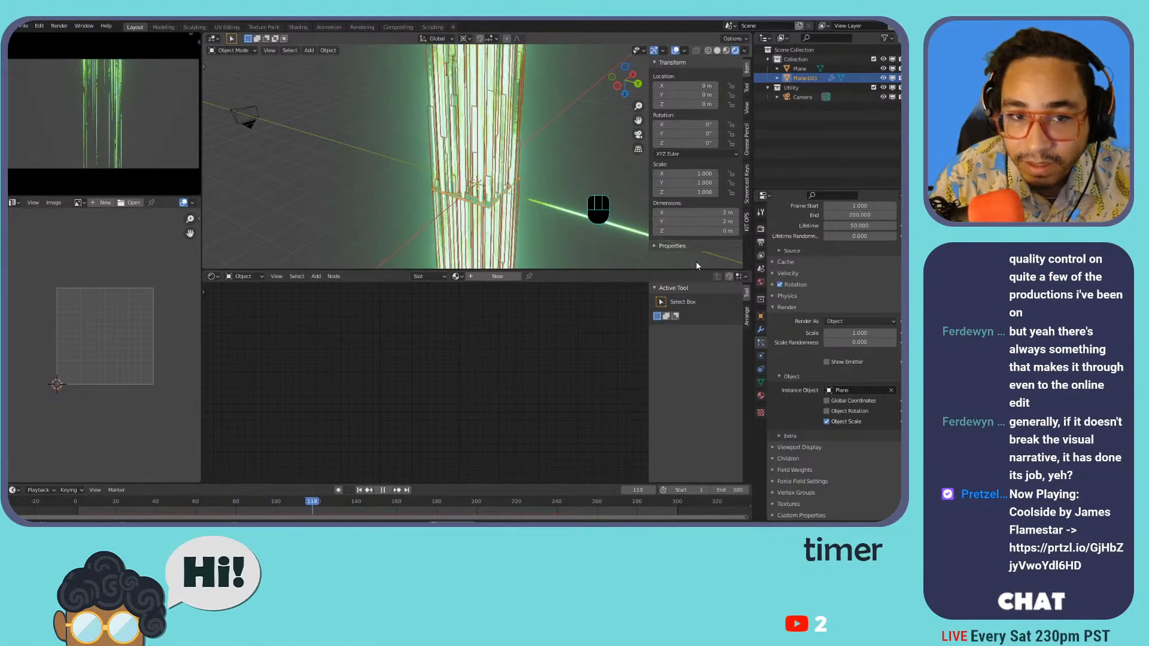
left_click(564, 145)
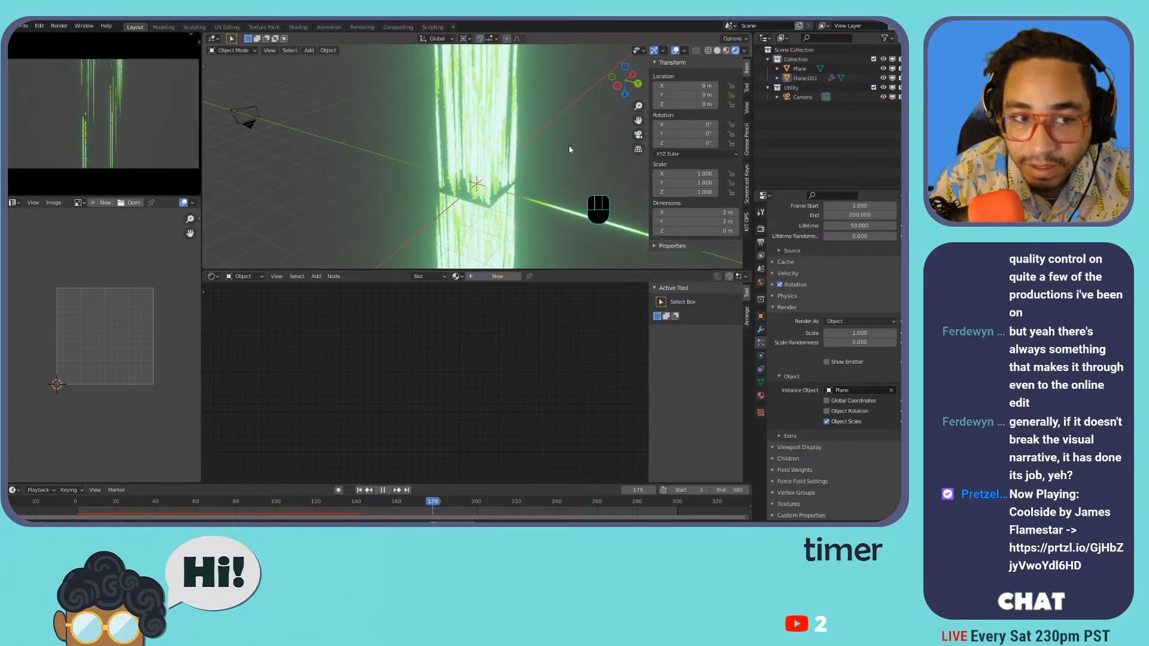
scroll(518, 98, "up", 6)
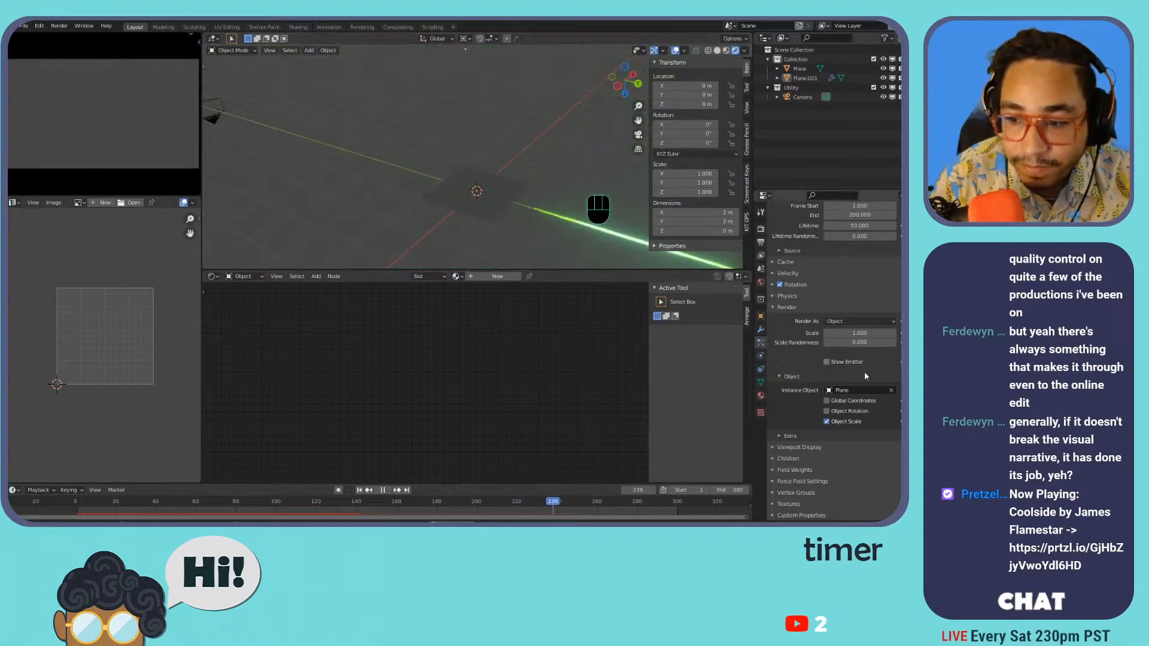
- Set the particle emission's end frame to 300
left_click(859, 215)
type("300")
key("Return")
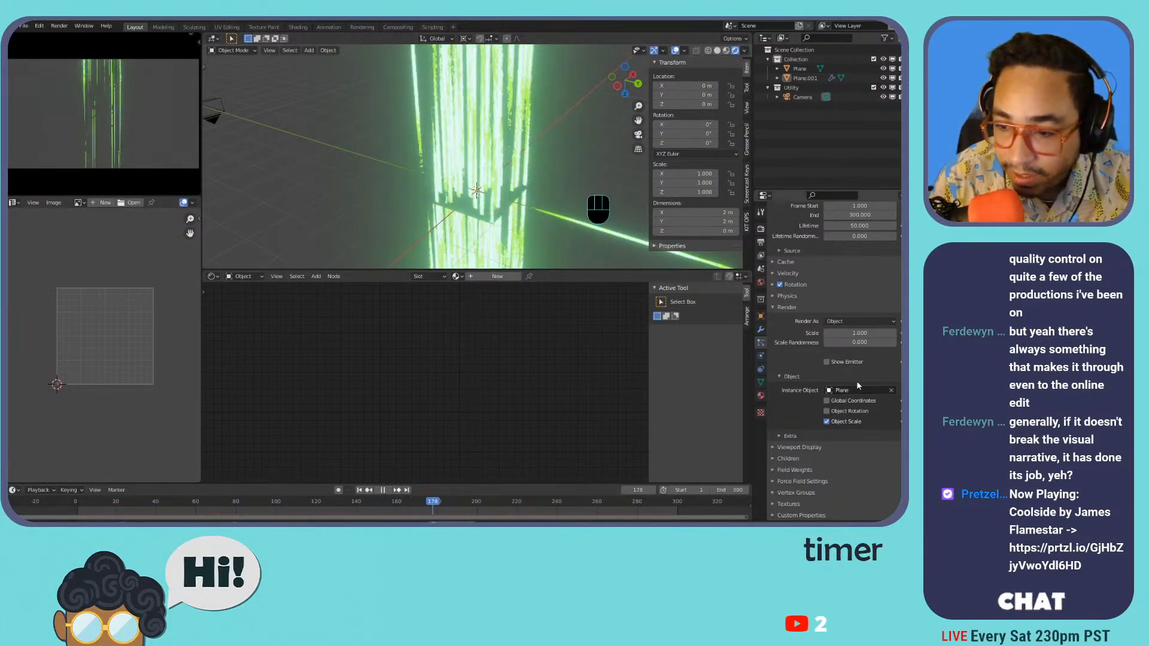
scroll(543, 194, "down", 6)
scroll(531, 189, "up", 3)
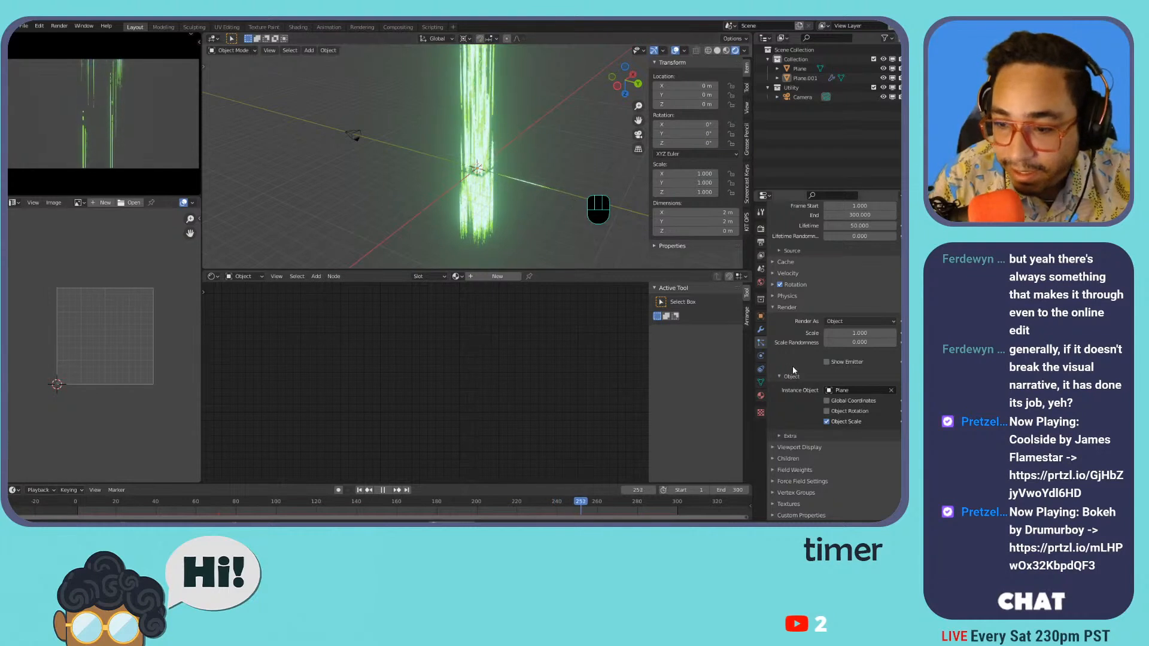
- Set the particle lifetime to 100 frames and check the streaks through the camera
left_click(856, 225)
key("KP_0")
left_click_drag(857, 225, 792, 222)
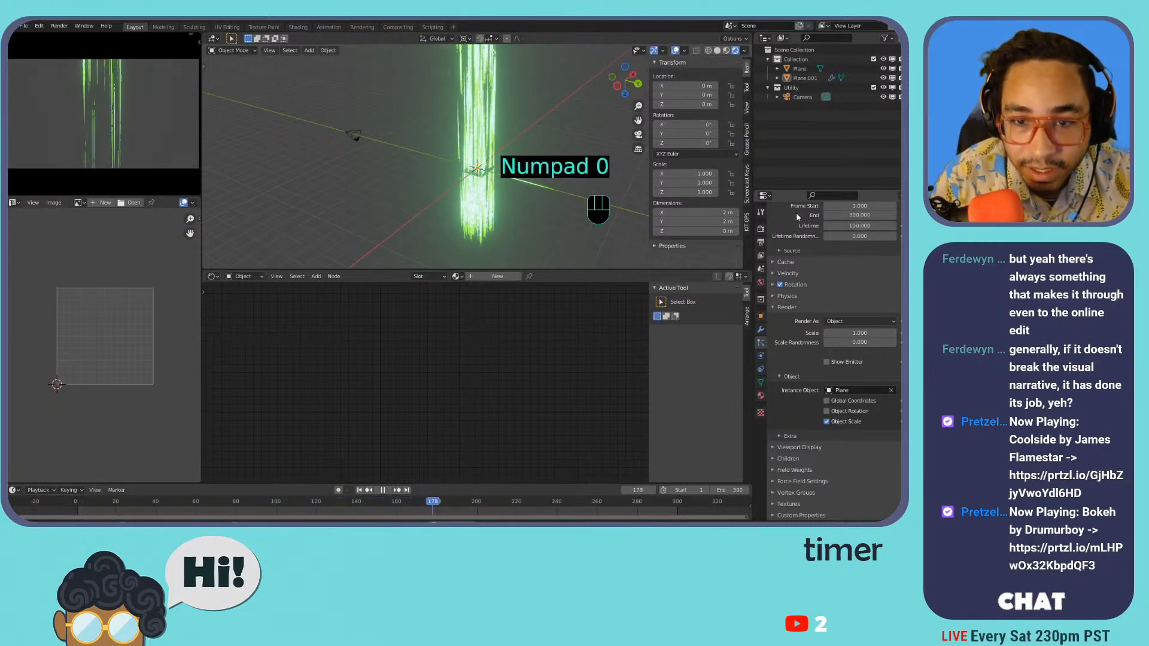
key("KP_0")
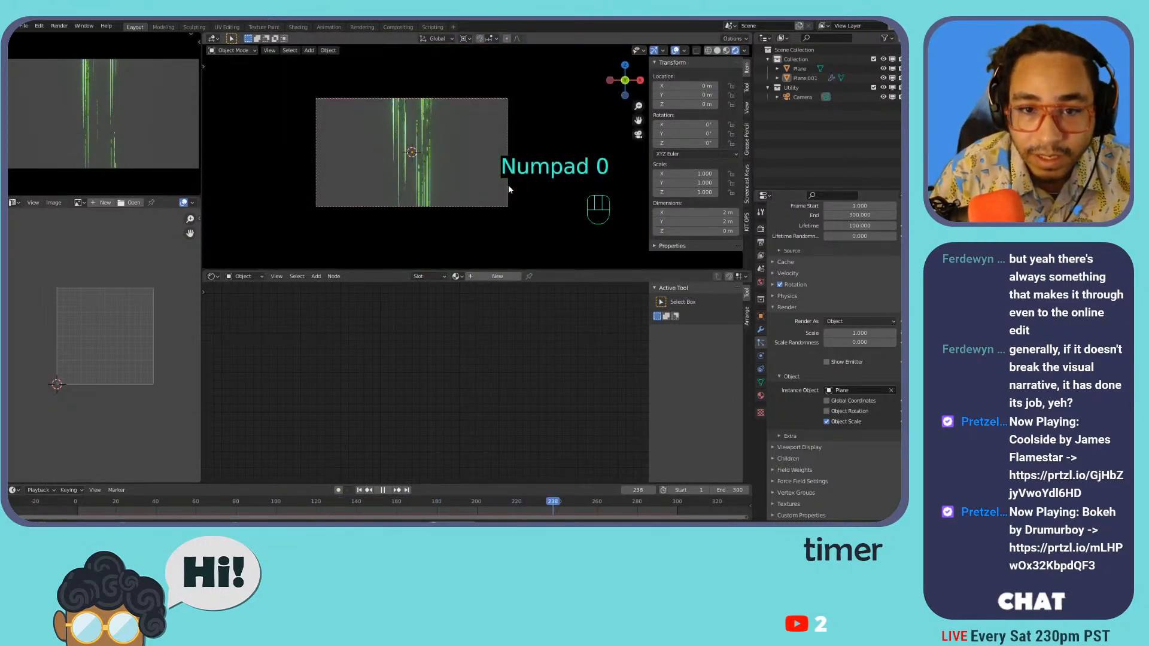
middle_click_drag(486, 136, 490, 196)
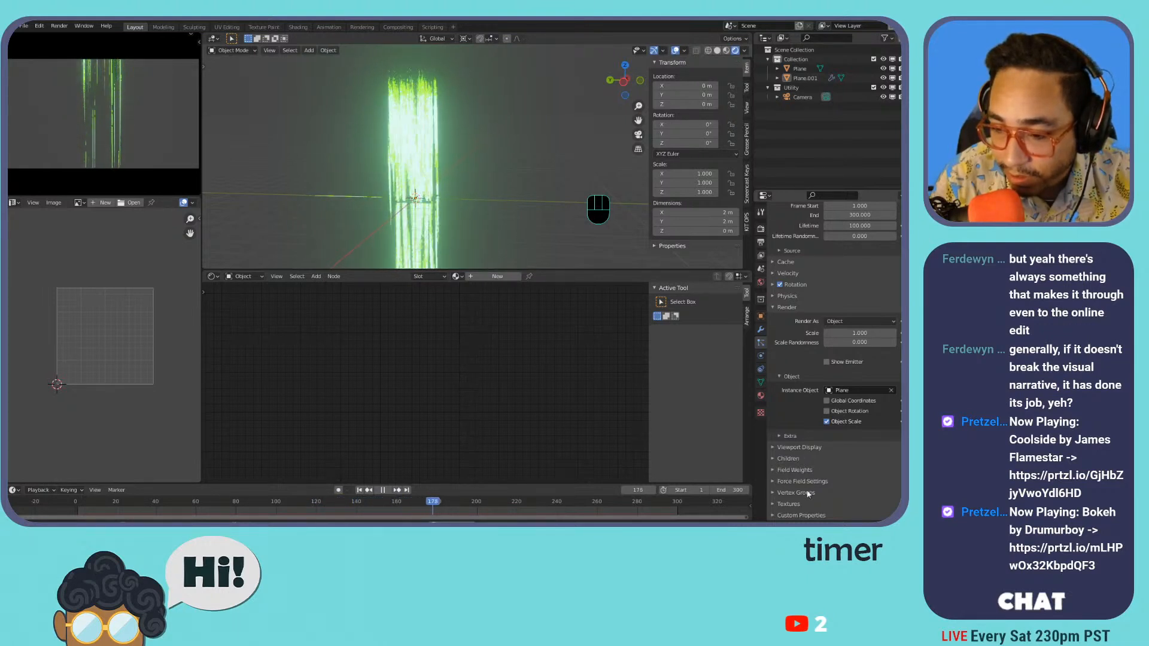
- Open the particle system's Field Weights and inspect the rising streaks in the scene and through the camera
left_click(795, 470)
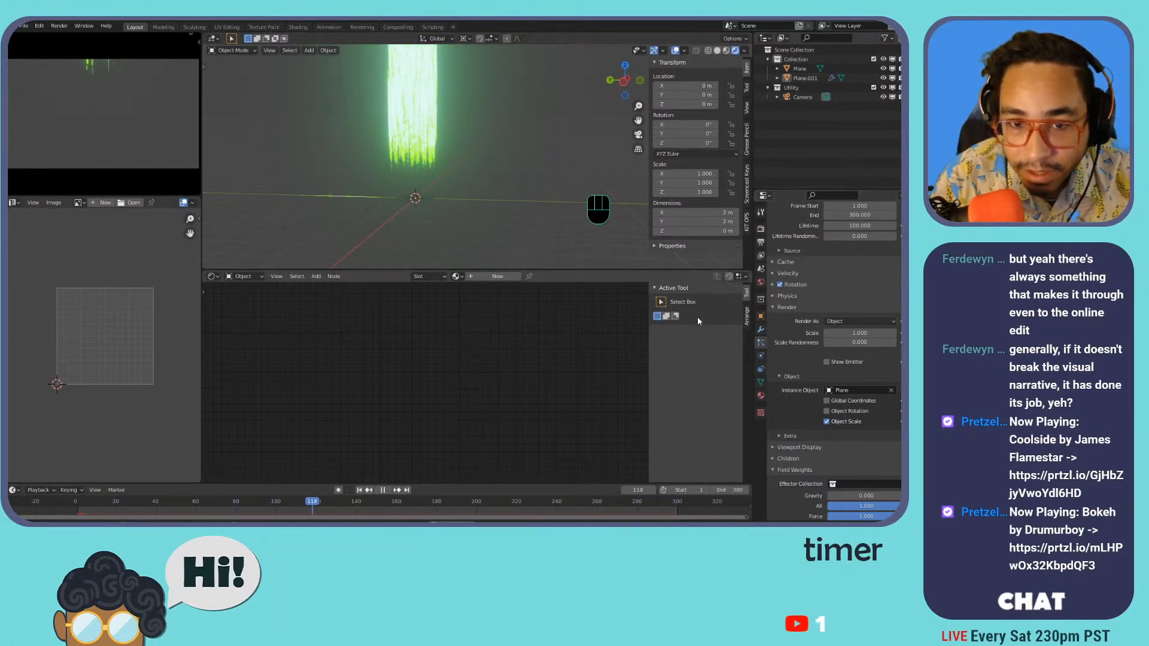
middle_click_drag(567, 243, 492, 210, "shift")
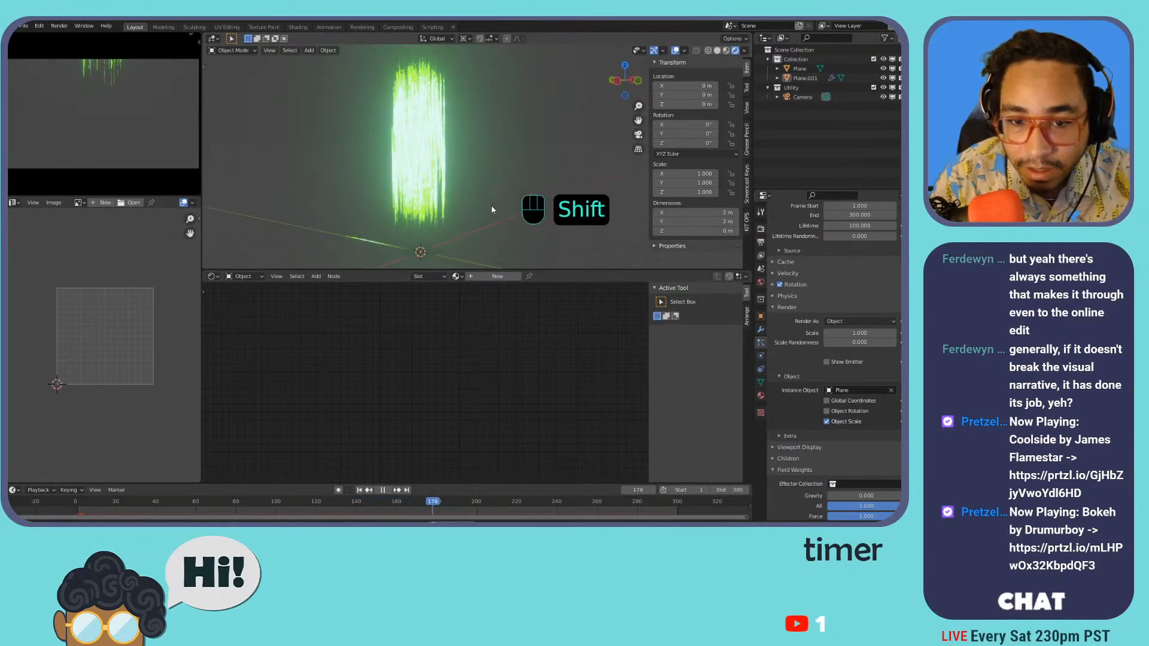
key("KP_0")
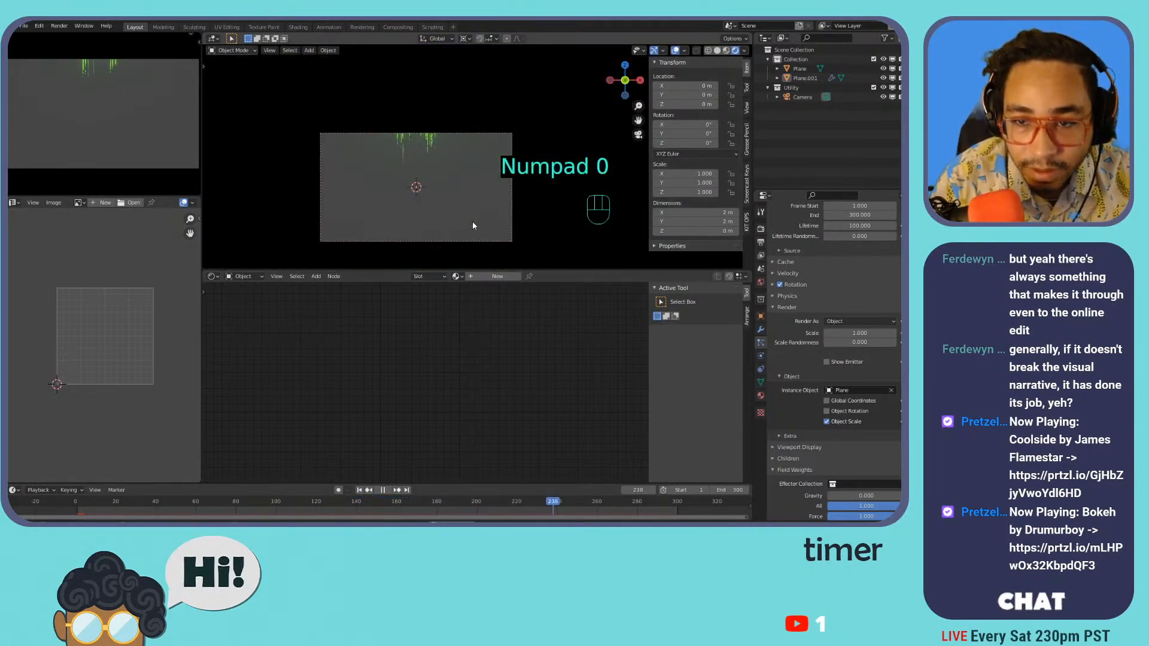
- Select the emitter plane and move it down along Z to about -4.36 m
left_click(800, 69)
left_click(800, 78)
left_click(800, 69)
middle_click_drag(447, 141, 429, 191)
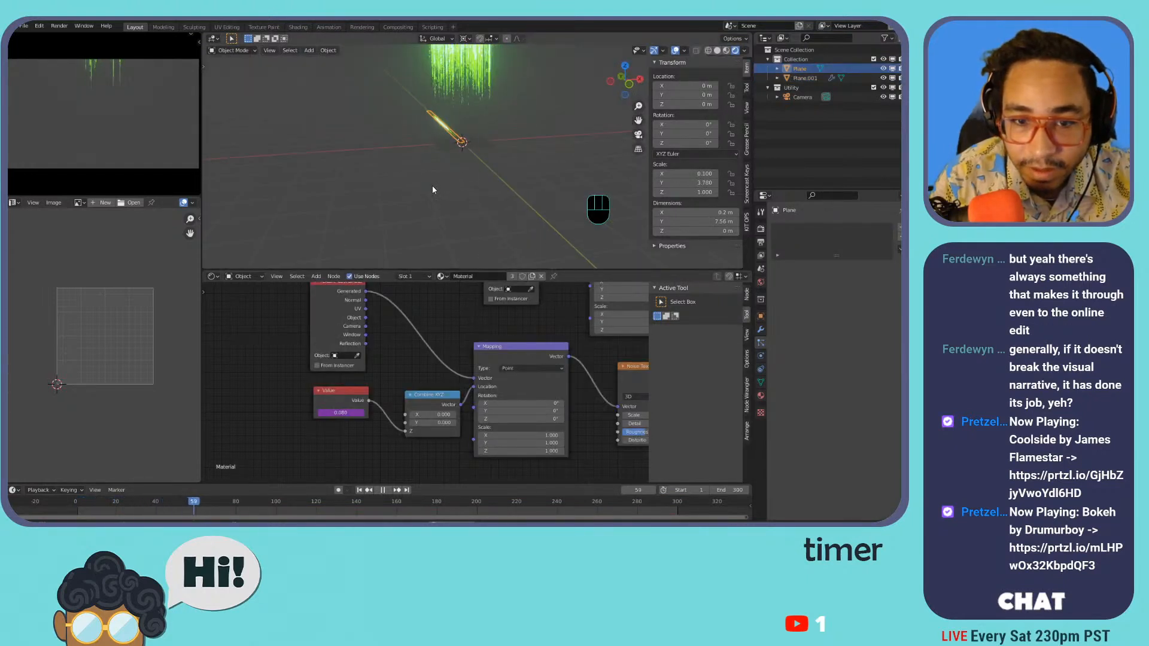
left_click(461, 144)
key("KP_0")
key("g")
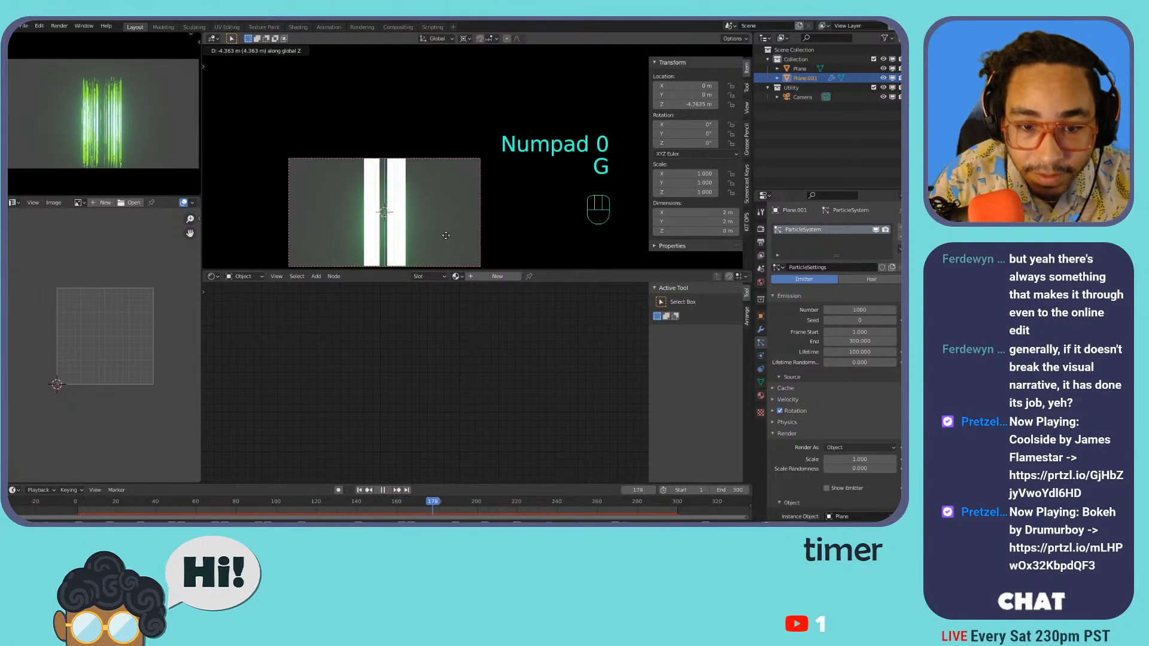
left_click(446, 235)
key("Tab")
key("Tab")
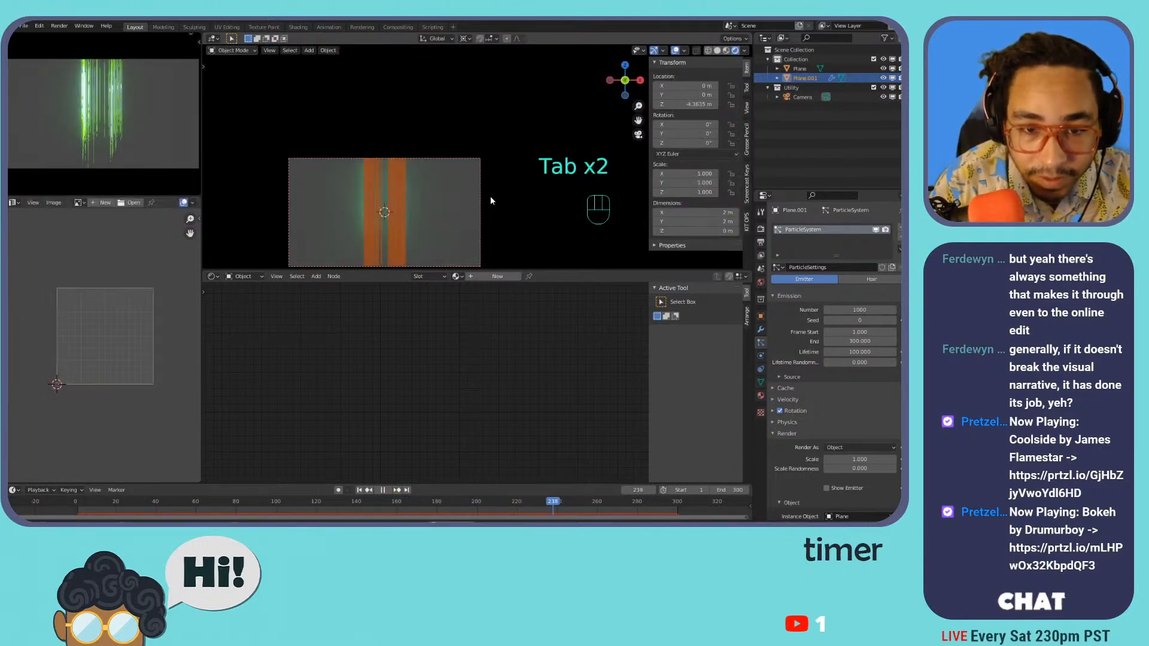
key("Tab")
key("Tab")
key("Tab")
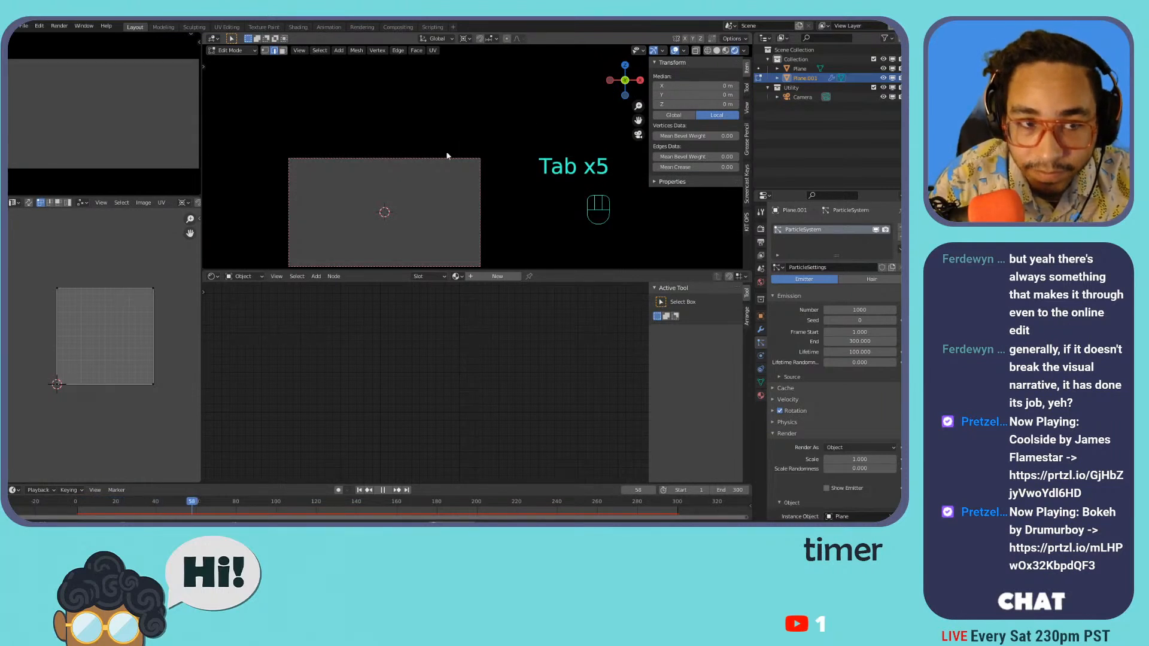
key("Tab")
key("Tab")
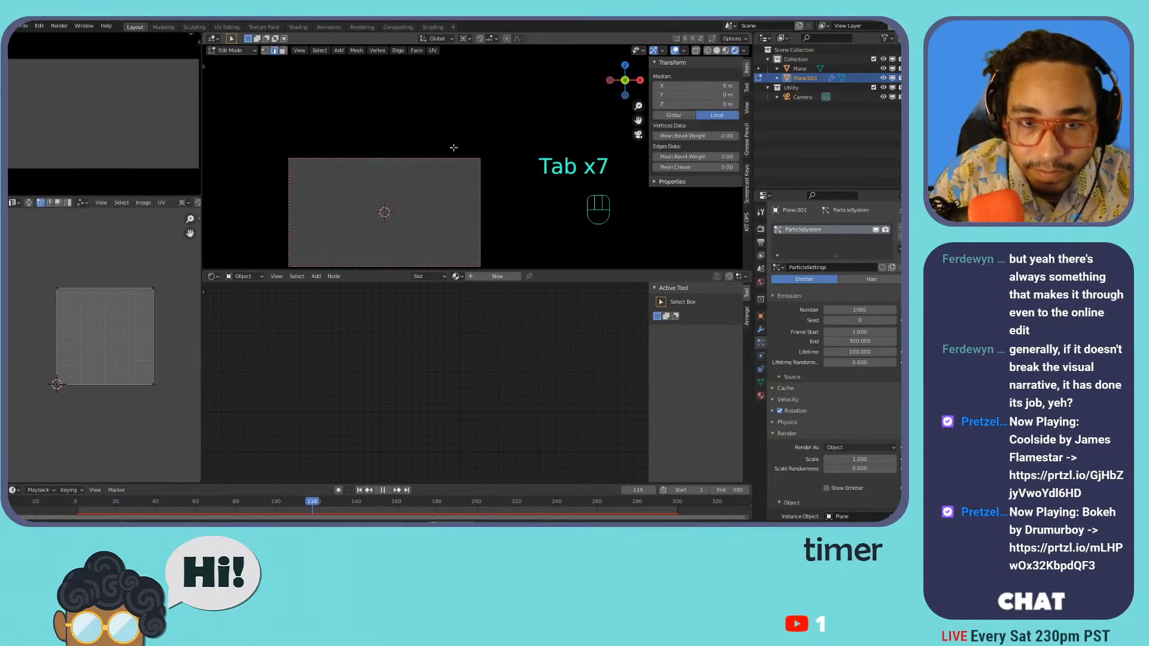
key("Tab")
- Raise the particles' normal velocity to about 19.7 m/s and inspect the faster stream
mouse_move(415, 204)
middle_mouse_down("shift")
mouse_move(375, 169)
mouse_move(412, 167)
middle_mouse_up("shift")
scroll(422, 164, "up", 3)
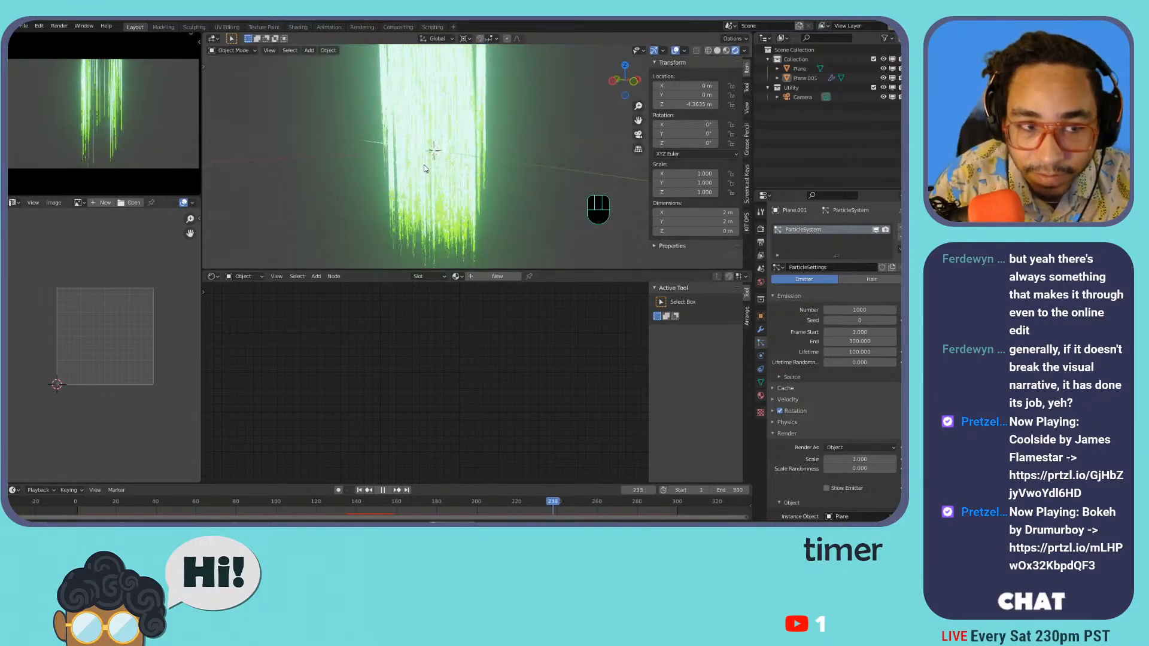
left_click(803, 399)
left_click_drag(832, 413, 895, 414)
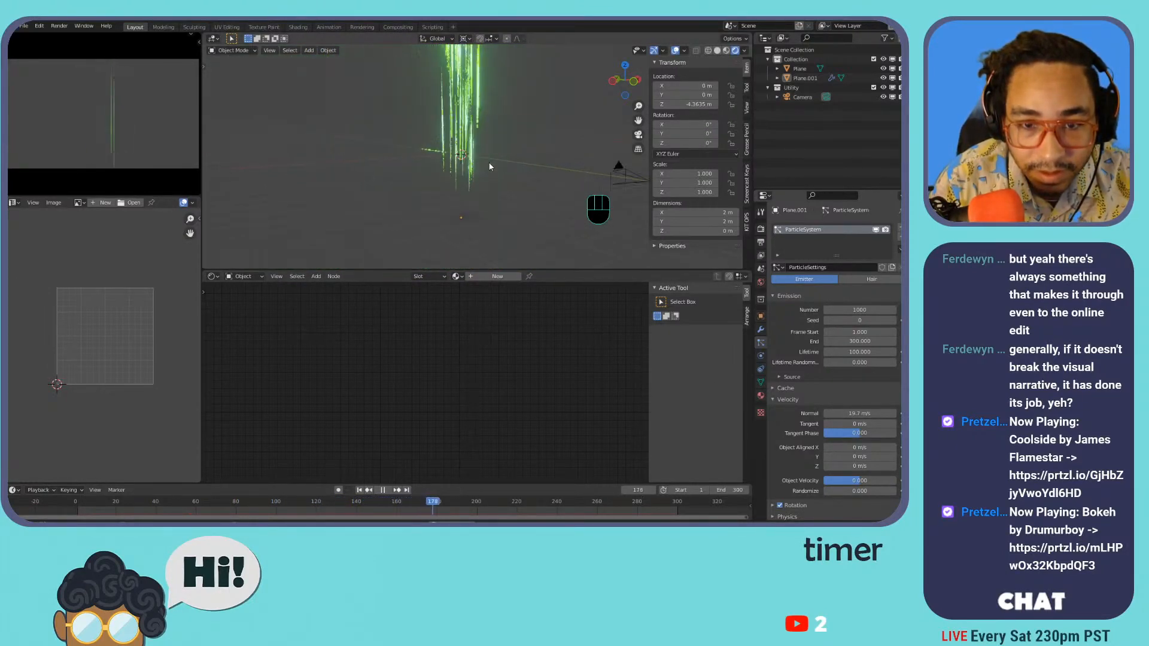
middle_click_drag(495, 120, 453, 226)
scroll(452, 225, "up", 2)
scroll(450, 219, "down", 5)
scroll(570, 259, "up", 6)
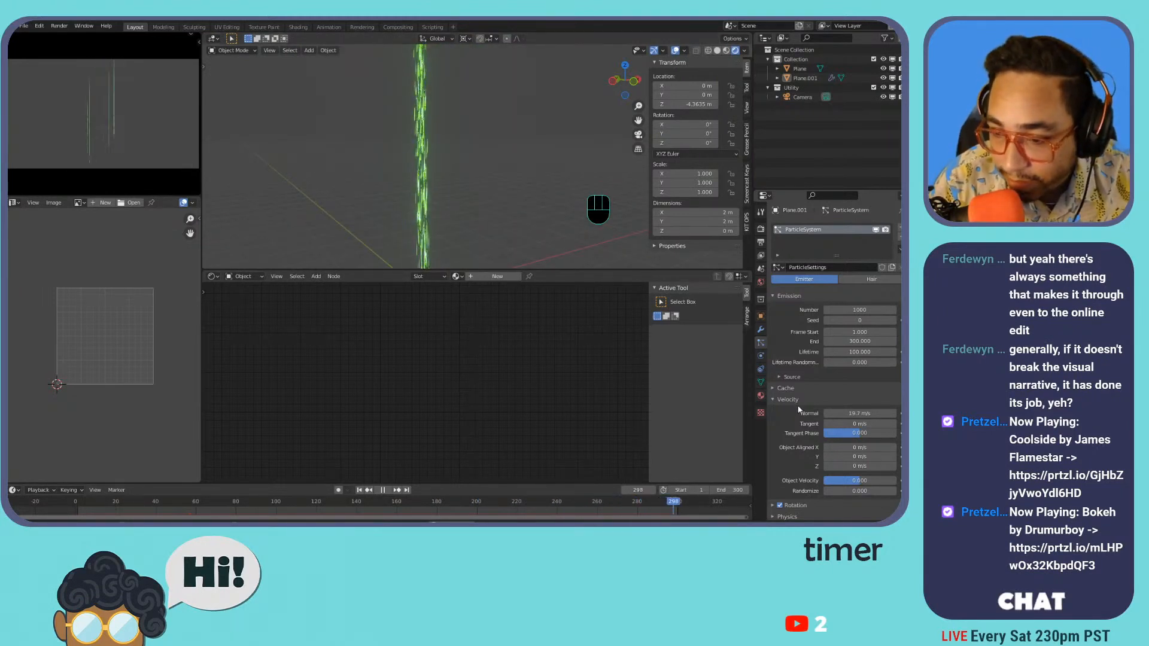
- Set the particle scale randomness to about 0.519 with Object Rotation enabled, and disable the particles' own Rotation
scroll(808, 403, "down", 5)
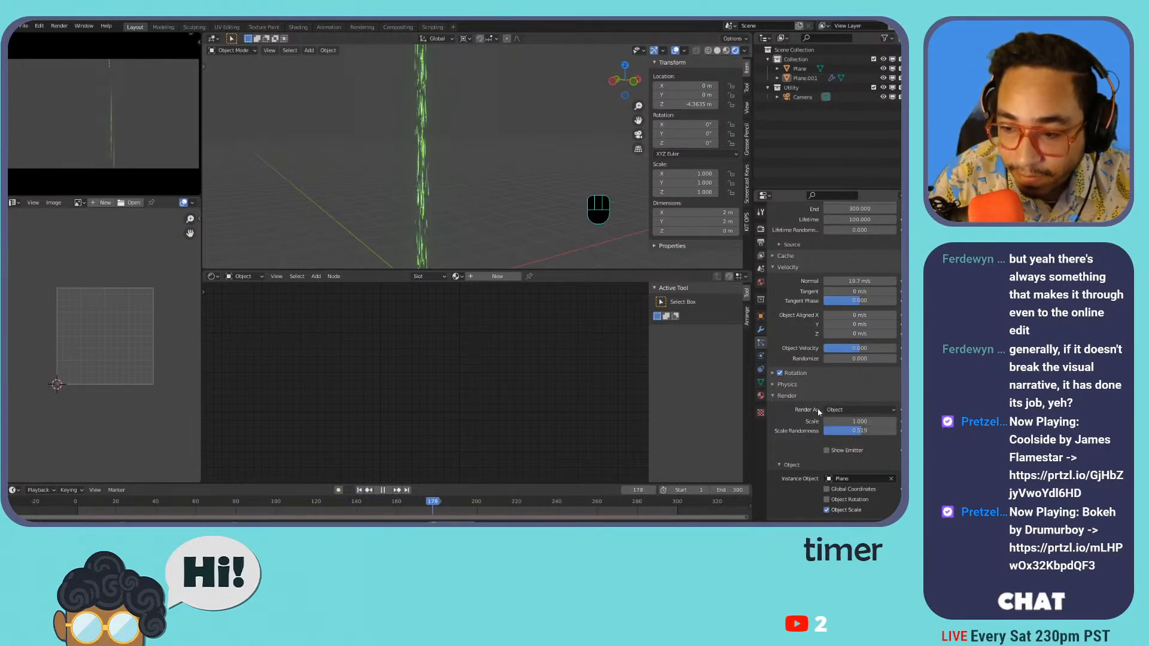
scroll(816, 414, "down", 2)
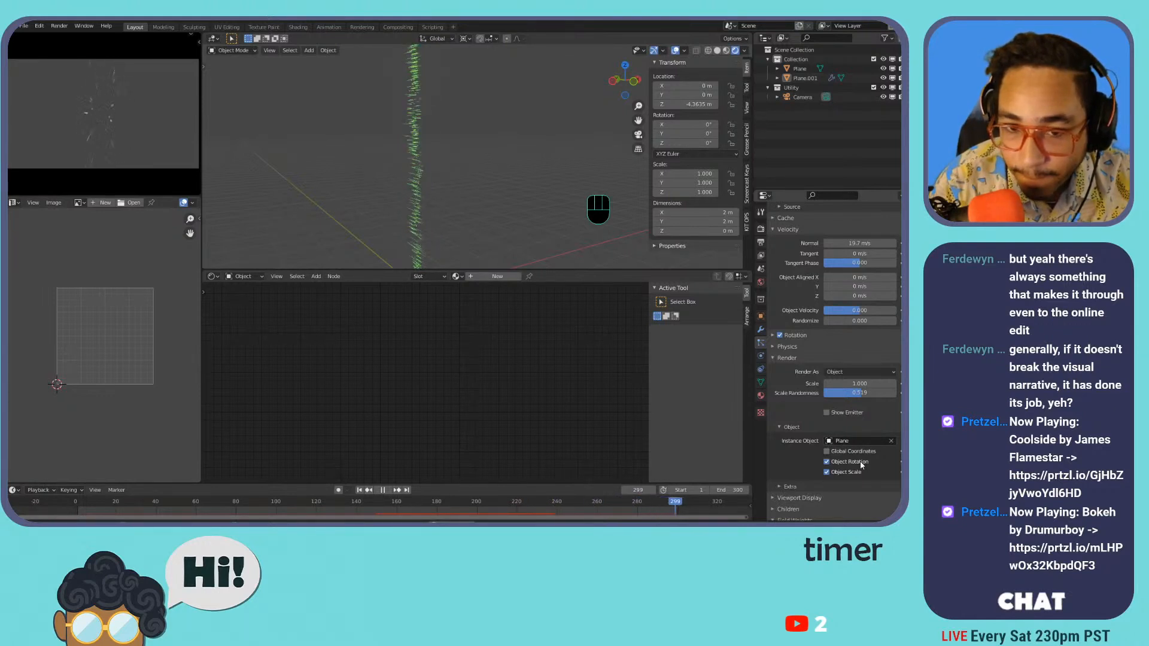
left_click(786, 335)
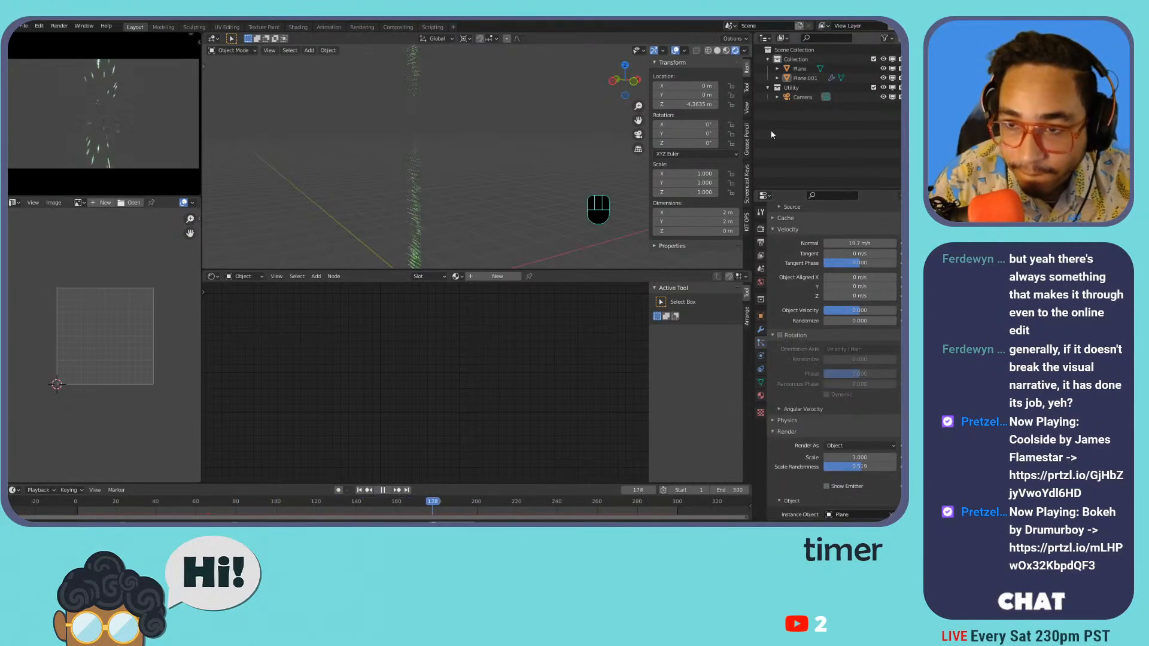
- Rename the flame streak object Plane as spike
left_click(799, 70)
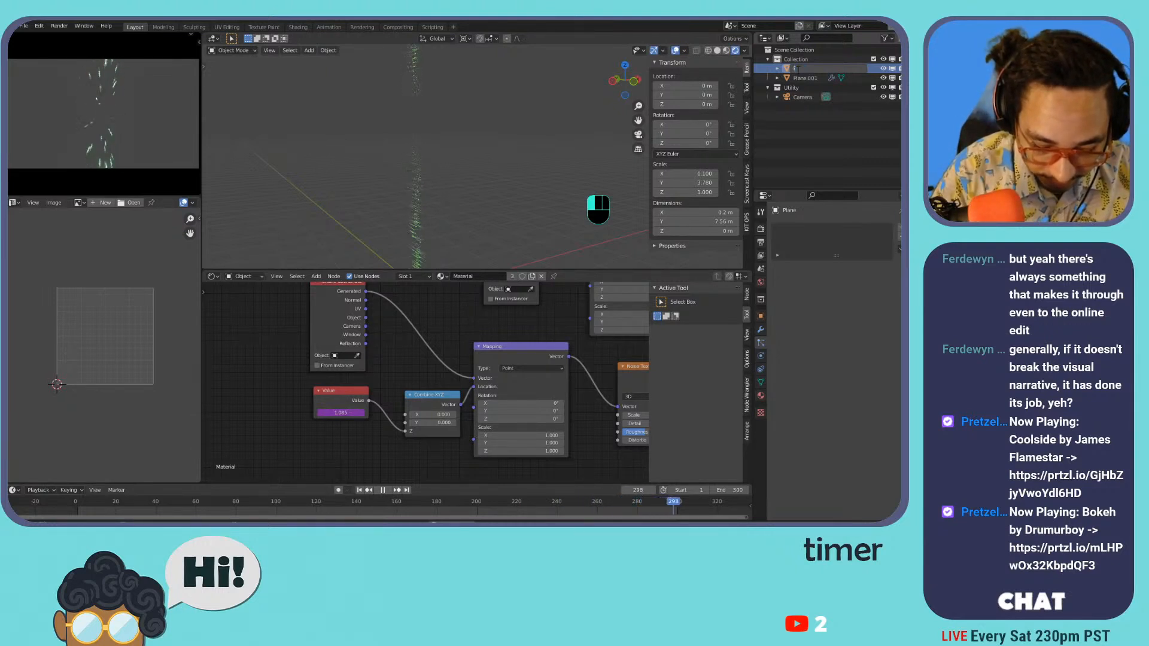
key("BackSpace")
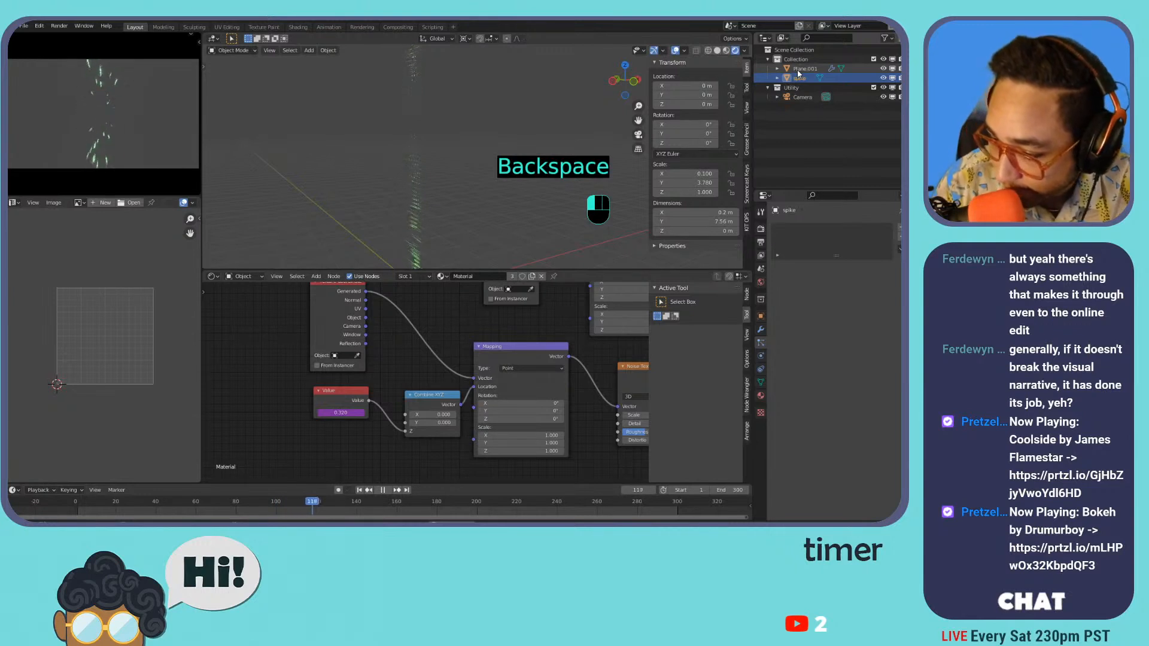
key("Return")
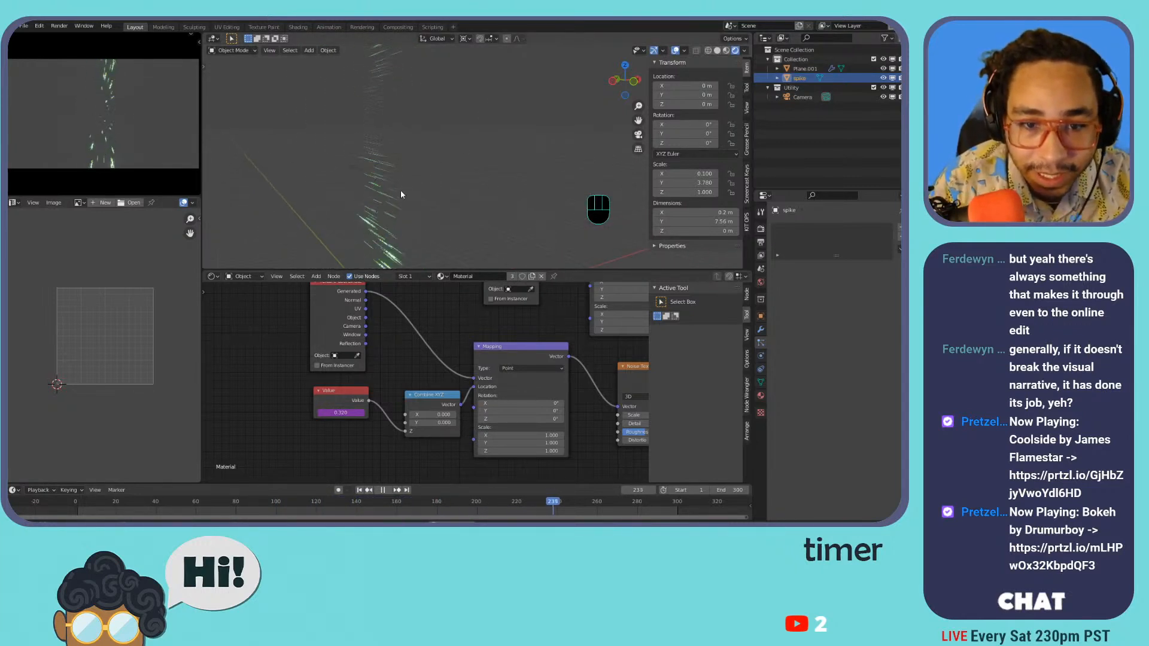
- Toggle Object Rotation off and back on for the emitter plane's spike instances to compare their orientation
middle_click_drag(464, 229, 487, 186, "shift")
left_click(447, 220)
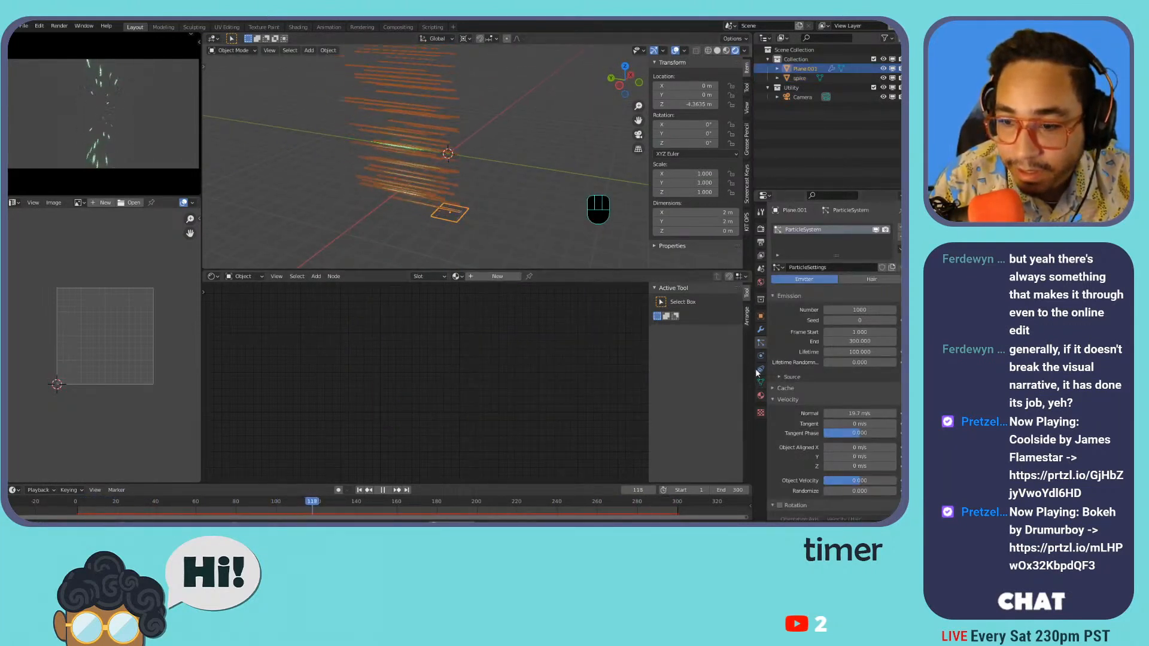
scroll(817, 386, "down", 10)
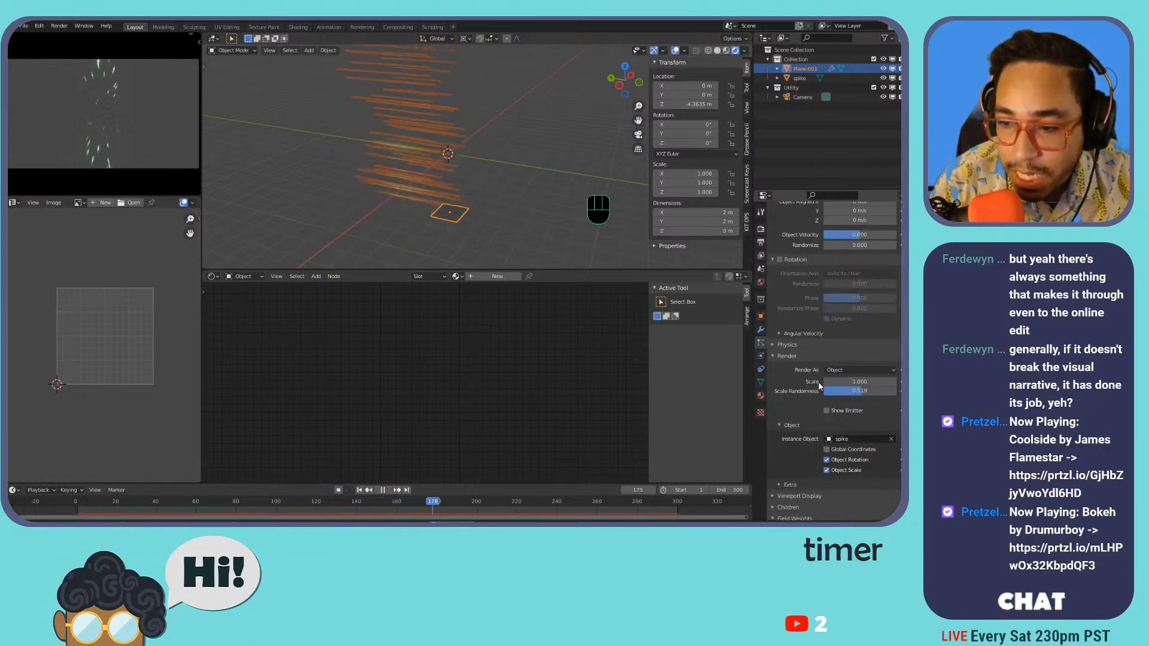
left_click(827, 459)
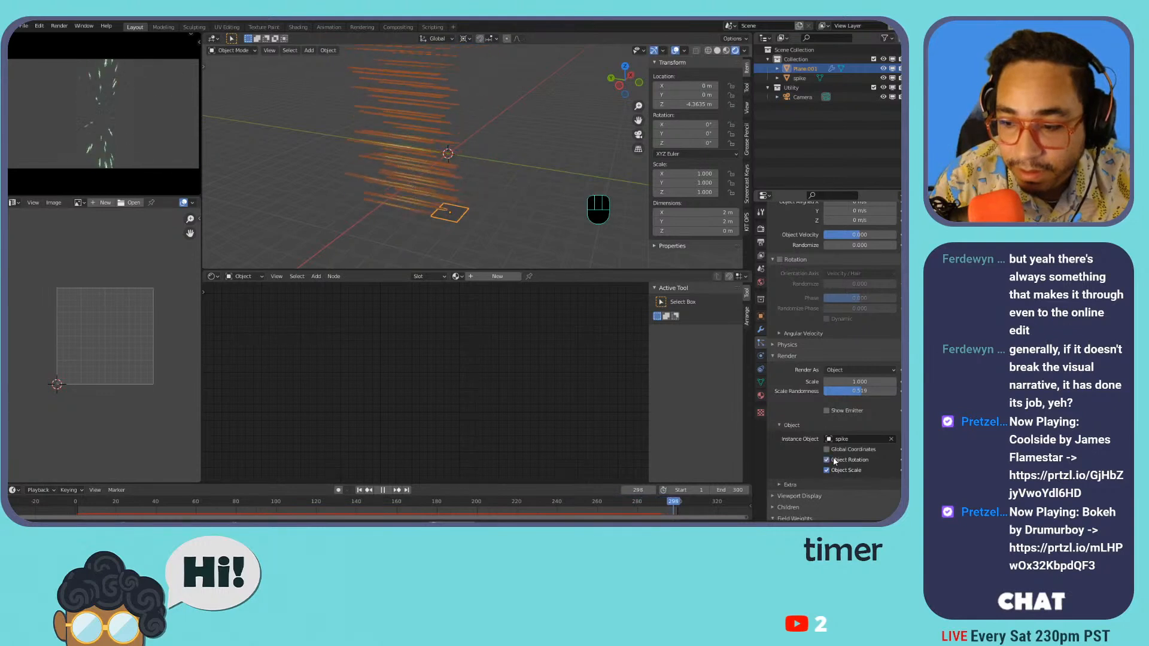
left_click(827, 460)
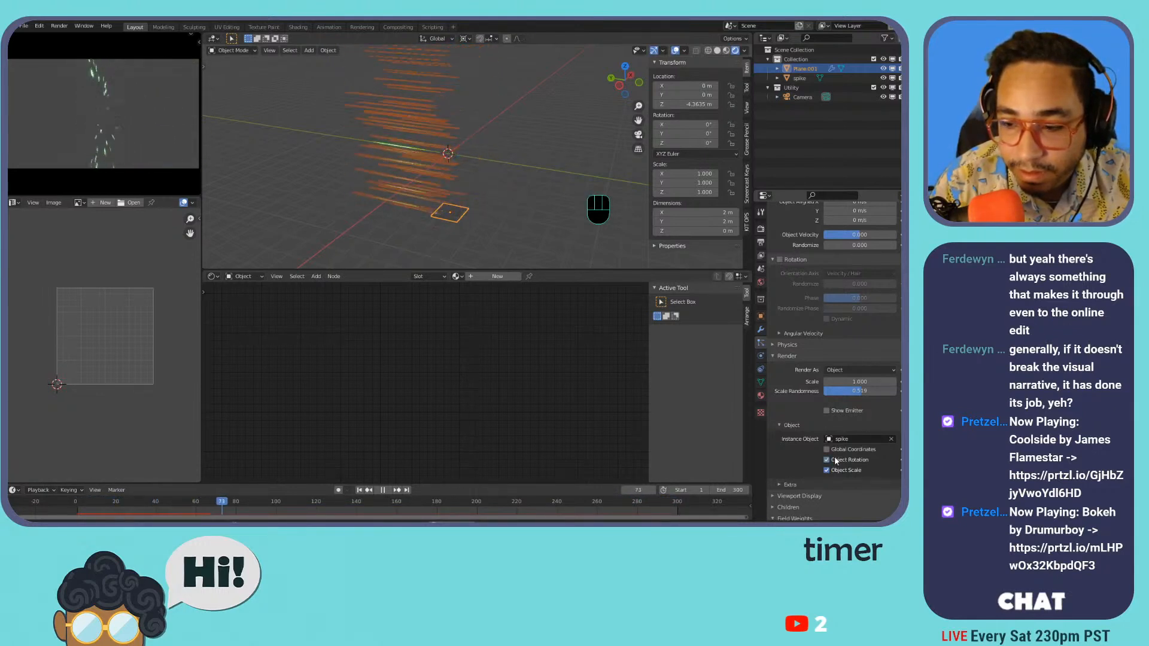
- Try rotating the spike object about its Y and X axes, and undo both rotations
left_click(799, 78)
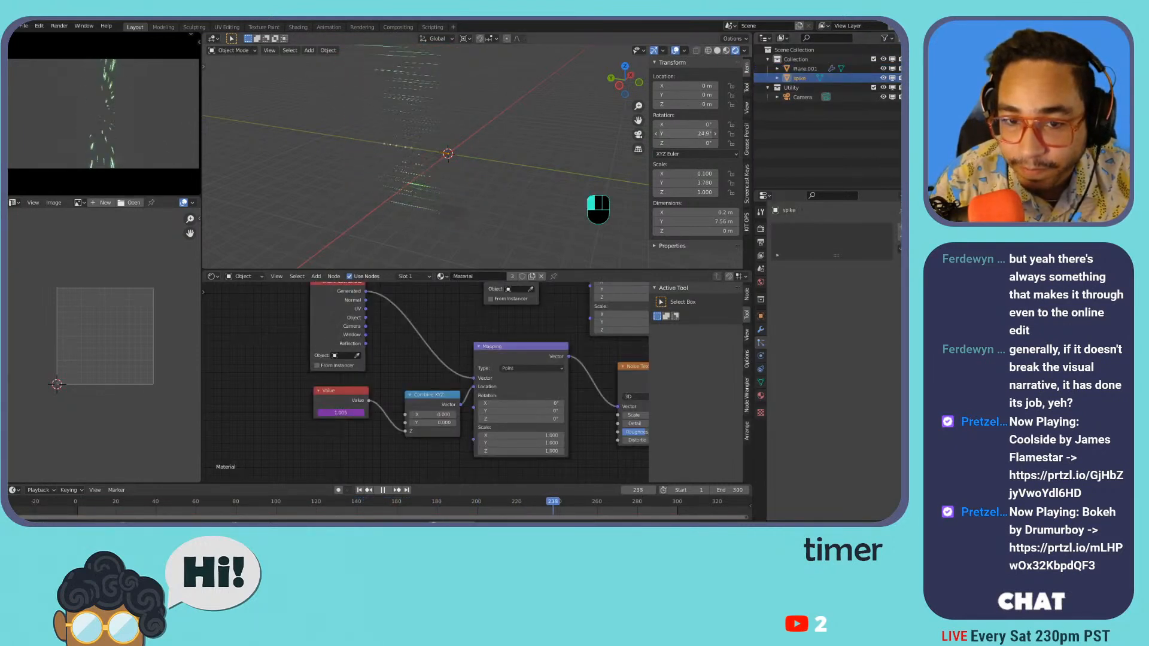
key("ctrl+z")
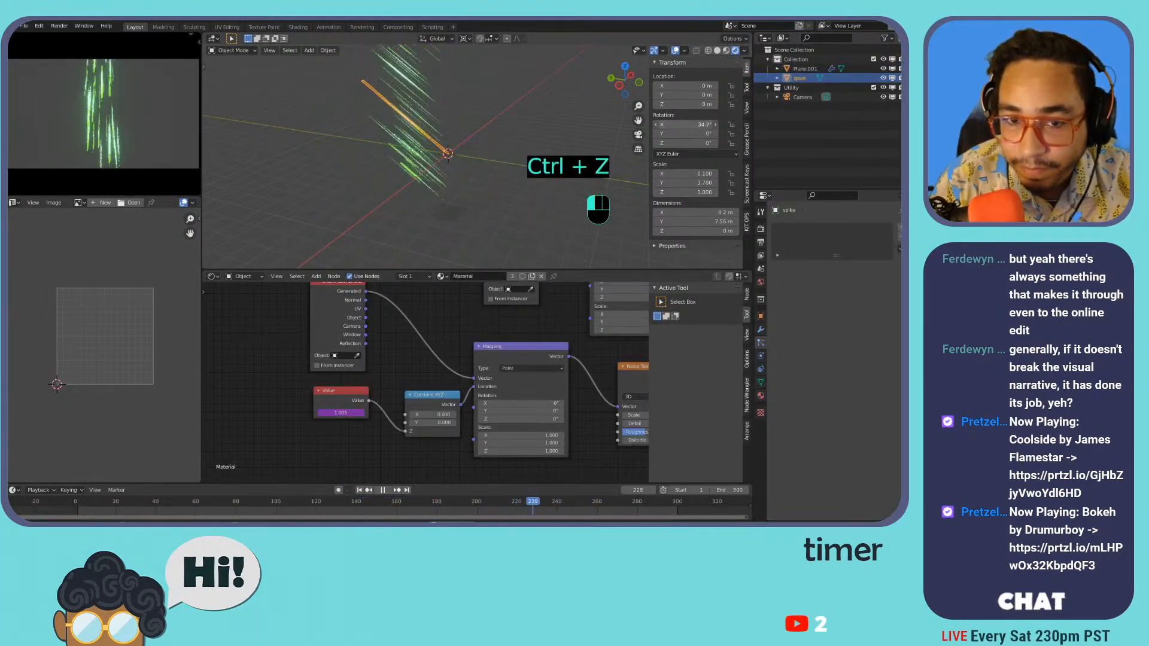
key("ctrl+z")
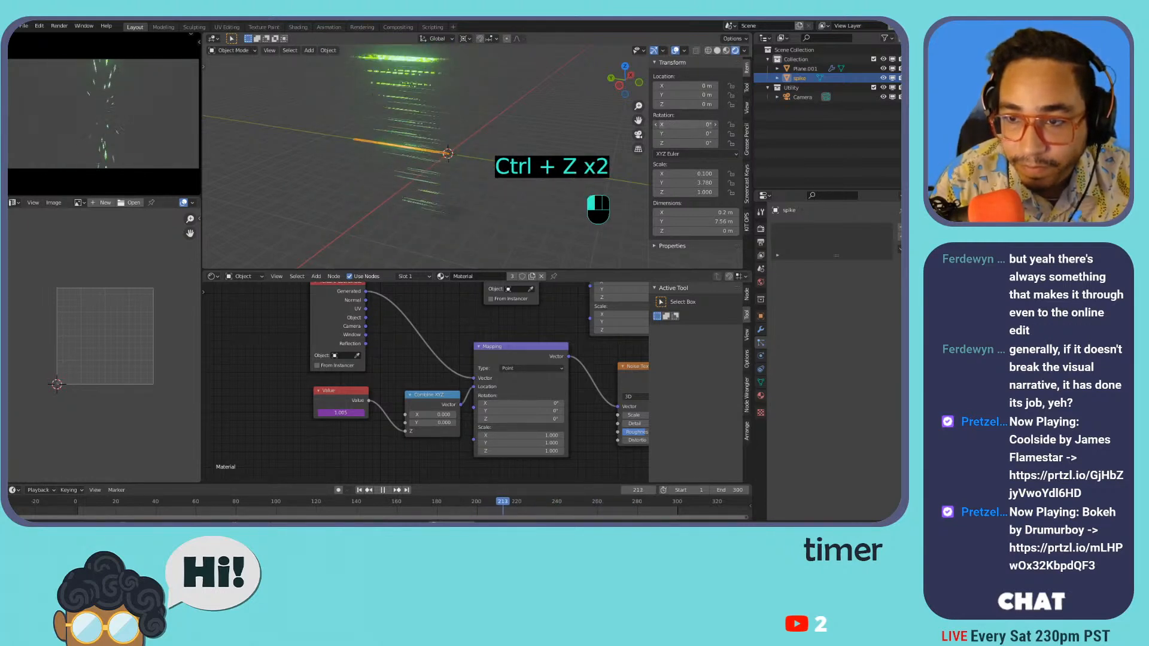
- Set the spike object's X rotation to 90°
left_click(688, 124)
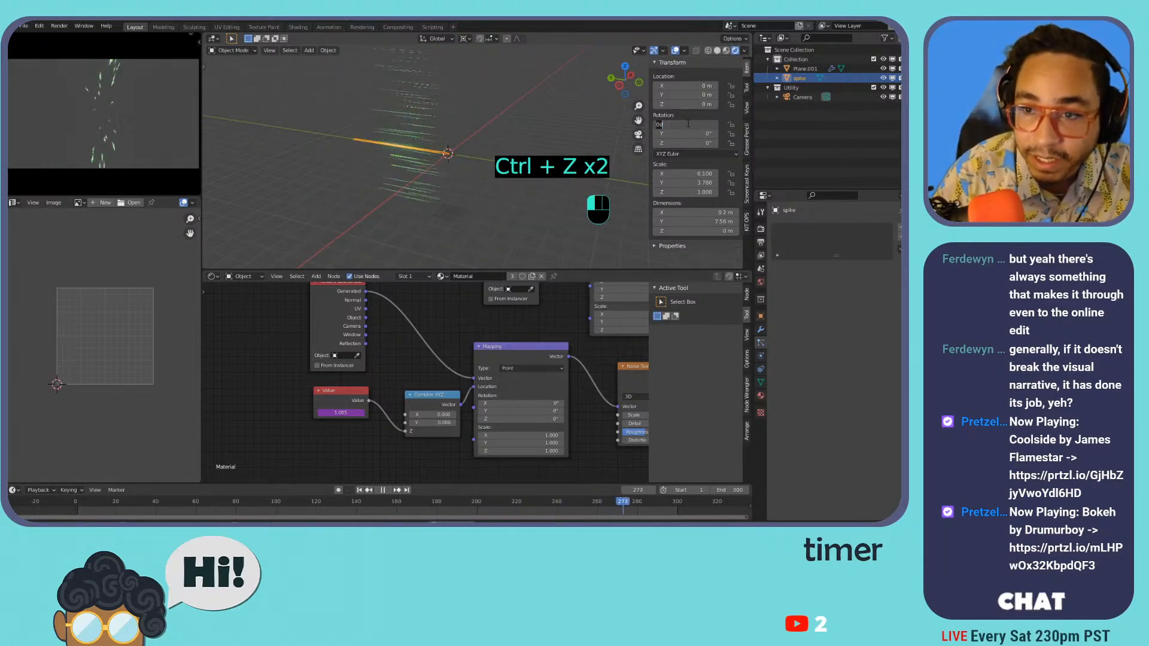
type("90")
key("Return")
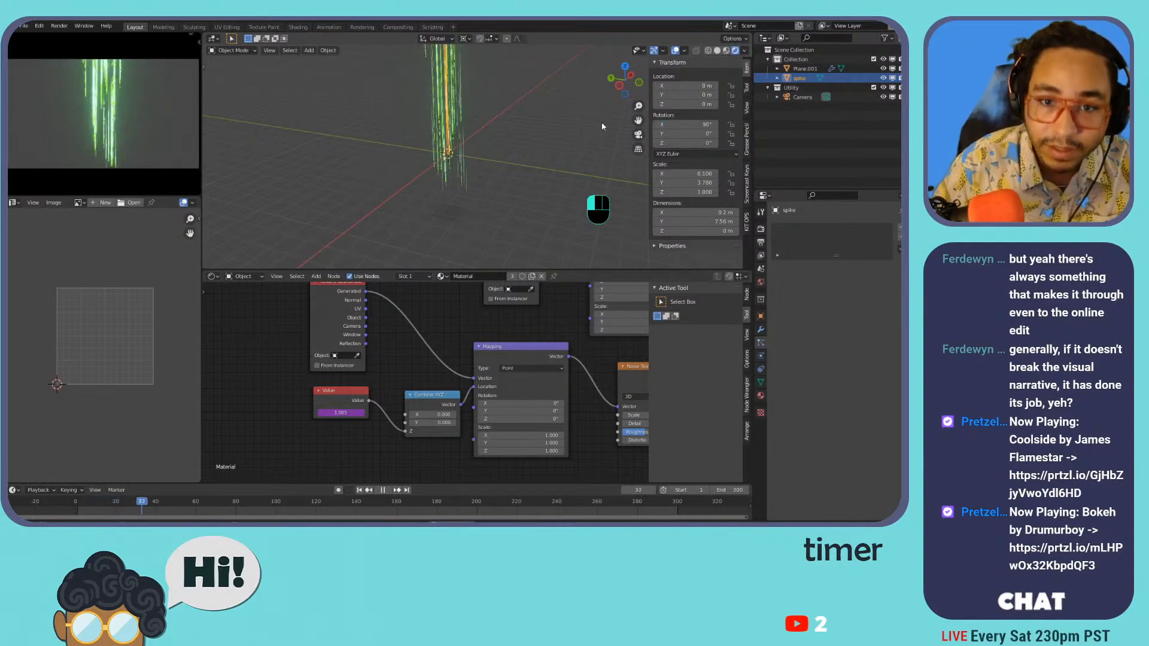
- Examine the upright flame spikes up close and from farther away, pausing and resuming the animation
middle_click_drag(477, 140, 441, 117)
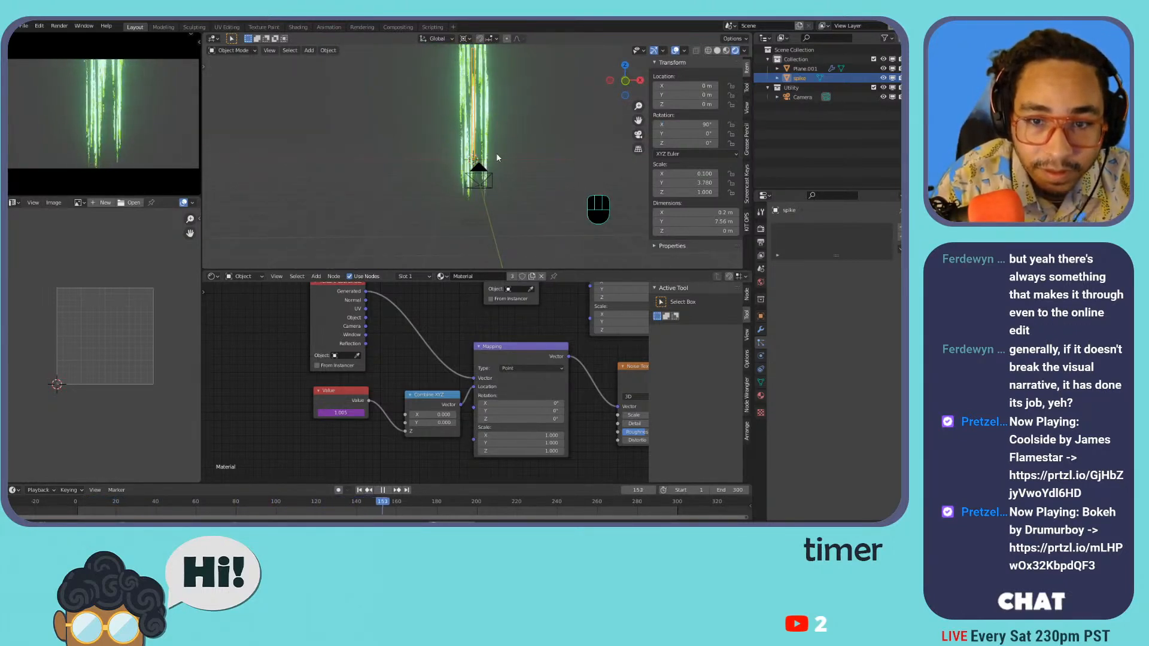
scroll(518, 154, "up", 4)
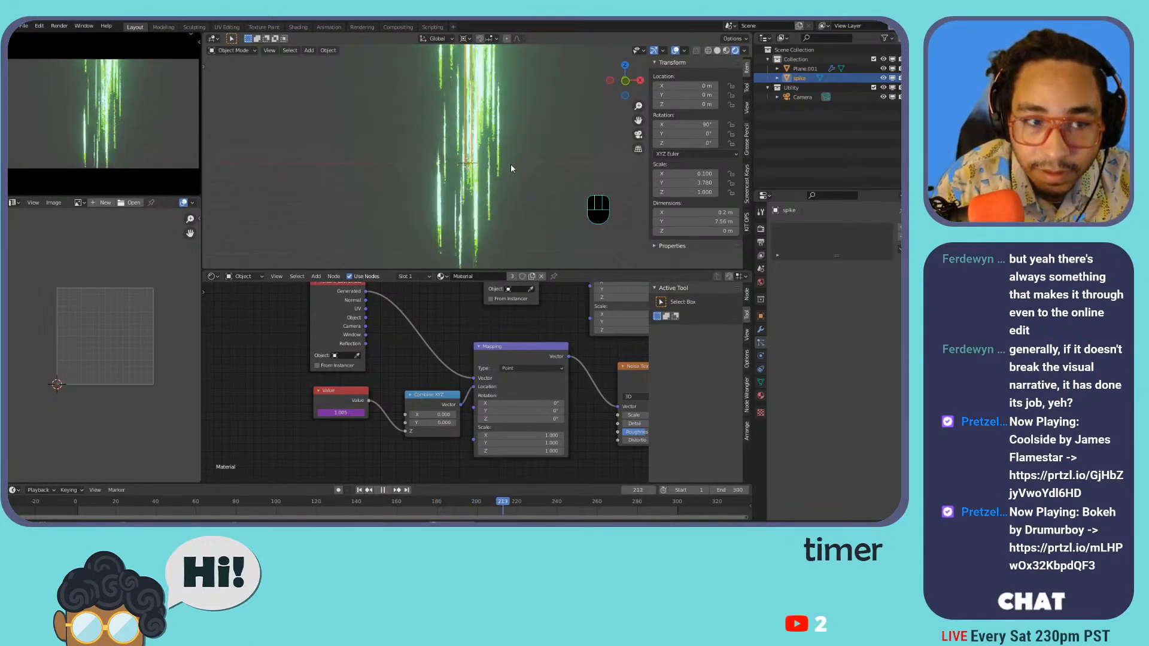
key("space")
key("space")
key("space")
scroll(501, 162, "up", 3)
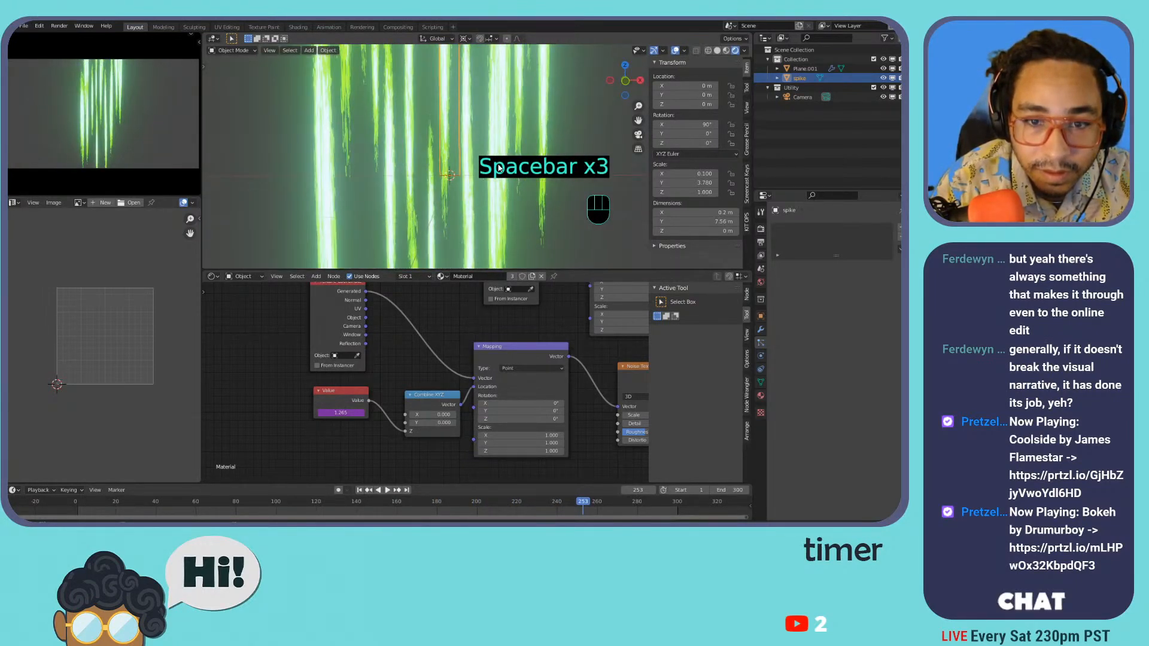
key("space")
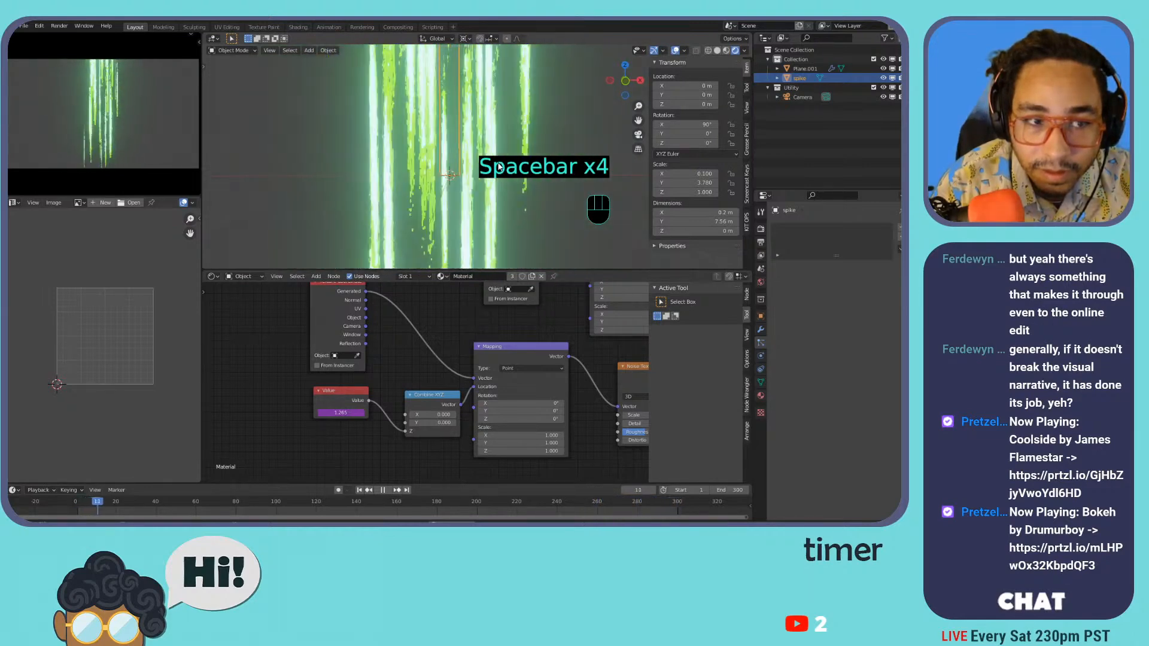
scroll(506, 162, "down", 4)
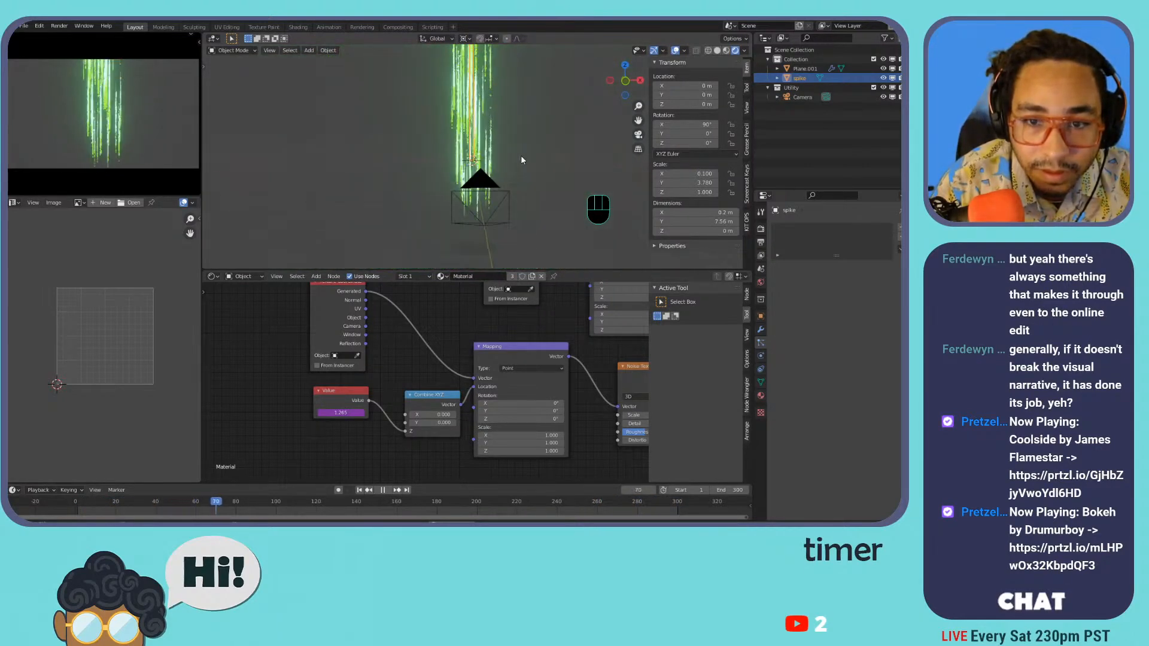
- Select the emitter plane and enable Rotation for its particles
mouse_move(523, 179)
middle_mouse_down()
mouse_move(510, 201)
mouse_move(468, 203)
middle_mouse_up()
left_click(467, 203)
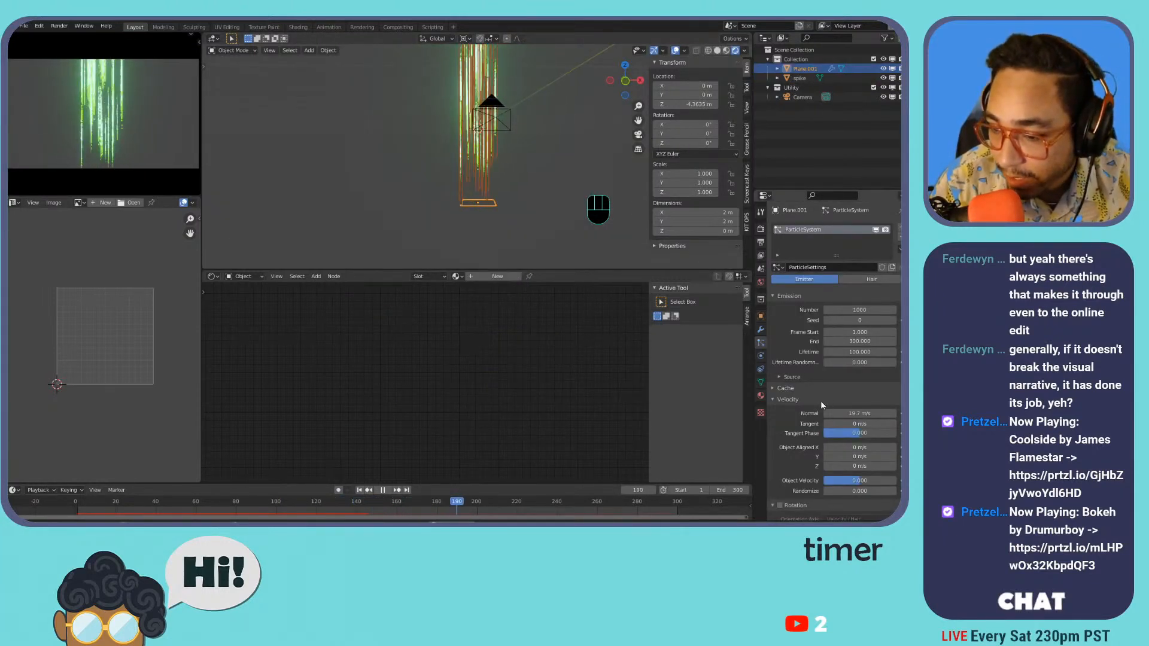
mouse_move(857, 414)
left_mouse_down()
mouse_move(833, 413)
mouse_move(856, 414)
left_mouse_up()
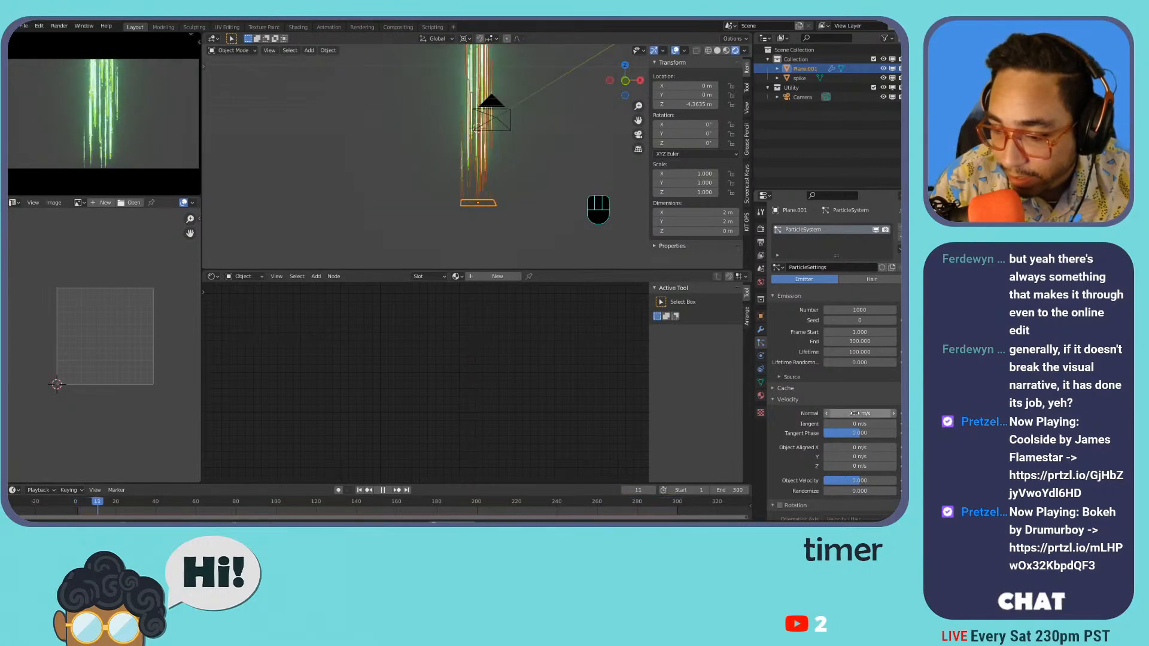
left_click(807, 401)
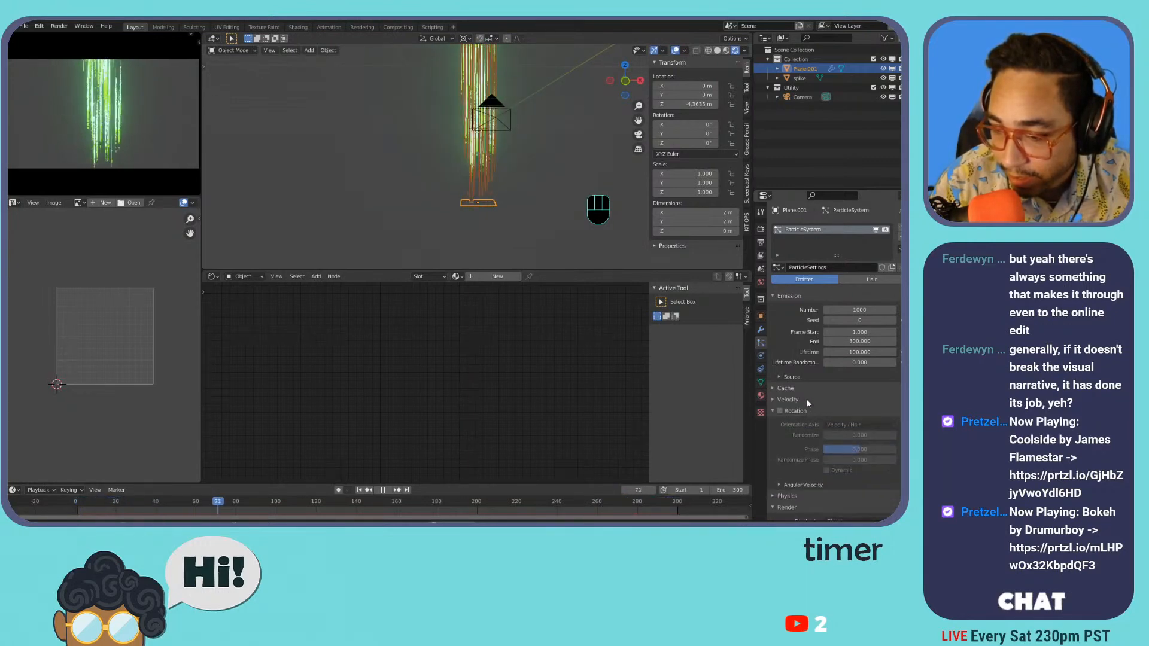
left_click(780, 411)
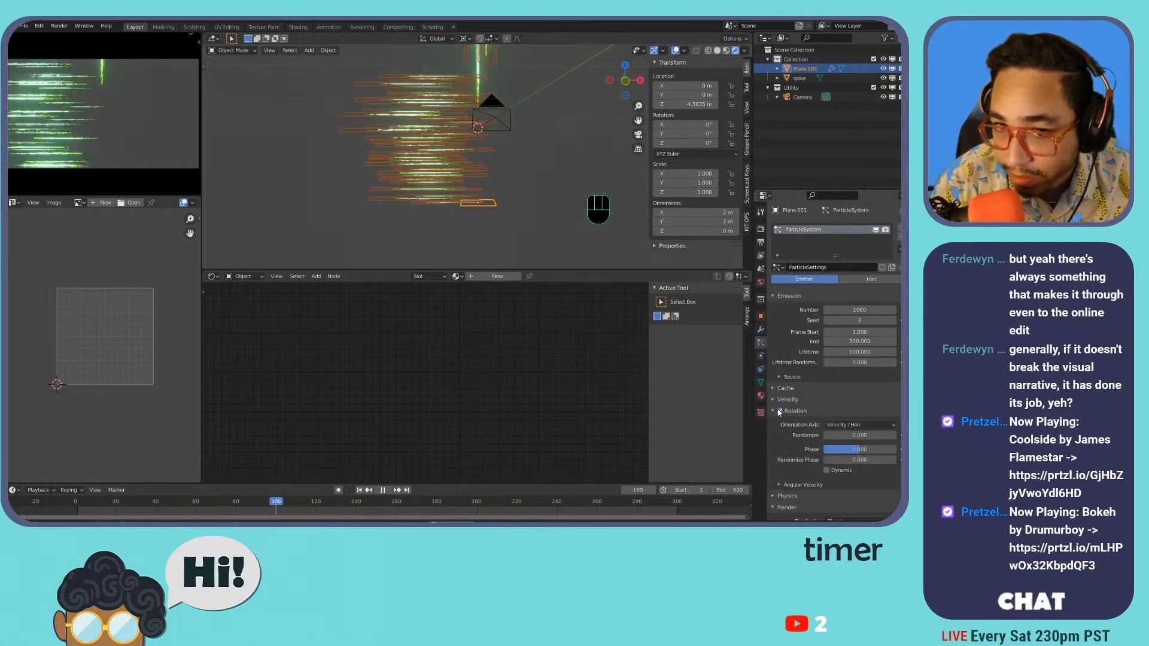
- Try Normal, Object Z and Object X as the particles' orientation axis, with Dynamic rotation enabled
left_click(856, 425)
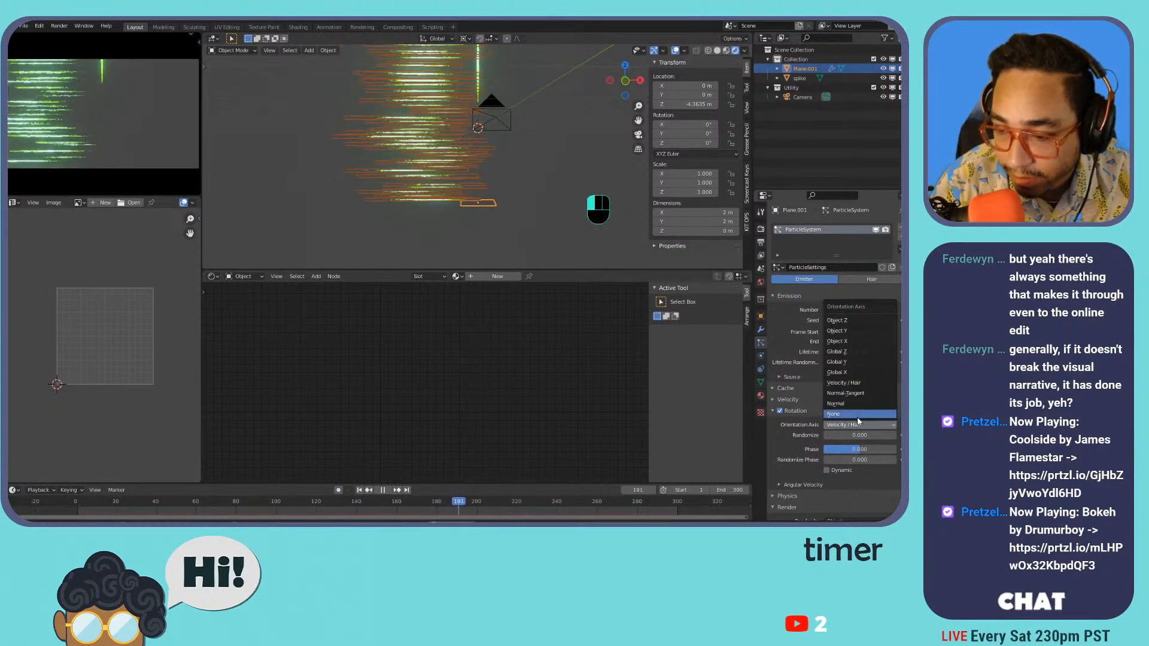
left_click(857, 404)
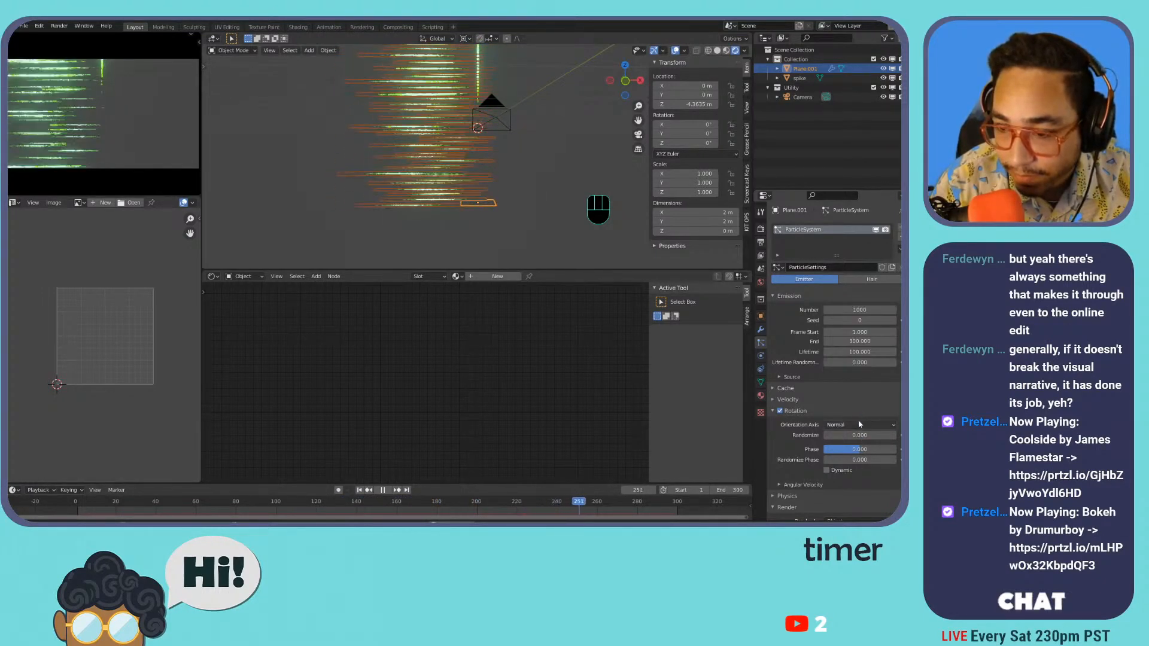
left_click(857, 423)
left_click(837, 320)
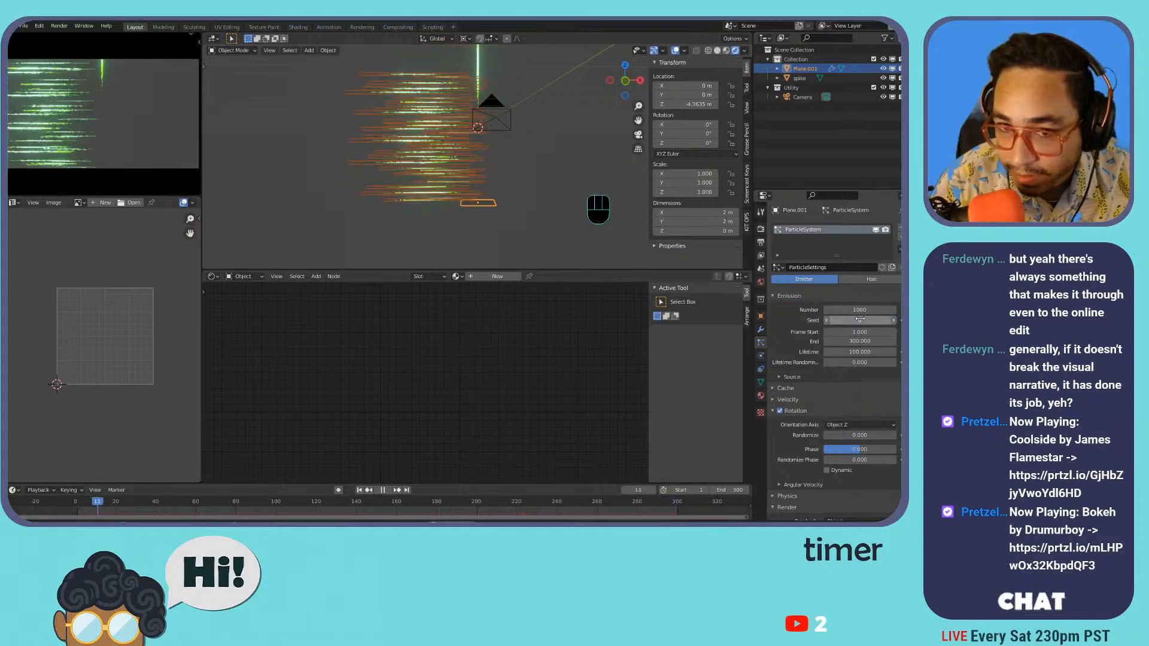
left_click(851, 421)
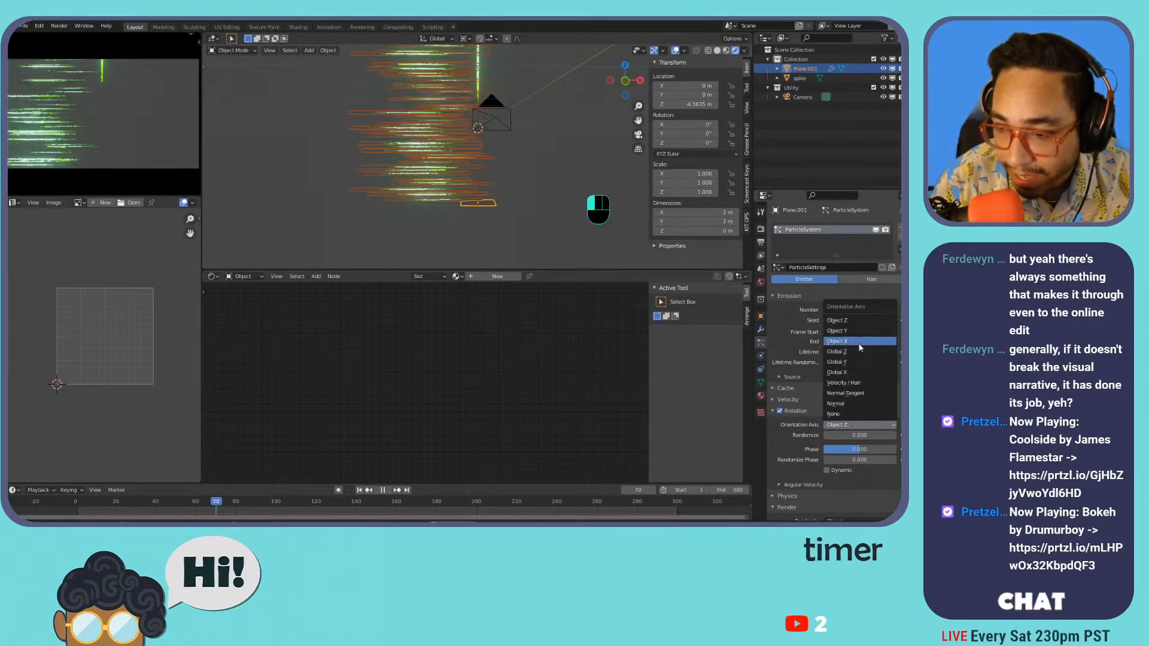
left_click(859, 341)
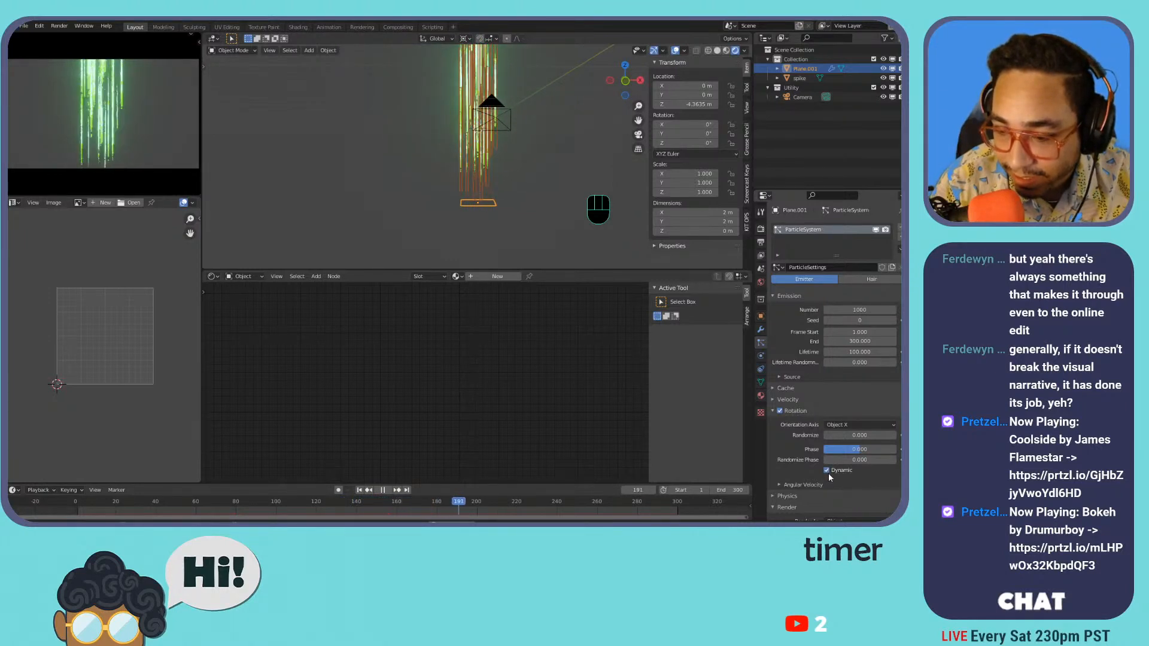
- Set the particles' angular velocity amount to 80 about the Velocity axis
left_click(814, 484)
scroll(845, 463, "down", 2)
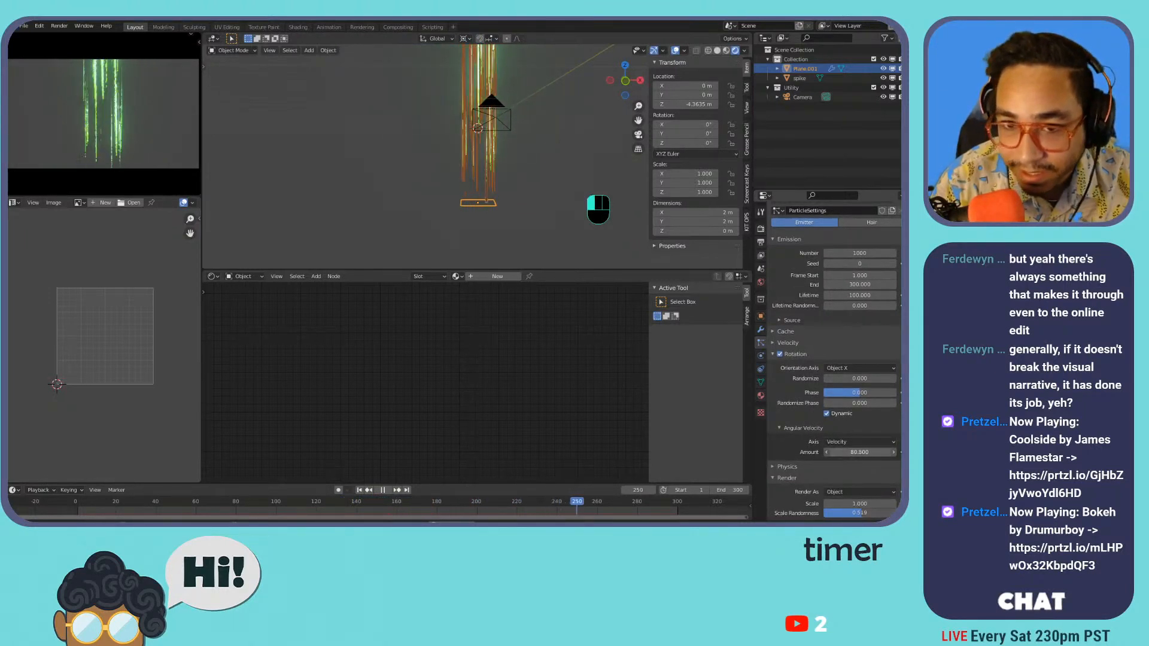
left_click(850, 442)
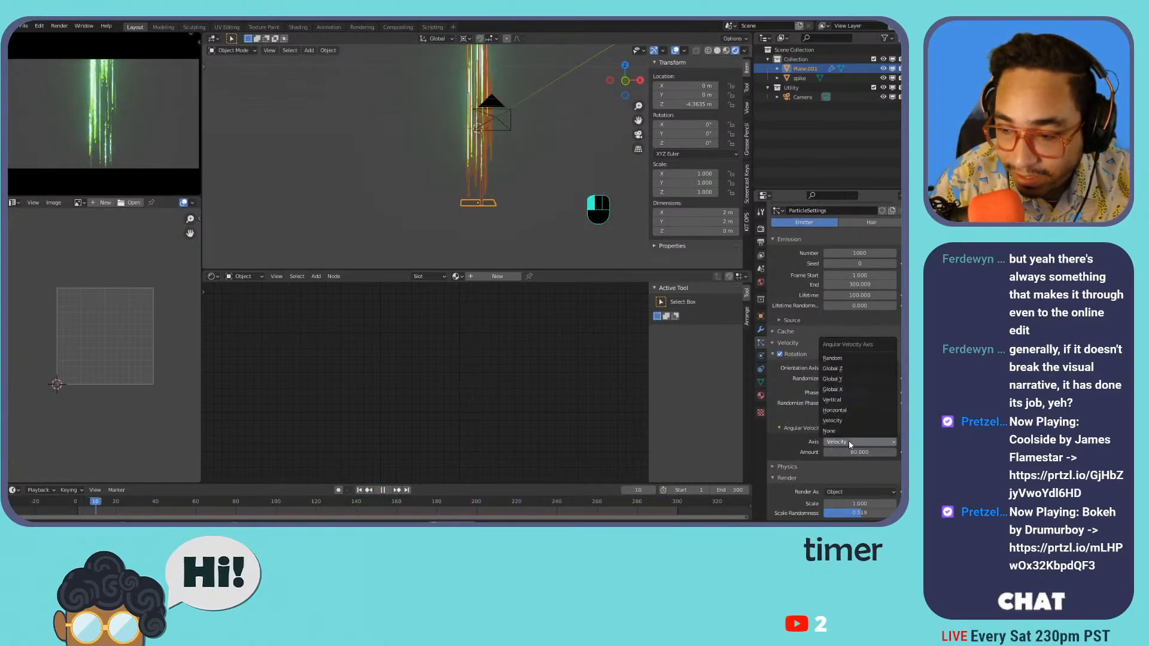
left_click(845, 421)
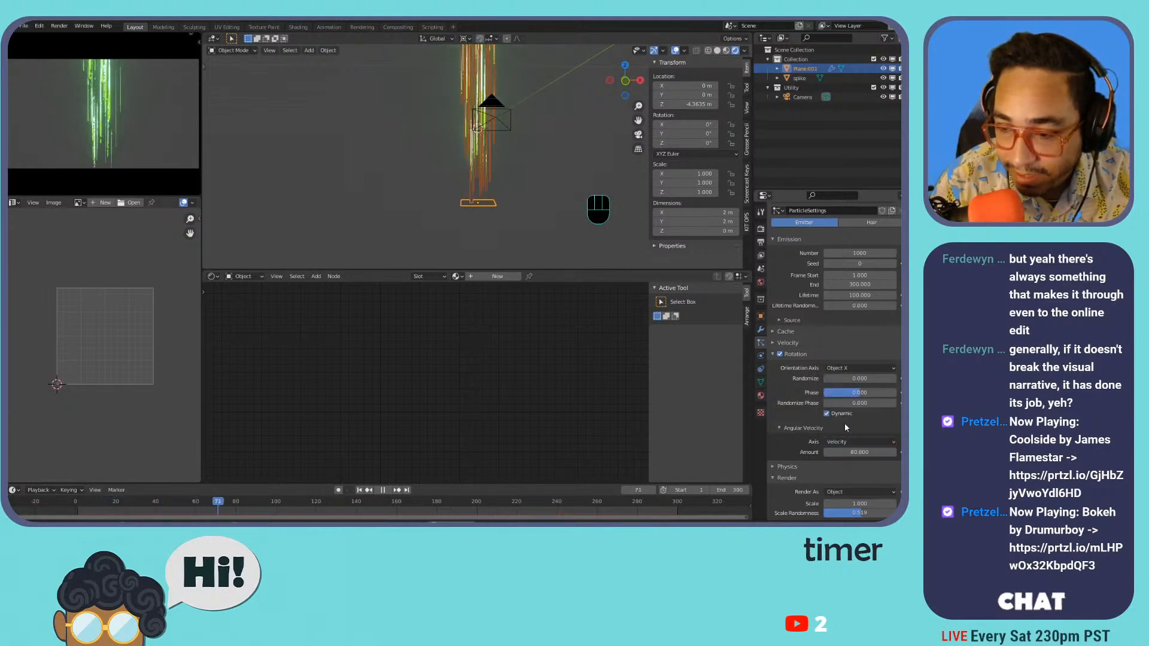
left_click(838, 452)
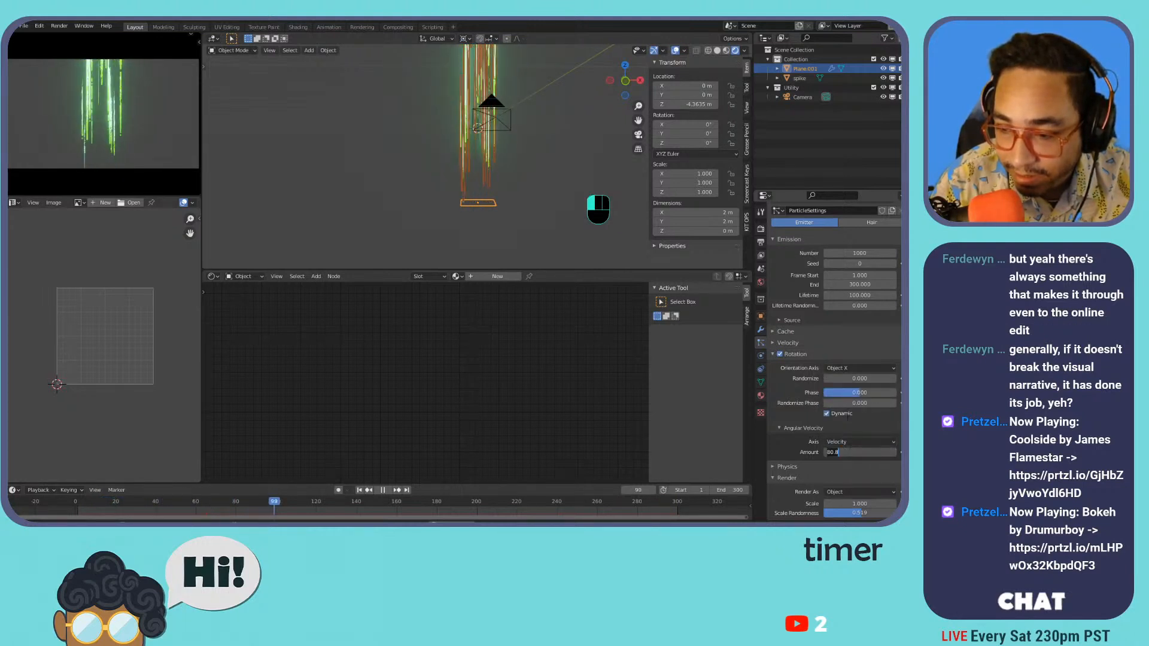
- Try Random and Global Z as the angular velocity axis, and settle on Global Y with an amount of -10
left_click(859, 444)
left_click(863, 358)
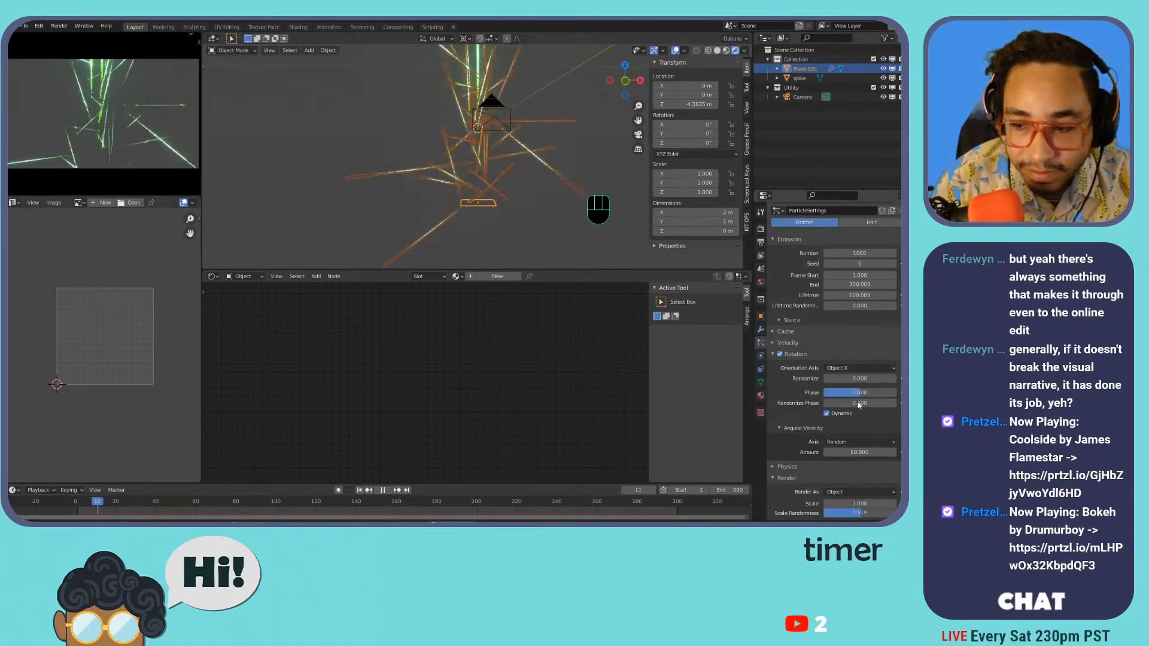
left_click(852, 443)
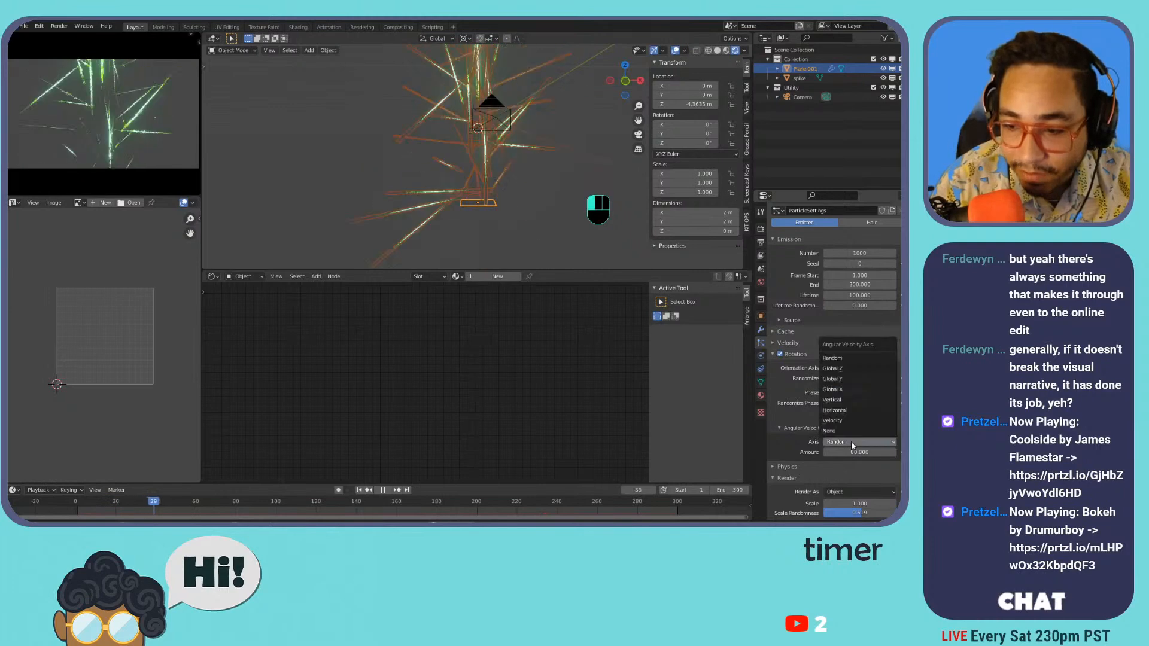
left_click(857, 369)
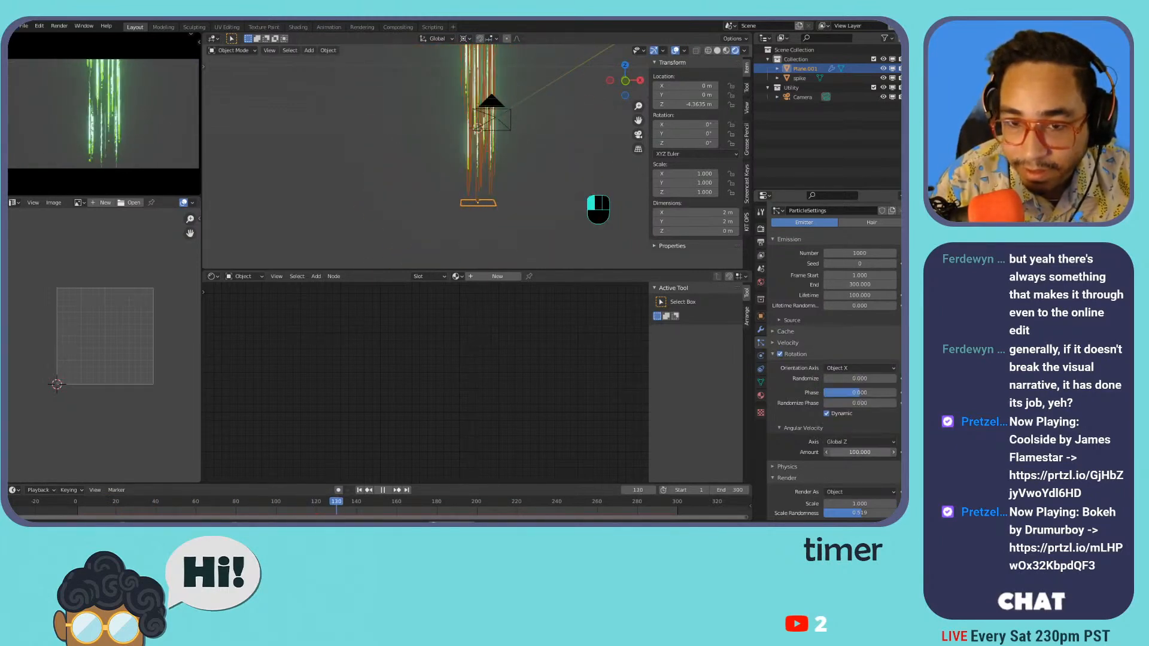
left_click(844, 442)
left_click(850, 375)
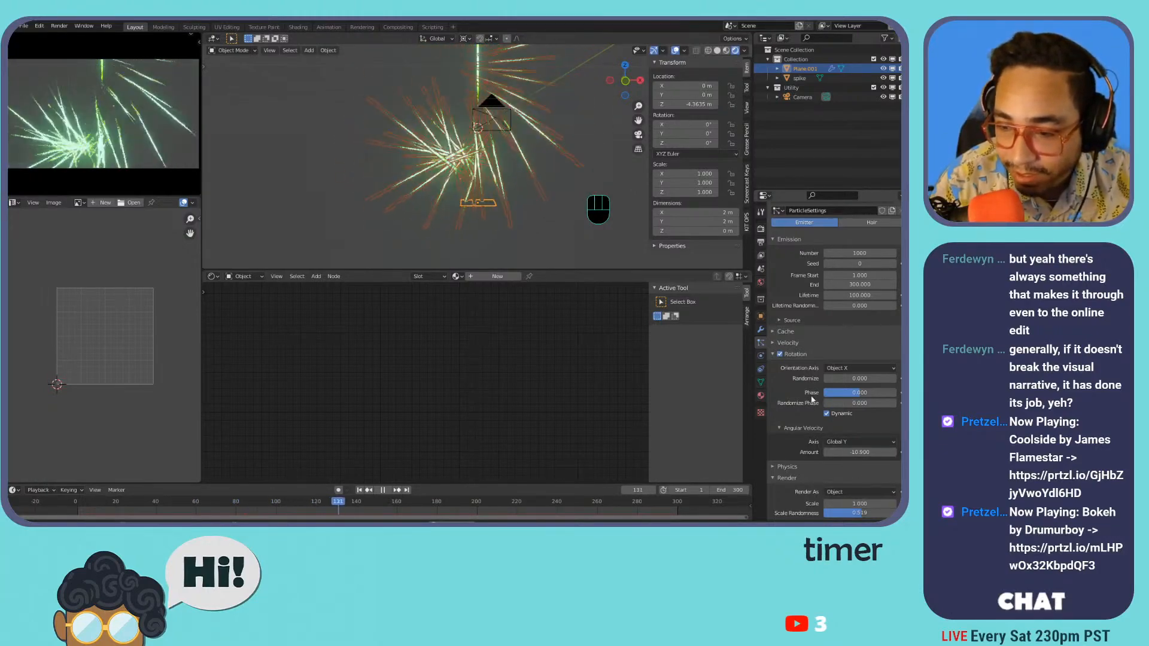
- Reduce the emission number to 100 and set the particles' Normal velocity to 3.15 m/s
left_click(801, 346)
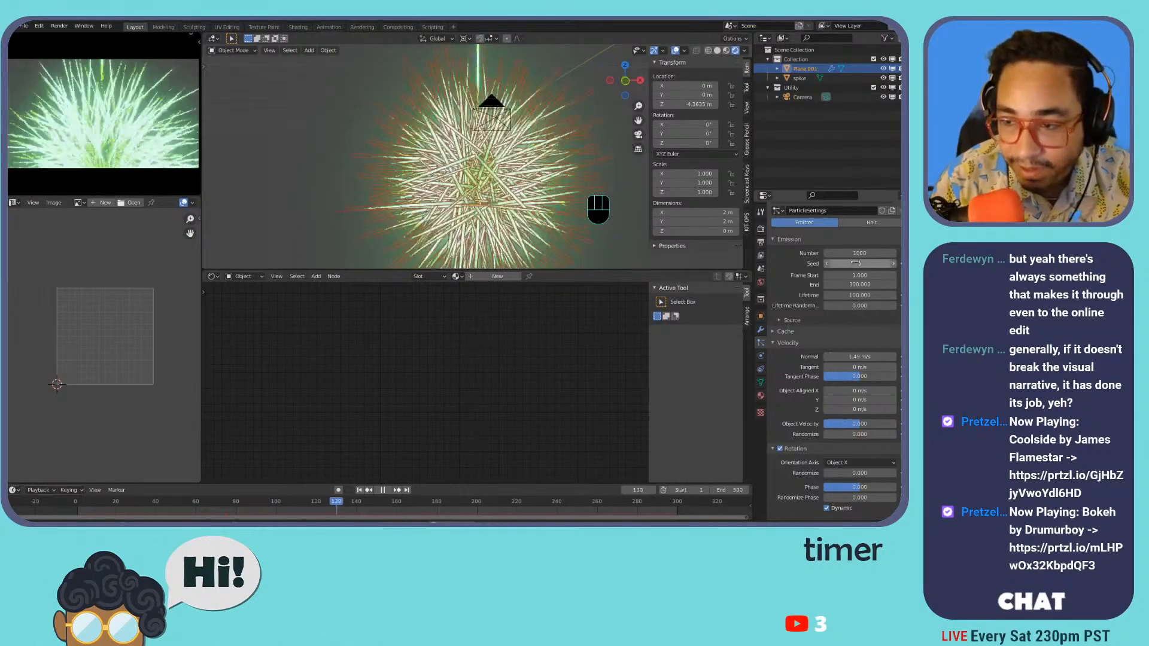
type("10")
key("Return")
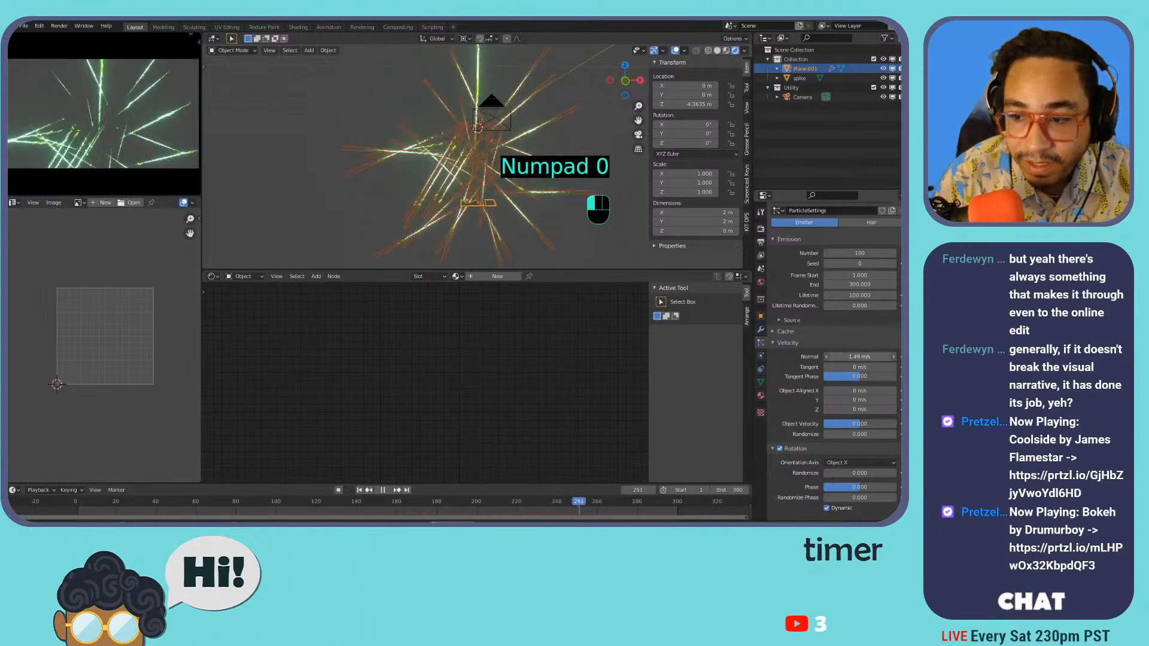
- Disable Dynamic, set rotation Randomize to 0.872, use the Normal-Tangent orientation axis, and set Phase and angular velocity amount to 0
scroll(846, 448, "down", 5)
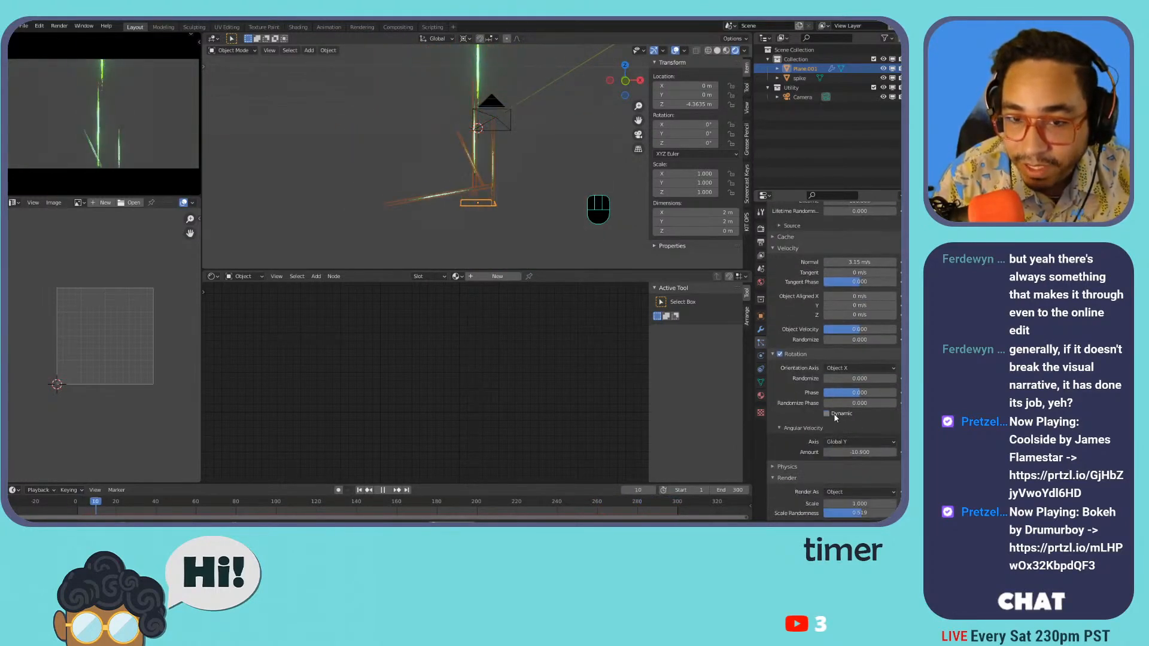
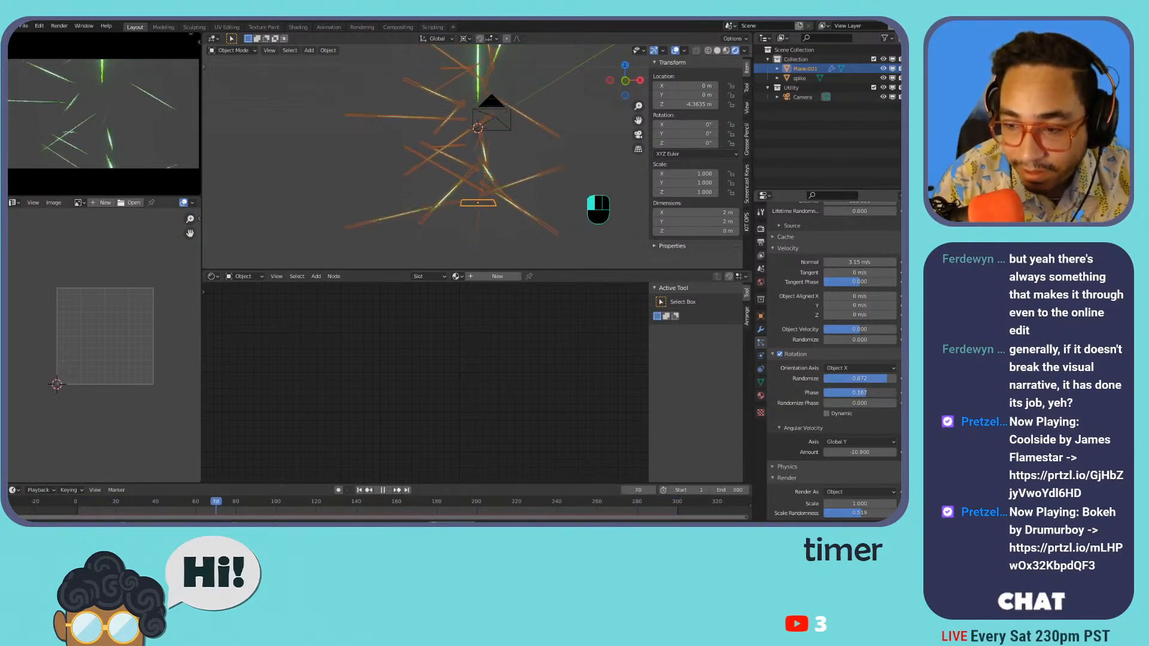
left_click(867, 368)
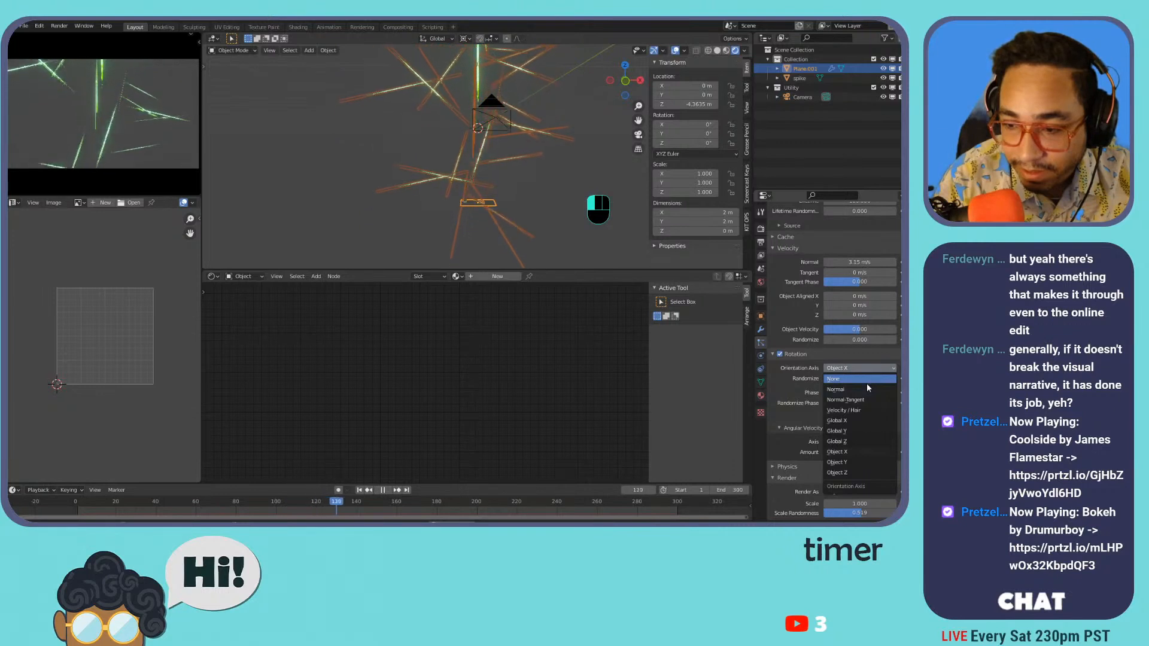
left_click(863, 400)
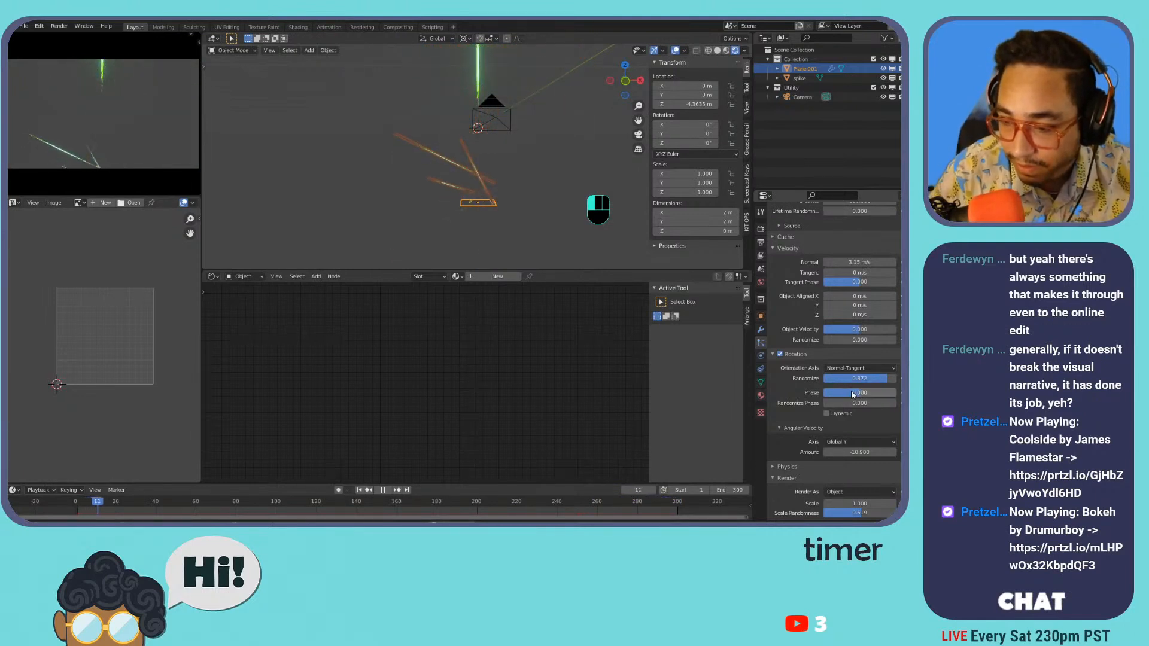
left_click_drag(850, 452, 817, 453)
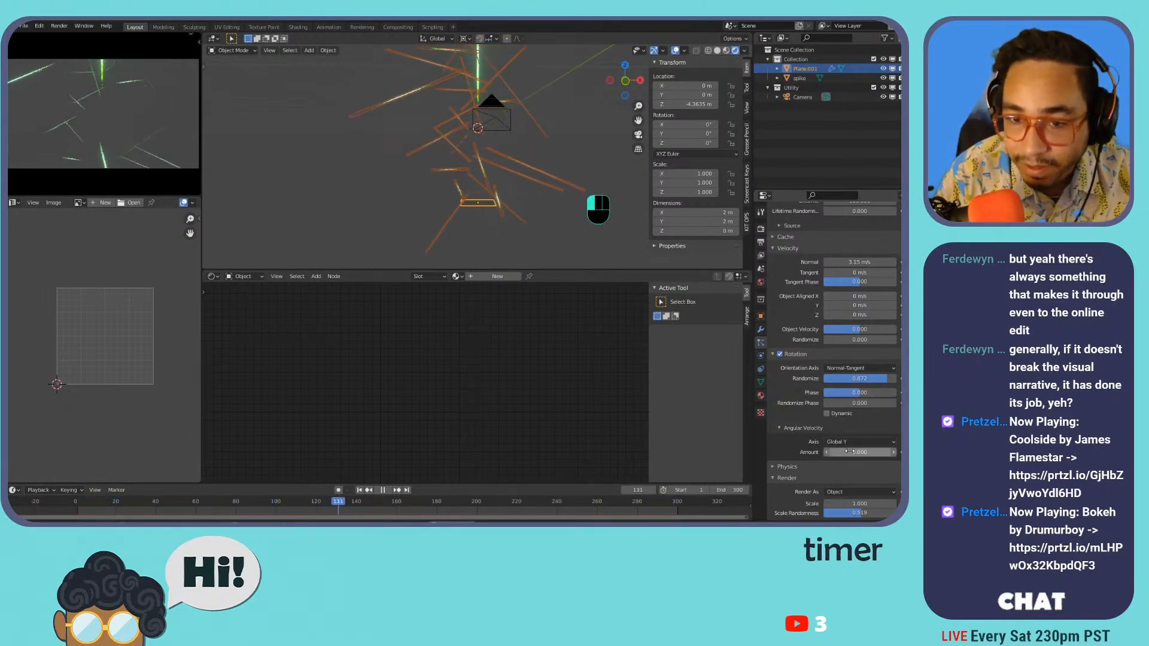
- Set the particles' physics type to Boids and collapse the Field Weights settings
scroll(817, 422, "down", 3)
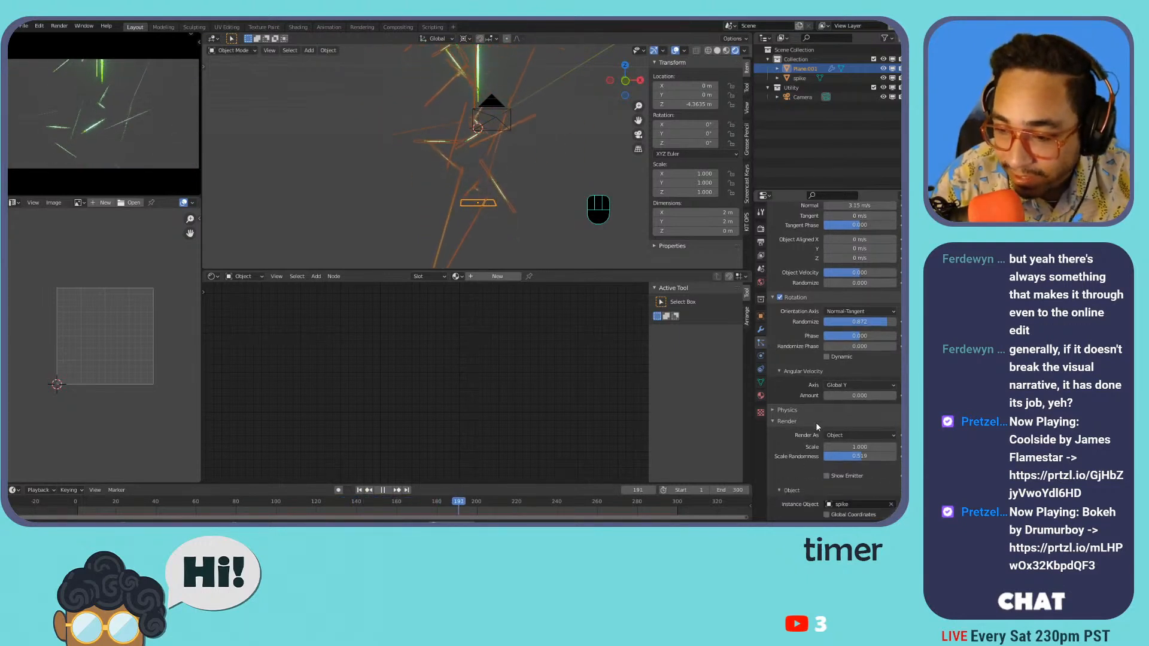
left_click(804, 407)
left_click(850, 425)
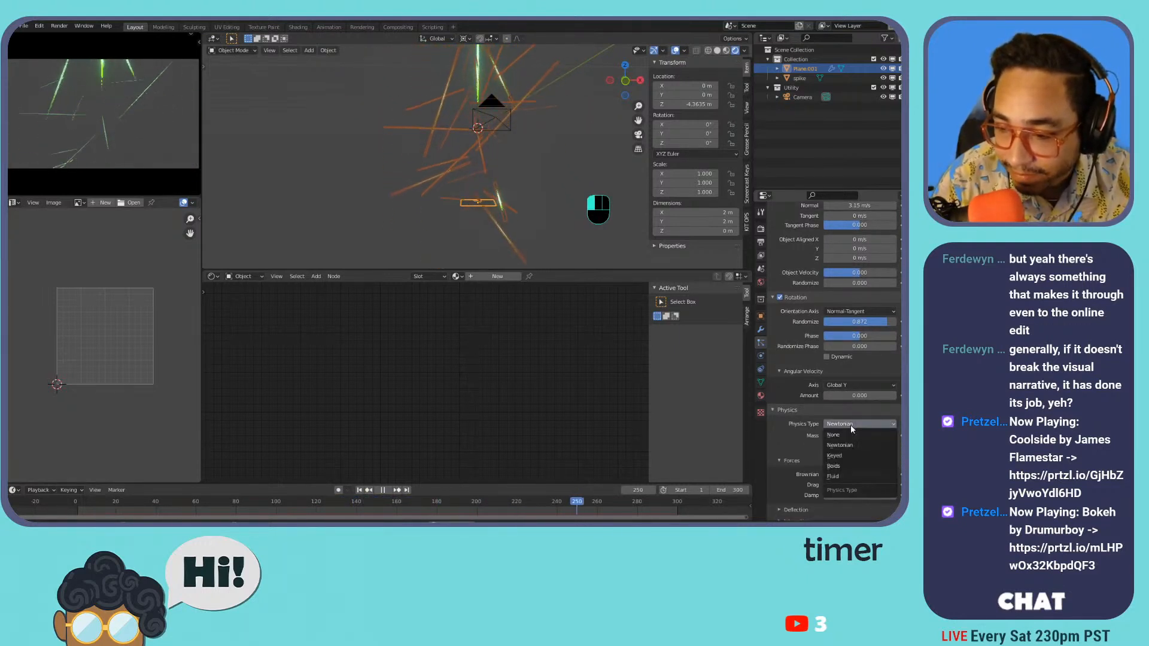
left_click(850, 462)
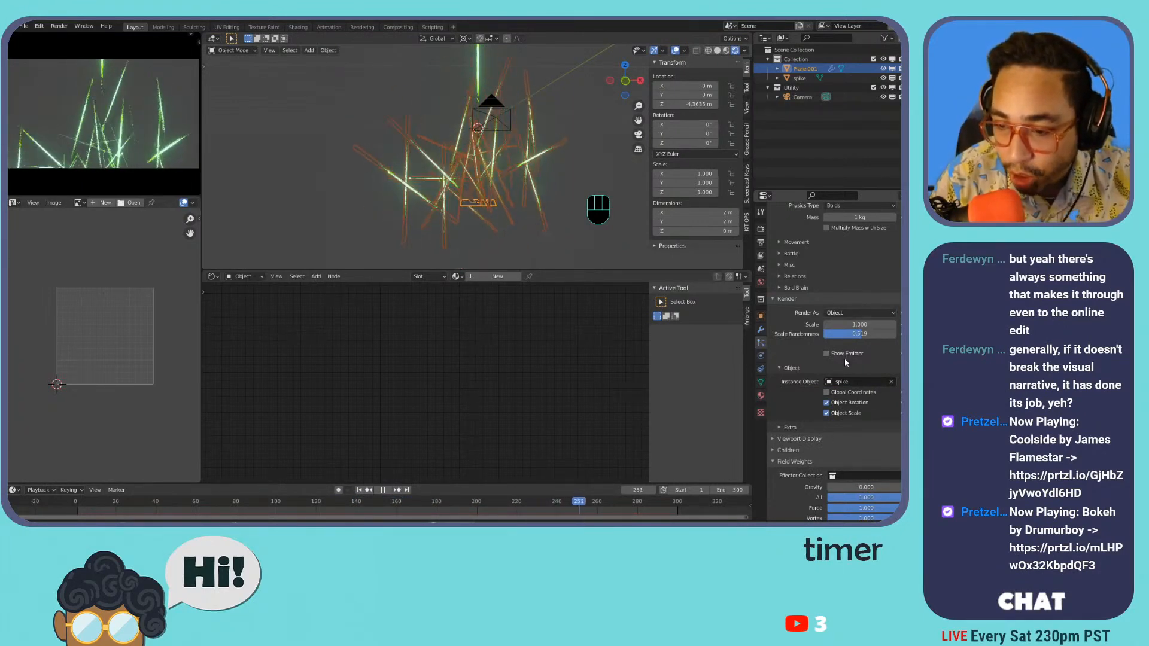
scroll(845, 359, "down", 5)
left_click(805, 347)
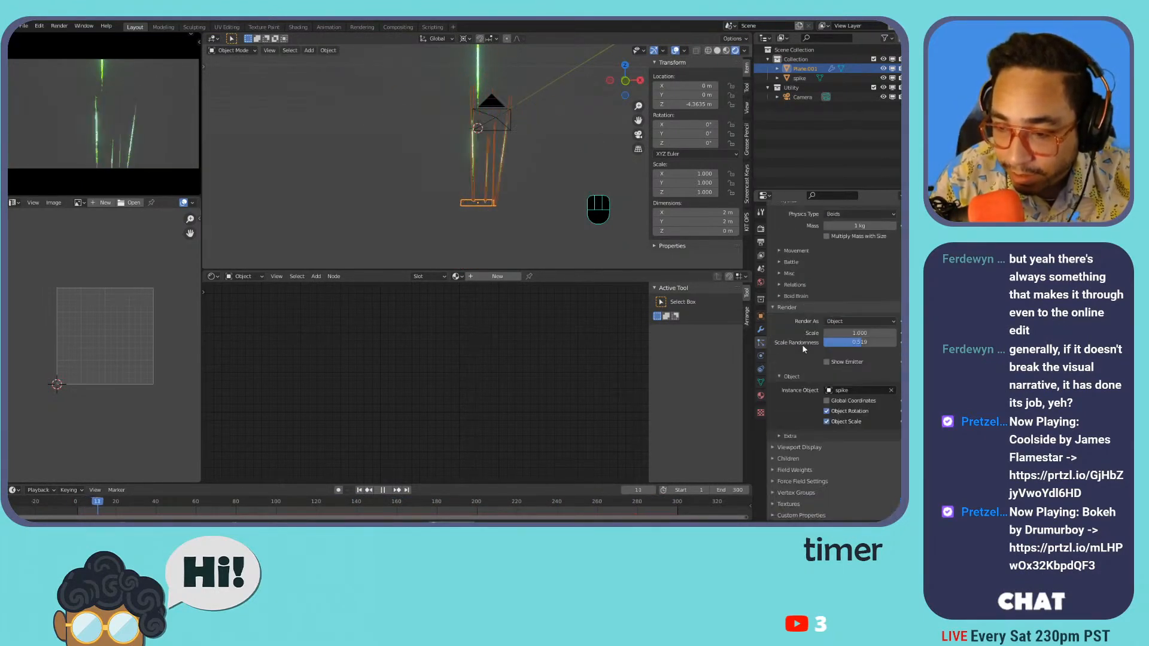
- Collapse the Render settings and try the Keyed and Fluid physics types for the particles
left_click(804, 307)
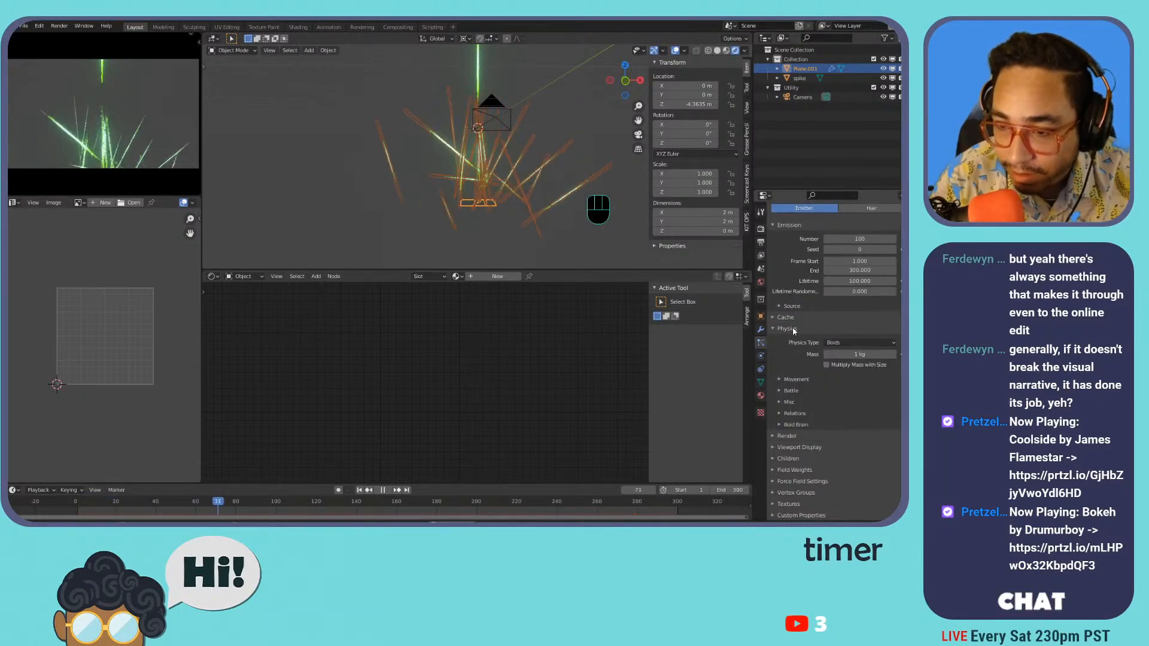
scroll(795, 327, "up", 3)
left_click(849, 414)
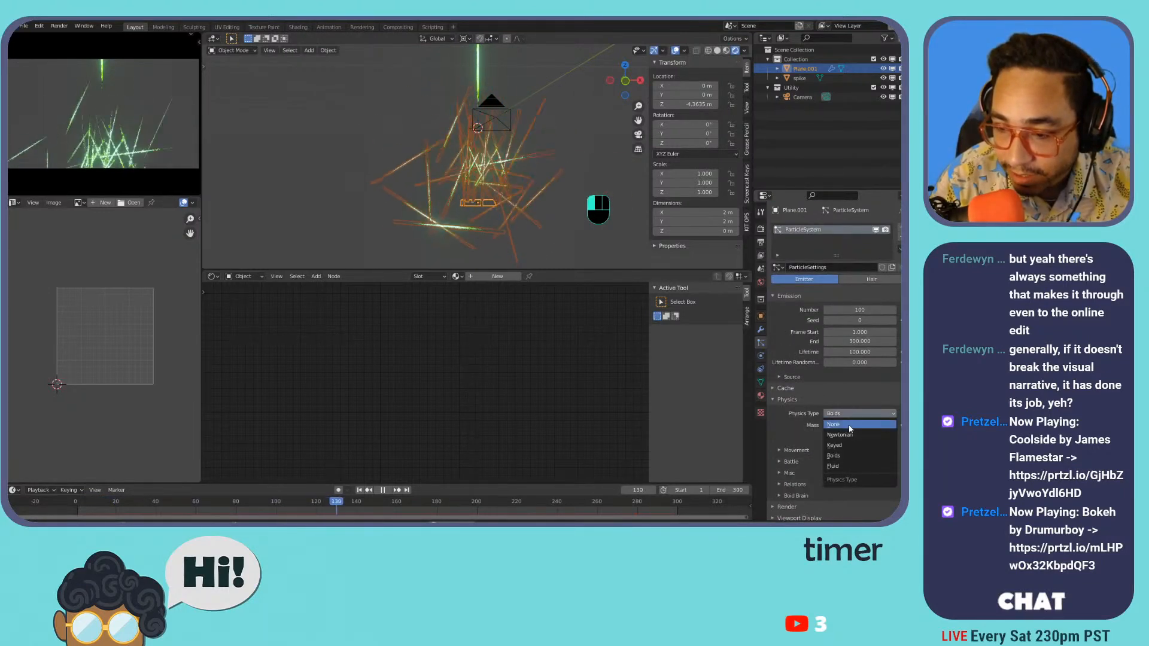
left_click(852, 446)
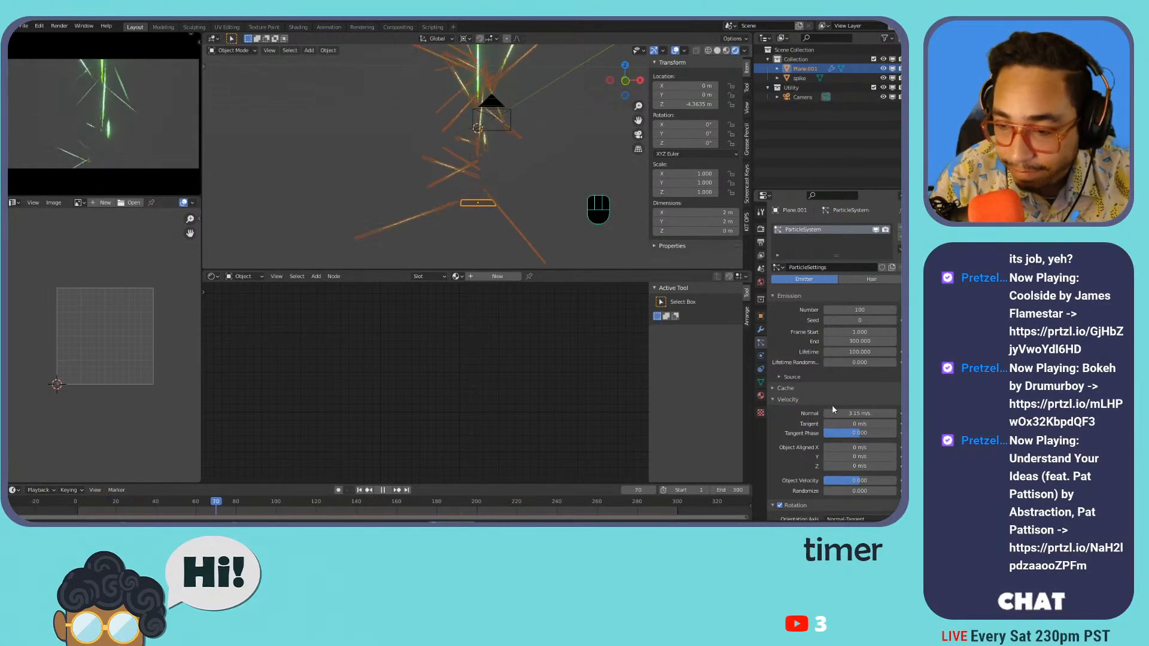
scroll(826, 377, "down", 4)
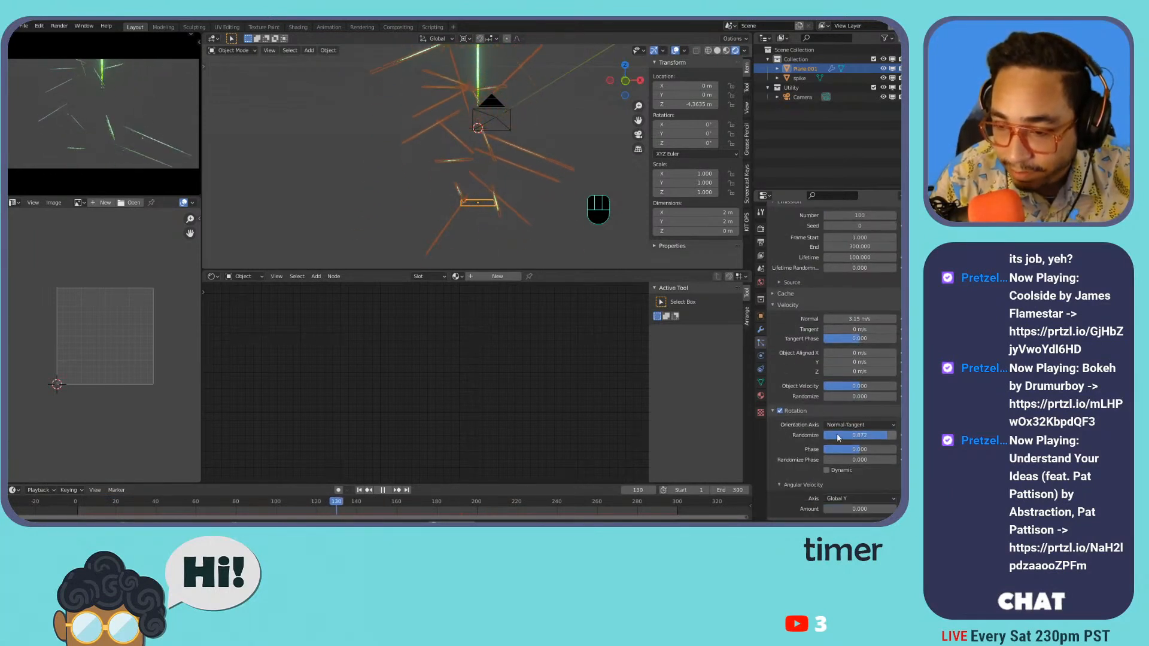
left_click(839, 425)
left_click(854, 395)
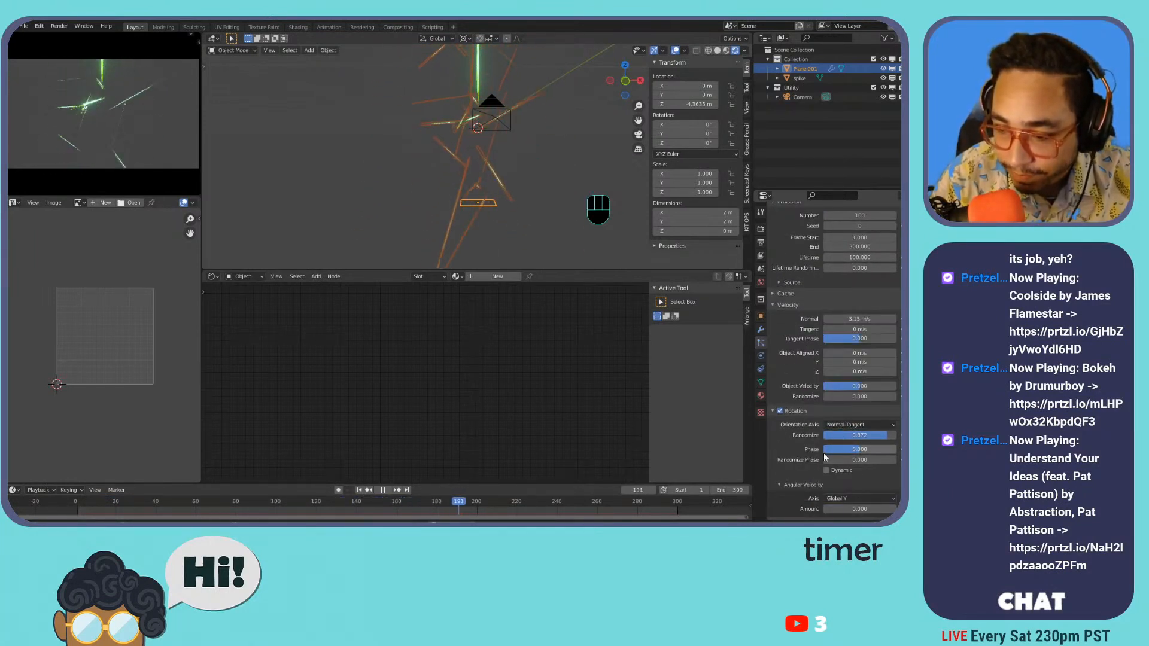
- Collapse the Velocity, Emission and Rotation settings and set the particles' physics type to Newtonian
left_click(795, 305)
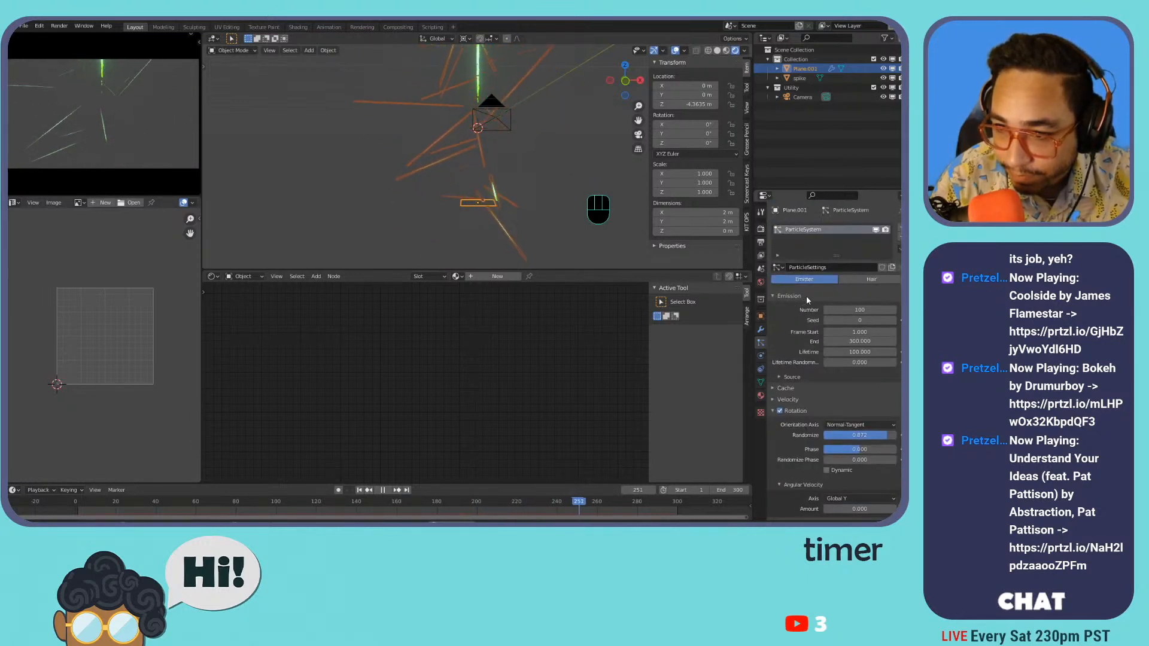
left_click(806, 296)
left_click(806, 328)
left_click(809, 338)
left_click(845, 354)
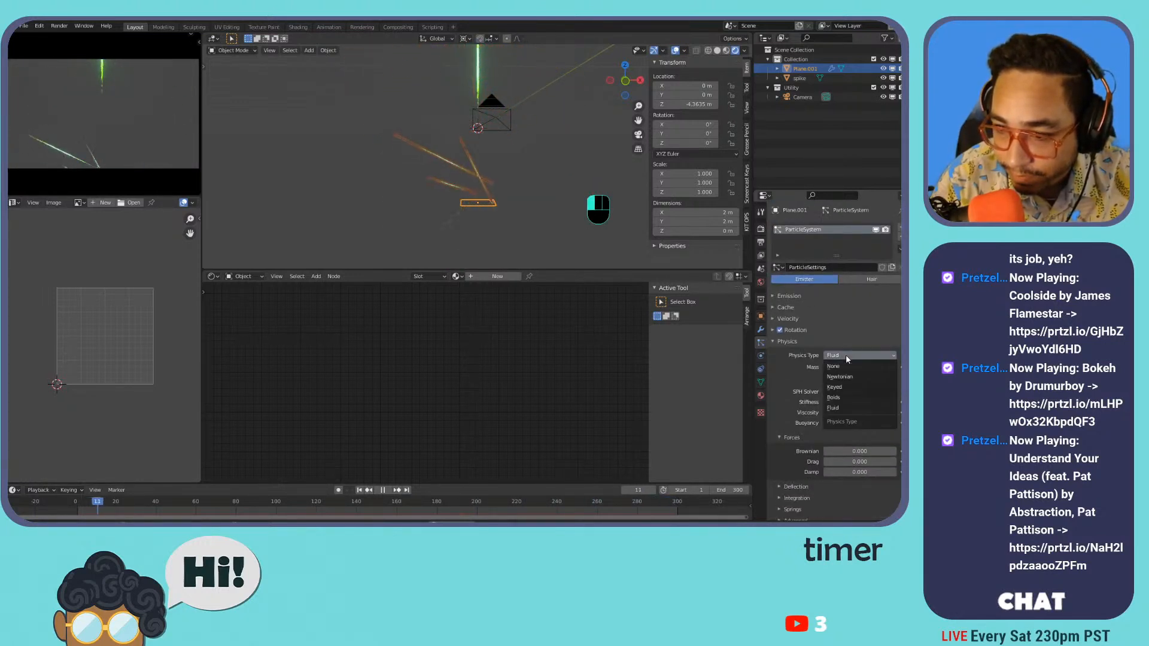
left_click(845, 377)
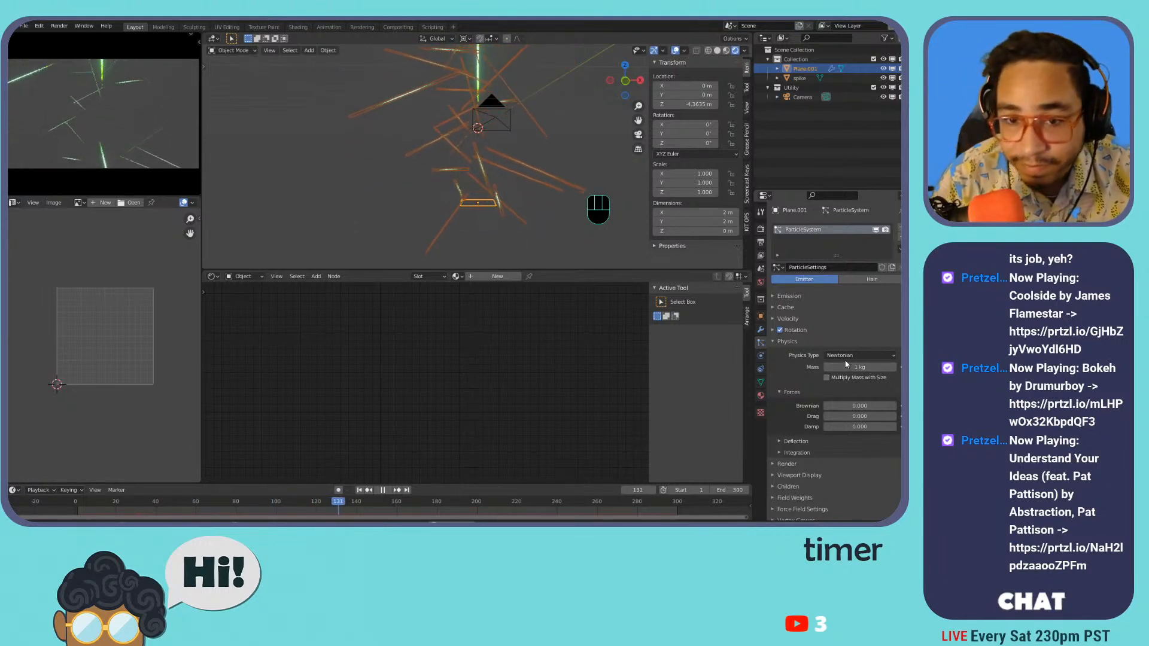
left_click(811, 342)
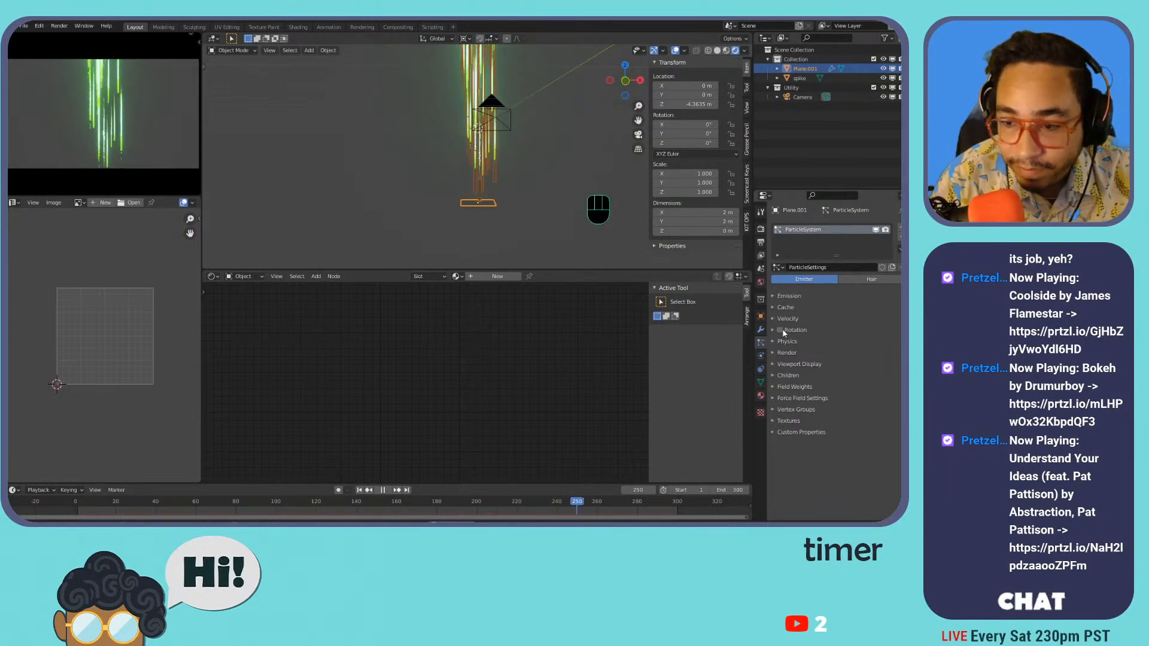
- Turn particle rotation back on with Randomize at 0, Phase at 0.333 and Randomize Phase at 0
left_click(780, 331)
left_click(794, 330)
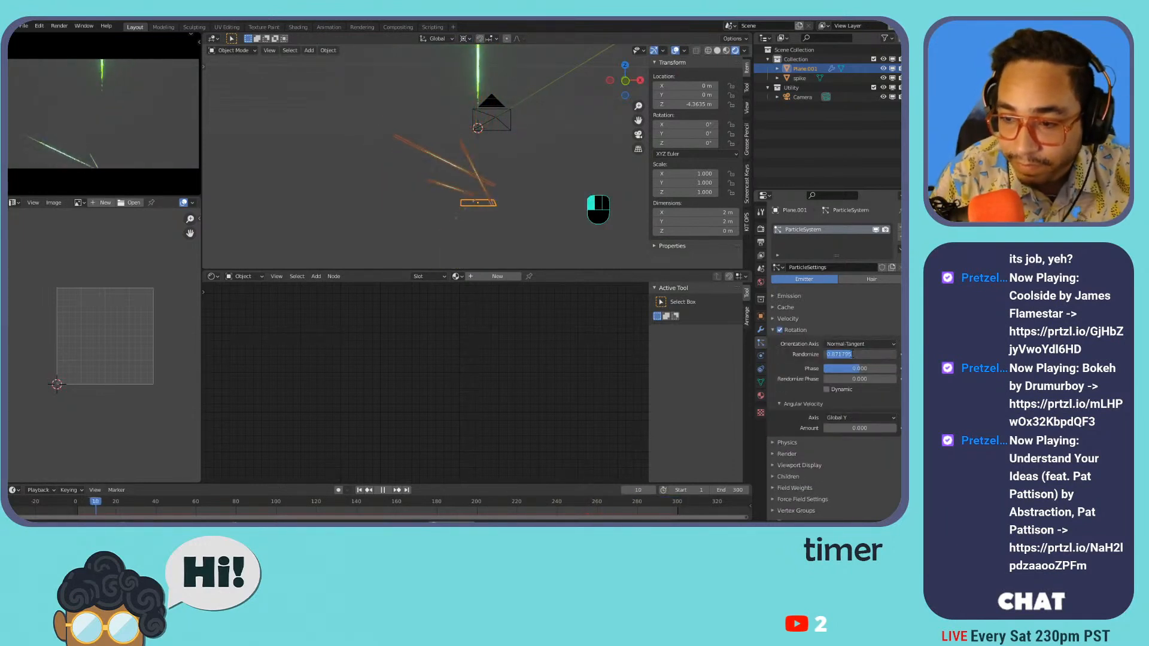
type("0")
key("Return")
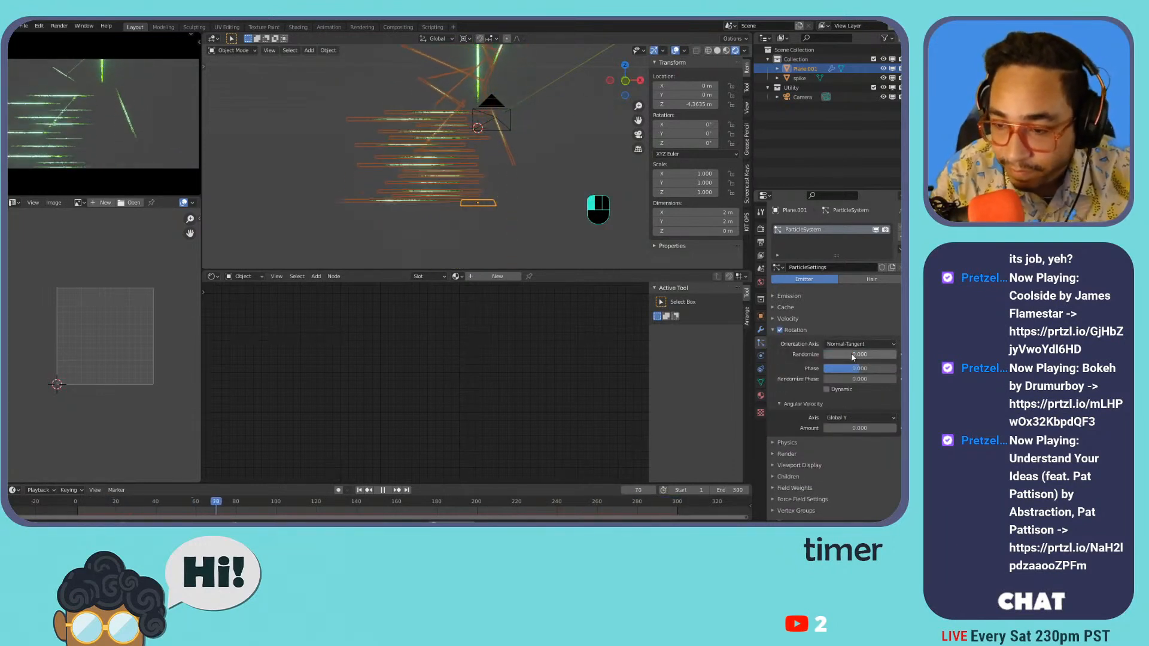
mouse_move(848, 369)
left_mouse_down()
mouse_move(868, 369)
mouse_move(824, 369)
mouse_move(896, 368)
mouse_move(869, 369)
left_mouse_up()
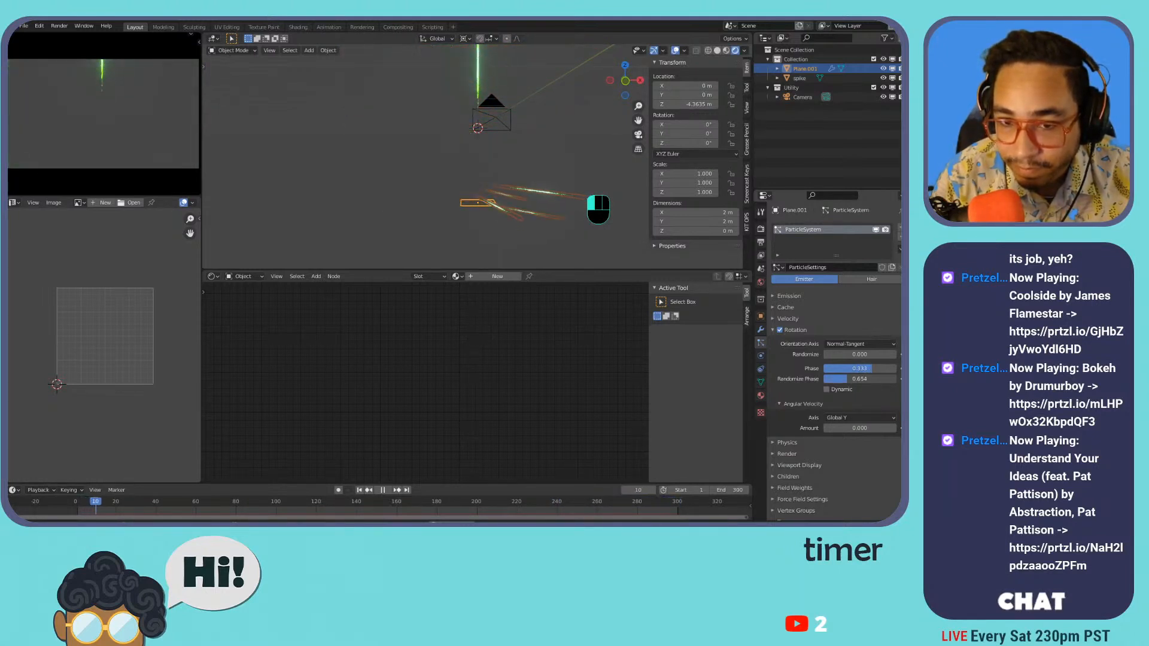
left_click_drag(847, 379, 824, 378)
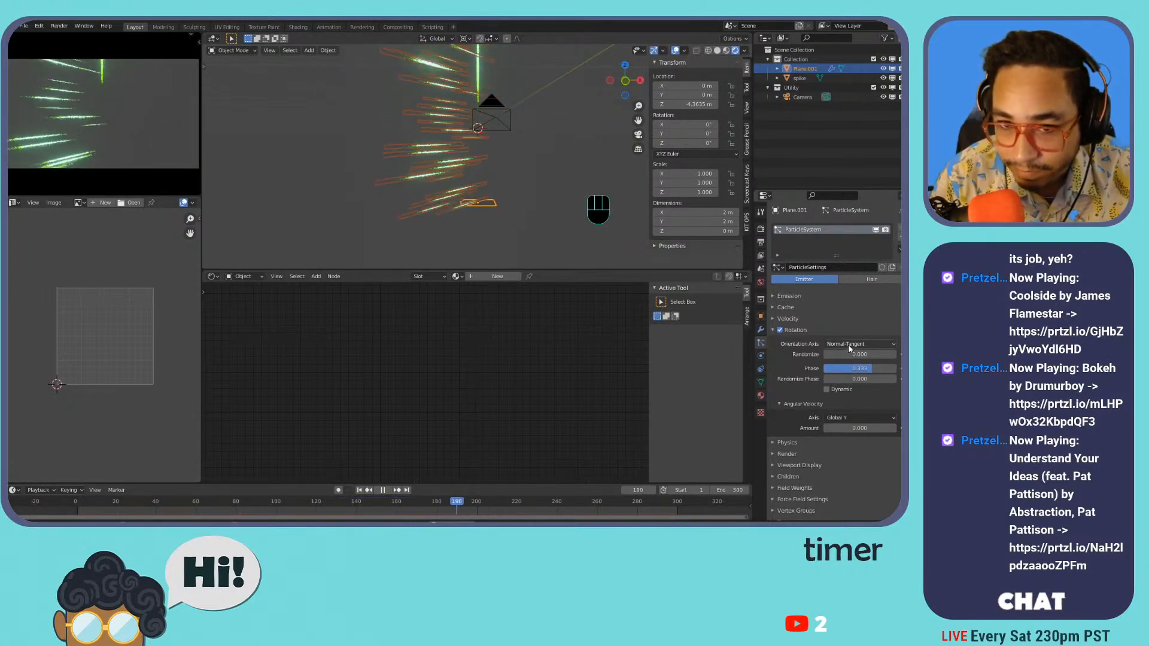
- Set the particles' rotation orientation axis to Normal and the Phase to 0.795
left_click(848, 344)
left_click(845, 364)
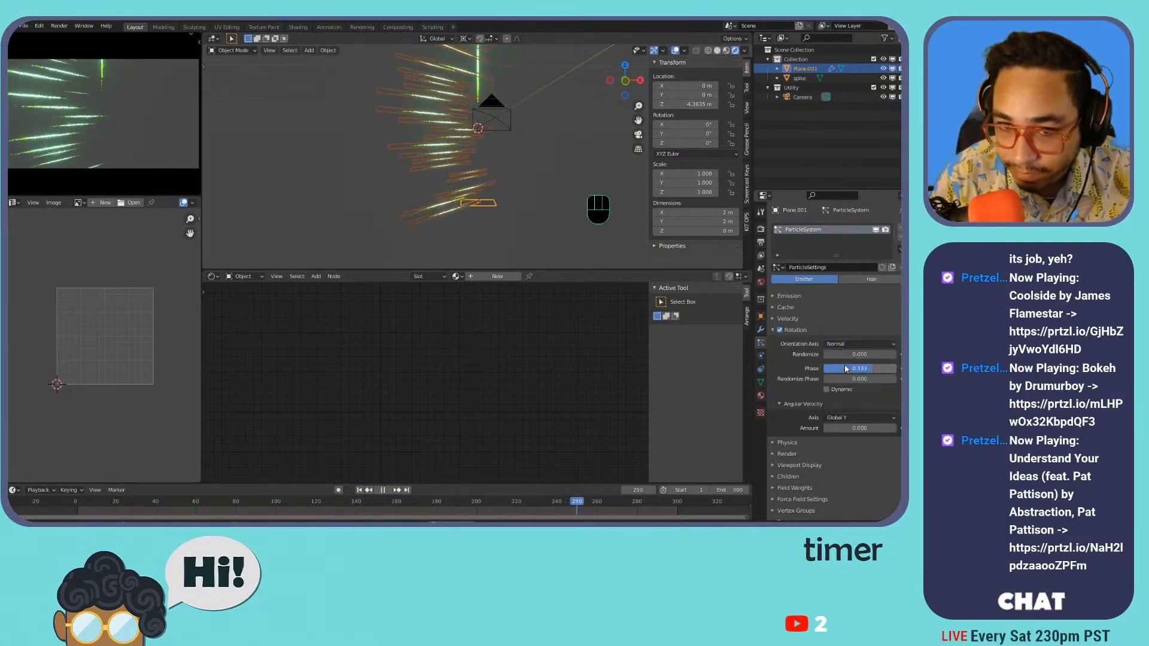
left_click_drag(844, 369, 801, 369)
left_click(862, 344)
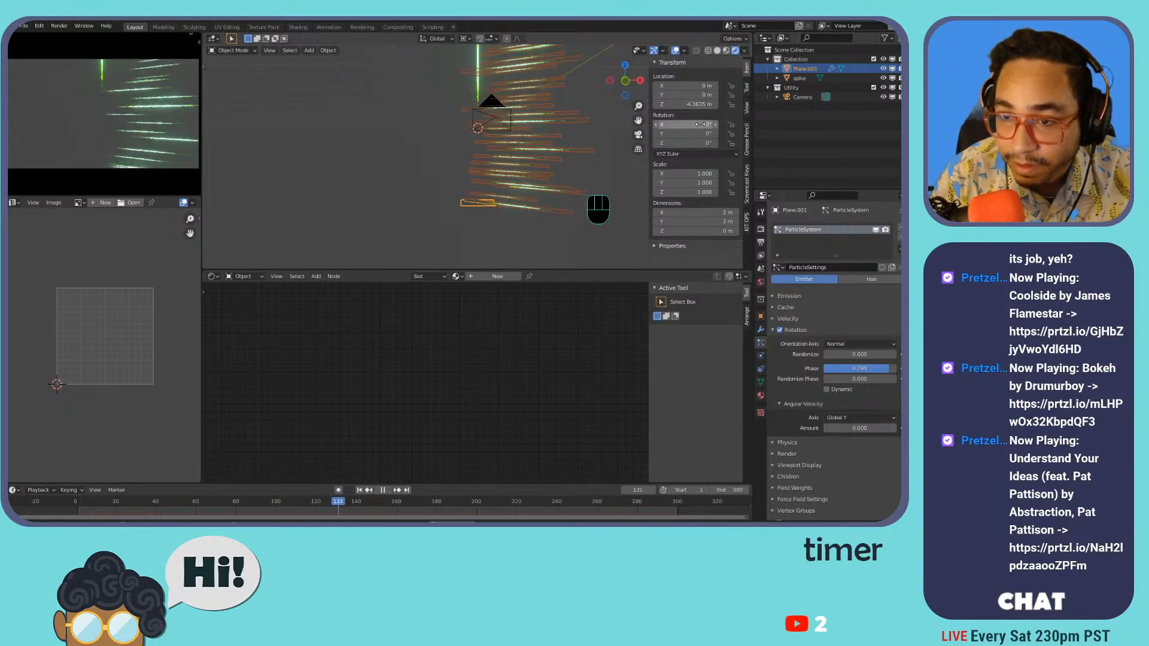
- Select the original spike object and set its X rotation to 0°
left_click(479, 75)
left_click(694, 124)
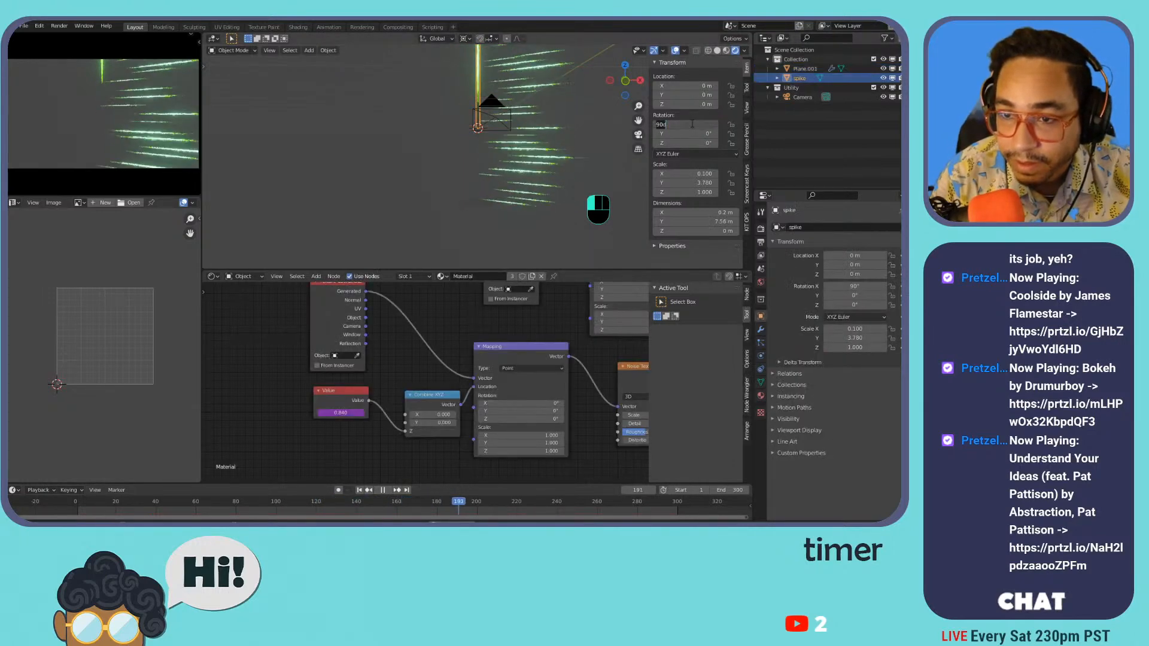
type("90d")
key("Return")
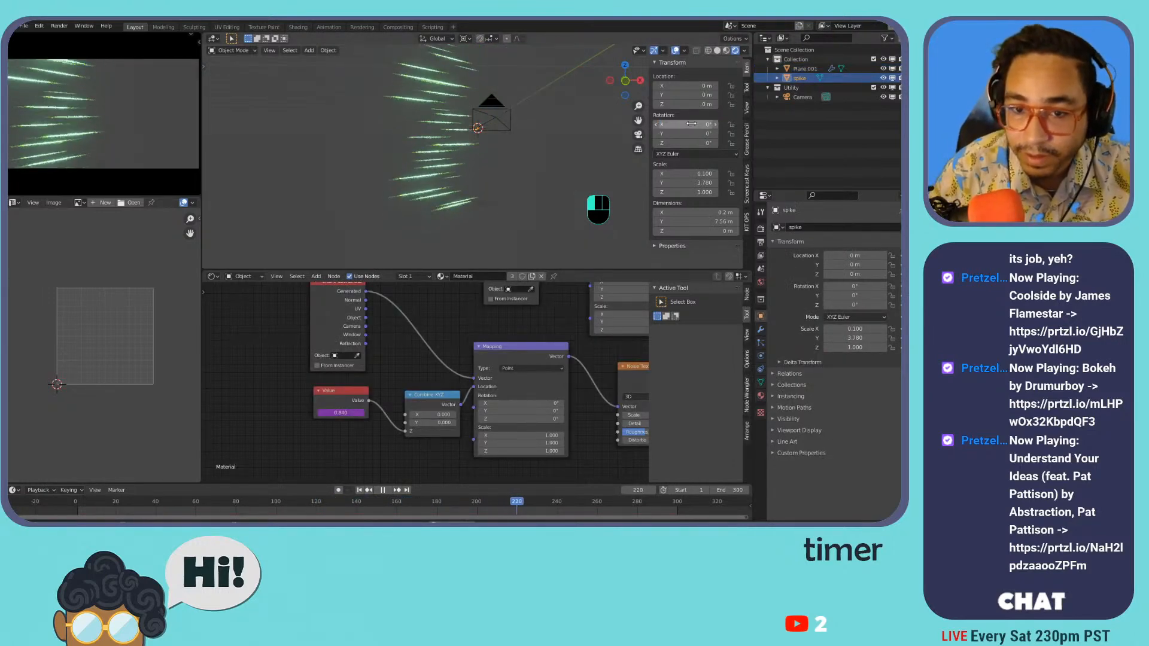
- On the emitter plane's particle system, try the Velocity / Hair orientation axis and switch it to Object Y
left_click(477, 204)
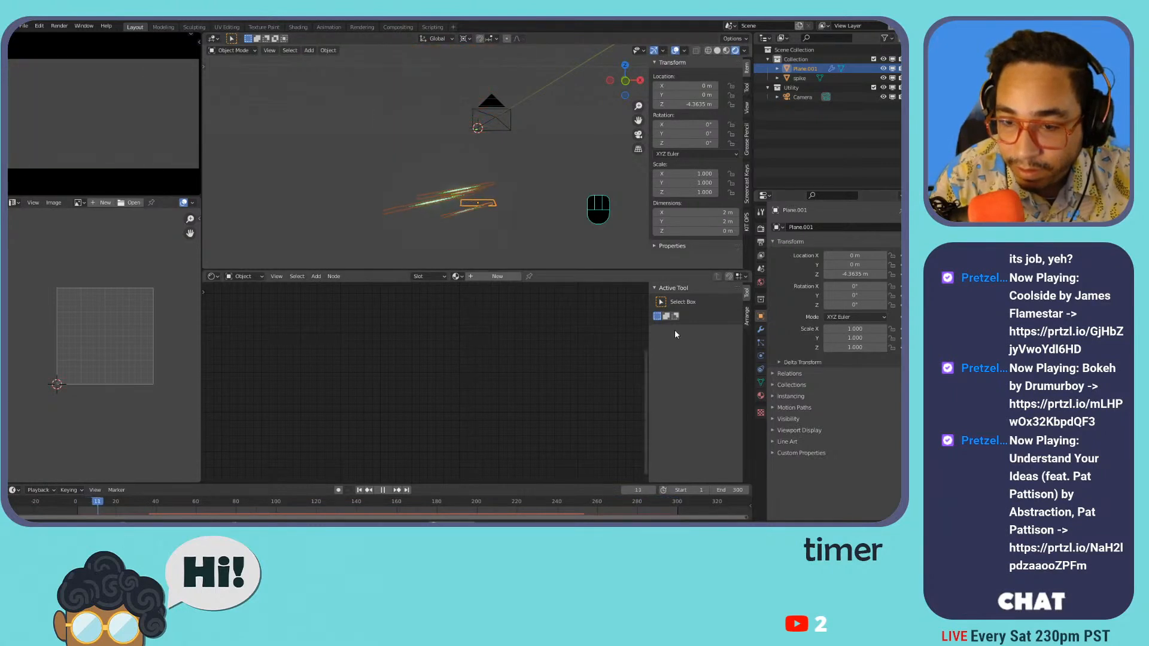
left_click(760, 343)
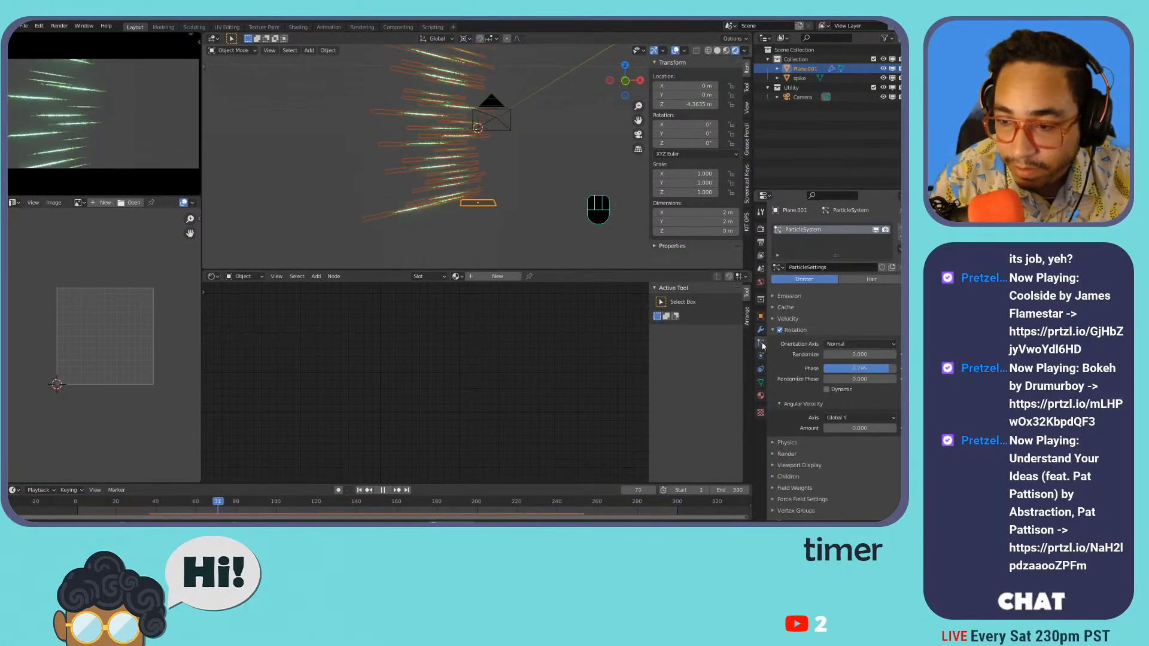
left_click(852, 343)
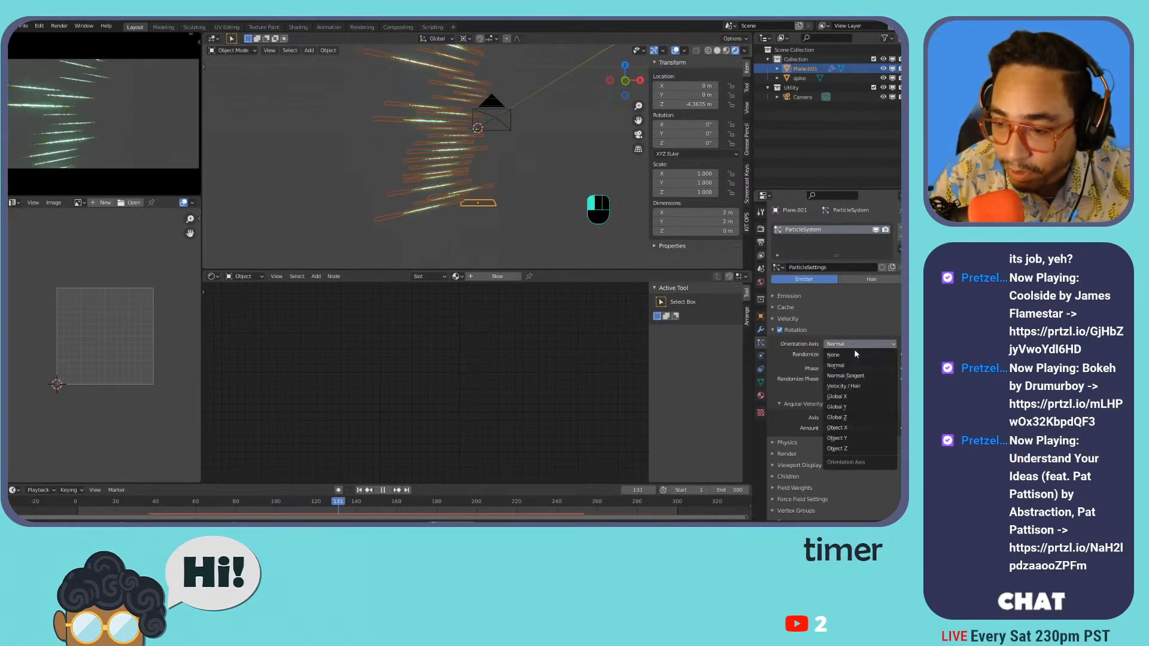
left_click(858, 386)
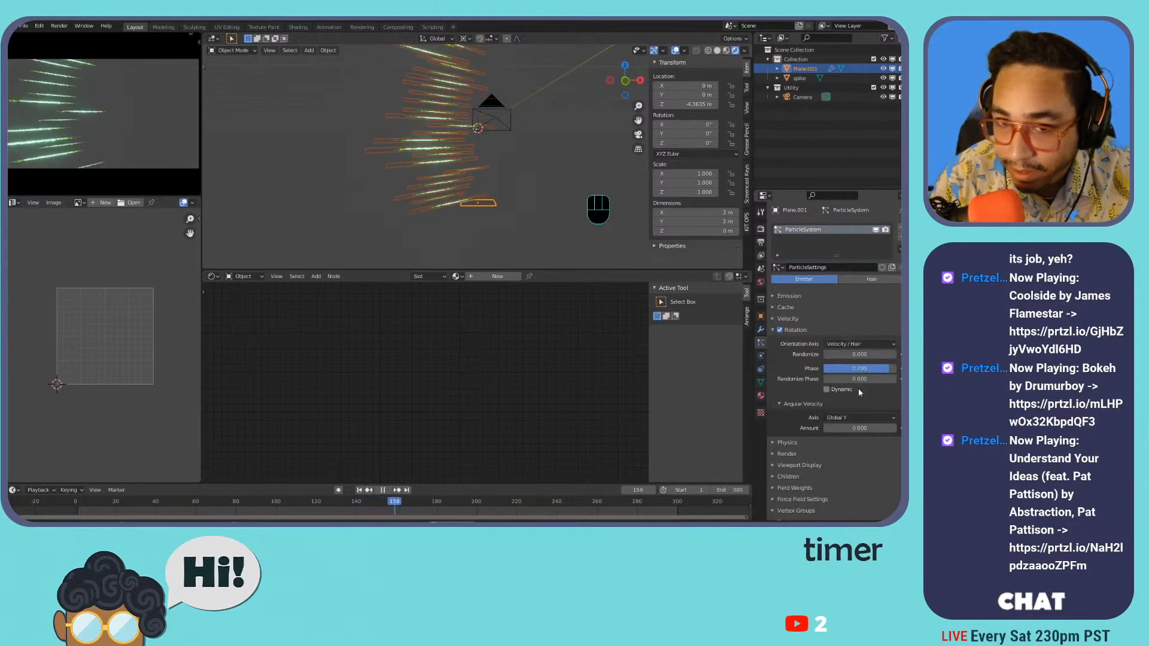
left_click(857, 343)
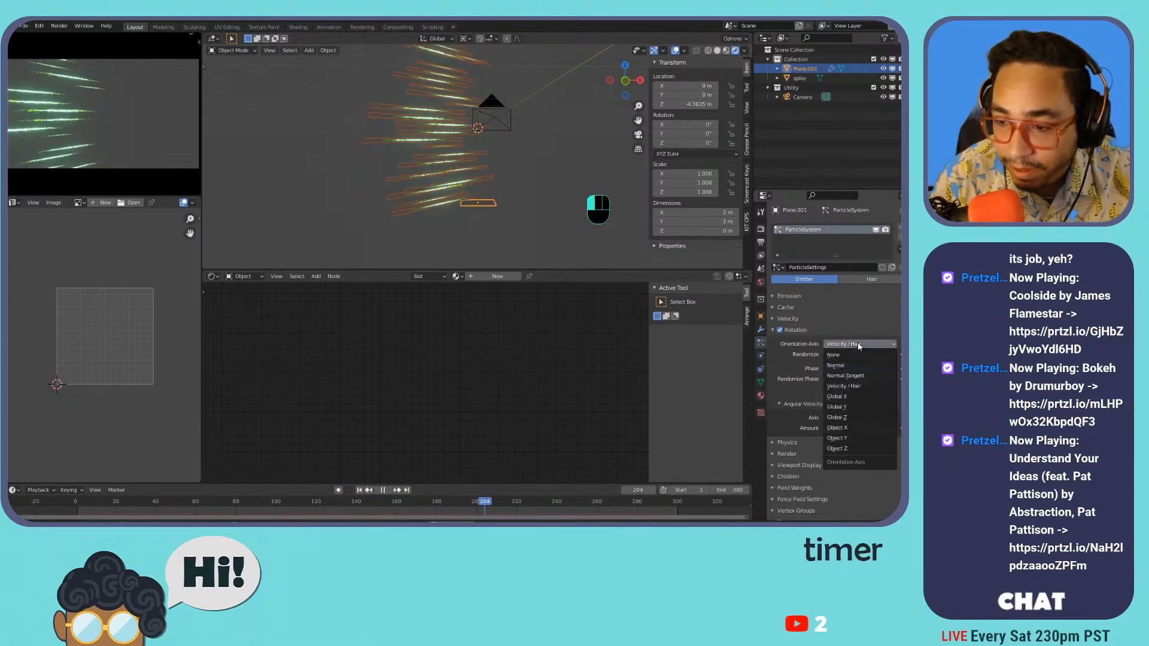
left_click(869, 438)
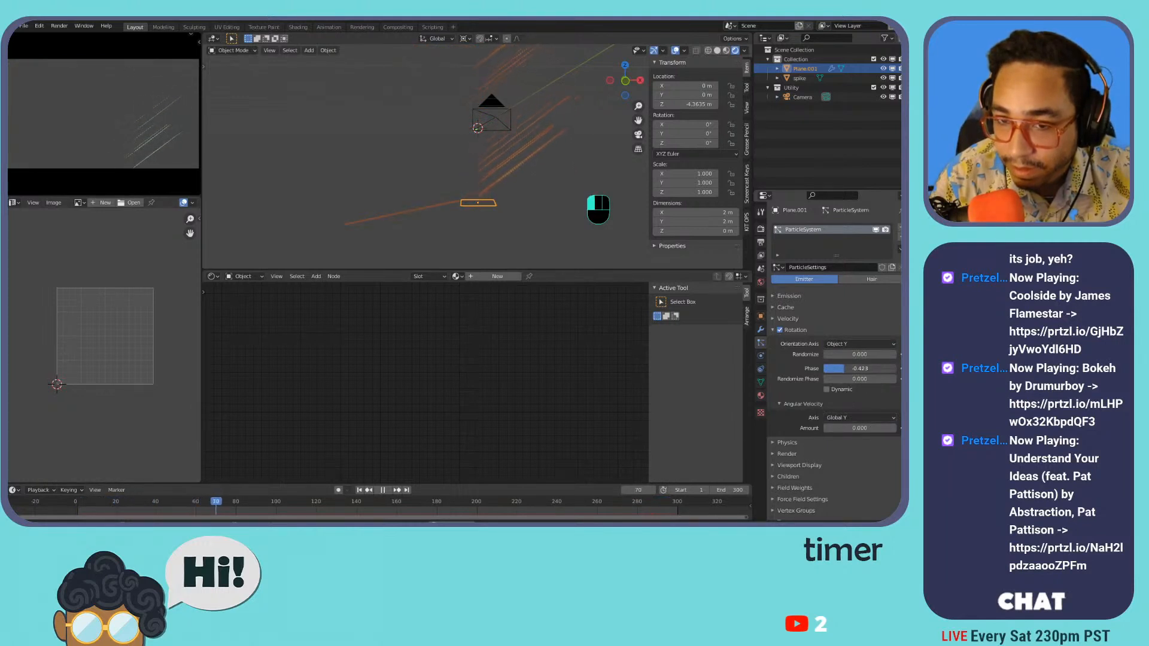
- Try different rotation phases for the particles, ending with phase at about -0.397 and randomize phase at about 1.077
left_click_drag(896, 369, 849, 368)
mouse_move(510, 221)
middle_mouse_down("shift")
mouse_move(520, 167)
mouse_move(511, 219)
middle_mouse_up("shift")
middle_click_drag(512, 219, 510, 198, "shift")
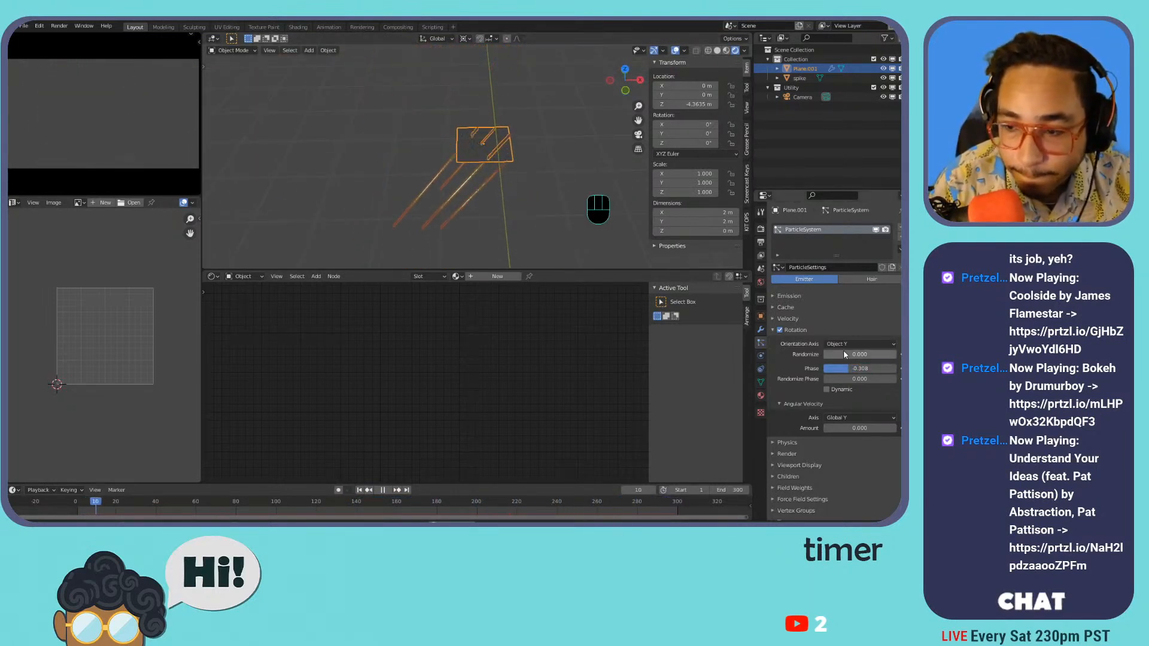
left_click_drag(845, 369, 896, 368)
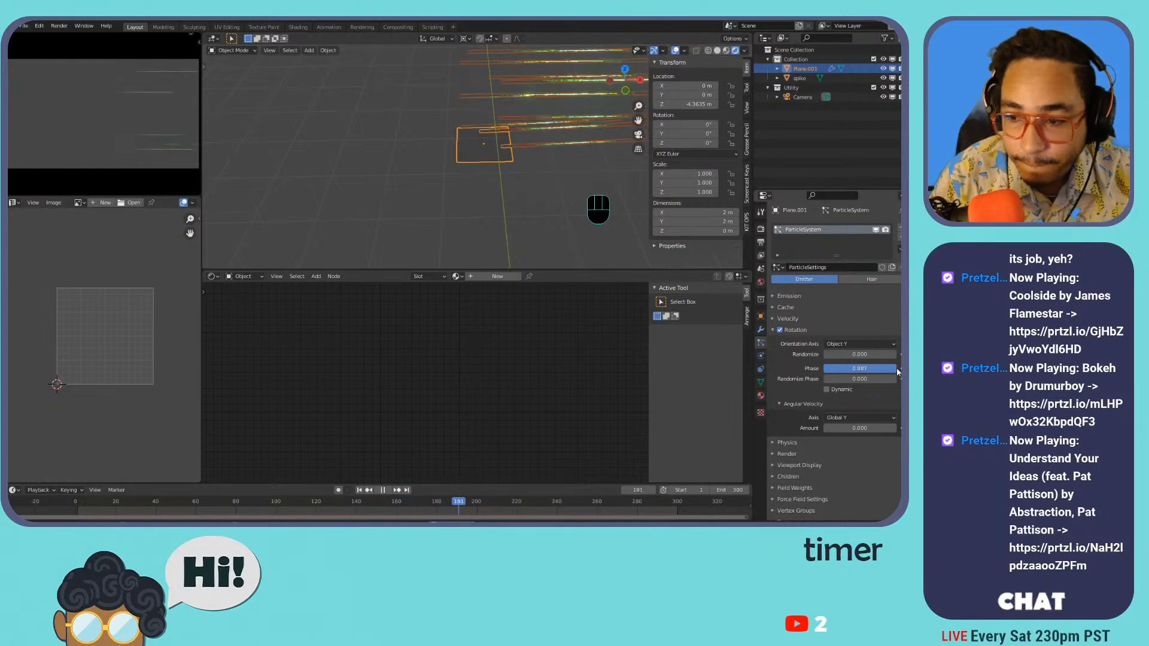
key("KP_0")
key("KP_Enter")
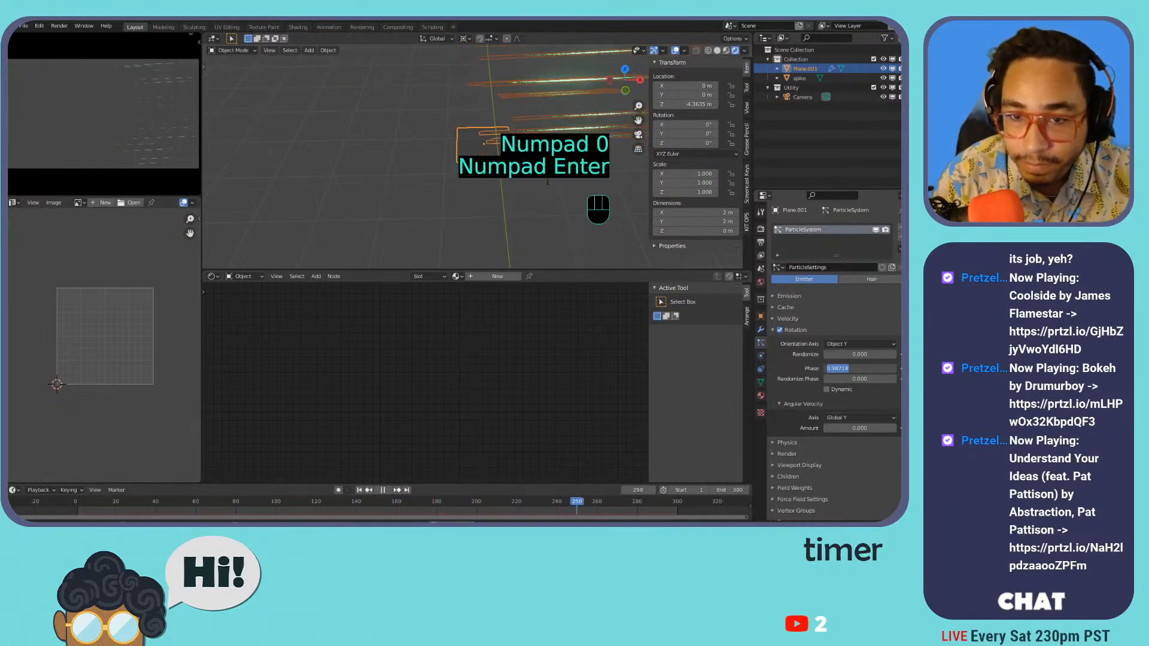
left_click_drag(857, 368, 883, 379)
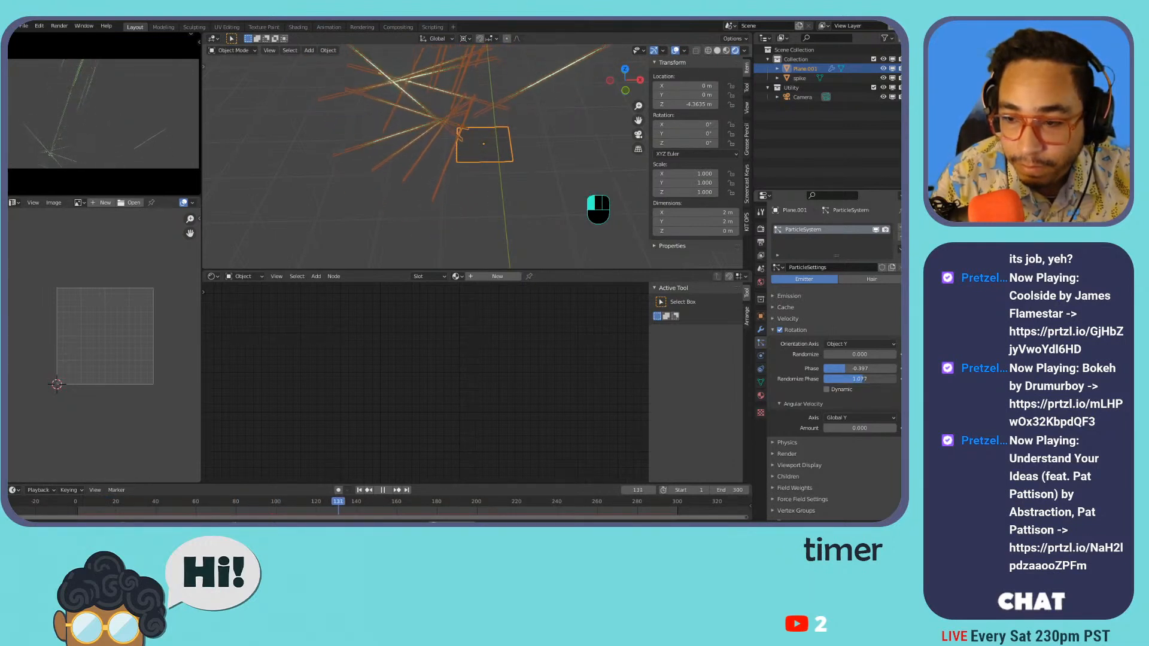
- Set the particles' orientation axis to Object X and reduce the randomize phase to about 0.782
left_click(859, 345)
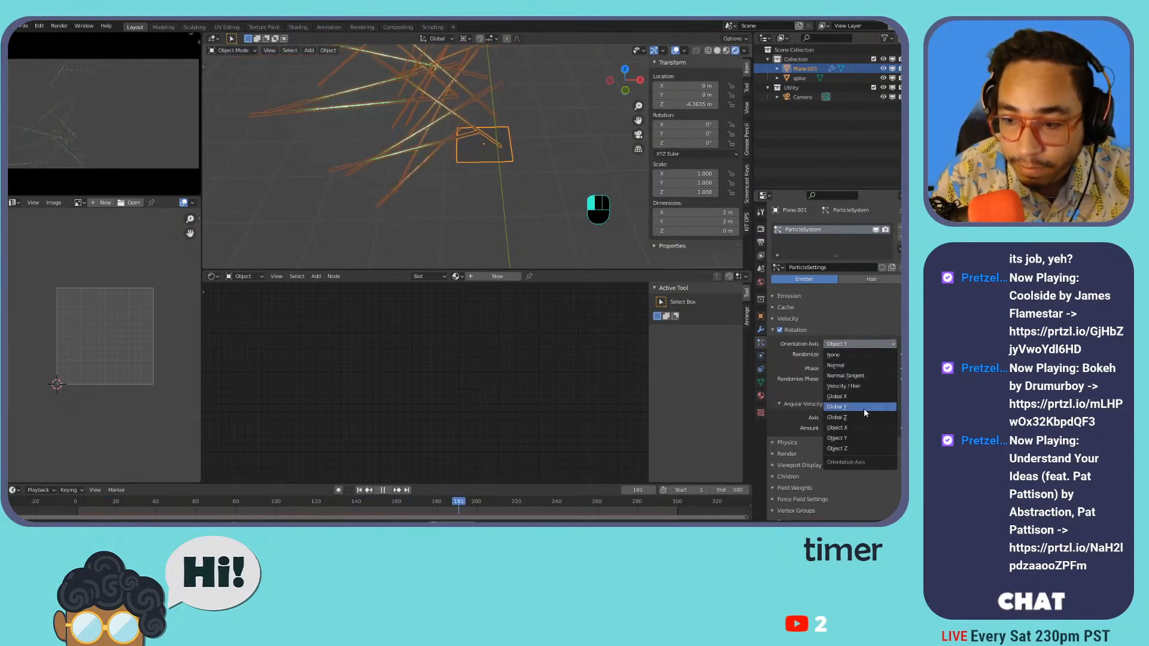
left_click(862, 427)
left_click_drag(850, 379, 841, 379)
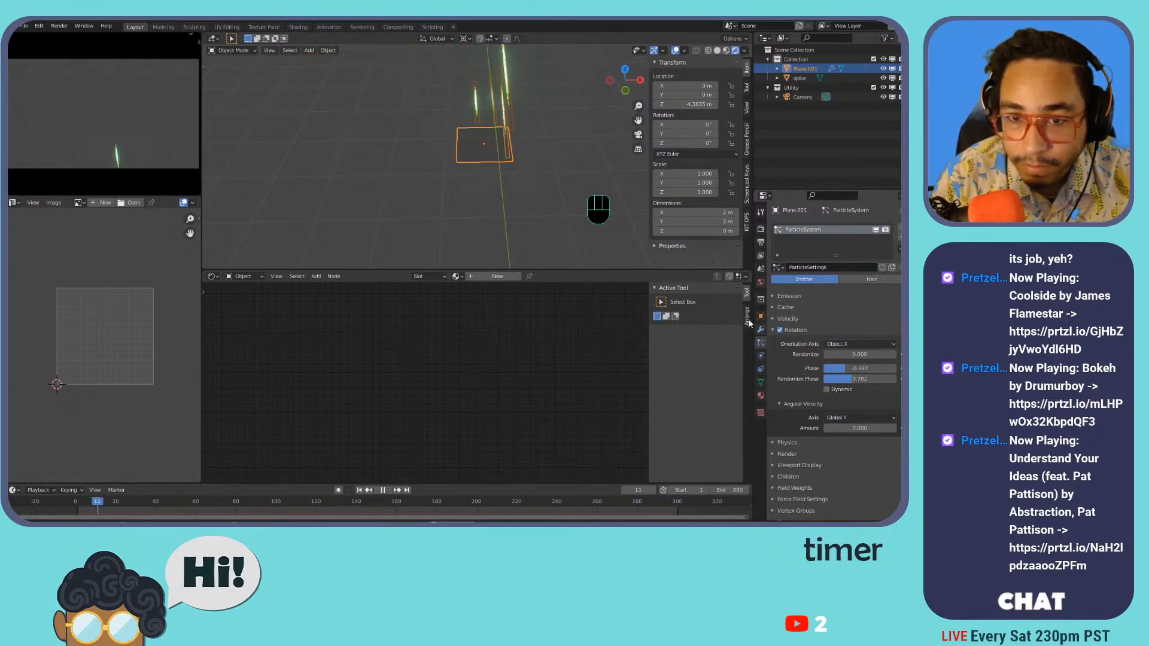
mouse_move(567, 125)
middle_mouse_down()
mouse_move(472, 98)
mouse_move(555, 118)
middle_mouse_up()
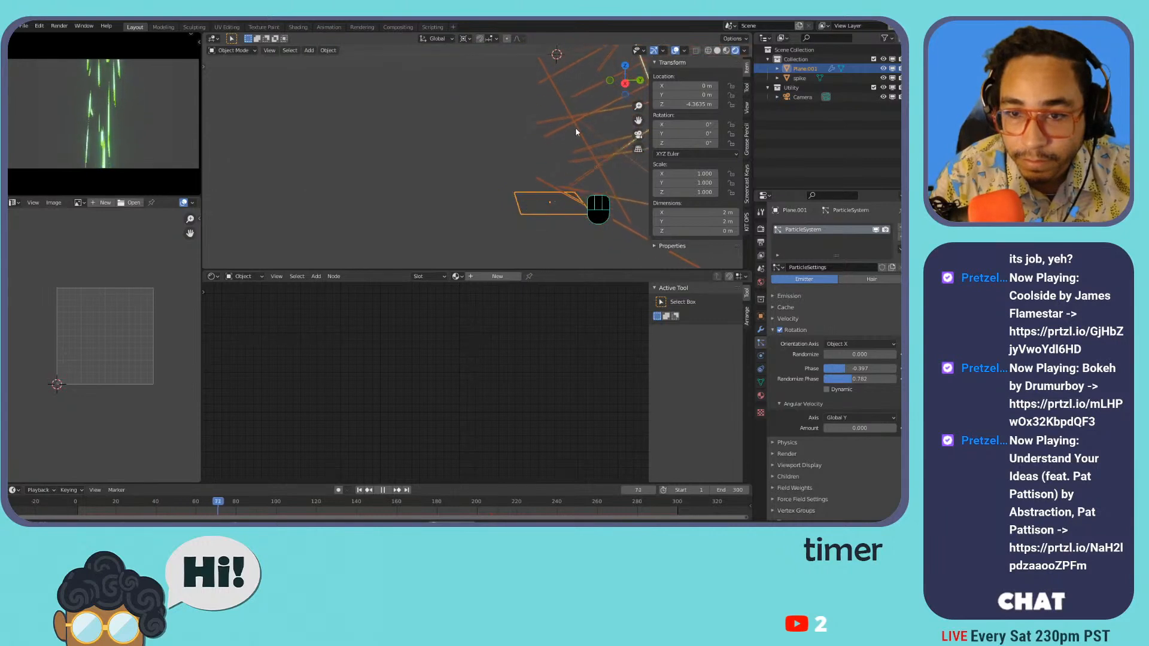
- Set the particles' rotation phase to -0.5 and the randomize phase to about 0.423
mouse_move(855, 378)
left_mouse_down()
mouse_move(820, 378)
mouse_move(842, 368)
mouse_move(820, 368)
mouse_move(852, 368)
mouse_move(841, 368)
left_mouse_up()
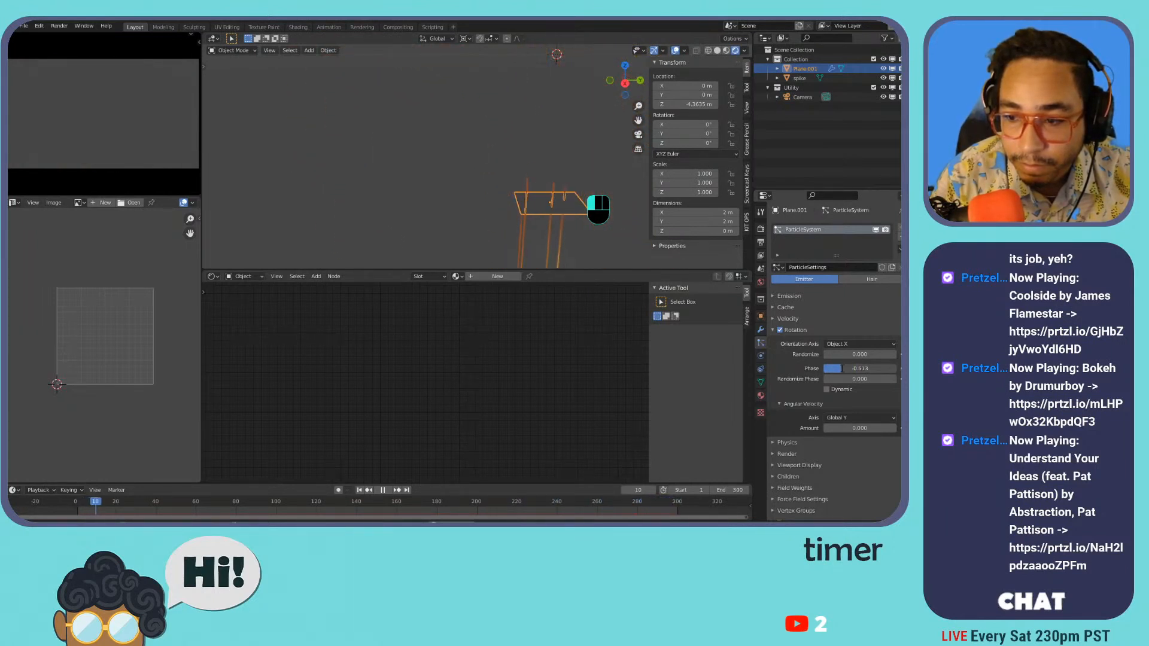
type("-.5")
key("Return")
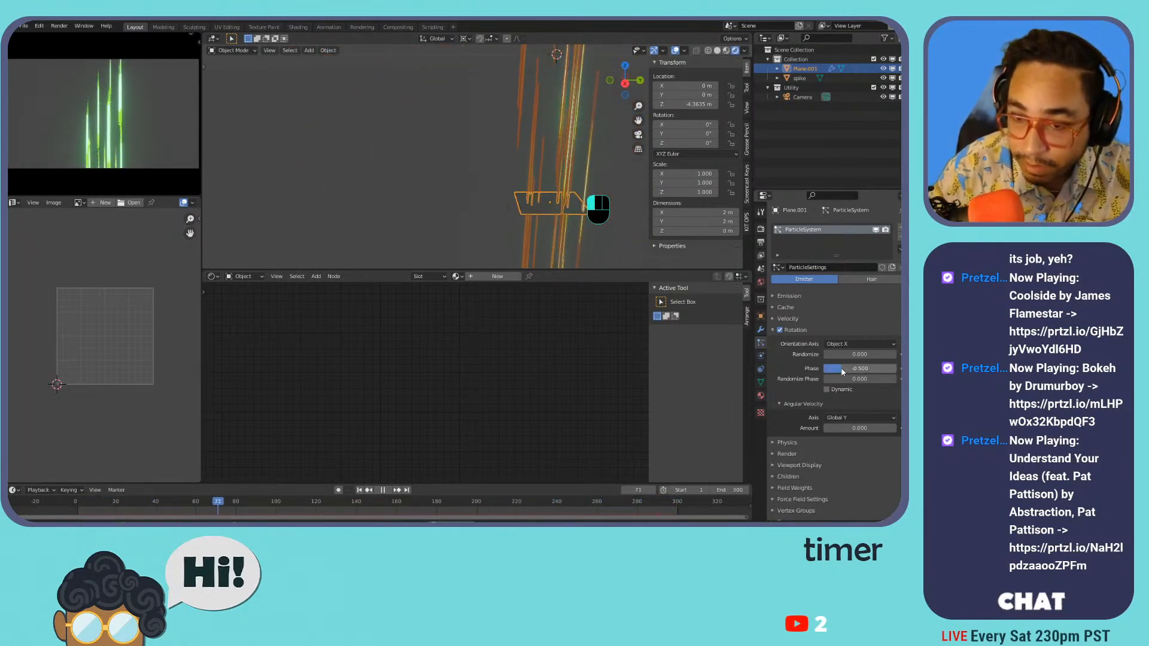
mouse_move(858, 378)
left_mouse_down()
mouse_move(913, 378)
mouse_move(839, 381)
left_mouse_up()
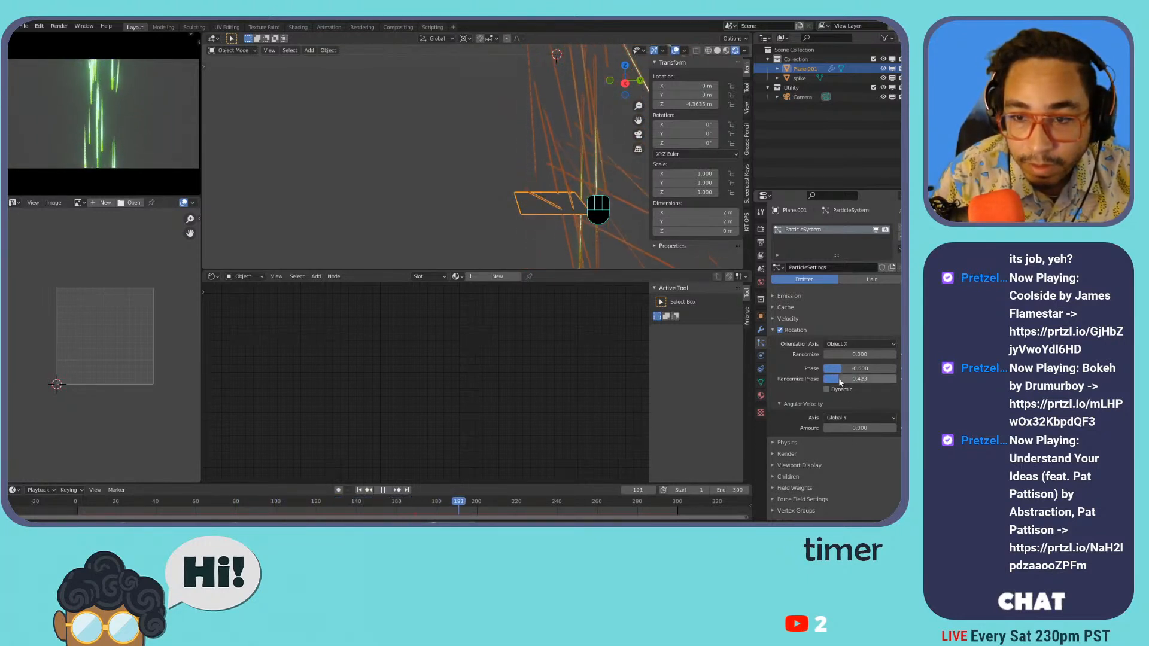
scroll(512, 162, "down", 2)
middle_click_drag(499, 154, 615, 127)
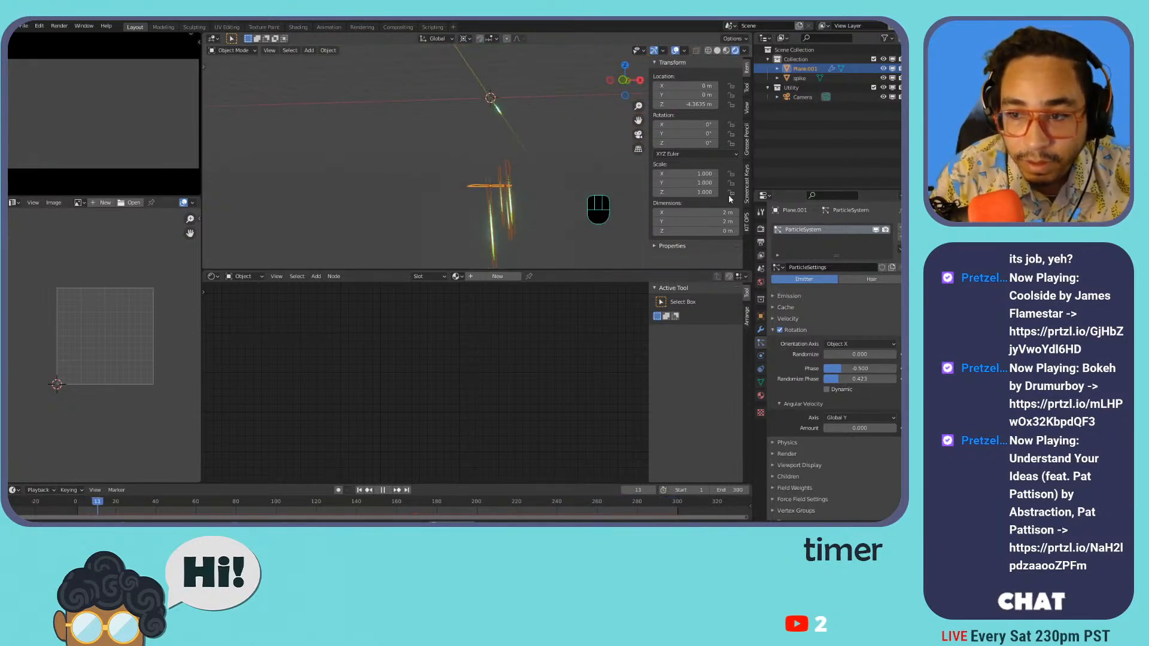
- Set the particle system's emission number to 1000
left_click(837, 295)
double_click(854, 310)
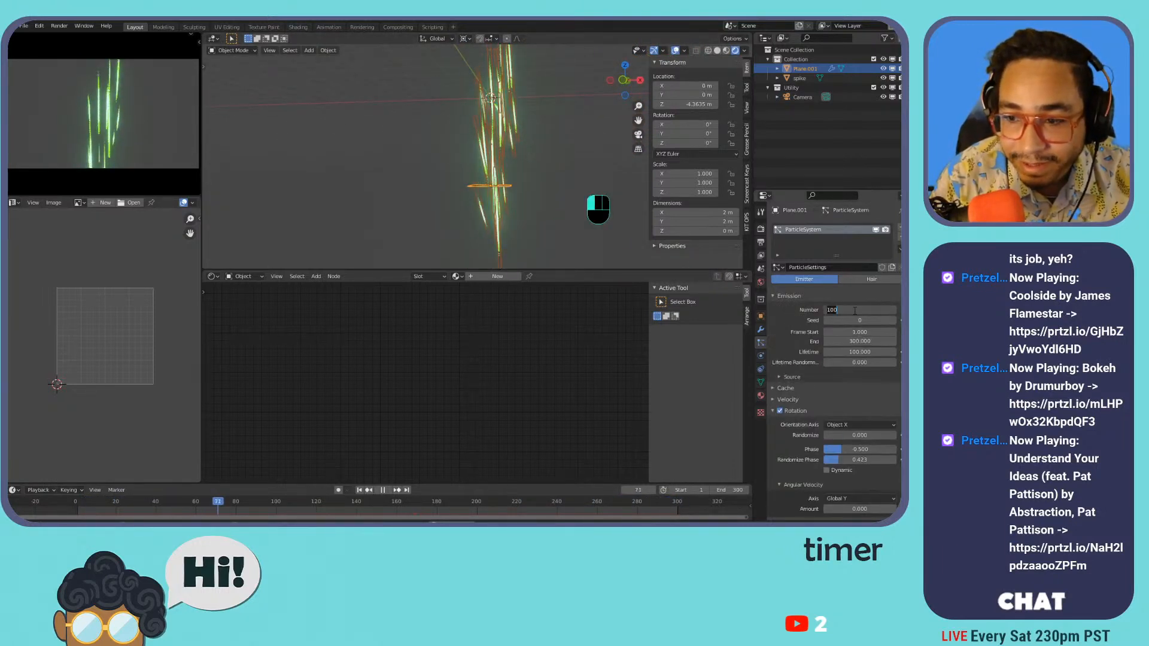
type("1")
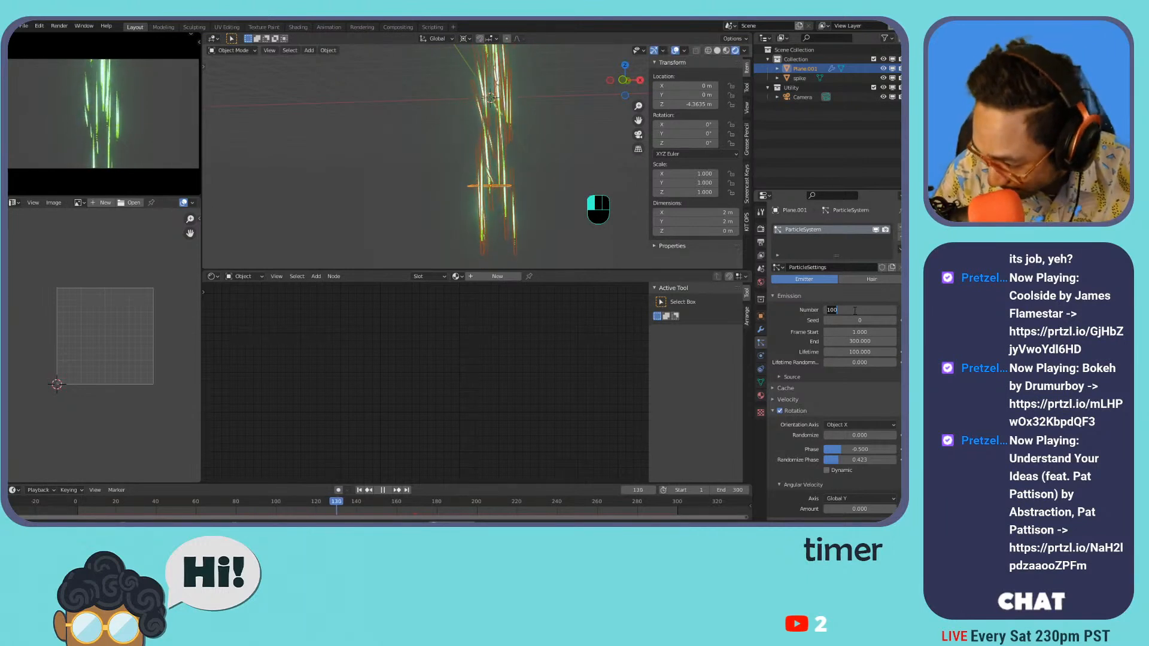
type("00")
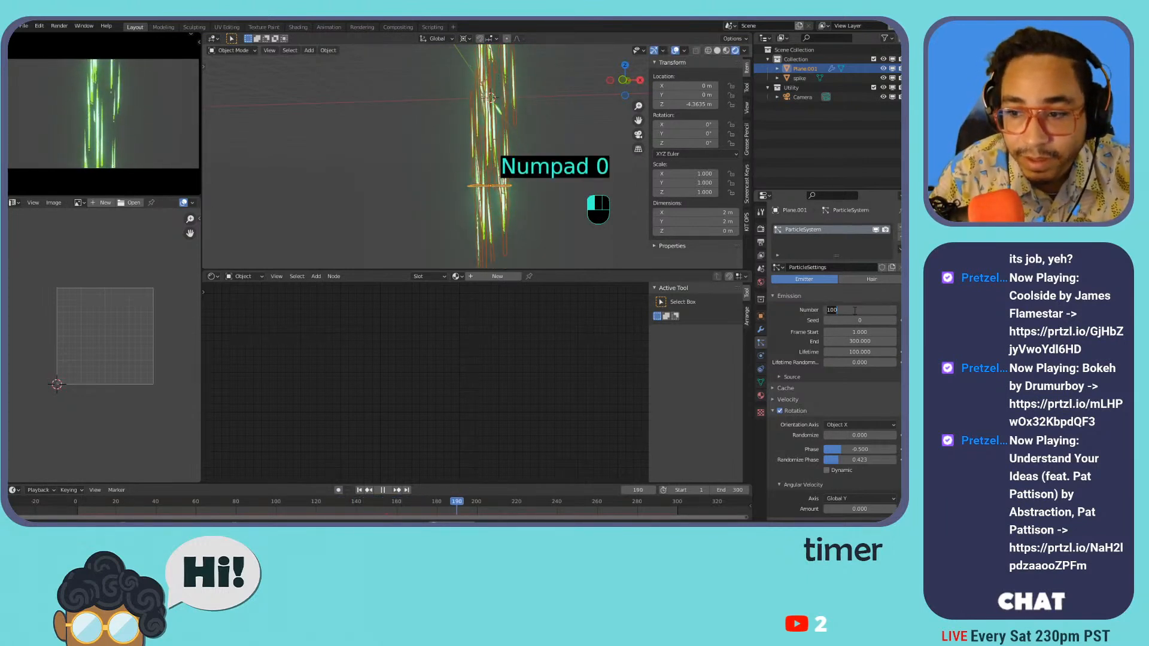
type("0")
key("Return")
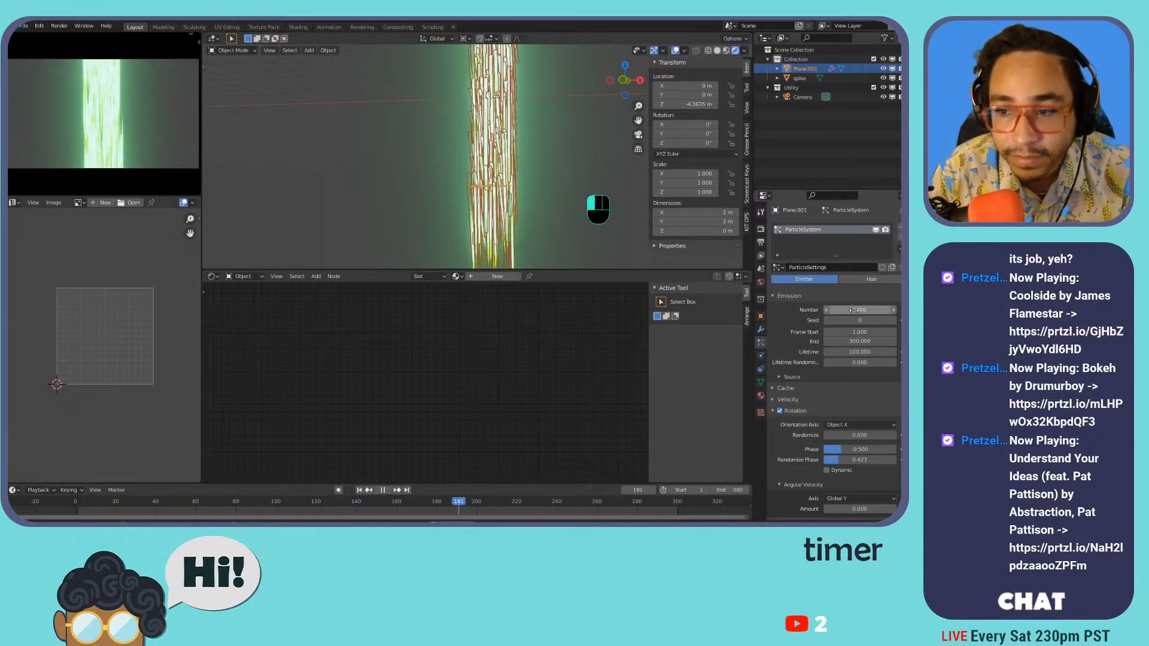
- Delete the particle emitter plane, select and frame the remaining spike, and stop the animation playback
key("x")
left_click(498, 106)
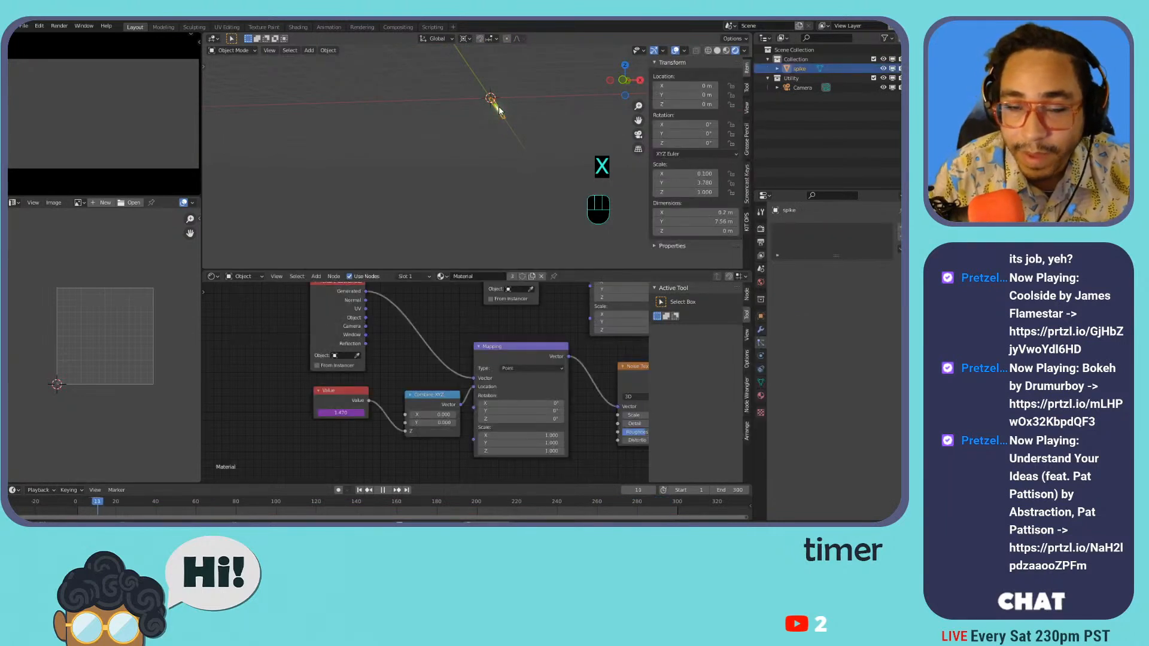
key("KP_0")
key("KP_Decimal")
middle_click_drag(503, 103, 534, 151, "shift")
key("space")
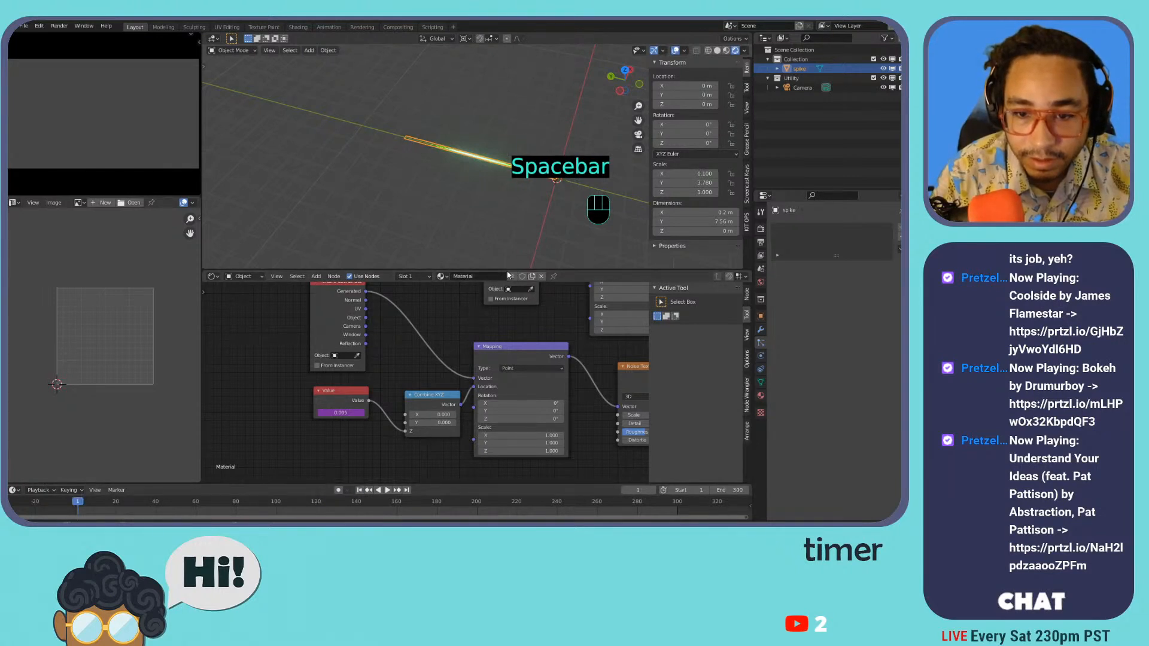
- Move the Mapping node and enlarge the 3D viewport over the shader editor
left_click_drag(511, 354, 479, 306)
left_click_drag(481, 273, 481, 348)
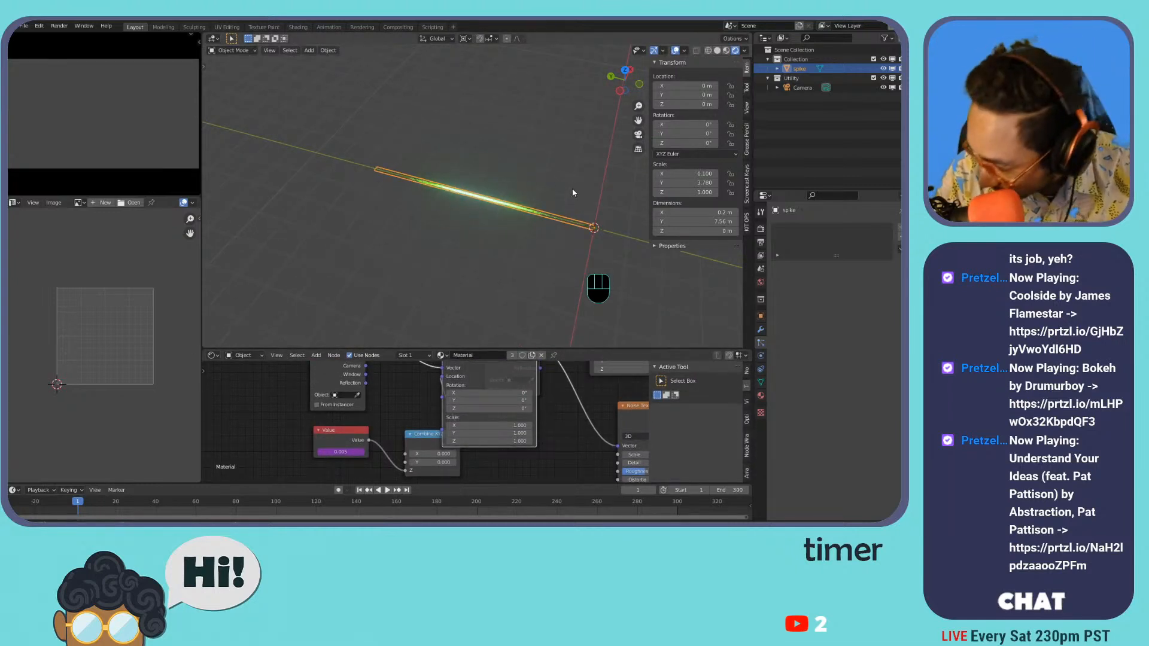
middle_click_drag(551, 220, 456, 209, "shift")
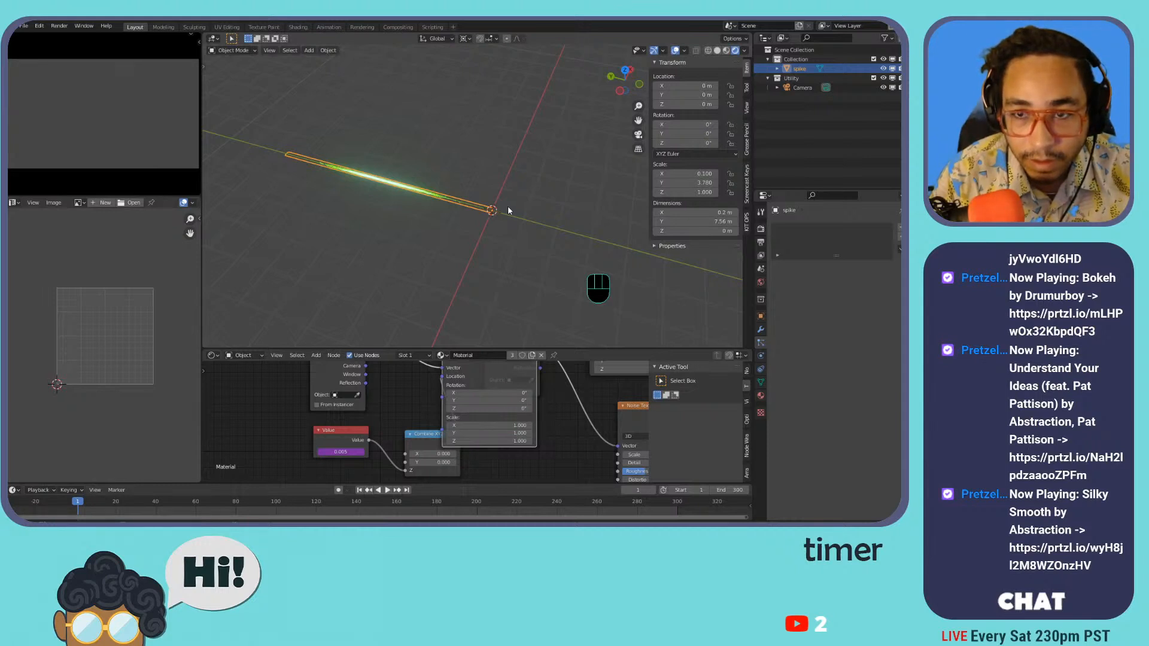
key("r")
key("r")
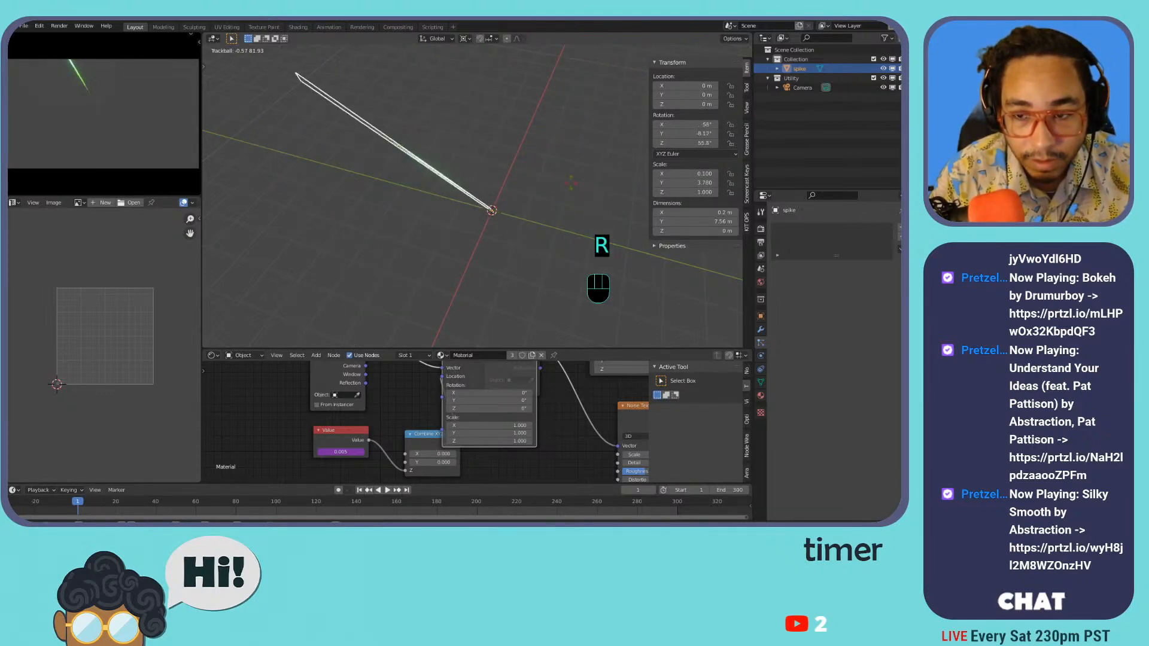
right_click(567, 184)
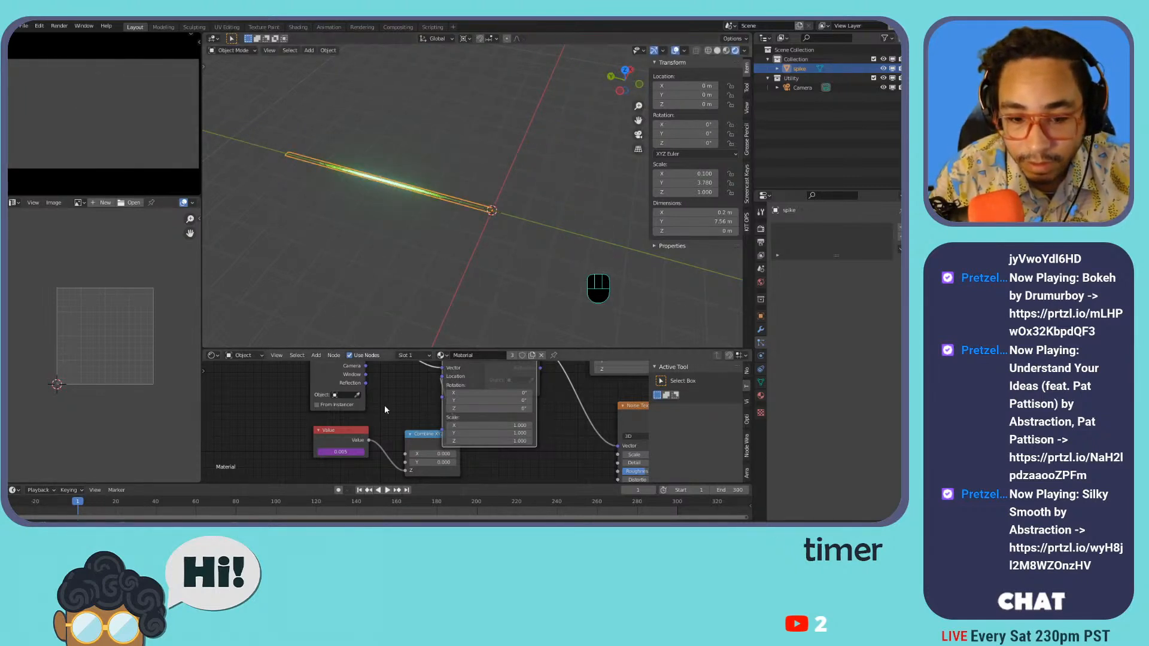
- Set the current frame of the timeline to 20
left_click(729, 490)
left_click(633, 490)
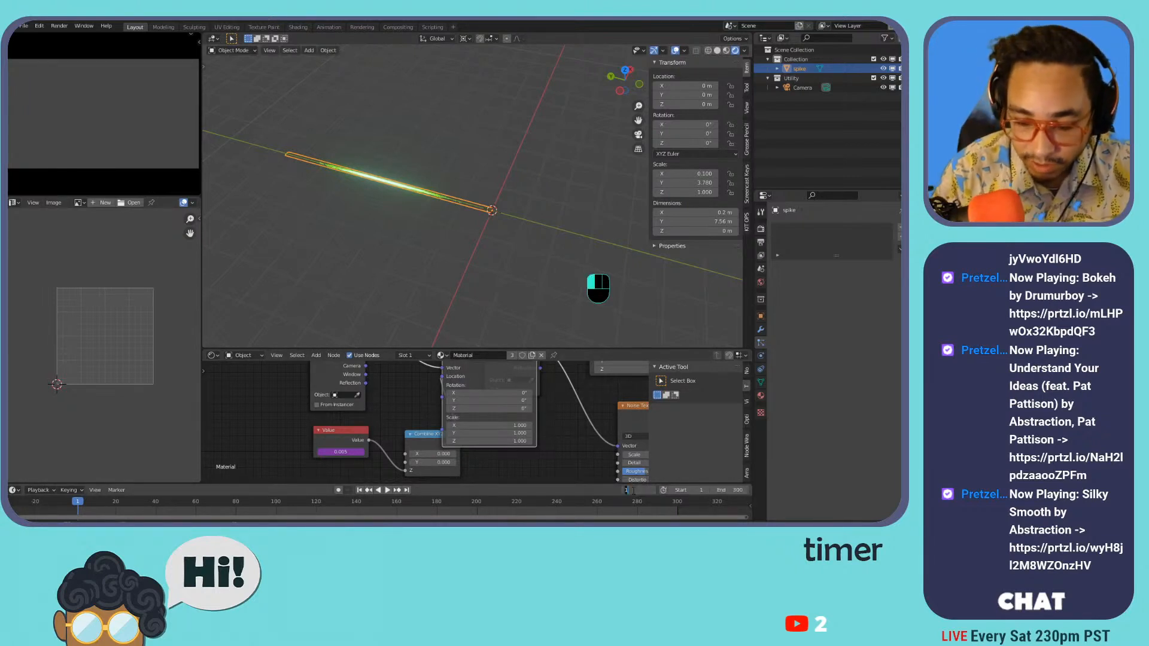
type("20")
key("Return")
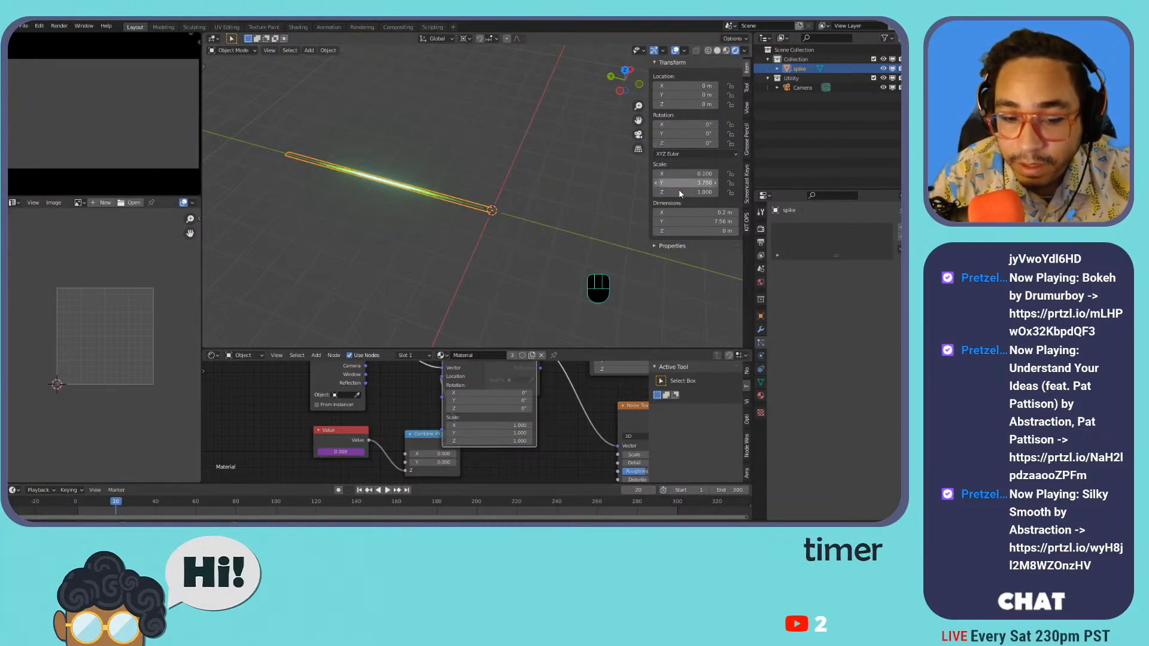
- Insert rotation and scale keyframes for the spike at frame 10
left_click(636, 490)
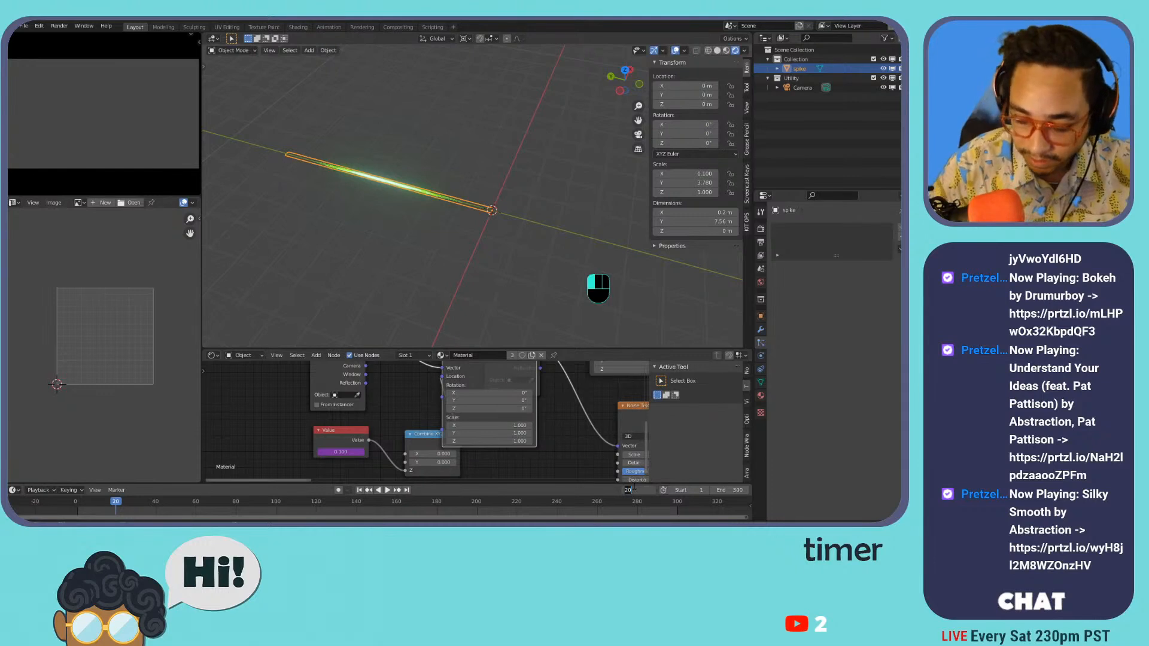
type("10")
key("Return")
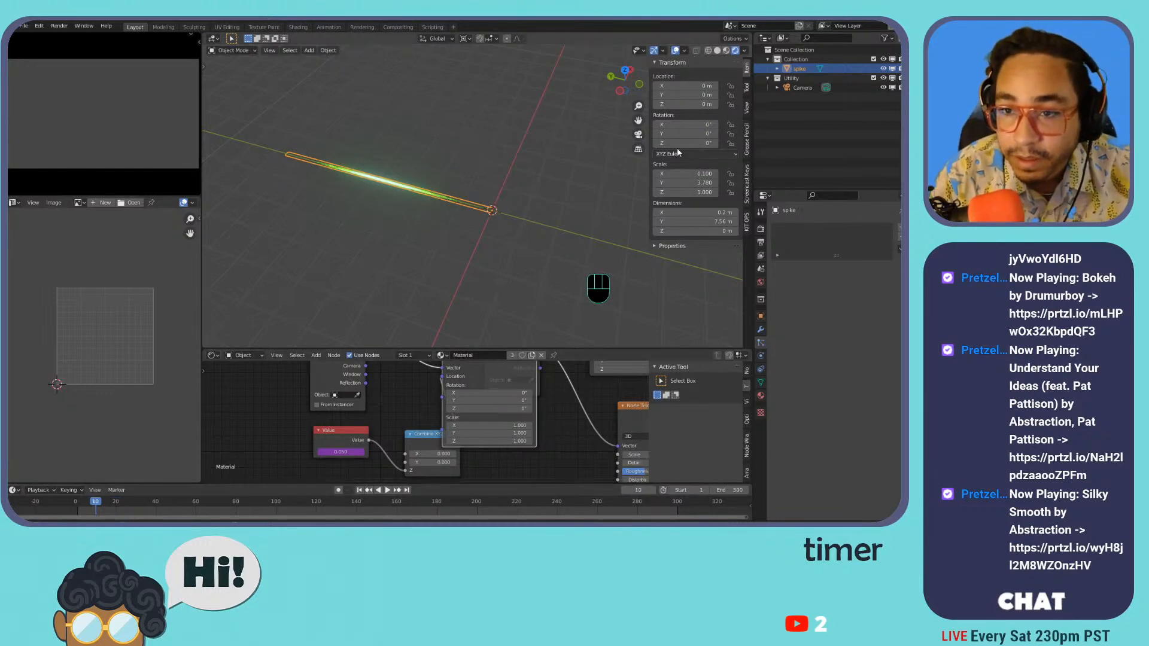
key("r")
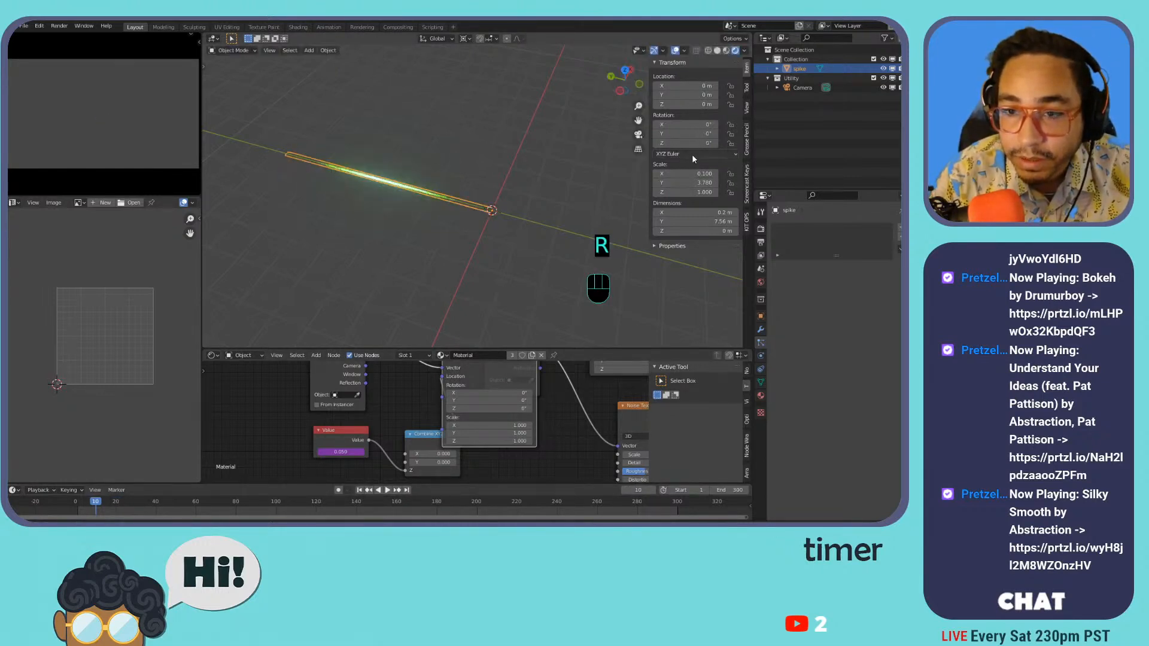
key("i")
key("i")
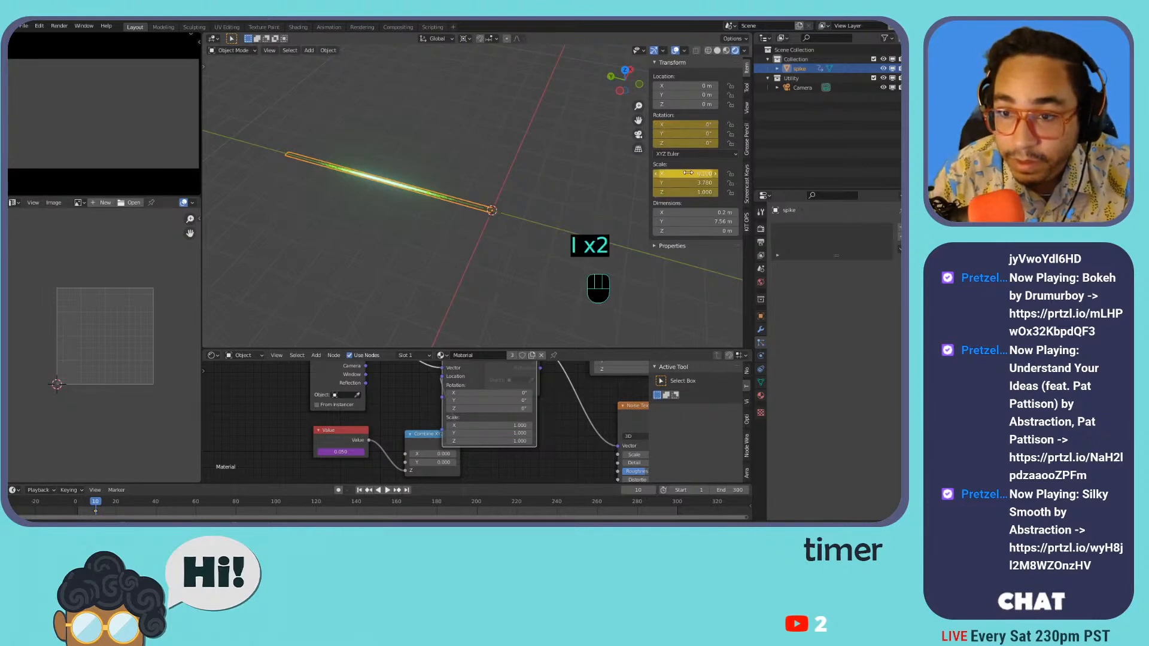
- Return to frame 1 and set the spike's X scale to 0
left_click(359, 491)
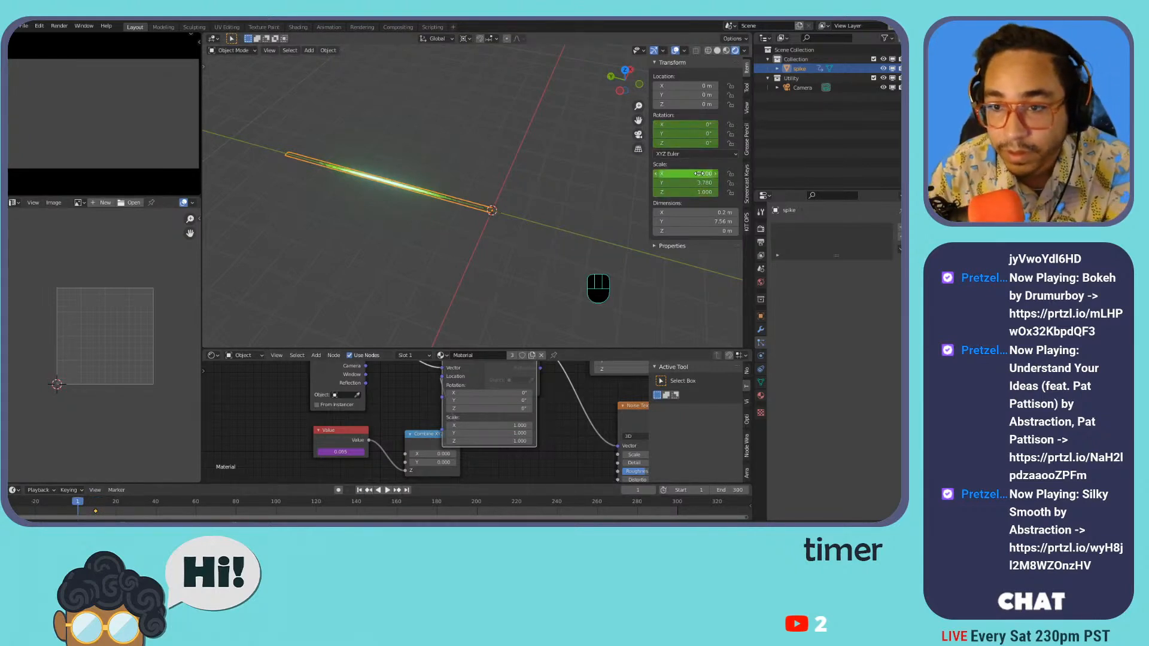
left_click(699, 173)
type("0")
key("Return")
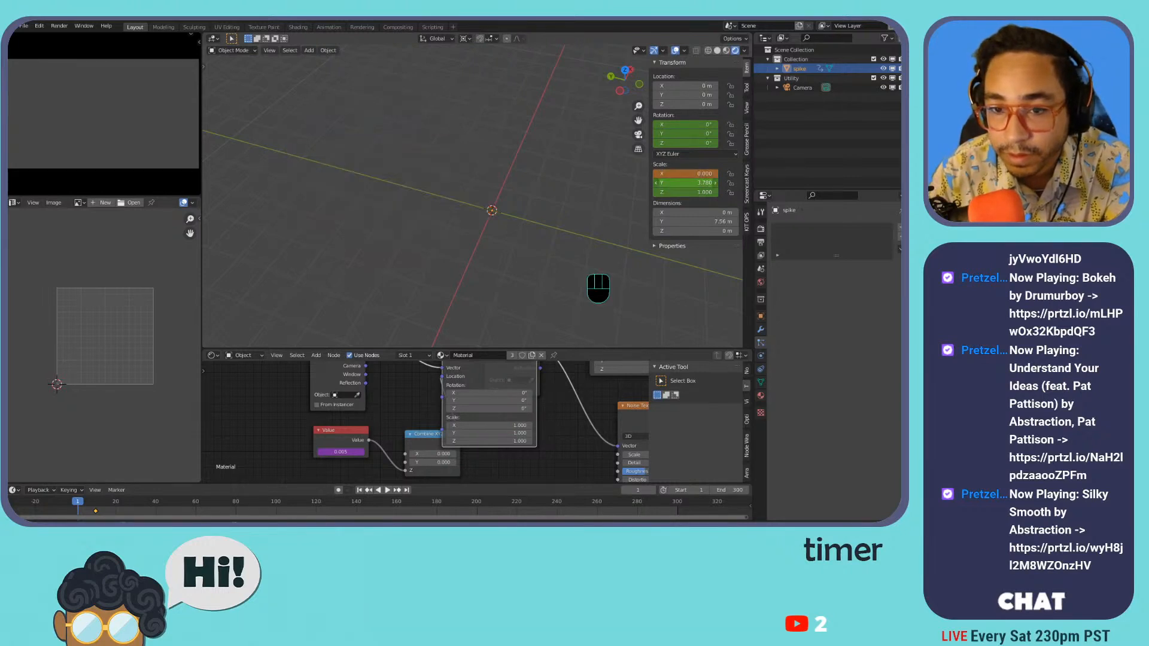
- Set the spike's Y and Z scale to 0 and keyframe its scale at frame 1
left_click_drag(682, 182, 682, 192)
type("0")
key("Return")
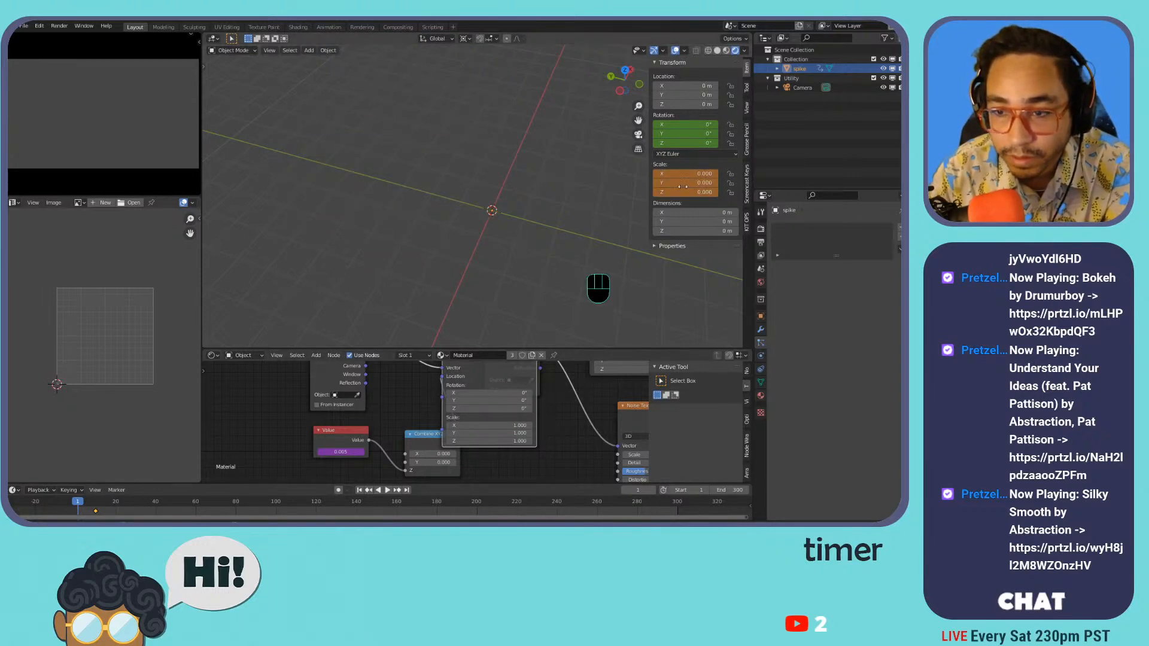
key("i")
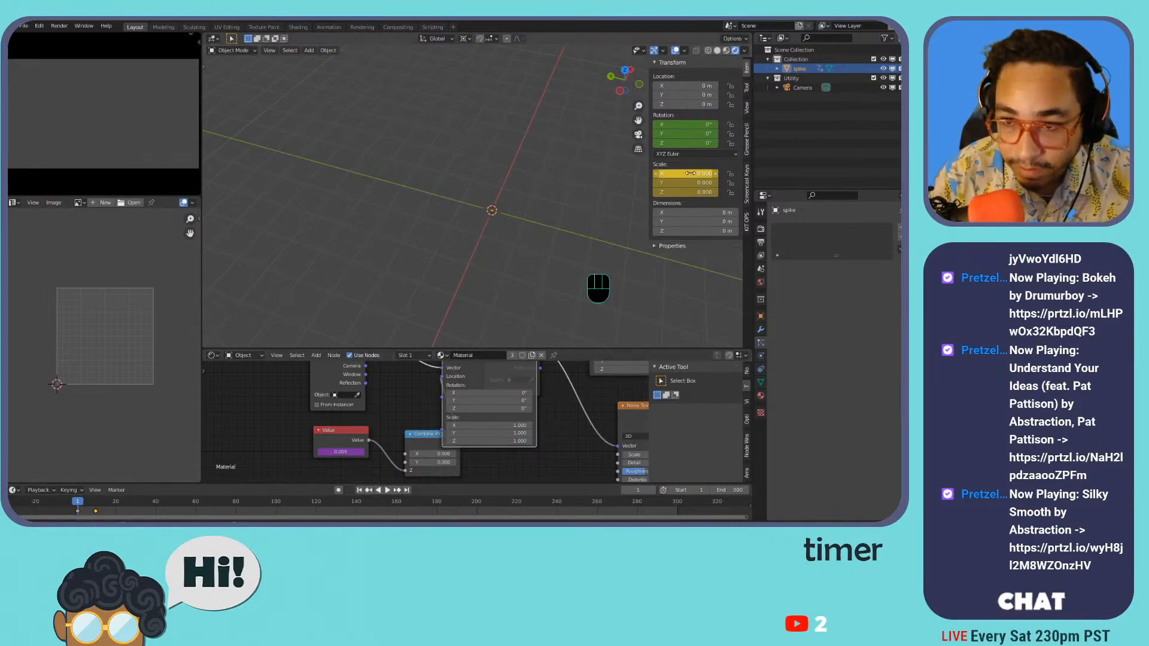
- Keyframe the spike's scale at 0 on X, Y and Z at frame 20
left_click(628, 490)
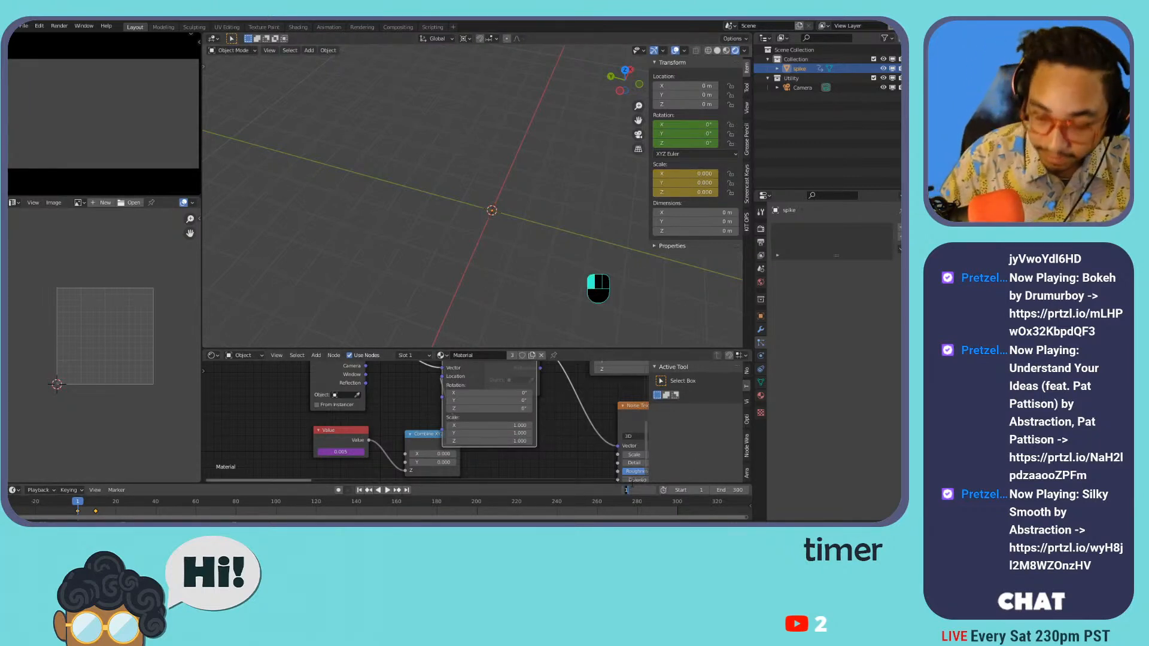
type("20")
key("Return")
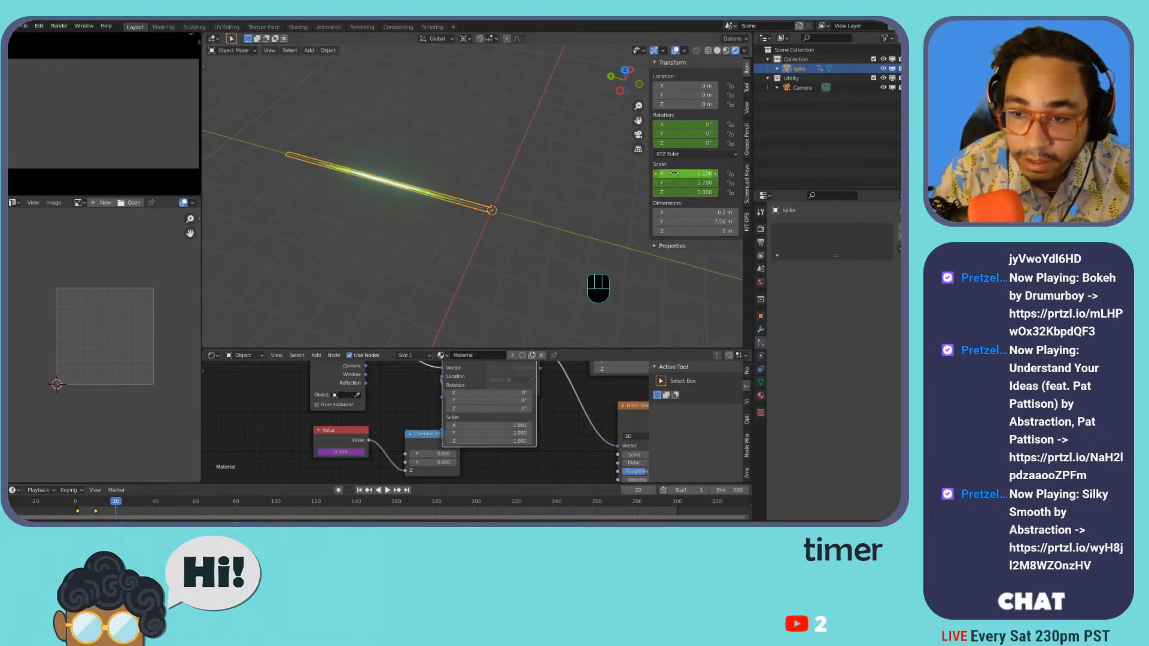
left_click(673, 173)
type("0")
key("Return")
left_click_drag(688, 183, 688, 192)
type("0")
key("Return")
key("i")
- Play and scrub through the first frames of the timeline to examine how the spike grows and shrinks
key("space")
left_click(75, 503)
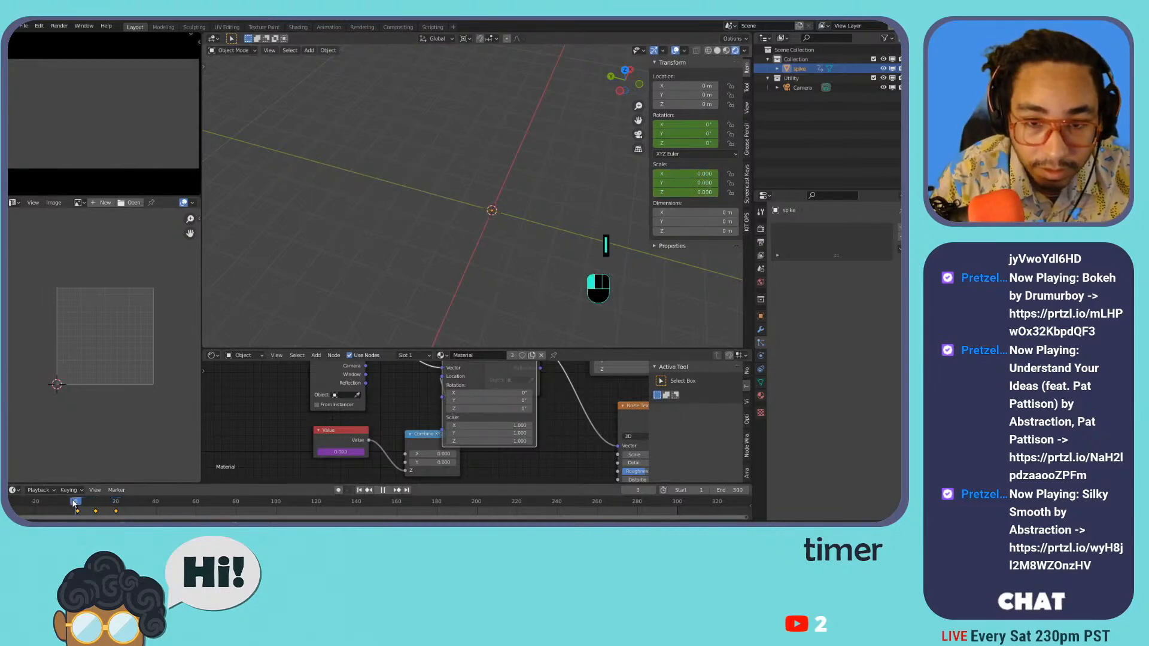
key("space")
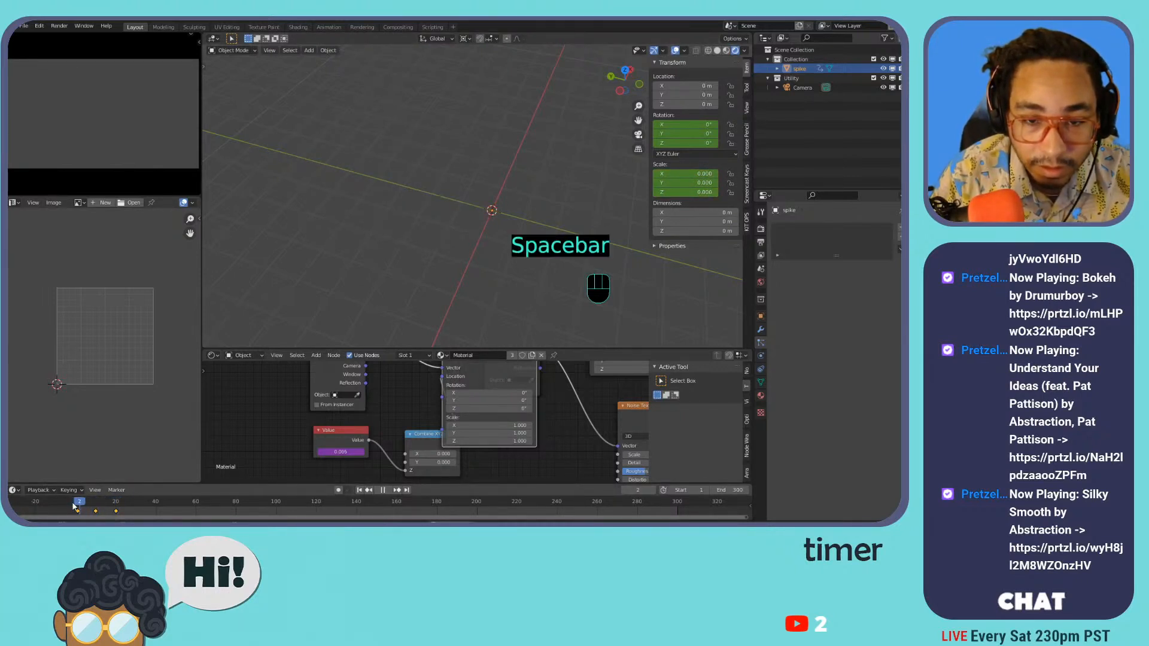
key("space")
left_click(81, 503)
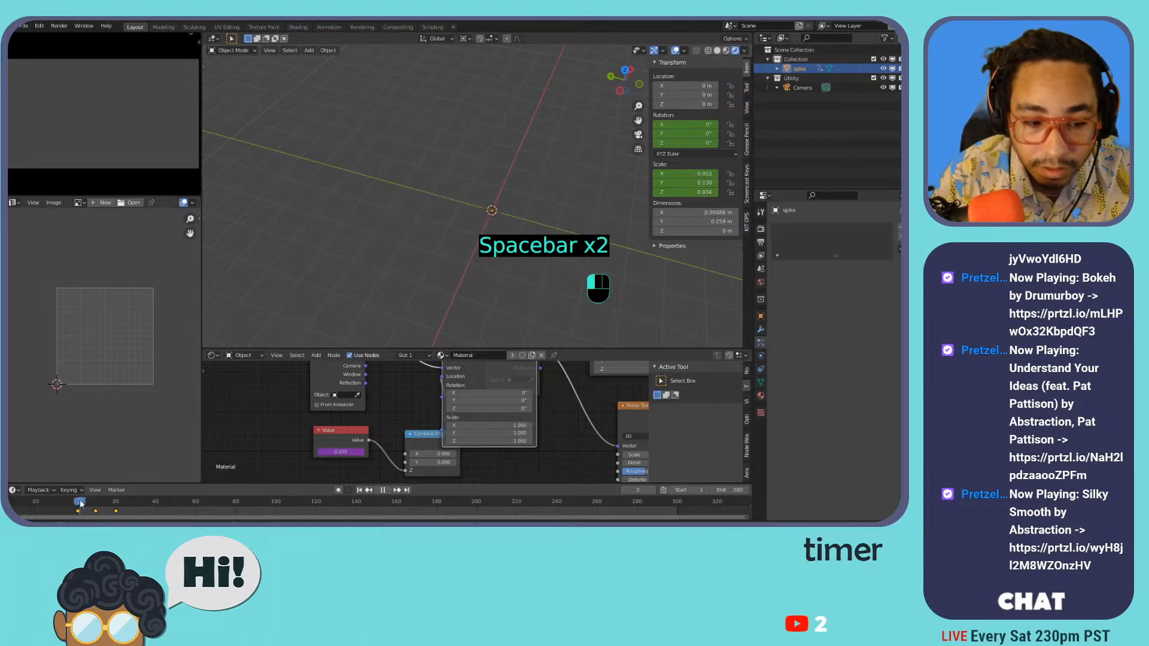
middle_click_drag(464, 172, 443, 203)
key("space")
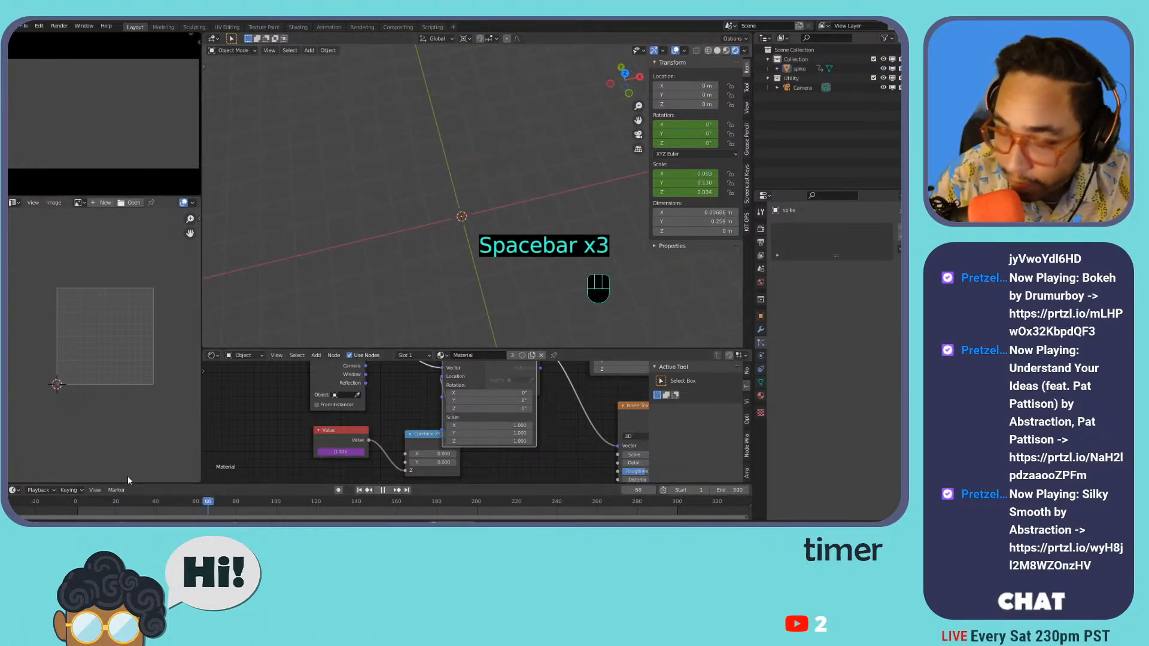
key("space")
left_click(79, 503)
key("space")
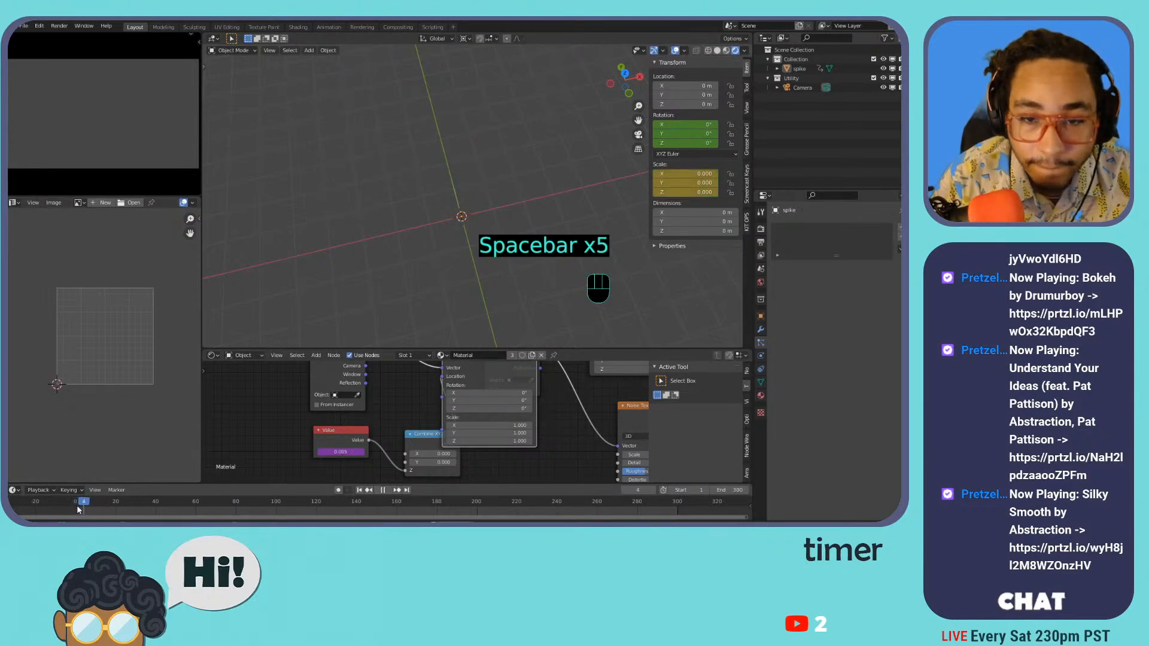
key("space")
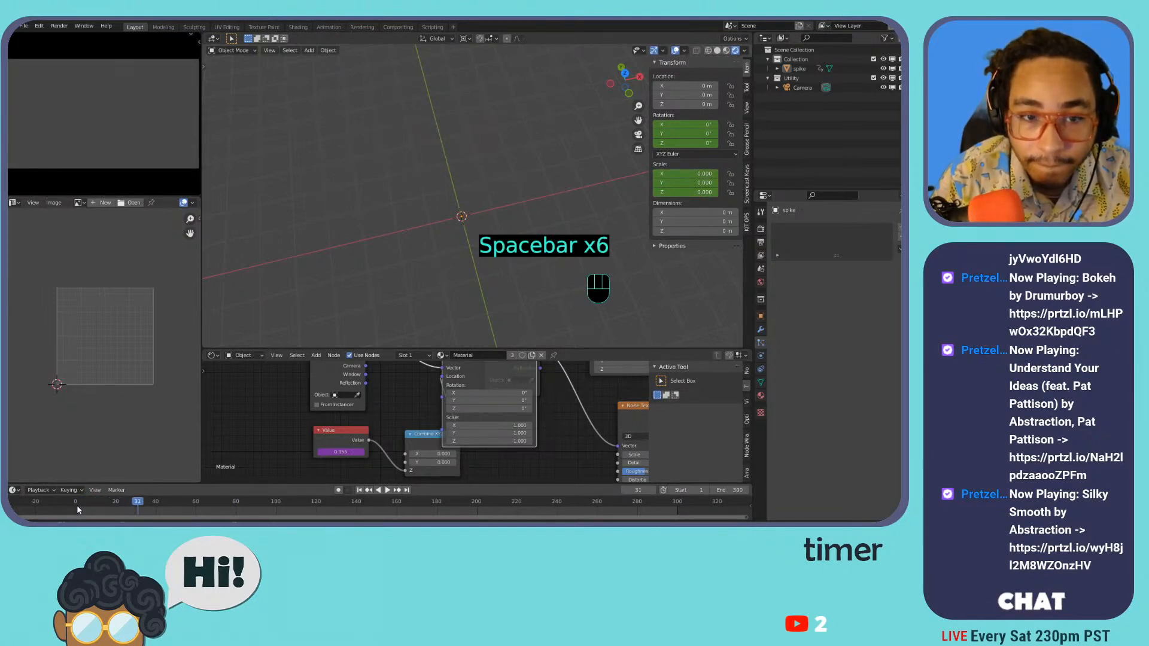
mouse_move(78, 505)
left_mouse_down()
mouse_move(123, 502)
mouse_move(76, 501)
mouse_move(114, 497)
mouse_move(93, 502)
left_mouse_up()
- Snap the 3D cursor to the centre of the spike's selected face
key("Tab")
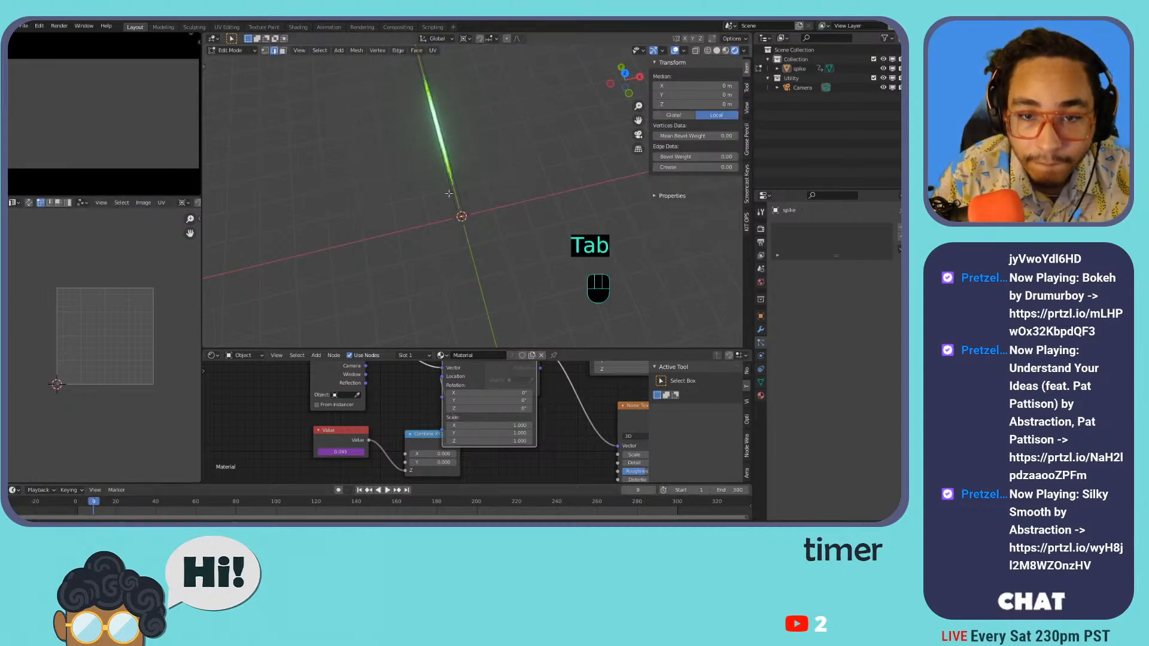
key("3")
left_click(445, 125)
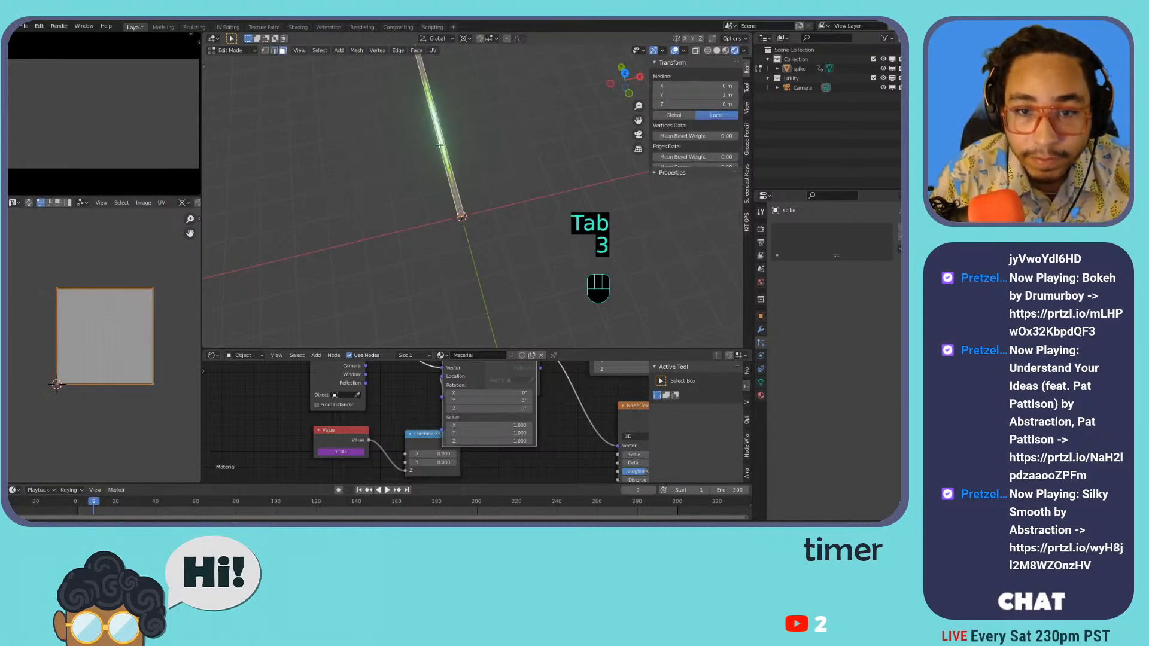
key("shift+s")
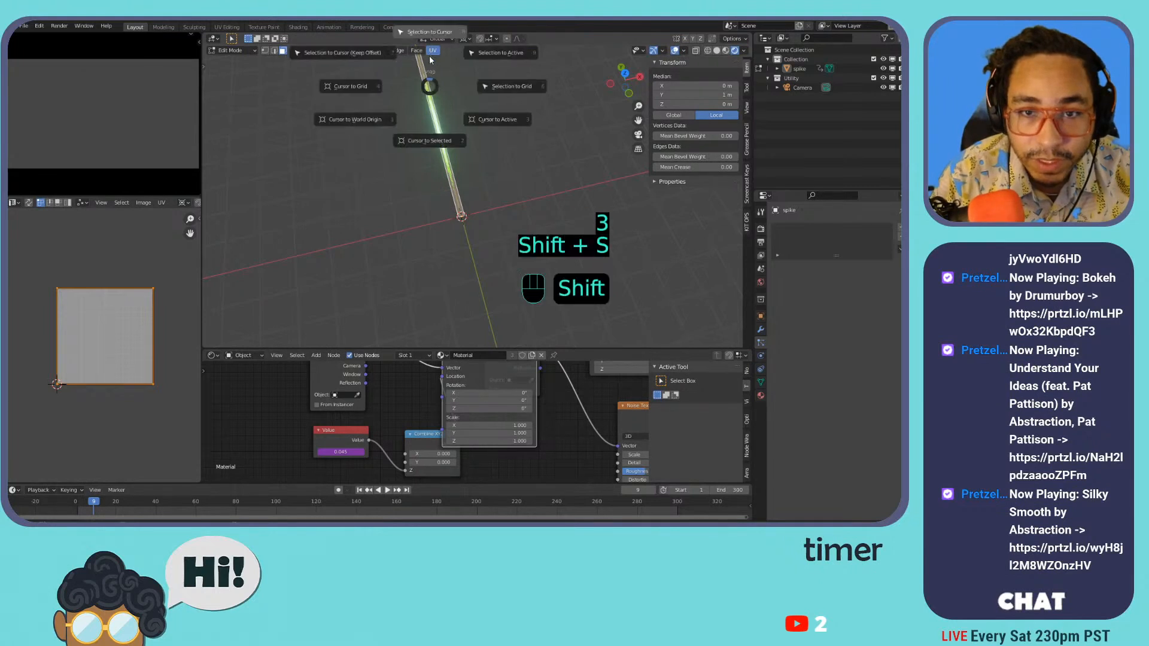
left_click(426, 123)
- Try to set the spike's origin to the 3D cursor
key("Tab")
left_click(329, 50)
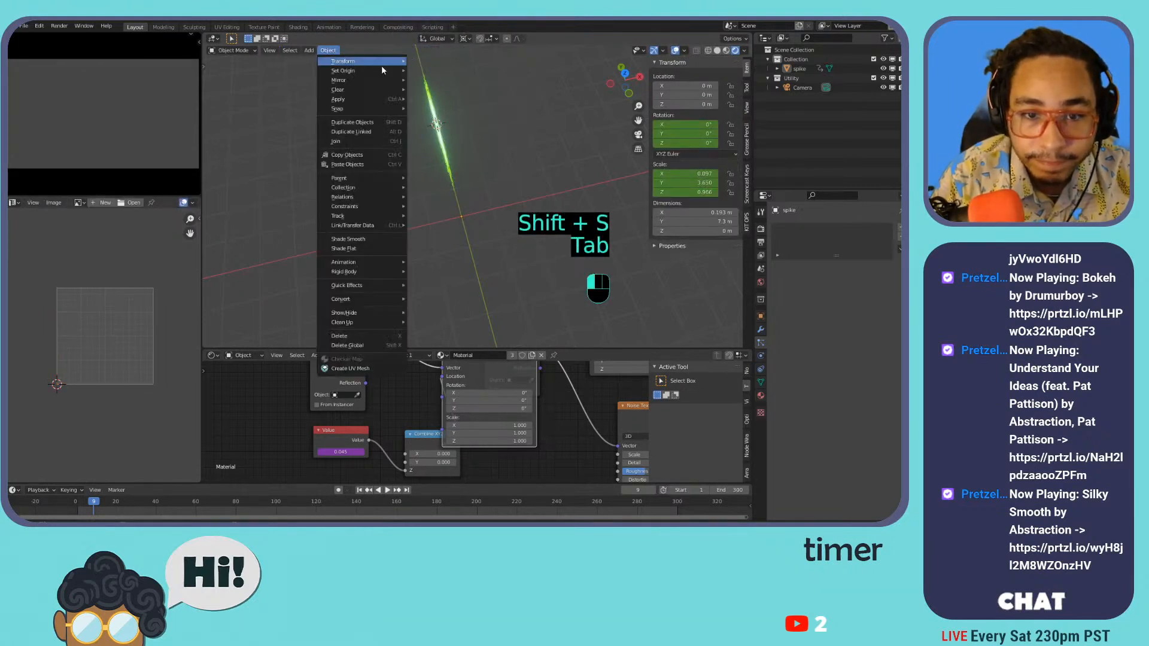
left_click(375, 70)
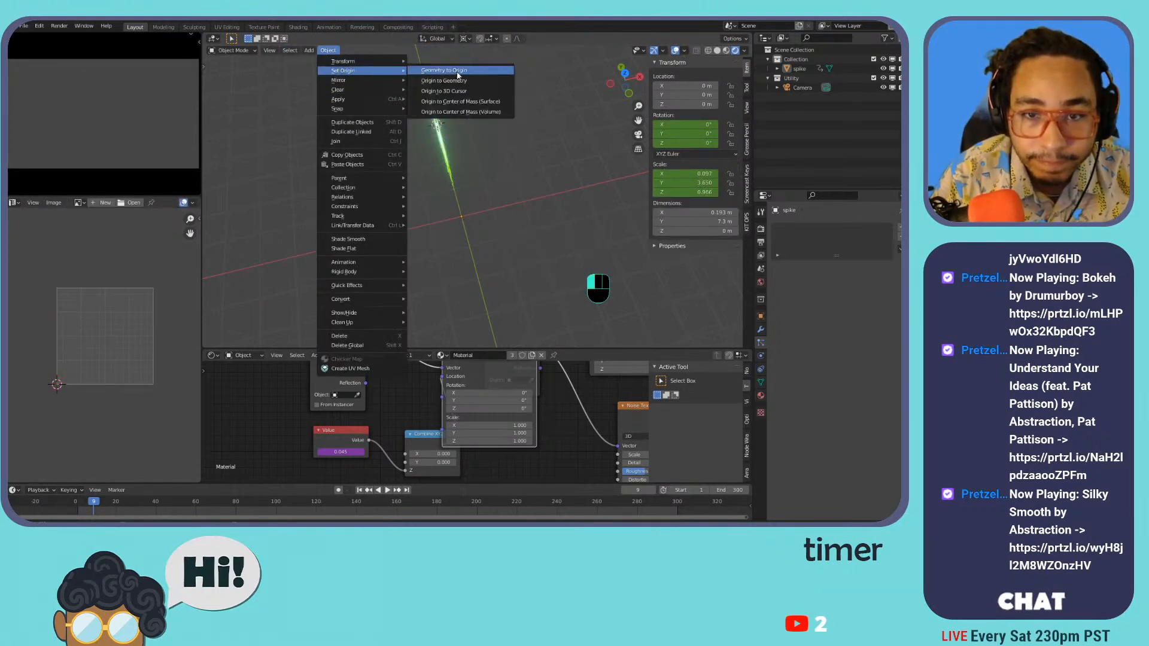
left_click(444, 91)
- Play the animation again from frame 1 to examine which point the spike scales from
key("Tab")
key("space")
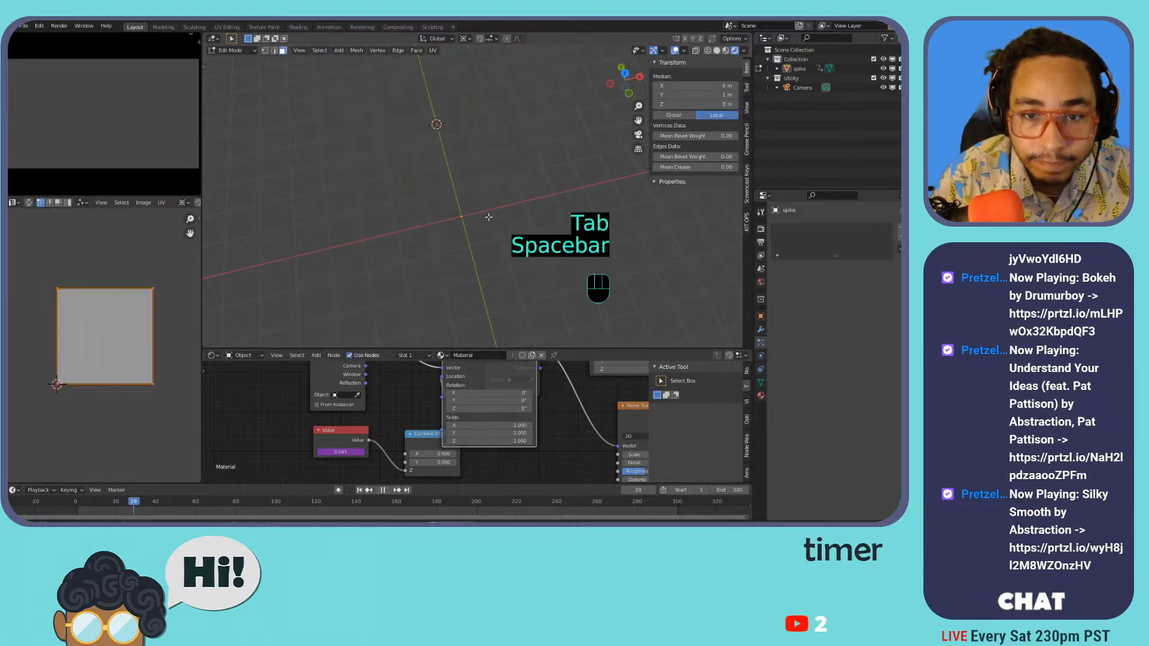
key("space")
left_click(360, 490)
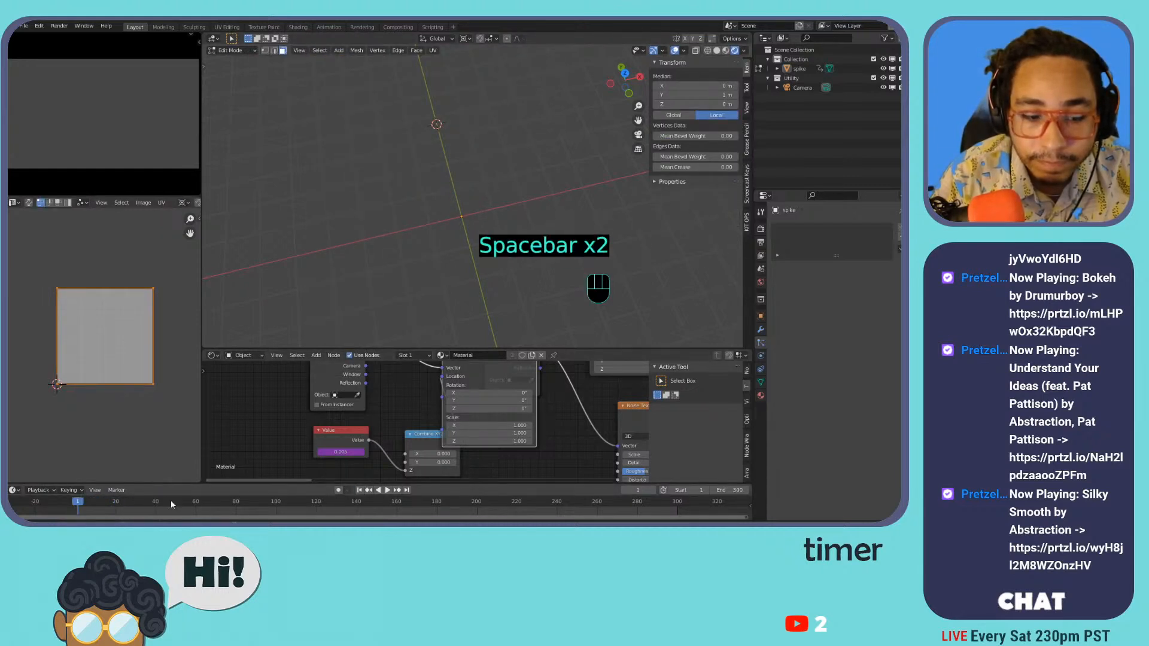
key("space")
key("space")
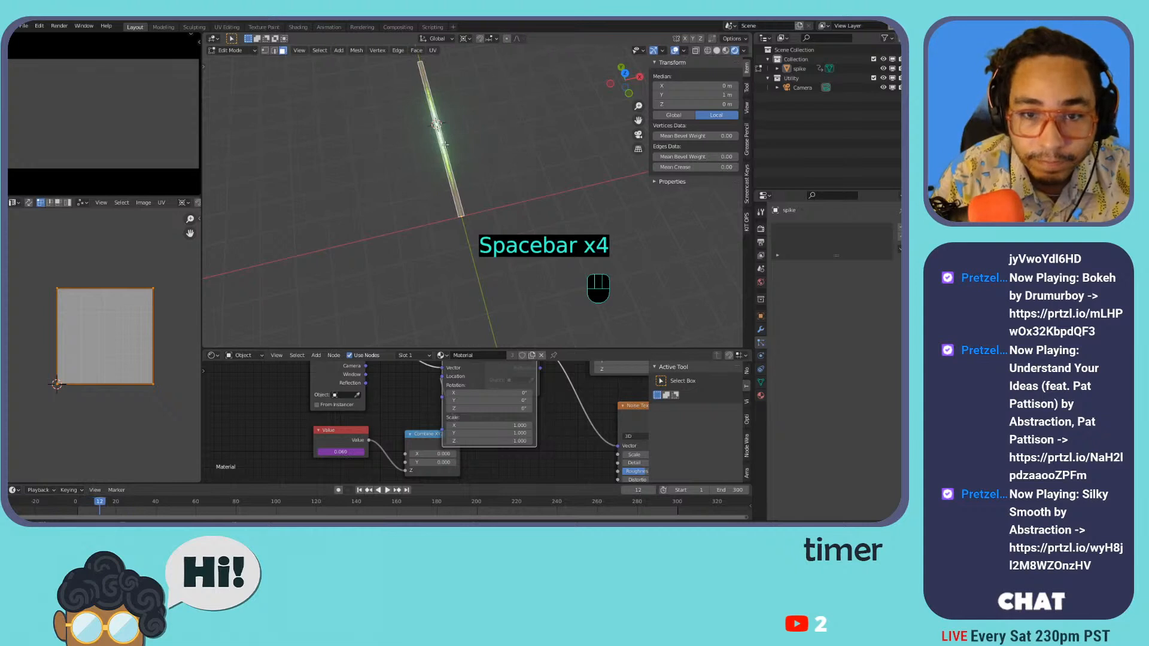
key("Tab")
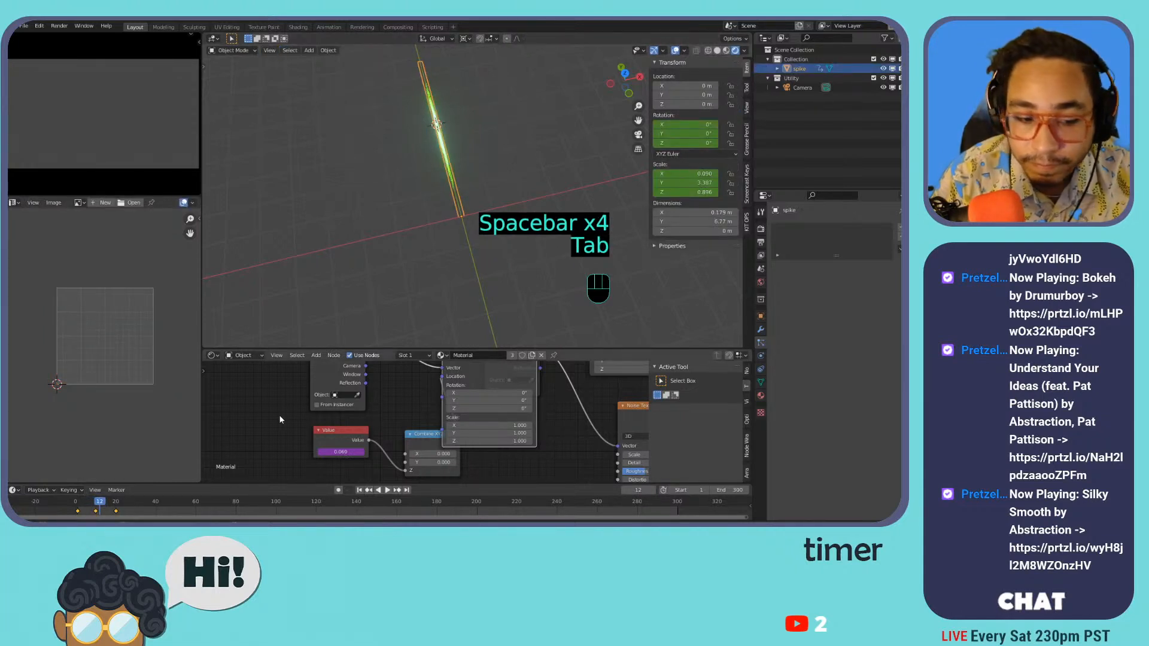
- Remove all rotation and scale keyframes from the spike while on frame 10
mouse_move(95, 502)
left_mouse_down()
mouse_move(85, 502)
mouse_move(96, 499)
left_mouse_up()
right_click(688, 133)
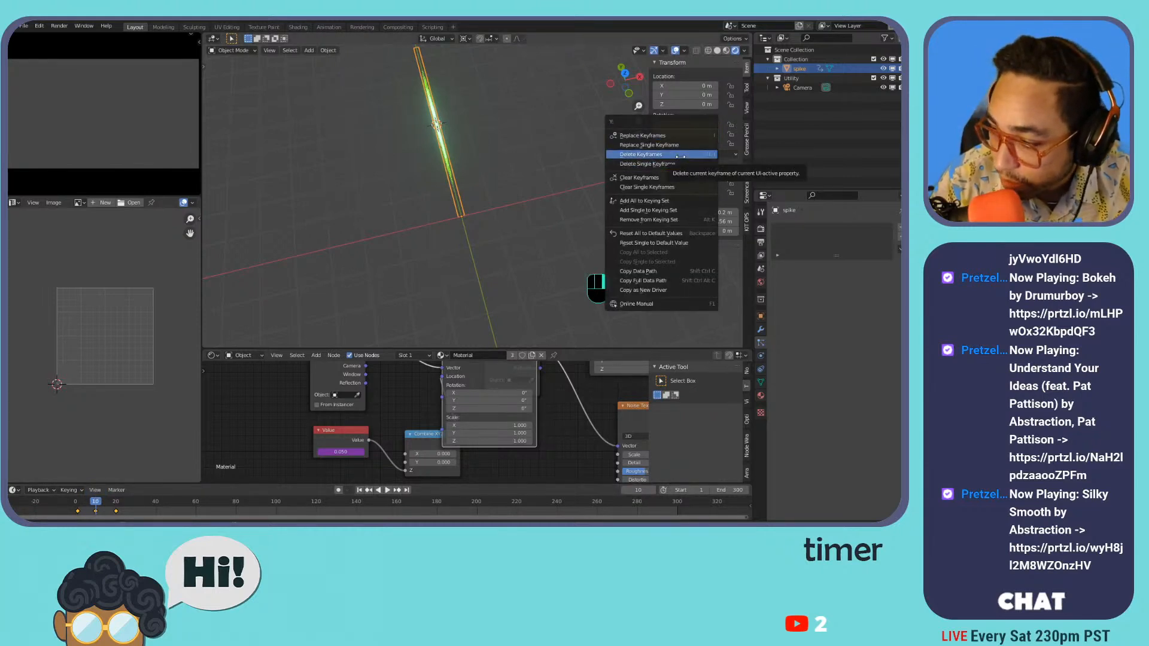
left_click(680, 154)
right_click(667, 183)
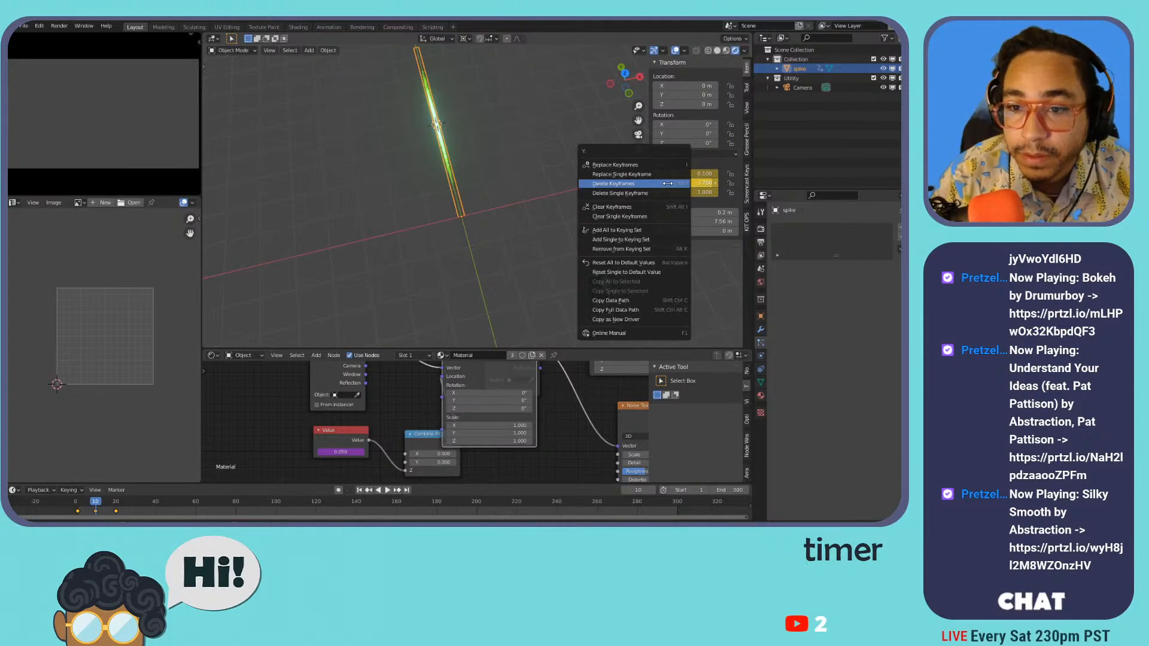
left_click(667, 184)
right_click(701, 173)
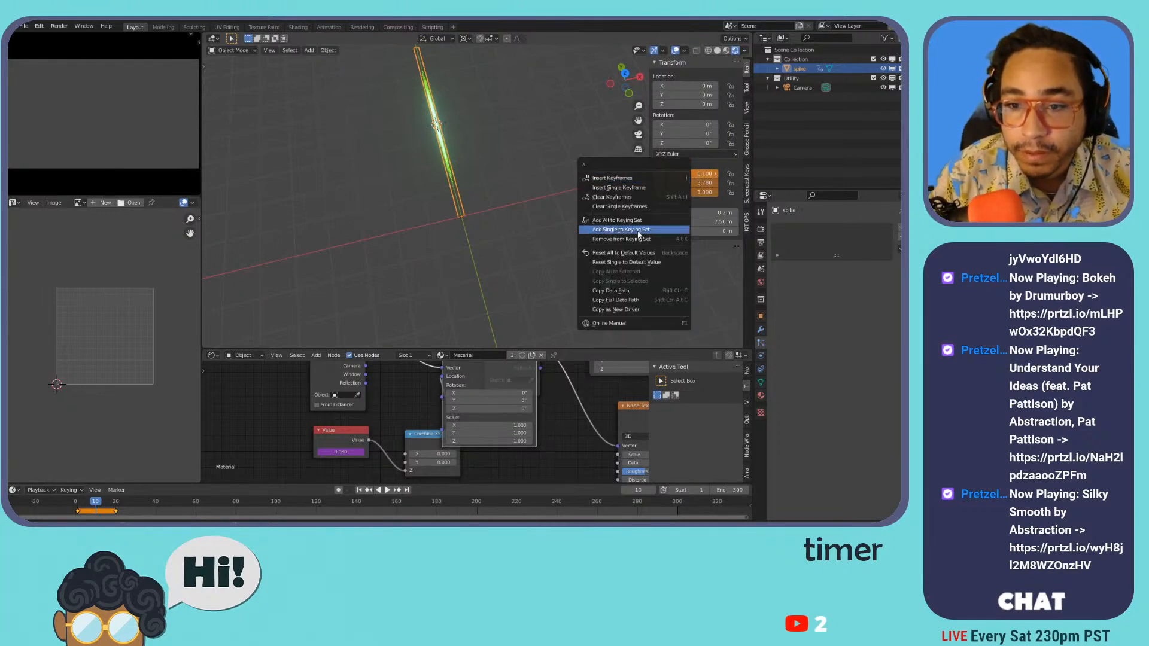
left_click(641, 206)
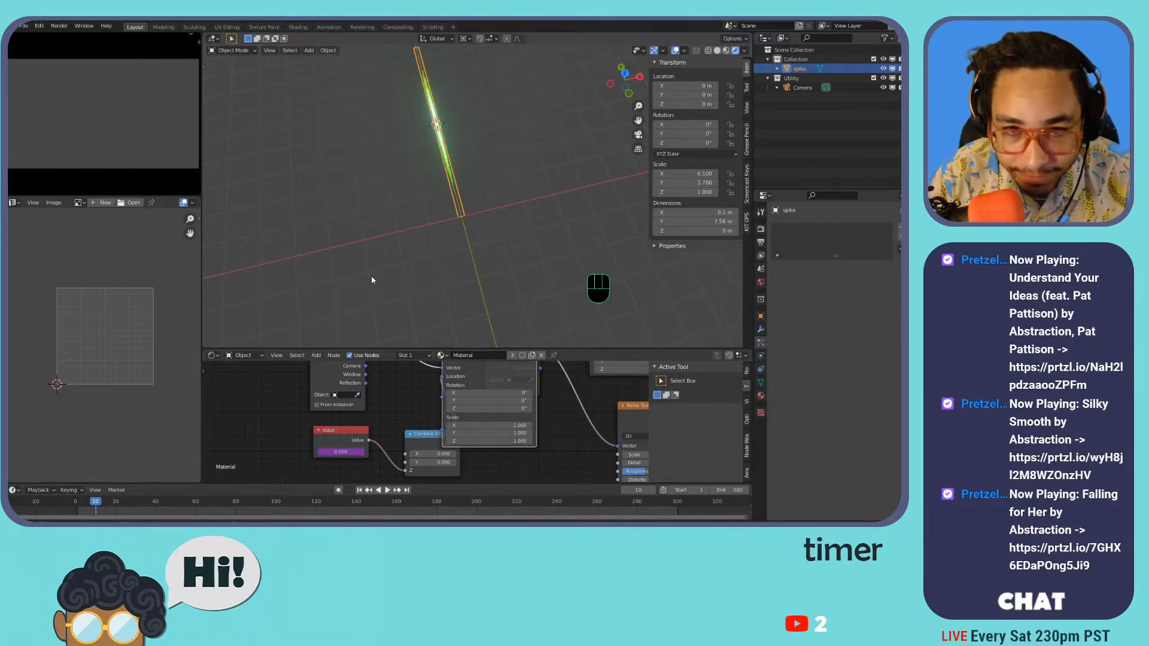
key("s")
right_click(579, 167)
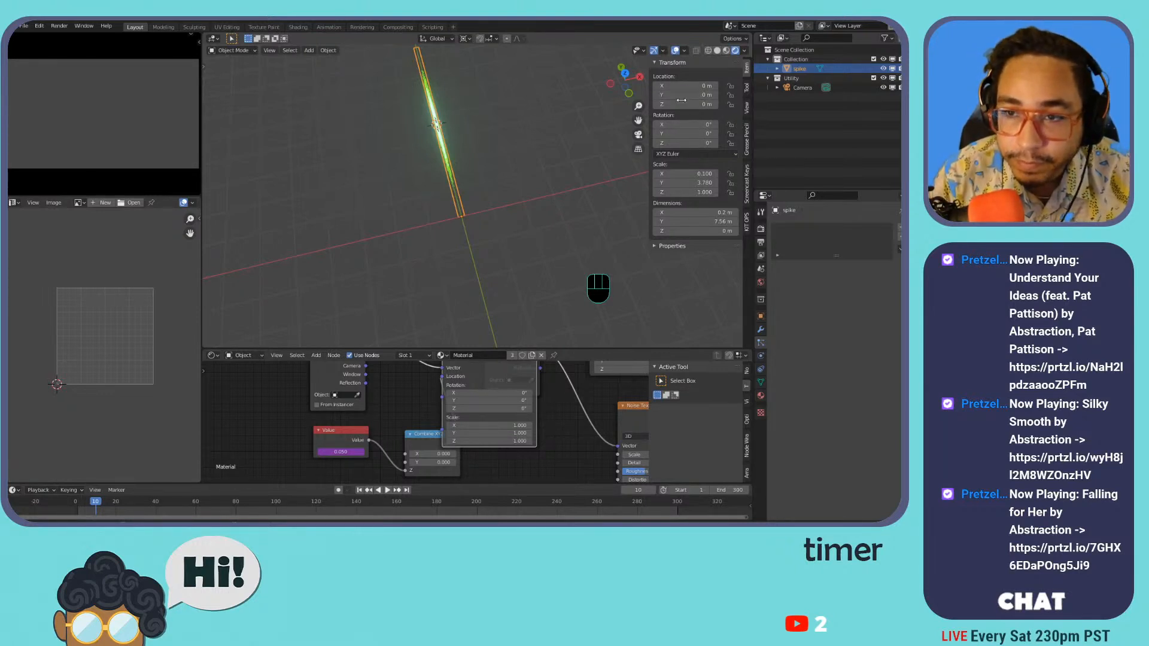
- Keyframe the spike's location at frame 1, and at frame 10 with a Y location of about 4.02 m
left_click(359, 490)
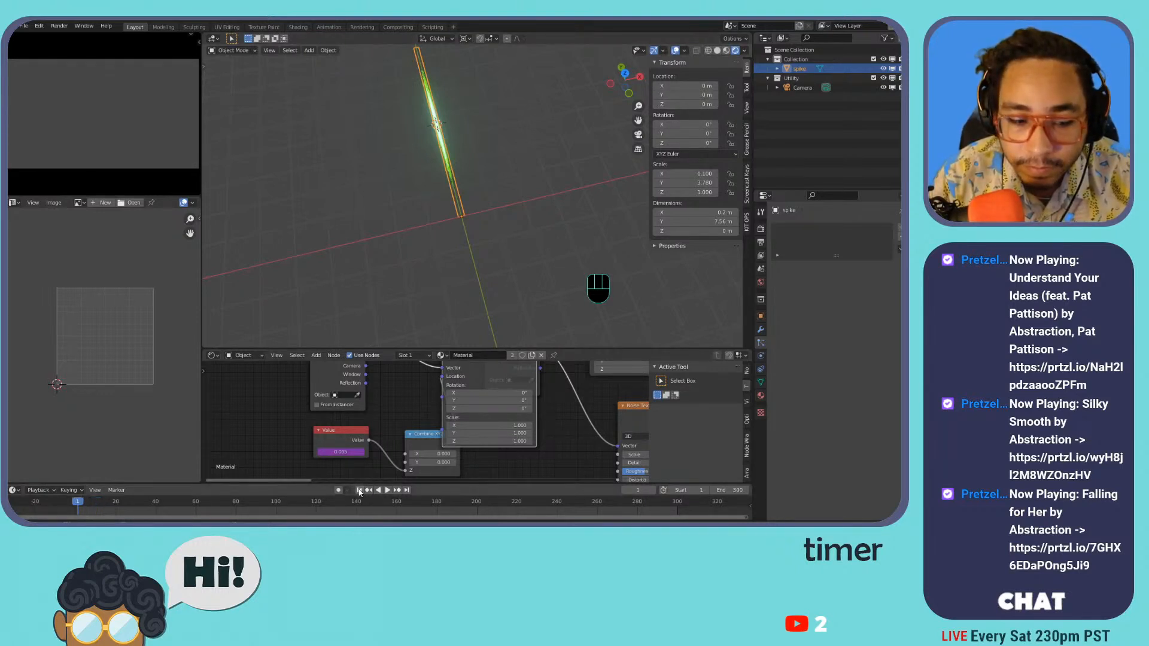
key("i")
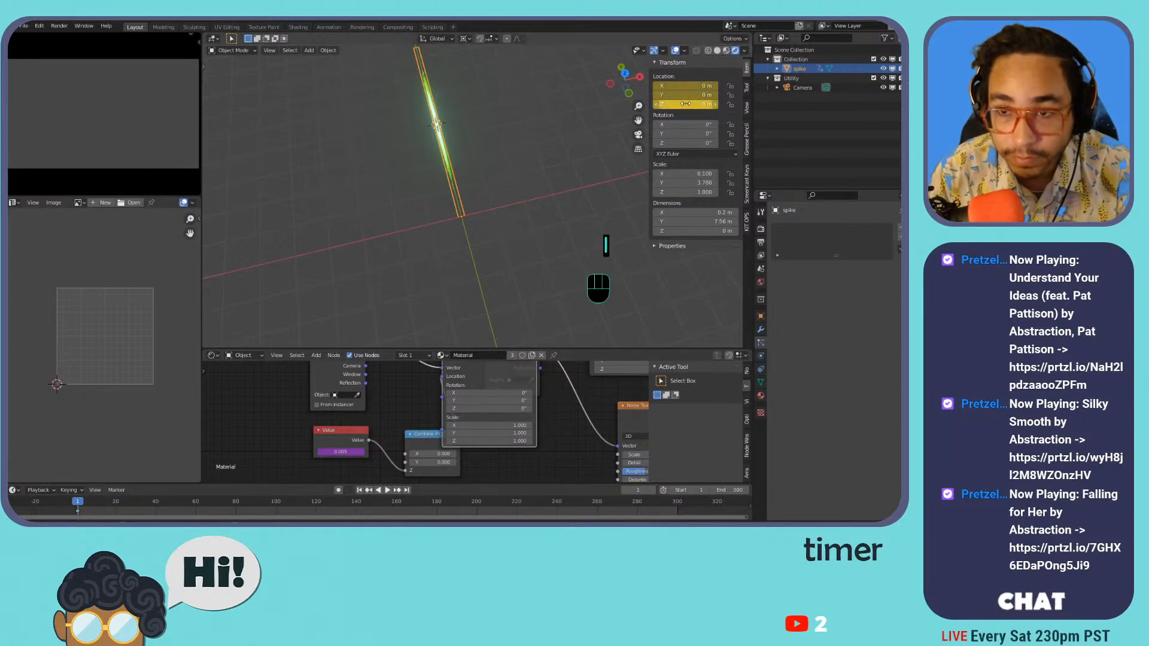
left_click(636, 490)
type("0")
key("Return")
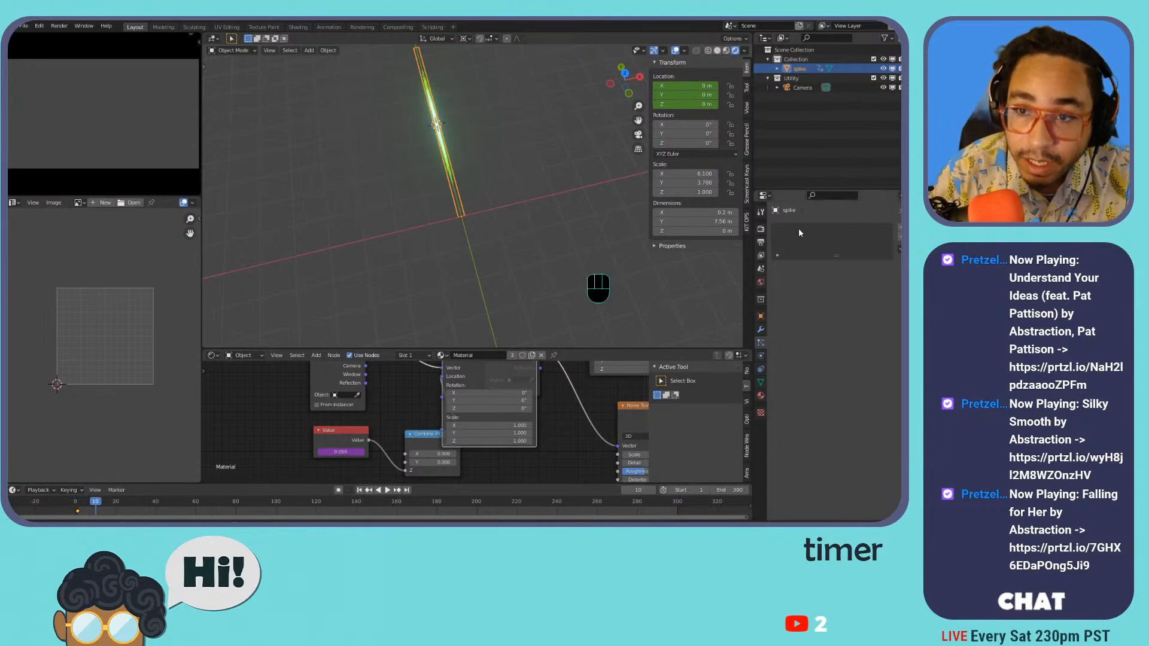
left_click_drag(666, 96, 667, 97)
key("i")
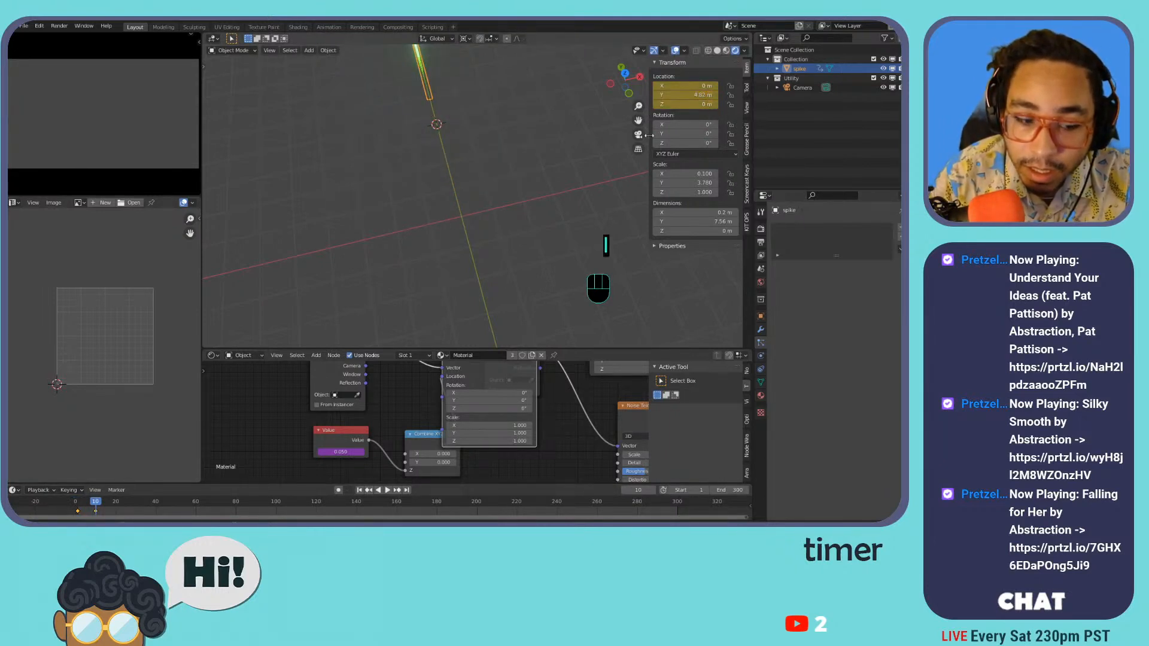
- Insert a location keyframe for the spike at frame 20
left_click(639, 490)
type("20")
key("Return")
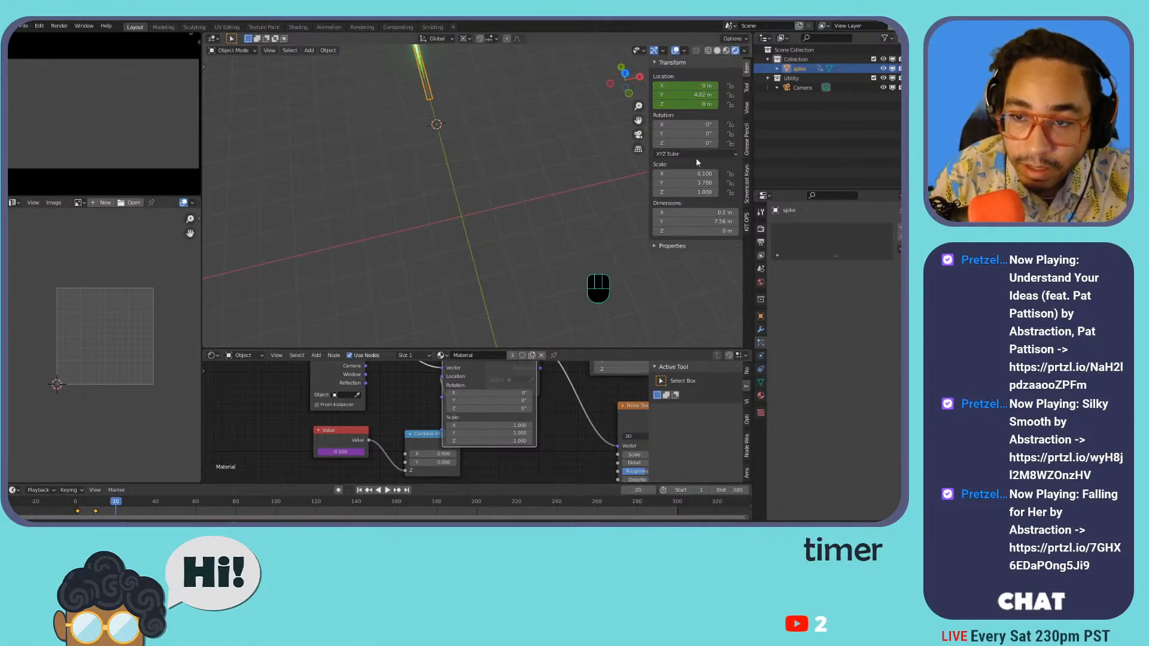
key("i")
- Return to frame 10 and insert a scale keyframe for the spike
left_click(77, 503)
left_click_drag(78, 504, 96, 503)
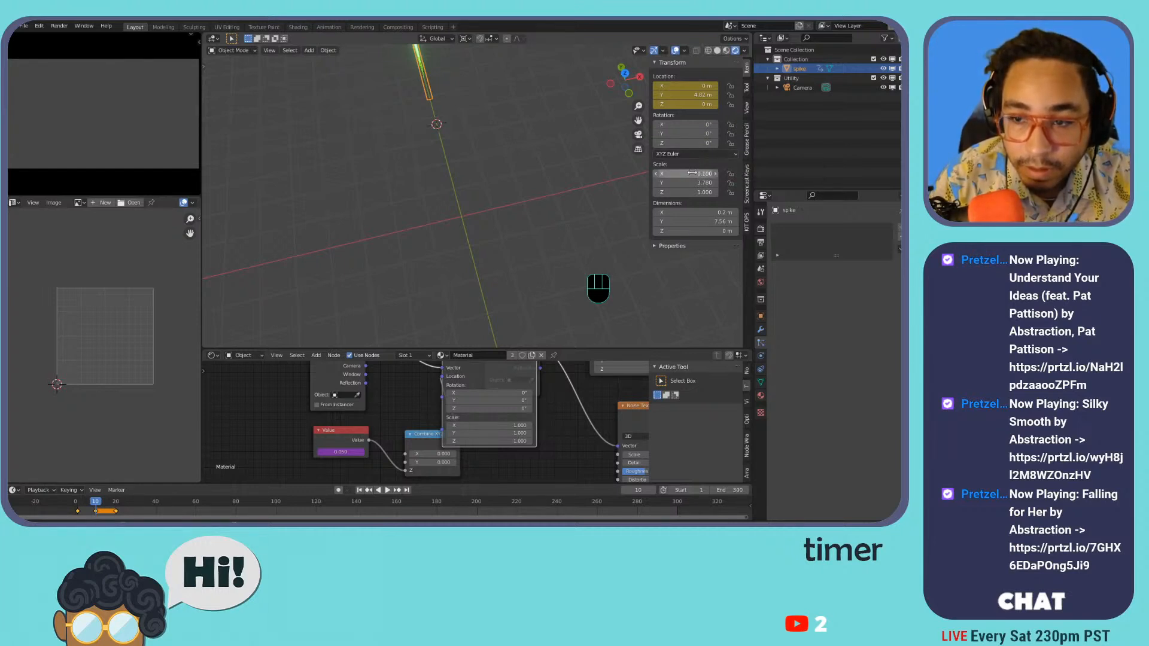
key("i")
- Keyframe the spike's scale at 0 on X, Y and Z at frame 1
left_click_drag(78, 503, 78, 503)
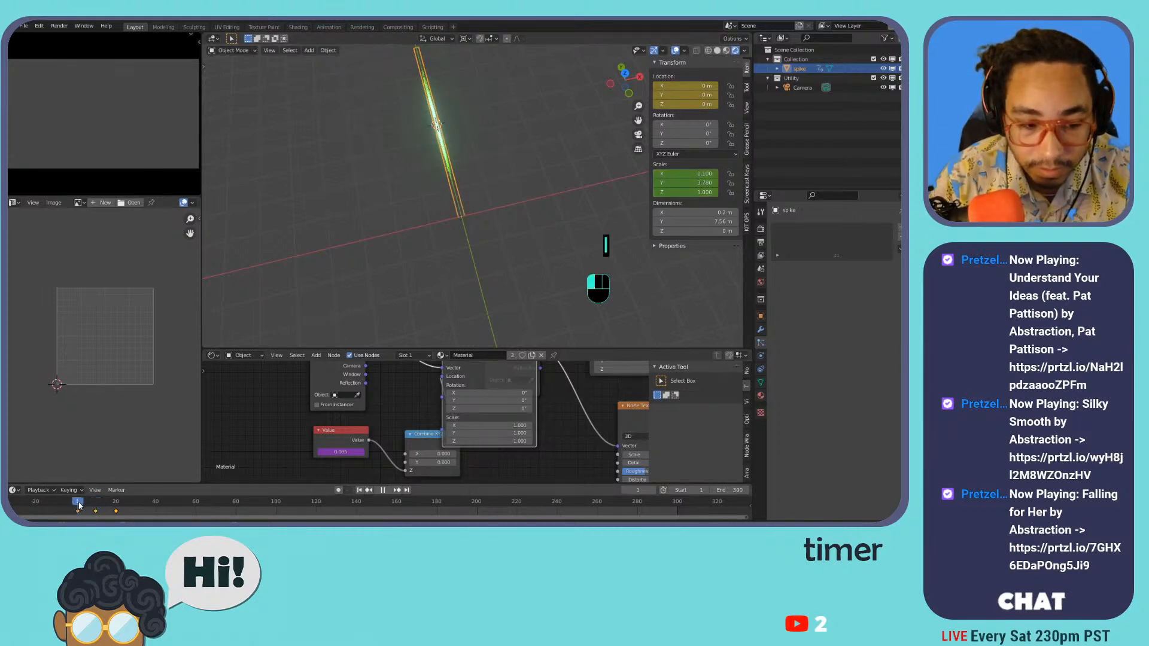
left_click(685, 173)
type("0")
key("Tab")
type("0")
key("Tab")
type("0")
key("Return")
key("i")
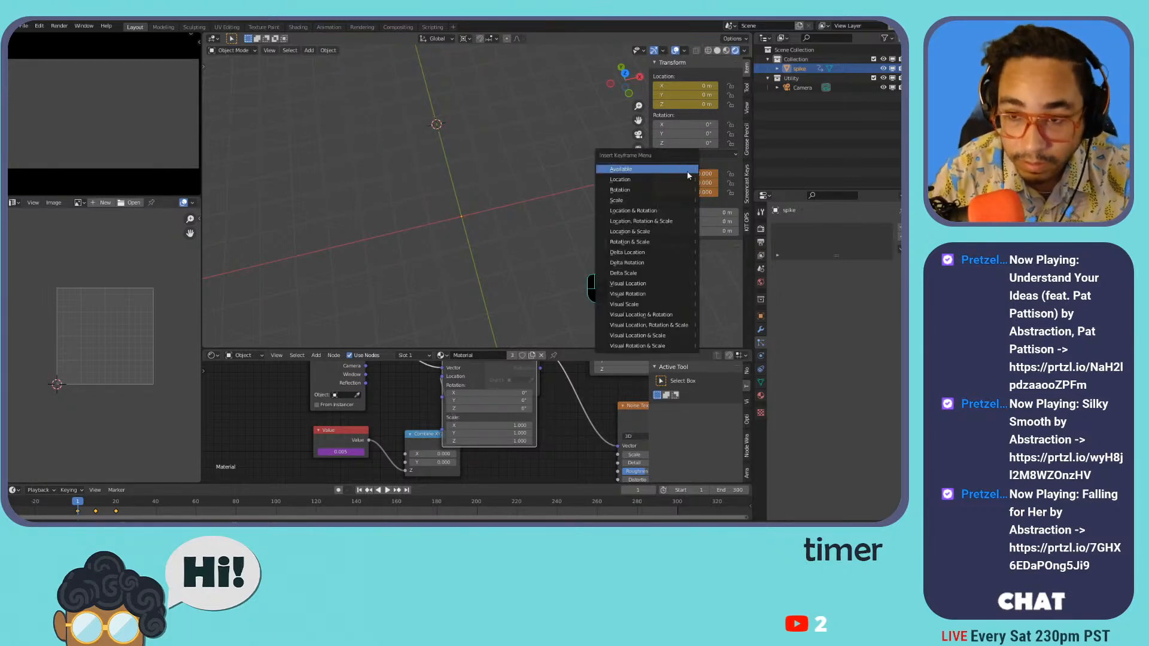
key("i")
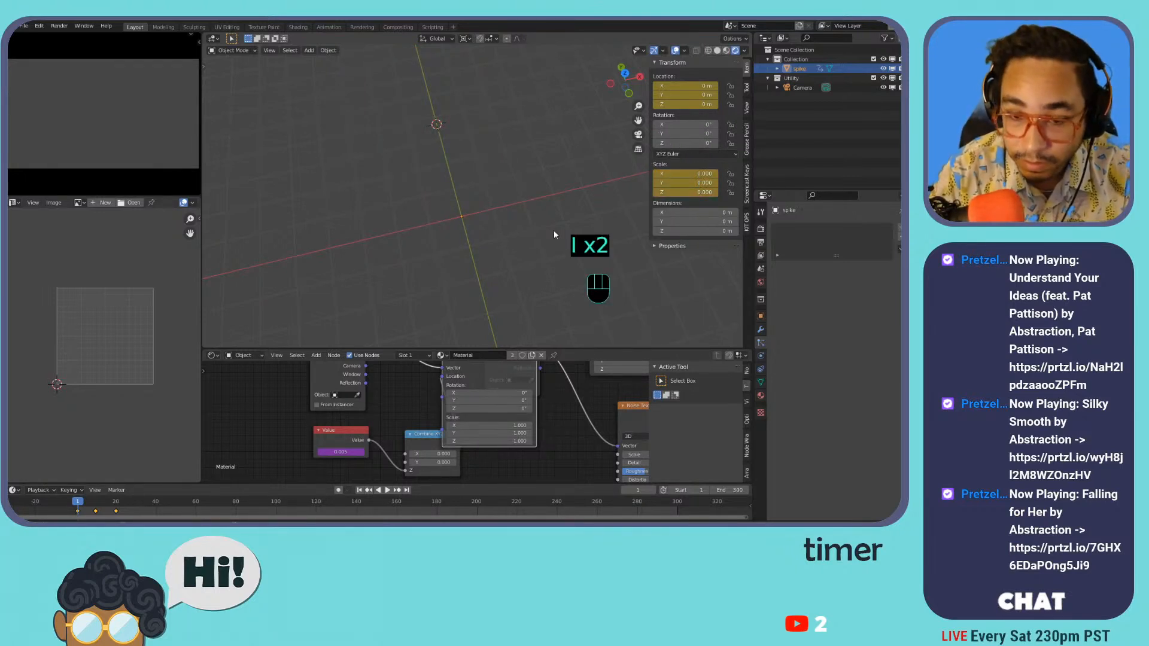
- At frame 20, set the spike's X scale to 0 and insert a scale keyframe
key("space")
key("space")
left_click_drag(82, 505, 116, 506)
middle_click_drag(395, 215, 495, 315)
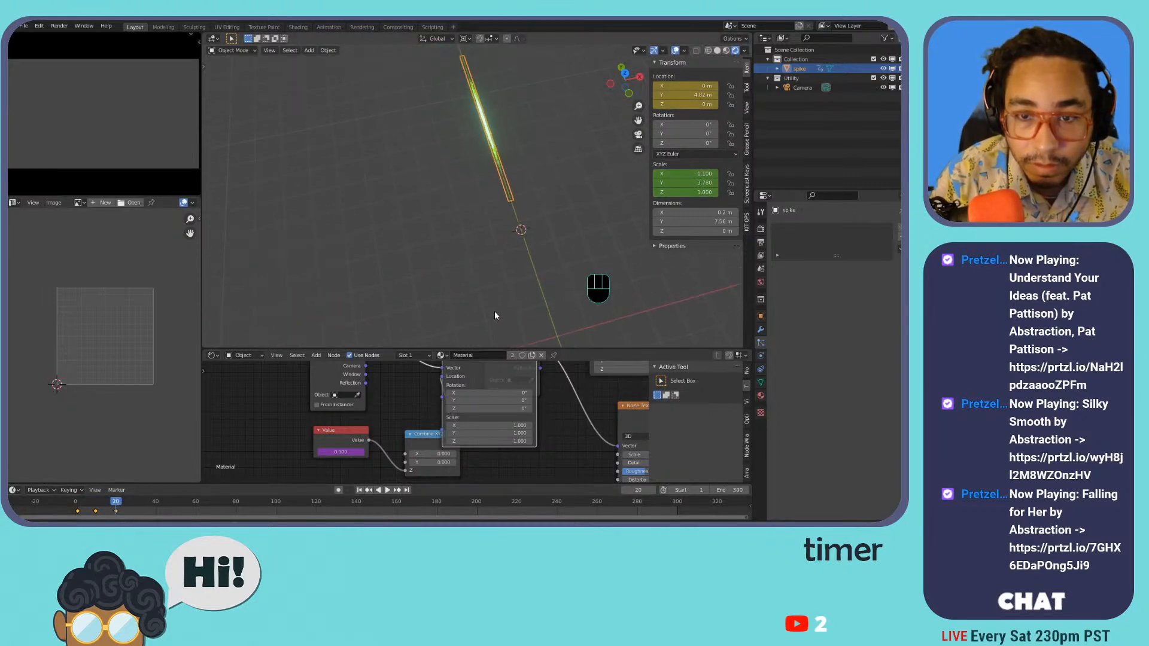
left_click_drag(687, 173, 655, 174)
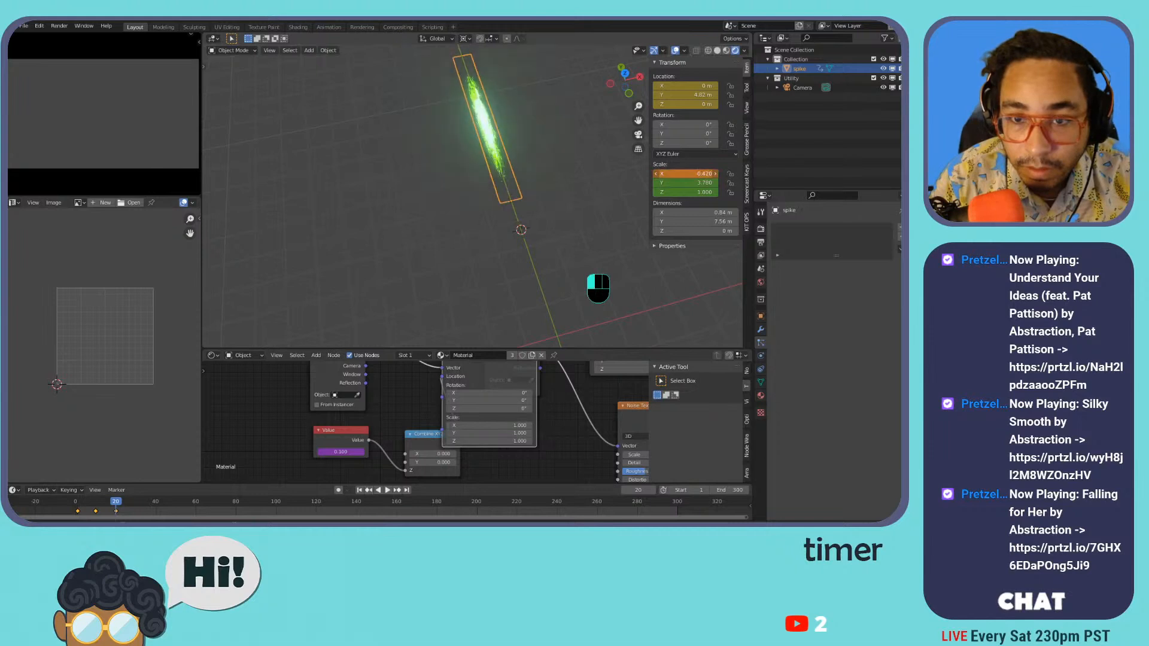
key("ctrl+z")
left_click(687, 174)
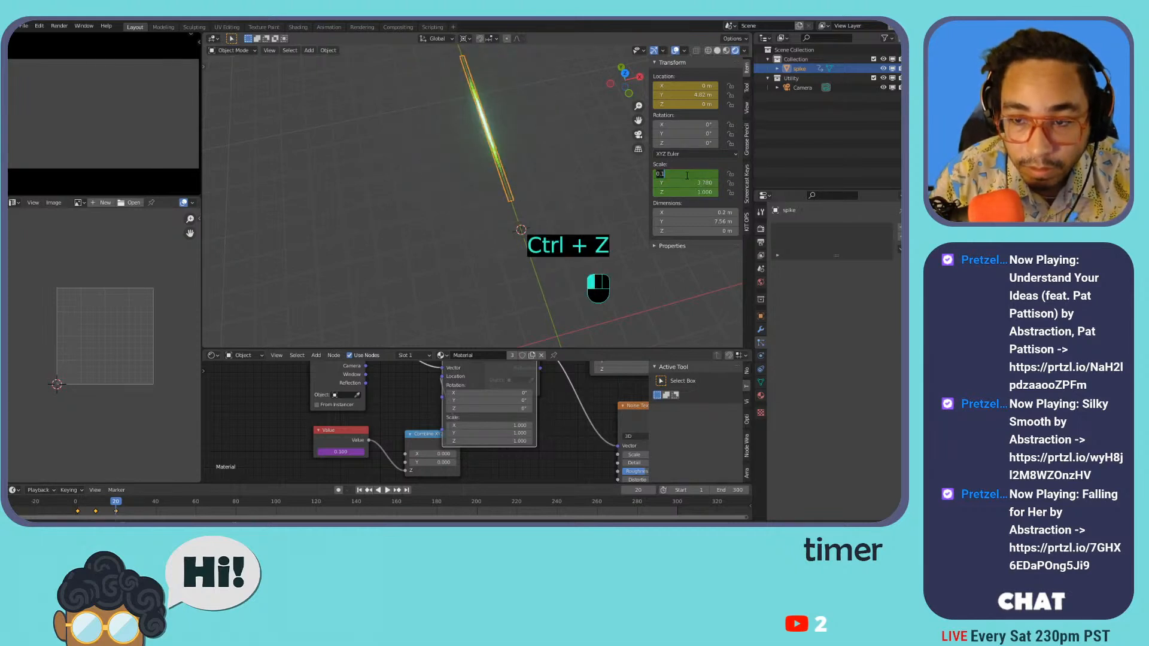
type("0")
key("Return")
key("i")
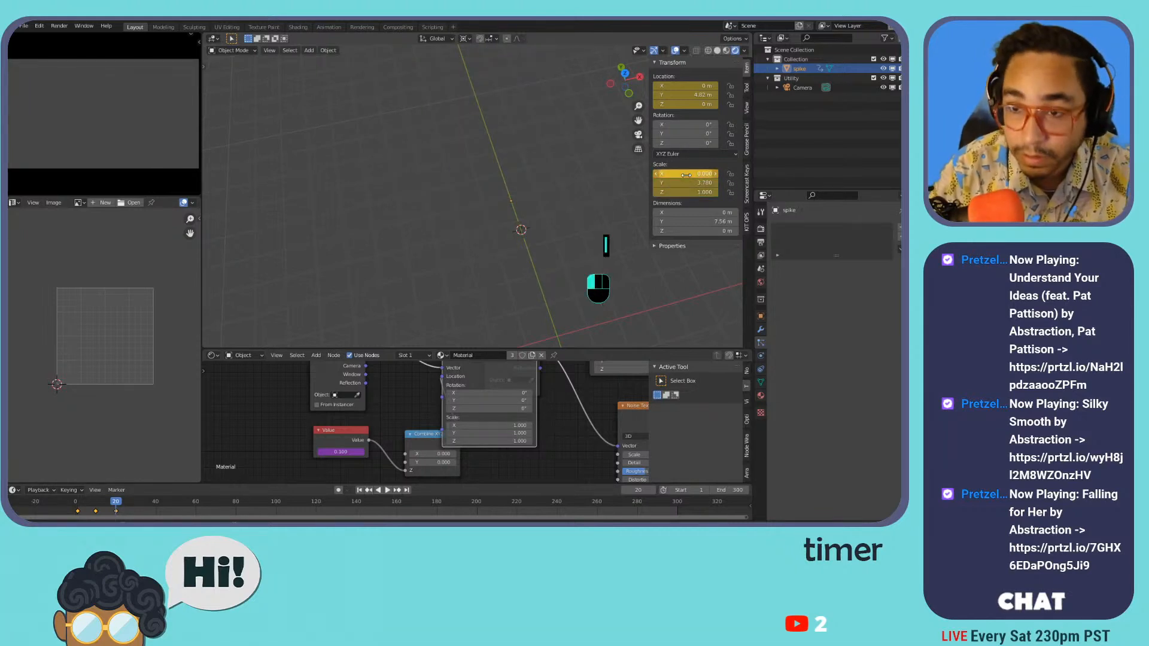
- Play back and scrub the spike animation from frame 1 to check its growth and fade-out timing
left_click(76, 505)
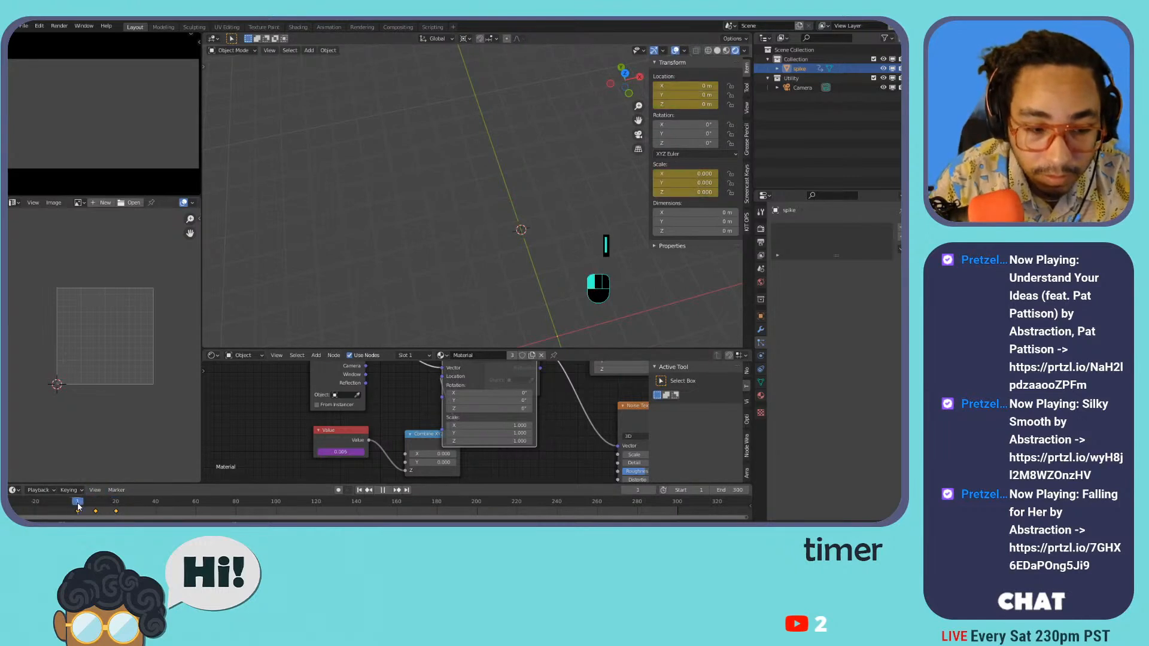
key("space")
key("space")
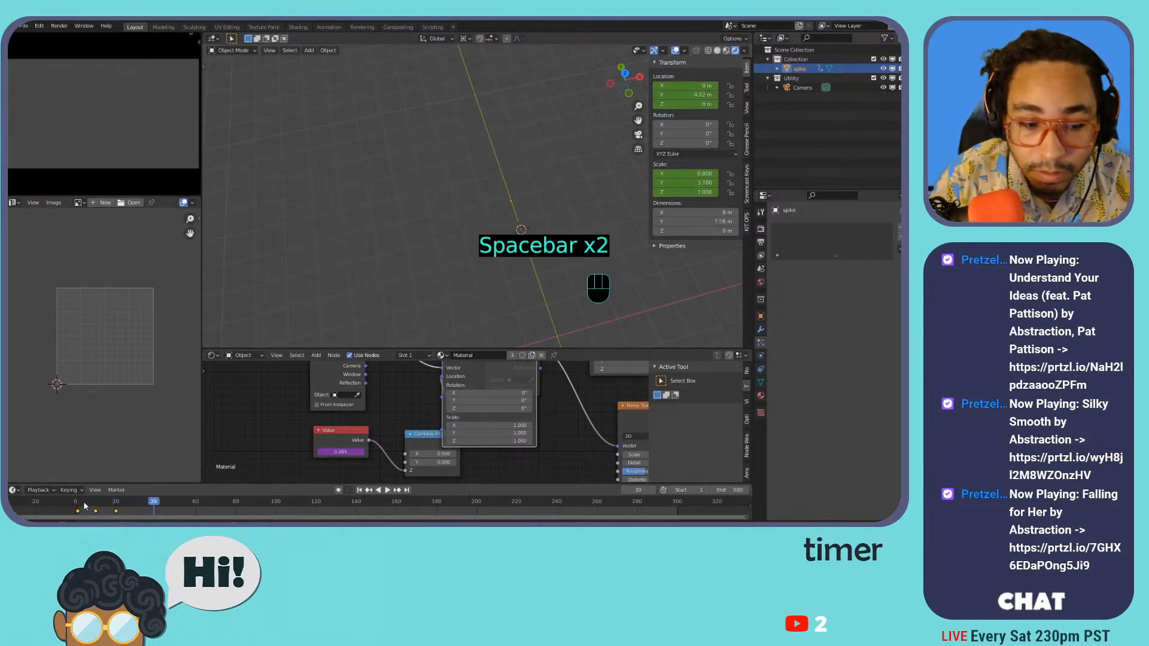
key("space")
left_click_drag(115, 508, 77, 508)
left_click(263, 268)
key("space")
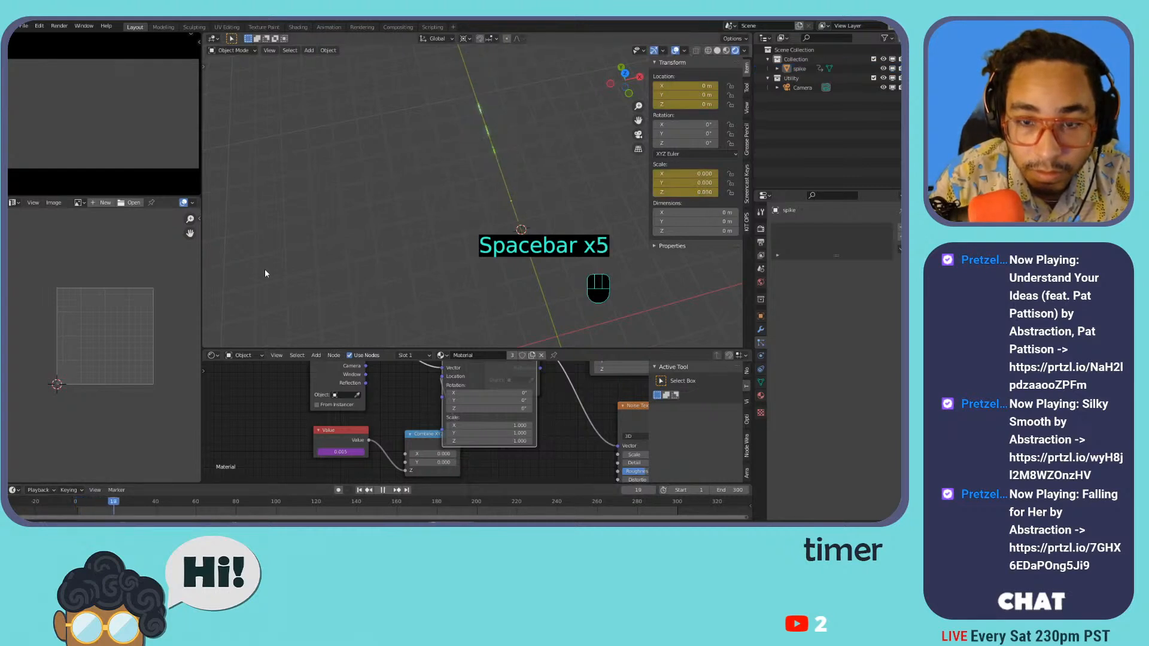
key("space")
left_click_drag(95, 502, 95, 504)
- Change the node editor area to a Dope Sheet and expand the spike's Object Transforms channels
left_click(213, 355)
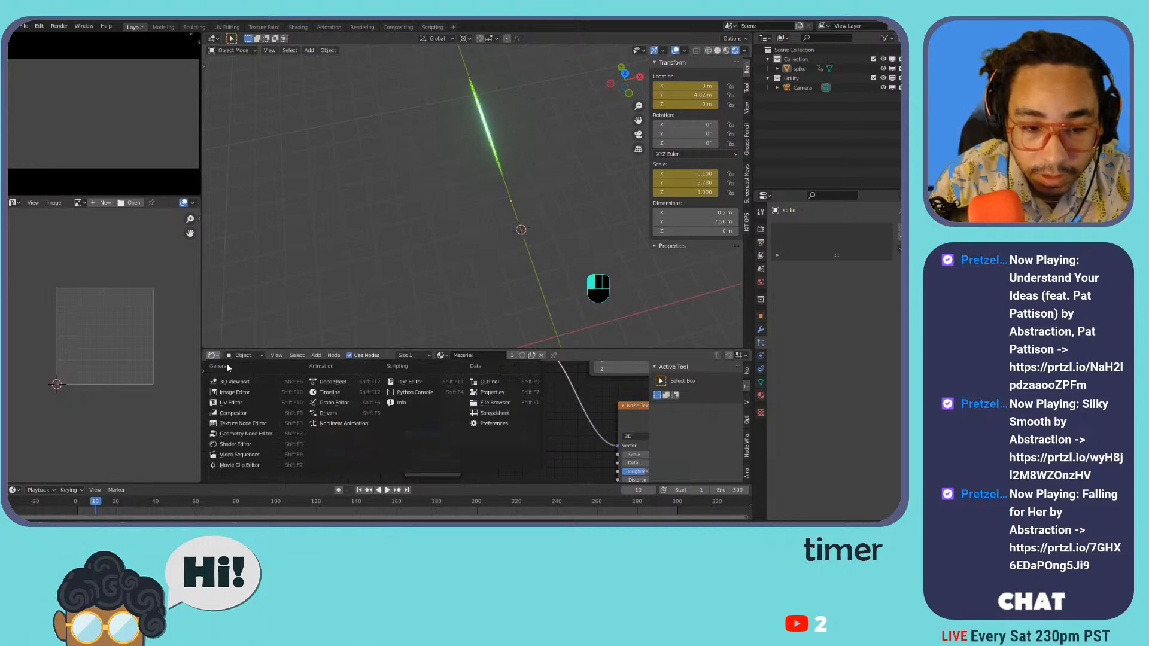
left_click(329, 383)
left_click(212, 402)
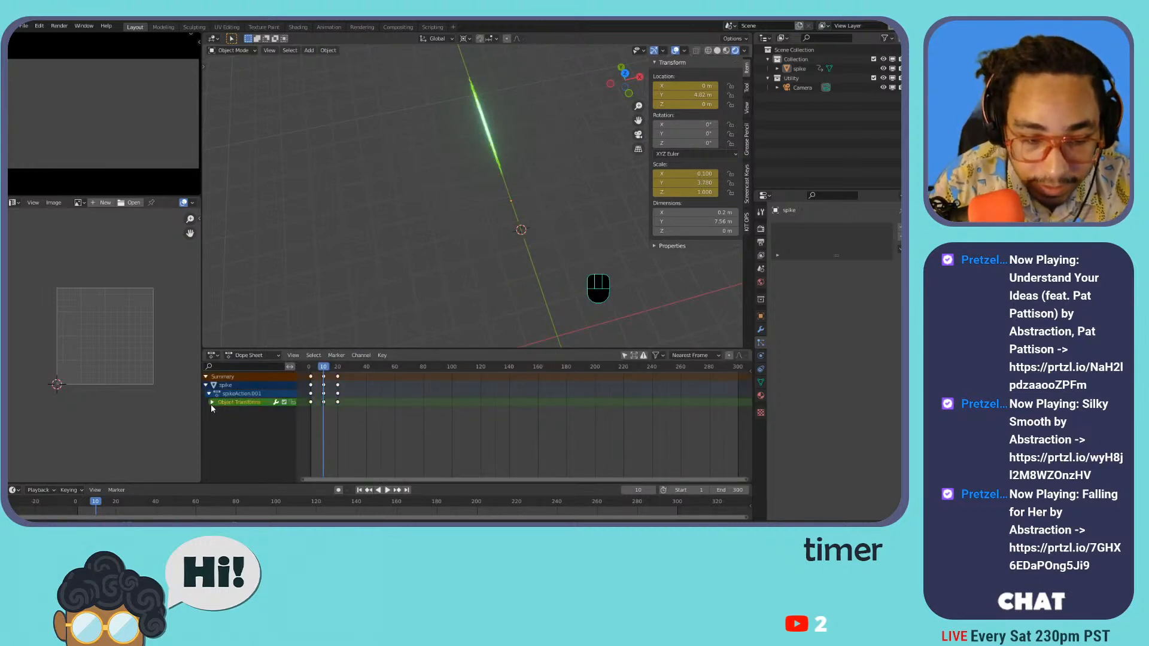
- Move the spike's final scale keyframes from frame 20 to about frame 13 and play back the result
mouse_move(320, 374)
left_mouse_down()
mouse_move(311, 368)
mouse_move(325, 371)
left_mouse_up()
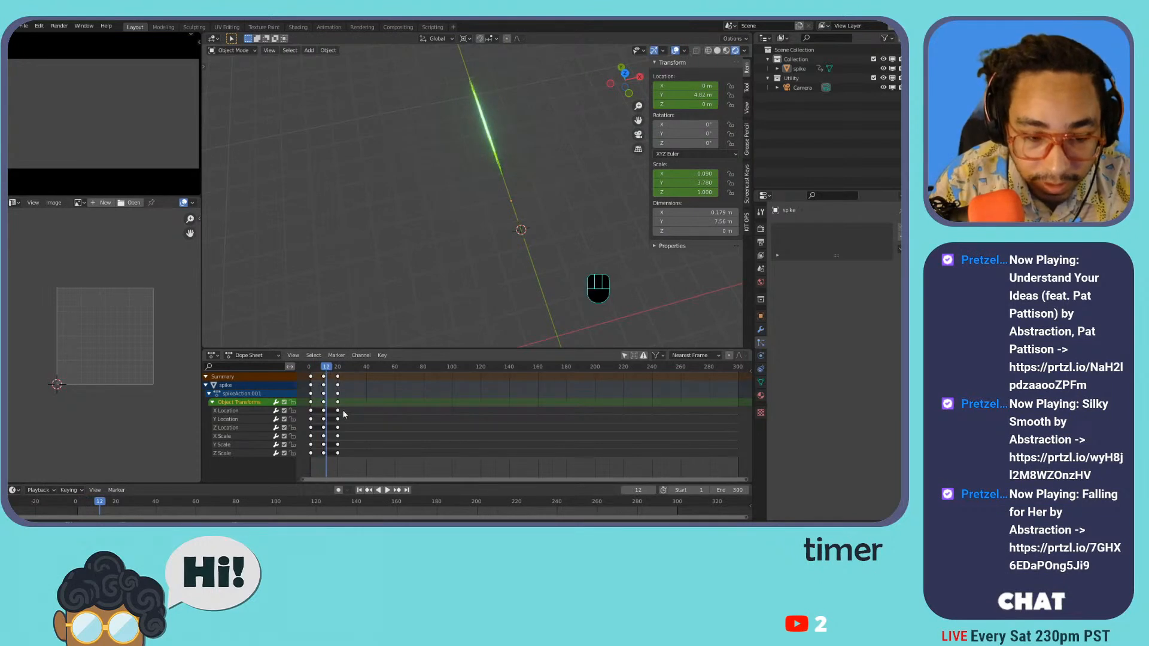
key("g")
left_click(345, 453)
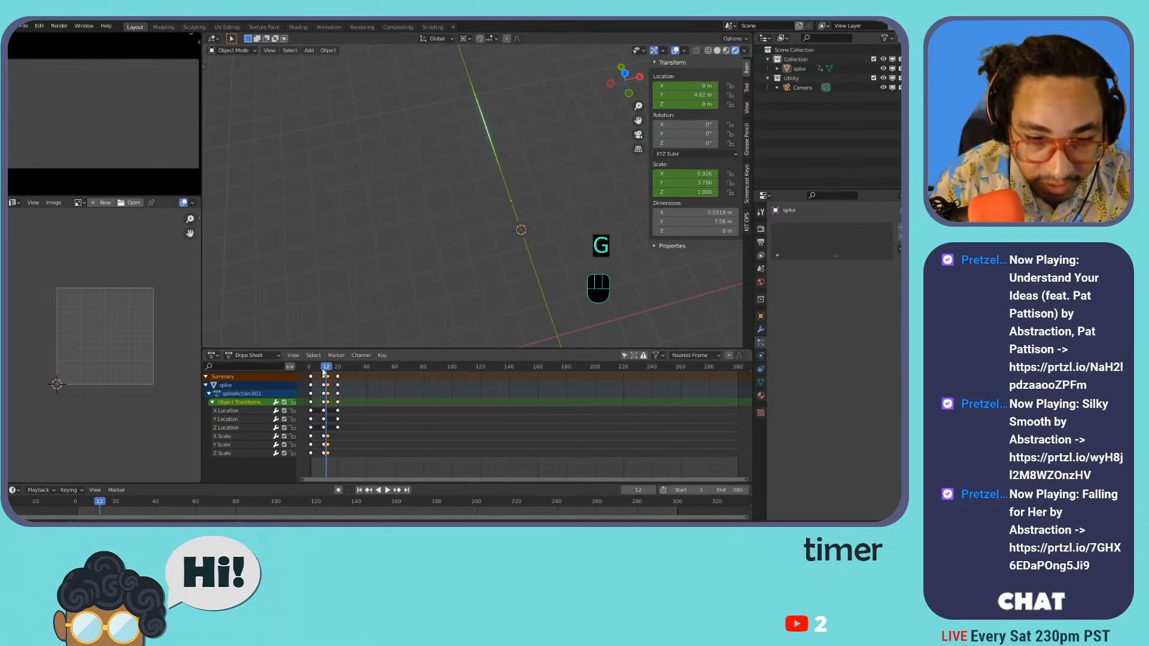
key("space")
key("space")
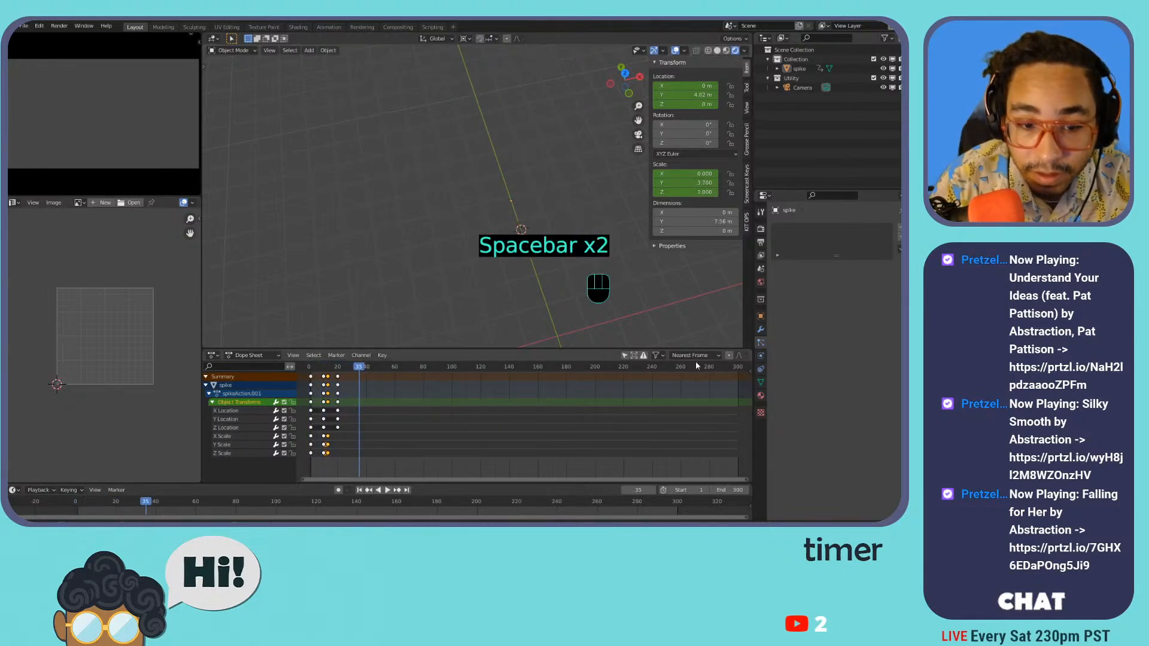
- Move all of the spike's location and scale keyframes after frame 1 four frames earlier and replay the animation
left_click_drag(343, 458, 302, 370)
left_click_drag(358, 458, 319, 367)
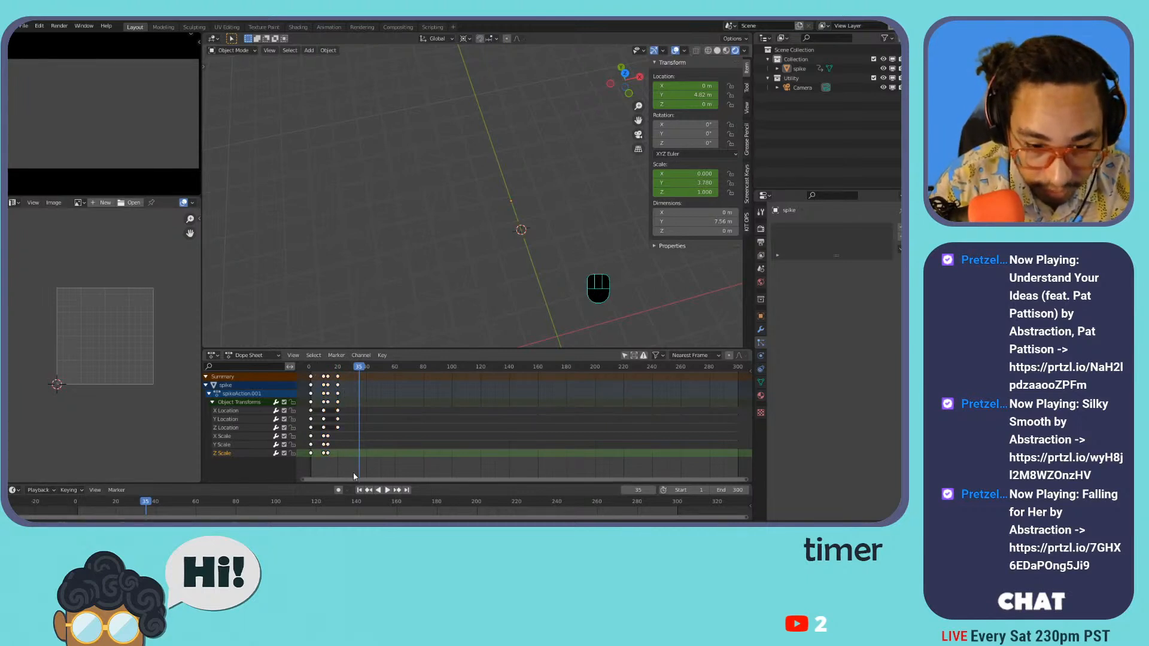
left_click_drag(337, 433, 312, 396)
left_click(338, 459)
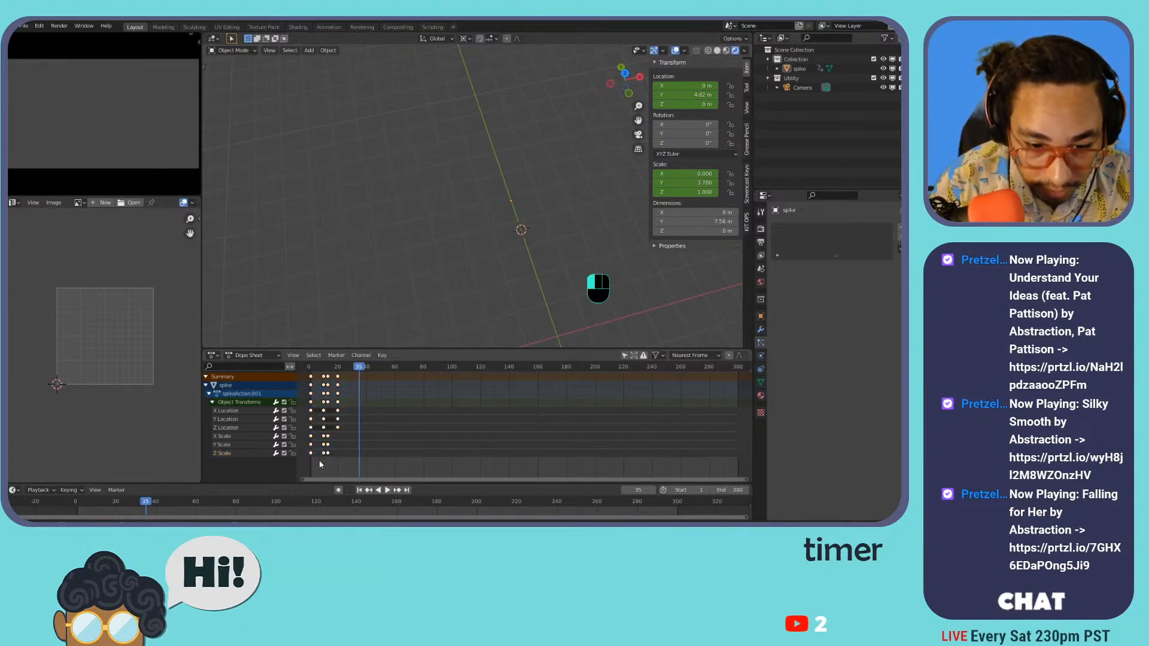
left_click(342, 452)
left_click_drag(342, 447, 342, 380)
left_click(316, 464)
key("g")
left_click(338, 381)
left_click(314, 370)
key("space")
key("space")
key("space")
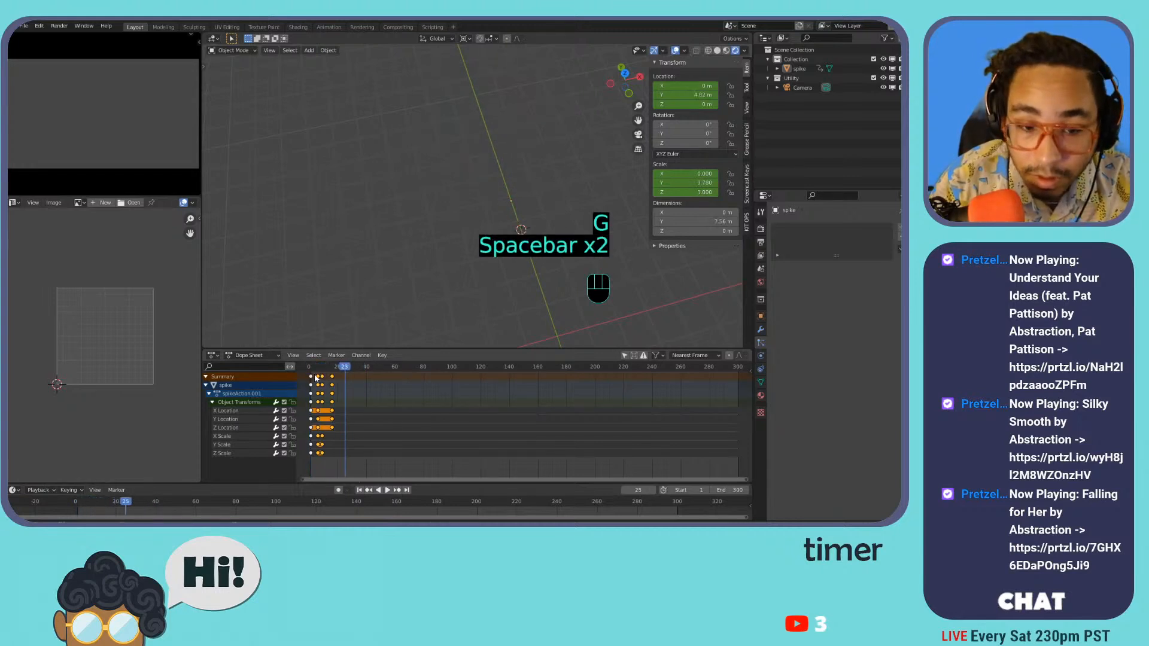
- At frame 6, set the spike's X scale to 0.320, keyframe the scale and play back the animation
left_click_drag(313, 369, 318, 369)
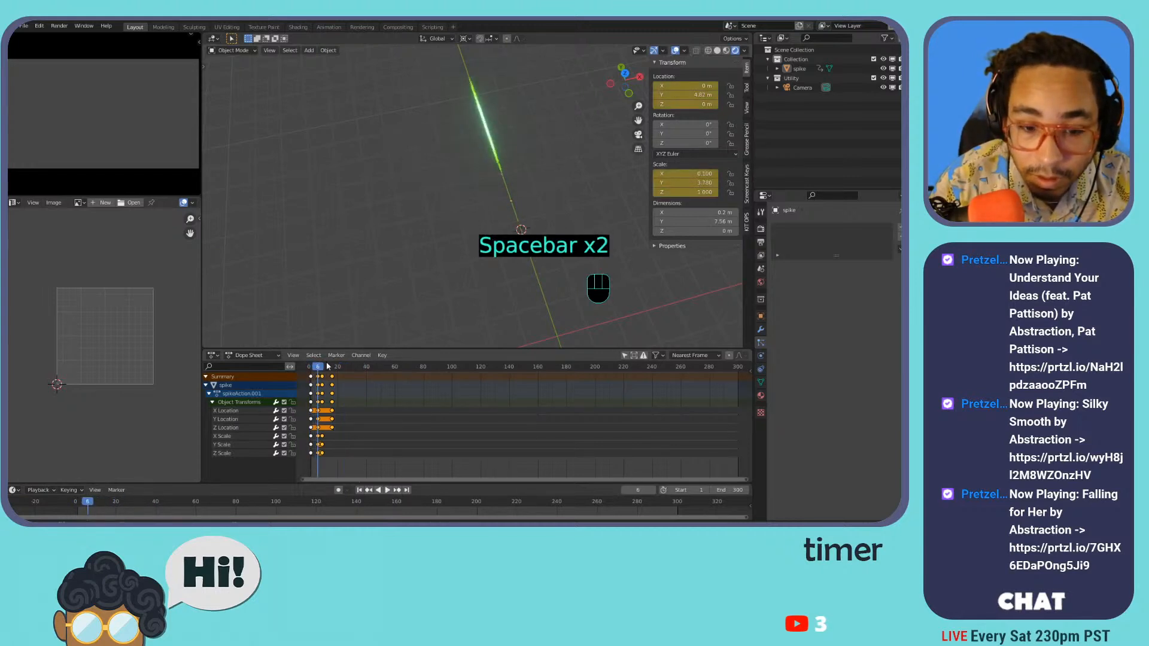
left_click_drag(688, 174, 703, 174)
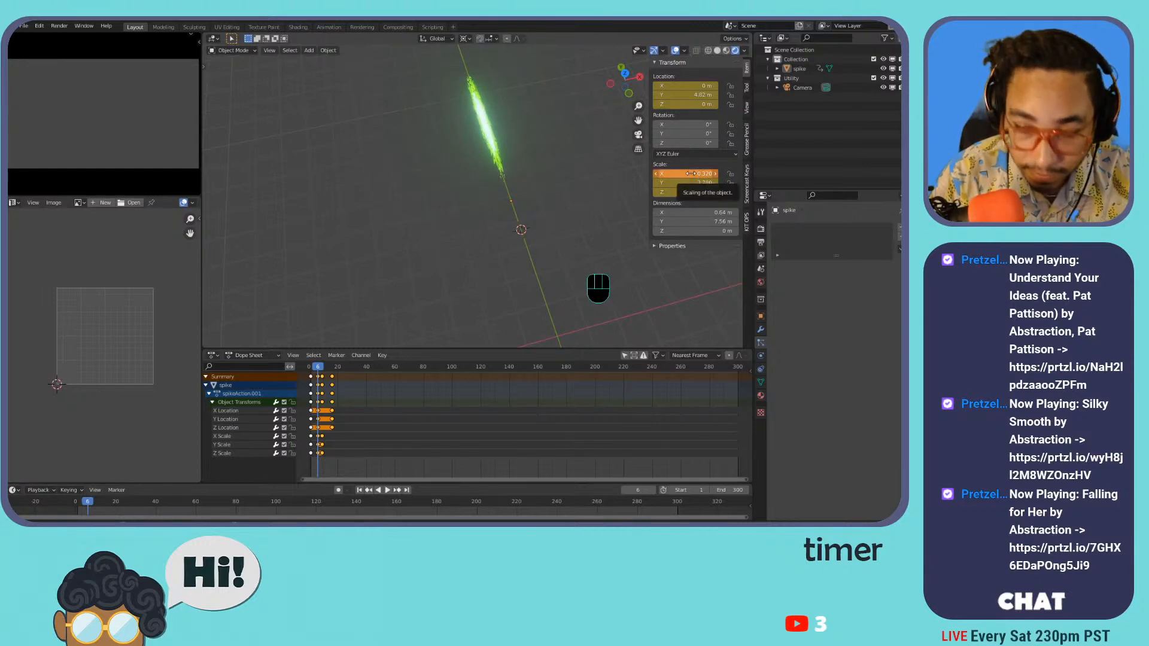
key("shift+Left")
key("space")
key("space")
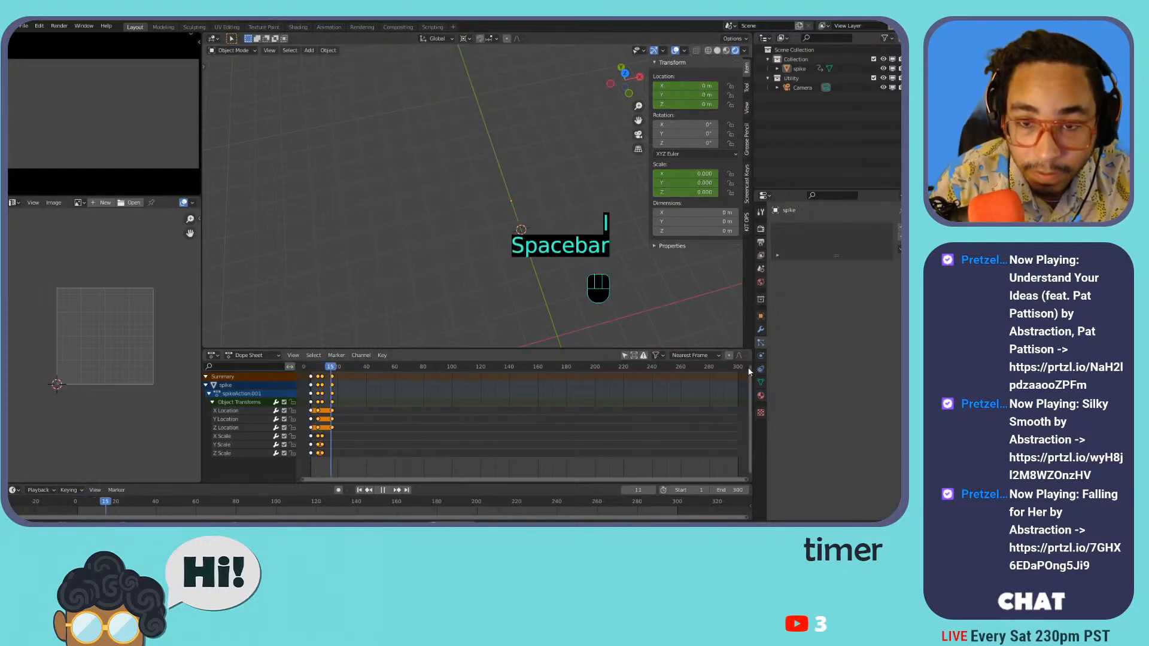
- Move the spike's last two sets of scale keyframes two frames earlier, to frames 4 and 7, and play back
mouse_move(323, 367)
left_mouse_down()
mouse_move(311, 368)
mouse_move(321, 368)
left_mouse_up()
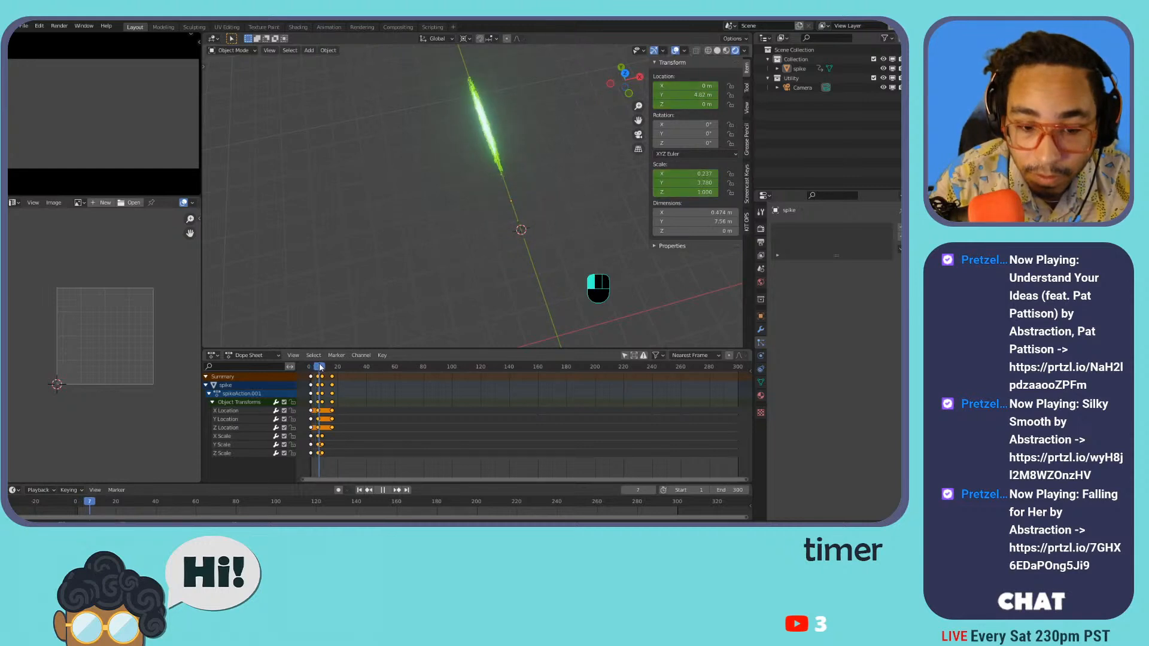
scroll(336, 454, "up", 5)
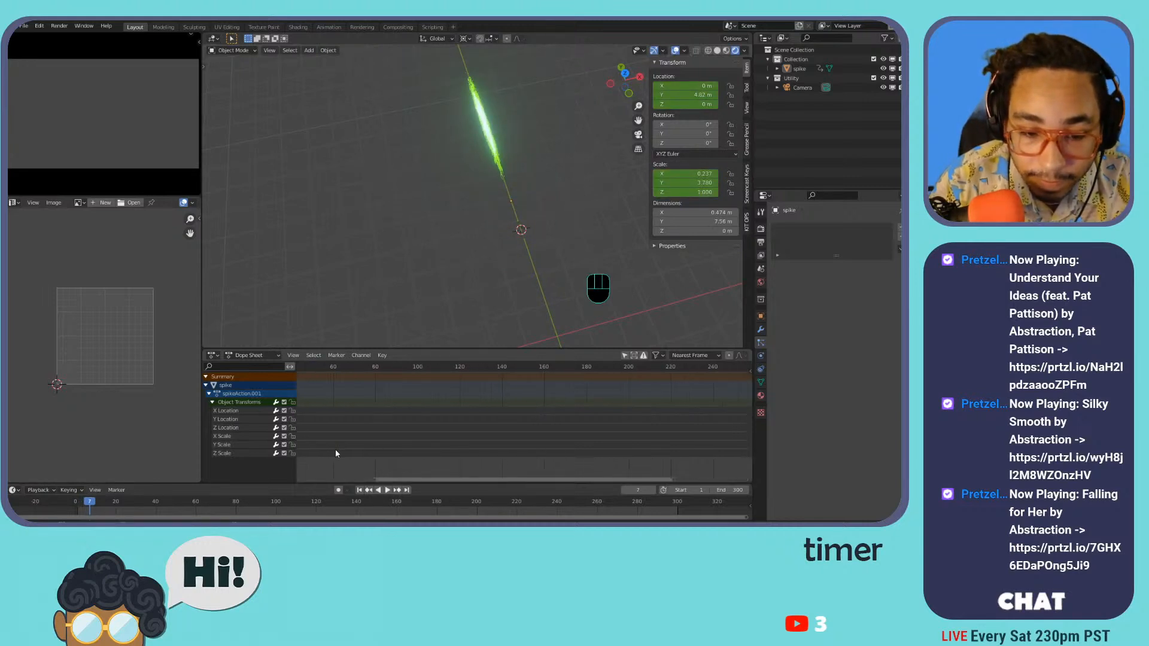
left_click_drag(464, 481, 394, 436)
left_click(427, 446)
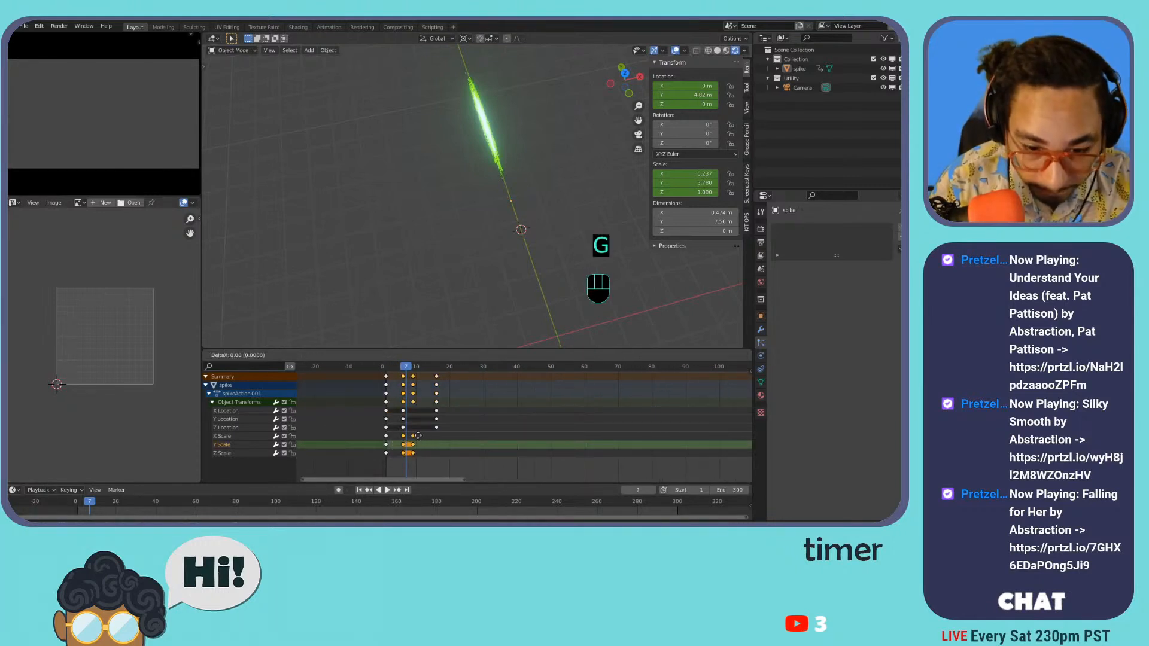
key("g")
left_click(408, 385)
key("space")
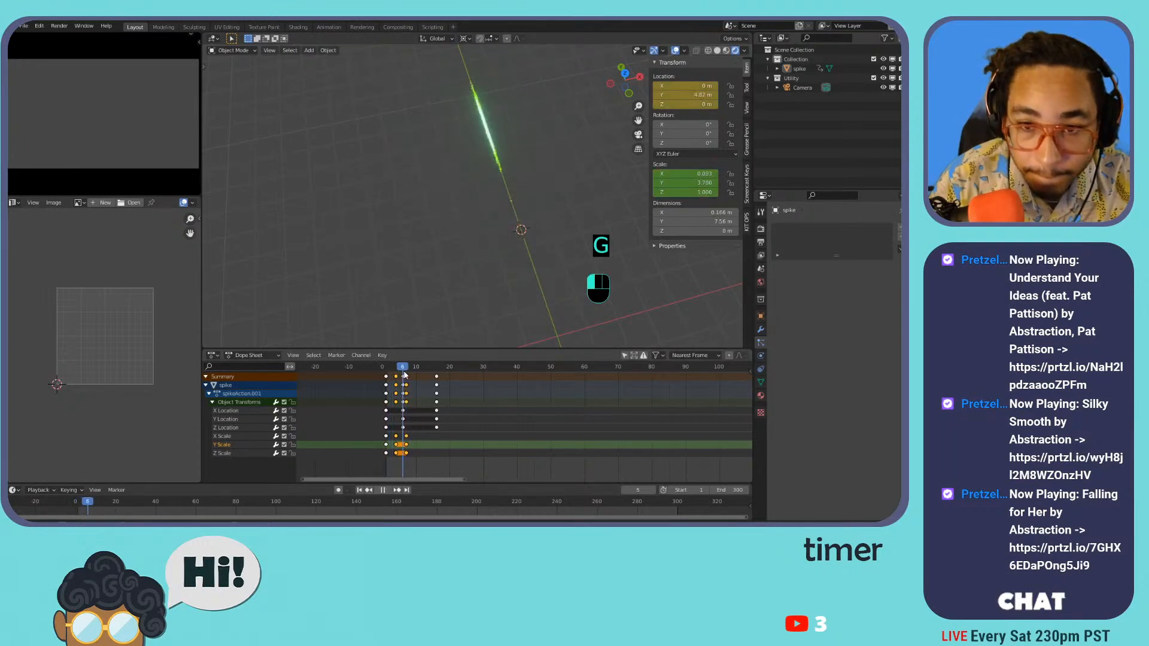
key("space")
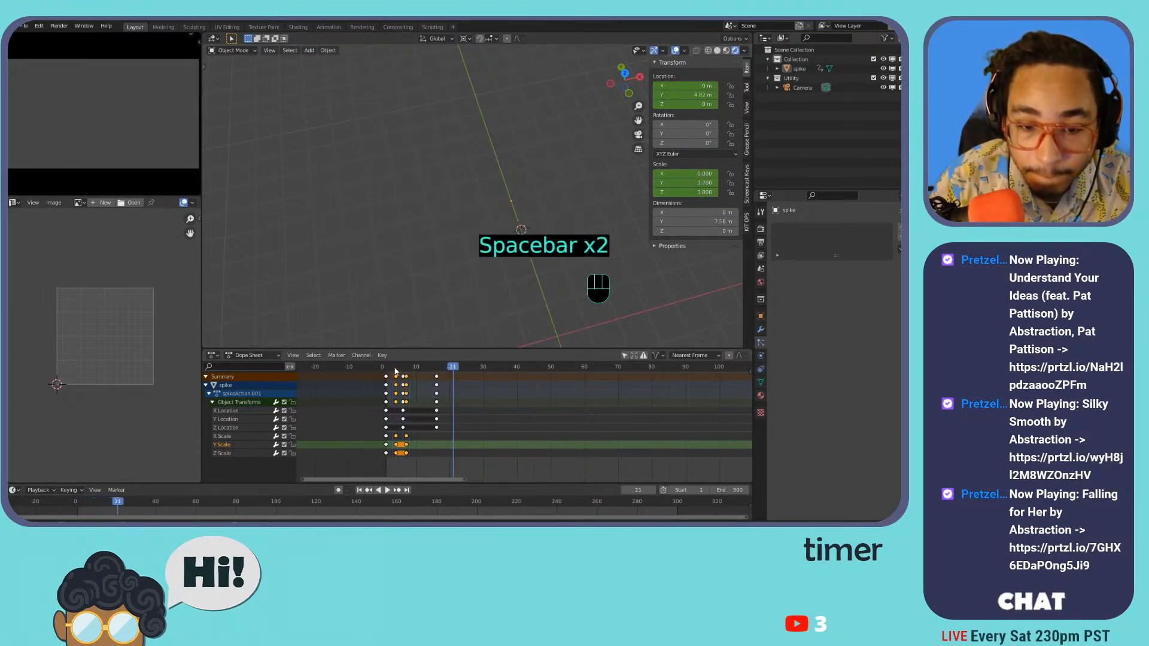
- Shift the same scale keyframes another two frames earlier, to frames 2 and 5, and replay the animation
left_click(395, 371)
left_click_drag(395, 374, 392, 374)
key("g")
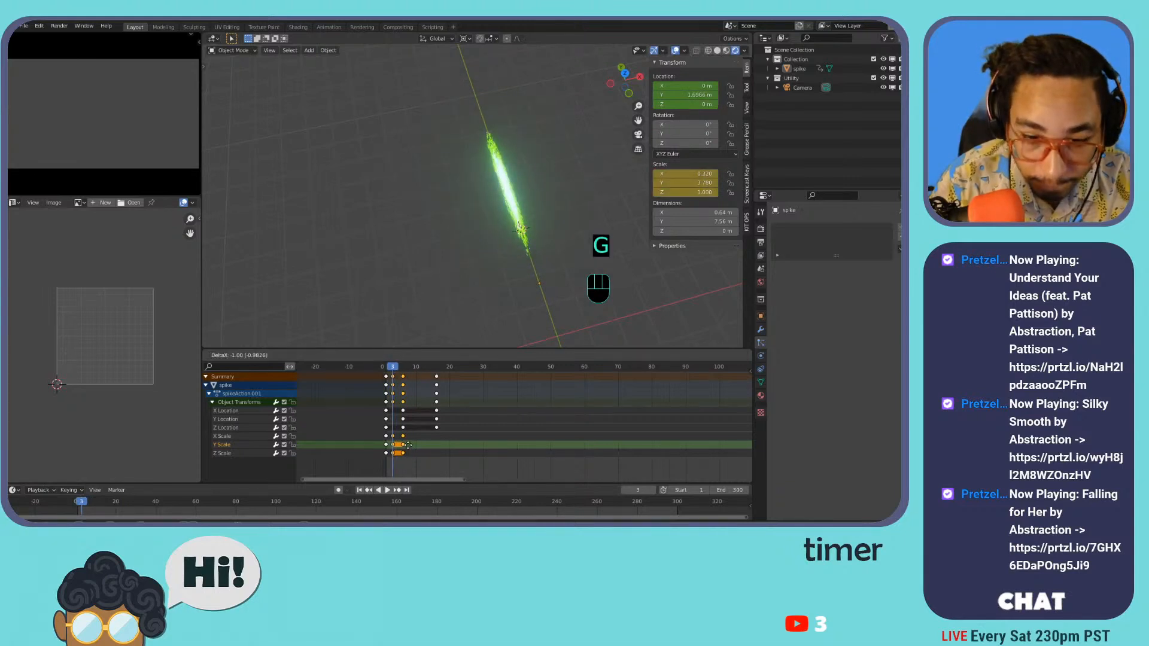
left_click(404, 445)
left_click(378, 368)
key("space")
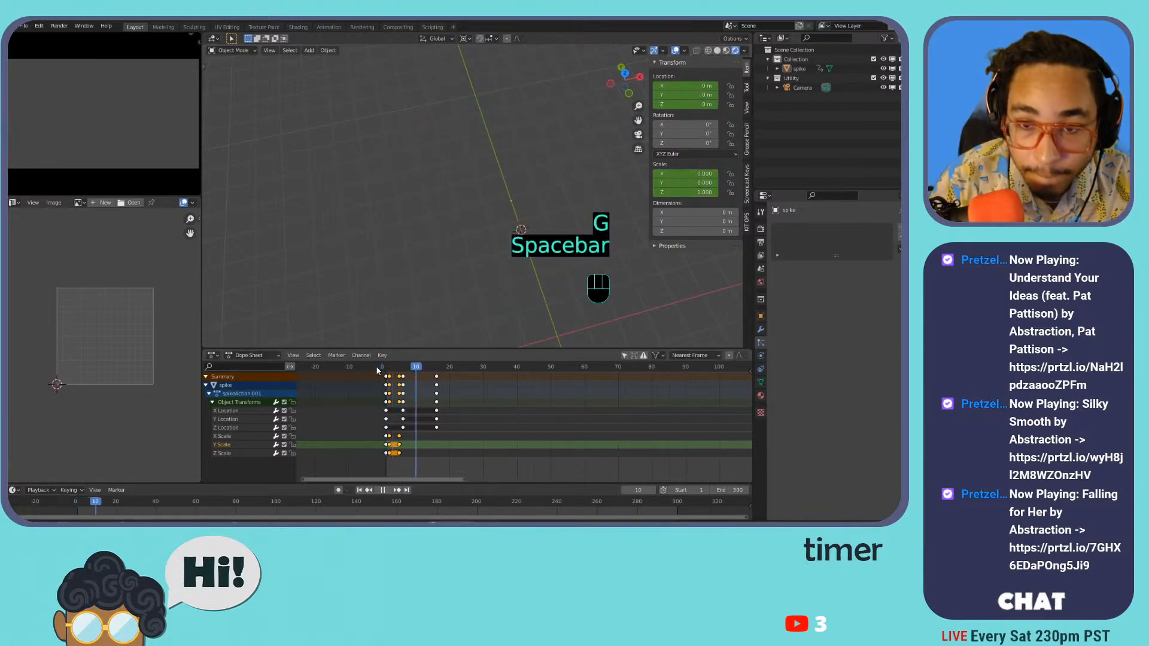
key("space")
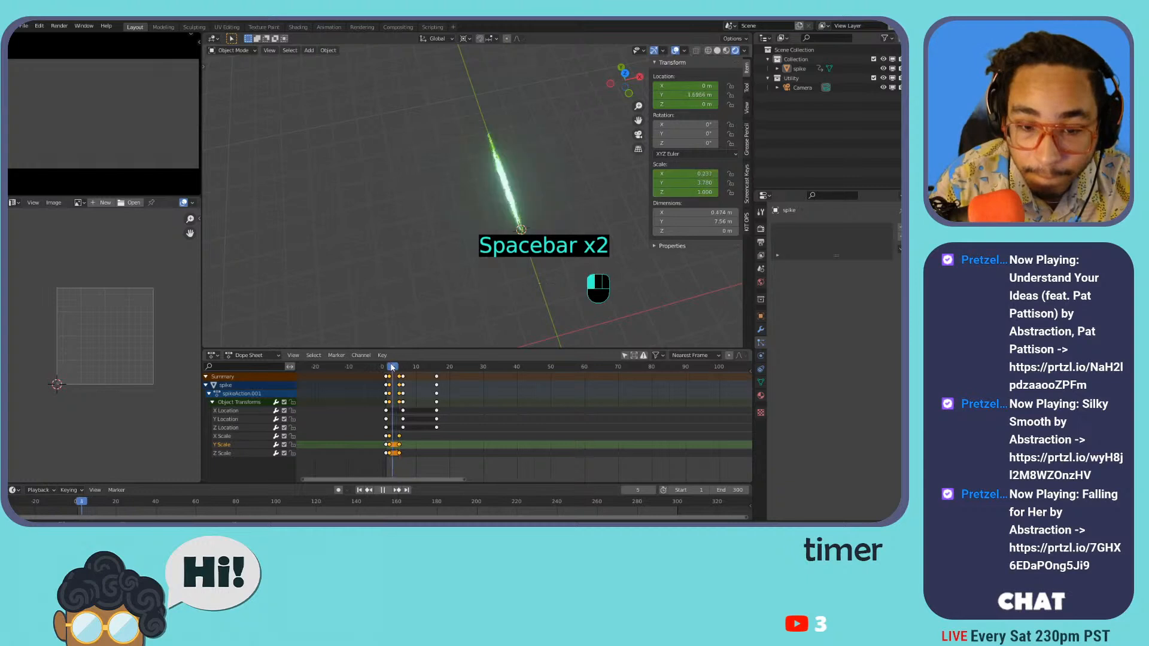
- Play the spike animation repeatedly to examine the speed of its burst and disappearance
key("space")
key("space")
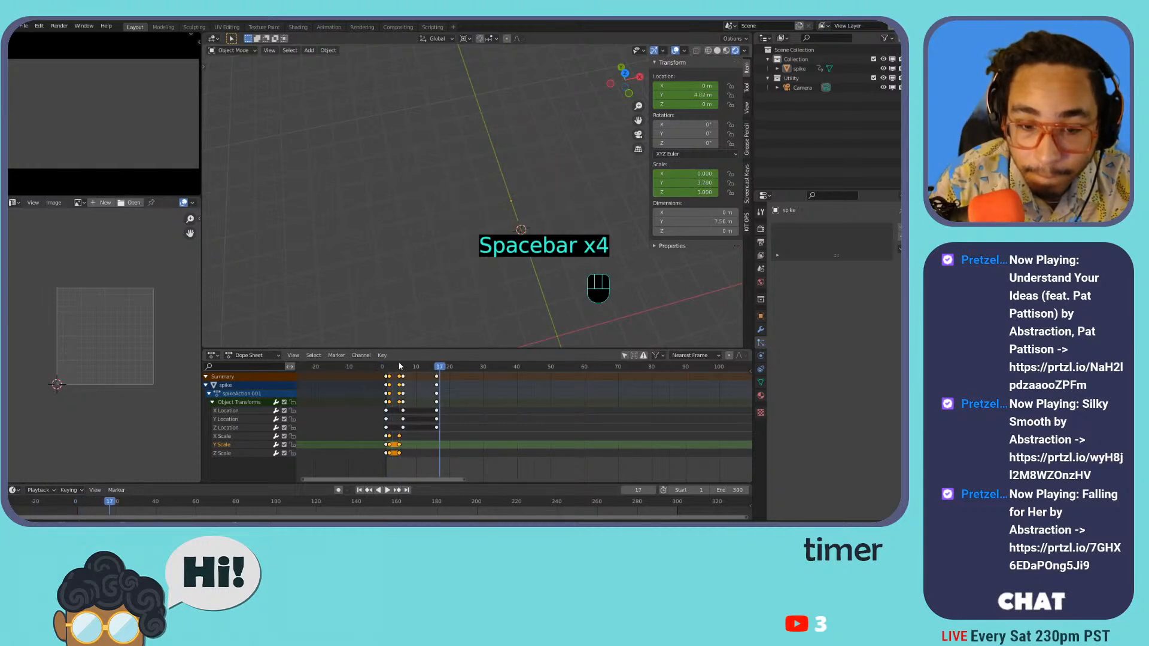
key("space")
key("space")
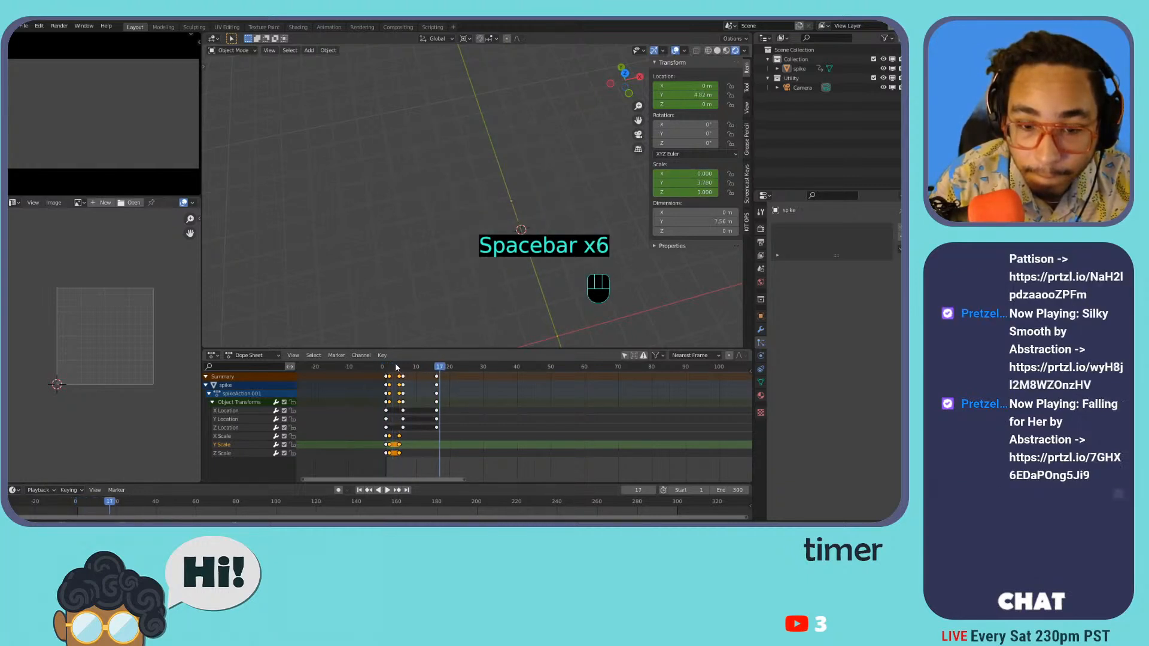
key("space")
key("space")
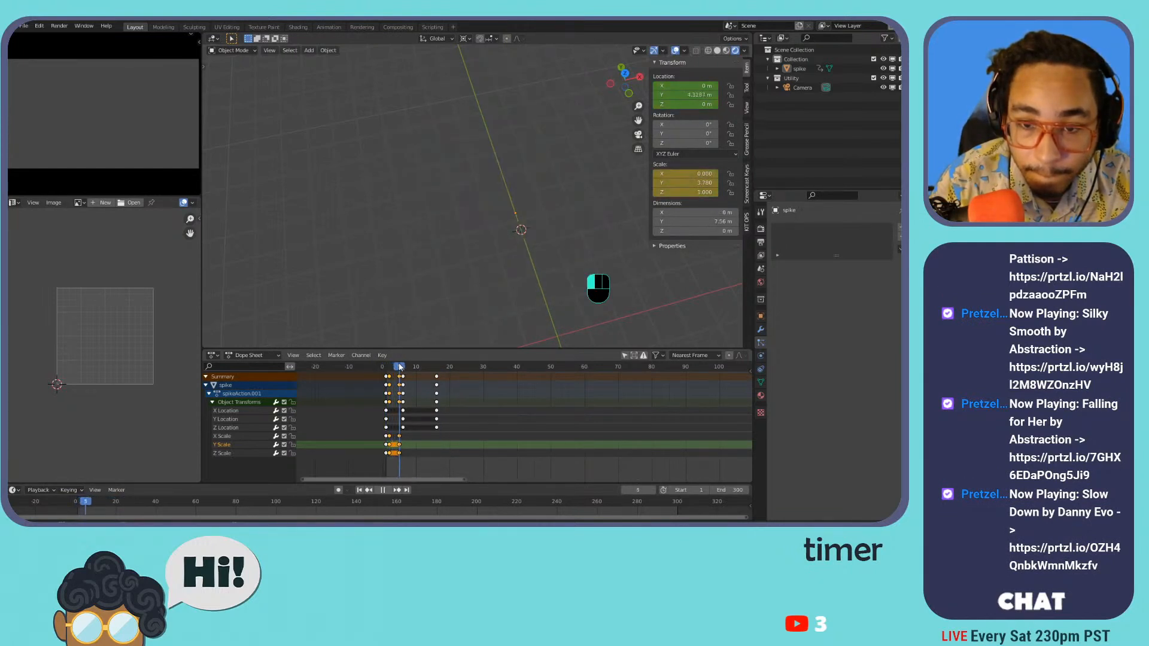
key("space")
key("space")
key("space")
key("space")
key("space")
key("space")
key("space")
key("space")
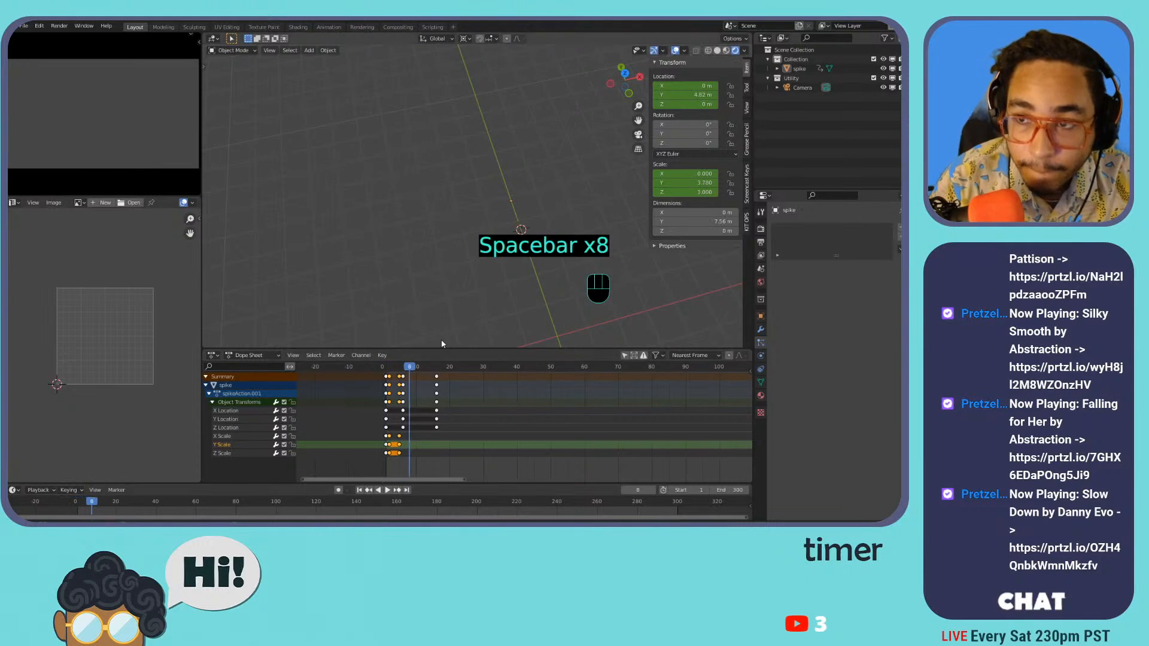
- Select the spike at frame 2, undo its trial rotation and duplicate the spike in place
left_click(513, 204)
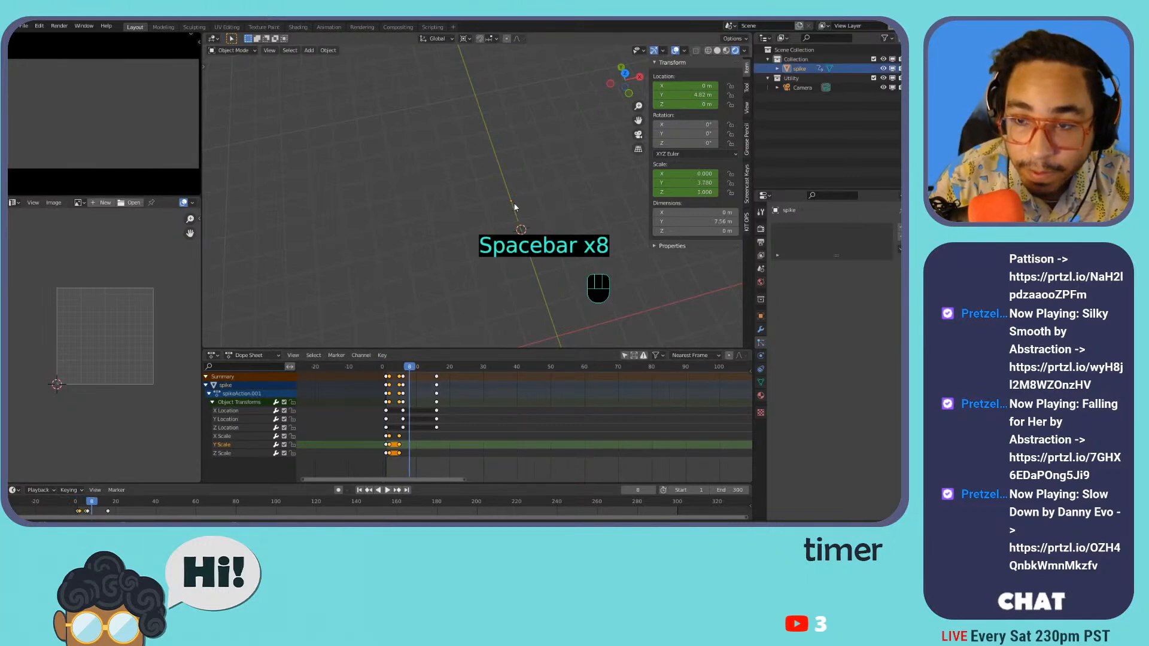
left_click_drag(402, 366, 390, 368)
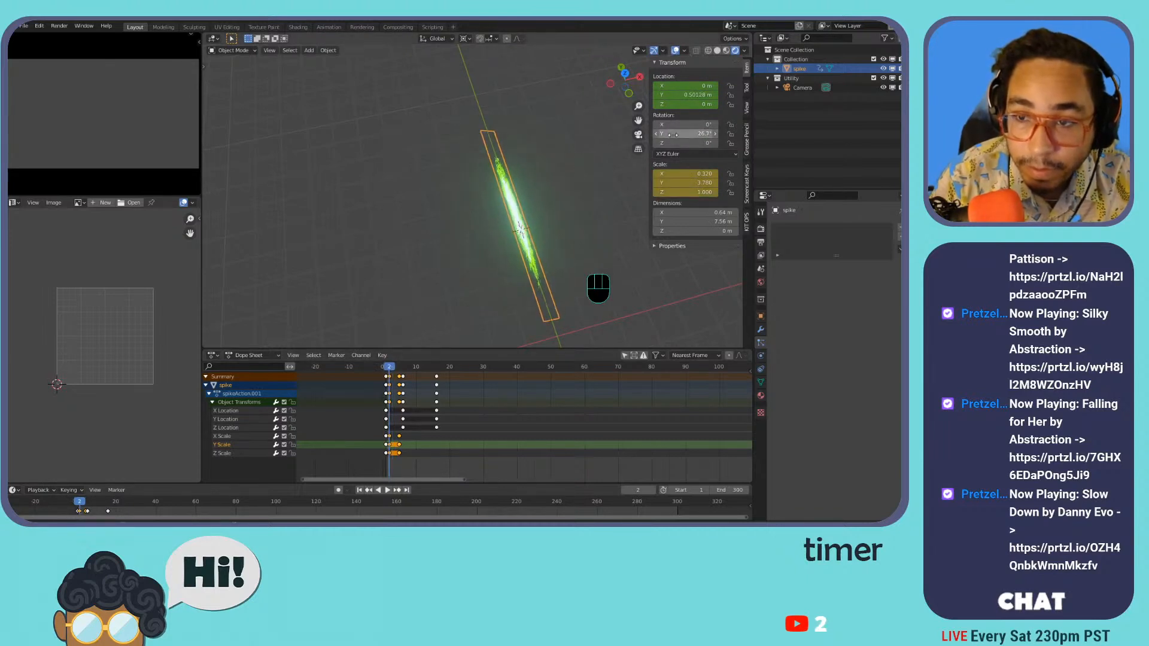
key("ctrl+z")
key("ctrl+z")
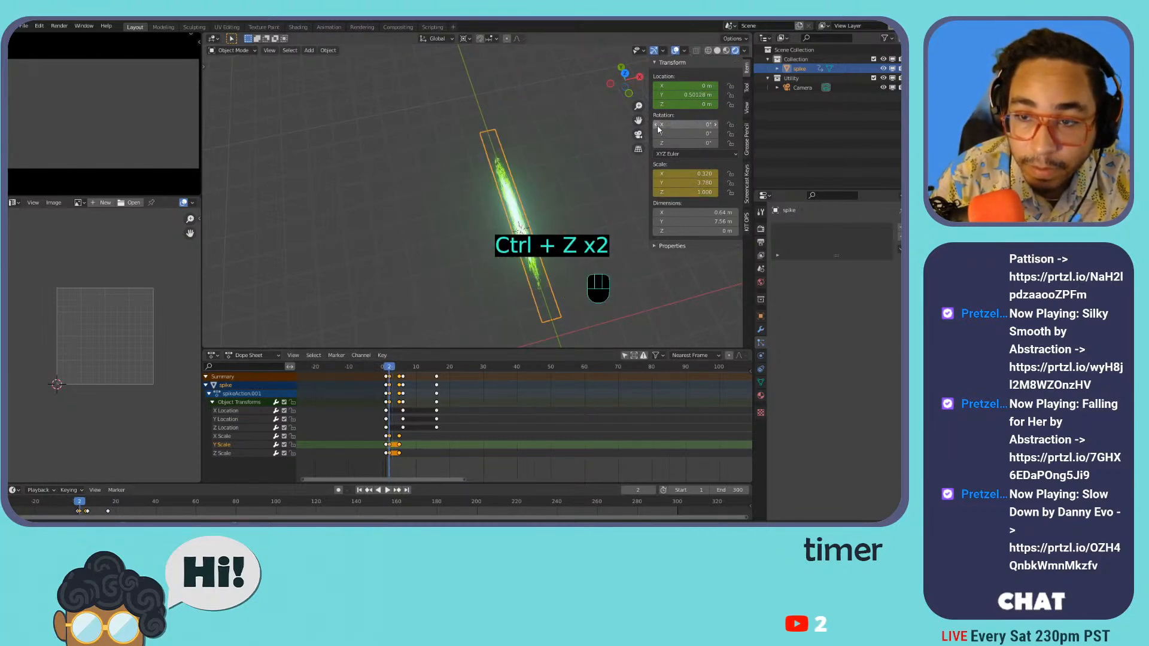
key("ctrl+z")
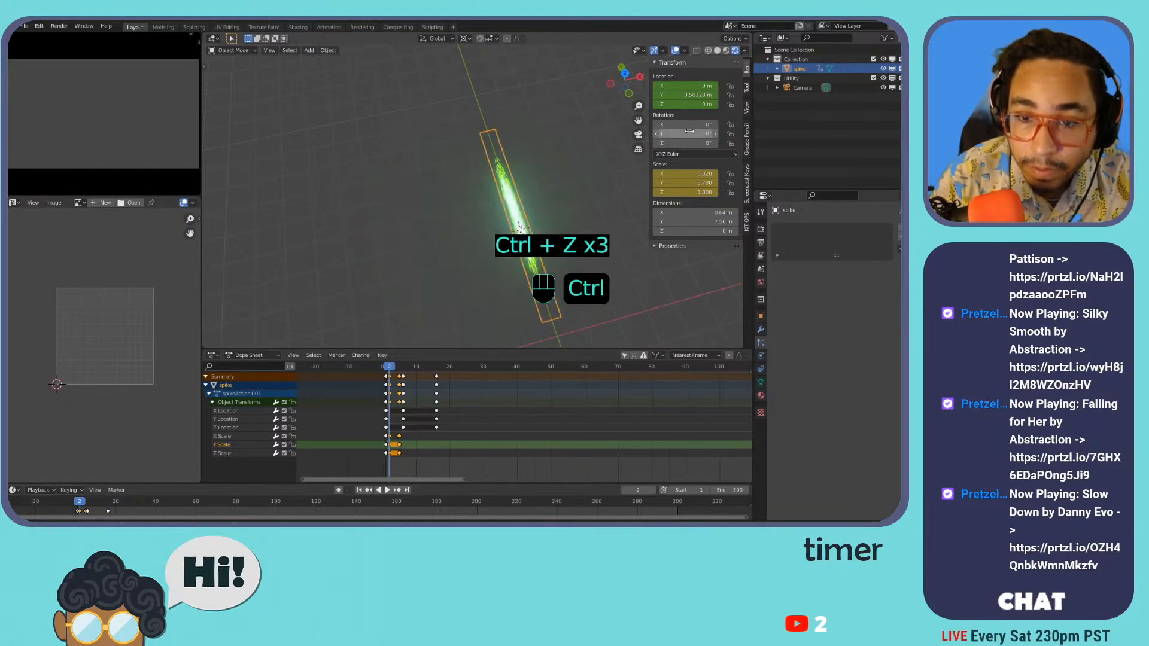
key("shift+d")
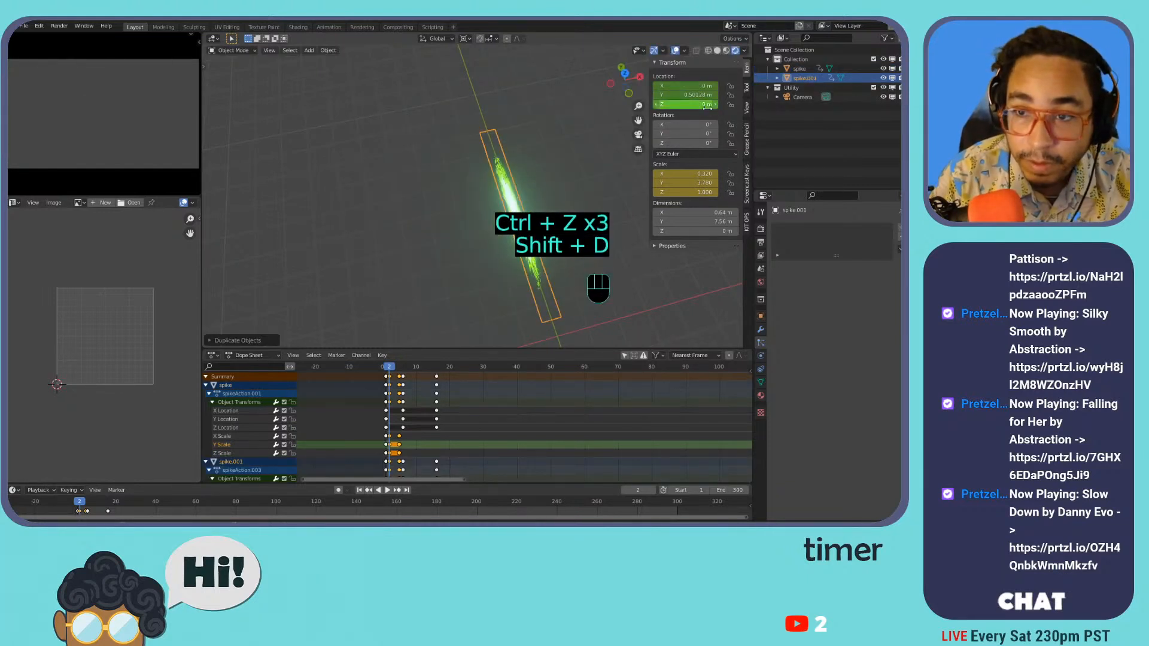
- Rotate the duplicated spike about Z, add two more duplicates rotated further around to fan out four spikes, and play back the burst
left_click_drag(688, 143, 662, 143)
key("shift+d")
key("shift+d")
scroll(622, 174, "down", 4)
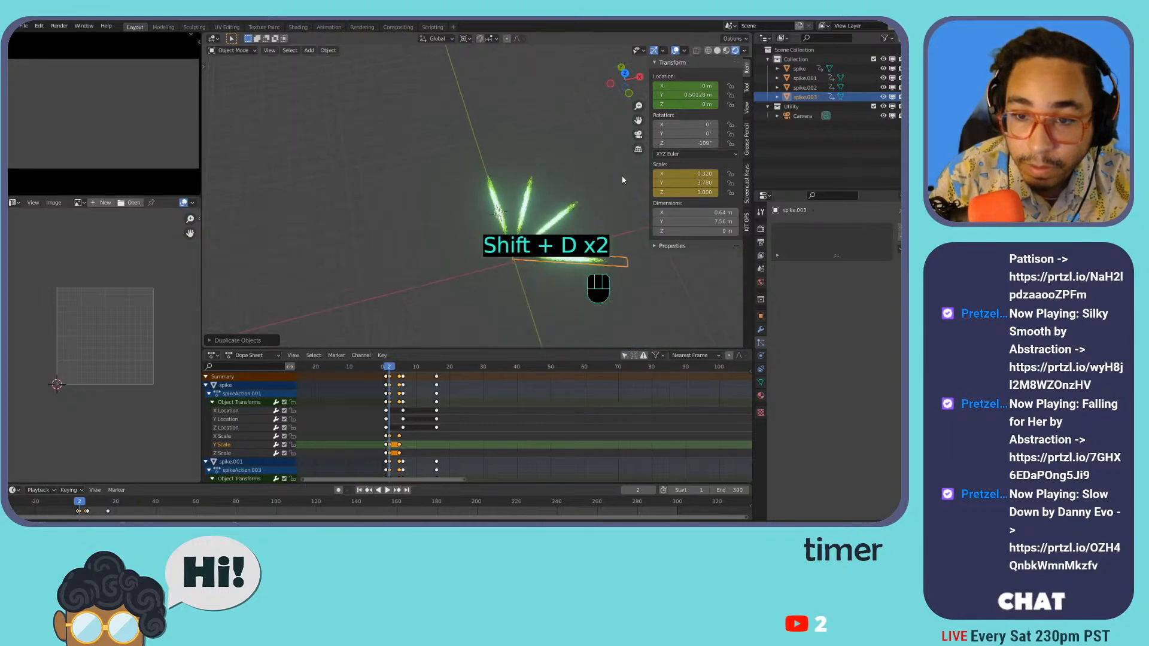
key("space")
key("space")
left_click_drag(387, 368, 409, 358)
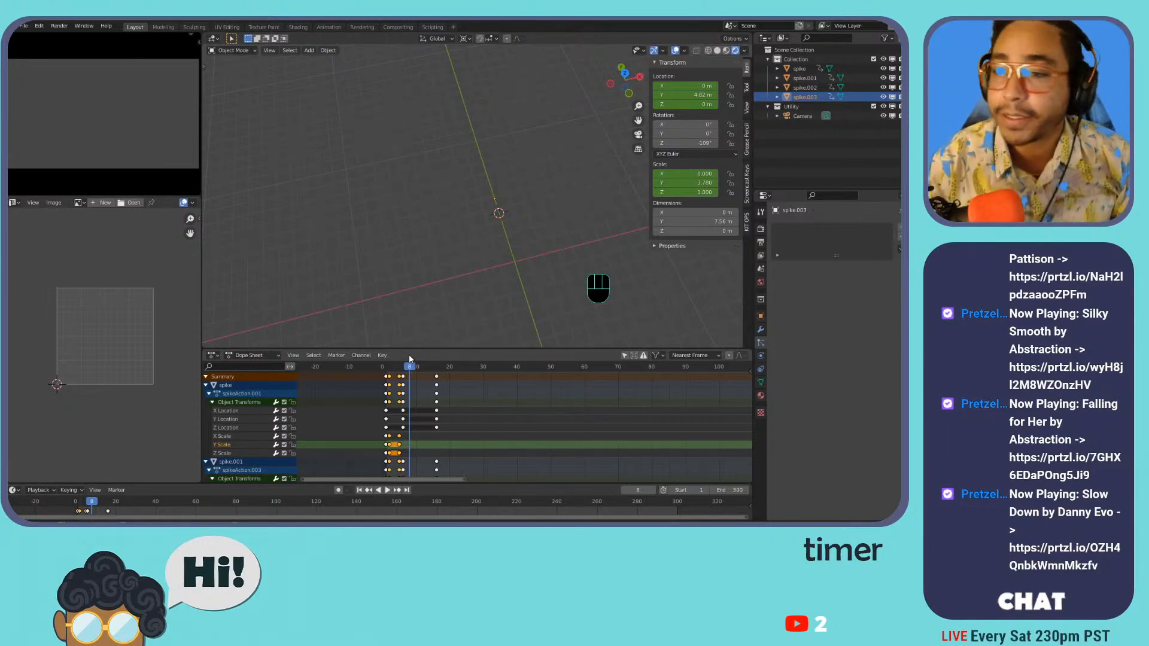
- Delete the three duplicated spikes and select the original spike
left_click(806, 78)
key("Delete")
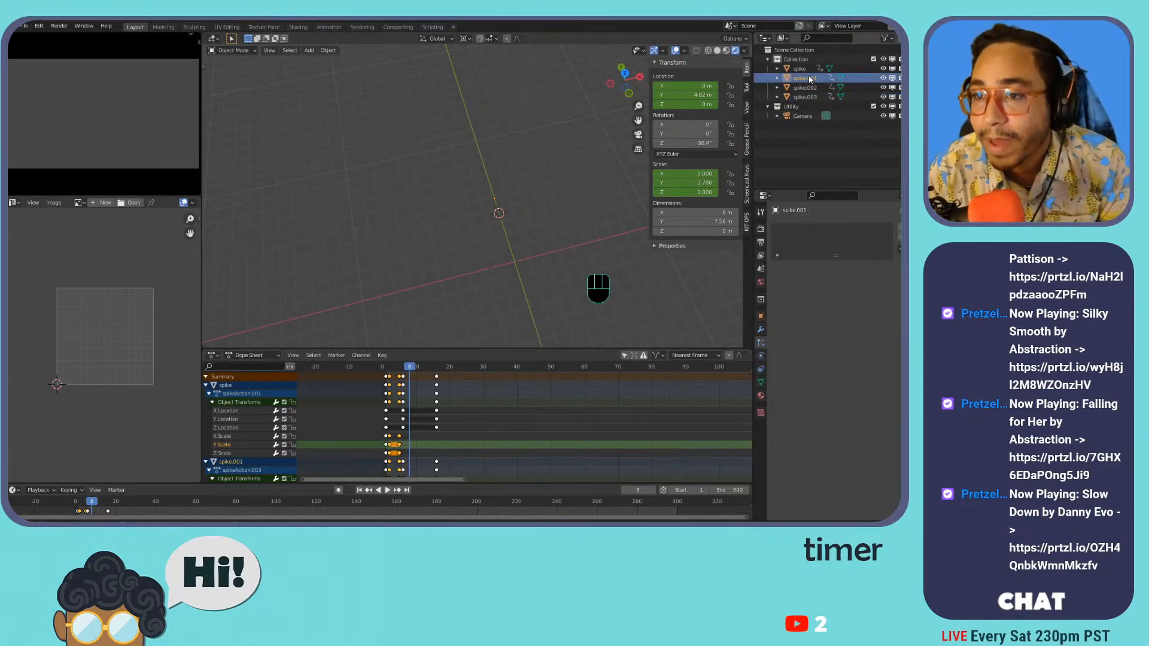
left_click(808, 78)
key("Delete")
left_click(809, 78)
key("Delete")
left_click(803, 70)
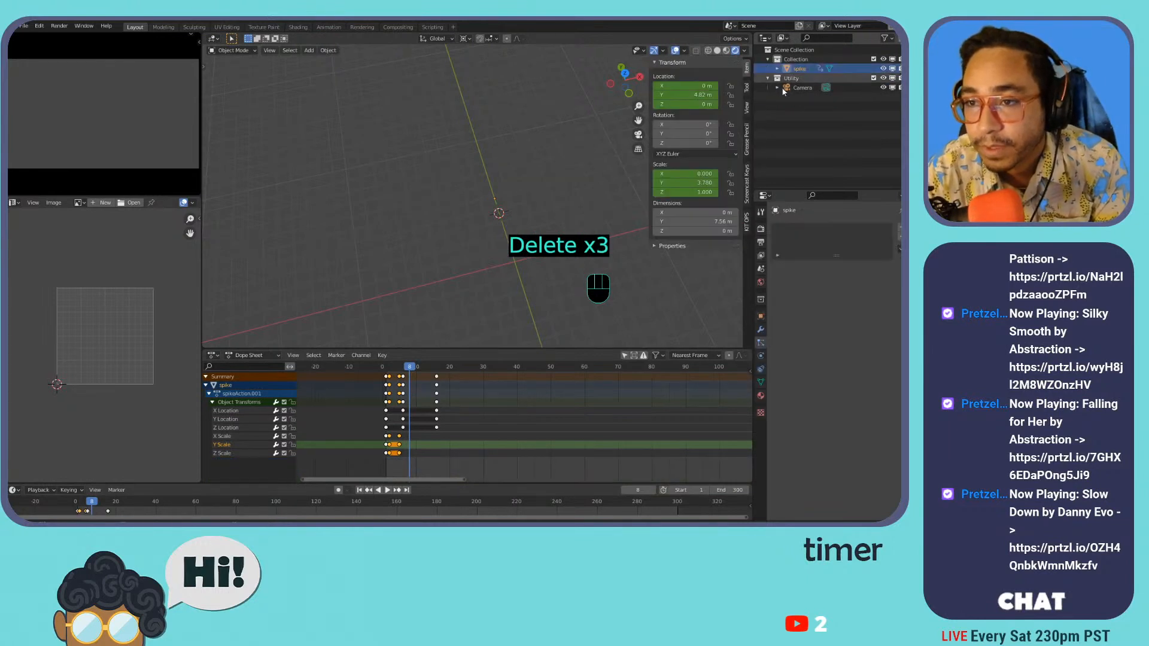
- Clear all location and scale keyframes from the spike while at frame 2
left_click_drag(392, 372, 389, 375)
right_click(683, 179)
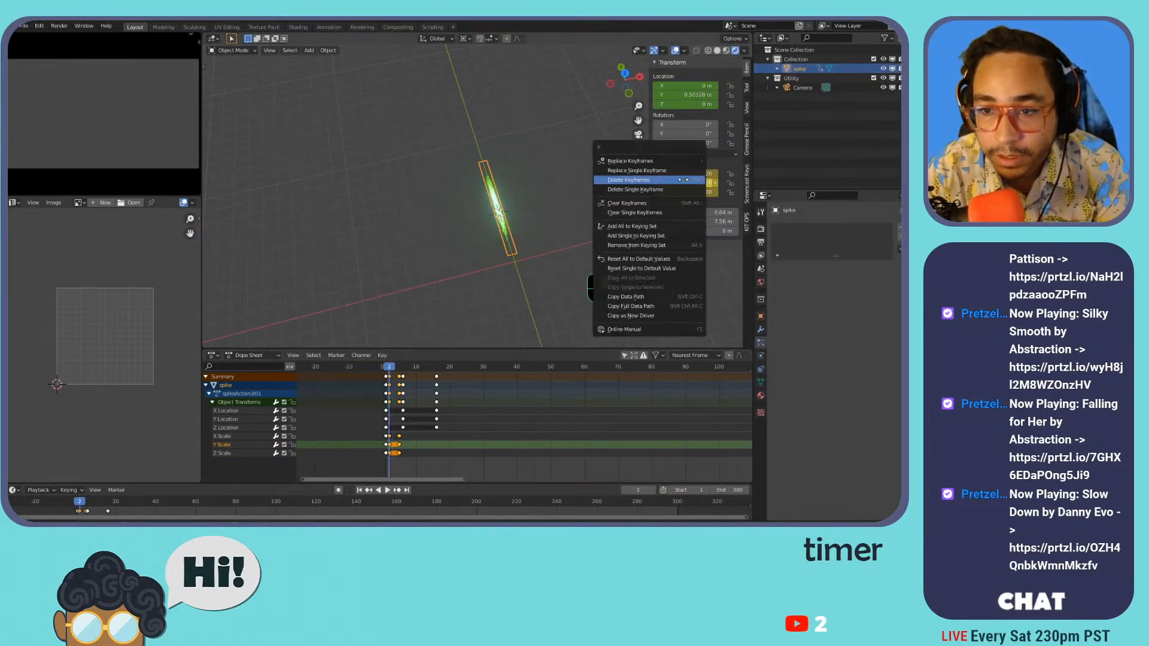
left_click(683, 180)
left_click(682, 182)
right_click(682, 173)
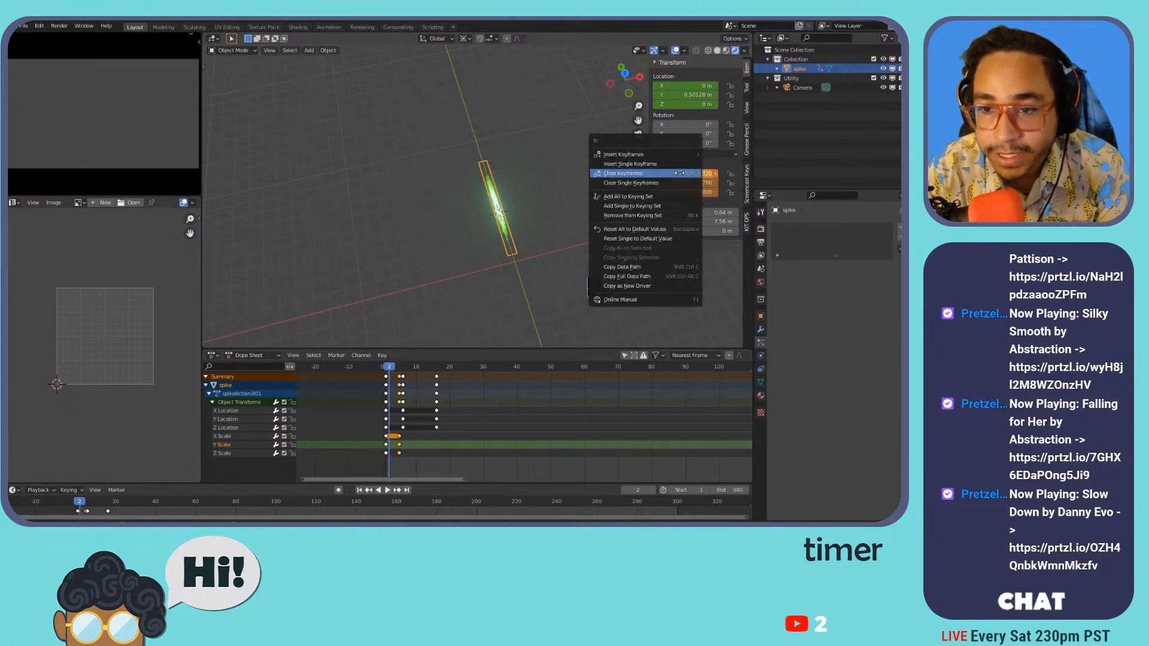
left_click(663, 182)
right_click(684, 183)
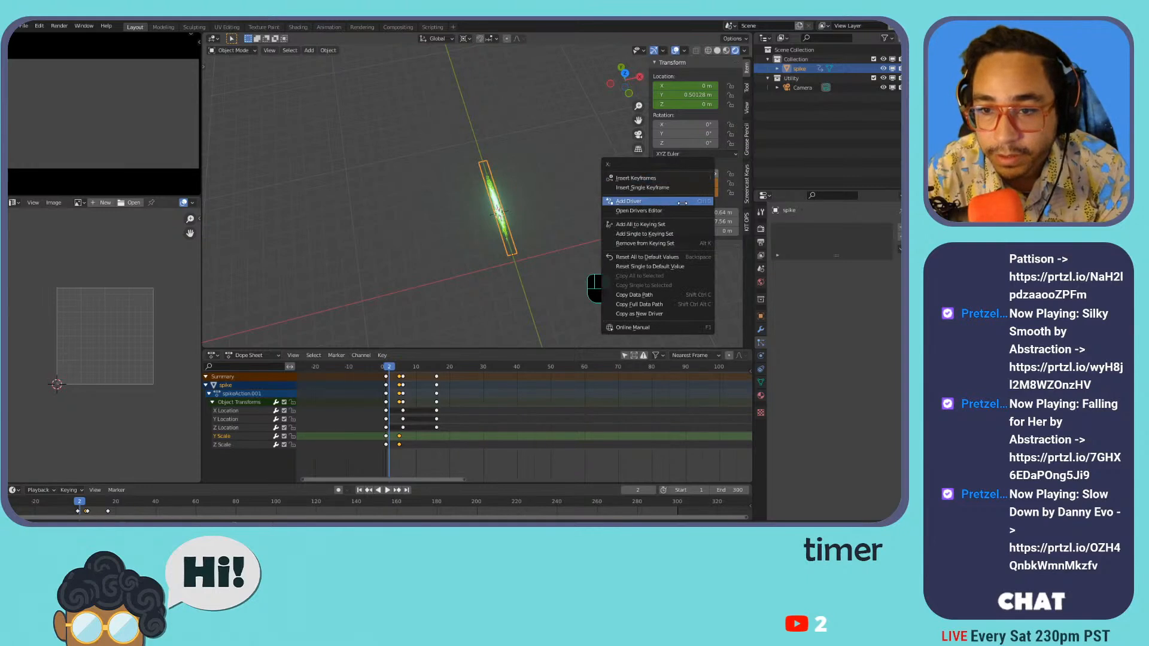
right_click(684, 96)
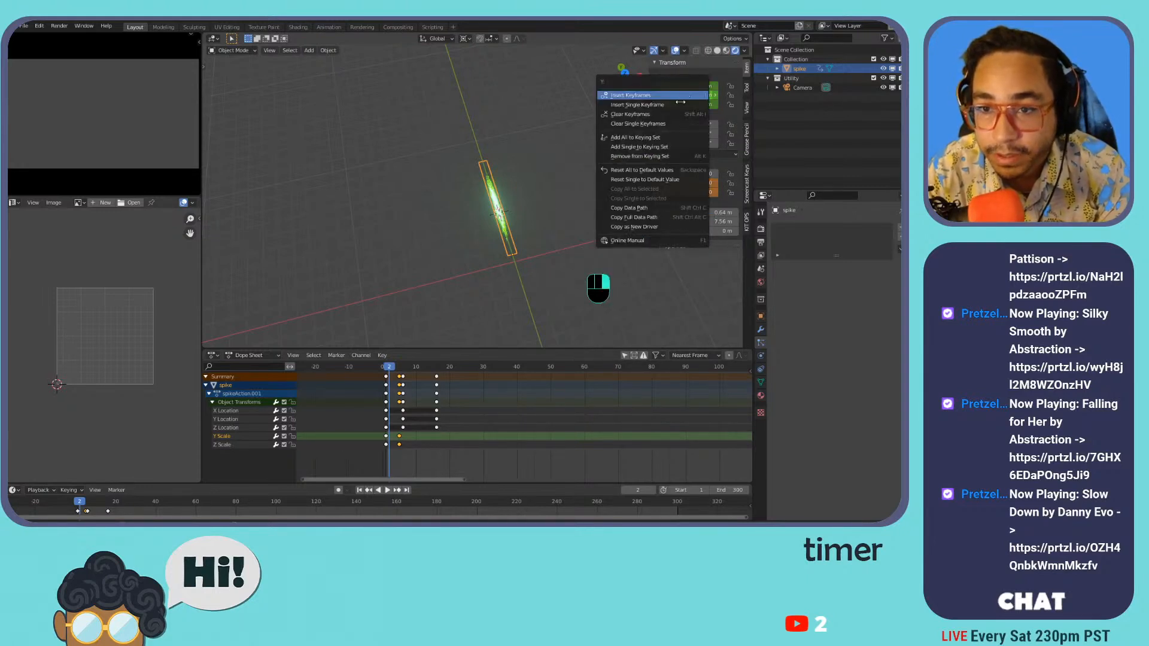
left_click(667, 115)
right_click(682, 181)
left_click(682, 181)
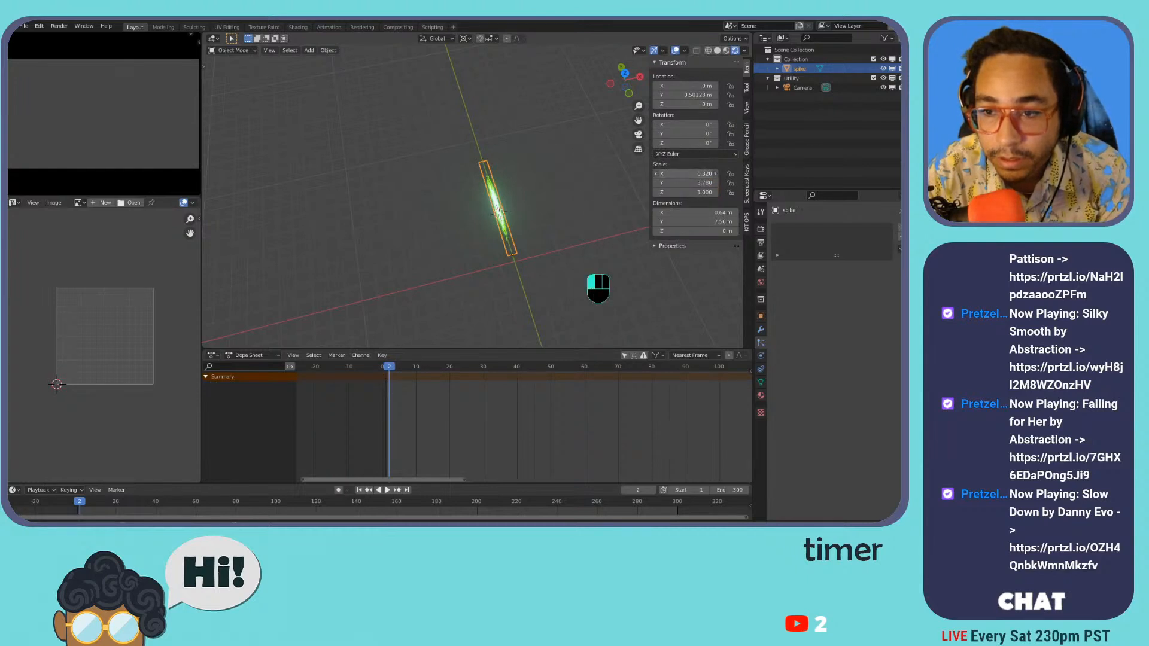
- Set the spike's X and Y scale to 1 and reset its location to the world origin
type("1")
key("Return")
left_click(686, 183)
type("1")
key("Return")
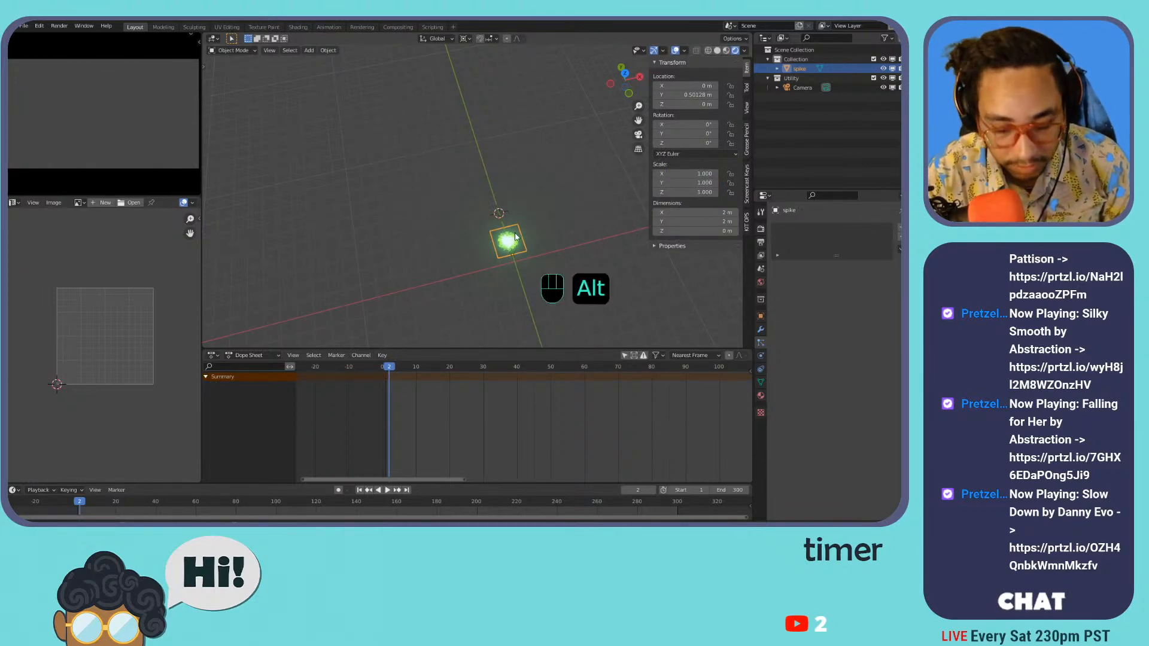
key("alt+g")
key("KP_Decimal")
key("shift+c")
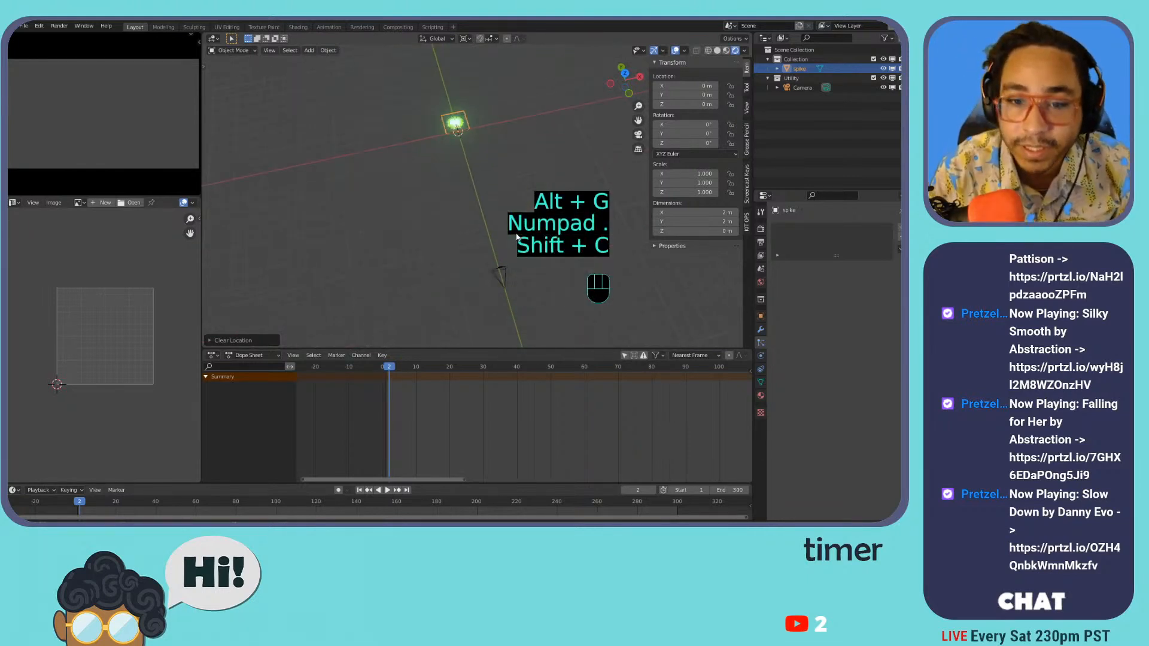
key("KP_Decimal")
- Replace the dope sheet with the Shader Editor to show the spike's material nodes, and play back the unscaled effect
key("space")
left_click(212, 355)
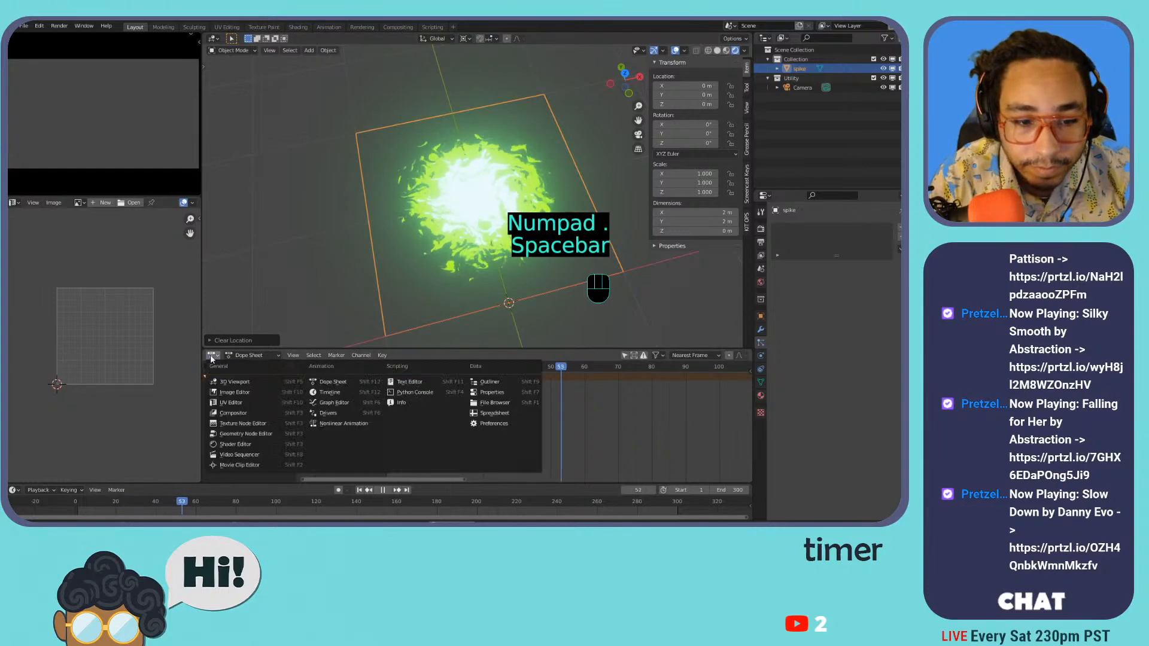
left_click(222, 444)
scroll(419, 401, "up", 3)
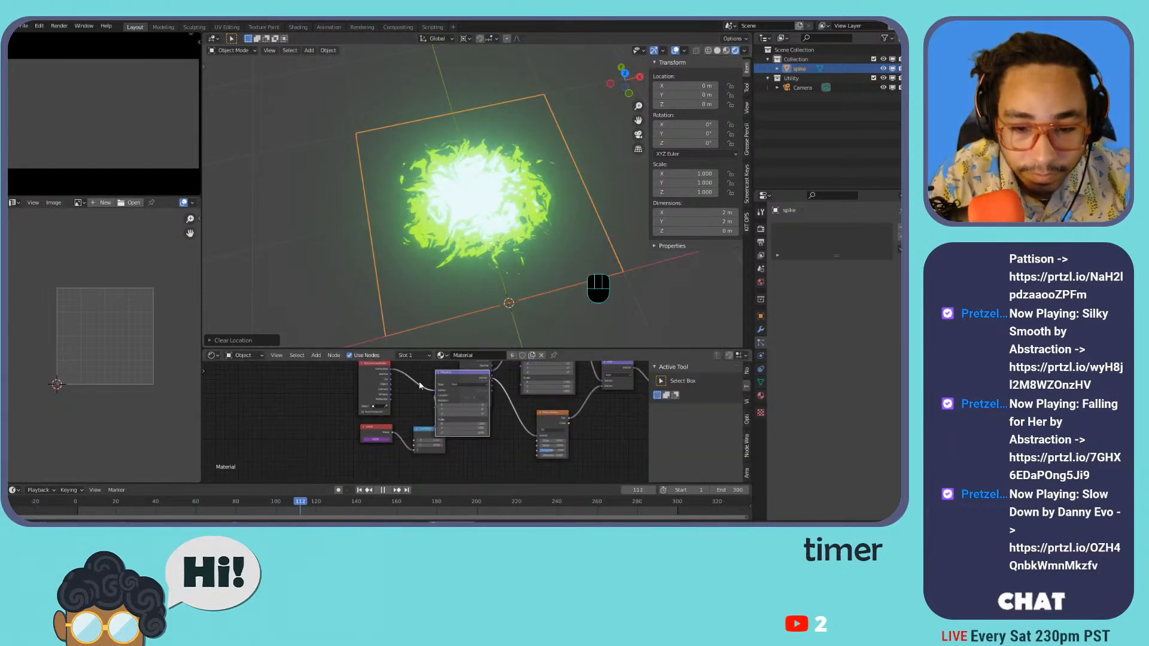
middle_click_drag(426, 406, 311, 398)
scroll(312, 399, "up", 1)
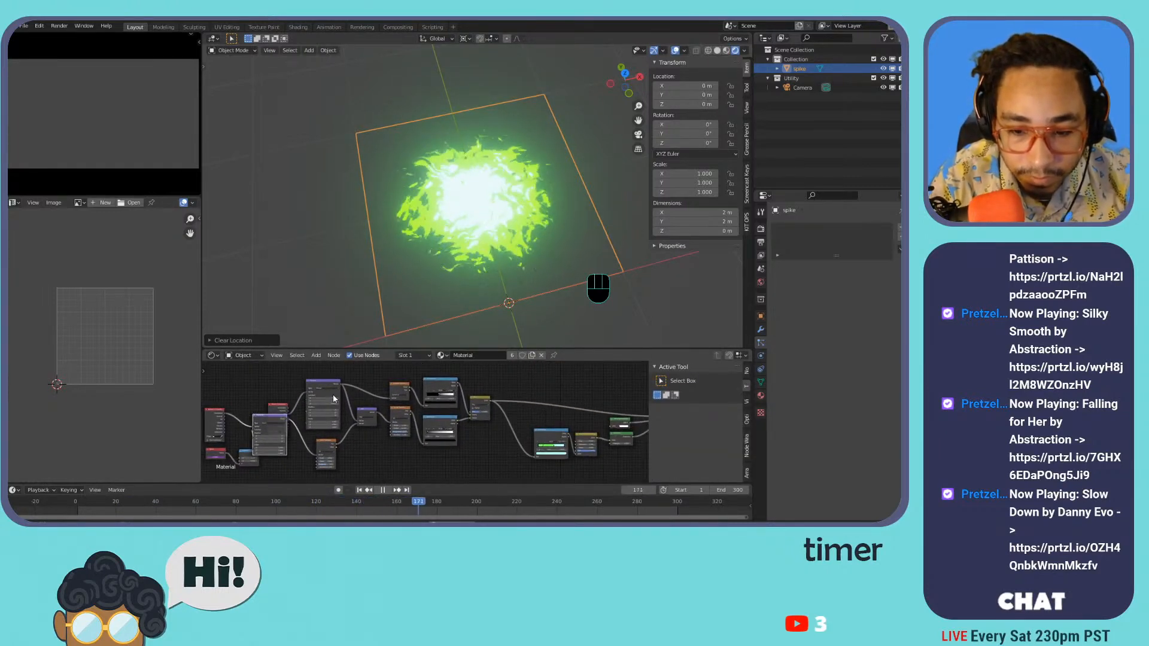
key("space")
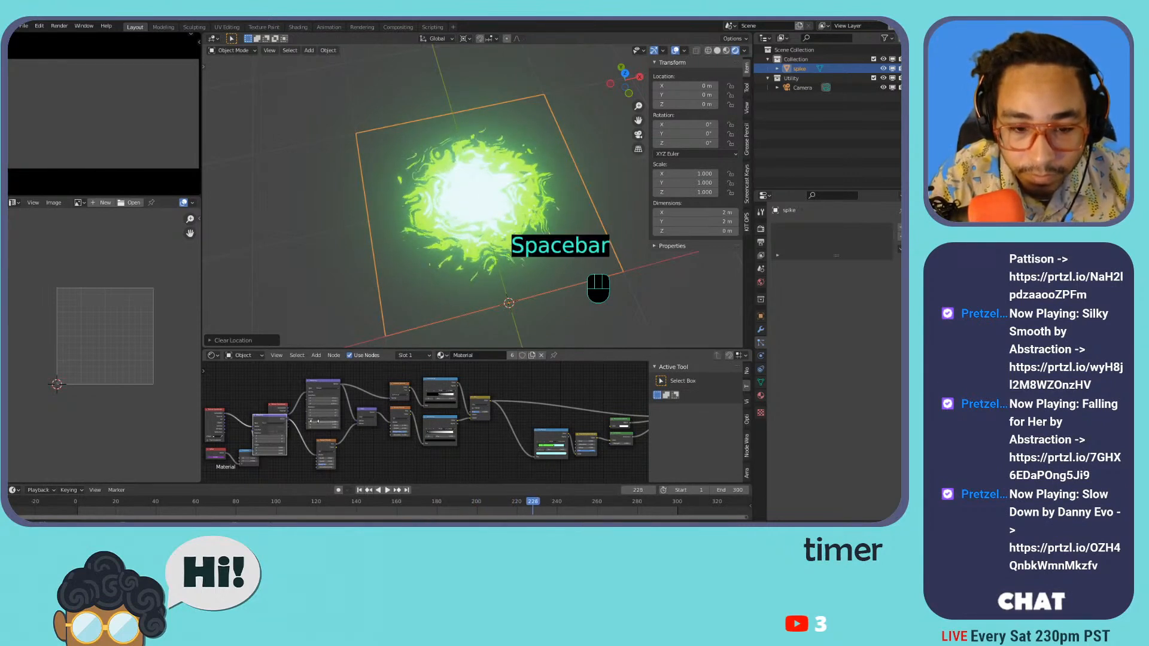
- Spread out the texture coordinate, Mapping and Value nodes at the start of the spike's material node tree
scroll(287, 417, "up", 2)
middle_click_drag(287, 422, 545, 446)
scroll(426, 421, "down", 6)
left_click_drag(425, 432, 433, 451)
left_click_drag(422, 406, 399, 367)
left_click_drag(425, 459, 430, 430)
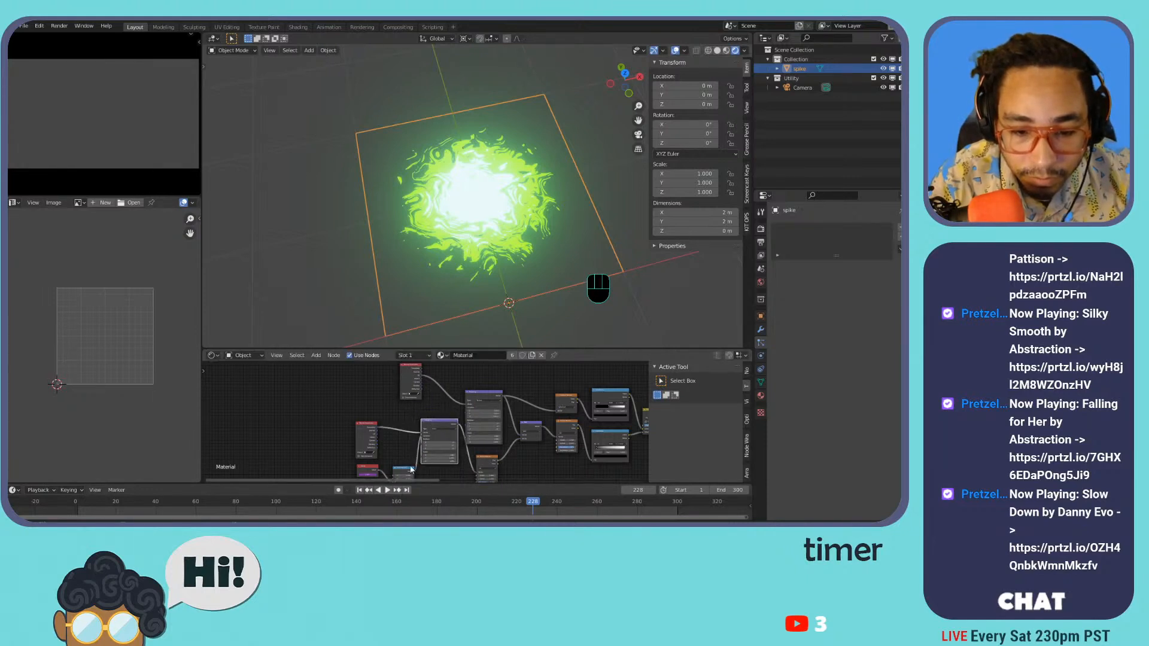
middle_click_drag(391, 444, 440, 385)
left_click_drag(411, 411, 383, 412)
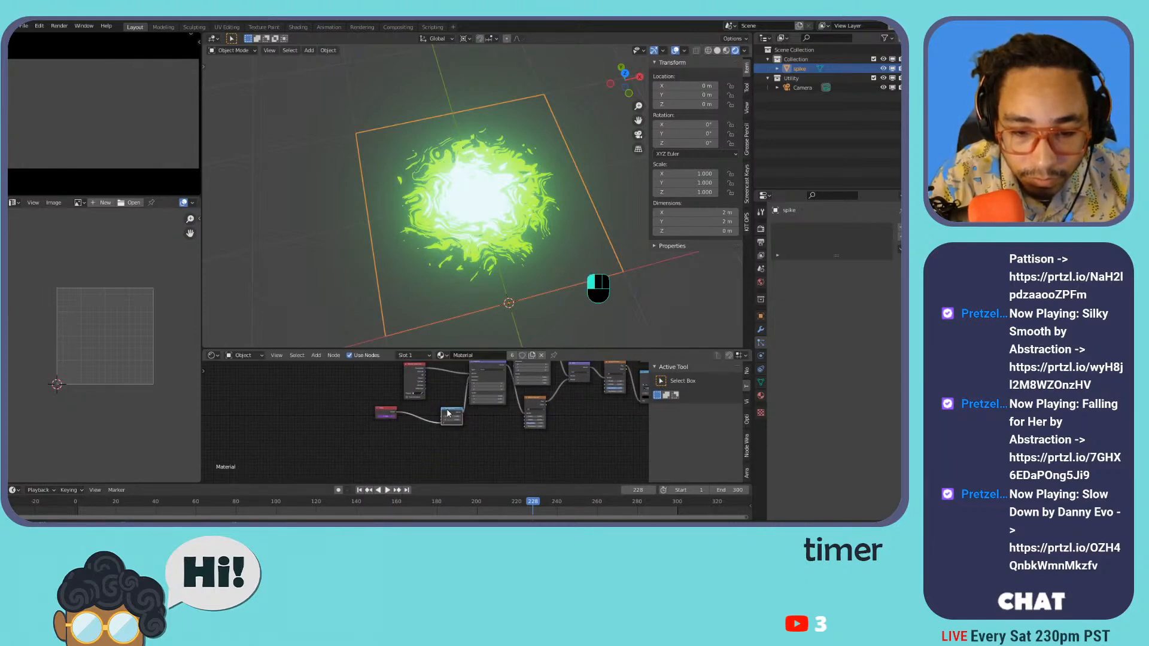
scroll(428, 400, "up", 3)
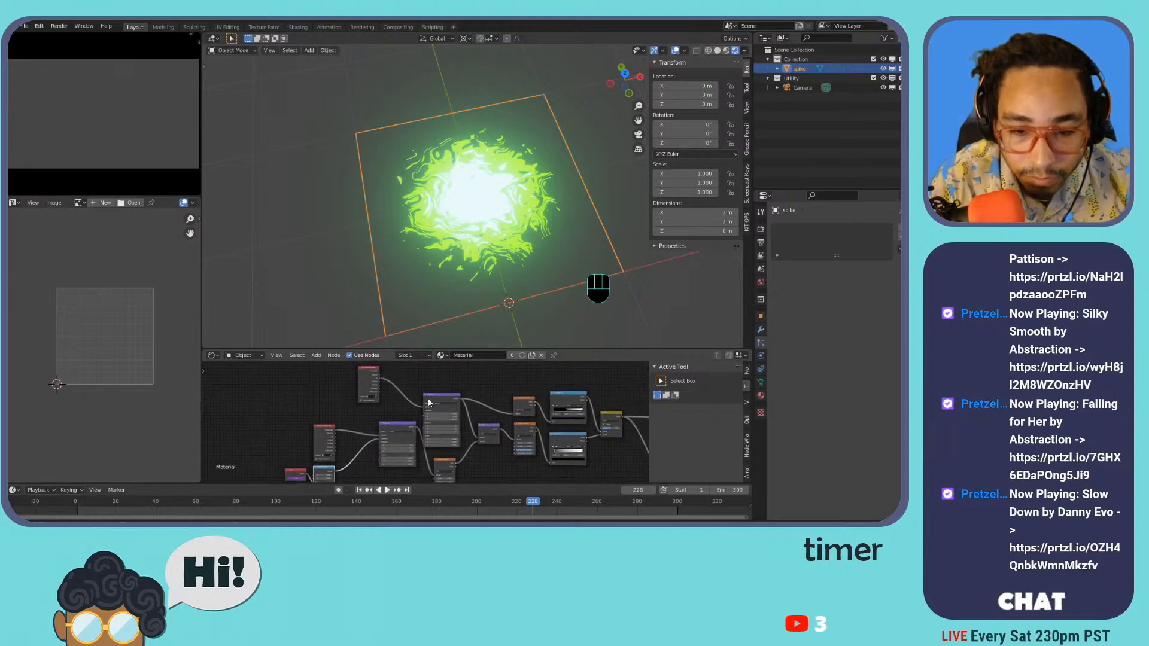
- Try different location values in the gradient's Mapping node and undo the trial changes
scroll(429, 404, "up", 5)
mouse_move(440, 409)
left_mouse_down()
mouse_move(478, 416)
mouse_move(435, 416)
left_mouse_up()
key("ctrl+z")
key("ctrl+z")
key("ctrl+z")
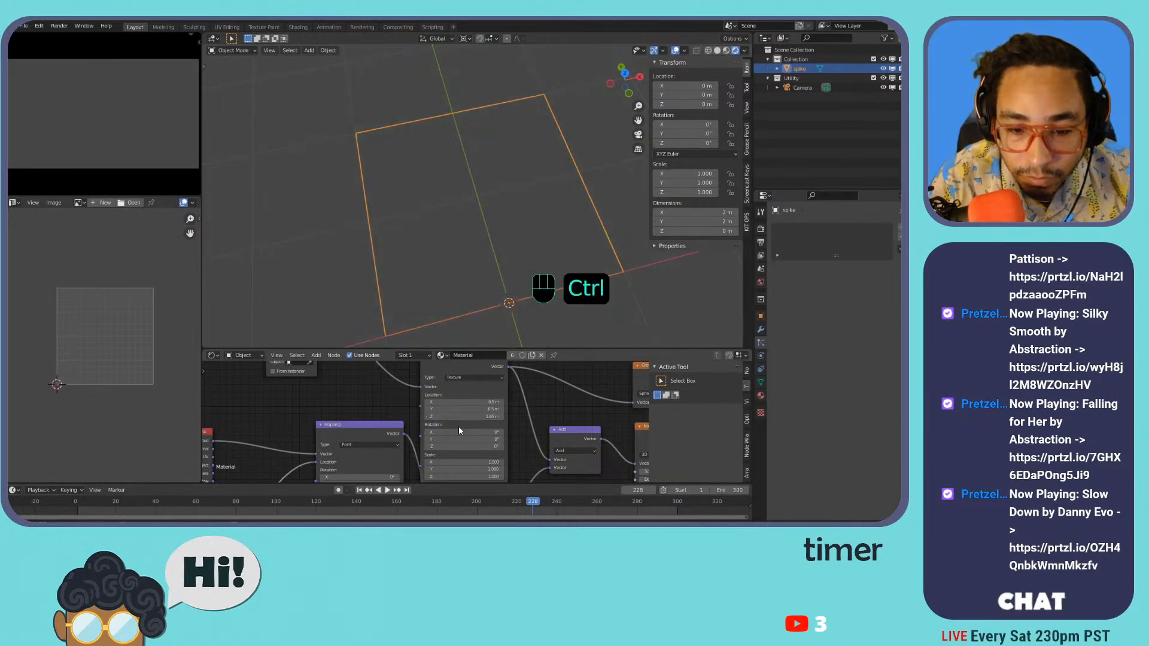
- Change the gradient texture's type to Linear, shift the X location in its Mapping node and play back the result
middle_click_drag(393, 396, 350, 391)
scroll(460, 435, "down", 3)
middle_click_drag(523, 384, 442, 383)
left_click(461, 391)
left_click(465, 398)
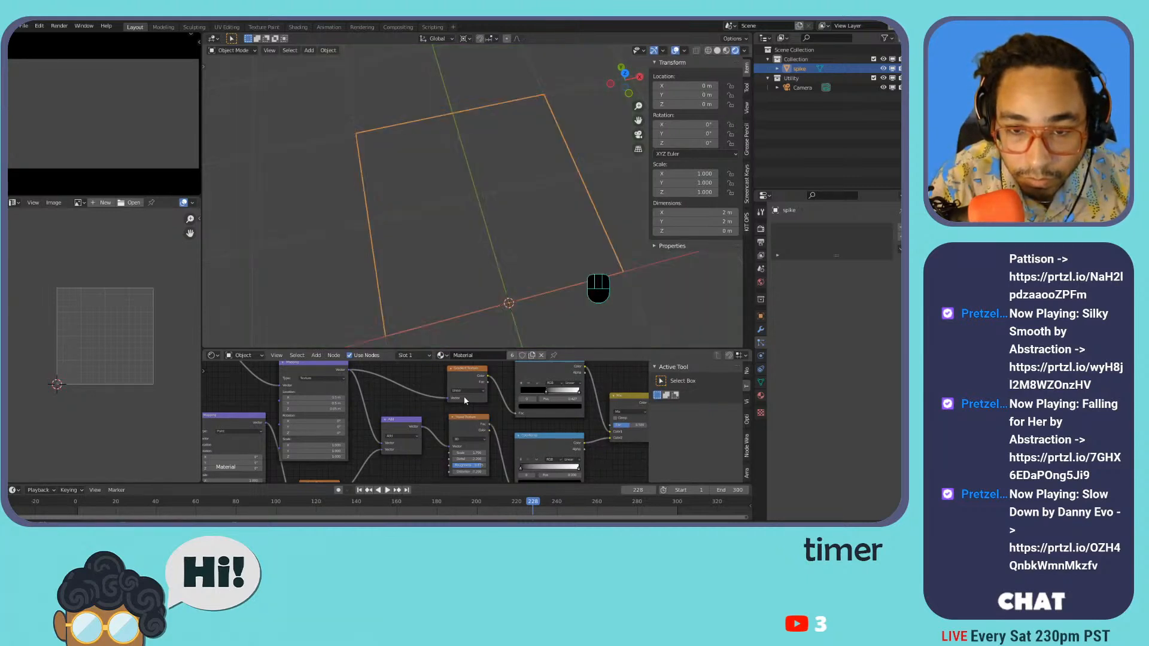
left_click_drag(340, 399, 308, 398)
key("space")
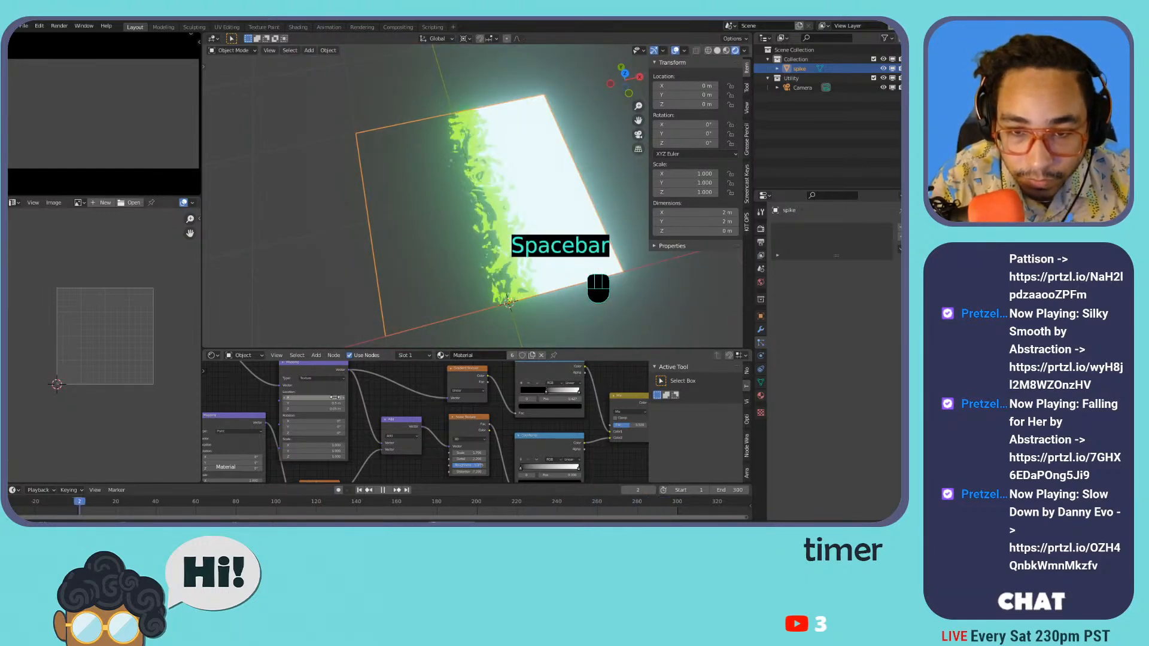
key("space")
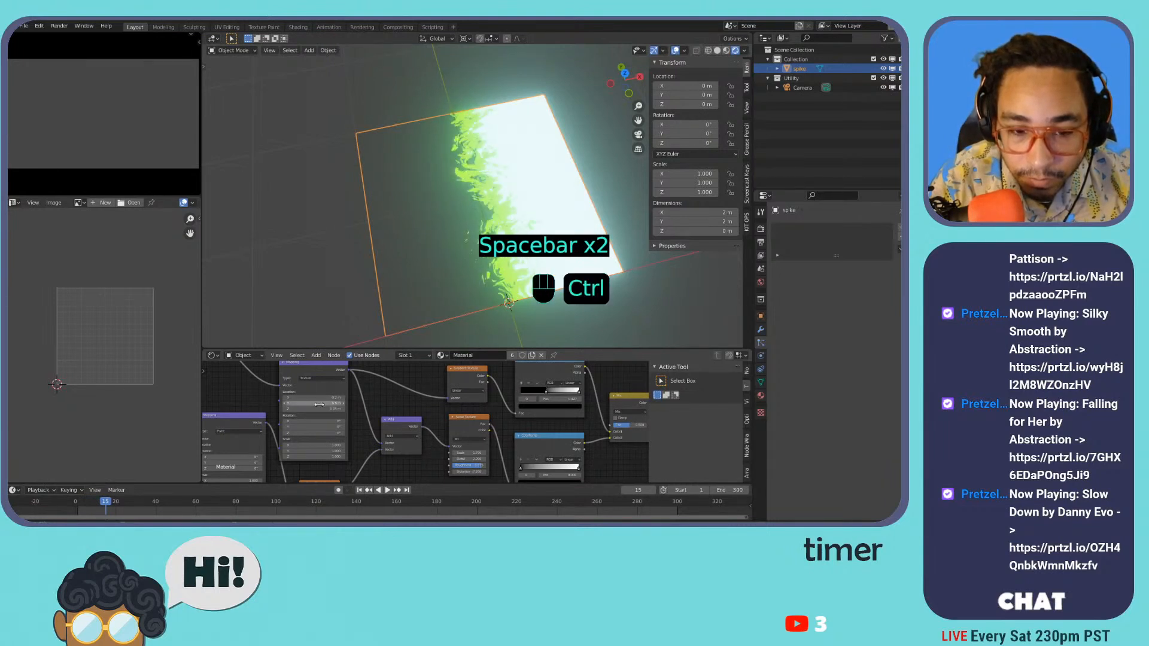
- Undo the trial location edits and set the location in the gradient's Mapping node to 0 m
key("ctrl+z")
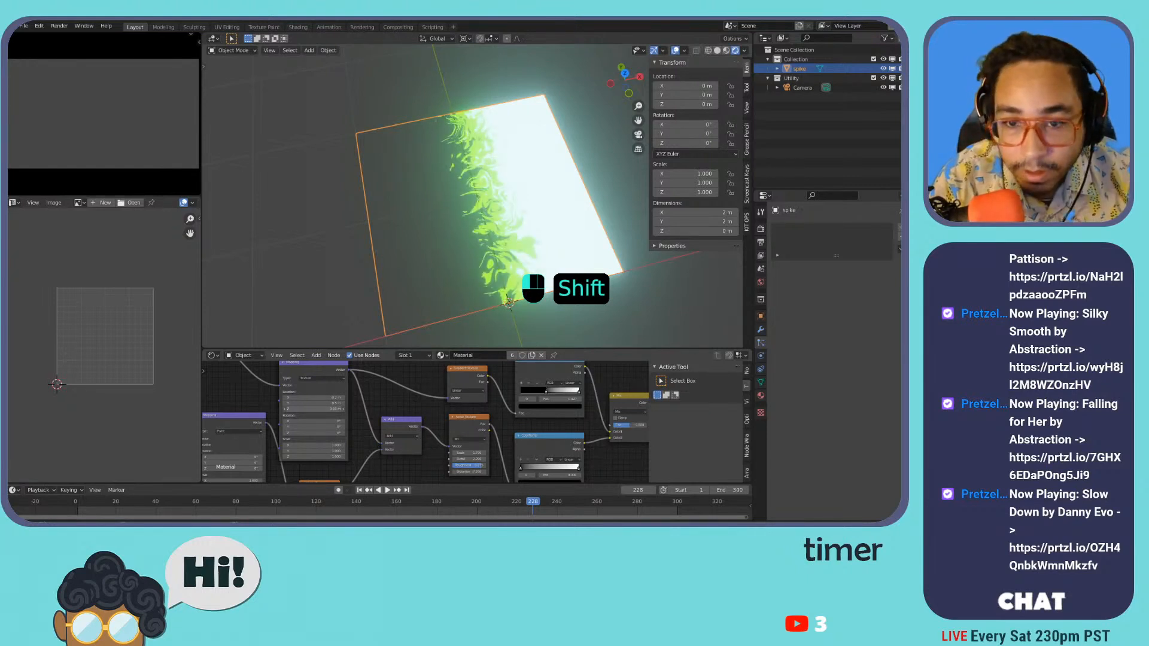
key("ctrl+z")
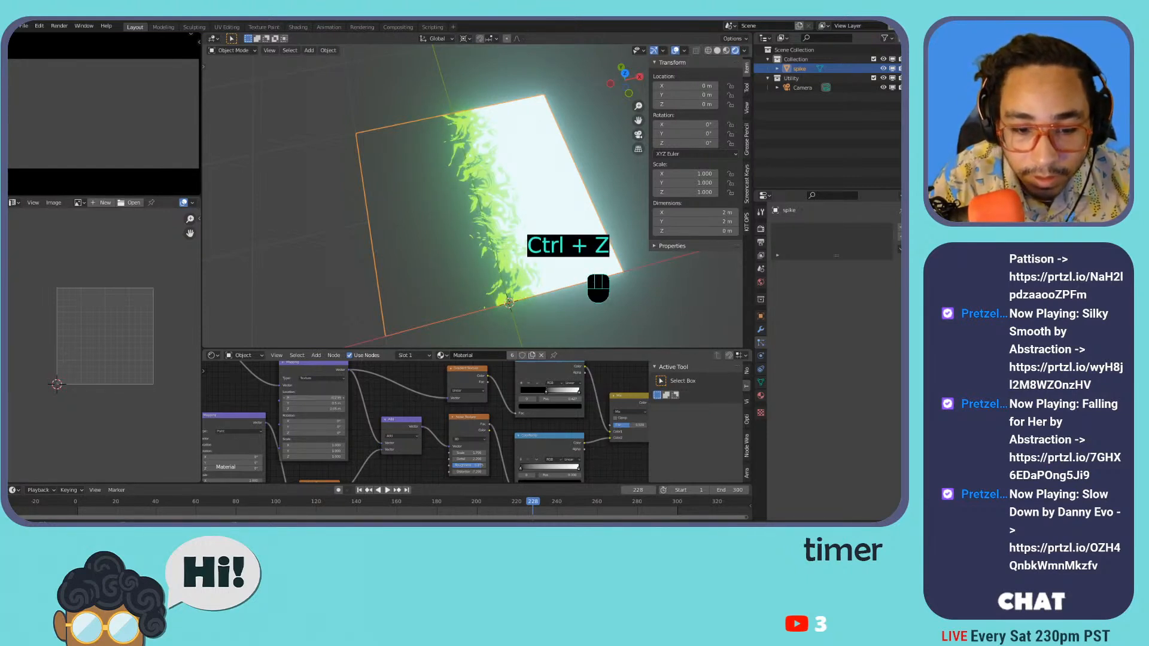
key("Return")
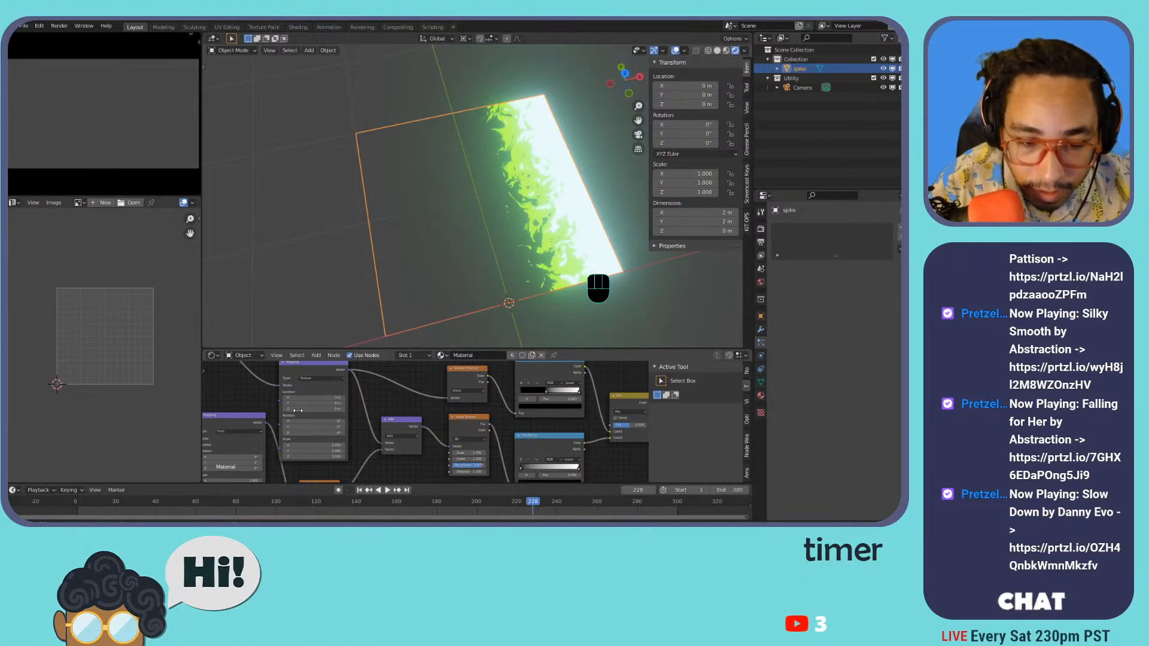
- Undo the trial edits to the gradient's Mapping node and to the Mapping node beside the texture coordinates
key("ctrl+z")
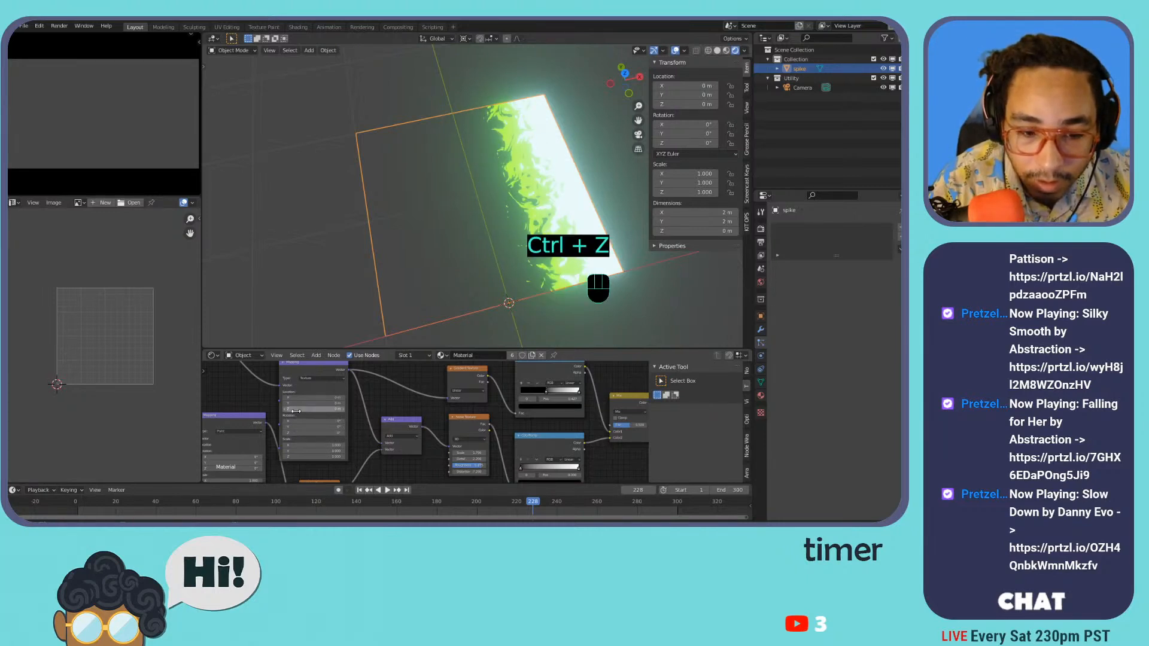
key("ctrl+z")
middle_click_drag(252, 431, 362, 430)
key("ctrl+z")
key("ctrl+z")
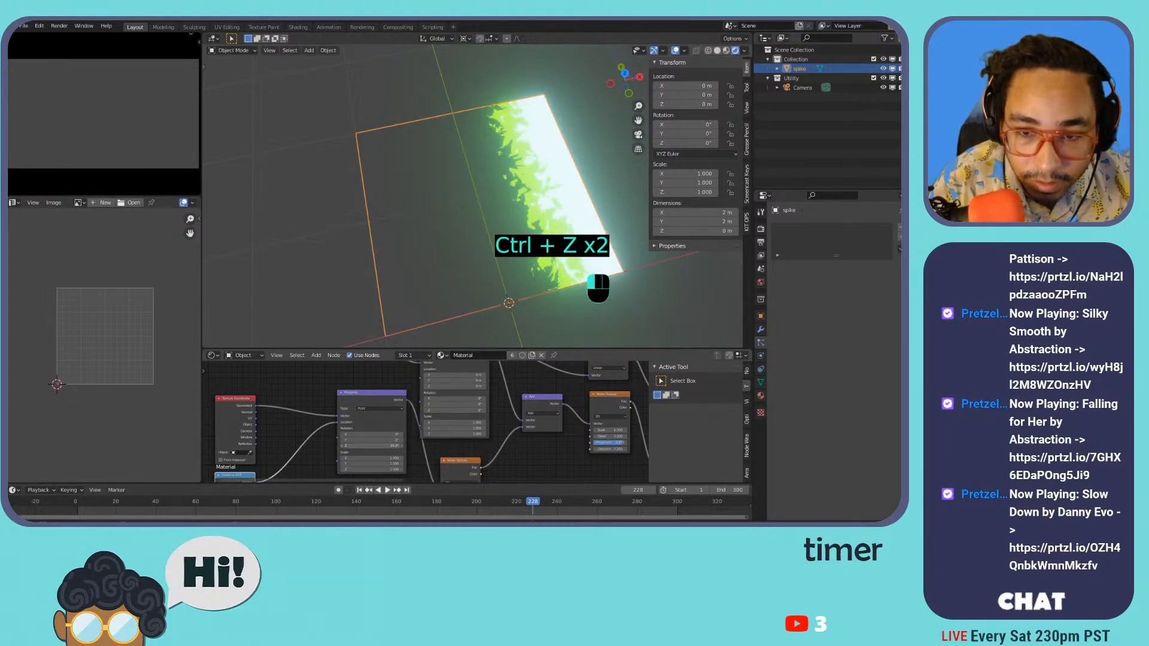
key("ctrl+z")
- Try offsetting the gradient along X in its Mapping node, and undo the offset
middle_click_drag(355, 440, 472, 415)
scroll(471, 416, "down", 1)
left_click_drag(386, 438, 430, 438)
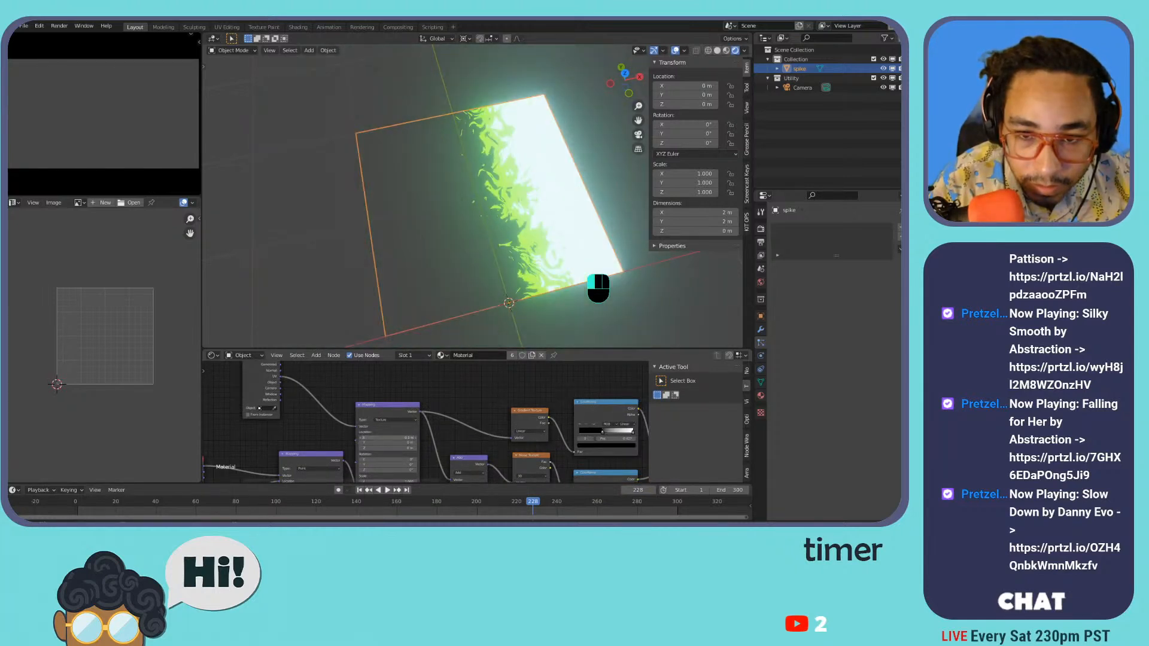
key("ctrl+z")
key("ctrl+z")
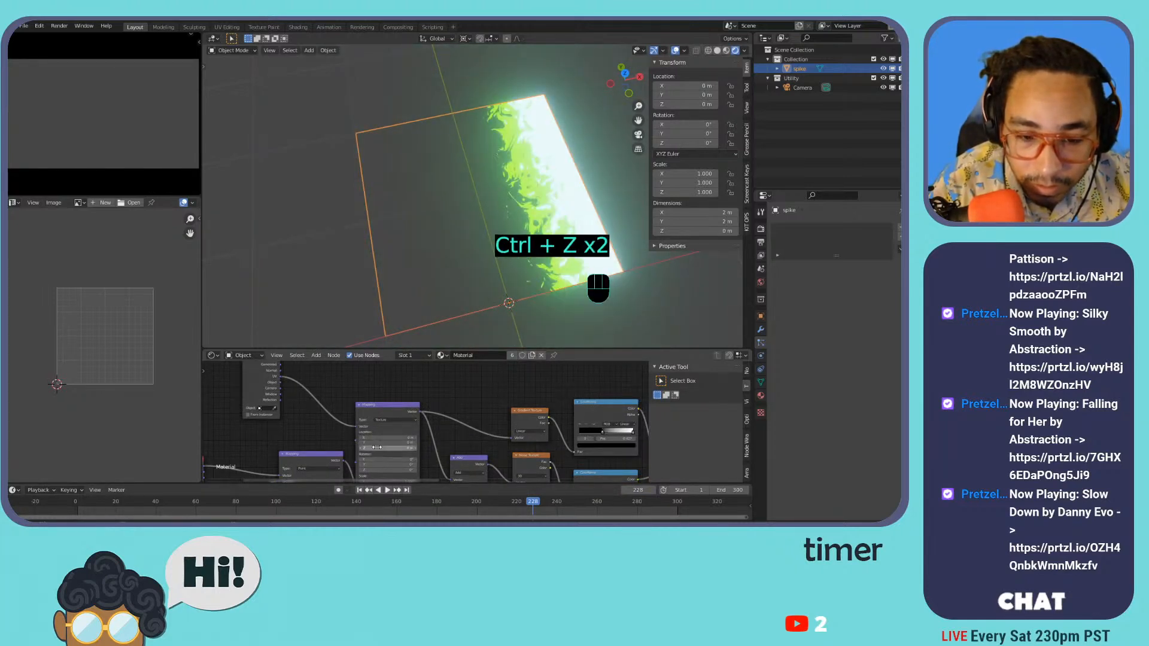
key("ctrl+z")
- Adjust the scale of the noise texture that shapes the flame edge
scroll(478, 436, "down", 4)
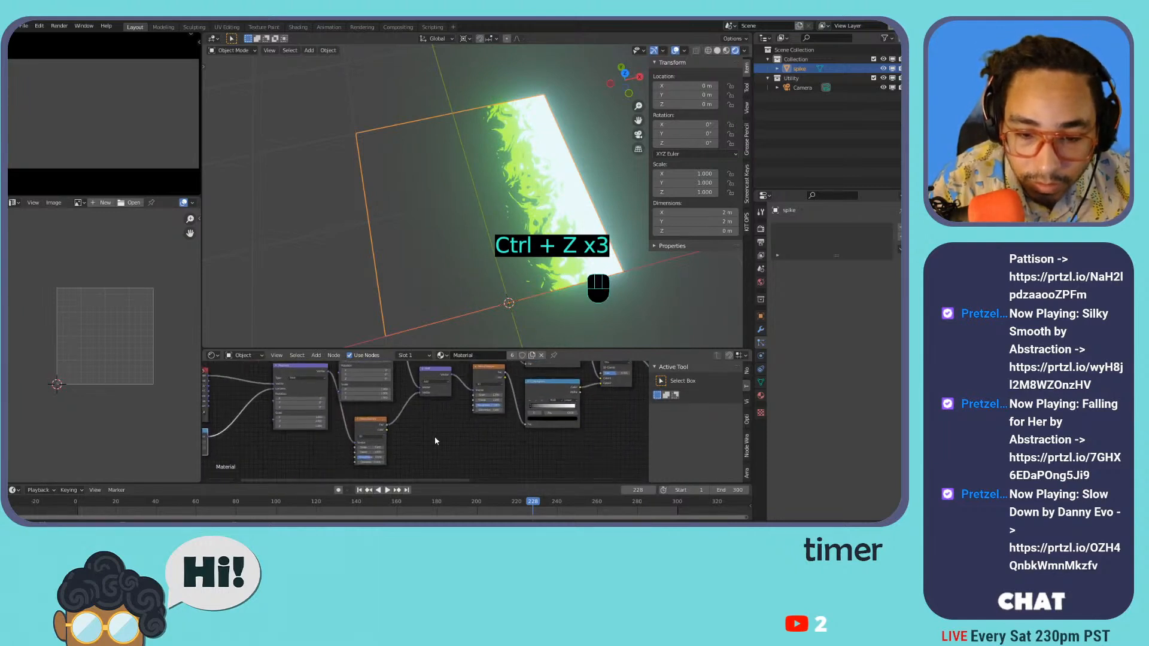
scroll(437, 423, "up", 4)
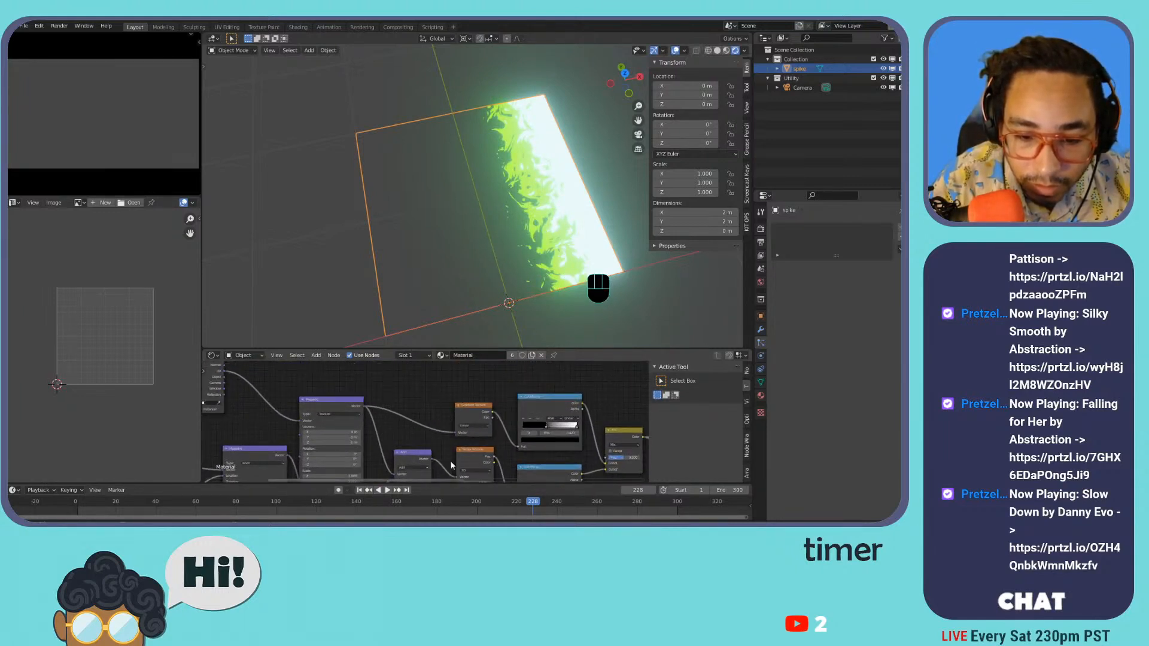
left_click_drag(427, 417, 461, 417)
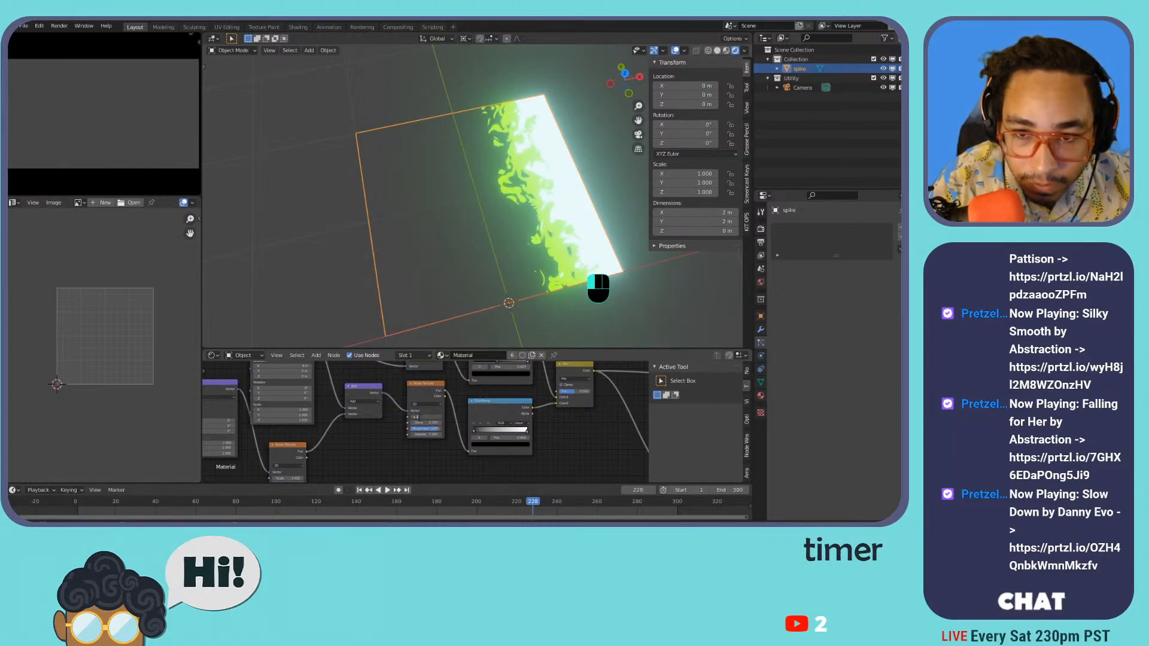
- Recolor the emission color ramp, making its green stop yellow and its cyan stop orange
middle_click_drag(530, 398, 486, 455)
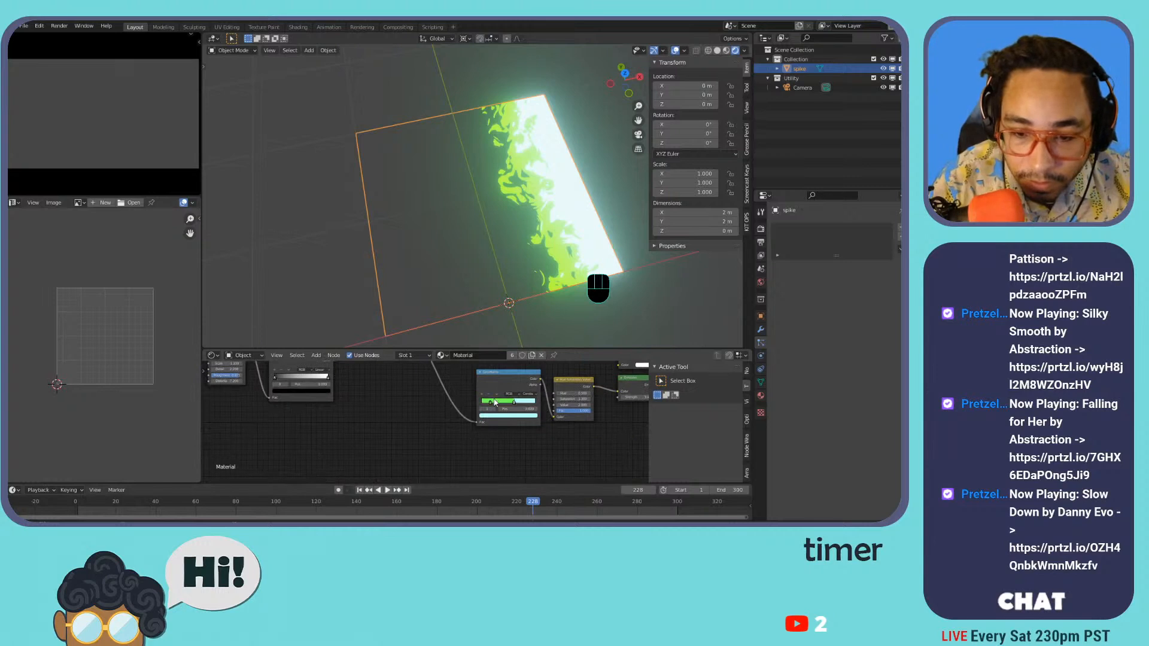
left_click_drag(508, 351, 493, 367)
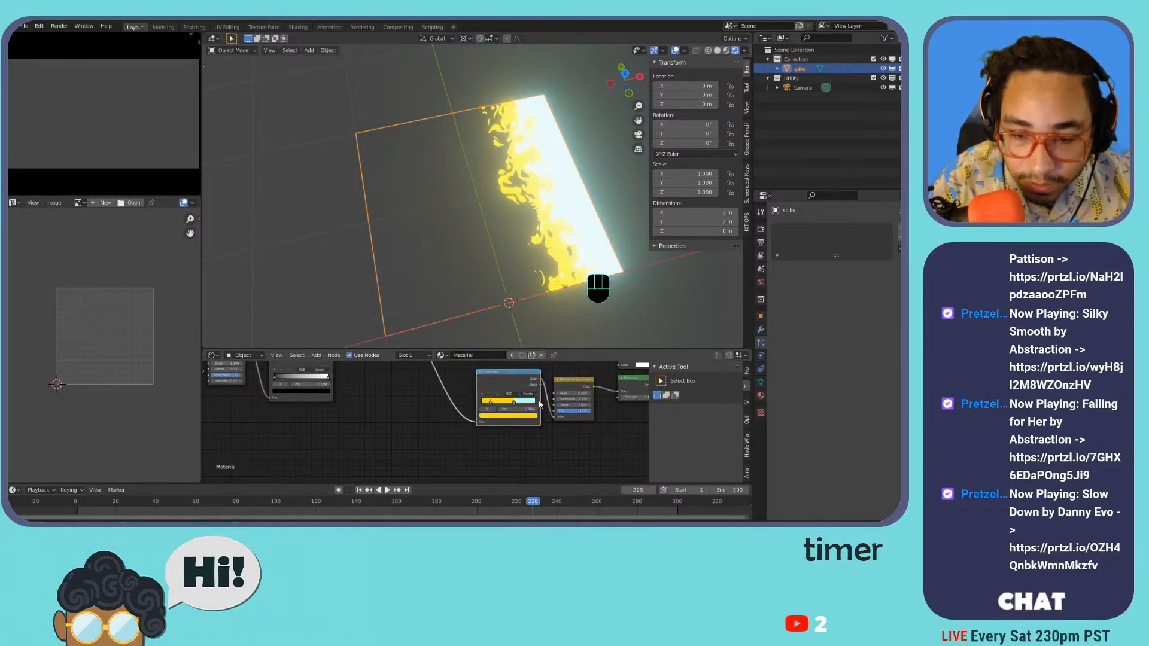
left_click(519, 416)
left_click_drag(505, 359, 496, 374)
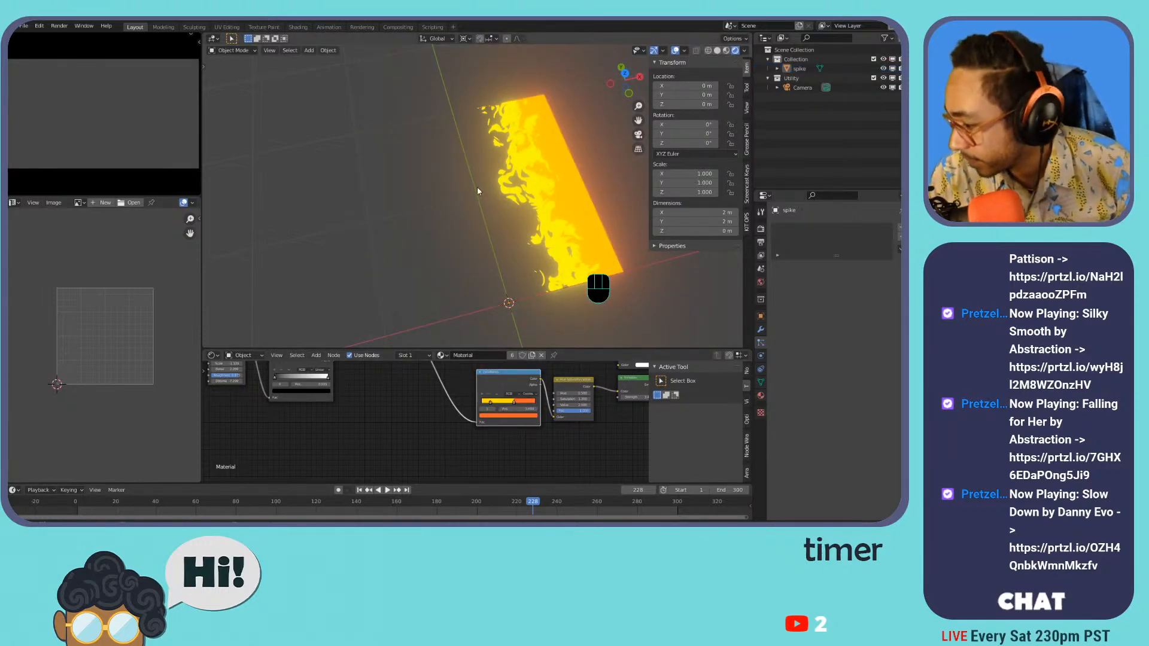
- Play the animation and shift the flame edge by adjusting the X location in the gradient's Mapping node
key("space")
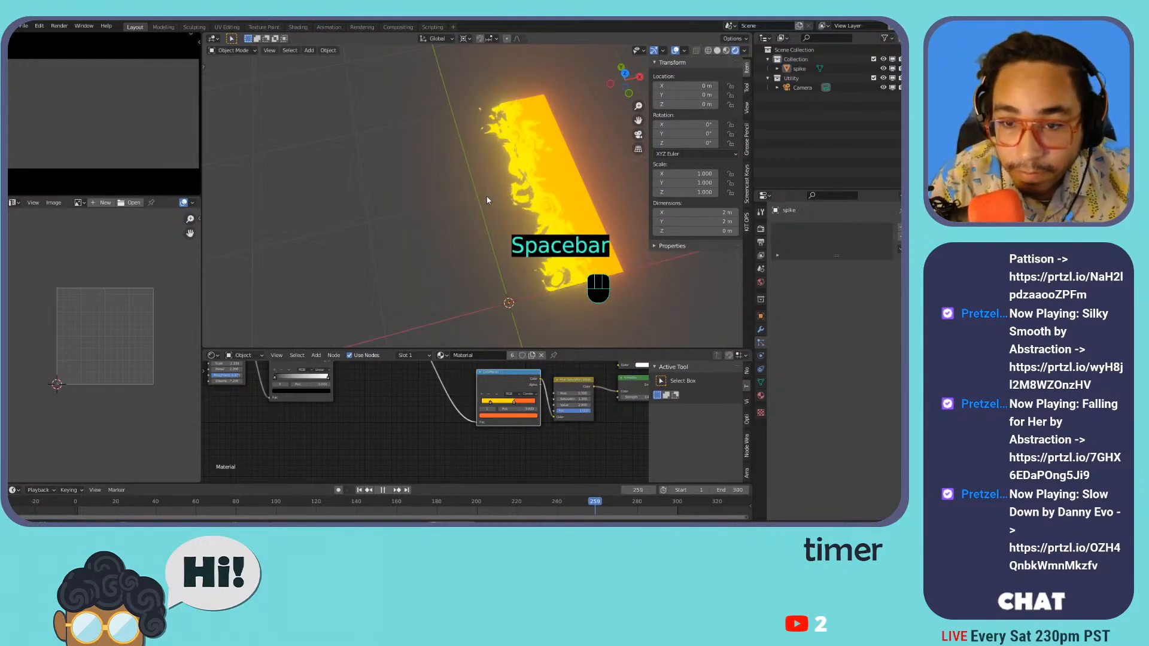
middle_click_drag(365, 397, 597, 439)
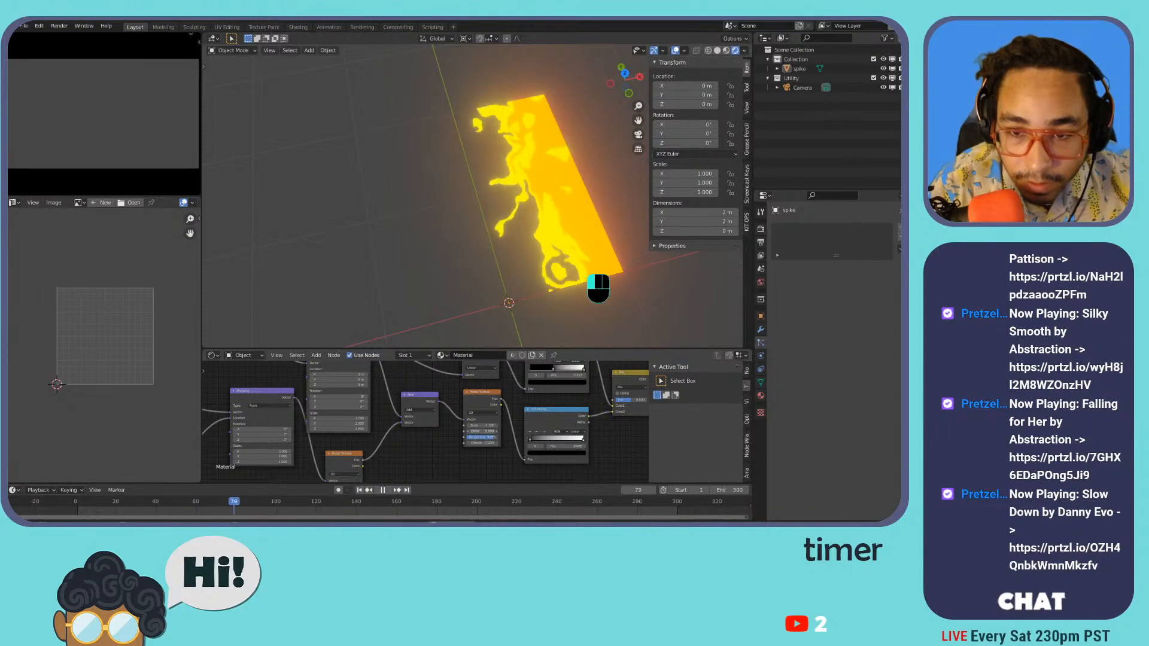
middle_click_drag(476, 435, 588, 456)
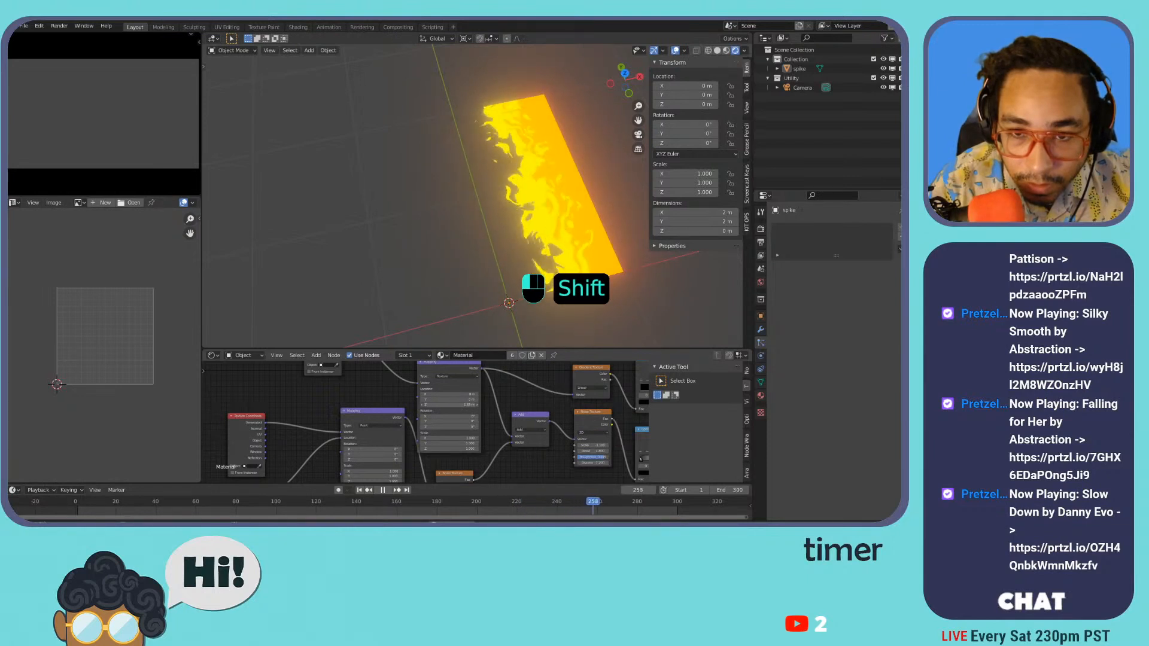
key("ctrl+z")
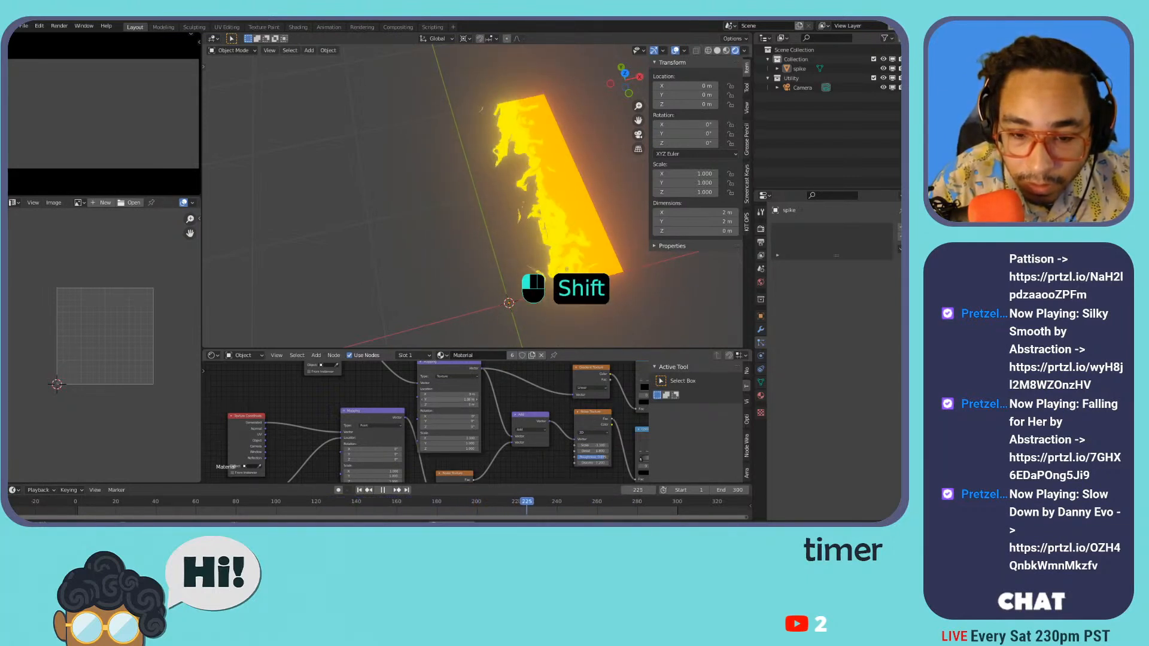
left_click_drag(432, 395, 445, 394, "shift")
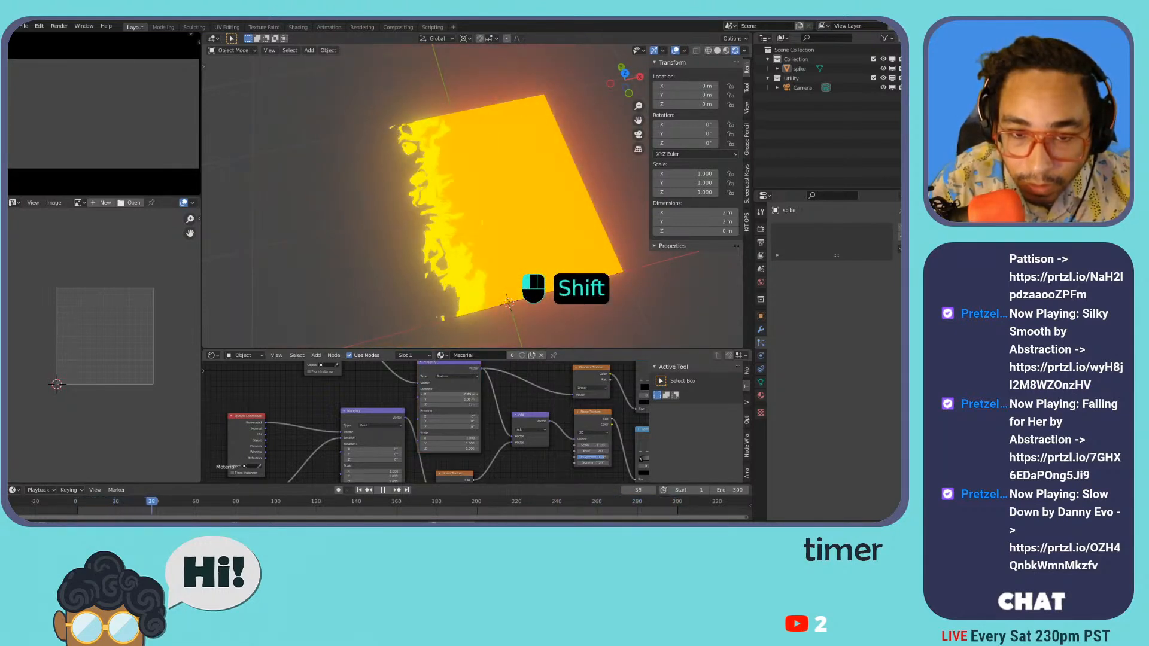
- Try changing the Combine XYZ node's X value, and undo the edits
middle_click_drag(476, 424, 484, 383)
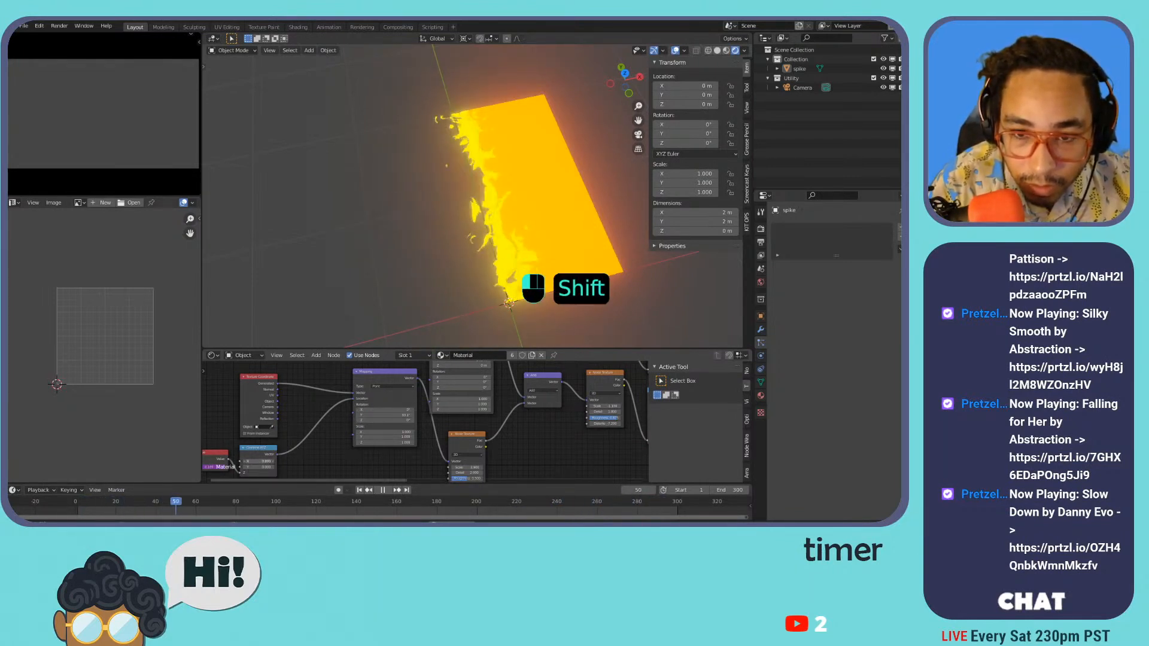
key("ctrl+z")
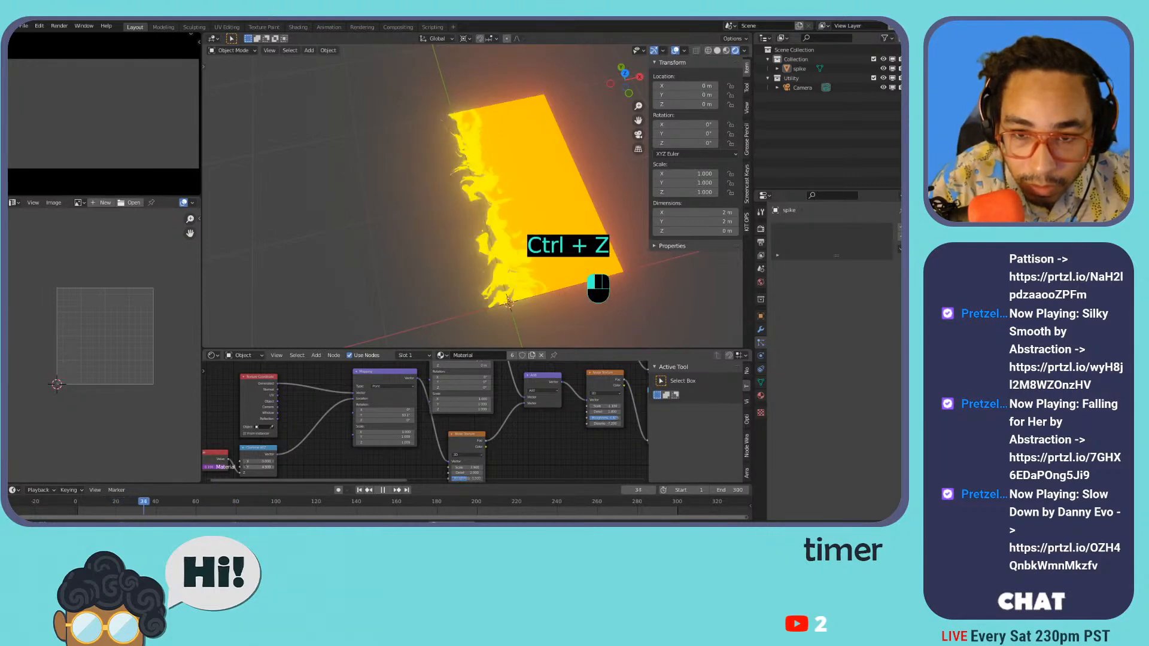
key("shift")
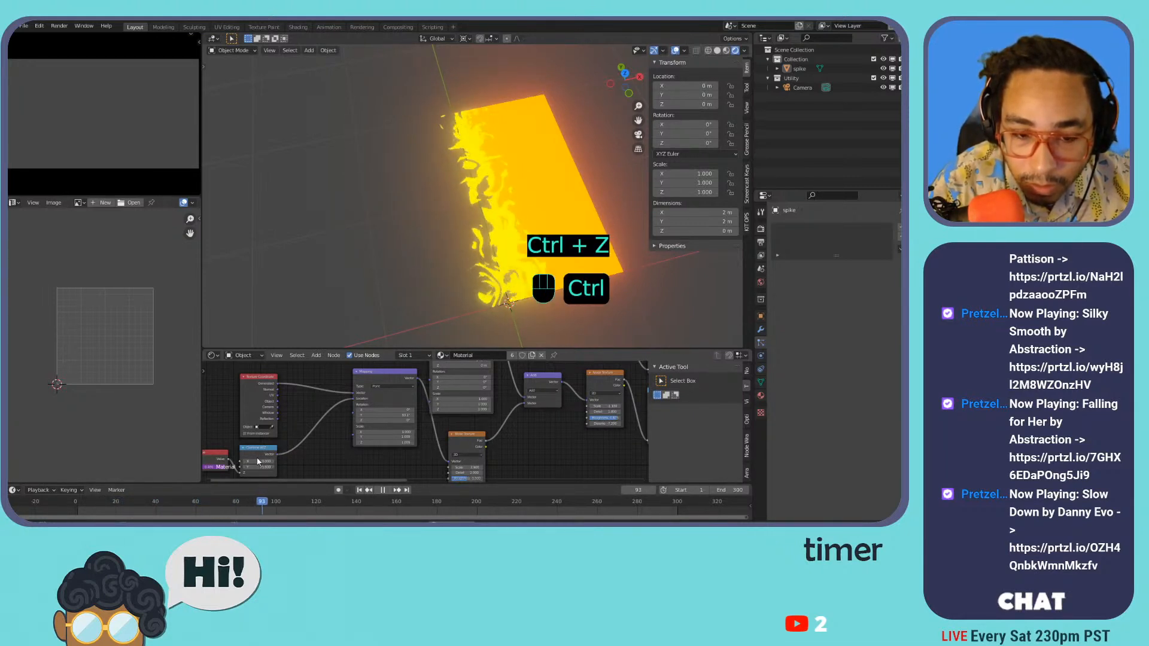
key("ctrl+z")
- Try offsetting the texture along Y in the gradient's Mapping node, and undo the offset
middle_click_drag(429, 418, 401, 353)
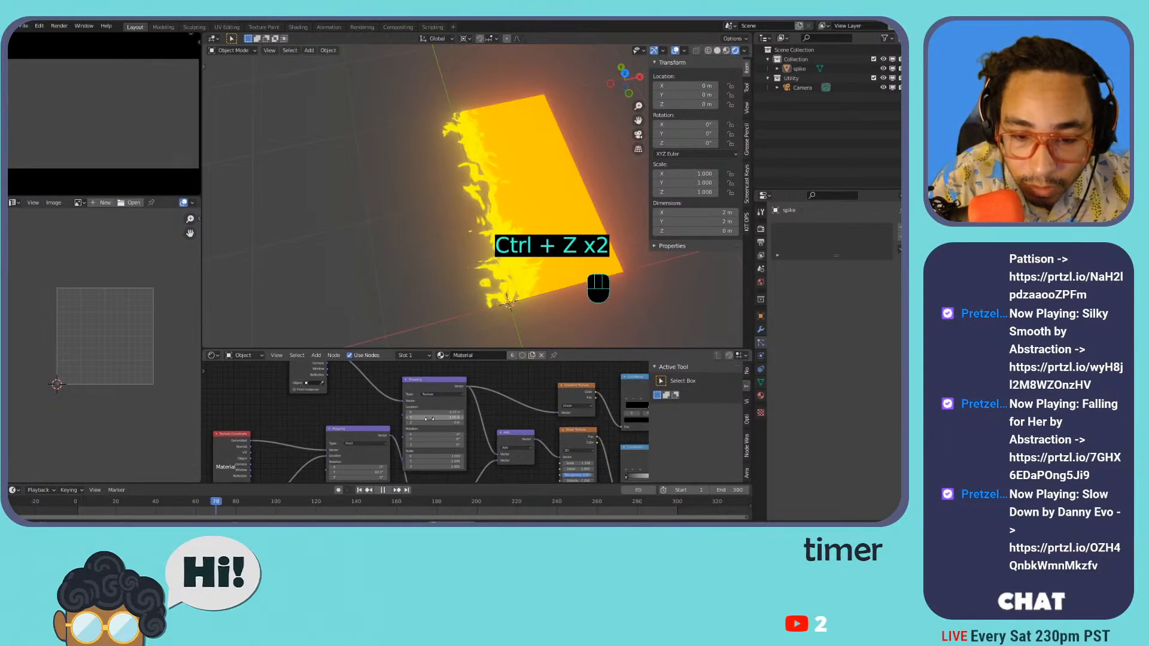
key("shift")
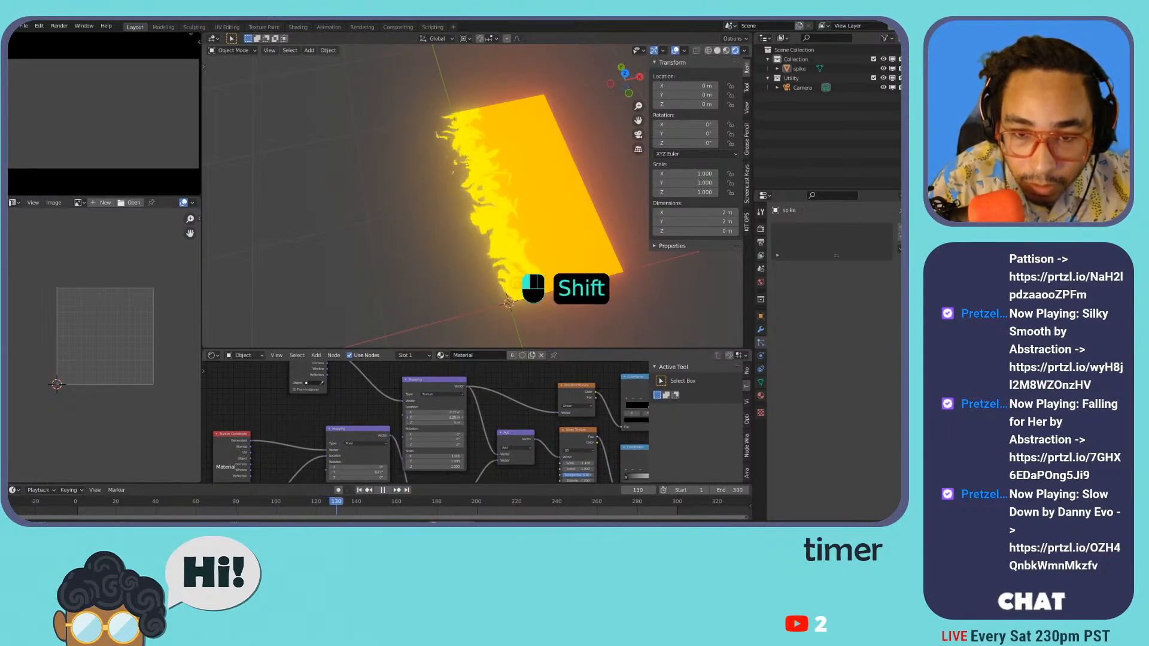
key("ctrl+z")
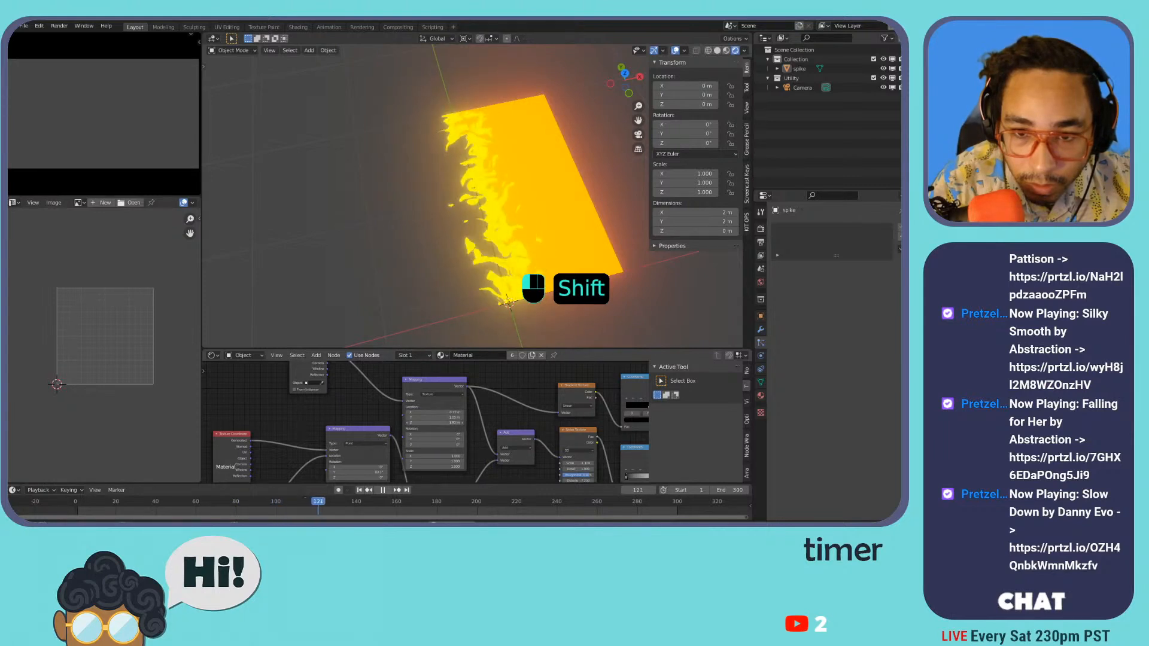
- Set the spike's gradient texture type to Quadratic and reposition the white stop of its color ramp
key("space")
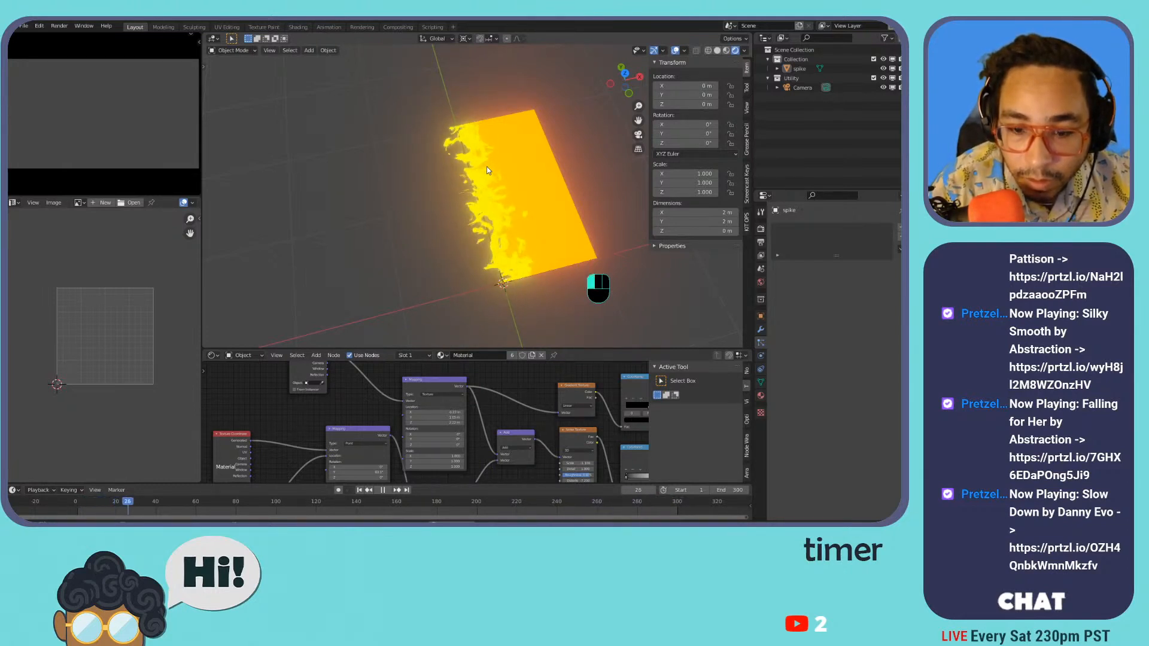
left_click(486, 170)
left_click(574, 405)
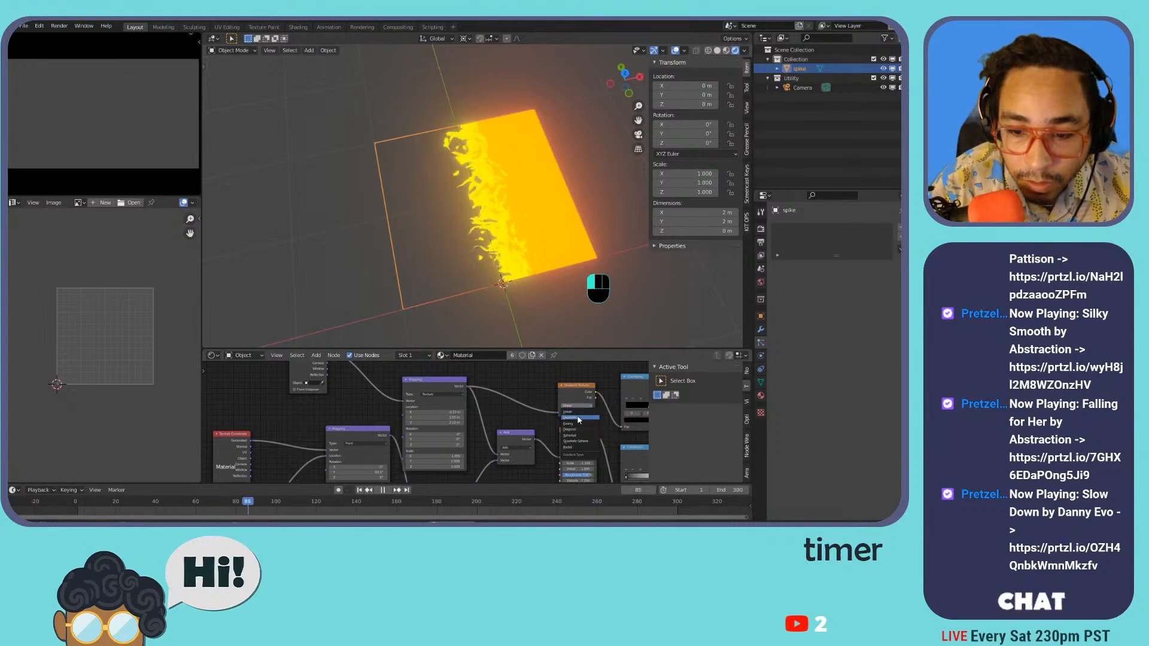
left_click(578, 417)
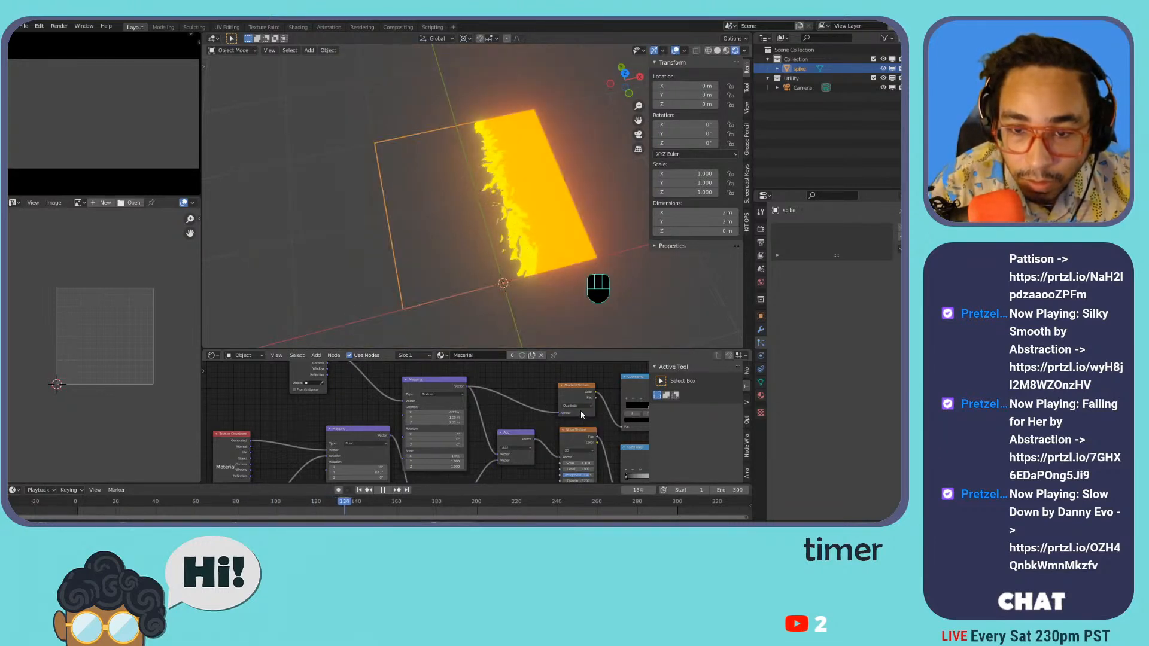
middle_click_drag(580, 413, 550, 398)
left_click_drag(535, 391, 614, 423)
- Add a UV sphere at the origin beside the glowing plane
scroll(568, 226, "down", 5)
middle_click_drag(569, 226, 502, 240, "shift")
scroll(488, 216, "up", 3)
scroll(488, 216, "up", 2)
key("shift+a")
mouse_move(479, 203)
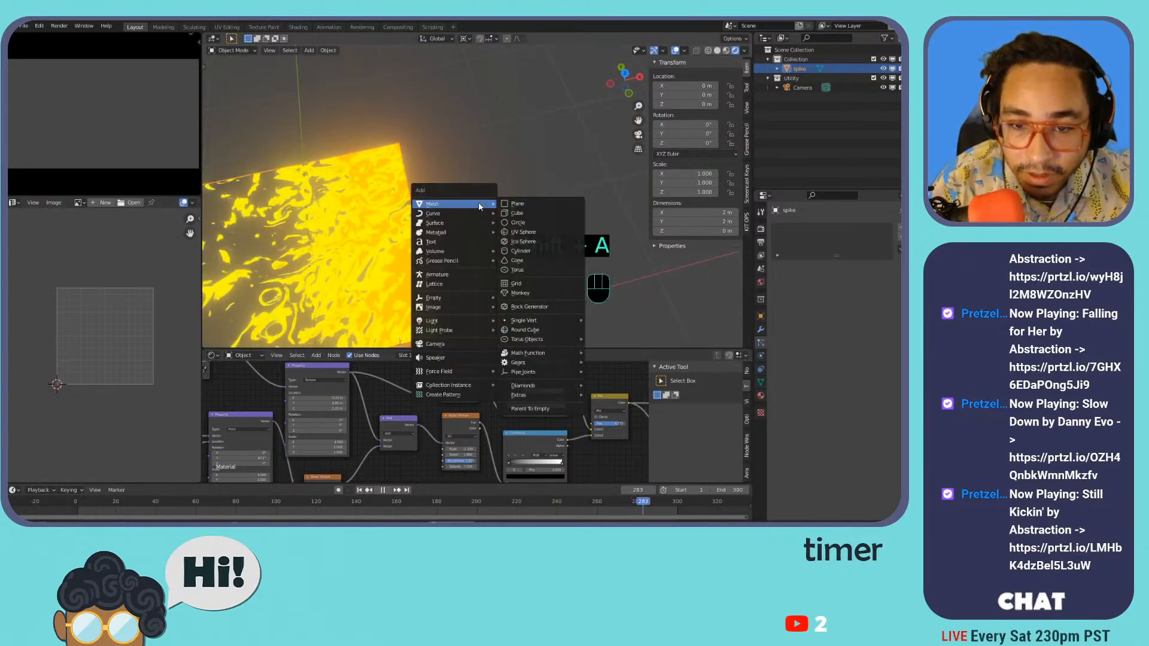
left_click(526, 234)
- Assign the existing flame material named Material to the new sphere
scroll(477, 228, "down", 5)
left_click(799, 78)
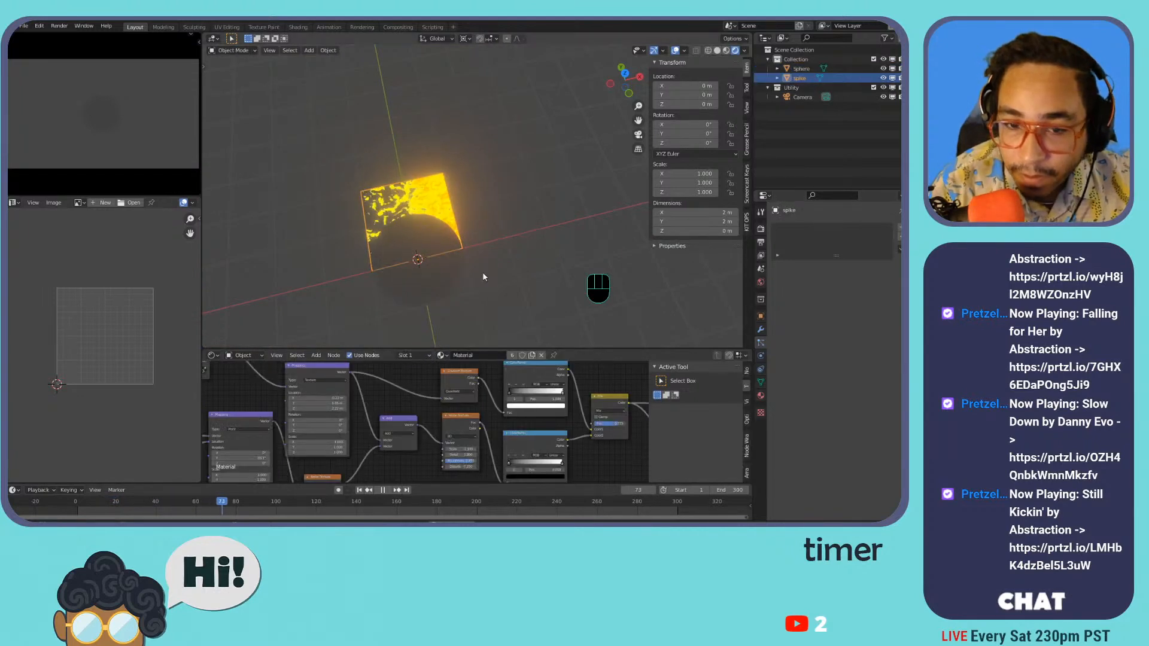
left_click(447, 265)
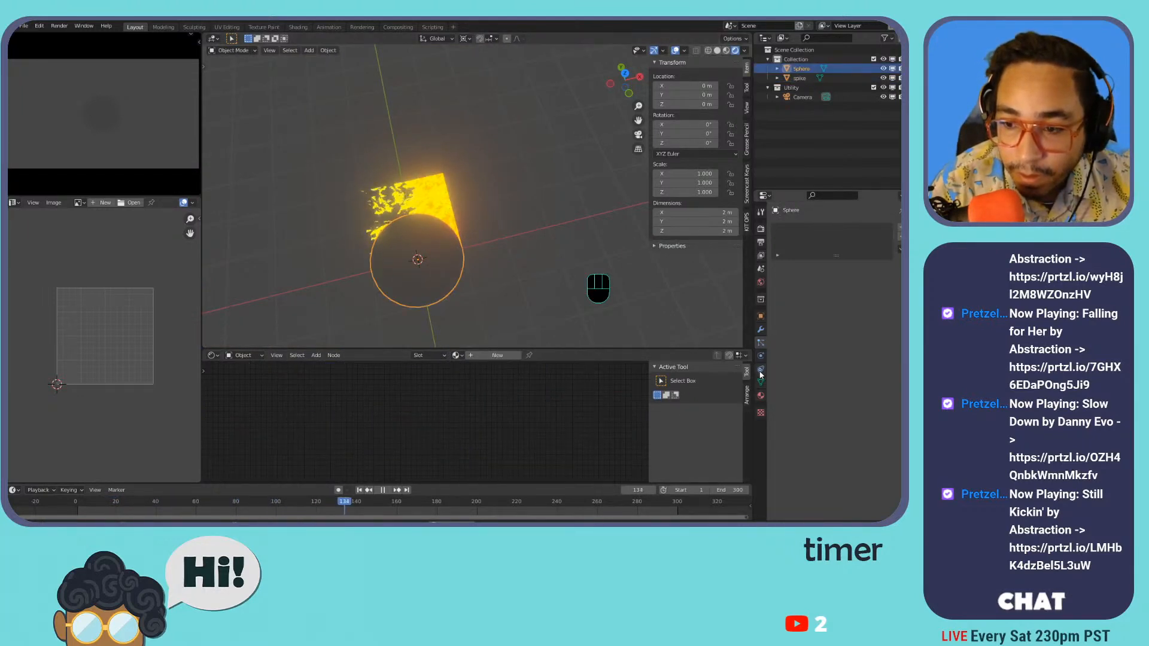
left_click(776, 268)
left_click(693, 268)
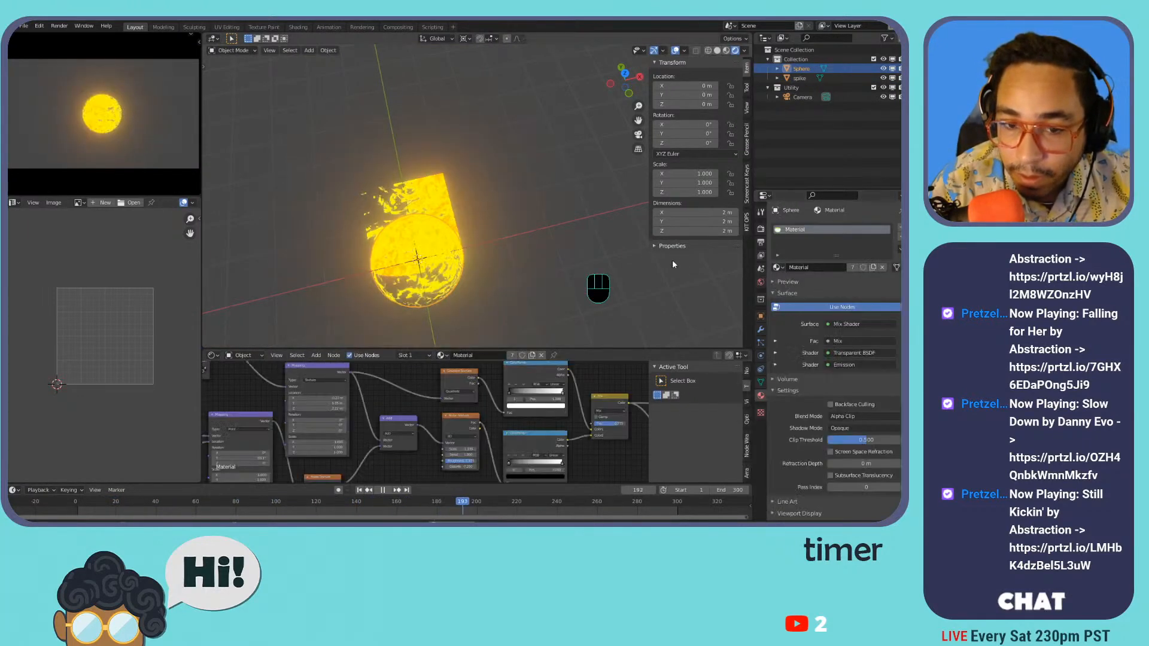
- Move the spike plane about 3.67 m along the X axis, clear of the sphere
left_click(410, 194)
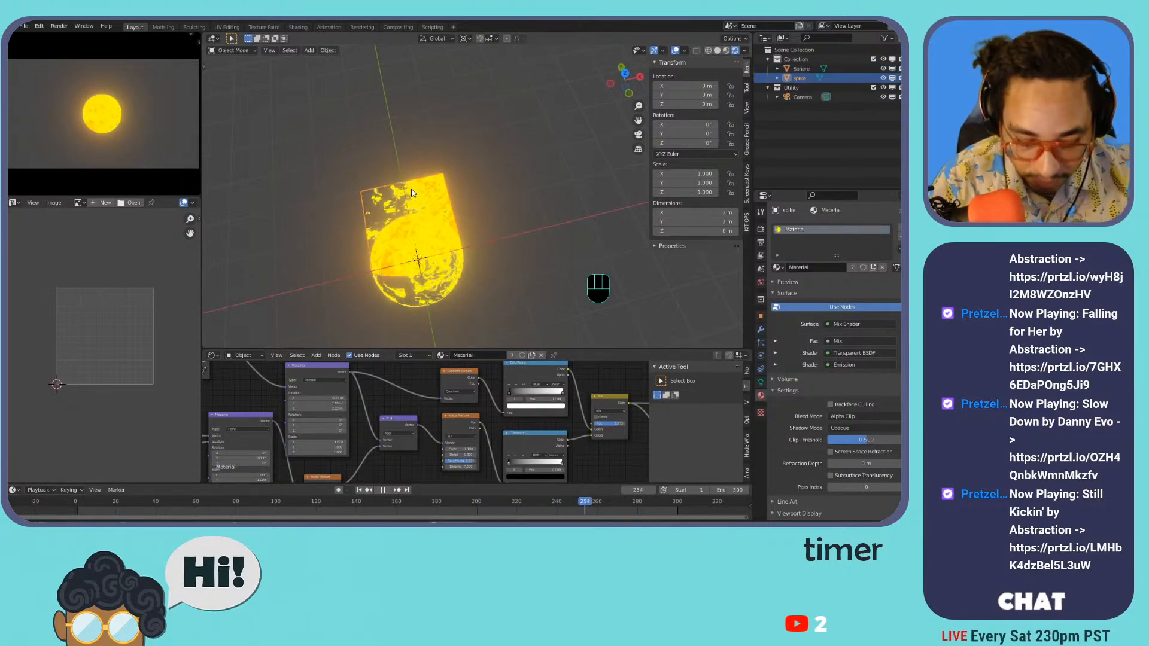
key("g")
key("x")
left_click(561, 168)
- Give the sphere its own copy of the material and enable backface culling on that copy
scroll(464, 210, "up", 4)
middle_click_drag(451, 219, 480, 158)
left_click(439, 191)
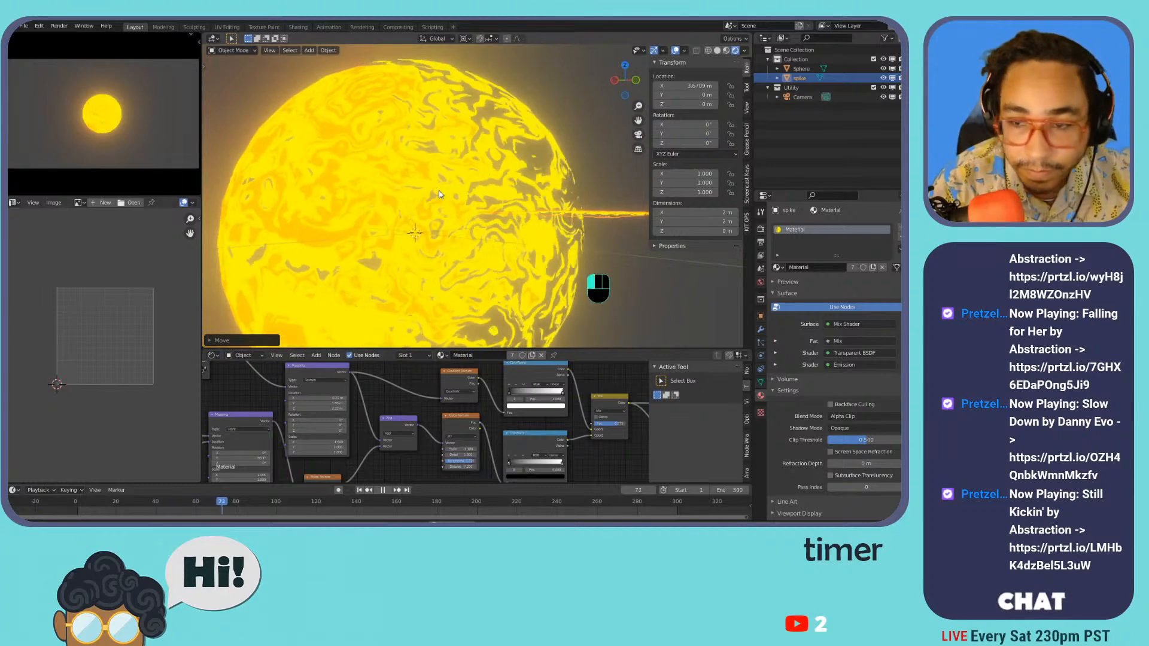
scroll(464, 198, "down", 6)
middle_click_drag(488, 203, 476, 211, "shift")
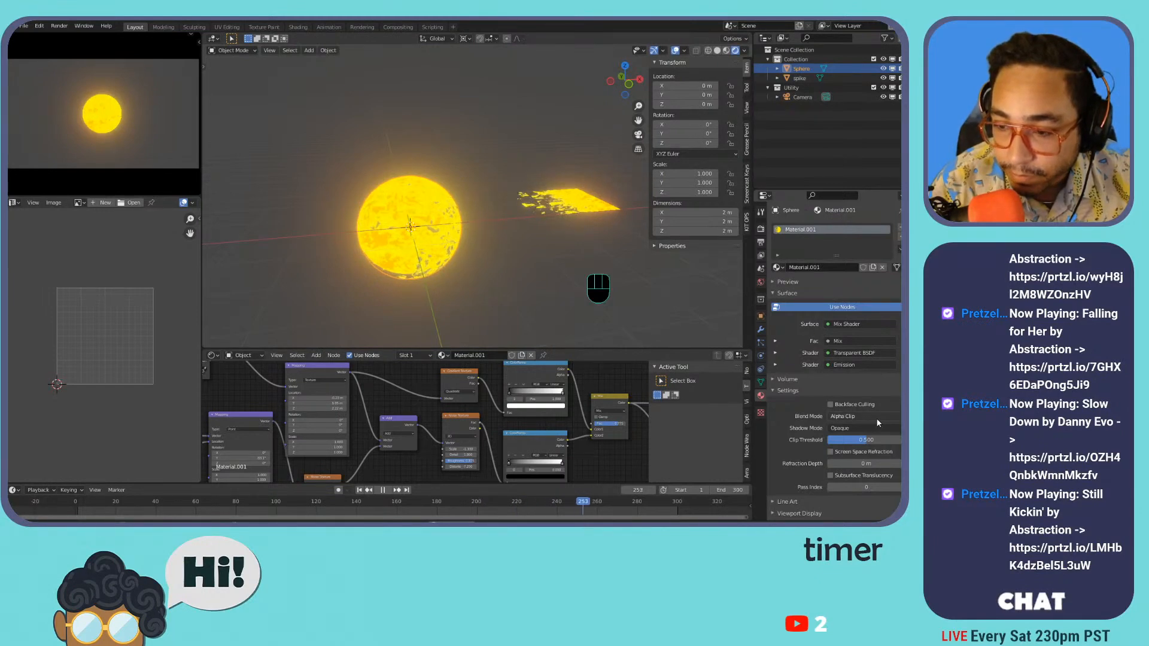
left_click(831, 404)
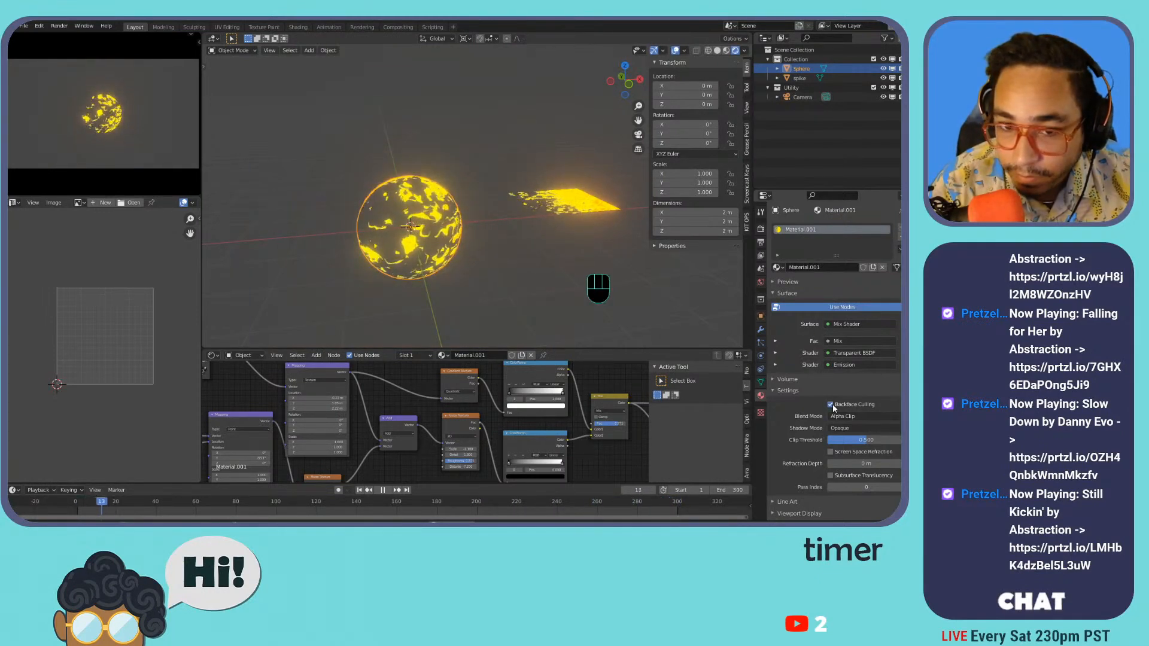
- Set the sphere material's gradient texture type to Spherical
scroll(448, 246, "up", 5)
mouse_move(440, 243)
middle_mouse_down("shift")
mouse_move(520, 229)
mouse_move(443, 221)
middle_mouse_up("shift")
scroll(475, 234, "down", 4)
left_click(459, 391)
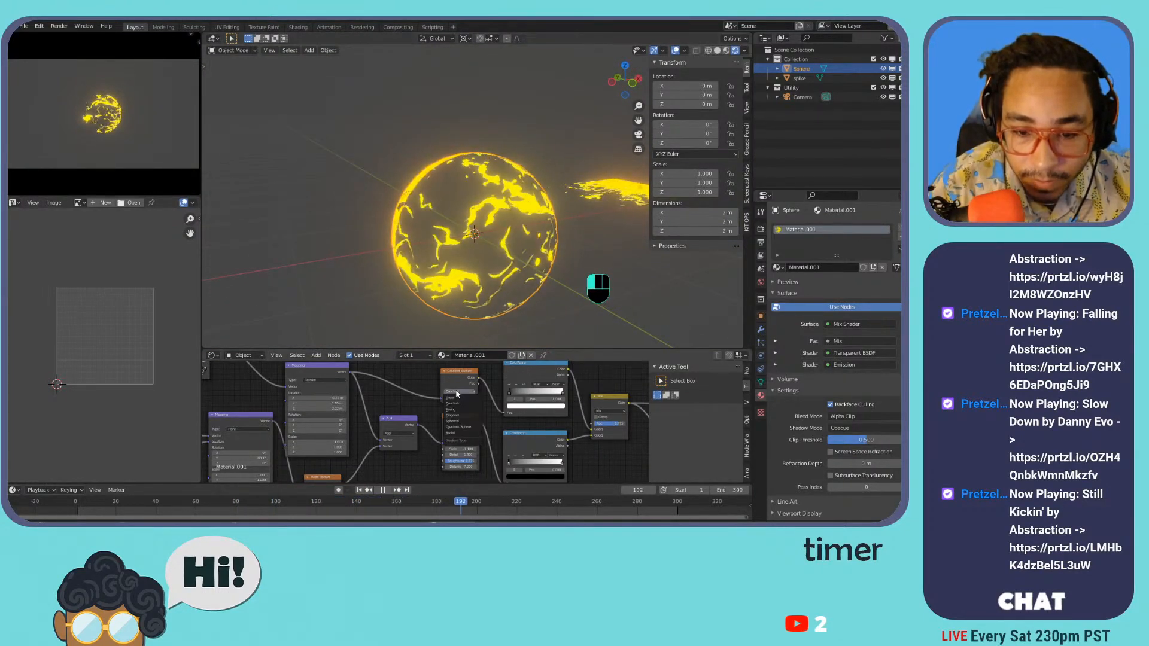
left_click(468, 422)
- Try moving the stops of the spherical gradient's color ramp, pause playback, and undo the last stop change
middle_click_drag(441, 217, 572, 235)
middle_click_drag(572, 235, 436, 204, "shift")
mouse_move(512, 391)
left_mouse_down()
mouse_move(554, 390)
mouse_move(518, 390)
left_mouse_up()
key("space")
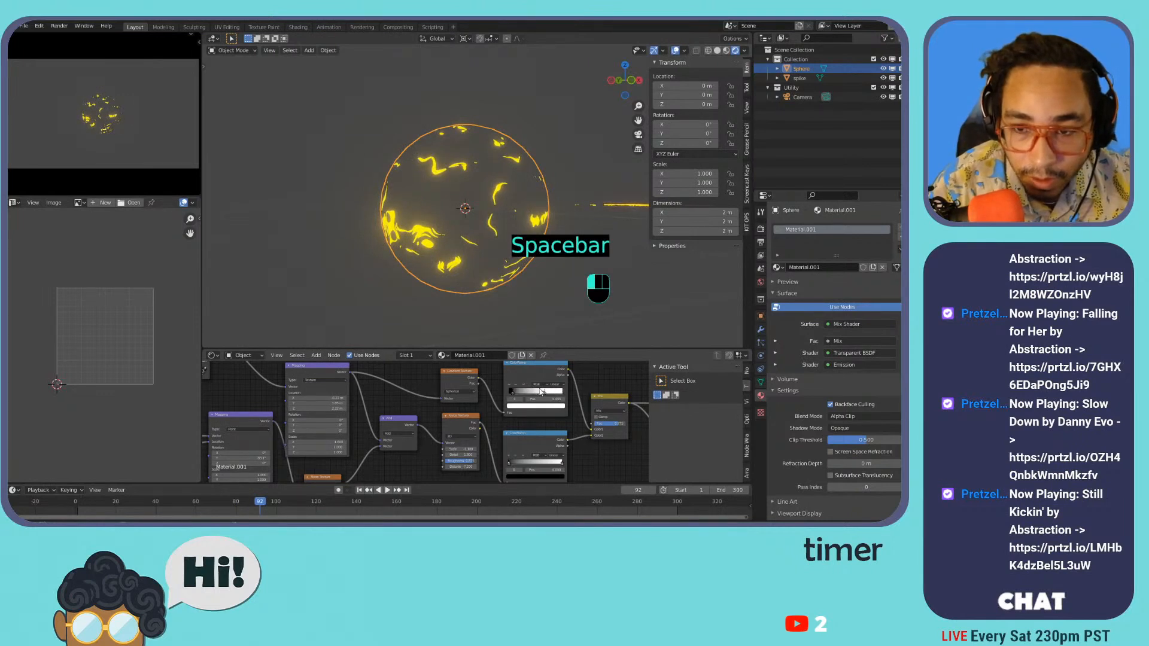
key("ctrl+z")
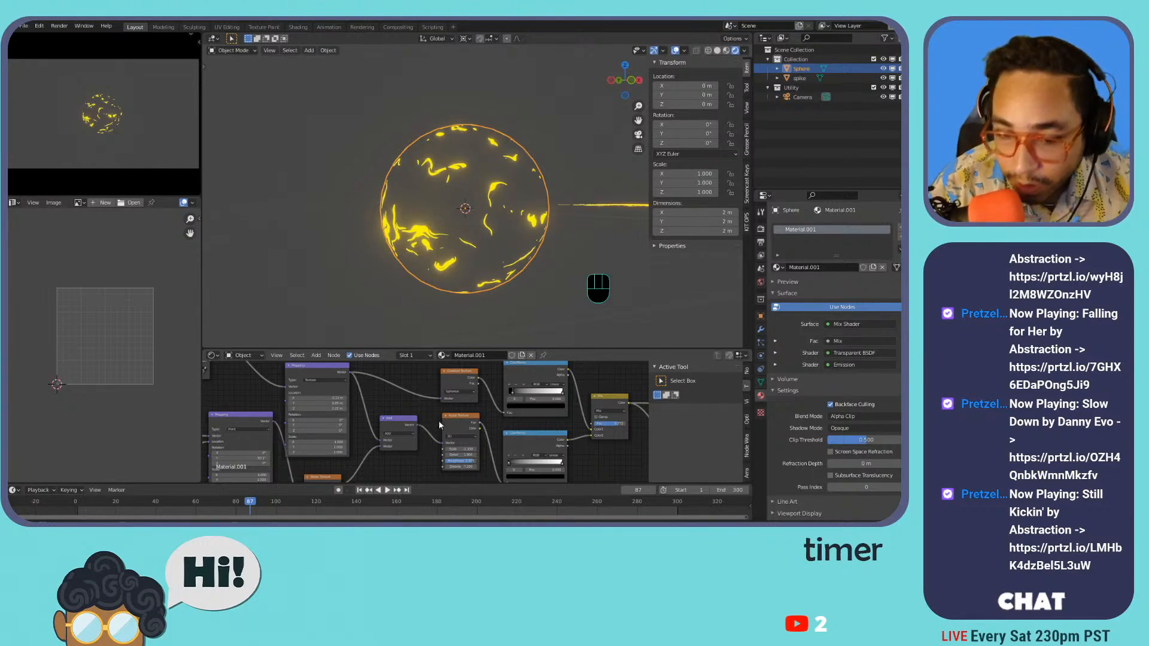
- Try changing the main noise texture's scale and the Mapping node's location, and undo both changes
mouse_move(461, 448)
left_mouse_down()
mouse_move(489, 448)
mouse_move(472, 448)
left_mouse_up()
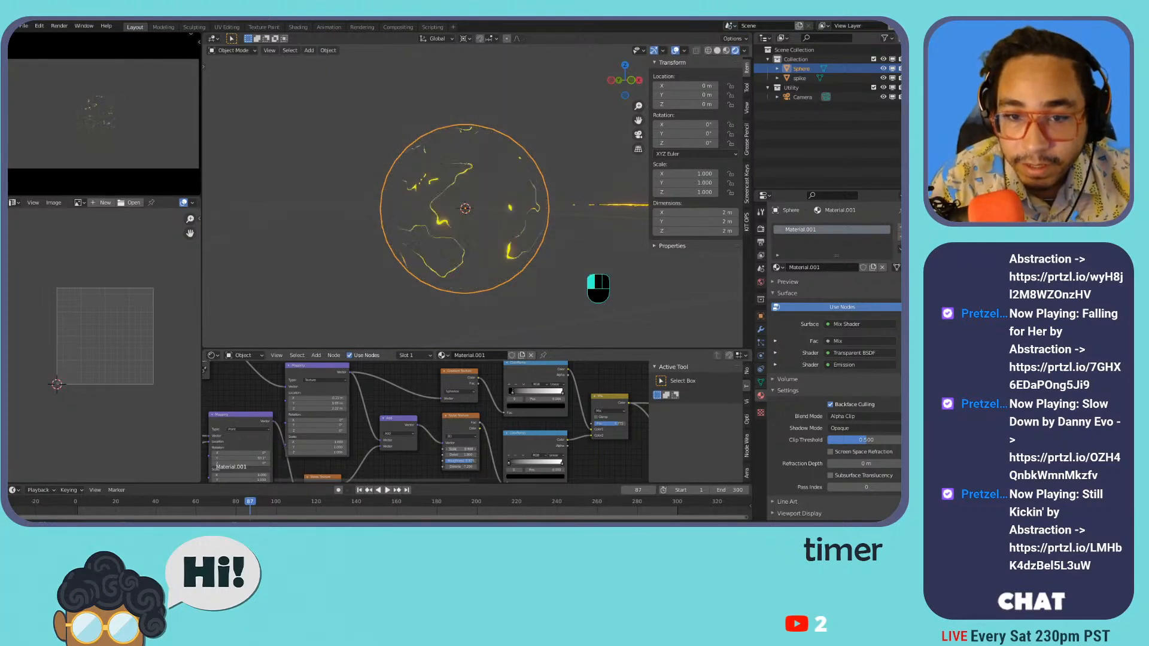
key("ctrl+z")
middle_click_drag(319, 396, 433, 390)
left_click_drag(430, 391, 478, 391)
key("ctrl+z")
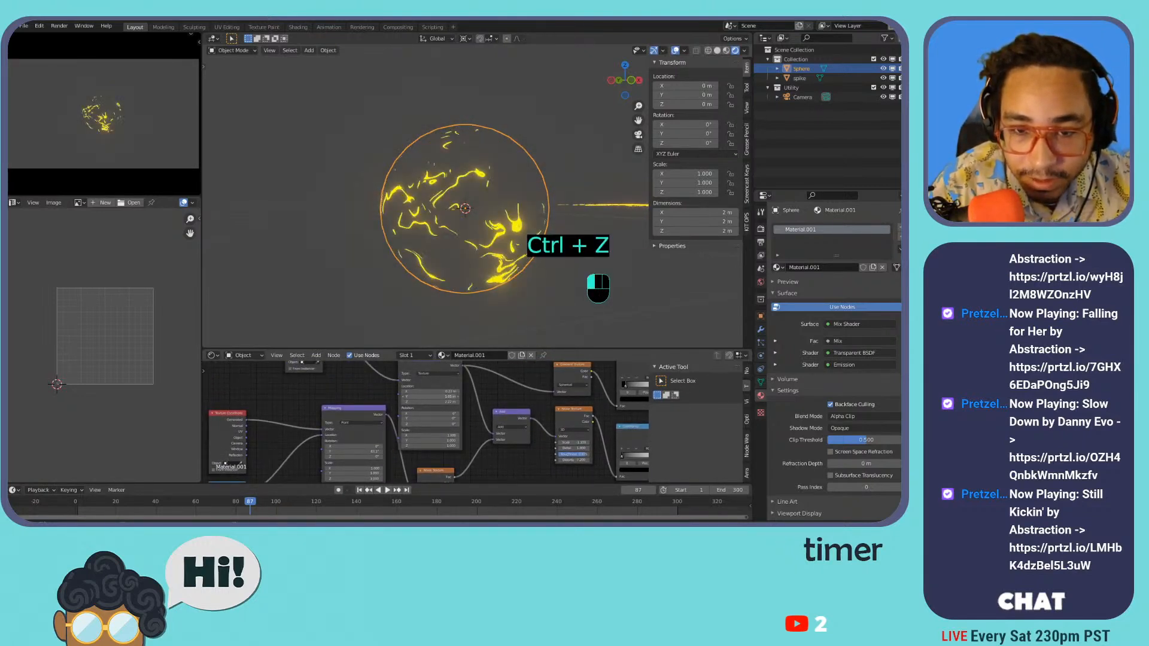
key("ctrl+z")
- Try different scales on the distortion noise and the main noise texture, preview the playback, and undo the changes
middle_click_drag(429, 498, 440, 435)
mouse_move(441, 441)
left_mouse_down()
mouse_move(458, 441)
mouse_move(436, 441)
left_mouse_up()
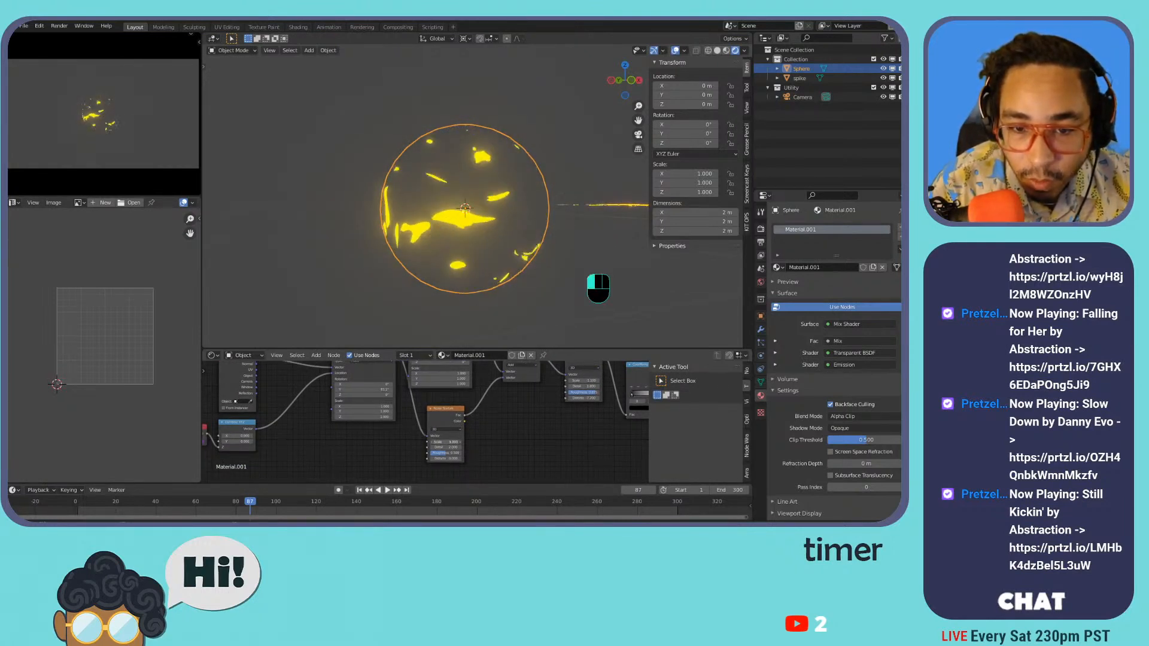
key("ctrl+z")
middle_click_drag(443, 443, 482, 437)
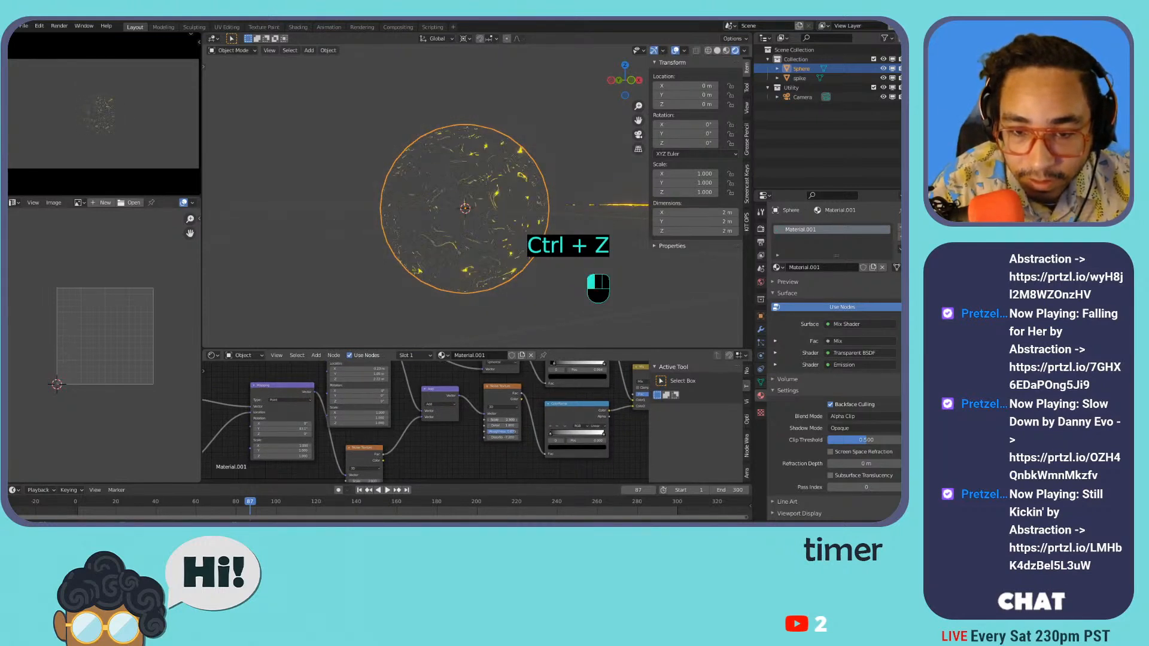
left_click_drag(502, 419, 481, 419, "shift")
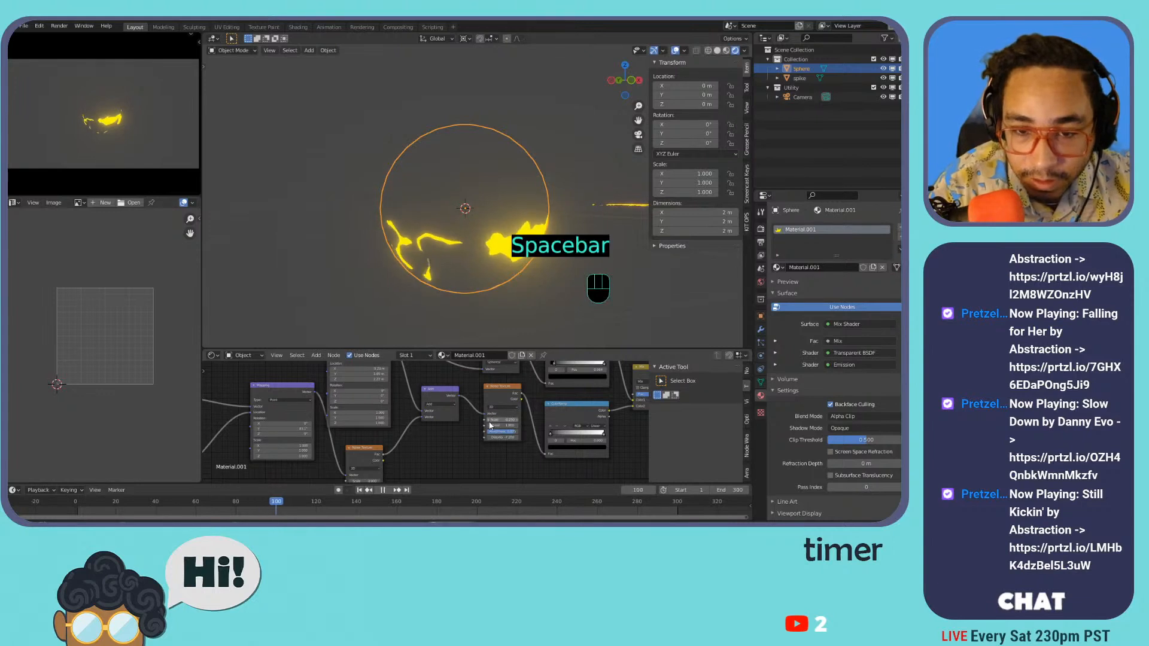
key("space")
key("ctrl+z")
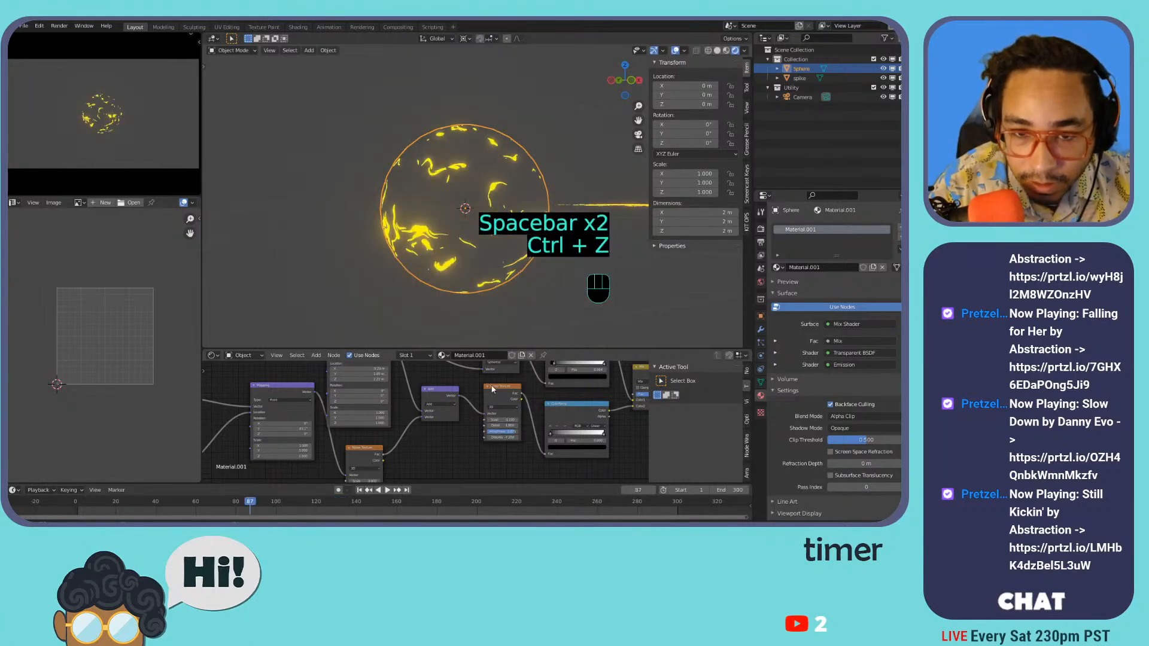
- Move the white stop of the noise color ramp closer to the black one and play the animation
middle_click_drag(492, 384, 459, 445)
scroll(531, 450, "down", 2)
middle_click_drag(578, 464, 507, 415)
scroll(506, 416, "down", 2)
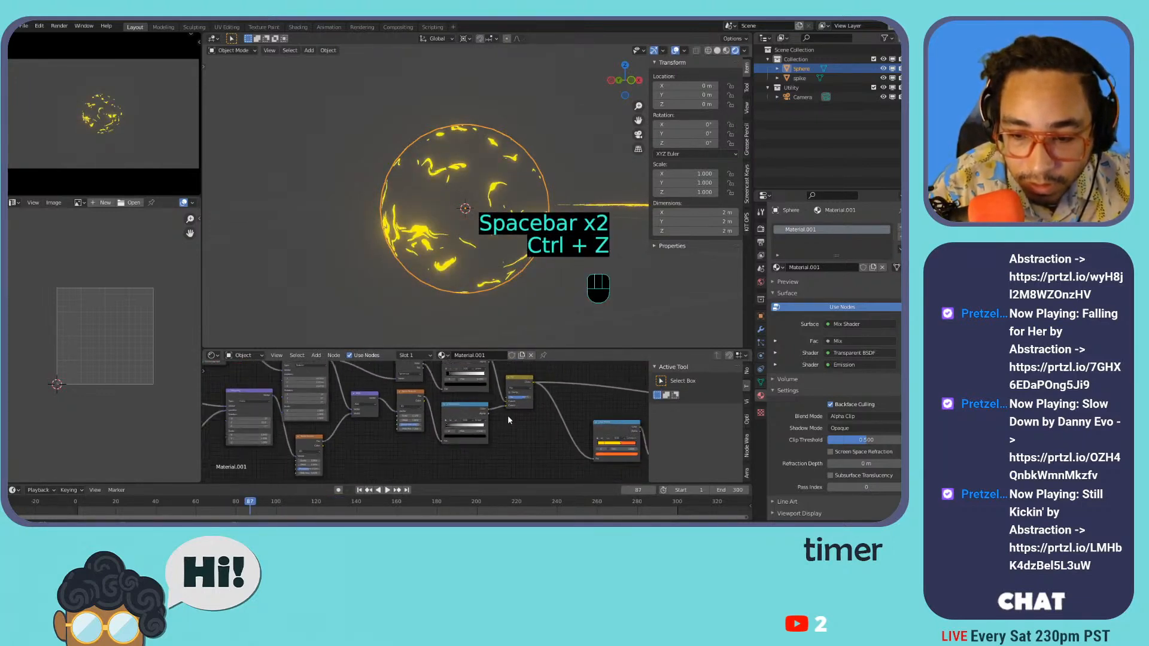
left_click_drag(450, 425, 475, 429)
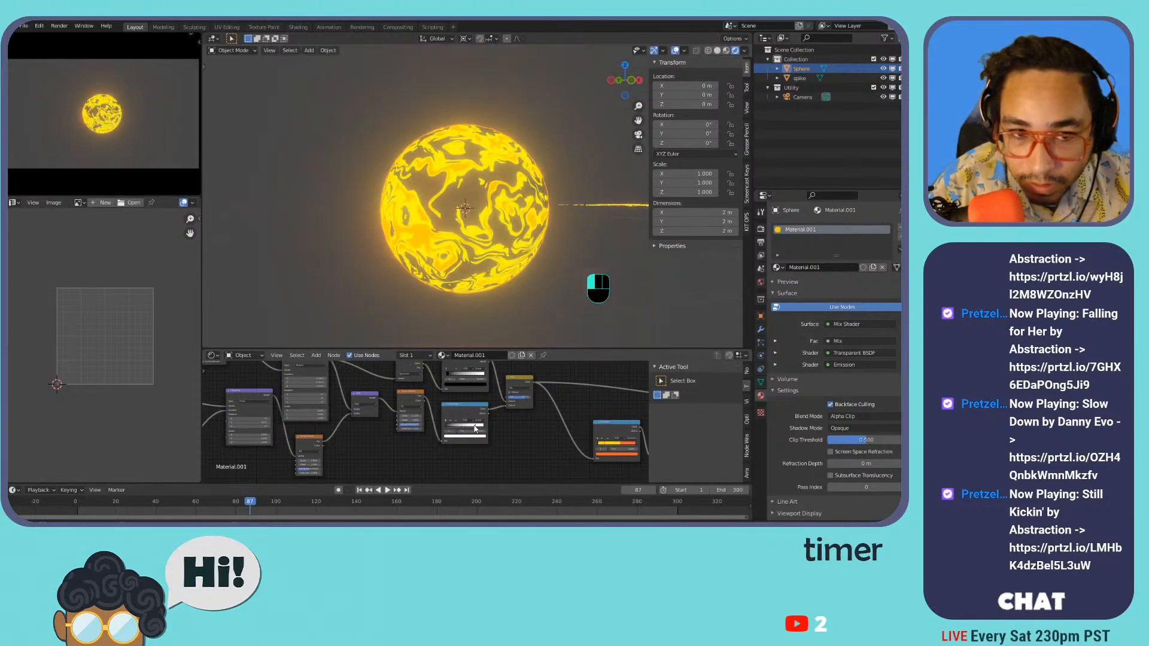
key("space")
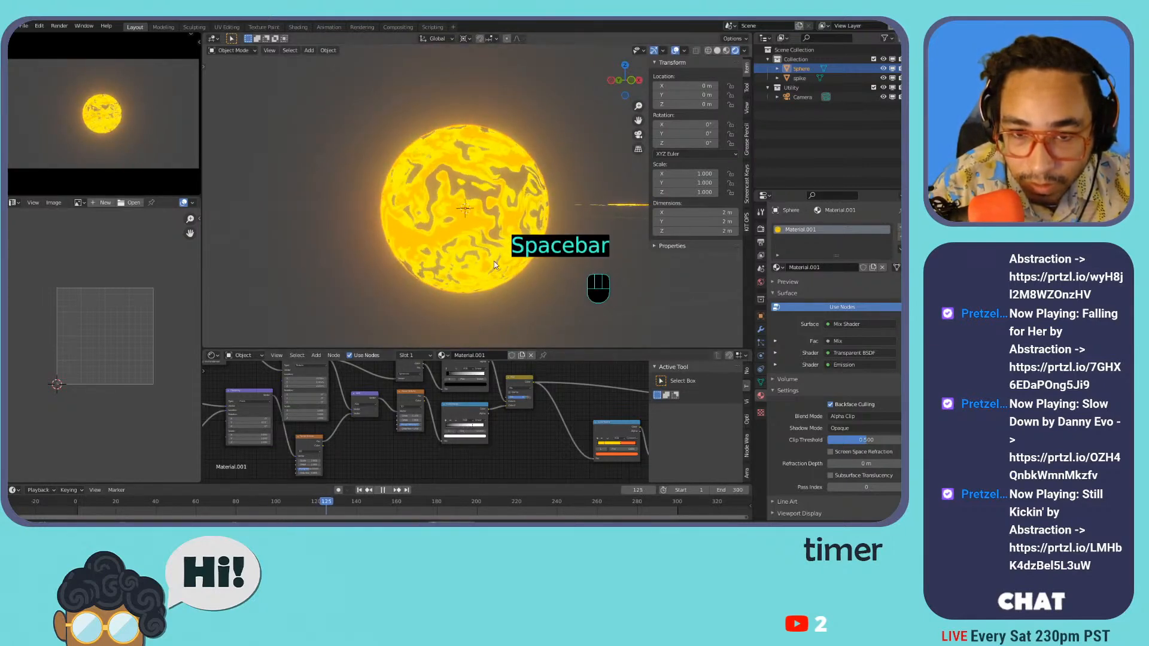
- Set the fire color ramp's interpolation to B-Spline and move its yellow and orange stops close together near the middle
middle_click_drag(565, 409, 447, 369)
scroll(479, 378, "up", 6)
left_click(565, 383)
left_click(570, 386)
left_click(570, 412)
left_click(570, 412)
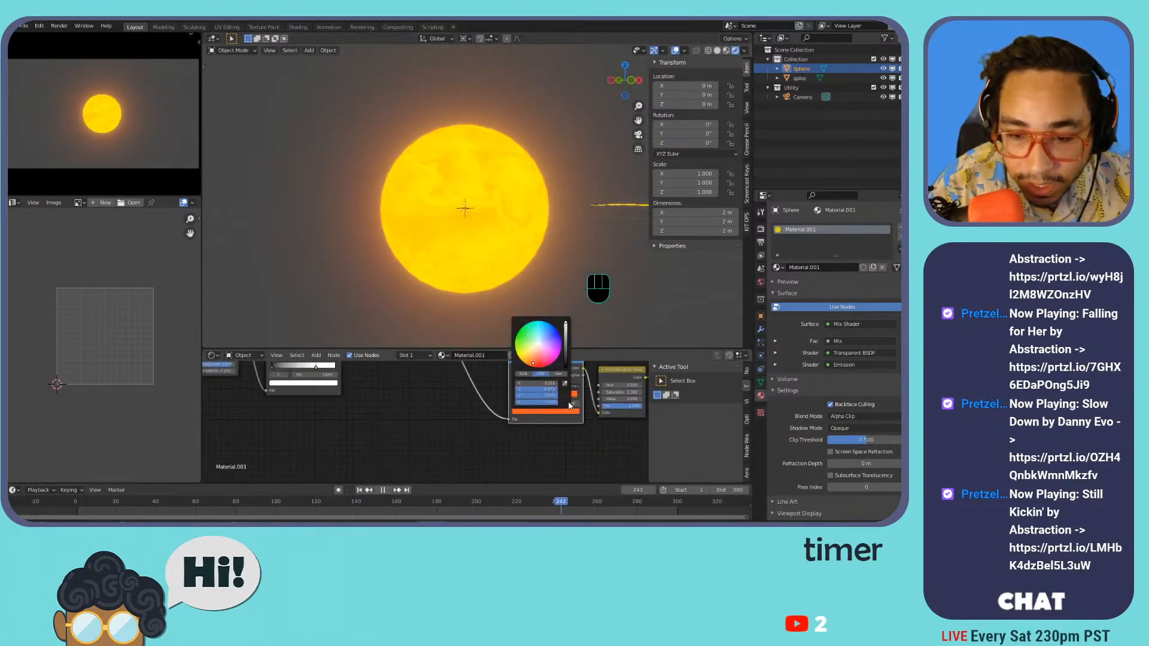
mouse_move(552, 396)
left_mouse_down()
mouse_move(538, 395)
mouse_move(577, 396)
mouse_move(531, 396)
mouse_move(563, 399)
left_mouse_up()
left_click(541, 396)
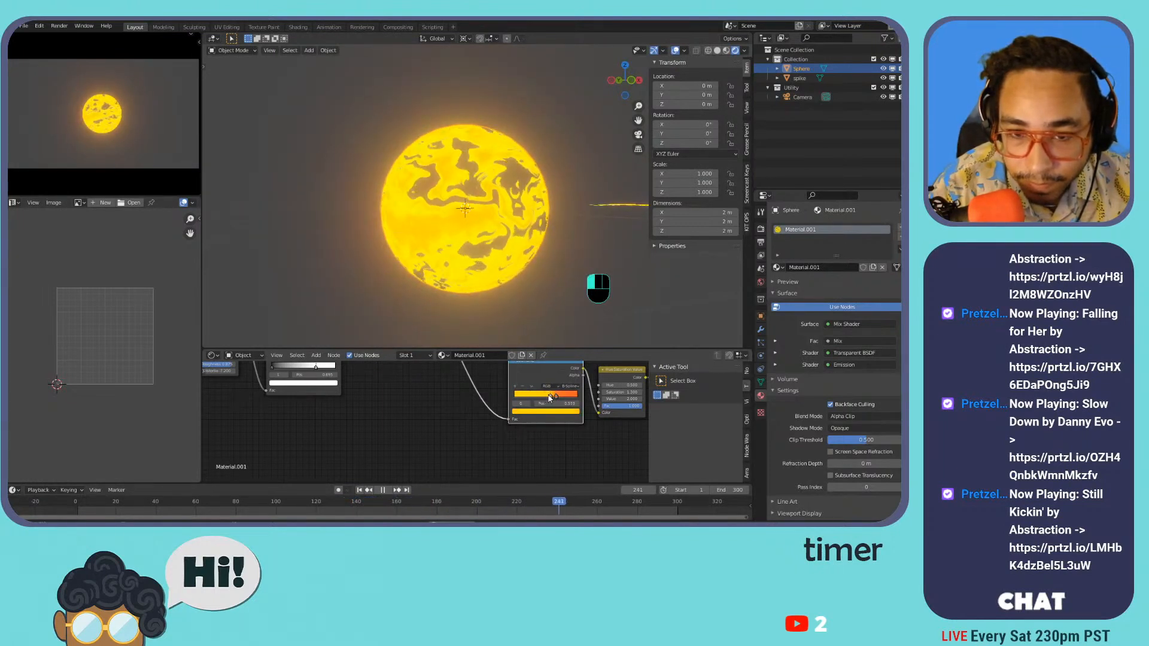
left_click(556, 395)
- Try changing the hue on the Hue Saturation Value node and undo the change
middle_click_drag(516, 405, 484, 430)
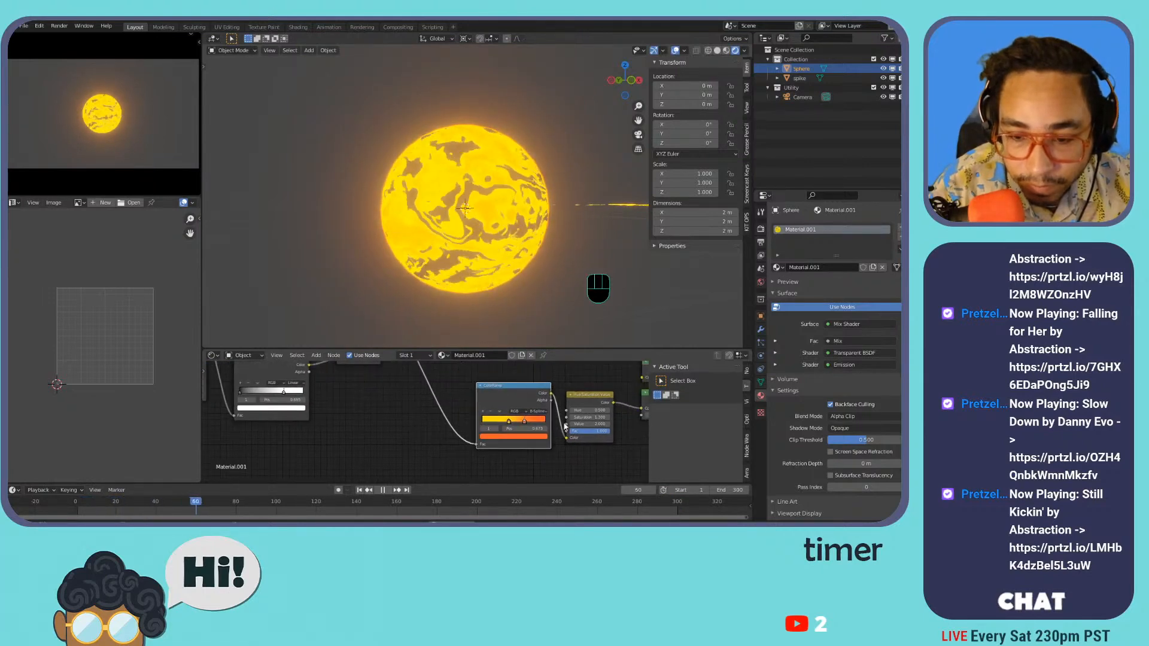
left_click_drag(575, 407, 578, 406, "ctrl")
key("ctrl+z")
- Move the black stop of the noise color ramp closer to the white stop and preview the animation on the sphere close up
middle_click_drag(269, 394, 344, 439)
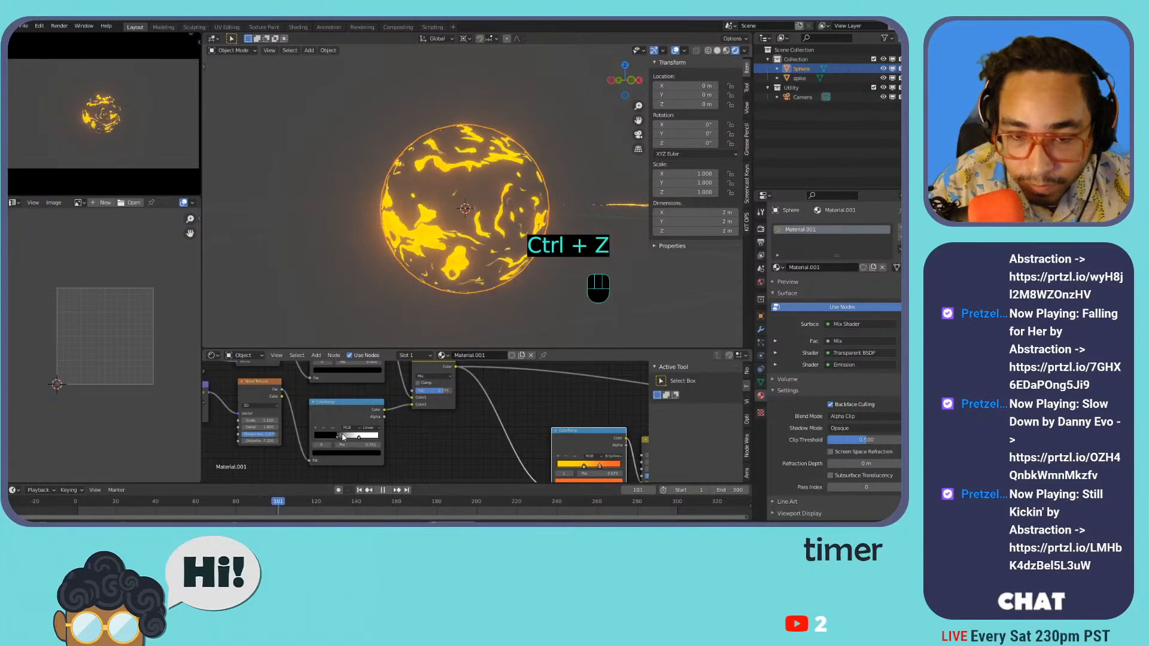
left_click_drag(344, 439, 359, 438)
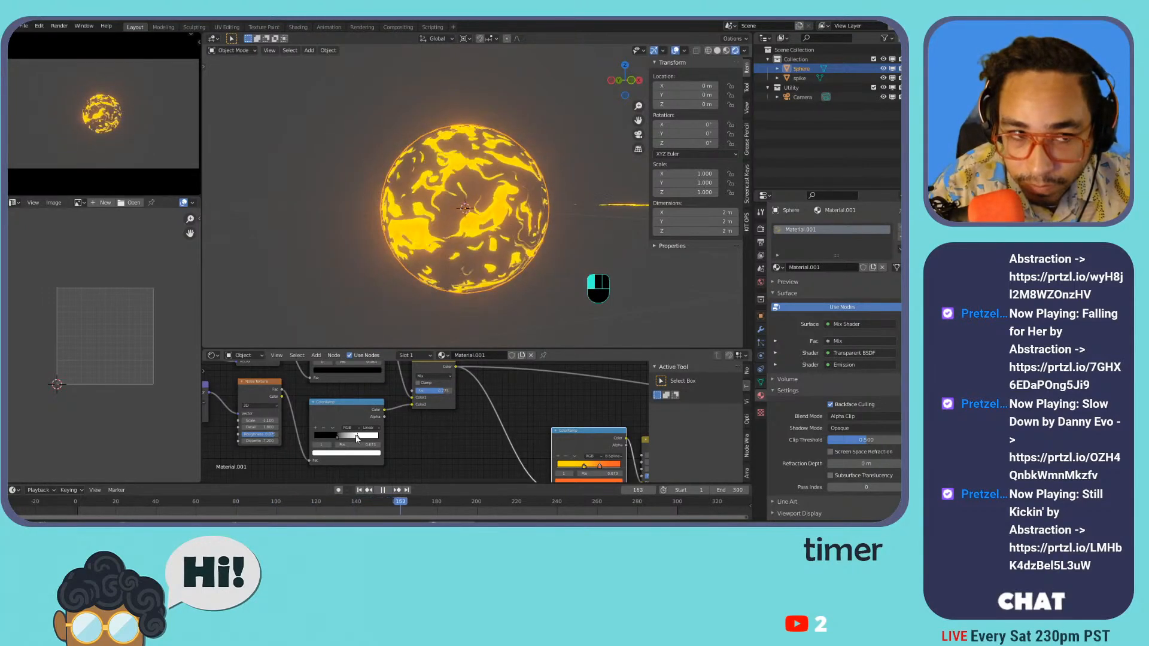
key("space")
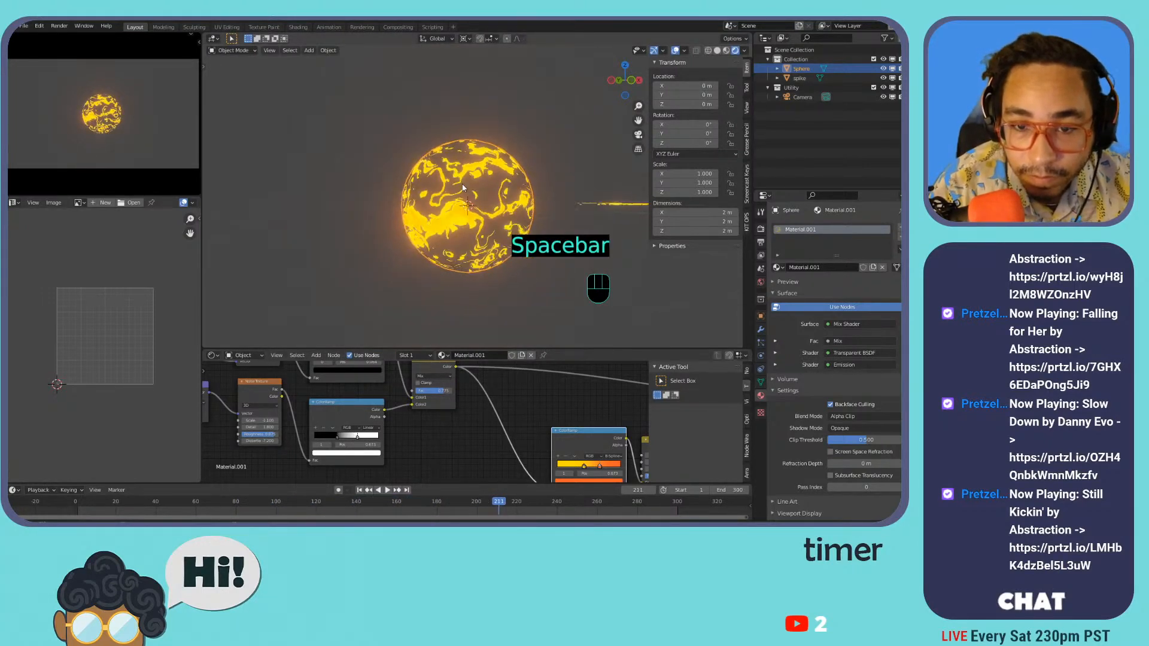
scroll(463, 183, "up", 6)
key("space")
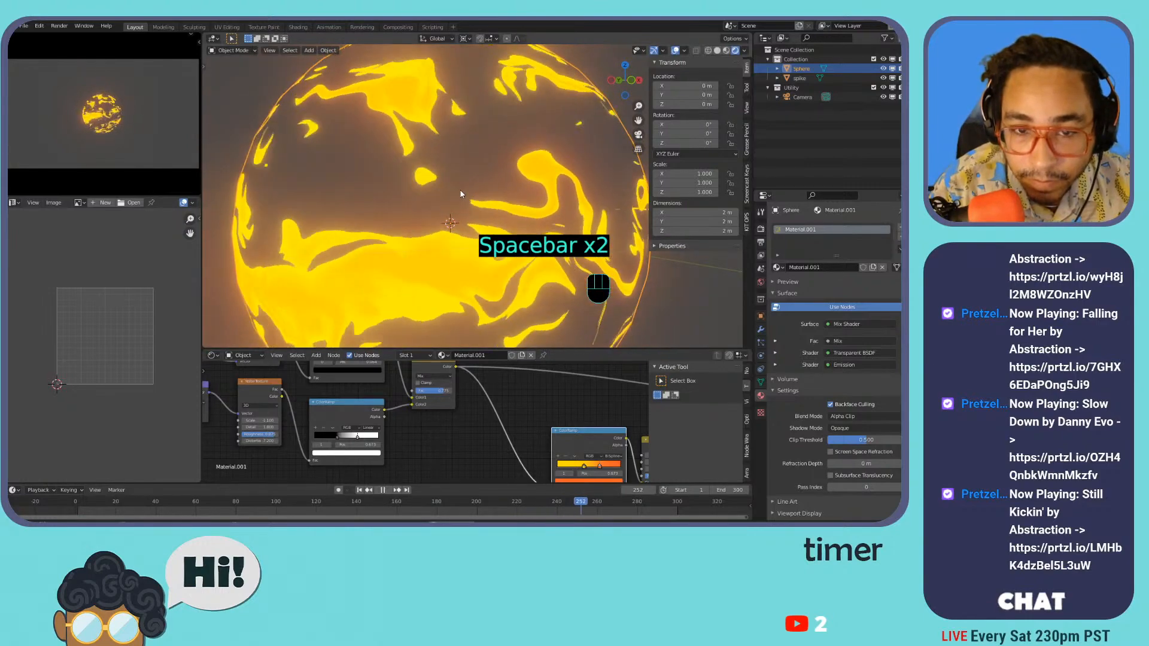
- Try another scale on the main noise texture and undo it, and swap the texture for a Magic Texture to preview it on the sphere
left_click_drag(261, 421, 263, 421)
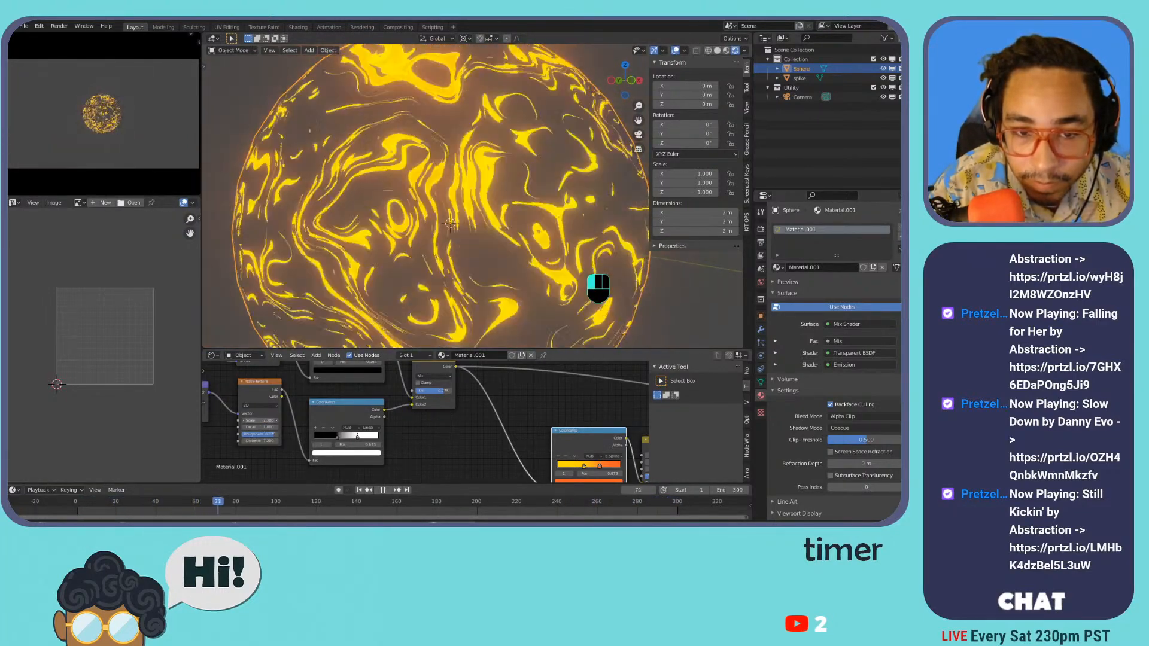
key("ctrl+z")
key("shift+s")
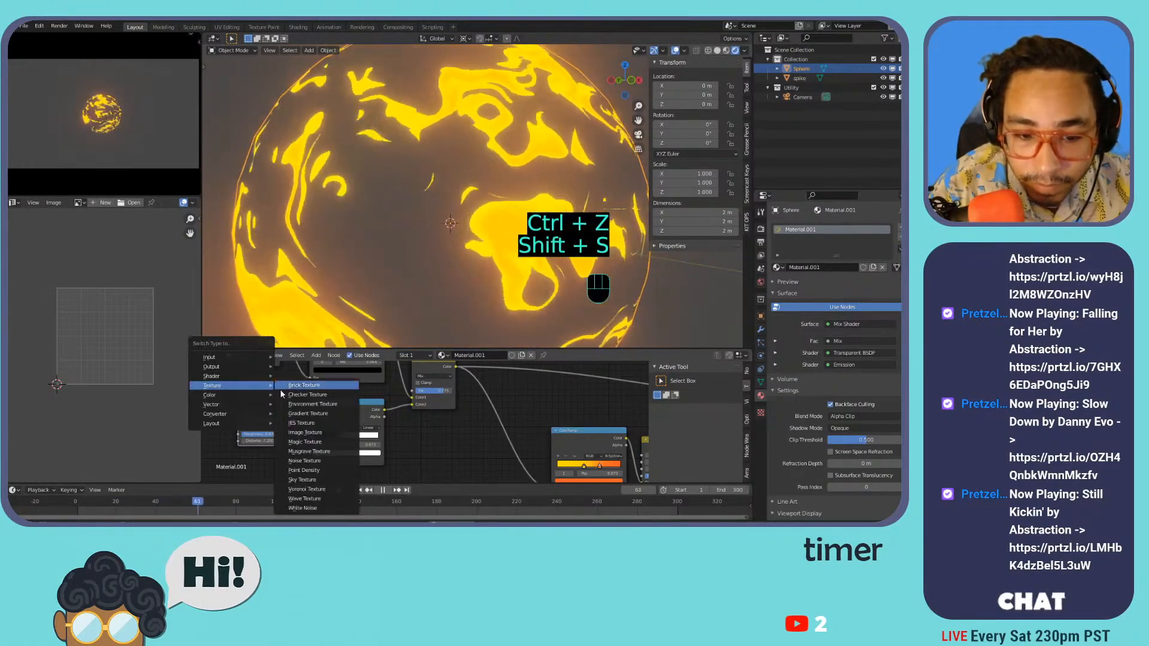
left_click(304, 442)
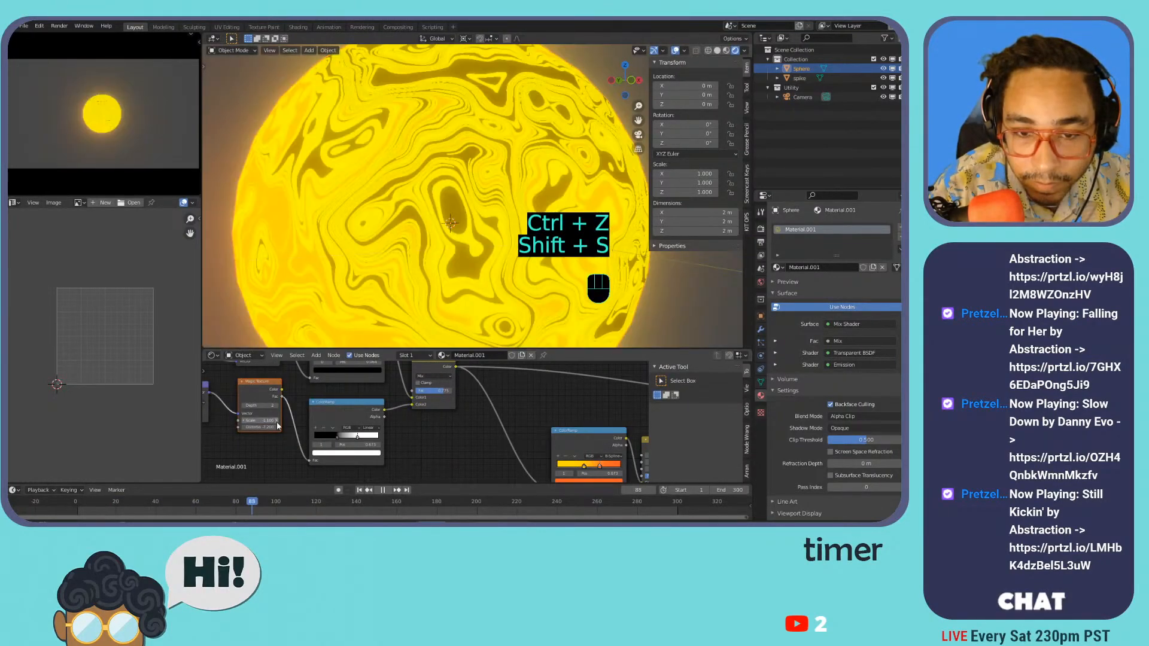
scroll(382, 179, "down", 6)
scroll(381, 178, "up", 4)
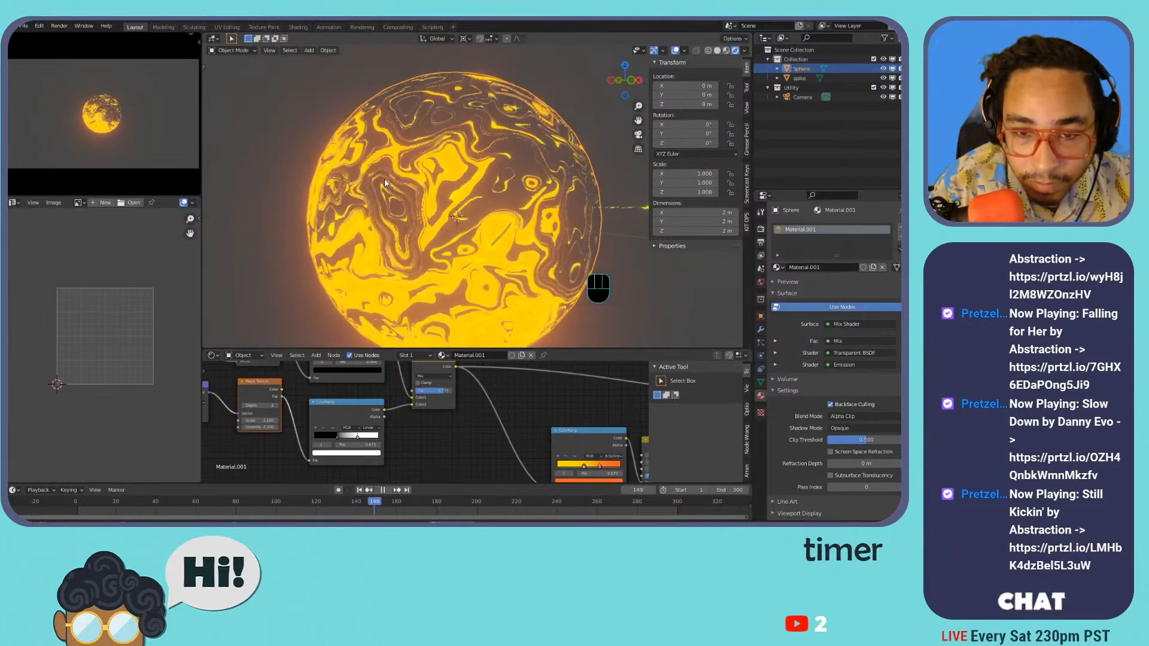
- Save the file, switch the Magic Texture back to a Noise Texture, raise its scale, and move the ramp's black stop away from the white one
key("ctrl+s")
key("shift+s")
mouse_move(233, 386)
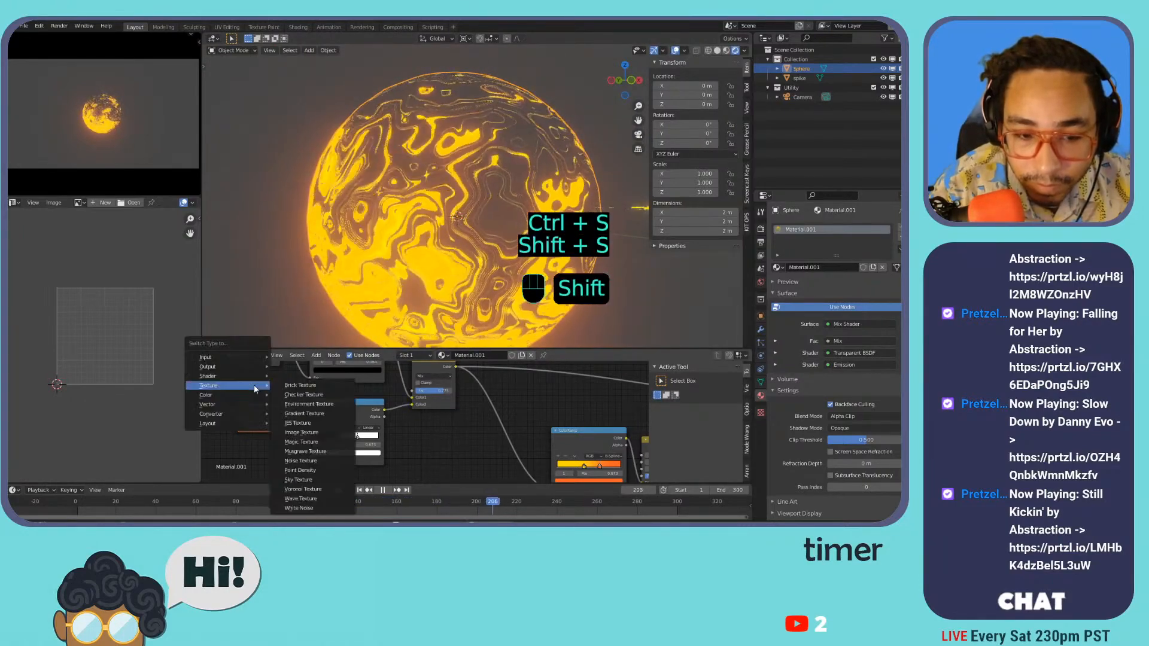
left_click(310, 460)
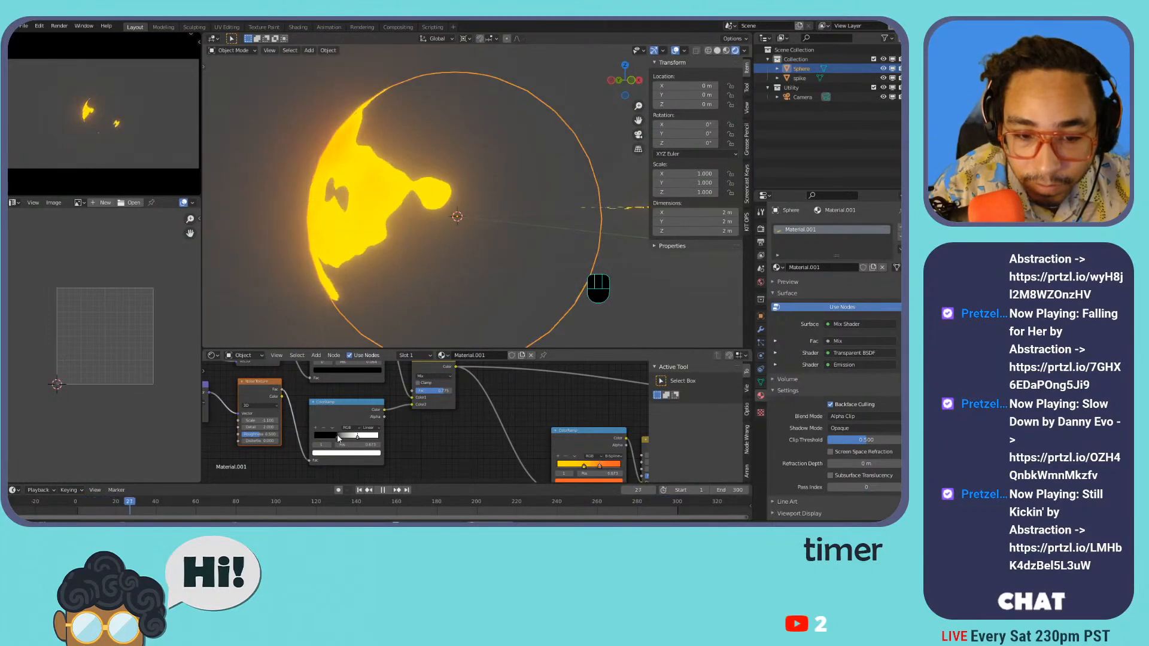
left_click_drag(257, 421, 281, 421)
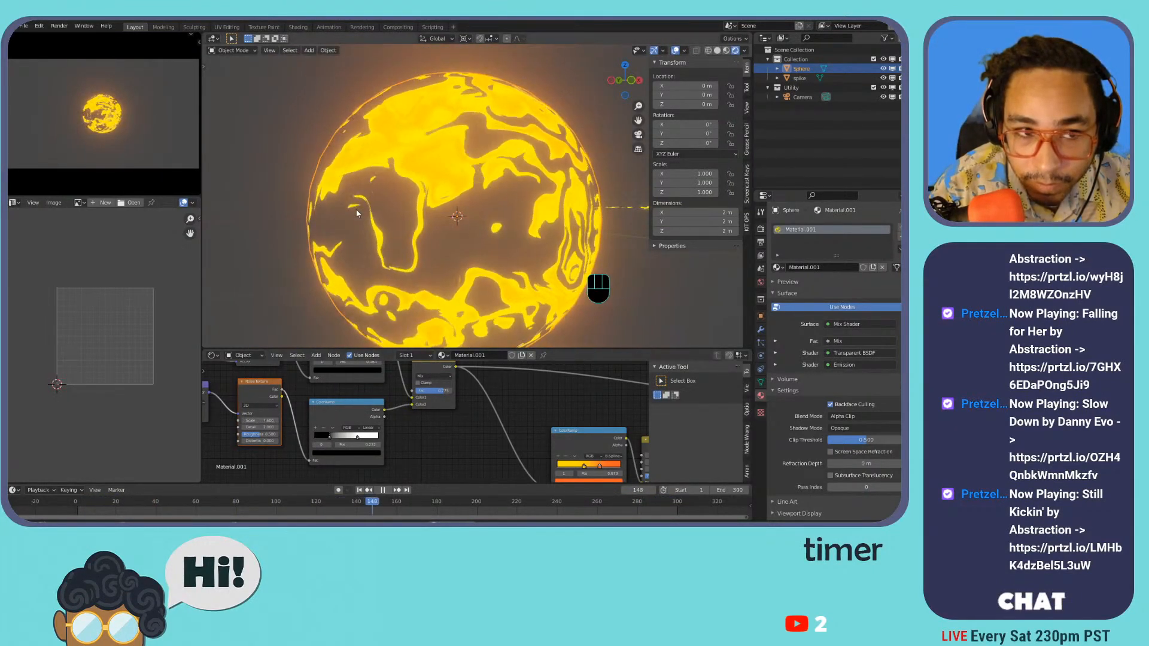
scroll(353, 210, "down", 5)
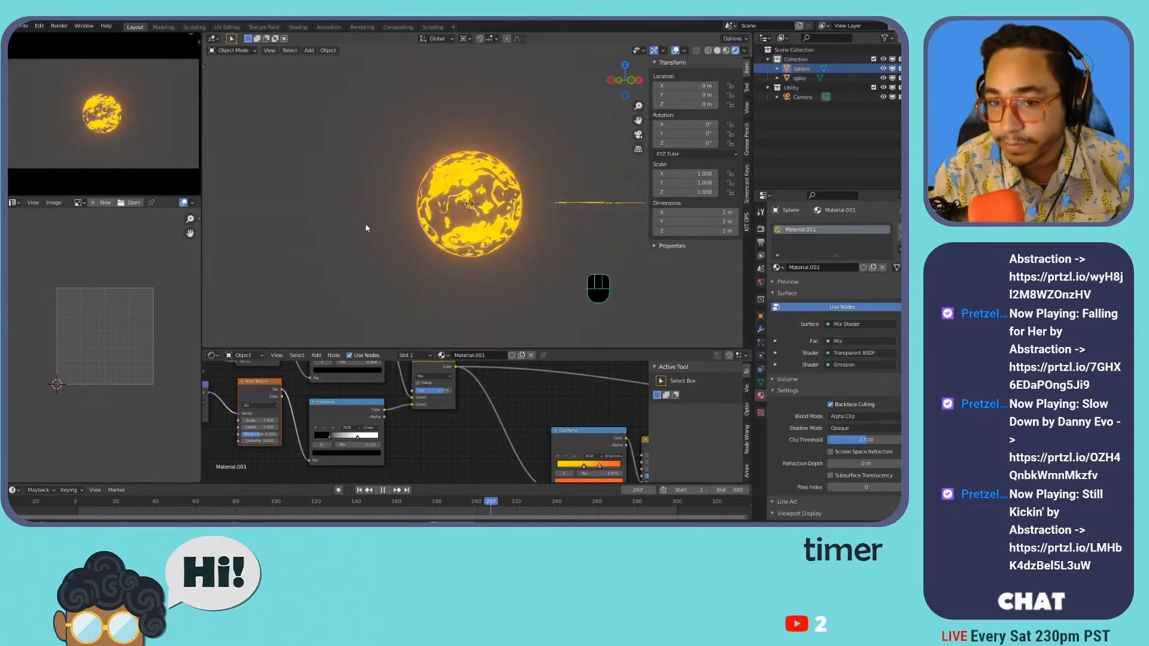
- Delete the sphere, select the flame plane and clear its location
middle_click_drag(556, 151, 520, 201)
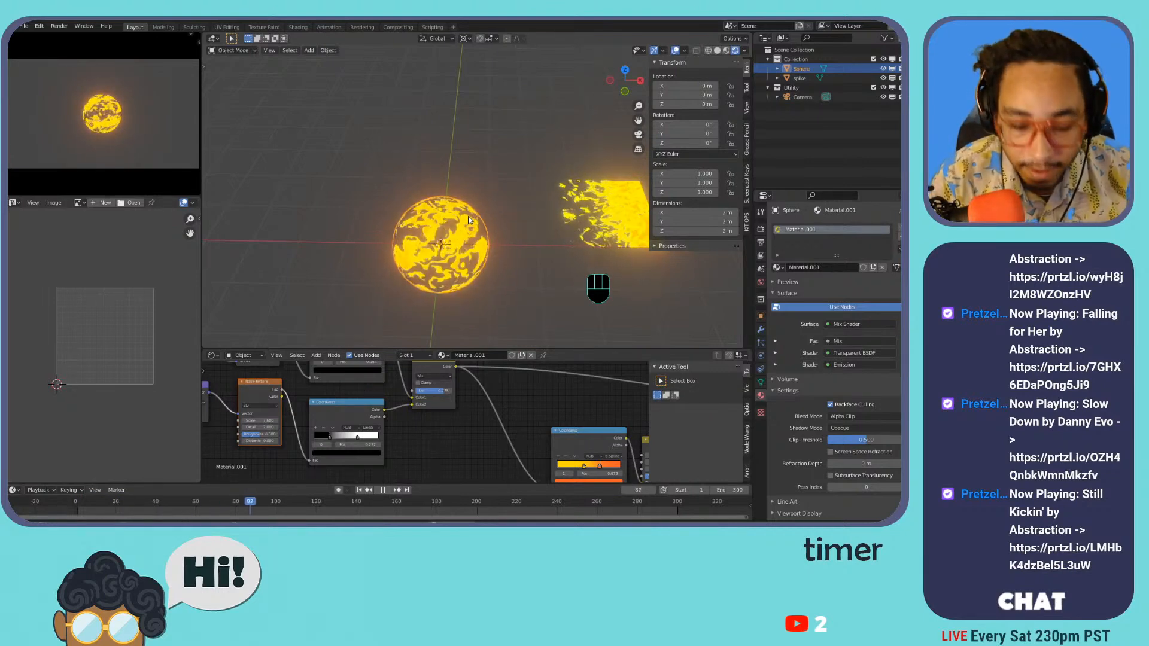
key("x")
left_click(584, 198)
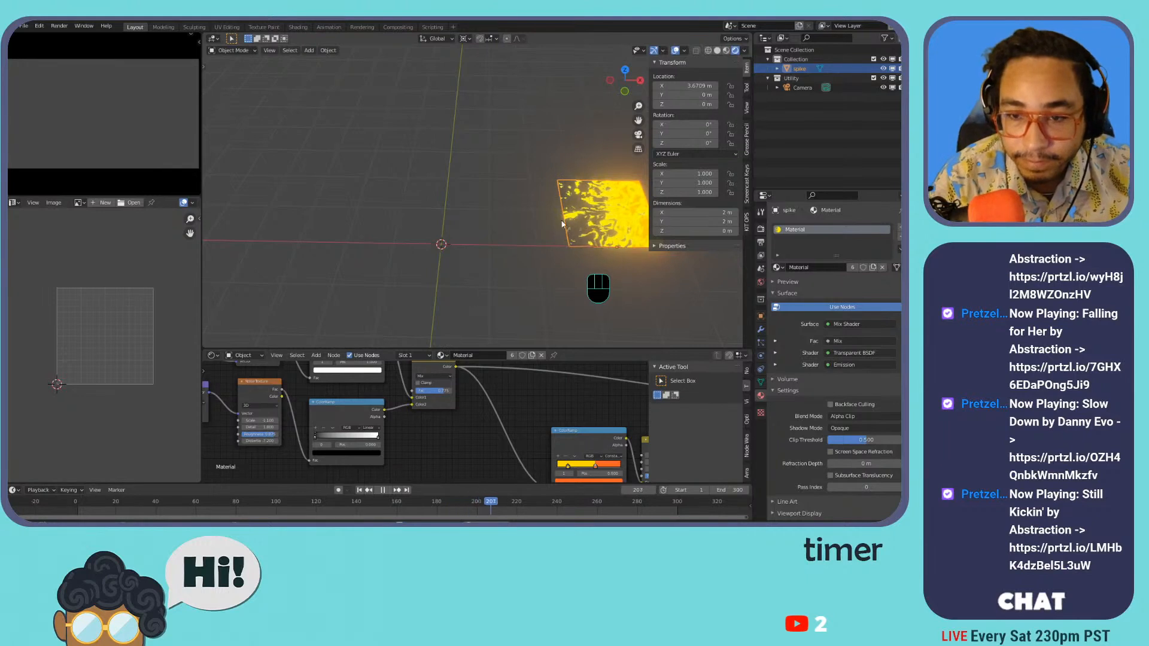
key("alt+g")
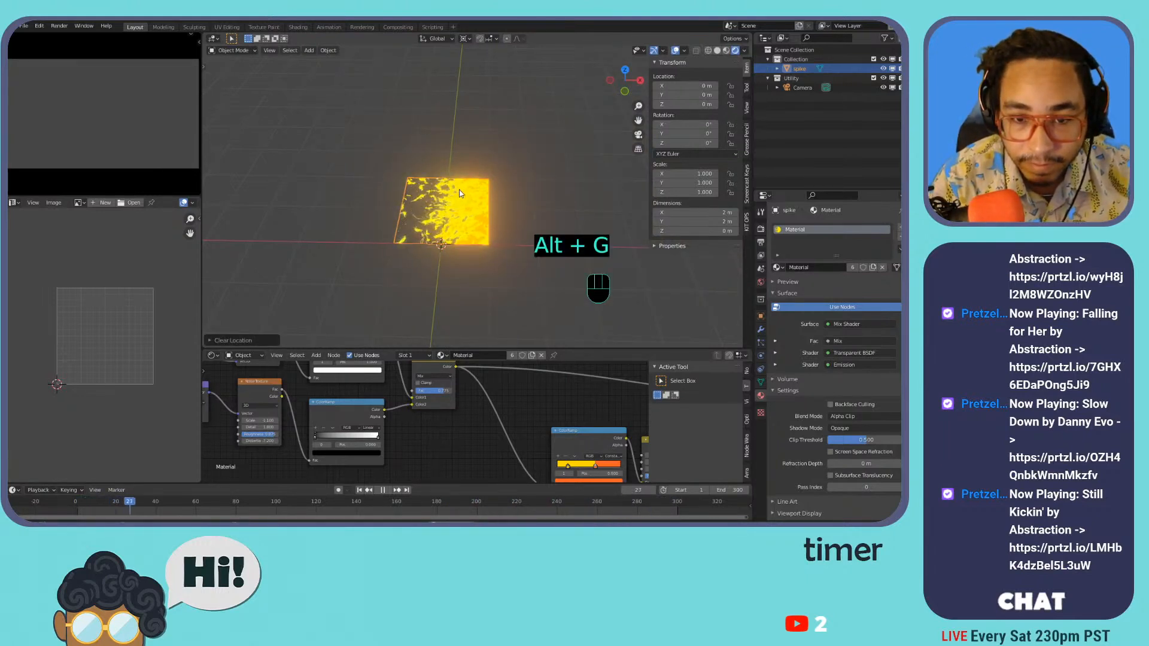
- Try different noise texture values and black stop positions on the noise color ramp of the plane's material, and undo the changes
scroll(456, 203, "up", 1)
middle_click_drag(329, 394, 428, 447)
mouse_move(417, 408)
left_mouse_down()
mouse_move(444, 411)
mouse_move(427, 407)
left_mouse_up()
scroll(427, 412, "up", 1)
middle_click_drag(427, 442, 426, 366)
left_click_drag(420, 420, 471, 420)
key("ctrl+z")
left_click_drag(359, 402, 416, 416)
key("ctrl+z")
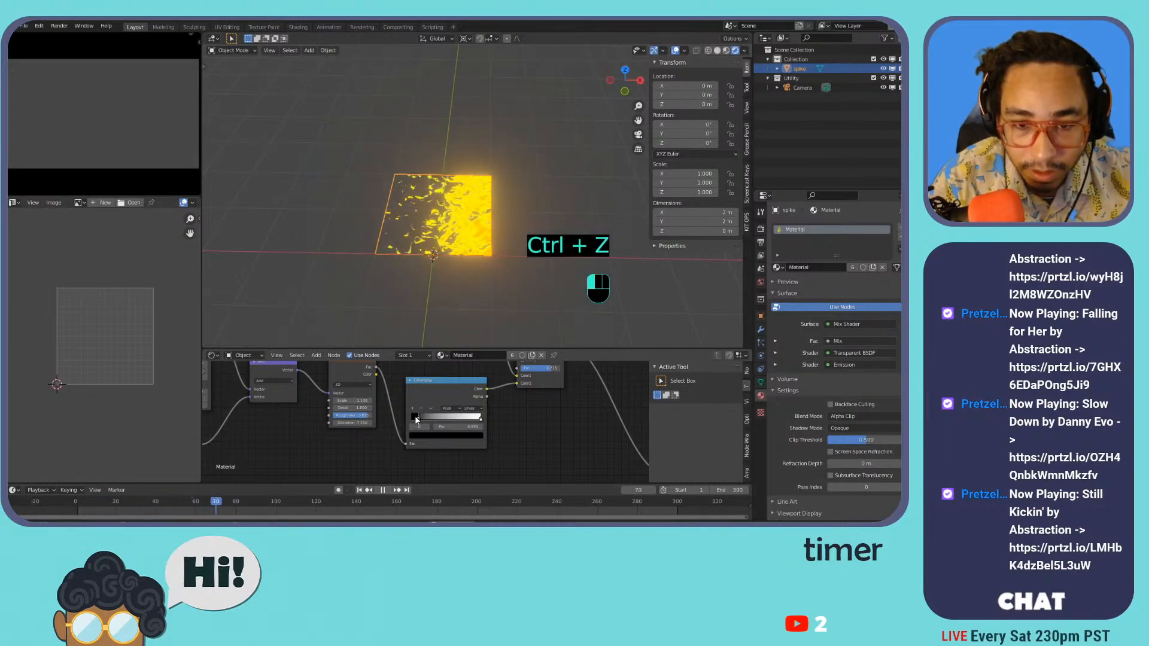
middle_click_drag(209, 367, 327, 384)
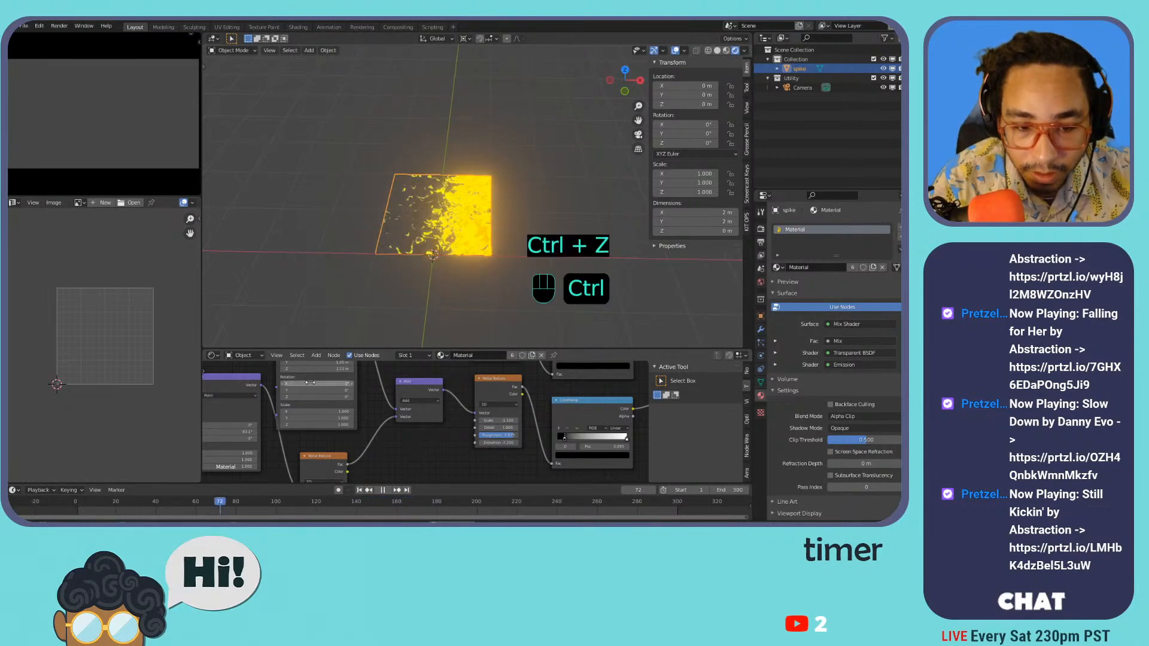
key("ctrl+z")
- Set the type of the distortion noise's Mapping node to Texture and try changing its rotation
scroll(341, 401, "down", 3)
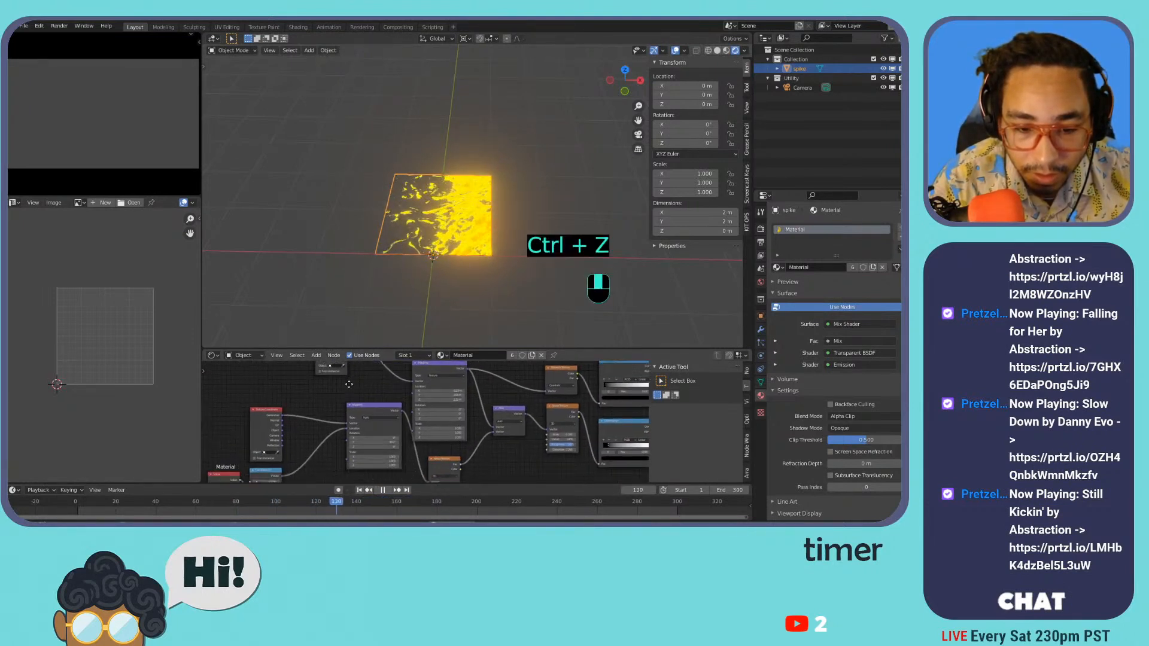
left_click(377, 418)
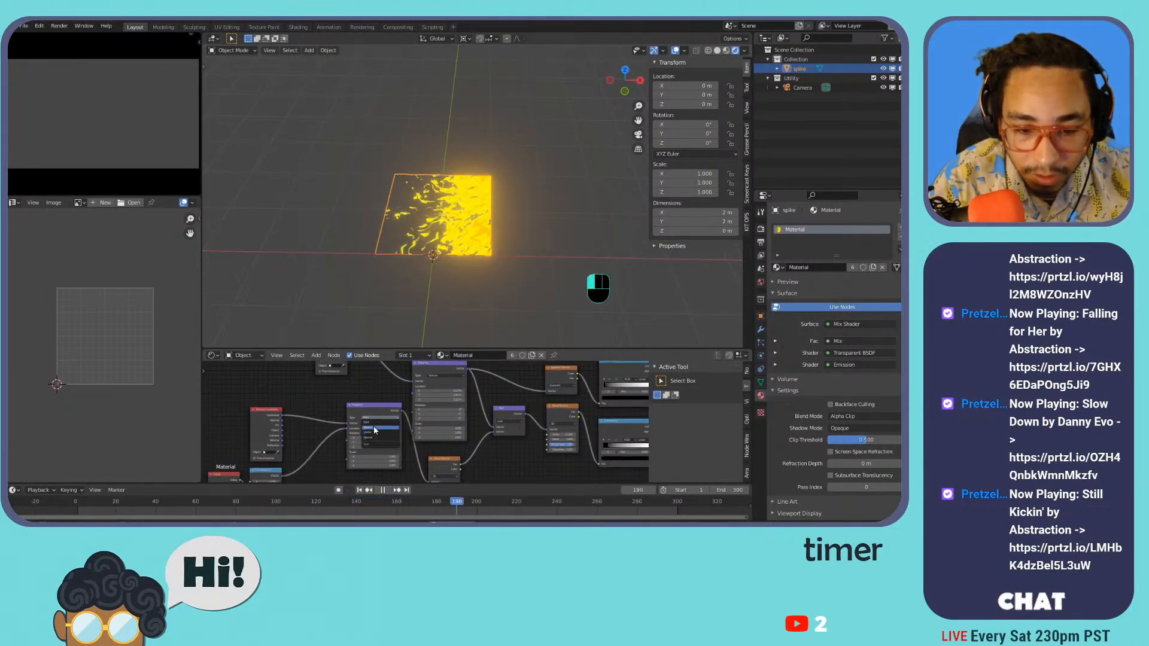
left_click(373, 426)
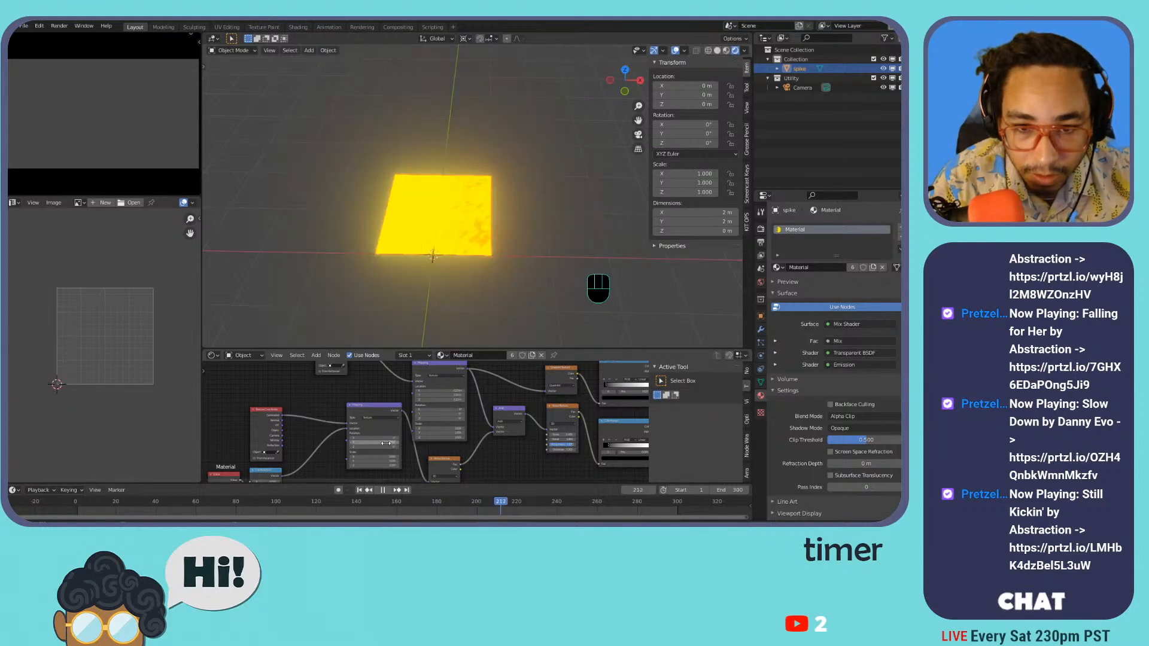
left_click_drag(386, 443, 413, 444)
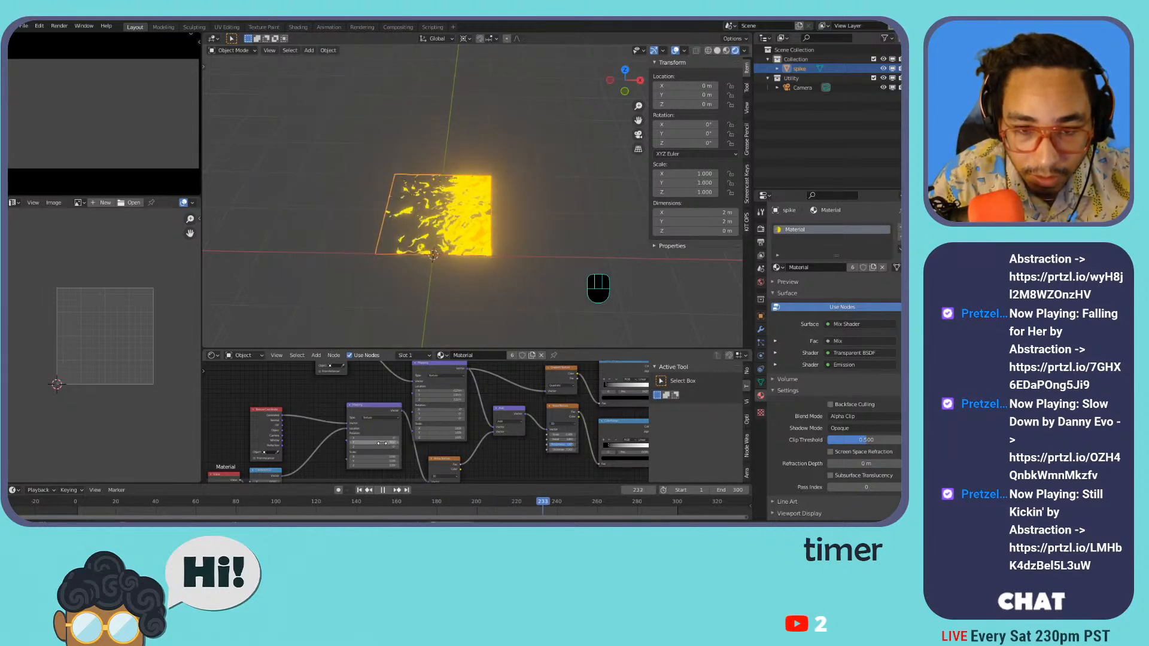
- Try feeding UV coordinates into the distortion noise's Mapping node and changing its rotation, and undo both changes
middle_click_drag(338, 431, 353, 401)
scroll(353, 401, "up", 4)
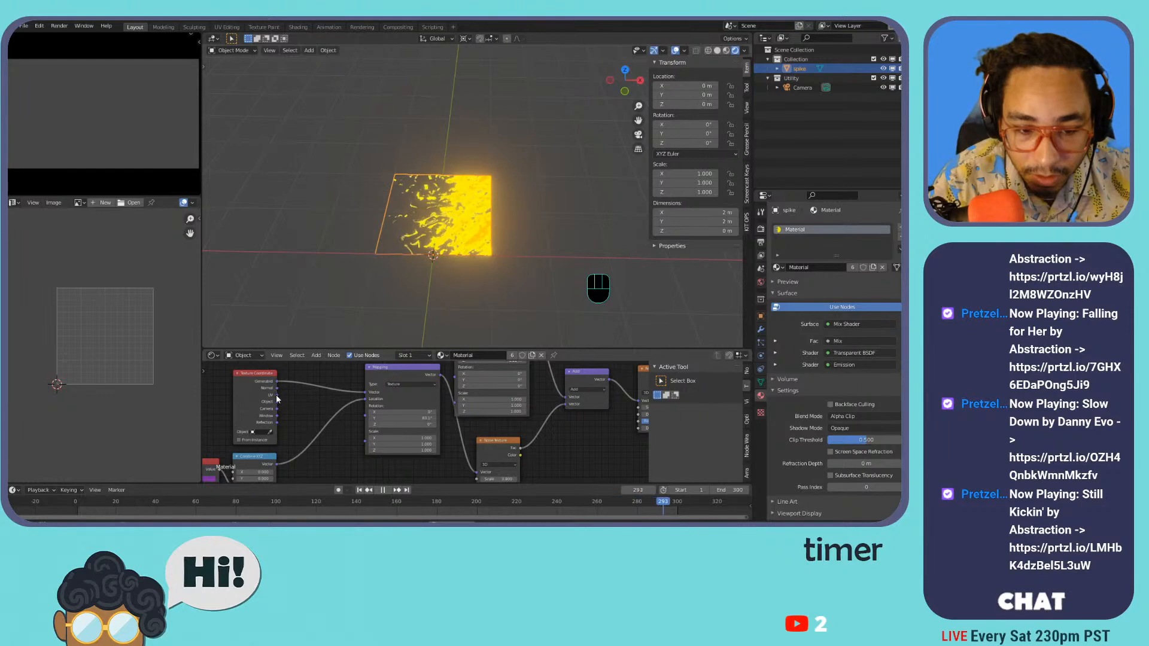
right_click_drag(297, 395, 365, 398, "ctrl")
left_click_drag(276, 395, 366, 395)
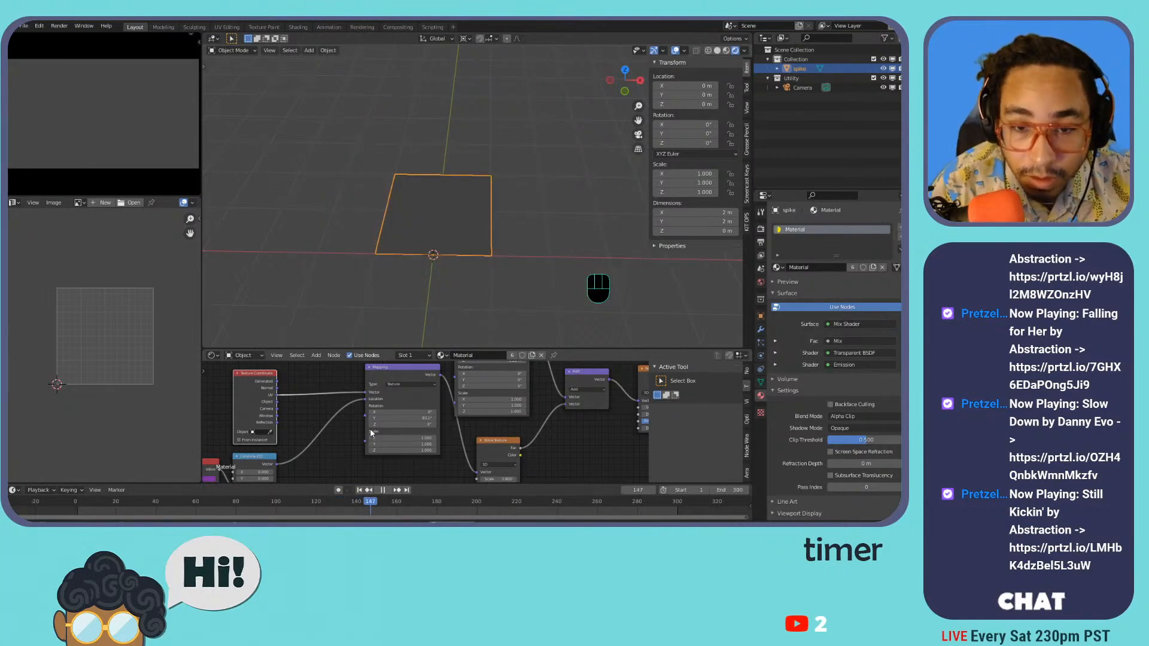
left_click_drag(367, 412, 422, 412)
key("ctrl+z")
key("ctrl+z")
- Undo the recent node and scene changes back to before the sphere was deleted
scroll(475, 400, "up", 1)
middle_click_drag(475, 410, 442, 316)
scroll(476, 401, "down", 2)
middle_click_drag(477, 400, 469, 431)
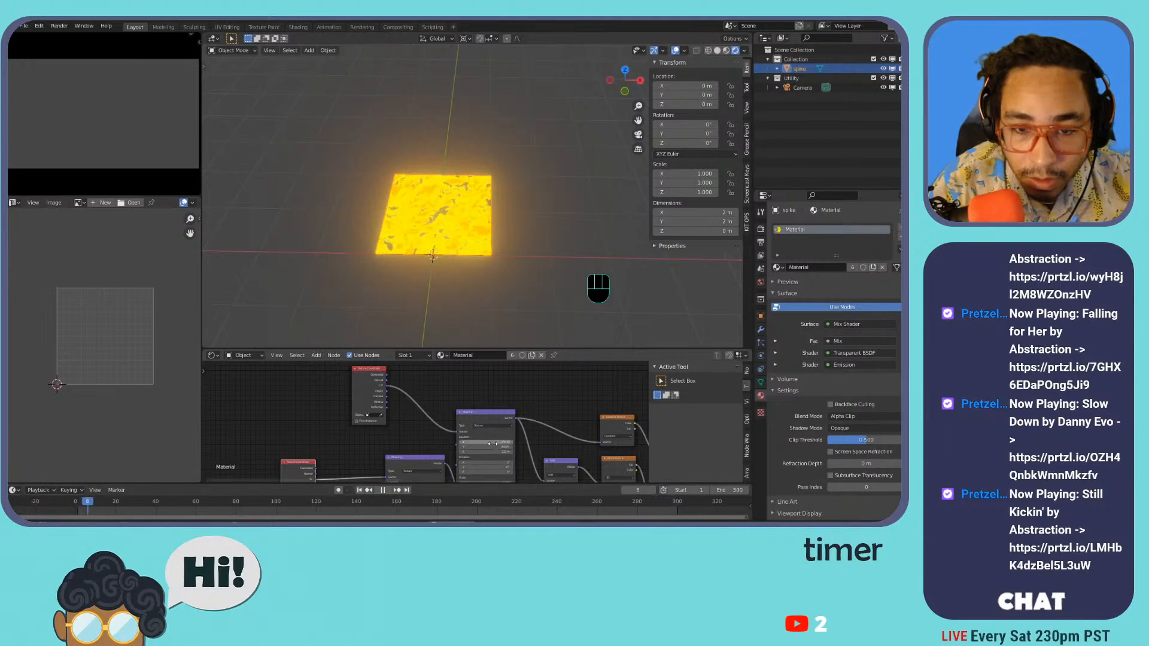
key("ctrl+z")
key("ctrl+z")
key("ctrl+z")
key("ctrl+z")
key("ctrl+z")
key("ctrl+z")
key("ctrl+z")
key("ctrl+z")
key("ctrl+z")
key("ctrl+z")
key("ctrl+z")
key("ctrl+z")
key("ctrl+z")
key("ctrl+z")
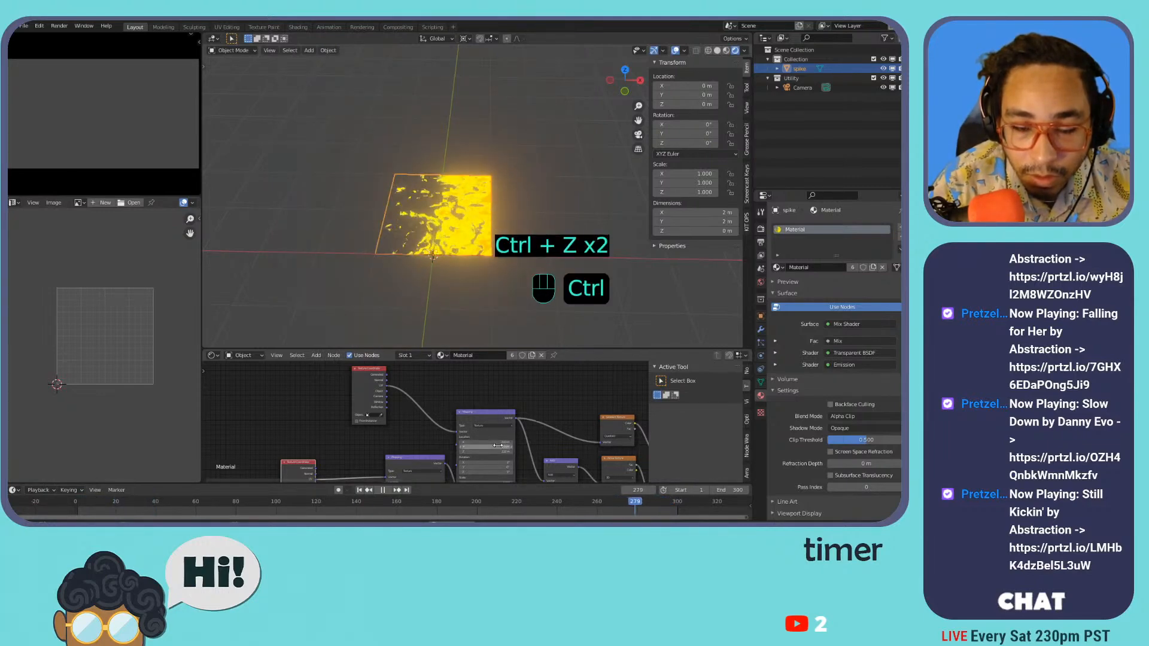
key("ctrl+z")
key("ctrl+z")
key("ctrl+z")
key("ctrl+z")
key("ctrl+z")
key("ctrl+z")
key("ctrl+z")
key("ctrl+z")
key("ctrl+z")
key("ctrl+z")
key("ctrl+z")
key("ctrl+z")
key("ctrl+z")
key("ctrl+z")
key("ctrl+z")
key("ctrl+z")
key("ctrl+z")
key("ctrl+z")
key("ctrl+z")
key("ctrl+z")
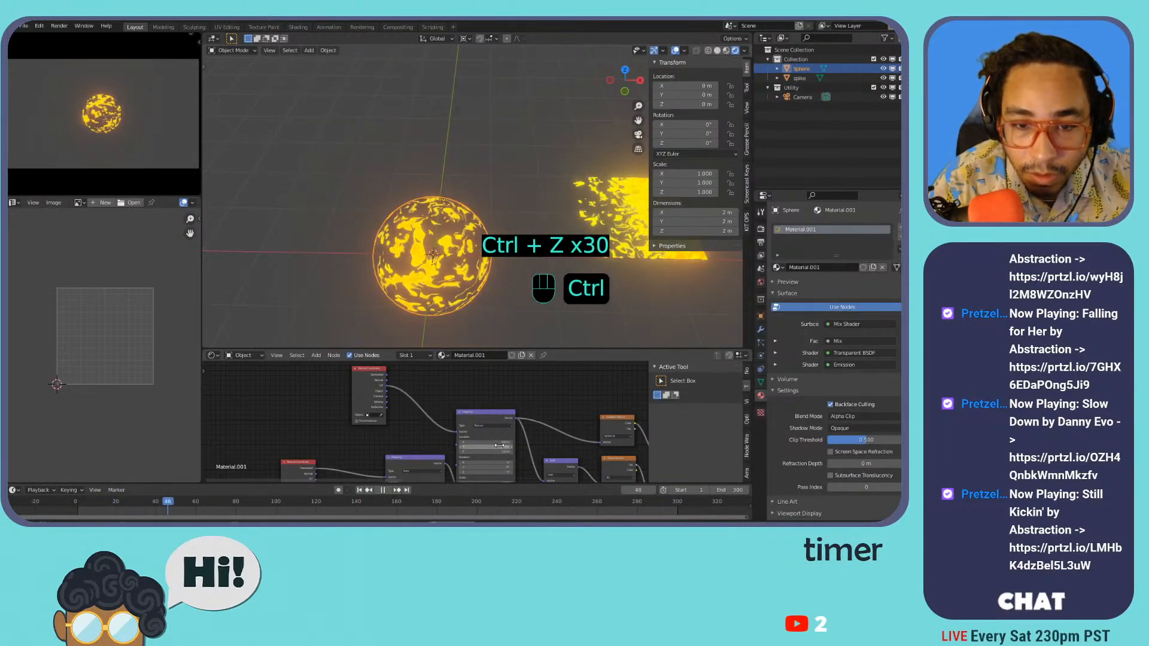
- Delete the sphere again, clear the flame plane's location and pause the playback
key("x")
left_click(433, 284)
left_click(643, 189)
key("alt+g")
middle_click_drag(526, 443, 498, 393)
key("space")
- Try moving the noise color ramp's black stop inward and changing the main noise texture's scale on the plane, and undo the changes
scroll(534, 412, "down", 3)
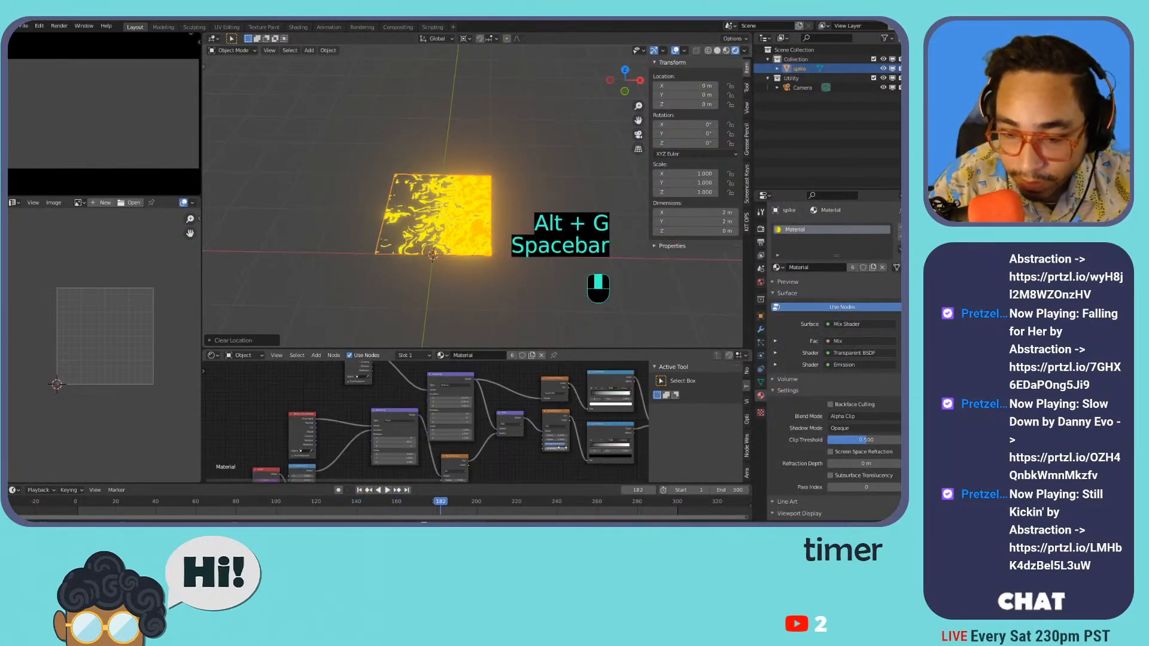
middle_click_drag(565, 451, 525, 439)
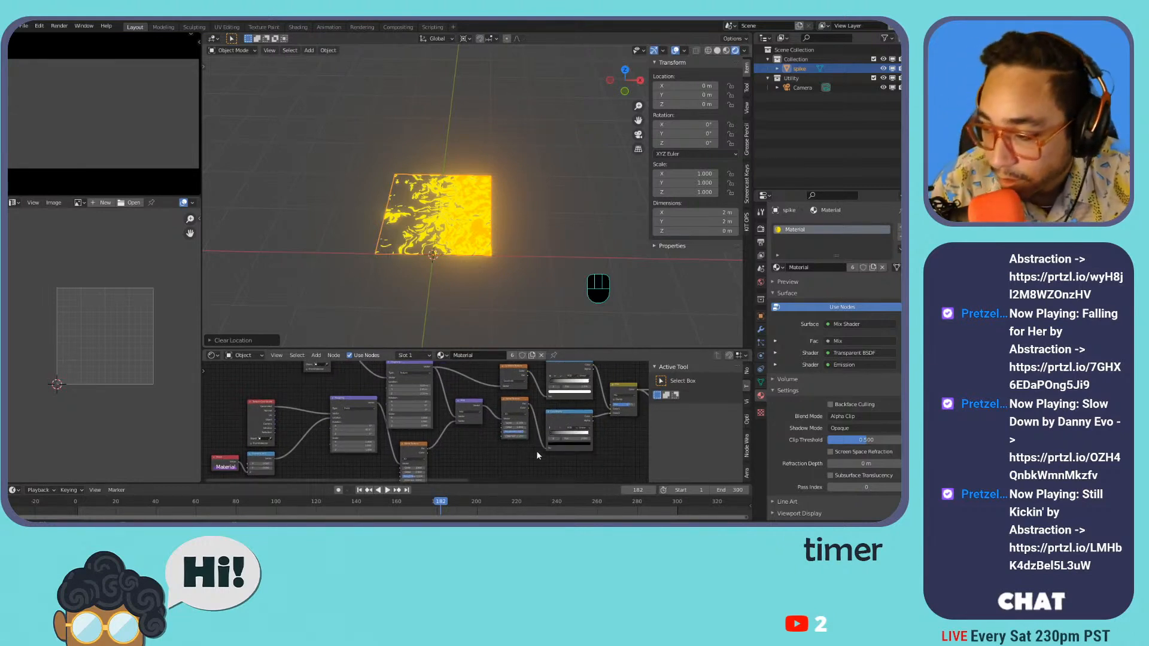
scroll(530, 441, "up", 4)
middle_click_drag(562, 441, 496, 439)
scroll(495, 439, "up", 3)
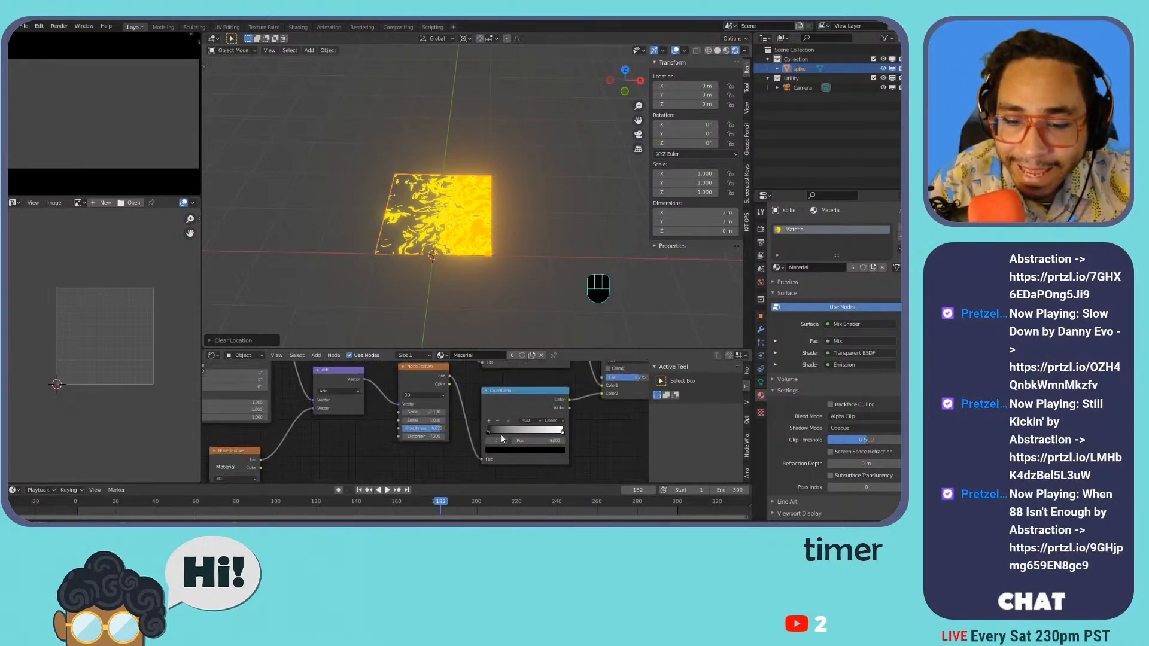
left_click_drag(559, 432, 503, 432)
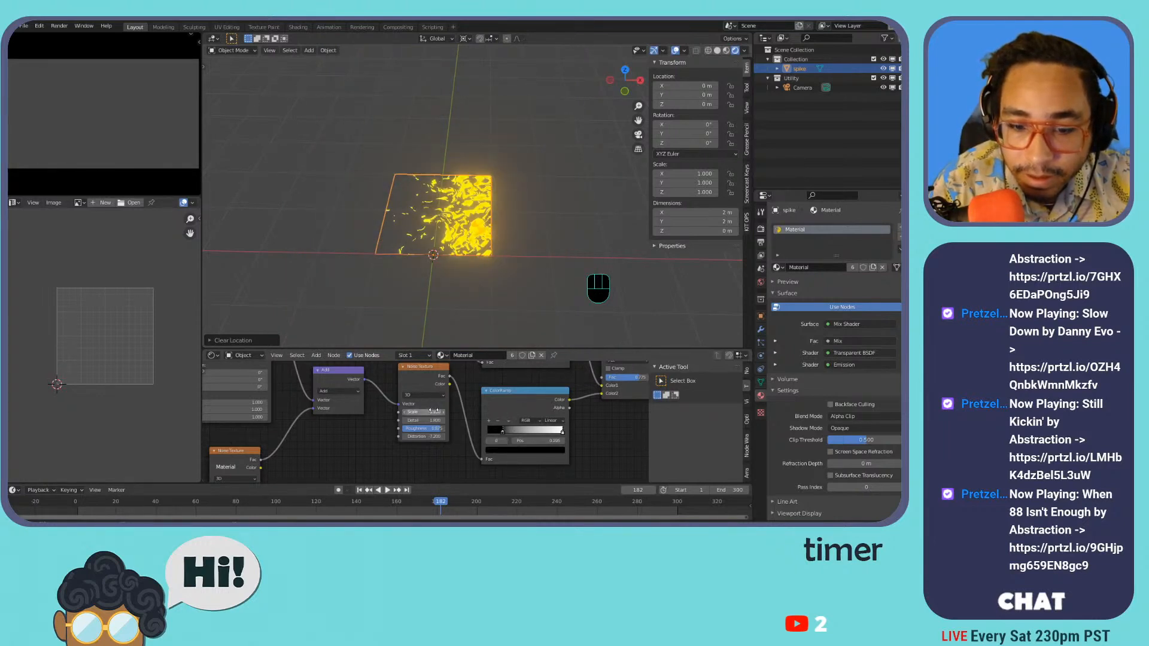
mouse_move(433, 410)
left_mouse_down()
mouse_move(413, 411)
mouse_move(428, 410)
left_mouse_up()
left_click(434, 411)
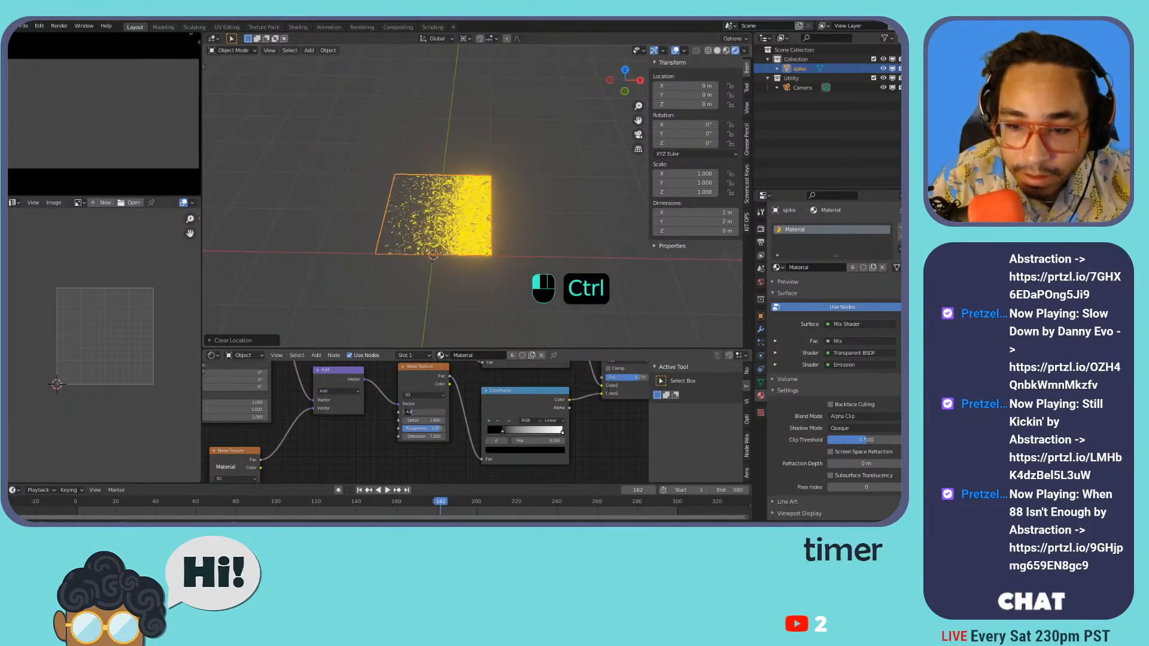
left_click(609, 428)
middle_click_drag(609, 428, 529, 443)
key("ctrl+z")
key("ctrl+z")
key("ctrl+z")
key("ctrl+z")
key("ctrl+z")
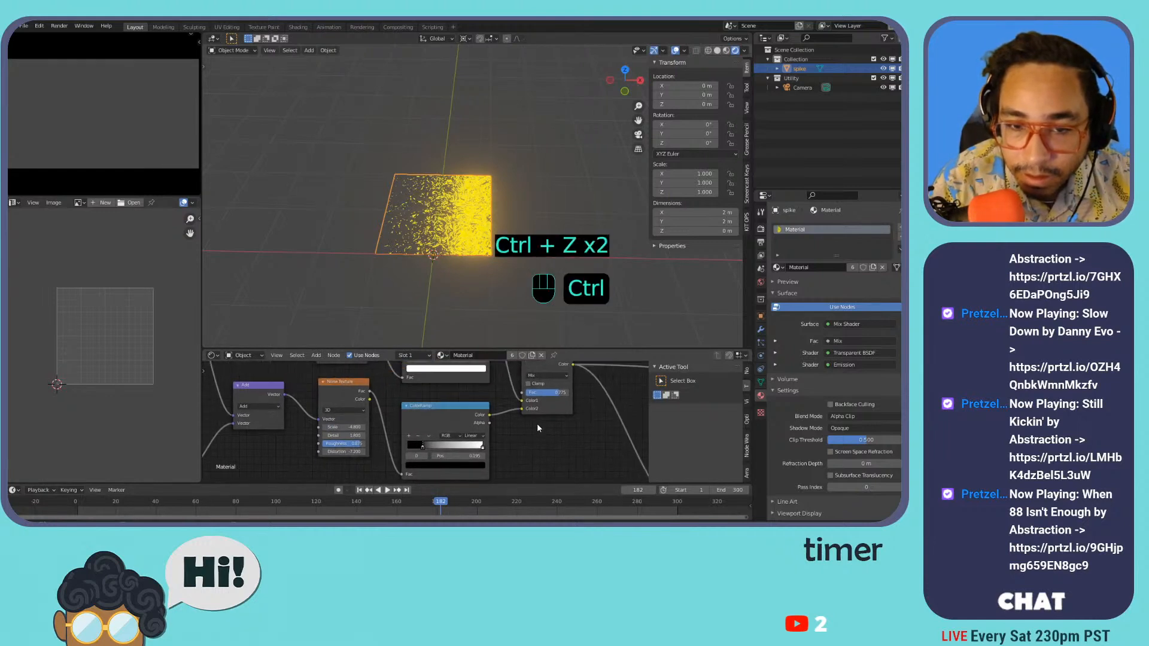
- Undo the remaining color ramp and noise texture changes and play the animation to review the flame on the plane
key("ctrl+z")
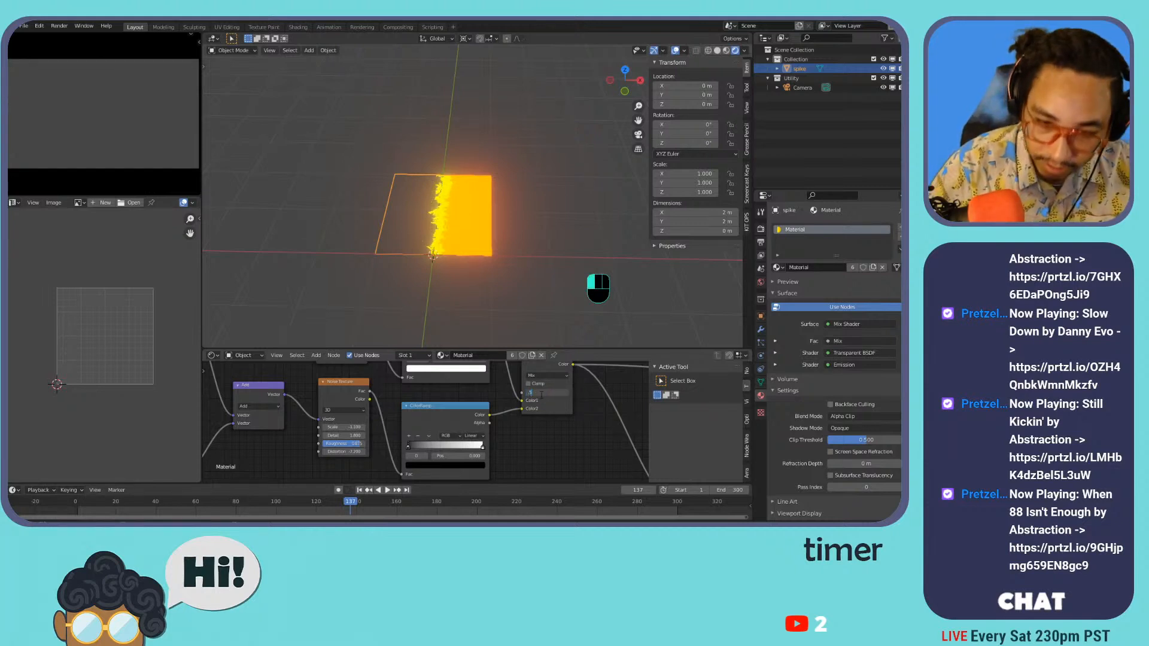
scroll(523, 221, "up", 5)
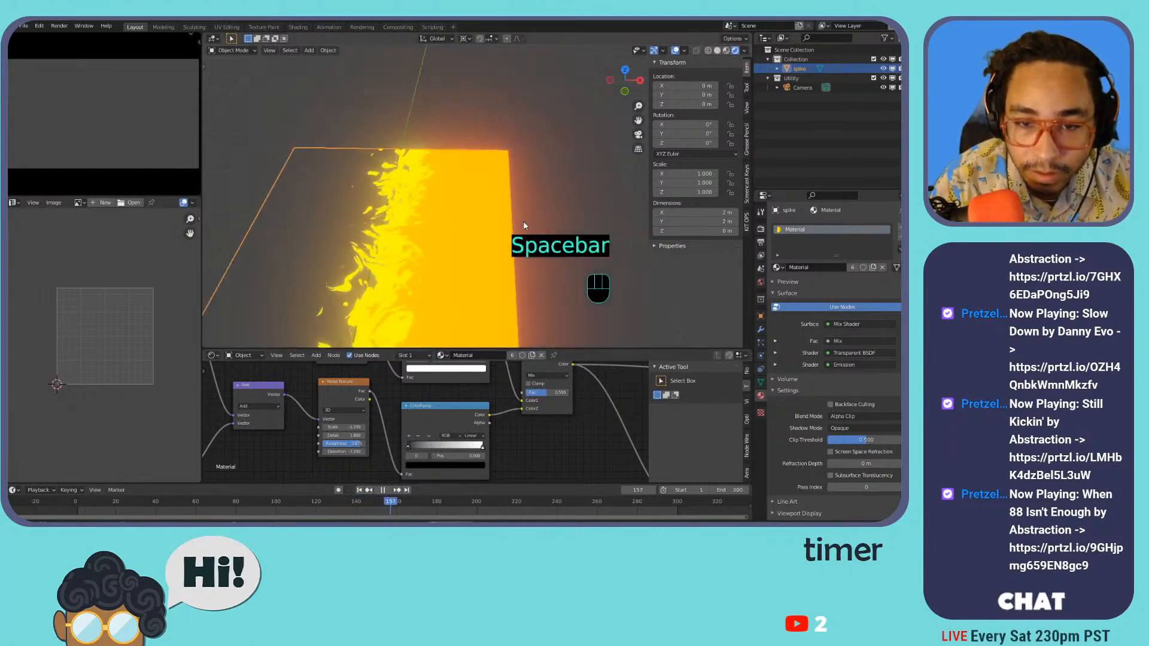
scroll(475, 222, "down", 2)
scroll(475, 218, "down", 1)
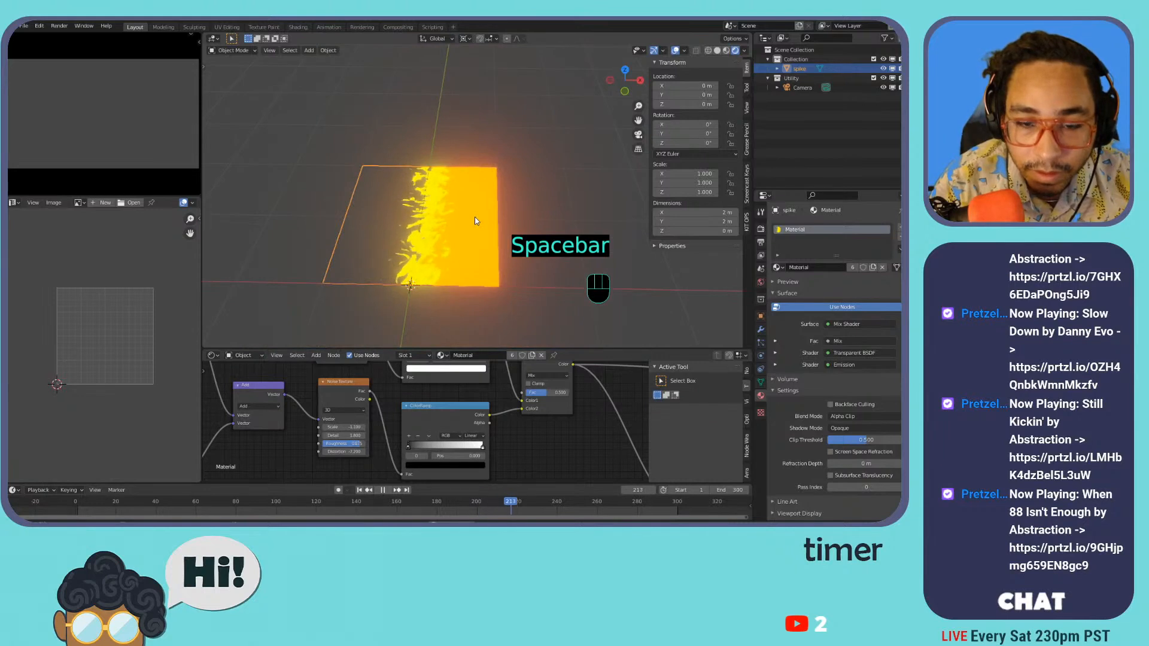
- Try shifting the X location in the main Mapping node feeding the gradient and noise, and undo the recent changes
middle_click_drag(335, 391, 490, 390)
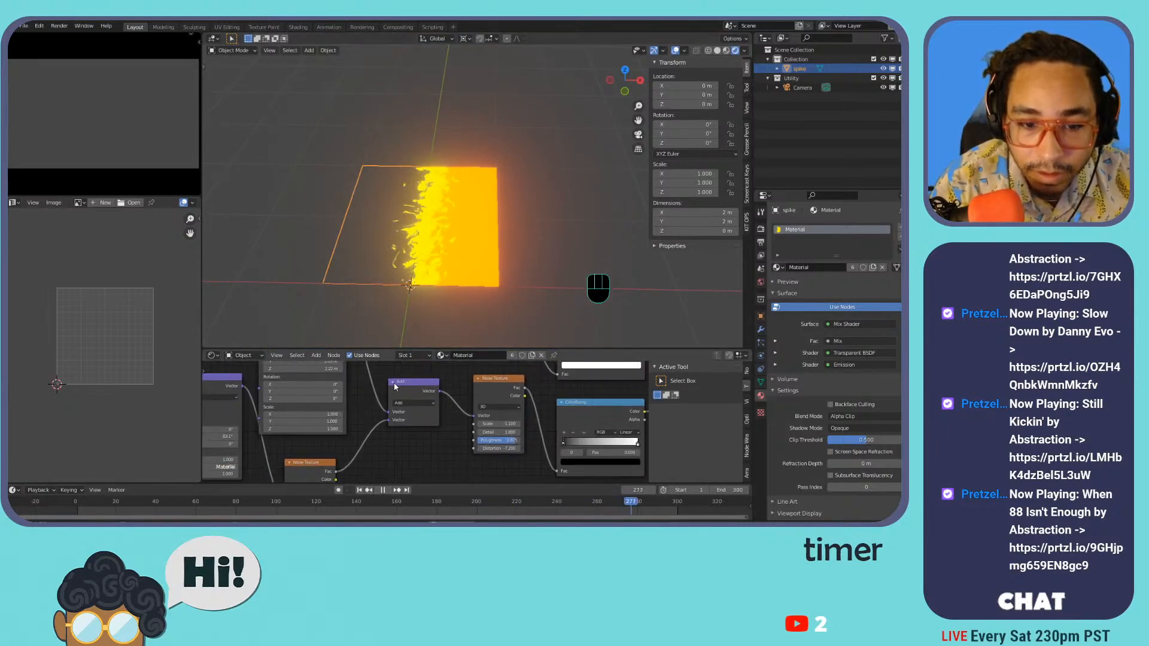
scroll(393, 386, "down", 4)
middle_click_drag(393, 384, 402, 413)
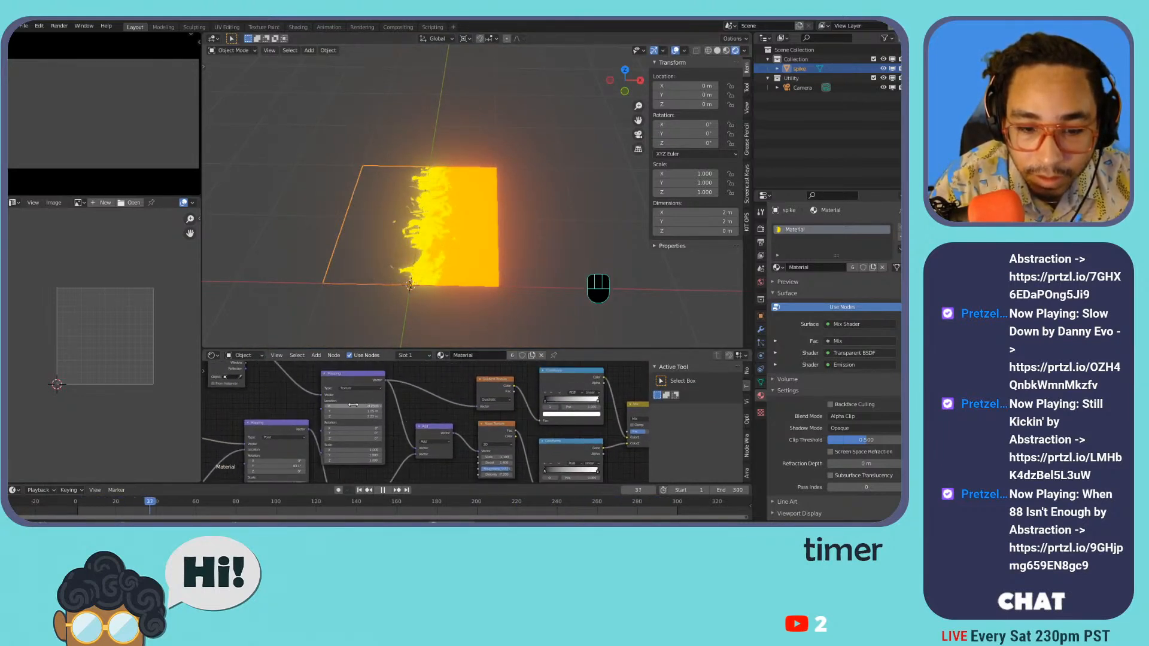
left_click_drag(355, 405, 367, 404)
key("ctrl+z")
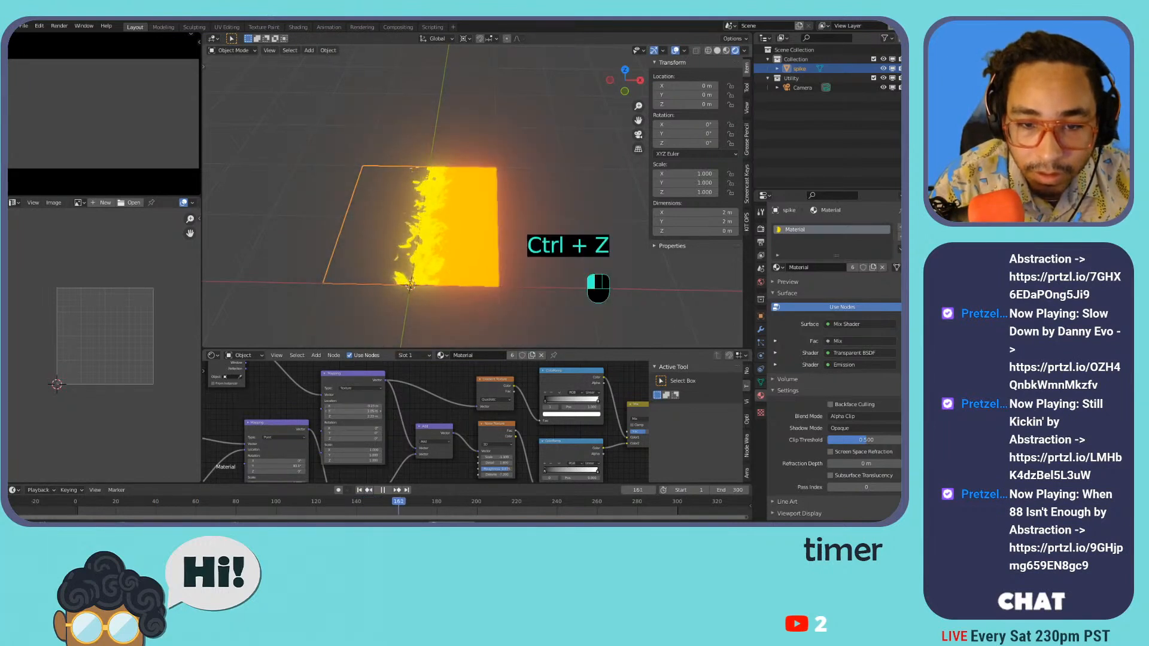
key("ctrl+z")
key("ctrl+z")
key("ctrl+z")
middle_click_drag(501, 472, 421, 439)
key("ctrl+z")
key("ctrl+z")
- Switch the distortion noise's Mapping node to Texture type, then try changing its rotation and undo that
middle_click_drag(342, 417, 381, 470)
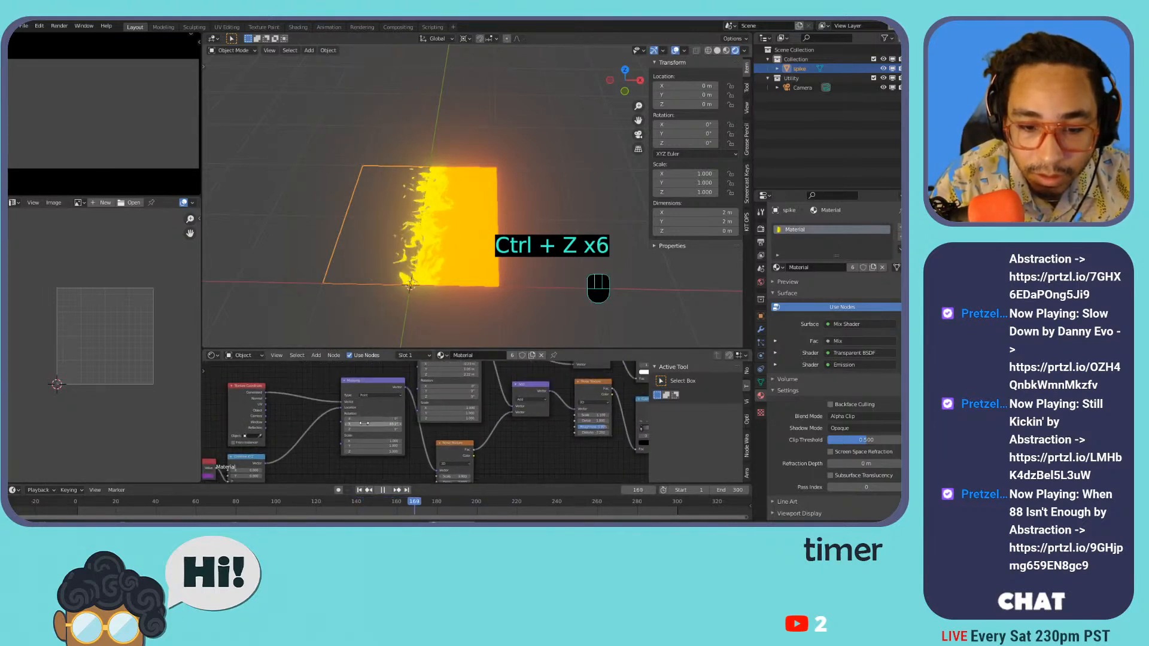
left_click_drag(356, 426, 374, 425)
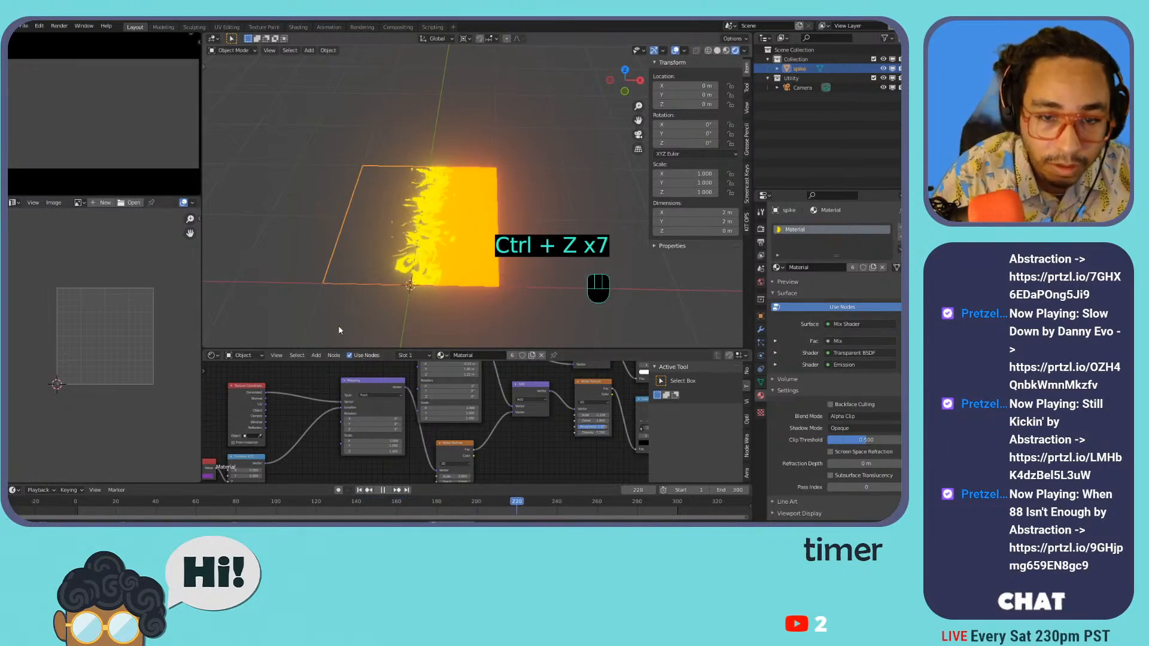
left_click(369, 394)
left_click(371, 409)
left_click_drag(372, 424, 376, 425)
key("ctrl+z")
- Change the Gradient Texture node's type to Linear
scroll(419, 428, "down", 5)
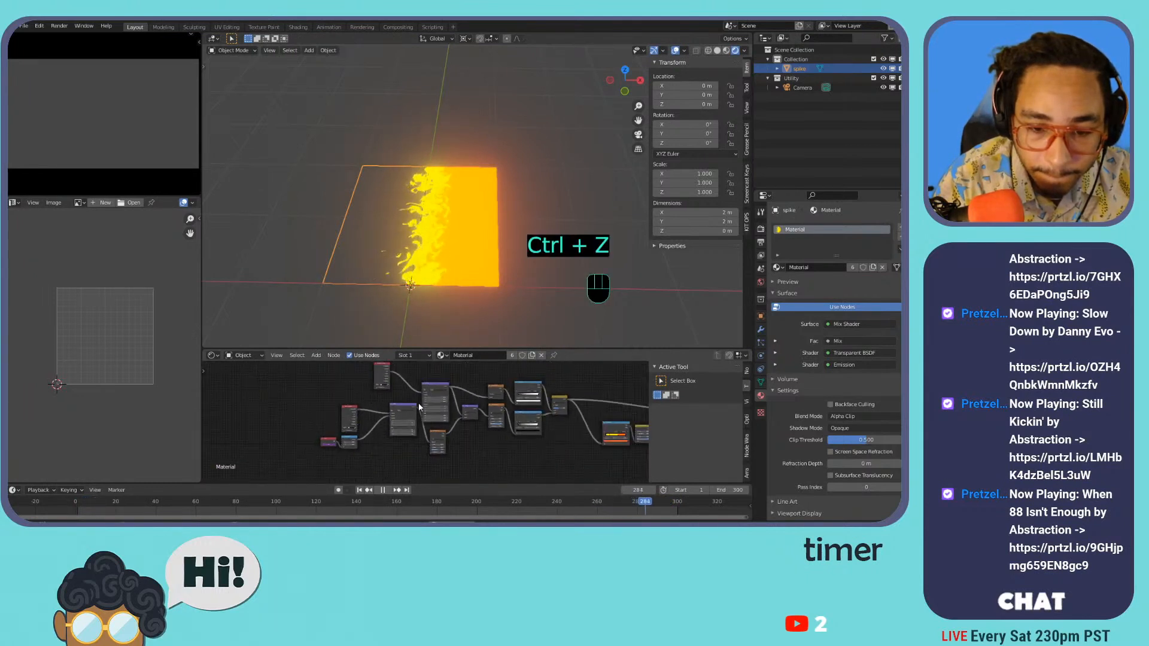
scroll(428, 442, "up", 6)
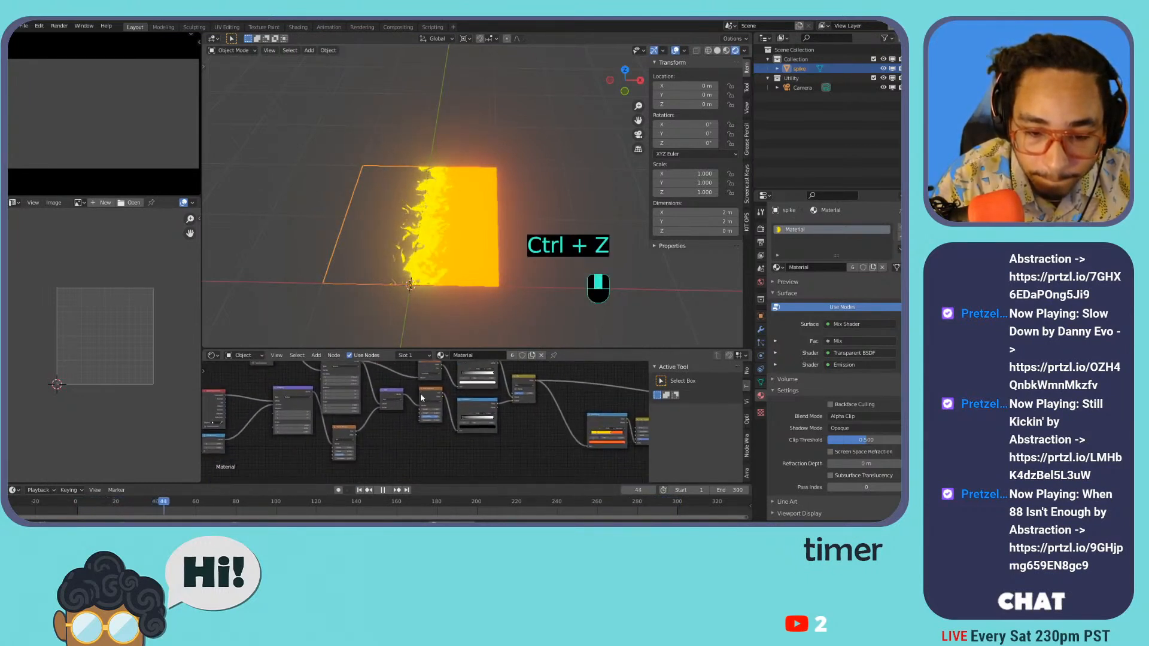
middle_click_drag(421, 460, 418, 470)
mouse_move(496, 405)
left_mouse_down()
mouse_move(466, 405)
mouse_move(487, 406)
left_mouse_up()
- Adjust the main Mapping node's rotation and location so the flames rise along the plane's Y direction, undoing unsuitable tries
middle_click_drag(384, 403, 453, 419)
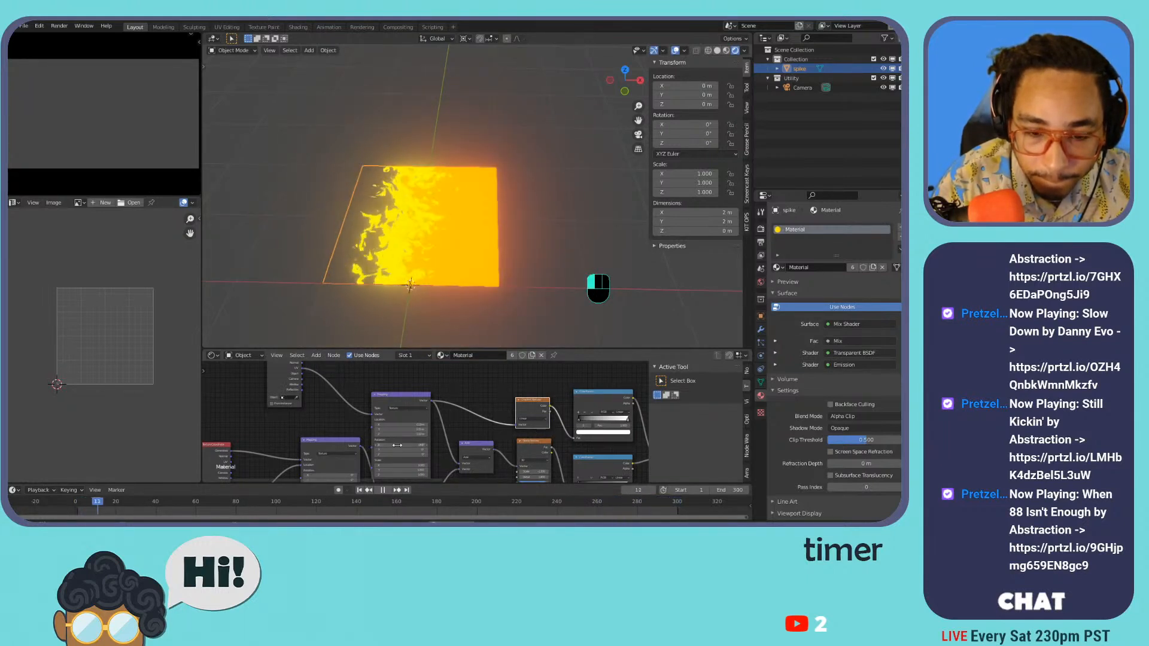
key("ctrl+z")
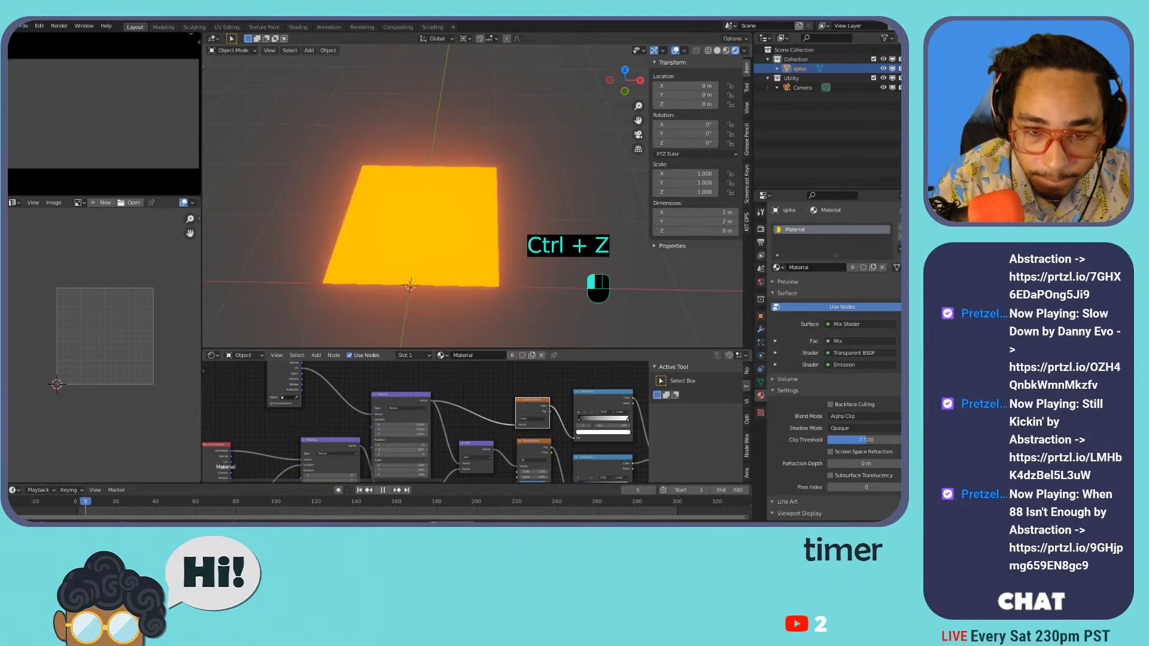
key("ctrl+z")
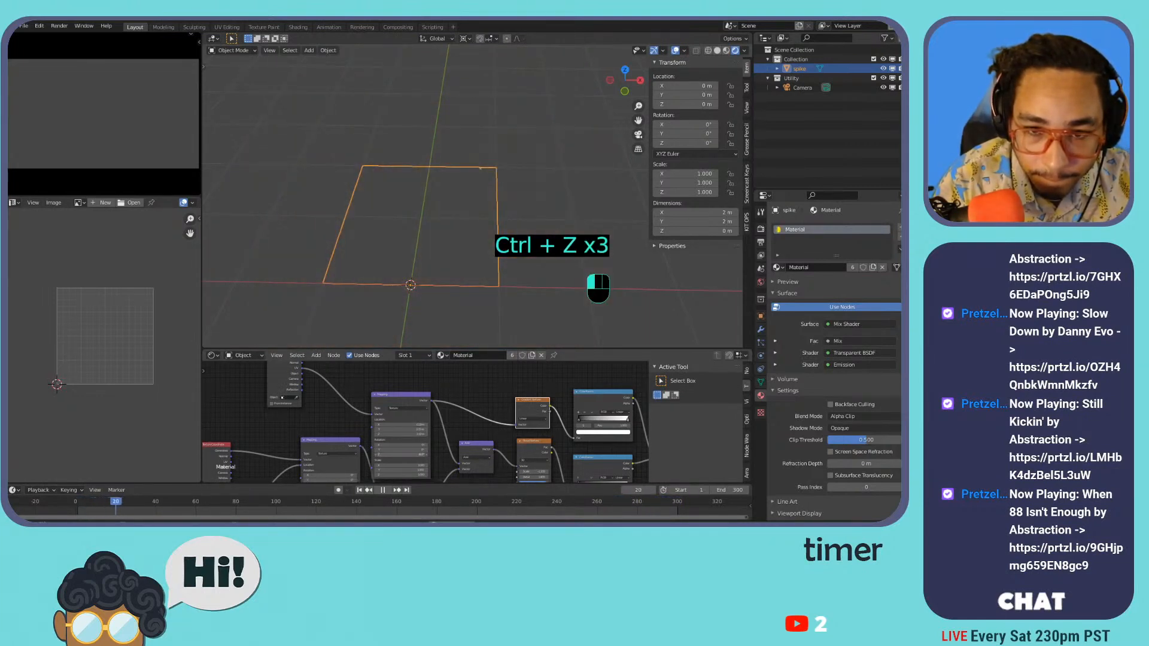
key("ctrl+z")
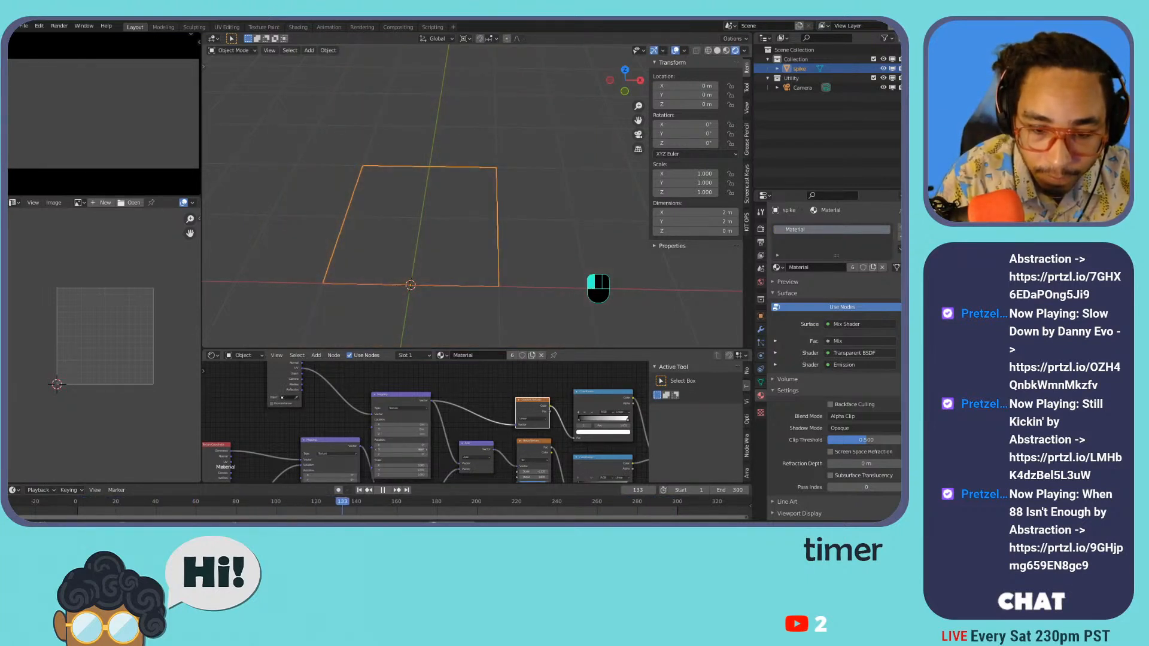
key("ctrl+z")
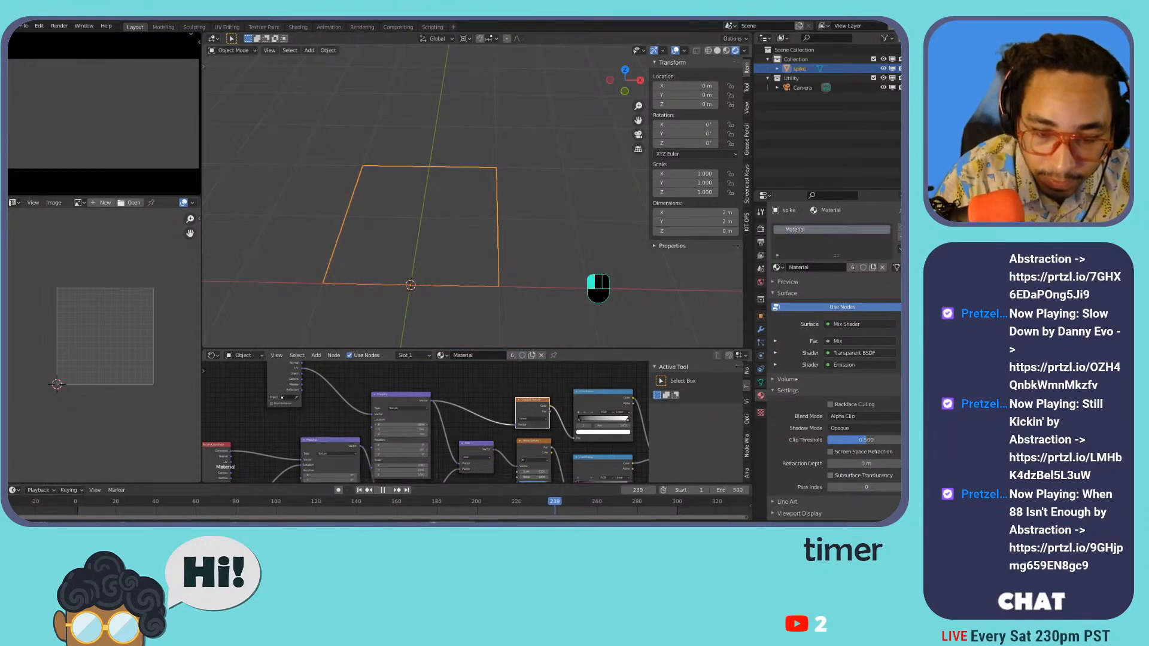
key("ctrl+z")
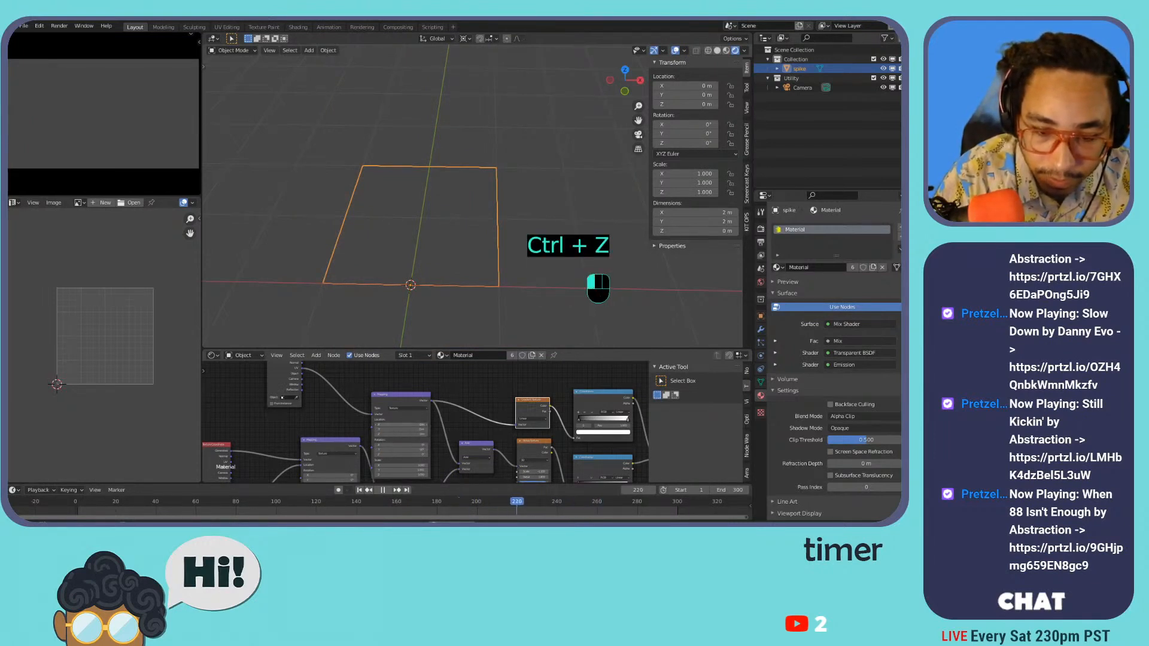
key("ctrl+z")
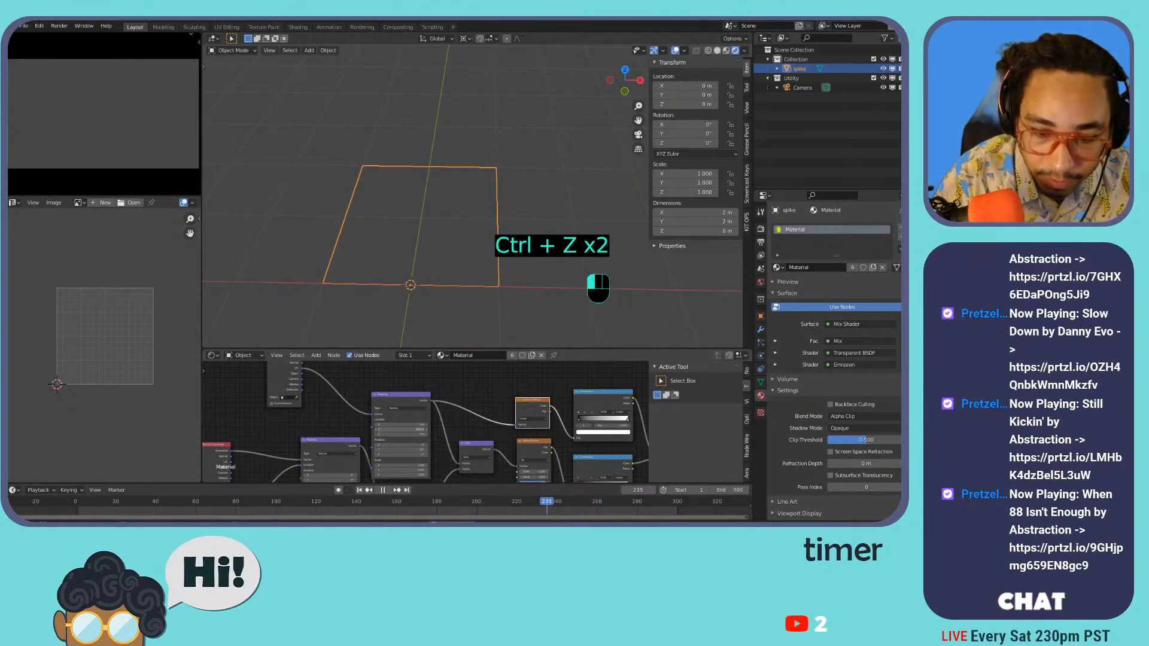
key("ctrl+z")
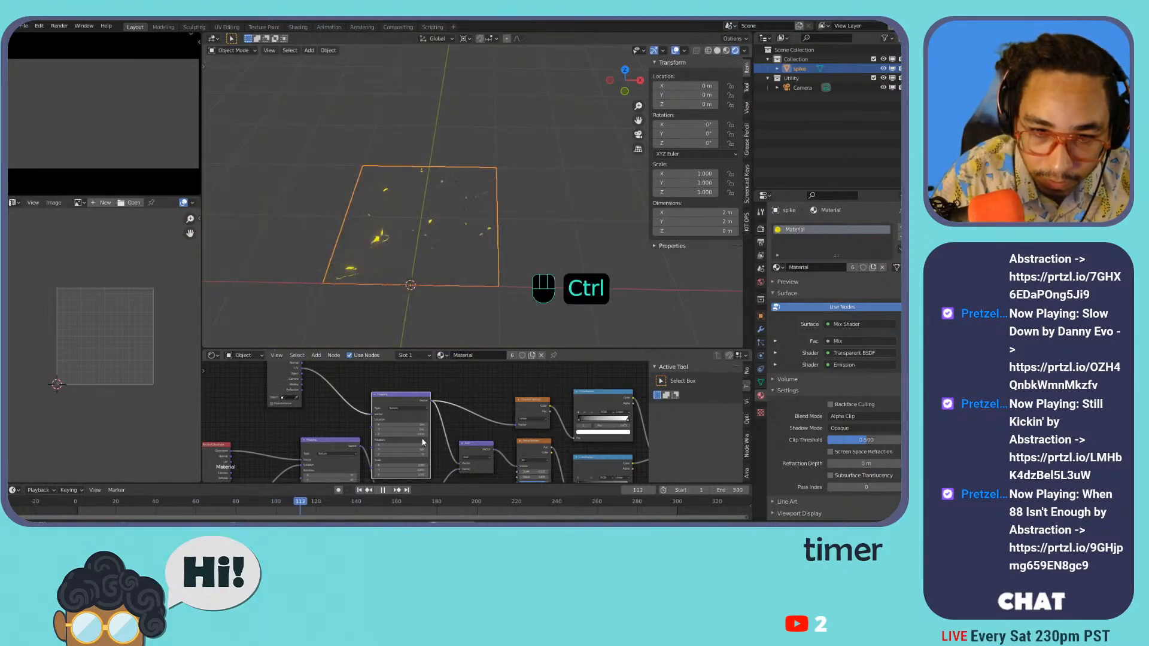
key("ctrl+z")
key("ctrl+z")
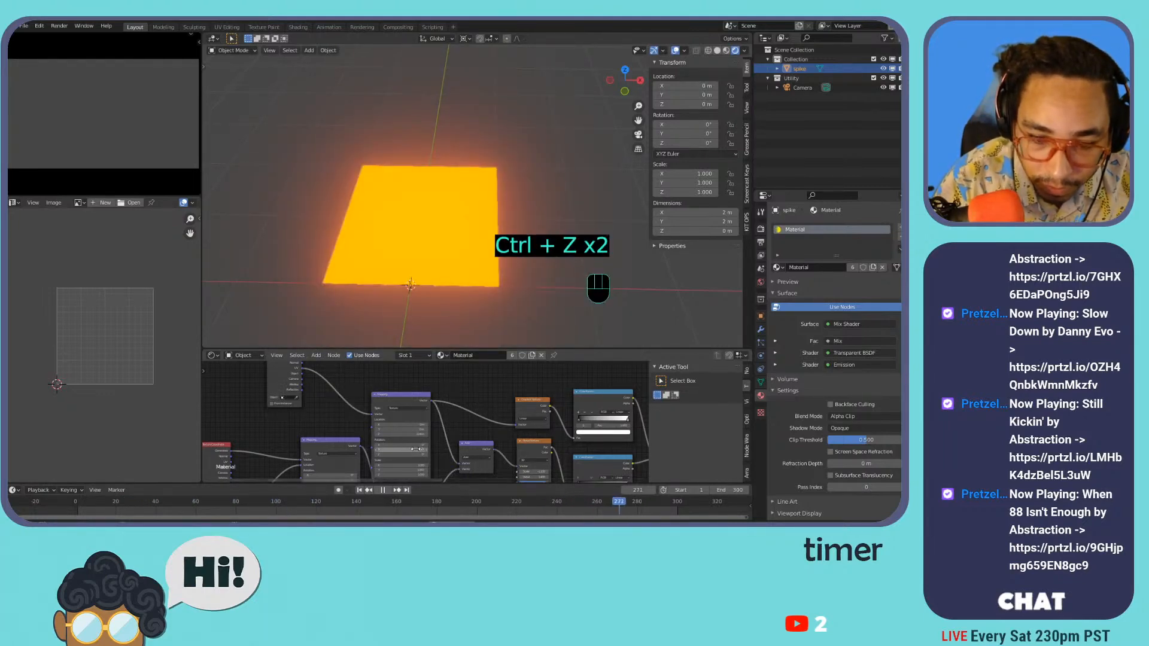
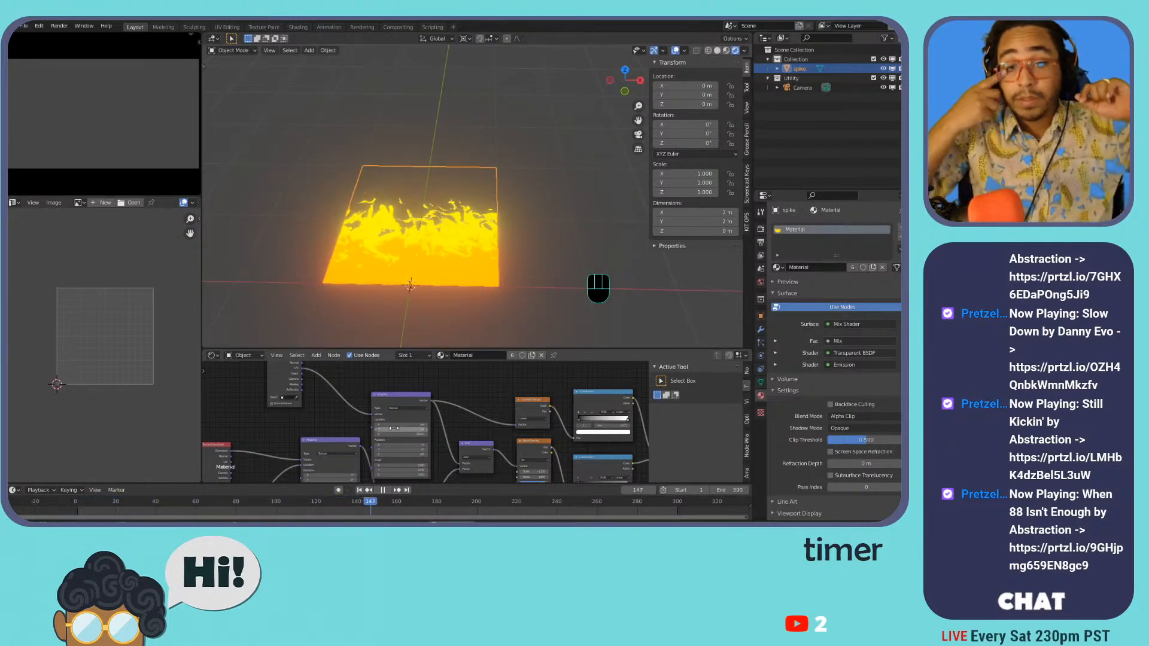
- Rotate the flame plane 90° about the X axis so it stands upright
key("r")
key("x")
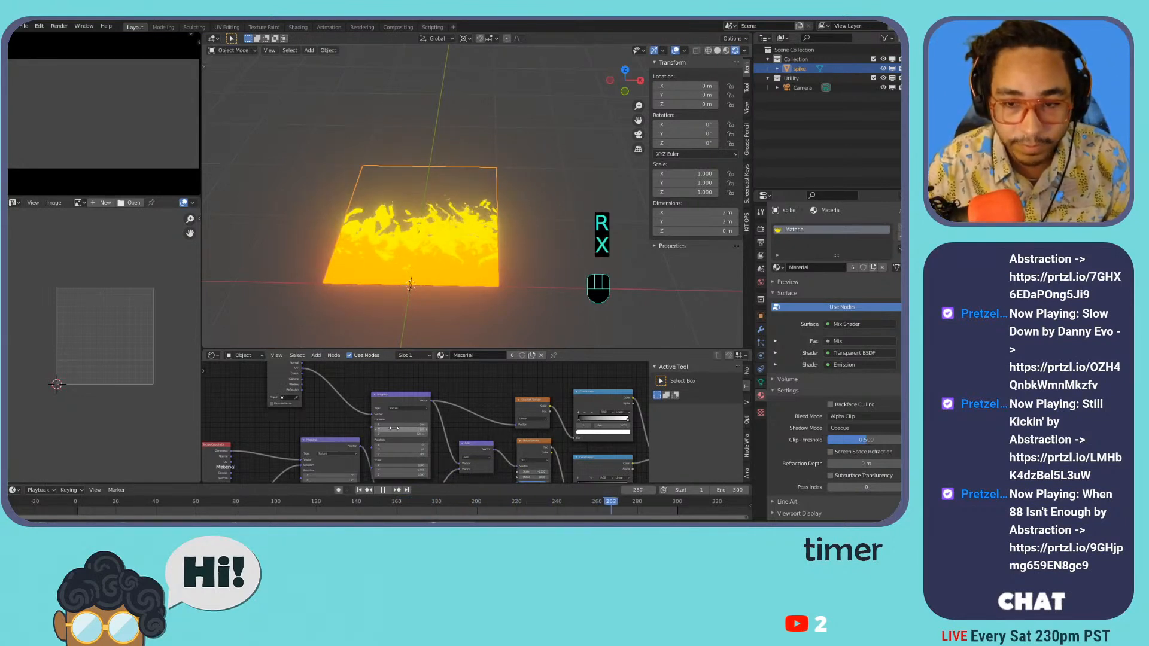
type("rx9010")
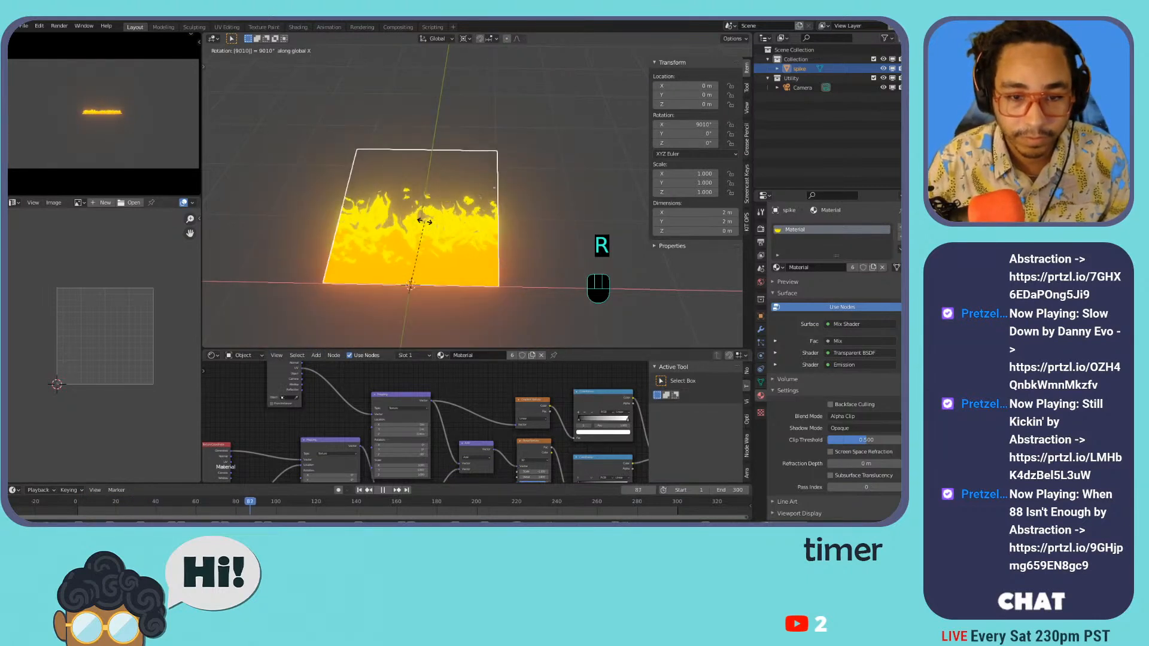
key("Escape")
type("rx90")
key("Return")
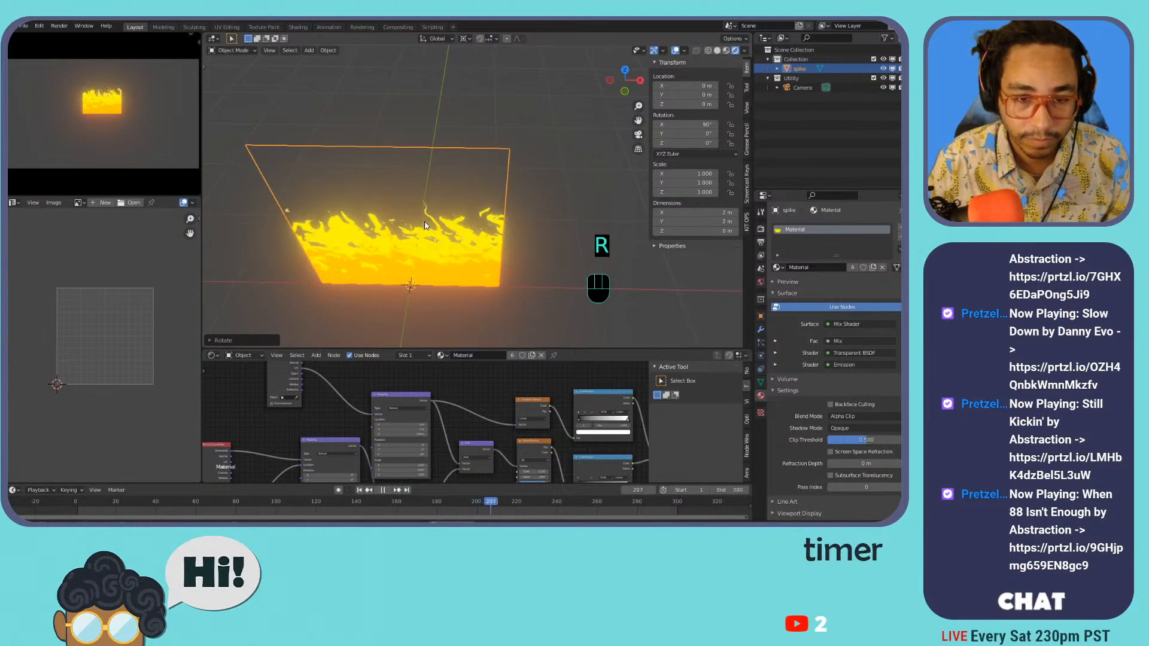
- Look through the camera and lower the flame plane along Z to about -1.94 m
key("KP_0")
key("g")
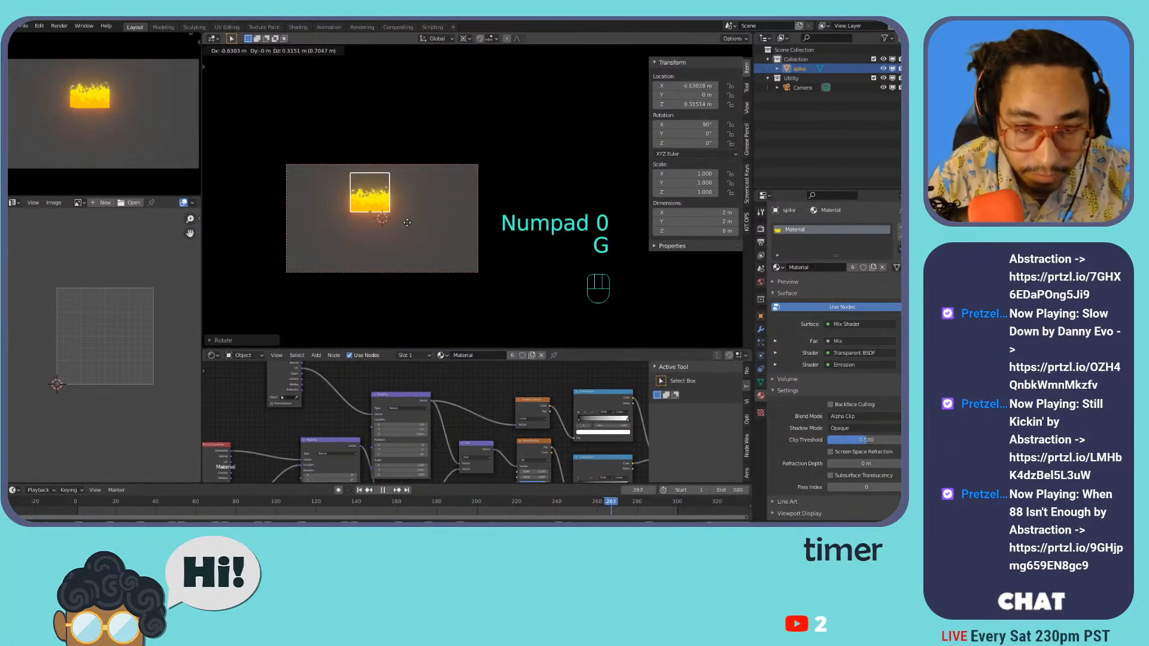
key("z")
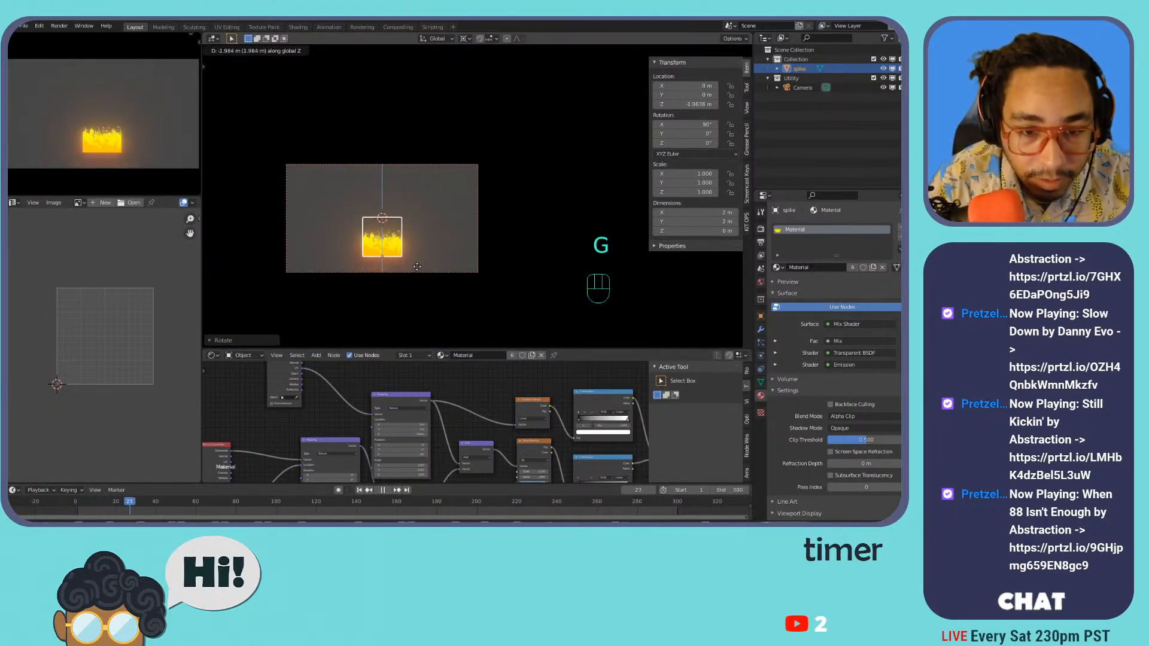
left_click(417, 269)
- Hide the floor grid and the X and Y axis lines in the viewport overlays
middle_click_drag(380, 198, 515, 243)
left_click(684, 50)
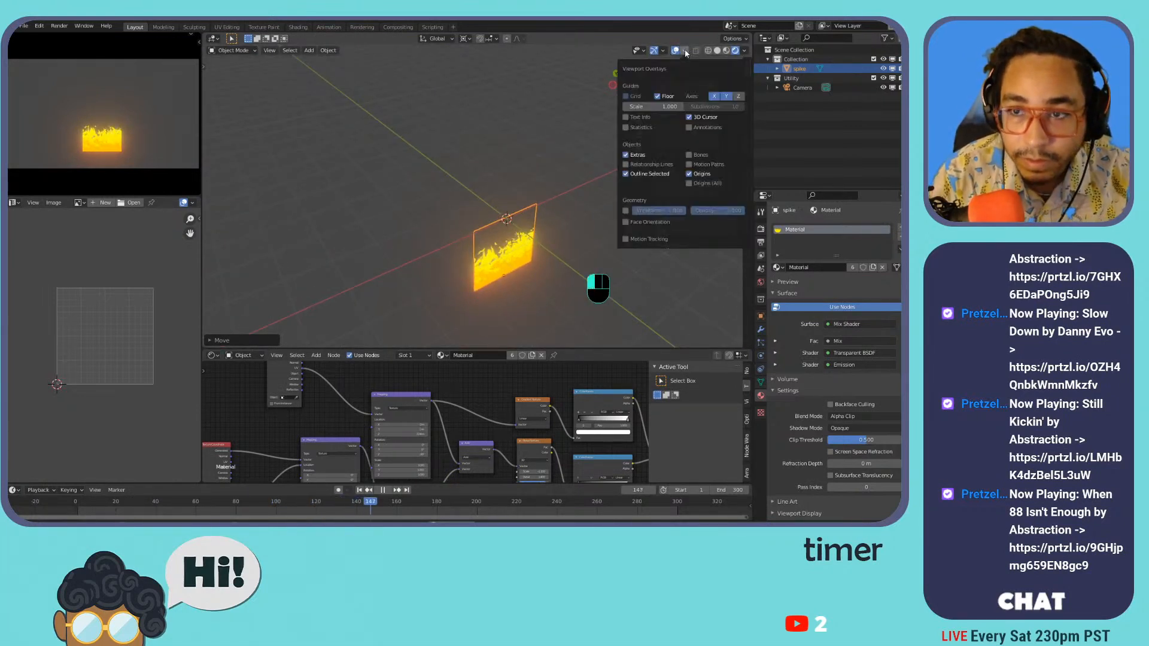
left_click(726, 96)
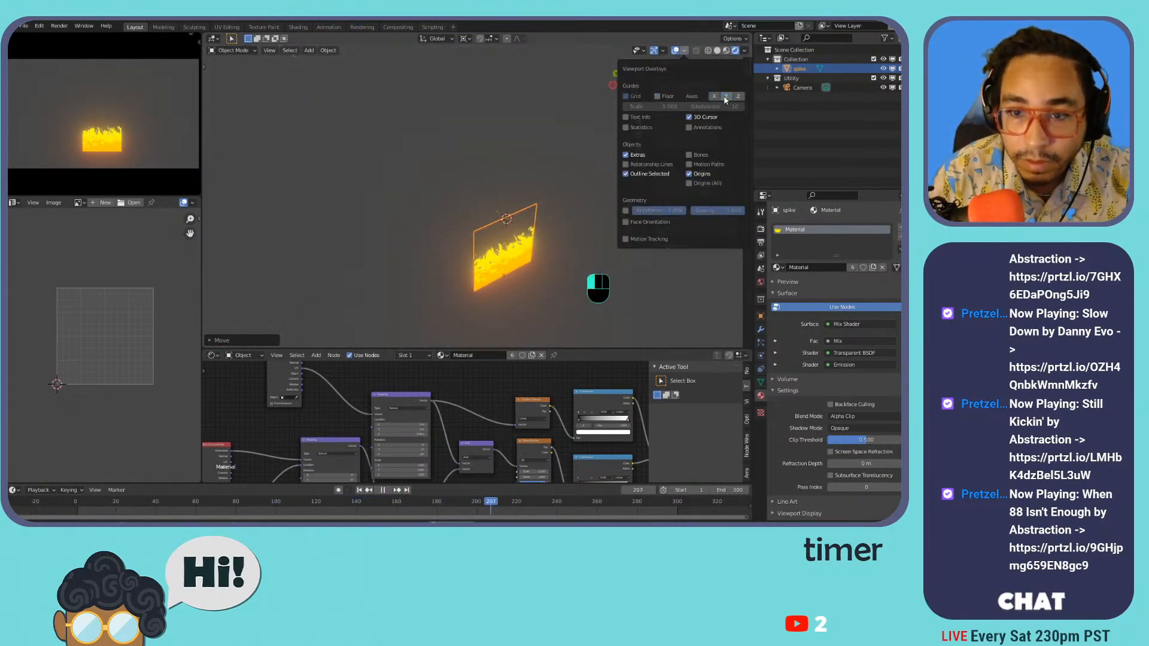
key("n")
middle_click_drag(581, 206, 555, 182)
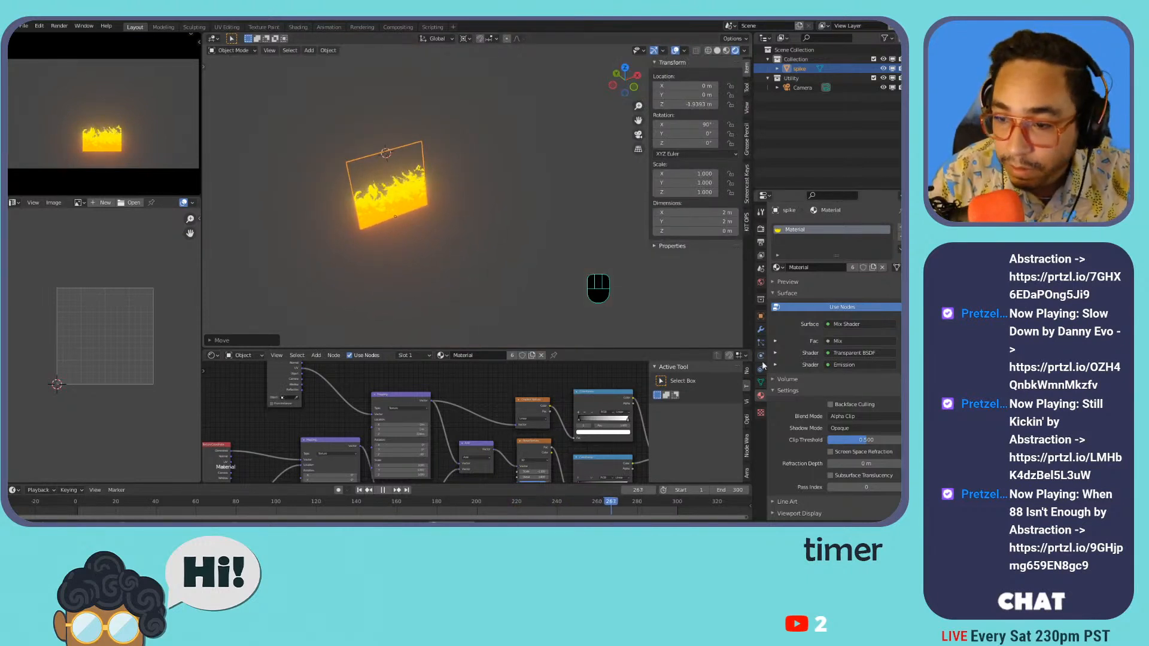
- Move the flame plane along the Y axis to about -1.42 m, towards the camera
middle_click_drag(433, 206, 464, 191)
key("g")
key("x")
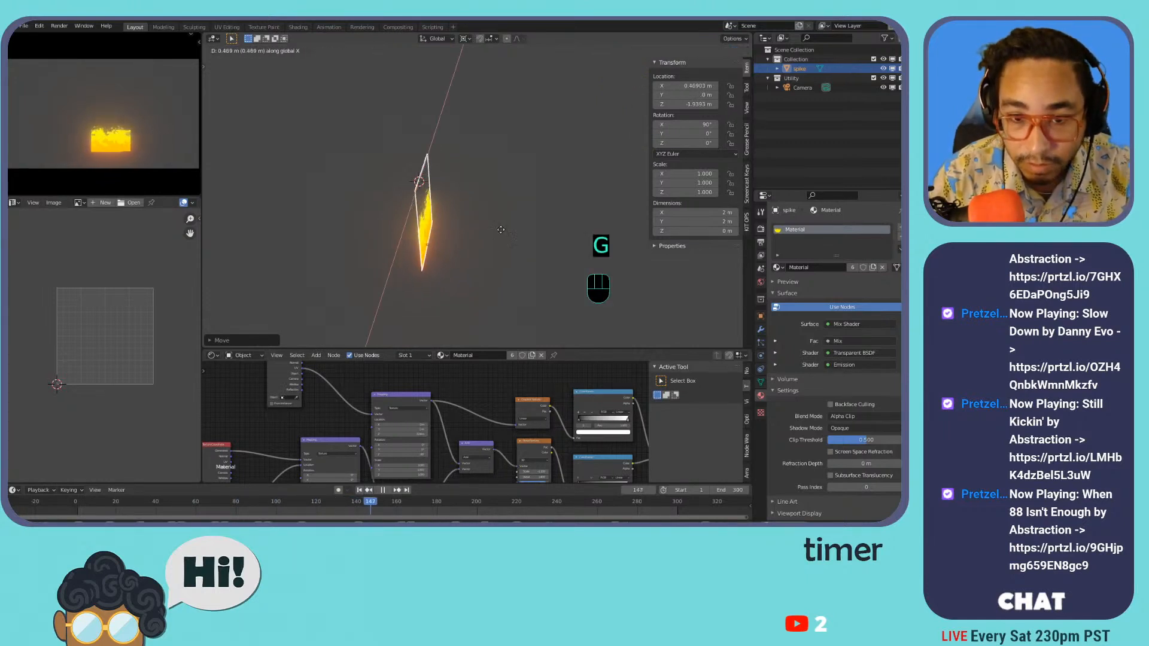
key("y")
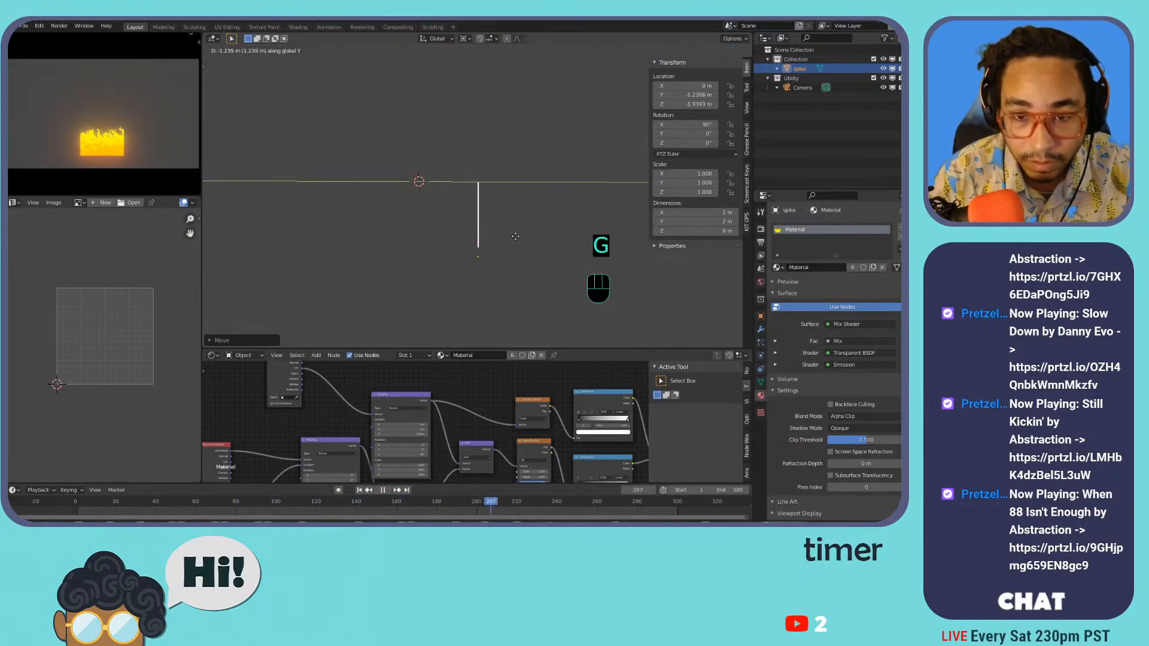
left_click(515, 239)
- Add an Array modifier to the flame plane with a count of 4
mouse_move(515, 240)
middle_mouse_down()
mouse_move(483, 213)
mouse_move(450, 210)
mouse_move(759, 290)
middle_mouse_up()
left_click(760, 330)
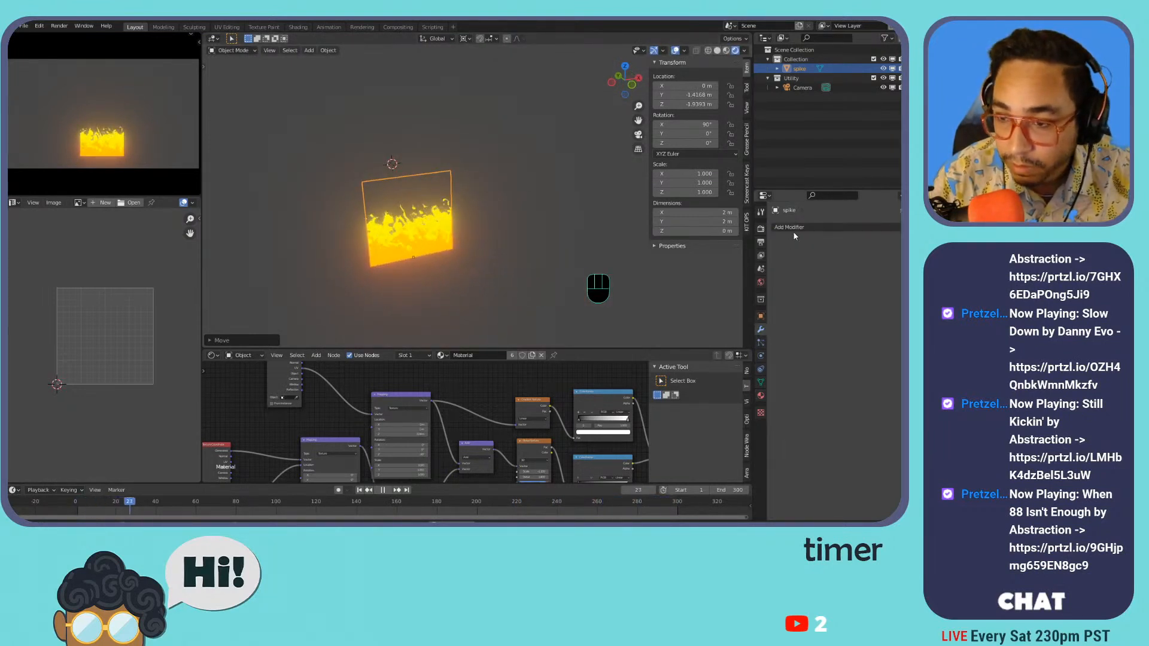
left_click(796, 229)
left_click(736, 252)
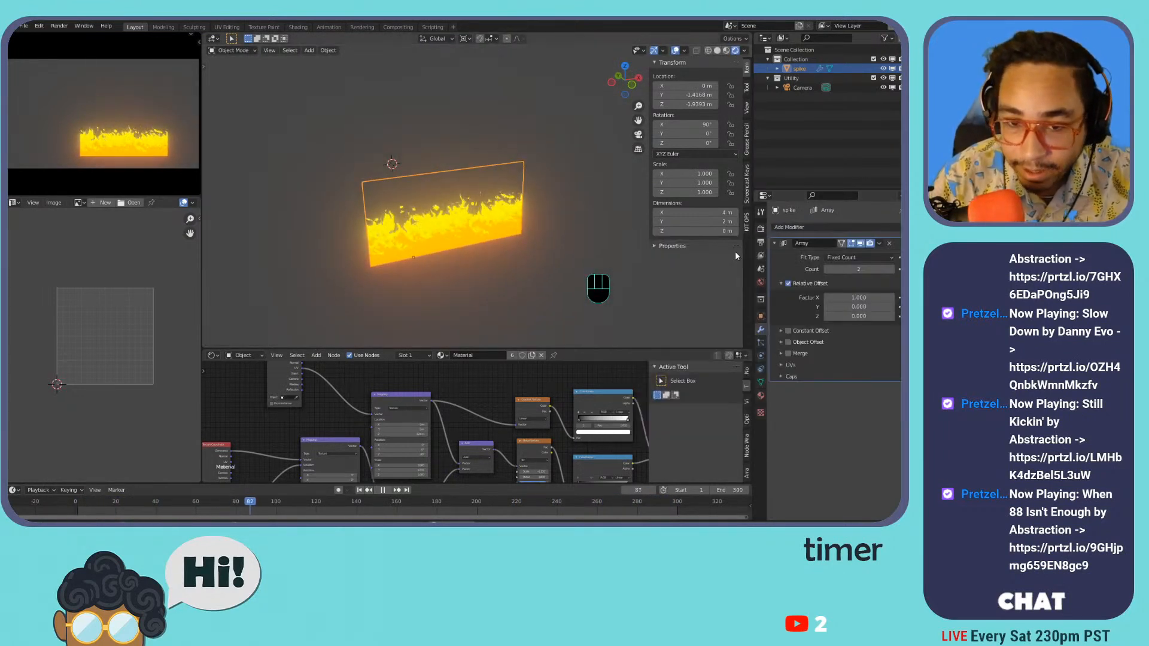
left_click(891, 269)
left_click(891, 269)
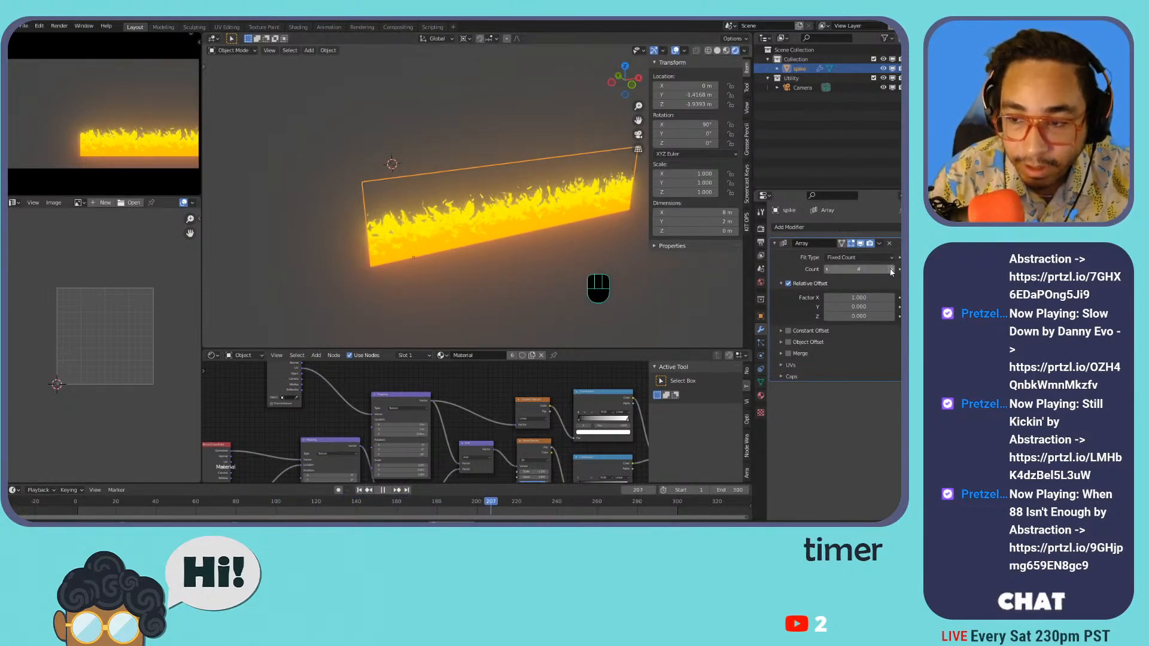
left_click(788, 283)
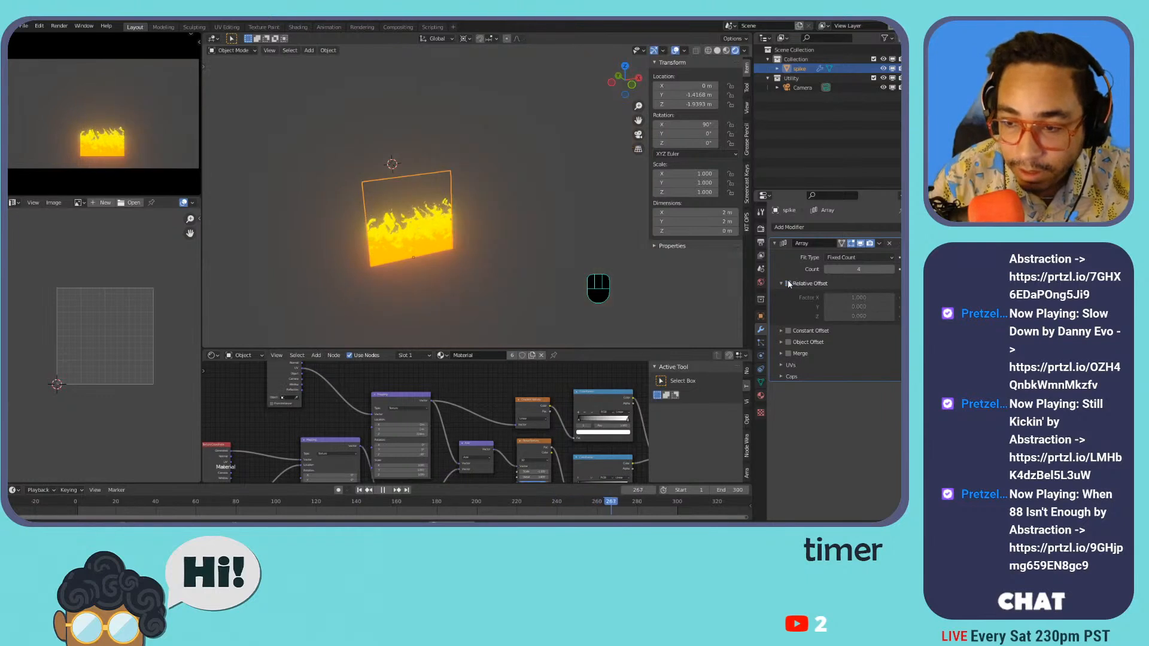
left_click(781, 282)
left_click(781, 295)
left_click(781, 294)
left_click(780, 294)
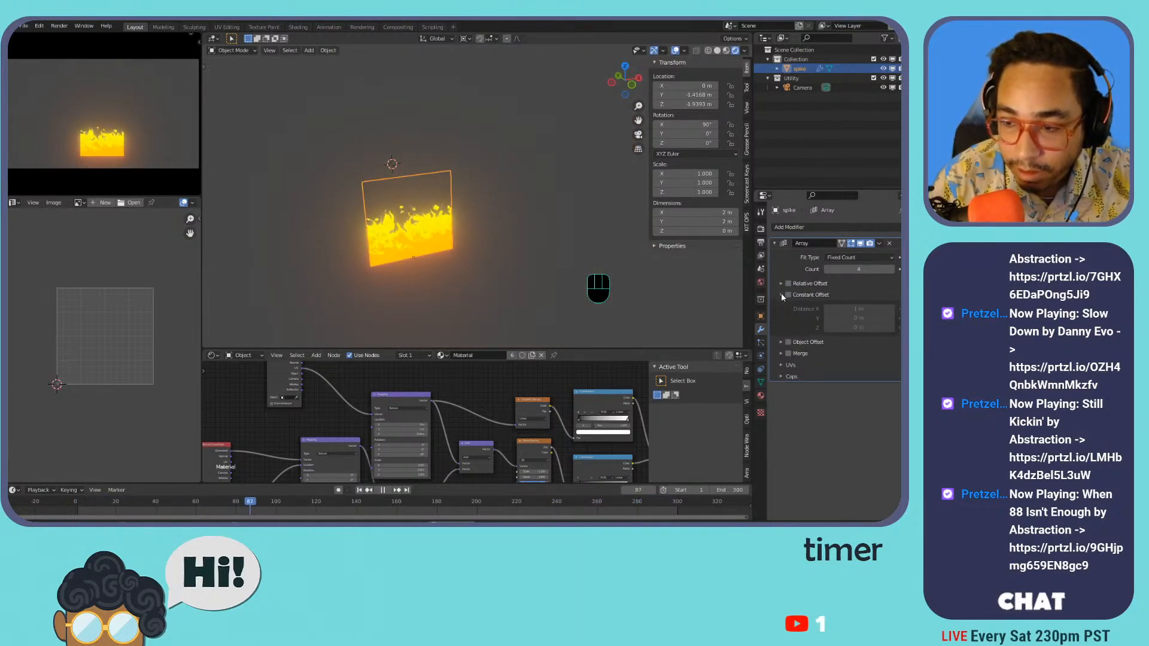
left_click(781, 294)
left_click(781, 283)
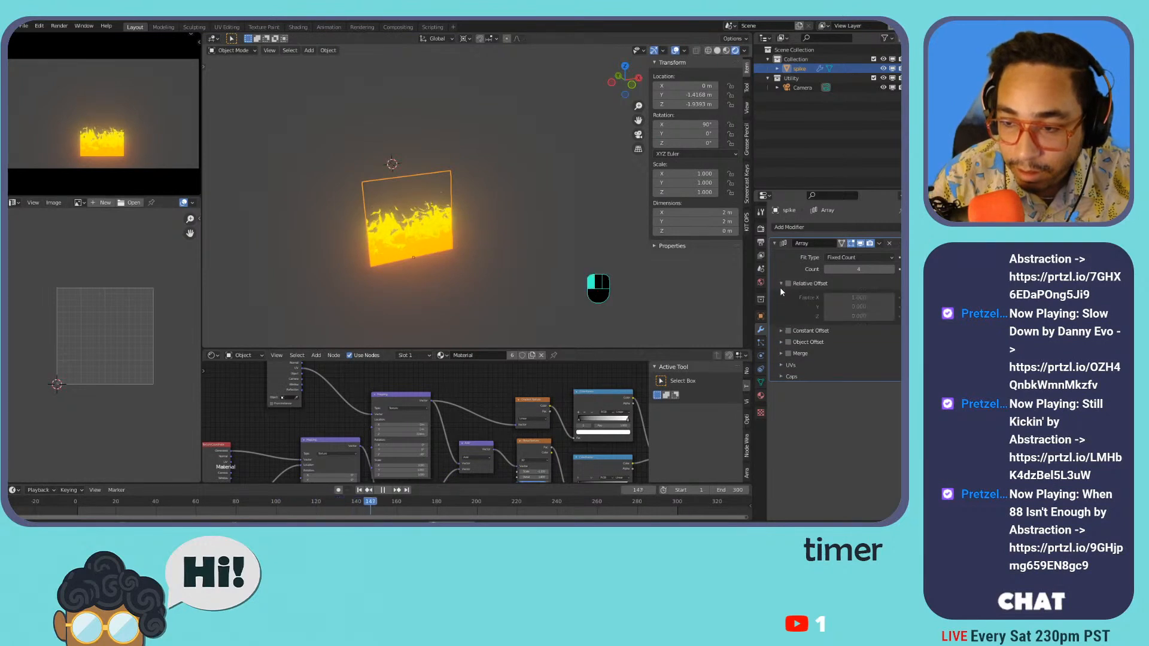
left_click(788, 283)
- Add a plain axes empty at the world origin
key("shift+a")
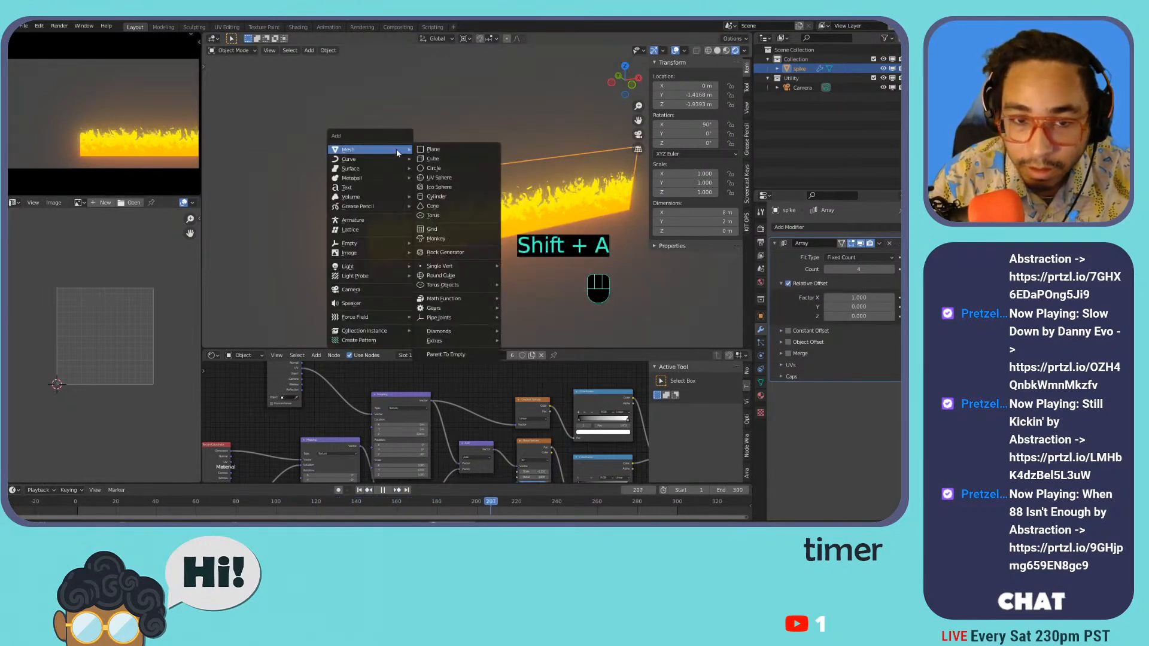
mouse_move(359, 244)
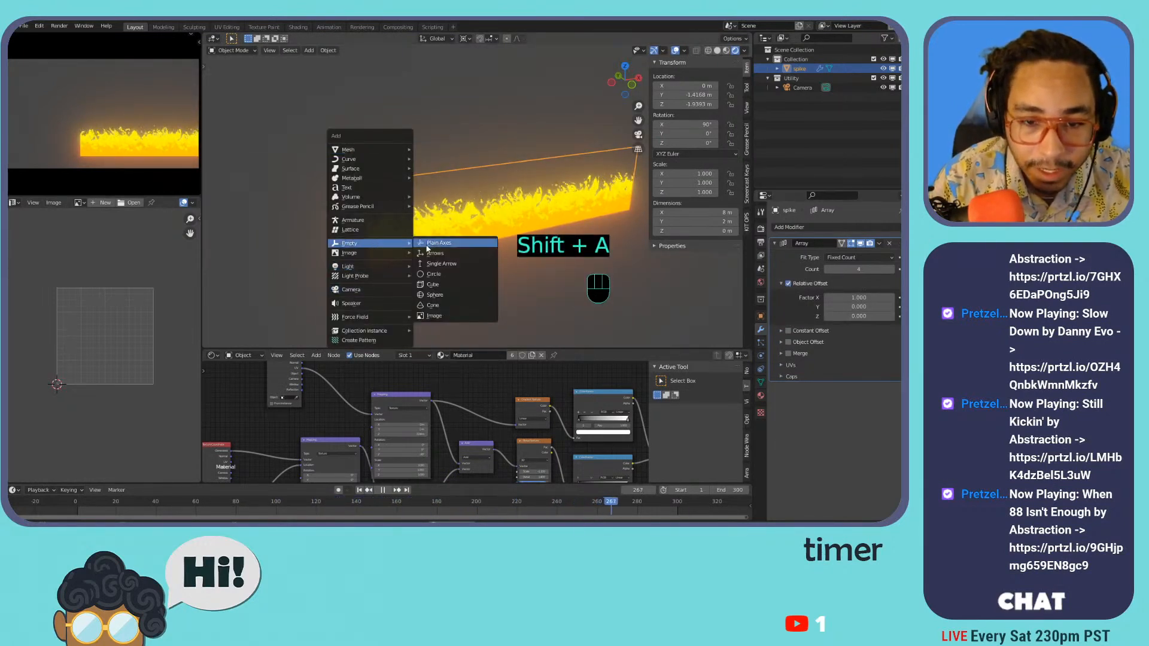
left_click(440, 240)
- Switch the flame plane's array from Relative Offset to Object Offset using the Empty, and set its count to 6
left_click(439, 211)
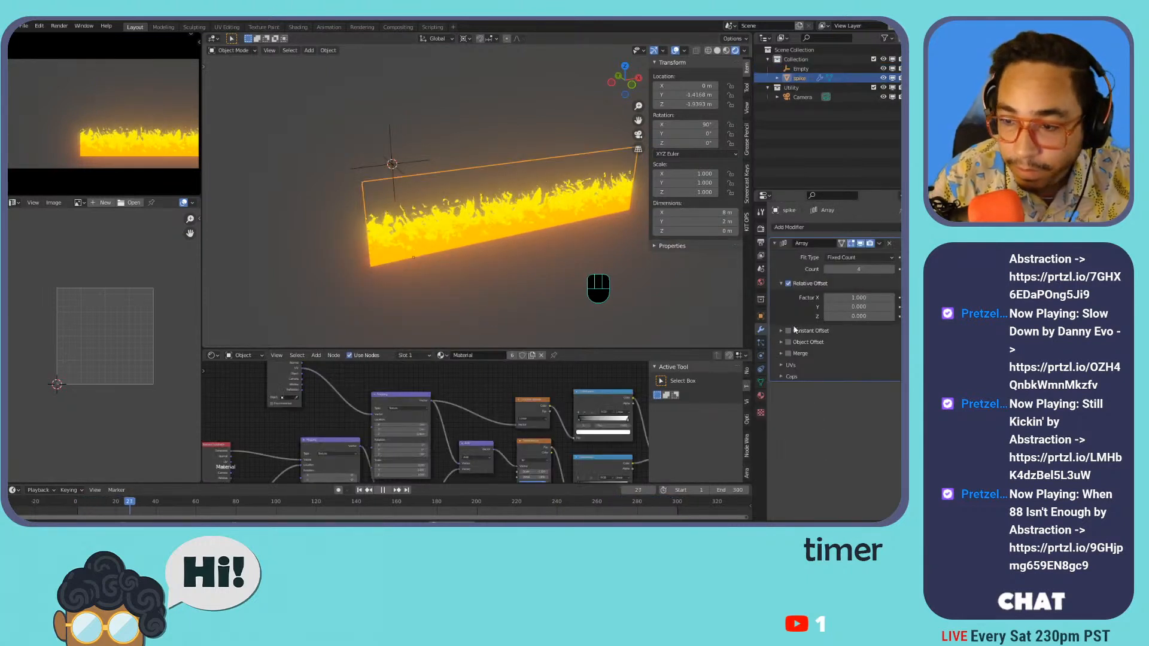
left_click(787, 284)
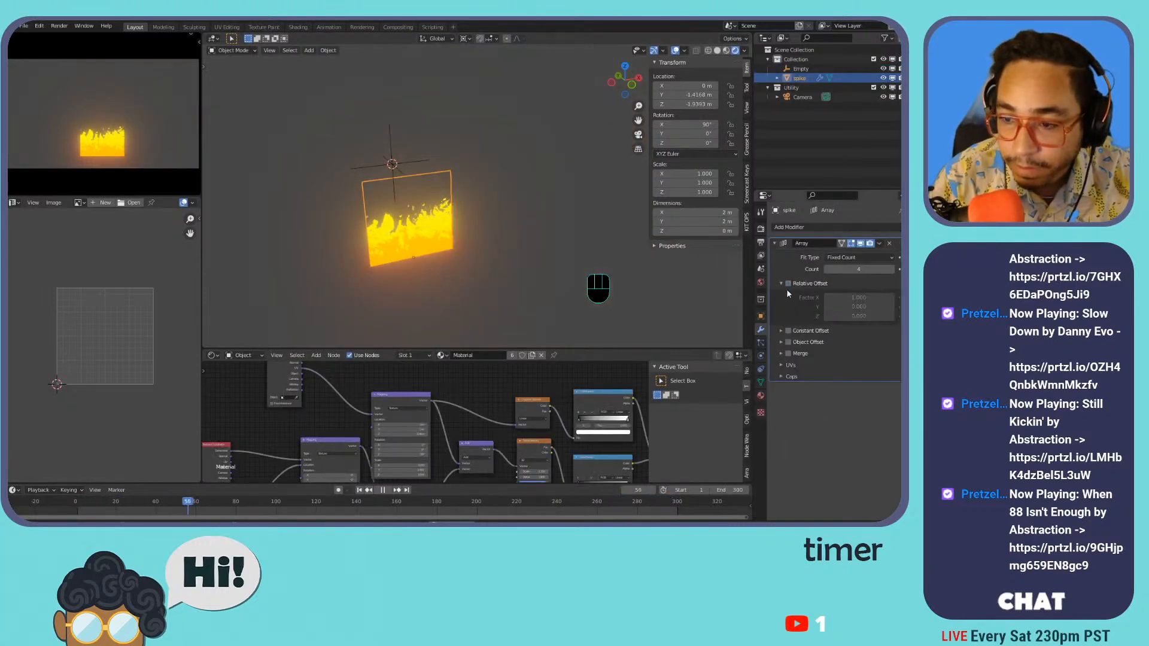
left_click(828, 342)
left_click(780, 342)
left_click(856, 356)
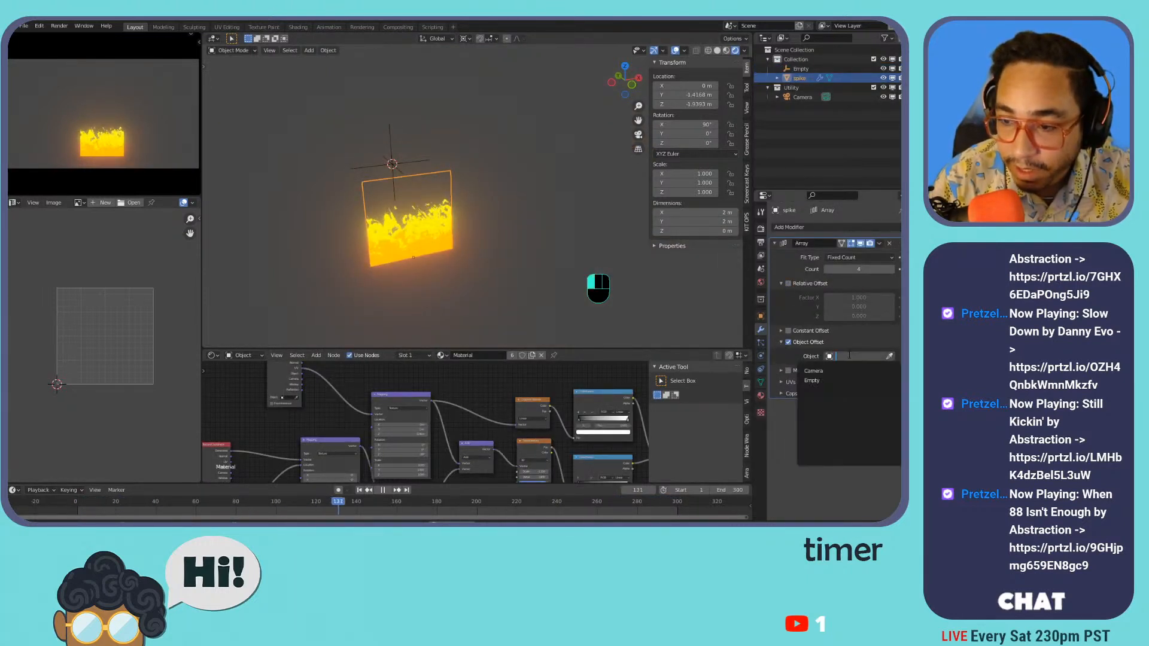
left_click(831, 380)
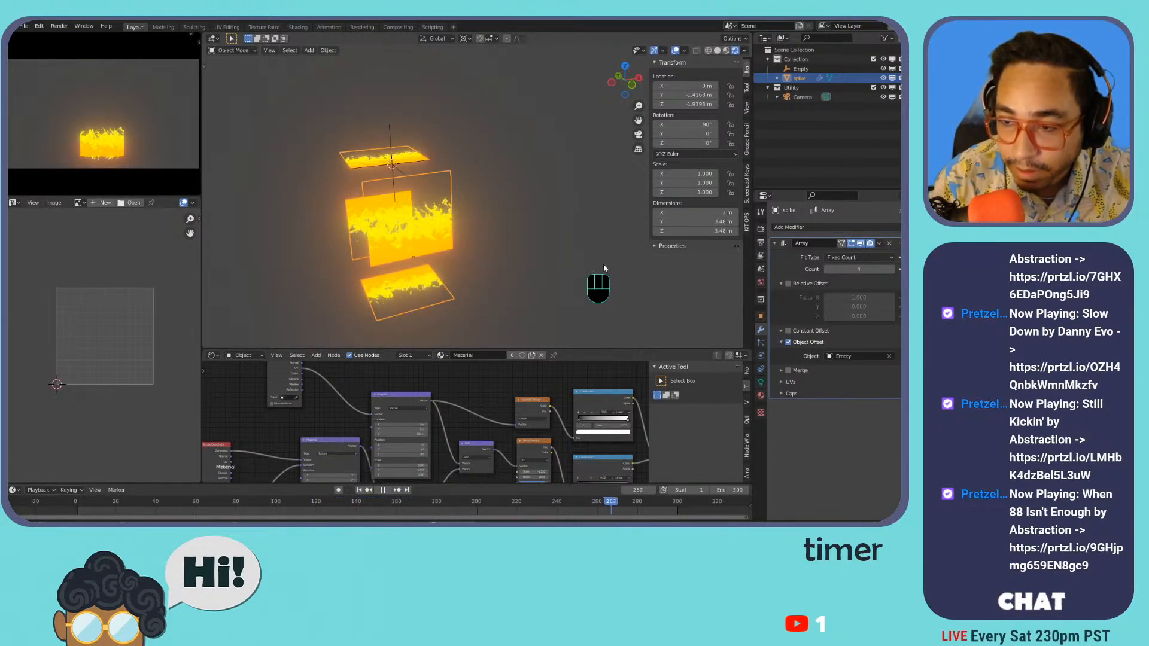
left_click(892, 268)
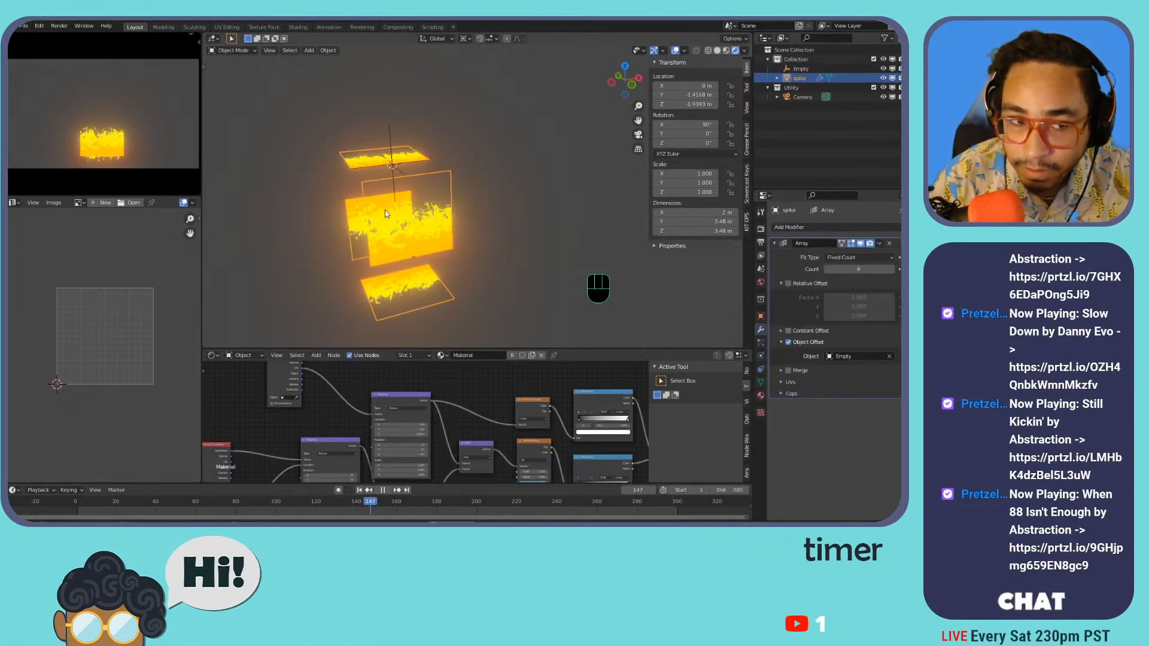
- Apply the flame plane's rotation and clear its location
middle_click_drag(389, 213, 430, 195)
key("ctrl+a")
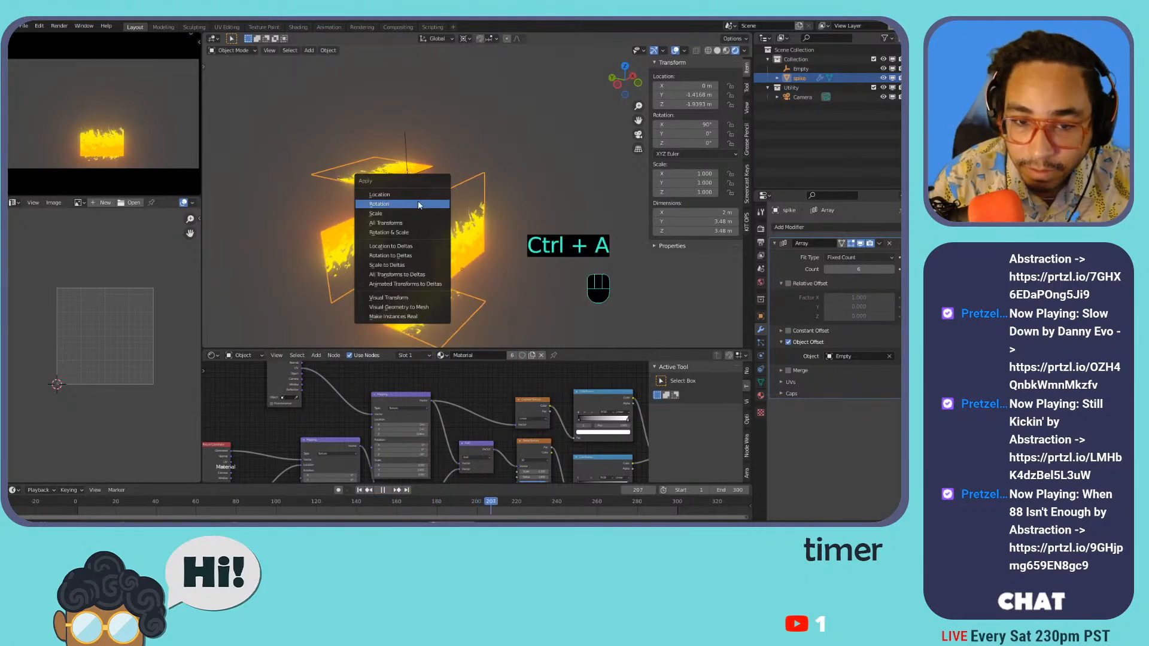
left_click(419, 204)
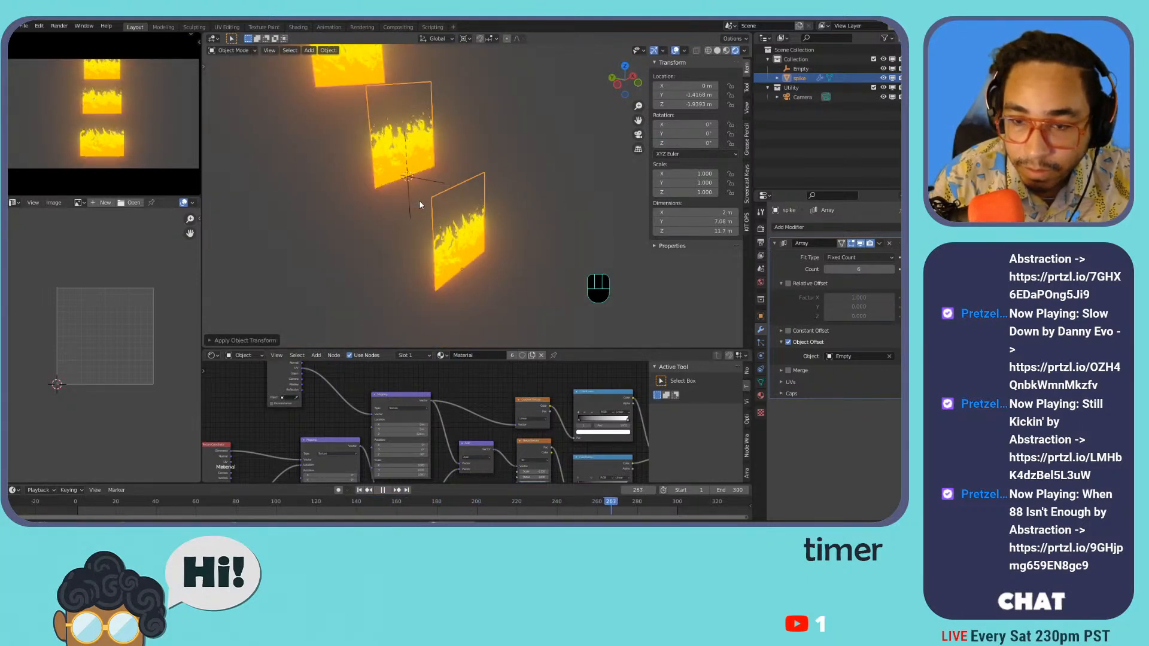
left_click(460, 218)
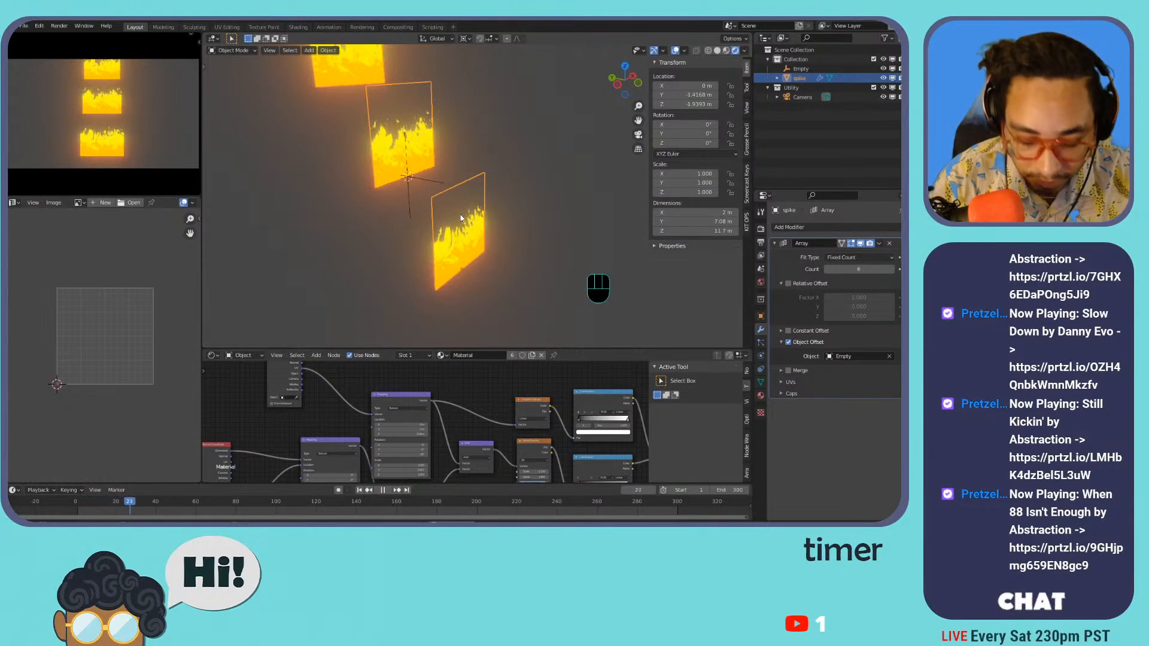
key("alt+g")
- Move the flame plane along the X axis to about 1.96 m
key("g")
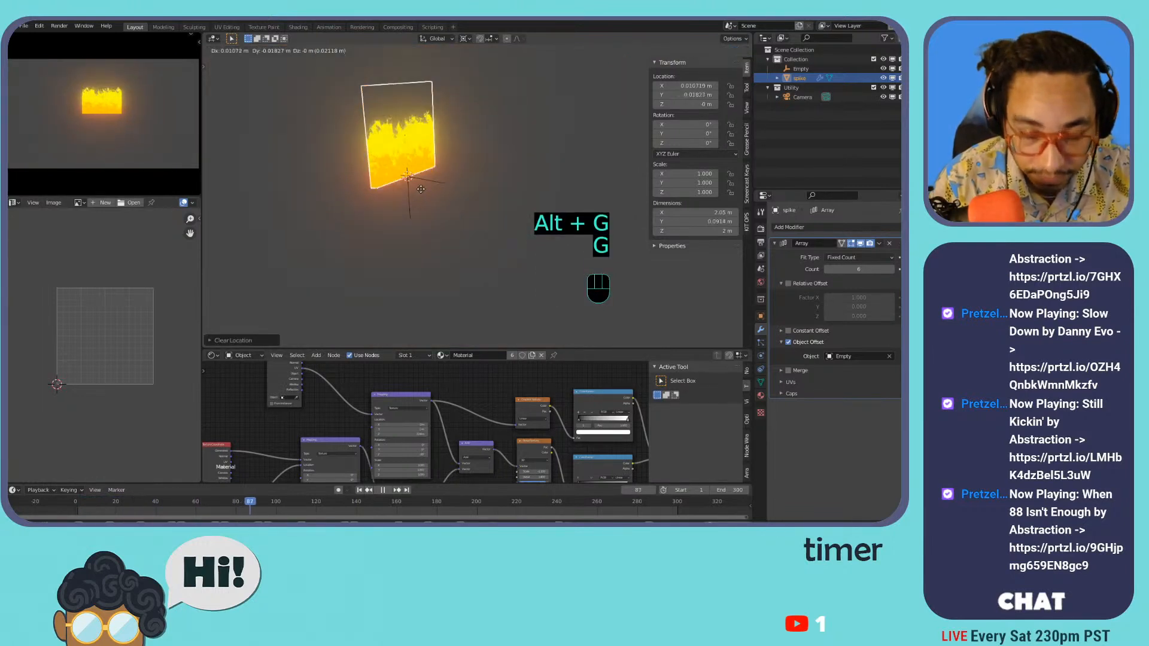
key("x")
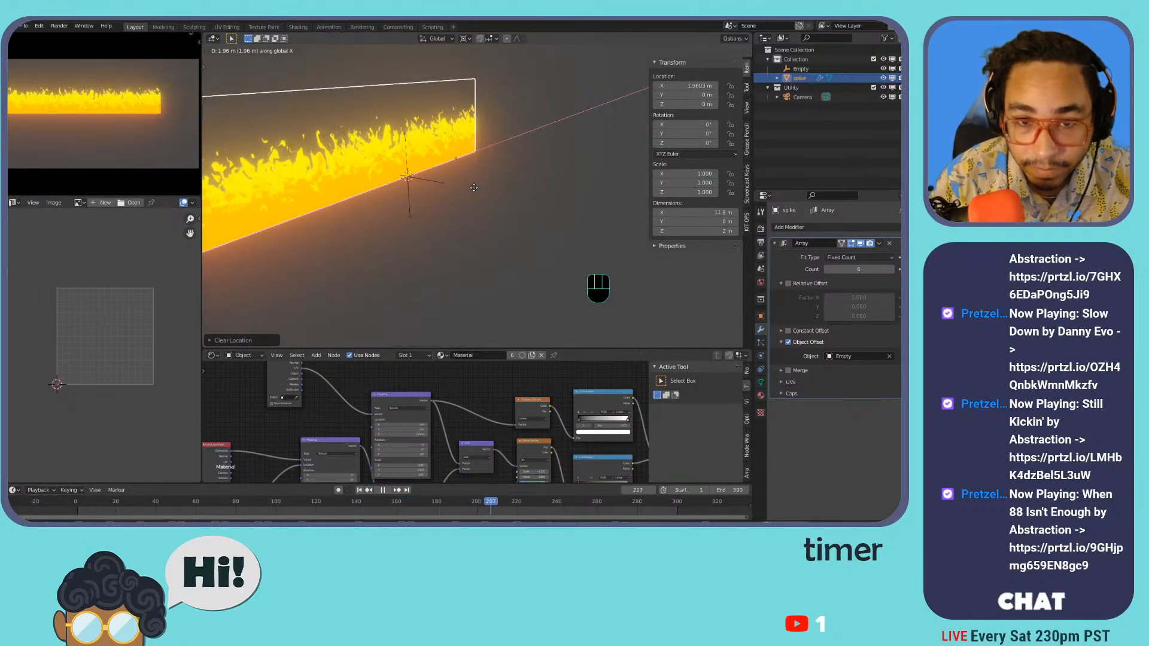
left_click(473, 187)
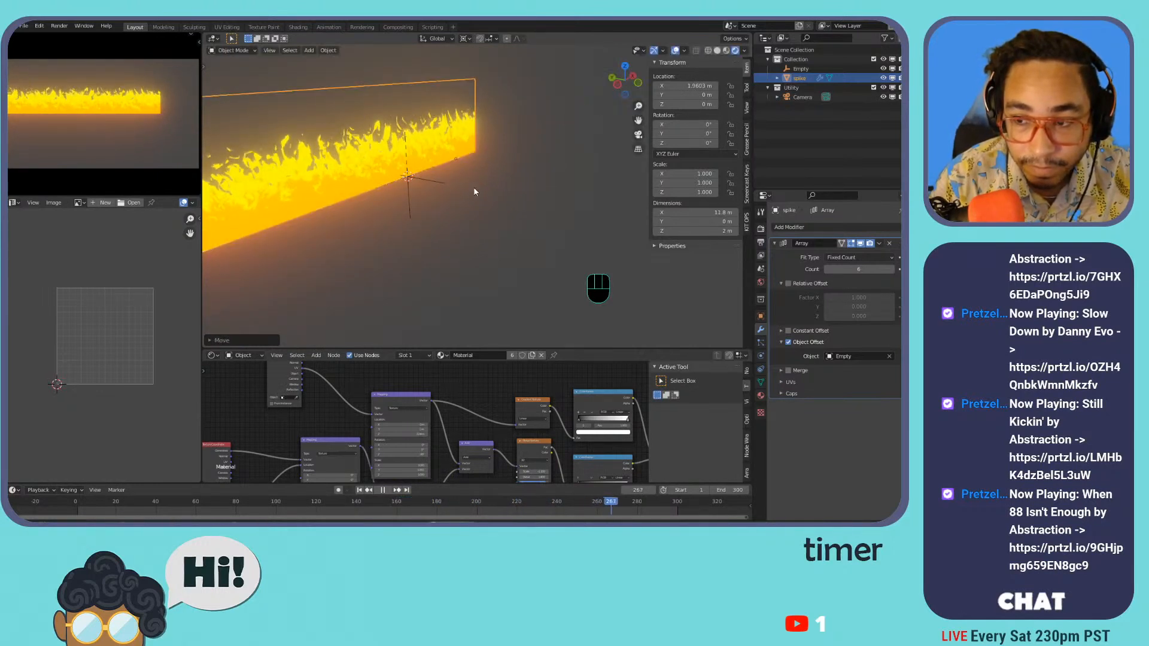
- Try to rotate the Empty about the Z axis to fan out the array copies
left_click(413, 176)
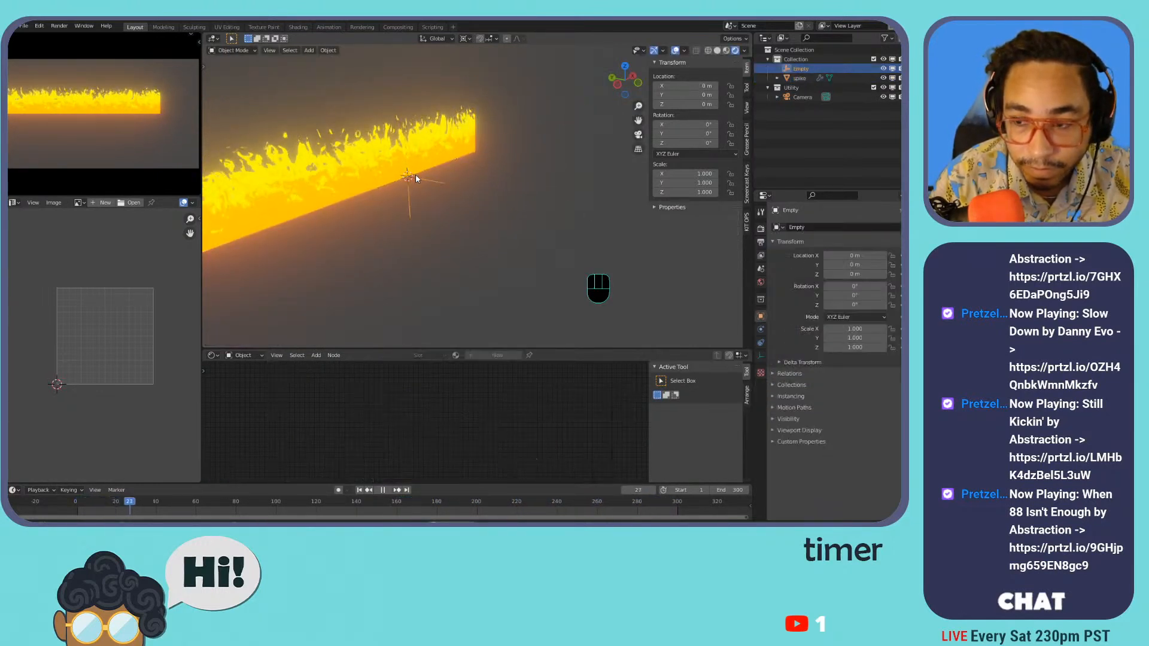
key("t")
right_click(443, 159)
key("t")
key("t")
key("t")
key("r")
key("z")
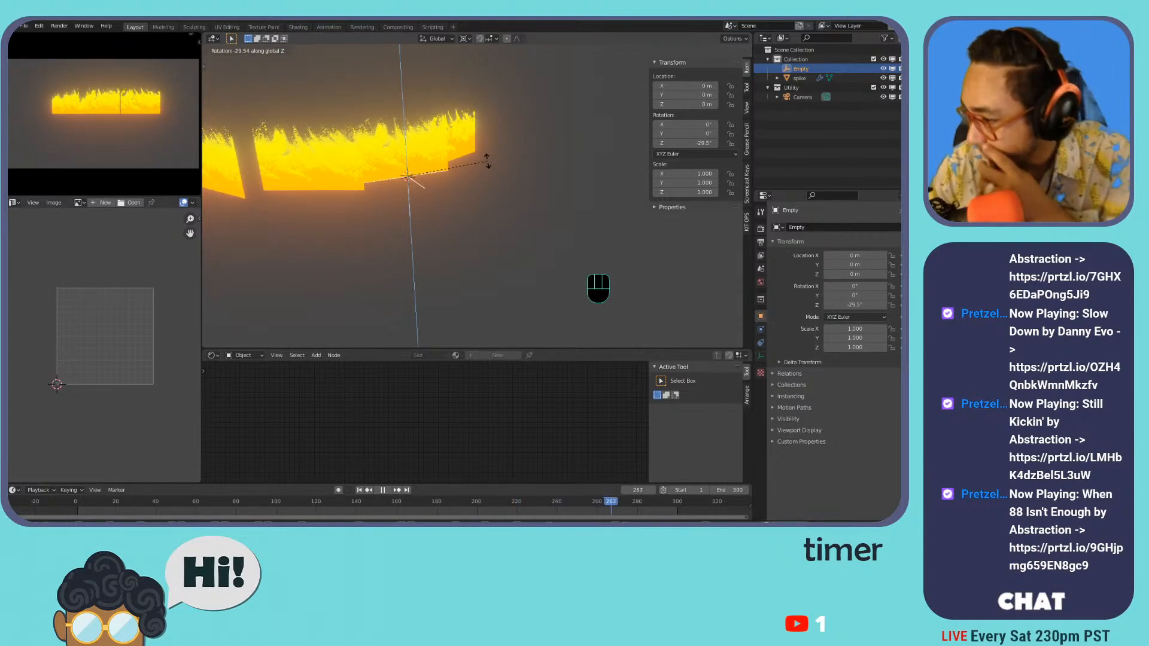
right_click(488, 162)
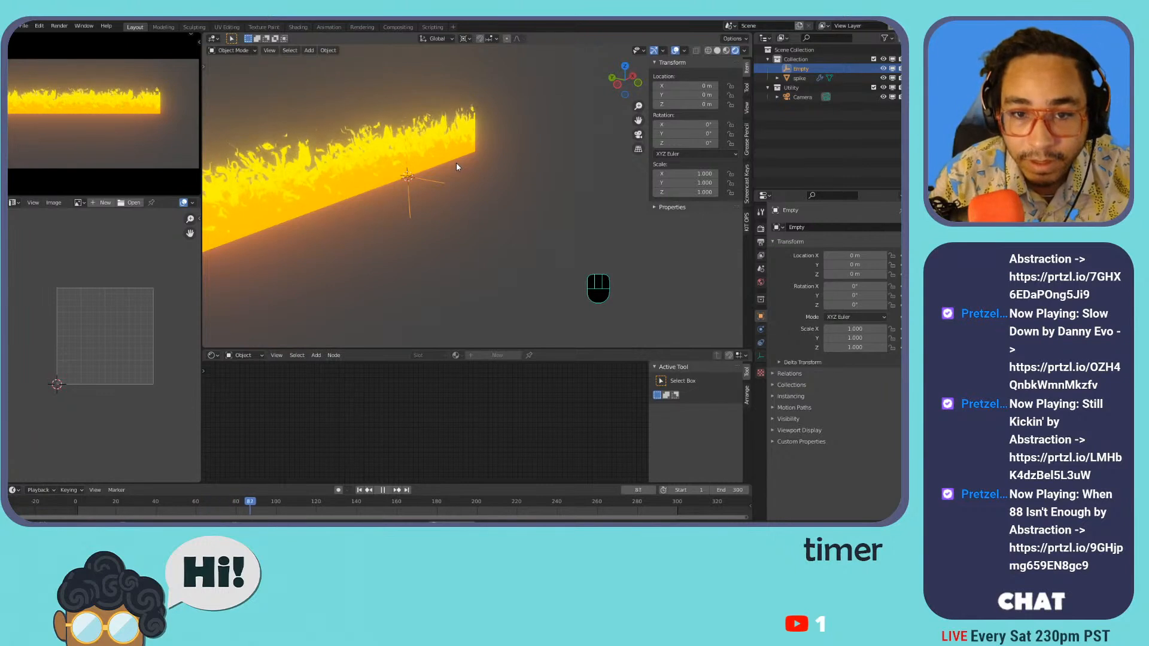
- Reduce the flame plane's array count to 1 and clear the plane's location
left_click(376, 85)
left_click_drag(833, 274, 830, 273)
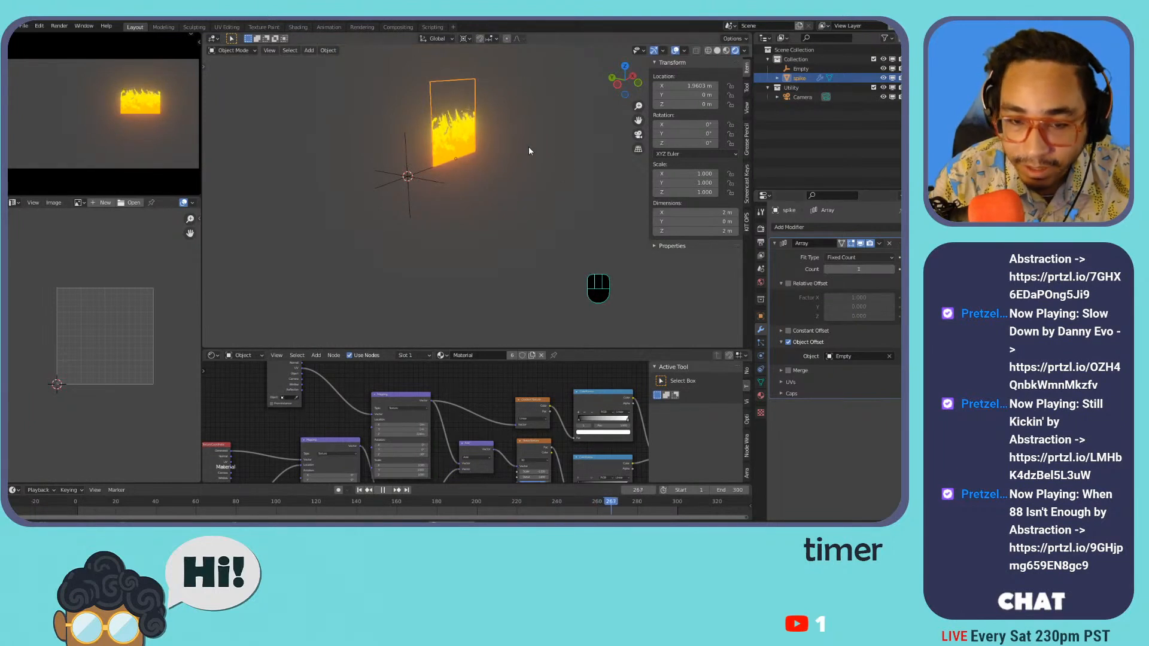
key("alt+g")
- Stop the playback and snap the 3D cursor to the flame plane's lower corner vertex at X -1 m, seen from the front
middle_click_drag(457, 137, 426, 138)
key("KP_1")
scroll(427, 140, "up", 6)
middle_click_drag(461, 191, 685, 279, "shift")
left_click(428, 166)
key("space")
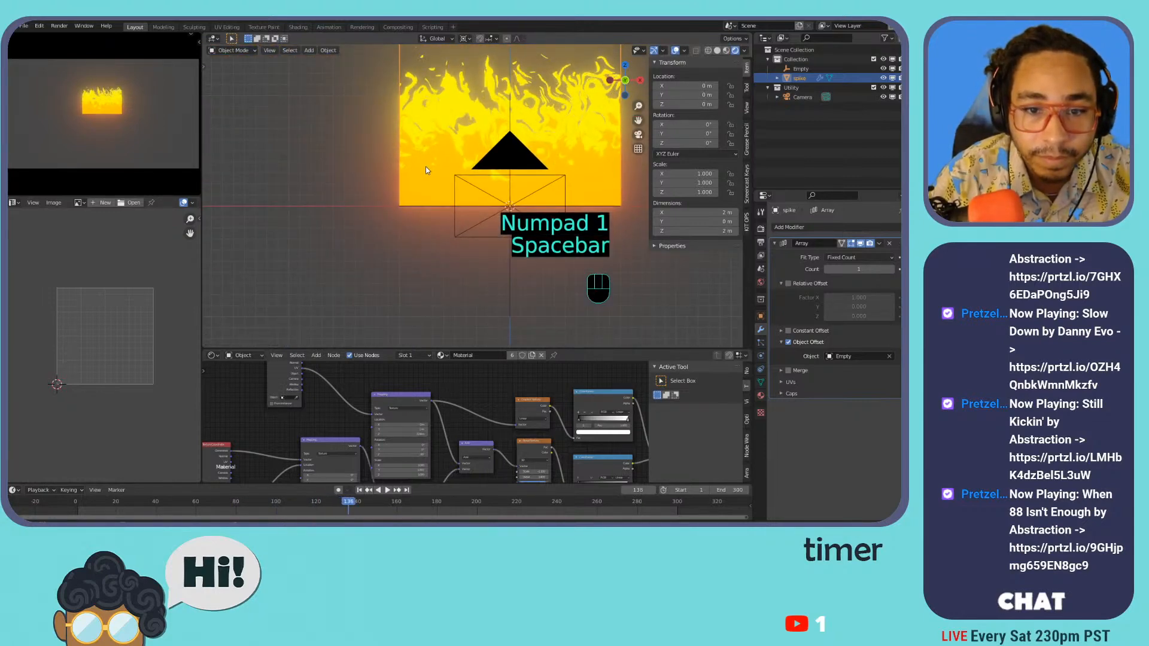
key("Tab")
key("1")
left_click(395, 203)
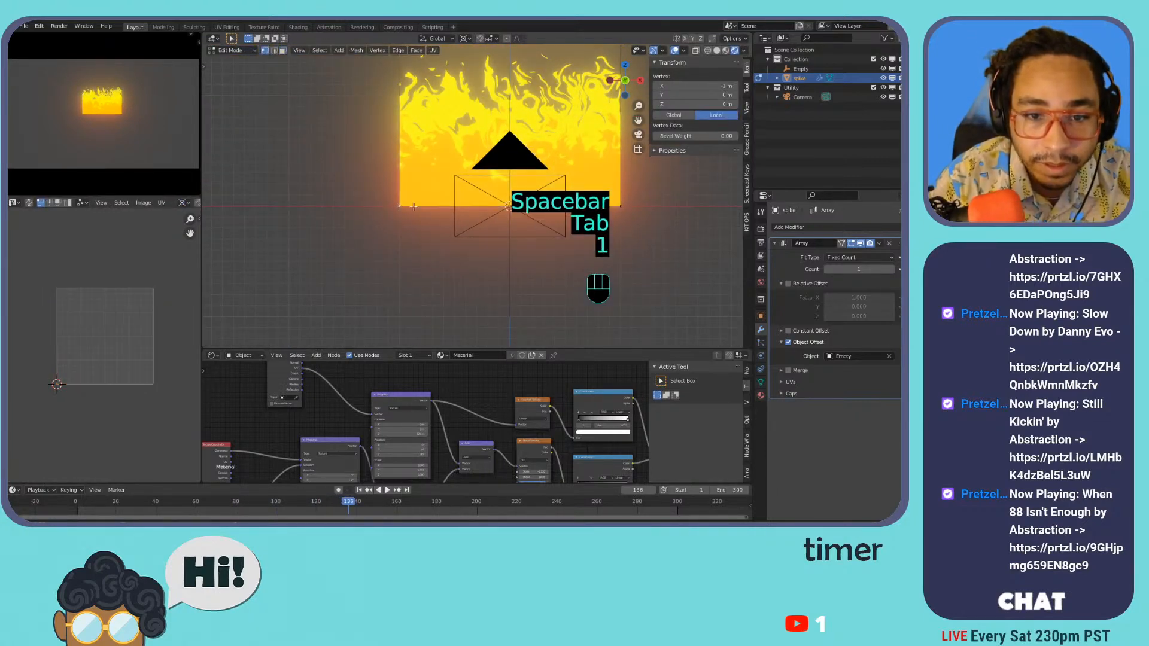
key("shift+s")
left_click(421, 250)
- Set the flame plane's origin to the 3D cursor and clear its location
key("Tab")
left_click(328, 50)
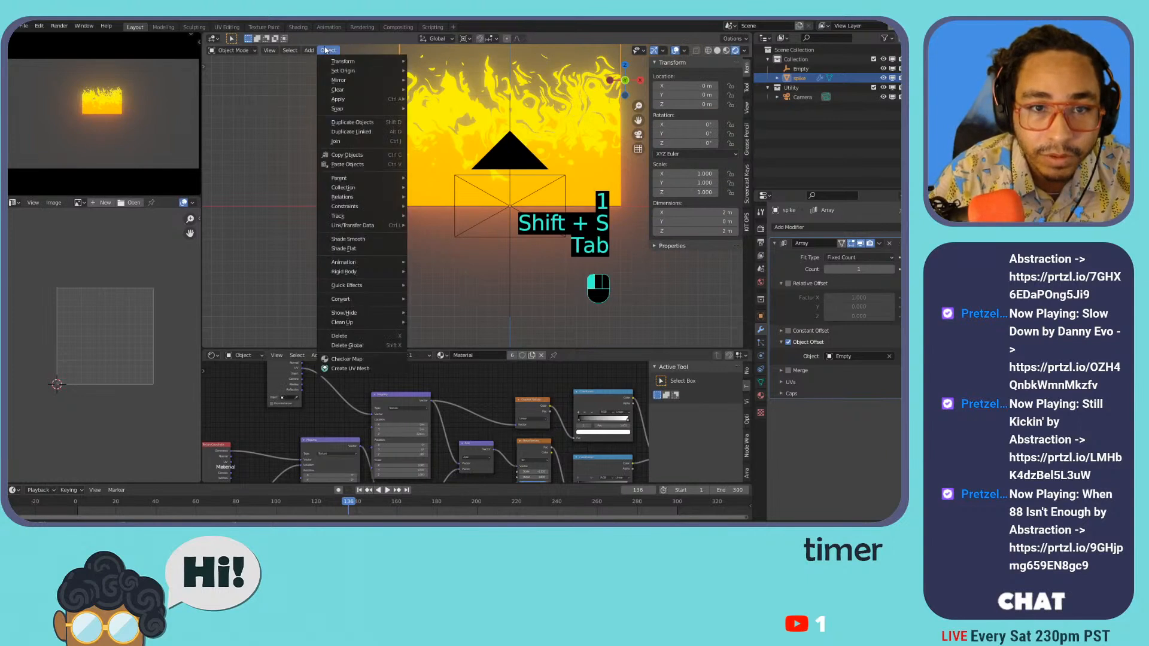
mouse_move(365, 63)
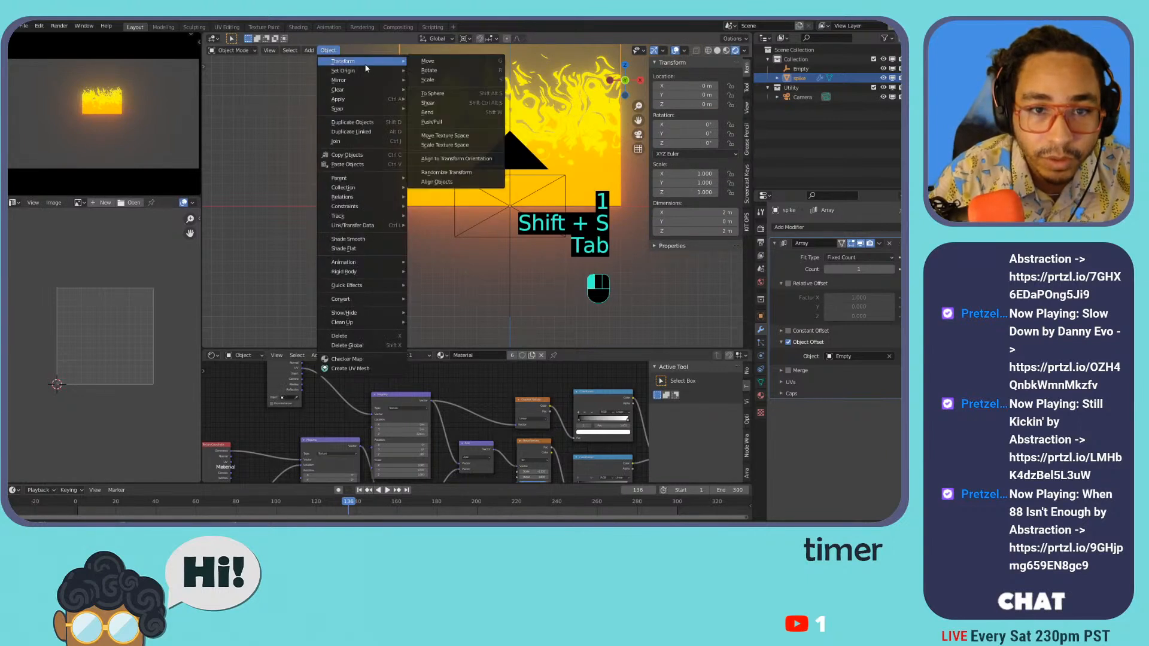
left_click(444, 90)
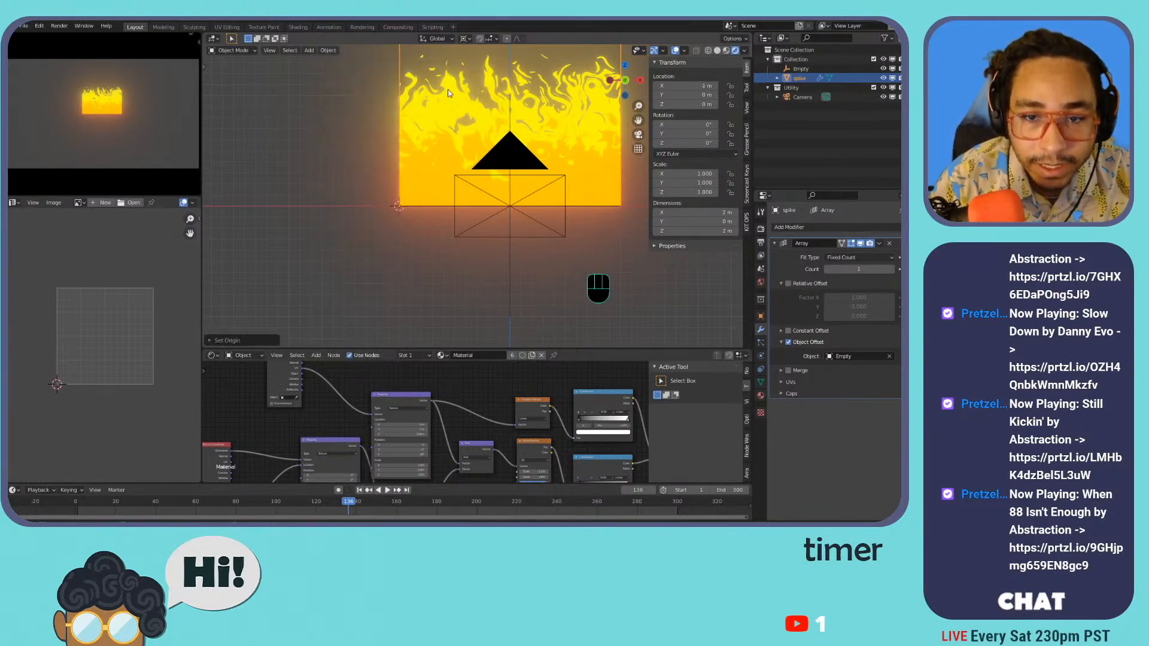
key("alt+g")
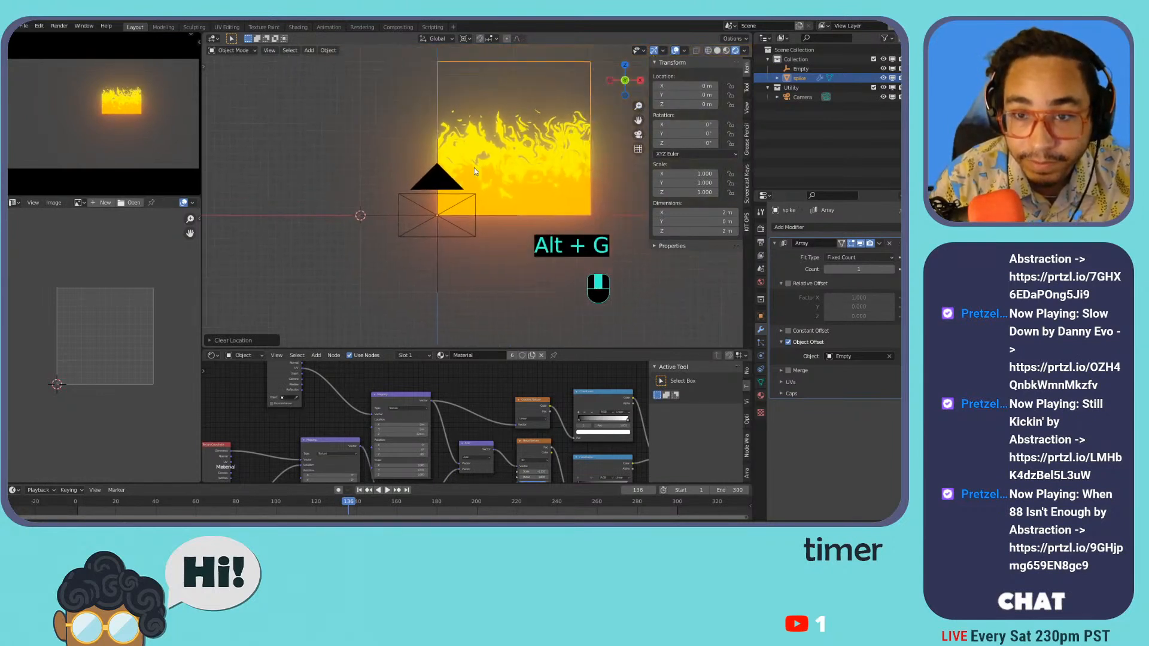
- Reset the 3D cursor to the world origin and return to Object Mode
key("Tab")
key("Tab")
key("Tab")
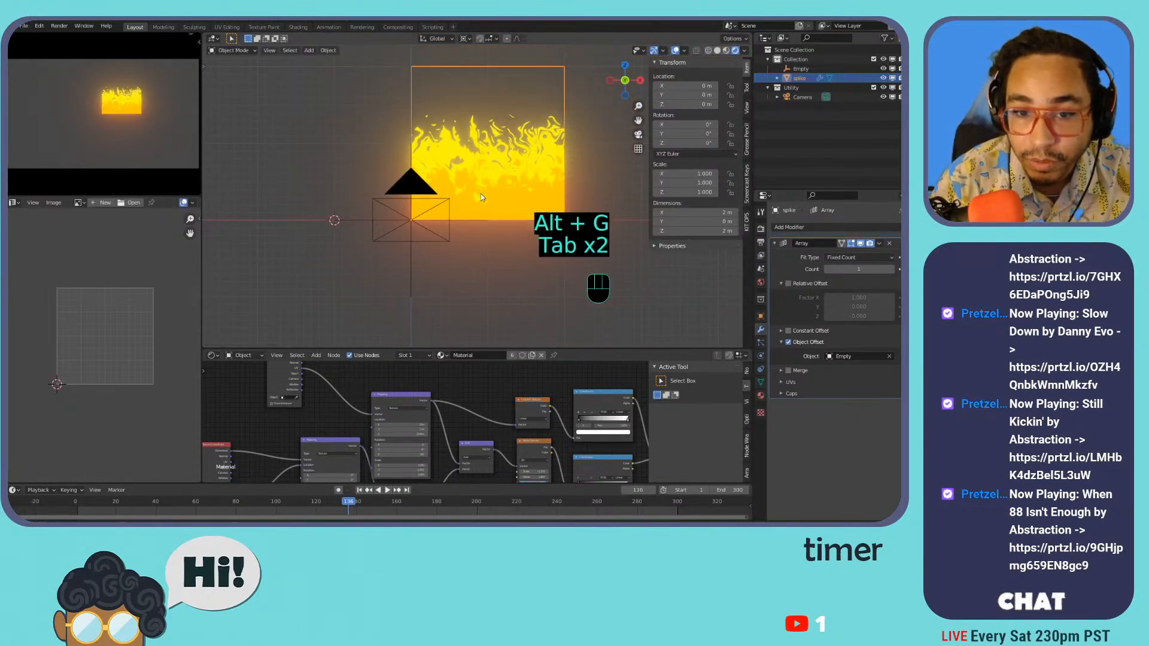
key("shift+c")
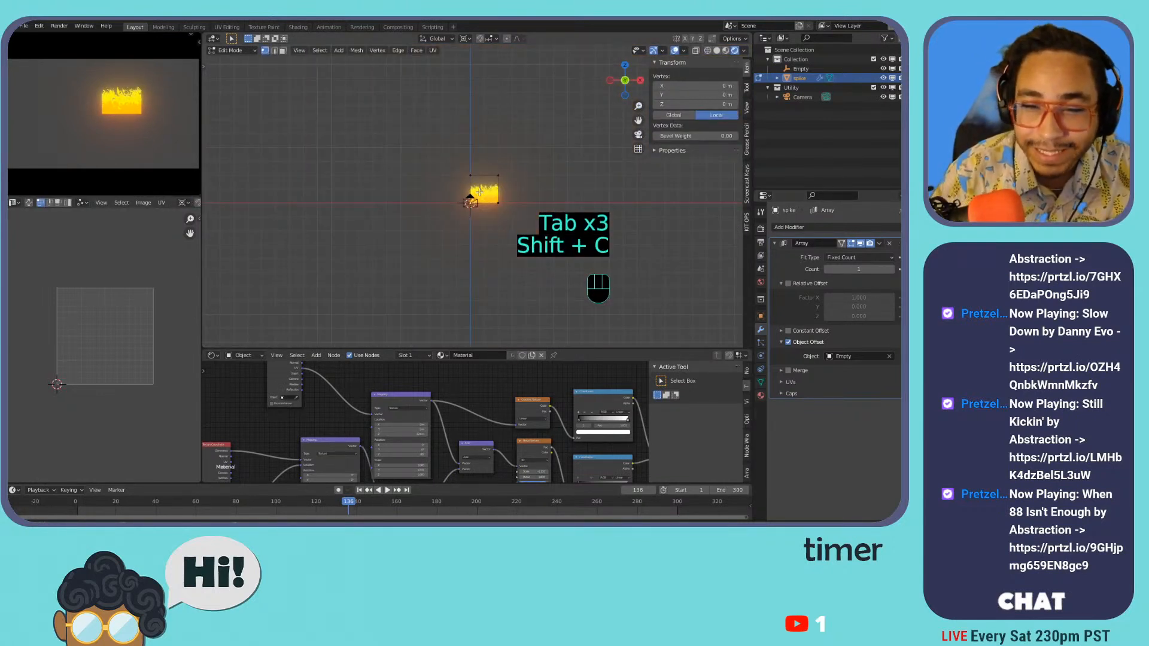
key("KP_0")
key("Tab")
- Set the flame plane's array count back to 6
mouse_move(379, 194)
middle_mouse_down("shift")
mouse_move(454, 234)
mouse_move(383, 197)
middle_mouse_up("shift")
left_click(897, 268)
left_click(892, 268)
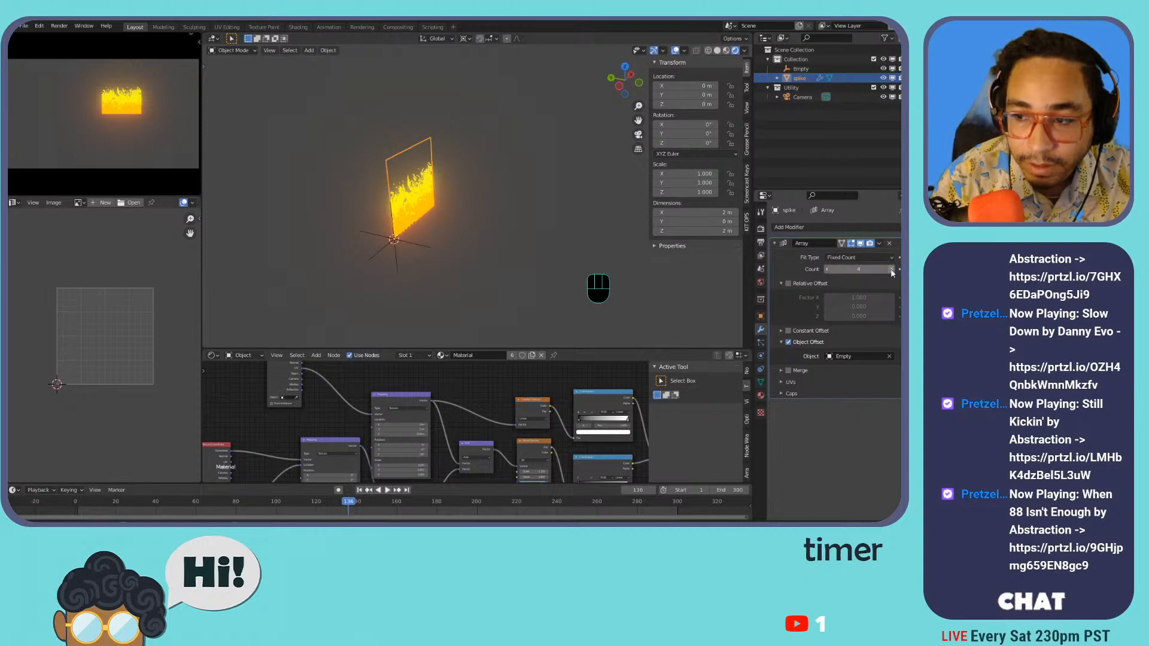
- Try to spread the array copies by rotating the flame plane about Z and moving it along X
key("r")
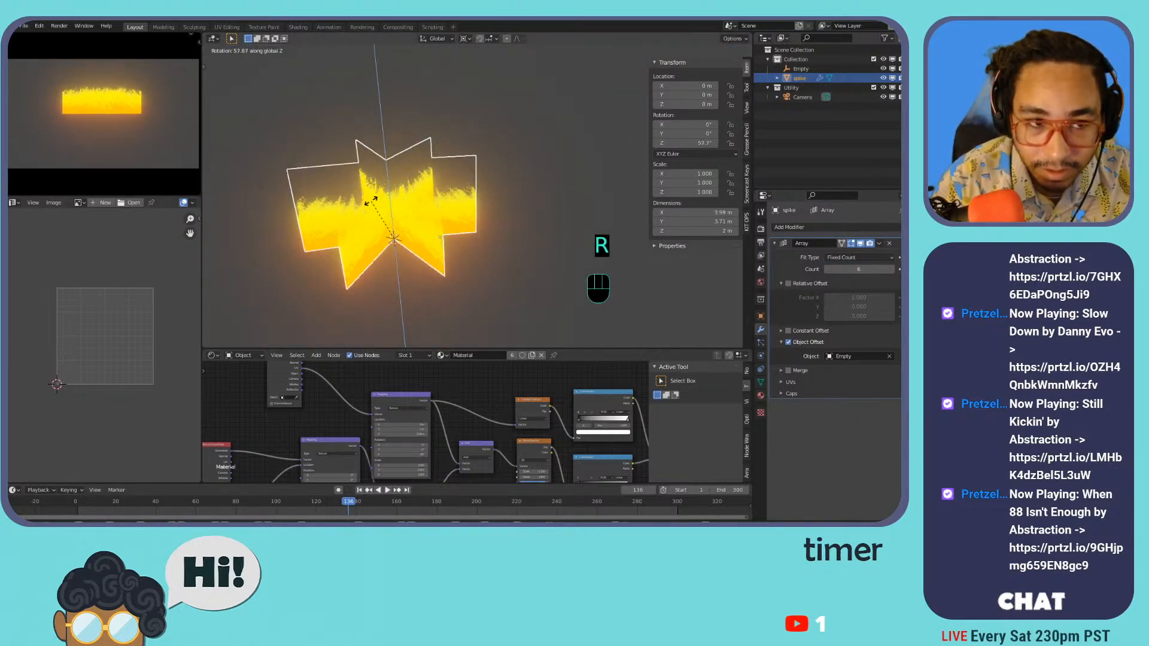
key("Escape")
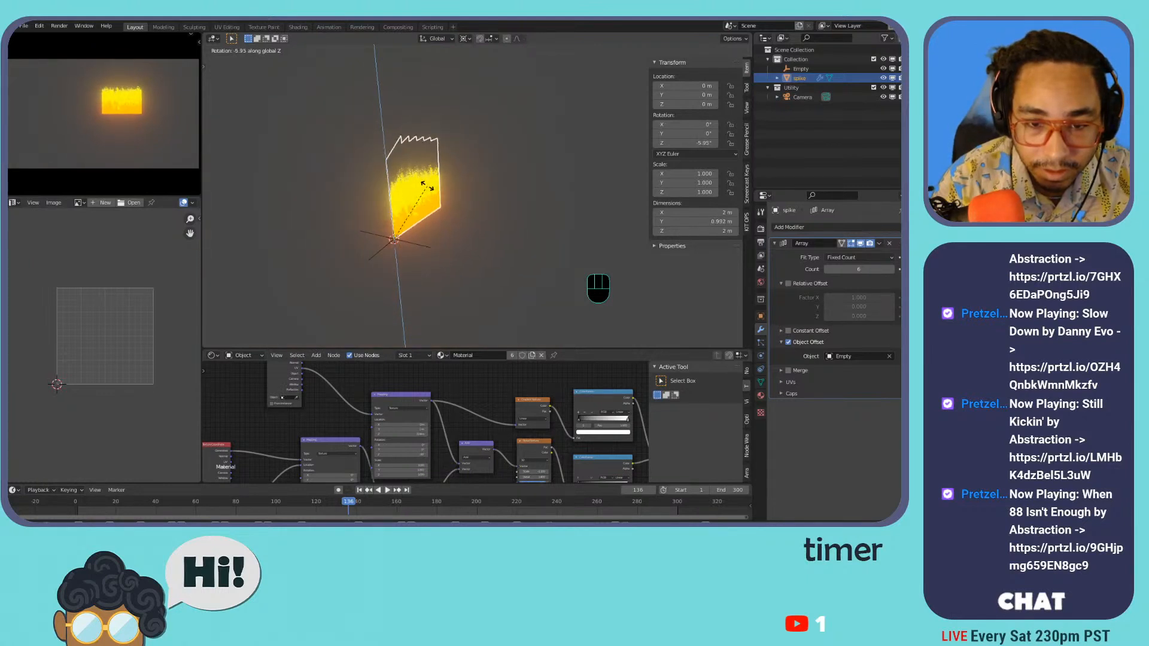
key("g")
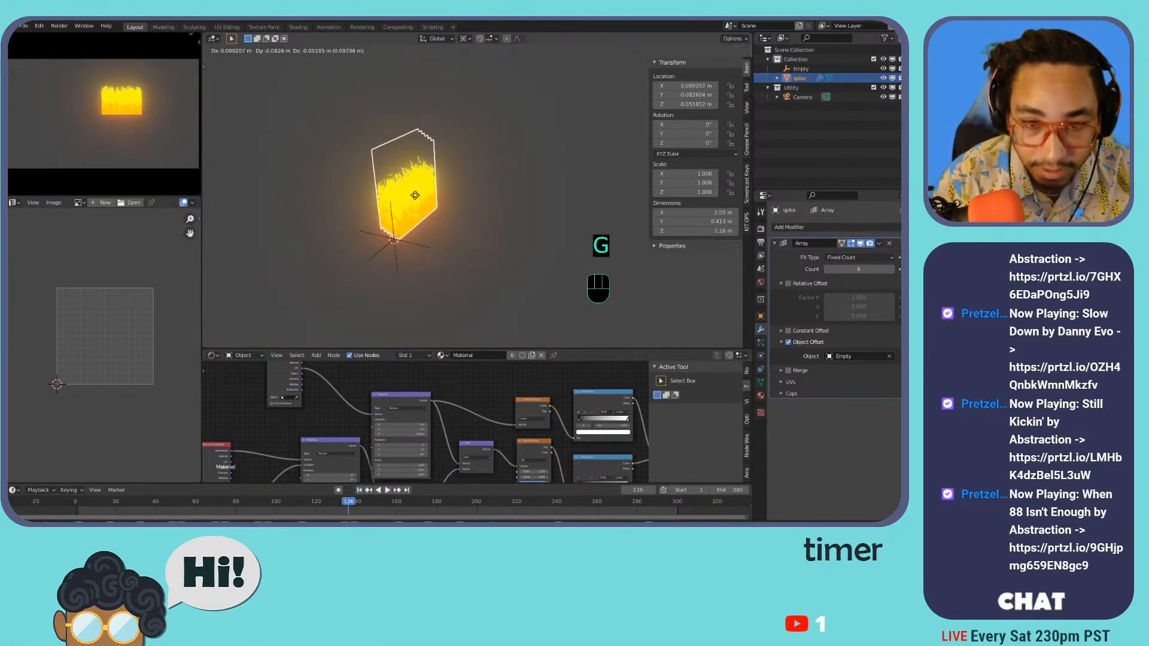
key("x")
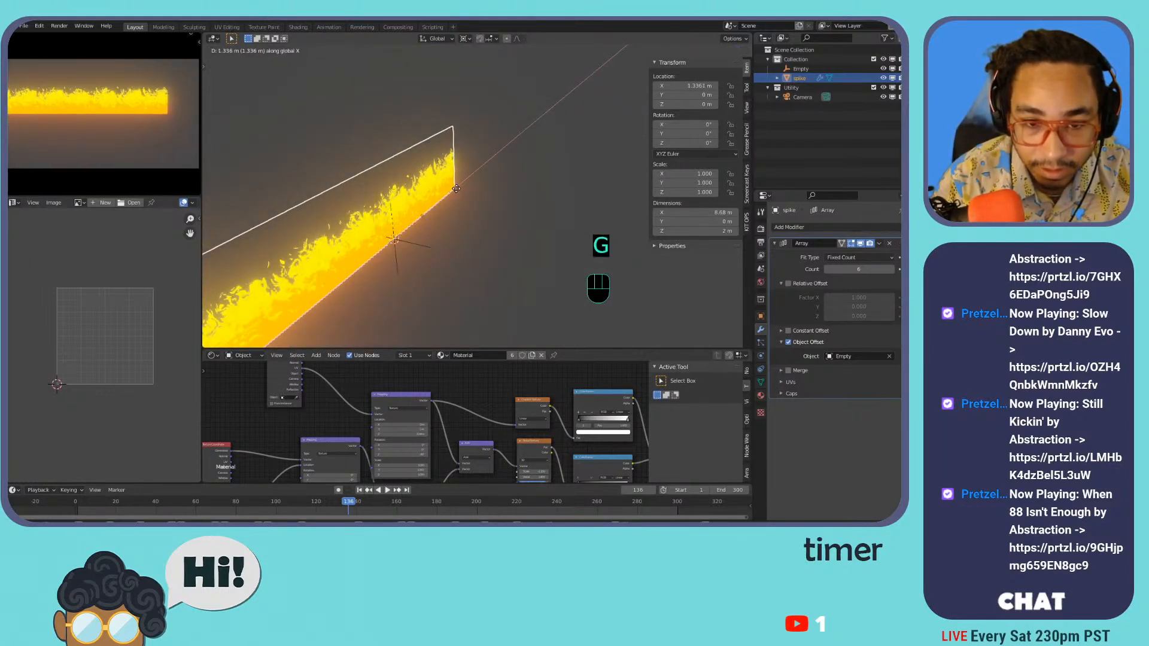
key("Escape")
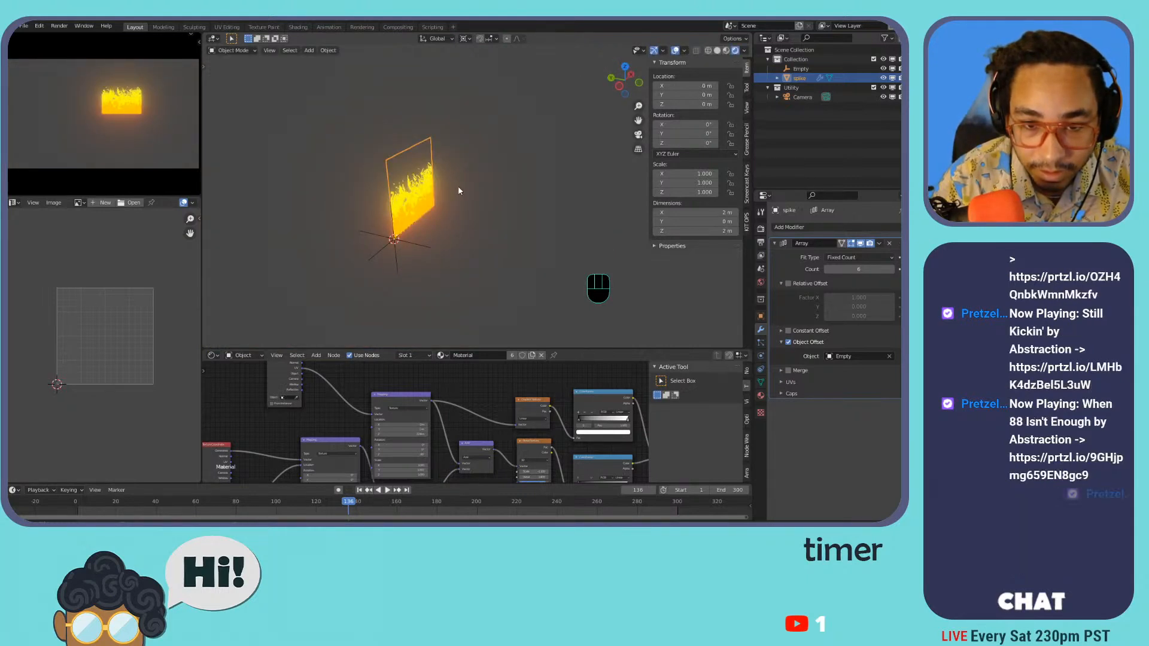
- Rotate the flame plane about 20.3° around Z and try moving it along Z to spread the array copies
key("r")
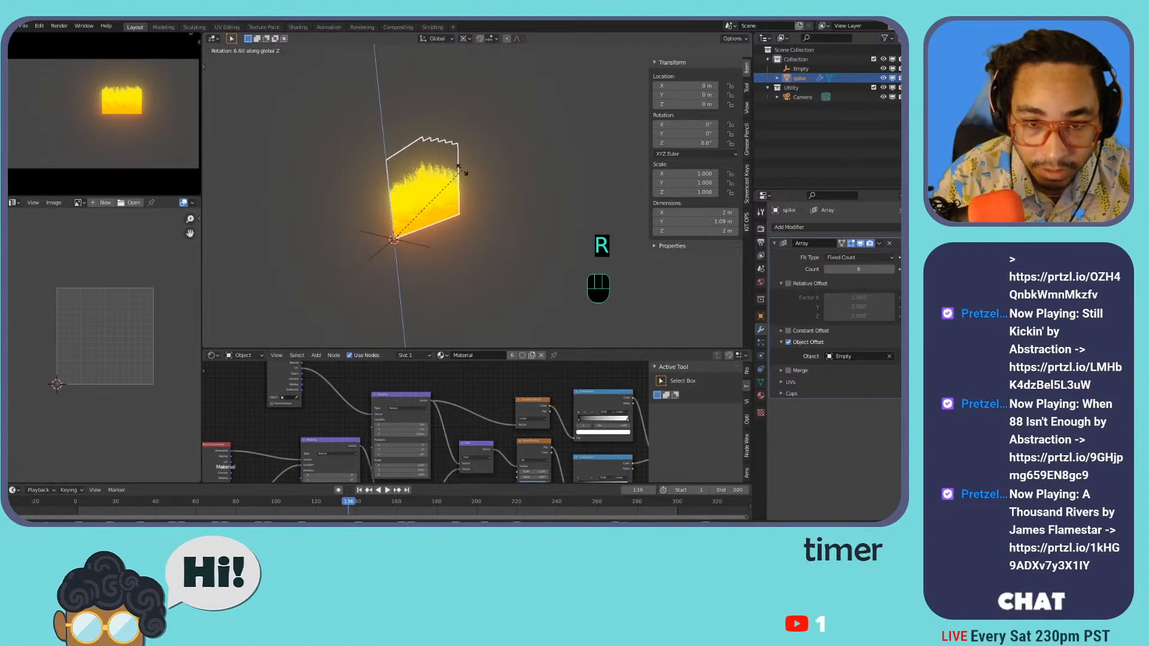
left_click(439, 164)
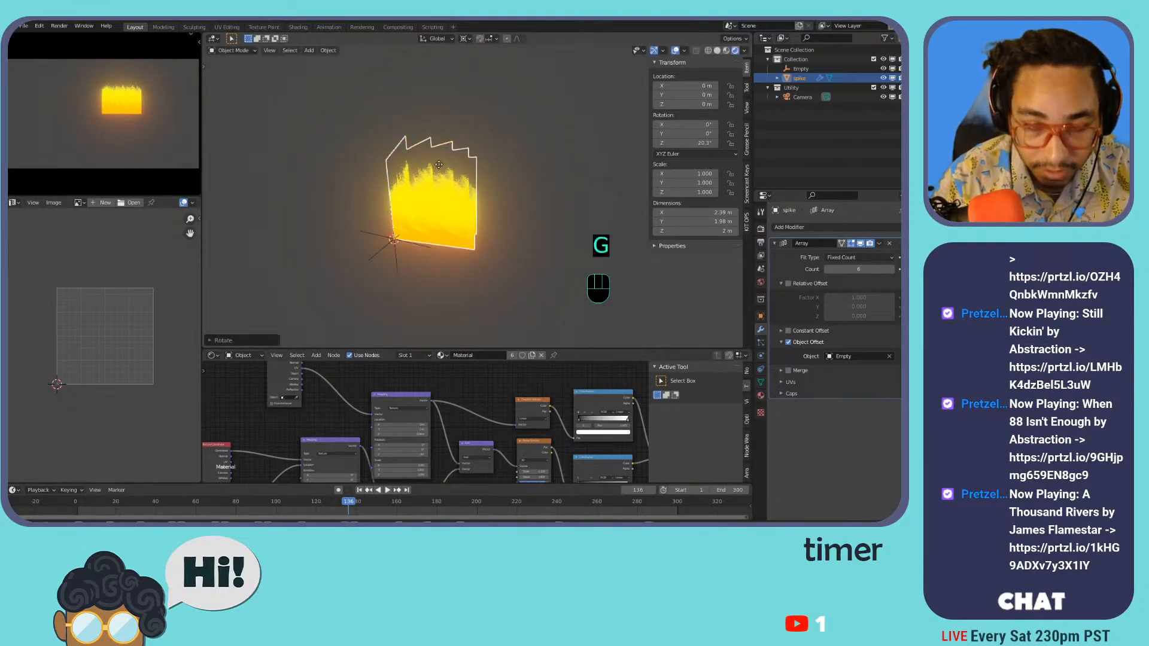
key("g")
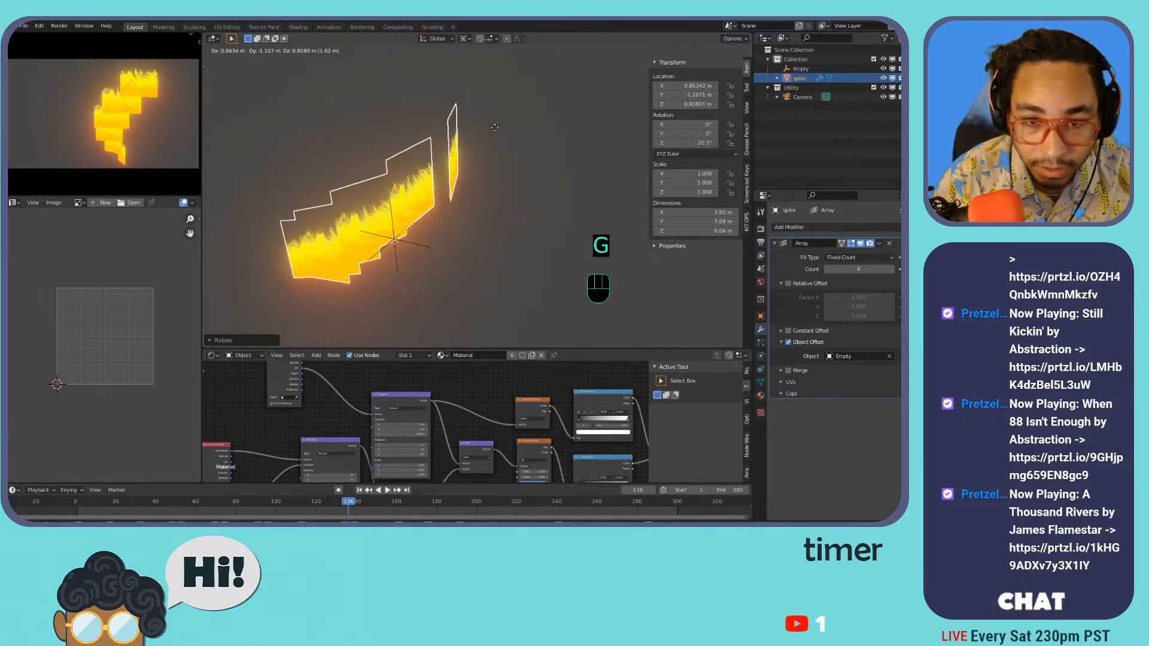
key("z")
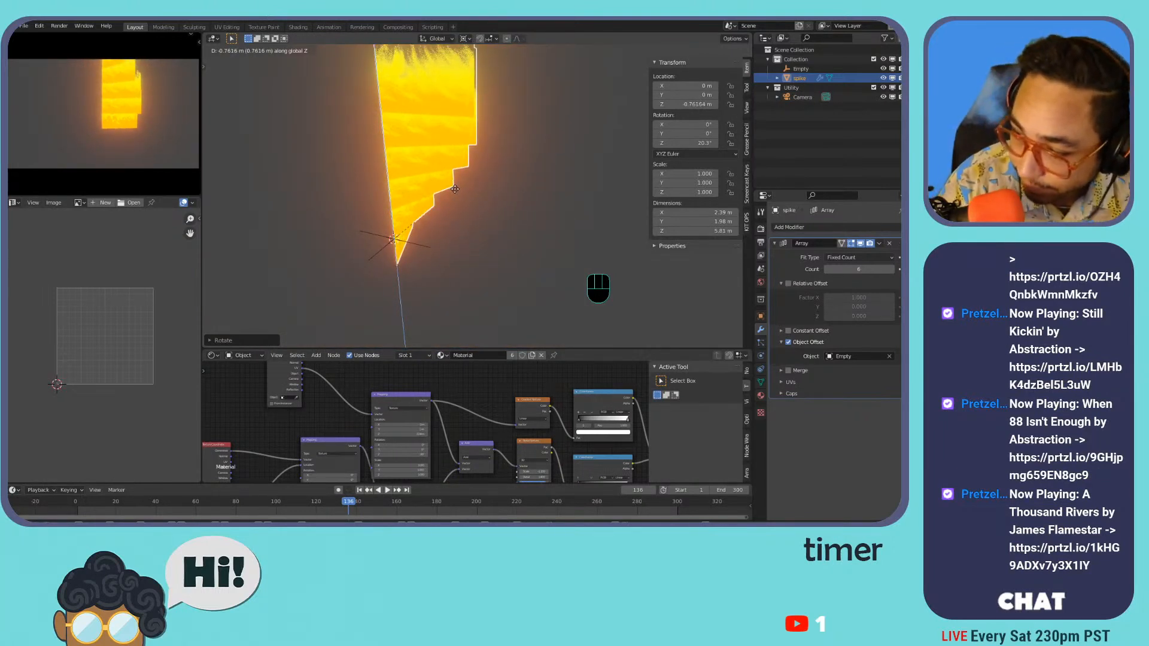
key("Escape")
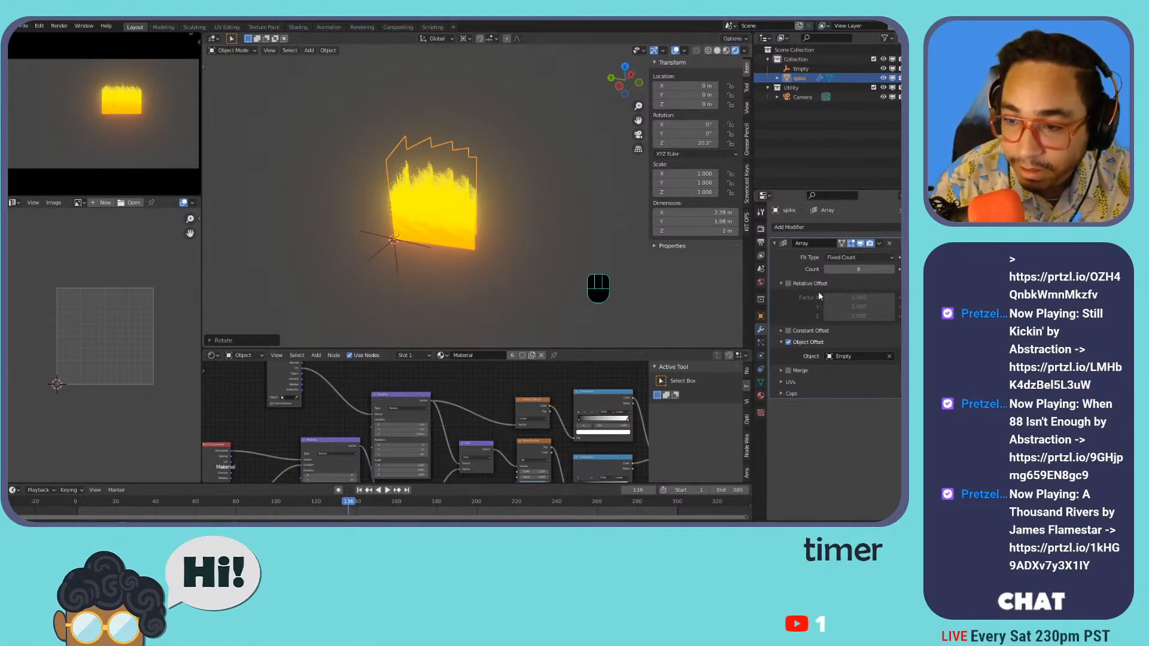
- Try the array's Constant Offset and enable Relative Offset in its place alongside Object Offset
left_click(810, 332)
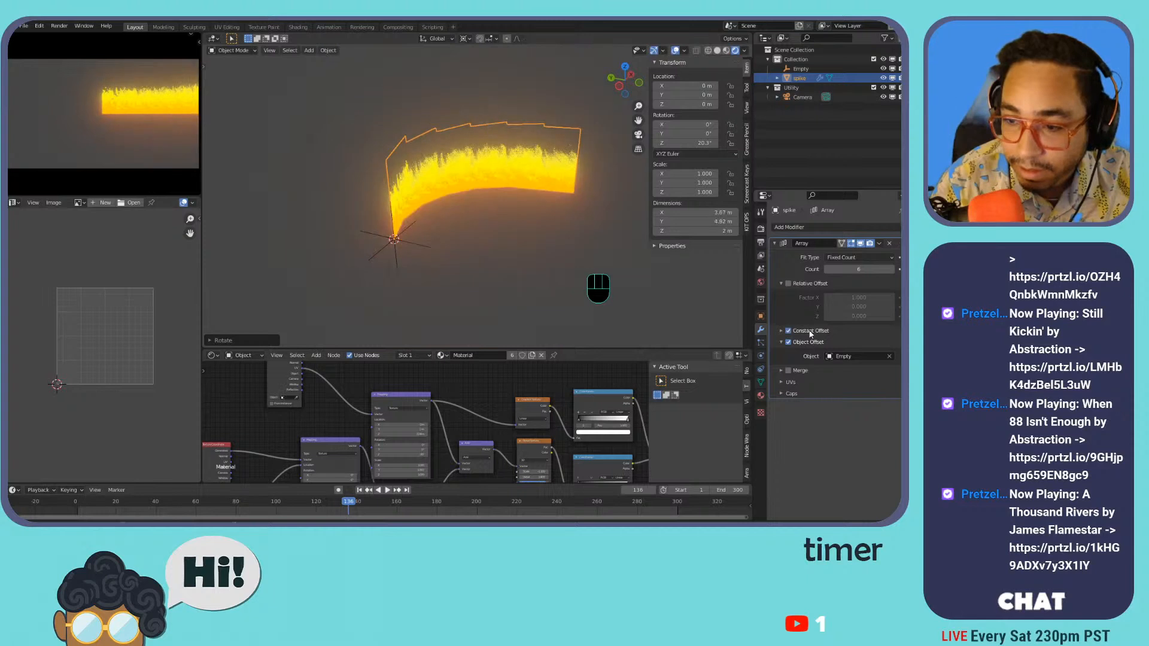
left_click(811, 332)
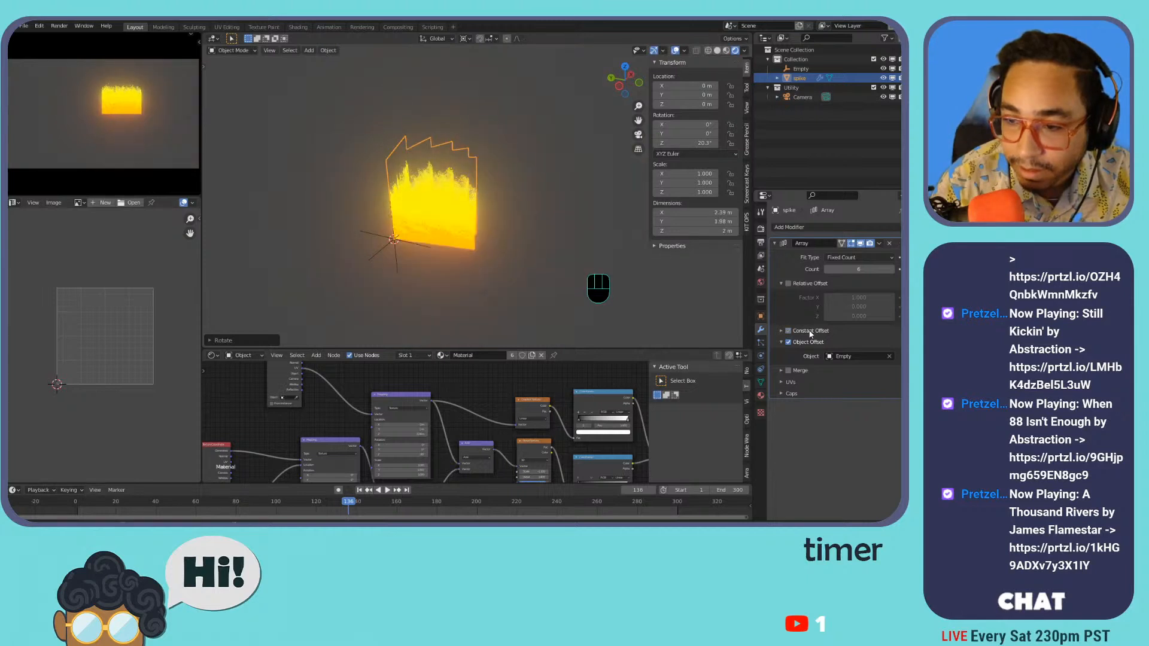
left_click(789, 284)
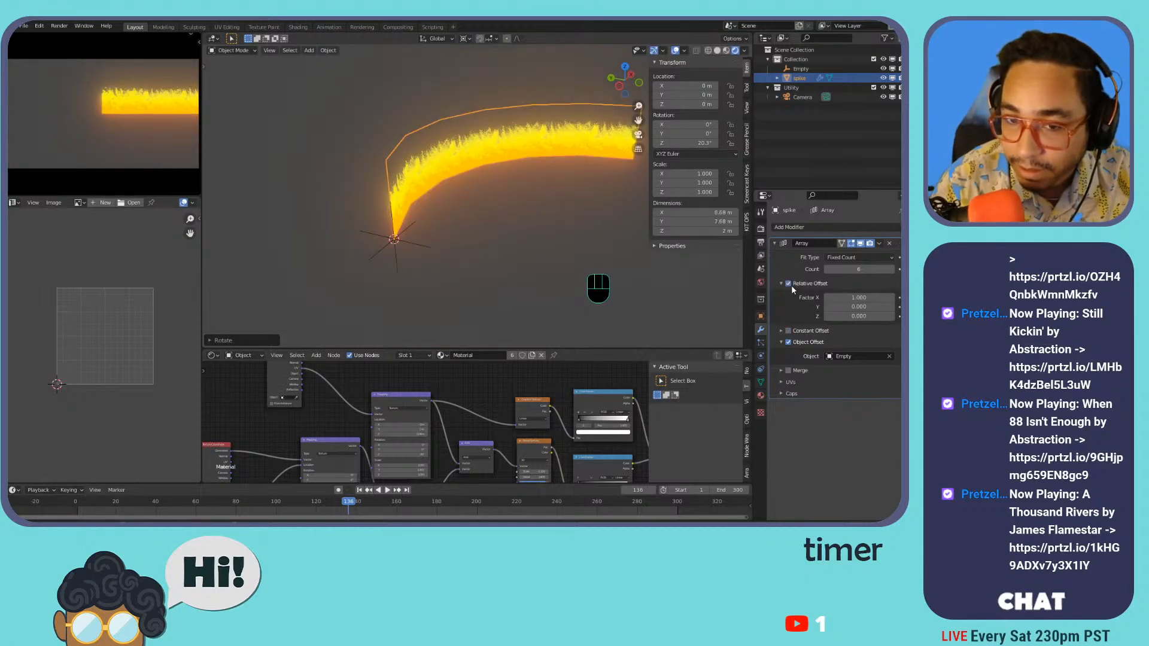
- Raise the flame plane's array count to 18 to close the ring of flames
left_click(892, 270)
left_click(892, 269)
left_click(893, 269)
left_click(892, 269)
left_click(893, 270)
left_click(892, 270)
left_click(893, 270)
left_click(892, 270)
scroll(638, 176, "down", 1)
middle_click_drag(550, 173, 520, 179)
key("alt+g")
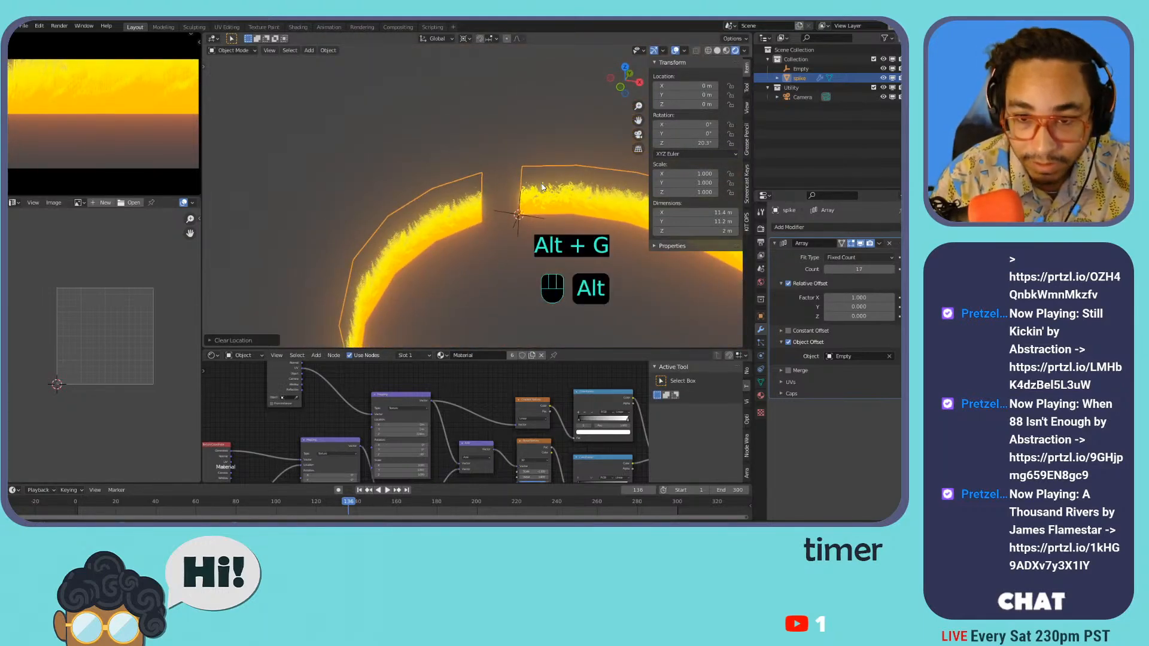
left_click(893, 270)
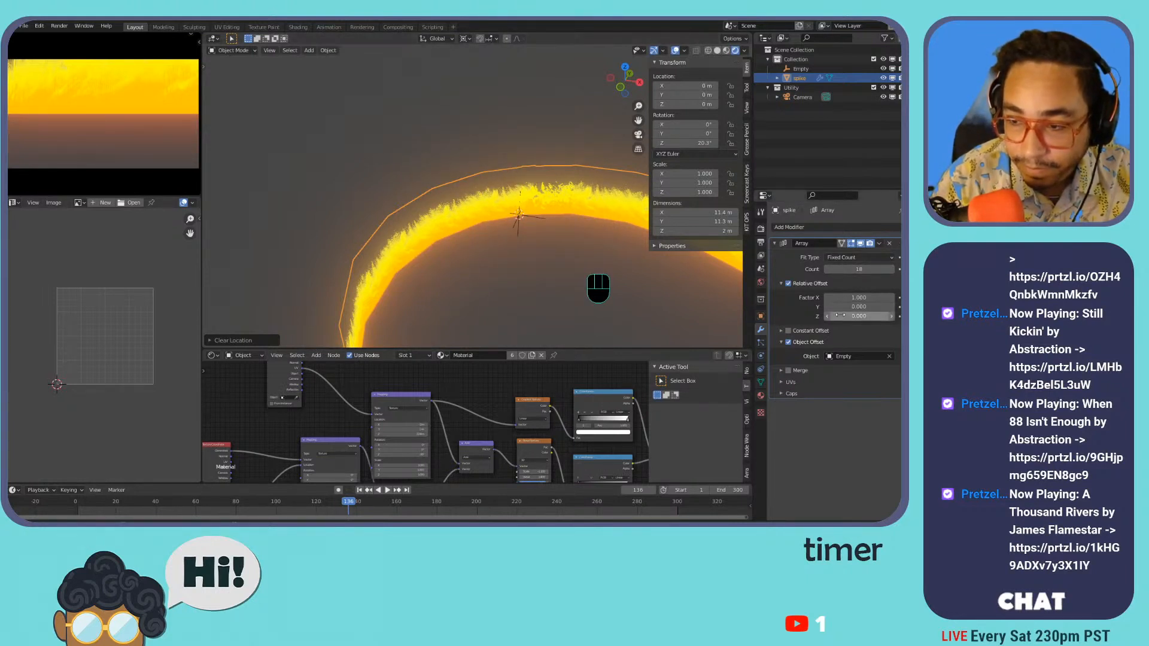
- Try a different X factor for the array's Relative Offset, undo it, and toggle Object Offset off and on
left_click_drag(835, 300, 934, 300, "shift")
key("ctrl+z")
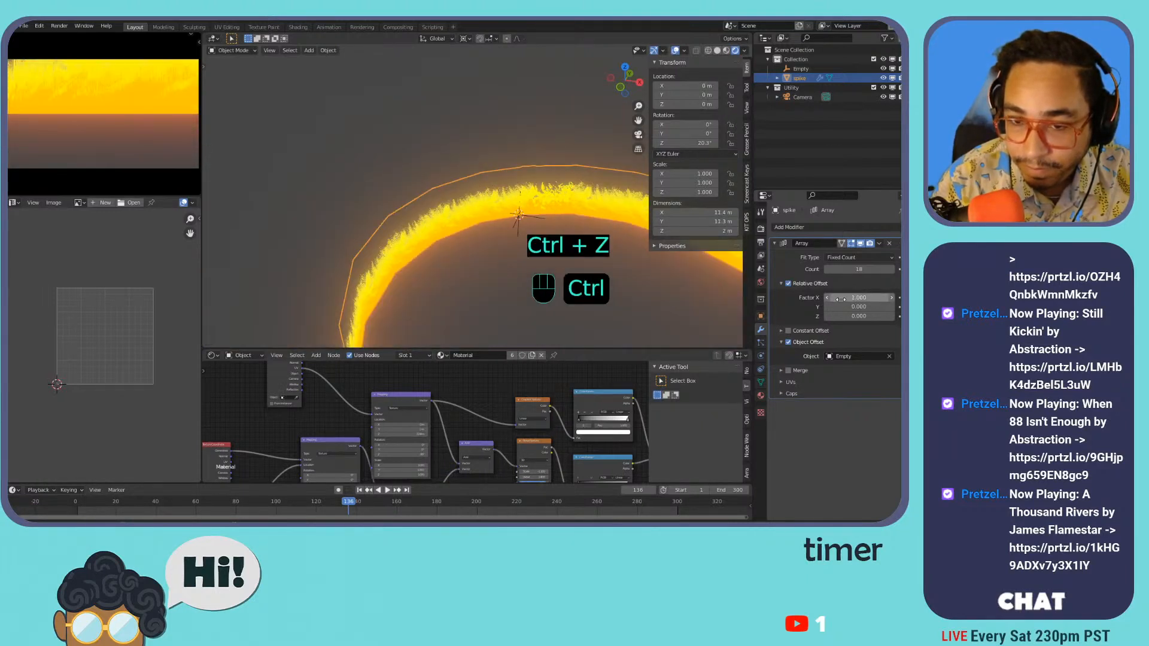
left_click(811, 340)
left_click(811, 340)
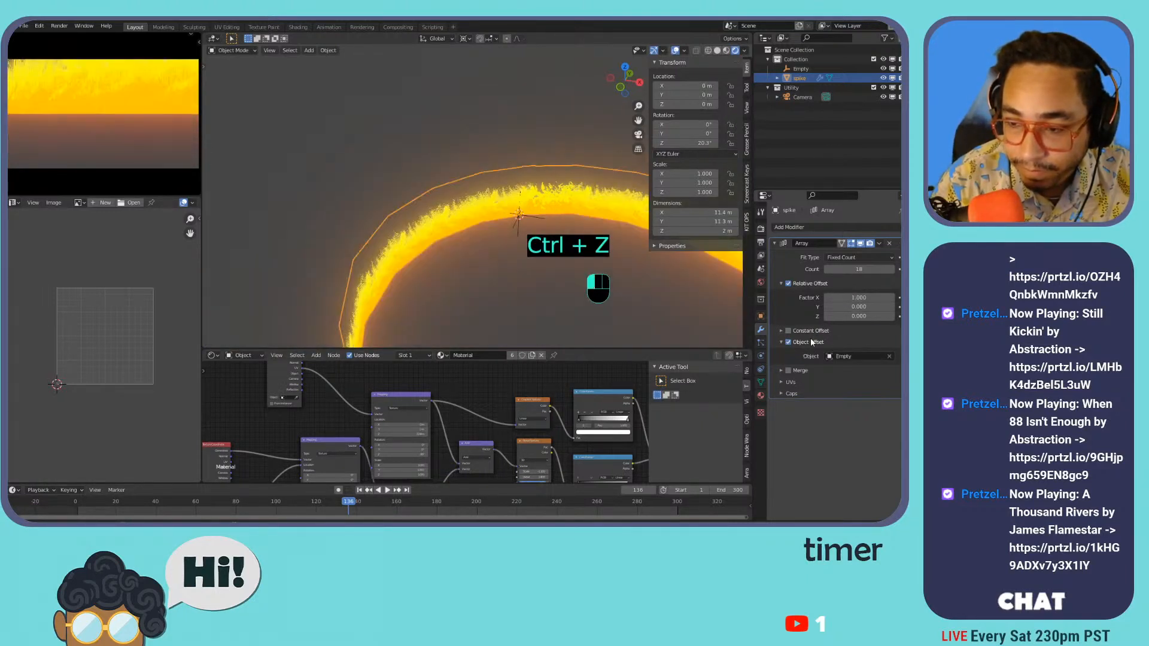
- Clear the empty's rotation, try scaling the empty to shape the ring, and reselect the flame plane
left_click(520, 219)
key("alt+r")
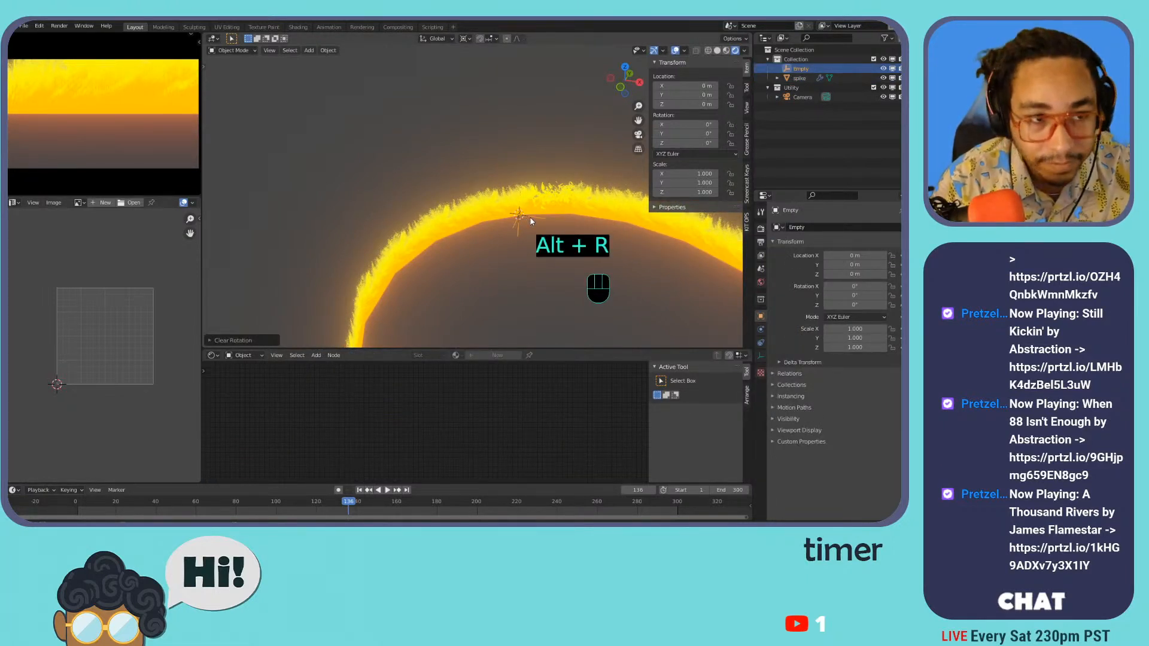
key("s")
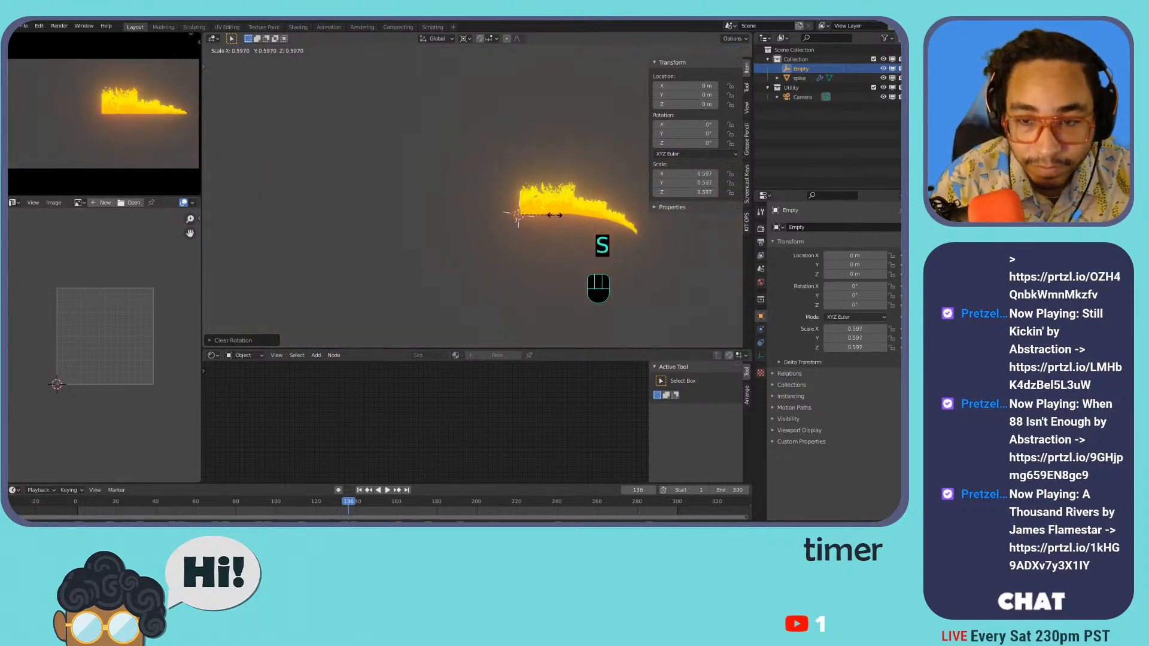
right_click(563, 213)
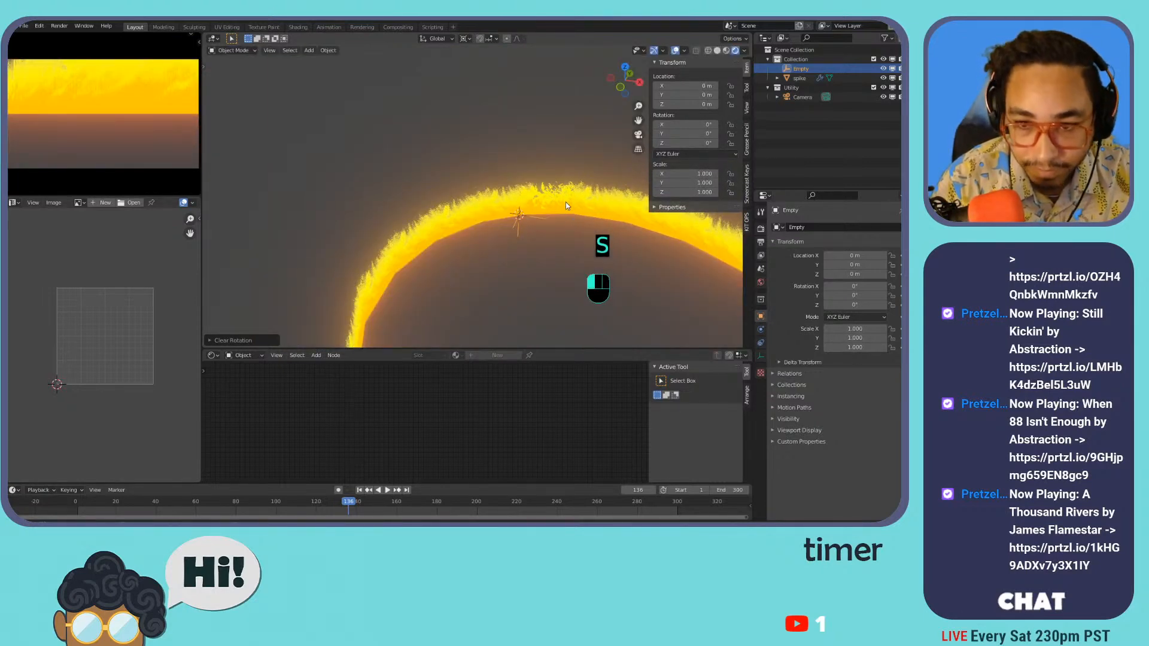
left_click(565, 202)
key("s")
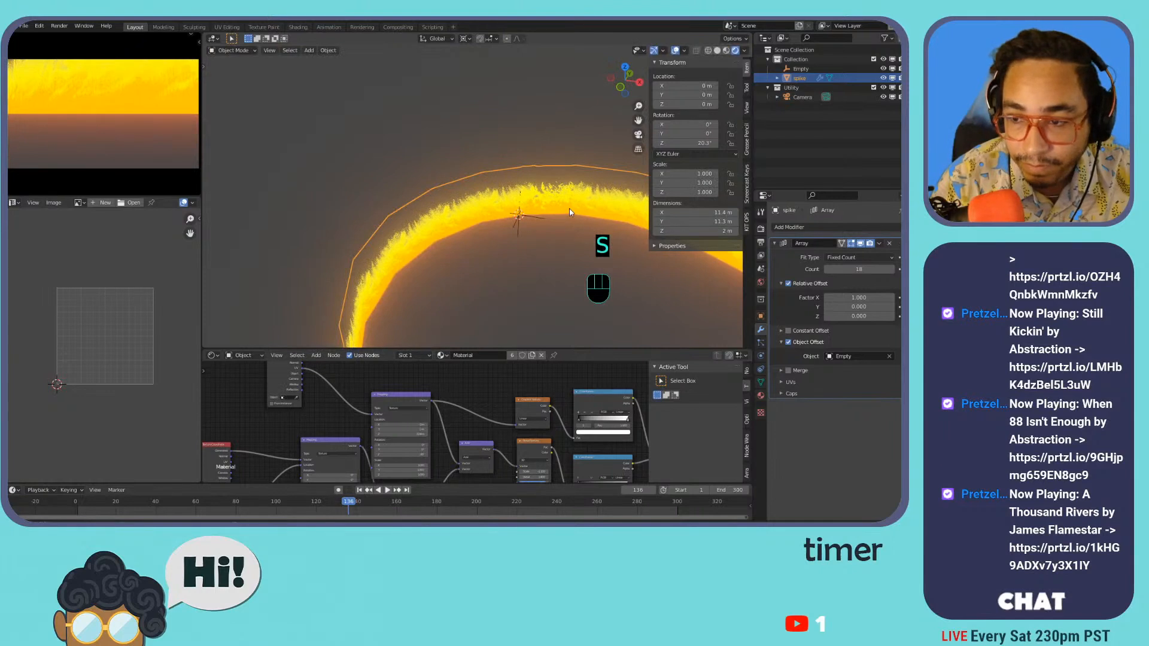
- Set the flame plane's array count to 15 and test a free rotation of the plane
mouse_move(824, 268)
left_mouse_down()
mouse_move(786, 268)
mouse_move(824, 268)
left_mouse_up()
left_click(825, 269)
left_click(825, 269)
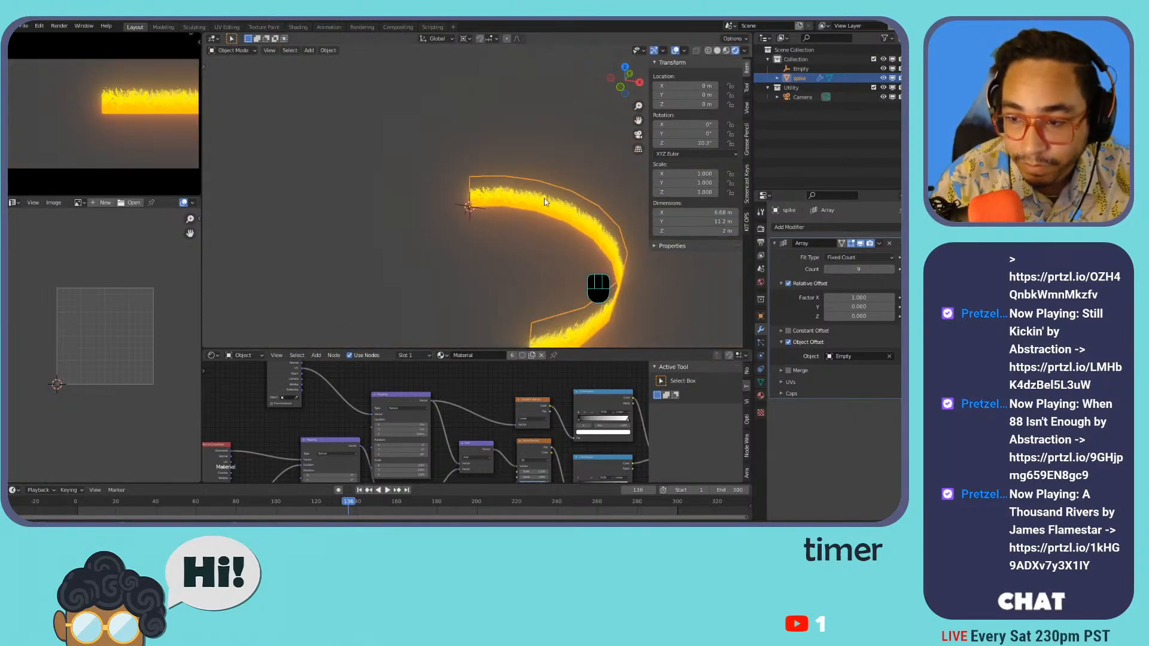
left_click_drag(858, 297, 893, 269)
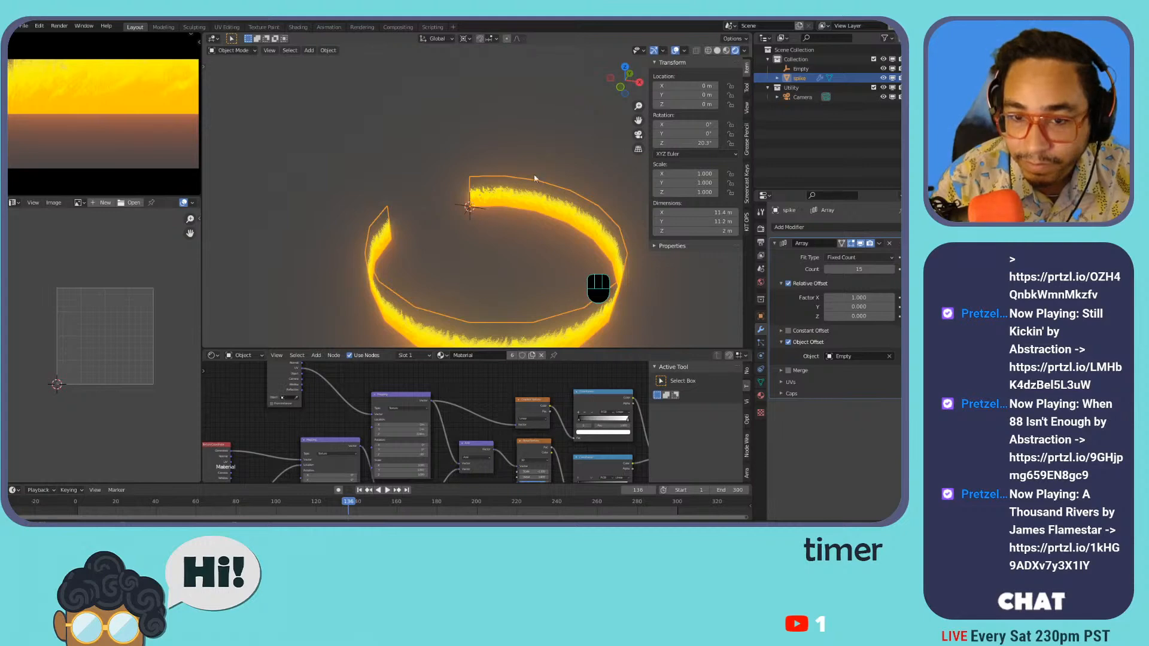
key("r")
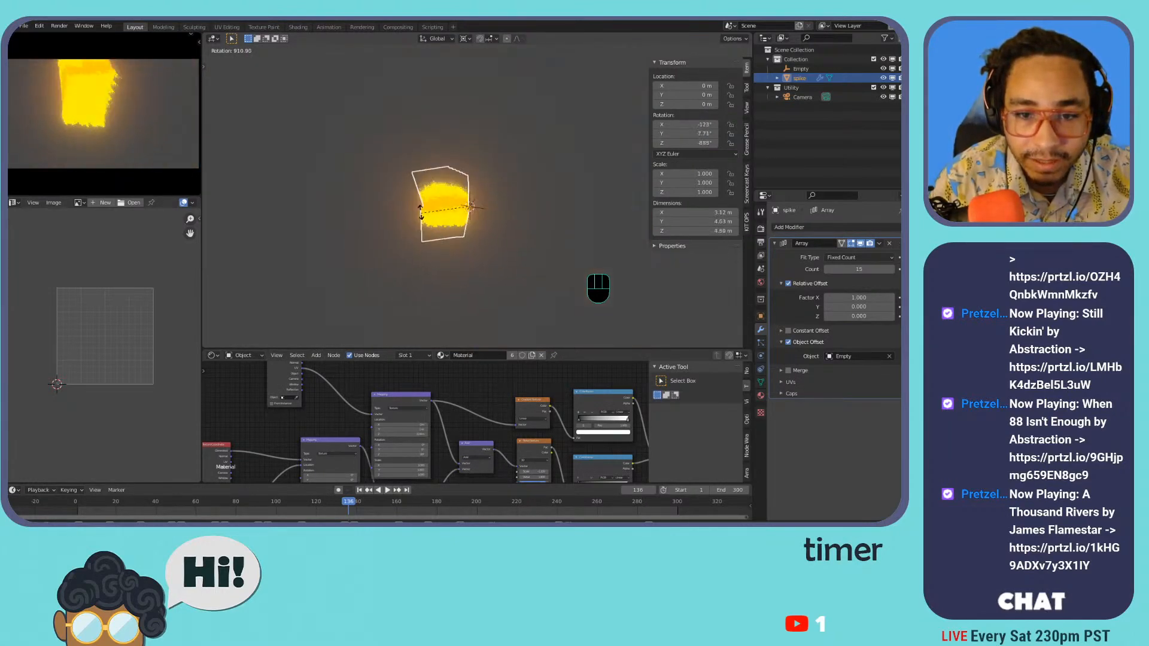
key("Escape")
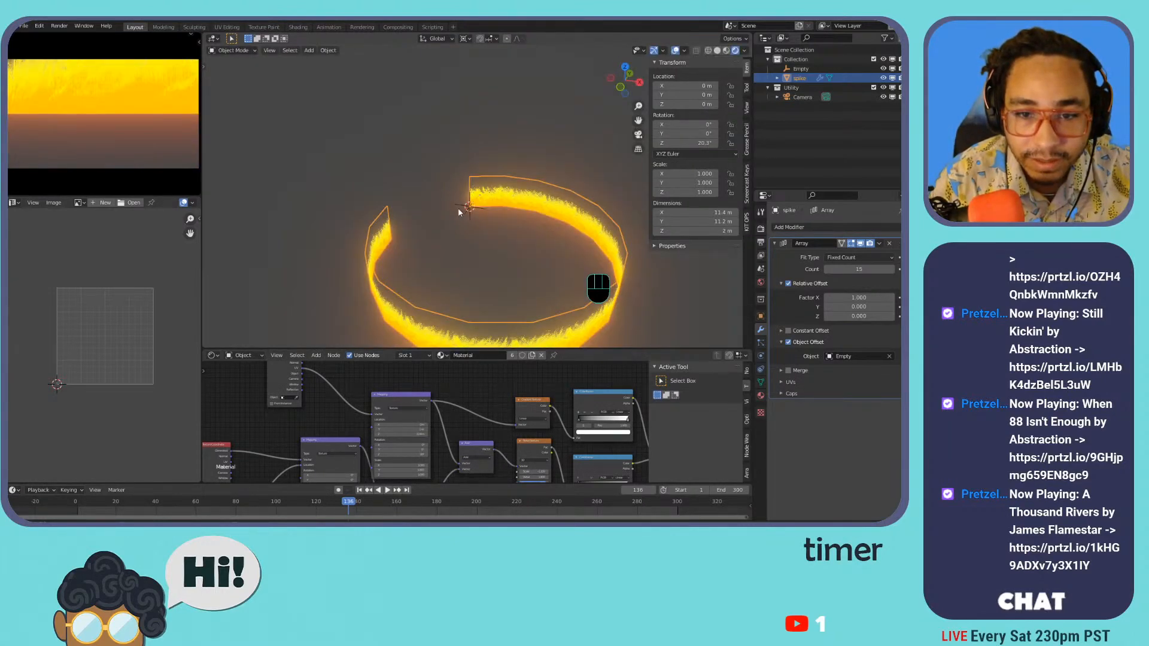
- Hide the array in the viewport and snap the 3D cursor to the flame plane's selected bottom edge
left_click(860, 244)
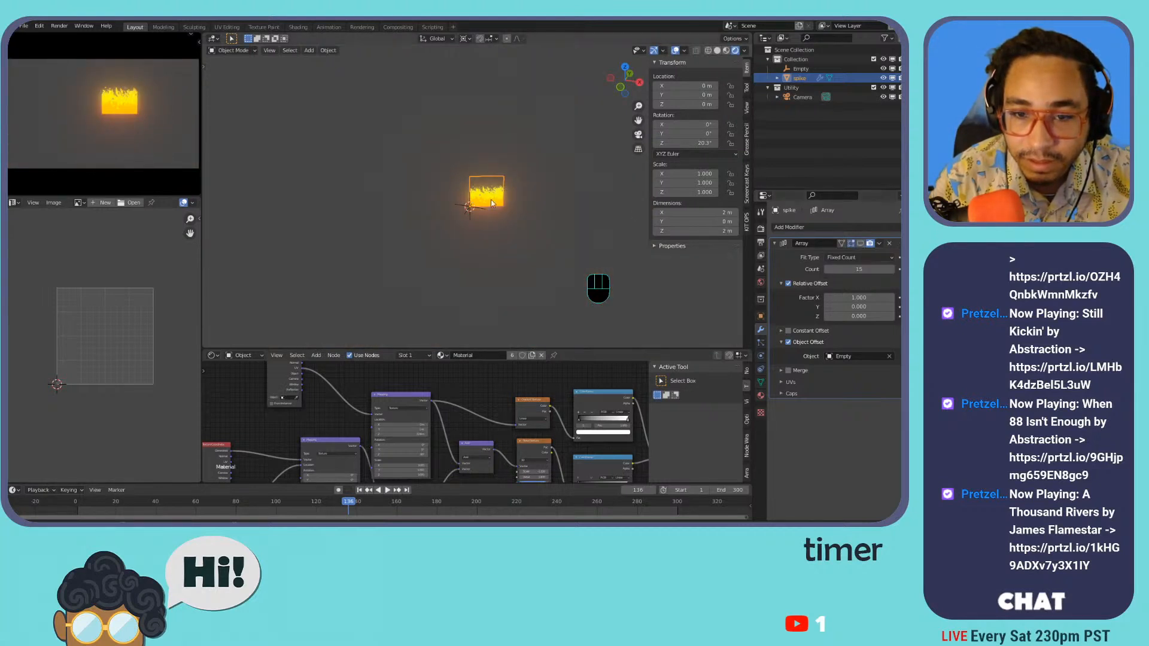
scroll(530, 205, "up", 6)
key("Tab")
key("2")
key("shift+s")
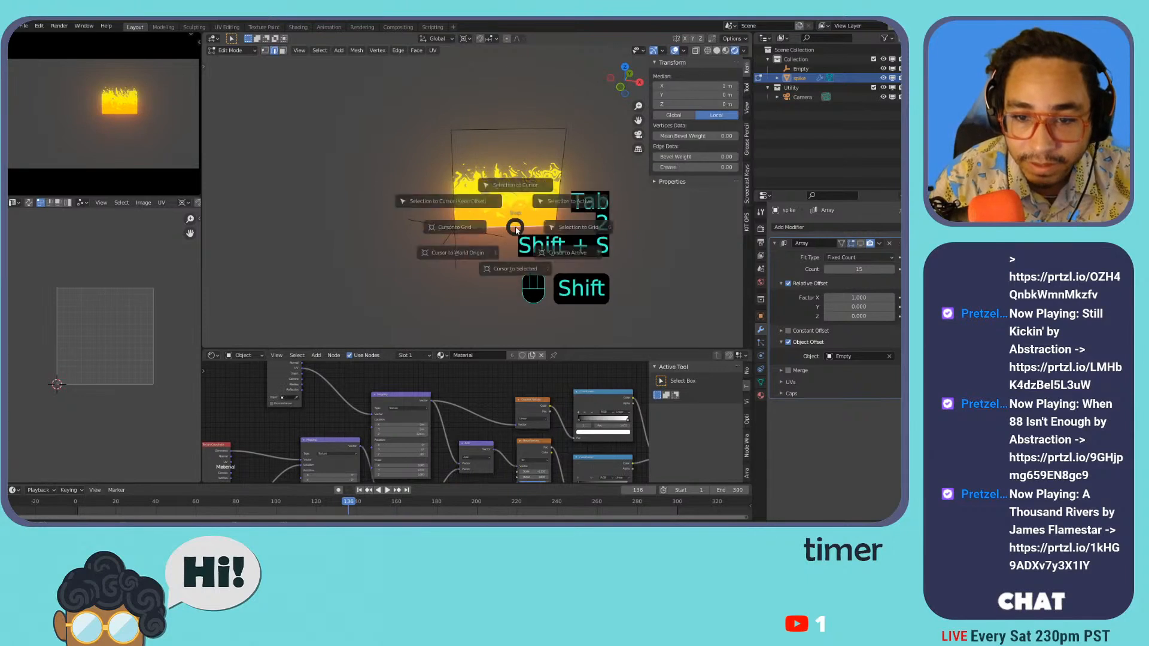
left_click(515, 247)
- Set the flame plane's origin to the 3D cursor in Object Mode and clear its location and rotation
key("Tab")
right_click(496, 173)
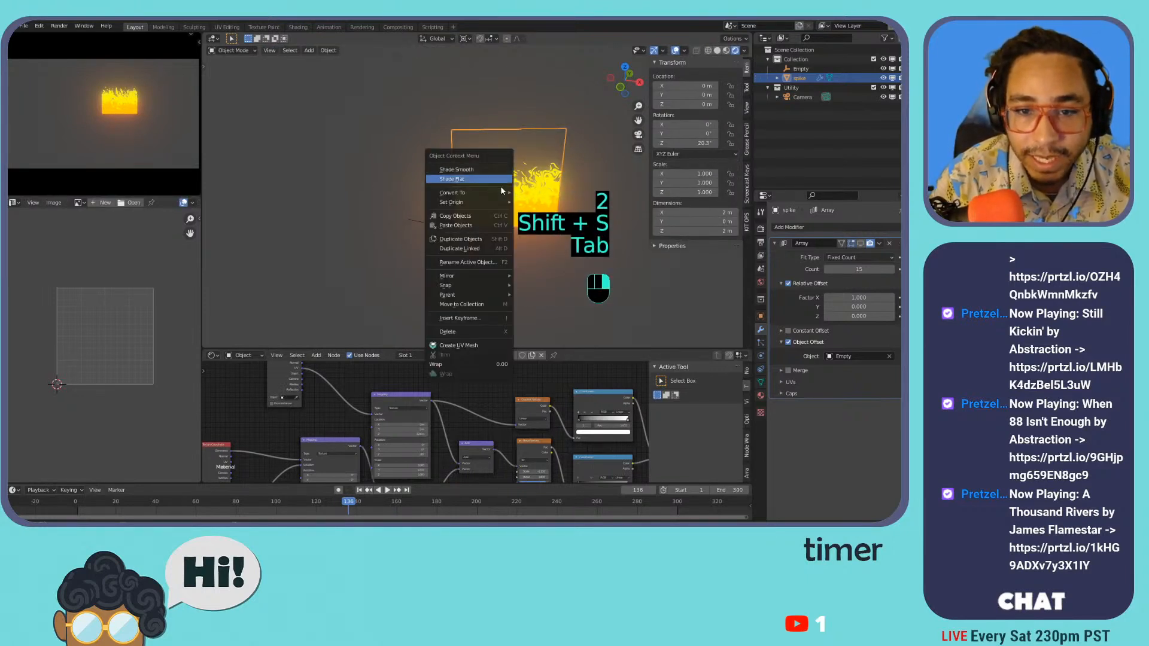
mouse_move(496, 202)
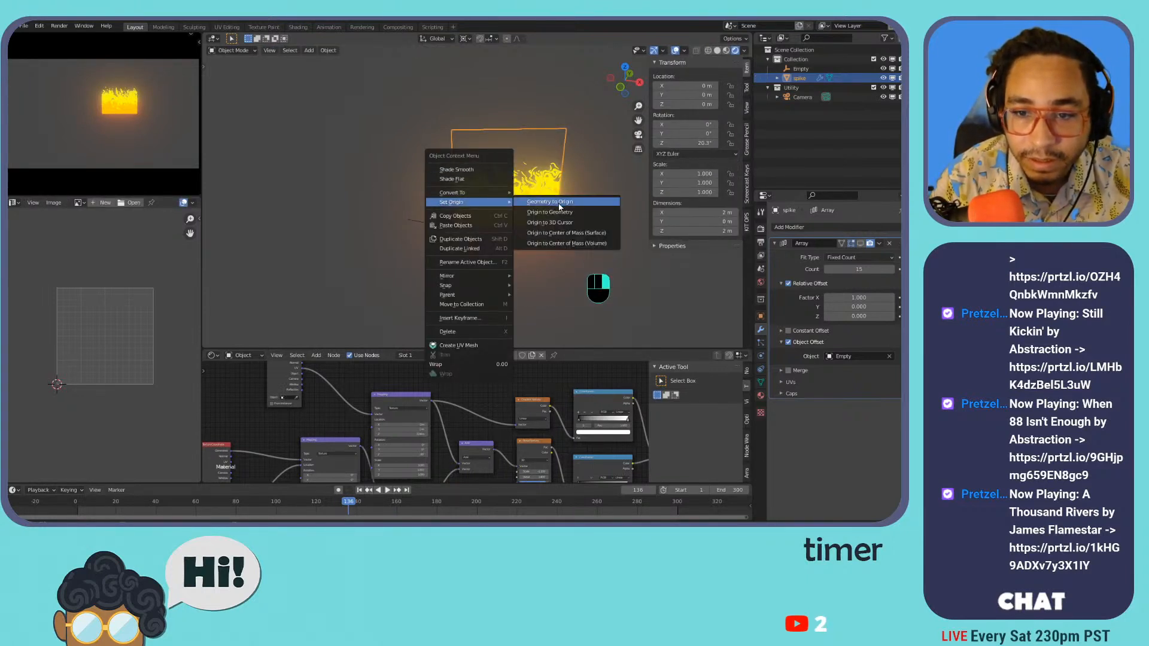
left_click(567, 225)
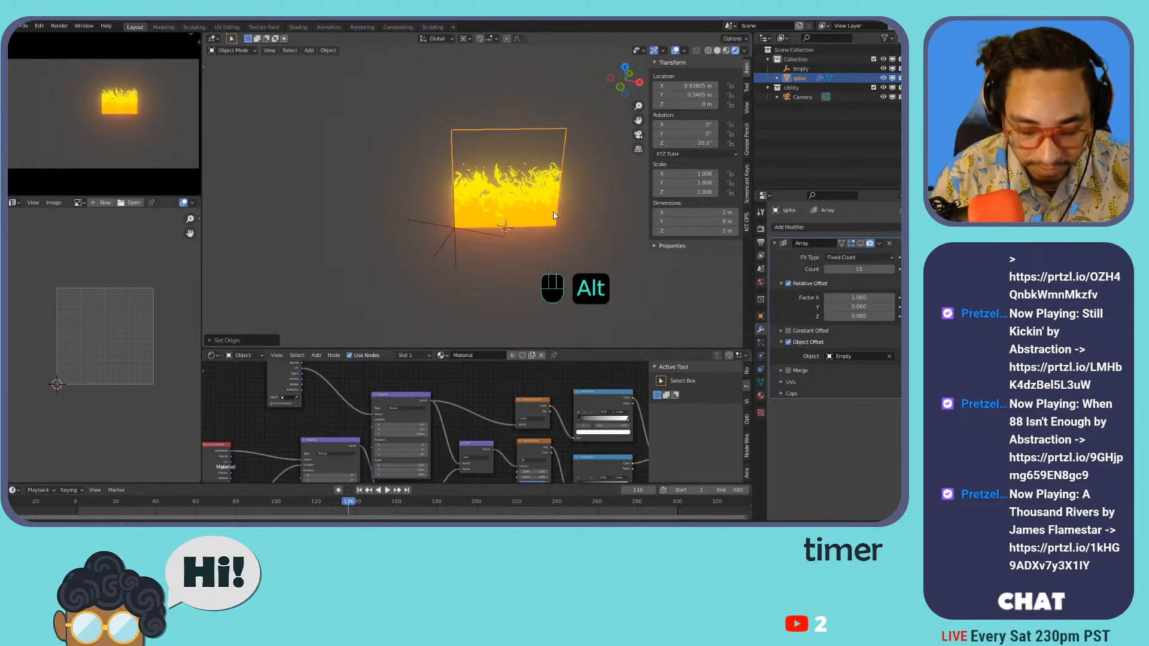
key("alt+g")
key("alt+r")
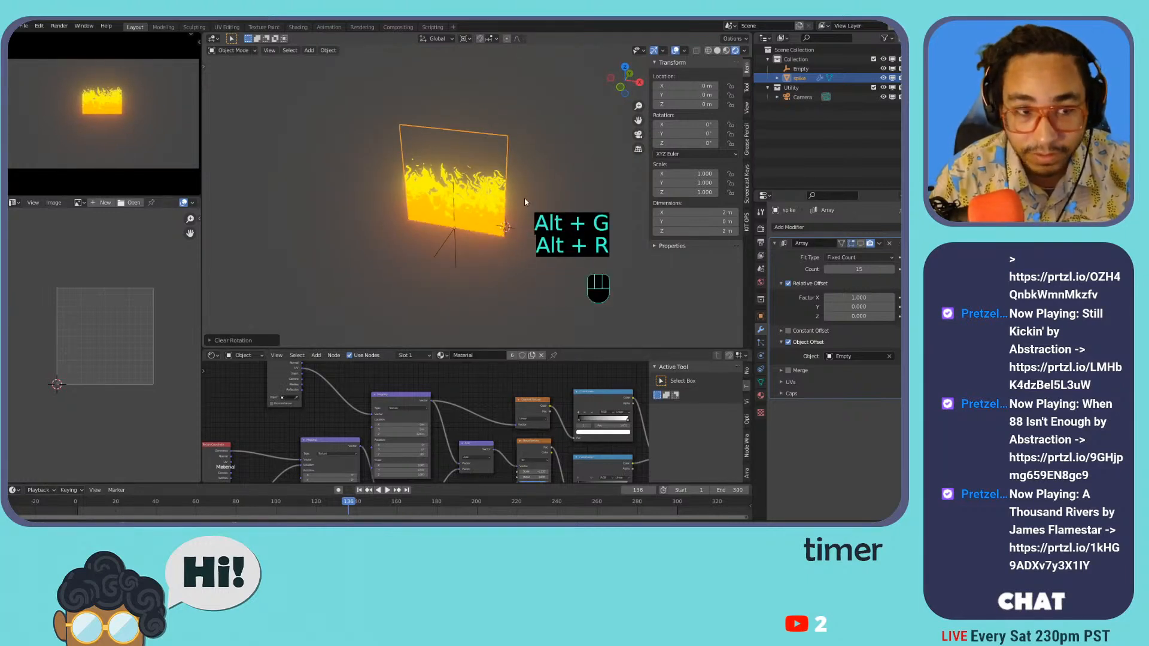
- Move the flame plane in the positive Y direction, away from the empty
left_click(469, 203)
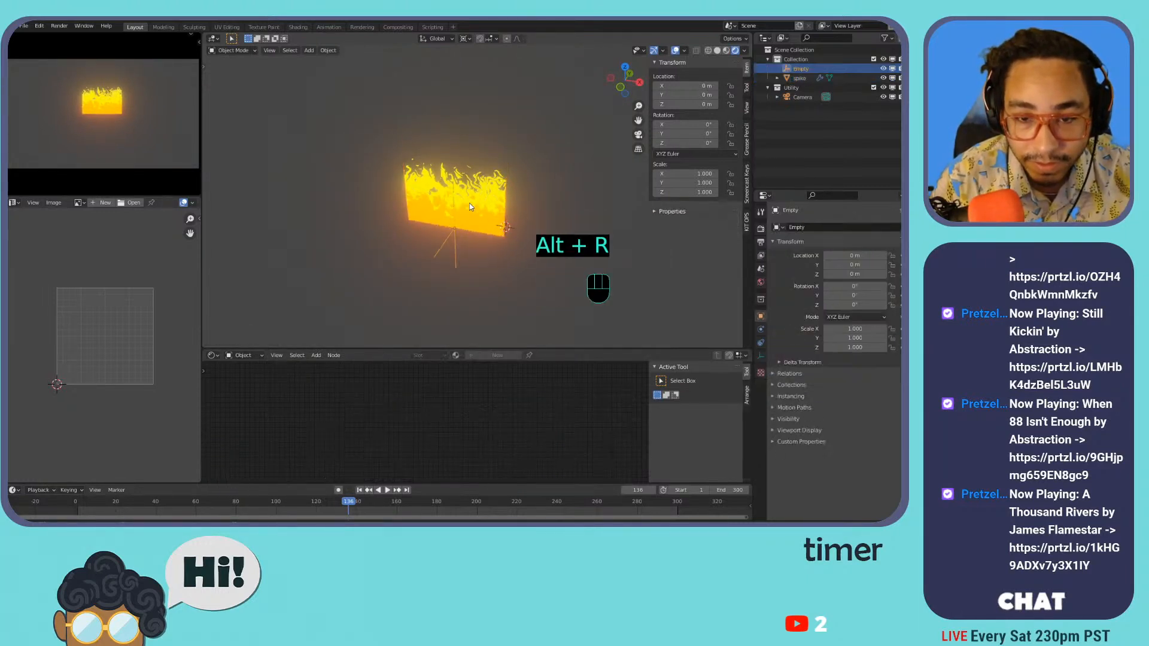
left_click(476, 199)
key("g")
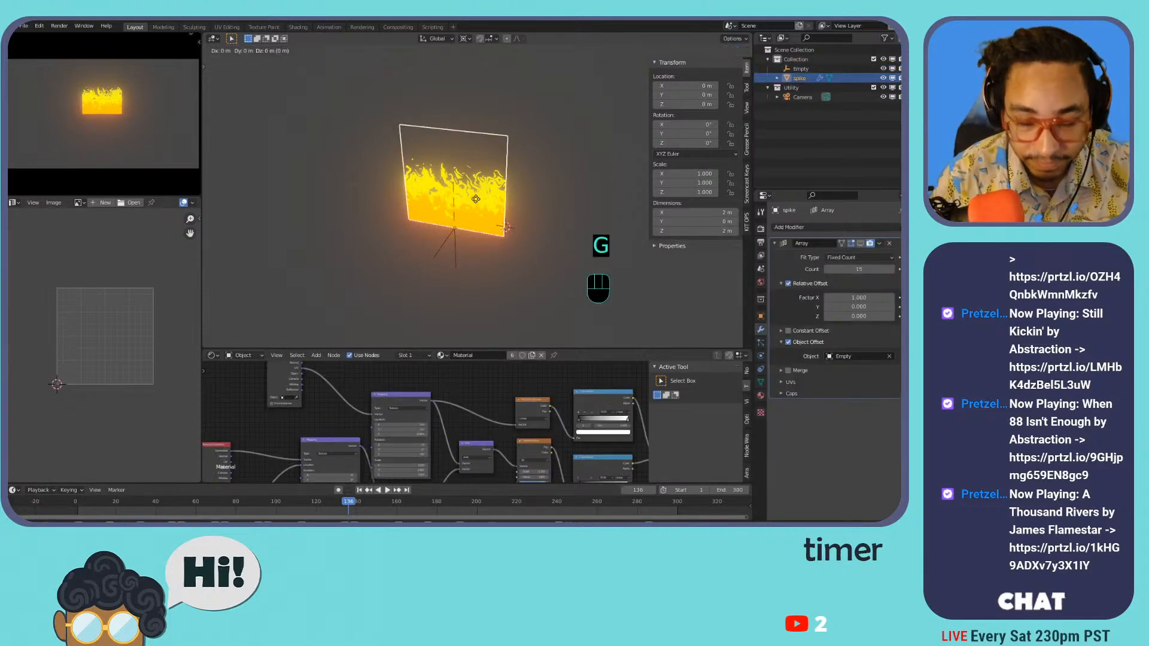
left_click(526, 147)
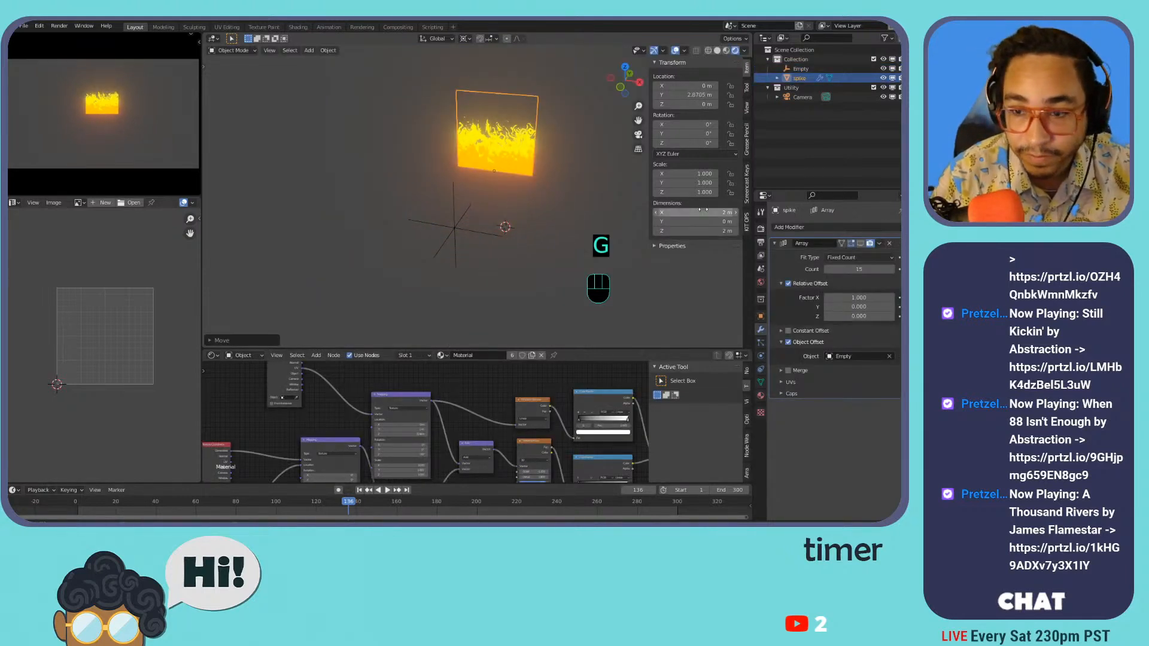
- Show the array in the viewport again and disable its Relative Offset and Object Offset
left_click(860, 244)
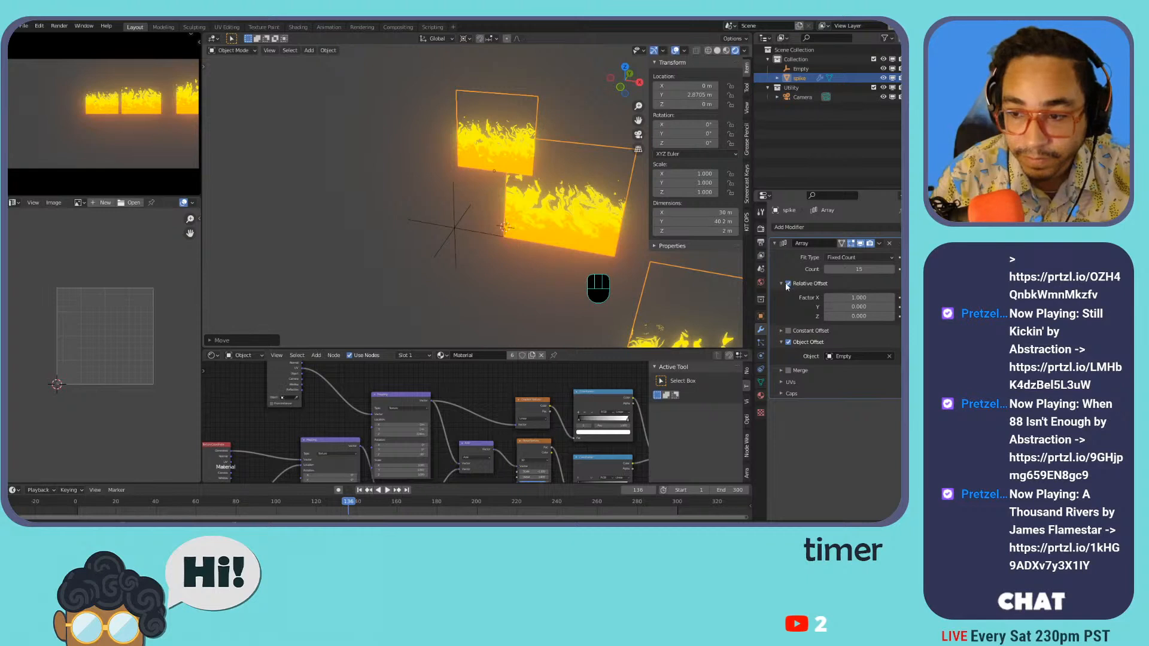
left_click(787, 283)
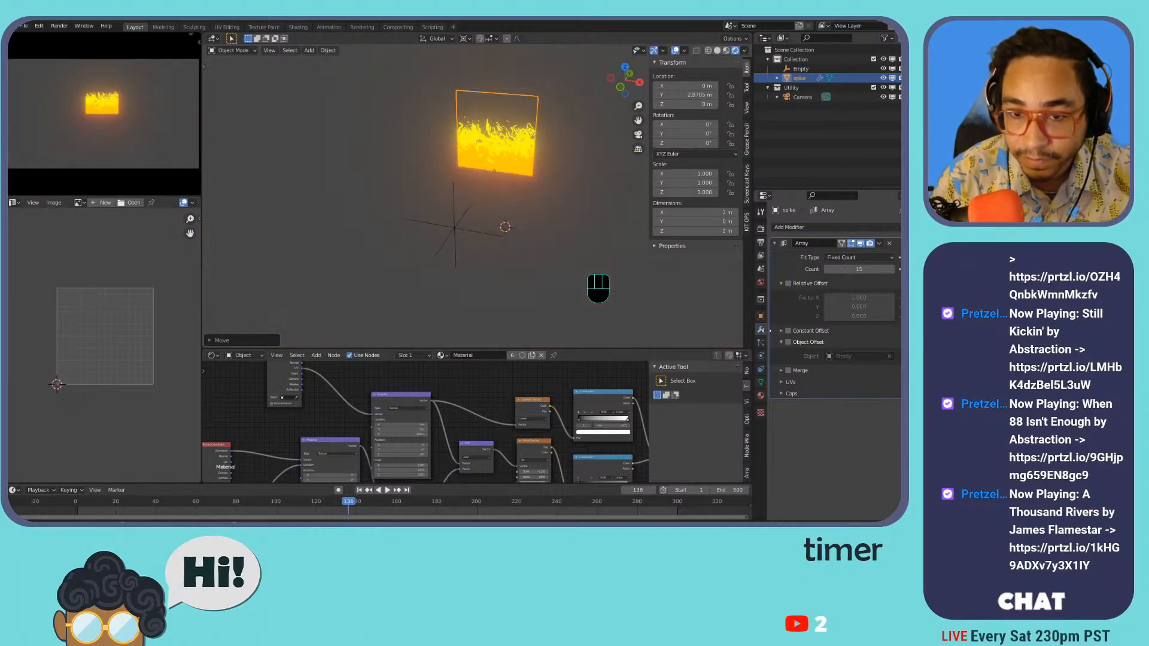
- Try rotating the empty about Z and reset the 3D cursor to the world origin
left_click(461, 230)
key("r")
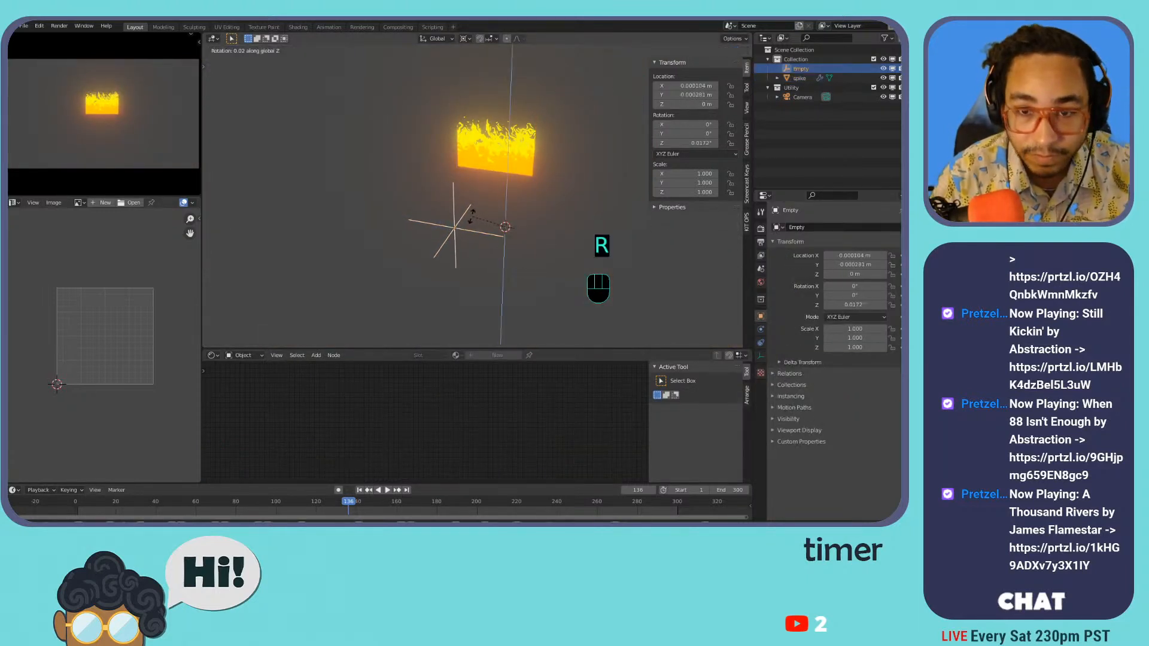
right_click(423, 235)
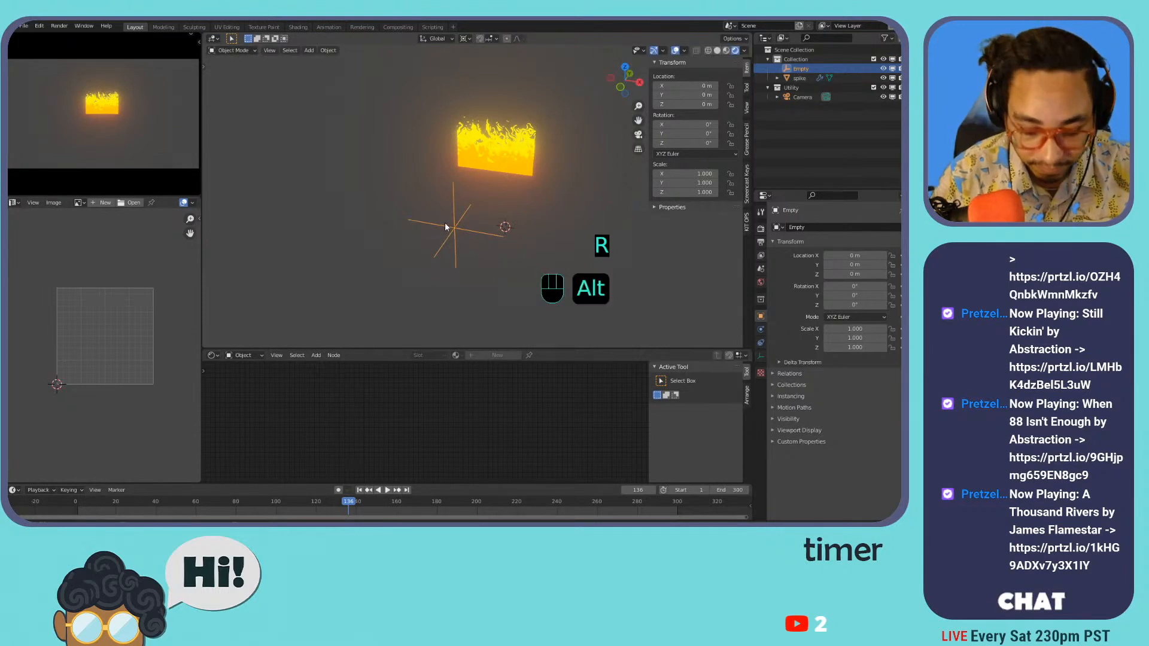
key("alt+g")
key("alt+g")
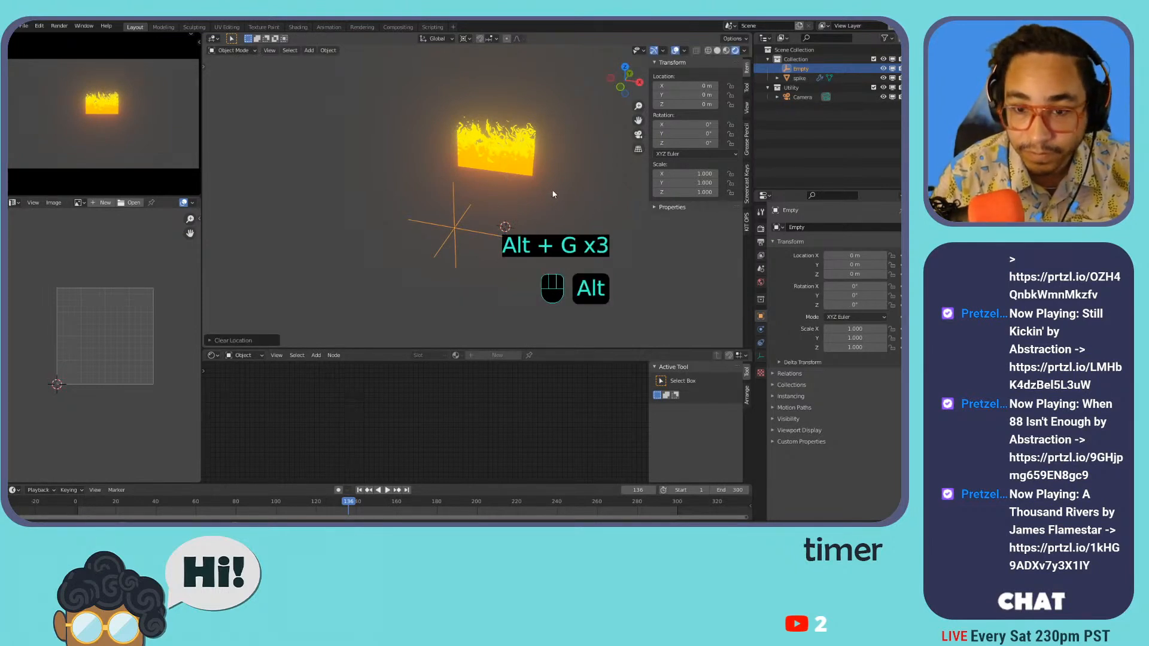
key("shift+c")
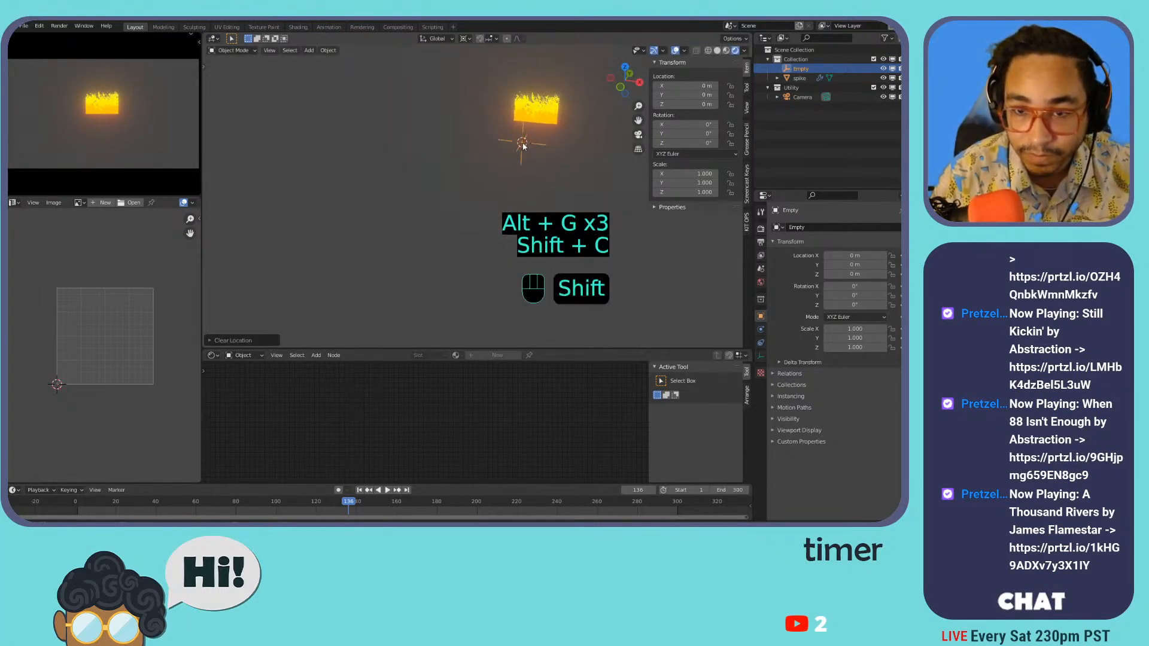
key("KP_Decimal")
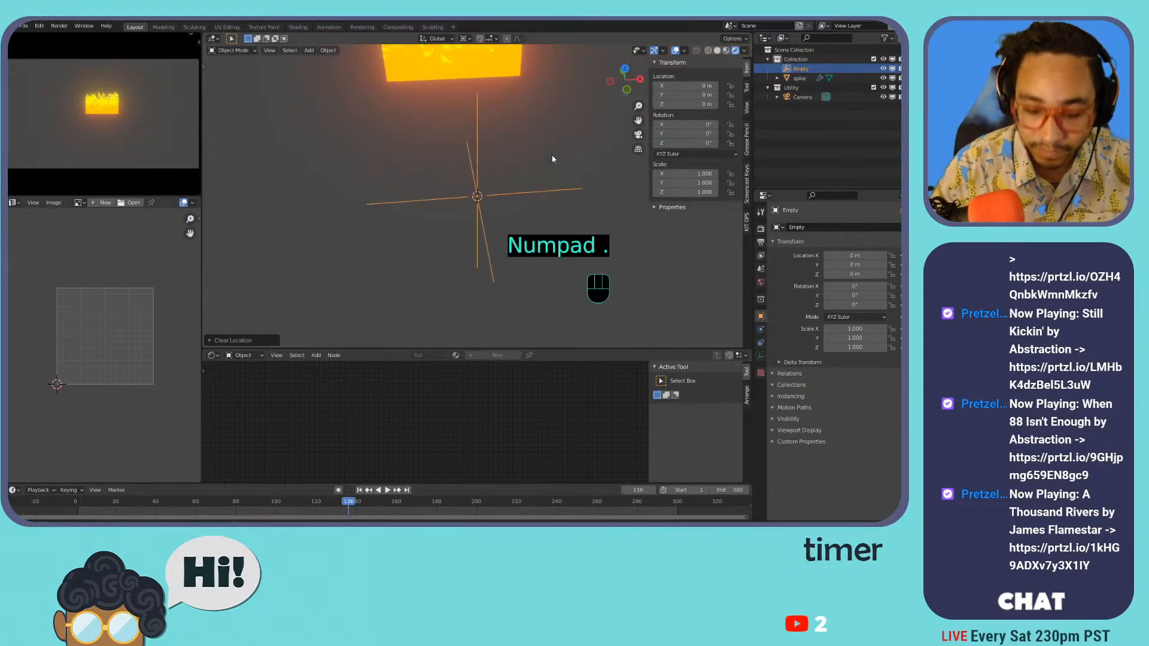
key("KP_Decimal")
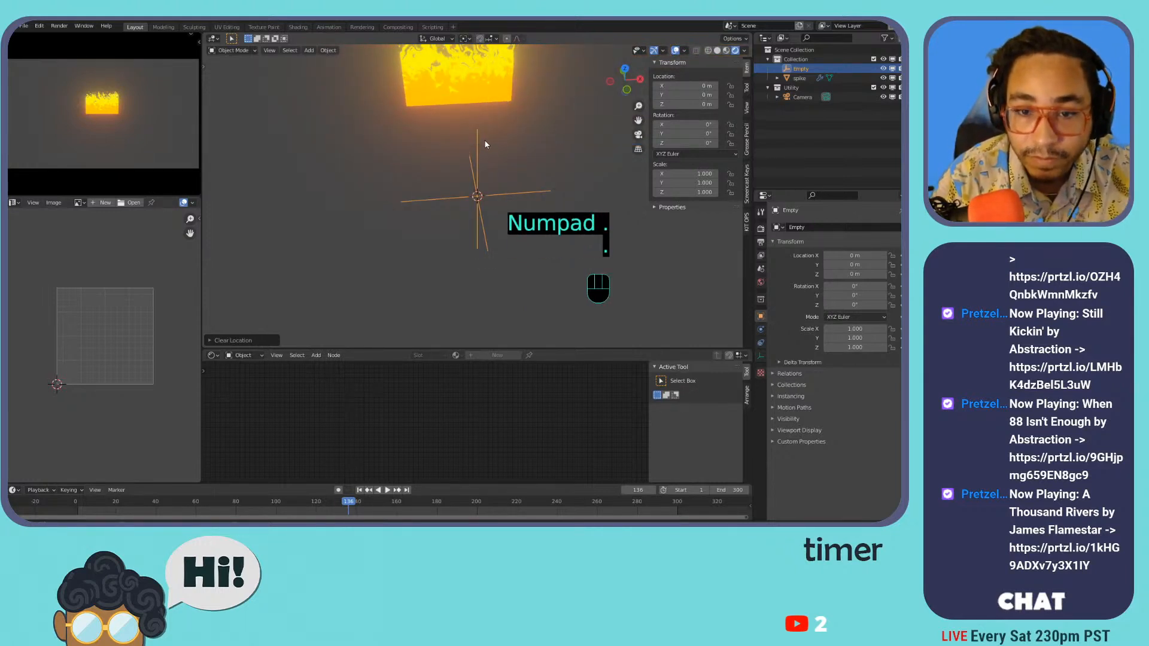
key("r")
right_click(508, 132)
- Enable Object Offset on the flame plane's Array modifier and set the Count to 3
left_click(500, 107)
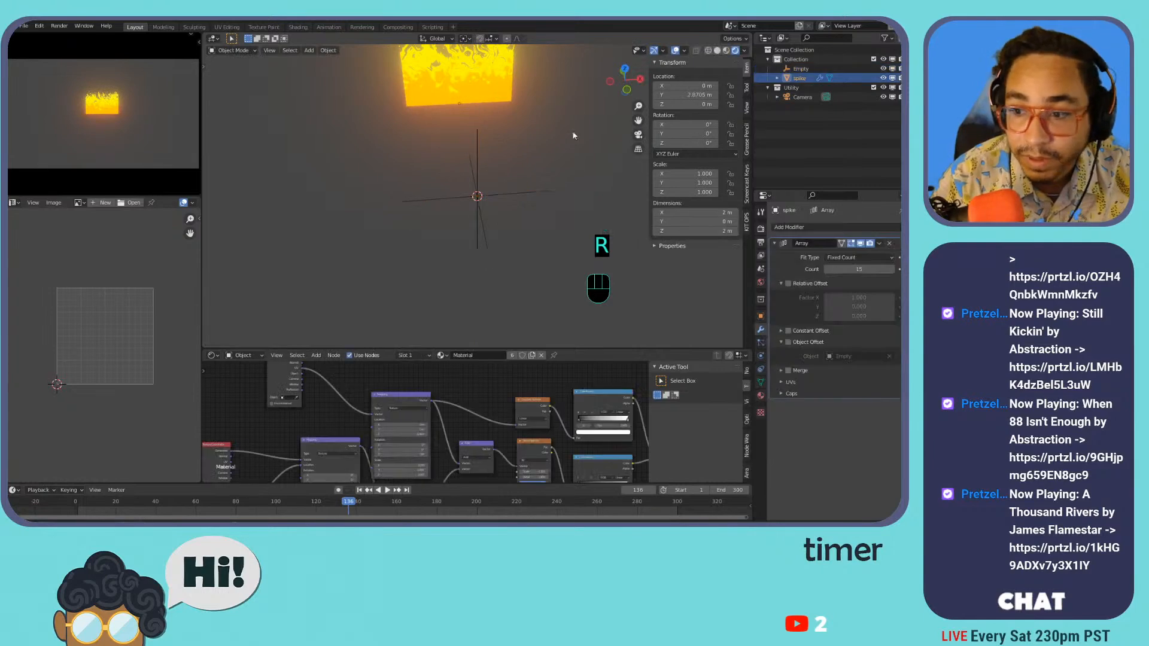
left_click(788, 342)
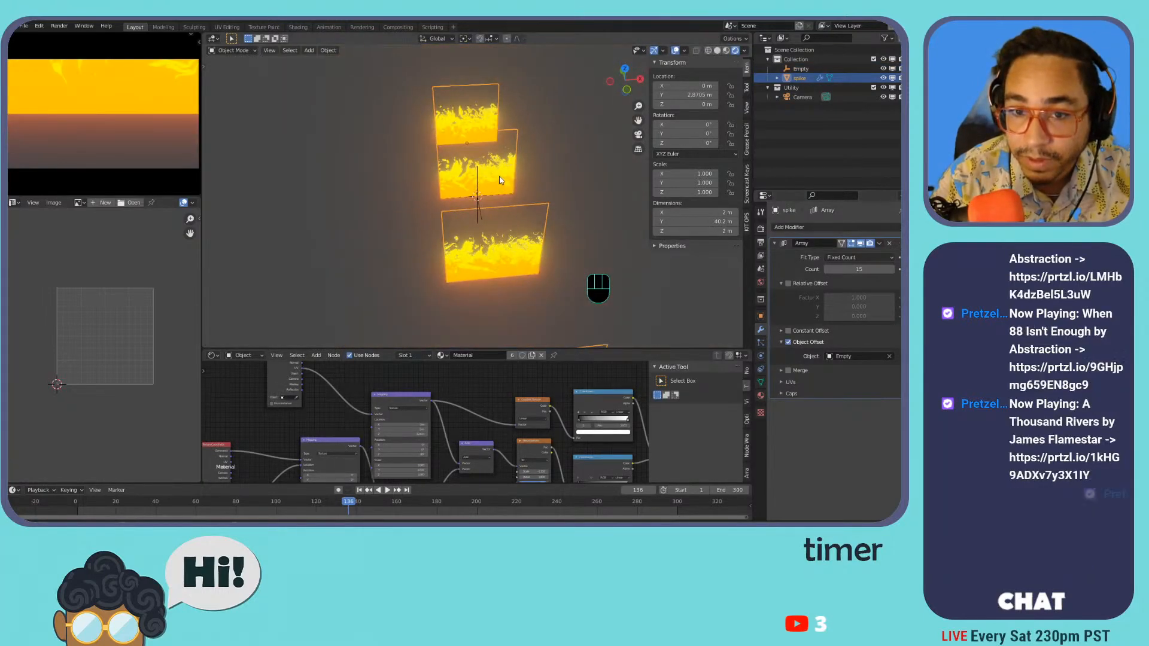
middle_click_drag(504, 170, 602, 196)
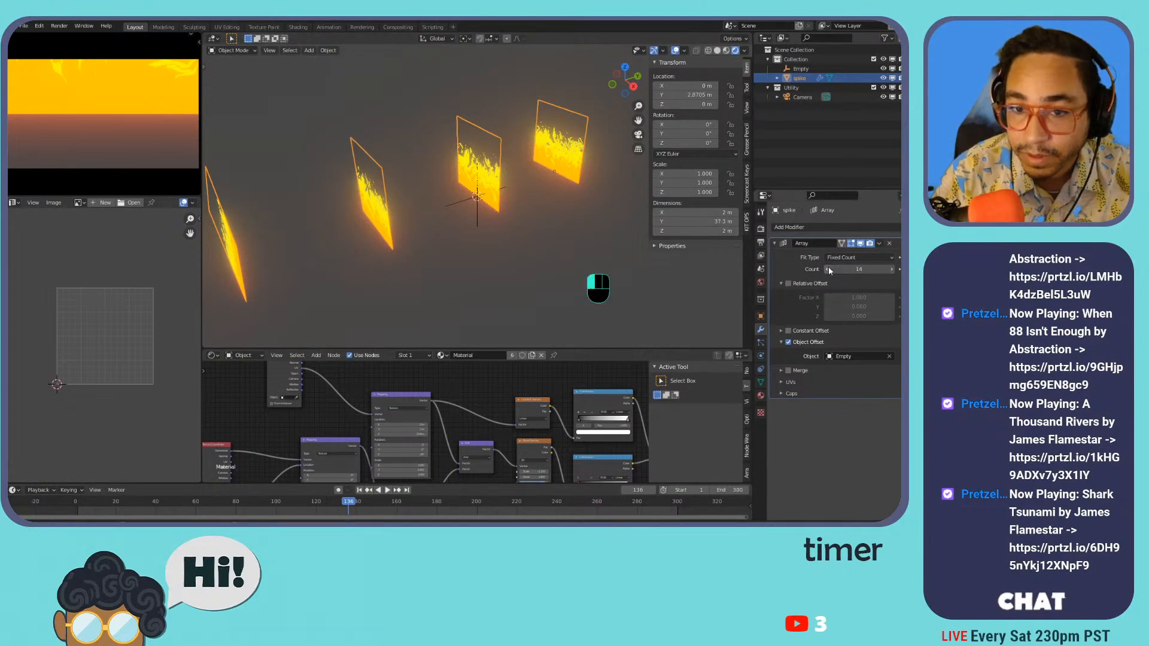
left_click_drag(880, 269, 846, 269)
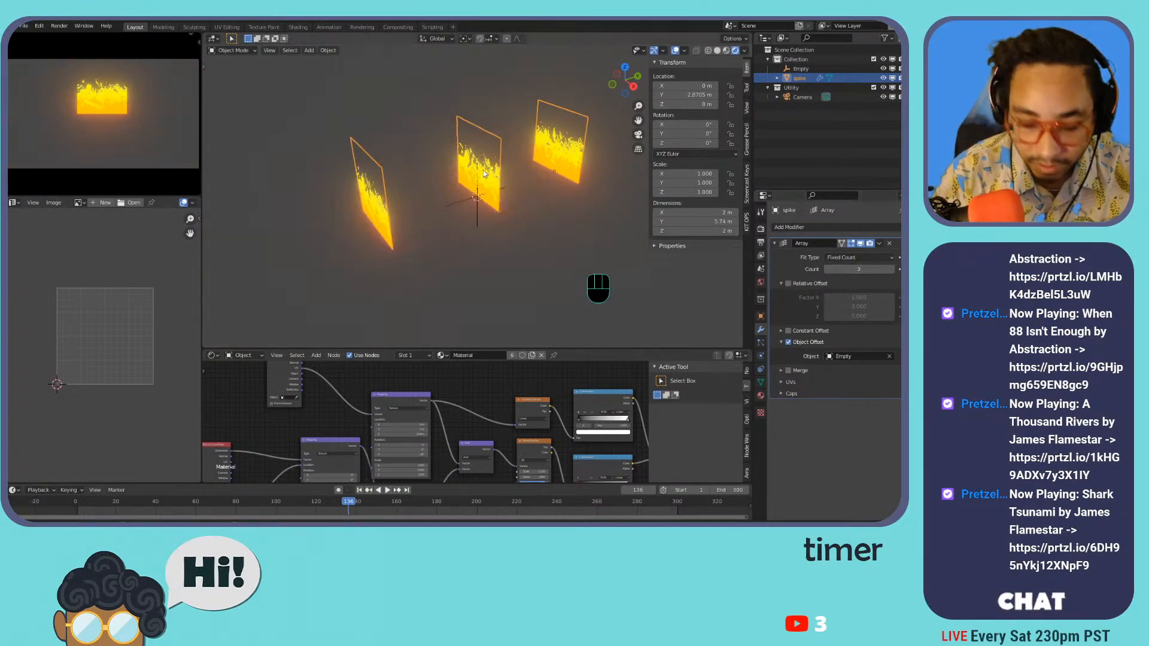
key("r")
key("z")
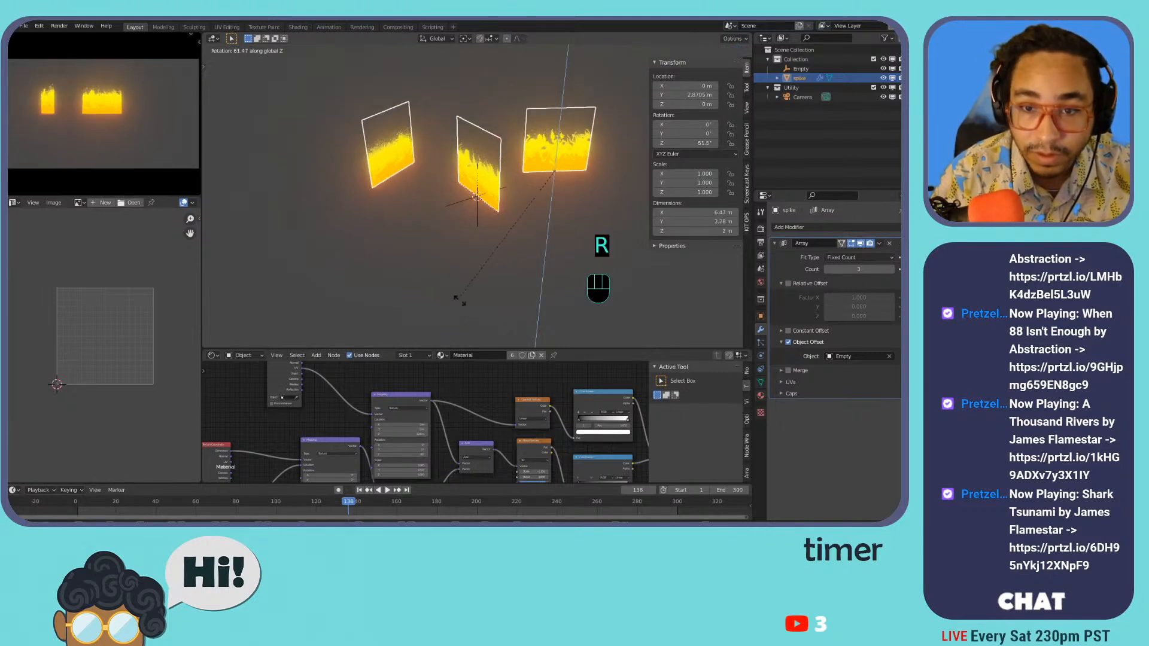
left_click(512, 197)
left_click(470, 207)
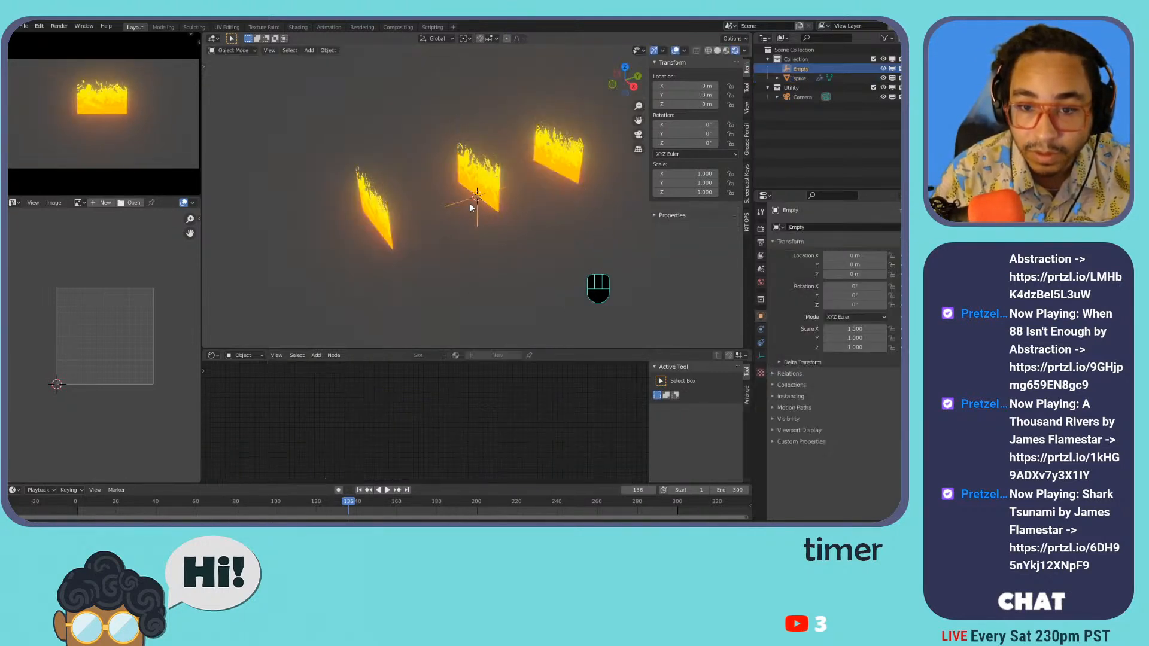
key("t")
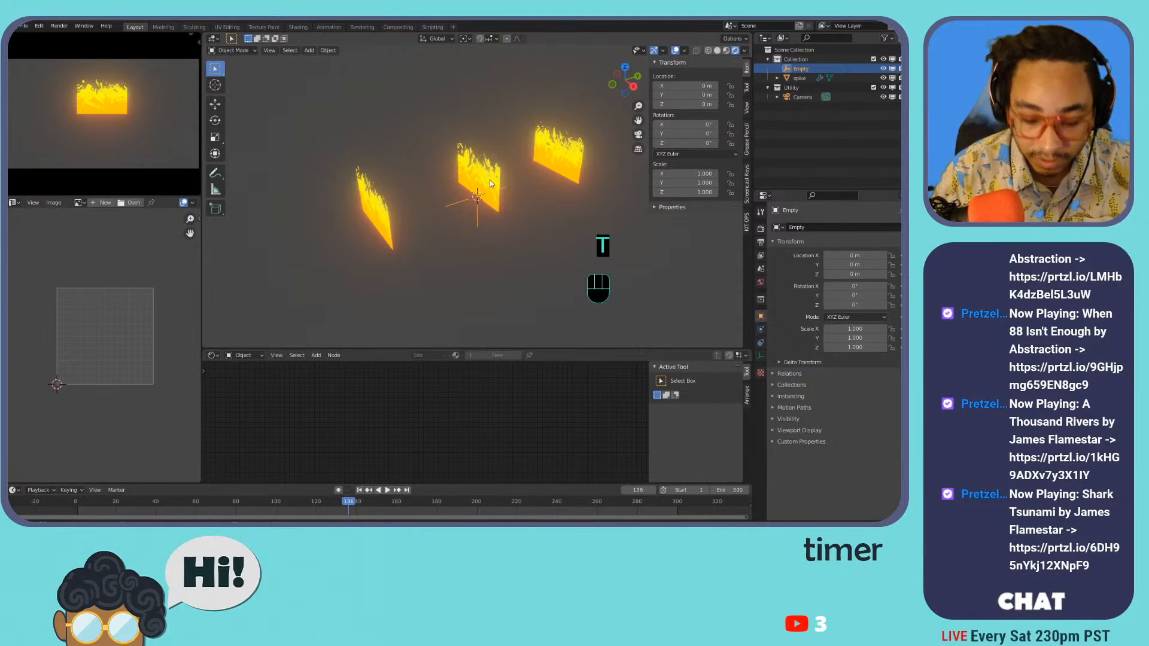
key("t")
key("r")
key("z")
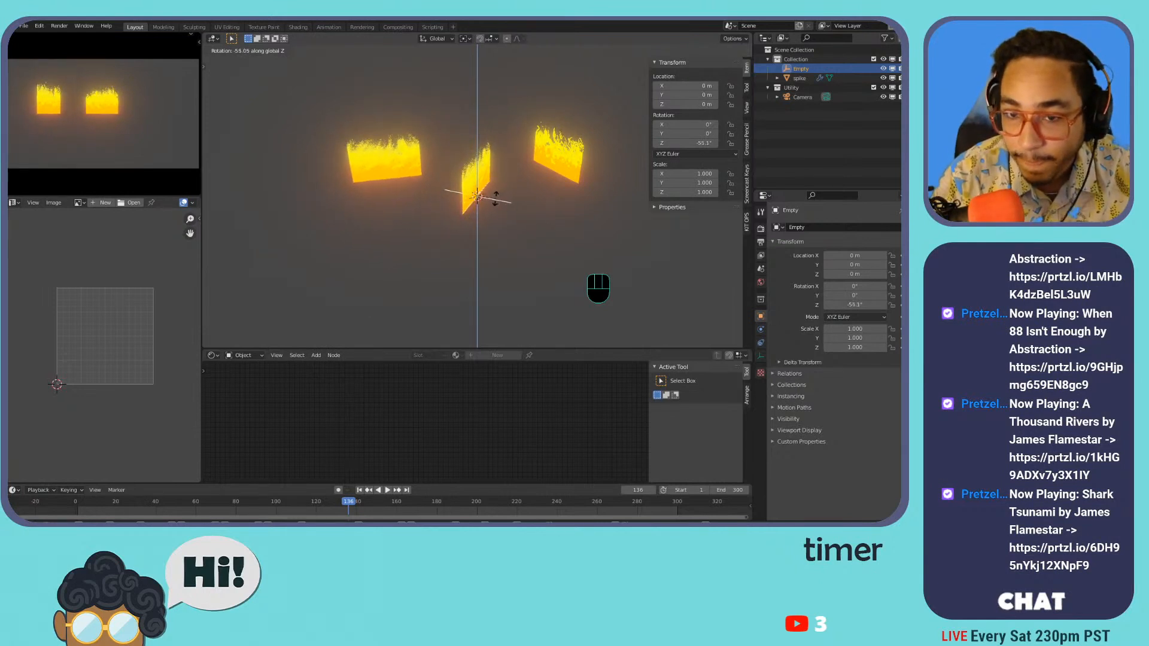
right_click(496, 202)
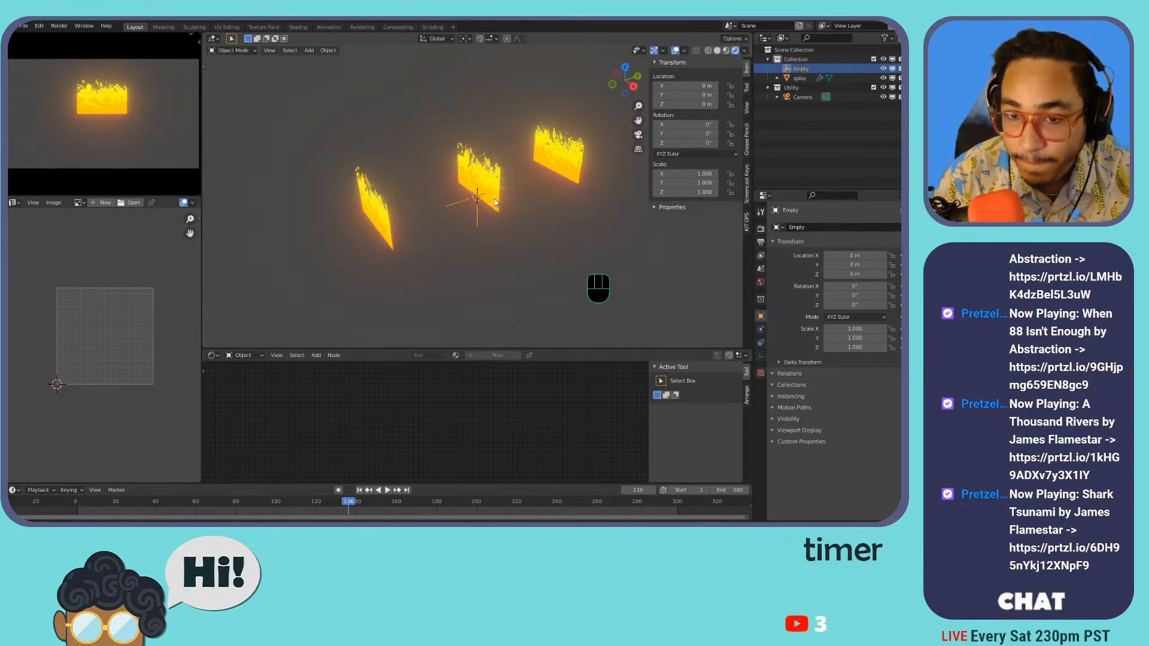
- Set the flame plane's origin to the 3D cursor at the ring's center
left_click(542, 165)
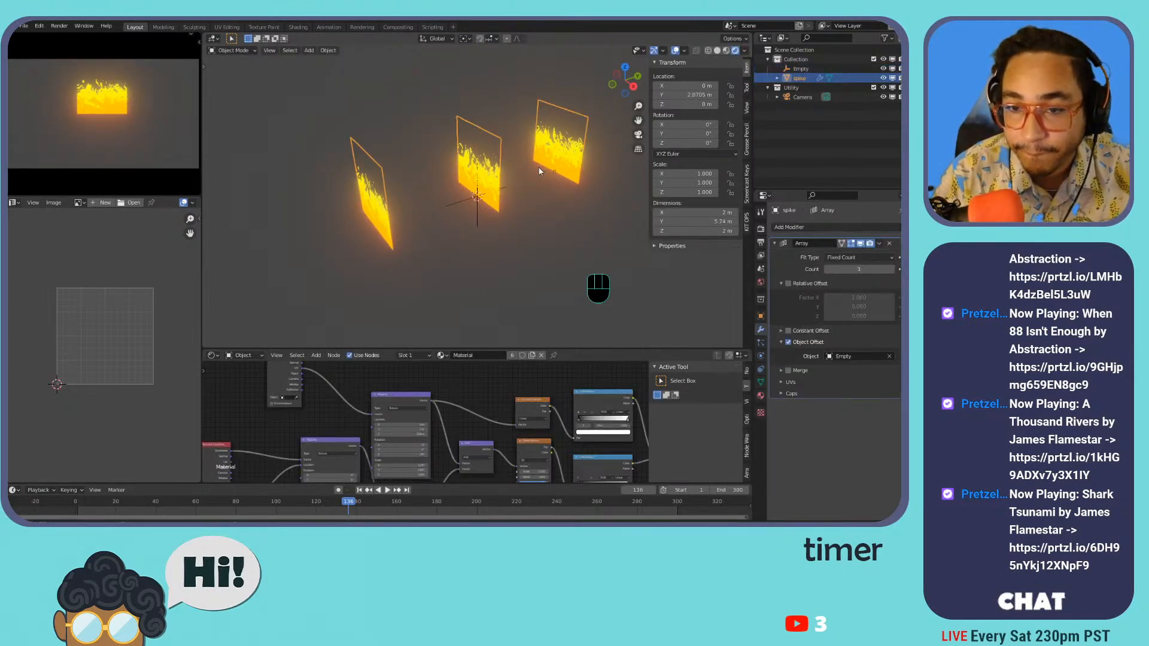
left_click(328, 51)
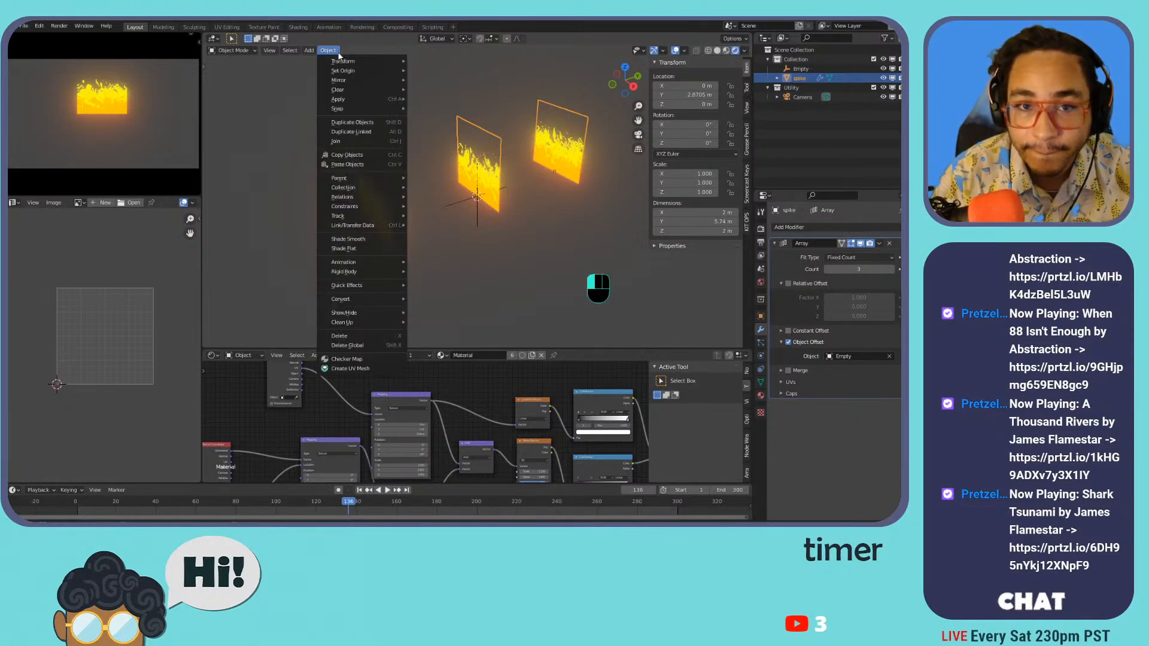
mouse_move(359, 70)
left_click(445, 91)
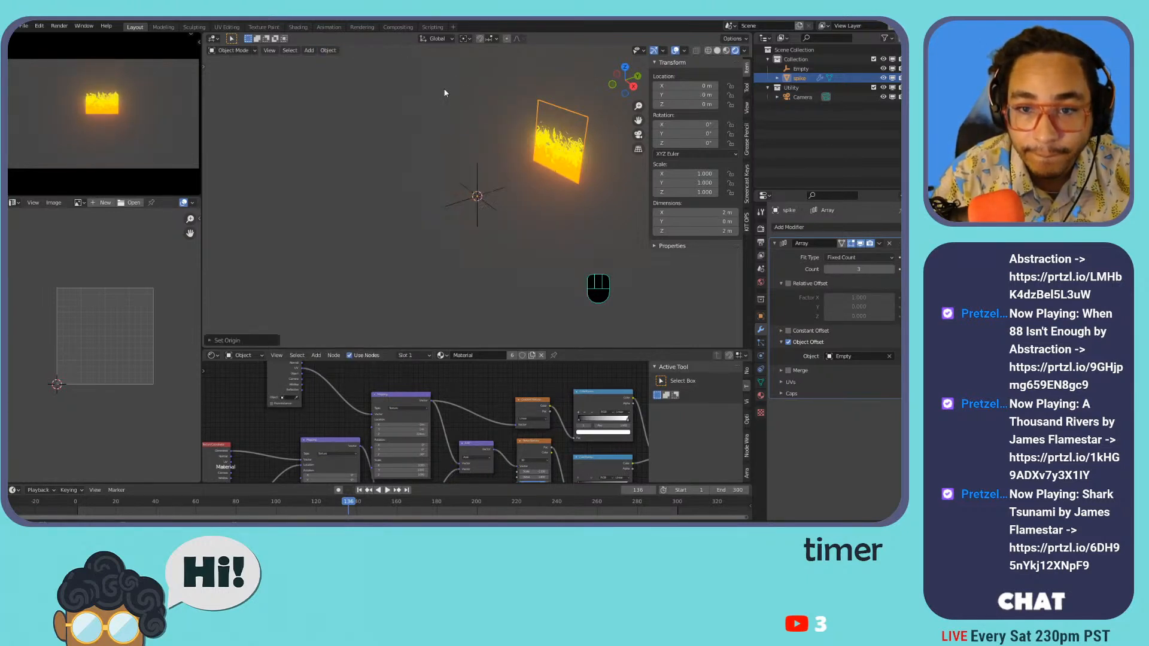
scroll(487, 120, "down", 3)
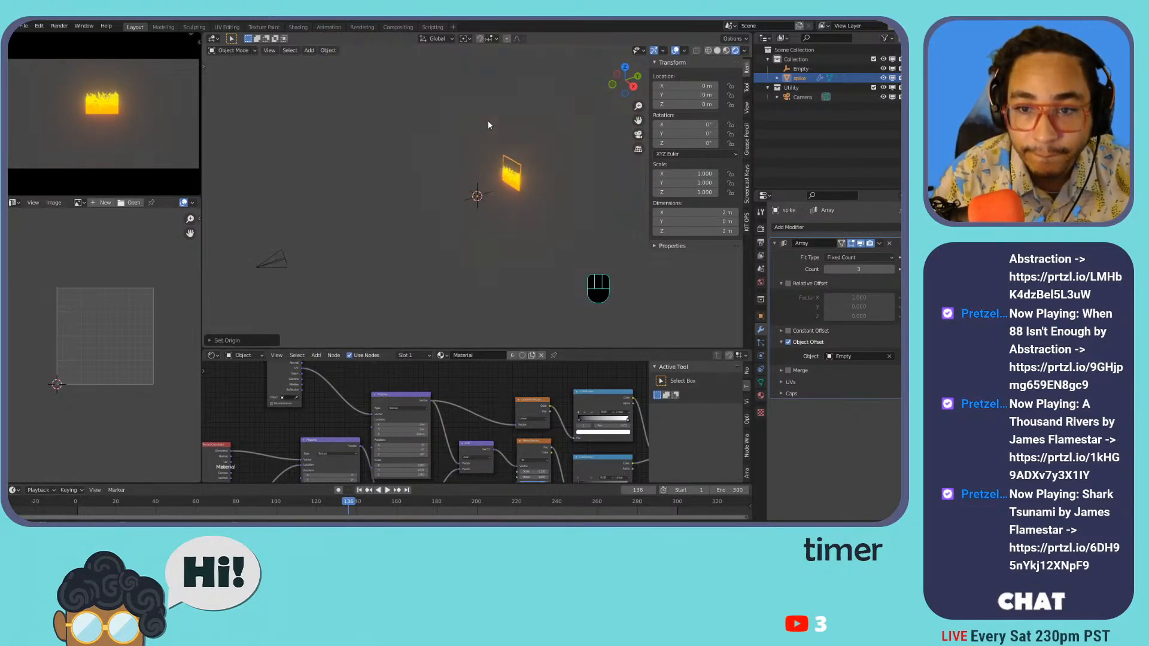
left_click(483, 194)
key("r")
key("z")
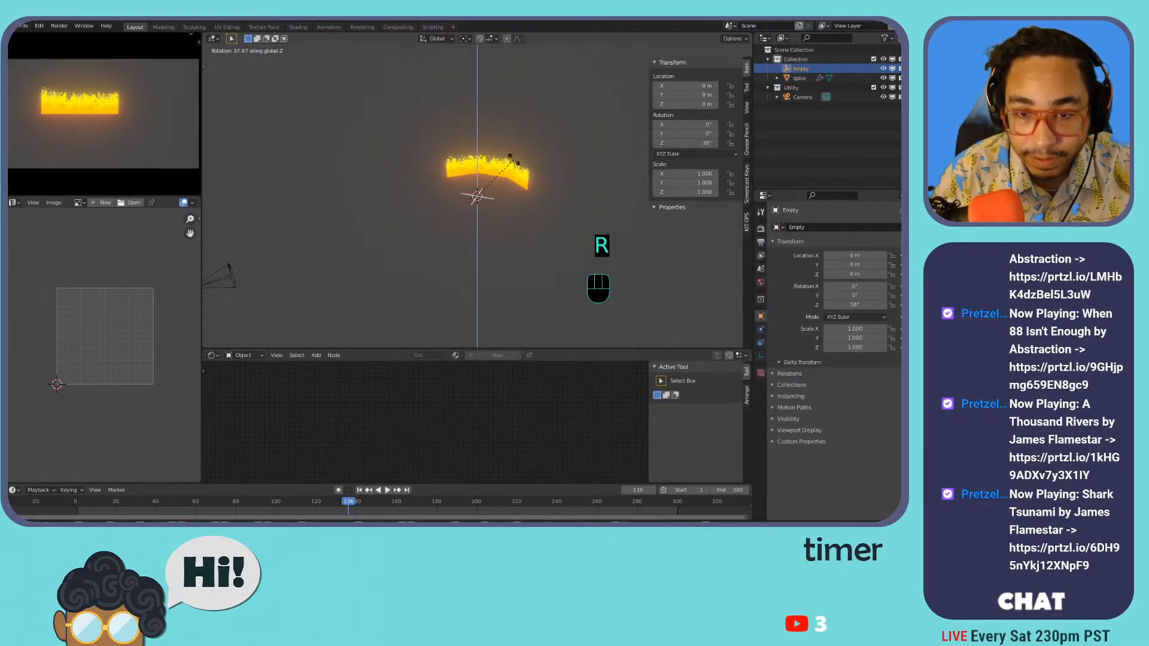
key("Escape")
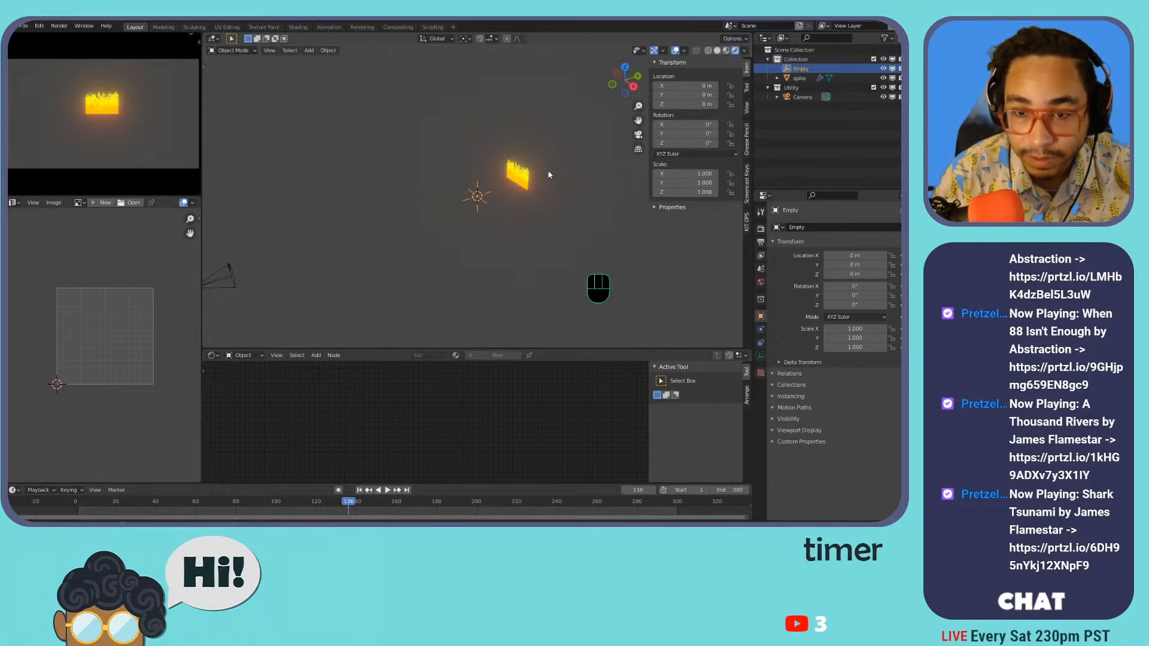
- Set the empty's Z rotation to 360/5 and replace it with 360/10 degrees
left_click(676, 144)
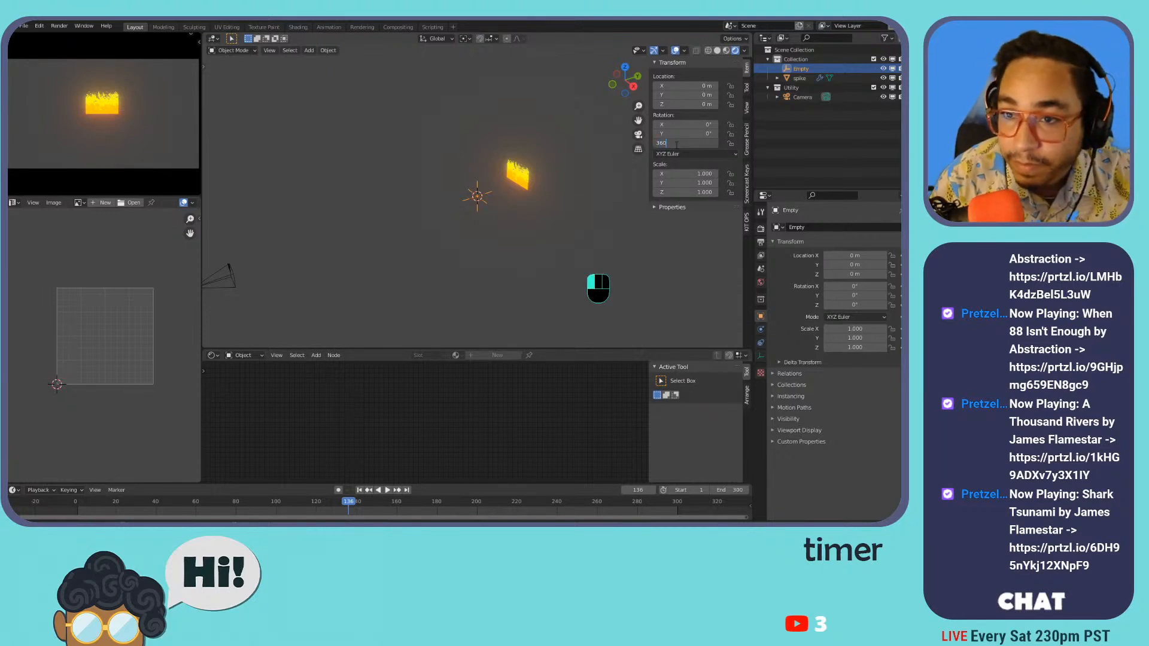
type("360/5")
key("Return")
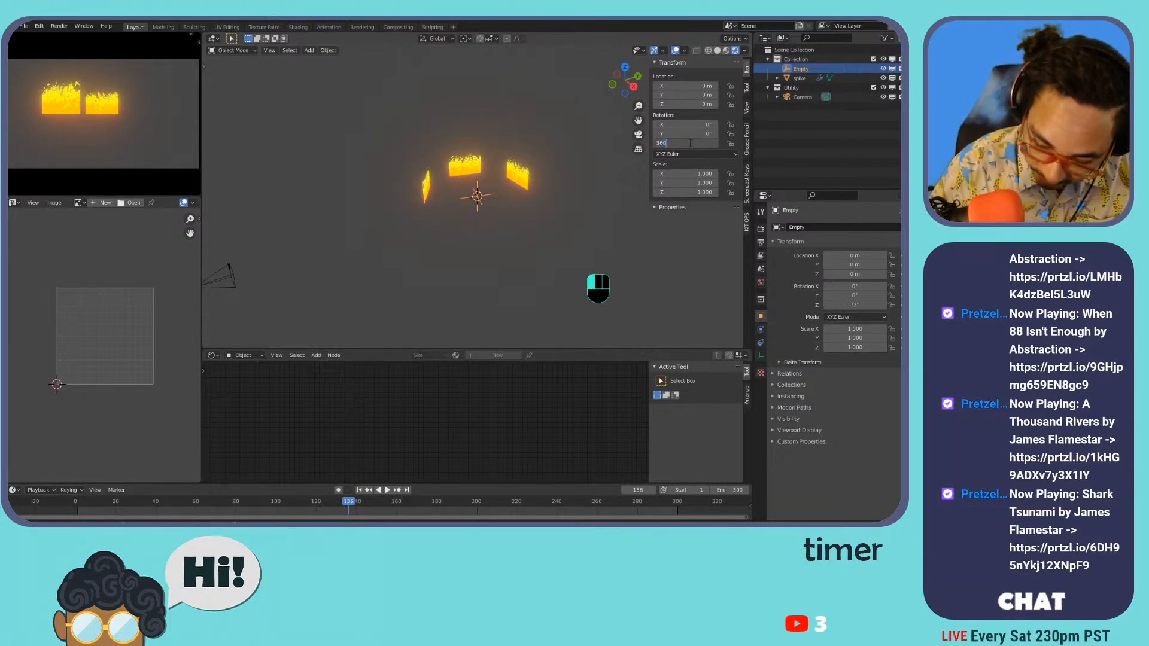
type("10")
key("Return")
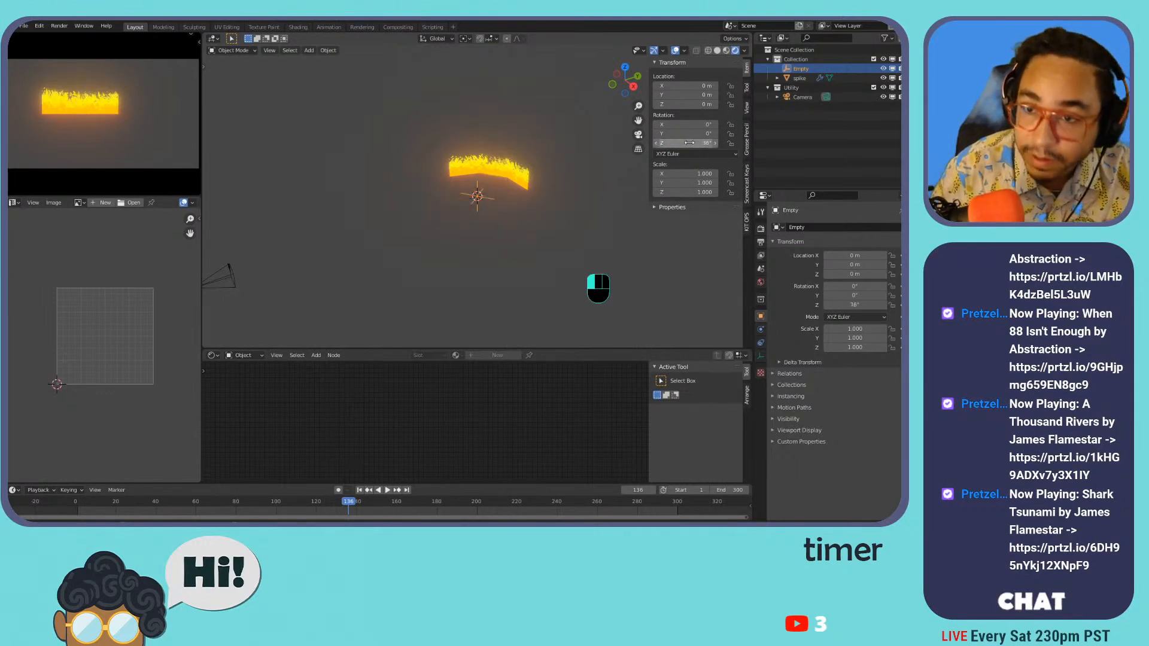
- Raise the Array Count on the flame plane to 10 to form a closed ring
left_click(490, 168)
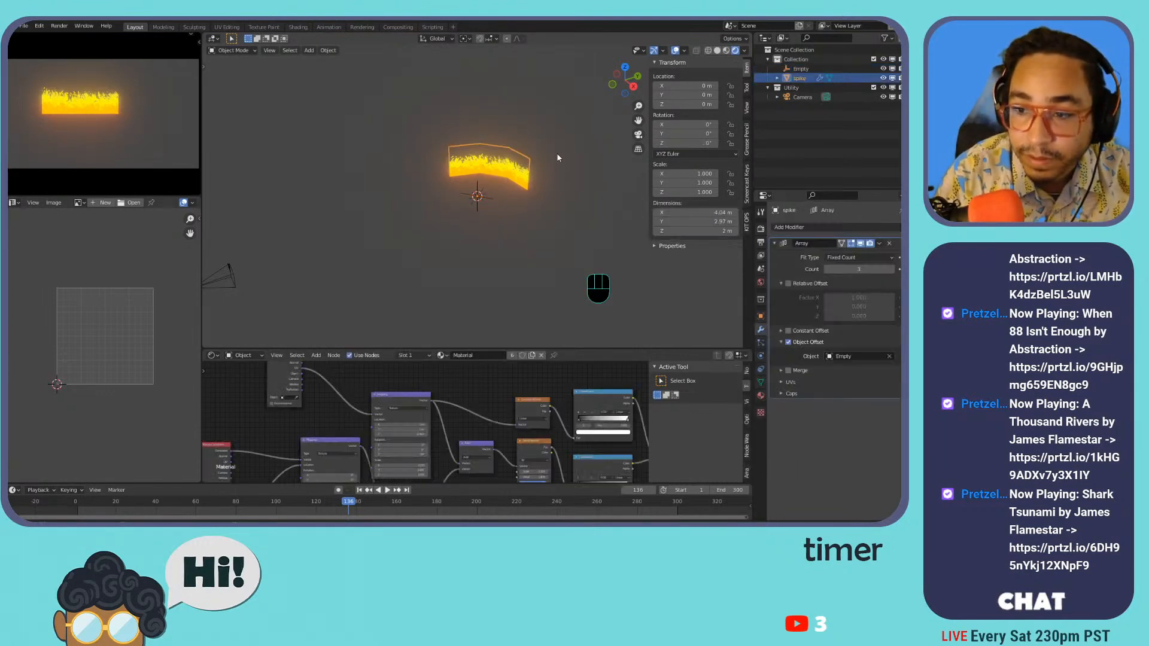
left_click(890, 269)
left_click(891, 269)
left_click(890, 269)
left_click(891, 270)
left_click(891, 270)
left_click(891, 270)
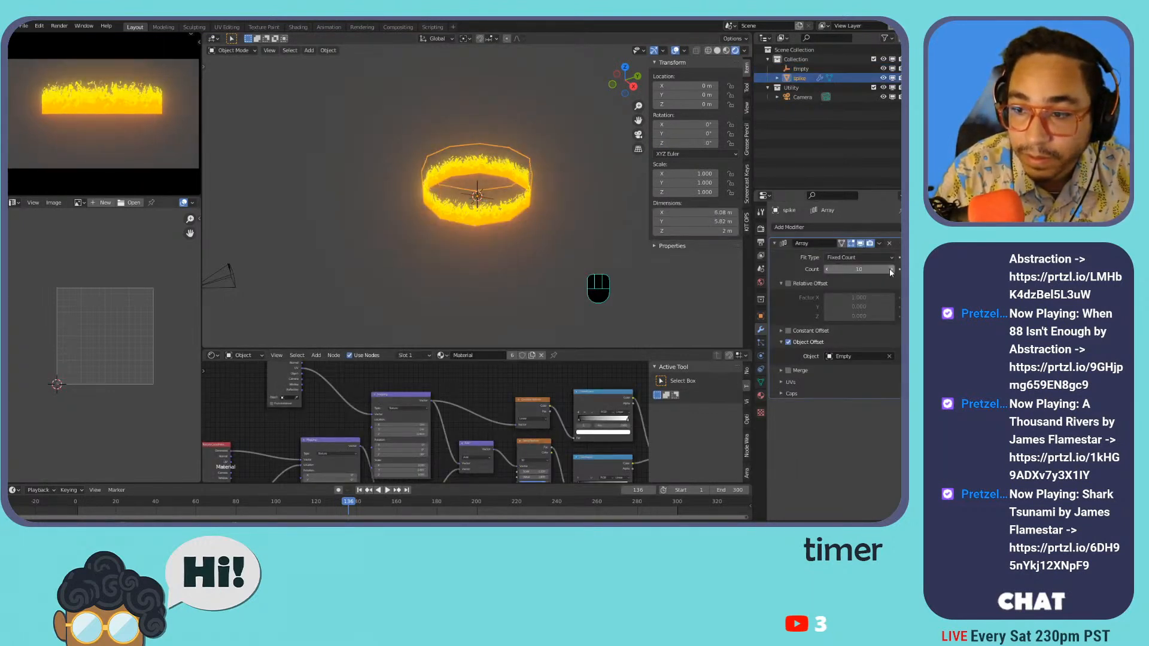
left_click(828, 271)
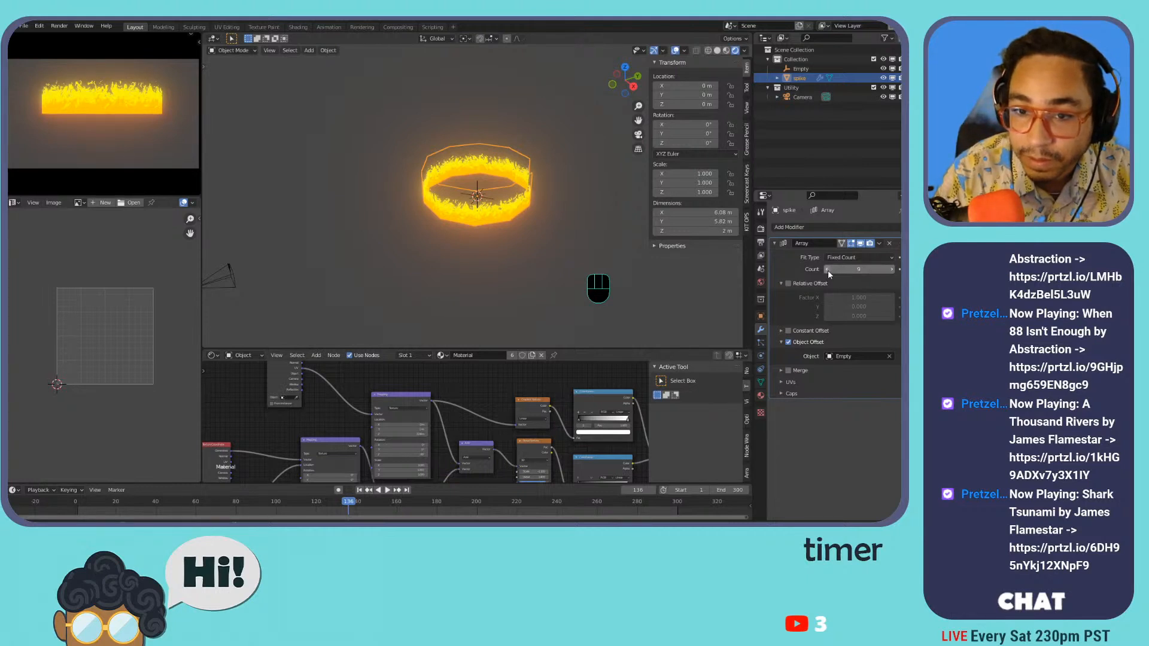
middle_click_drag(536, 157, 417, 143, "shift")
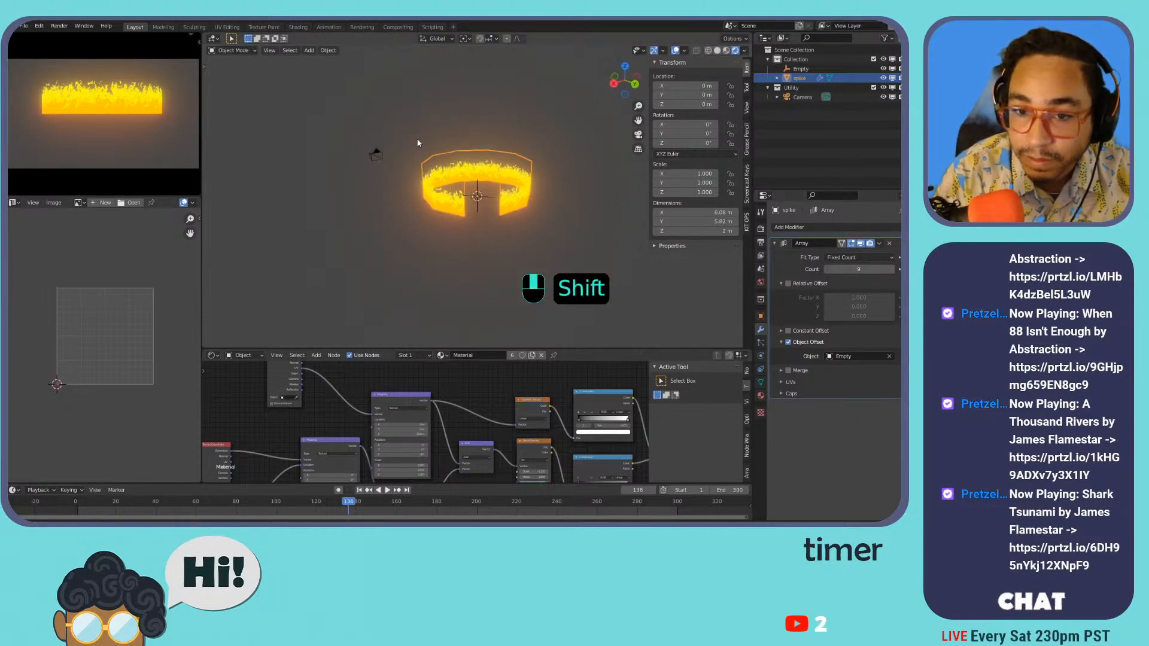
left_click(891, 270)
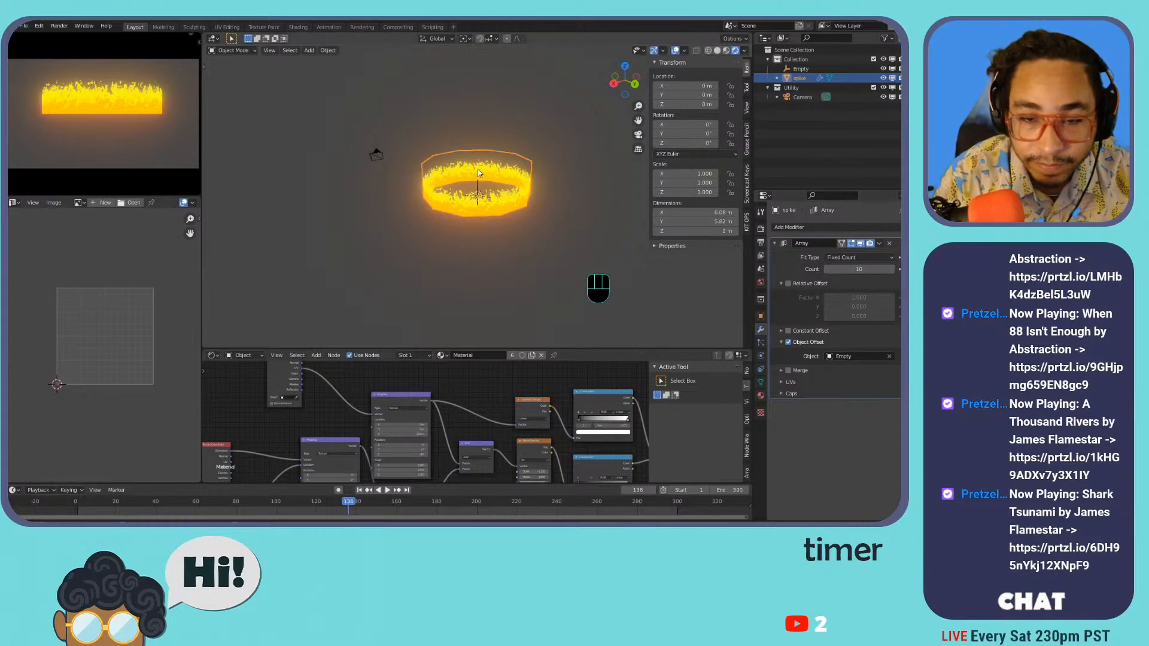
- Play the animation and examine the flame ring from a closer view
middle_click_drag(488, 163, 421, 193)
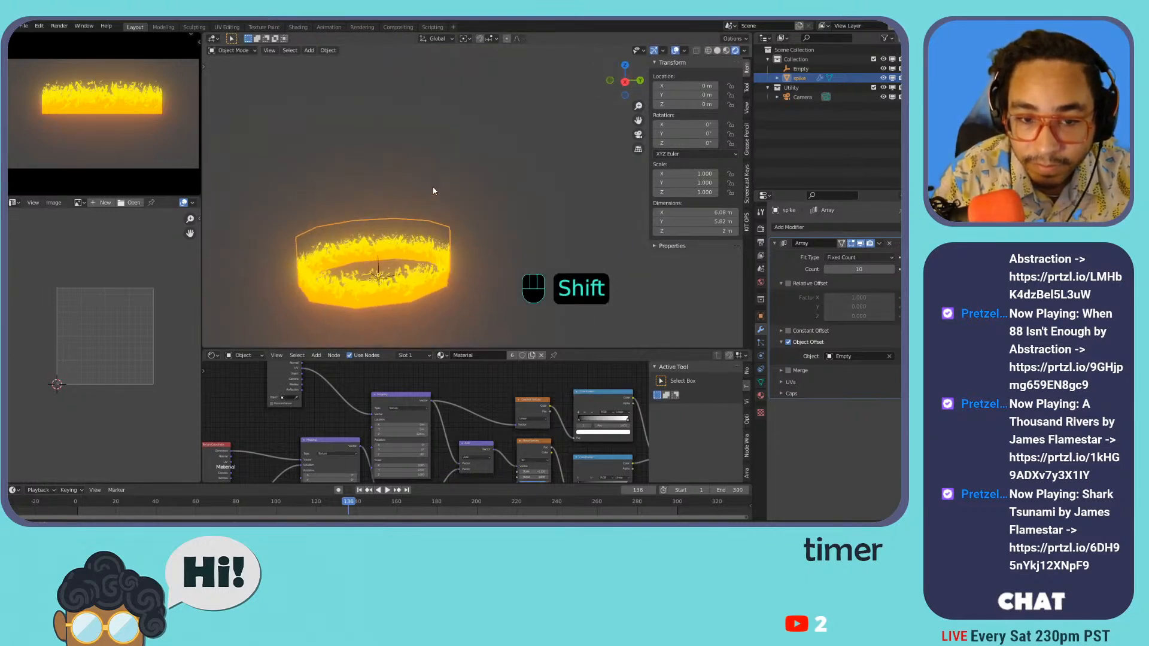
key("space")
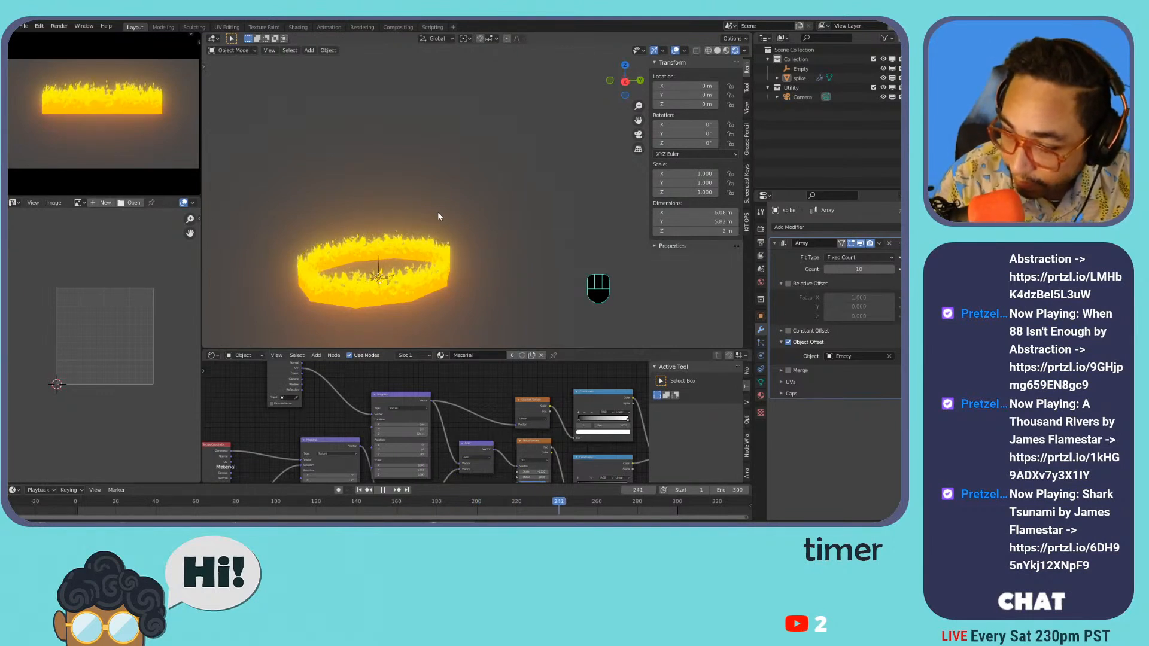
mouse_move(430, 223)
middle_mouse_down("shift")
mouse_move(464, 251)
mouse_move(429, 225)
middle_mouse_up("shift")
- Try adjusting the flame object's rotation values in Object Mode and undo the changes
left_click(429, 225)
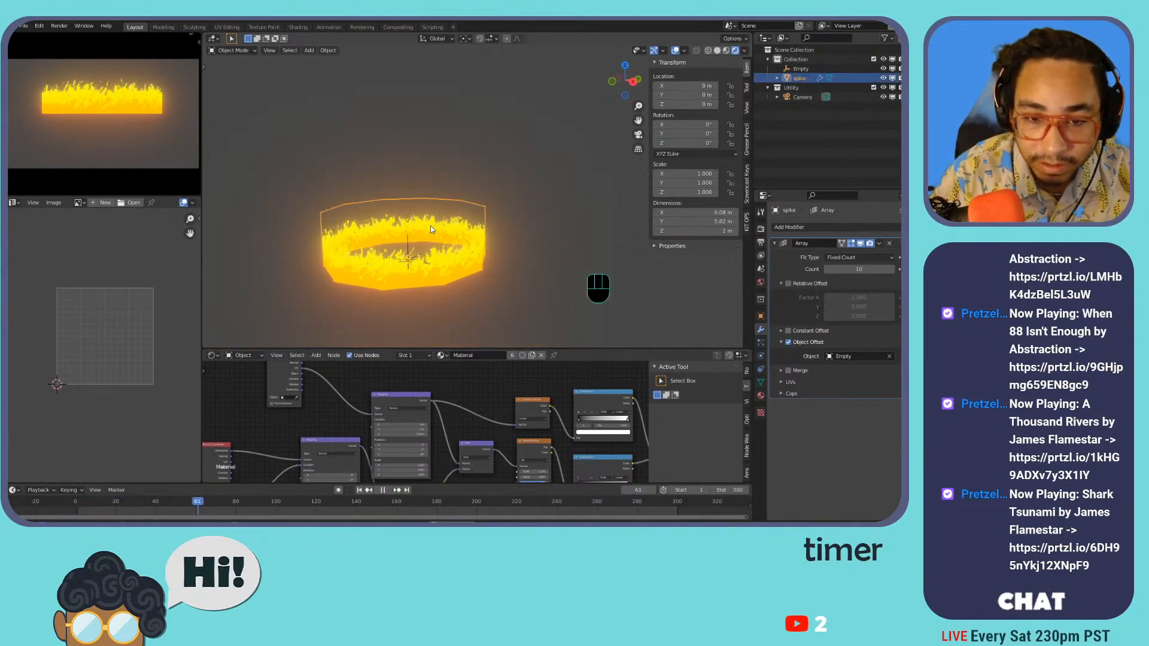
key("Tab")
key("a")
key("Tab")
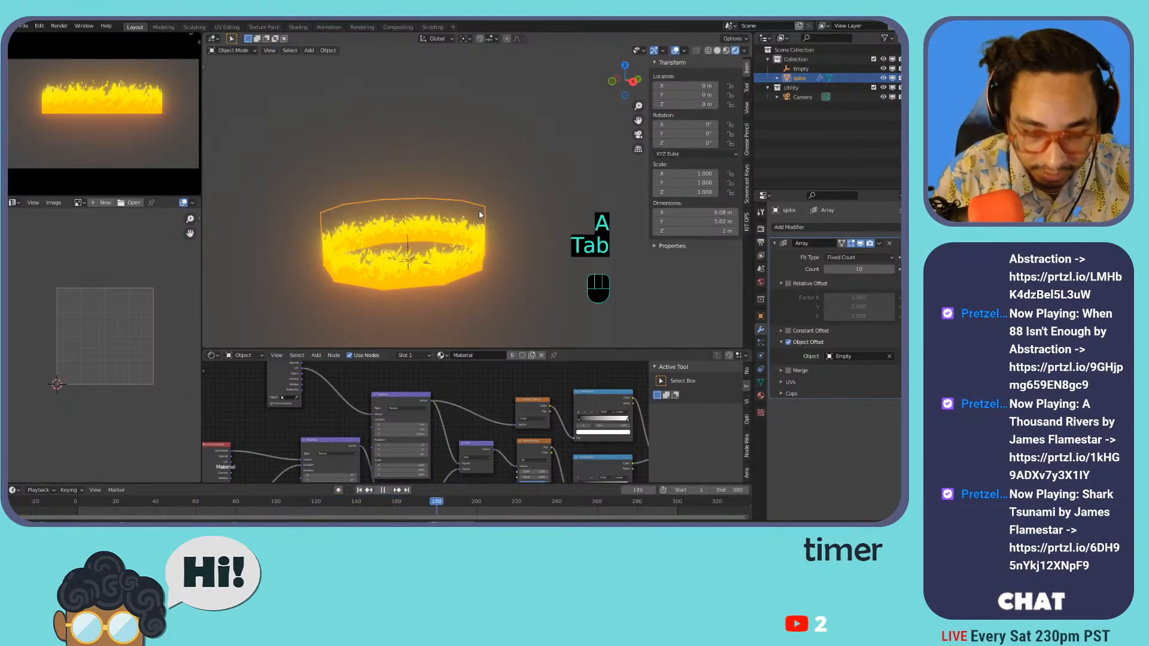
mouse_move(697, 124)
left_mouse_down()
mouse_move(719, 124)
mouse_move(697, 137)
left_mouse_up()
key("ctrl+z")
key("ctrl+z")
key("ctrl+z")
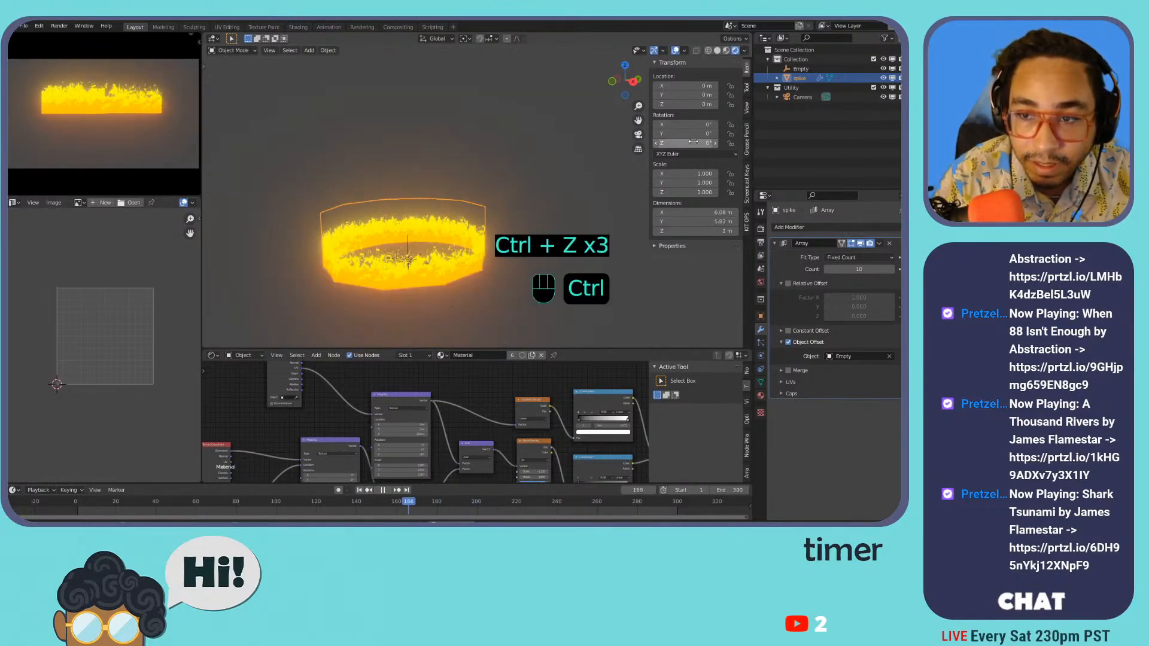
- Set the pivot to Active Element and rotate the flame plane's mesh -45 degrees around global X to tilt the flames outward
key("Tab")
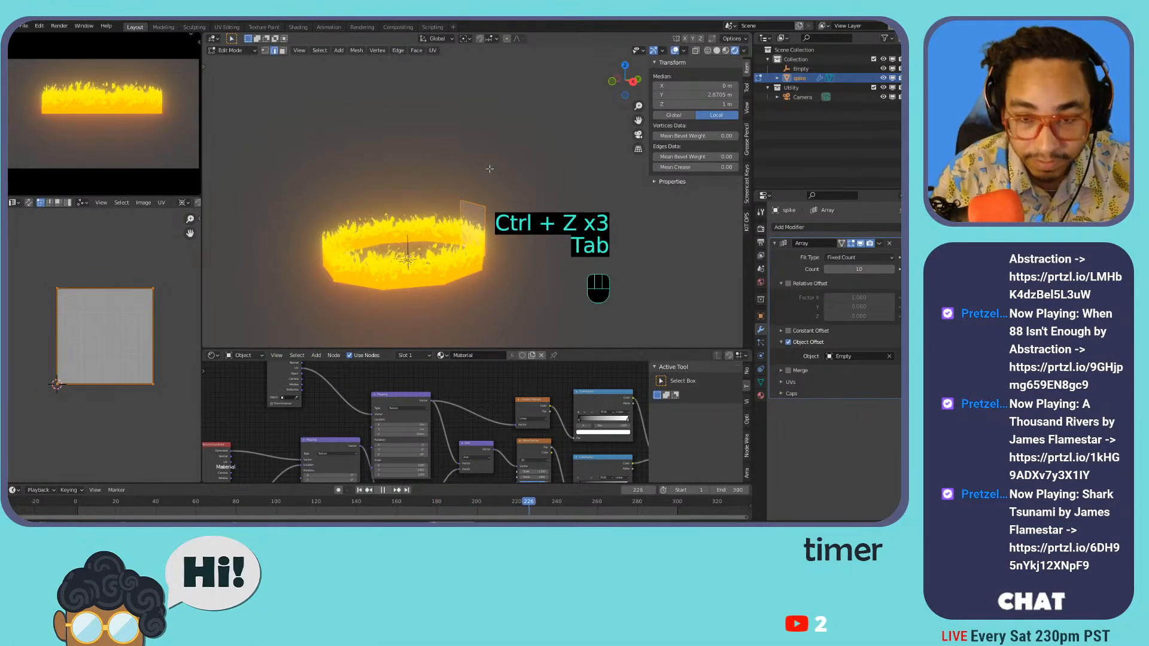
key("r")
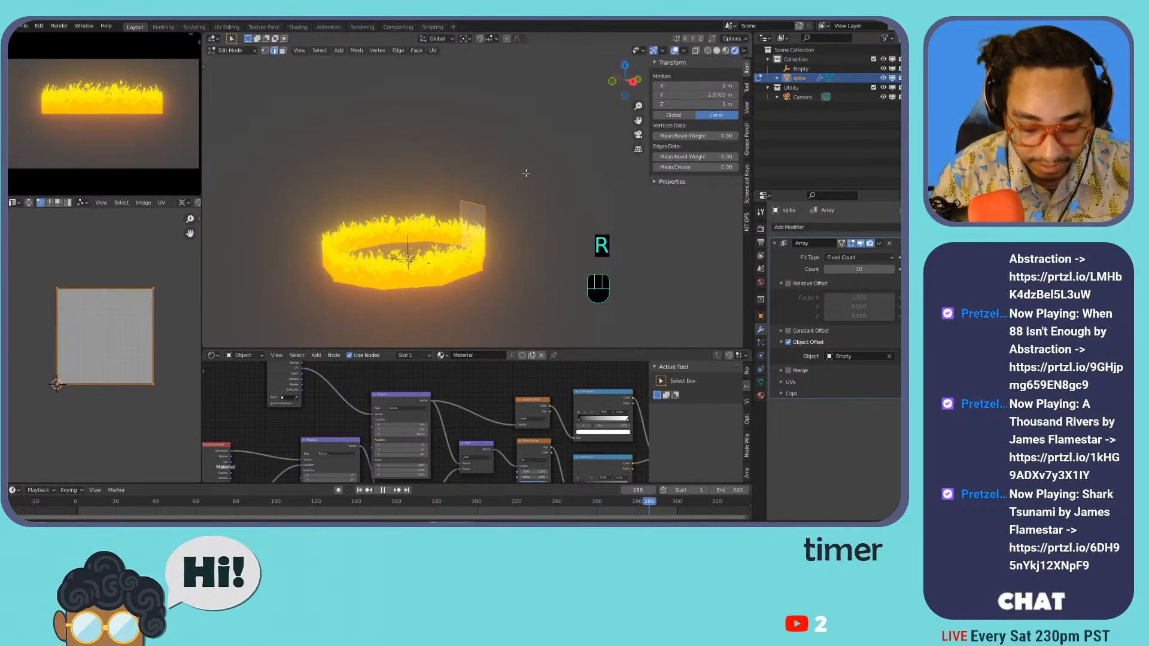
key("r")
right_click(517, 197)
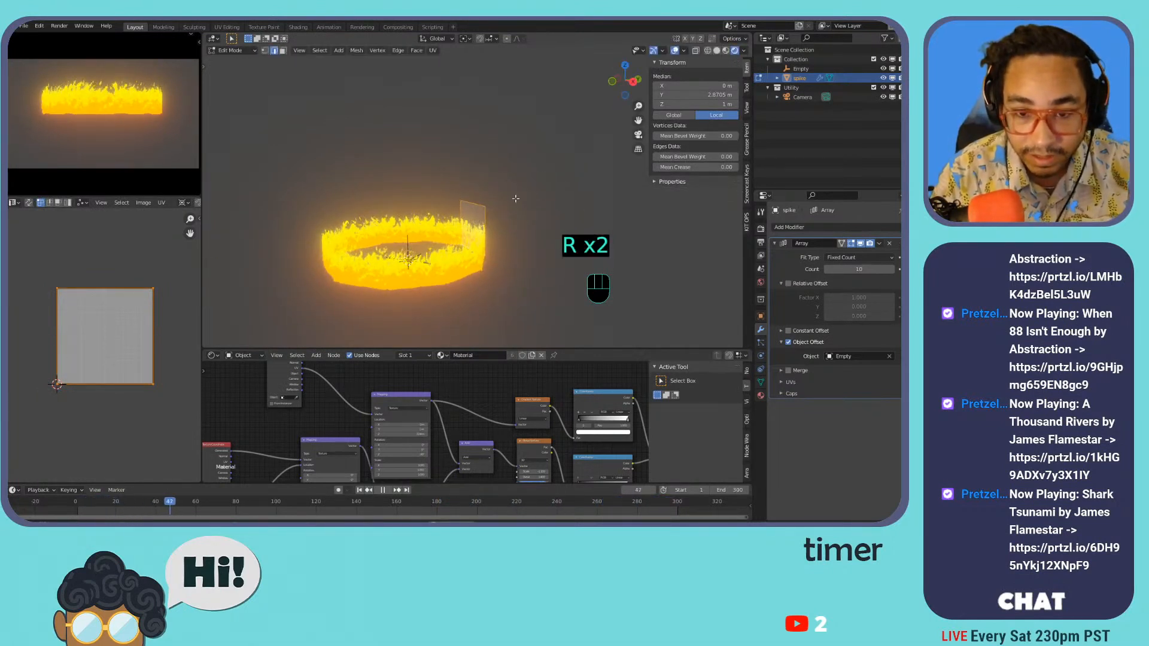
key("period")
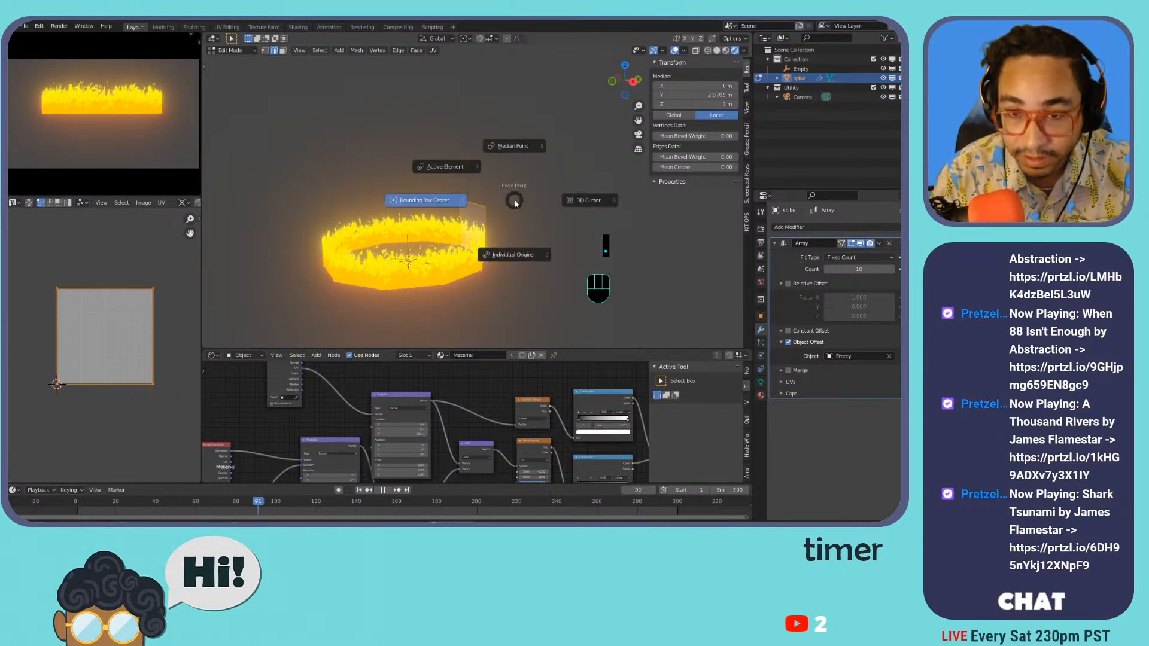
left_click(472, 173)
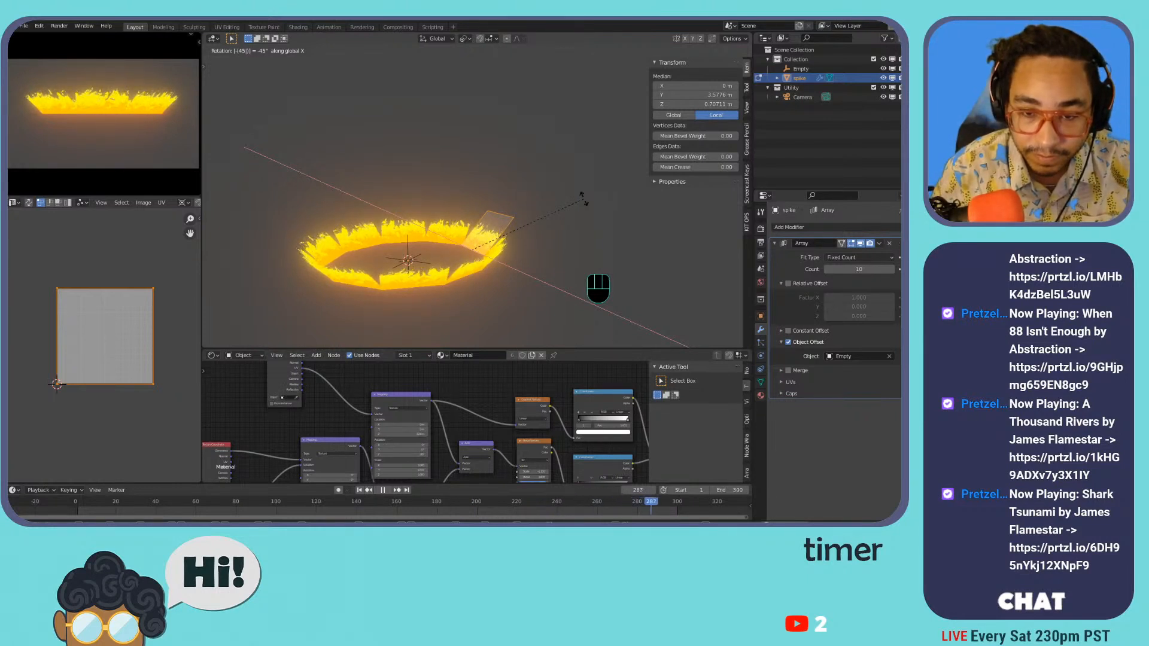
key("Return")
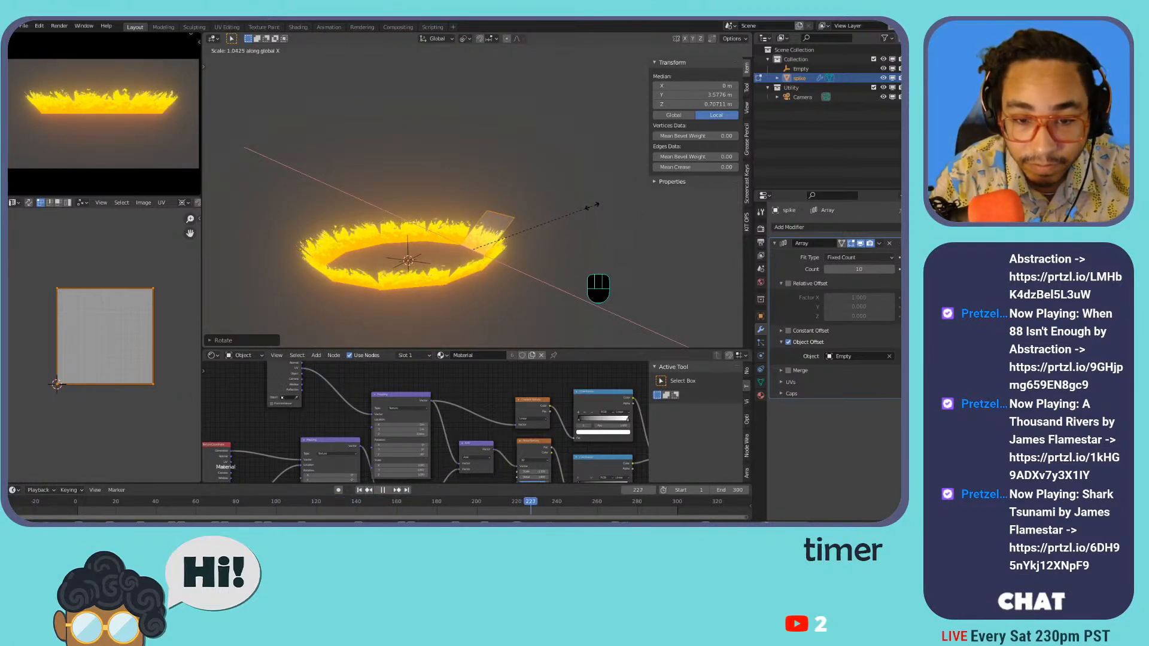
- Widen the flame plane's upper edge along global X to close the gaps between the arrayed planes
right_click(512, 212)
key("Escape")
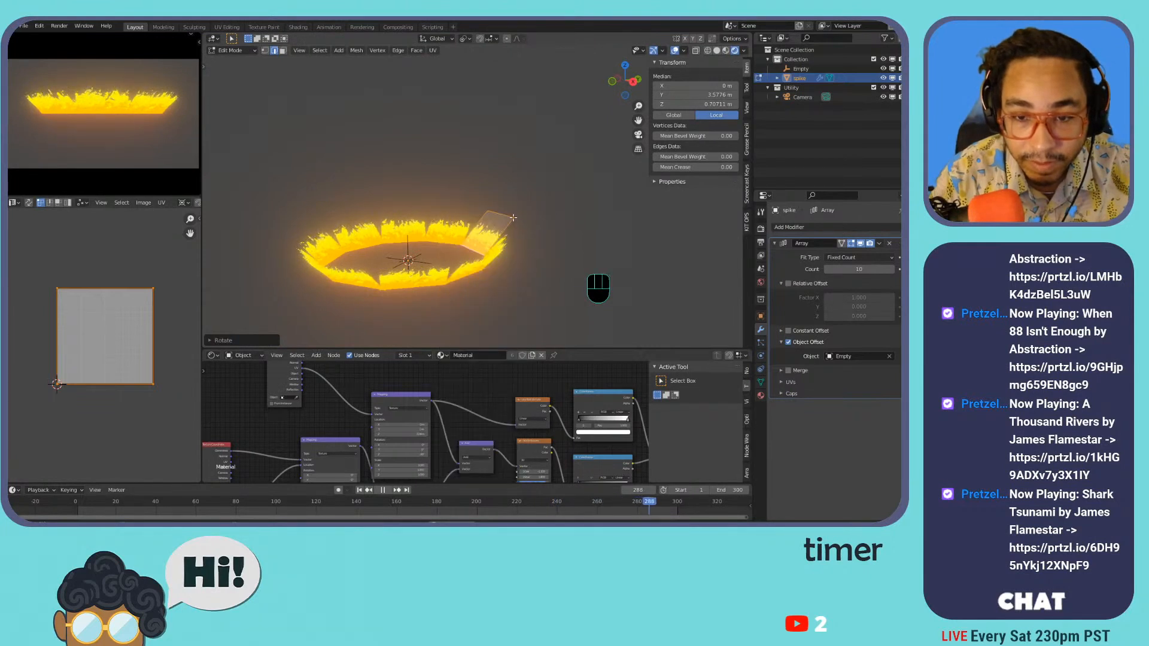
left_click(511, 216)
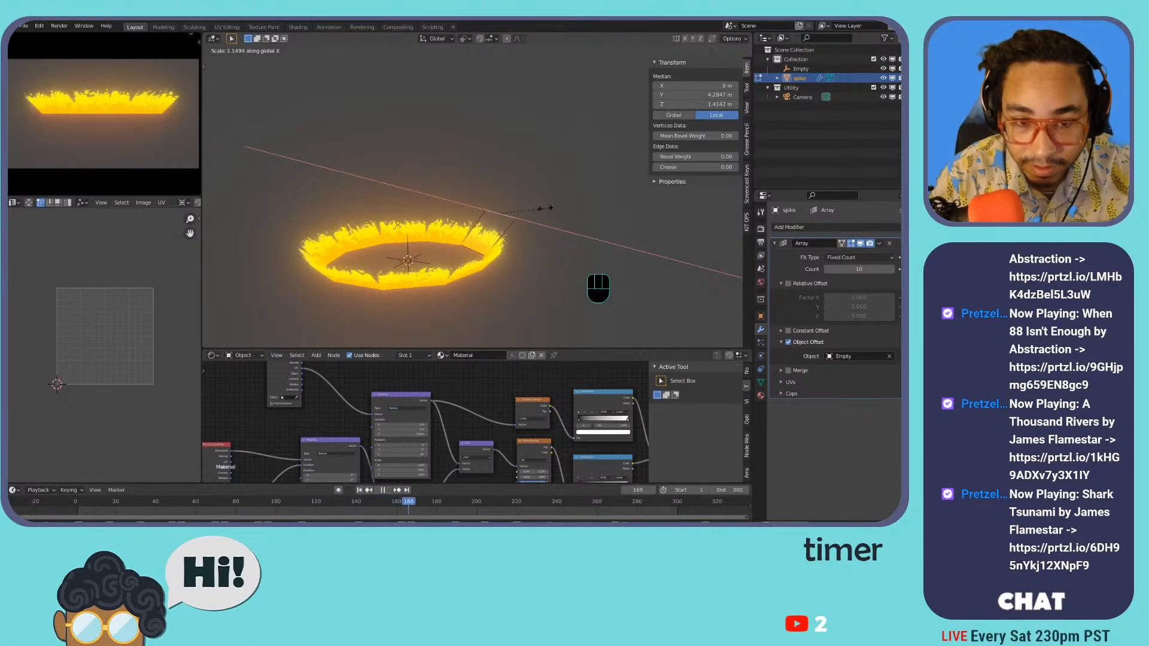
left_click(531, 208)
mouse_move(451, 177)
middle_mouse_down()
mouse_move(433, 184)
mouse_move(407, 144)
mouse_move(418, 179)
mouse_move(442, 167)
middle_mouse_up()
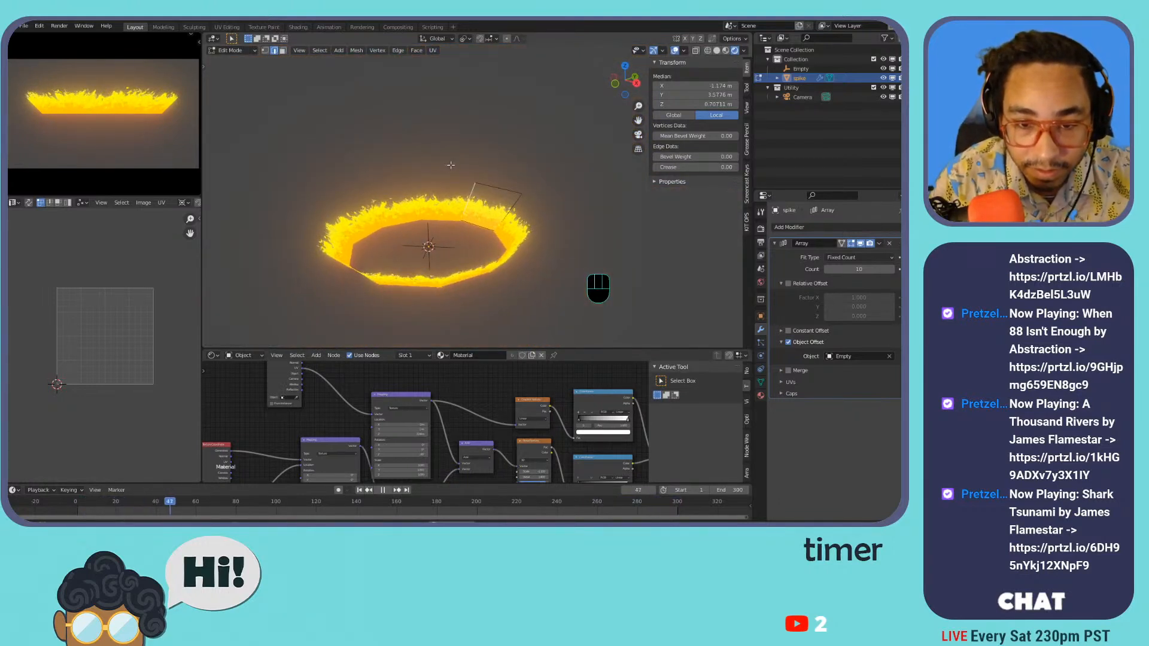
key("Tab")
key("Tab")
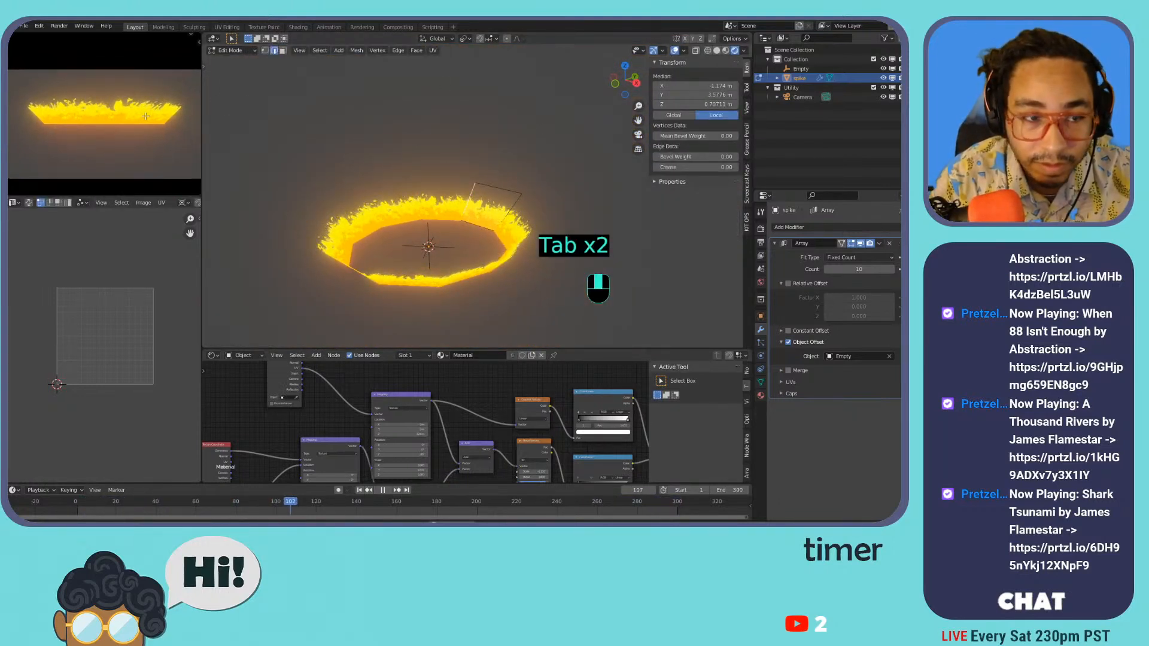
- Look through the camera, reposition it higher so it looks down on the whole flame ring, and stop the playback
key("KP_0")
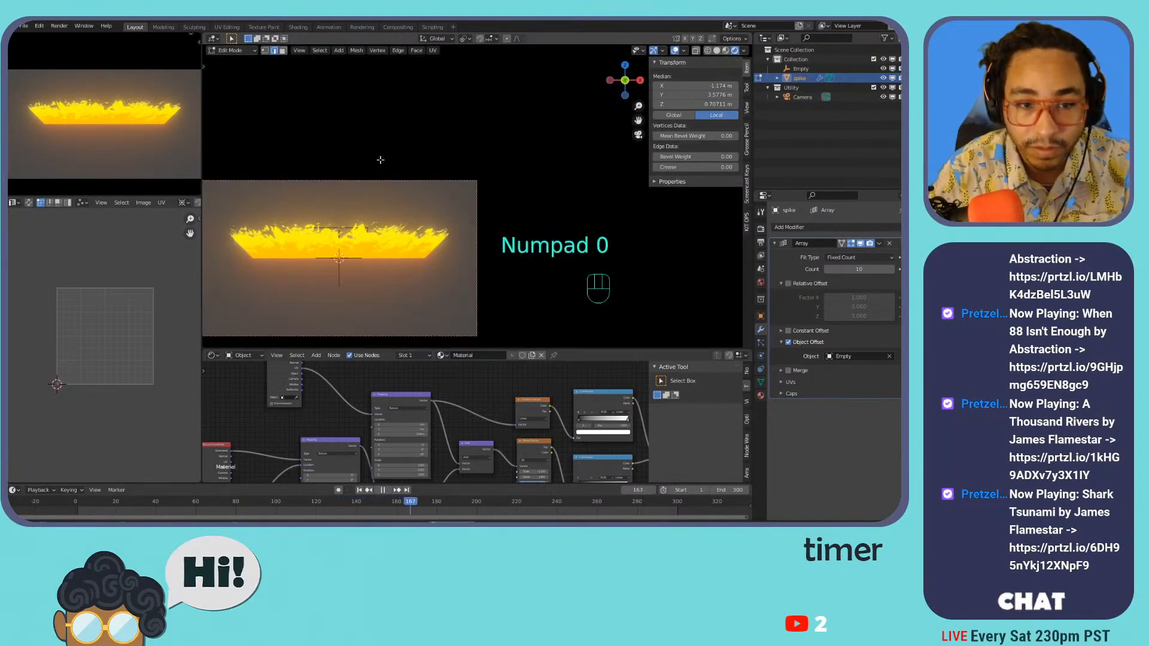
key("Tab")
key("shift+1")
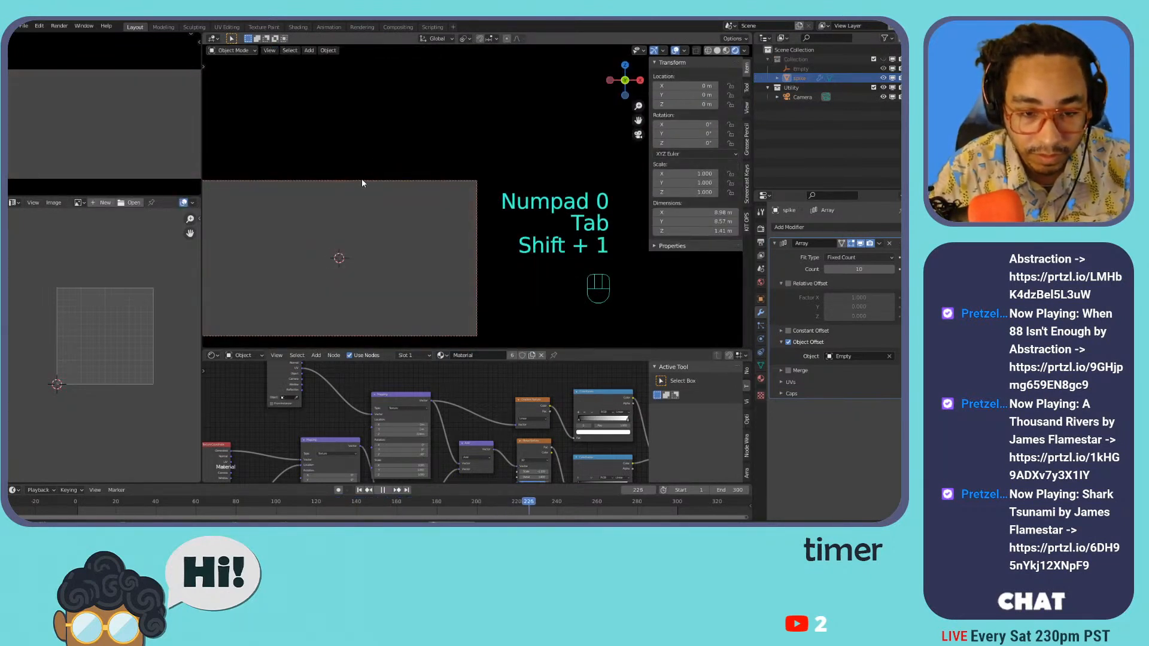
key("ctrl+z")
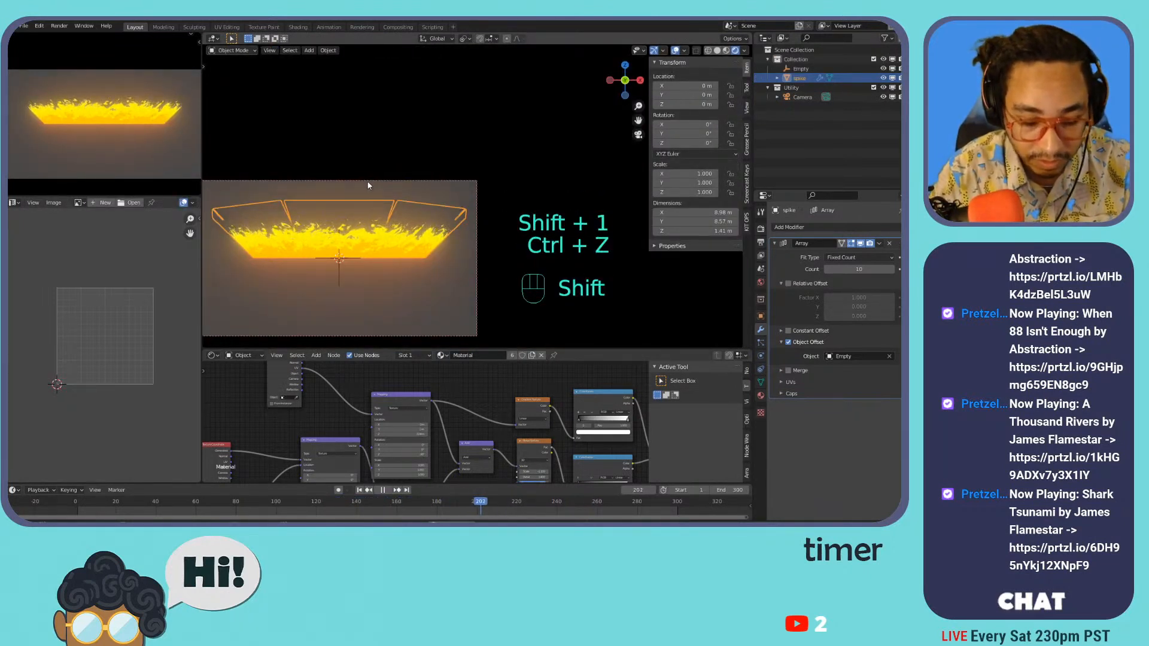
key("shift+grave")
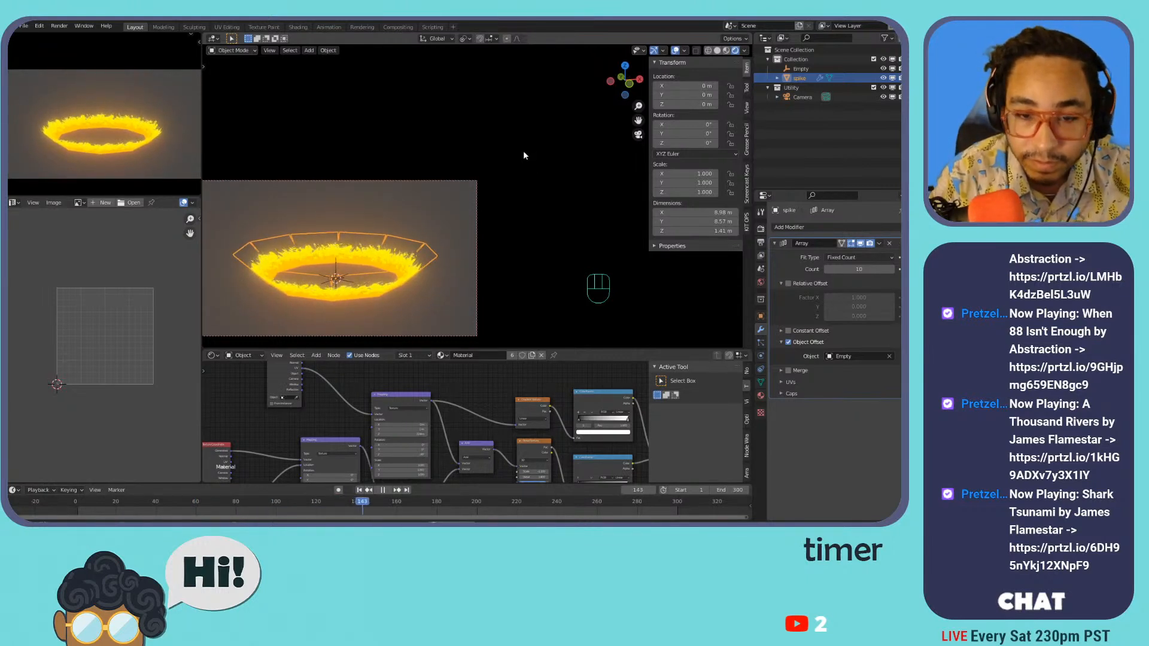
key("space")
left_click(397, 257)
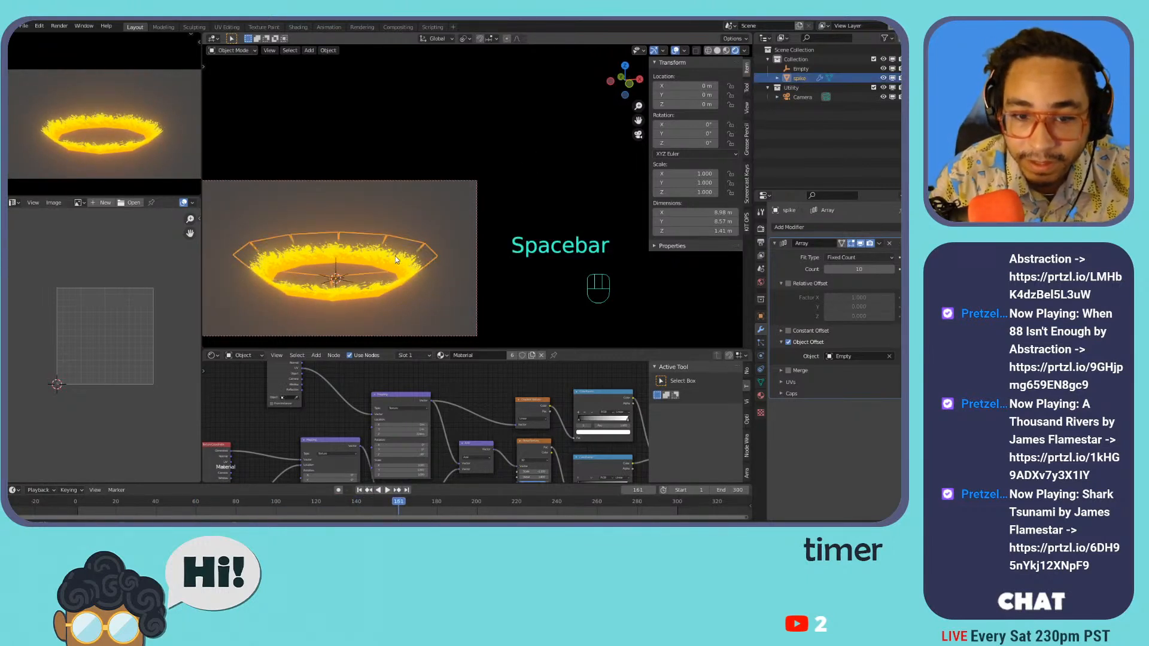
- Snap the flame ring object to the 3D cursor
middle_click_drag(485, 172, 509, 164, "shift")
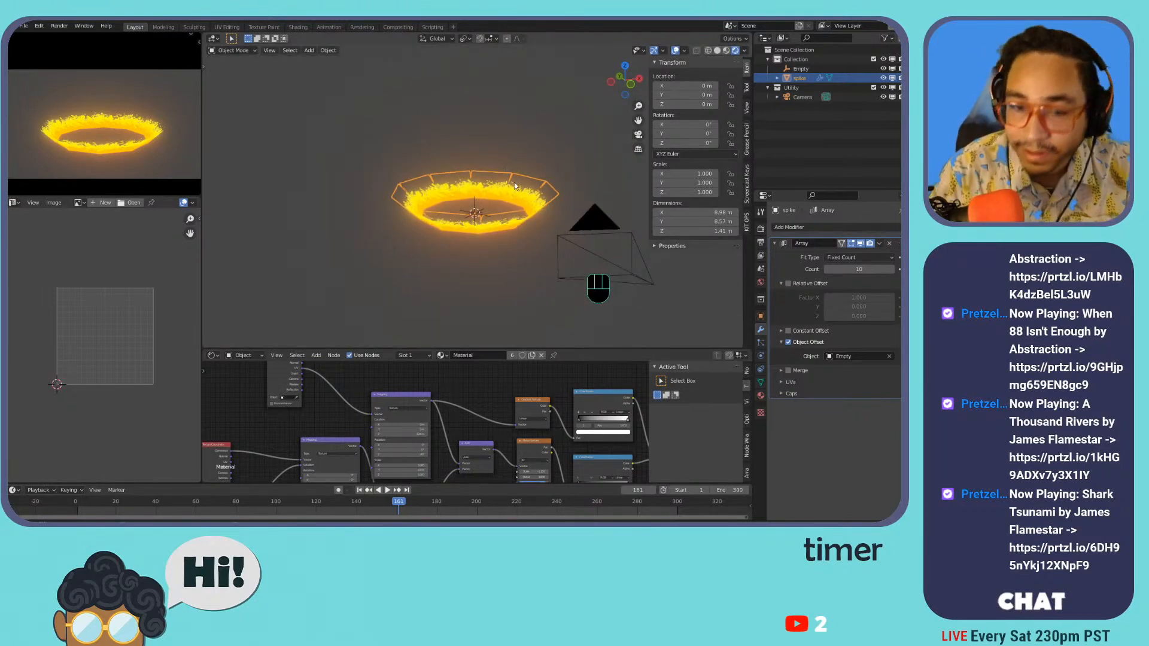
scroll(518, 189, "up", 2)
scroll(516, 181, "up", 1)
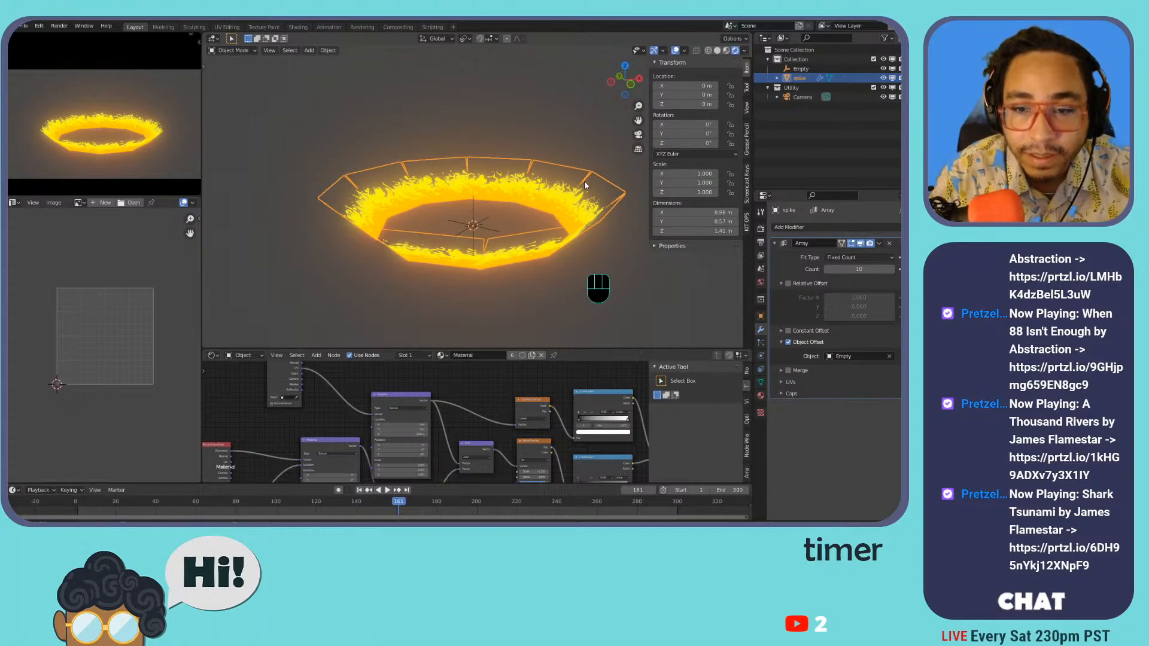
key("shift+s")
left_click(596, 166)
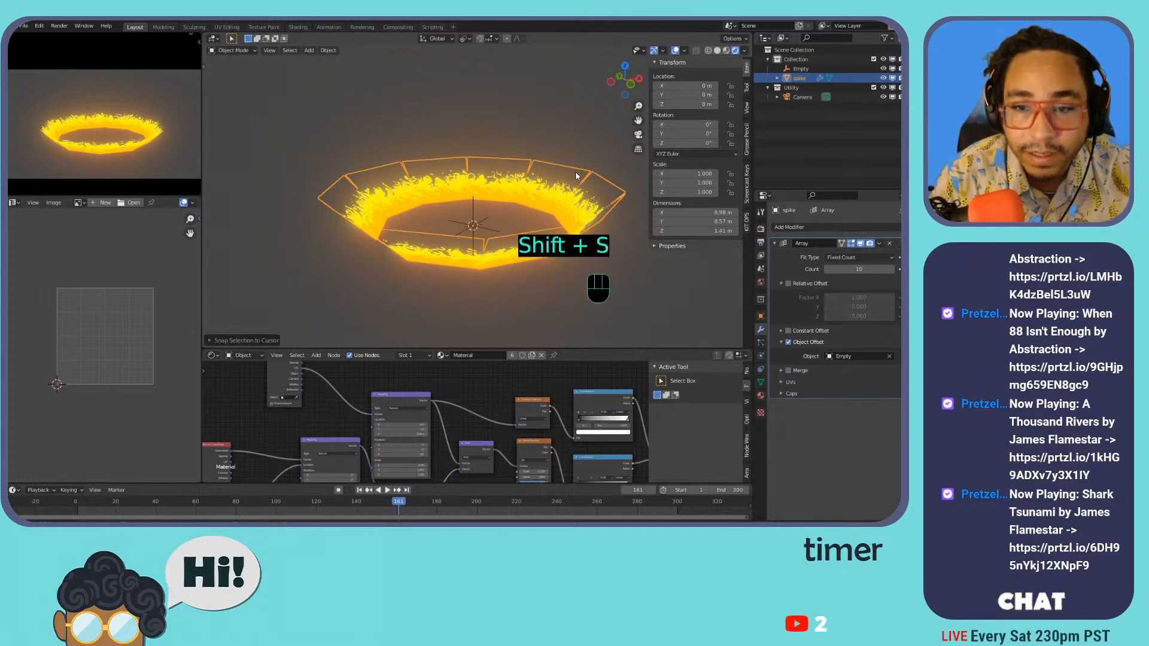
key("shift+d")
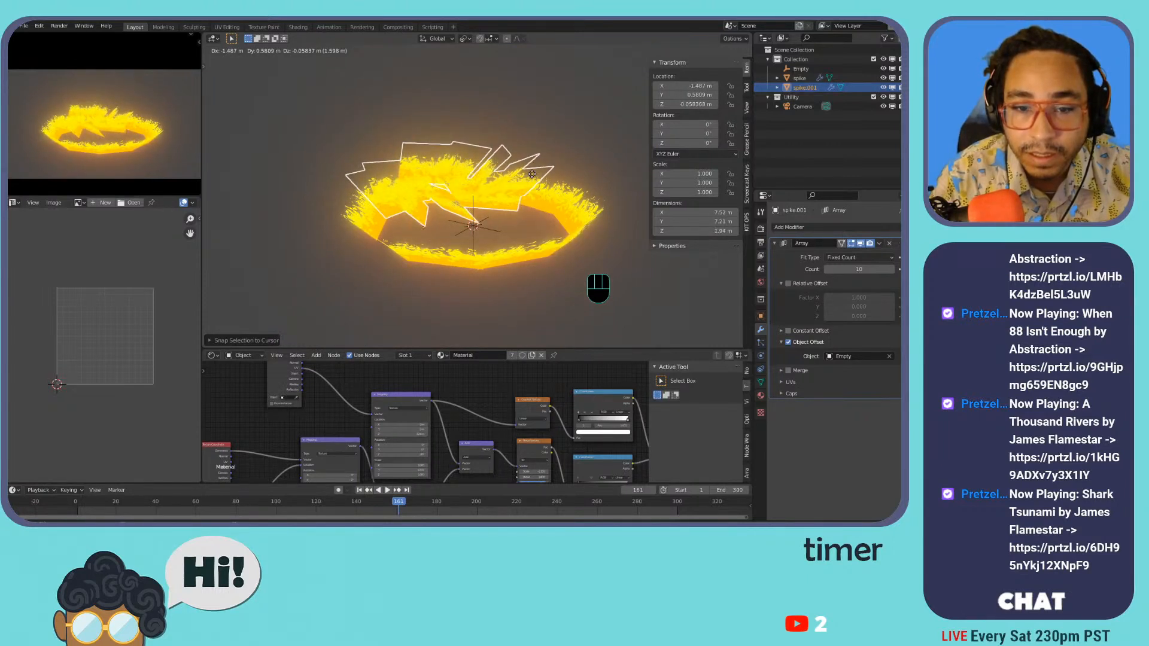
right_click(532, 174)
key("ctrl+z")
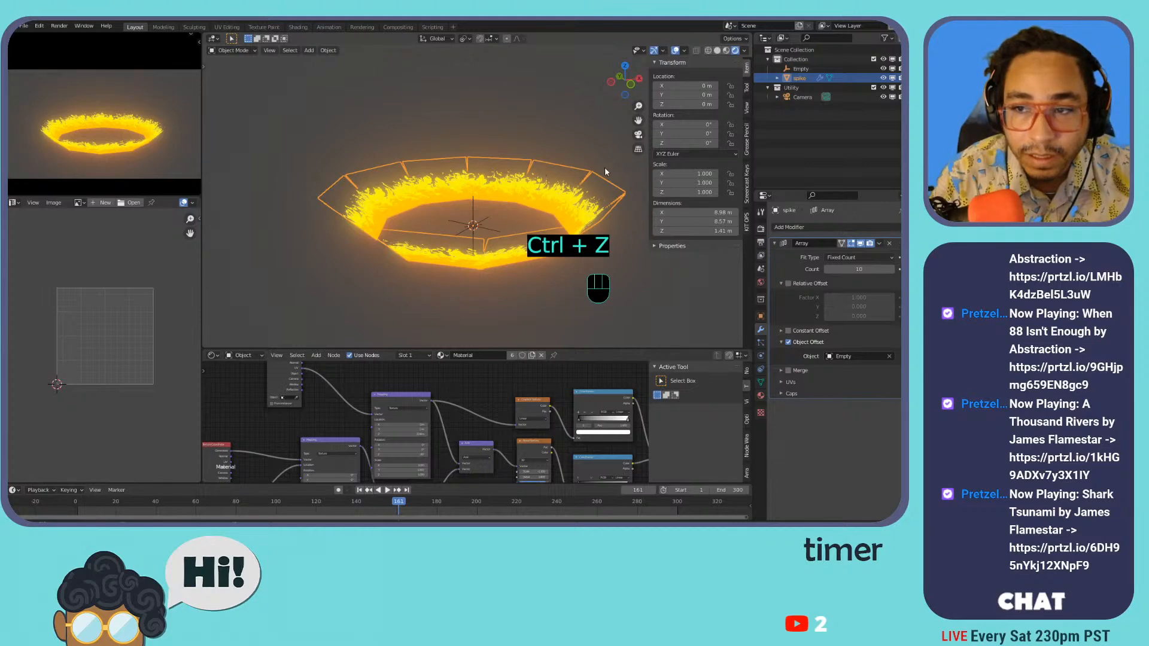
- Duplicate the flame ring in place and convert the copy to a mesh
key("shift+d")
right_click(535, 128)
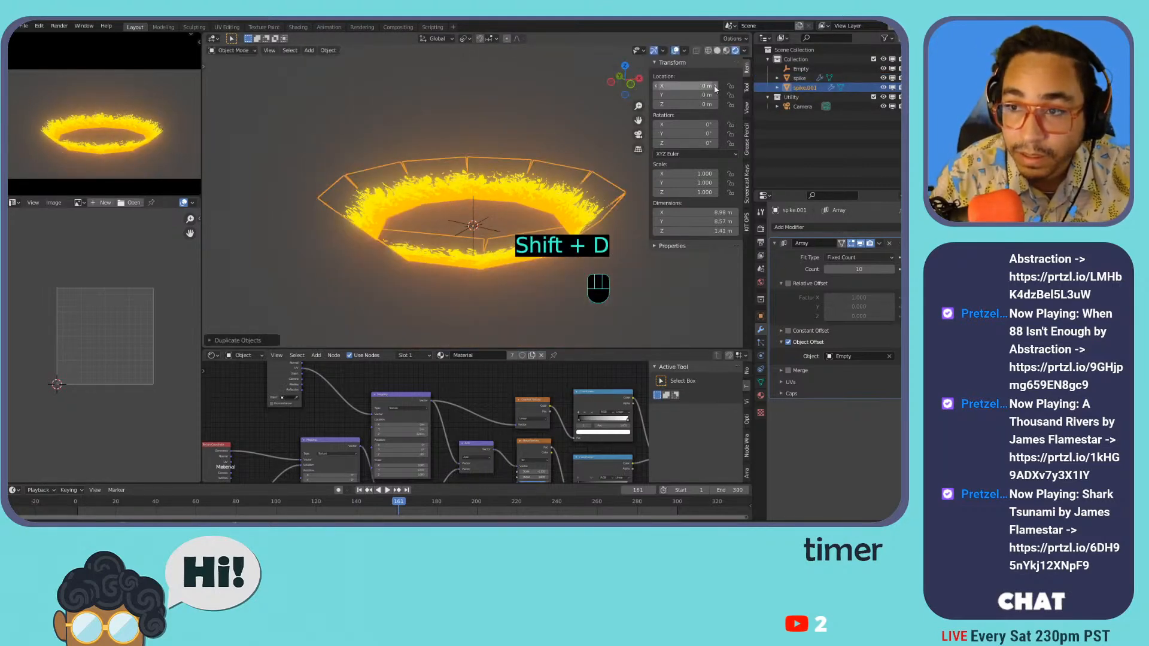
left_click(790, 88)
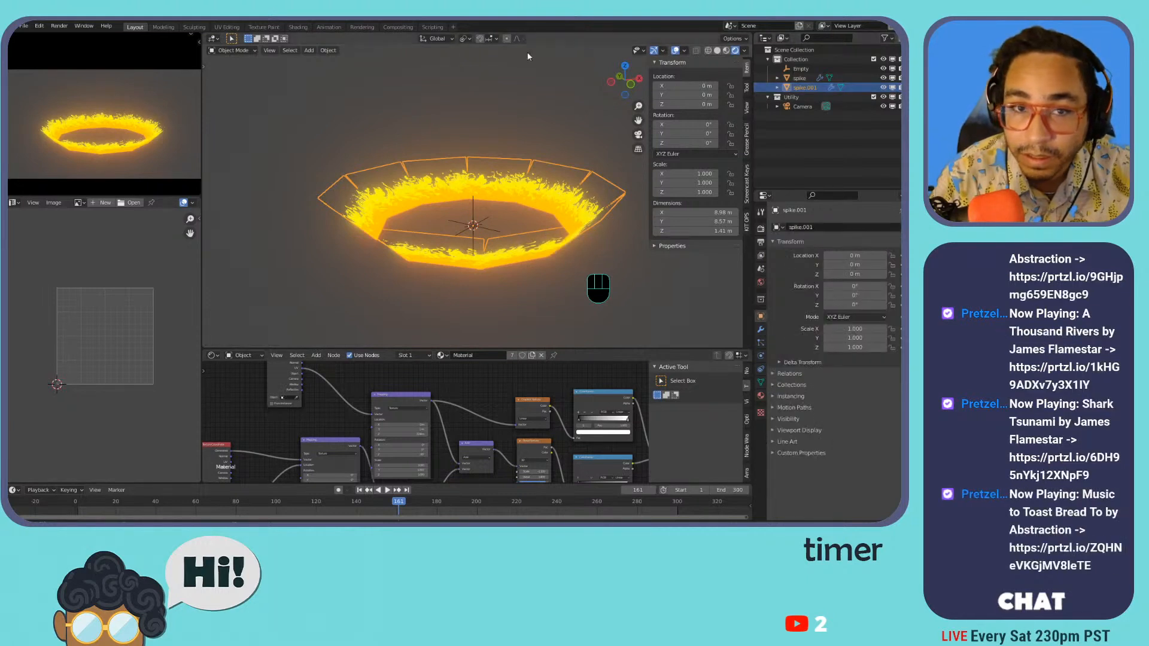
left_click(336, 50)
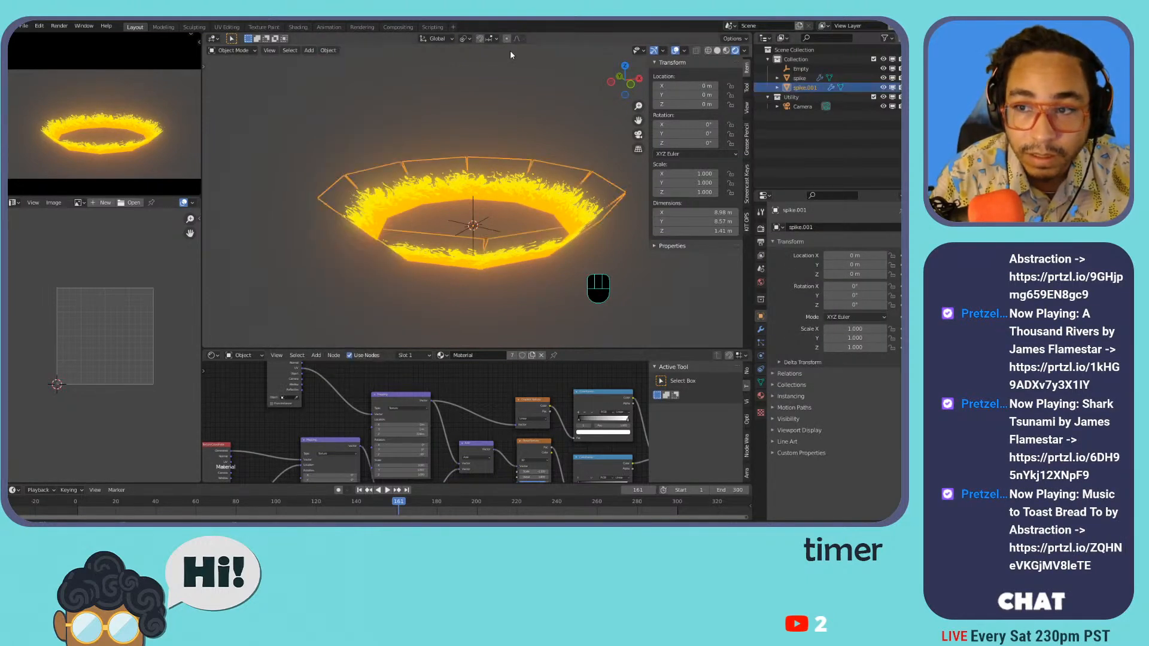
left_click(328, 51)
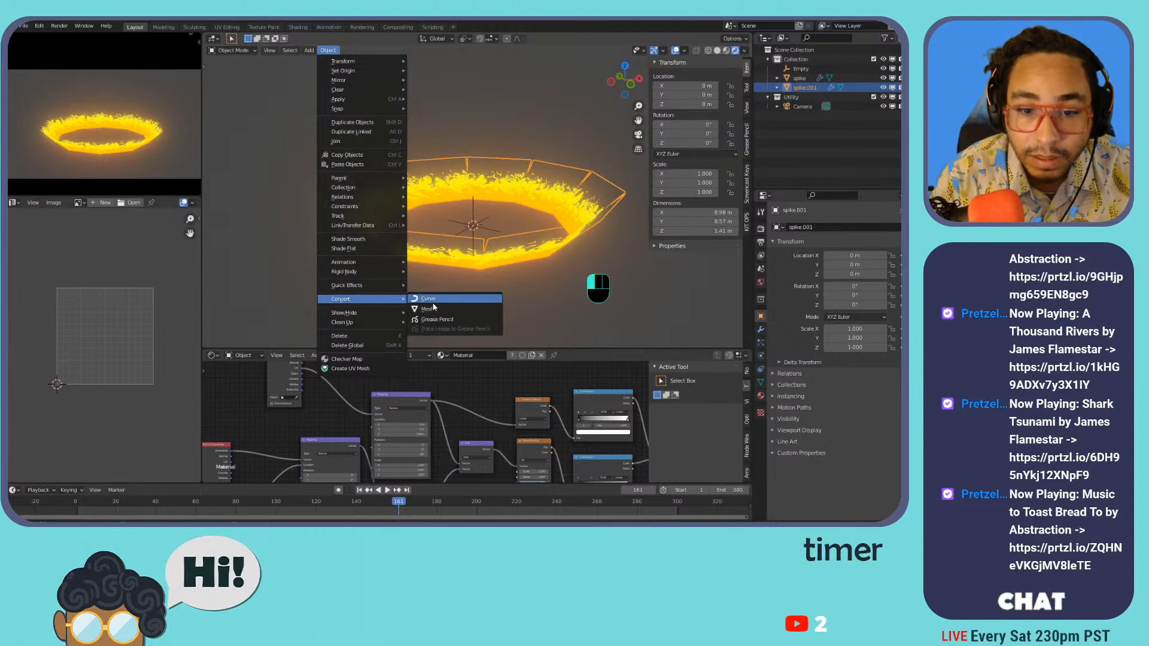
left_click(434, 308)
- Scale the duplicated ring to about 0.618 so it sits inside the original, and try rotating it around global Z
key("s")
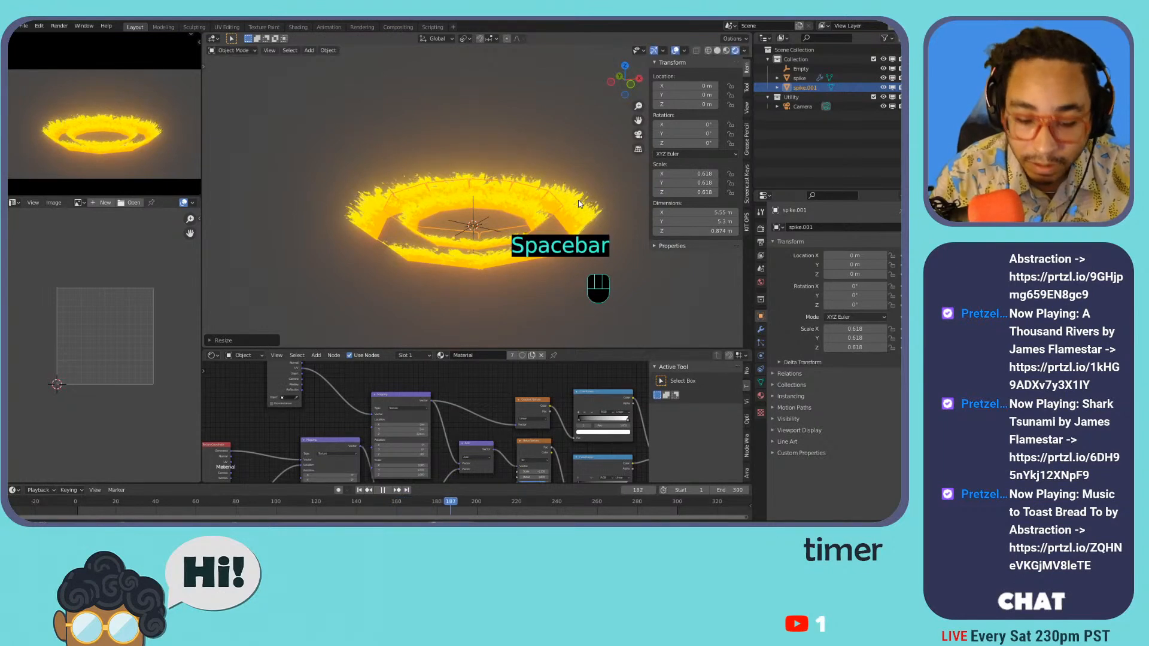
key("r")
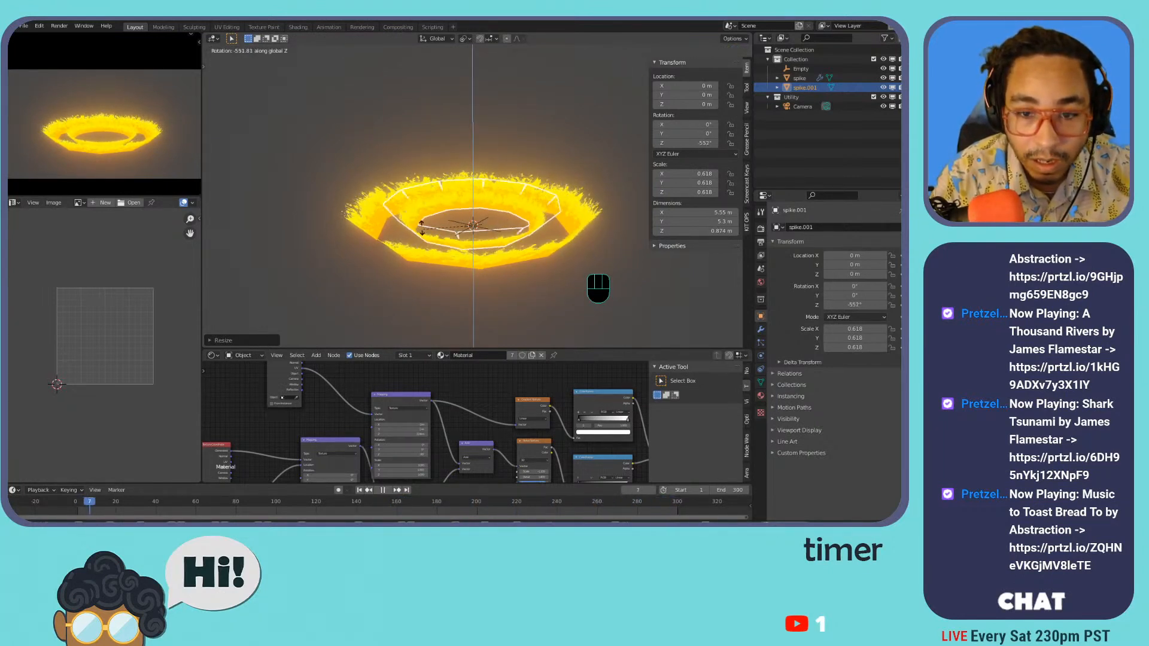
right_click(440, 177)
- Drive the inner ring's Z rotation with a #frame expression so it spins during playback
scroll(480, 161, "up", 5)
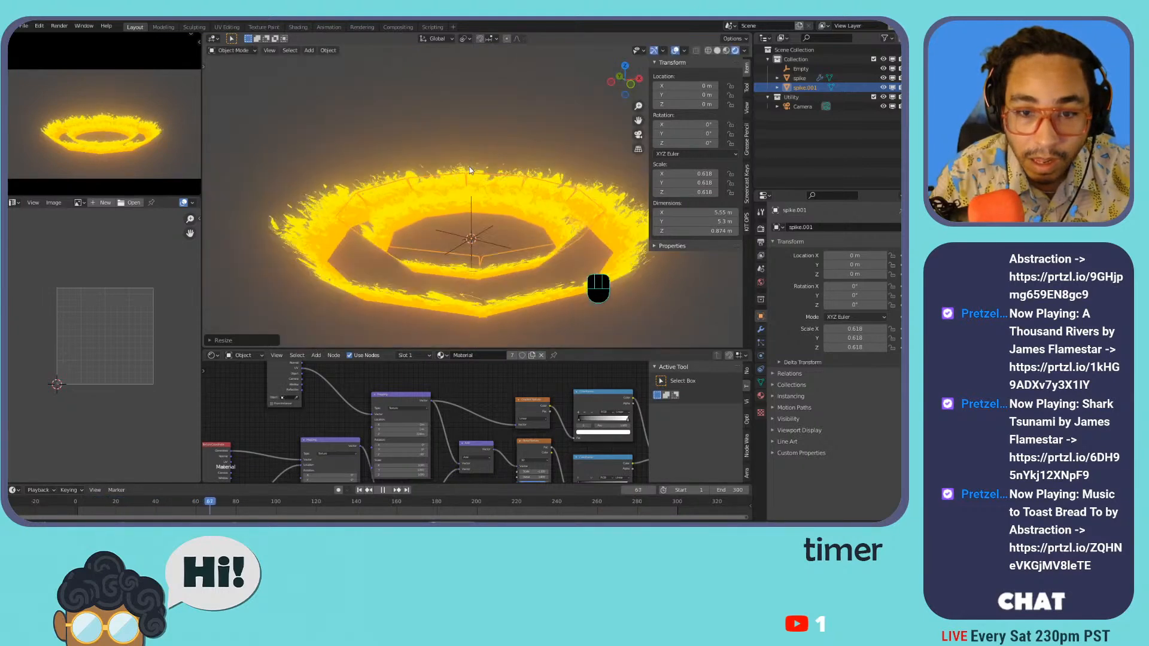
middle_click_drag(437, 191, 507, 166)
left_click(430, 99)
left_click(507, 168)
left_click_drag(675, 143, 683, 144)
type("#")
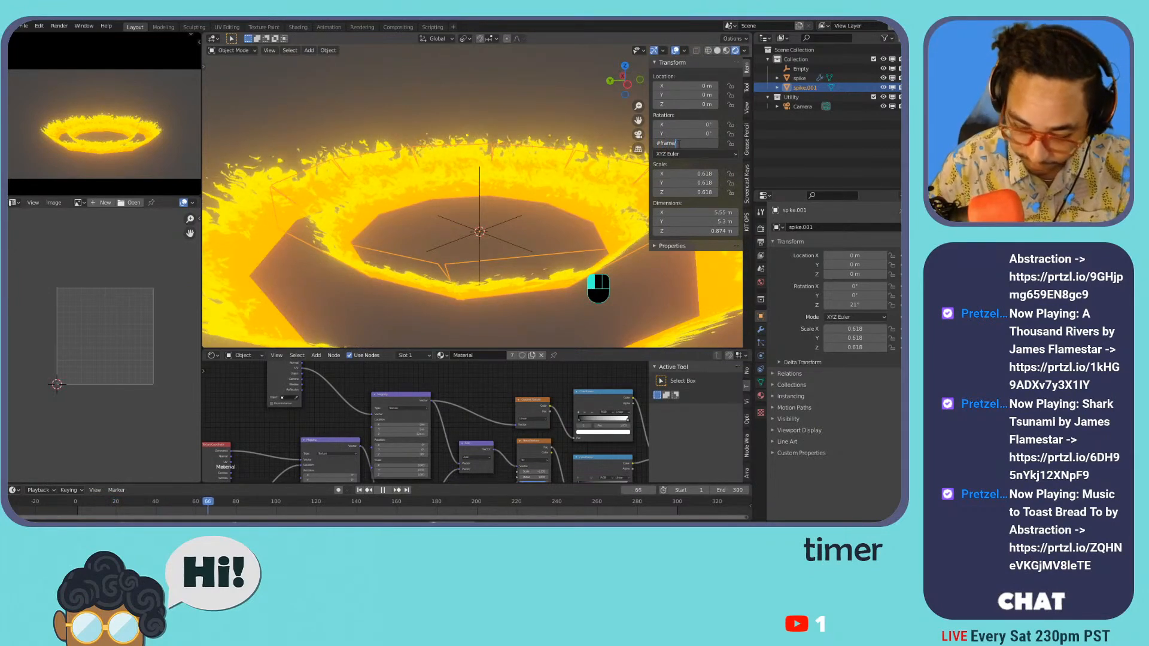
type("frame")
key("Return")
key("KP_0")
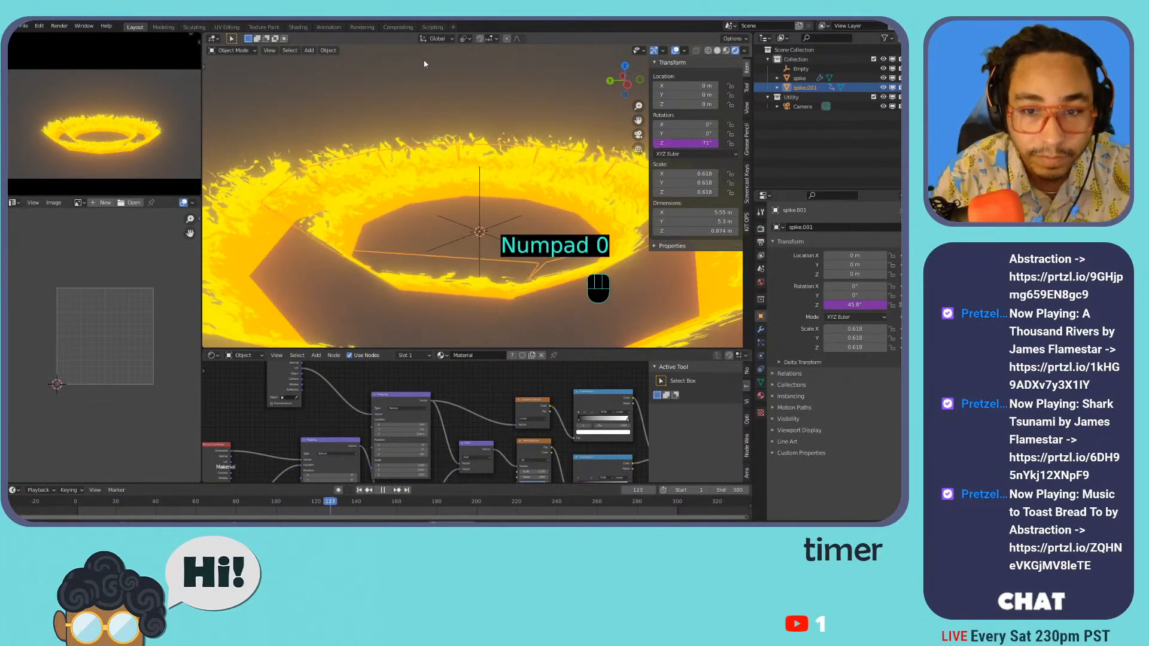
left_click(503, 110)
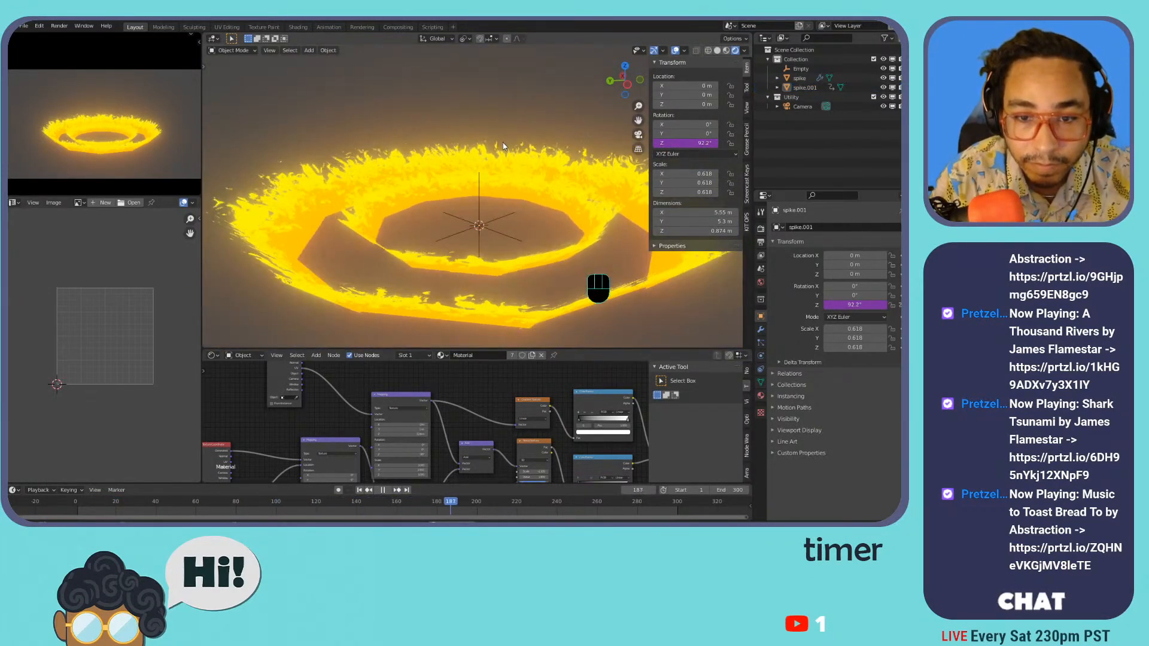
- Subdivide the inner ring's entire mesh twice
middle_click_drag(527, 154, 471, 159, "shift")
key("Tab")
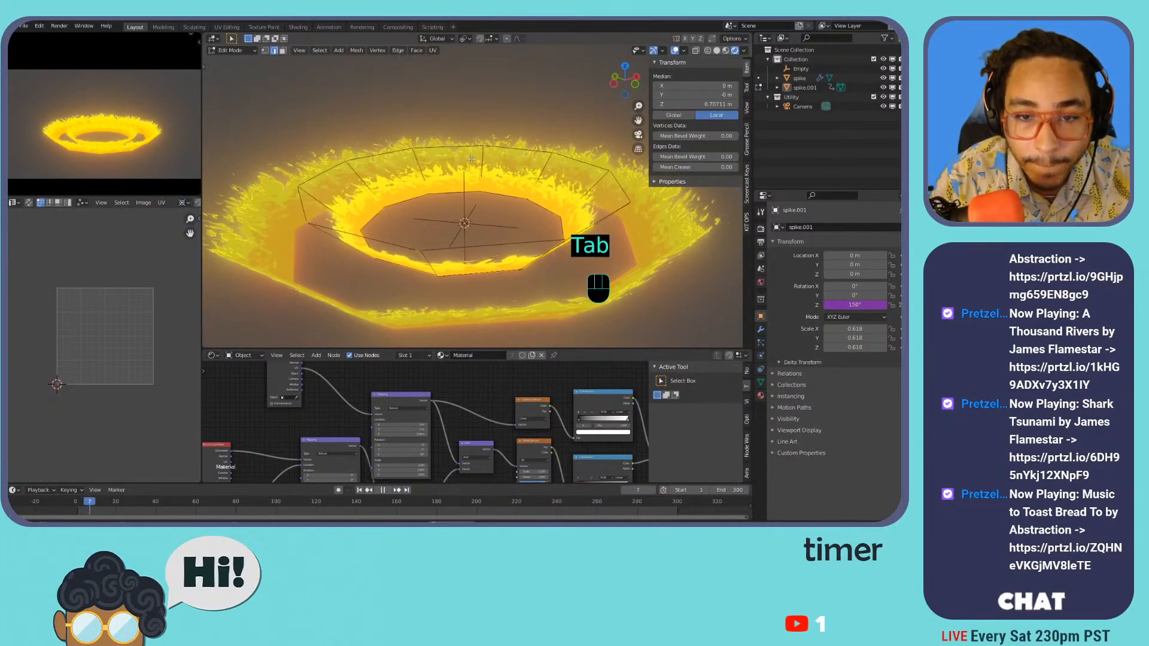
key("a")
right_click(472, 159)
left_click(454, 158)
right_click(472, 162)
left_click(472, 159)
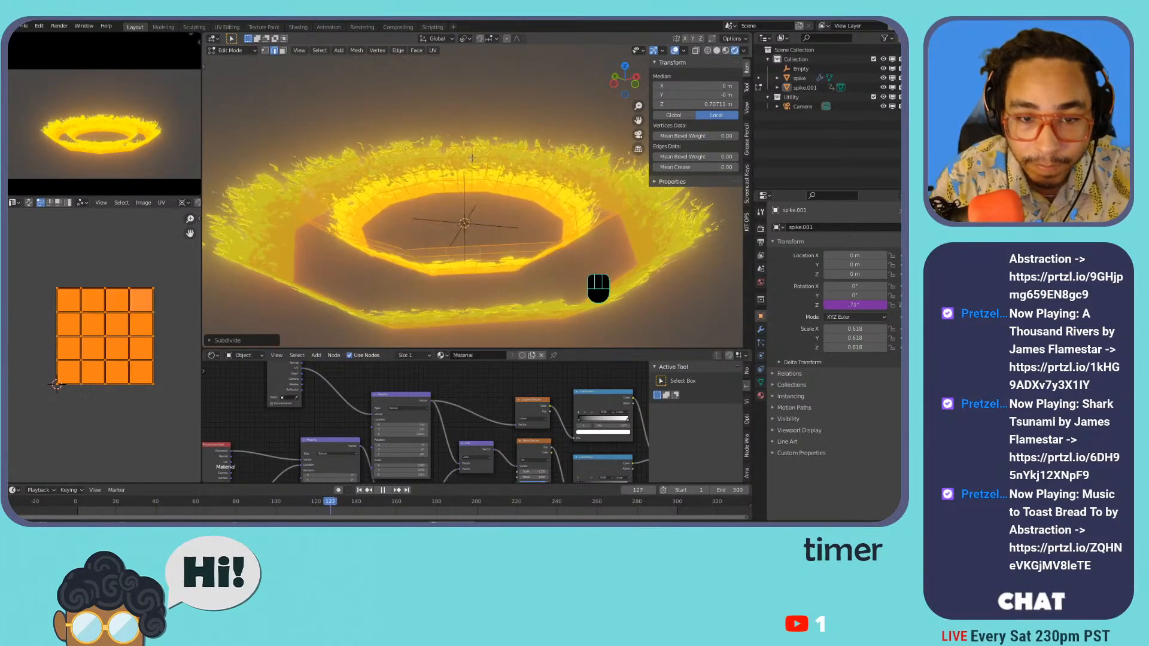
key("Tab")
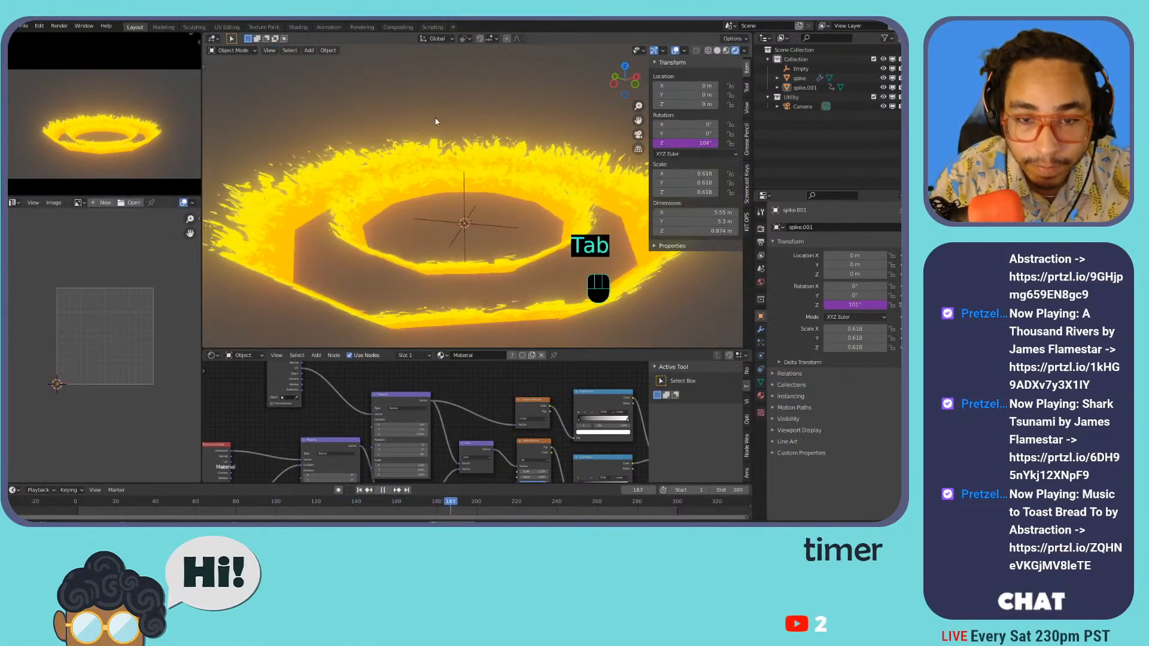
- Disable the original outer flame ring in the viewports so only the inner ring is shown
mouse_move(425, 121)
middle_mouse_down()
mouse_move(361, 130)
mouse_move(422, 124)
mouse_move(394, 142)
mouse_move(375, 143)
mouse_move(432, 127)
middle_mouse_up()
scroll(431, 126, "down", 4)
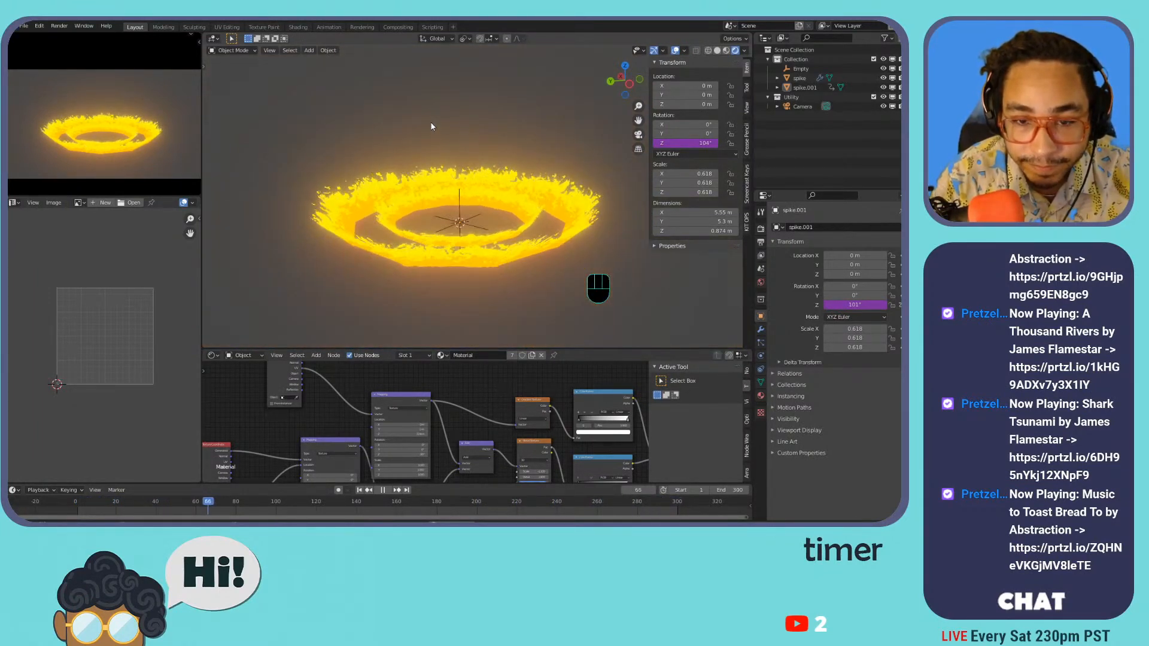
left_click(577, 197)
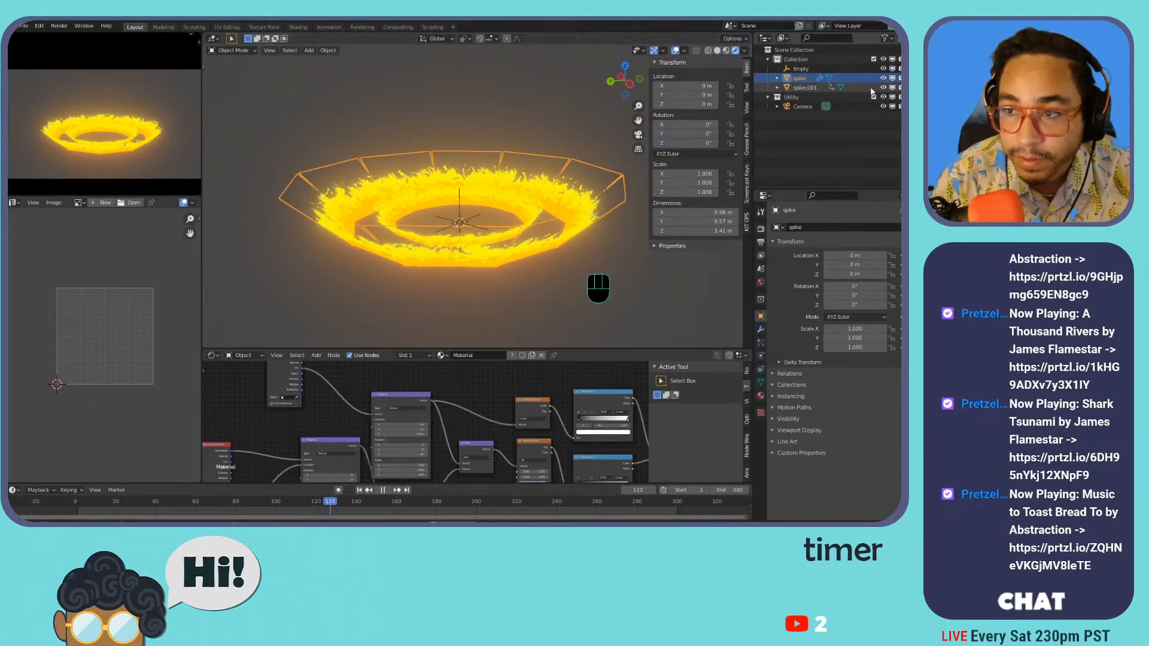
left_click(895, 79)
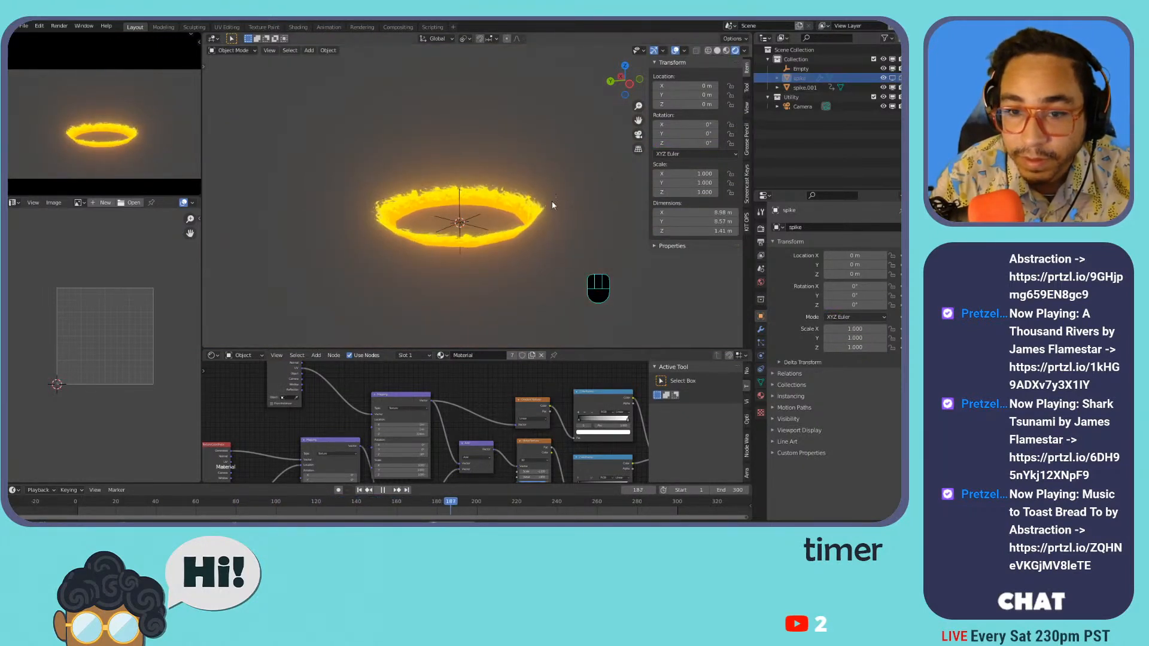
- Make a linked duplicate of the inner flame ring and scale it up to about 1.195 as the outer ring
left_click(509, 200)
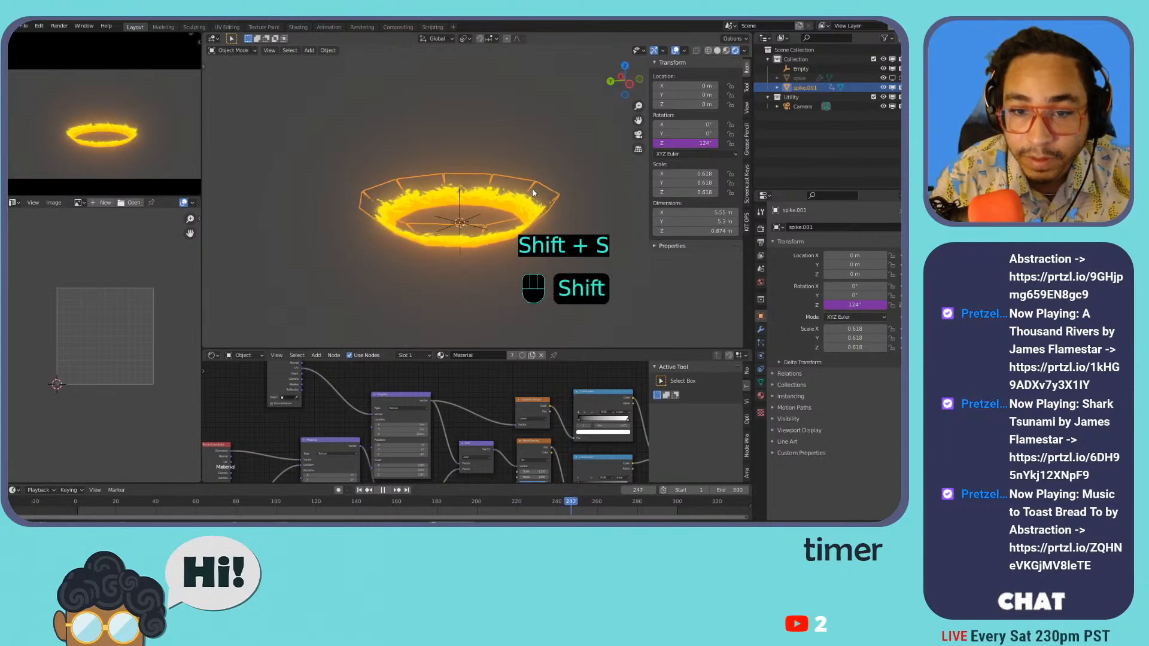
key("alt+d")
key("s")
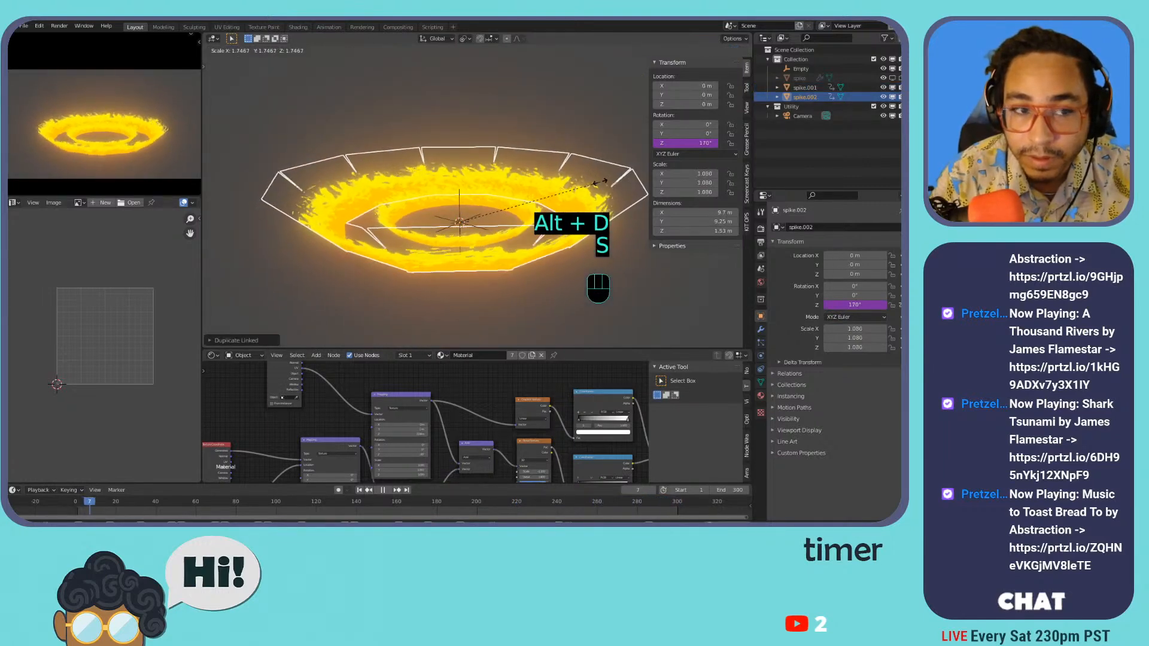
left_click(614, 176)
left_click(460, 115)
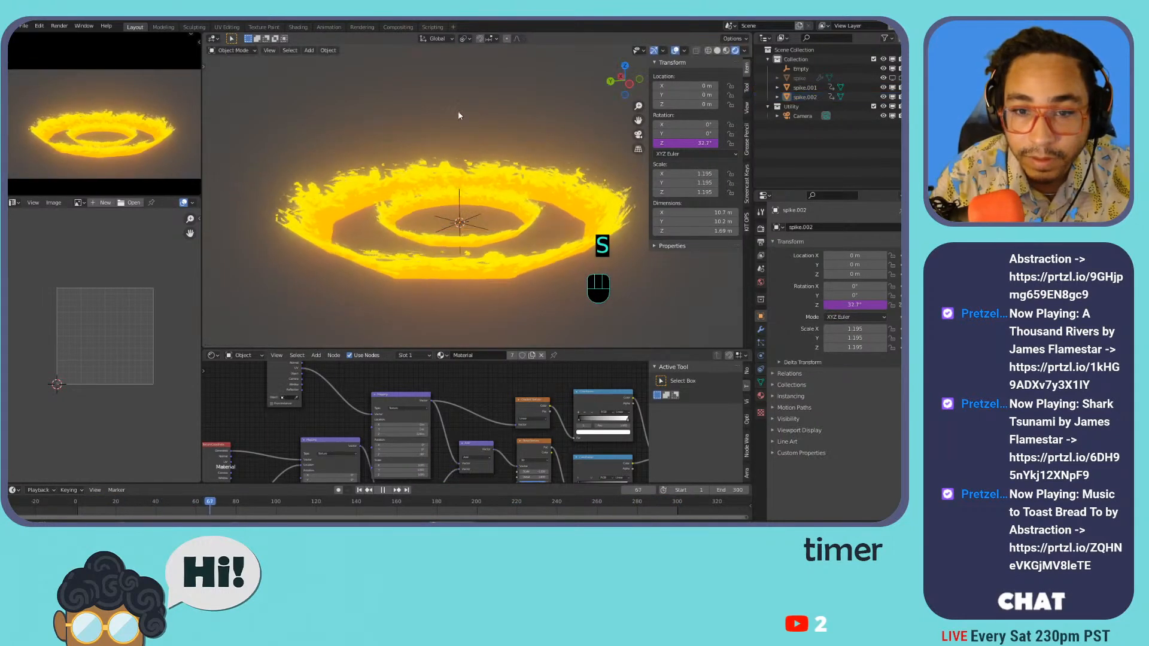
- Rename the flame material shared by both rings to fire.000
middle_click_drag(457, 114, 520, 142)
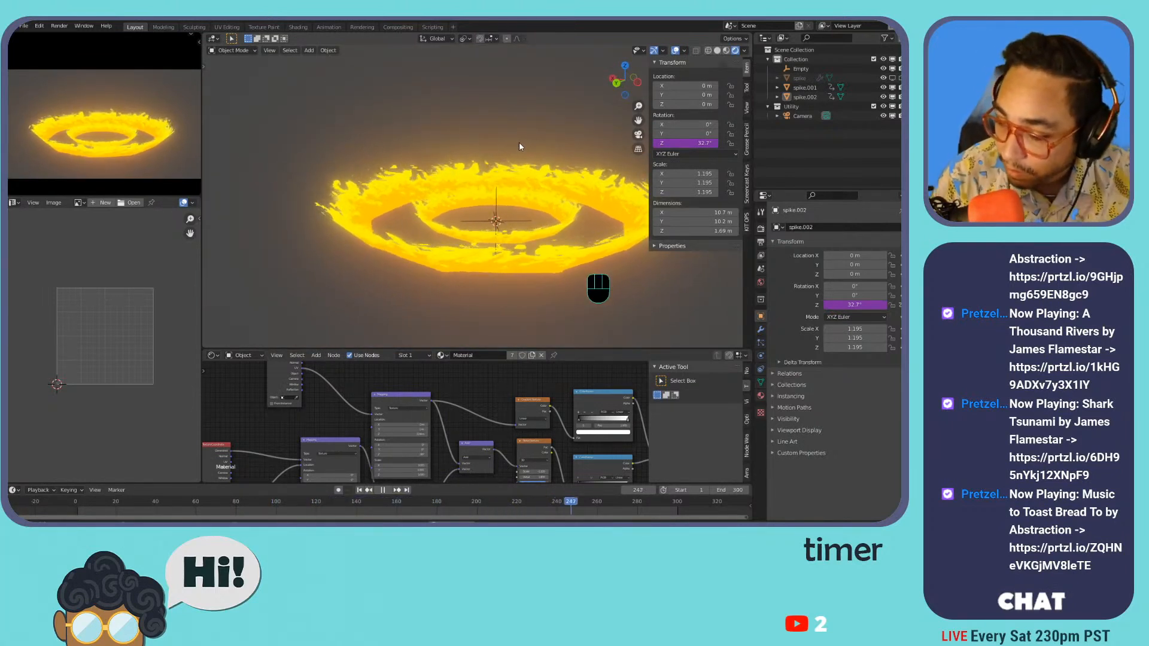
middle_click_drag(519, 146, 487, 137, "shift")
left_click(530, 221)
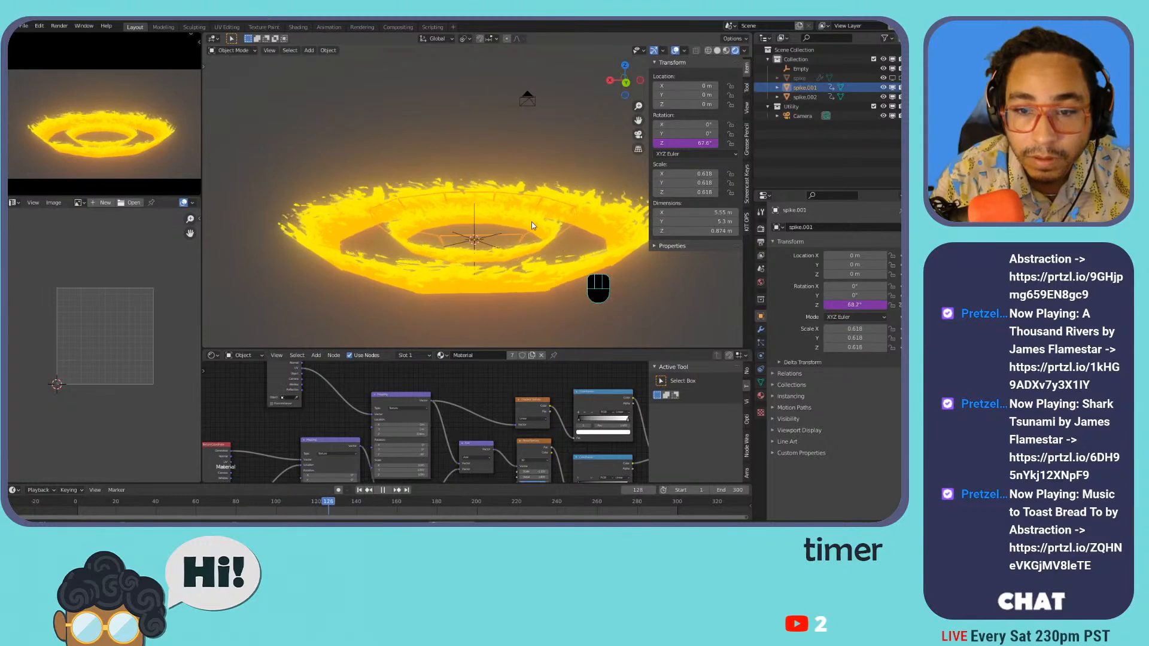
left_click(761, 396)
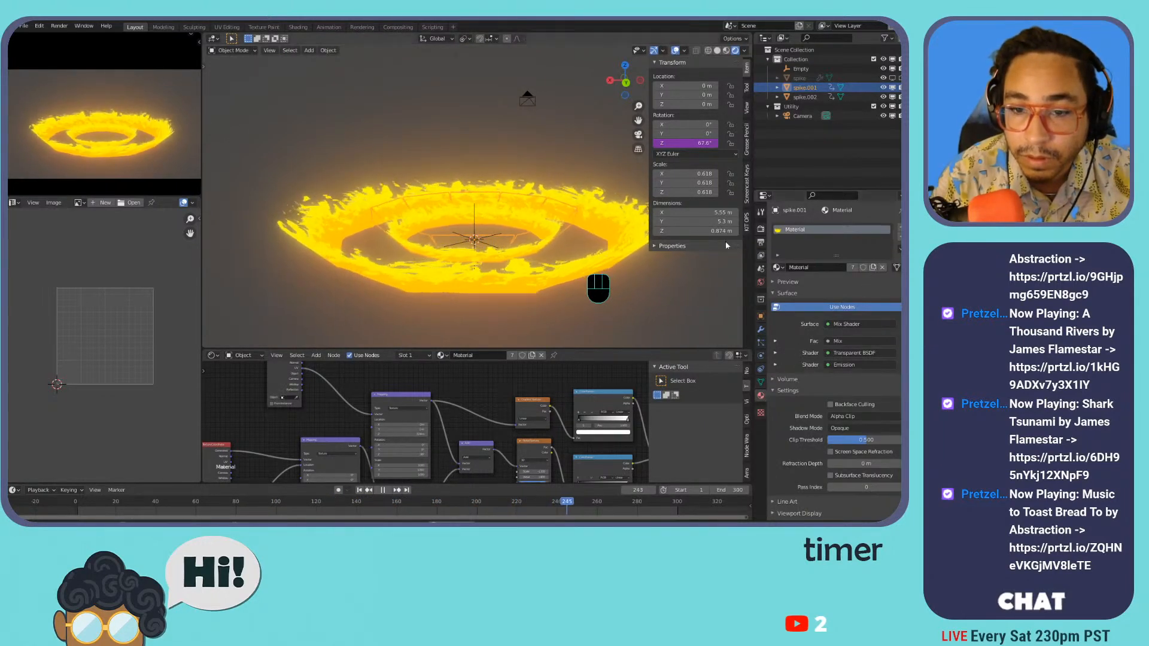
left_click(606, 271)
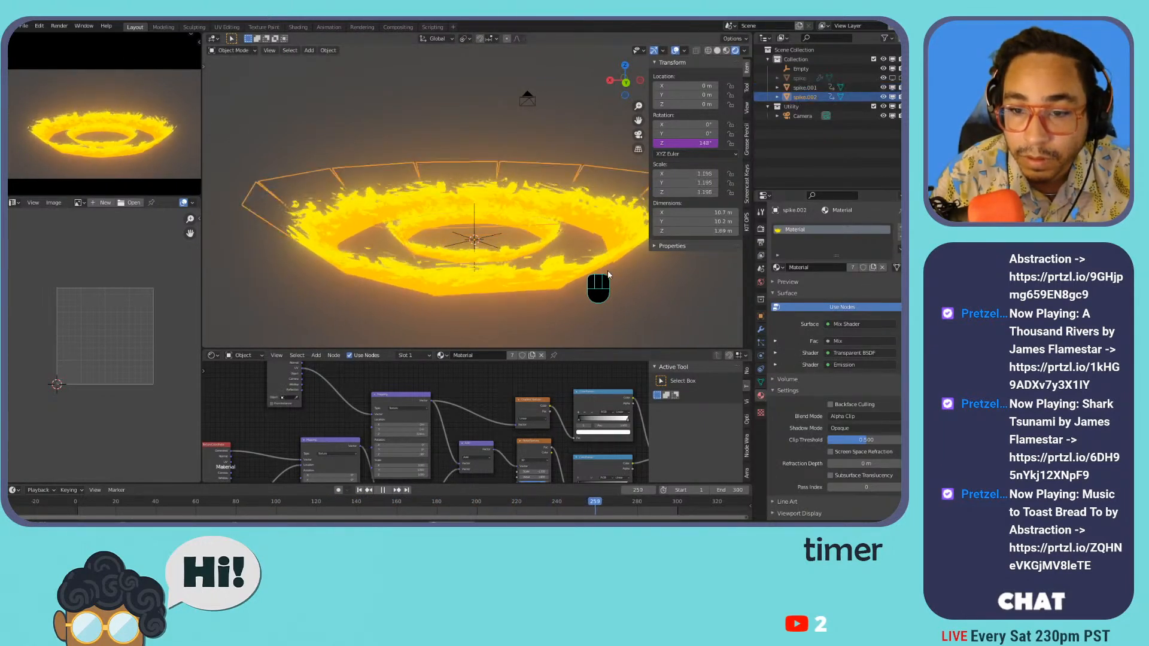
double_click(793, 230)
type("fire")
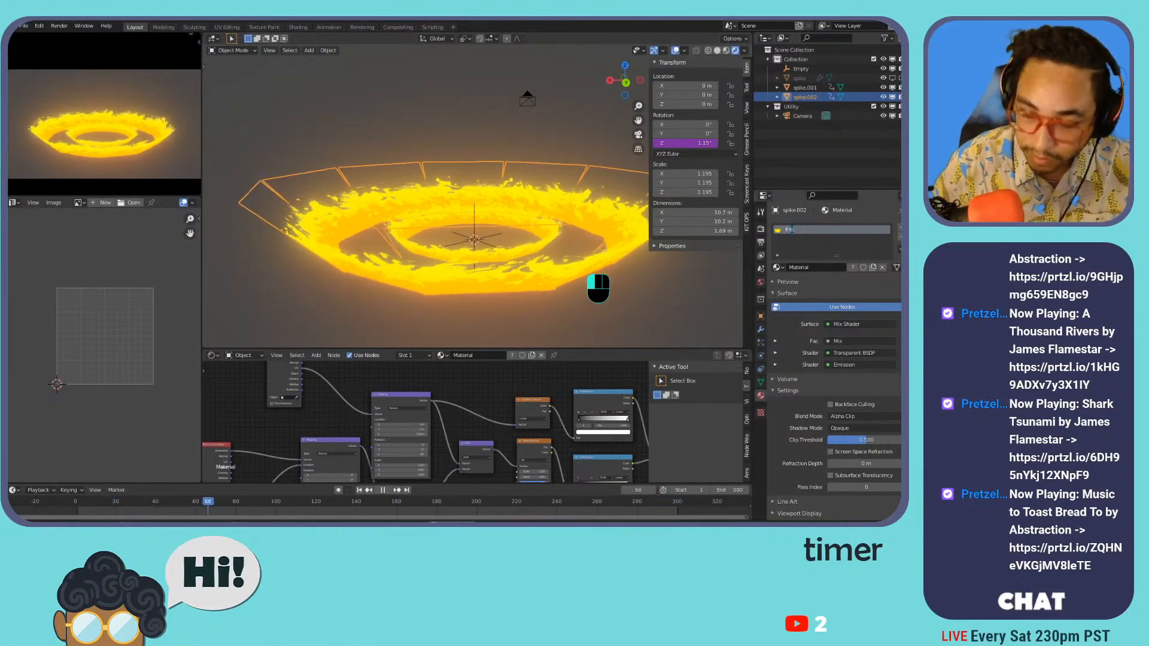
type(".000")
key("Return")
- Make a single-user copy of the fire.000 material from the inner ring, and undo the last color ramp change
left_click(396, 231)
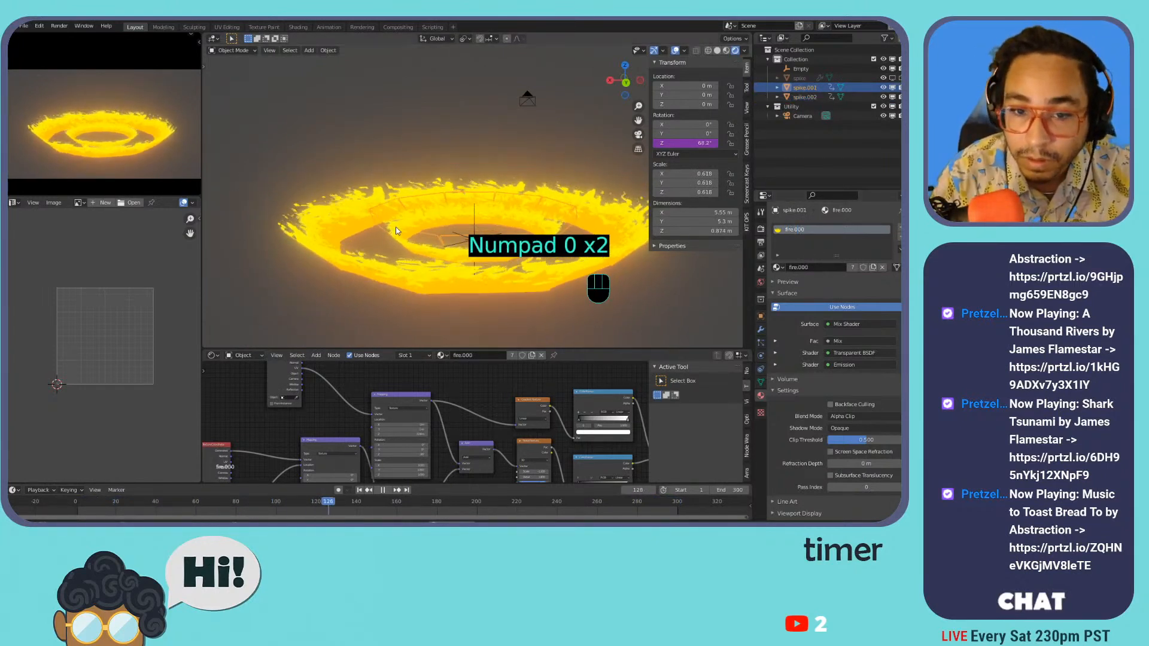
left_click(872, 267)
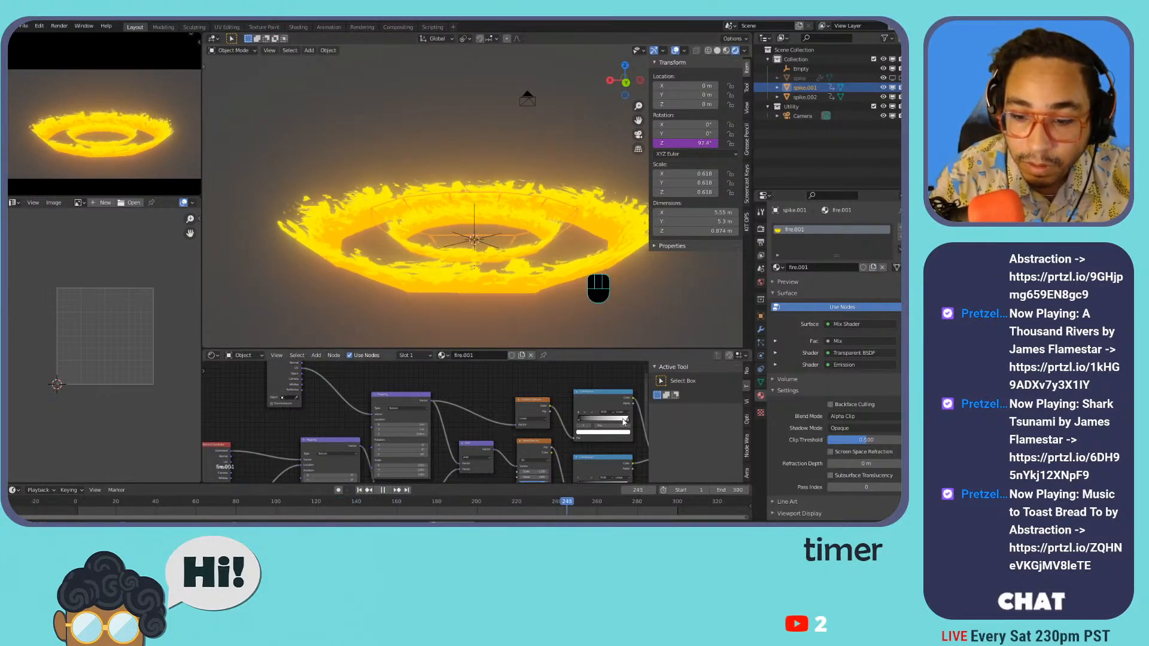
key("ctrl+z")
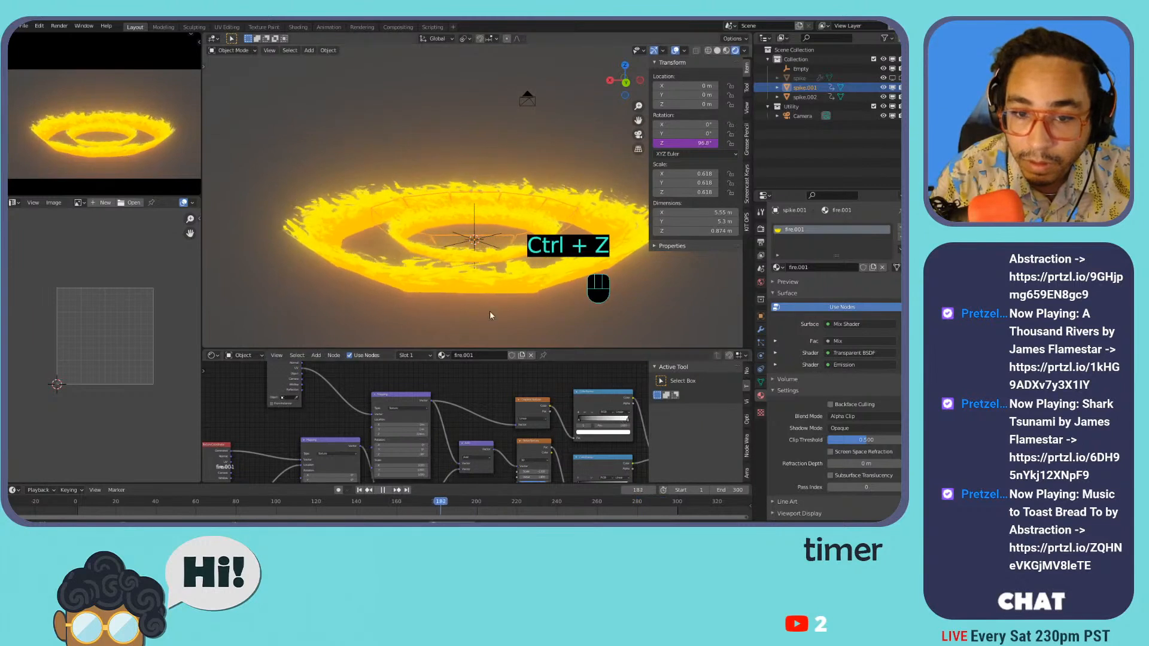
- Make the inner ring's mesh data single-user so it is no longer shared with the outer ring
left_click(443, 282)
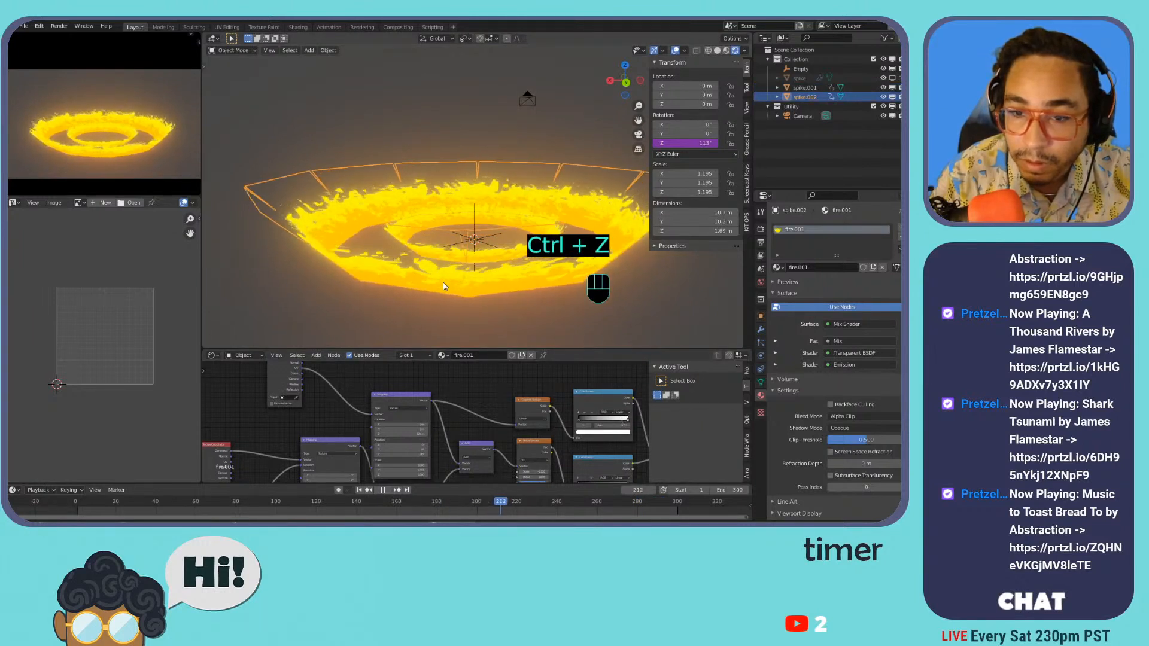
left_click(466, 237)
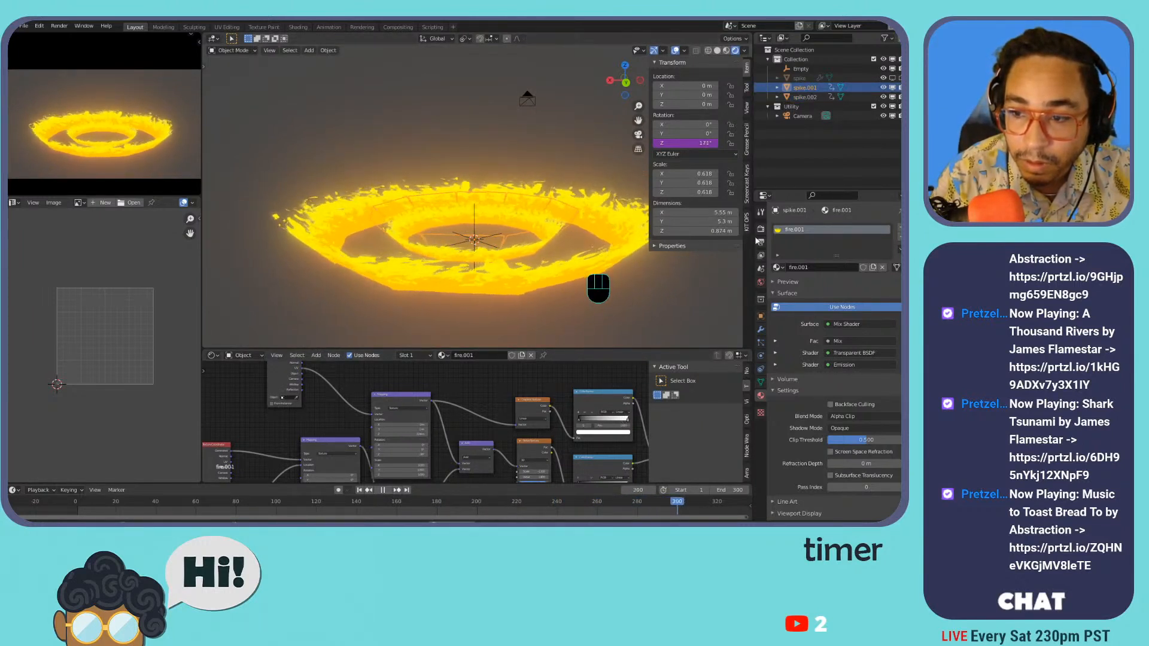
left_click(760, 381)
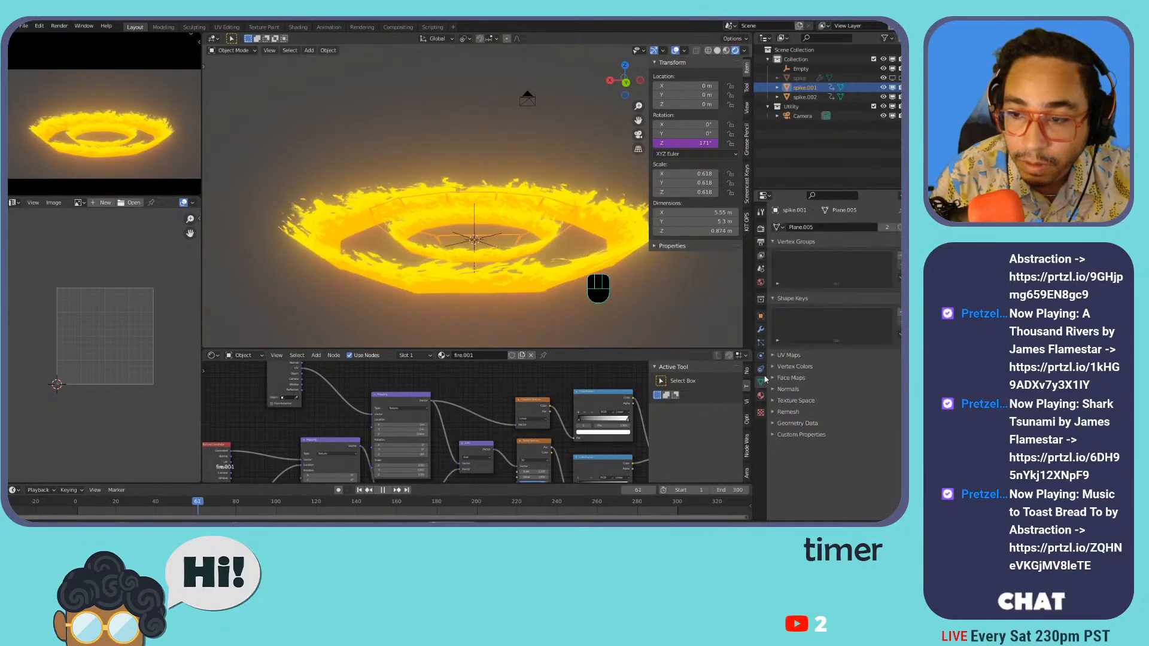
left_click(887, 227)
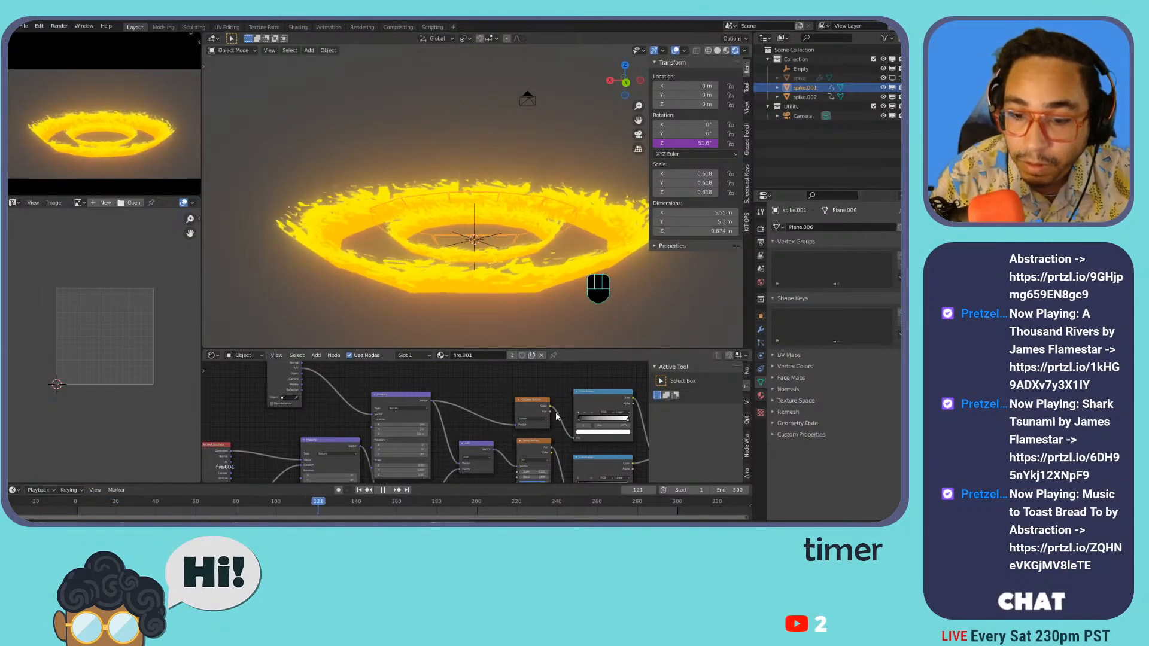
- Move the dark stop of the upper color ramp in the inner ring's material close to the white end
left_click_drag(579, 419, 632, 417)
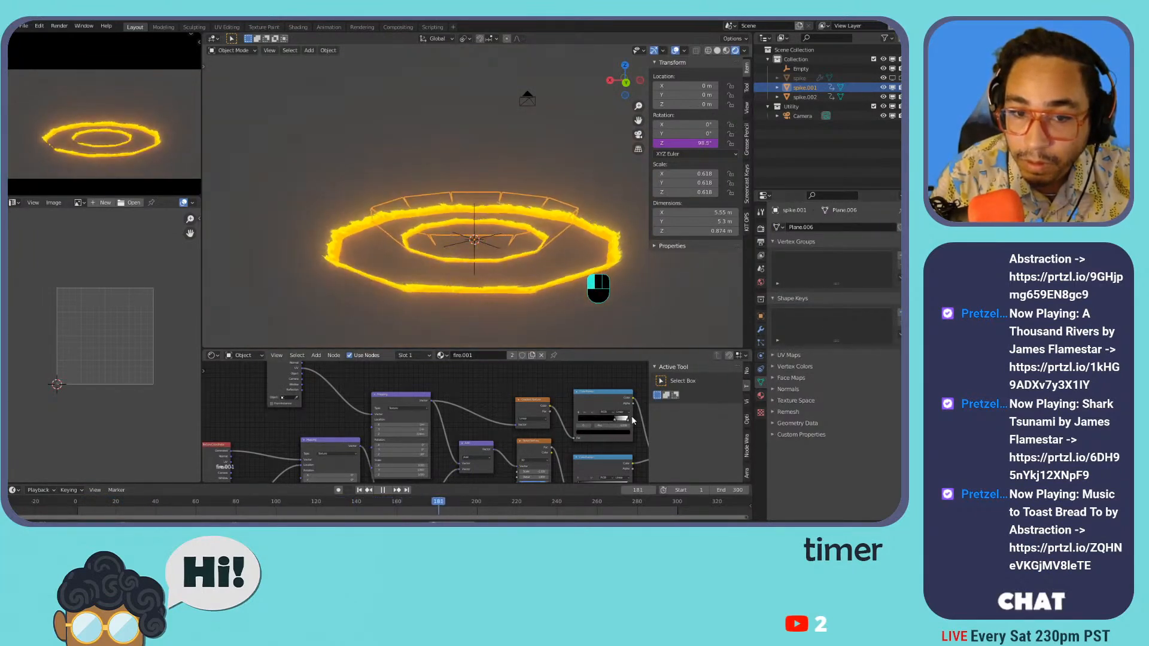
- Undo the recent fire ring edits back to before the enlarged outer copy was made
key("ctrl+z")
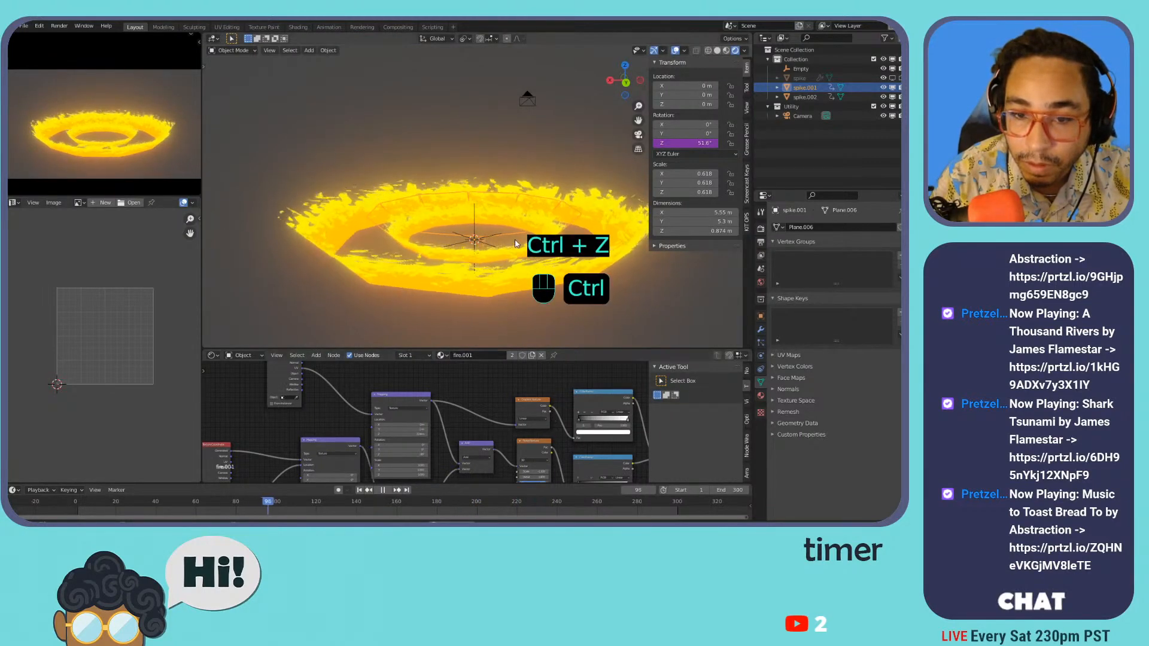
key("ctrl+z")
key("ctrl+z")
key("ctrl+z")
key("ctrl+z")
key("ctrl+z")
key("ctrl+z")
key("ctrl+z")
key("ctrl+z")
key("ctrl+z")
key("ctrl+z")
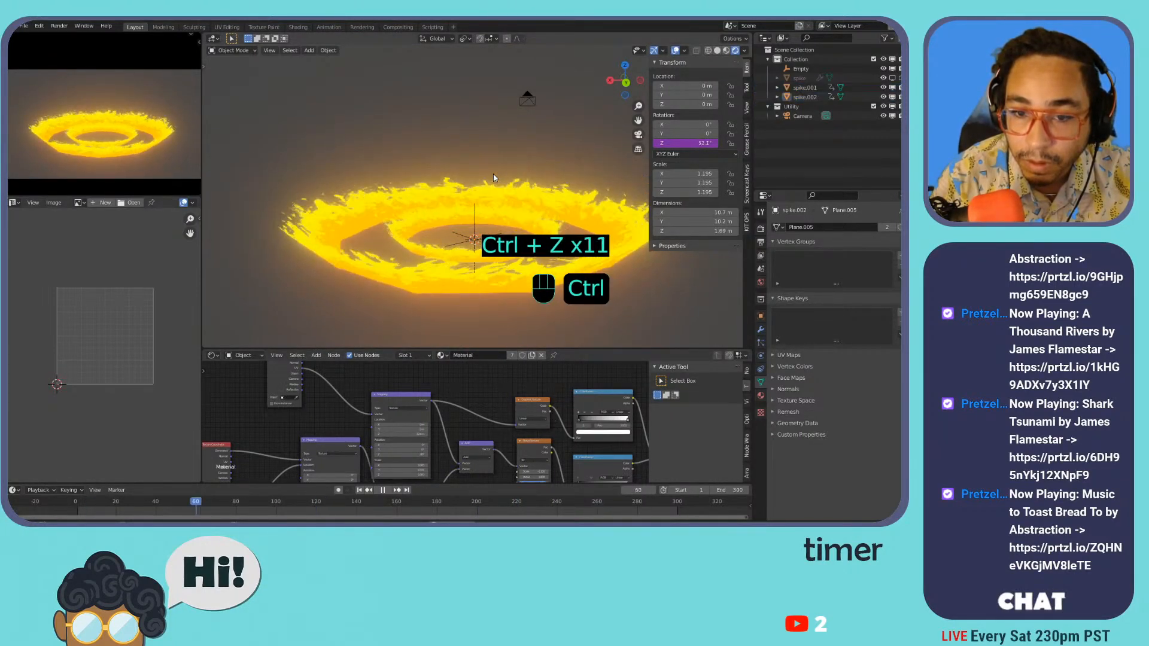
key("ctrl+z")
key("ctrl+z")
key("ctrl+z")
key("ctrl+shift+z")
key("ctrl+shift+z")
key("ctrl+z")
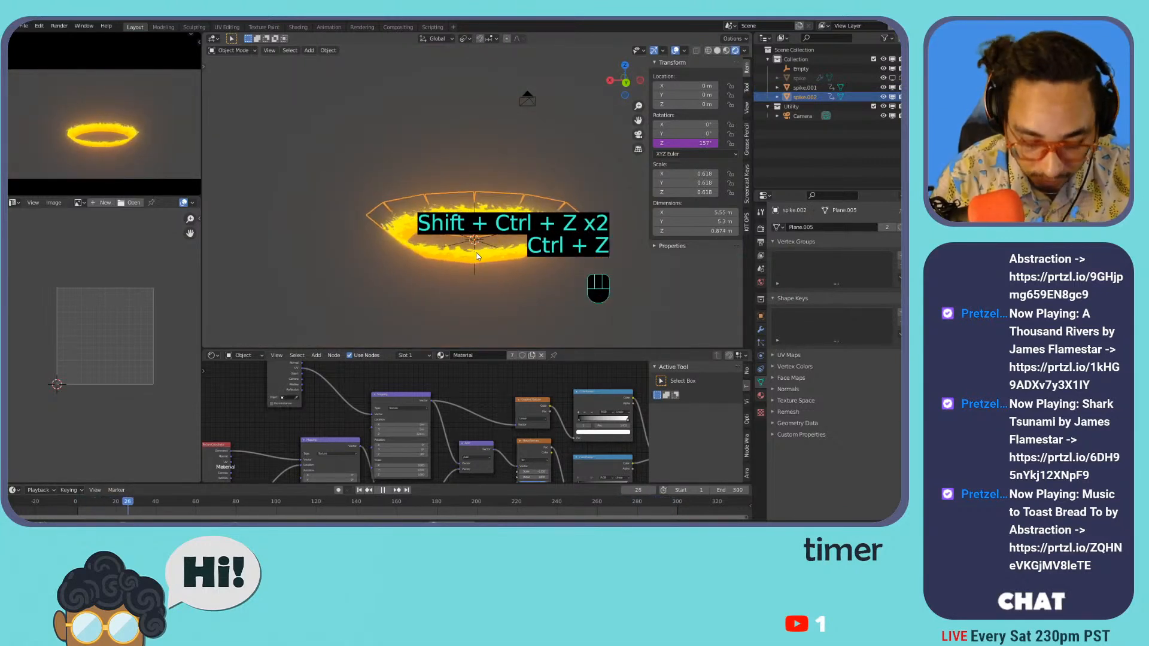
- Hide the viewport sidebar, duplicate the small fire ring spike.001, and scale the copy to roughly twice its size as an outer ring
key("n")
key("shift+s")
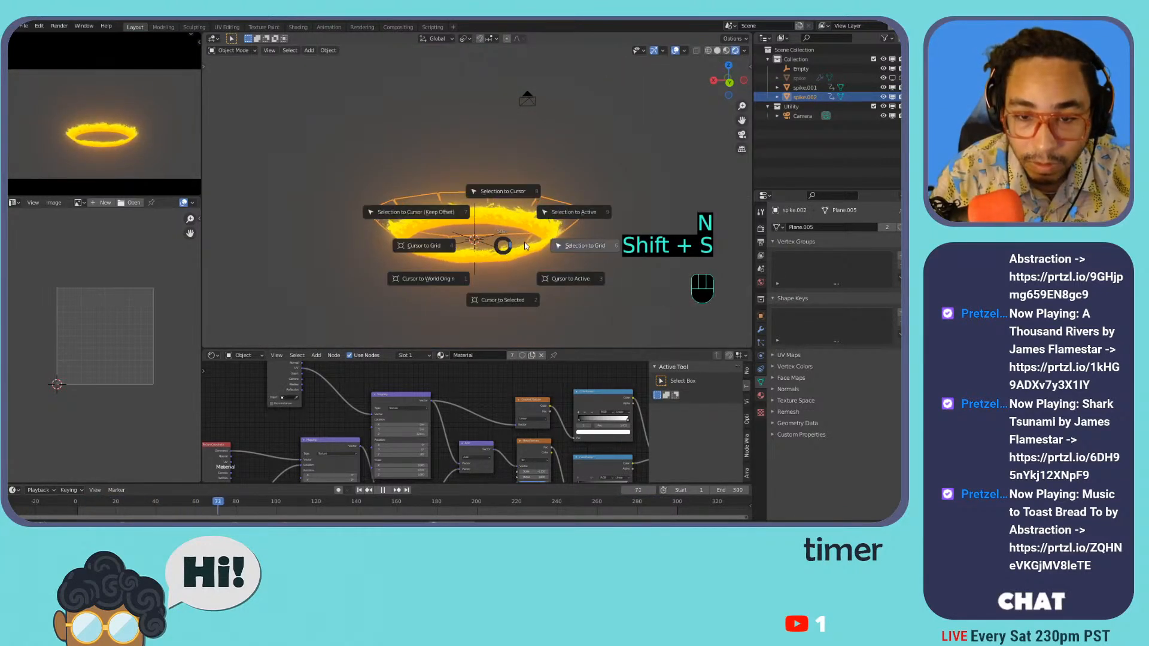
left_click(525, 148)
left_click(434, 262)
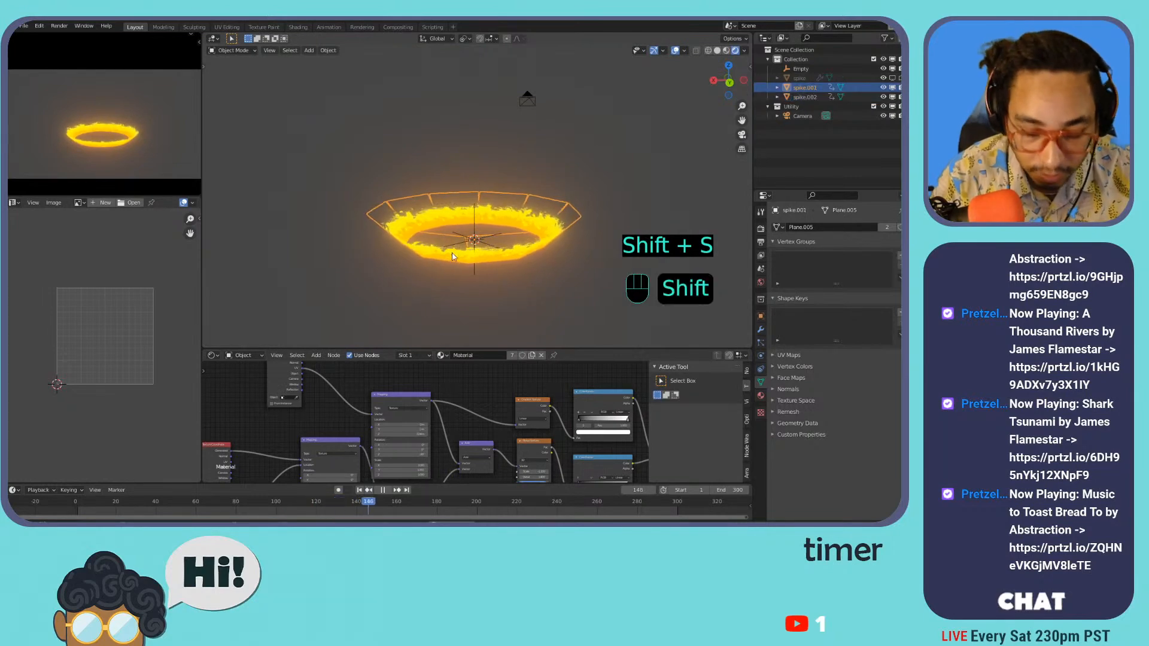
key("shift+d")
key("s")
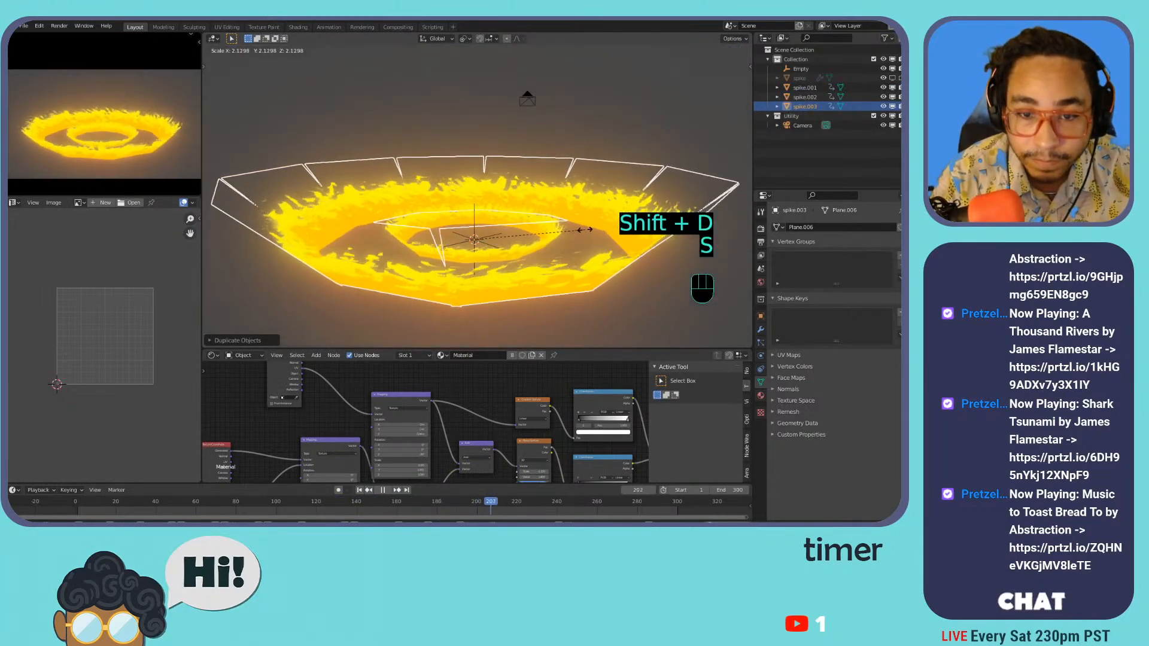
left_click(553, 238)
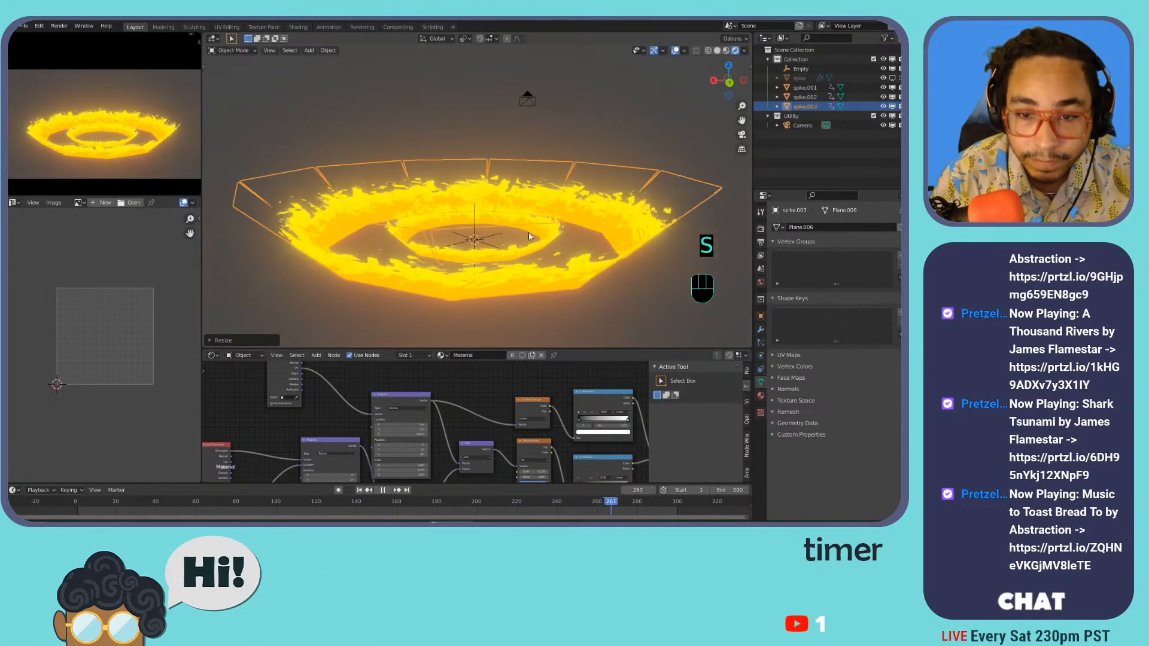
- Rename the material of the inner ring spike.002 to fire.000 and make a single-user copy of it for that ring
left_click(539, 213)
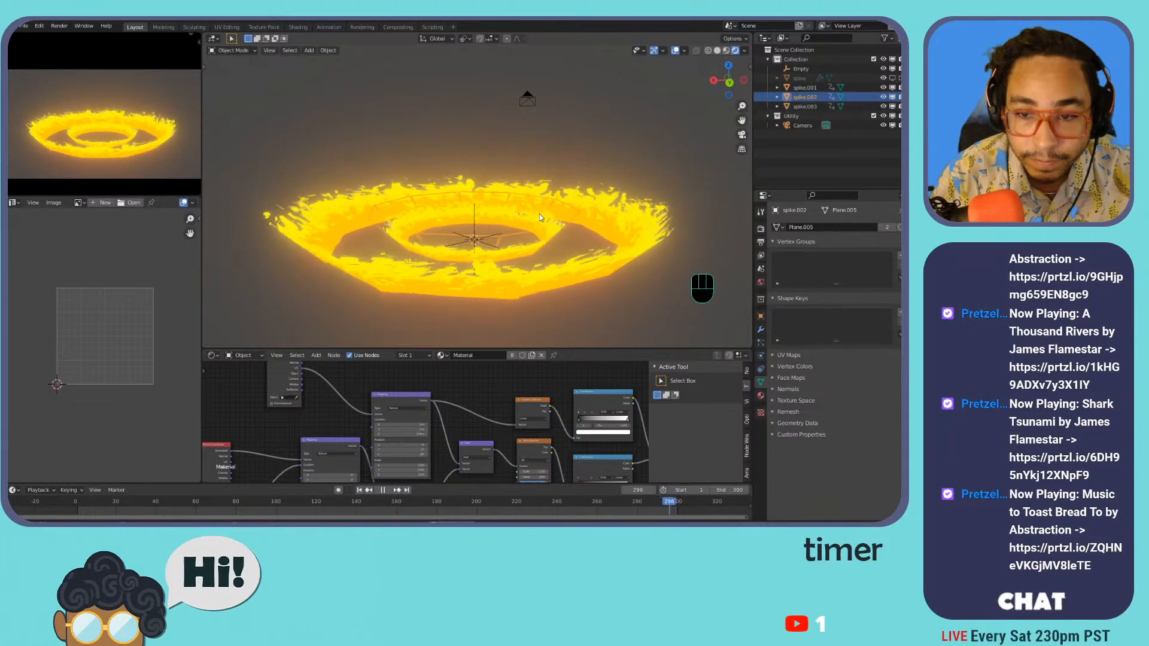
left_click(762, 396)
type("fire")
key("Return")
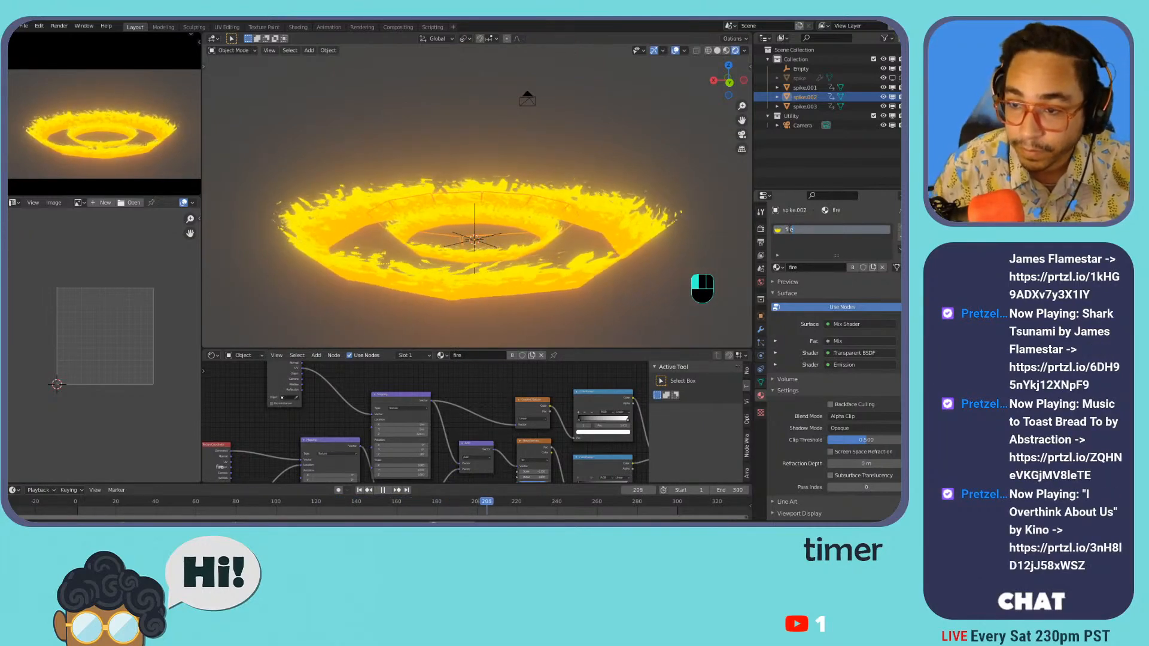
key("KP_0")
key("KP_0")
left_click(873, 267)
left_click(872, 267)
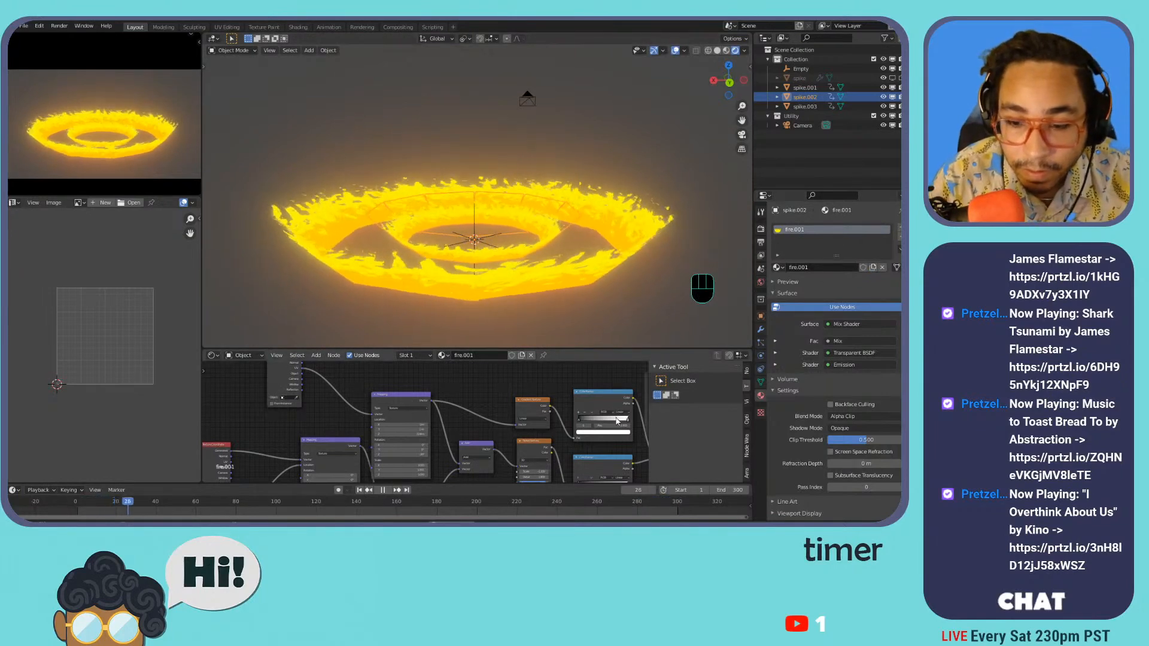
- Change the second stop of the inner ring's fire color ramp to light peach, about hue 0.054 and saturation 0.750
scroll(587, 434, "down", 4)
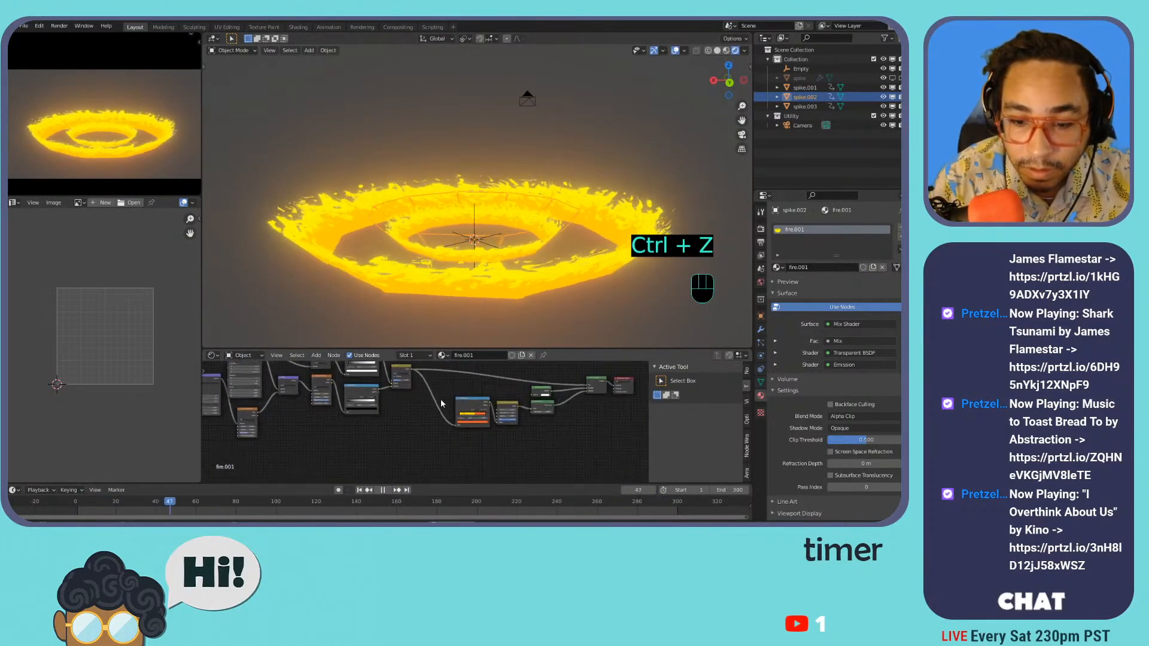
scroll(455, 401, "up", 5)
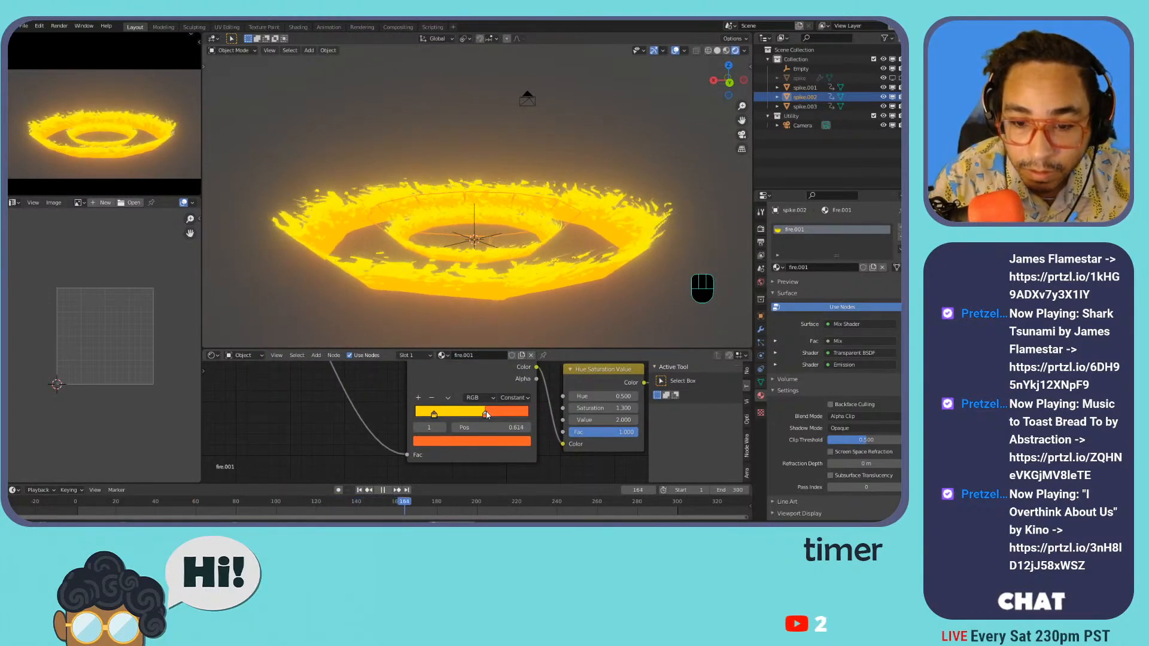
left_click(481, 443)
left_click_drag(451, 344, 453, 332)
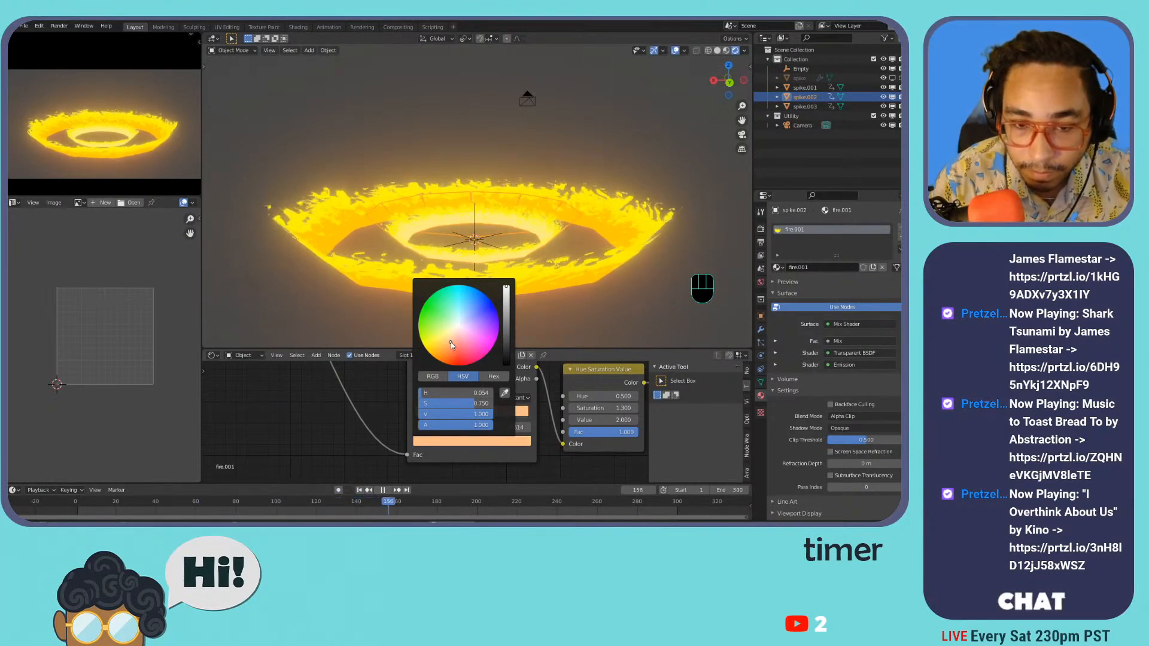
- Recolor the outer ring's fire color ramp with a red-orange first stop and a light peach second stop, about hue 0.078 and saturation 0.748
left_click(378, 281)
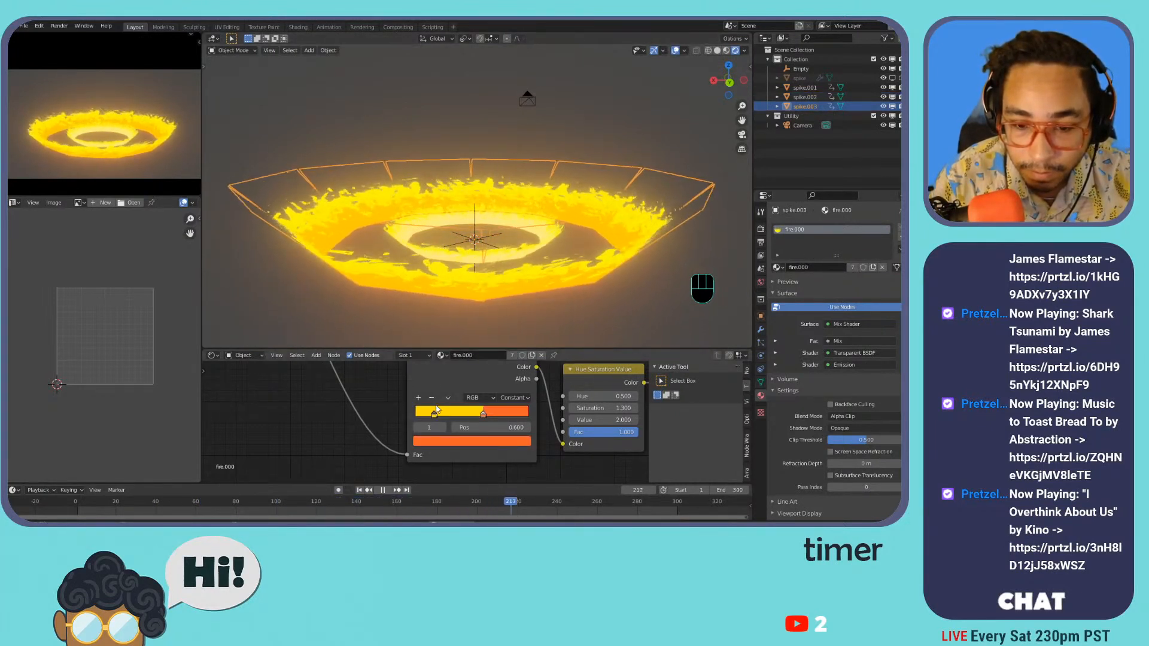
left_click(443, 438)
left_click(456, 355)
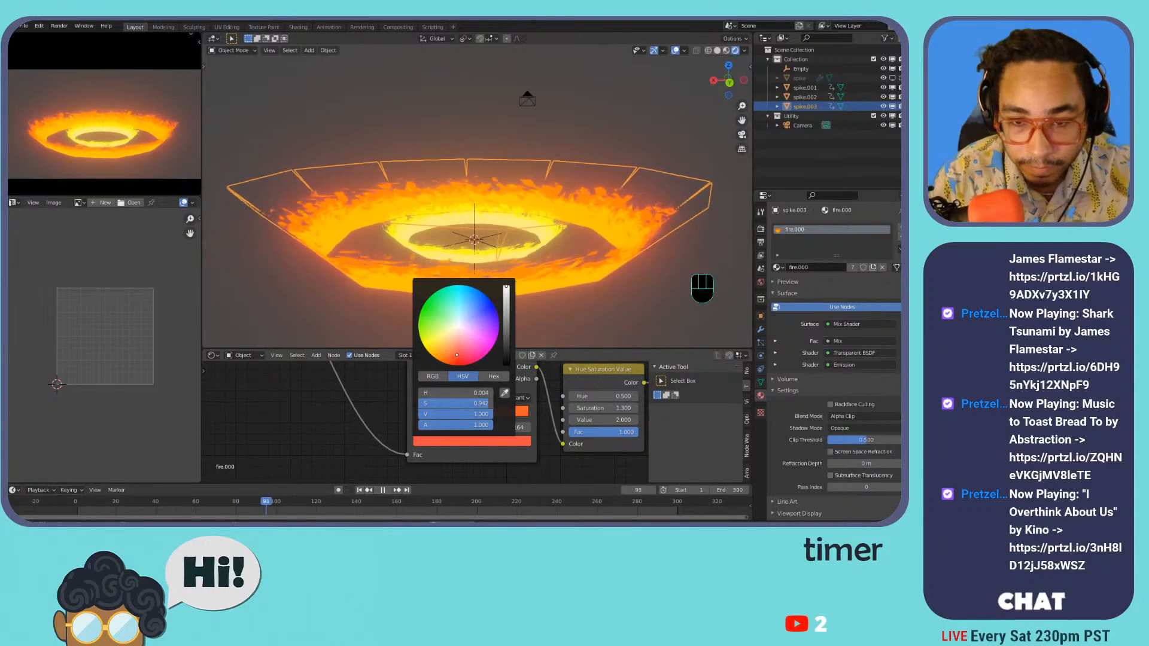
mouse_move(457, 354)
left_mouse_down()
mouse_move(473, 353)
mouse_move(455, 335)
mouse_move(481, 339)
mouse_move(447, 339)
left_mouse_up()
left_click(480, 438)
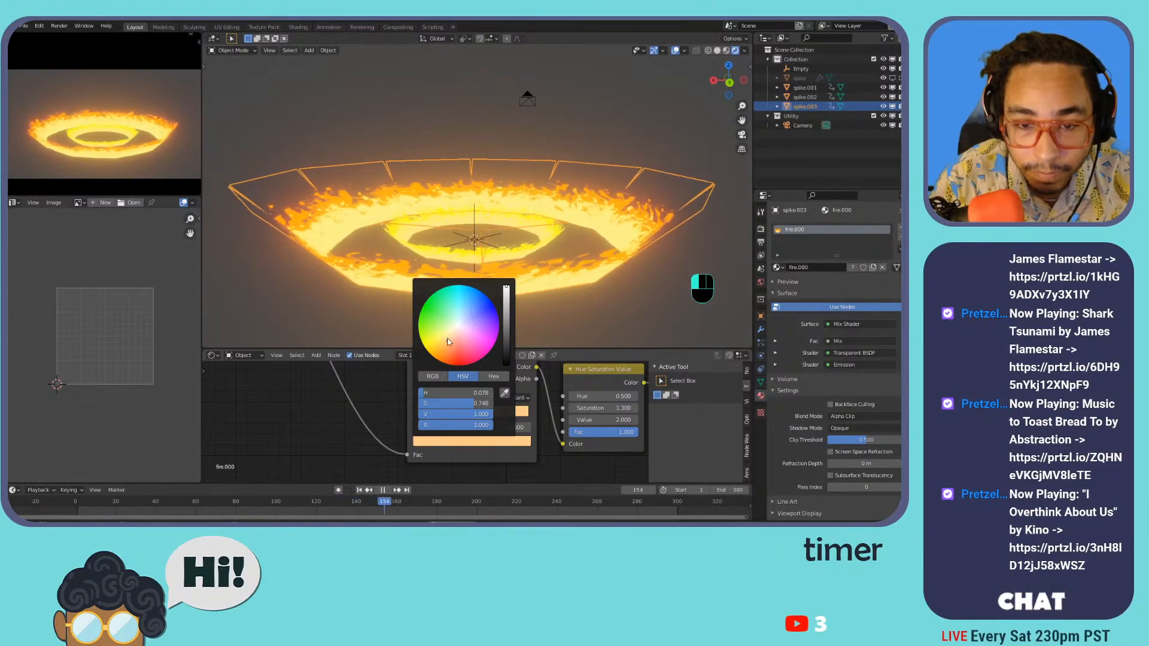
- Change the first stop of the inner ring's fire color ramp to a coral orange
left_click(425, 243)
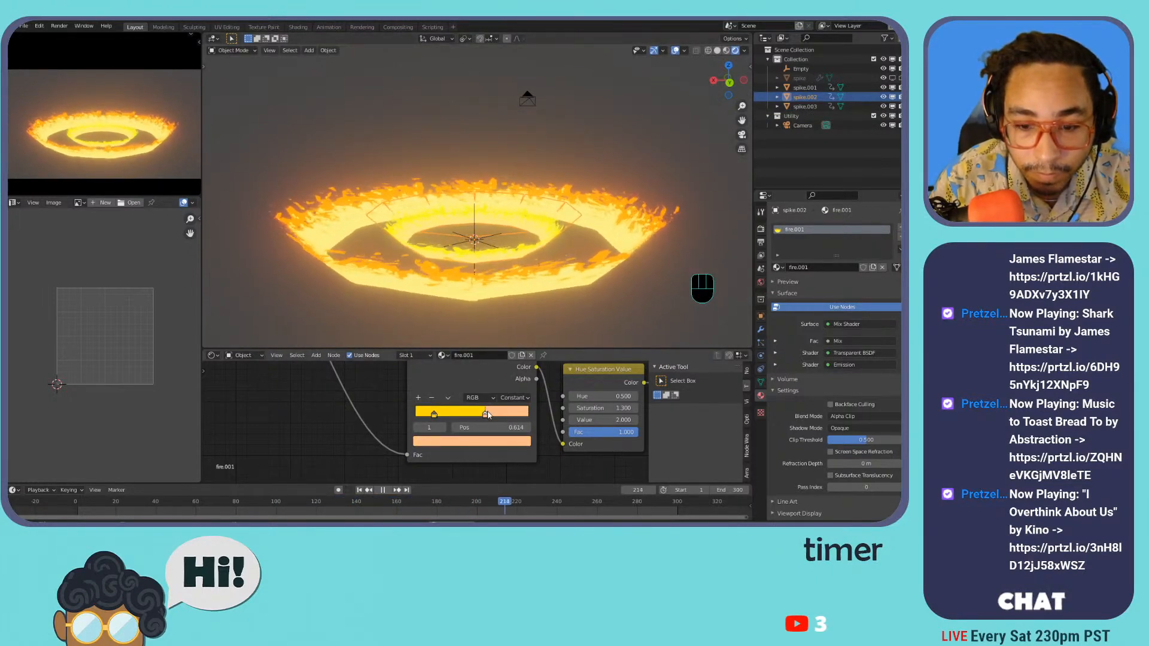
left_click(433, 414)
left_click(472, 441)
left_click(452, 356)
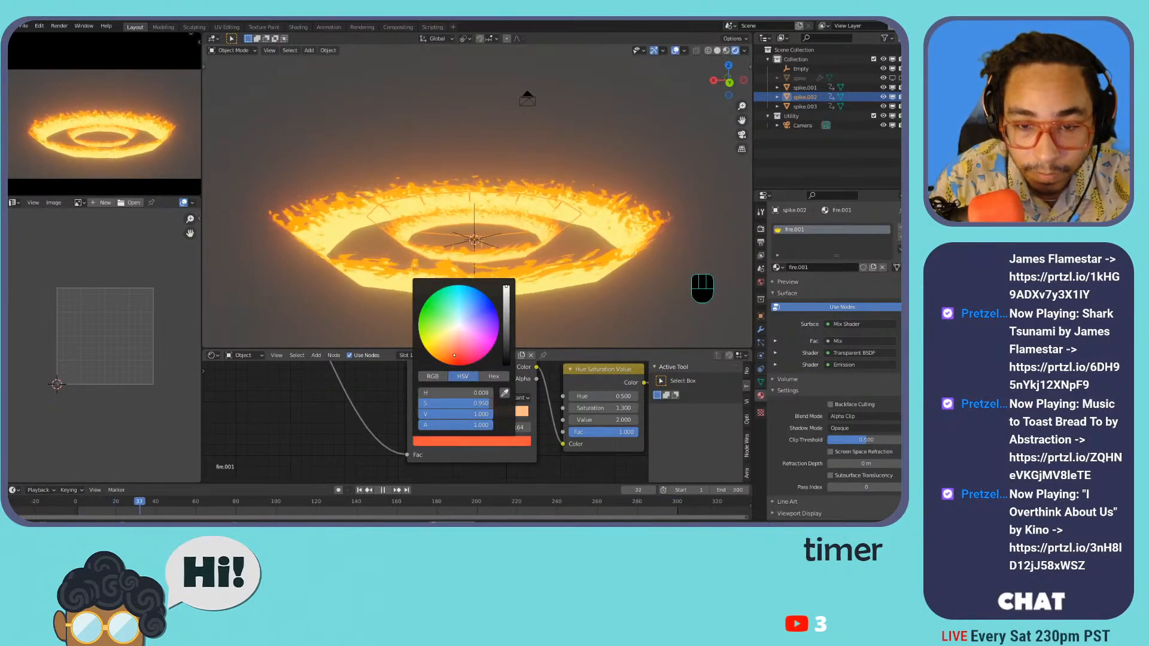
left_click(455, 353)
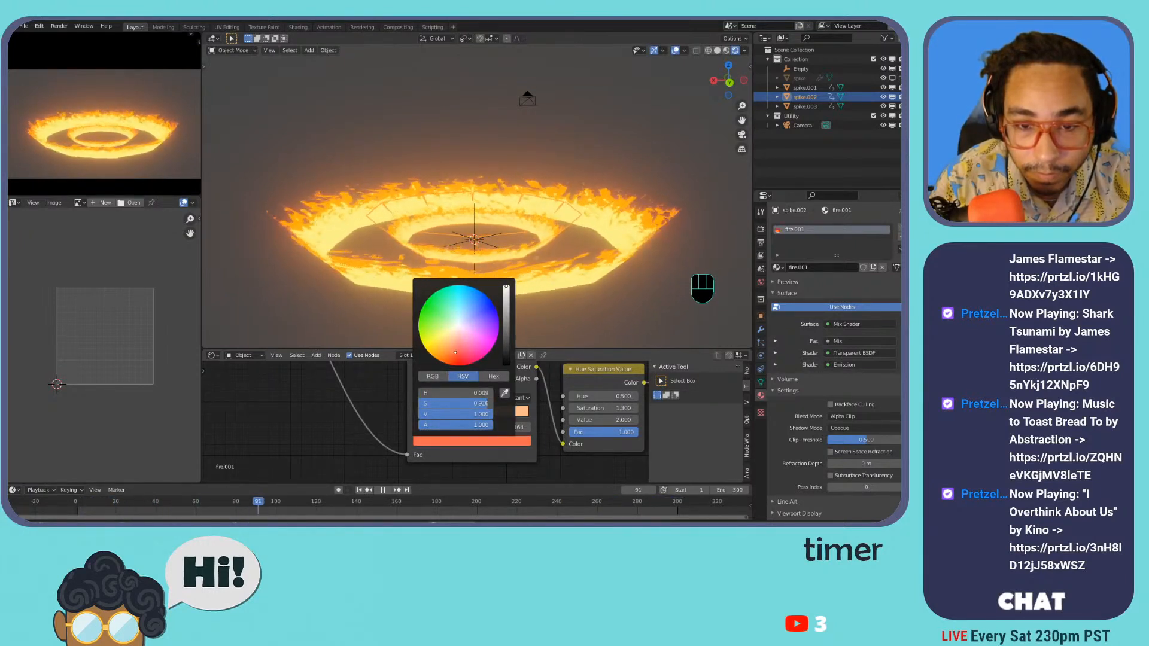
left_click(452, 350)
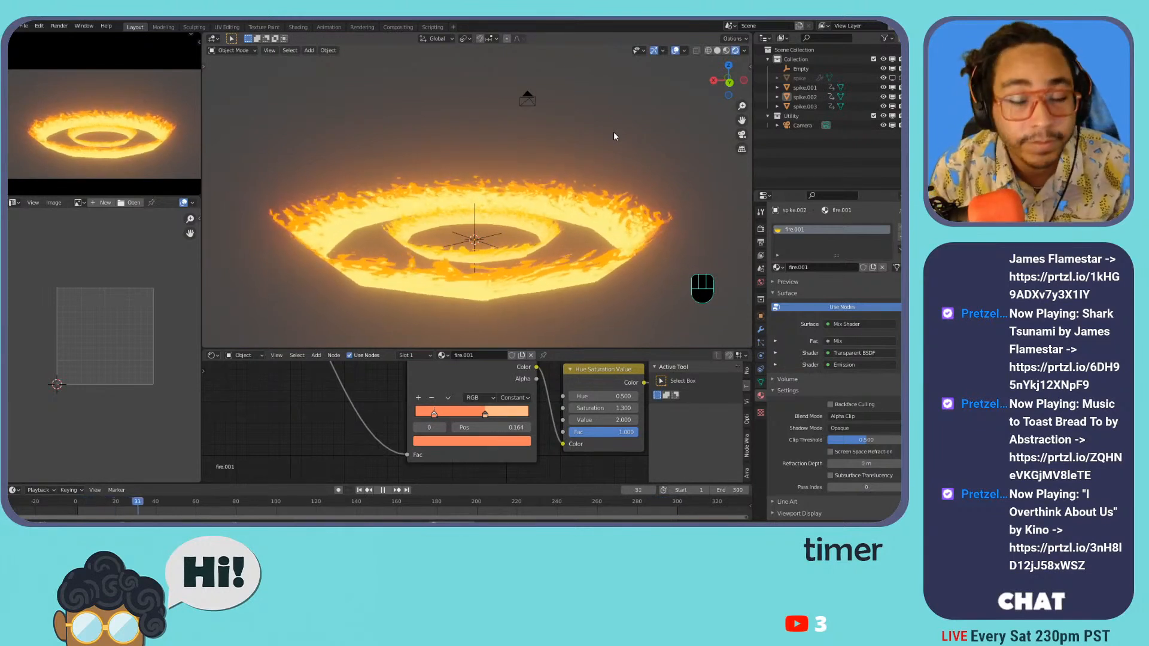
- Try a level 2 Subdivision Surface modifier on the outer fire ring and undo it
left_click(586, 185)
key("s")
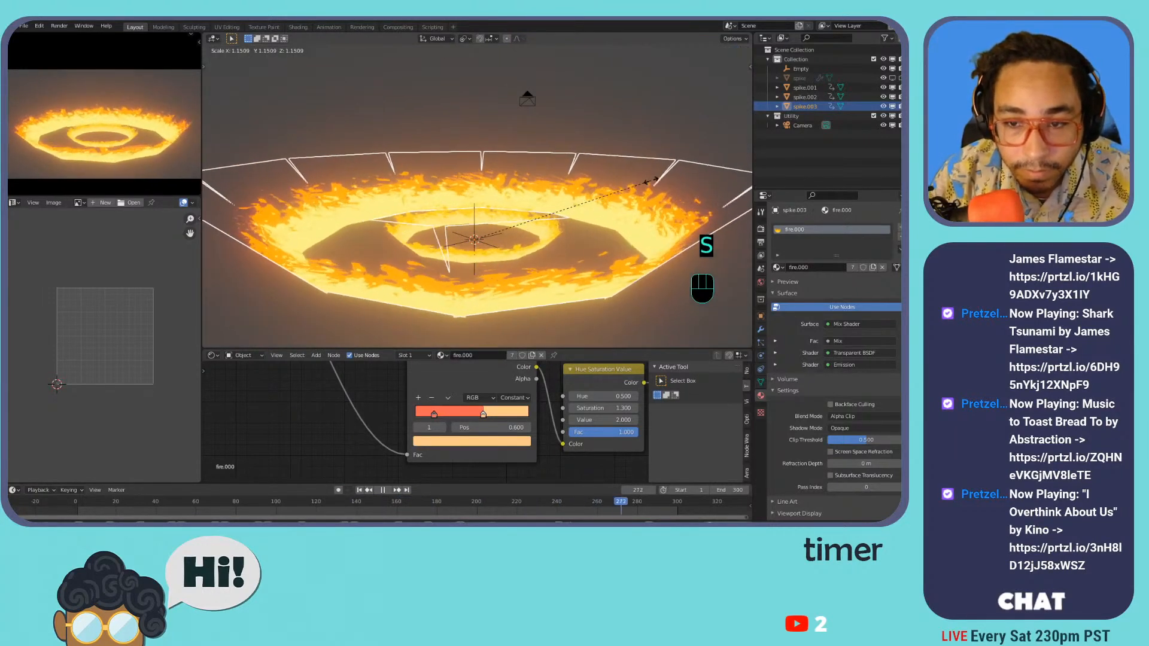
key("Escape")
key("ctrl+3")
key("ctrl+2")
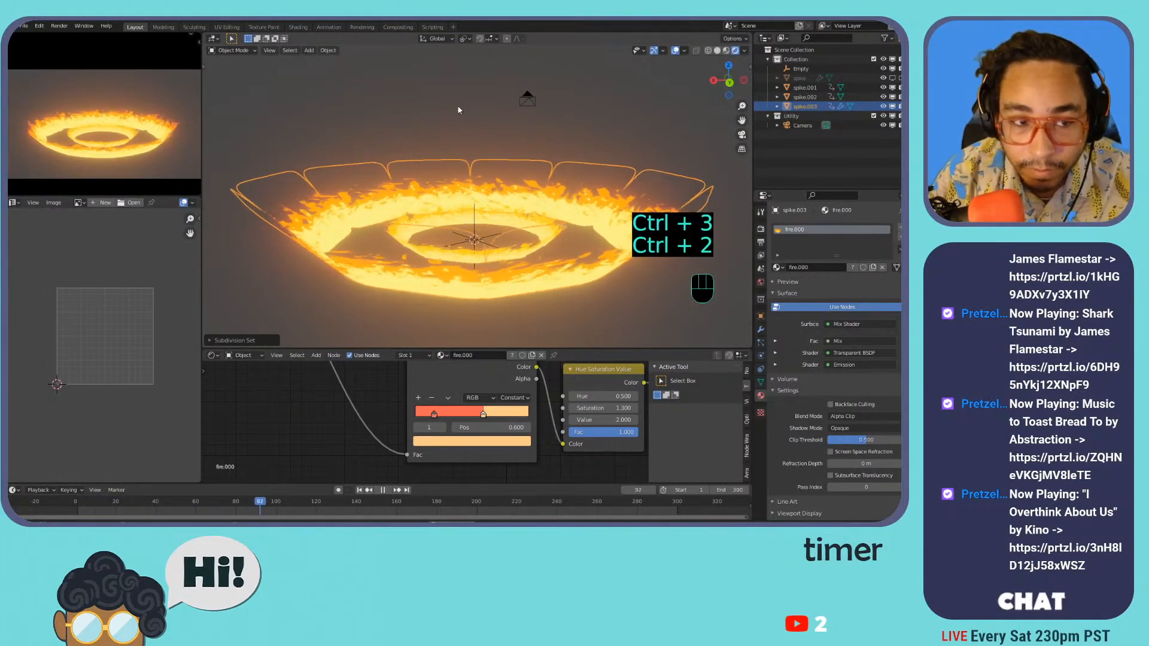
key("ctrl+z")
key("ctrl+z")
key("ctrl+z")
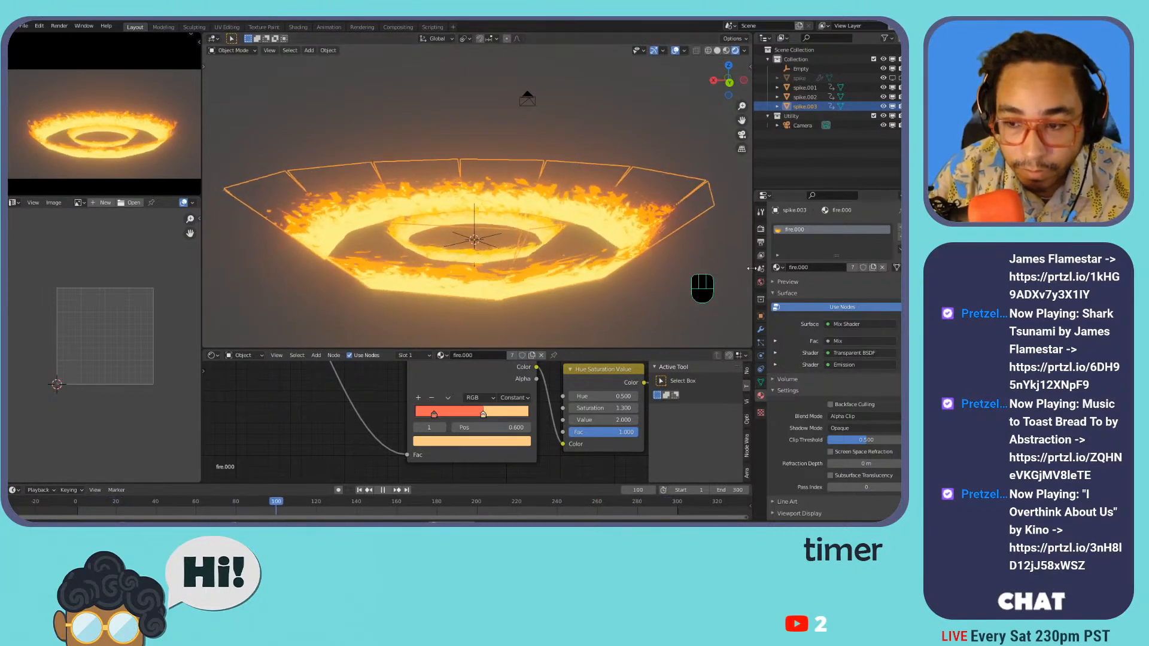
- Add a Displace modifier with a new texture to the outer fire ring, keeping Local coordinates
left_click(760, 329)
left_click(802, 227)
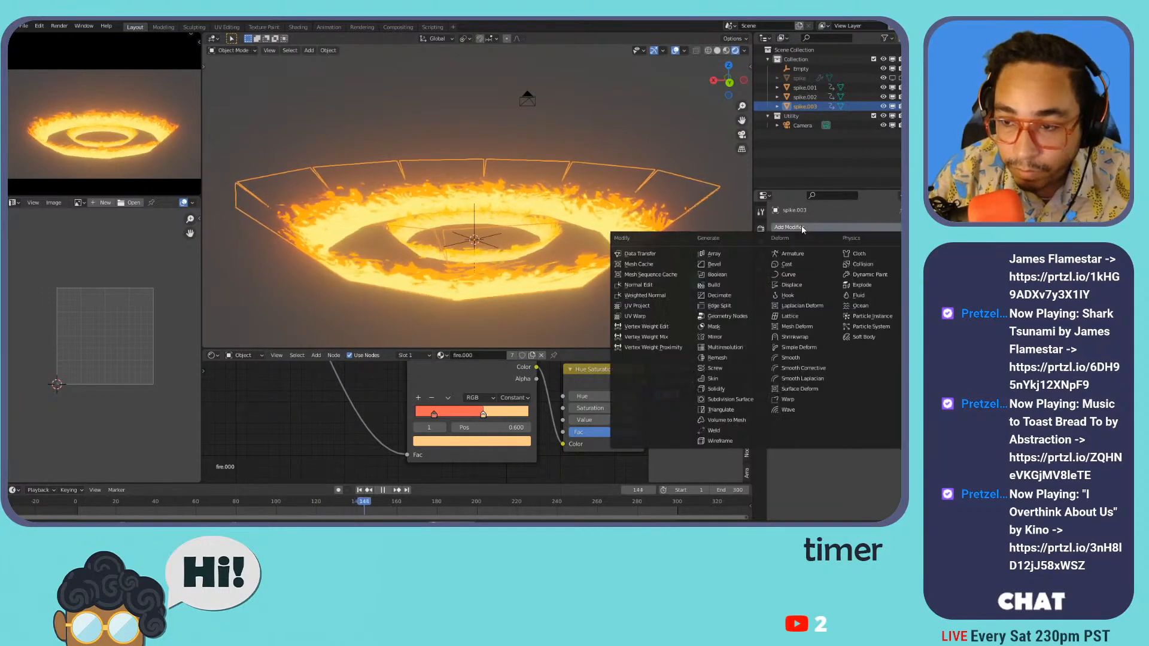
left_click(797, 285)
left_click(792, 258)
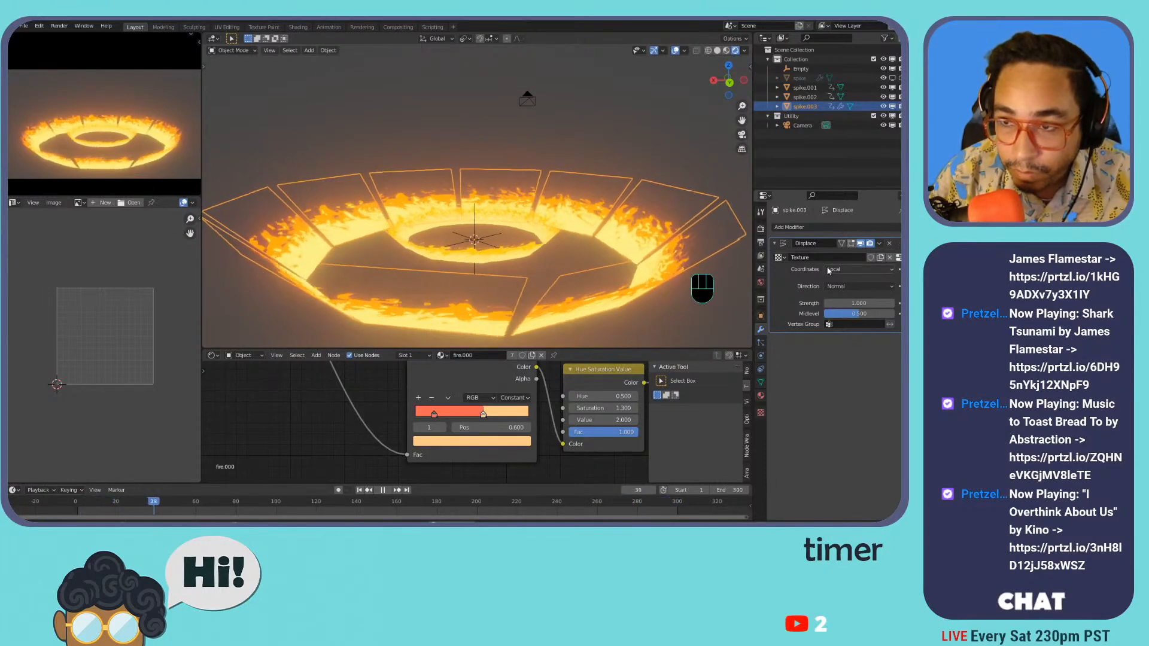
left_click(836, 269)
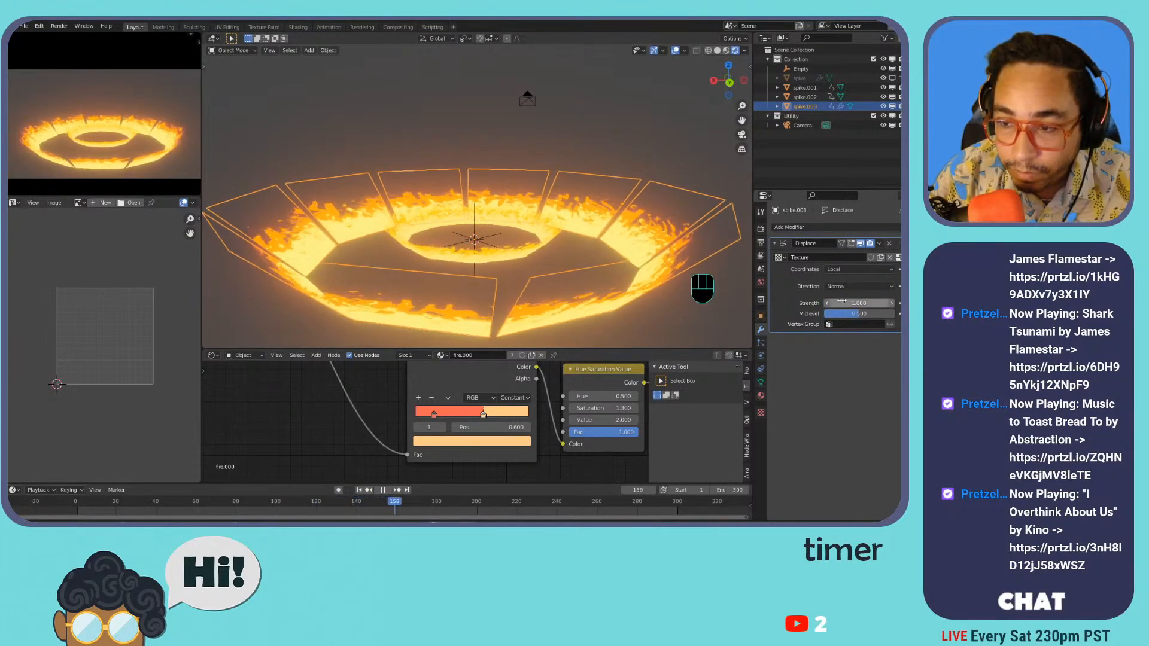
- Set the displacement texture's type to Clouds with a size of 0.37
left_click(897, 257)
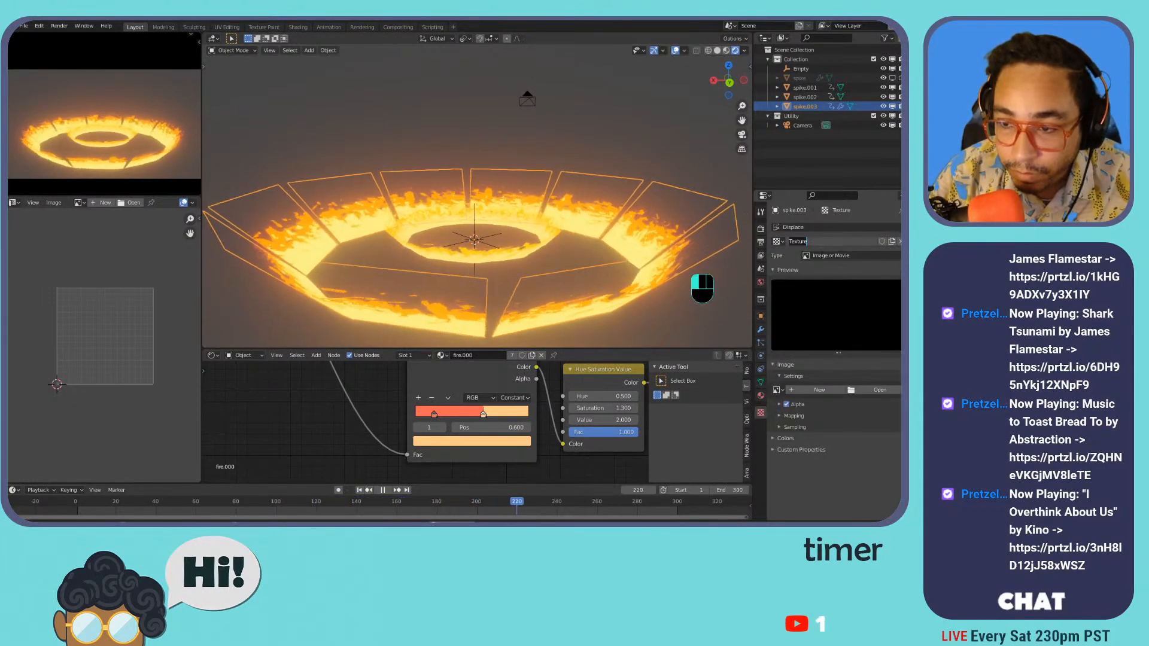
left_click(823, 255)
left_click(822, 288)
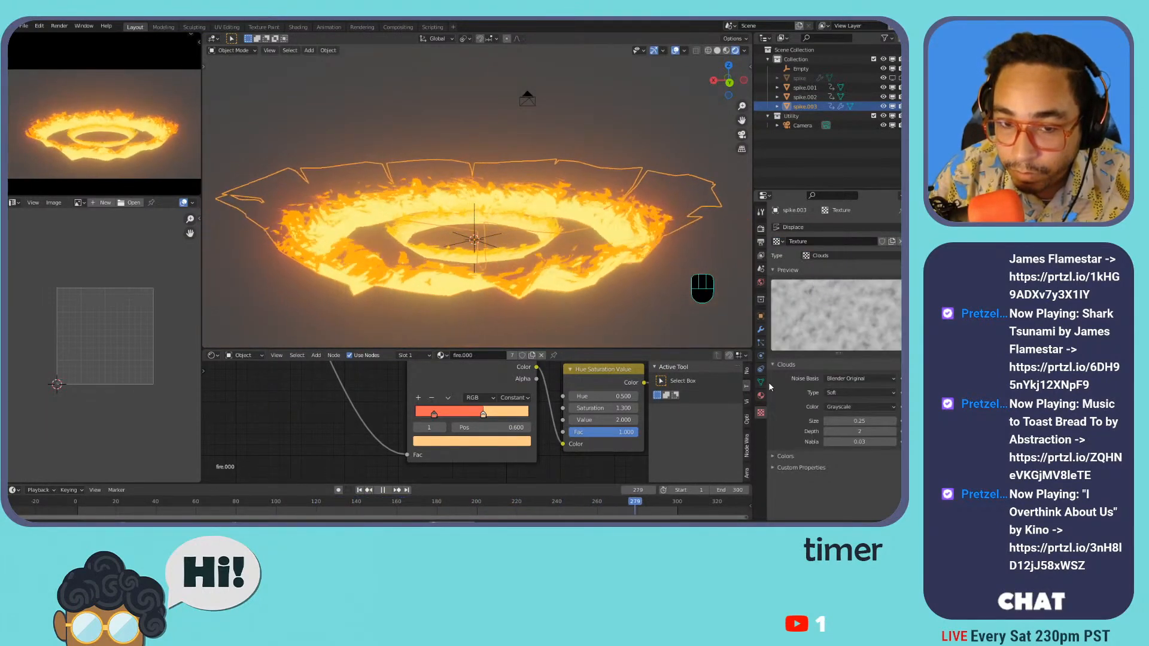
mouse_move(859, 421)
left_mouse_down()
mouse_move(892, 420)
mouse_move(857, 421)
left_mouse_up()
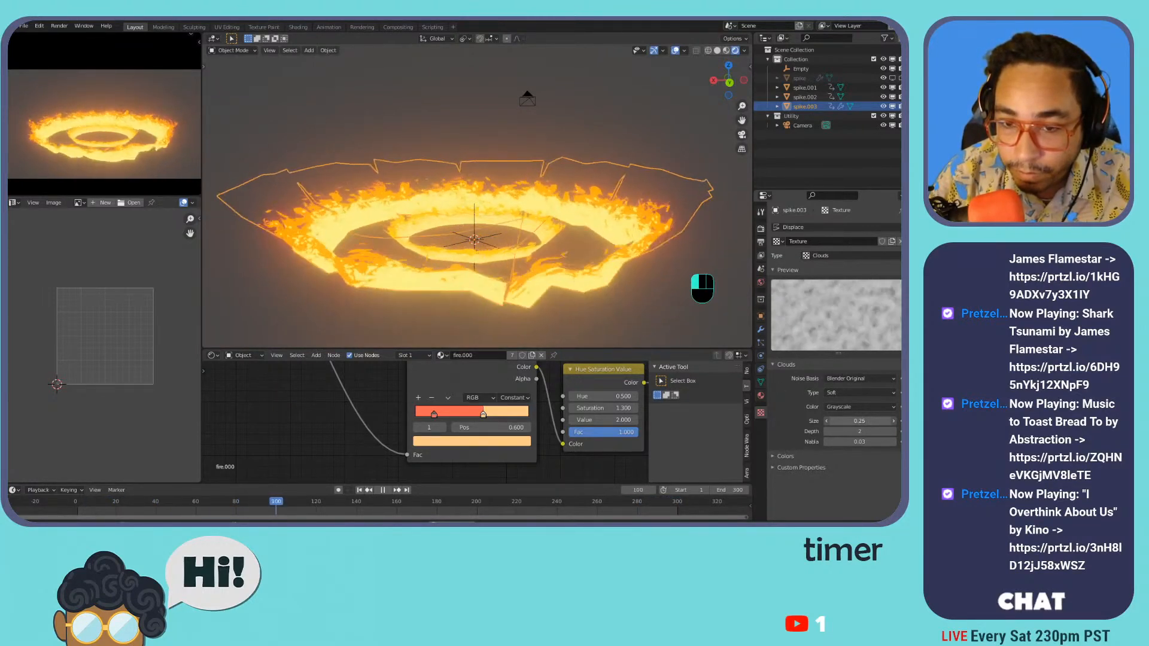
left_click_drag(864, 421, 867, 421)
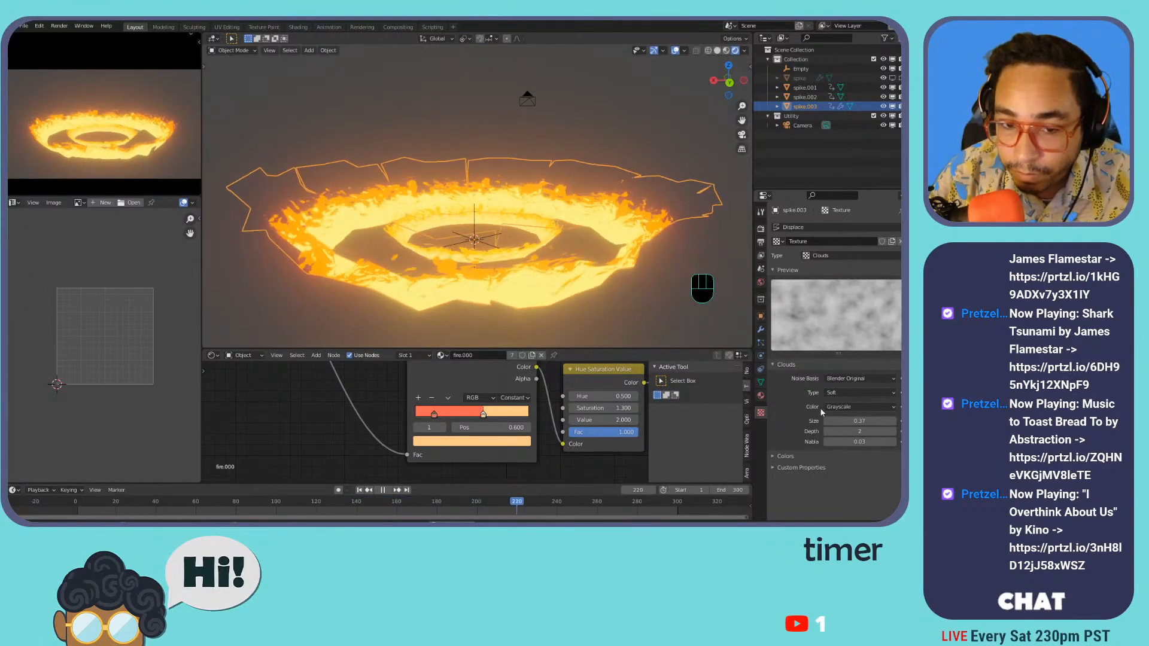
- Set the Displace strength to 1.5 and midlevel to 0.368, and add a level 3 Subdivision Surface modifier to the outer ring
left_click(761, 330)
left_click_drag(880, 304, 857, 303)
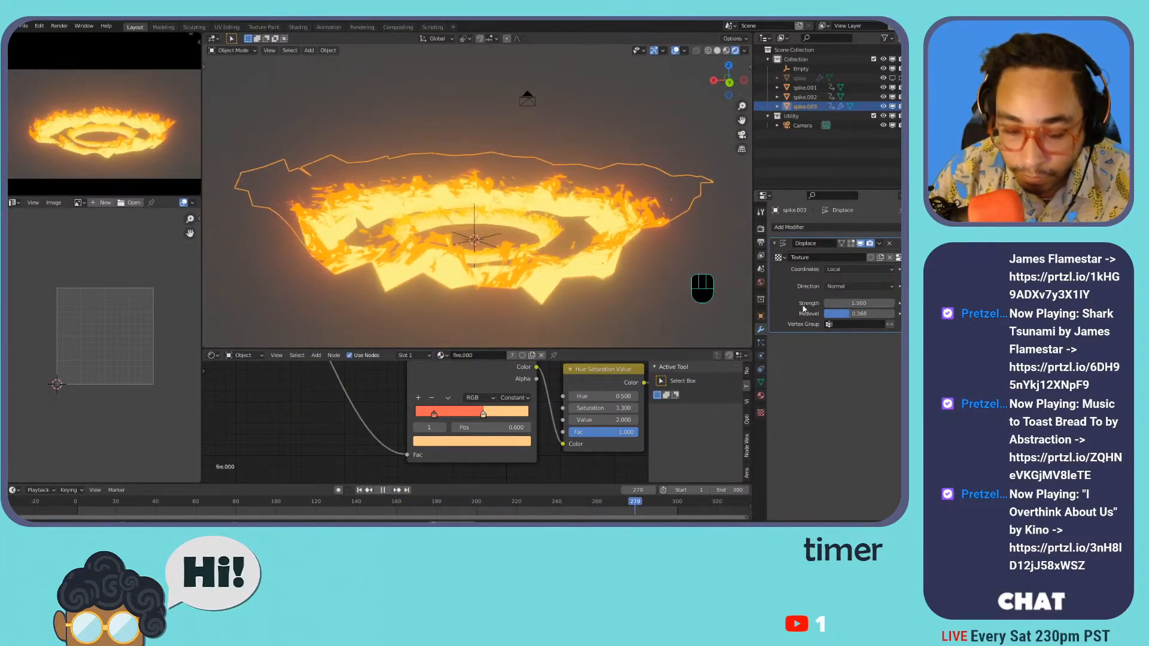
key("ctrl+3")
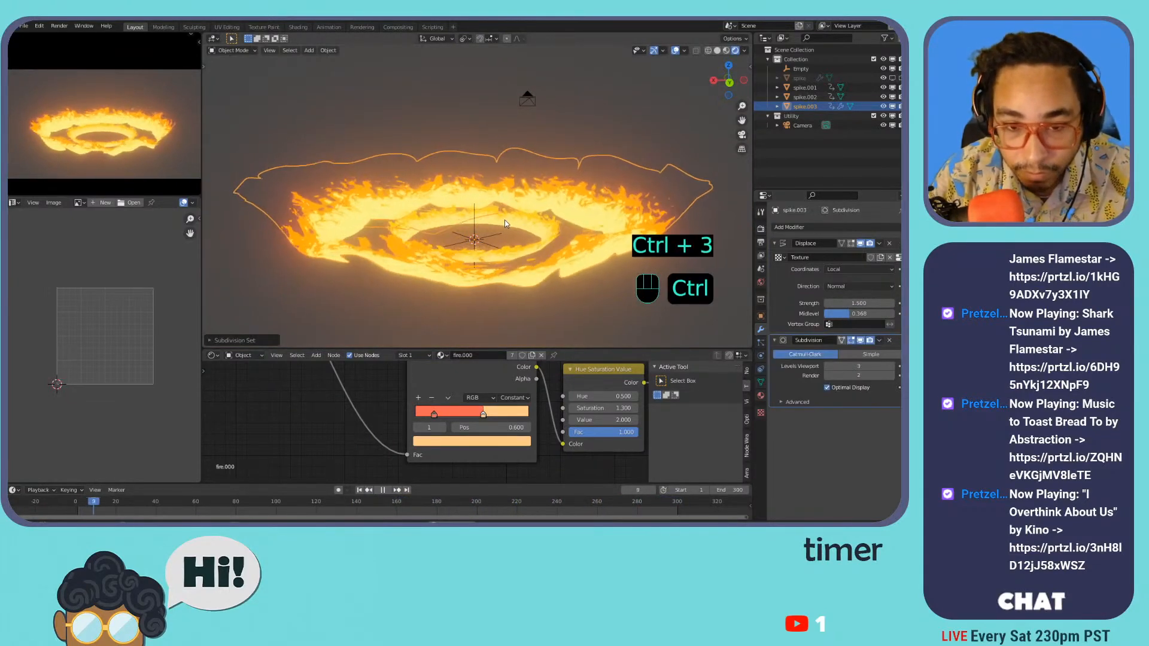
- Set the outer ring's Displace strength to 1.6 and reselect the ring
left_click(476, 139)
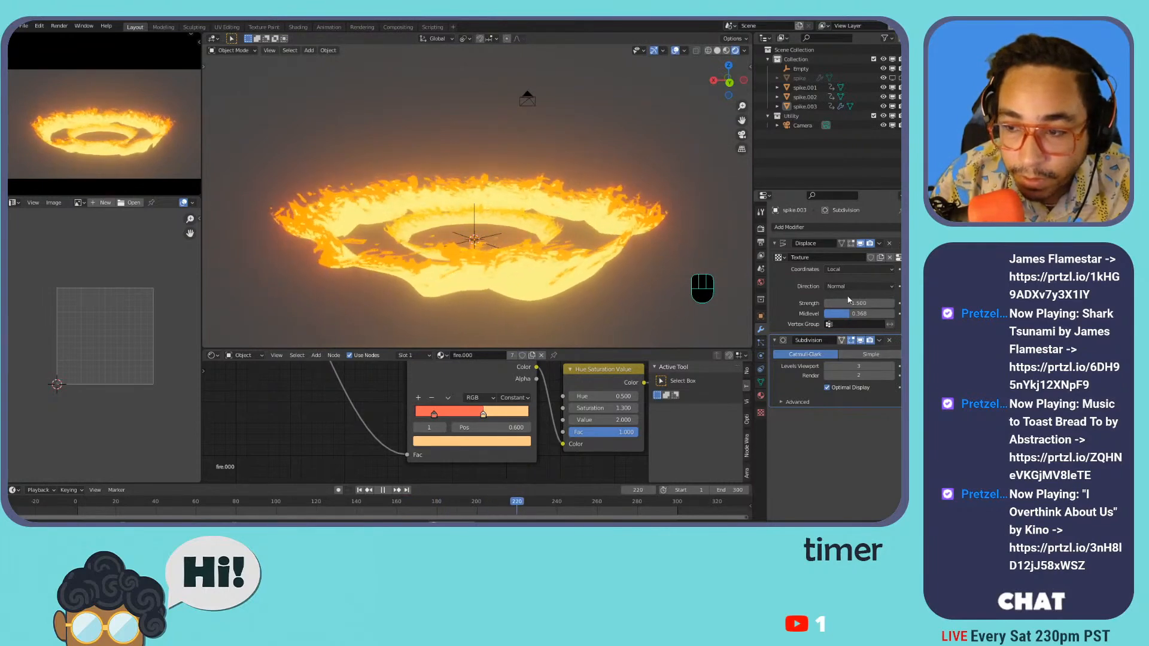
mouse_move(859, 302)
left_mouse_down()
mouse_move(885, 302)
mouse_move(864, 303)
left_mouse_up()
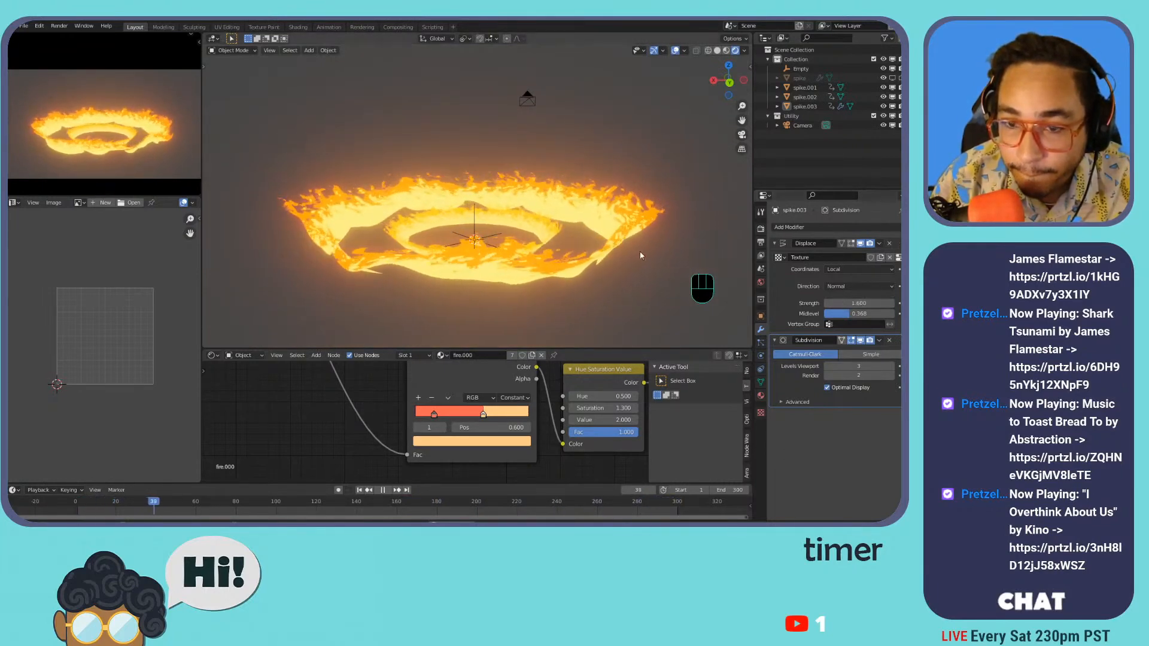
left_click(473, 220)
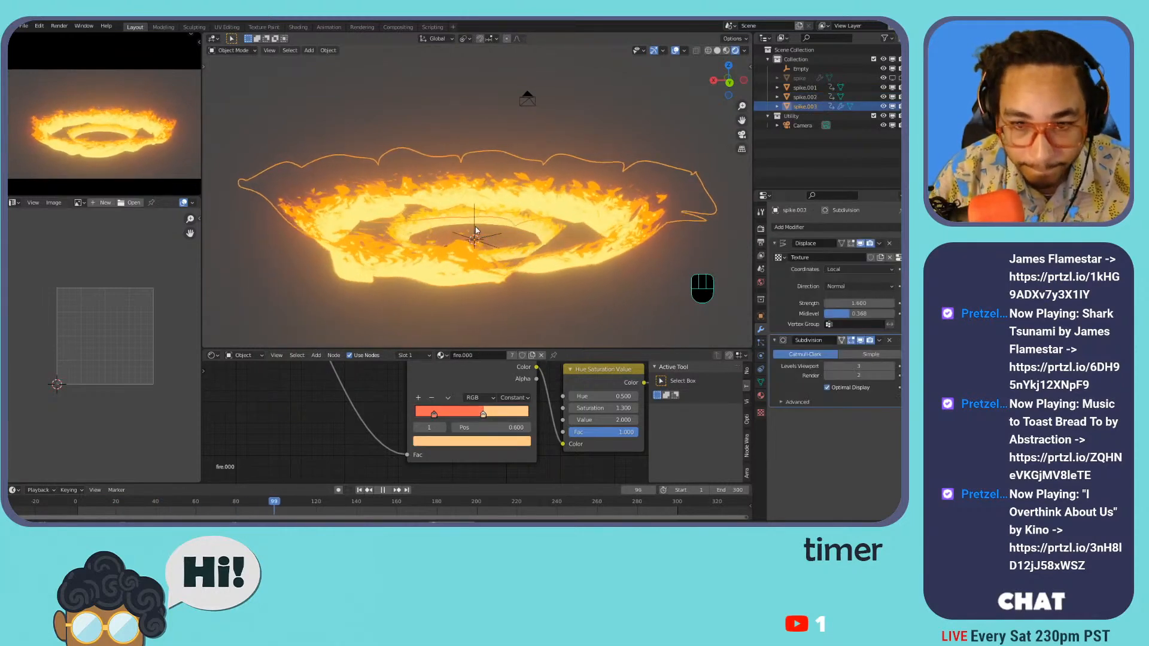
- Switch the outer ring's Displace texture coordinates to Object and use the Empty as the reference object
left_click(844, 269)
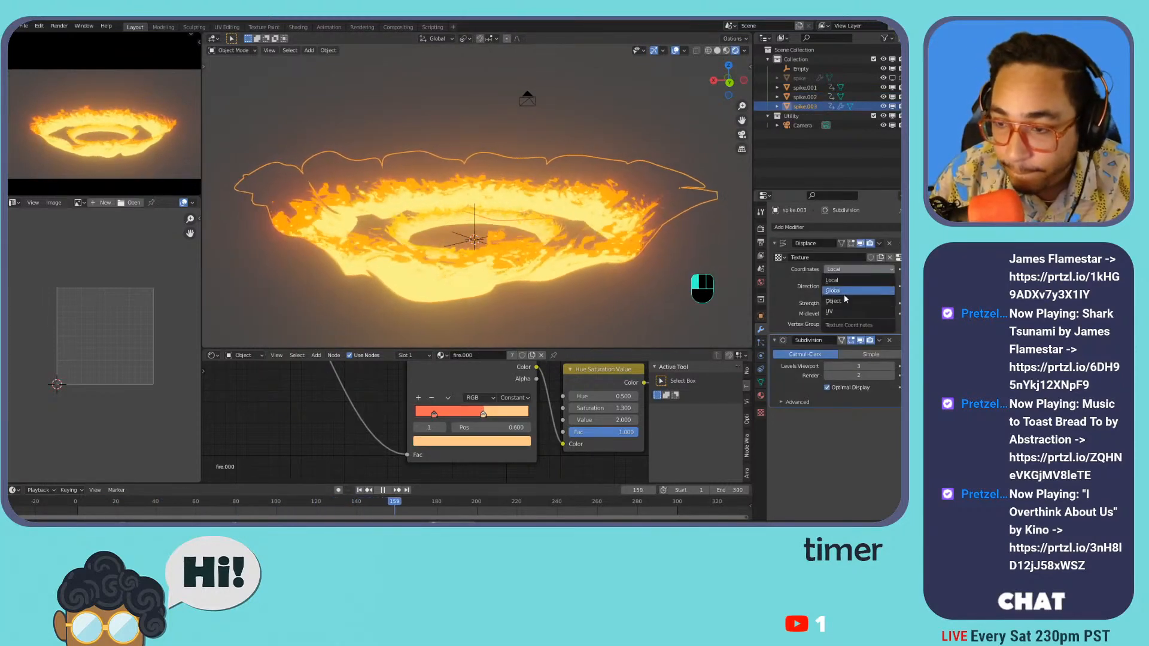
left_click(837, 301)
left_click(851, 279)
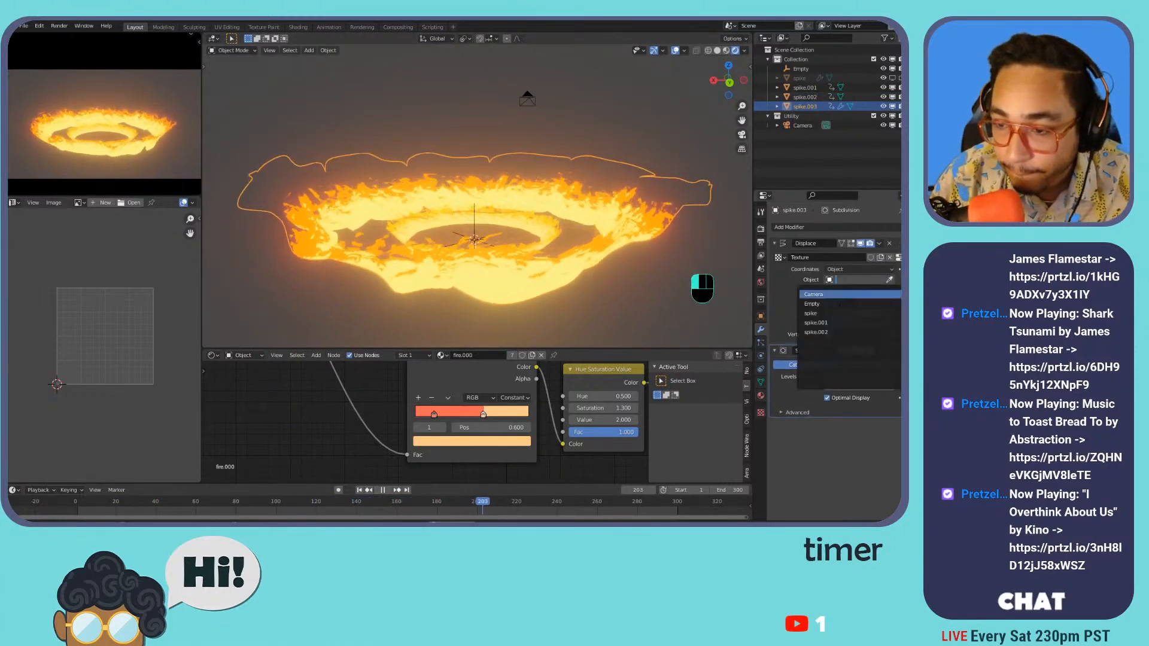
left_click(834, 304)
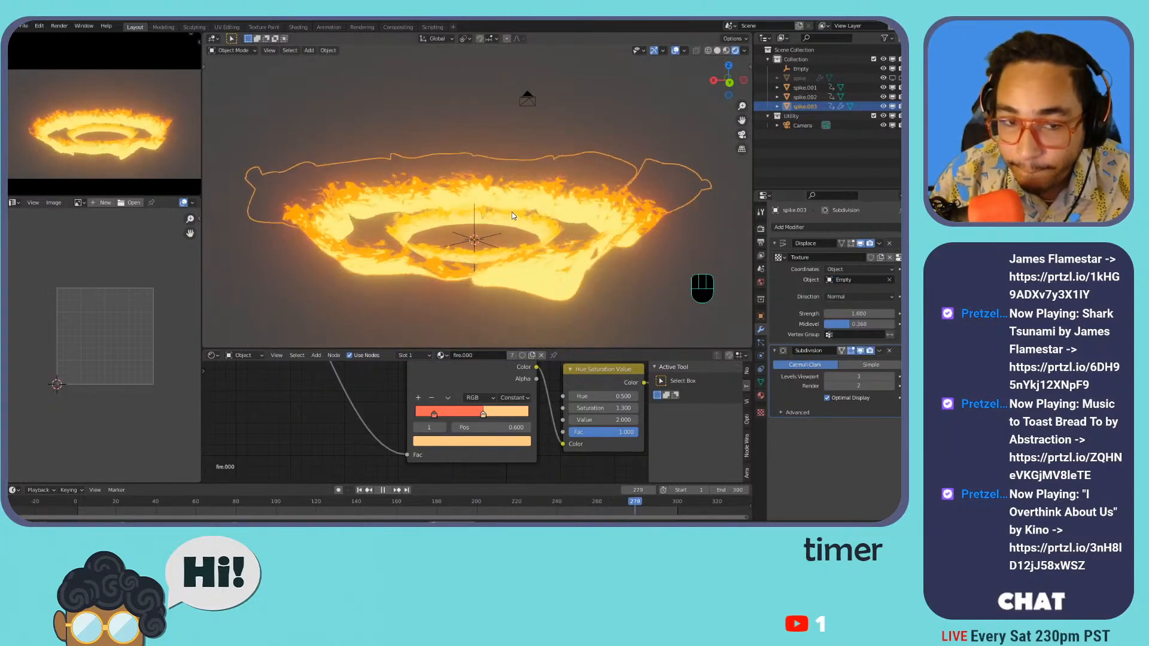
- Try rotating the Empty freely and about the Z axis to test its influence on the outer ring's distortion
left_click(474, 213)
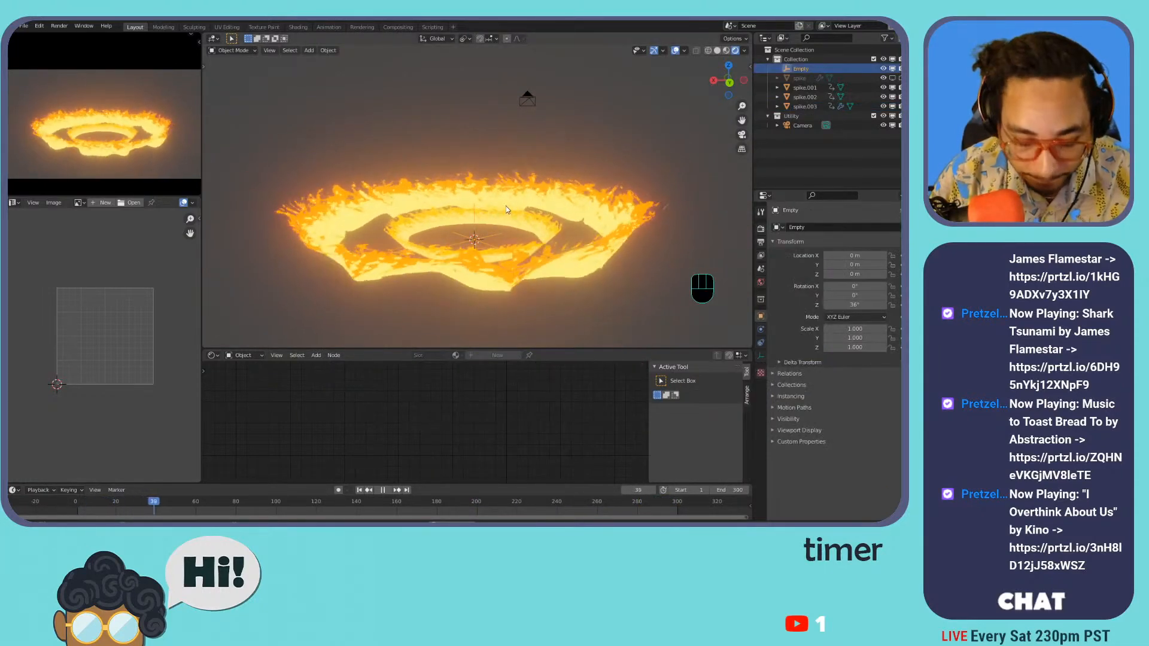
key("r")
key("r")
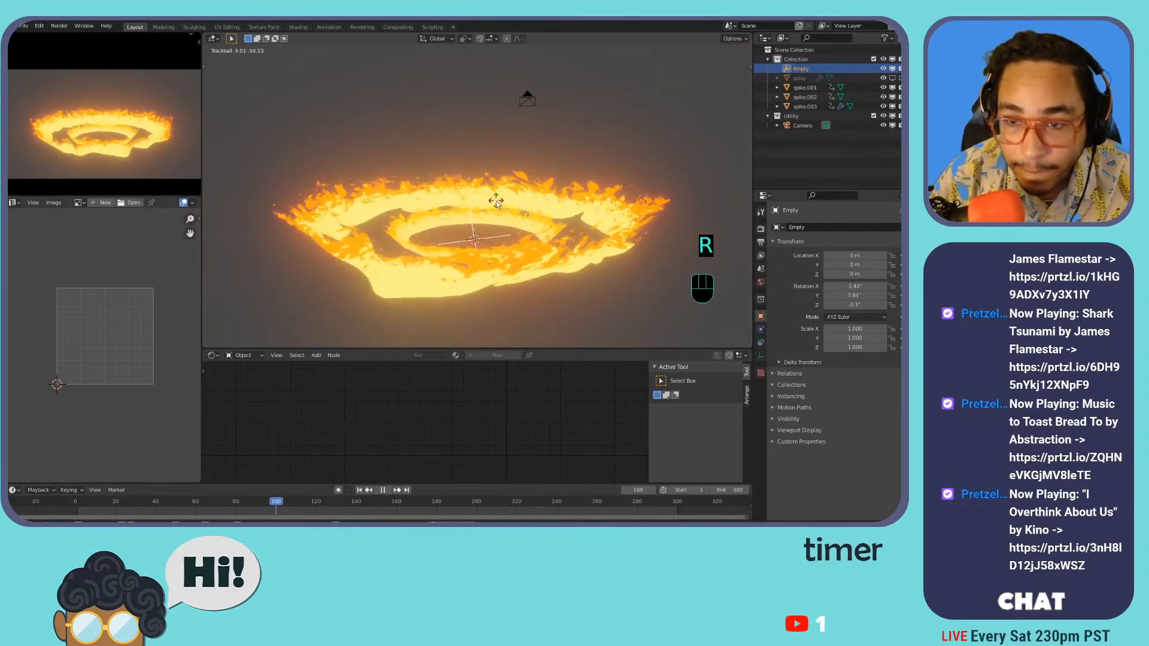
right_click(505, 205)
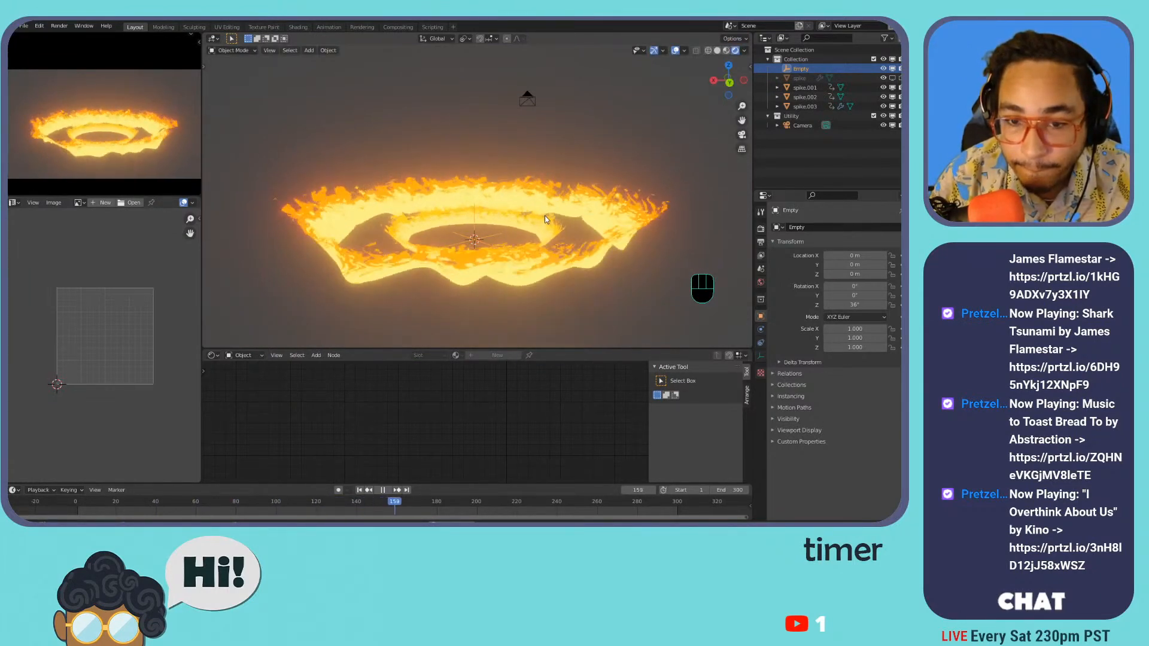
key("r")
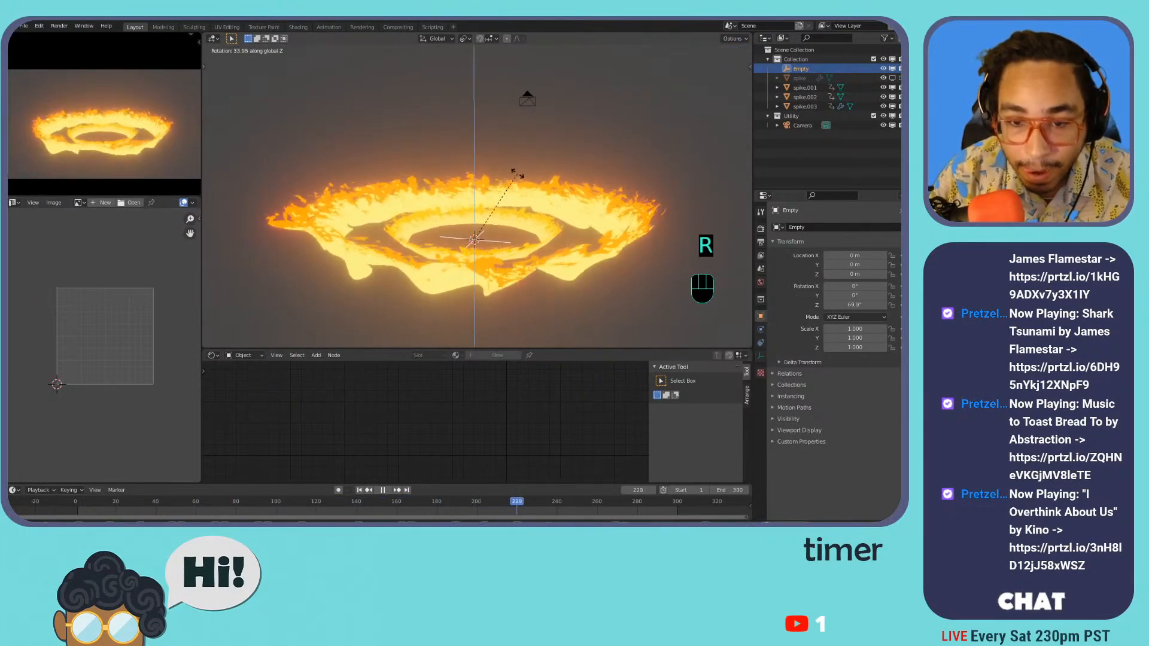
right_click(562, 196)
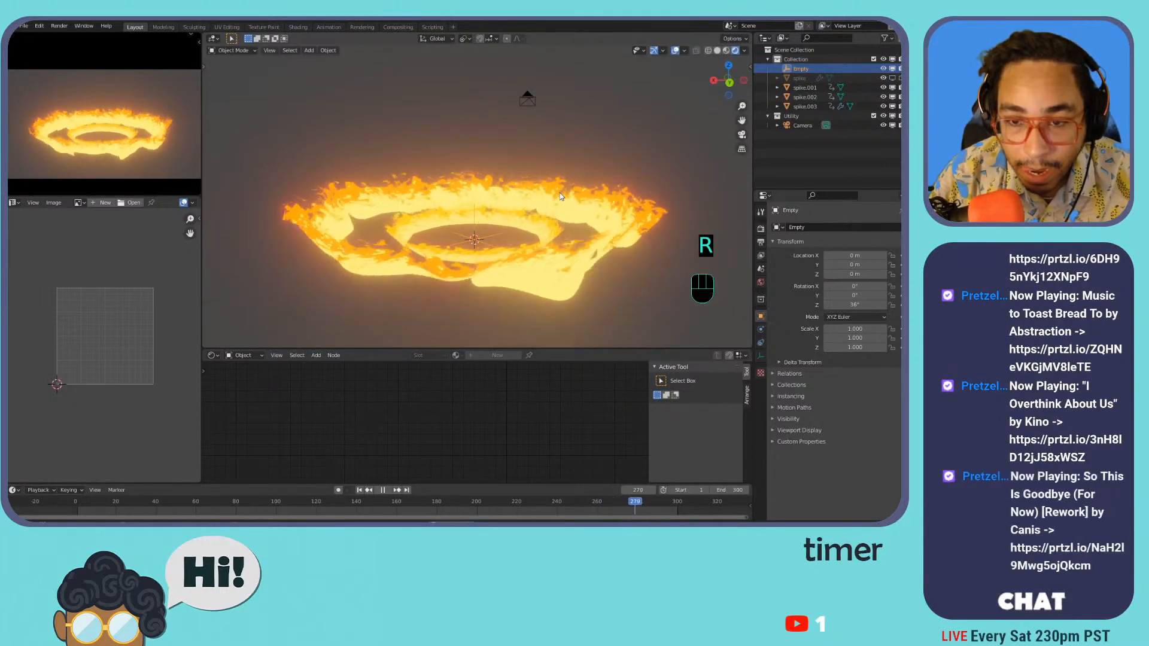
- Set the outer fire ring's Displace strength to 0.5, with the ring deselected again when done
left_click(561, 196)
mouse_move(861, 313)
left_mouse_down()
mouse_move(819, 313)
mouse_move(849, 314)
mouse_move(838, 313)
left_mouse_up()
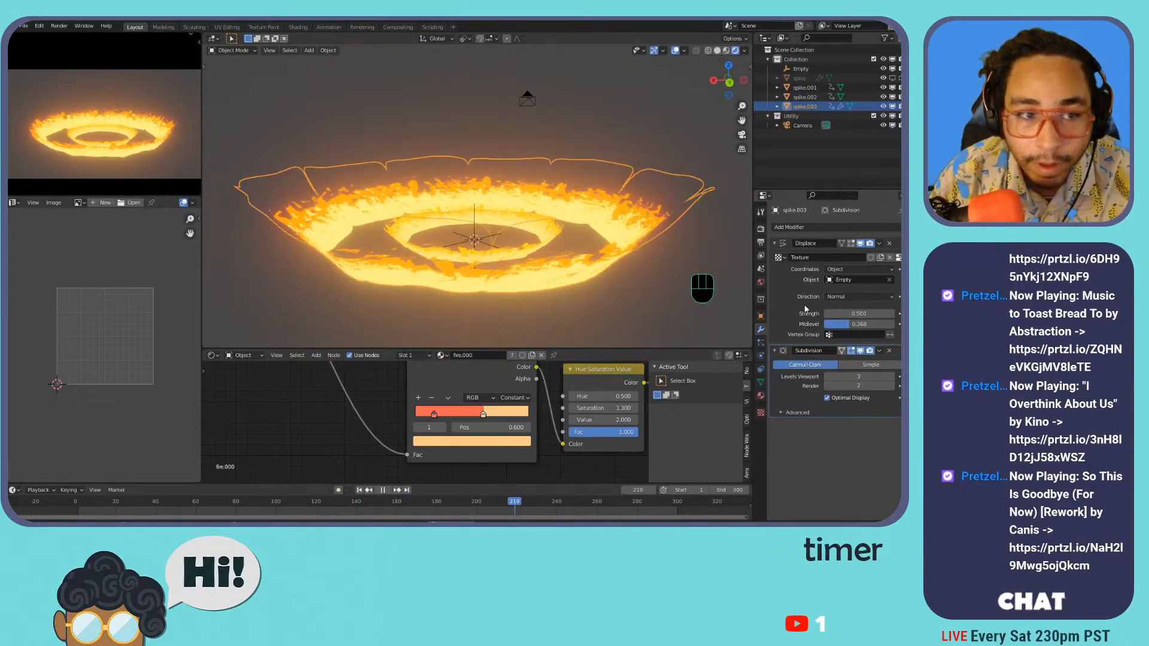
left_click(566, 145)
- Add a UV sphere at the centre of the fire rings
middle_click_drag(567, 144, 540, 175)
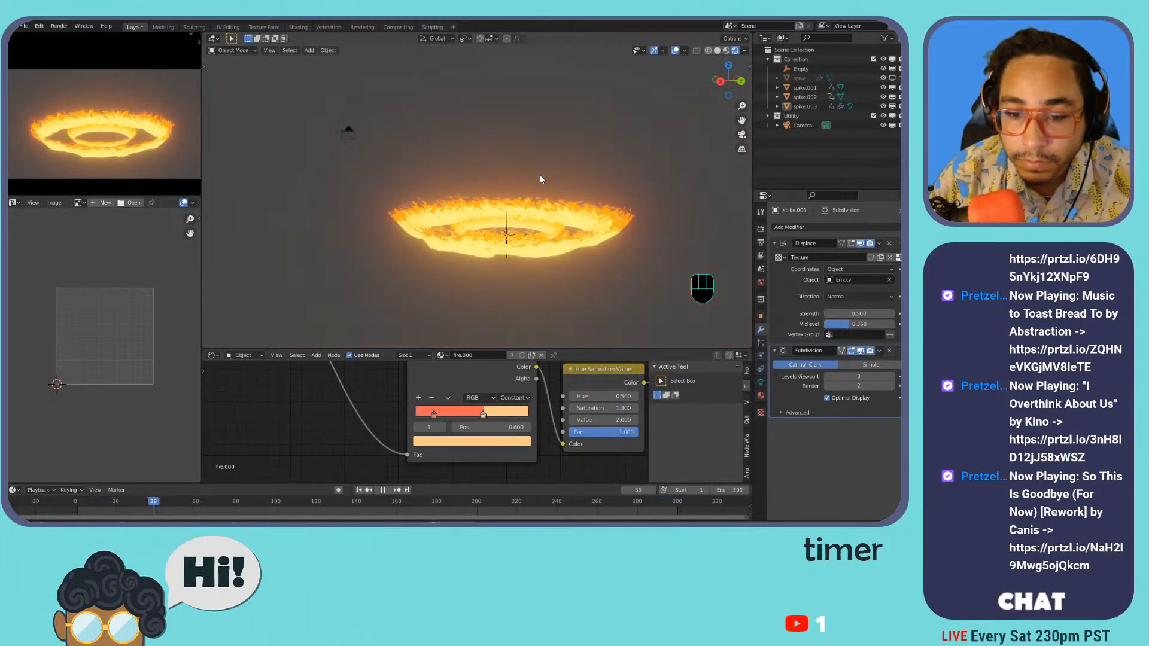
scroll(539, 178, "up", 3)
key("shift+a")
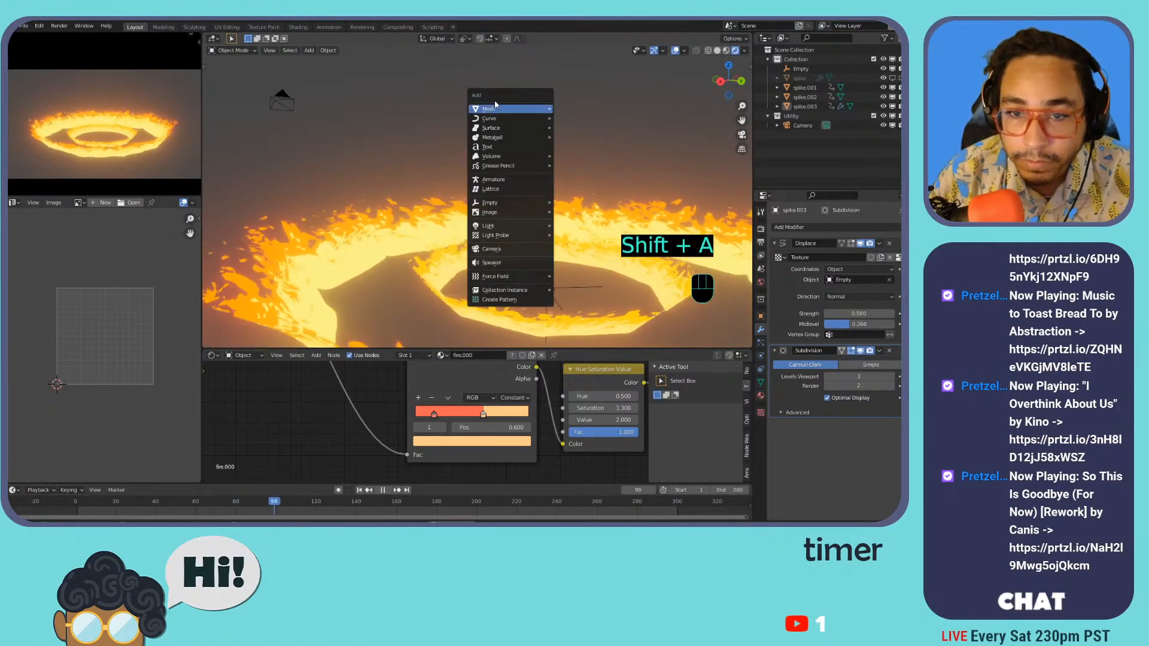
mouse_move(493, 112)
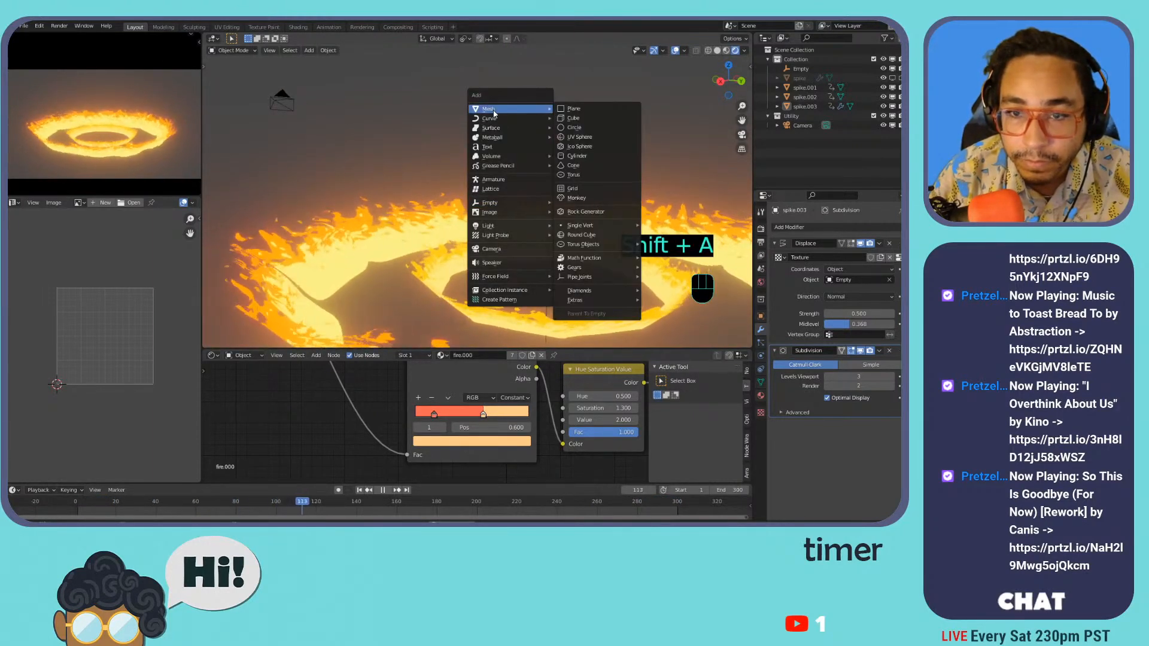
left_click(579, 138)
- Delete the lower half of the sphere by growing a selection from its top vertex, inverting it and removing the vertices, leaving a dome
key("Tab")
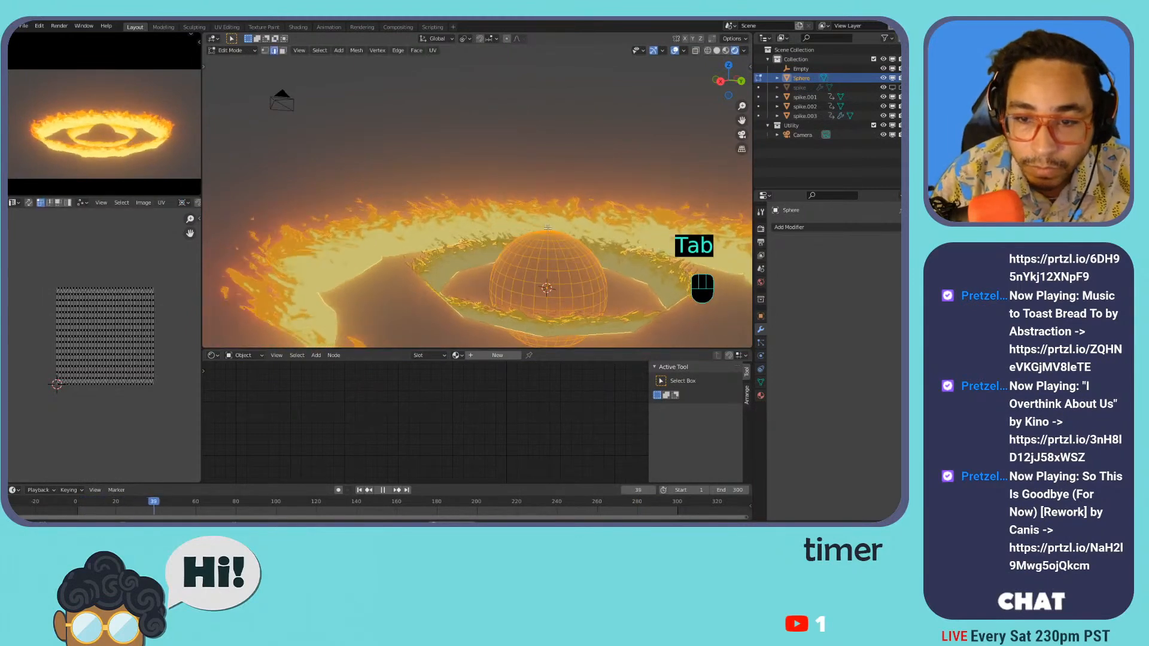
scroll(464, 229, "up", 4)
key("1")
left_click(464, 229)
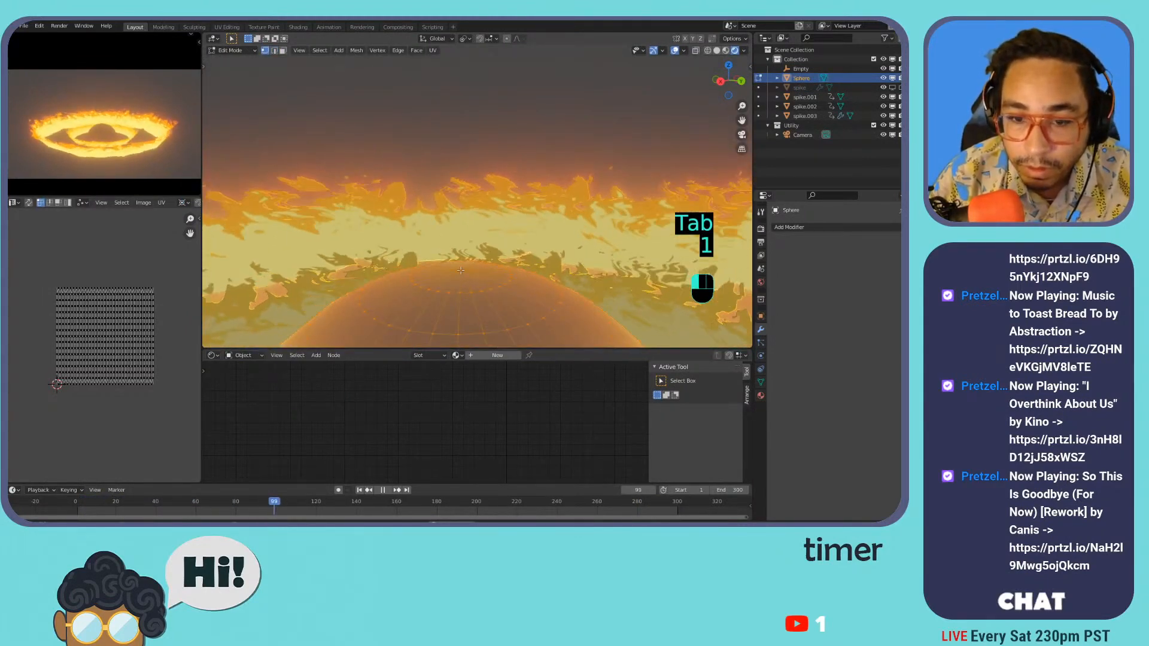
scroll(498, 256, "down", 5)
key("ctrl+KP_Add")
key("ctrl+KP_Add")
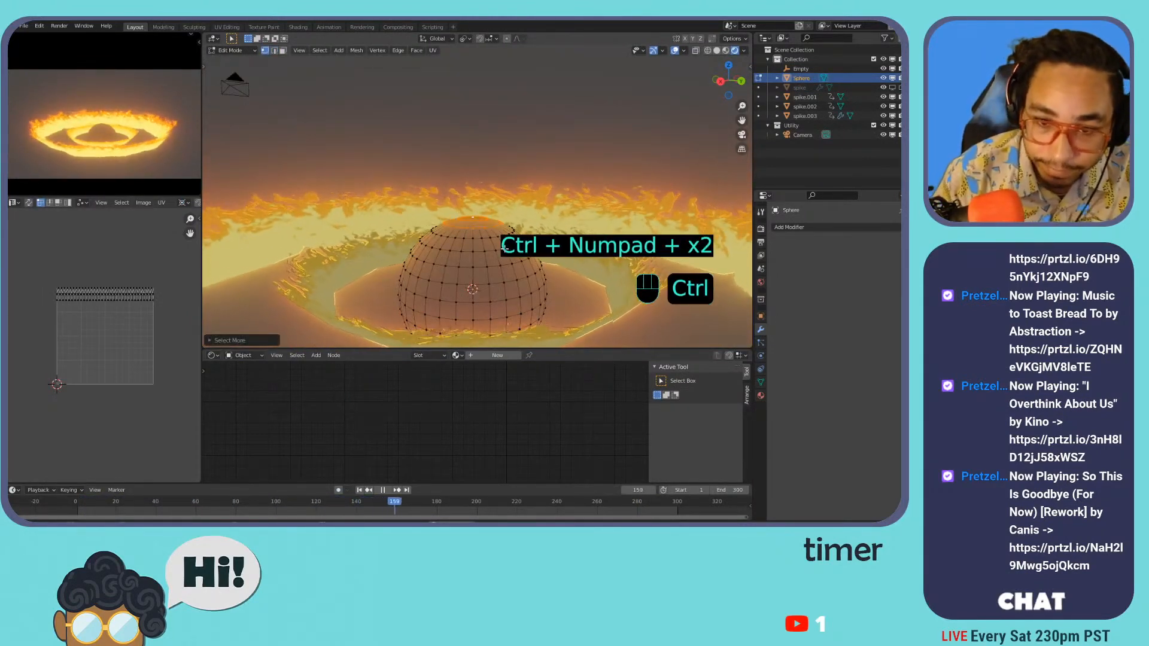
key("ctrl+KP_Add")
key("ctrl+KP_Add")
key("ctrl+KP_Add")
key("ctrl+i")
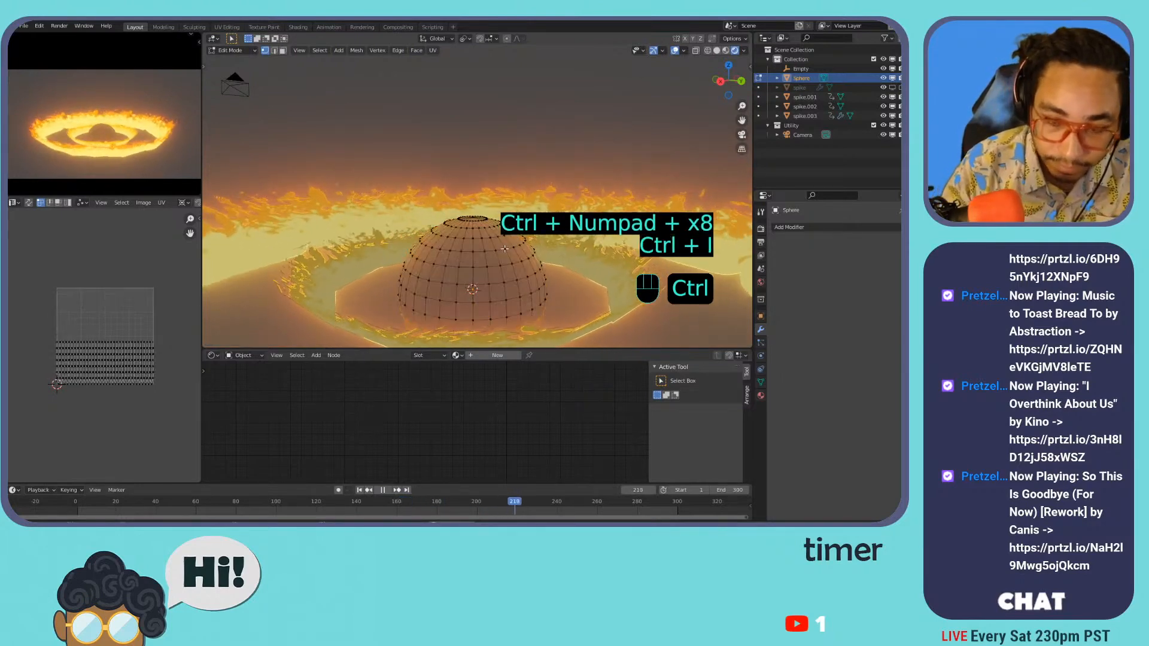
key("x")
left_click(504, 248)
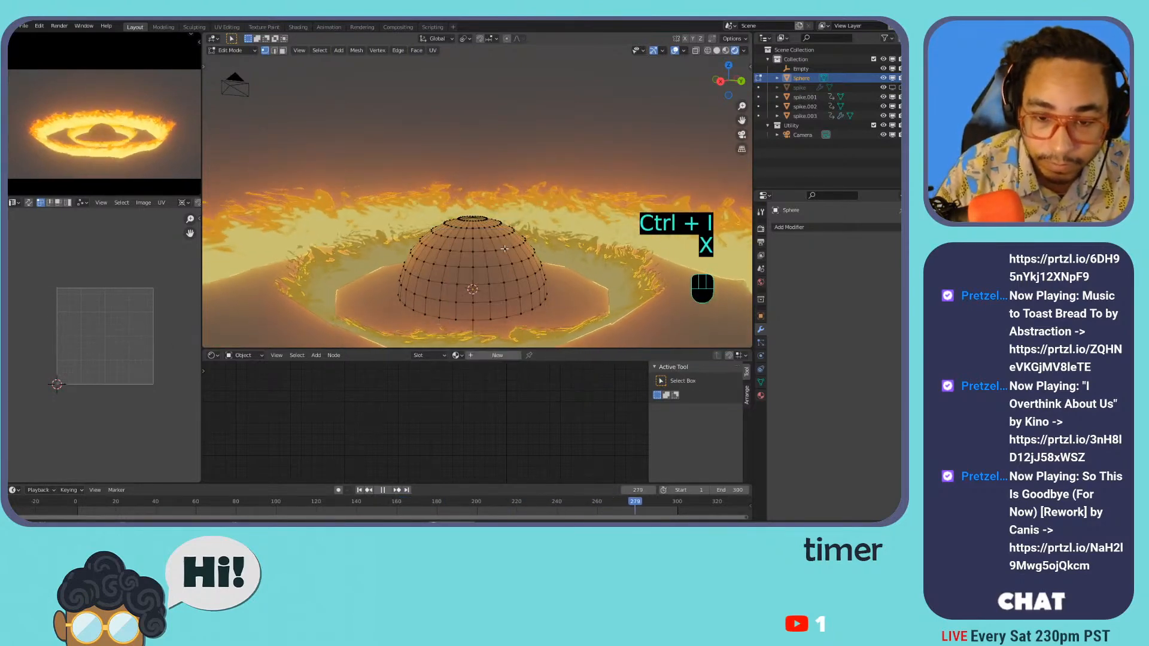
key("Tab")
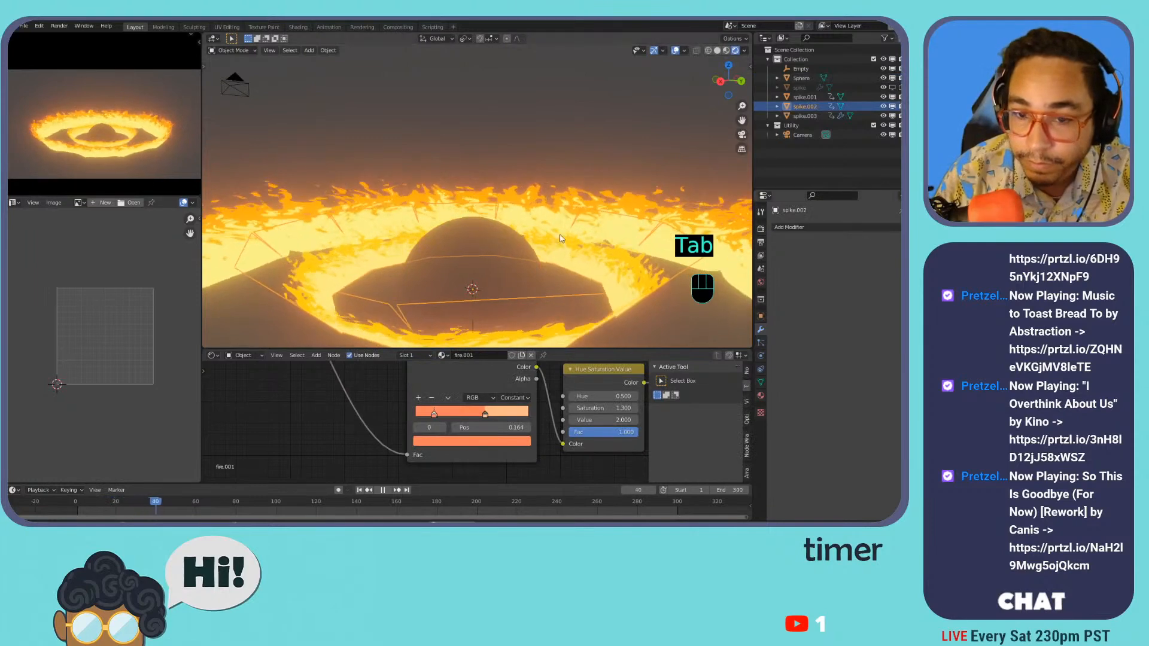
- Try the fire.000, fire.001 and Material.001 materials on the dome, and assign it the existing ring material
left_click(538, 245)
left_click(812, 227)
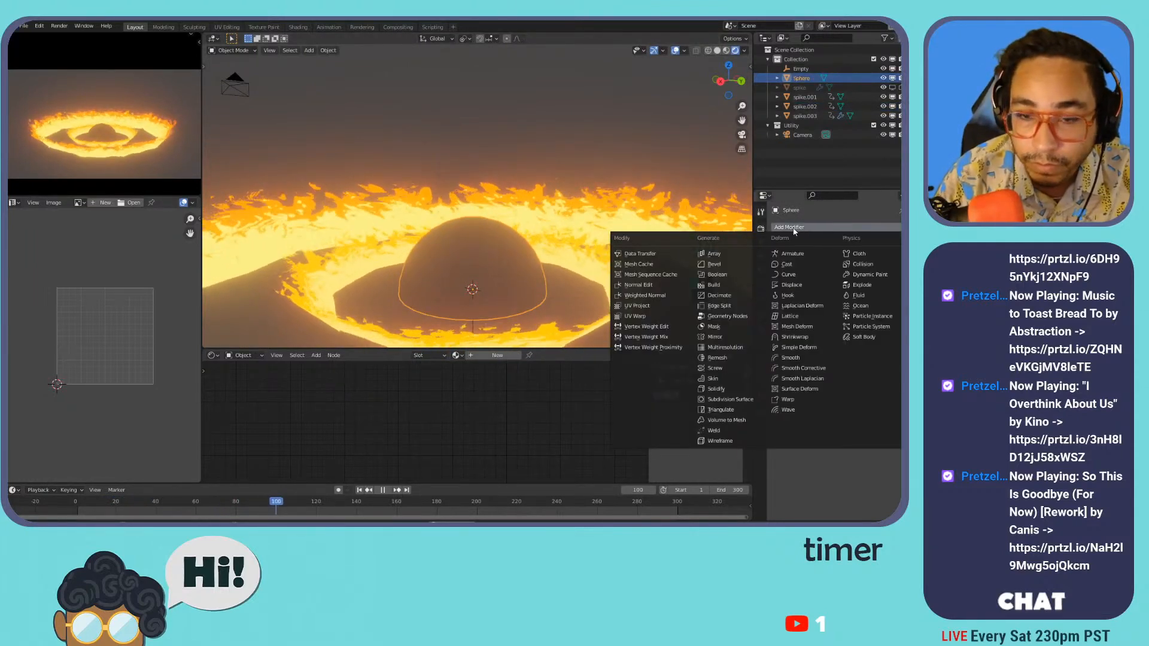
left_click(790, 230)
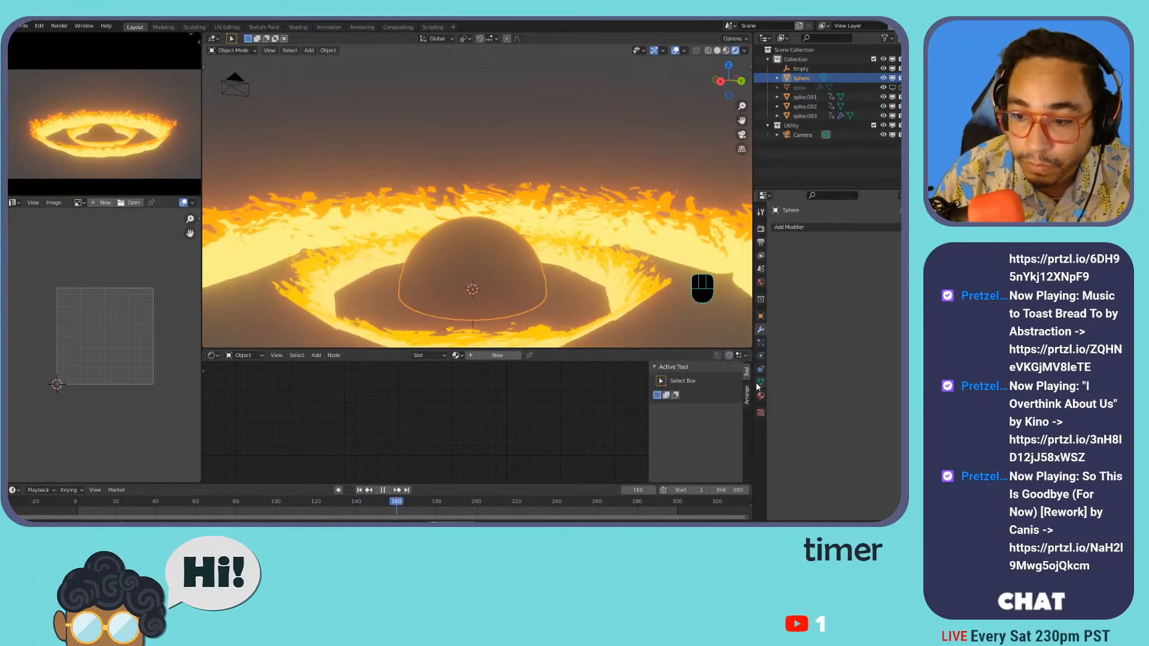
left_click(776, 269)
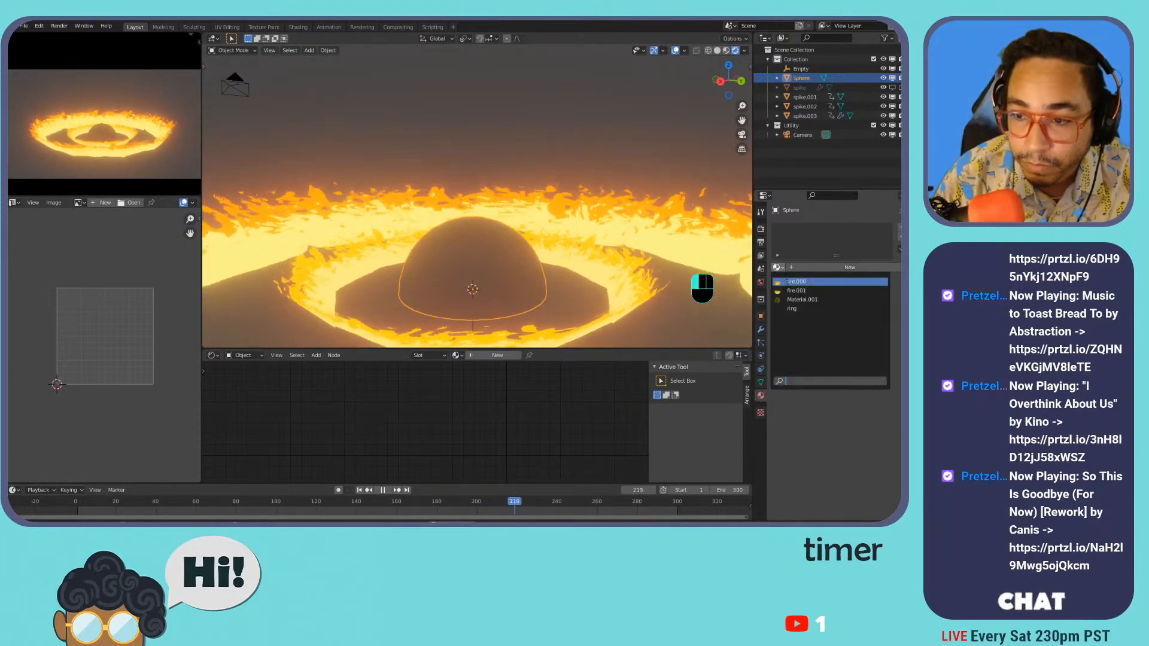
left_click(787, 284)
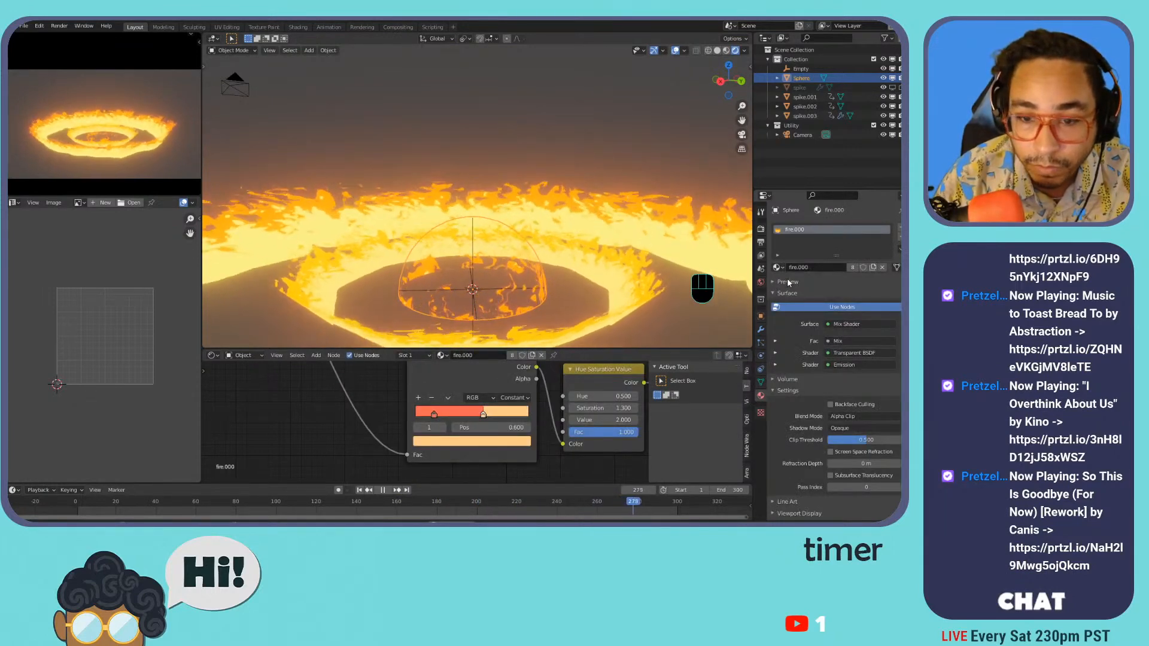
left_click(778, 268)
left_click(794, 291)
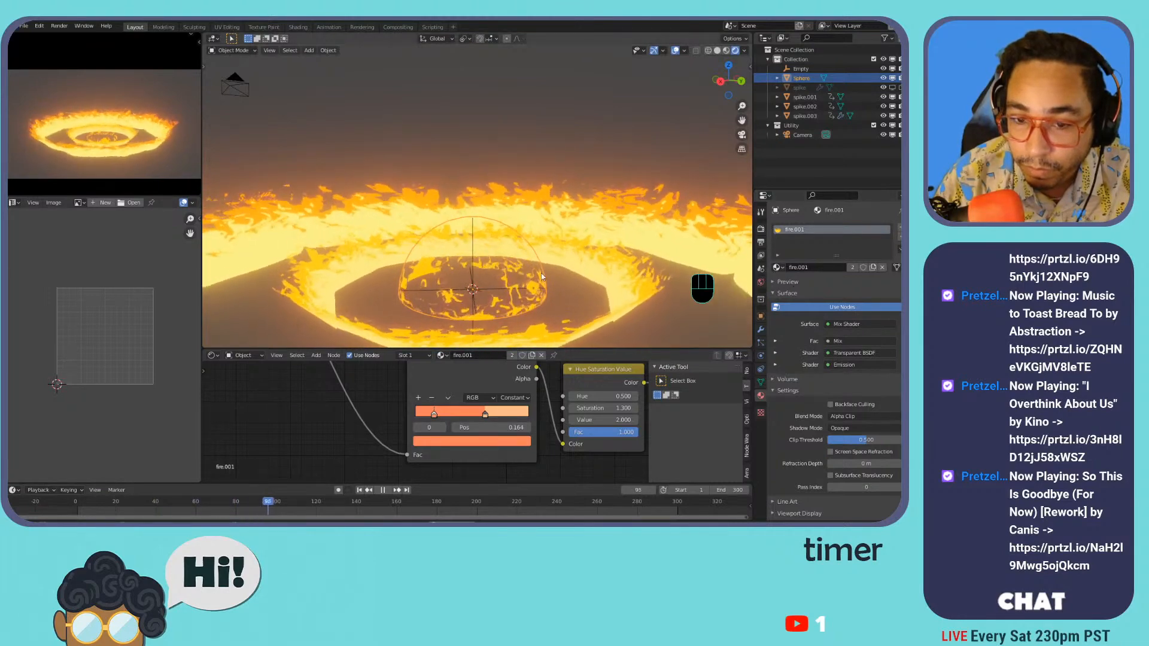
left_click(778, 267)
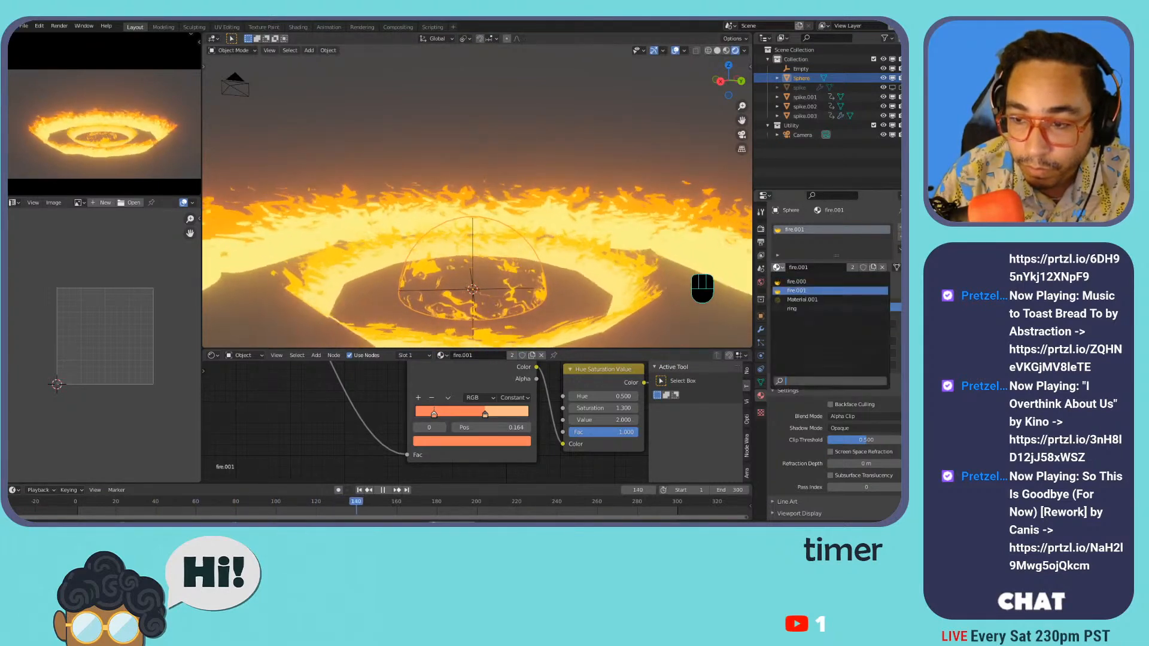
left_click(783, 295)
left_click(777, 268)
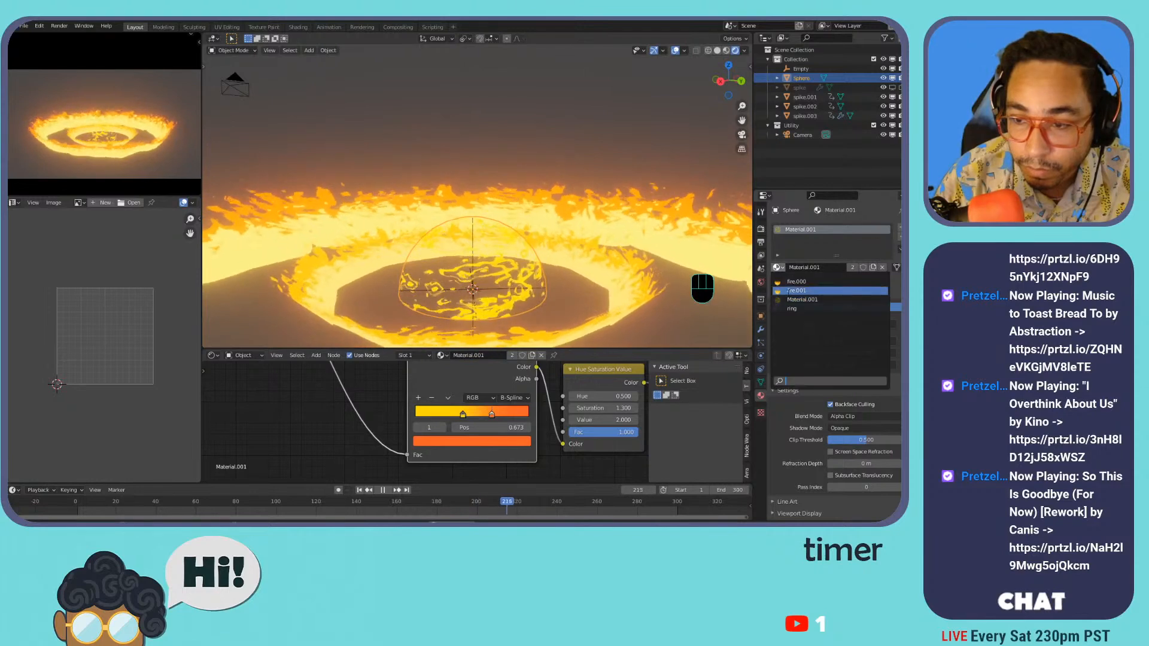
left_click(791, 308)
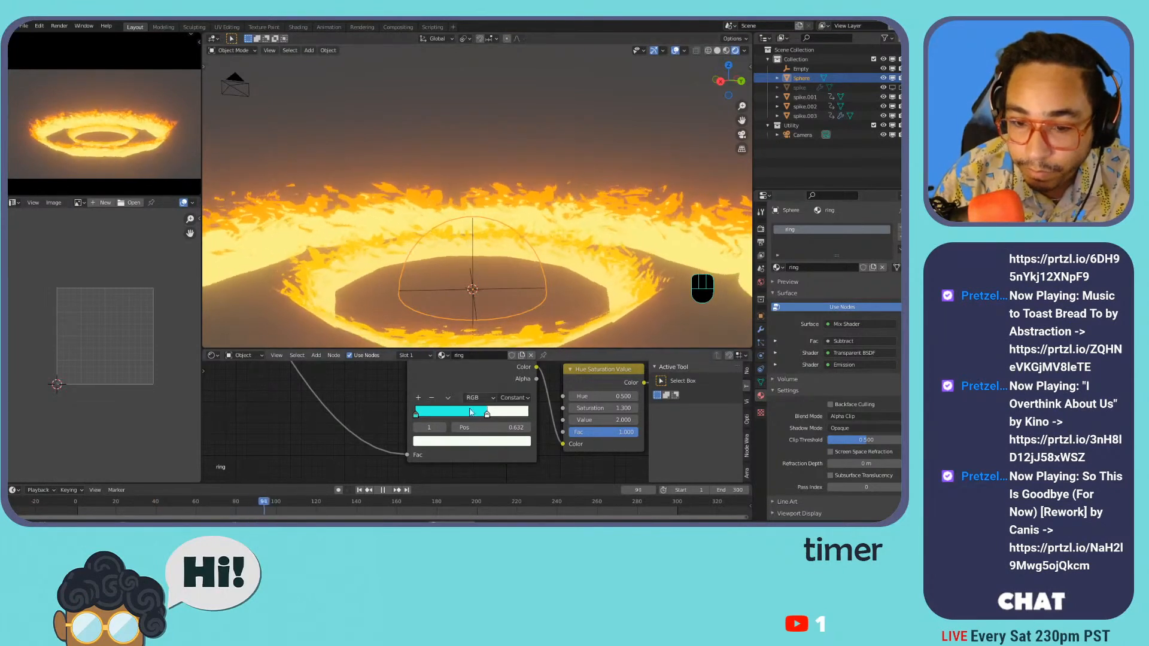
- Delete the extra mapping, texture and math nodes from the dome's ring material, and feed the Mix Shader factor from the Mix node instead of Subtract
left_click_drag(455, 413, 499, 412)
scroll(407, 413, "down", 8)
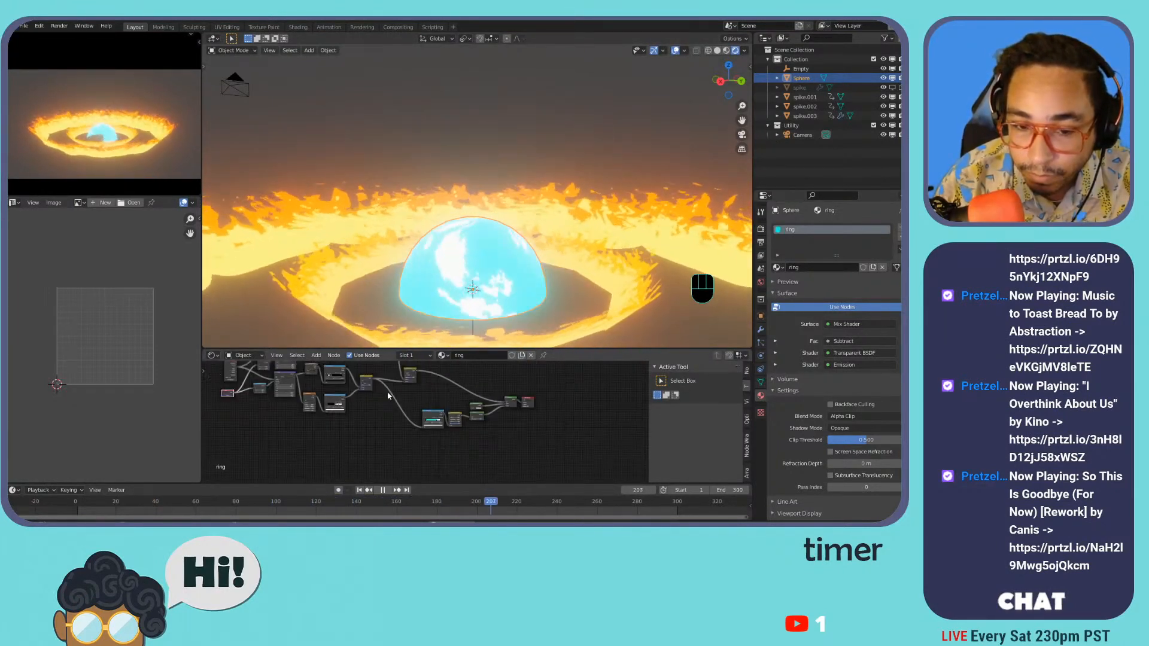
scroll(395, 422, "up", 8)
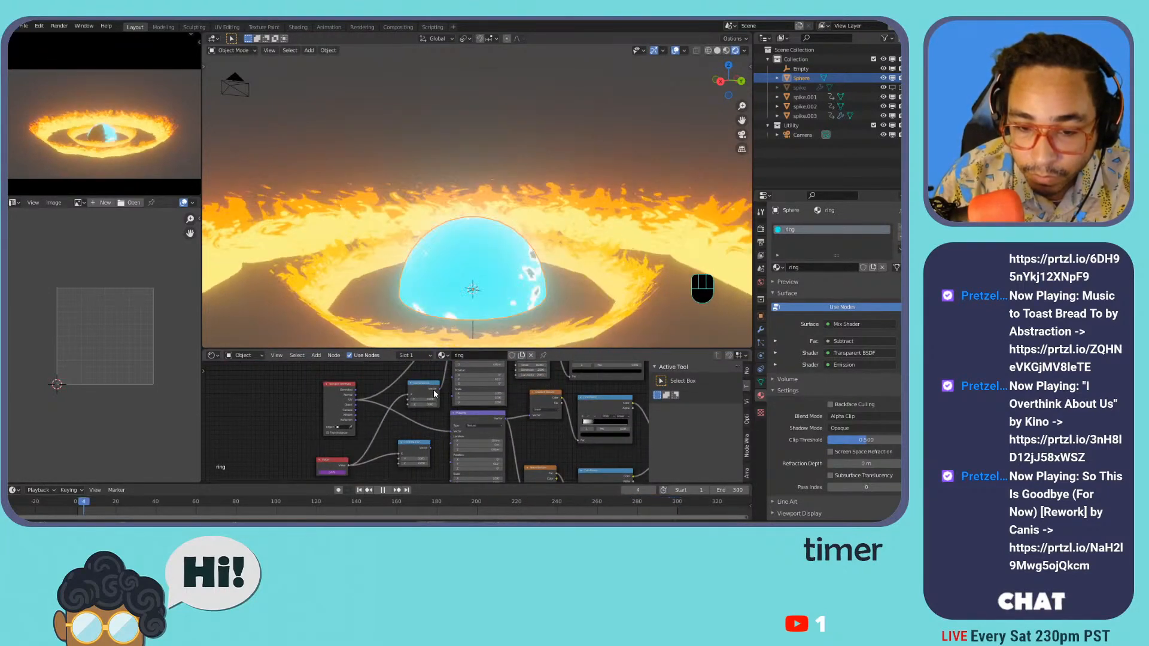
scroll(443, 386, "up", 2, "shift")
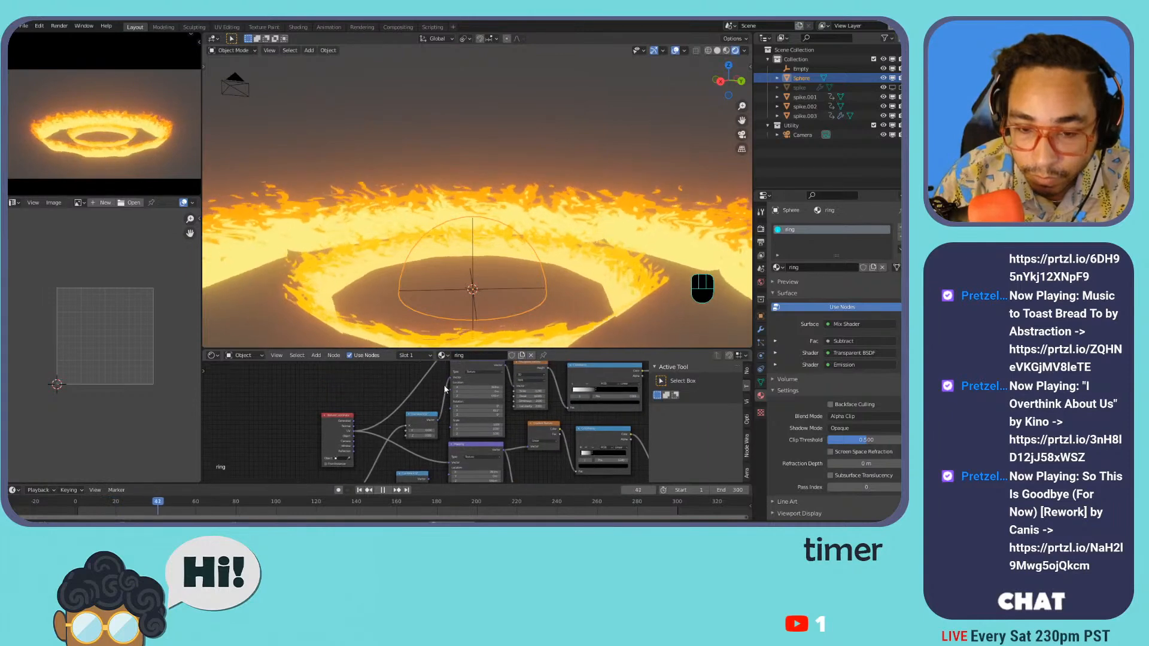
scroll(448, 397, "down", 4)
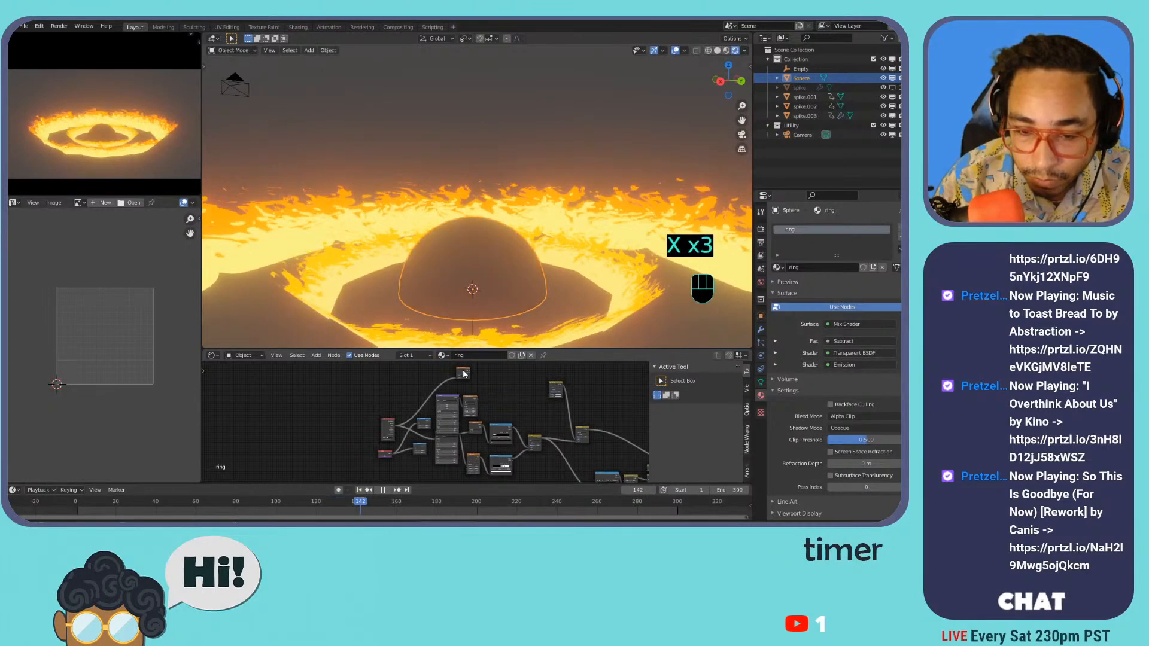
key("x")
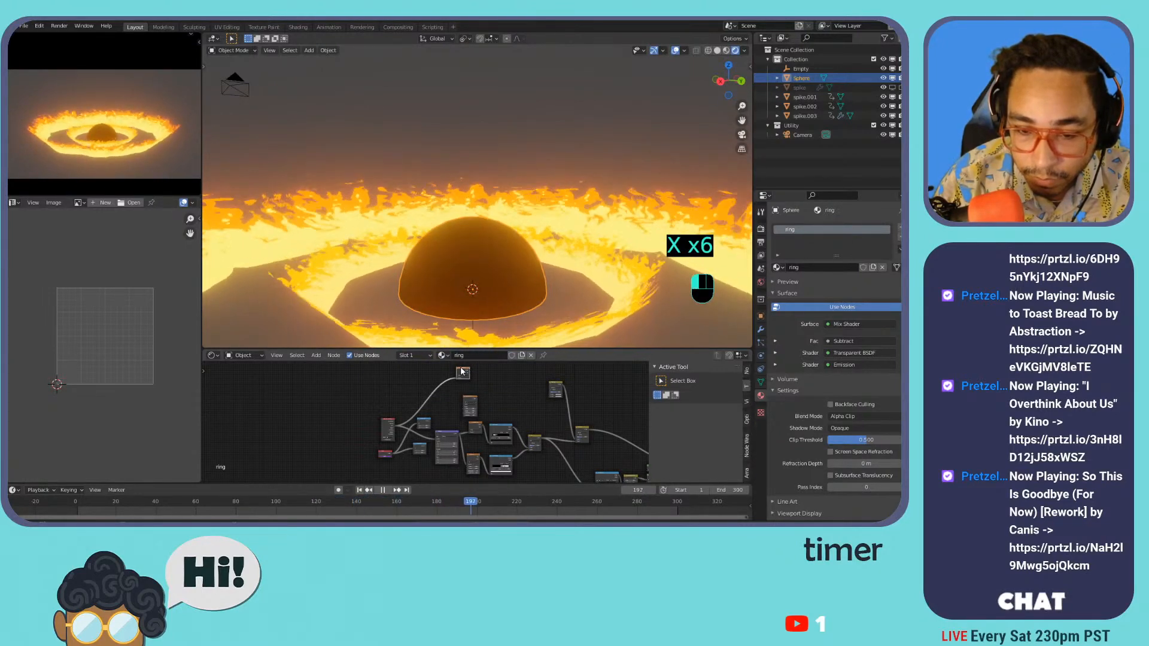
key("x")
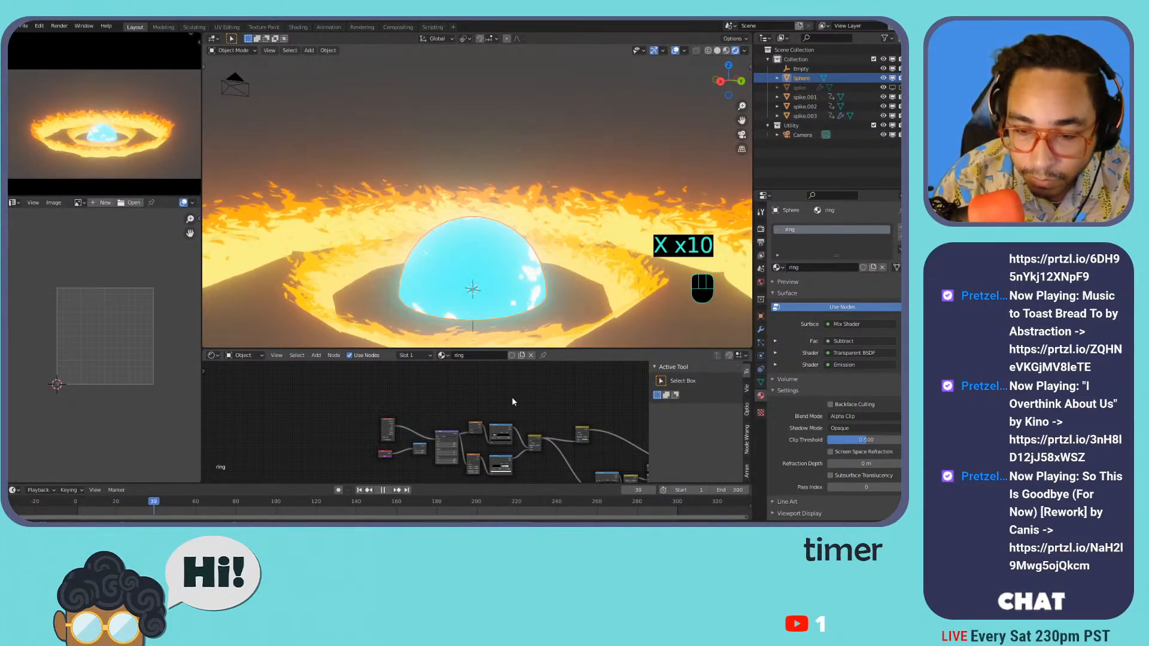
middle_click_drag(491, 388, 488, 389)
scroll(485, 445, "up", 4)
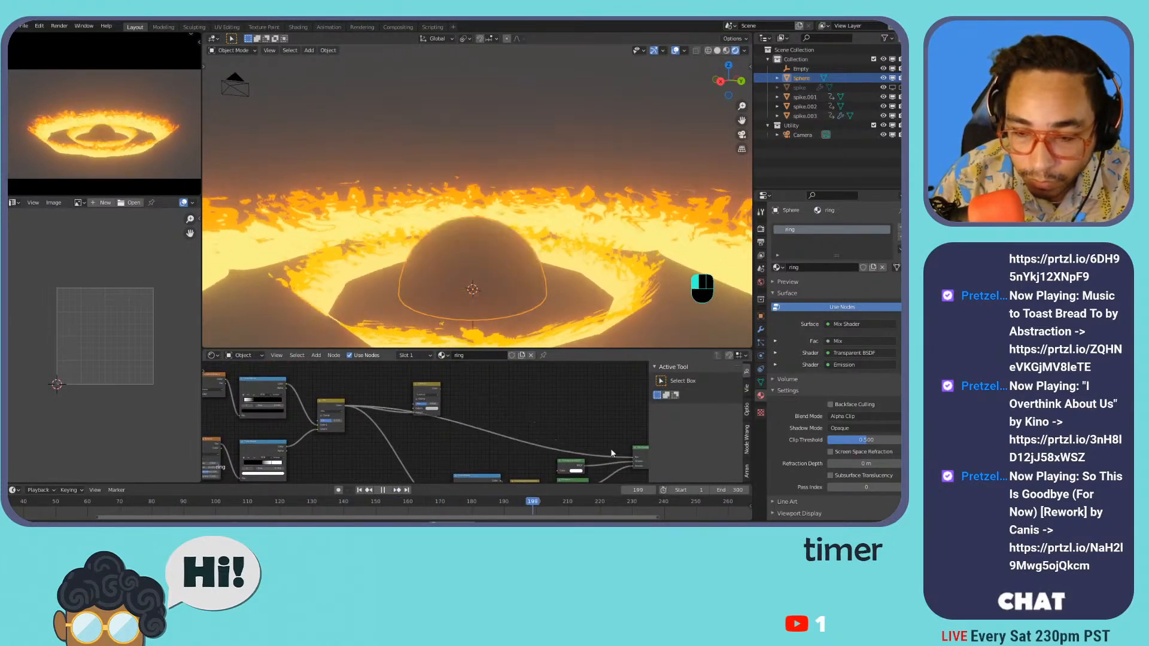
- Recolor the cyan stop of the dome's color ramp to yellow and shift the white stop slightly toward it
middle_click_drag(371, 407, 448, 390)
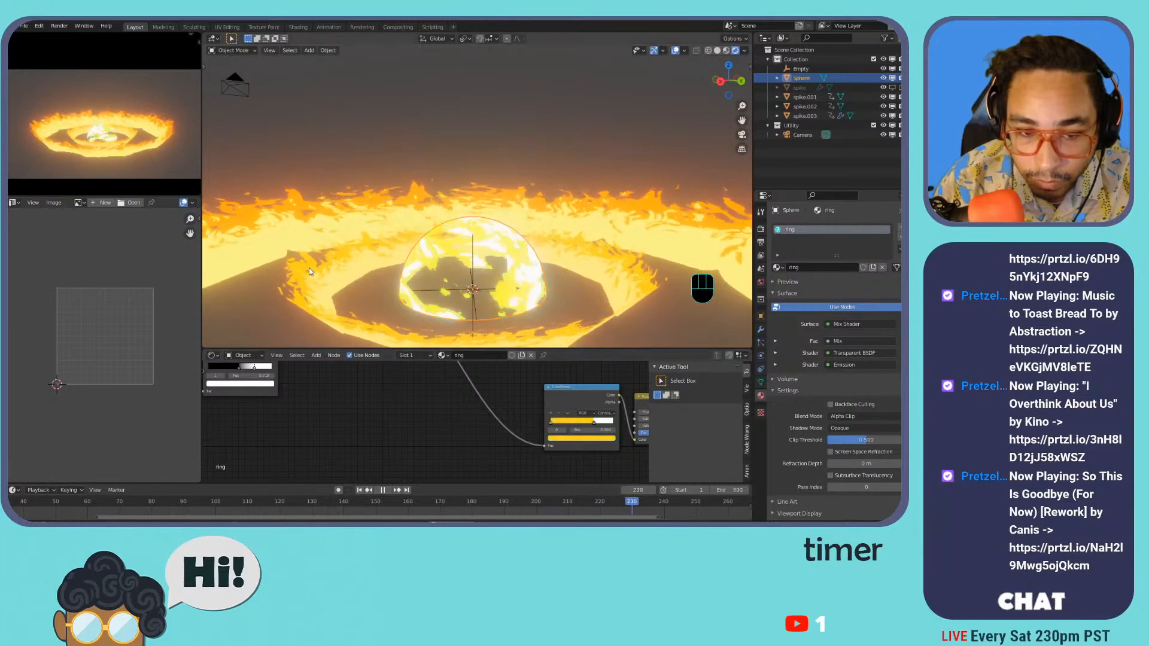
left_click_drag(594, 423, 582, 423)
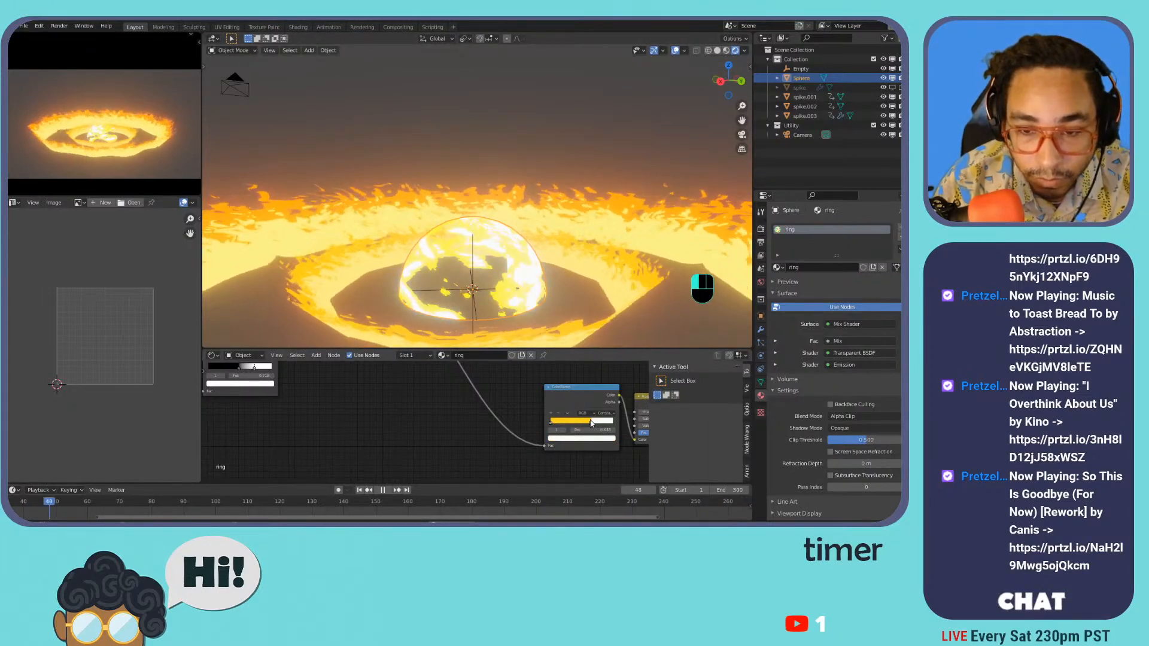
- Scale up the dome at the centre of the fire rings
key("s")
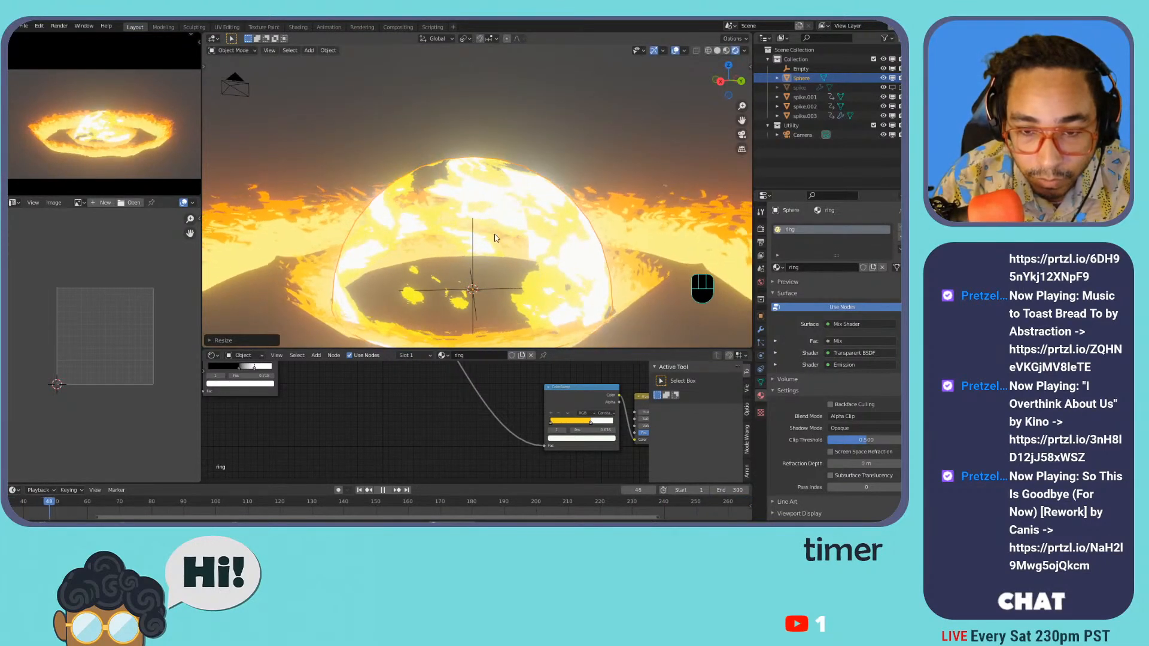
left_click(516, 157)
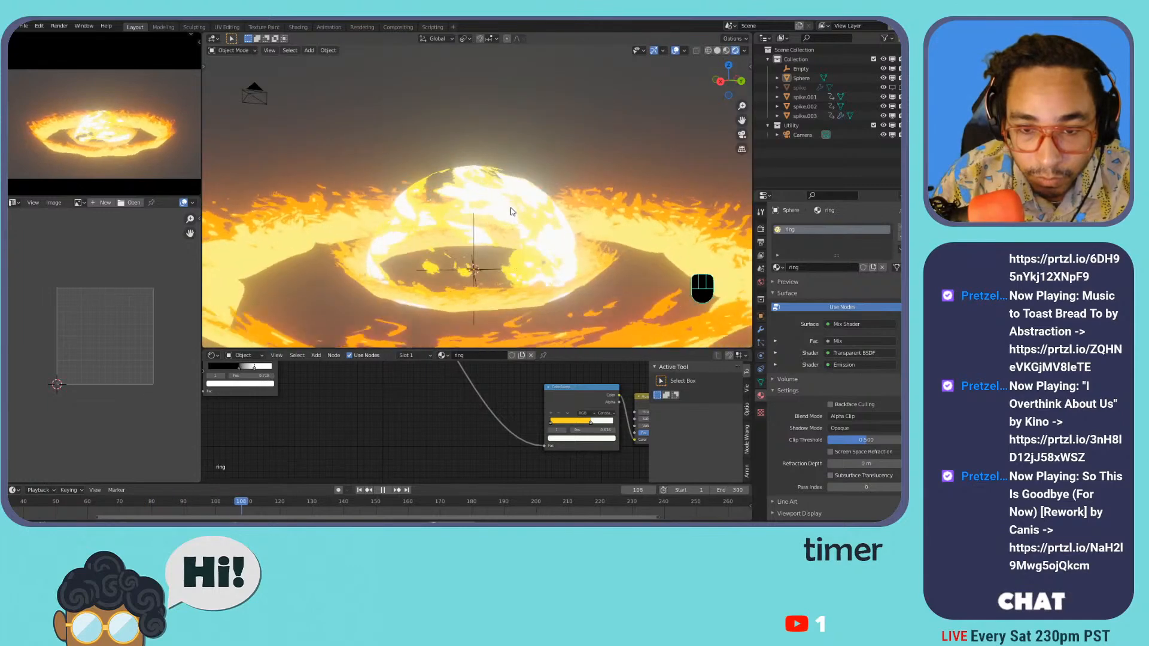
scroll(496, 229, "up", 1)
scroll(433, 226, "down", 3)
scroll(415, 391, "down", 5)
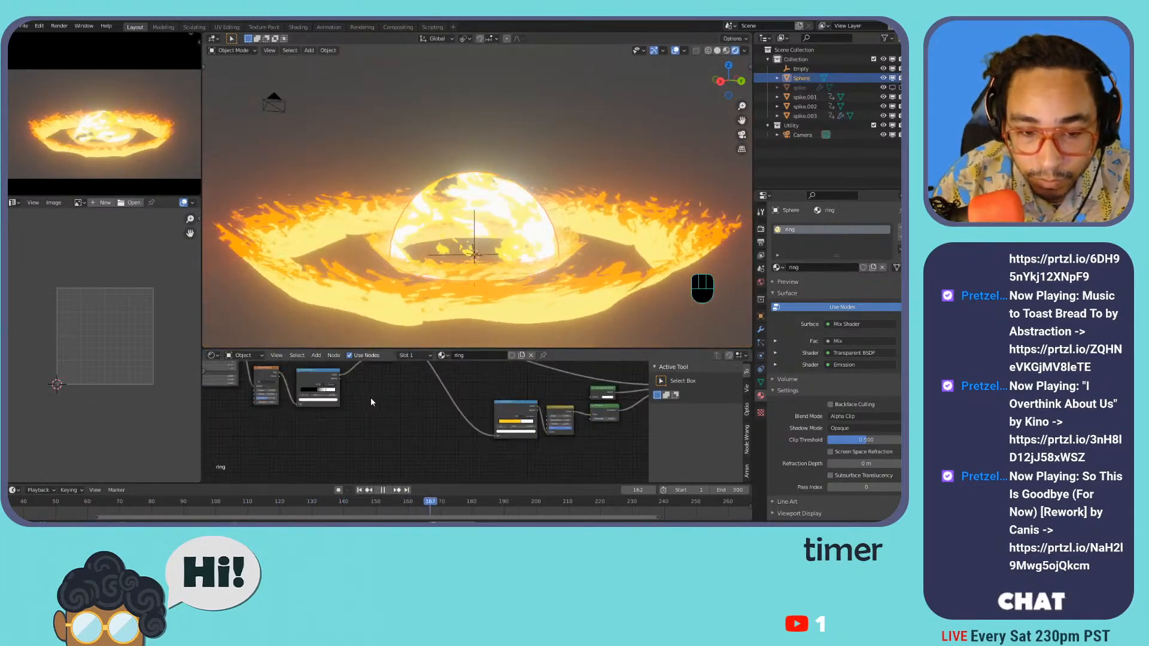
- Undo the last changes to the dome's Mapping node and also link the Value node to the Y input of Combine XYZ
scroll(427, 444, "up", 2)
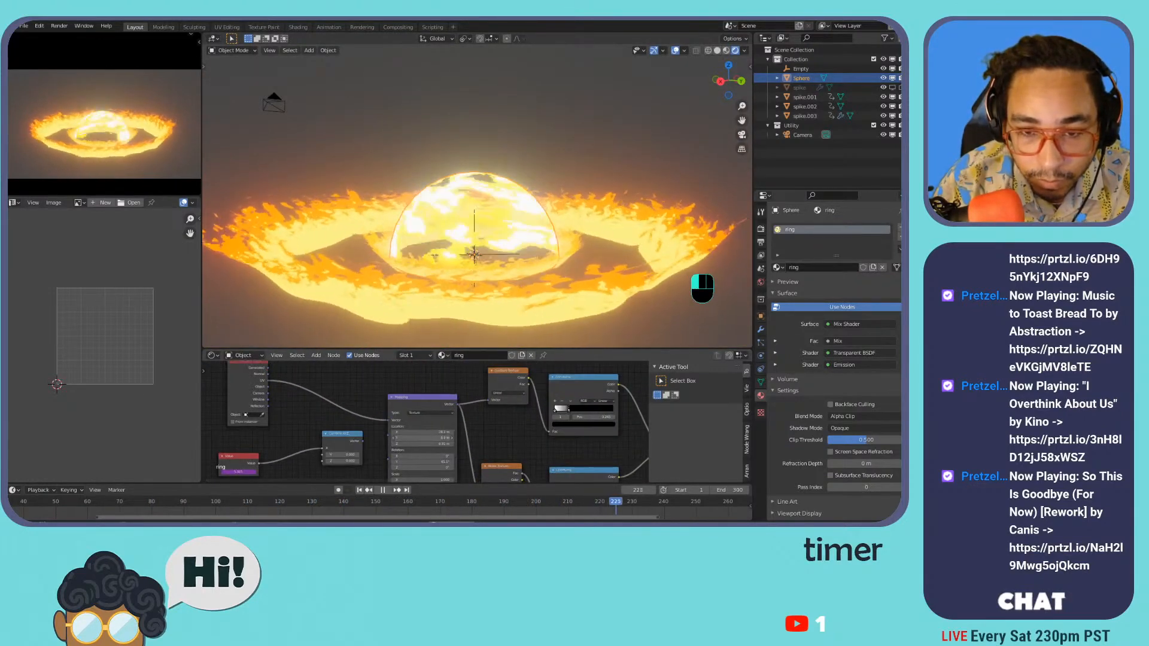
key("ctrl+z")
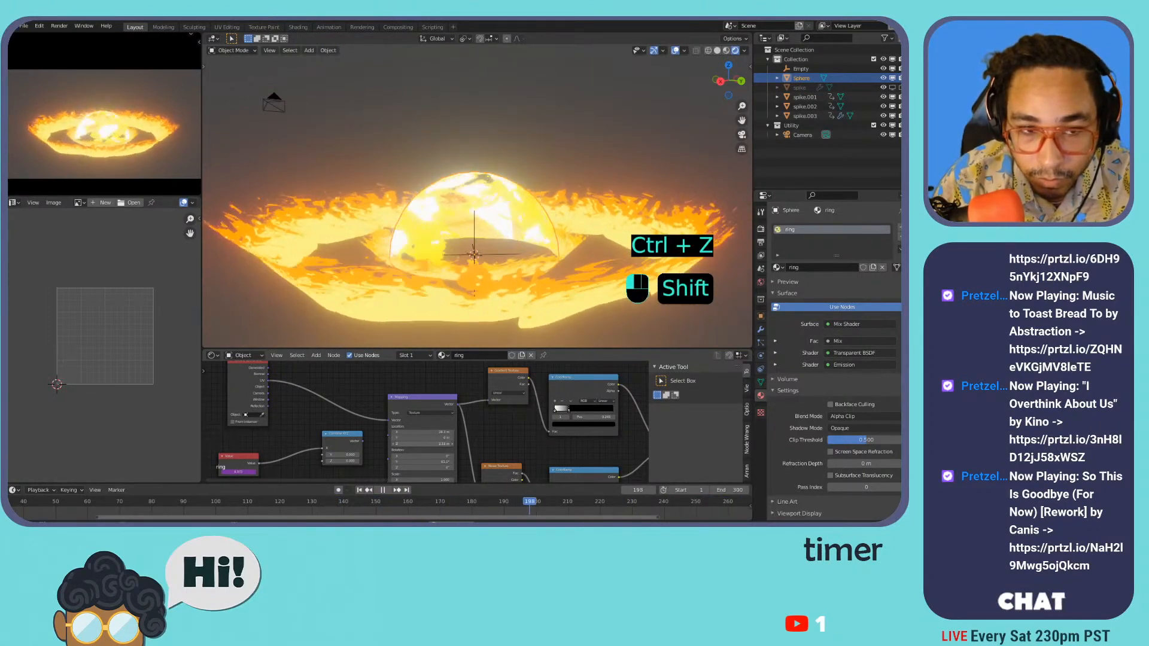
key("ctrl+z")
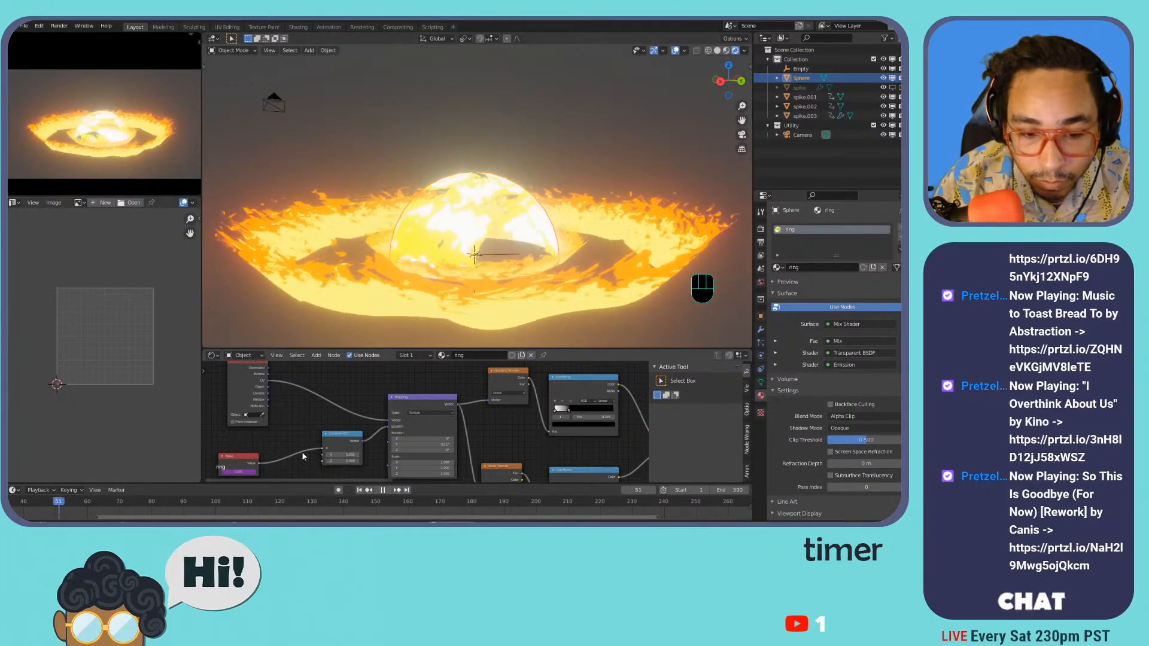
left_click_drag(258, 462, 326, 460)
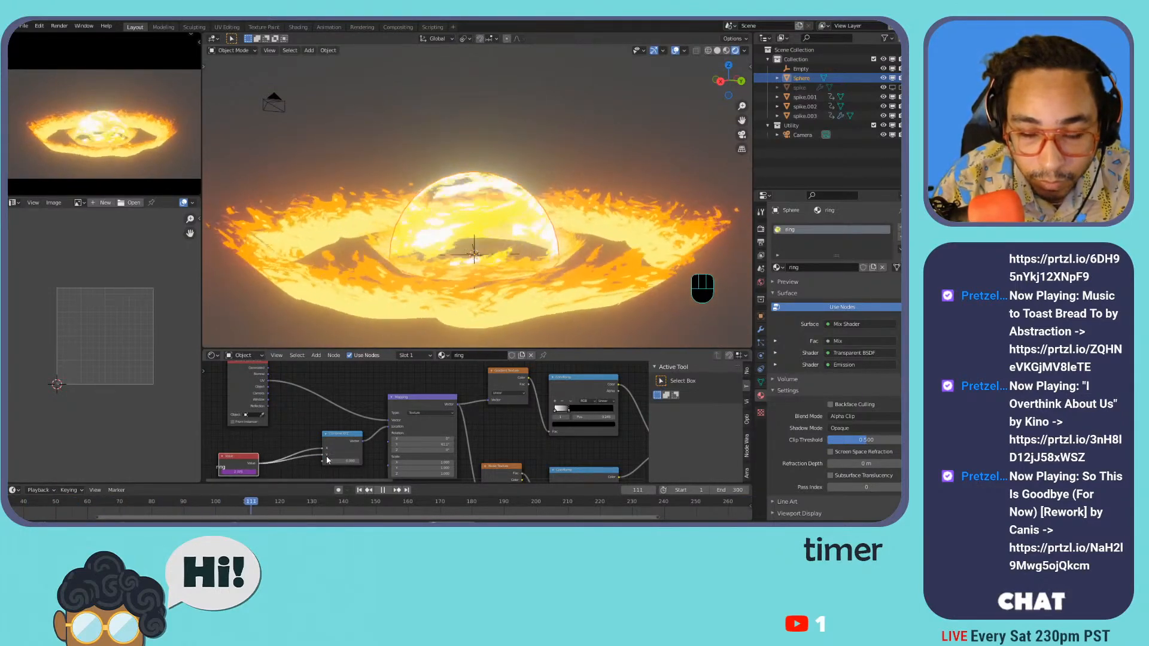
scroll(491, 235, "up", 6)
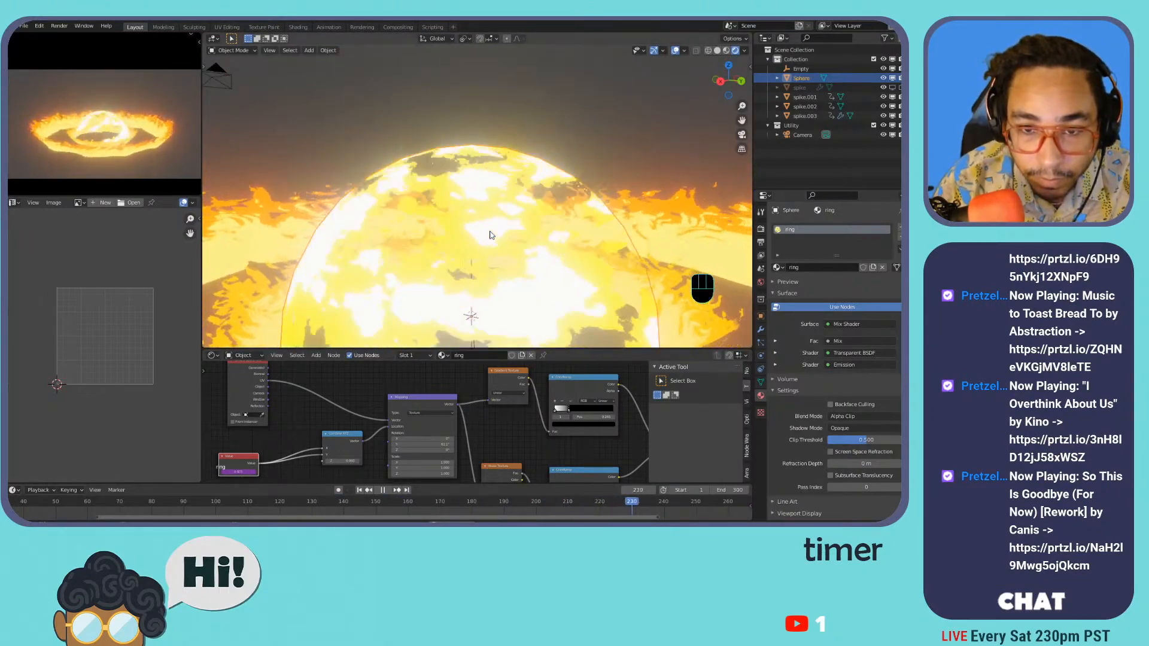
scroll(490, 235, "down", 6)
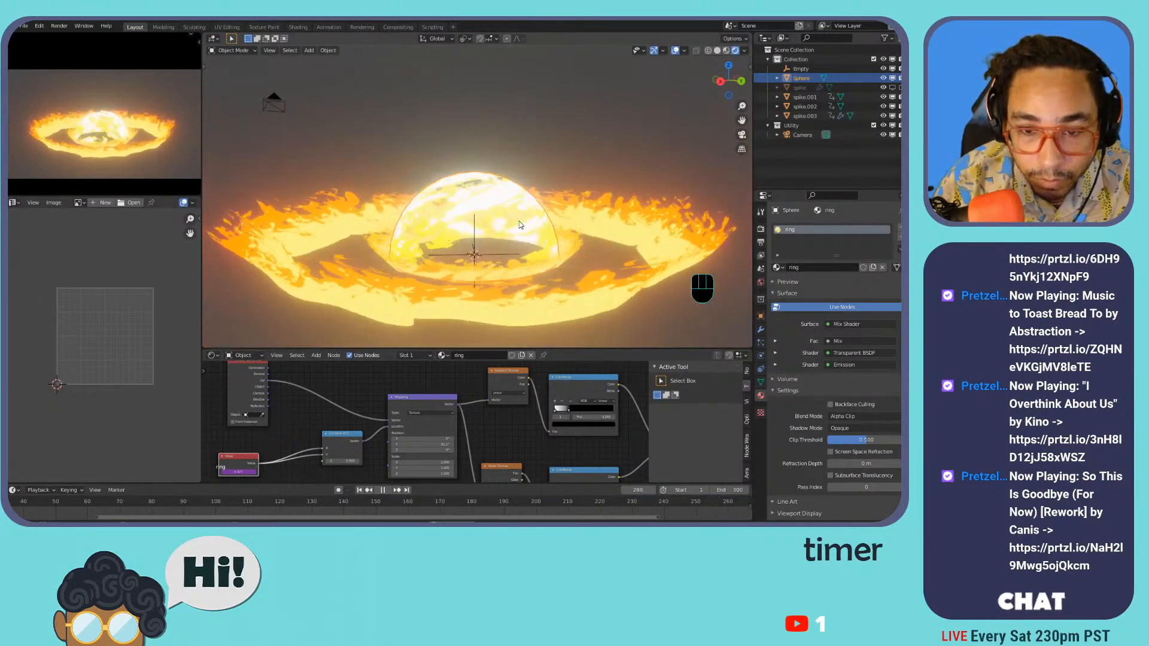
- Reselect the dome and recolor the yellow stop of its emission color ramp to orange
left_click(519, 252)
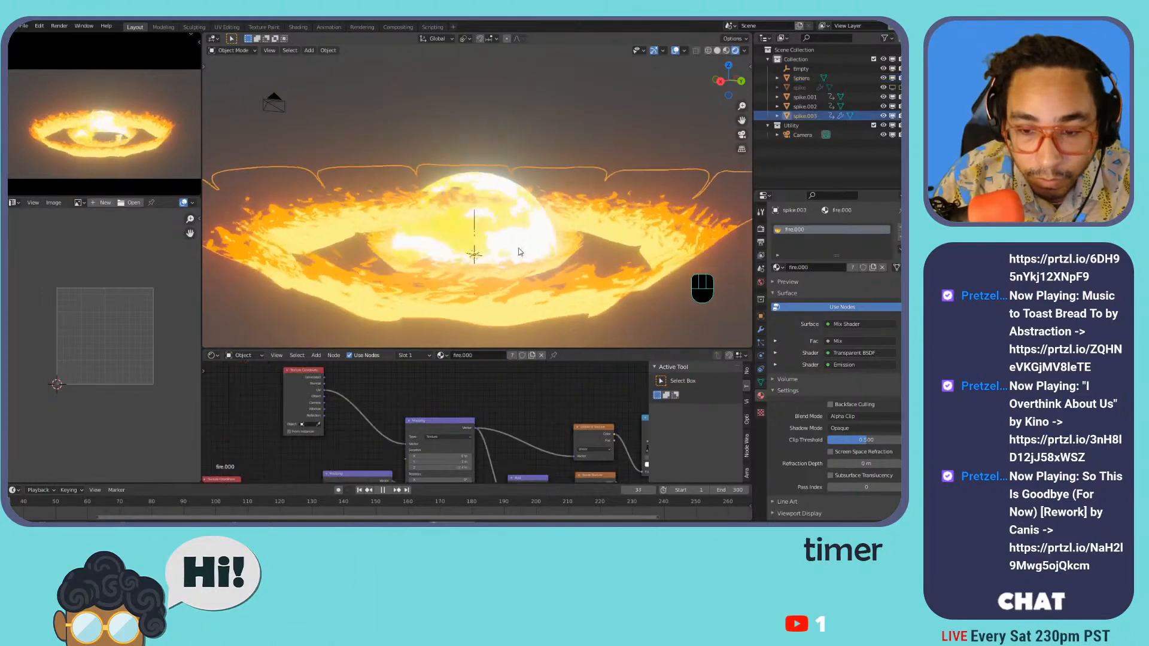
left_click(440, 197)
middle_click_drag(568, 407, 372, 353)
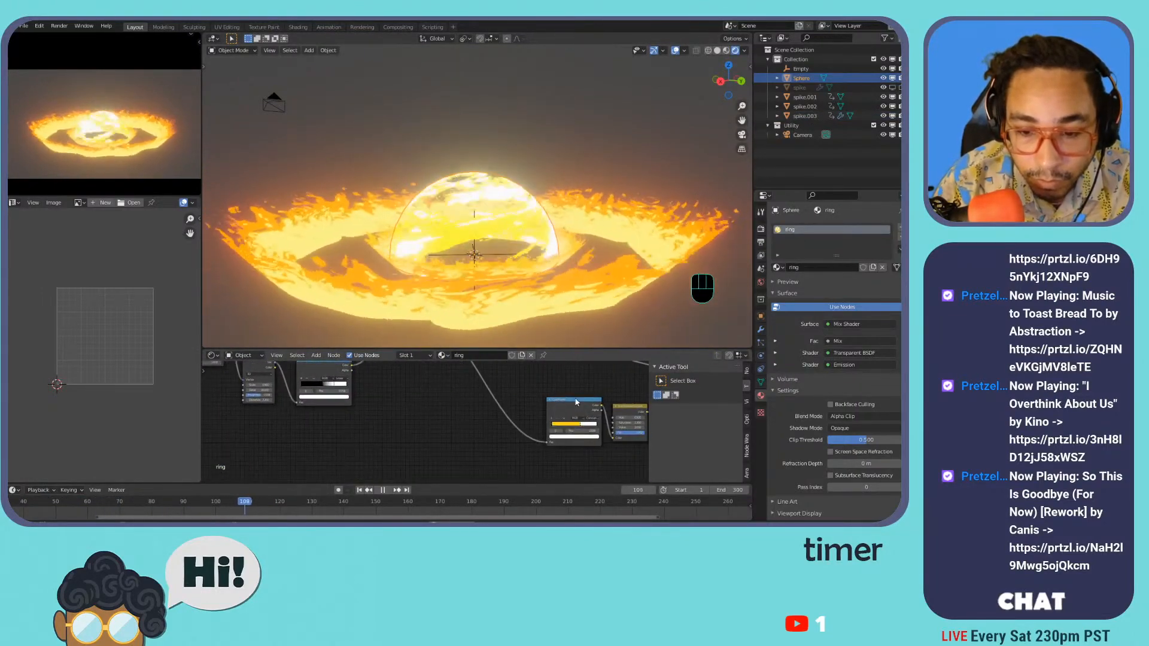
left_click(566, 409)
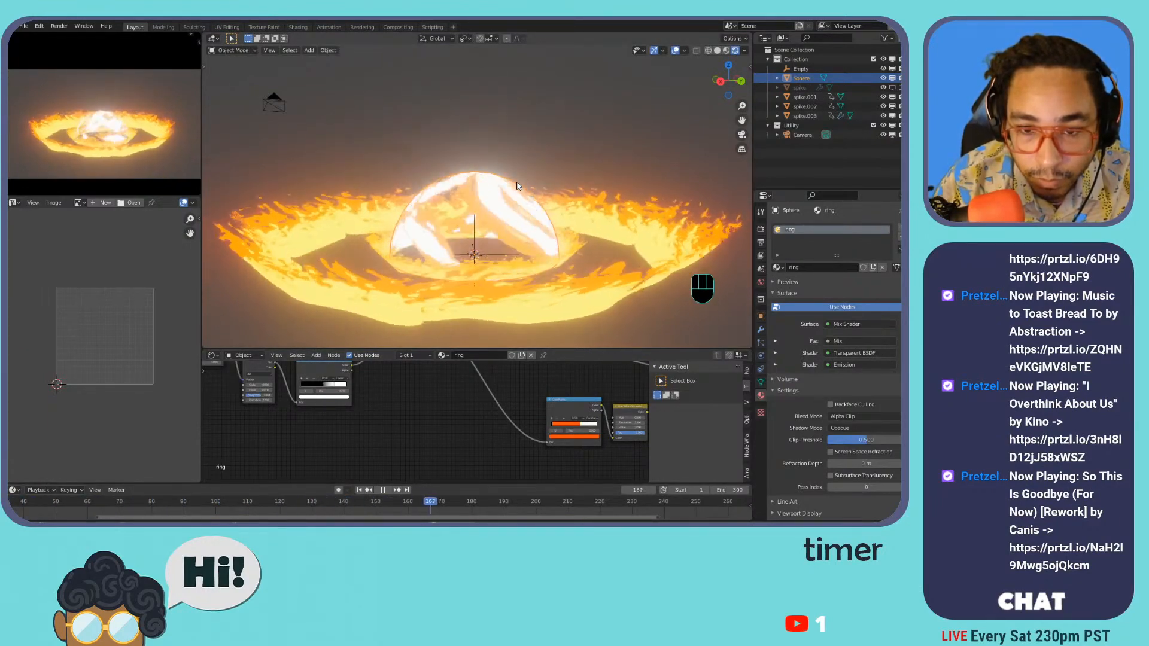
- Try a much larger, rotated duplicate of the dome around the rings, and delete the duplicate
scroll(513, 219, "down", 4)
middle_click_drag(514, 205, 515, 207, "shift")
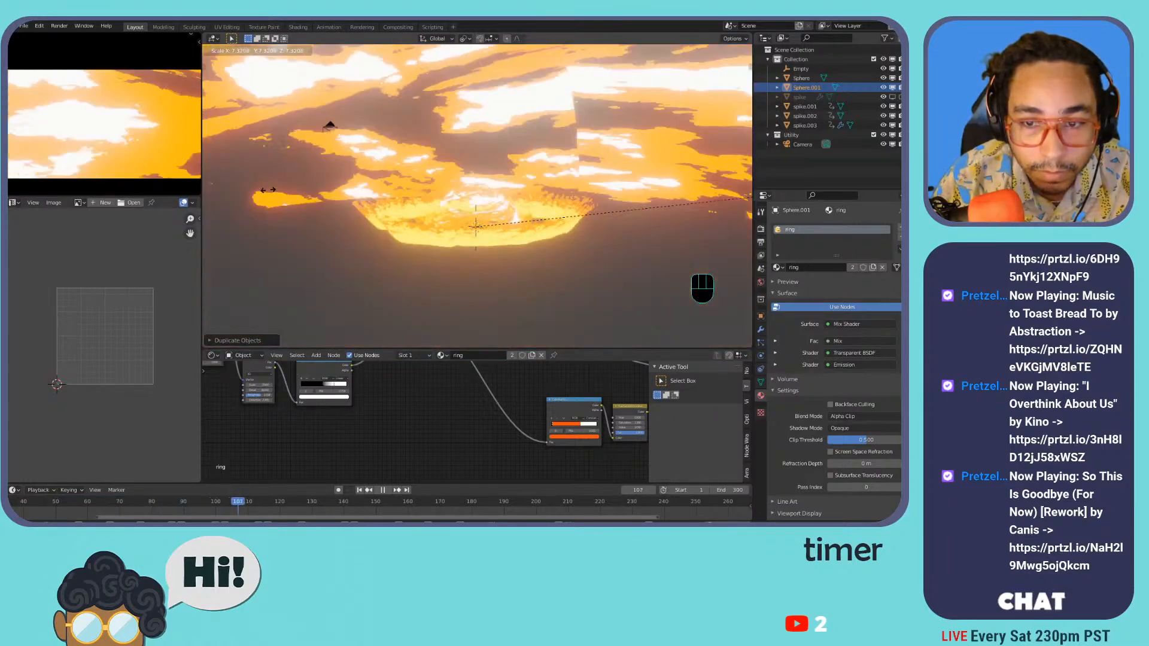
left_click(268, 189)
key("r")
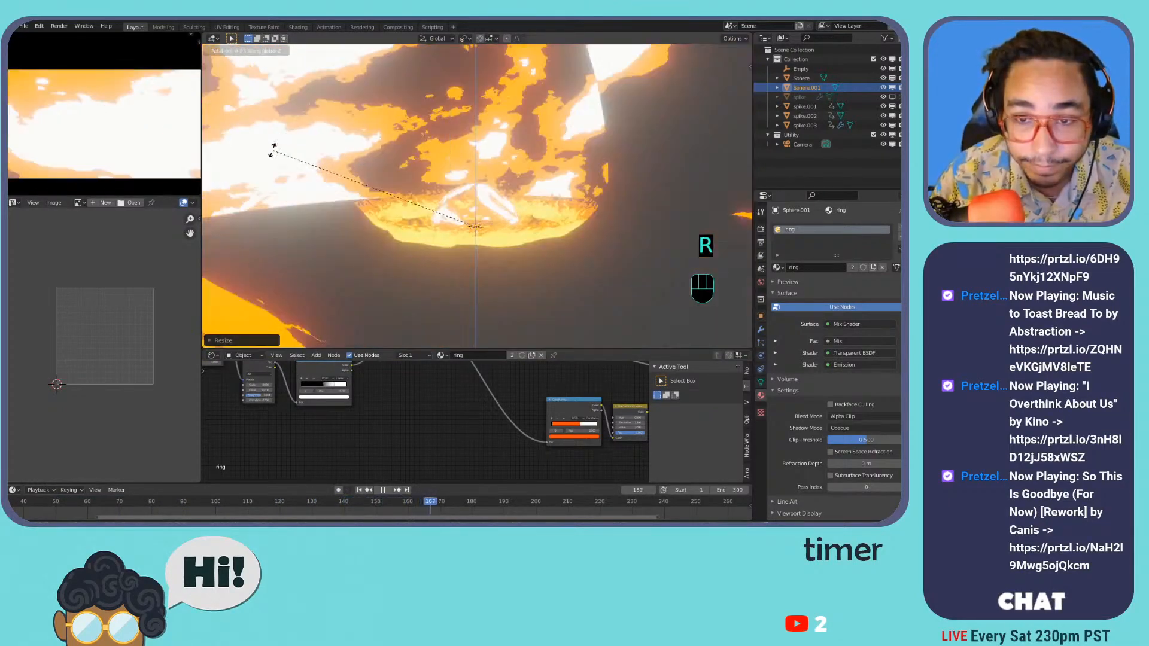
right_click(207, 115)
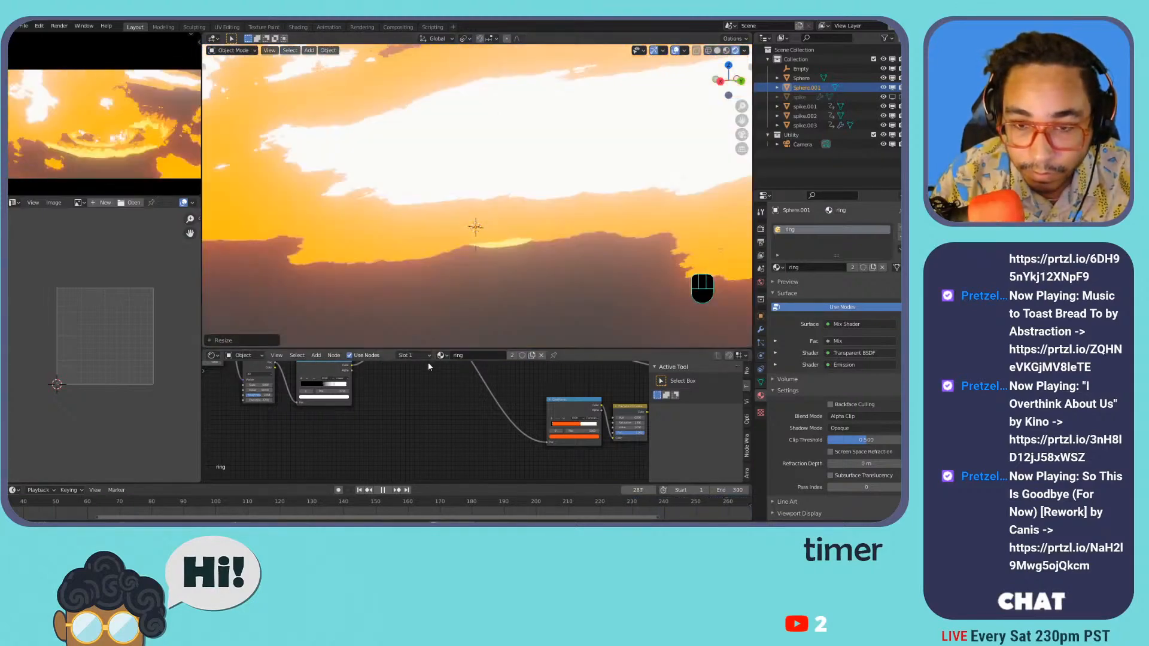
key("x")
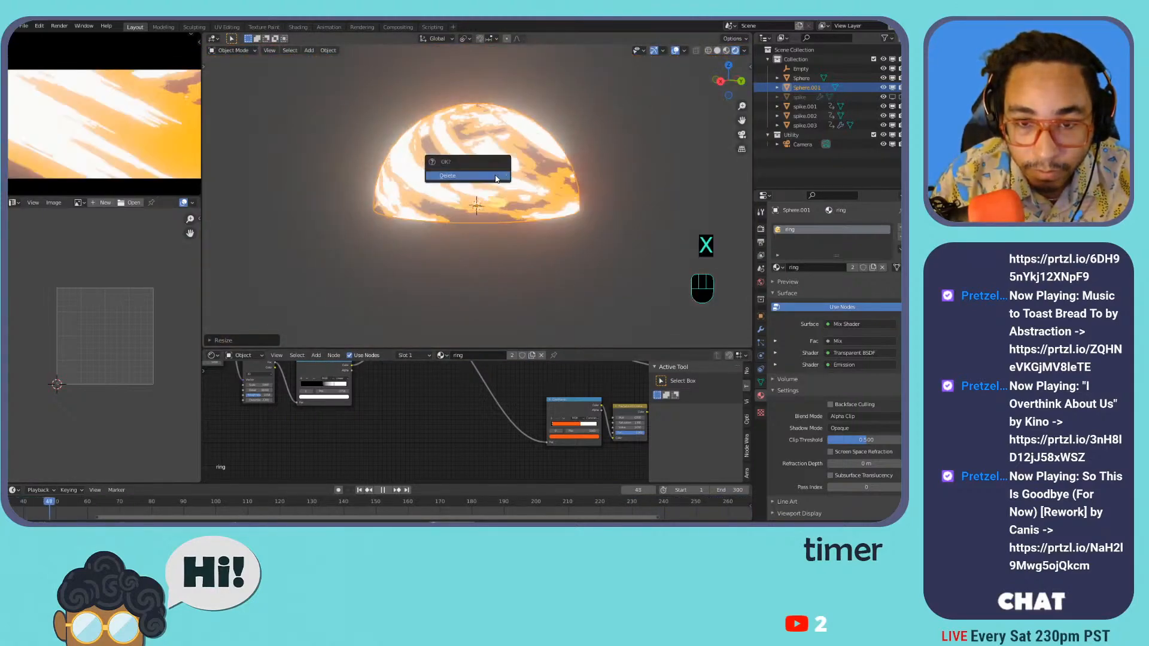
left_click(479, 170)
scroll(487, 207, "up", 15)
- Try the Spherical type on the Gradient Texture node of the dome's ring material
left_click(493, 200)
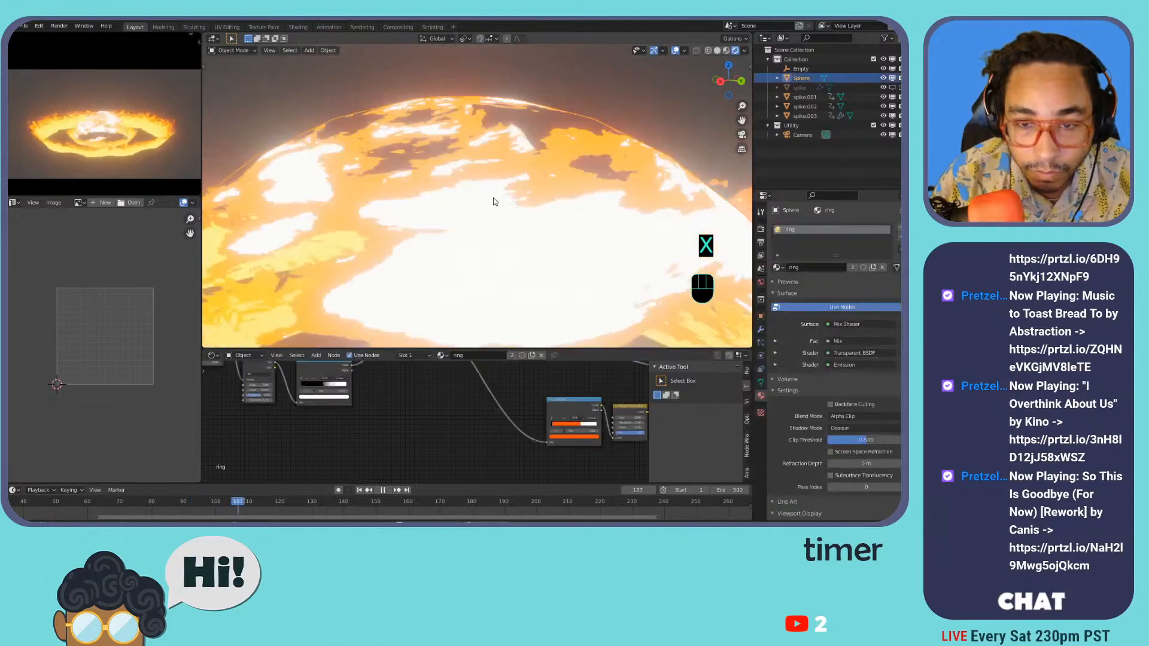
scroll(409, 411, "down", 6)
middle_click_drag(409, 411, 544, 470)
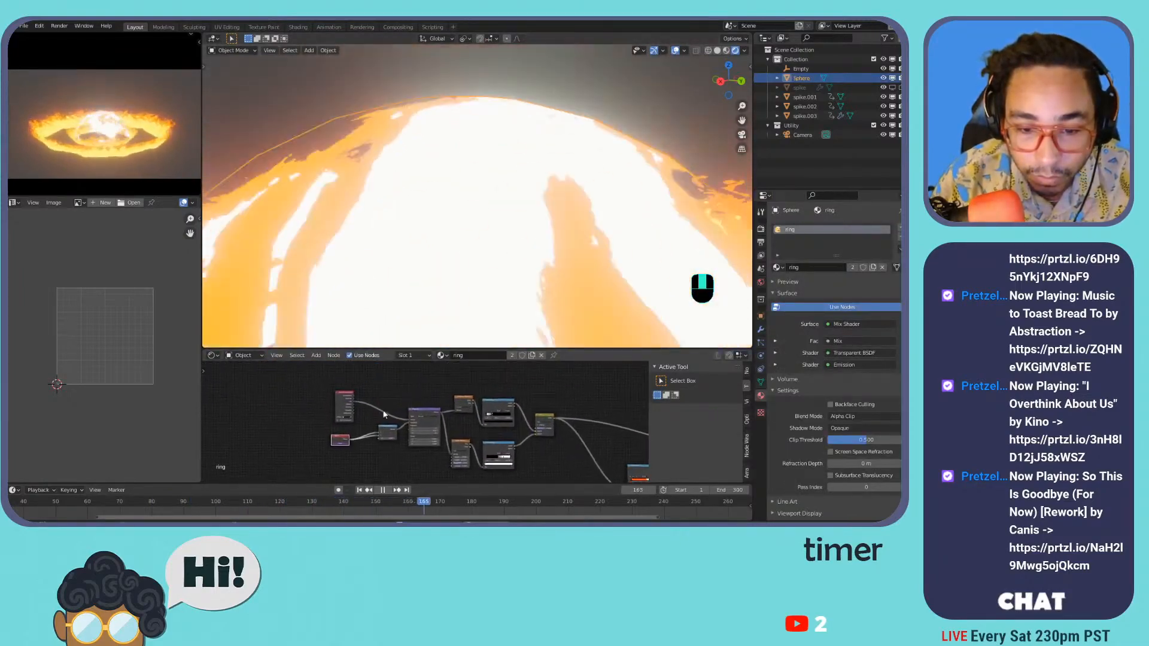
scroll(459, 408, "up", 6)
scroll(458, 407, "up", 3)
left_click(522, 384)
left_click(516, 422)
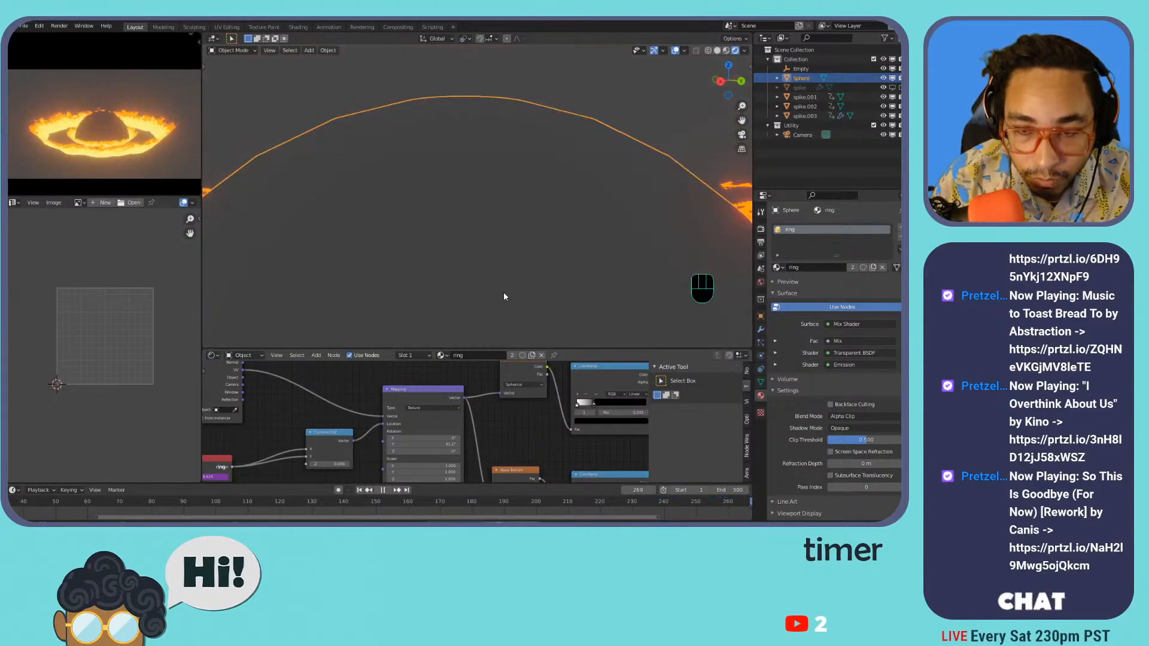
scroll(490, 260, "down", 7)
scroll(494, 260, "up", 2)
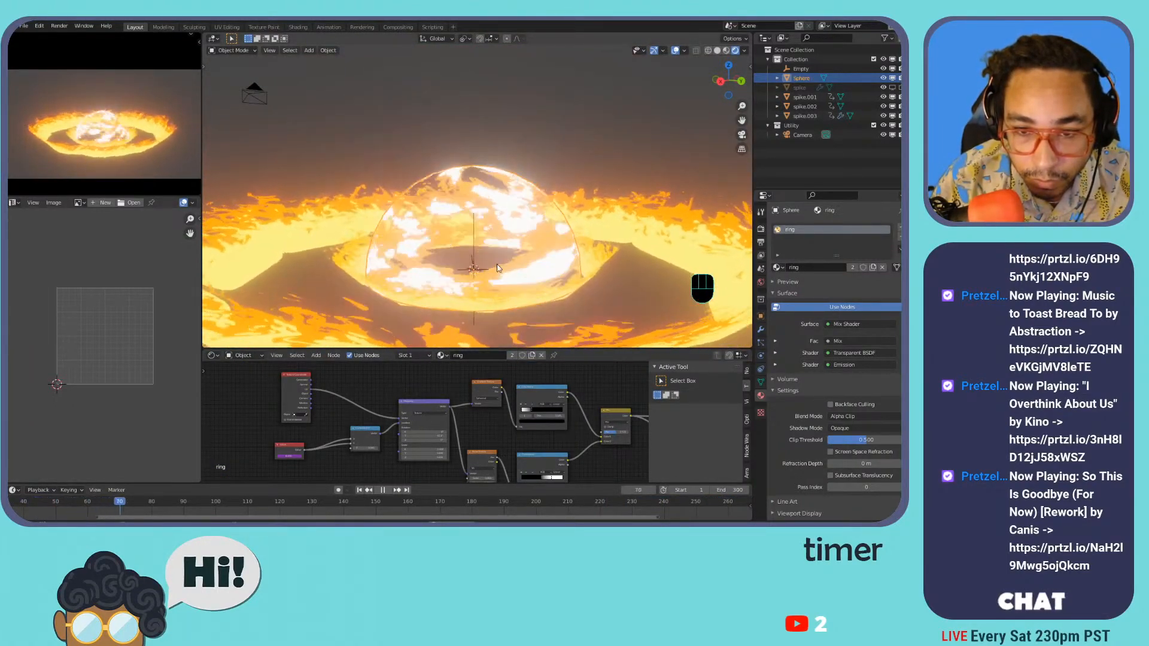
scroll(435, 412, "up", 3)
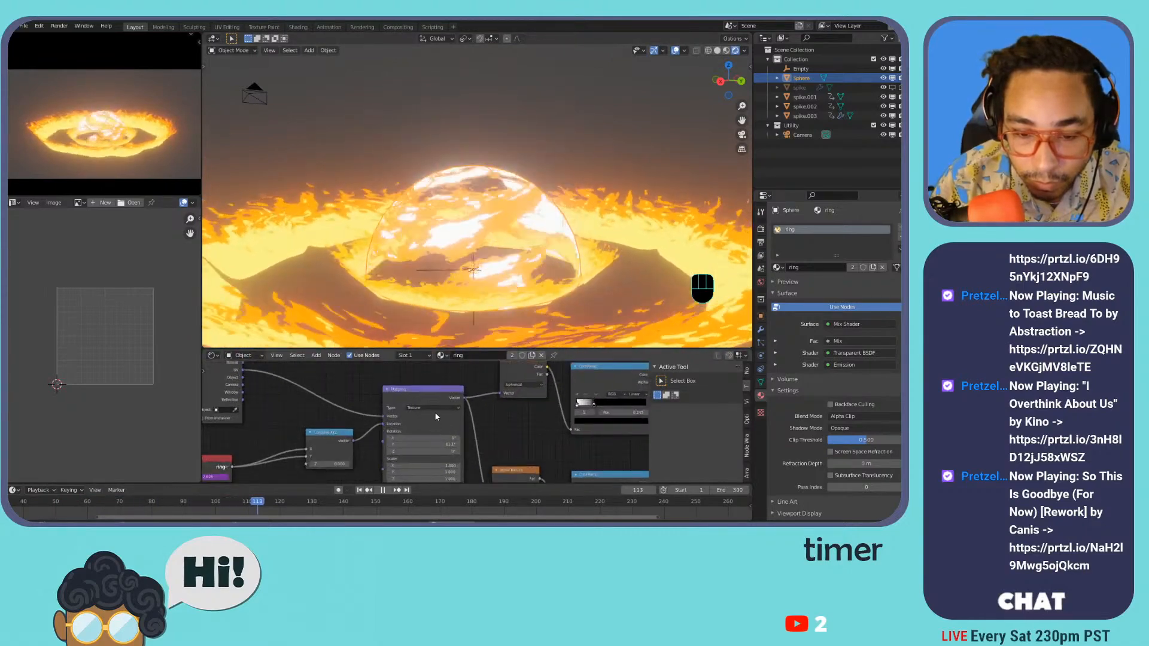
- Try the Quadratic Sphere gradient type on the dome's Gradient Texture node, and switch it to Radial
left_click(524, 385)
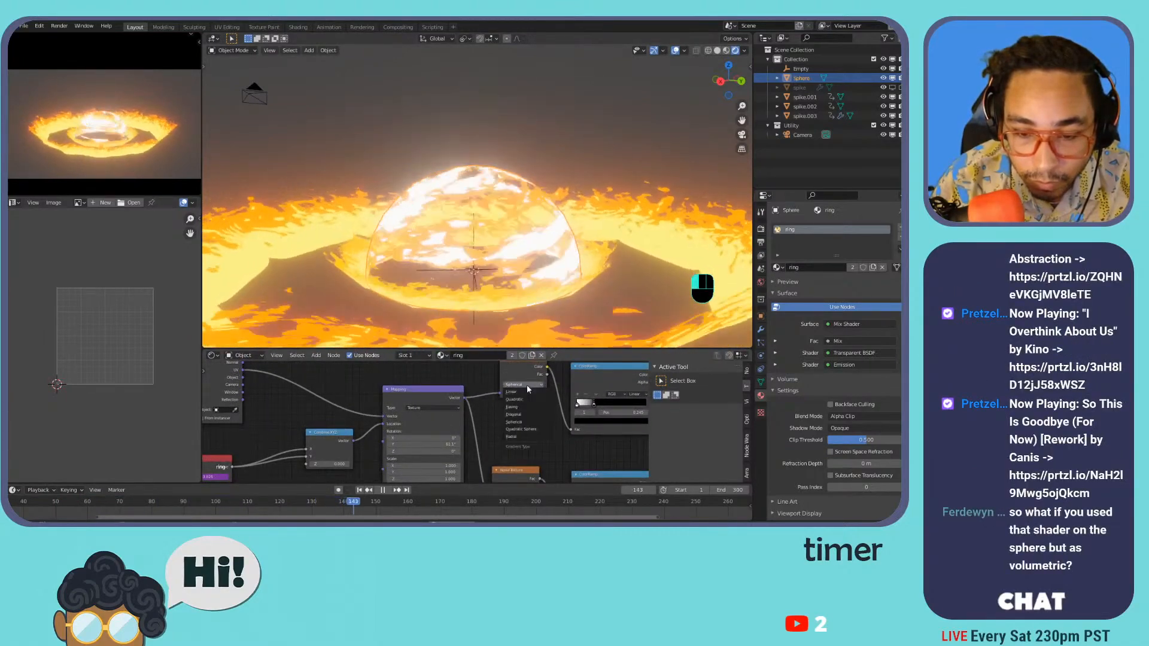
left_click(532, 429)
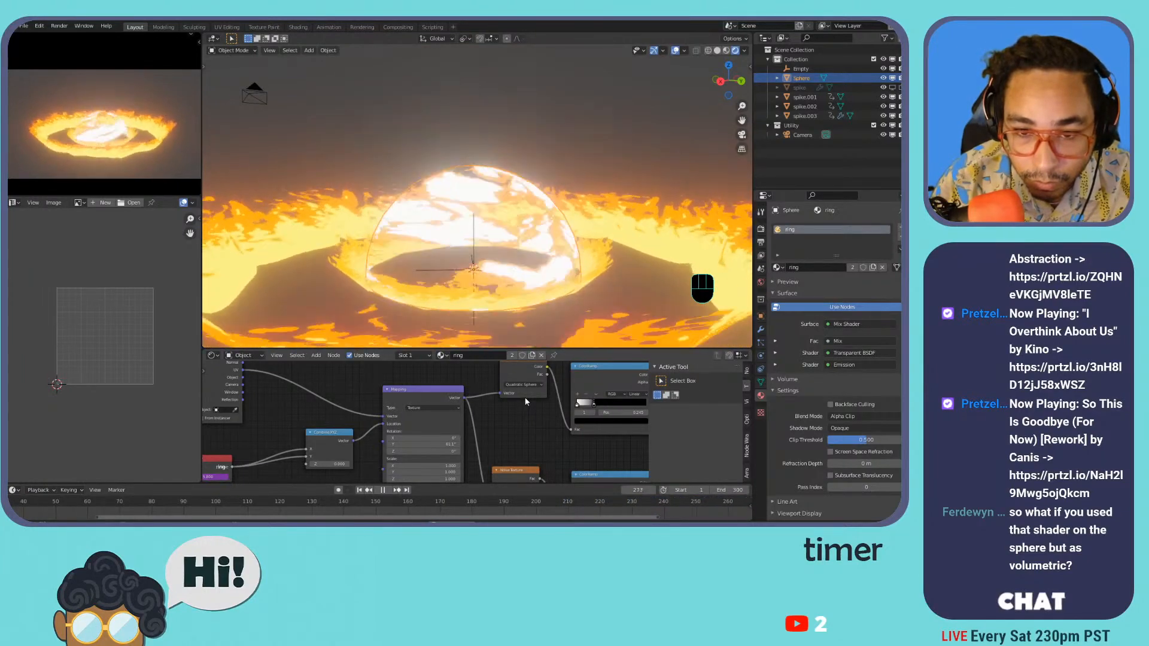
left_click(523, 385)
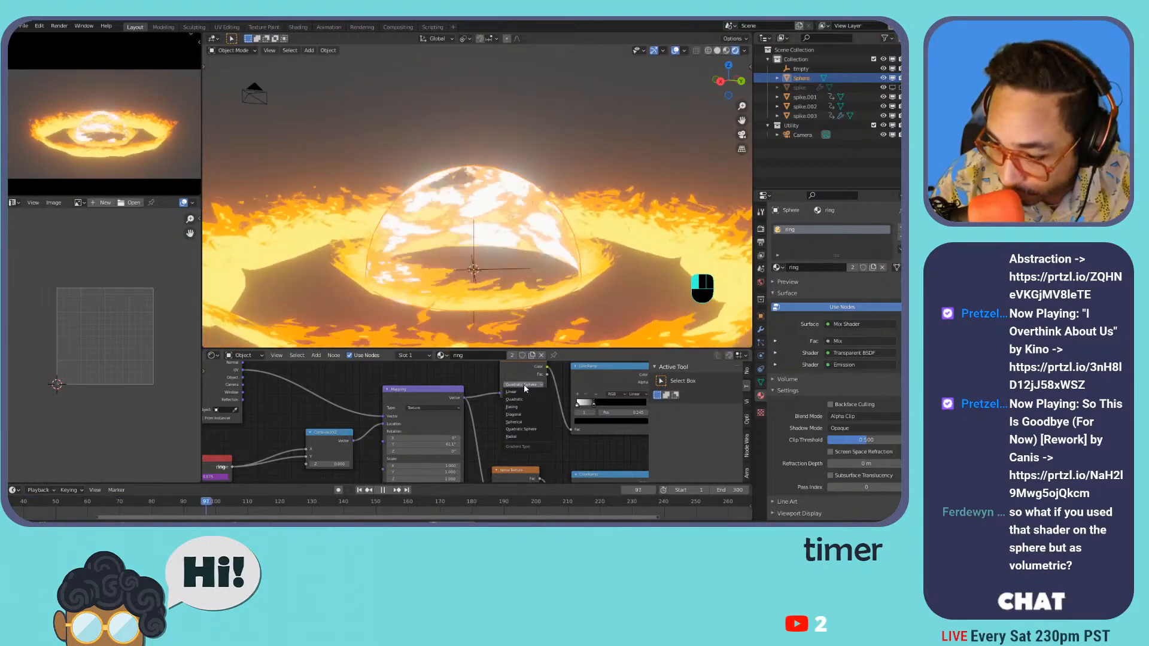
left_click(525, 437)
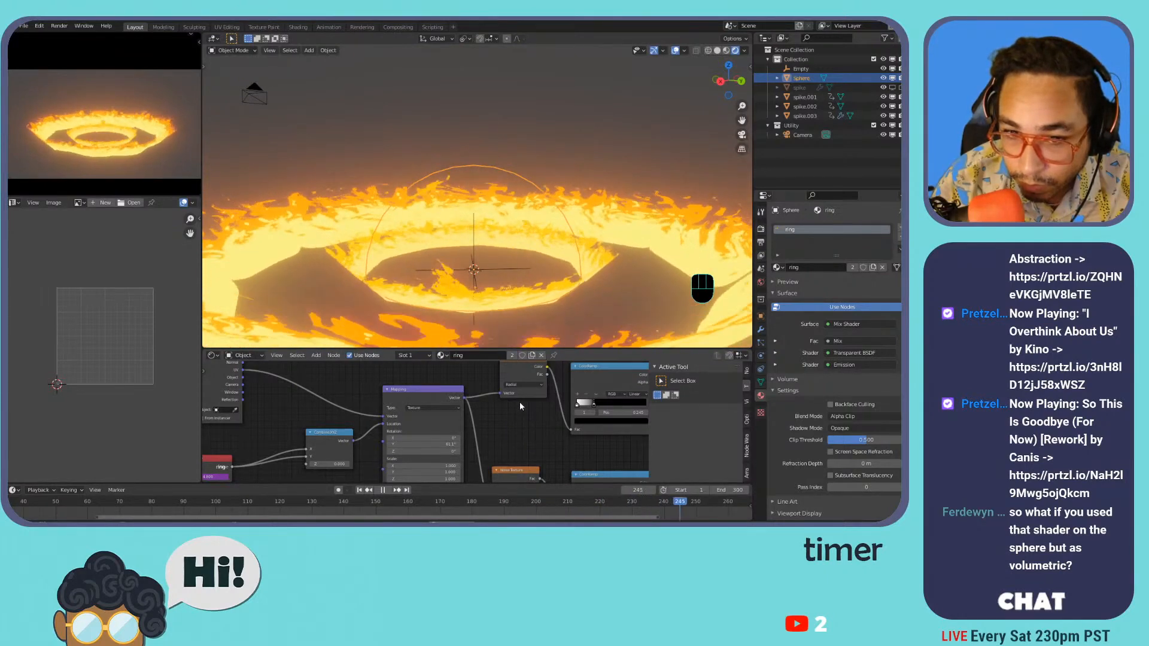
- Duplicate the dome and scale the copy up into a larger outer shell around the fire rings
scroll(497, 224, "down", 3)
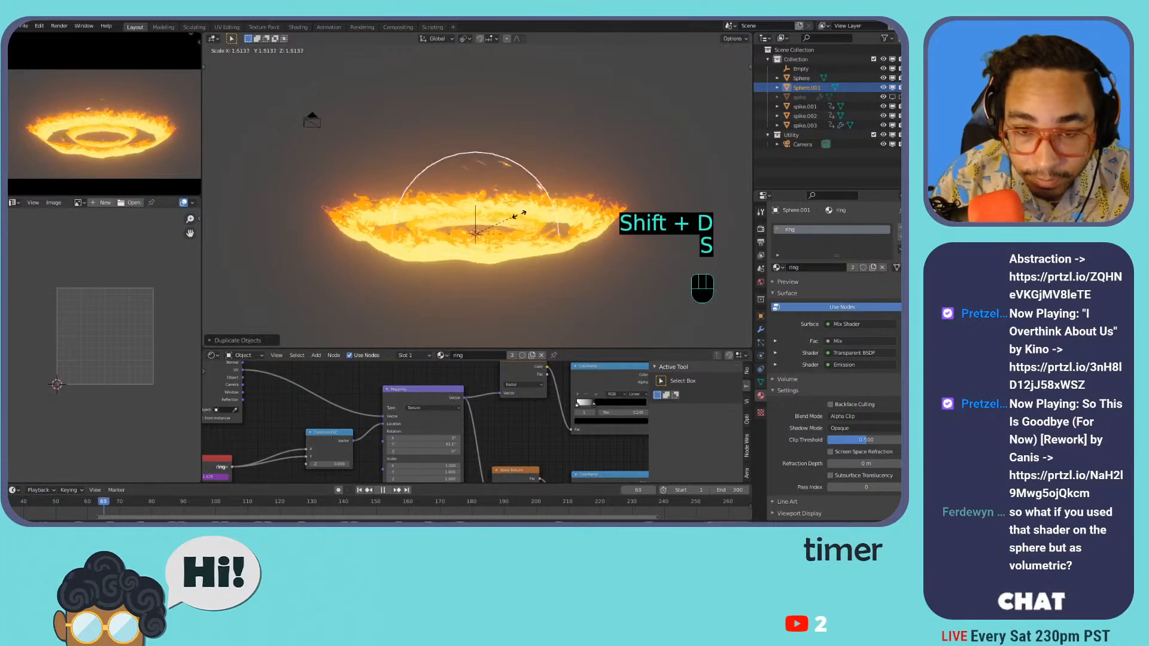
left_click(582, 213)
scroll(518, 231, "up", 1)
scroll(518, 229, "up", 2)
- Make the inner dome's ring material a single-user copy and set its Gradient Texture type to Linear
left_click(466, 192)
left_click(872, 268)
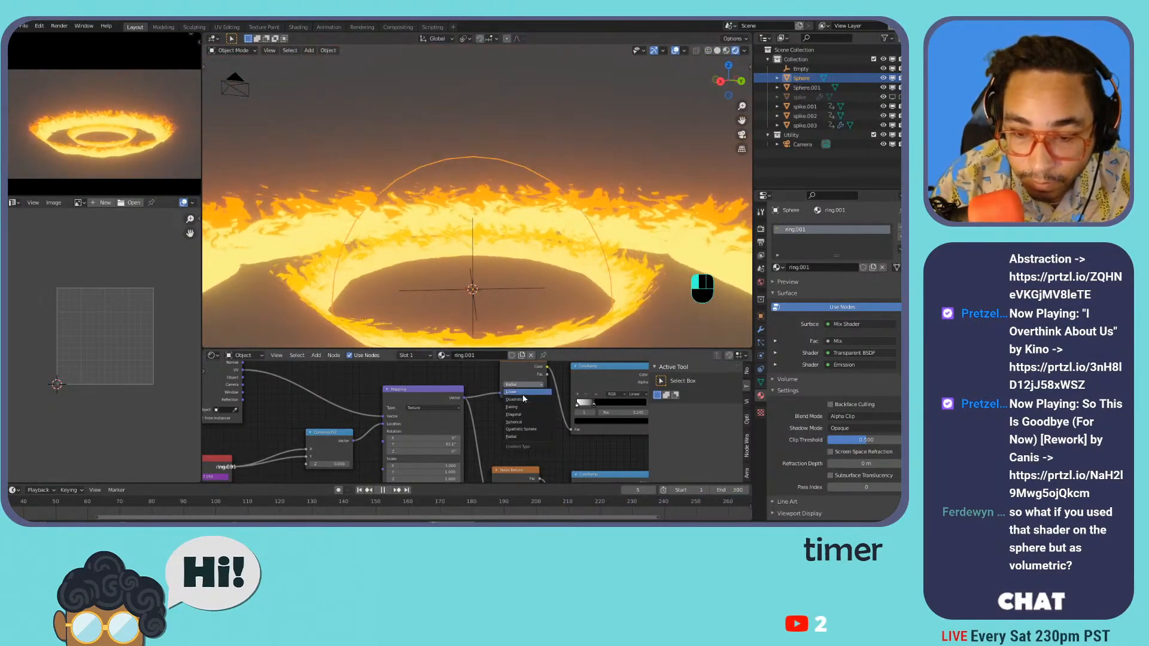
left_click(523, 391)
scroll(526, 266, "down", 4)
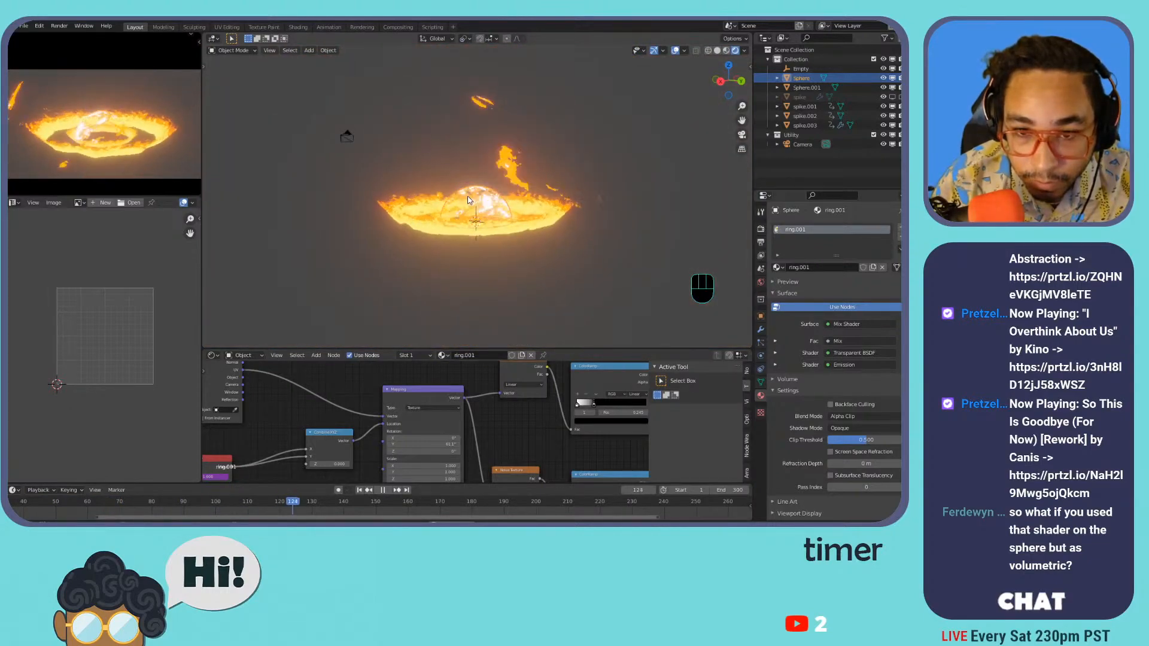
scroll(471, 207, "up", 4)
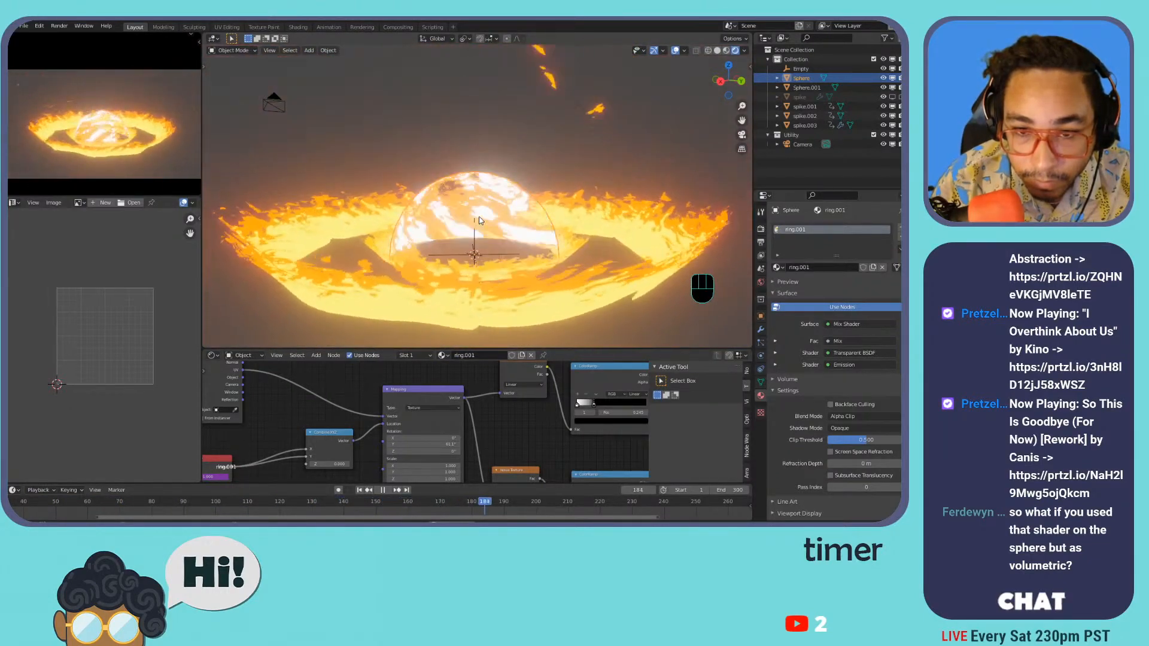
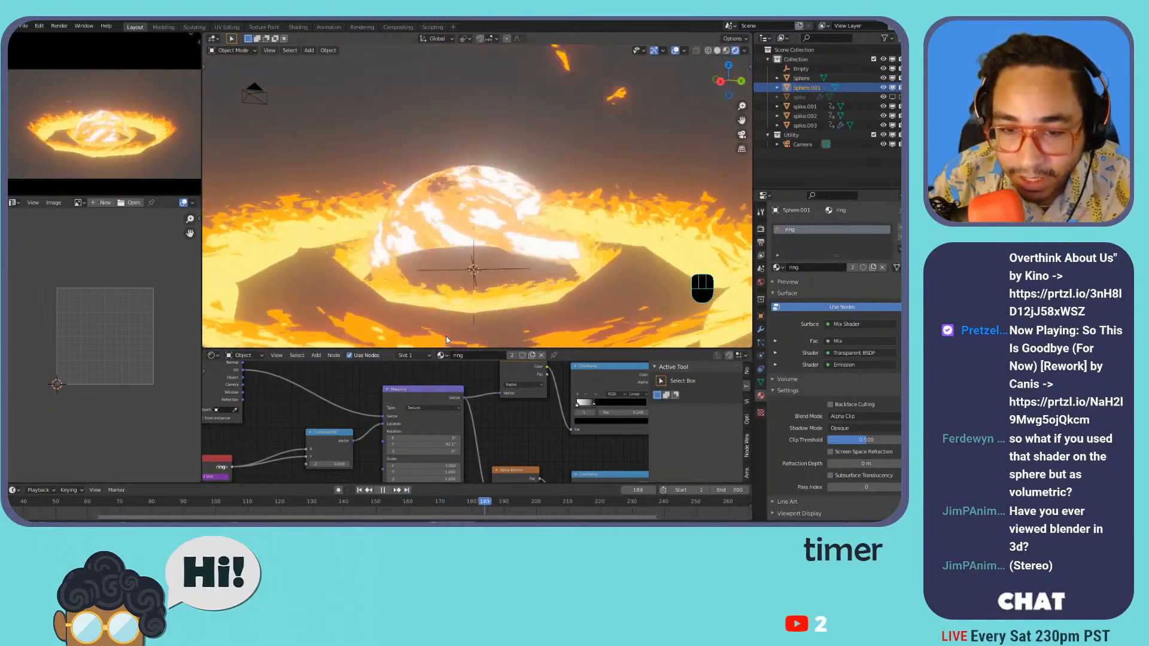
- Connect the inner dome's Mix Shader to the Volume input of the Material Output instead of Surface, and pause the animation
left_click(498, 192)
left_click(496, 192)
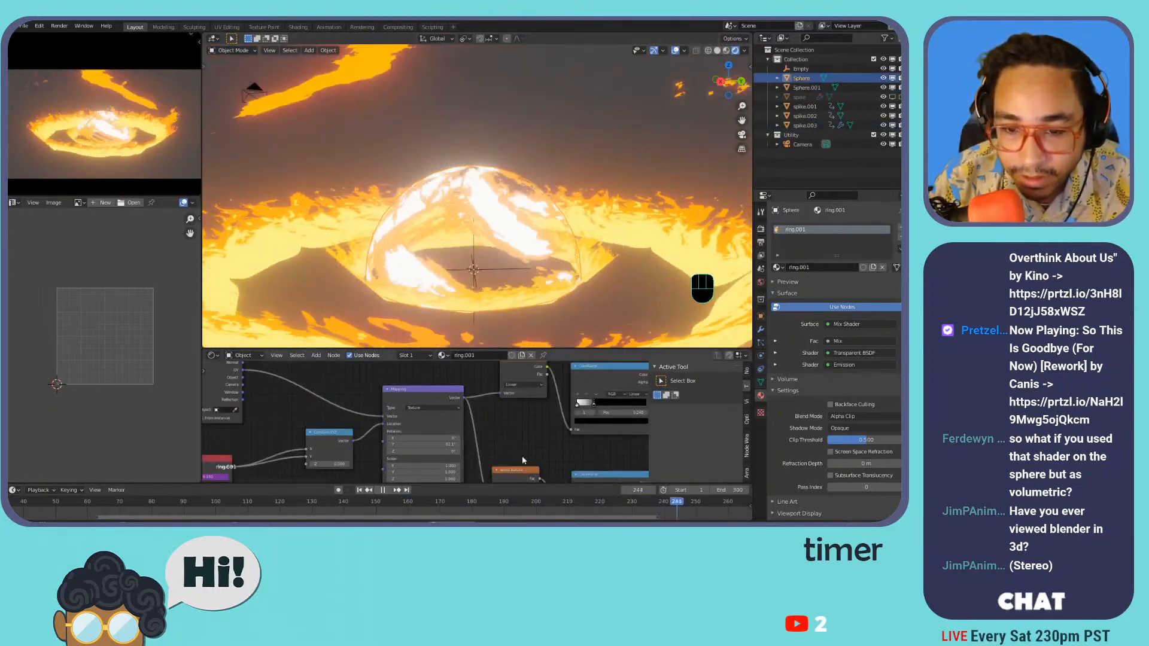
middle_click_drag(371, 403, 356, 396)
scroll(504, 419, "up", 12)
middle_click_drag(569, 436, 427, 405)
left_click_drag(473, 392, 564, 405)
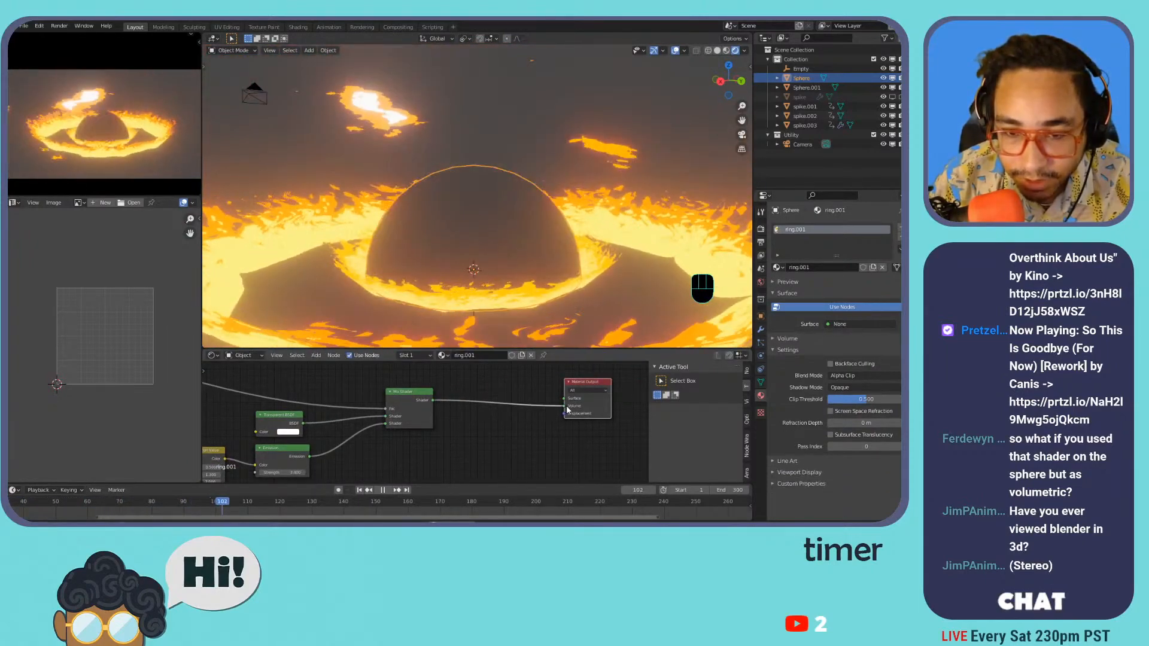
key("space")
- Try a lower strength on the Emission node of the volumetric dome material, and undo the last three changes
middle_click_drag(484, 407, 645, 376)
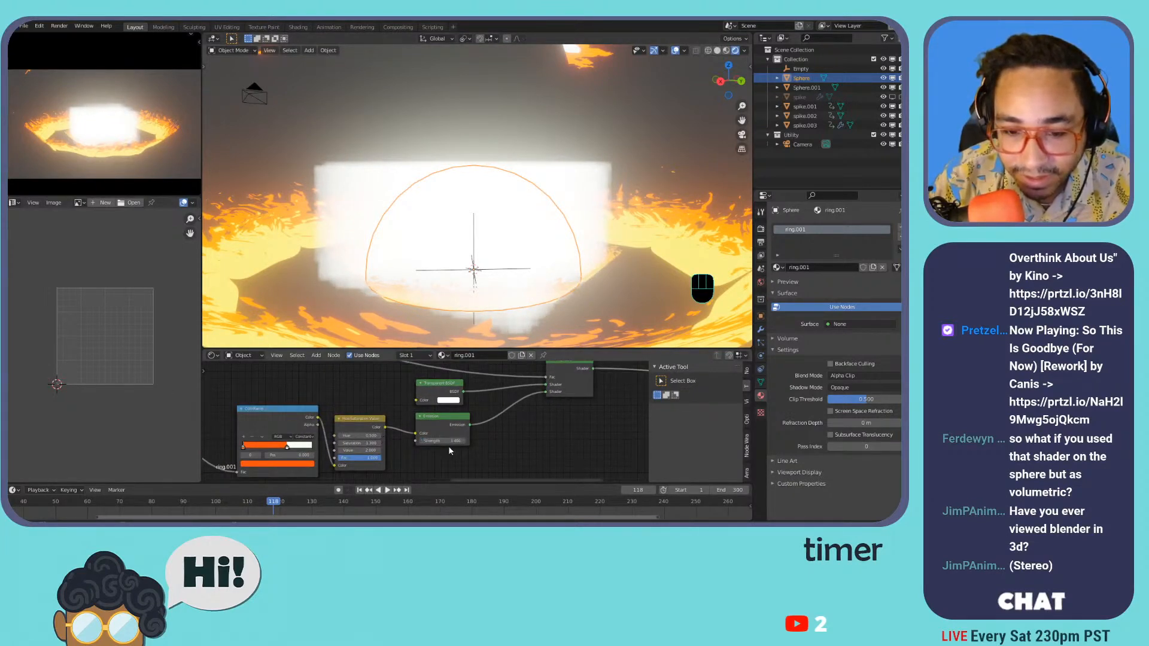
left_click_drag(443, 441, 429, 441)
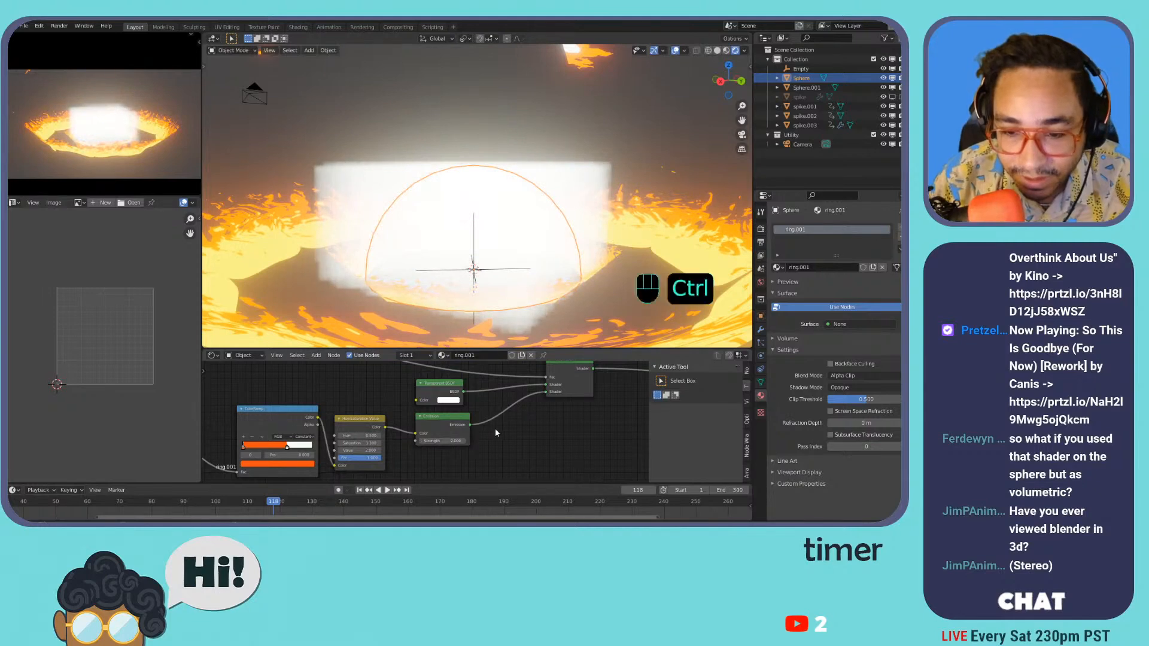
key("ctrl+z")
key("ctrl+z")
key("ctrl+z")
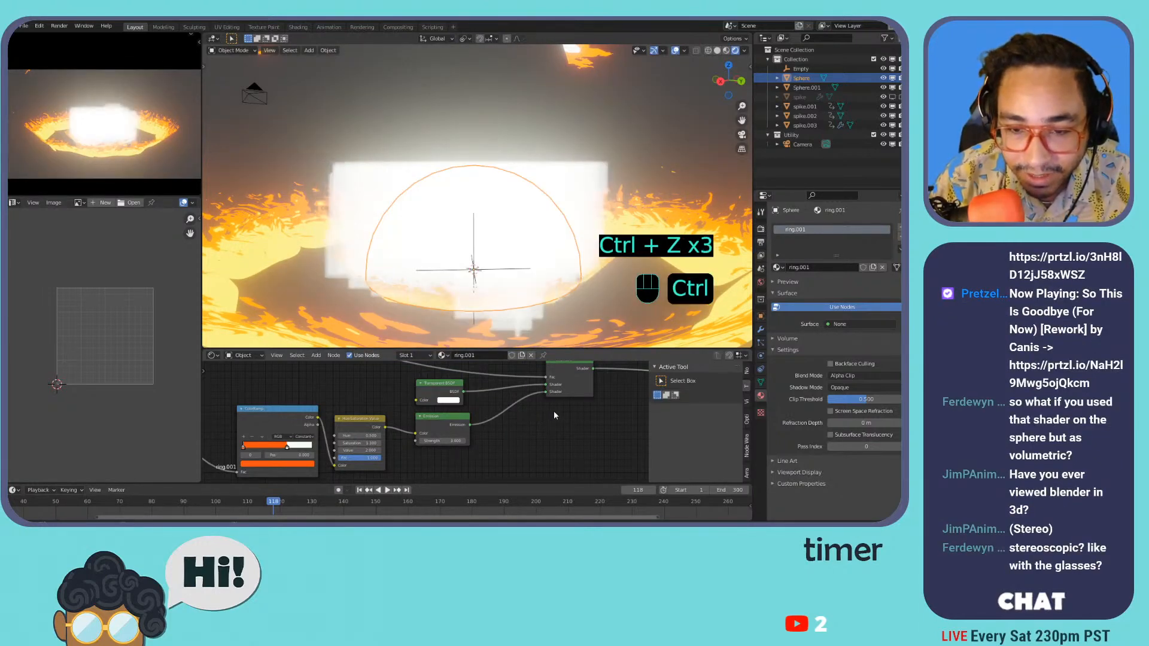
- Undo the recent changes until the inner dome's Mix Shader feeds the Surface input of the Material Output again
key("ctrl+z")
middle_click_drag(554, 410, 432, 436)
key("ctrl+z")
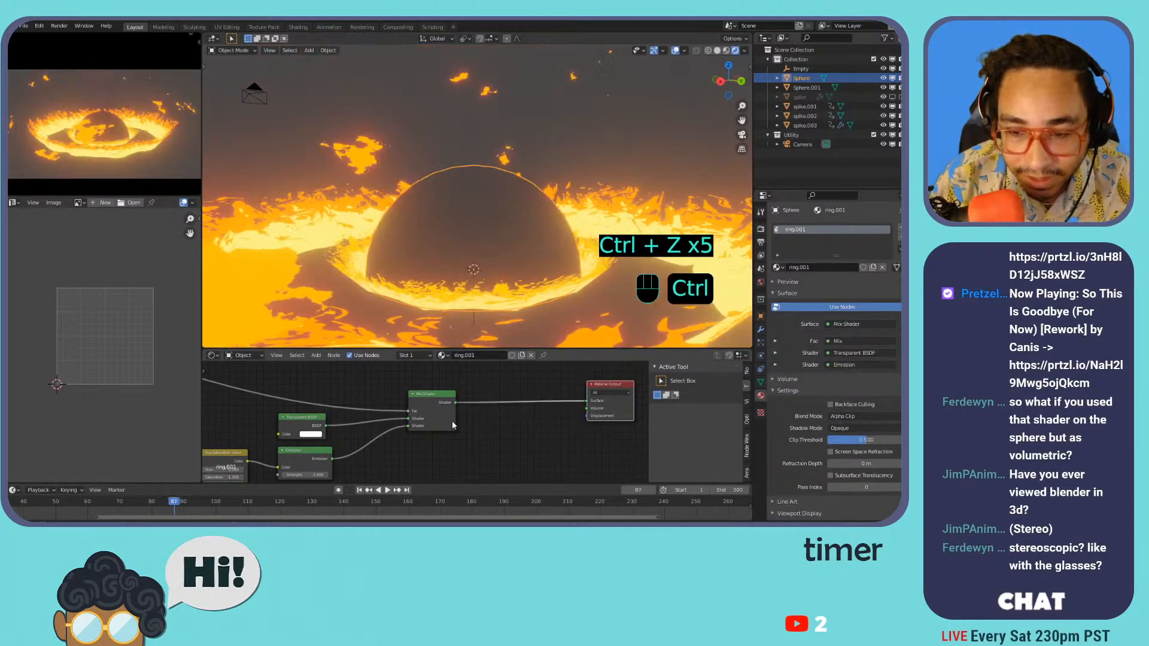
scroll(451, 421, "down", 1)
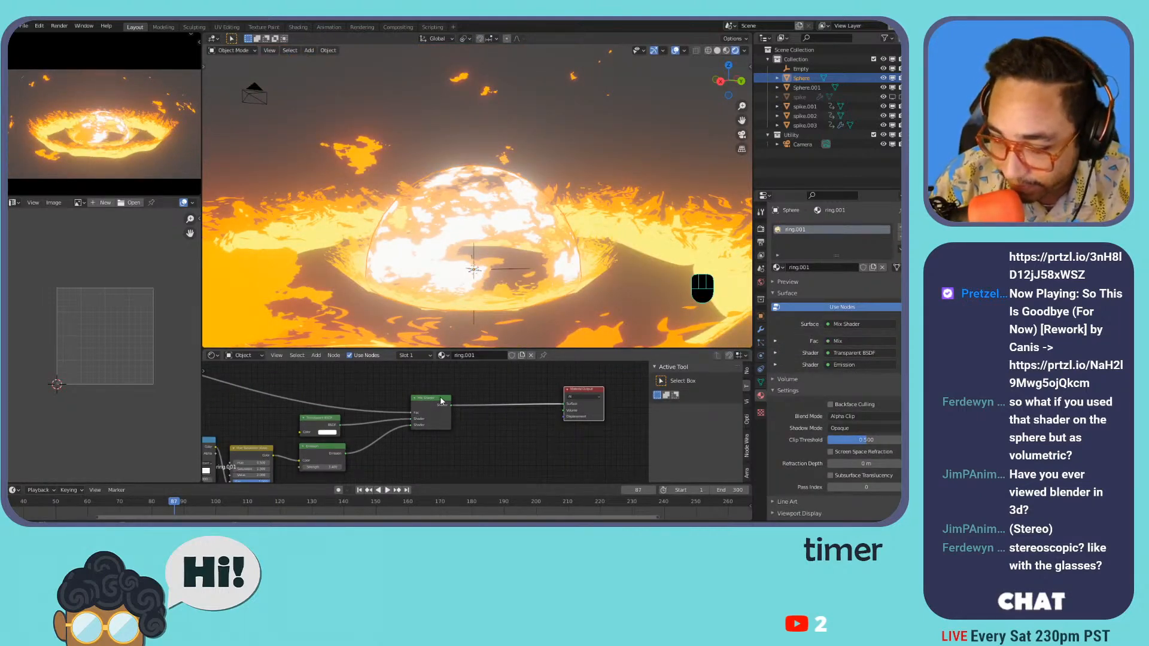
middle_click_drag(447, 388, 471, 418)
- Try adding a Principled Volume node to the inner dome's material, coloured by the Hue Saturation Value output
key("shift+a")
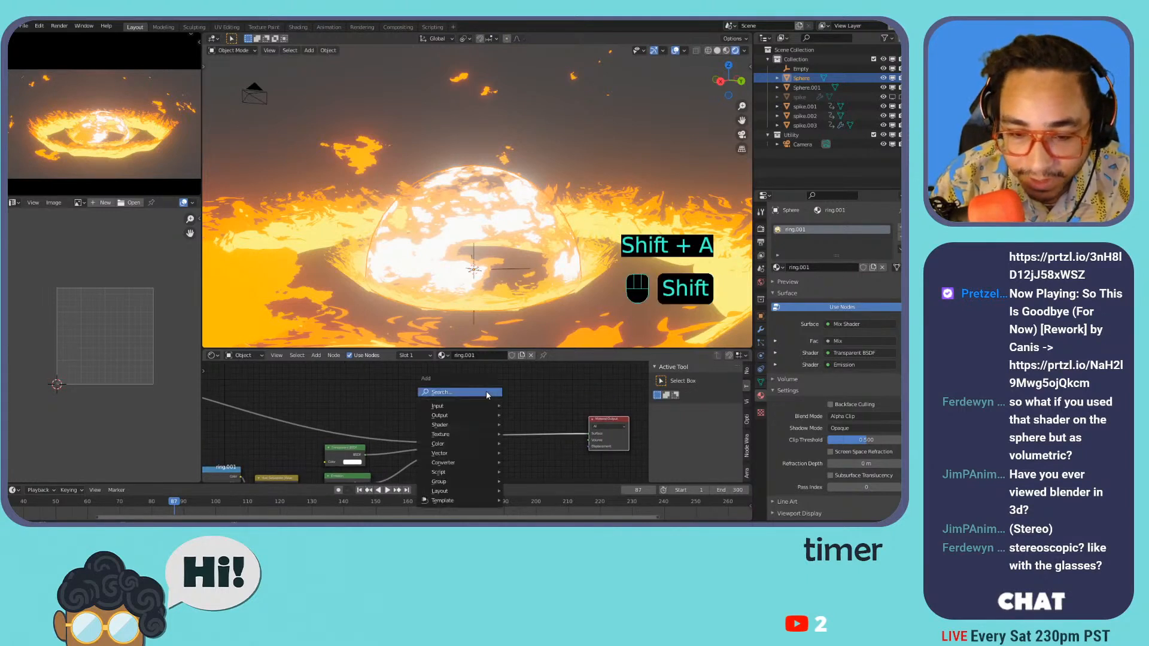
mouse_move(469, 429)
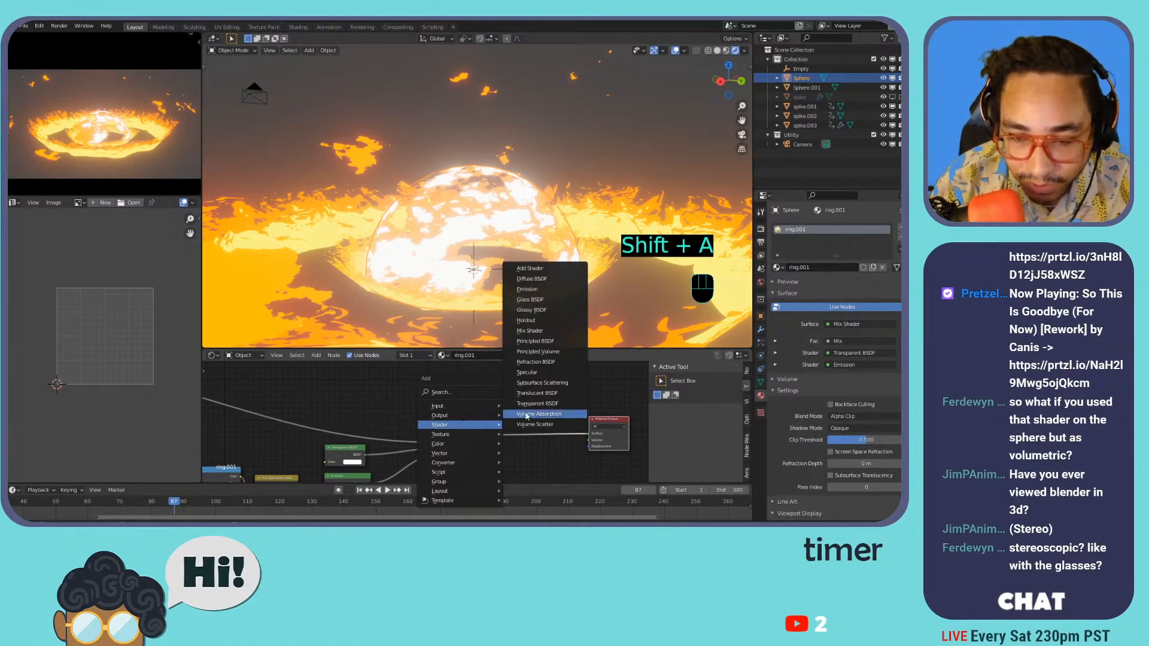
left_click(550, 354)
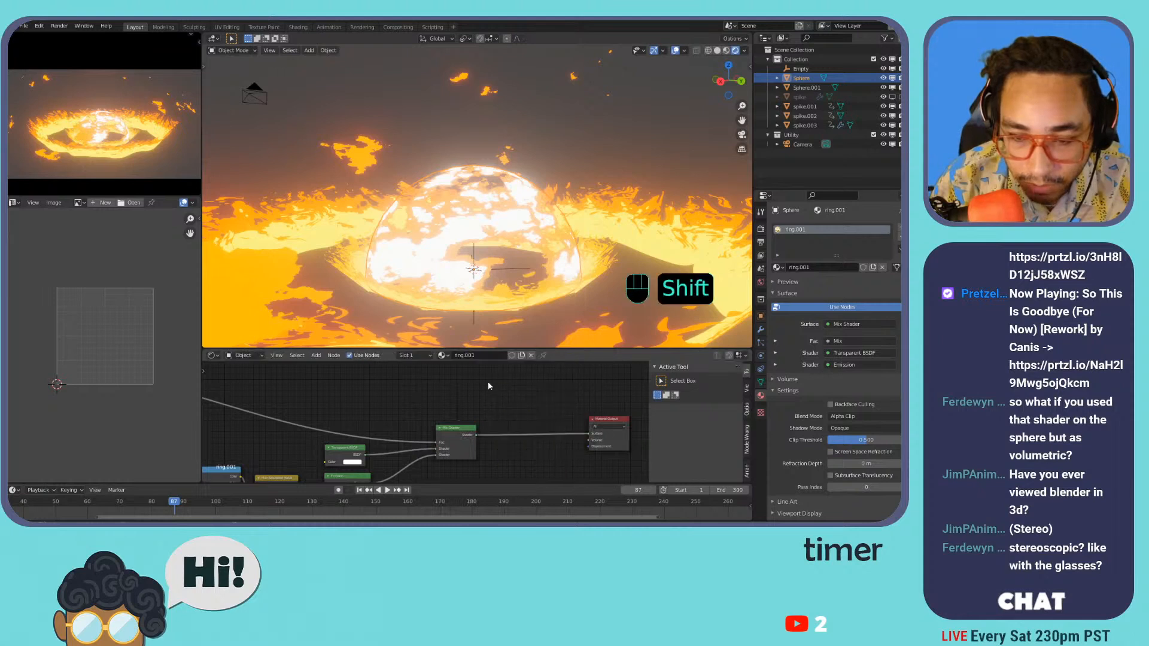
key("shift+a")
mouse_move(488, 385)
left_click(547, 311)
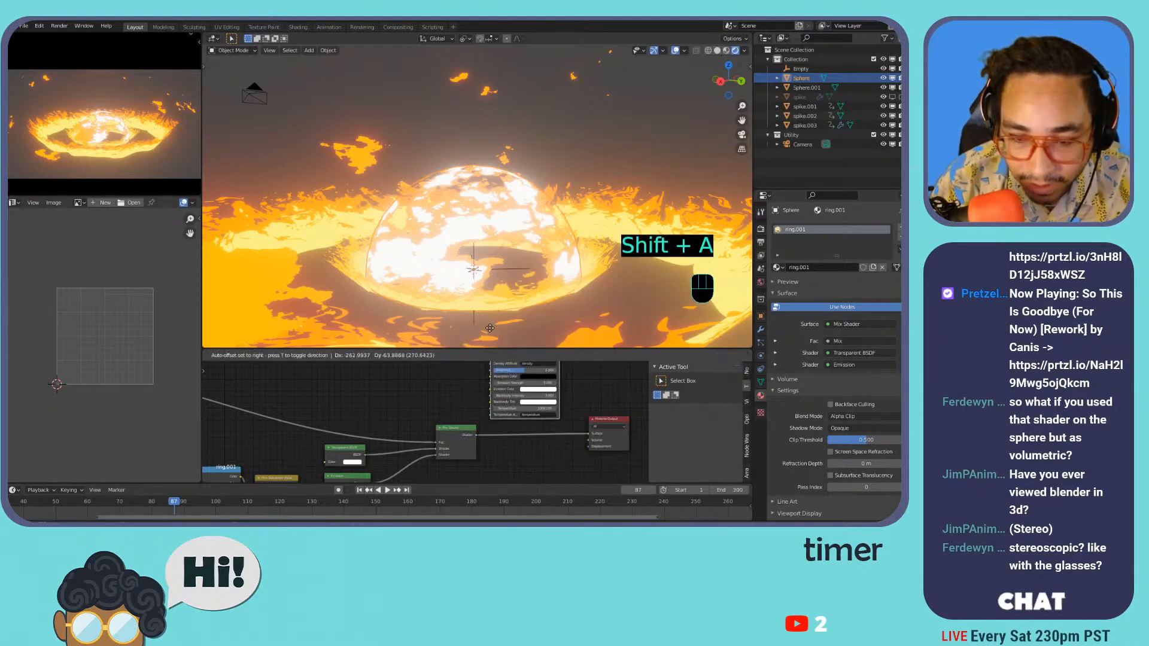
middle_click_drag(488, 456, 527, 403)
scroll(404, 412, "down", 3)
scroll(420, 414, "up", 2)
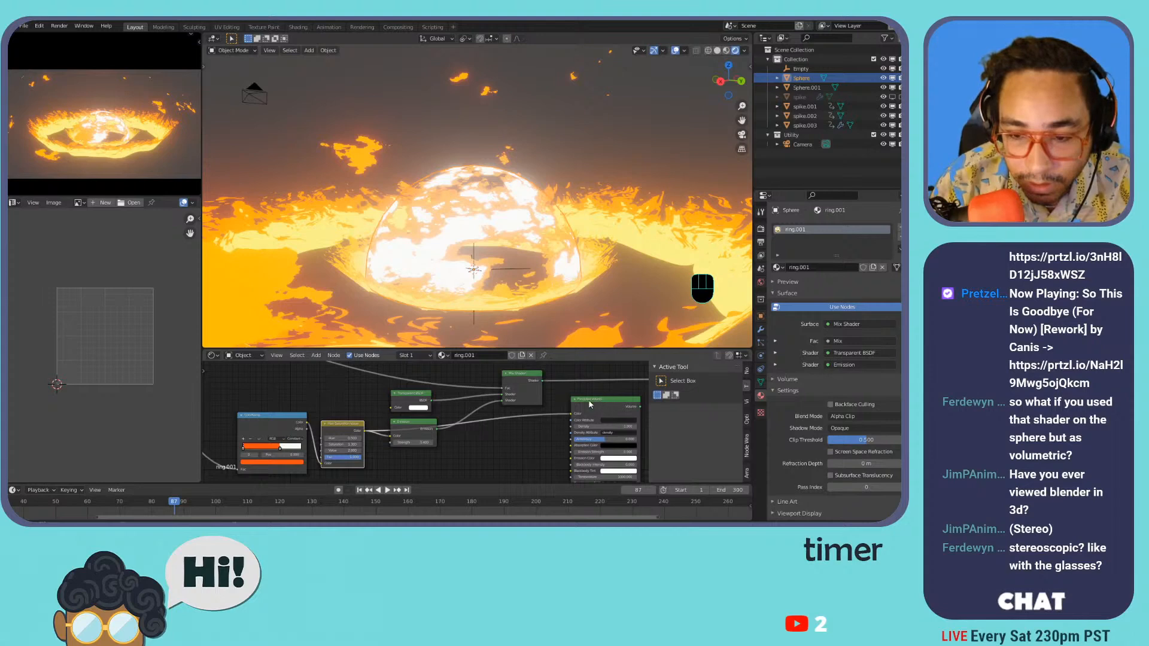
- Connect the Principled Volume to the Material Output's Volume input and disconnect the Mix Shader from Surface
middle_click_drag(633, 407, 555, 412)
left_click_drag(578, 394, 577, 396)
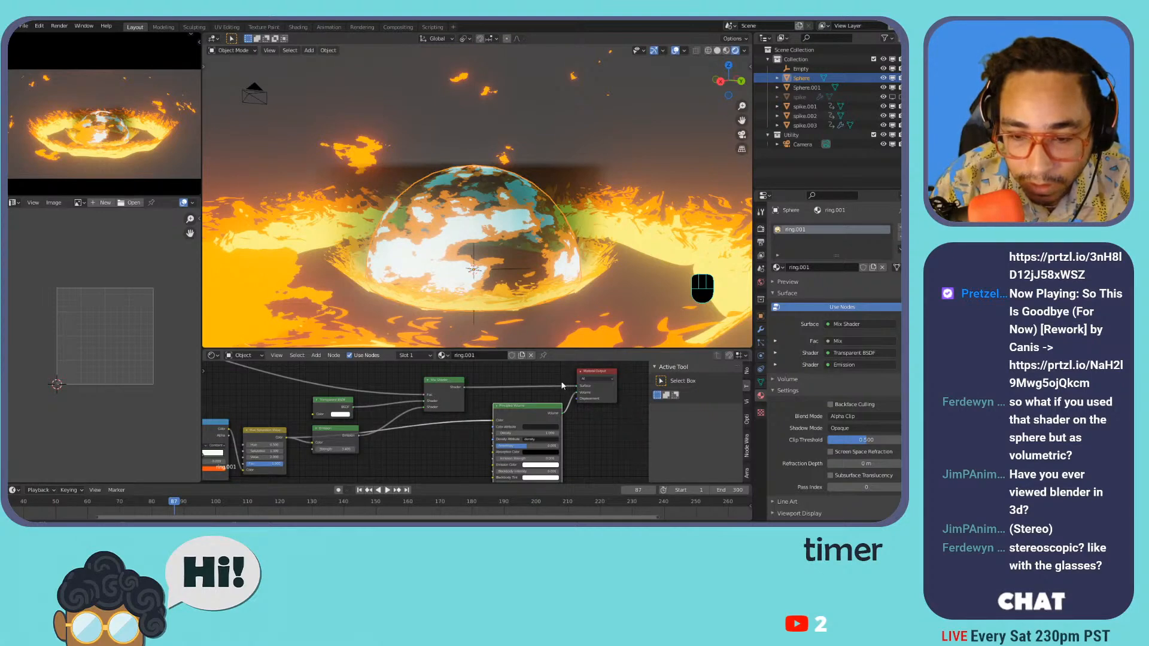
left_click_drag(578, 387, 550, 385)
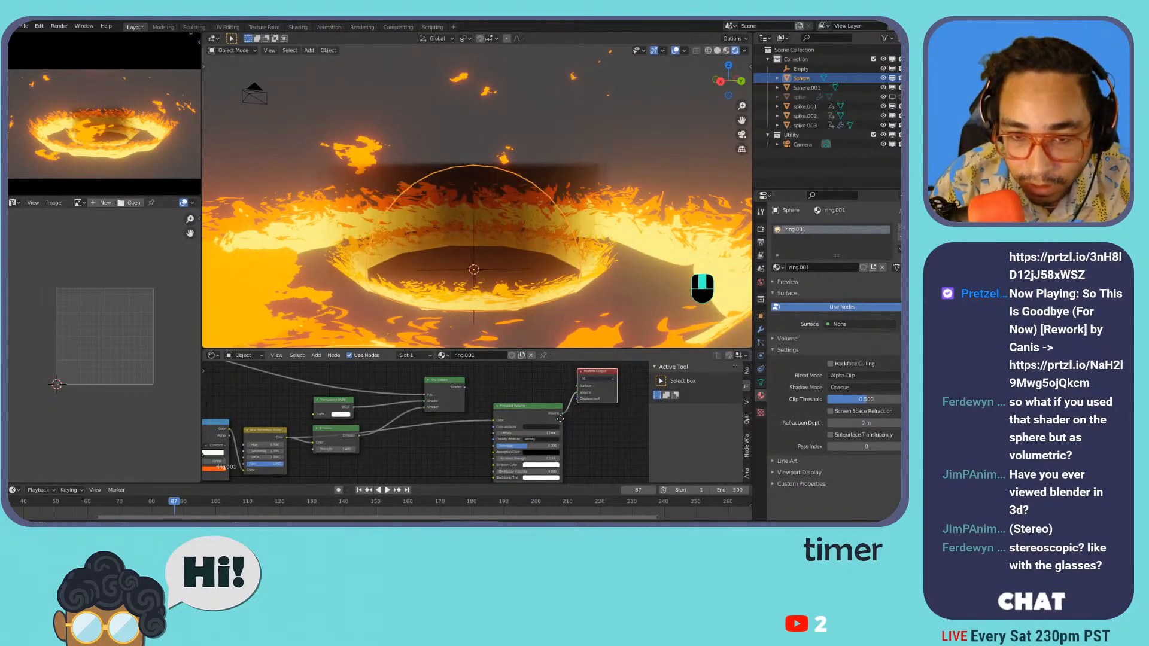
- Set the Principled Volume's Density to 0.700 and Emission Strength to 0.500
middle_click_drag(529, 443, 537, 408)
scroll(538, 408, "up", 2)
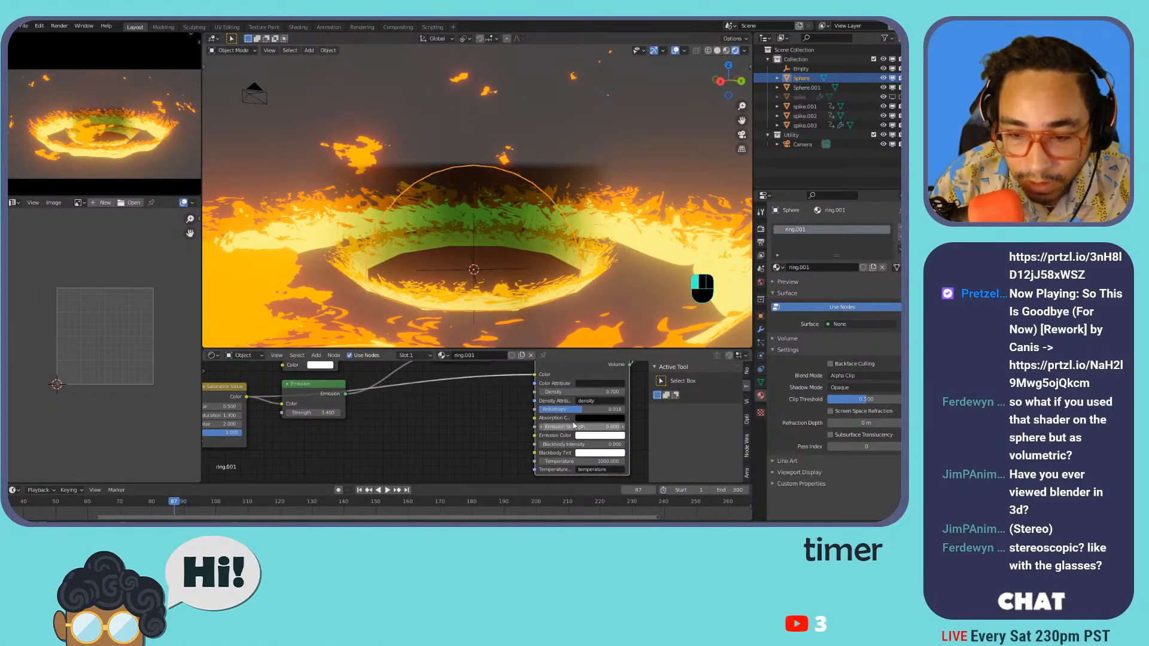
mouse_move(565, 425)
left_mouse_down()
mouse_move(593, 424)
mouse_move(565, 425)
left_mouse_up()
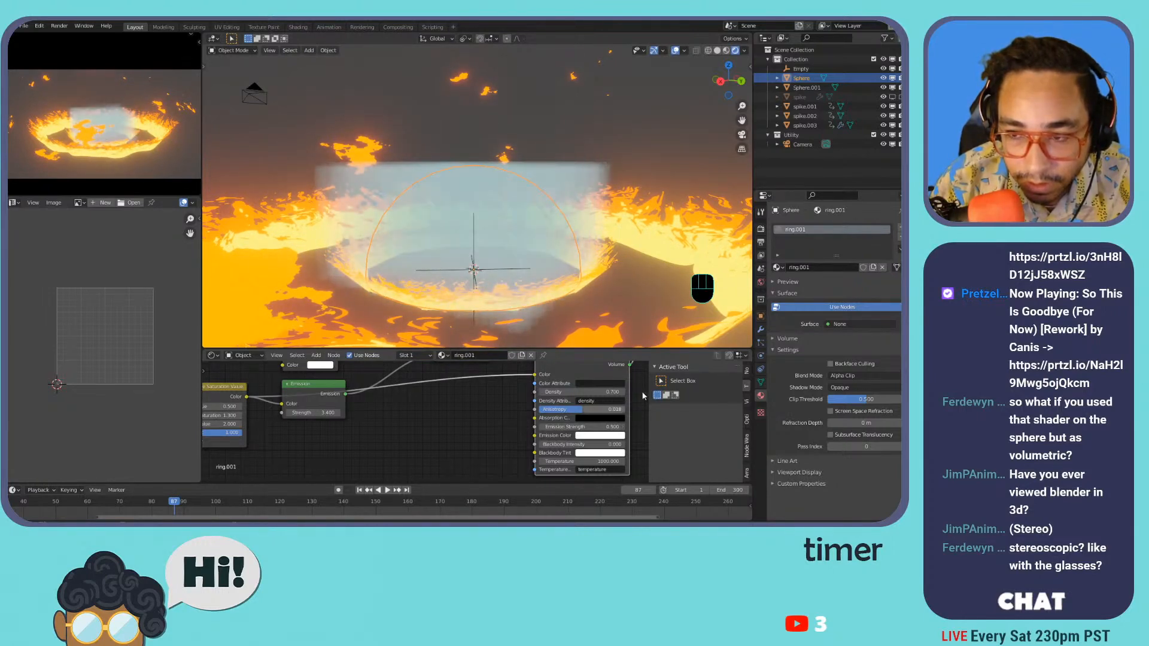
- Expand the Volumetrics render settings, try a higher Density on the Principled Volume, and undo that density change
left_click(762, 243)
left_click(761, 229)
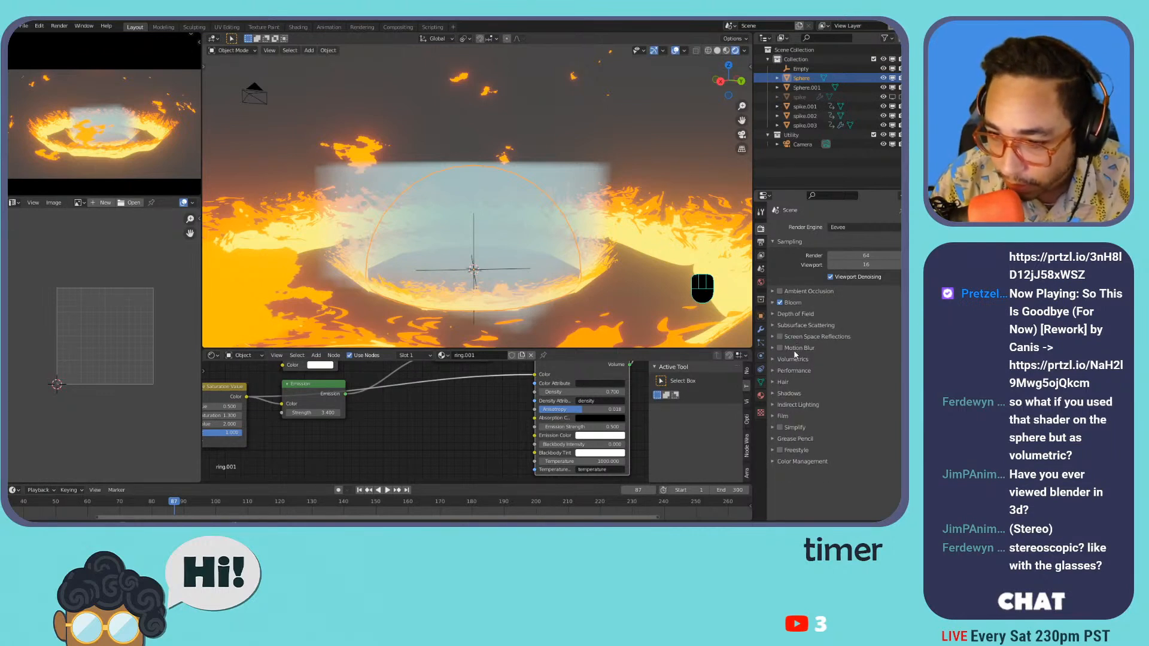
left_click(798, 359)
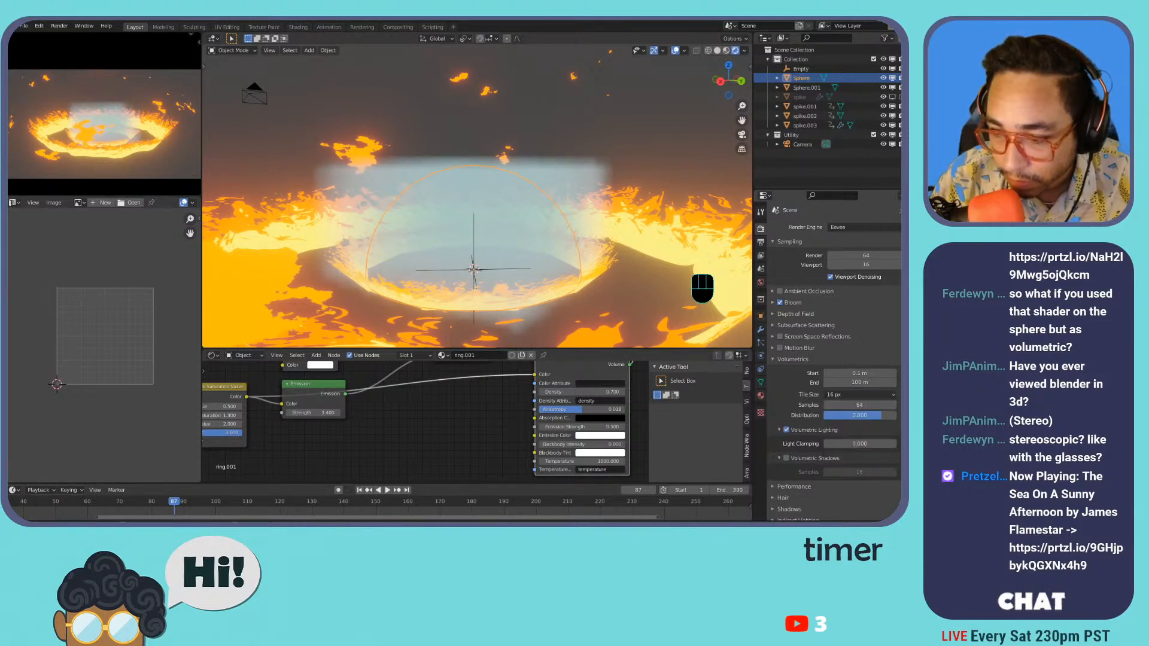
left_click_drag(567, 391, 596, 392)
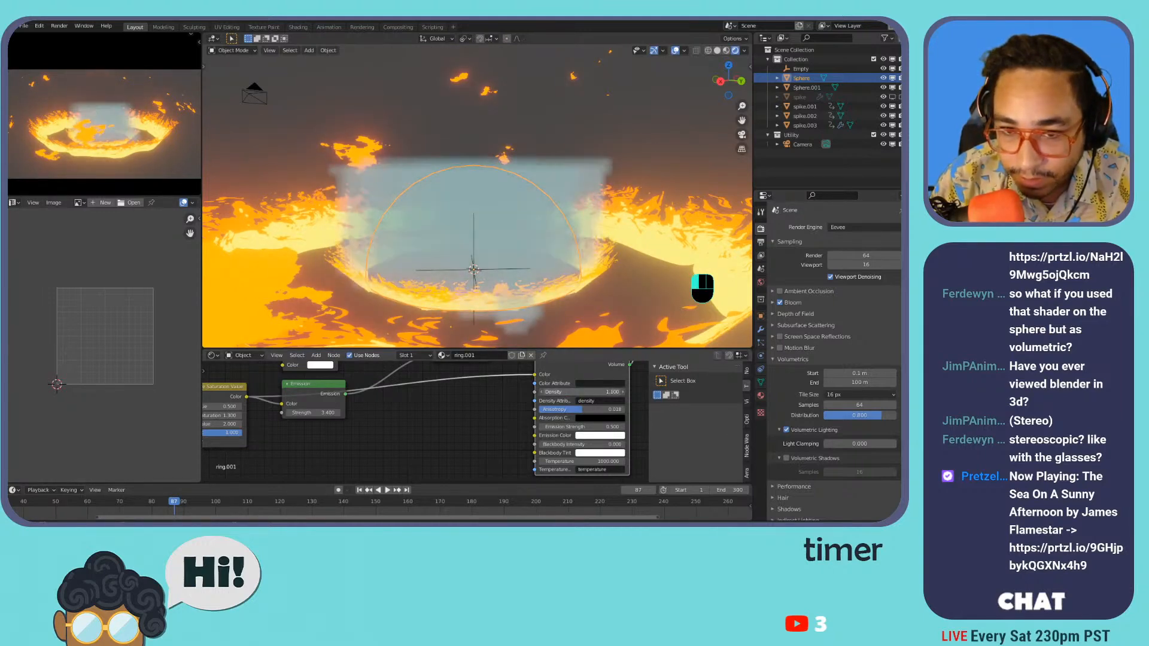
key("ctrl+z")
- Move the Hue Saturation Value link from the Principled Volume's Color input to its Density input
scroll(483, 404, "down", 3)
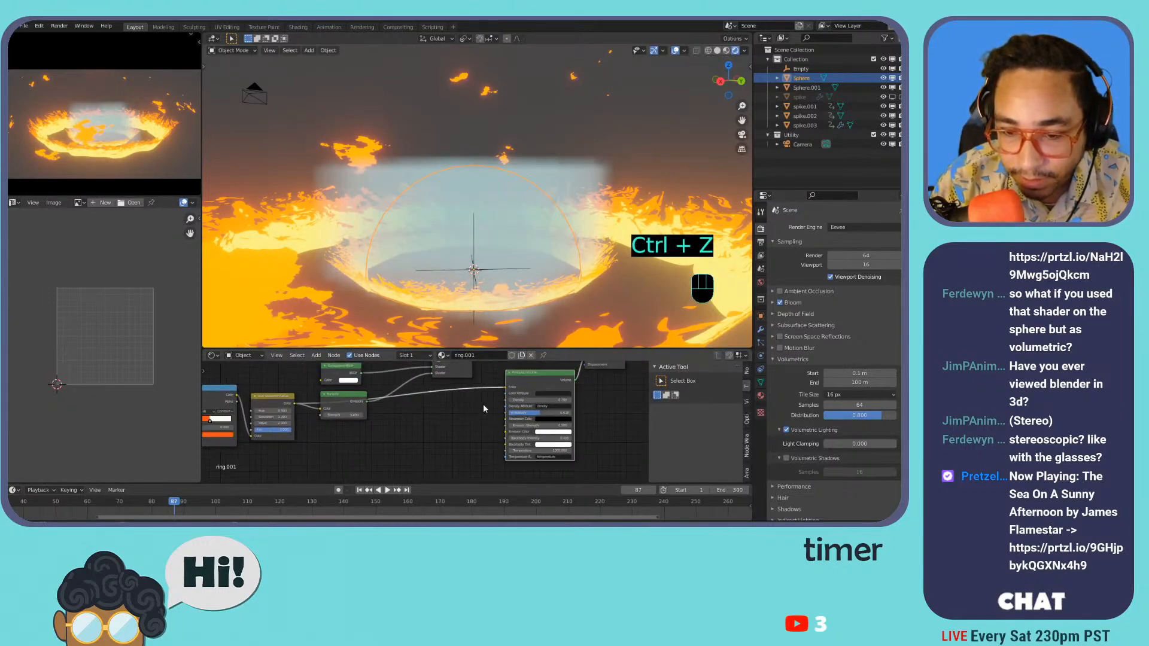
middle_click_drag(483, 405, 476, 426)
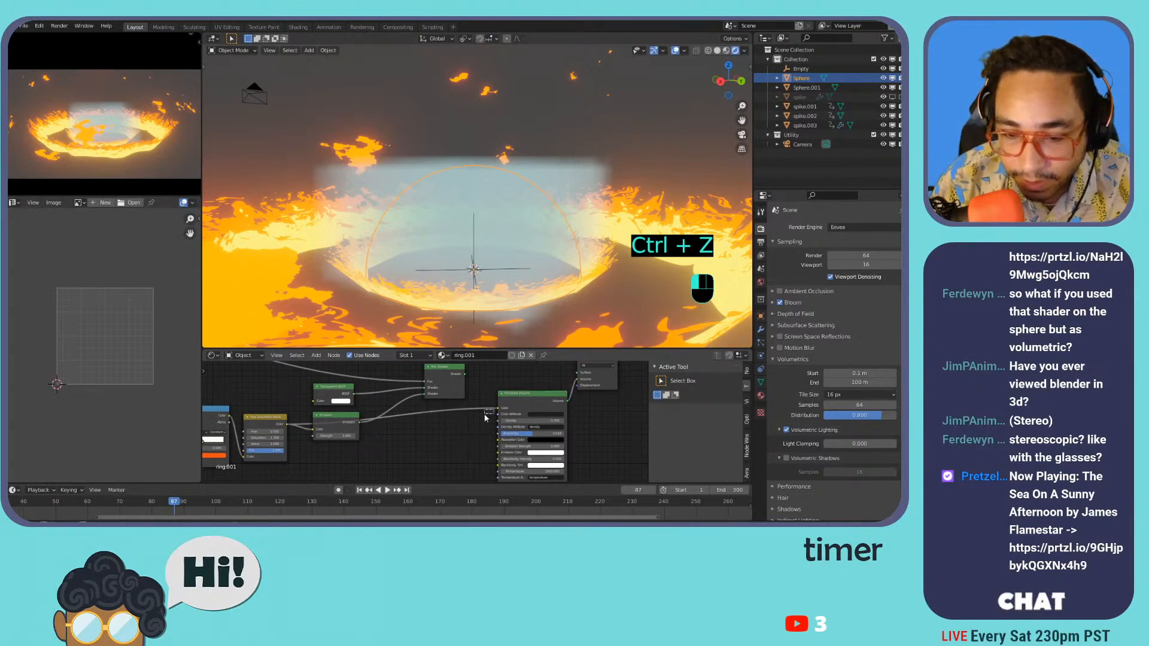
mouse_move(499, 408)
left_mouse_down()
mouse_move(480, 417)
mouse_move(498, 421)
left_mouse_up()
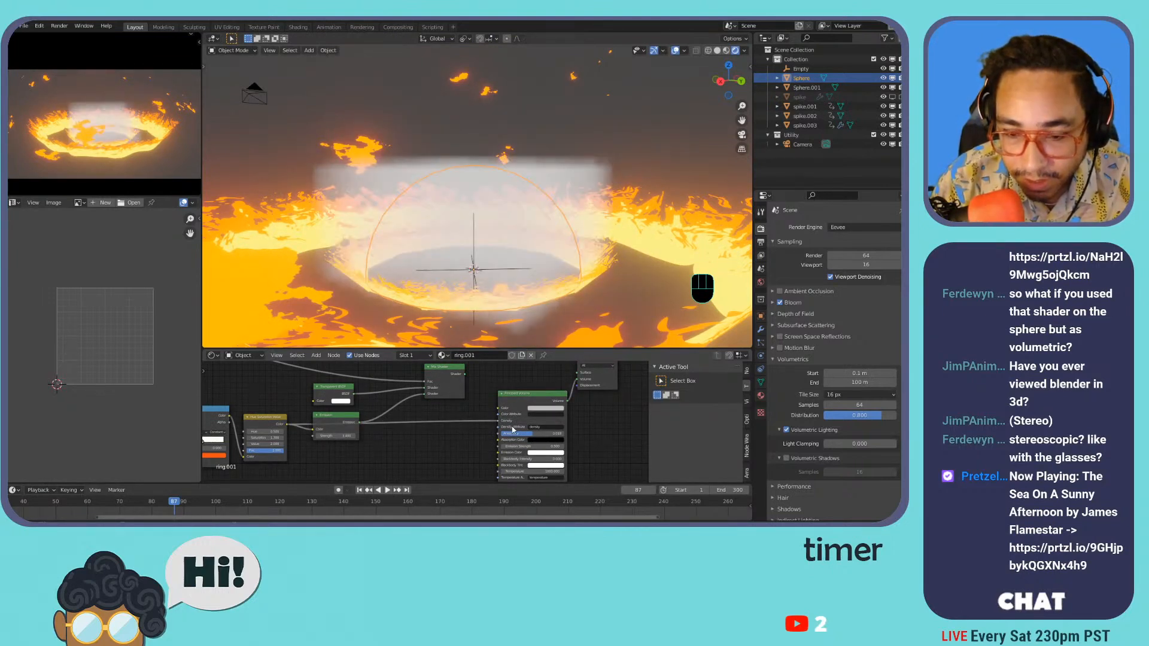
scroll(421, 420, "down", 2)
middle_click_drag(394, 422, 425, 416)
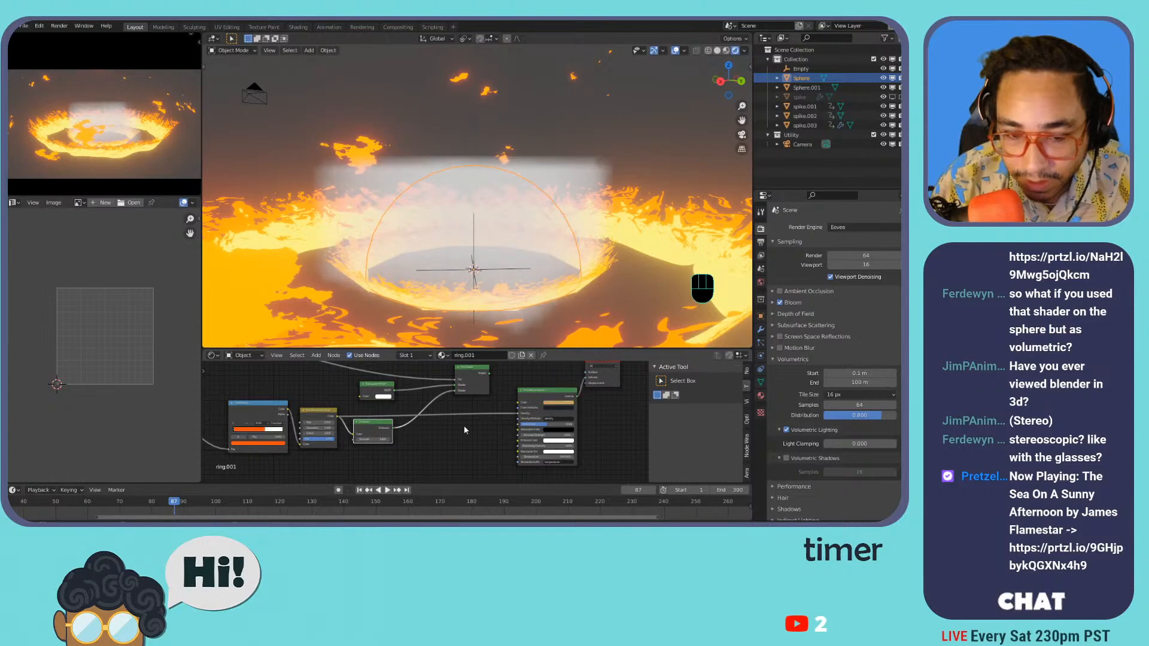
- Insert a ColorRamp node before the Principled Volume's Density input and move its black and white stops closer together
scroll(466, 420, "up", 2)
key("shift+a")
mouse_move(449, 466)
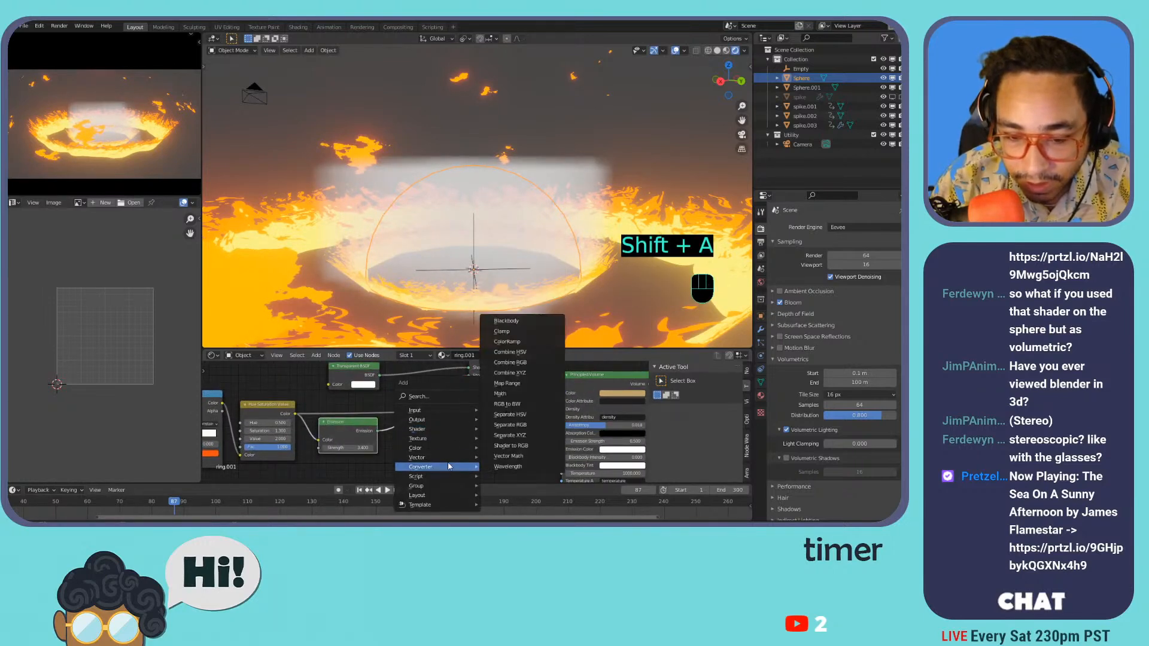
left_click(530, 341)
left_click(508, 443)
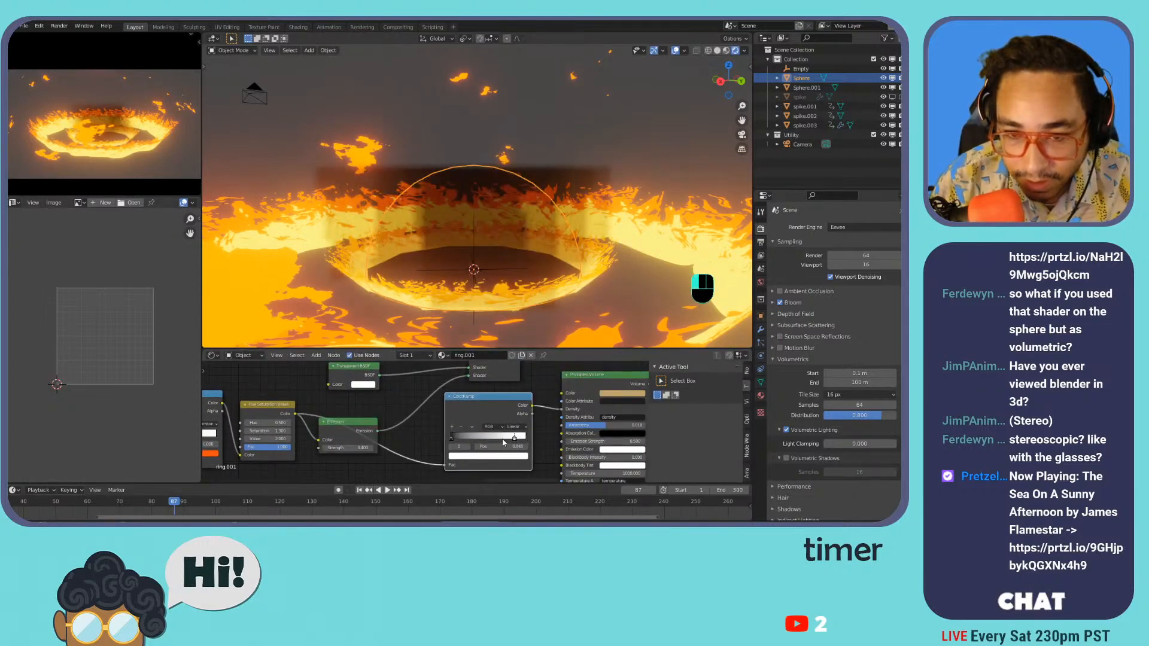
mouse_move(482, 442)
left_mouse_down()
mouse_move(462, 440)
mouse_move(547, 439)
mouse_move(460, 438)
mouse_move(477, 437)
left_mouse_up()
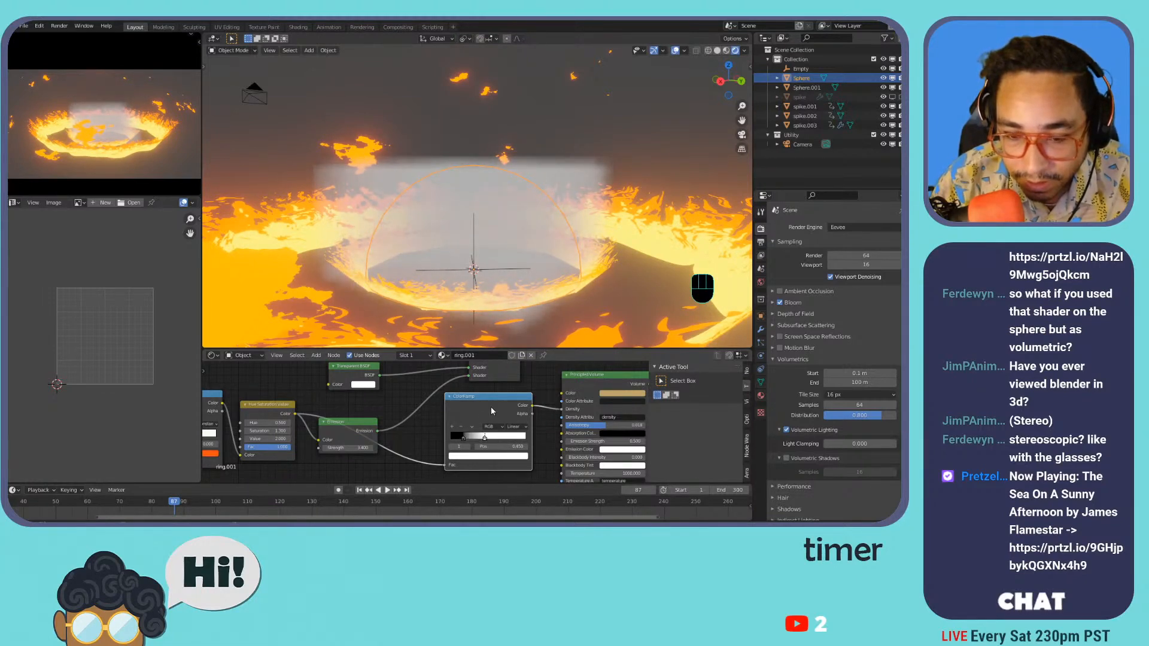
- Delete the new ColorRamp and Principled Volume nodes and reconnect the Mix Shader to the Material Output's Surface input
scroll(494, 400, "down", 4)
key("x")
left_click(539, 387)
key("x")
middle_click_drag(537, 393, 472, 430)
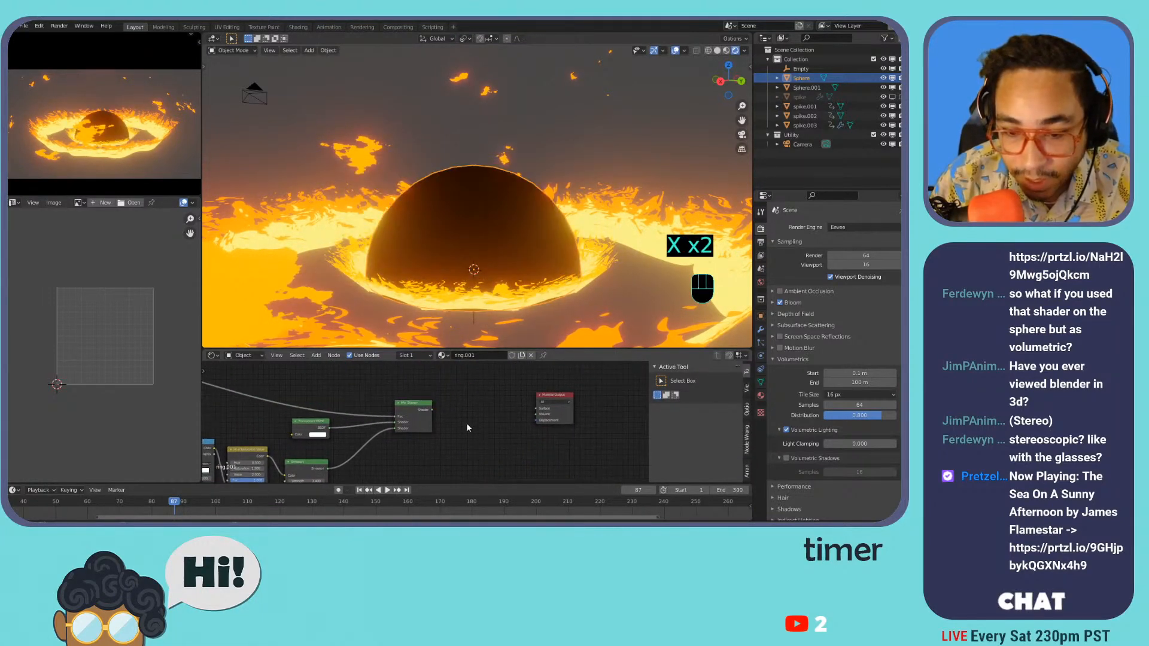
left_click_drag(540, 411, 541, 411)
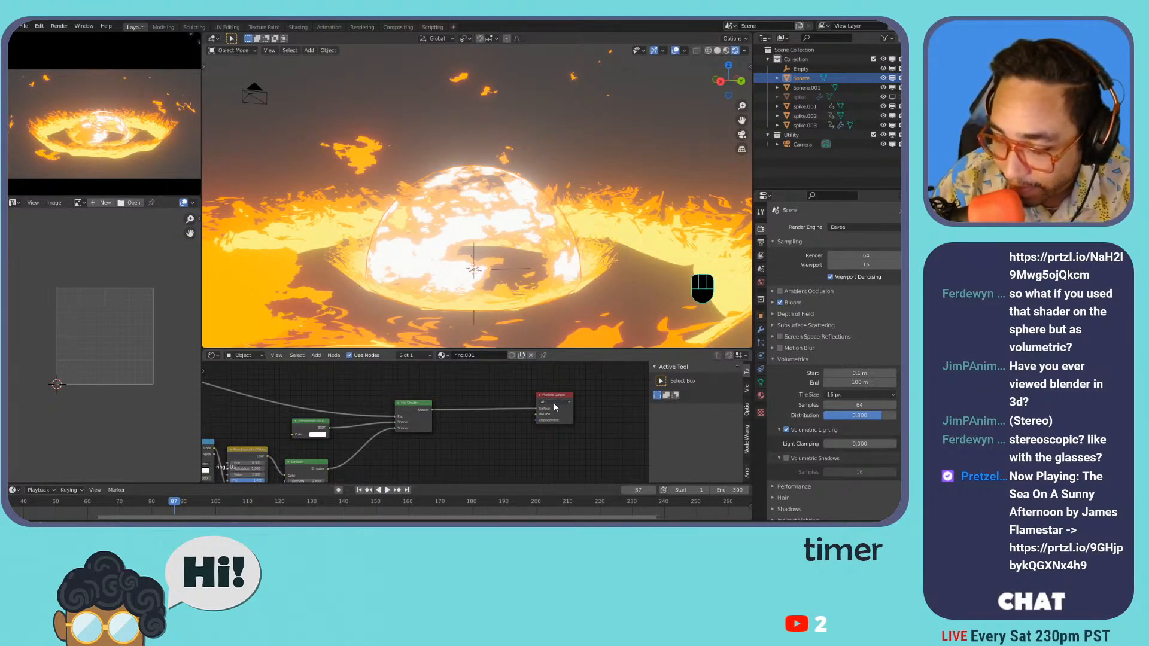
- Try a magenta colour for the light ColorRamp stop of the outer dome's material during playback, and undo the change
key("space")
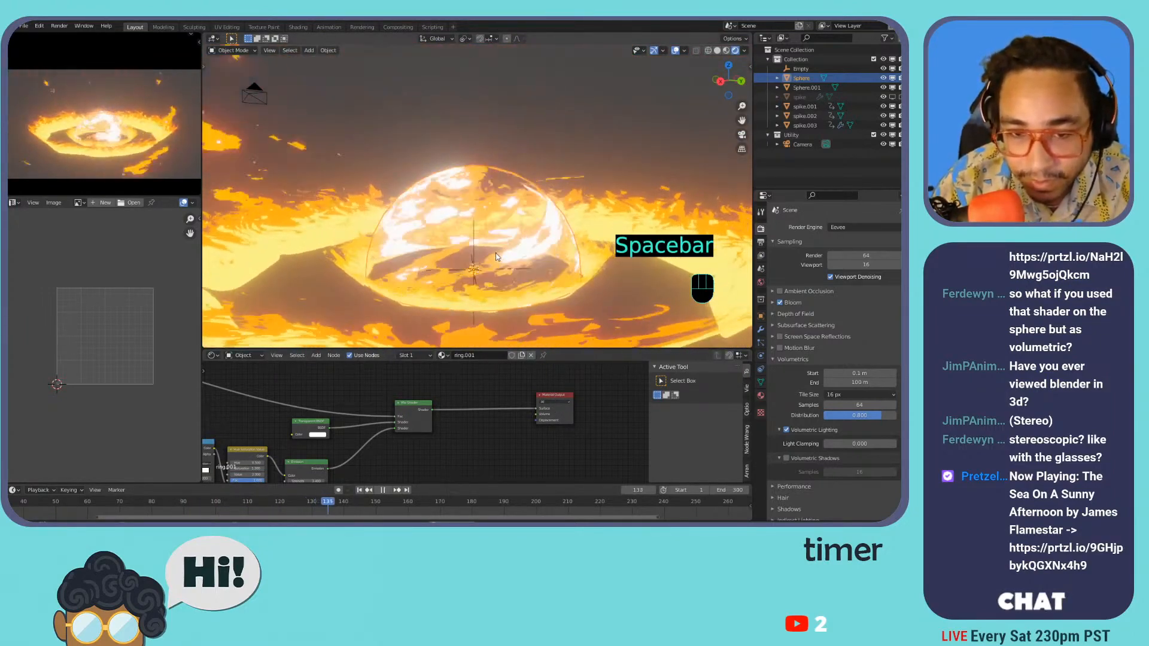
left_click(507, 207)
middle_click_drag(293, 448, 449, 376)
scroll(369, 400, "up", 2)
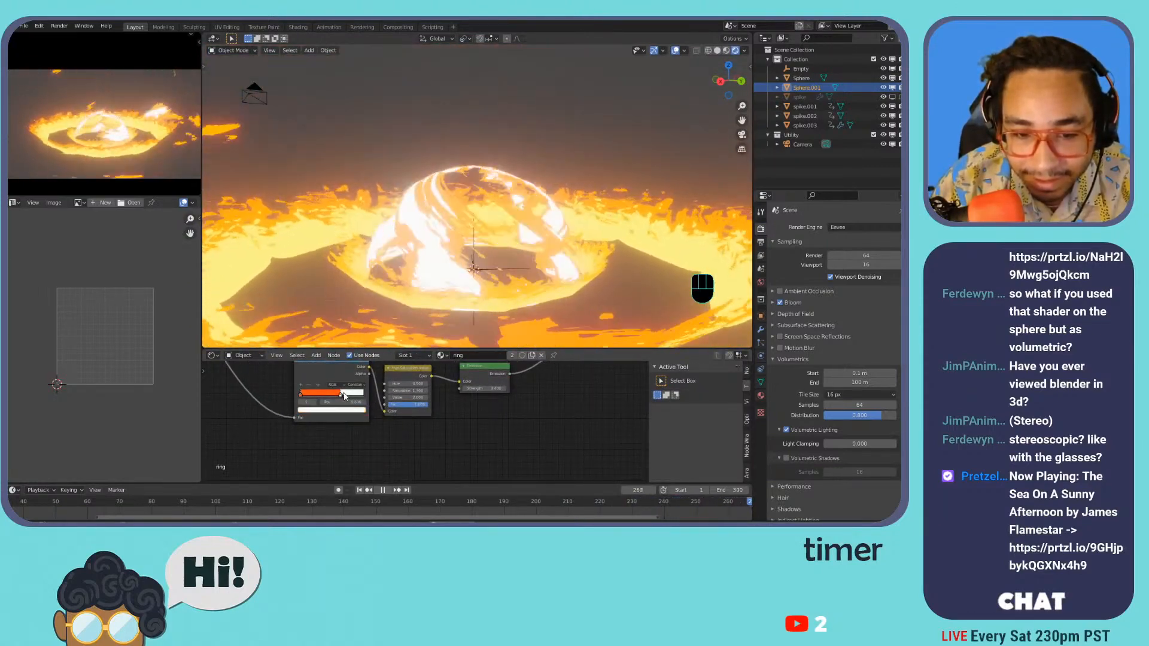
left_click(335, 409)
mouse_move(318, 353)
left_mouse_down()
mouse_move(345, 352)
mouse_move(301, 337)
mouse_move(345, 353)
left_mouse_up()
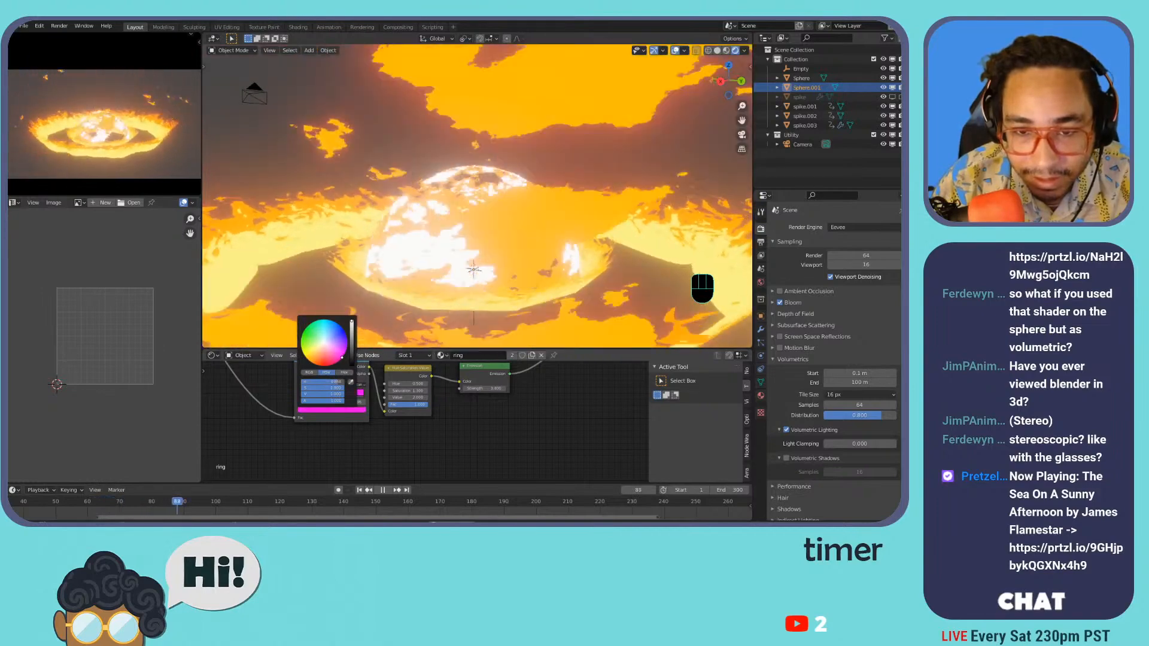
left_click(444, 231, "ctrl")
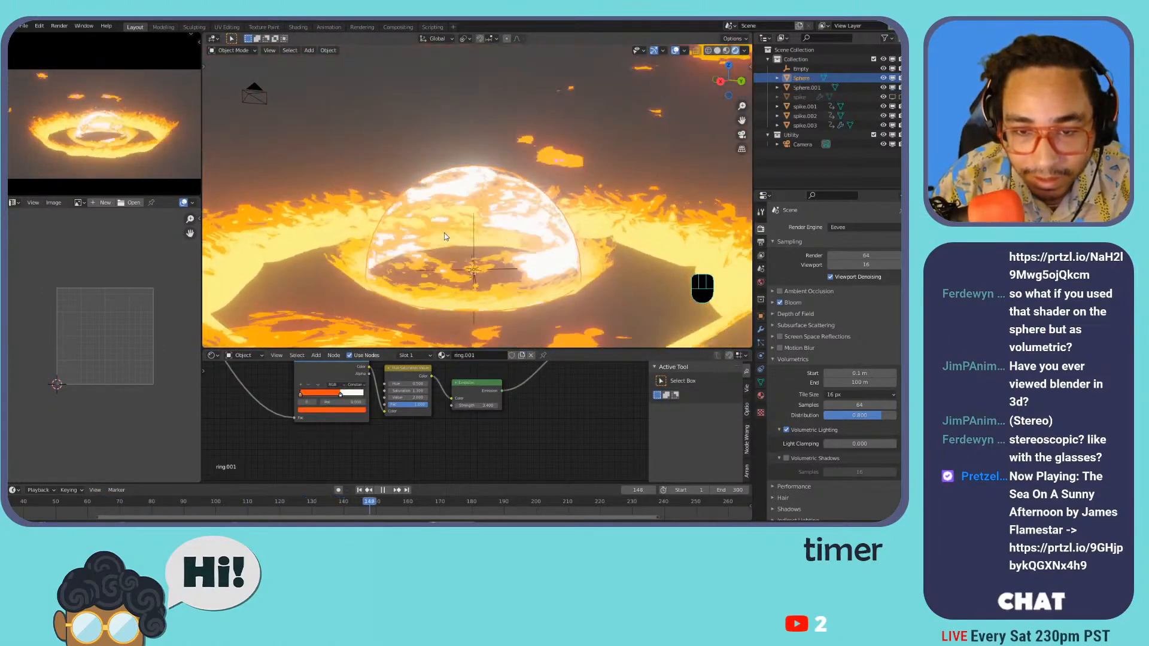
left_click(441, 238)
key("ctrl+z")
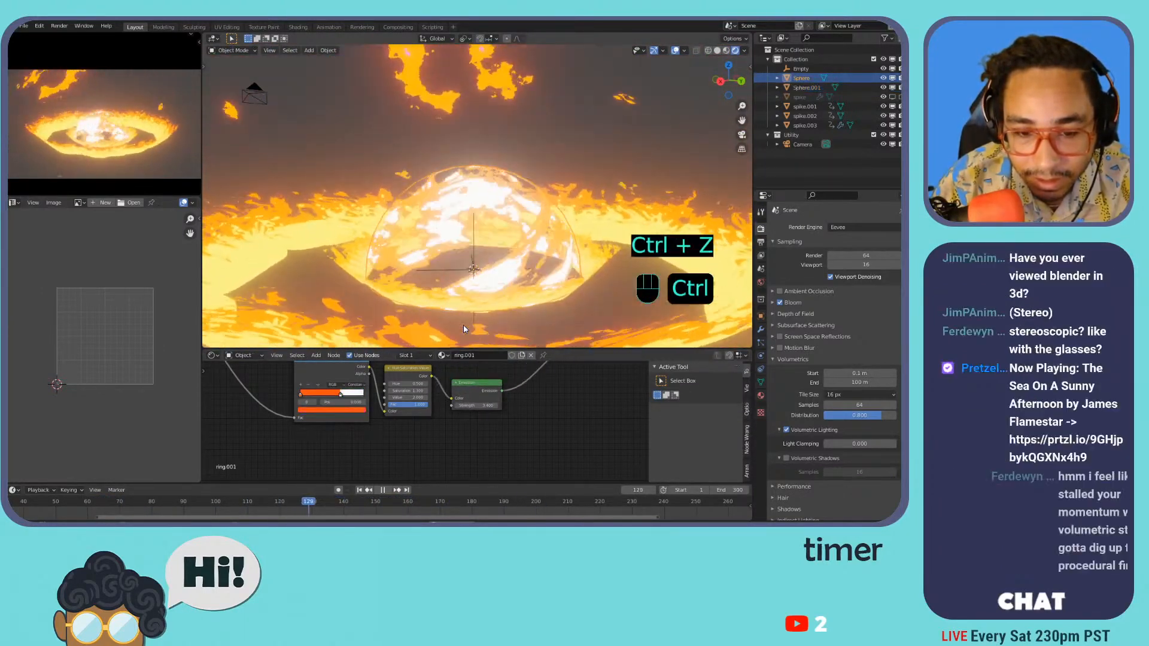
key("ctrl+z")
key("ctrl+z")
key("ctrl+z")
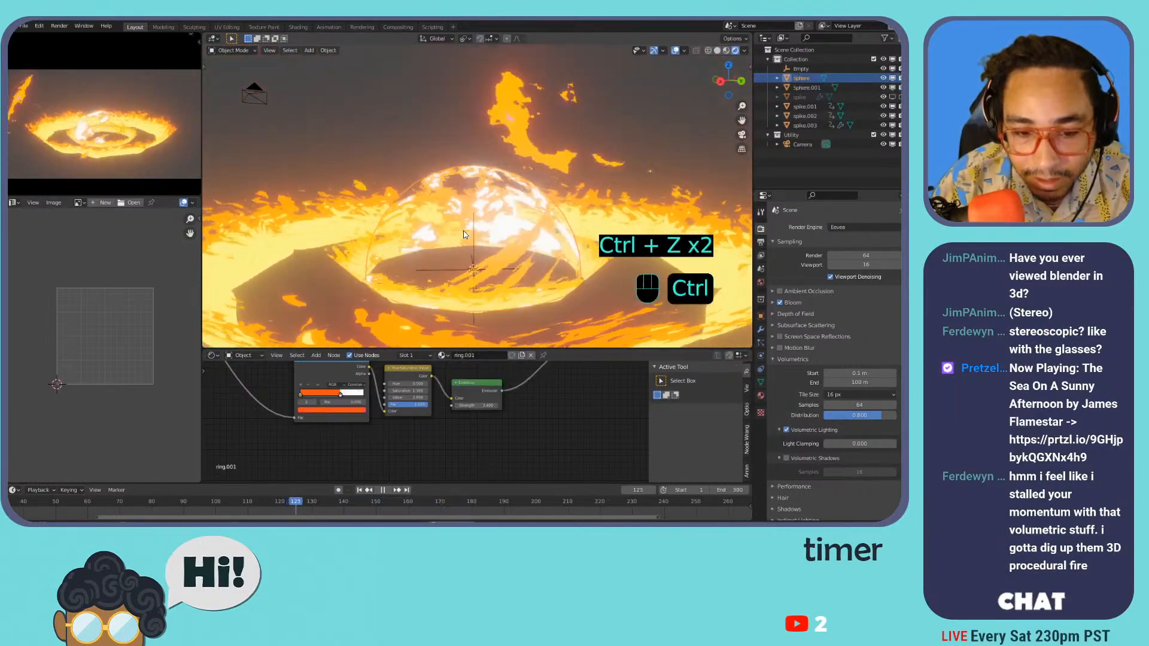
- Change the white ColorRamp stop of the inner dome's material to a pale yellow-green
left_click(445, 233)
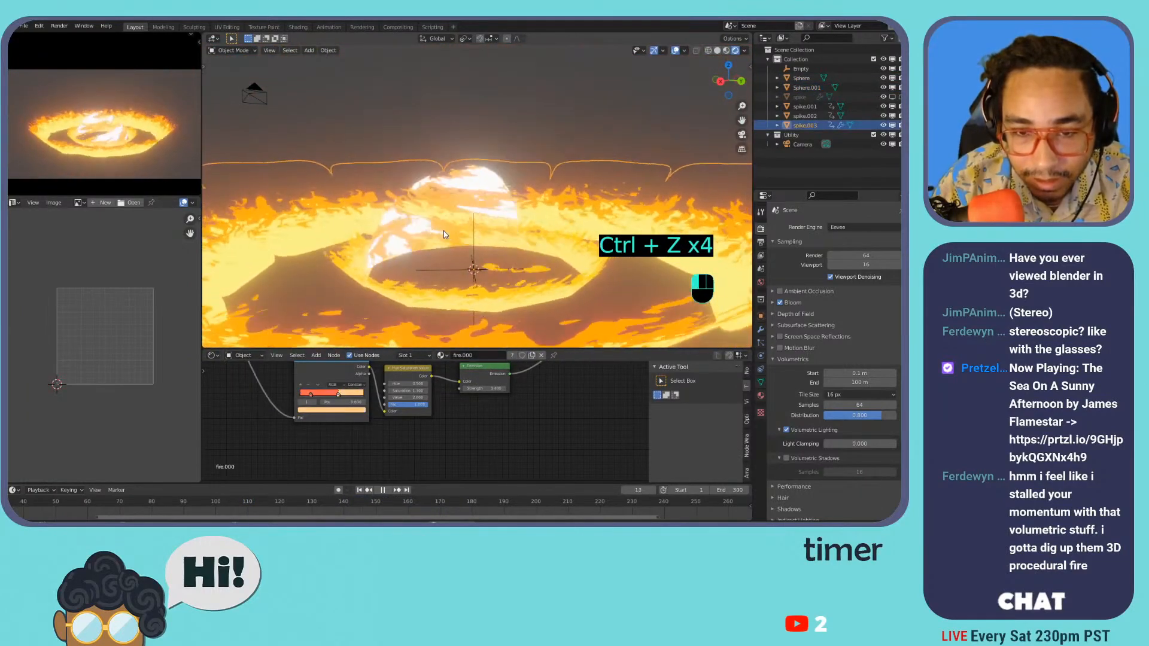
middle_click_drag(467, 196, 424, 248, "shift")
left_click(423, 243)
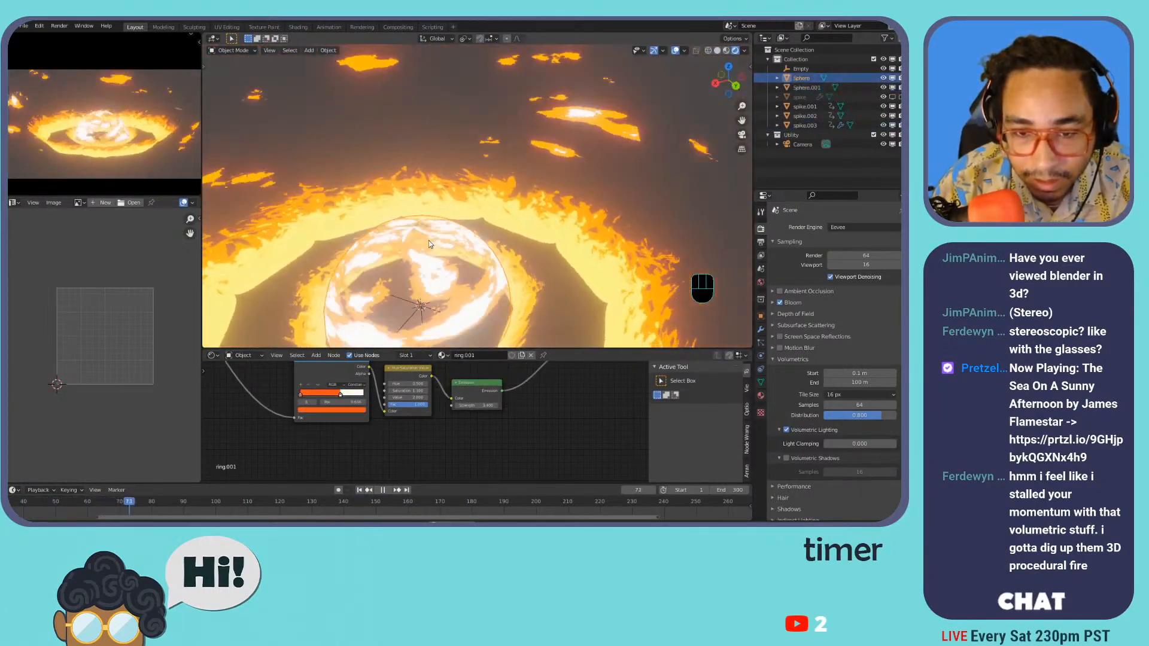
left_click(344, 402)
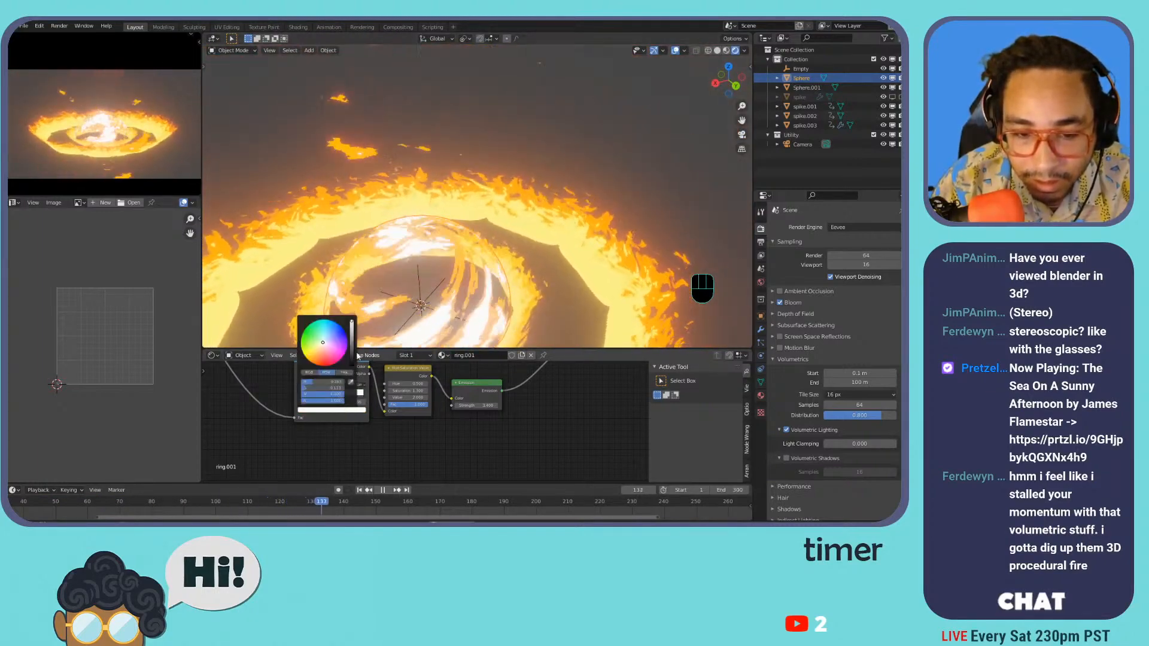
left_click_drag(314, 356, 316, 347)
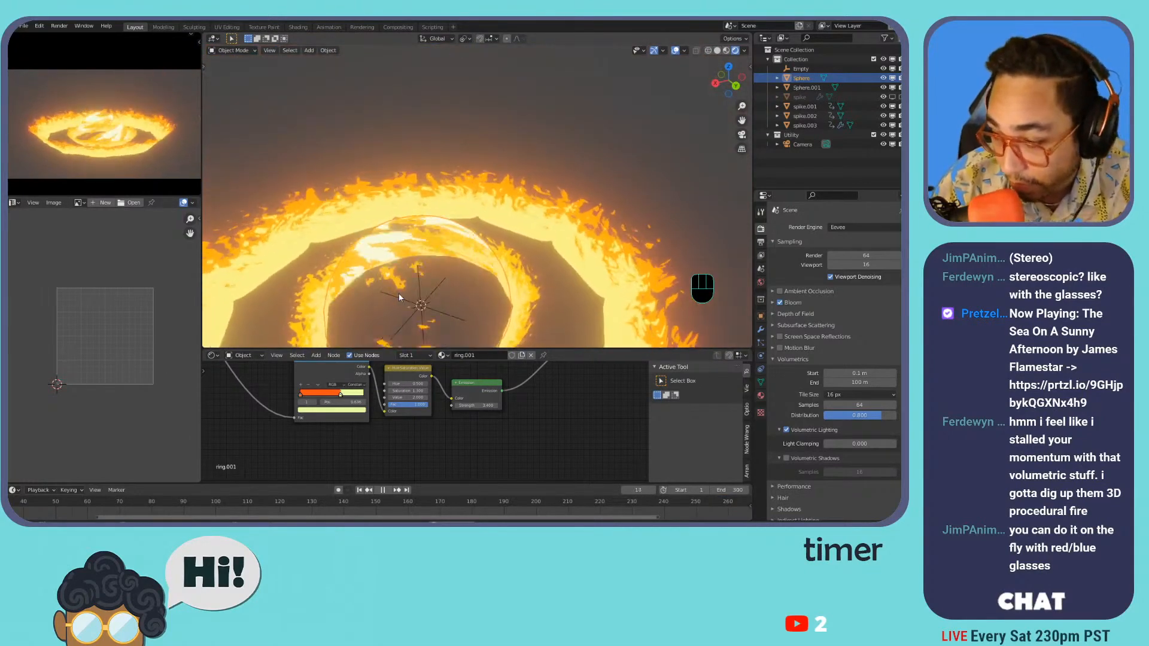
- Move the inner dome's light ColorRamp stop slightly toward the orange one and shift its colour to pale yellow
left_click_drag(339, 395, 334, 397)
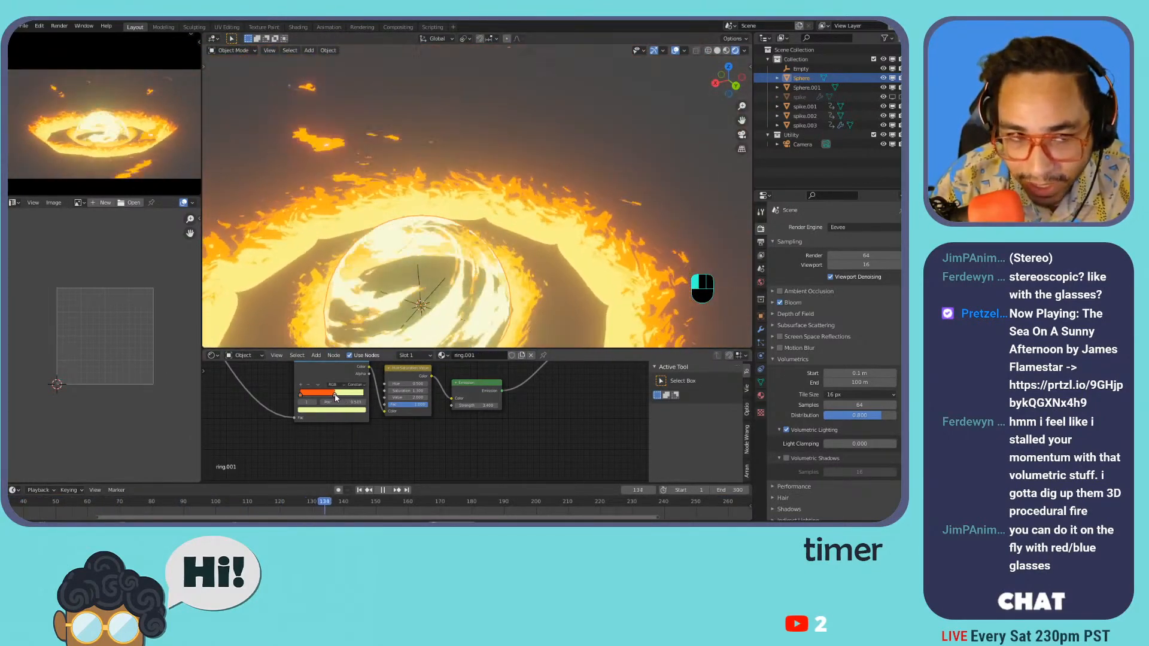
left_click(331, 410)
left_click_drag(326, 362, 317, 349)
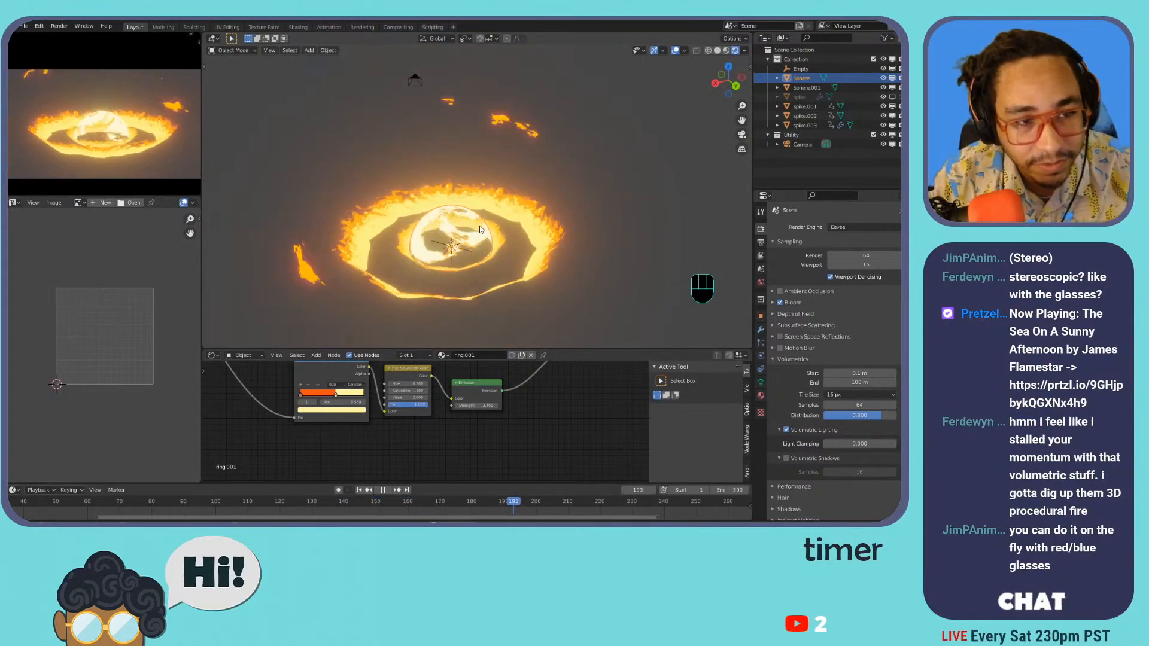
- Show the outliner's selectability toggles, make Sphere.001 unselectable, and select the spike.003 fire shell in the viewport
scroll(495, 203, "up", 4)
mouse_move(495, 210)
middle_mouse_down("shift")
mouse_move(488, 220)
mouse_move(508, 191)
middle_mouse_up("shift")
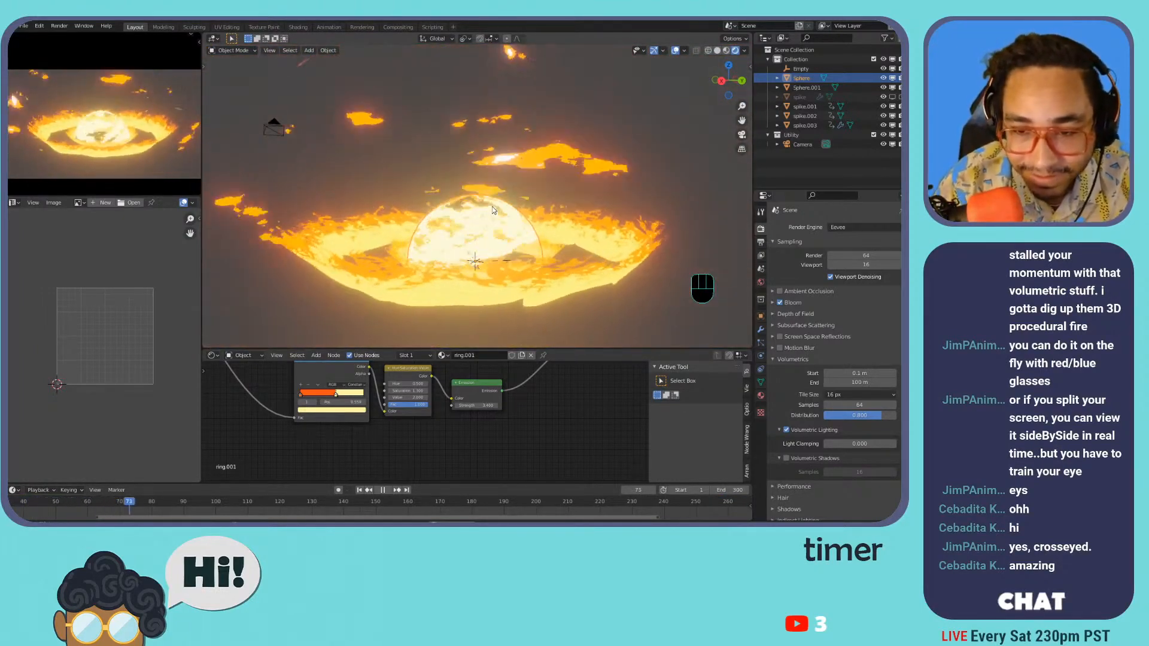
left_click(895, 88)
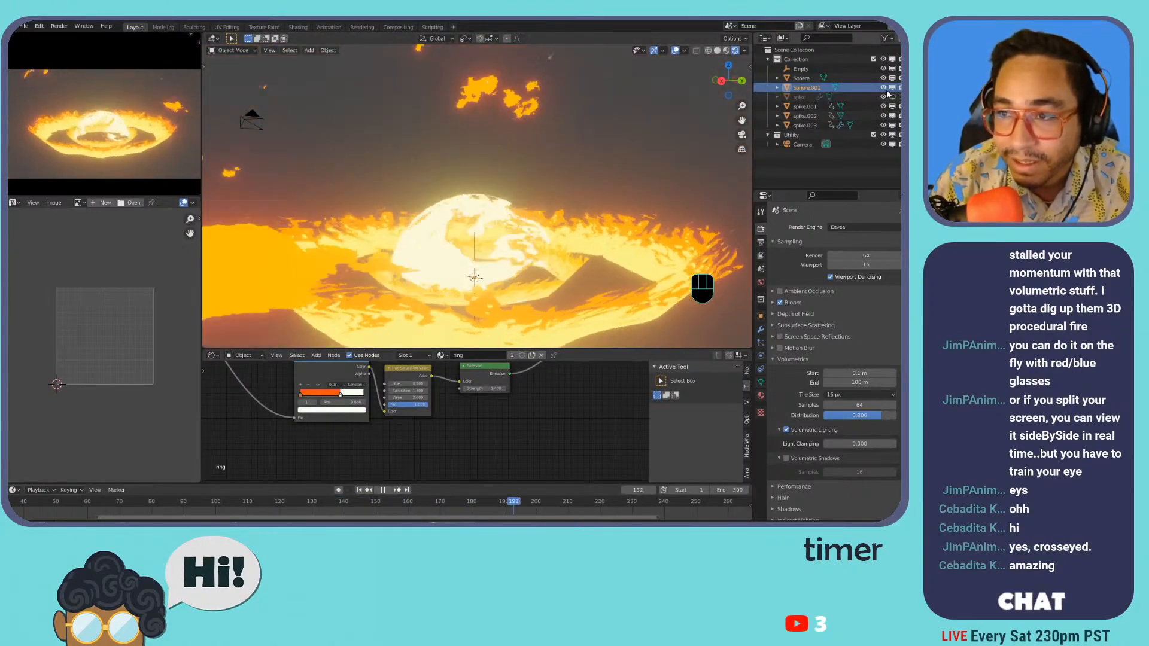
left_click(886, 39)
left_click(823, 69)
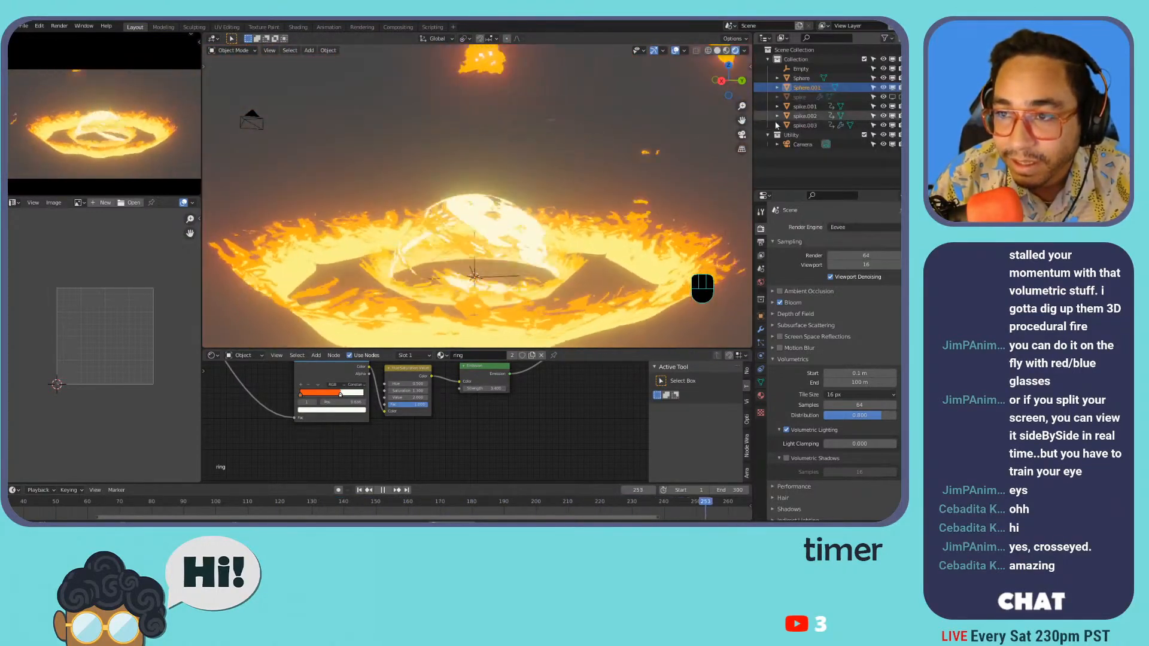
left_click(883, 88)
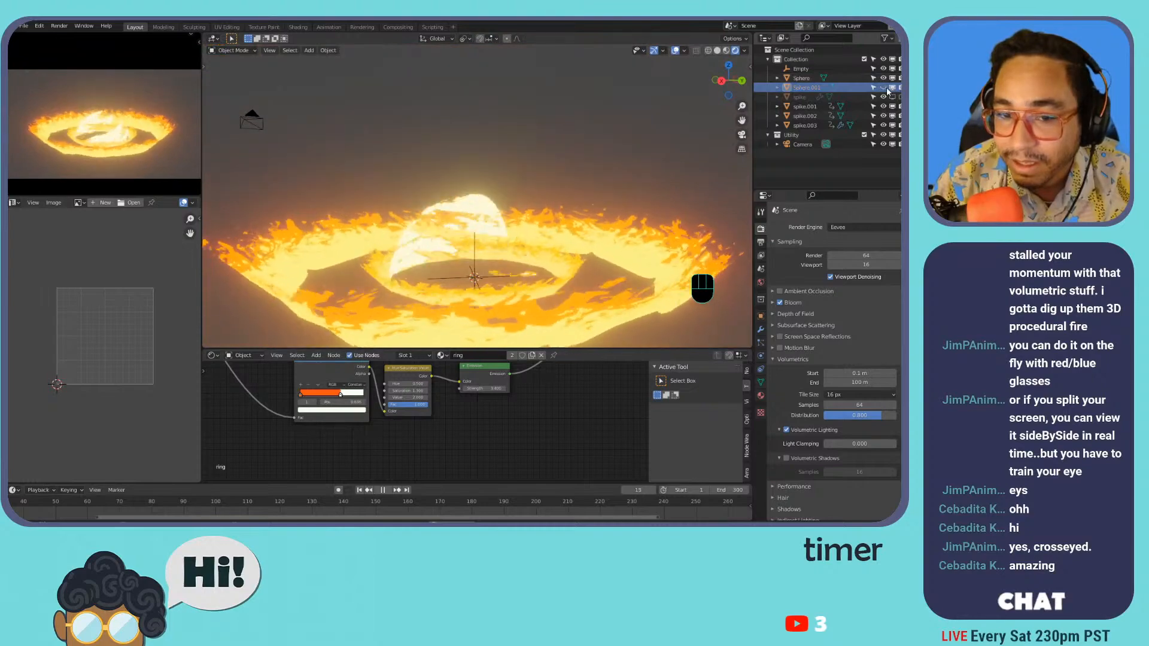
left_click(883, 88)
left_click(873, 88)
left_click(640, 227)
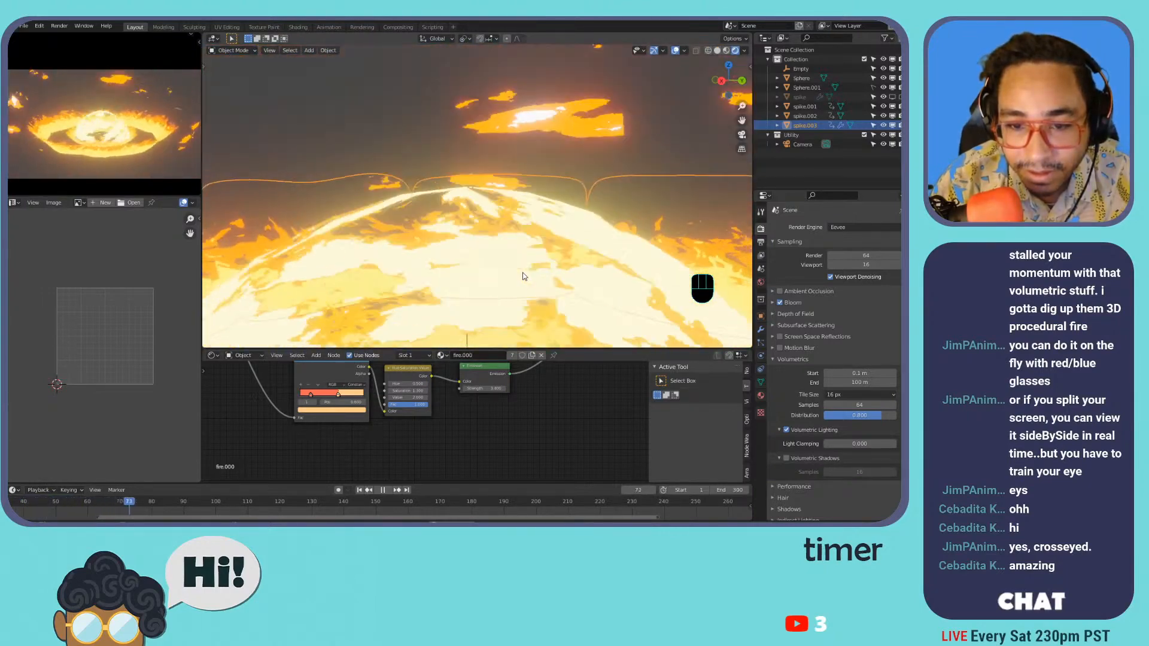
- Choose the D3D-P-LOW-104 human figure from the Dosch-2.1 pack in the KIT OPS add-on
key("shift+c")
scroll(527, 213, "up", 5)
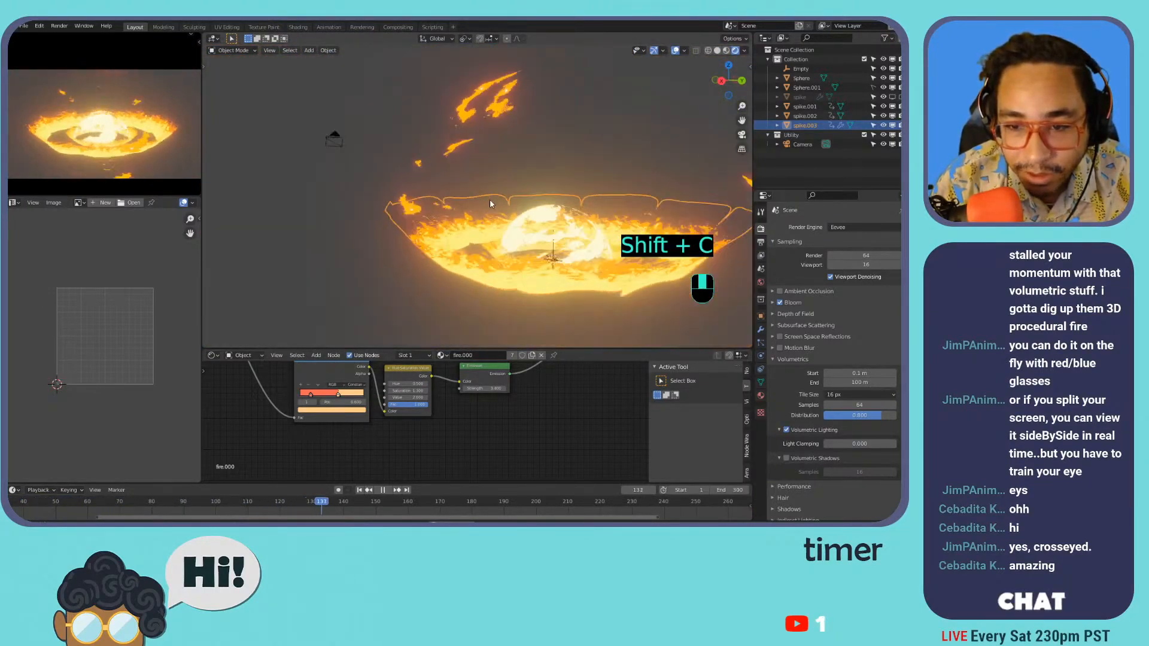
scroll(414, 193, "up", 4)
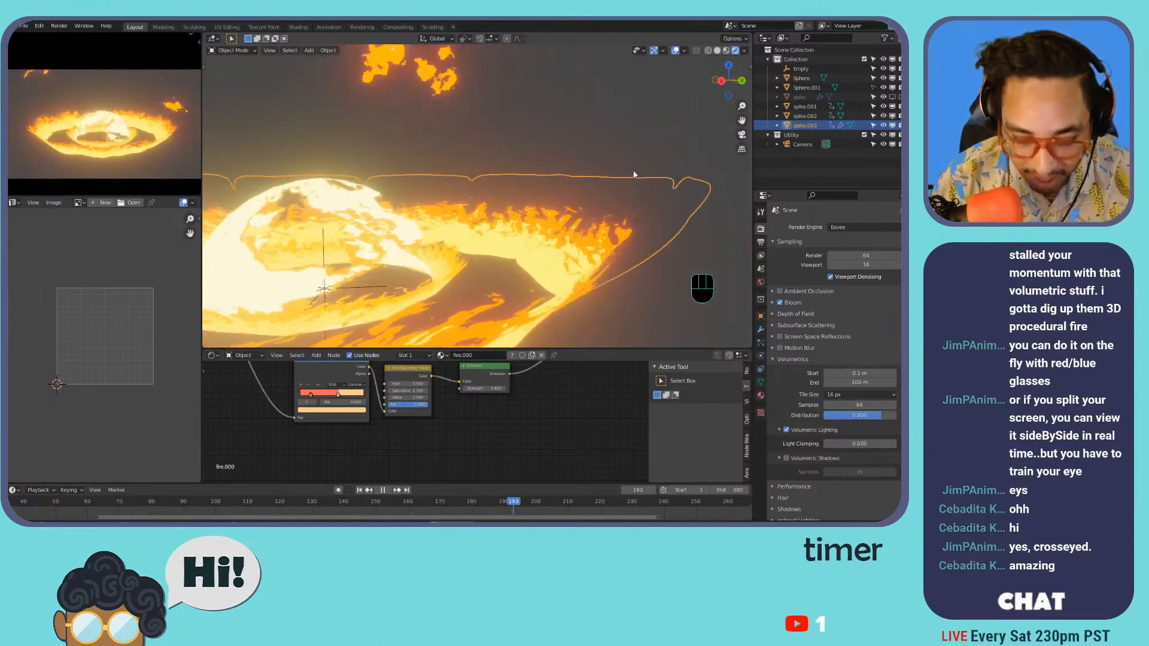
key("n")
left_click(746, 222)
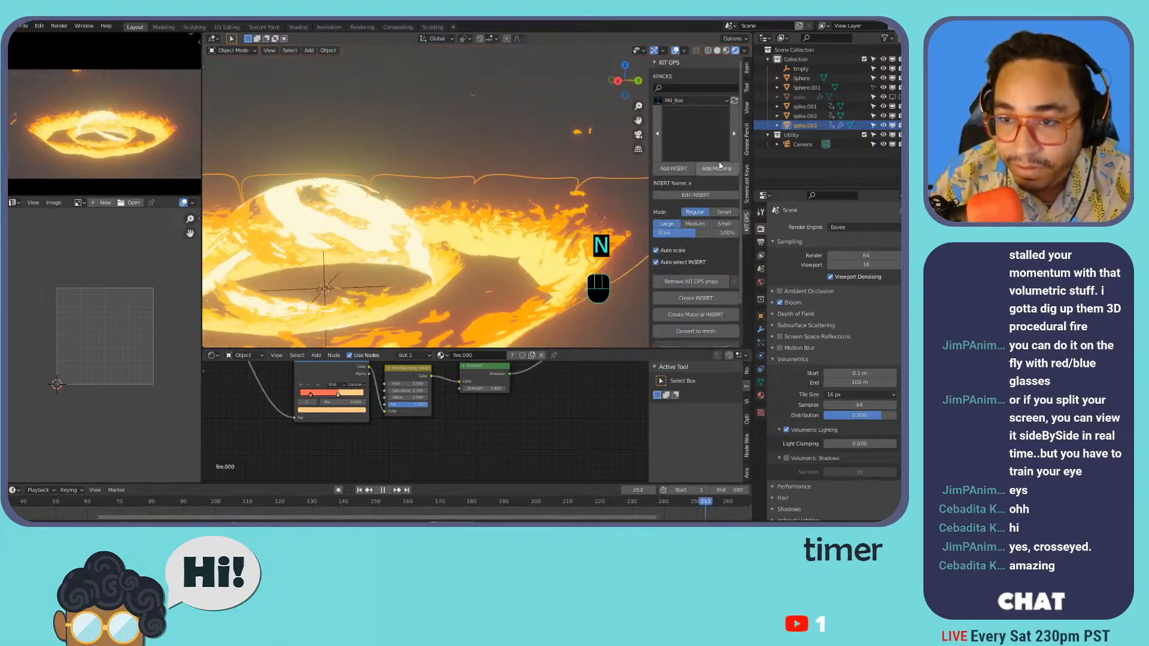
left_click(693, 101)
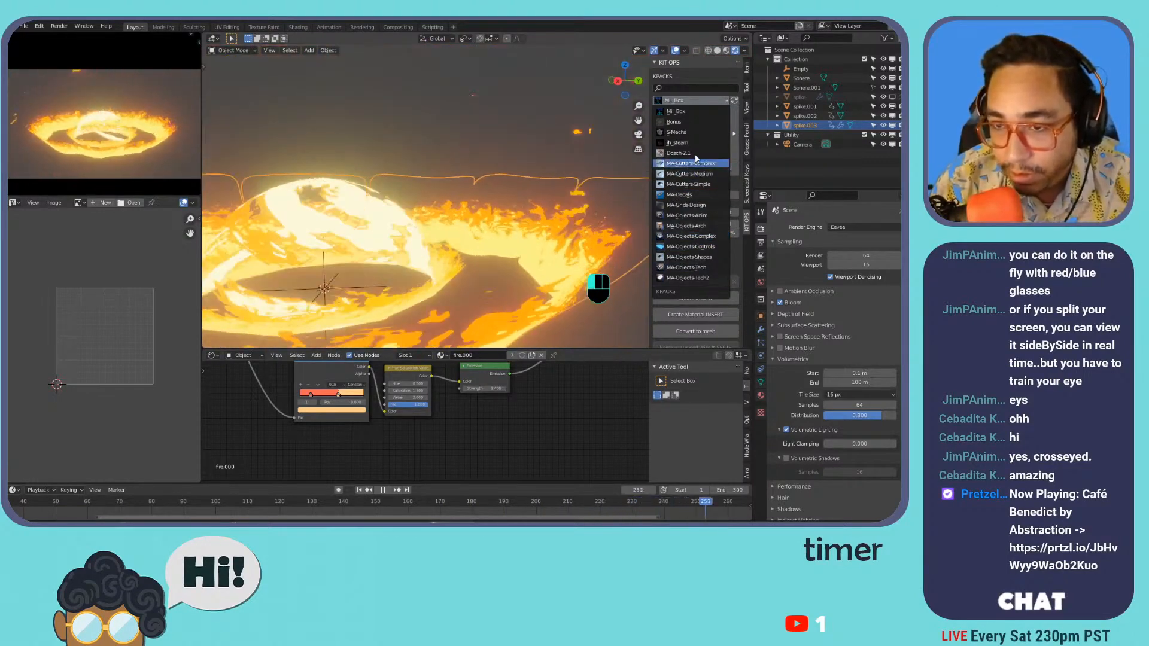
left_click(694, 153)
left_click(695, 153)
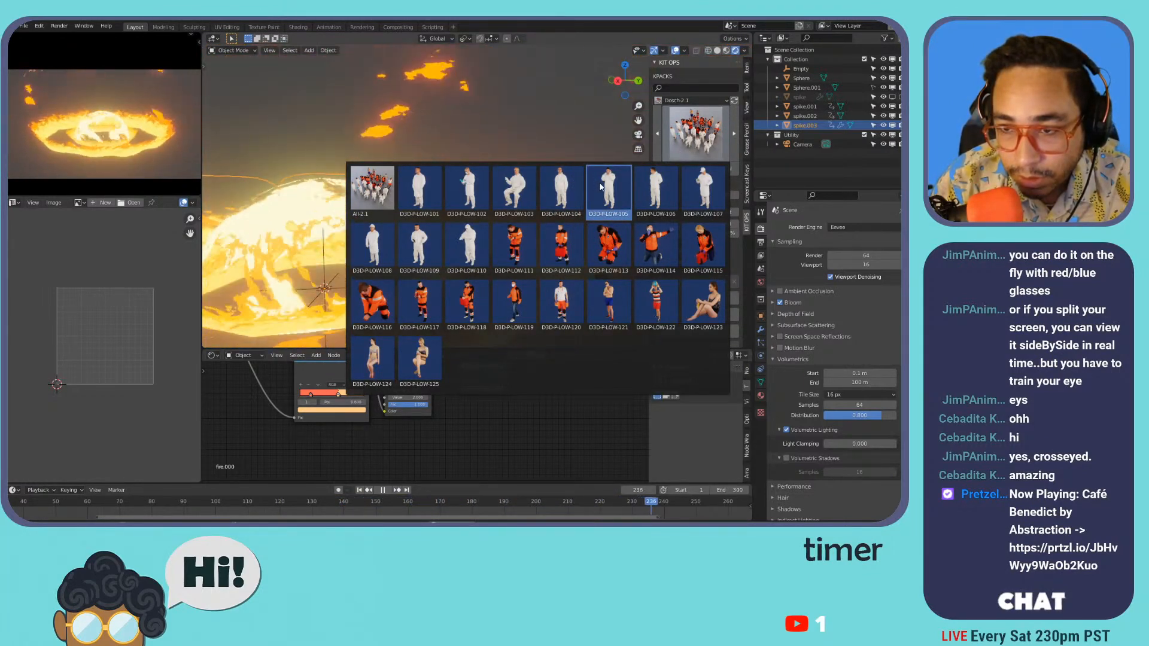
left_click(566, 193)
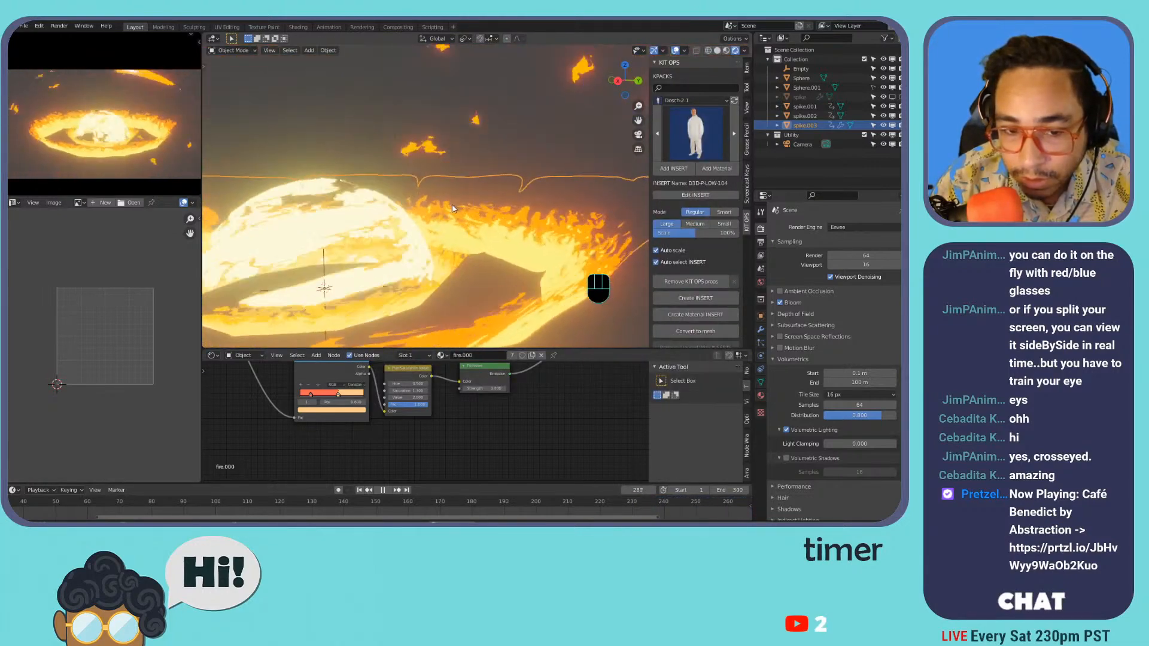
- Try to add the D3D-P-LOW-104 figure to the fire scene, cancel its placement and undo
left_click(672, 170)
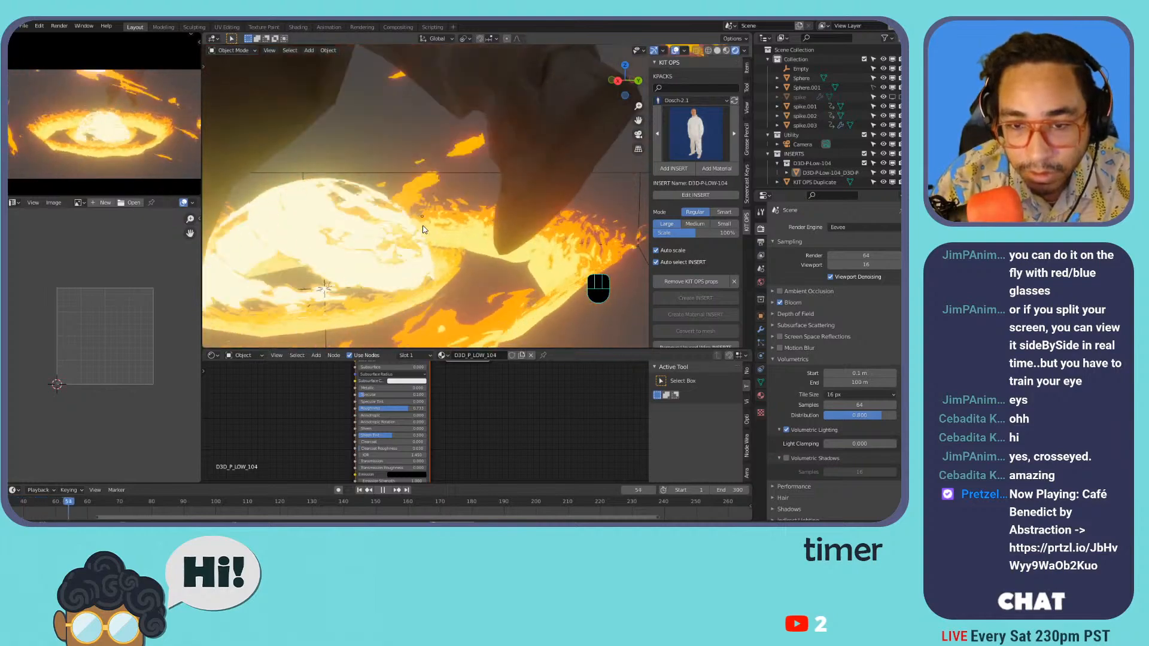
key("Escape")
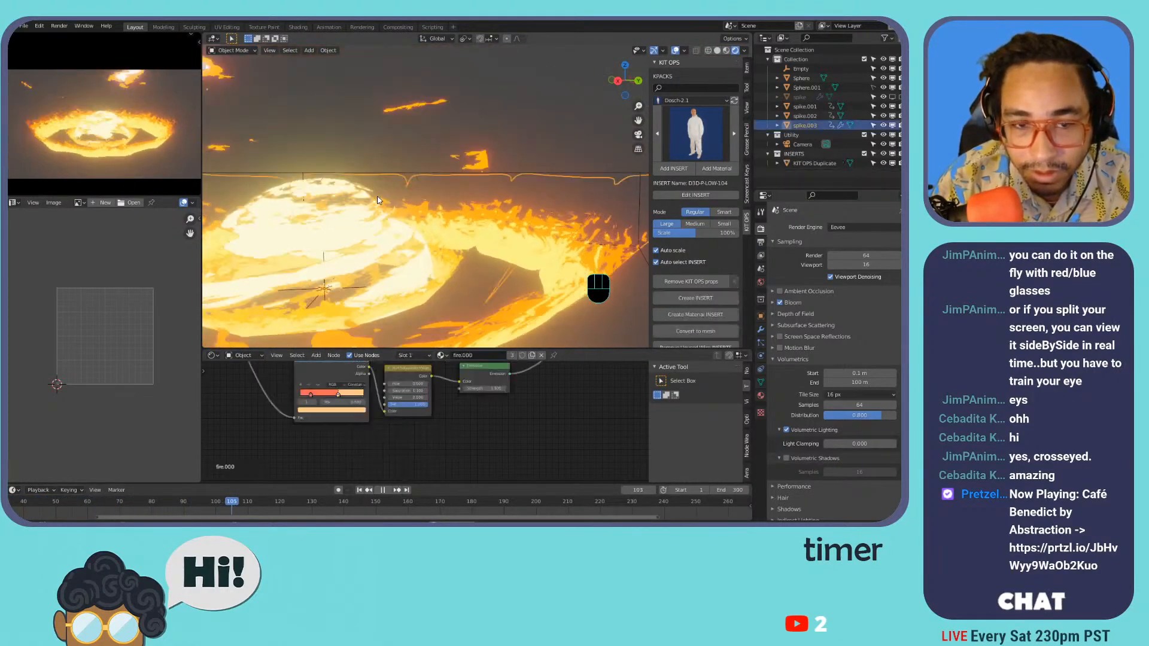
scroll(395, 197, "down", 8)
scroll(413, 189, "up", 3)
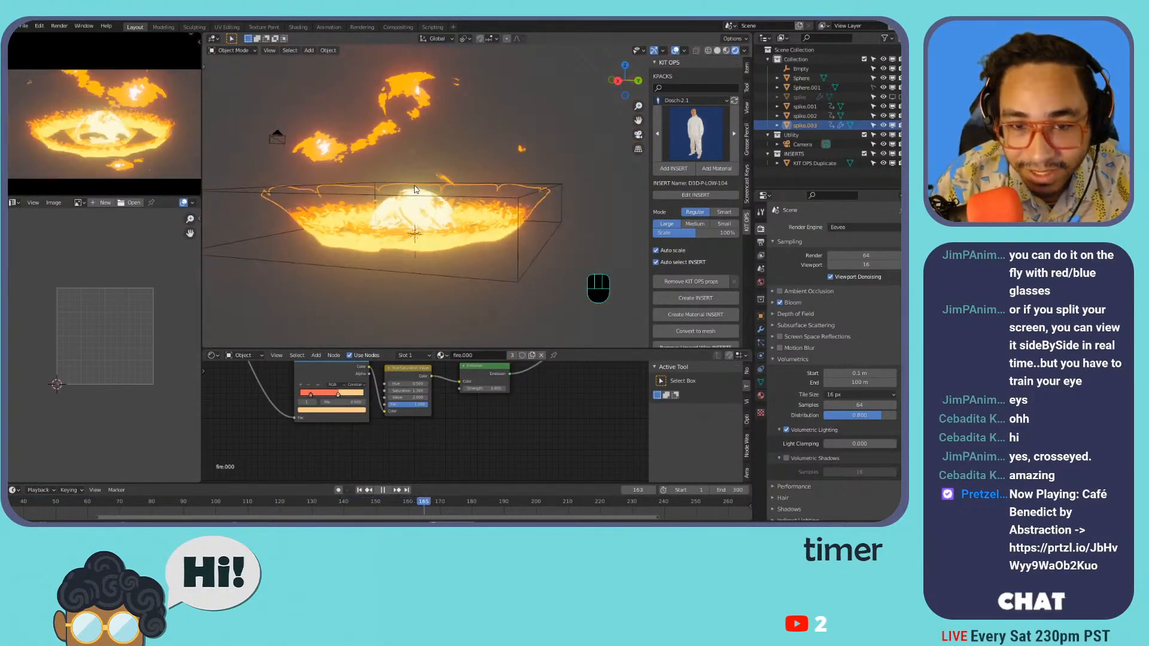
key("ctrl+z")
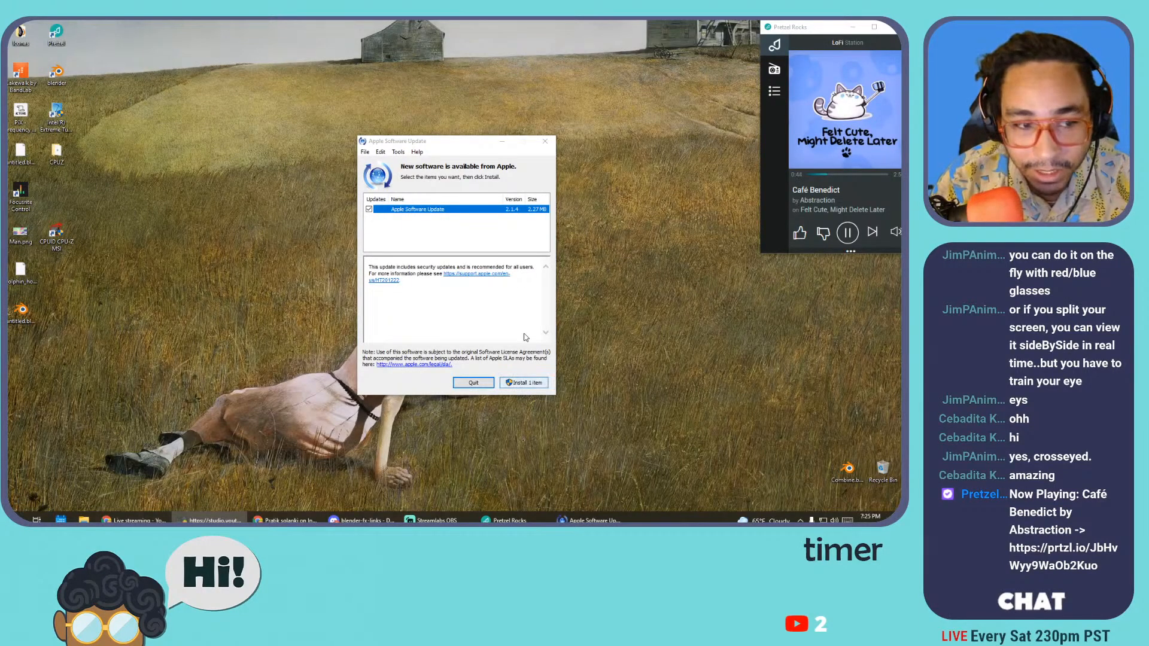
- Close the Apple Software Update window, relaunch Blender and recover the quit.blend auto-save file
left_click(545, 142)
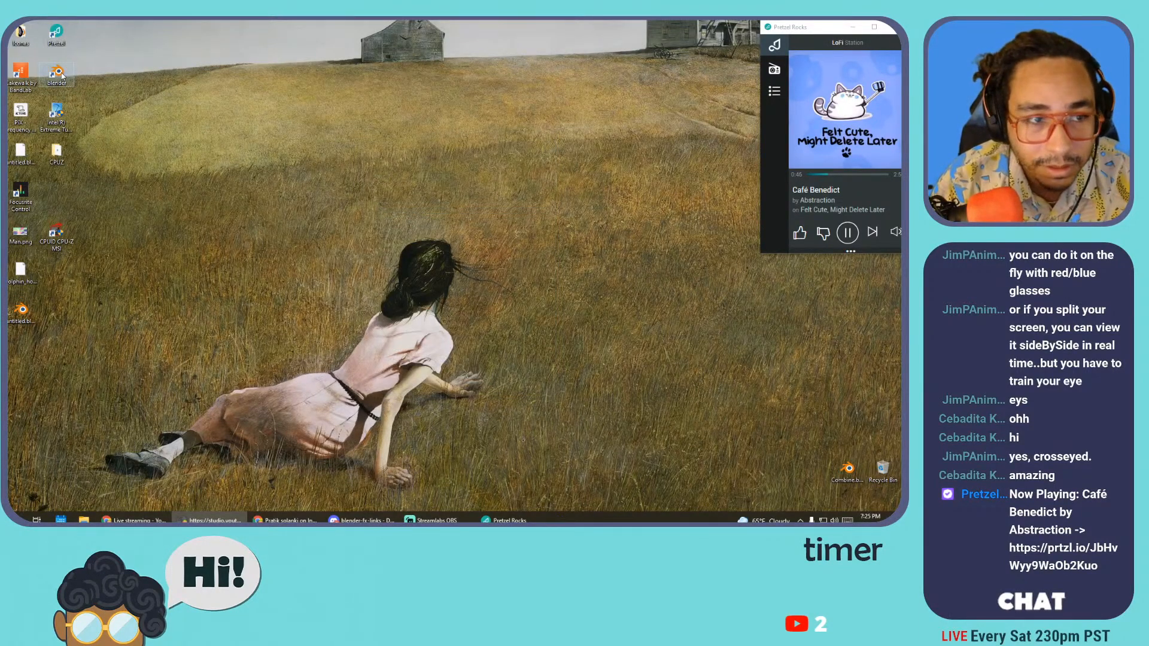
double_click(61, 75)
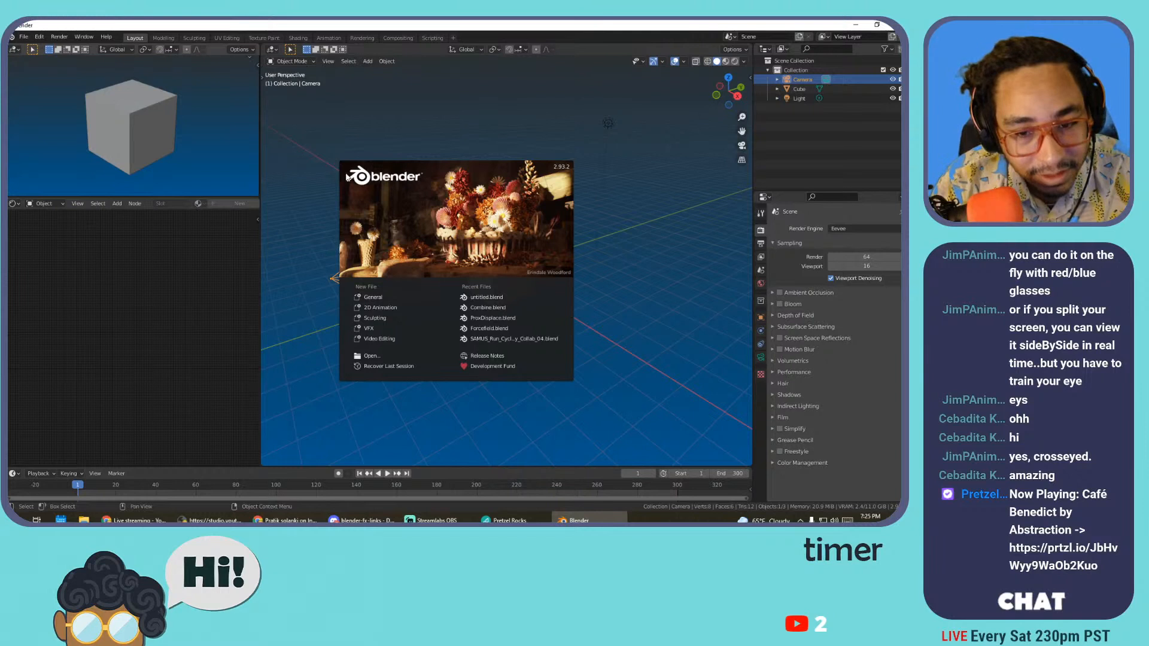
left_click(347, 178)
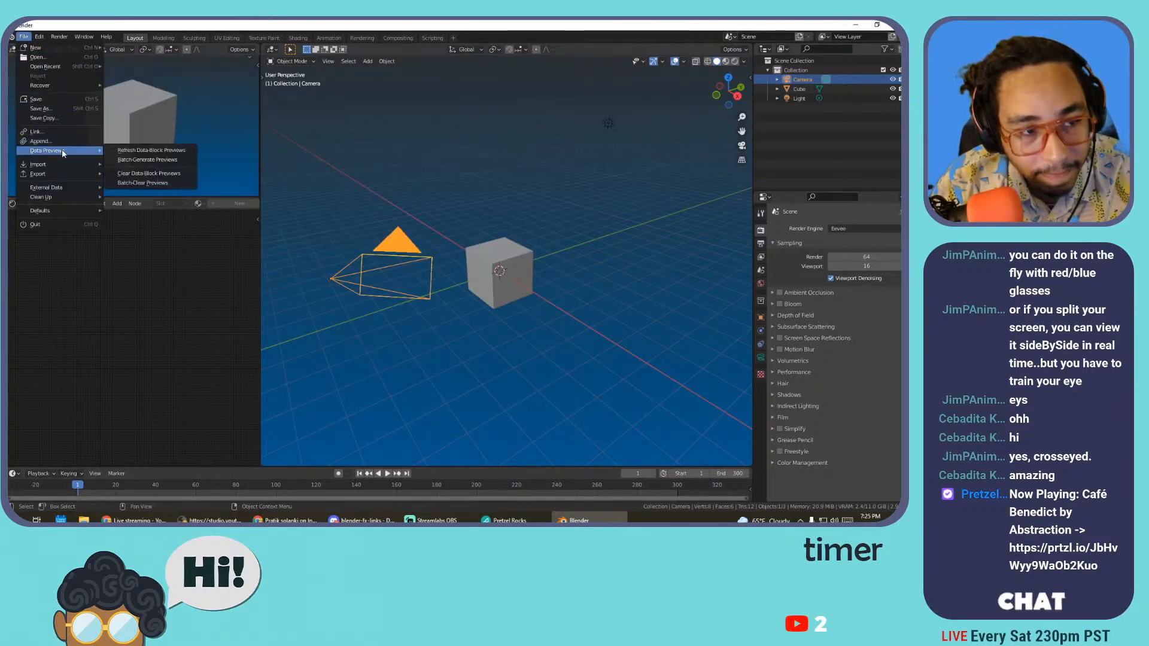
mouse_move(70, 85)
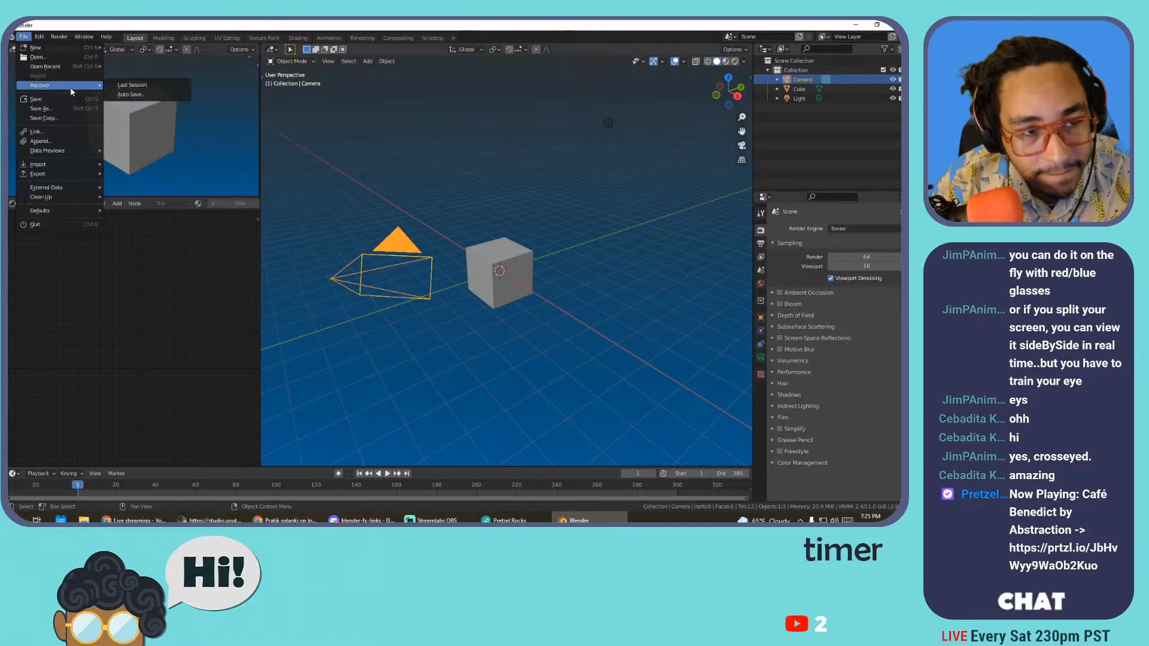
left_click(134, 95)
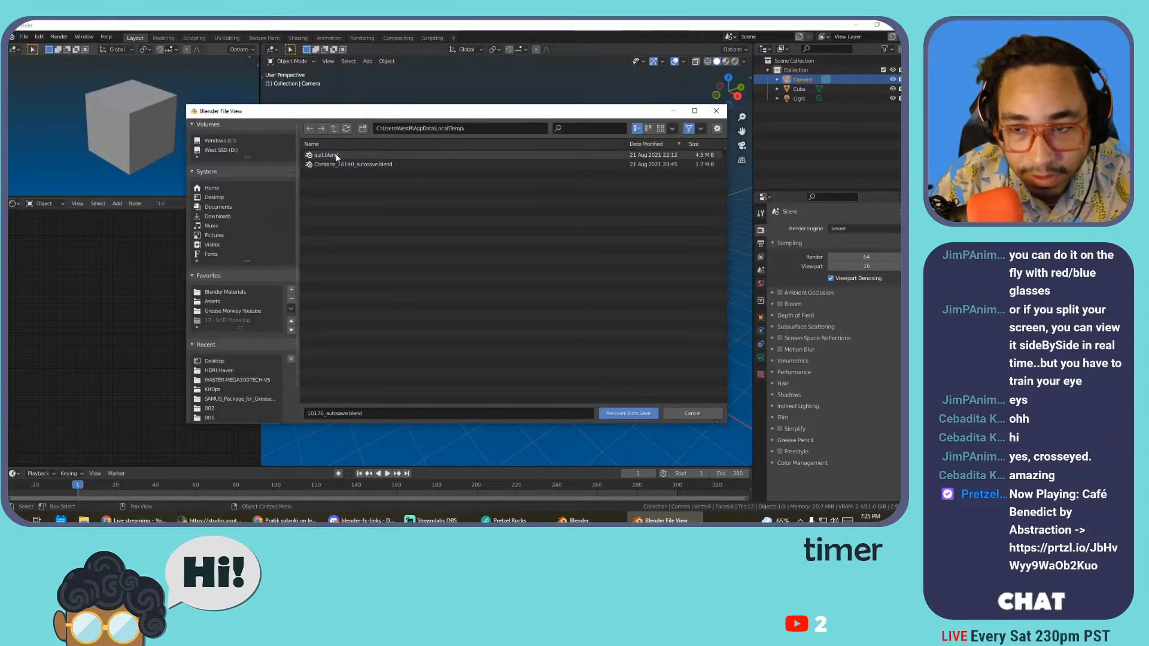
double_click(650, 156)
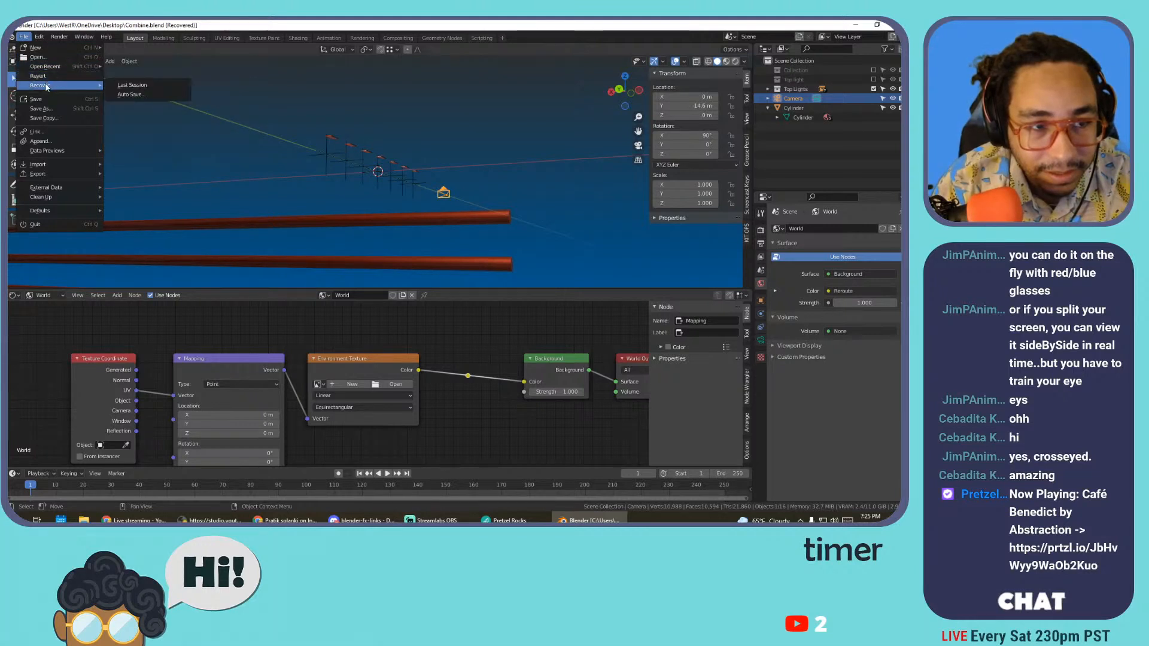
- Look through the blend files on the Desktop without opening one, and minimise Blender
left_click(114, 80)
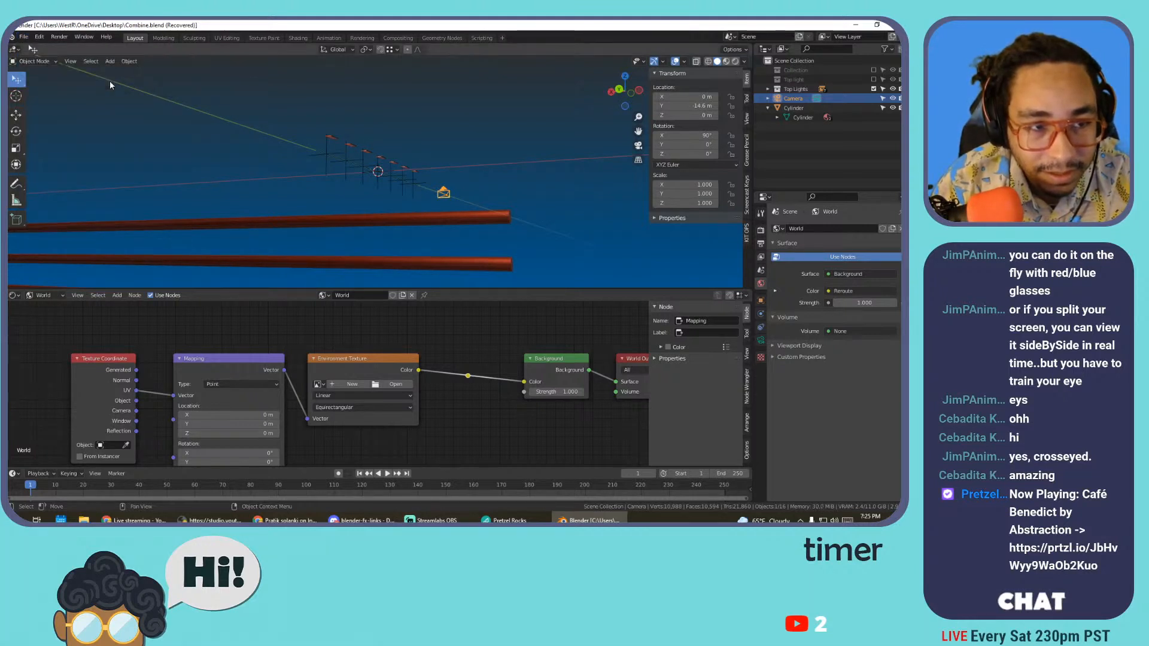
left_click(23, 36)
left_click(42, 59)
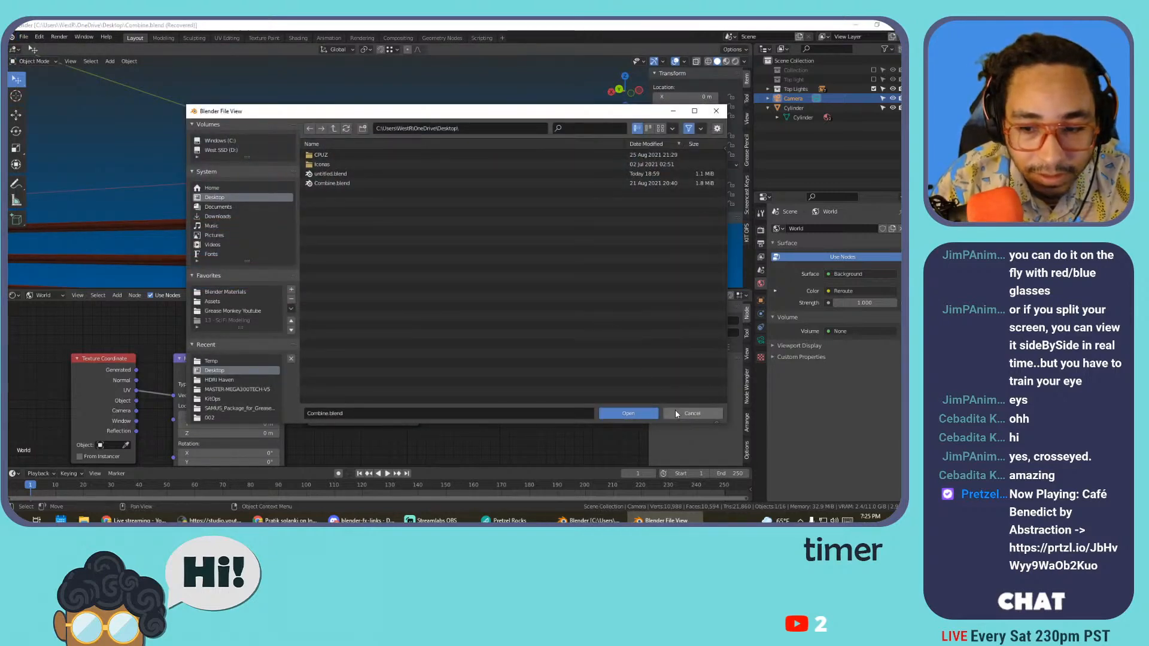
left_click(712, 413)
left_click(856, 25)
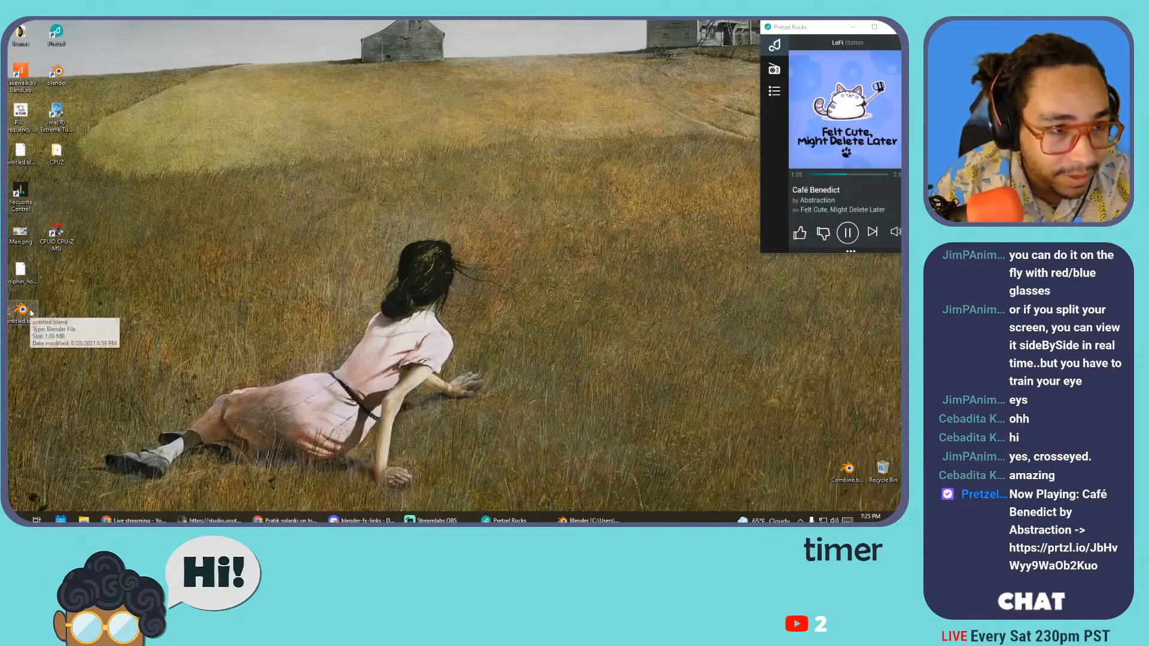
- Rename the untitled.blend1 backup on the desktop as untitled1.blend and open it to inspect its scene
left_click(33, 152)
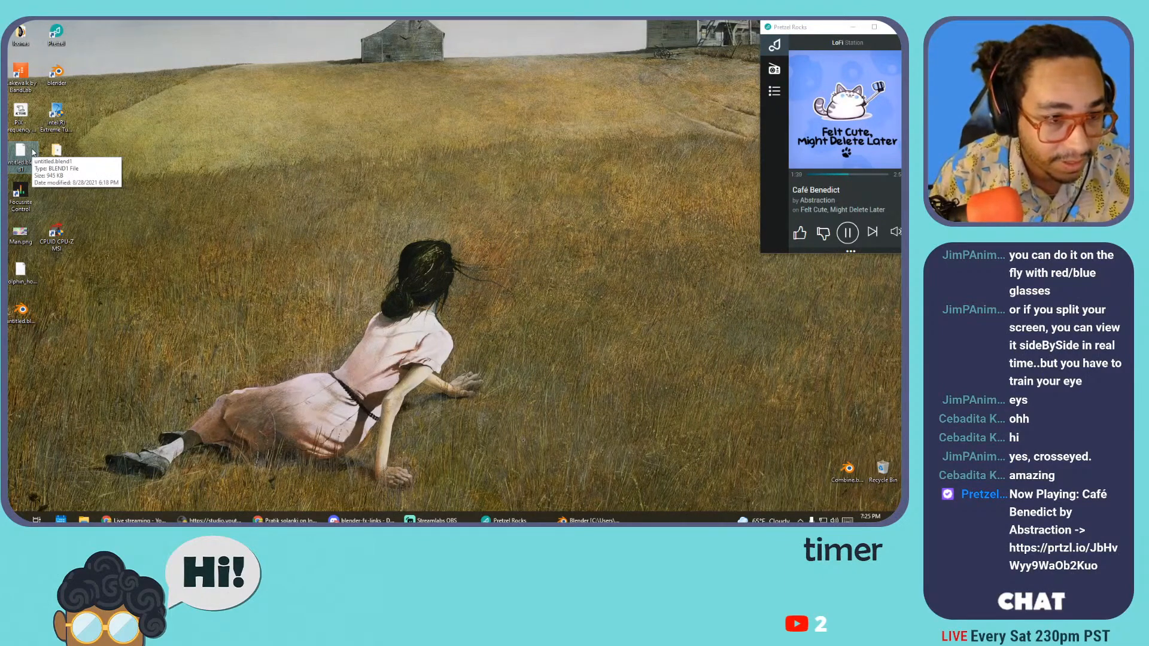
key("F2")
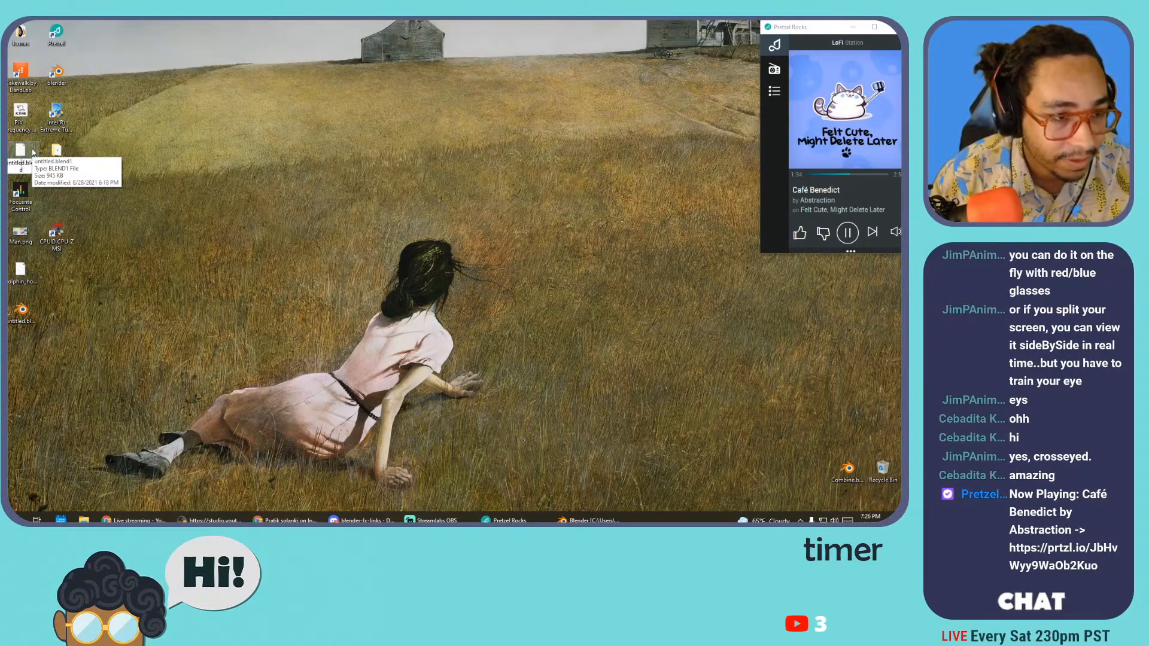
type("1")
key("Return")
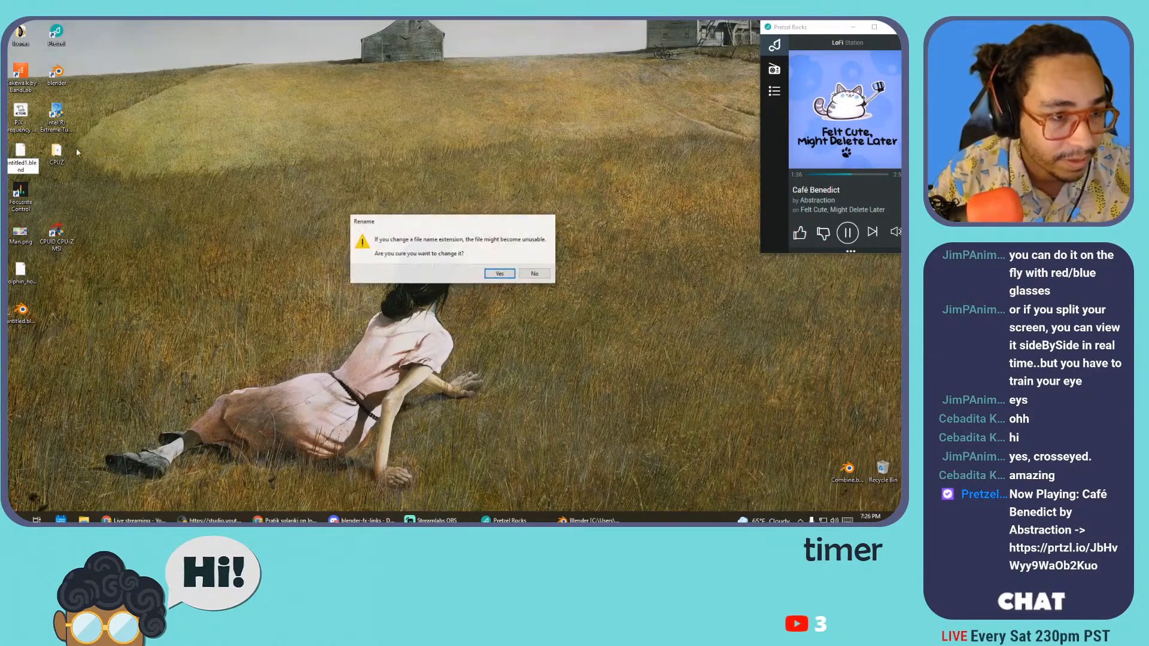
key("Return")
double_click(21, 152)
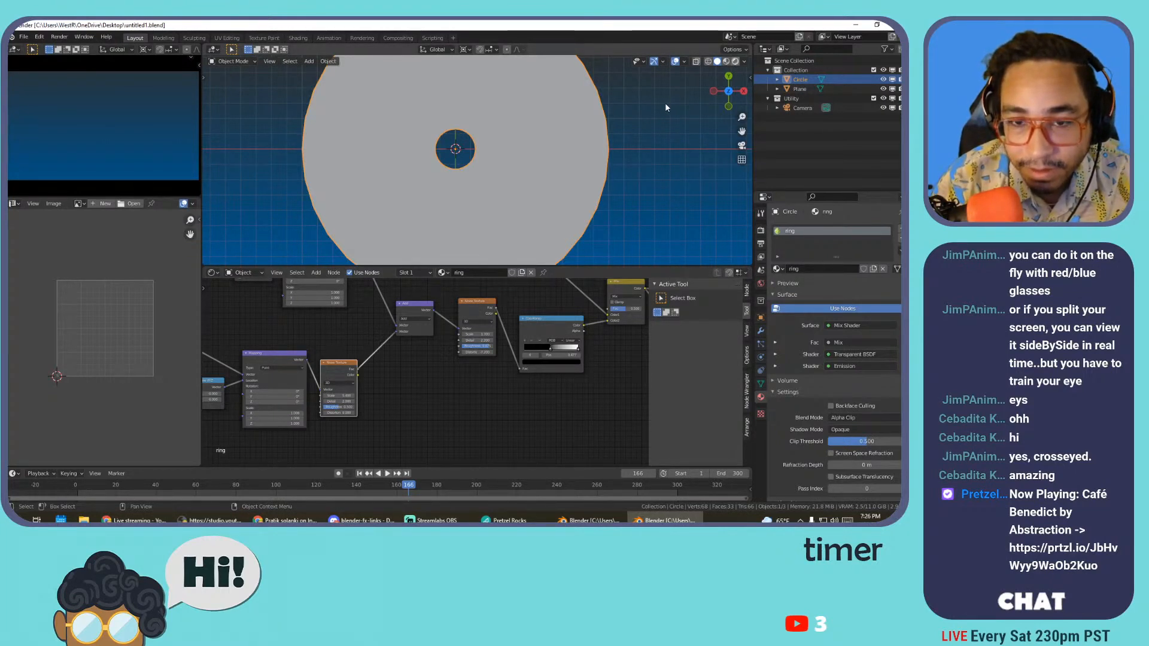
key("alt+z")
scroll(536, 152, "down", 2)
scroll(537, 151, "up", 4)
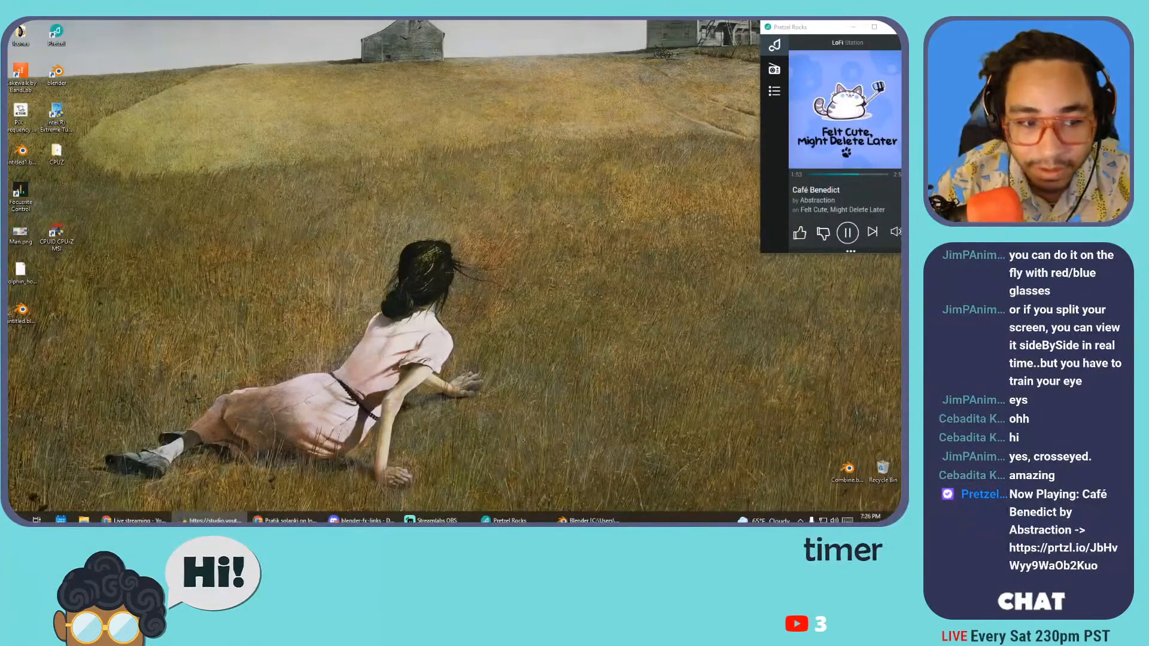
- Open the desktop's untitled.blend in a separate Blender window to check its saved scene
left_click(19, 317)
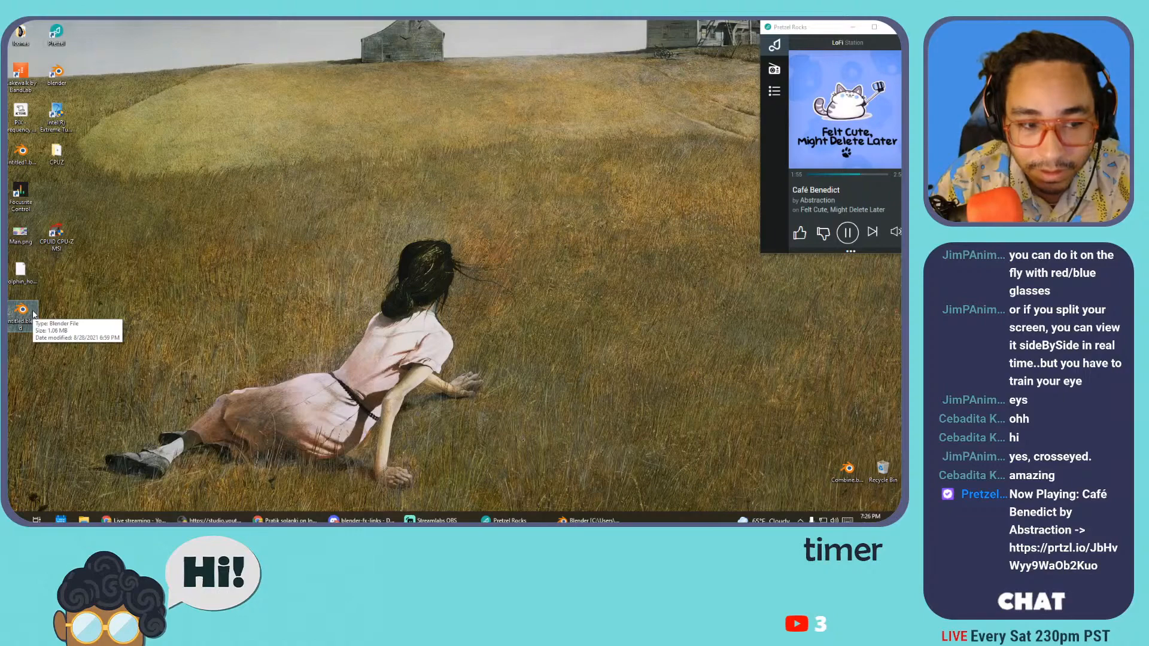
double_click(34, 313)
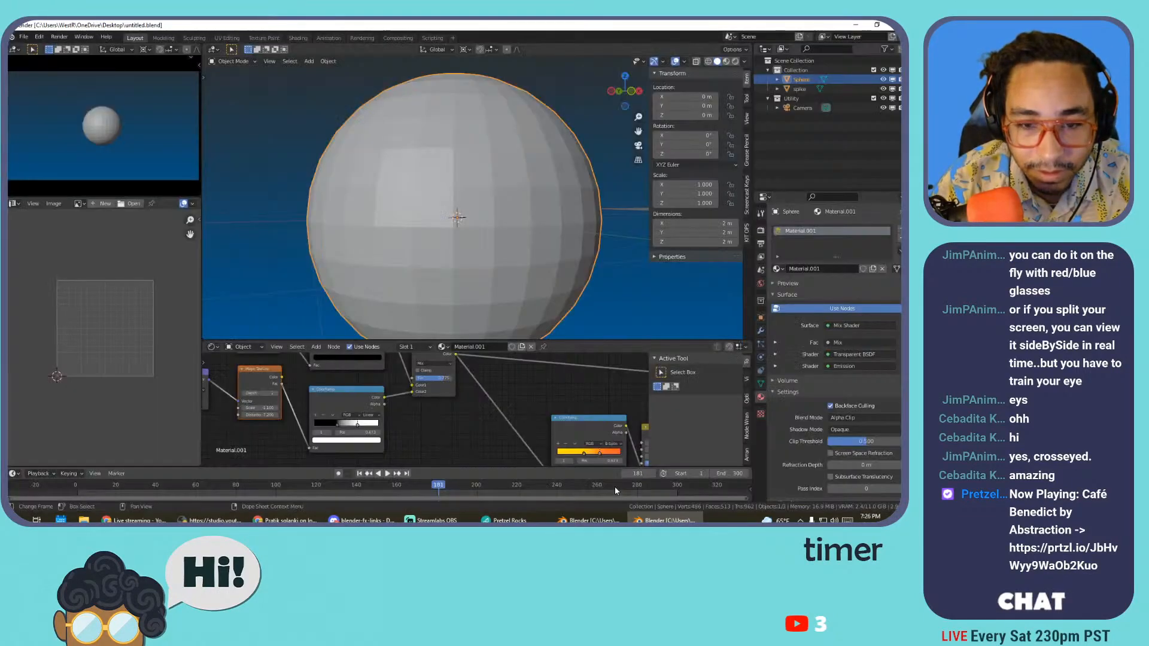
left_click(735, 61)
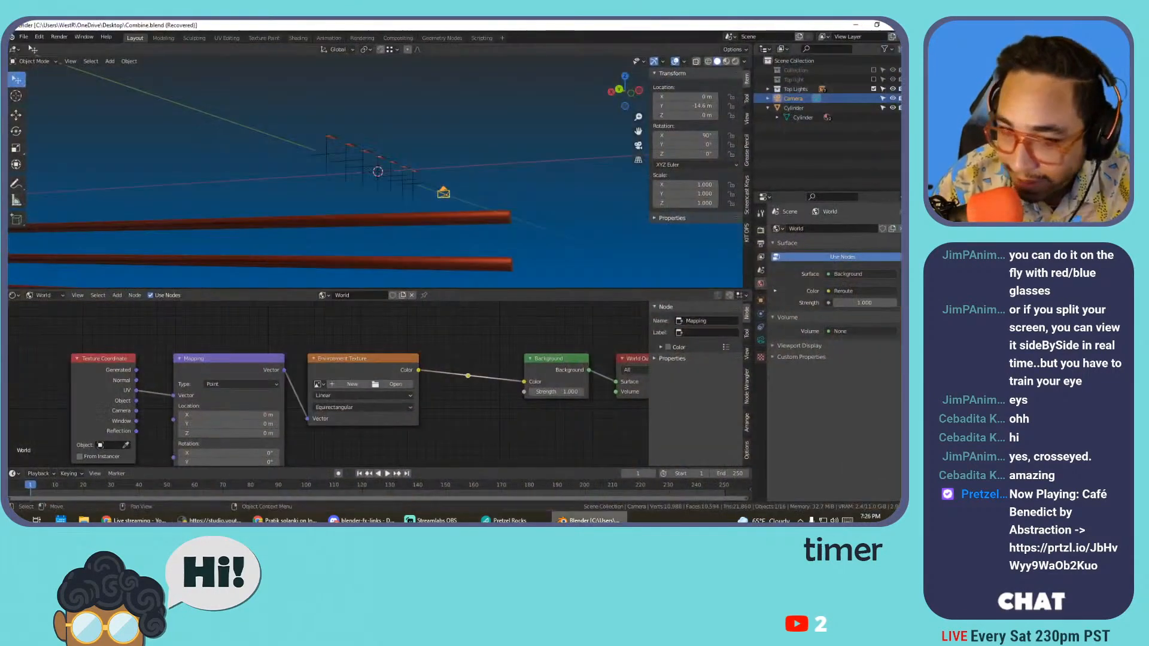
- Open the recent file untitled.blend in place of the recovered Combine.blend
left_click(24, 37)
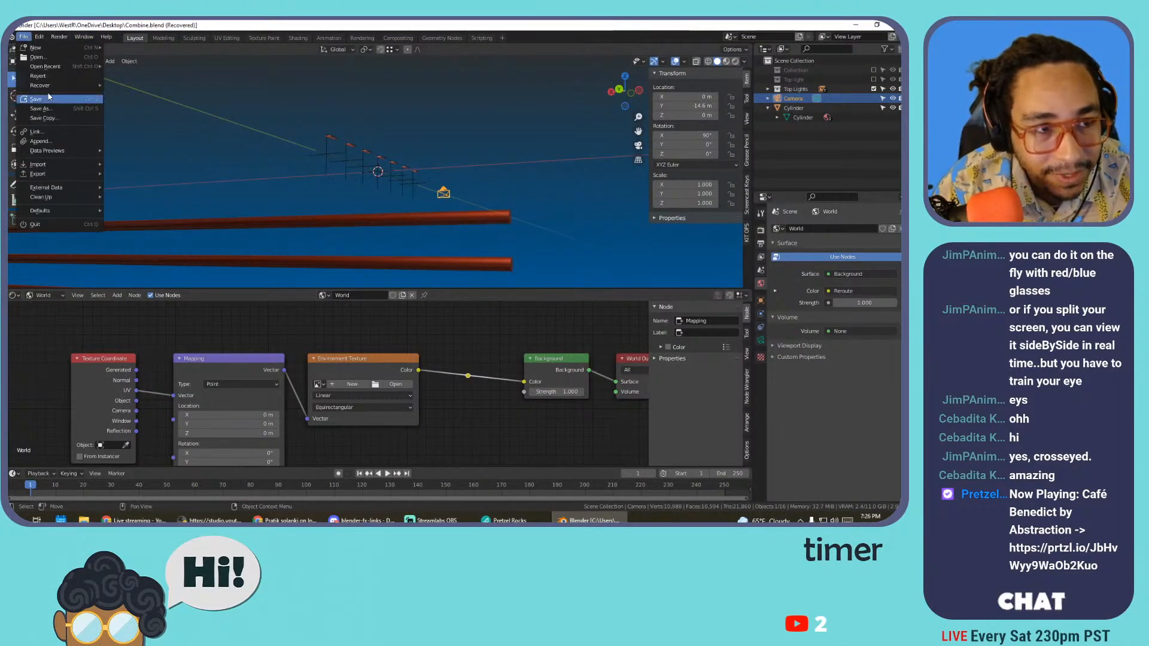
mouse_move(52, 71)
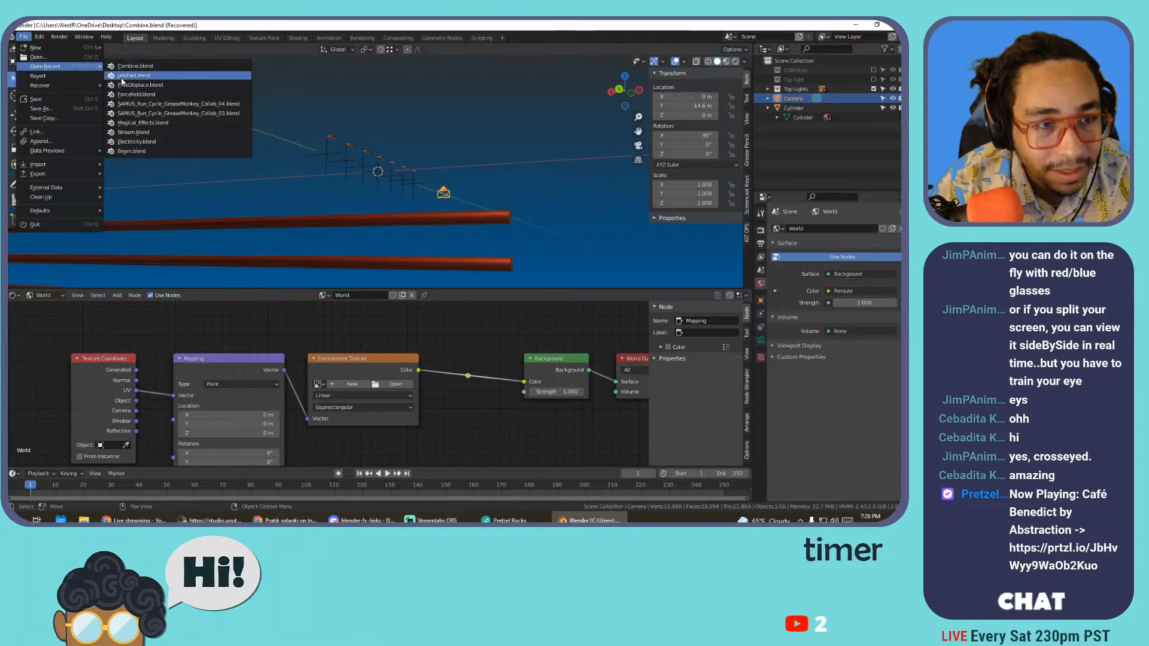
left_click(121, 77)
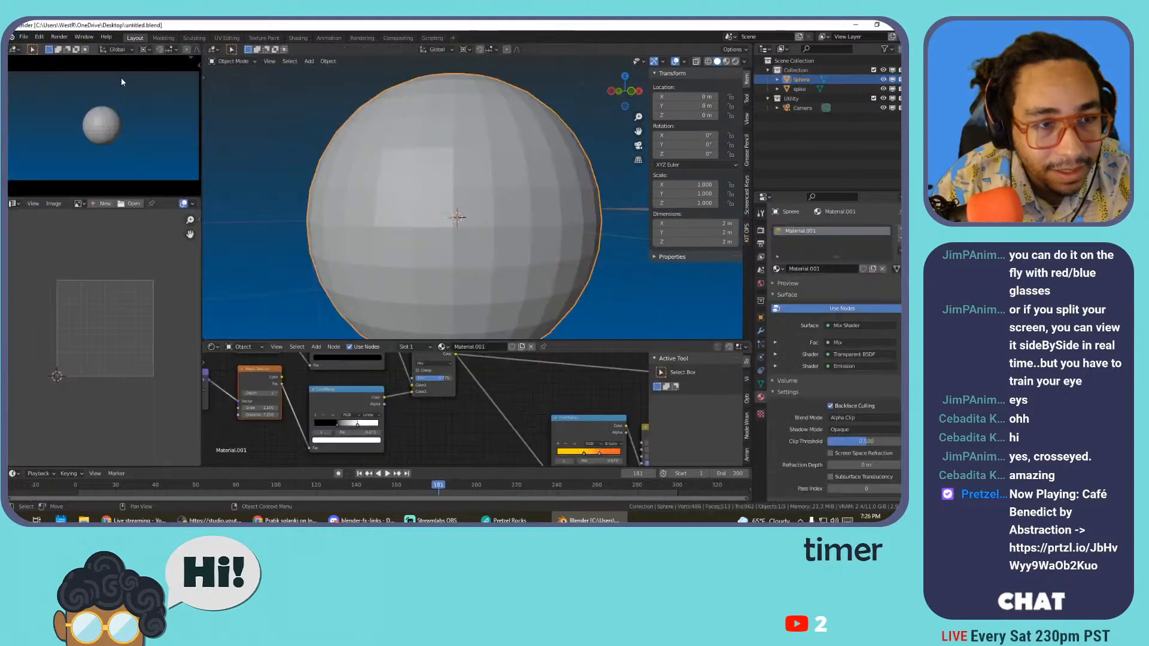
- Look through the auto-save recovery files and the C: drive for a newer version of the scene, and cancel the recovery
left_click(25, 38)
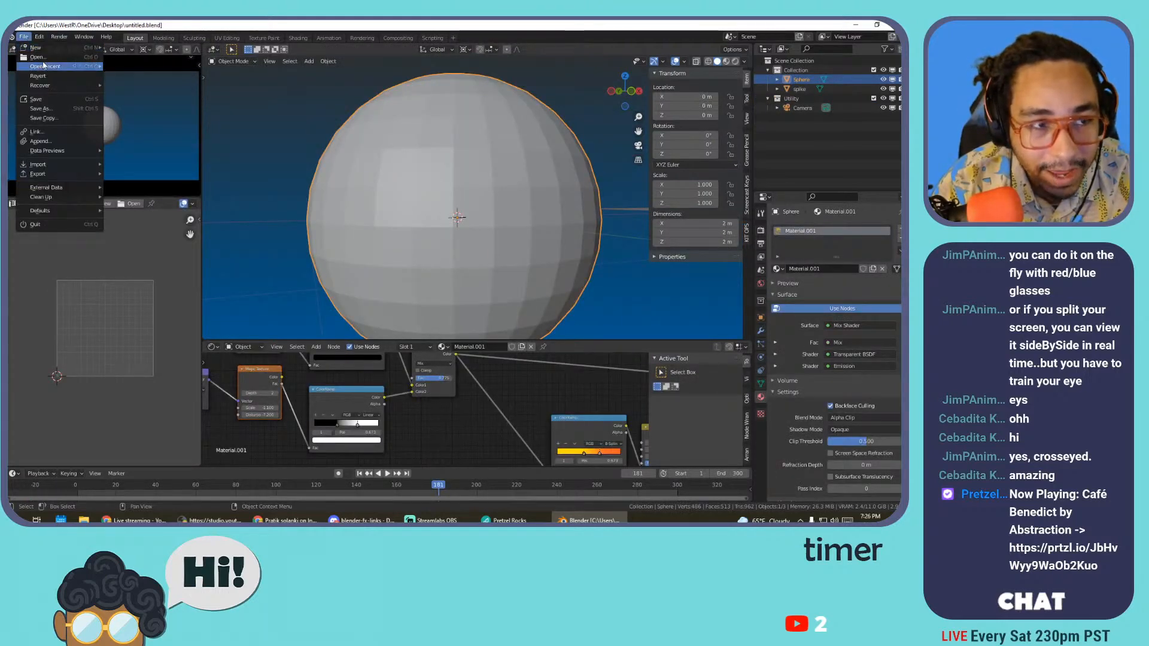
mouse_move(44, 66)
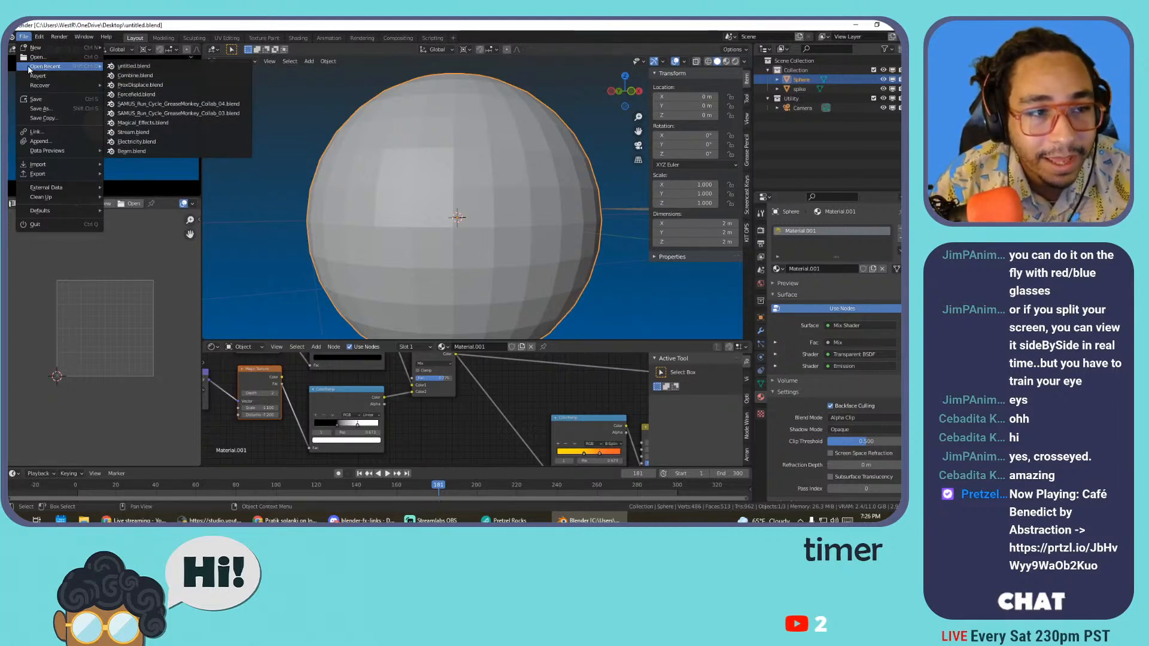
mouse_move(37, 88)
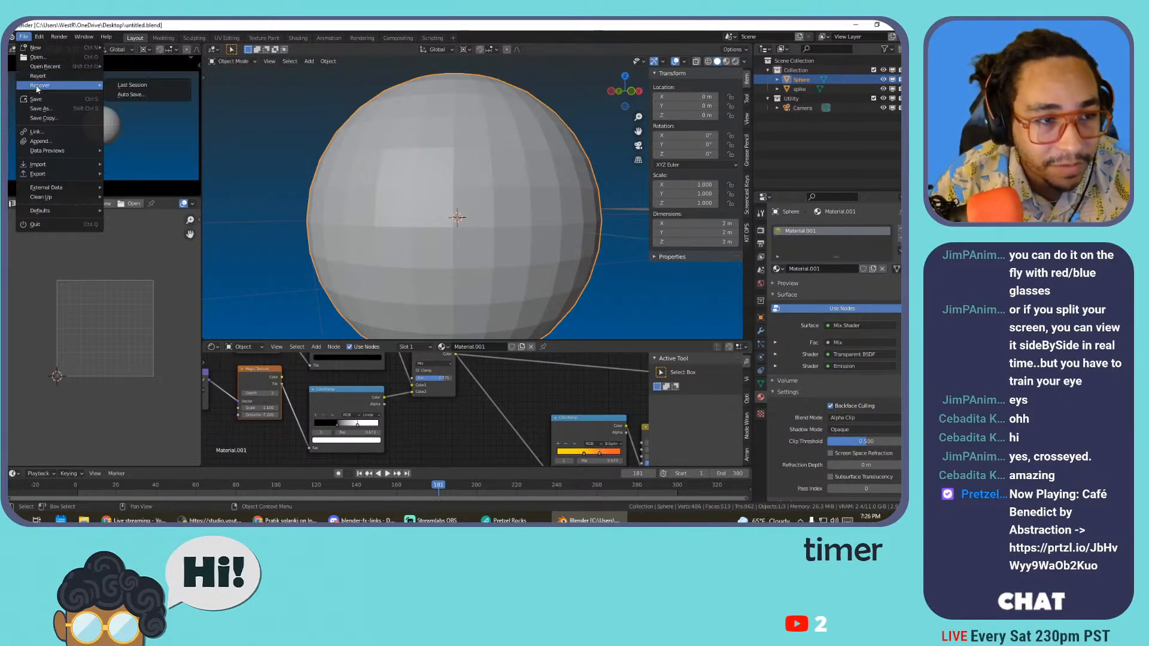
left_click(131, 99)
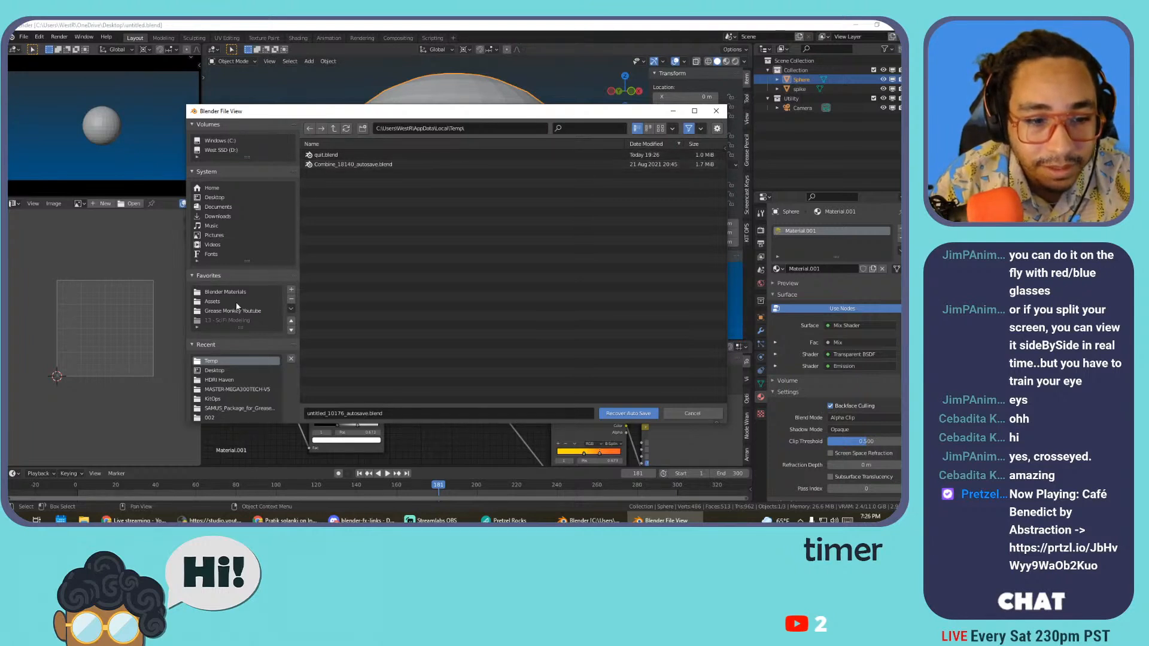
scroll(236, 306, "down", 2)
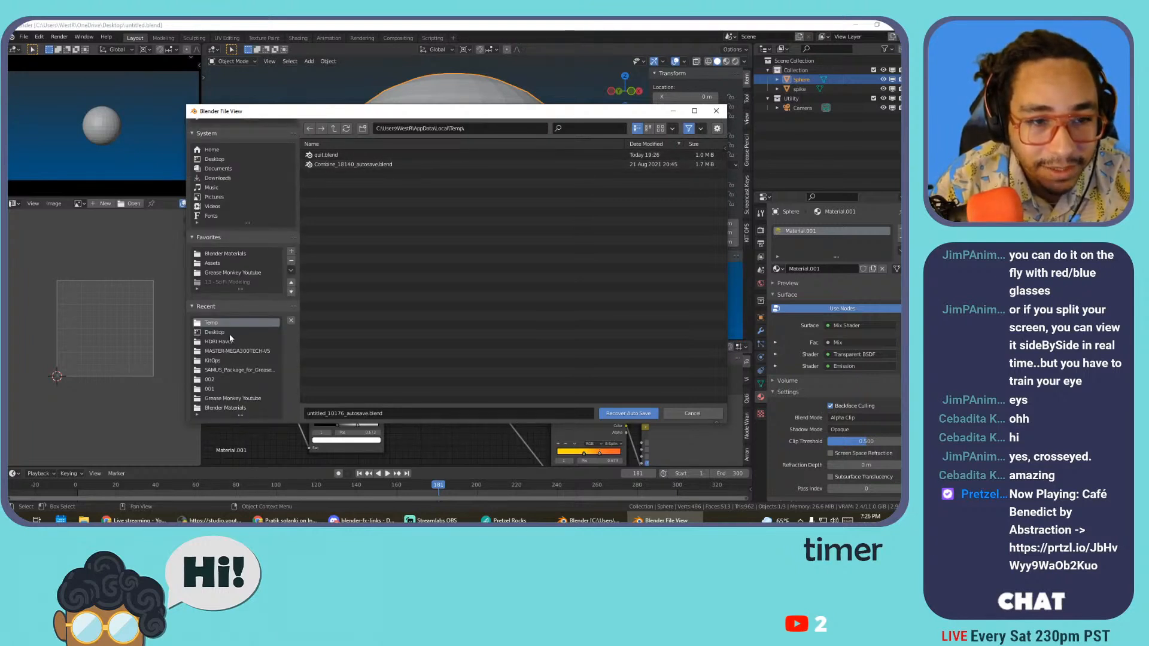
scroll(228, 287, "up", 2)
left_click(230, 142)
left_click(228, 150)
left_click(233, 142)
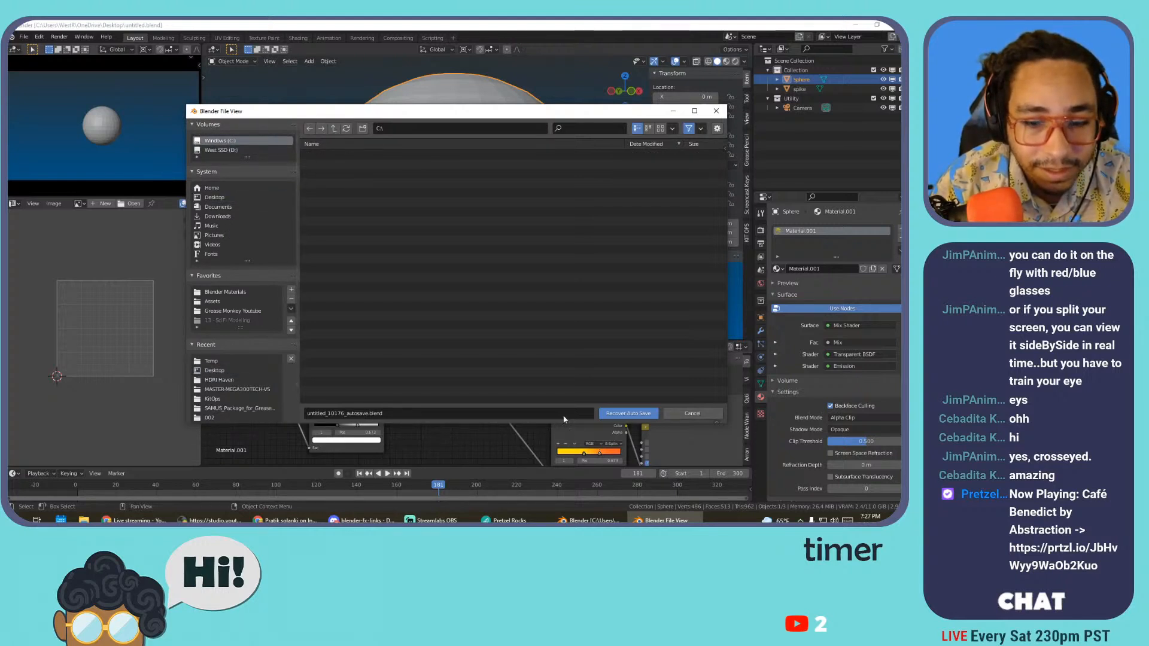
left_click(430, 414)
key("BackSpace")
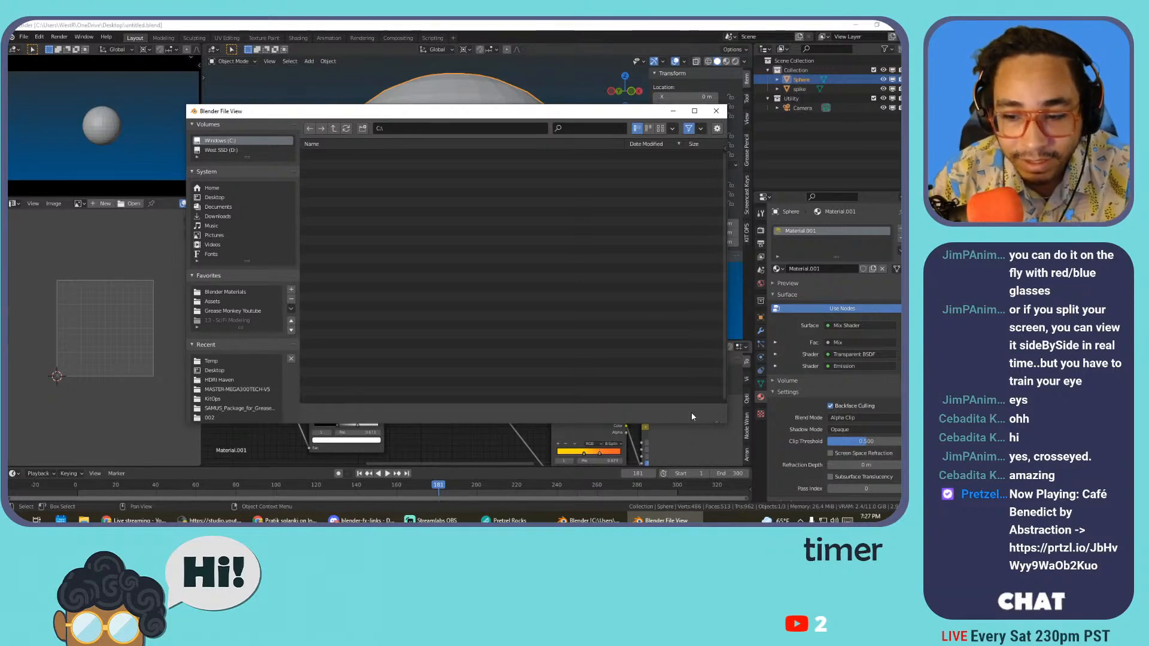
left_click(693, 414)
- Browse from the C: drive to the user's home and Documents folders for blend files, with the home folder sorted by name
left_click(24, 37)
left_click(36, 56)
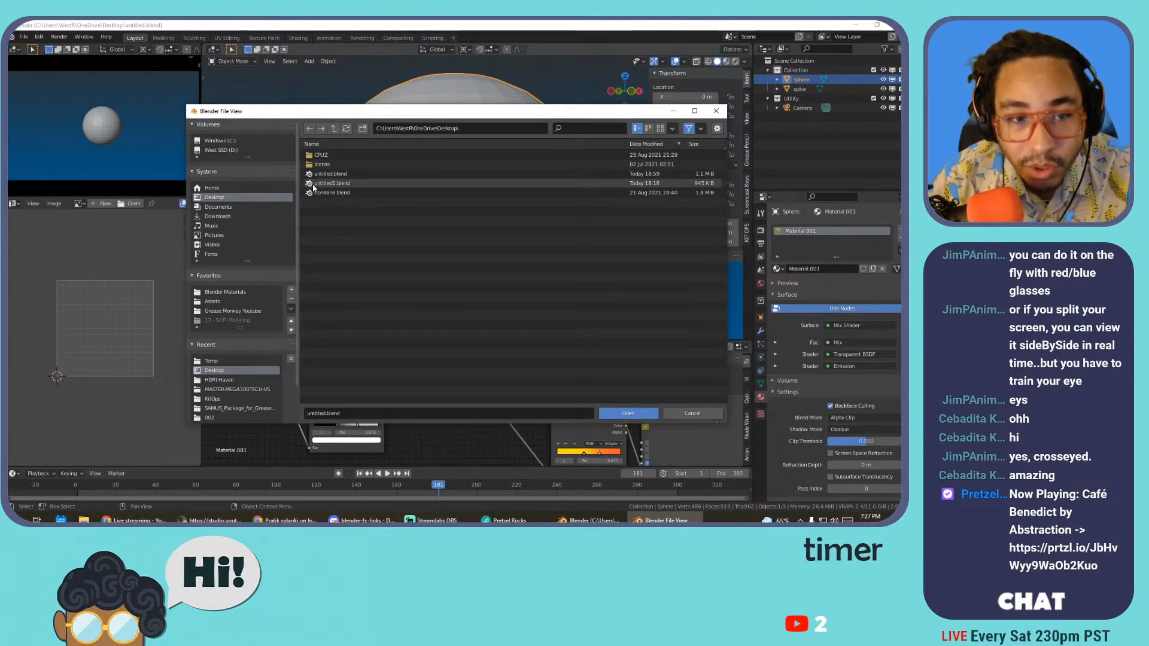
left_click(250, 141)
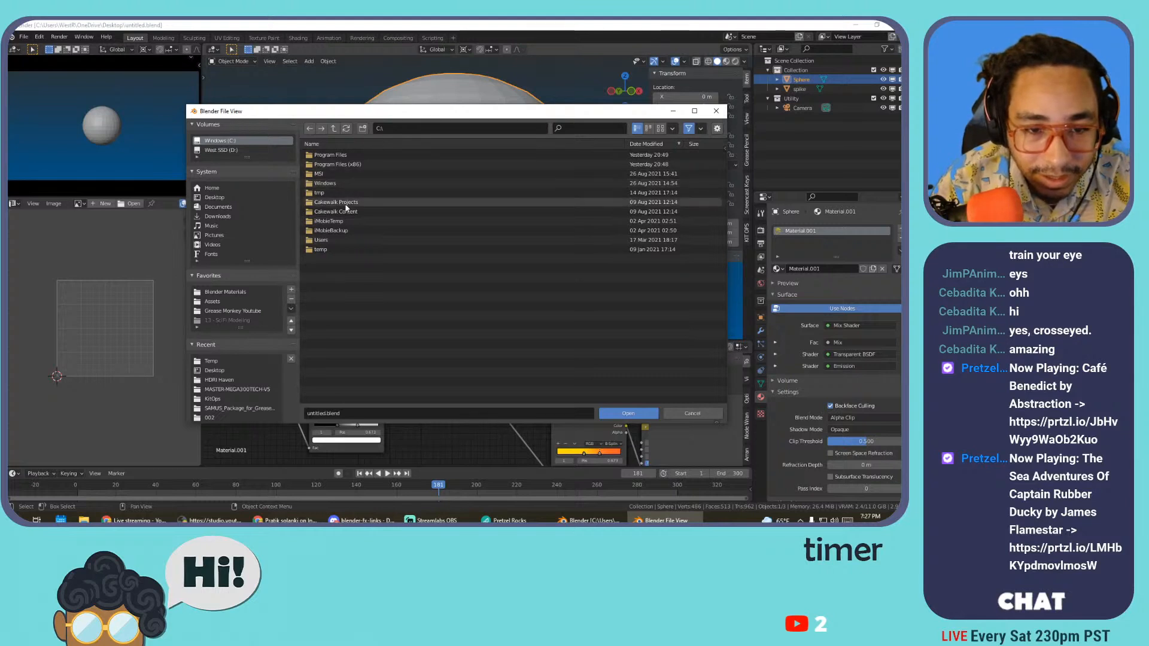
left_click(335, 240)
left_click(344, 154)
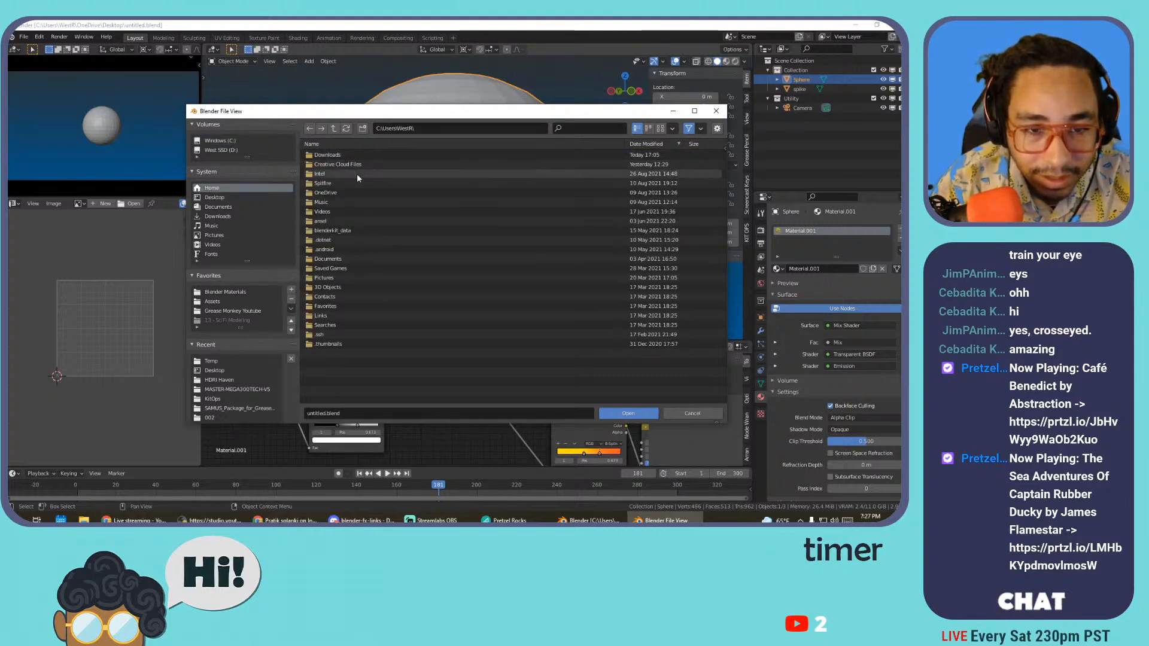
left_click(364, 144)
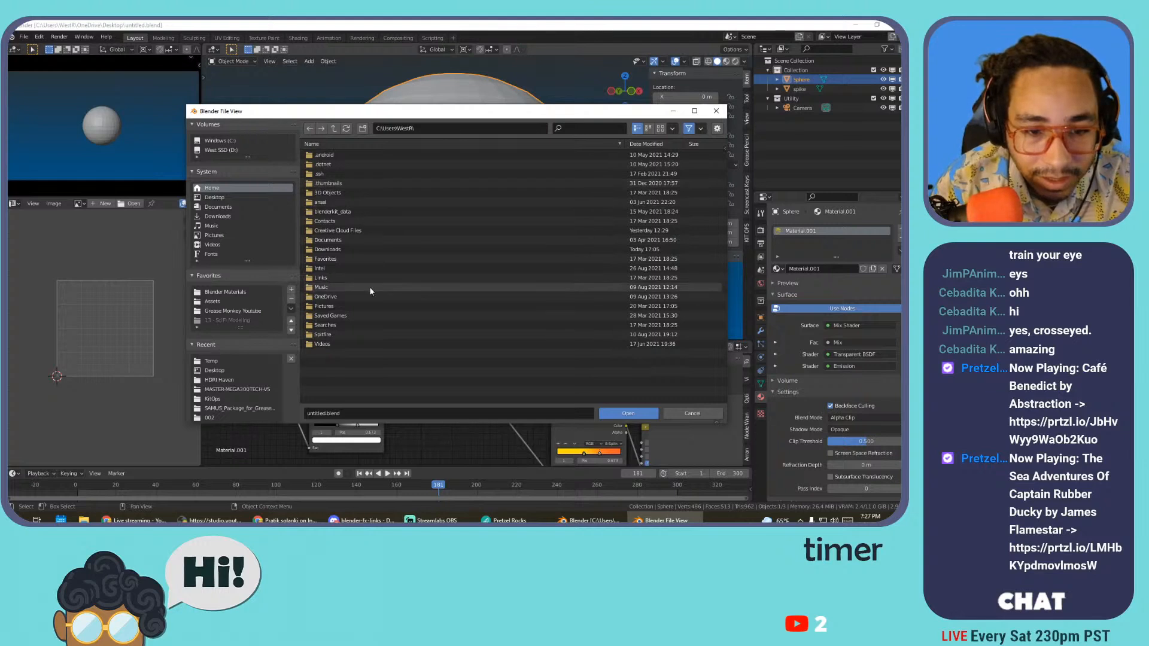
double_click(358, 240)
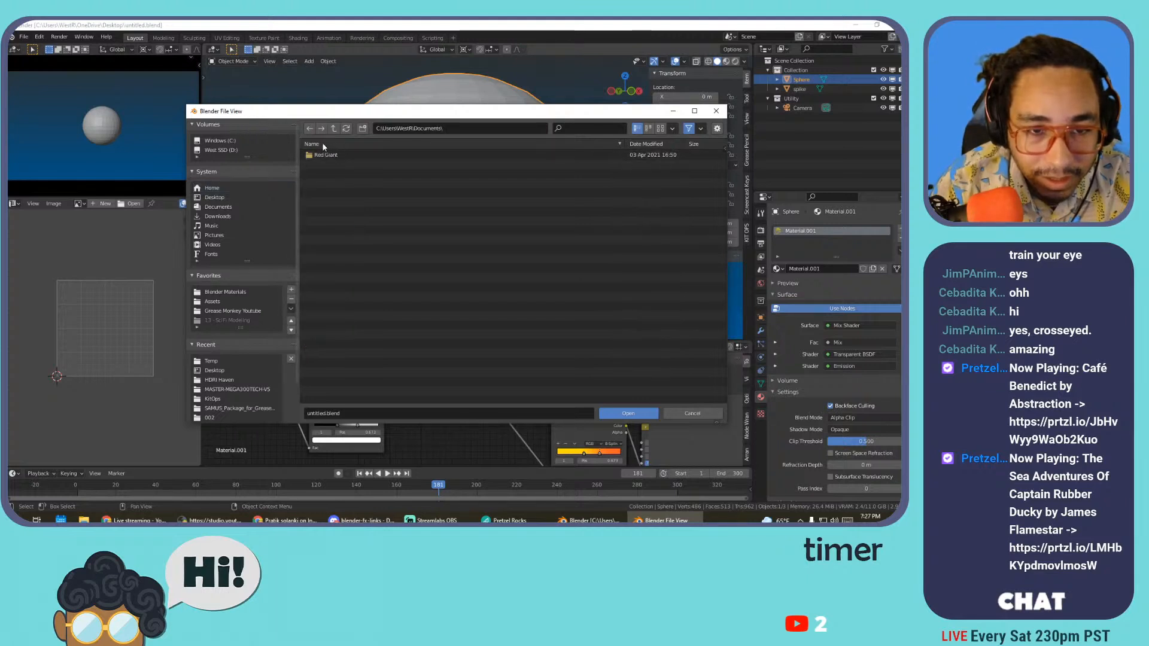
left_click(334, 128)
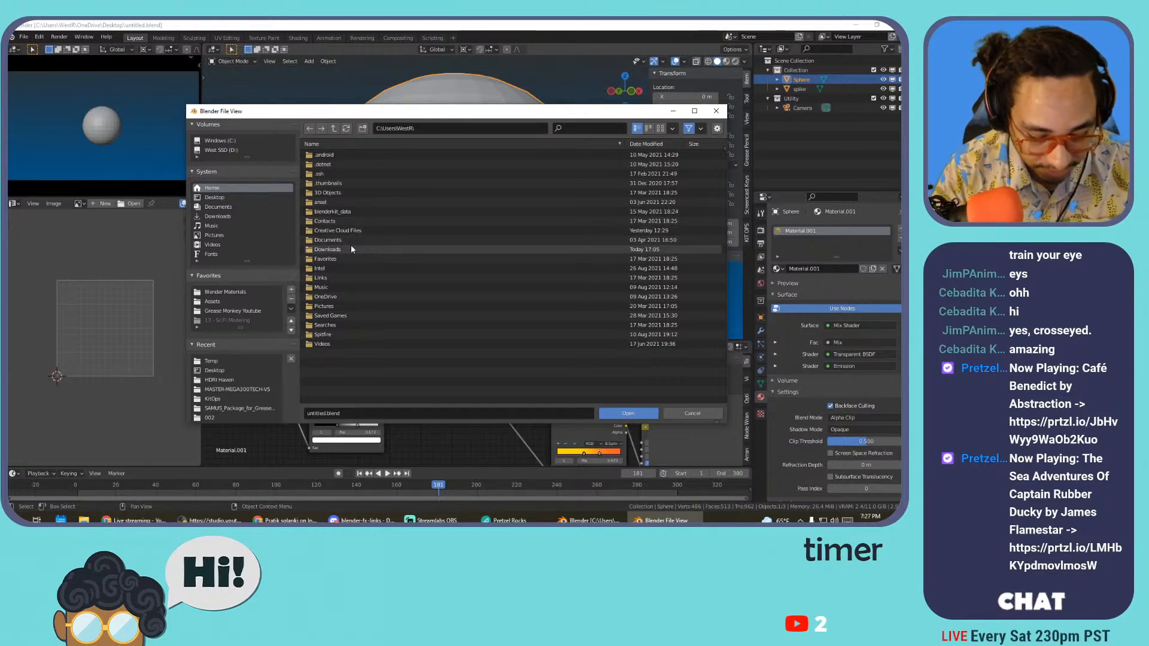
- Open the %APPDATA% folder in Windows through the Run dialog
key("super+r")
type("%APPDA")
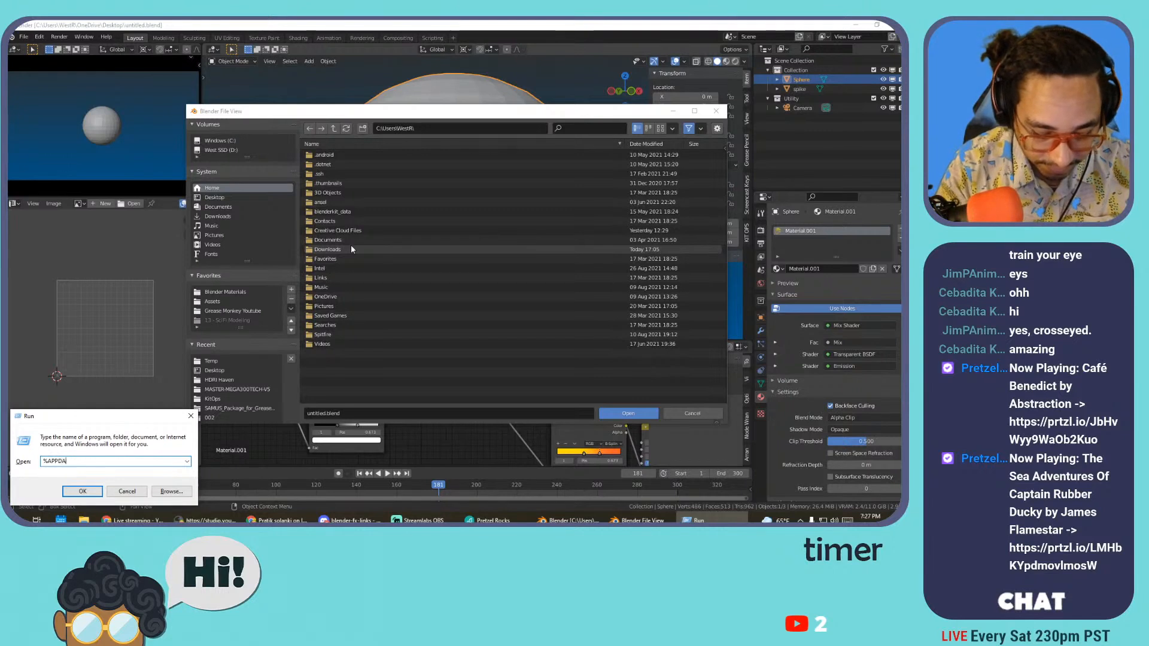
type("TA%")
key("Return")
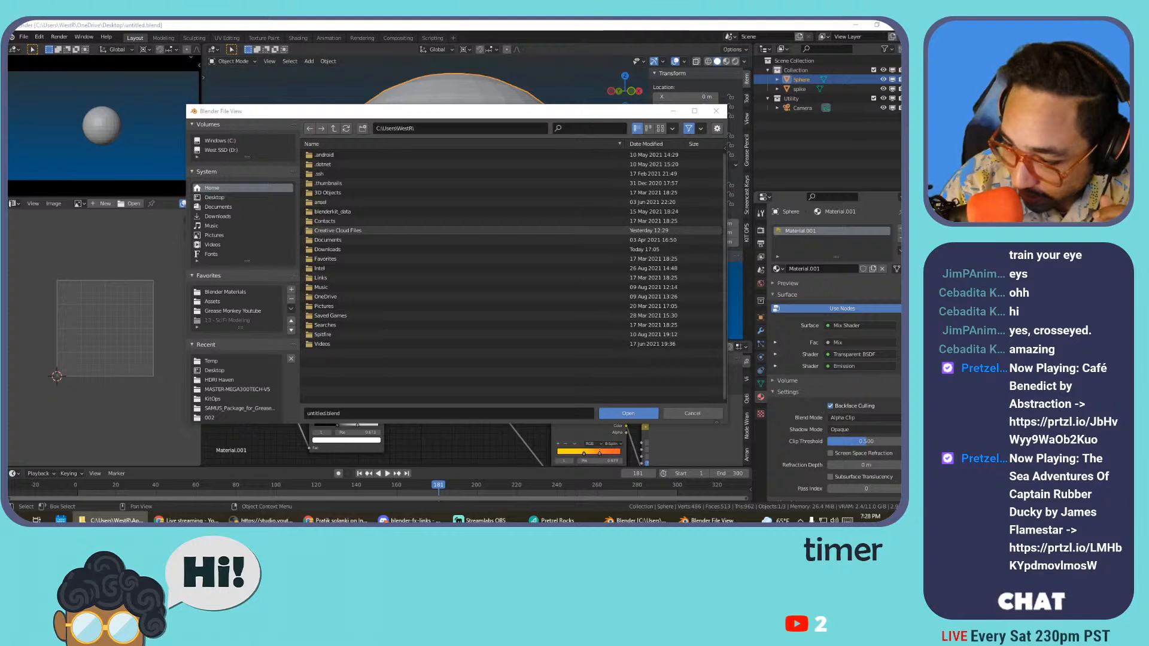
- Switch back to Blender, check the Desktop folder's blend files, and cancel opening a file
left_click(23, 37)
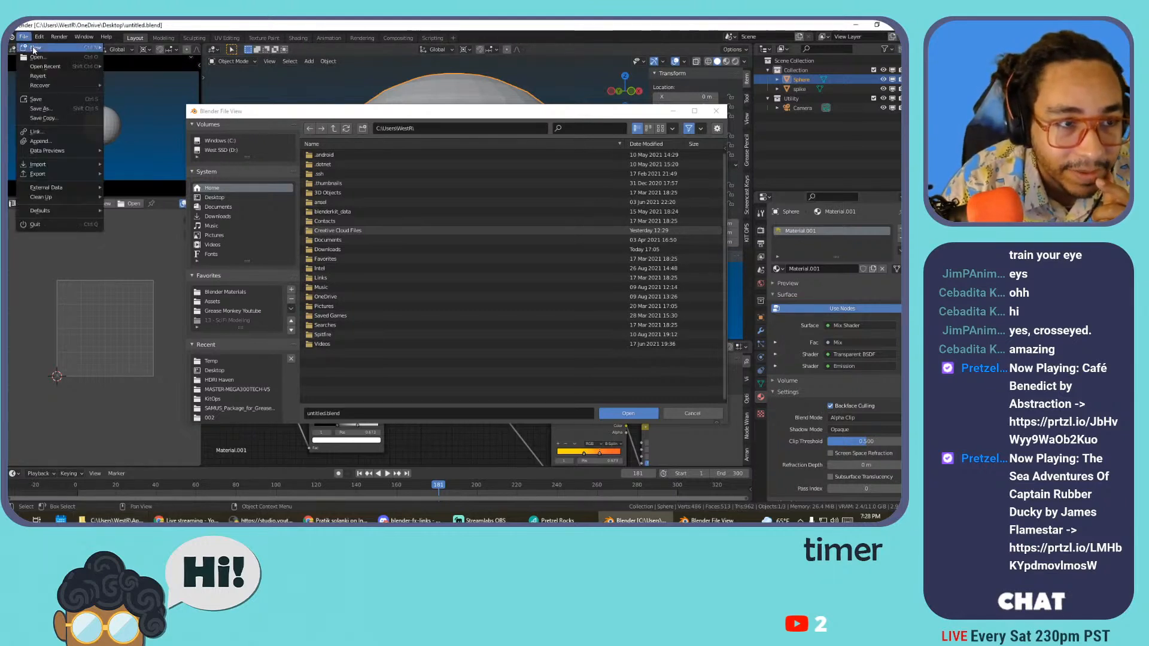
left_click(222, 200)
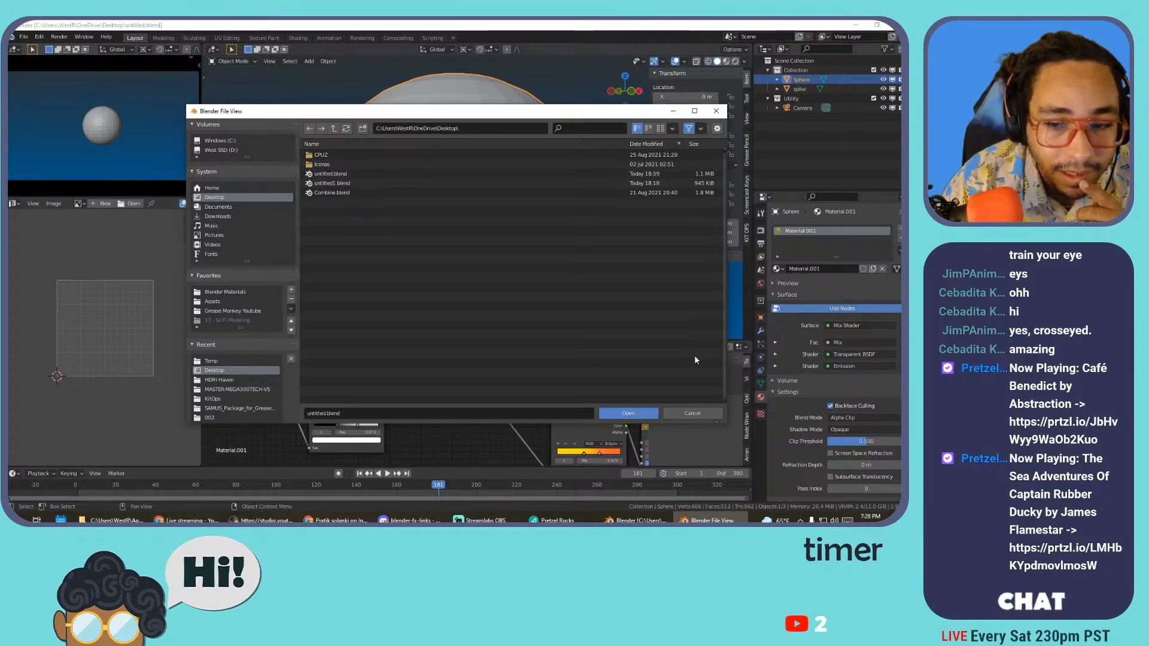
left_click(693, 413)
- Inspect the sphere in rendered shading with the complete Material.001 node tree framed
left_click(24, 36)
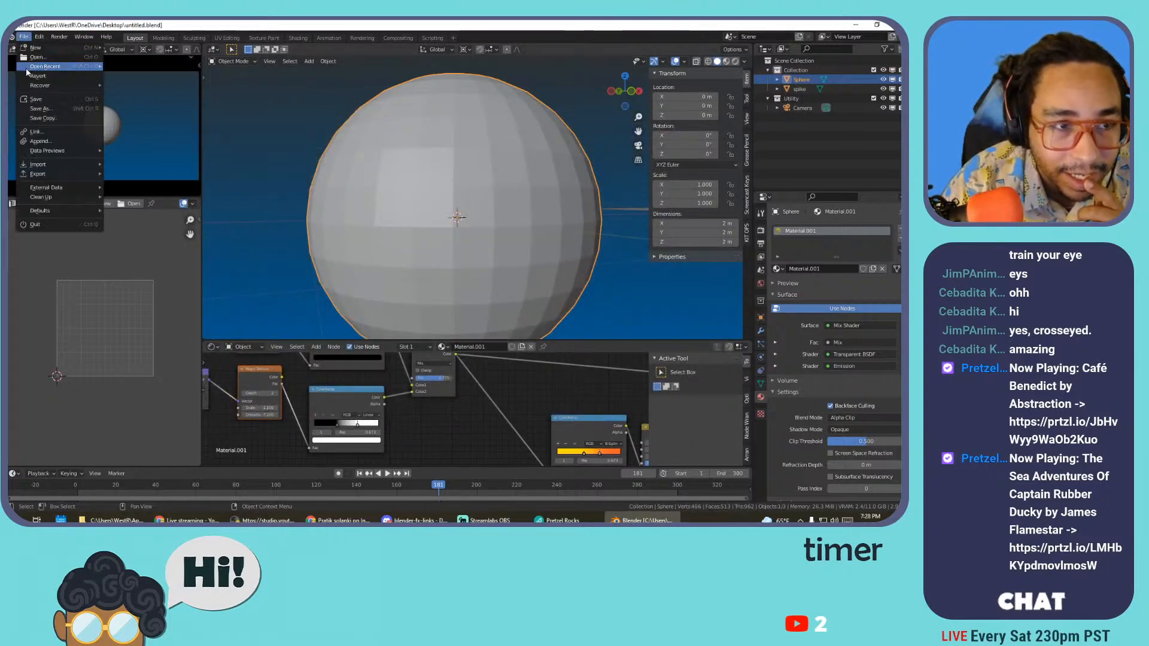
mouse_move(28, 69)
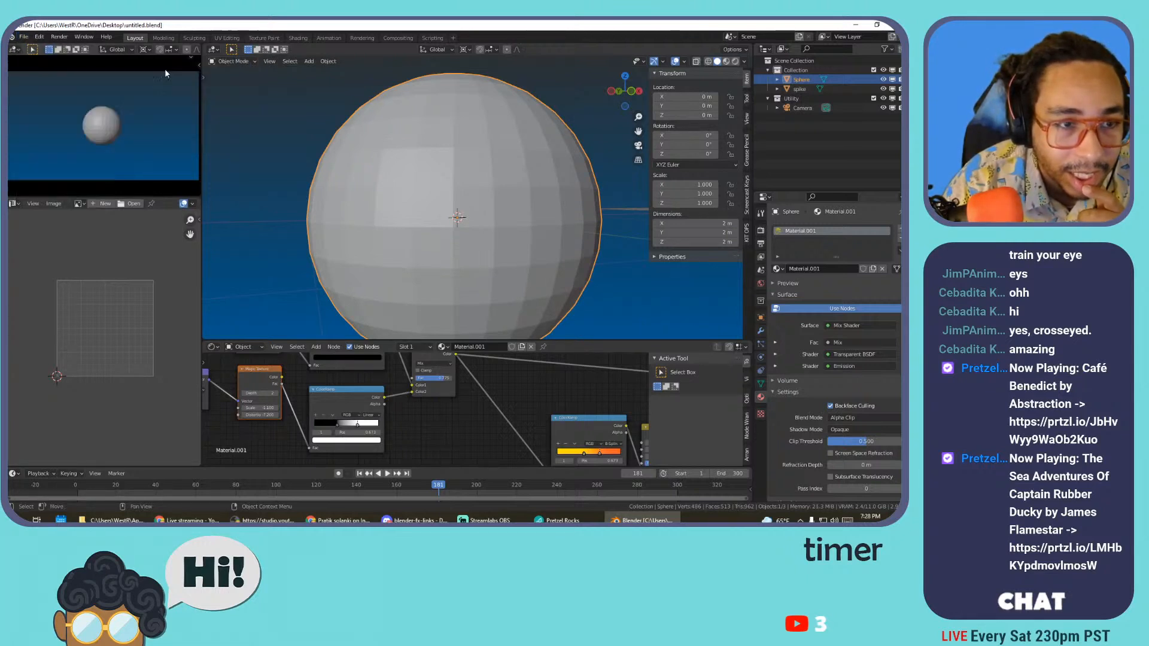
key("Home")
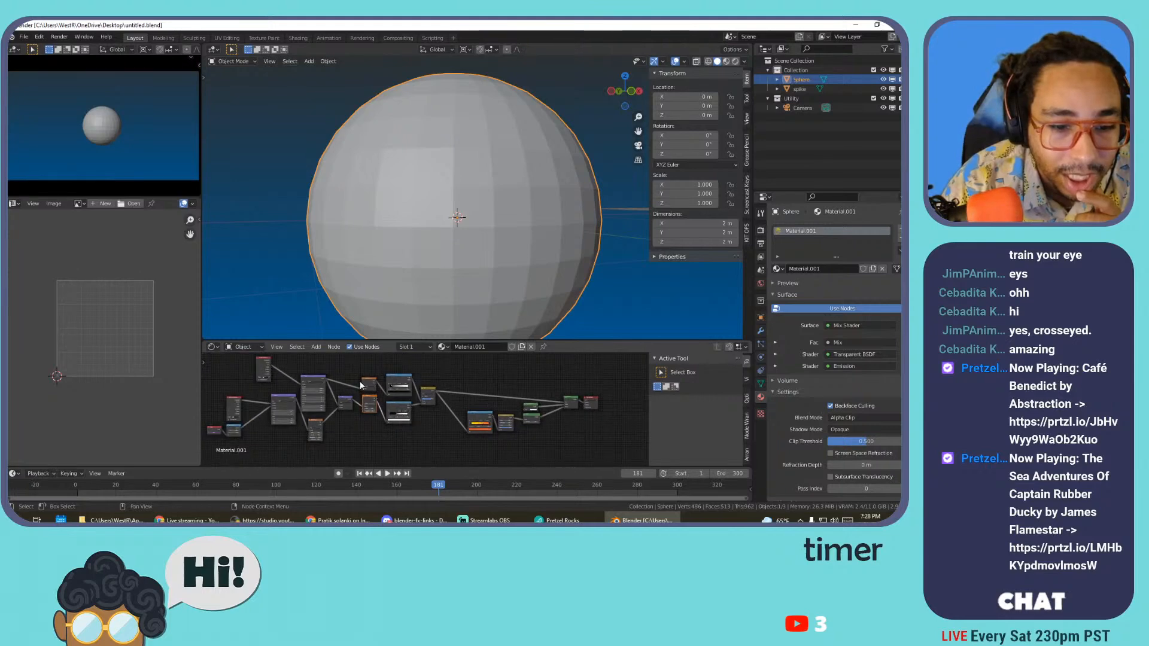
left_click(736, 61)
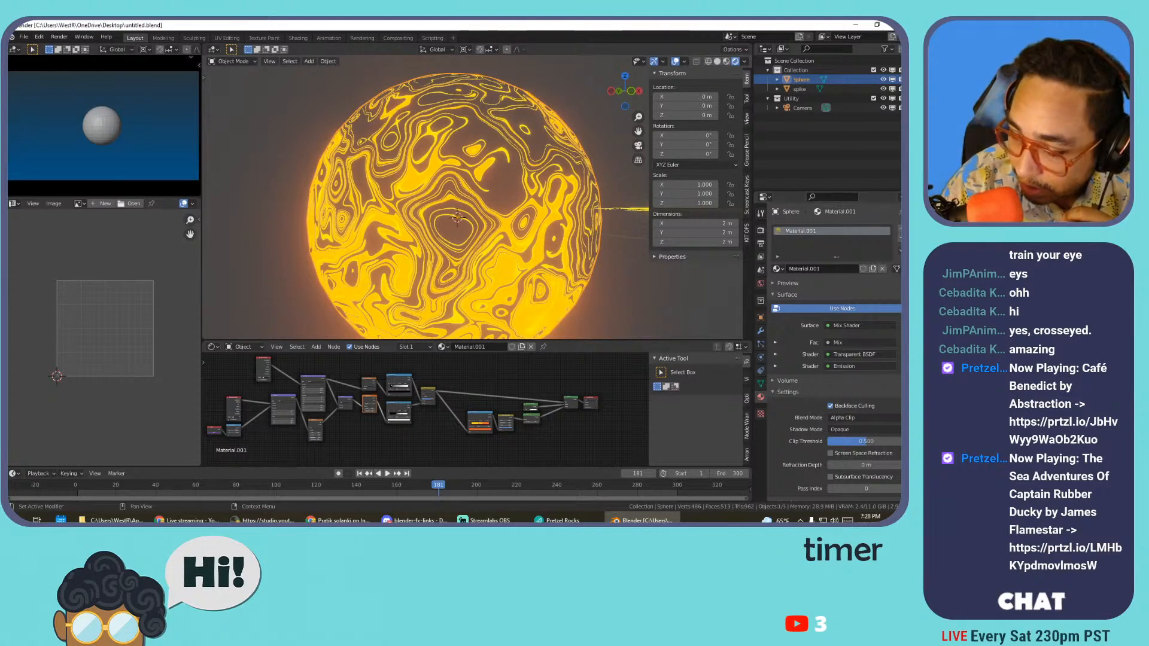
- Recover the last Blender session
left_click(23, 37)
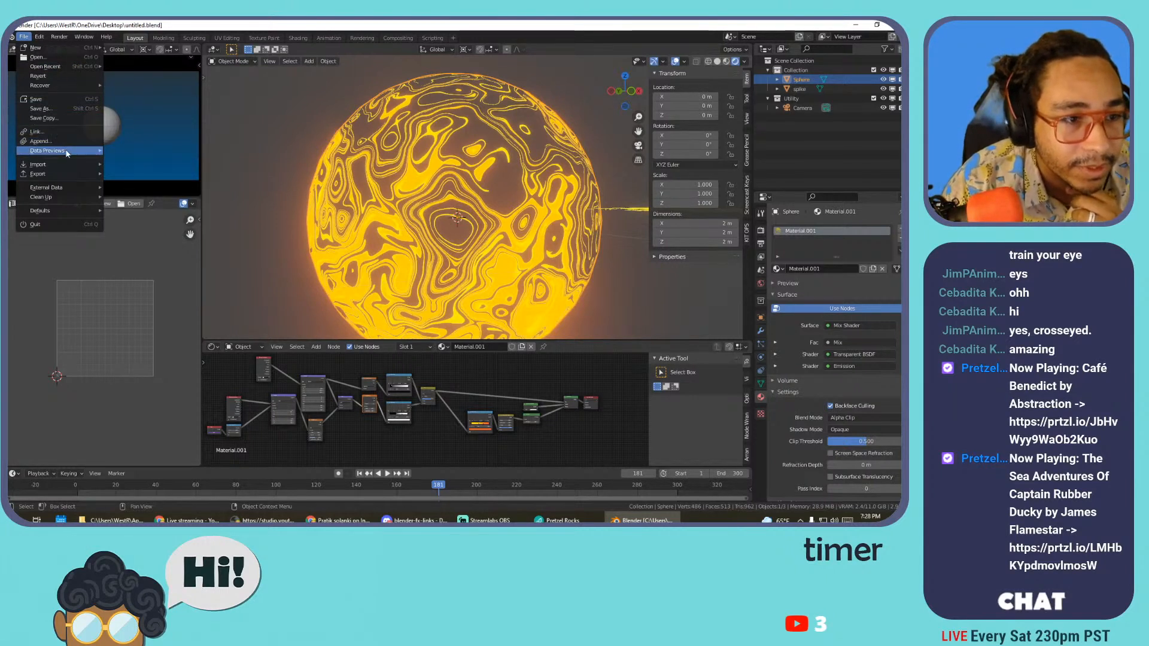
mouse_move(67, 152)
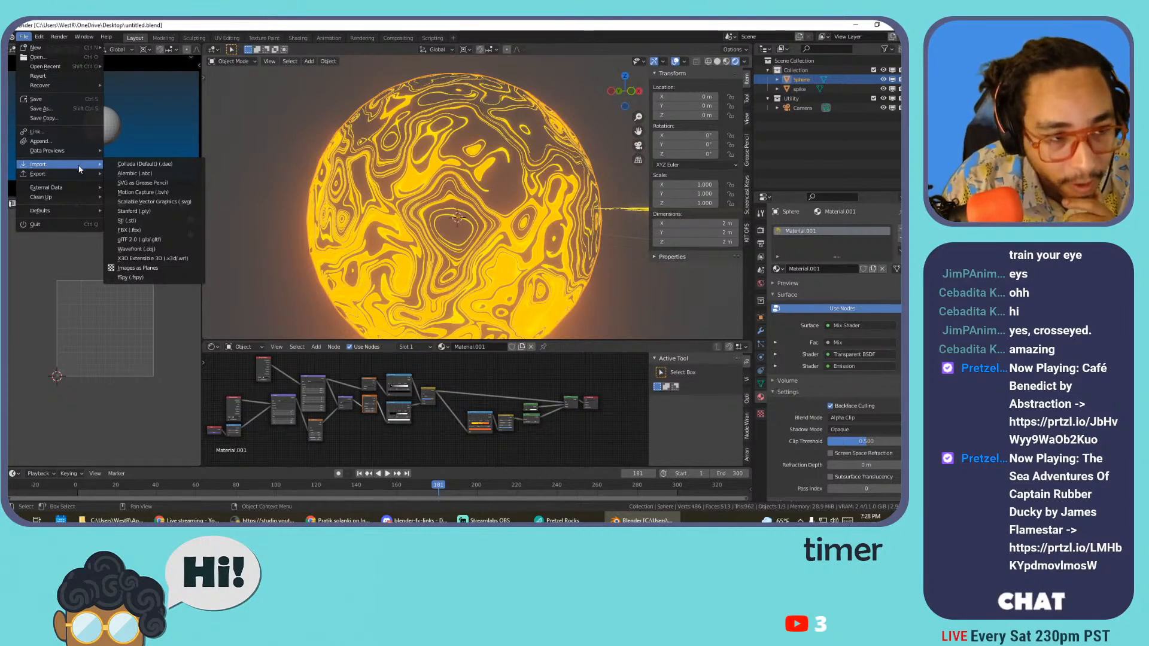
mouse_move(74, 87)
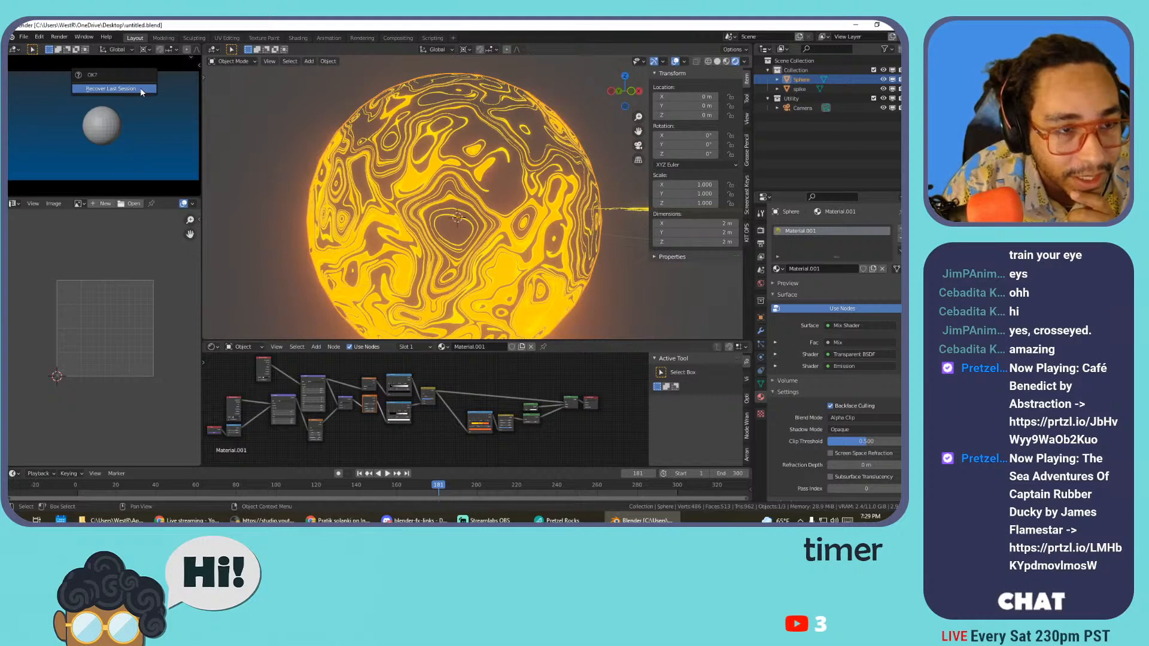
left_click(142, 90)
- Recover quit.blend from the auto-save files in the Temp folder
left_click(24, 37)
mouse_move(42, 85)
left_click(134, 94)
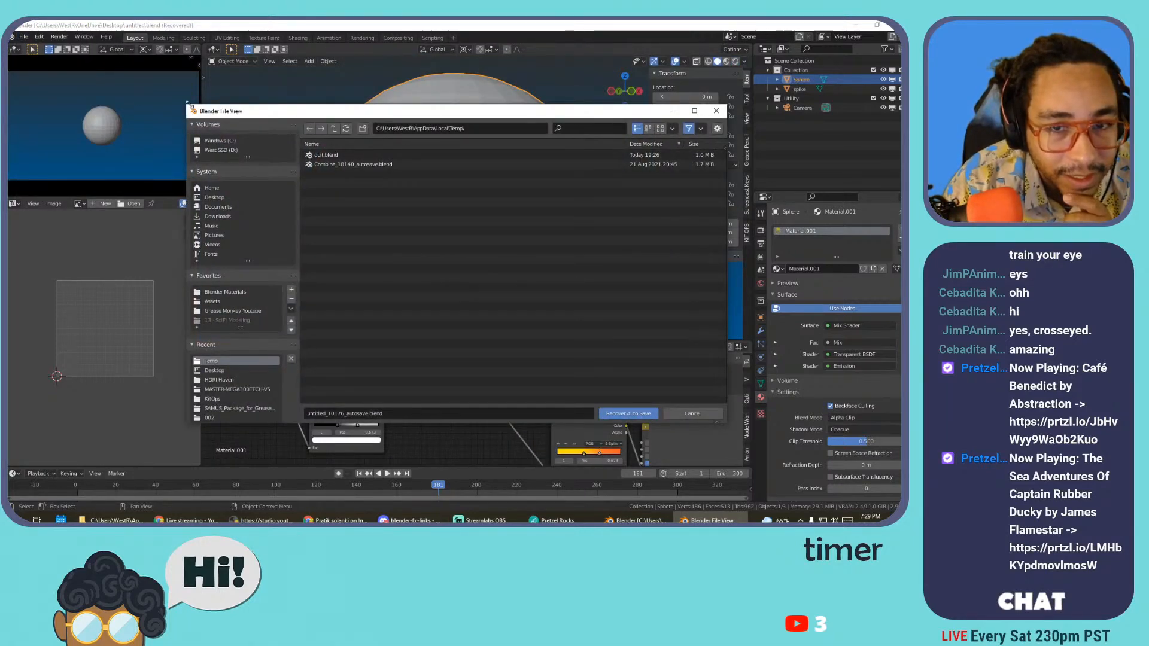
double_click(366, 155)
left_click(23, 36)
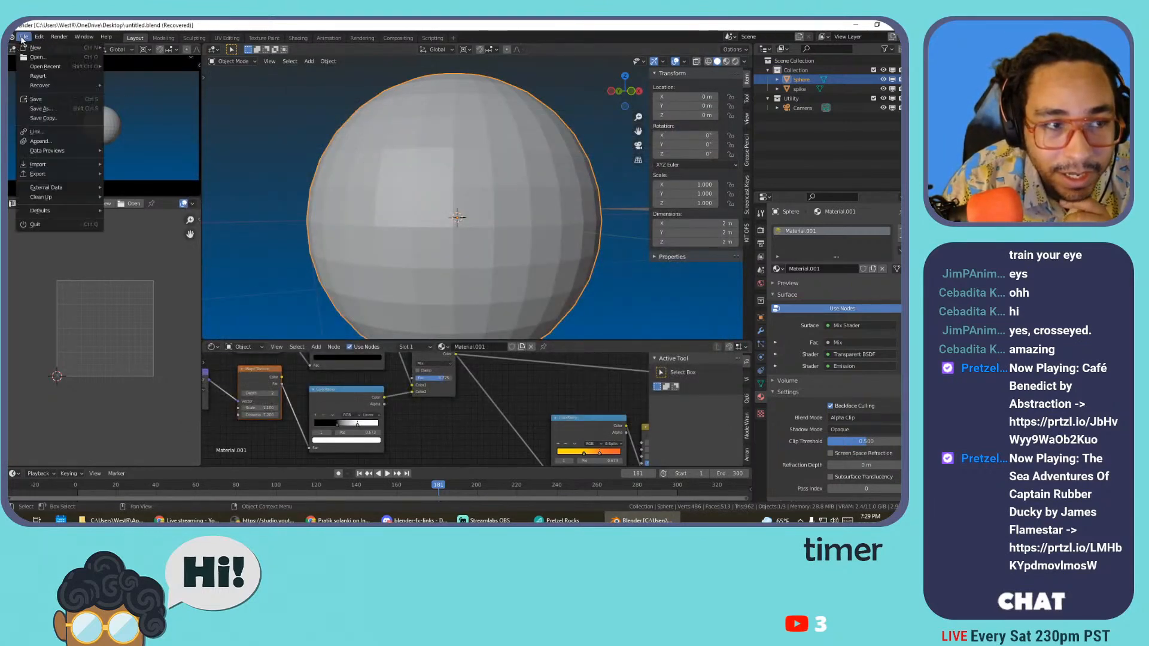
mouse_move(48, 65)
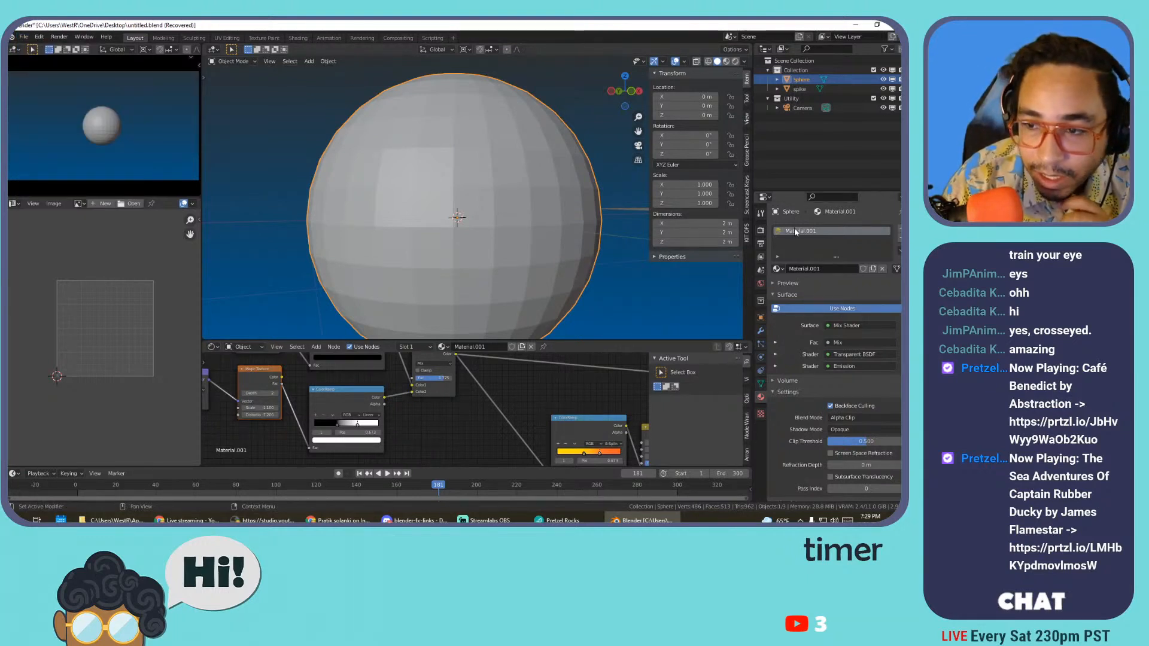
- Assign the existing material named Material to the sphere in place of Material.001
left_click(777, 268)
left_click(784, 284)
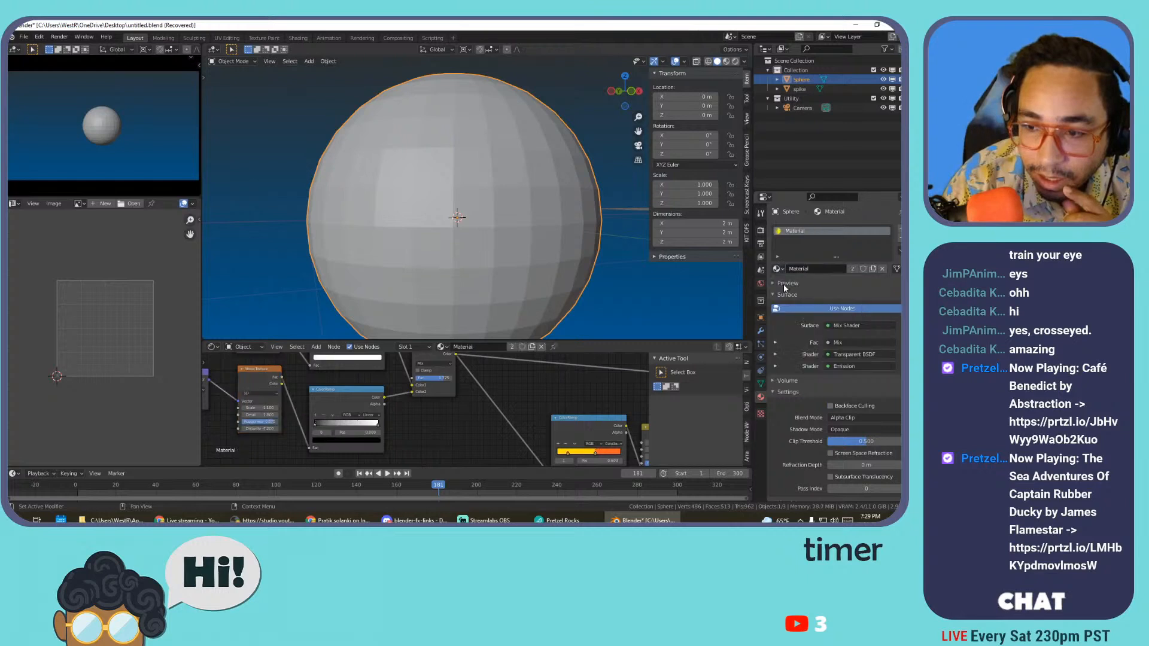
scroll(520, 177, "down", 5)
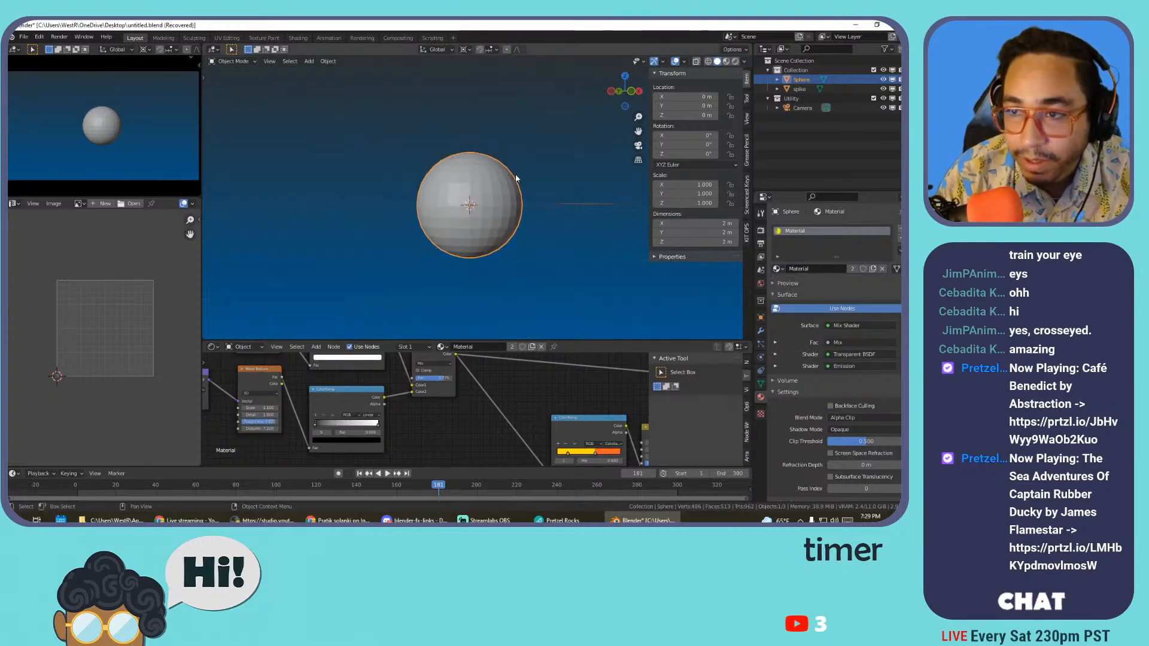
- Delete the sphere and inspect the spike plane's material and nodes, using rendered shading in top view
key("Delete")
key("KP_7")
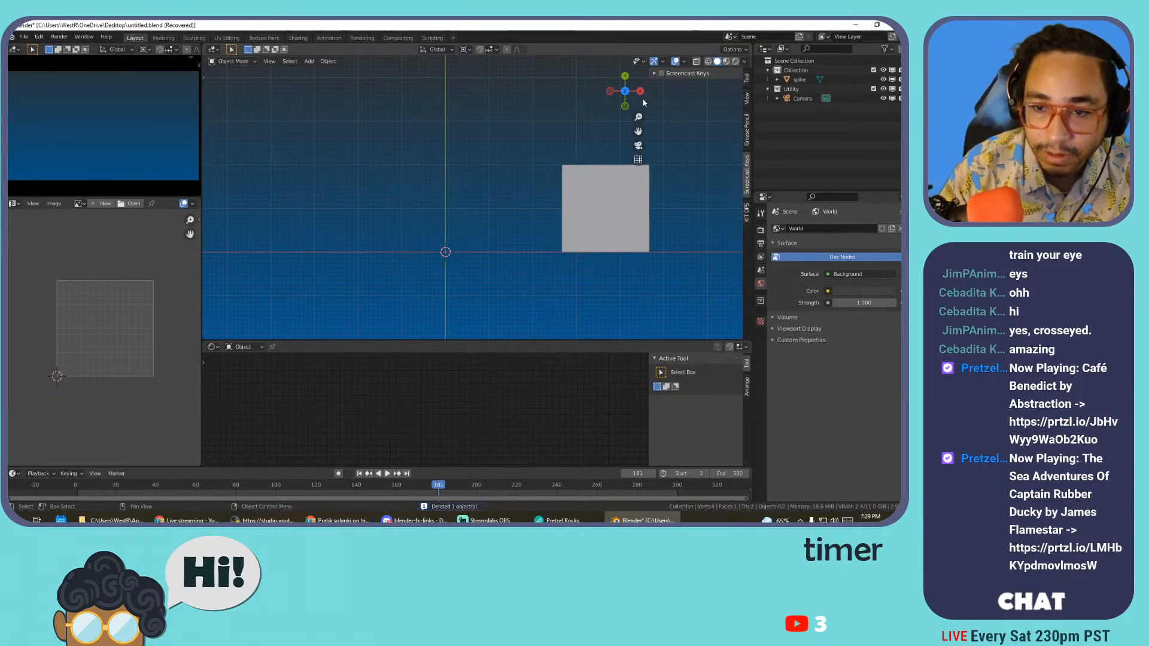
left_click(735, 62)
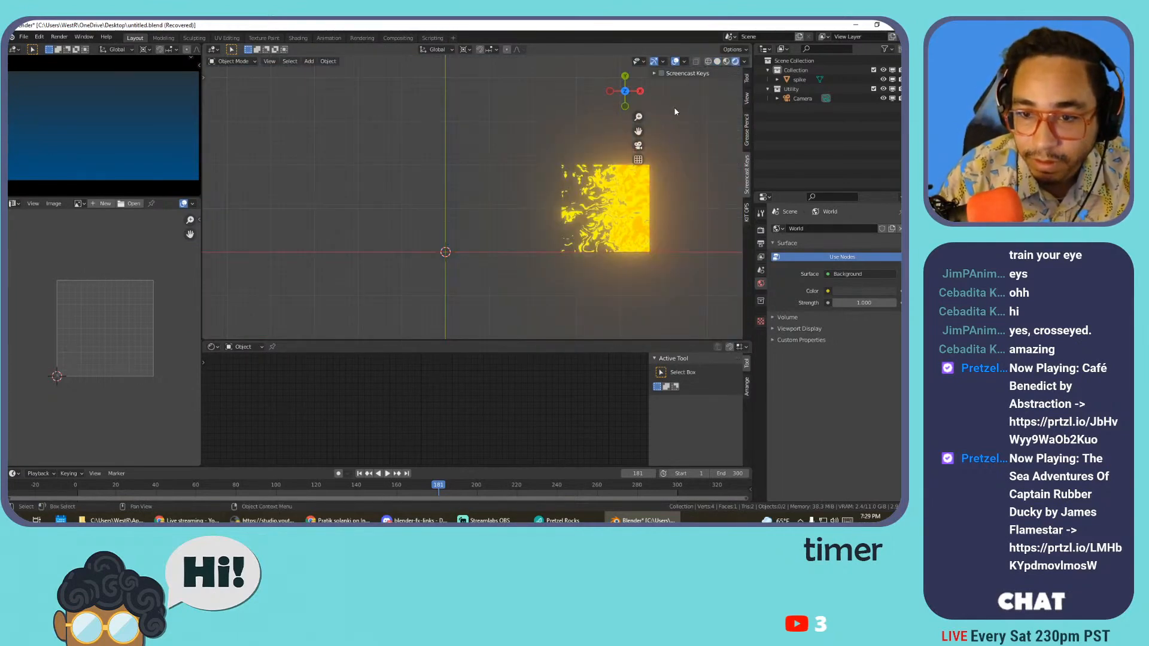
left_click(587, 199)
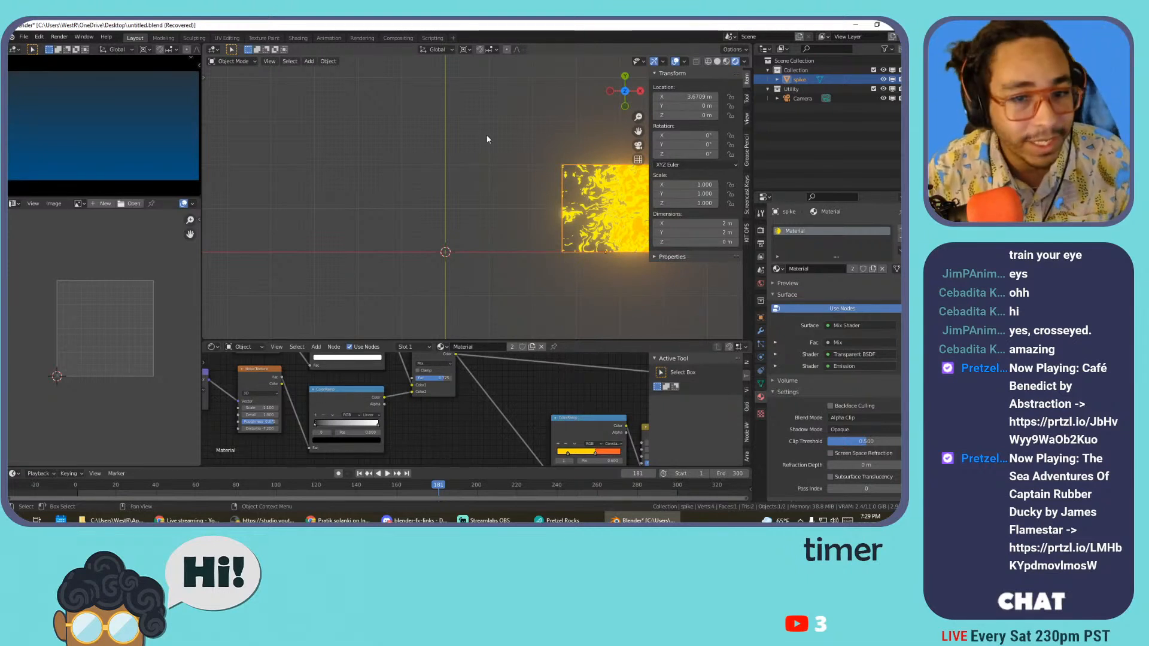
scroll(394, 397, "down", 5)
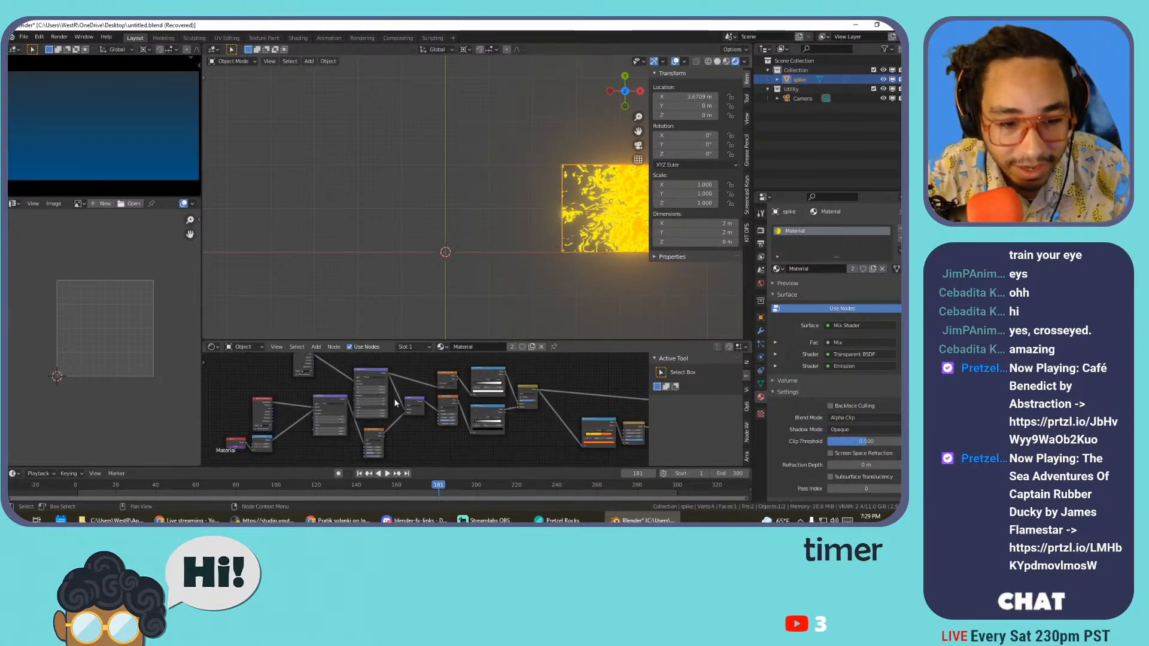
left_click(23, 37)
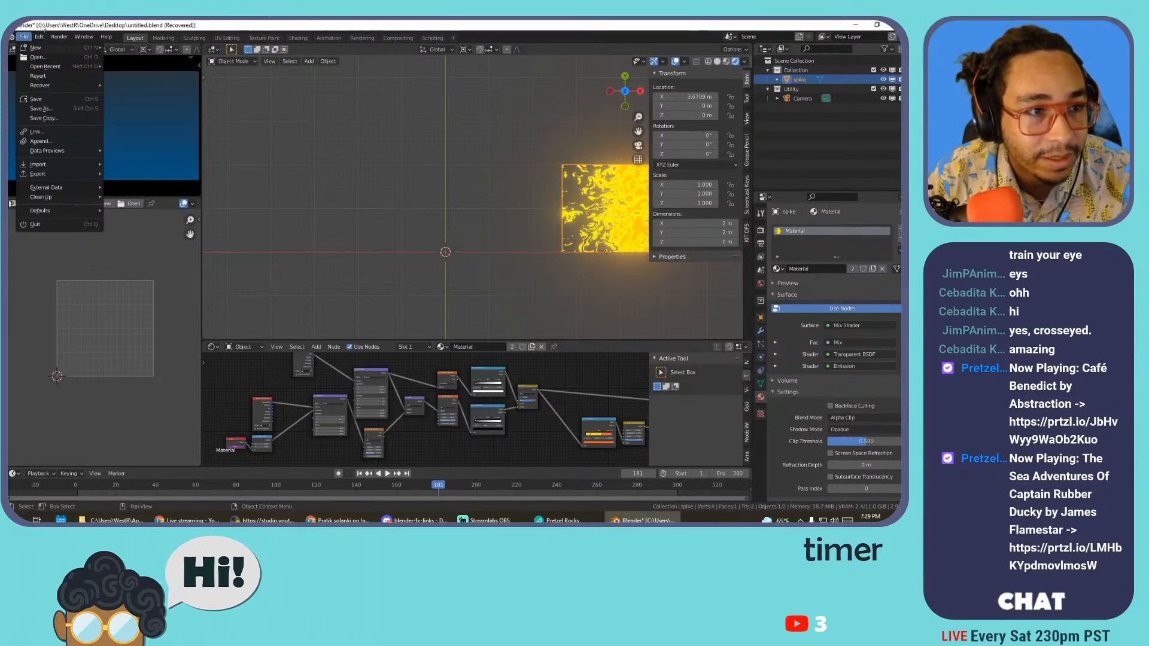
left_click(39, 37)
left_click(45, 173)
left_click(55, 105)
left_click(52, 80)
left_click(53, 68)
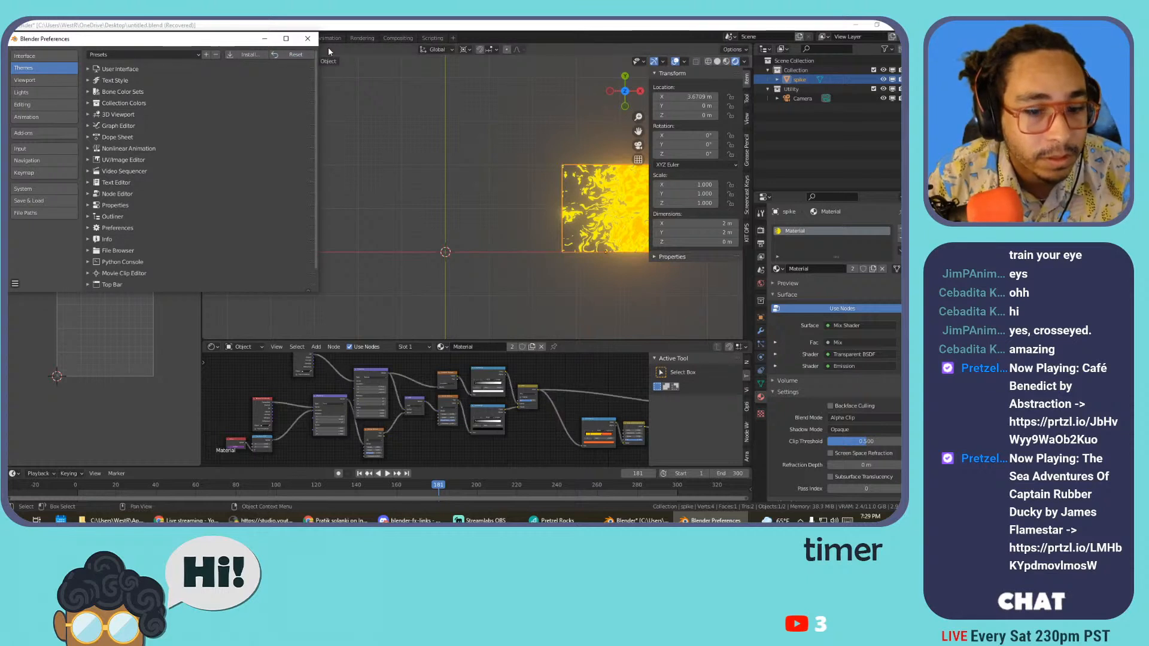
left_click(307, 39)
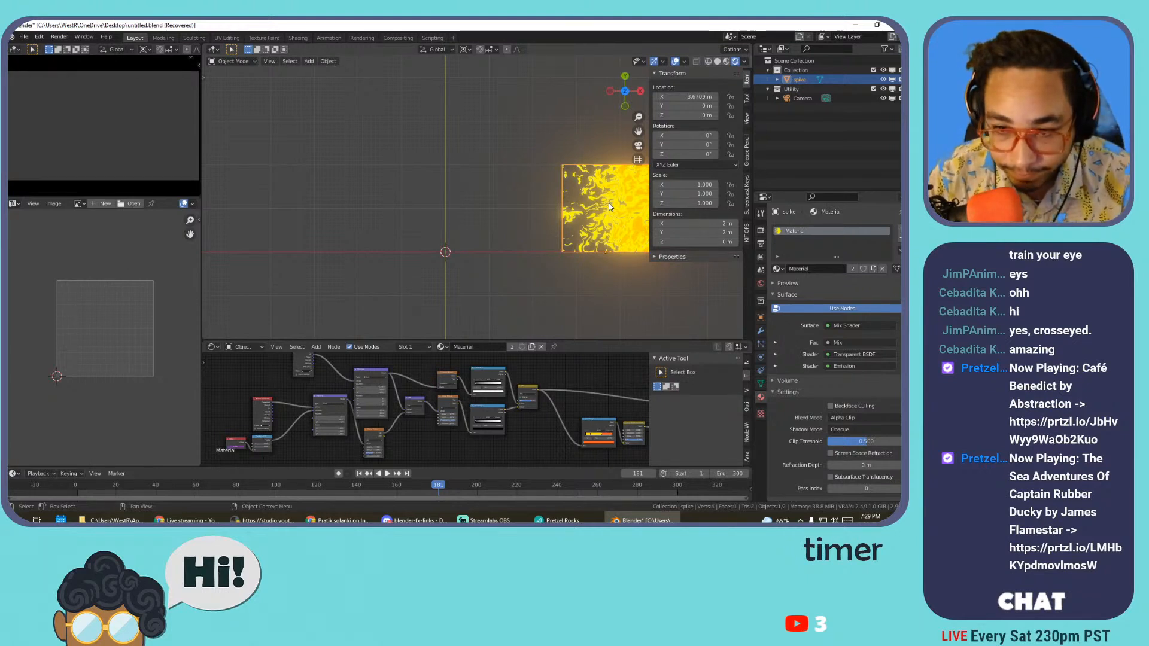
- Clear the spike plane's location to the origin and change the Mix node's factor in its material
key("alt+g")
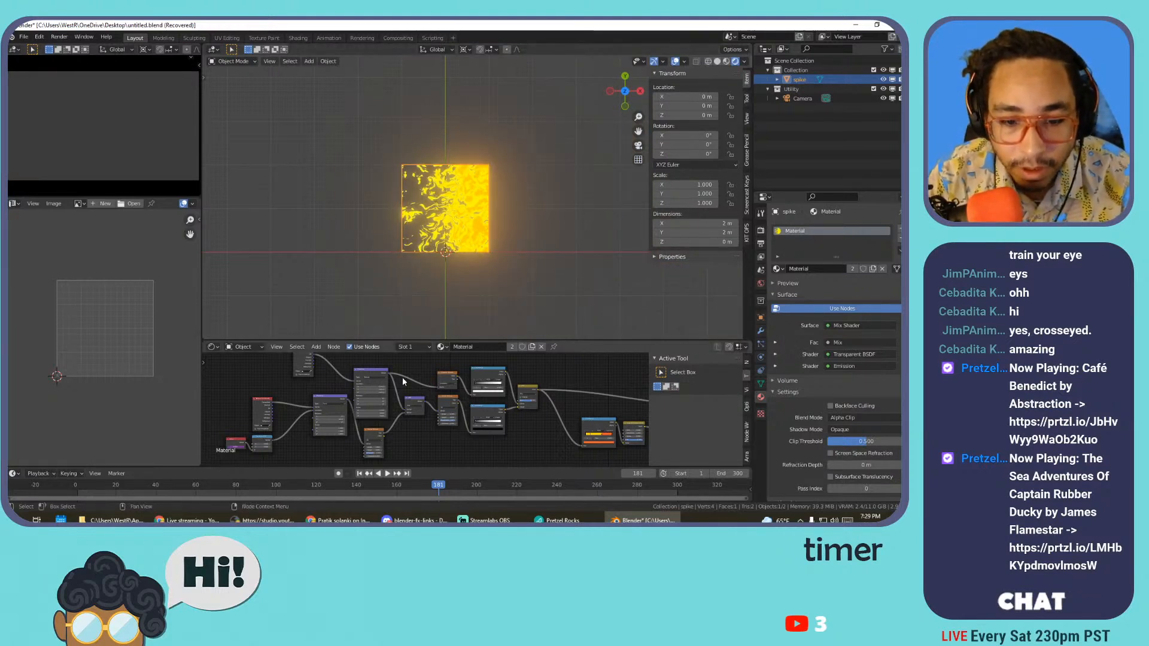
scroll(450, 392, "up", 1)
scroll(483, 384, "up", 3)
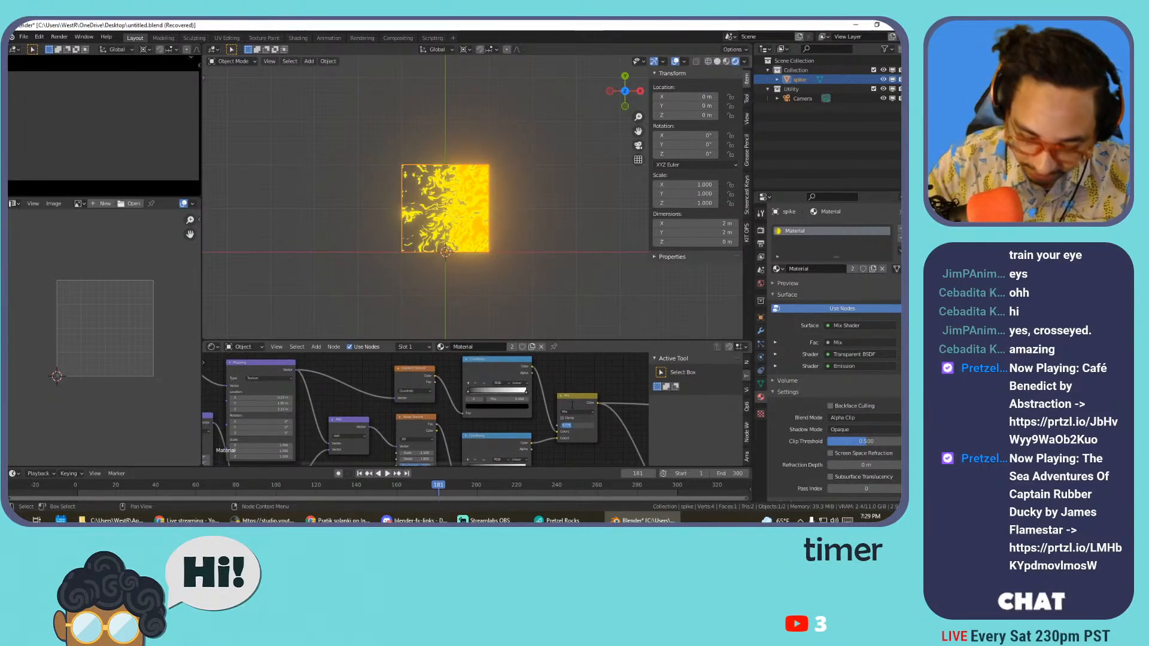
key("Return")
scroll(478, 239, "up", 2)
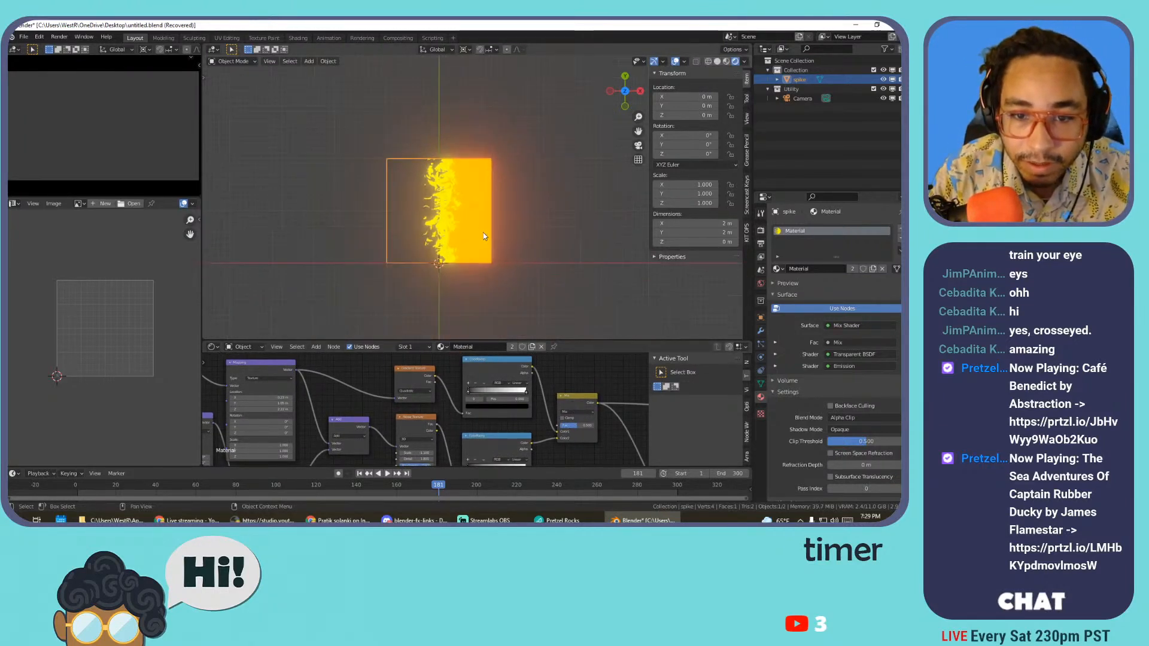
- Set the X location of the Mapping node feeding the gradient texture to 0
middle_click_drag(307, 402, 527, 390)
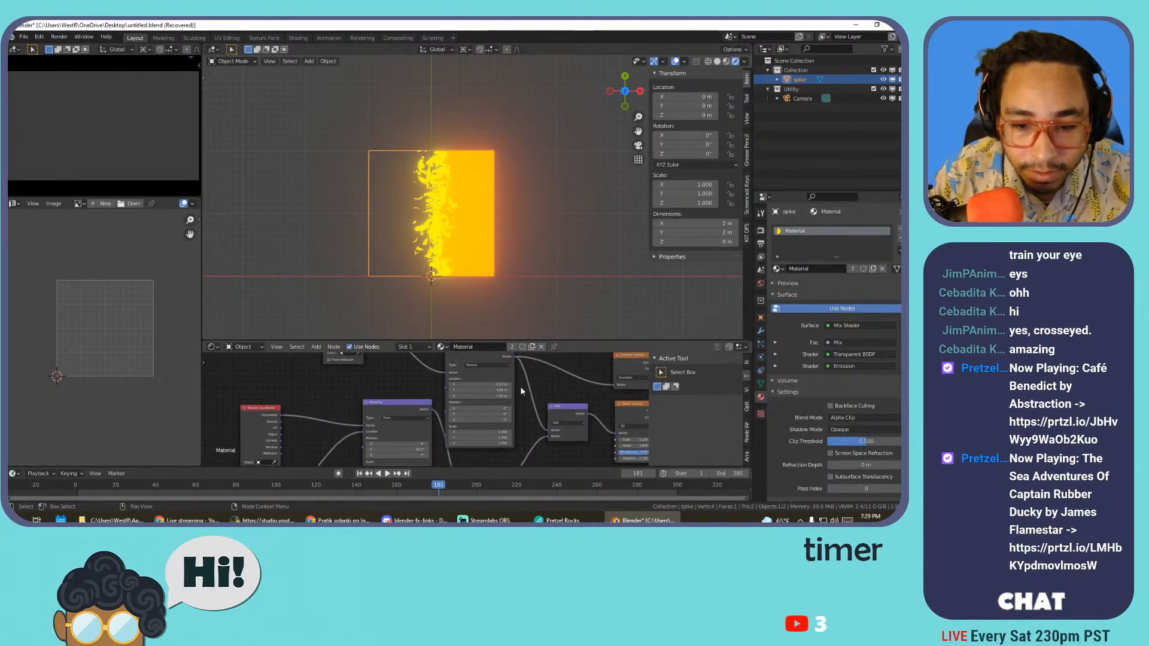
scroll(488, 407, "down", 5, "ctrl")
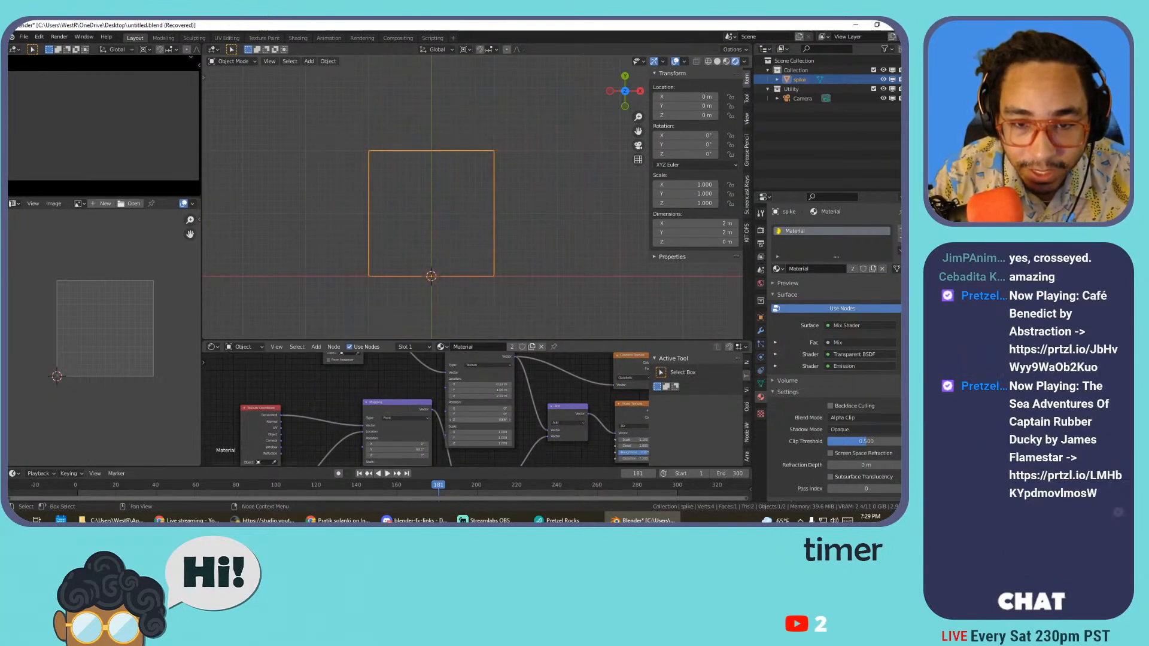
scroll(488, 405, "up", 5, "ctrl")
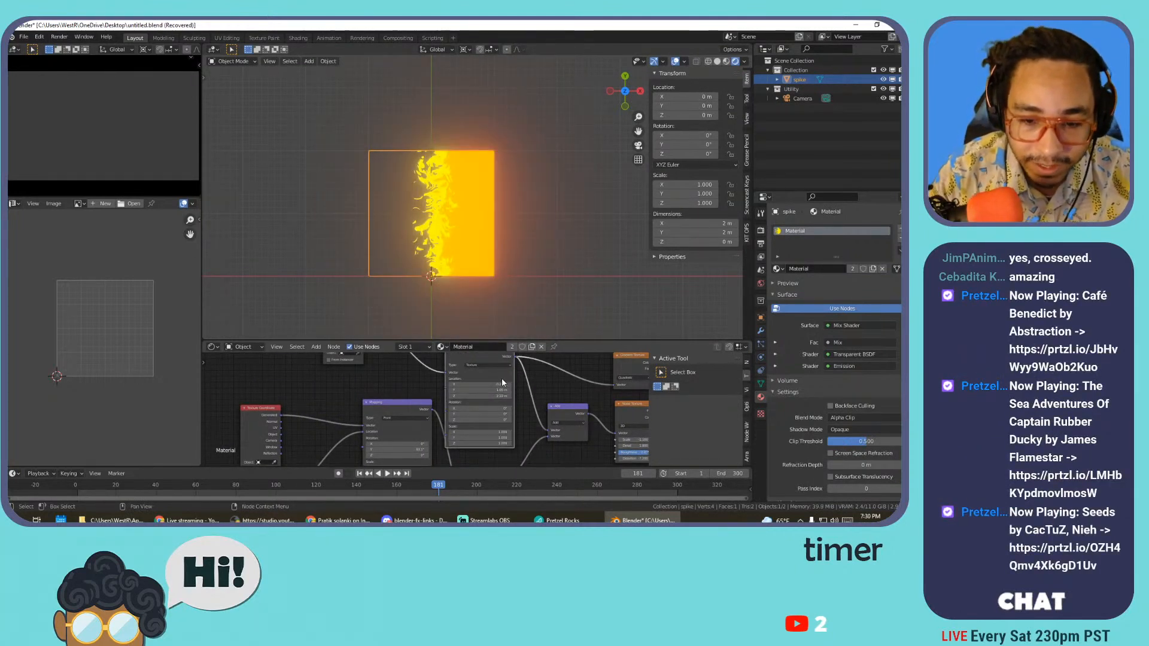
type("0")
key("Return")
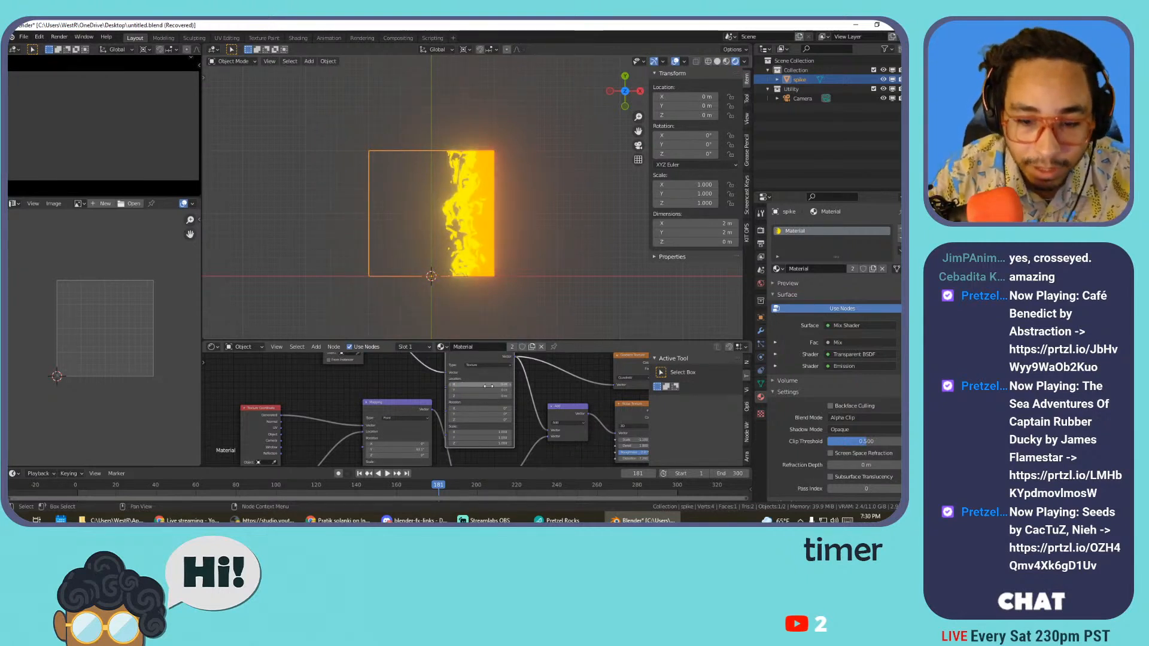
- Adjust the gradient Mapping node's Z rotation and Y location so the flames rise from the plane's lower edge
scroll(488, 419, "down", 5, "ctrl")
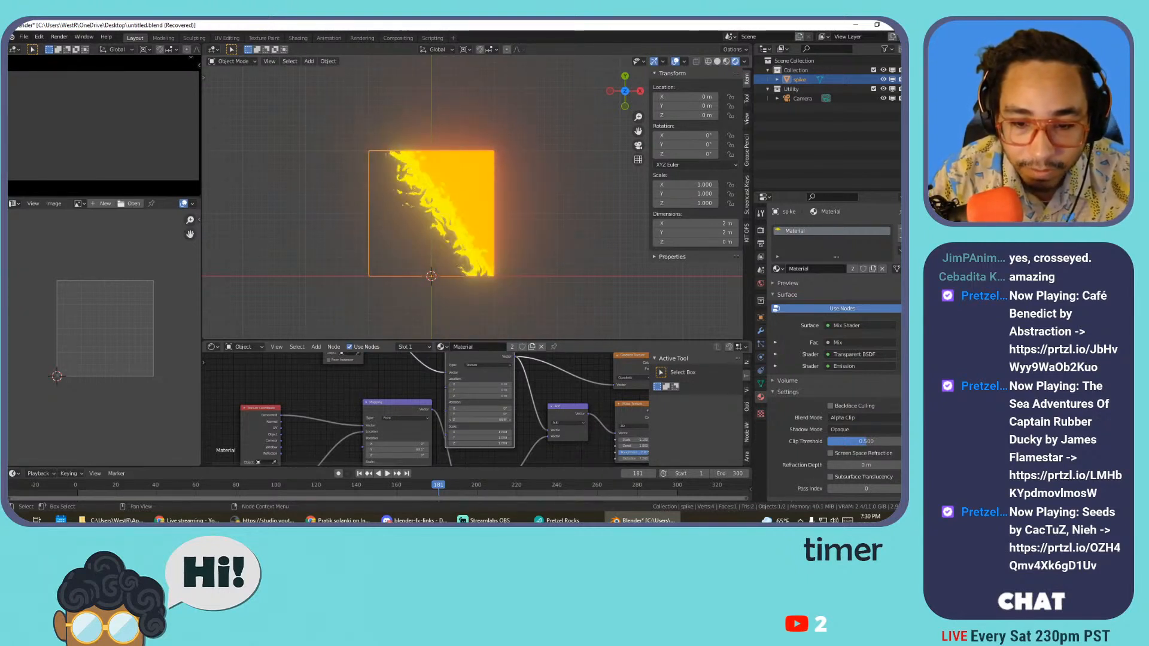
scroll(488, 420, "down", 3, "ctrl")
left_click(479, 420)
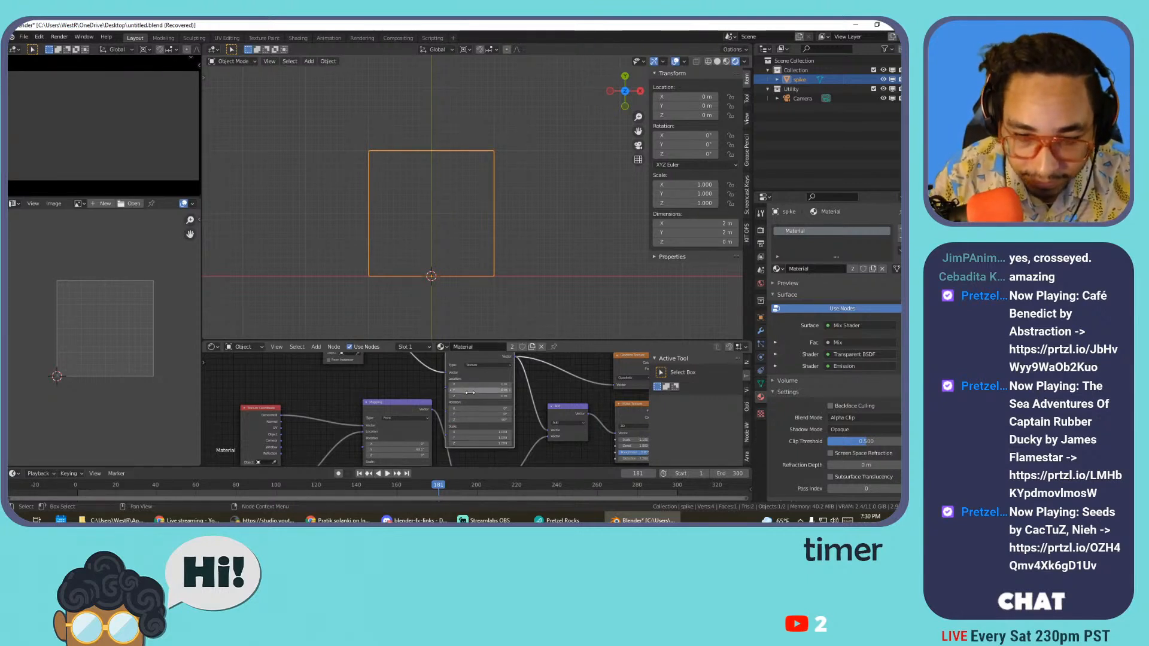
mouse_move(470, 393)
left_mouse_down()
mouse_move(419, 393)
mouse_move(482, 390)
left_mouse_up()
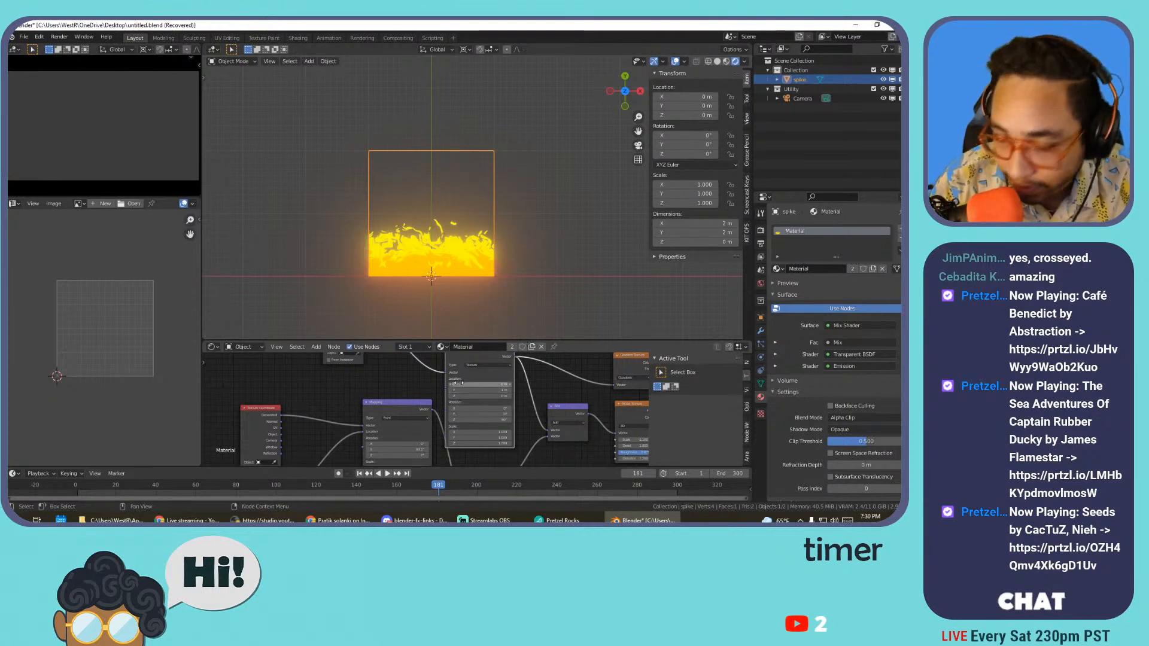
- Play the animation and examine the material's texture coordinate, Mapping, Value and Combine XYZ nodes, dismissing the mail notification
key("space")
scroll(424, 402, "down", 1)
scroll(424, 402, "down", 4)
middle_click_drag(395, 413, 421, 419)
scroll(427, 375, "up", 6)
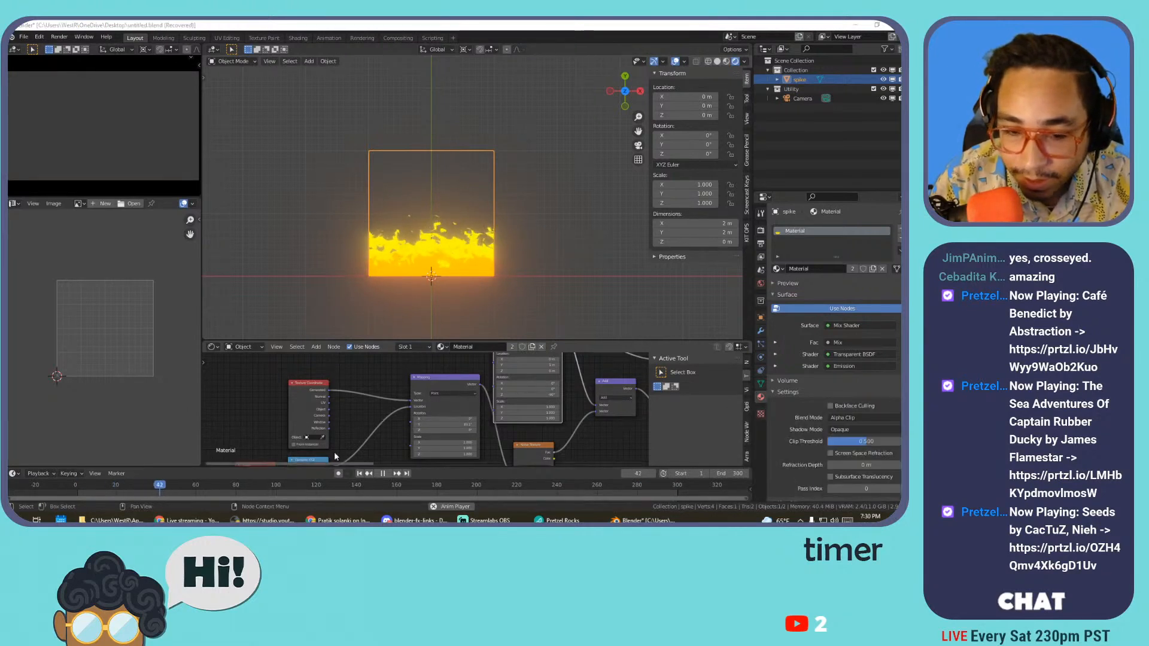
middle_click_drag(347, 455, 387, 423)
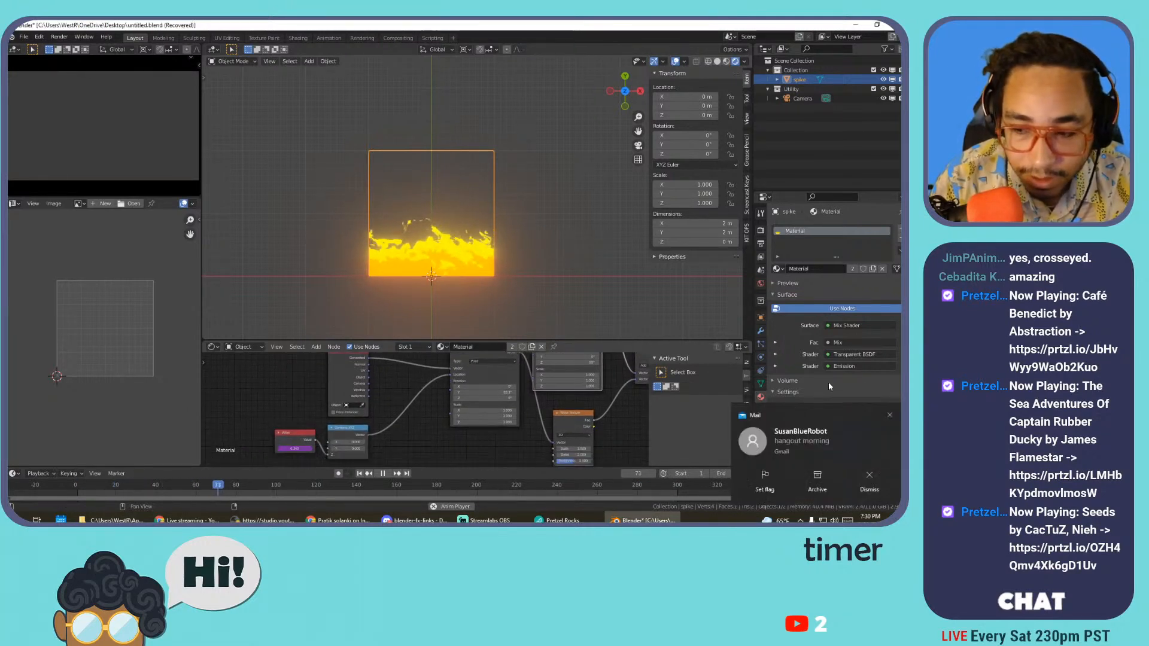
left_click(889, 415)
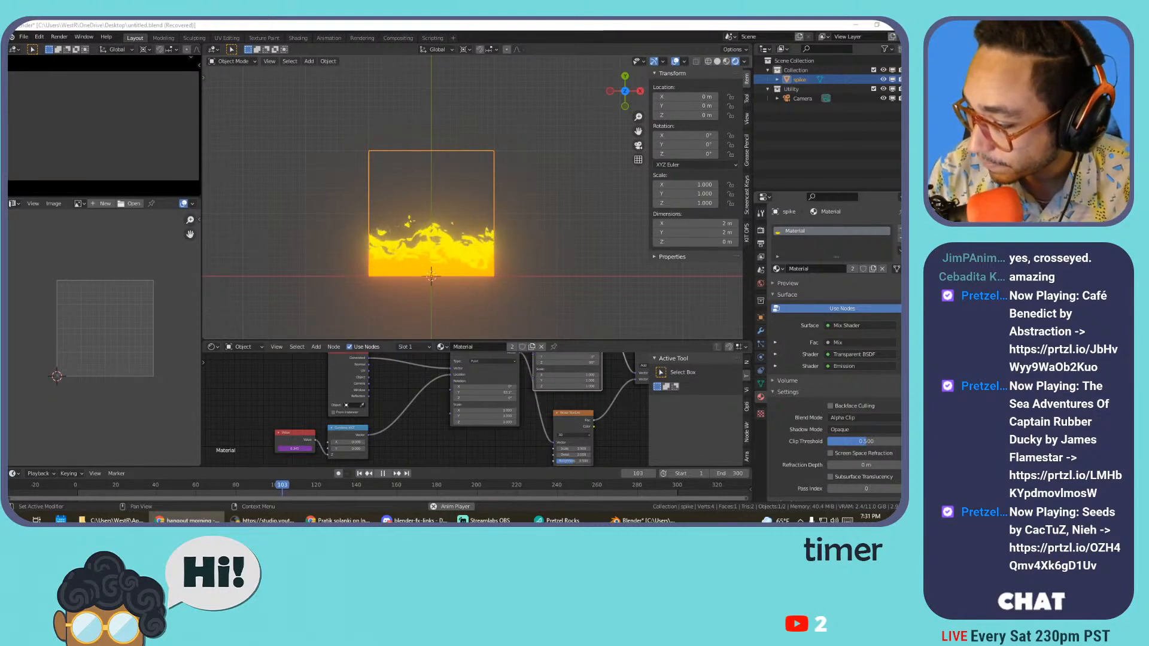
key("alt+Tab")
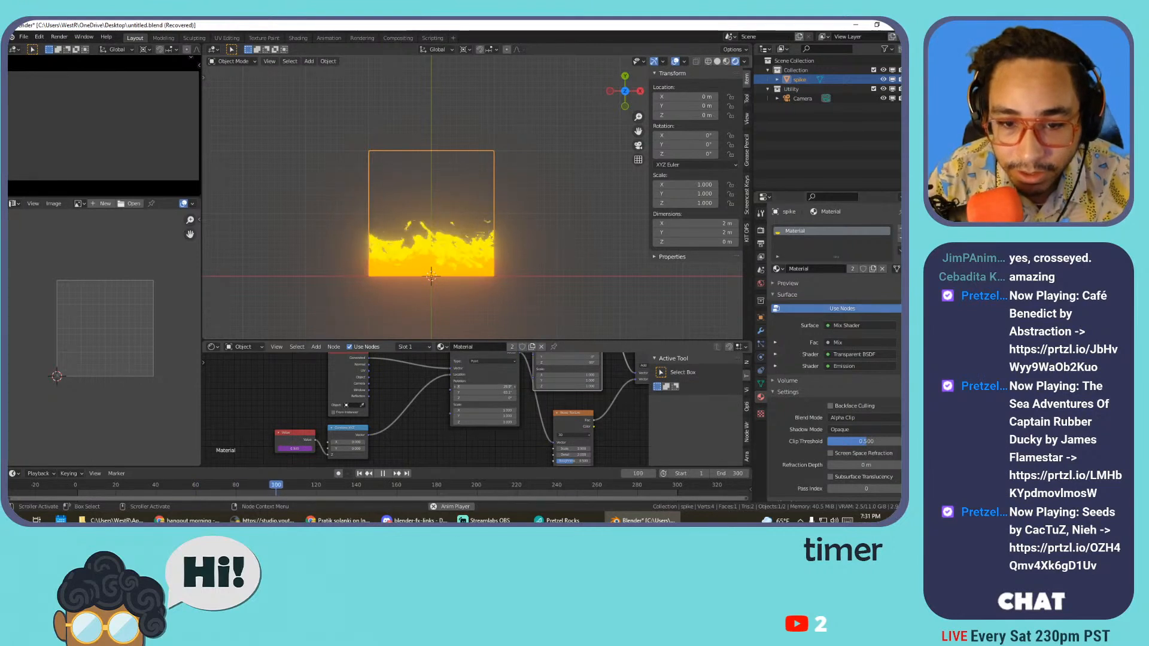
- Reposition the noise texture's Mapping node, adjust its rotation values and stop the playback
key("g")
left_click(468, 402)
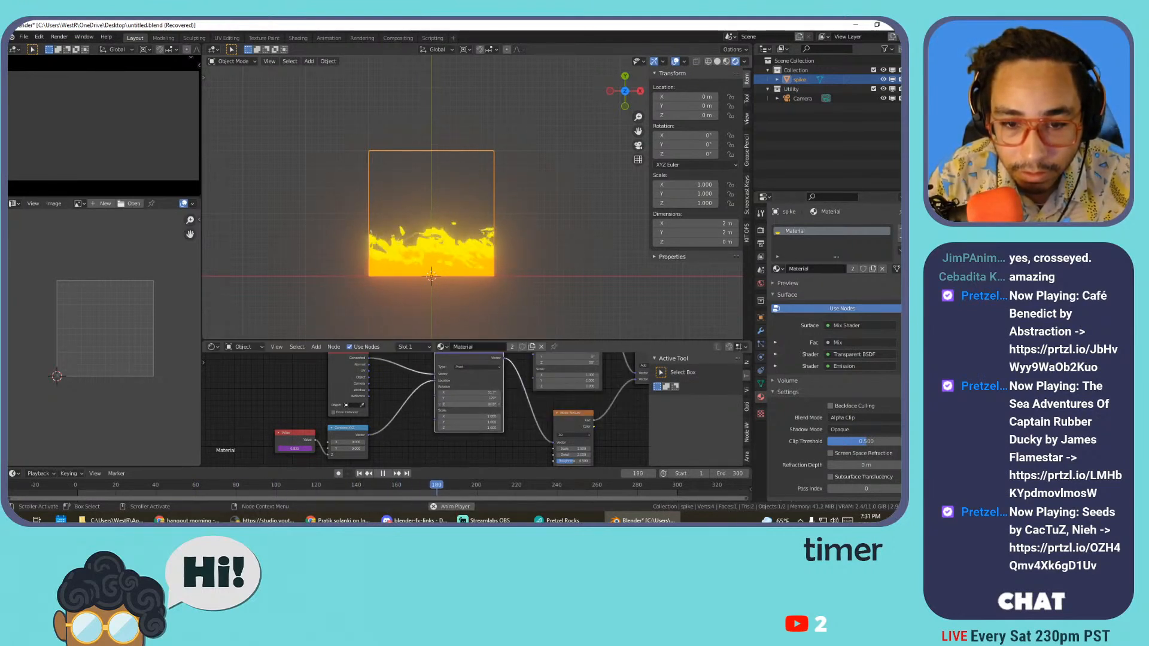
key("space")
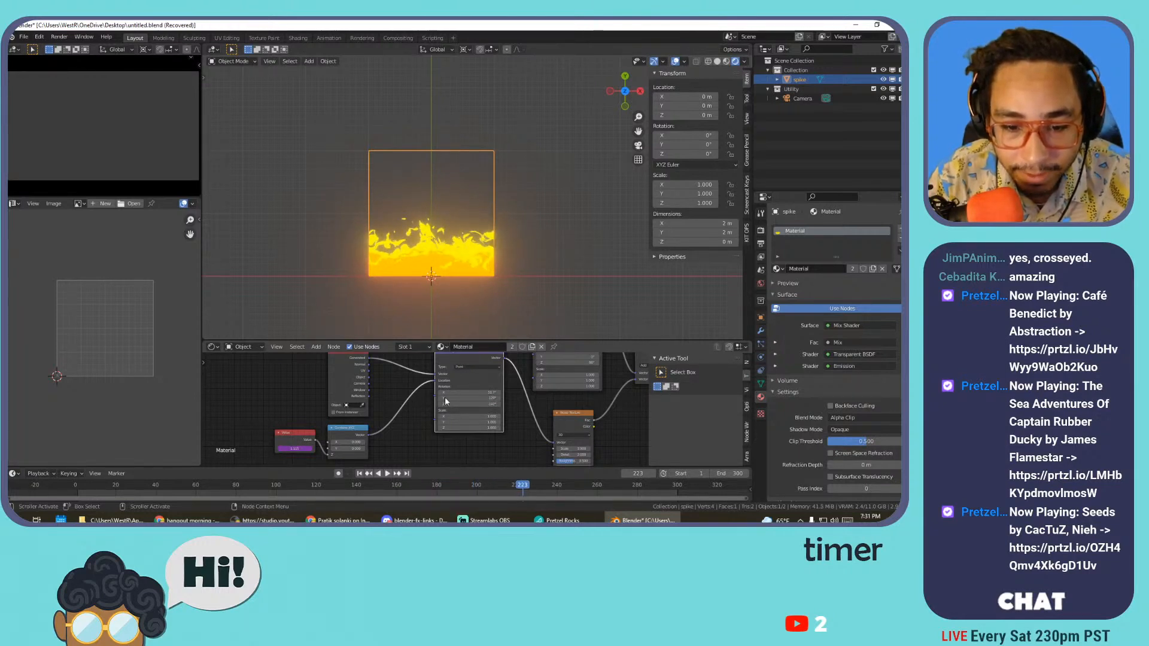
- Try different rotation and location values on the gradient's Mapping node and undo them
scroll(419, 402, "down", 7)
scroll(436, 399, "up", 7)
middle_click_drag(518, 386, 395, 445)
scroll(427, 409, "up", 3)
left_click_drag(436, 423, 460, 423)
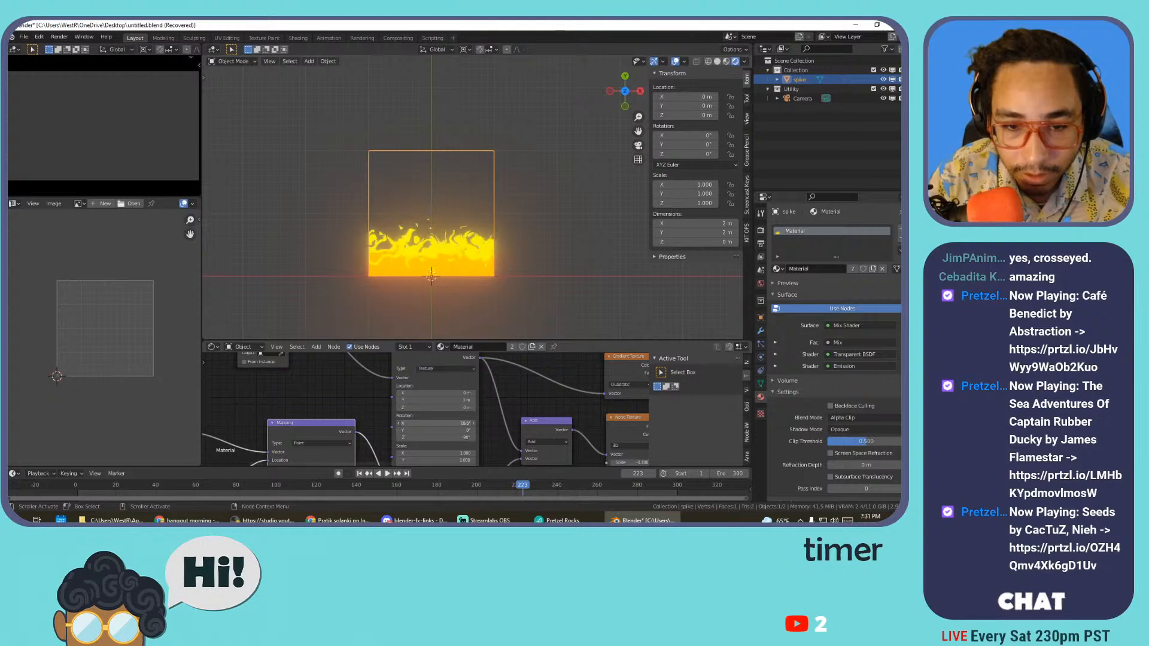
key("ctrl+z")
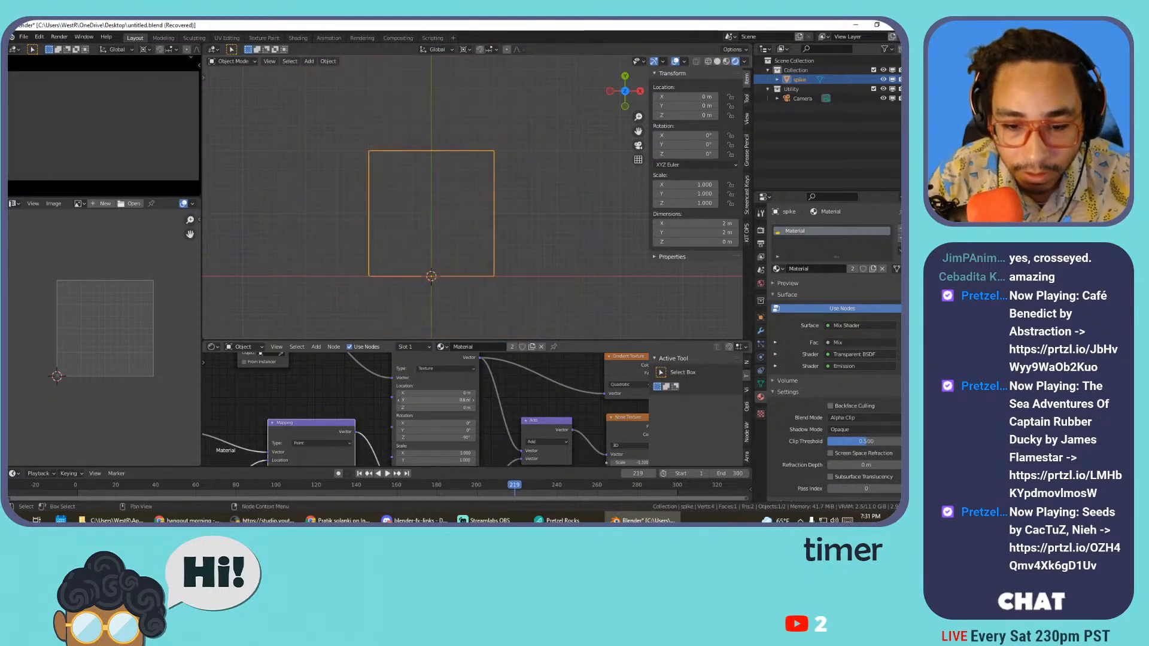
key("ctrl+z")
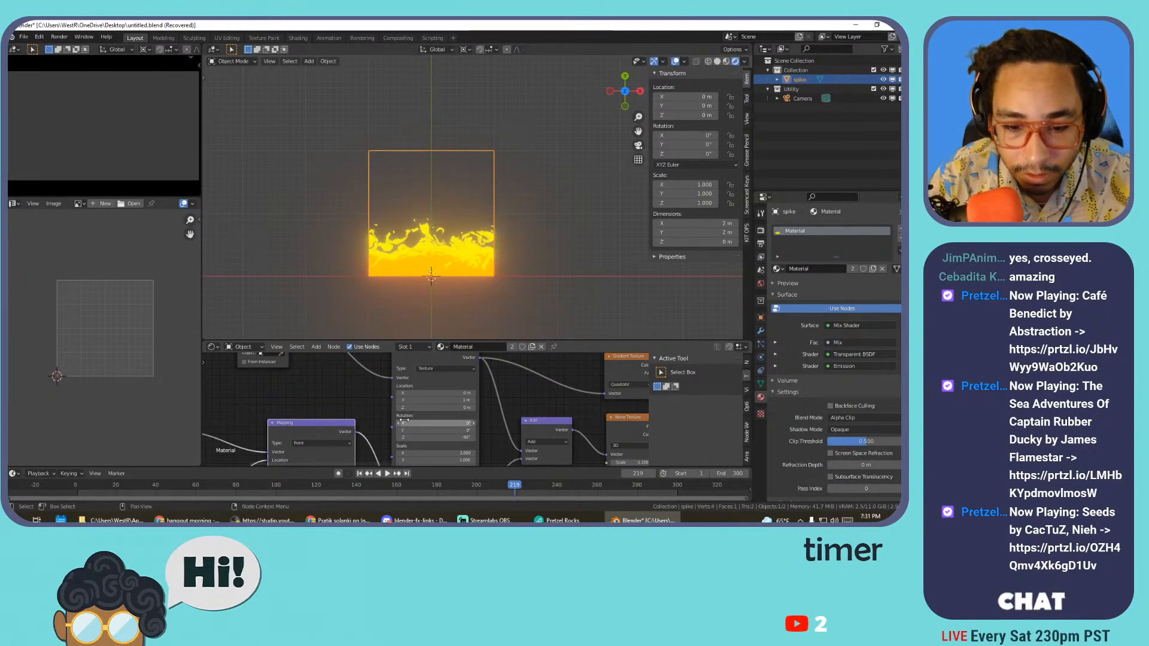
- Set the noise Mapping node's type to Texture, undo the last trial value change, and play the animation
scroll(405, 419, "down", 4)
middle_click_drag(353, 426, 386, 389)
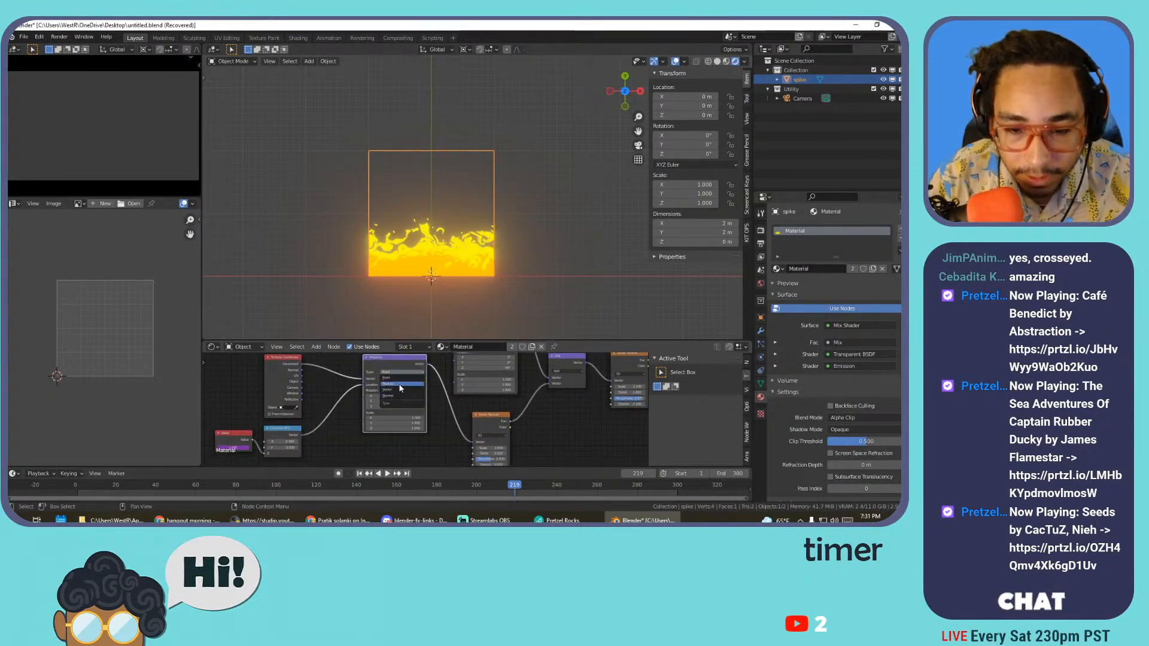
left_click(402, 383)
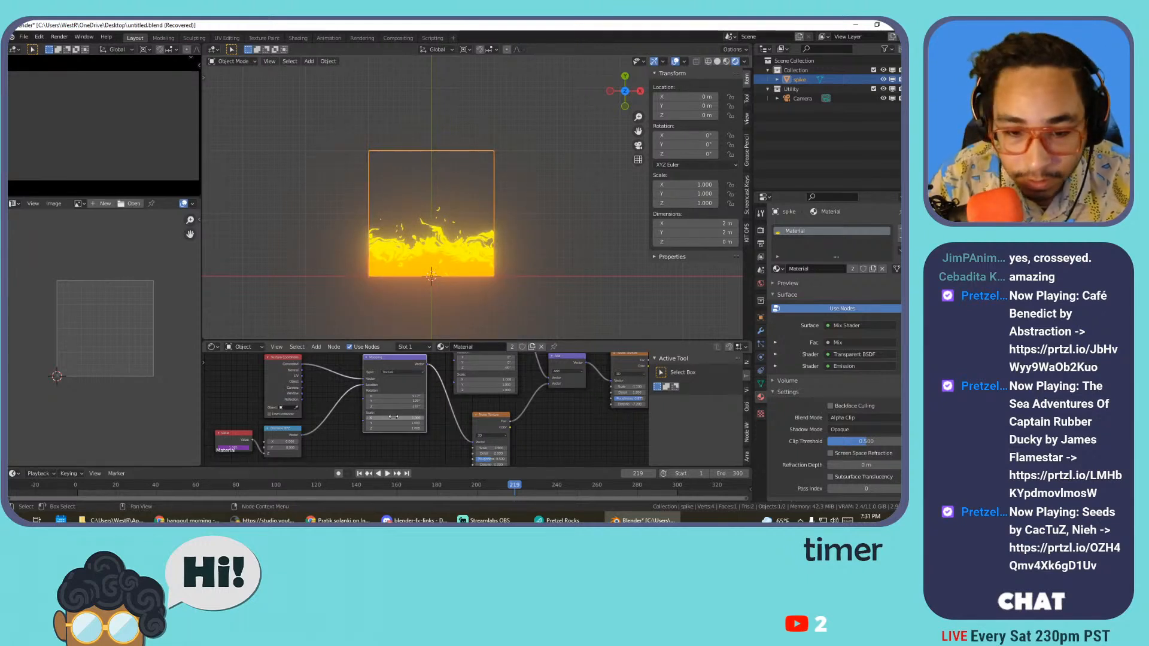
key("ctrl+z")
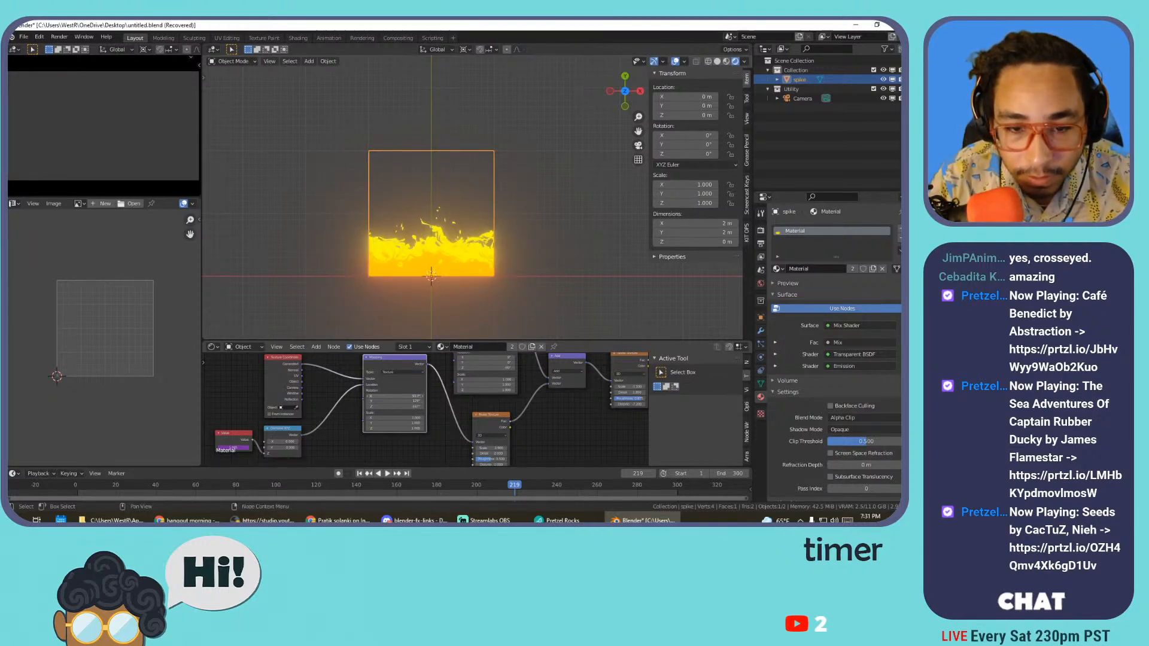
key("space")
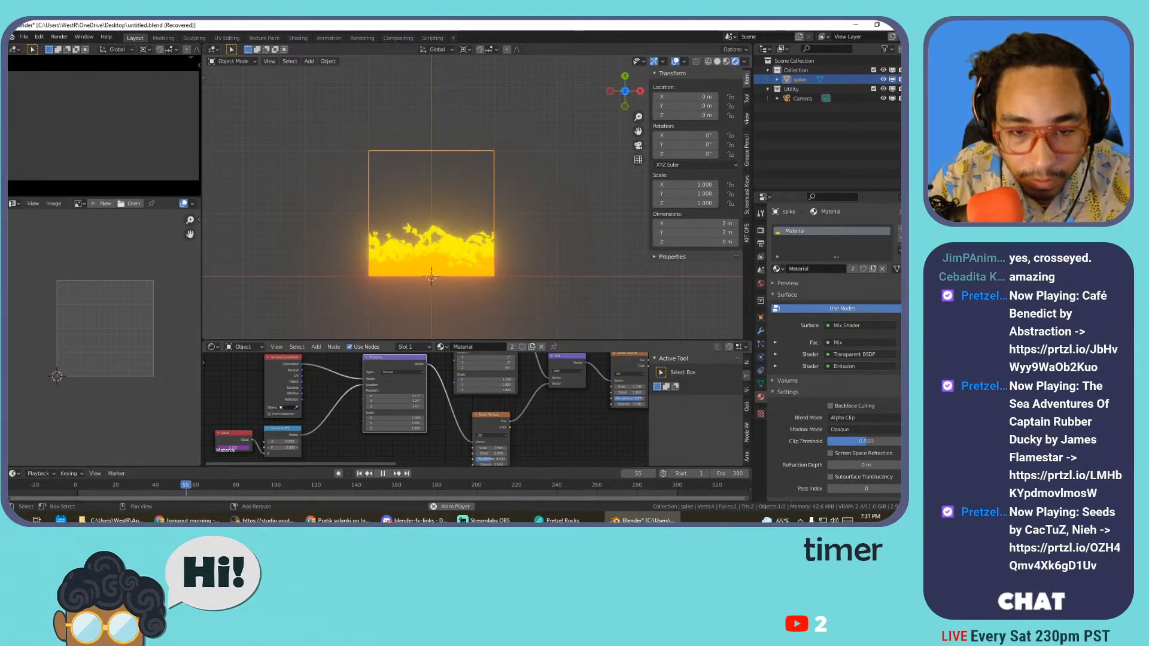
- Reconnect the Value node from the Z input to the Y input of Combine XYZ and replay the animation
key("space")
left_click_drag(264, 454, 265, 448)
key("BackSpace")
key("space")
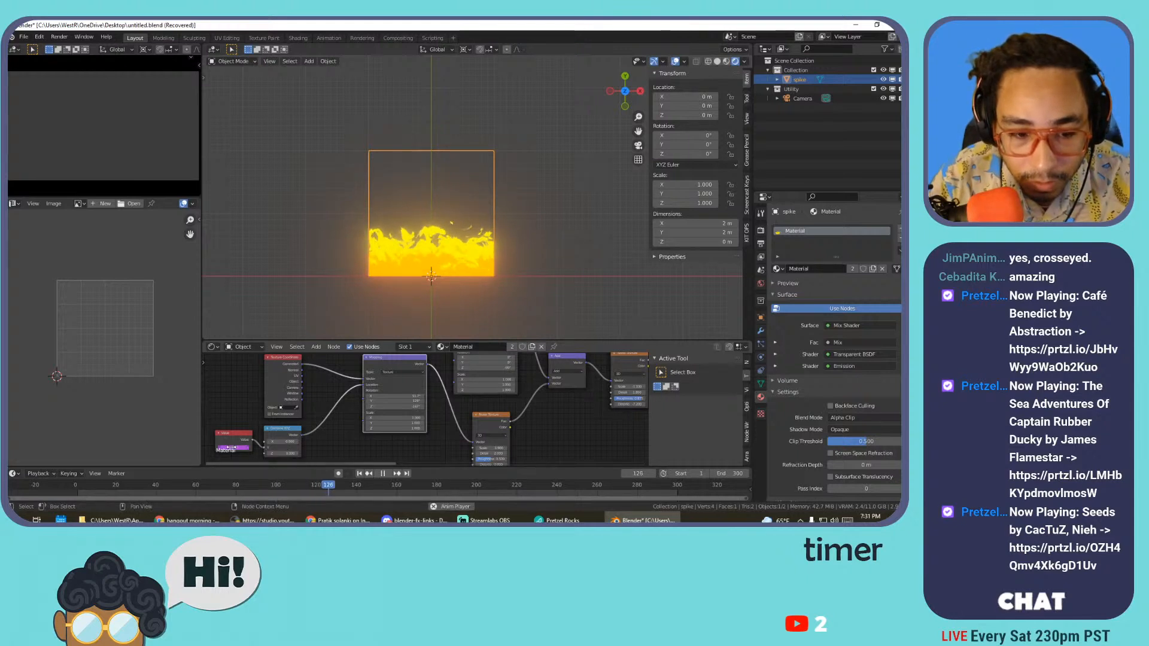
- Edit the Value node's driver expression so that the frame number is divided by 100
middle_click_drag(346, 458, 473, 409)
scroll(443, 408, "up", 9)
double_click(275, 385)
left_click(250, 388)
key("Delete")
type("100")
key("Return")
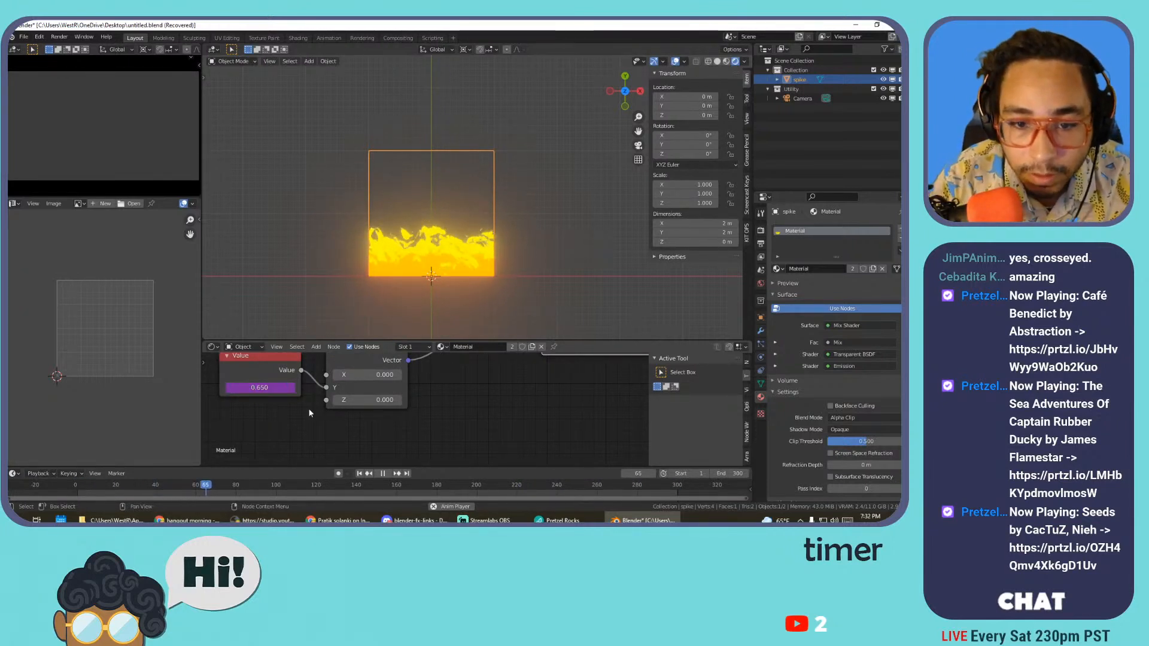
- Add a cylinder mesh at the world origin, leaving it unrotated
scroll(455, 271, "down", 2)
scroll(459, 270, "up", 4)
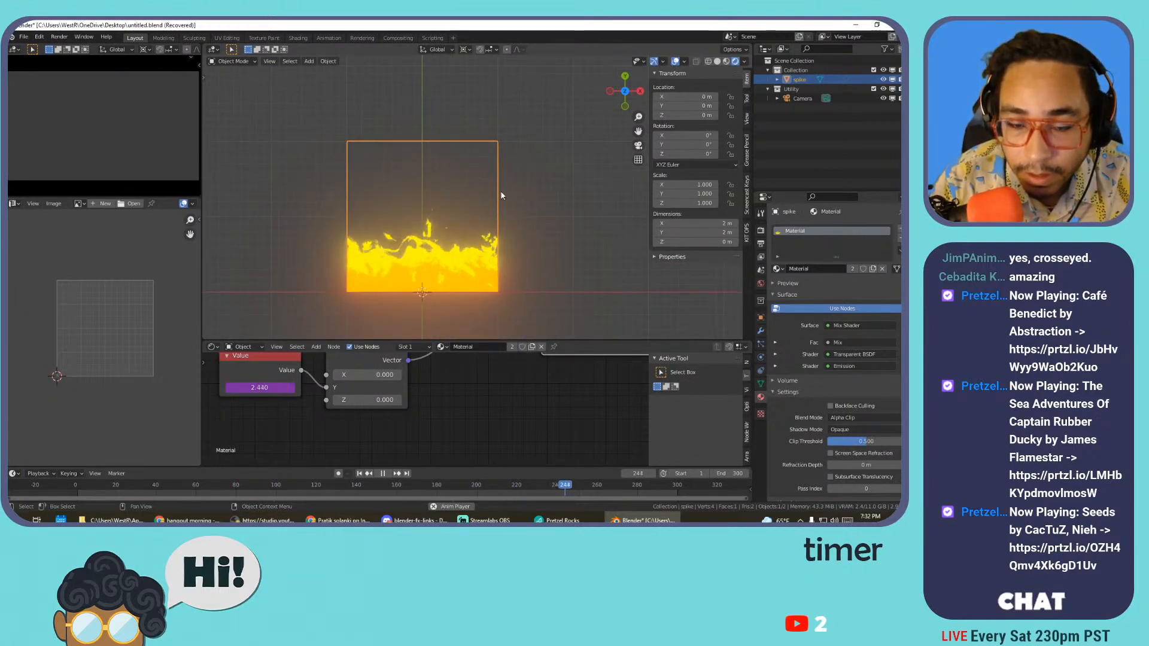
key("shift+a")
mouse_move(479, 171)
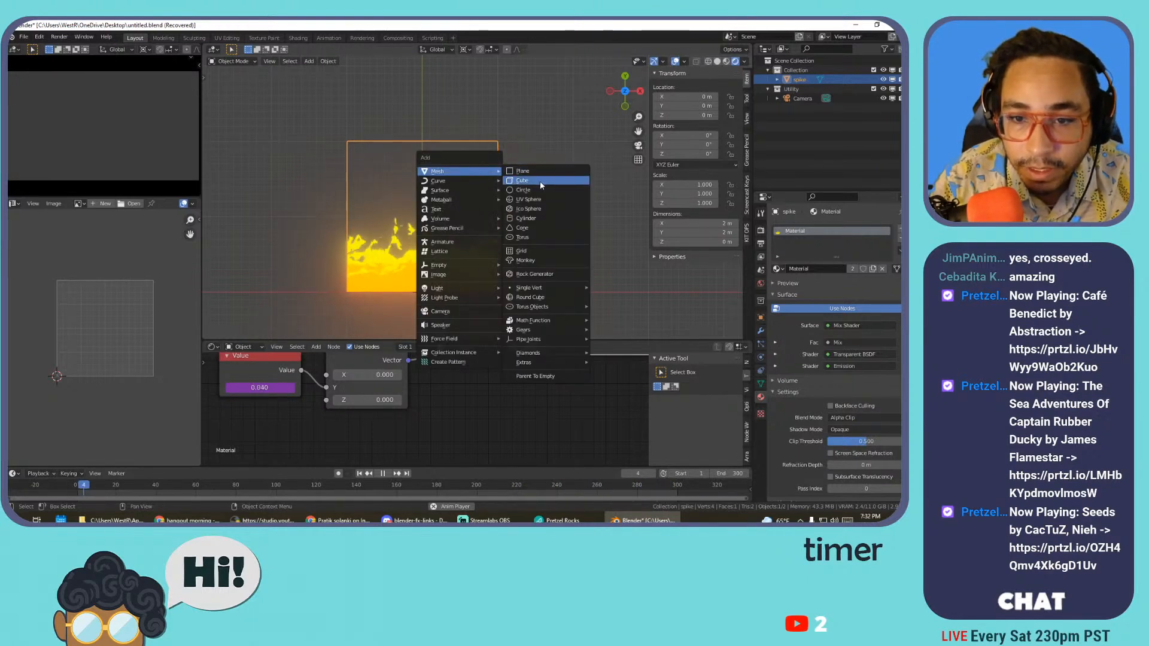
left_click(526, 218)
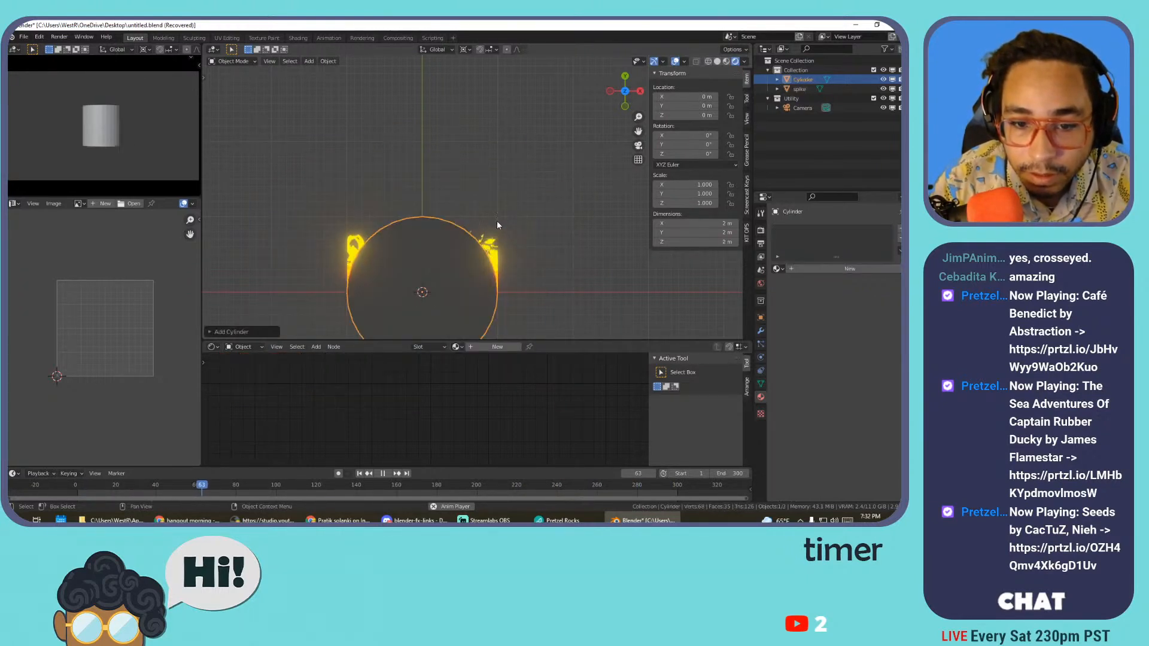
key("r")
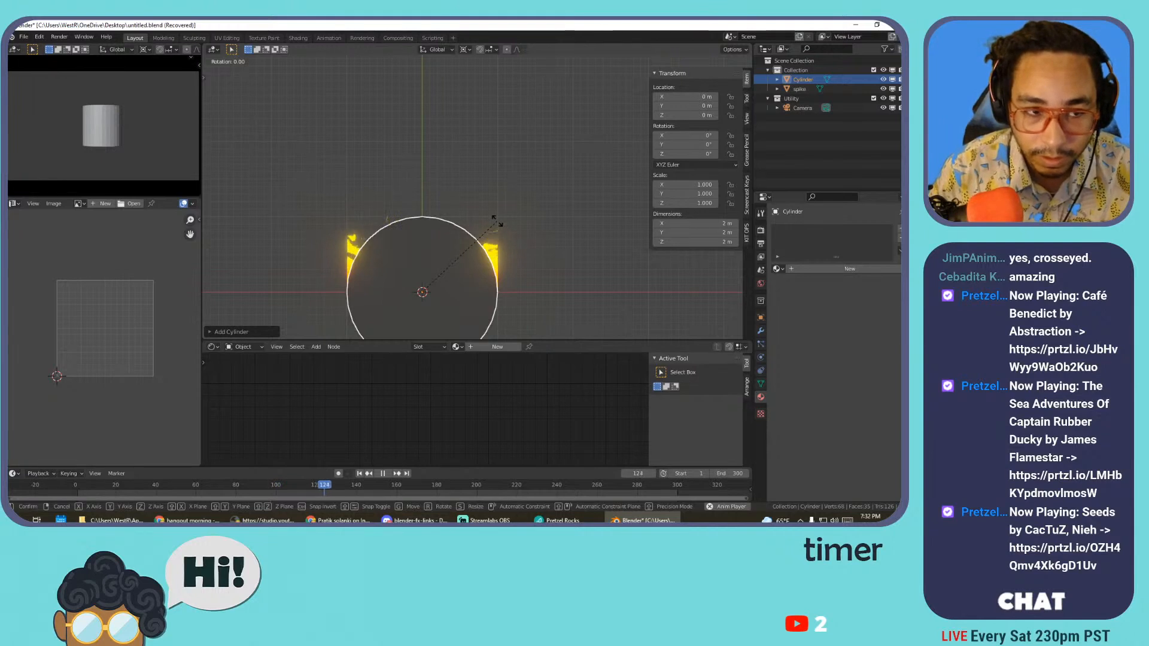
key("Escape")
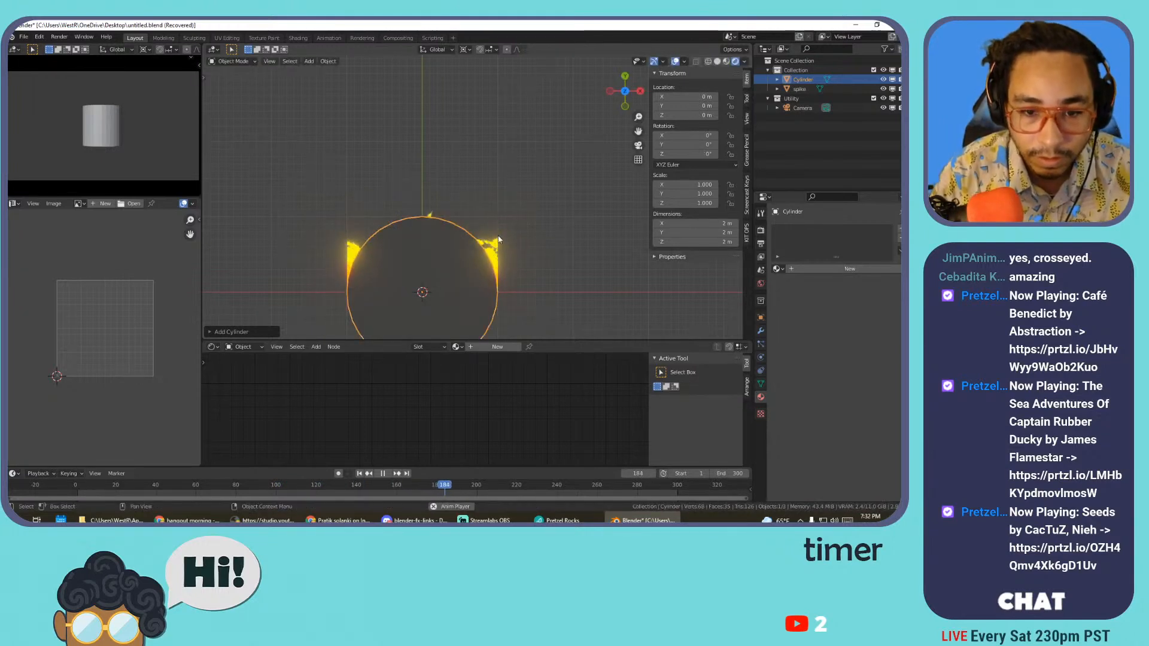
- Shade the new cylinder smooth and assign the existing material named Material to it
right_click(453, 265)
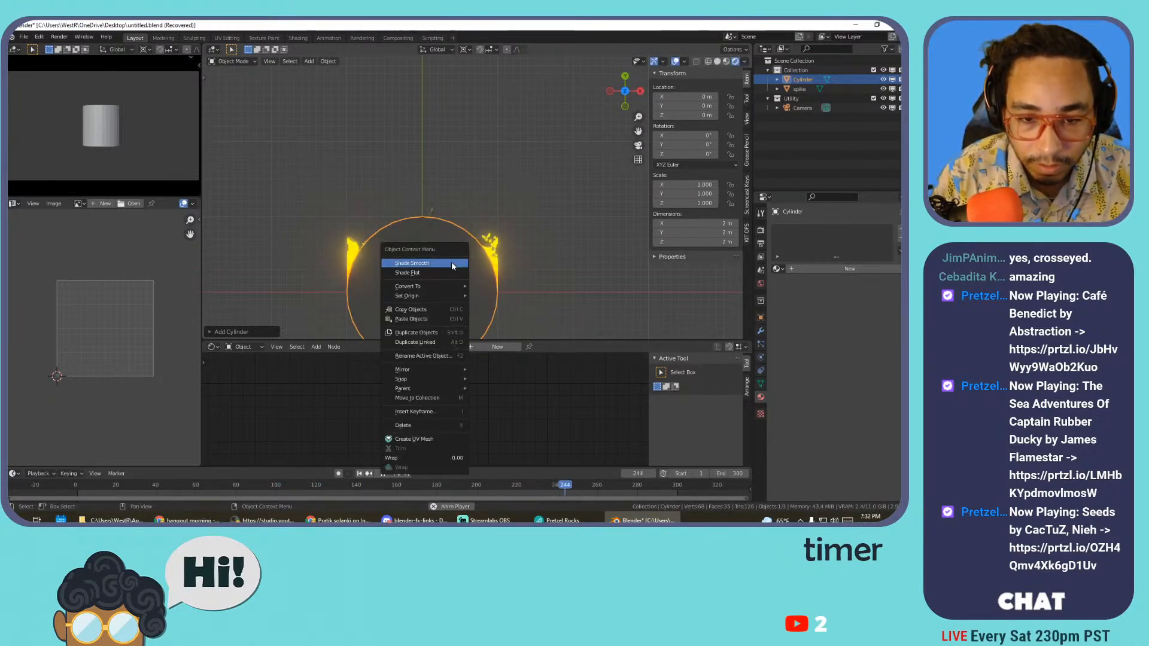
left_click(452, 263)
left_click(776, 268)
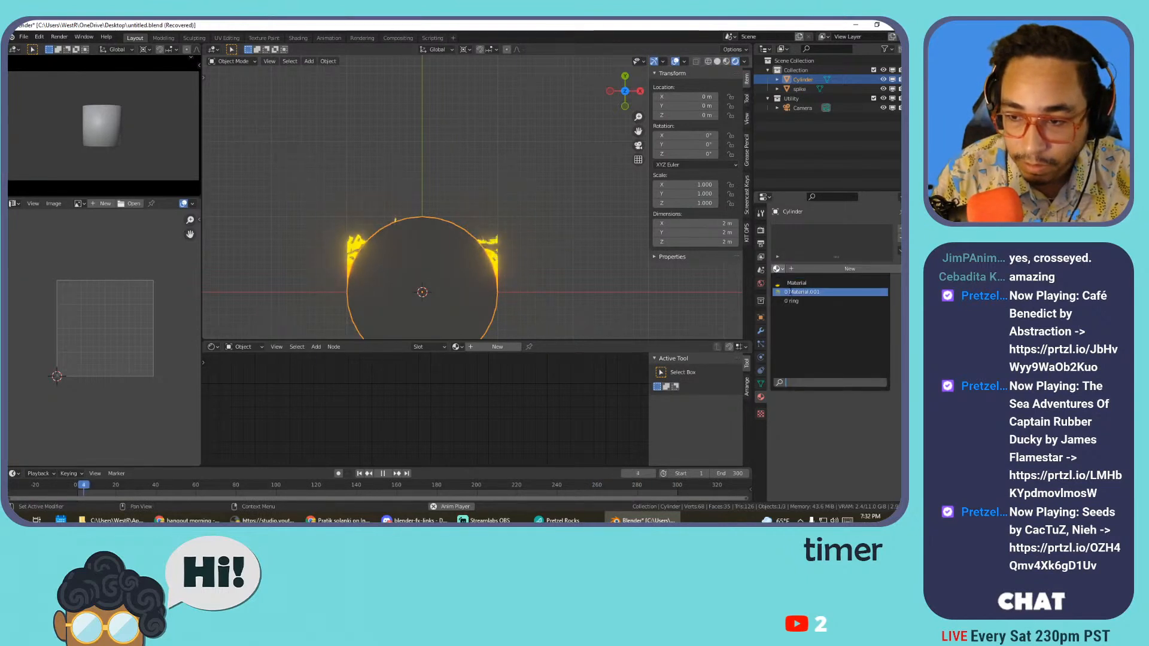
left_click(796, 283)
- Hide the flat spike disc, then open the cylinder's mesh for editing
left_click(498, 250)
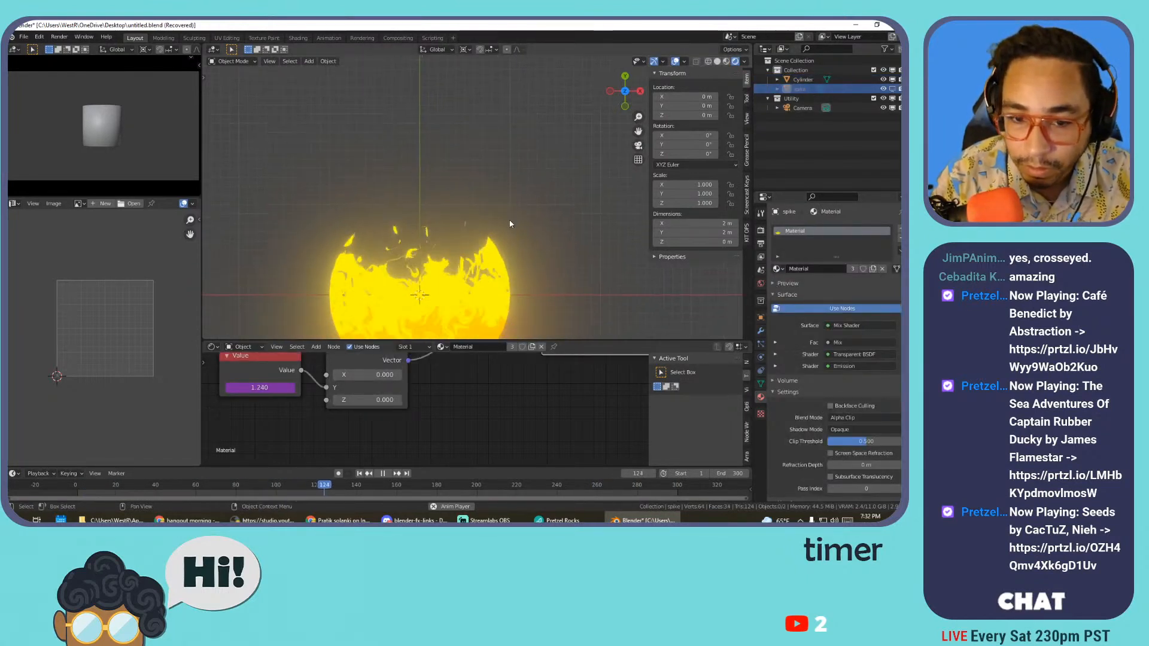
middle_click_drag(500, 194, 508, 163)
middle_click_drag(472, 221, 444, 203)
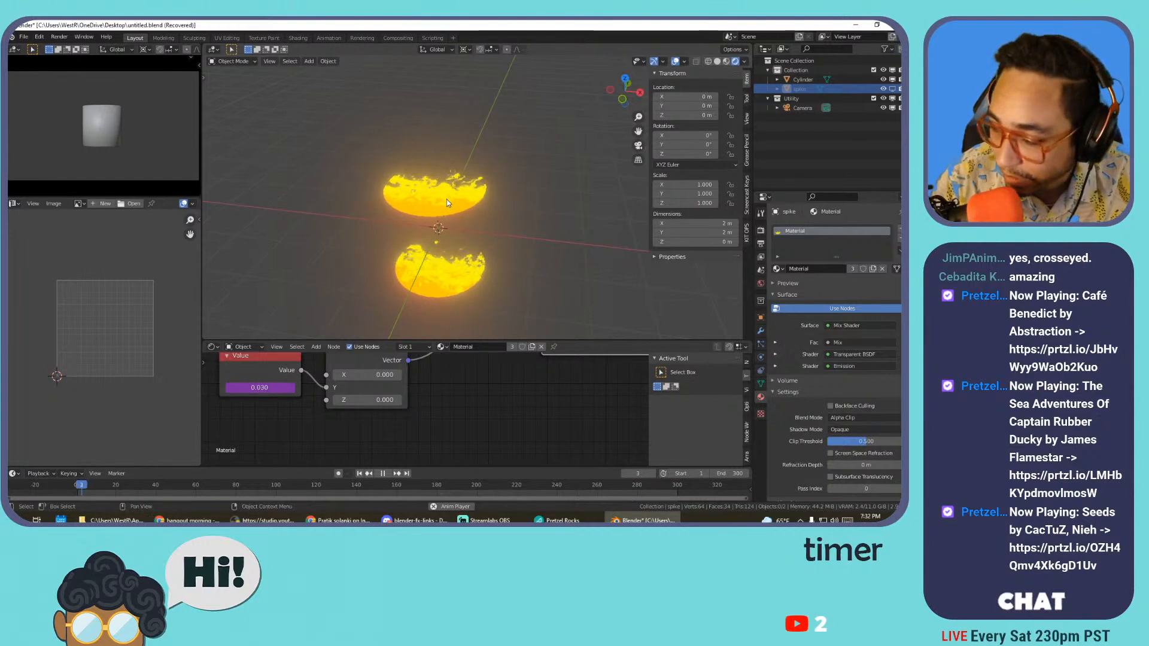
left_click(462, 193)
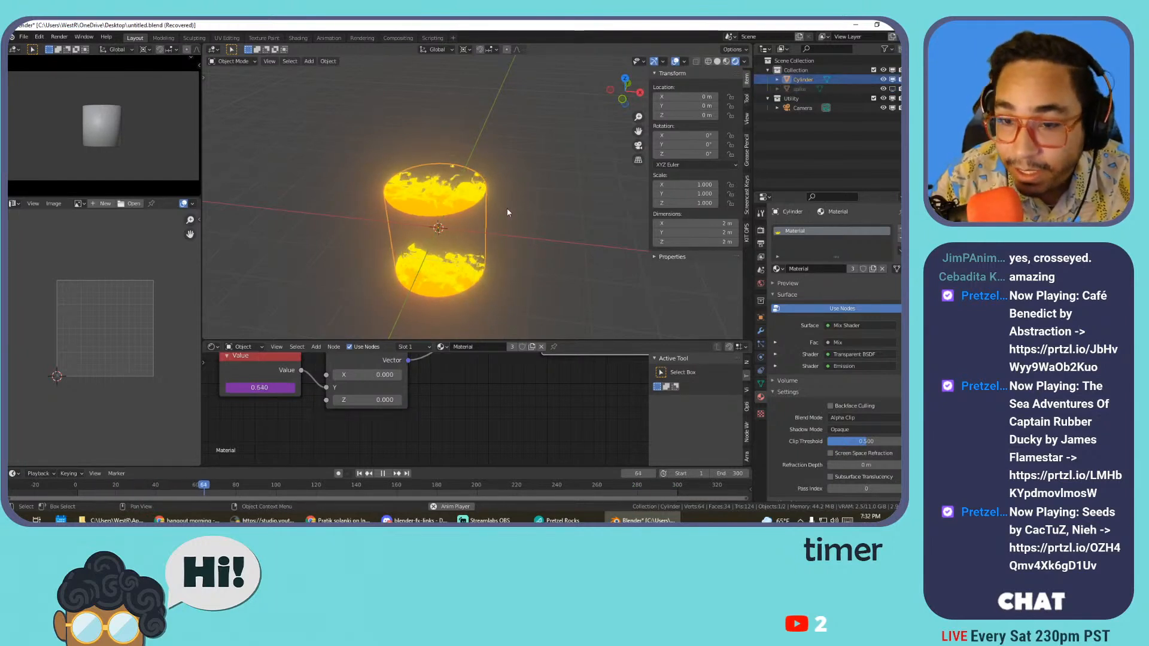
key("Tab")
- Try rotating the cylinder's mesh 90° about the X axis and then about the Z axis
type("rx90")
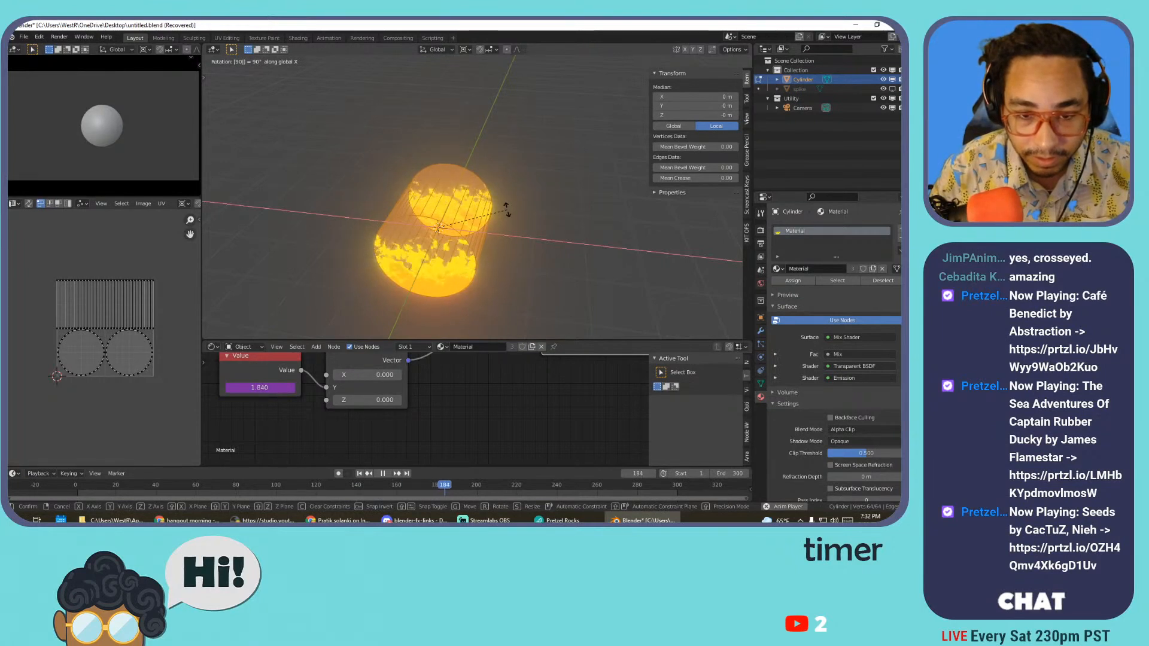
type("z")
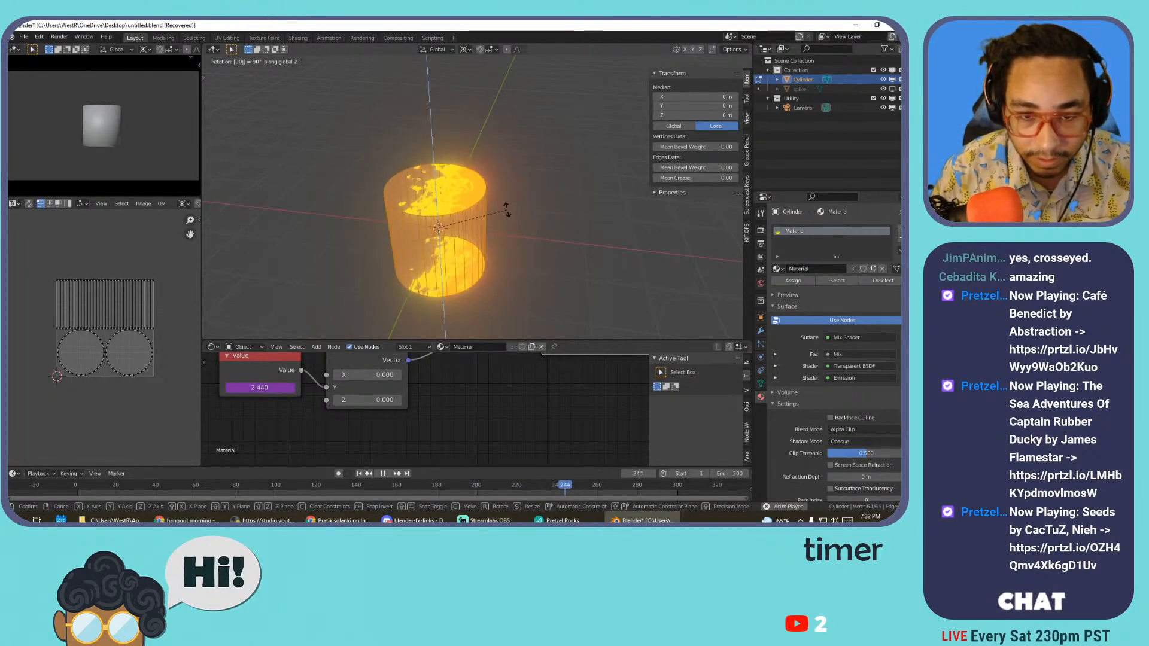
key("Return")
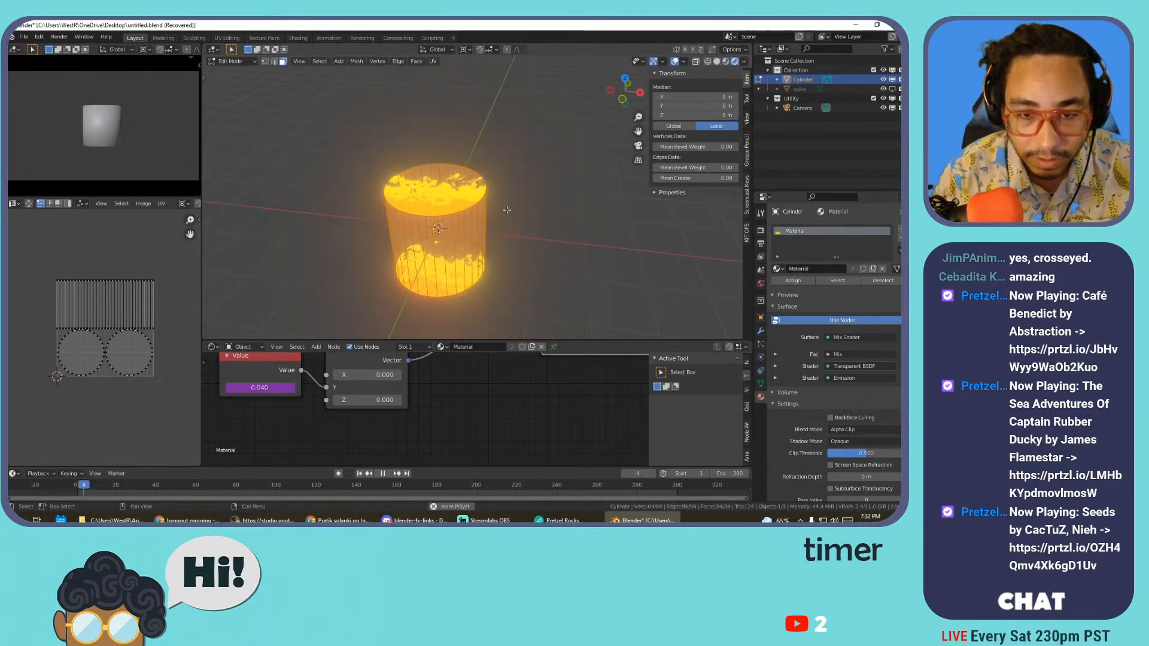
- Try unwrapping from a single side face and freely moving and rotating the cylinder's whole UV layout
key("alt+a")
left_click(460, 233)
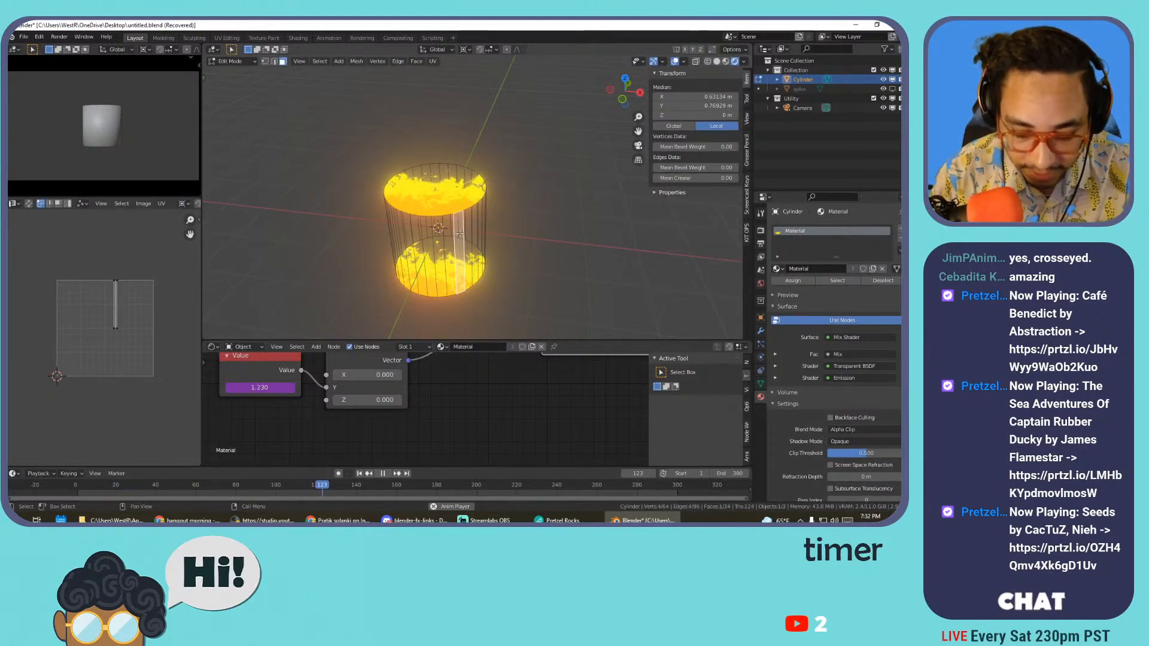
key("u")
left_click(447, 233)
key("a")
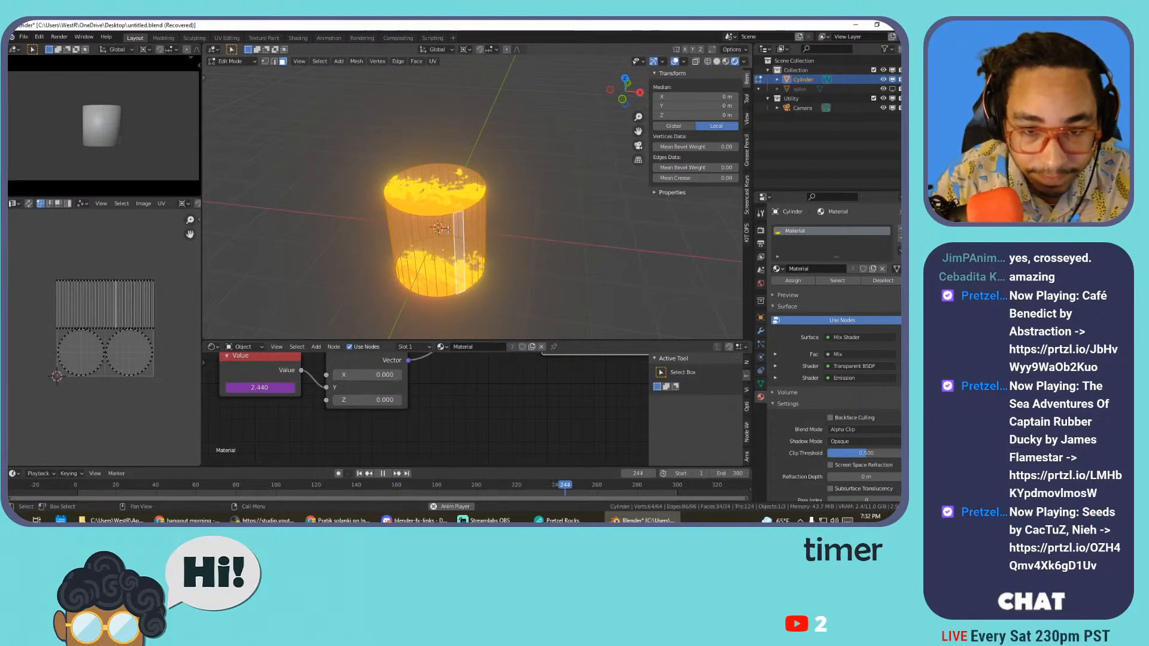
key("a")
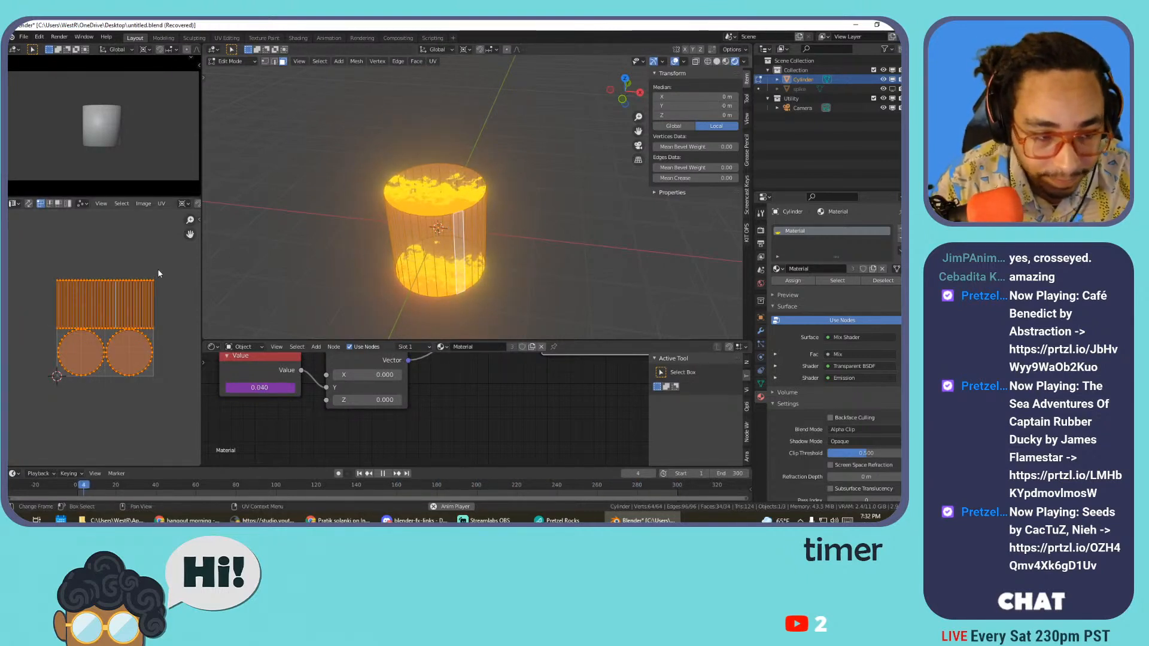
key("g")
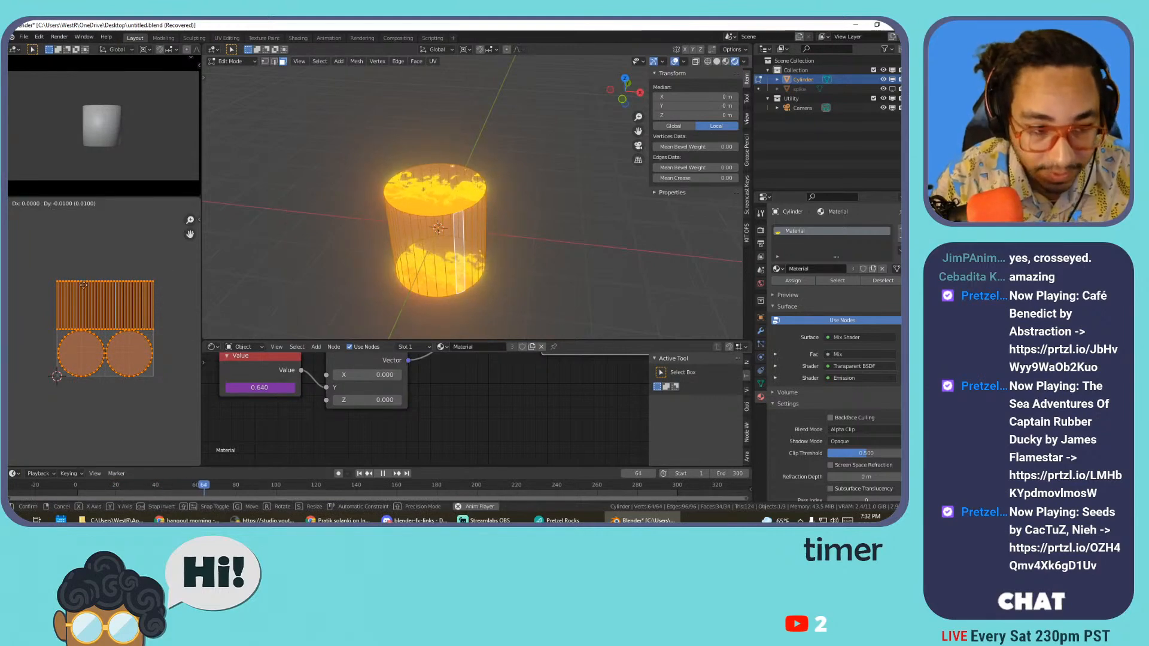
key("r")
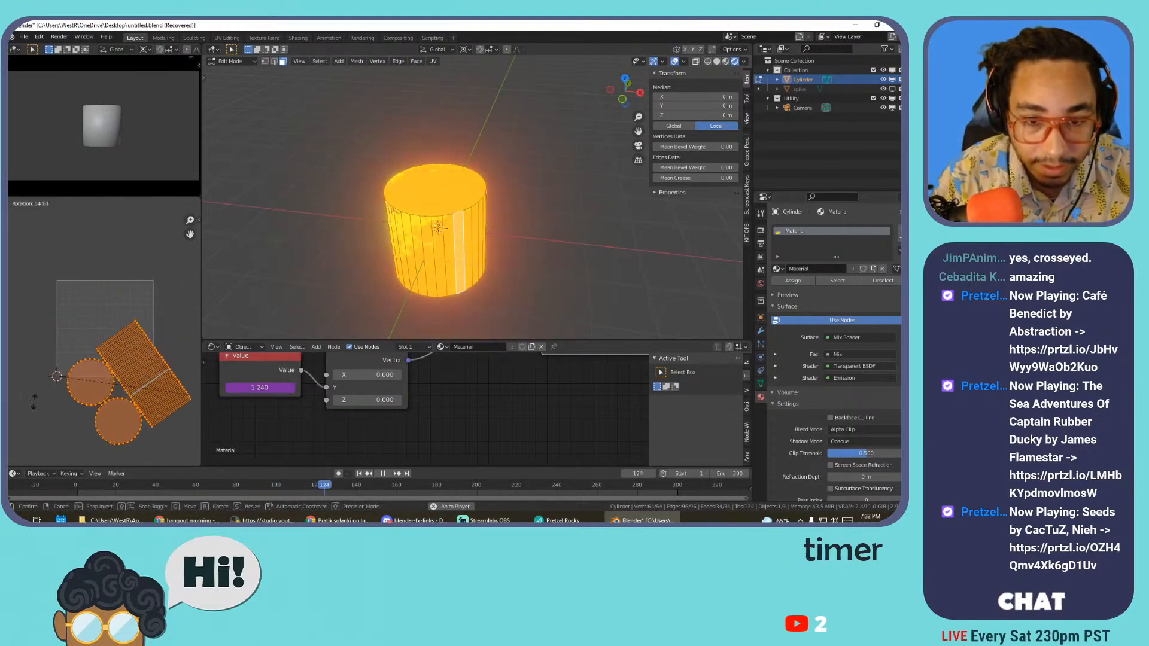
key("Escape")
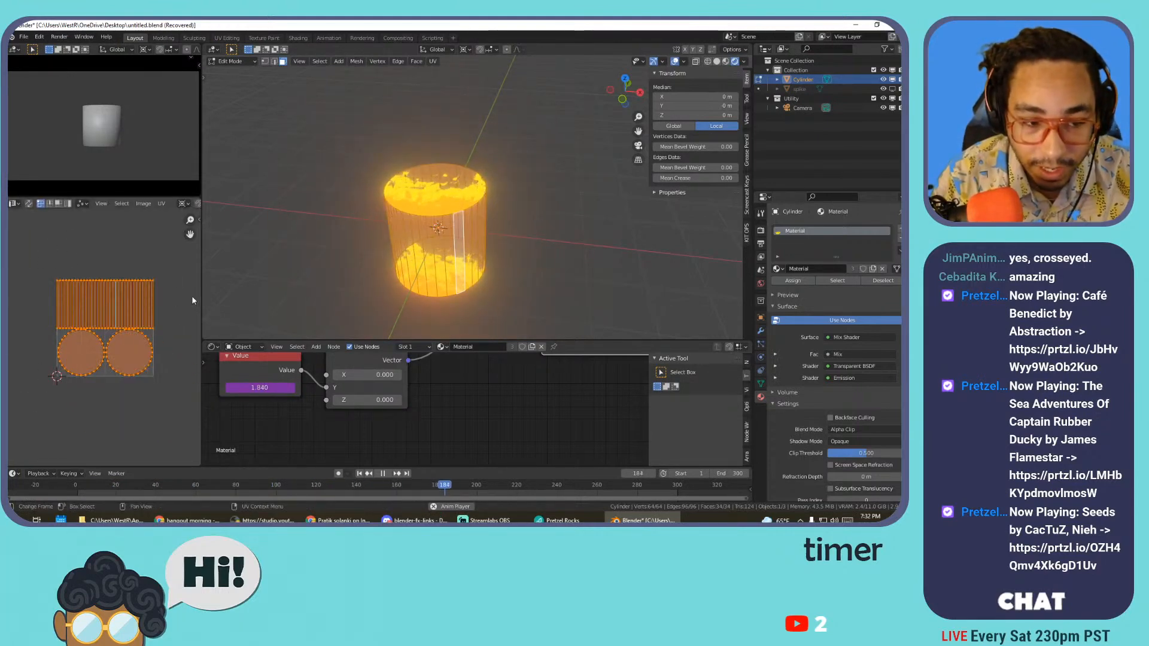
- Delete the cylinder's top and bottom cap faces, keeping only the side wall
left_click(432, 218)
left_click(440, 194)
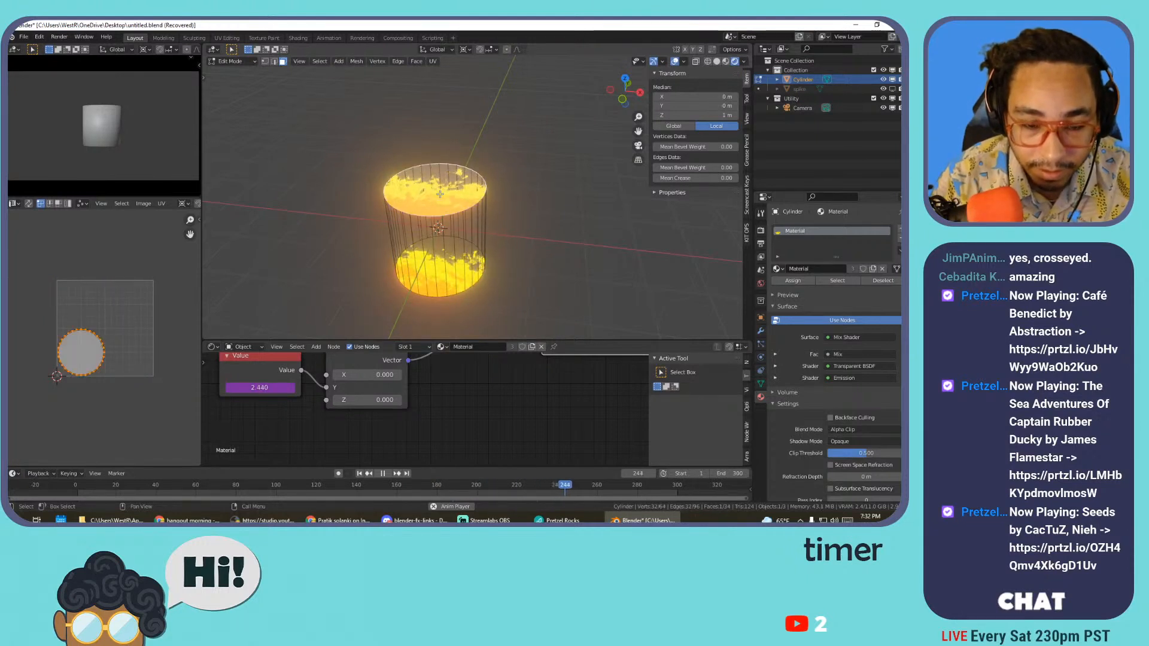
key("x")
left_click(422, 216)
middle_click_drag(435, 266, 408, 200)
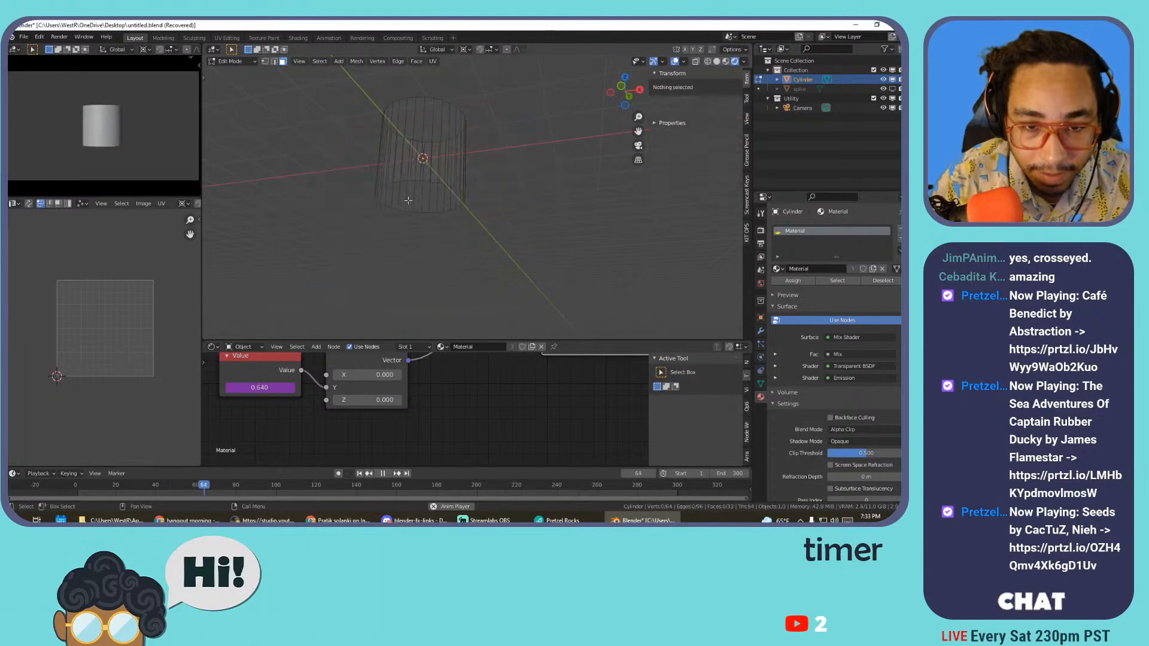
- Select the entire side wall and rotate its UVs by 90° around the 2D cursor
key("a")
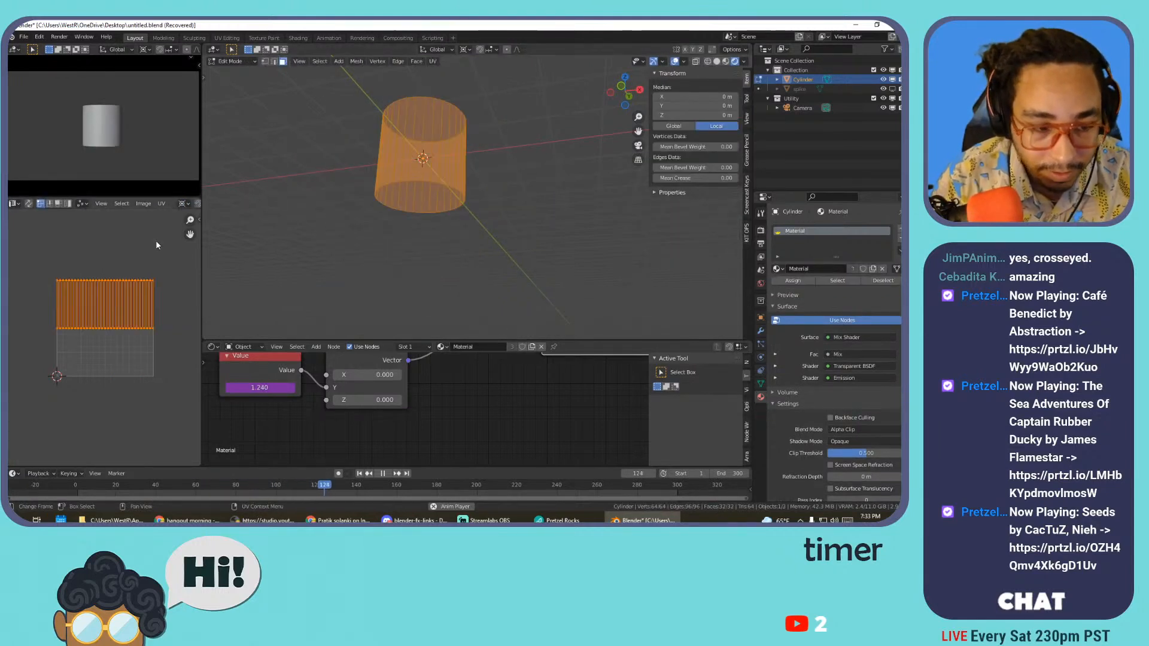
type("r90")
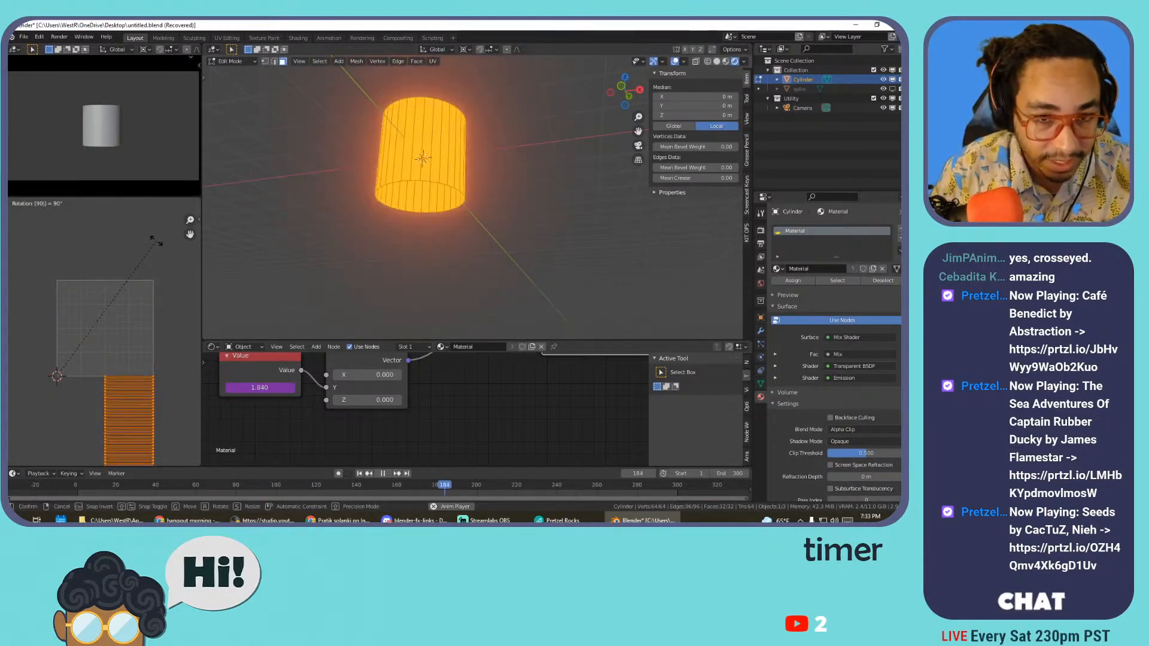
type("gy1")
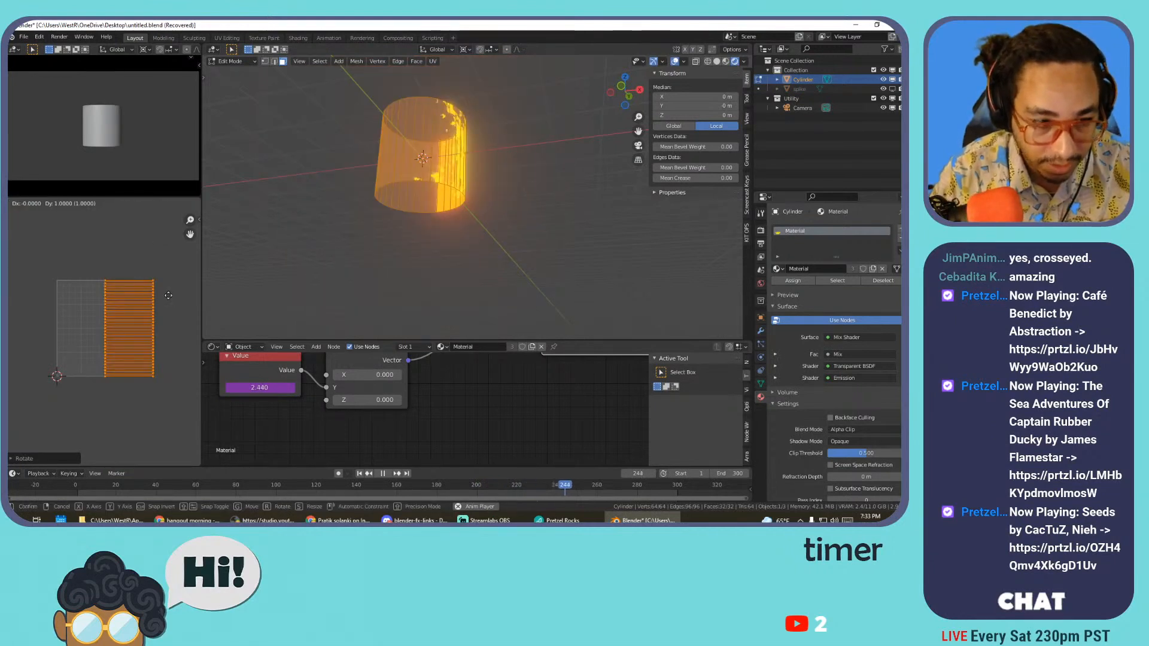
key("Return")
key("s")
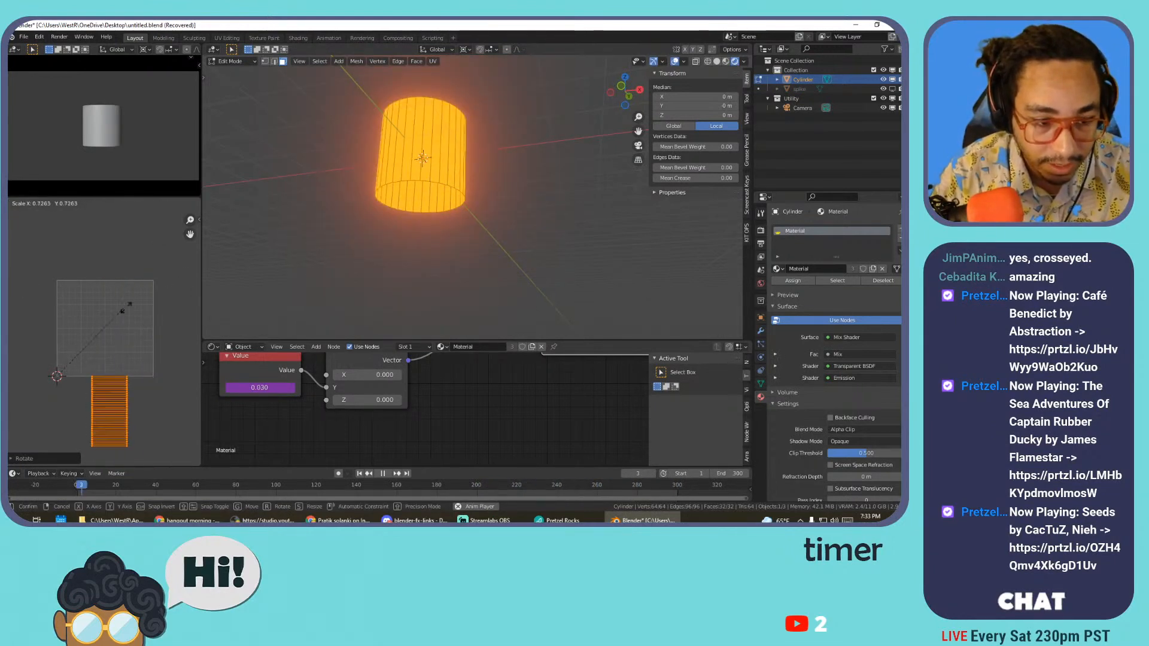
key("x")
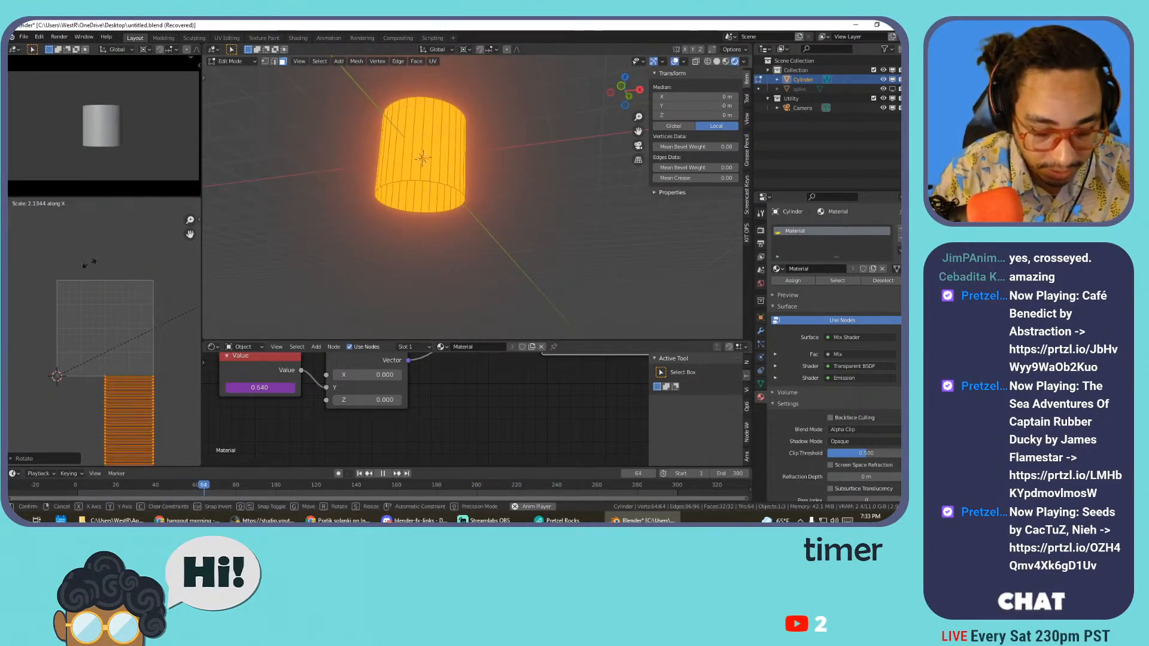
right_click(176, 272)
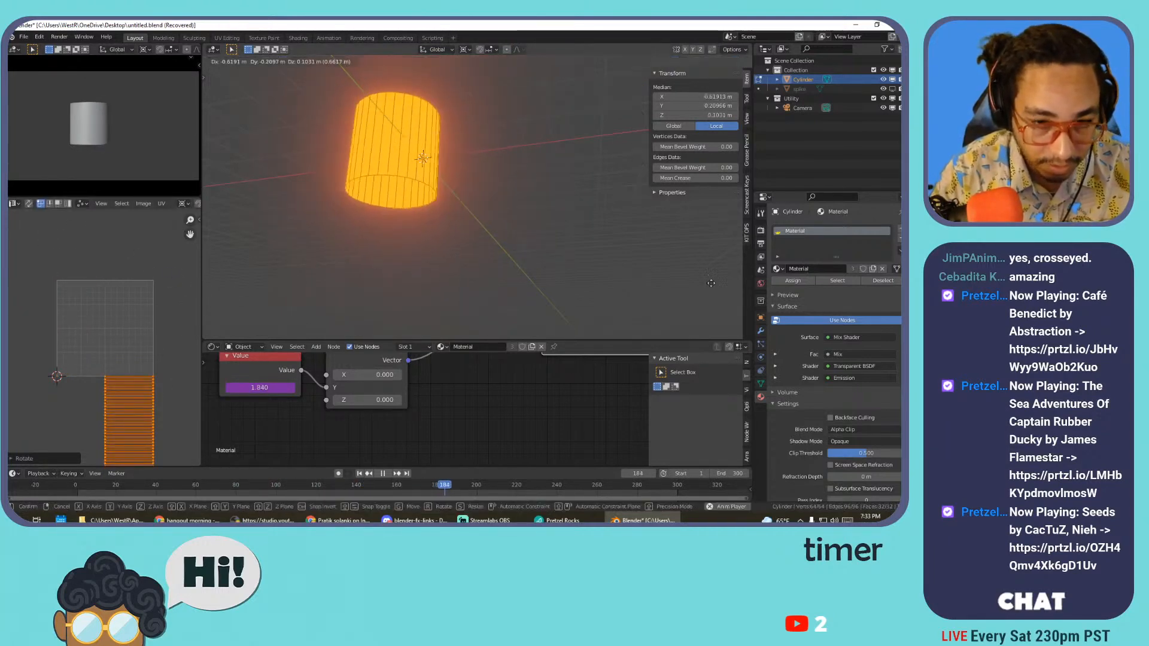
- Move the UV strip into the left half of the UV tile and stretch it horizontally to fill the tile
key("g")
left_click(68, 311)
key("s")
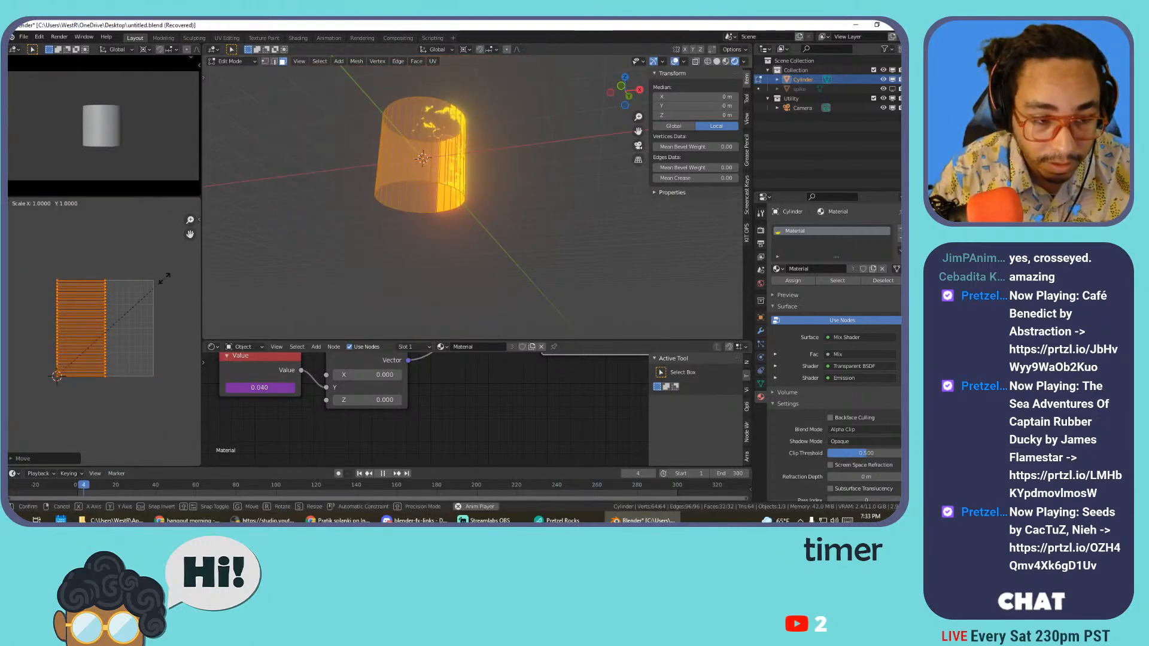
left_click(41, 275)
- Rotate the side wall's UVs another 90° and move them back up onto the UV tile
key("r")
key("9")
key("0")
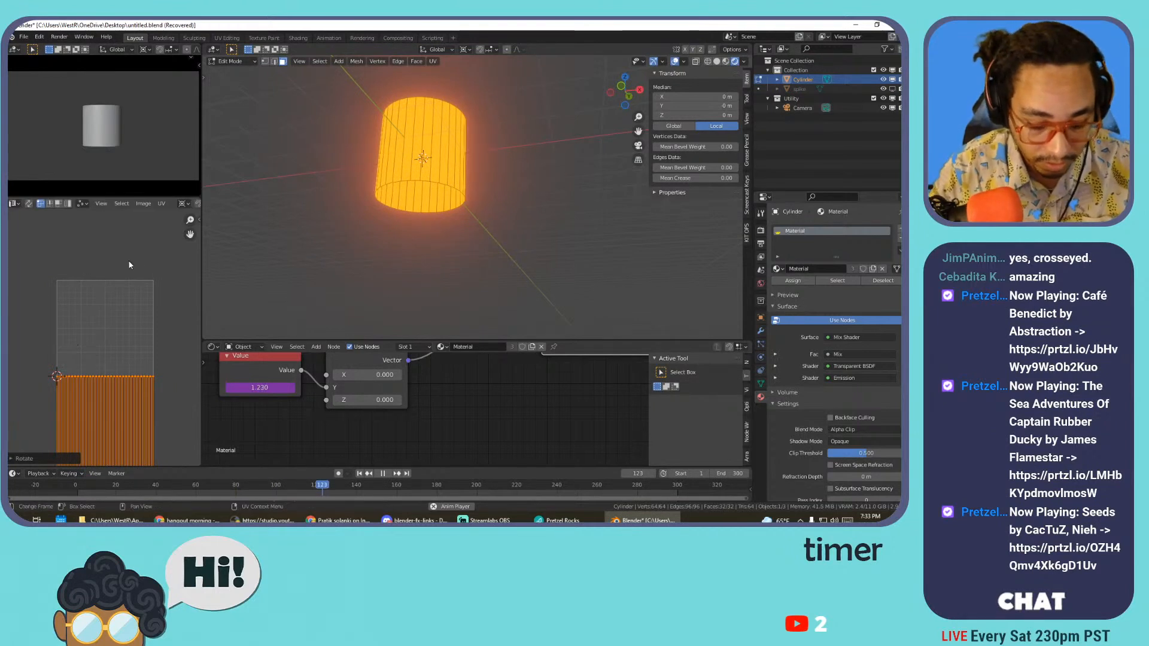
key("g")
left_click(134, 246)
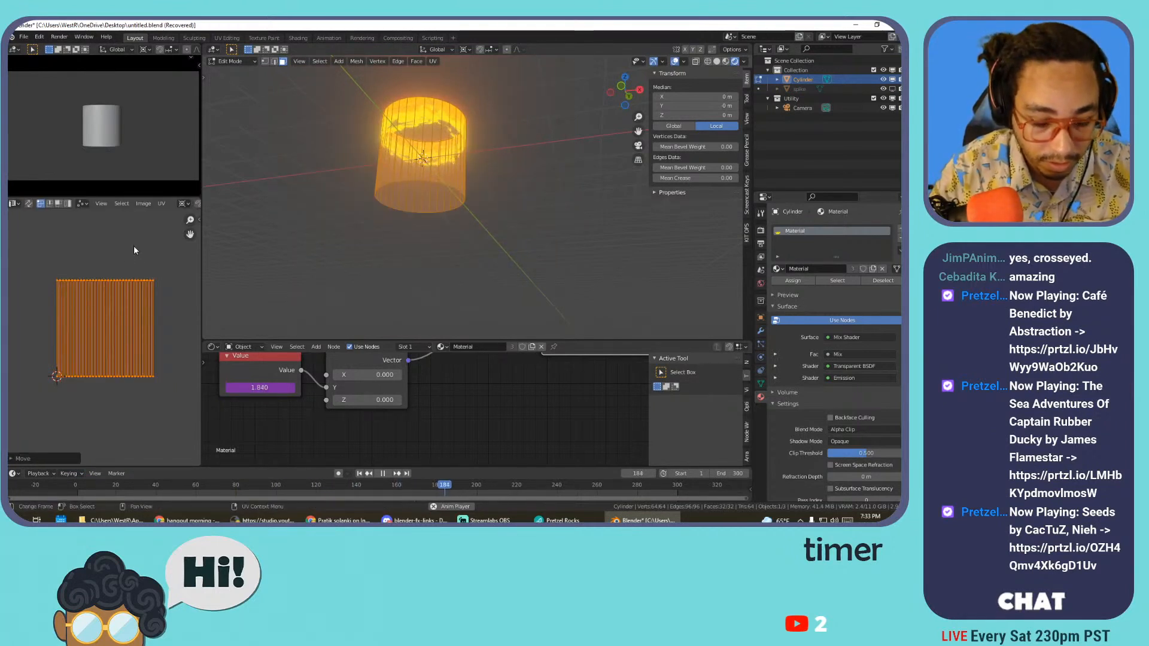
- Rotate the side wall's UVs by 180° and return to Object Mode
key("r")
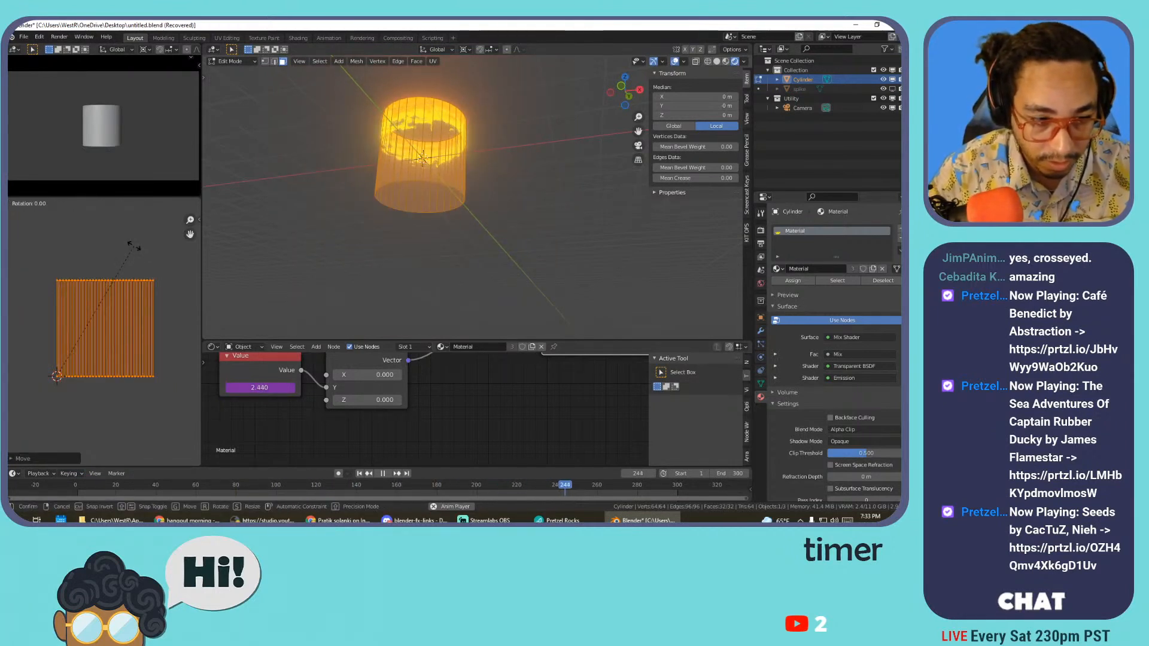
type("180")
key("Escape")
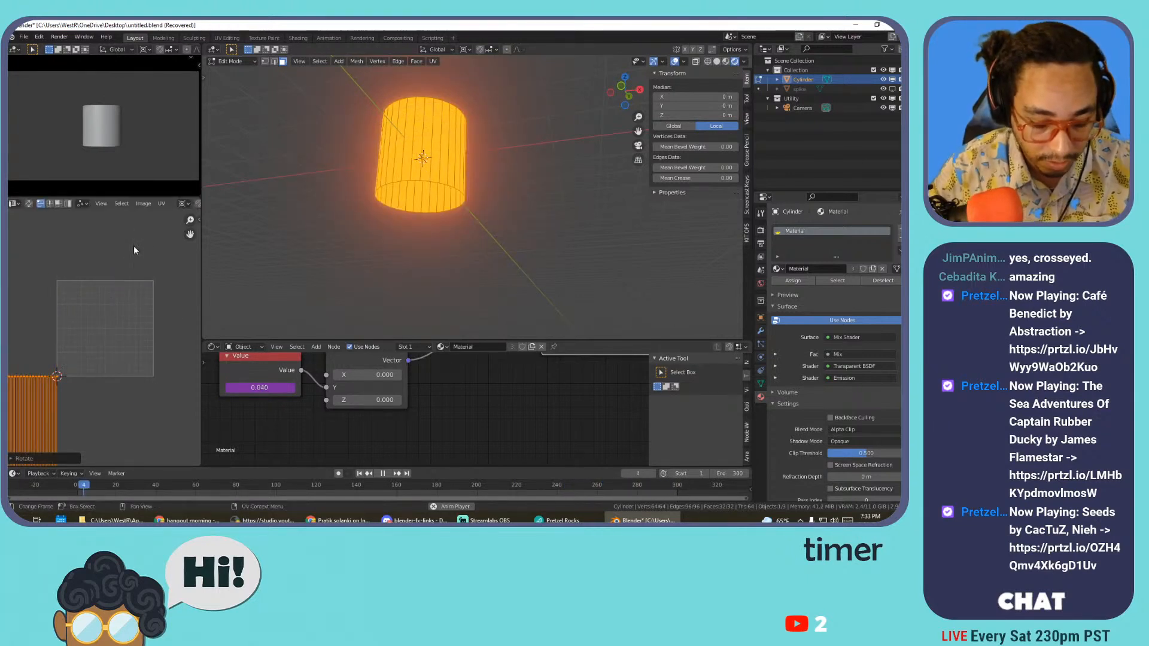
key("Tab")
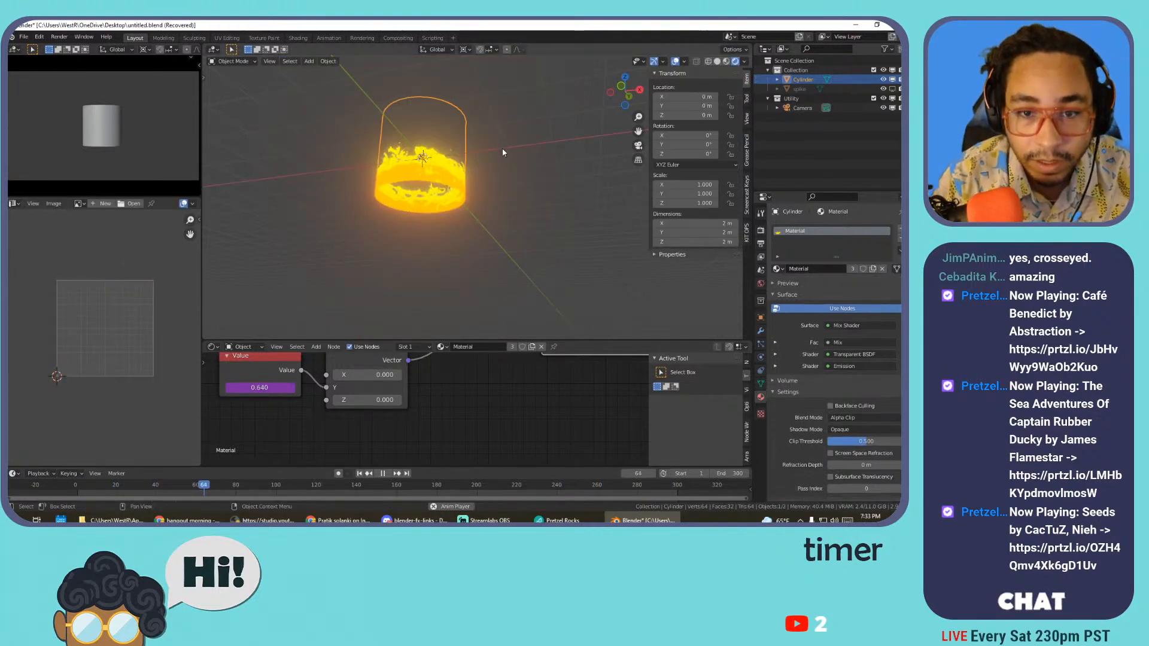
- Hide the floor grid and the X and Y axis lines in the viewport overlays
middle_click_drag(457, 170, 541, 203)
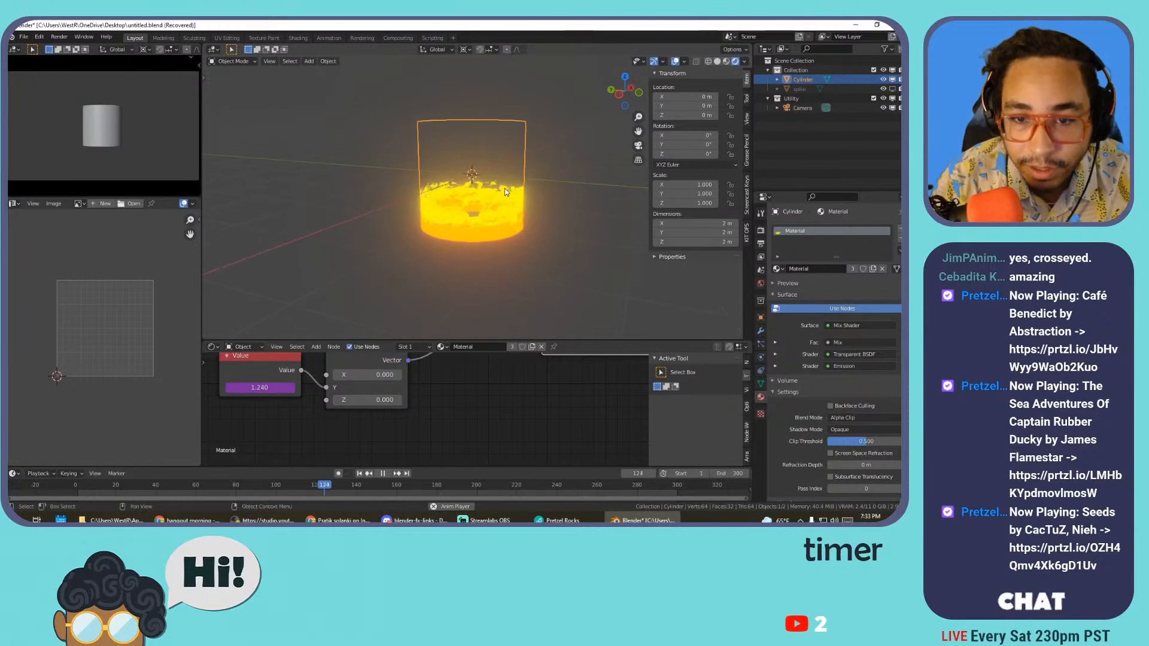
left_click(683, 62)
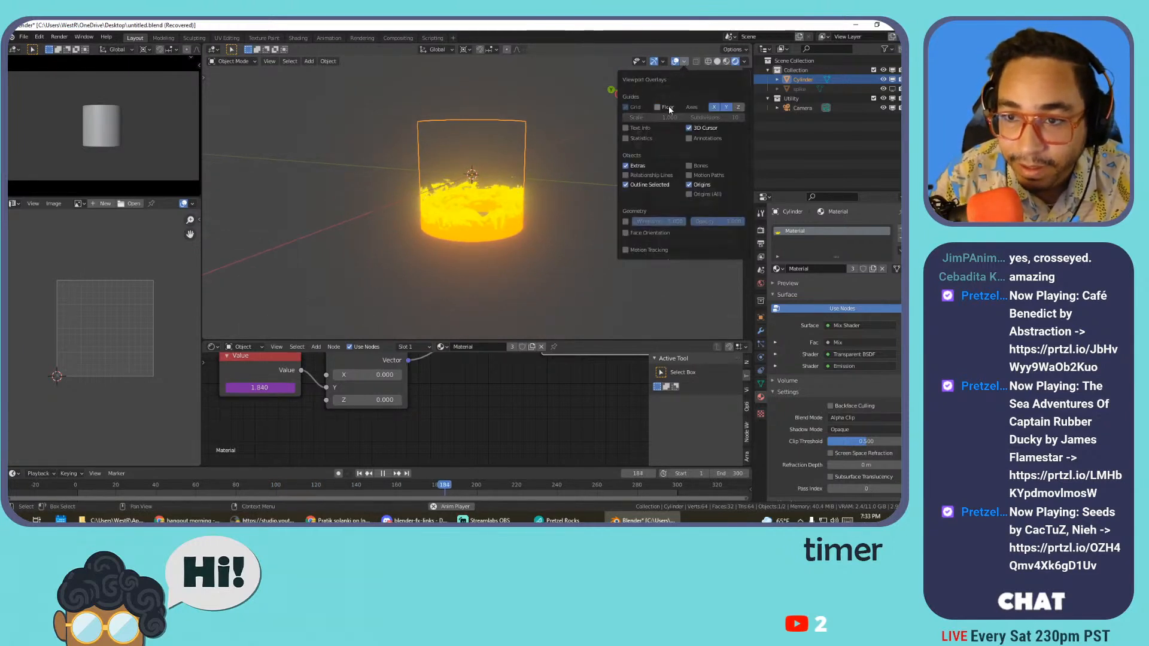
key("n")
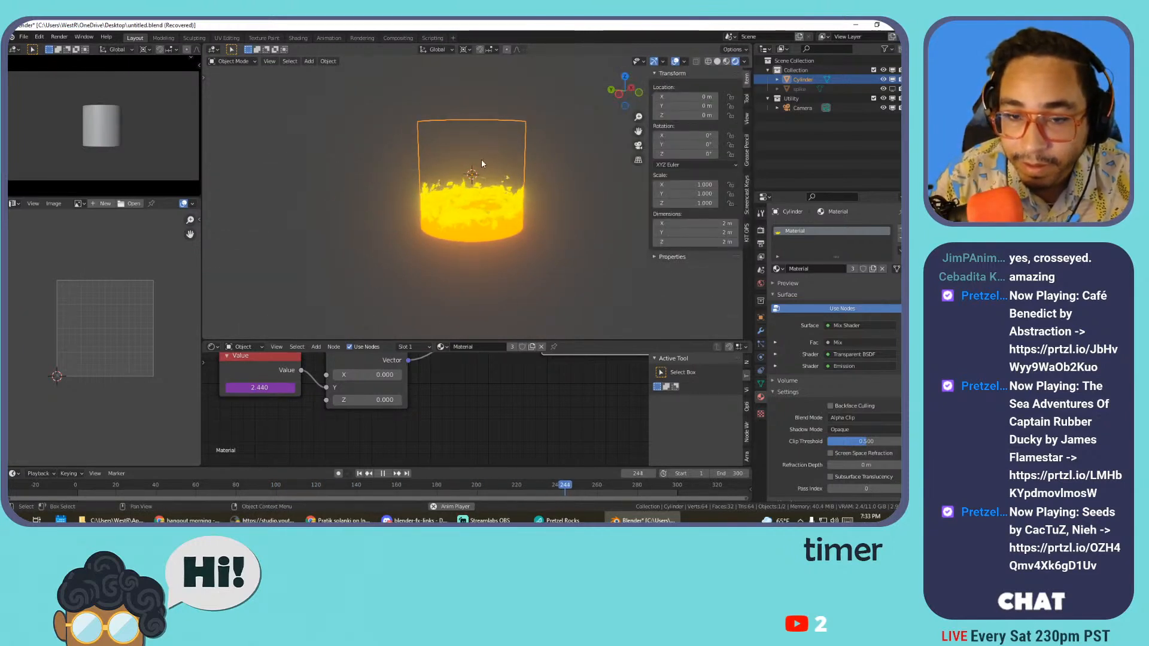
- Switch the pivot point away from the 3D cursor and scale the cylinder's top edge loop outward into a wide flare
key("Tab")
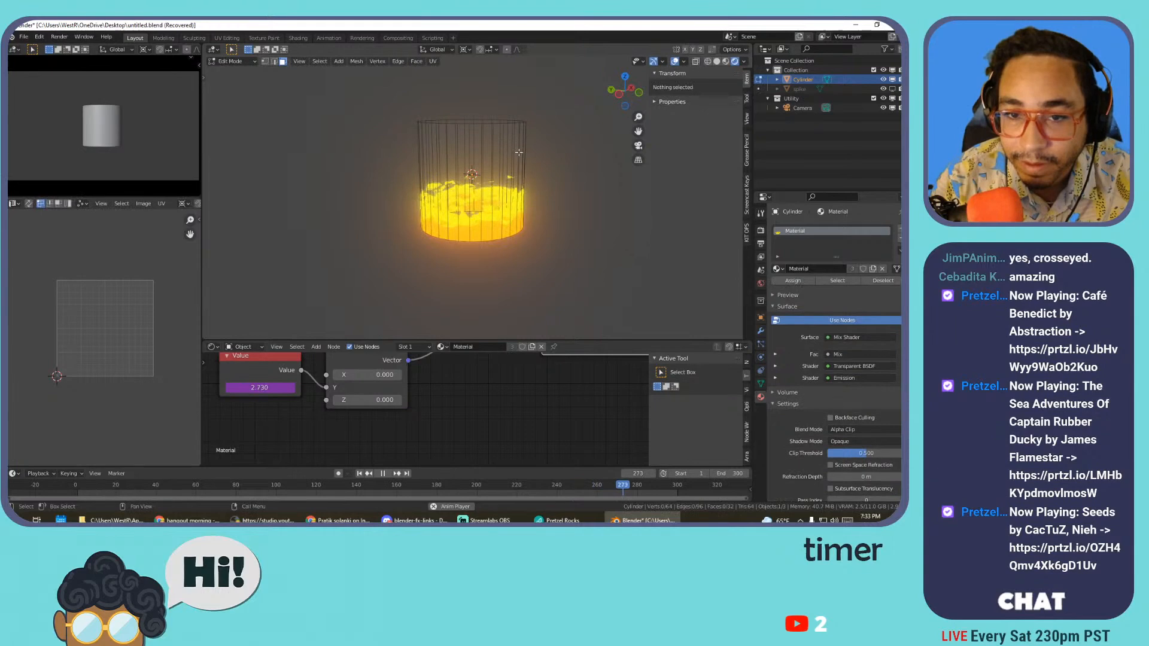
left_click(479, 124)
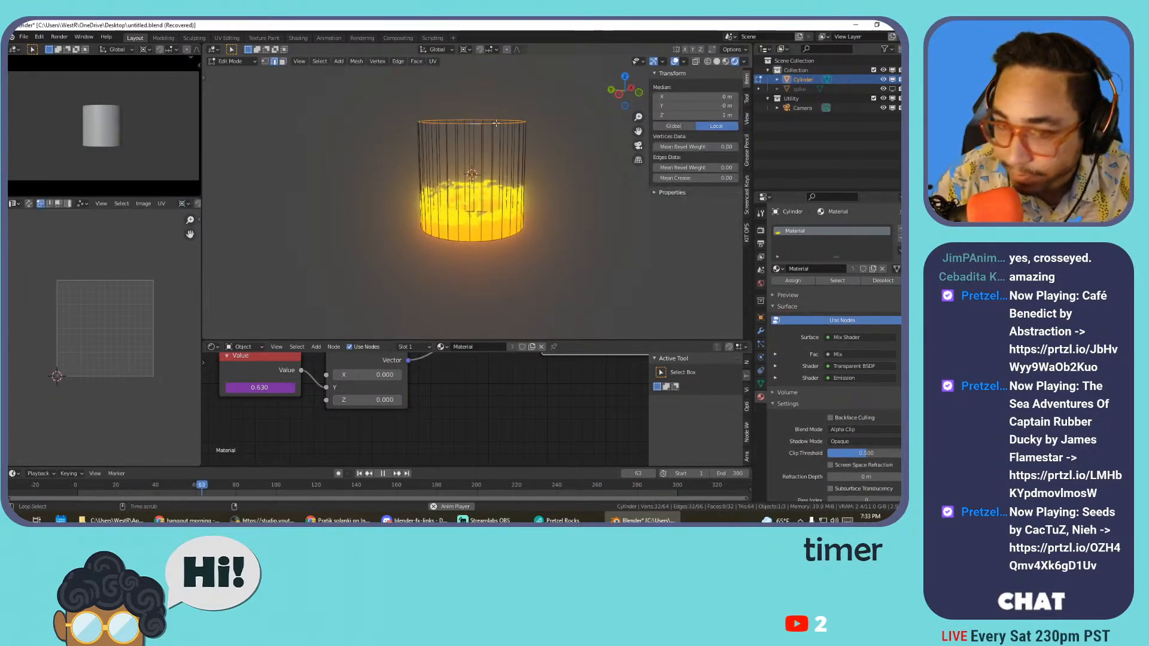
key("s")
key("Escape")
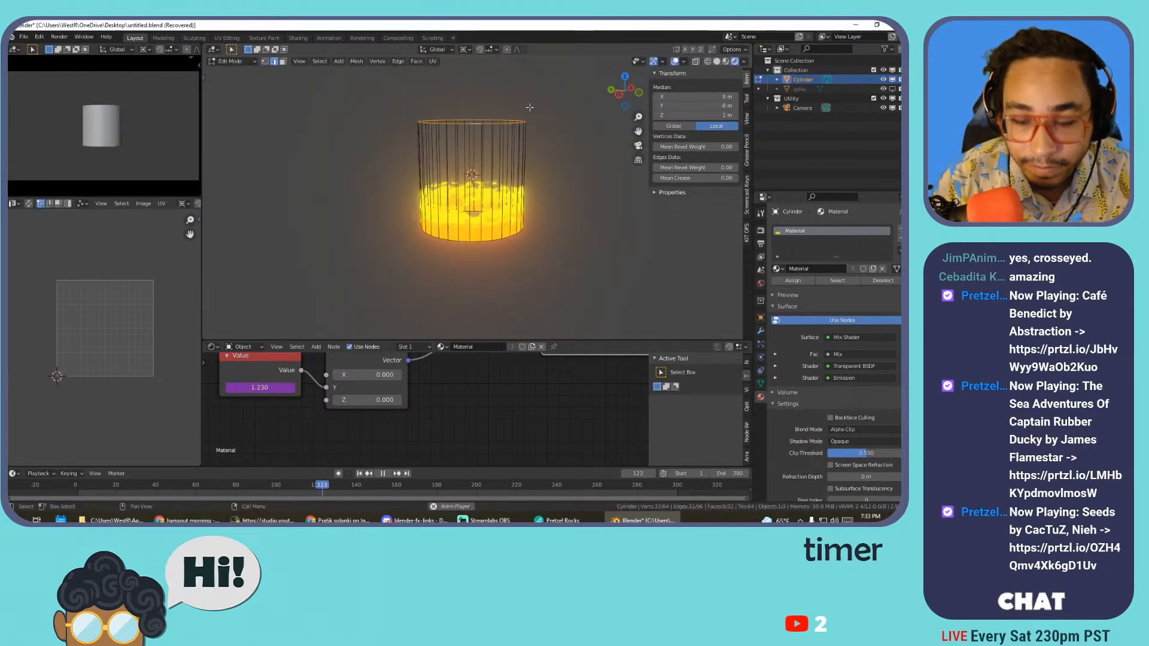
key("period")
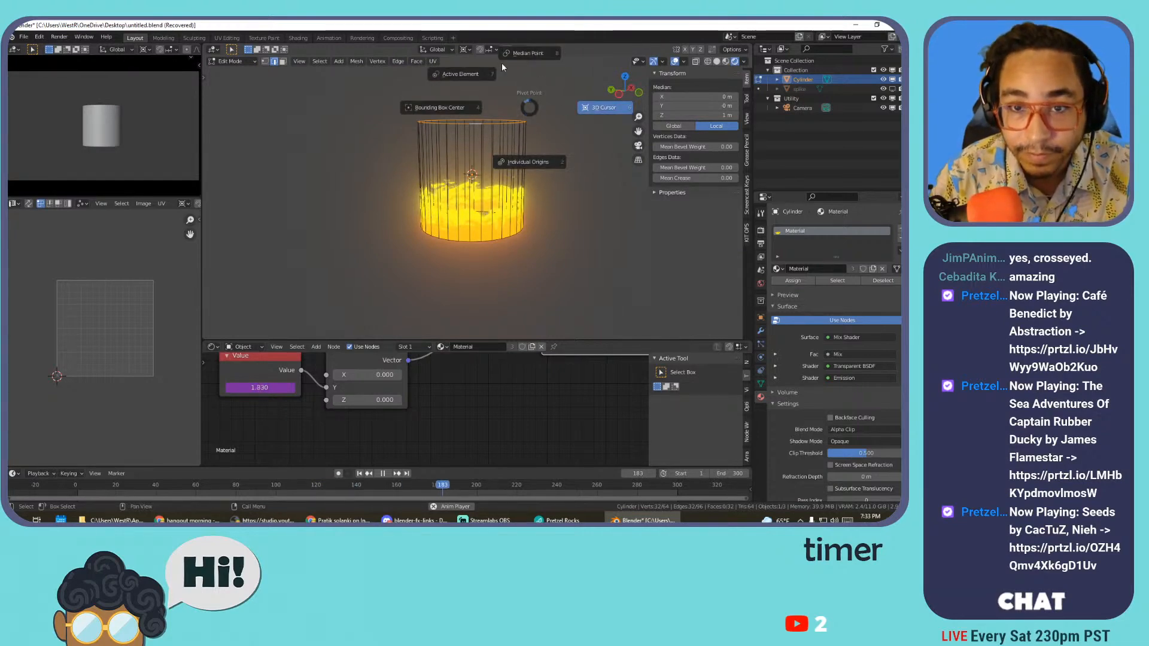
left_click(467, 74)
key("s")
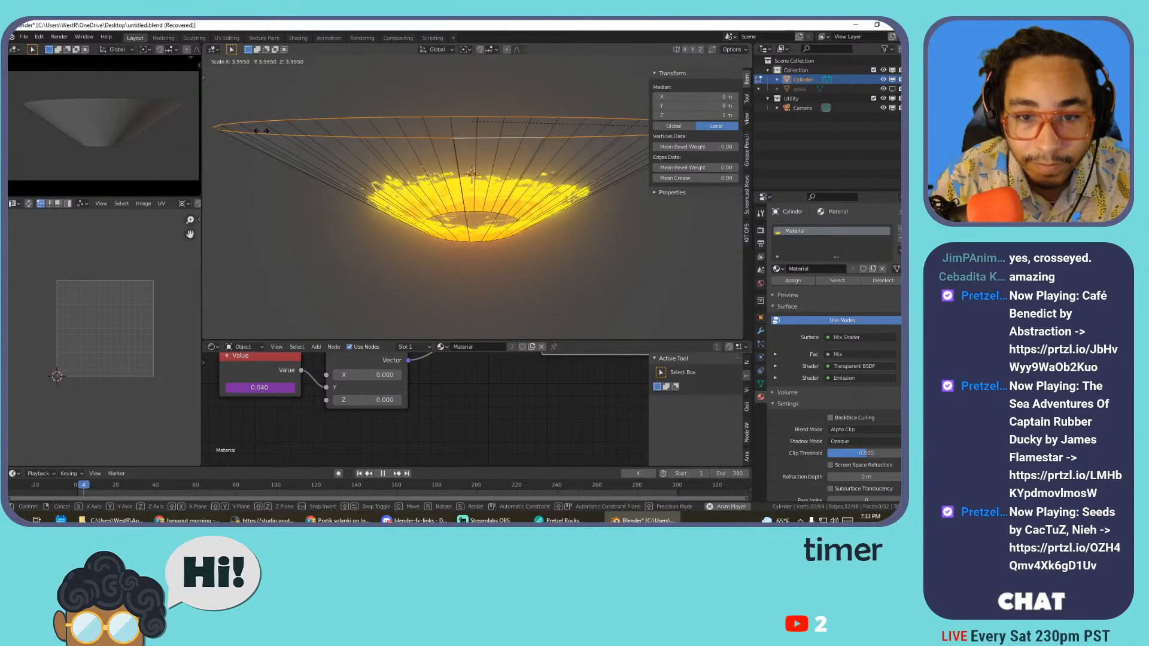
left_click(658, 122)
- Scale the whole flared cylinder up to about 1.618 and raise it along Z to about 1.61 m, resting its base at ground level
key("Tab")
middle_click_drag(569, 148, 518, 168)
key("s")
left_click(573, 159)
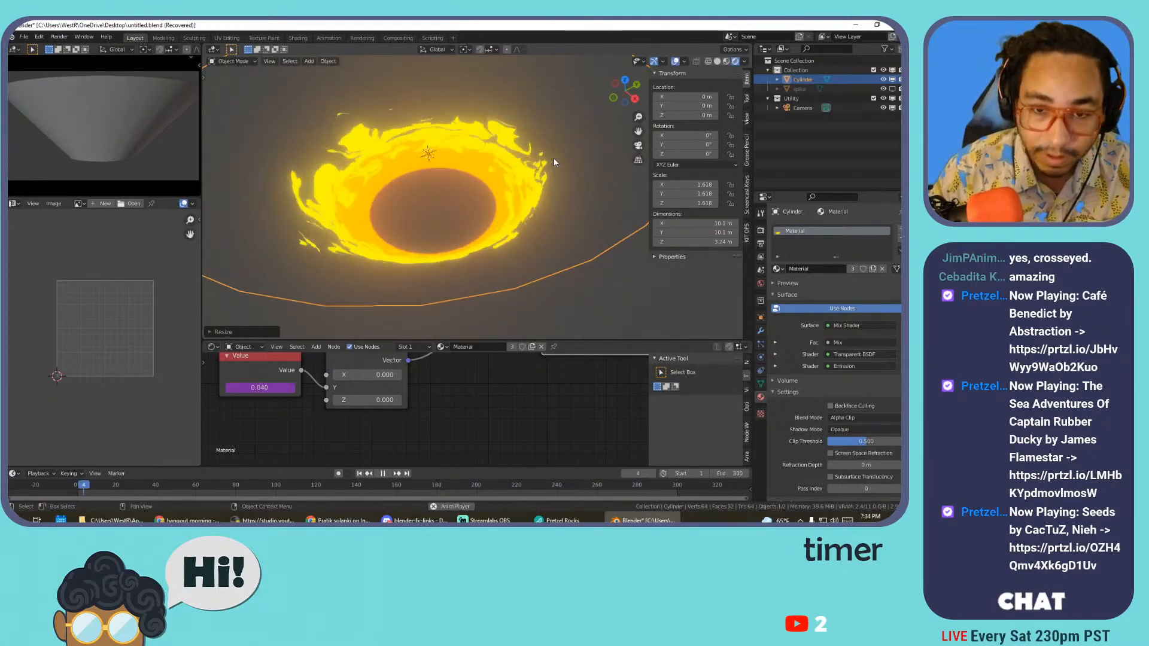
key("KP_1")
key("g")
key("z")
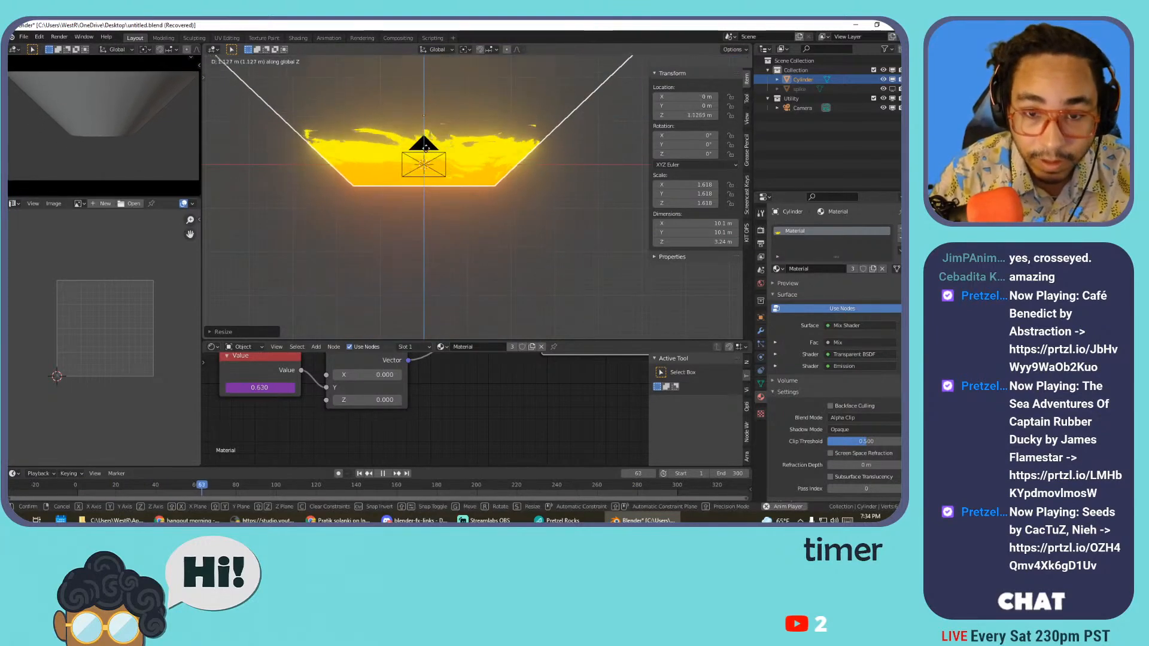
left_click(428, 133)
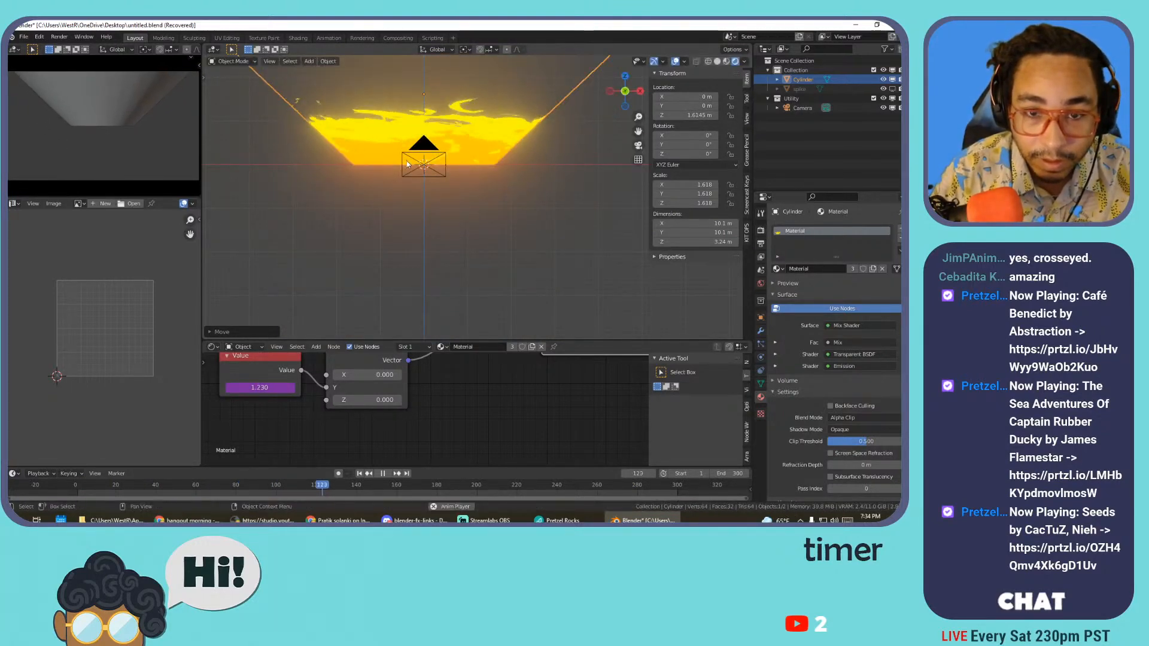
- Raise the camera along Z and reposition it with walk navigation, higher and farther back, looking down on the flame ring
left_click(432, 146)
key("g")
key("z")
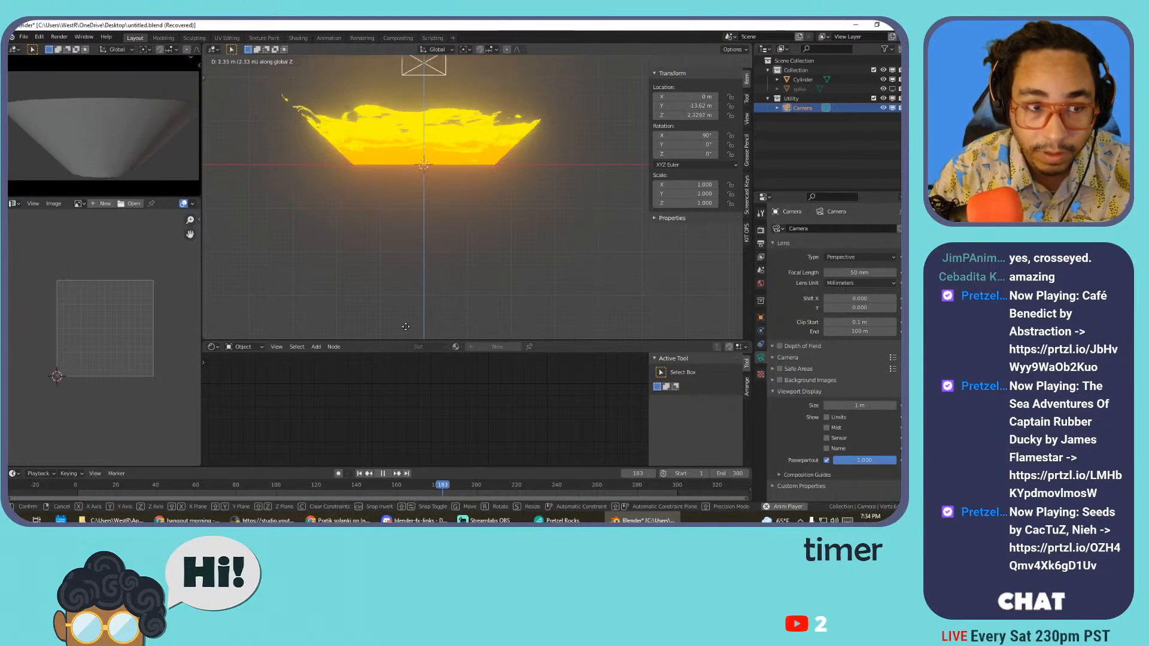
left_click(403, 60)
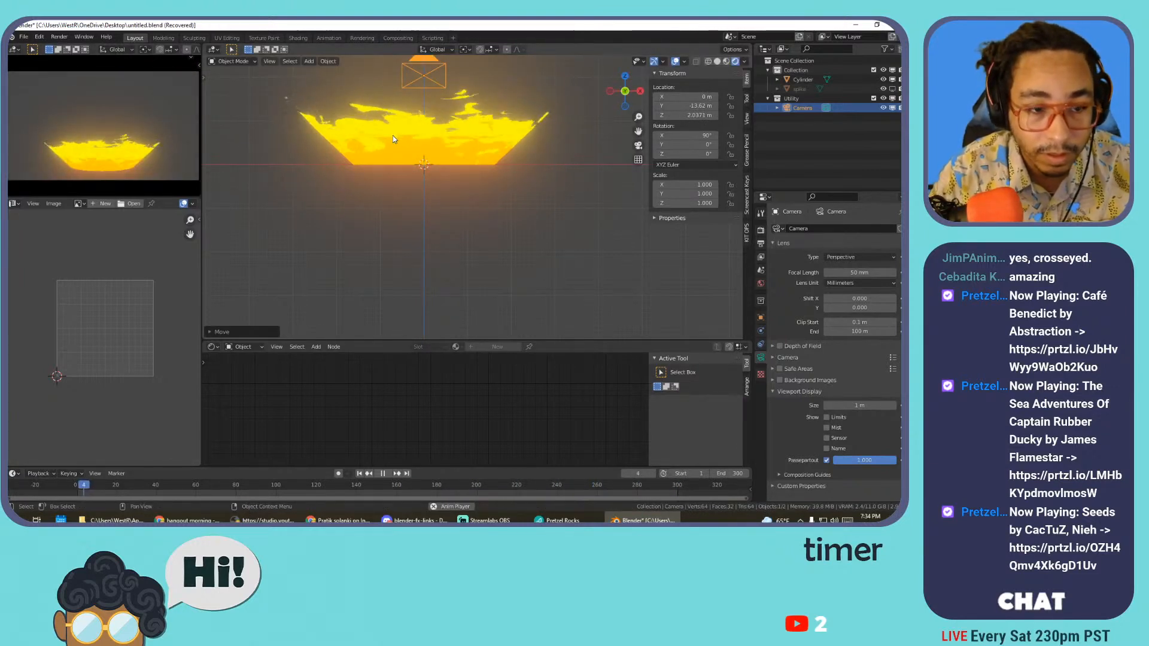
key("shift+grave")
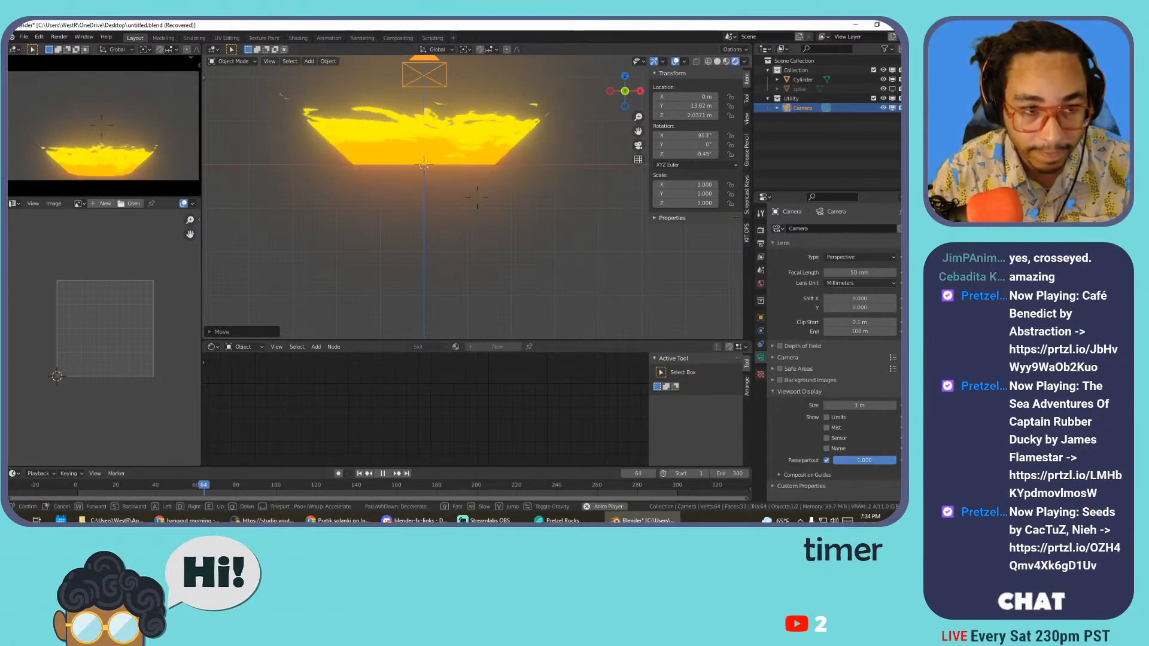
key("e")
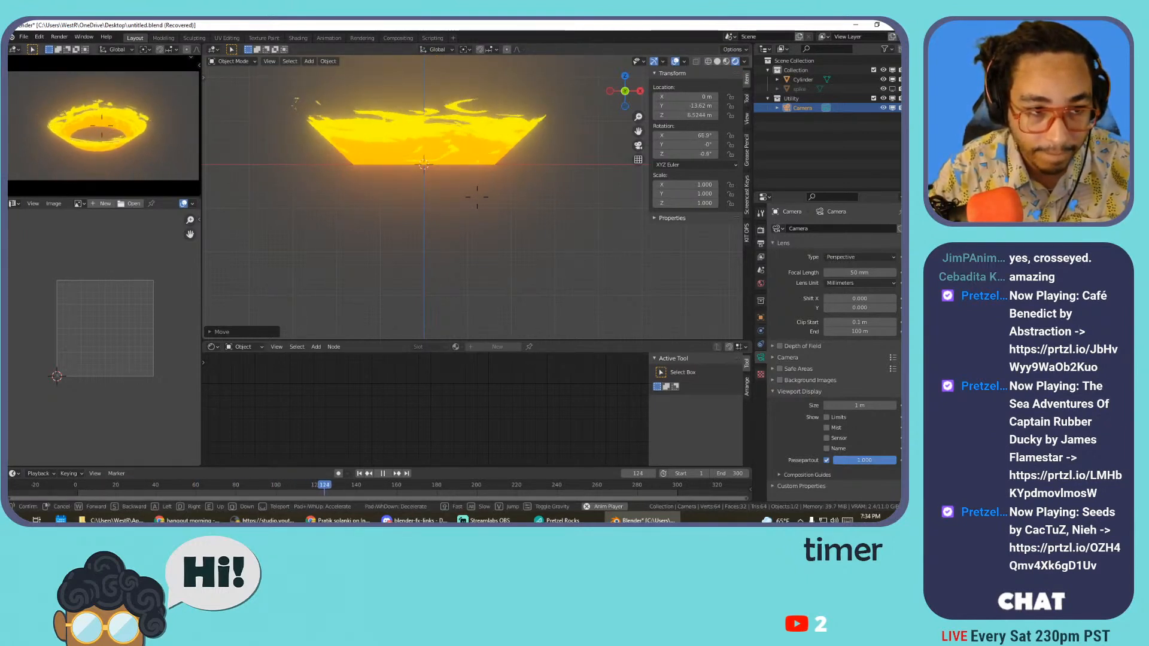
key("s")
left_click(477, 196)
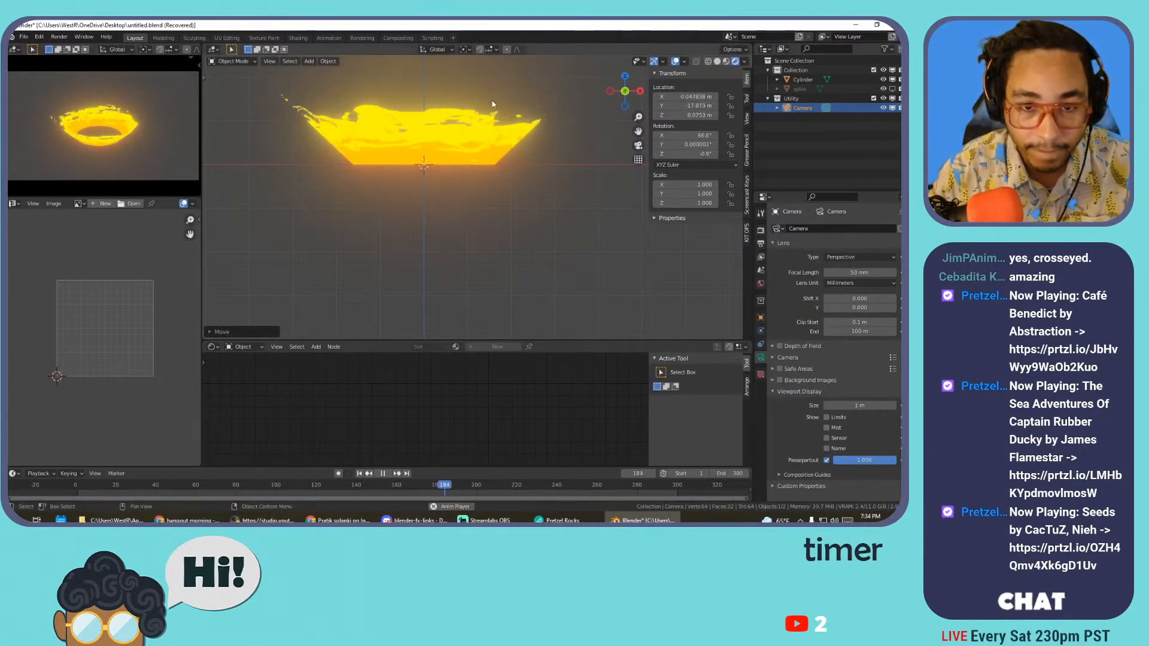
- Edge-slide the flared cylinder's top loop down toward the base, leaving the object about 6.6 m wide and 1.6 m high
left_click(464, 126)
middle_click_drag(461, 133, 447, 157)
key("Tab")
left_click(490, 109)
left_click(490, 110, "alt")
key("g")
key("g")
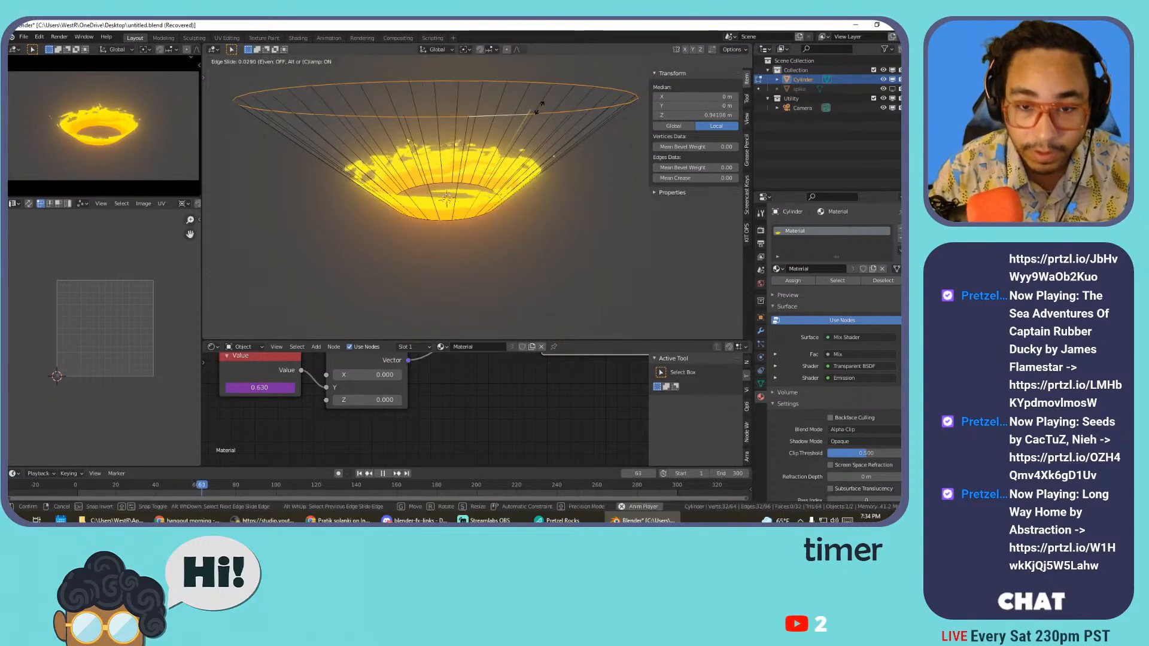
left_click(540, 137)
left_click(503, 130)
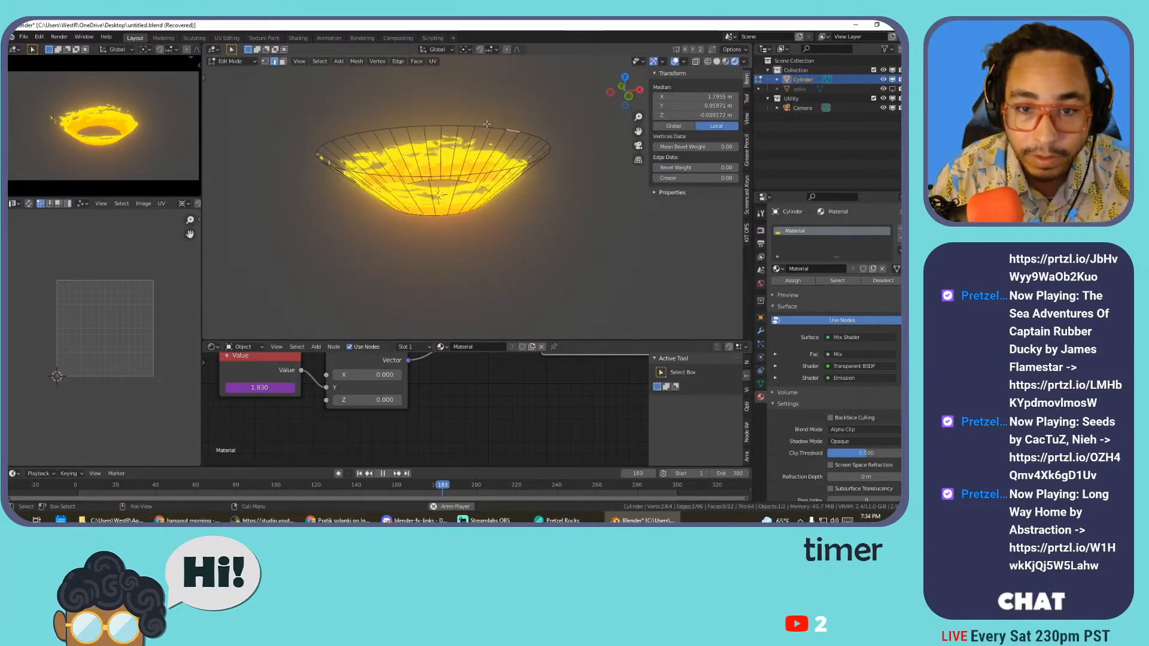
key("Tab")
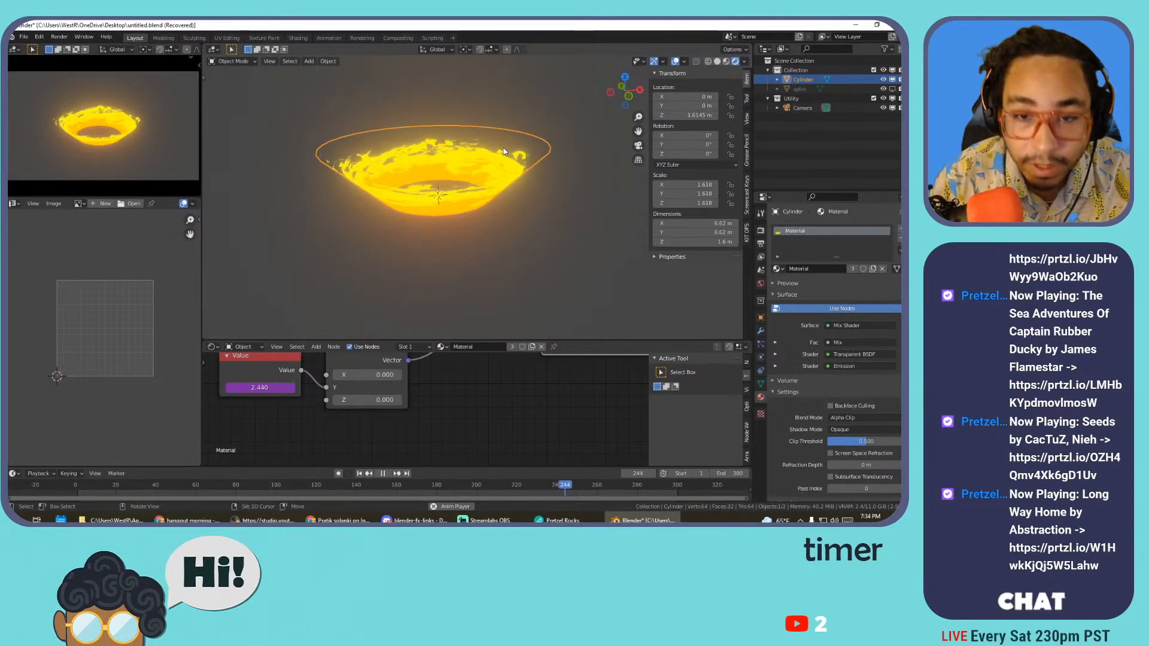
key("shift+d")
key("s")
right_click(556, 137)
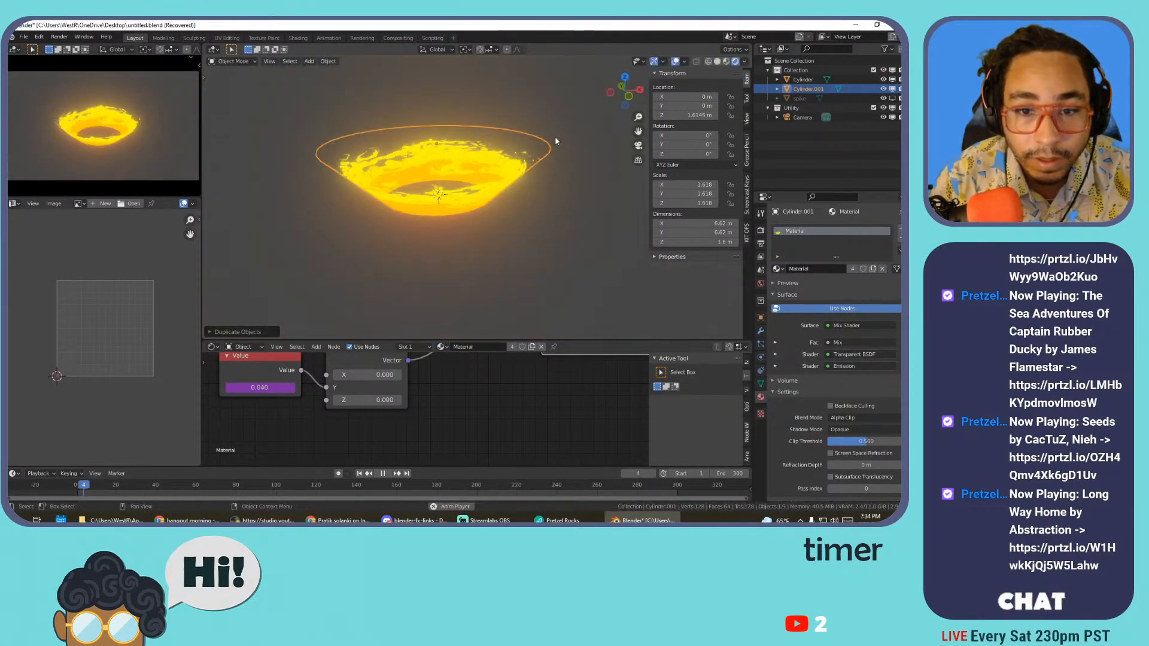
key("ctrl+z")
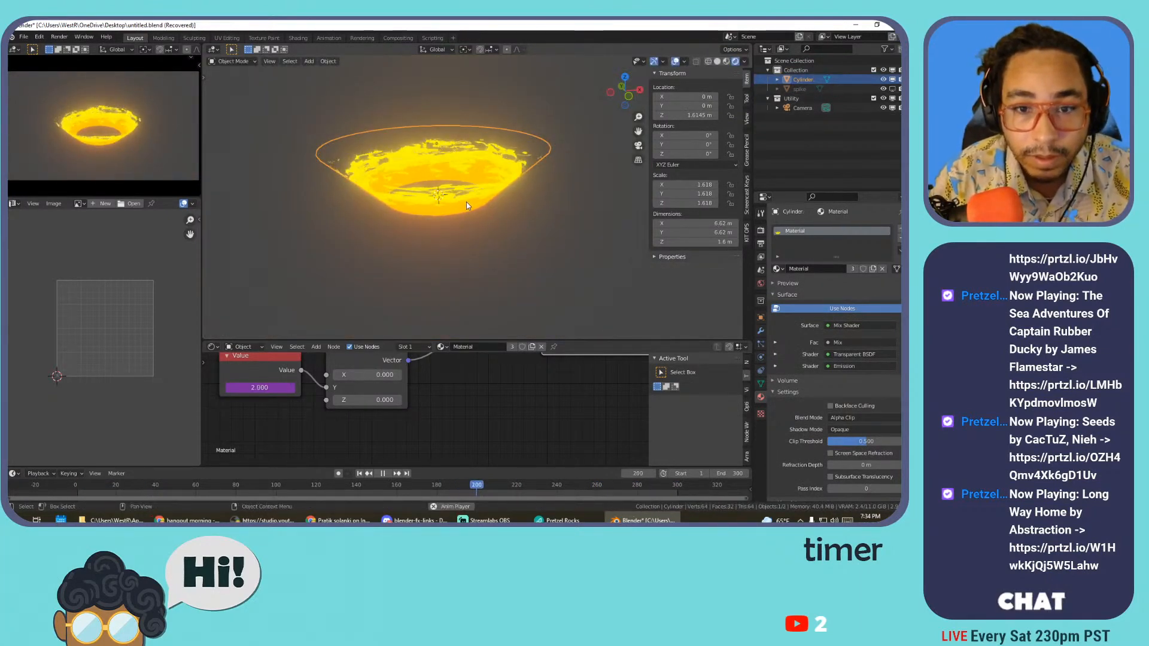
key("ctrl+z")
key("s")
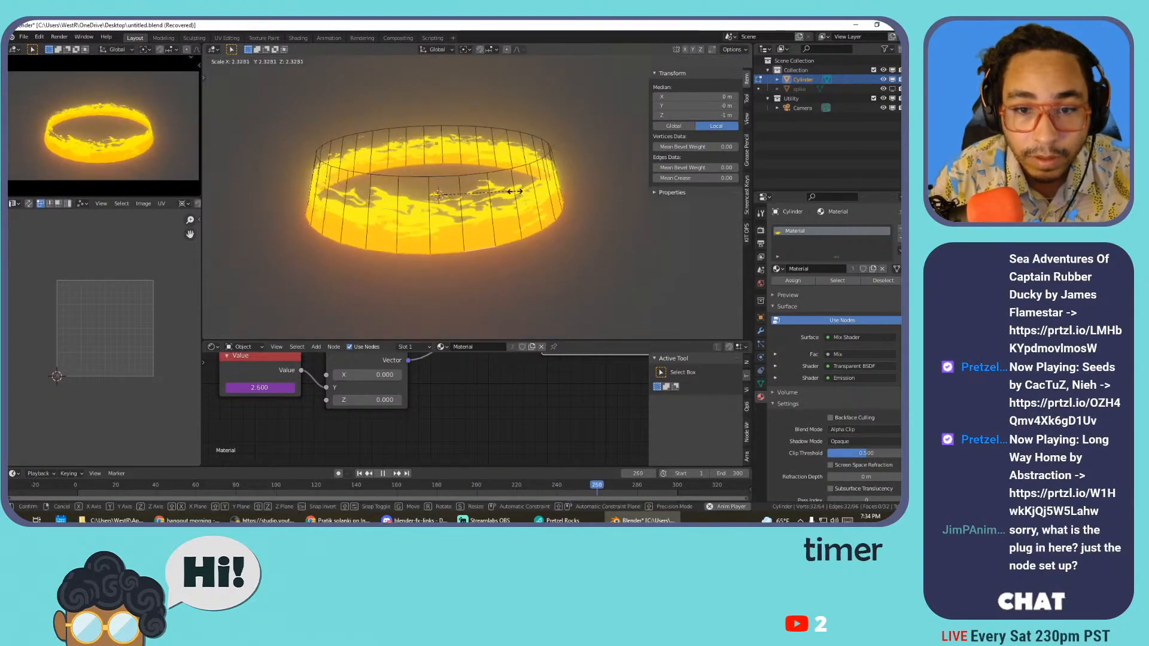
right_click(465, 205)
- Save the file and set the flame ring's origin to the centre of its bottom edge loop using the 3D cursor
key("ctrl+s")
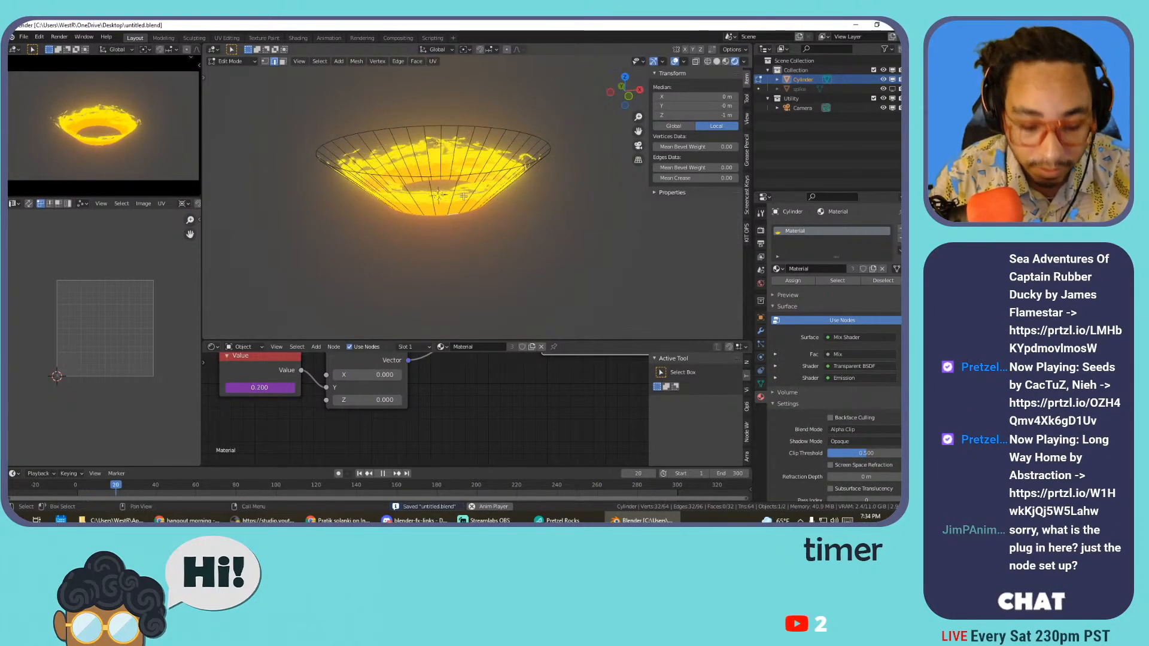
key("shift+s")
left_click(472, 226)
key("shift+s")
left_click(472, 236)
key("Tab")
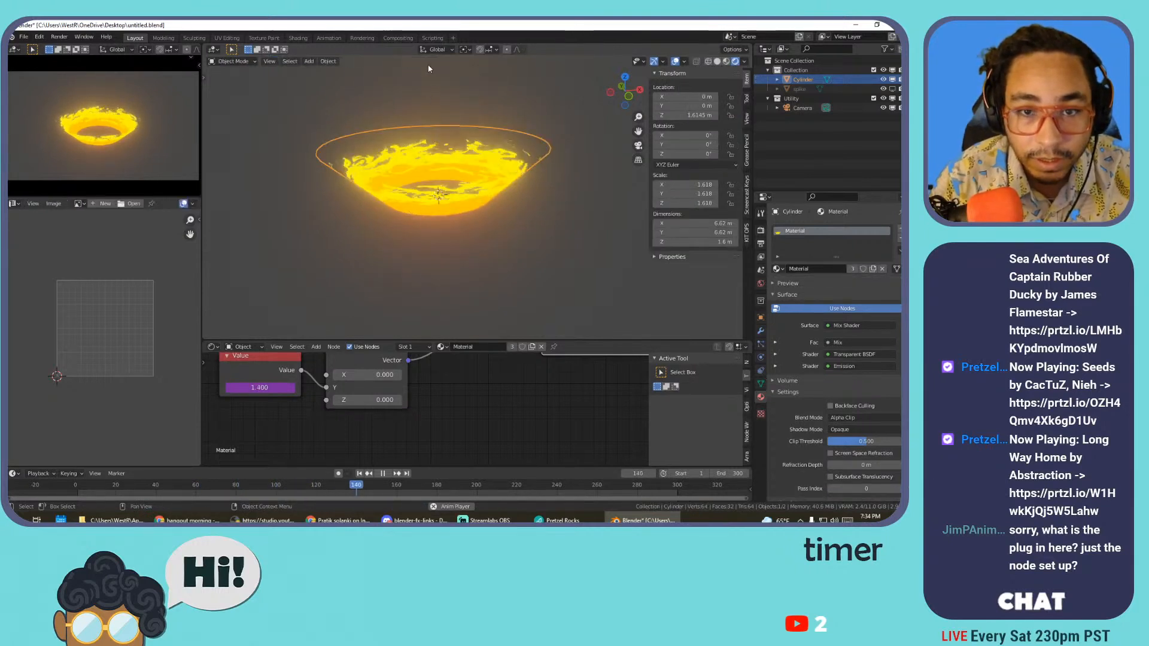
left_click(328, 61)
mouse_move(359, 81)
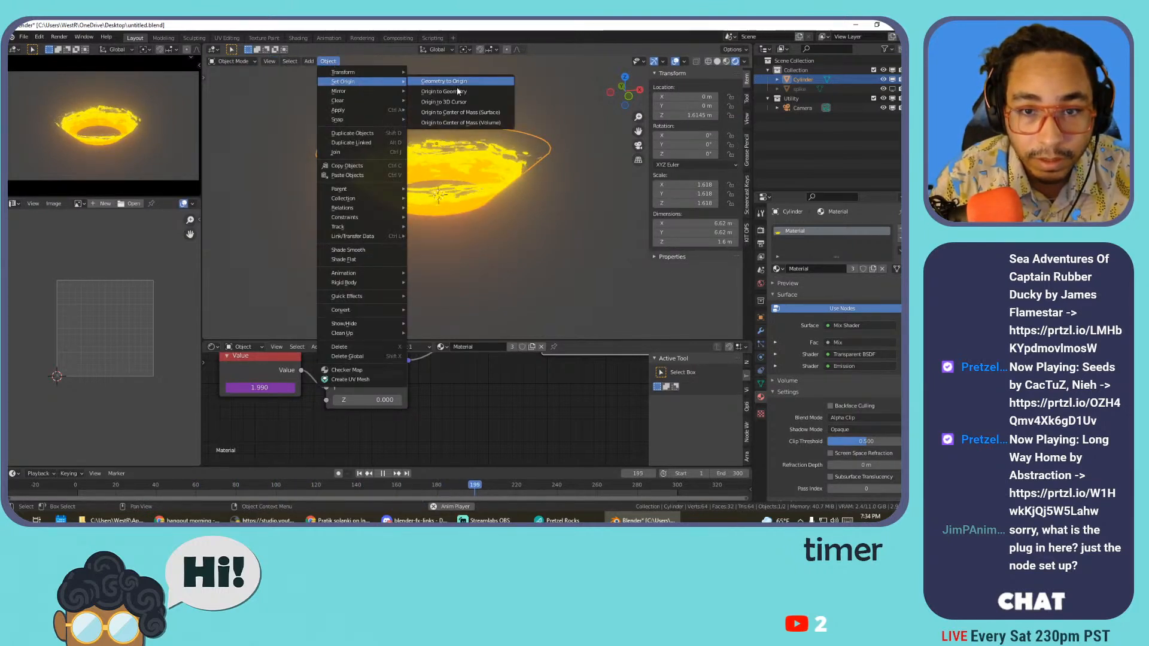
left_click(451, 102)
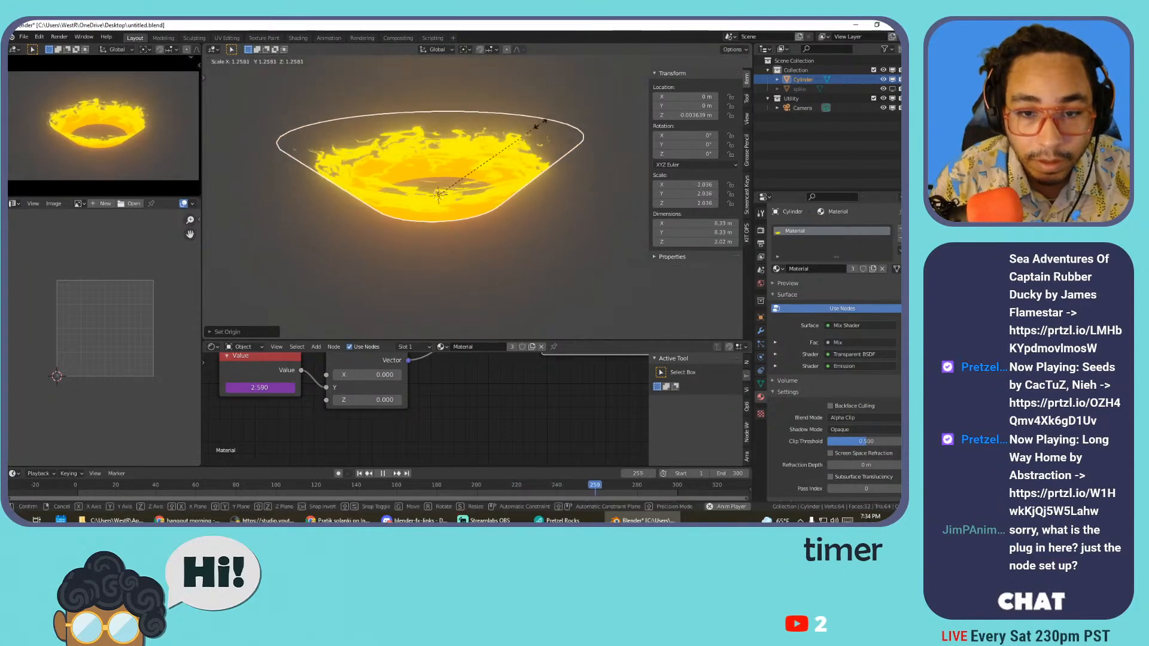
- Duplicate the flame ring, scale the copy to about 3.28 as an outer ring, and flatten it along Z to about 2.15
key("shift+d")
key("s")
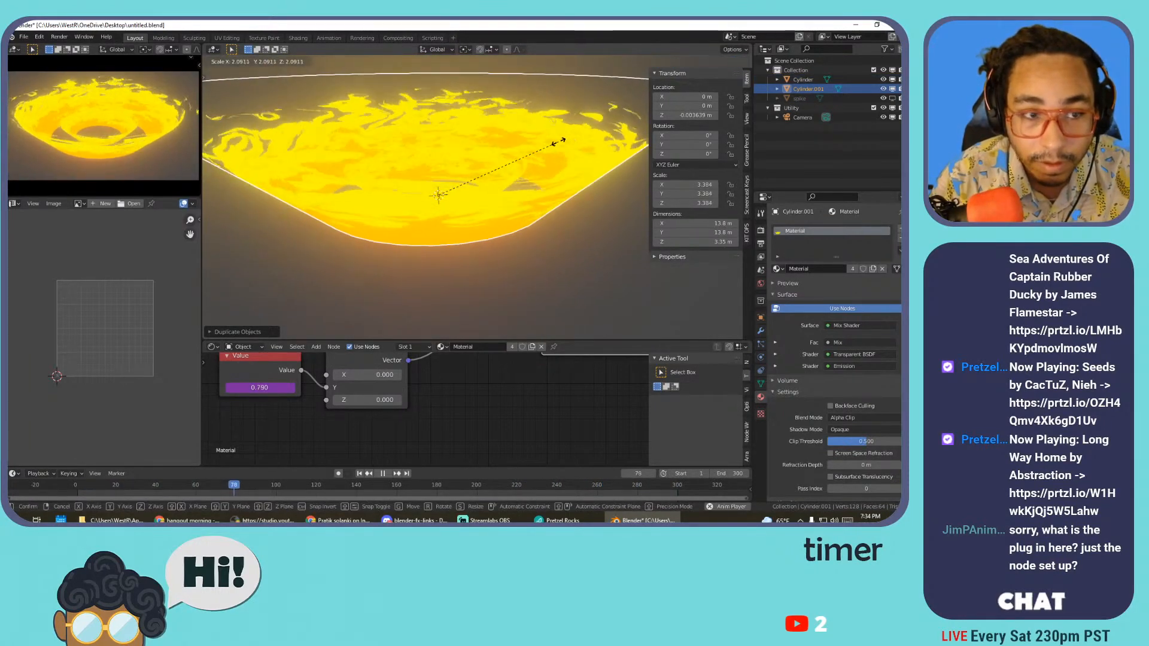
left_click(545, 136)
key("s")
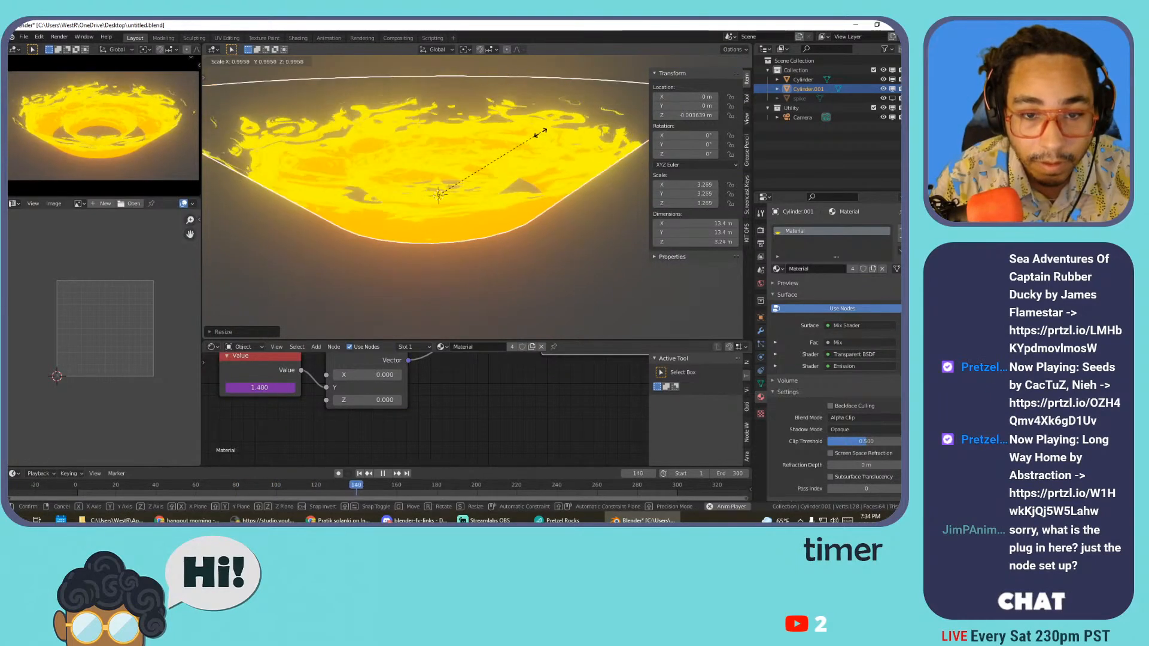
key("z")
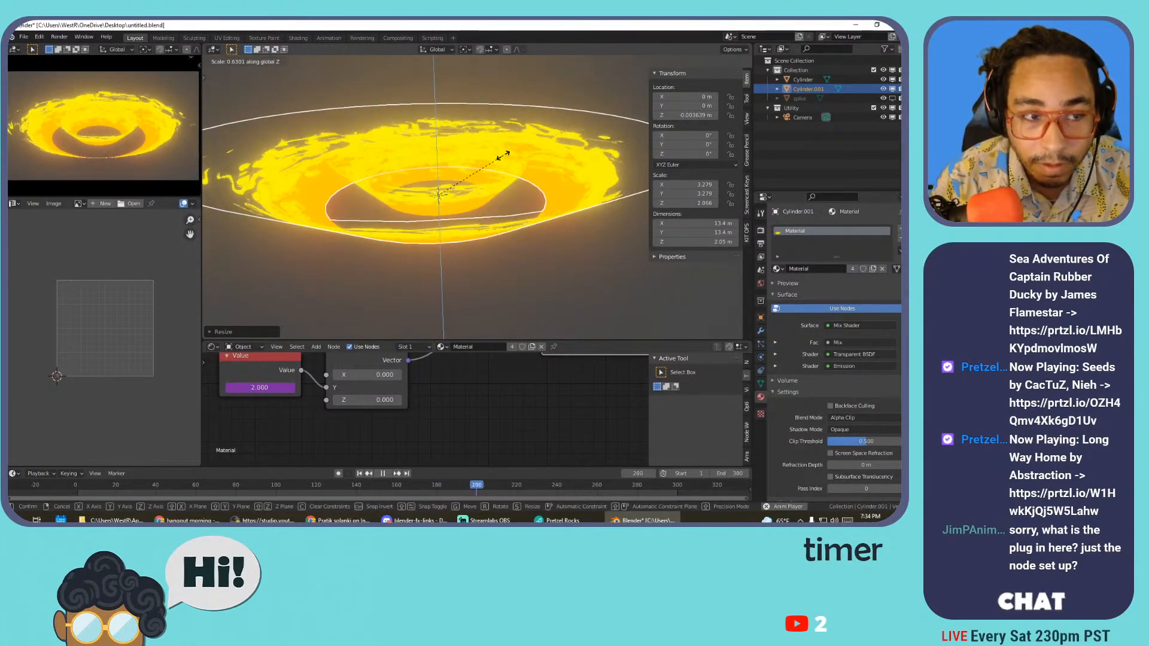
left_click(475, 181)
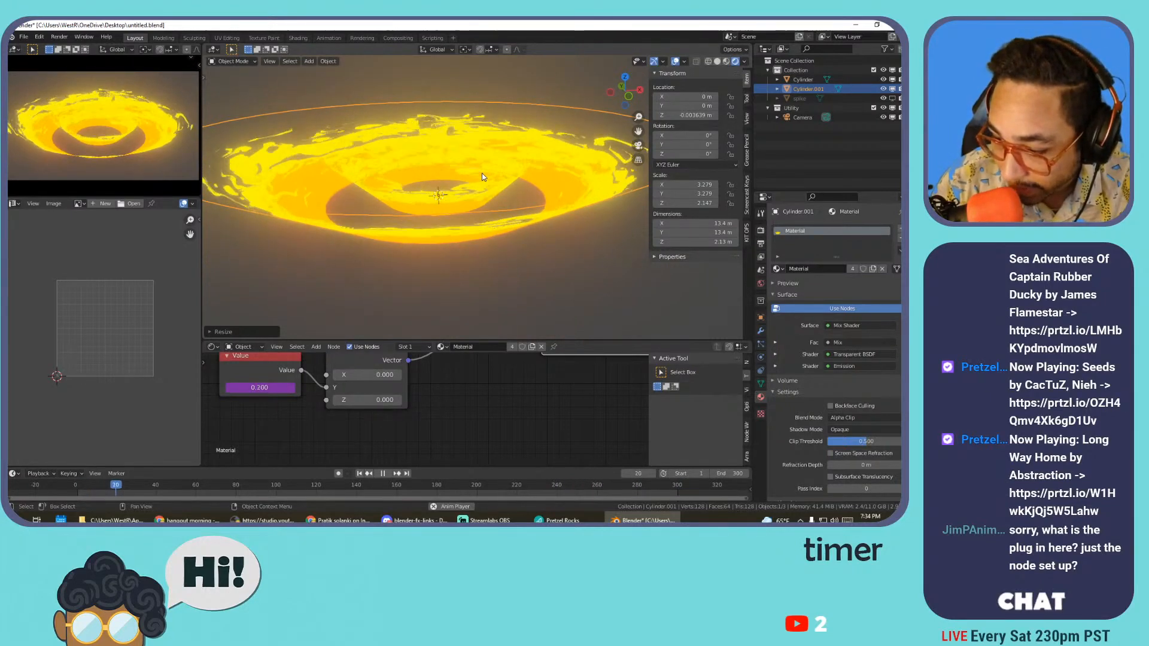
- Flatten the inner flame ring along Z to a scale of about 1.05
left_click(457, 199)
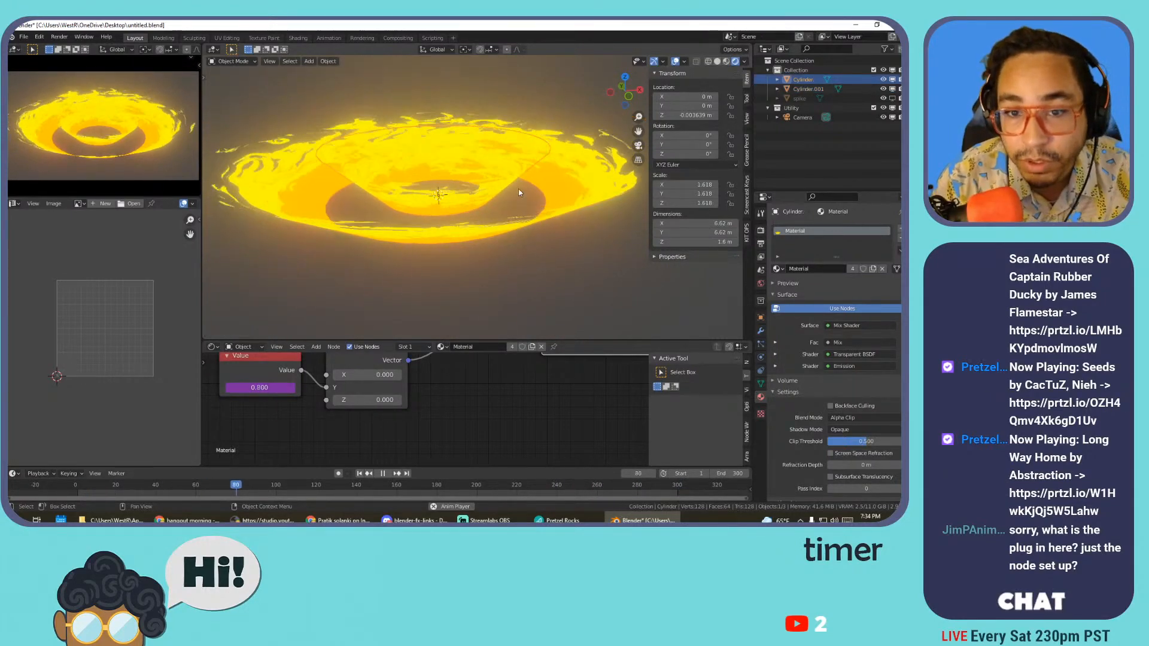
key("s")
key("z")
left_click(498, 164)
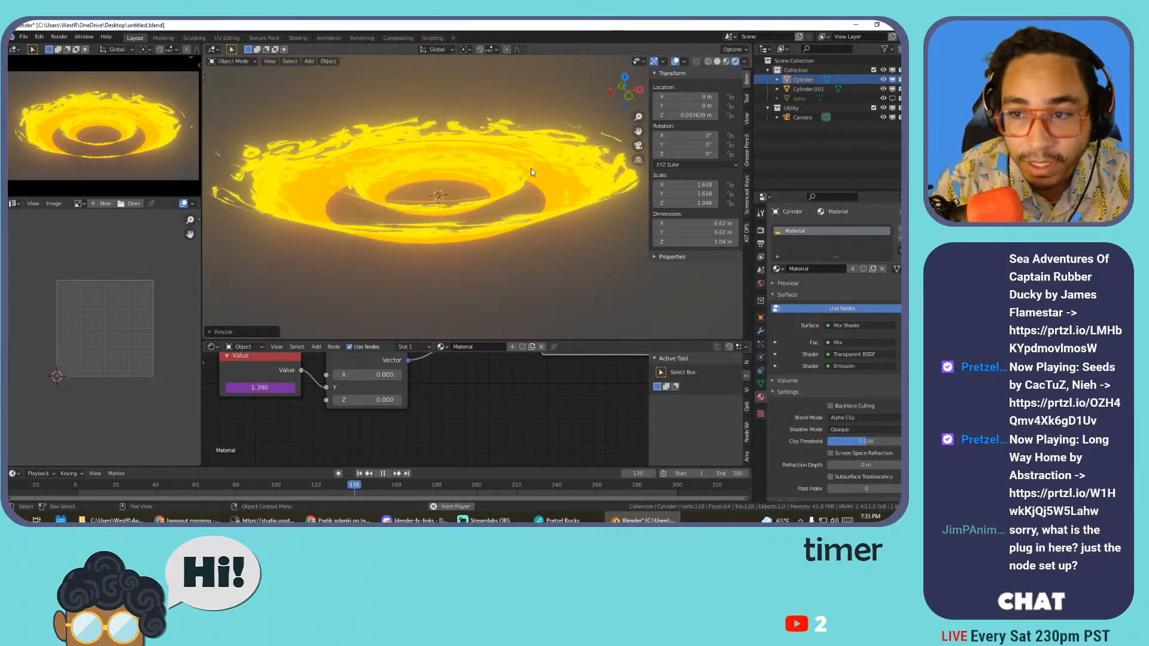
- Pause the animation and open the Dosch-2.1 pack of human figures in the KIT OPS library
left_click(746, 233)
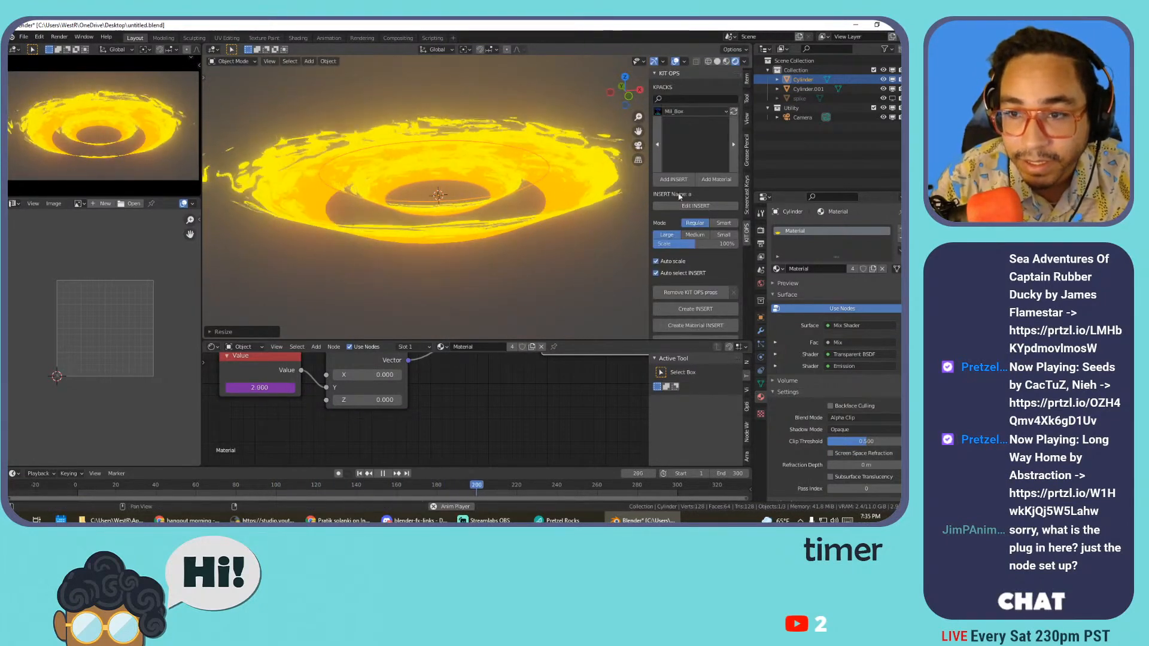
key("space")
left_click(685, 112)
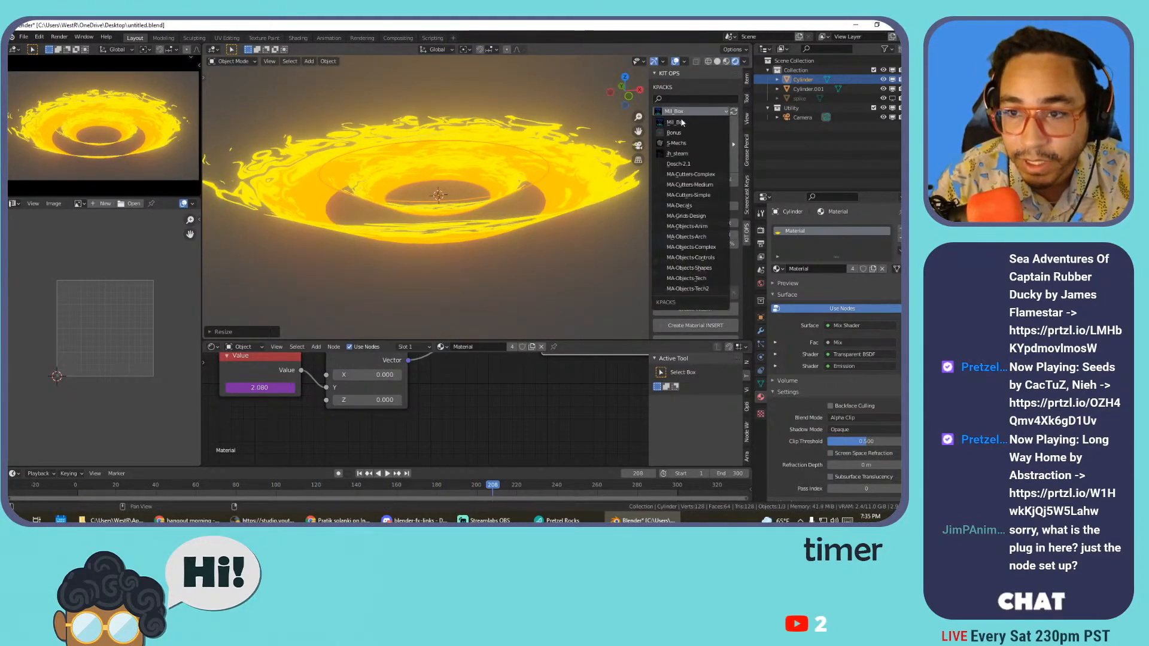
left_click(682, 163)
left_click(694, 143)
left_click(680, 151)
left_click(679, 152)
left_click(677, 154)
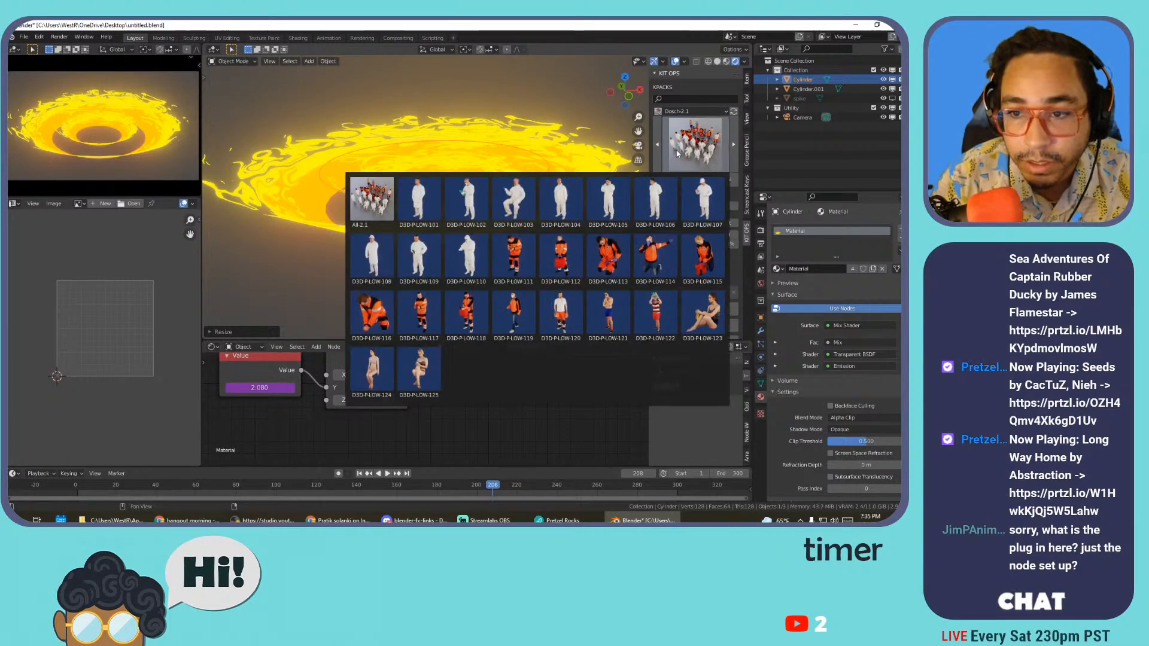
- Insert the standing figure D3D-P-LOW-104 at the centre of the flame rings and deselect it
left_click(566, 209)
right_click(577, 106)
left_click(405, 103)
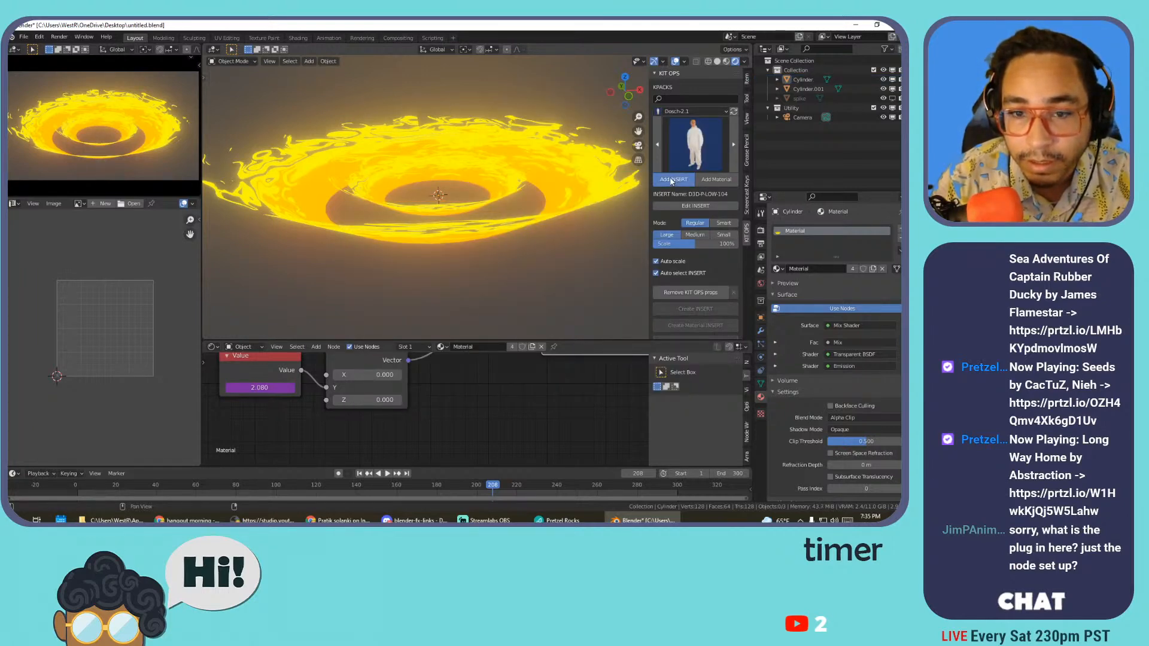
left_click(673, 179)
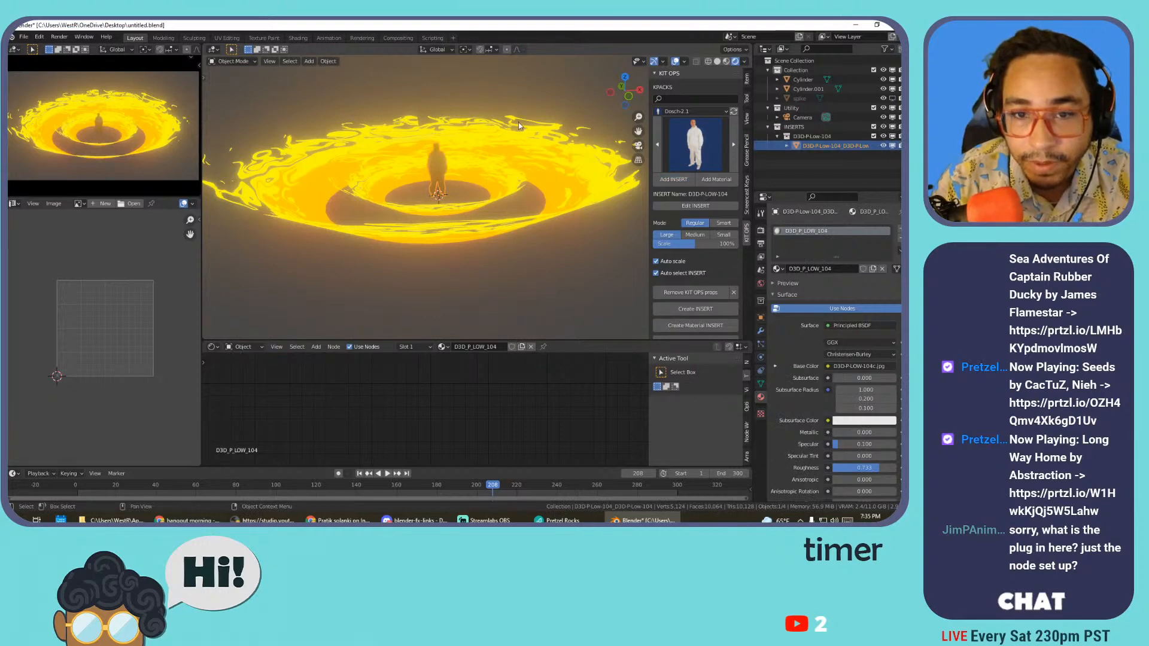
left_click(498, 82)
scroll(489, 133, "up", 5)
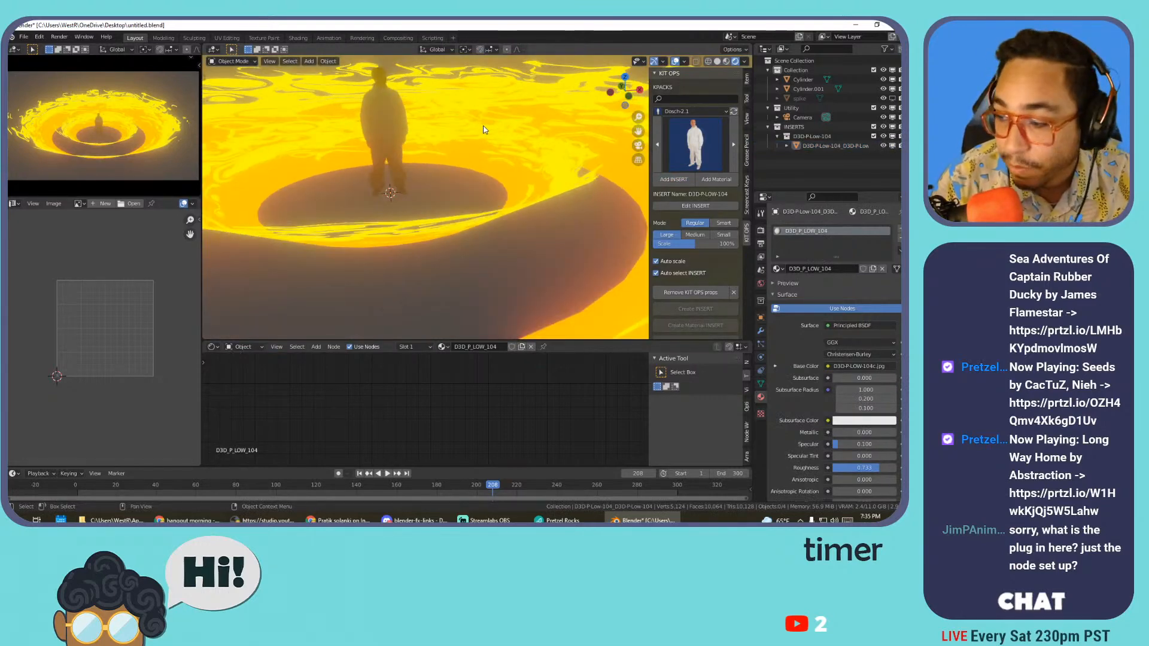
- Play the animation and rotate the outer flame ring freely about the global Z axis
scroll(483, 129, "down", 4)
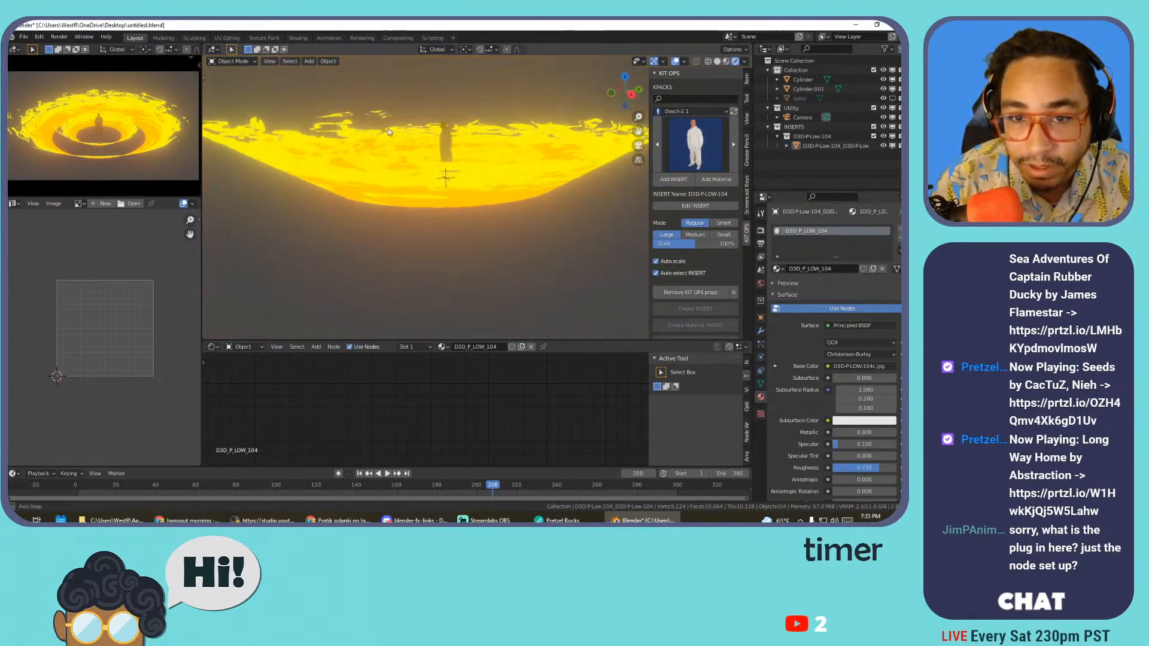
key("space")
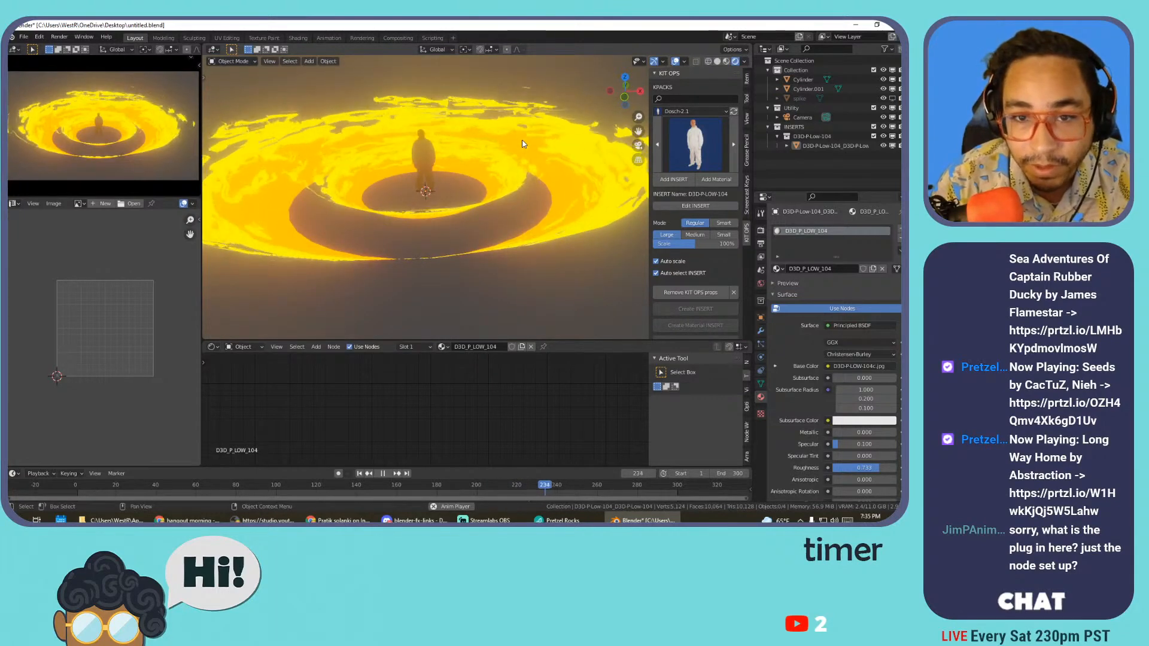
scroll(476, 147, "down", 2)
left_click(491, 143)
key("r")
key("z")
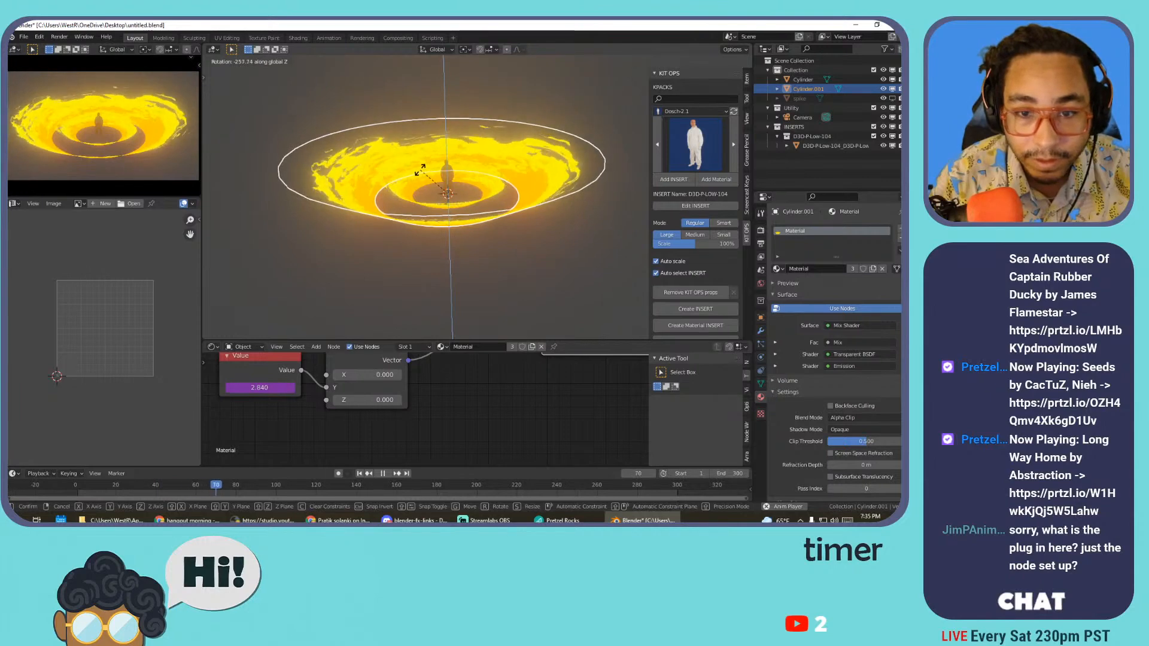
left_click(515, 150)
- Drive the outer flame ring's Z rotation with a frame expression, trying #frame and frame/100 before settling on frame/50
left_click(747, 79)
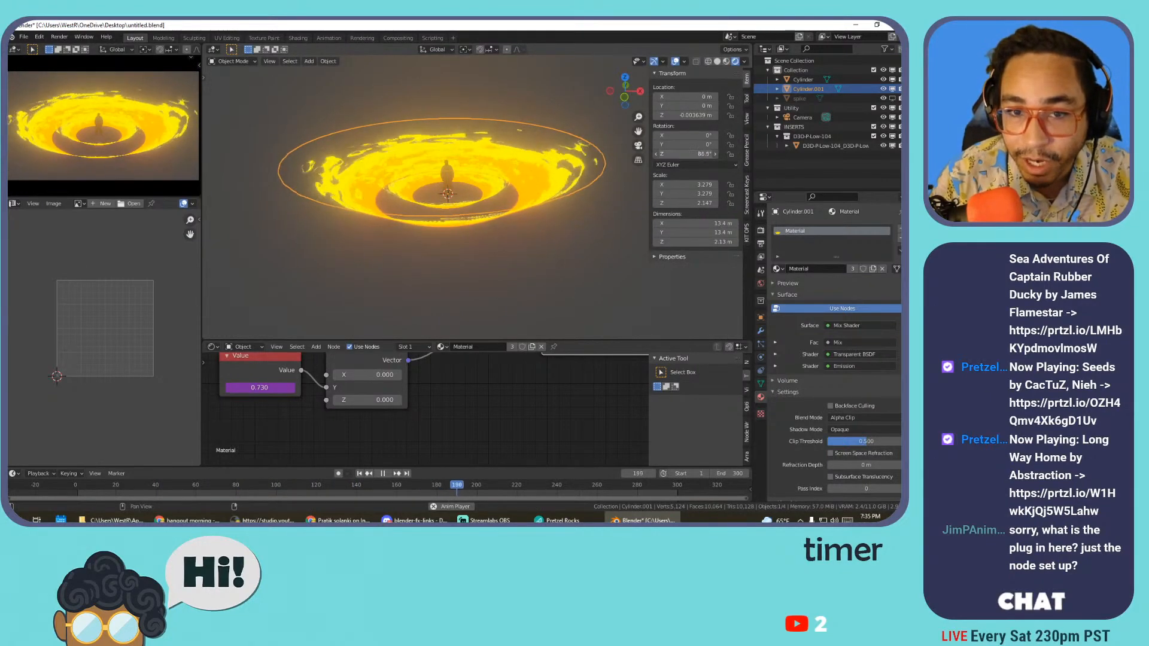
left_click(691, 154)
type("#frame")
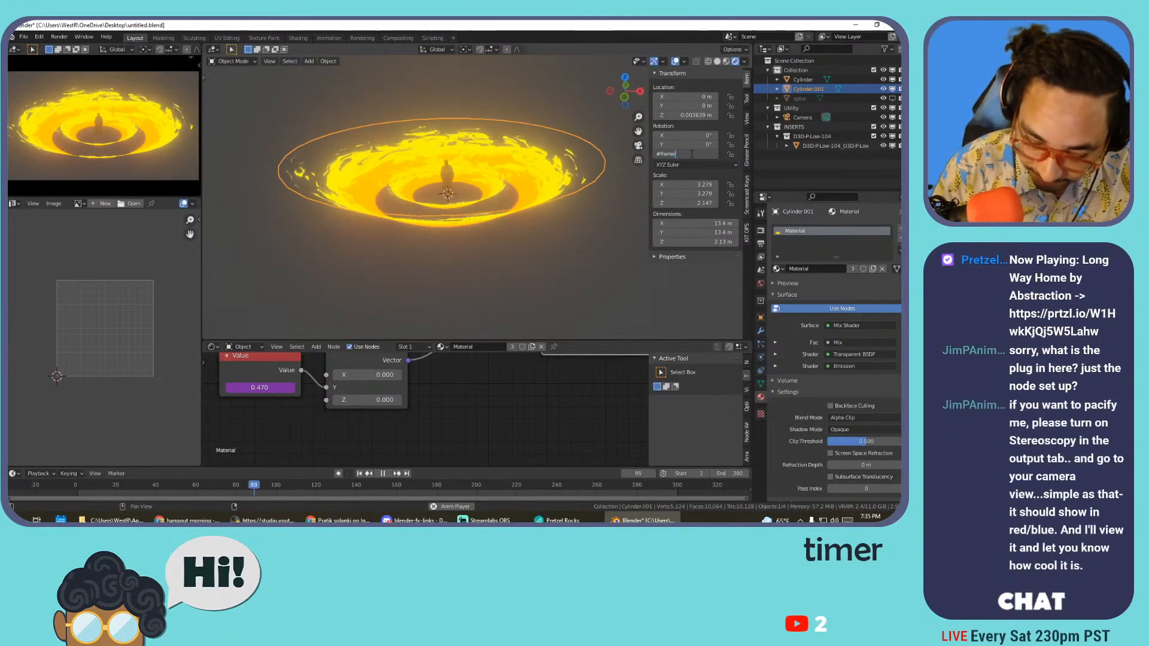
key("Return")
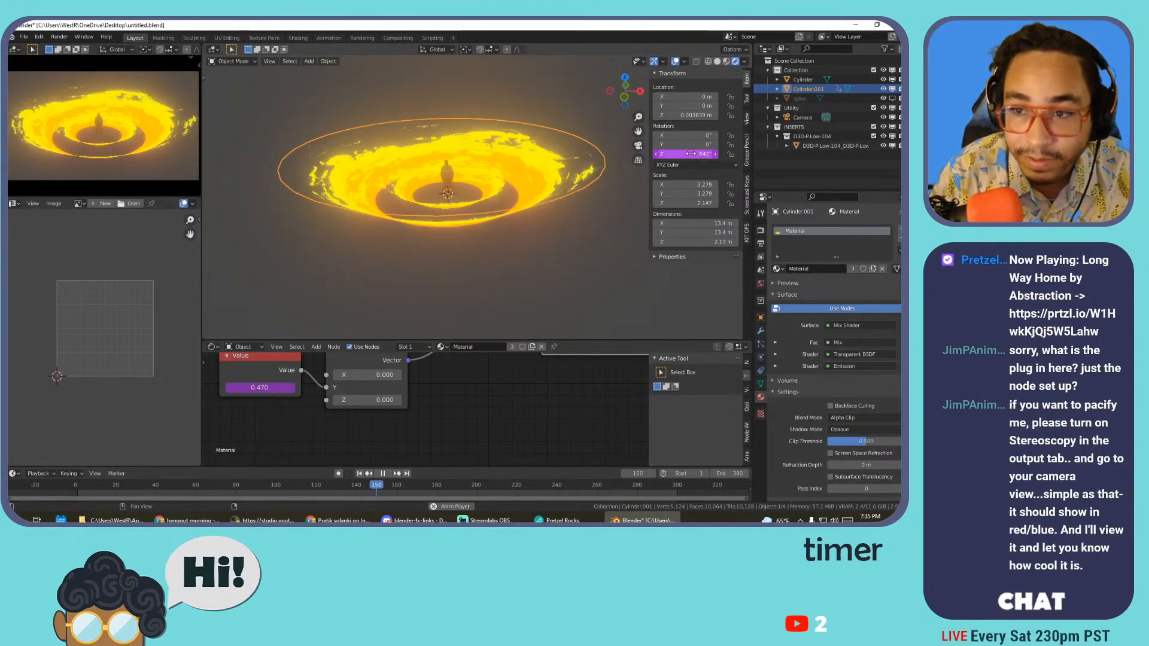
left_click(691, 154)
type("0")
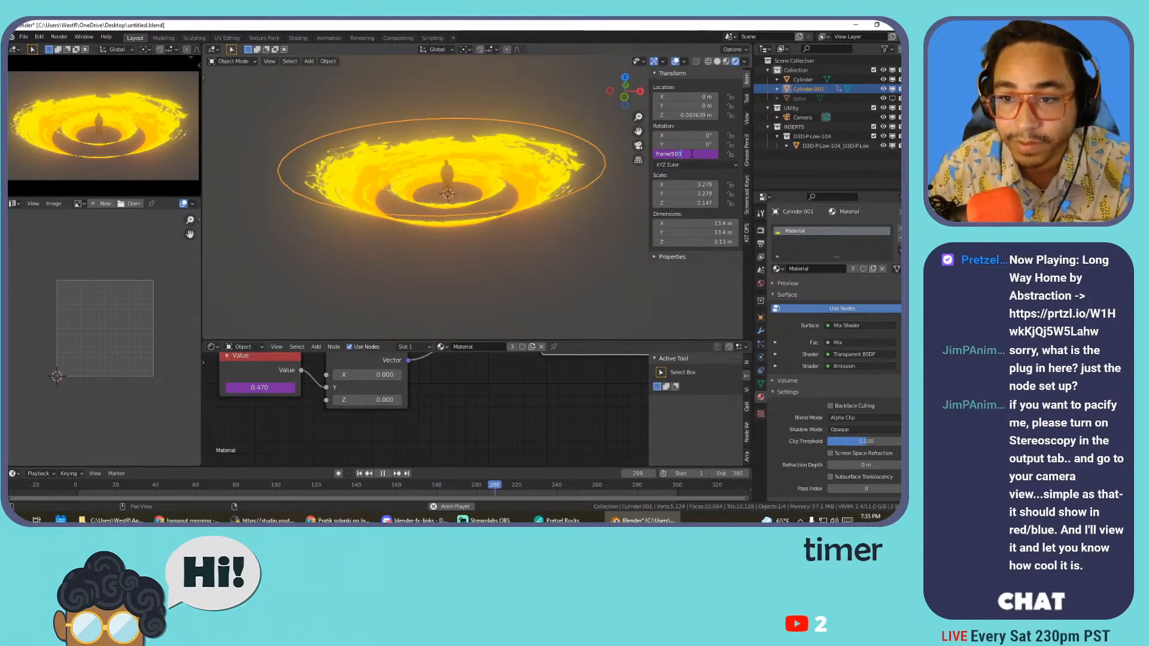
key("Return")
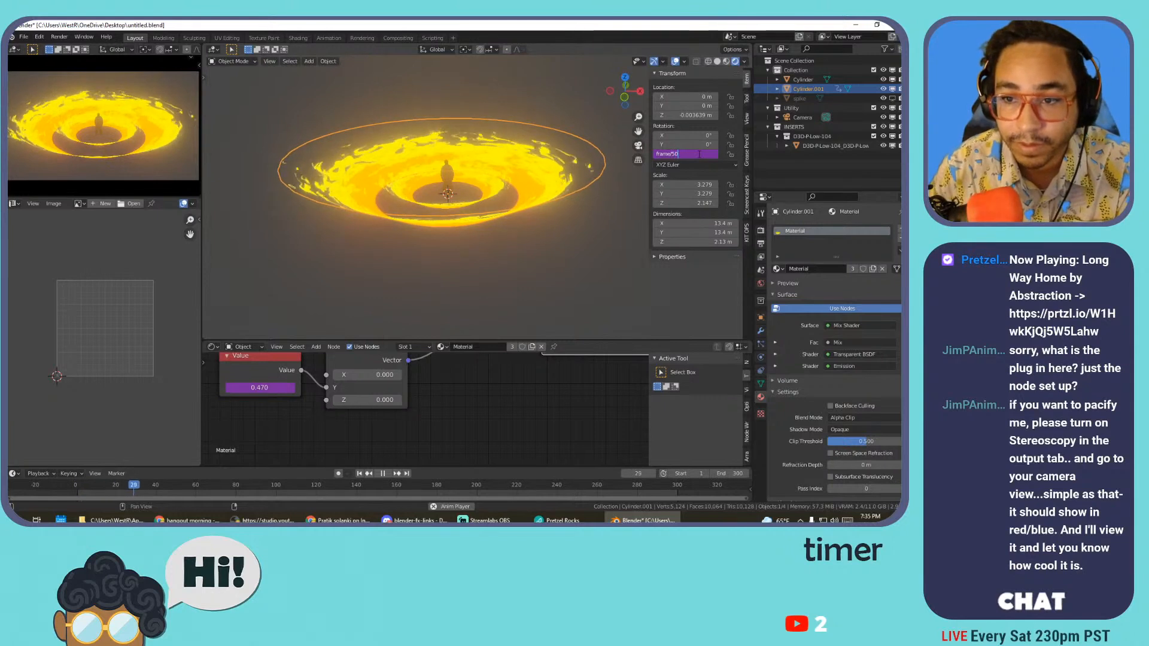
key("Return")
double_click(693, 154)
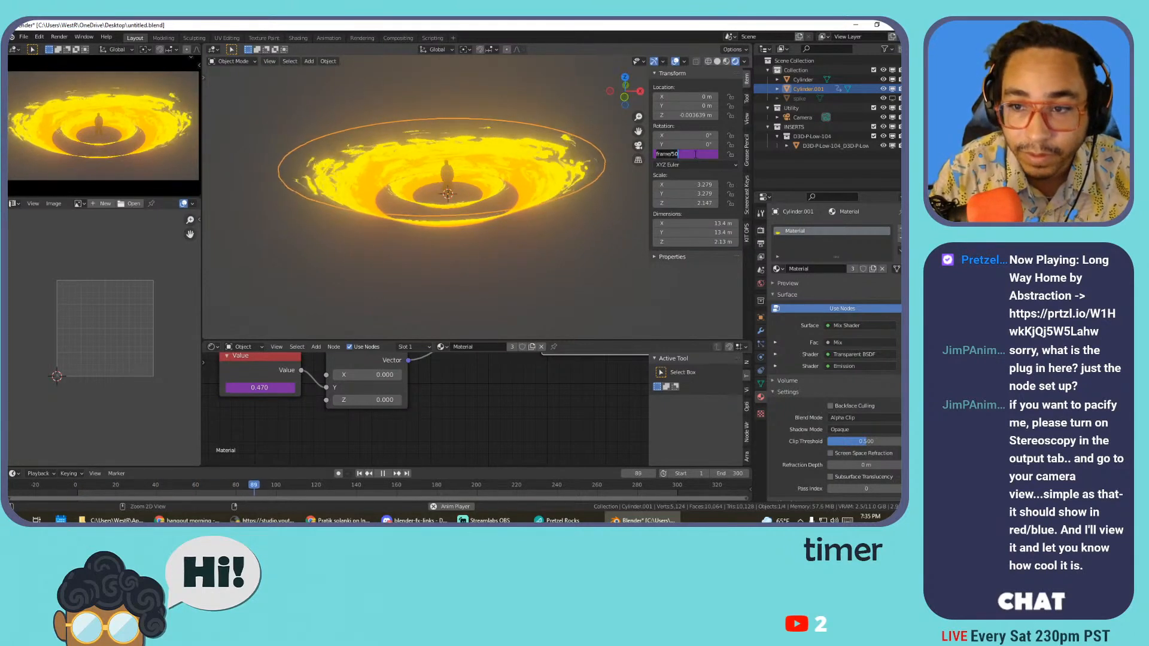
type("frame/50")
- Drive the inner flame ring's Z rotation with the expression #frame/50 and inspect the spinning rings up close
left_click(493, 185)
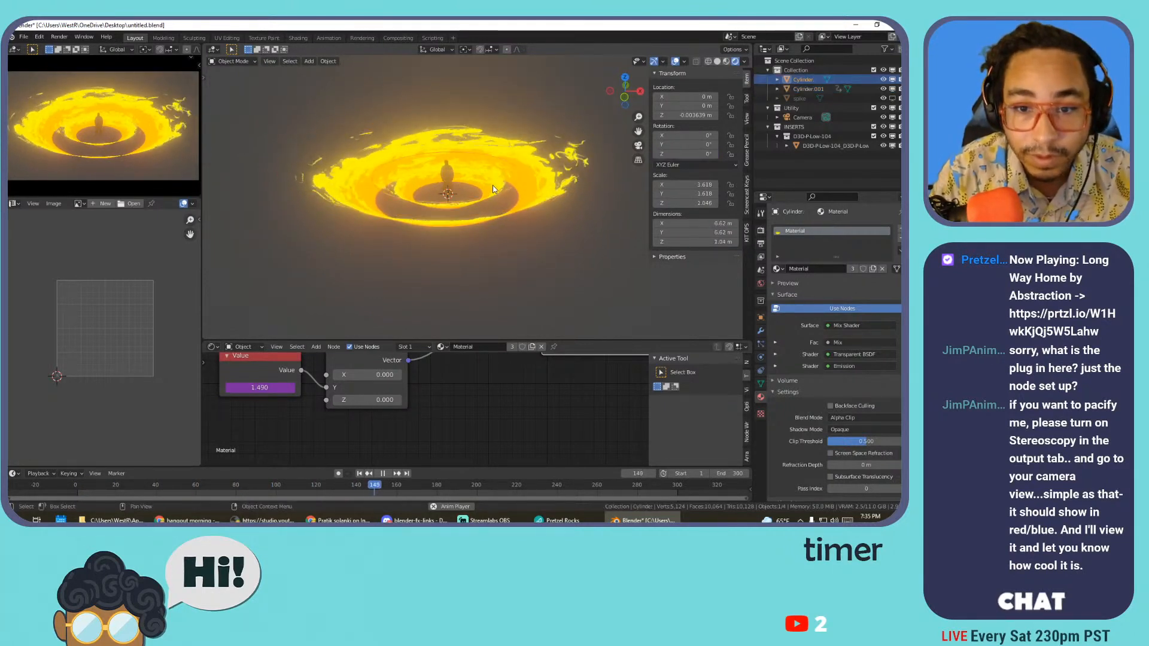
left_click(706, 153)
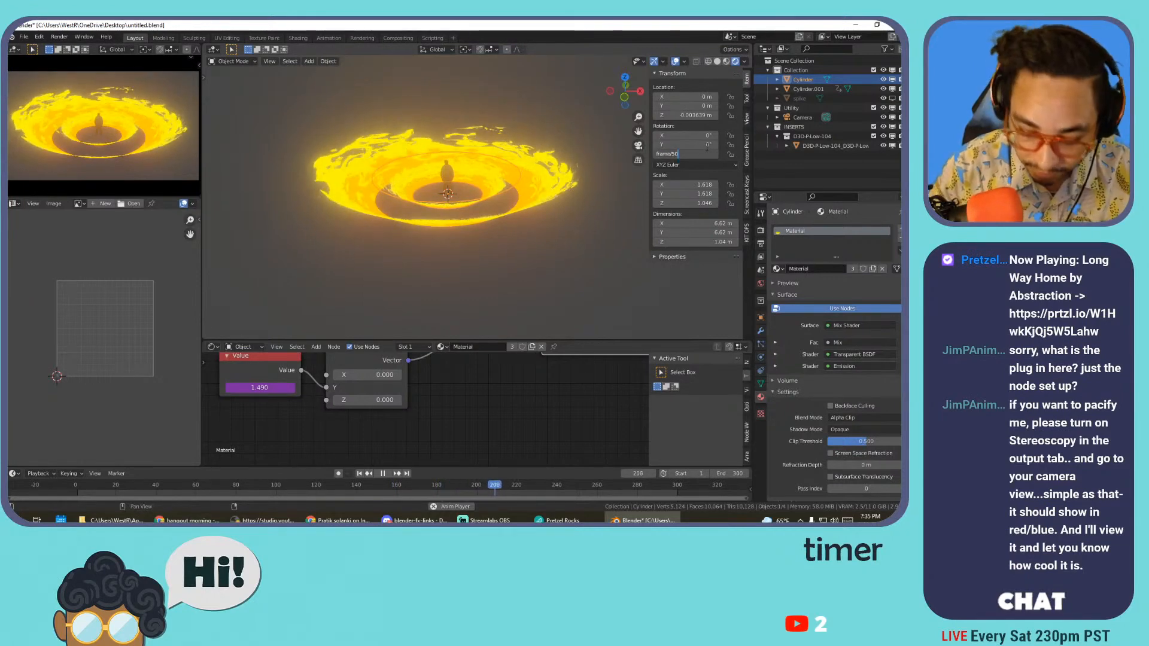
type("#")
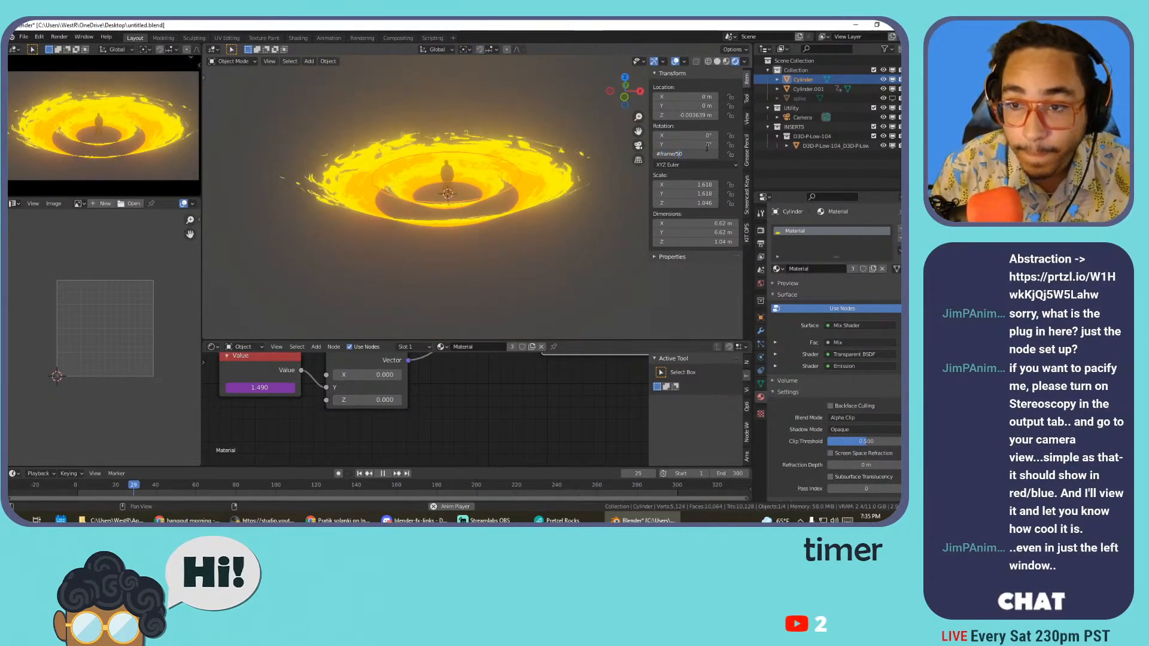
key("Return")
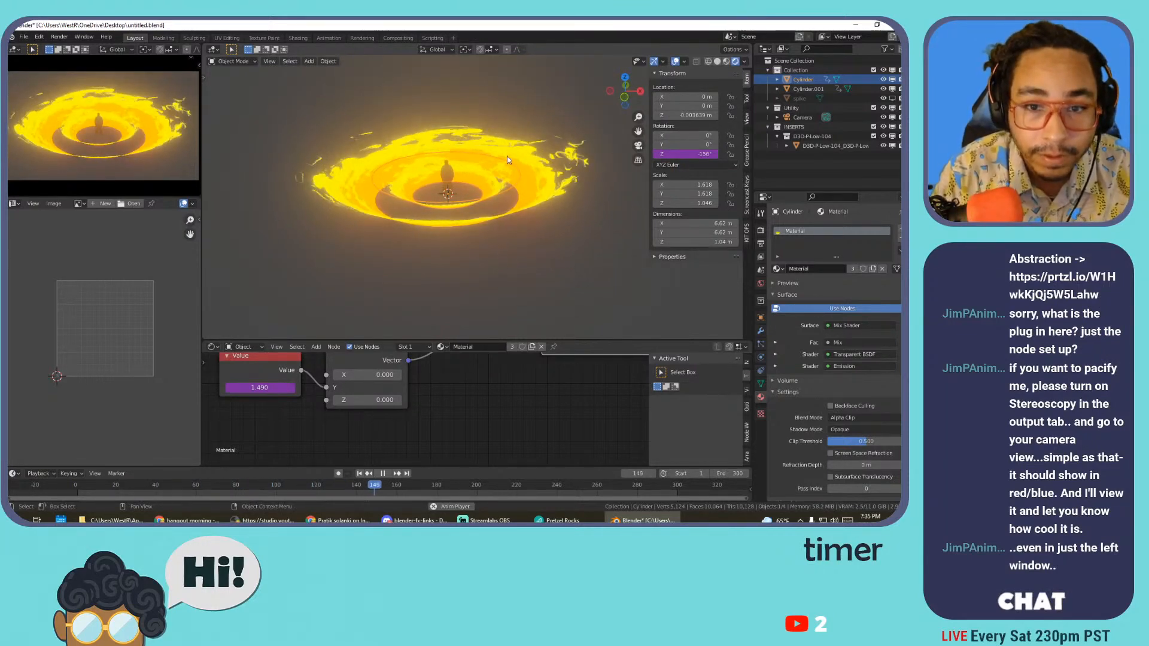
middle_click_drag(497, 150, 521, 150)
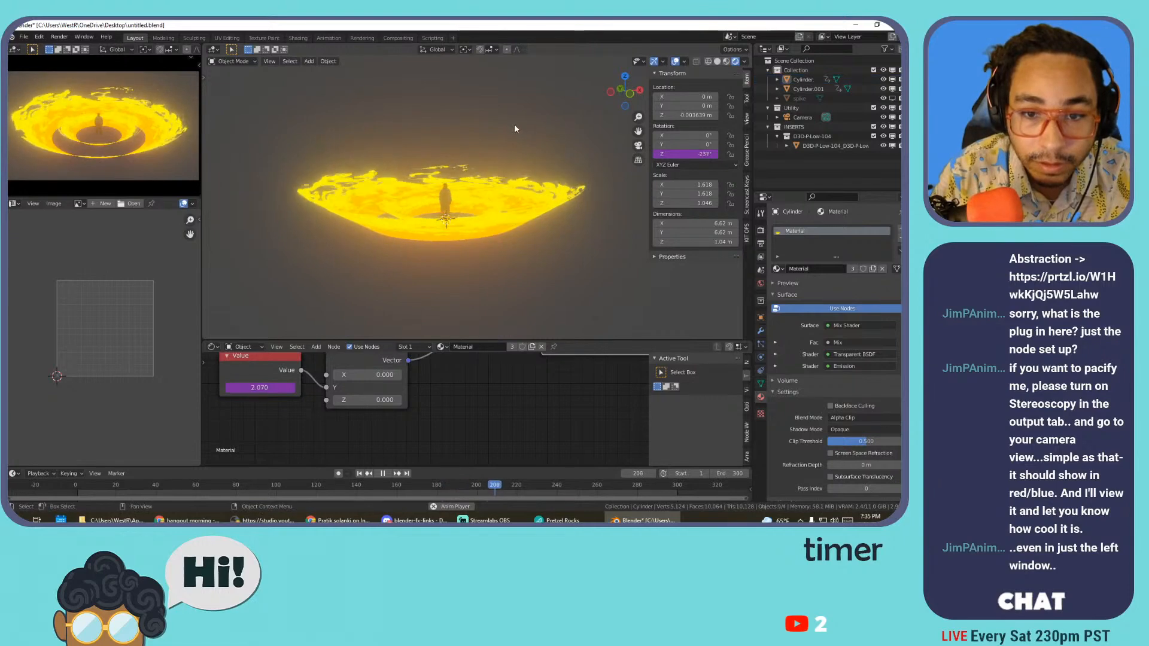
scroll(514, 145, "up", 5)
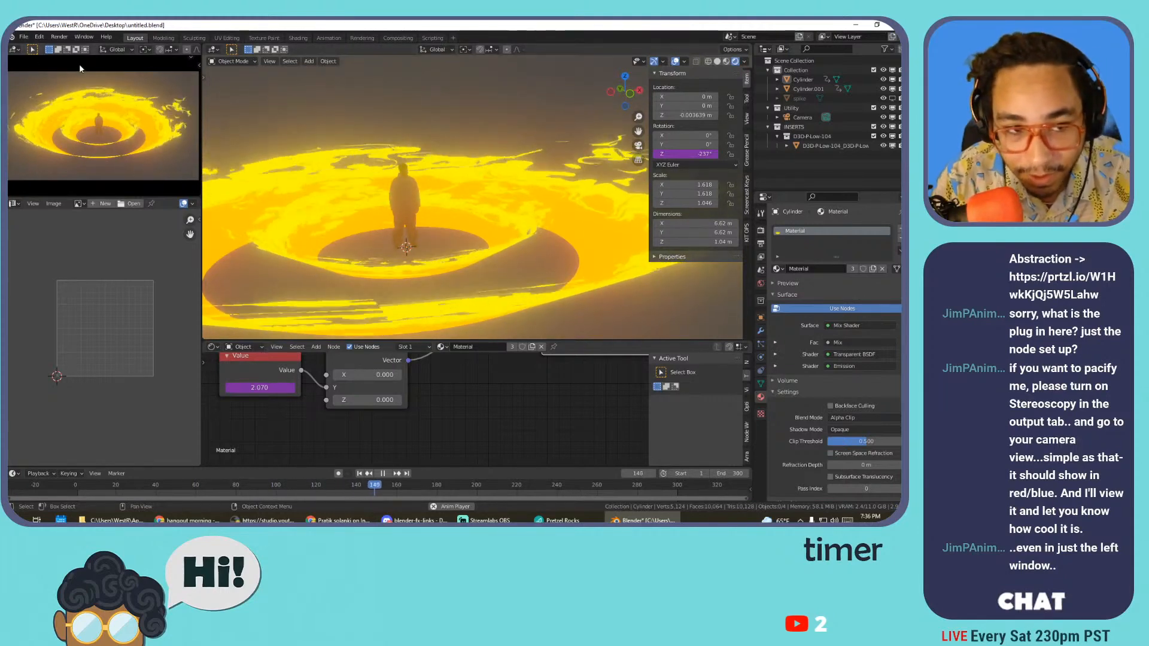
- Pause the animation and enable Stereoscopy for the scene output in Stereo 3D mode
key("space")
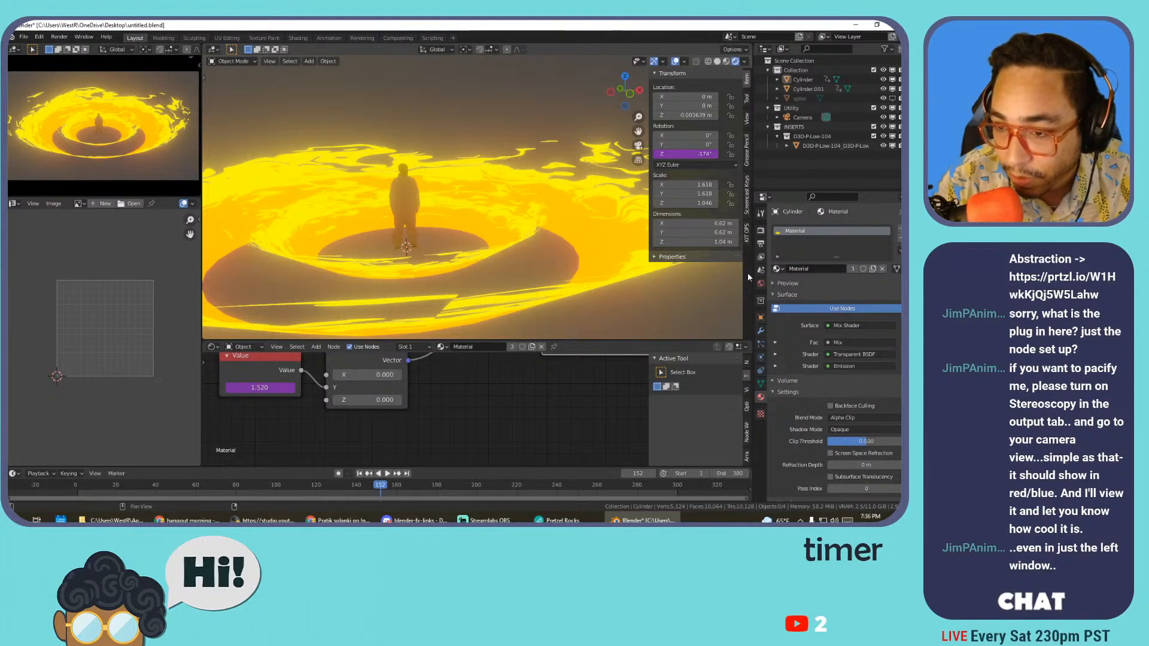
left_click(760, 257)
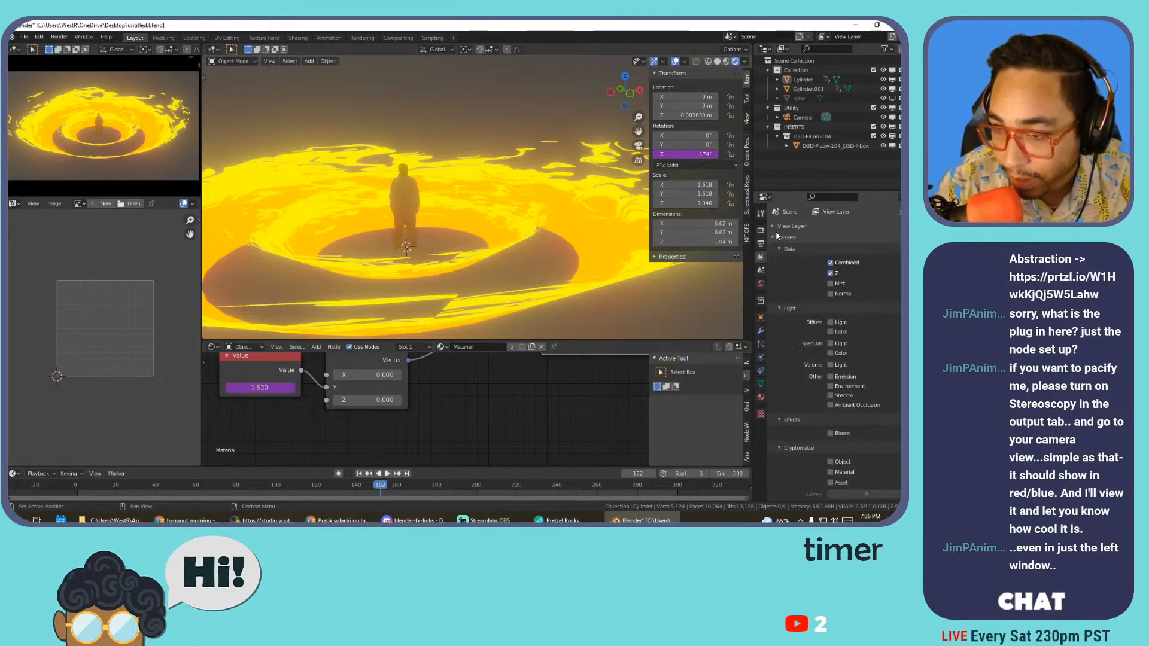
left_click(779, 226)
left_click(761, 242)
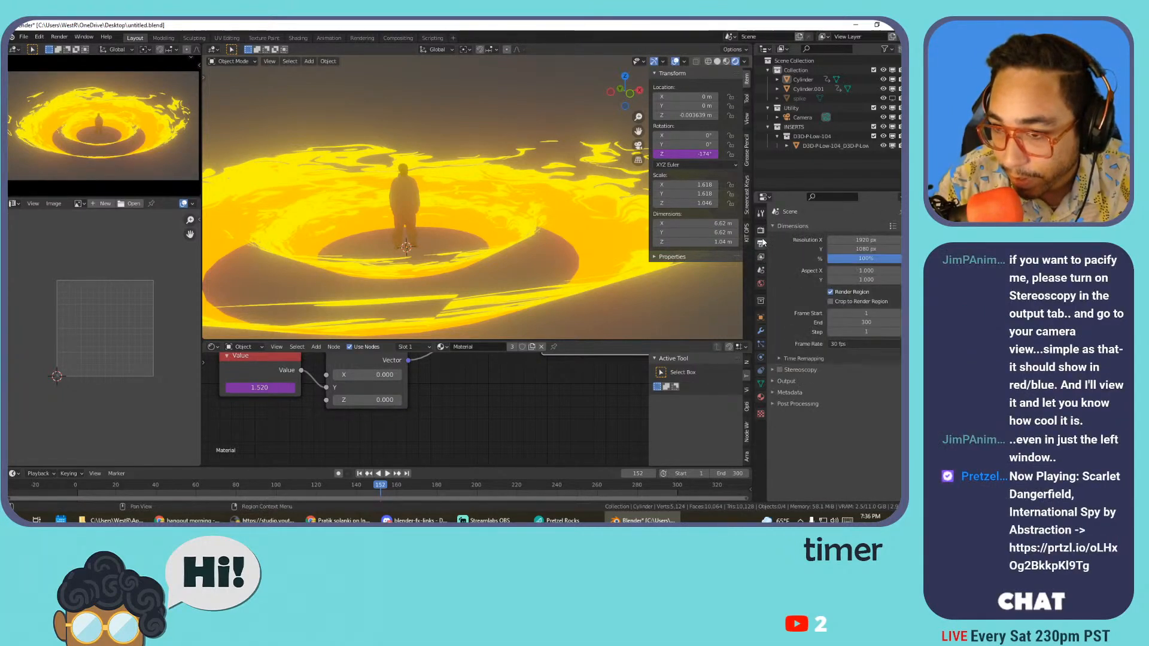
left_click(792, 226)
left_click(795, 239)
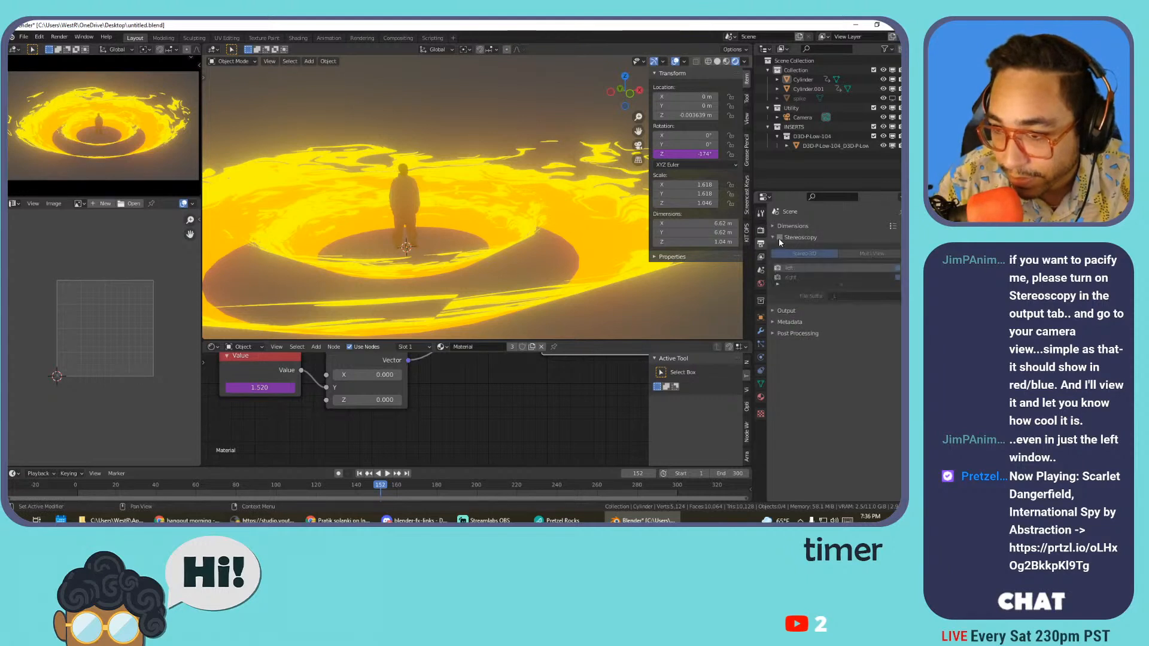
left_click(779, 238)
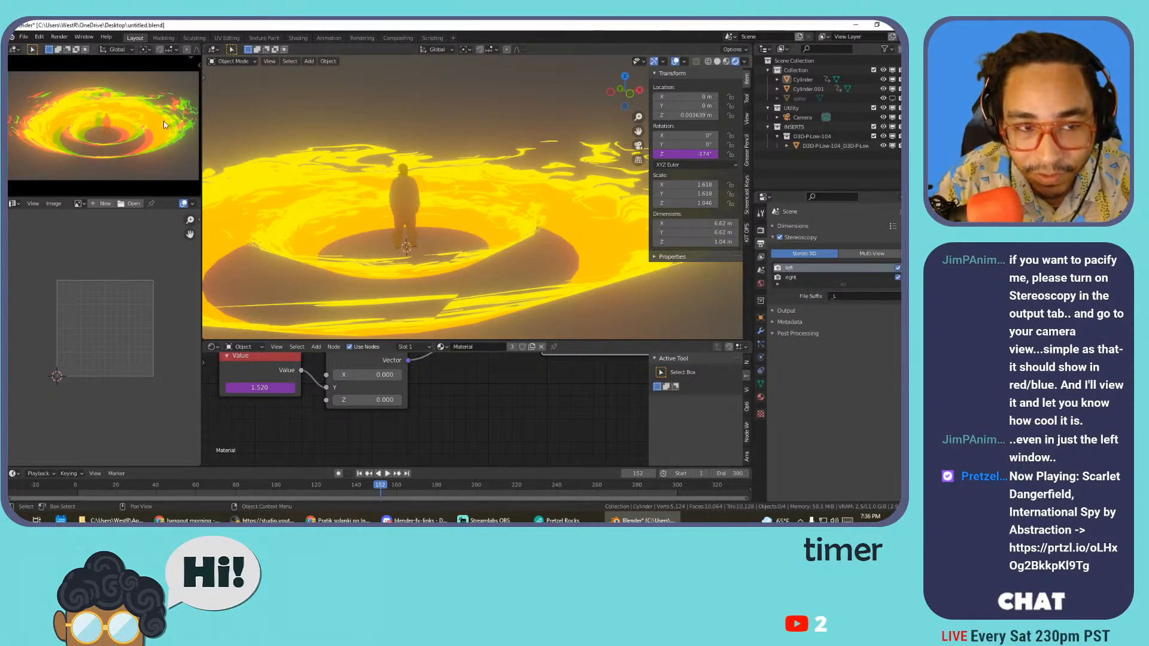
- Widen the camera preview with the animation playing in stereo, and hide the main viewport's sidebar
left_click_drag(204, 178, 279, 174)
middle_click_drag(419, 203, 448, 214)
key("space")
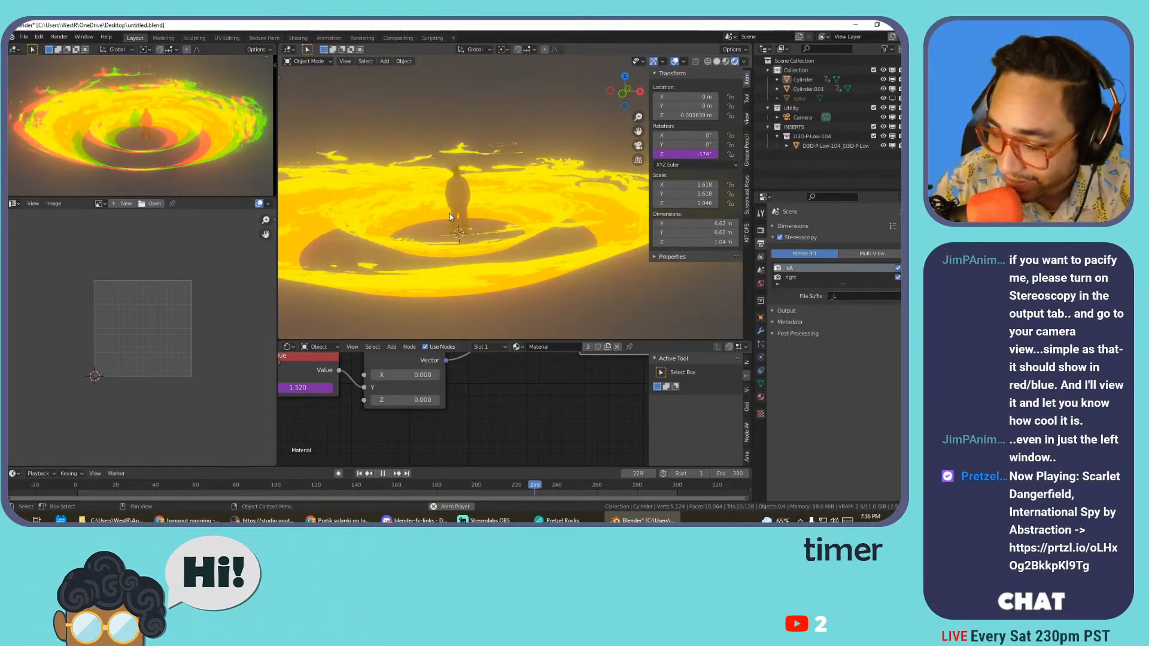
left_click(800, 277)
left_click(801, 269)
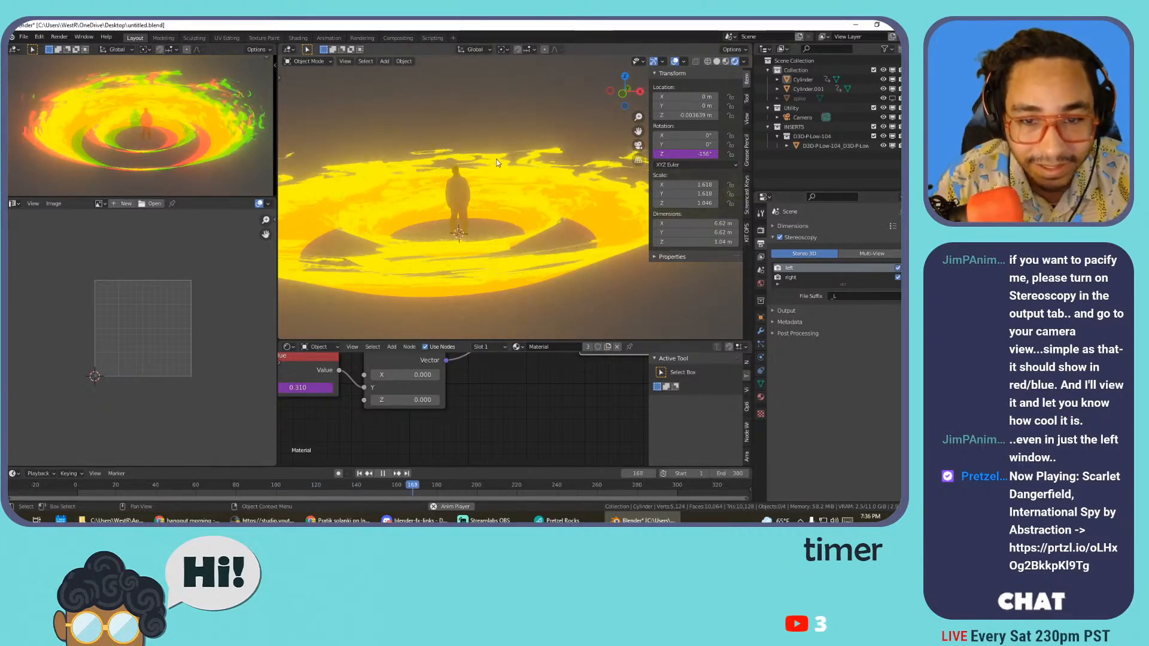
left_click(638, 146)
key("n")
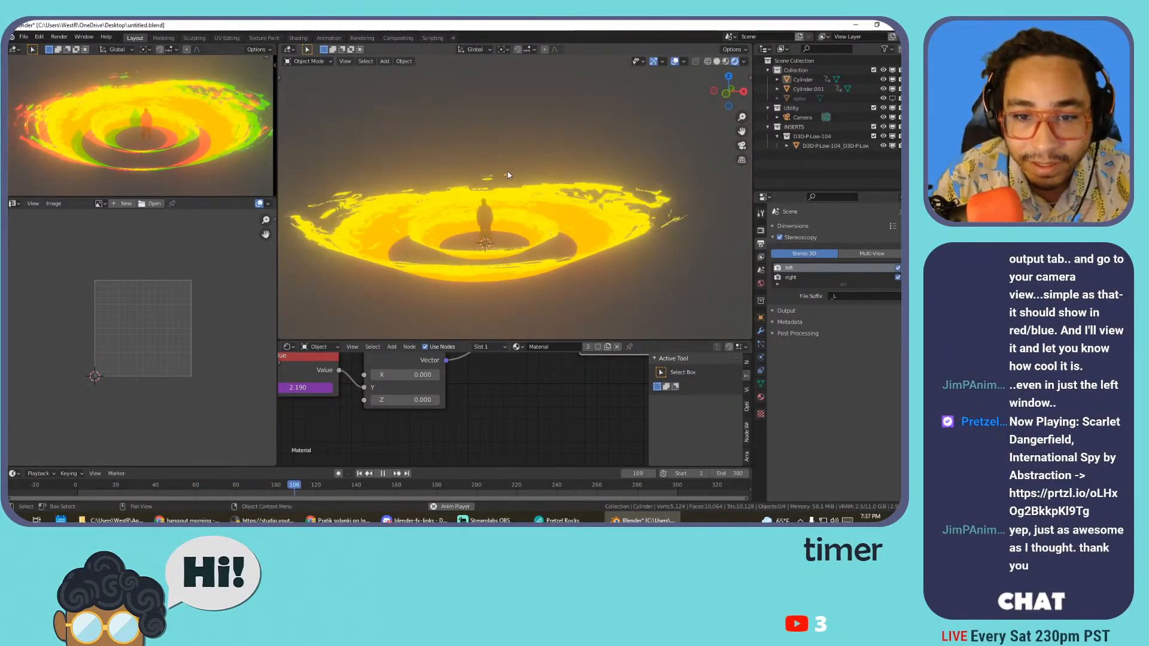
- In the outer flame ring's material, set the ColorRamp-feeding noise texture's scale to 0.7 and detail to 0
left_click(602, 192)
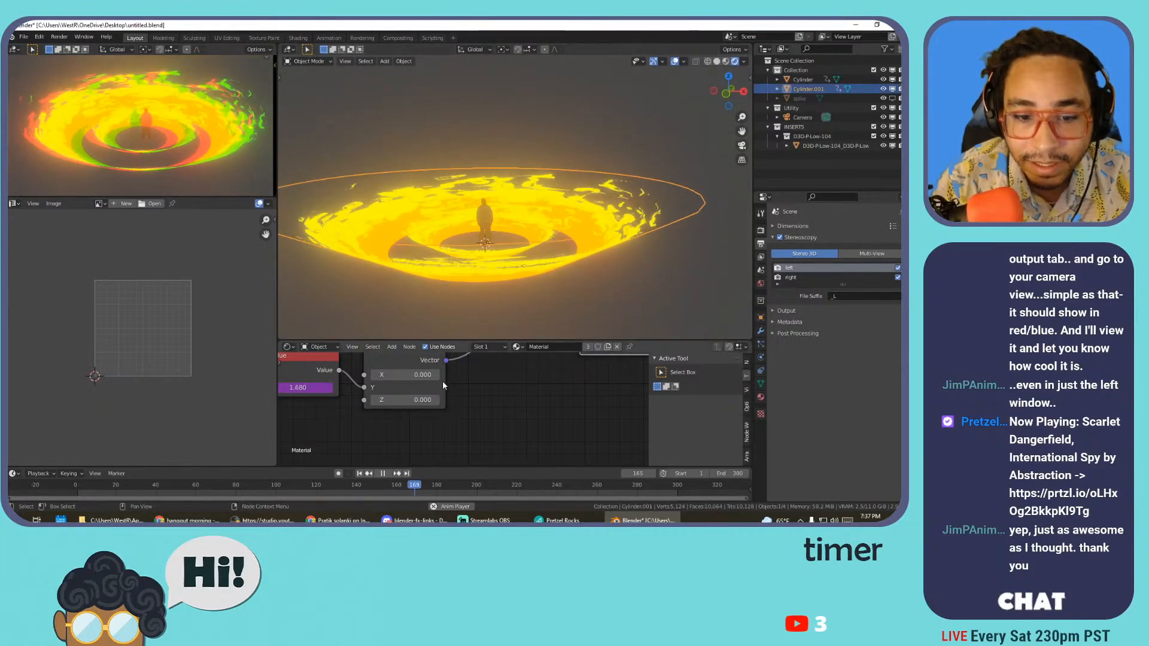
scroll(509, 391, "down", 4)
middle_click_drag(486, 420, 397, 464)
scroll(488, 407, "down", 5)
scroll(556, 399, "up", 1)
middle_click_drag(567, 397, 443, 429)
scroll(489, 408, "down", 3)
scroll(489, 407, "up", 2)
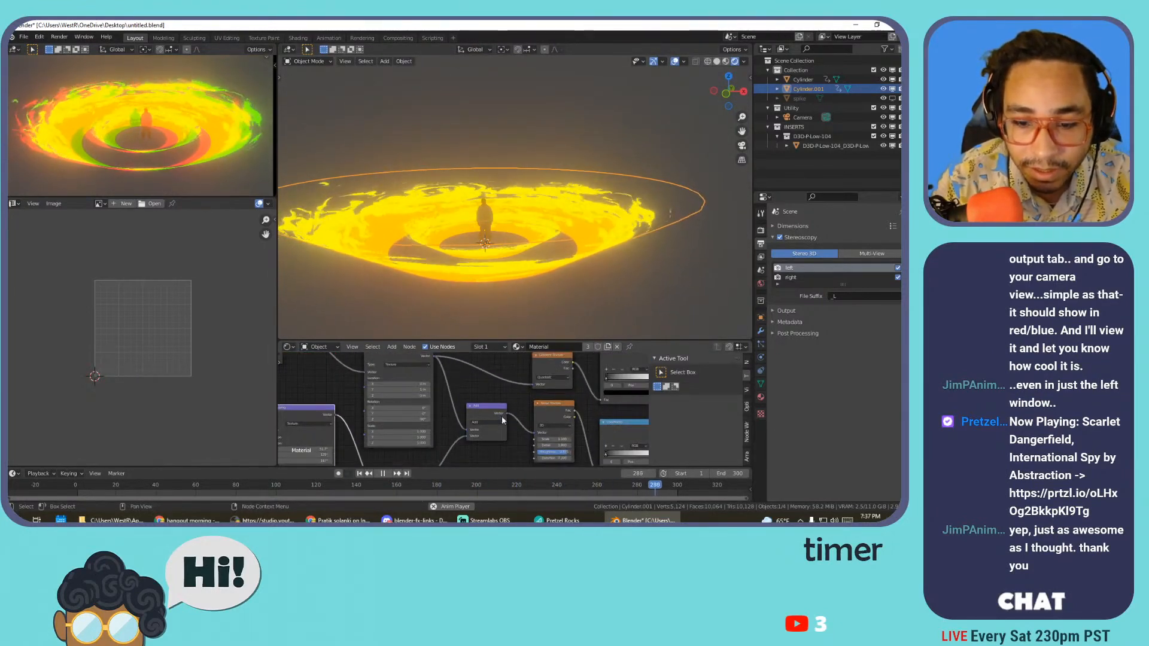
scroll(467, 398, "up", 3)
scroll(460, 404, "up", 3)
mouse_move(461, 403)
left_mouse_down()
mouse_move(500, 404)
mouse_move(467, 403)
left_mouse_up()
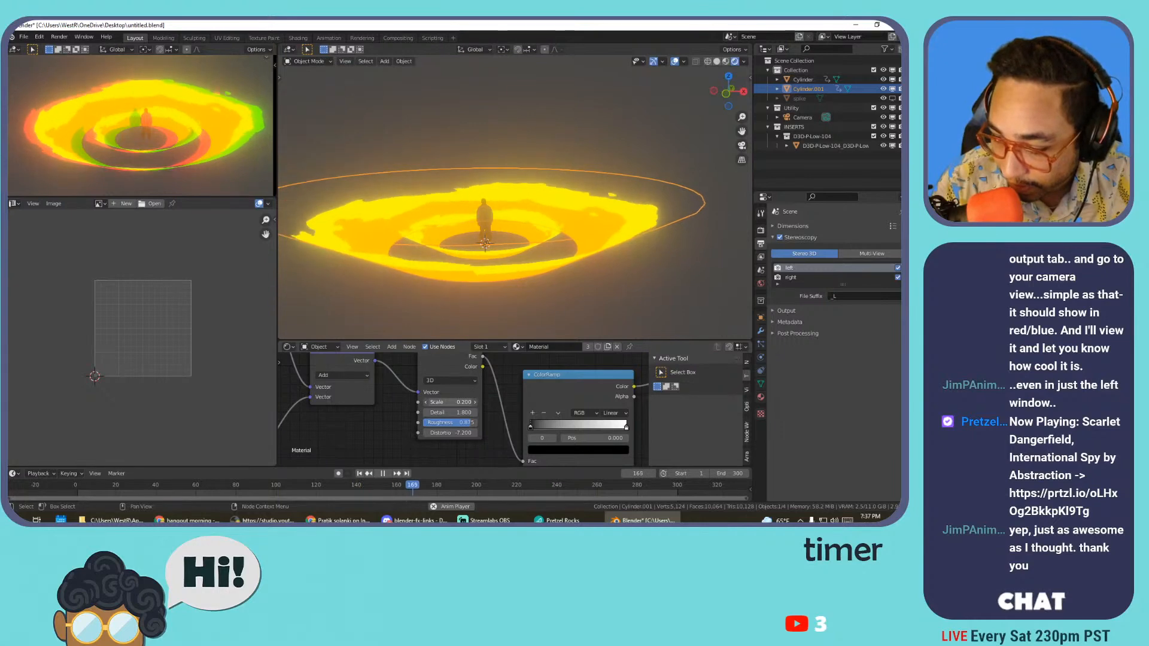
left_click_drag(450, 402, 452, 402)
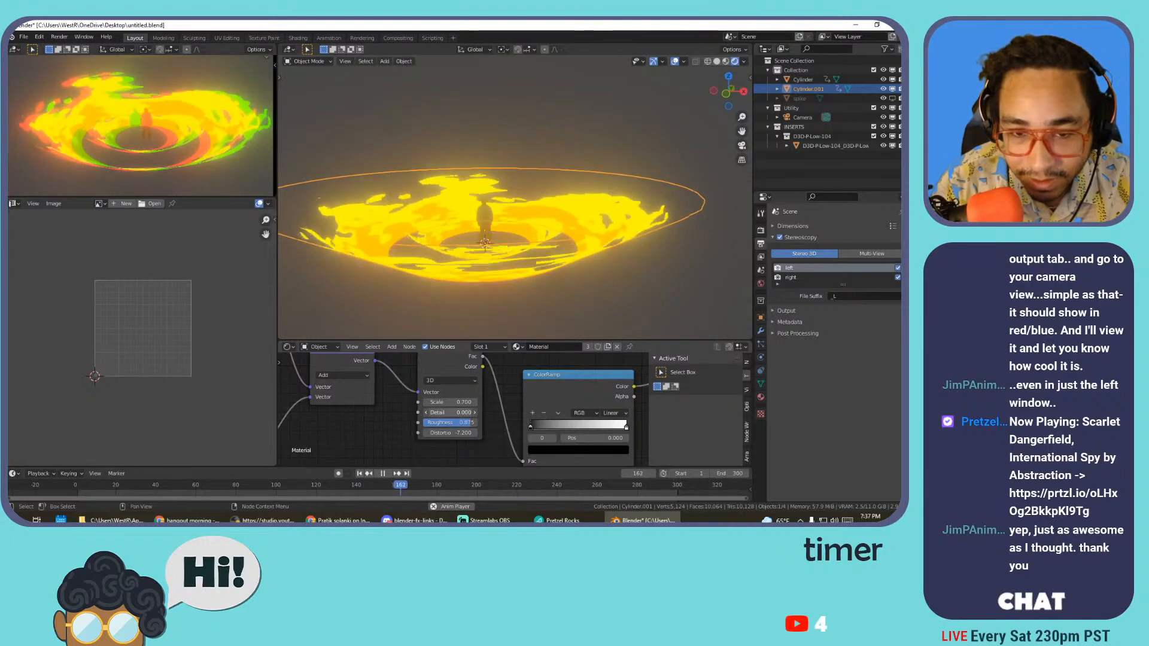
- Move the Value node's link from the Y input to the Z input of the Combine XYZ node
scroll(482, 395, "down", 5)
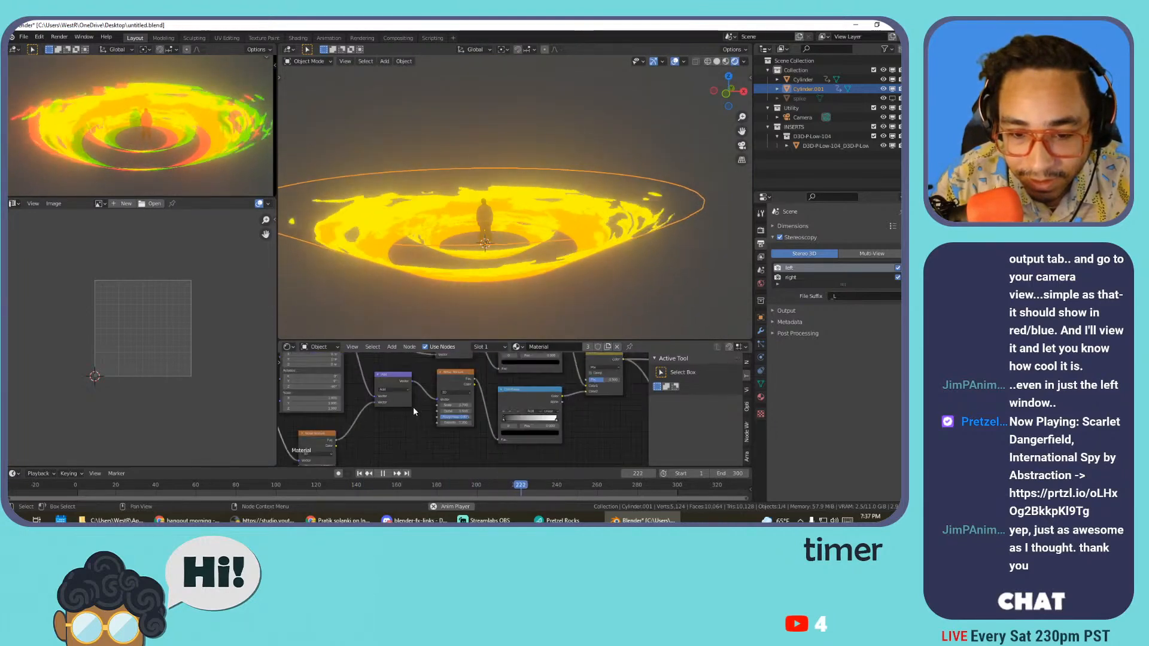
scroll(417, 452, "up", 3)
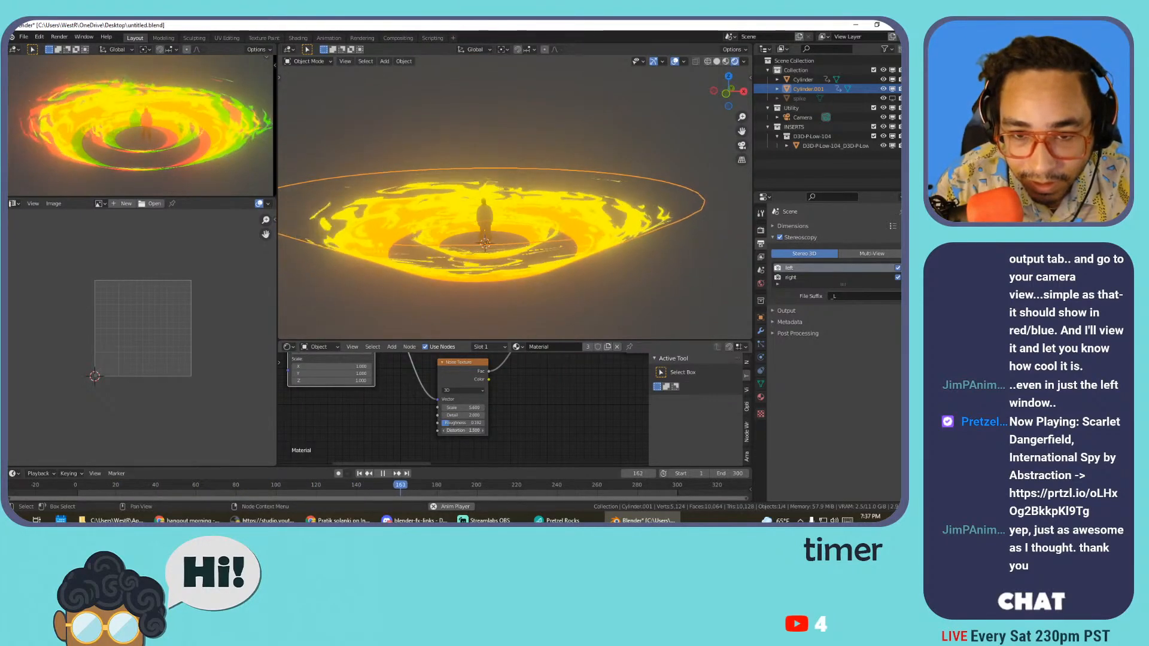
key("Home")
middle_click_drag(390, 416, 437, 406)
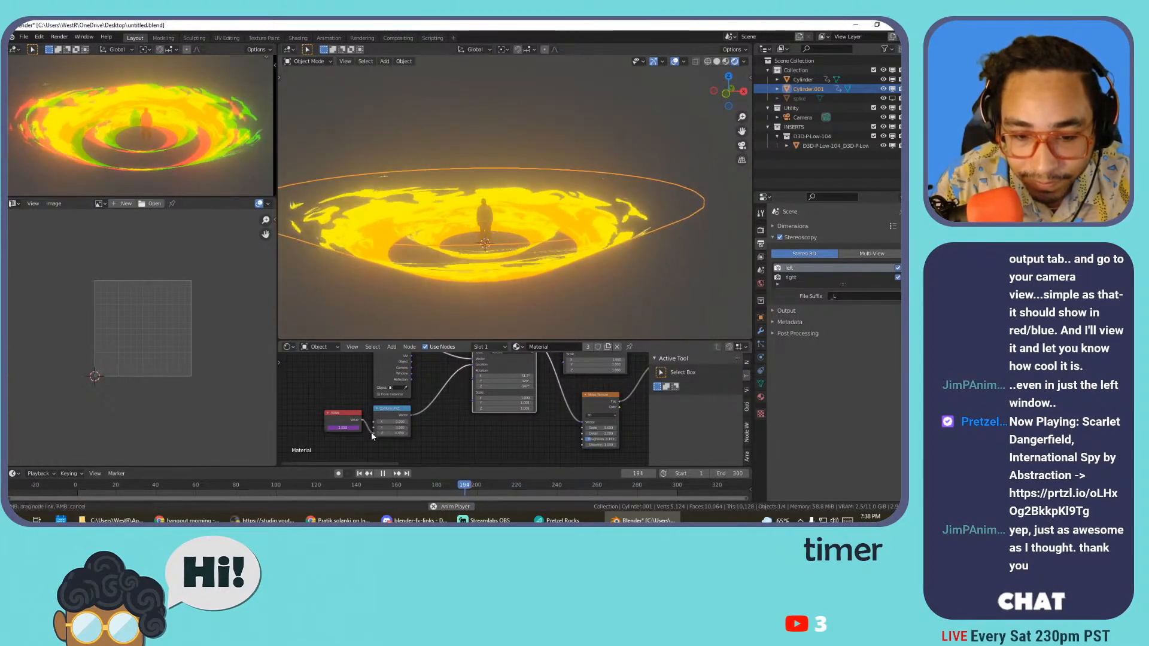
left_click_drag(371, 432, 372, 432)
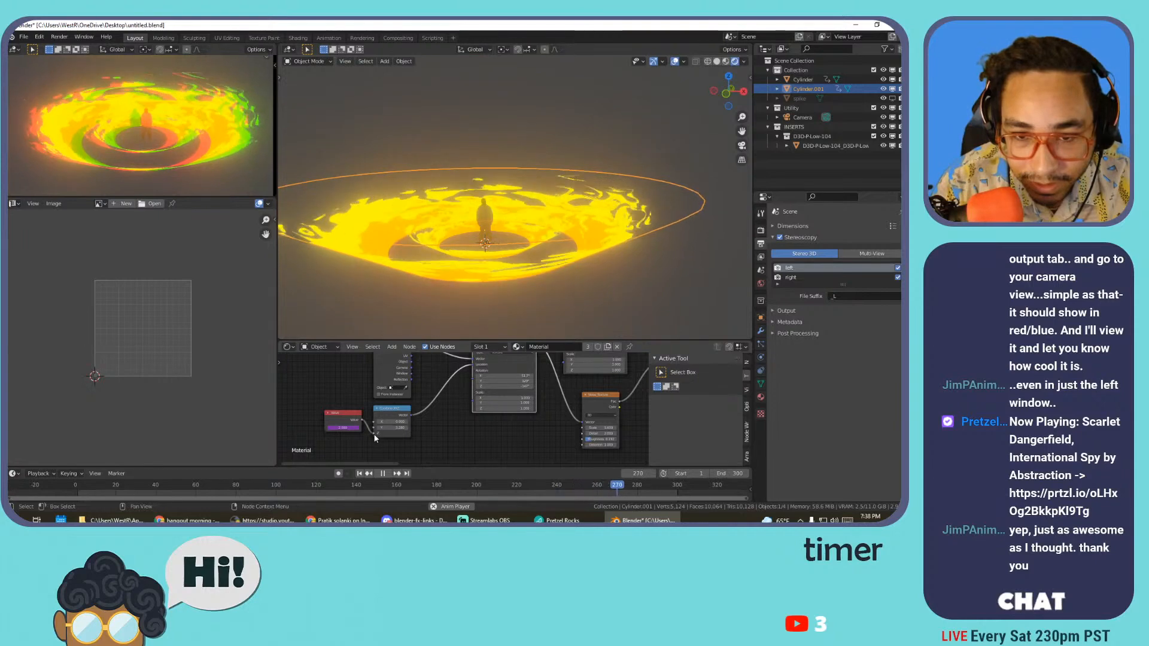
- Edit the frame-based driver expression of the Value node that feeds the Combine XYZ node
scroll(463, 394, "down", 2)
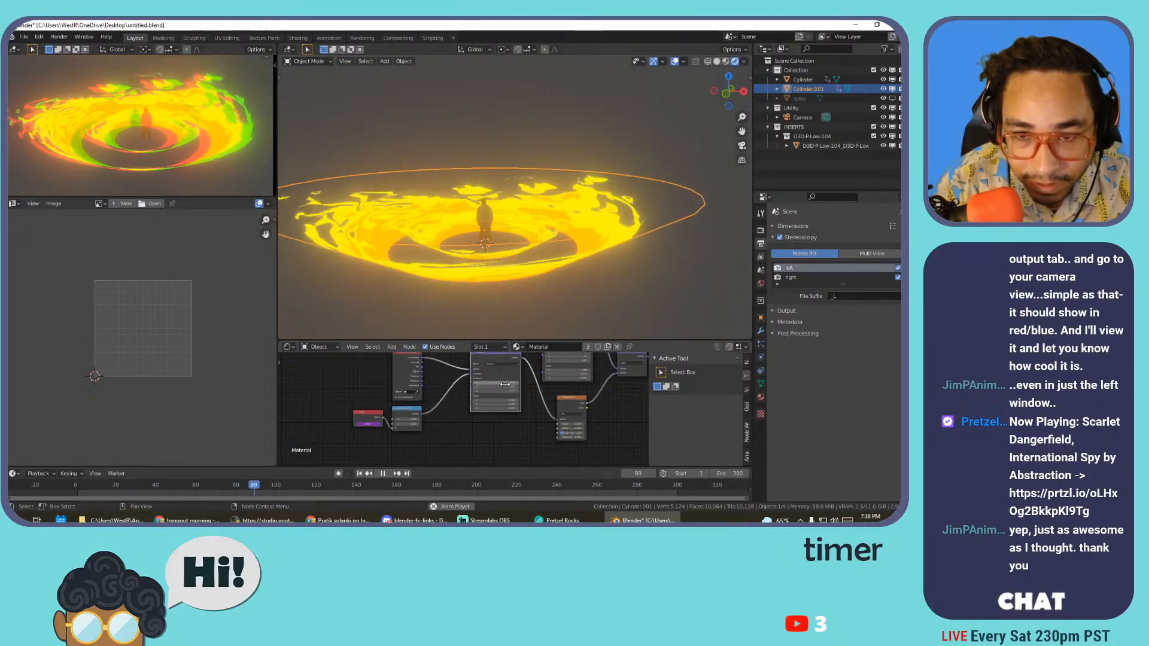
scroll(454, 406, "up", 2)
scroll(450, 410, "up", 1)
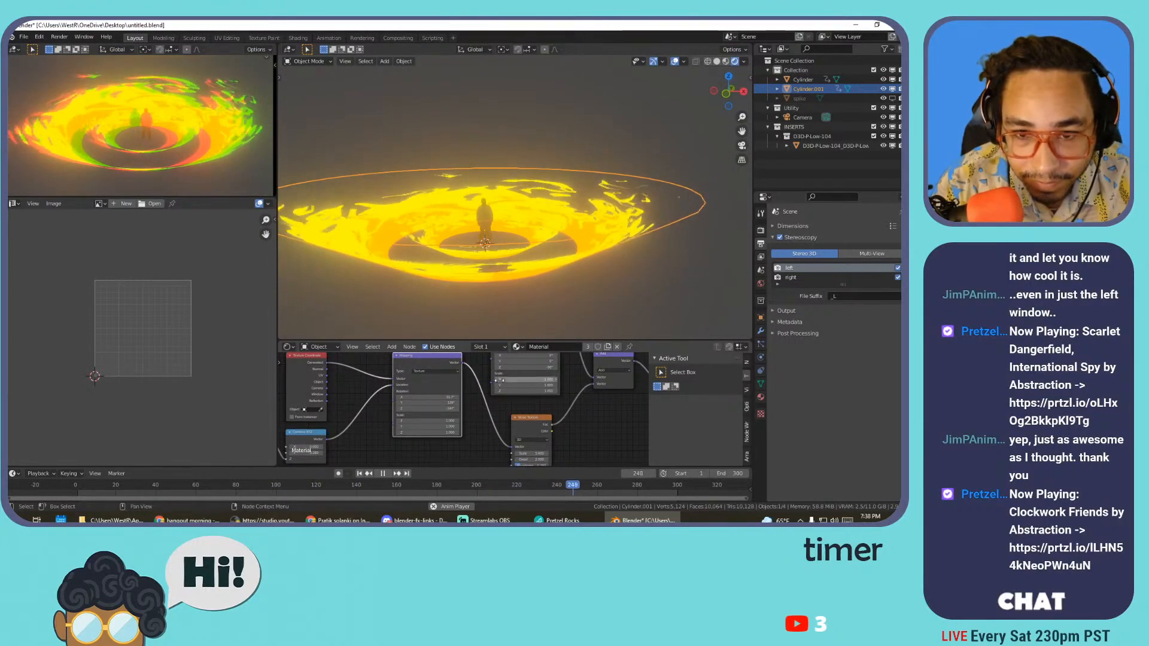
middle_click_drag(338, 442, 509, 405)
scroll(478, 407, "up", 5)
double_click(411, 419)
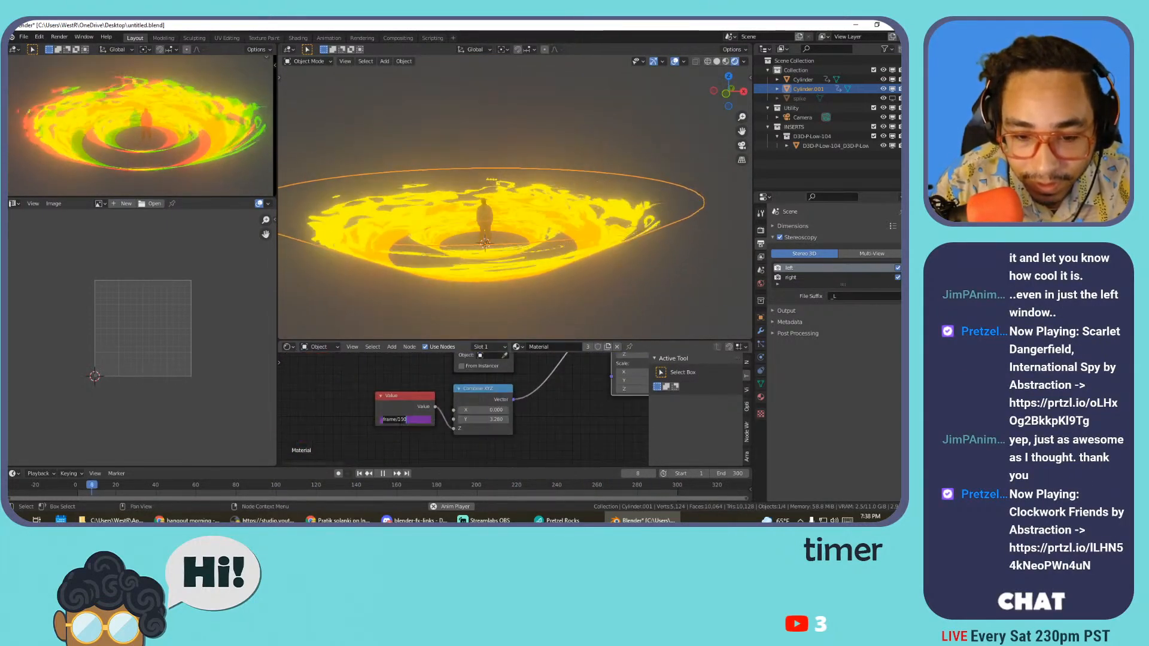
key("Return")
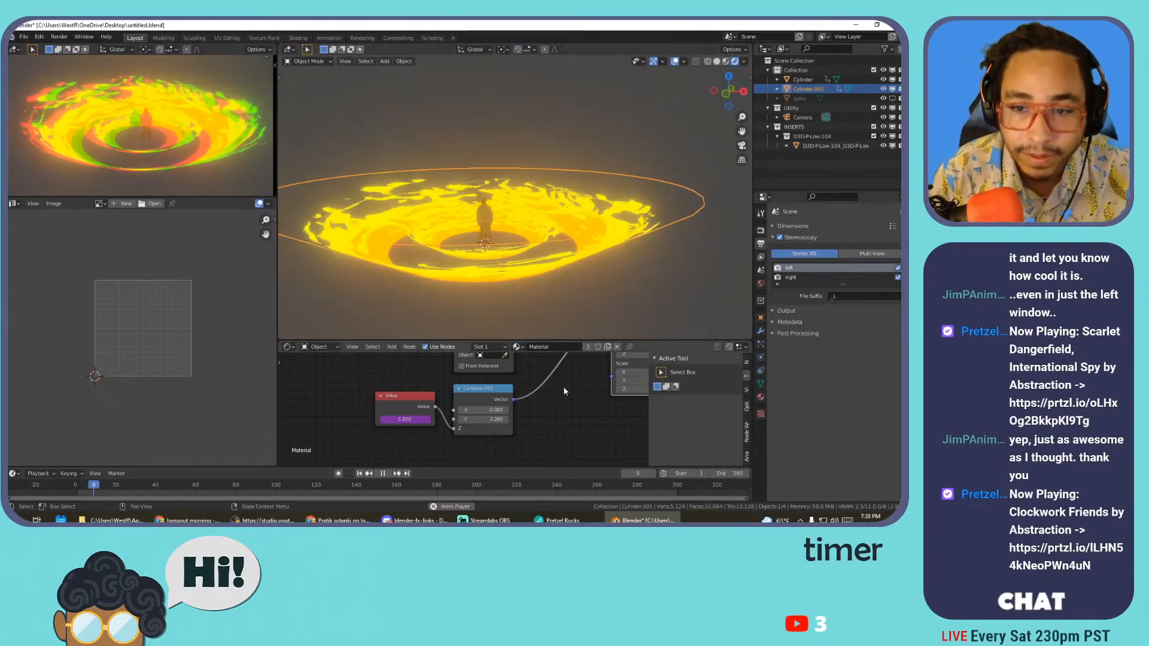
- In the flame material's color ramp, turn one yellow stop white and reorder the stops as yellow, orange, white
scroll(473, 406, "down", 4)
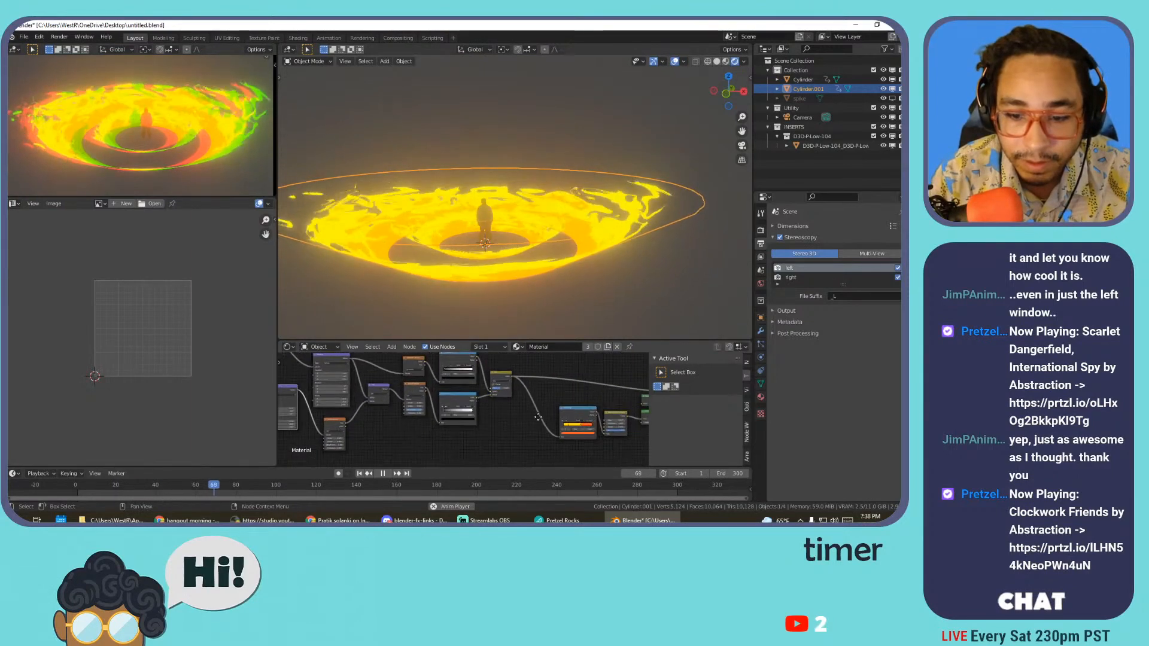
scroll(481, 416, "up", 4)
left_click_drag(421, 386, 437, 386)
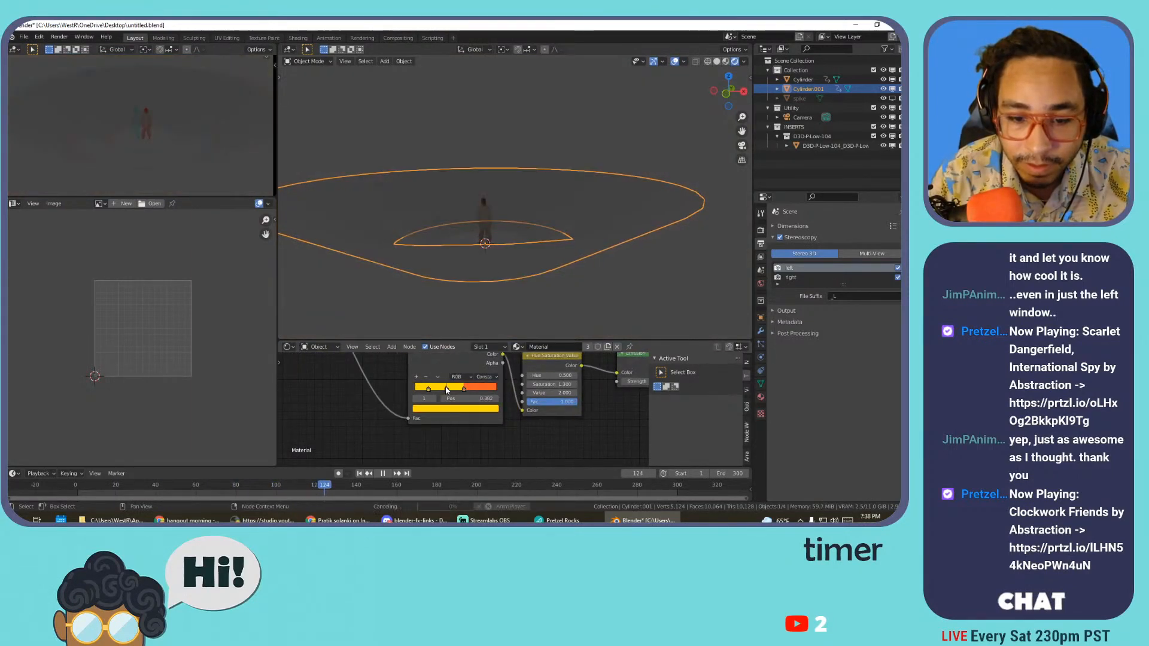
left_click(429, 389)
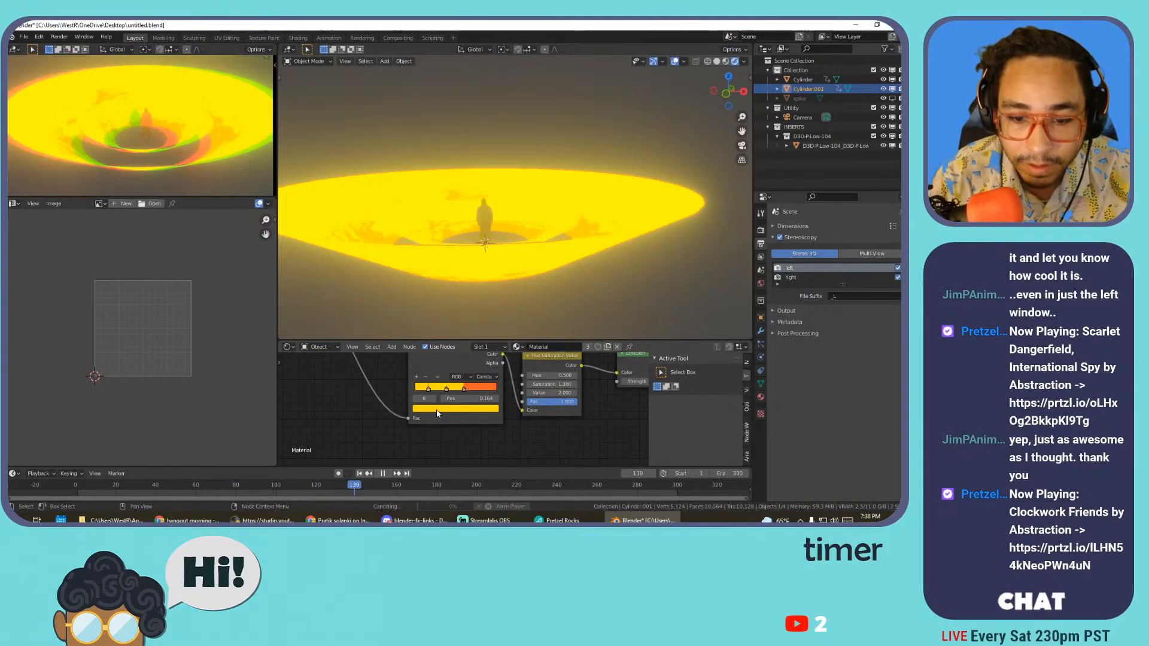
left_click(446, 410)
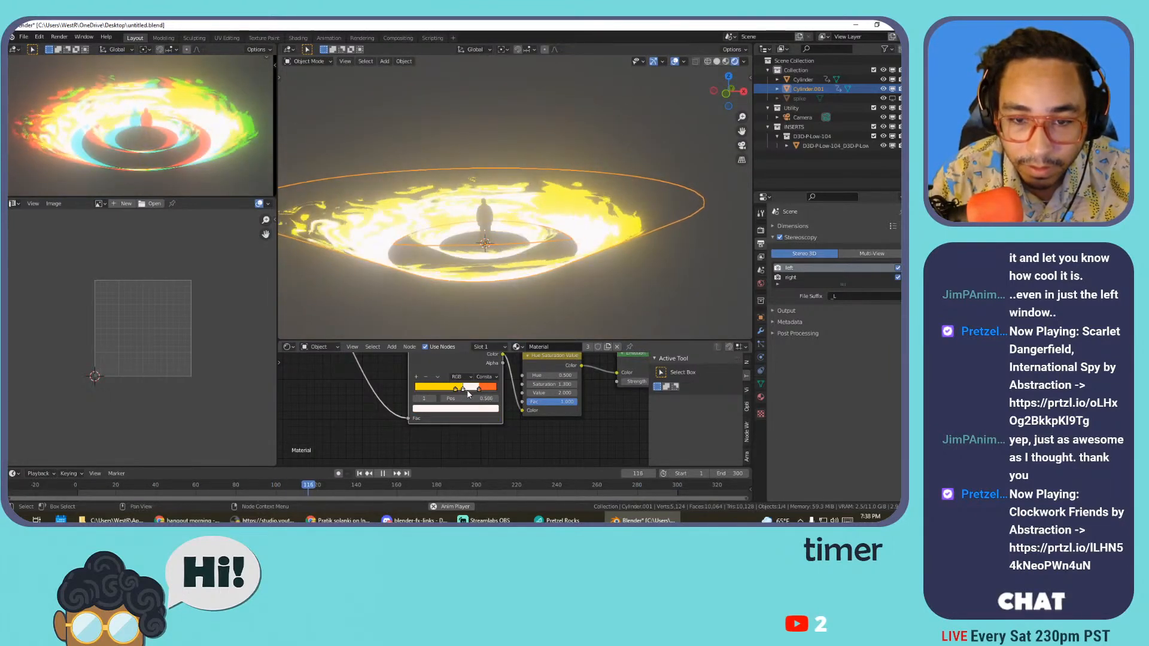
left_click_drag(479, 389, 446, 391)
left_click_drag(466, 390, 461, 390)
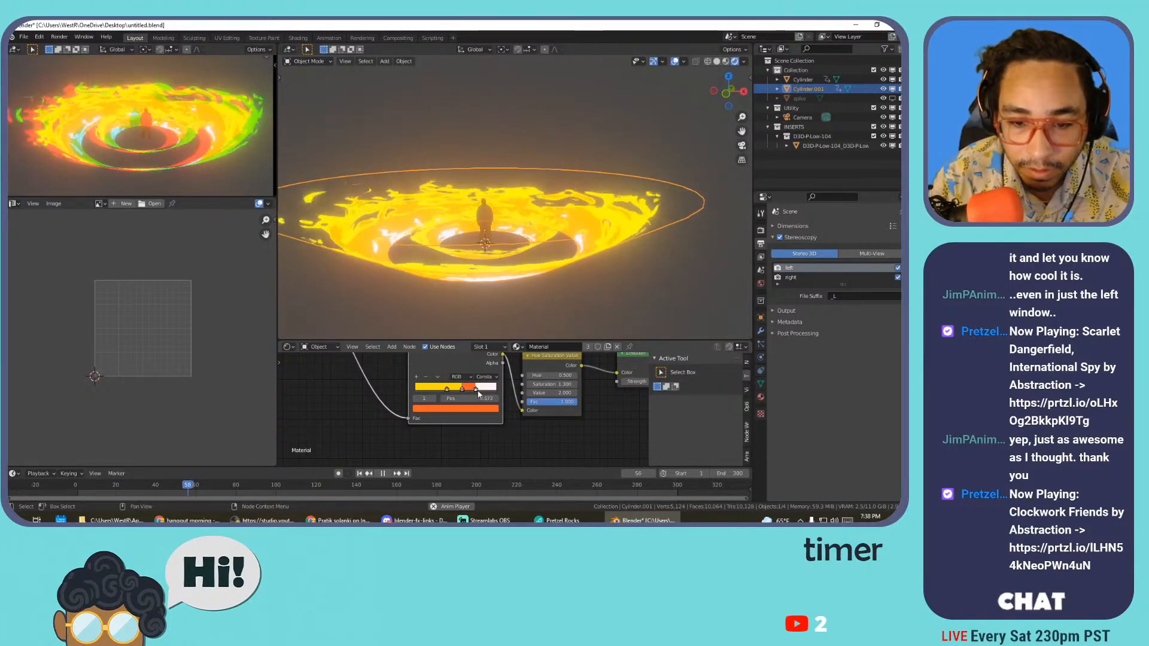
- Tint the color ramp's white stop pale yellow and arrange the stops as orange, yellow, pale yellow, with the yellow at position 0.642
left_click(476, 395)
left_click(475, 412)
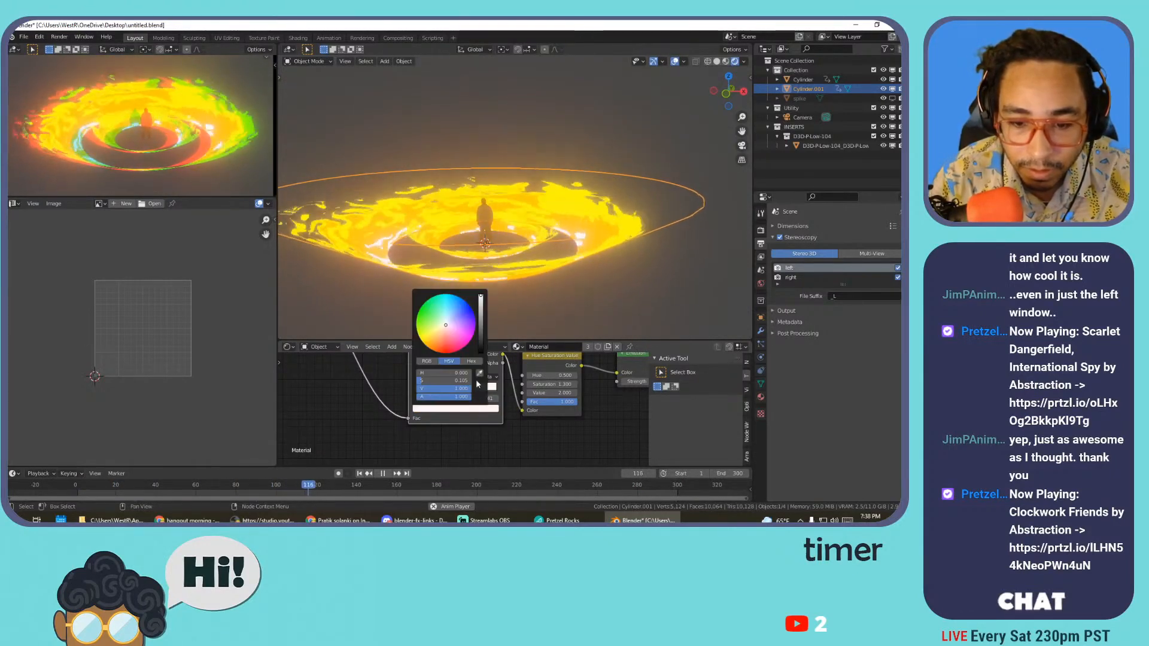
left_click(440, 341)
mouse_move(435, 346)
left_mouse_down()
mouse_move(423, 339)
mouse_move(445, 326)
left_mouse_up()
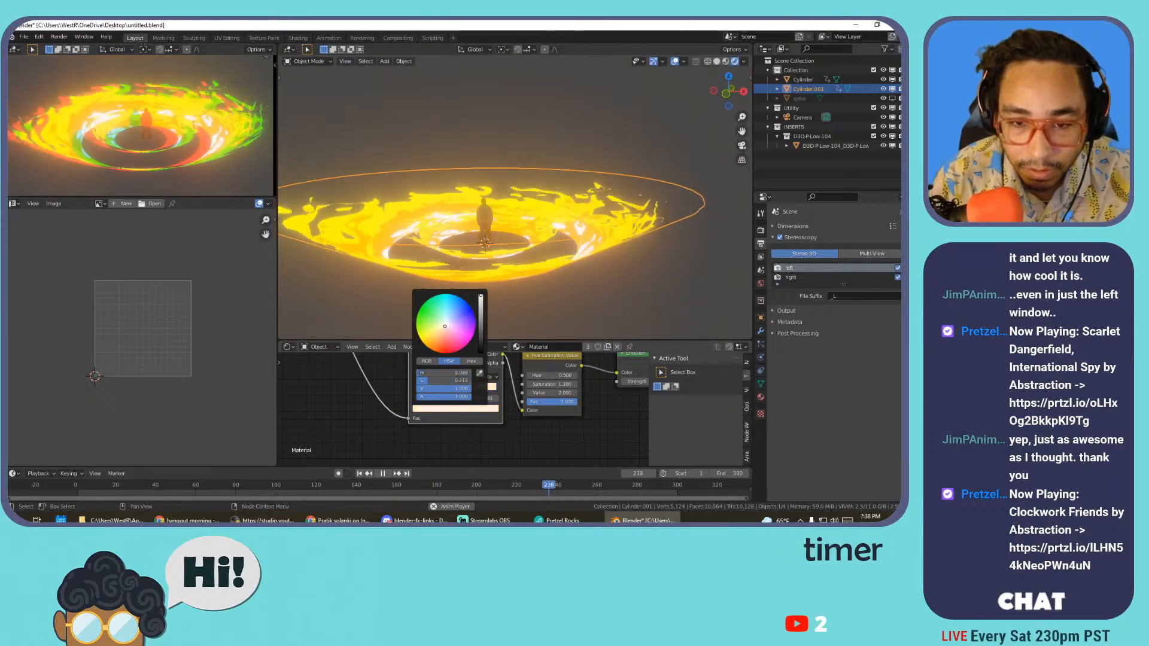
left_click_drag(435, 331, 439, 331)
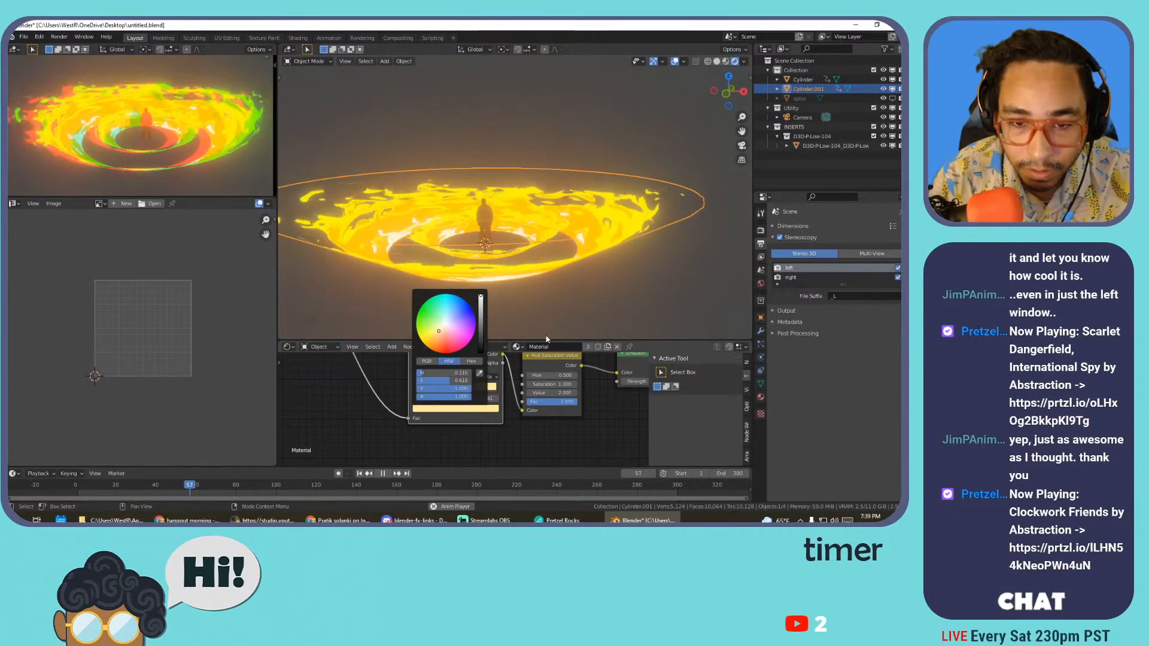
mouse_move(465, 390)
left_mouse_down()
mouse_move(450, 389)
mouse_move(474, 389)
left_mouse_up()
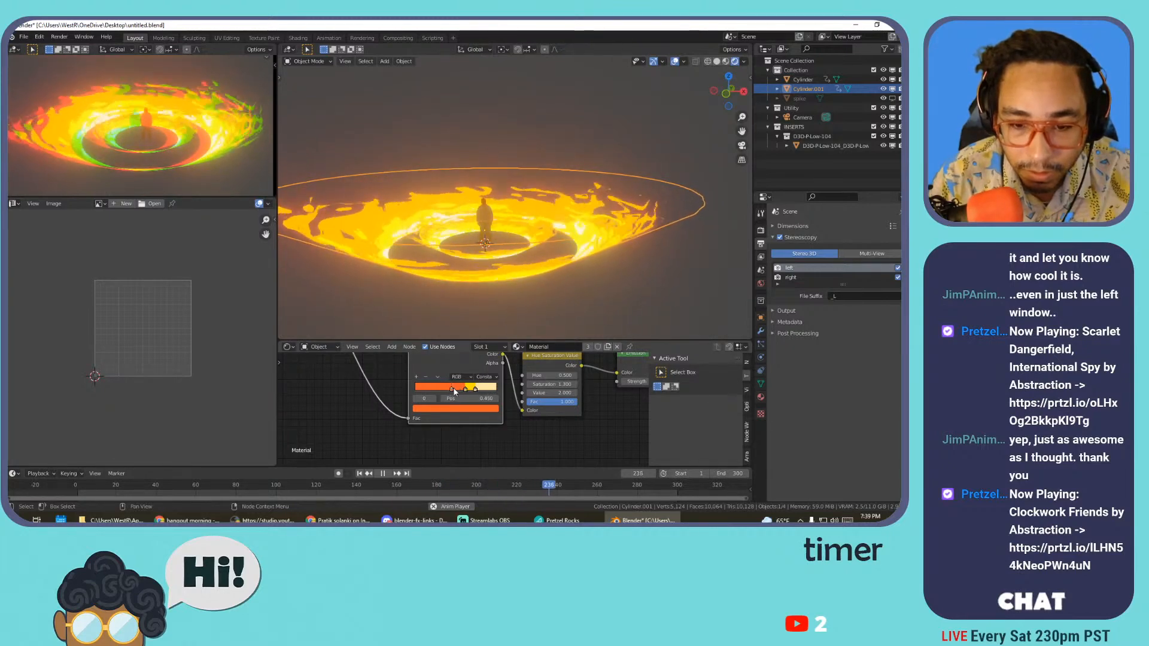
left_click_drag(471, 391, 470, 392)
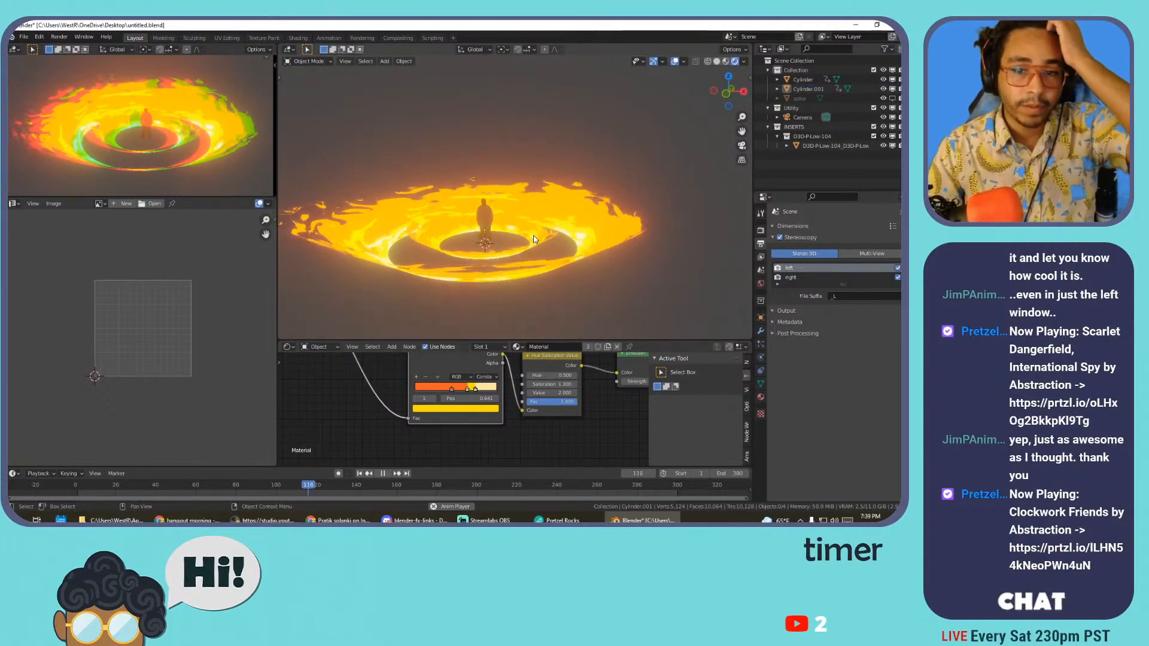
- Select both flame rings and scale them up together around the figure
mouse_move(531, 250)
middle_mouse_down()
mouse_move(516, 235)
mouse_move(471, 245)
mouse_move(518, 207)
mouse_move(494, 235)
mouse_move(533, 227)
mouse_move(544, 239)
mouse_move(548, 227)
mouse_move(524, 240)
middle_mouse_up()
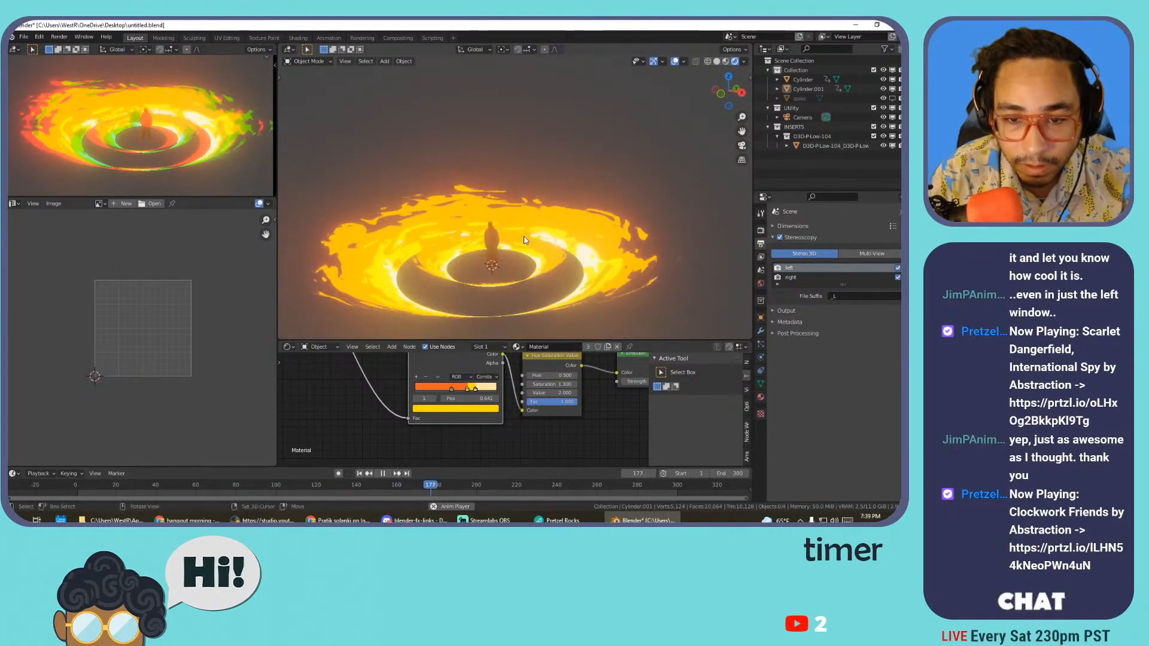
left_click(605, 260, "shift")
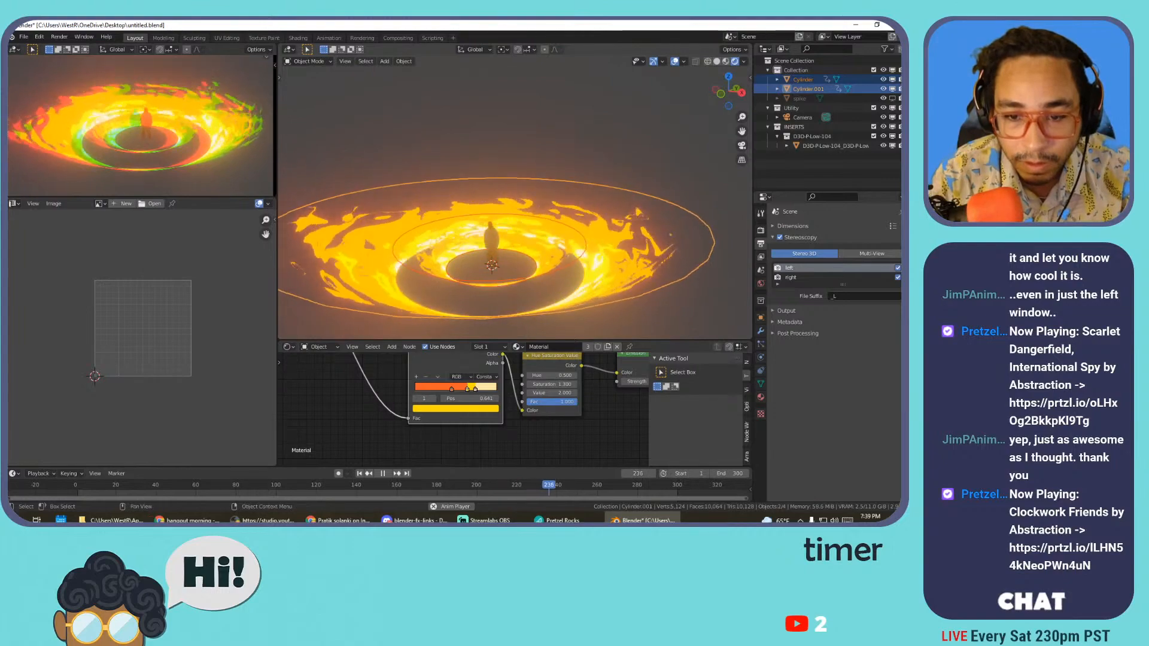
key("s")
left_click(619, 225)
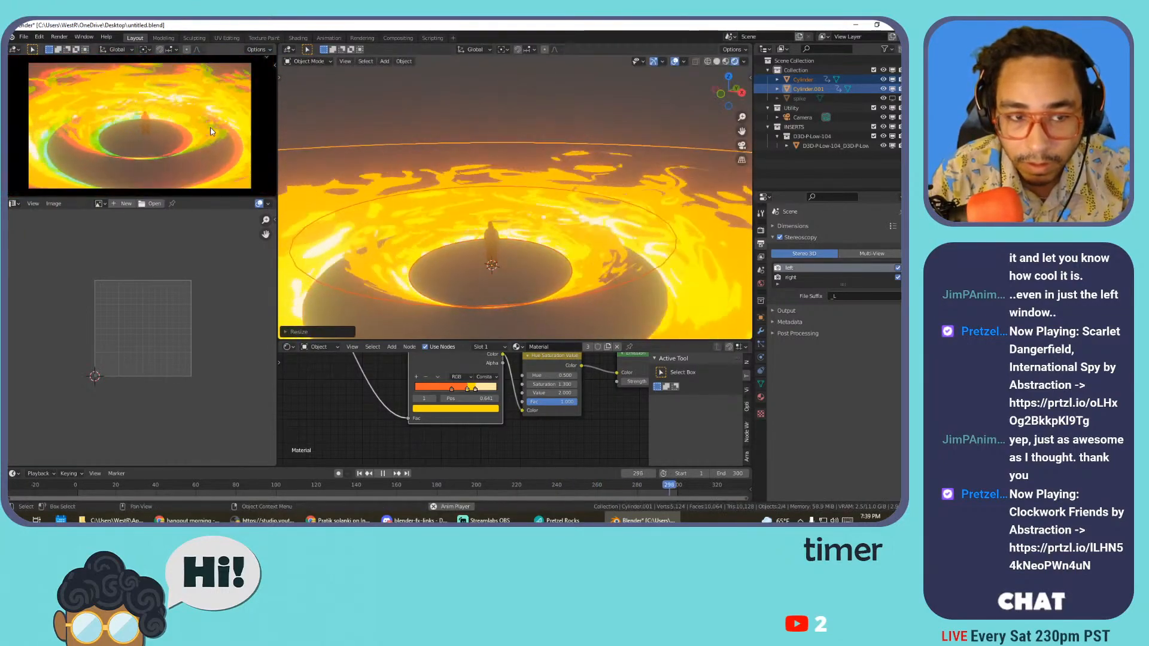
- Add a UV sphere at the centre of the rings and enlarge its mesh in Edit Mode to fill the inner ring
key("shift+grave")
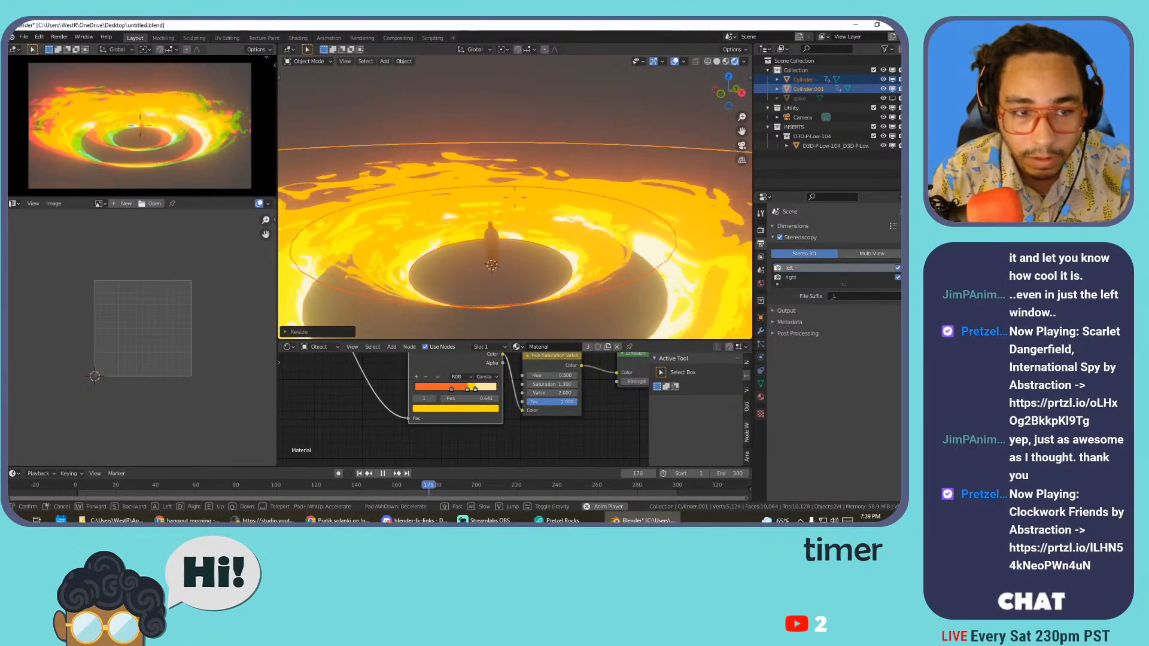
left_click(535, 157)
scroll(574, 156, "down", 5)
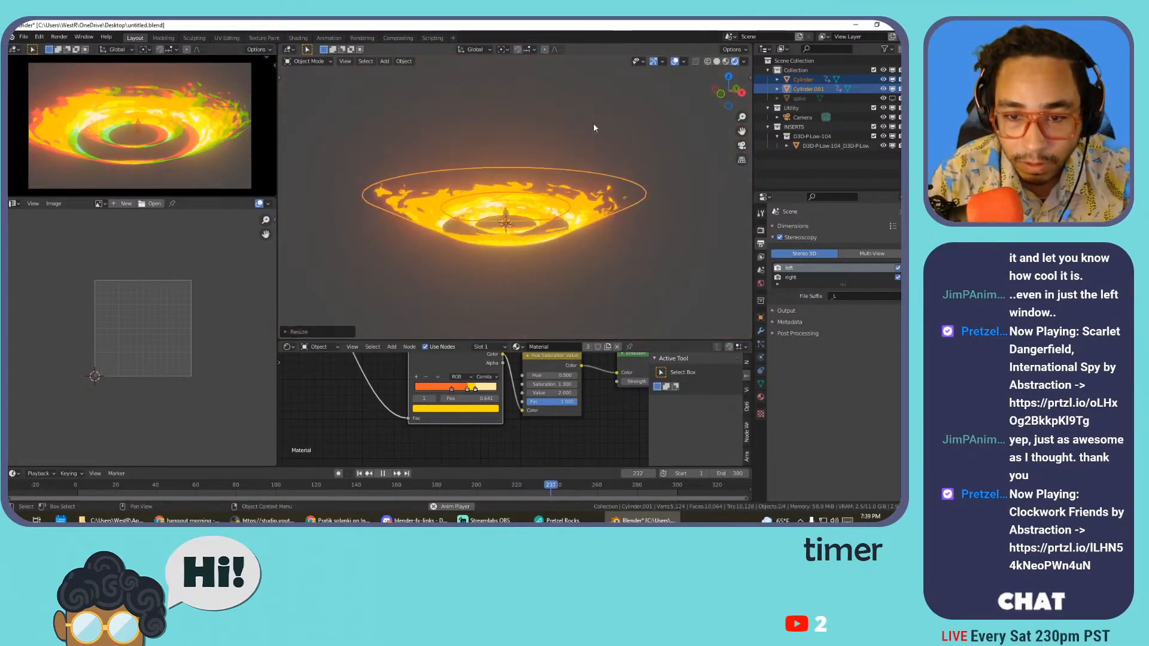
scroll(576, 166, "up", 4)
middle_click_drag(576, 163, 481, 175)
key("shift+a")
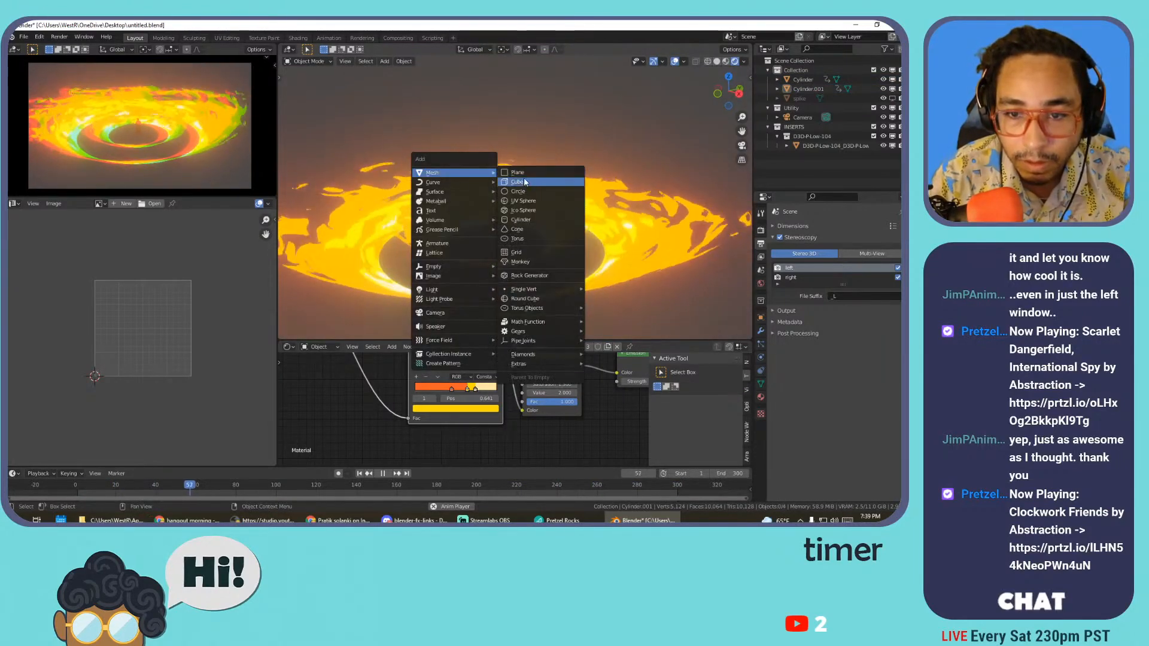
left_click(524, 201)
key("Tab")
key("s")
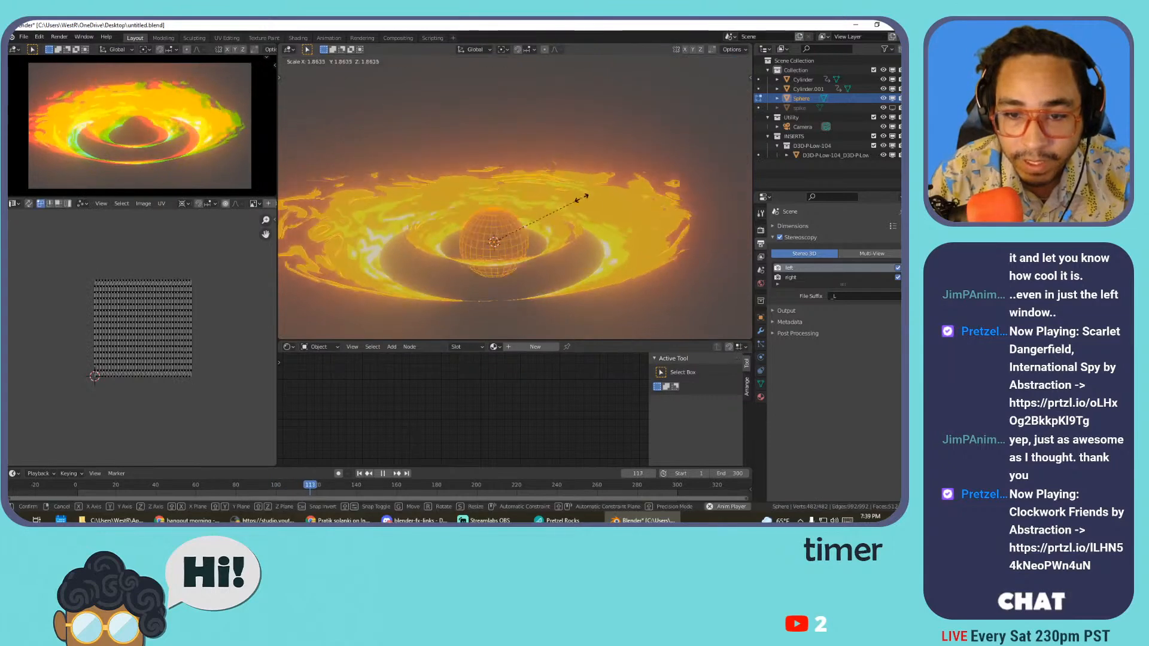
left_click(700, 195)
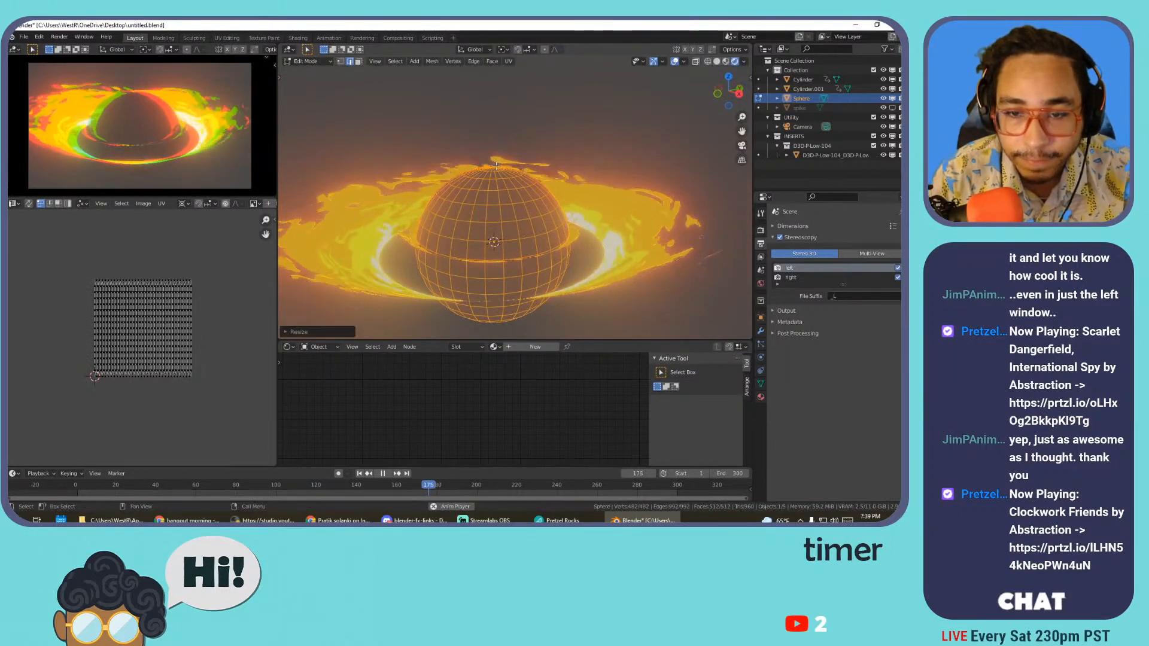
- Delete the sphere's lower half by growing a selection from its top, inverting it and removing those vertices, leaving an open dome
scroll(498, 165, "up", 5)
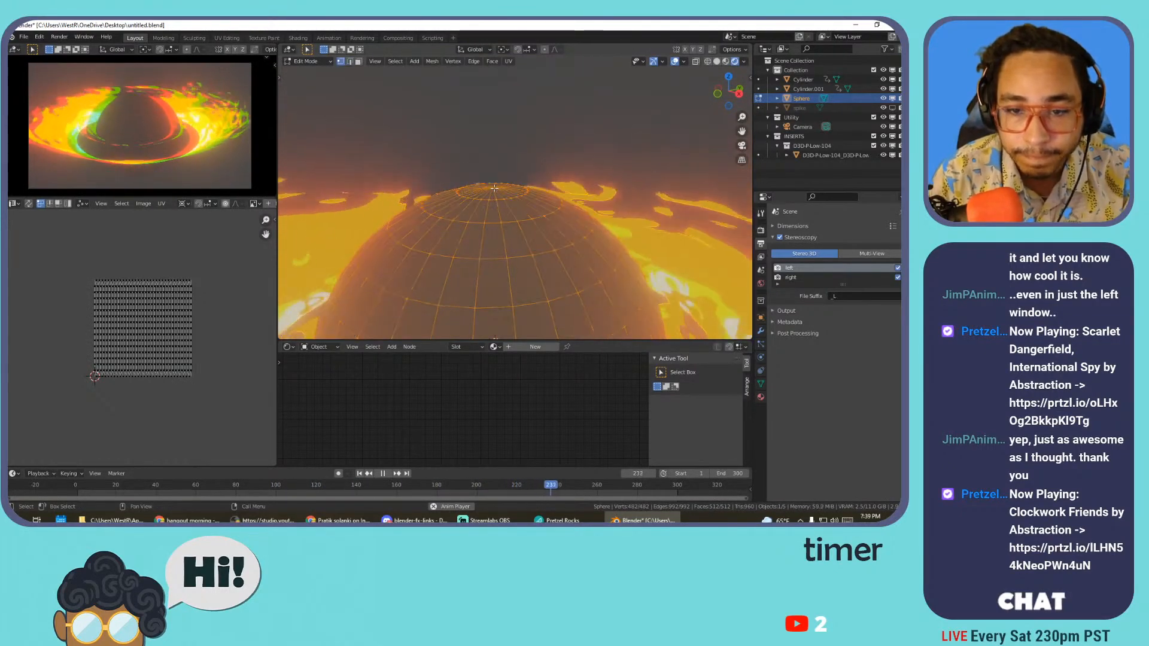
key("alt+a")
scroll(539, 203, "down", 4)
key("ctrl+KP_Add")
key("ctrl+KP_Add")
key("ctrl+KP_Add")
key("ctrl+KP_Add")
key("ctrl+KP_Add")
key("ctrl+KP_Add")
key("ctrl+KP_Add")
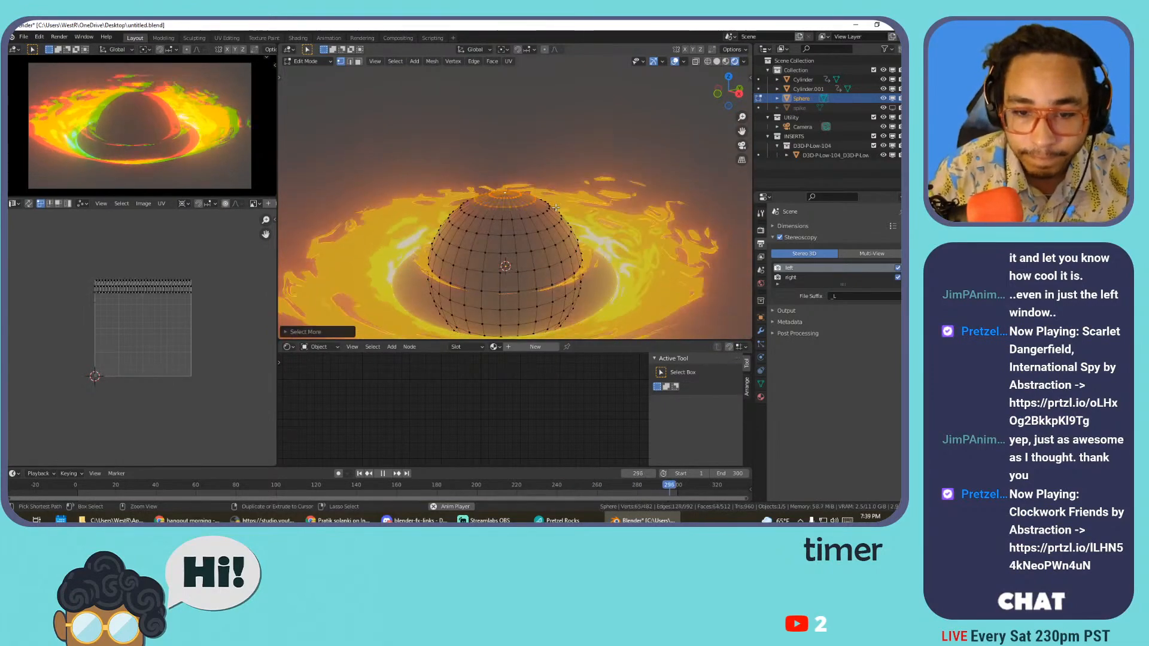
key("ctrl+i")
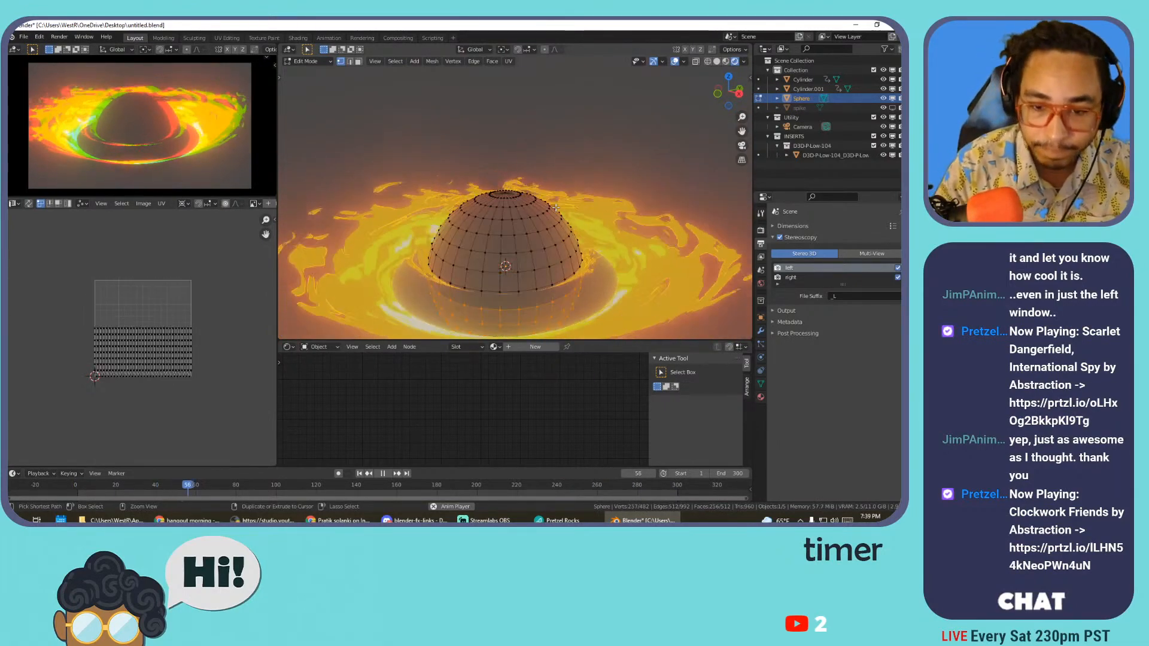
key("x")
left_click(552, 189)
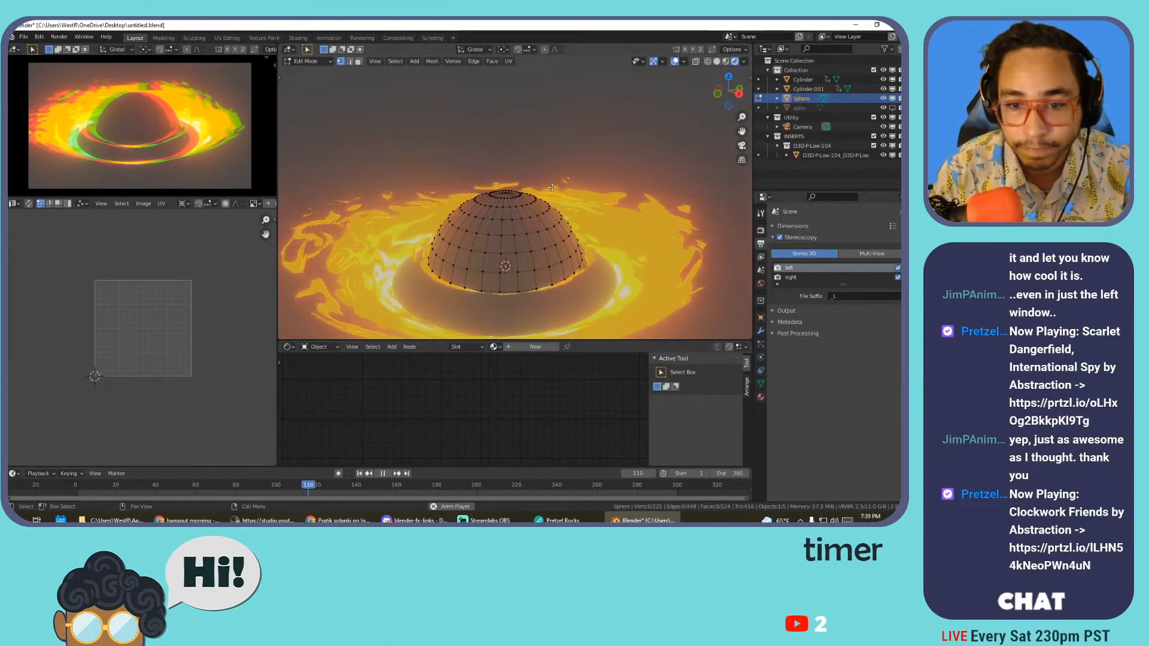
key("Tab")
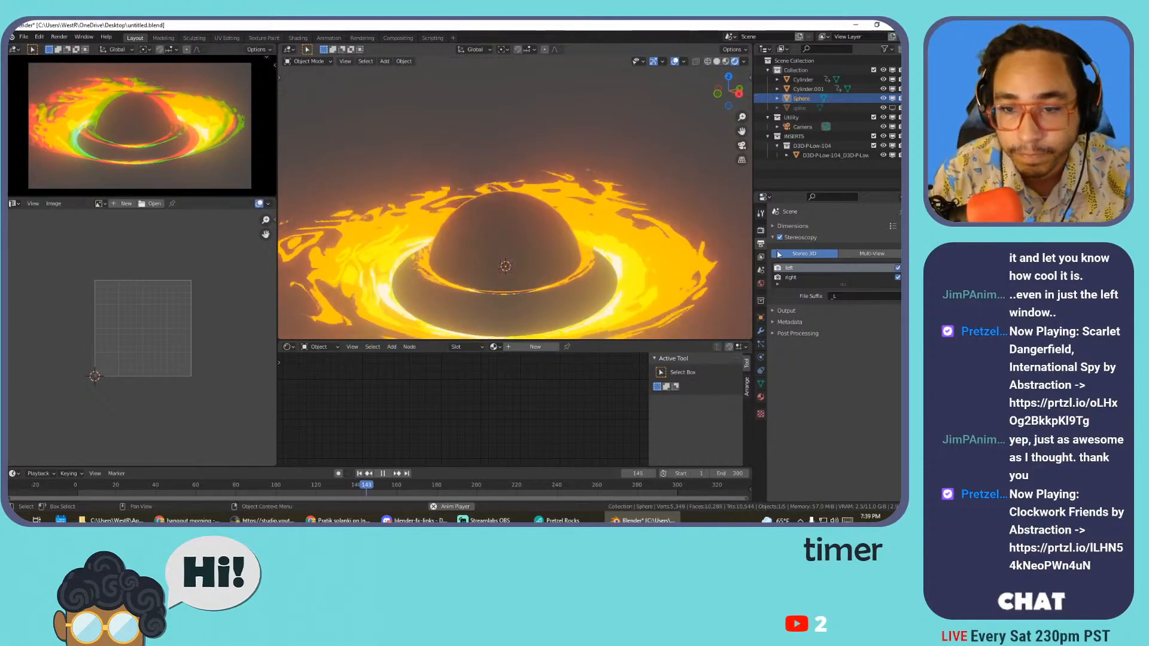
- Assign the flame rings' existing material, Material, to the dome
left_click(760, 397)
left_click(787, 295)
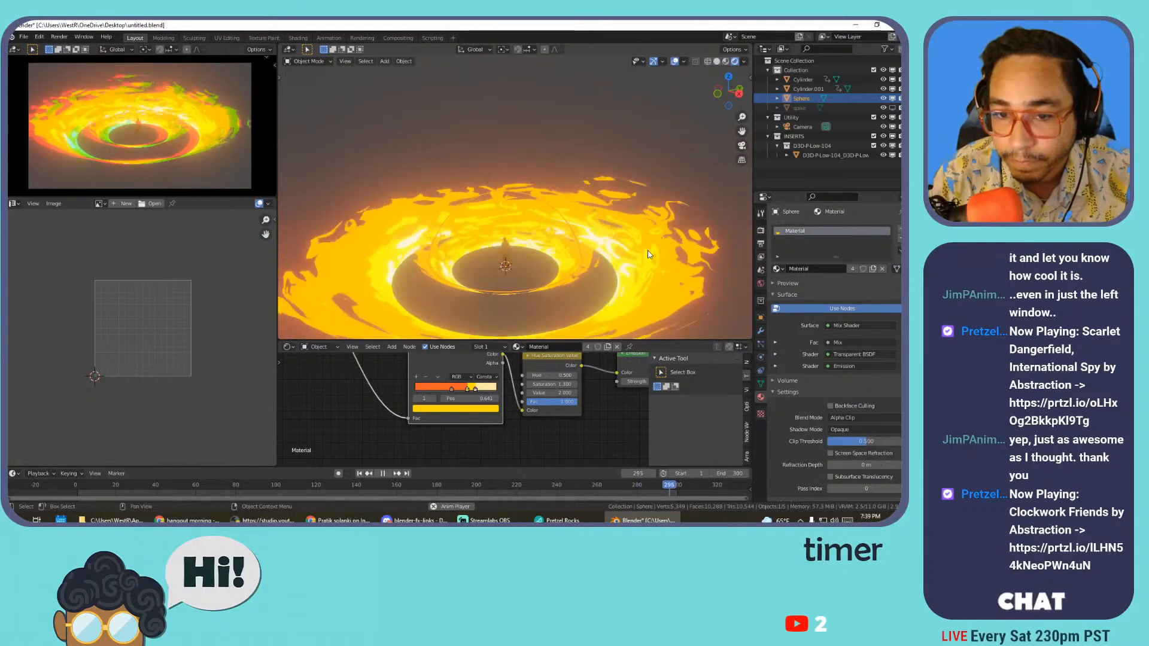
left_click(688, 236)
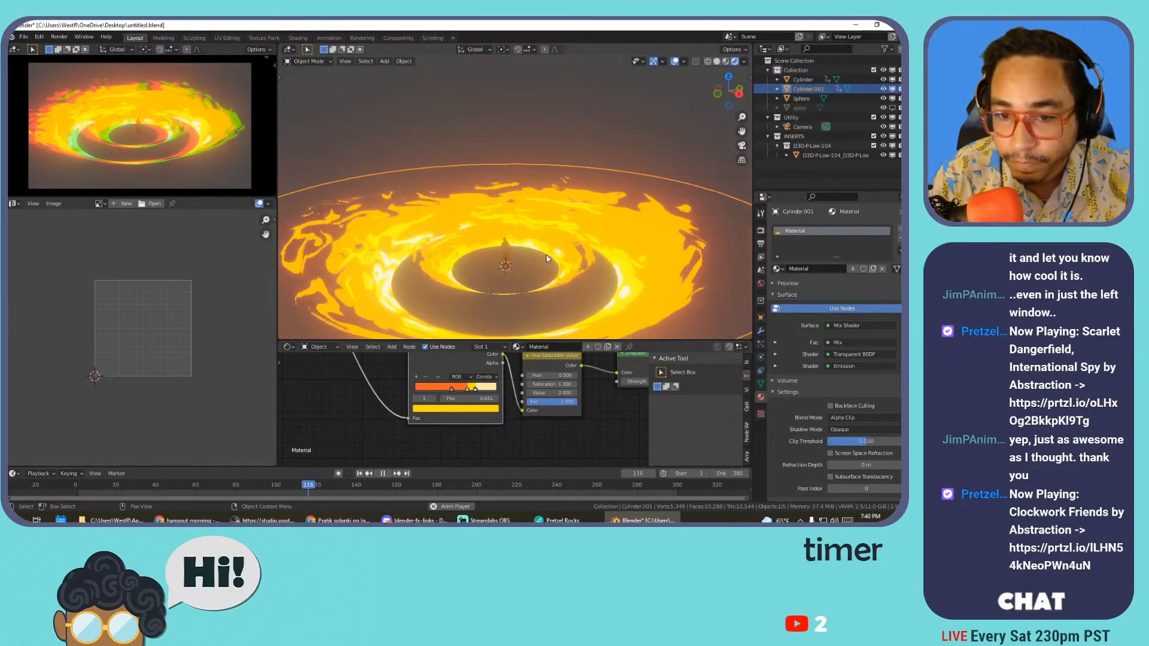
- Raise the dome along the Z axis until it floats clear above the flame rings
left_click(564, 242)
key("g")
key("z")
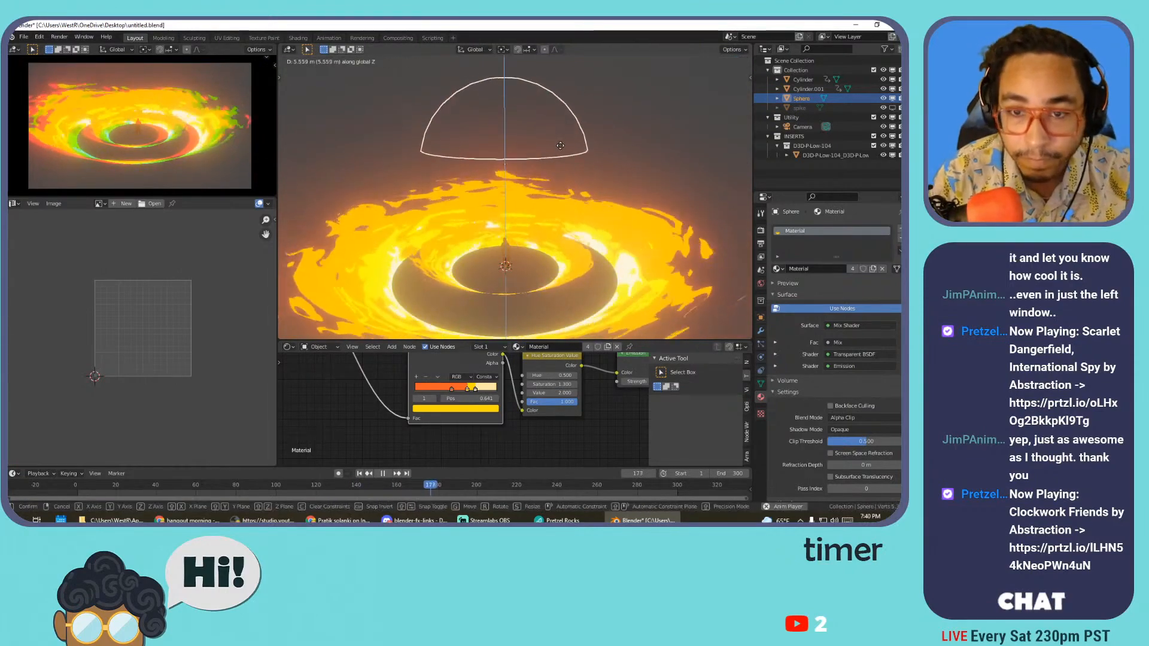
left_click(561, 133)
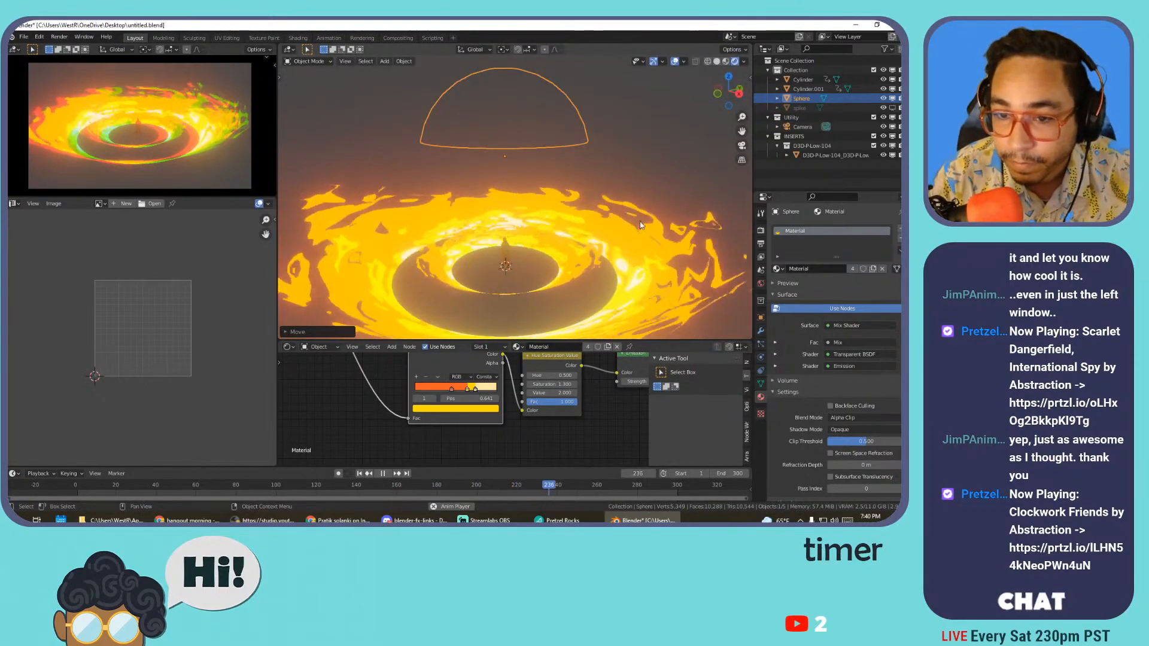
- Unwrap the dome's entire mesh so the flame texture maps onto it from circular UVs
key("Tab")
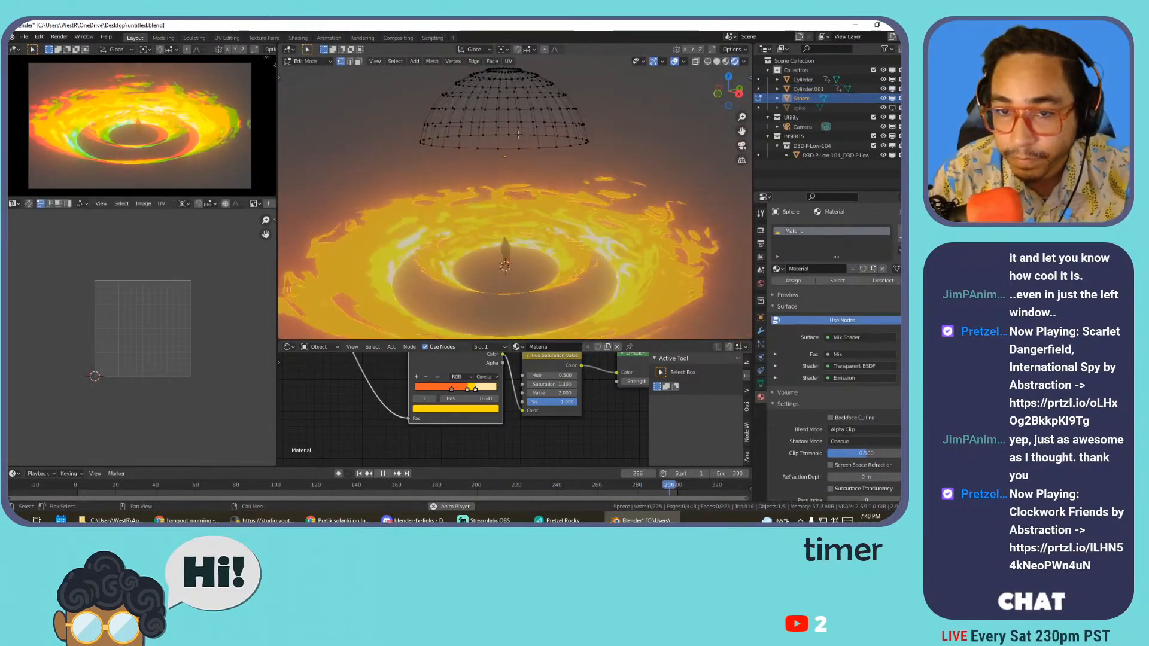
key("a")
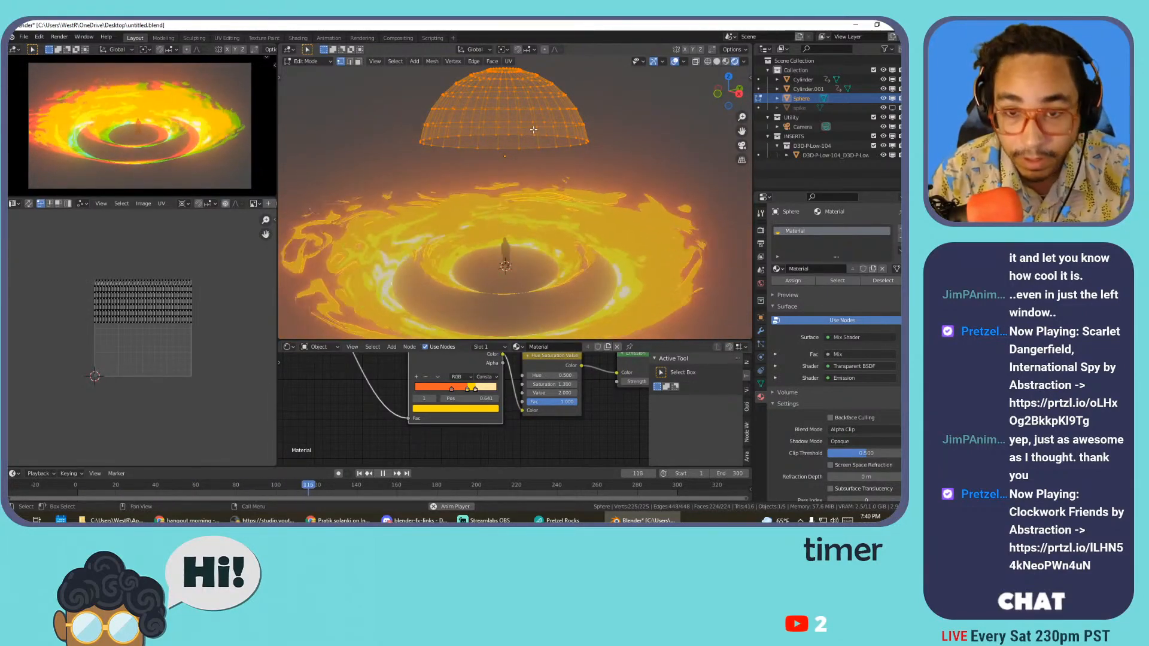
key("u")
left_click(534, 131)
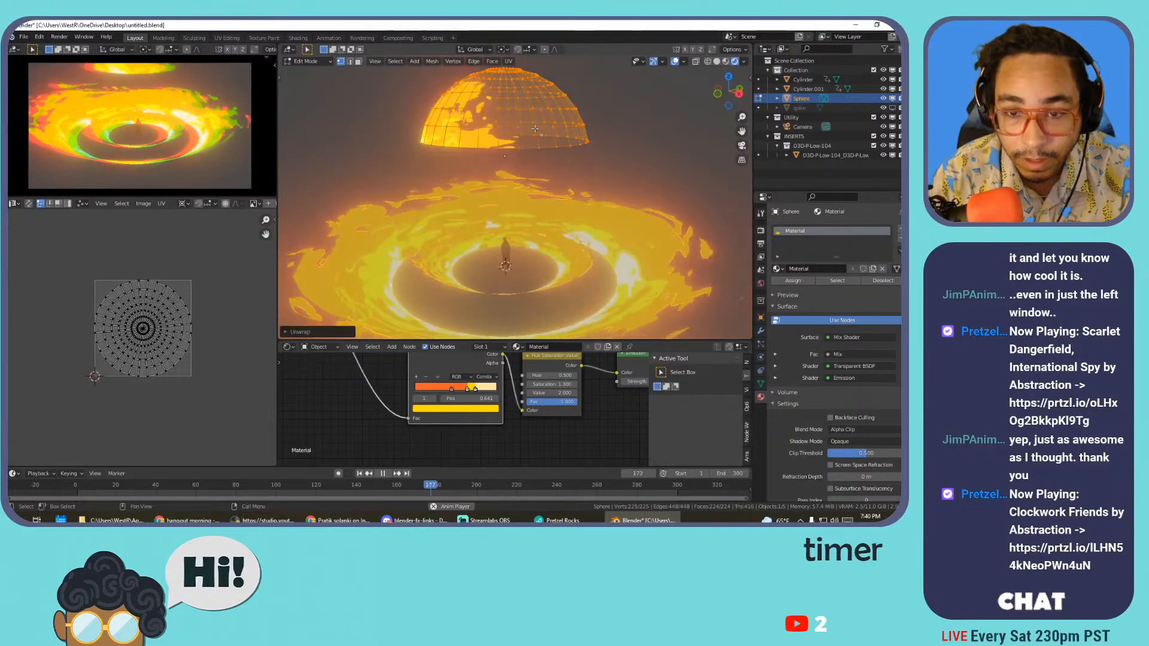
middle_click_drag(443, 136, 503, 180)
scroll(503, 181, "down", 4)
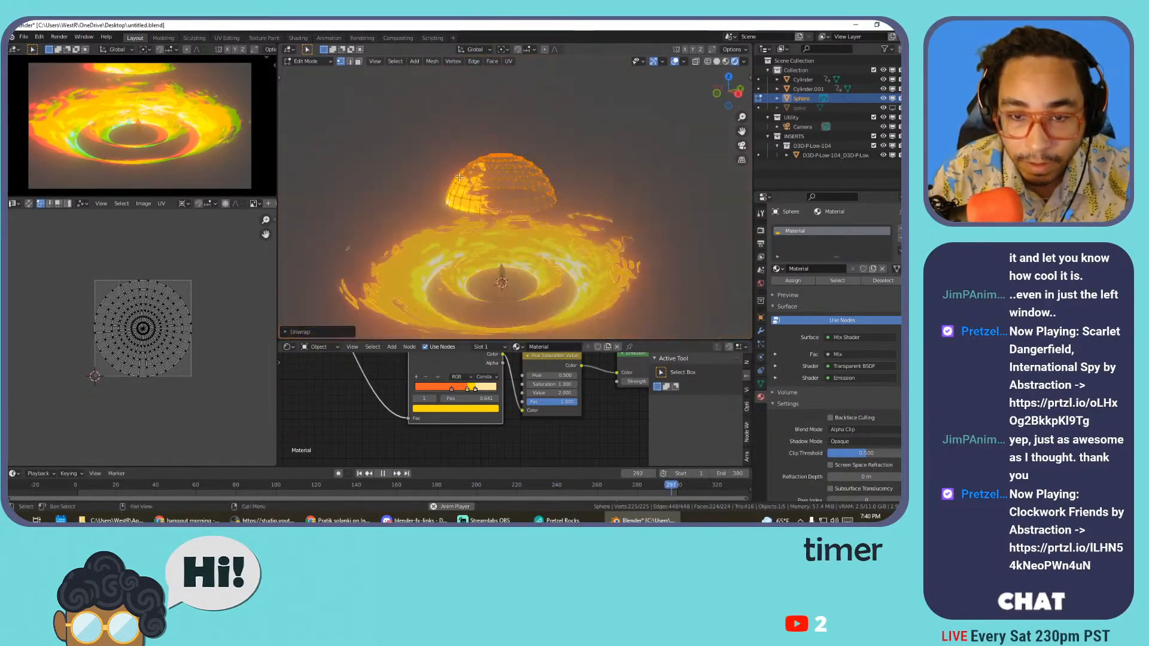
- Rotate the dome object -90° about the global Z axis
key("Tab")
key("r")
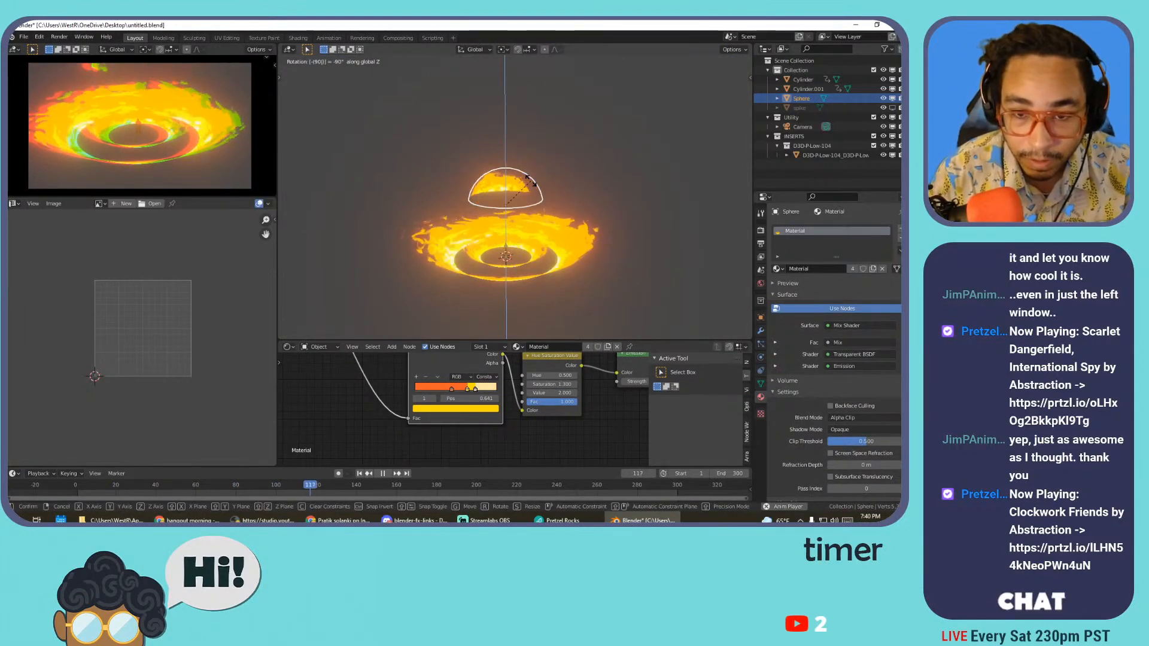
key("Return")
- Scale the dome up about 6.65 times and lower it along Z so it arches over the flame rings
key("s")
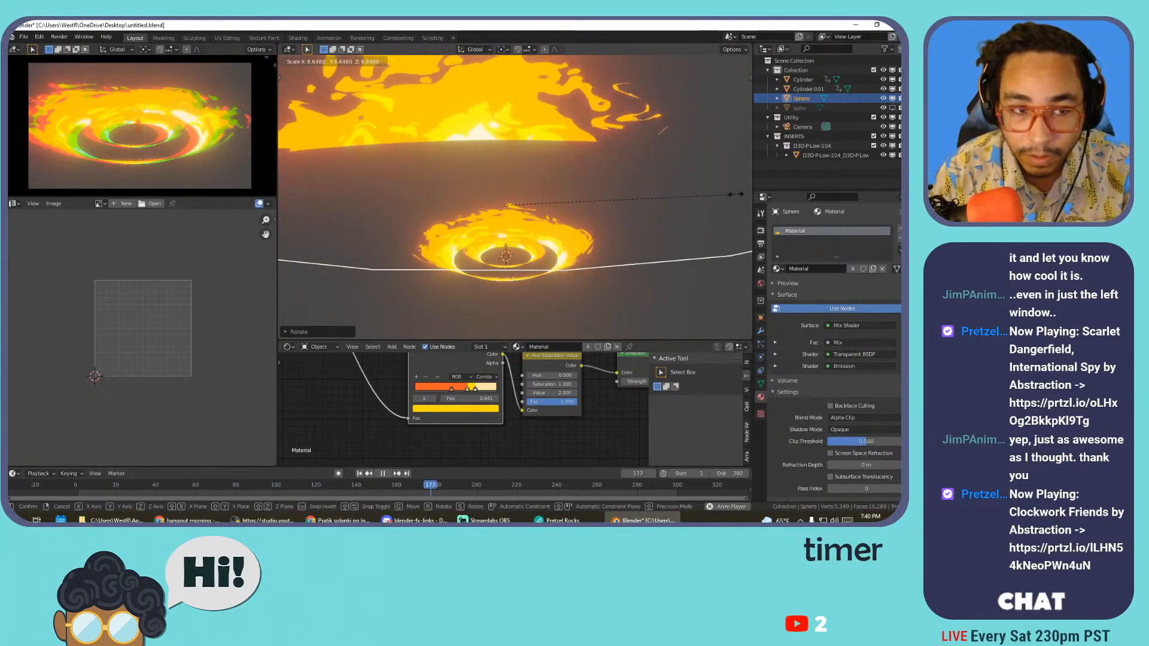
left_click(736, 194)
key("g")
key("z")
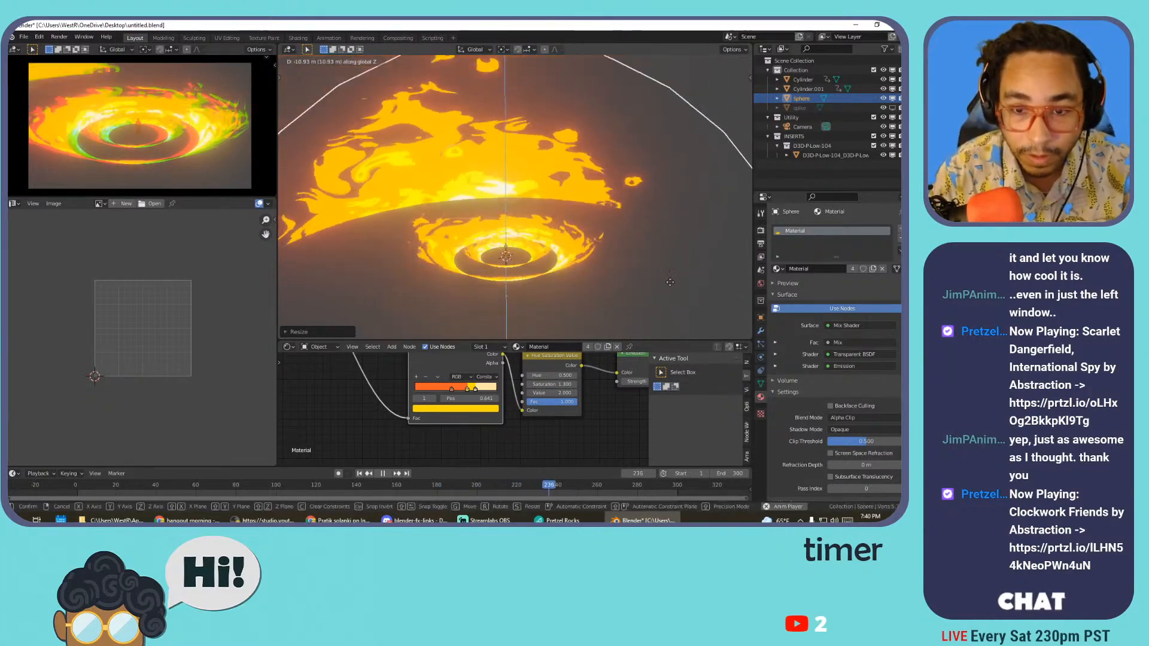
left_click(526, 231)
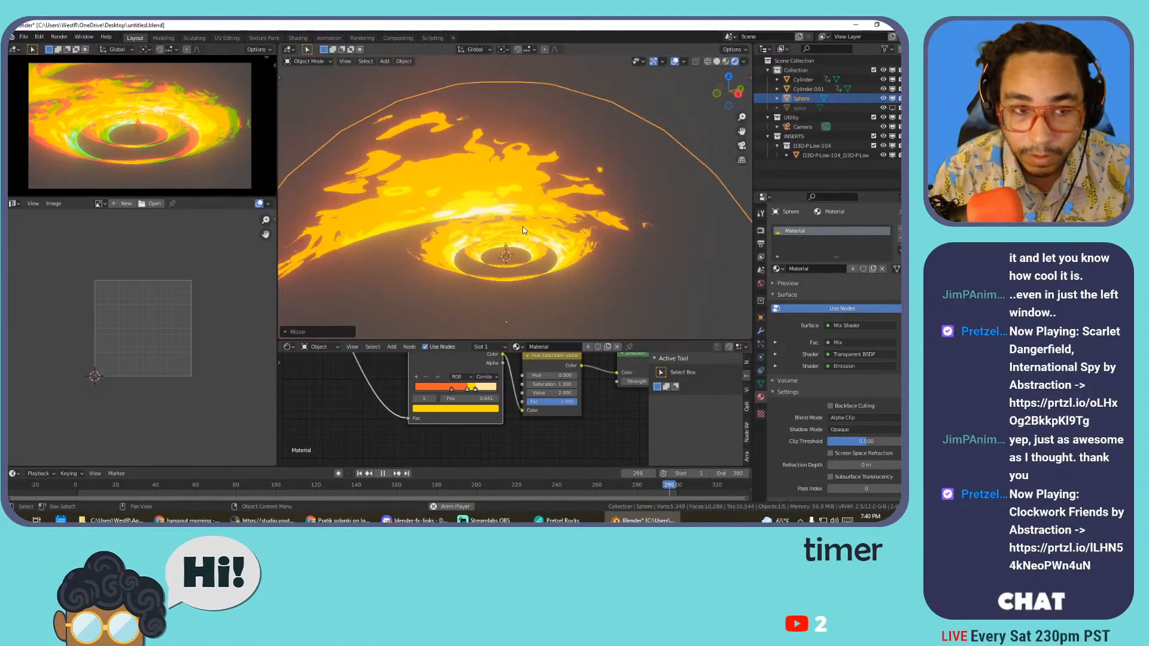
- Rotate the dome about -205° around the global Z axis while looking through the camera
key("KP_0")
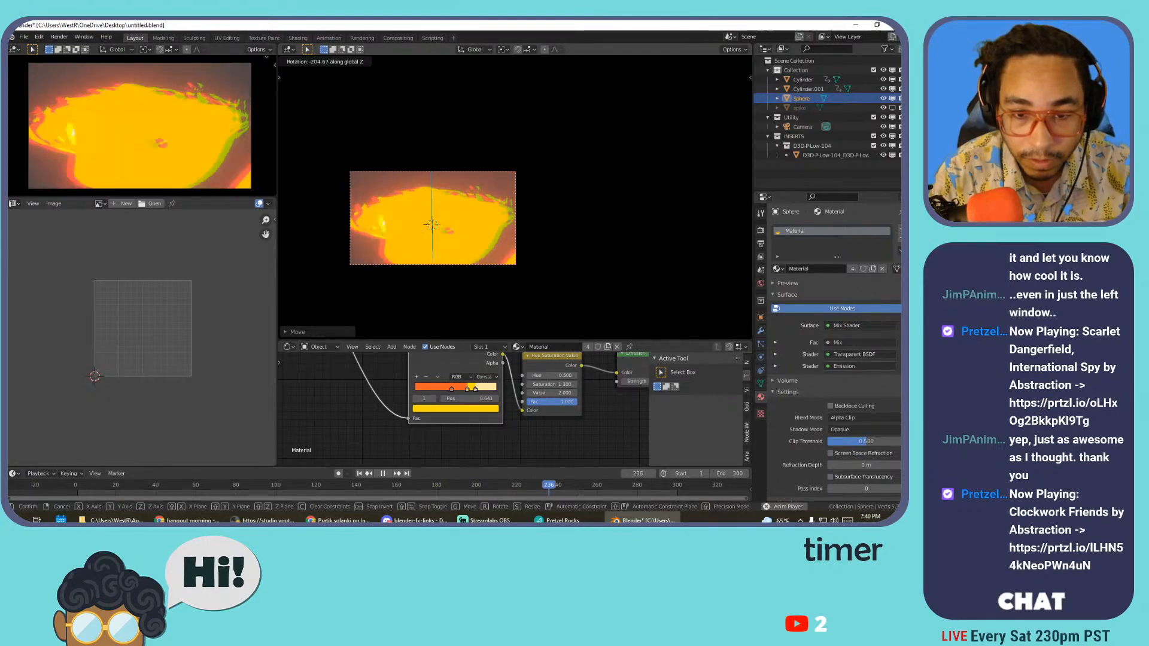
left_click(318, 330)
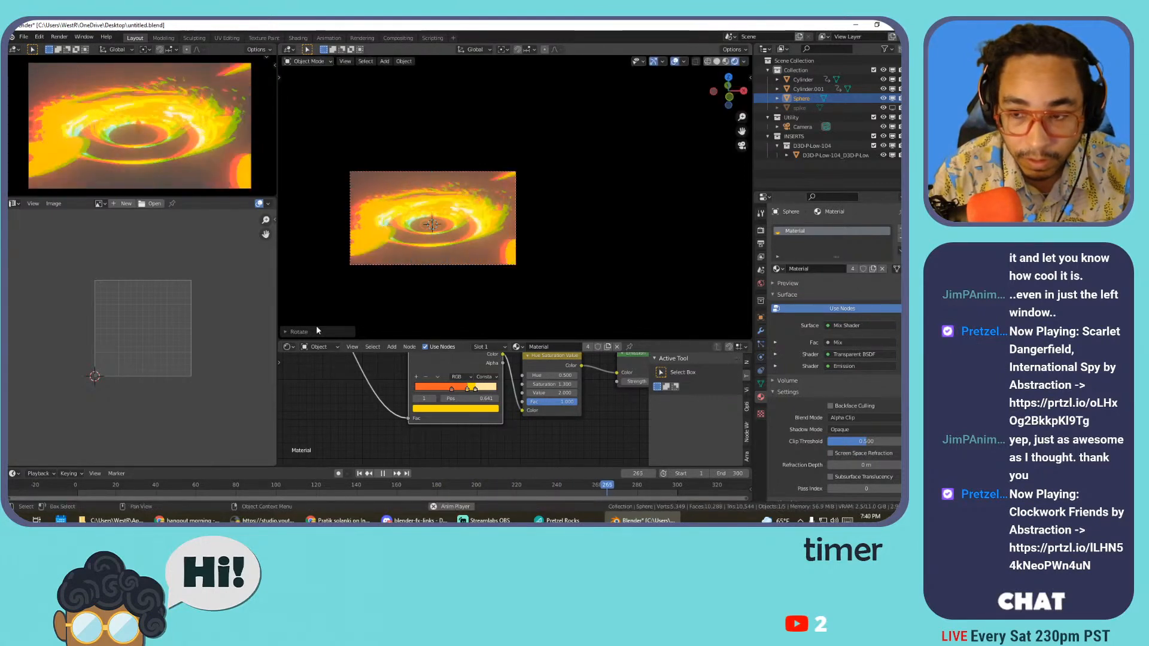
- Turn off stereoscopy in the scene's output settings
left_click(761, 230)
left_click(760, 243)
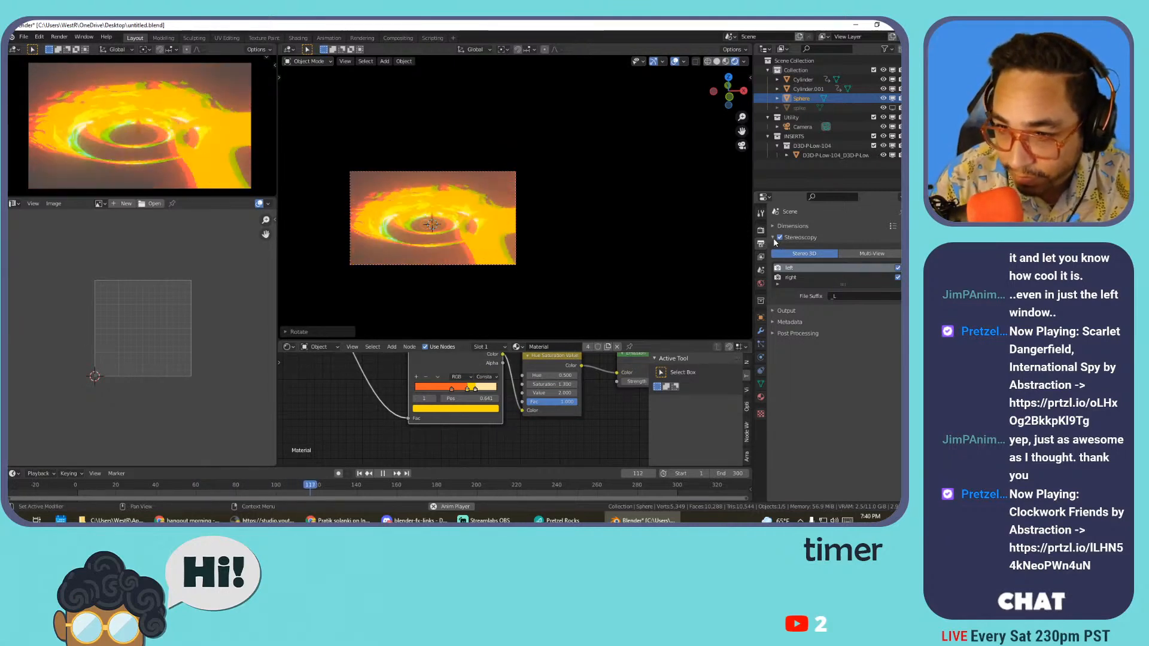
left_click(779, 237)
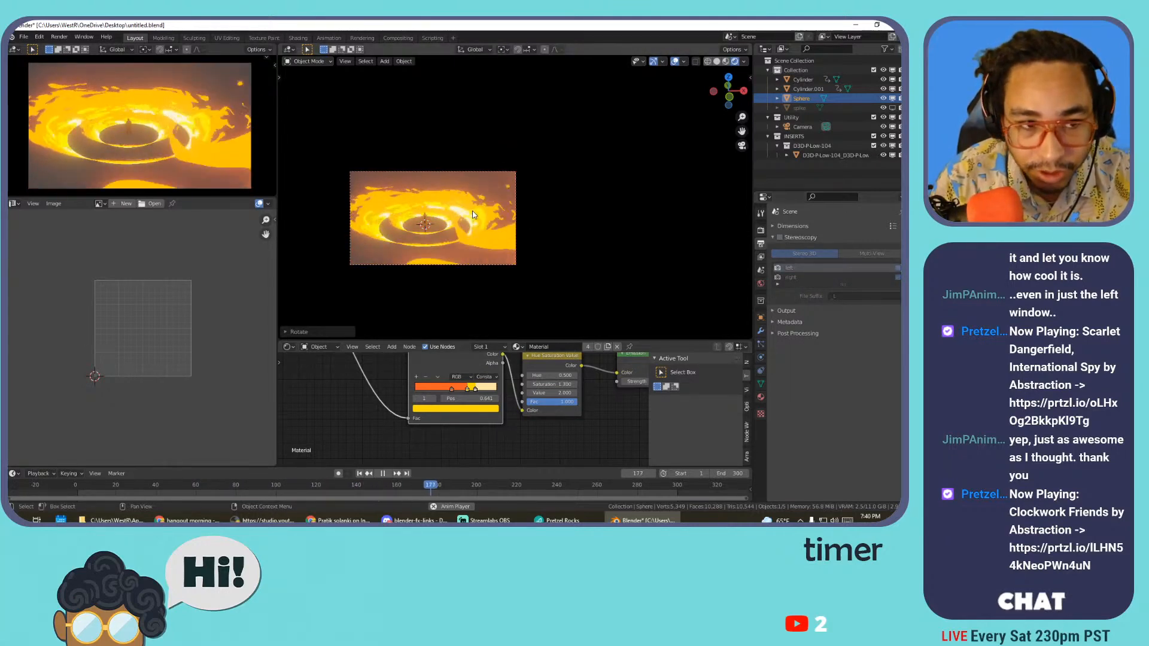
- Rotate the dome about -2.4° around global Z from a view that shows its entire outline
scroll(473, 212, "up", 2)
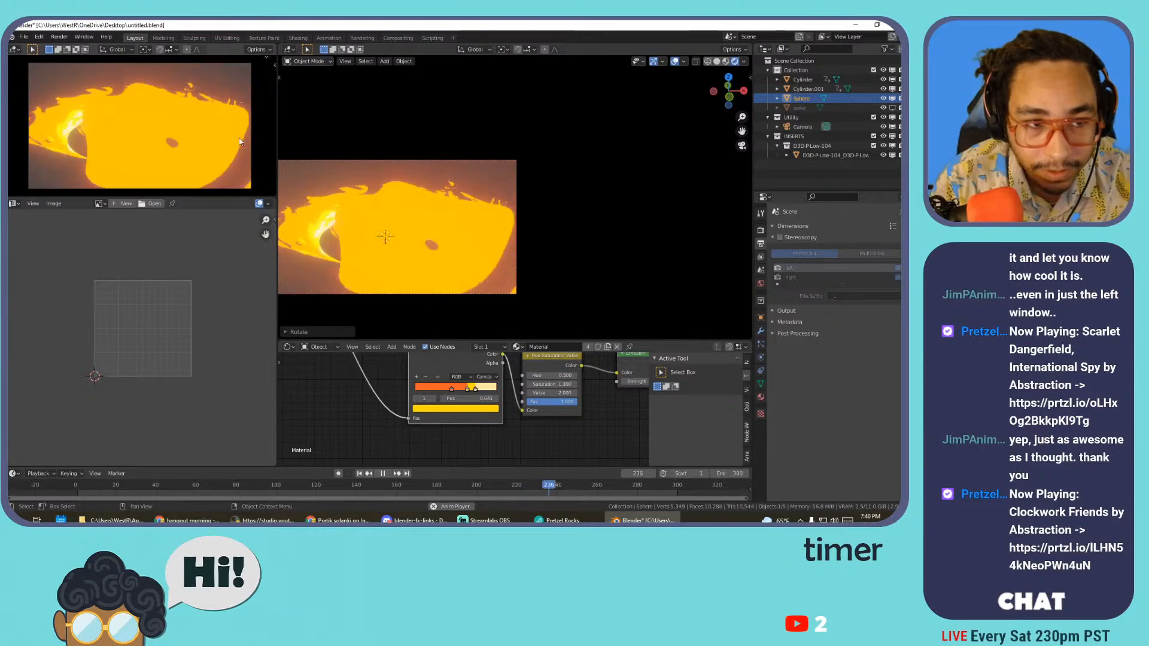
key("shift+grave")
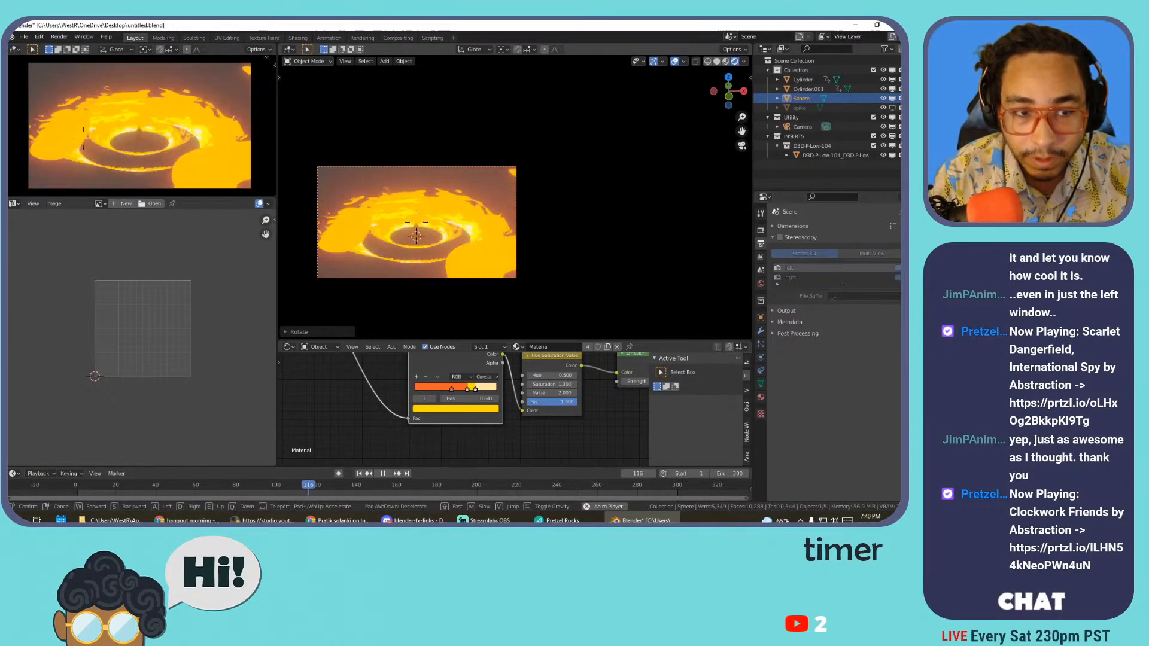
left_click(515, 199)
scroll(547, 198, "down", 1)
mouse_move(526, 206)
middle_mouse_down("shift")
mouse_move(517, 211)
mouse_move(546, 207)
middle_mouse_up("shift")
scroll(578, 202, "down", 2)
scroll(577, 202, "down", 4)
key("r")
key("z")
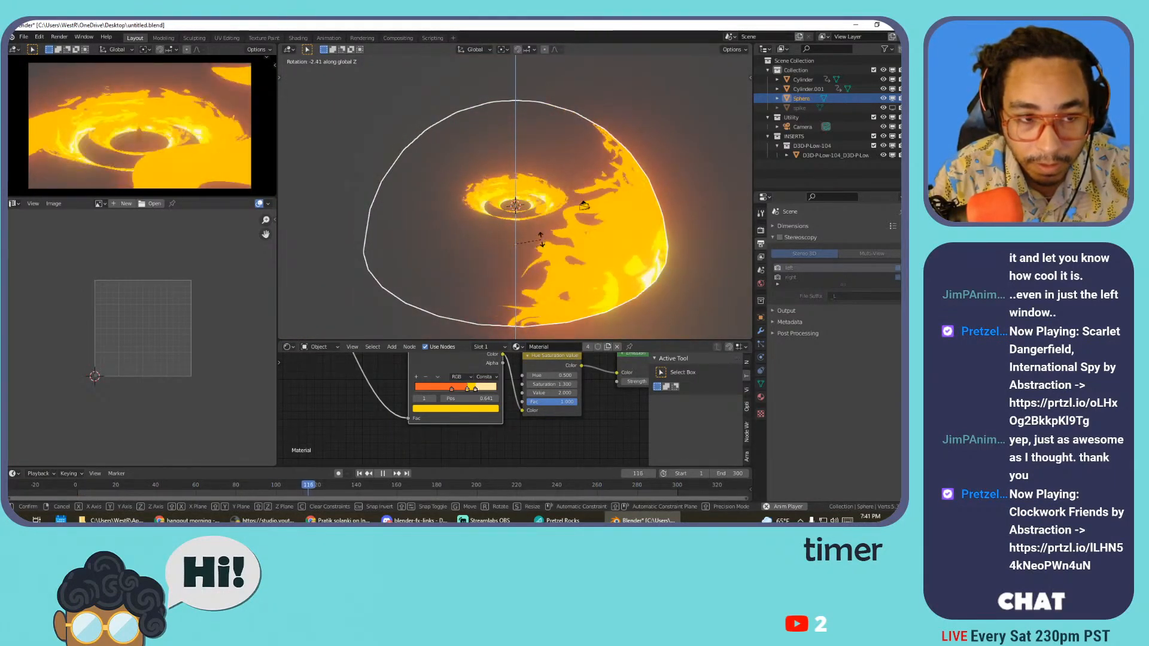
left_click(541, 239)
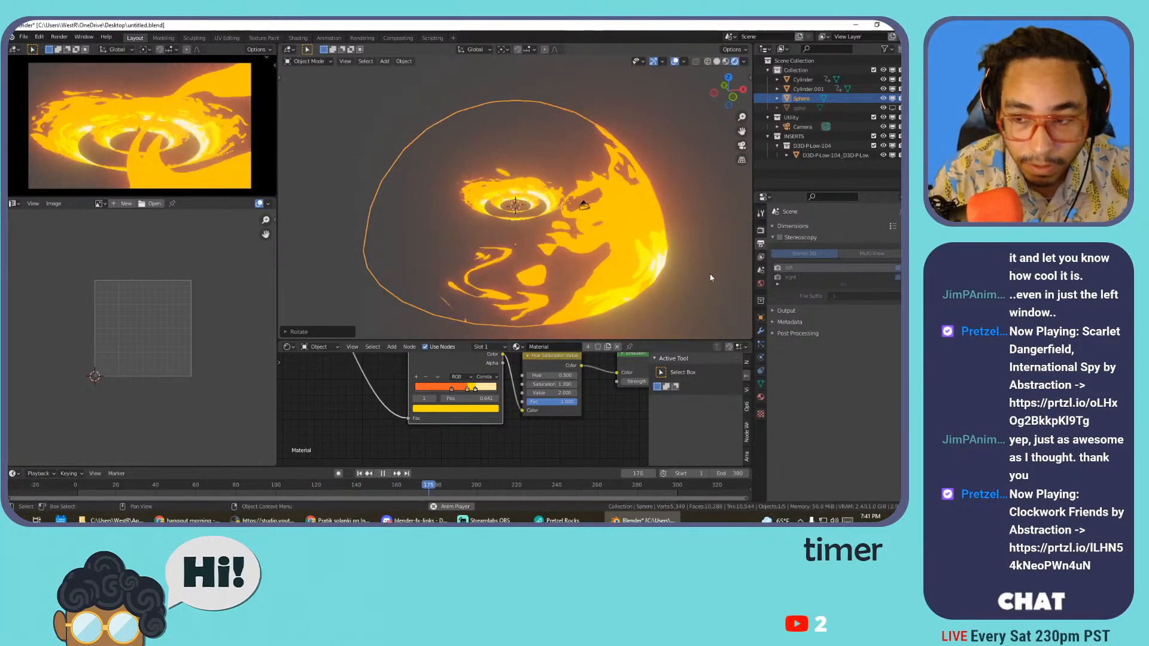
- Give the dome its own single-user copy of the flame material and raise that copy's emission strength to 36.8
left_click(761, 395)
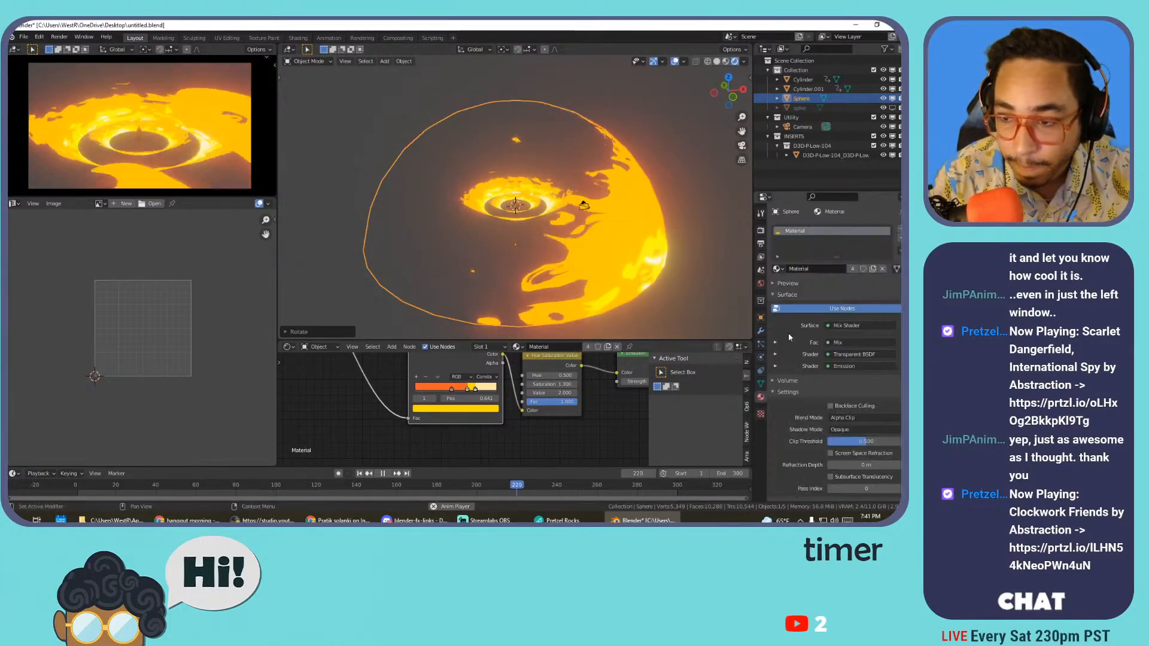
left_click(899, 230)
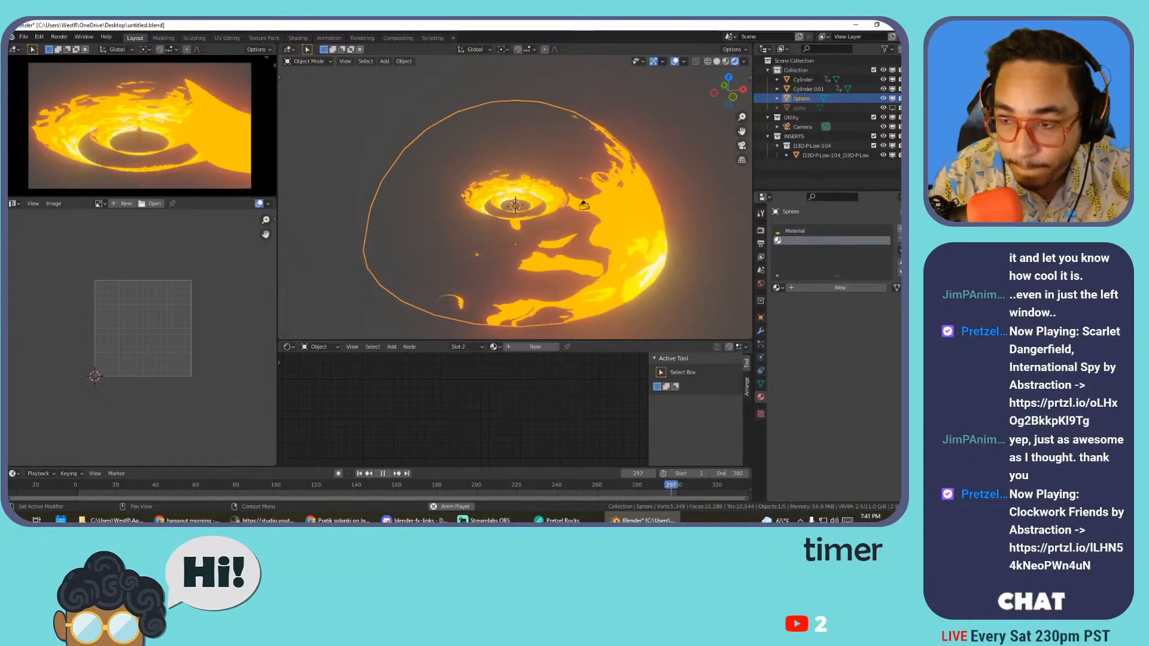
left_click(899, 239)
left_click(873, 270)
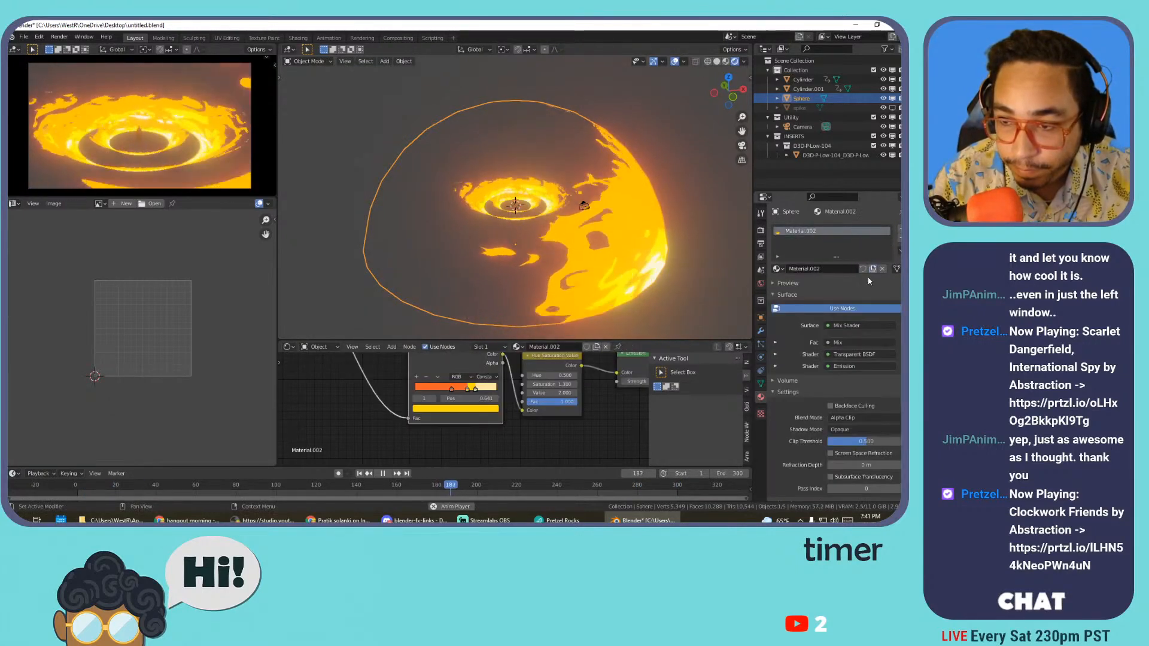
middle_click_drag(585, 392, 525, 404)
left_click_drag(590, 395, 670, 395)
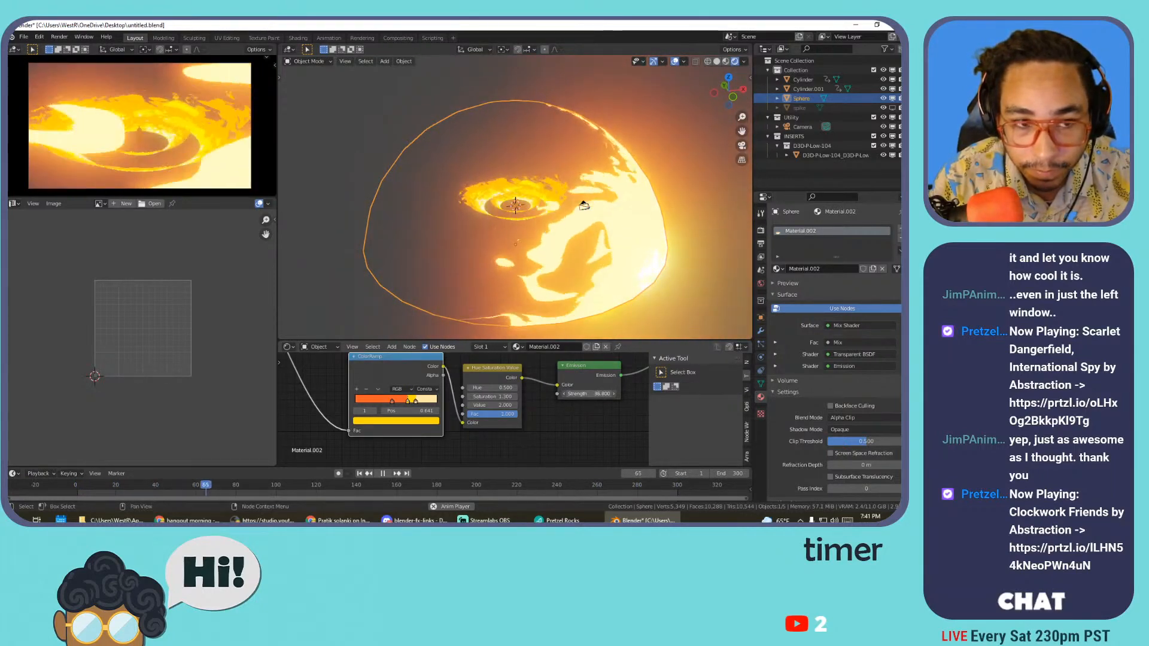
- Turn the brightened dome slightly around the global Z axis to reposition its flames
key("r")
key("z")
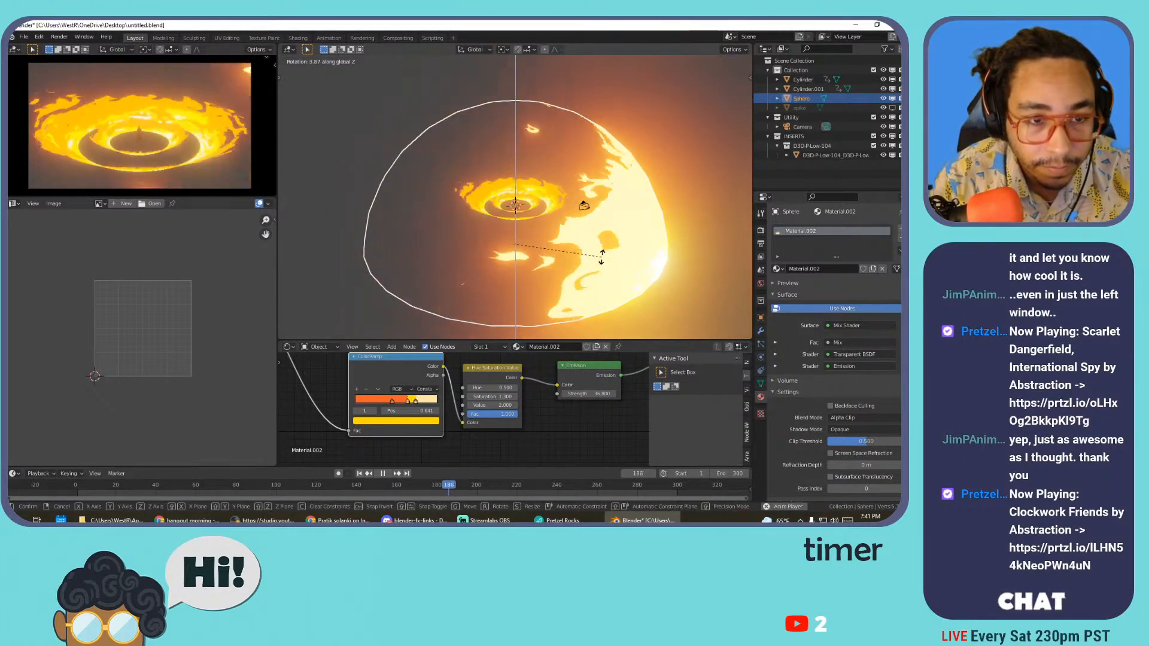
left_click(591, 267)
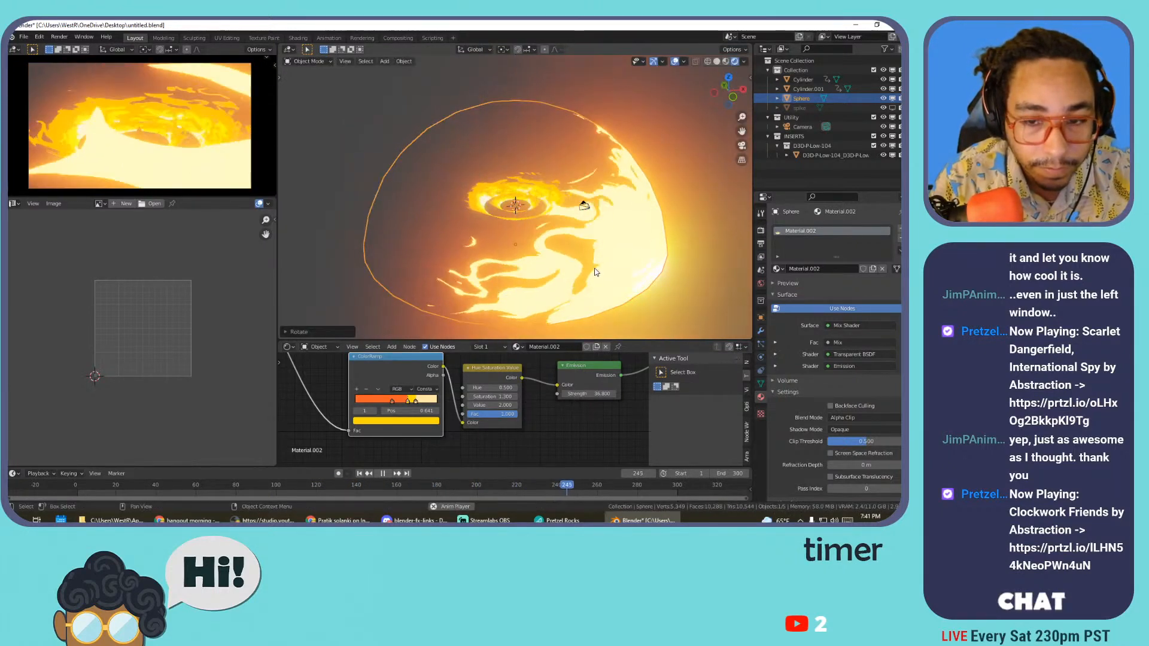
- Scale the dome down to roughly half its size around the flame rings and rotate it around global Z
key("s")
left_click(599, 258)
key("r")
key("z")
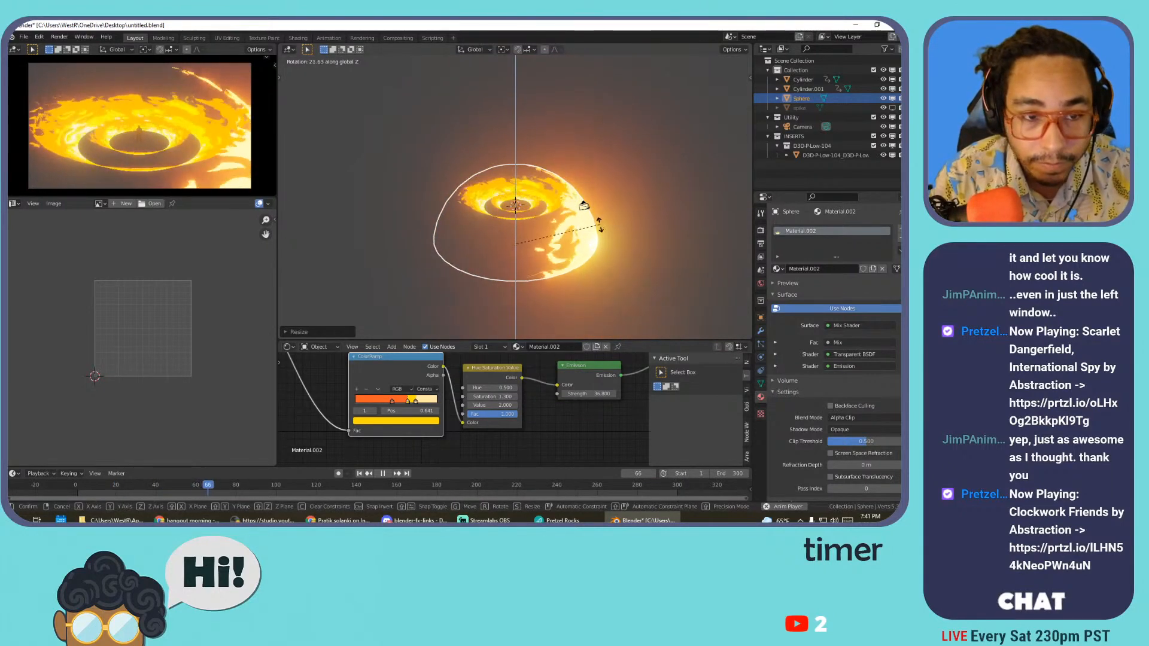
- Raise the sphere dome about 5.1 m along the global Z axis and rotate it around Z
right_click(596, 243)
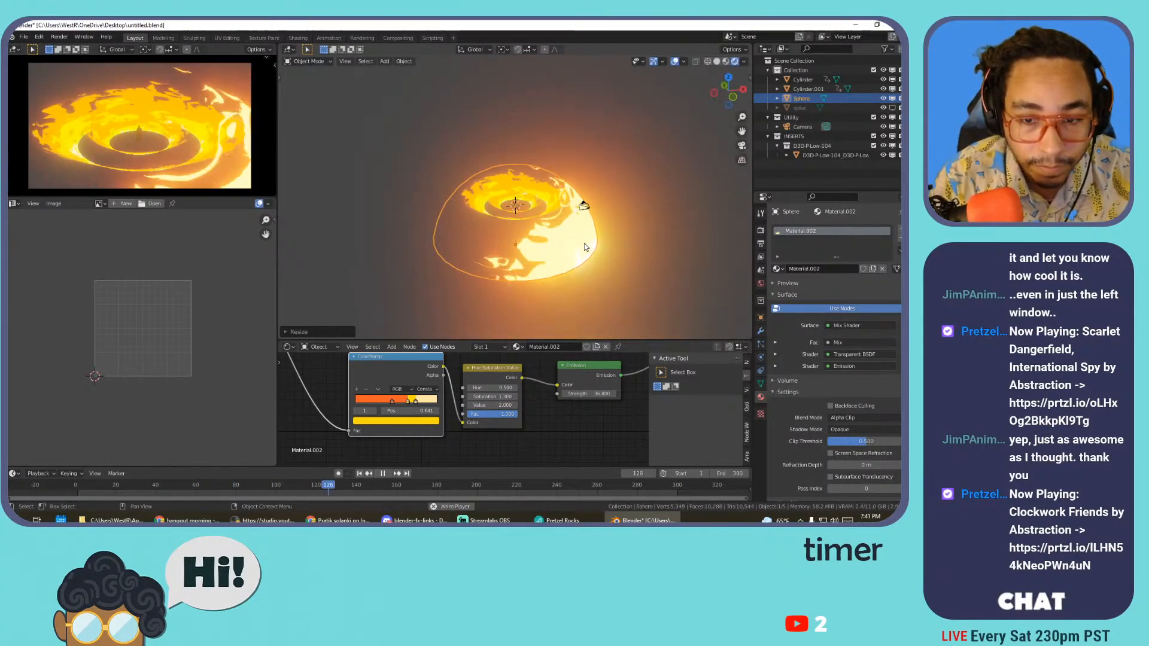
key("g")
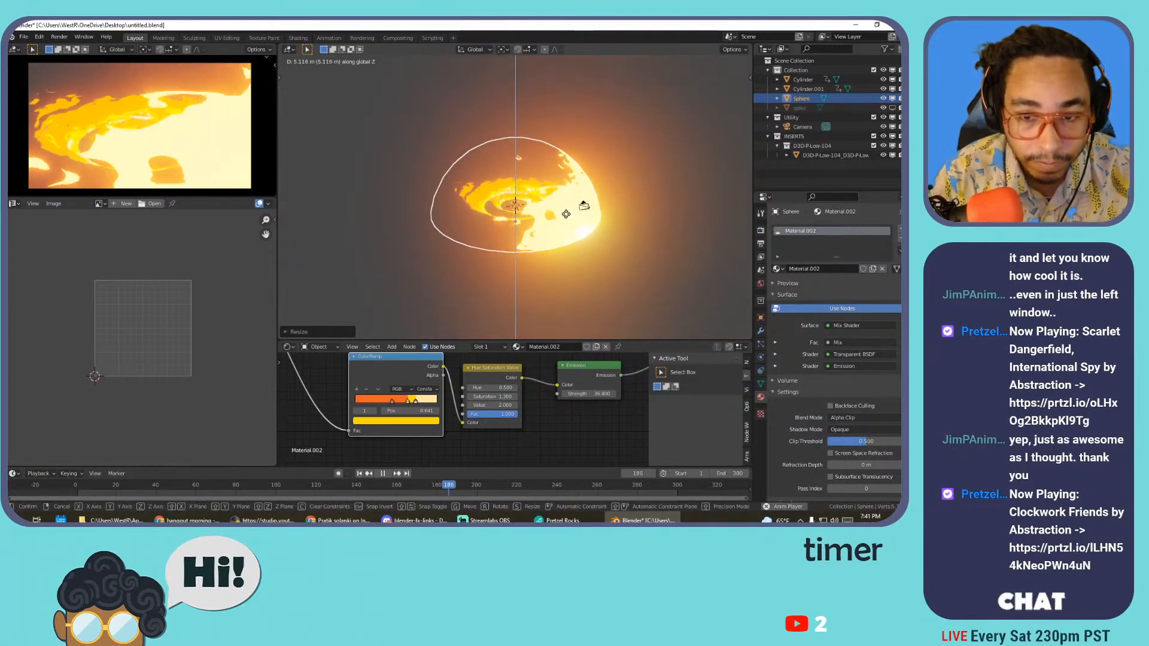
left_click(567, 217)
key("r")
key("z")
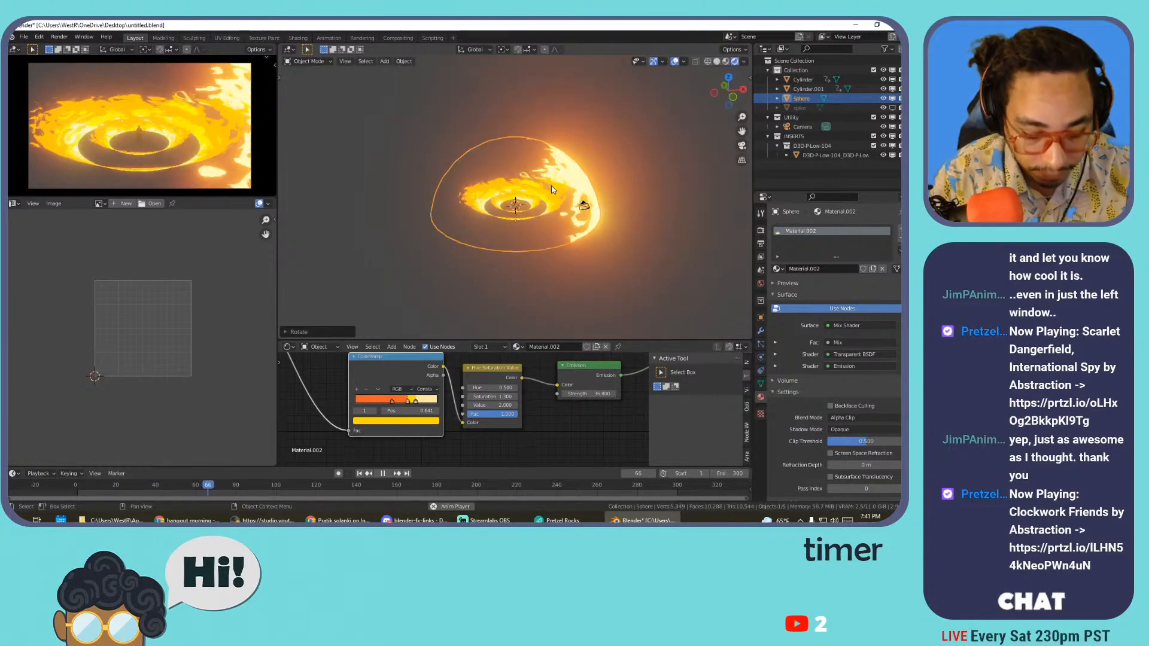
- Duplicate the sphere dome in place and rotate the copy about 200 degrees around the global Z axis
key("shift+d")
right_click(549, 179)
key("z")
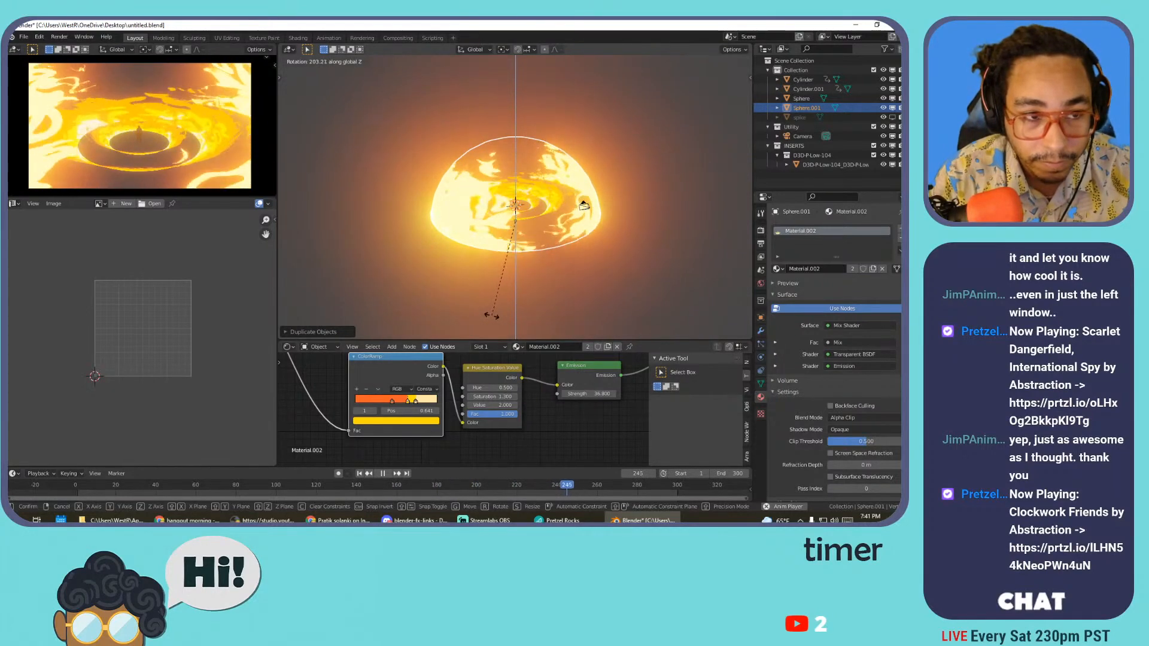
left_click(475, 313)
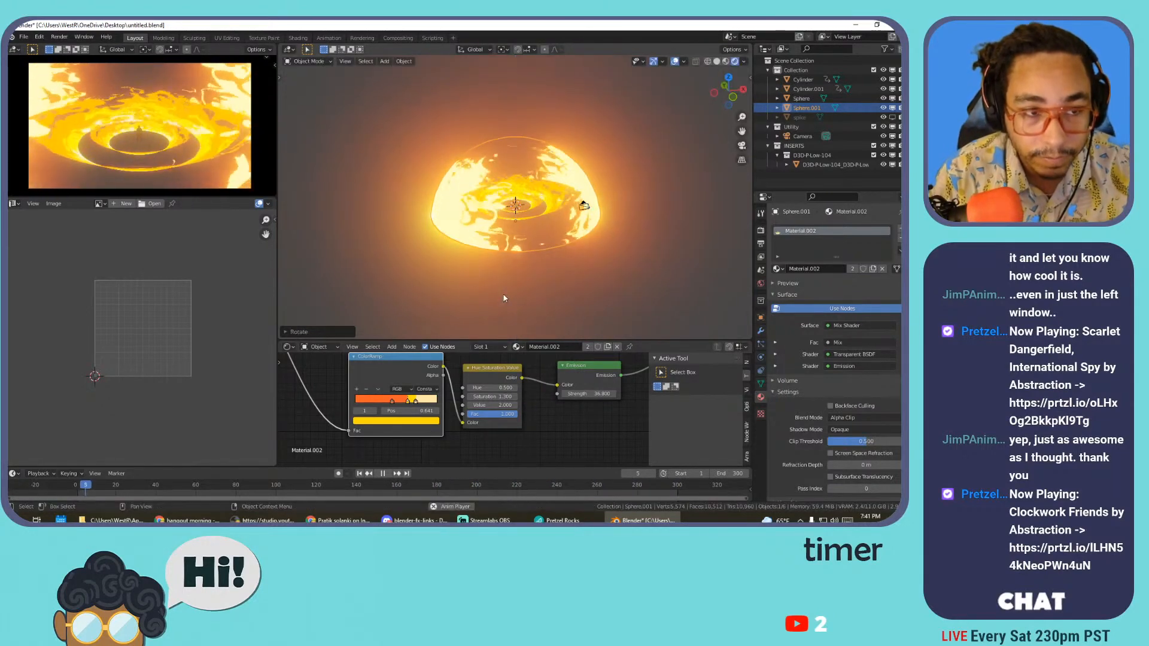
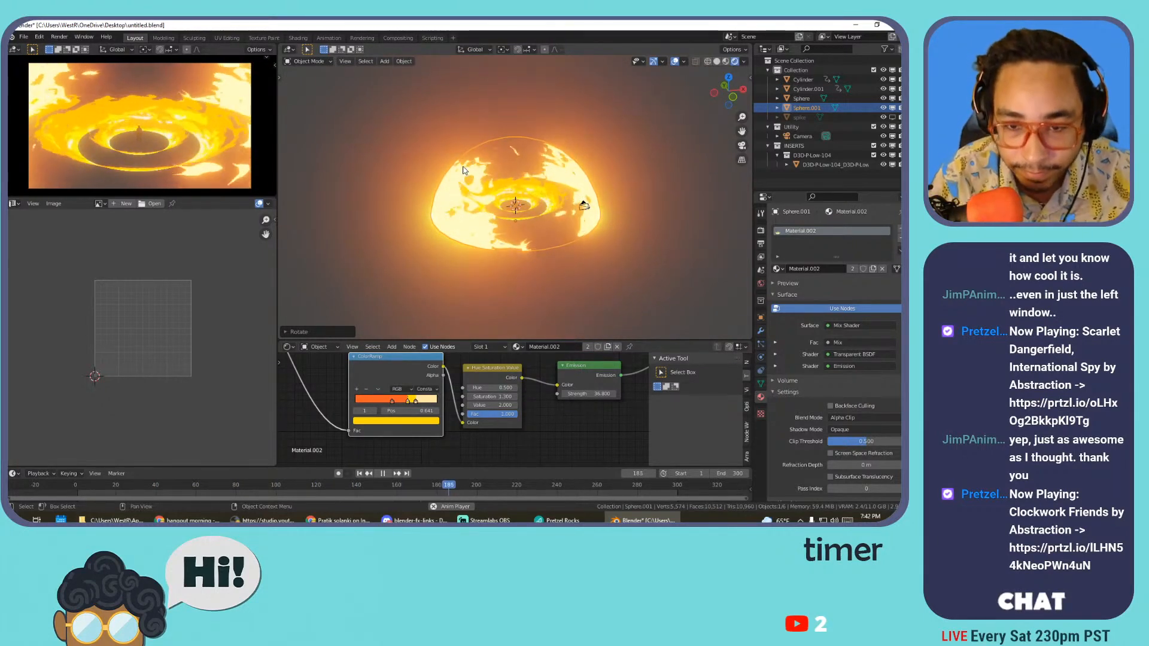
- Show the selectability toggles in the outliner and rename the two sphere domes orb.000 and orb.001
scroll(515, 205, "up", 5)
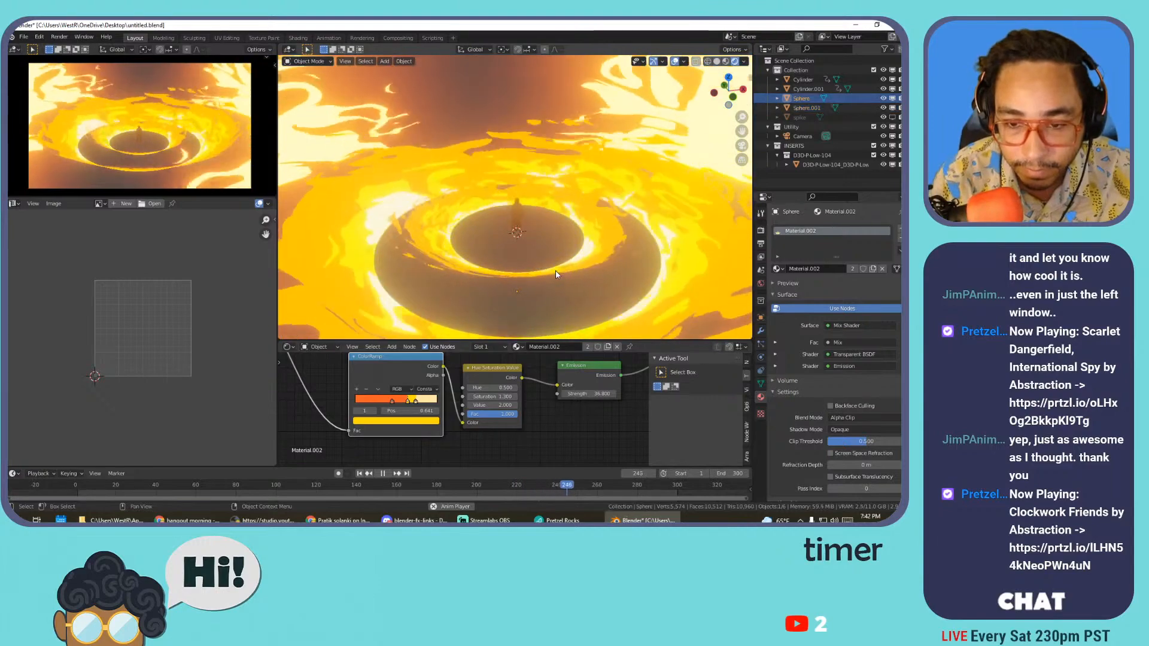
scroll(574, 243, "up", 4)
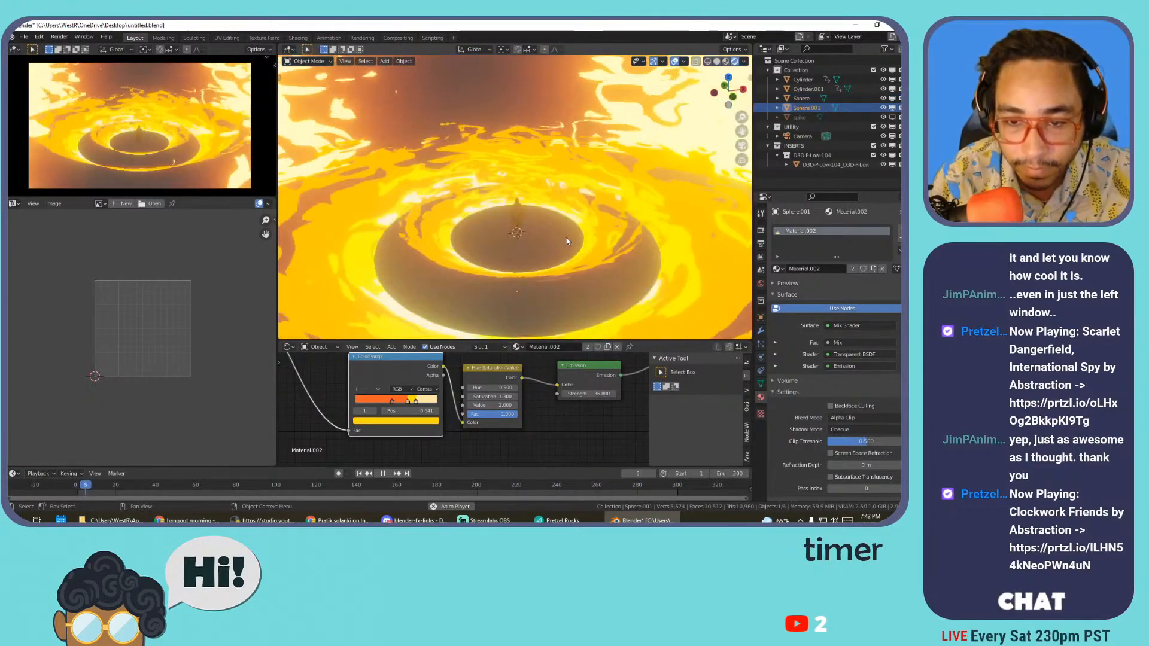
left_click(605, 237)
scroll(618, 138, "down", 5)
left_click(607, 137)
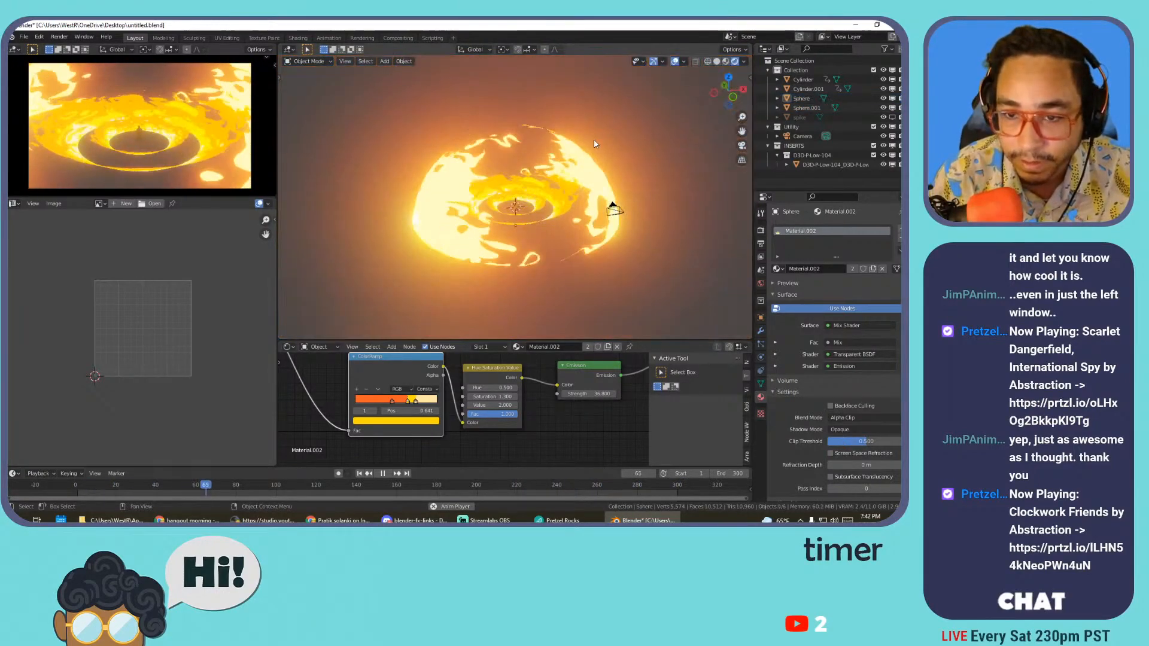
left_click(885, 50)
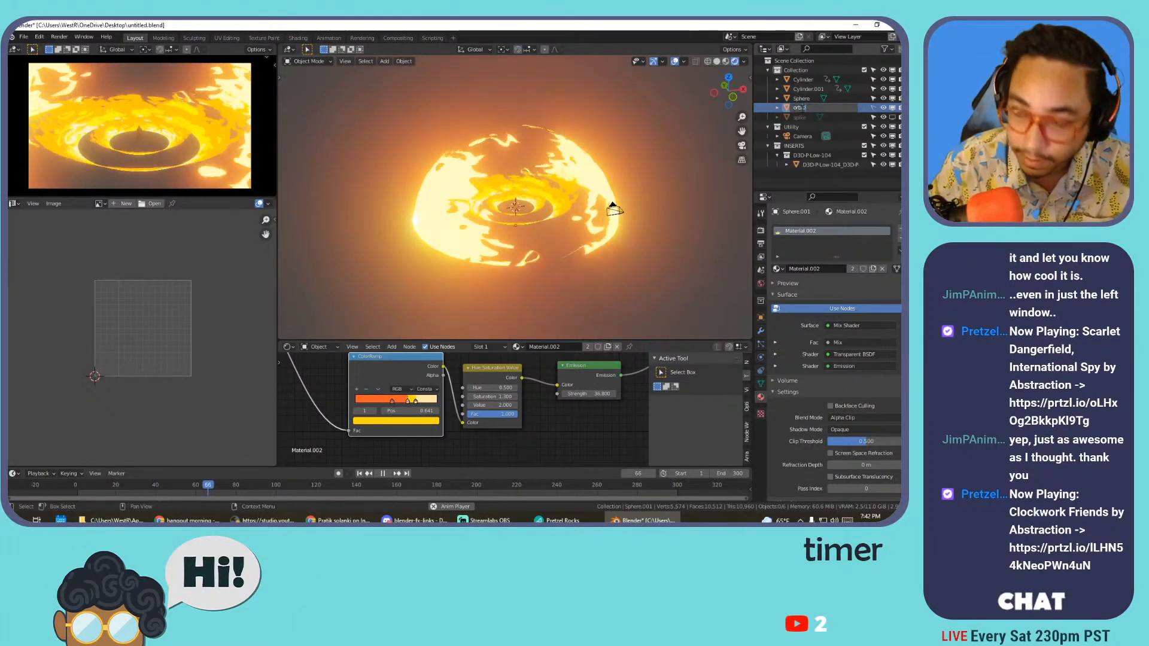
key("F2")
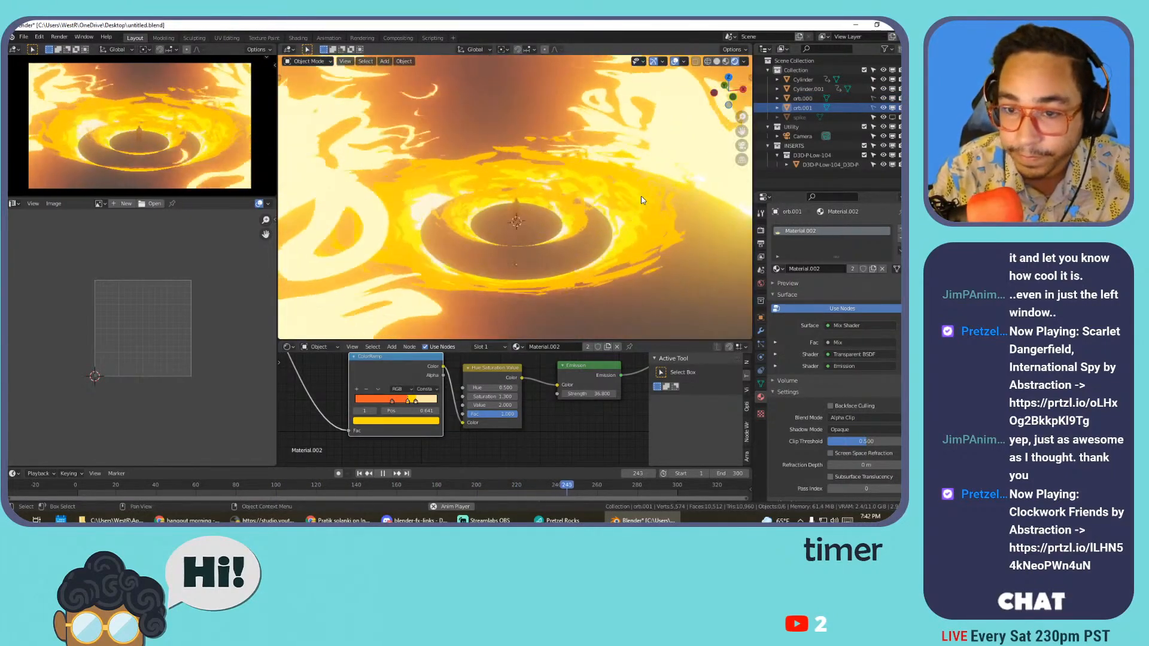
- Add concentric loop cuts to the Cylinder.001 ring mesh in Edit Mode and return to Object Mode
left_click(807, 89)
key("Tab")
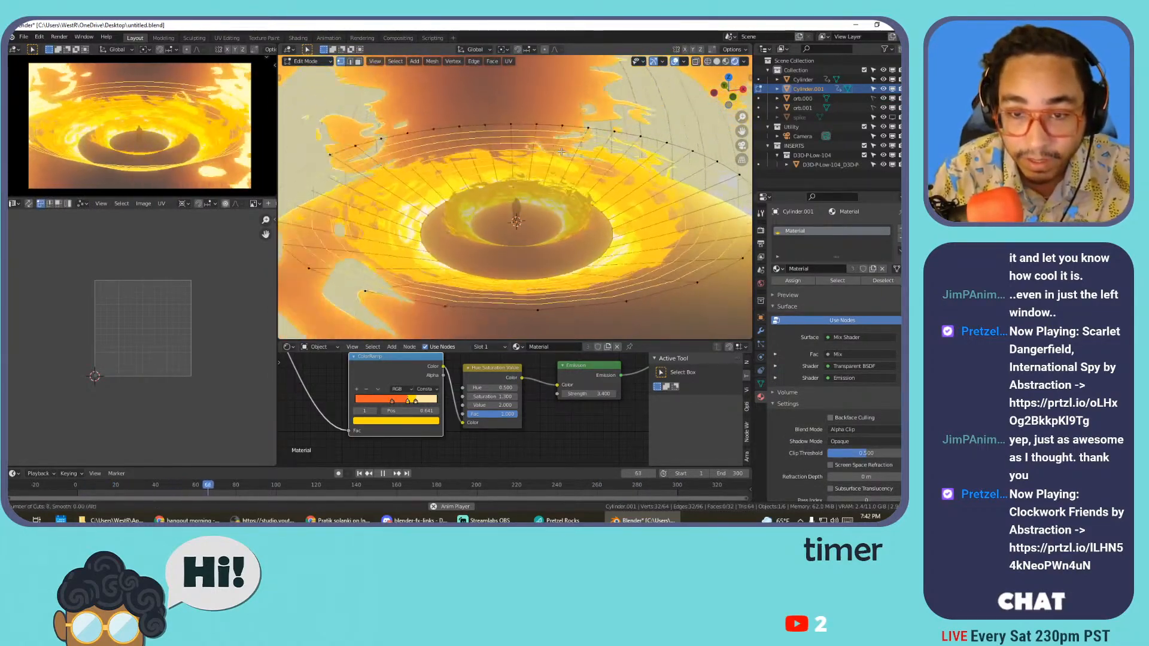
key("Tab")
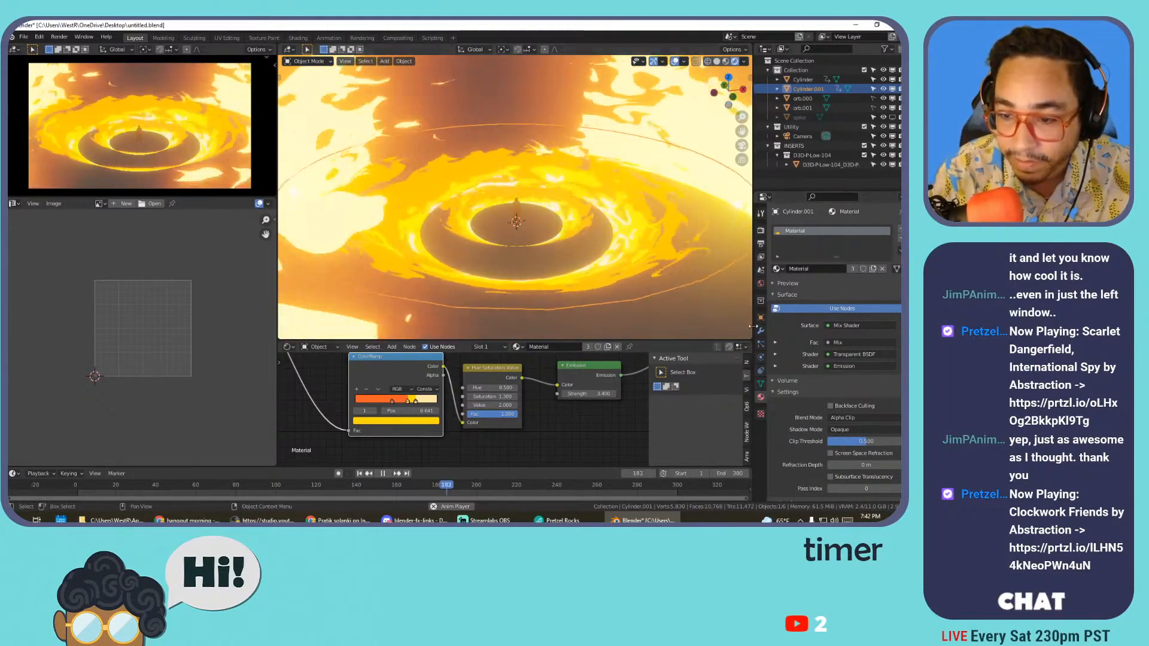
- Add a Displace modifier to Cylinder.001 and give it a new texture of type Clouds
left_click(760, 332)
left_click(794, 229)
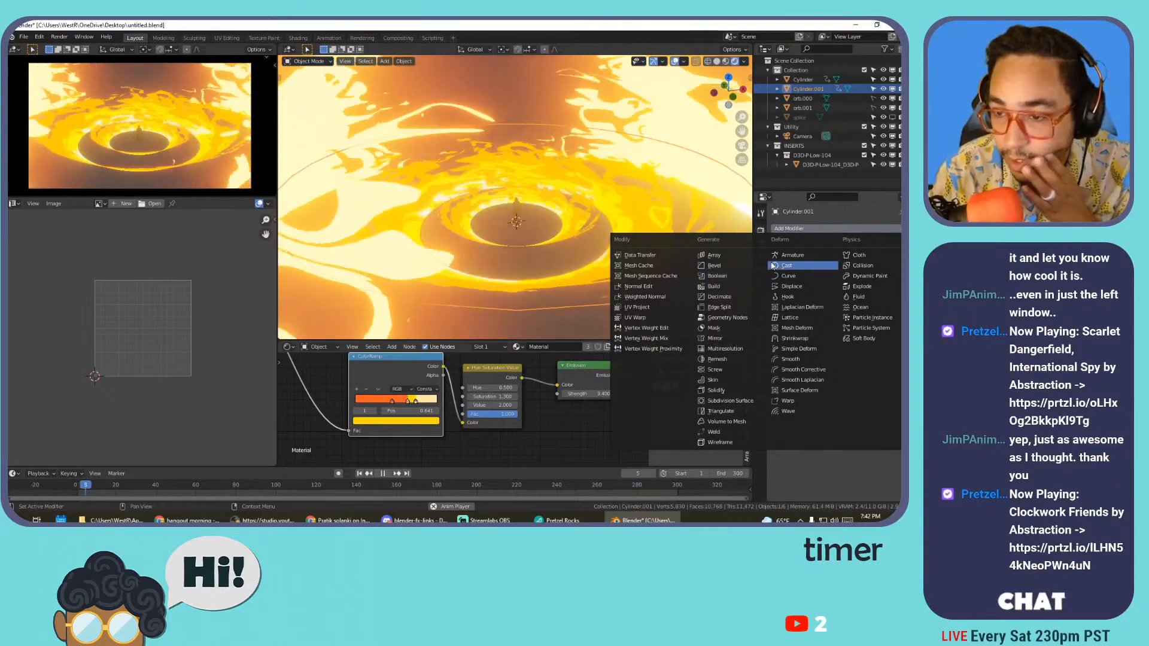
left_click(813, 287)
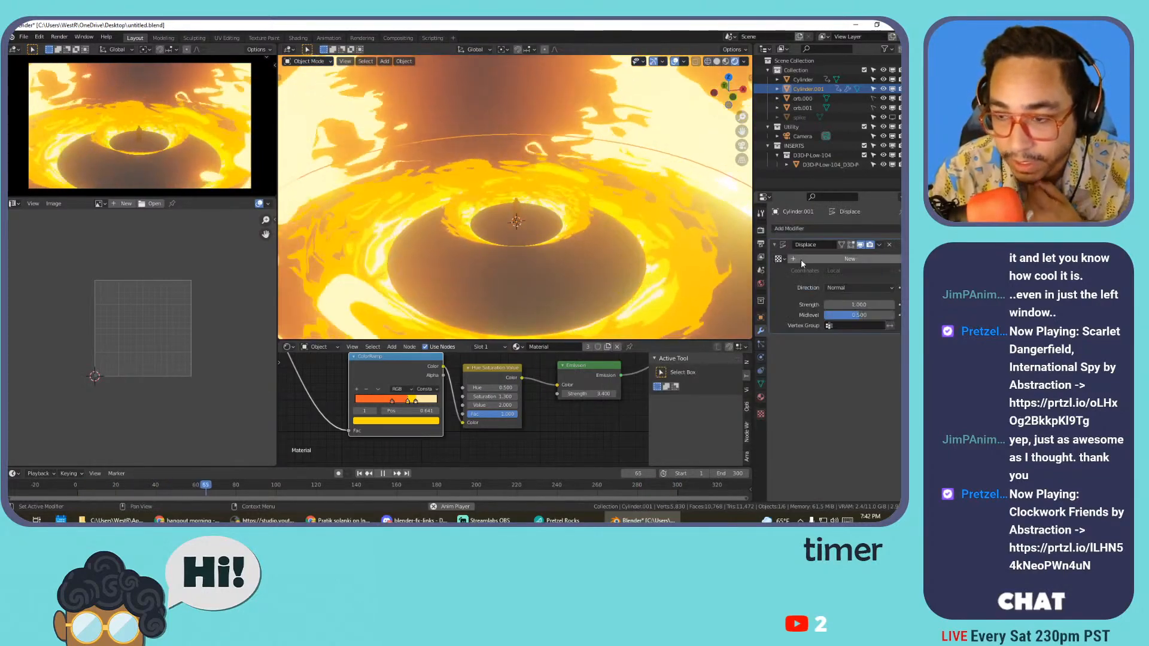
left_click(779, 258)
left_click(808, 259)
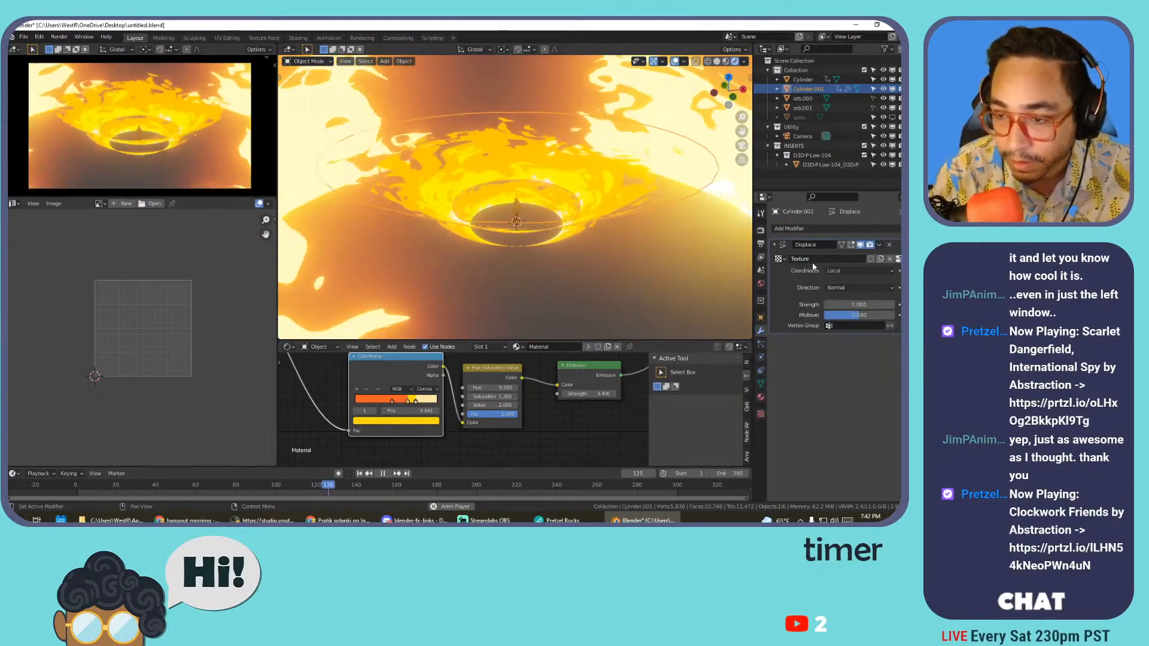
left_click(890, 261)
left_click(827, 258)
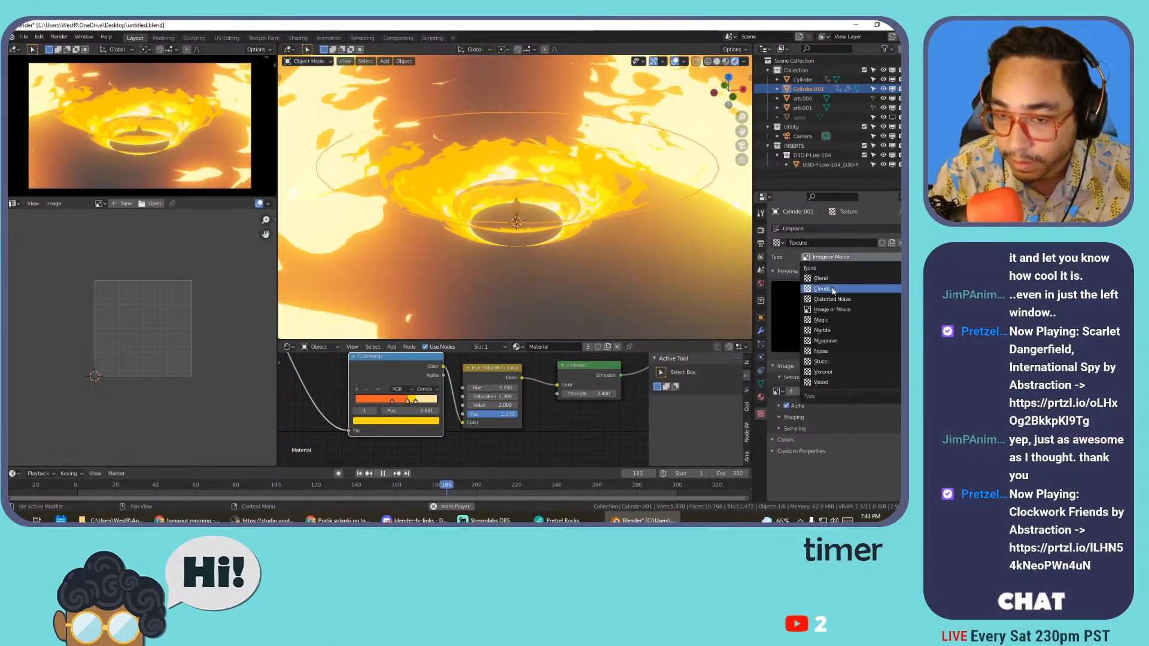
left_click(831, 289)
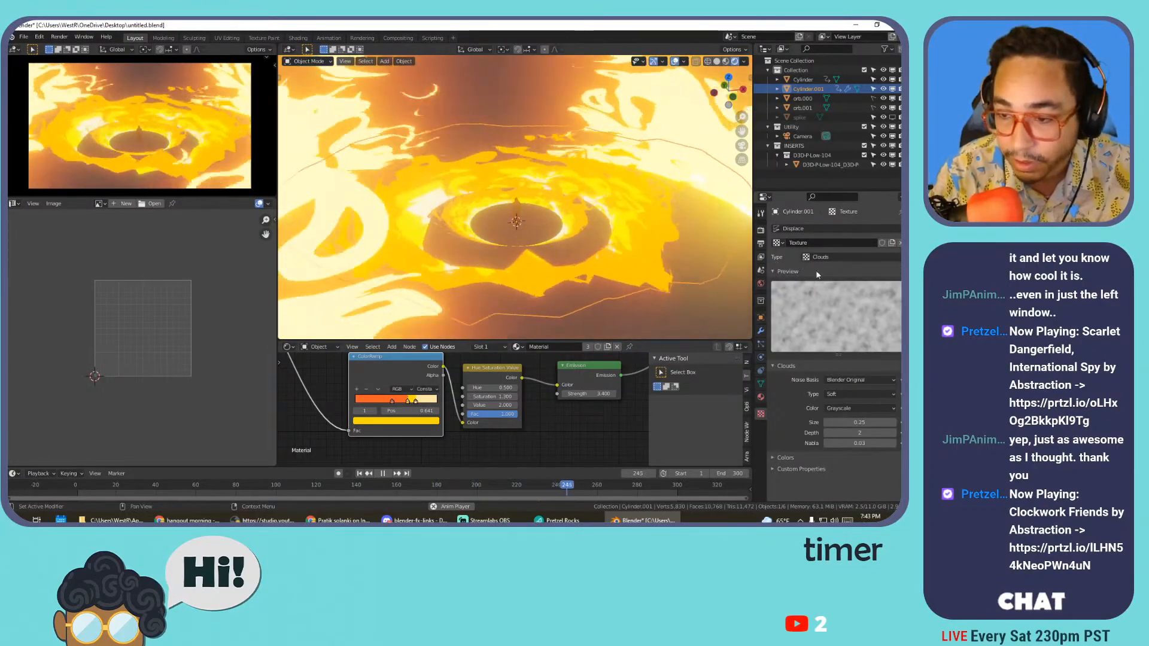
- Add a Subdivision modifier with viewport level 3 to Cylinder.001 and set the Displace strength to 1.0
left_click(761, 331)
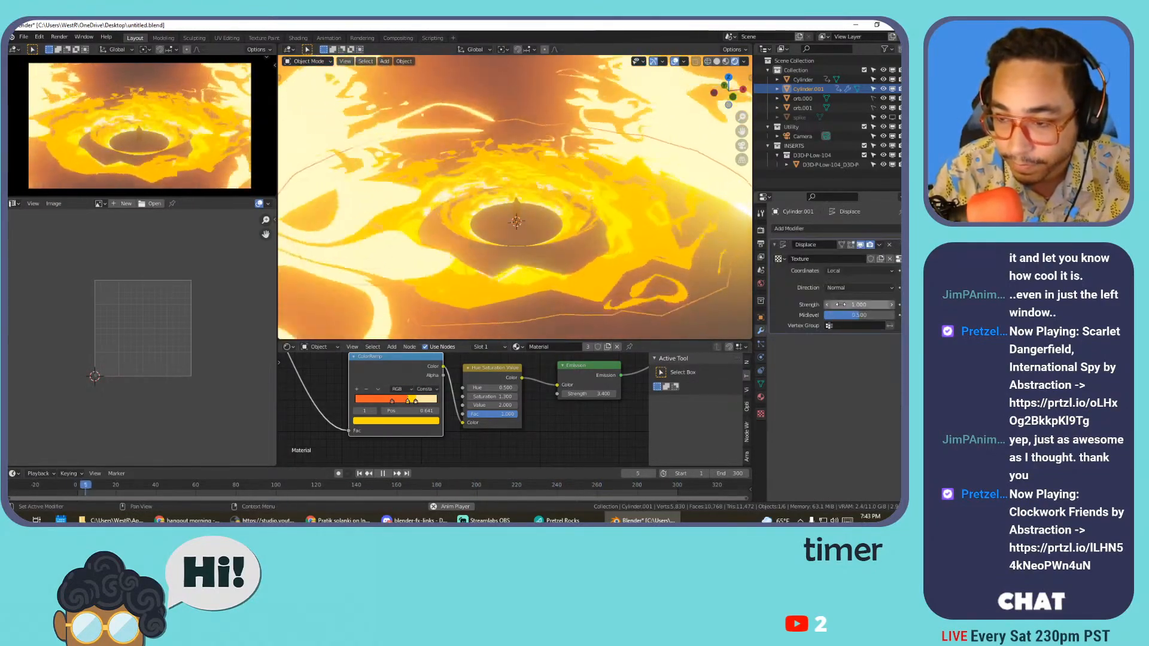
key("ctrl+z")
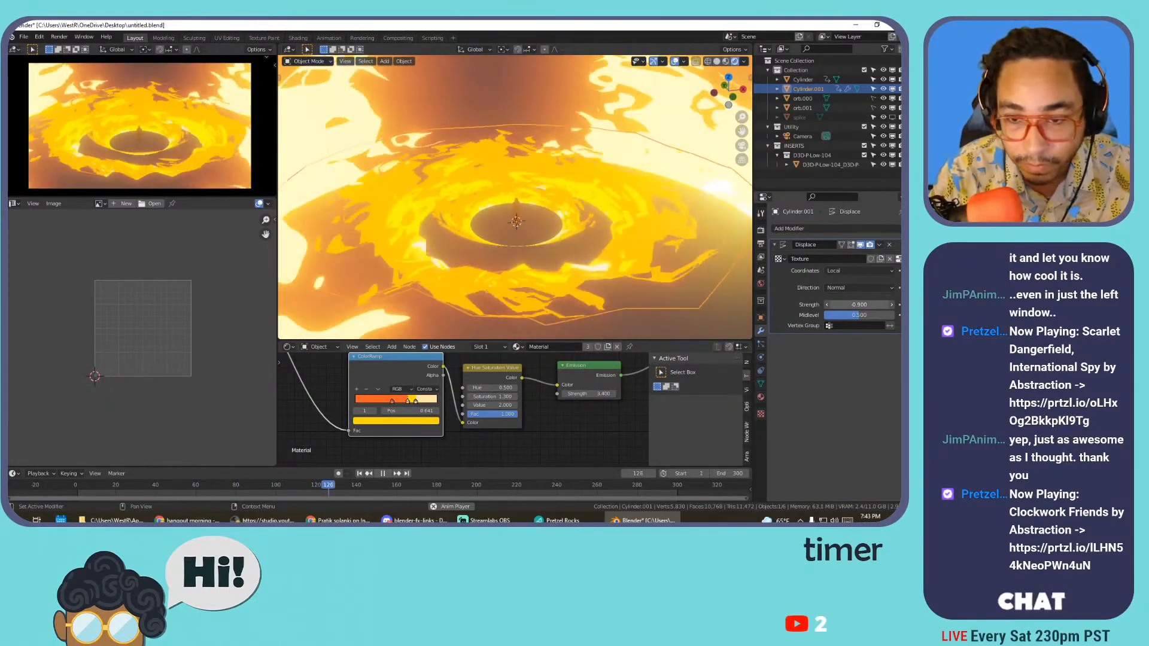
key("ctrl+3")
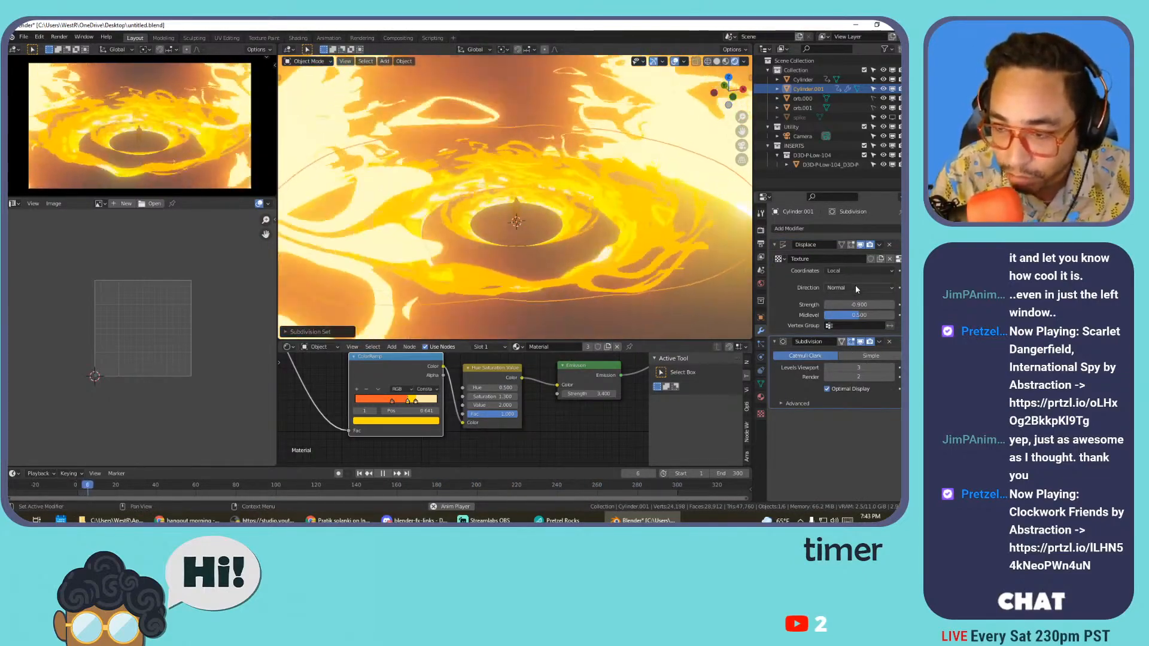
mouse_move(858, 302)
left_mouse_down()
mouse_move(823, 303)
mouse_move(878, 305)
left_mouse_up()
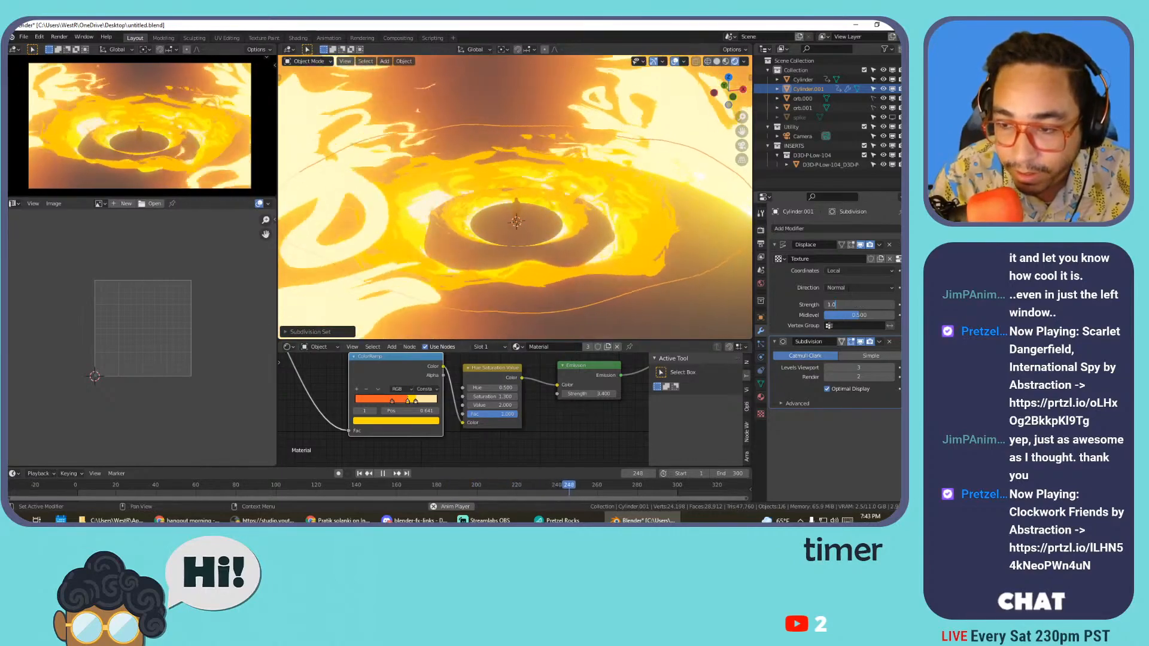
- Try Global and Object texture coordinates on the Displace modifier, using Cylinder, Camera and orb.000 as reference objects
left_click(844, 271)
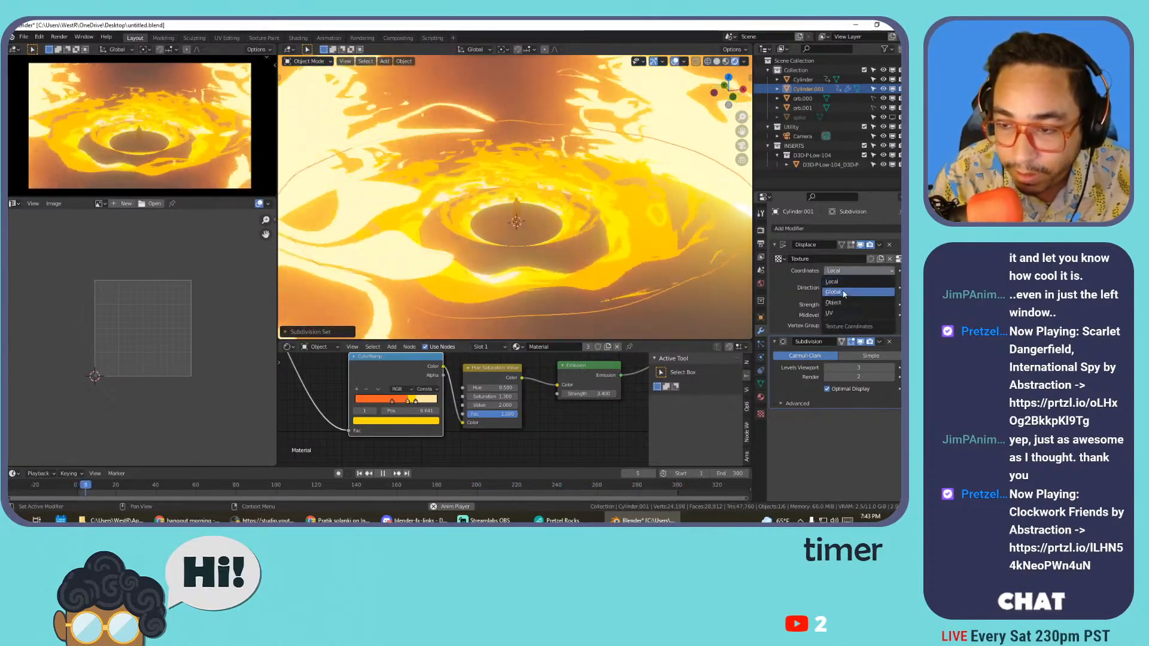
left_click(844, 292)
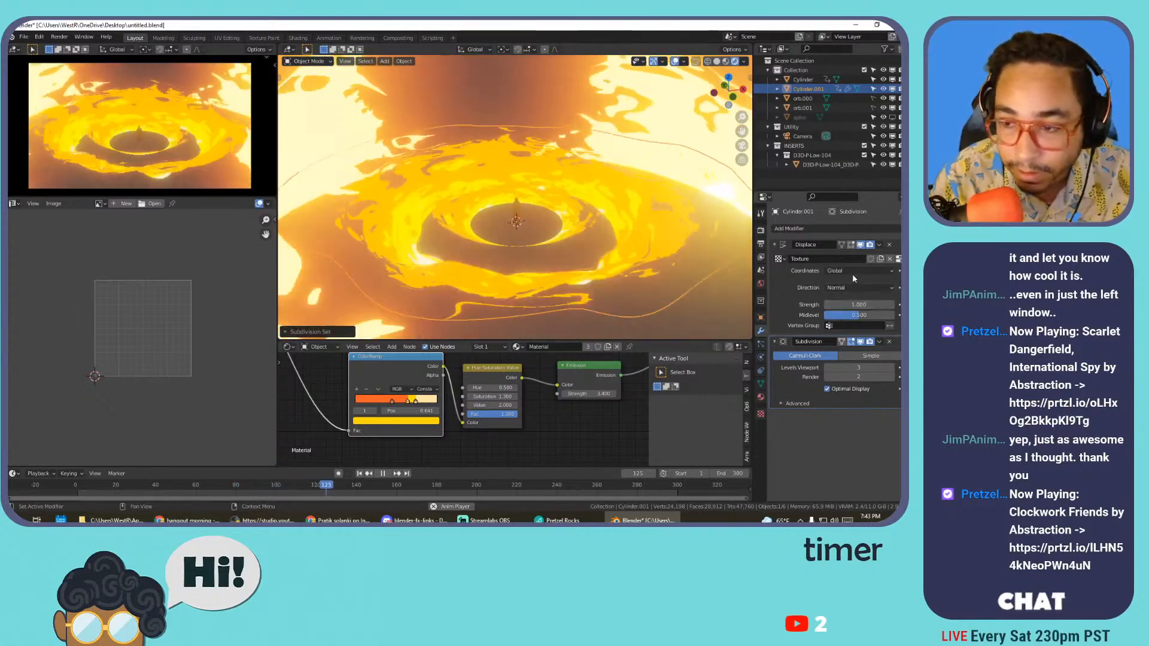
left_click(852, 272)
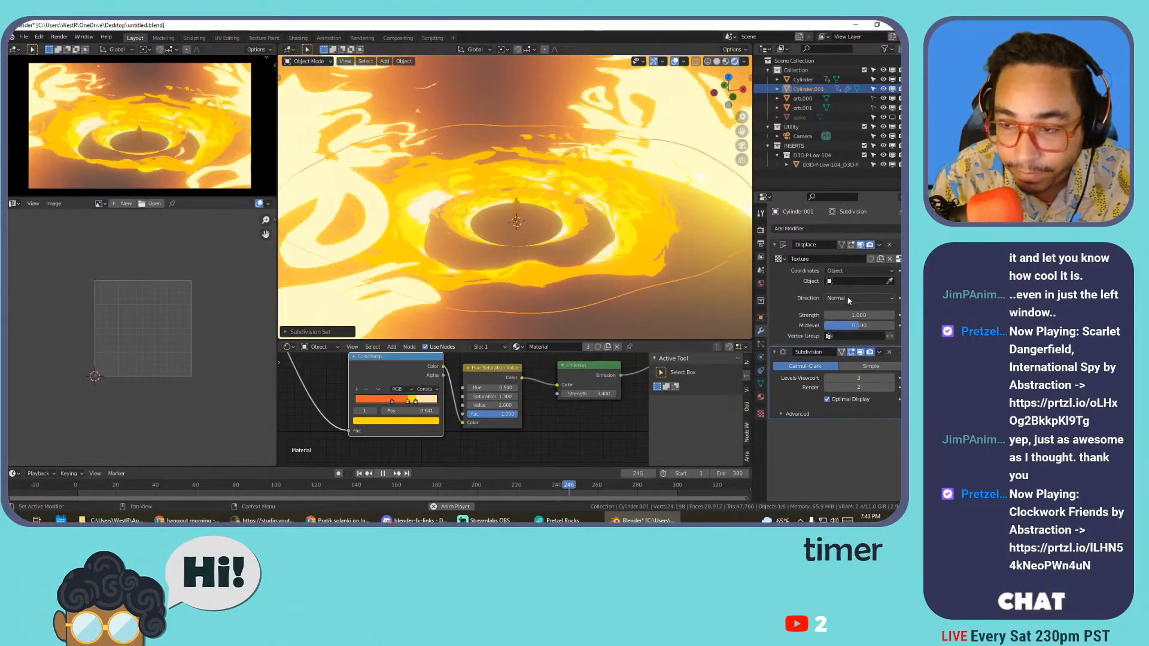
left_click(850, 280)
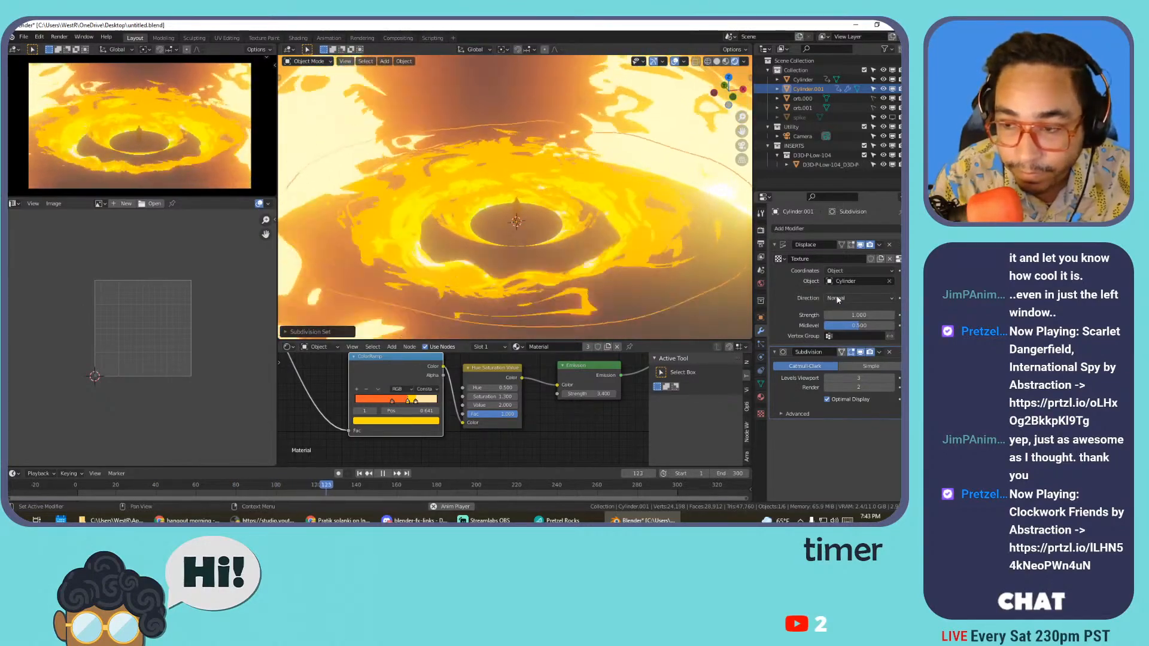
left_click(847, 281)
left_click(844, 295)
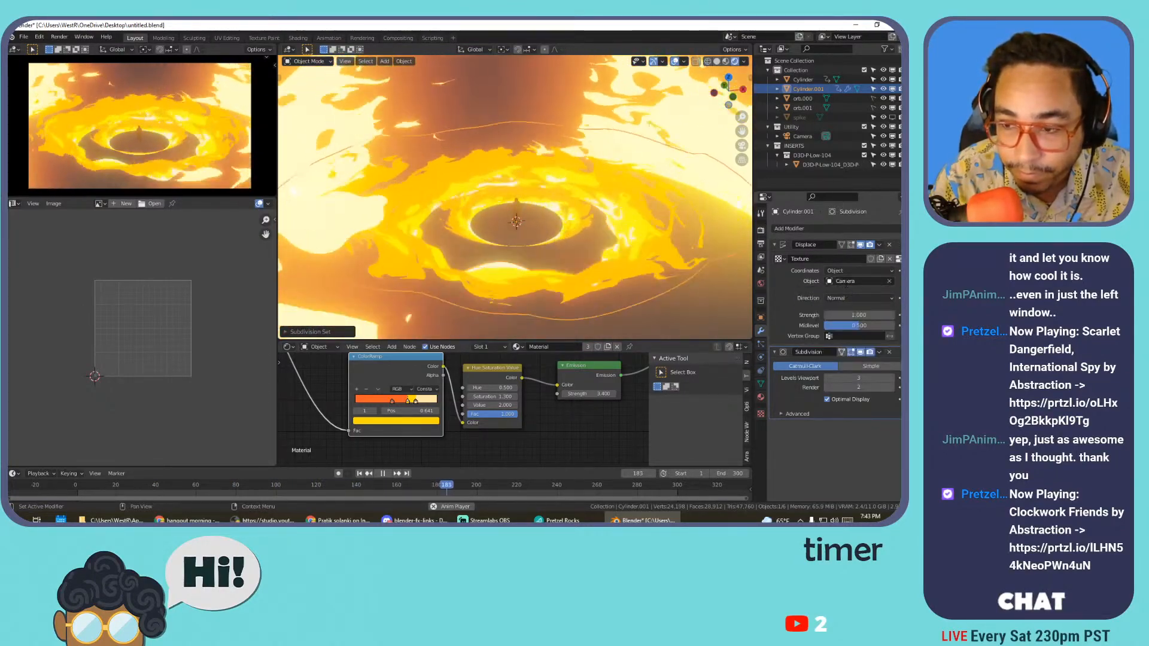
left_click(845, 281)
left_click(838, 324)
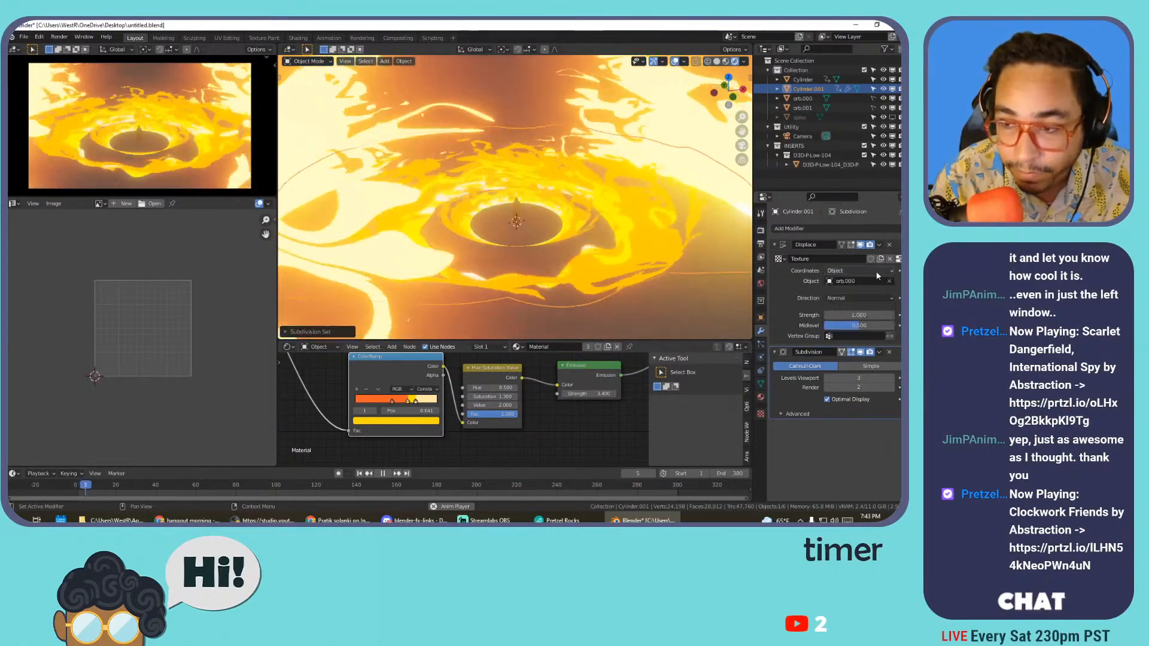
- Set the Displace modifier's texture coordinates to UV with the UVMap layer, and its strength to 0.900
left_click(846, 313)
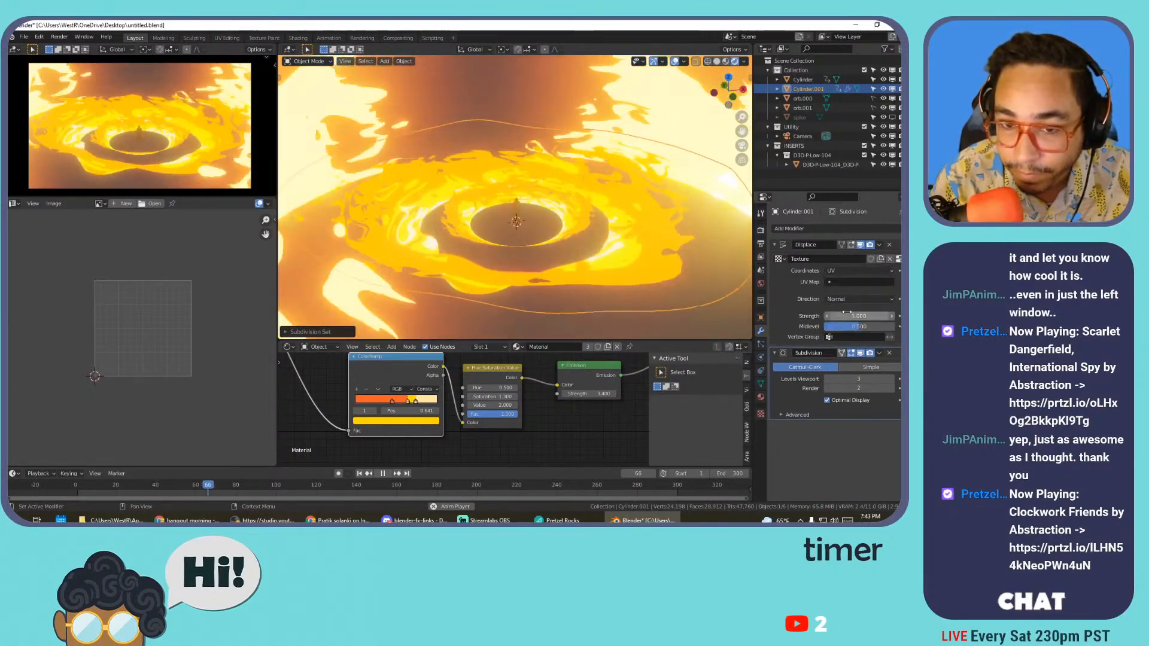
left_click(847, 283)
left_click(849, 300)
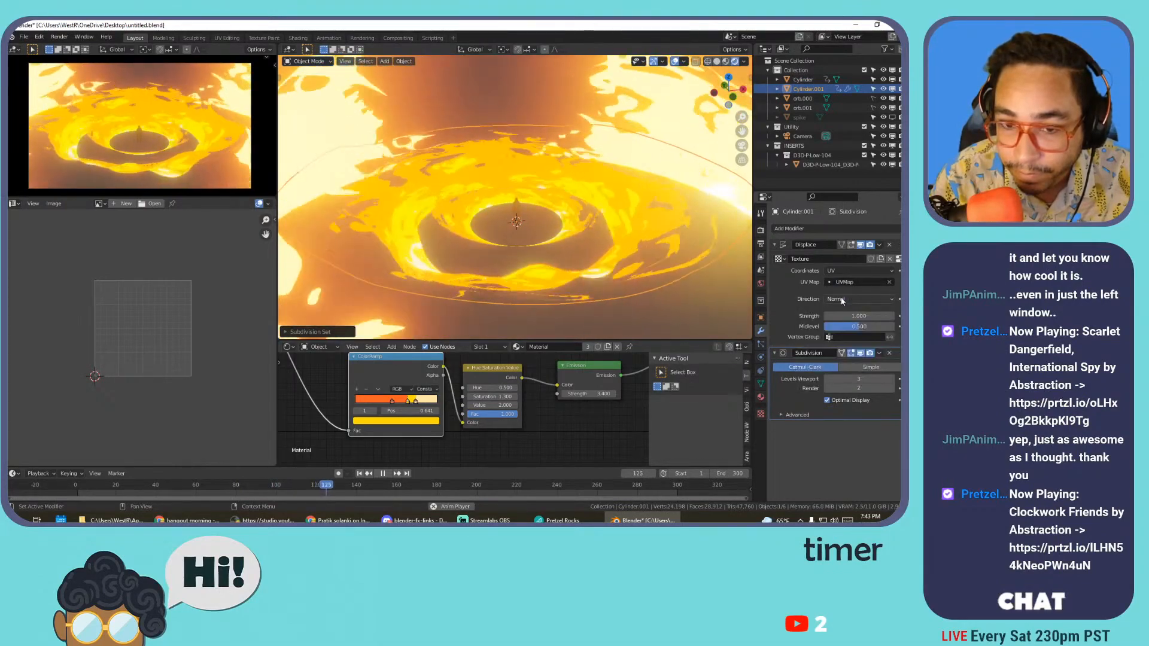
mouse_move(856, 316)
left_mouse_down()
mouse_move(832, 316)
mouse_move(842, 316)
left_mouse_up()
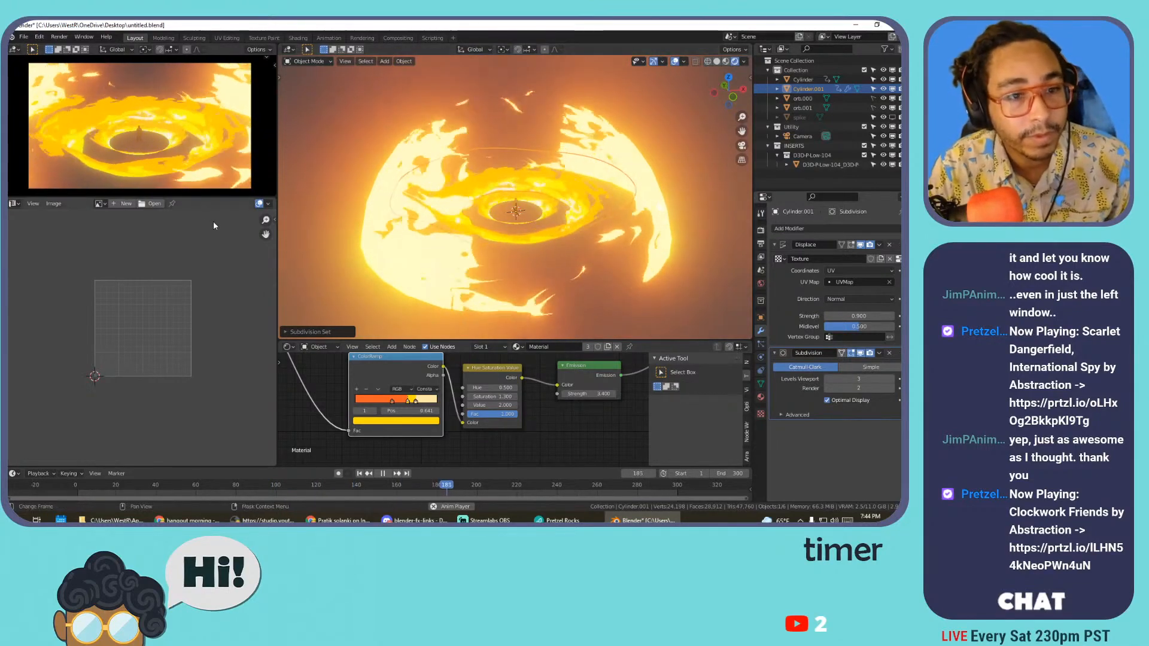
- Magnify the camera preview slightly and narrow its viewport so the picture fills the area
scroll(179, 170, "up", 1)
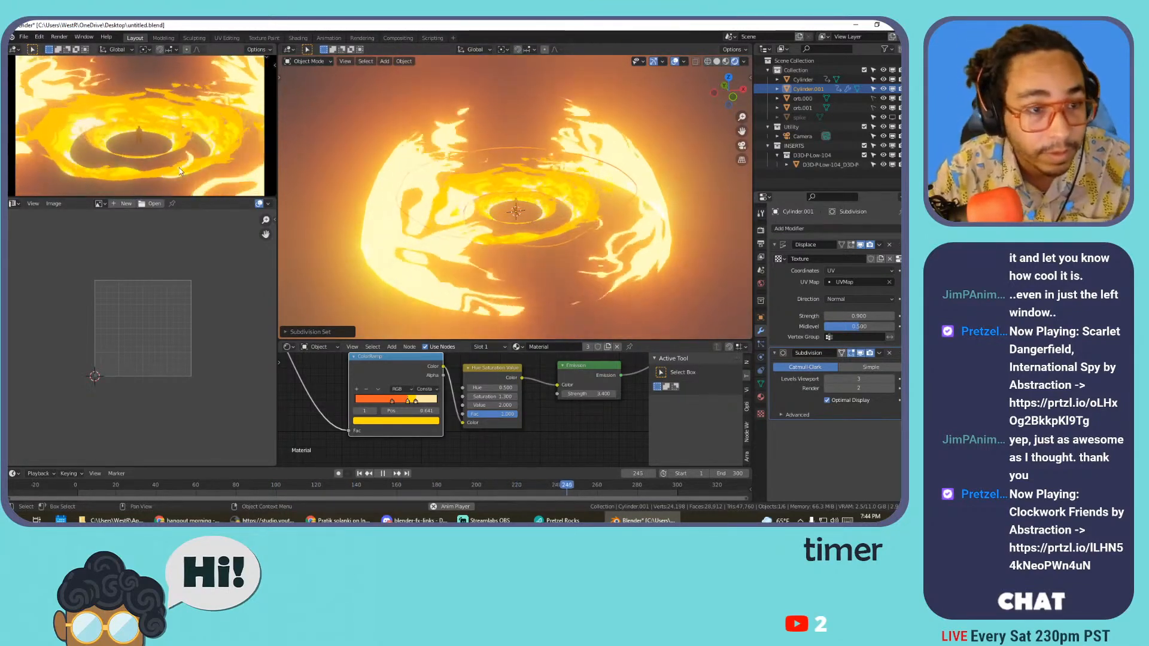
left_click_drag(278, 174, 254, 167)
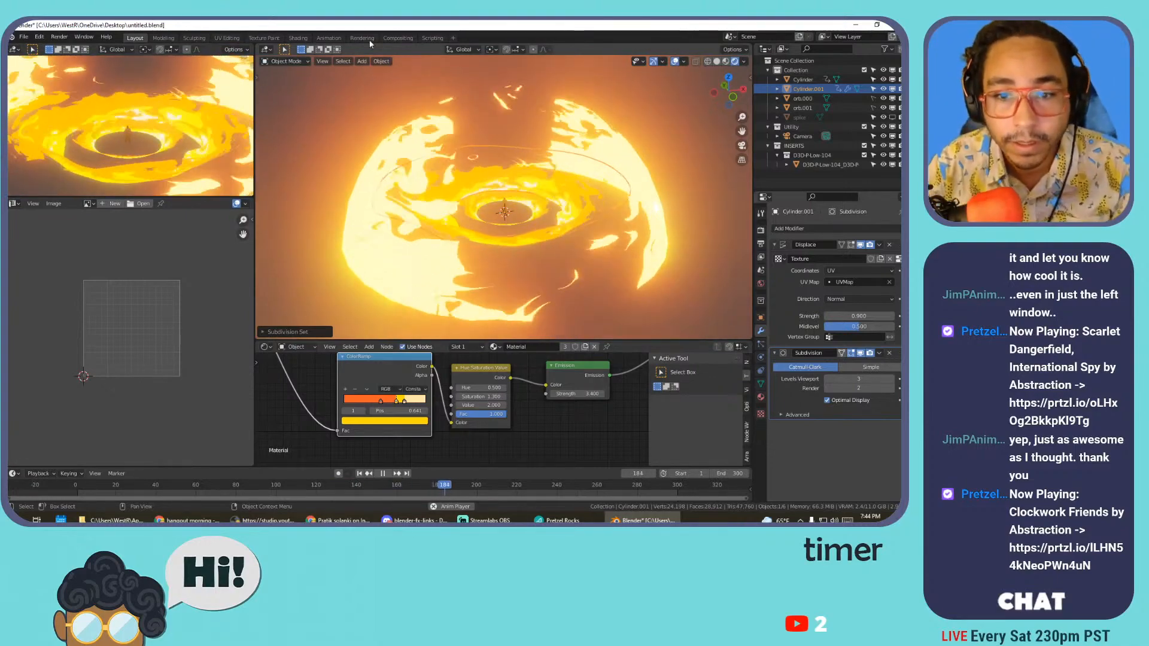
- Try recolouring the orange stop of the ring material's color ramp to pinkish red, and undo it
left_click(483, 189)
left_click(486, 171)
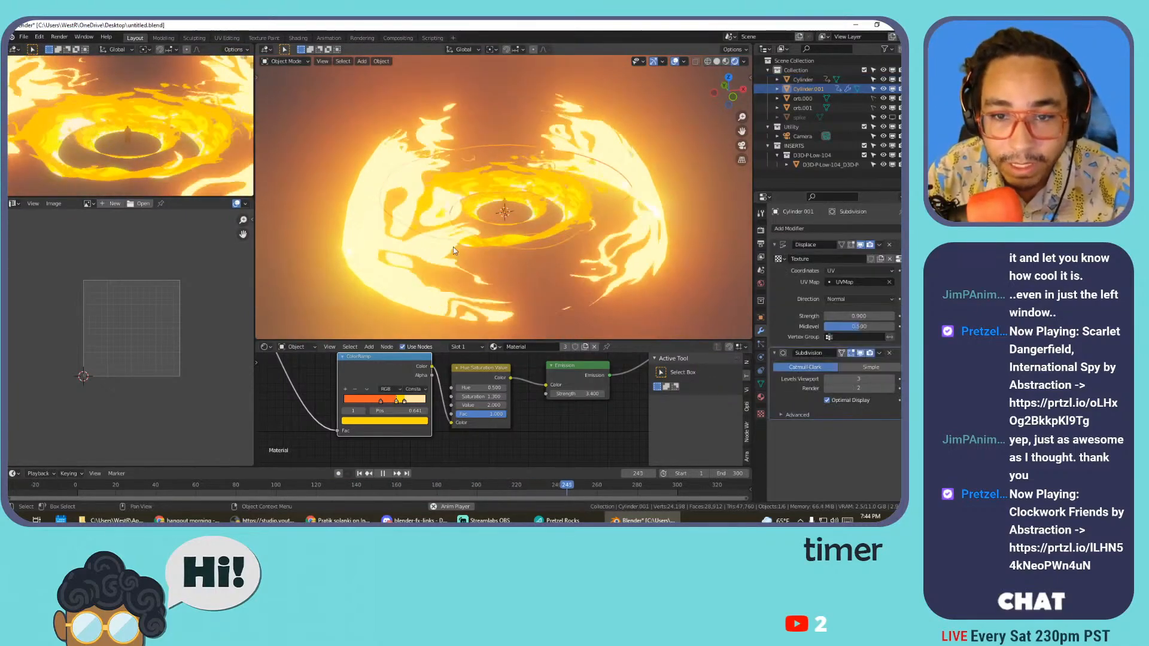
left_click_drag(380, 401, 369, 402)
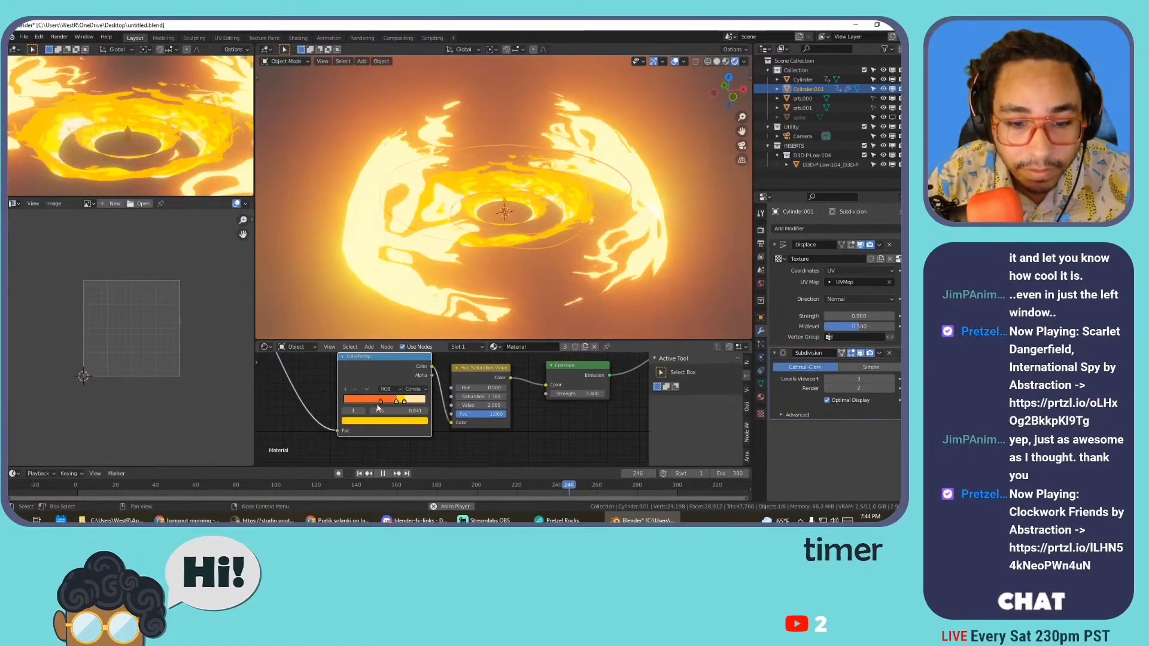
left_click_drag(396, 401, 388, 401)
left_click(380, 402)
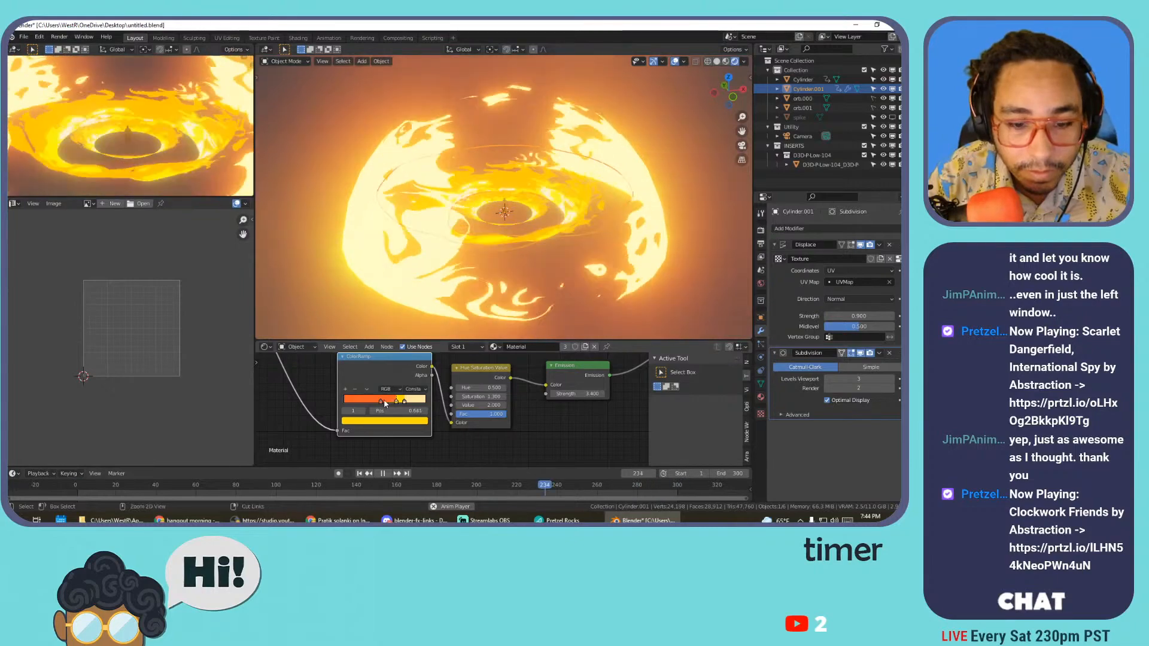
left_click(378, 420)
left_click_drag(368, 361, 381, 362)
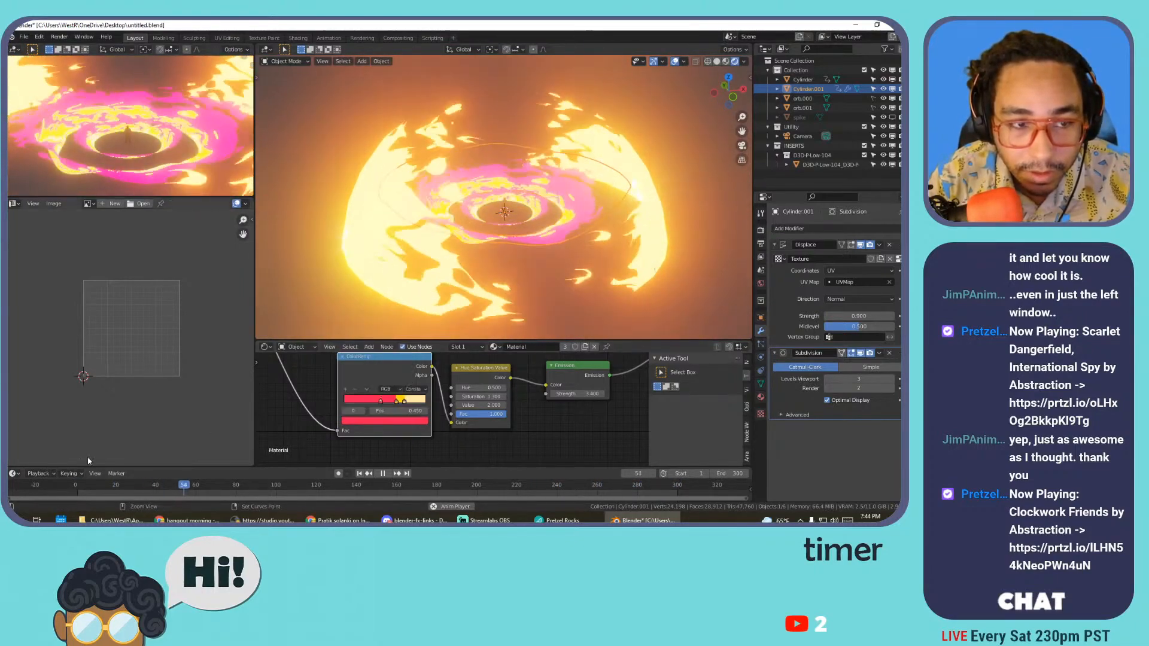
key("ctrl+z")
- Add a stop at position 0.359 to the dark end of the ring's color ramp and colour it yellow
left_click(346, 389)
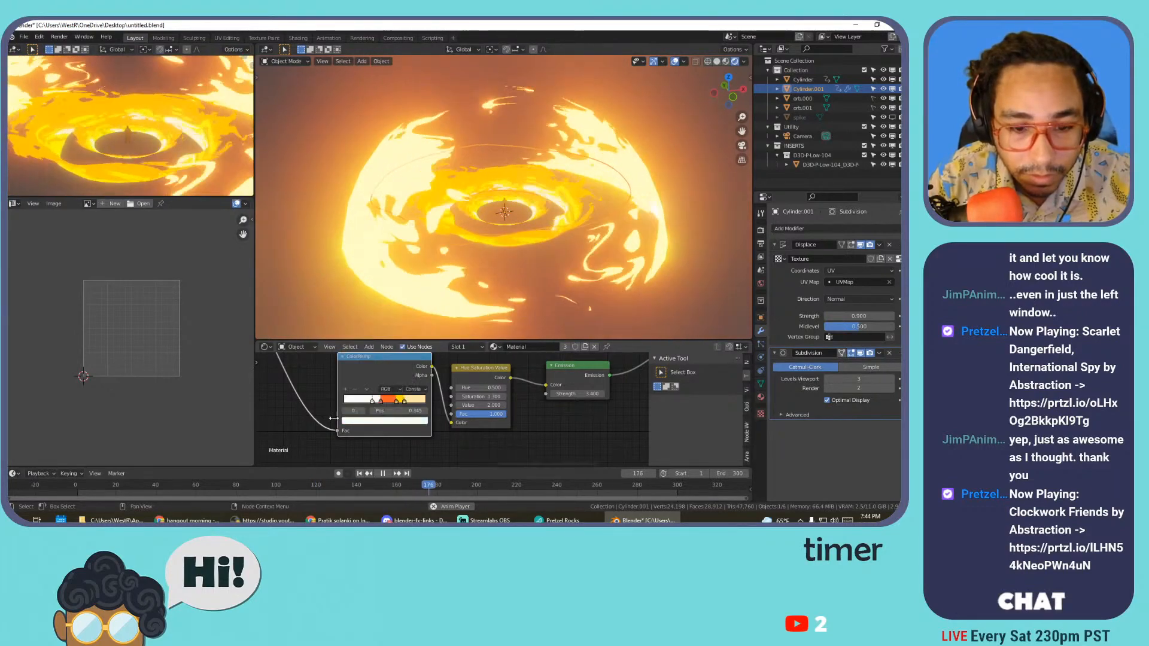
scroll(373, 407, "up", 3)
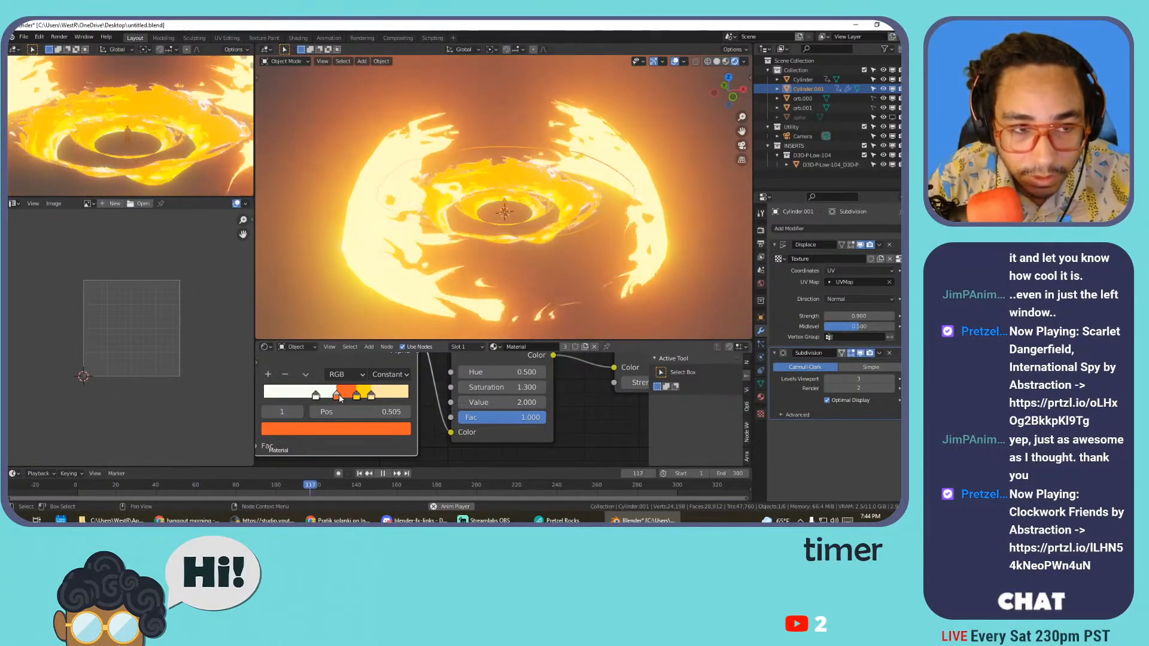
left_click(328, 430)
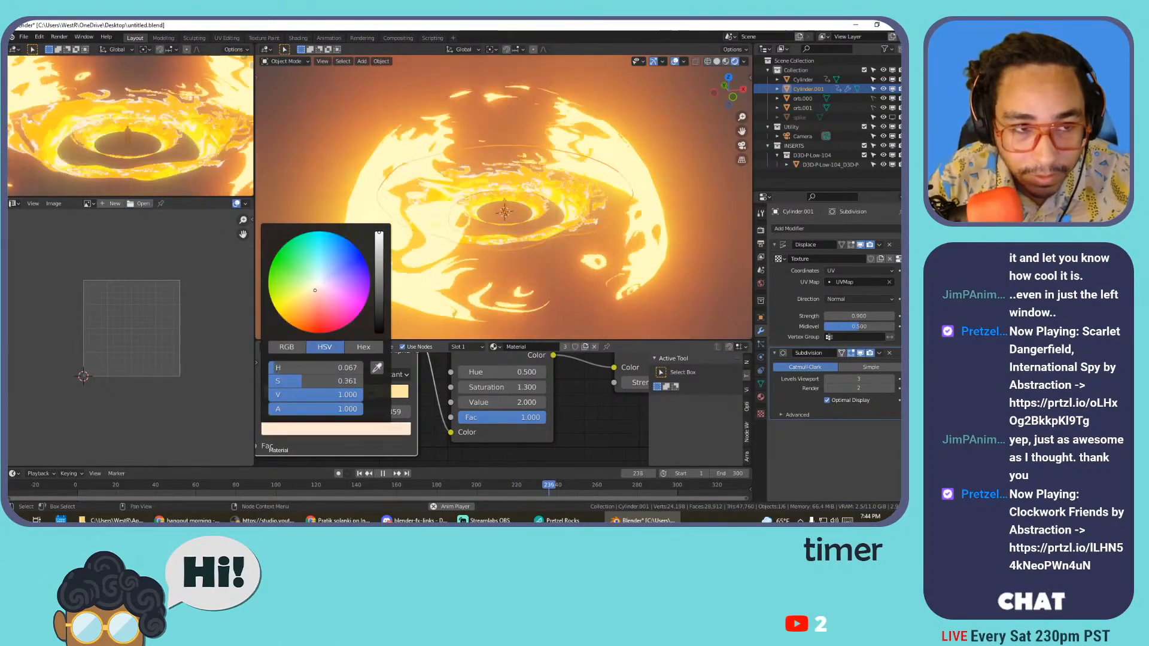
mouse_move(328, 328)
left_mouse_down()
mouse_move(282, 317)
mouse_move(272, 291)
mouse_move(302, 291)
mouse_move(335, 256)
mouse_move(276, 307)
mouse_move(297, 328)
mouse_move(326, 330)
mouse_move(278, 312)
left_mouse_up()
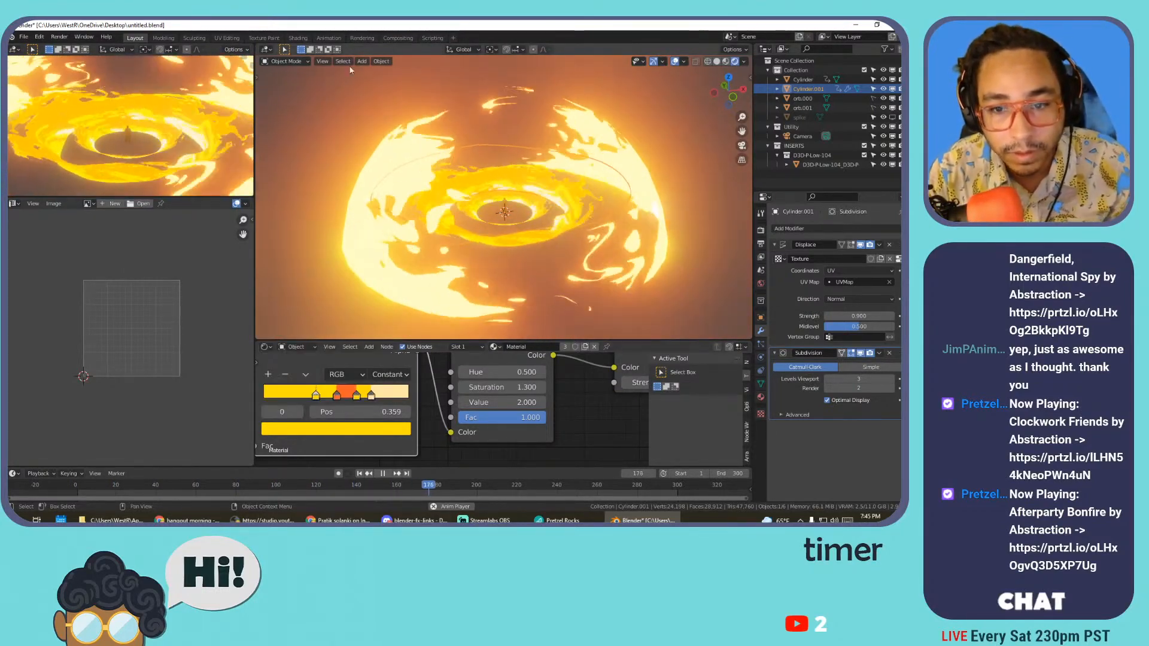
left_click(536, 213)
key("g")
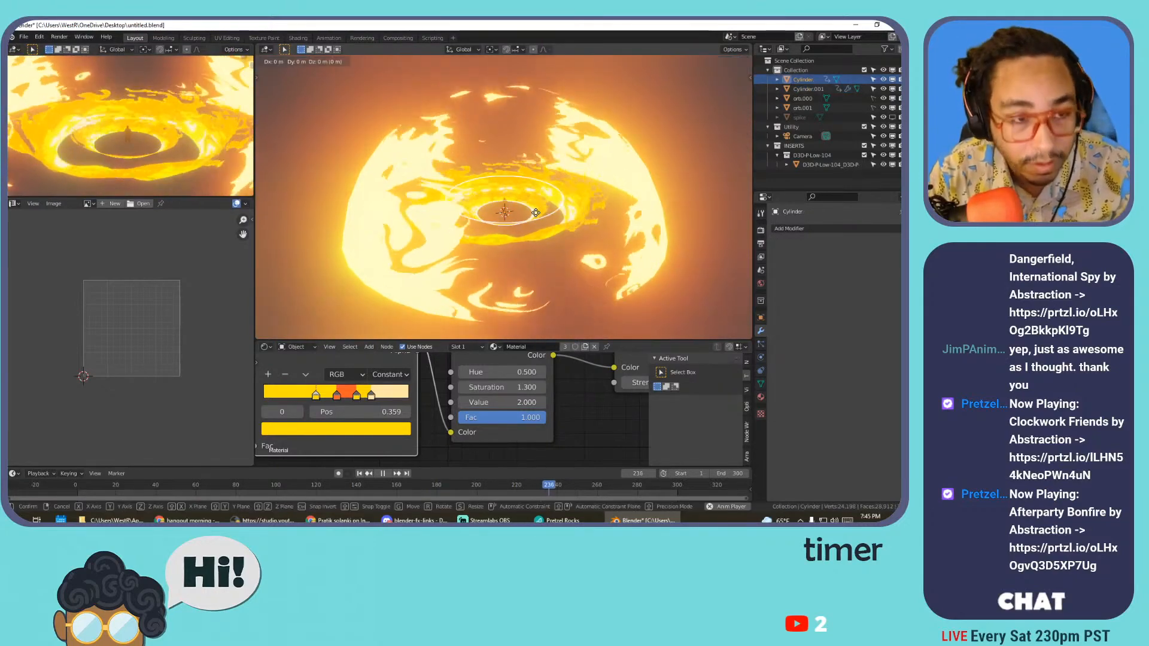
key("z")
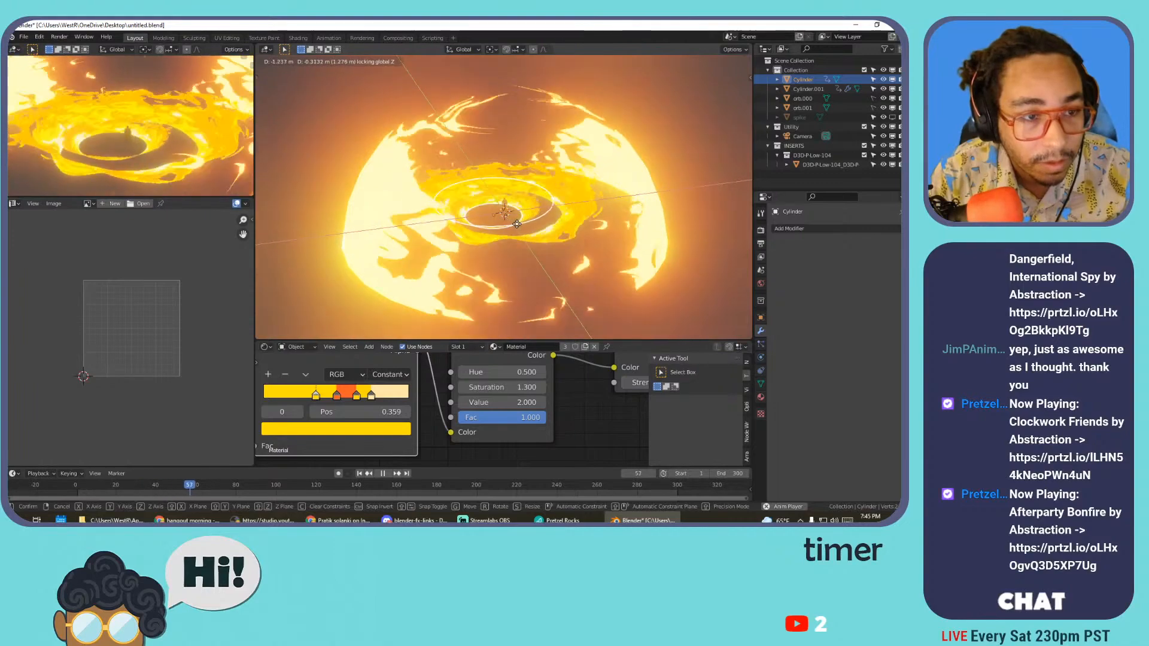
right_click(527, 223)
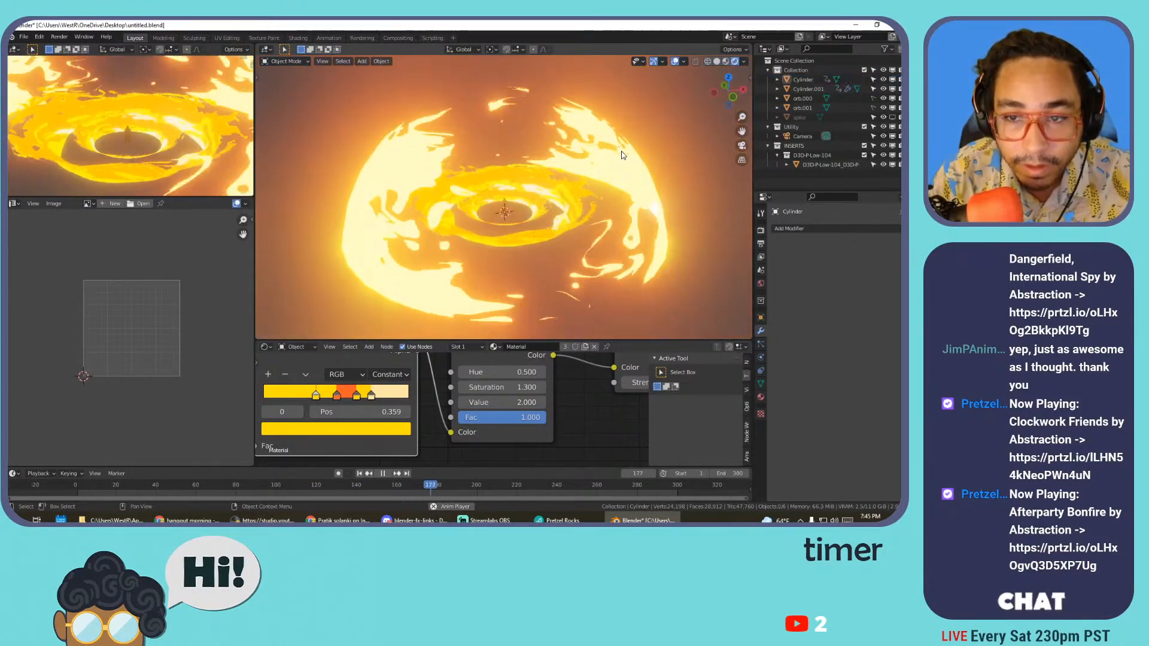
- Duplicate the outer flame dome orb.000 in place
left_click(530, 160)
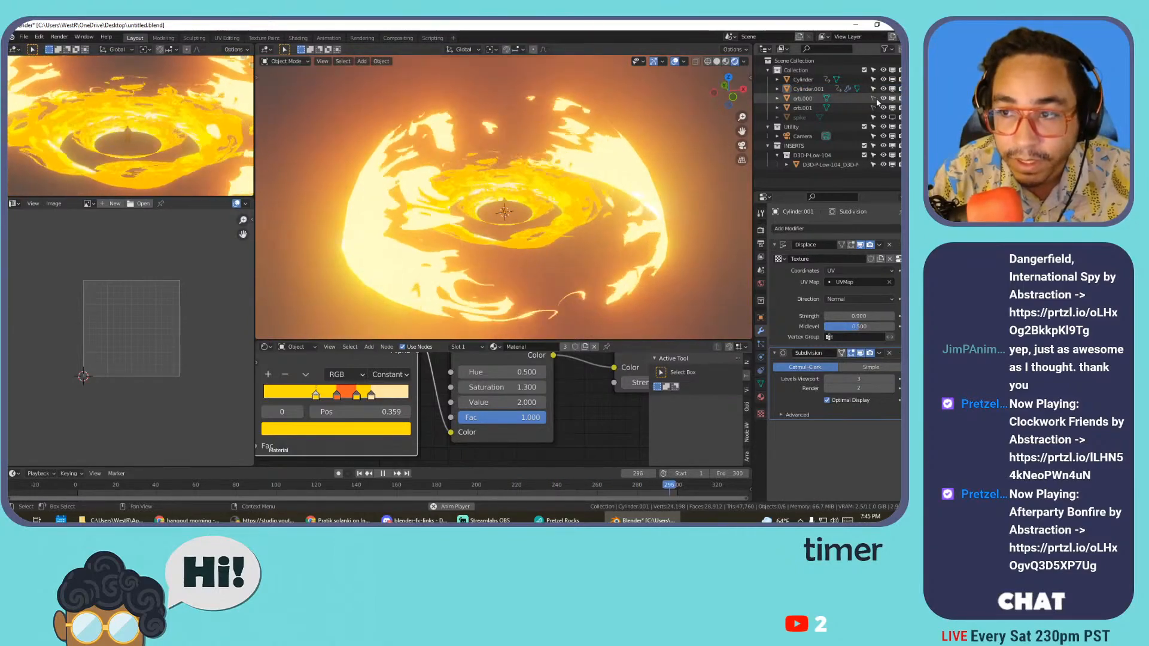
left_click(623, 204)
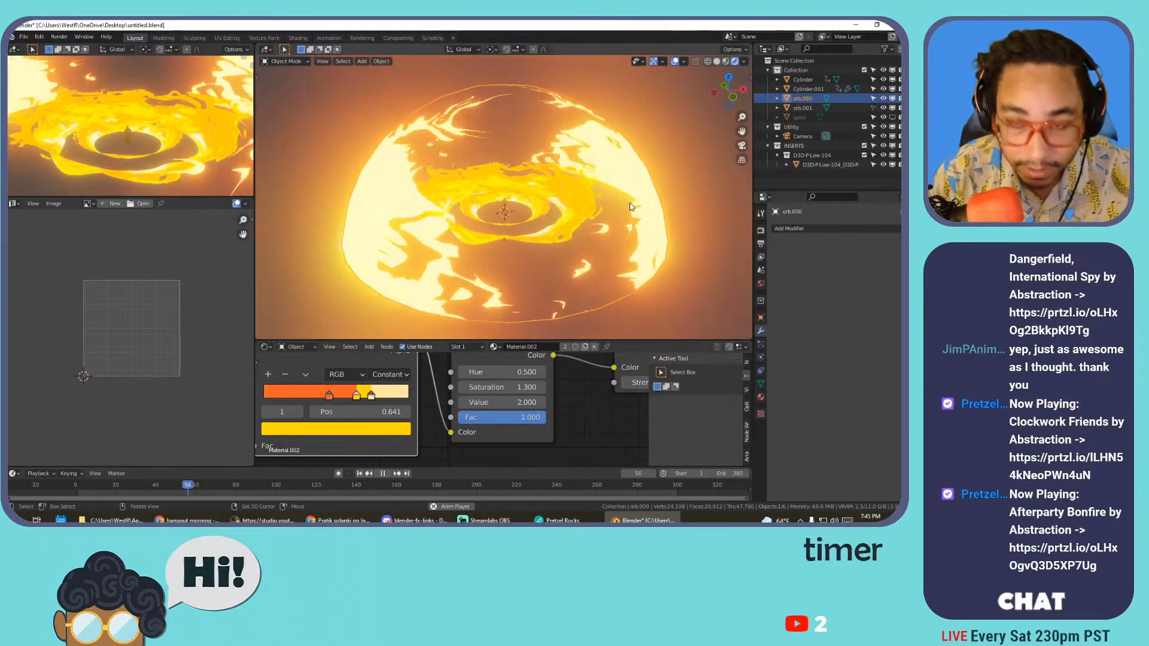
key("shift+d")
right_click(638, 176)
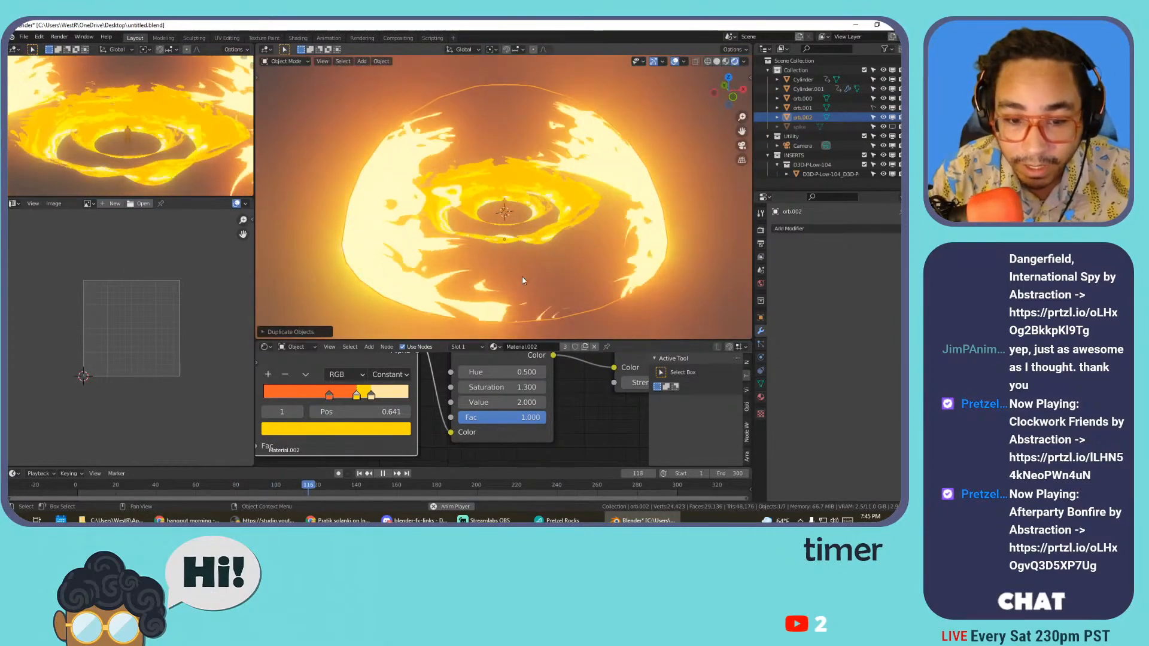
- Give the duplicated dome orb.002 its own single-user copy of the flame material
scroll(452, 410, "down", 12)
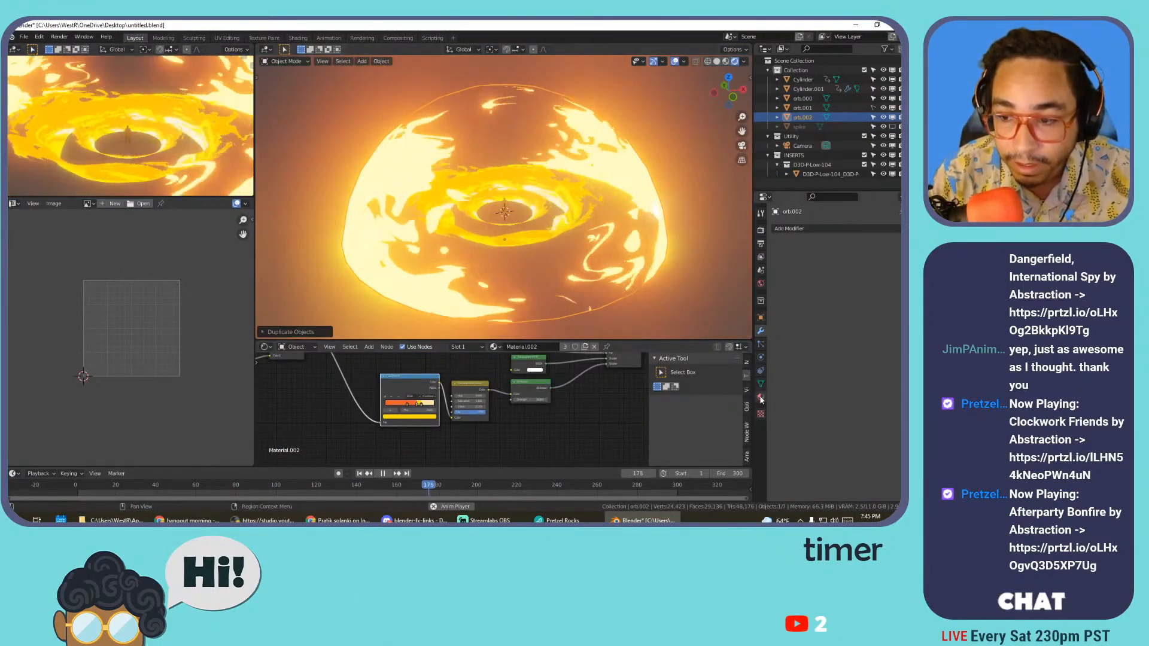
left_click(760, 397)
middle_click_drag(455, 413, 560, 430)
scroll(560, 432, "up", 5)
middle_click_drag(641, 435, 480, 400)
scroll(482, 399, "down", 1)
- Try the Radial and Spherical types on the Gradient Texture of the duplicated dome's material
left_click(498, 392)
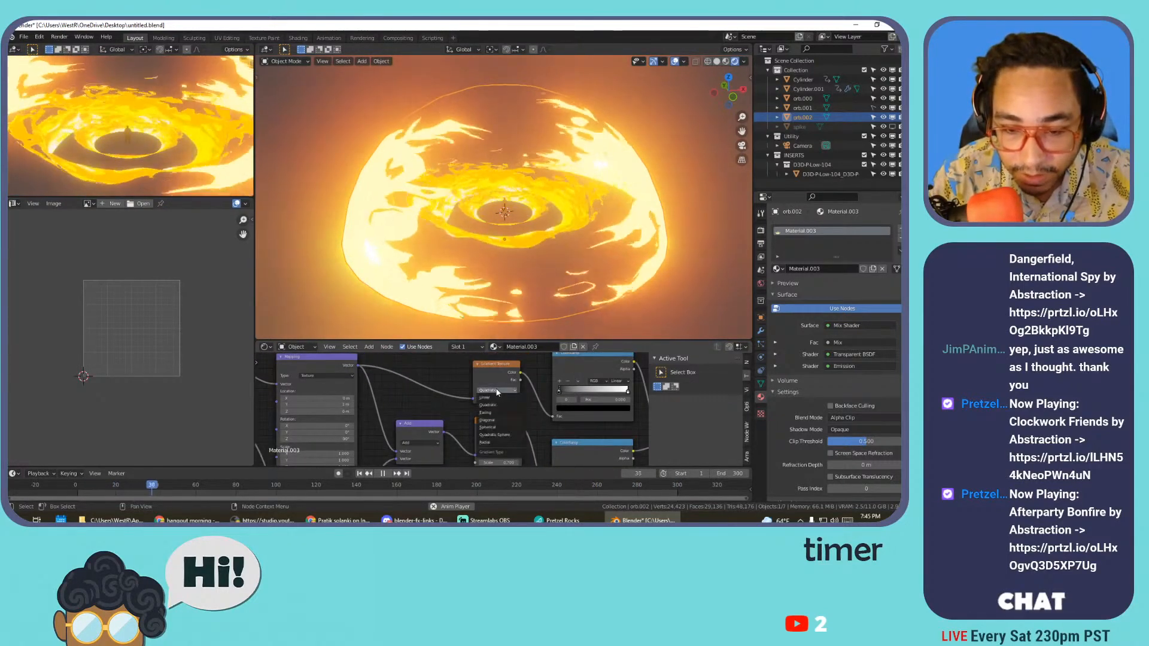
left_click(487, 442)
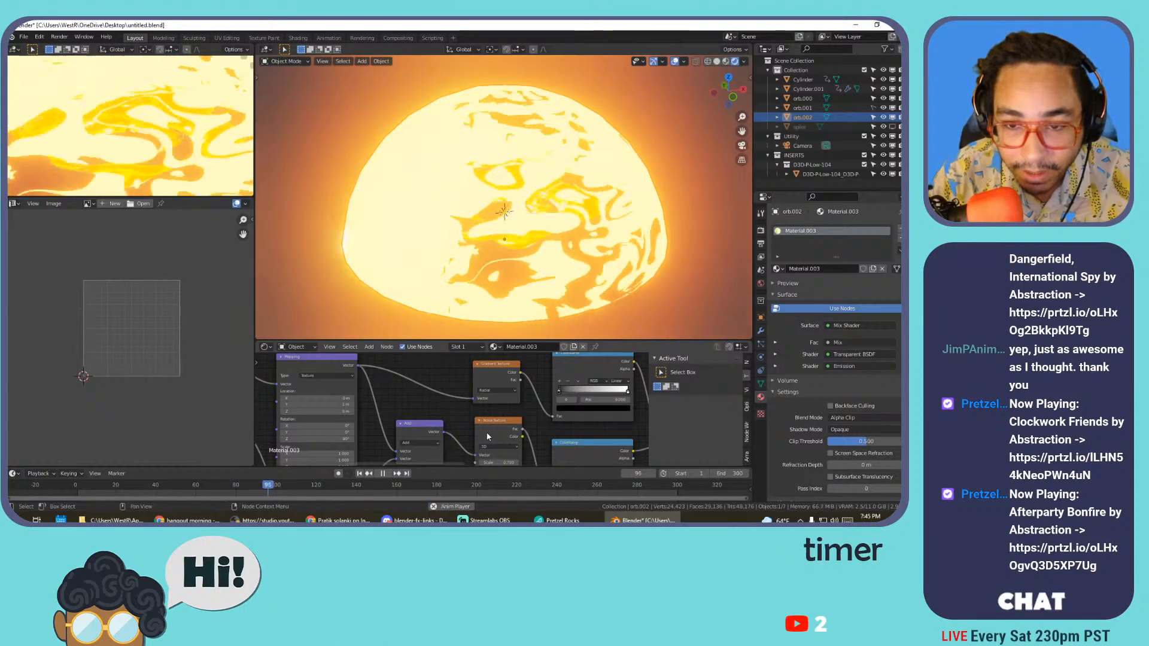
left_click(496, 390)
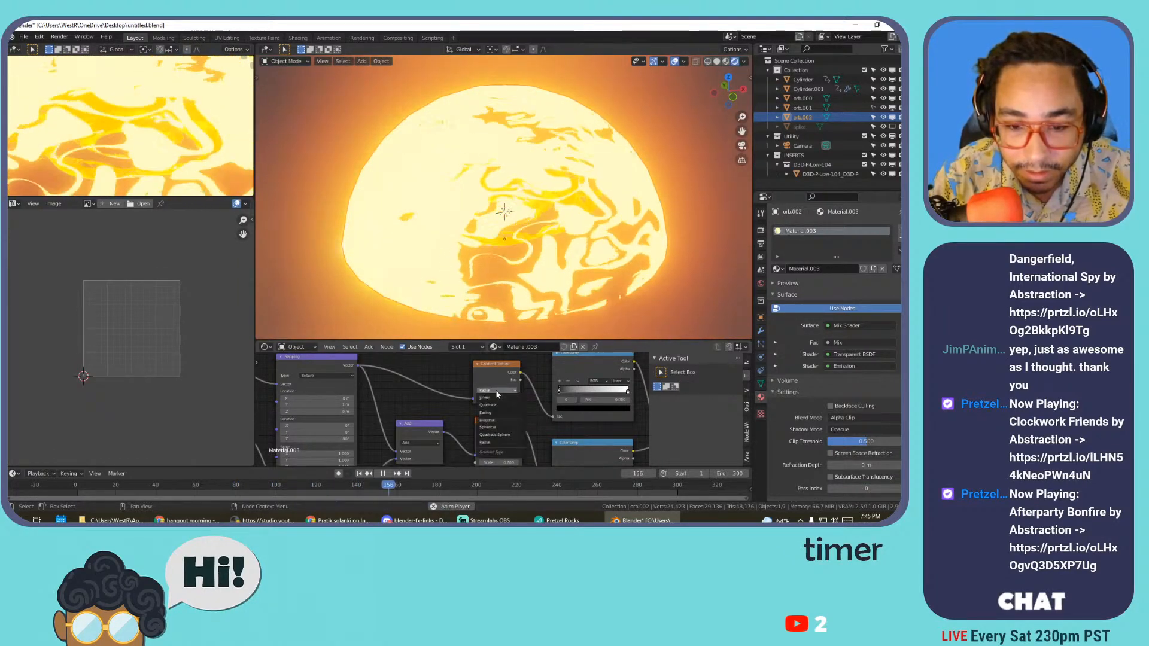
left_click(498, 426)
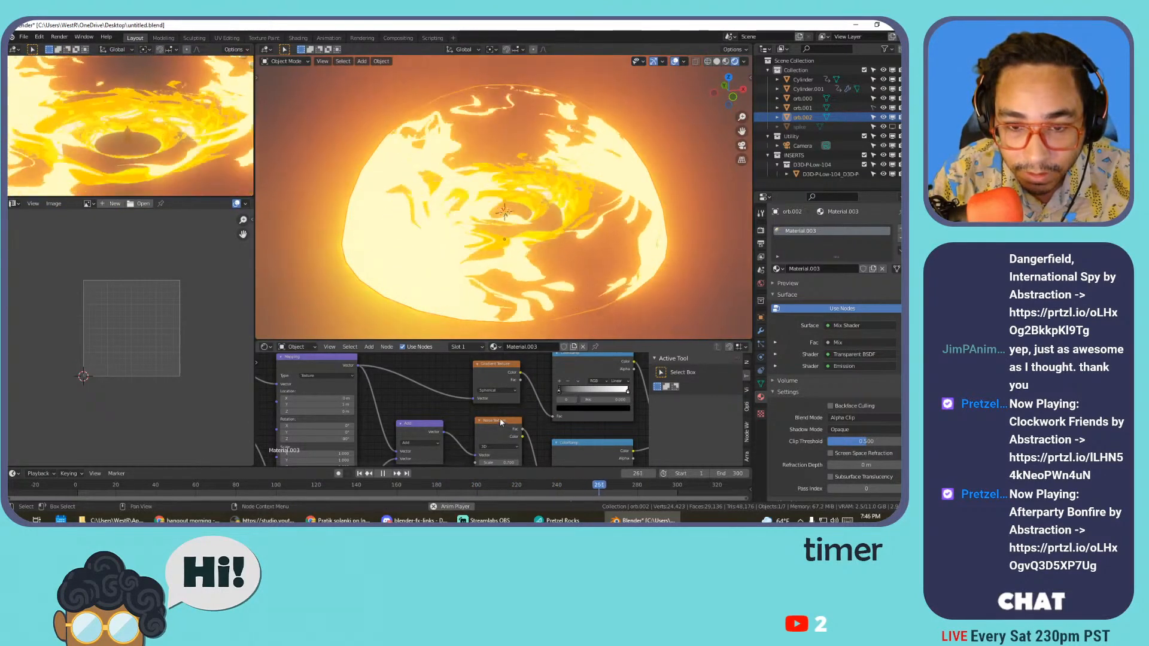
- Move the duplicated dome orb.002 up until it floats clear above the original flame dome
key("g")
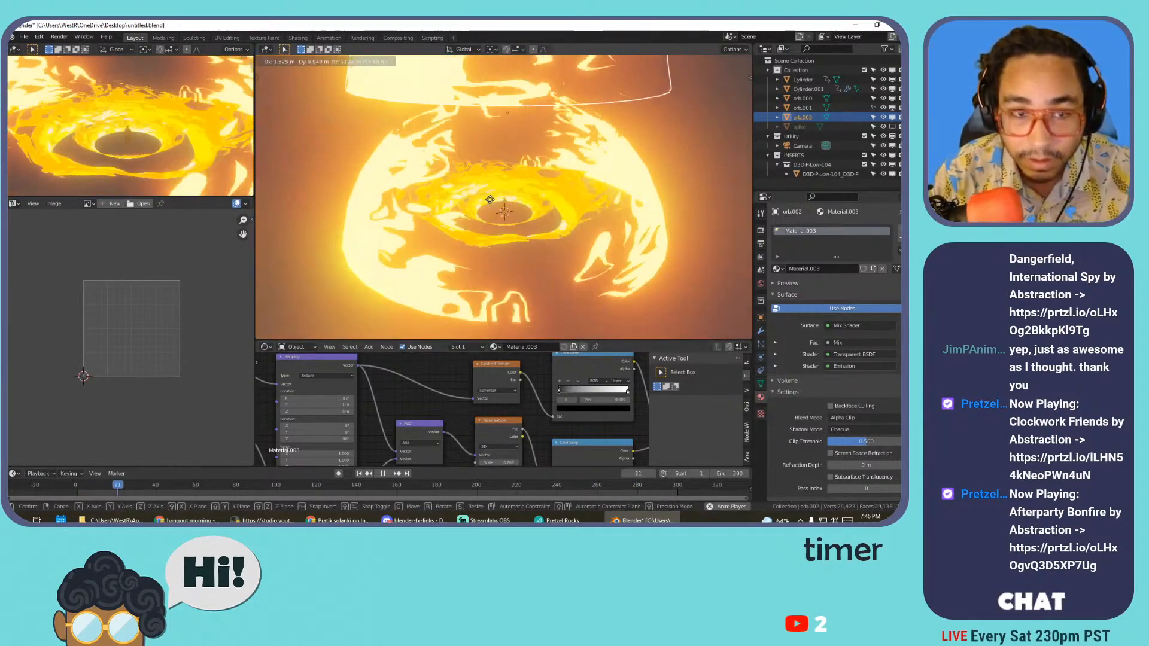
left_click(482, 144)
key("g")
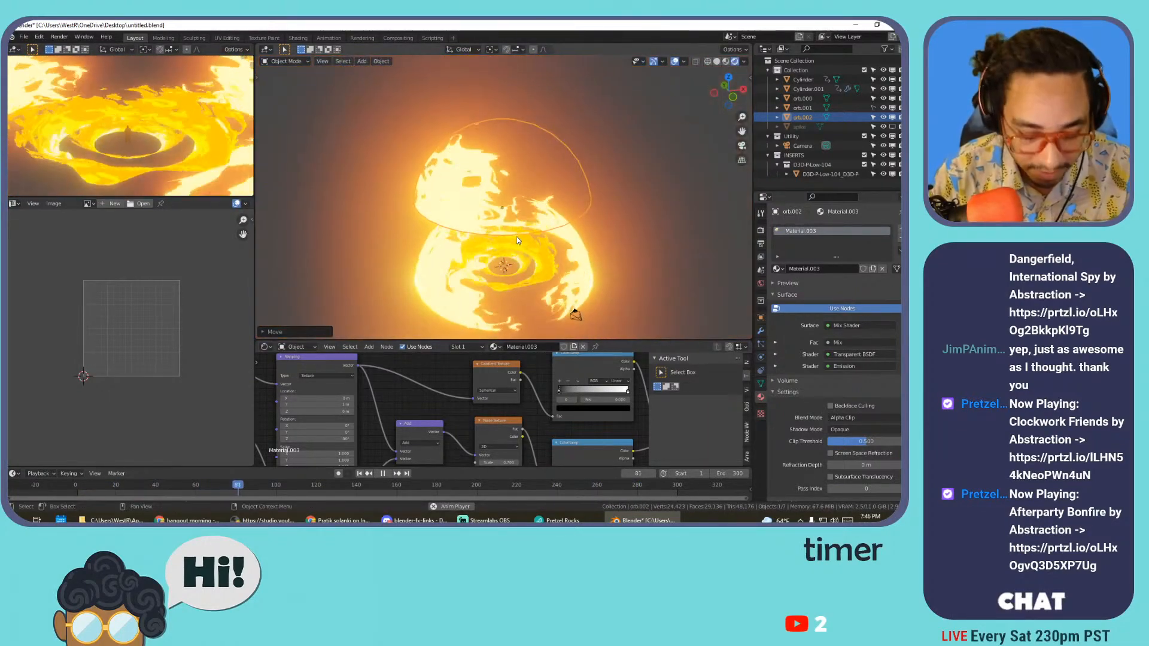
left_click(510, 206)
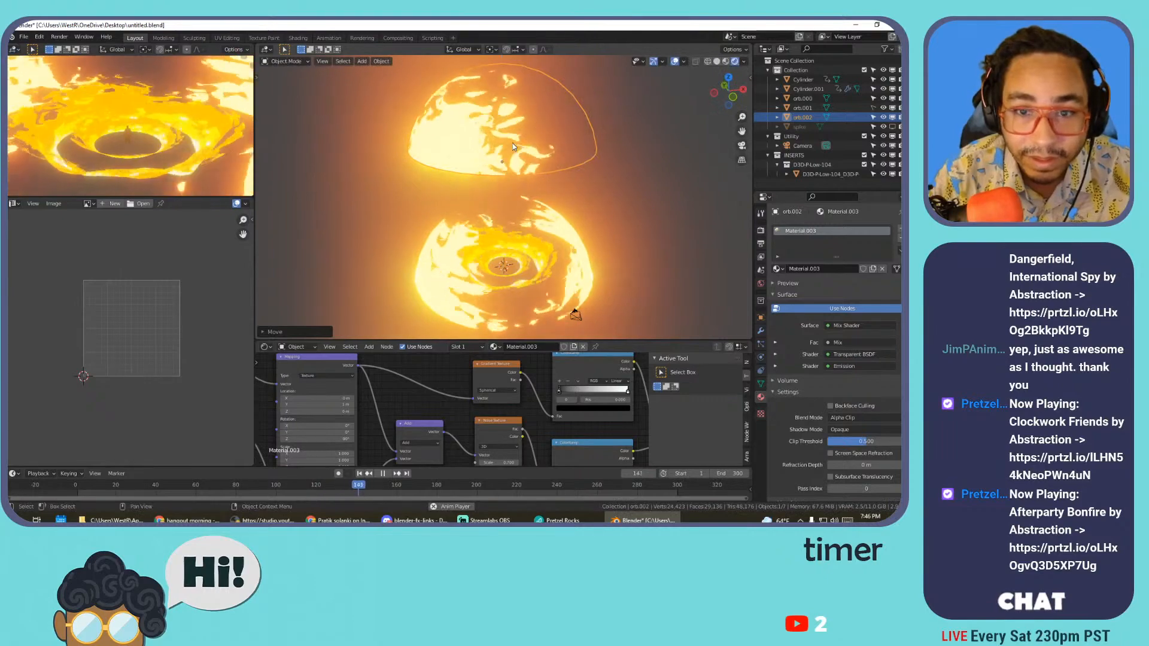
- Set the Gradient Texture of the duplicated dome's material to Linear
middle_click_drag(404, 390, 468, 404)
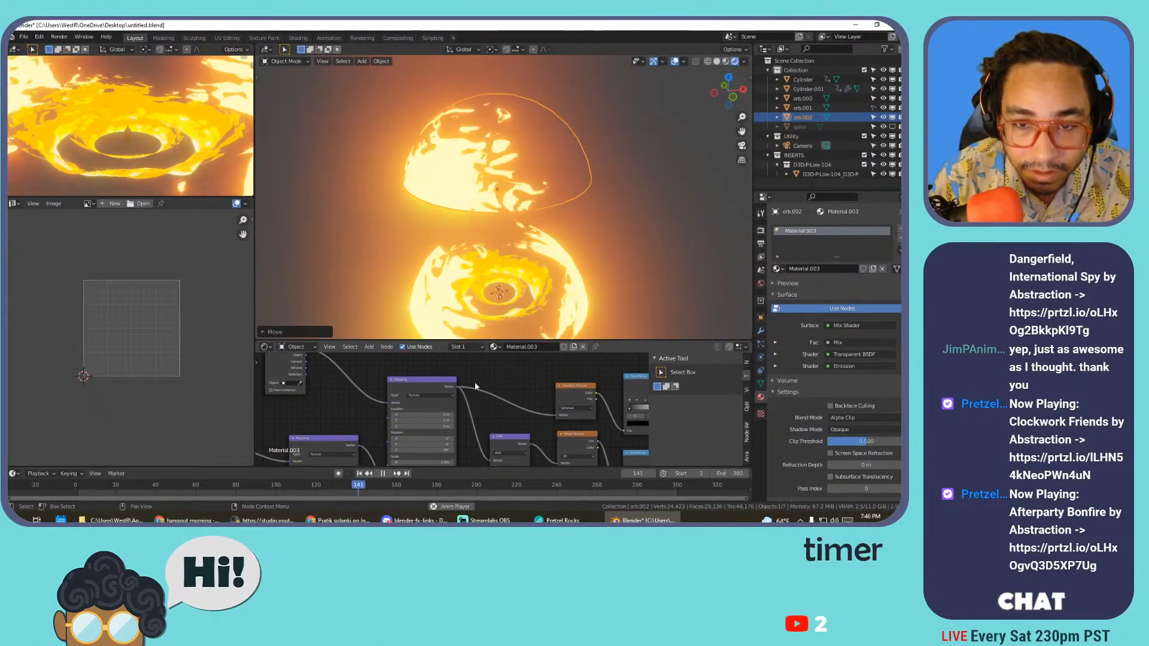
scroll(505, 396, "up", 2)
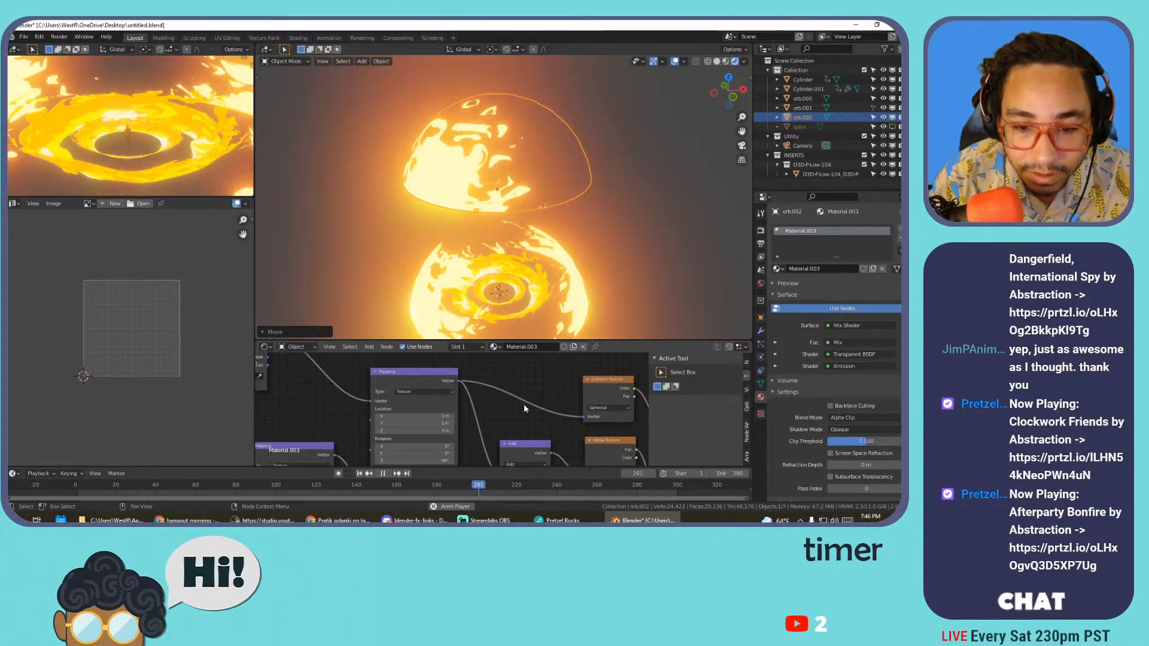
scroll(528, 414, "down", 2)
middle_click_drag(570, 410, 493, 390)
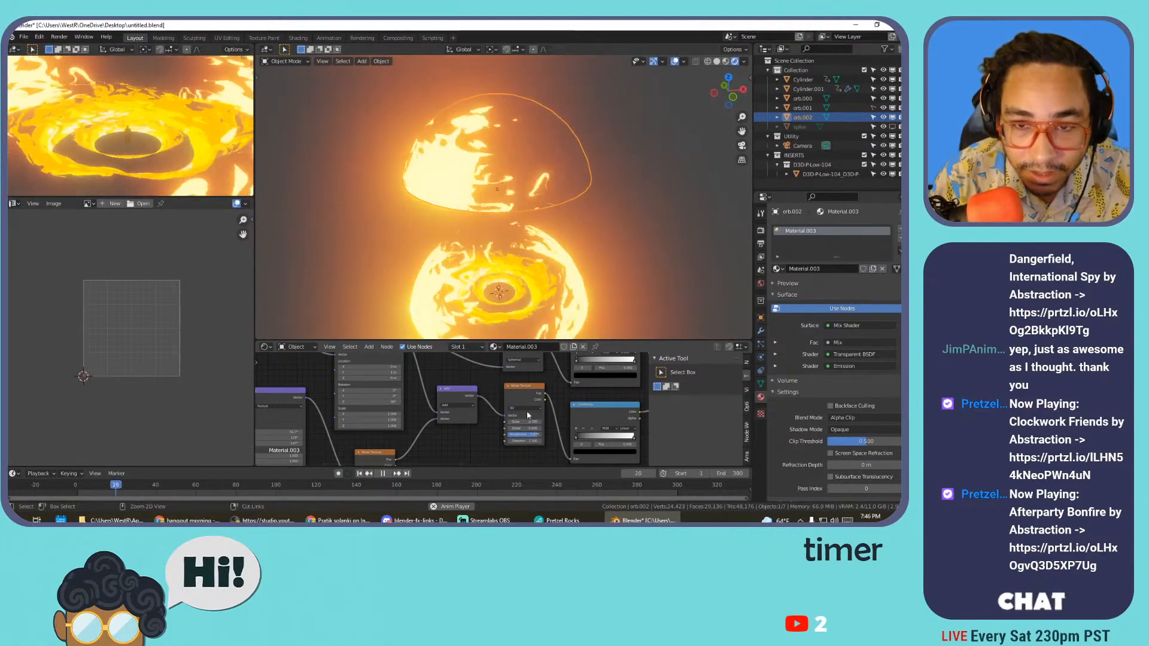
scroll(527, 416, "up", 2)
left_click(492, 382)
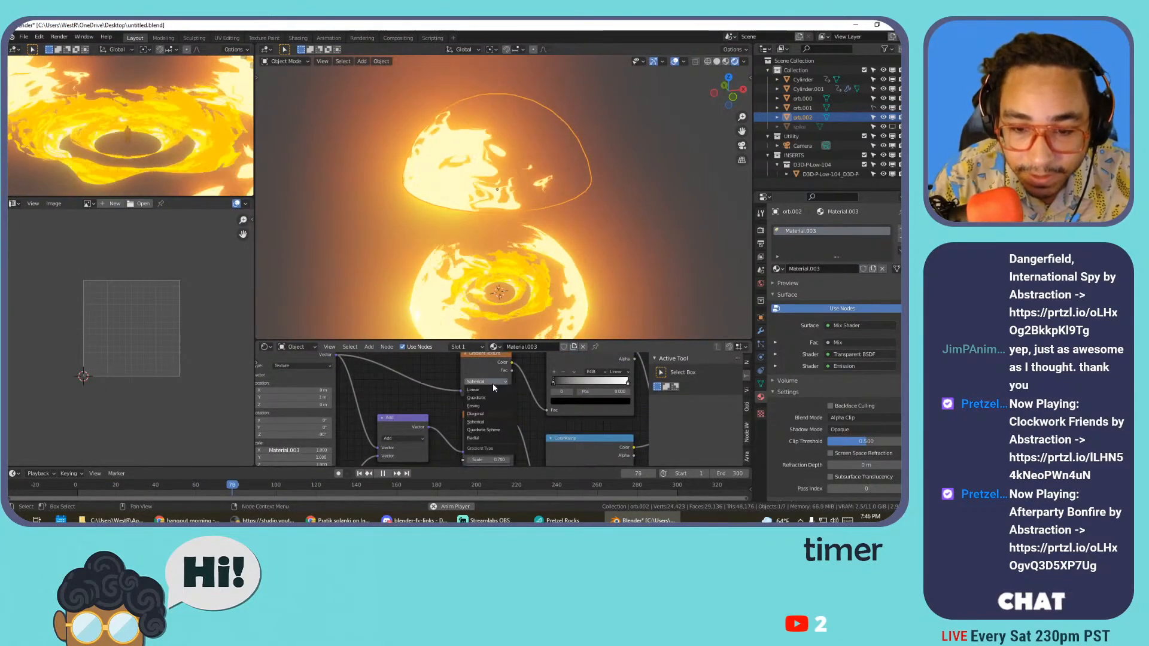
left_click(493, 392)
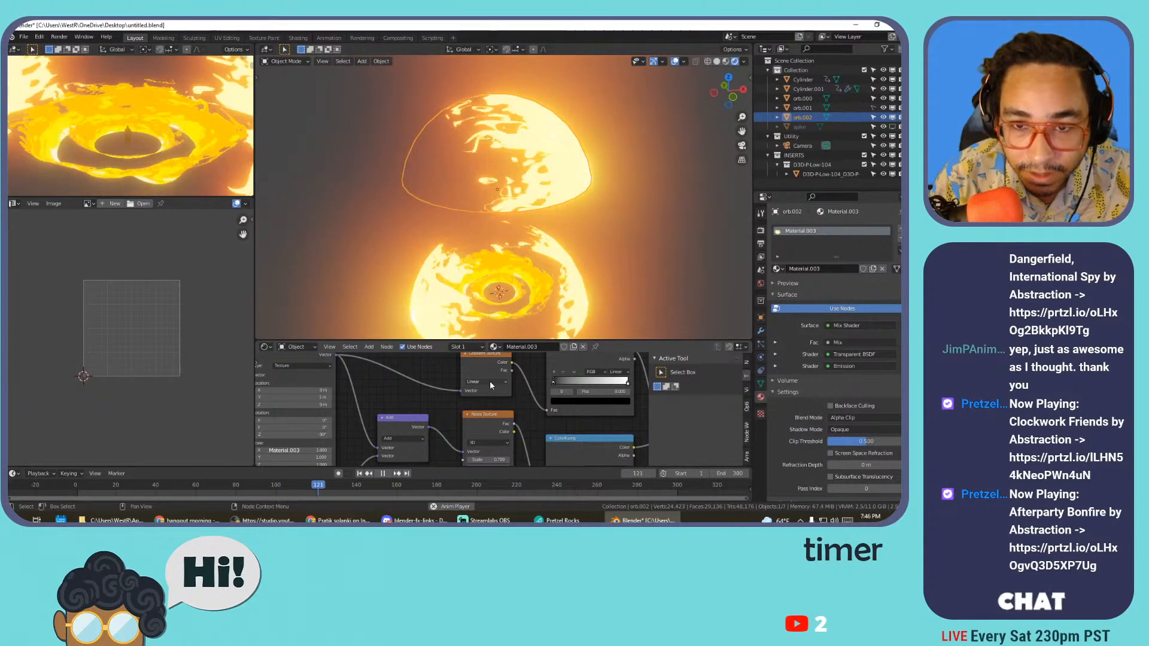
- Try different Mapping node values in the duplicated dome's material and undo them
scroll(480, 405, "down", 5)
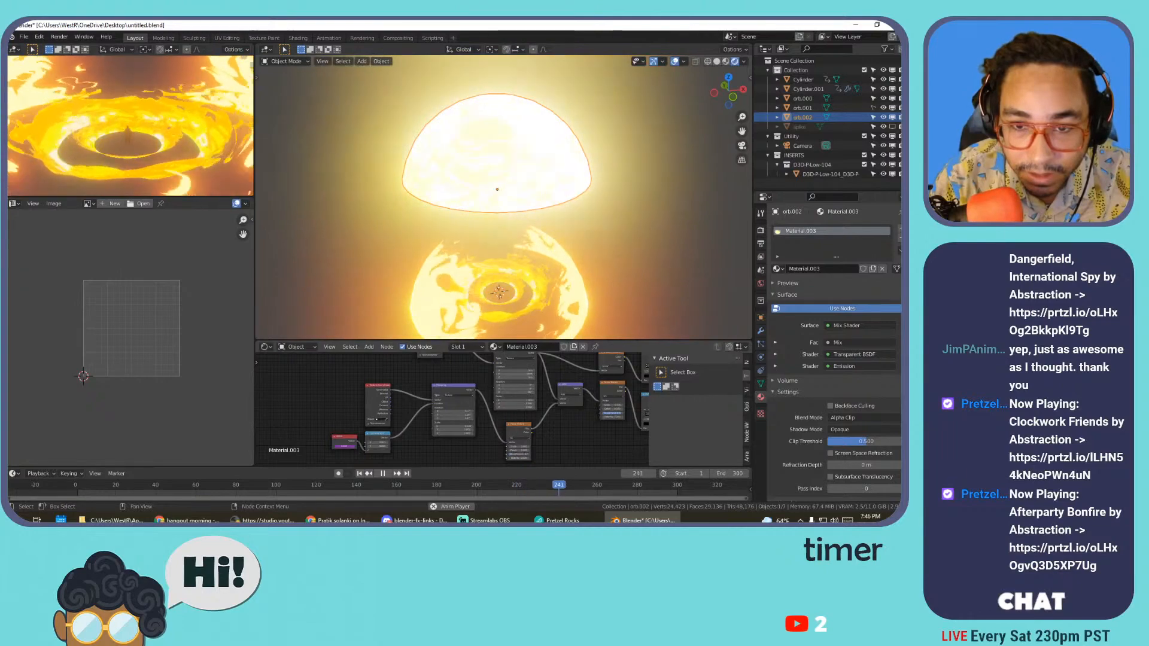
key("ctrl+z")
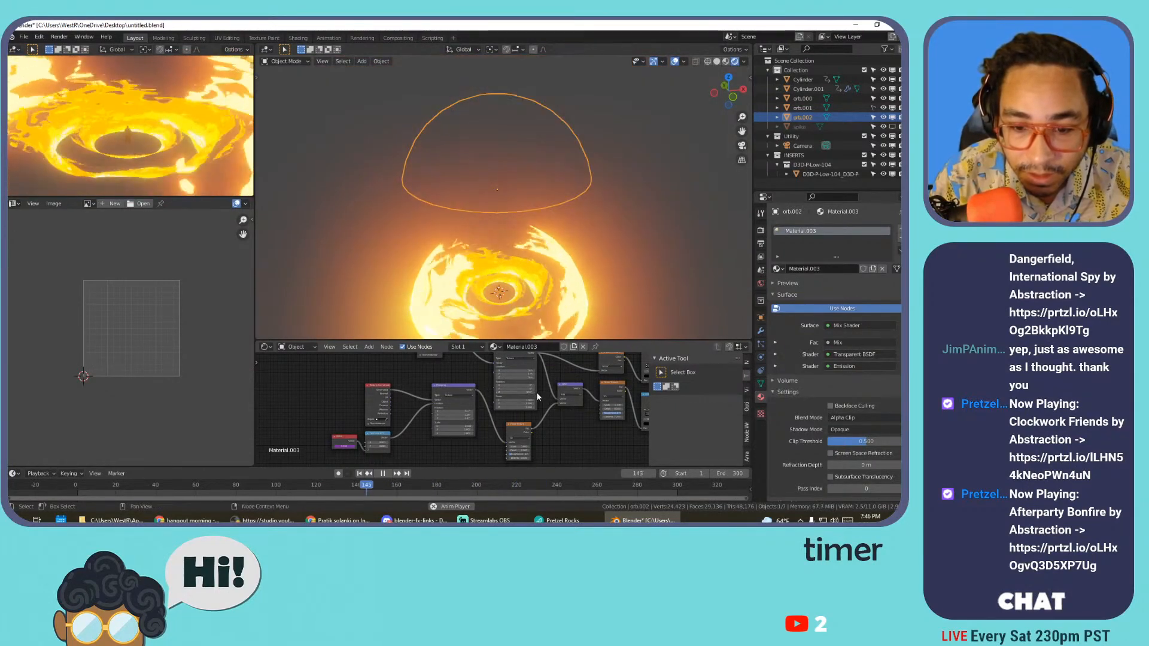
scroll(540, 395, "up", 2)
middle_click_drag(555, 373, 430, 403)
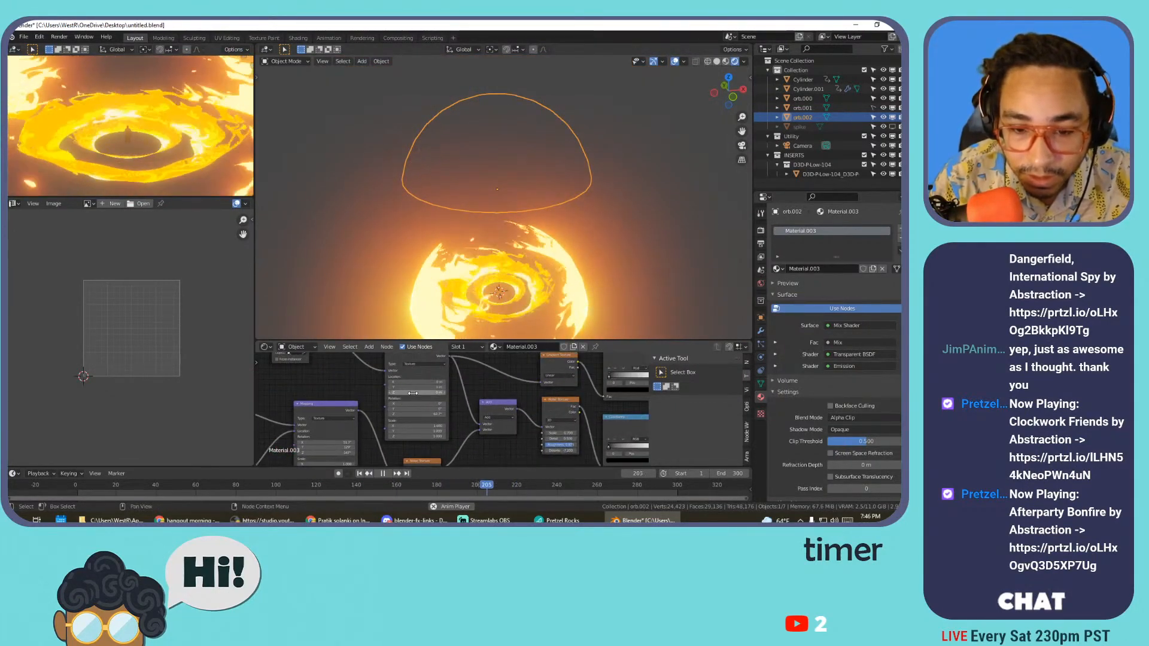
key("ctrl+z")
scroll(450, 404, "down", 4)
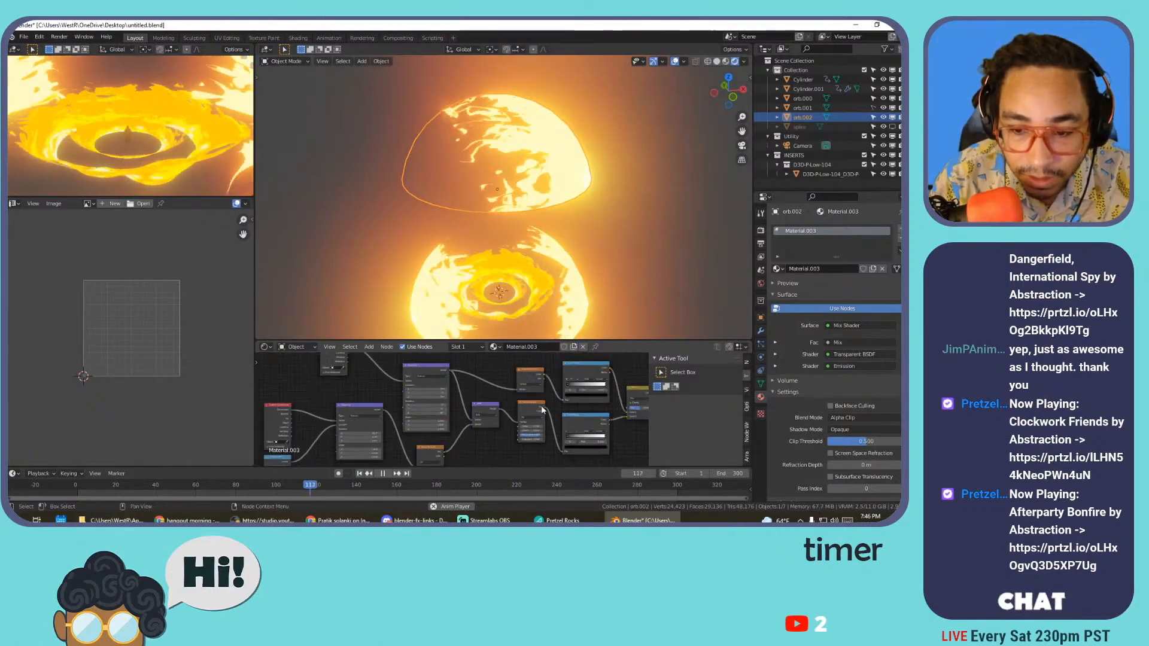
- Slide the black stop of the gradient's color ramp close to the white end in the duplicated dome's material
middle_click_drag(542, 409, 391, 415)
left_click_drag(490, 407, 485, 406)
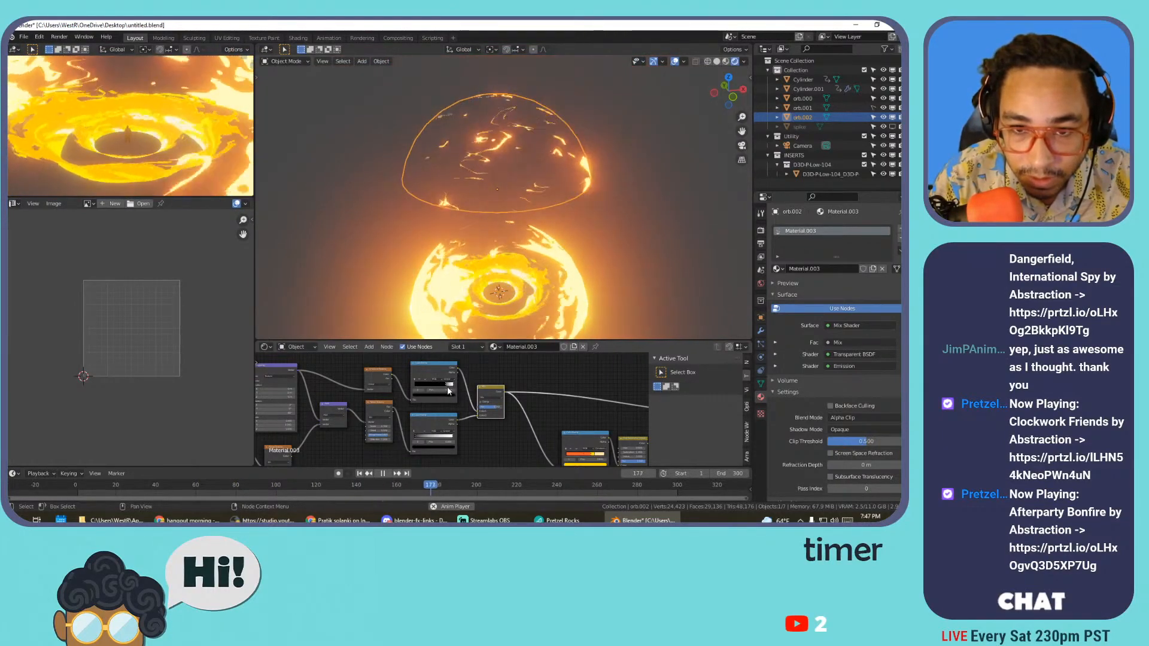
scroll(352, 411, "up", 5)
mouse_move(455, 379)
left_mouse_down()
mouse_move(478, 379)
mouse_move(460, 383)
left_mouse_up()
- Undo the last trial changes to the Mapping node in the duplicated dome's material
key("ctrl+z")
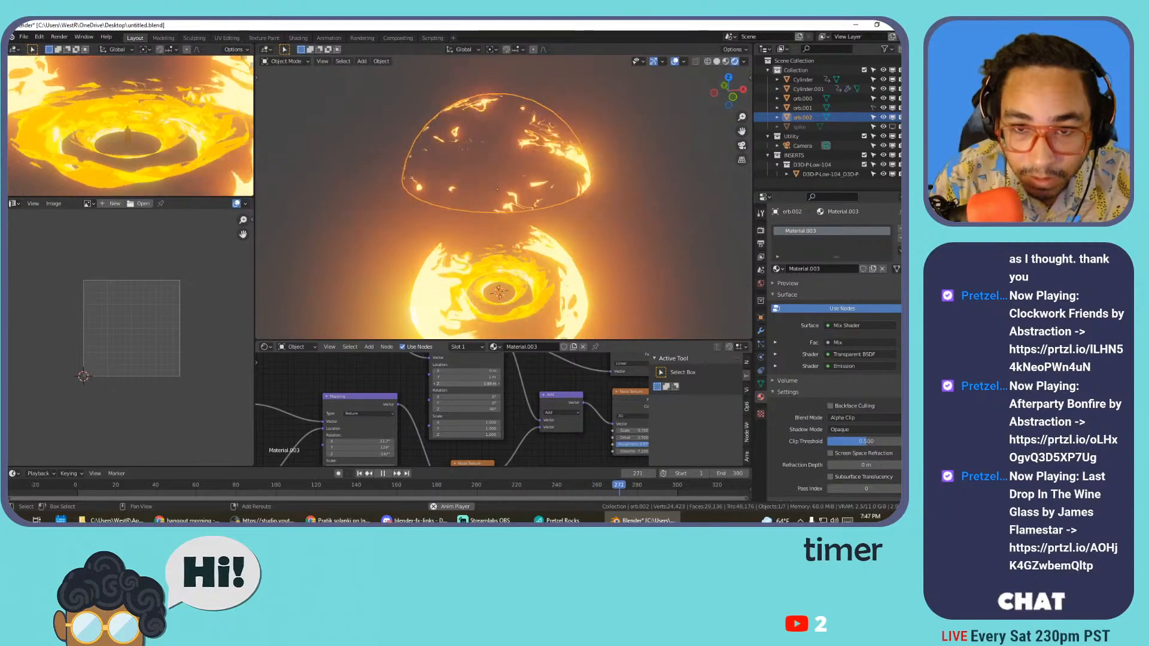
key("ctrl+z")
middle_click_drag(365, 458, 523, 392)
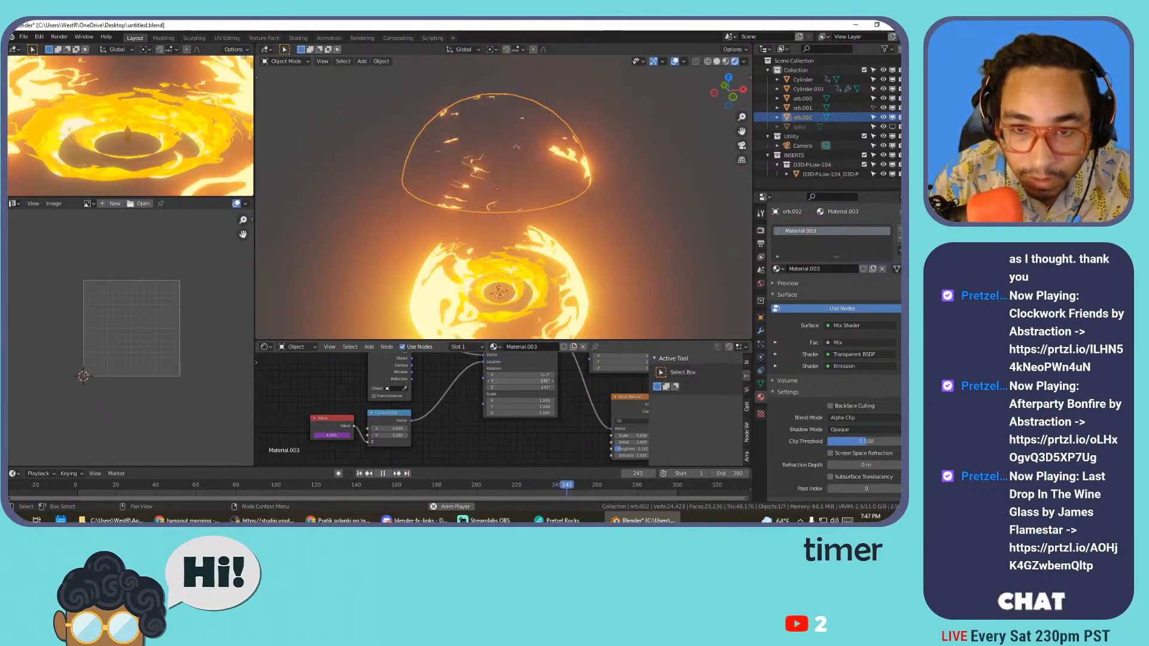
- Add a second Combine XYZ node and connect it to the Location of the gradient's Mapping node
scroll(475, 400, "down", 5)
middle_click_drag(455, 439, 455, 444)
left_click_drag(414, 453, 572, 374)
scroll(441, 378, "up", 4)
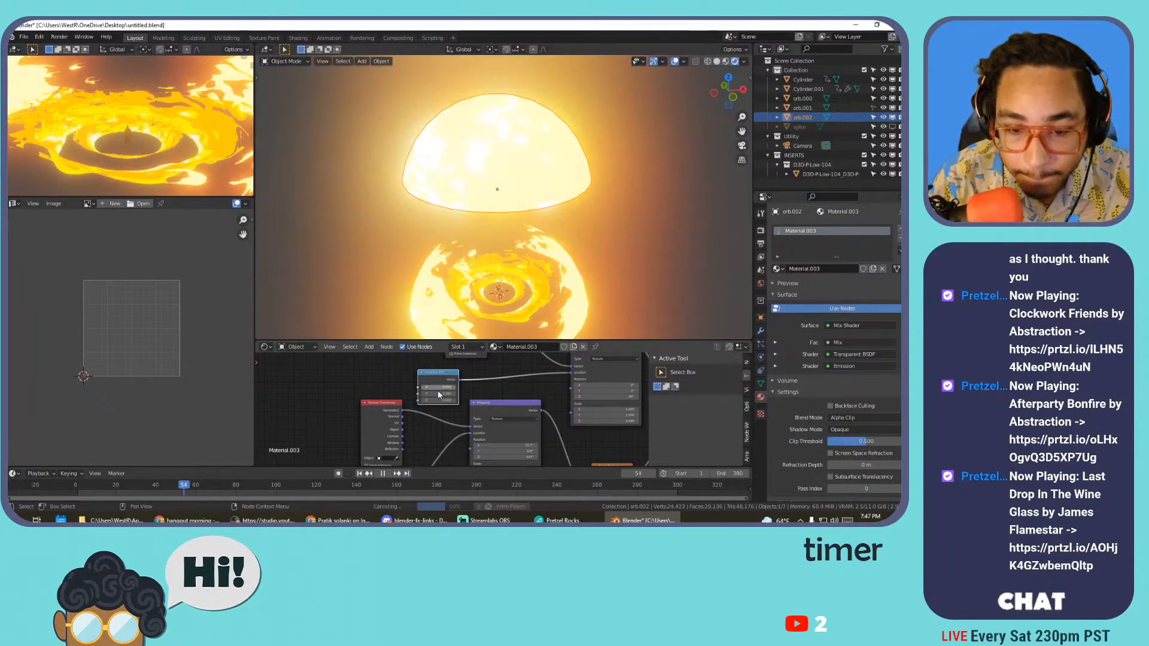
- Duplicate the Value node in the dome's material and connect the copy to the Z input of the second Combine XYZ node
middle_click_drag(491, 390, 540, 359)
scroll(540, 359, "down", 1)
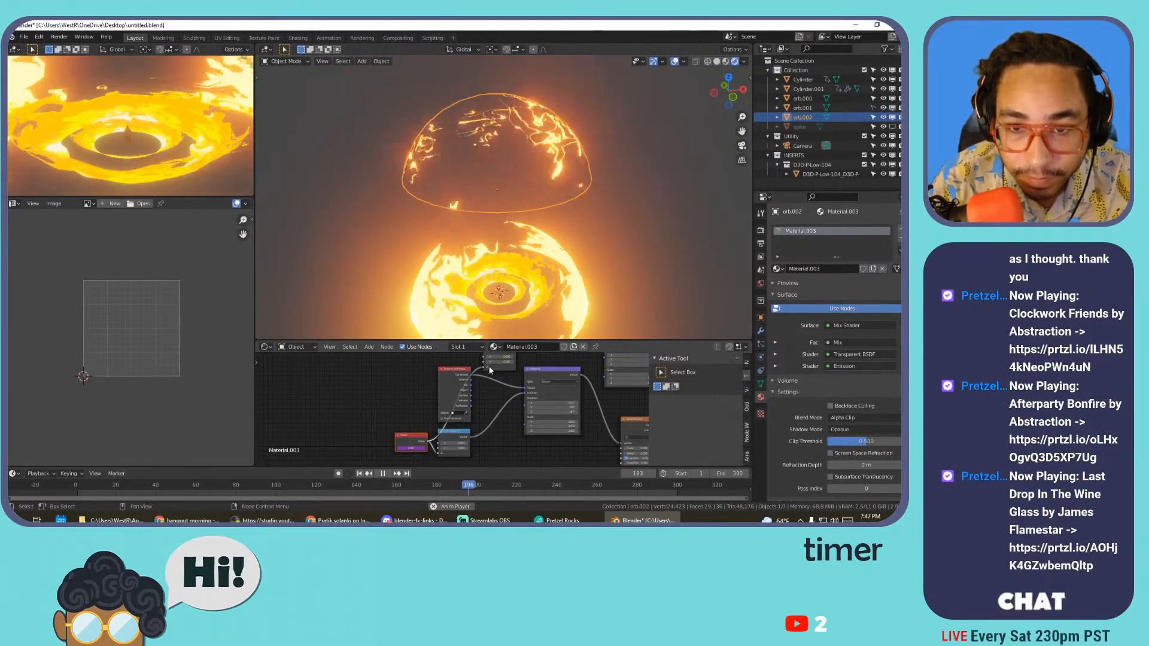
left_click(415, 435)
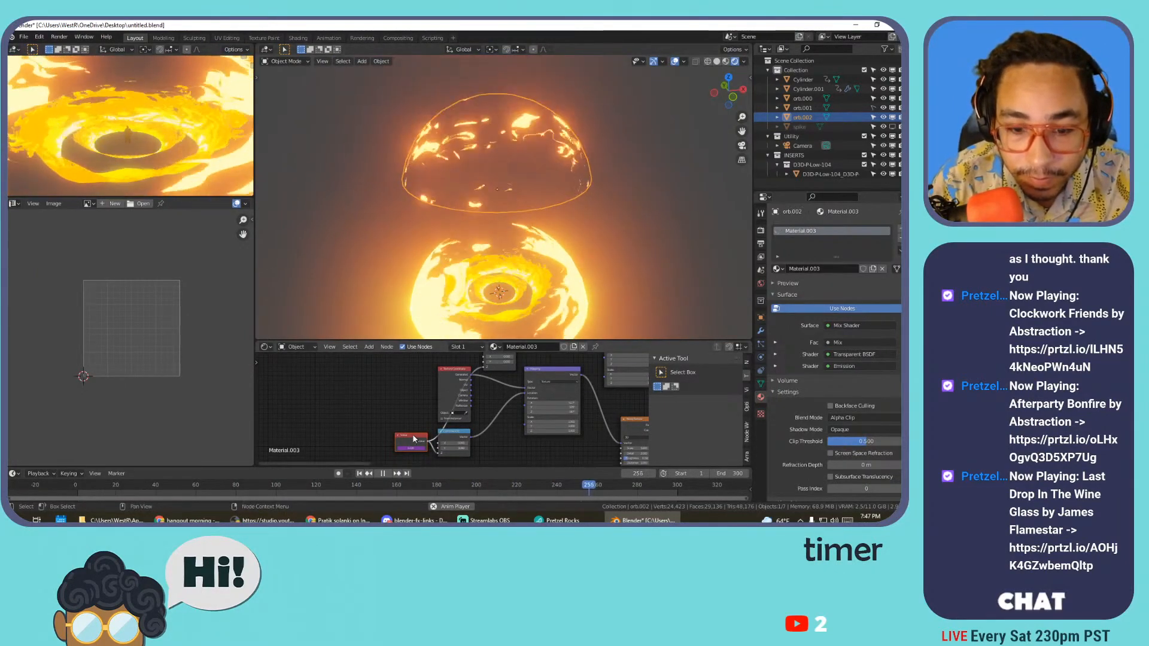
key("shift+d")
left_click(395, 367)
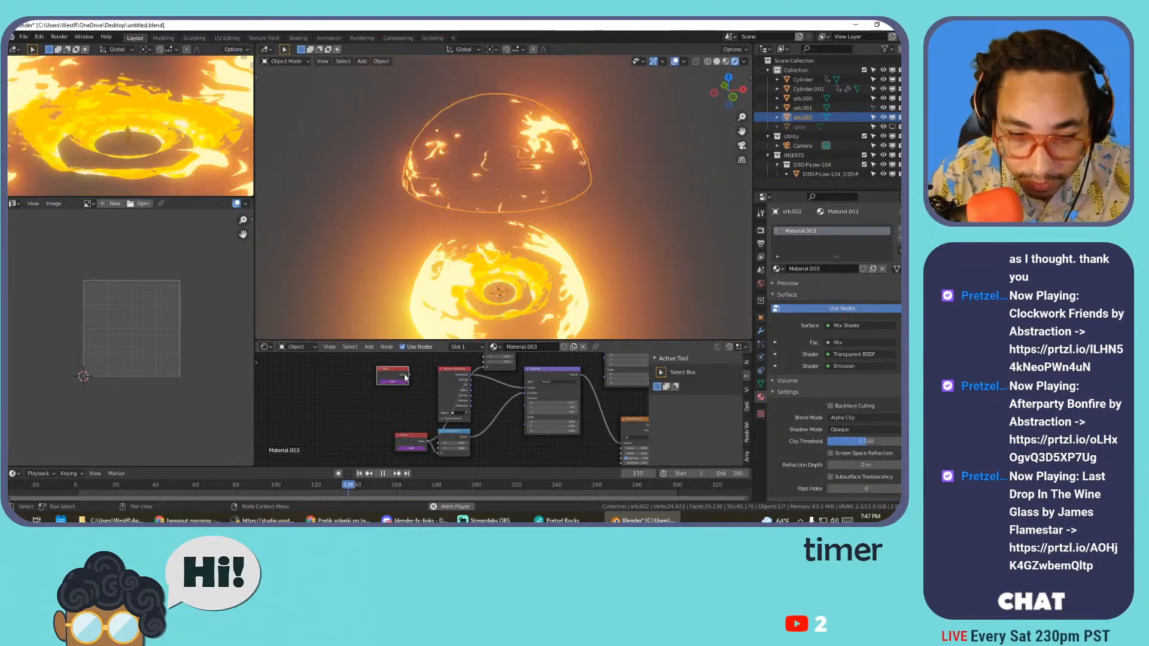
left_click_drag(408, 375, 489, 368)
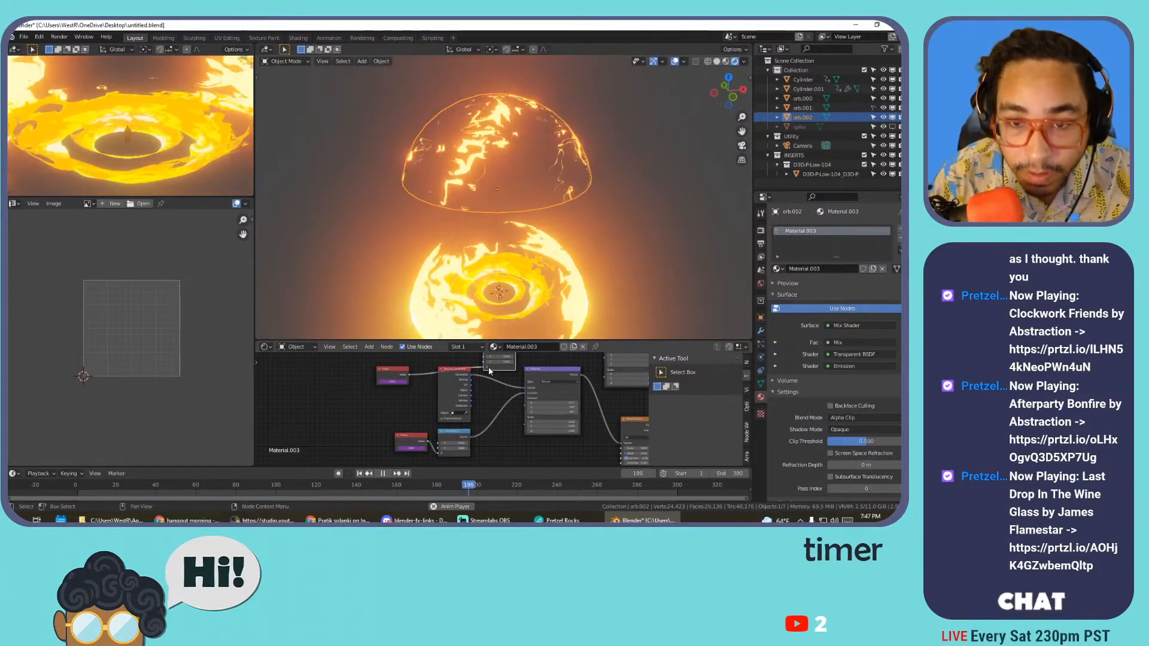
scroll(419, 386, "up", 2)
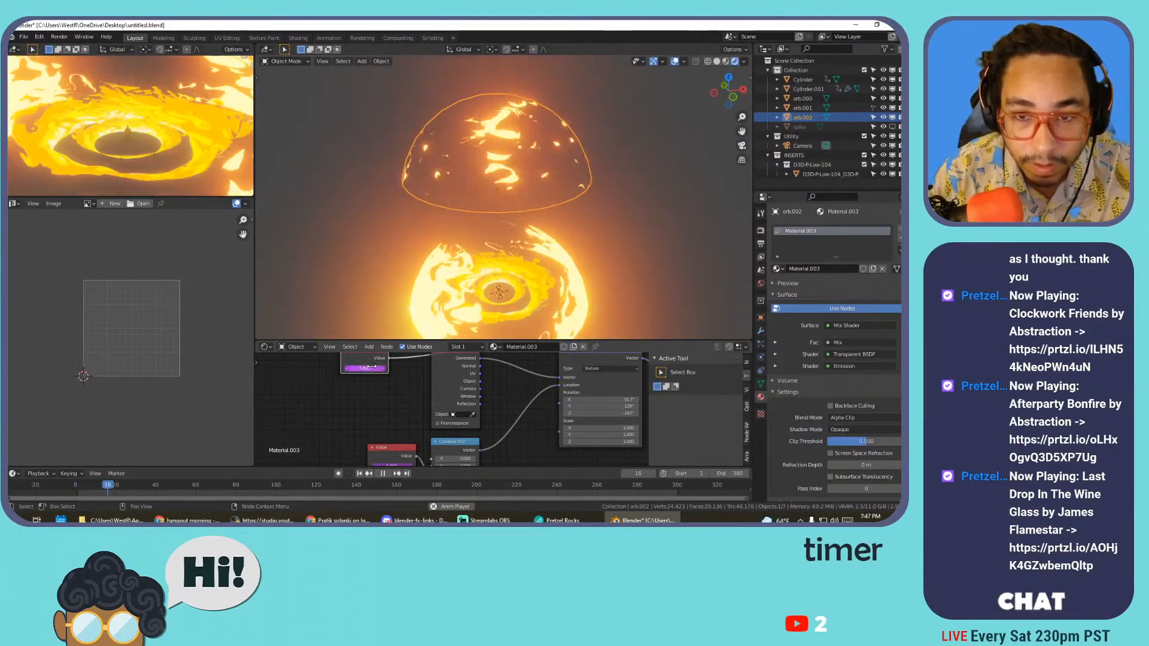
- Adjust the gradient color ramp's stop near its white end and move the noise color ramp's black stop slightly toward white
scroll(541, 382, "down", 1)
middle_click_drag(541, 382, 437, 450)
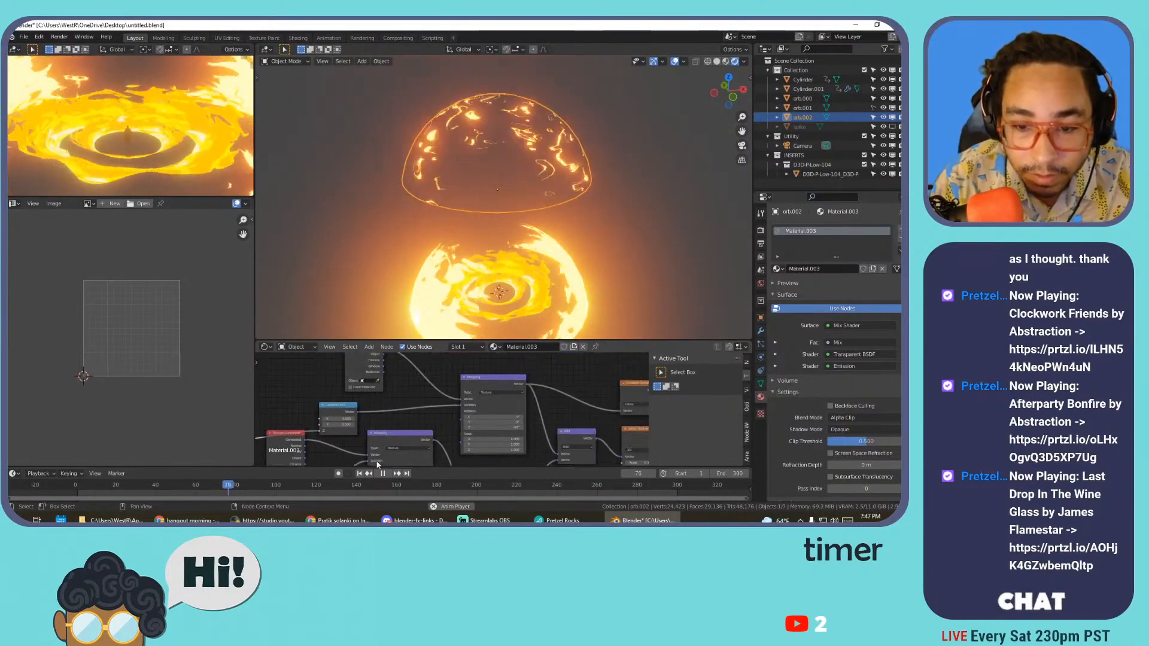
middle_click_drag(628, 417, 419, 390)
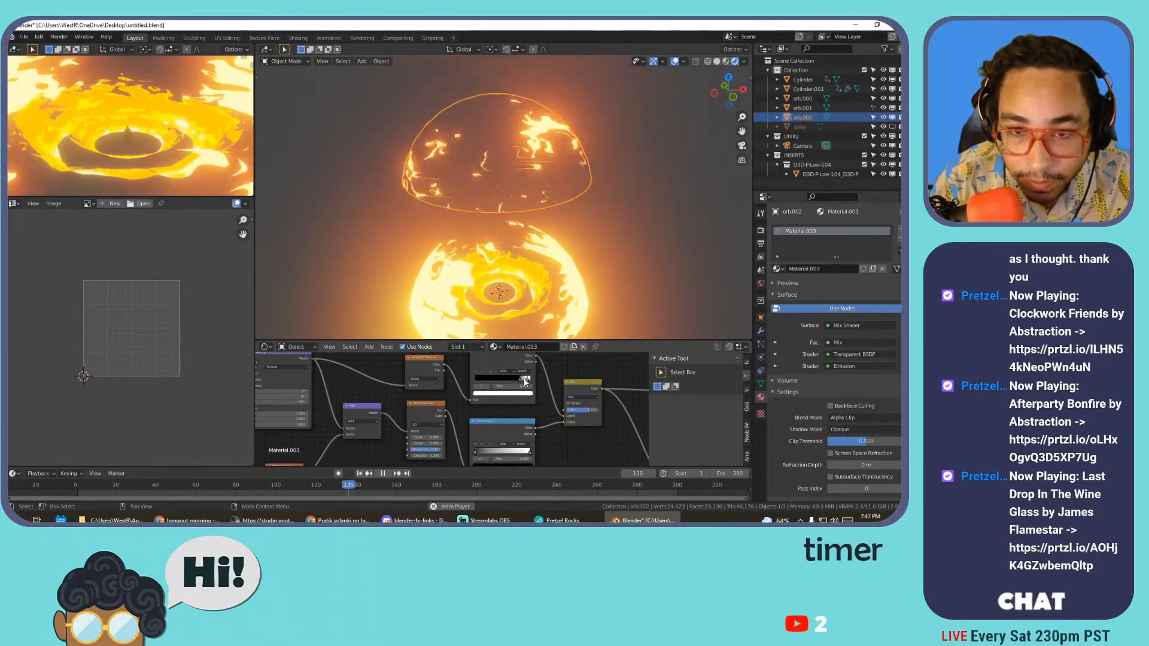
mouse_move(529, 380)
left_mouse_down()
mouse_move(518, 381)
mouse_move(530, 383)
left_mouse_up()
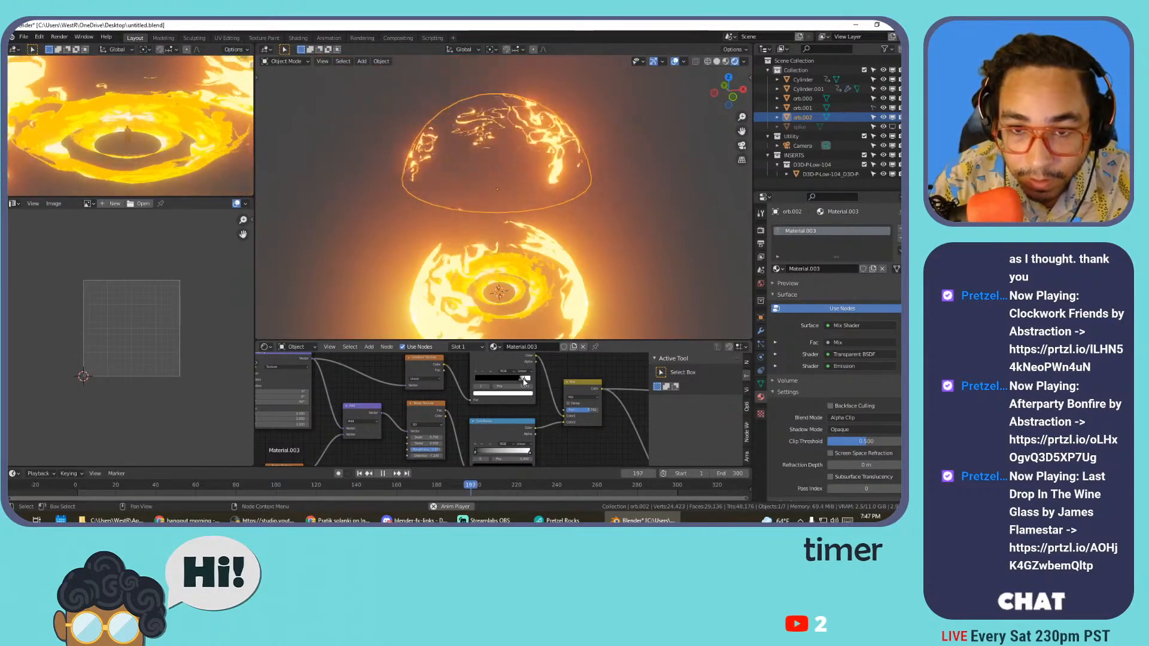
left_click_drag(477, 452, 538, 452)
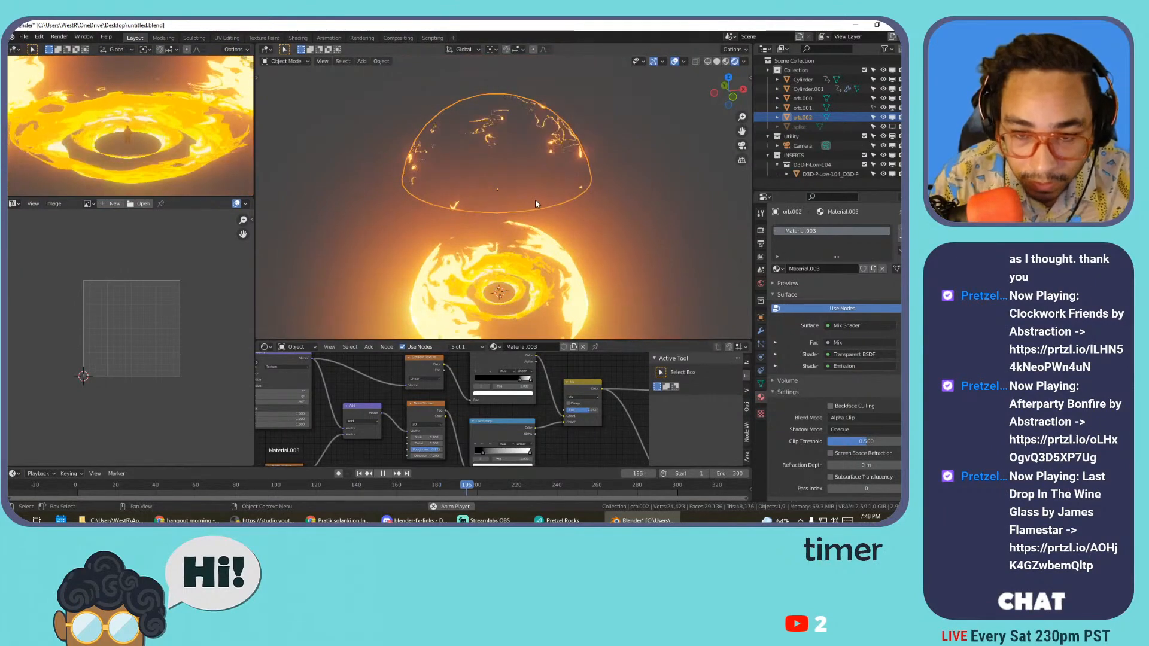
- Clear the duplicated dome's location and scale it down to sit around the figure at the center of the rings
key("alt+g")
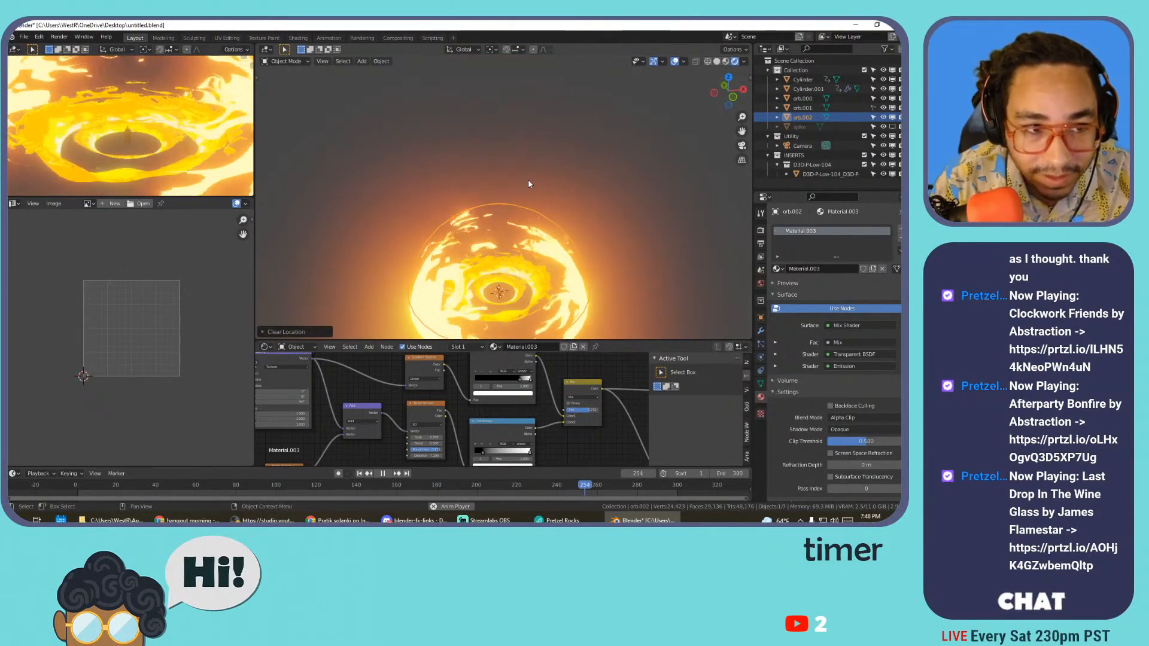
key("s")
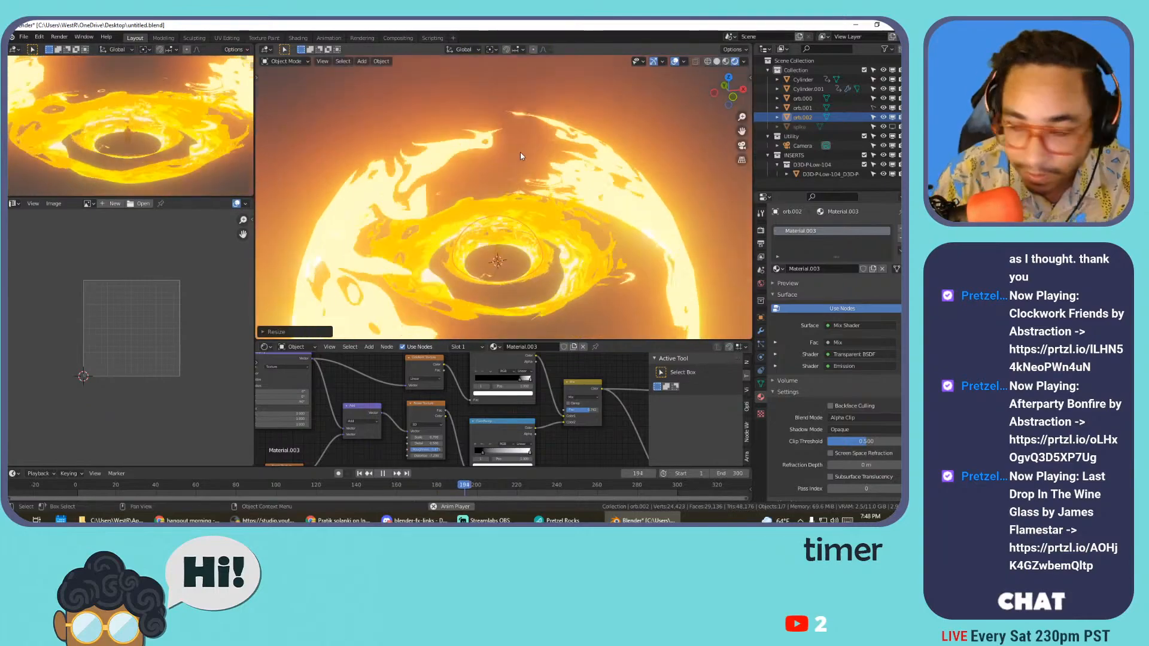
left_click(520, 153)
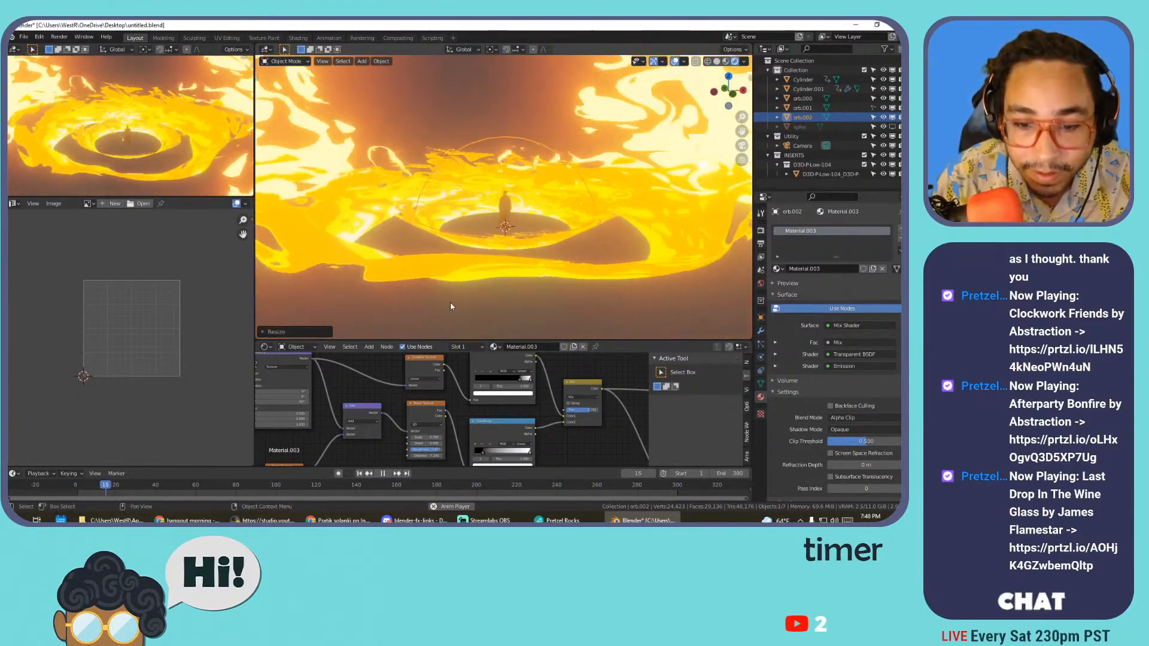
- Try moving the black stop of the gradient's color ramp toward the middle and undo it
mouse_move(520, 380)
left_mouse_down()
mouse_move(481, 381)
mouse_move(506, 380)
left_mouse_up()
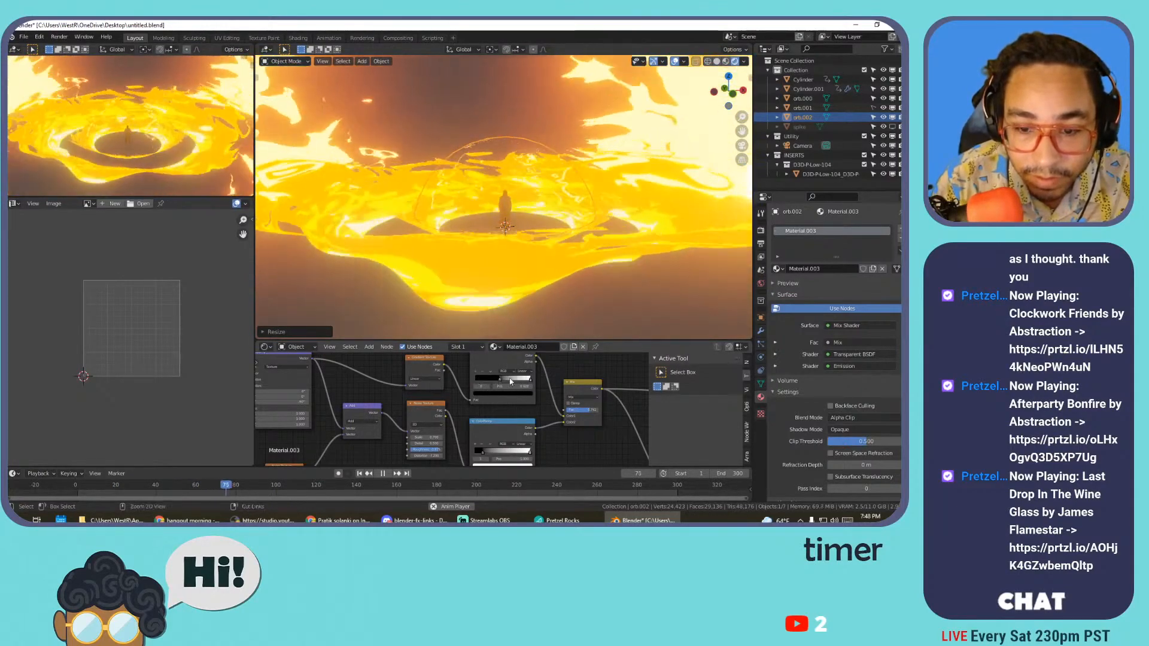
key("ctrl+z")
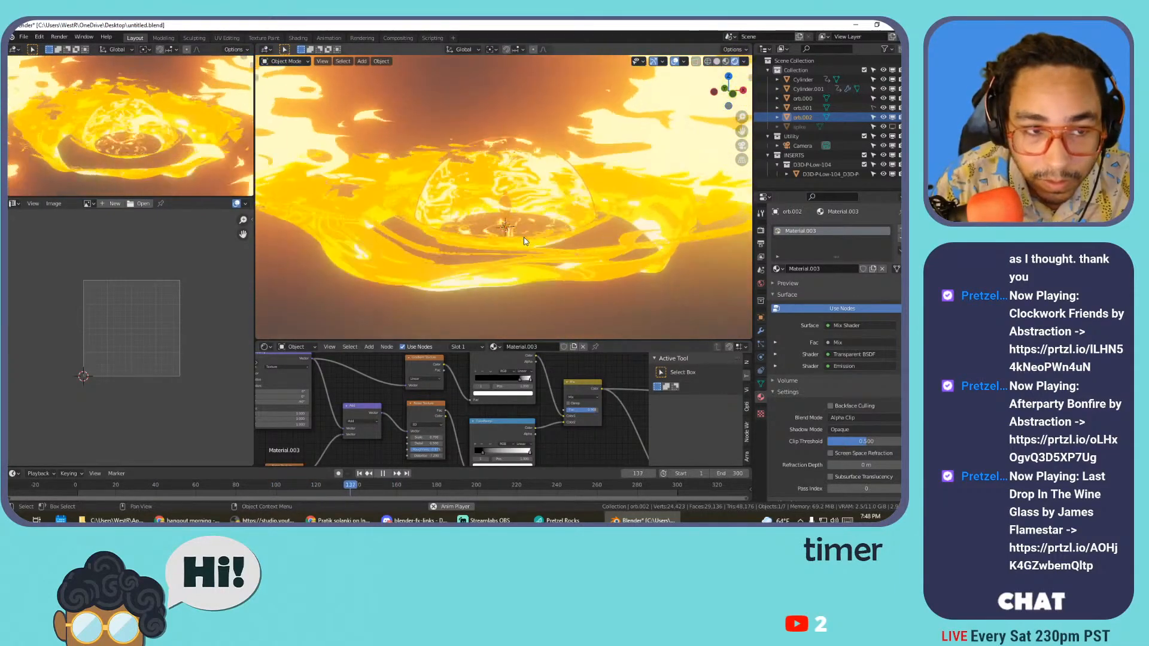
- Scale the inner dome around the figure down to about 0.92
left_click(542, 203)
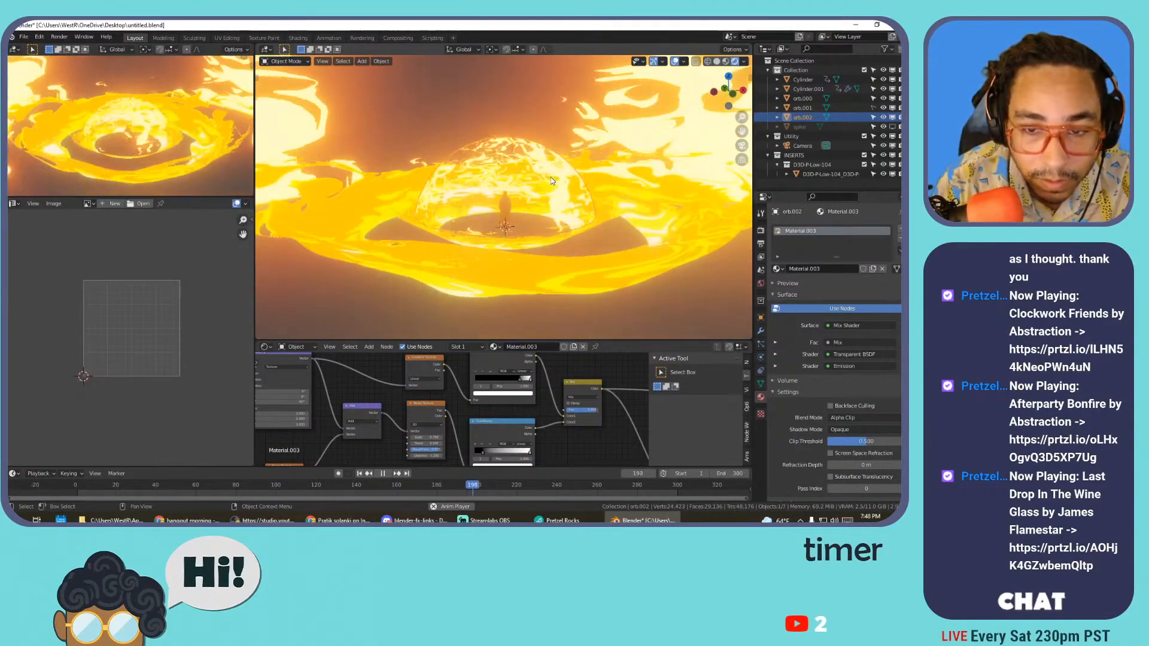
left_click(589, 177)
key("s")
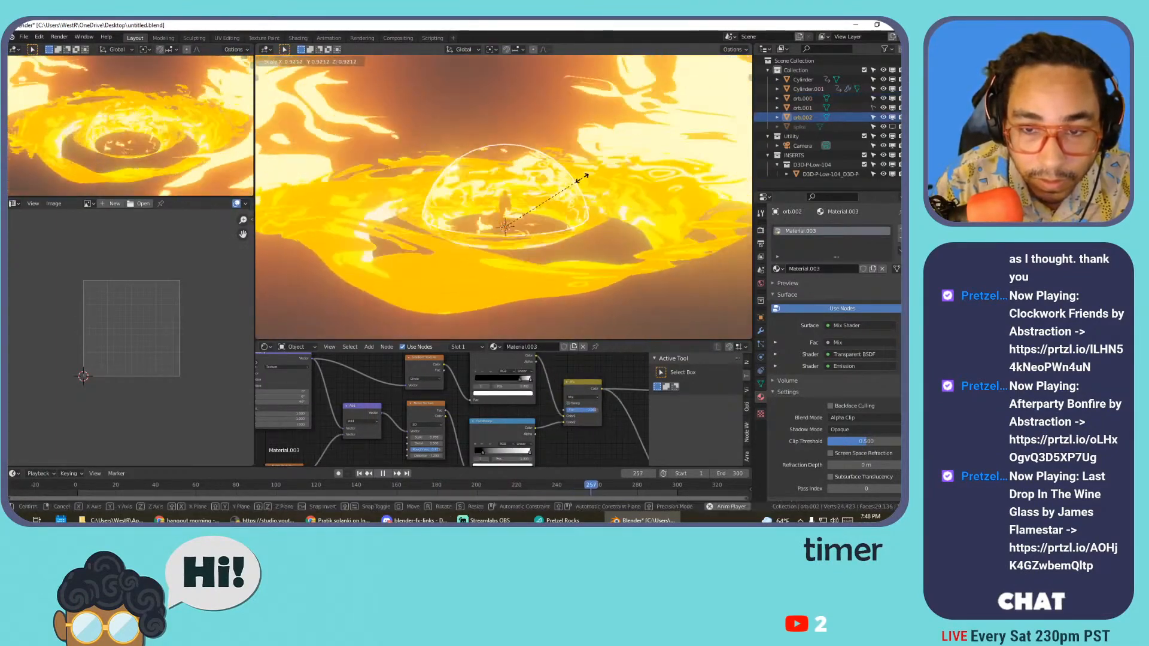
left_click(582, 178)
- Adjust the Noise Texture's scale in the dome's material and edit the frame expression of the duplicated Value node
mouse_move(420, 438)
left_mouse_down()
mouse_move(460, 434)
mouse_move(383, 438)
mouse_move(429, 437)
left_mouse_up()
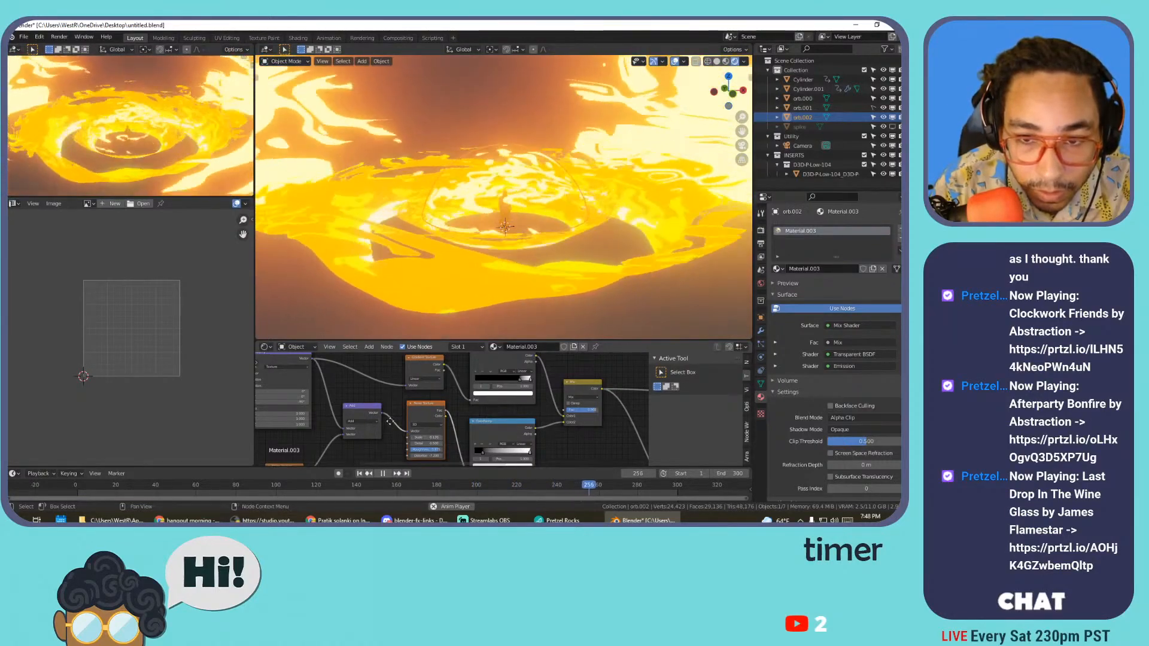
middle_click_drag(388, 422, 458, 357)
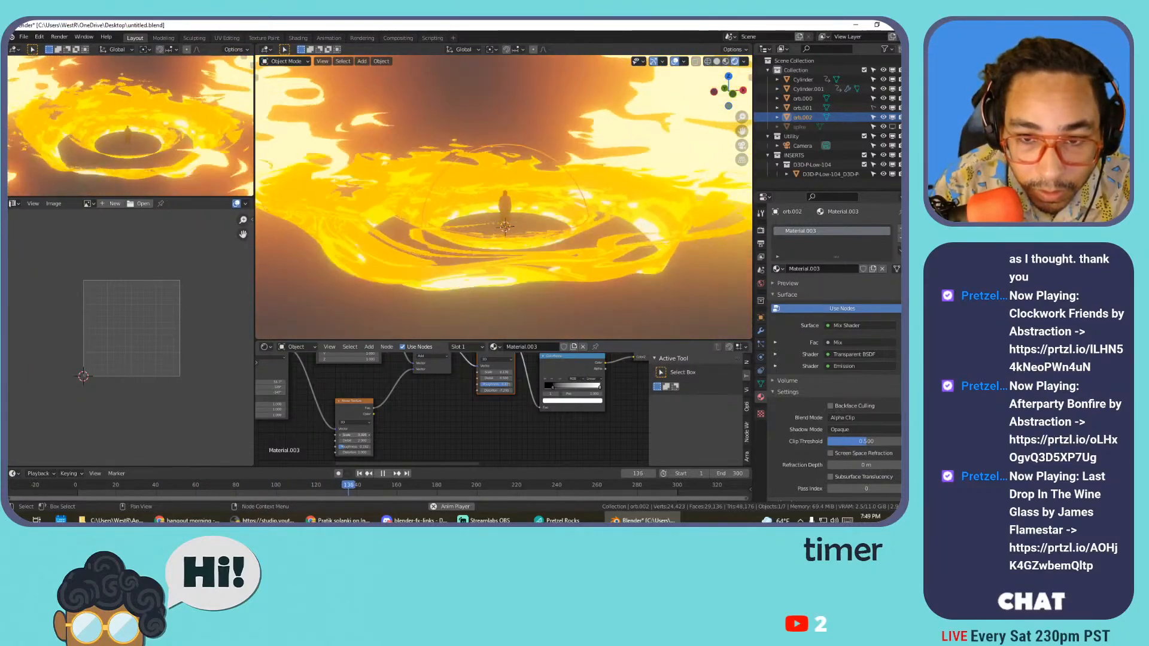
middle_click_drag(407, 406, 579, 429)
scroll(331, 399, "up", 2)
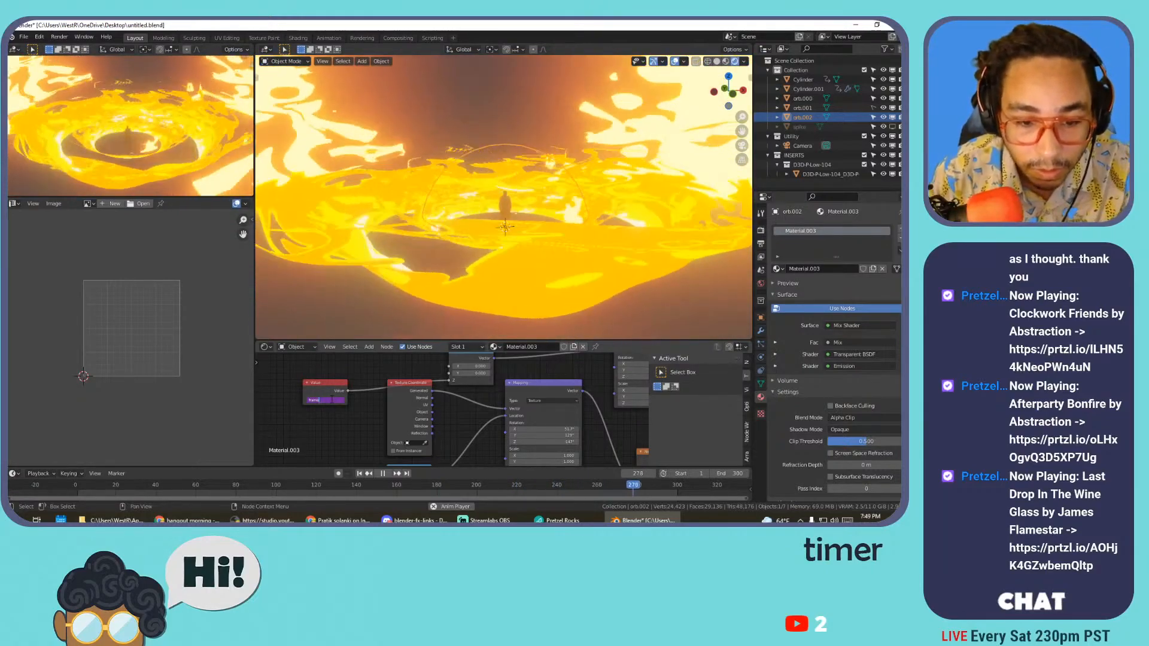
- Move the white stop of the noise color ramp toward the middle and enlarge the inner dome around the figure
middle_click_drag(587, 417, 472, 412)
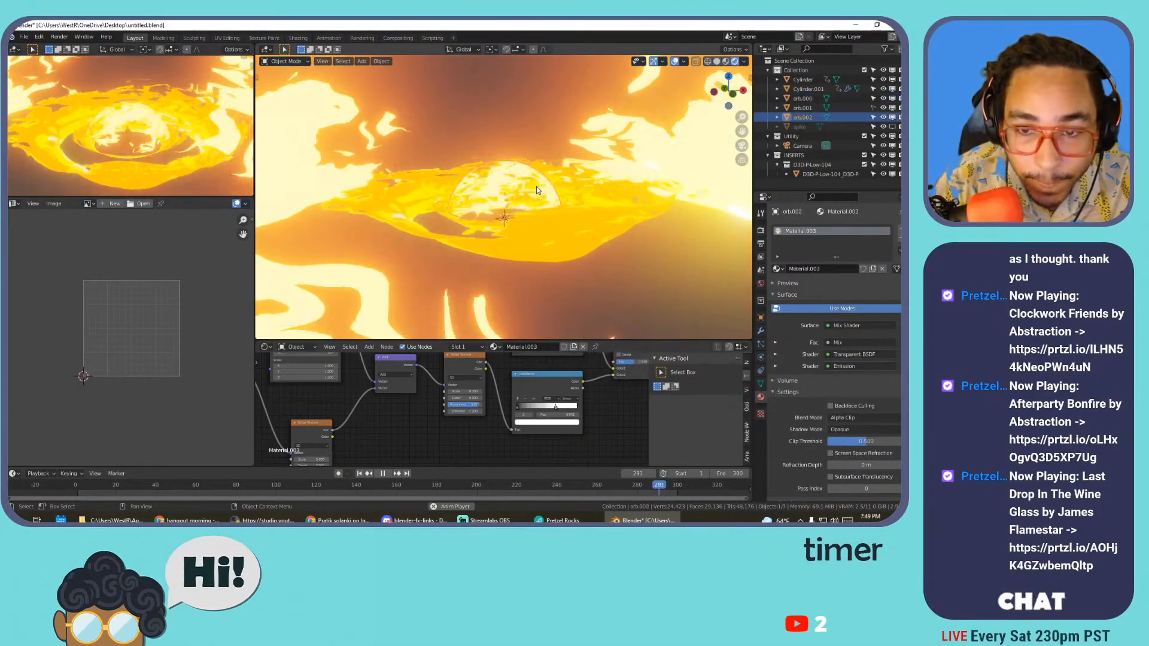
key("s")
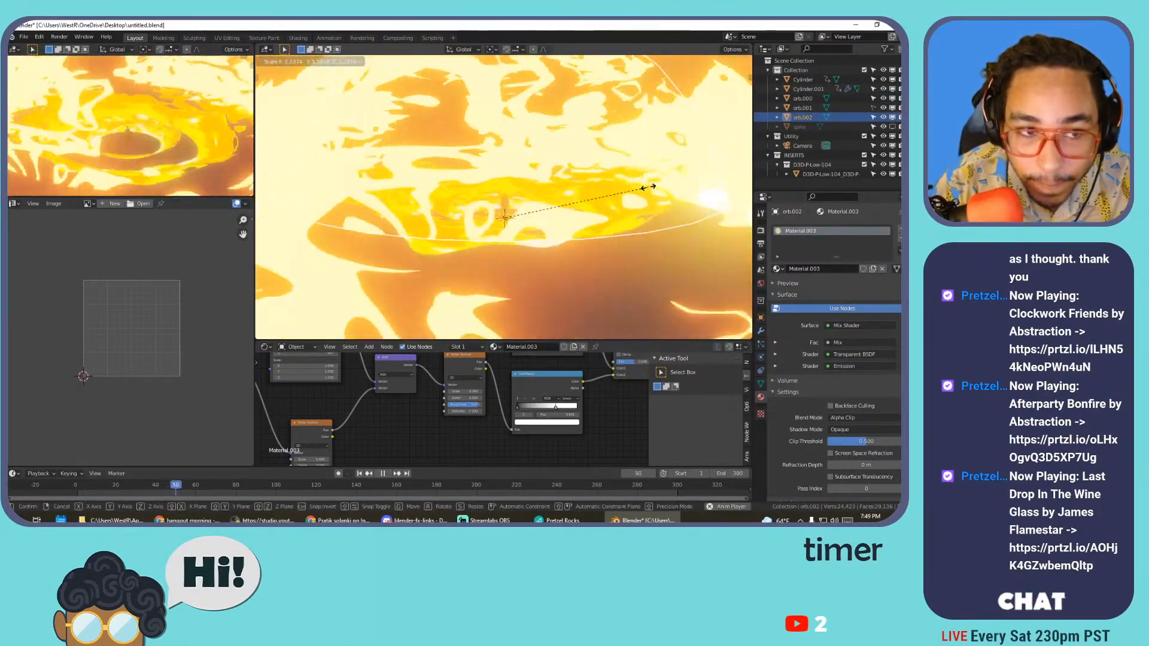
left_click(583, 190)
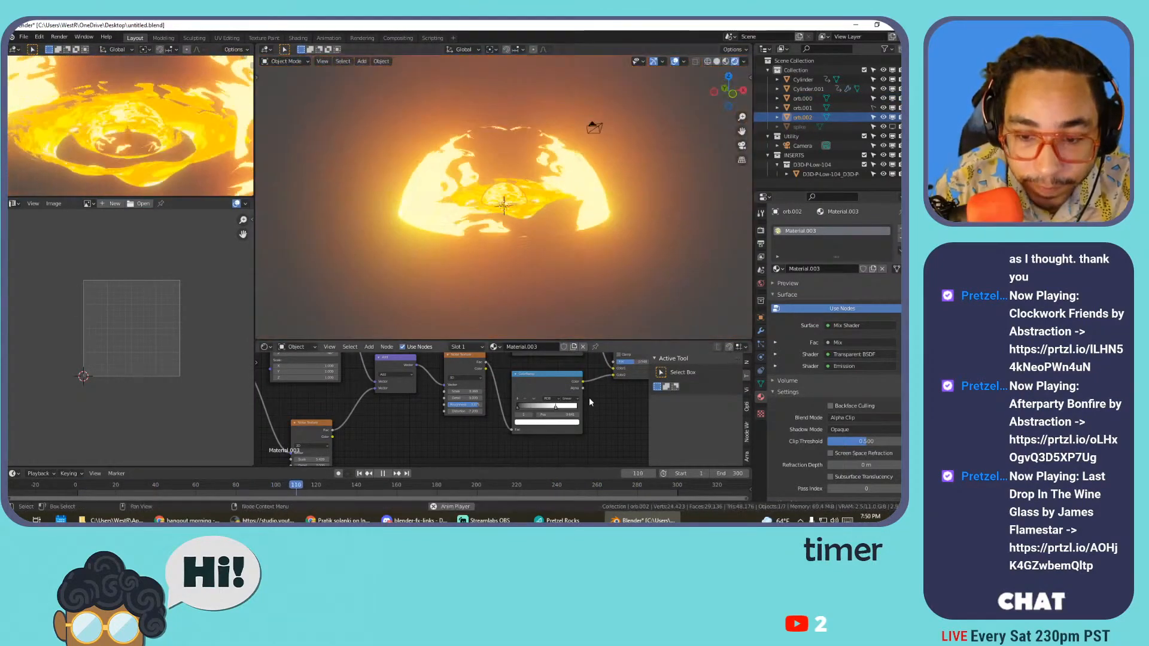
scroll(564, 393, "down", 2)
scroll(564, 393, "up", 5)
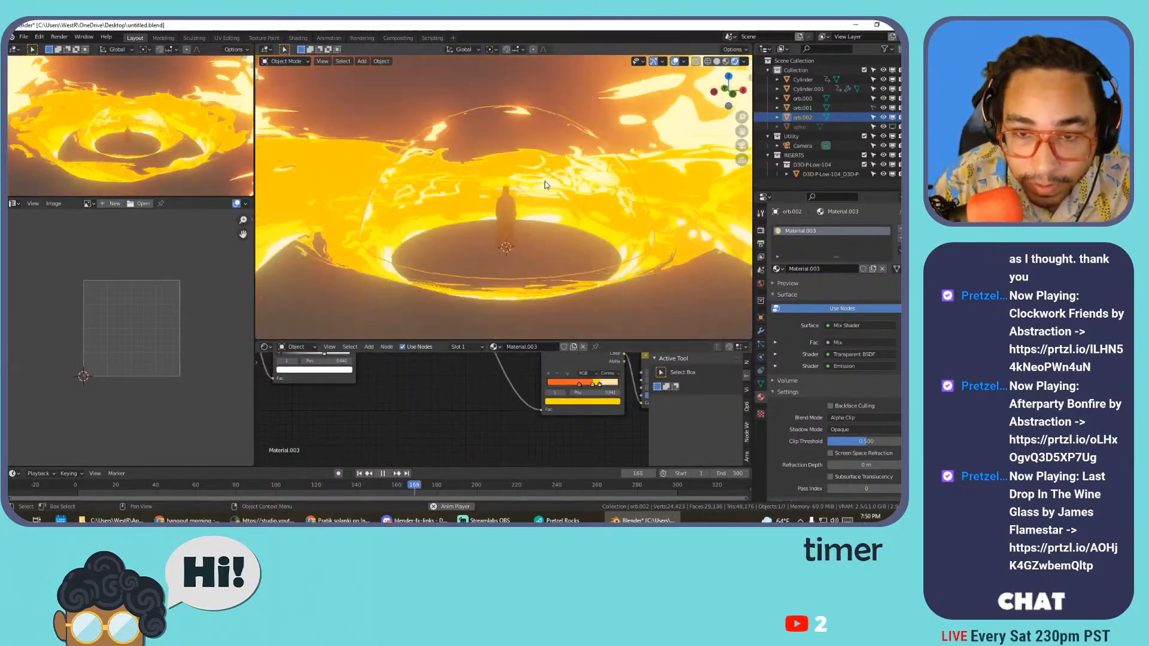
middle_click_drag(568, 193, 547, 208)
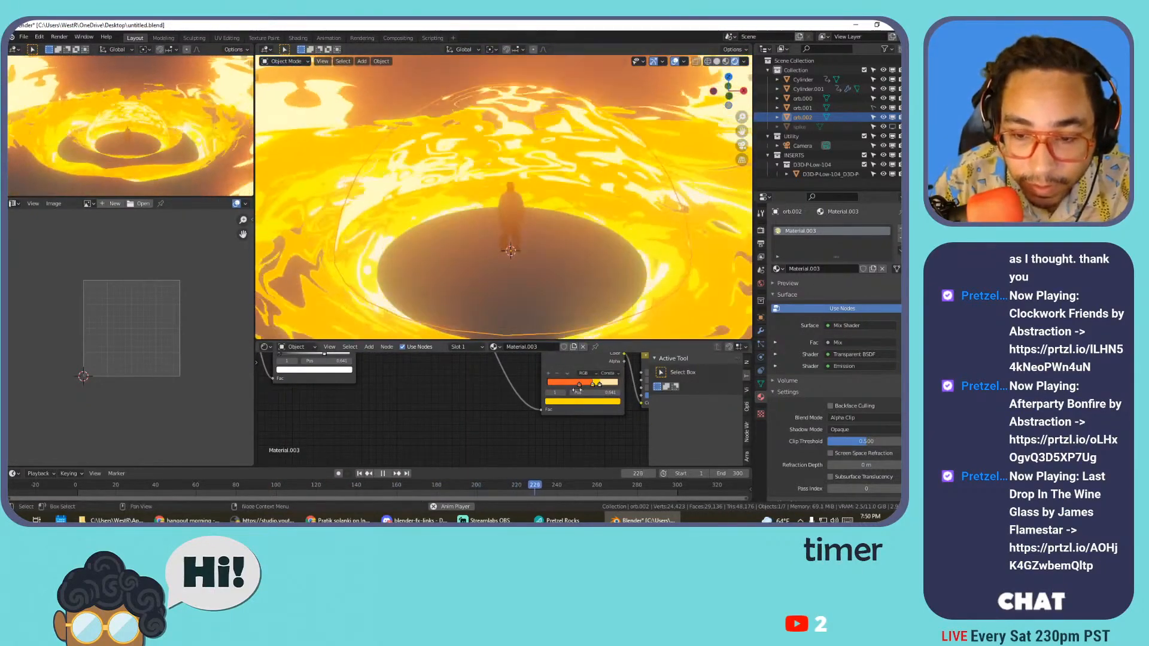
- Shift the inner dome's flame color to cyan with the Hue of the Hue Saturation Value node
middle_click_drag(619, 388, 510, 409)
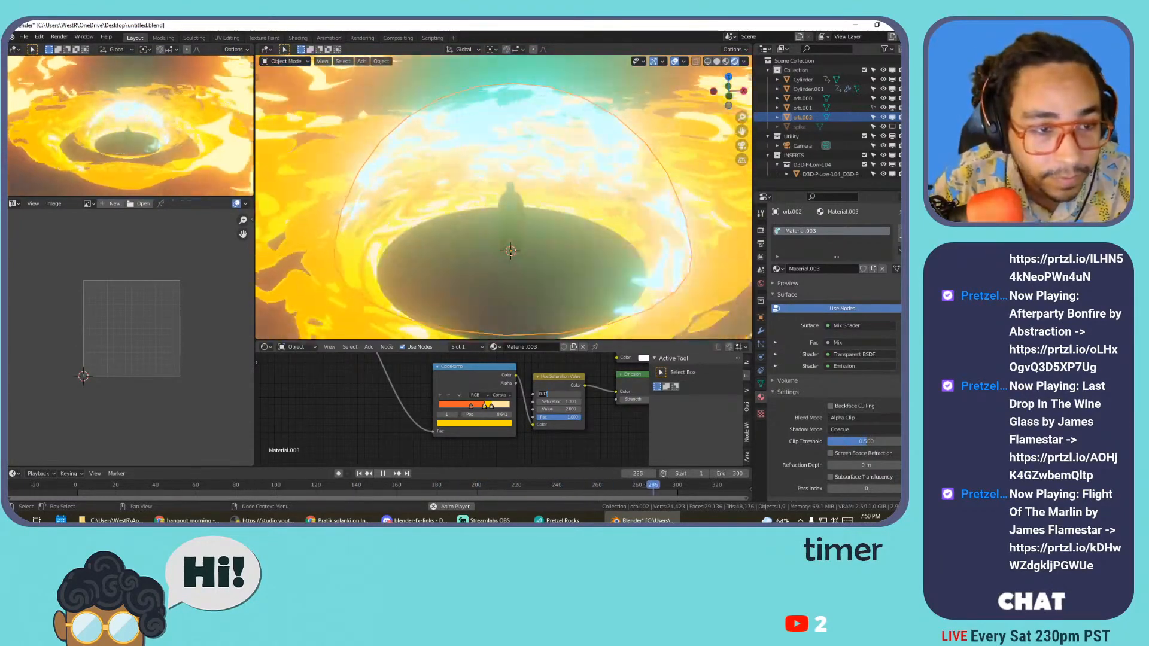
scroll(342, 419, "down", 5)
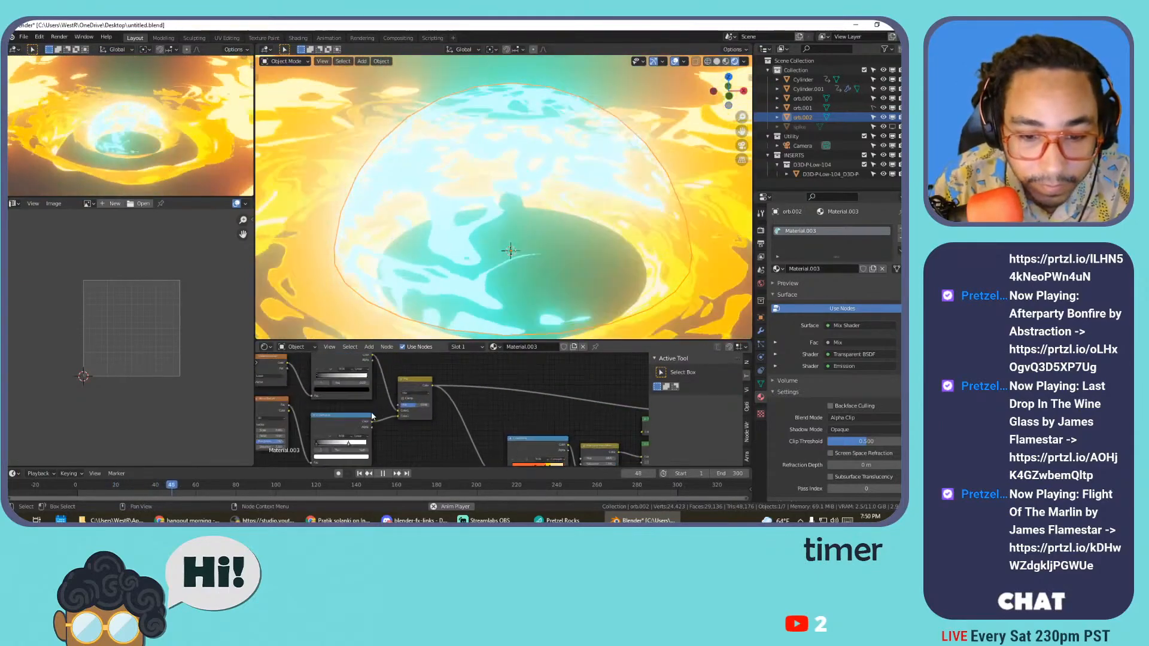
- Spread the gradient color ramp's stops to its full range and adjust the Noise Texture scales in the dome's material
scroll(372, 415, "up", 3)
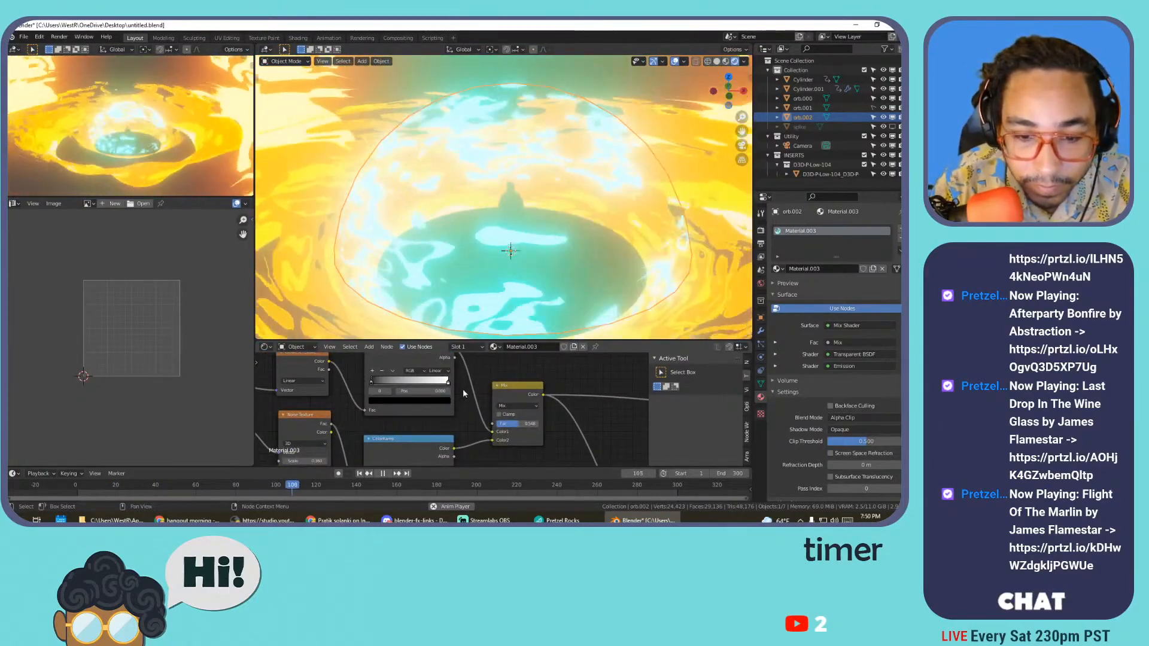
middle_click_drag(440, 388, 478, 371)
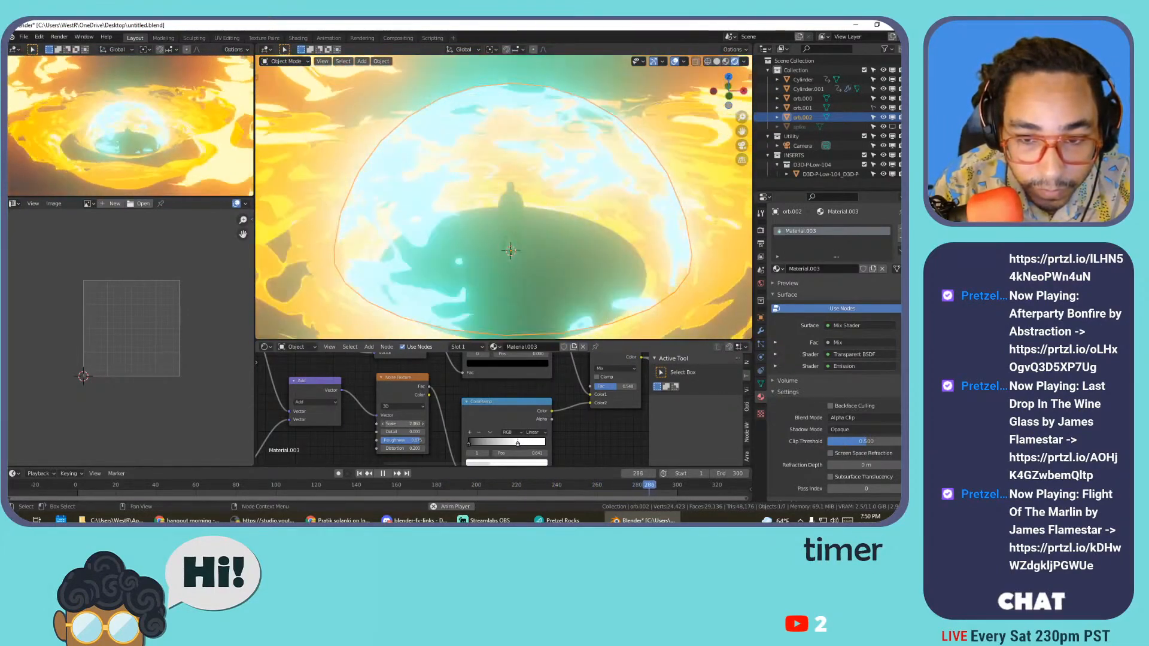
scroll(406, 421, "down", 5)
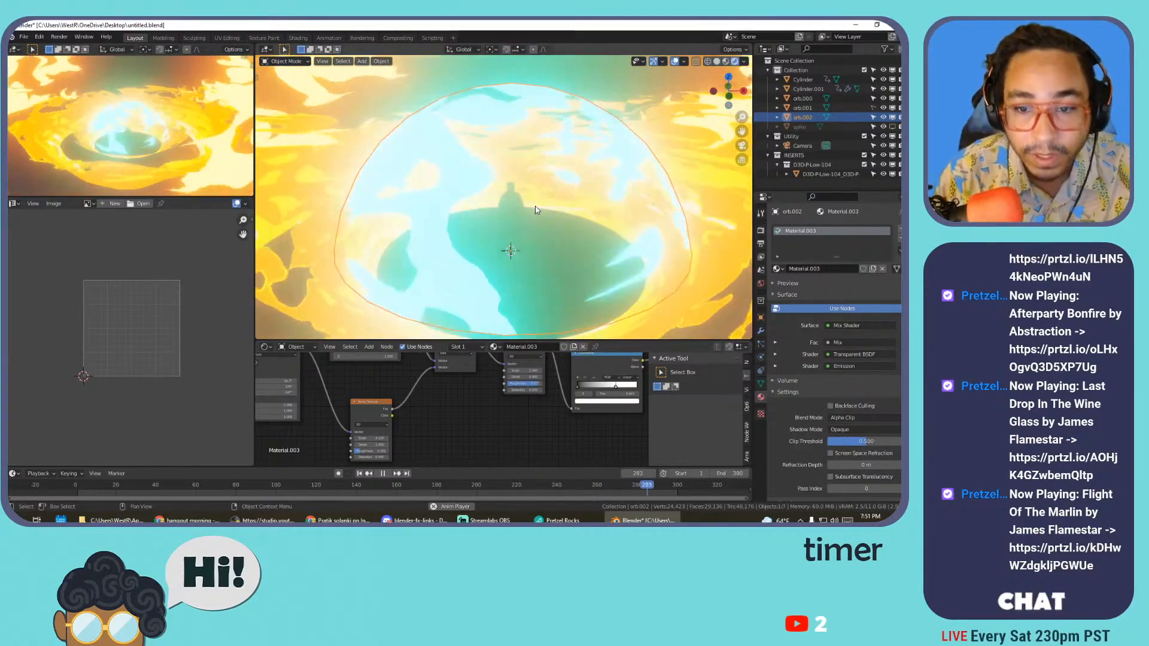
- Raise the Emission strength of the inner dome's material and scale the dome up
scroll(535, 210, "down", 7)
middle_click_drag(605, 407, 310, 375)
middle_click_drag(640, 359, 341, 435)
left_click_drag(382, 448, 485, 448)
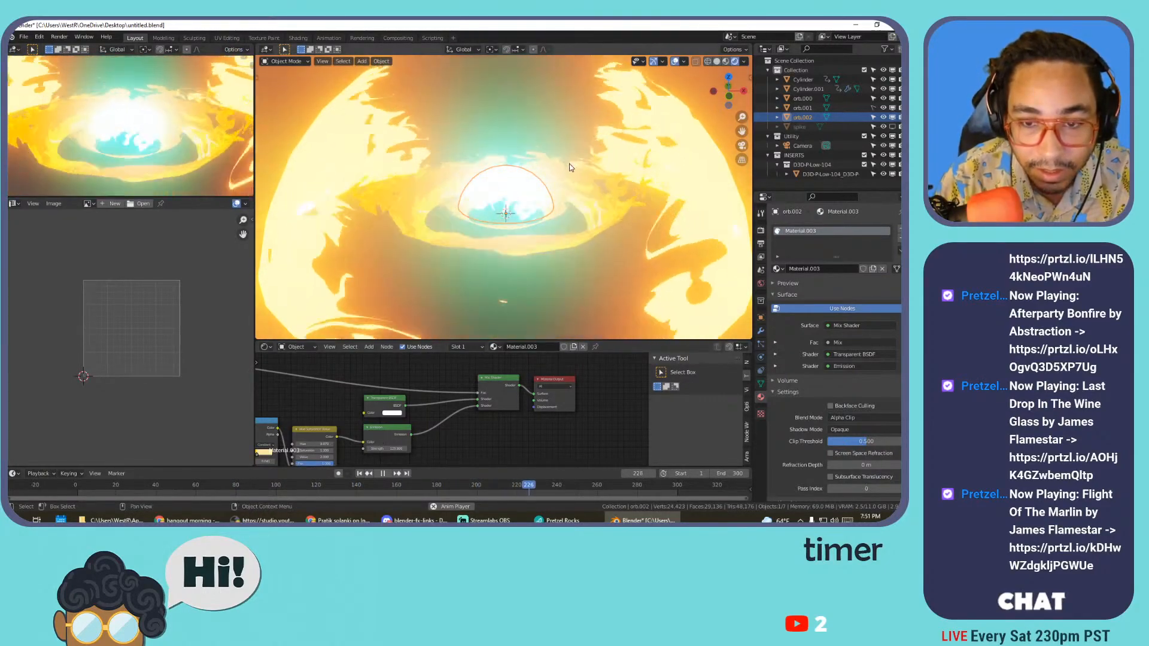
key("s")
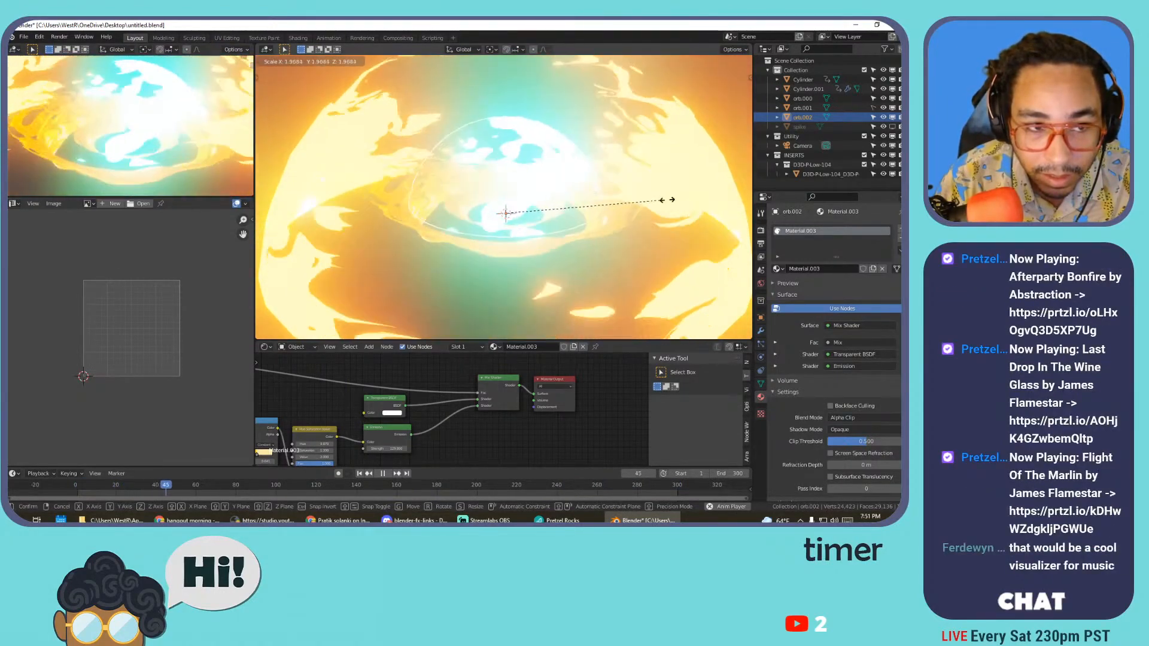
left_click(714, 208)
- Delete the cyan inner dome from the scene
key("Delete")
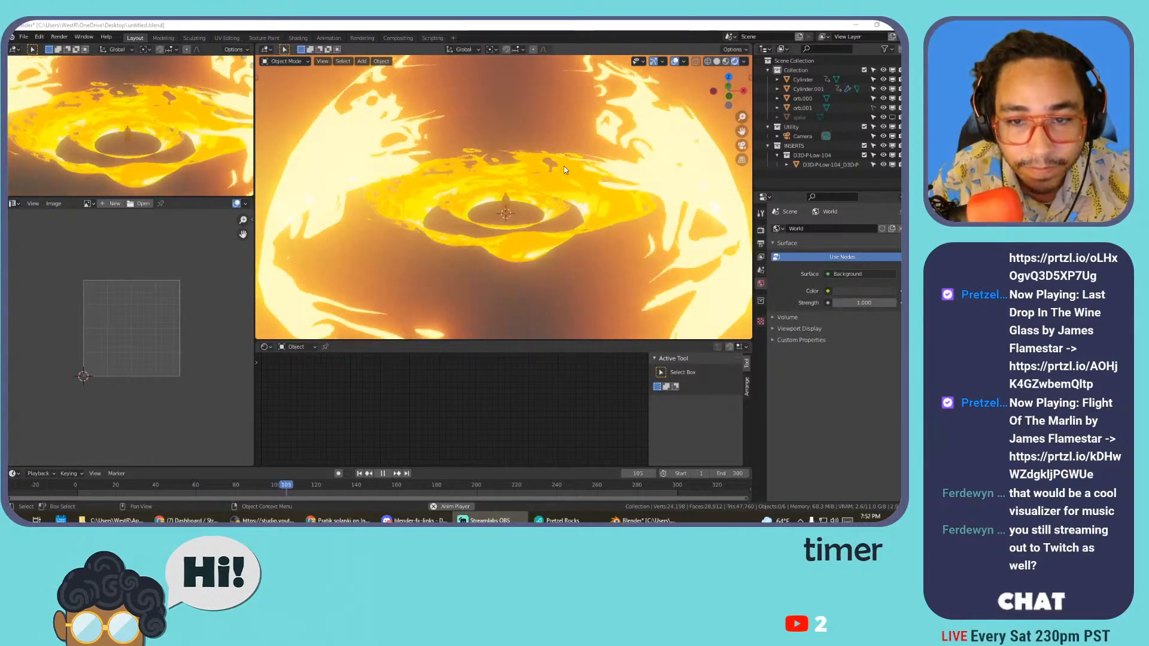
left_click(518, 158)
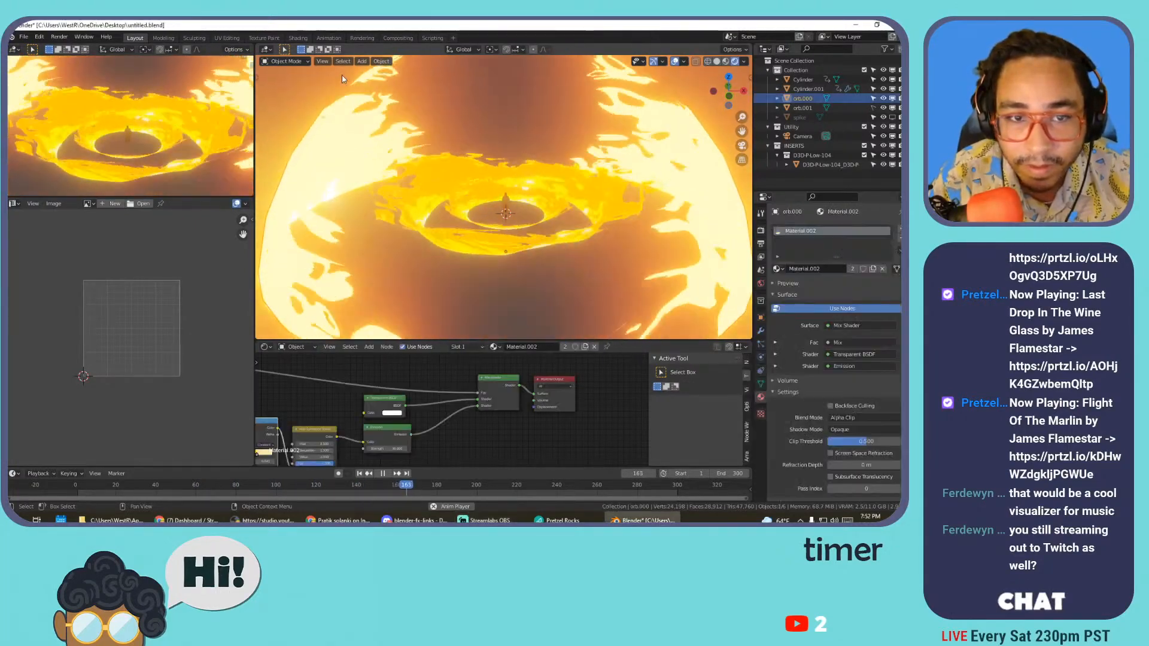
right_click(497, 137)
key("Escape")
- Add a plane mesh at the center of the scene and enter Edit Mode on it
scroll(508, 139, "down", 10)
key("shift+a")
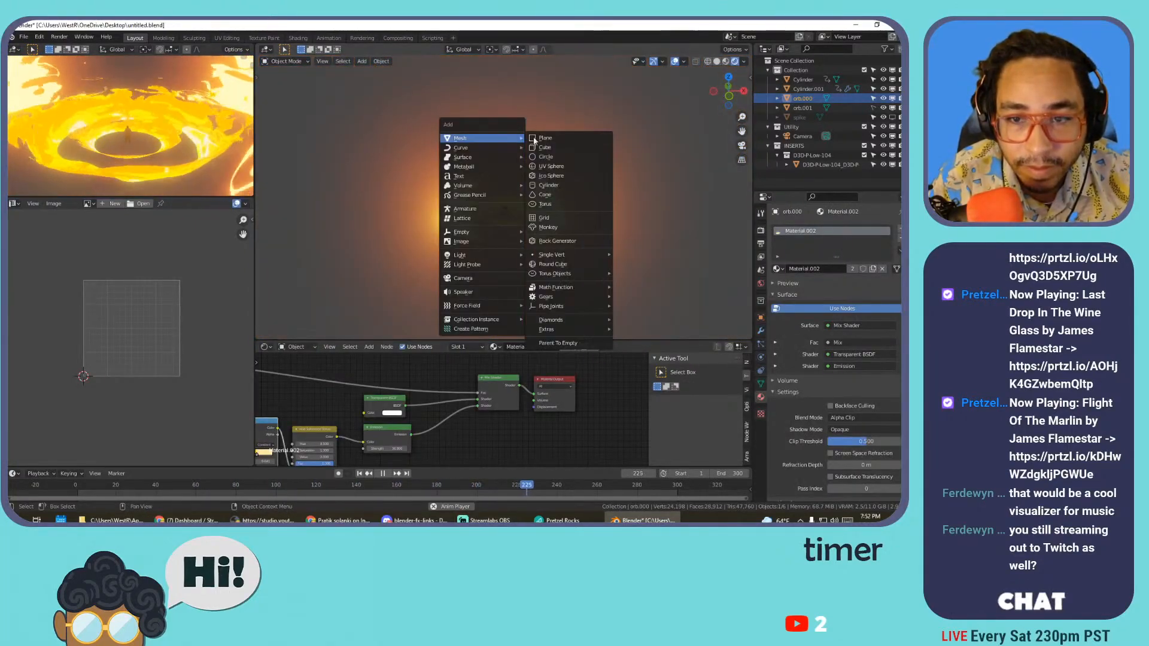
left_click(548, 136)
scroll(529, 213, "up", 8)
key("Tab")
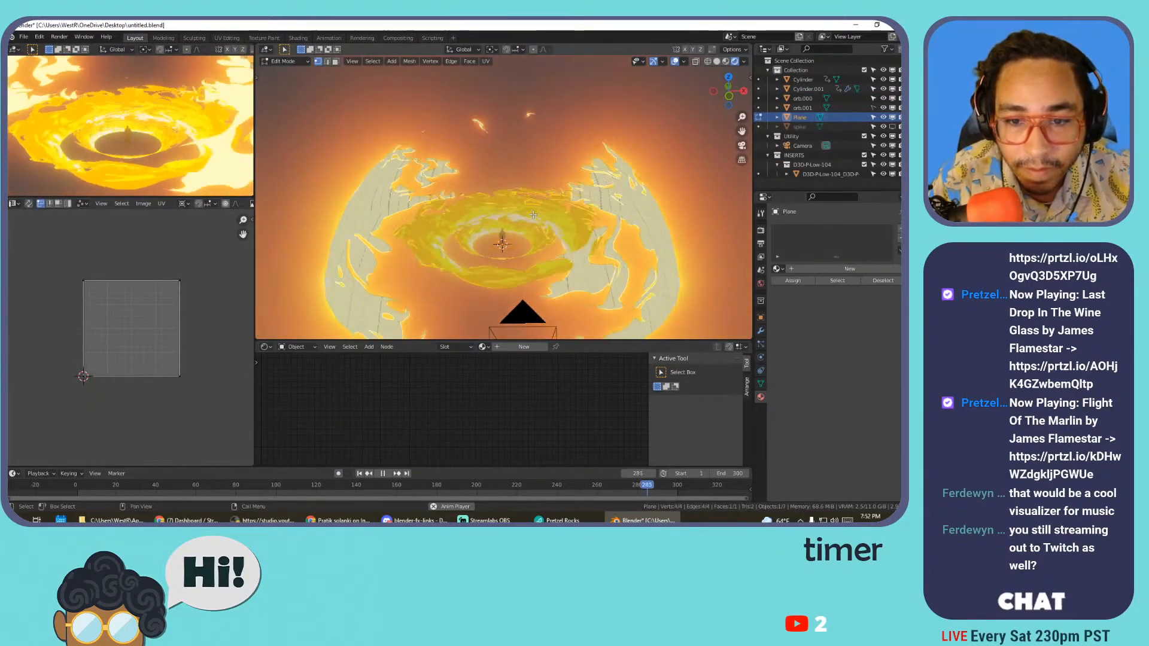
- Scale up the plane's geometry far beyond the flame rings and return to Object Mode
key("s")
left_click(721, 206)
key("Tab")
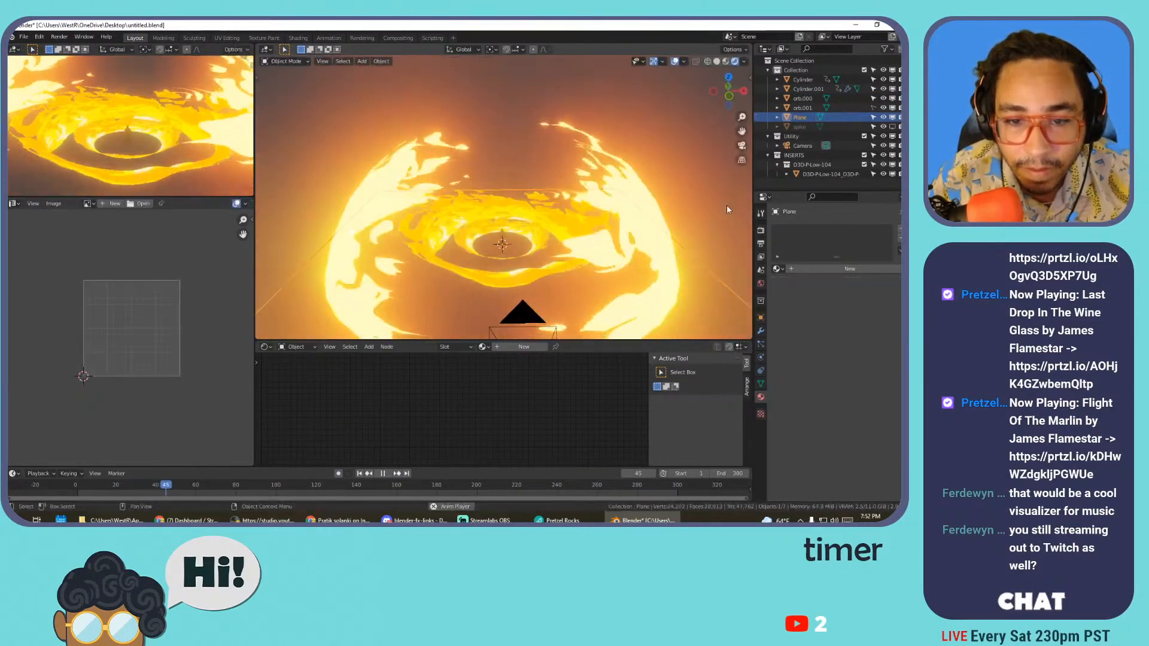
scroll(572, 246, "up", 3)
middle_click_drag(572, 246, 573, 219)
scroll(602, 230, "down", 3)
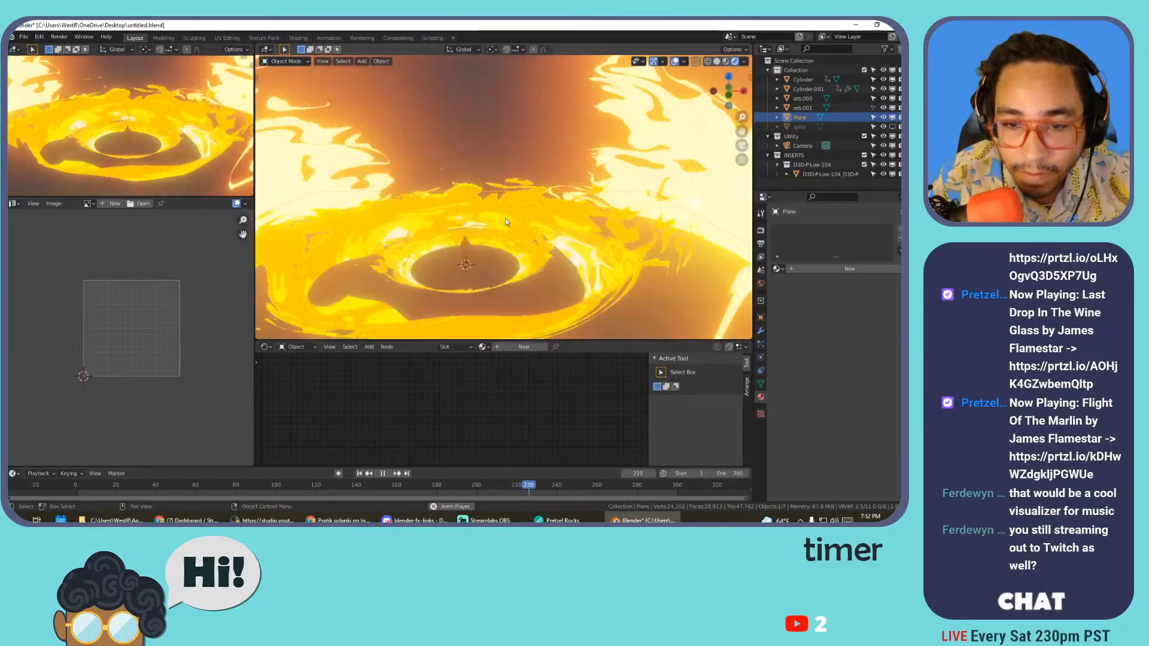
- Try adding a three-point light setup with the plane selected
key("shift+a")
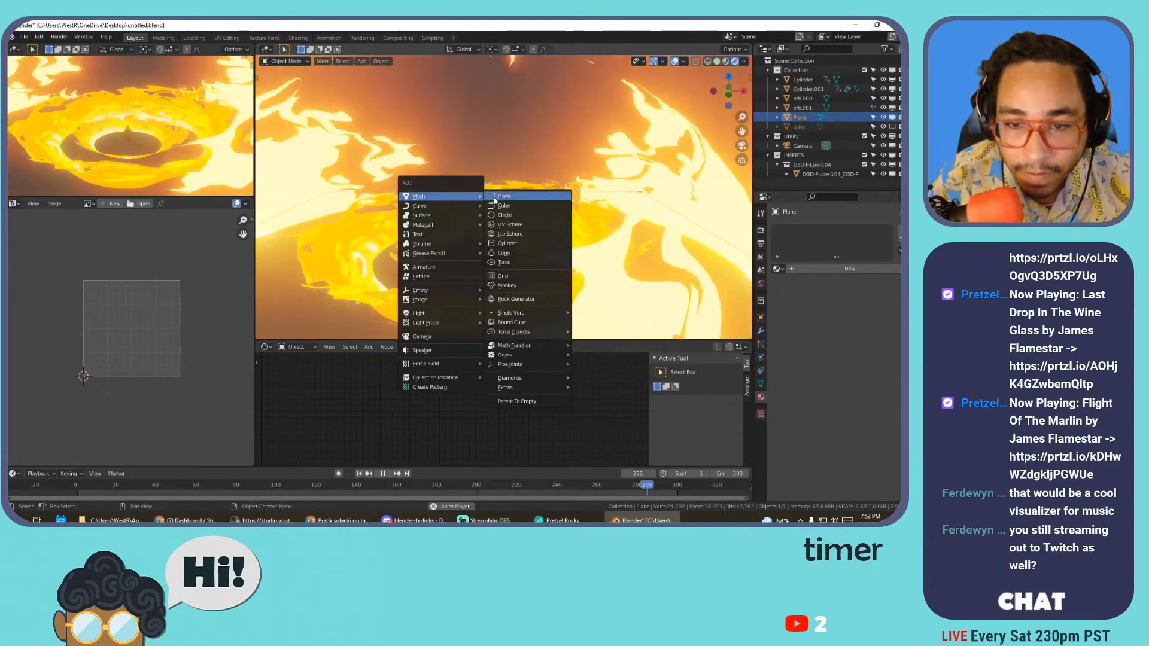
mouse_move(470, 219)
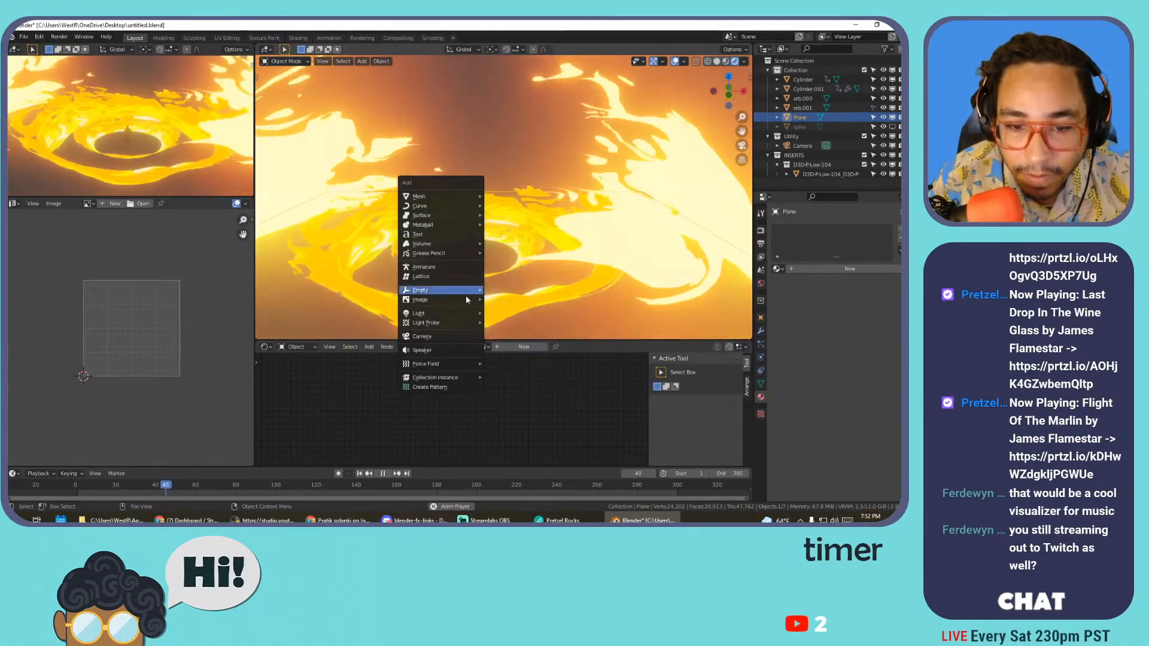
mouse_move(471, 314)
left_click(504, 352)
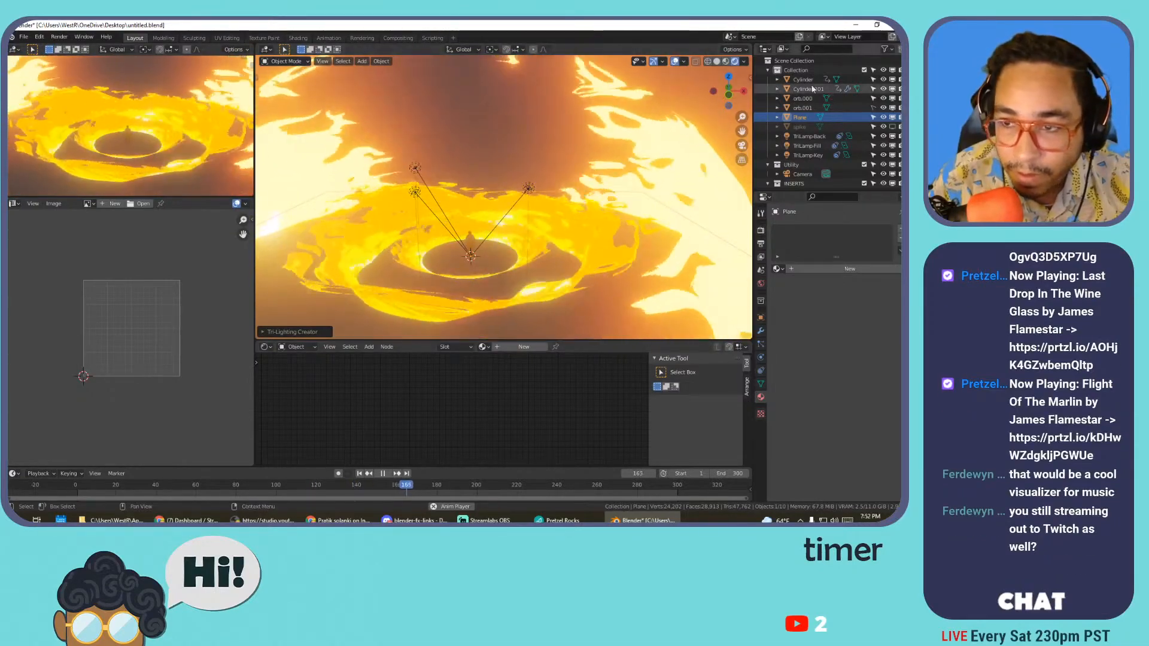
key("ctrl+z")
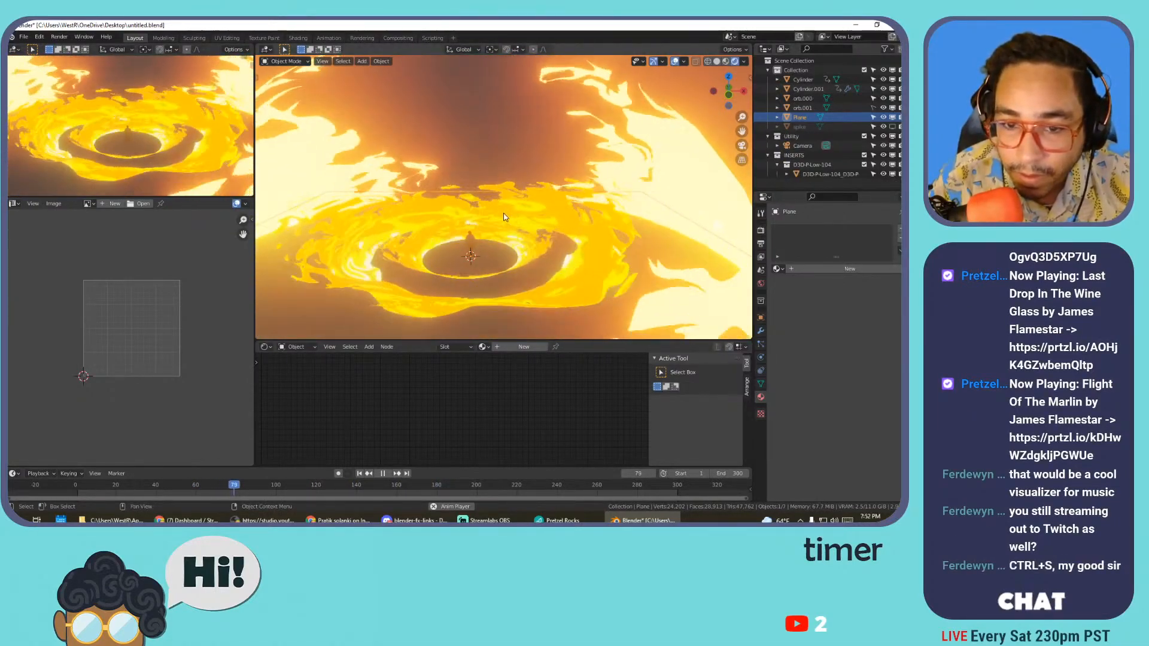
- Move the small central figure into a new collection named LIGHTS
left_click(469, 235)
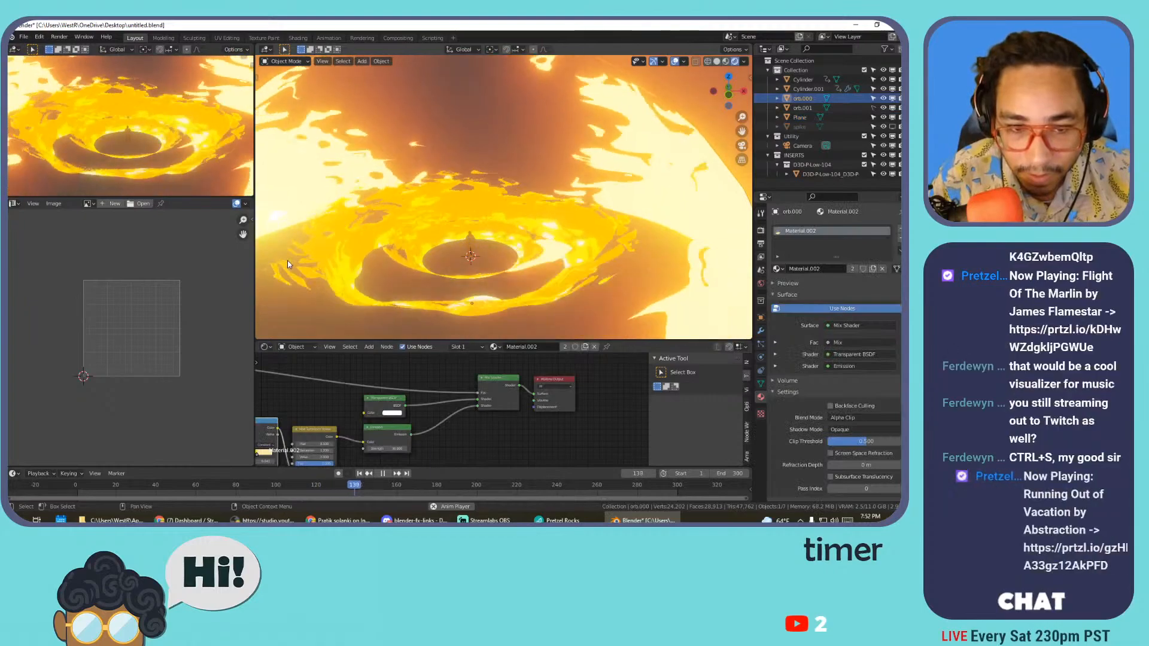
left_click(305, 317)
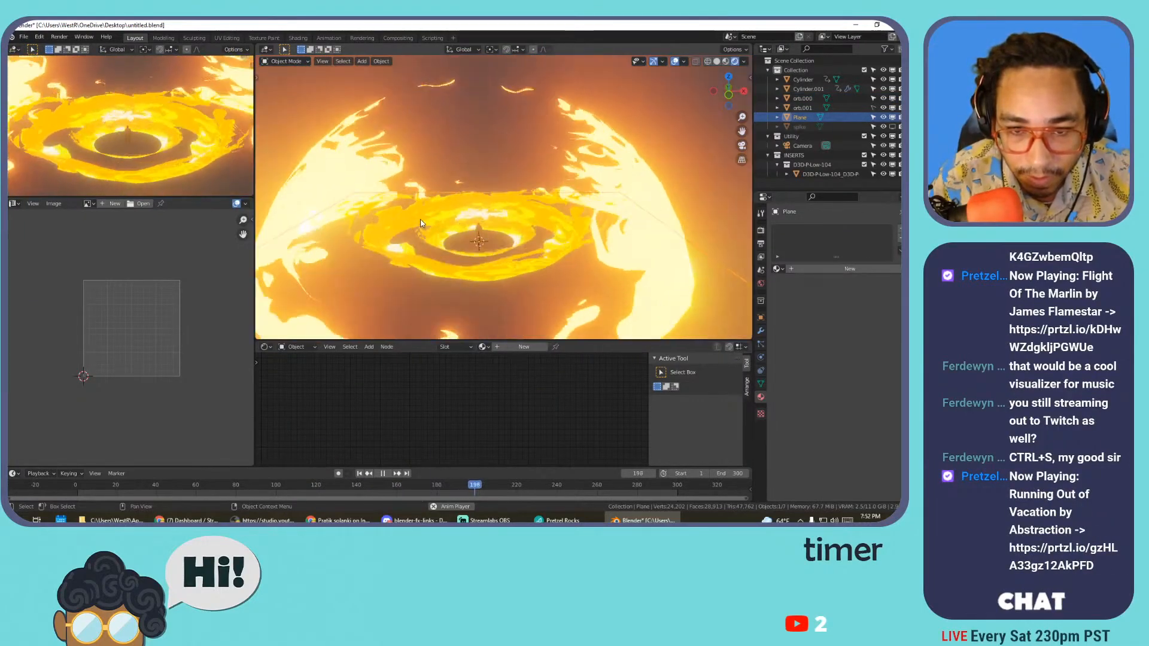
left_click(480, 234)
left_click(479, 234)
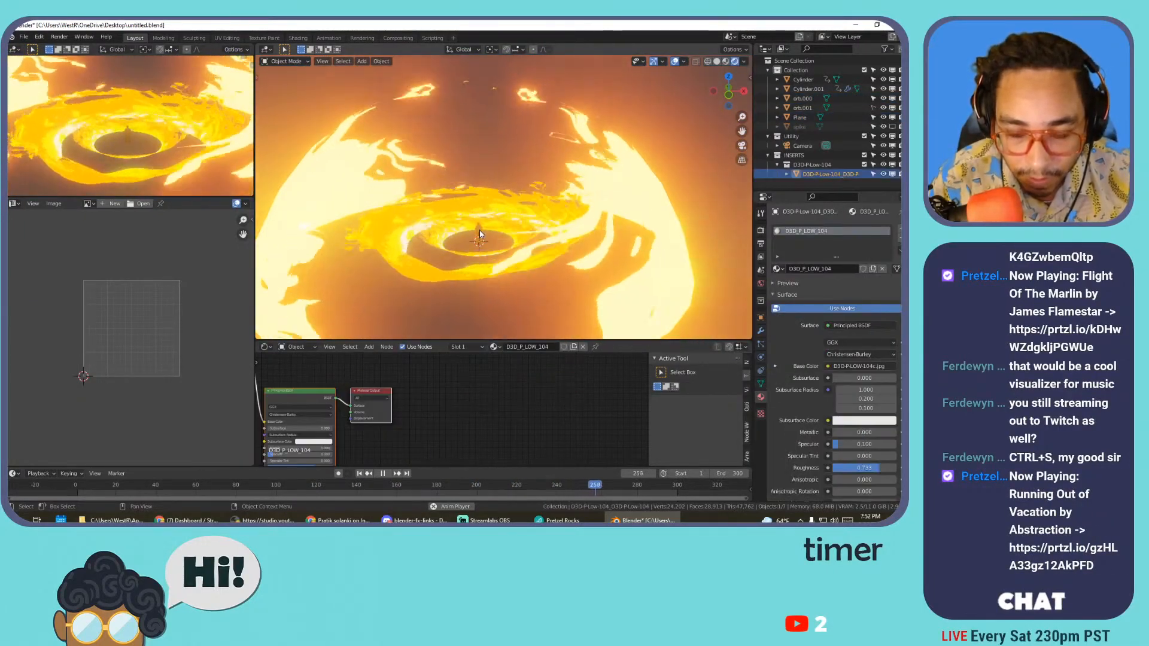
key("m")
left_click(479, 230)
type("LIGHTS")
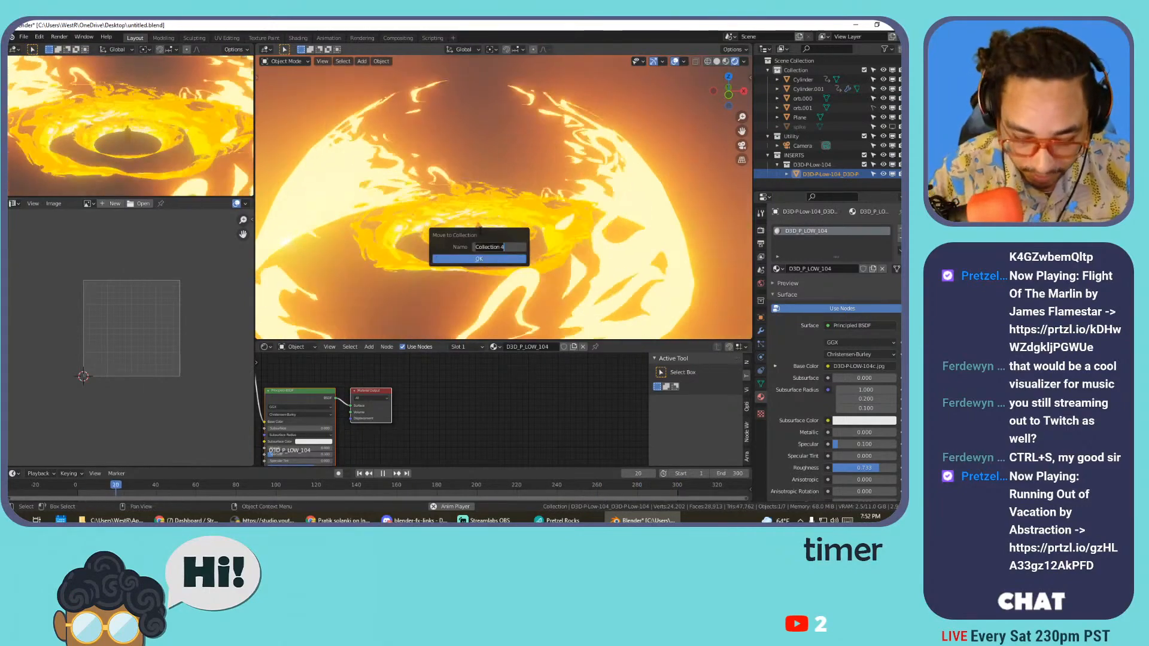
key("Return")
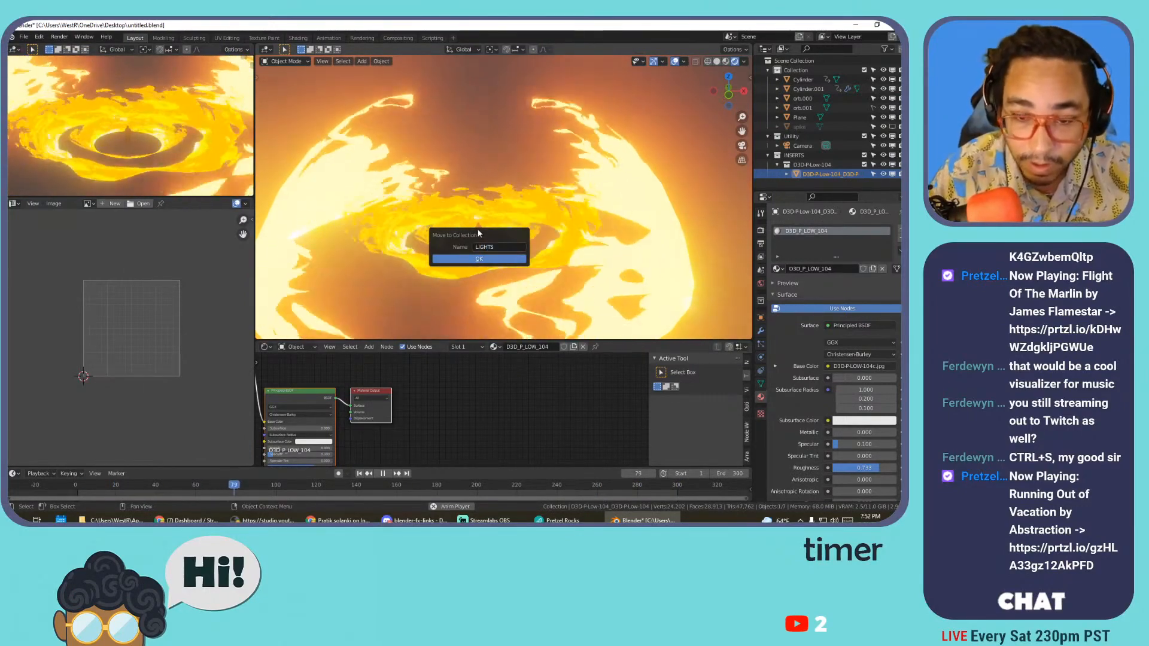
left_click(477, 257)
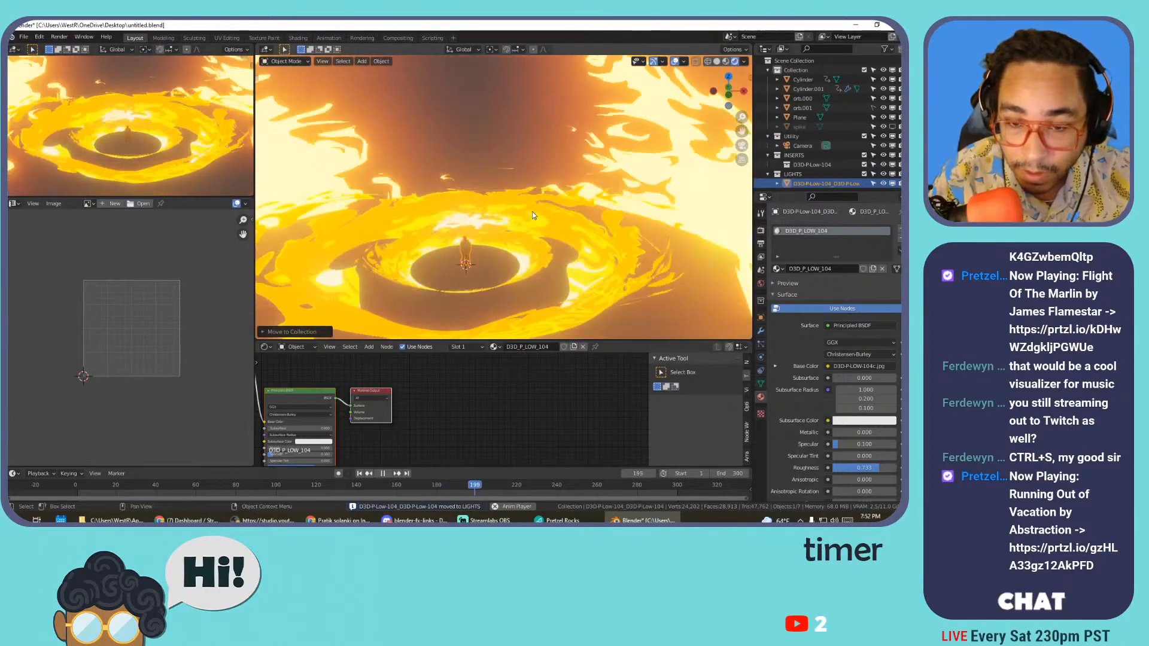
- Add a three-point light setup aimed at the central figure
key("shift+a")
mouse_move(490, 209)
left_click(530, 250)
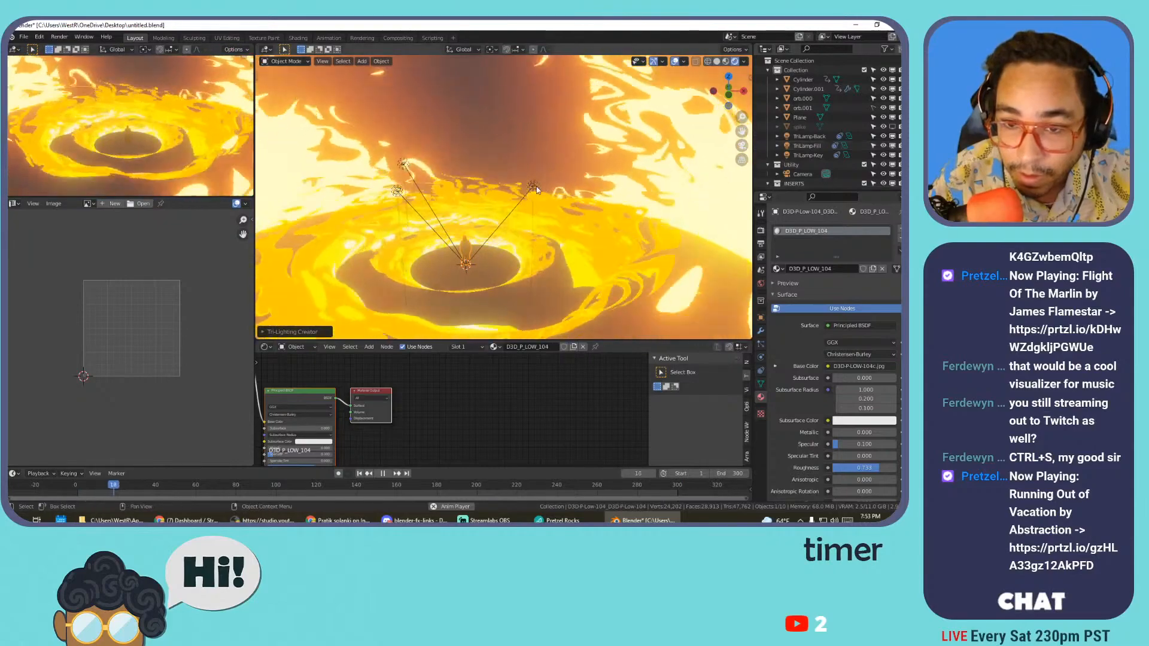
- Select the back, fill and key lamps together and move them into the LIGHTS collection
left_click(532, 185)
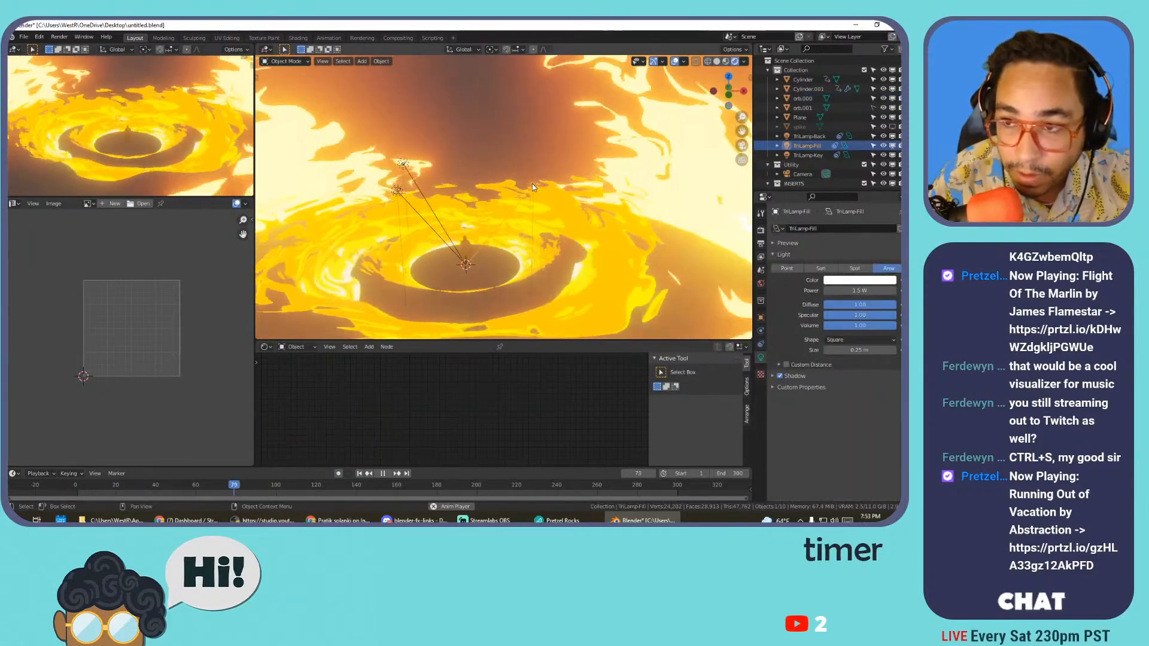
left_click(400, 163)
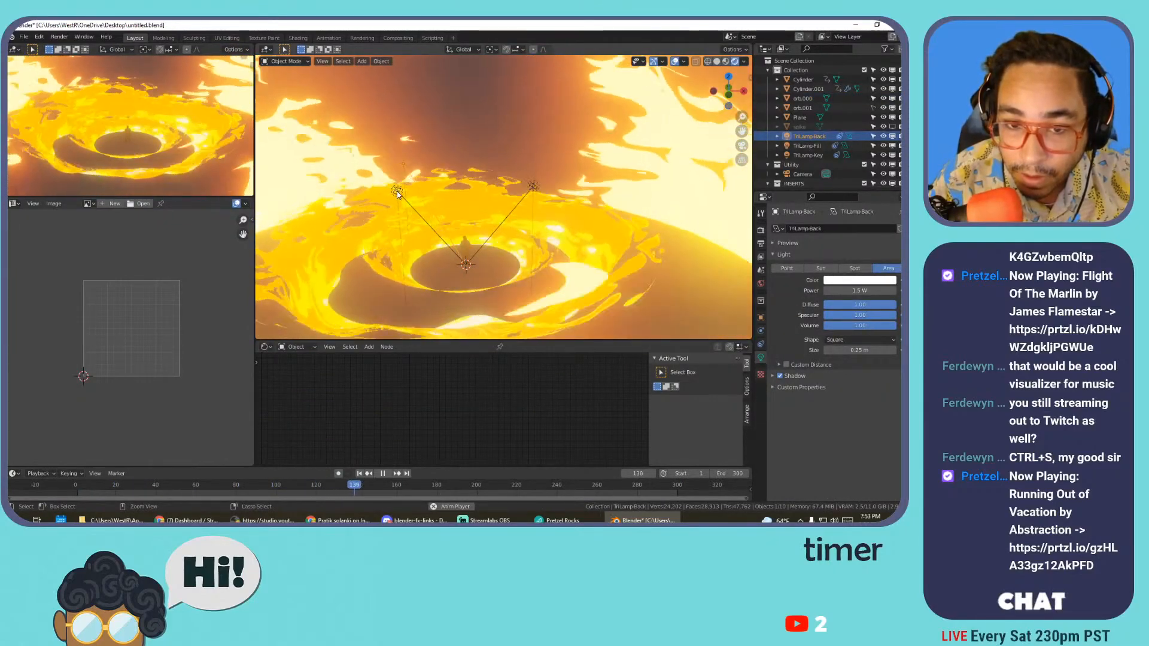
left_click(396, 191)
left_click(493, 183, "shift")
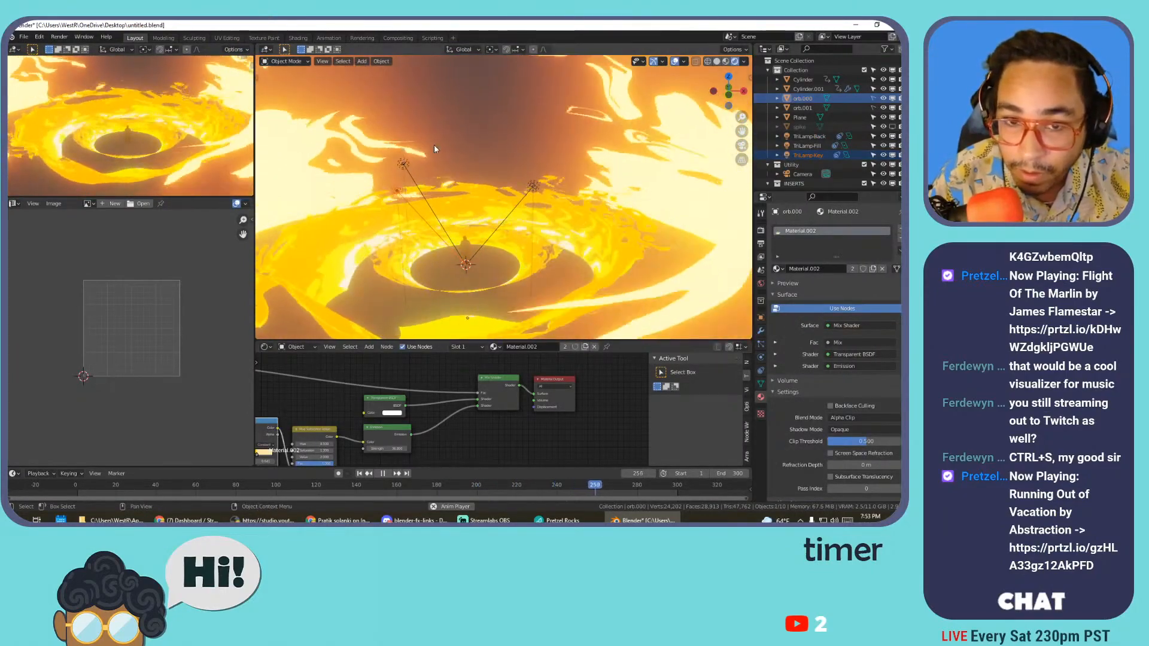
left_click(533, 186)
left_click(466, 205, "shift")
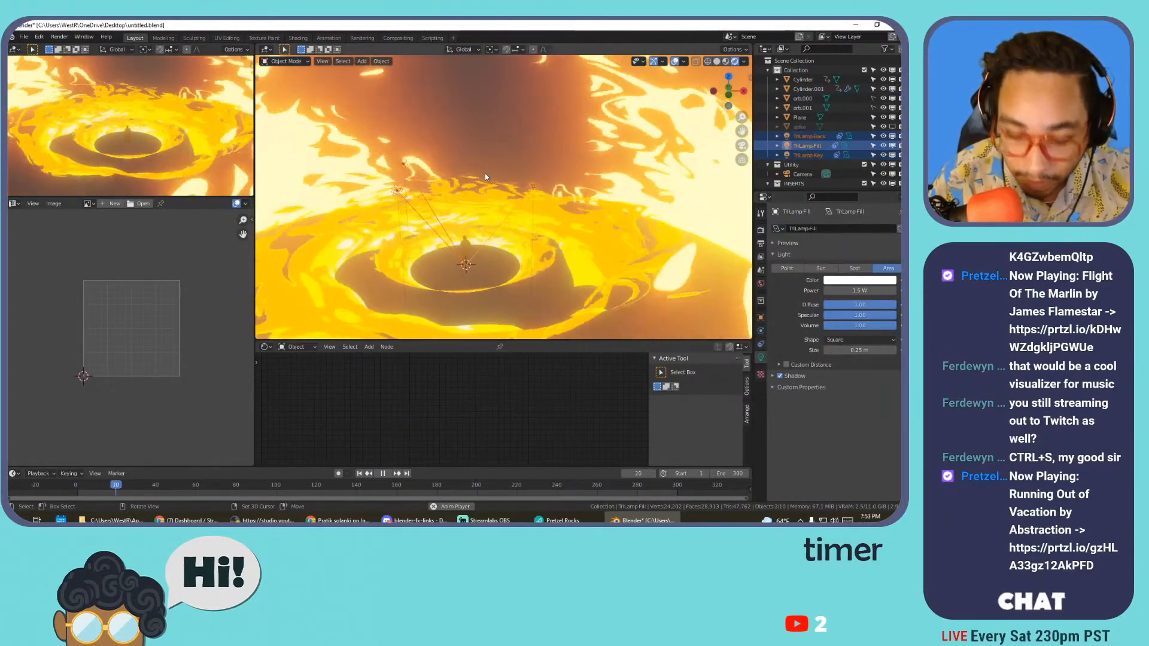
key("m")
left_click(458, 223)
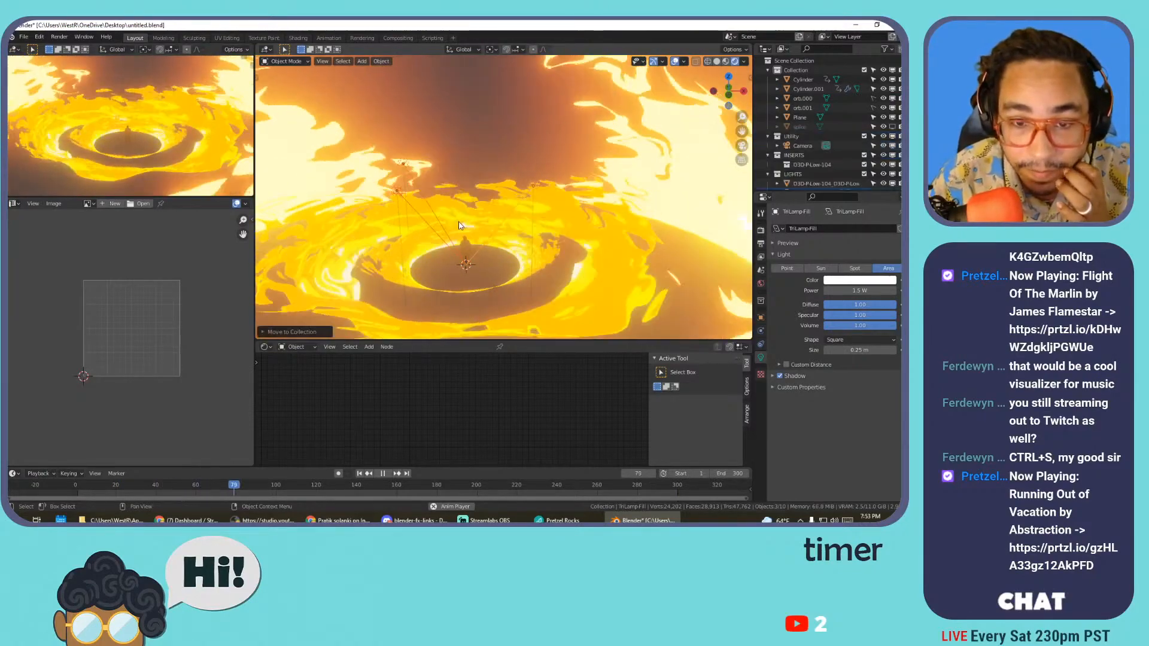
- Give the back lamp an orange color and raise its power to 331.6 W
scroll(830, 155, "down", 2)
left_click(809, 162)
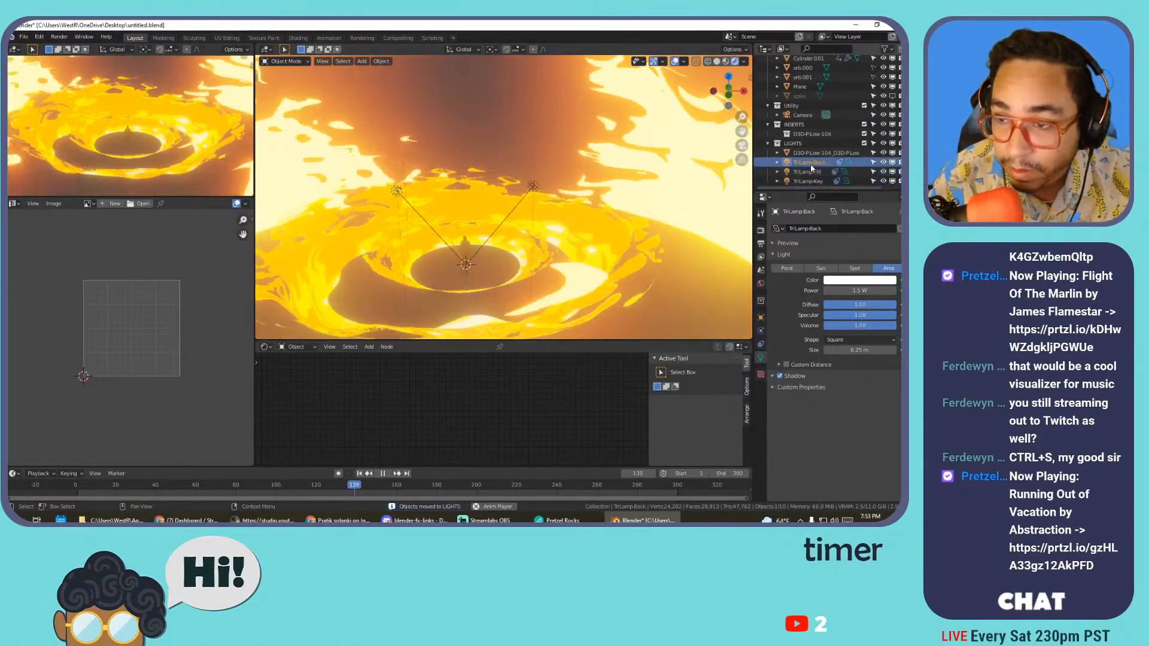
mouse_move(860, 290)
left_mouse_down()
mouse_move(874, 290)
mouse_move(852, 284)
left_mouse_up()
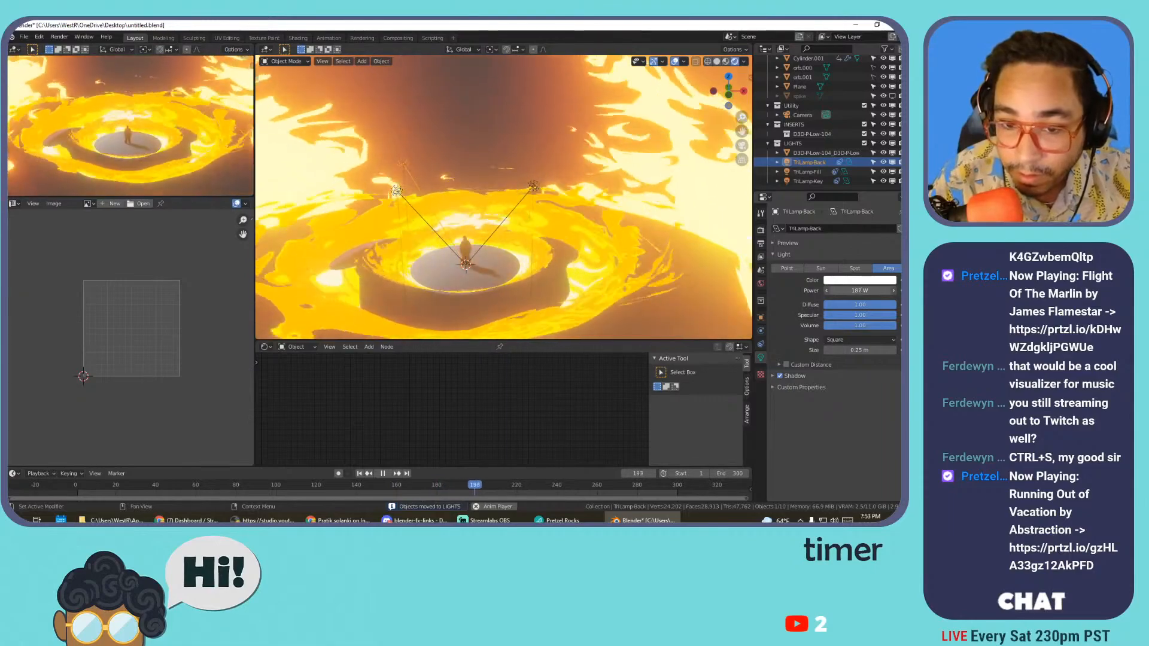
left_click(851, 283)
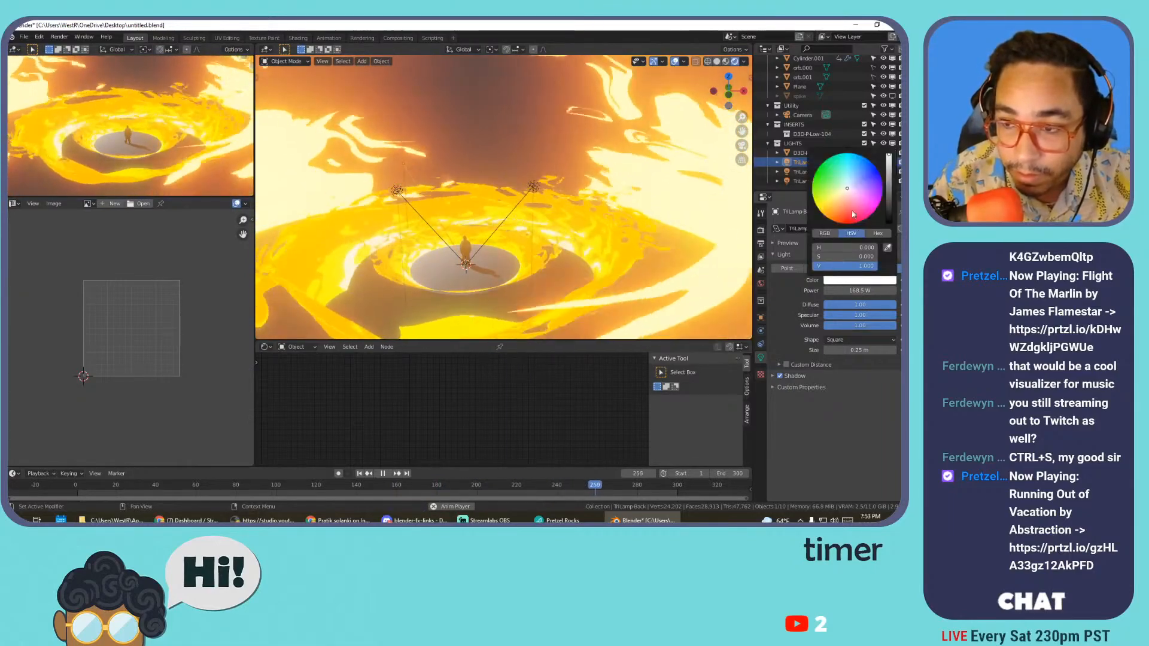
left_click(861, 212)
left_click_drag(855, 291, 885, 291)
left_click(855, 291)
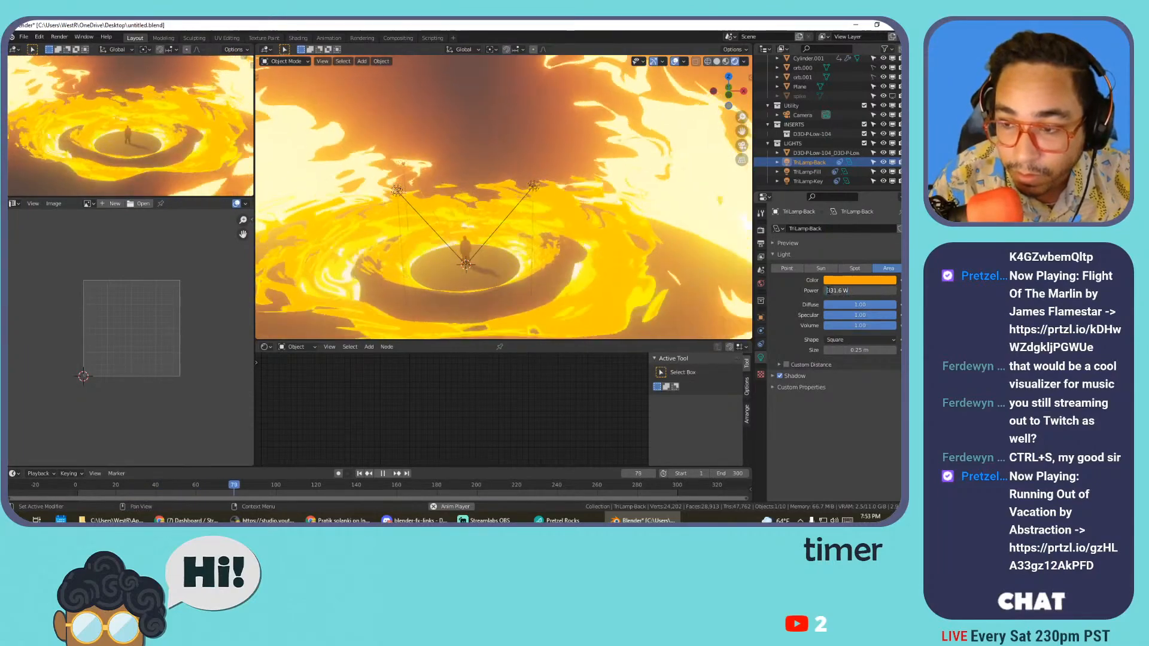
- Color the key and fill lamps the same orange, with 192 W power on the key and 333.2 W on the fill
left_click(398, 192)
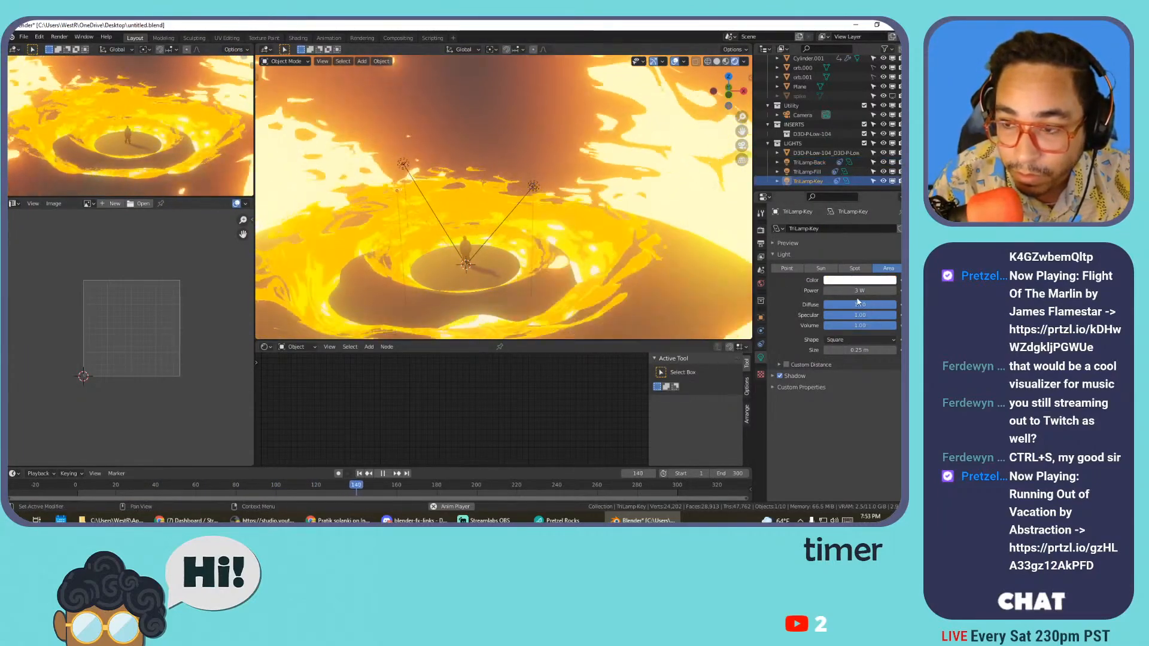
left_click_drag(836, 290, 888, 290)
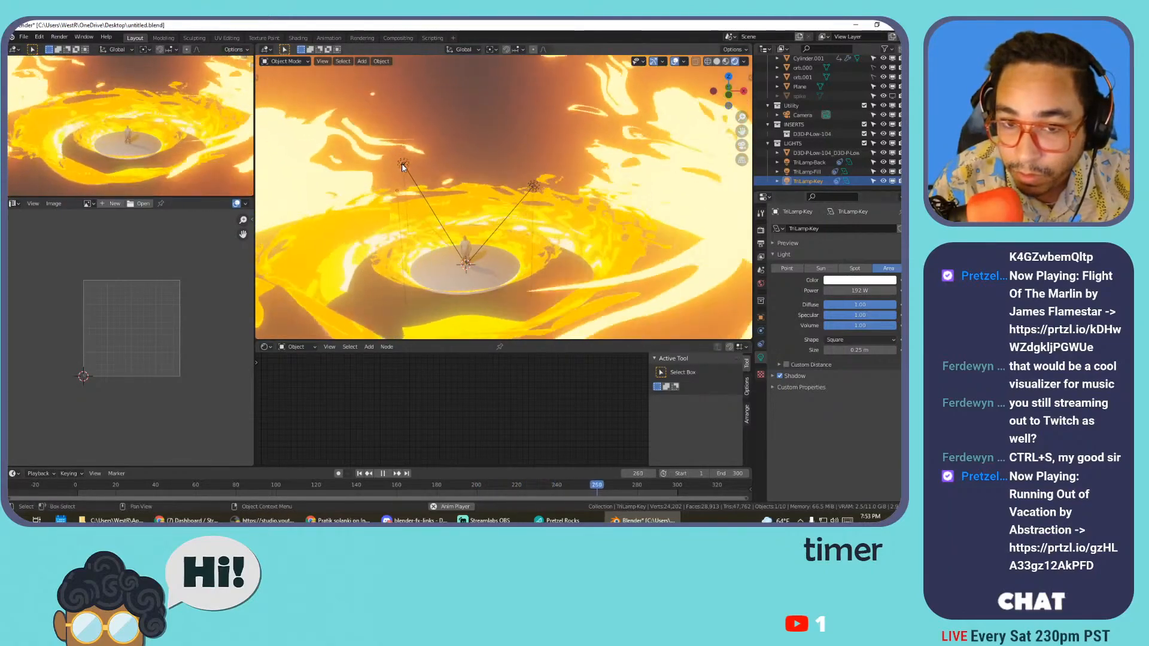
left_click(396, 190)
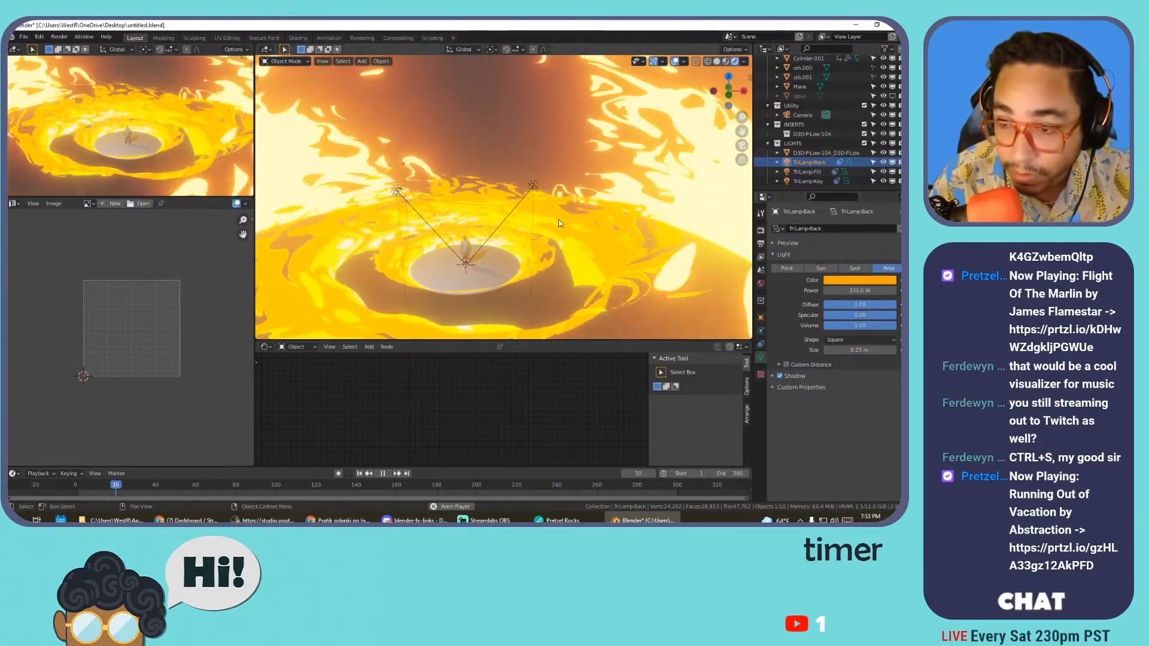
left_click(394, 190)
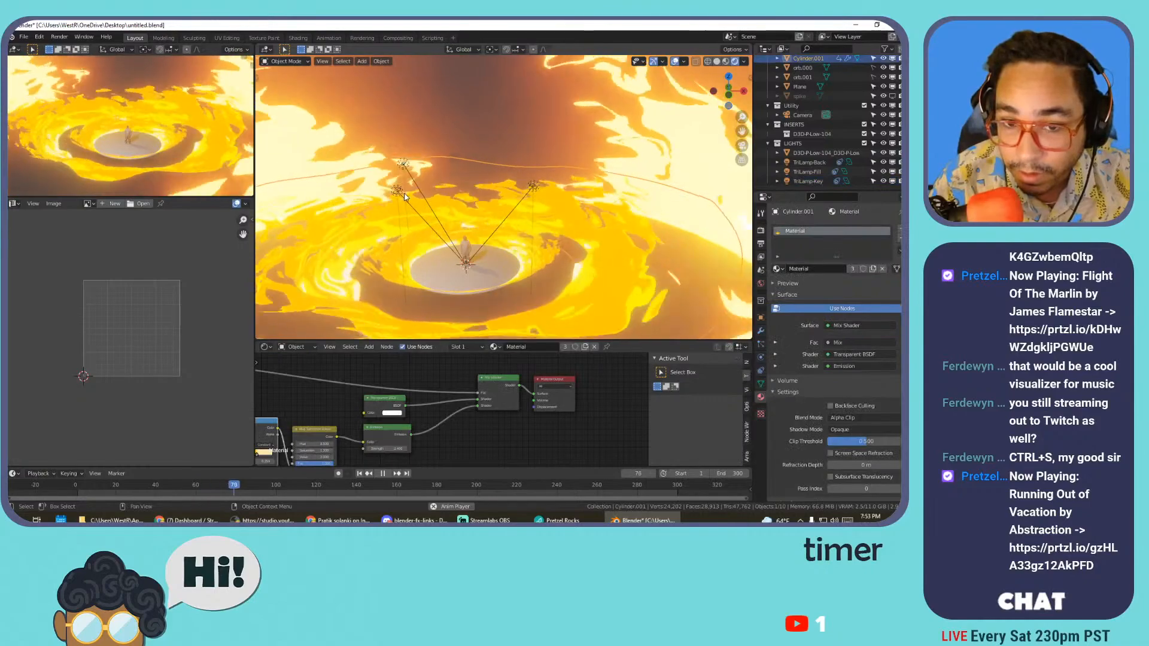
left_click(507, 210)
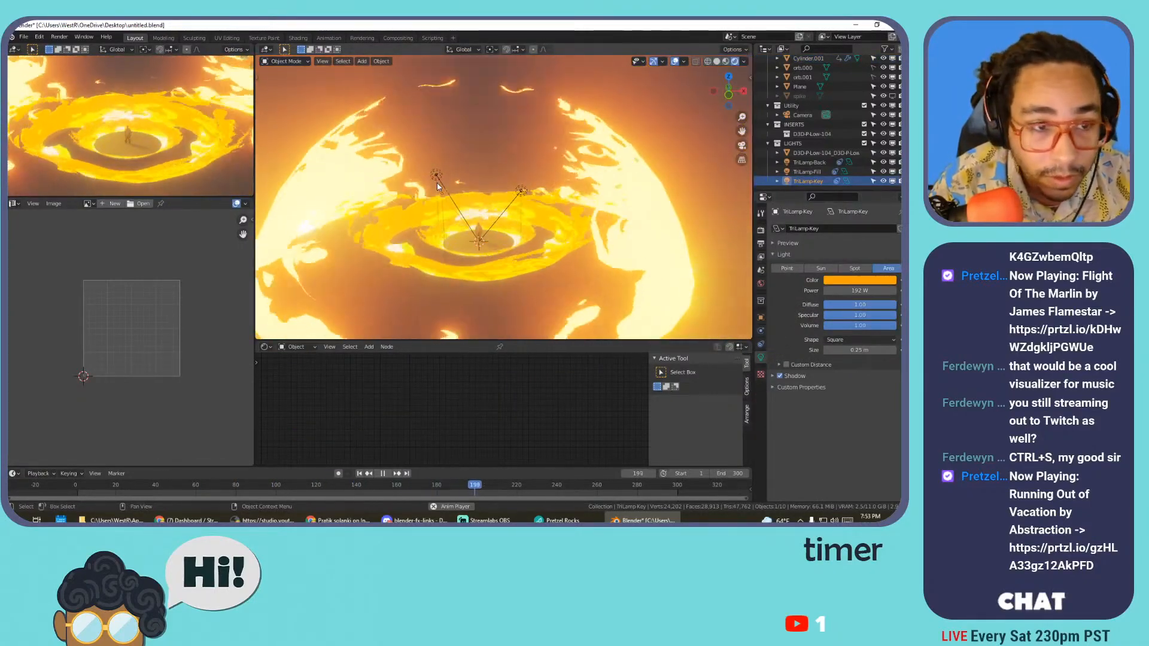
left_click(521, 192)
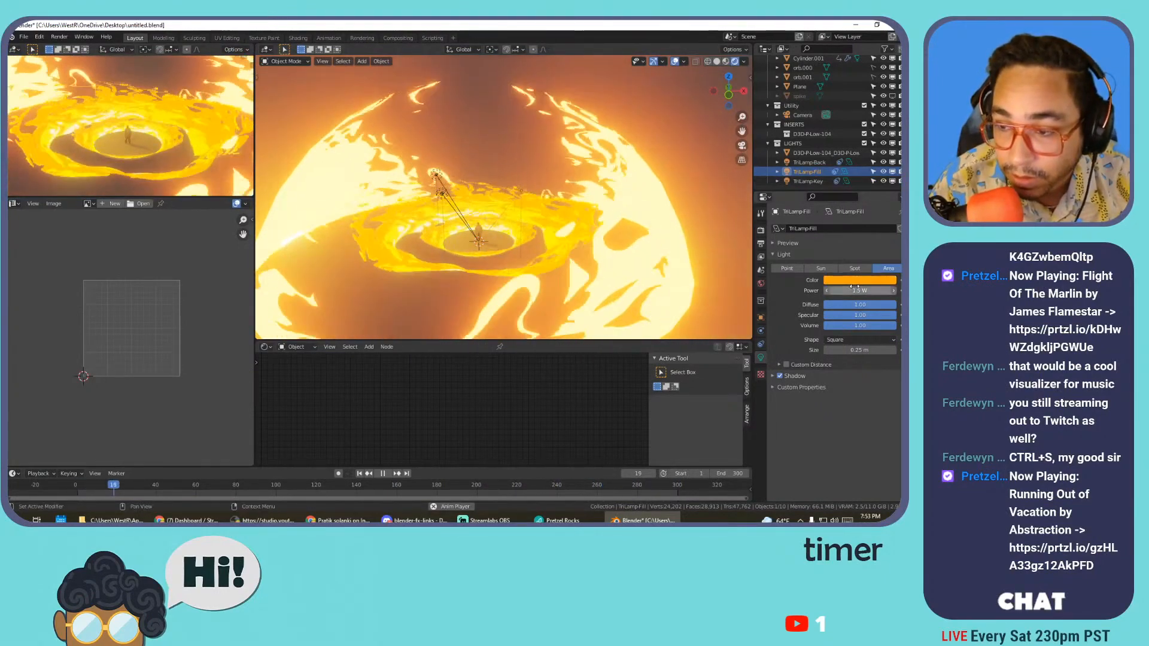
left_click_drag(843, 292, 892, 293)
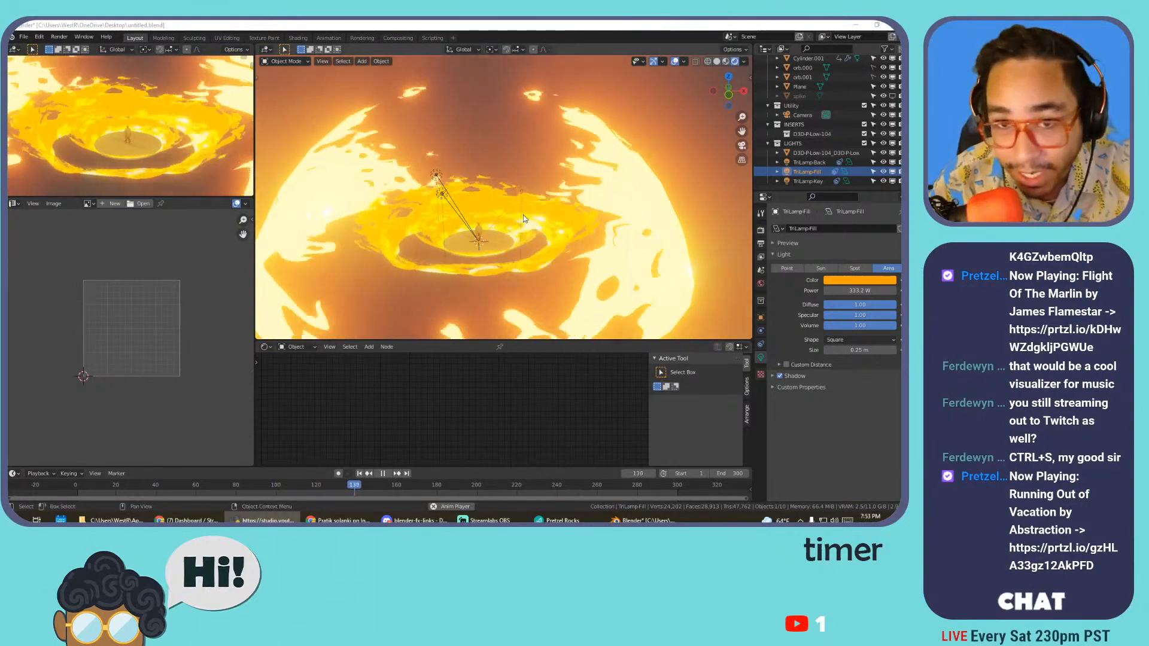
- Save the file and turn on the Screencast Keys display
key("ctrl+s")
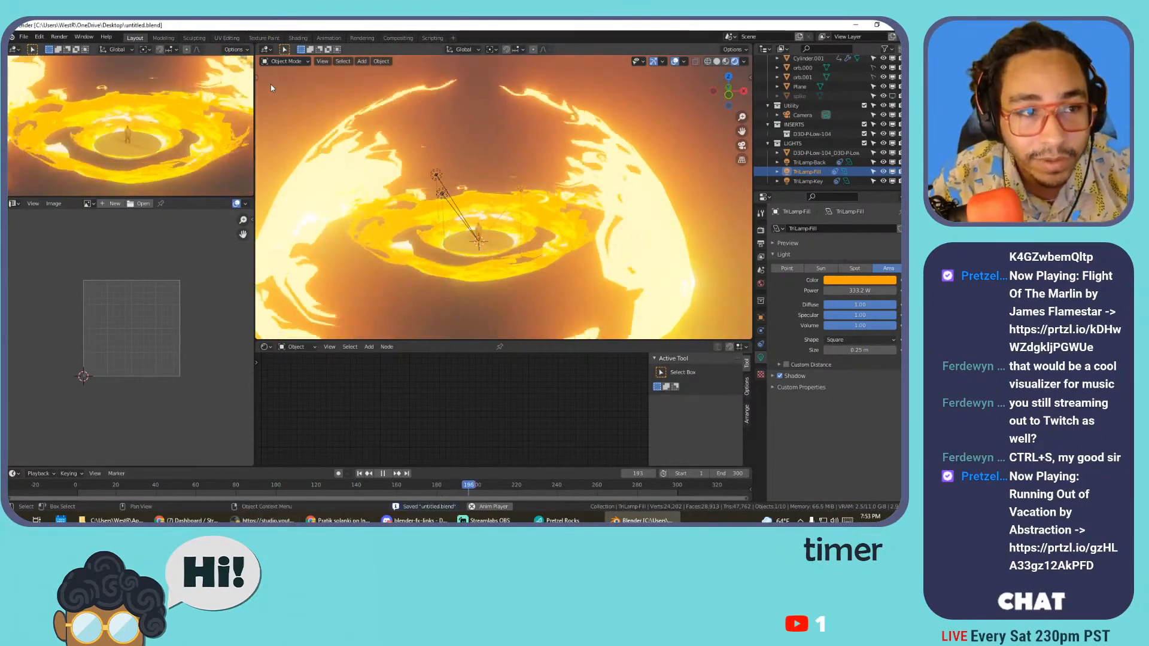
key("n")
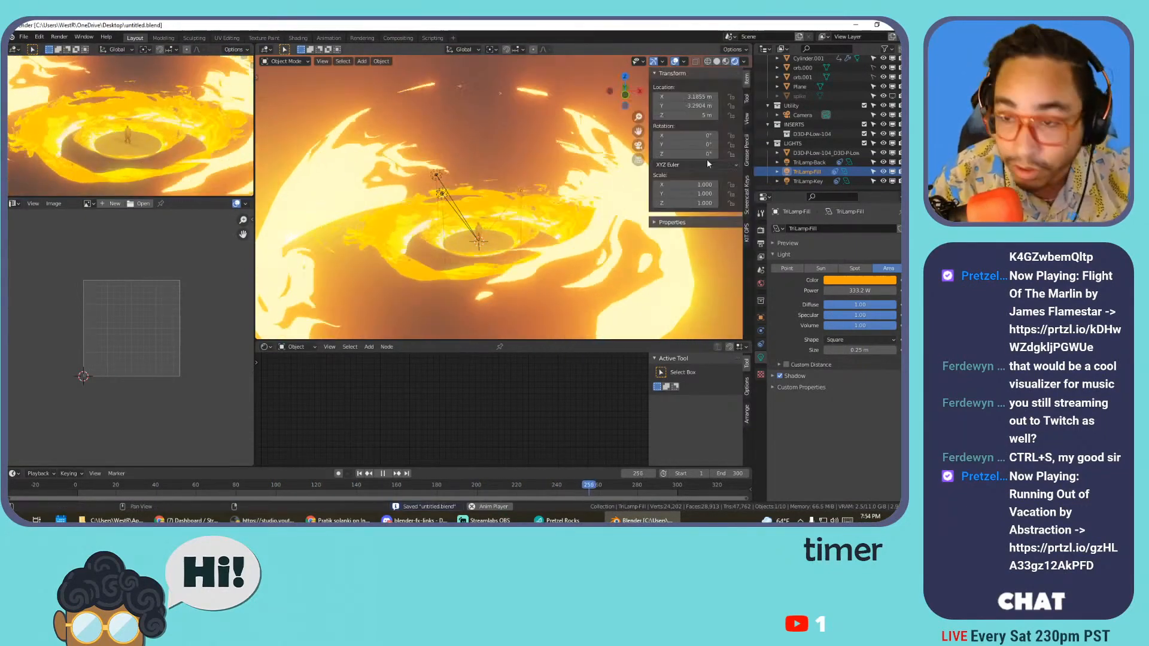
left_click(746, 232)
left_click(746, 207)
key("n")
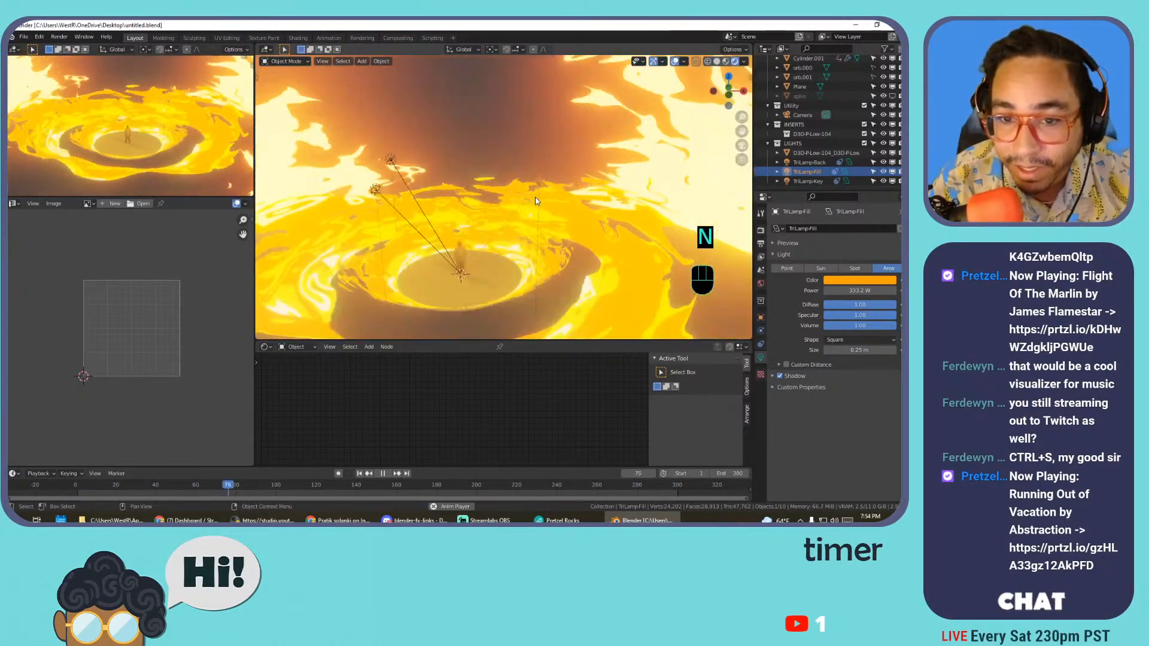
- Delete the fill lamp and the back lamp from the scene
left_click(539, 187)
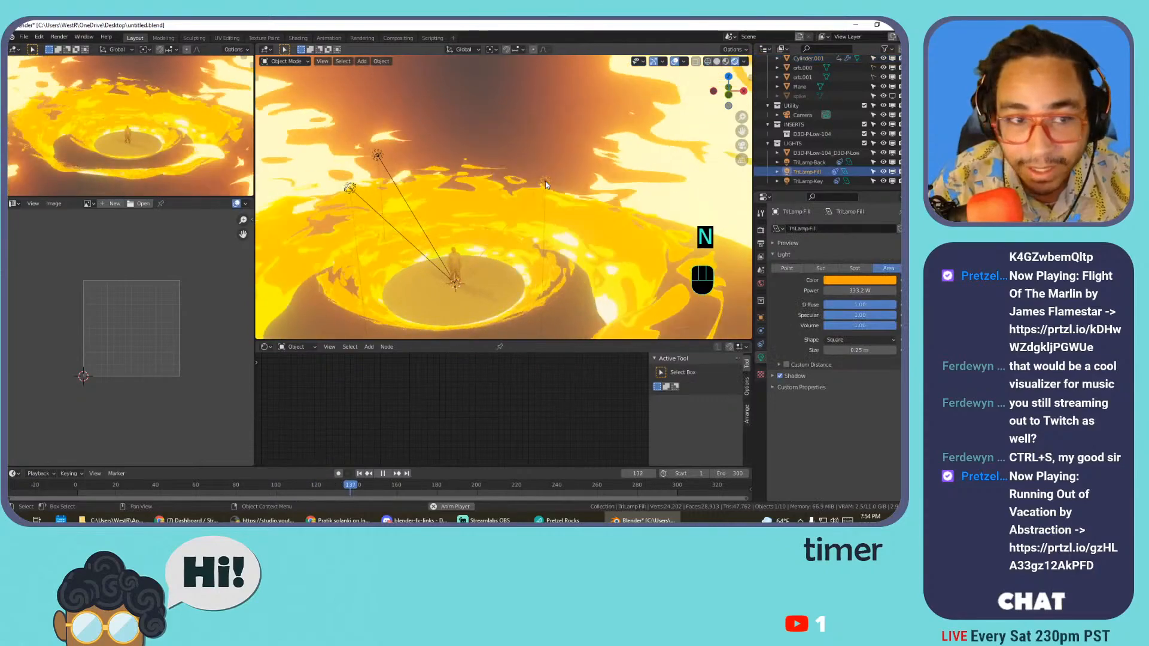
key("x")
key("x")
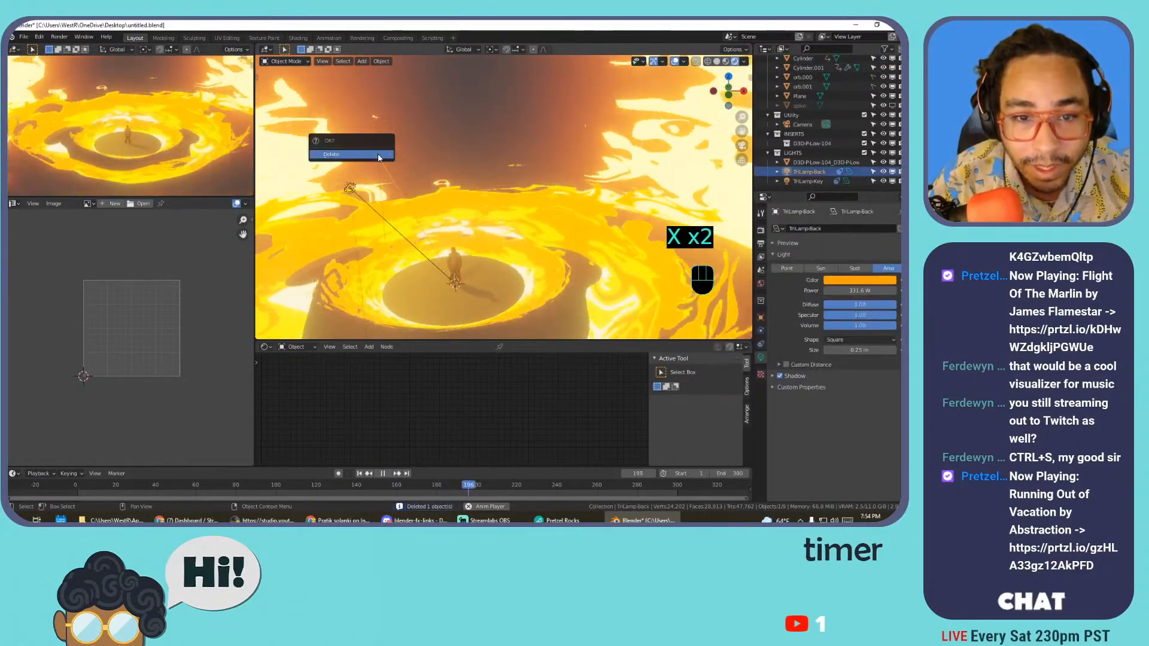
left_click(378, 155)
left_click(350, 190)
key("x")
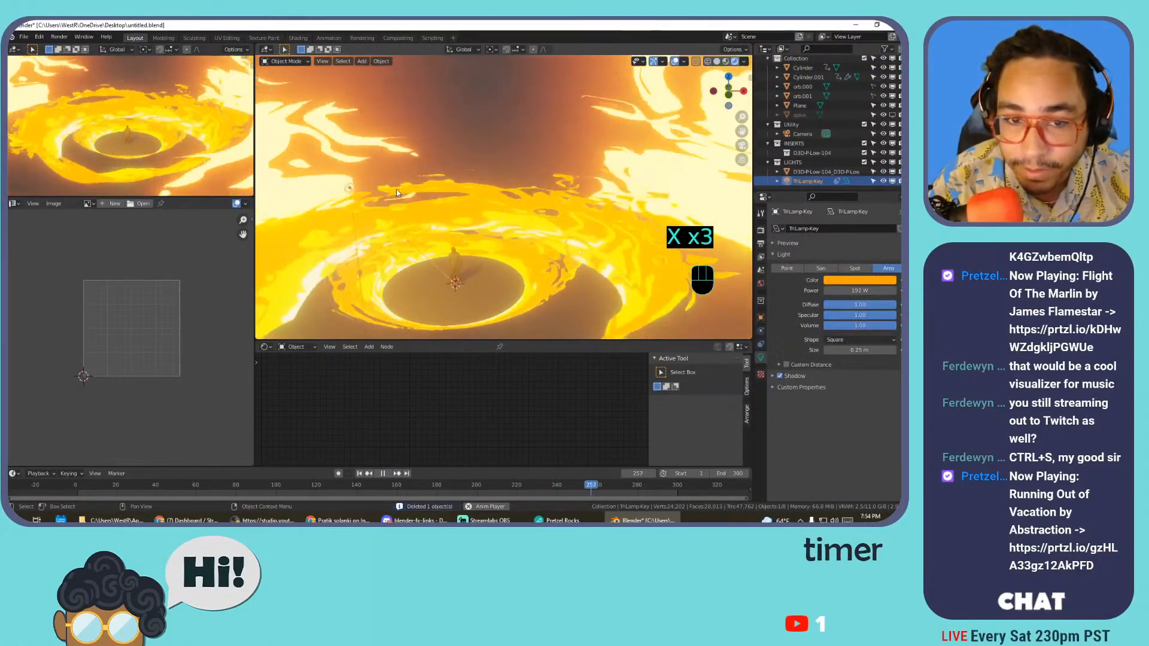
- Convert the remaining key lamp to a Sun light and change its color to green
left_click(821, 269)
left_click_drag(860, 291, 819, 291)
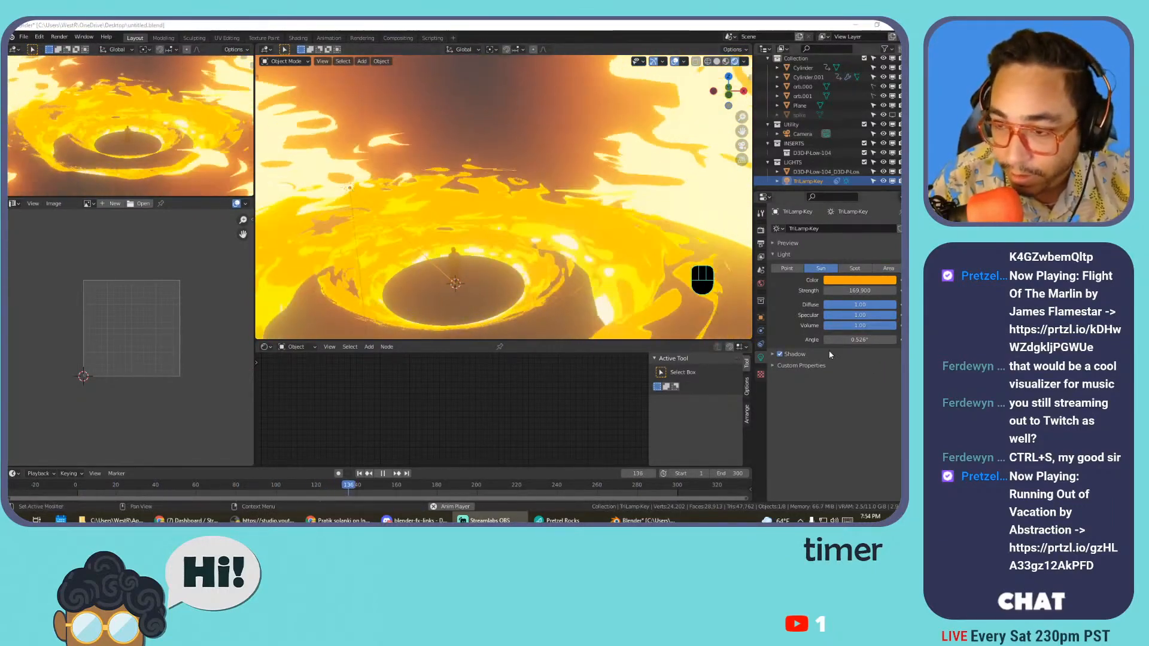
left_click(847, 282)
left_click_drag(844, 214, 829, 187)
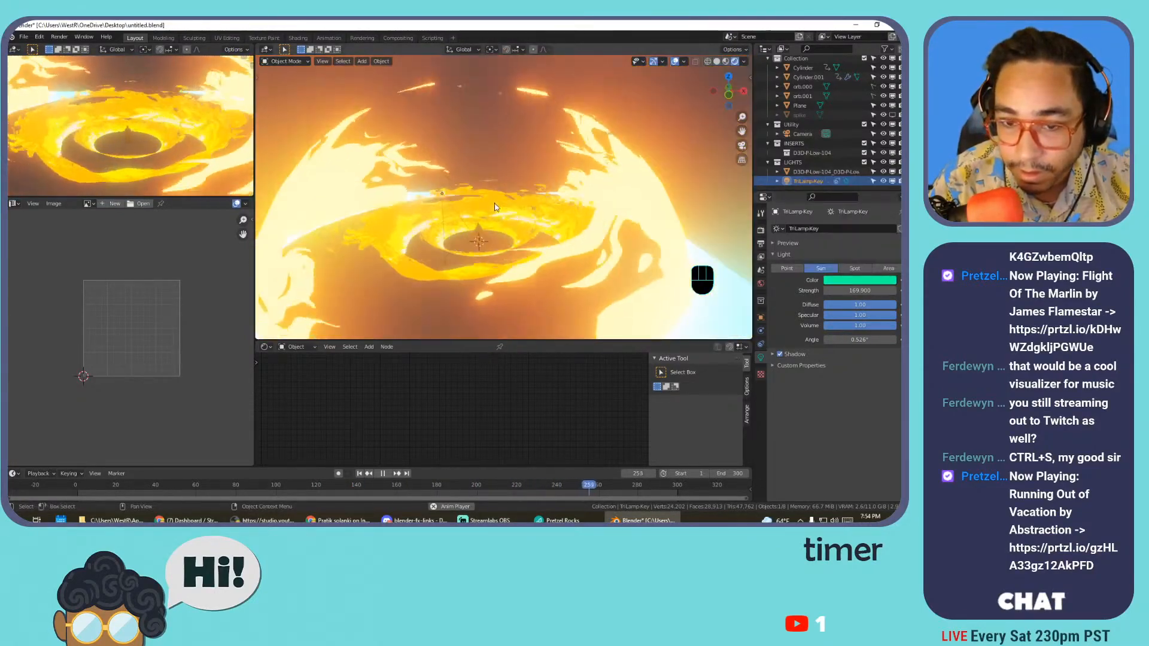
- Try moving the key light and the ground plane vertically along the global Z axis
scroll(510, 253, "up", 4)
key("g")
key("z")
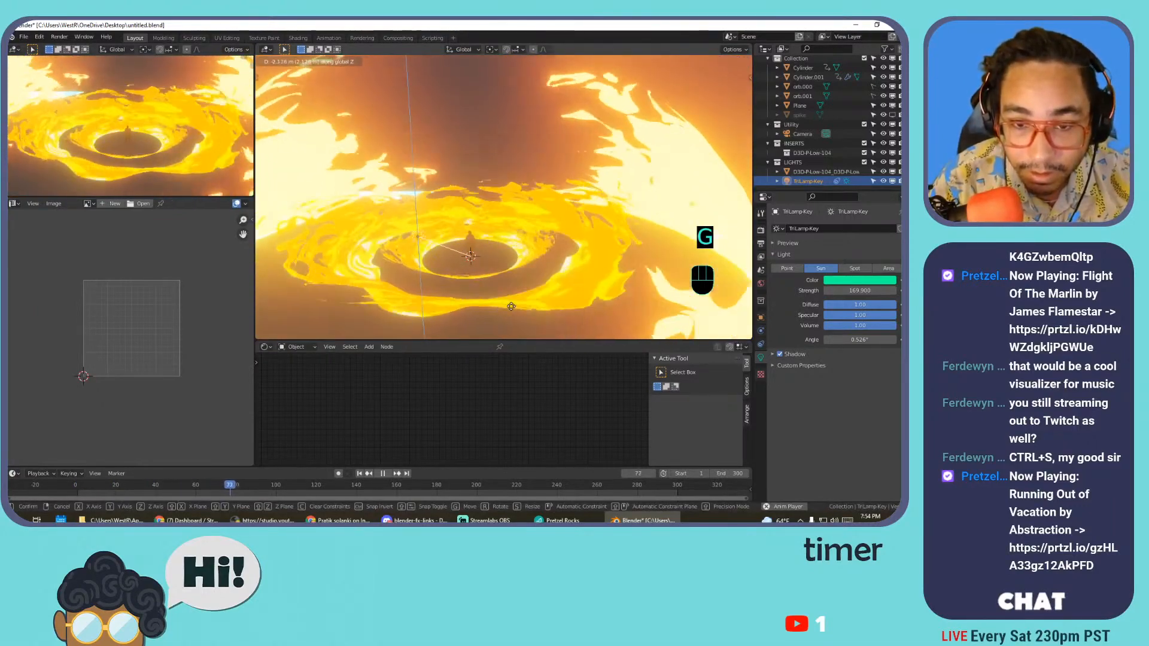
scroll(511, 244, "down", 4)
left_click(395, 315)
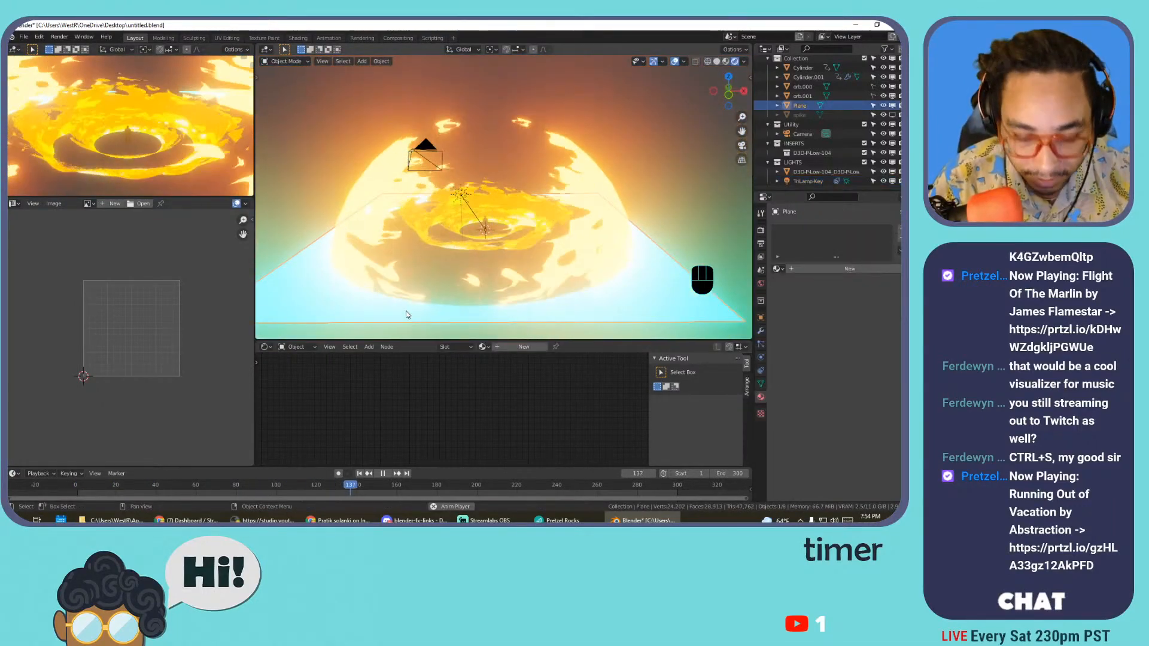
key("z")
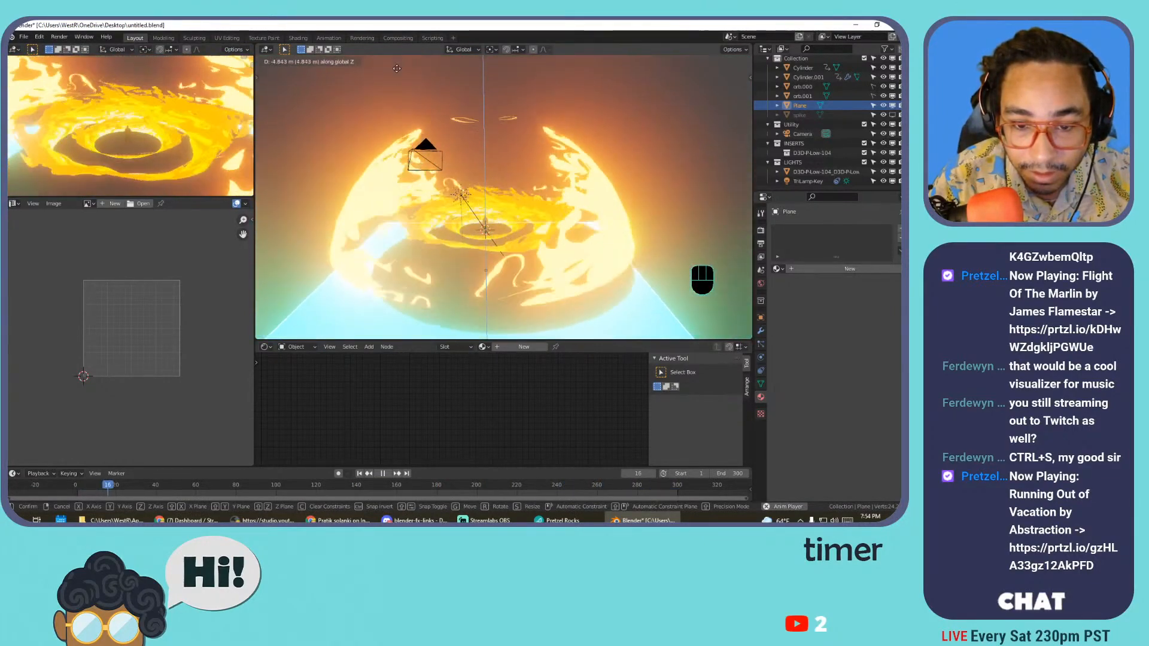
left_click(427, 241)
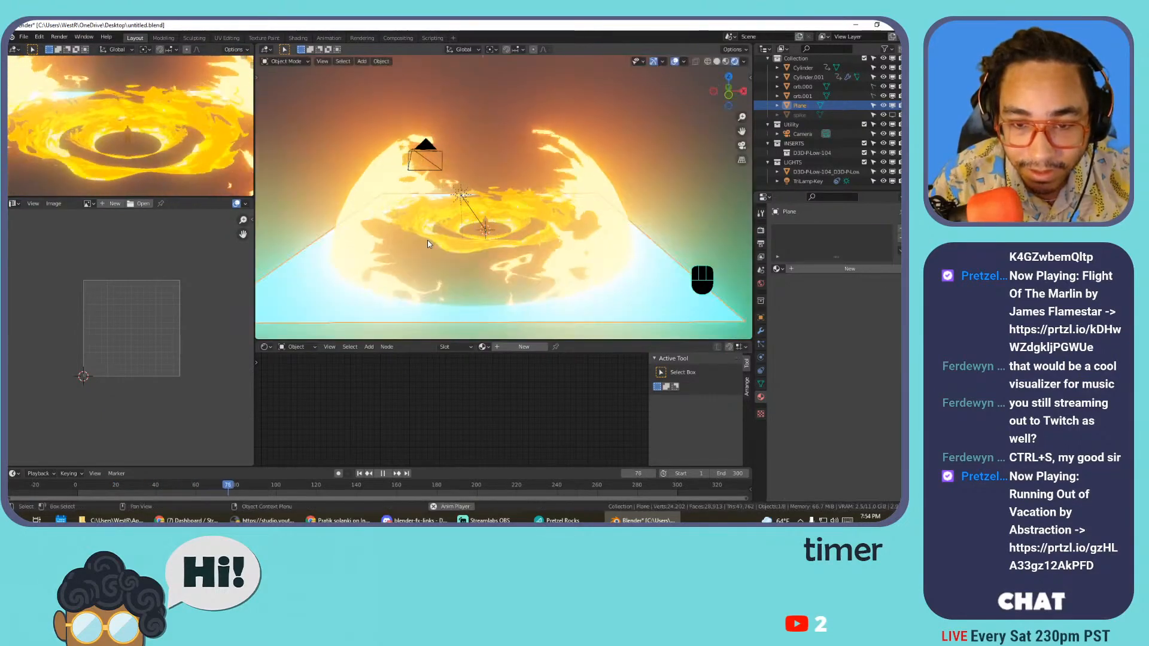
- Set the Shadow Mode of the flame domes' material to None and make both orb domes unselectable in the viewport
left_click(545, 169)
scroll(883, 110, "up", 1)
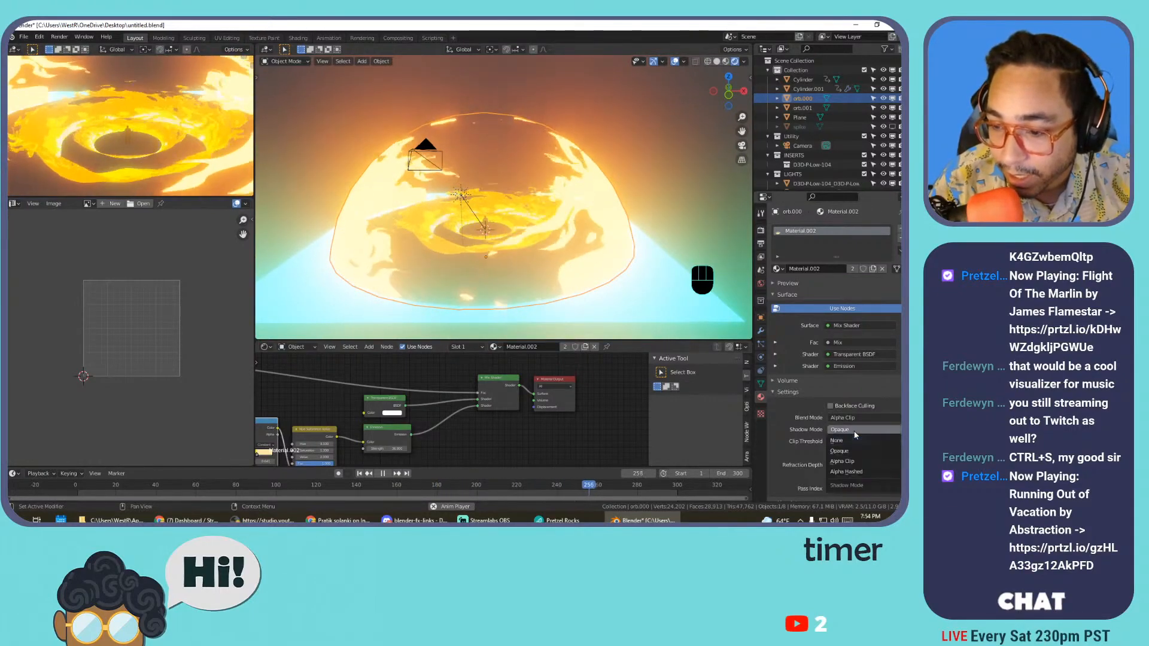
left_click(849, 441)
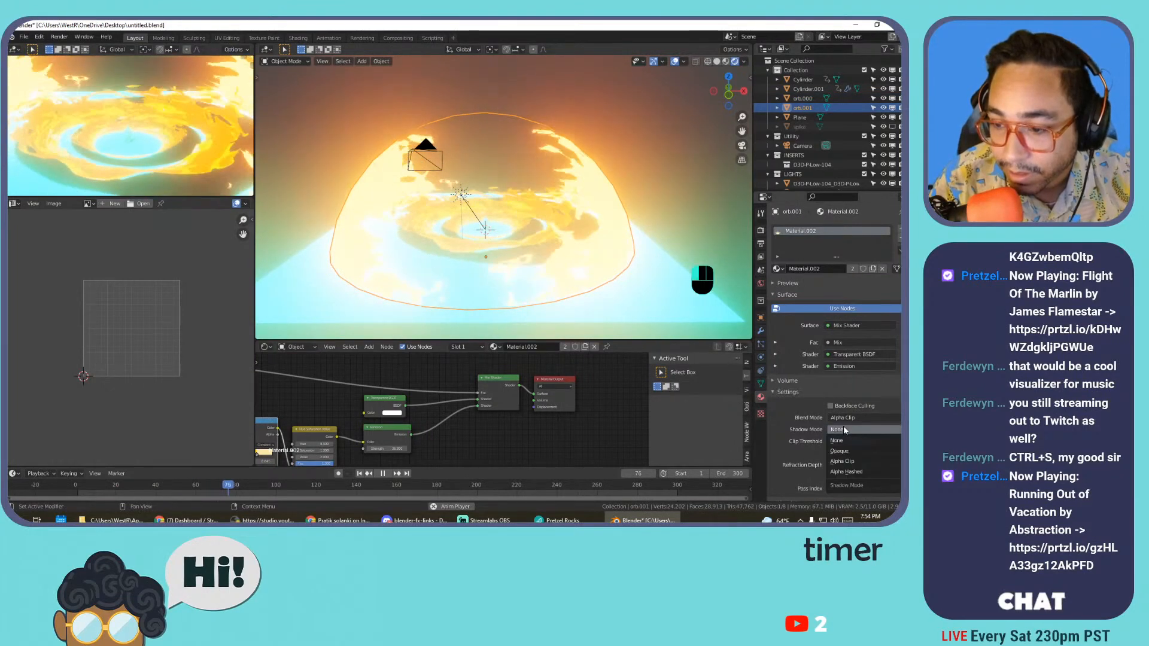
left_click(806, 98)
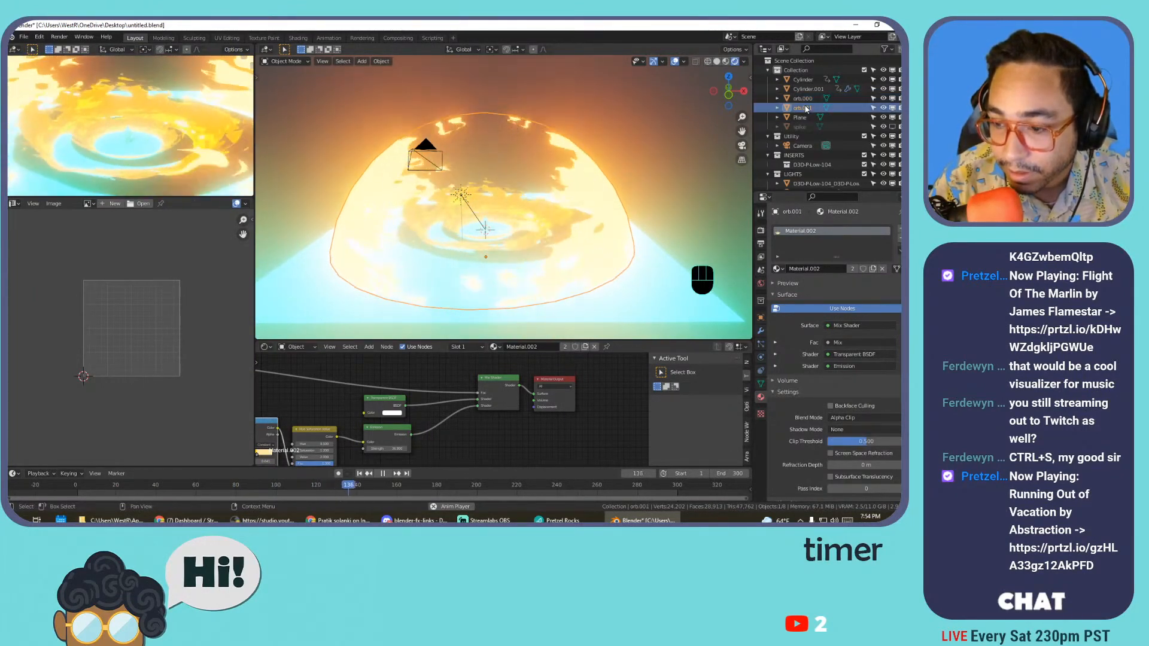
scroll(569, 196, "up", 3)
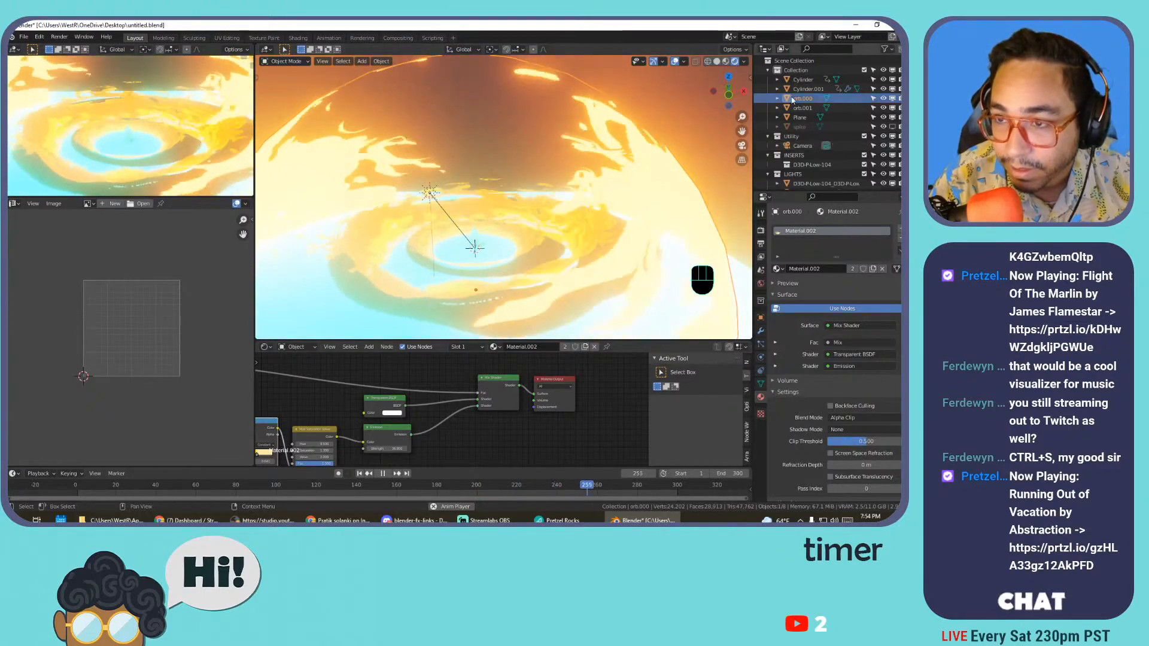
left_click(871, 107)
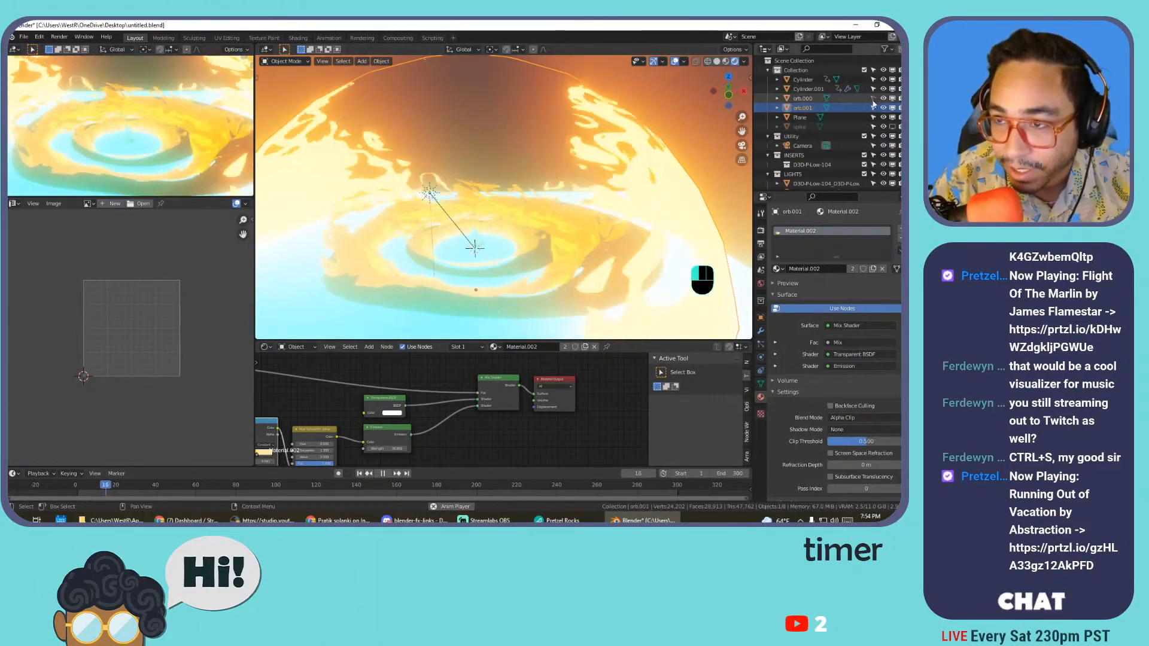
- Set the Shadow Mode of the flame rings' cylinder material to None
left_click(805, 80)
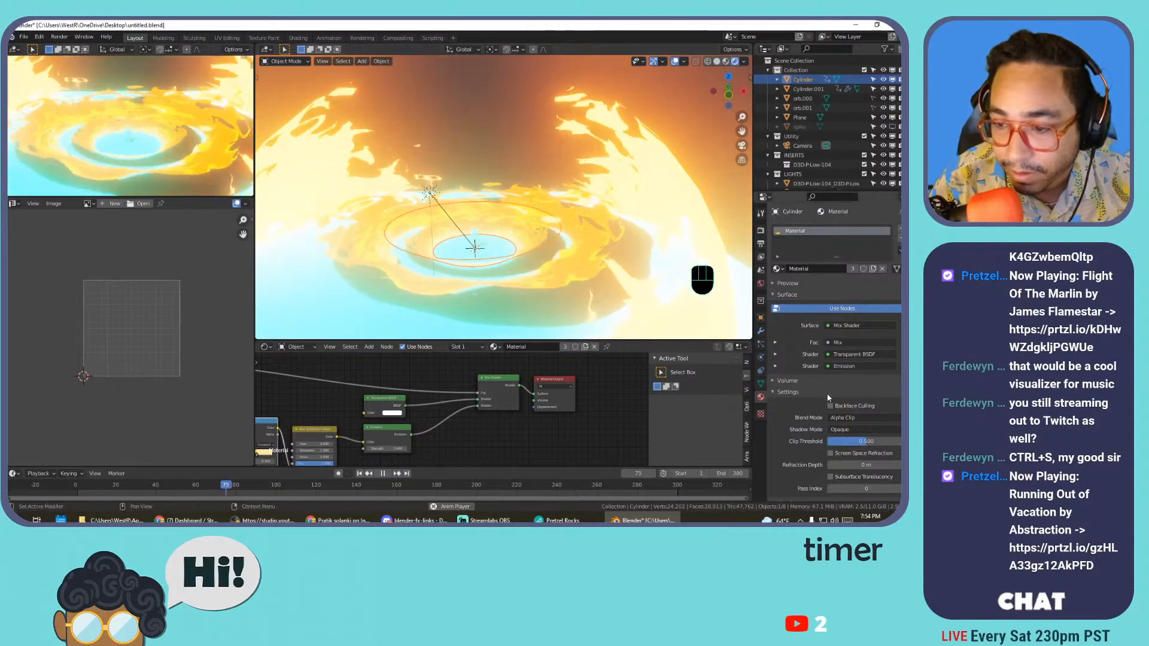
left_click(853, 440)
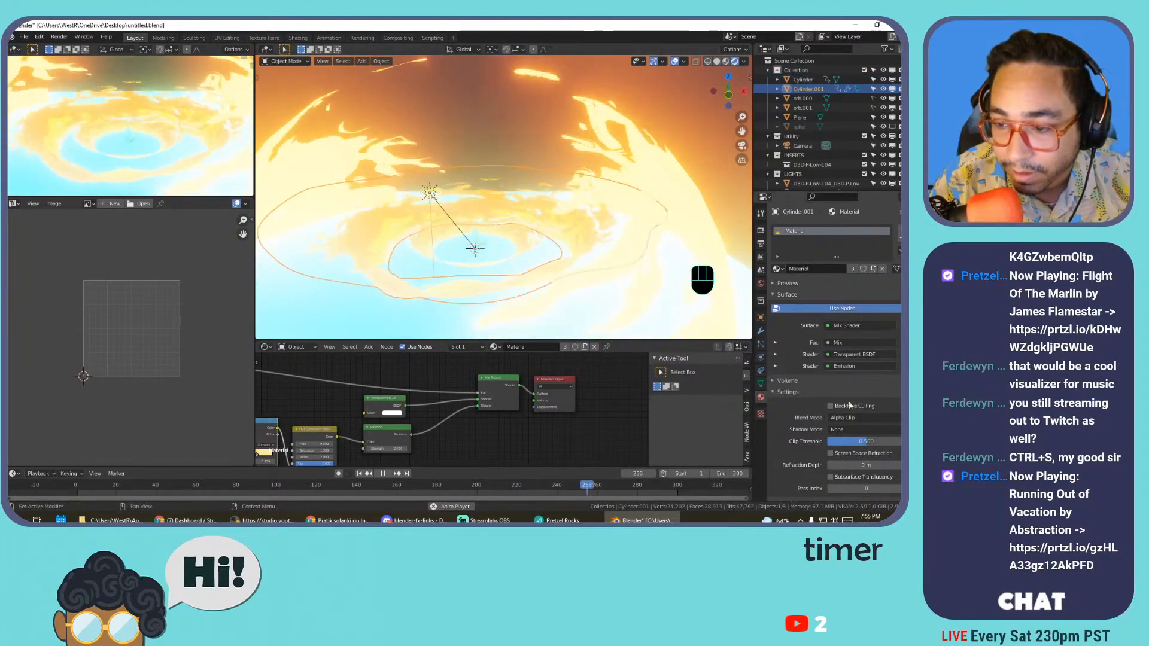
- Change the key sun light's color to orange and lower its strength to 0.580
left_click(428, 193)
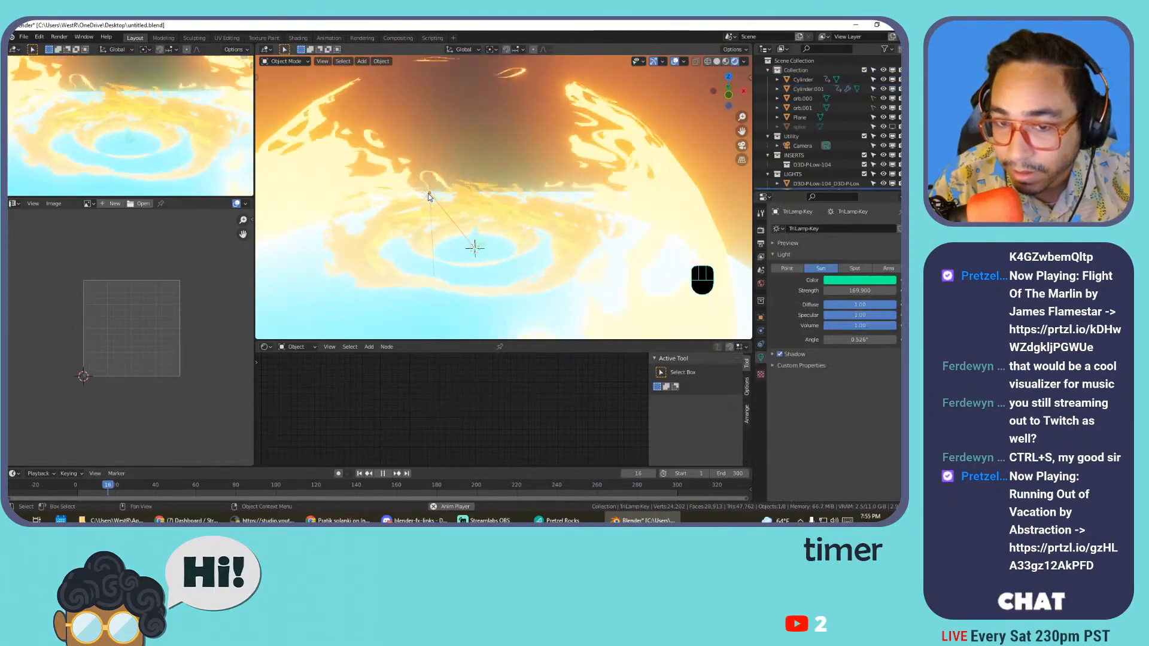
left_click(860, 279)
mouse_move(842, 223)
left_mouse_down()
mouse_move(835, 204)
mouse_move(826, 217)
left_mouse_up()
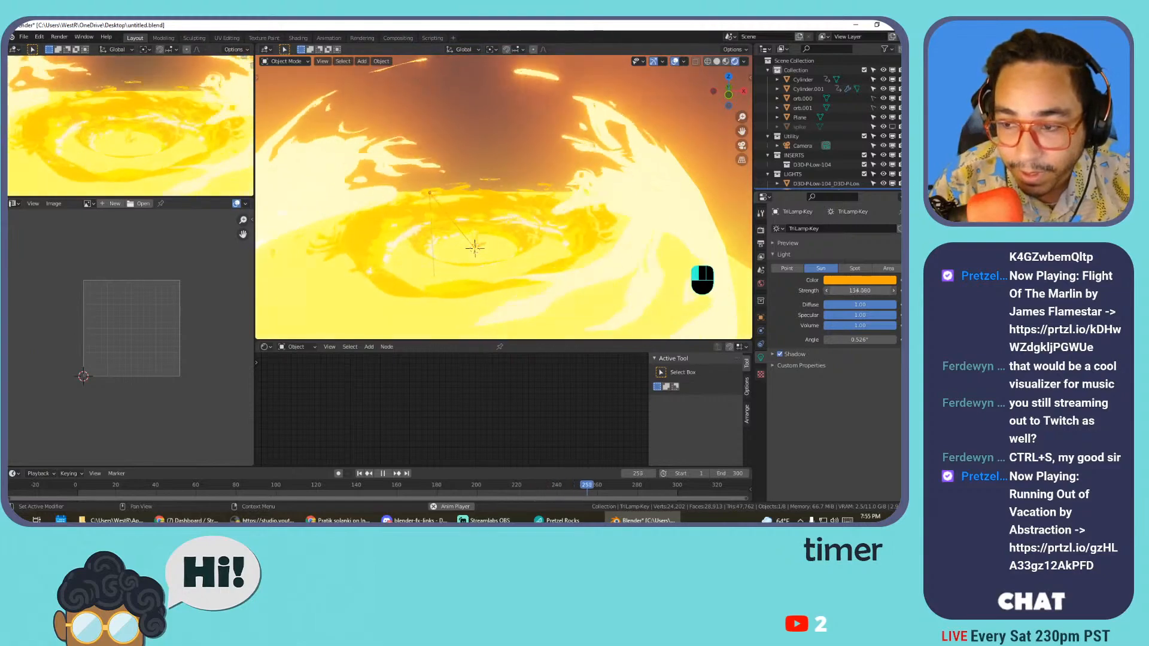
mouse_move(856, 288)
left_mouse_down()
mouse_move(819, 288)
mouse_move(856, 292)
left_mouse_up()
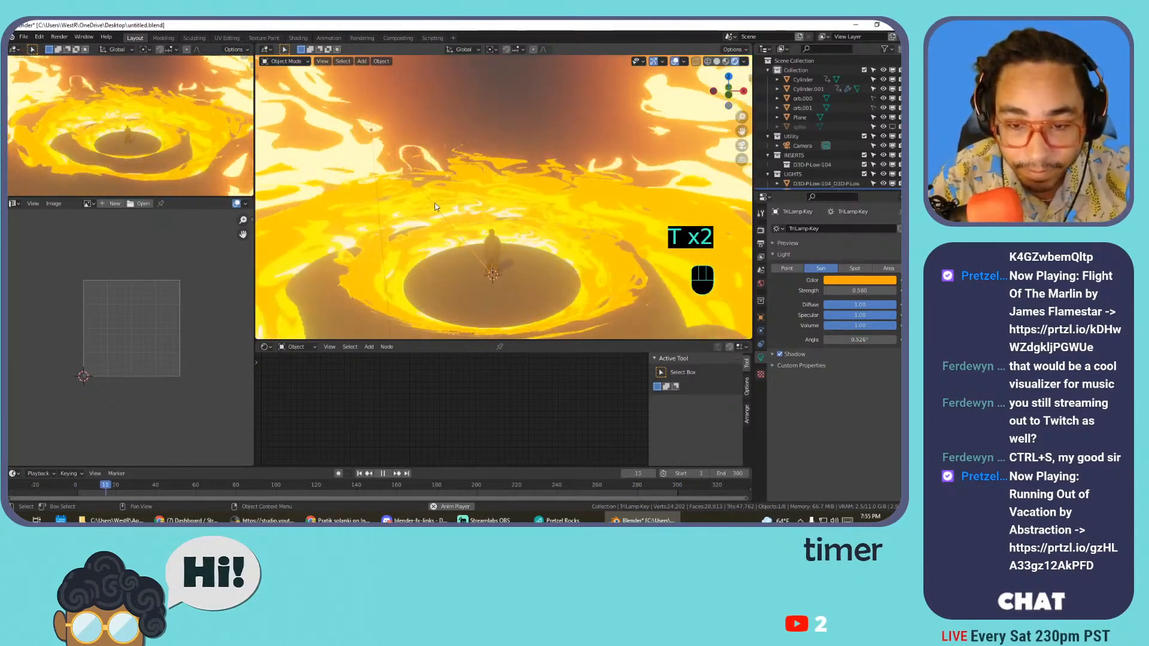
- Clear the key sun light's location and rotation and raise it straight above the central figure
key("alt+g")
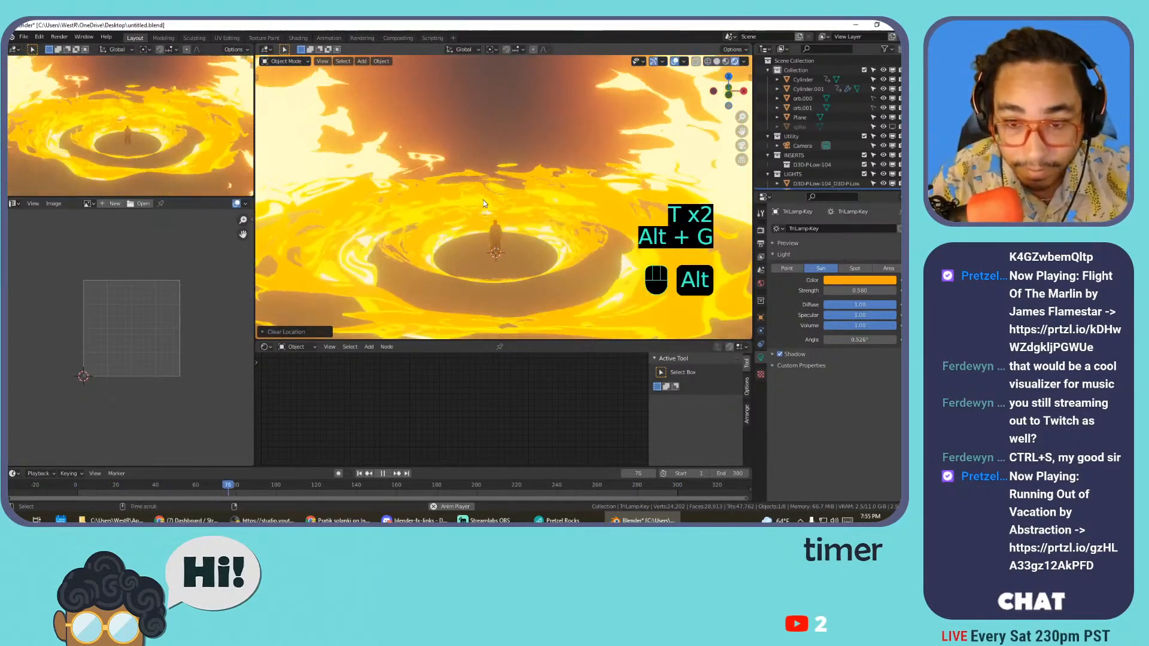
key("alt+r")
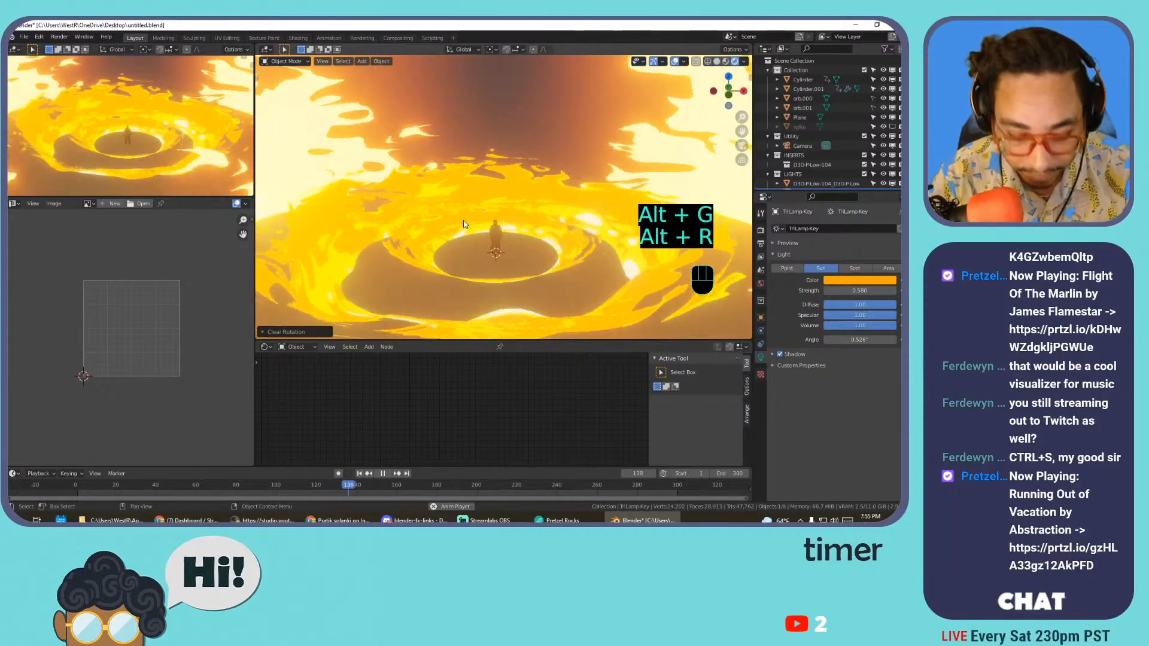
key("g")
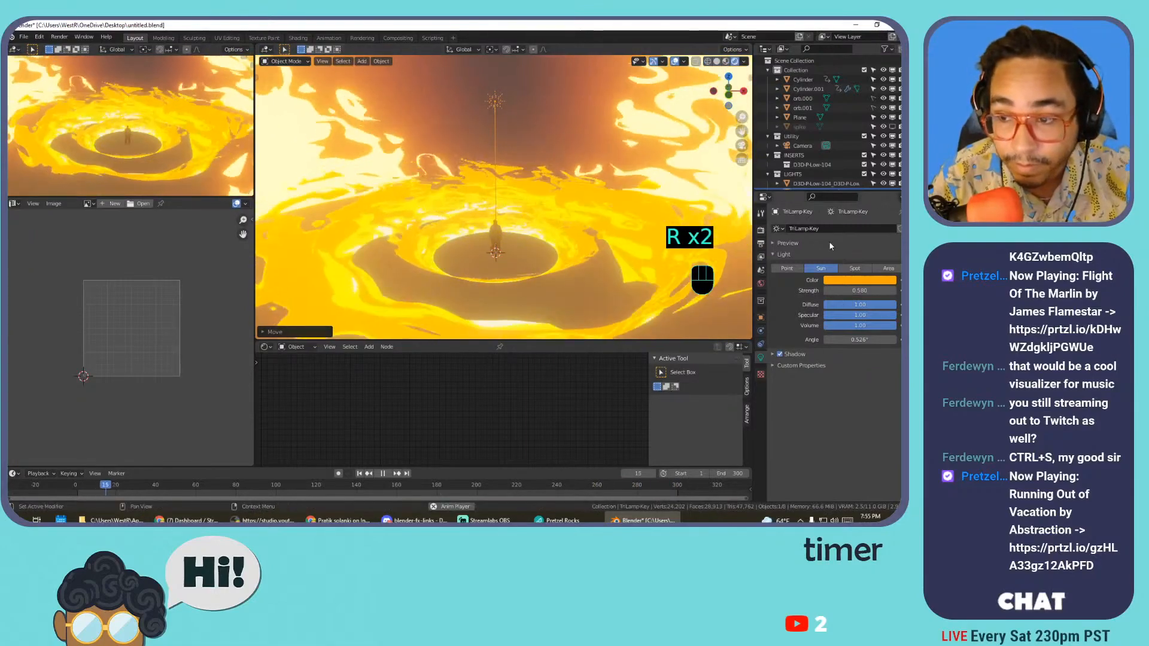
- Remove the Track To constraint from the key sun light
left_click(761, 344)
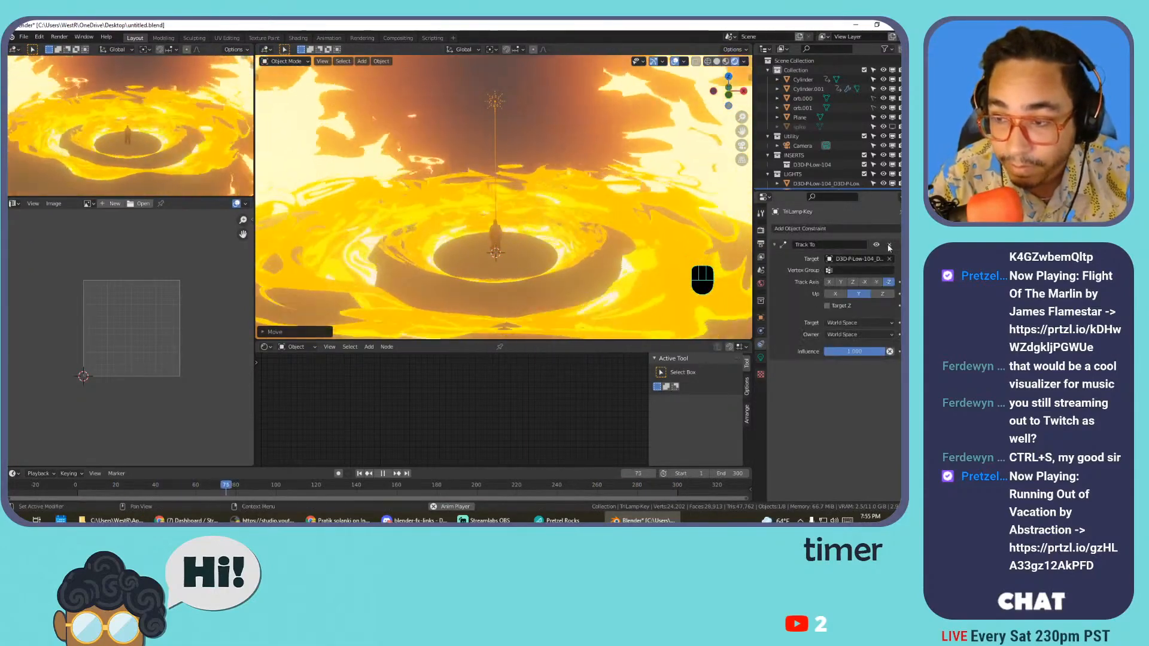
left_click(890, 245)
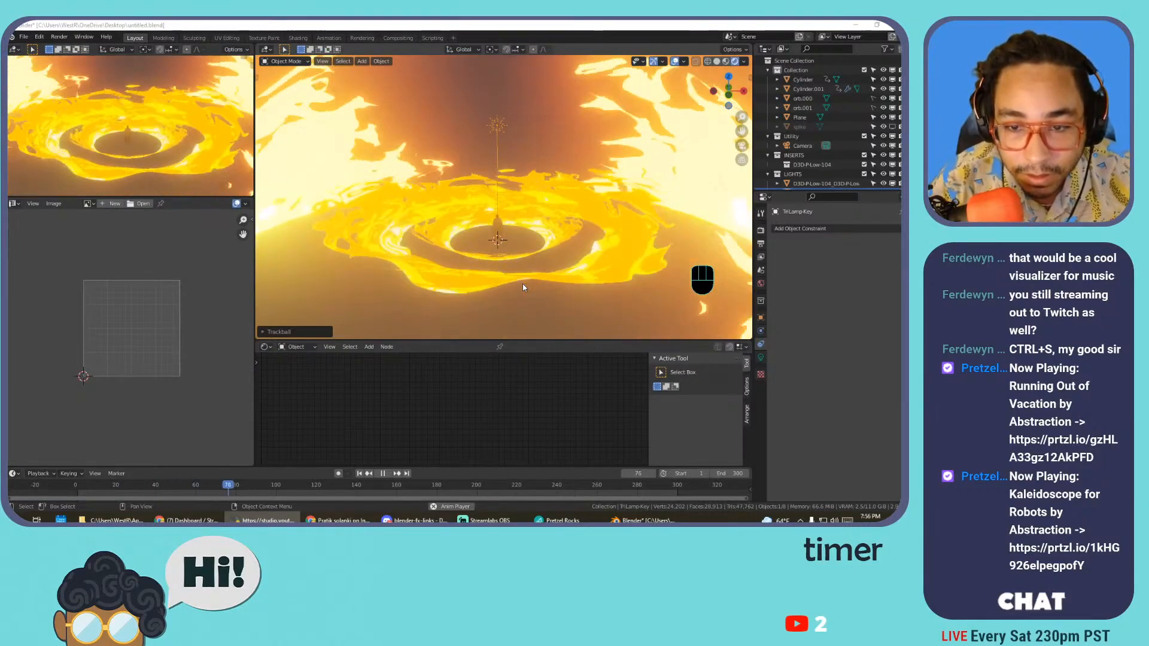
- Pause the animation and add a rock to the scene with the Rock Generator
left_click(522, 288)
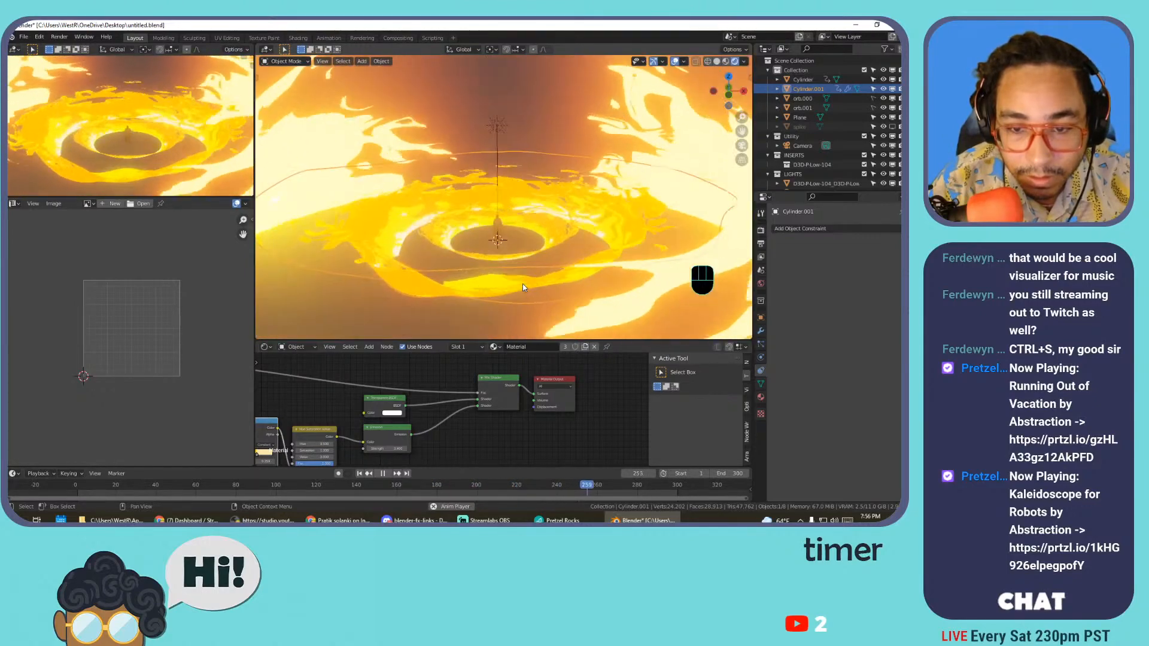
key("space")
key("shift+a")
mouse_move(496, 201)
left_click(533, 201)
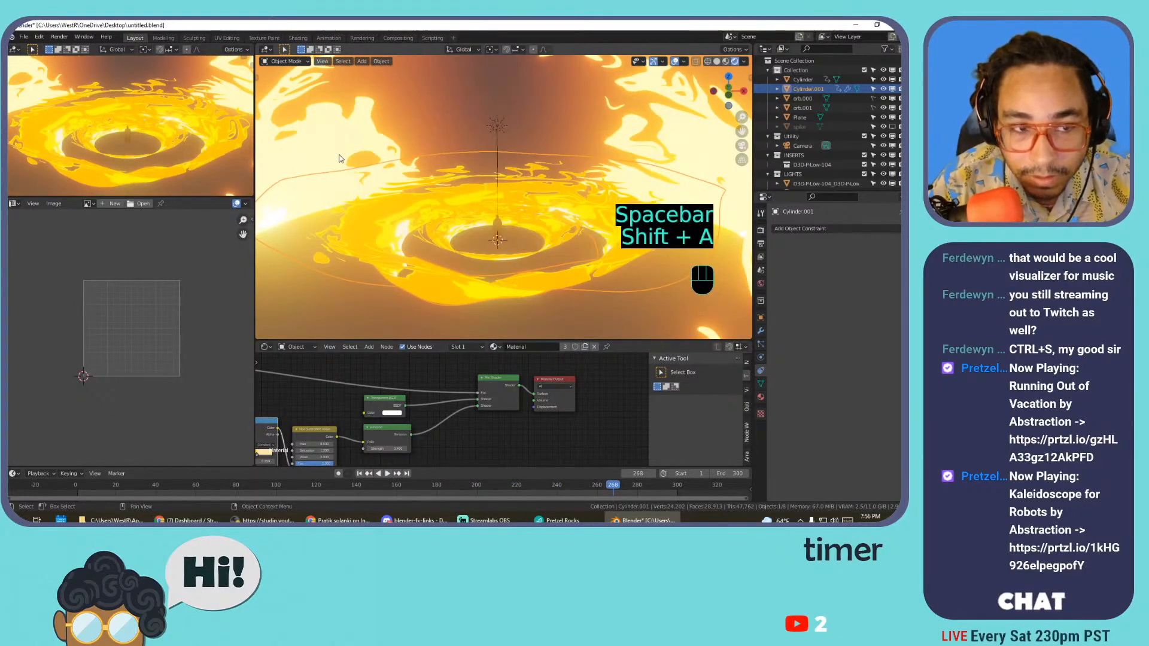
key("shift+a")
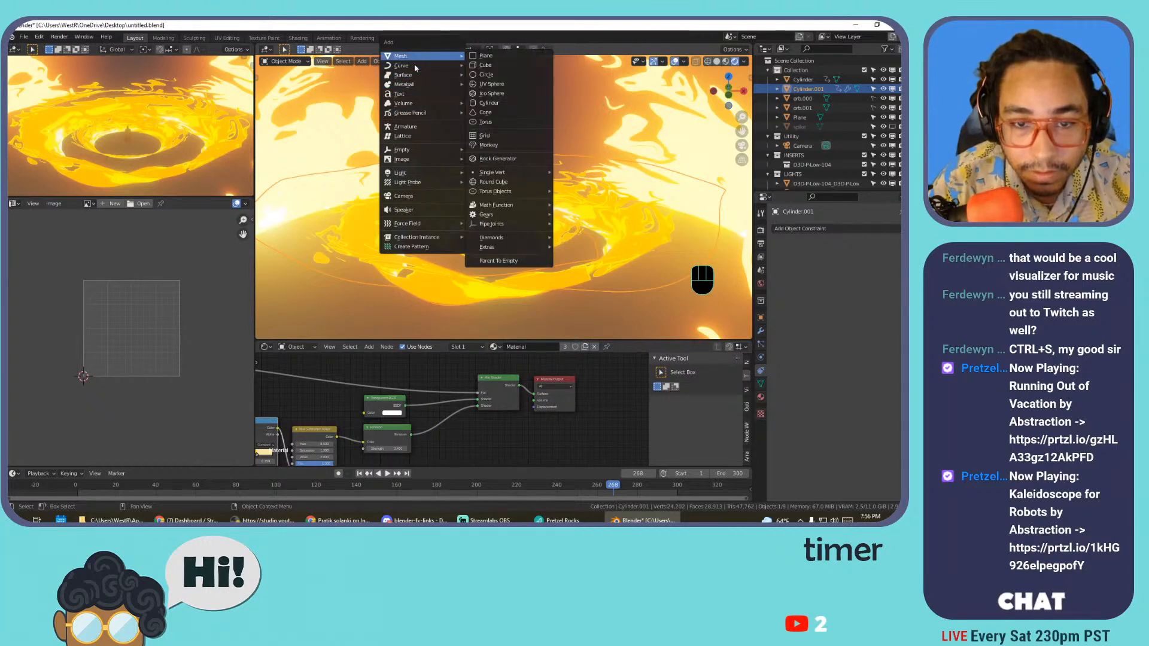
mouse_move(417, 64)
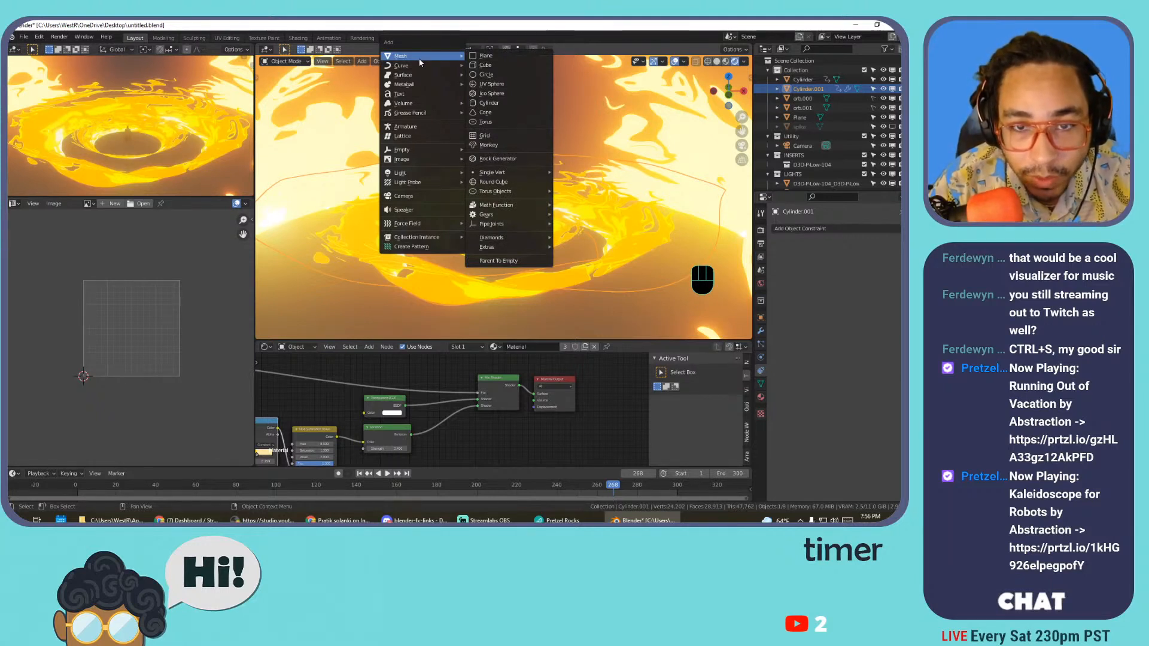
left_click(506, 160)
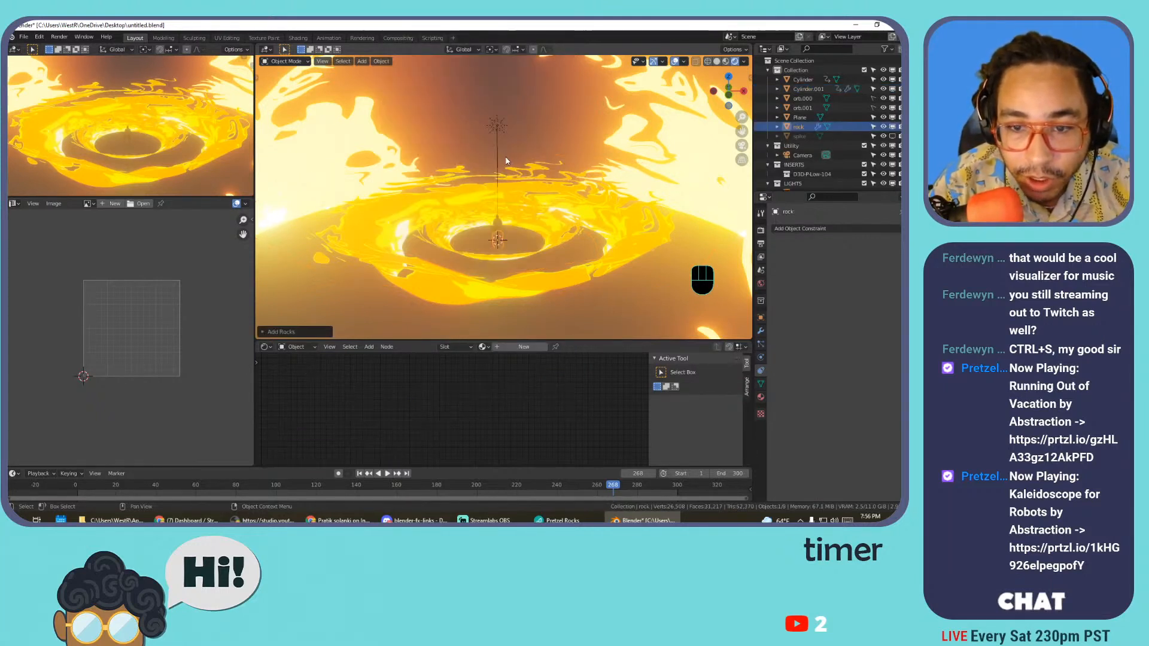
- Set the number of generated rocks to 13 and deselect them
left_click(269, 331)
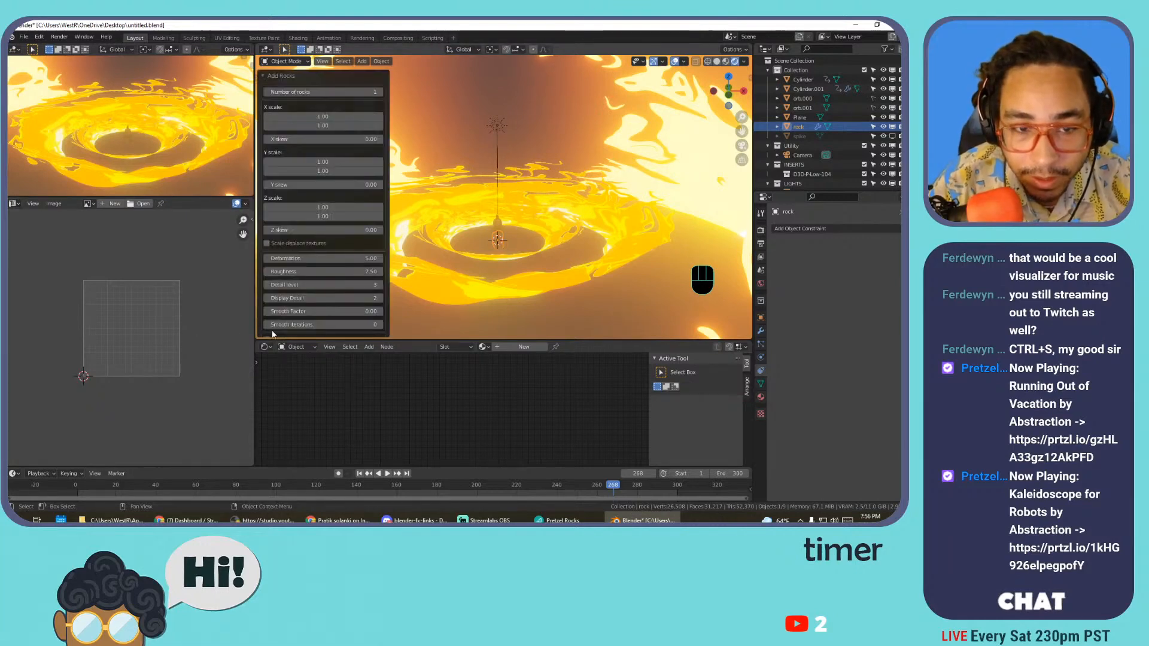
left_click(380, 92)
left_click(380, 92)
left_click(380, 92)
left_click(380, 92)
left_click(380, 93)
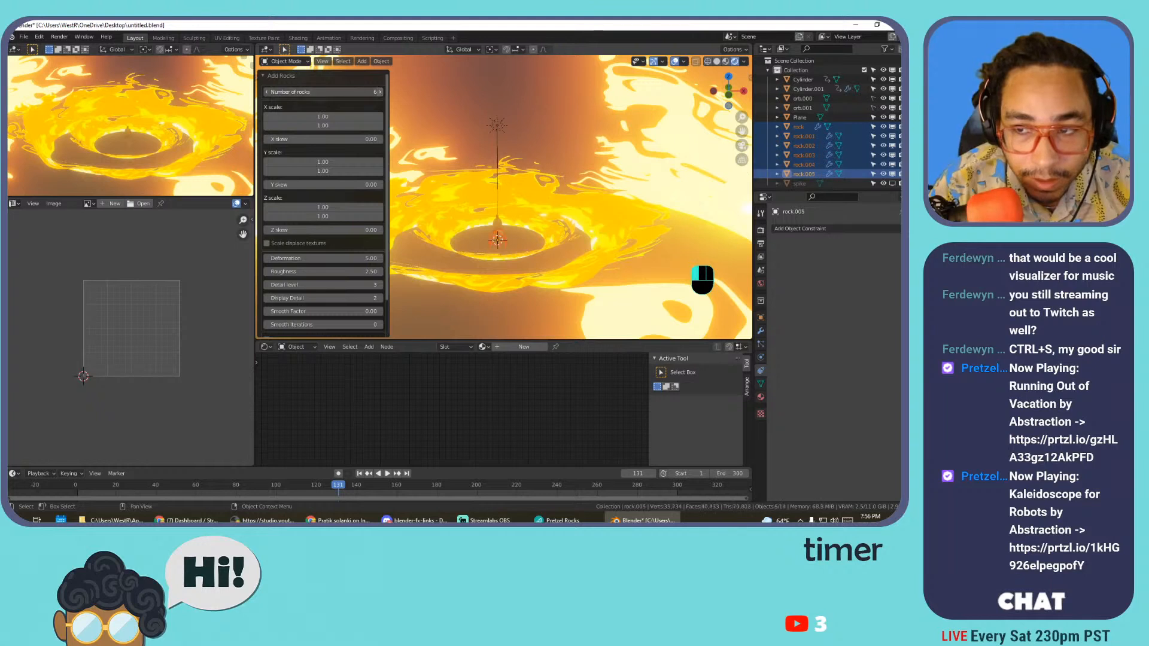
left_click(380, 92)
left_click(381, 92)
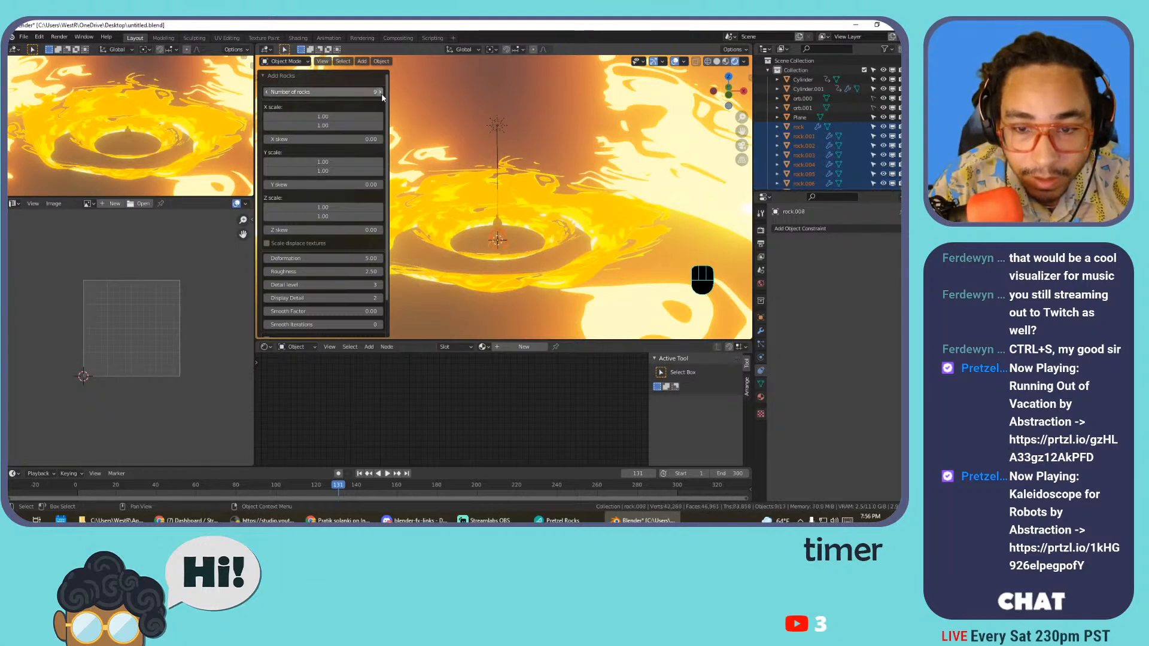
left_click(381, 92)
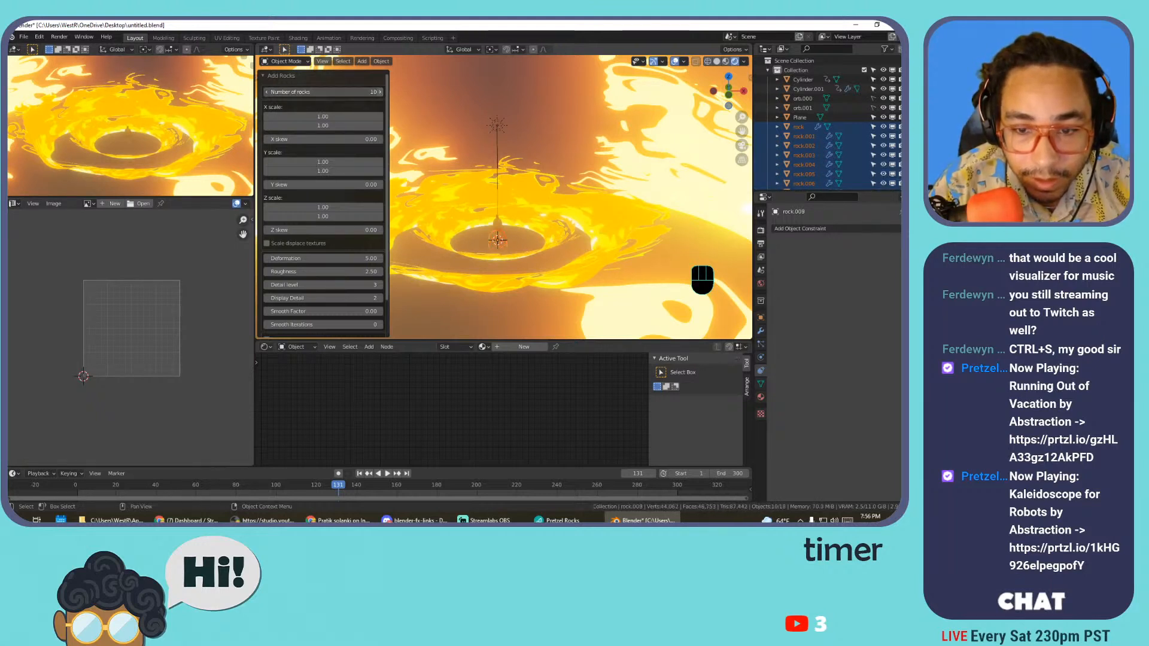
left_click(380, 92)
left_click(380, 92)
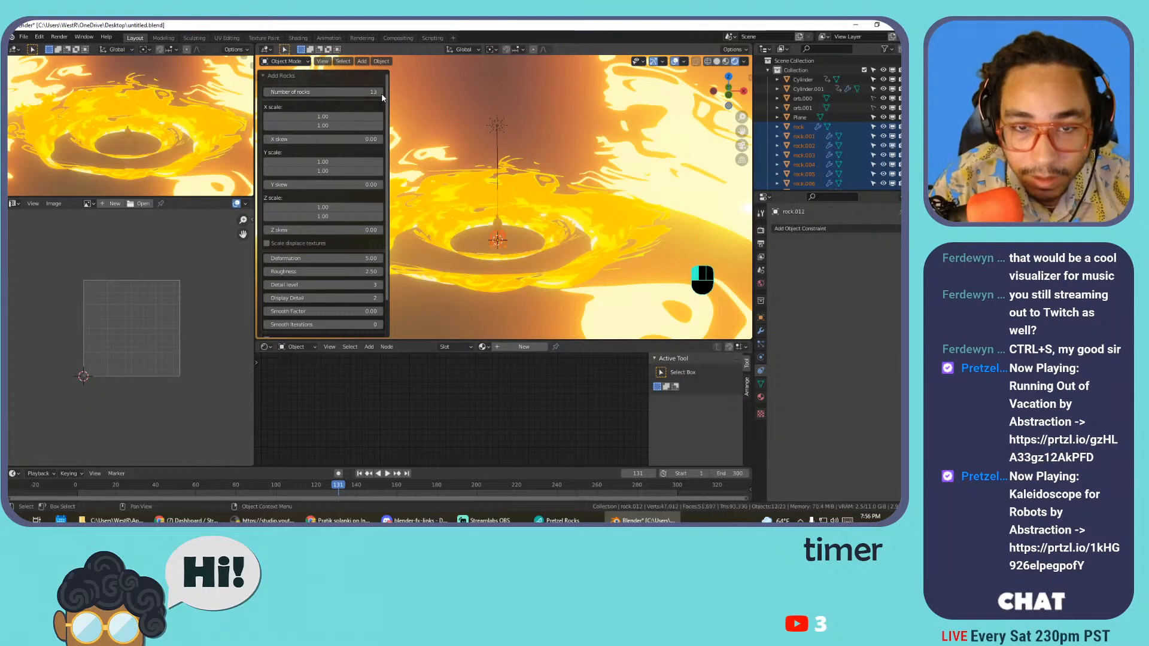
left_click(479, 174)
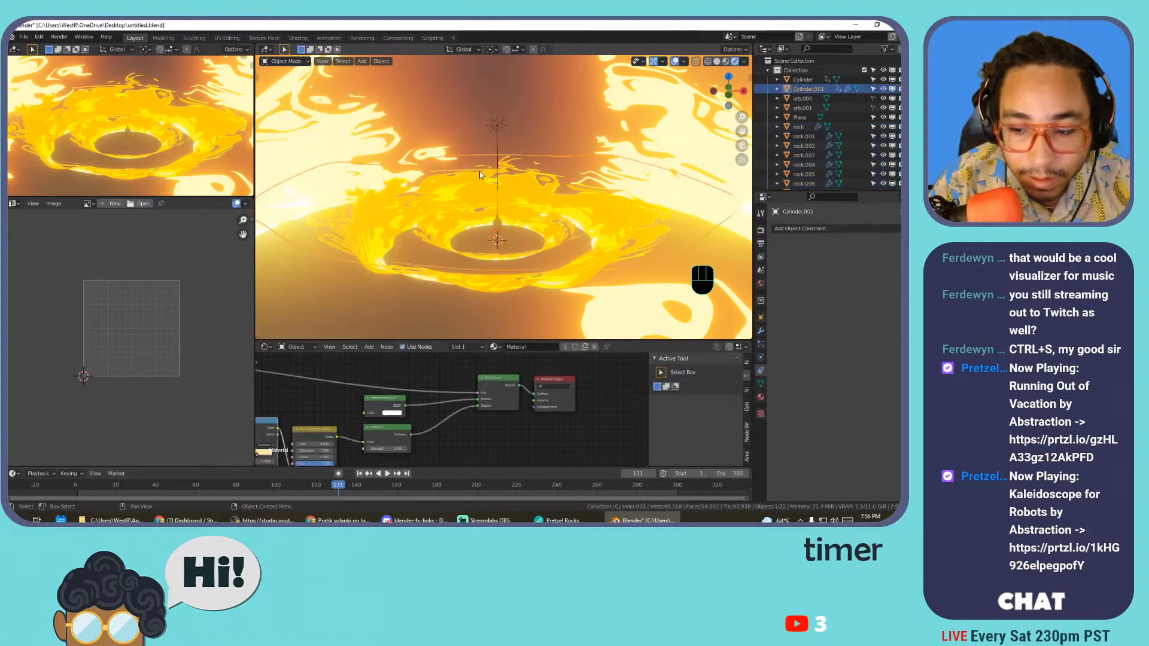
- Move all the generated rocks into a new collection named ROCKS
left_click(808, 127)
scroll(812, 140, "down", 3)
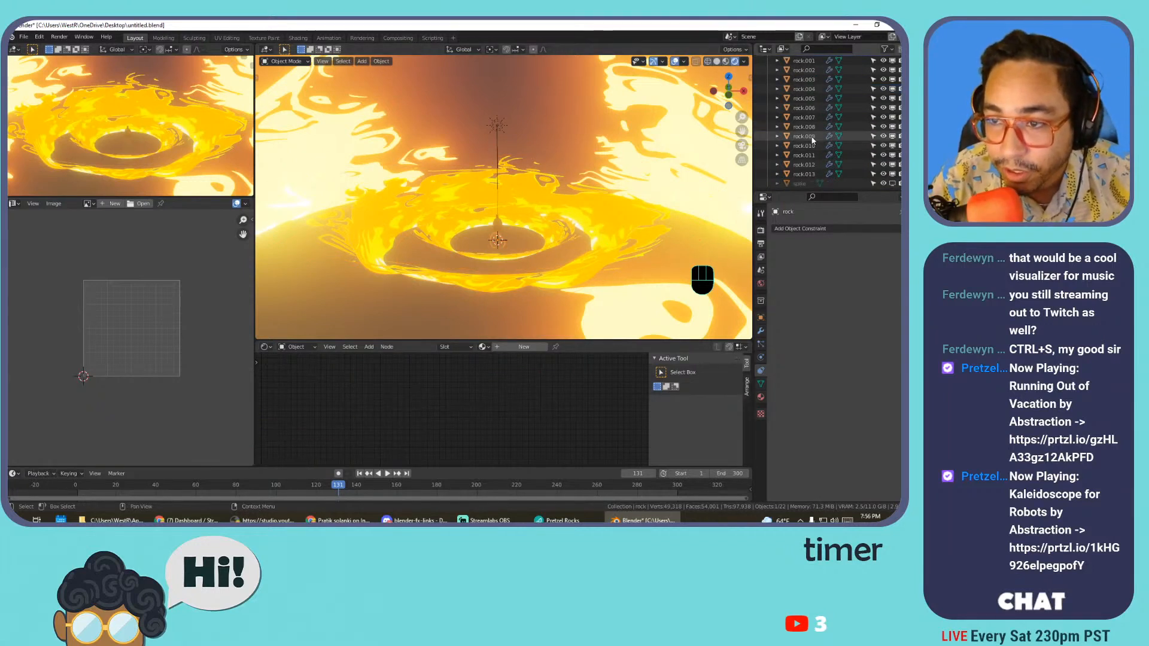
left_click(813, 174, "shift")
key("m")
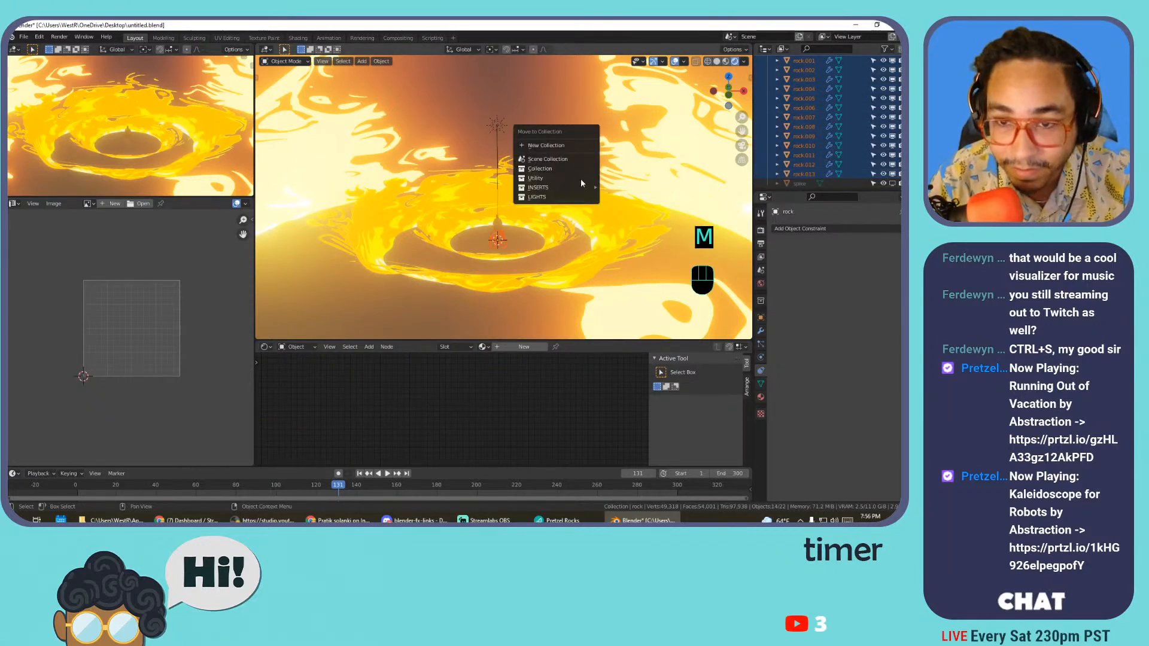
left_click(576, 146)
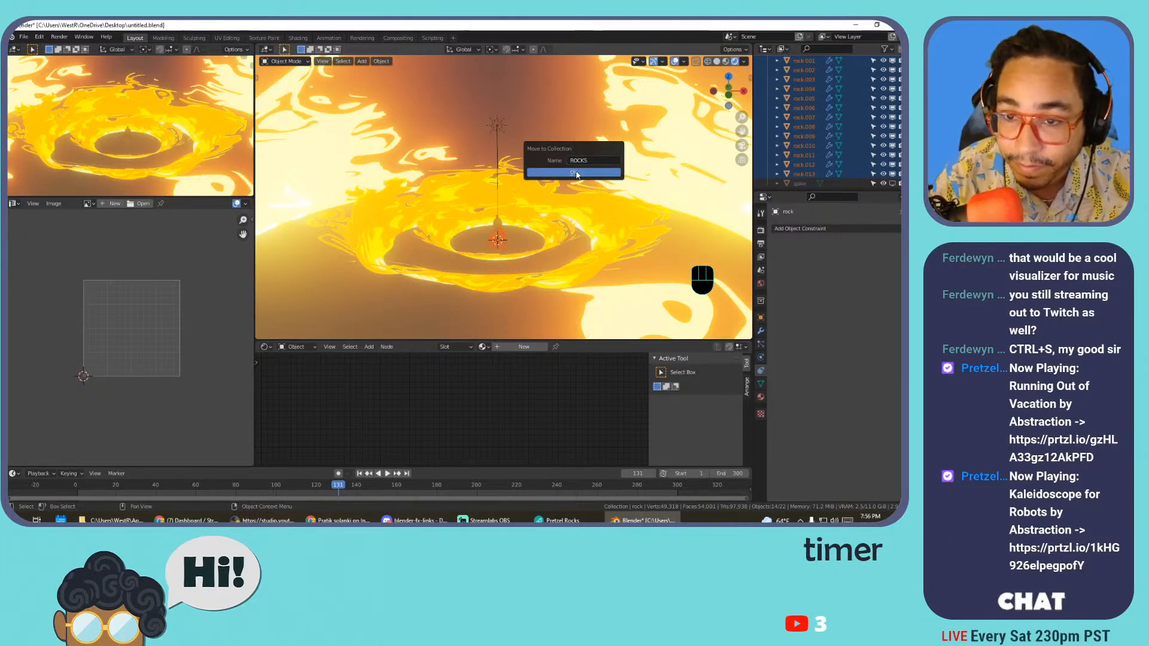
left_click(574, 171)
- Move the generated rocks along the X axis, well away from the fire effect
scroll(473, 226, "down", 1)
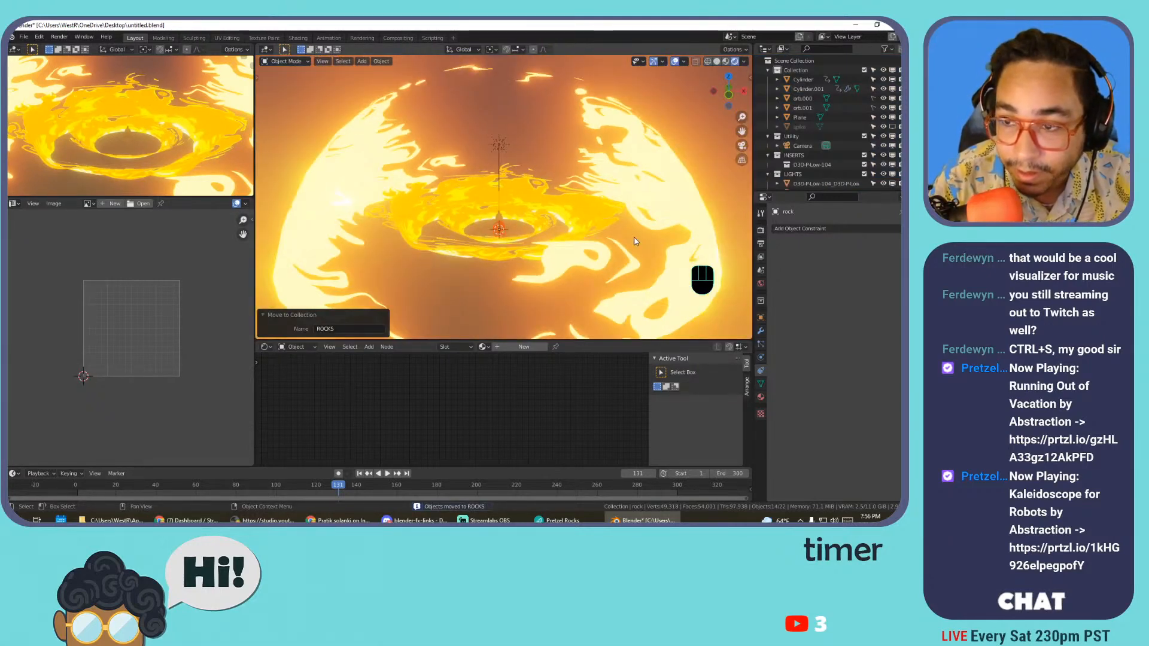
key("g")
key("x")
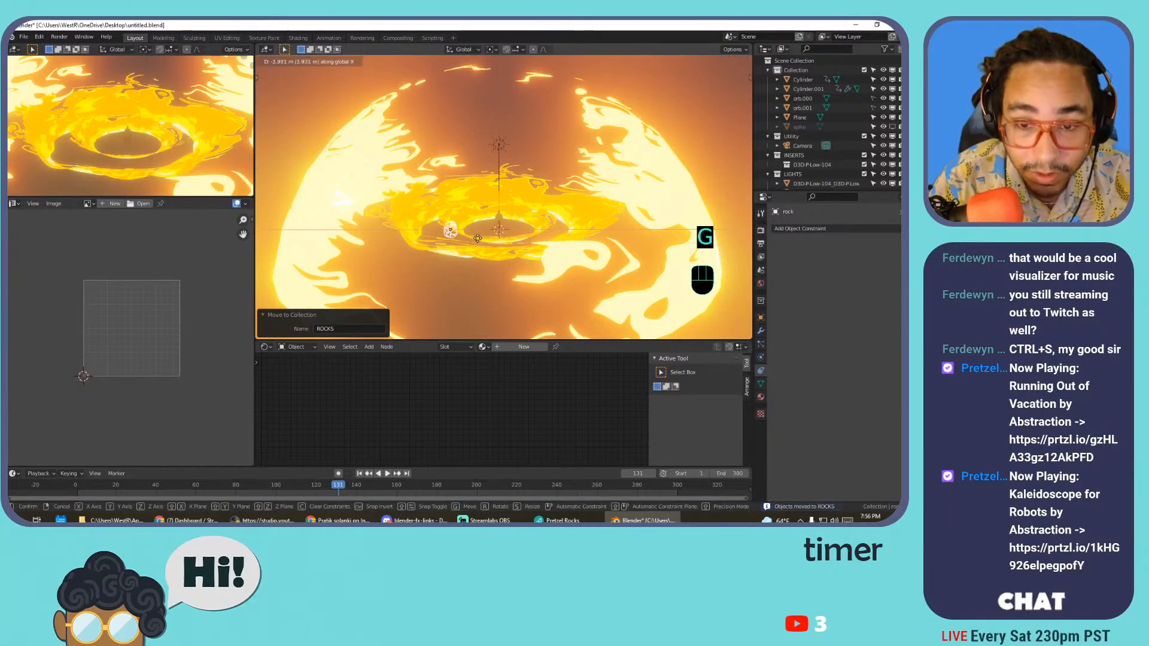
left_click(266, 207)
- Add a particle system to the ground plane and set its gravity field weight to 0
left_click(482, 272)
scroll(567, 233, "down", 2)
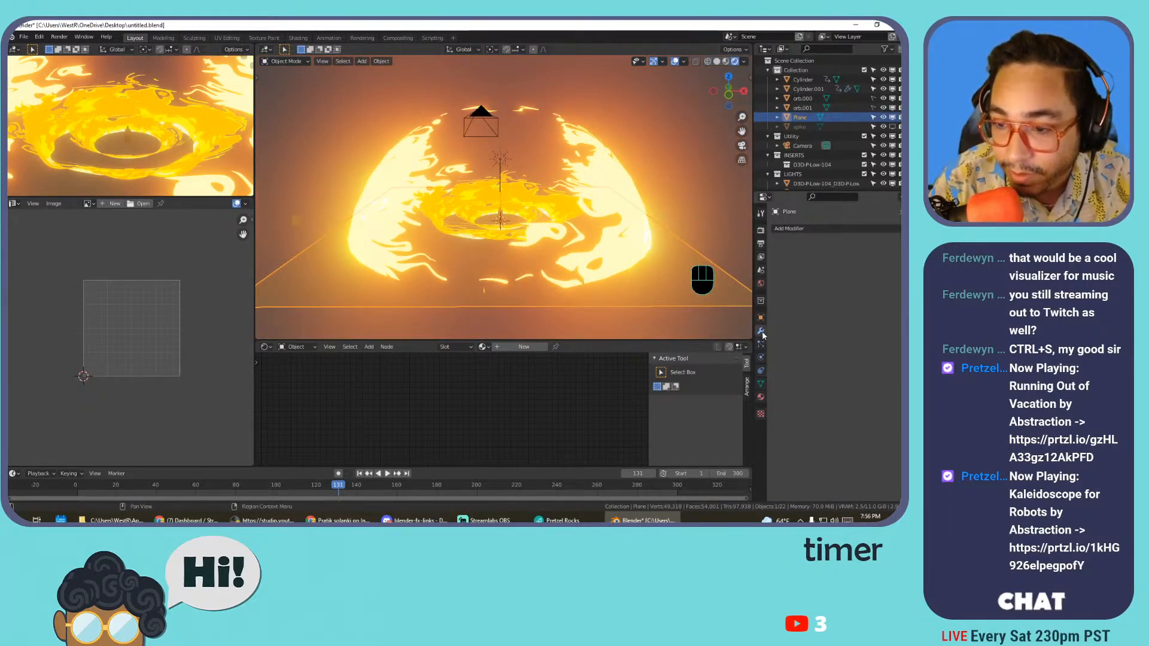
left_click(760, 358)
left_click(760, 343)
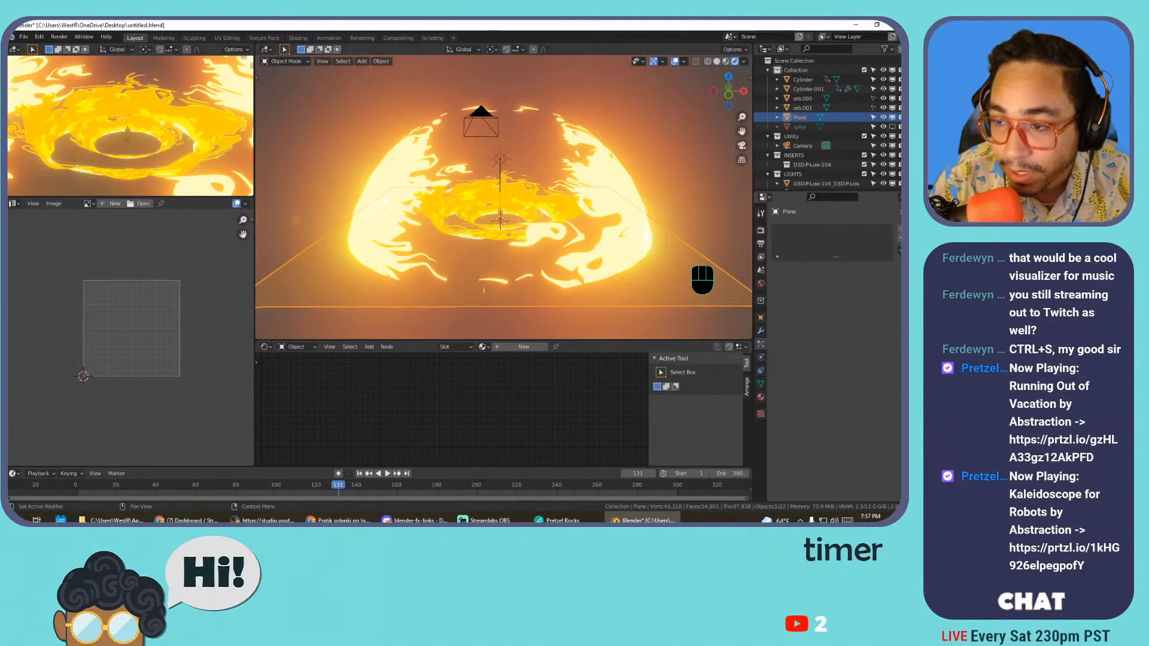
left_click(900, 229)
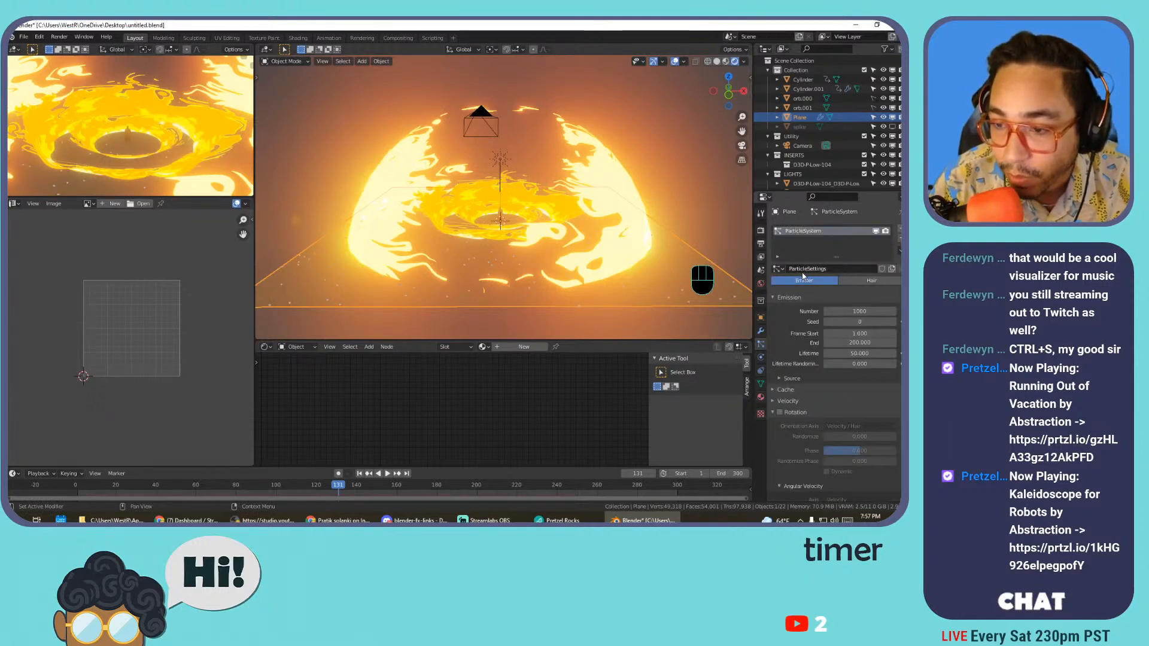
scroll(781, 390, "down", 5)
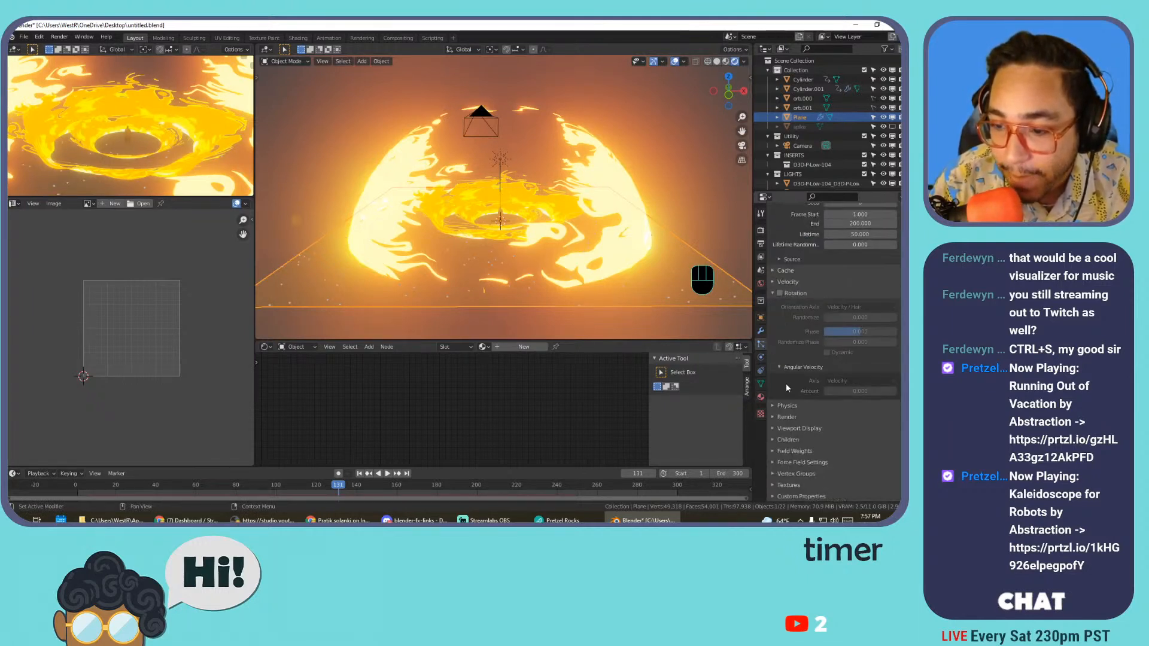
left_click(807, 451)
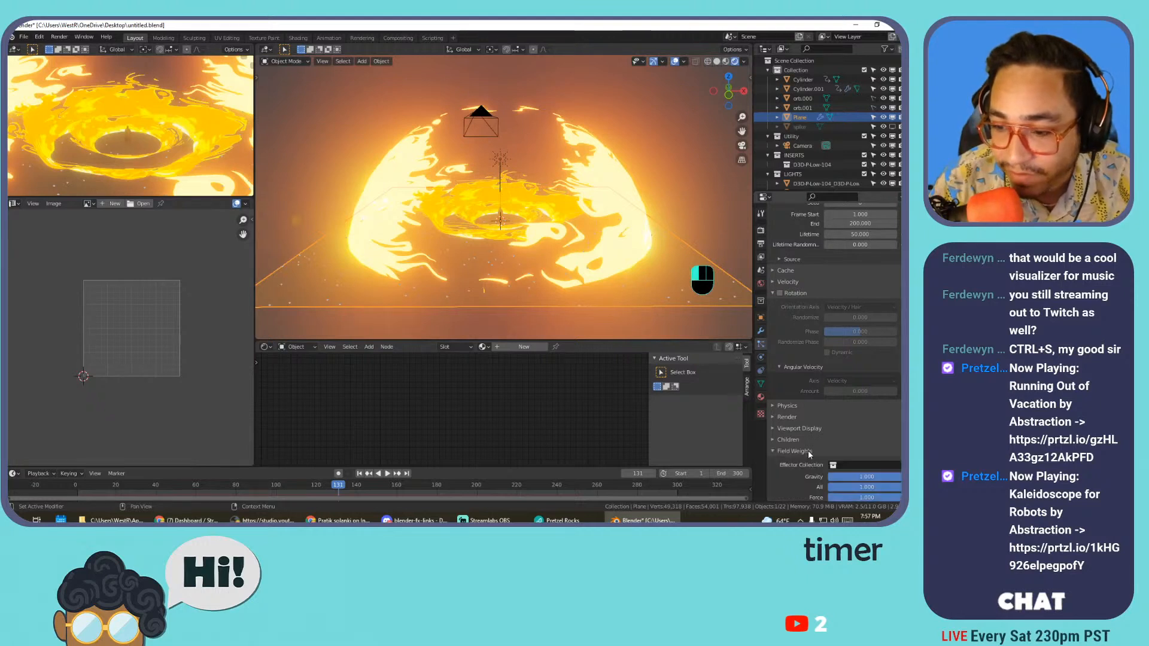
- Render the ground plane's particles as a collection, using ROCKS as the instance collection
left_click(791, 293)
left_click(788, 315)
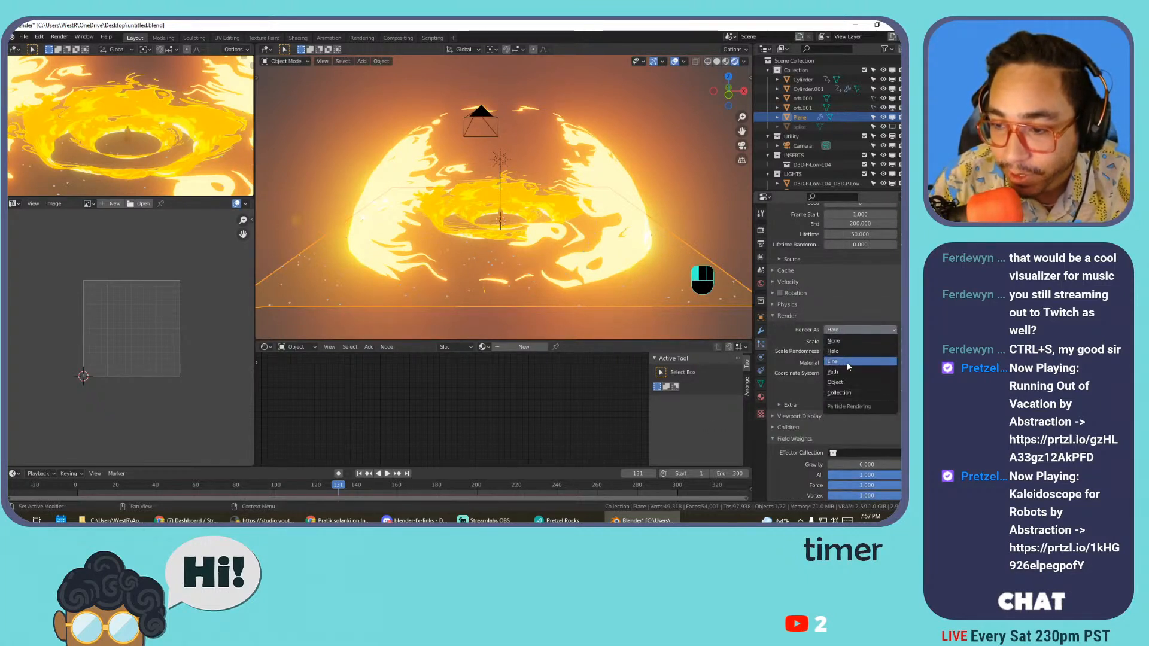
left_click(859, 392)
left_click(858, 399)
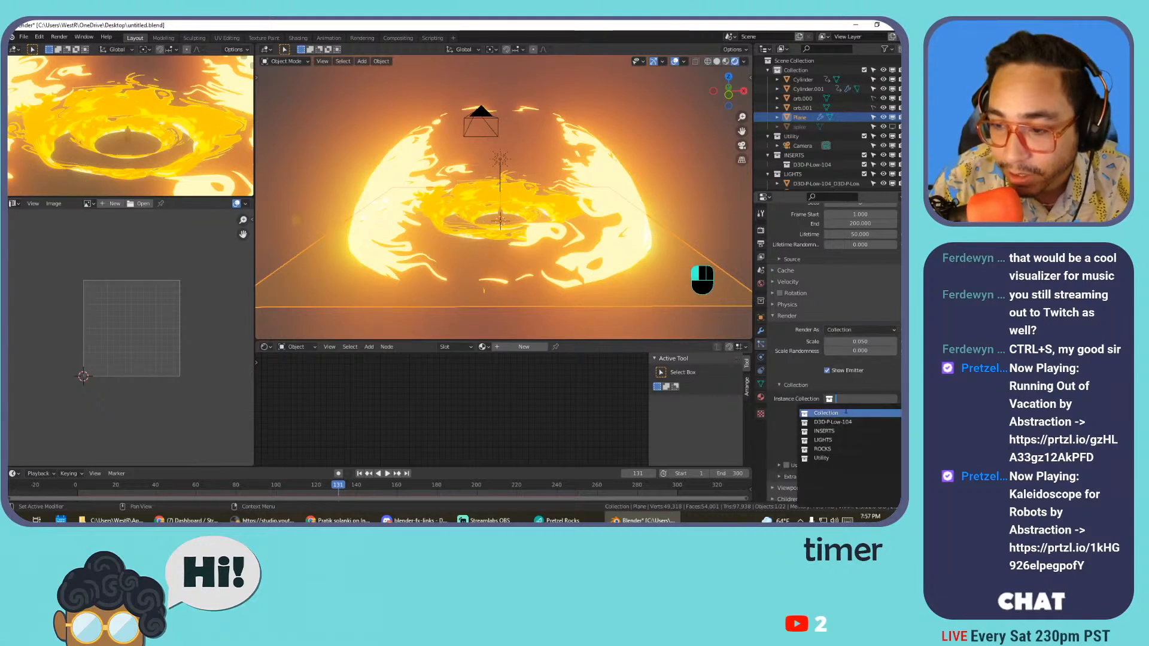
left_click(842, 448)
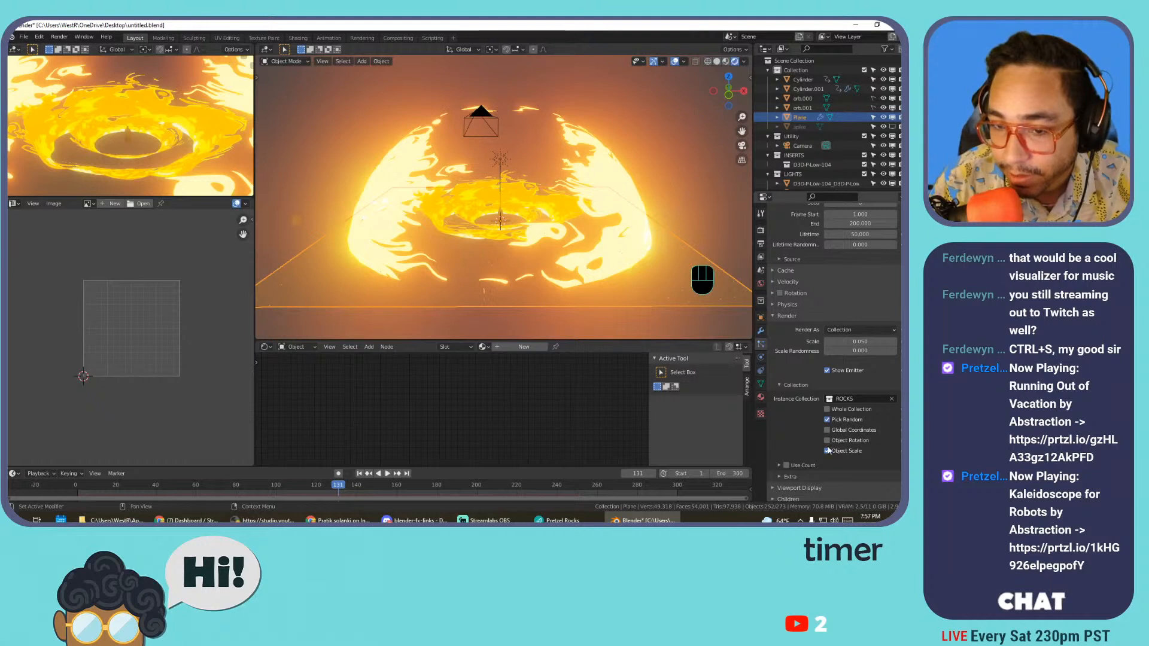
- Set the render scale of the rock particles to 1
scroll(849, 376, "down", 3)
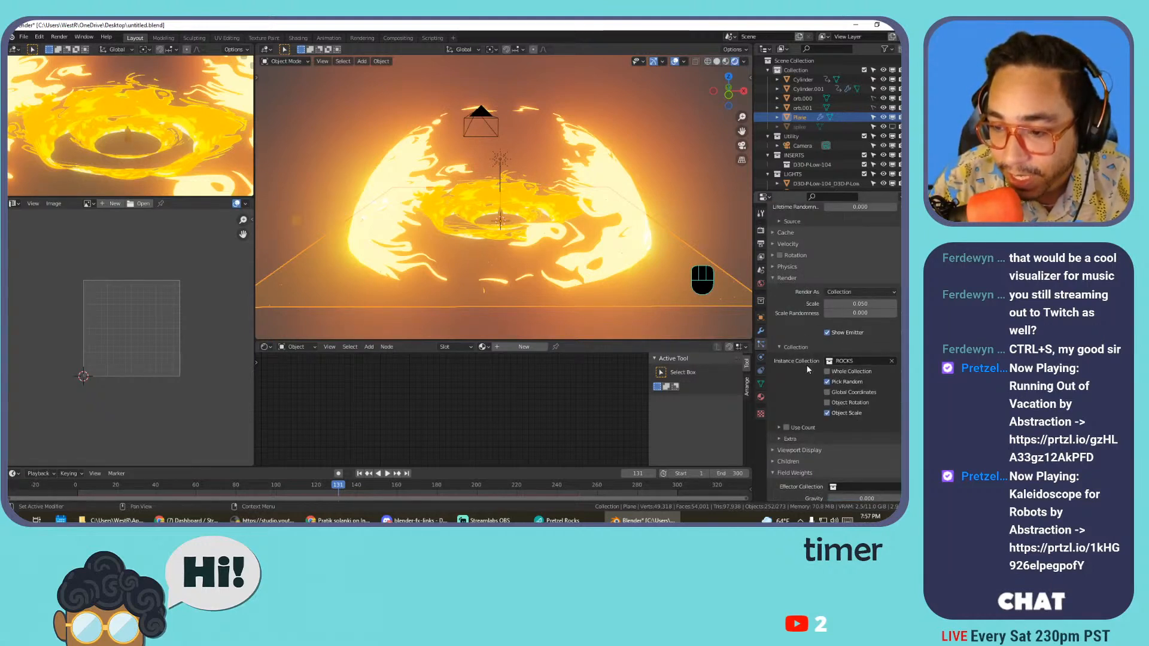
left_click(796, 279)
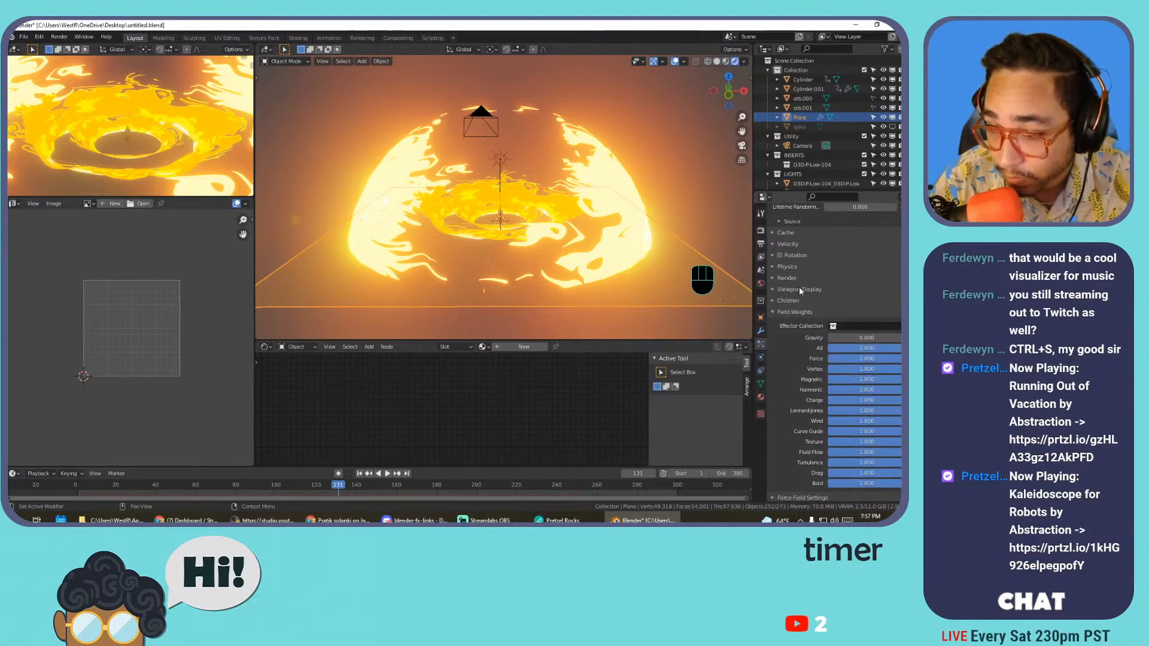
left_click(800, 279)
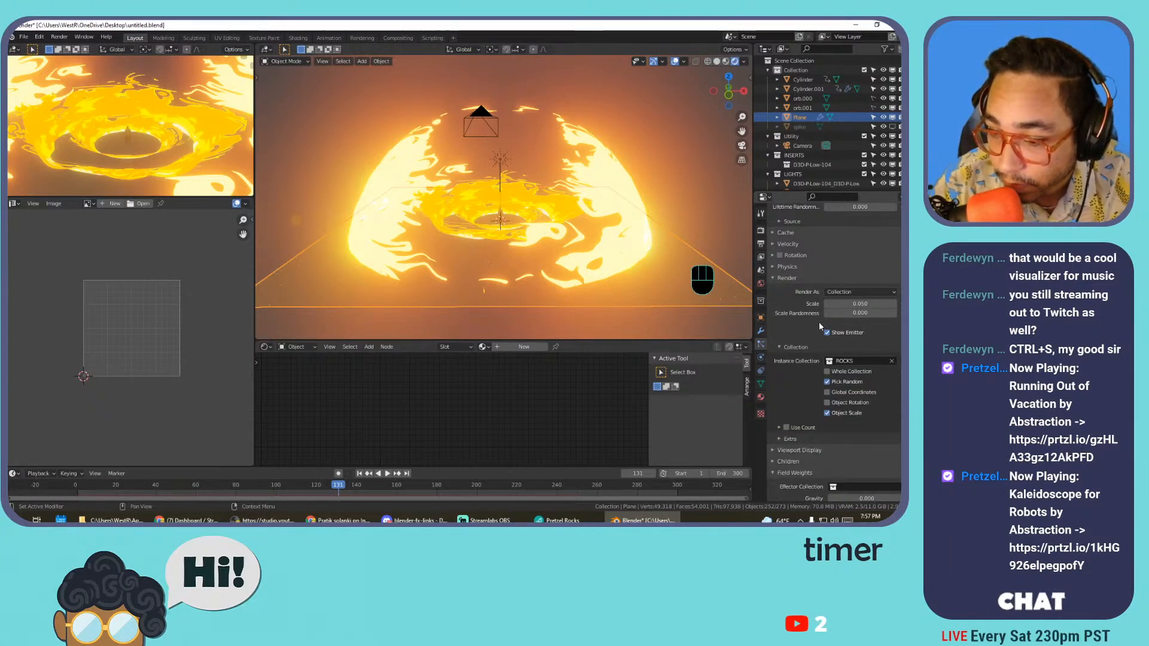
left_click(812, 439)
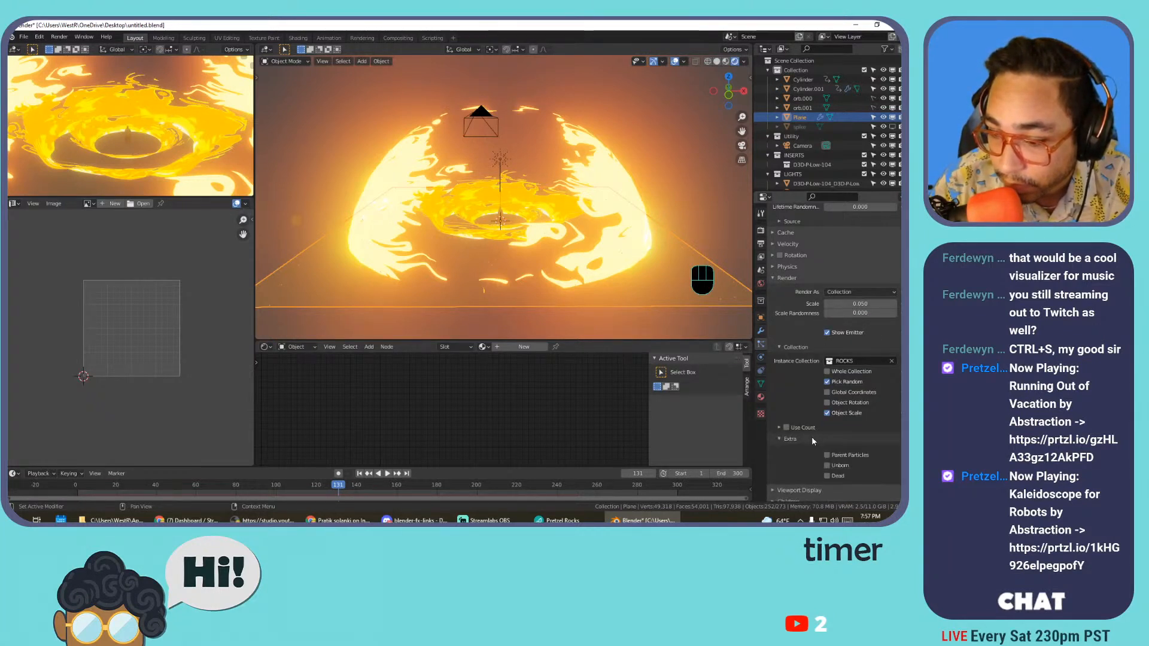
left_click(821, 440)
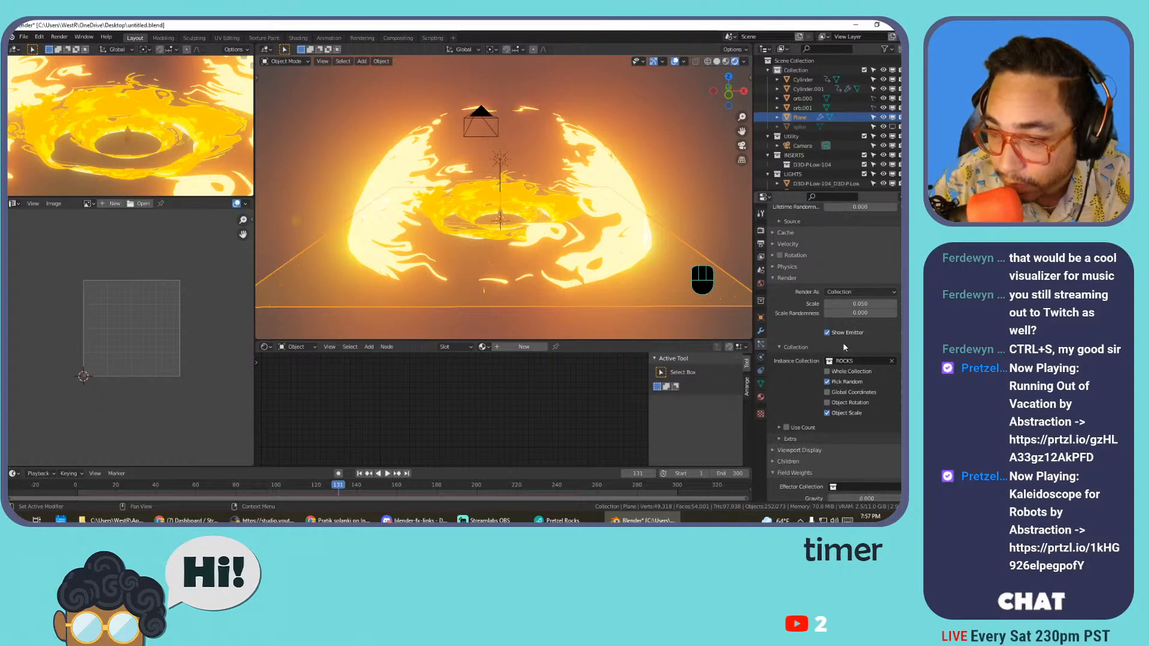
left_click(850, 306)
type("1")
key("Return")
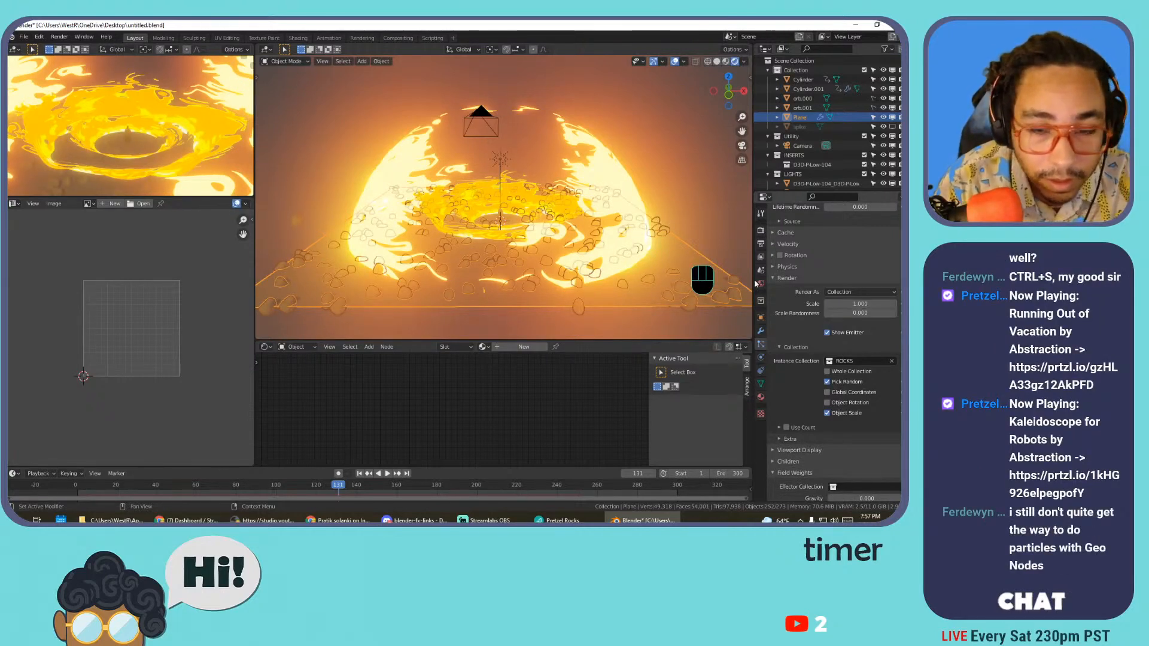
- Turn off Pick Random for the rock instances and raise the particle number to 1878
scroll(608, 295, "up", 3)
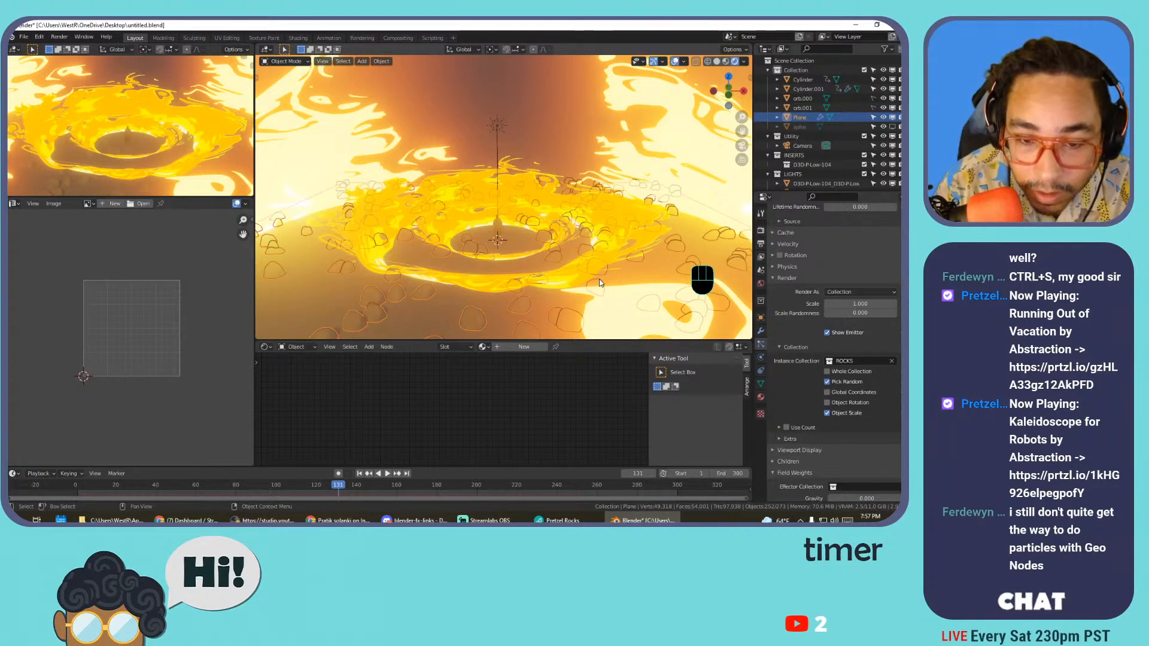
left_click(856, 384)
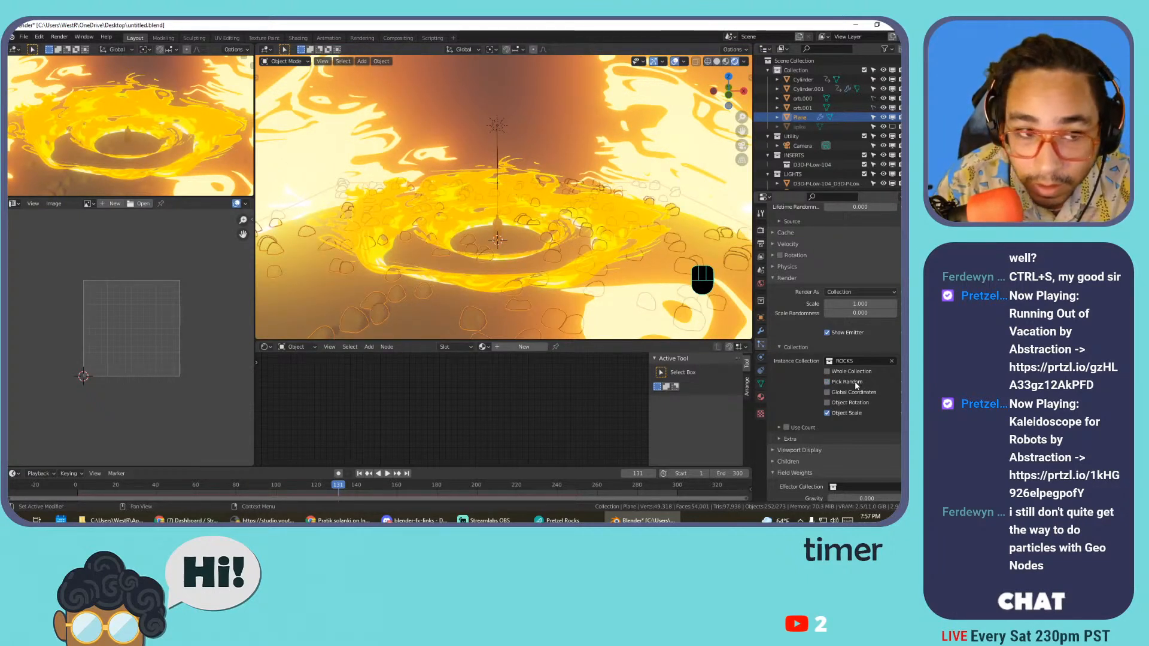
scroll(854, 269, "up", 5)
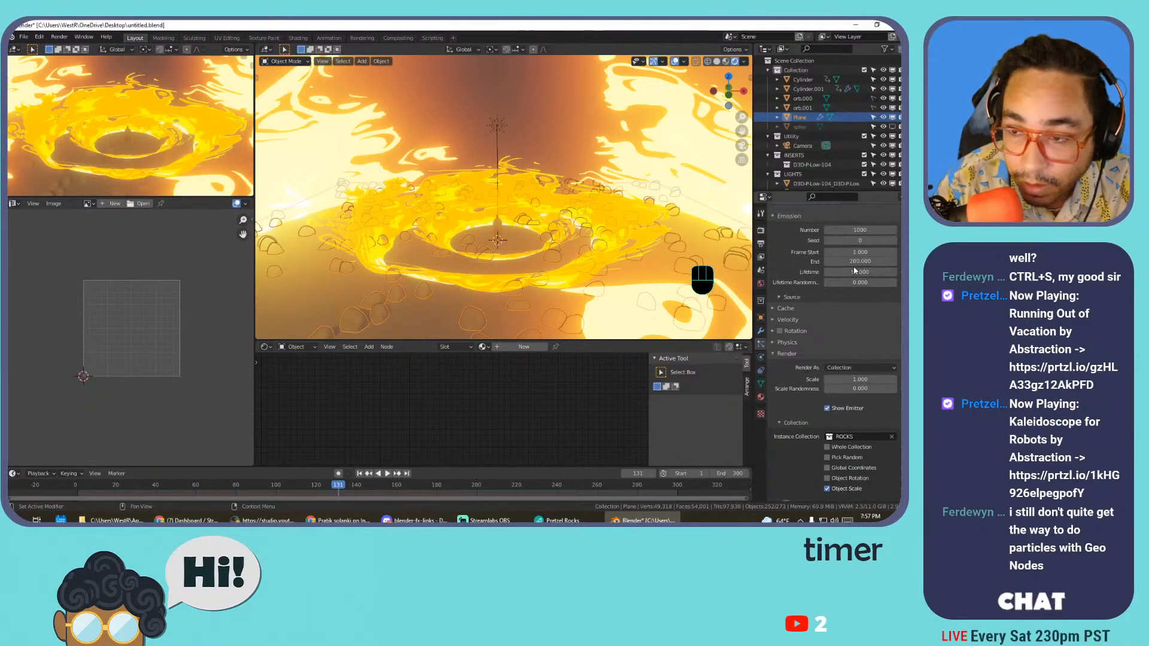
left_click_drag(858, 287, 901, 286)
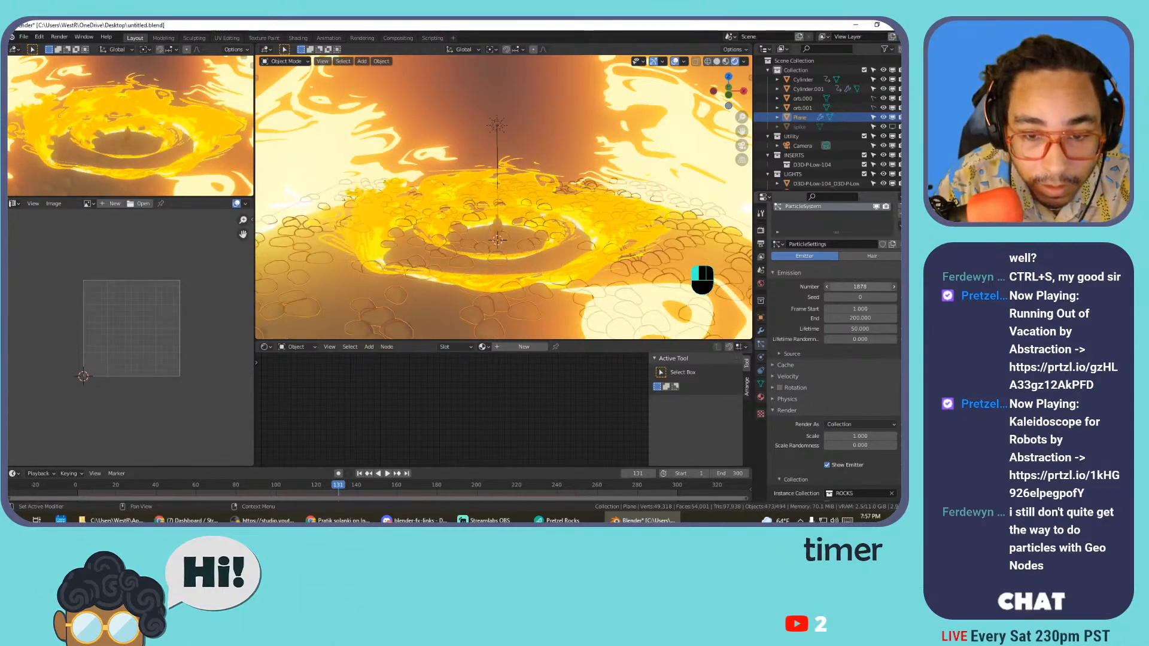
- Play the animation and set the lifetime of the ground plane's particles to 300
left_click(571, 223)
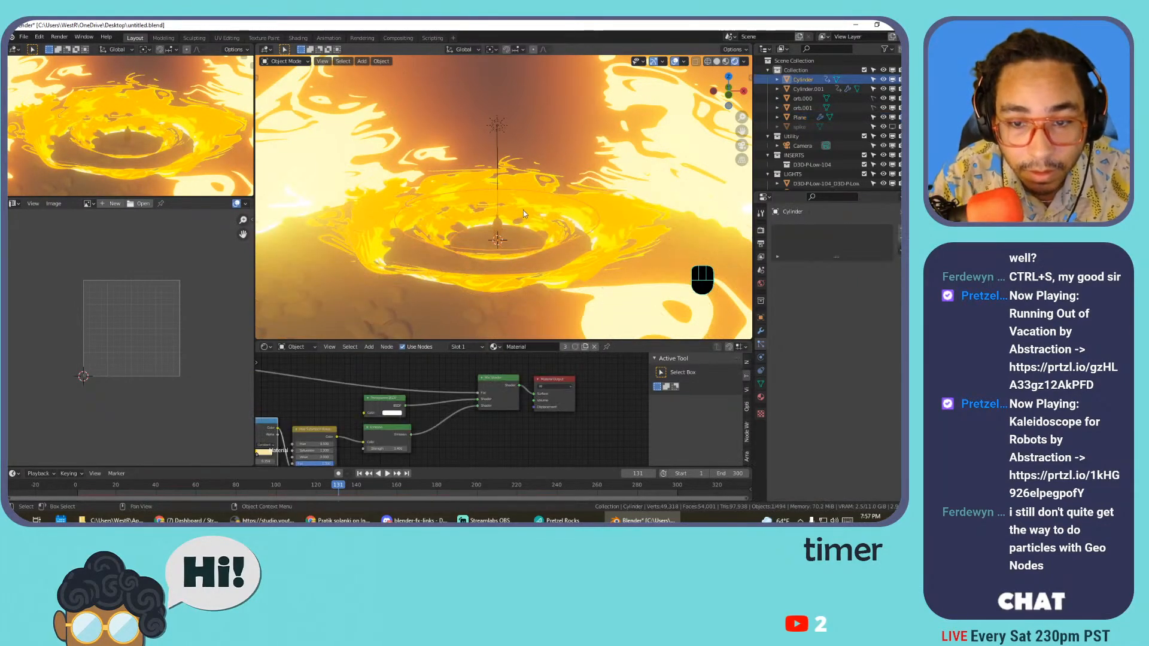
key("space")
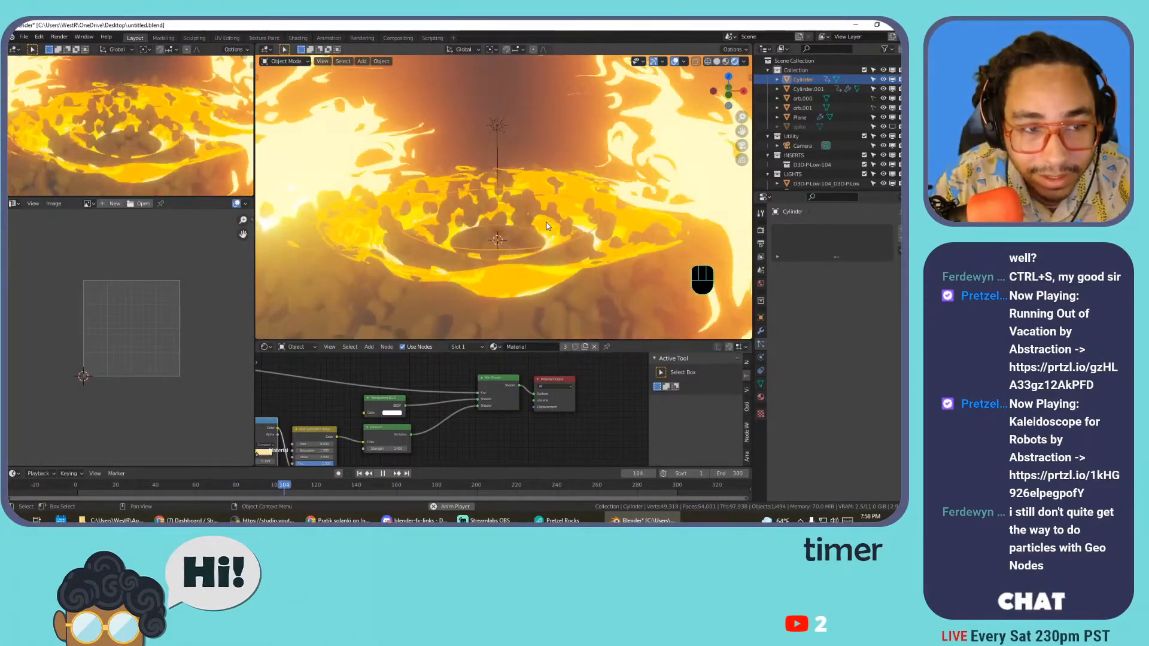
left_click(560, 286)
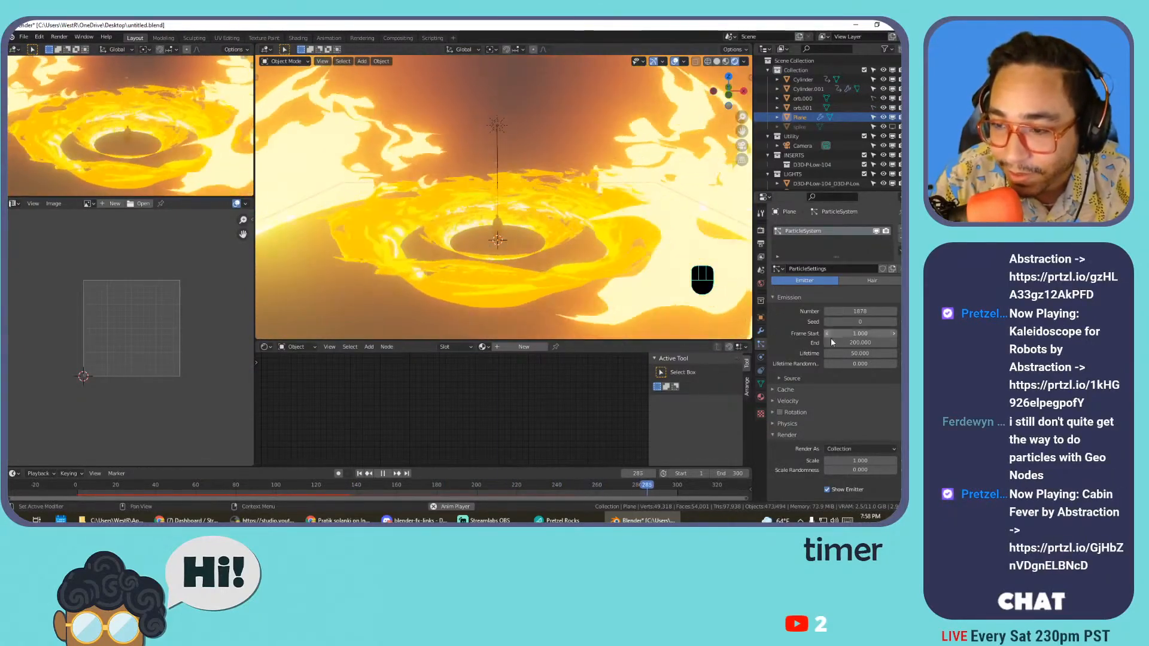
left_click(867, 351)
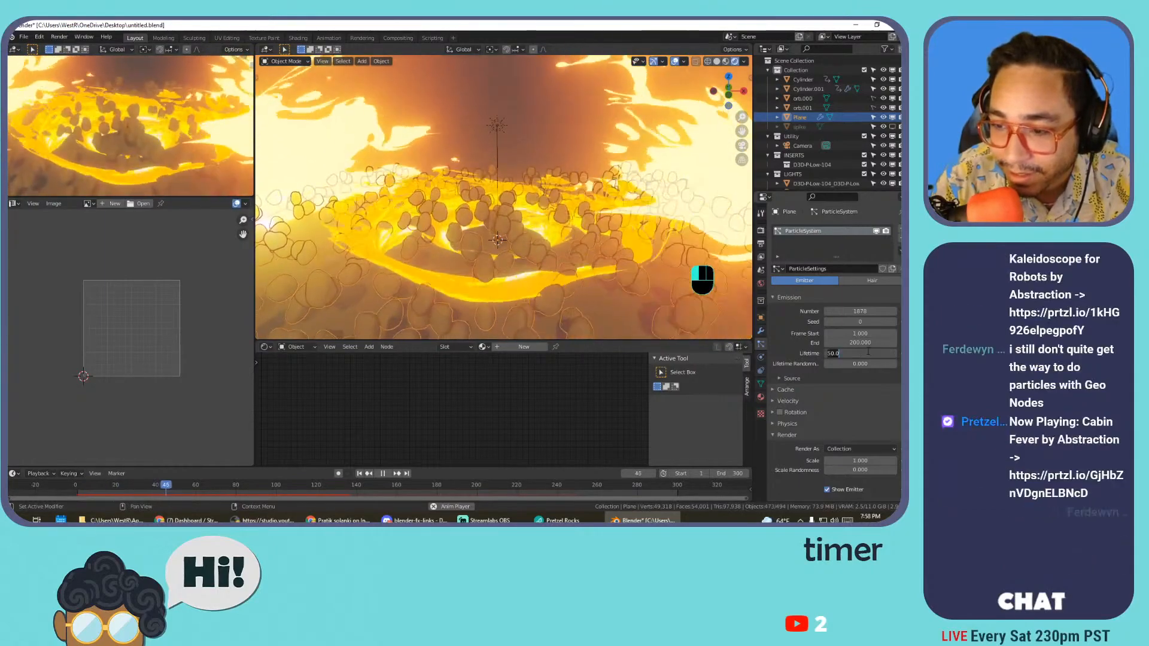
type("300")
key("Return")
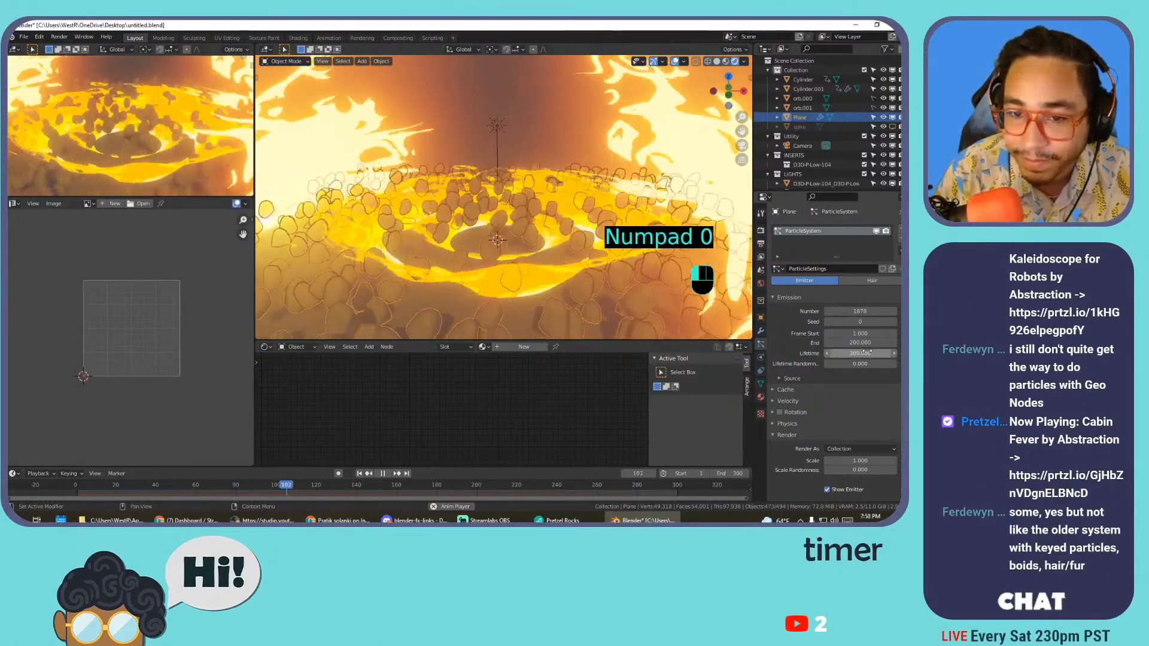
- Set the number of emitted rock particles to 100
left_click(852, 311)
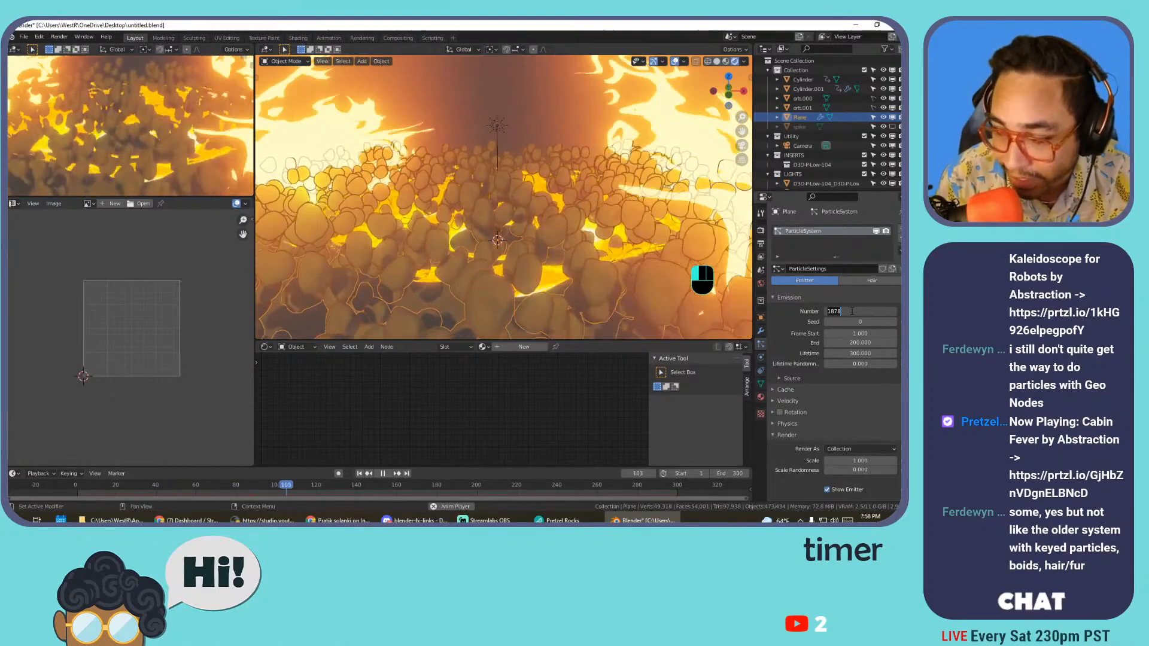
type("1")
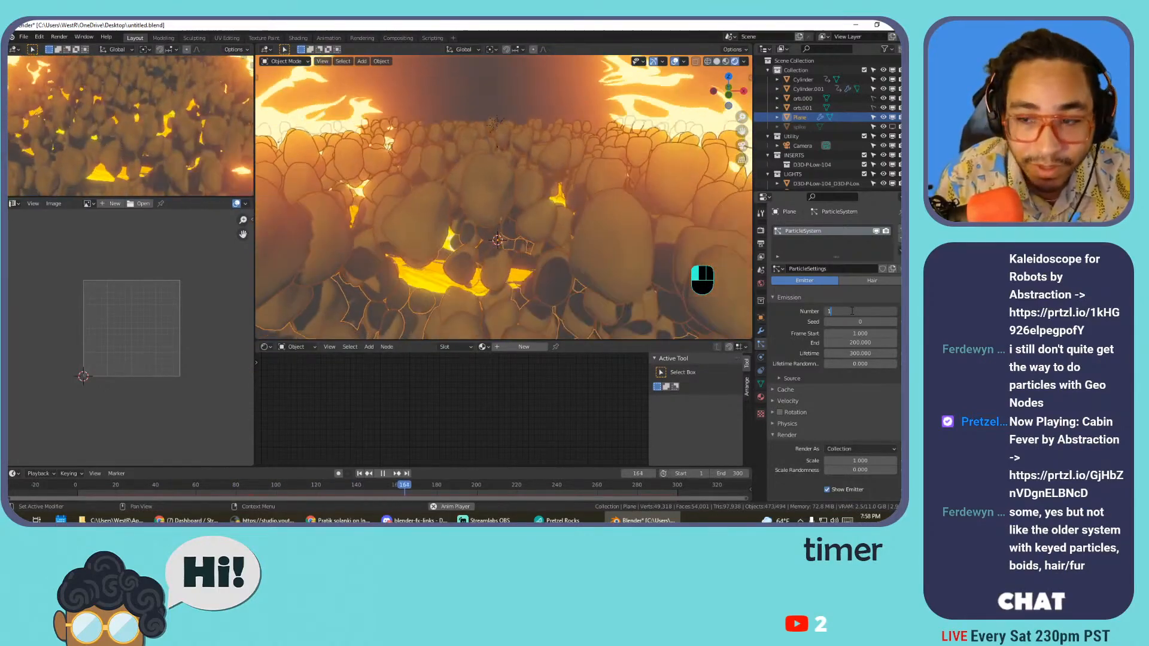
type("00")
key("Return")
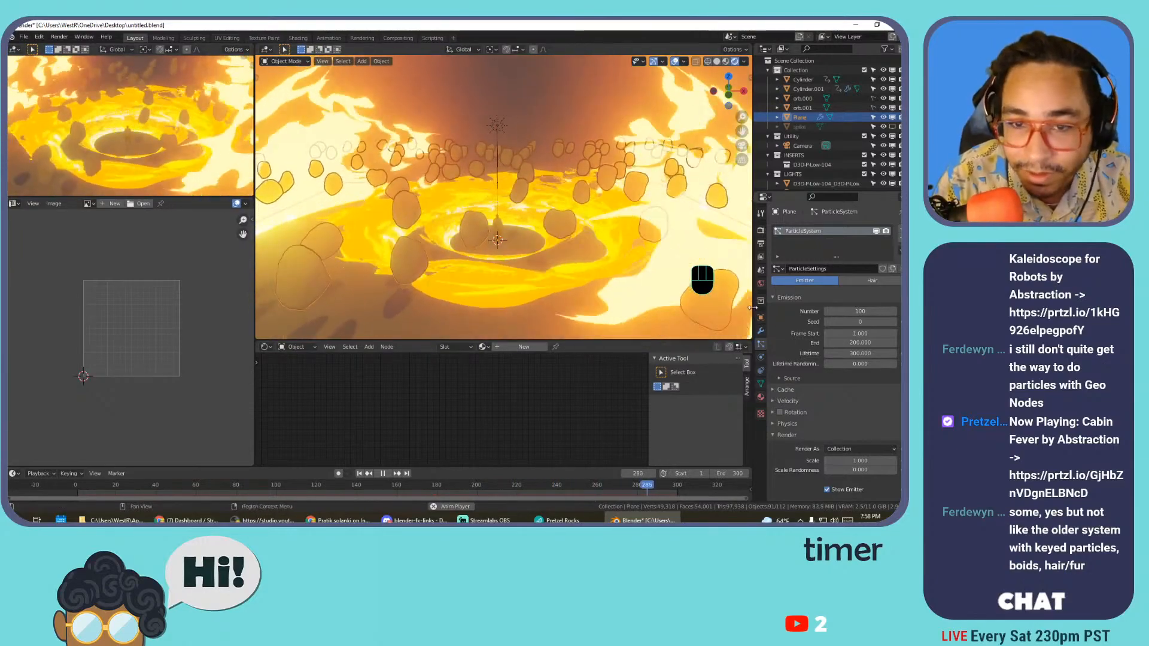
- Enable rotation for the rock particles, raise the angular velocity amount to about 8.5 and set its axis to Random
scroll(832, 335, "down", 3)
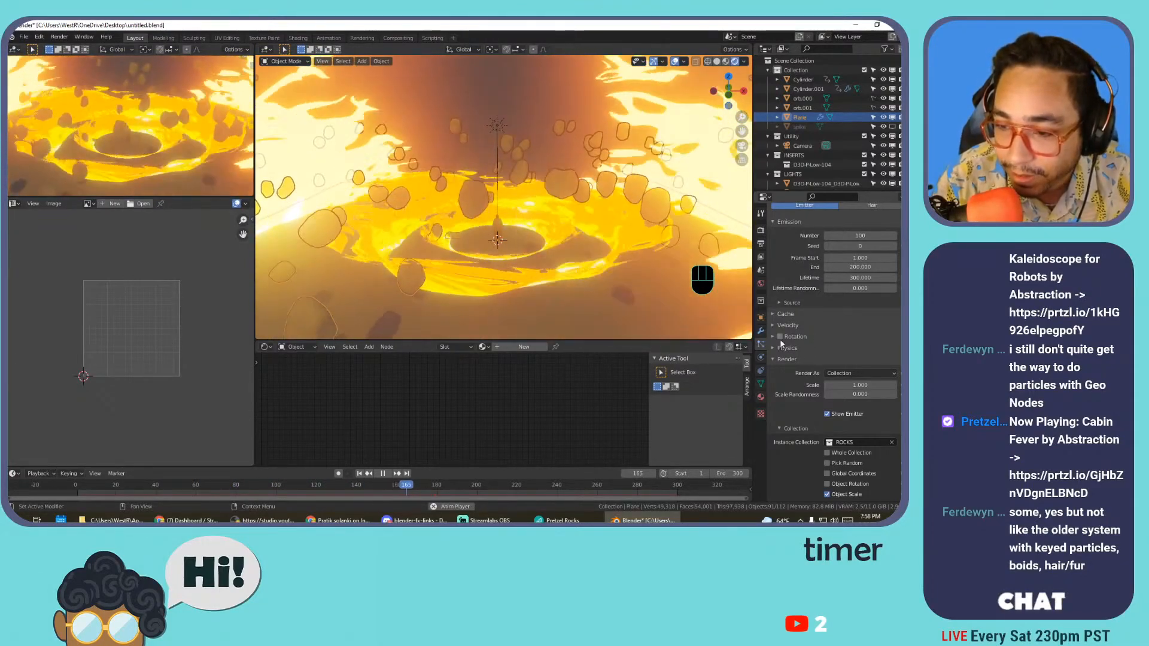
left_click(780, 336)
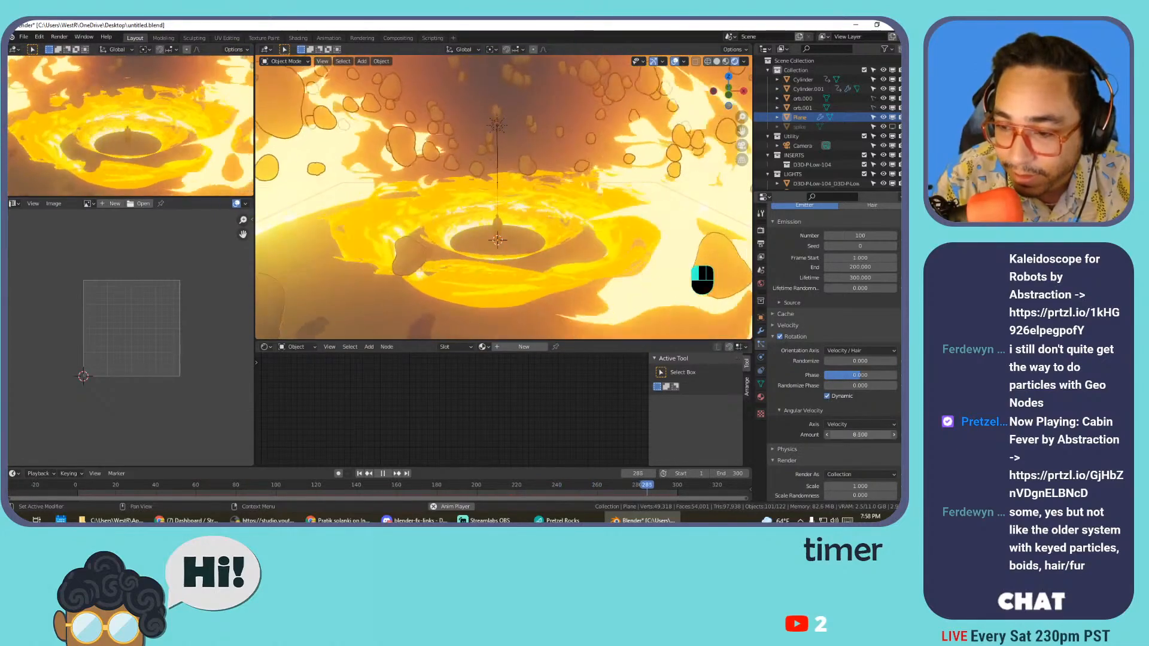
left_click_drag(850, 434, 885, 434)
left_click(840, 425)
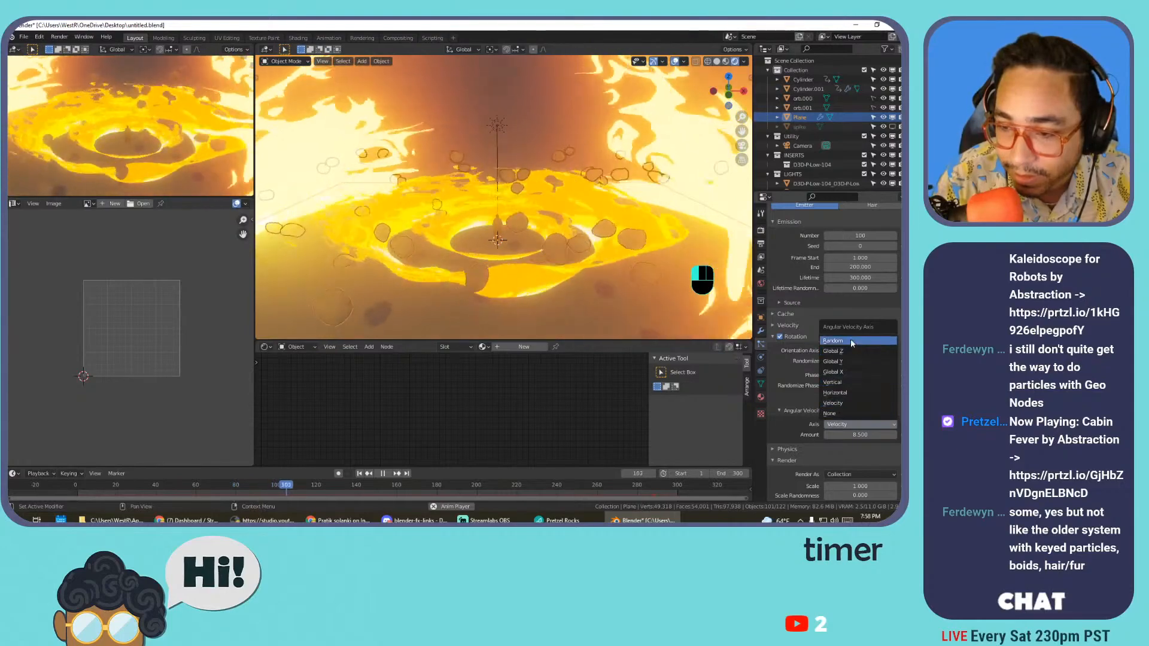
left_click(850, 341)
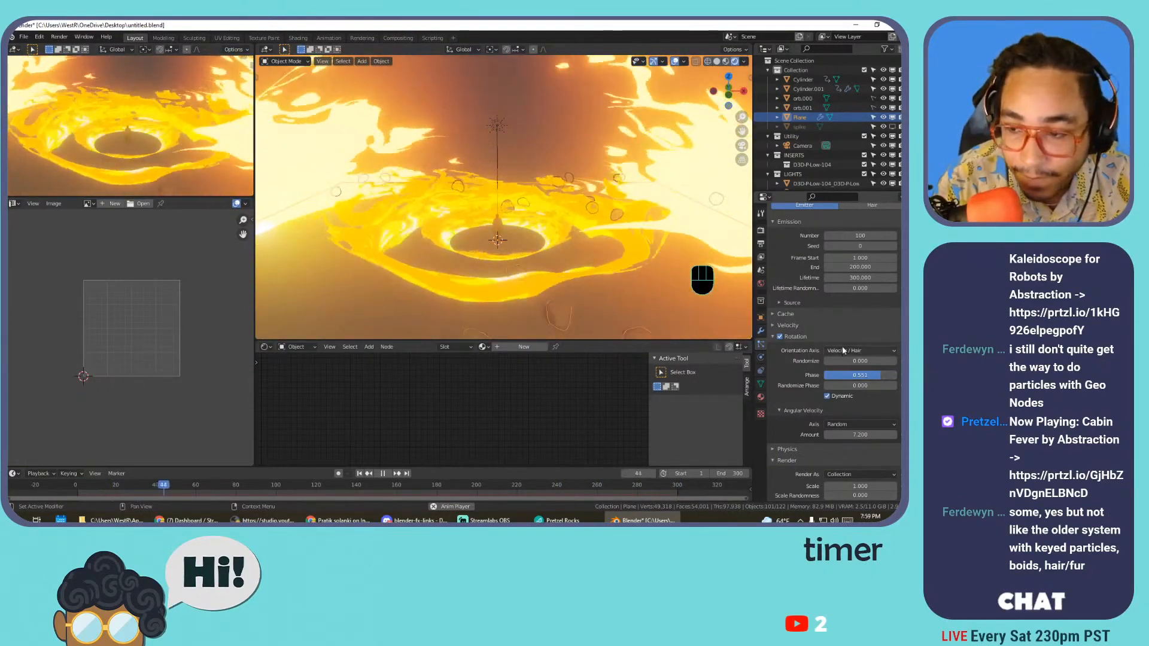
- Set the scale randomness of the rock particles to 1.0
scroll(843, 346, "down", 4)
left_click_drag(850, 402, 897, 401)
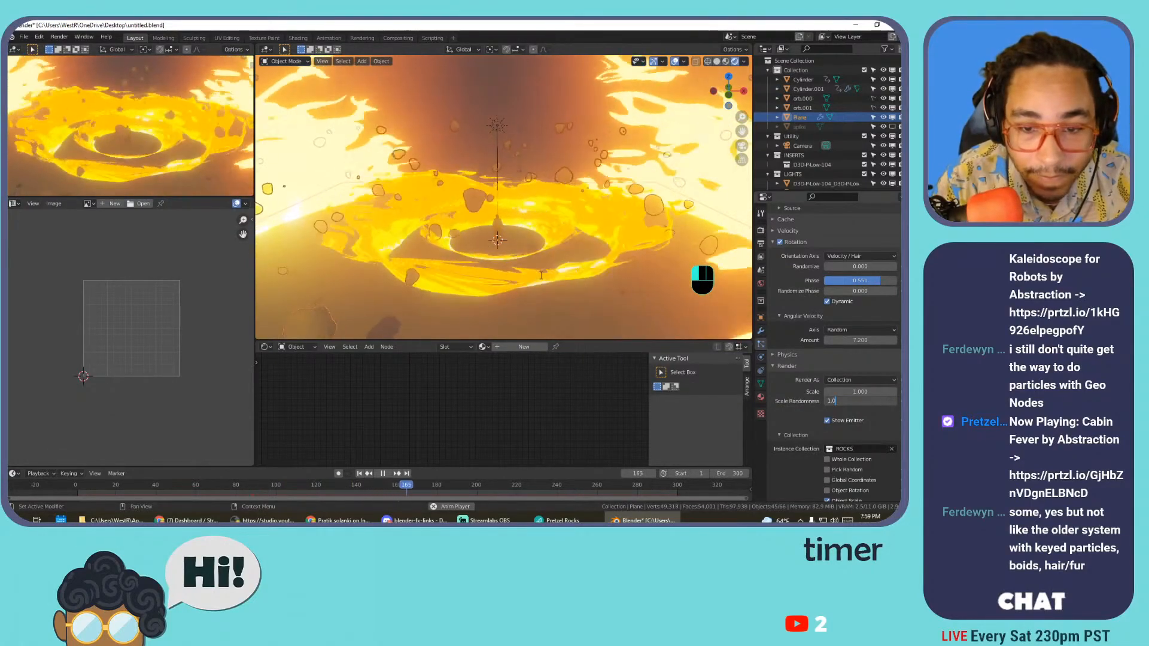
left_click(444, 247)
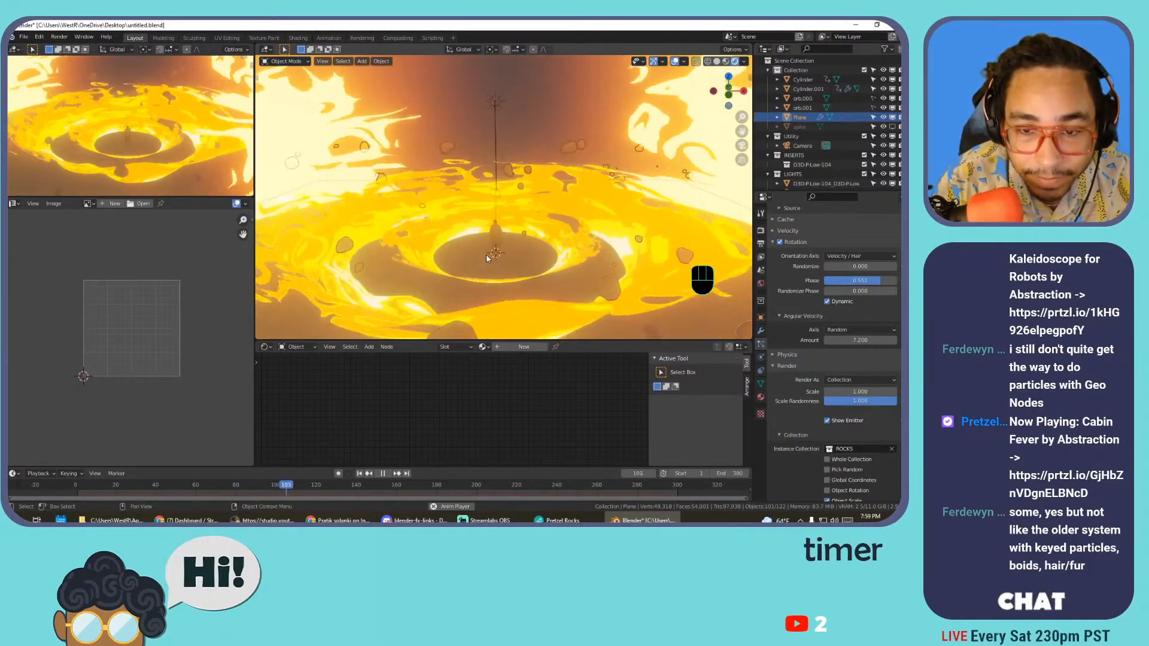
- Select the rock-emitting ground plane and scale it down to about 0.23
left_click(549, 274)
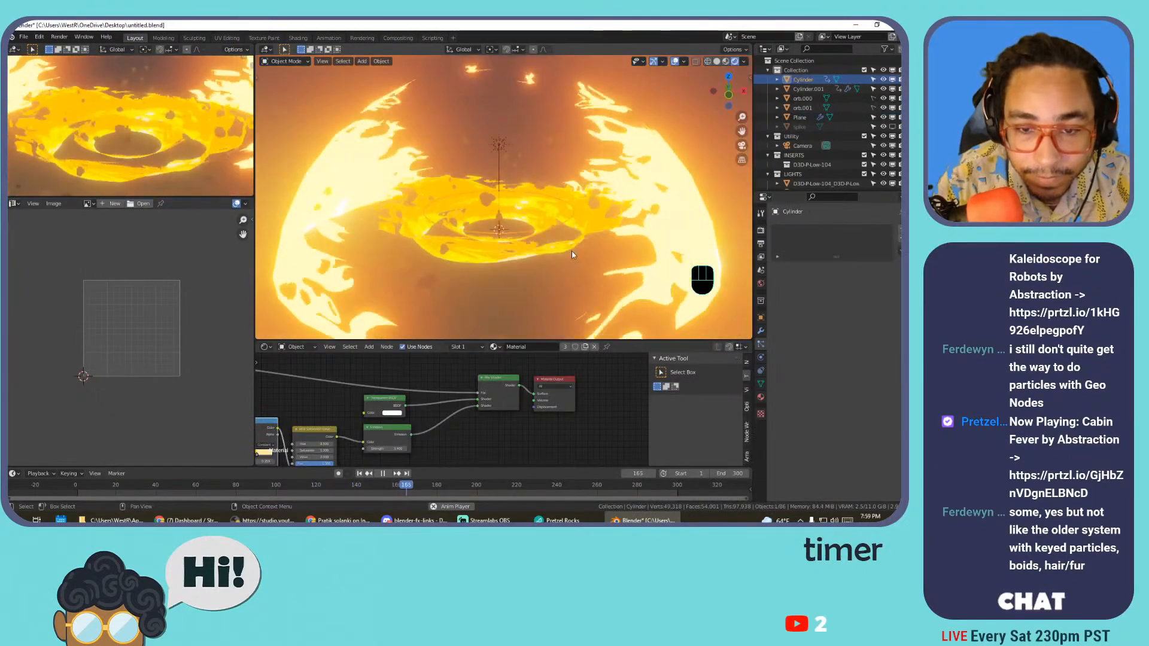
key("s")
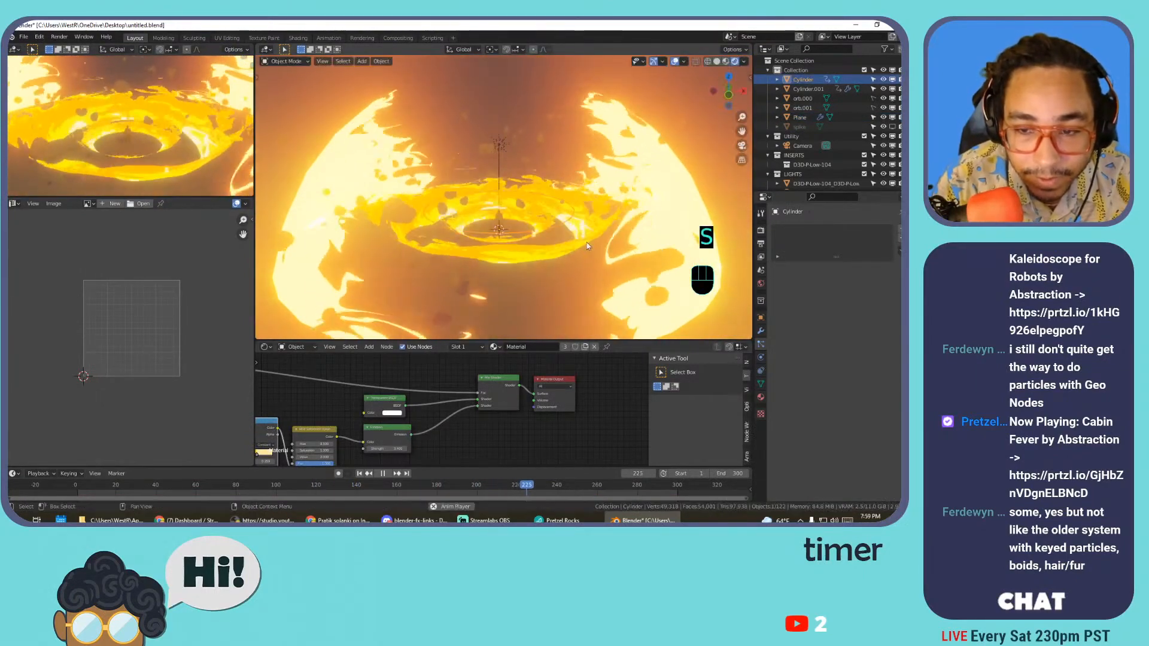
left_click(383, 263)
key("s")
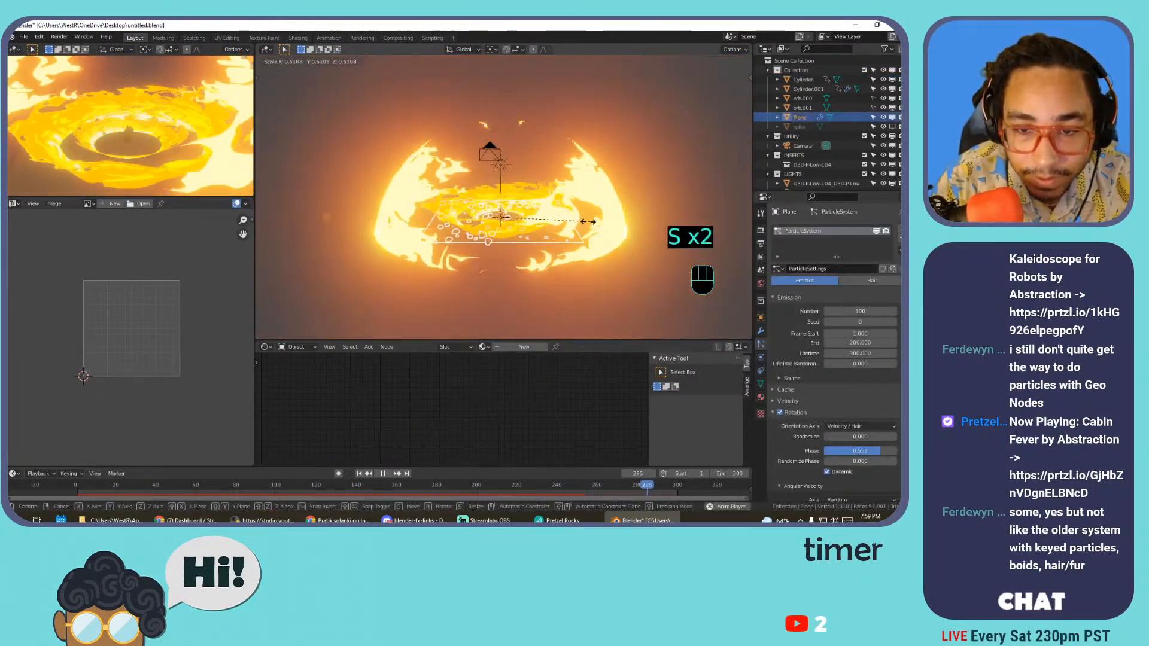
left_click(541, 221)
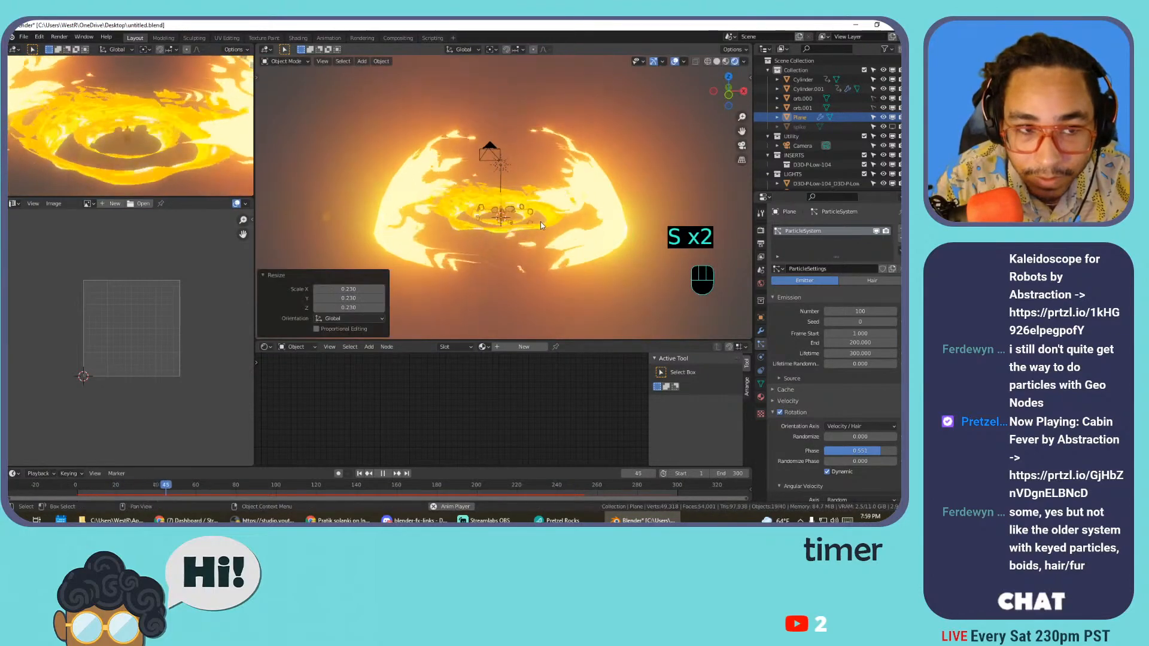
scroll(532, 215, "up", 5)
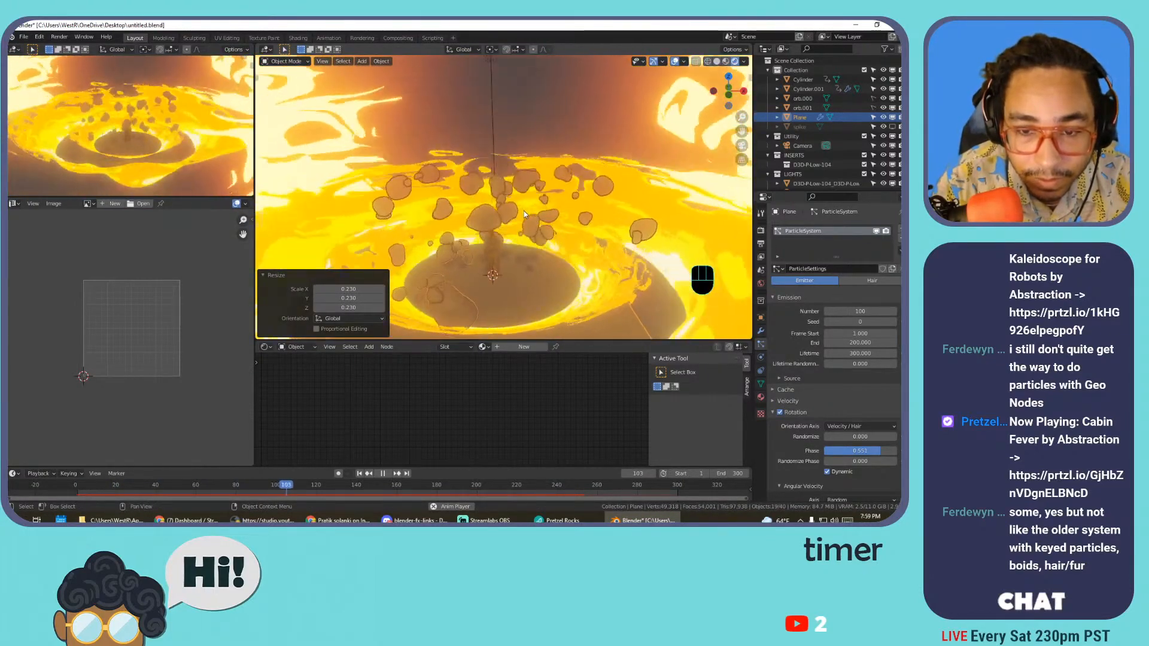
scroll(515, 217, "up", 2)
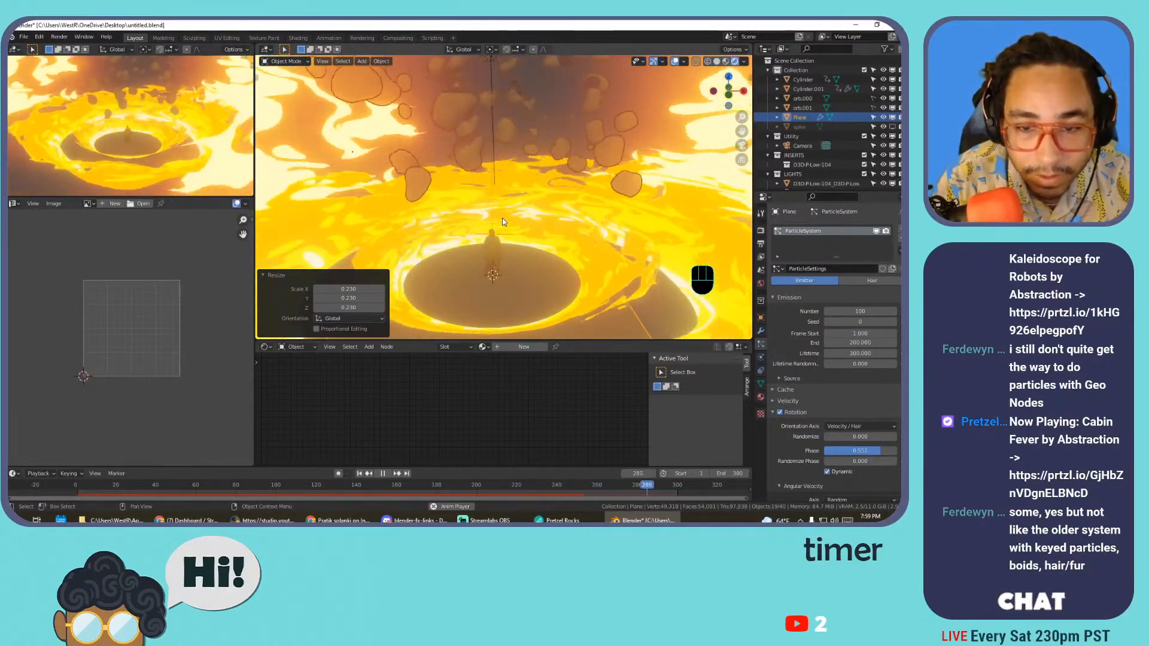
- Replace the emitter plane's mesh with a 32-vertex circle of 1 m radius in Edit Mode
key("Tab")
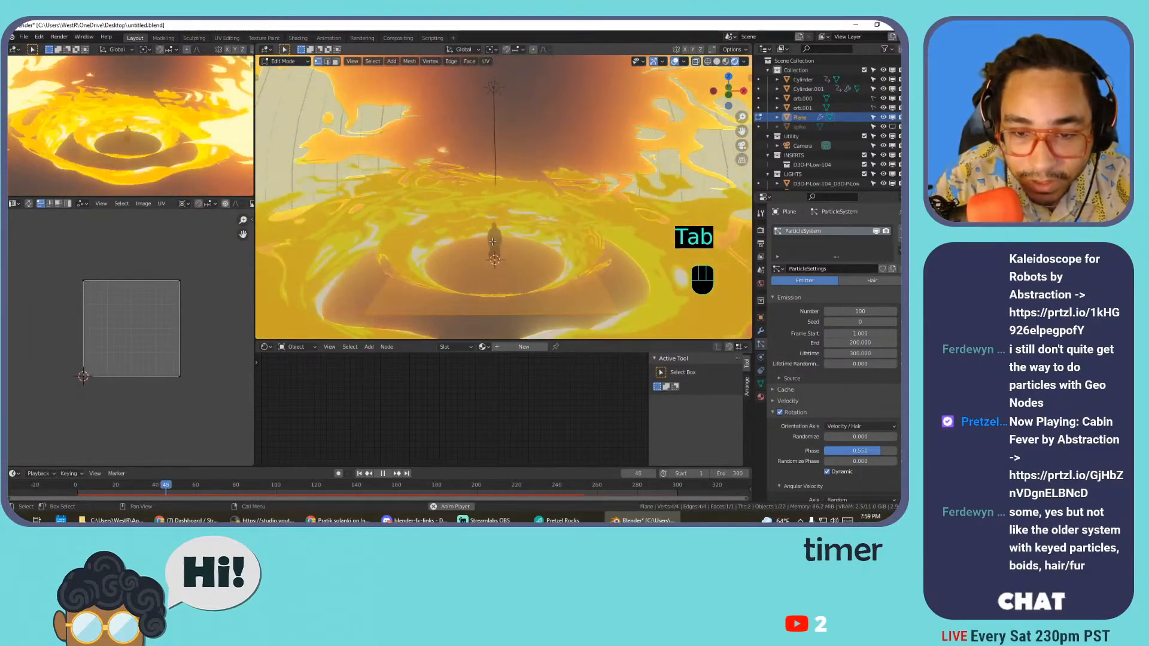
key("x")
left_click(493, 240)
key("shift+a")
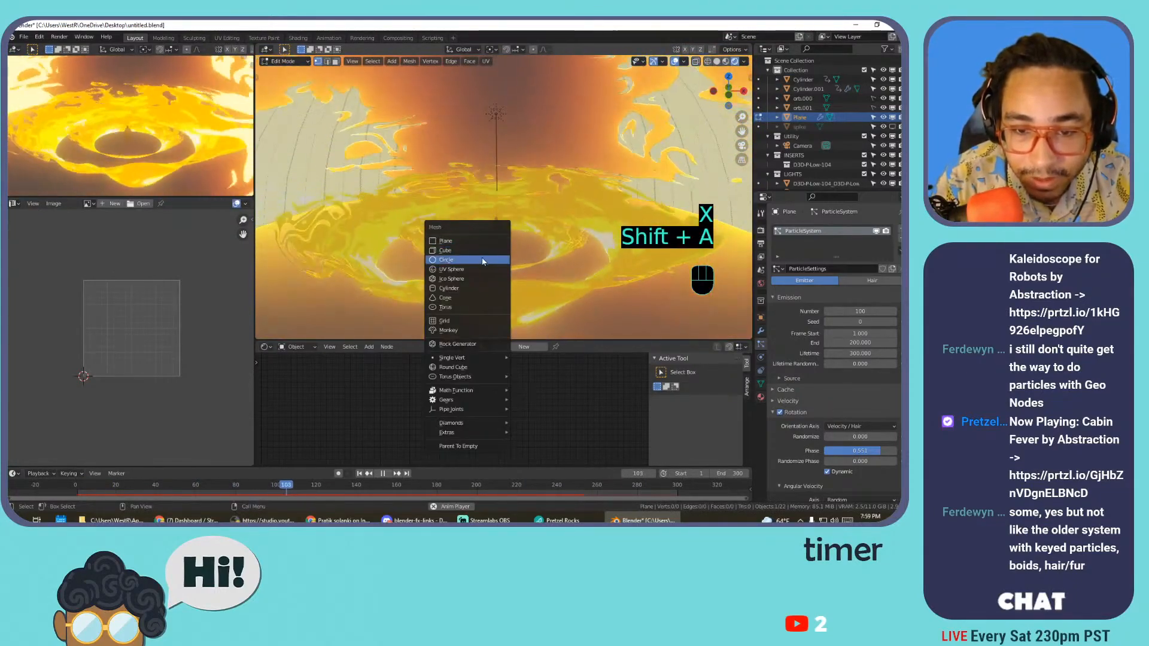
left_click(484, 260)
- Extrude the circle outward by about 4.8 times into a flat ring, enlarge its inner edge loop and return to Object Mode
key("e")
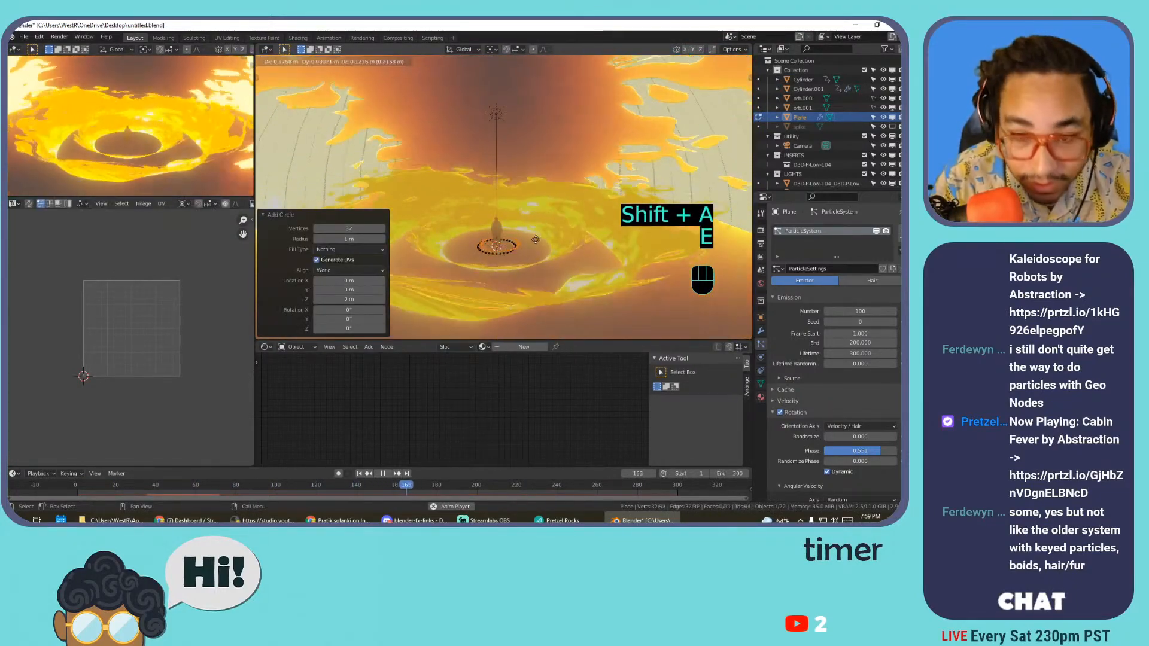
right_click(532, 242)
key("s")
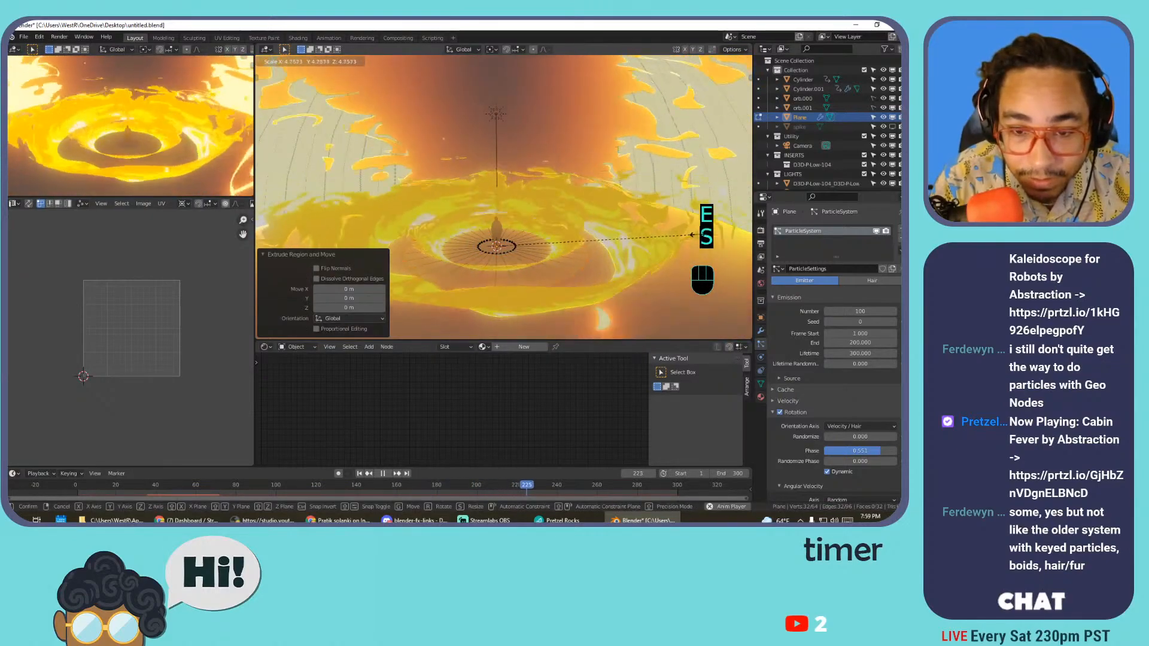
left_click(693, 235)
left_click(511, 248, "alt")
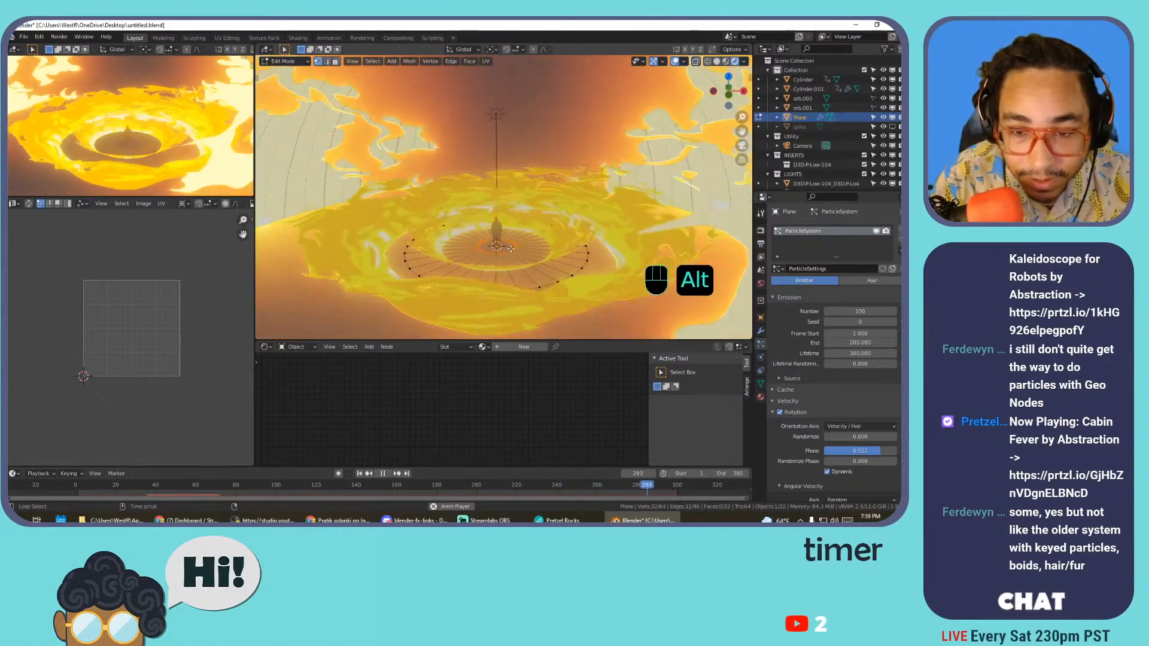
key("s")
key("Tab")
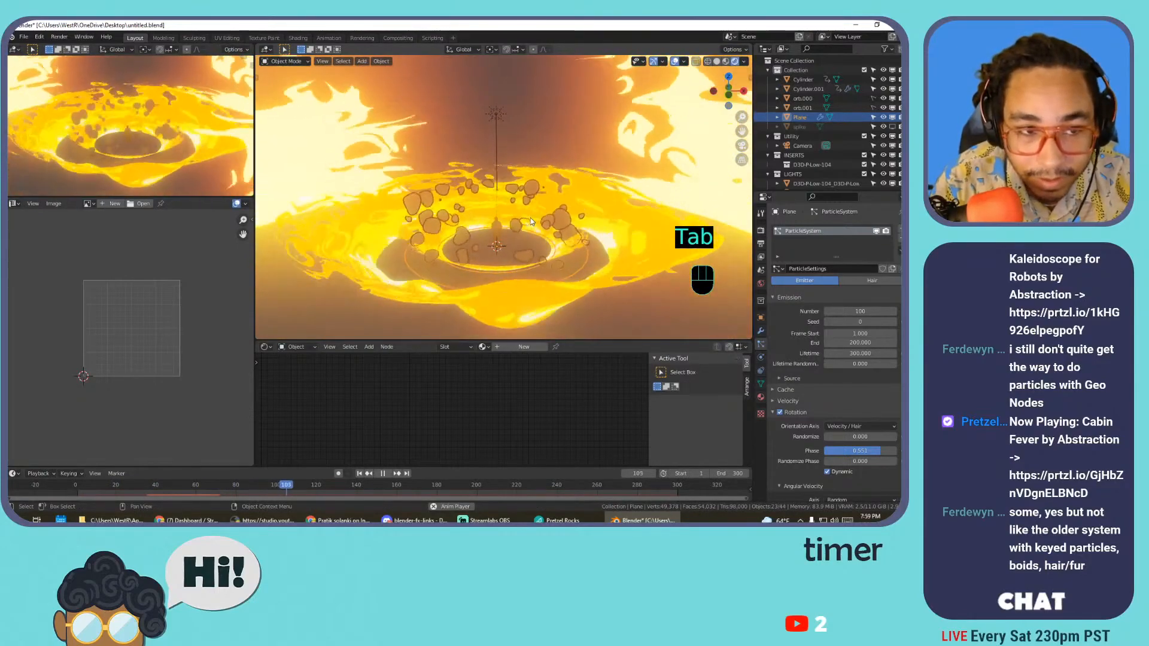
- Scale the ring emitter up by about 1.77 so the rocks rise farther from the figure
key("s")
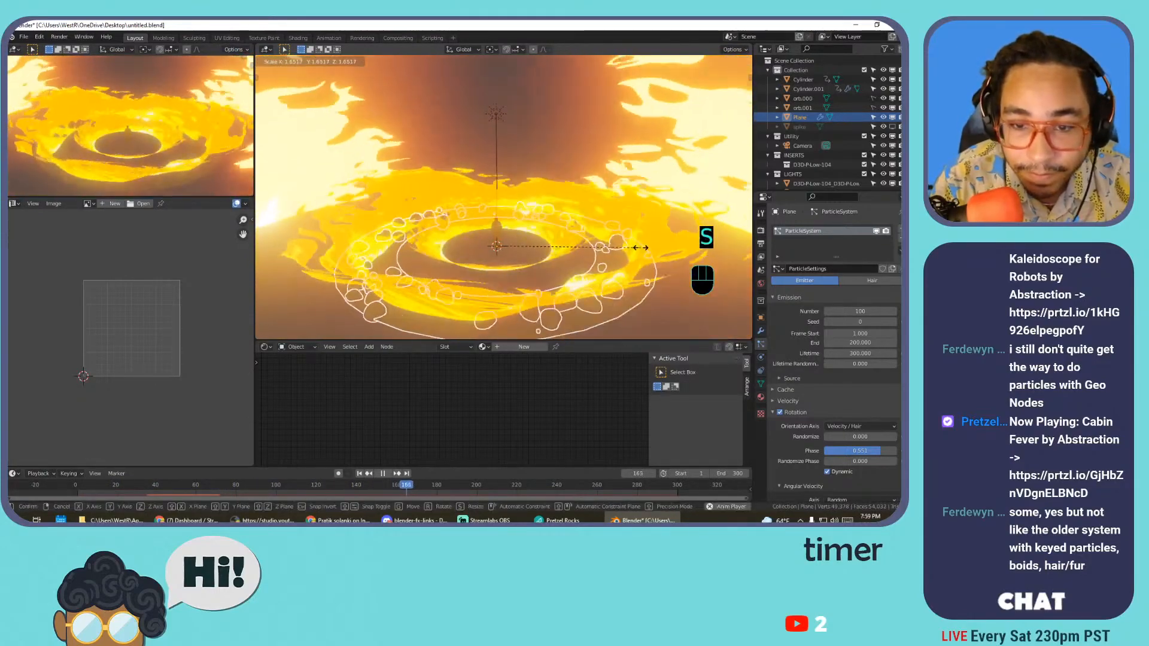
left_click(649, 247)
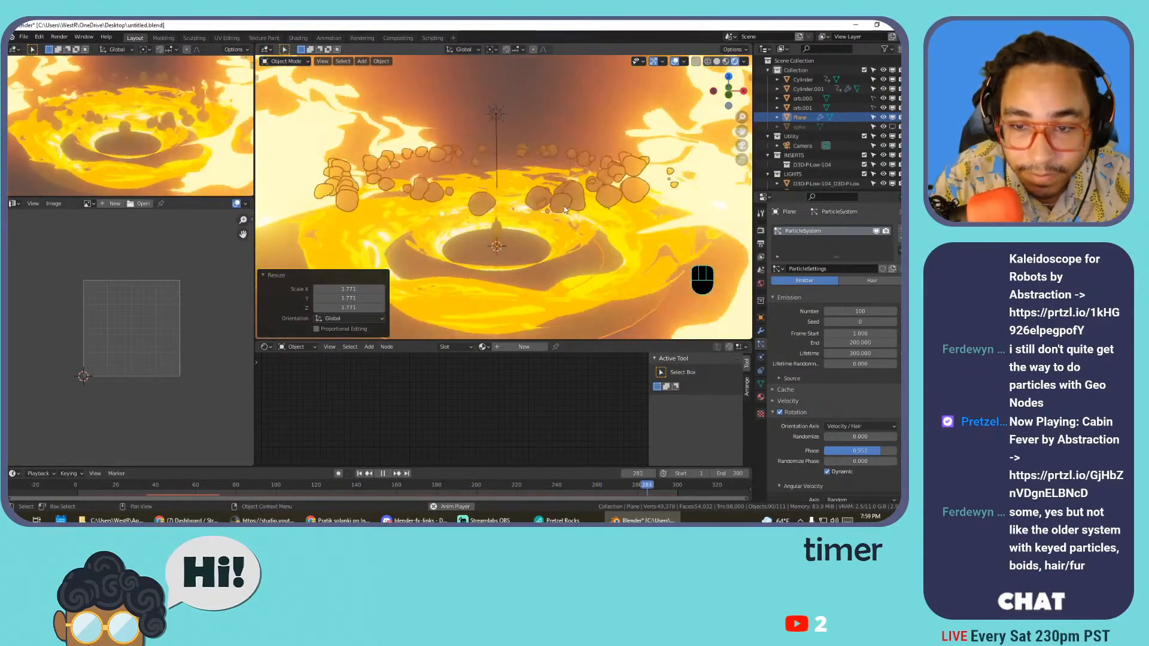
left_click(562, 206)
left_click(581, 293)
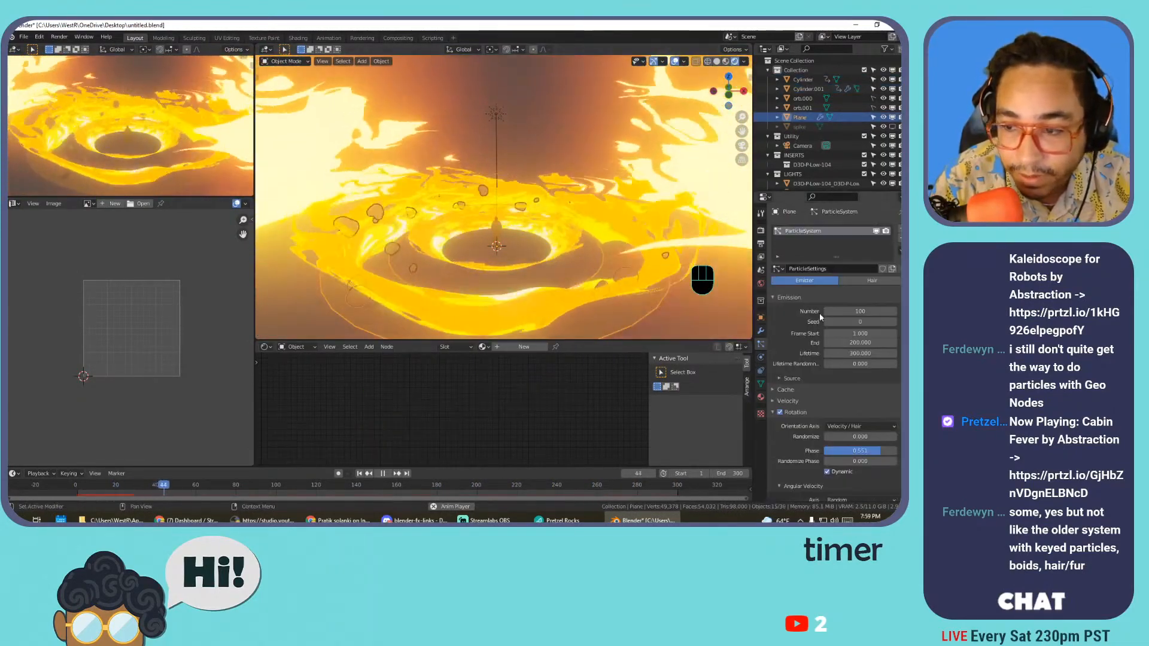
- Set the angular velocity amount of the rock particles to 1
scroll(850, 475, "down", 3)
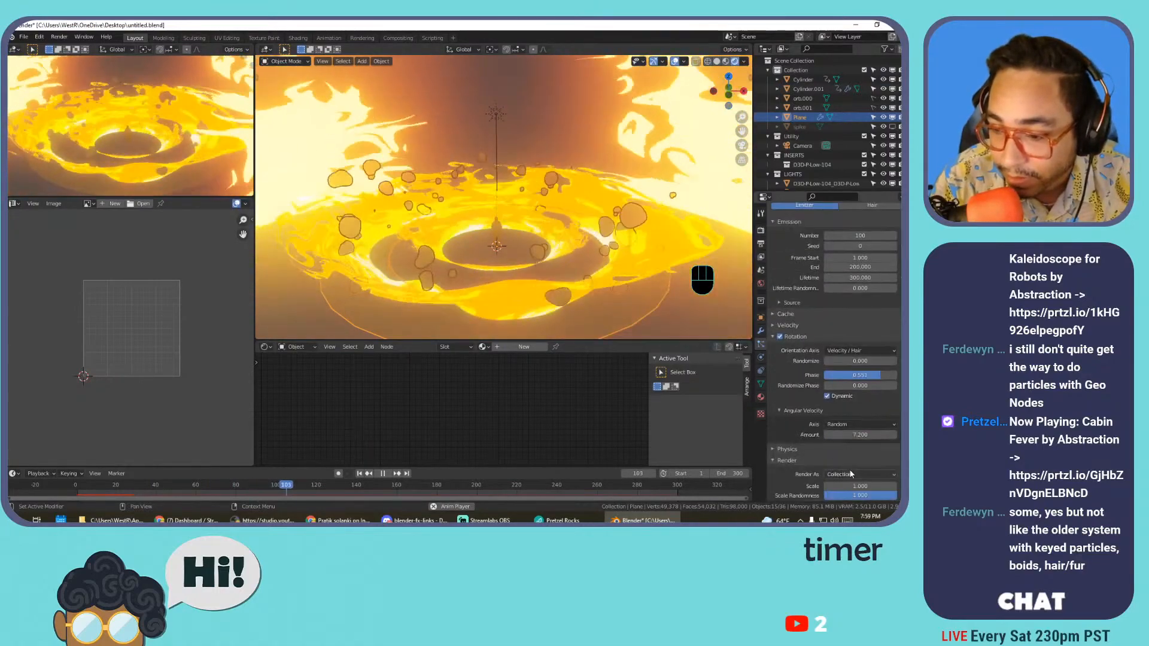
left_click(862, 435)
type("1")
key("Return")
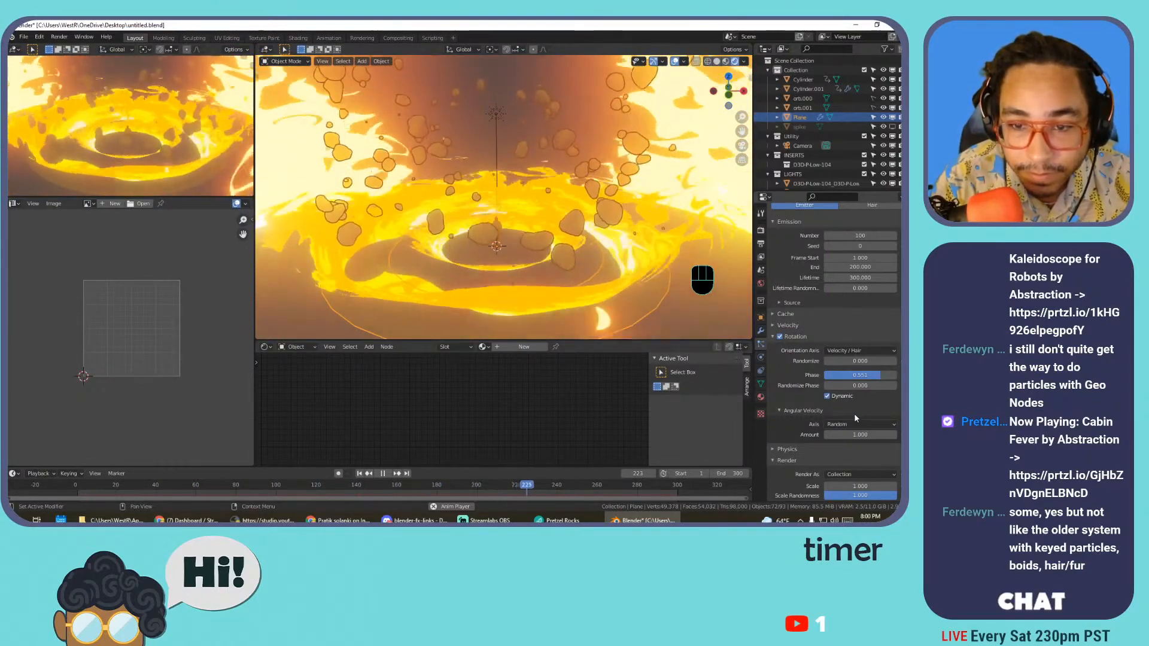
- Hide the TriLamp-Key light from the viewport
scroll(824, 143, "down", 4)
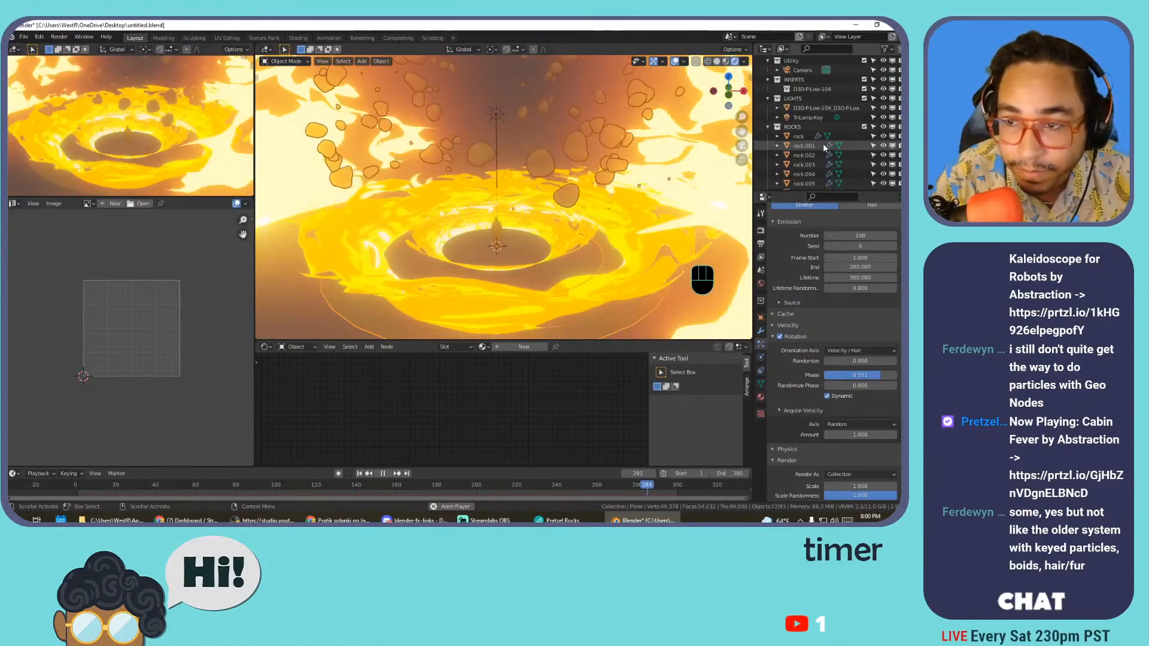
left_click(809, 118)
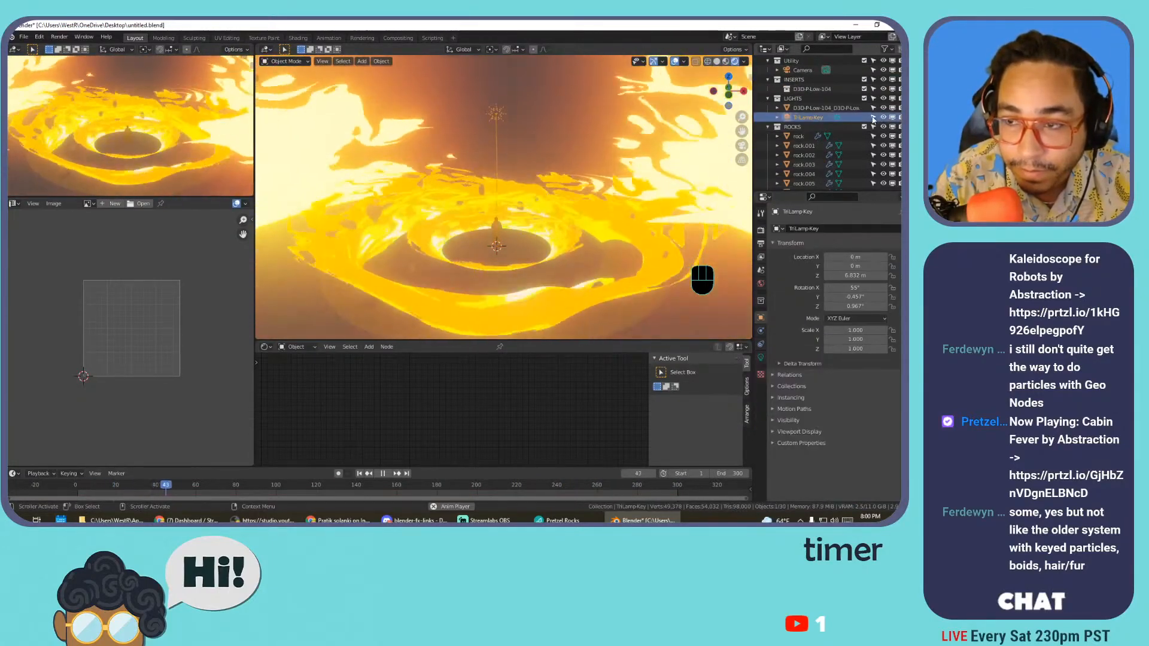
left_click(883, 117)
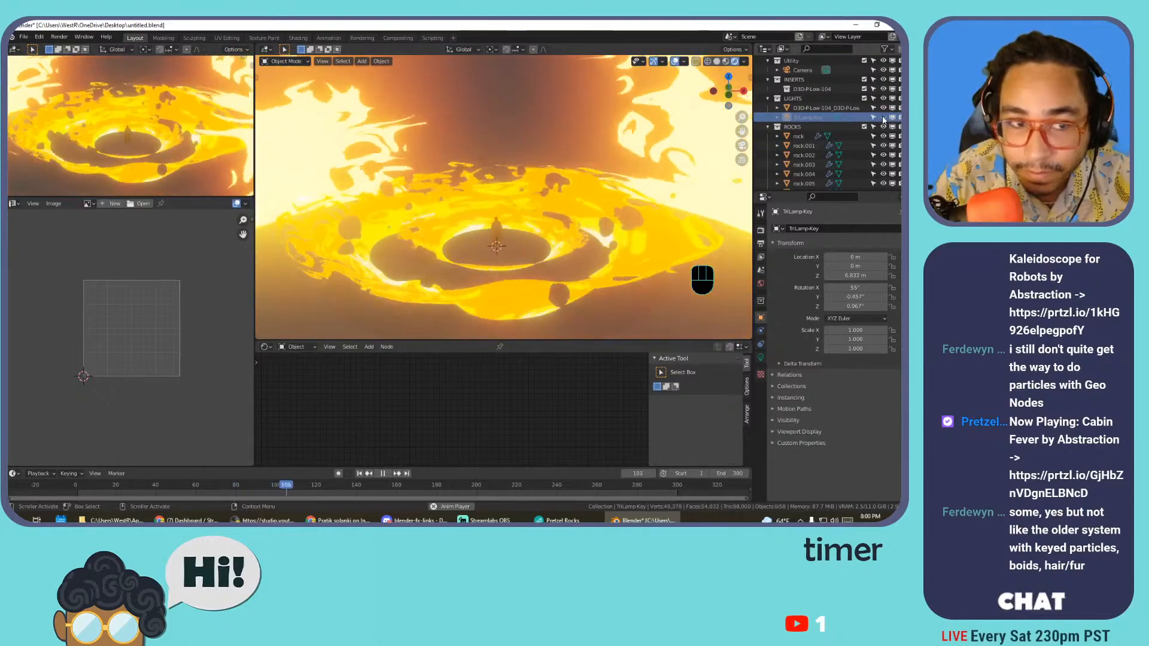
key("x")
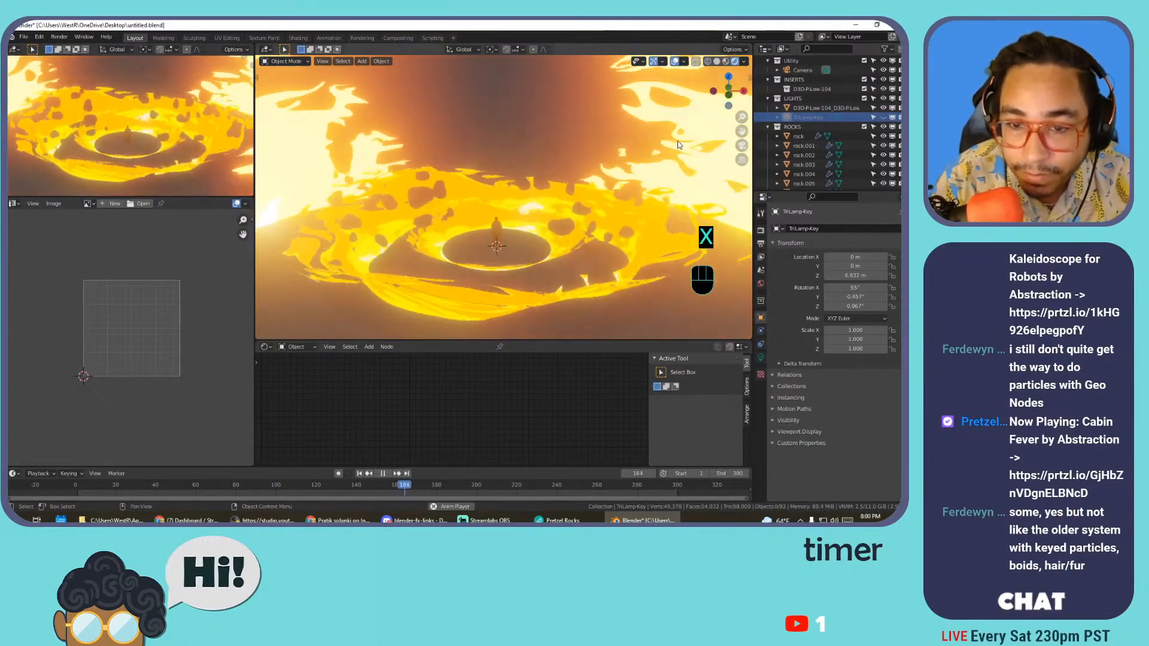
- Try the Wire viewport display on the ring emitter and restore it to Textured
left_click(629, 308)
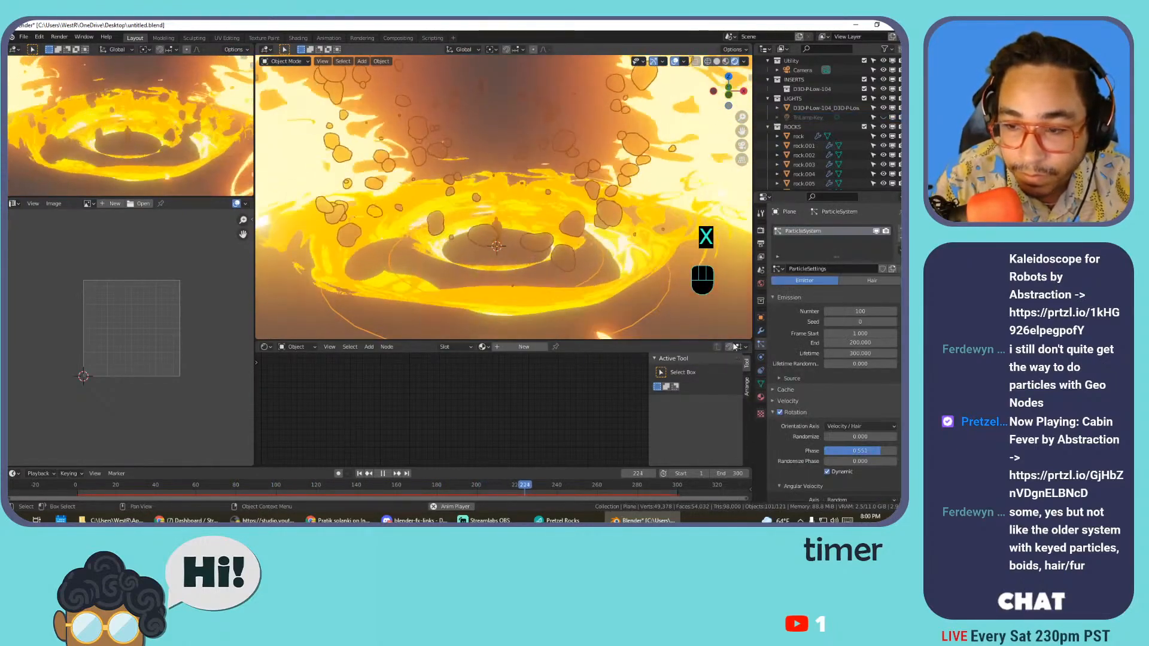
left_click(761, 317)
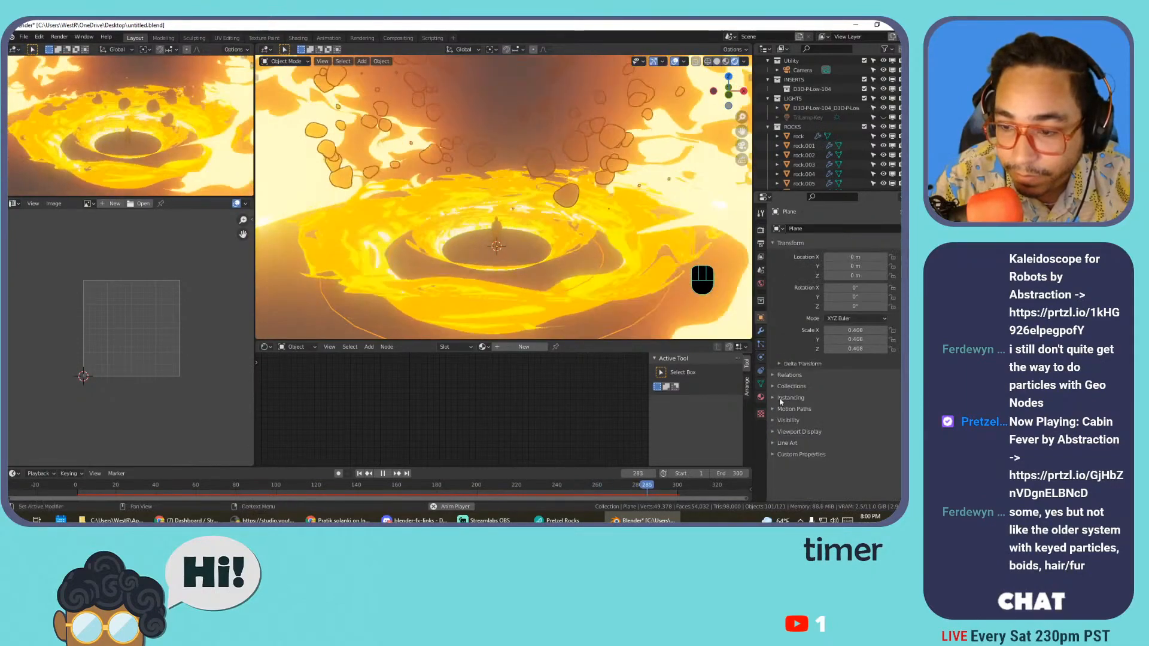
left_click(789, 420)
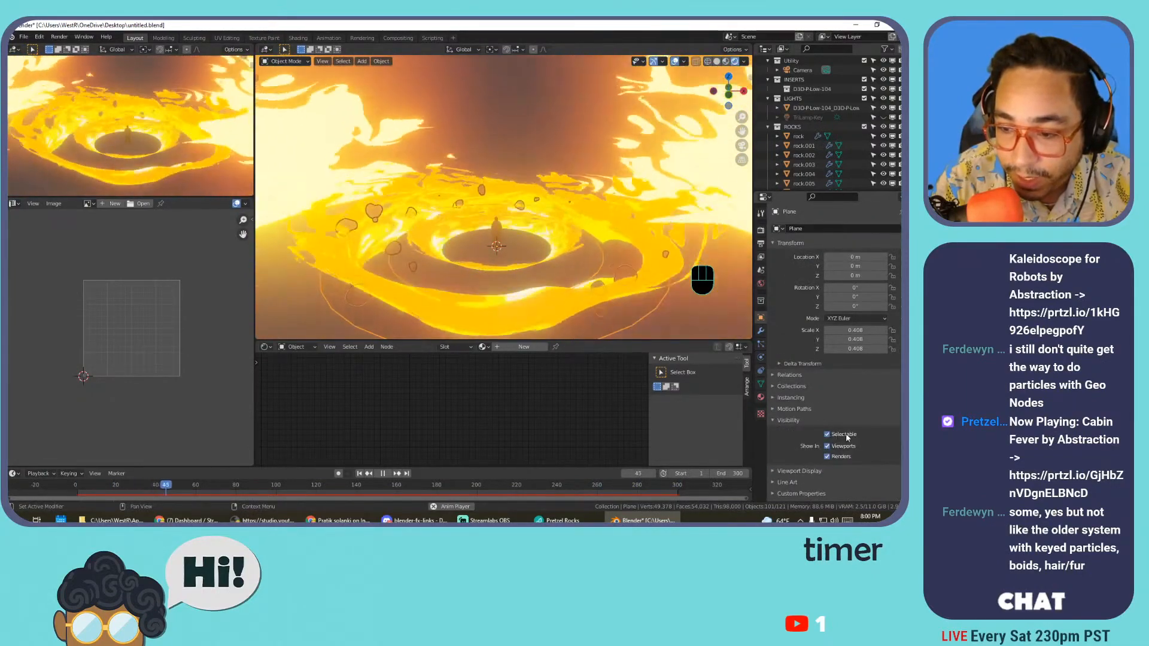
left_click(794, 422)
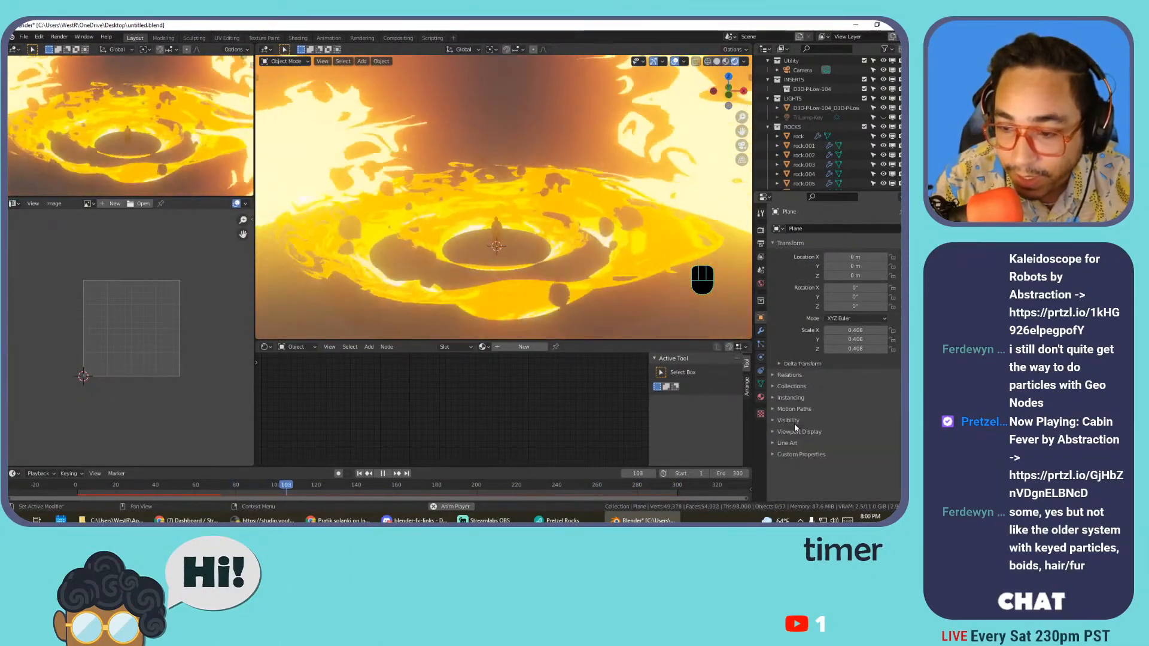
left_click(797, 430)
scroll(826, 437, "down", 3)
left_click(849, 459)
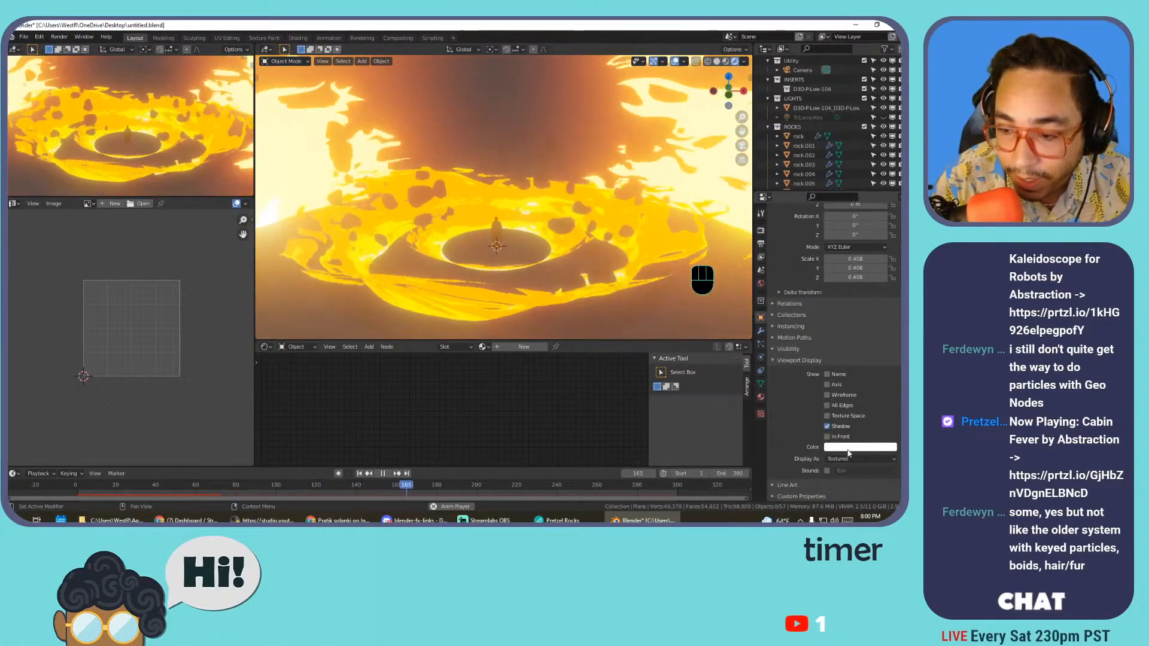
left_click(851, 437)
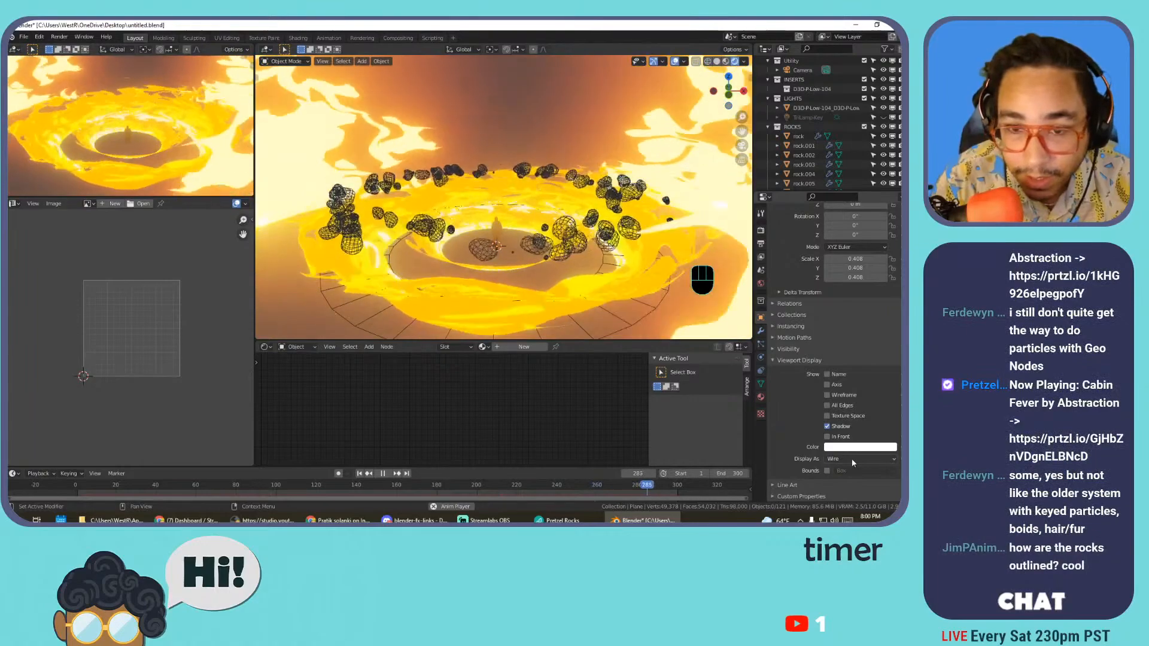
left_click(853, 459)
left_click(837, 417)
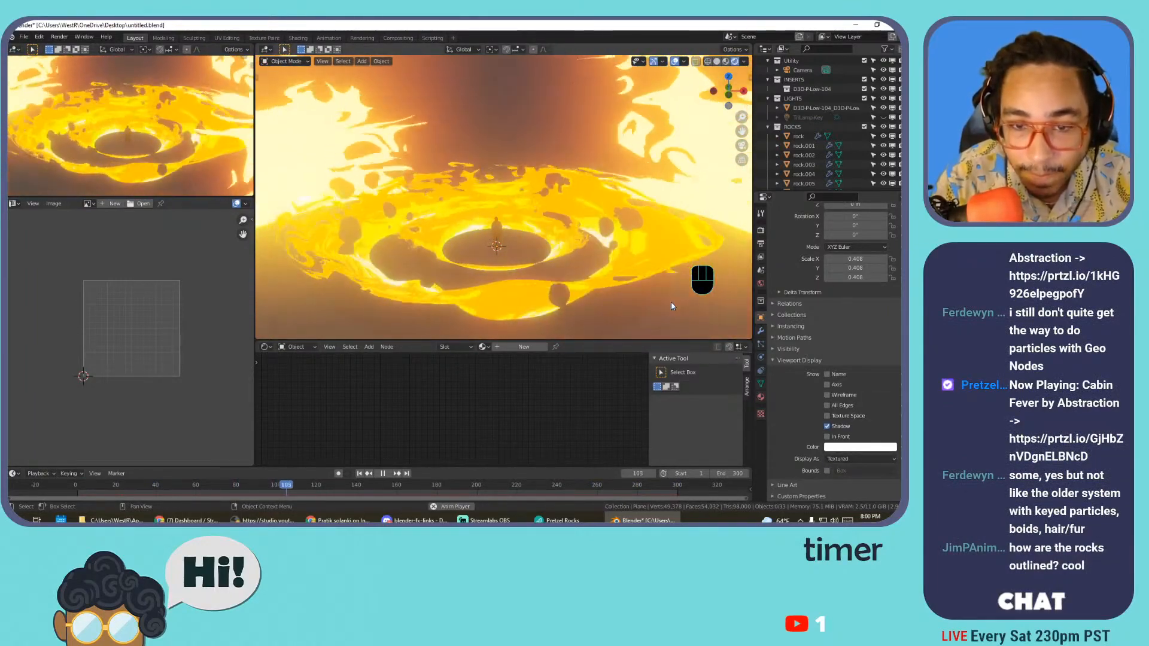
- Stop playback, render frame 148, inspect the rocks and figure in the image and close the render
key("space")
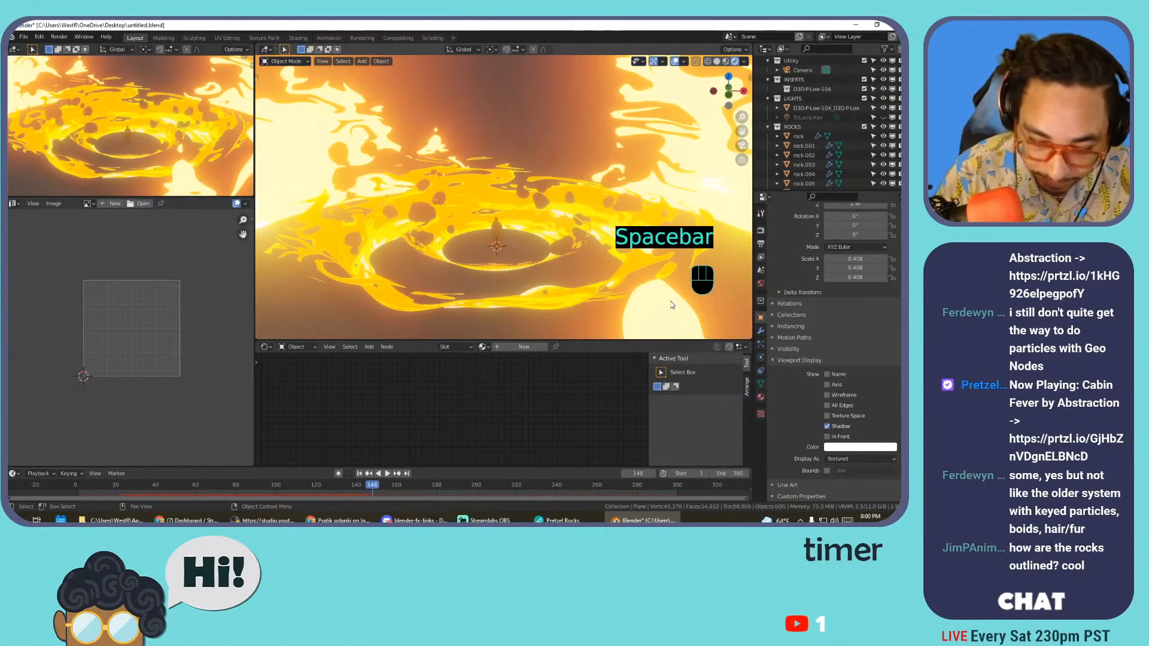
key("F12")
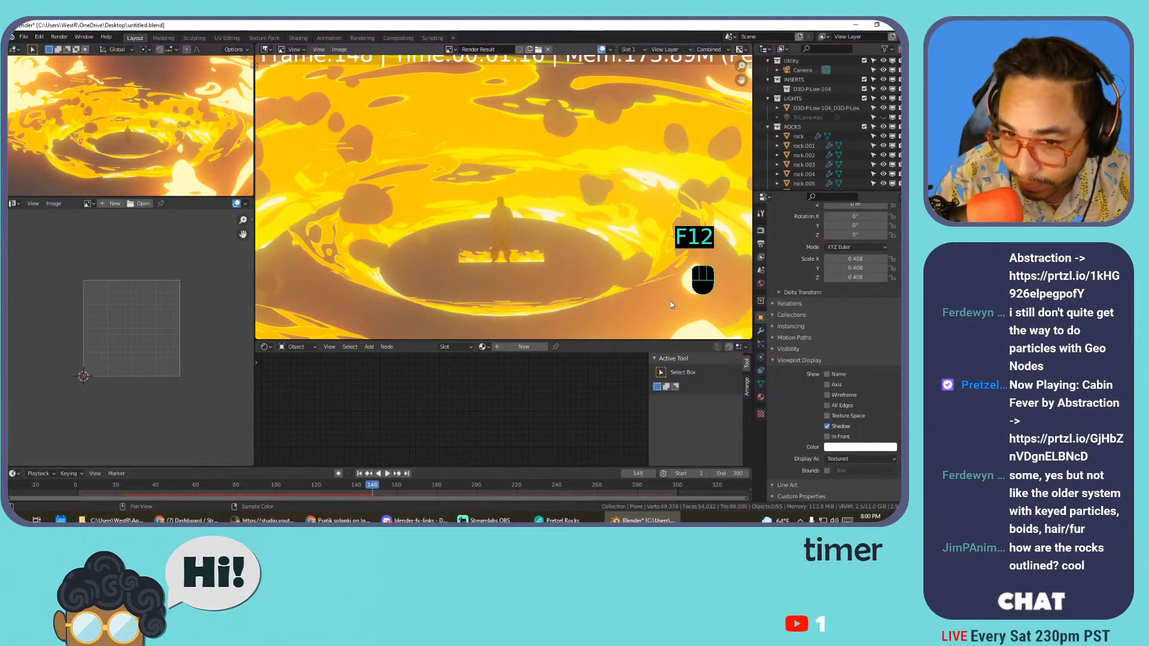
scroll(494, 258, "down", 4)
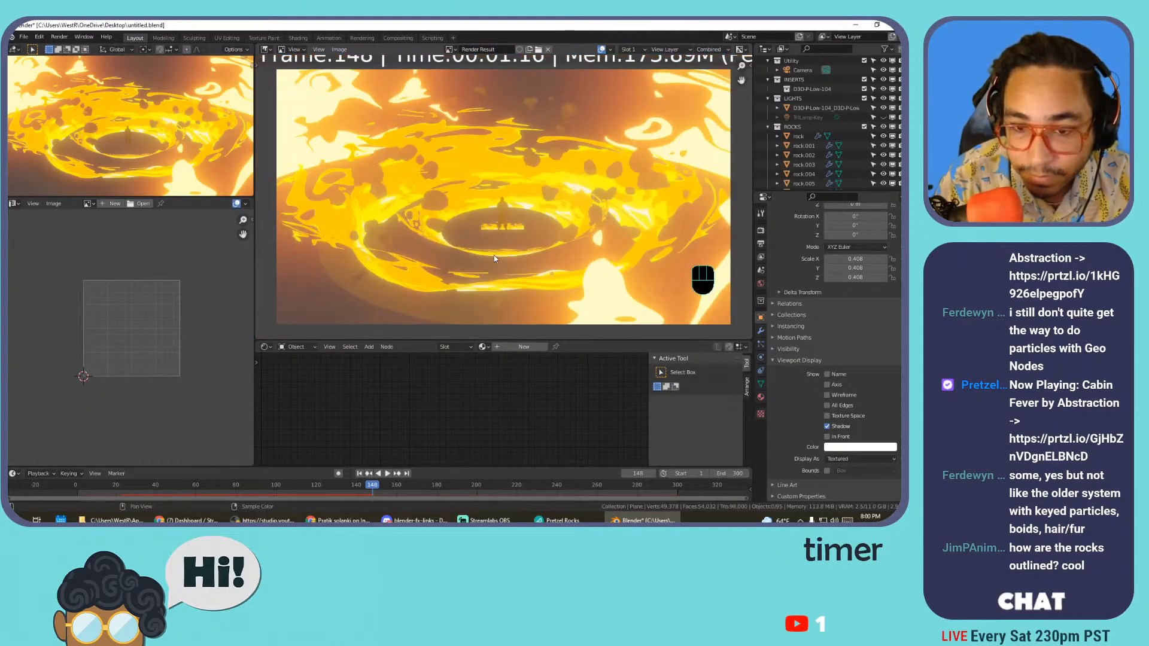
scroll(493, 259, "up", 4)
key("Escape")
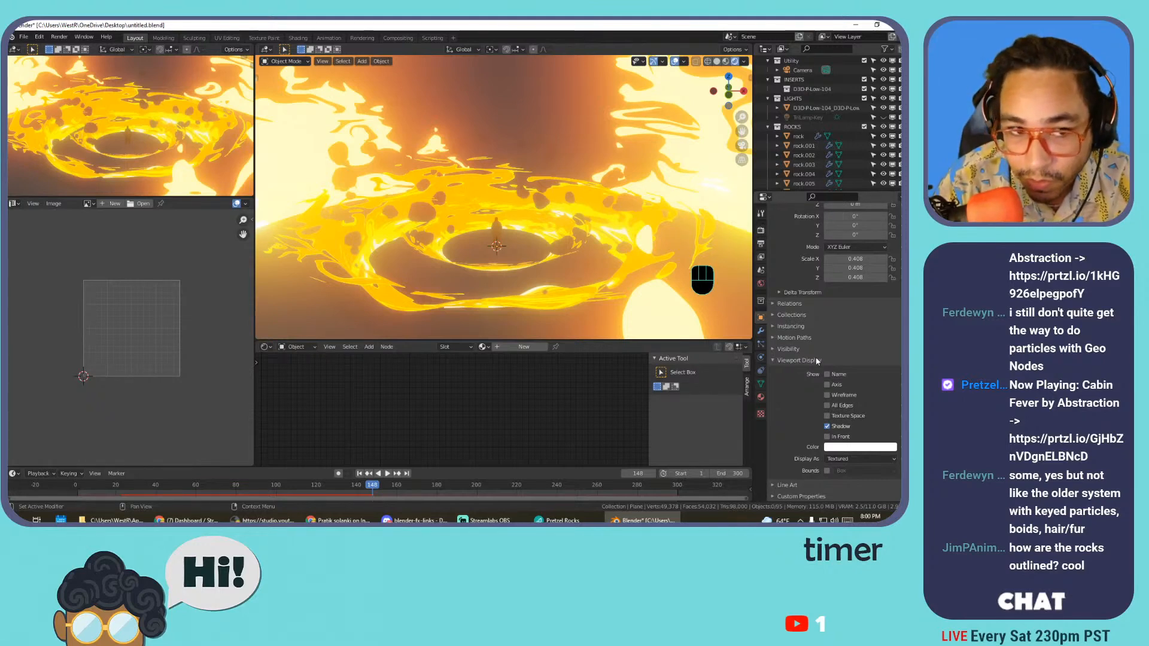
scroll(569, 224, "up", 5)
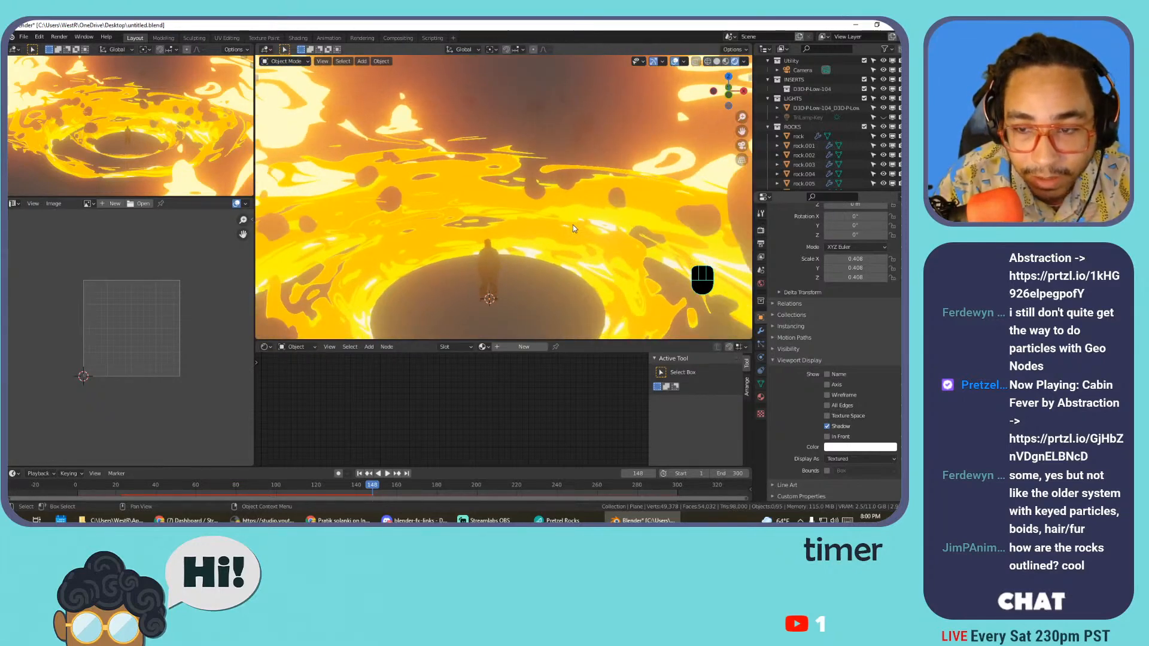
- Collapse the emitter's Viewport Display settings and open its particle settings at the Rotation and Render sections
left_click(790, 361)
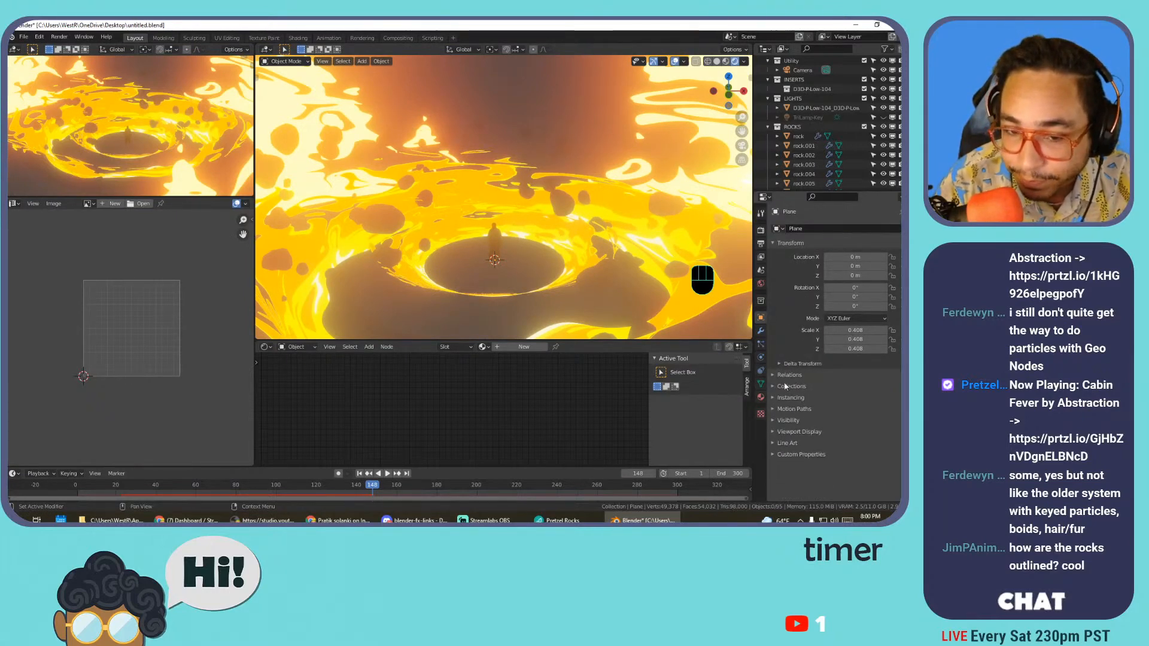
left_click(643, 304)
scroll(644, 303, "down", 2)
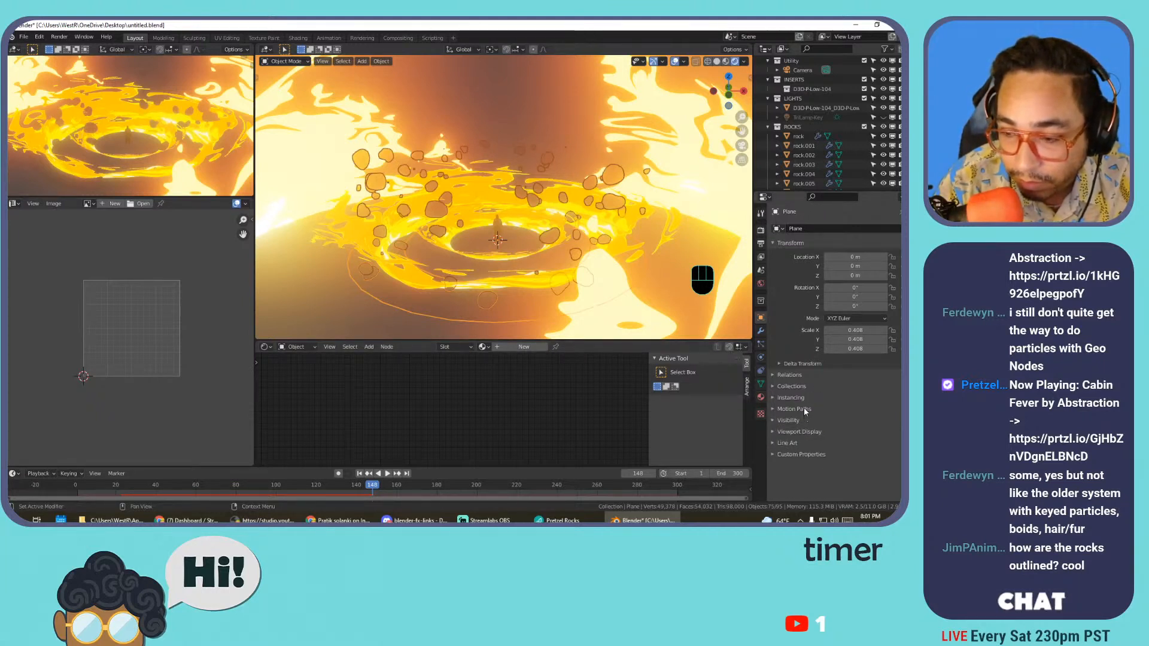
left_click(761, 345)
scroll(839, 412, "down", 10)
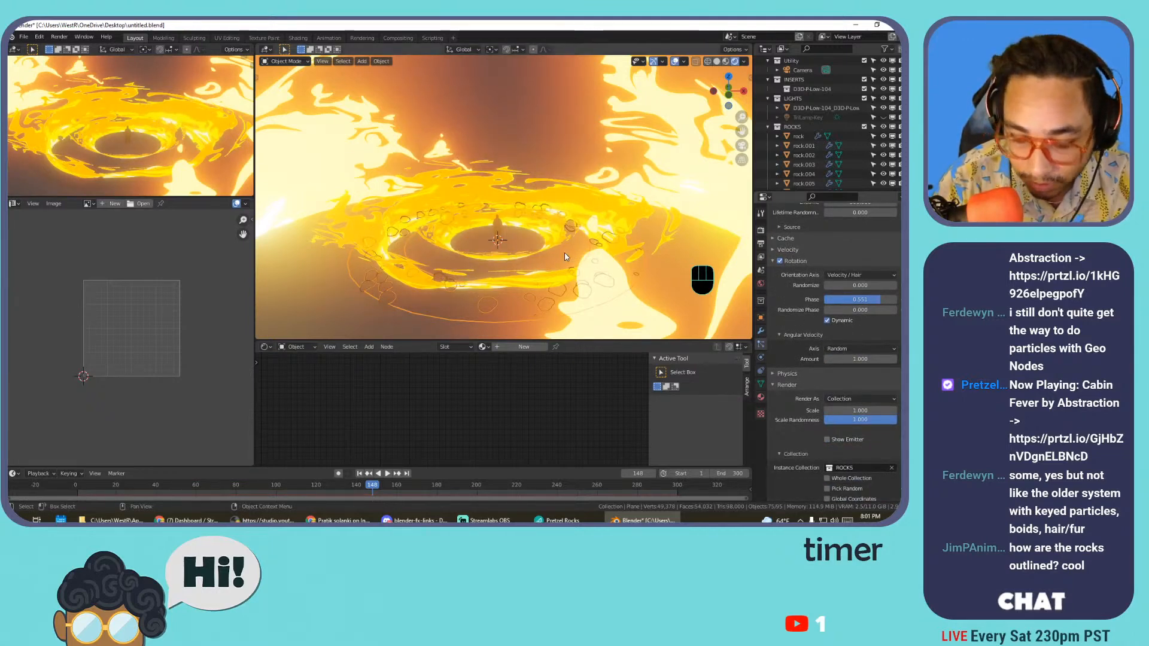
- Render frame 148 again, check the fire rings around the figure and close the render
key("F12")
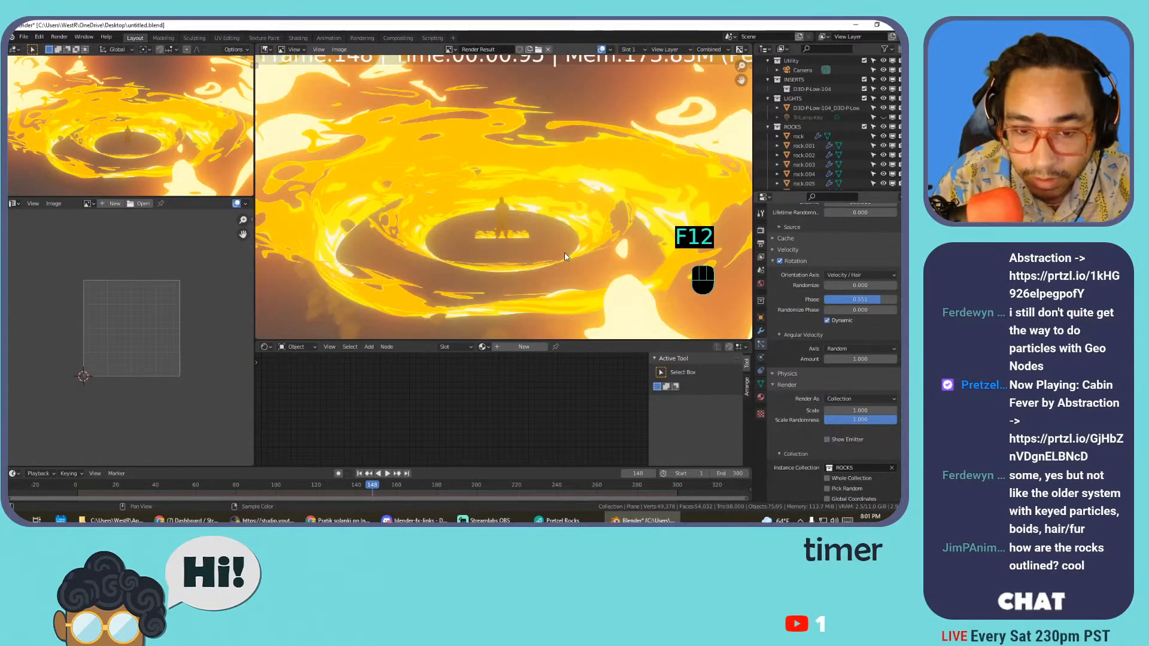
scroll(565, 256, "down", 2)
key("Escape")
- Play the animation from the start, stop at frame 135, render it, inspect the figure closely and close the render
key("space")
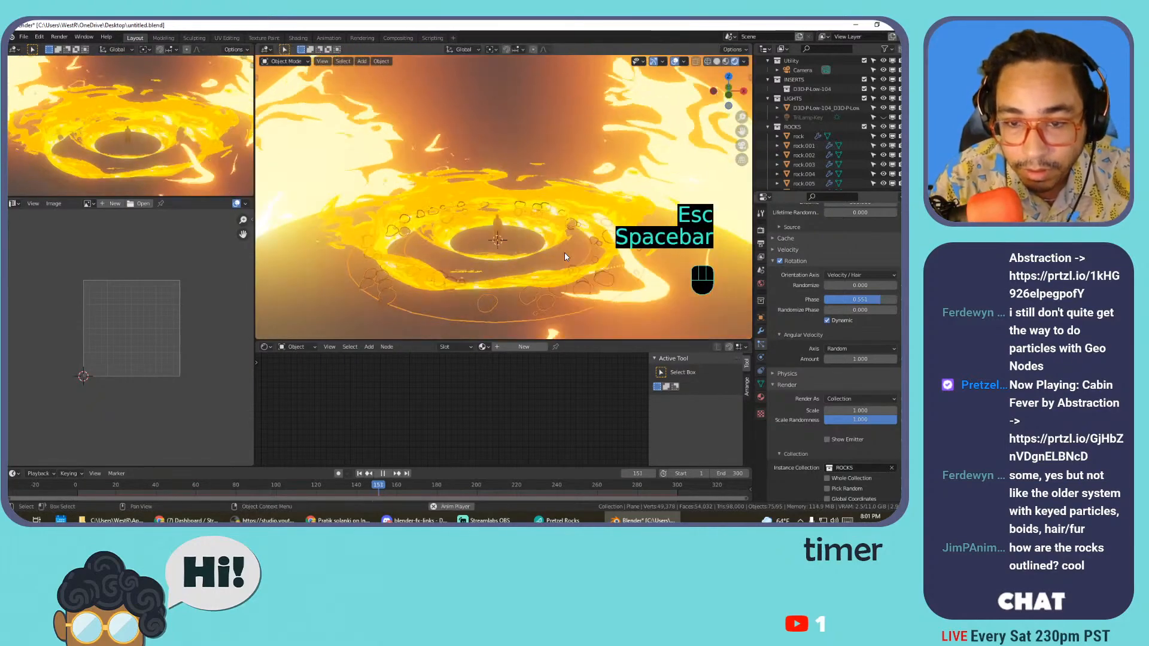
left_click(359, 474)
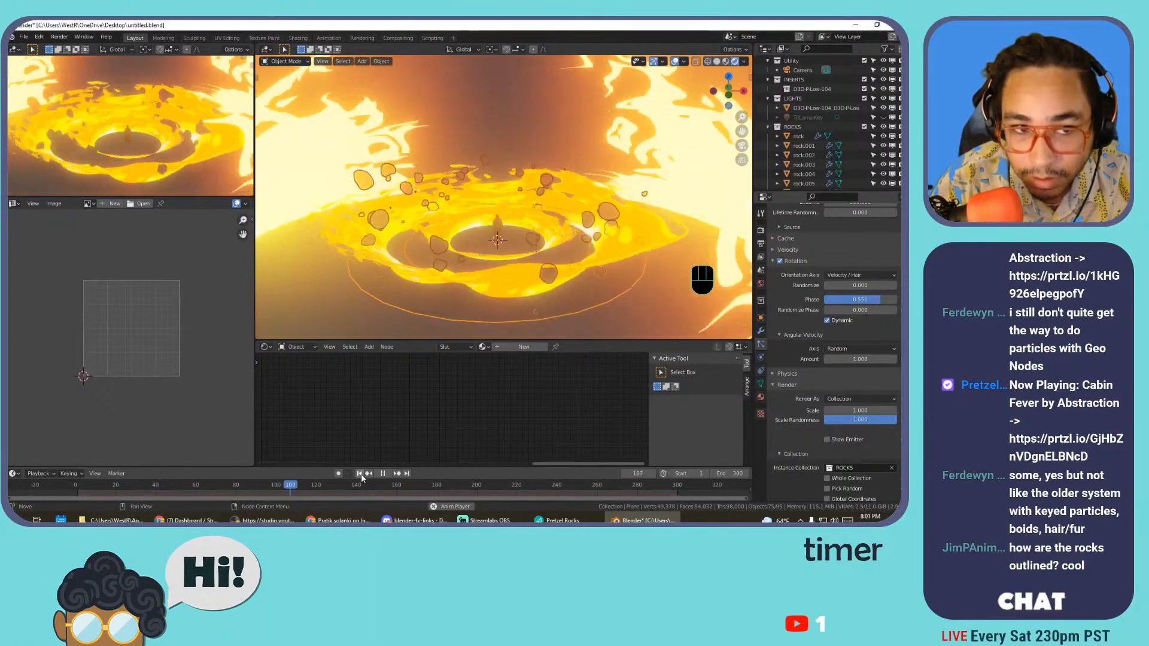
key("space")
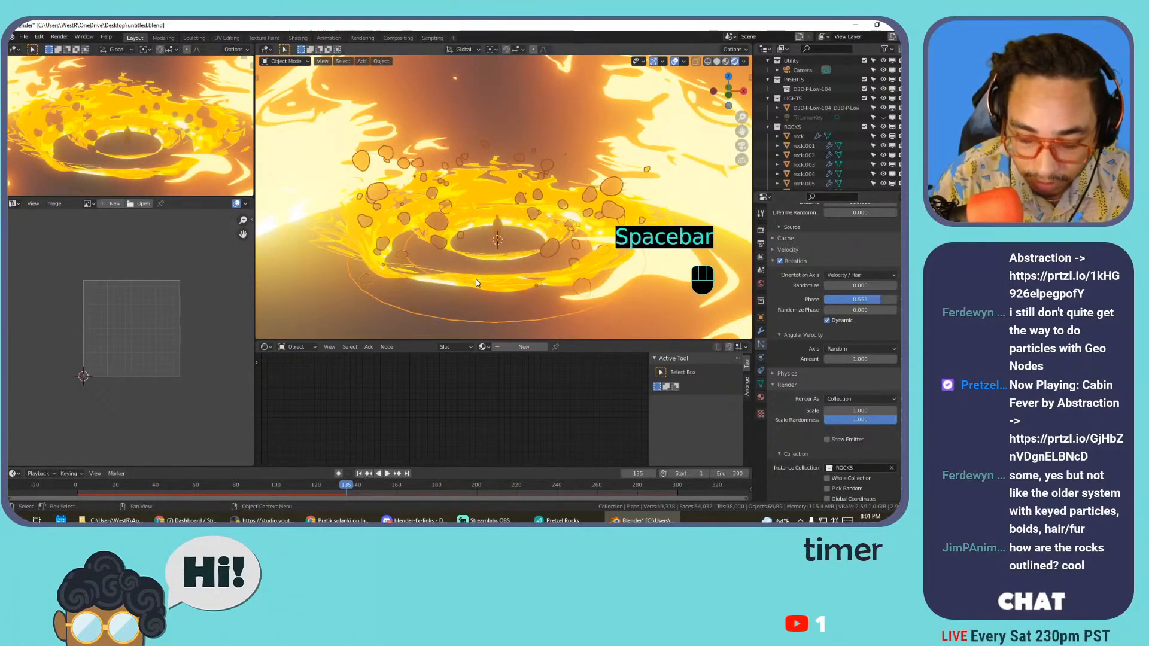
key("F12")
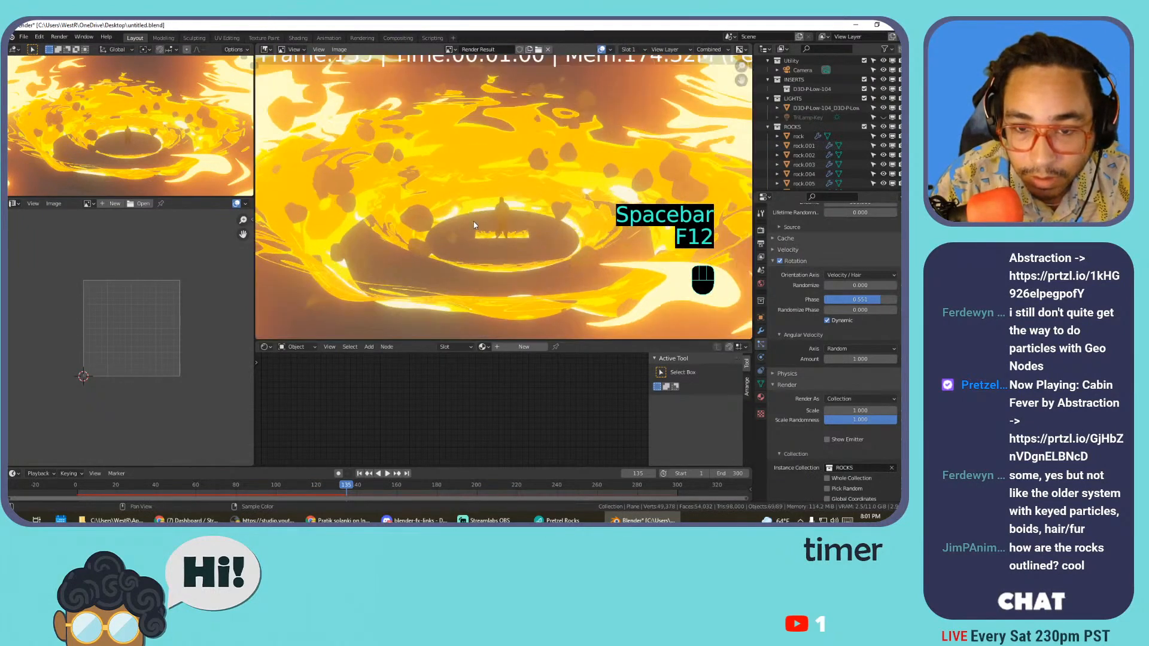
scroll(474, 230, "up", 2)
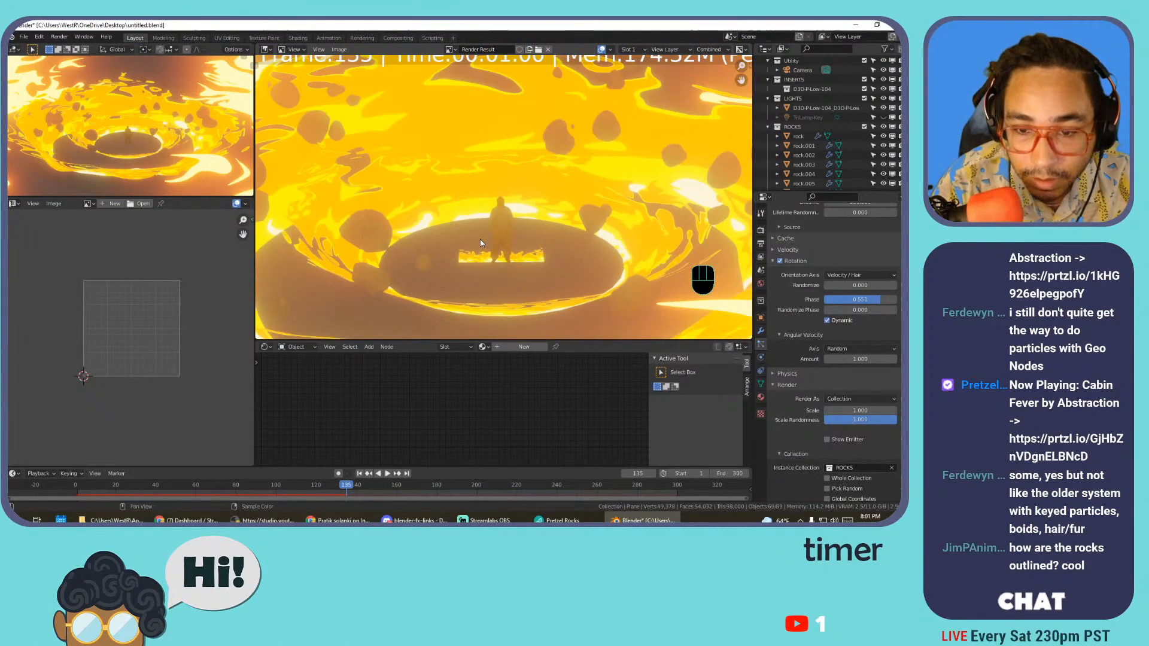
key("Escape")
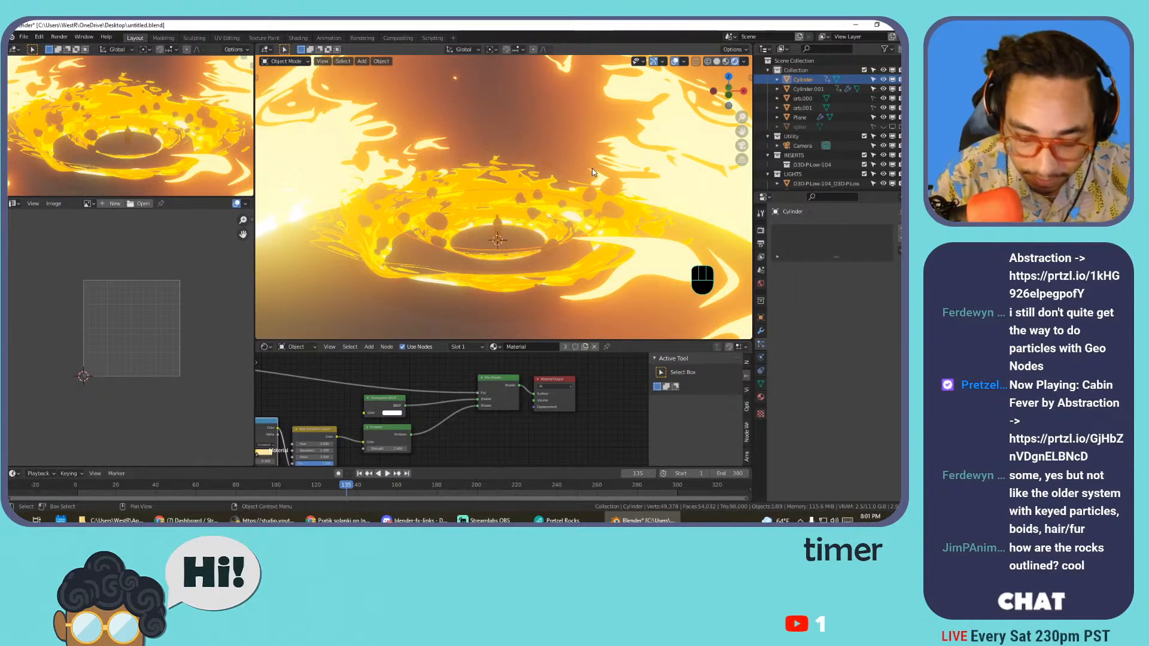
- Render frame 135 again without the fire band at the figure's feet, check the whole image and close the render
key("F12")
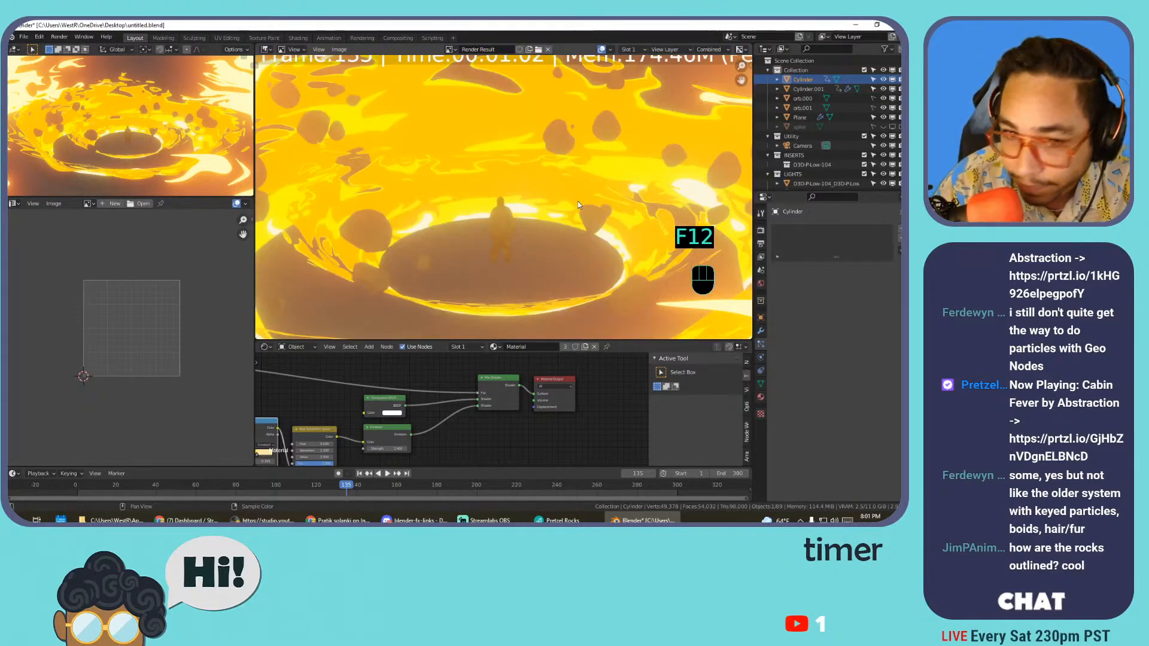
scroll(551, 190, "down", 2)
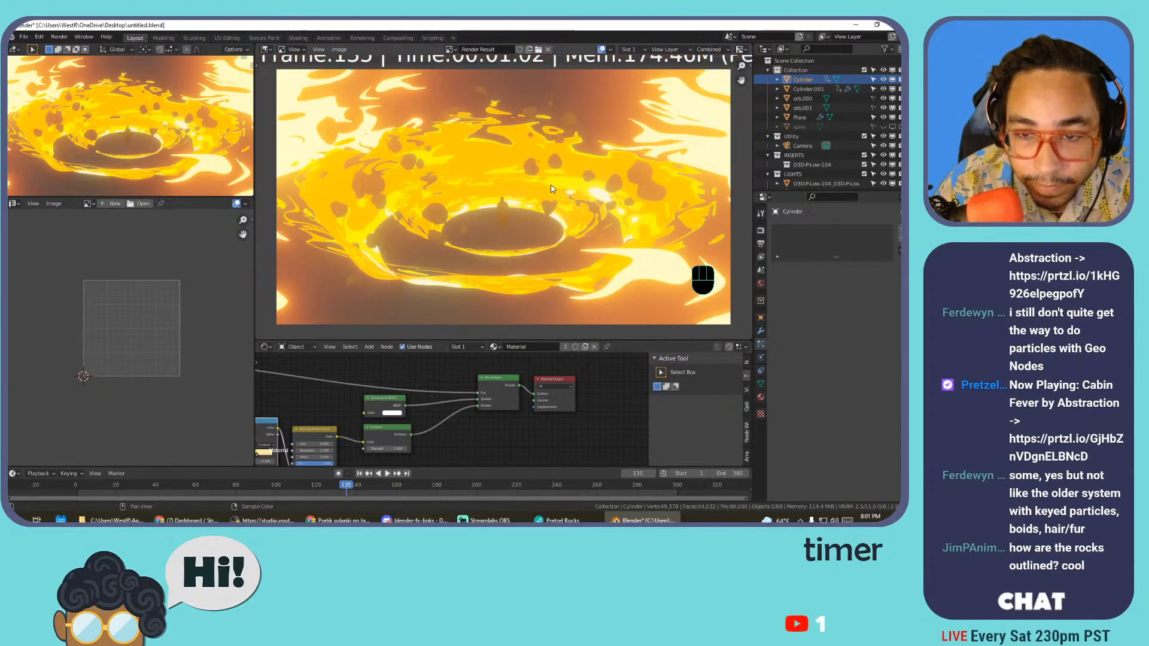
scroll(551, 189, "down", 1)
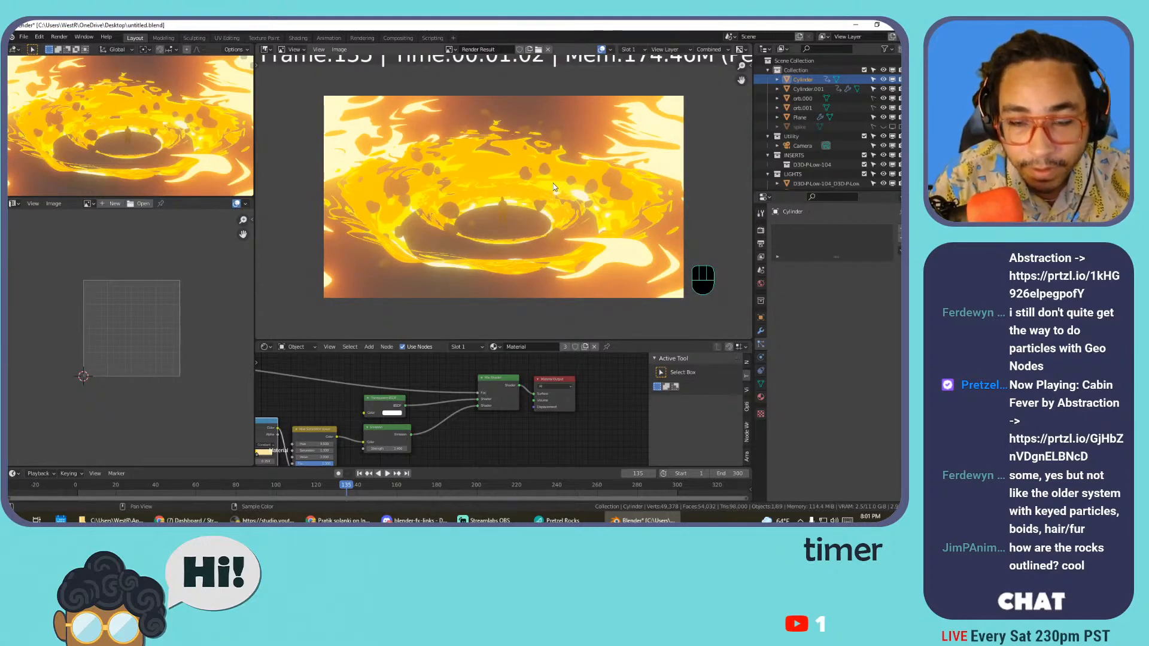
key("Escape")
- Scale up the ring emitter's mesh in Edit Mode so it encircles the fire domes, with the animation playing
left_click(488, 283)
key("s")
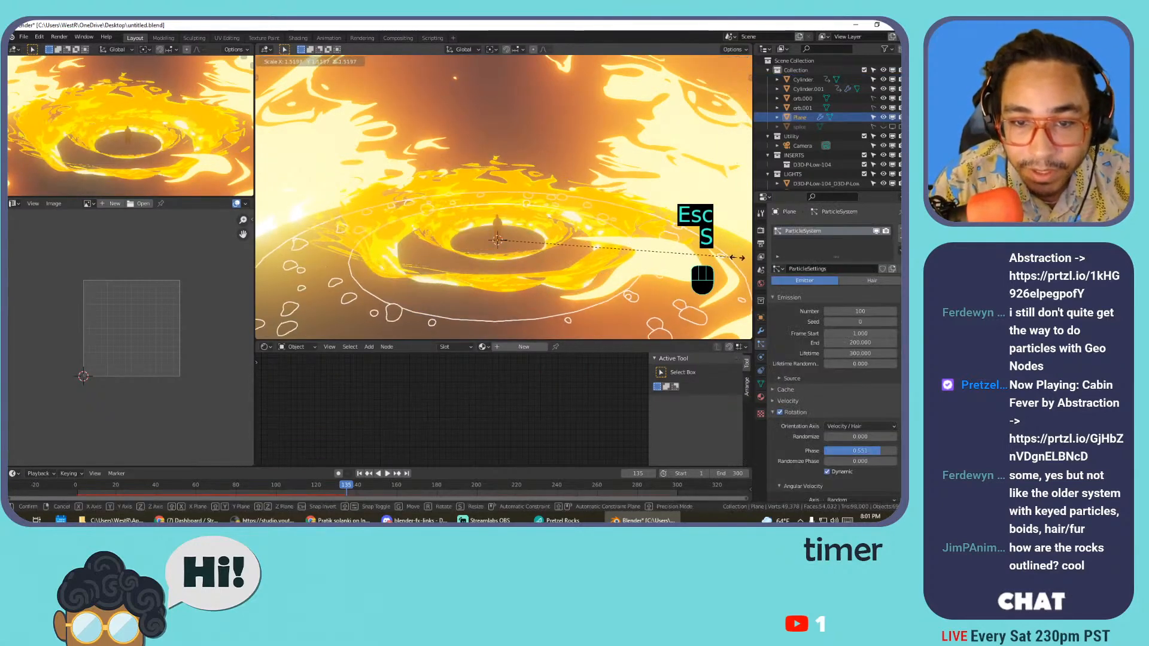
left_click(449, 220)
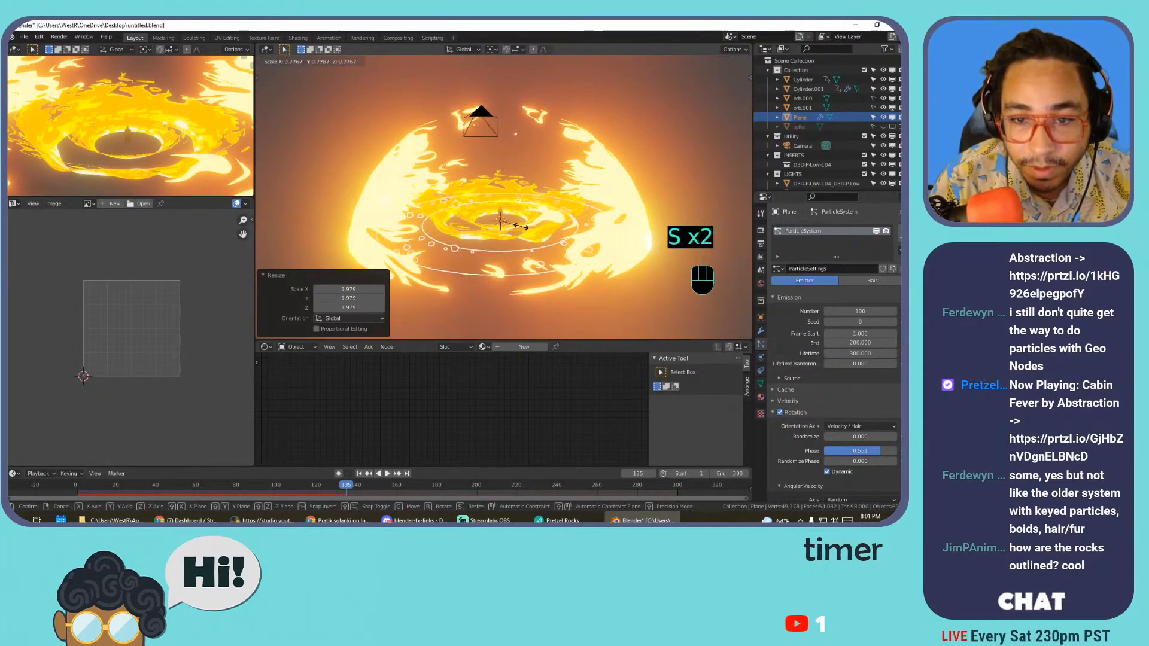
key("Tab")
key("space")
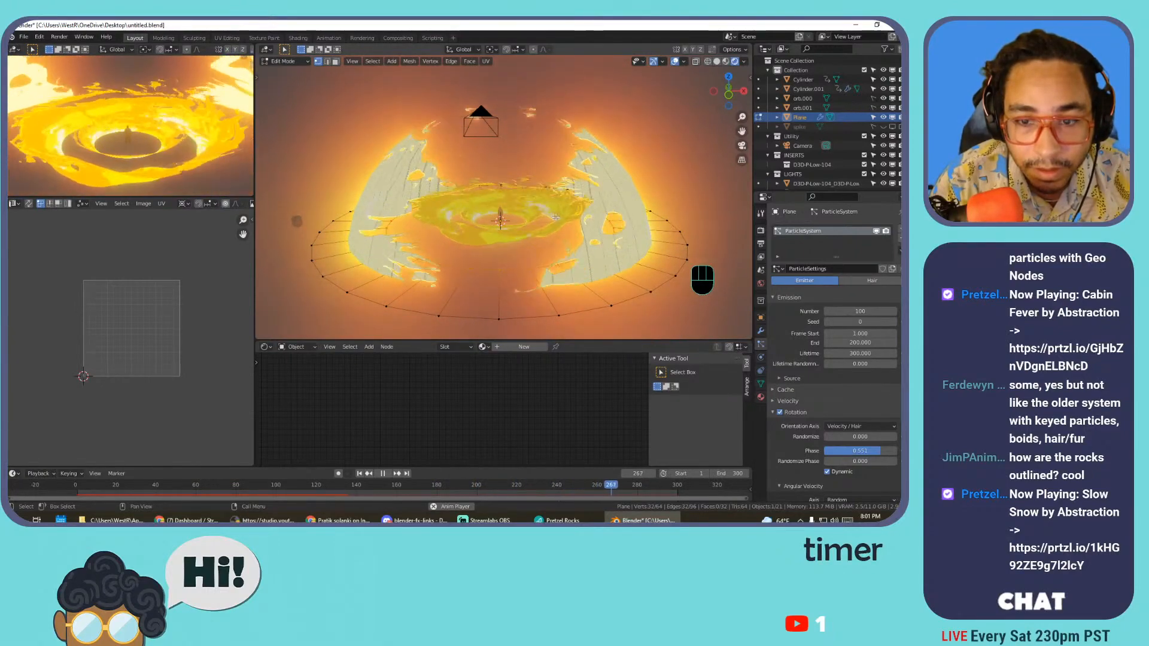
key("Tab")
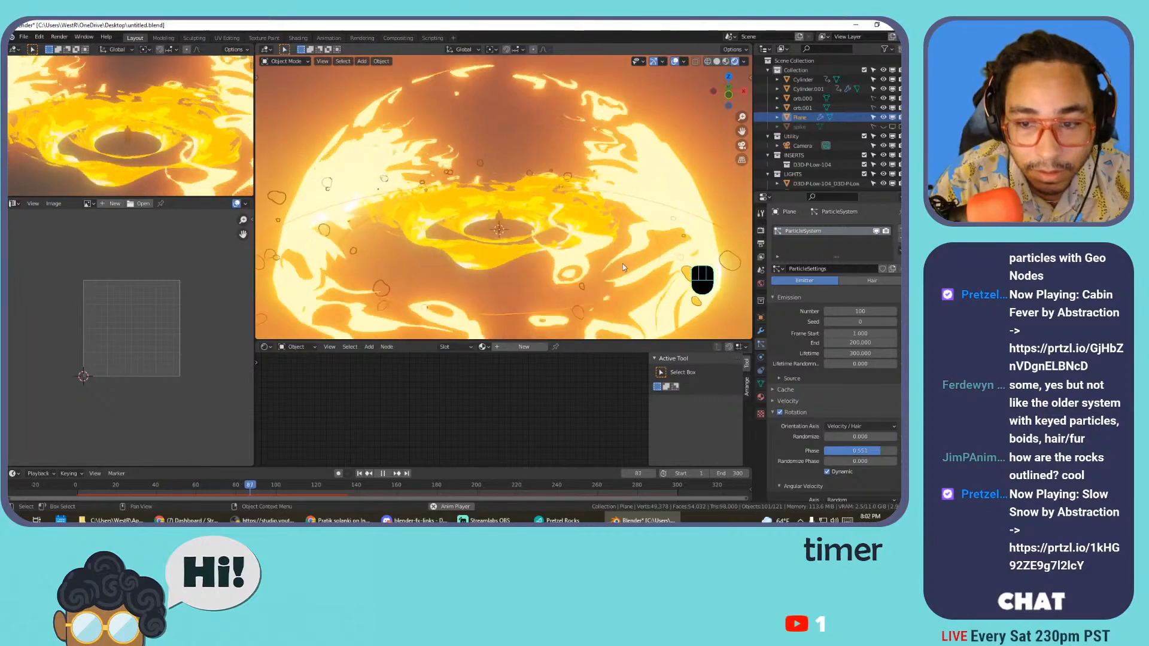
- Try a particle count of 1000 on the ring emitter and replay the animation from the first frame
left_click(856, 311)
type("100")
key("Return")
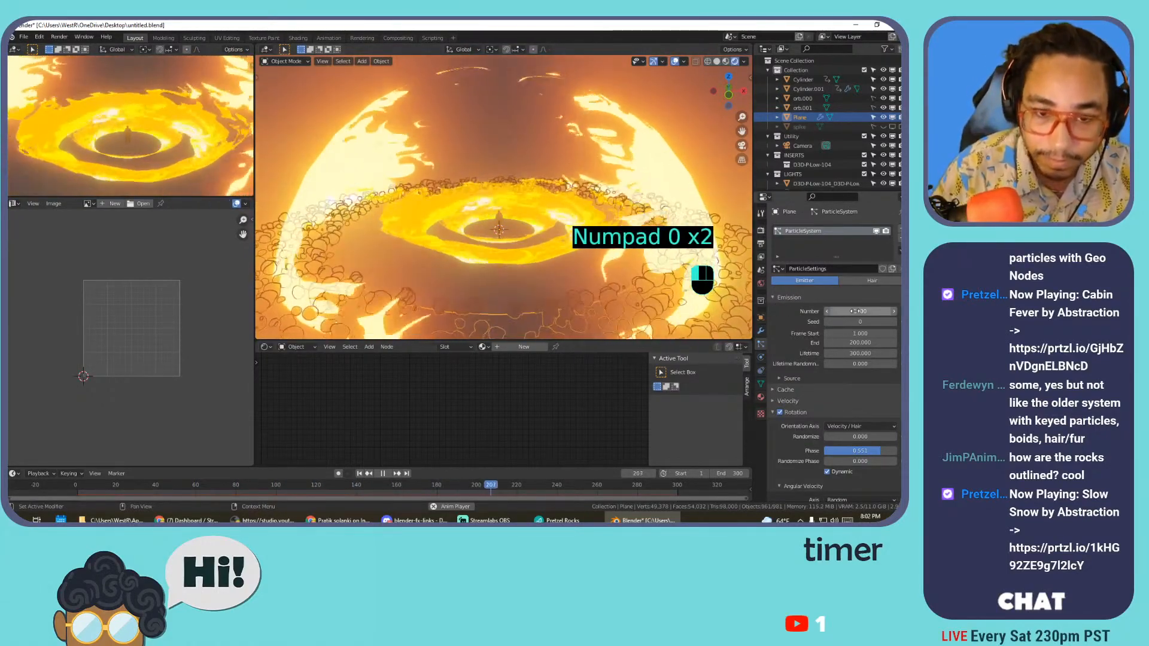
key("space")
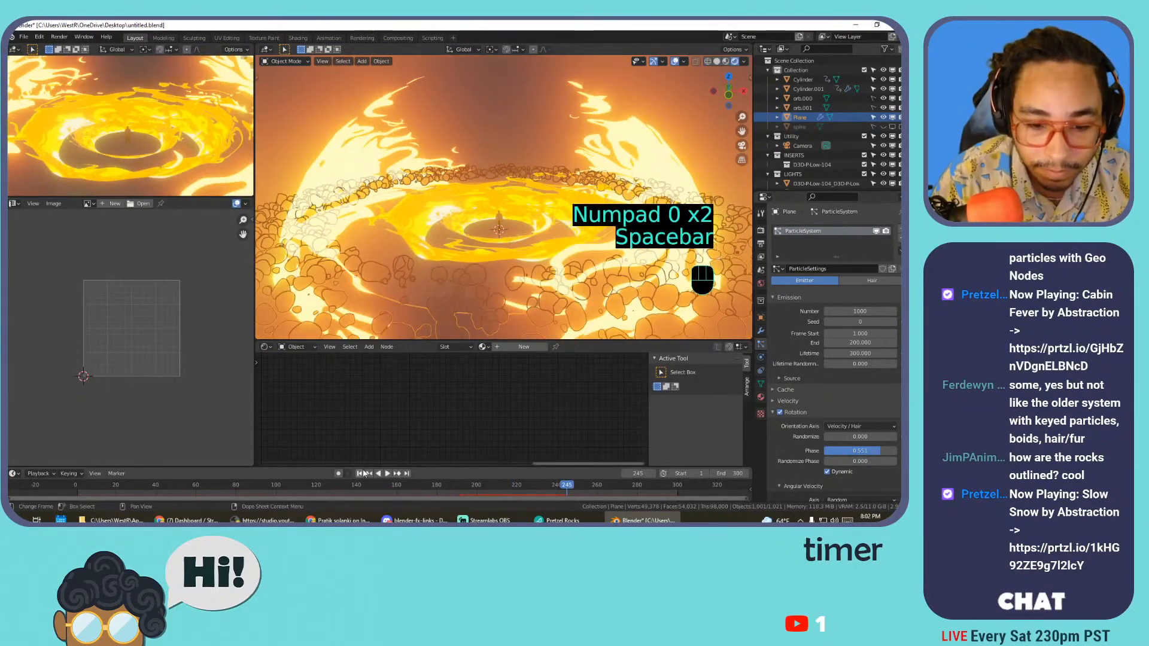
left_click(360, 474)
left_click(378, 473)
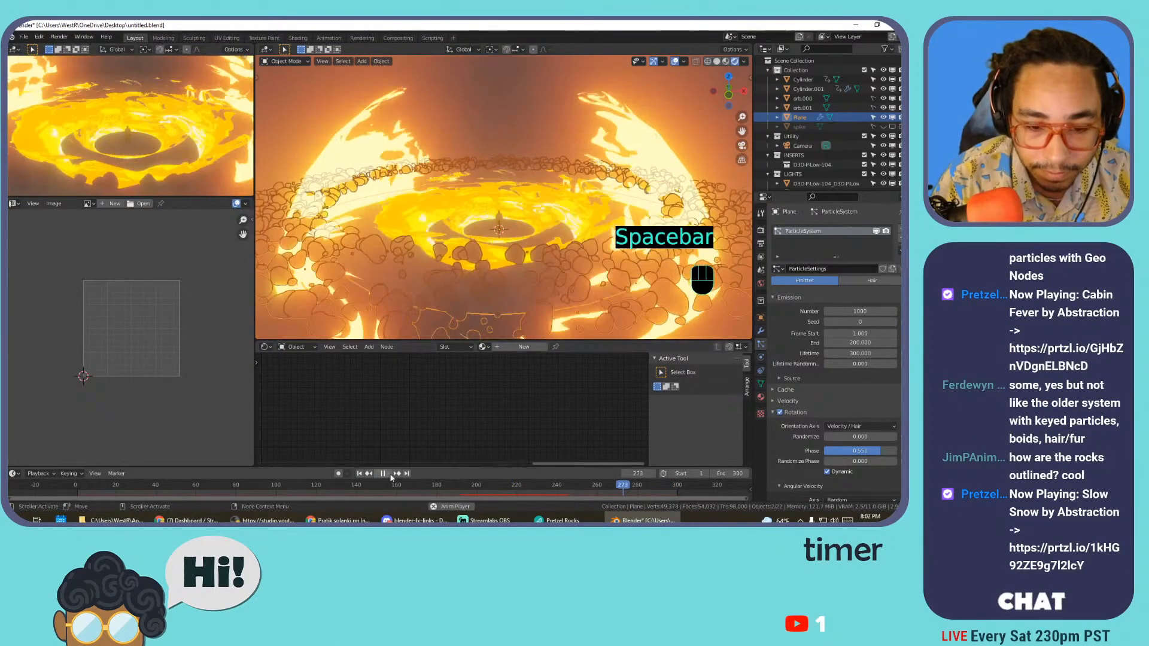
left_click(360, 473)
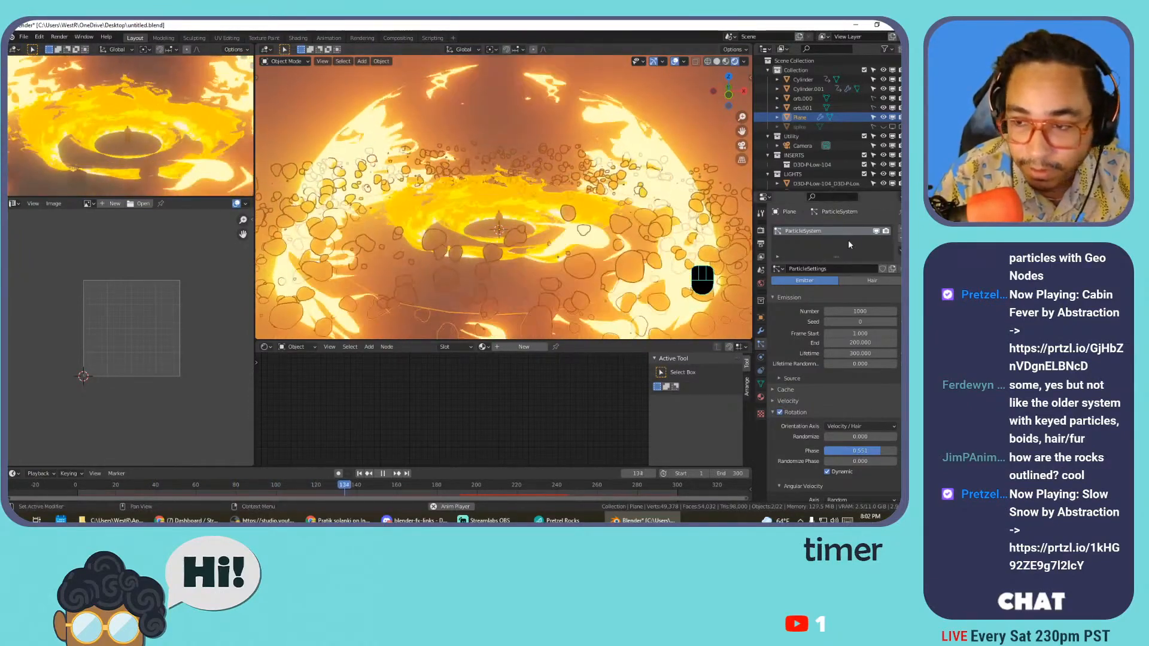
- Set the rock emitter's particle number back to 100
left_click(873, 312)
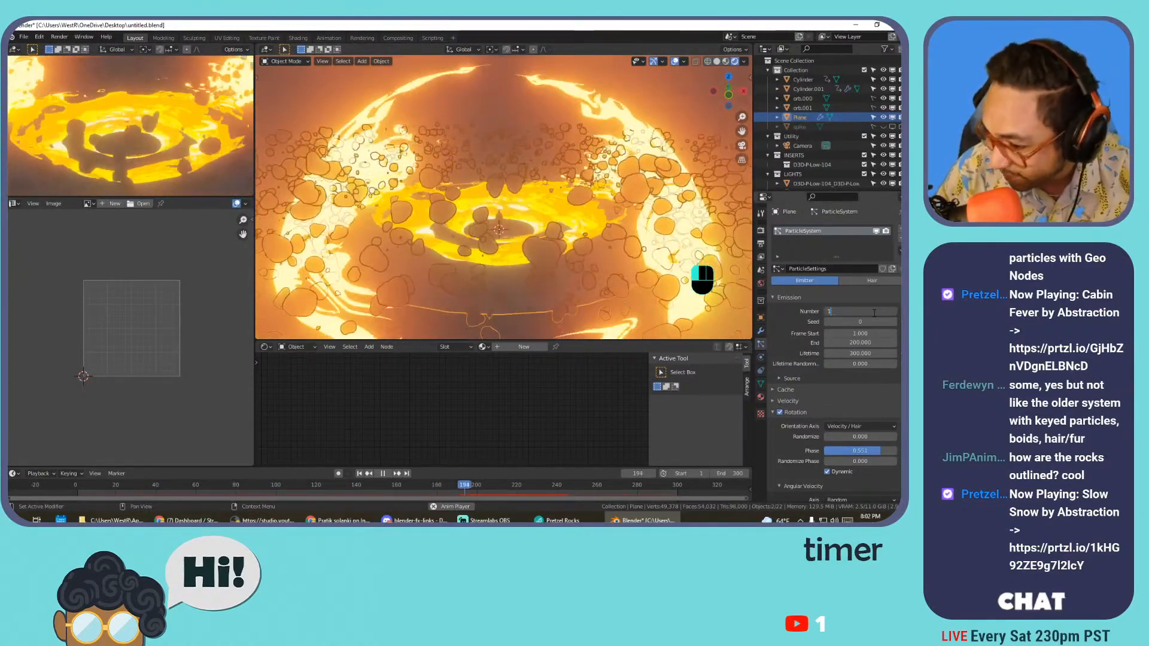
type("100")
key("Return")
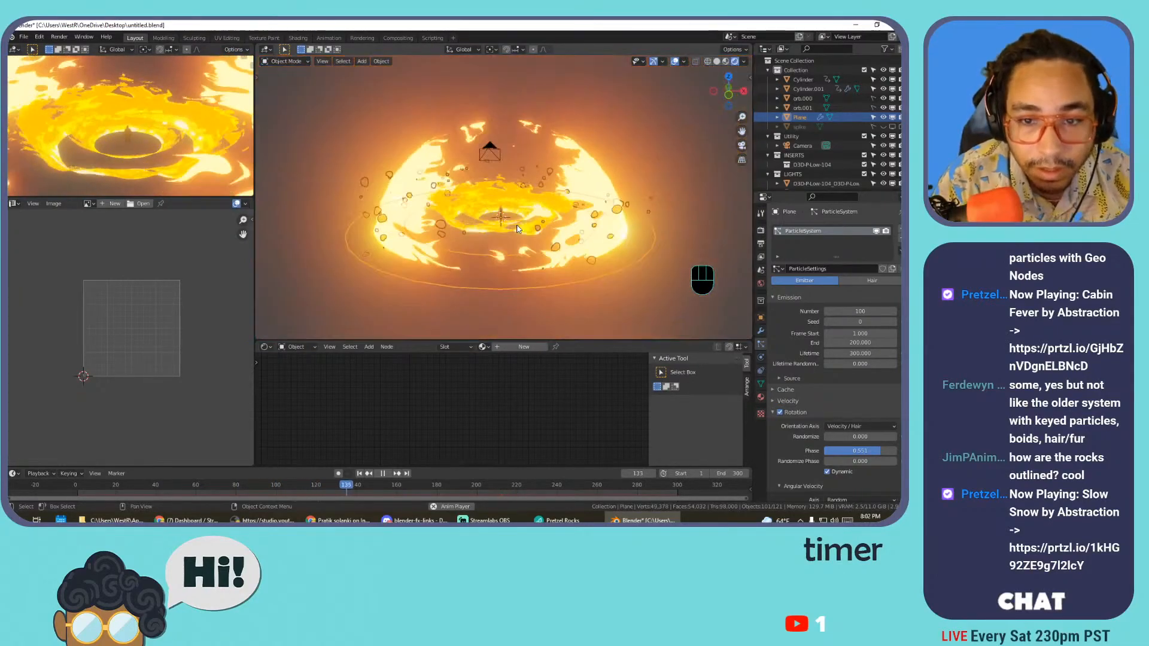
- Reposition the camera with walk navigation to a low, close view facing the figure across the fire rings
key("KP_0")
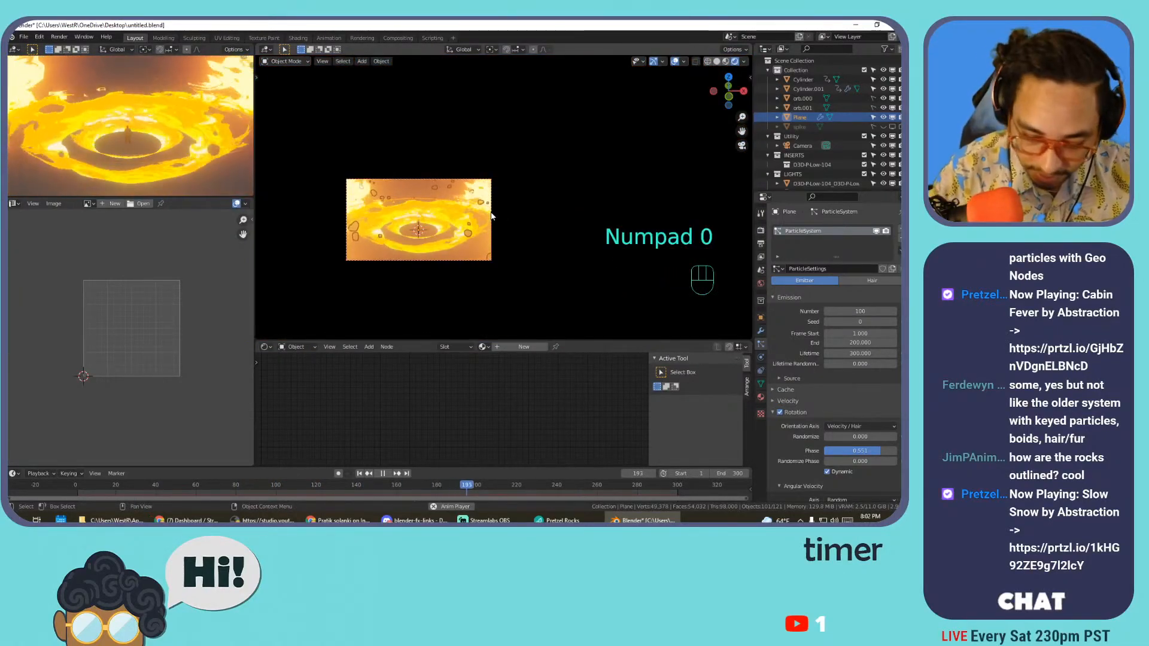
key("Home")
key("shift+grave")
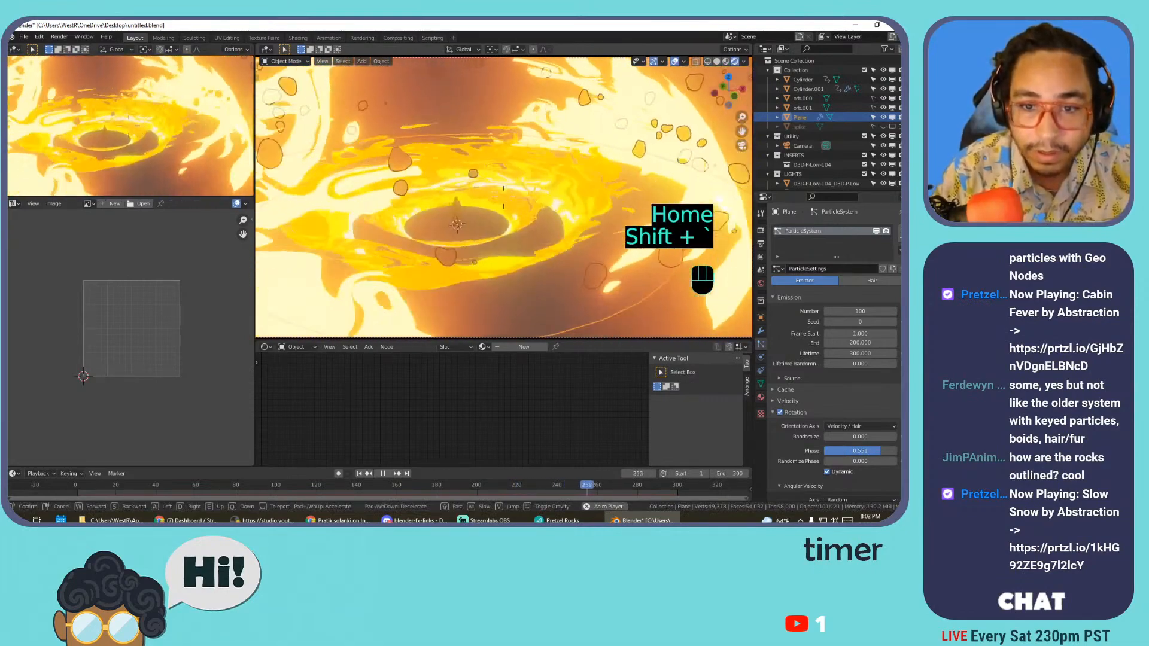
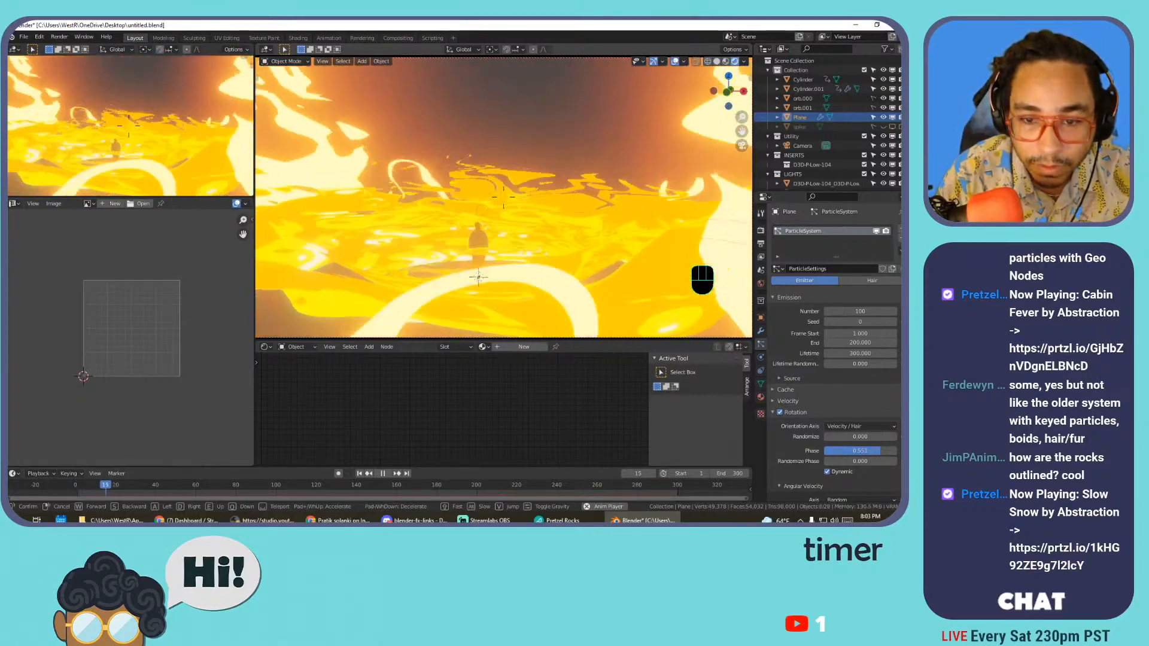
left_click(503, 197)
scroll(503, 198, "down", 3)
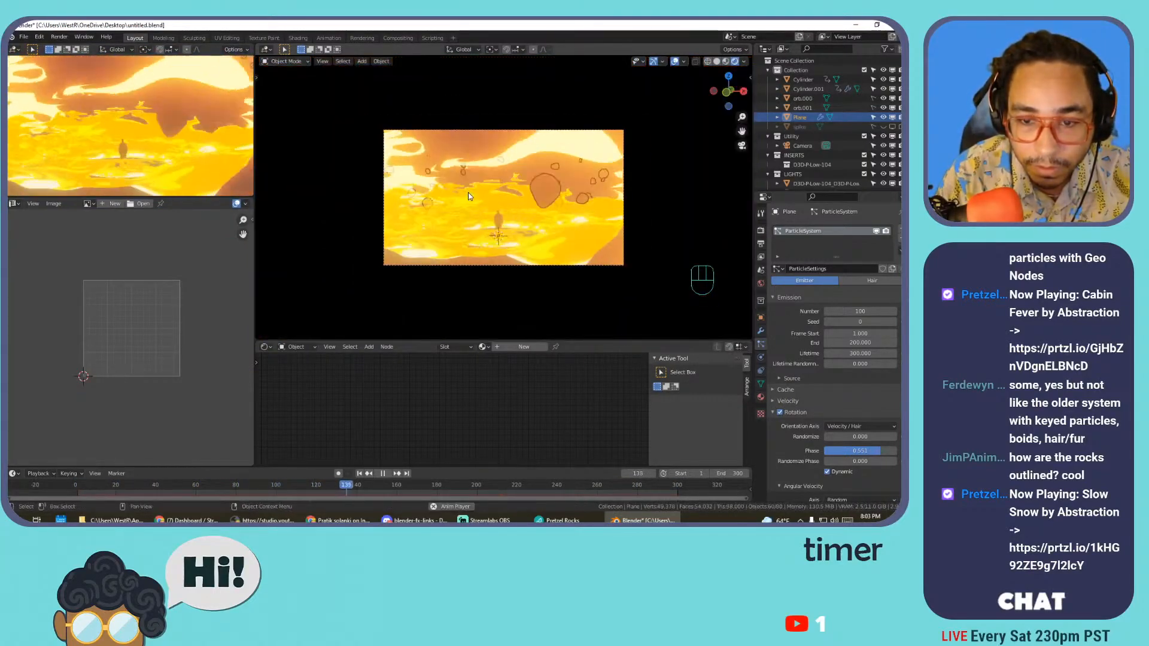
- Select Cylinder.001, view its material settings and switch the Shader Editor from Object to World shading
left_click(507, 184)
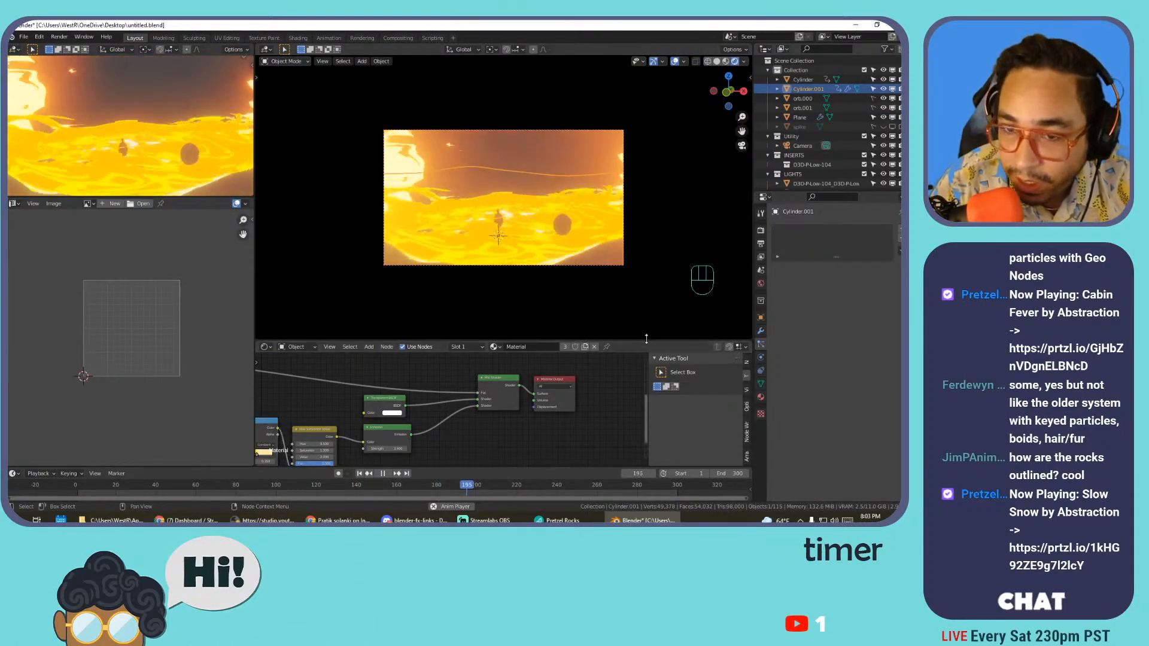
left_click(760, 396)
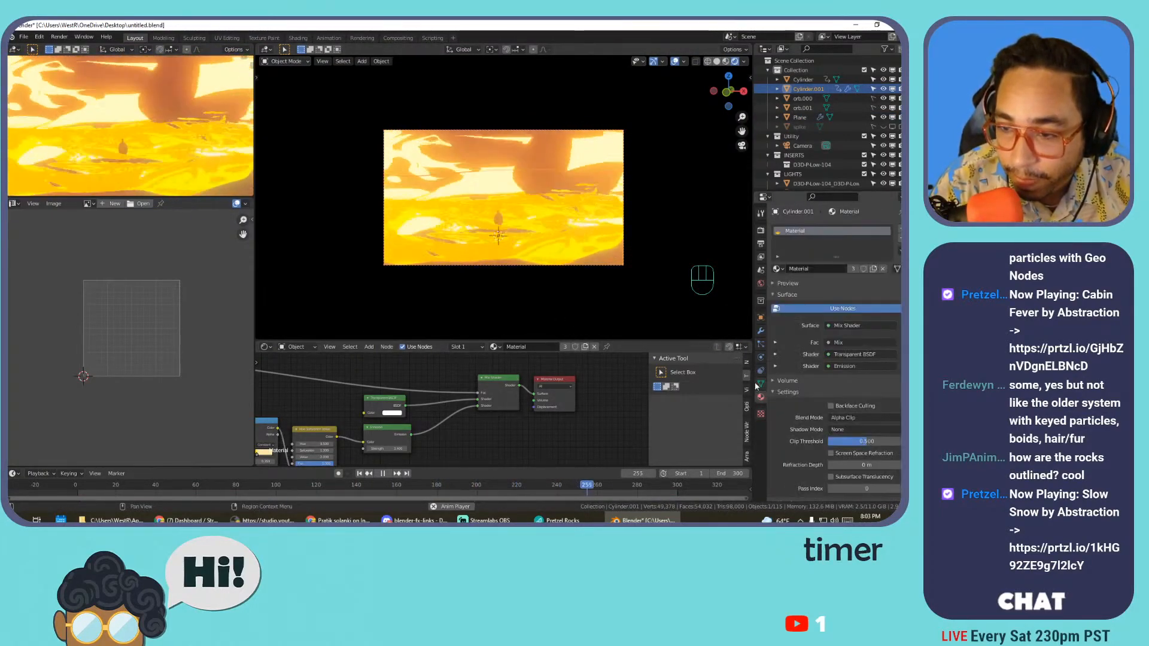
left_click(265, 347)
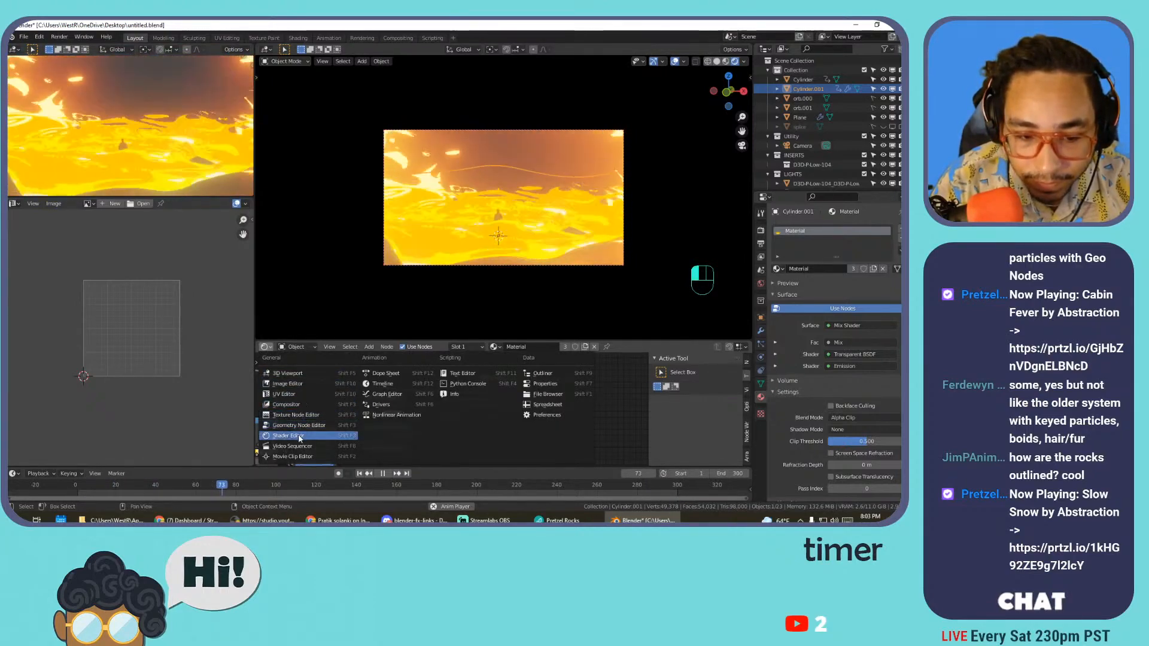
left_click(291, 353)
left_click(293, 347)
left_click(300, 368)
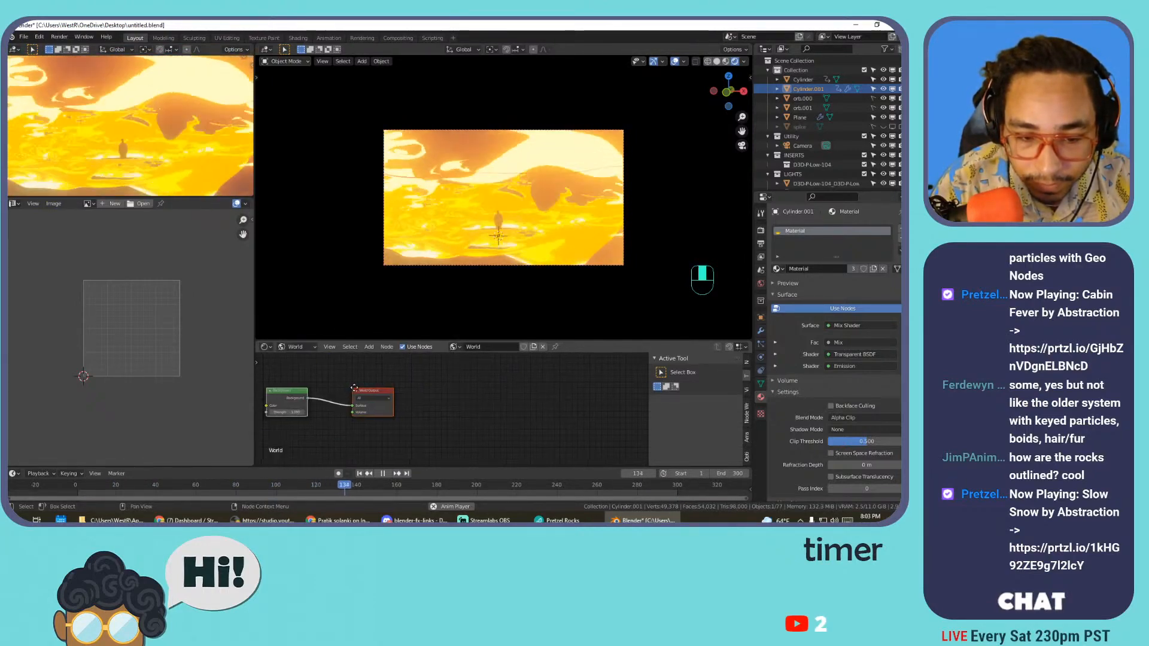
- Add a texture setup with mapping to the world Background node and switch its environment texture node to Emission
left_click(425, 394)
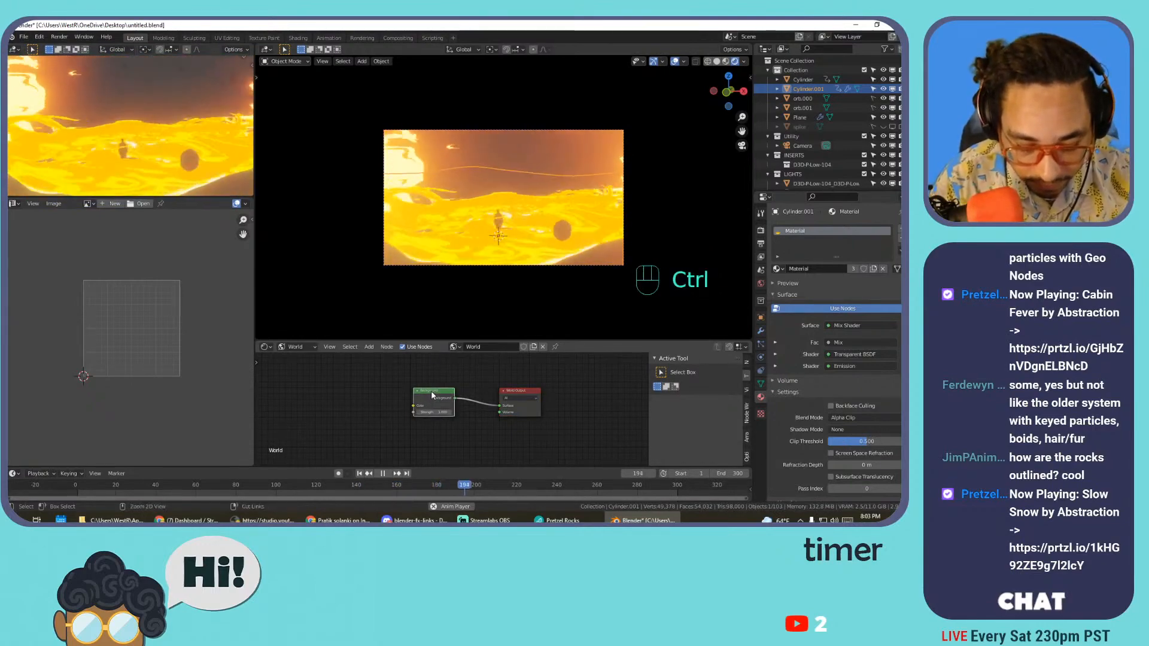
key("ctrl+t")
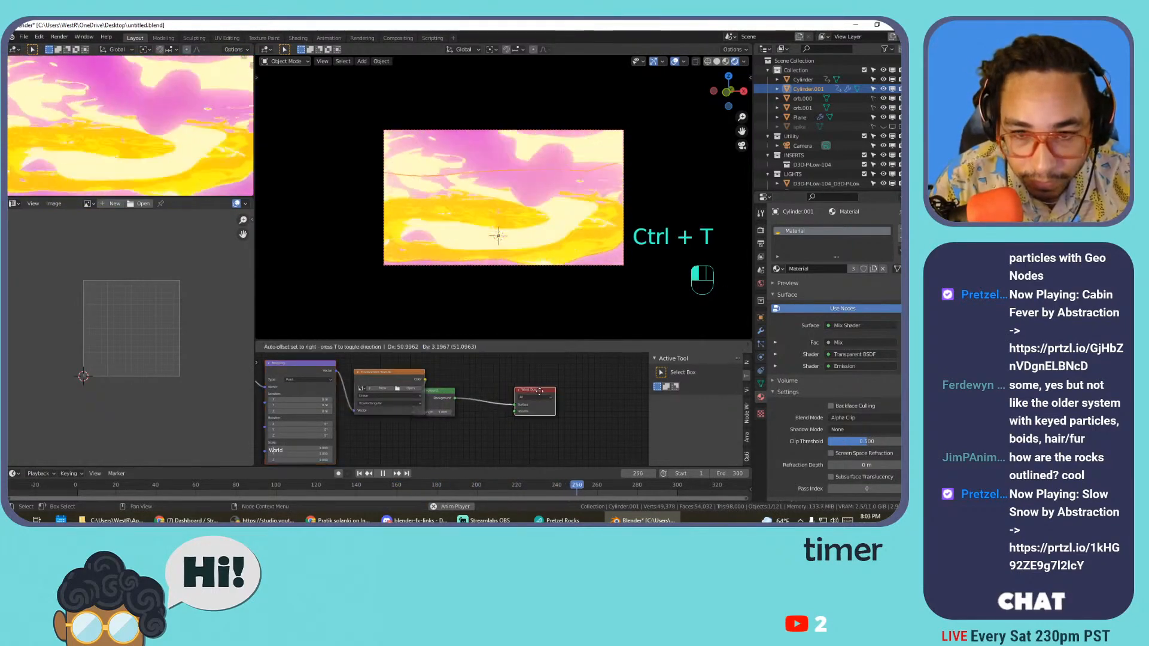
left_click(374, 400)
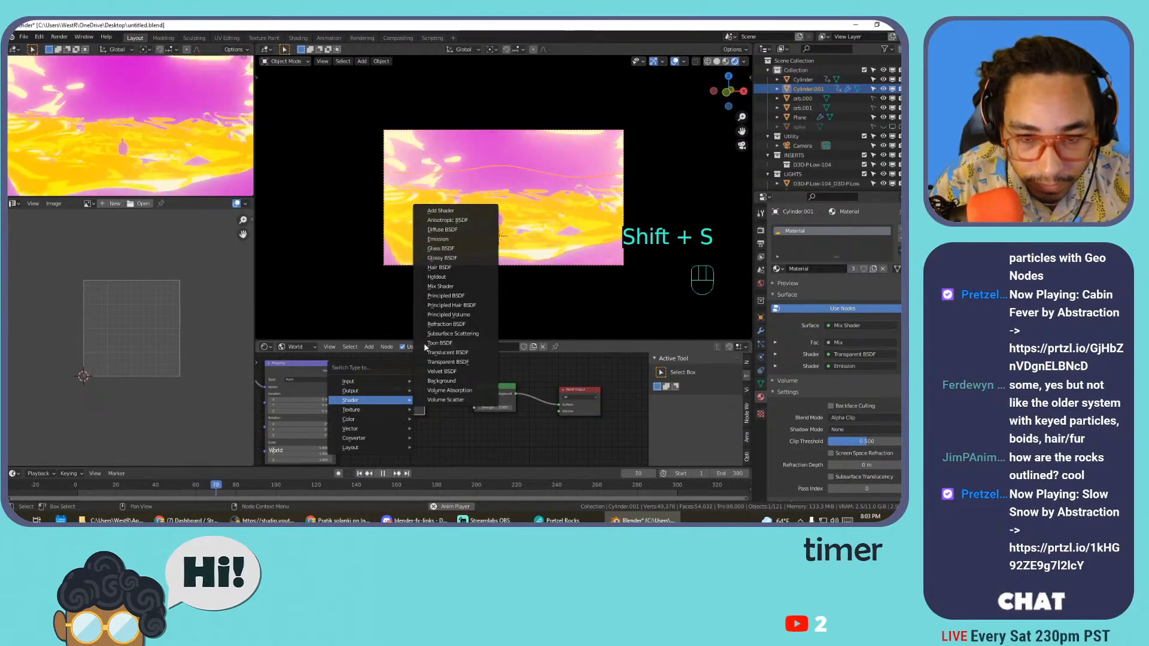
left_click(445, 239)
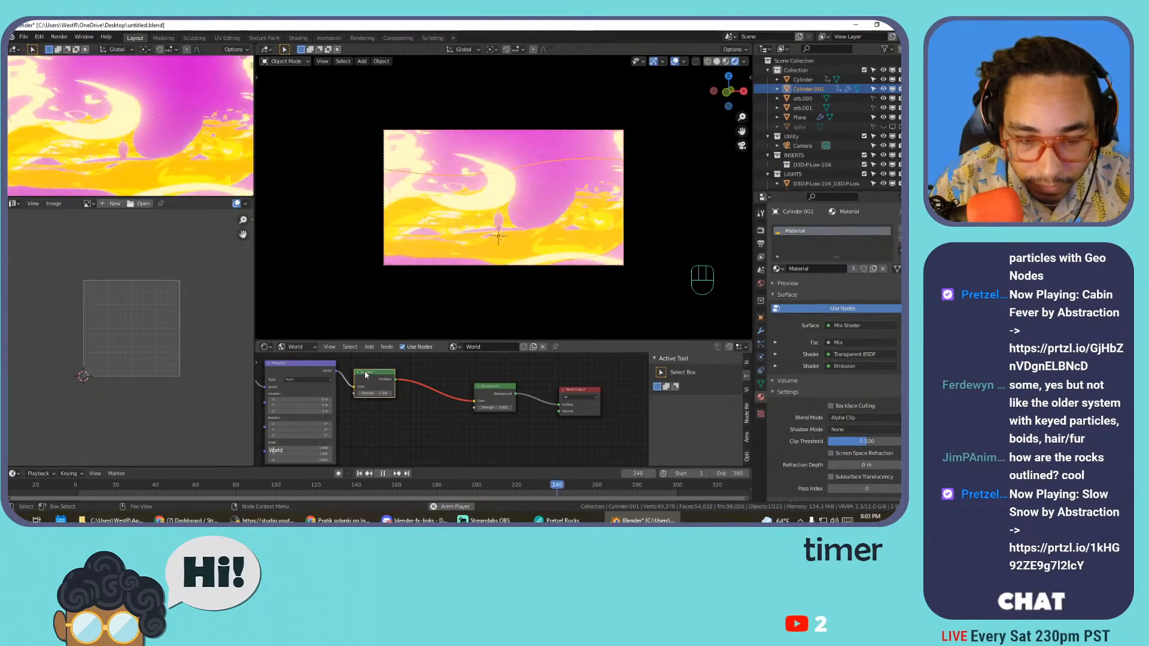
- Switch the world's Emission node to a ColorRamp and spread out the Texture Coordinate, Mapping and ColorRamp nodes
key("shift+s")
left_click(347, 408)
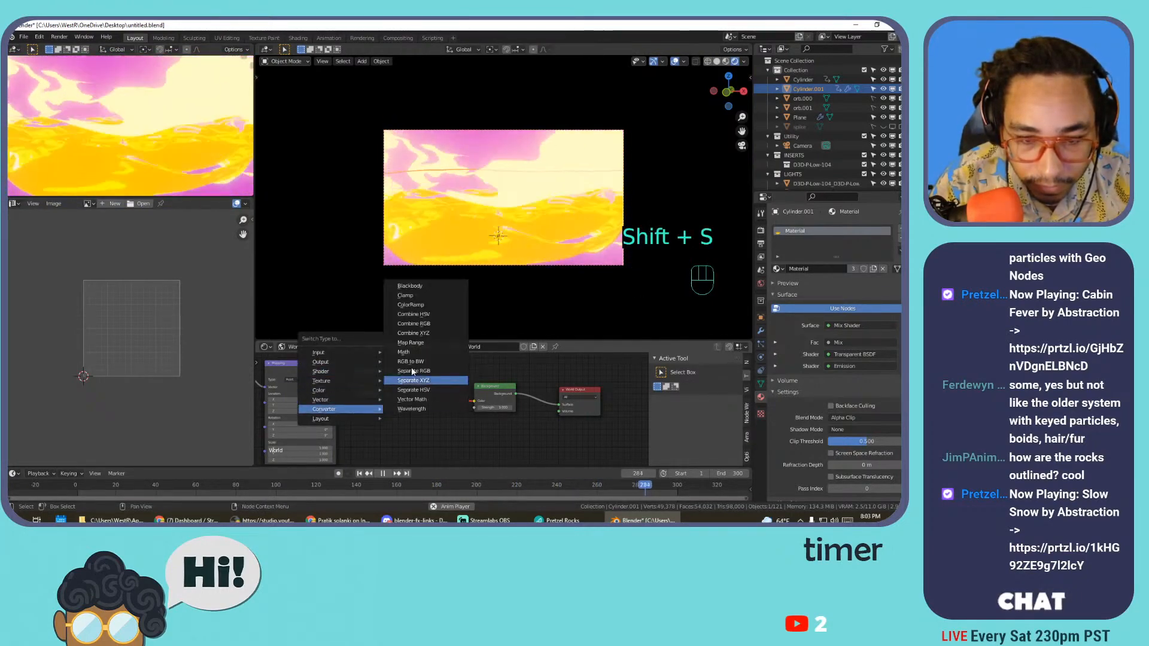
left_click(420, 307)
middle_click_drag(354, 391, 583, 407)
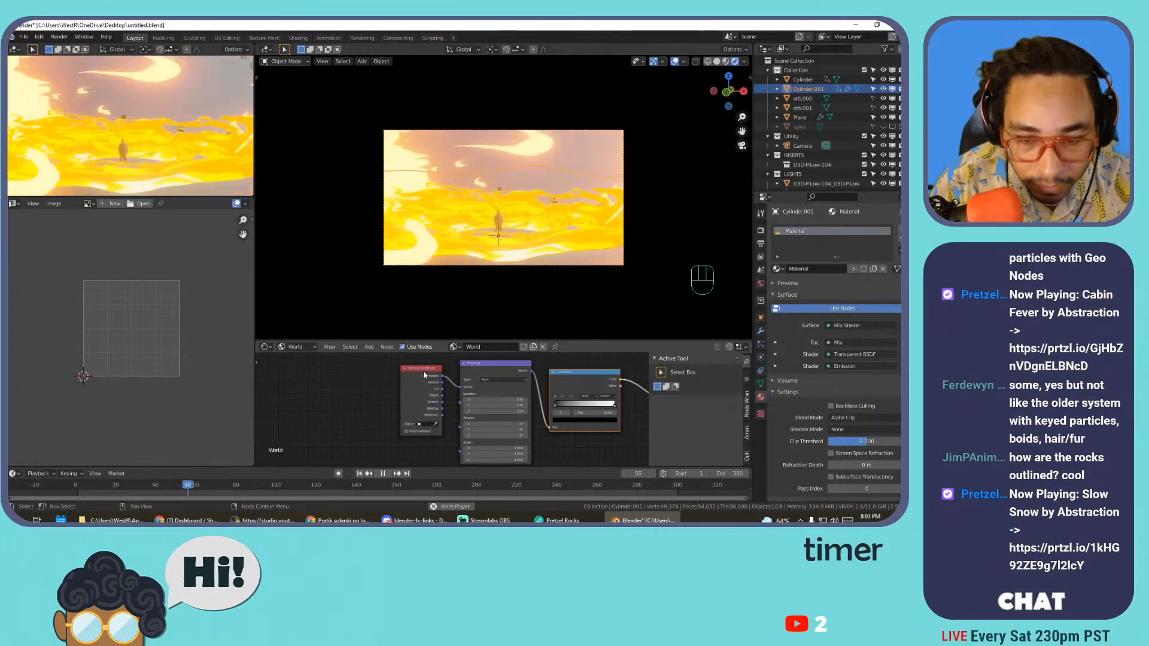
left_click_drag(425, 371, 336, 375)
left_click_drag(529, 376, 445, 376)
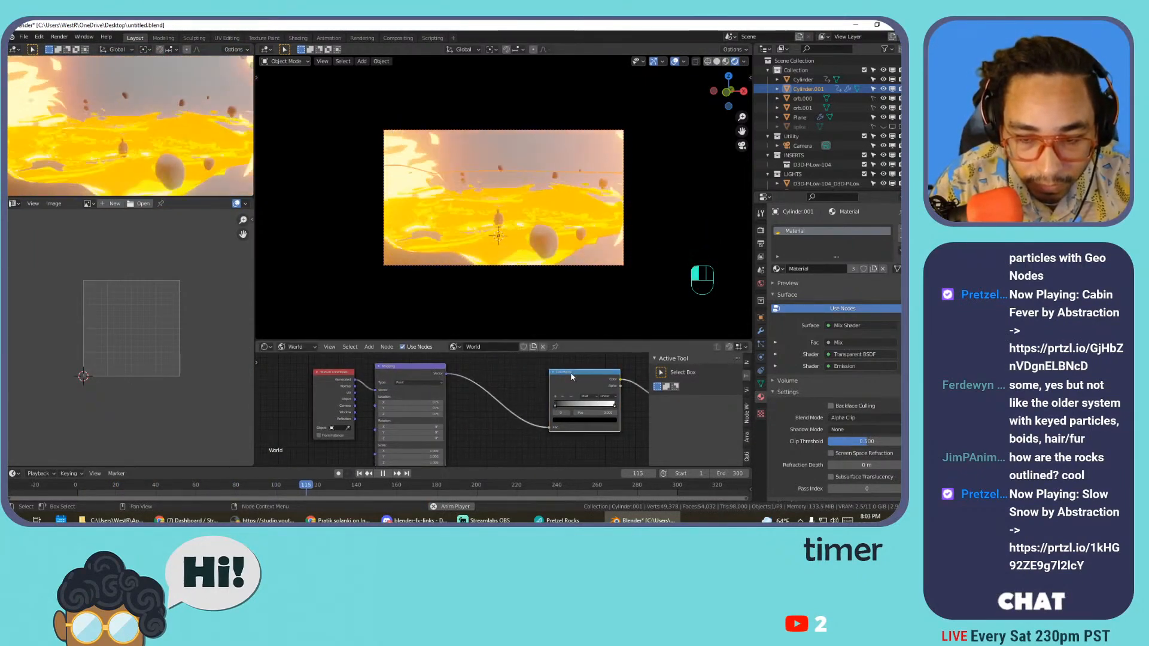
left_click_drag(572, 375, 583, 376)
- Insert a Gradient Texture node between the world's Mapping and ColorRamp nodes
key("shift+a")
mouse_move(459, 409)
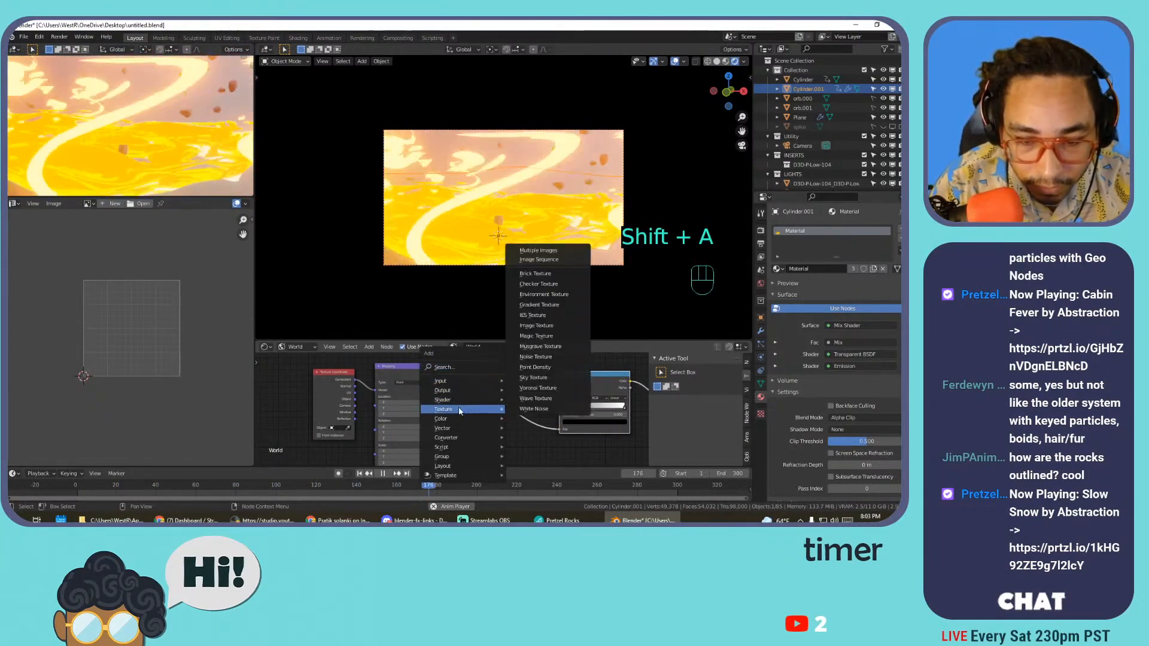
left_click(553, 306)
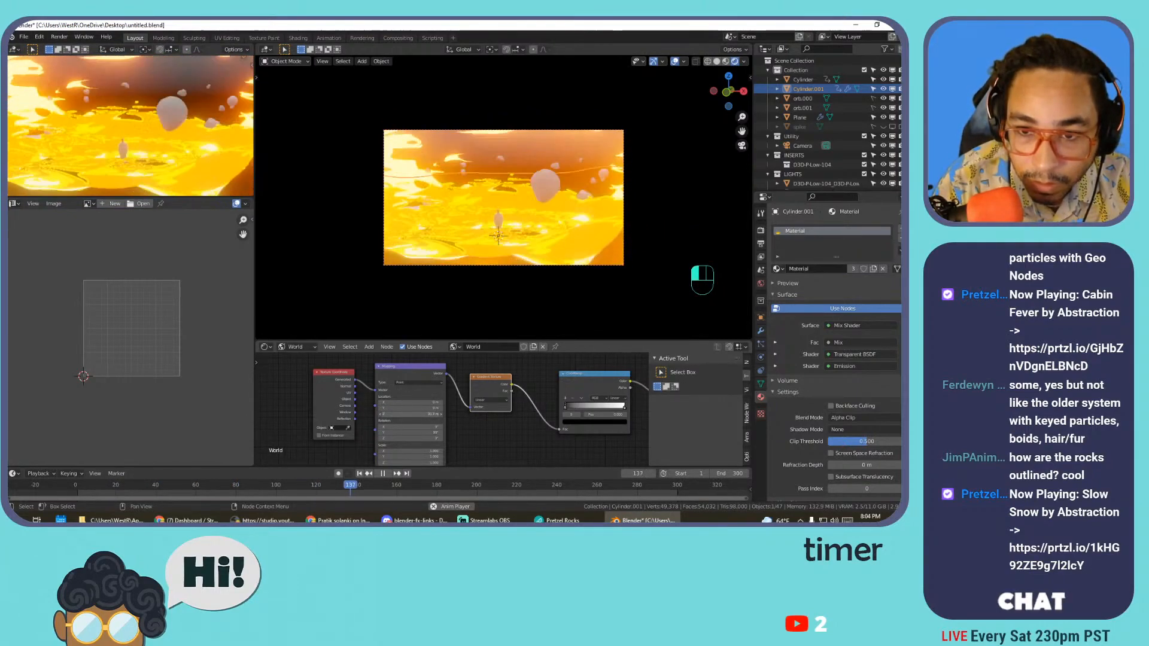
- Undo the Mapping node's last location changes and fine-tune its X location to shift the background gradient
key("ctrl+z")
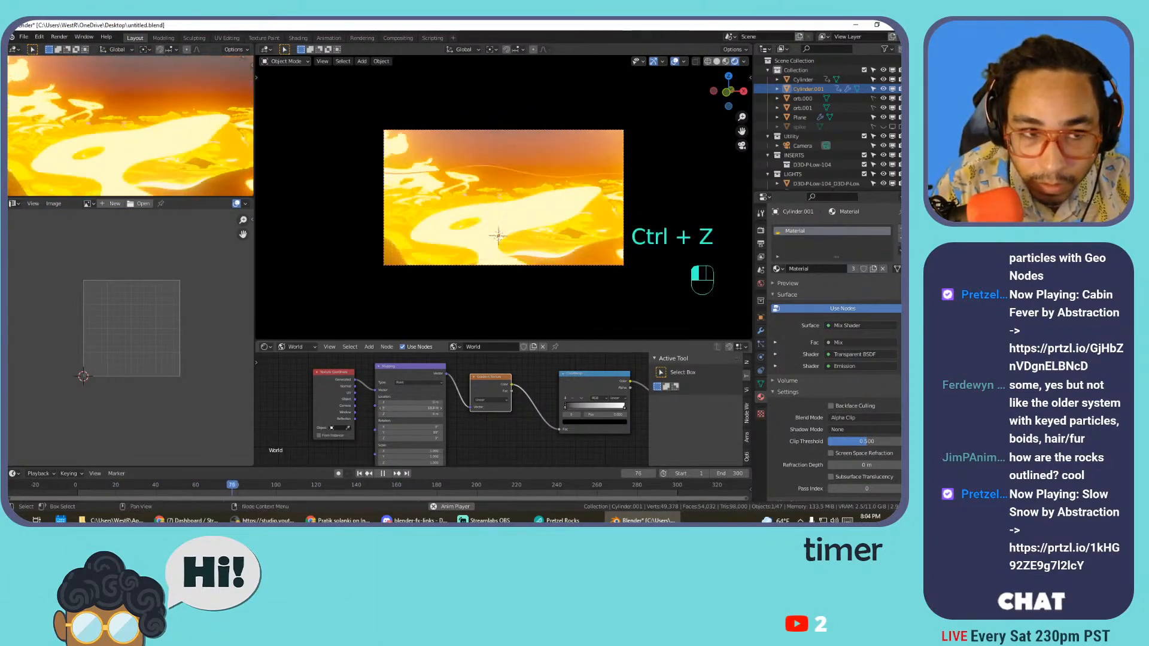
key("ctrl+z")
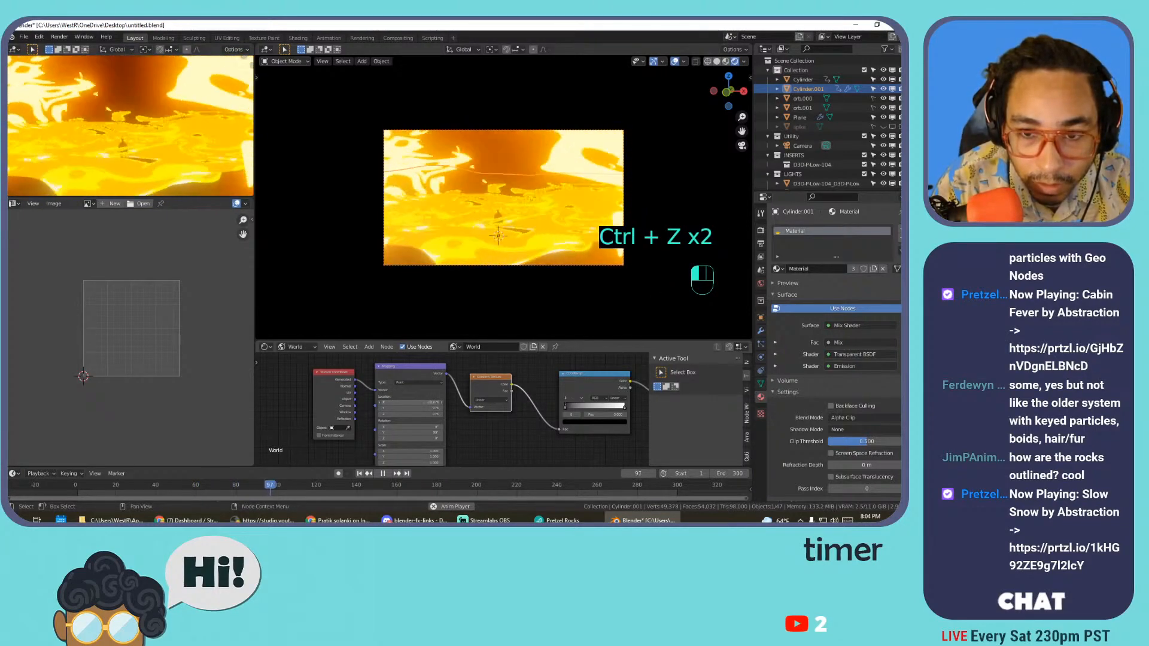
left_click_drag(410, 402, 393, 403, "shift")
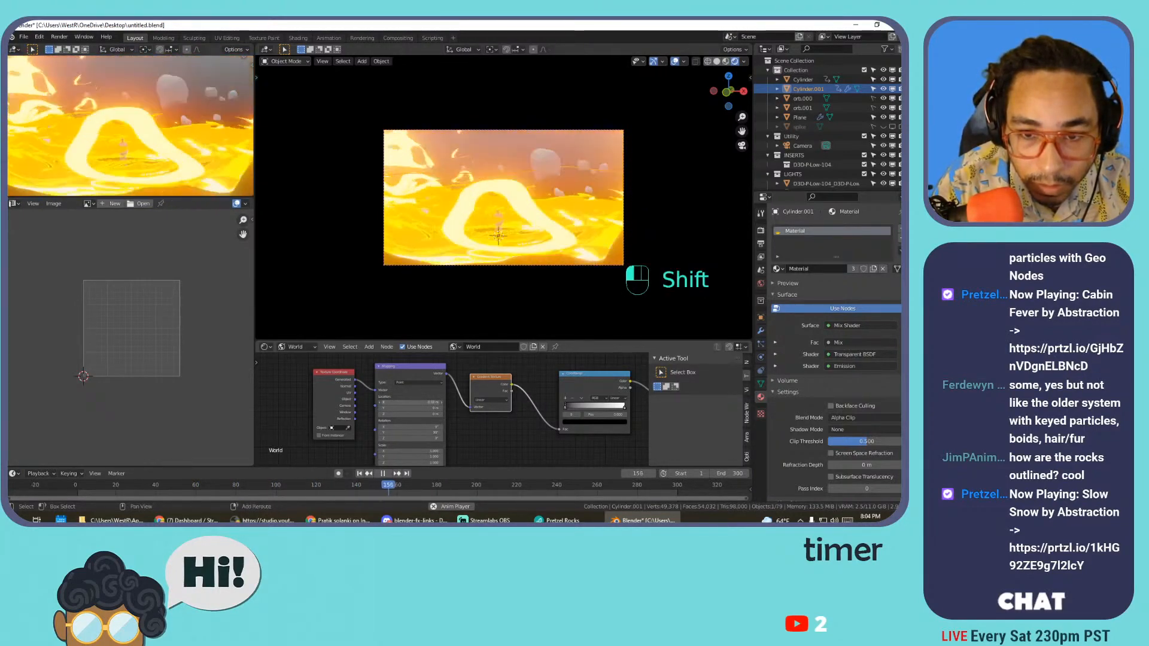
- Recolour the white stop of the world background's ColorRamp to a saturated orange
middle_click_drag(617, 405, 546, 381)
scroll(546, 381, "up", 4)
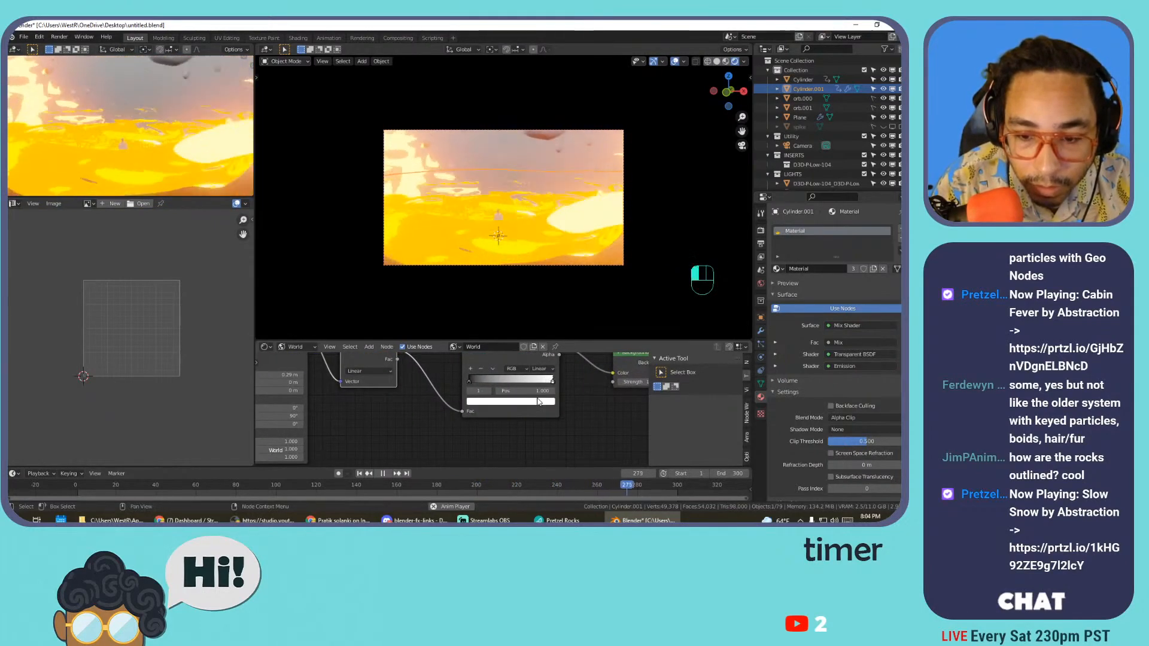
left_click(539, 402)
left_click(536, 365)
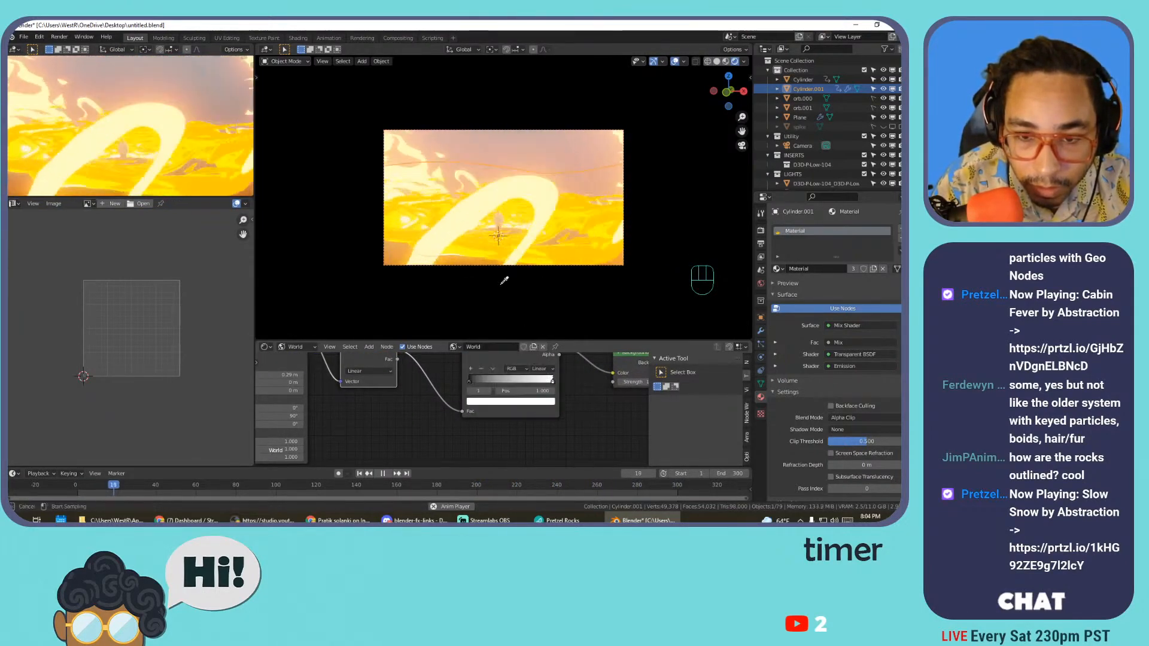
left_click(412, 181)
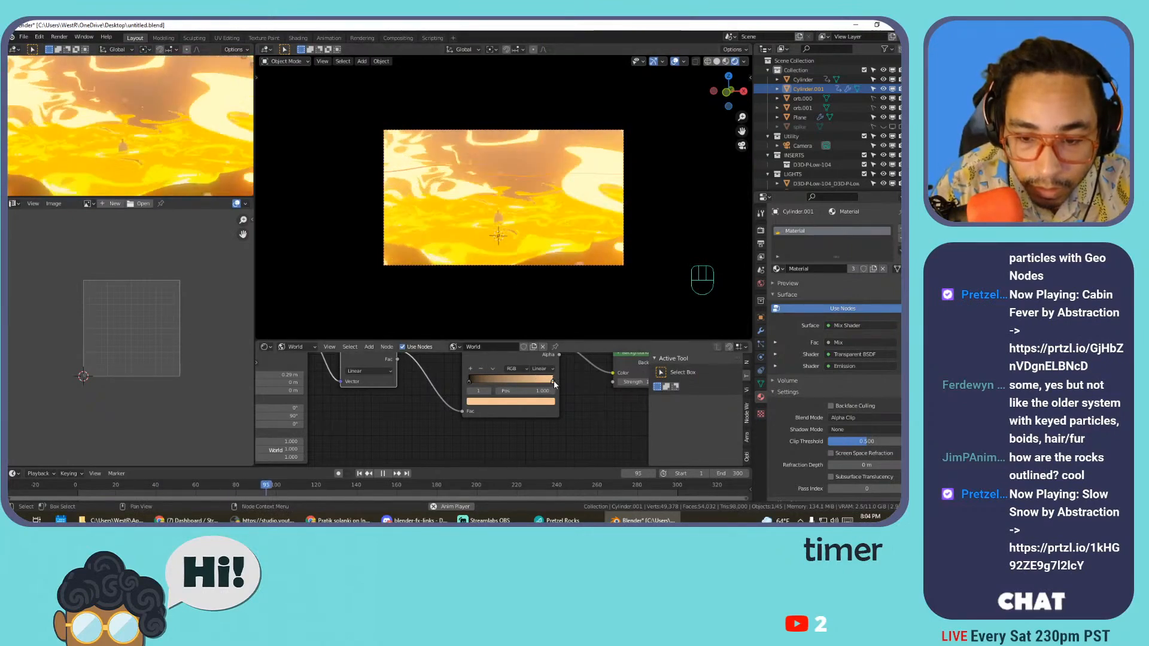
left_click(542, 407)
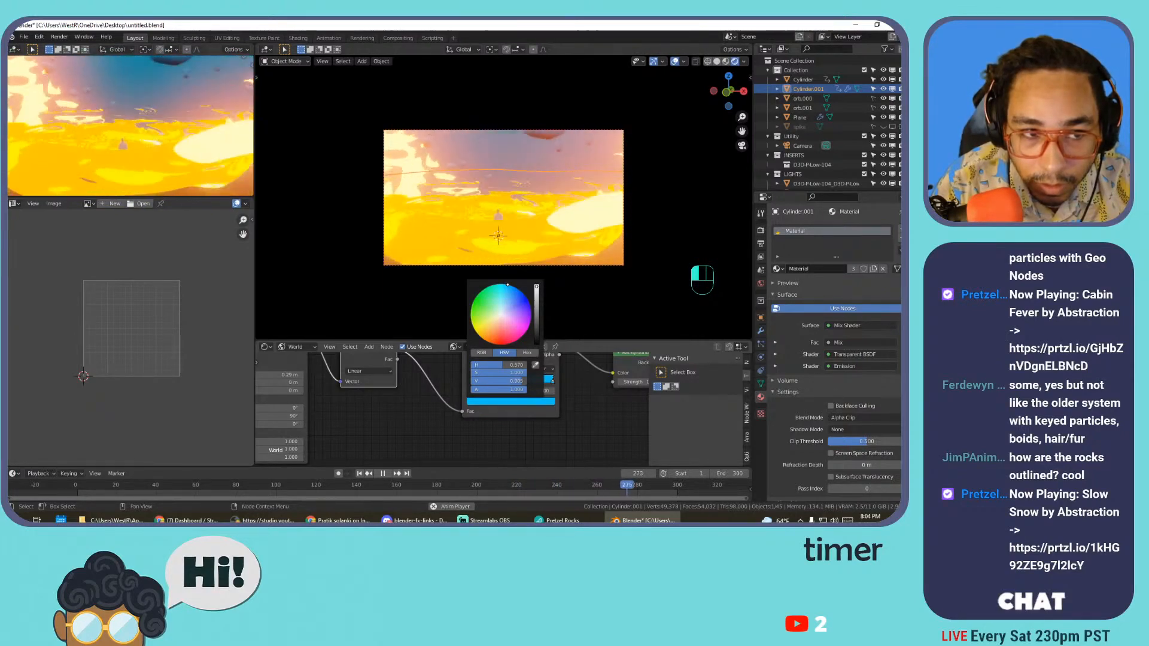
mouse_move(522, 336)
left_mouse_down()
mouse_move(477, 324)
mouse_move(490, 342)
left_mouse_up()
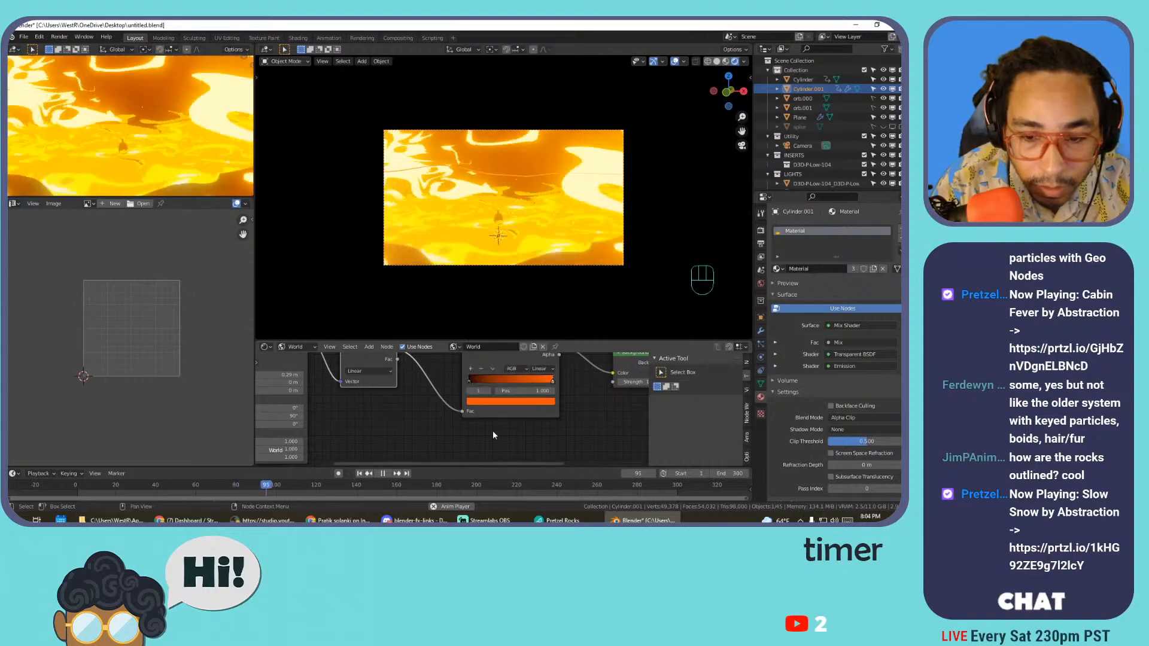
- Flip the world background's ColorRamp so orange comes first, and adjust the positions of its stops
left_click(494, 369)
left_click(504, 378)
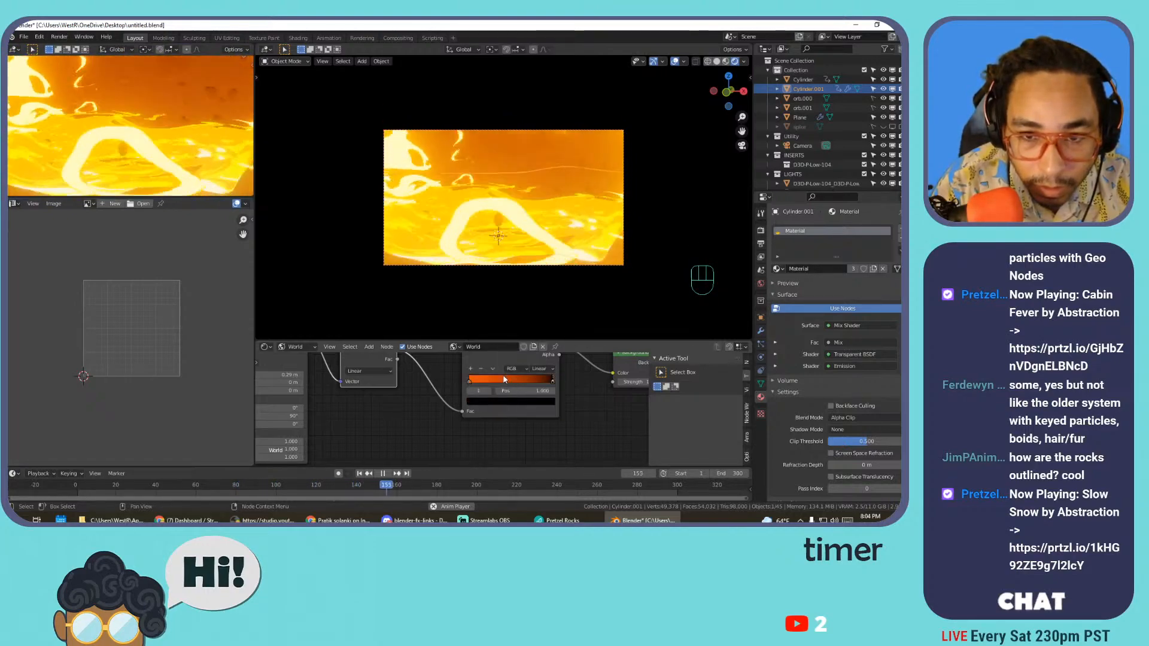
left_click_drag(527, 384, 569, 387)
mouse_move(471, 382)
left_mouse_down()
mouse_move(549, 380)
mouse_move(469, 379)
left_mouse_up()
middle_click_drag(469, 379, 584, 408)
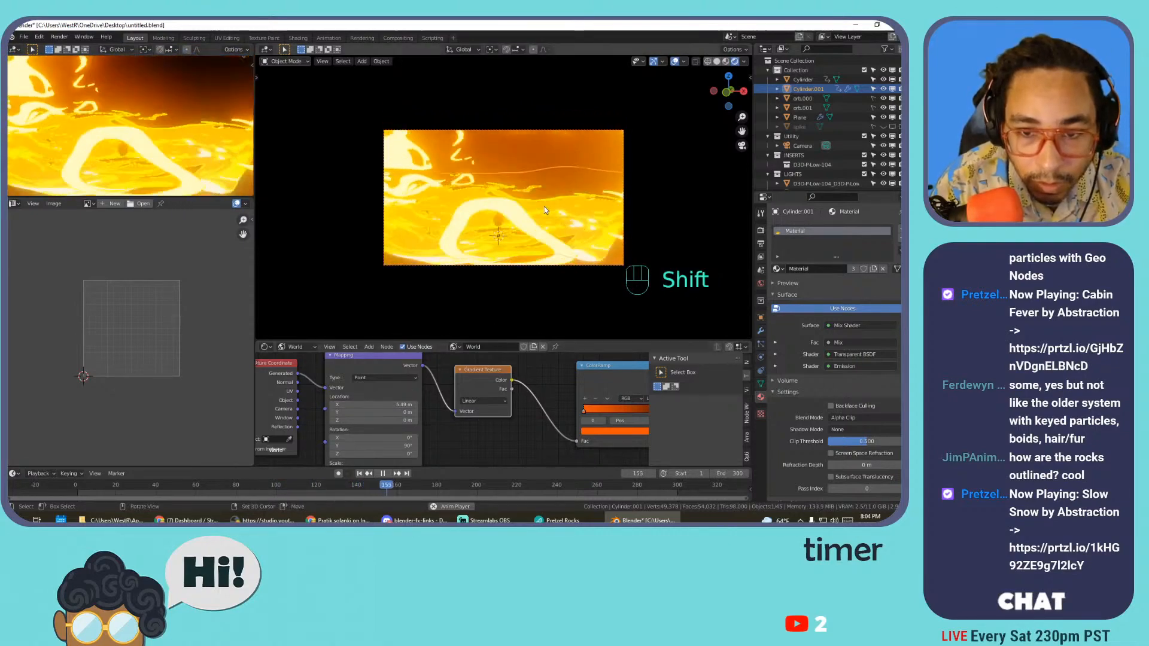
- Check the camera view against the new background and switch the Shader Editor from World to Object shading
scroll(507, 193, "down", 2)
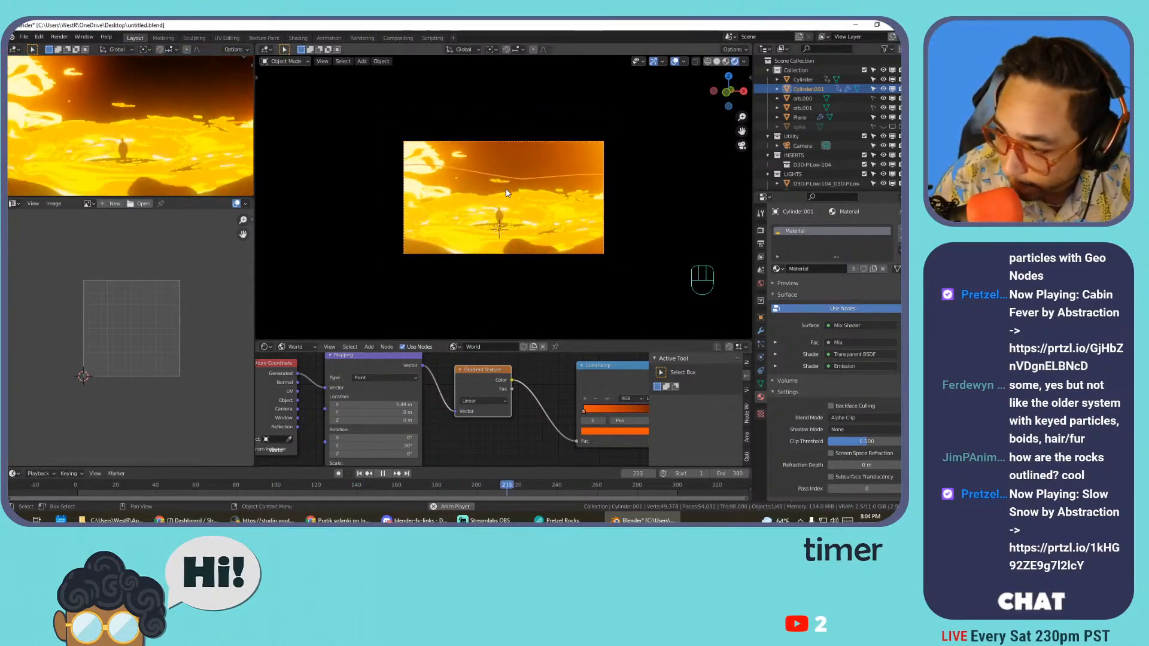
key("Home")
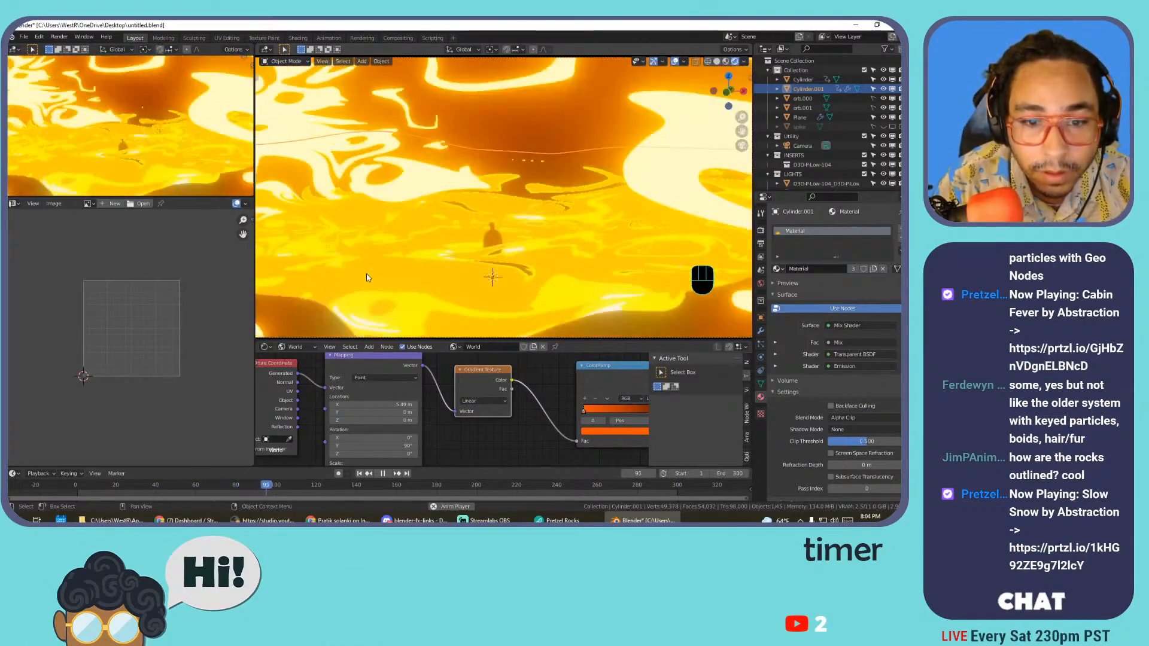
scroll(461, 212, "down", 4)
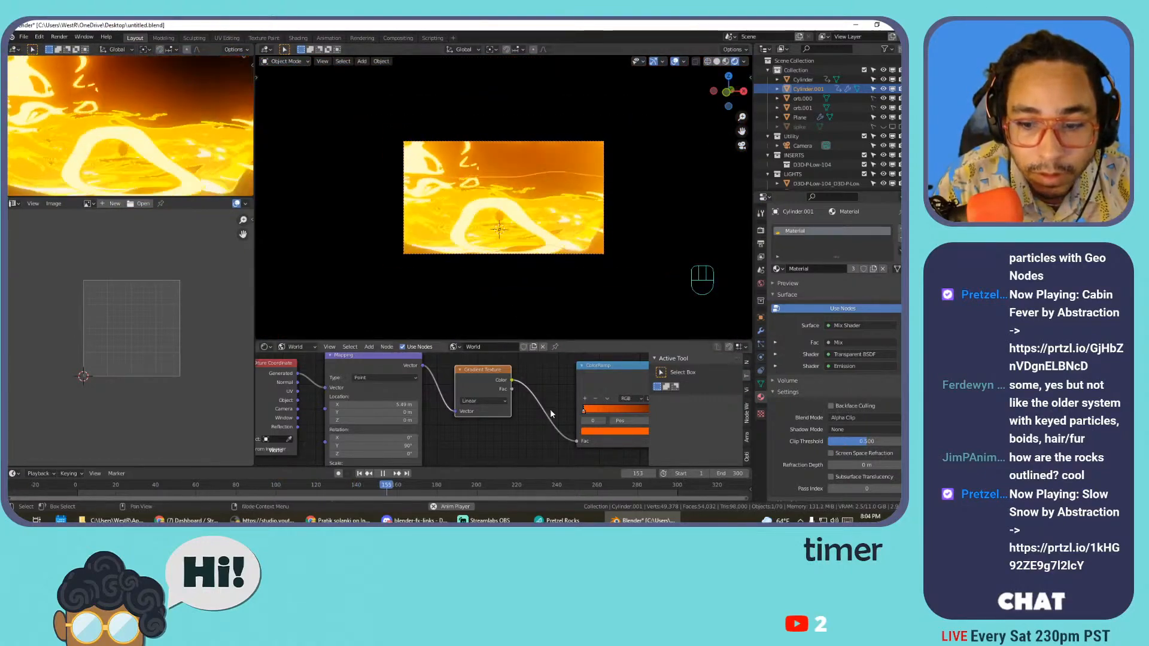
middle_click_drag(559, 407, 435, 394)
scroll(434, 395, "down", 2)
left_click(296, 346)
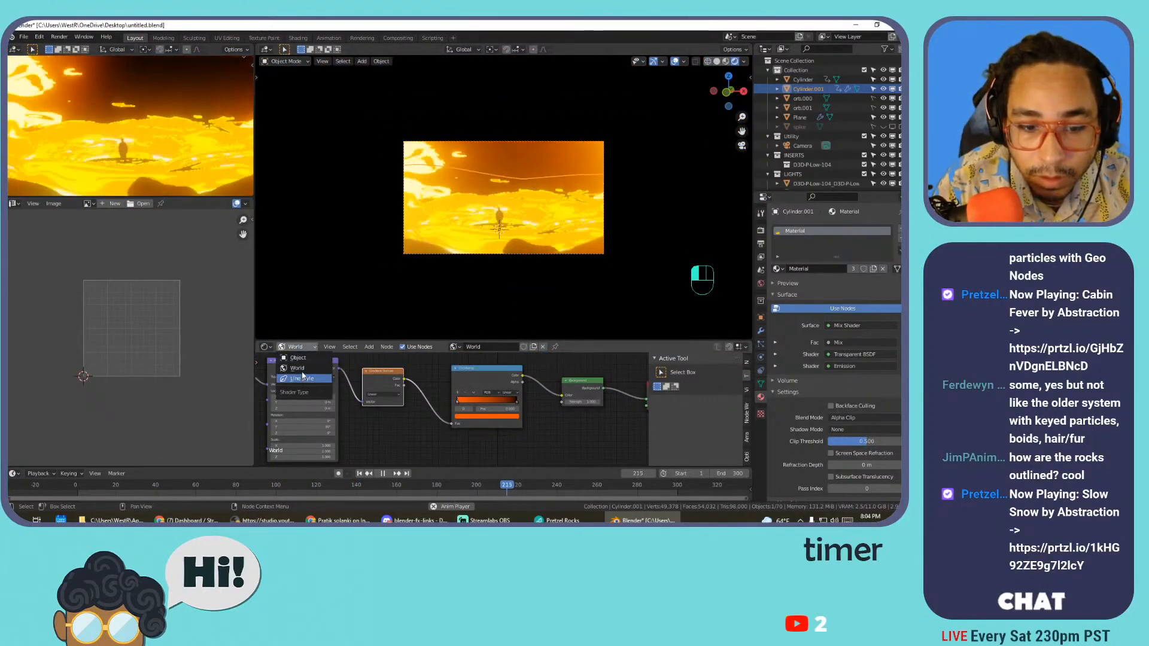
left_click(298, 358)
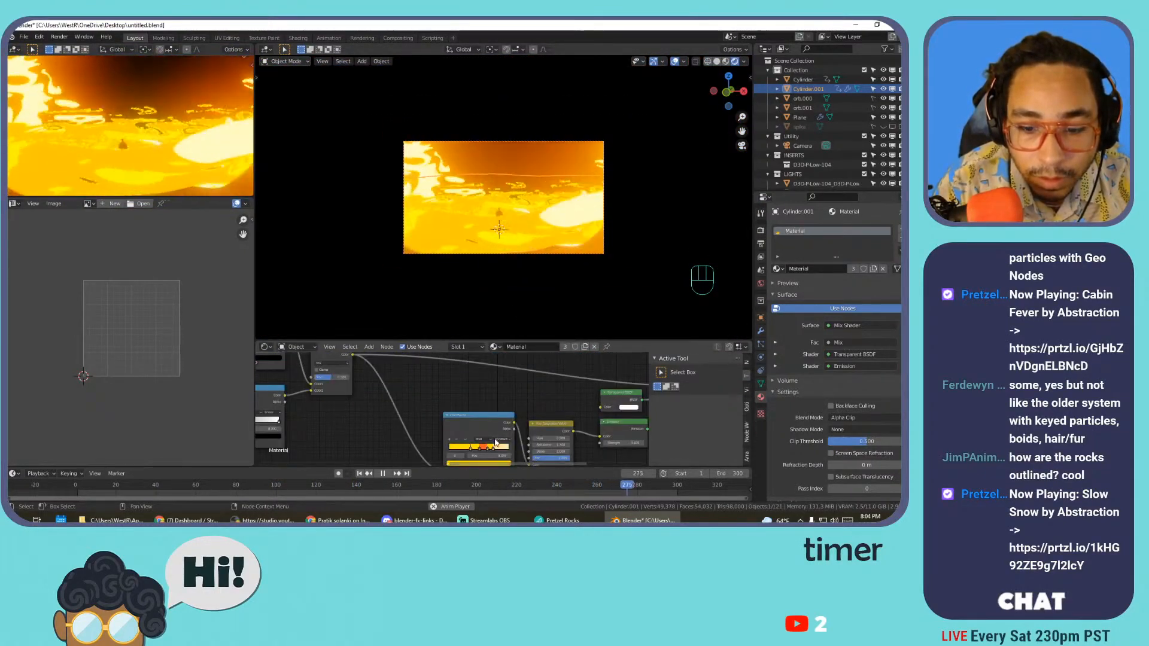
- Try a different interpolation mode on the Cylinder.001 material's fire-coloured ColorRamp and undo it
left_click(498, 439)
left_click(507, 464)
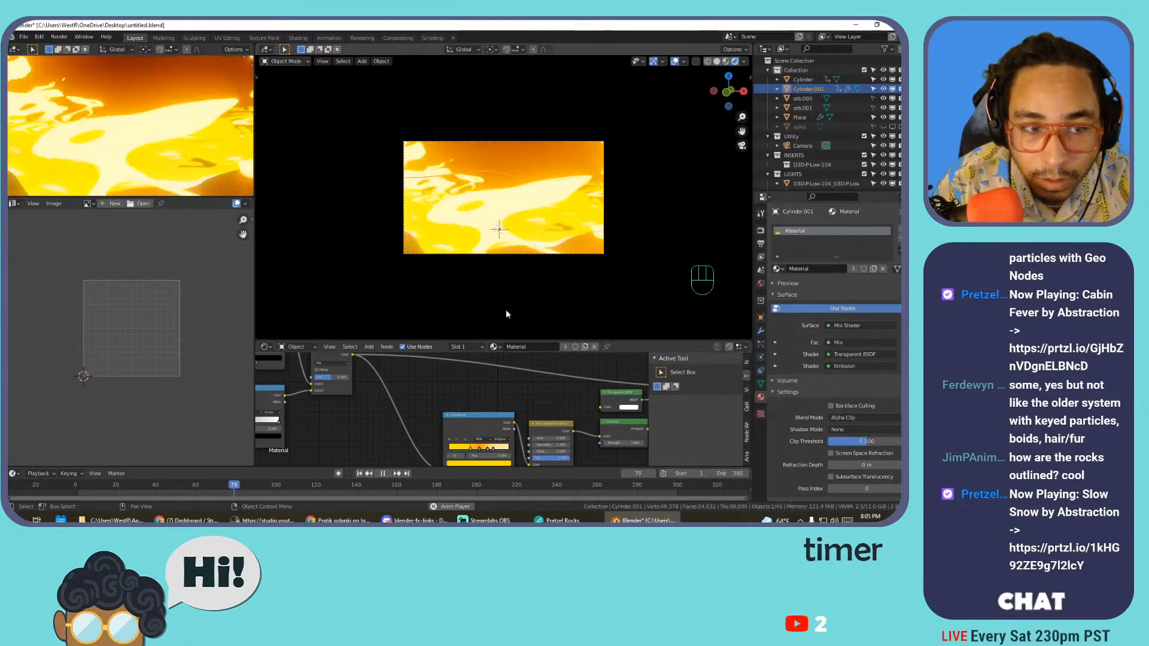
key("ctrl+z")
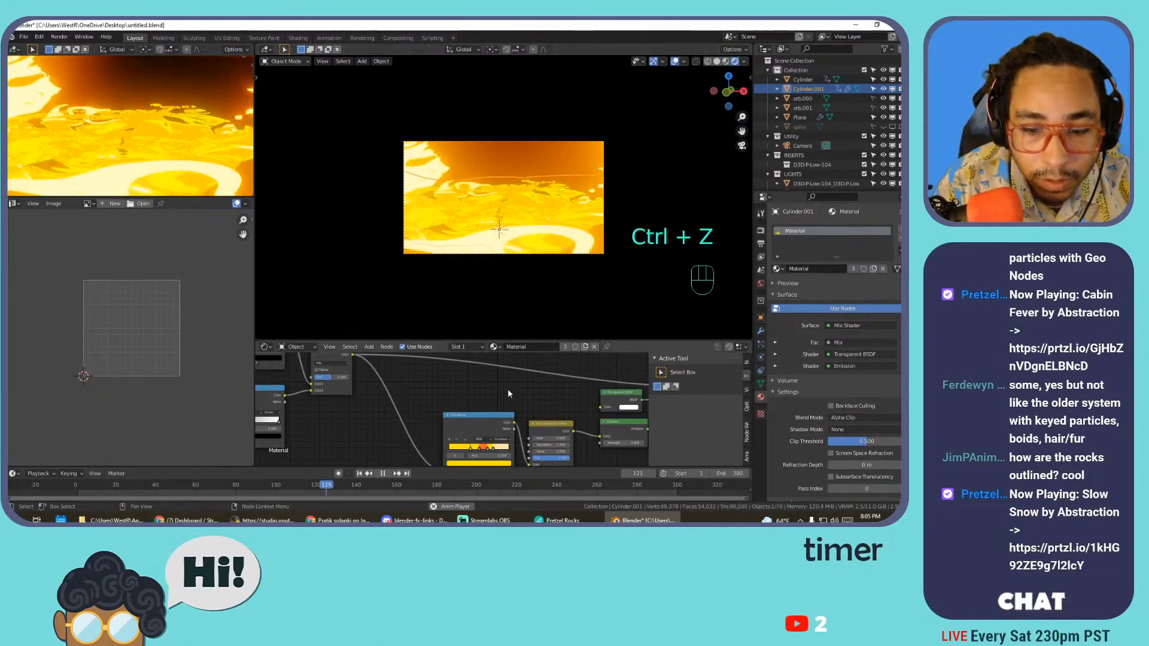
- Try other Value and Hue settings on the fire material's Hue Saturation Value node and undo them
scroll(541, 407, "up", 2)
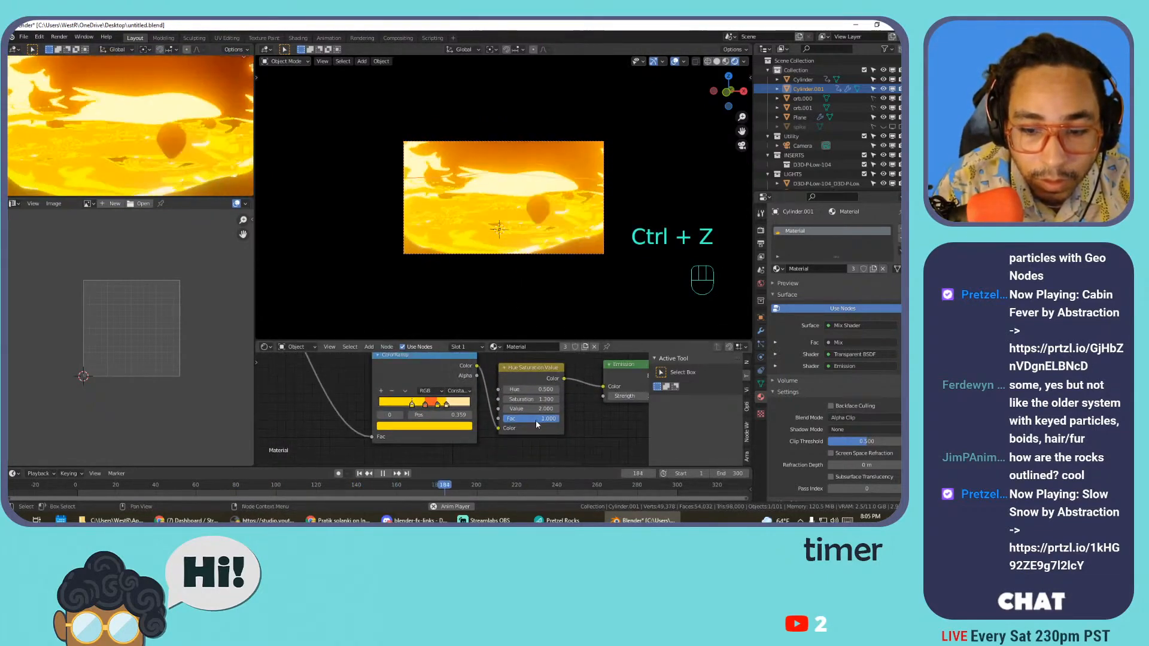
left_click_drag(537, 409, 520, 409)
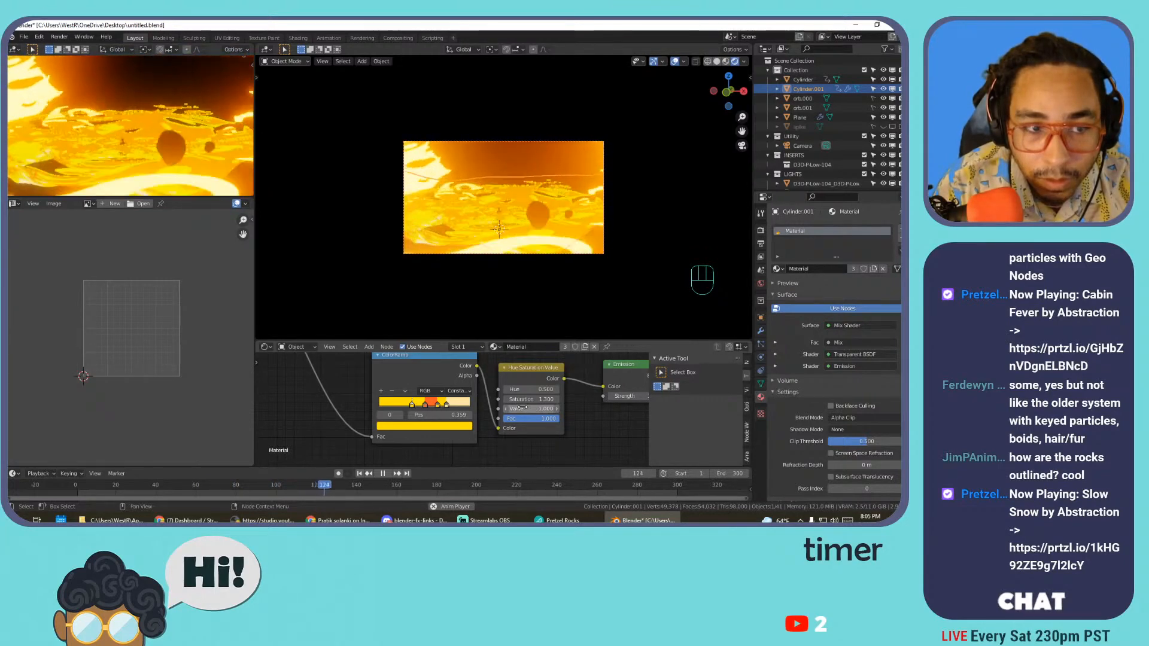
key("space")
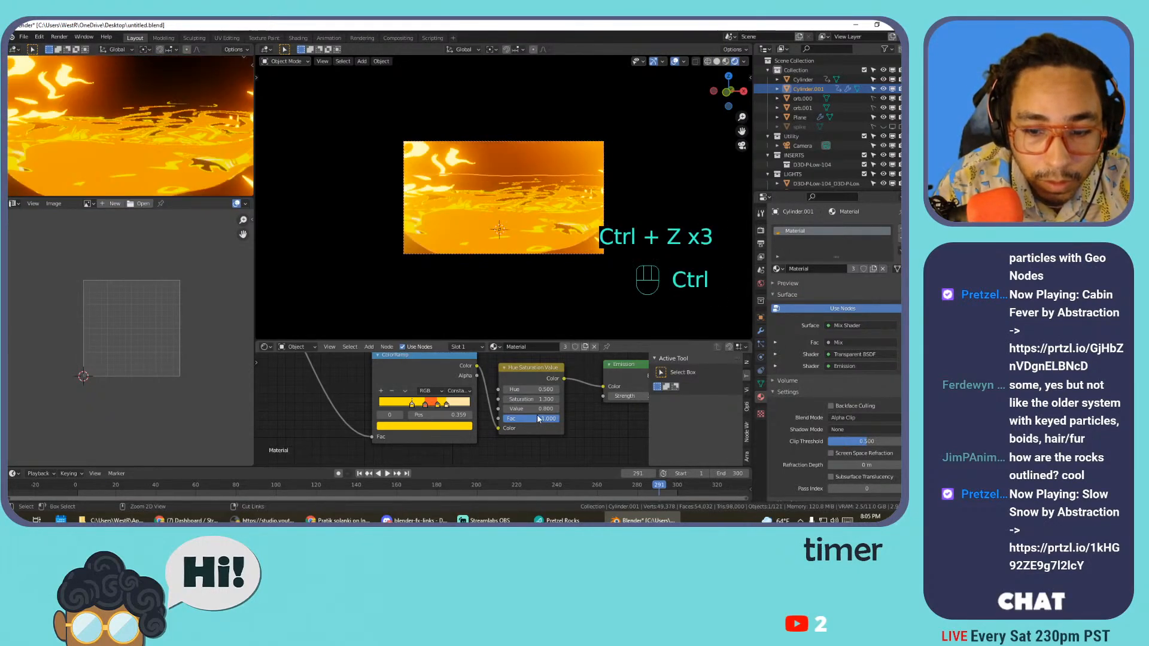
key("ctrl+z")
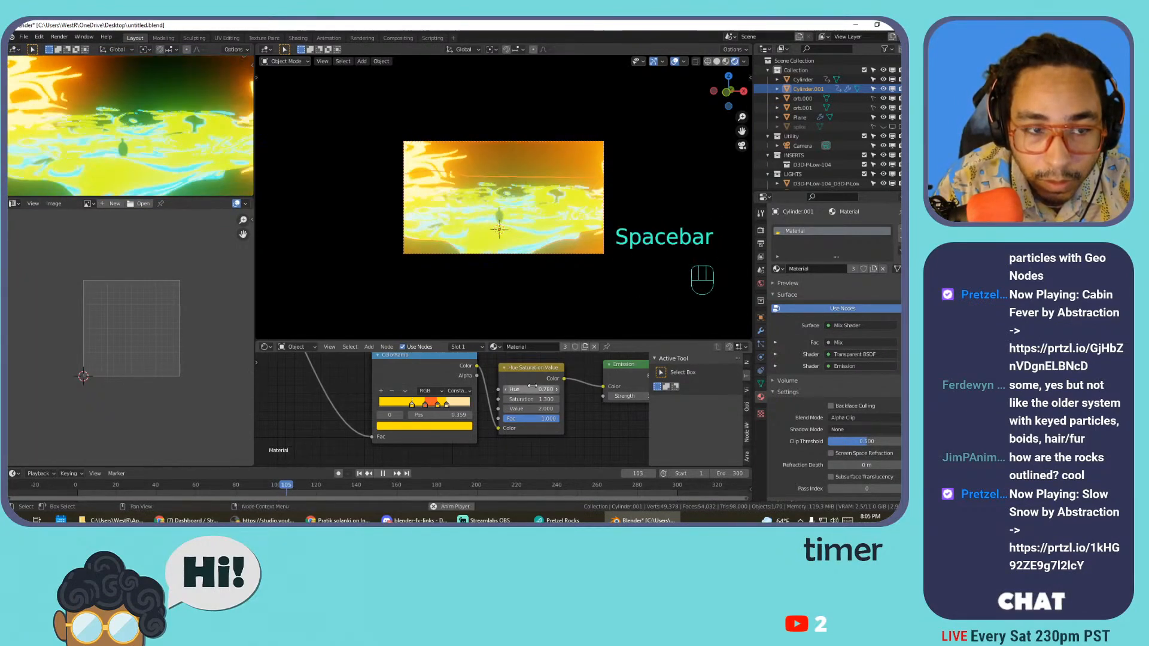
key("ctrl+z")
- Set the fire material's Emission strength to 9.1 and check the glow by playing and pausing the animation
middle_click_drag(566, 406, 468, 409)
mouse_move(540, 399)
left_mouse_down()
mouse_move(515, 399)
mouse_move(579, 399)
mouse_move(525, 391)
left_mouse_up()
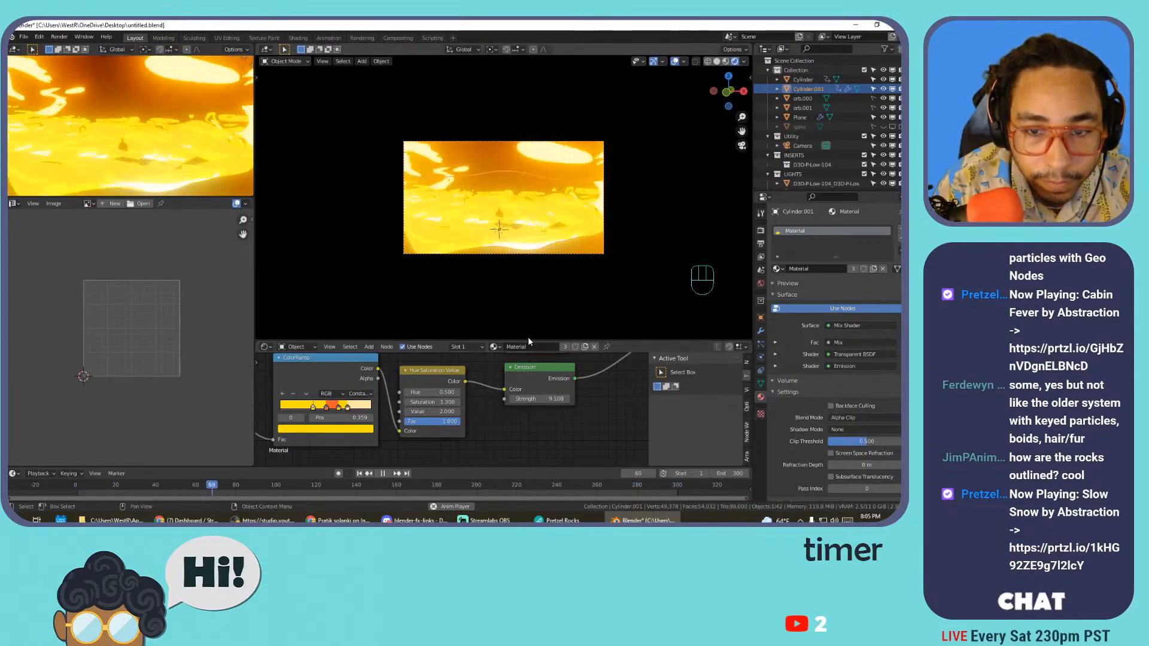
key("space")
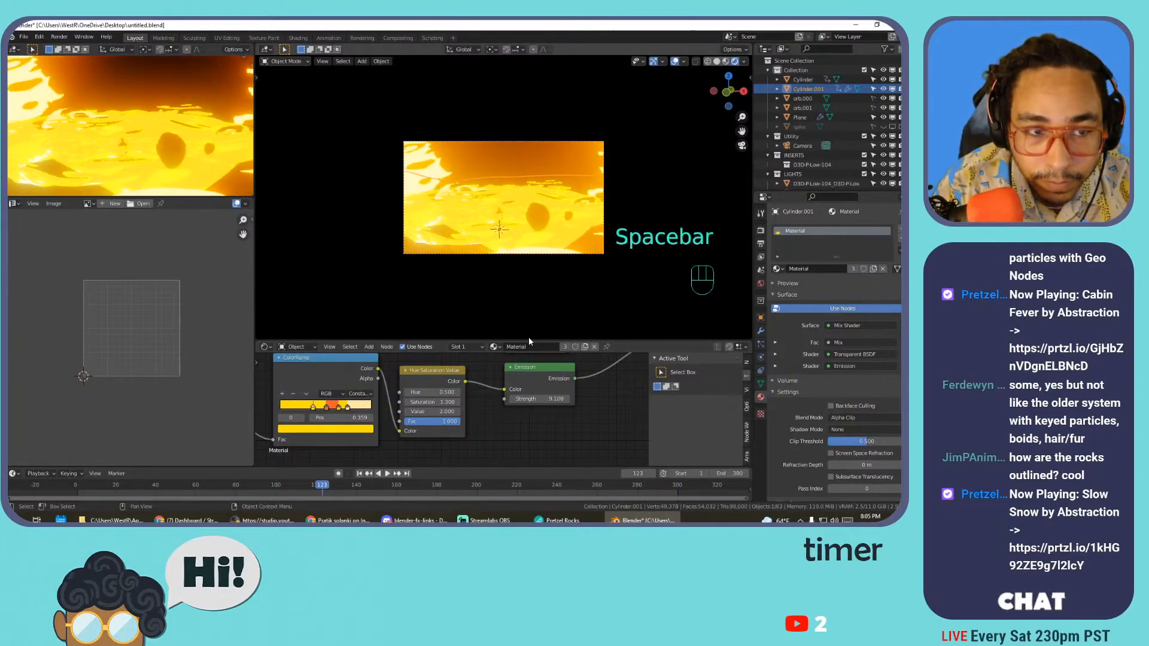
key("space")
key("space")
key("space")
key("space")
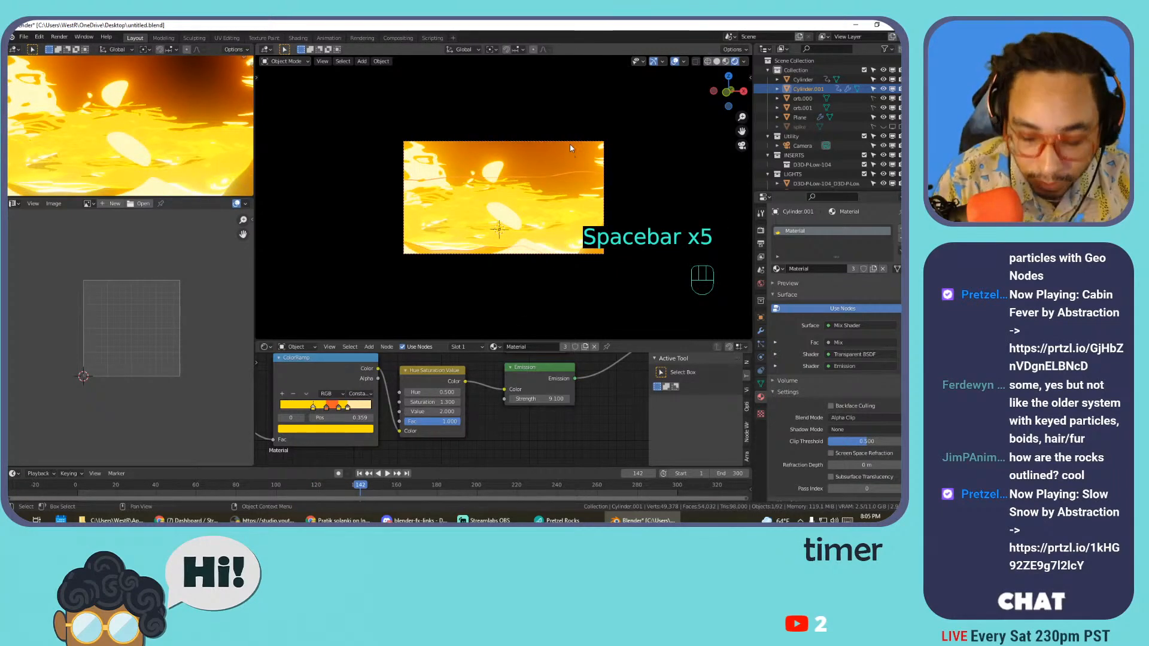
- Reposition the camera with walk navigation so the small figure sits slightly left of centre within the fire rings
key("Home")
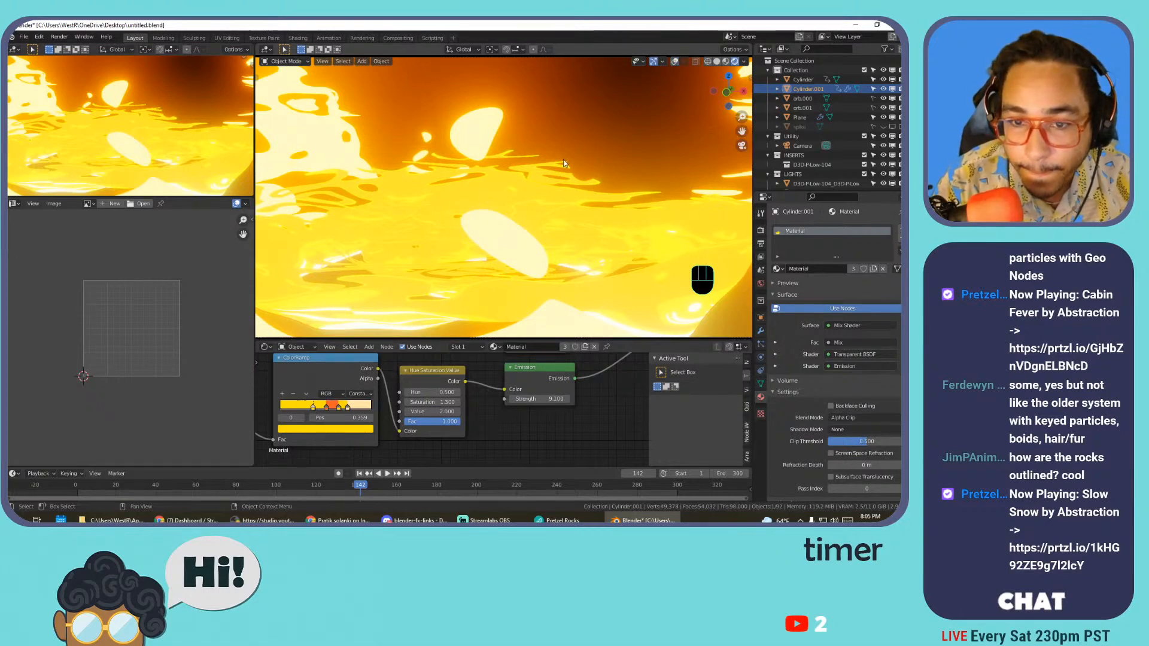
left_click(504, 201)
key("shift+grave")
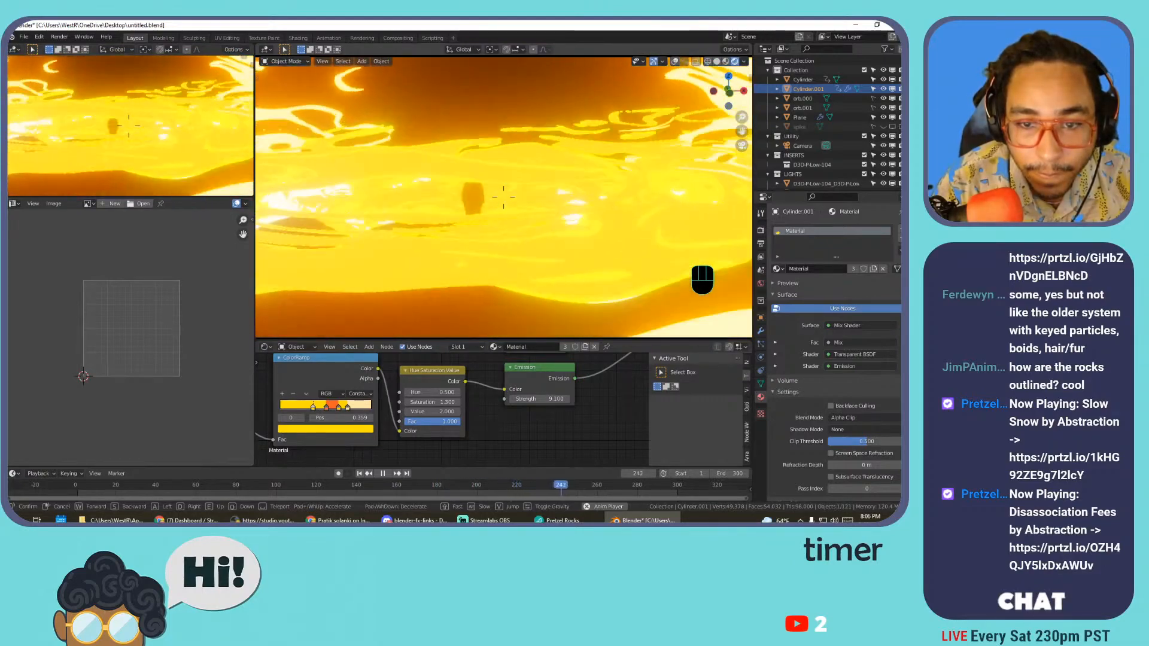
left_click(503, 197)
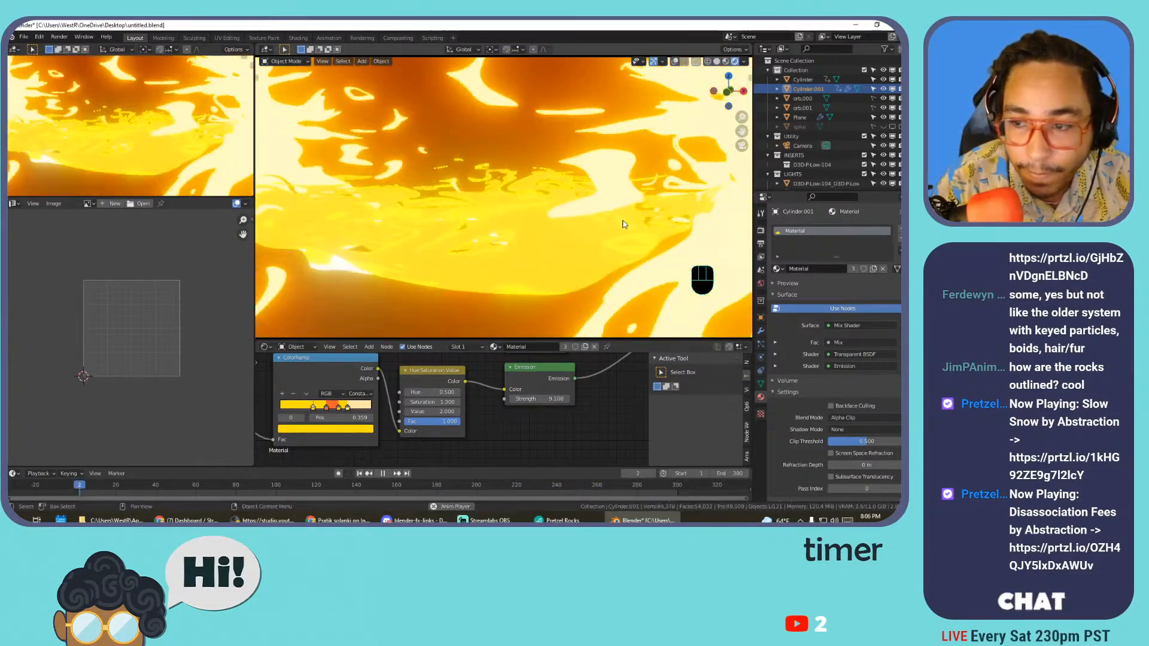
- Select the Camera in the Utility collection and set its focal length to 180 mm
scroll(801, 160, "down", 3)
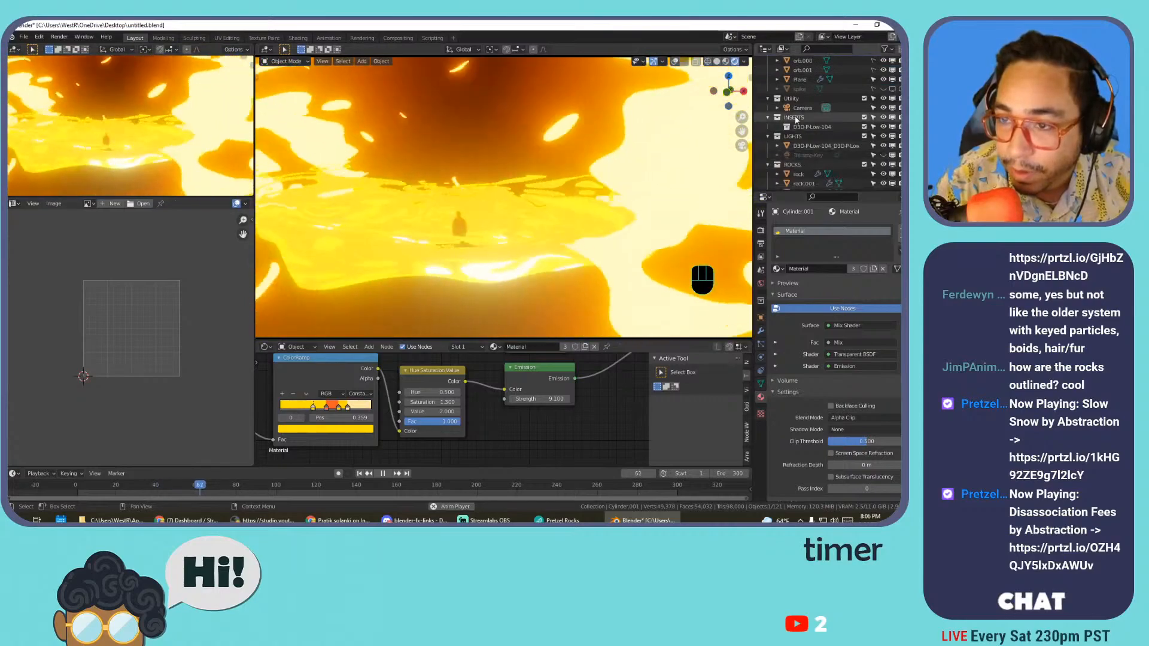
left_click(796, 109)
left_click_drag(859, 272, 946, 272)
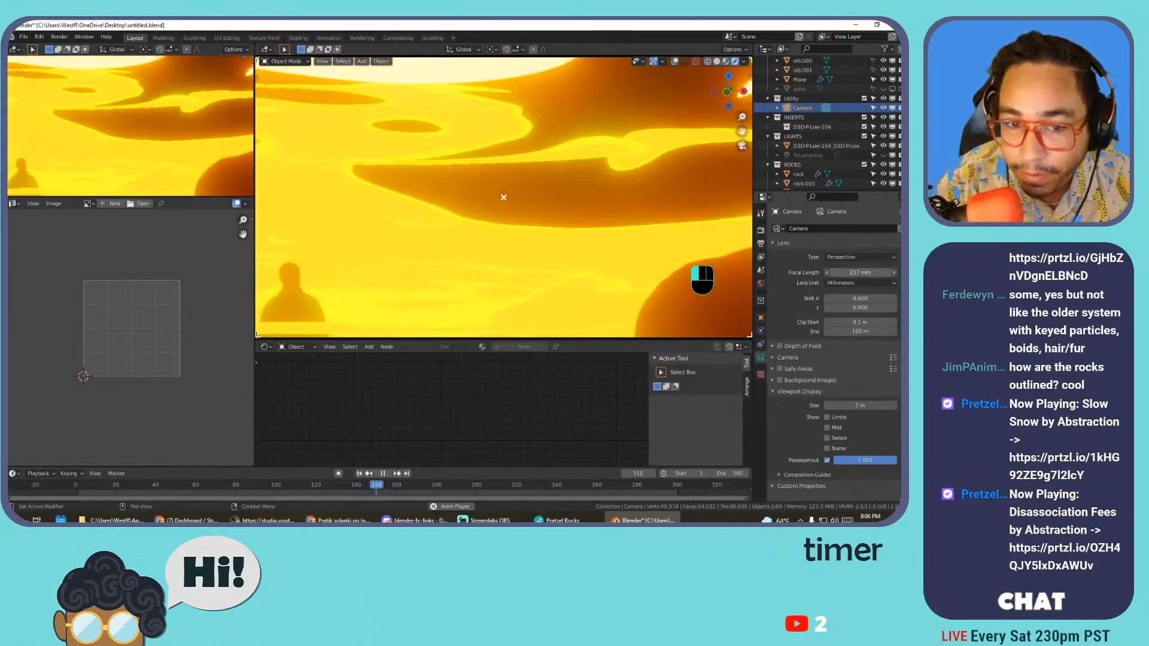
left_click(853, 273)
type("180")
key("Return")
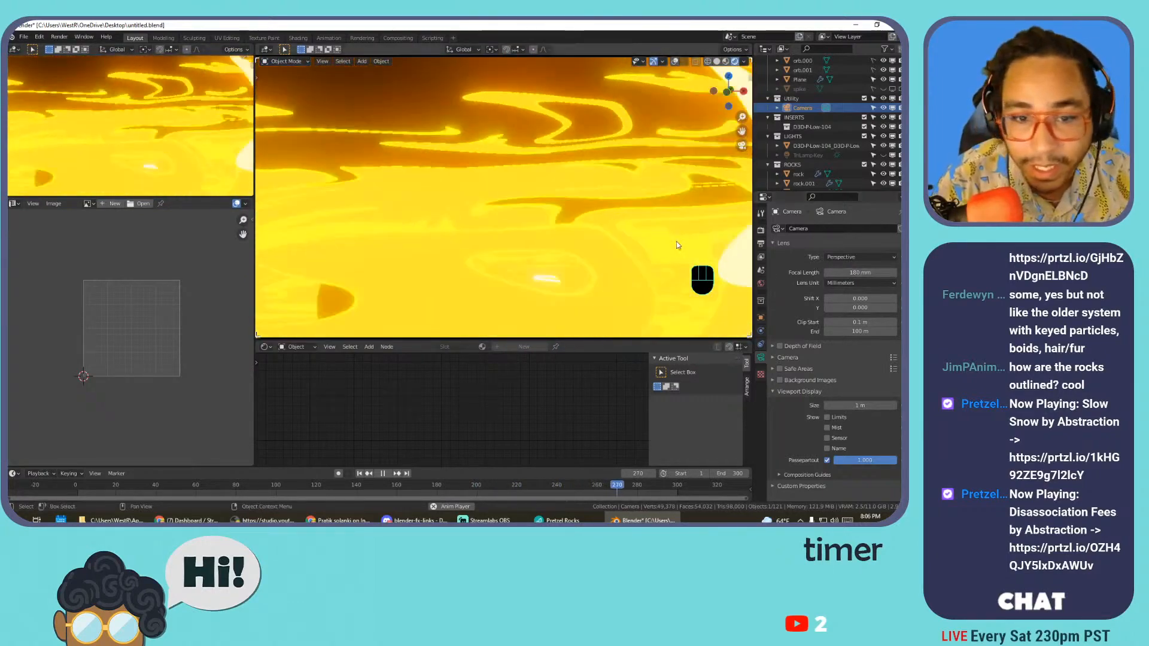
- Move the camera farther back with walk navigation and set its clip end to 3000 m
key("shift+grave")
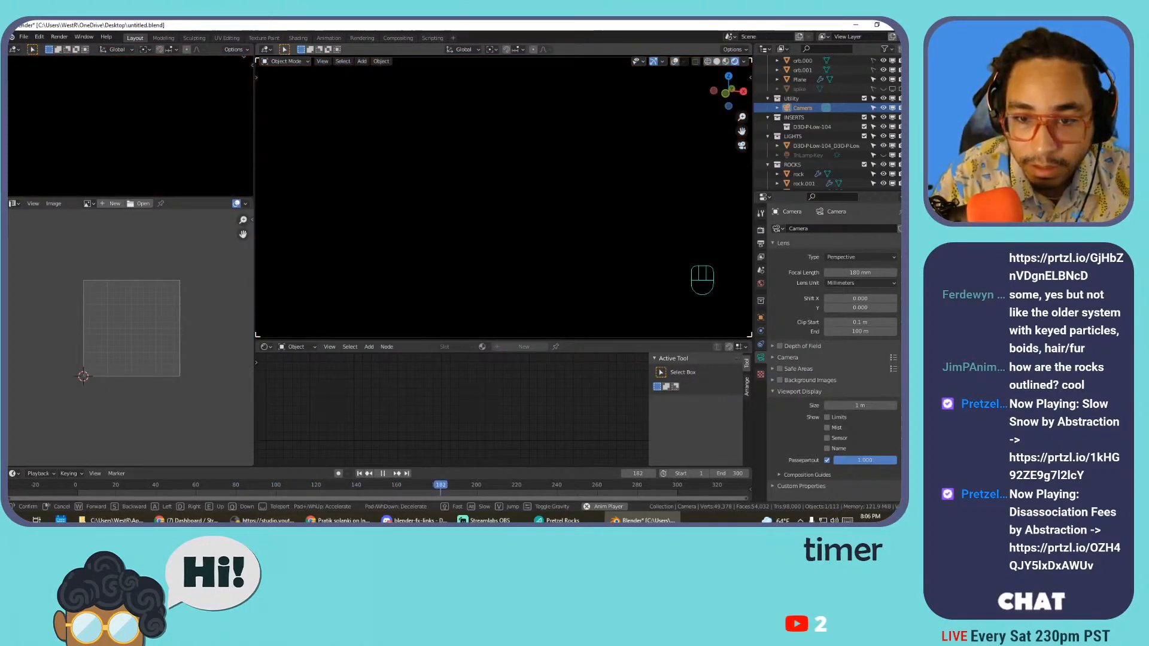
left_click(503, 197)
left_click(844, 331)
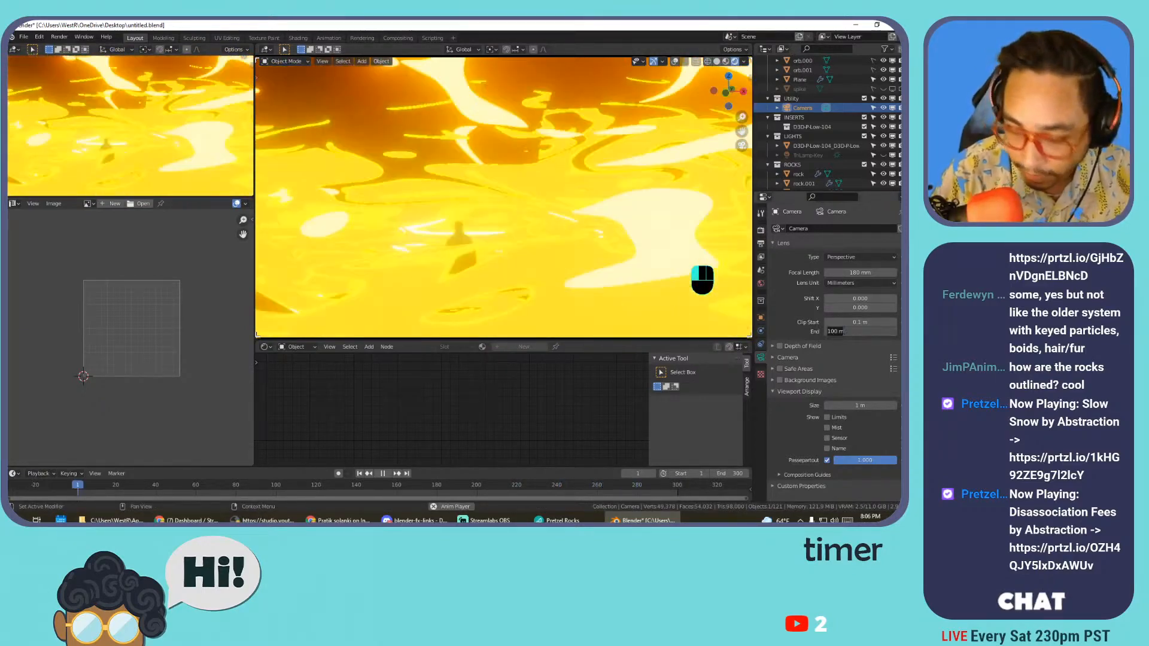
type("3000")
- Reframe the camera on the figure slightly left of centre, checking its placement in wireframe shading
key("shift+grave")
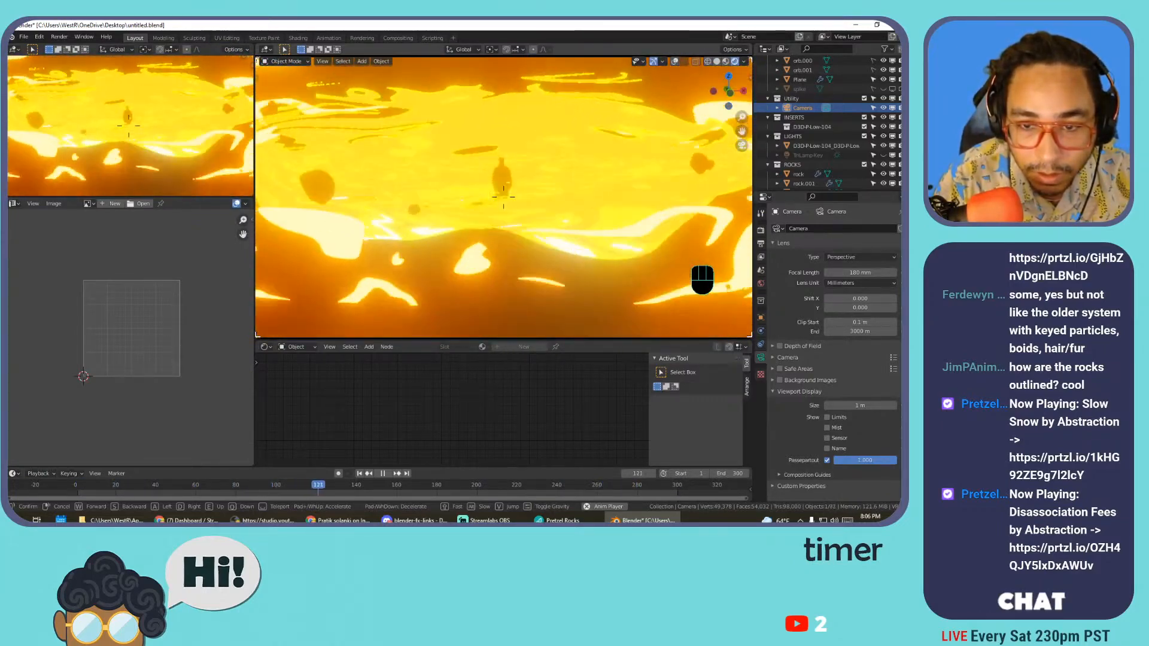
left_click(503, 197)
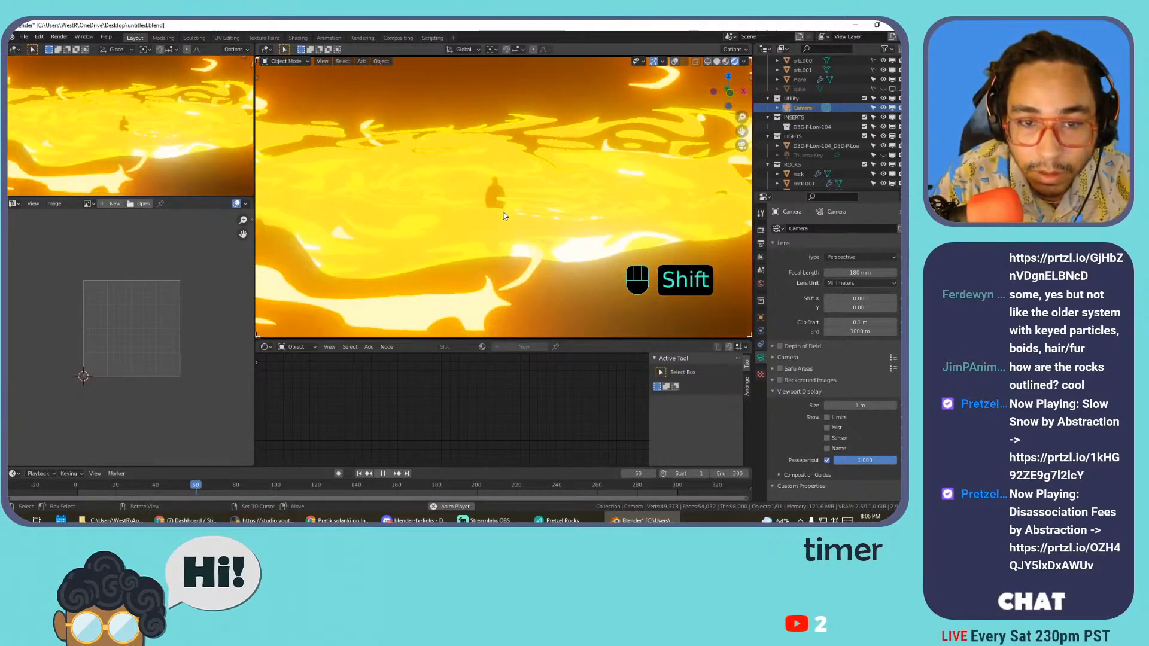
key("shift+z")
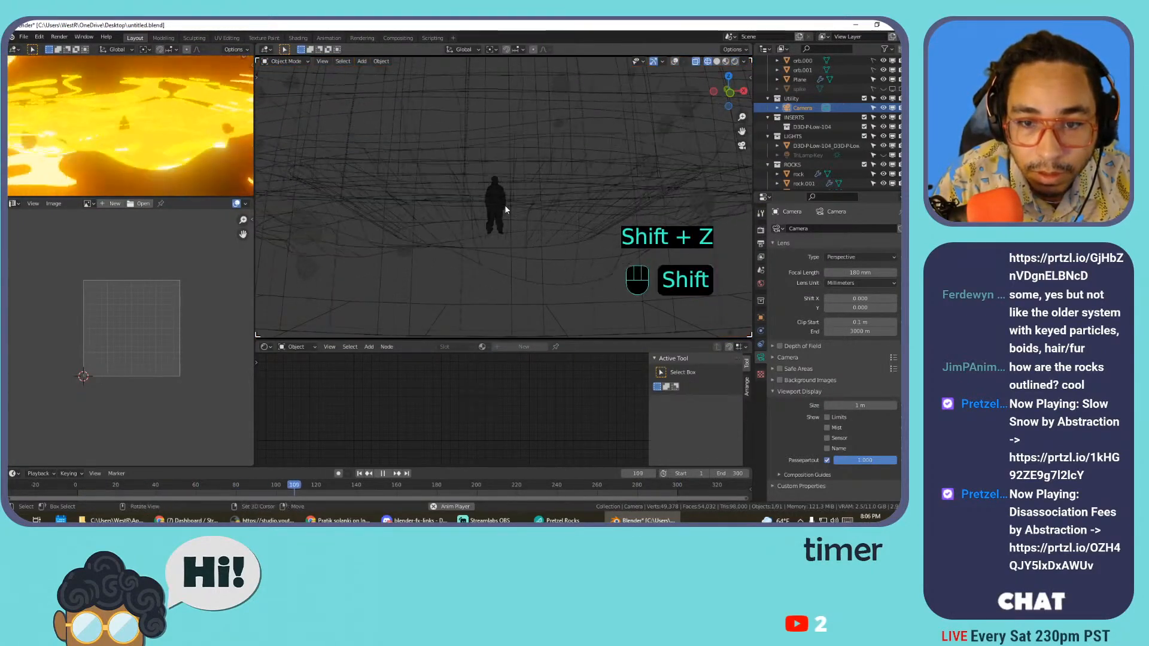
key("shift+z")
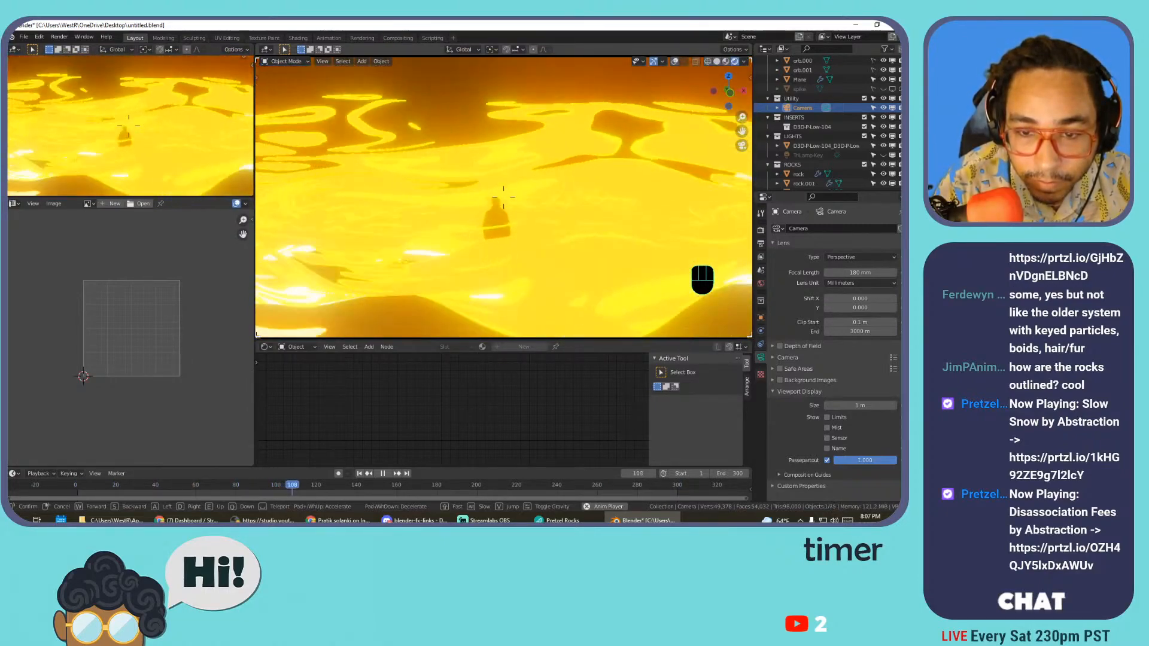
left_click(503, 196)
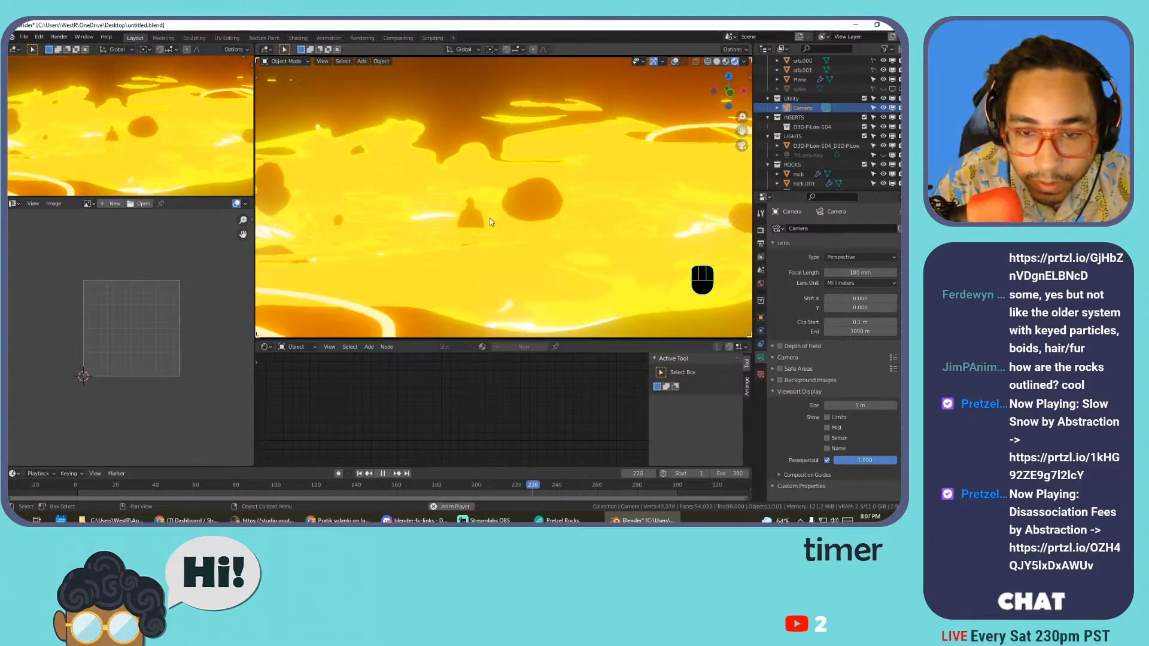
- Try shifting a colour stop in the Cylinder.001 fire material's Color Ramp and undo the change
key("space")
left_click(494, 238)
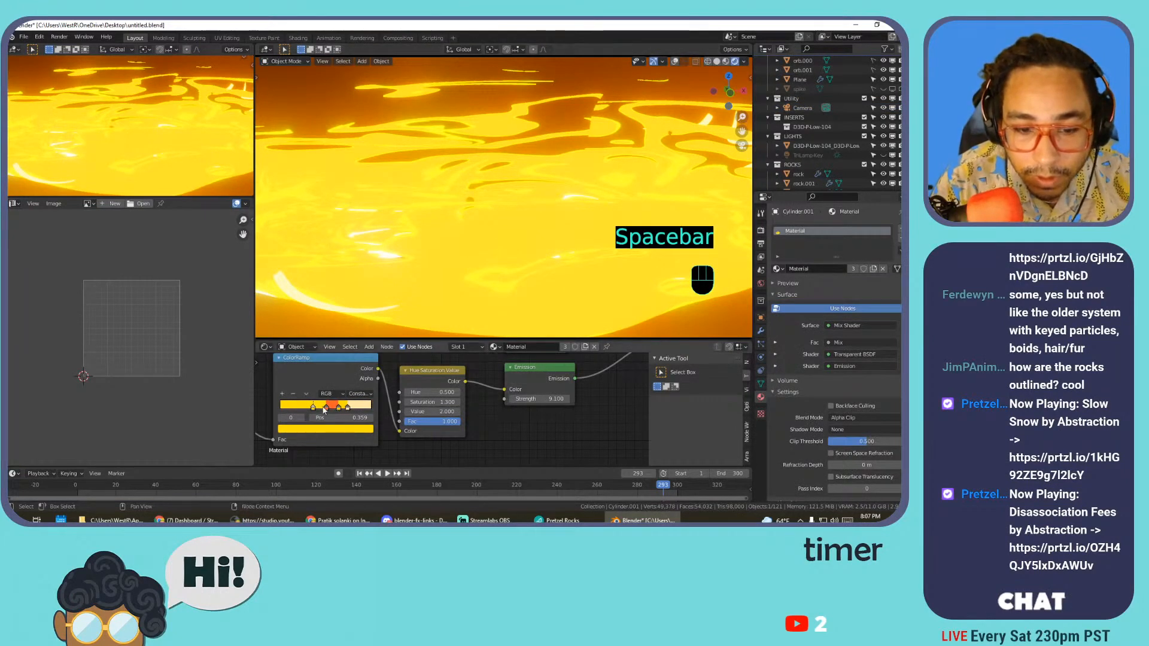
left_click_drag(327, 408, 328, 409)
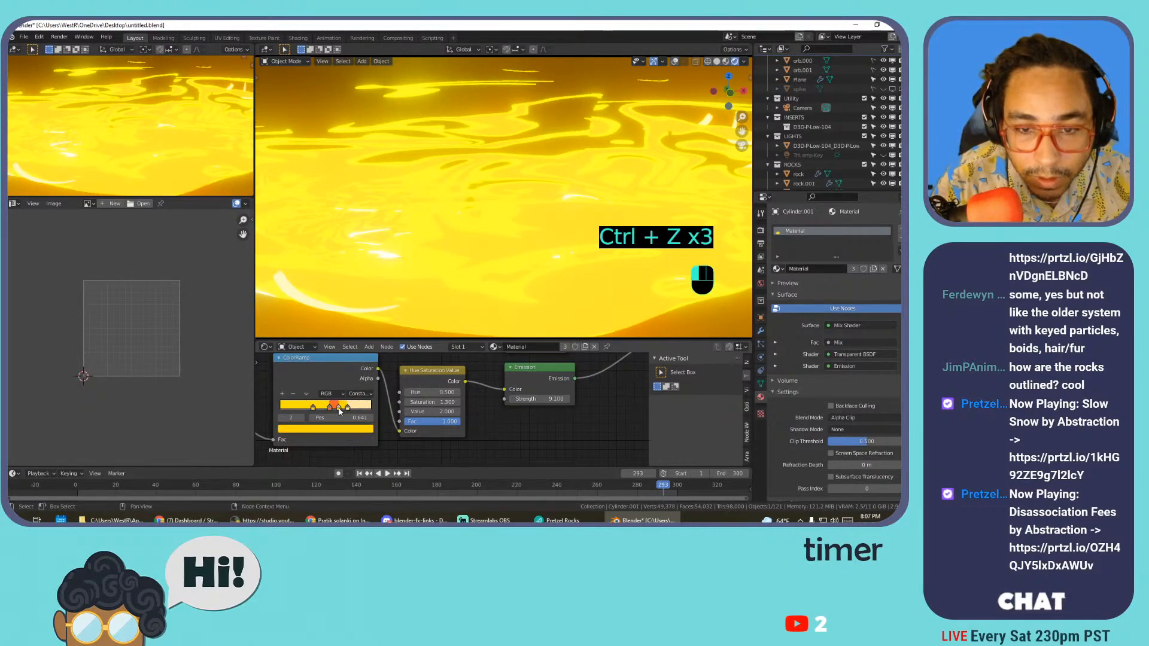
key("space")
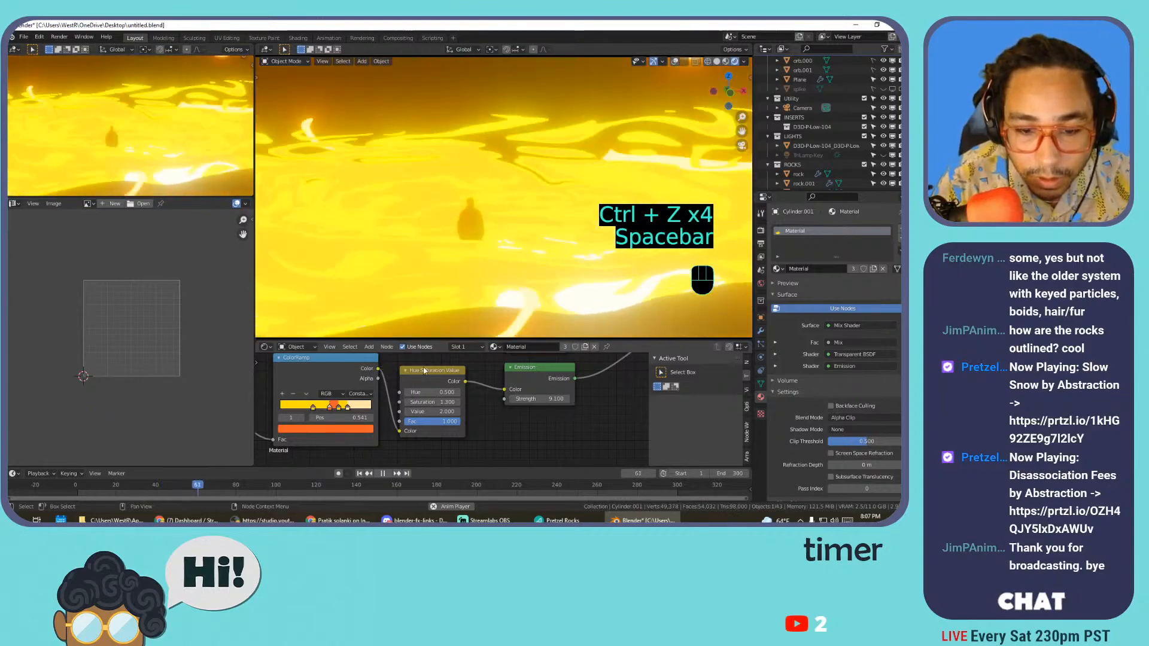
- Set the fire material's noise texture to Detail 0.5 and Roughness 0, and replay the animation to check the flames
scroll(359, 403, "down", 6)
middle_click_drag(333, 405, 513, 426)
scroll(466, 418, "up", 4)
scroll(465, 418, "up", 2)
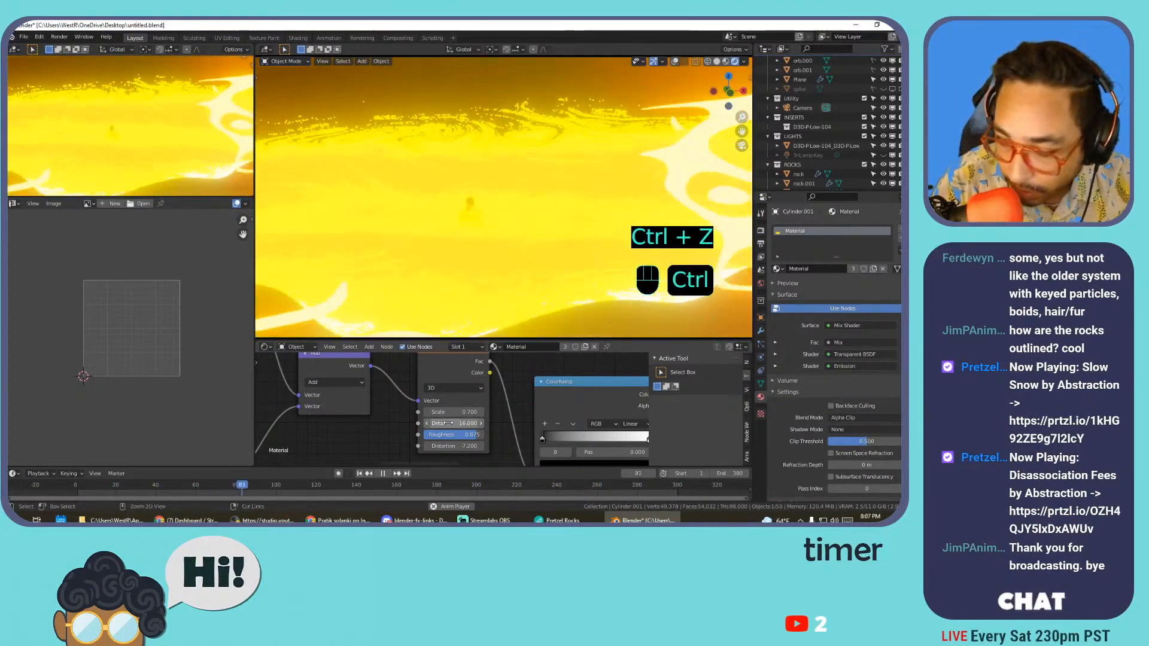
key("shift+Left")
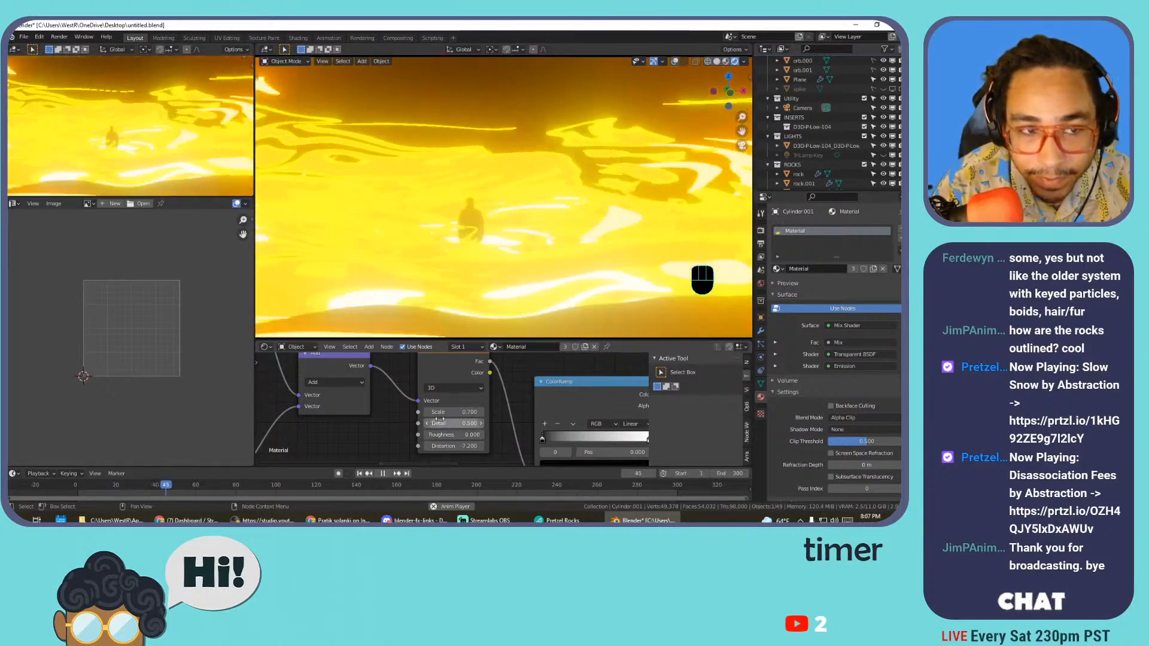
key("space")
key("space")
key("space")
key("space")
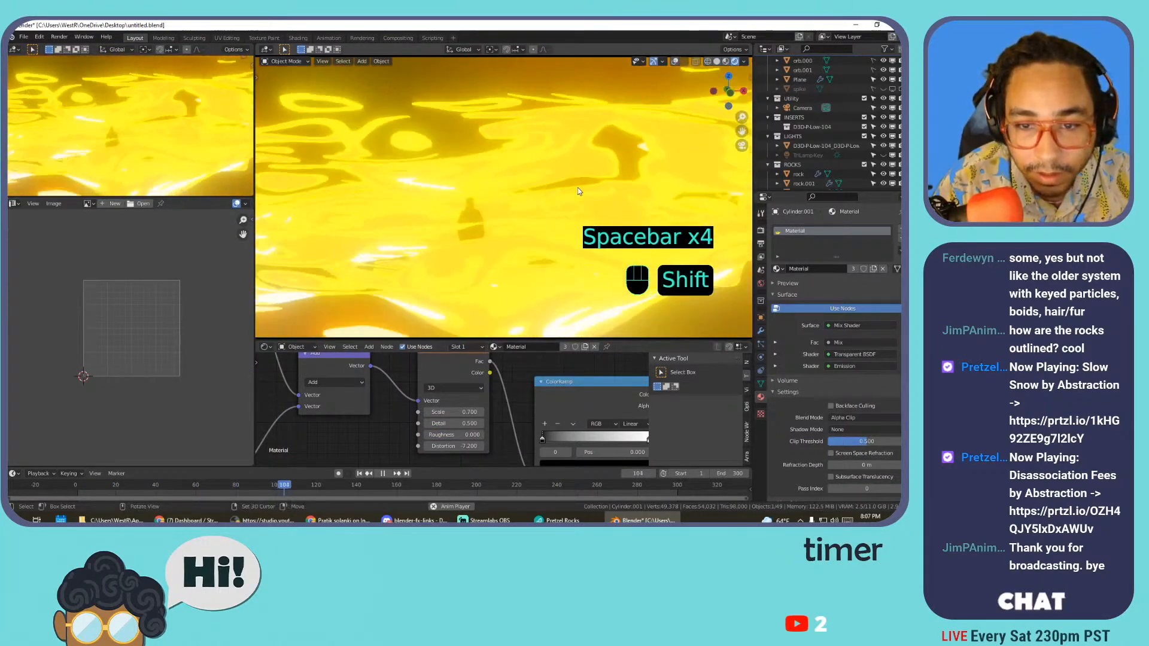
- Move the camera with walk navigation so the figure stands below and slightly left of the frame's centre
key("shift+grave")
key("s")
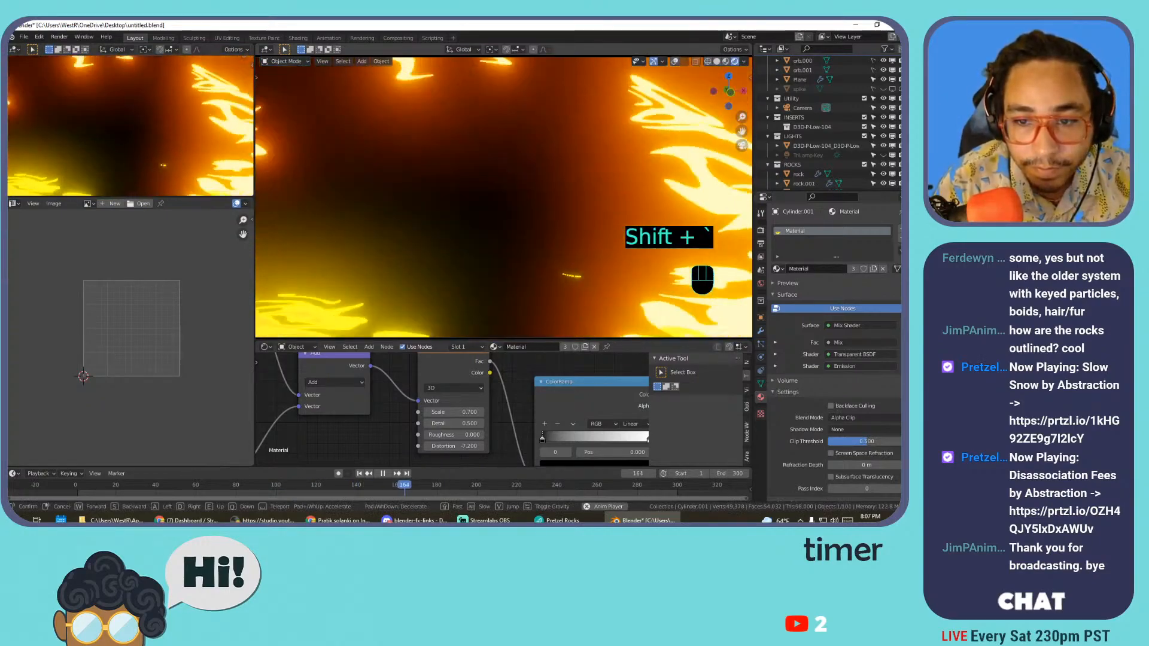
key("w")
key("s")
key("s")
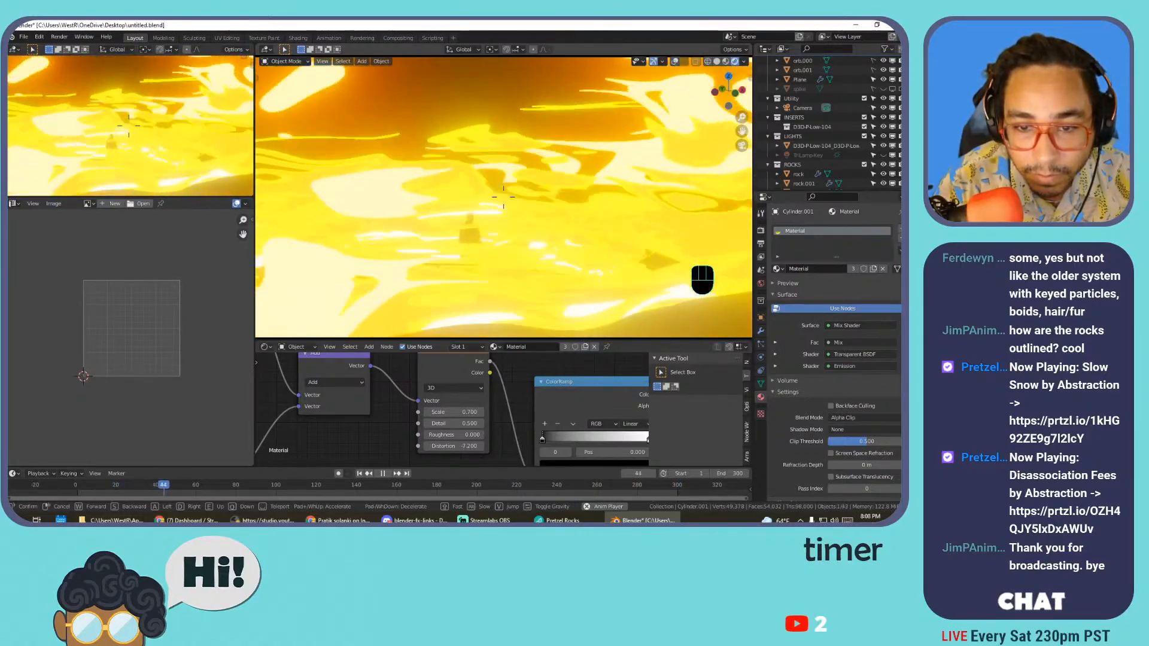
left_click(530, 195)
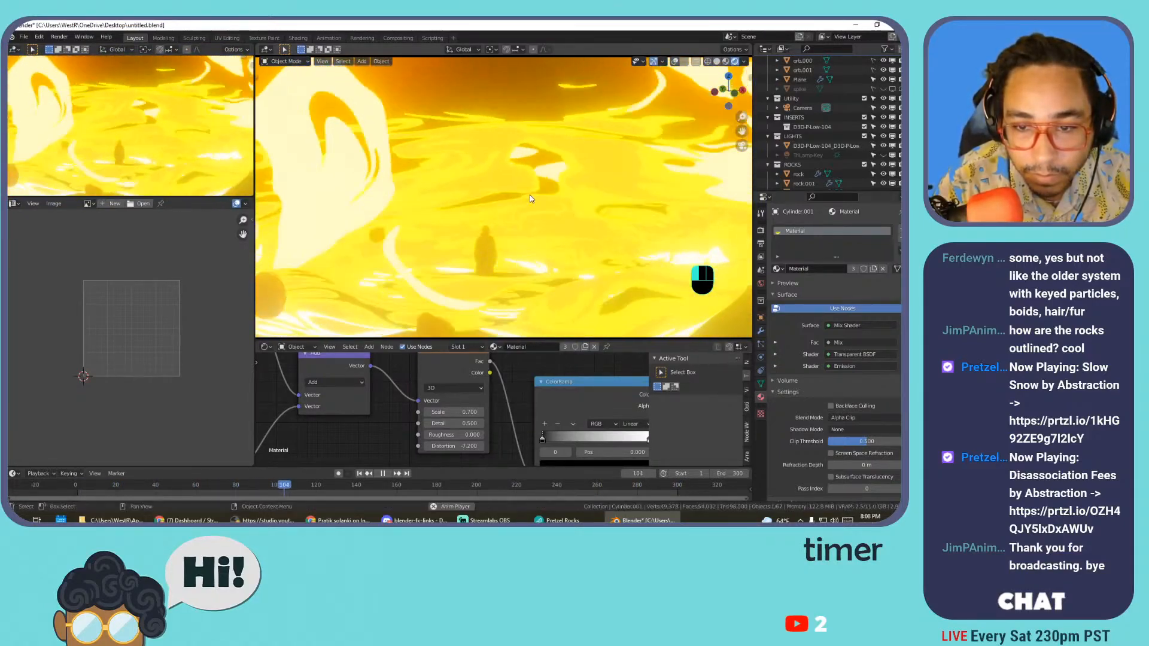
- Bring the whole camera frame into view, show the viewport overlays and select the Cylinder fire object
scroll(586, 224, "down", 4)
scroll(587, 224, "up", 2)
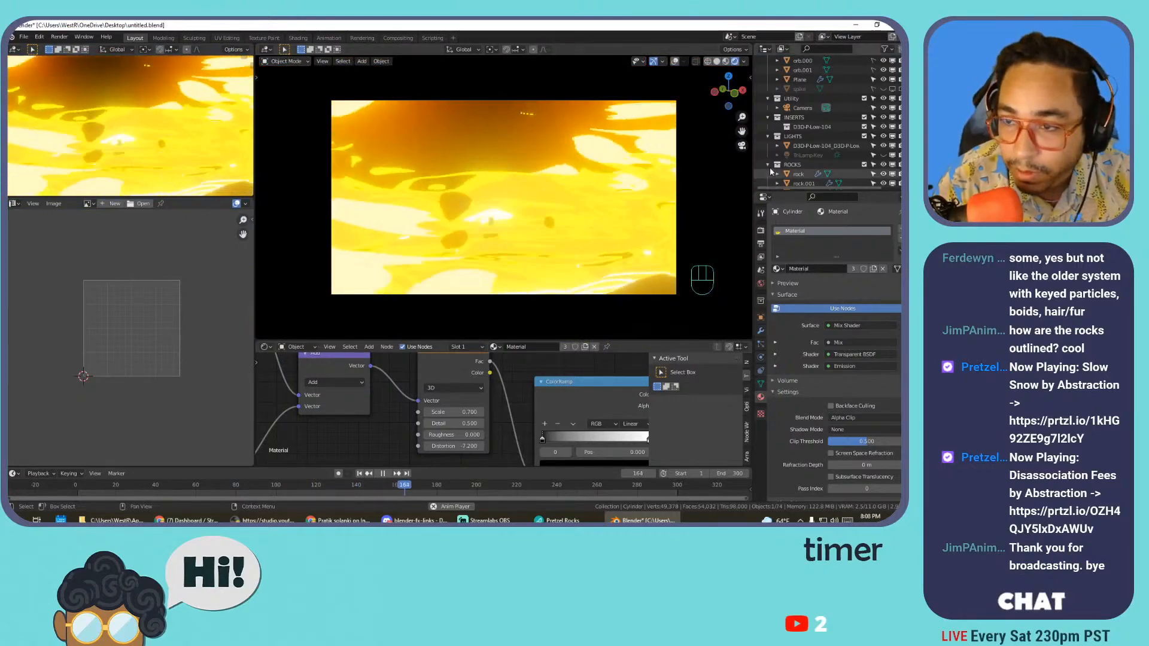
scroll(764, 111, "up", 3)
left_click(554, 204)
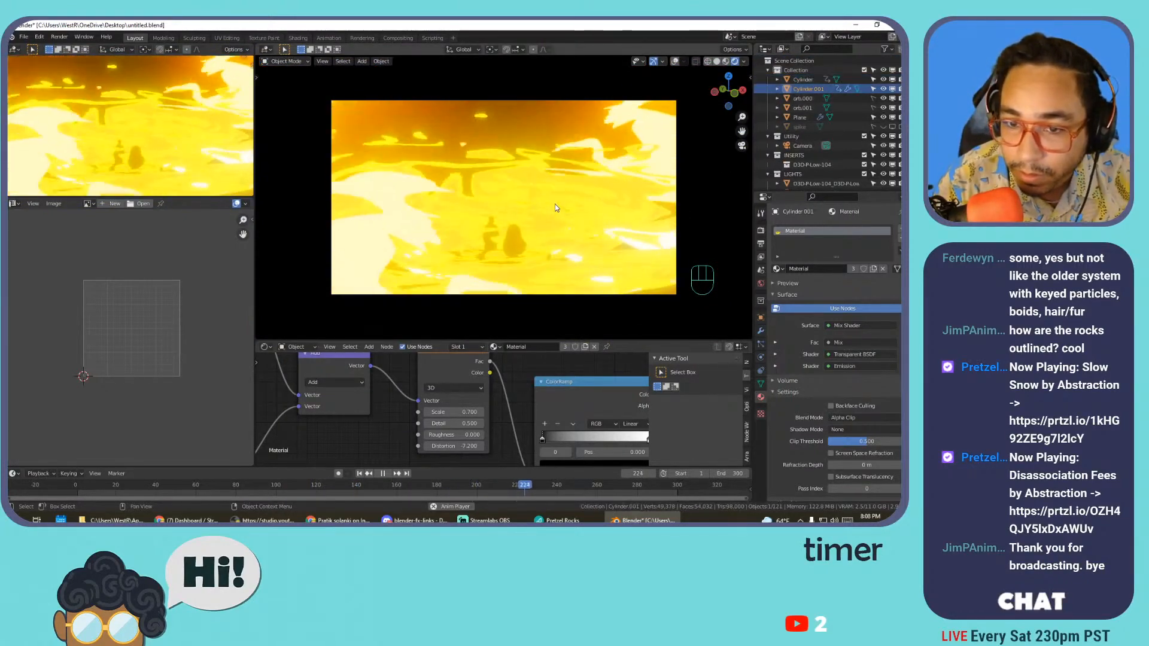
left_click(670, 60)
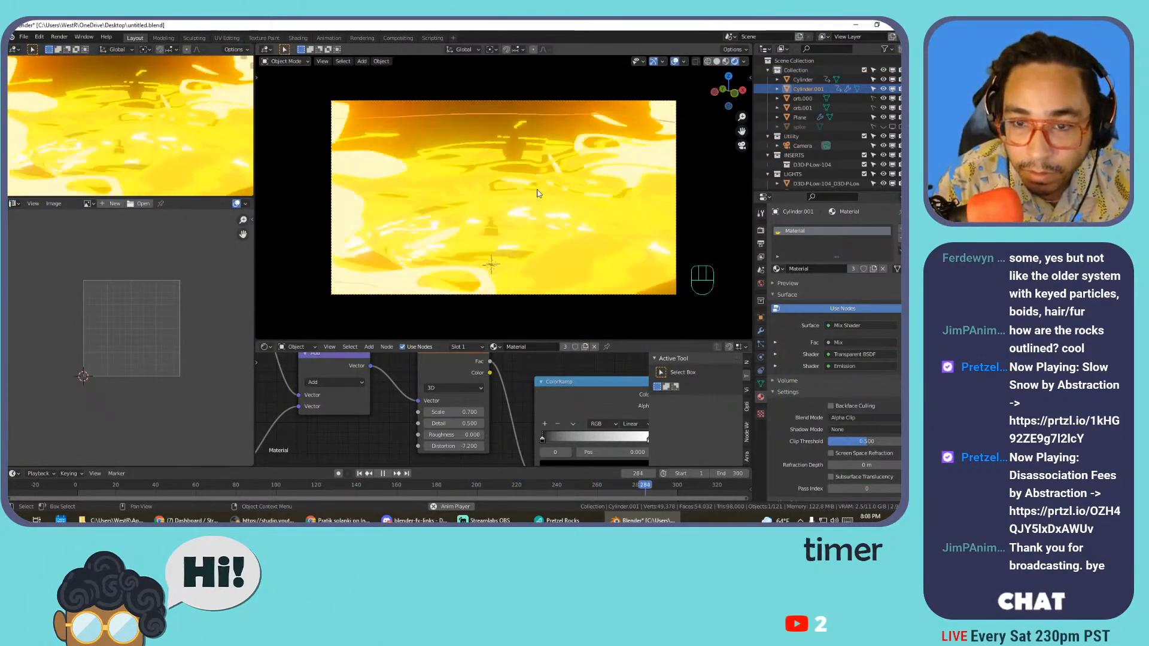
left_click(516, 200)
- Change the yellow stop at position 0.641 in the fire material's Color Ramp to saturated red
middle_click_drag(590, 413, 407, 383)
scroll(453, 392, "down", 6)
middle_click_drag(543, 413, 481, 397)
scroll(501, 411, "up", 6)
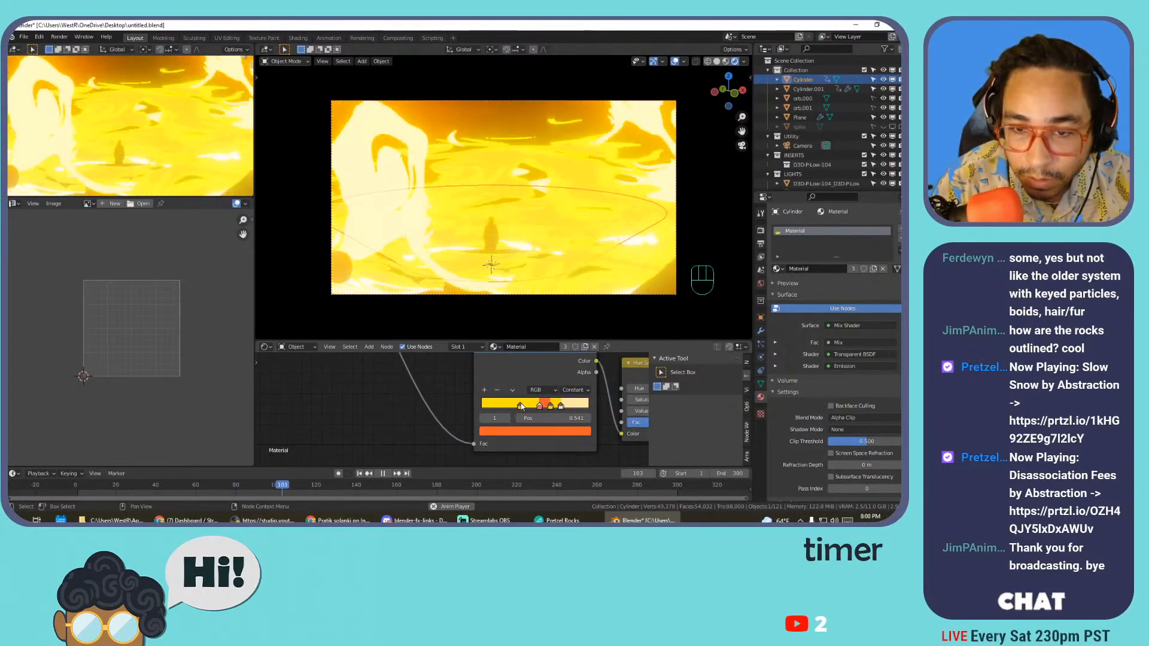
left_click(551, 406)
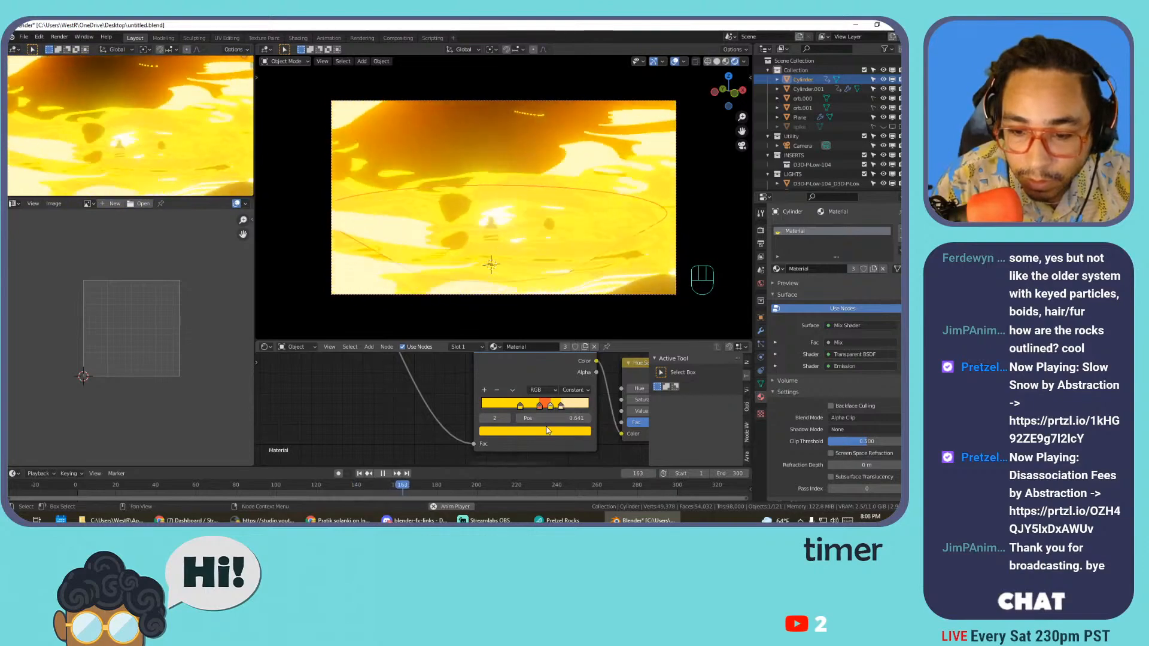
left_click(547, 429)
left_click(531, 358)
mouse_move(530, 359)
left_mouse_down()
mouse_move(510, 357)
mouse_move(518, 359)
left_mouse_up()
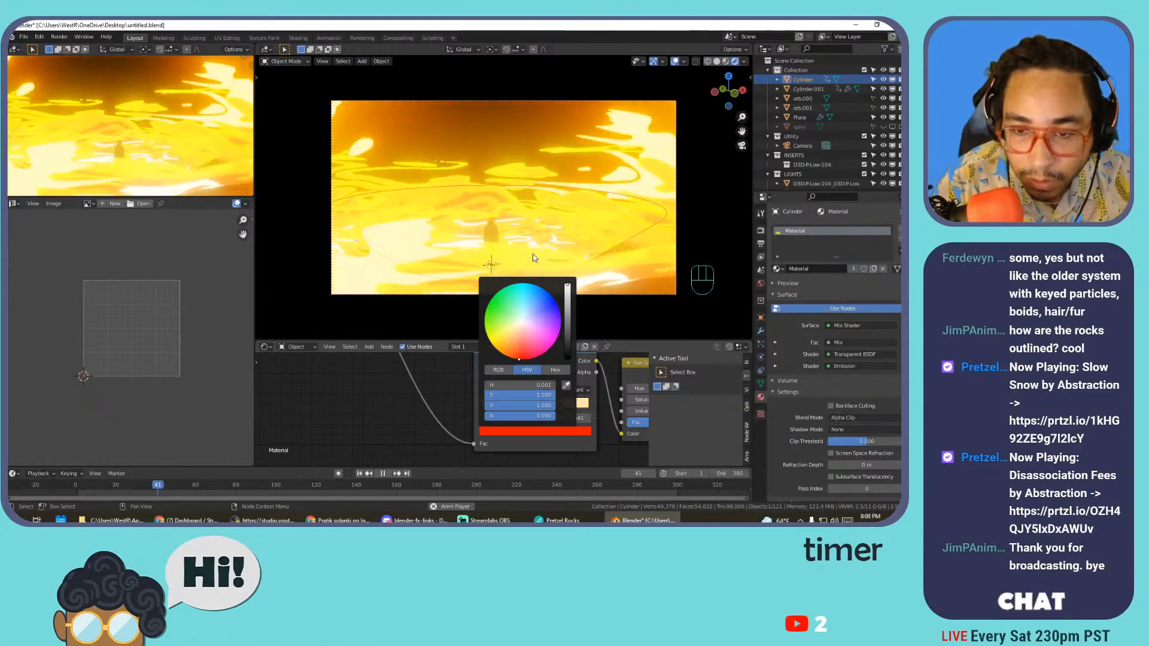
- Recolour the Color Ramp stop at position 0.359 to a light orange
left_click(525, 432)
mouse_move(529, 338)
left_mouse_down()
mouse_move(522, 359)
mouse_move(508, 349)
left_mouse_up()
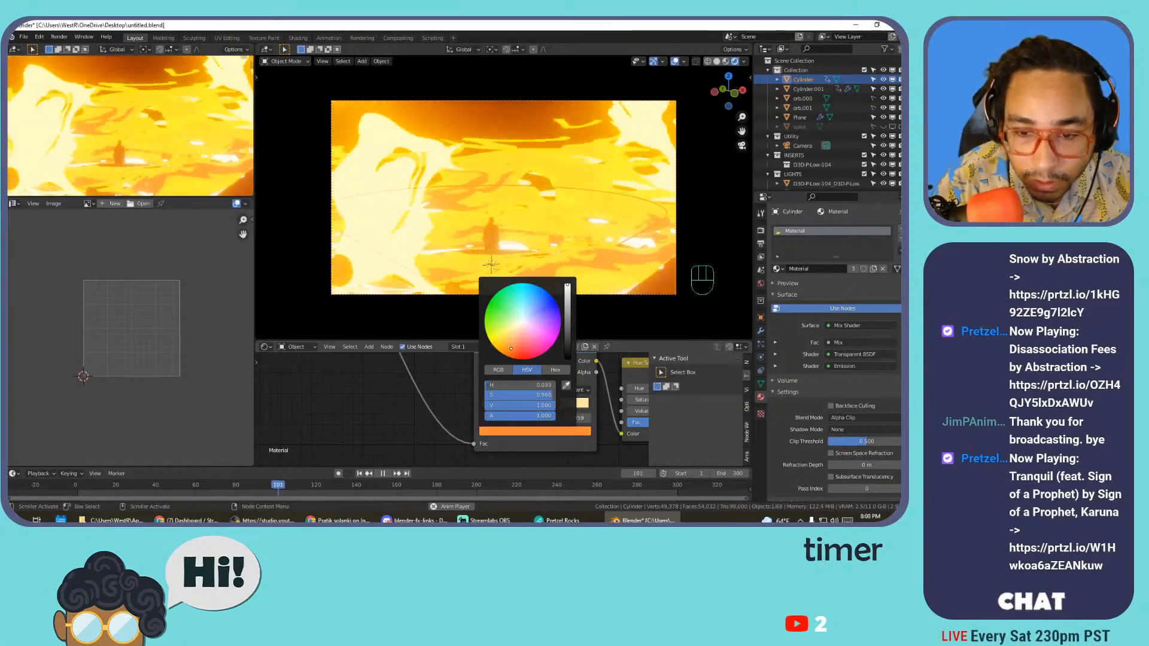
left_click_drag(512, 351, 507, 343)
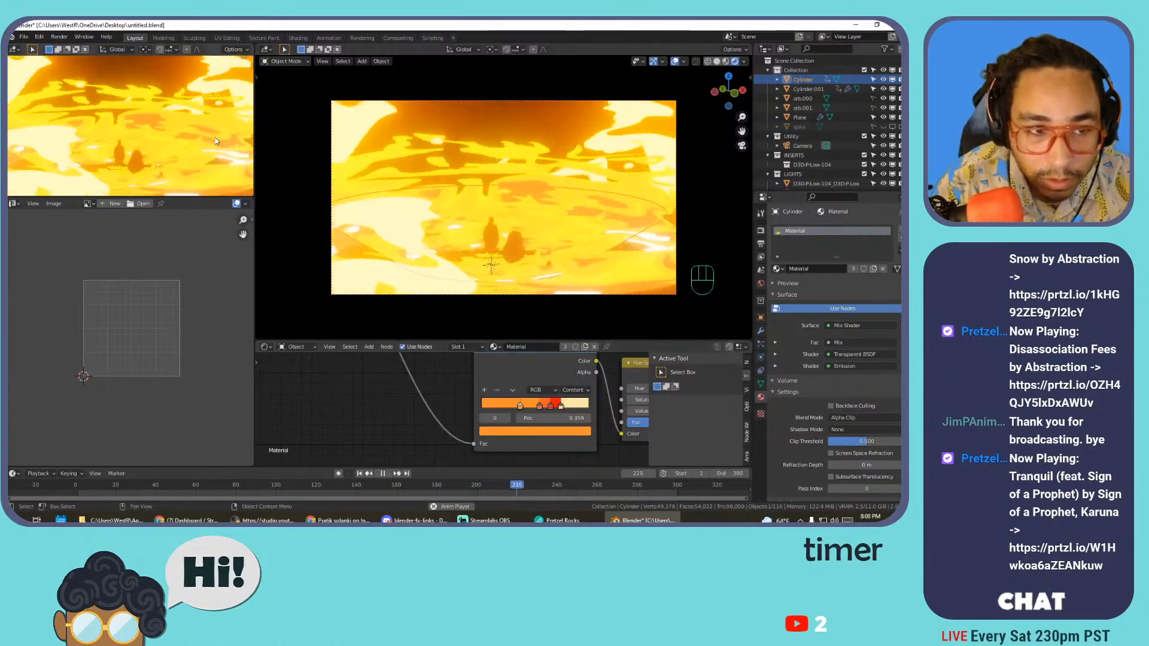
- Adjust the camera with walk navigation so the figure sits higher, just below the frame's centre
key("shift+grave")
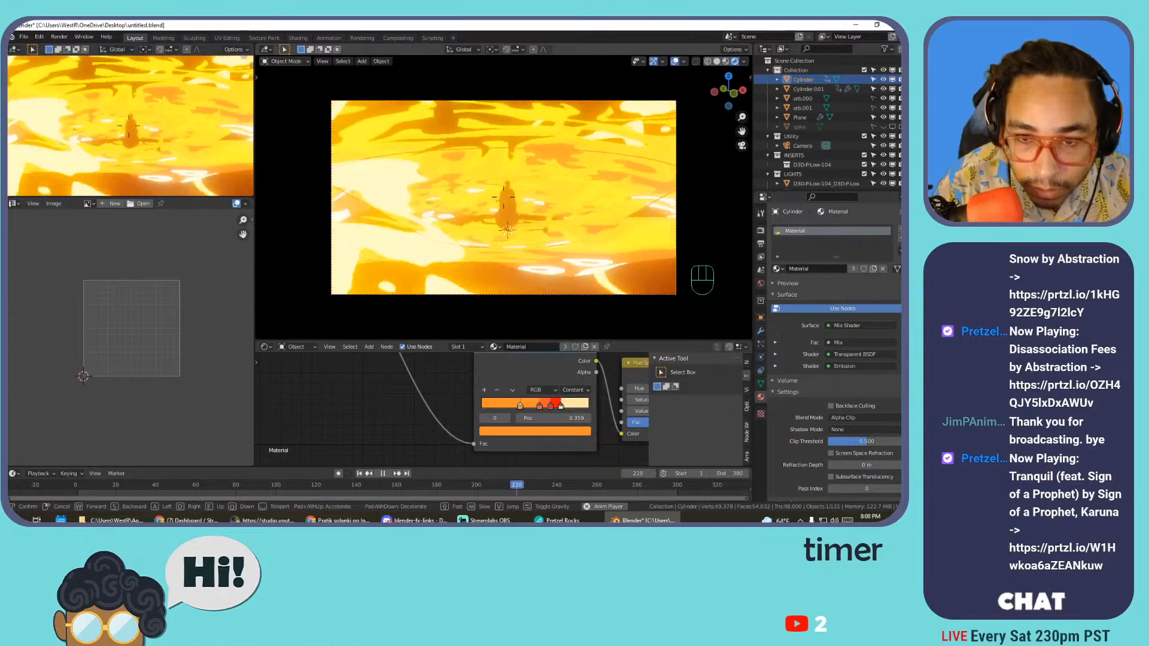
left_click(504, 197)
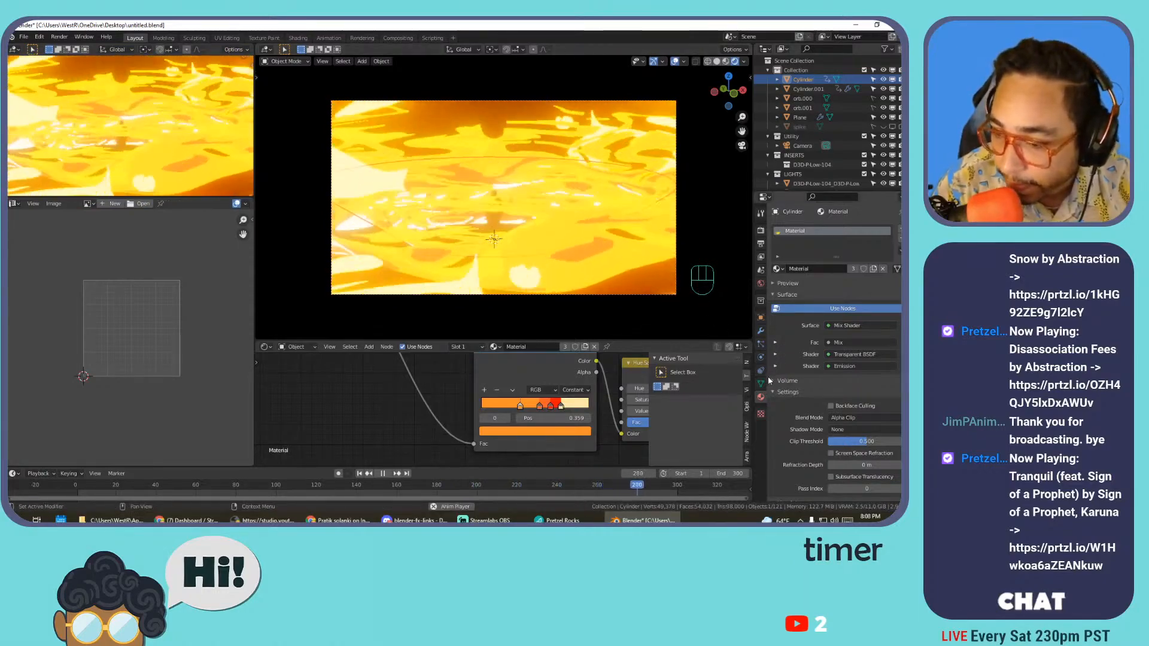
- Expand the Depth of Field settings in the scene's render properties
left_click(759, 235)
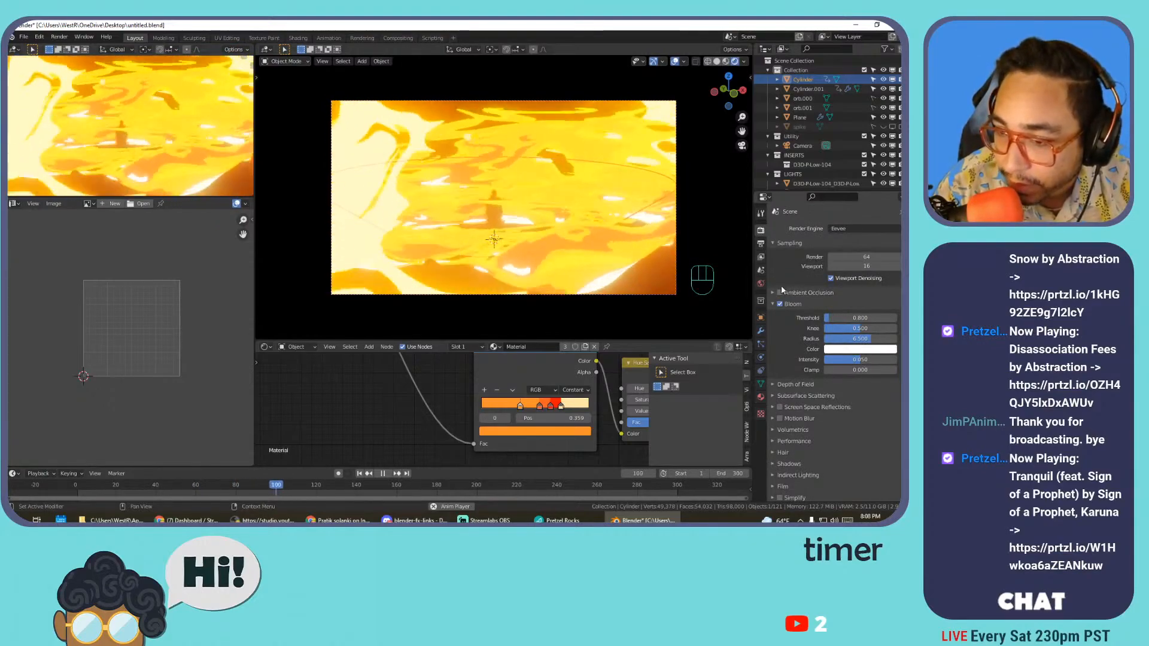
scroll(812, 414, "down", 3)
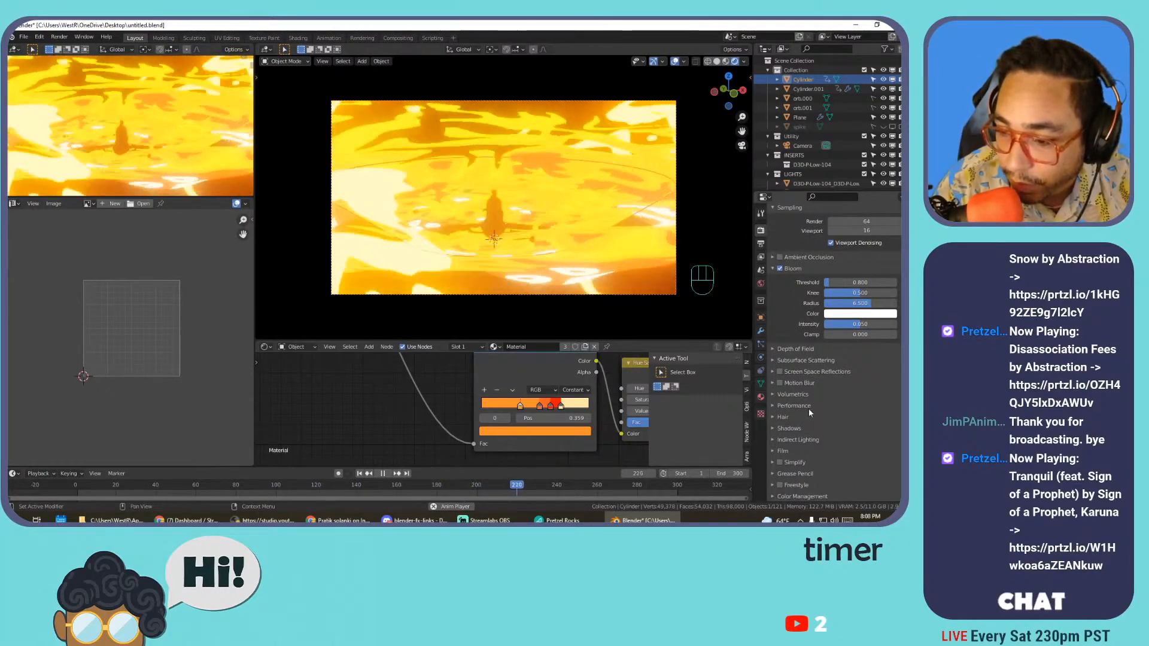
left_click(813, 349)
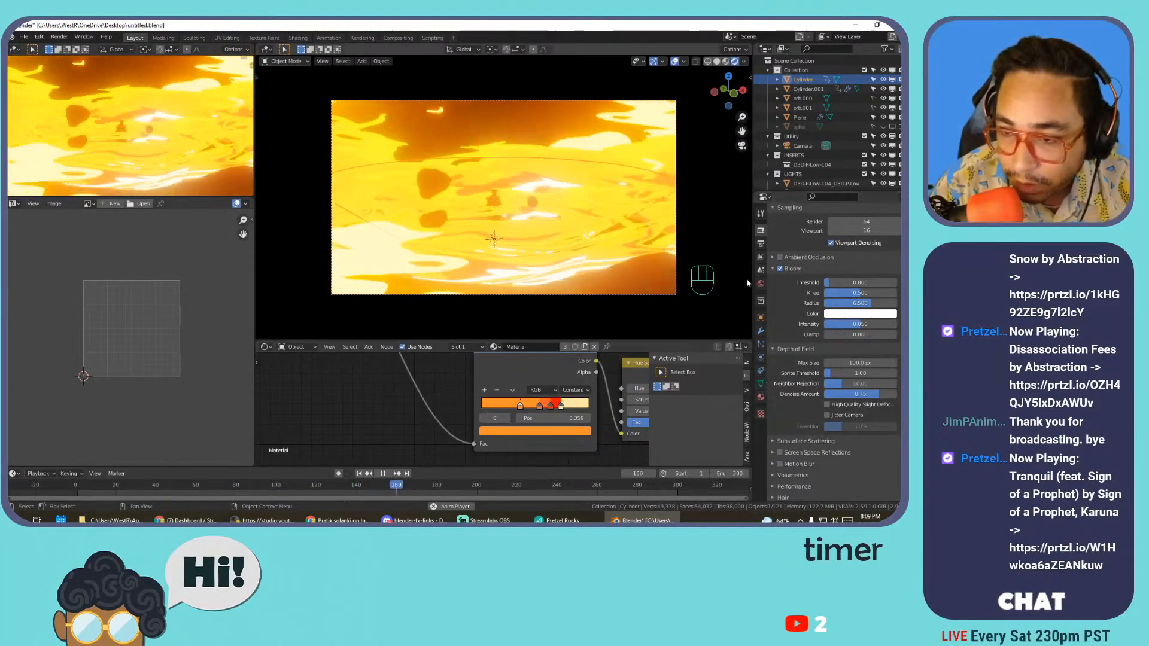
- Select the Camera, preview the animation, and enable the camera's Depth of Field
left_click(802, 145)
key("space")
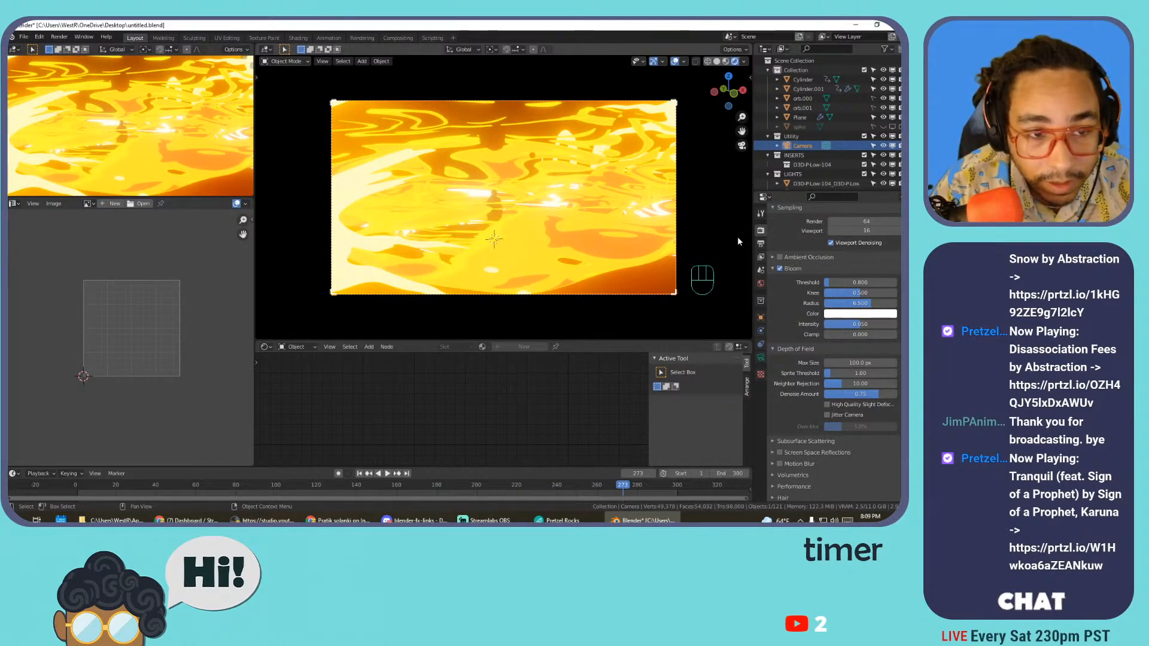
key("space")
key("space")
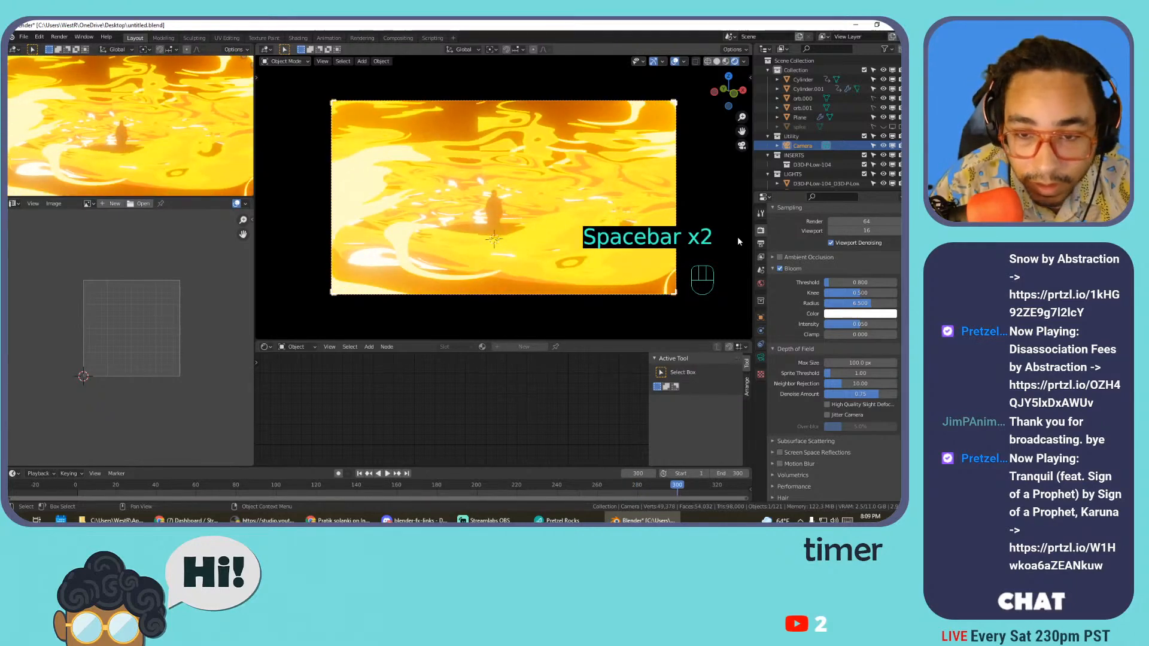
left_click(761, 358)
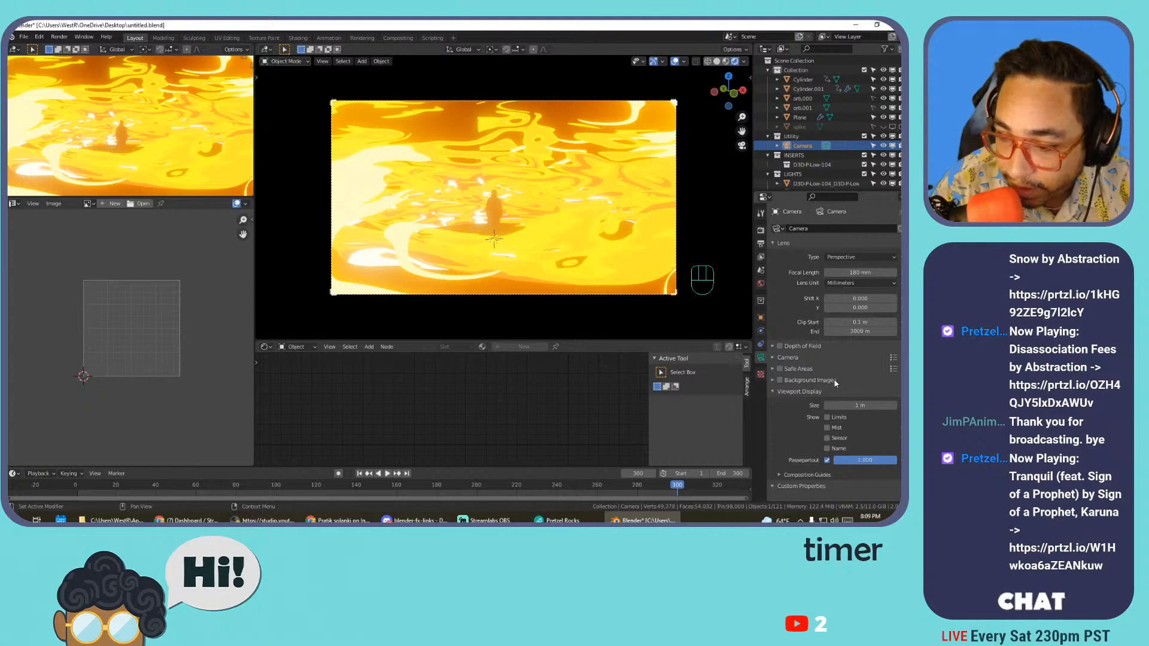
left_click(780, 347)
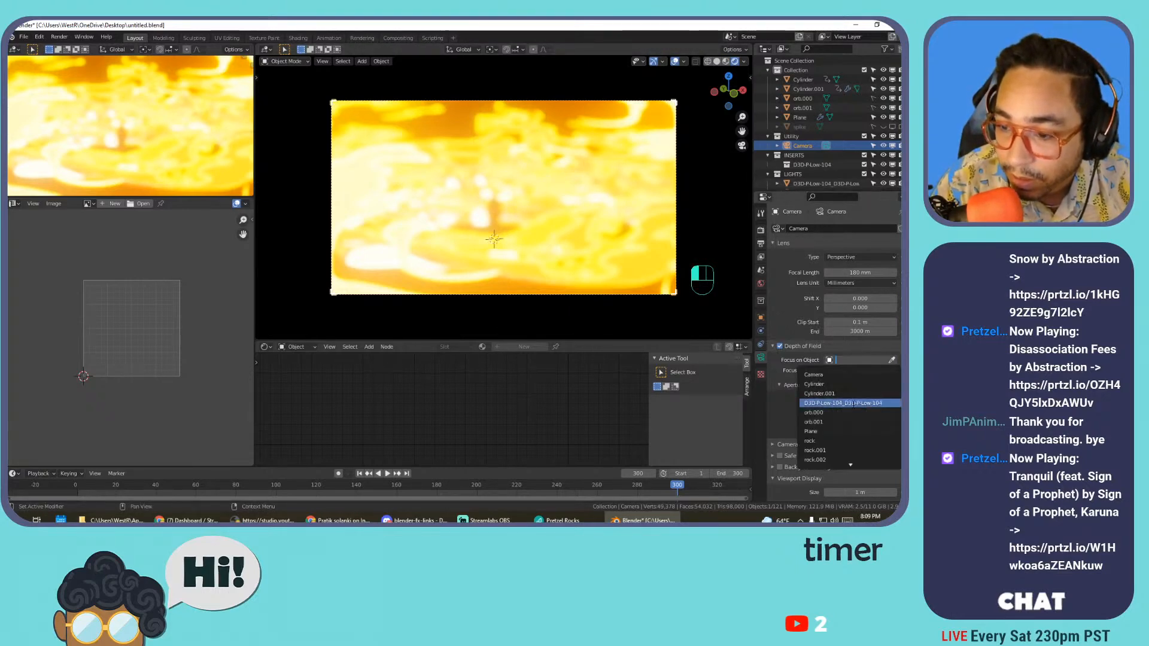
- Focus the camera on the D3D-P-Low-104 figure, set the F-Stop to 0.3 and play the animation
left_click(853, 403)
left_click_drag(848, 400, 850, 399)
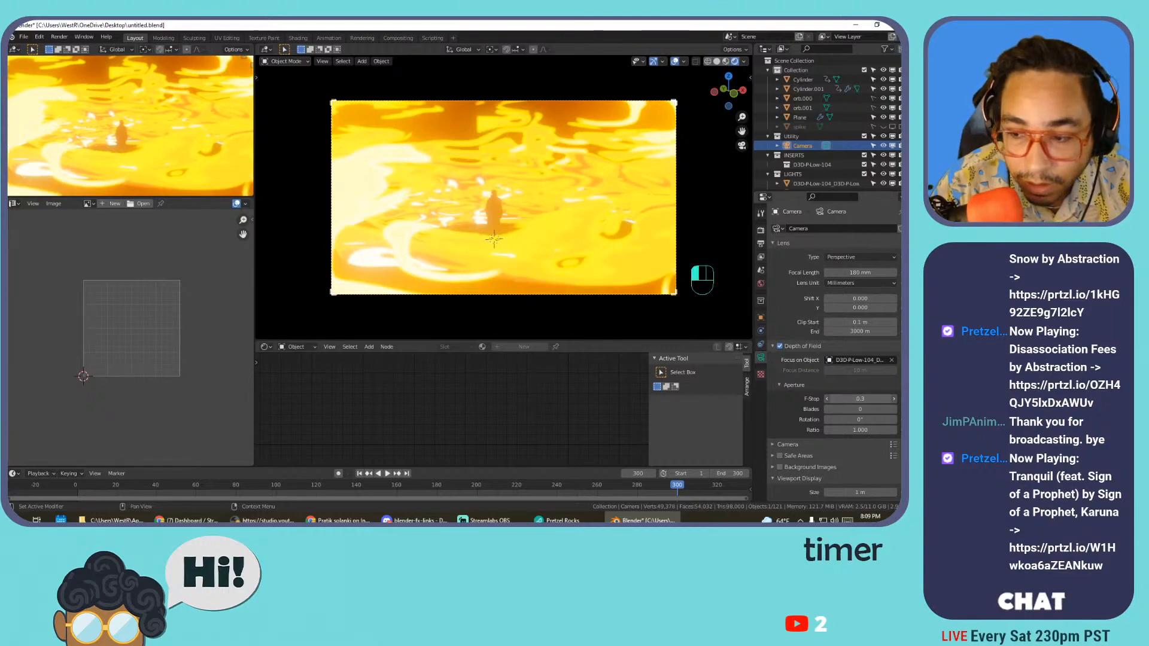
key("space")
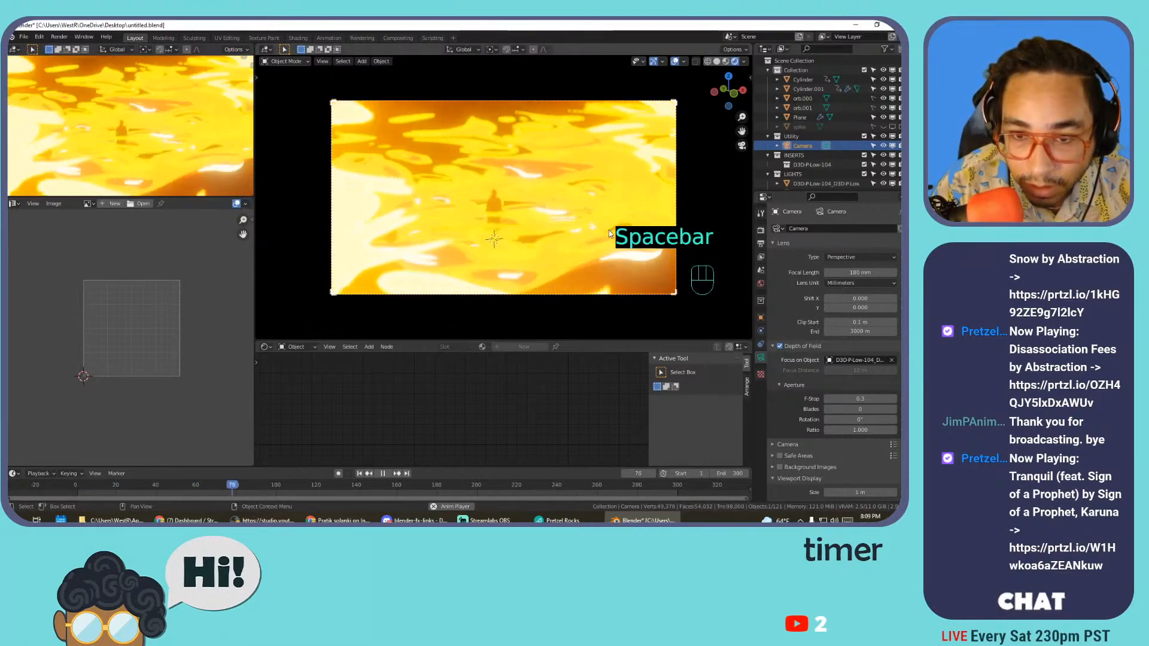
- Scale the D3D-P-Low-104 figure up uniformly by about 1.945 and play the animation
key("space")
left_click(498, 210)
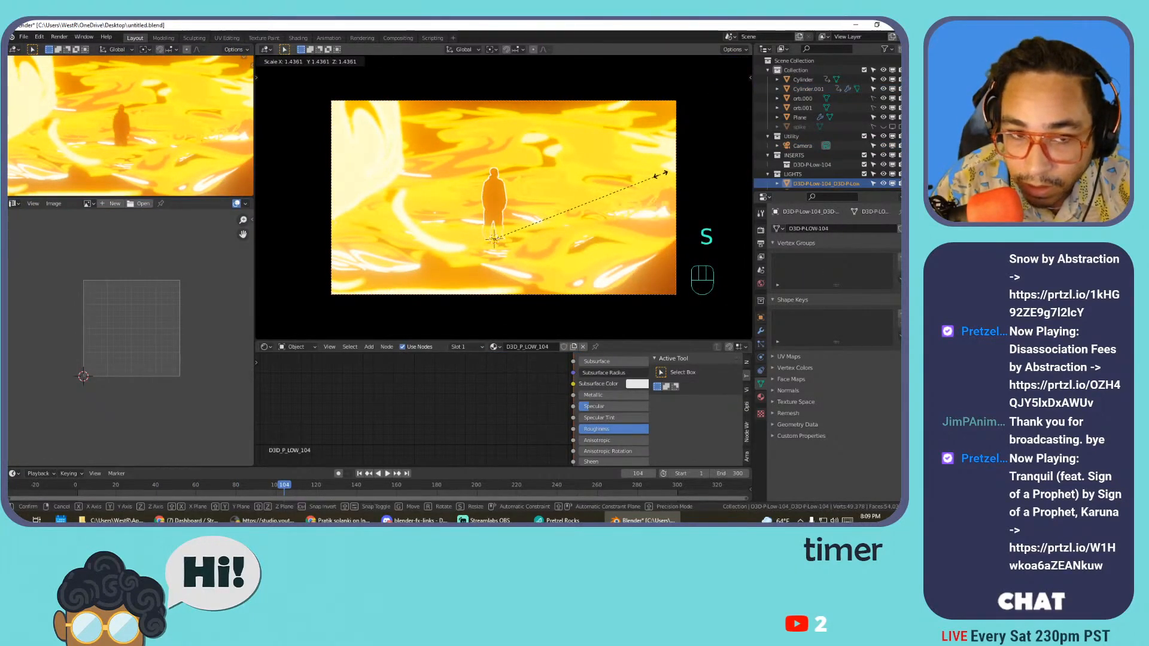
key("space")
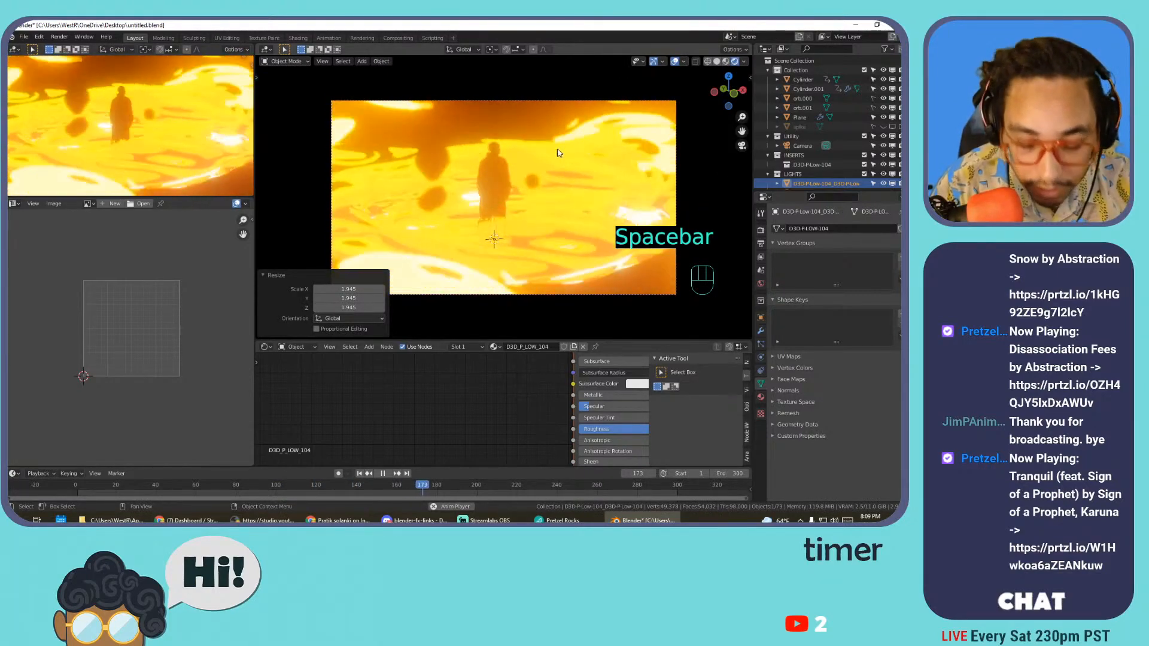
- Rotate the figure about the global Z axis in several trial turns, finishing with a small turn of about 1.7°
key("r")
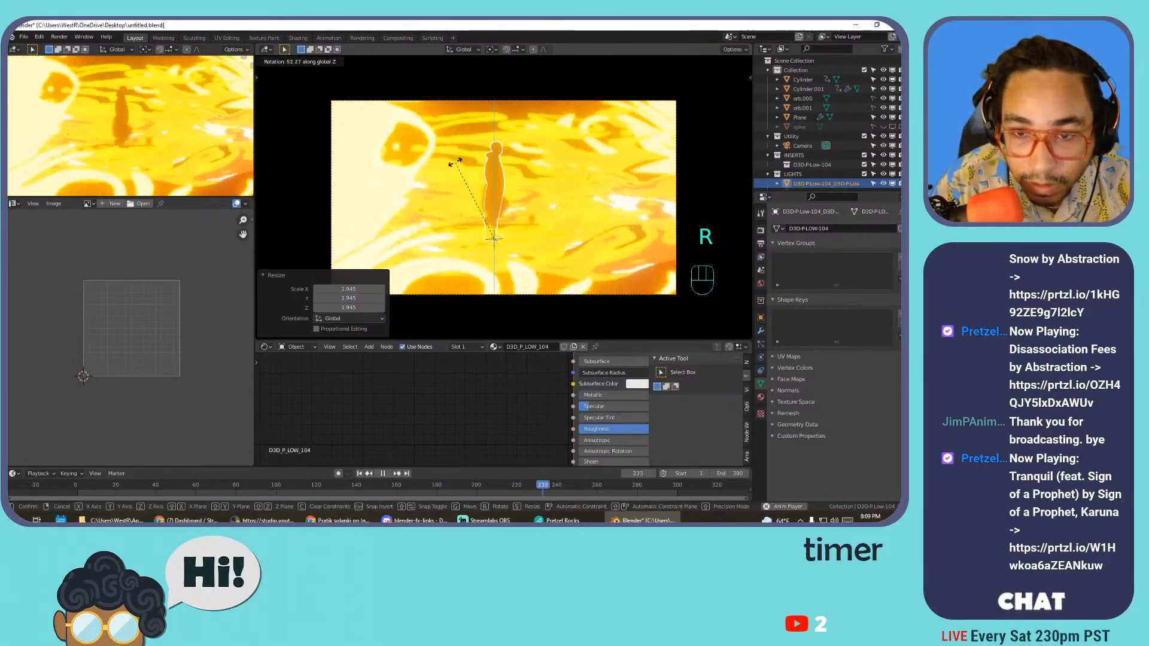
left_click(591, 207)
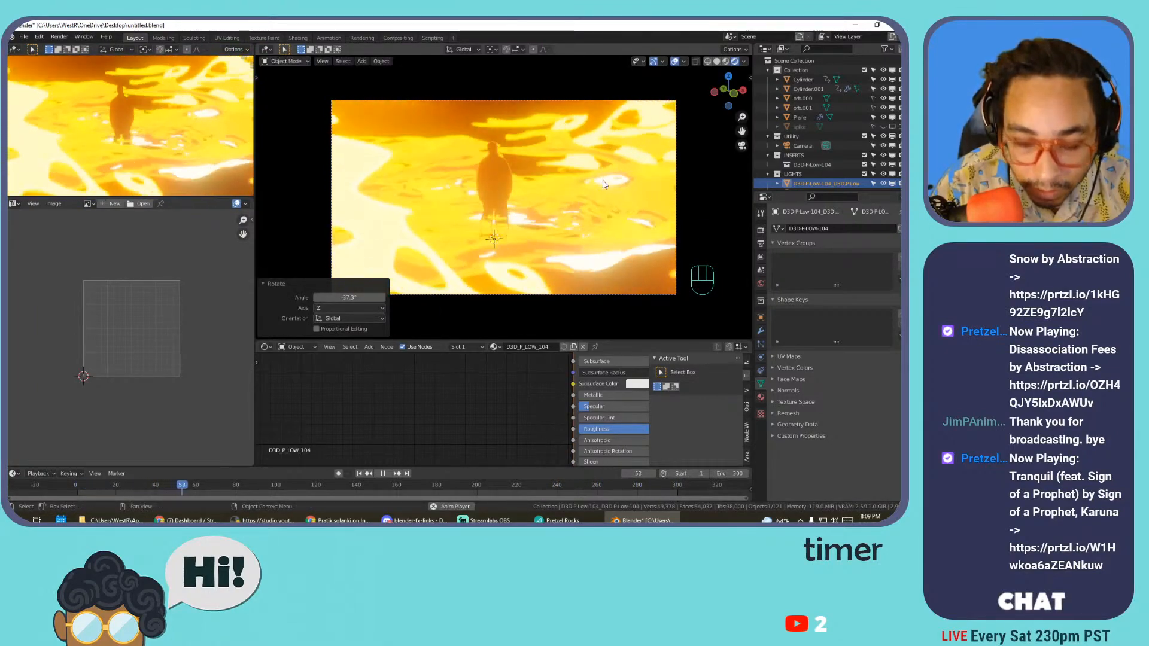
key("r")
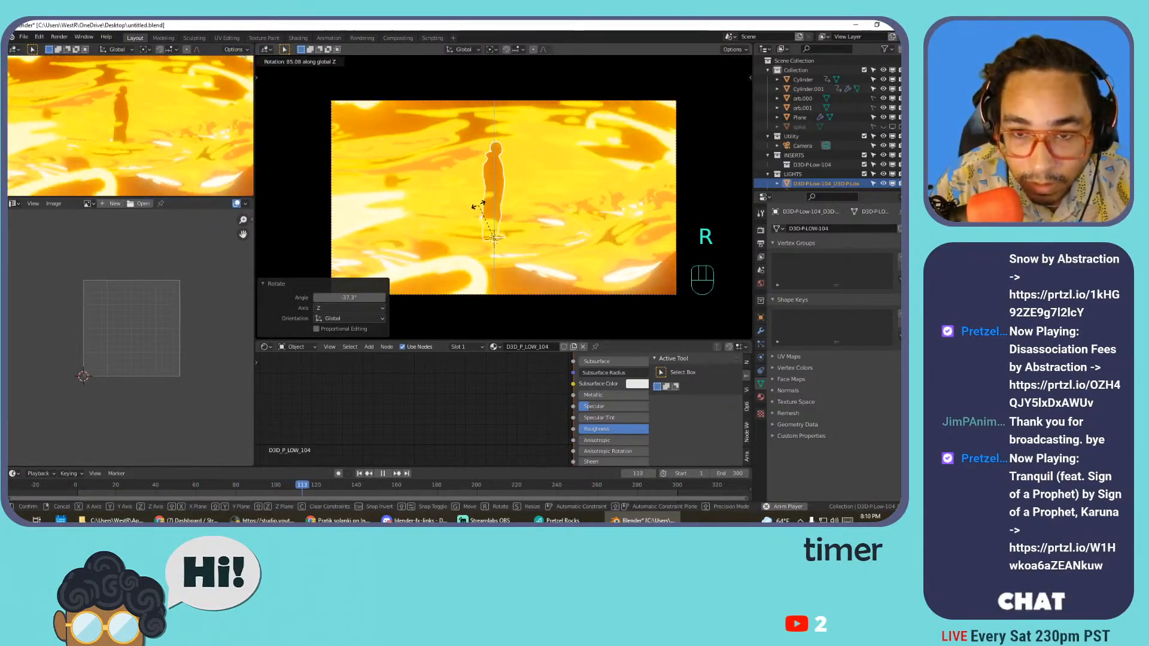
left_click(541, 195)
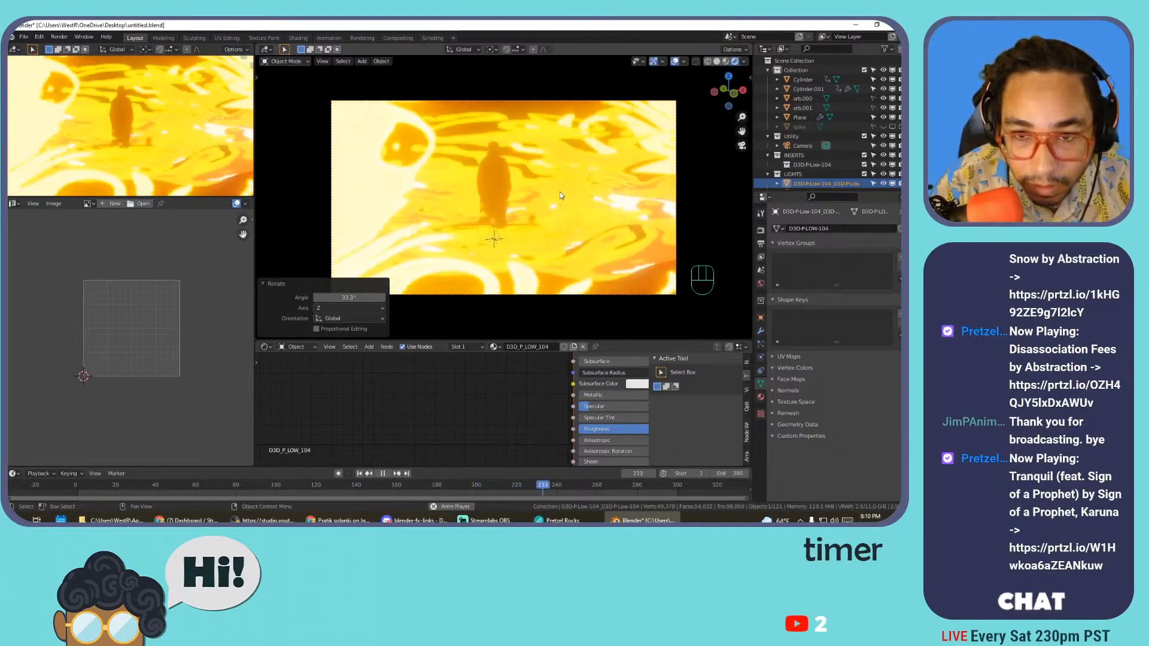
key("r")
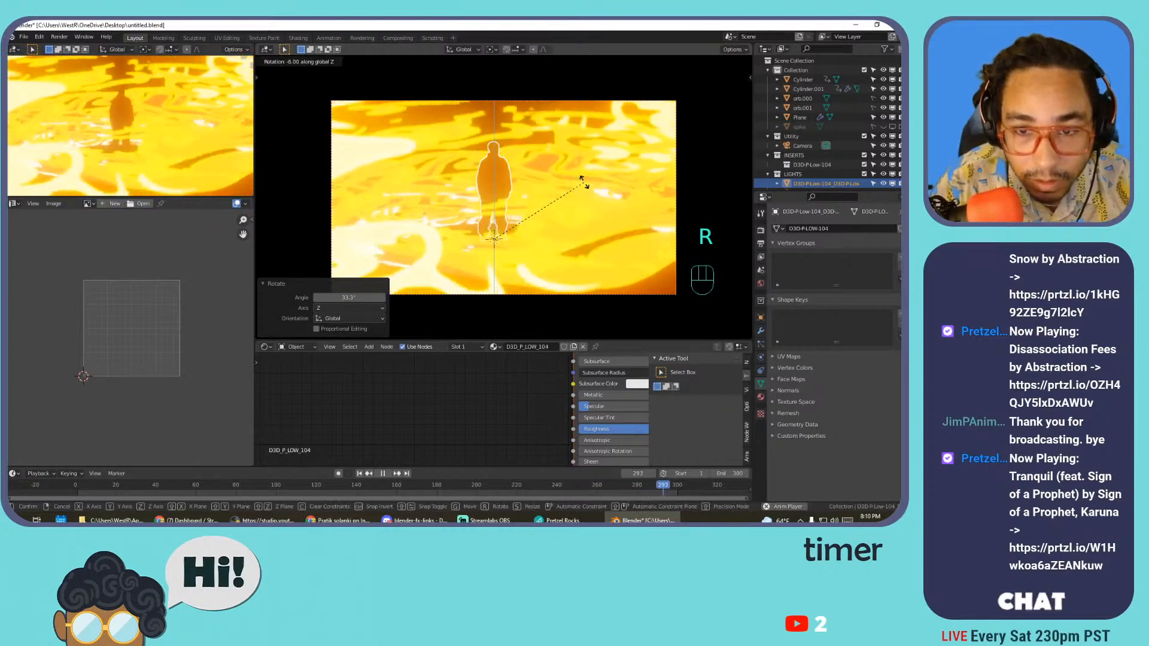
left_click(593, 166)
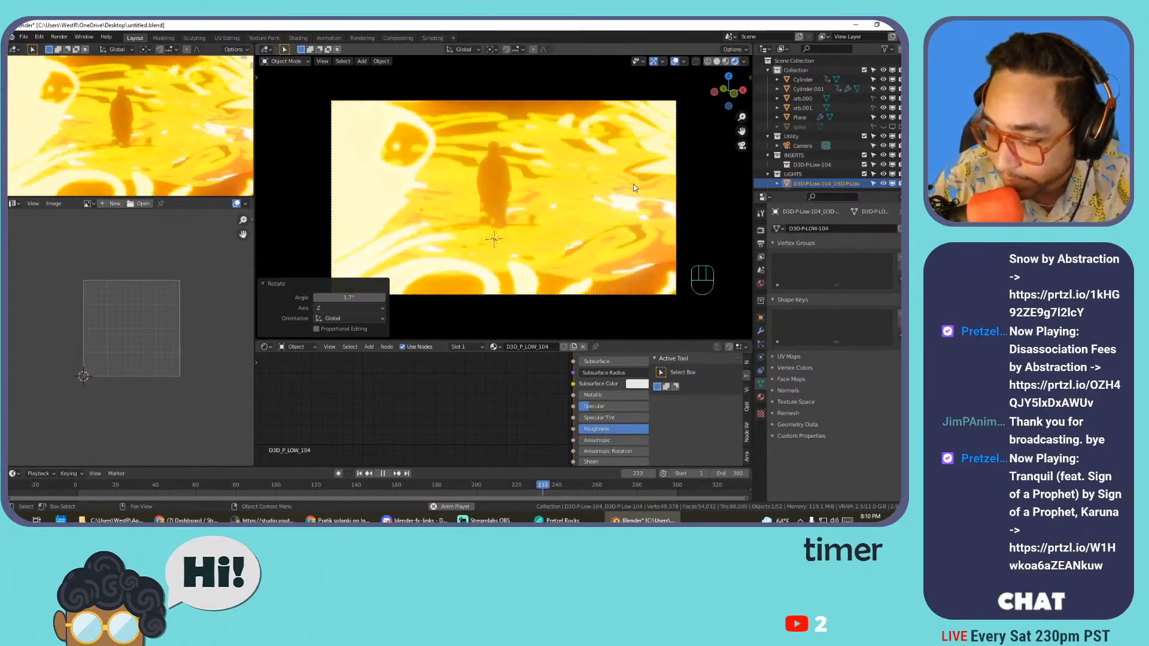
- Set the output's Resolution X to 1080 px for a square frame and fit the camera frame in the main viewport
left_click(802, 146)
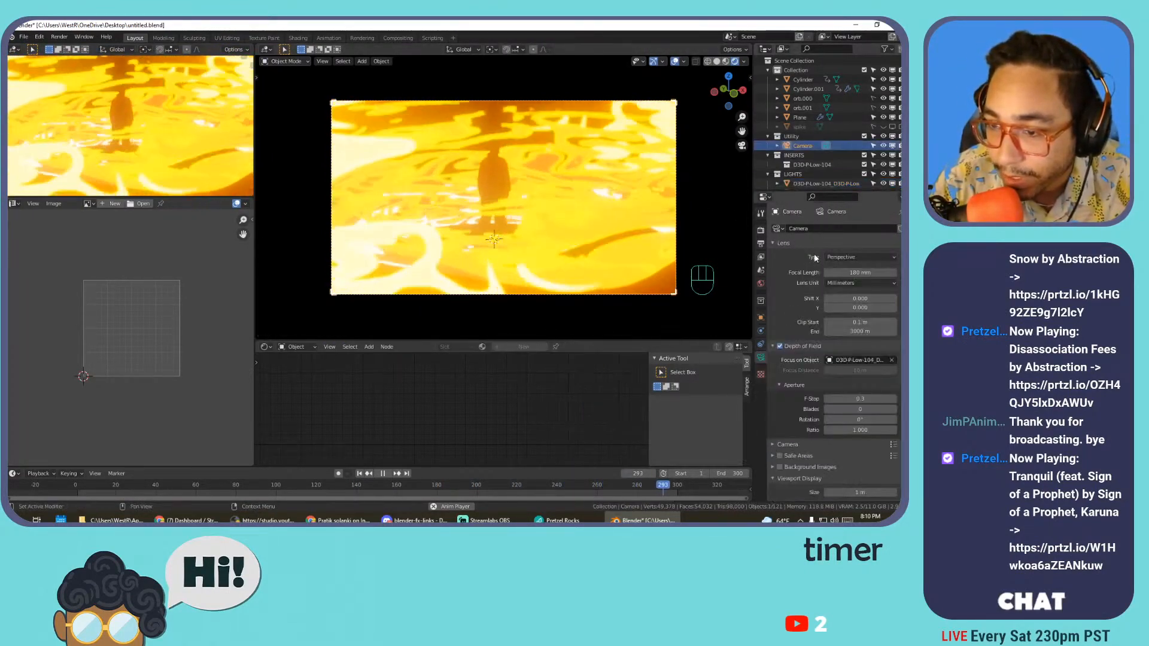
left_click(761, 230)
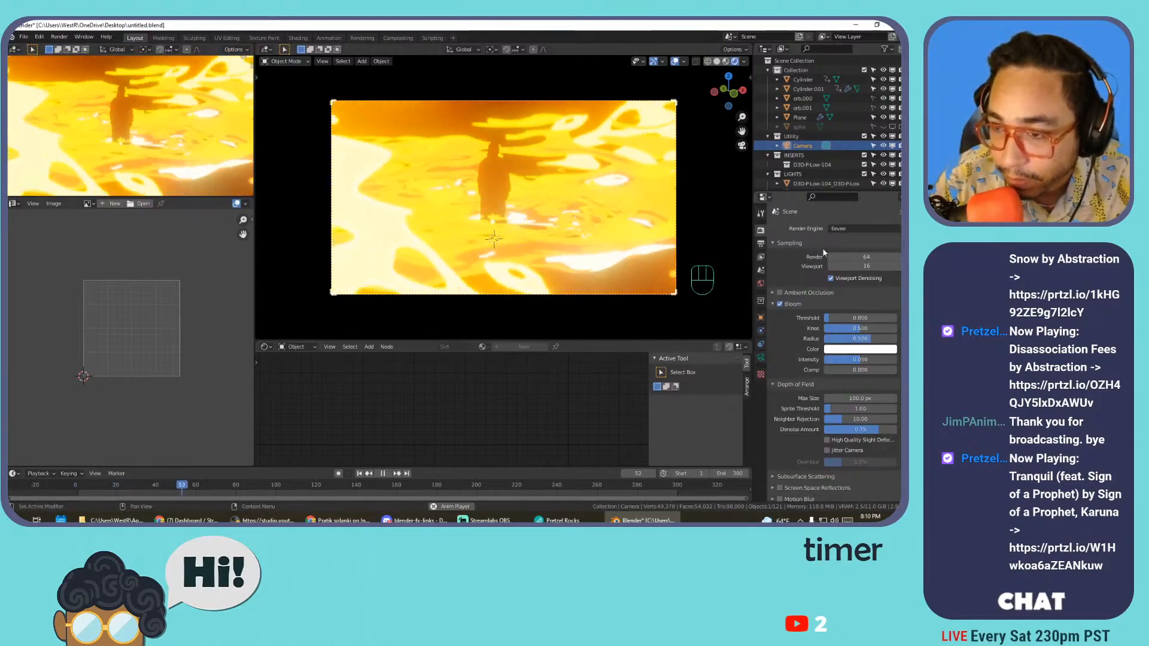
left_click(792, 243)
left_click(761, 244)
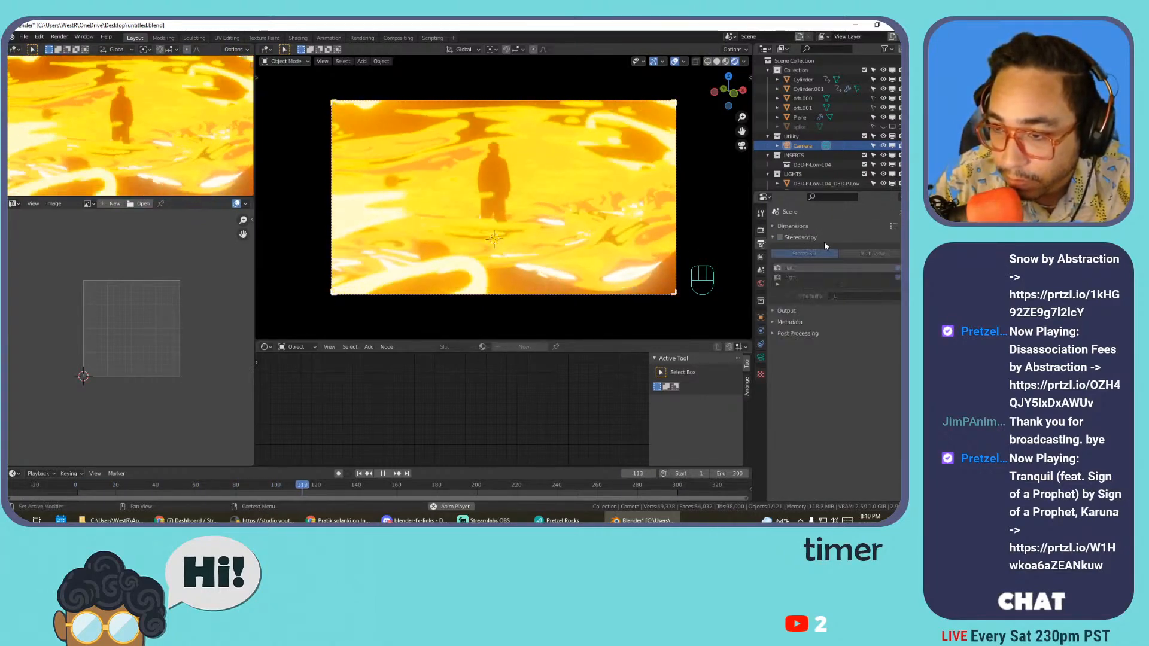
left_click(801, 226)
left_click(850, 239)
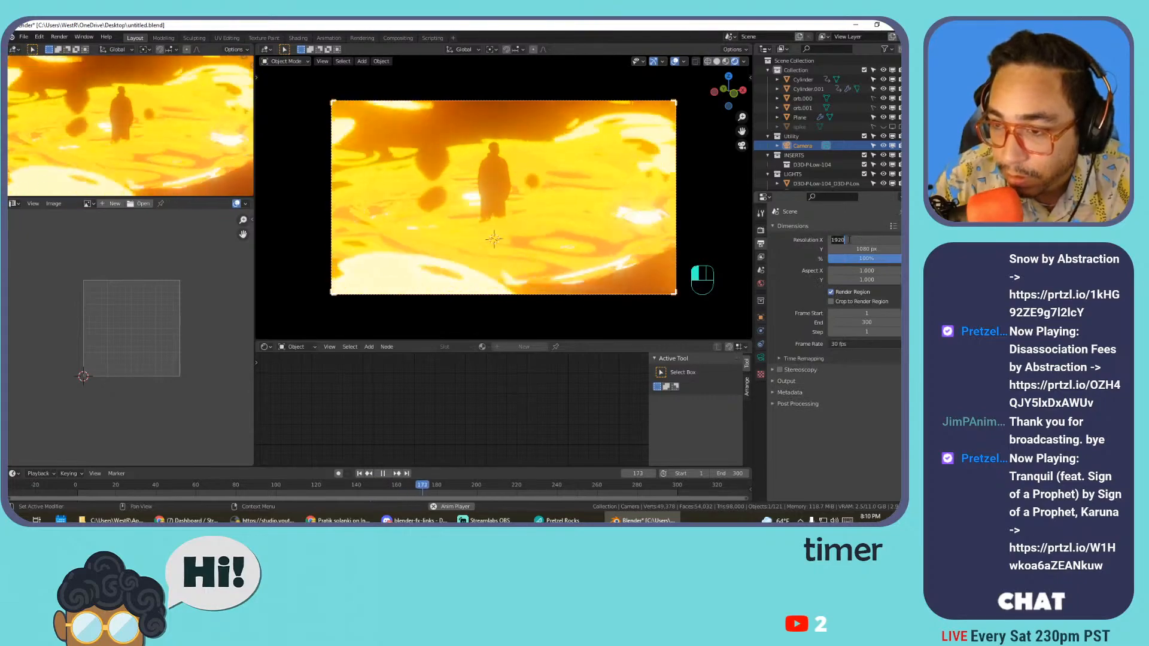
type("10890")
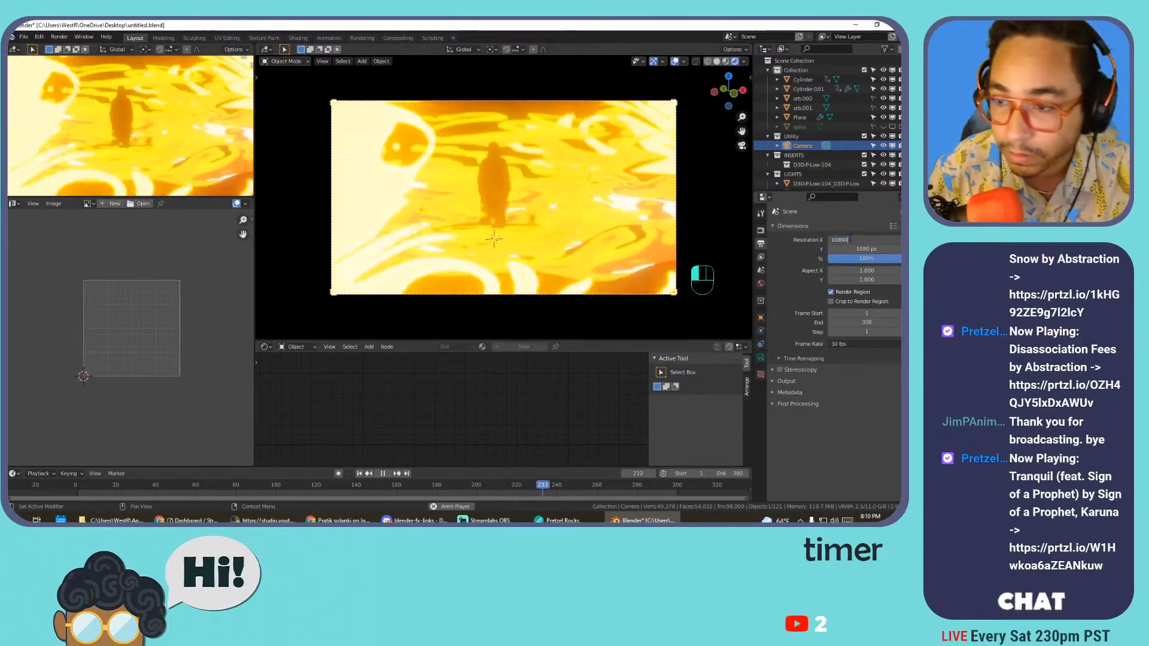
key("BackSpace")
key("BackSpace")
type("0")
key("Return")
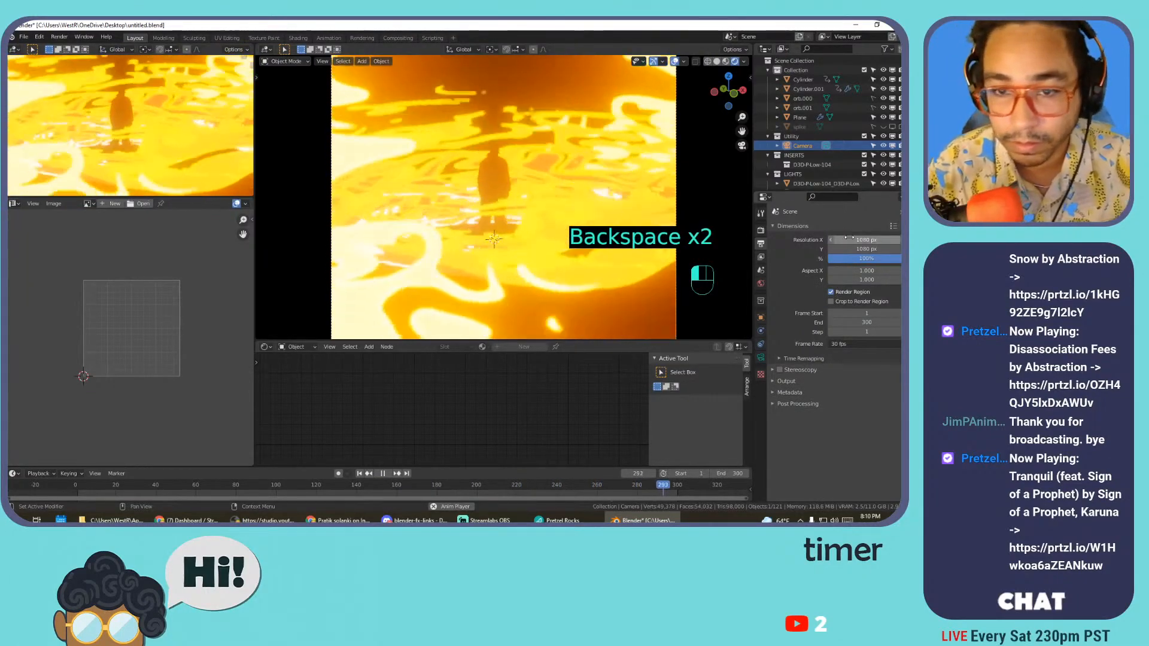
key("Home")
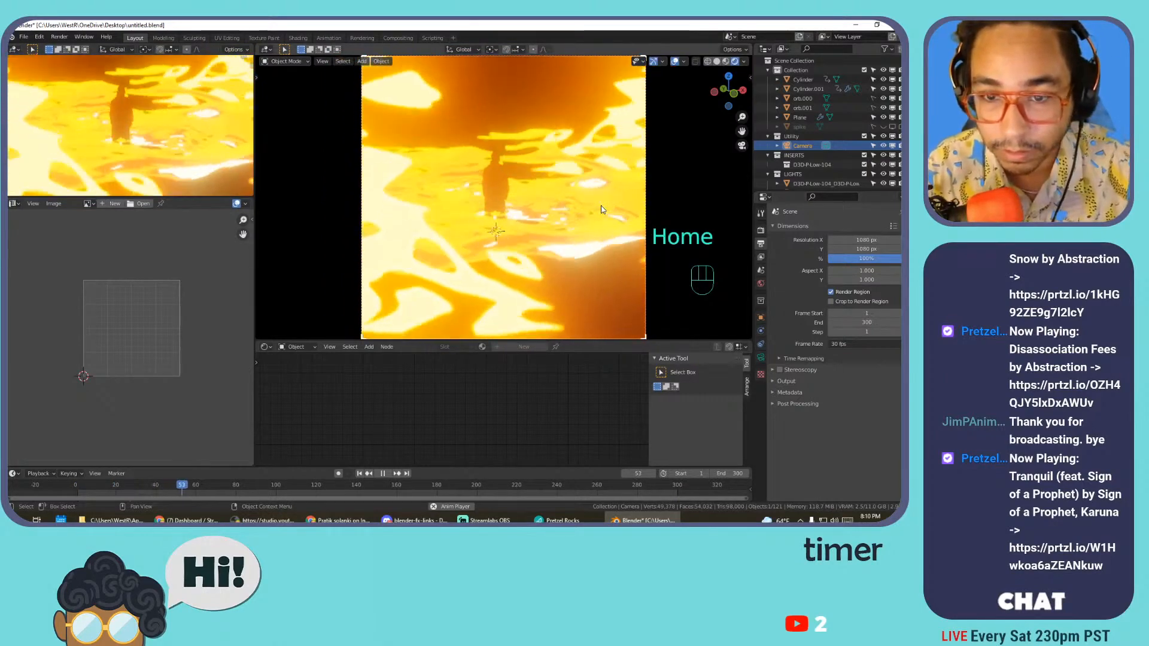
- Set the scene's end frame to 600, play the animation, and fit the camera frame in the small preview viewport
key("shift+grave")
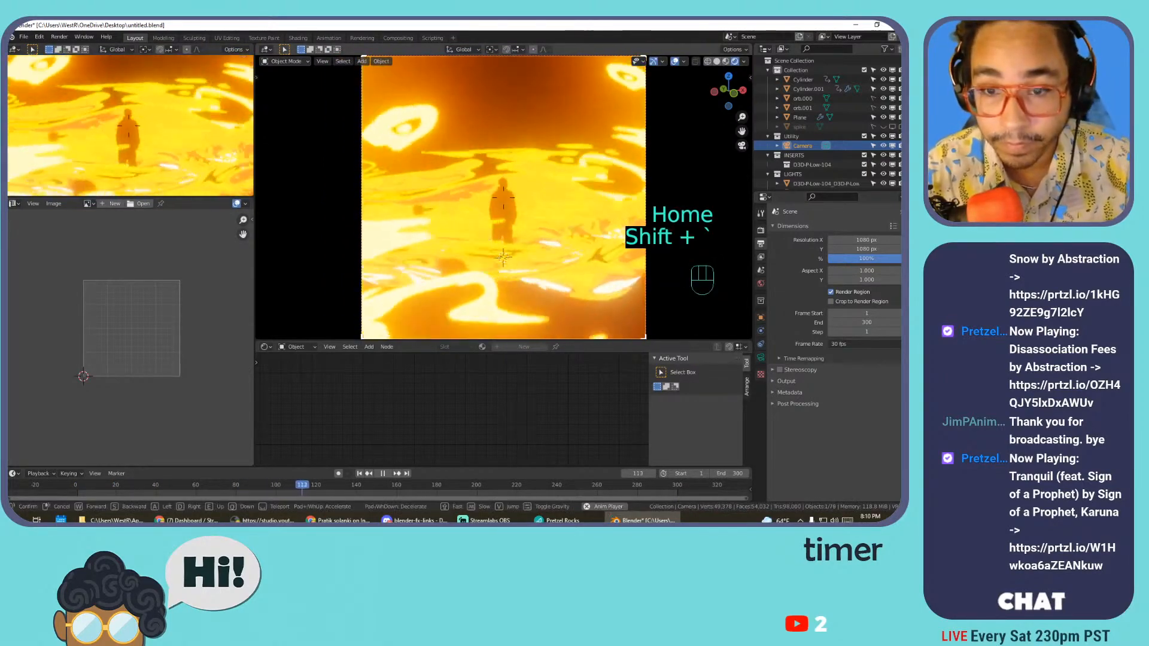
left_click(503, 197)
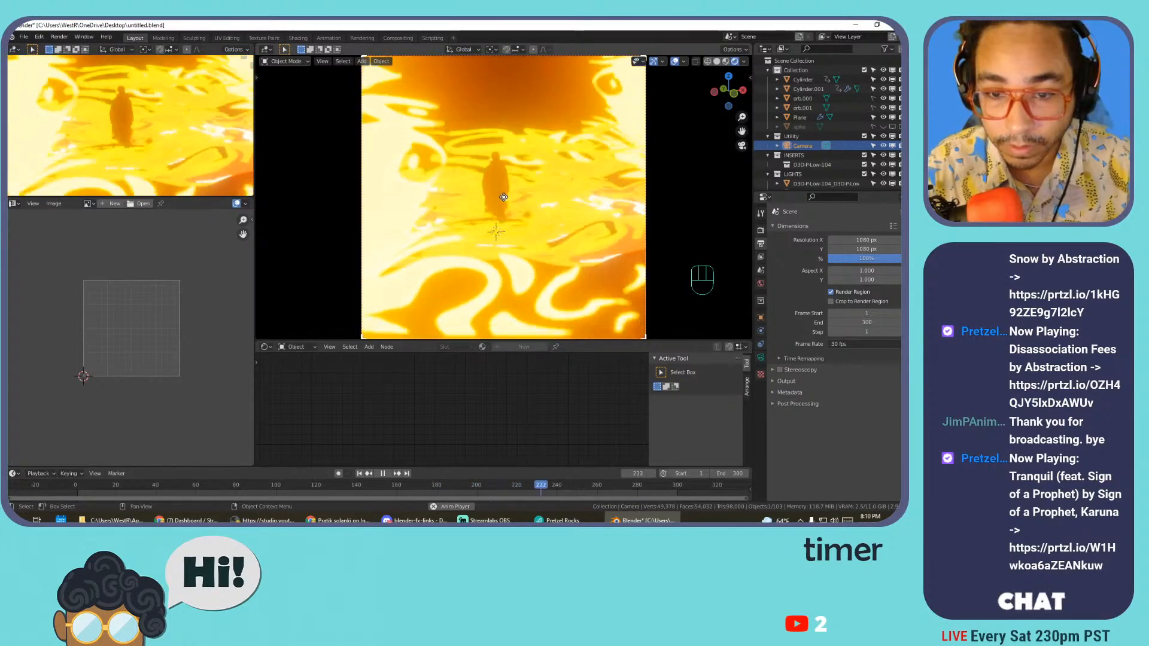
key("space")
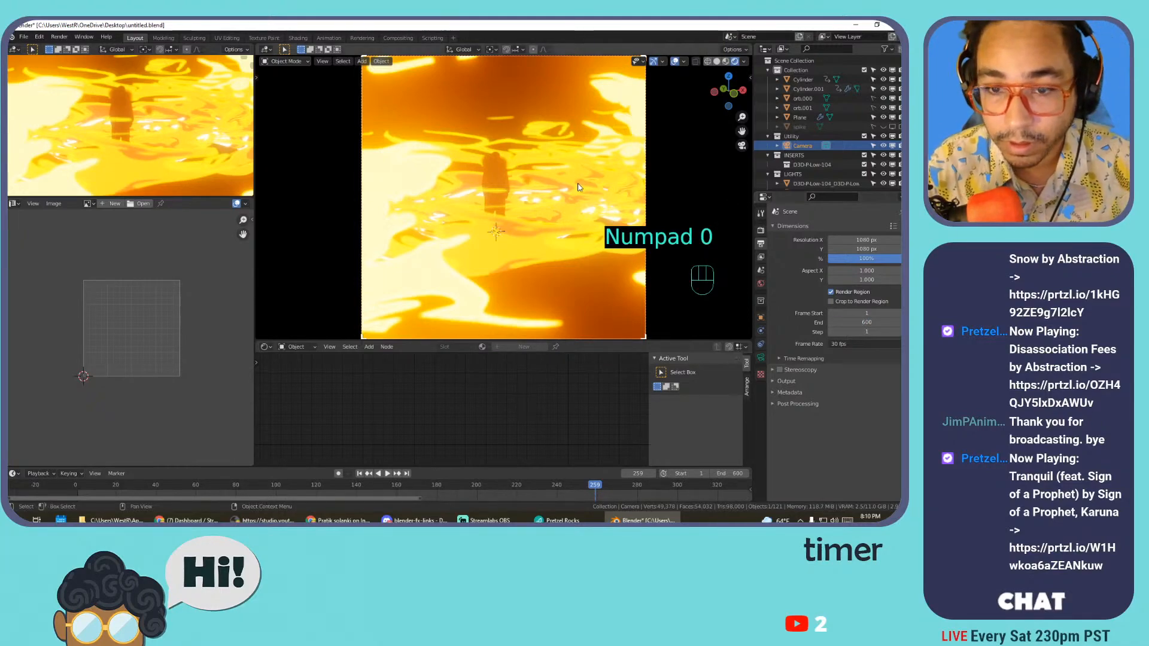
key("space")
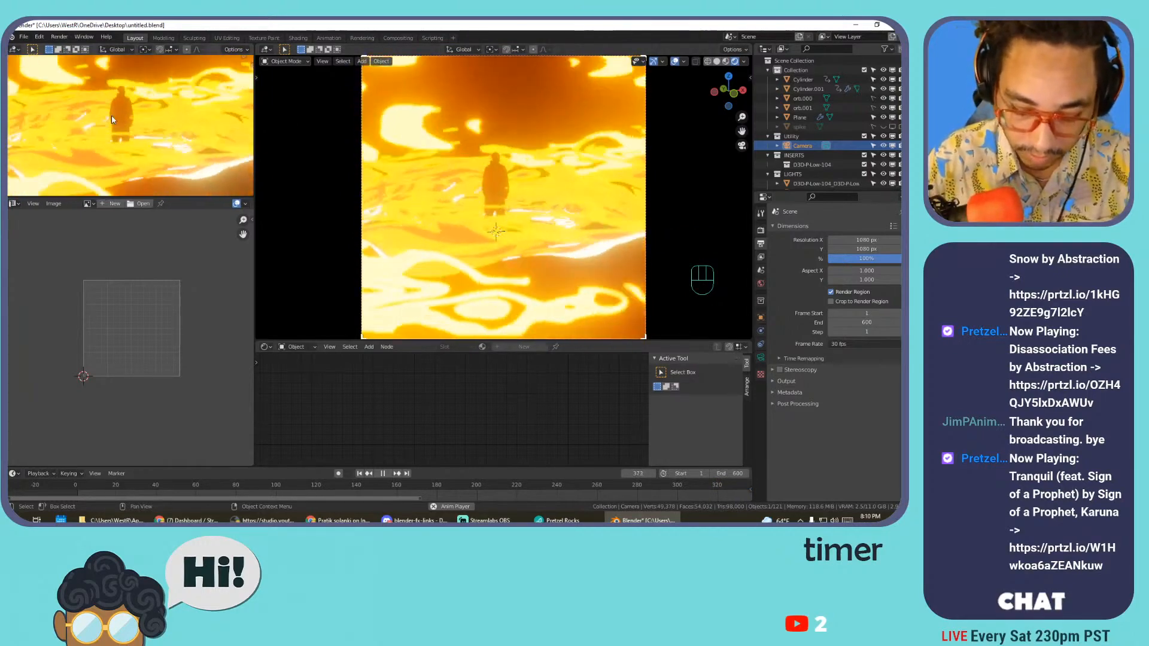
key("Home")
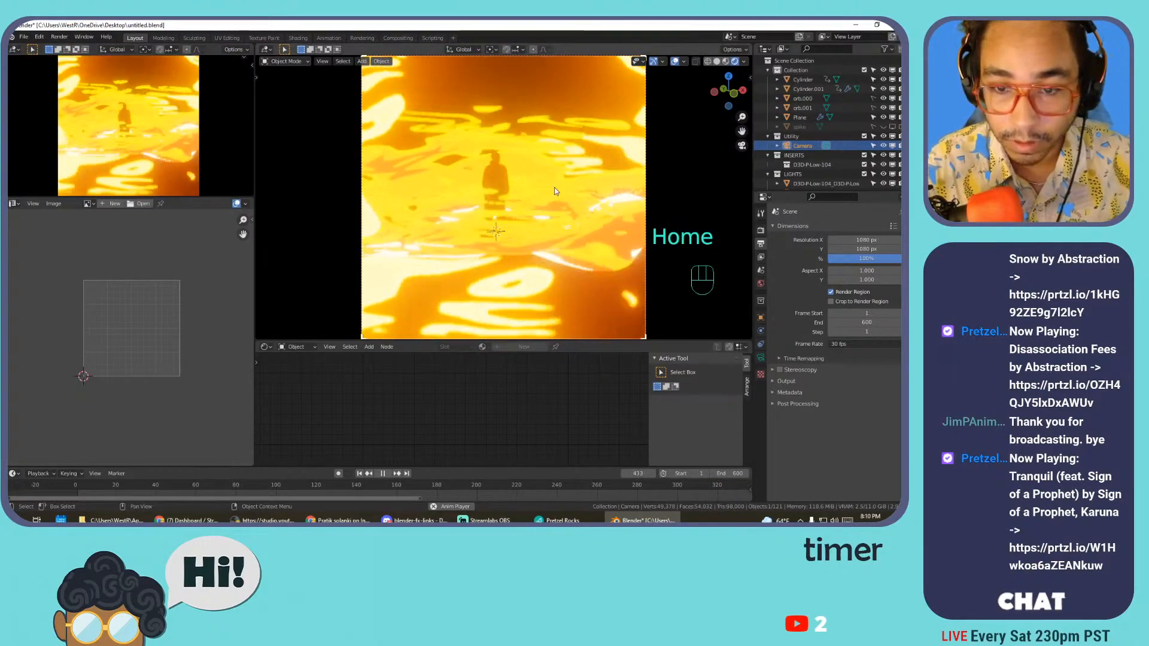
- Enable the camera's Center composition guide and reposition the camera with walk navigation so the figure's feet meet the frame's centre
left_click(761, 357)
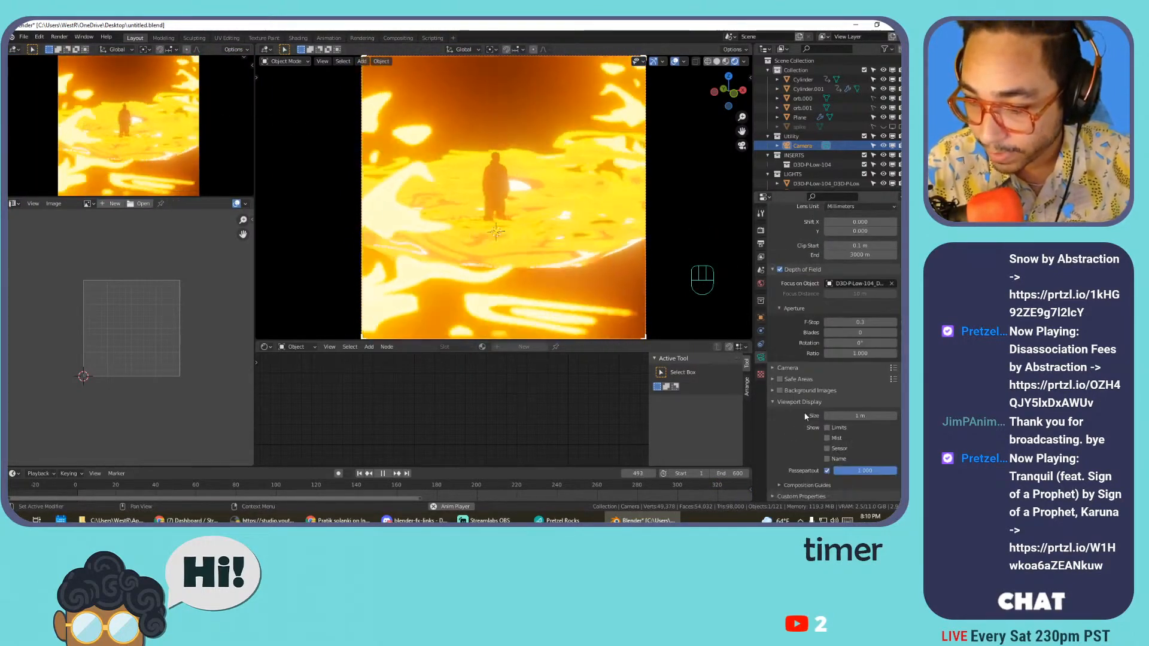
left_click(802, 484)
scroll(827, 440, "down", 5)
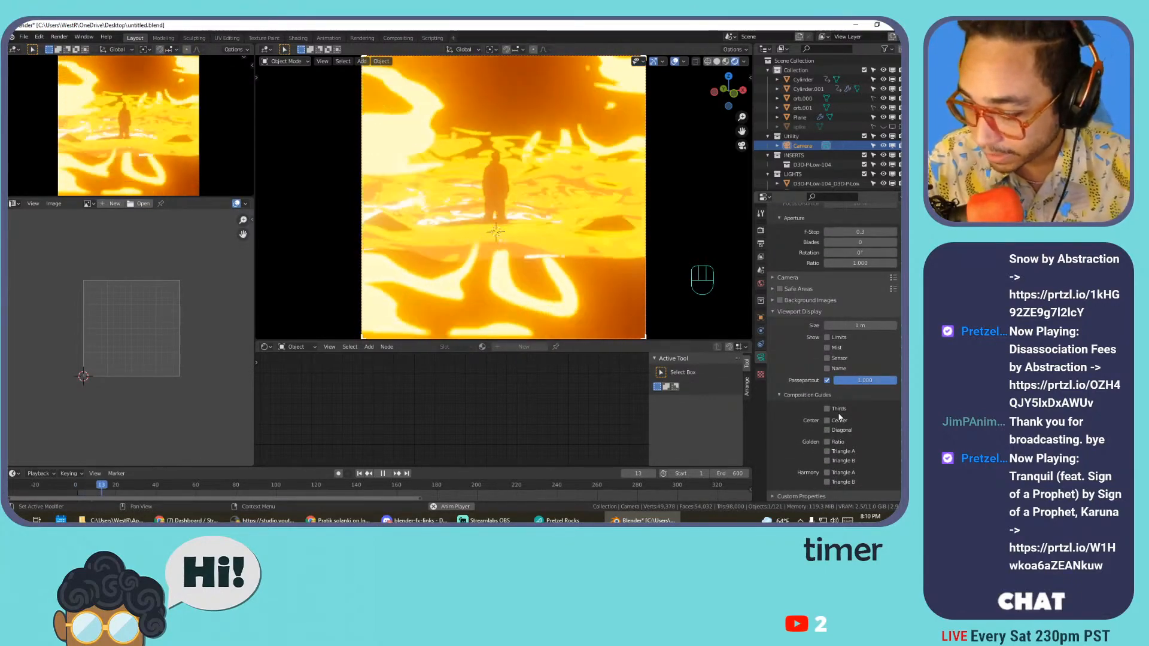
left_click(841, 420)
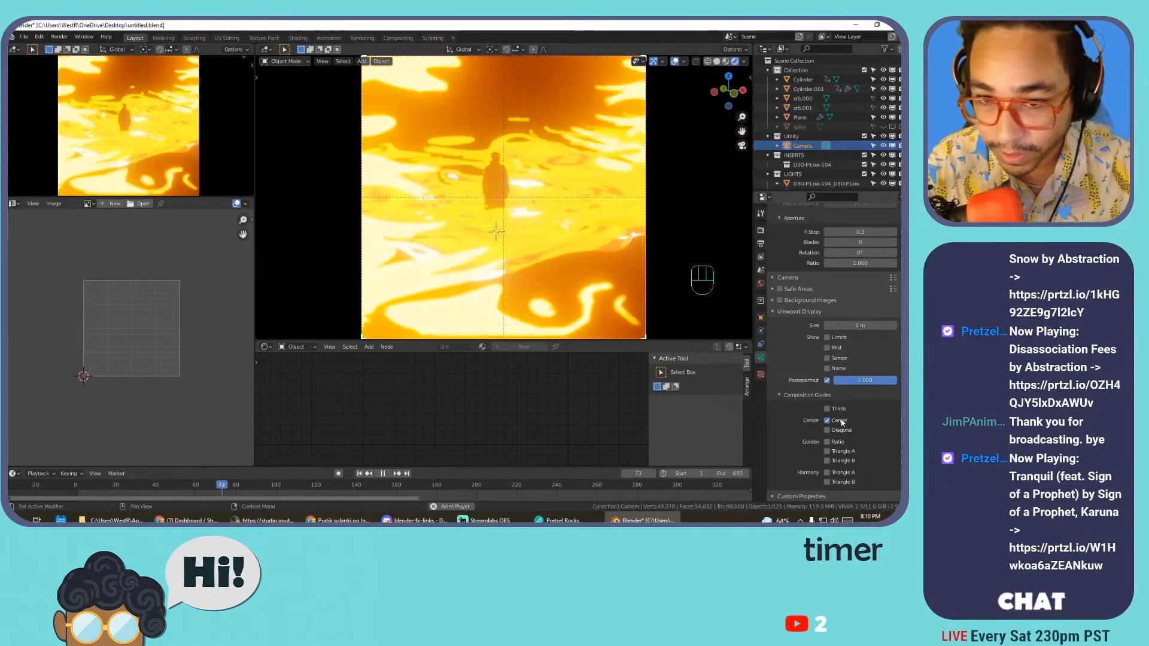
key("shift+grave")
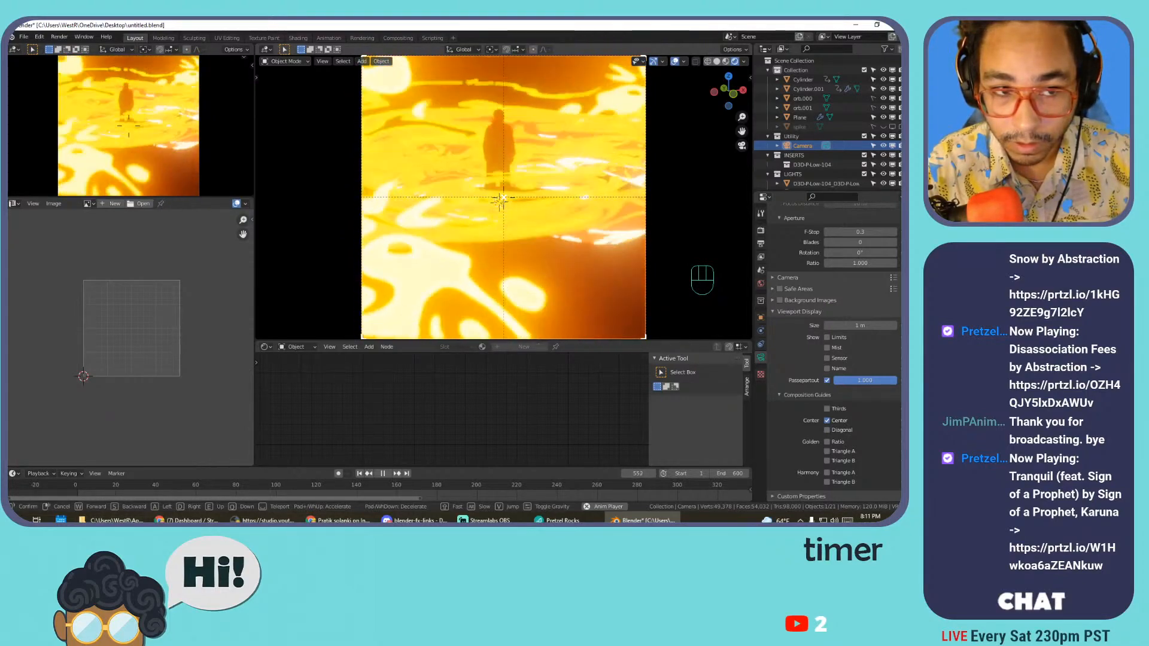
left_click(504, 198)
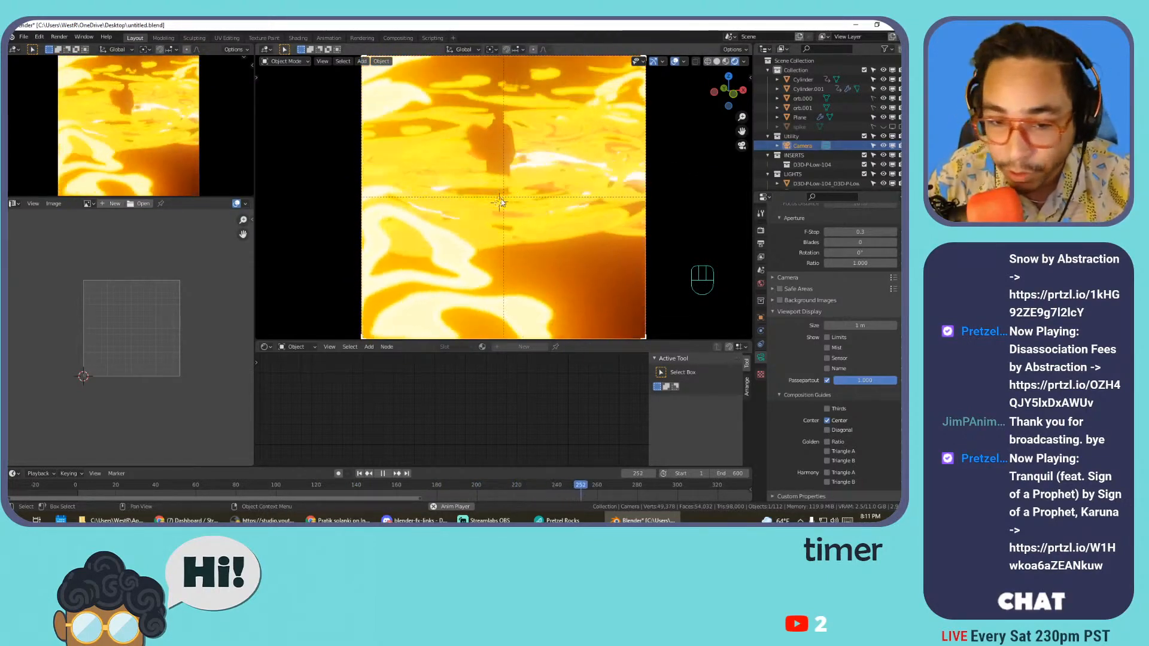
- Change the shader editor area to the Graph Editor and keyframe the camera's location
left_click(264, 346)
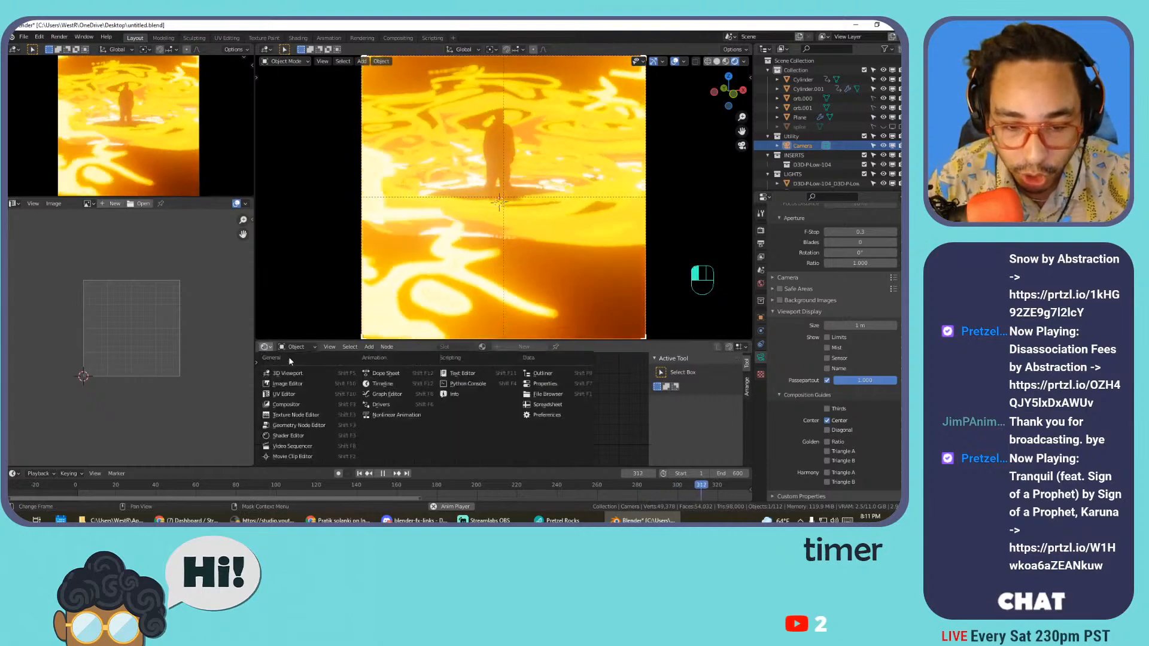
left_click(388, 394)
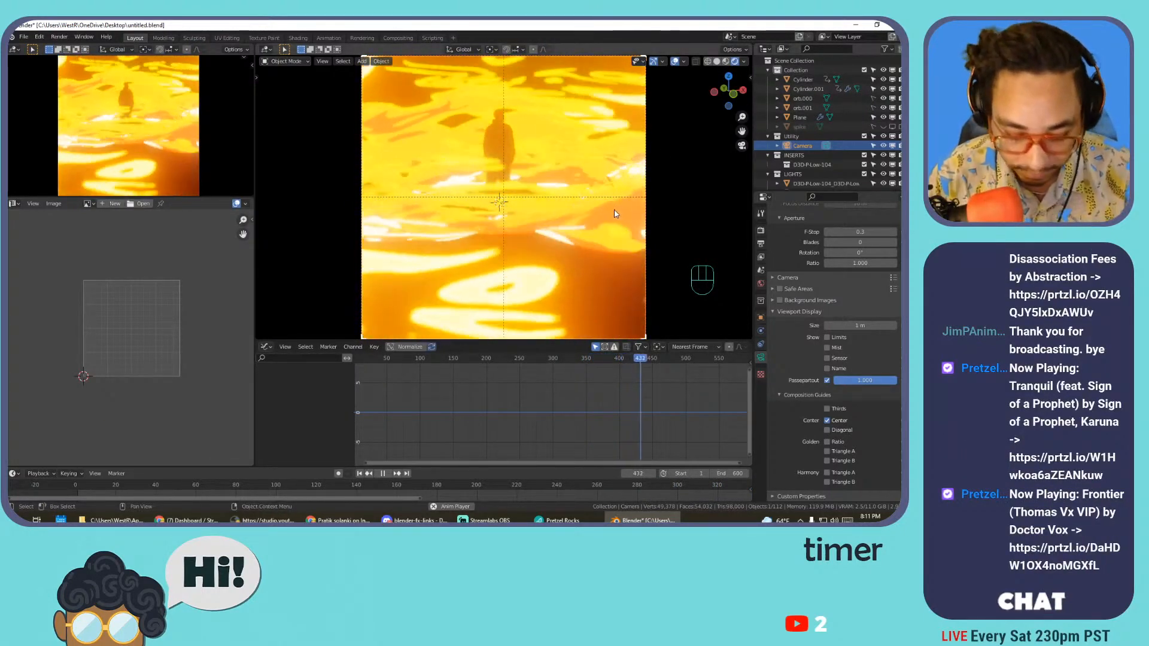
key("n")
key("n")
key("n")
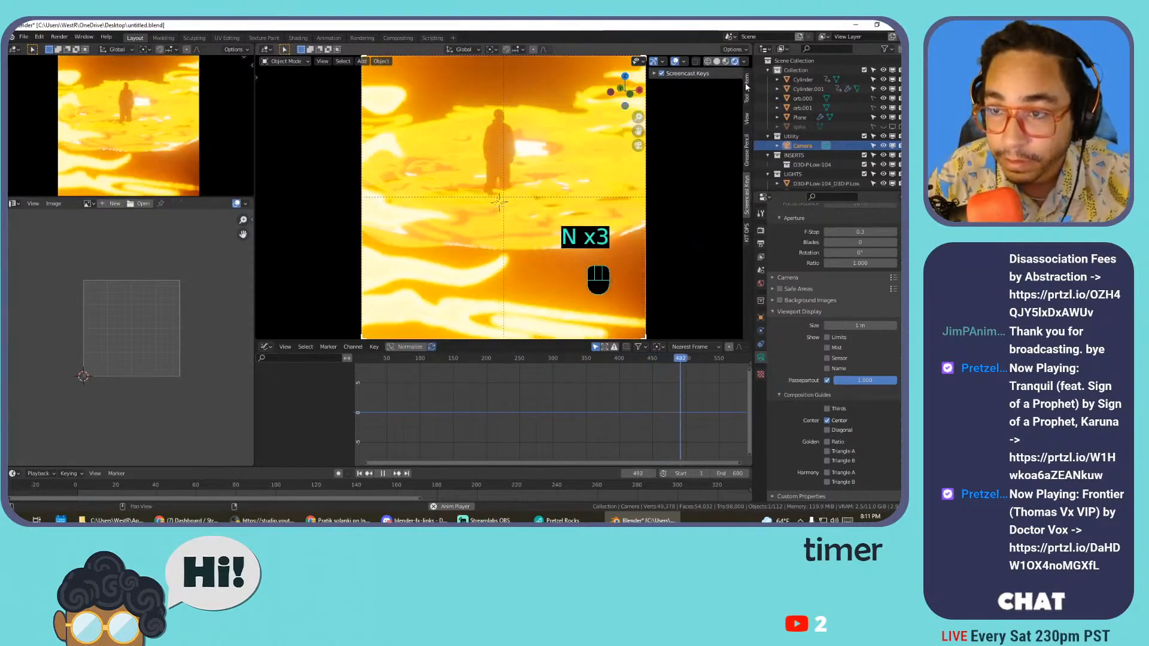
left_click(744, 84)
key("i")
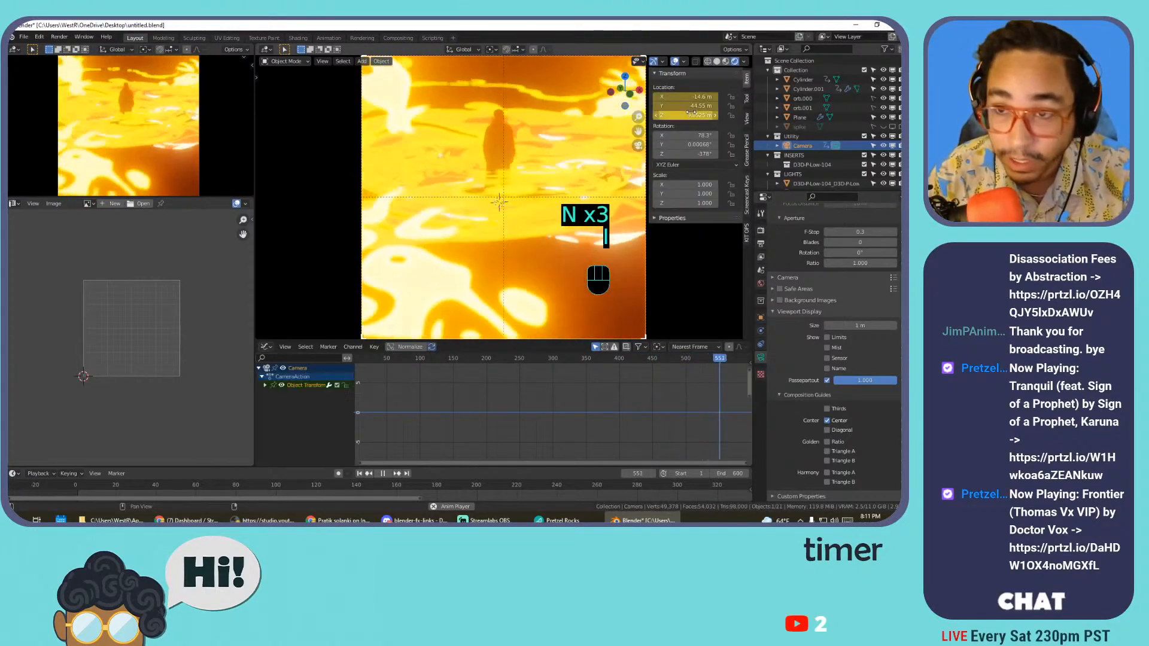
- Add a Noise modifier to the camera's X Location curve and set its scale to about 80.5
left_click(265, 385)
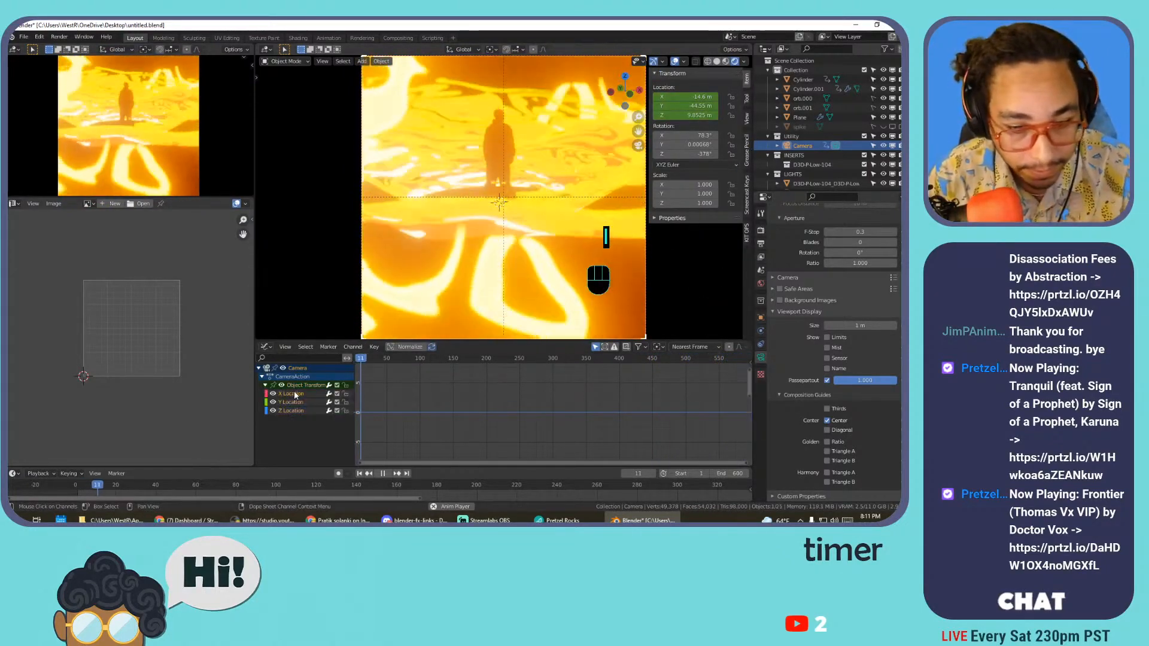
key("n")
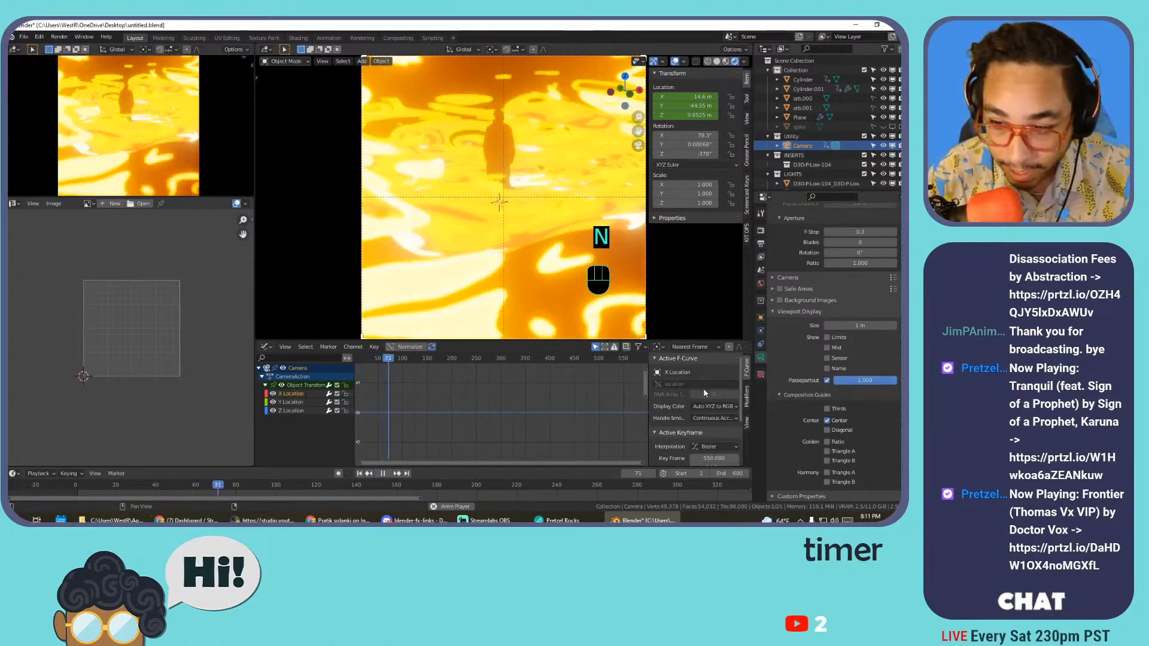
left_click(746, 396)
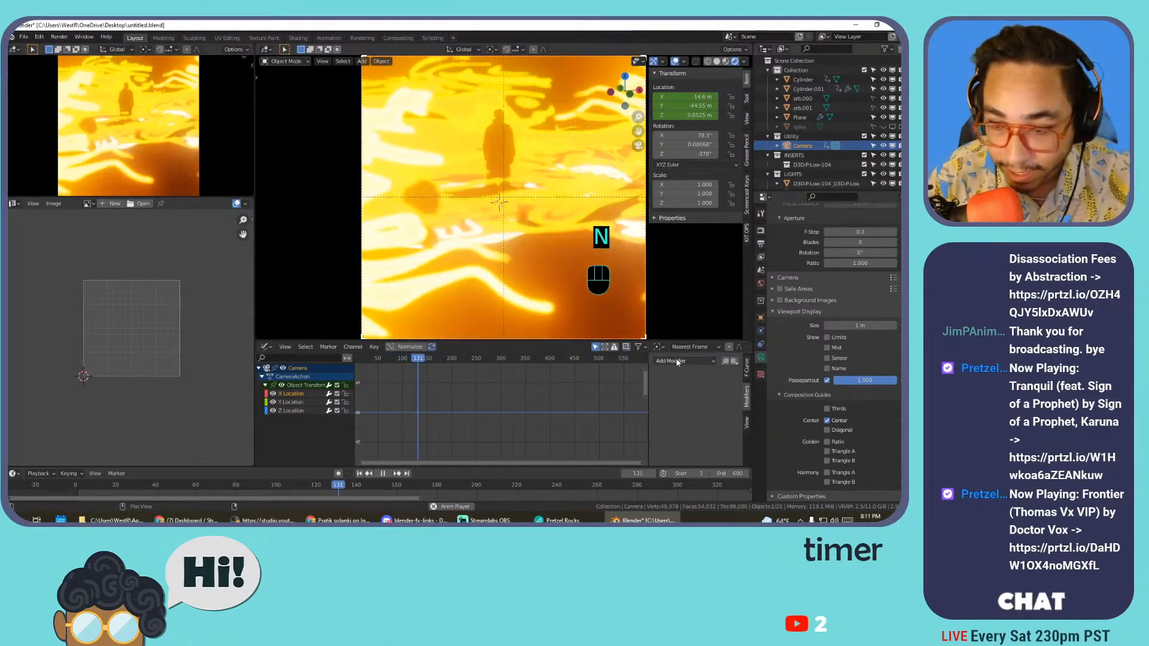
left_click(678, 361)
left_click(686, 412)
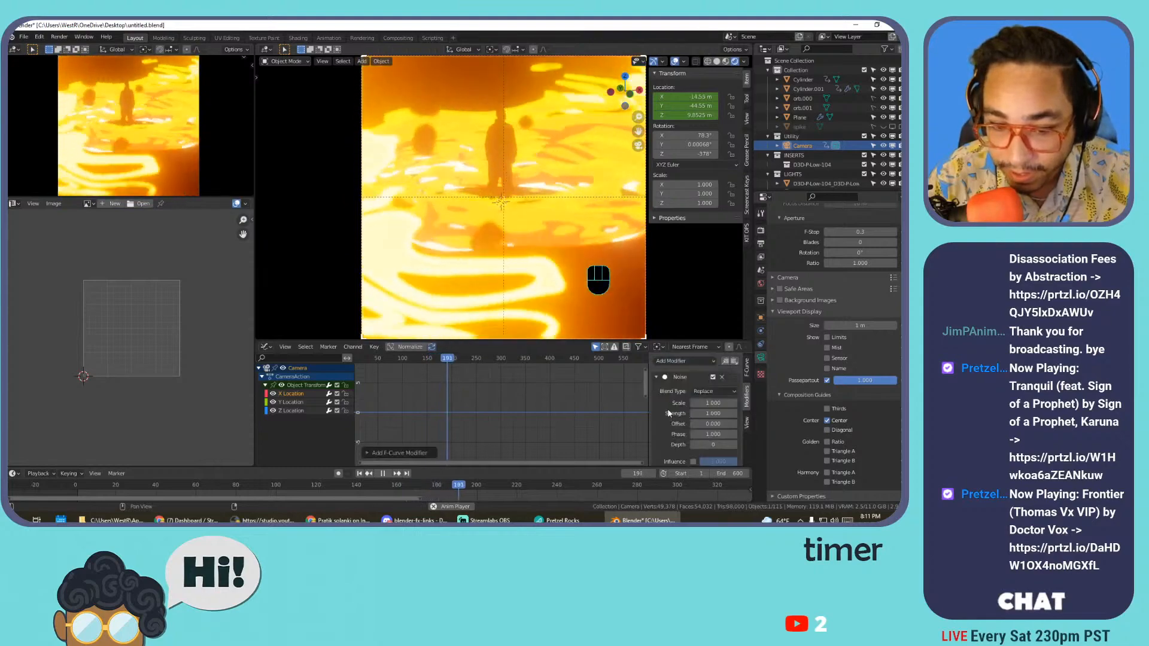
scroll(688, 411, "down", 2)
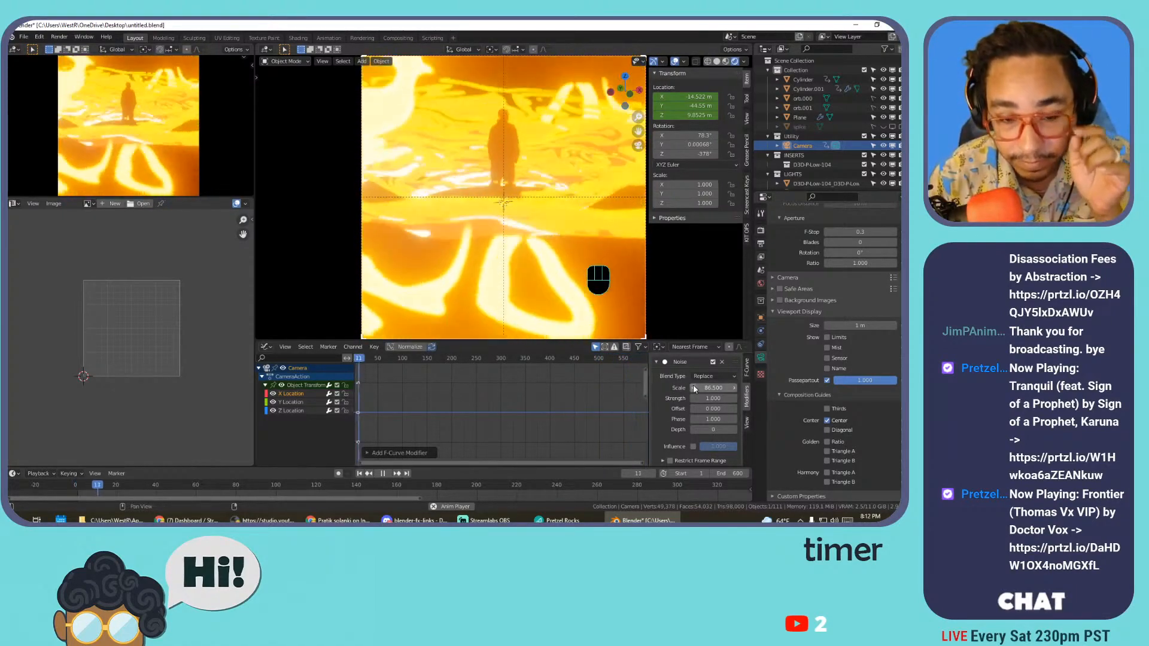
scroll(705, 363, "up", 1)
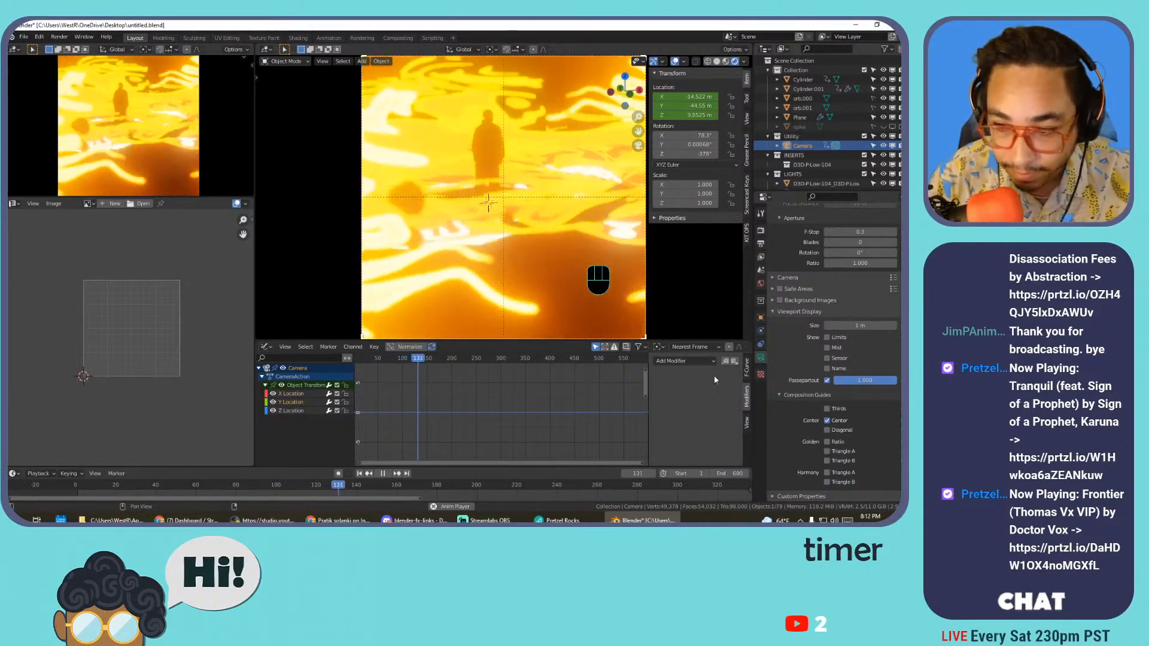
- Paste the copied Noise modifier onto the camera's Z Location curve and keyframe the camera's rotation
left_click(734, 362)
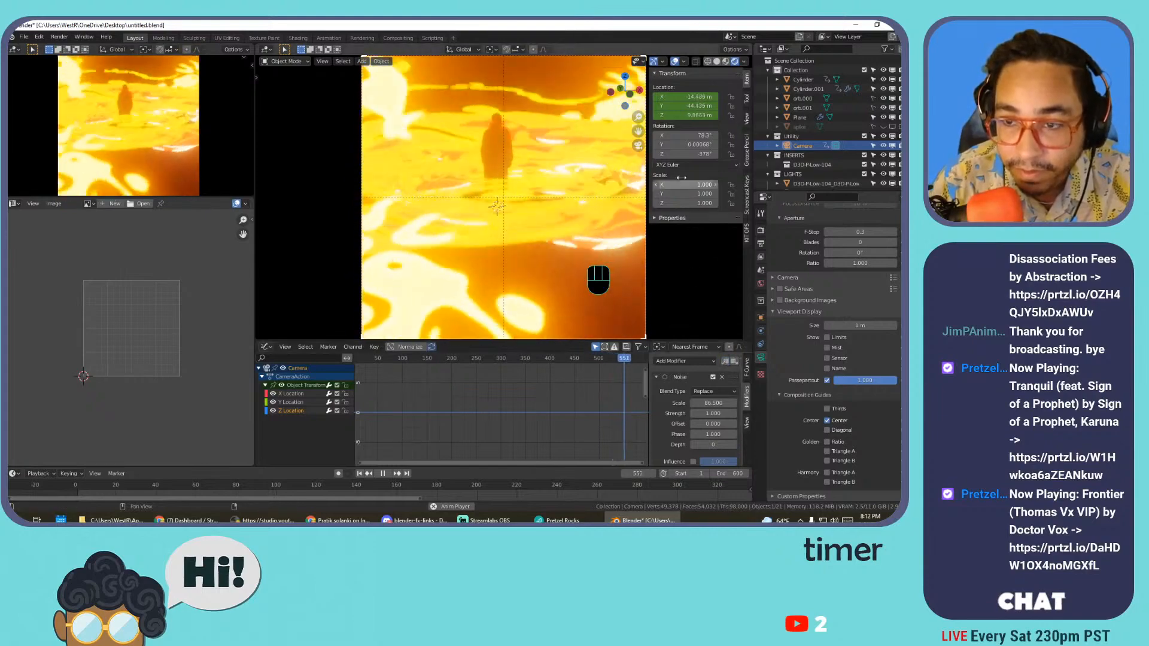
key("i")
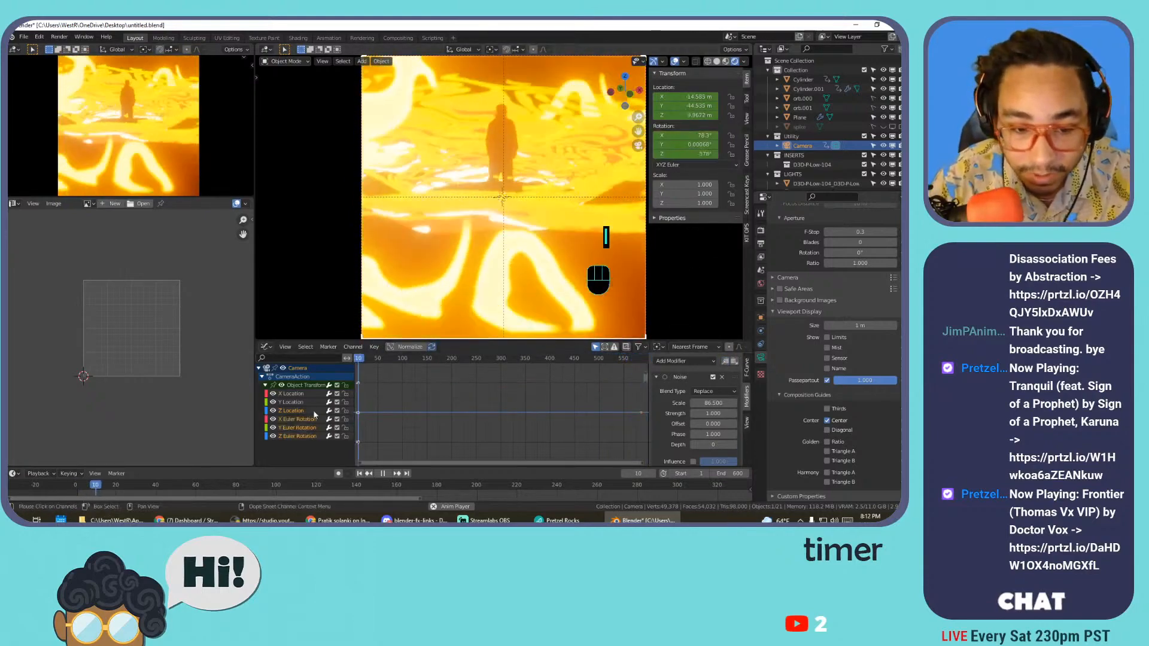
- Try to paste the Noise modifier unchanged onto the camera's X Euler Rotation curve
left_click(289, 415)
left_click(734, 361)
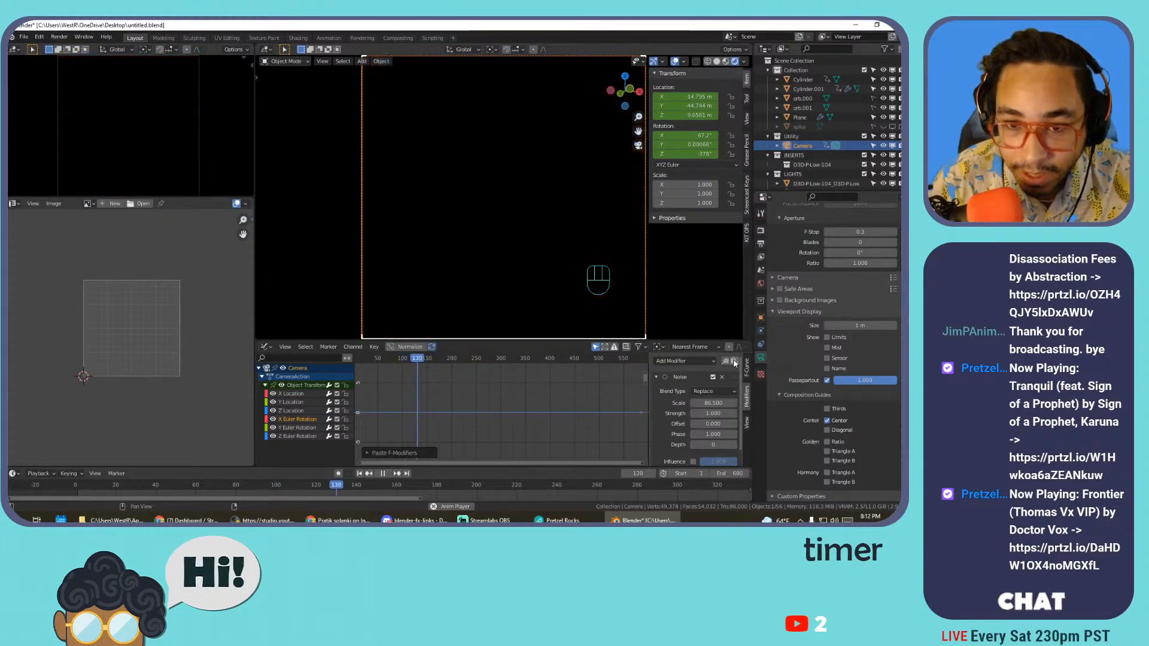
key("ctrl+z")
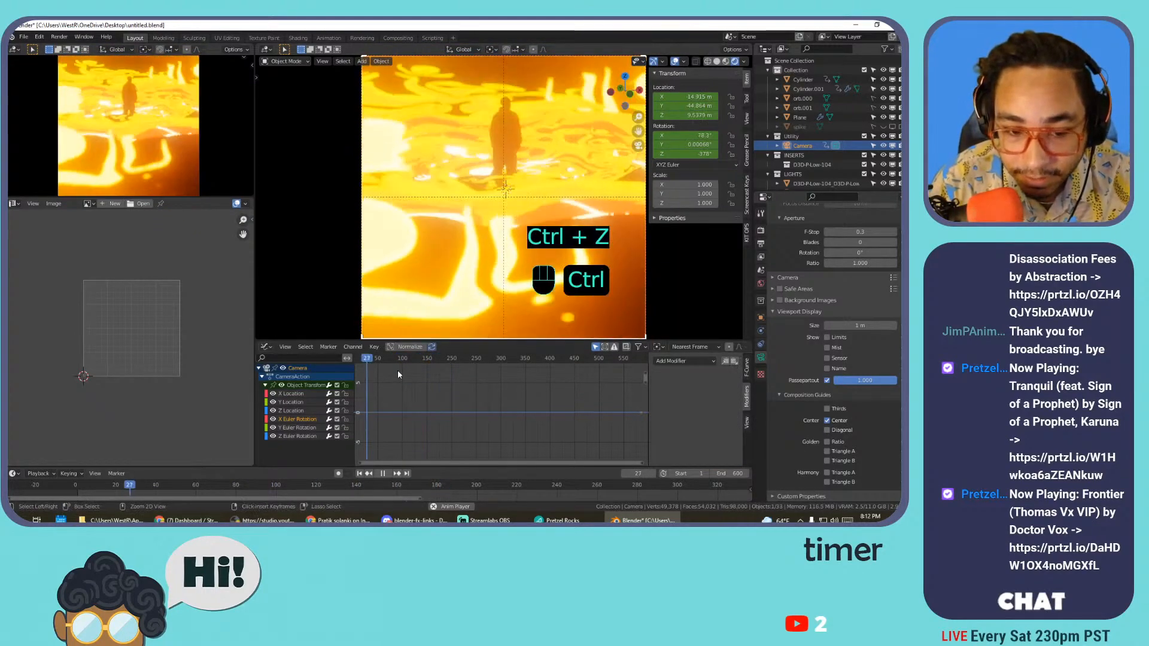
- Paste the Noise modifier onto the camera's Y Euler Rotation curve and set its scale to 239.6 and strength to 0.05
left_click(735, 362)
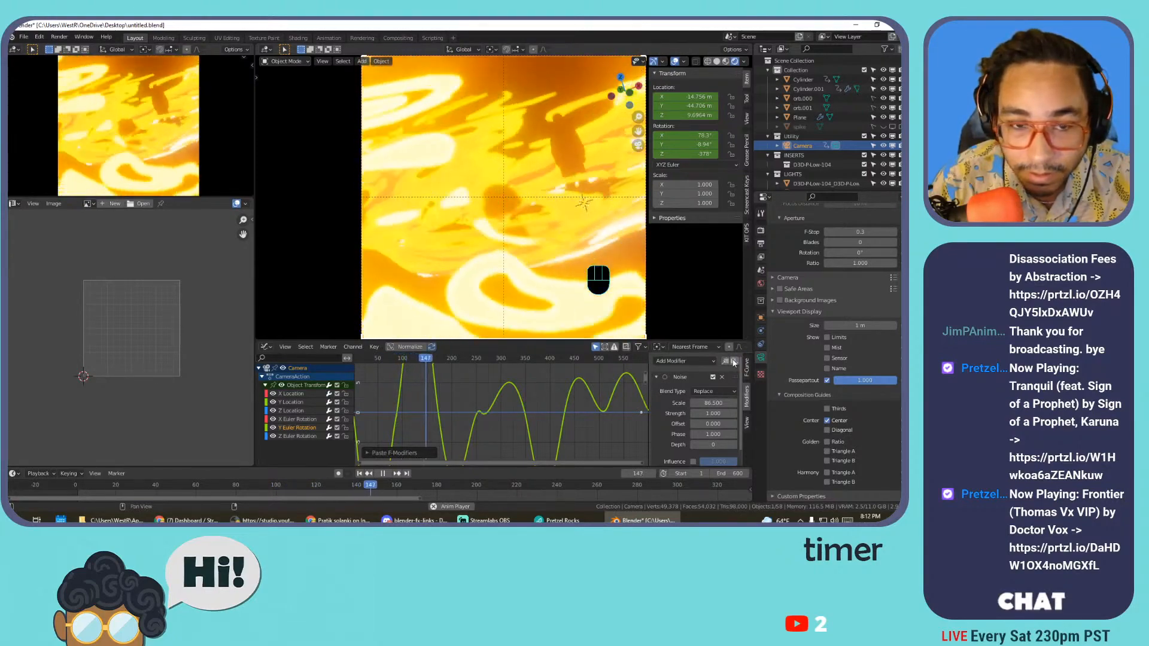
left_click_drag(715, 402, 875, 404)
mouse_move(709, 413)
left_mouse_down()
mouse_move(646, 414)
mouse_move(697, 414)
left_mouse_up()
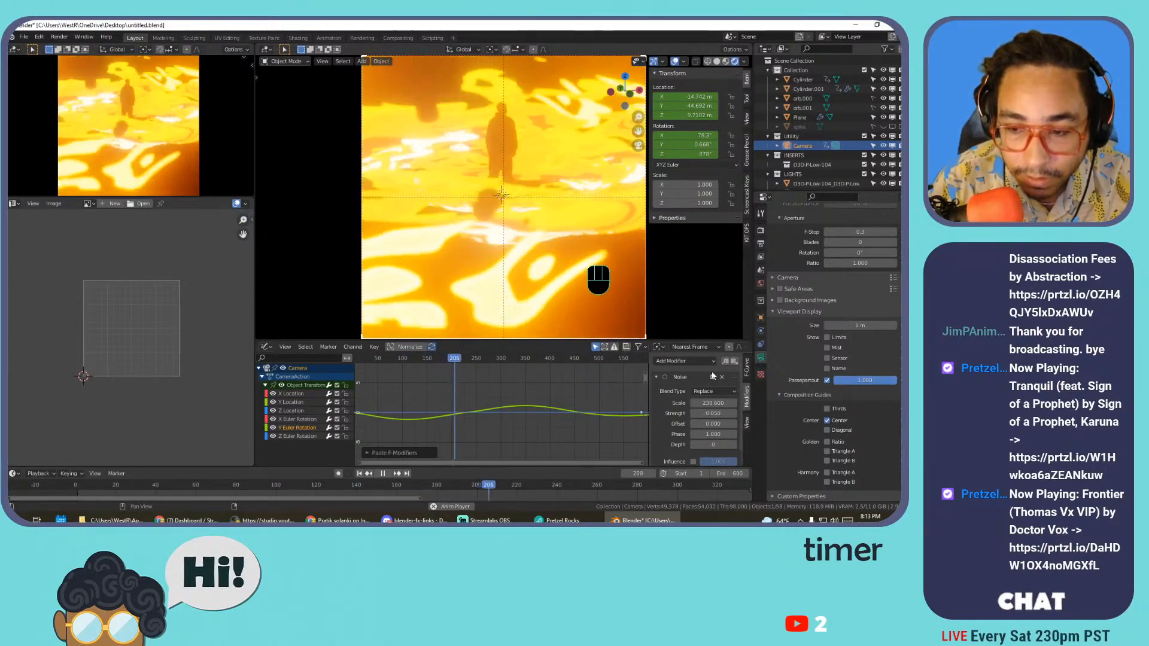
- Try to paste the softened rotation Noise modifier onto the camera's Z Euler Rotation curve
left_click(303, 436)
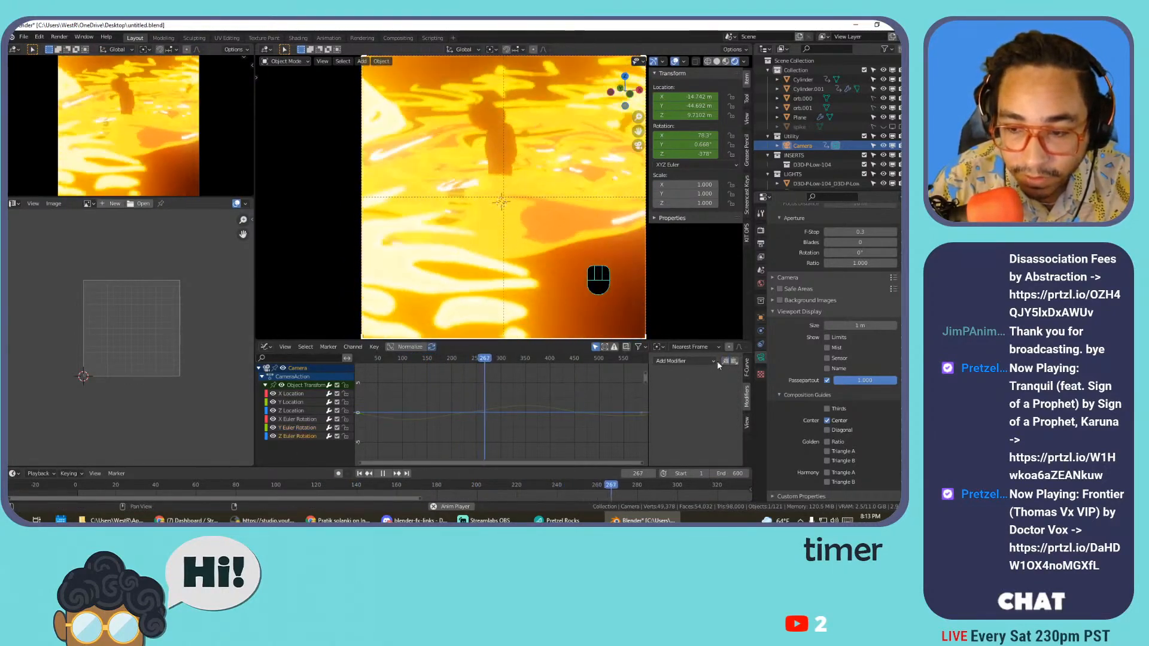
left_click(734, 361)
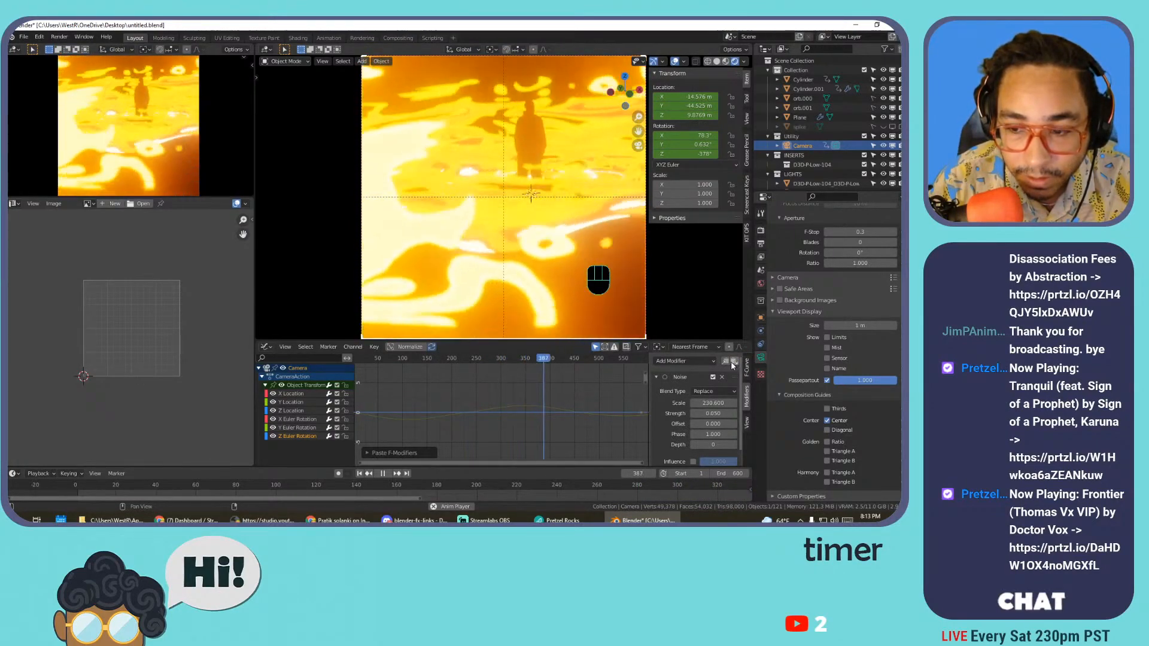
left_click(722, 377)
- Paste the Noise modifier with scale 239.6 and strength 0.05 onto the camera's X Euler Rotation curve
left_click(287, 420)
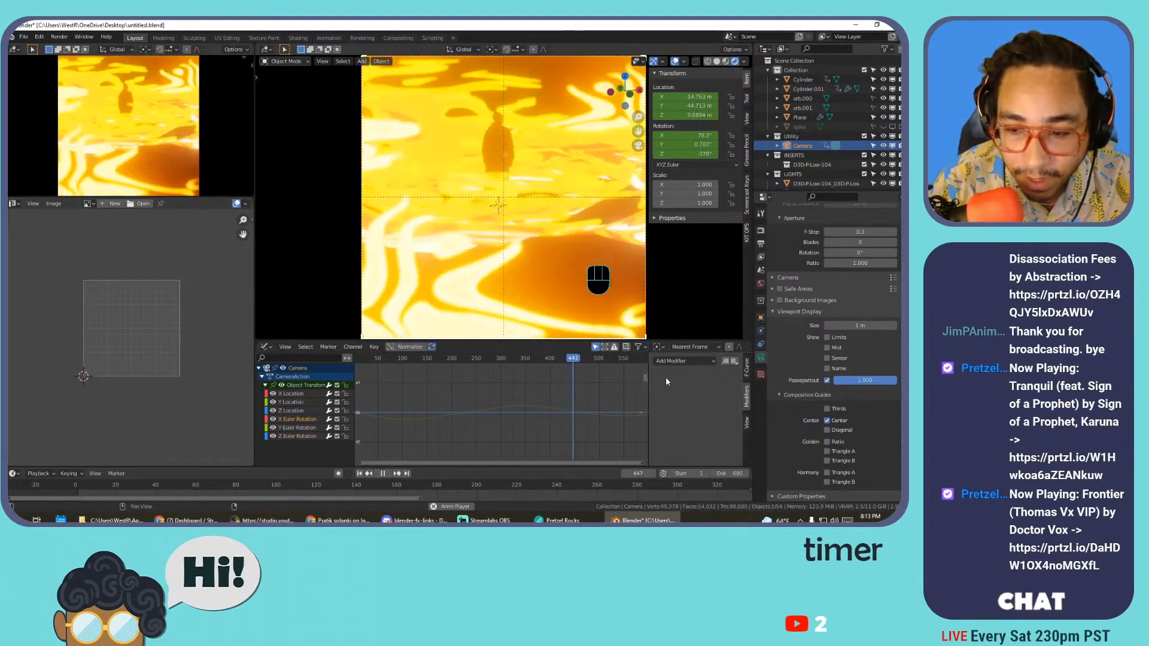
left_click(734, 361)
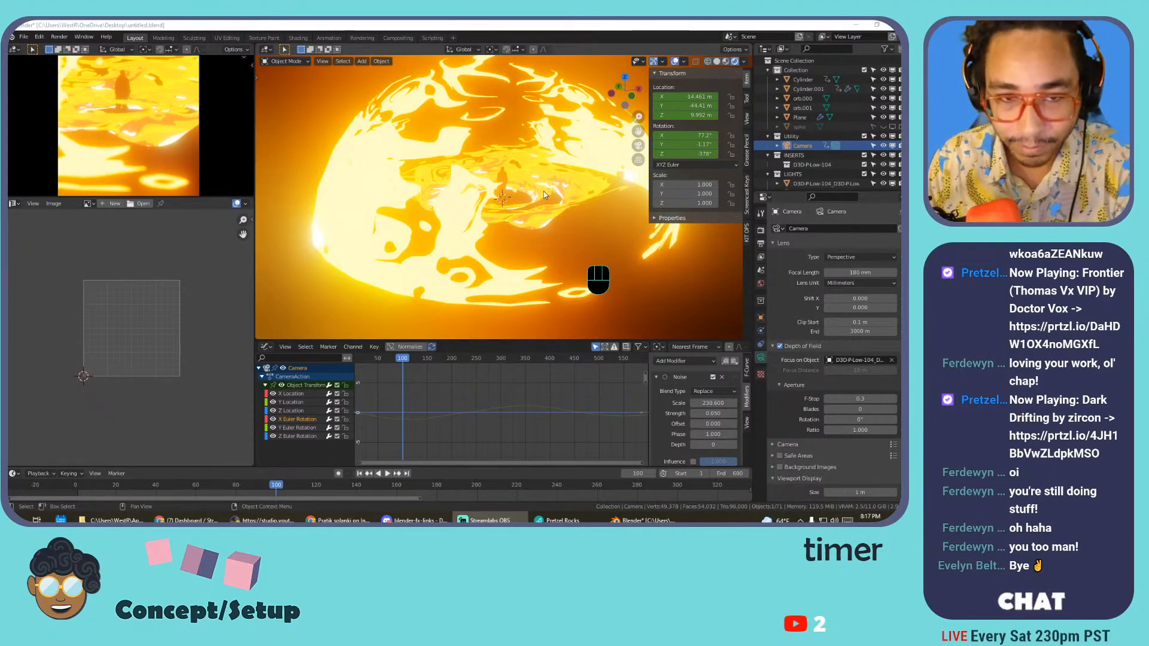
- Select the orb.001 sphere around the figure and return the viewport to the camera view
left_click(558, 73)
key("KP_0")
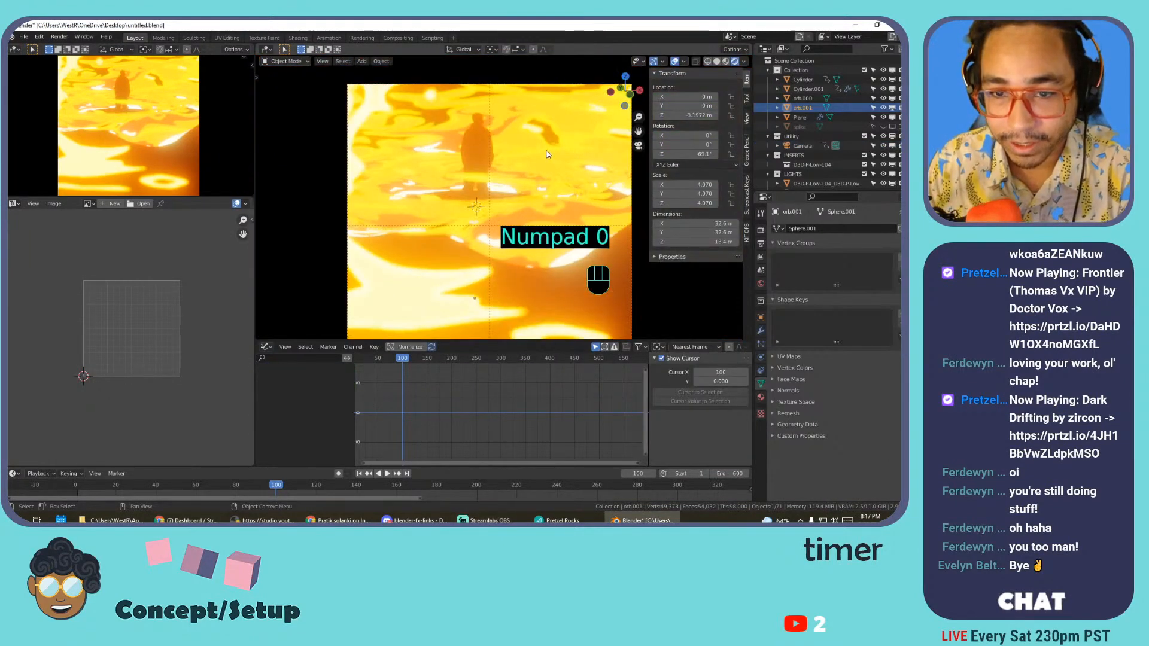